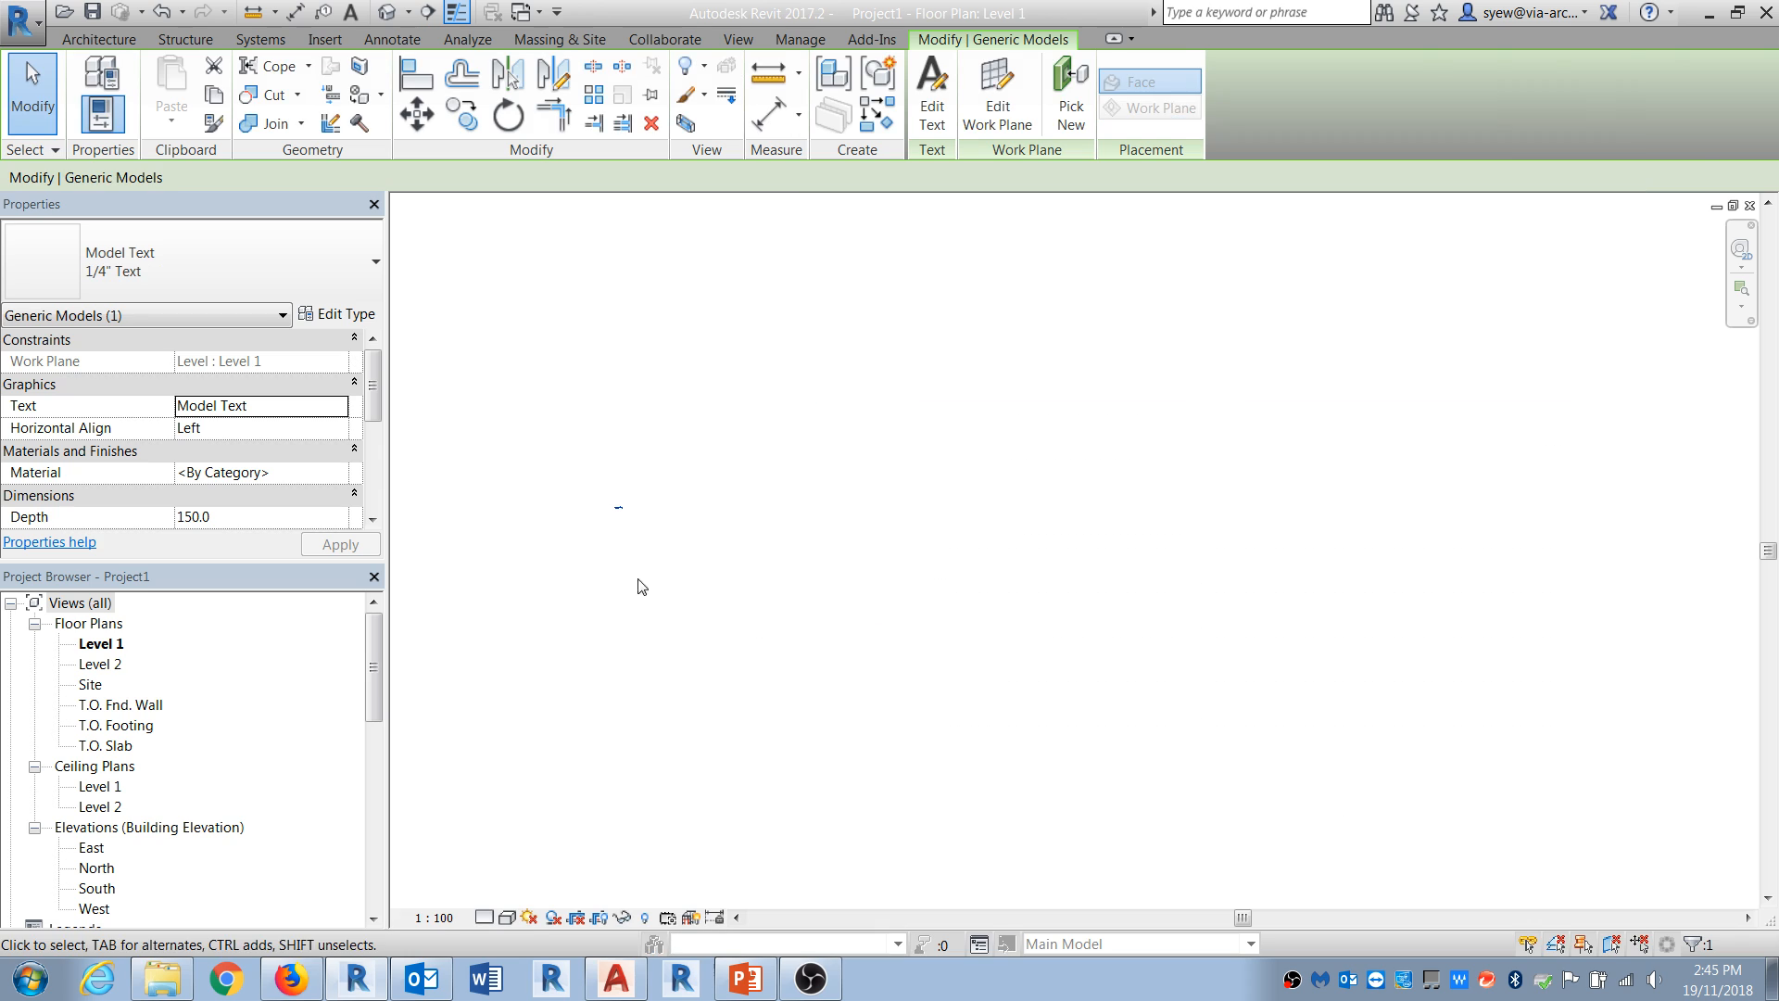
Step: Inspect the outline of the placed model text in the Level 1 floor plan
click(615, 508)
scroll(615, 508, up, 8)
scroll(1387, 516, up, 3)
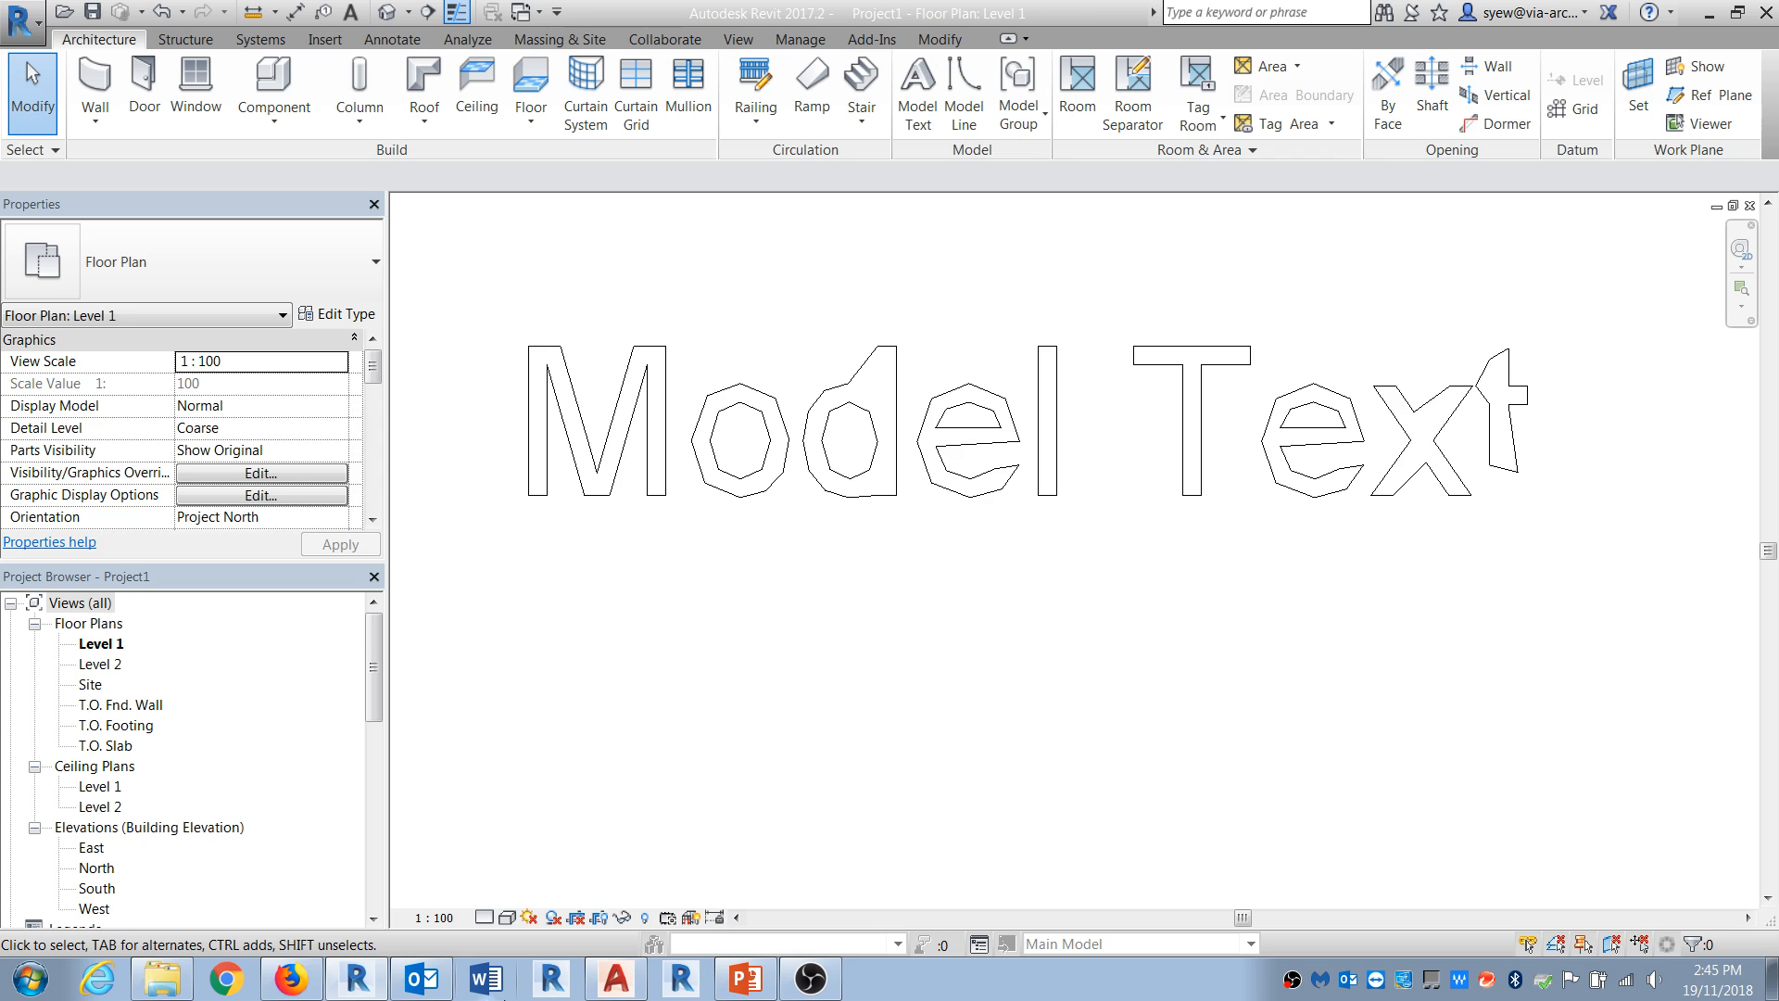
Step: Switch to AutoCAD and create a multiline text object reading "MODEL TEXT" in the empty drawing
click(616, 977)
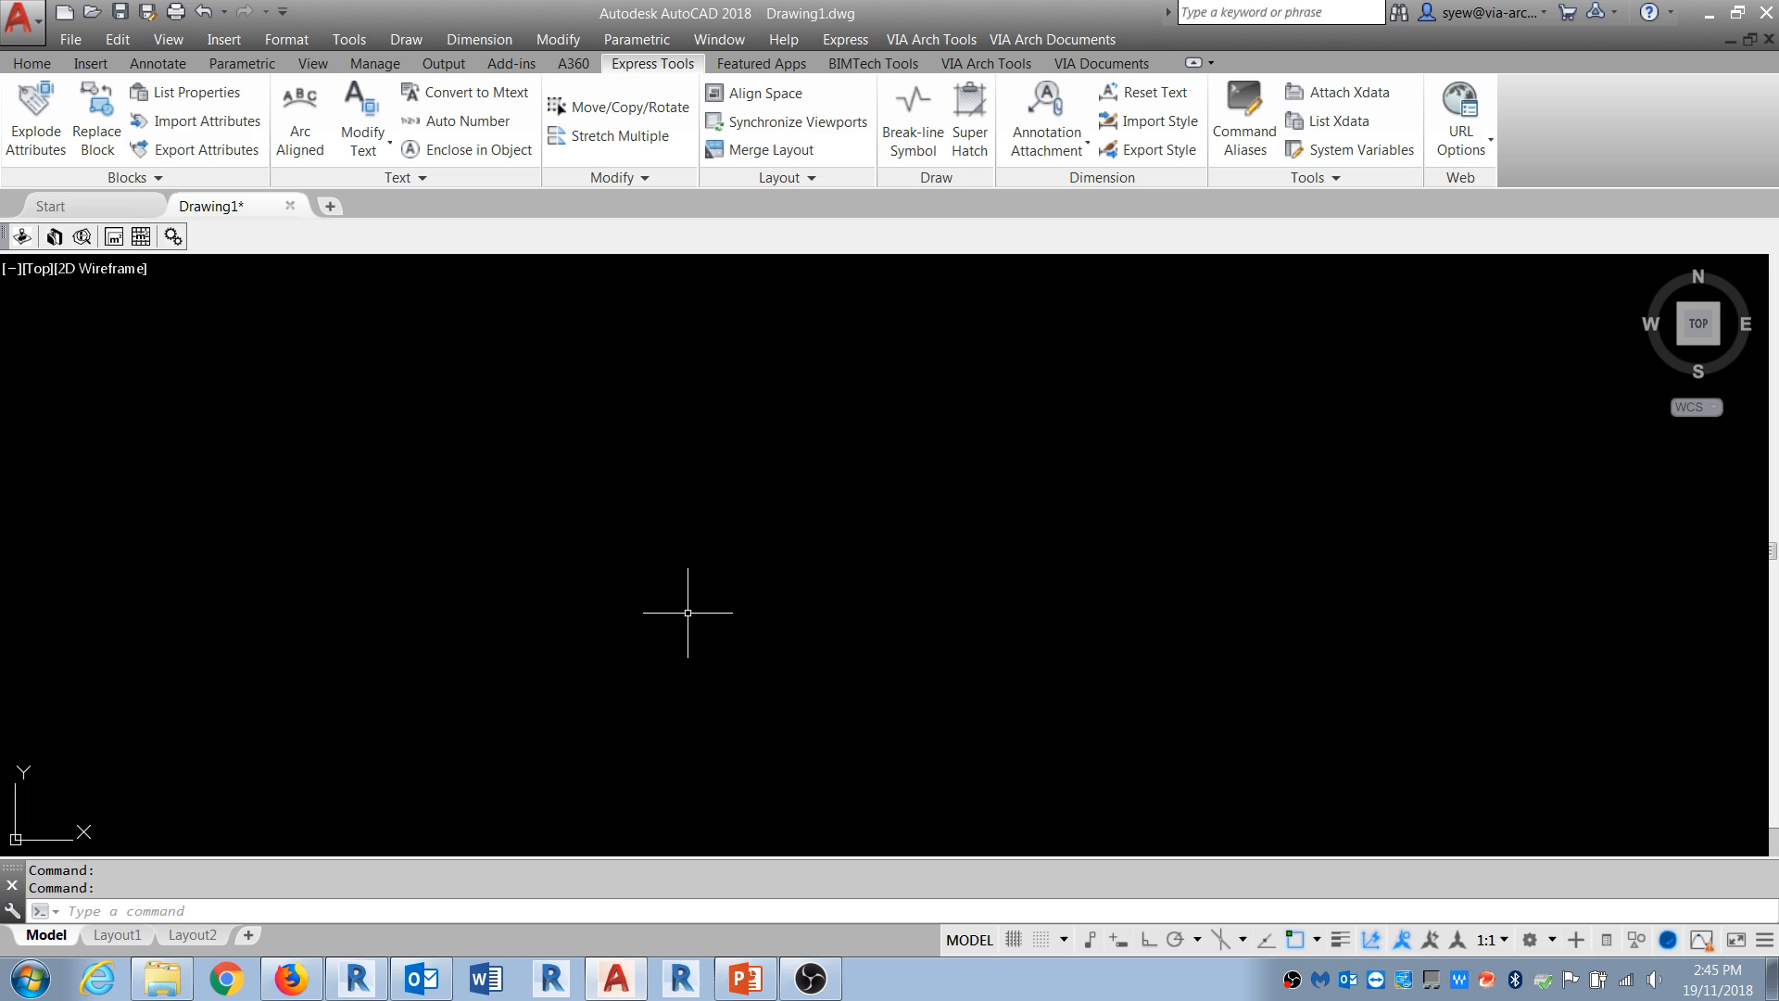
text(mt)
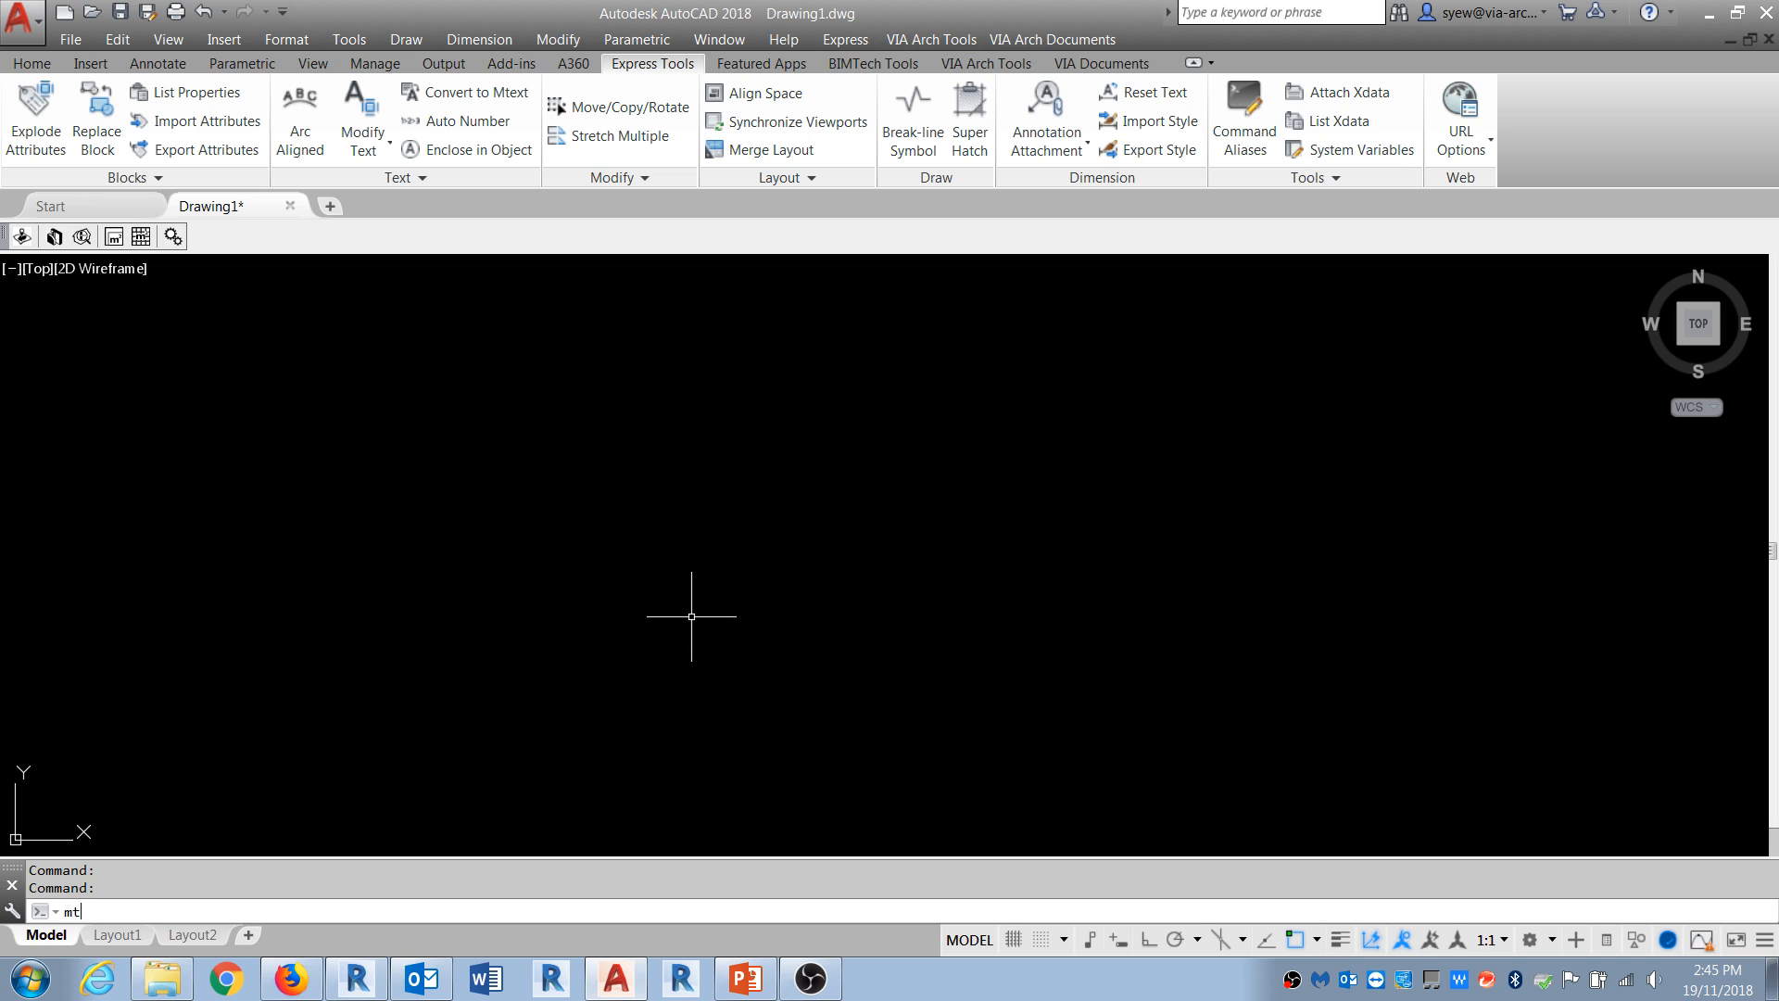
key(Return)
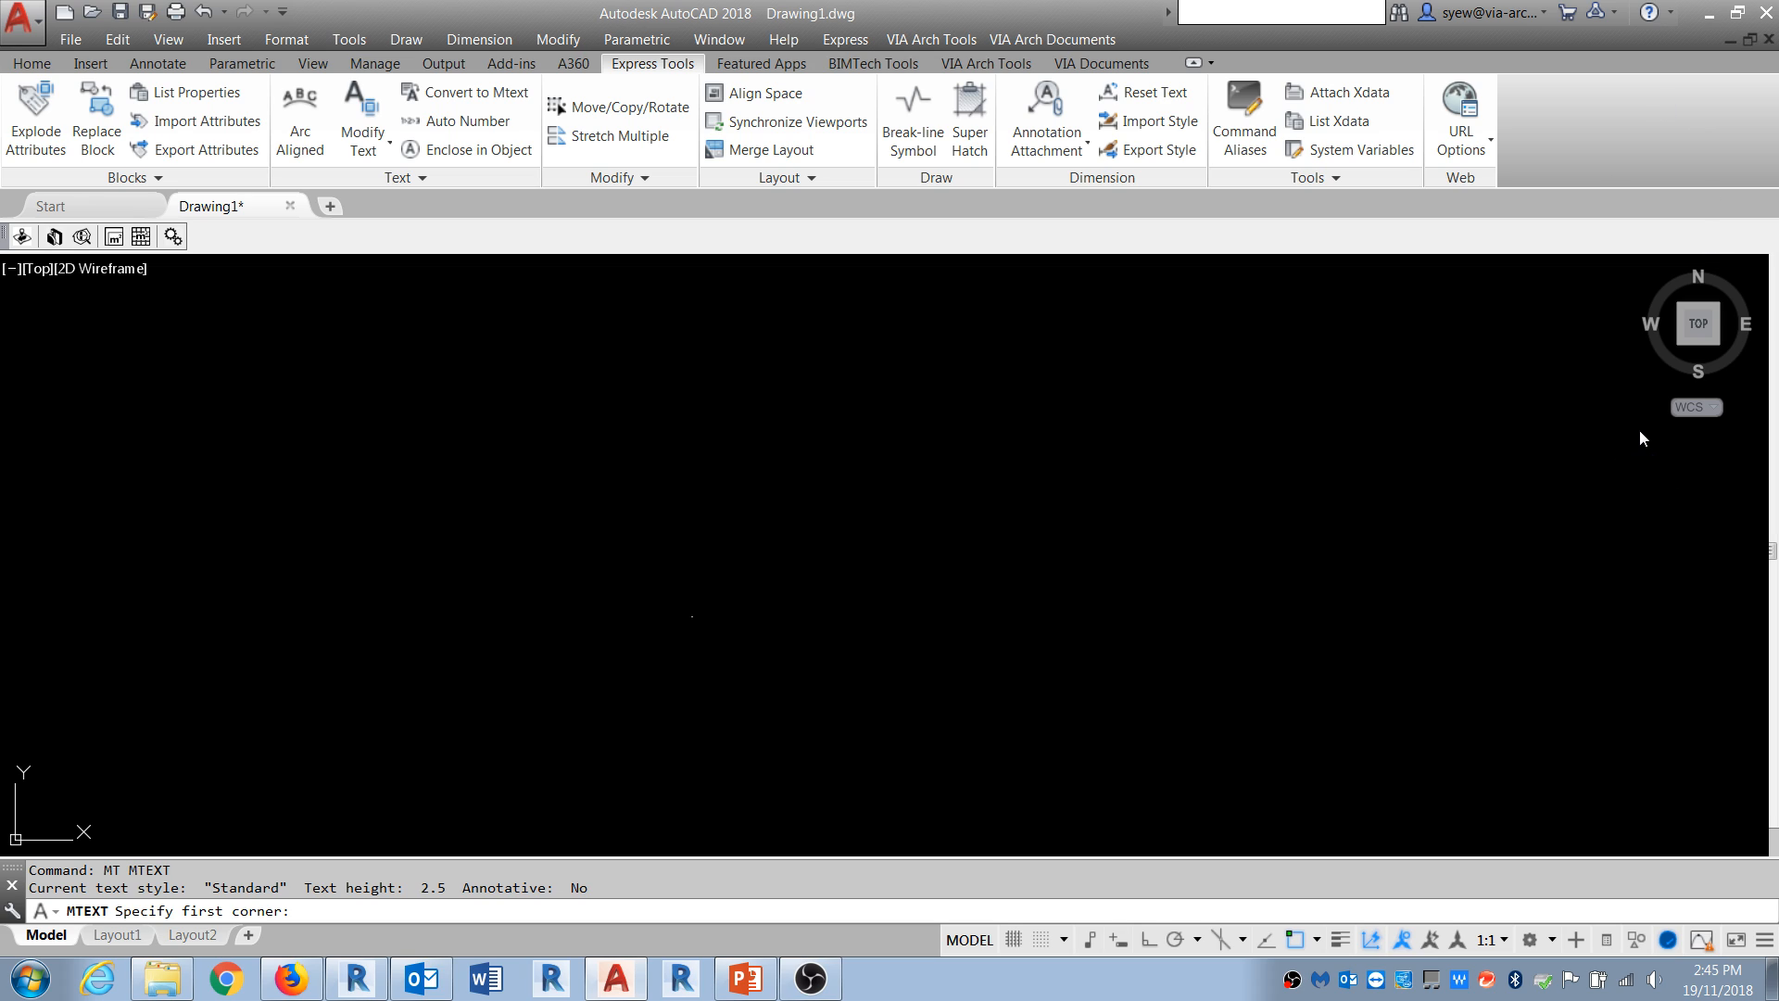
click(1004, 721)
click(790, 568)
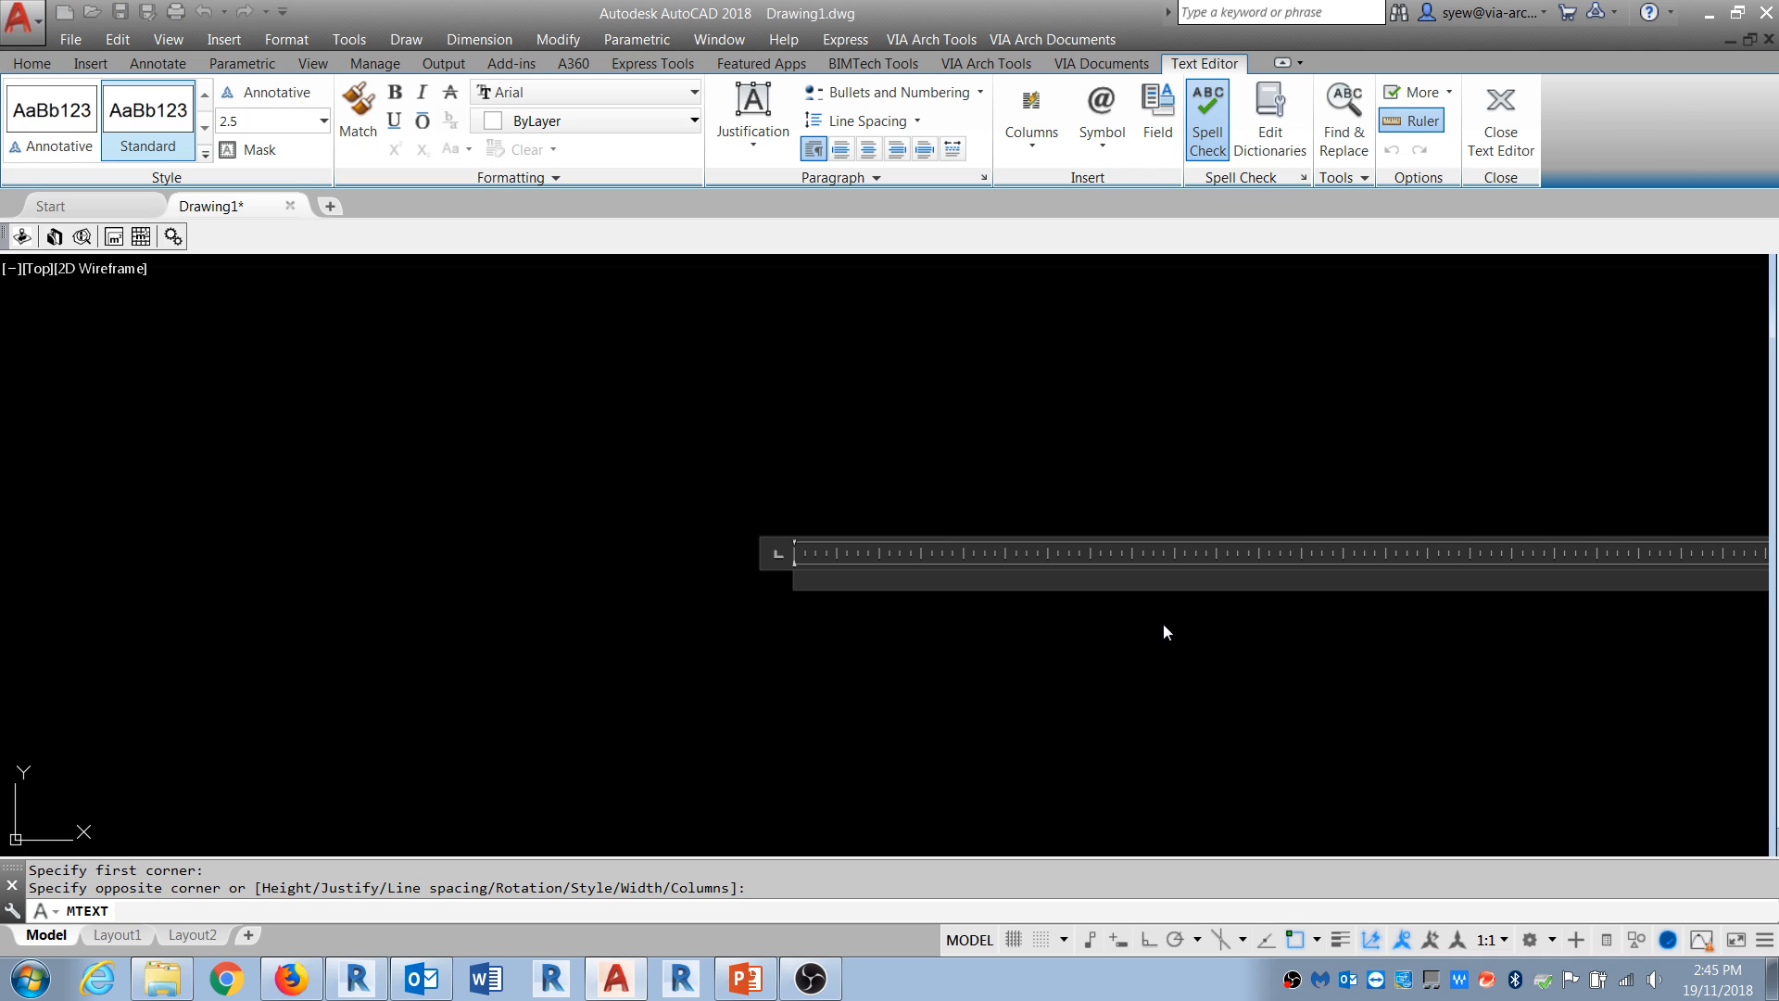
text(mode)
key(BackSpace)
key(BackSpace)
text(MODE)
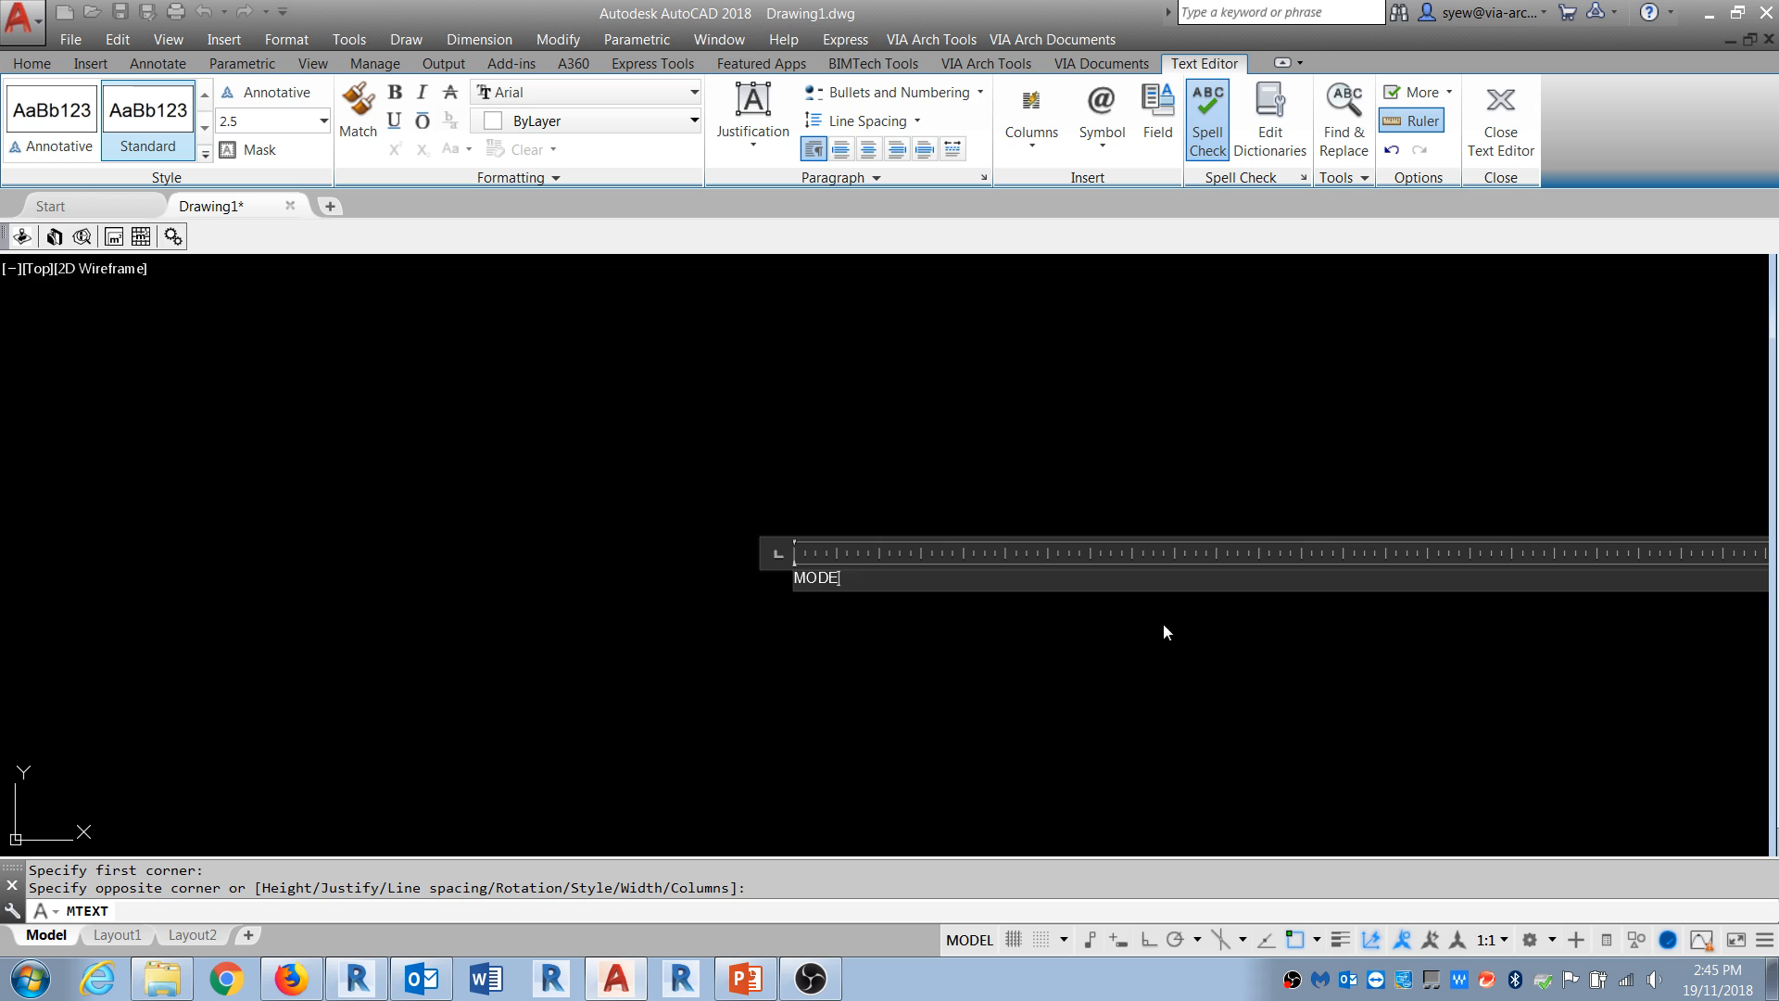
text(L TEXT)
click(1164, 624)
Step: Set the text height of the "MODEL TEXT" object to 0.25
click(826, 596)
click(687, 528)
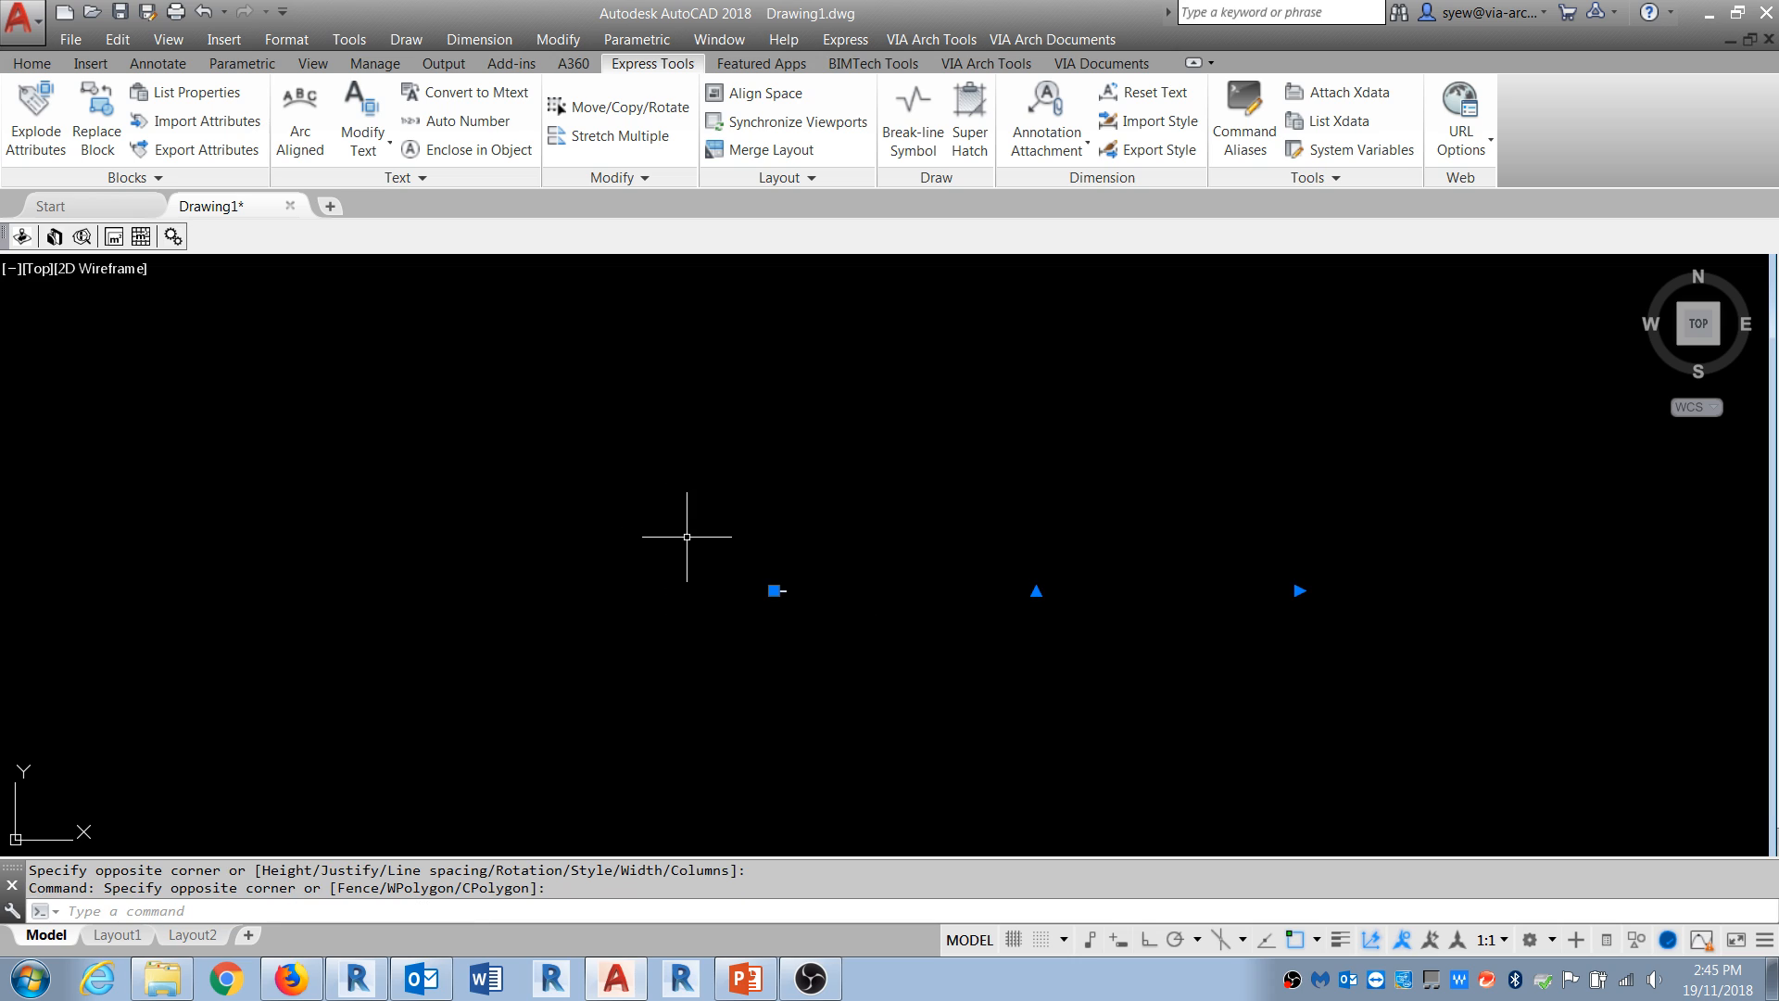
text(PR)
key(Return)
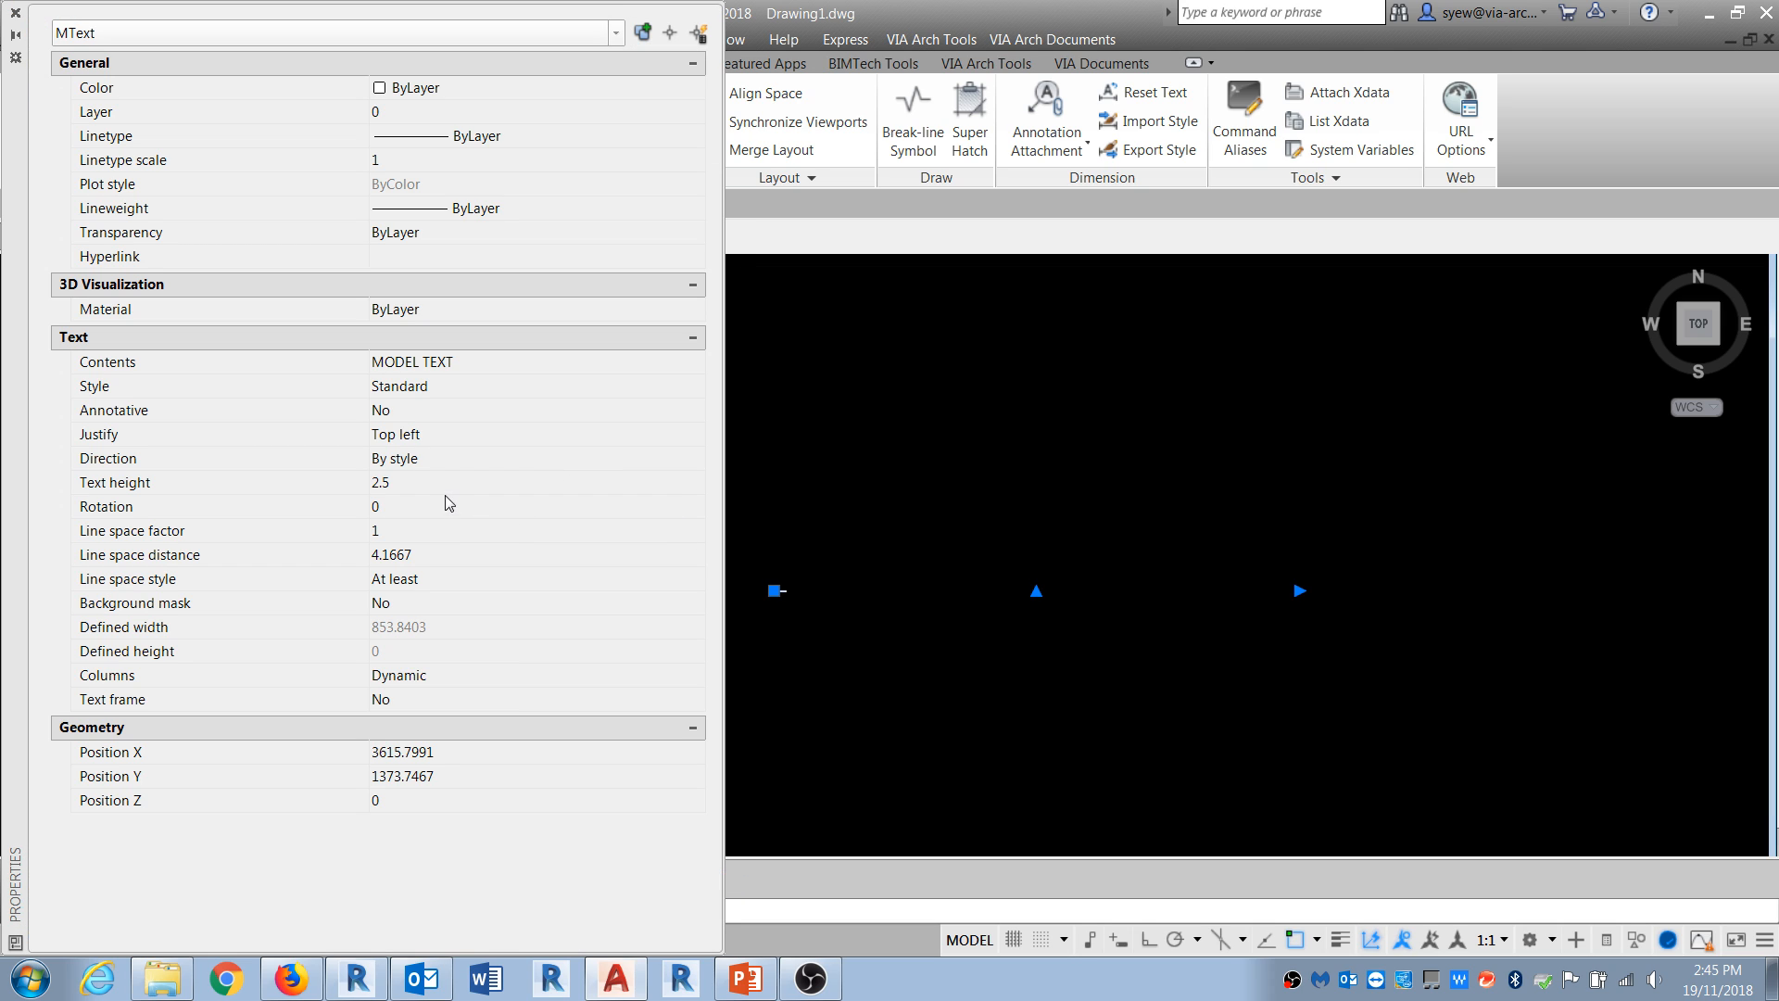
click(444, 481)
text(0.25)
click(470, 506)
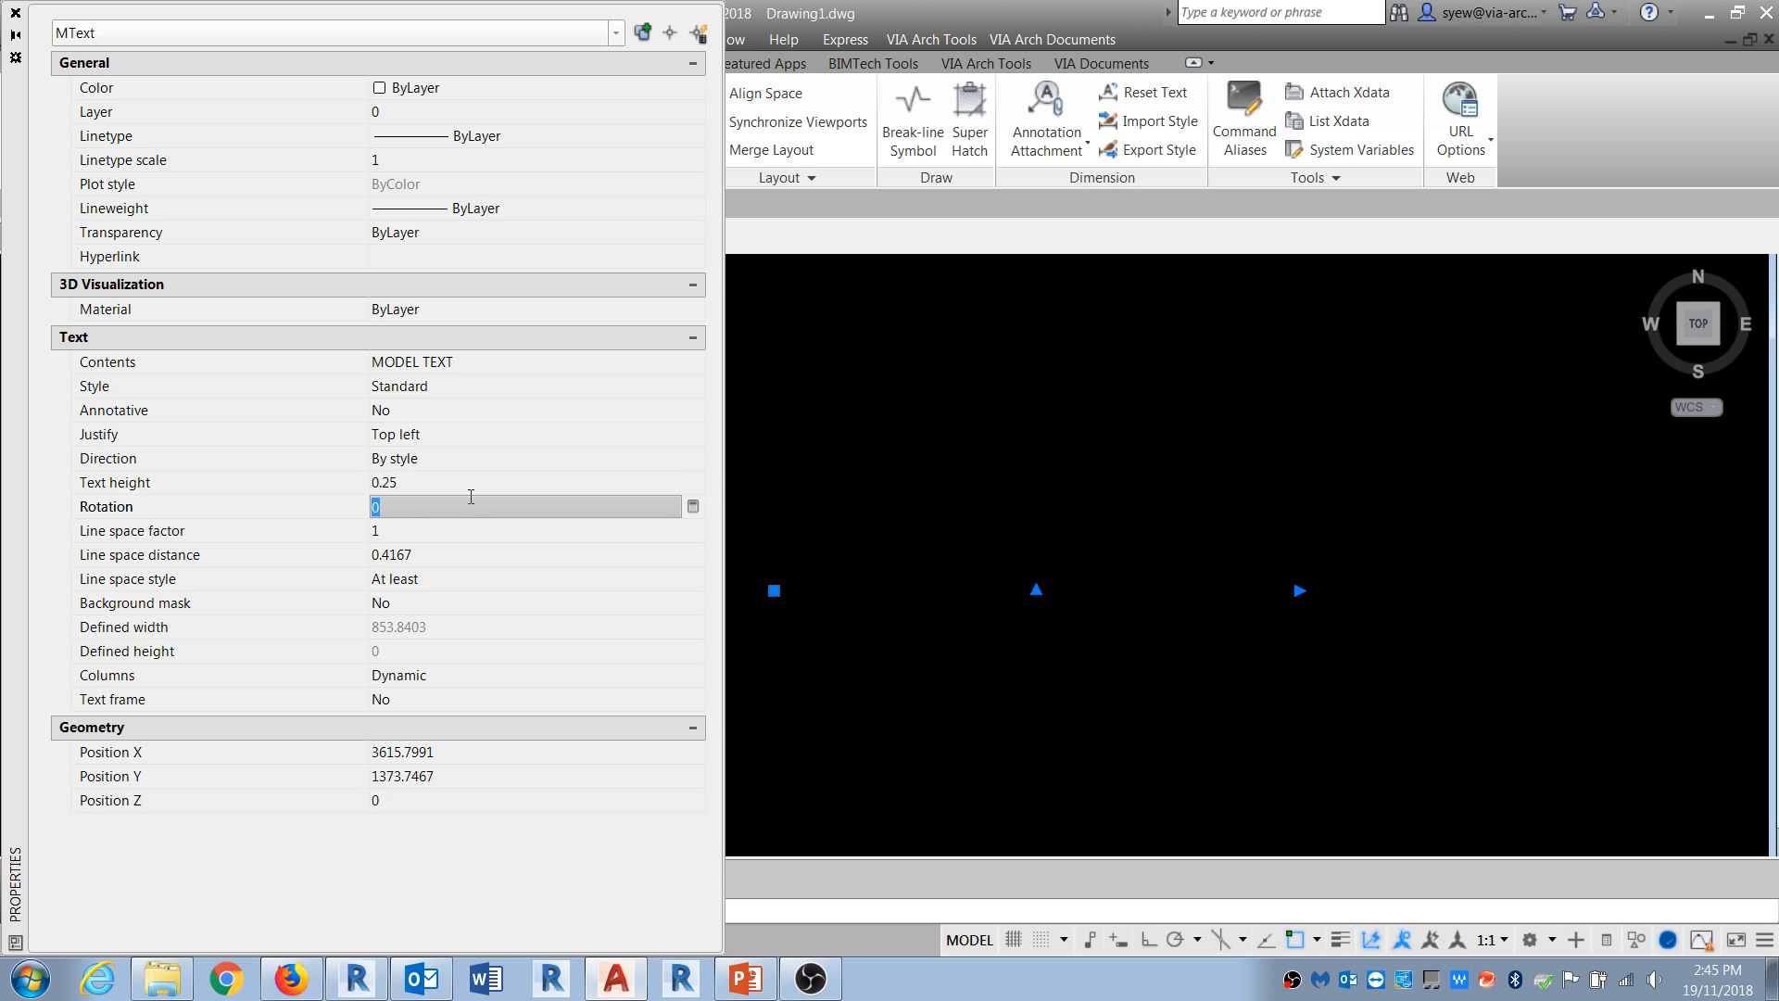
click(15, 12)
scroll(755, 639, up, 15)
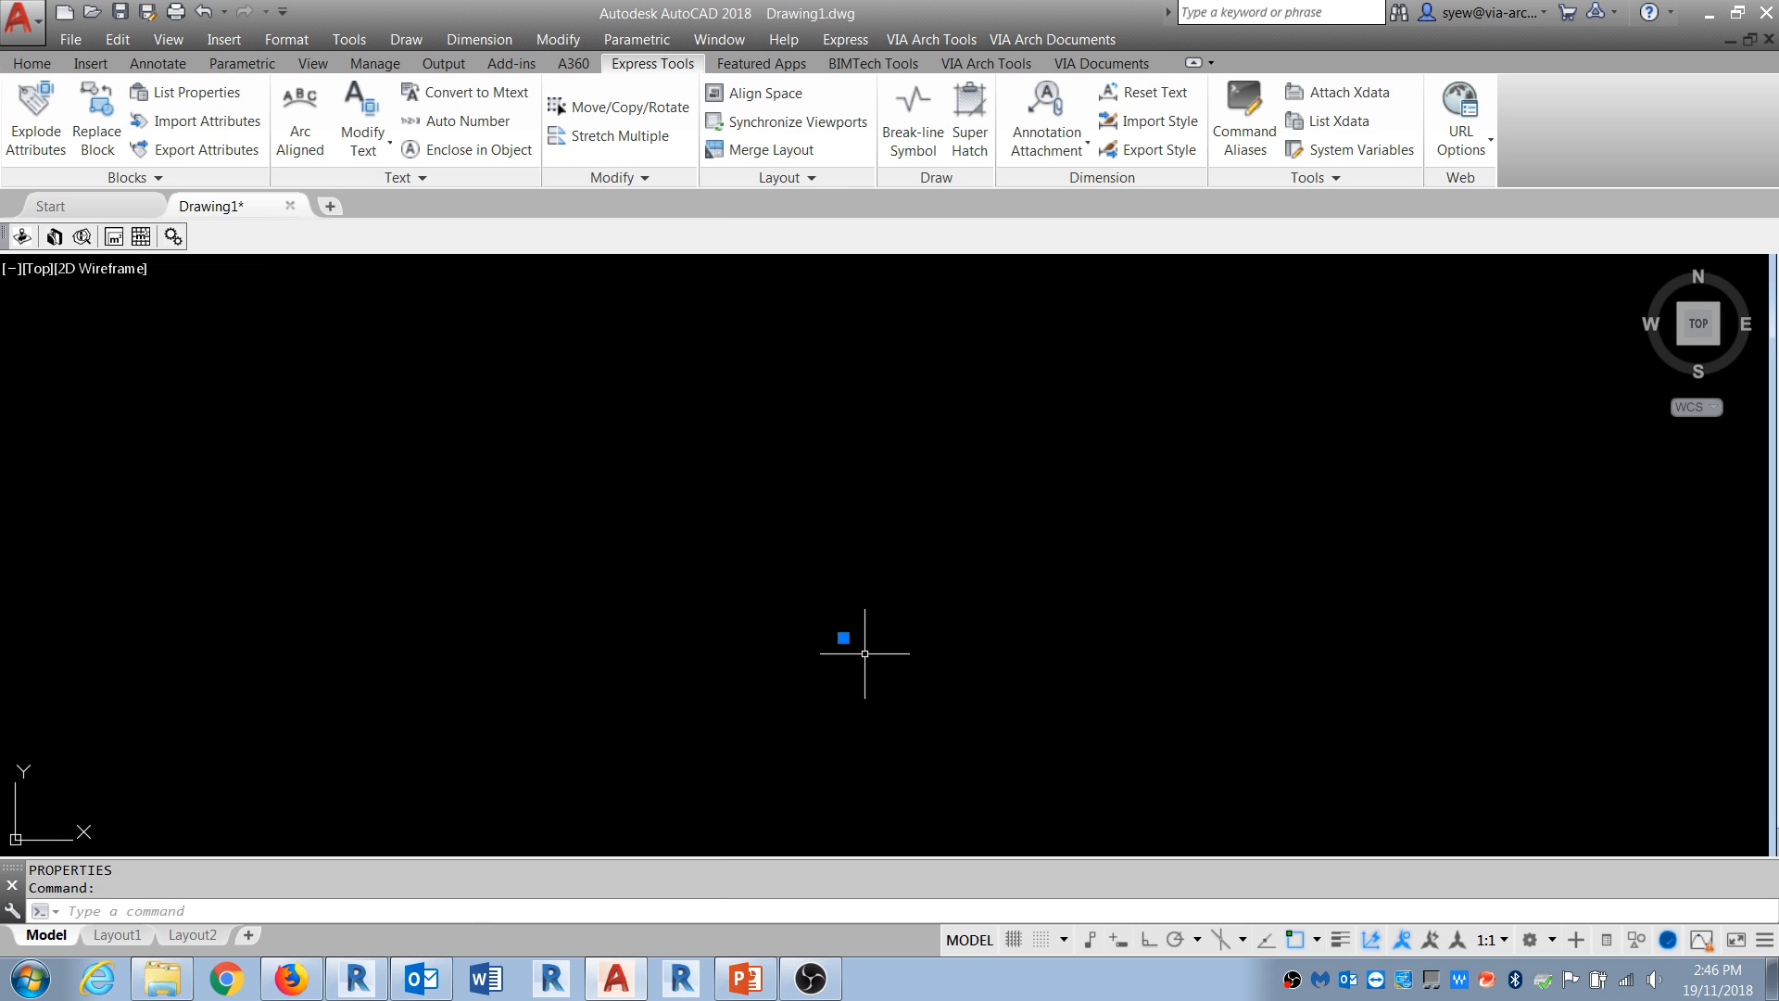
key(Escape)
Step: Explode the "MODEL TEXT" object into line outlines with the Express Explode Text command
click(646, 572)
click(470, 448)
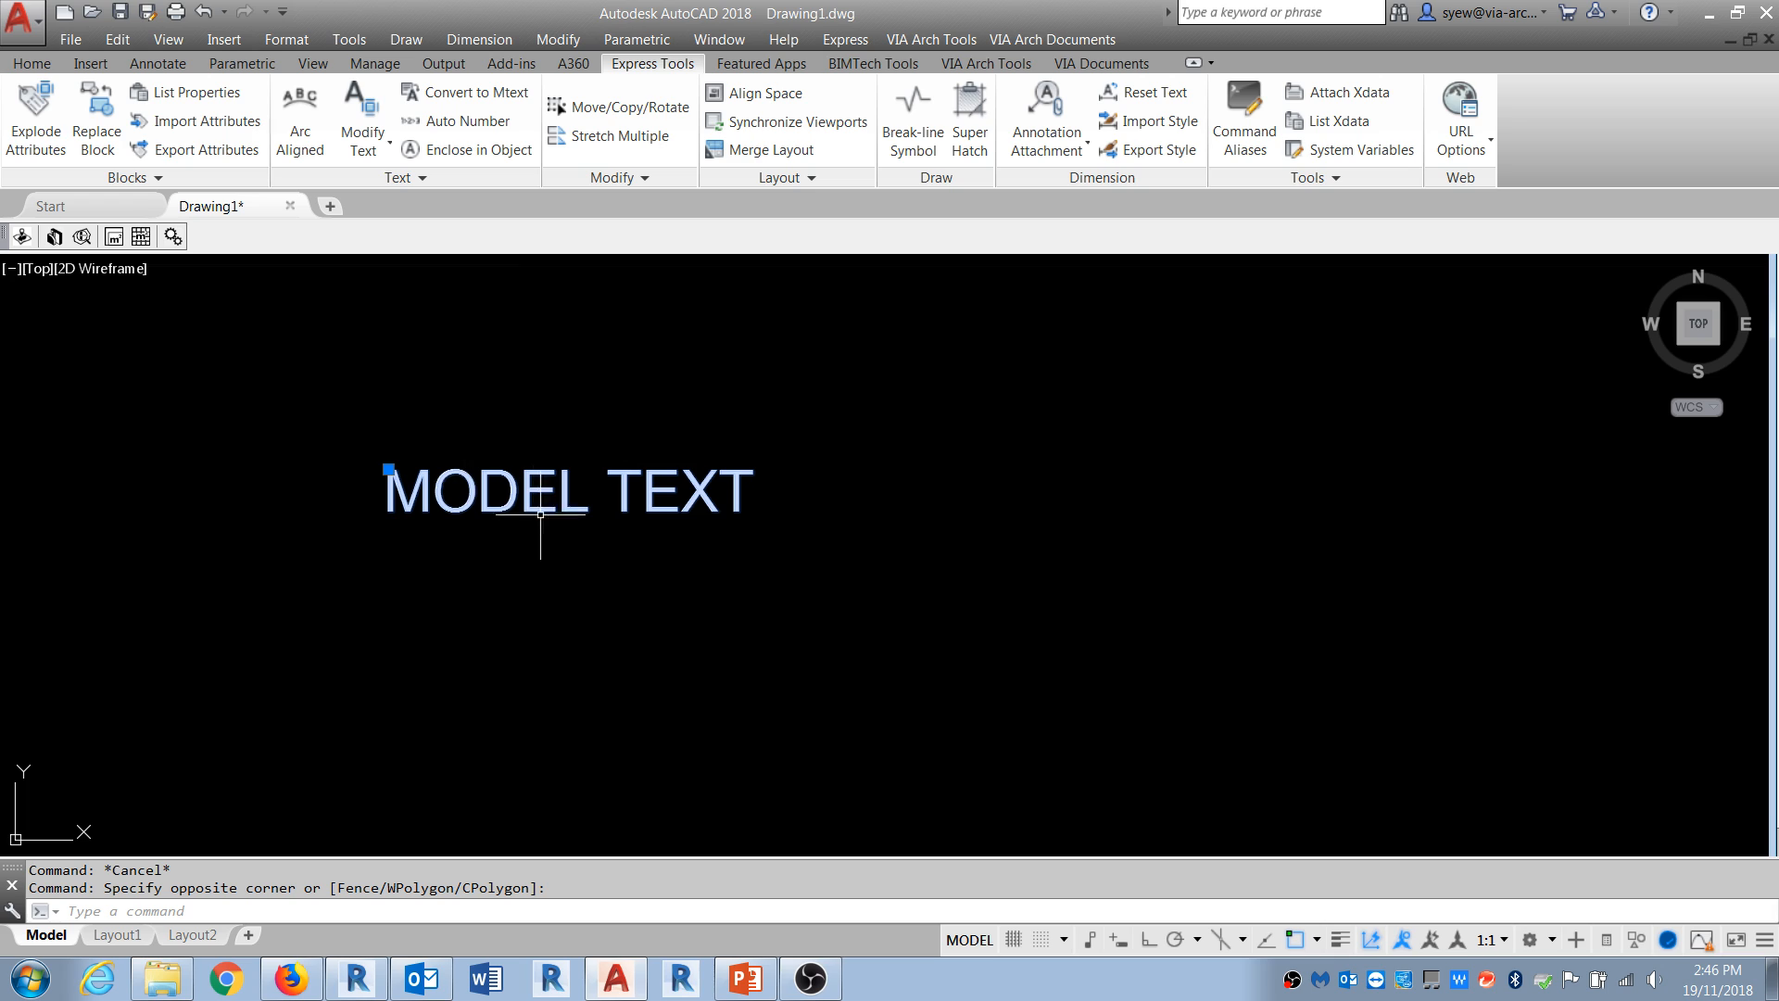
middle_drag(561, 549, 662, 542)
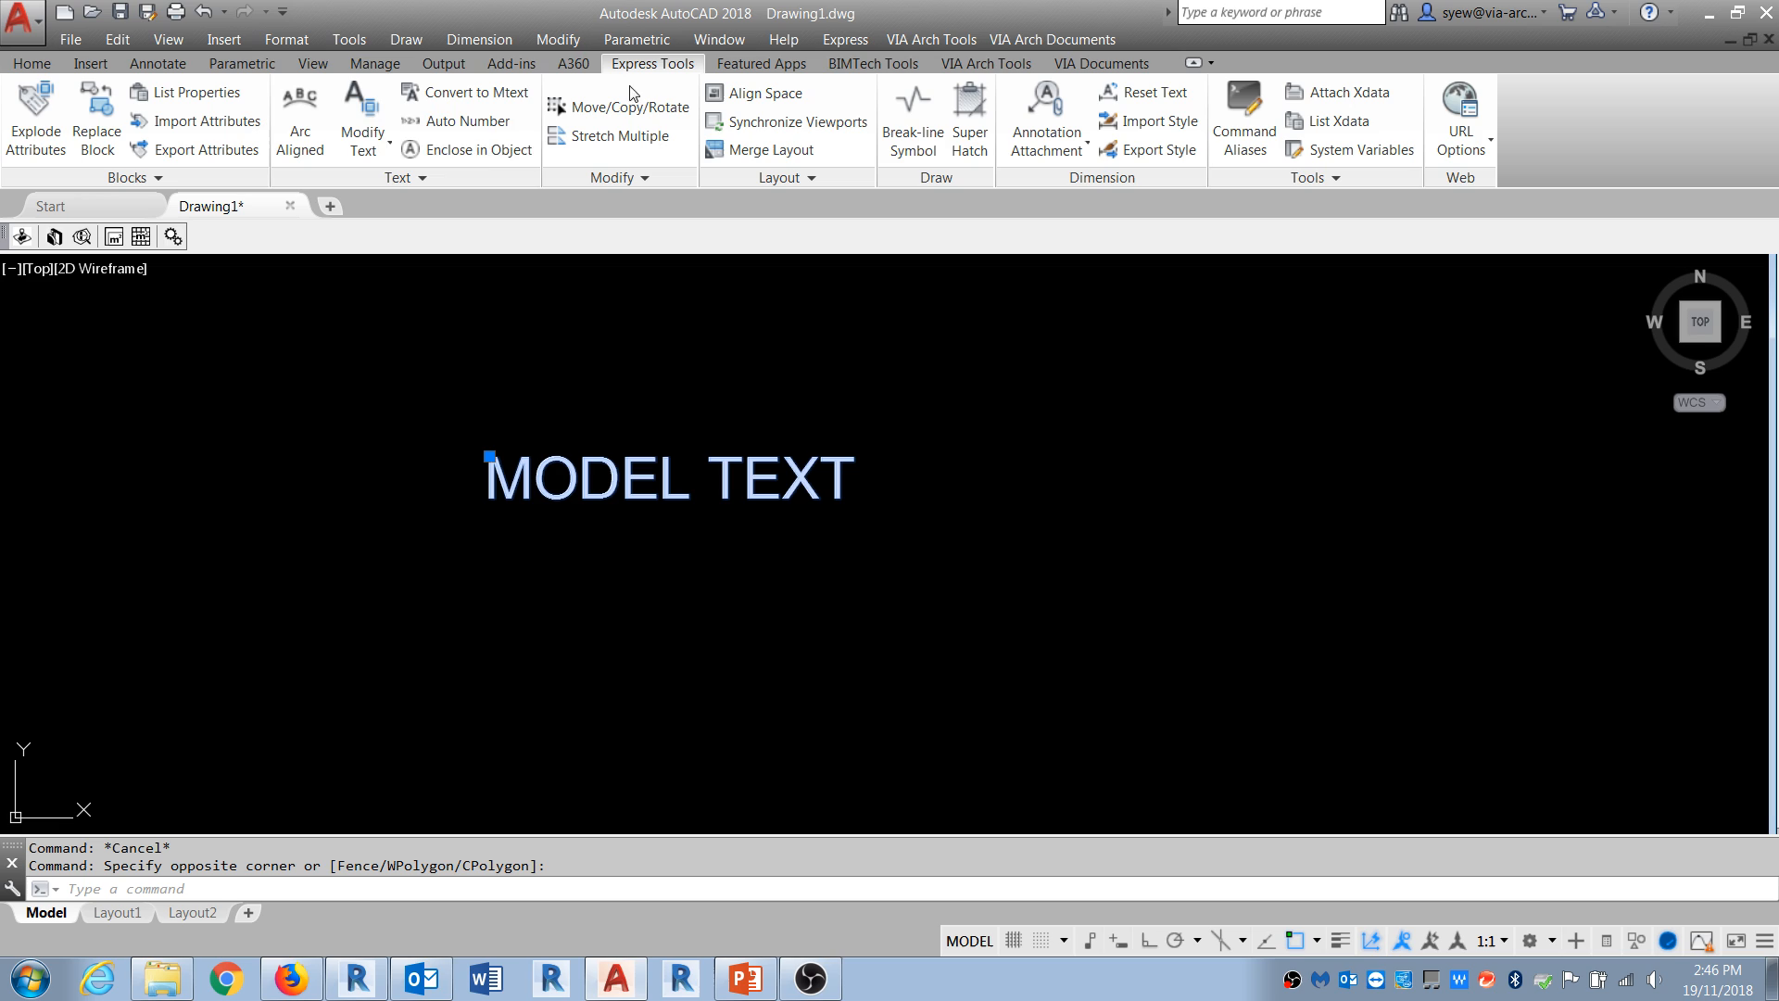
click(380, 150)
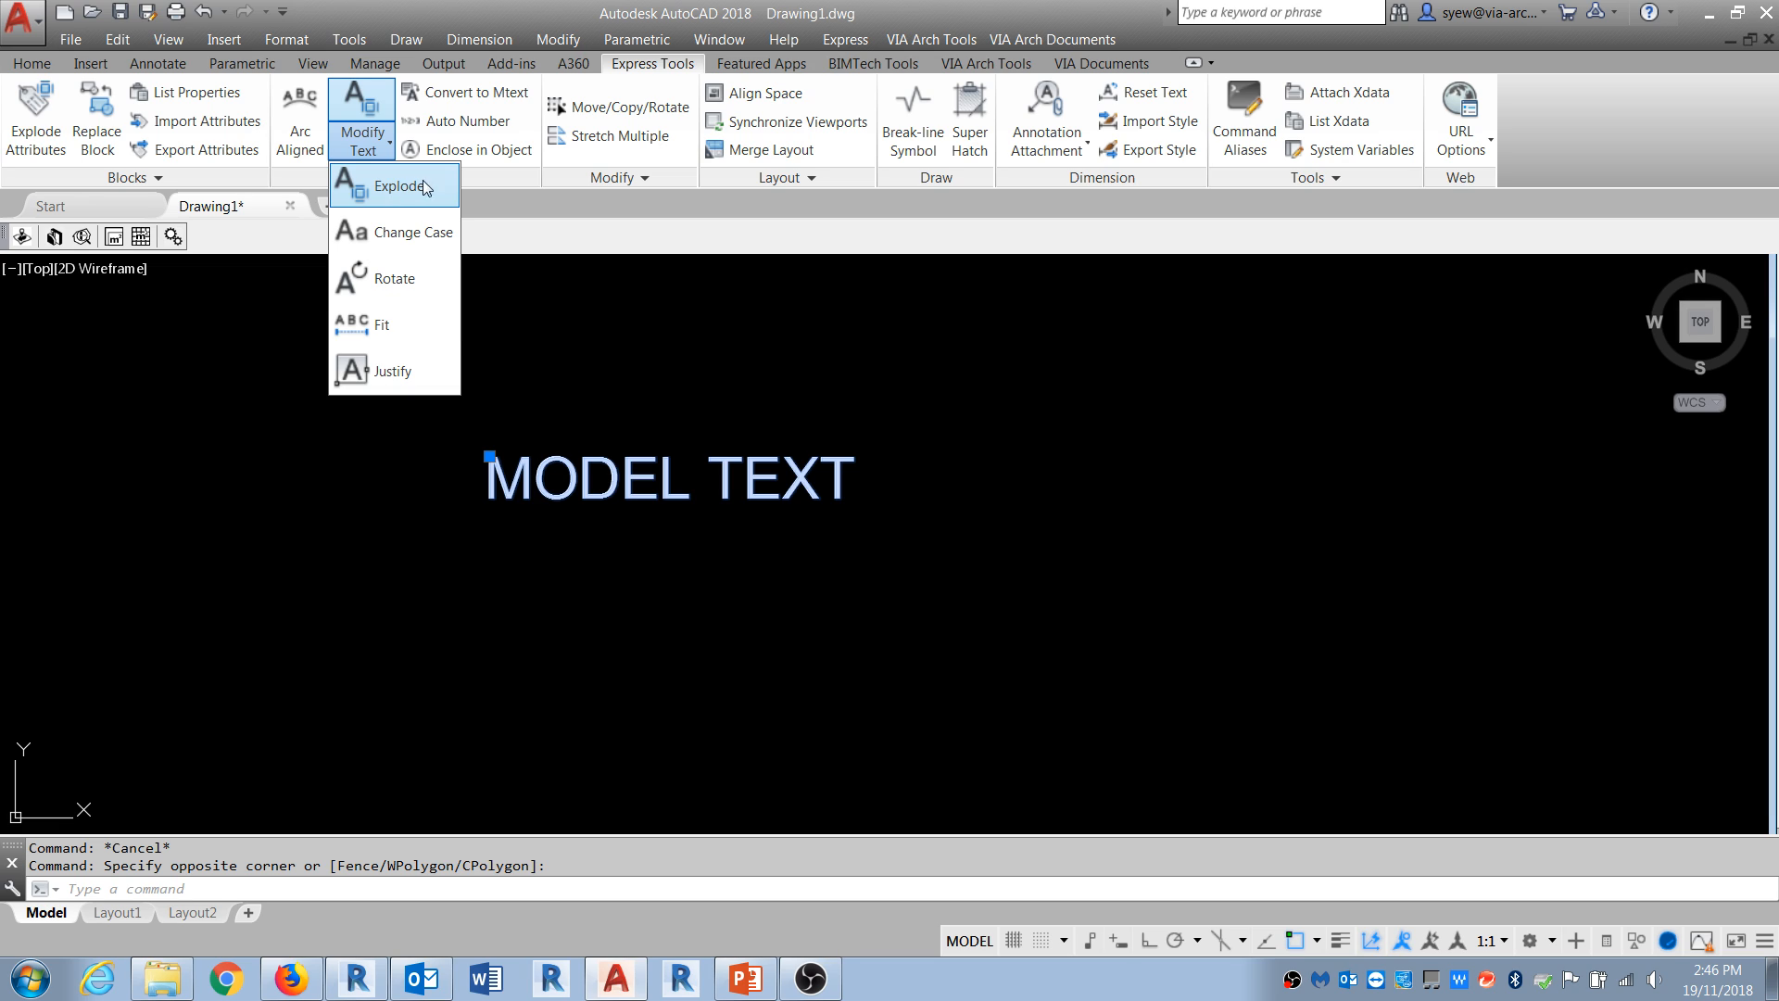
click(829, 52)
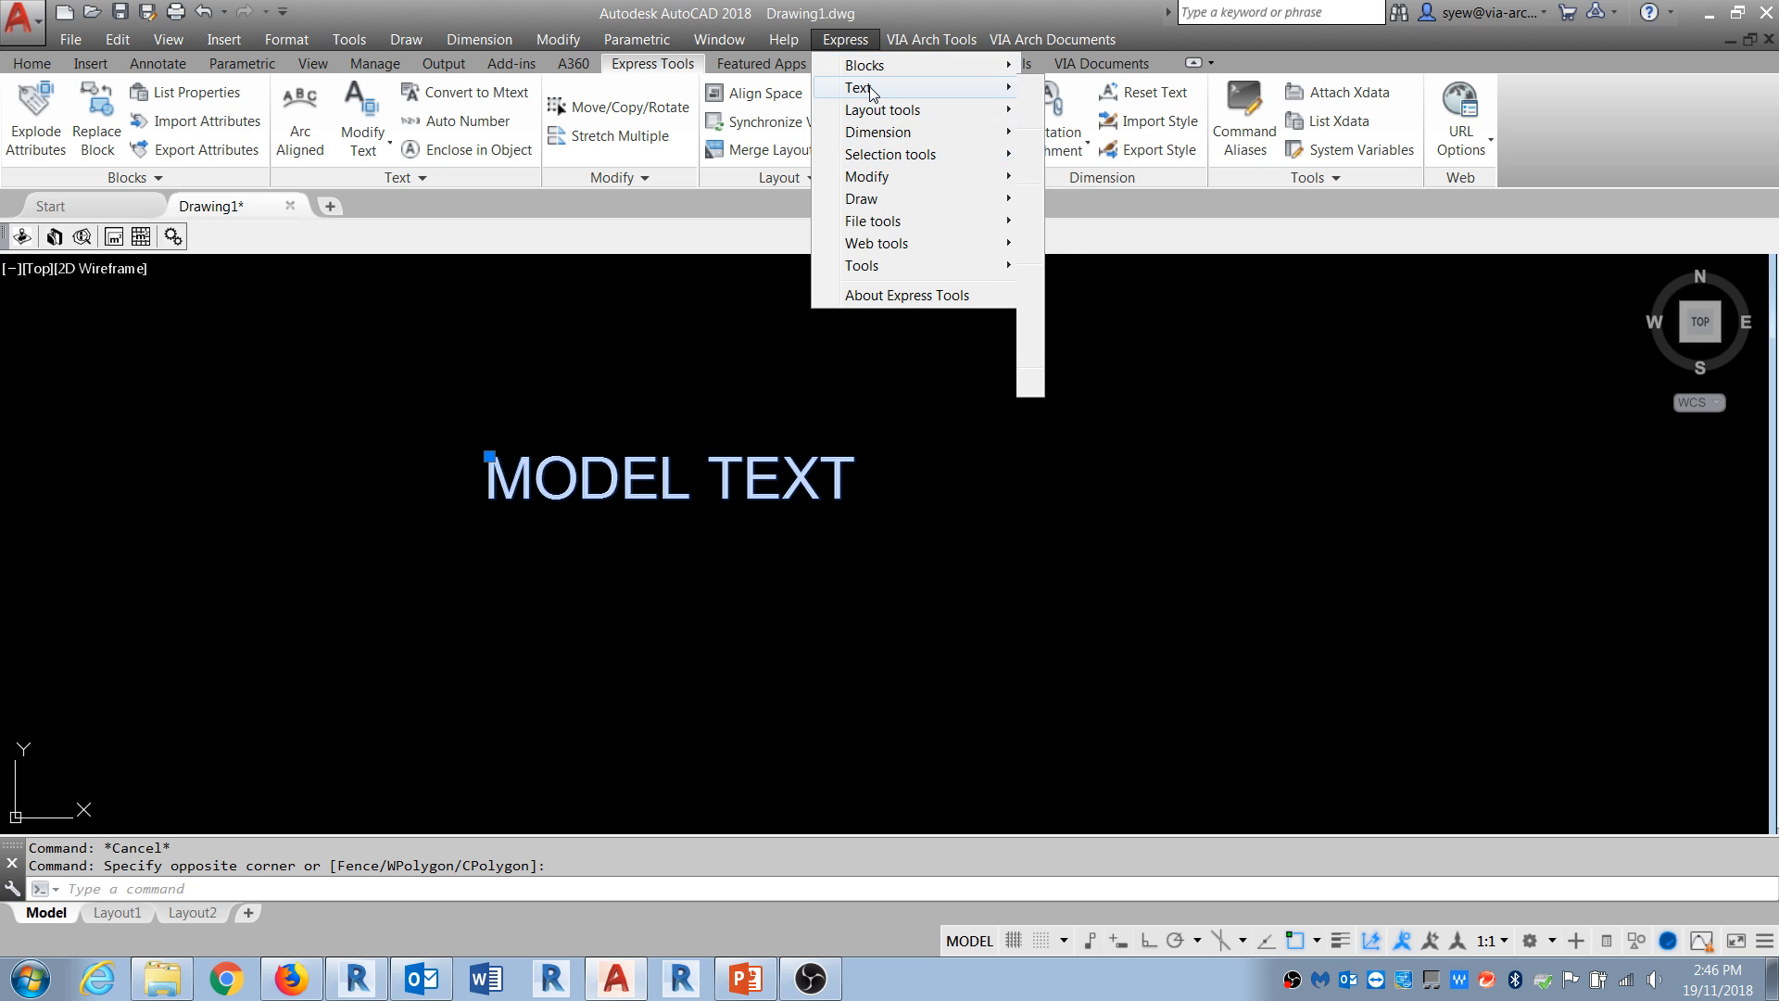
mouse_move(876, 89)
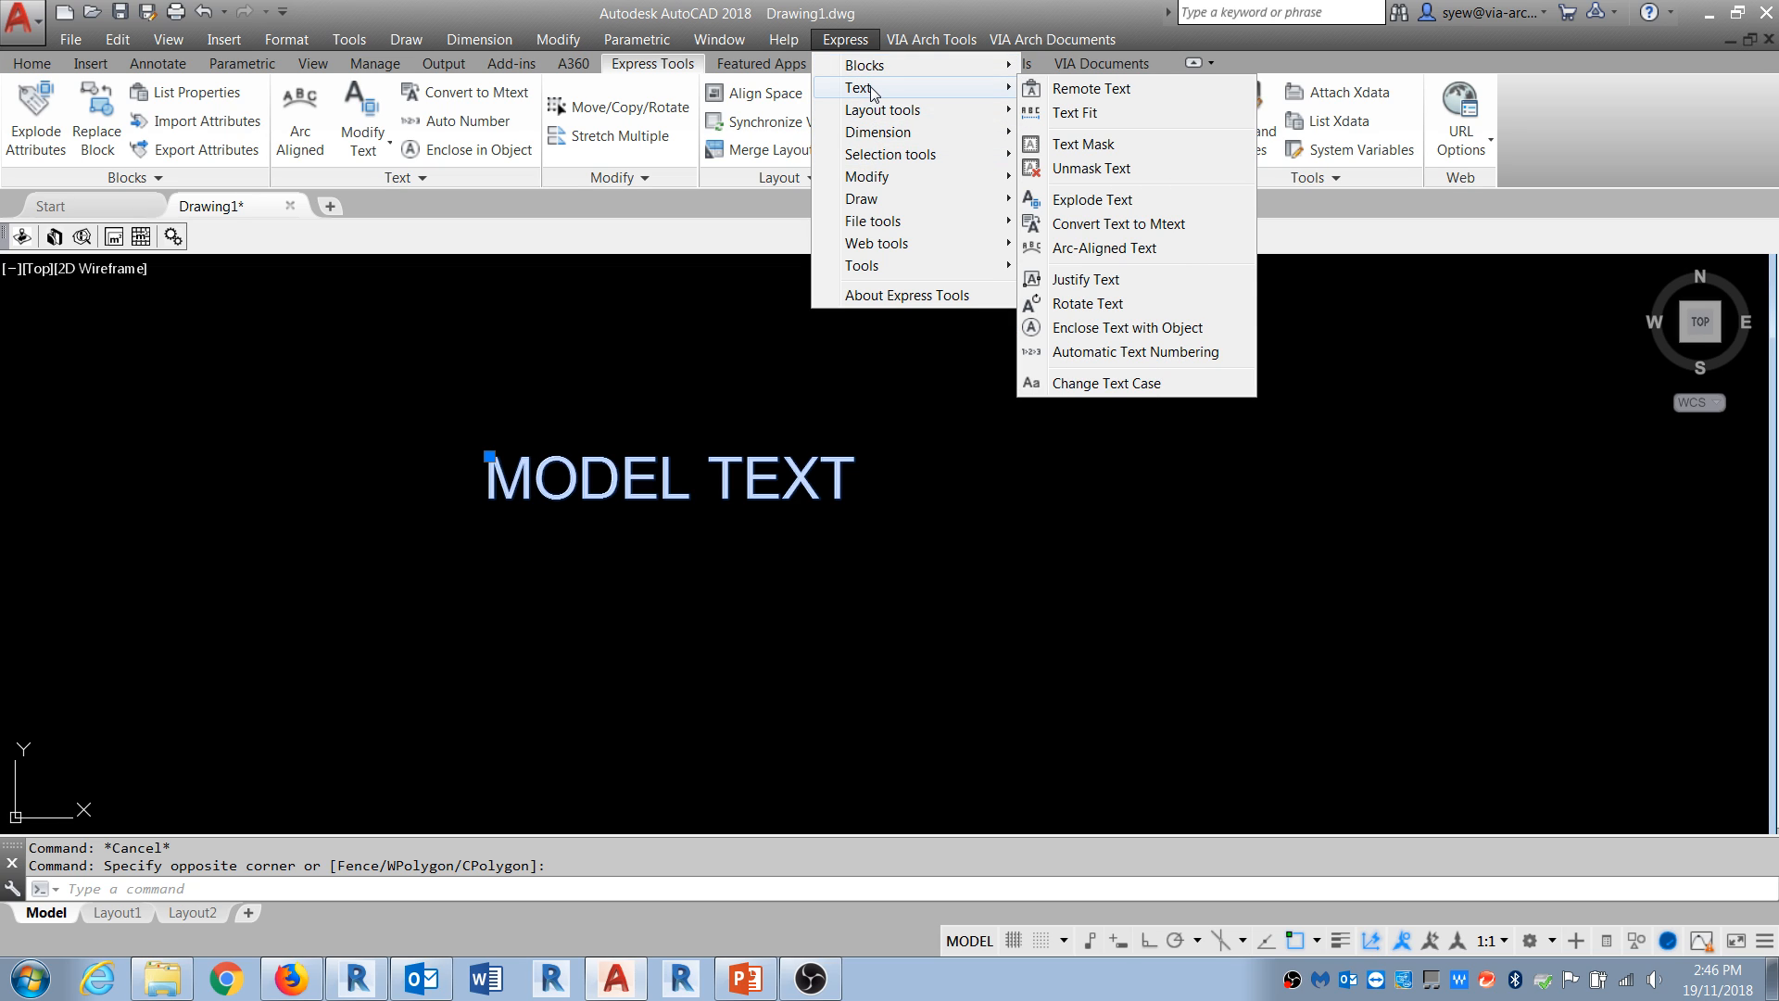
click(1093, 200)
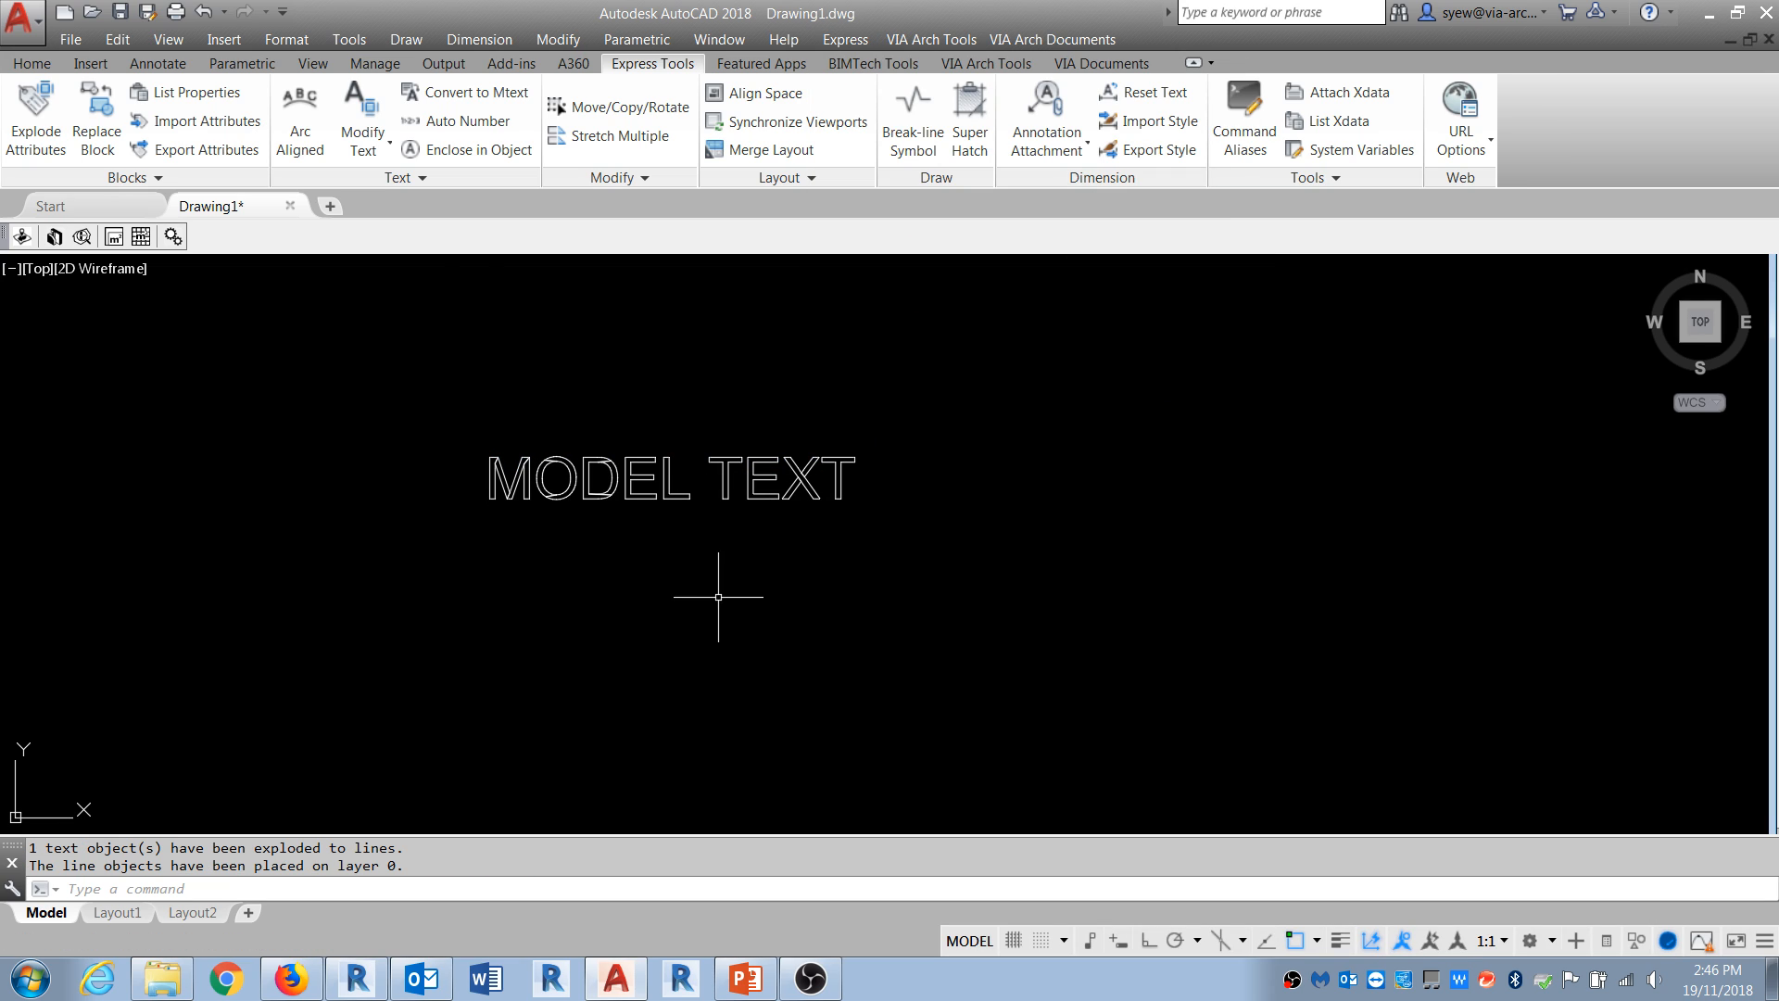
Step: Measure the height of the letter M in the exploded "MODEL TEXT" outline
scroll(684, 466, up, 2)
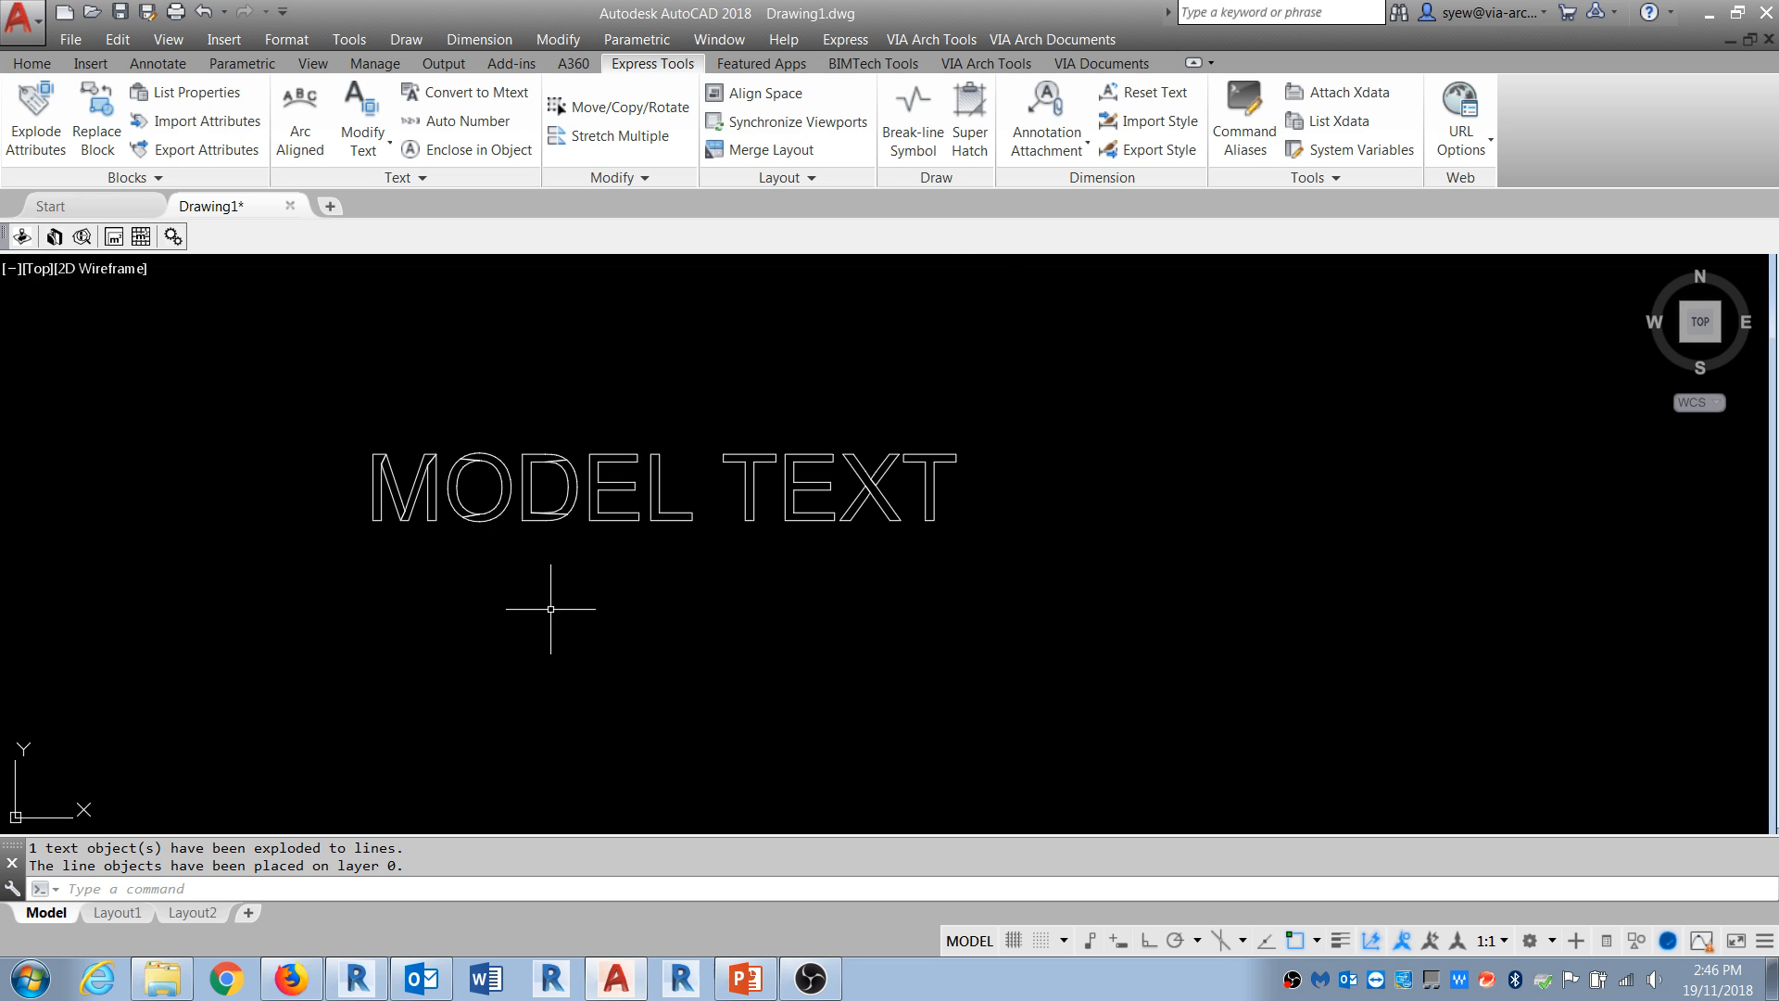
text(DI)
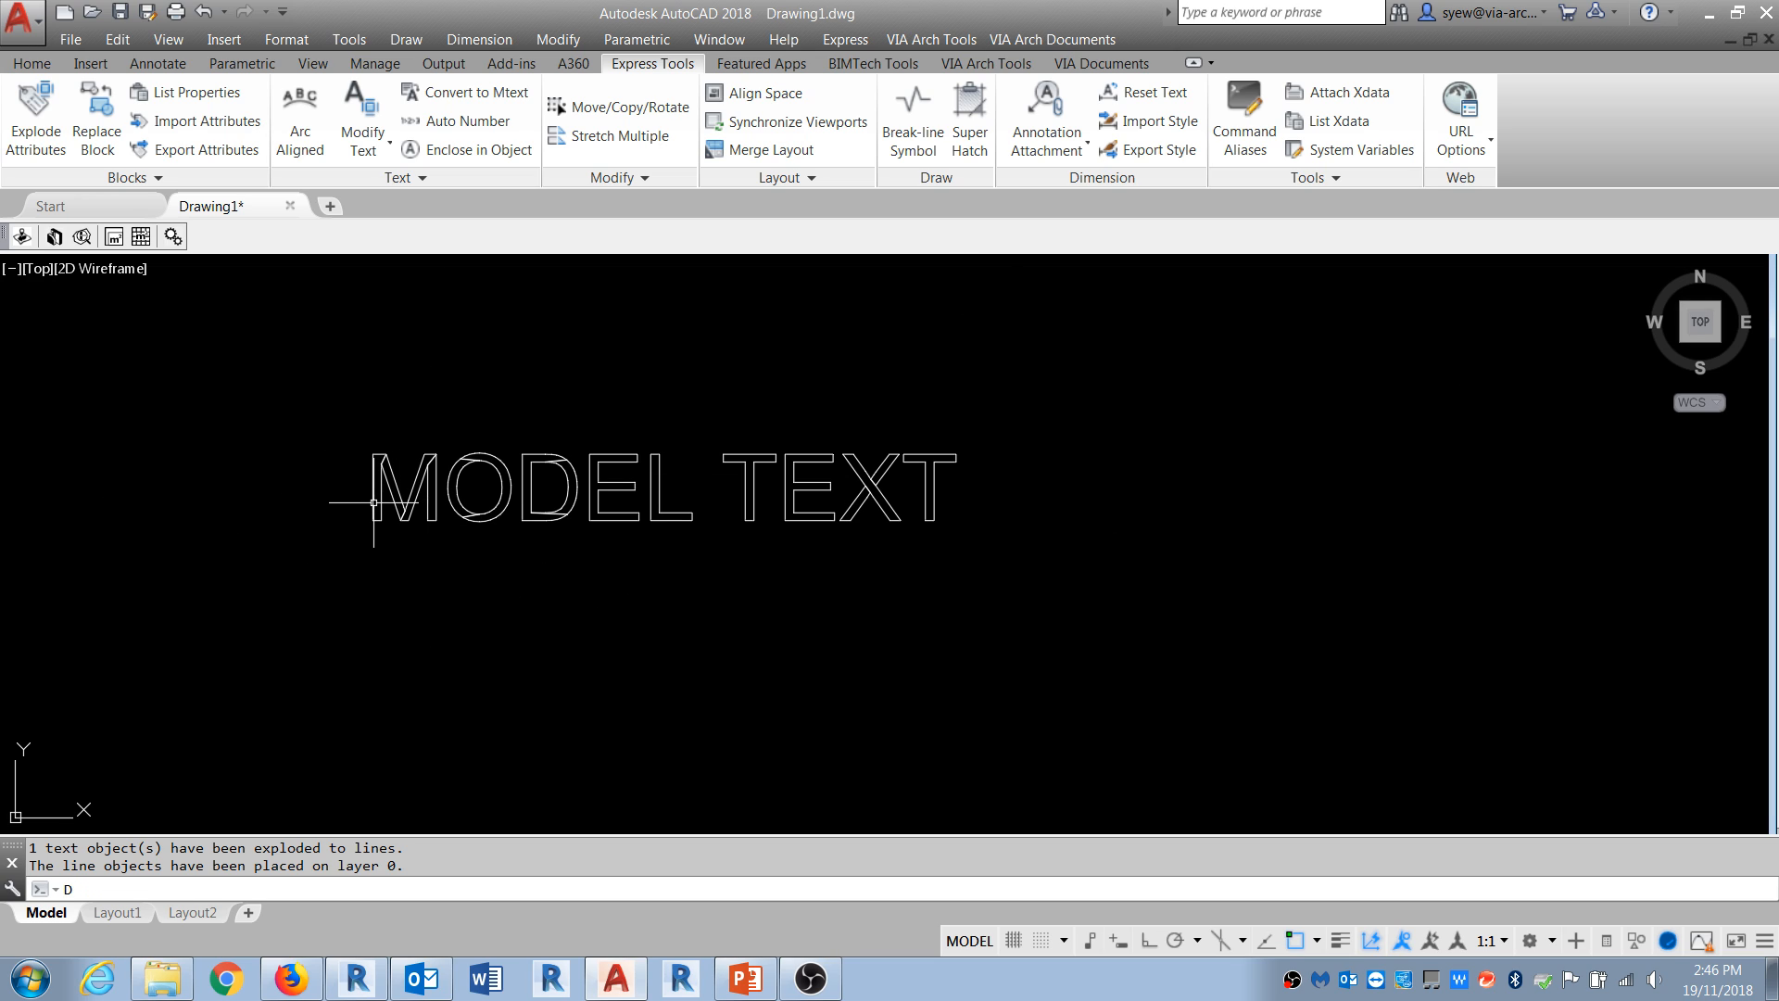
key(Return)
click(373, 521)
click(374, 454)
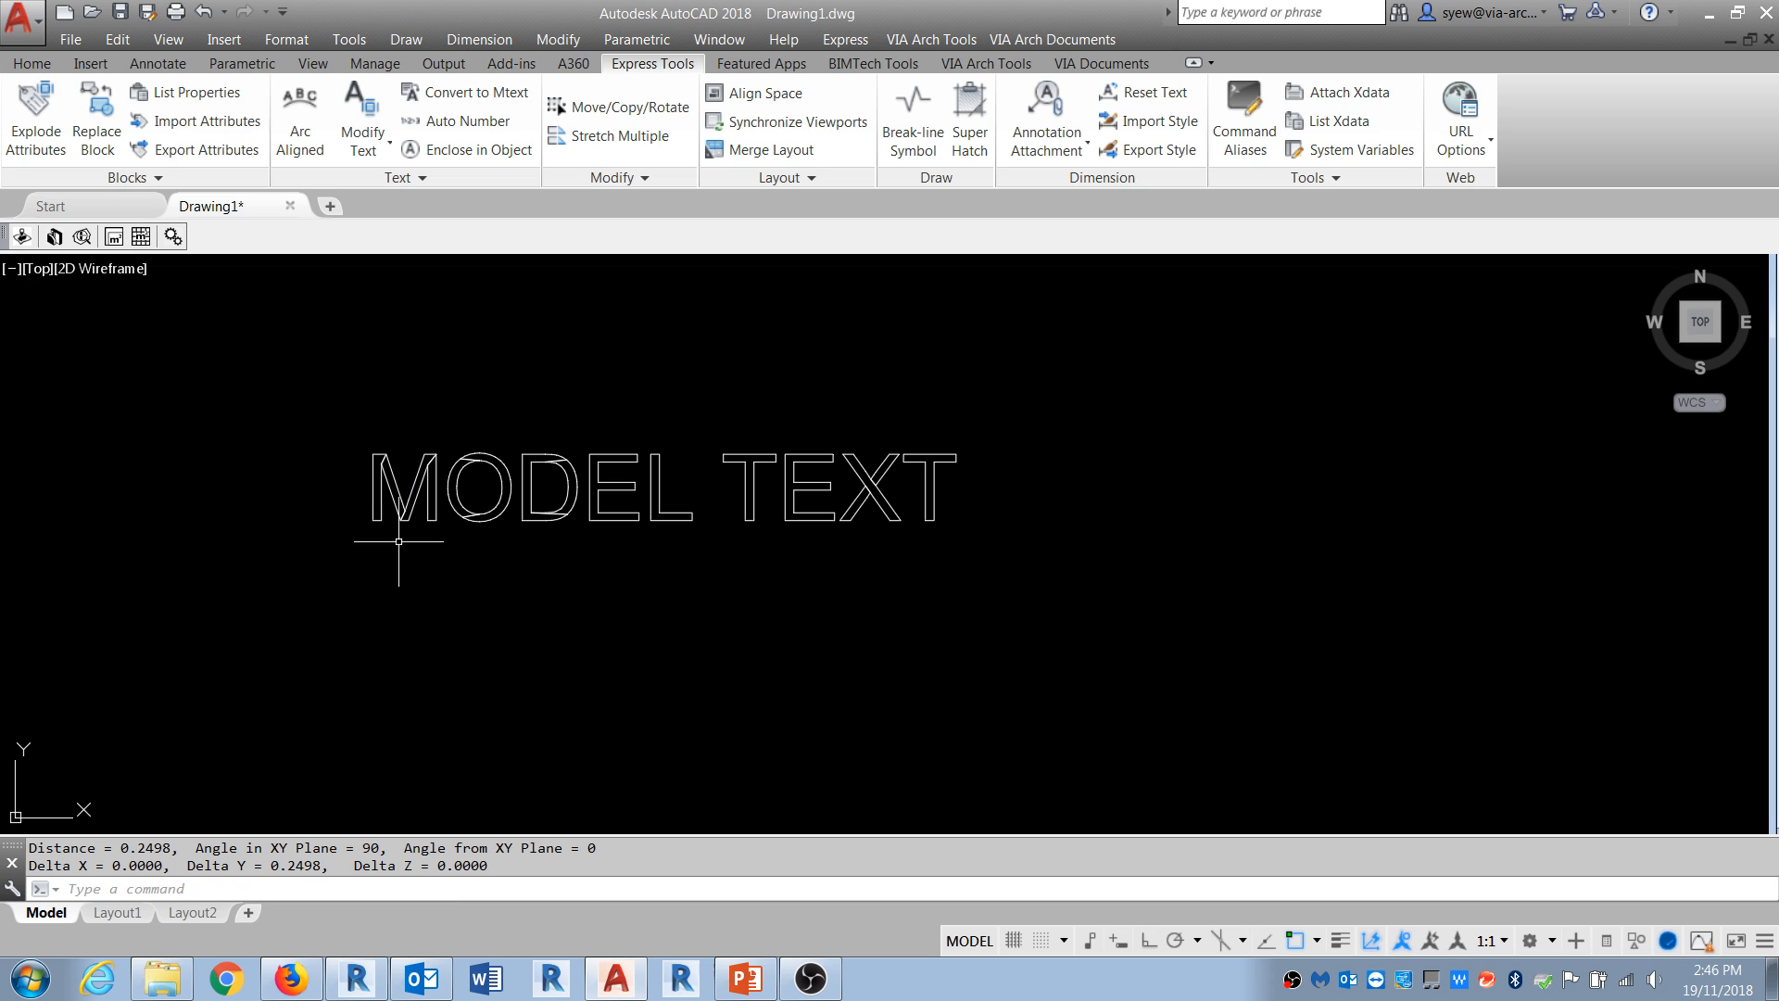
key(Escape)
key(Escape)
Step: Scale the whole exploded outline by reference from the M's lower-left corner, using the M's height as reference and .25 as new length
text(SC)
key(Return)
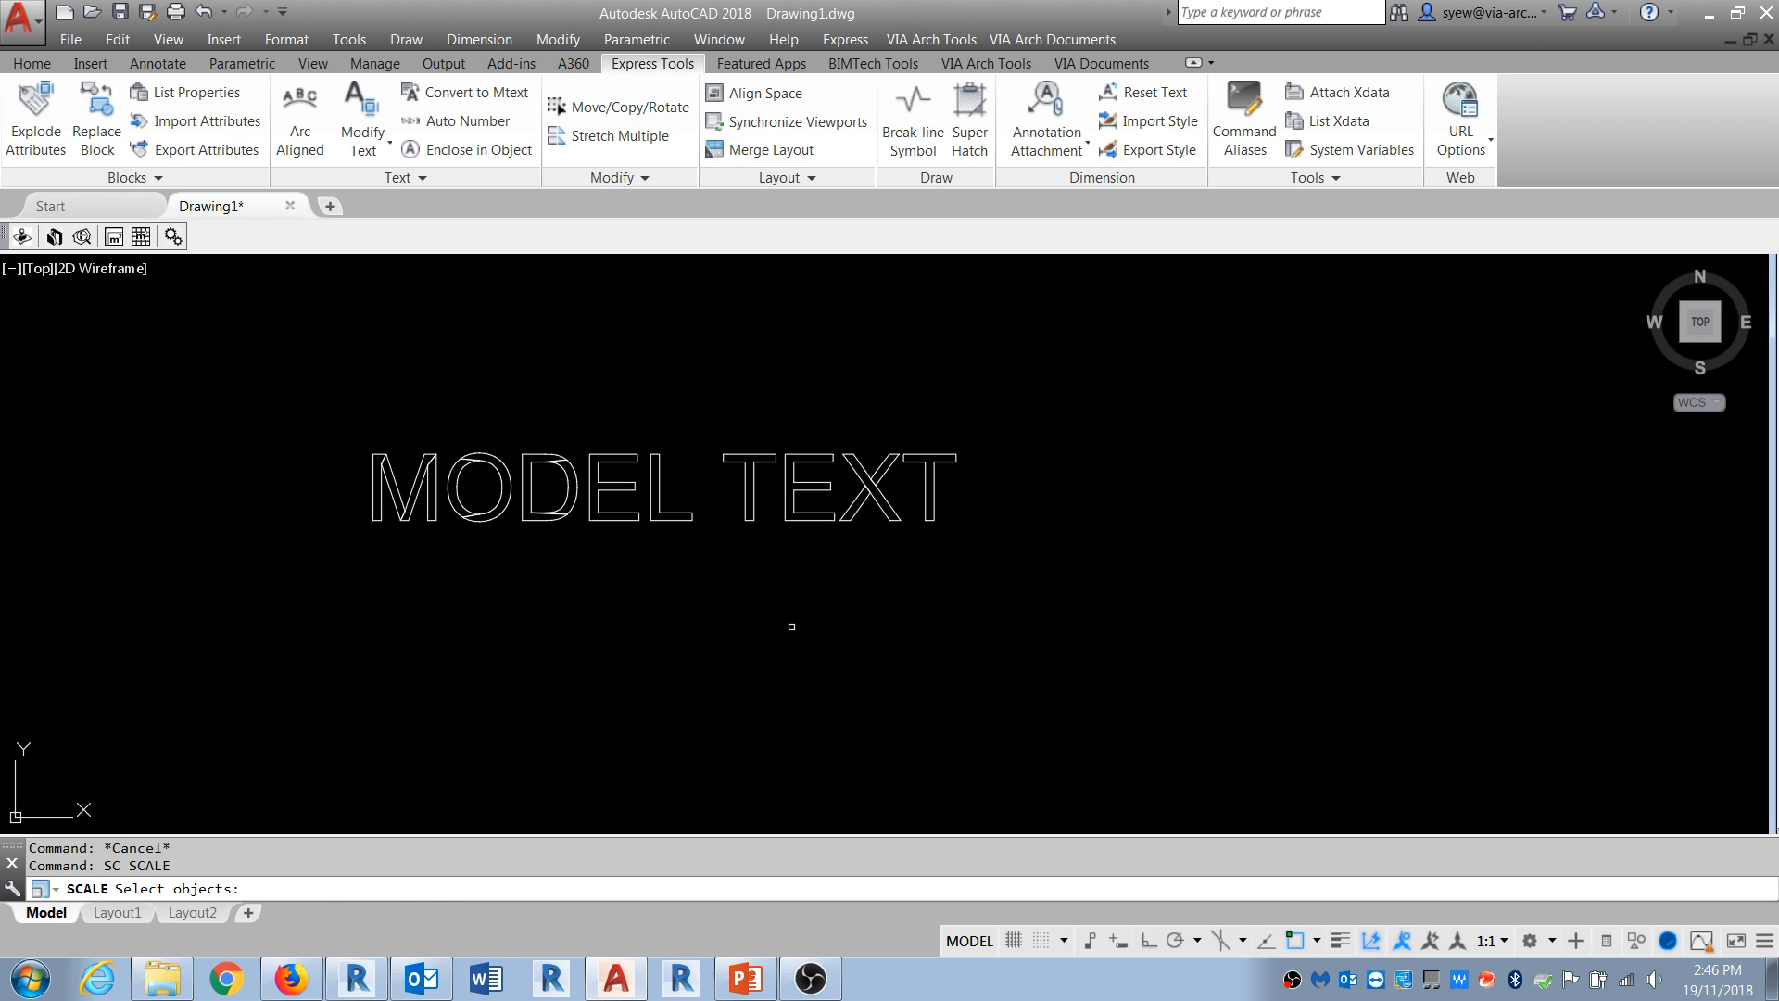
click(1020, 564)
click(278, 386)
key(Return)
click(374, 520)
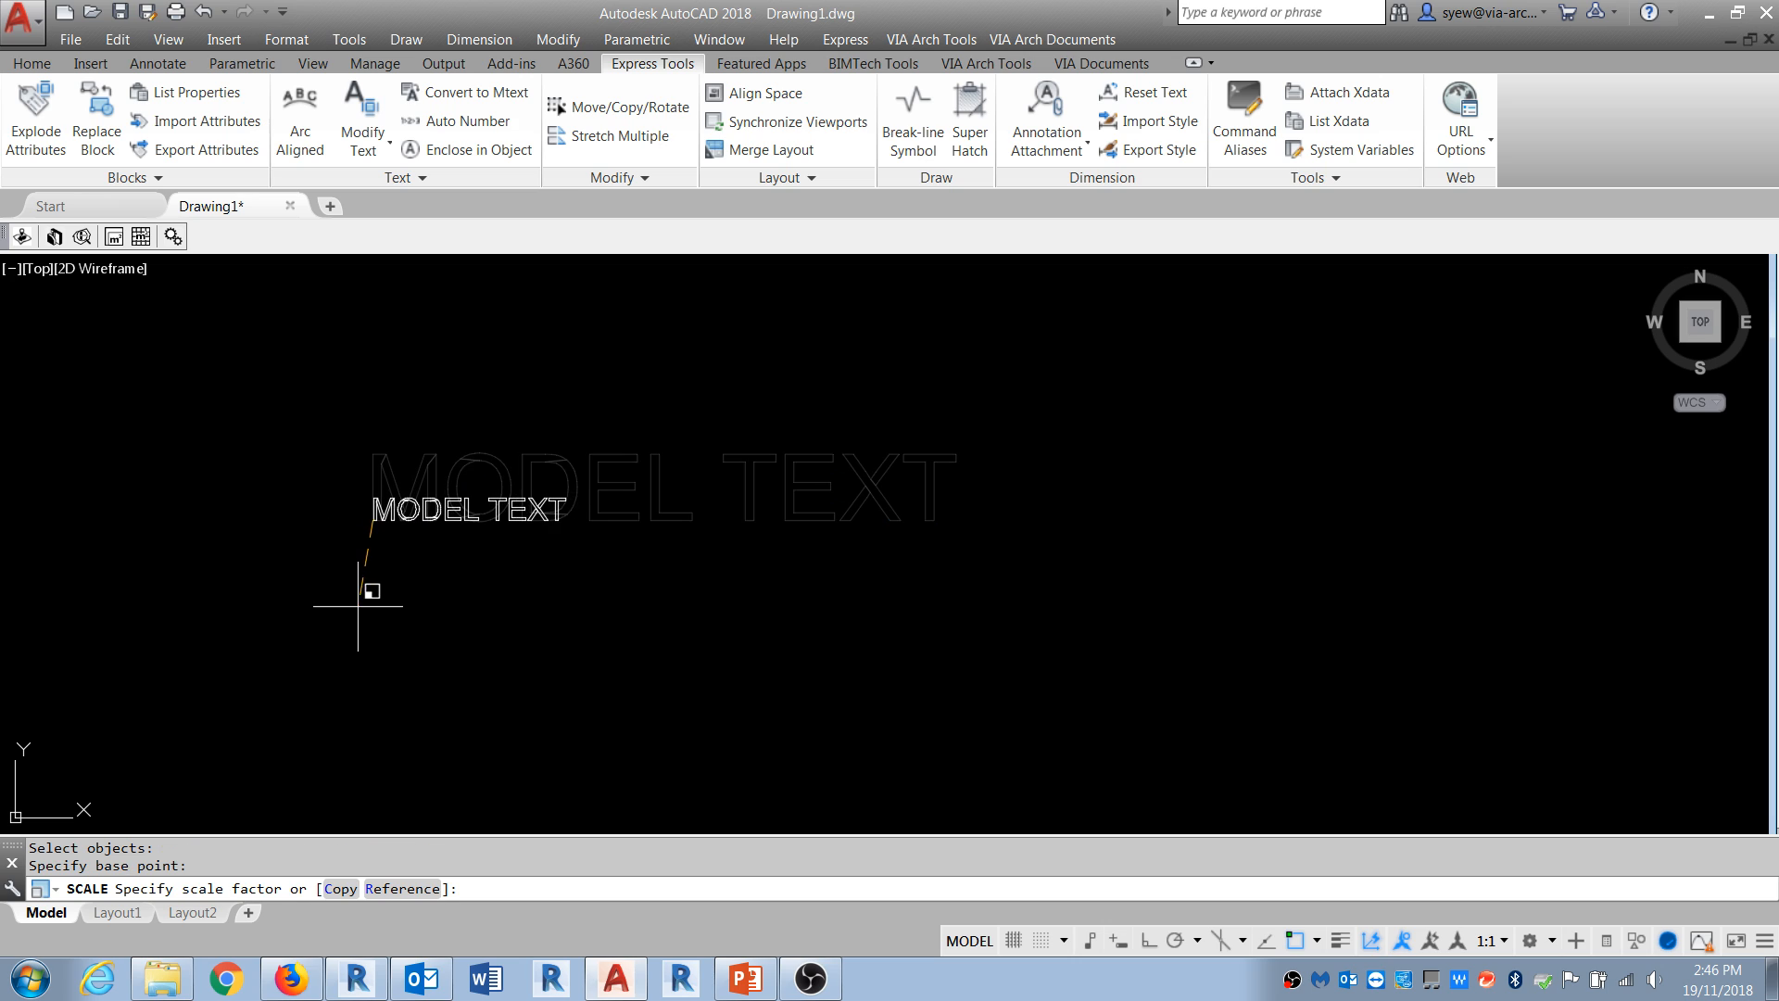
text(R)
key(Return)
click(375, 512)
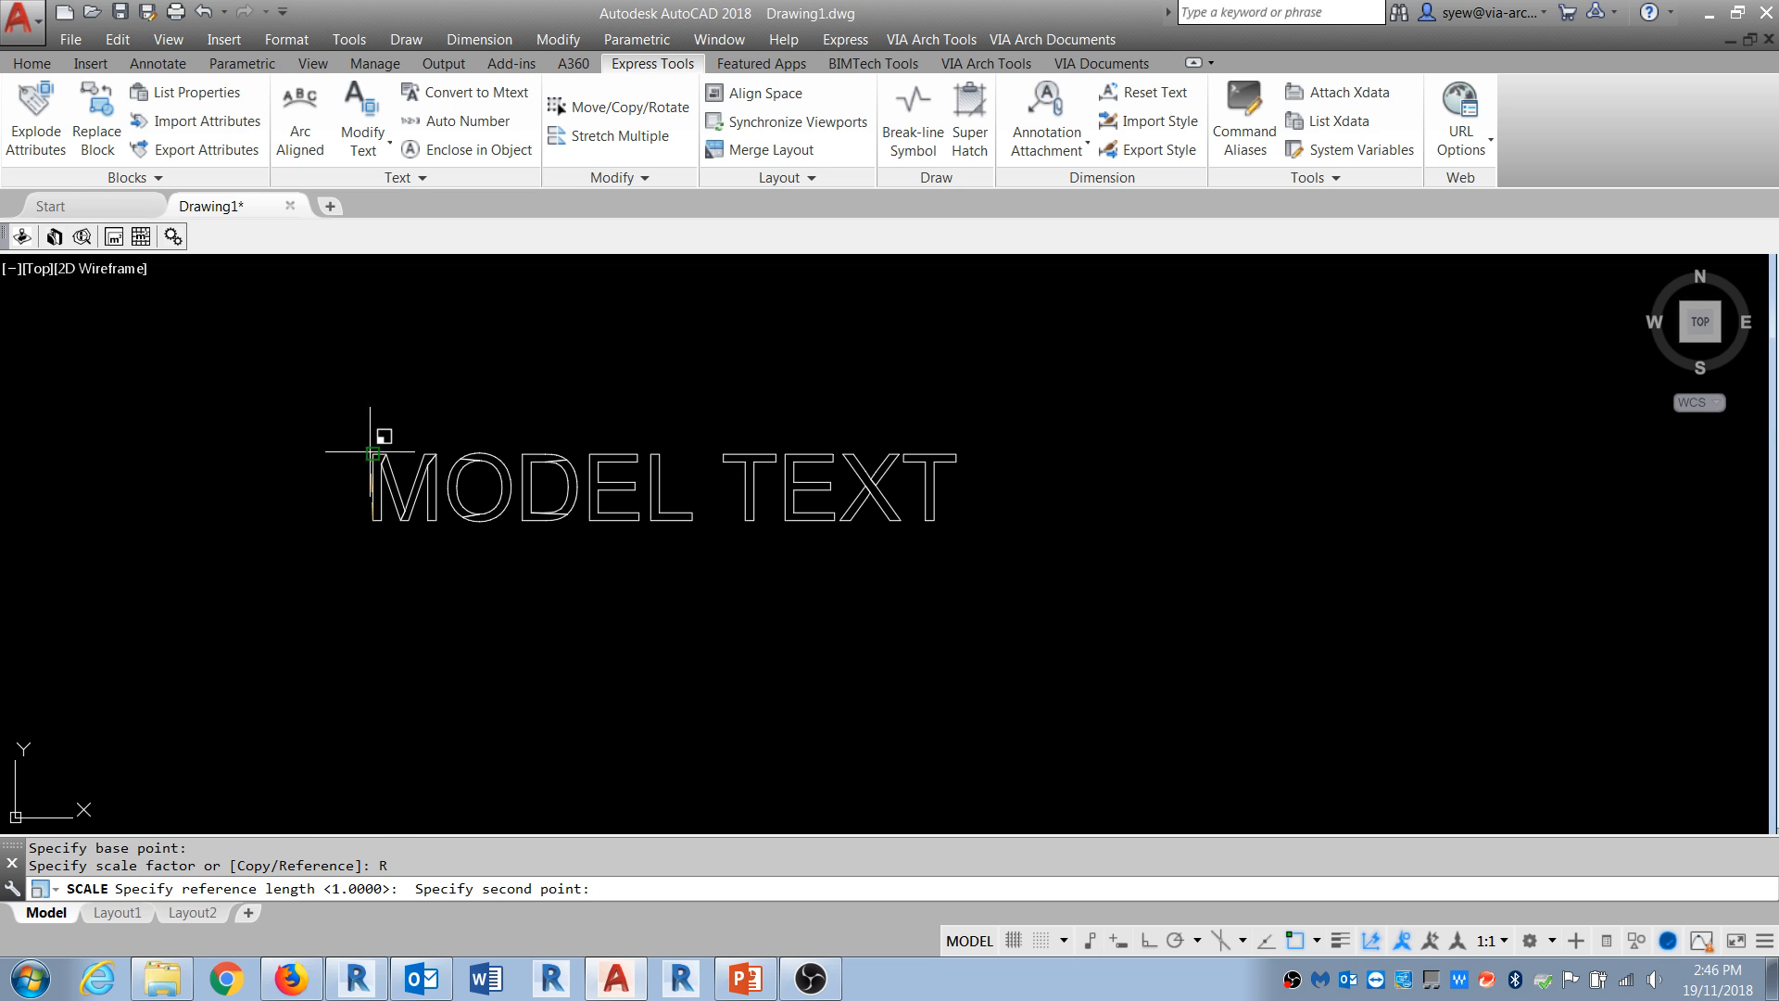
click(374, 454)
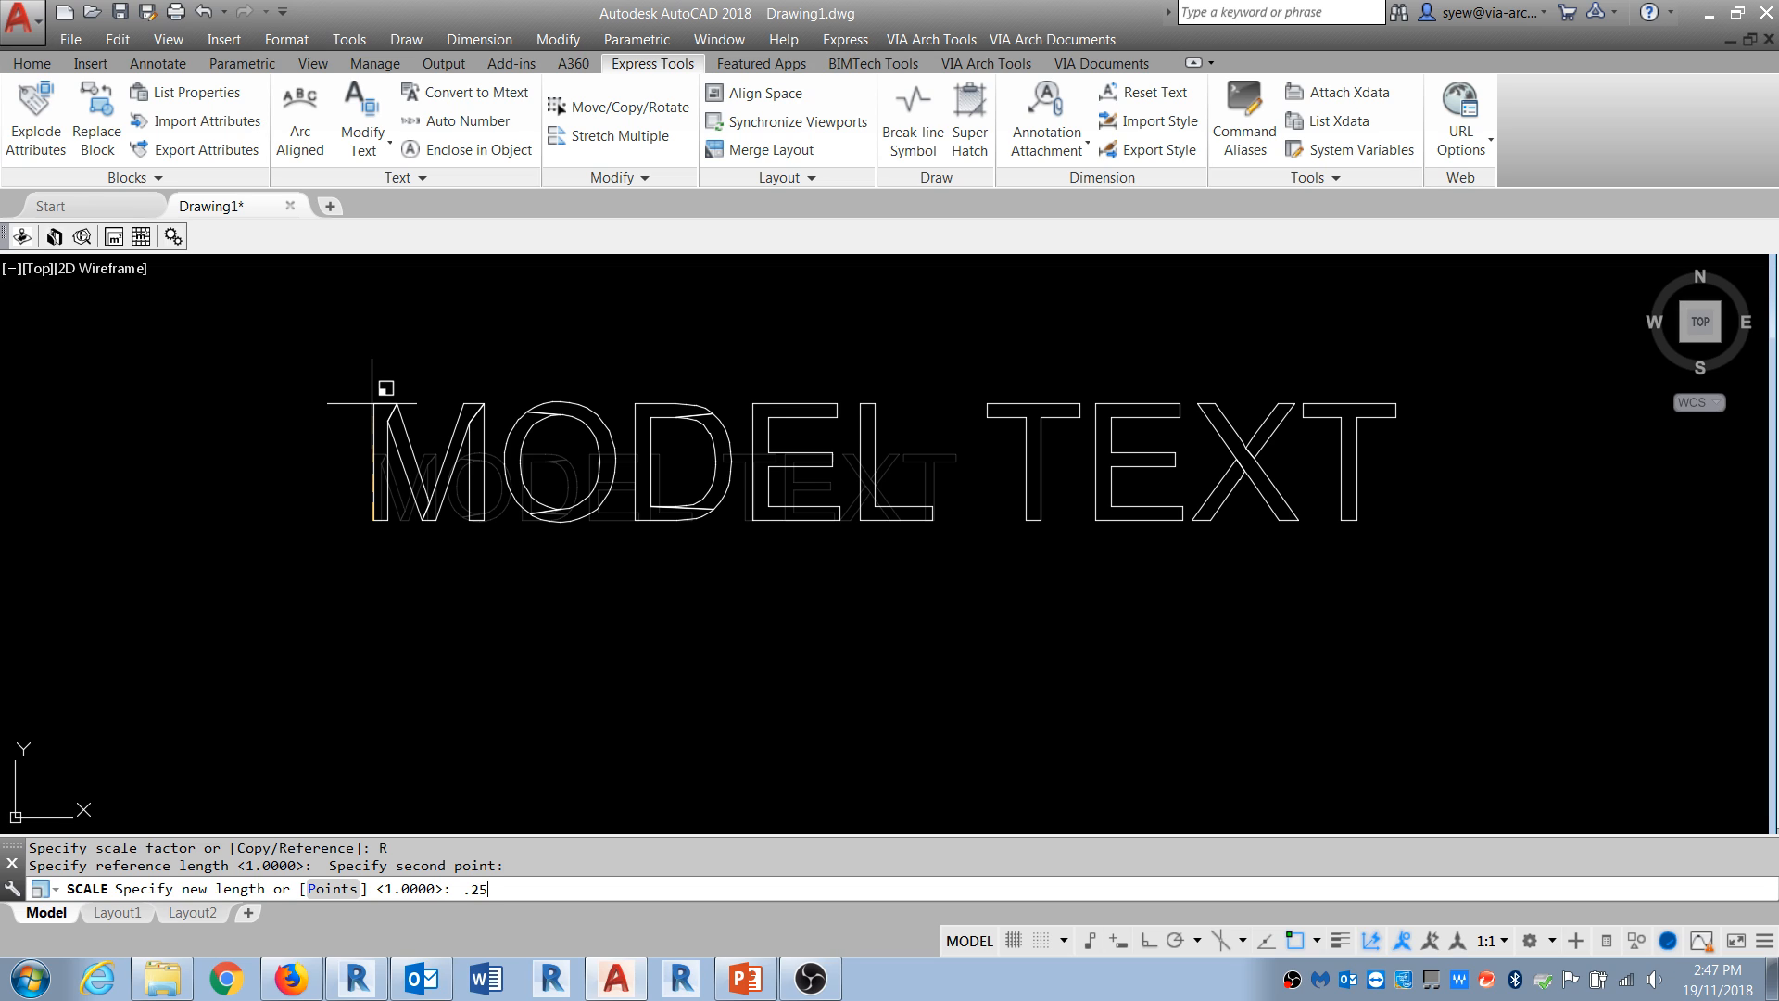
key(Return)
Step: Re-measure the height of the rescaled letter M from its base to its top
text(DI)
key(Return)
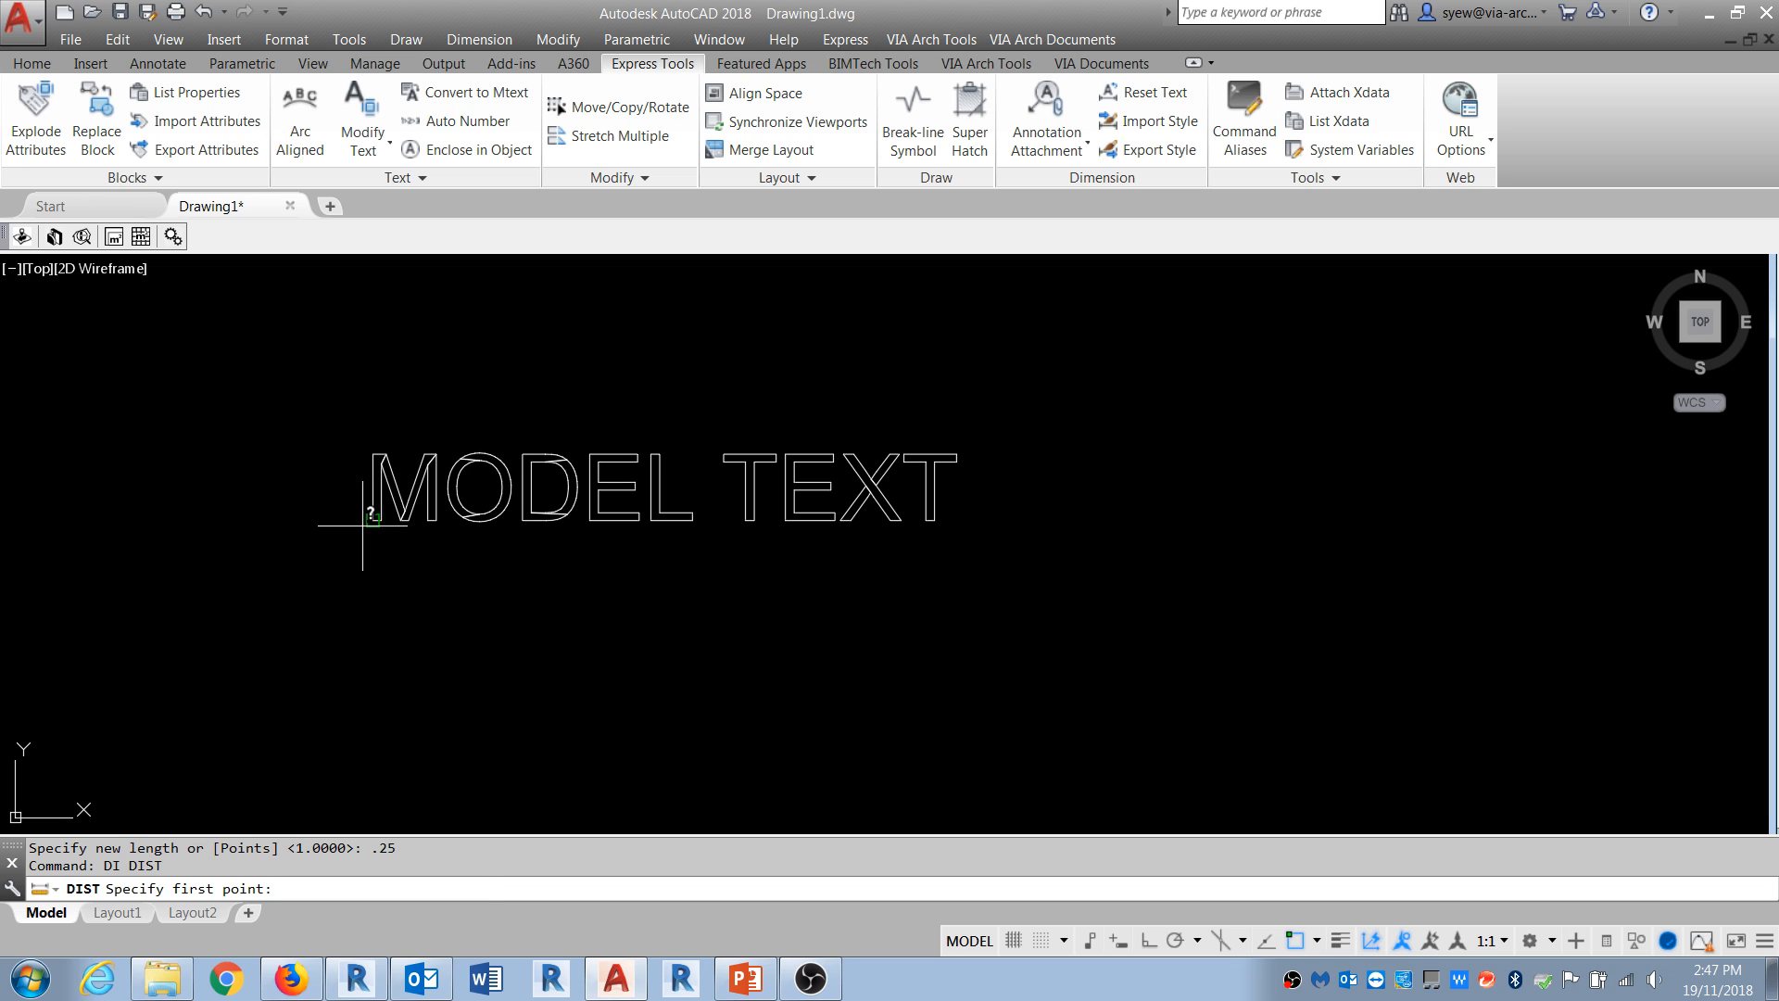
click(372, 521)
click(372, 454)
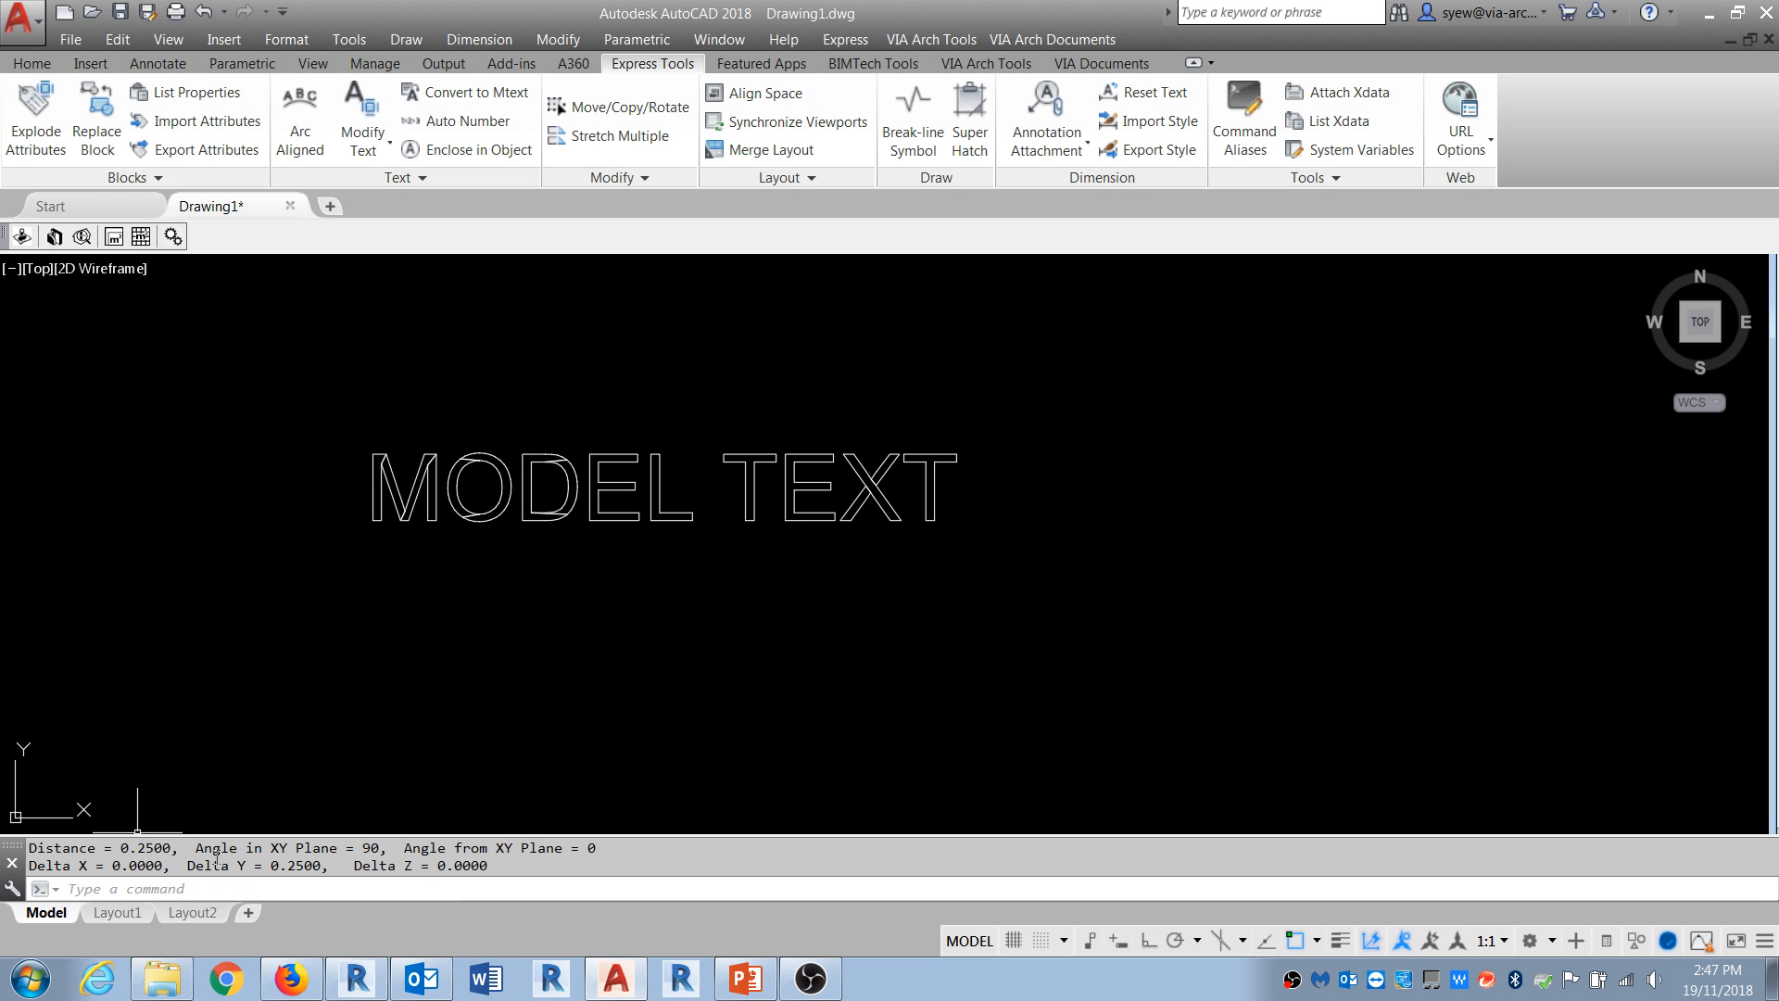
Step: Create a multiline text object reading "TIME" directly below the exploded "MODEL TEXT" outline
scroll(391, 462, up, 2)
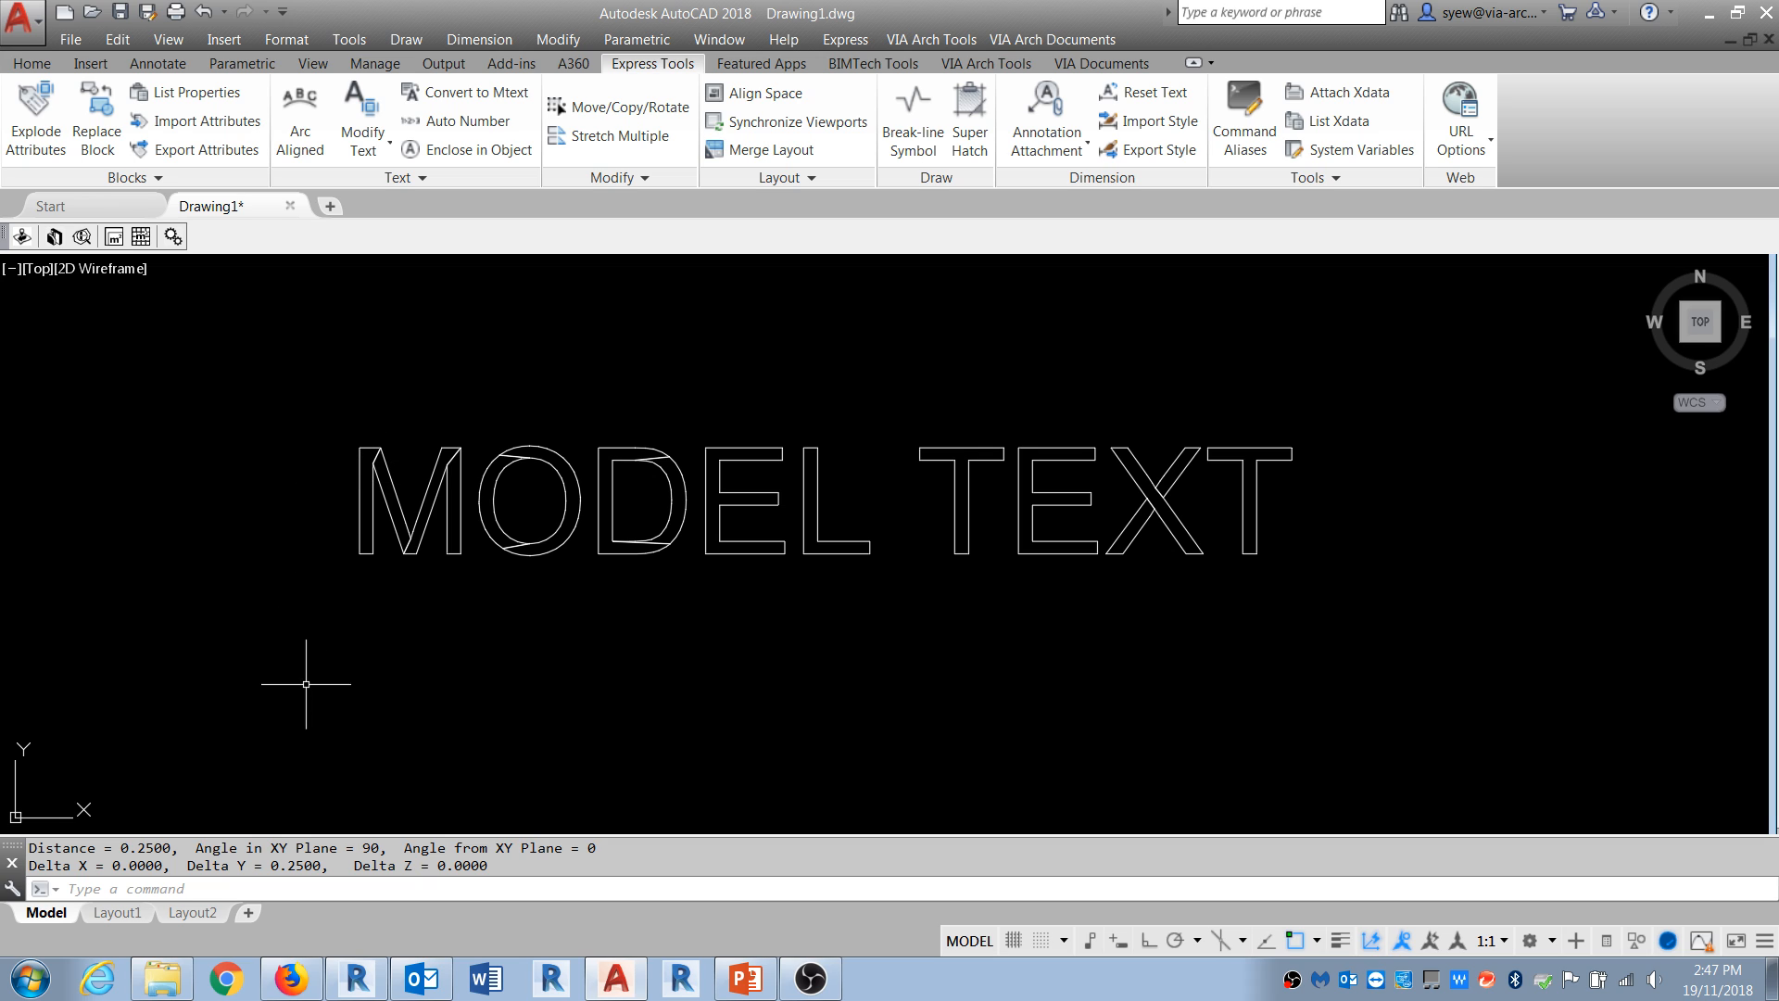
middle_drag(501, 644, 504, 484)
text(MT)
key(Return)
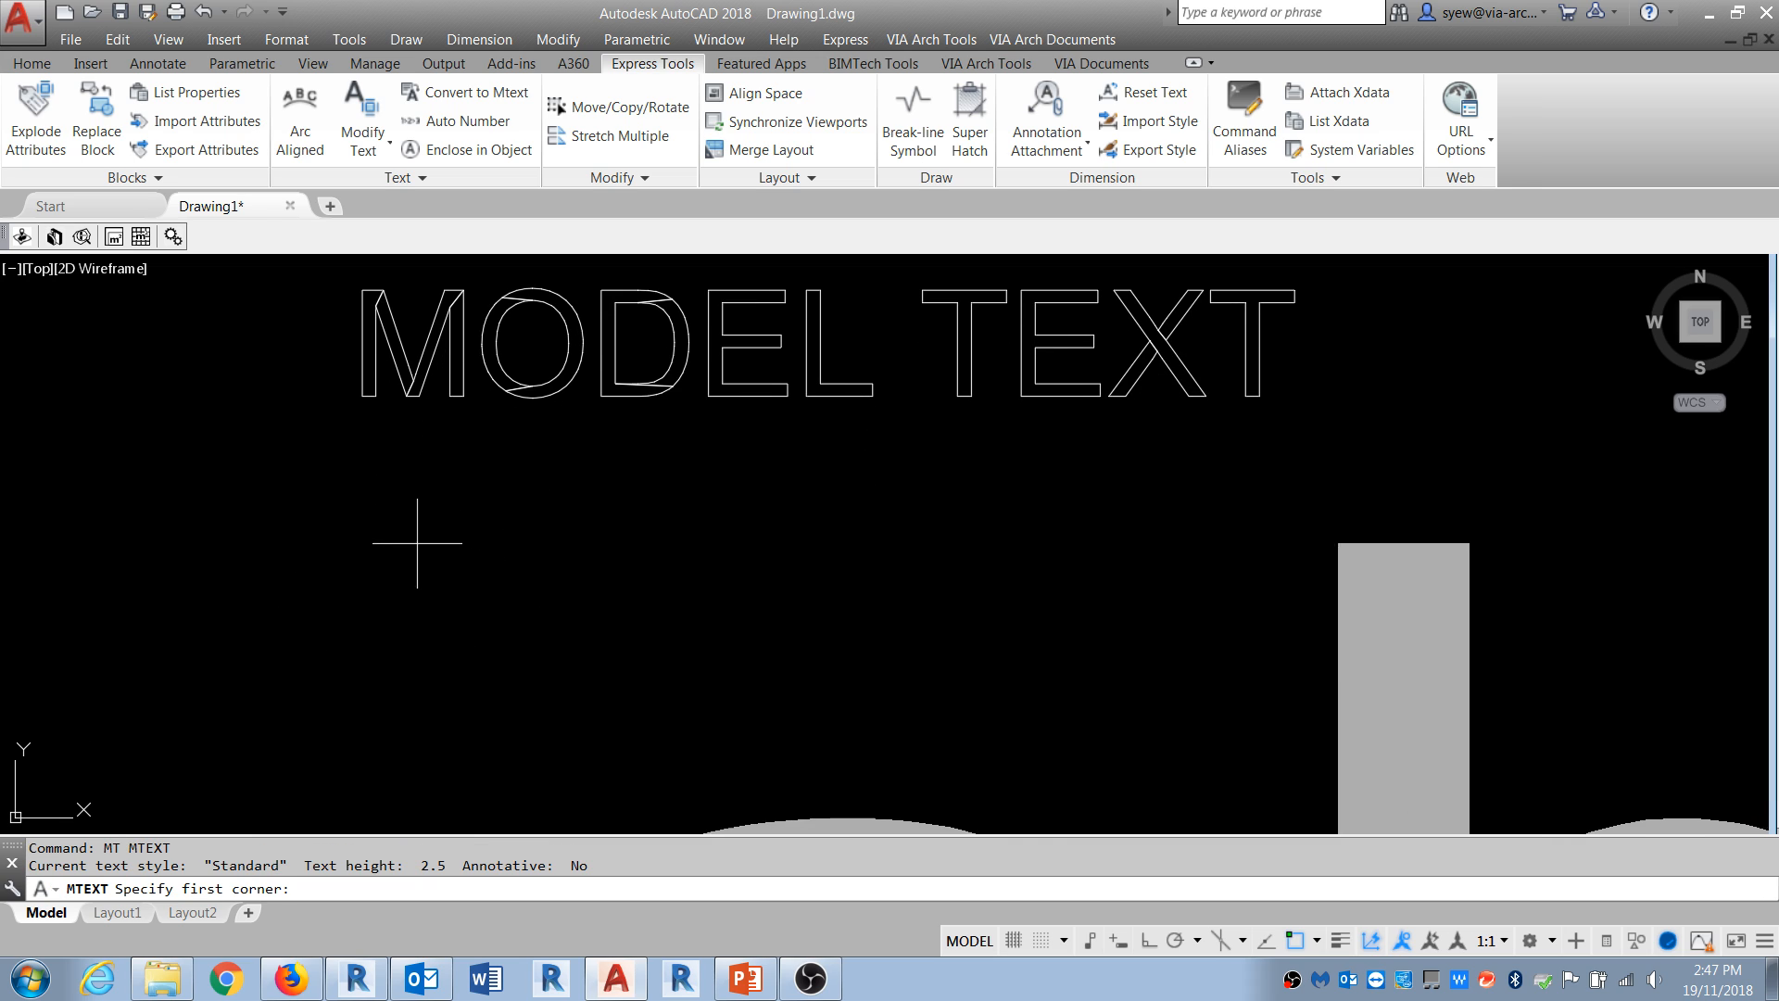
scroll(397, 468, down, 8)
click(396, 448)
click(775, 554)
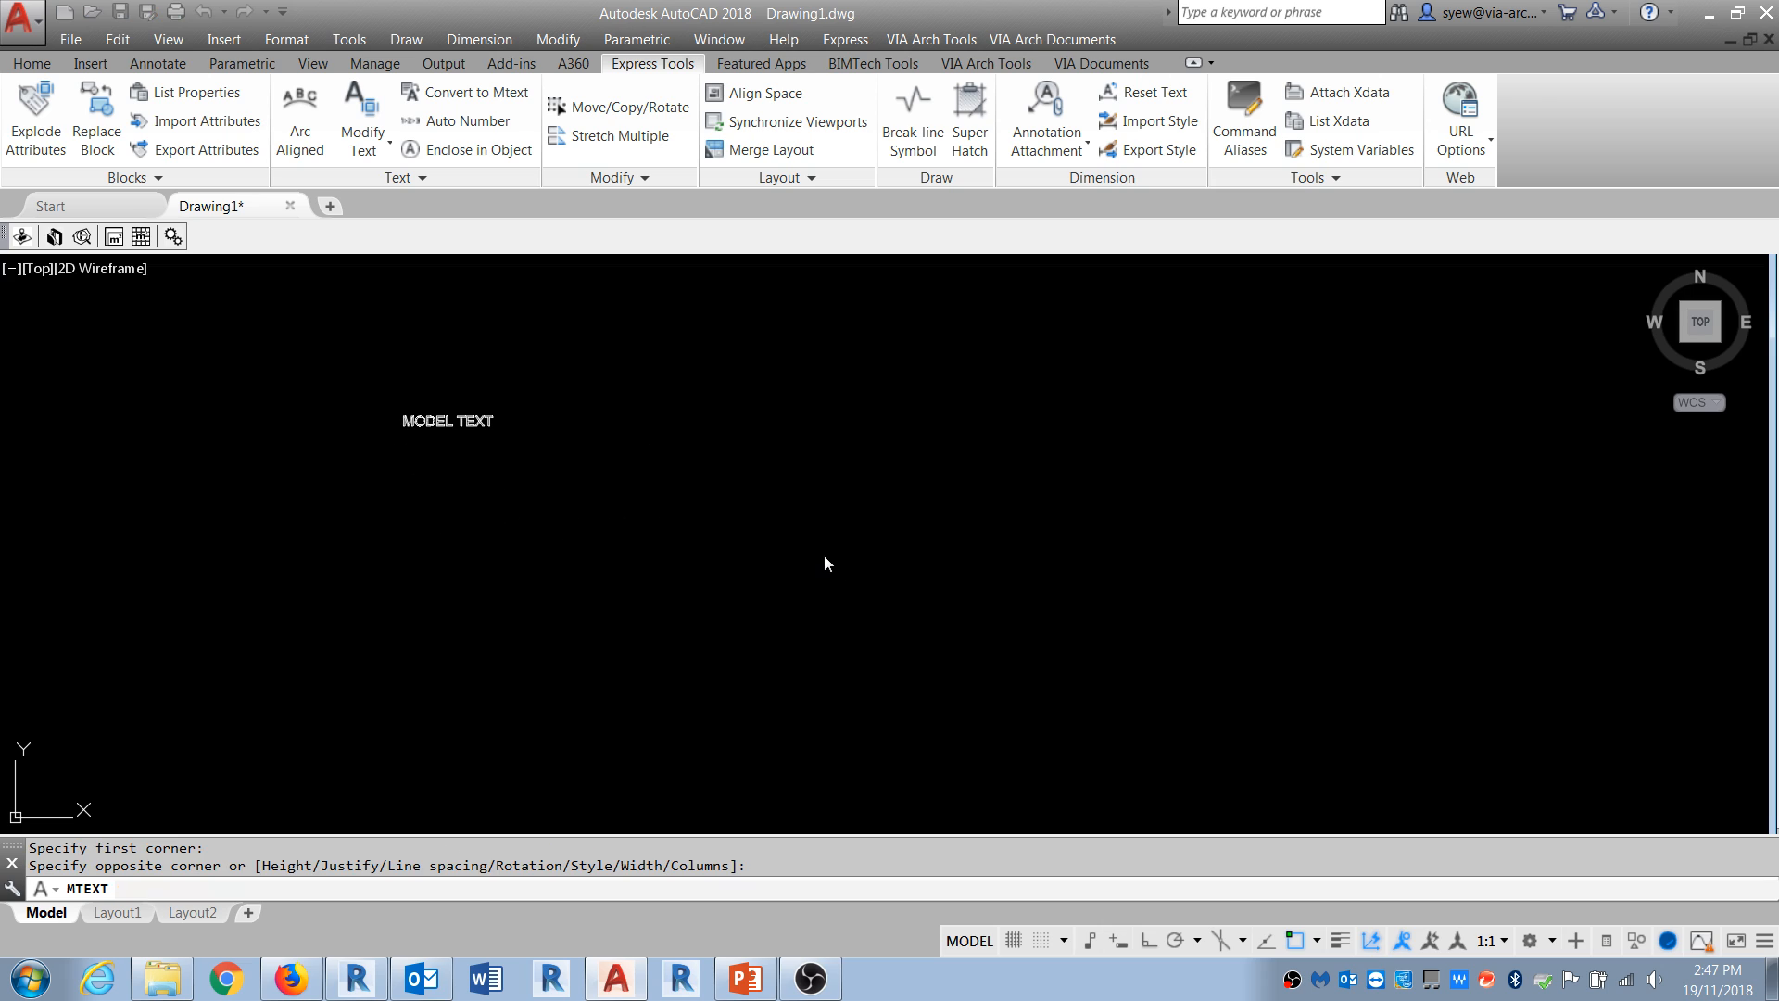
text(TIME)
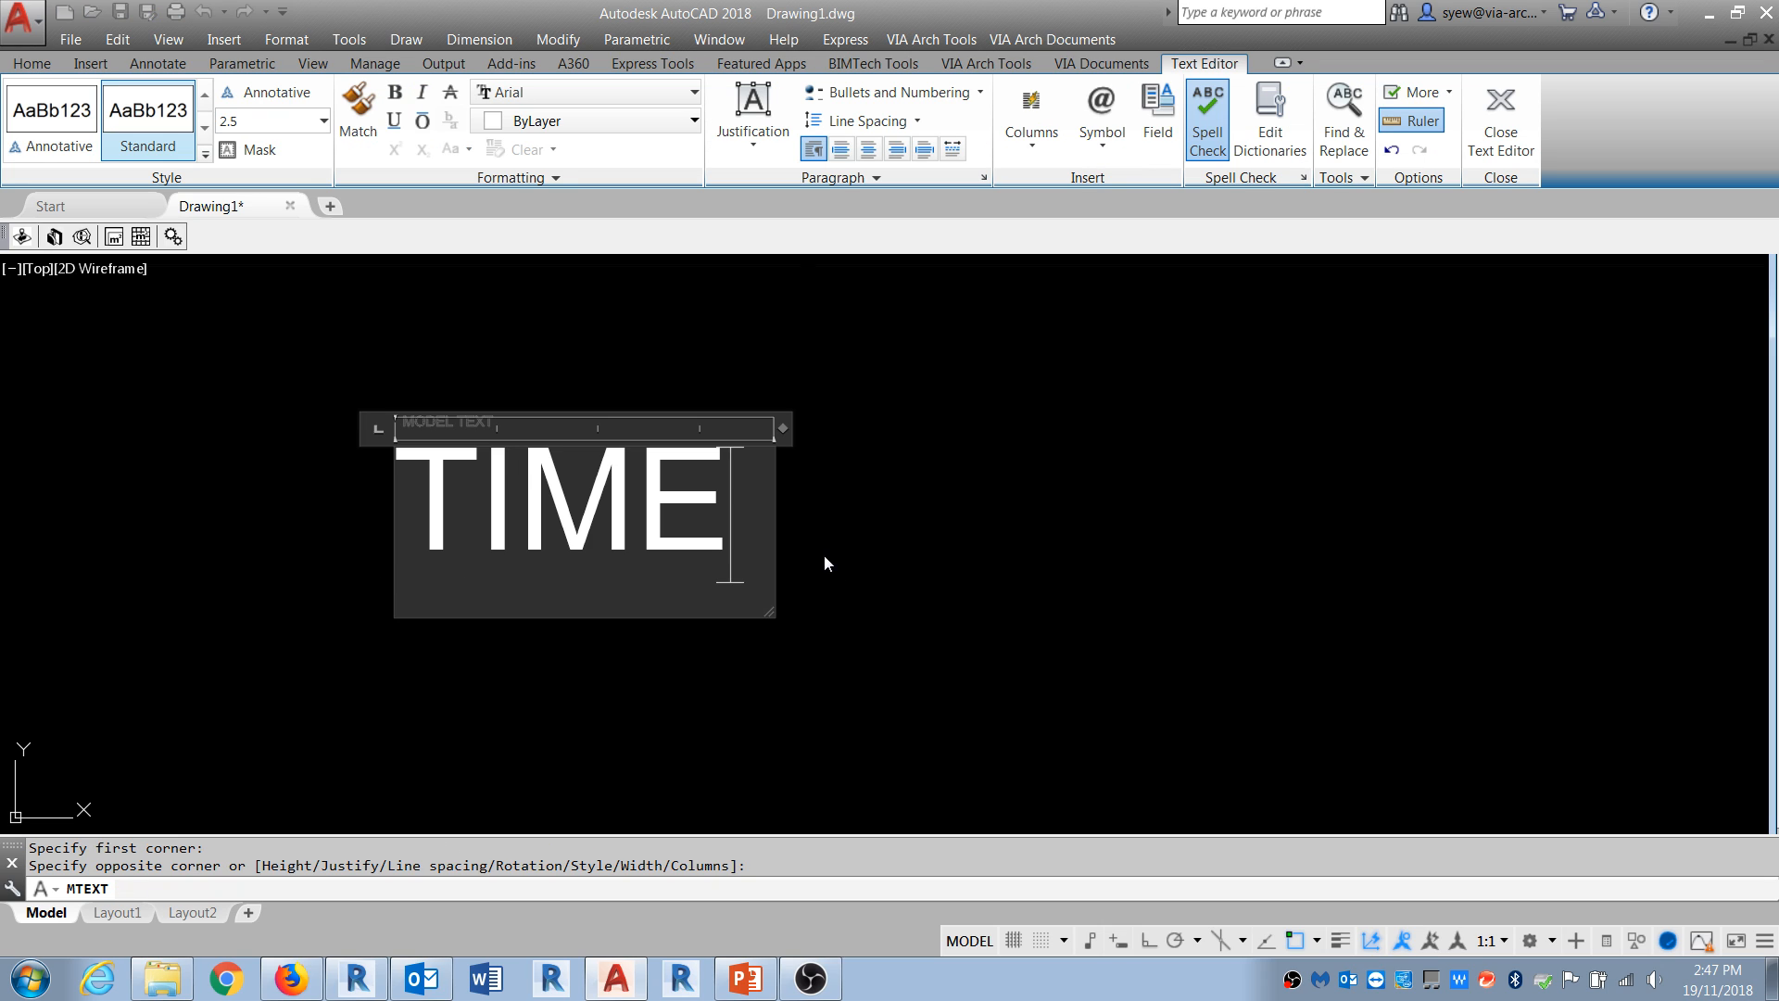
click(834, 563)
key(Escape)
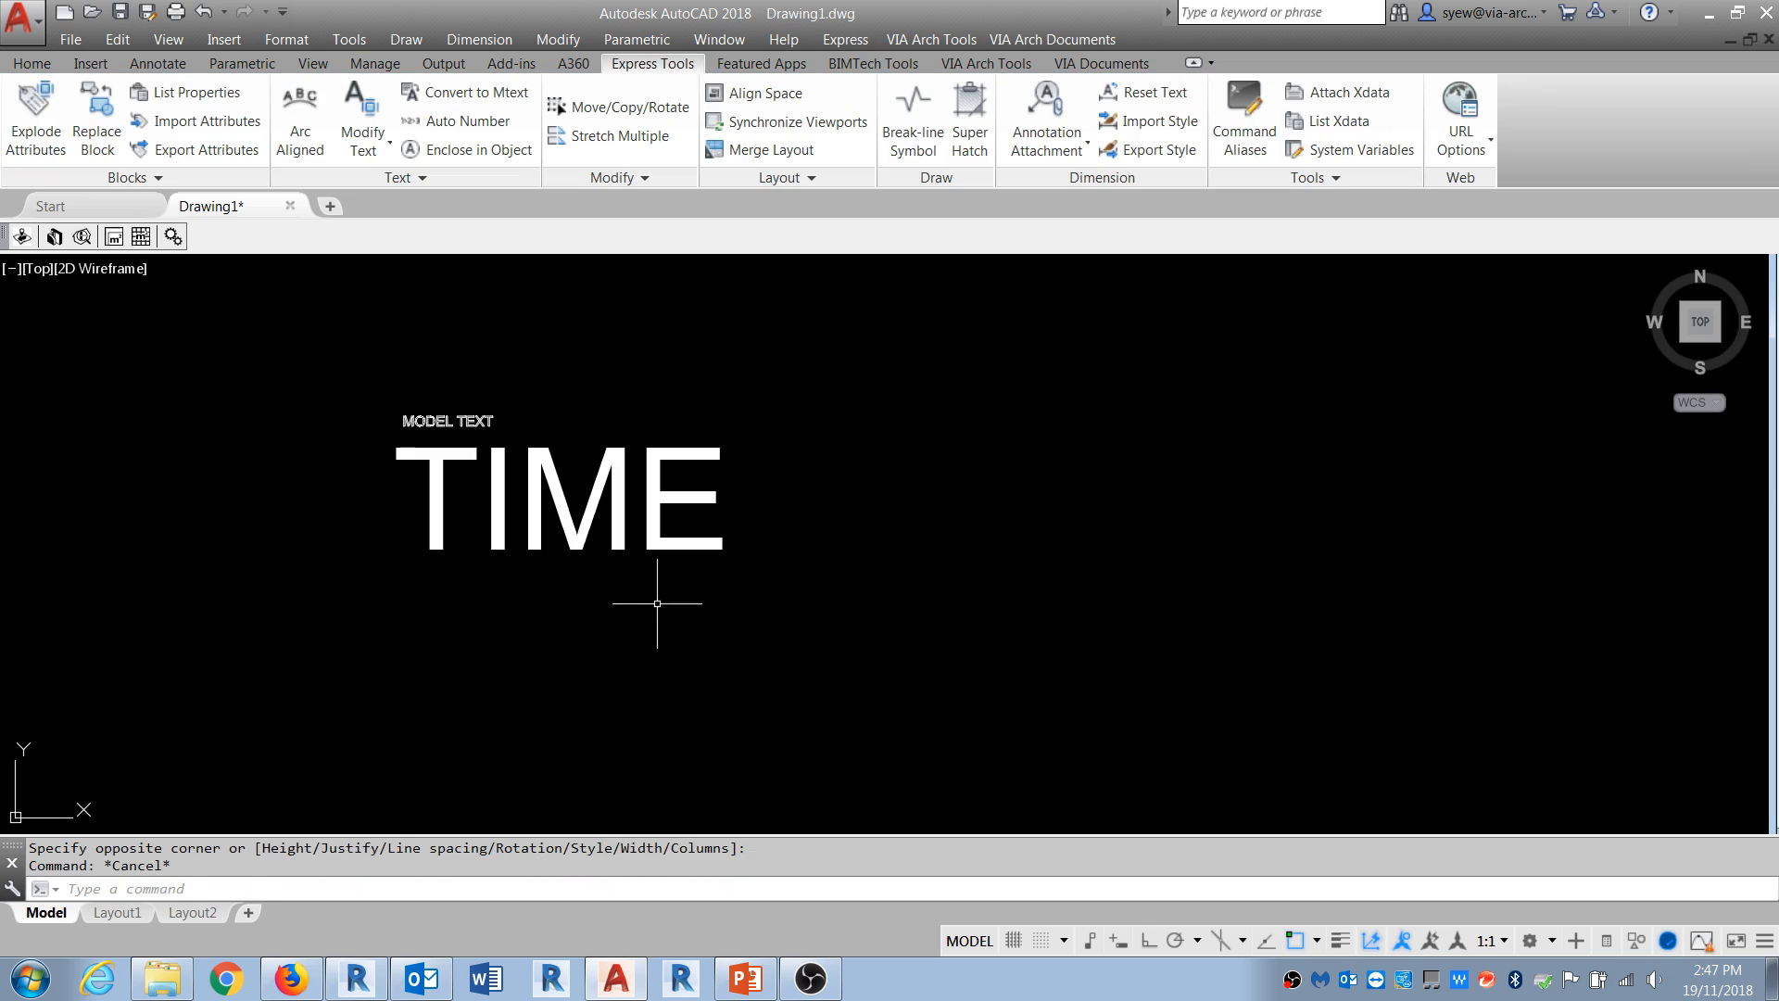
Step: Select the "TIME" text and create a new text style named TIME
click(657, 604)
click(542, 500)
text(ST)
key(Return)
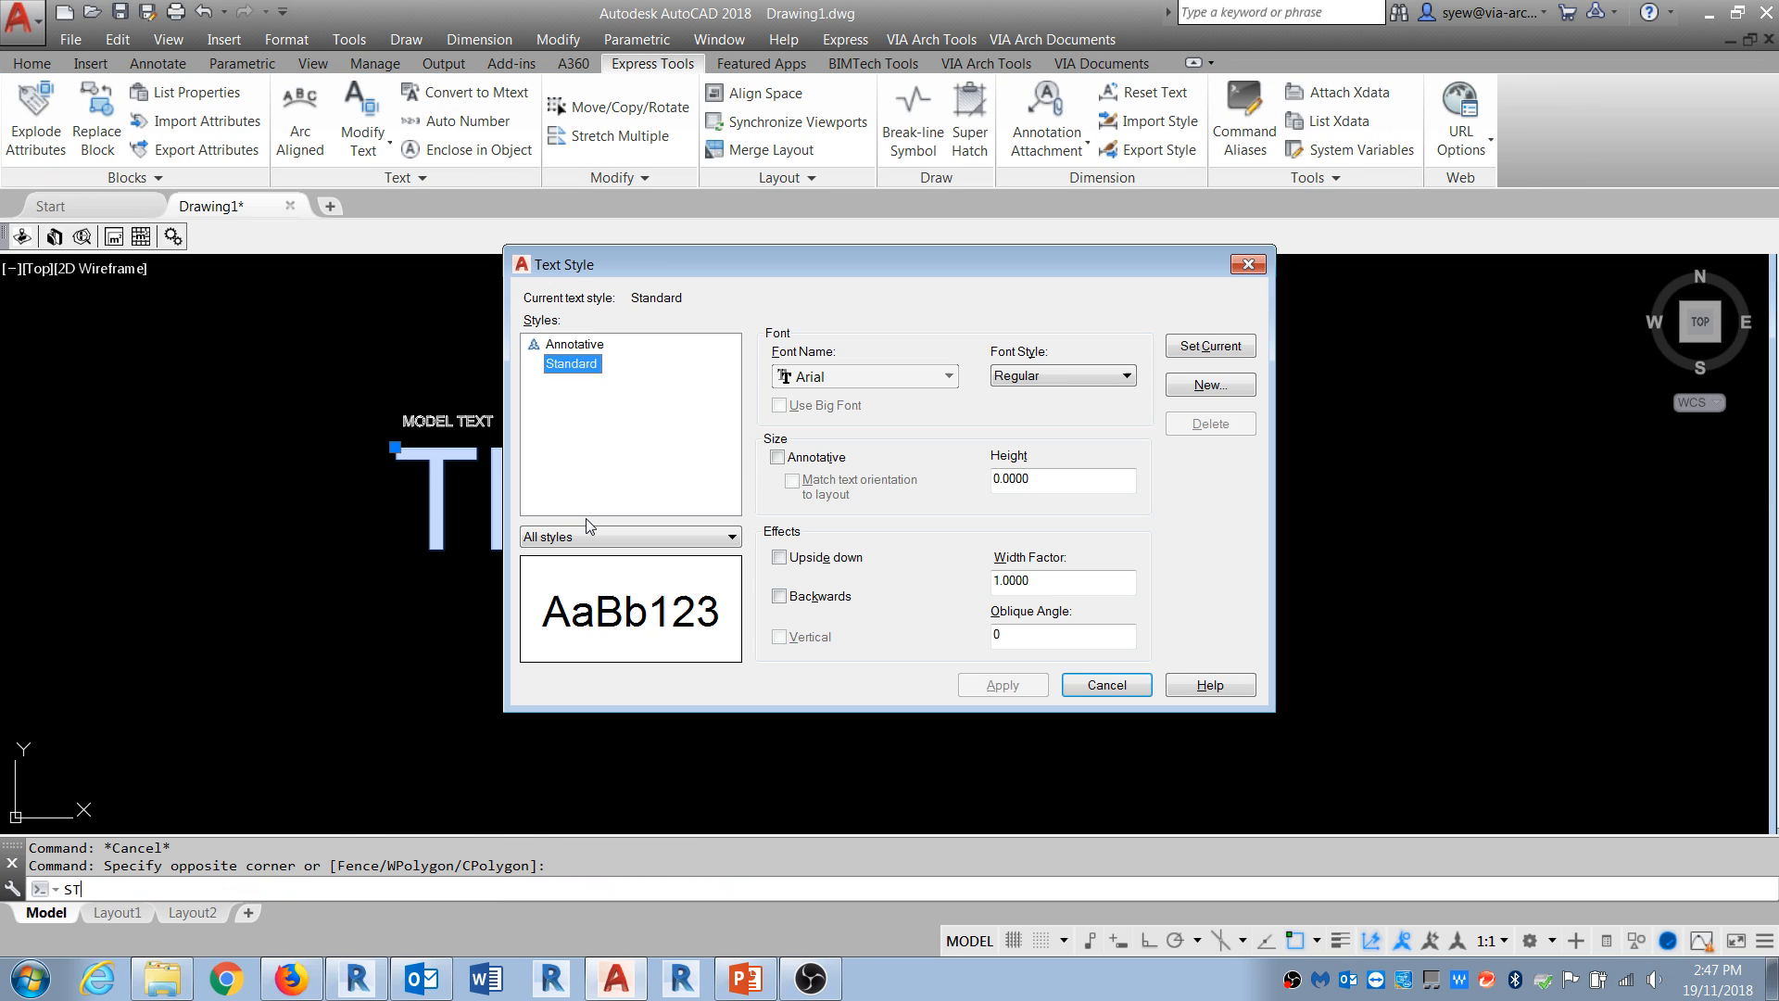
click(1199, 385)
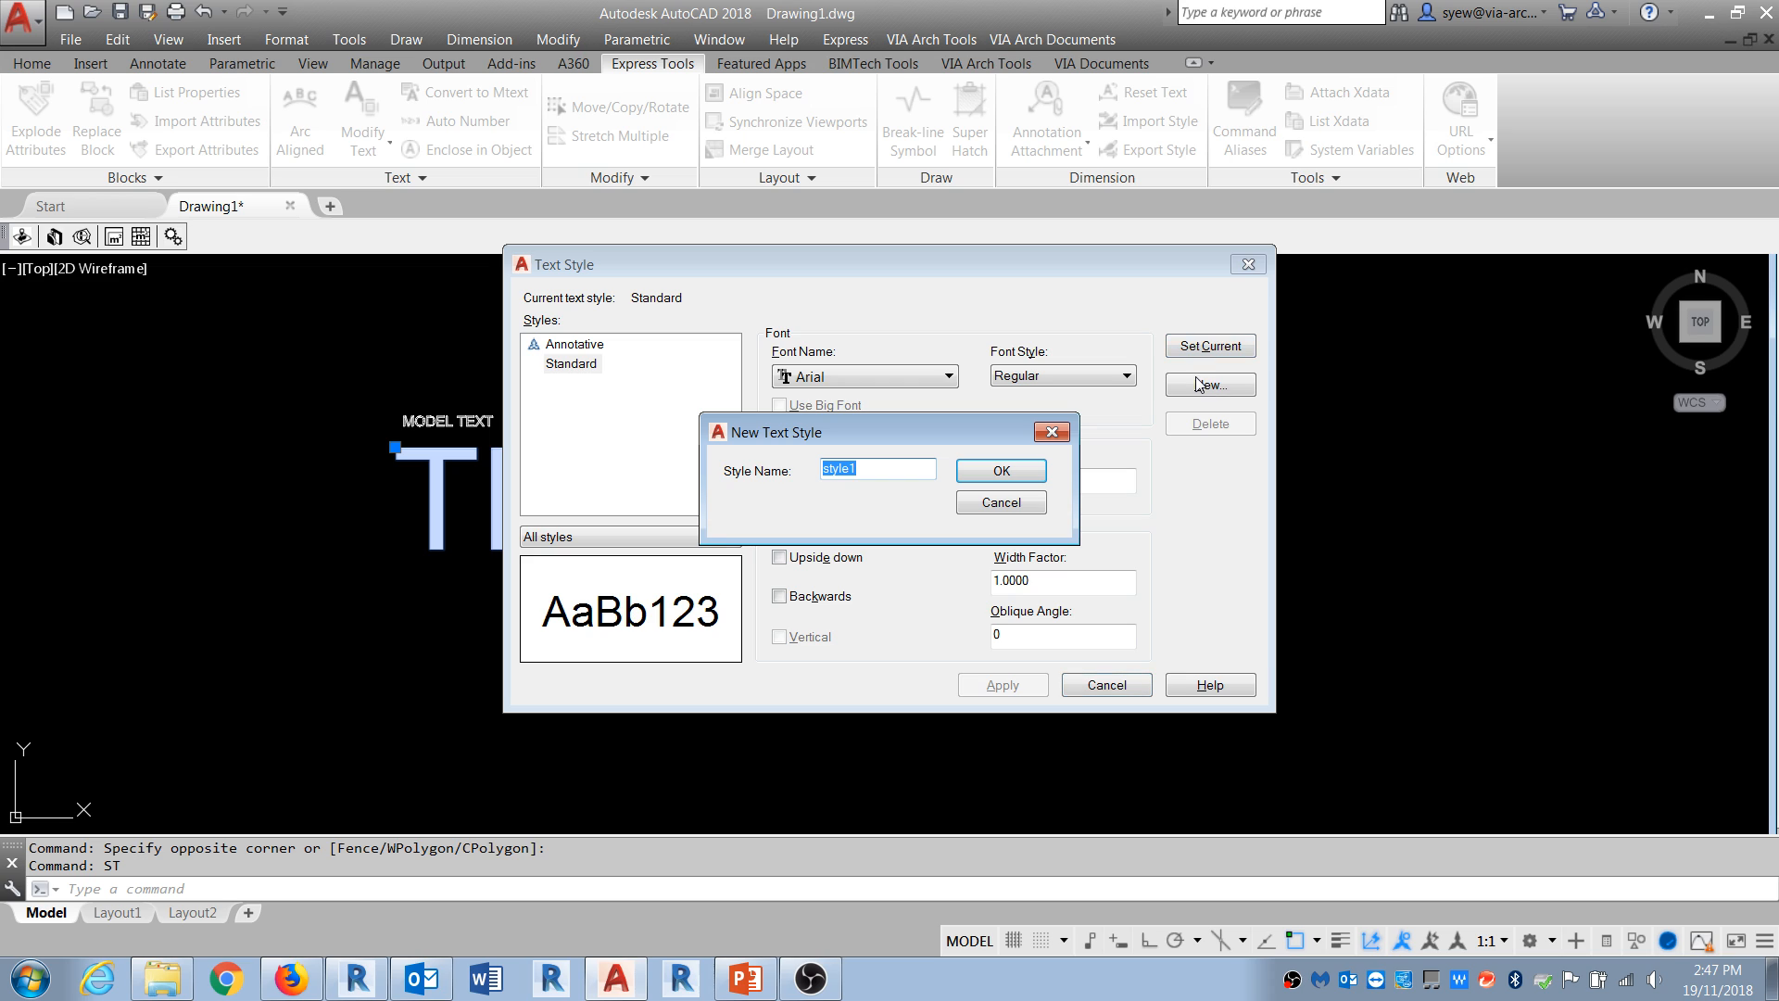
text(TIME)
key(Return)
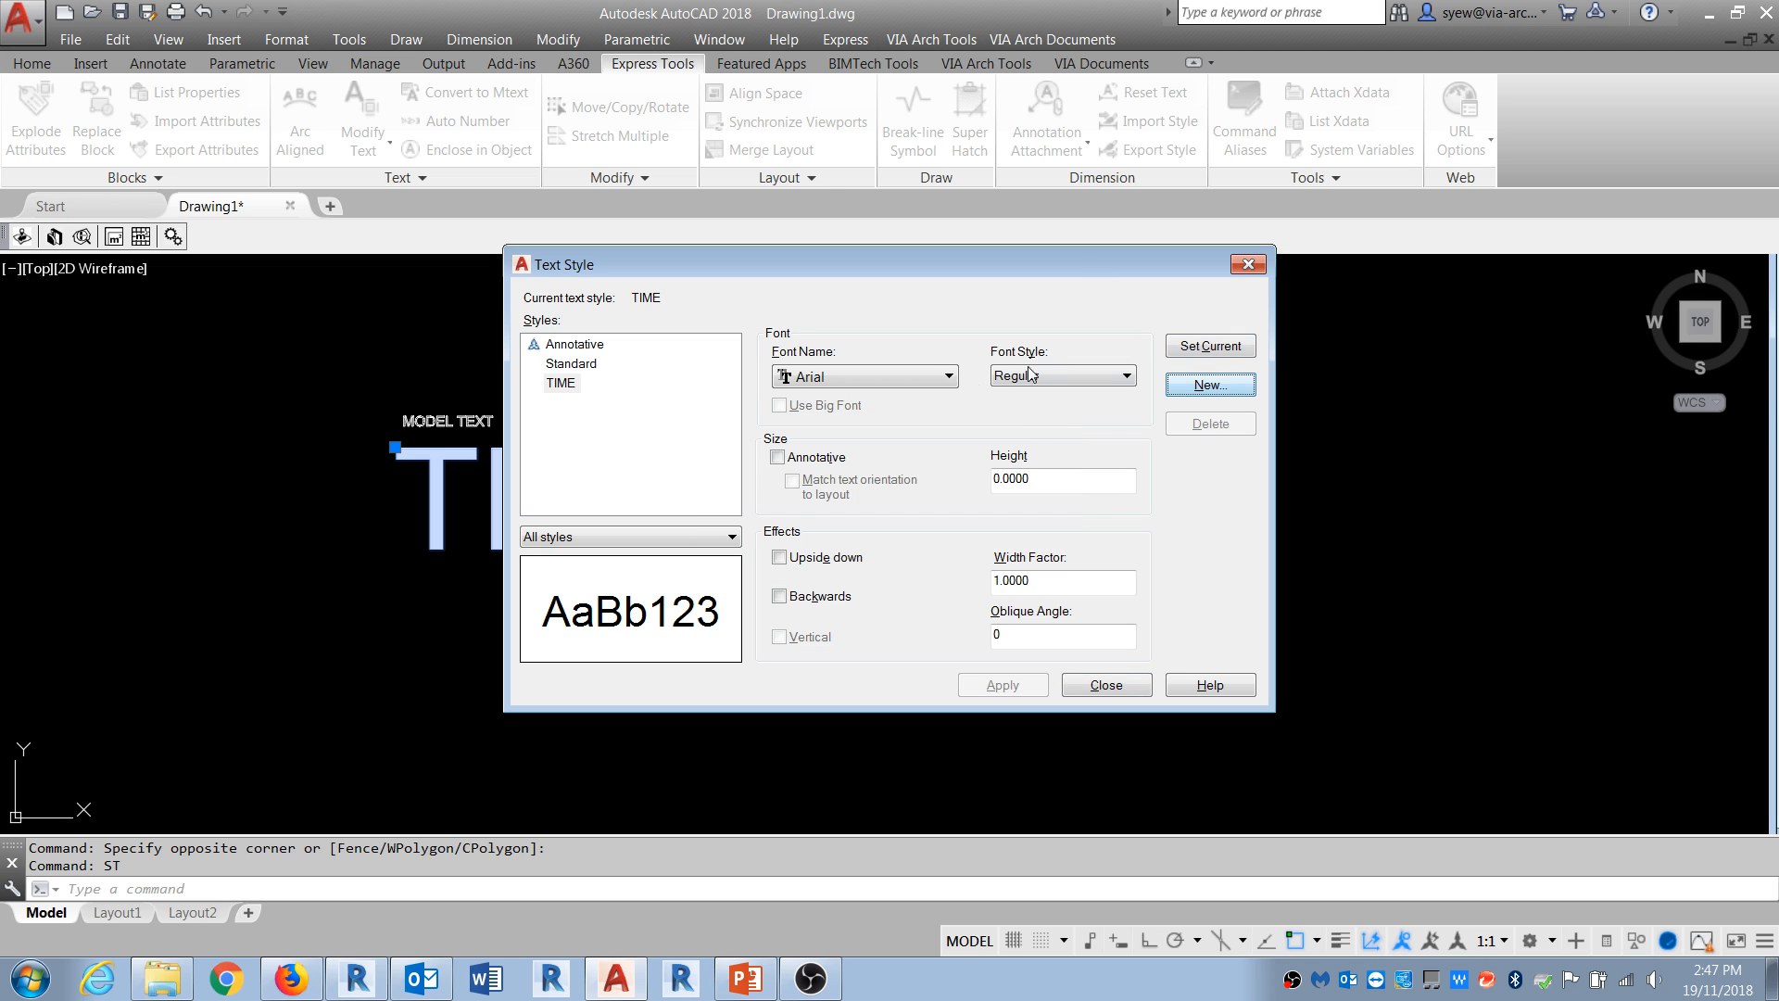
Step: Set the TIME text style's font to Times New Roman and apply the change
click(926, 376)
key(t)
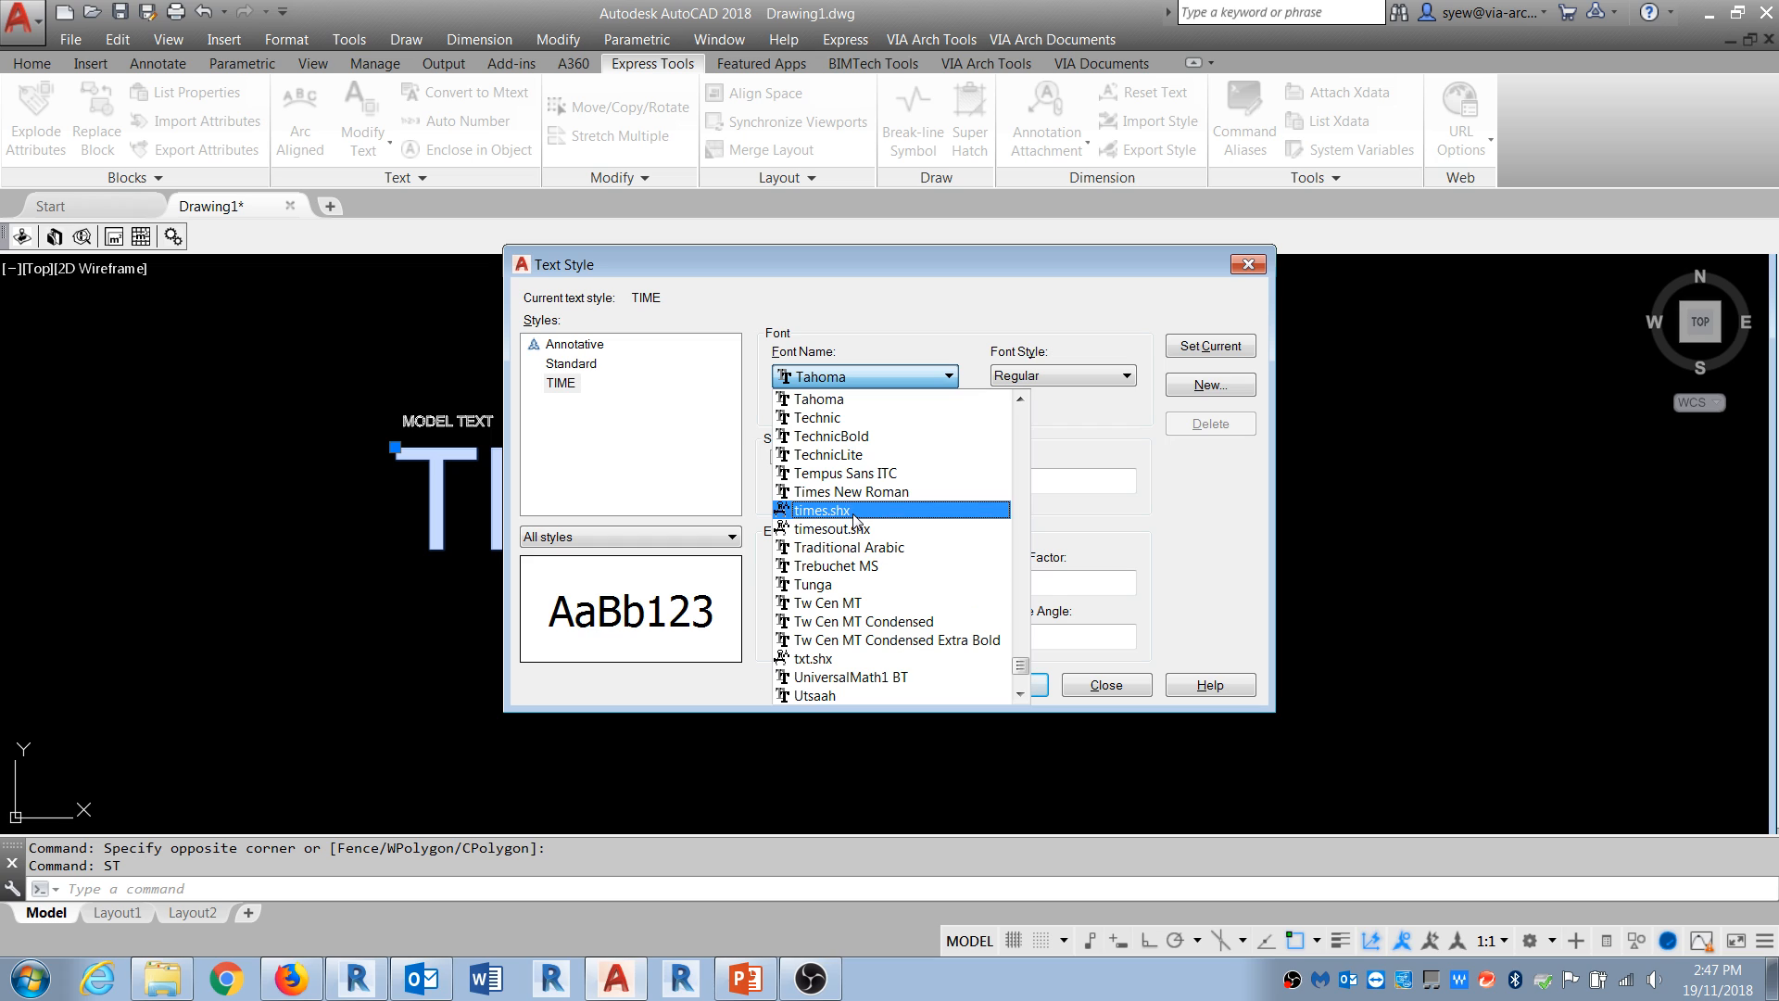
click(851, 491)
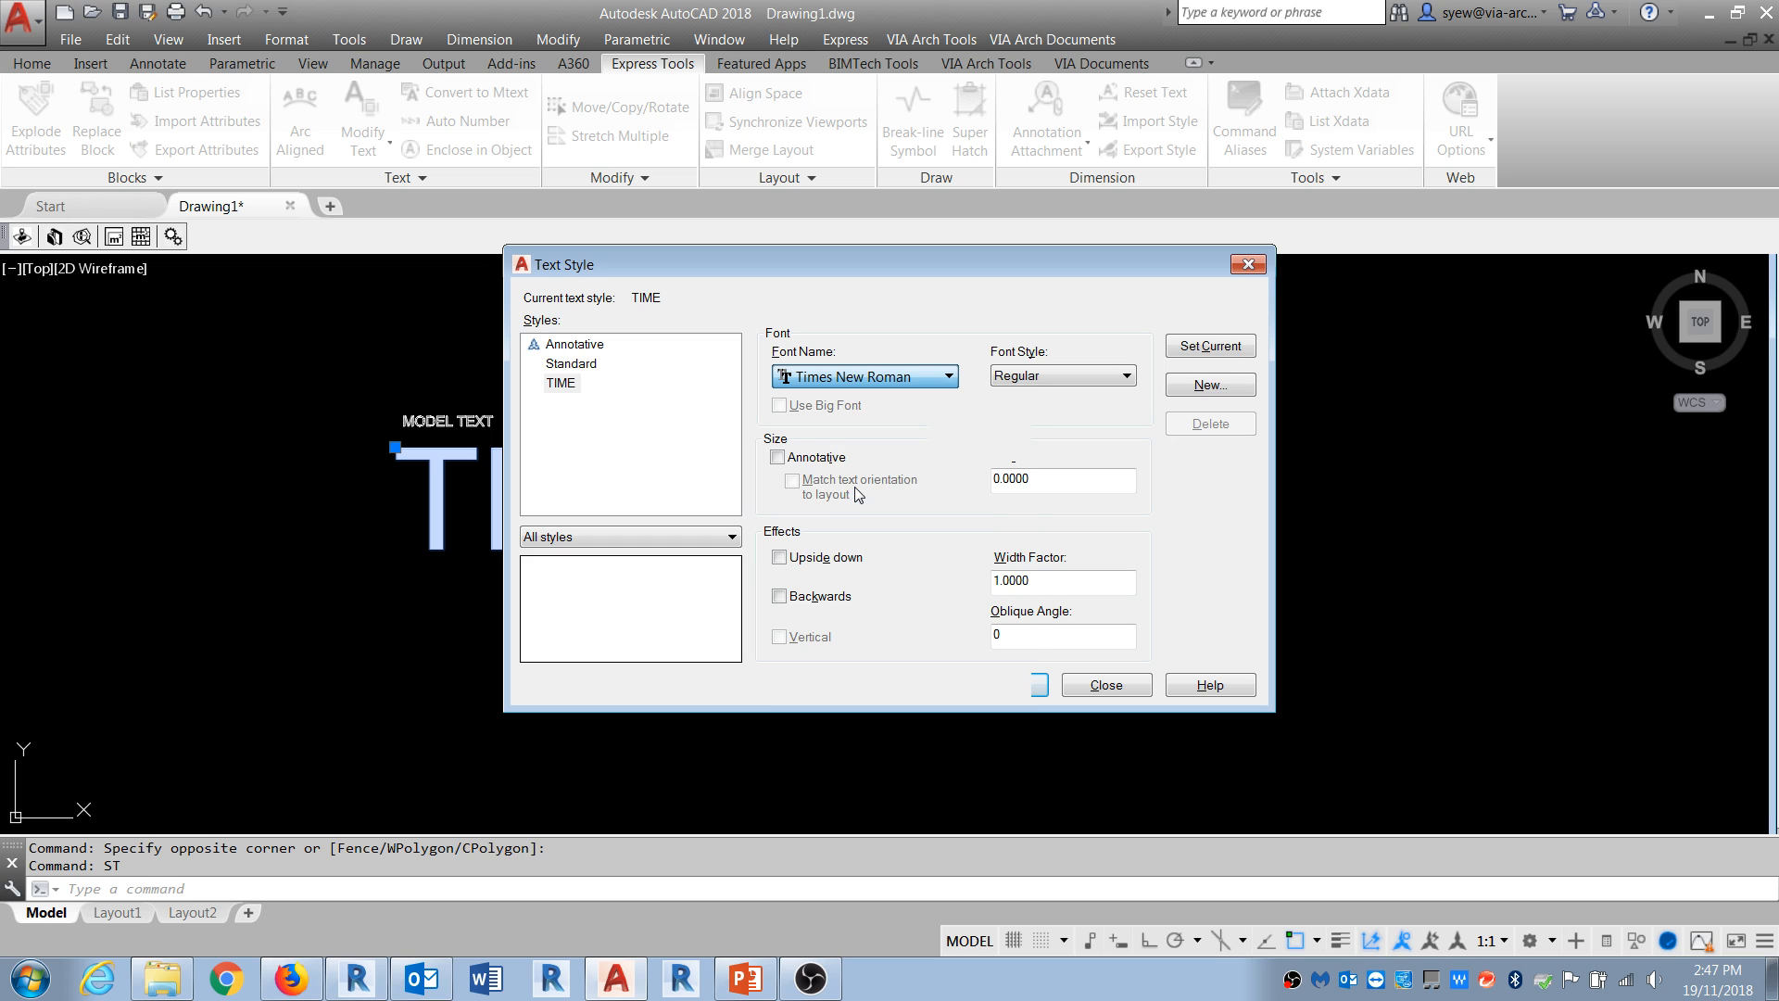
click(1002, 684)
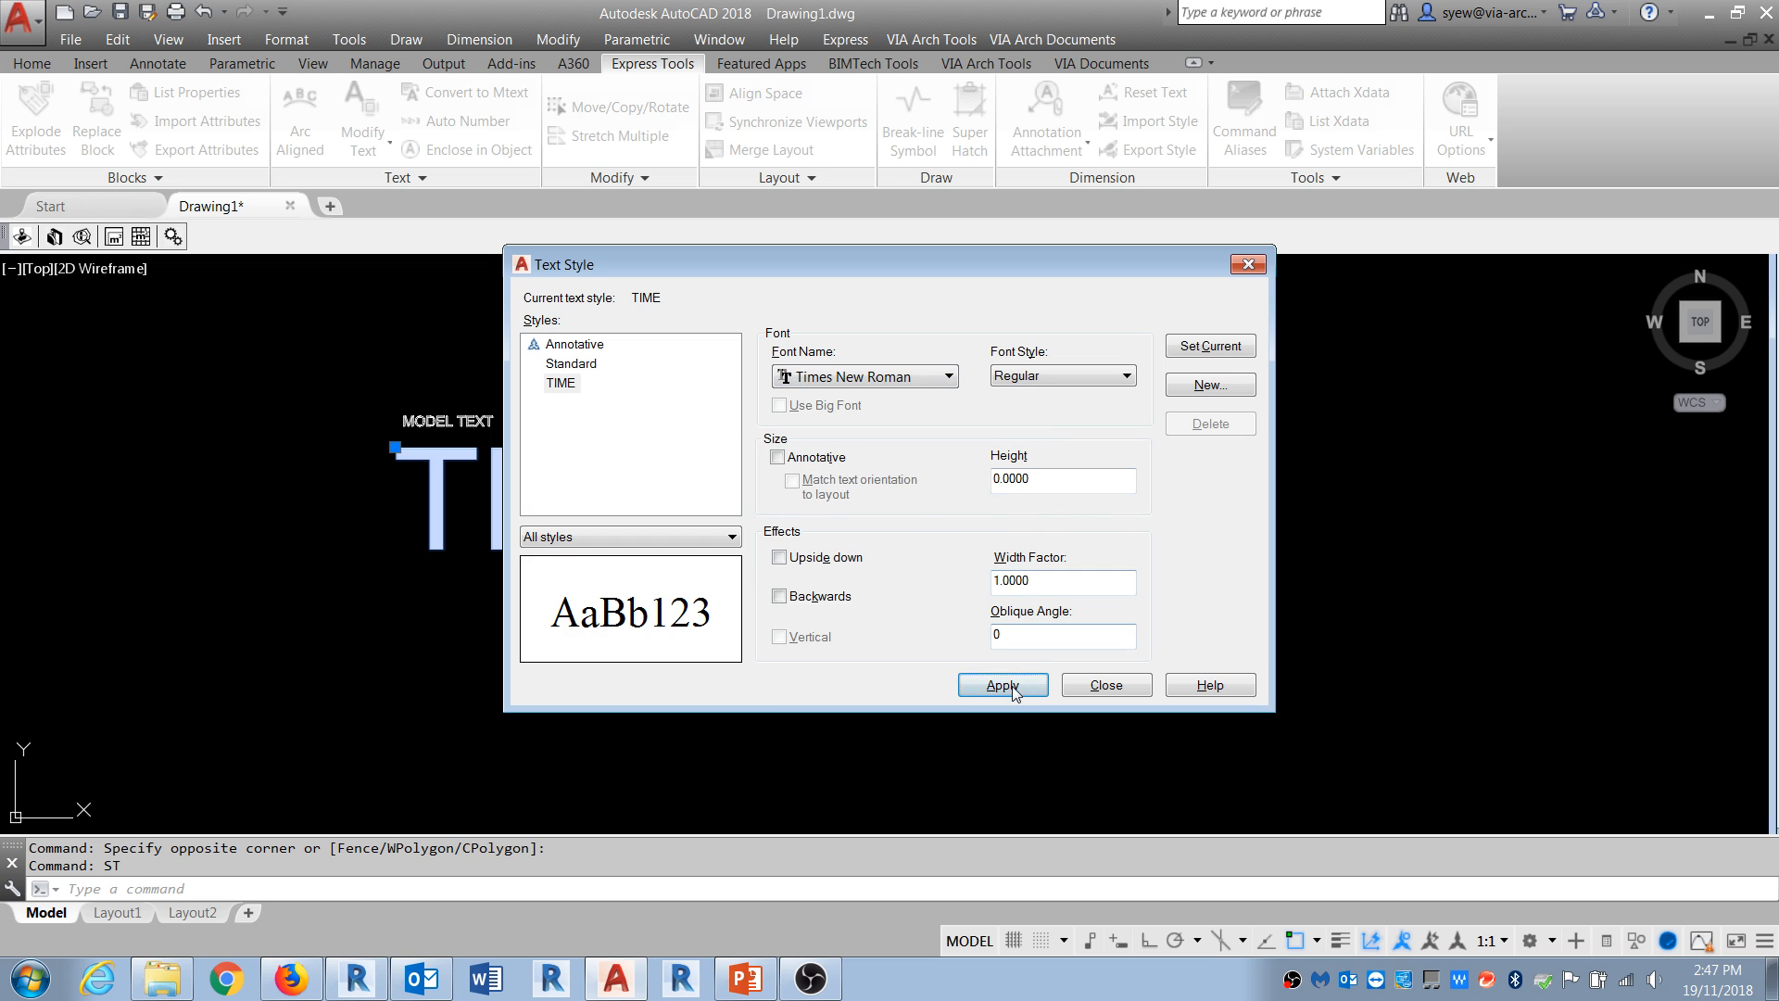
click(1105, 685)
Step: Assign the TIME text style to the selected "TIME" multiline text
key(ctrl+1)
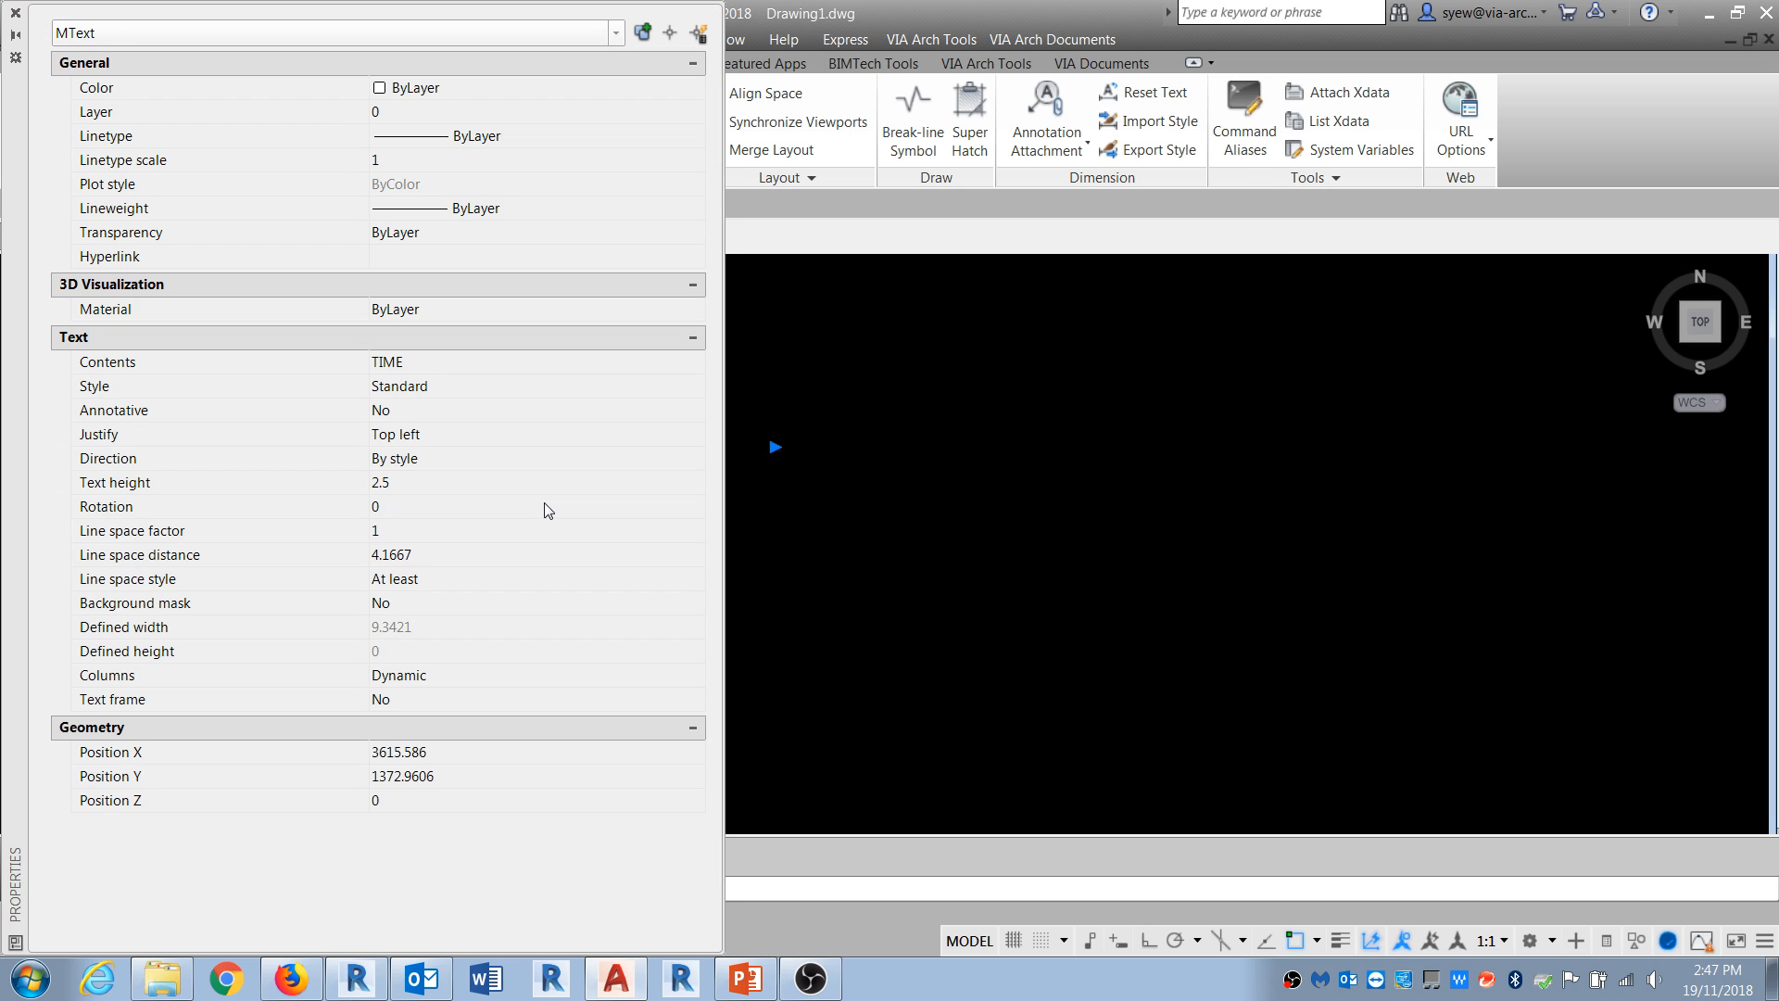
click(442, 387)
click(442, 386)
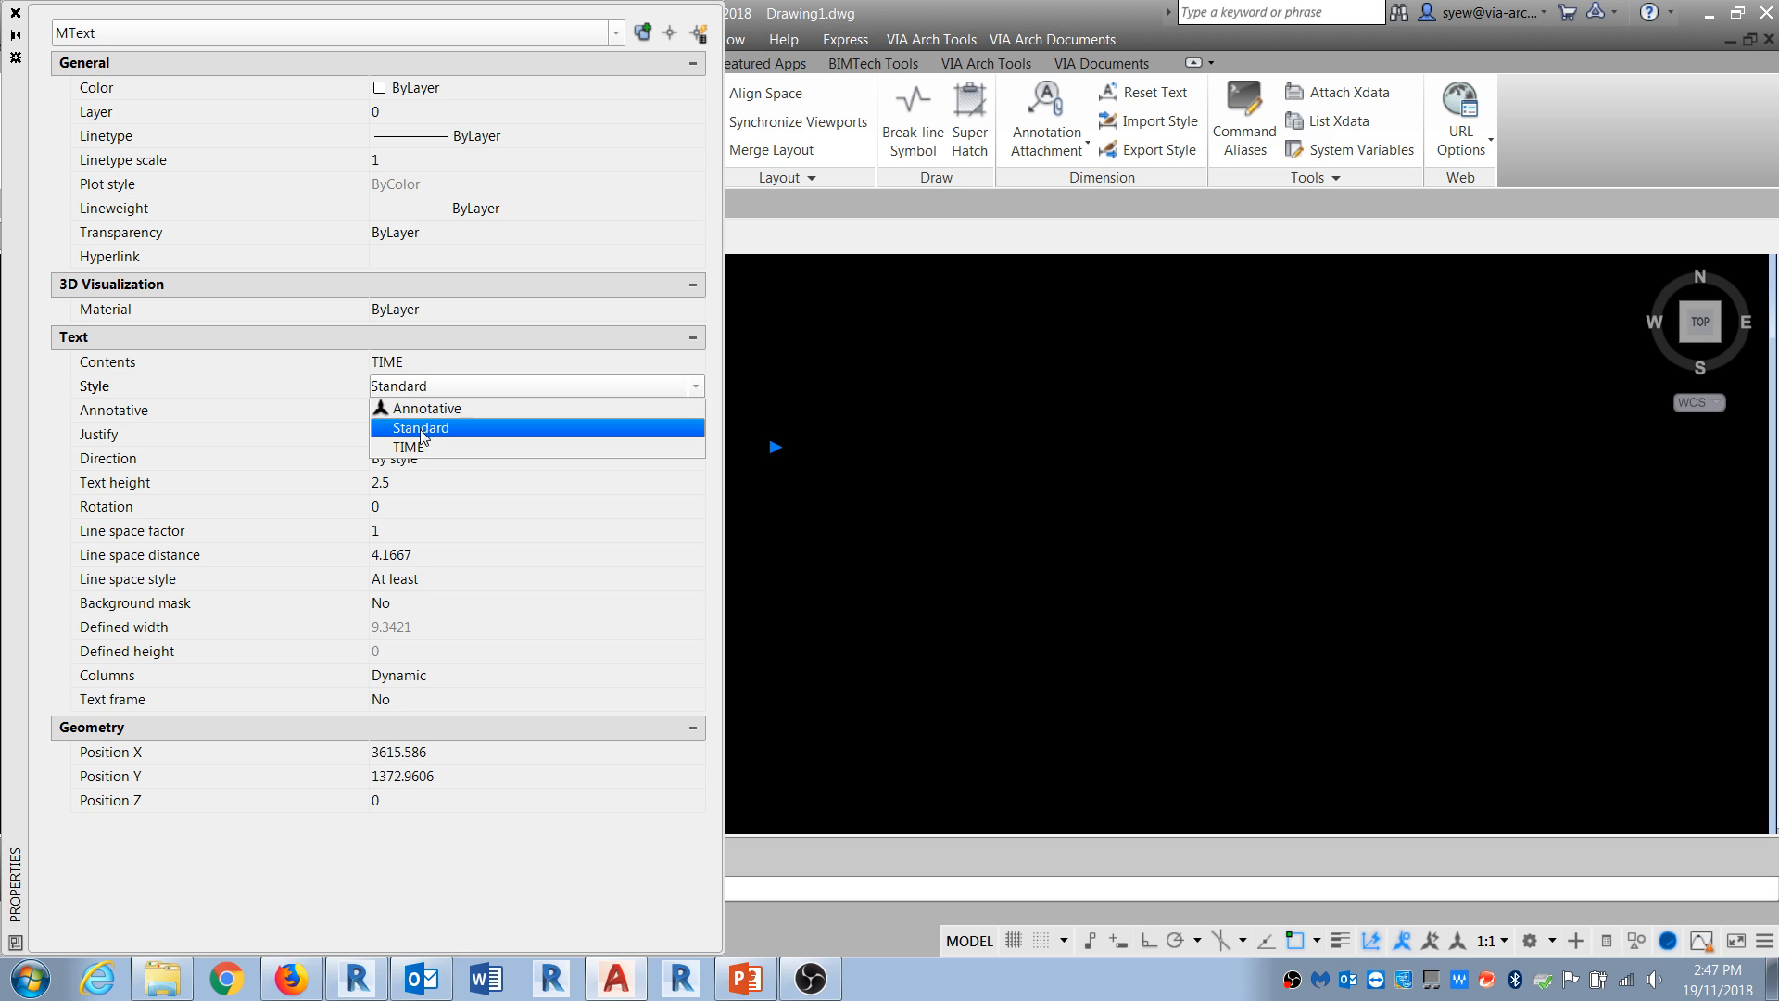
click(394, 444)
click(14, 12)
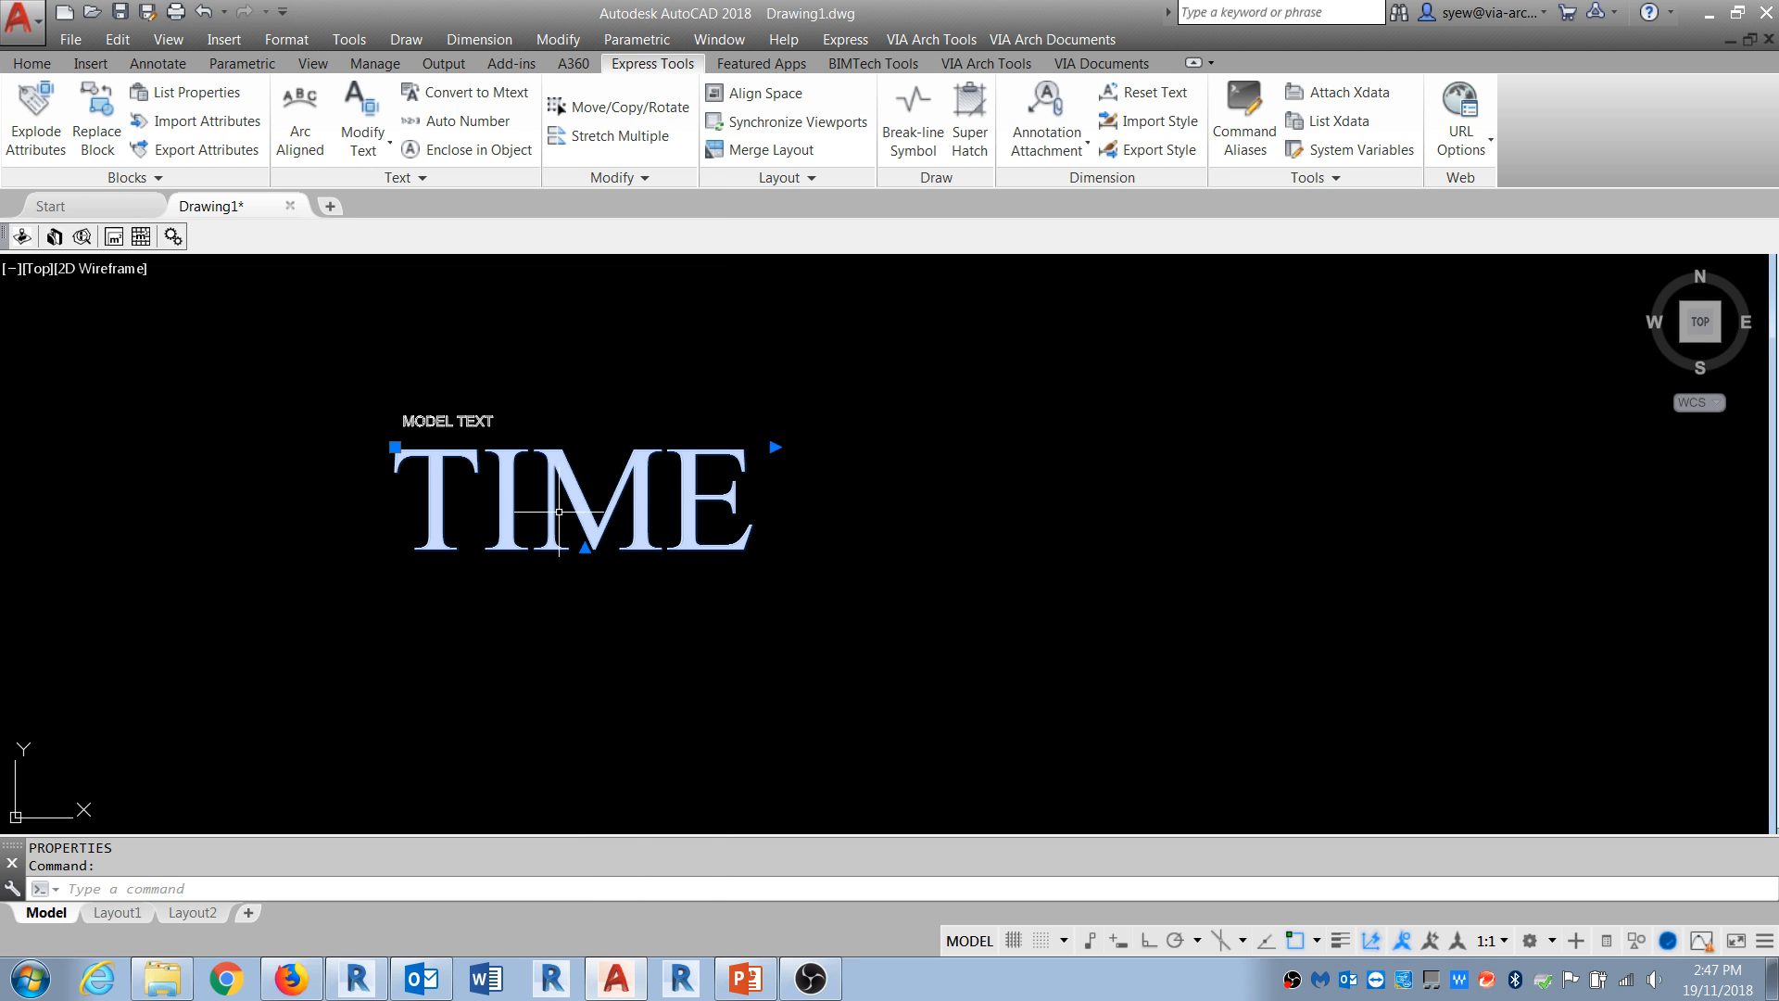
Step: Change the "TIME" text's height to 0.25 in its properties
text(p)
key(space)
key(Escape)
key(Escape)
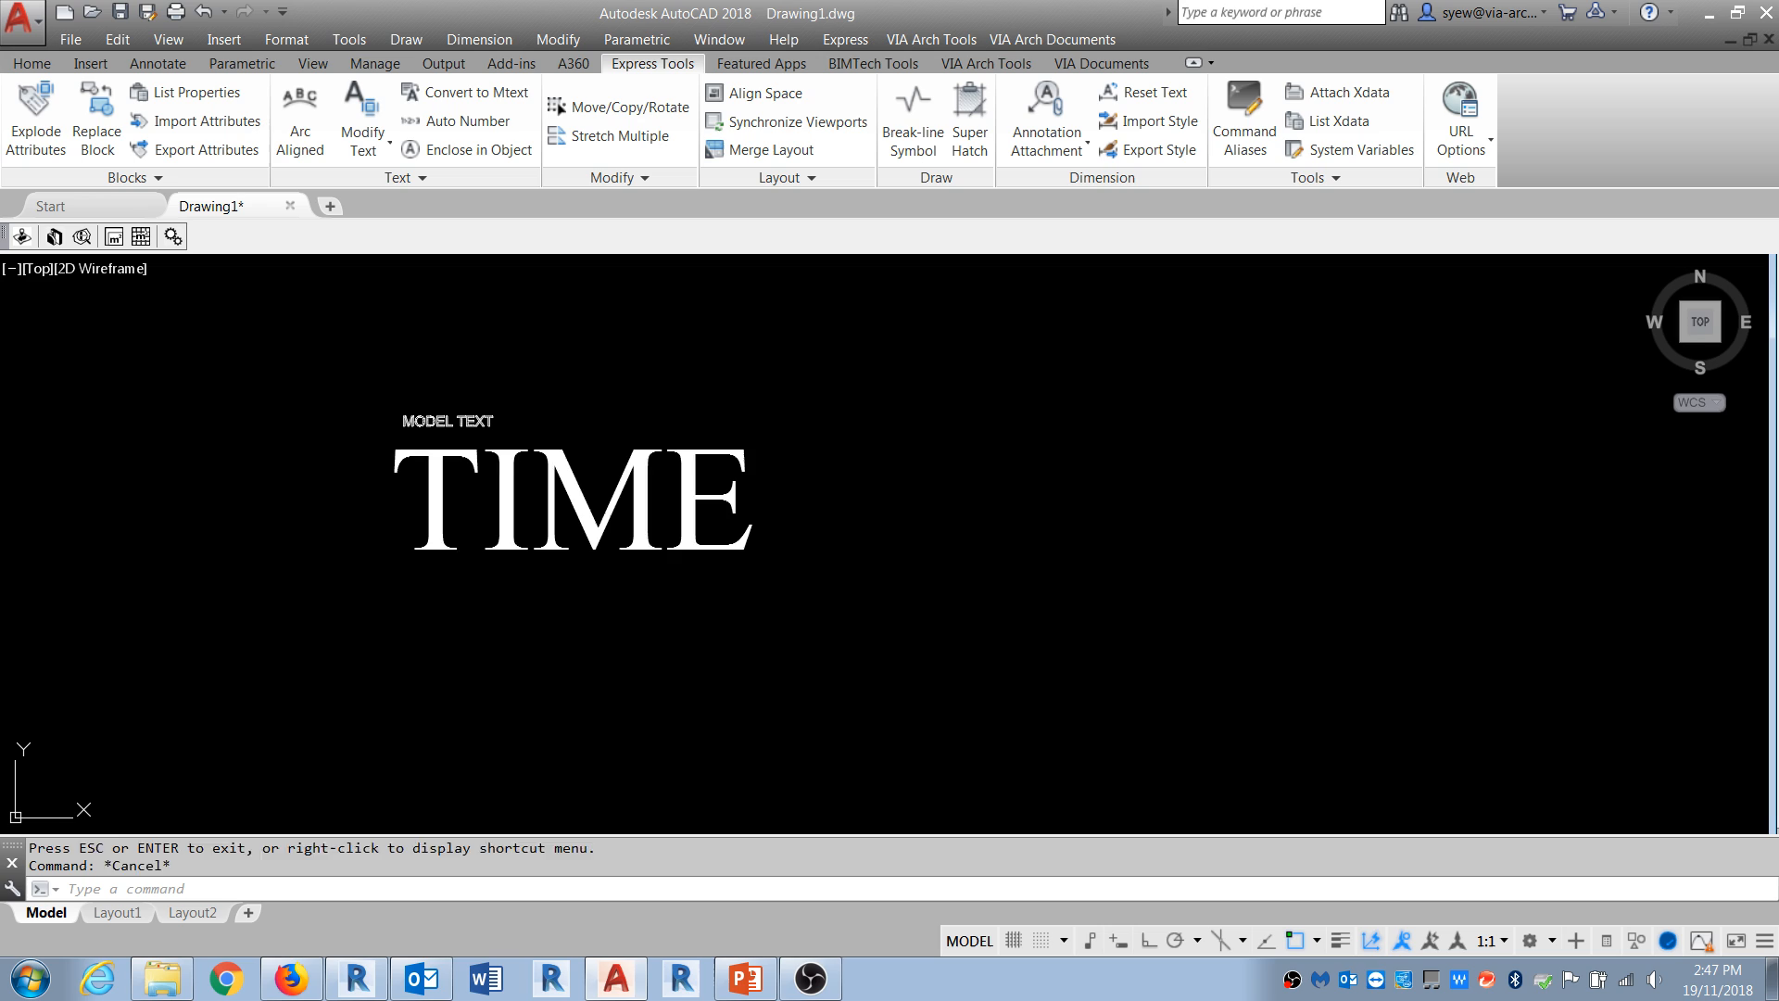
click(523, 547)
text(pr)
key(space)
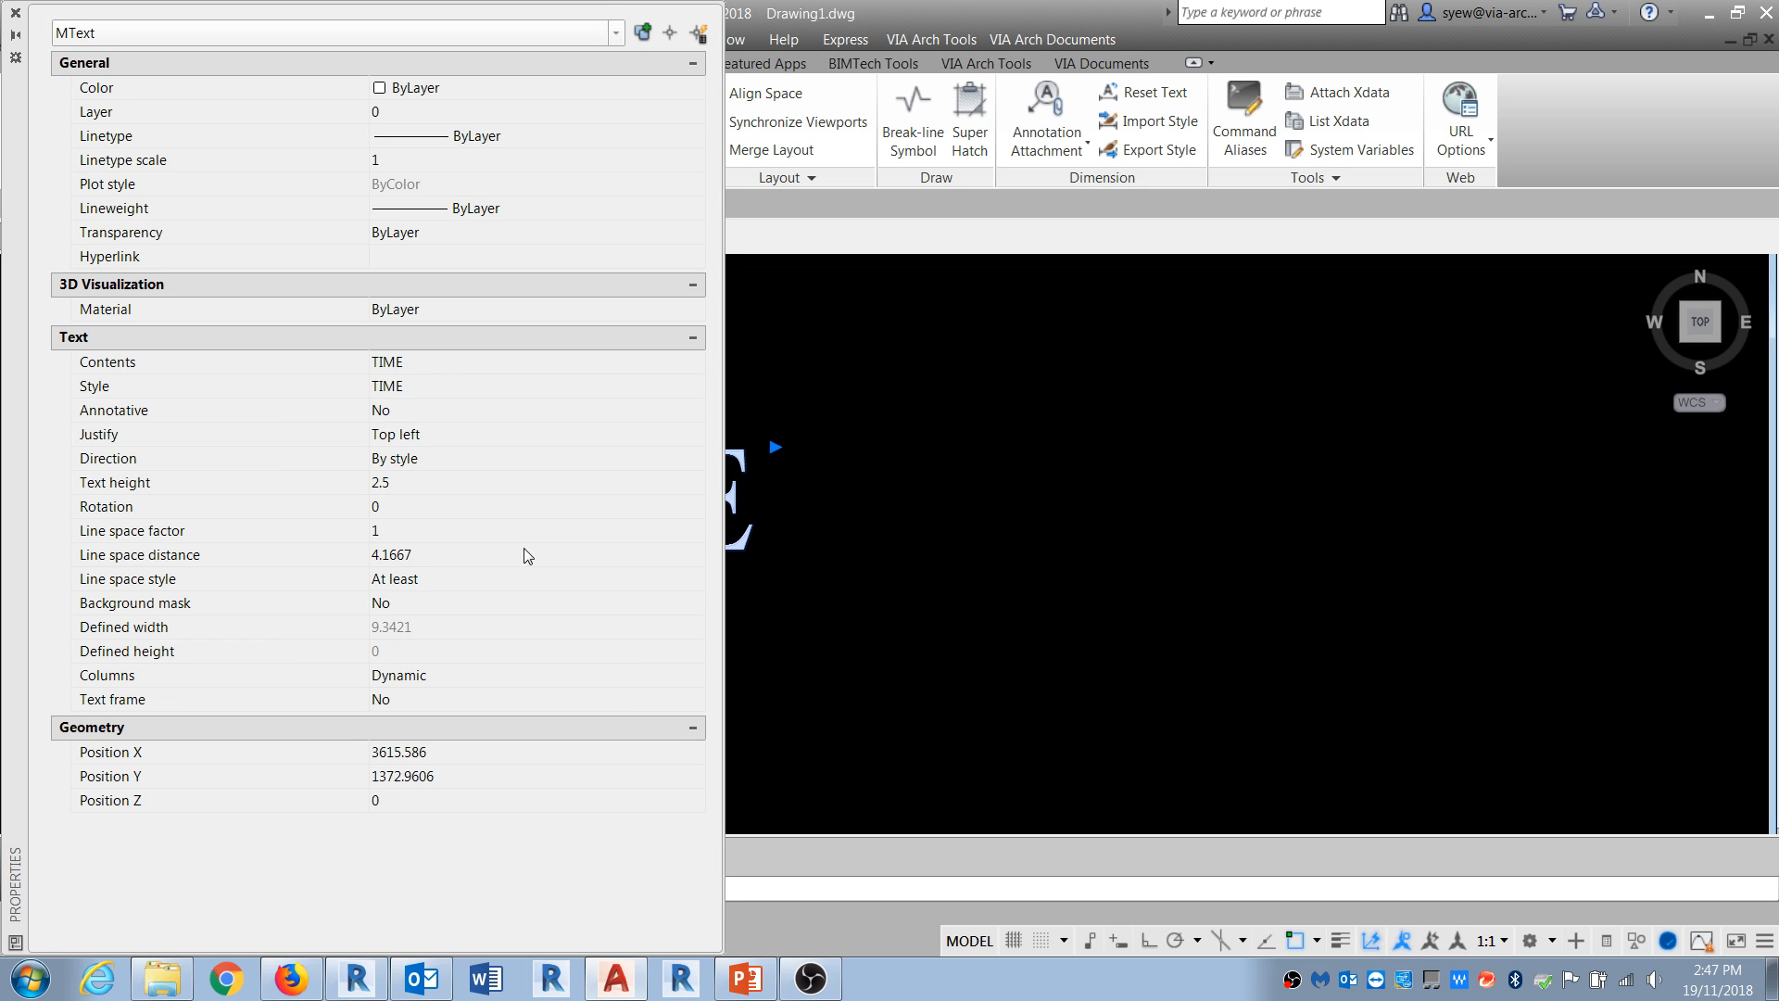
click(454, 482)
text(0.25)
key(Return)
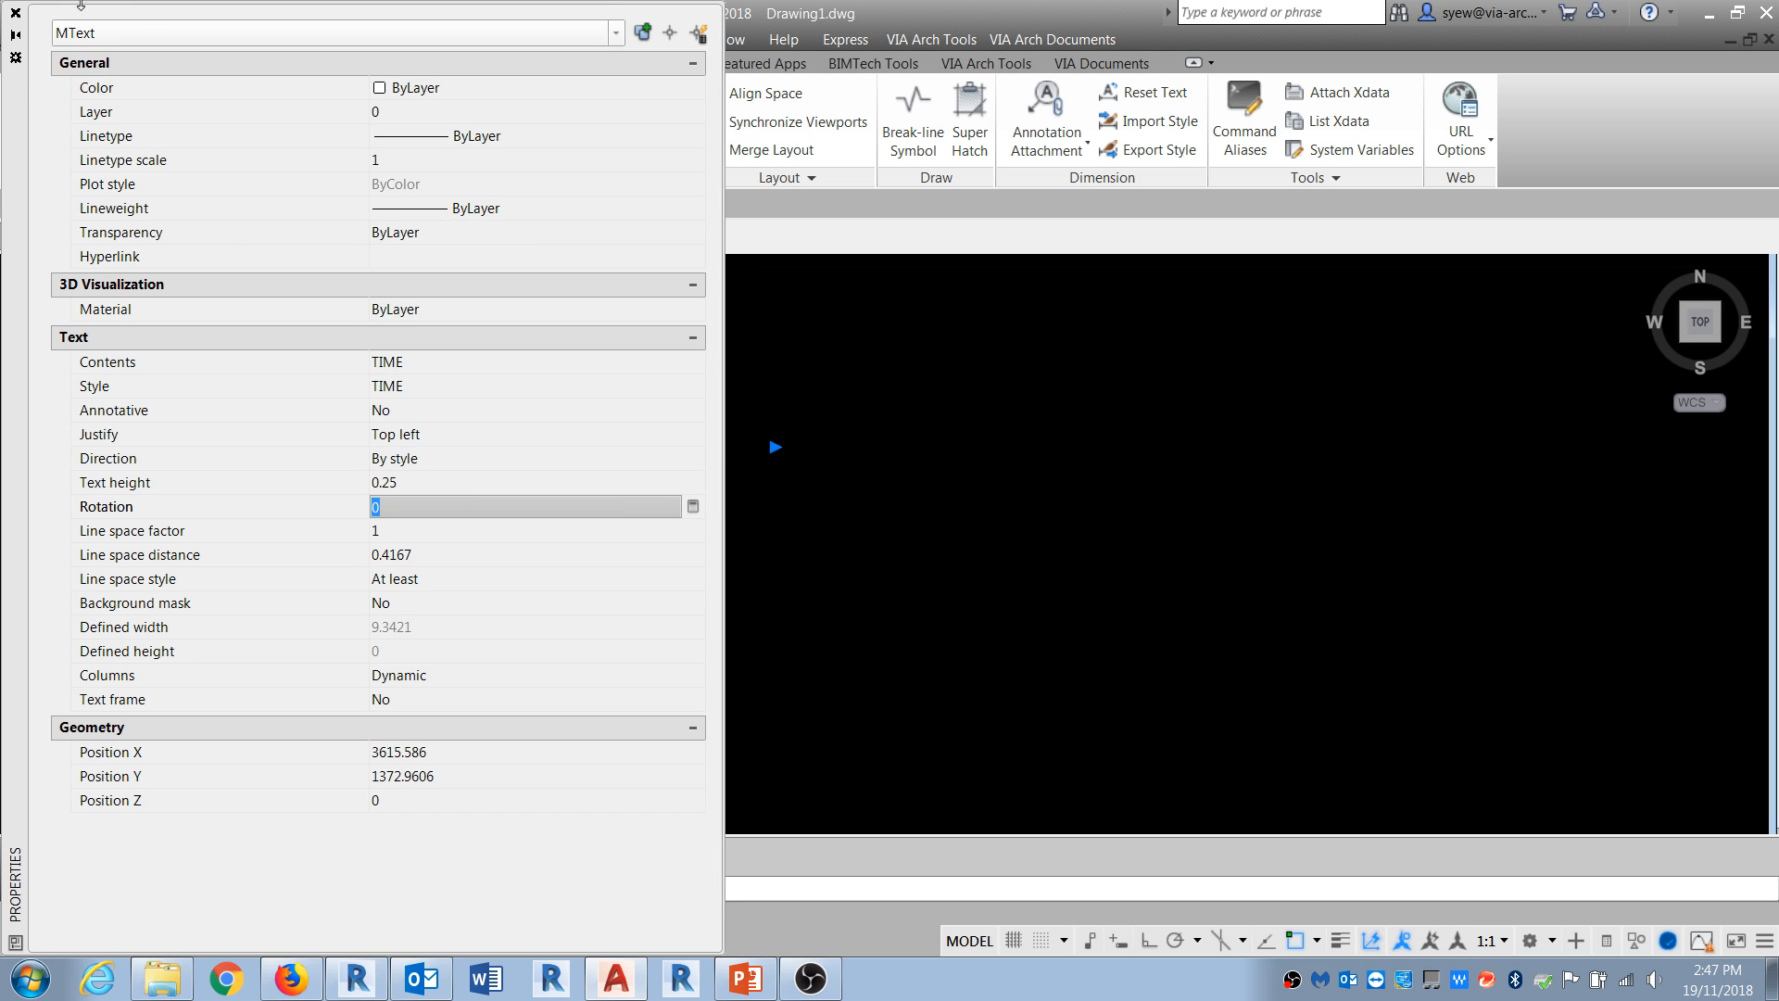
click(15, 12)
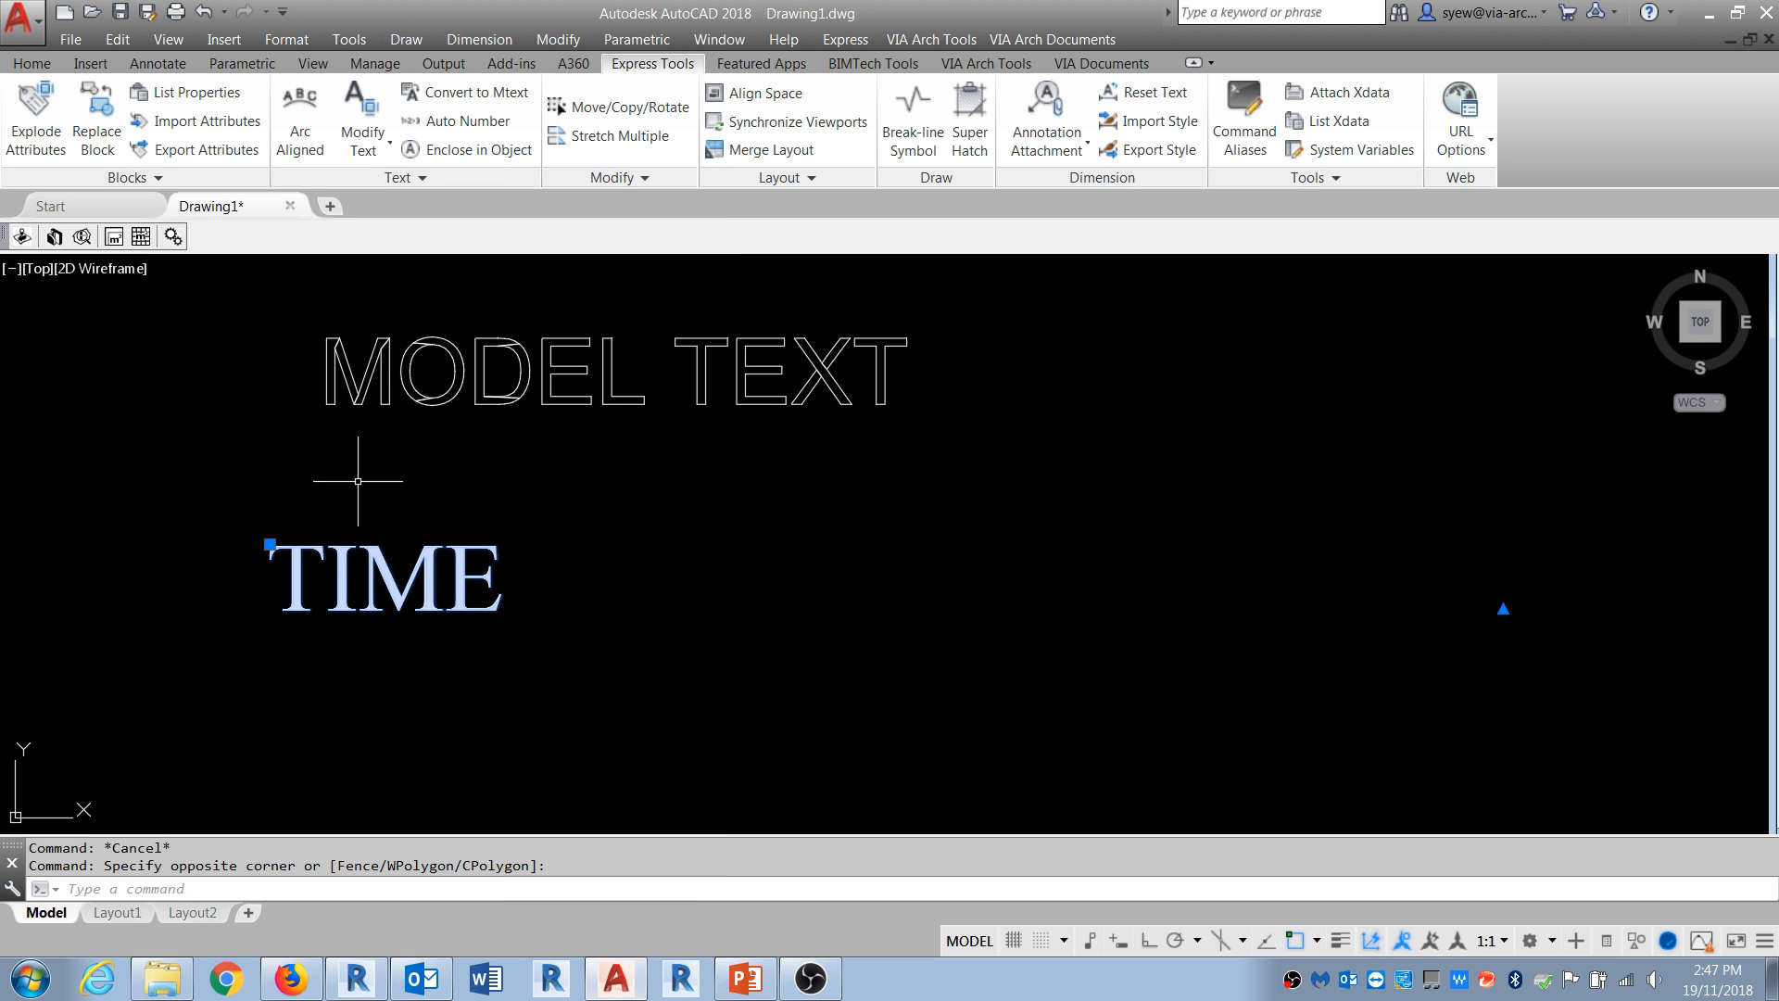
Step: Move the "TIME" text to just below the M of the "MODEL TEXT" outline and explode it into lines
click(269, 544)
click(330, 461)
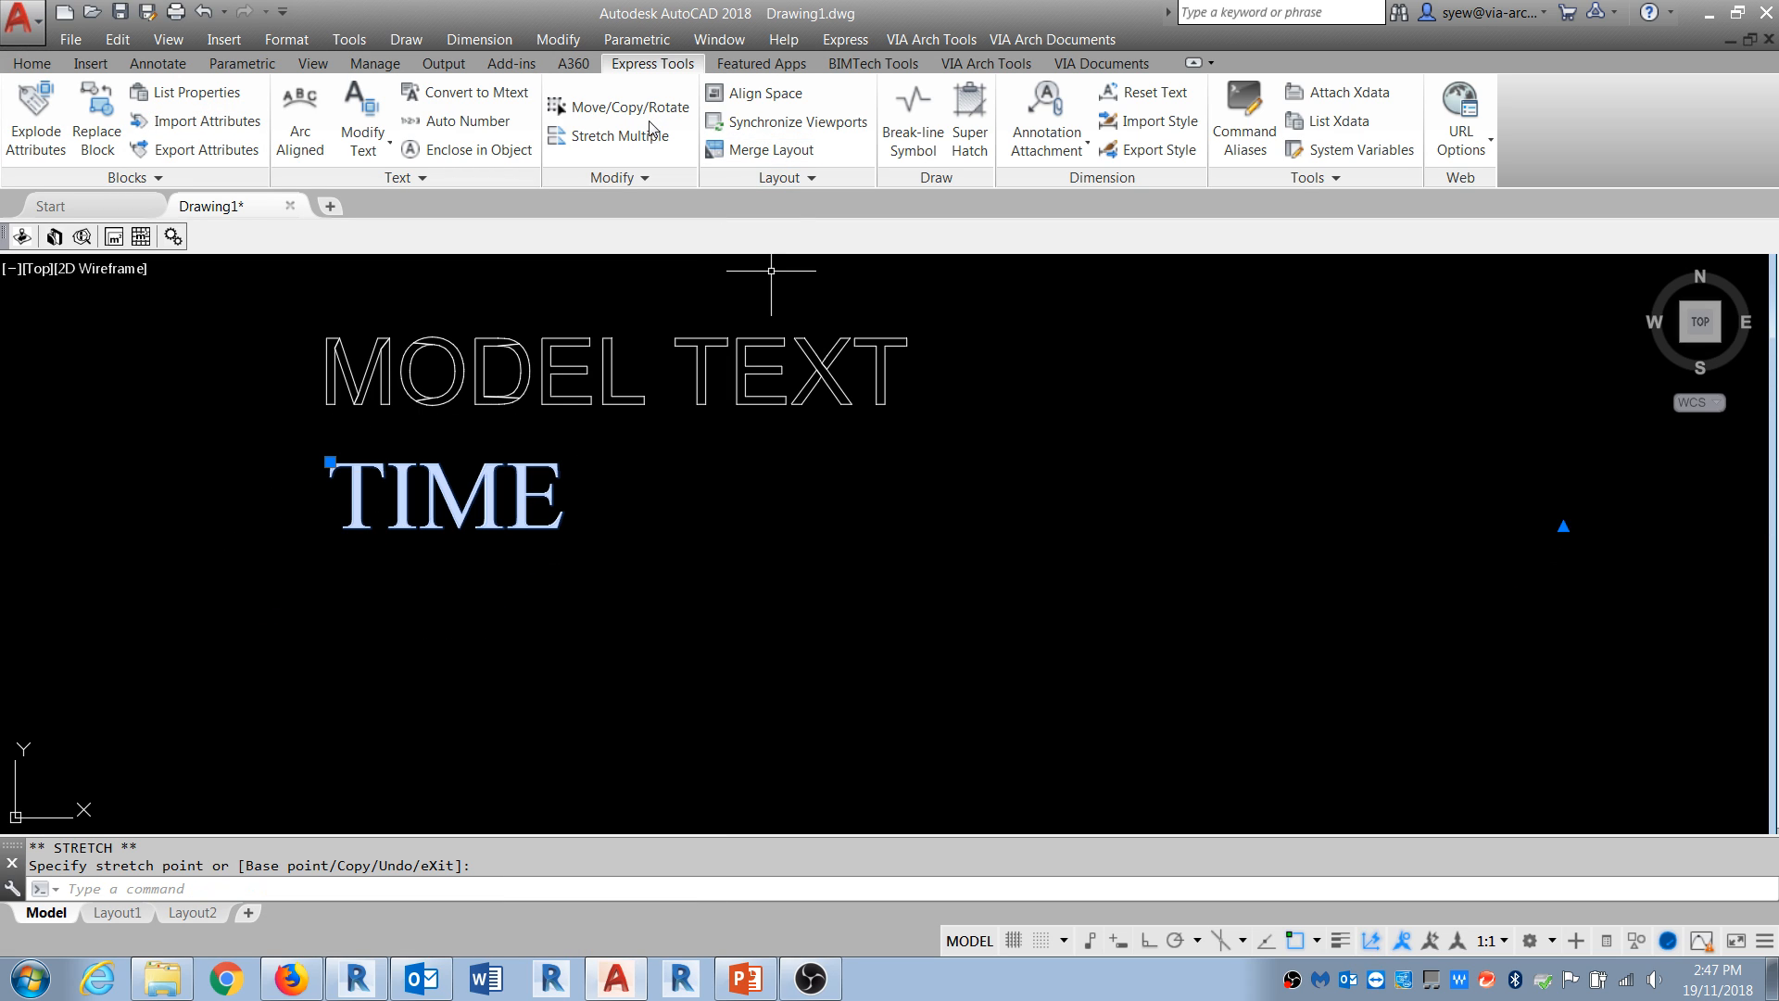
click(367, 113)
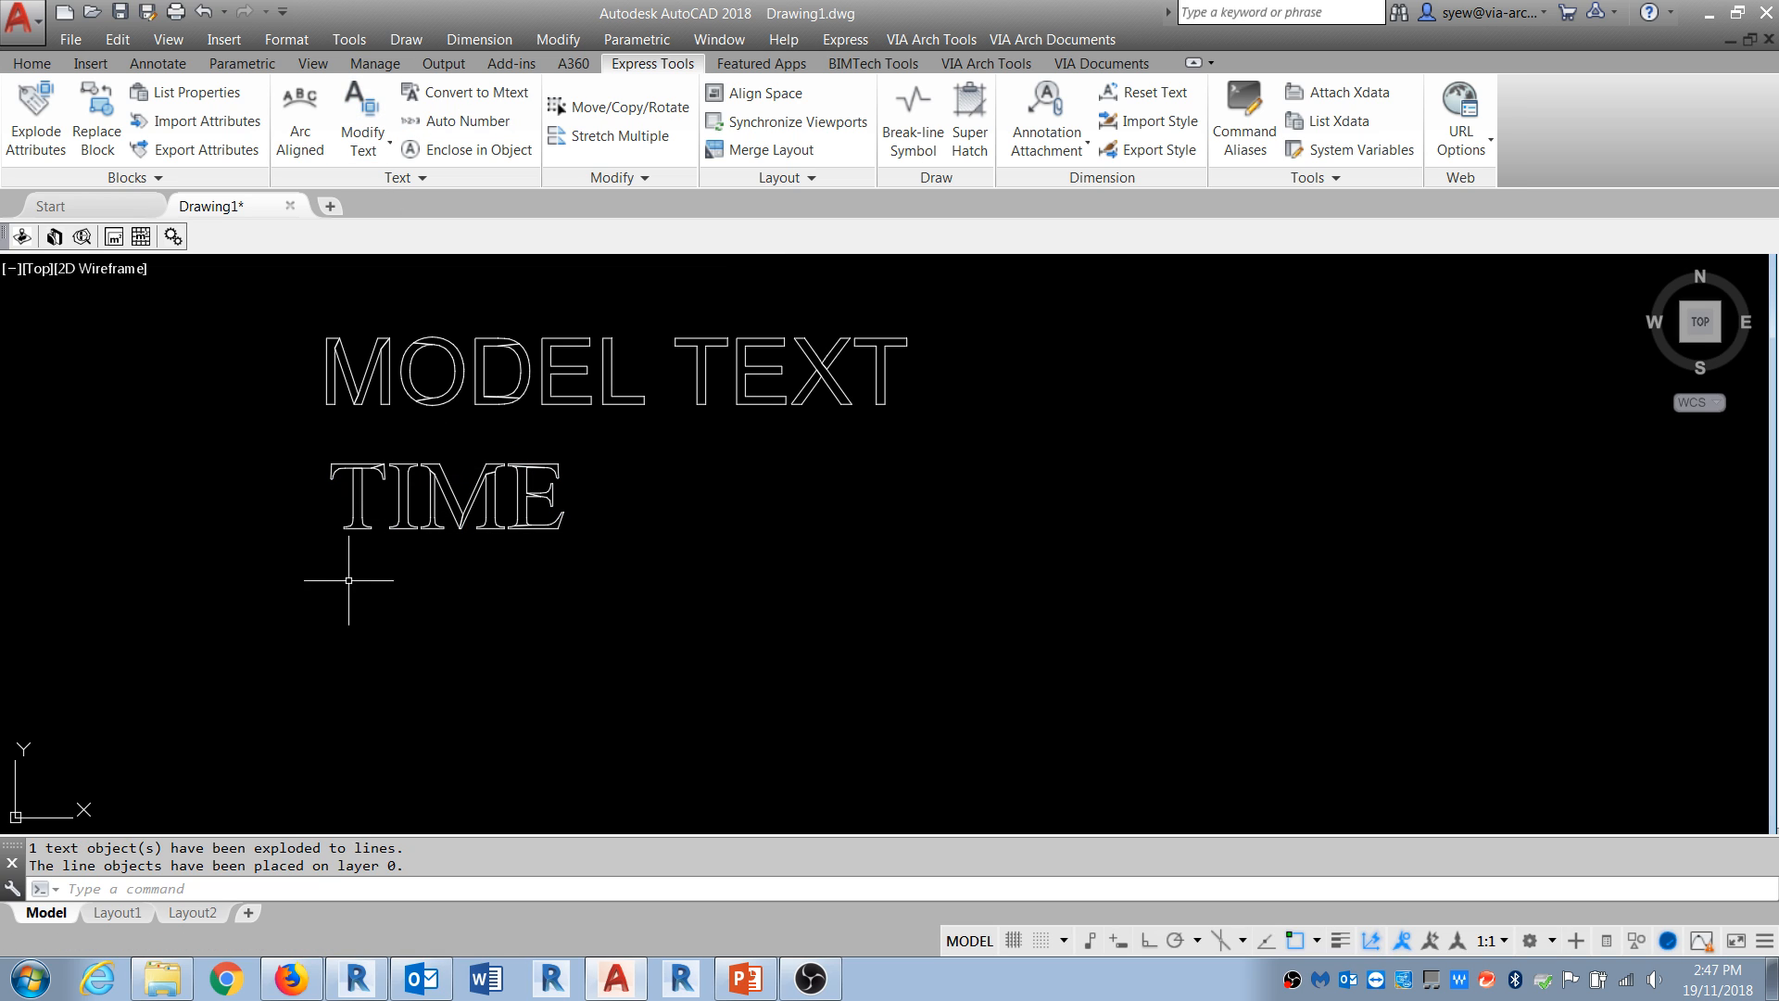
Step: Examine the exploded "MODEL TEXT" and "TIME" line outlines up close
scroll(311, 475, up, 4)
middle_drag(988, 509, 885, 649)
scroll(403, 505, down, 4)
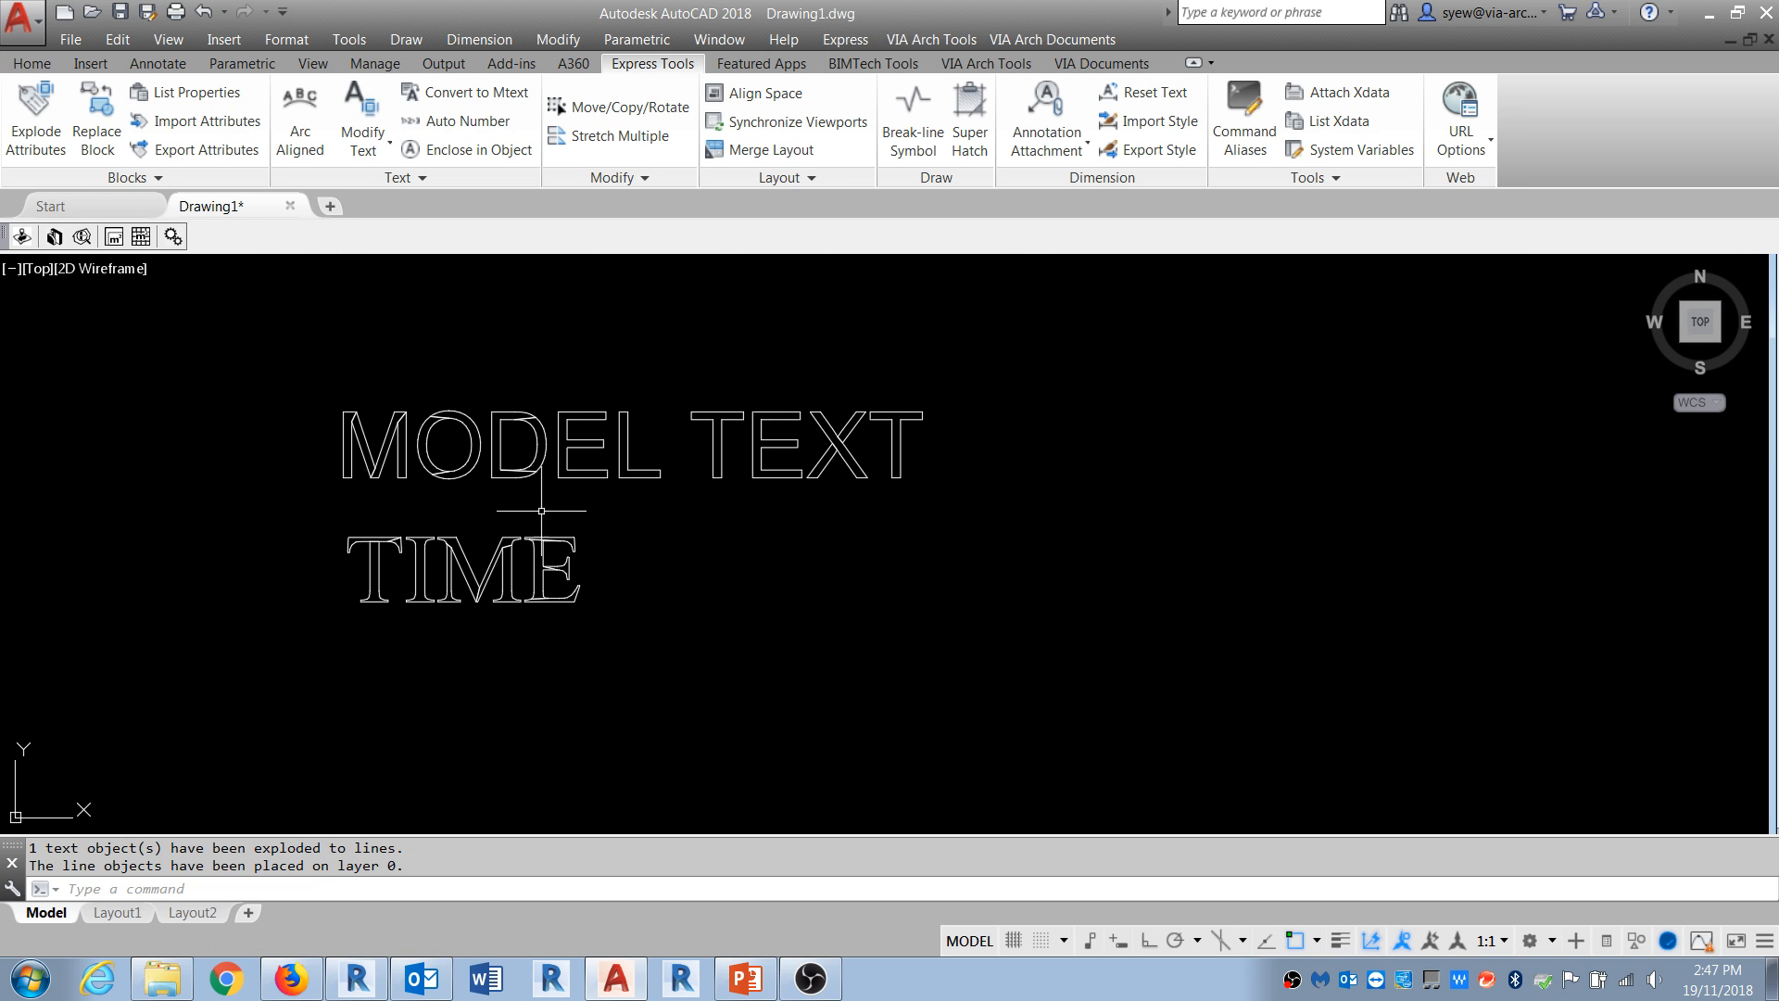
click(19, 17)
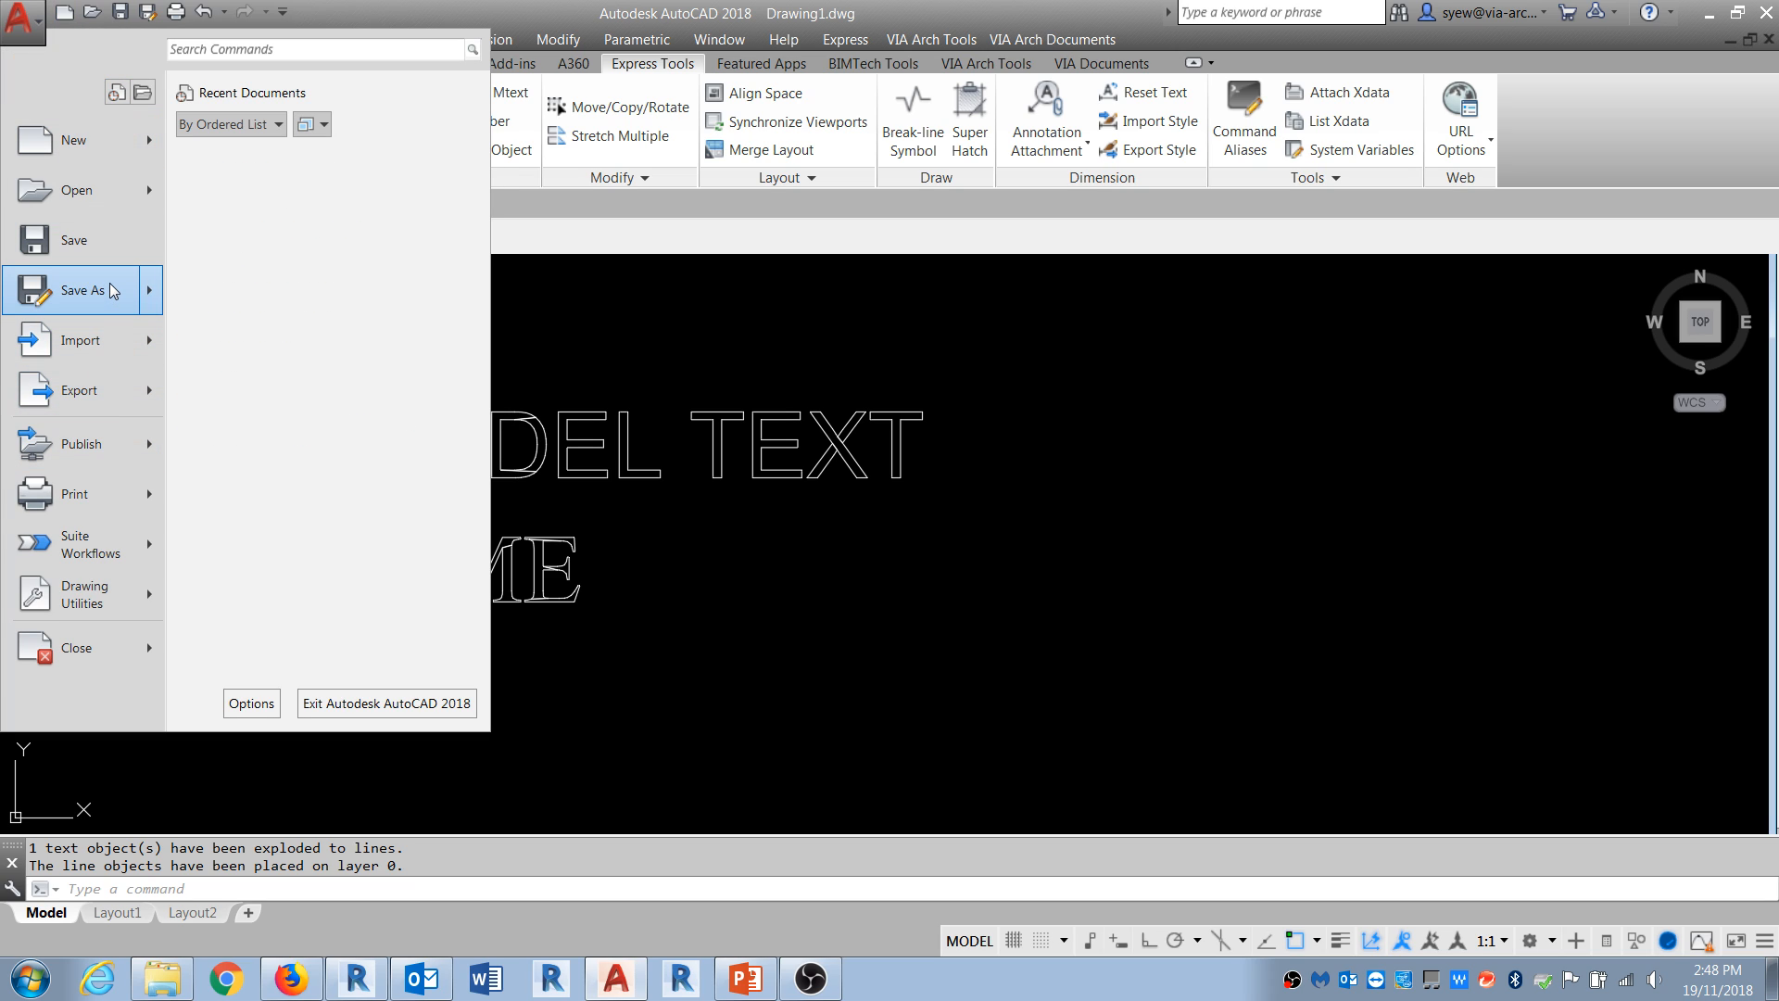
key(Escape)
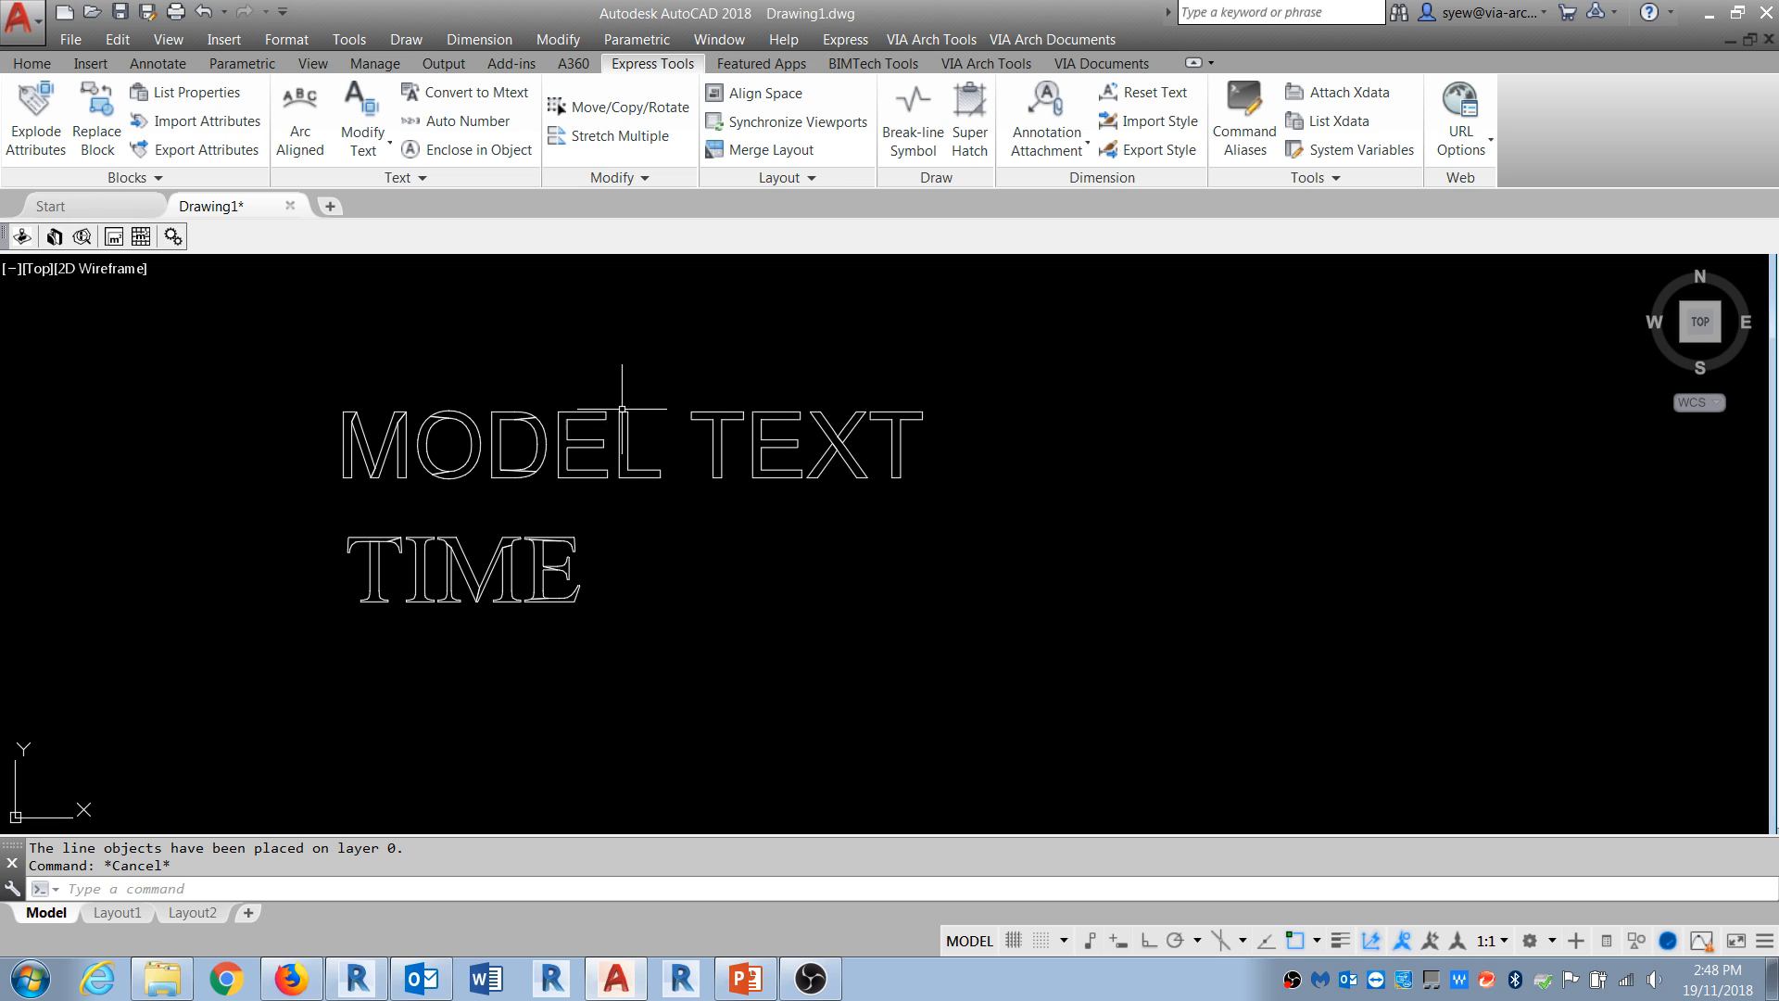
scroll(622, 409, up, 4)
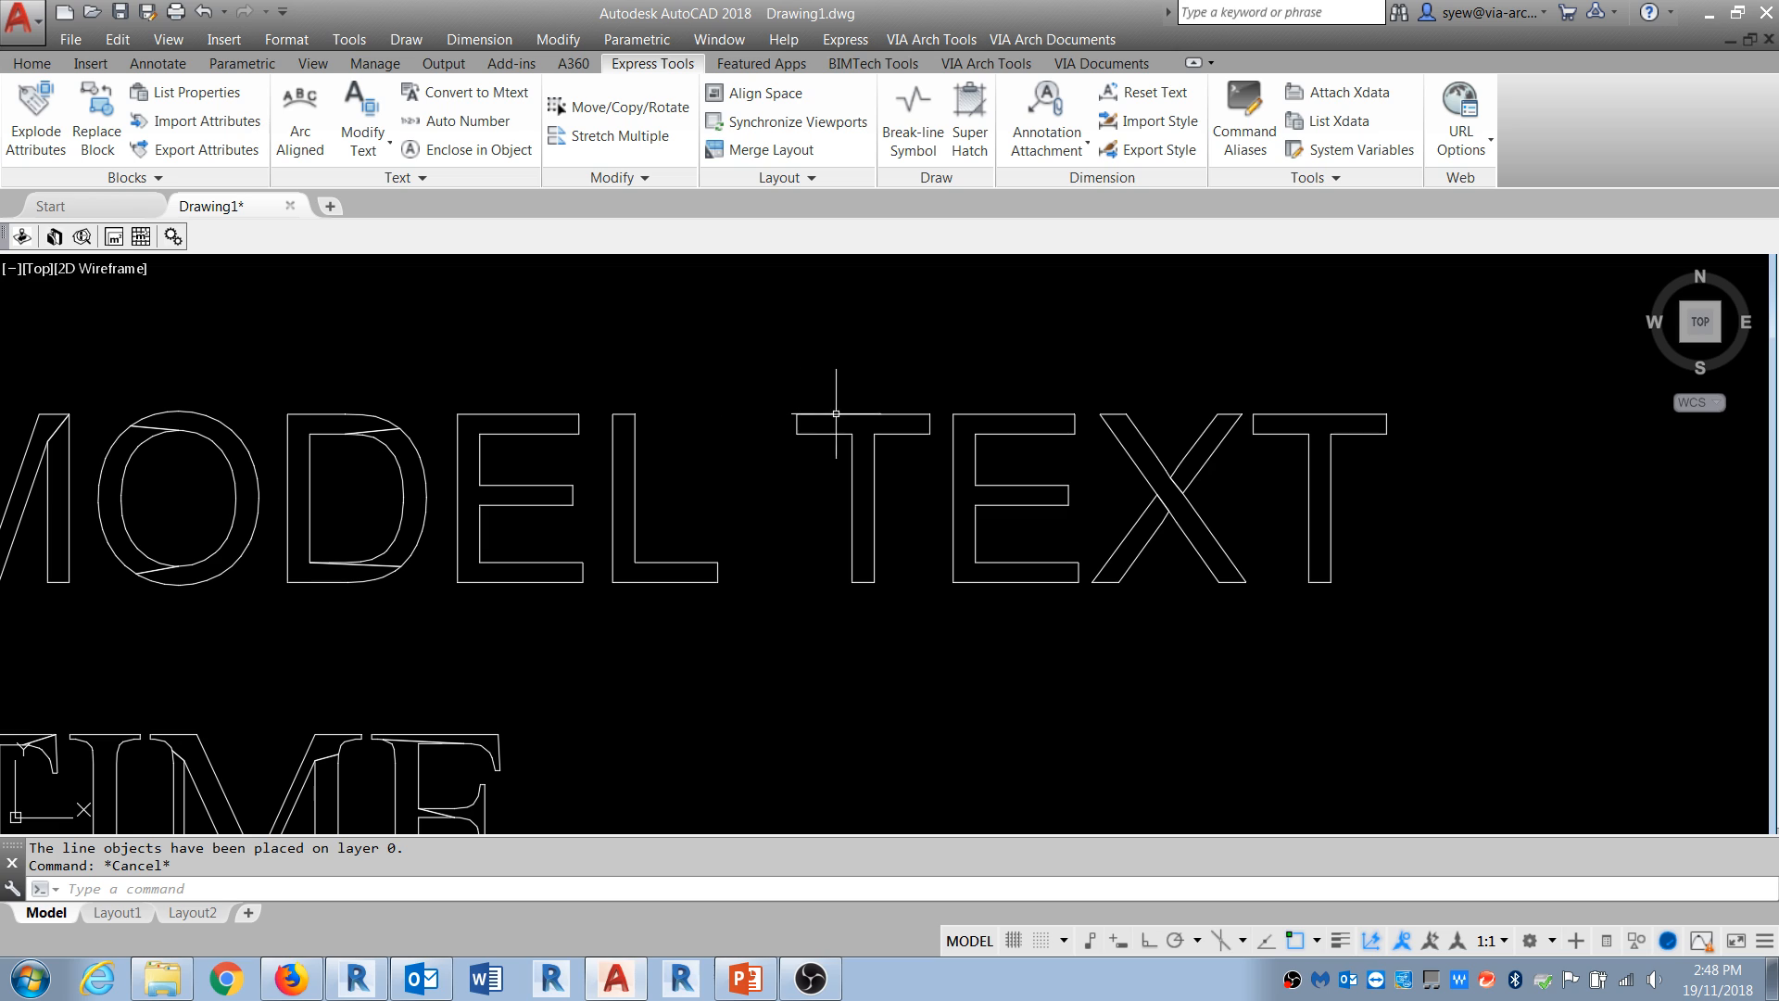
middle_drag(626, 641, 922, 638)
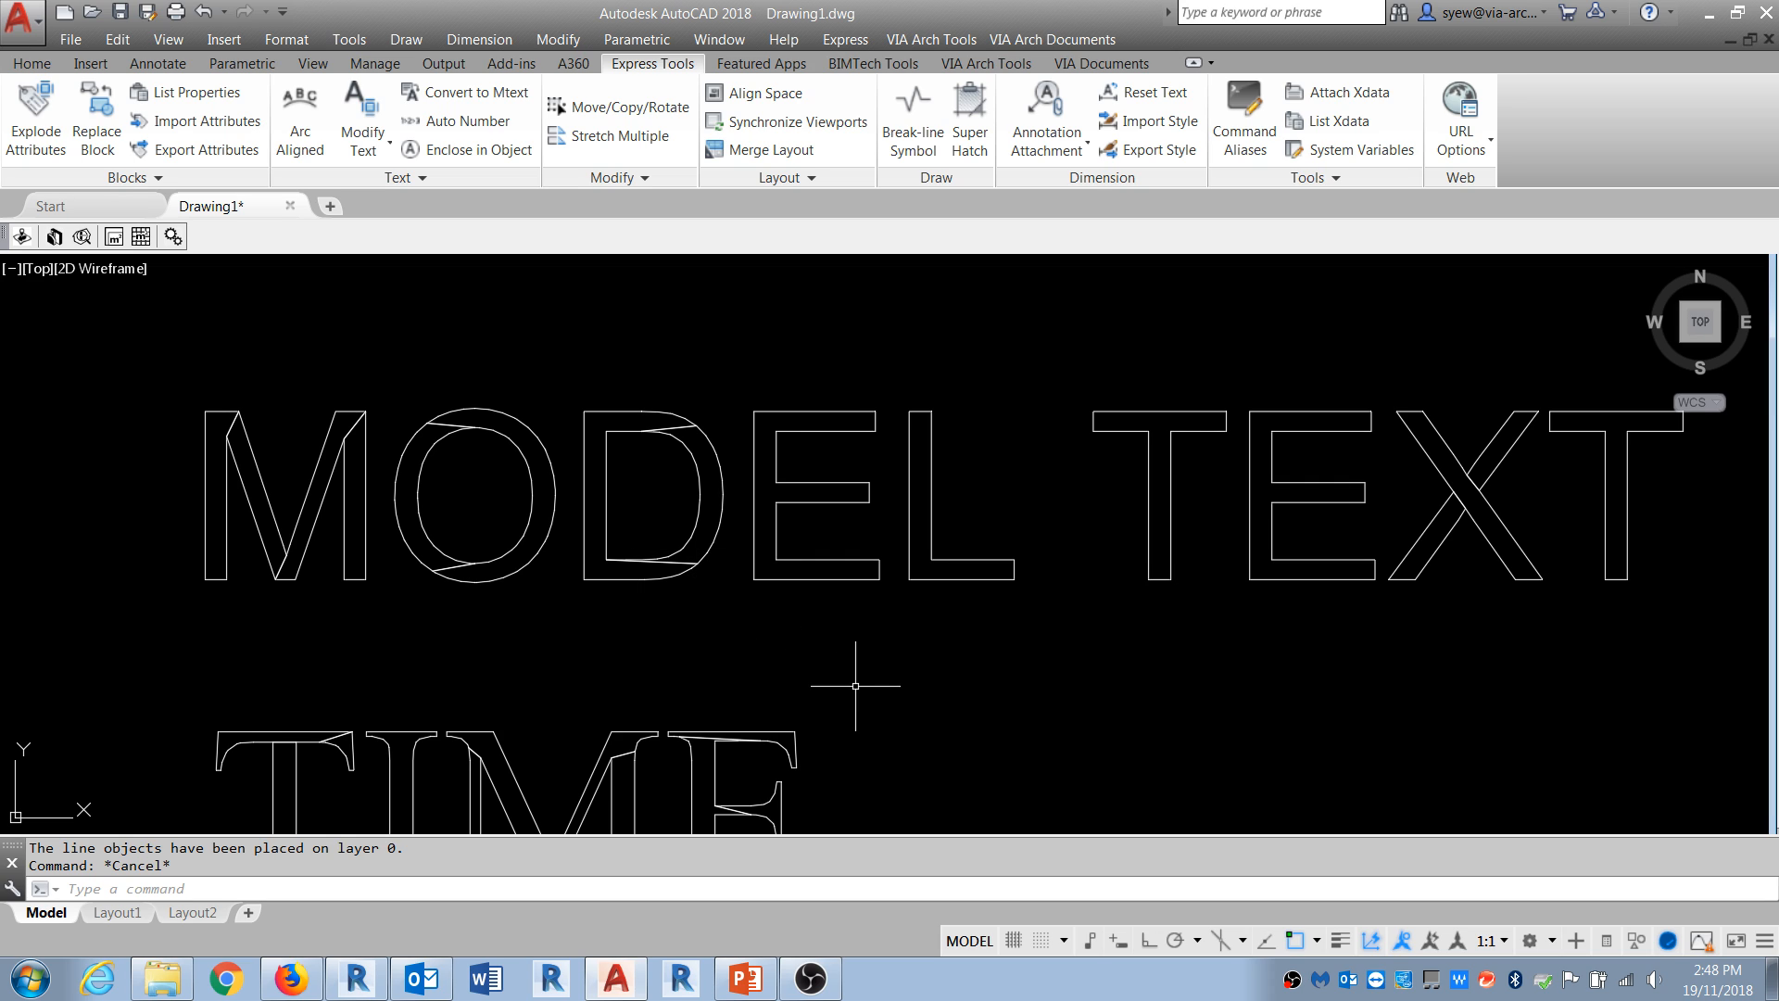
middle_drag(849, 683, 836, 622)
scroll(836, 622, down, 2)
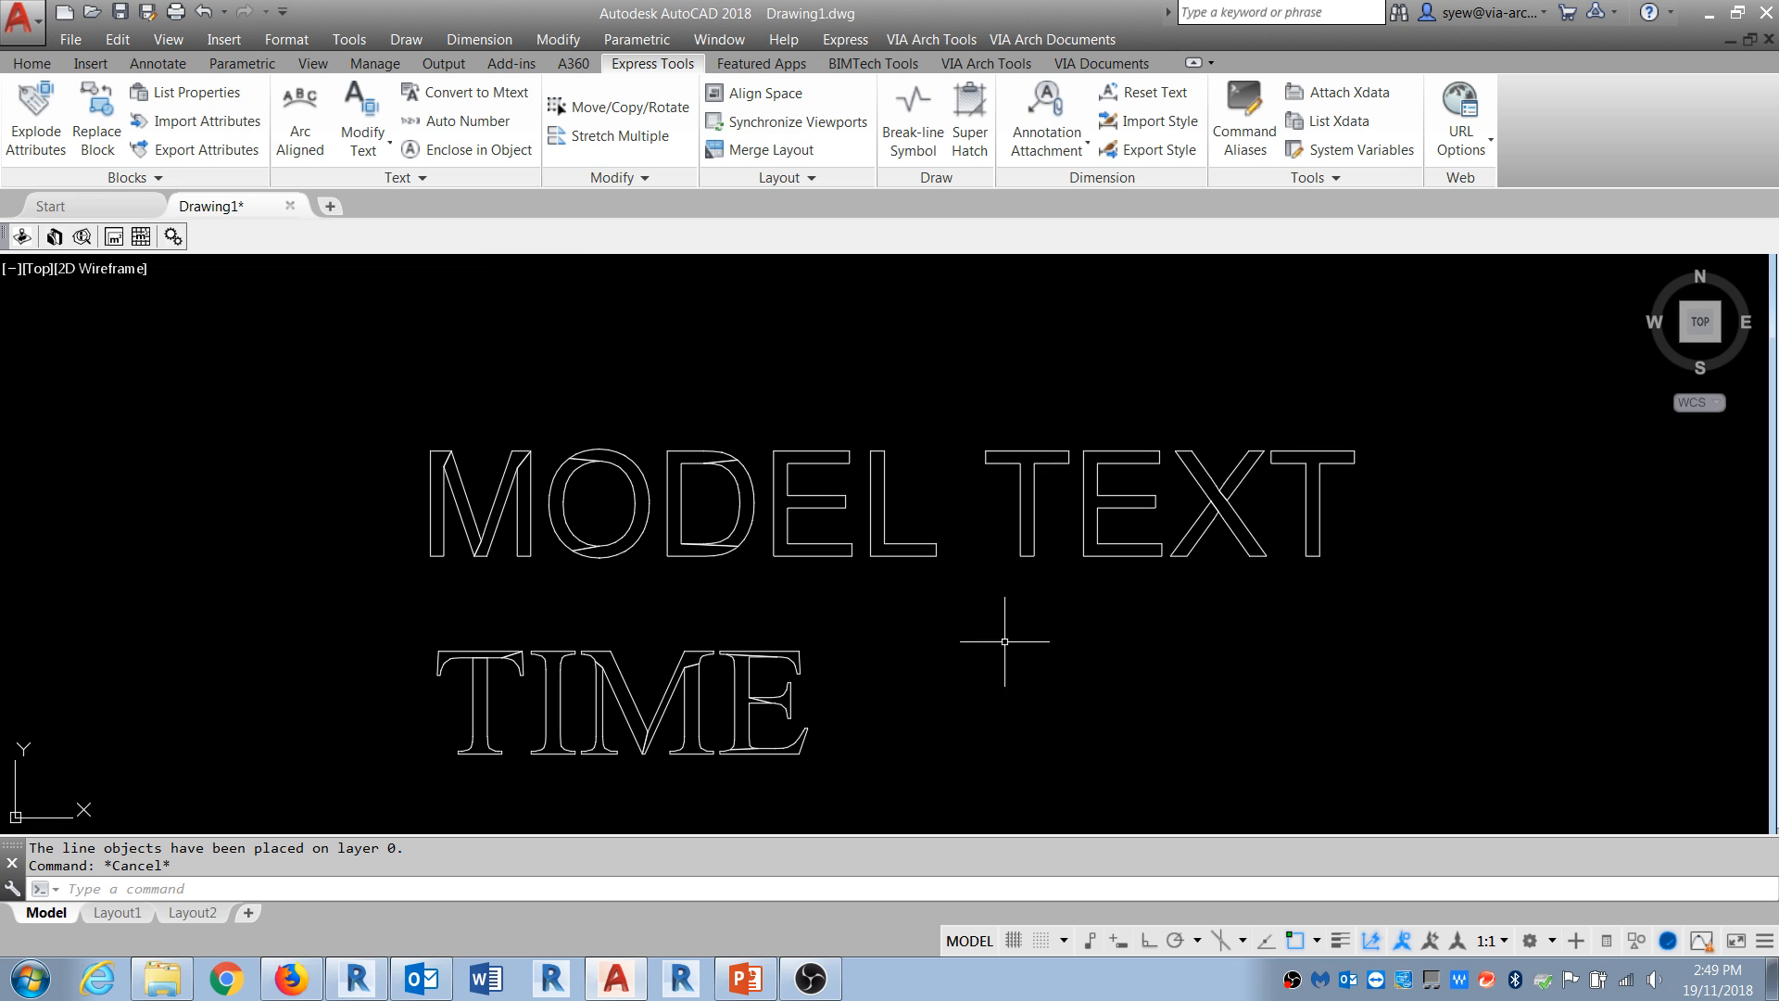
middle_drag(1005, 641, 932, 619)
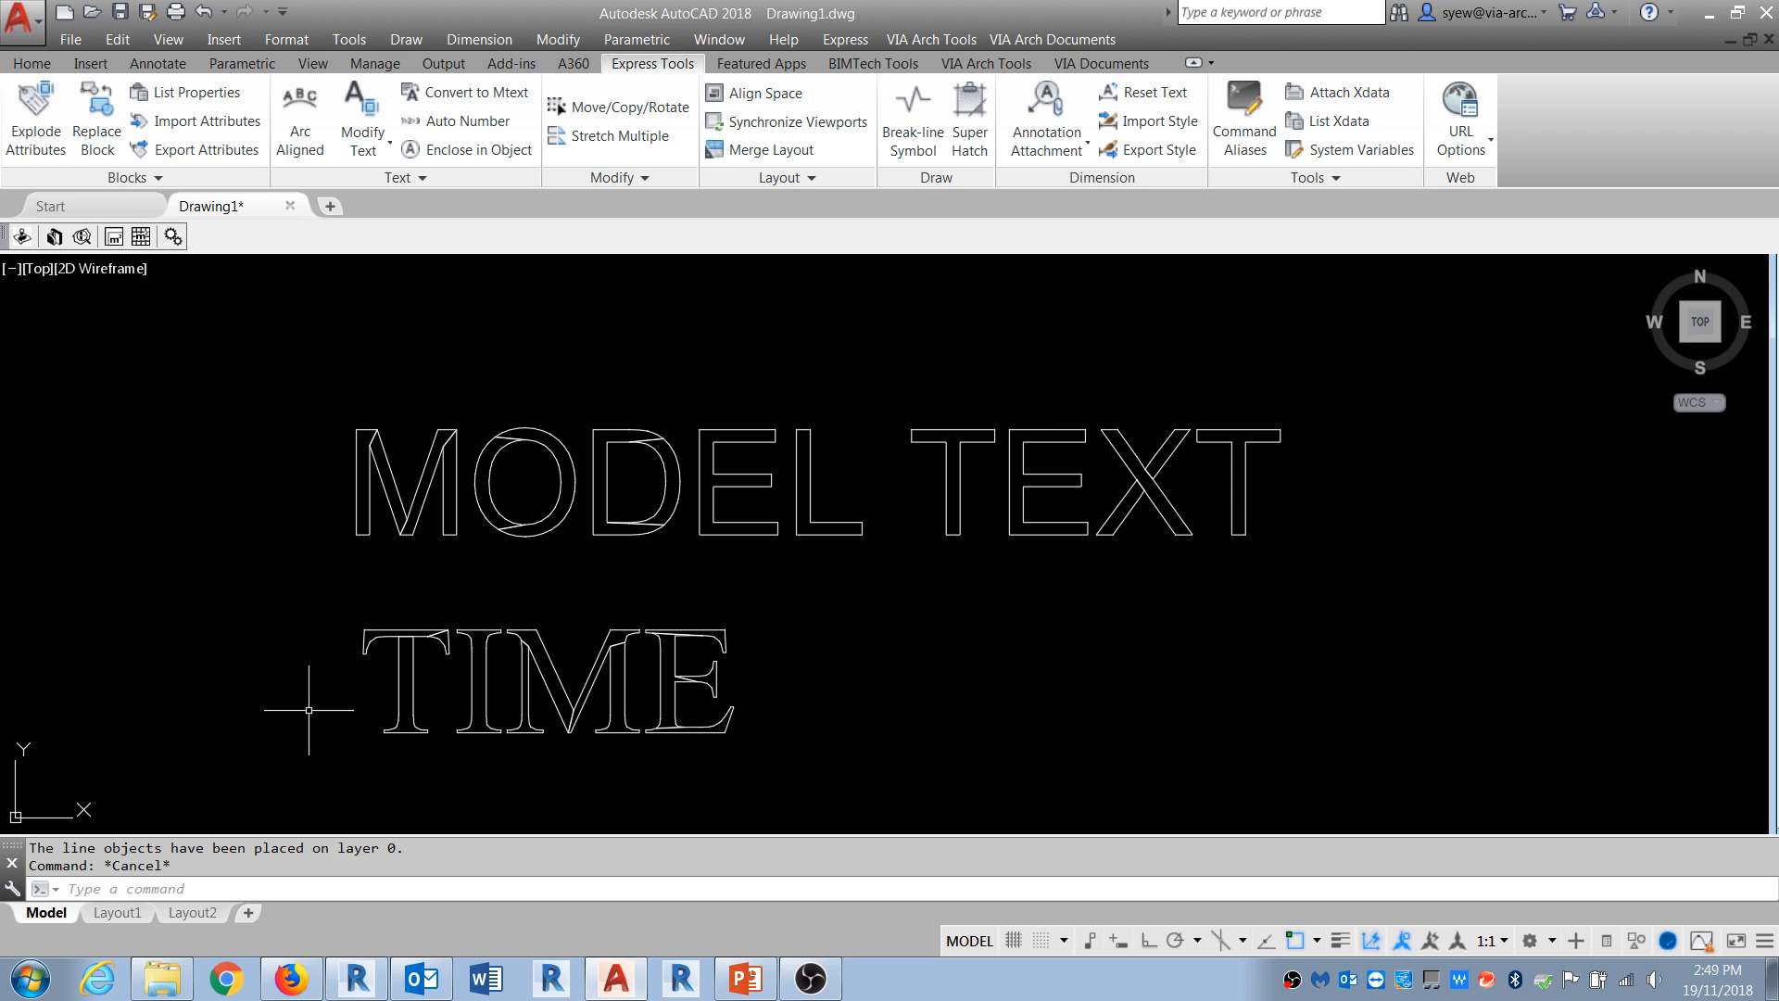
Step: Save the drawing as model text.dwg in the Desktop's content\lisp folder, replacing the existing file, and close it
click(22, 19)
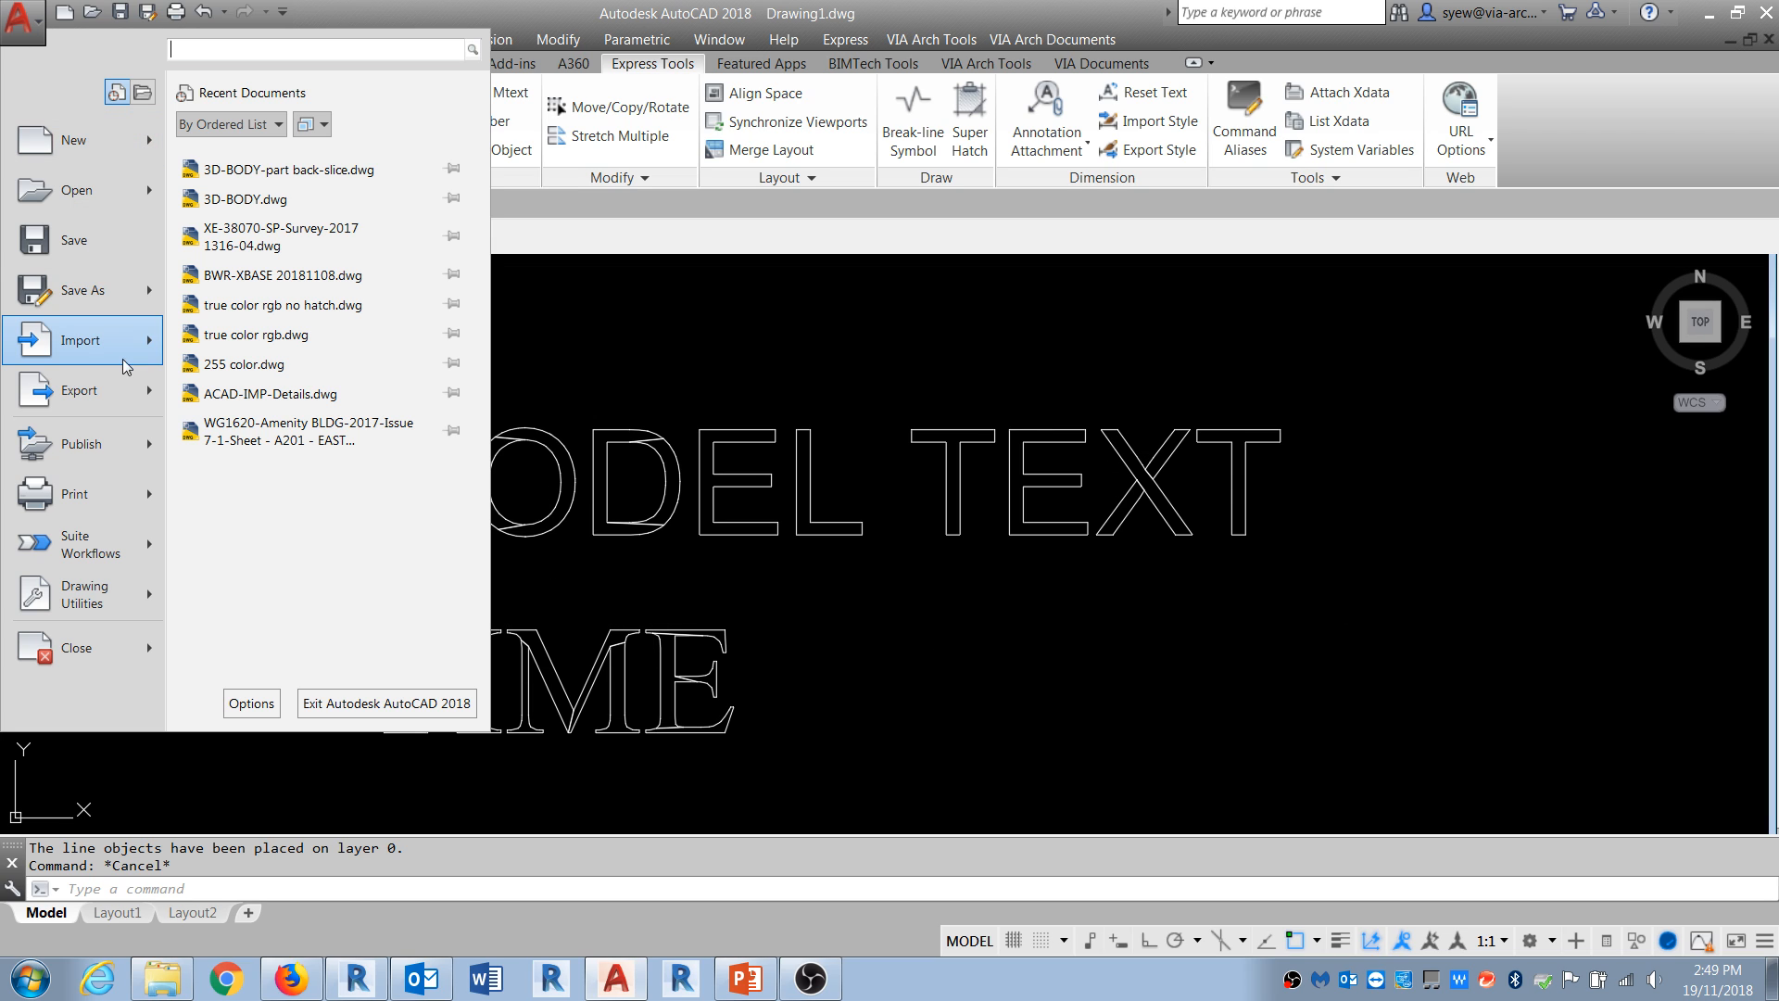
click(124, 294)
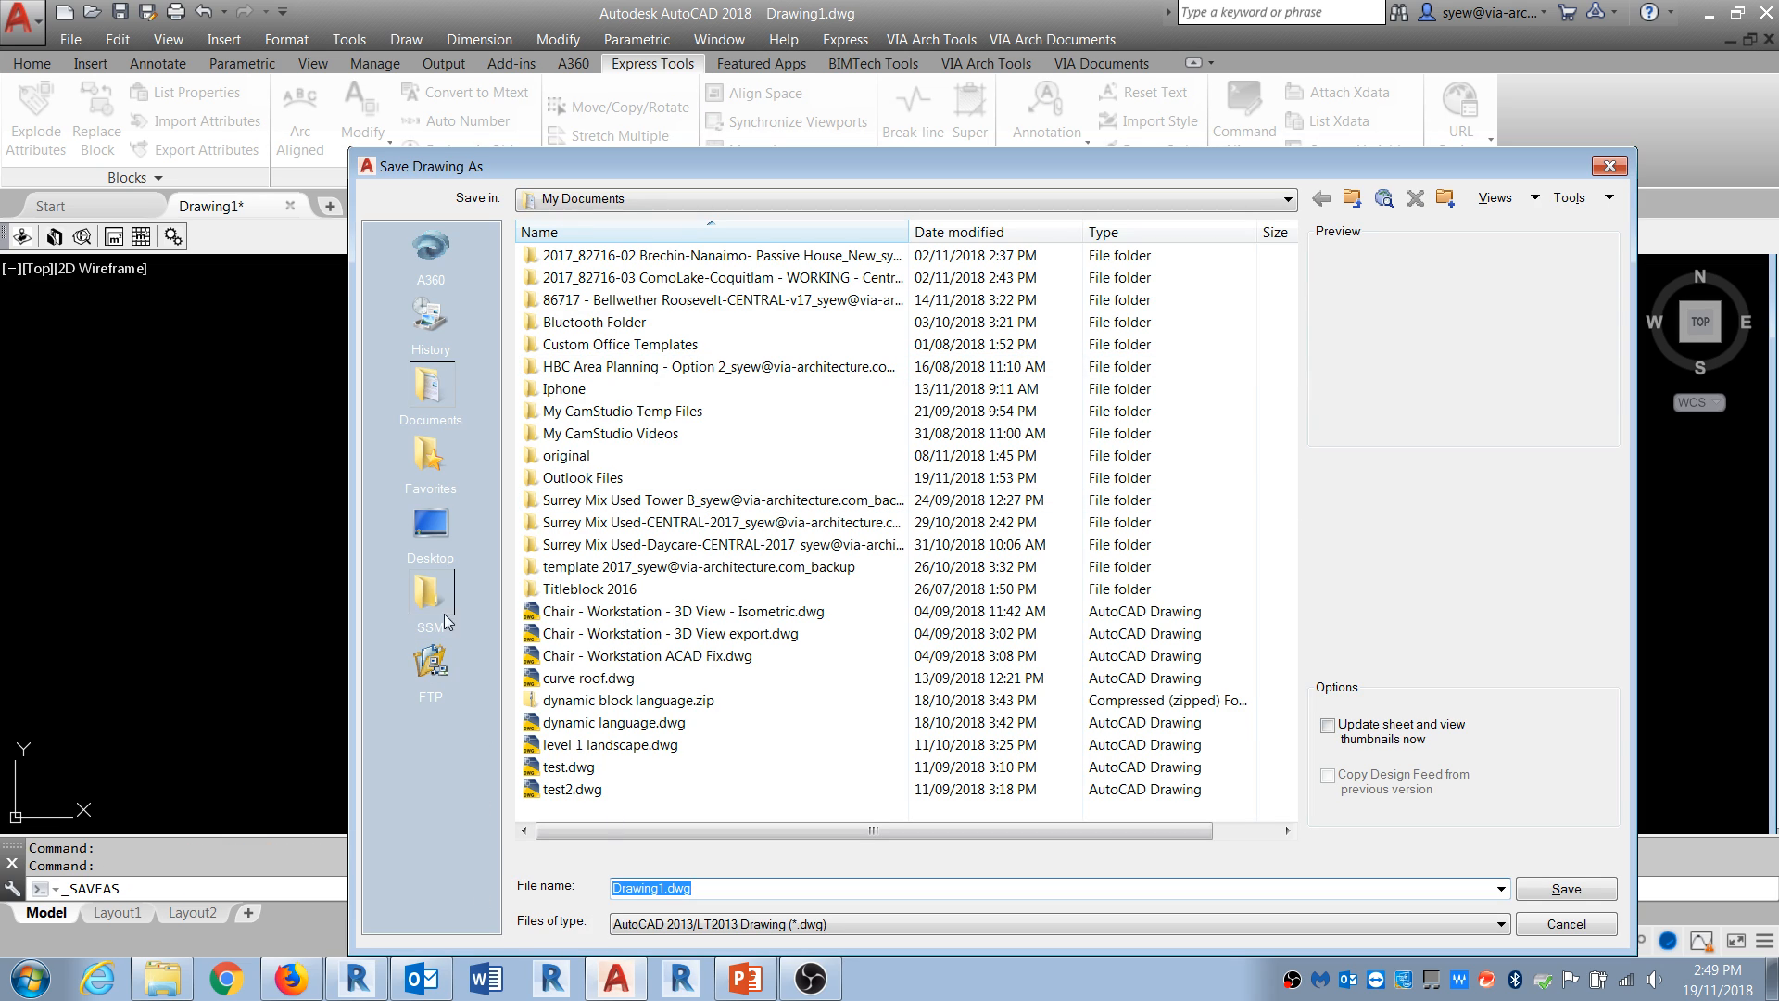
click(434, 530)
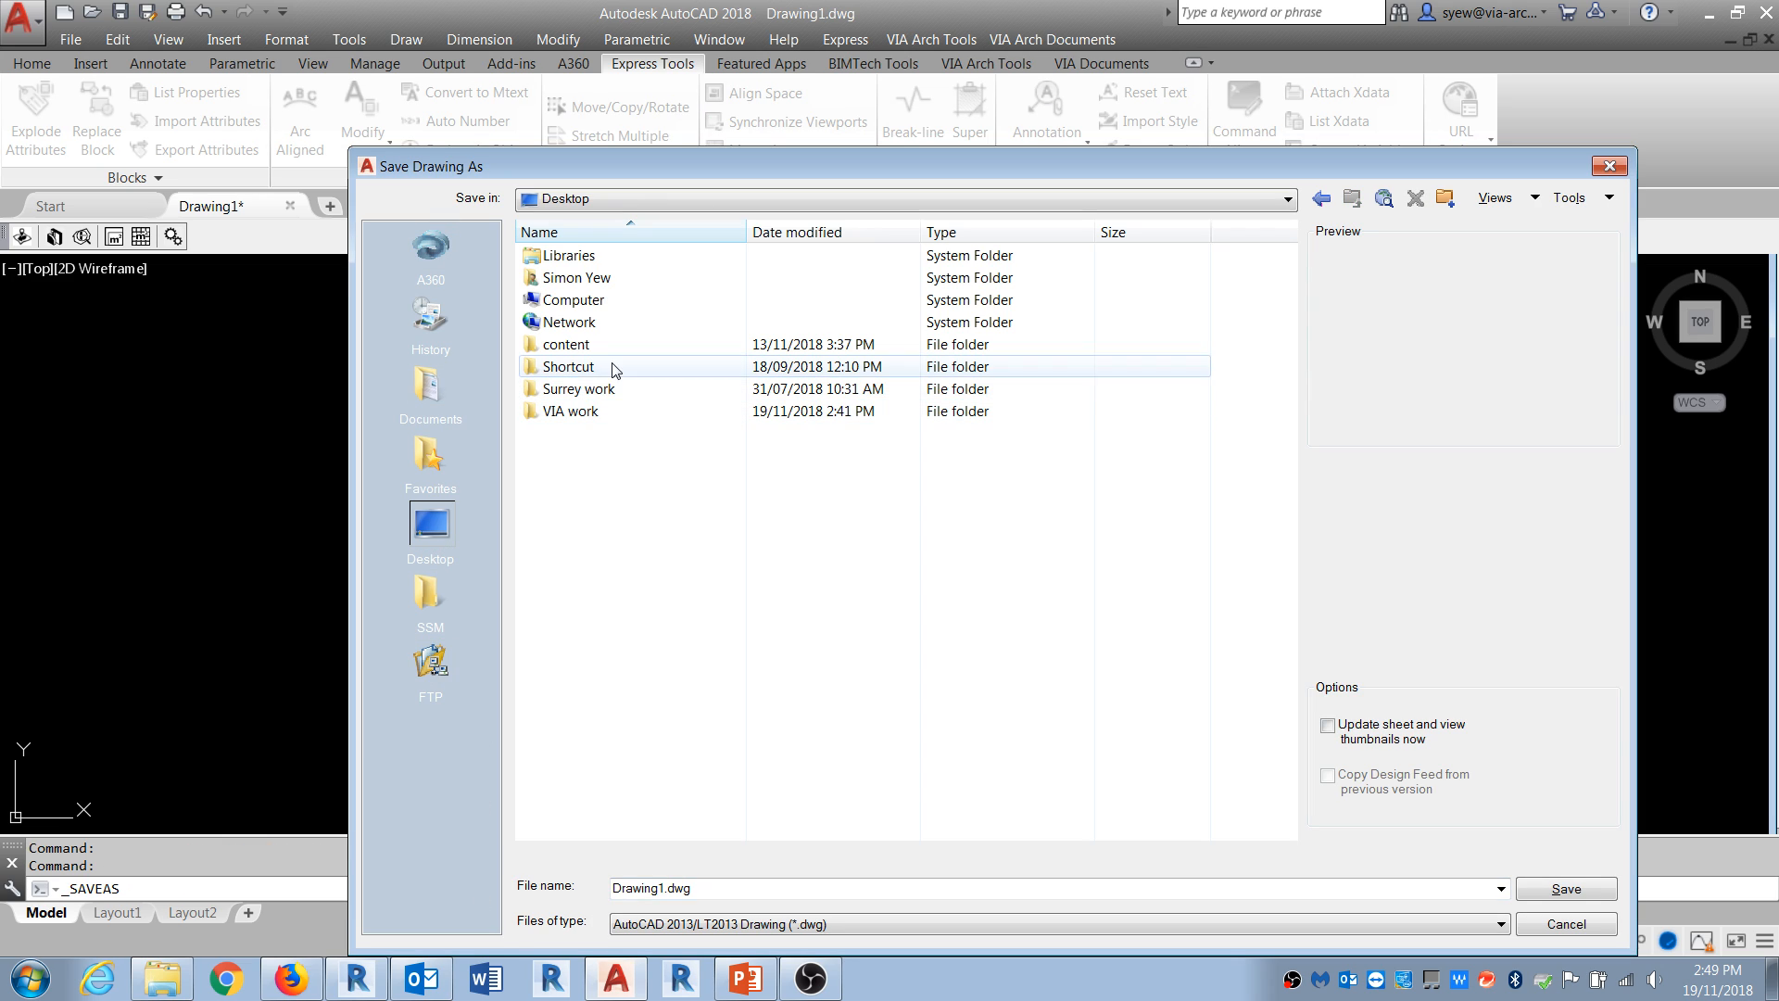
double_click(566, 345)
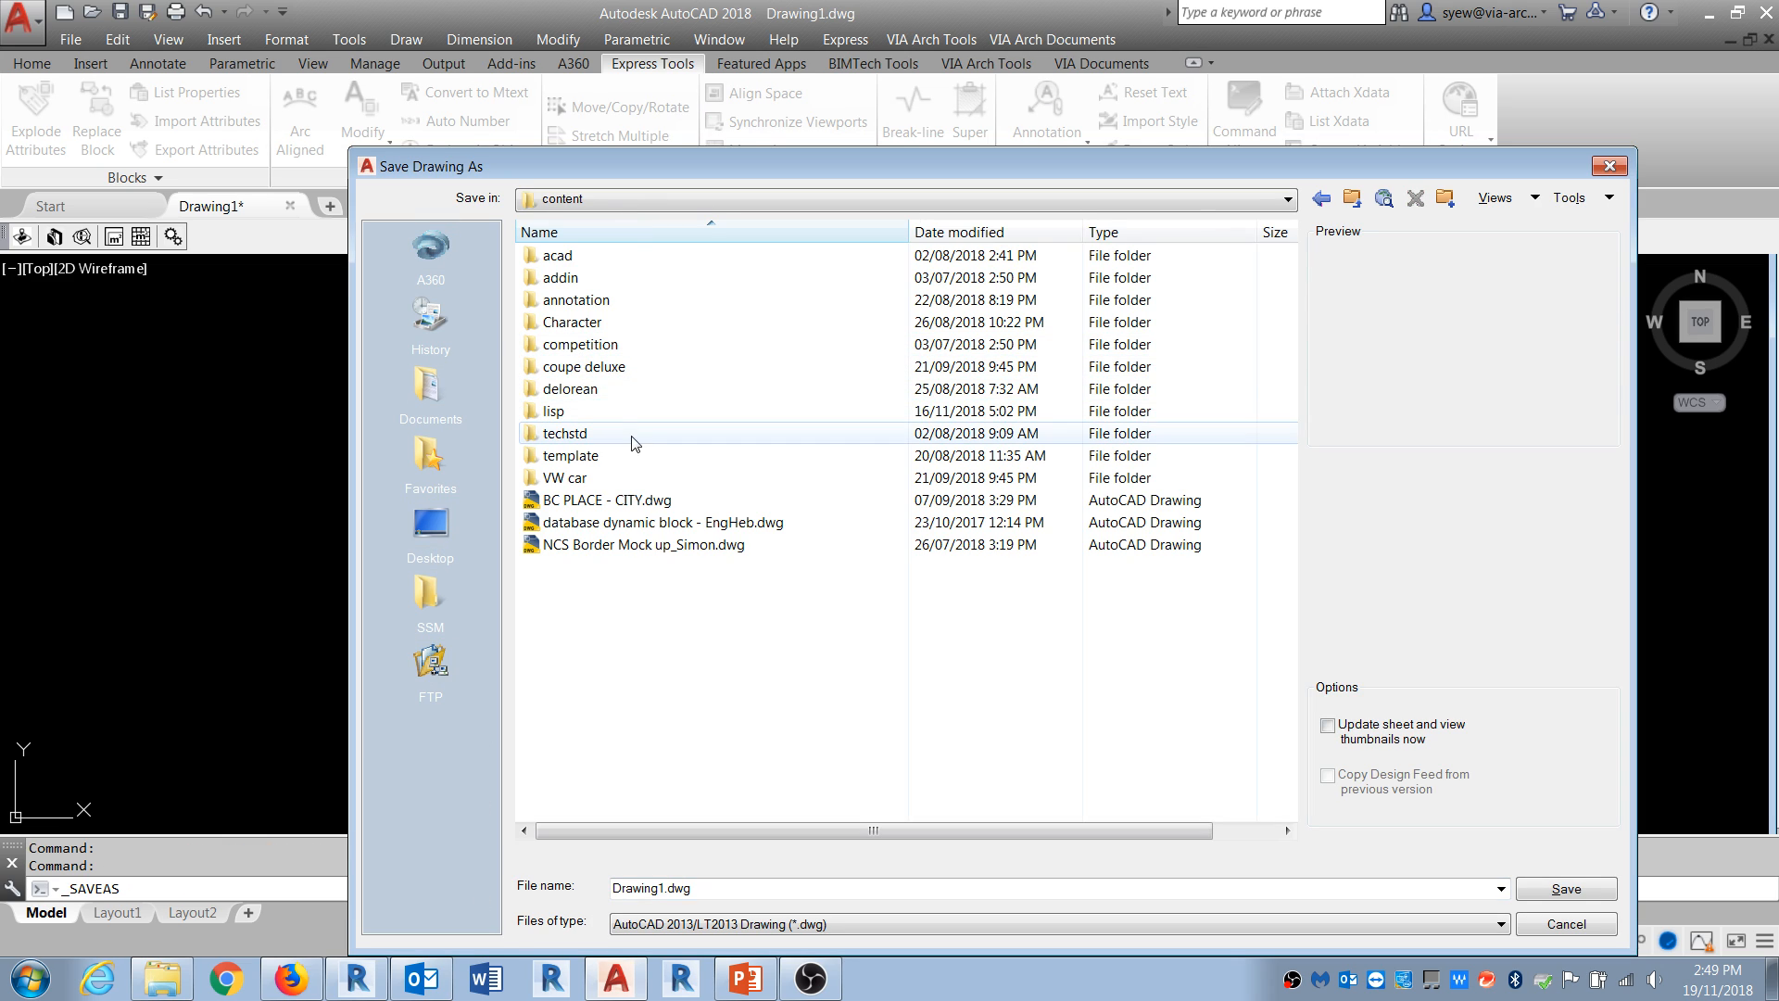
double_click(559, 412)
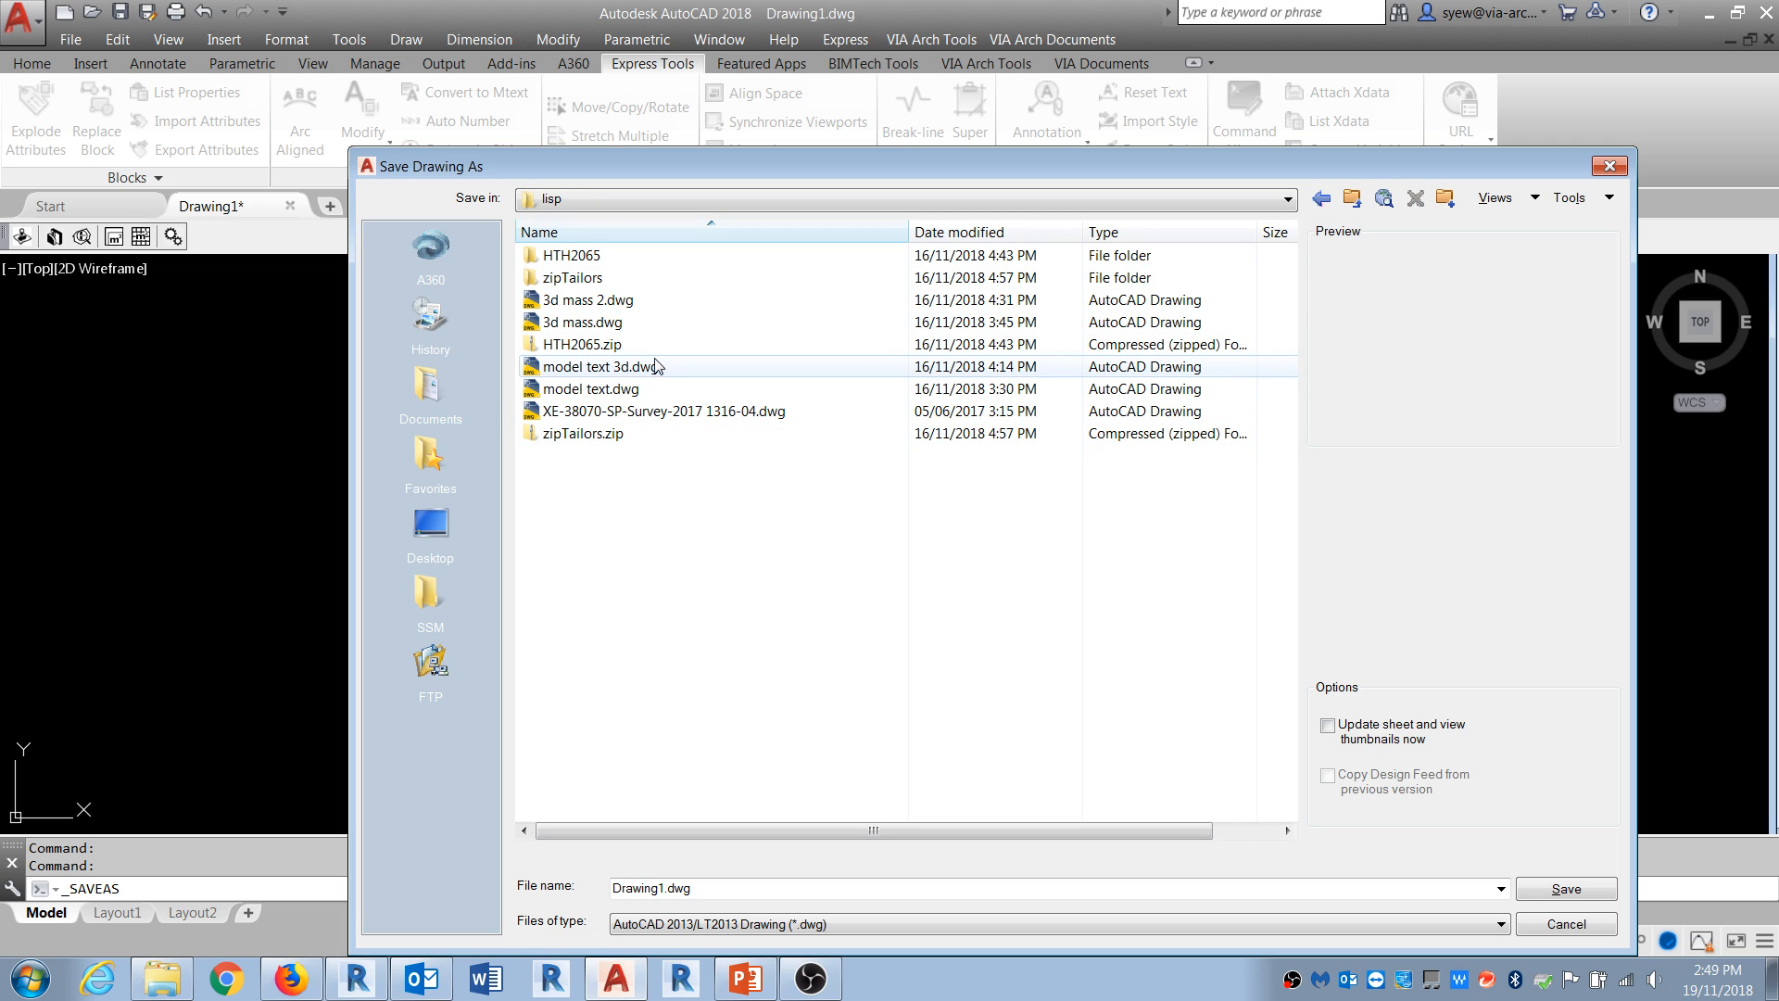
double_click(618, 388)
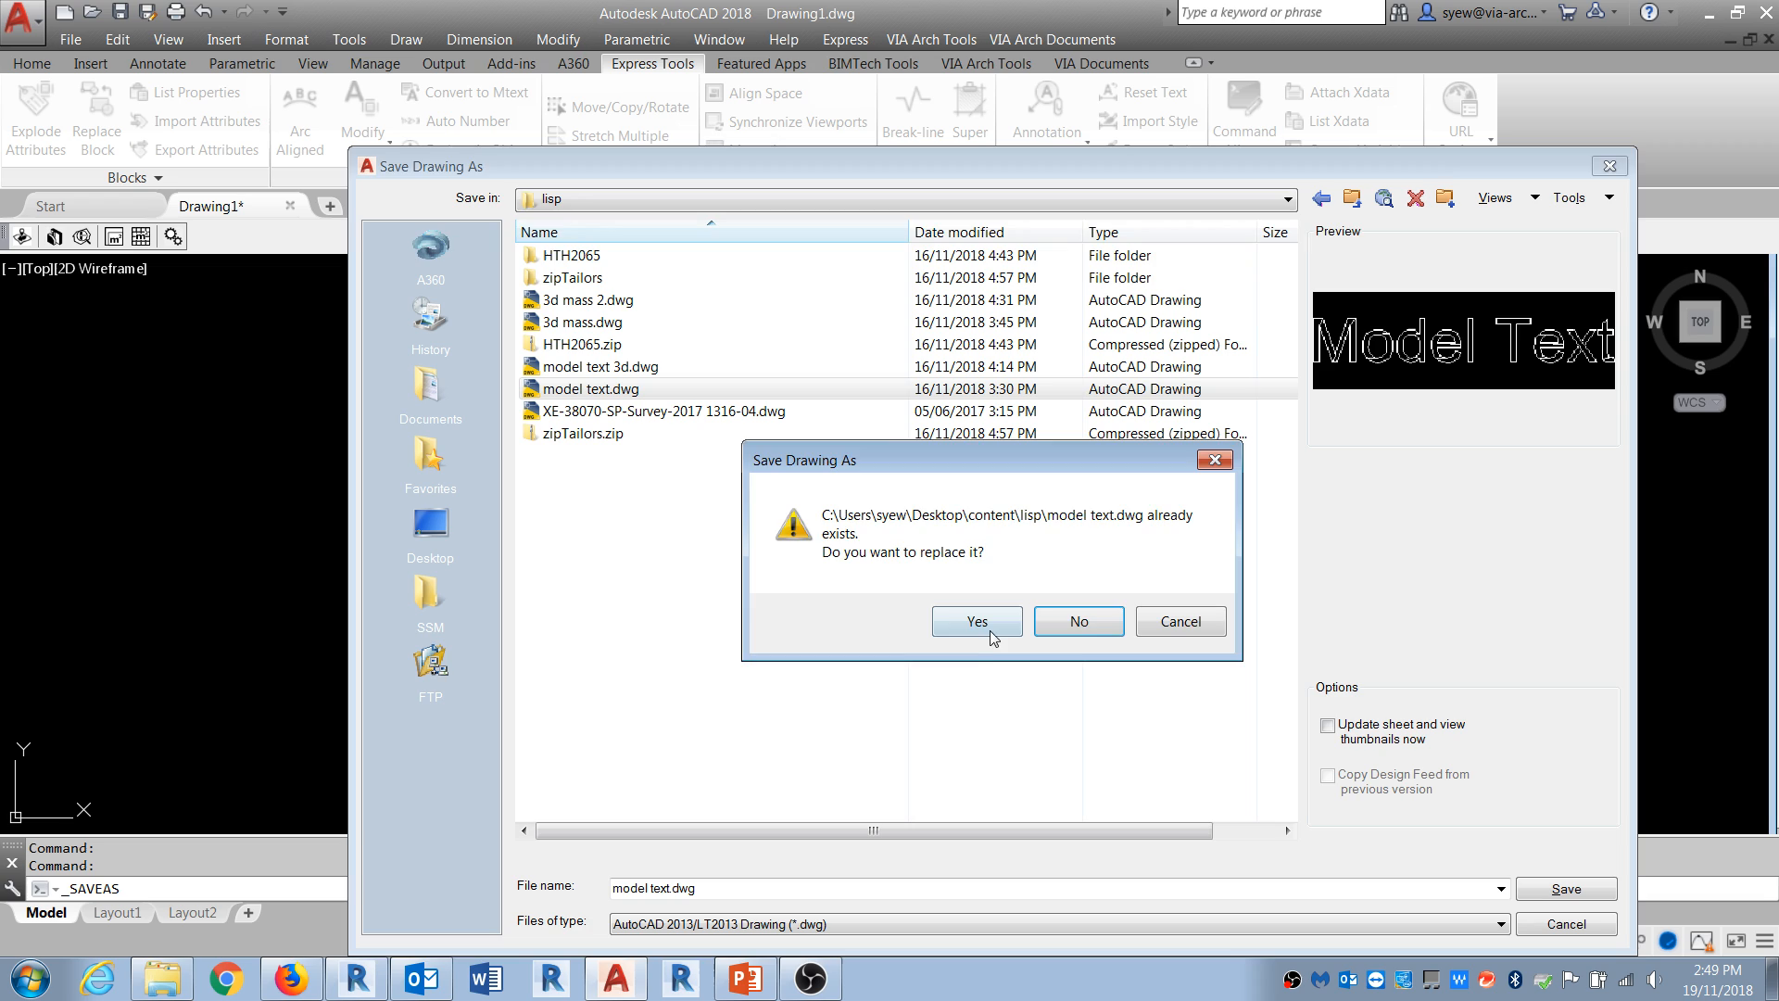
click(990, 633)
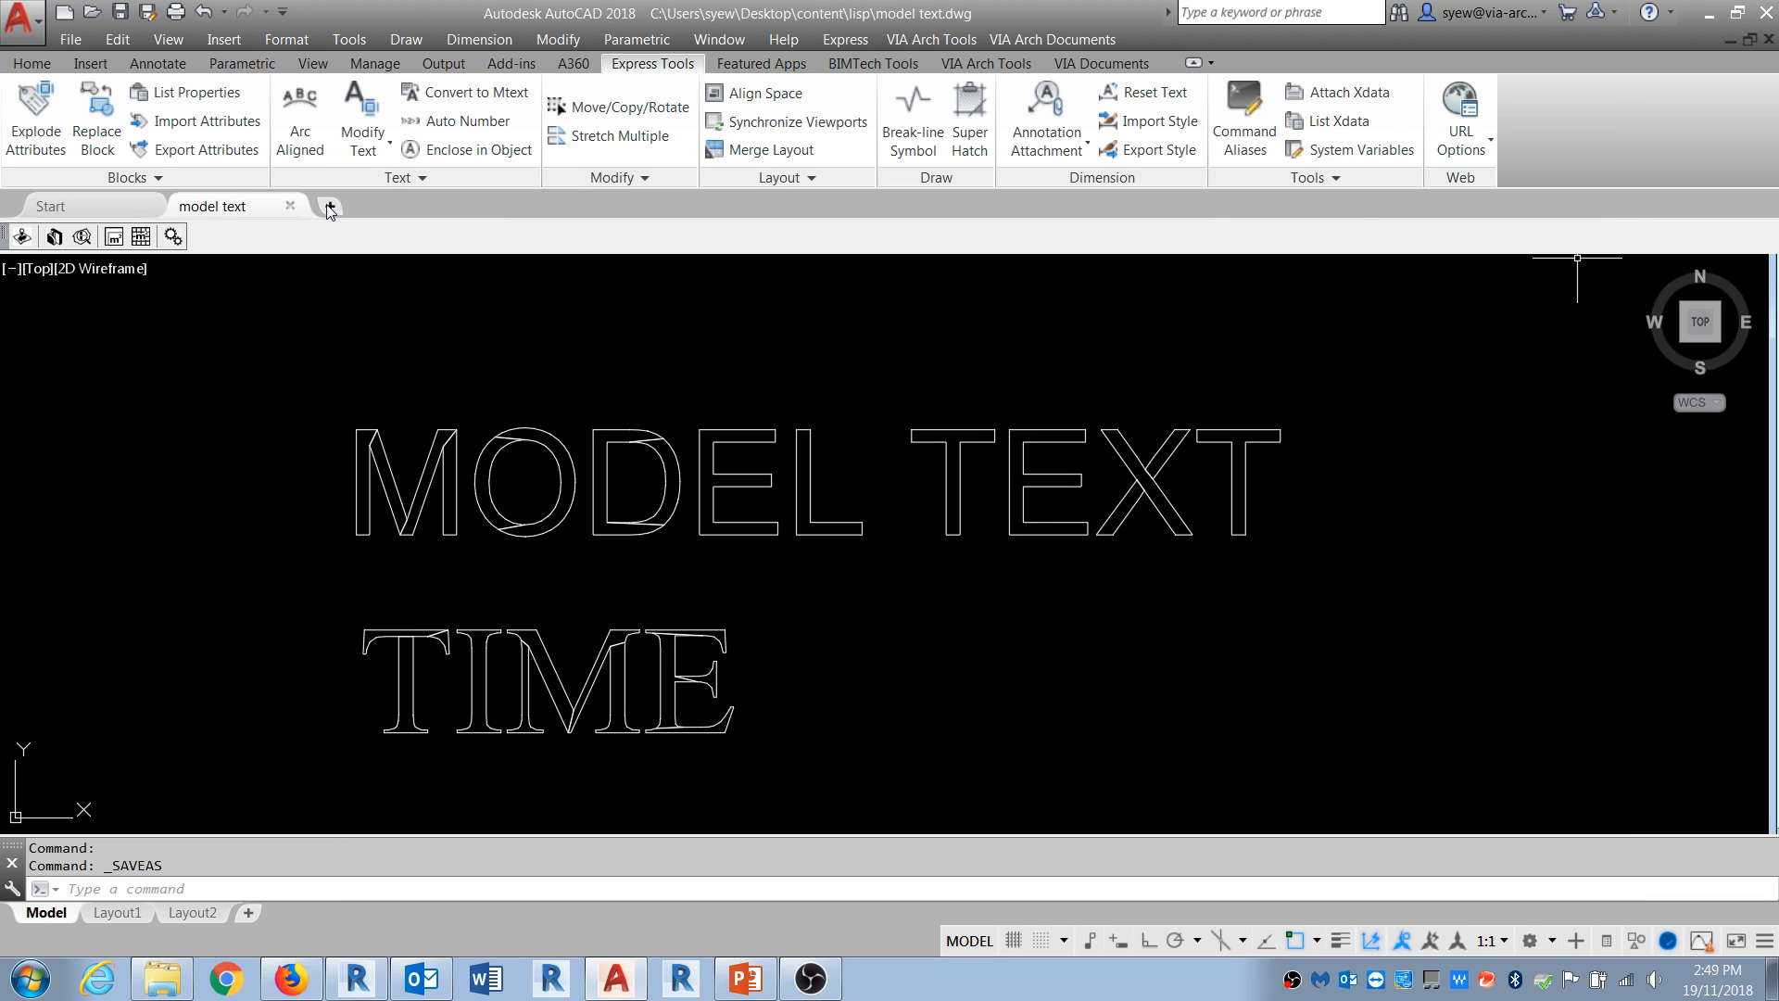
click(290, 206)
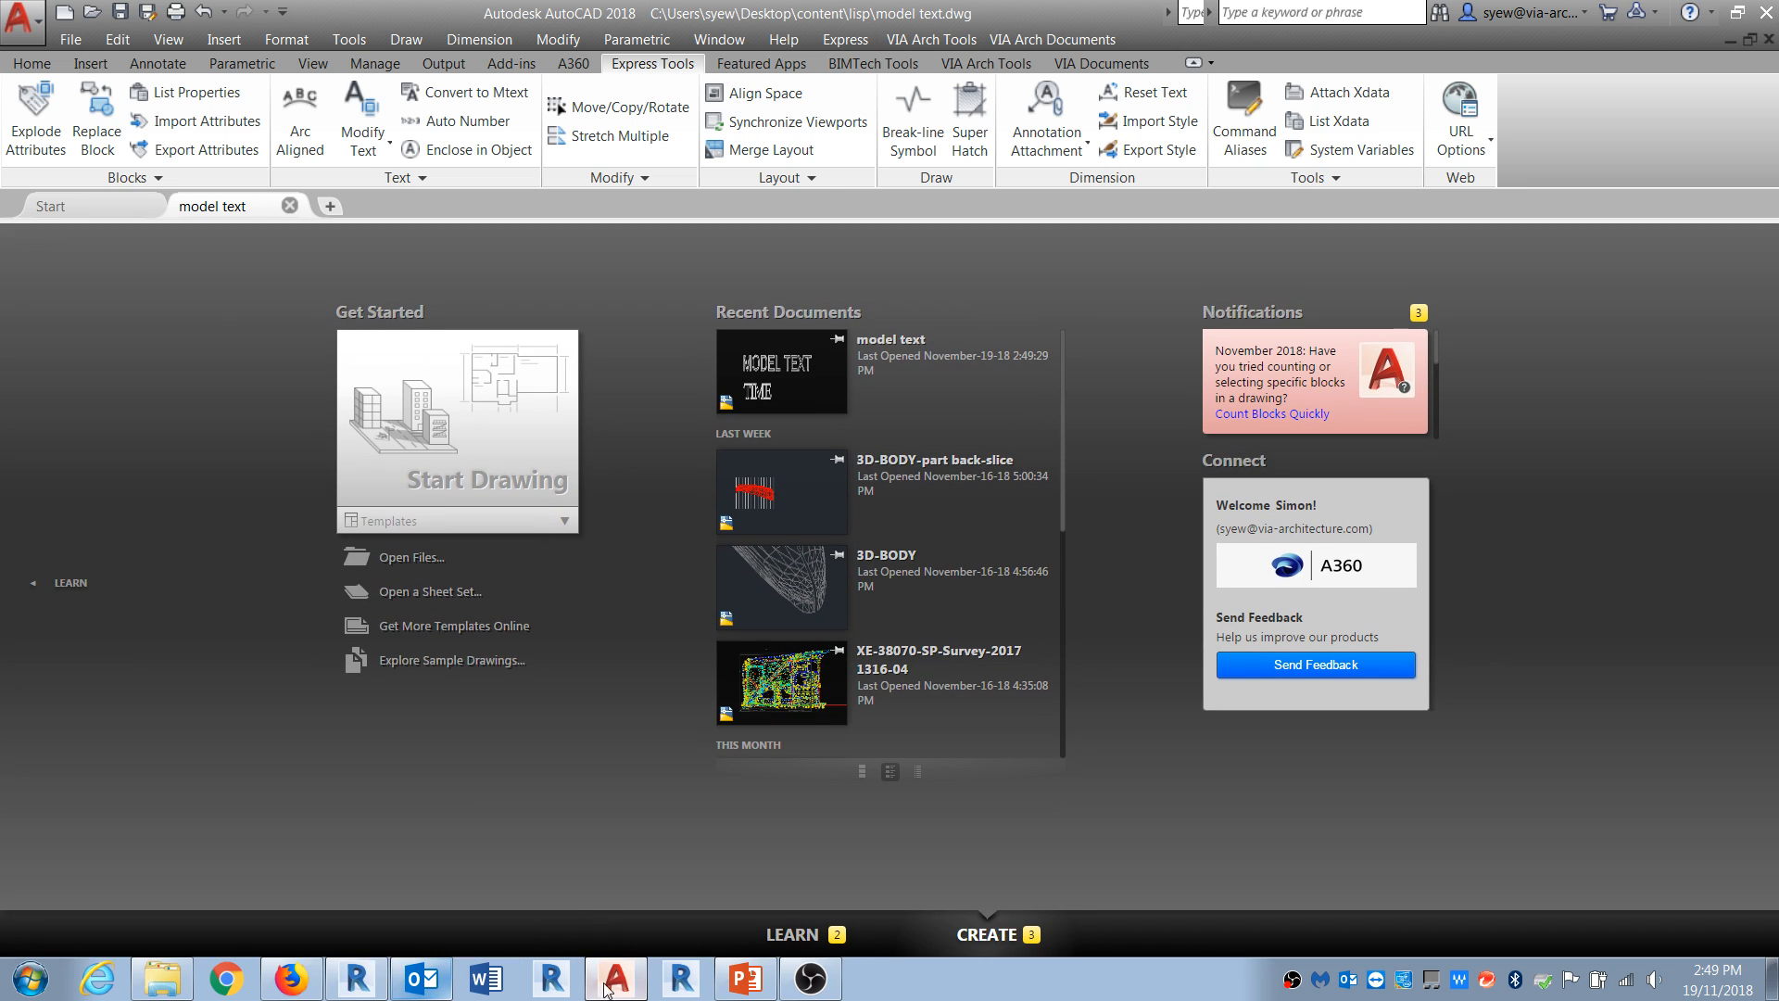
Step: Switch to Revit and create a new family from the Metric Generic Model.rft template
click(356, 979)
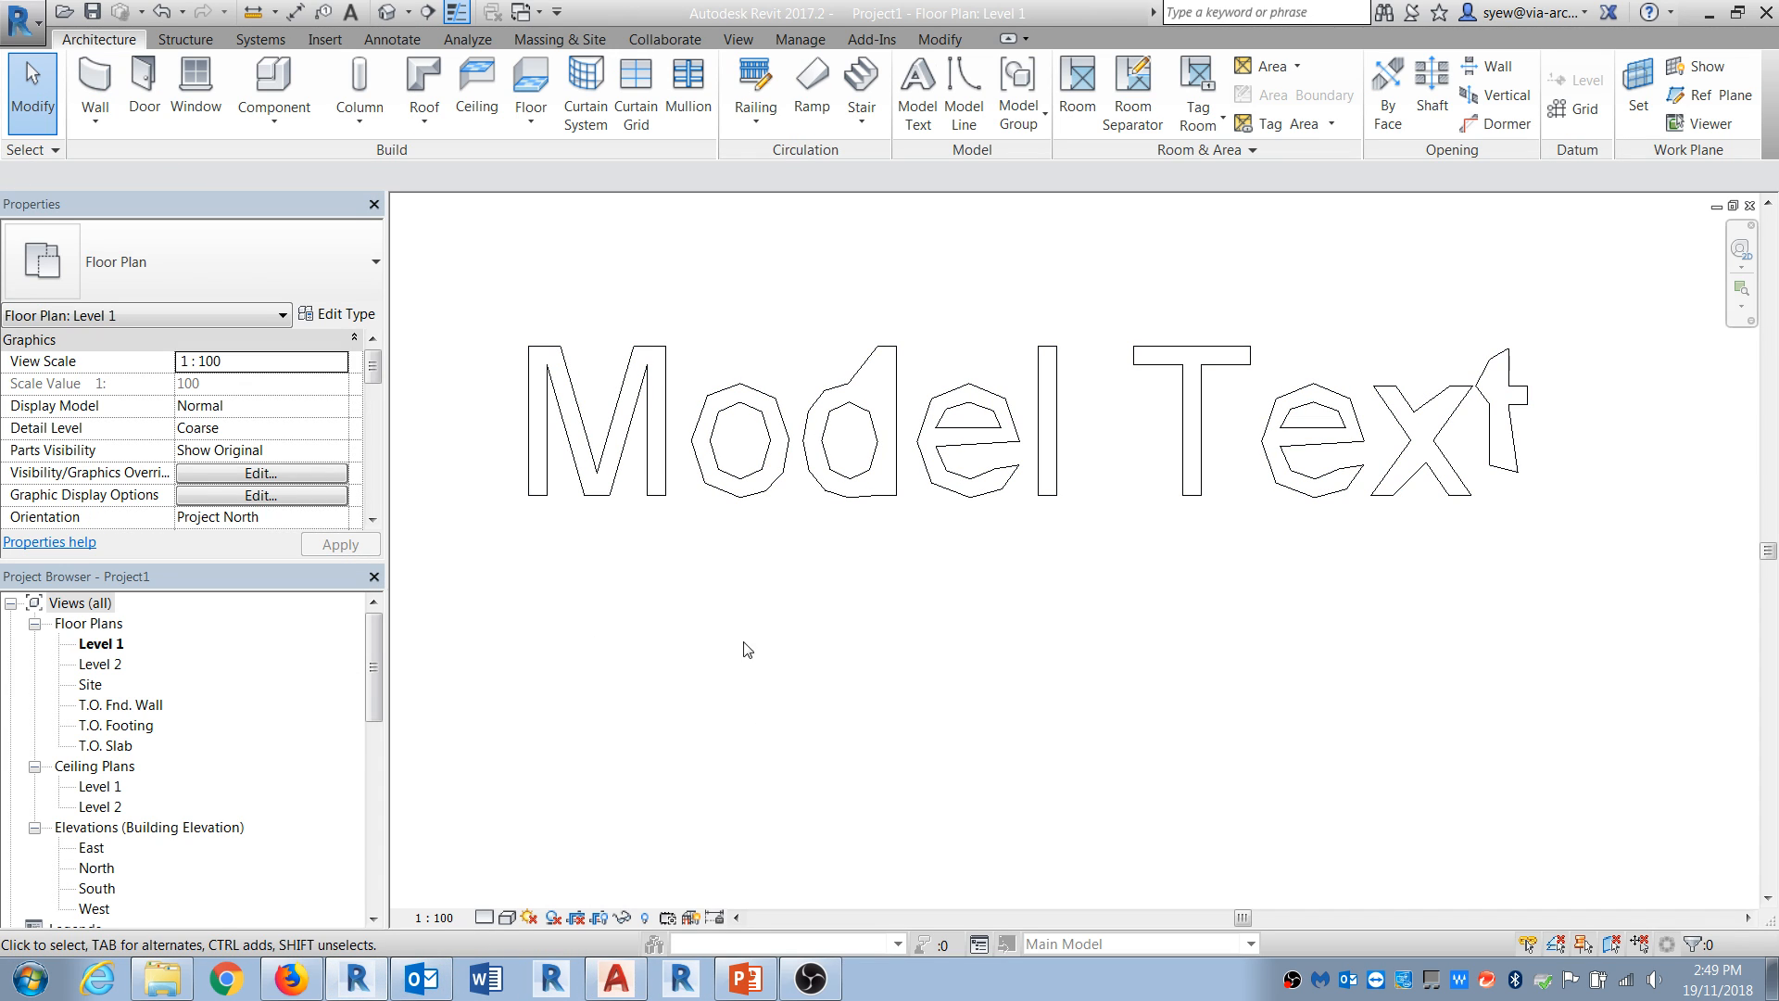
click(20, 21)
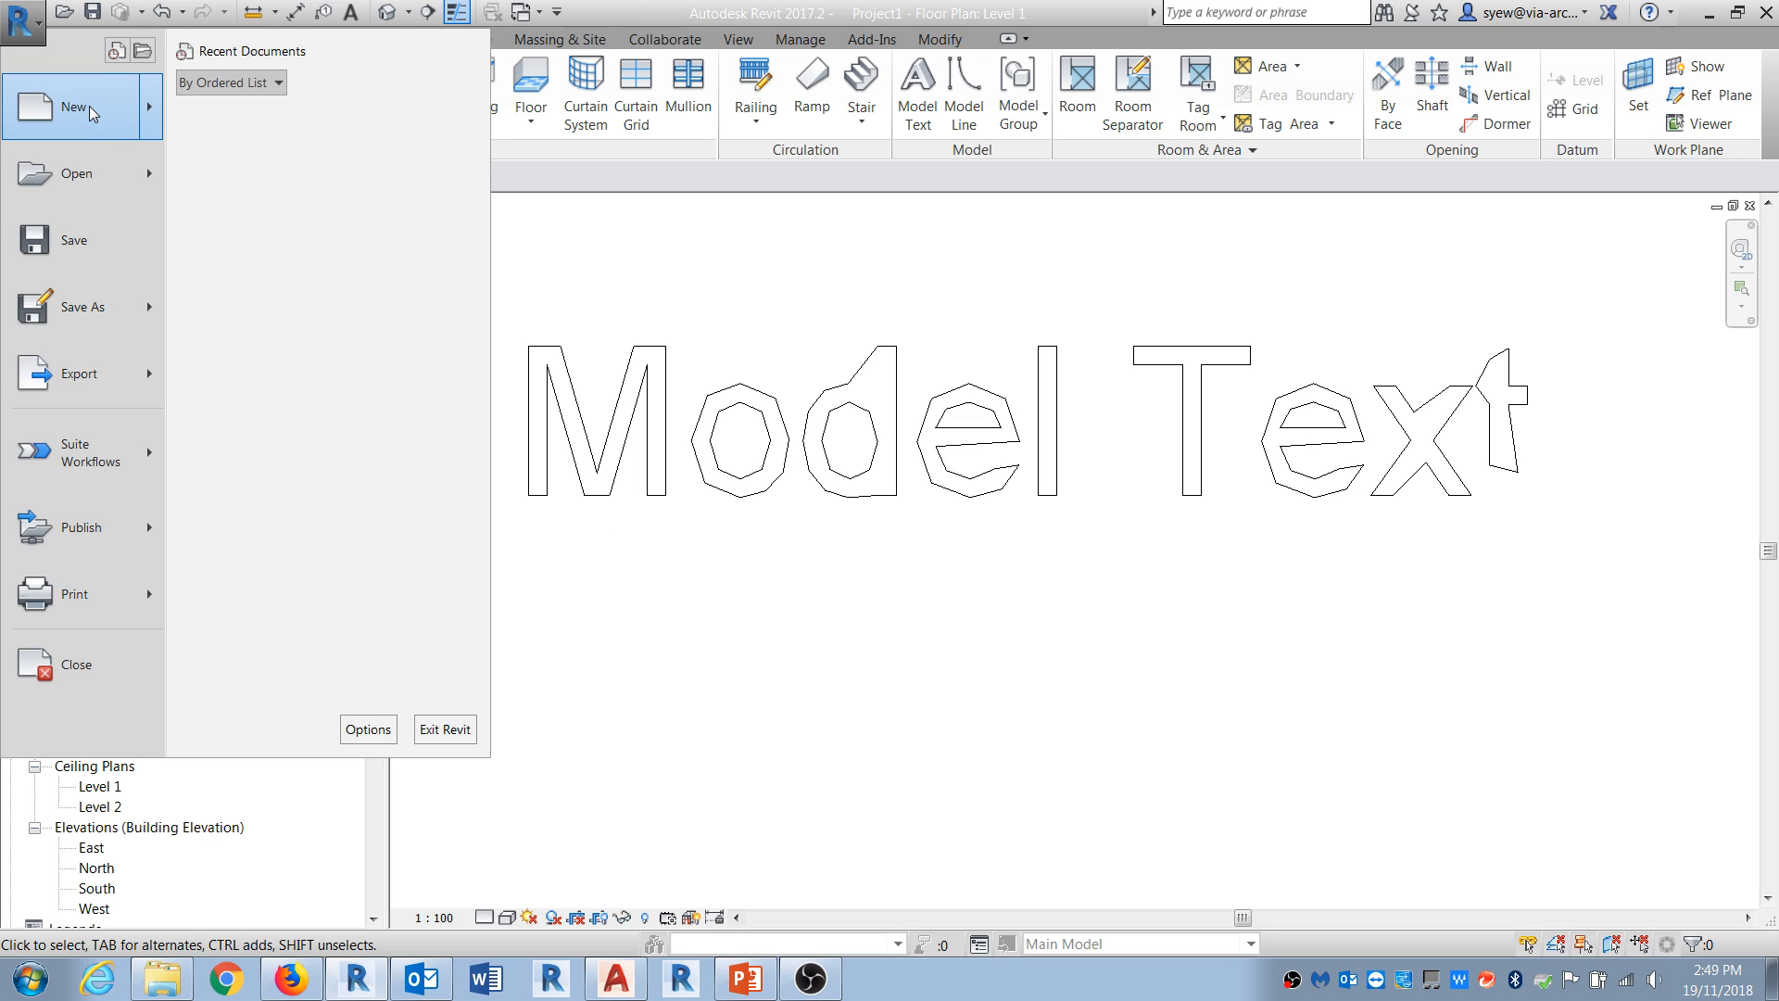
key(Escape)
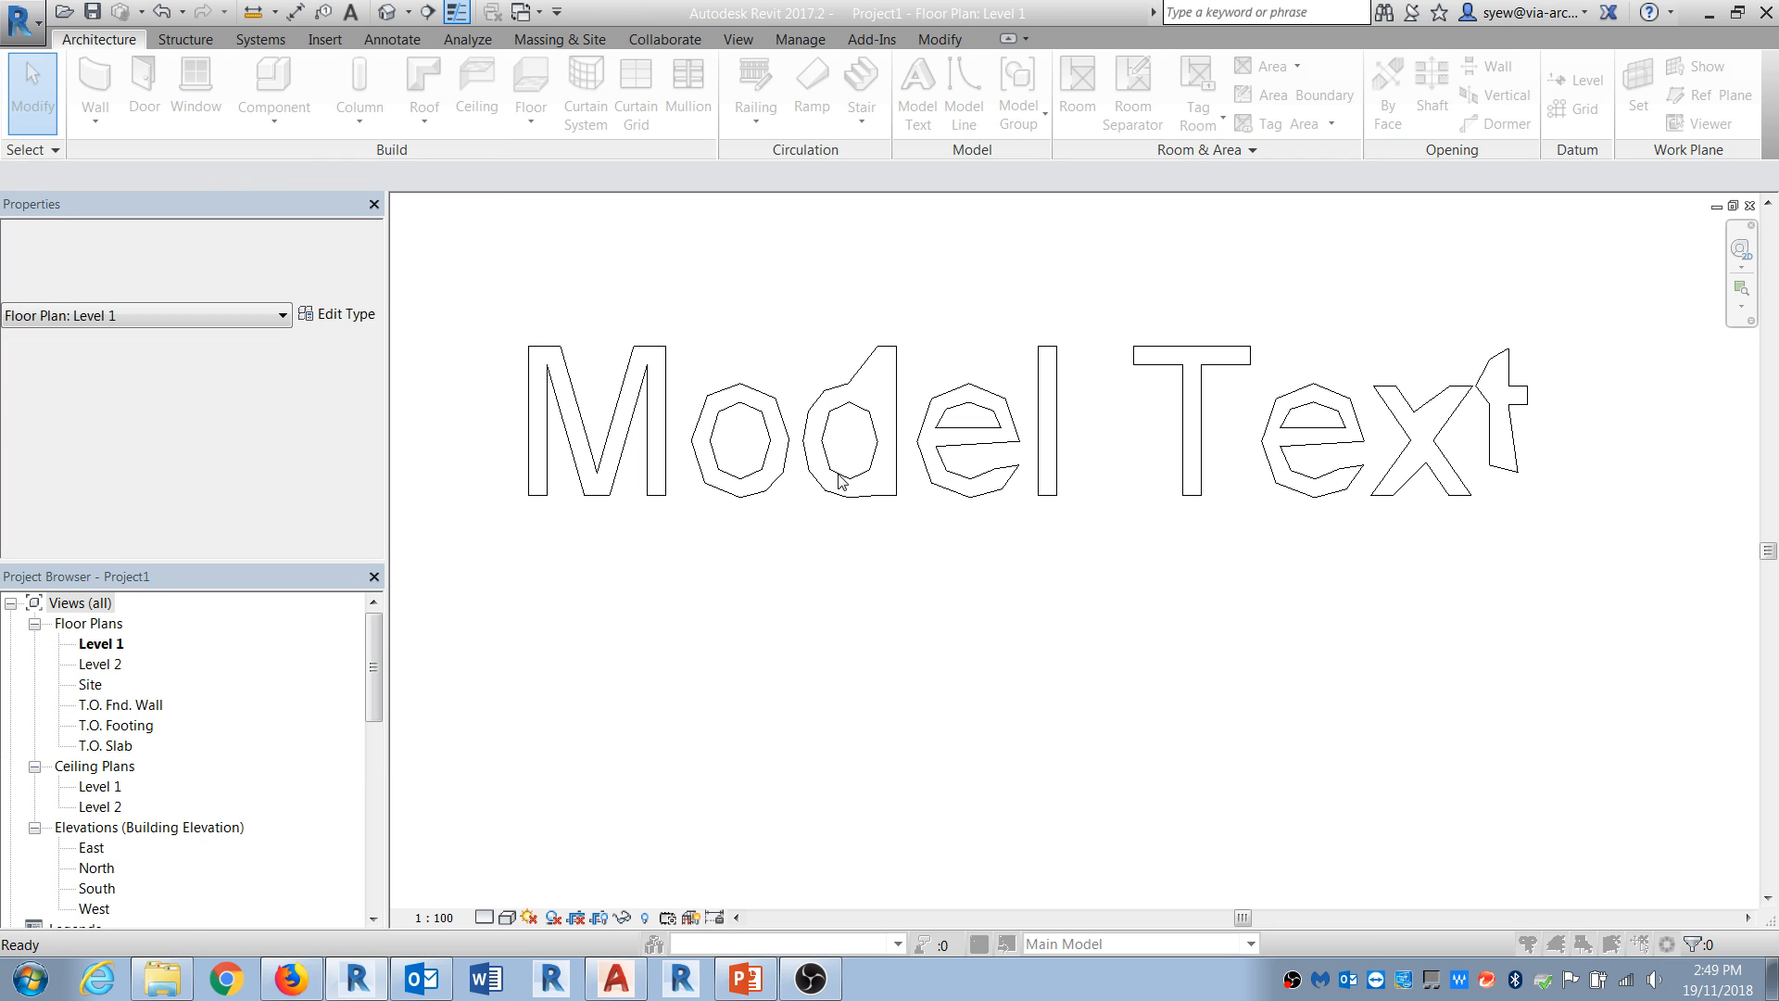
drag(1078, 323, 1075, 436)
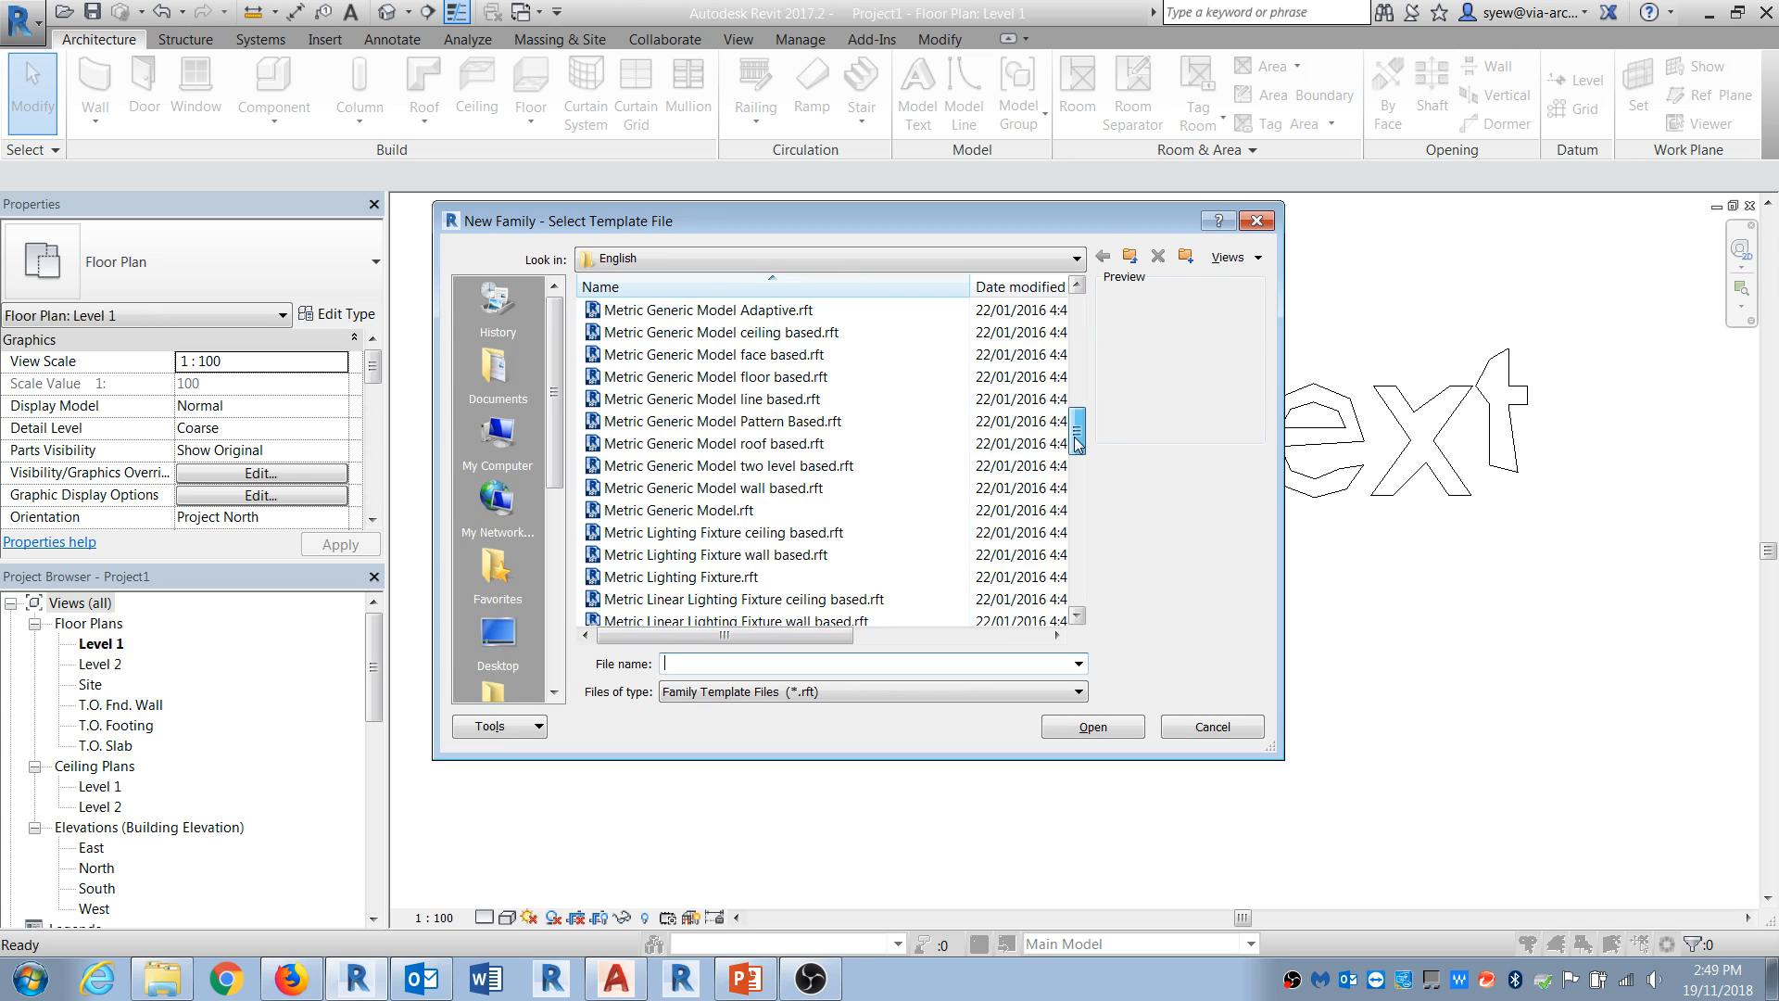
scroll(1075, 442, up, 2)
click(879, 556)
scroll(927, 554, down, 2)
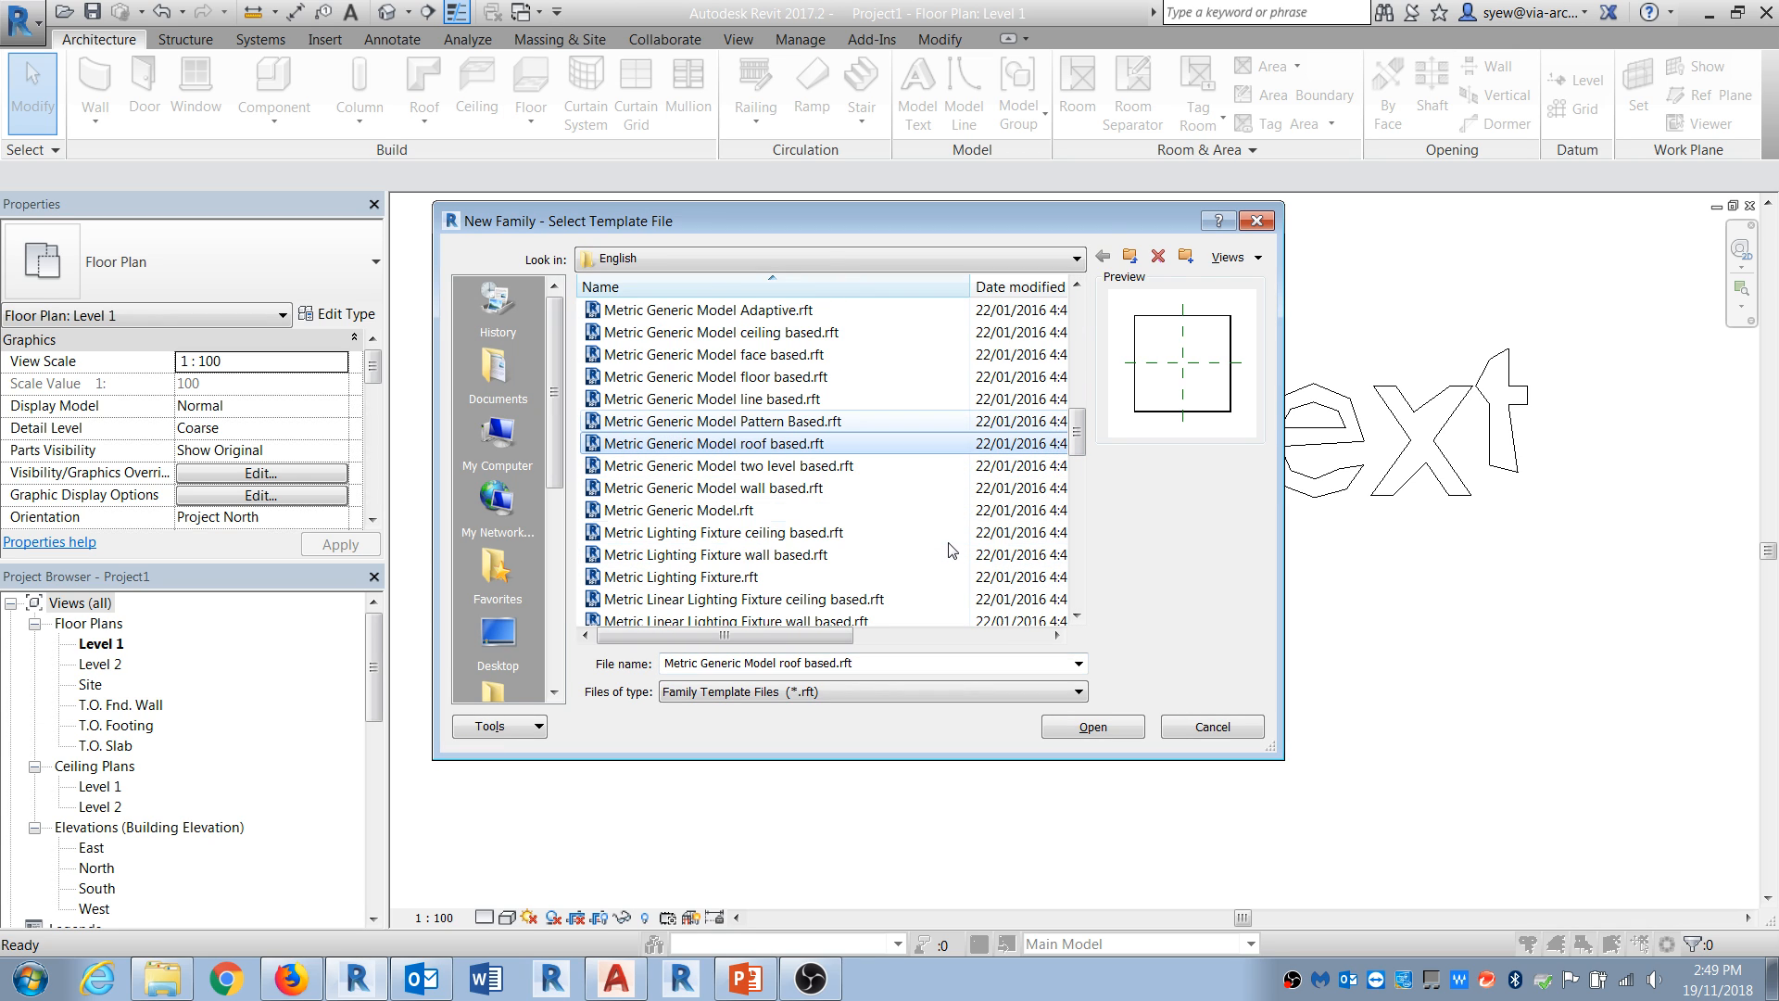
click(715, 510)
click(1093, 728)
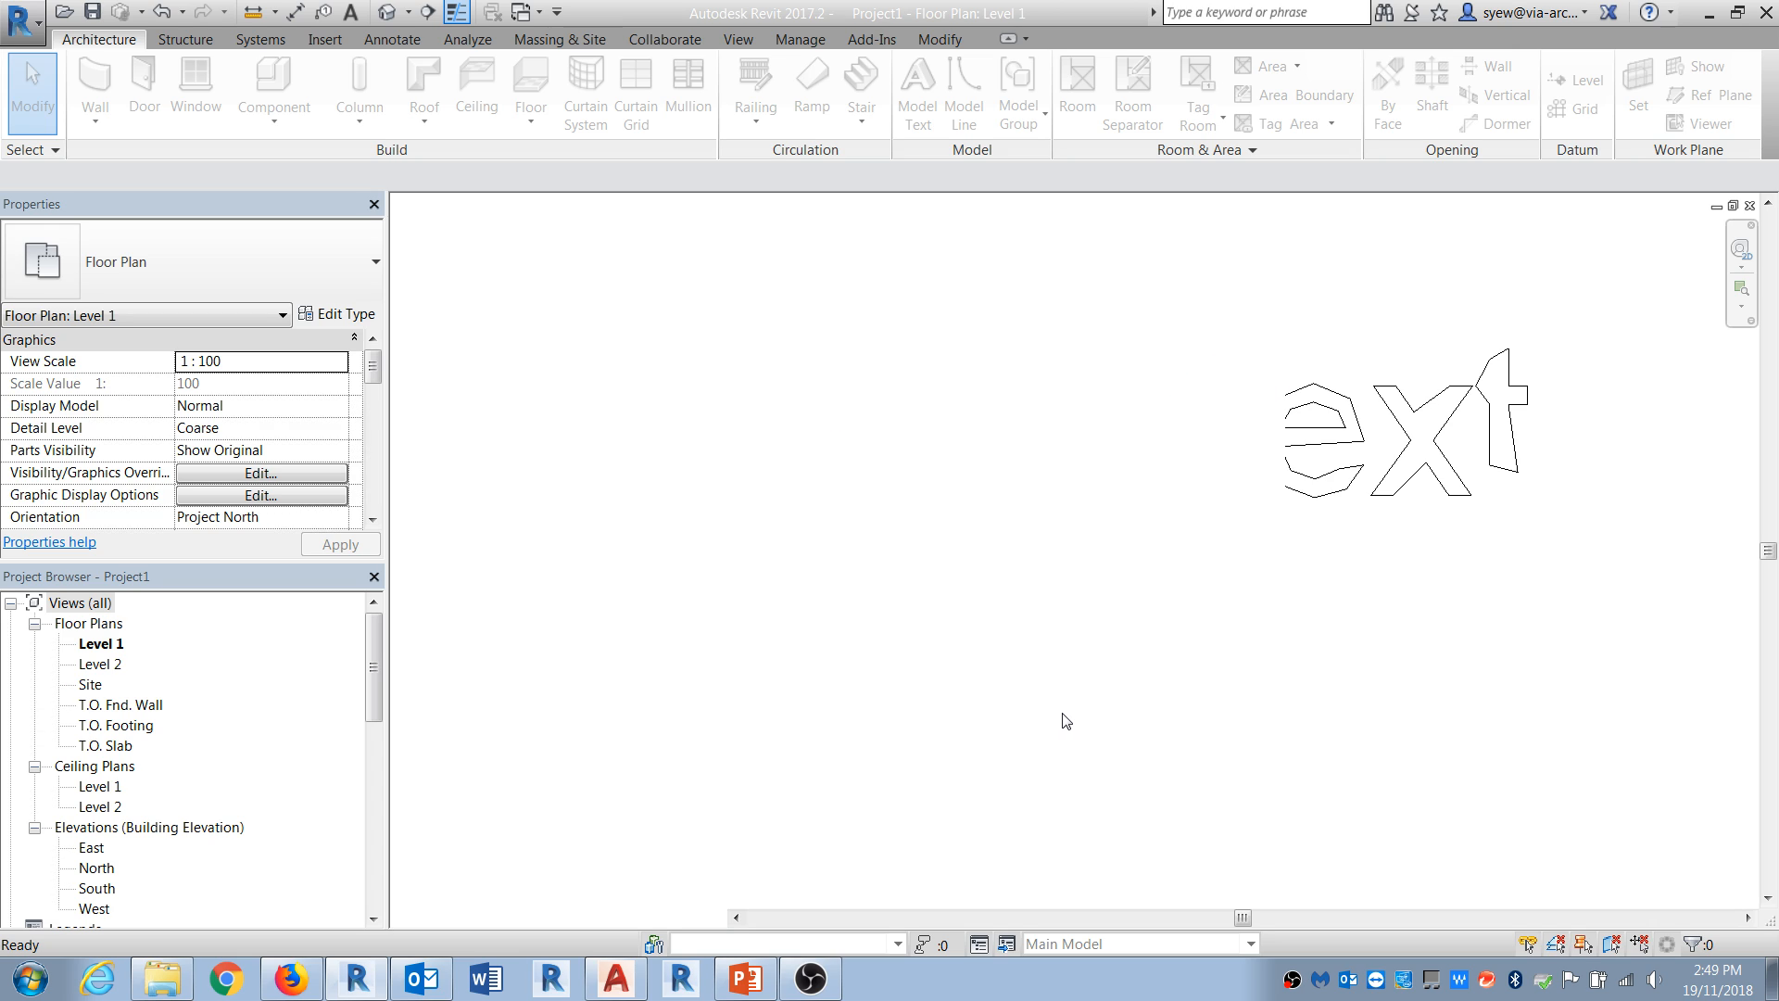
Step: Import model text.dwg from the Desktop's content\lisp folder with only visible layers and without correcting slightly off-axis lines
scroll(1220, 551, up, 3)
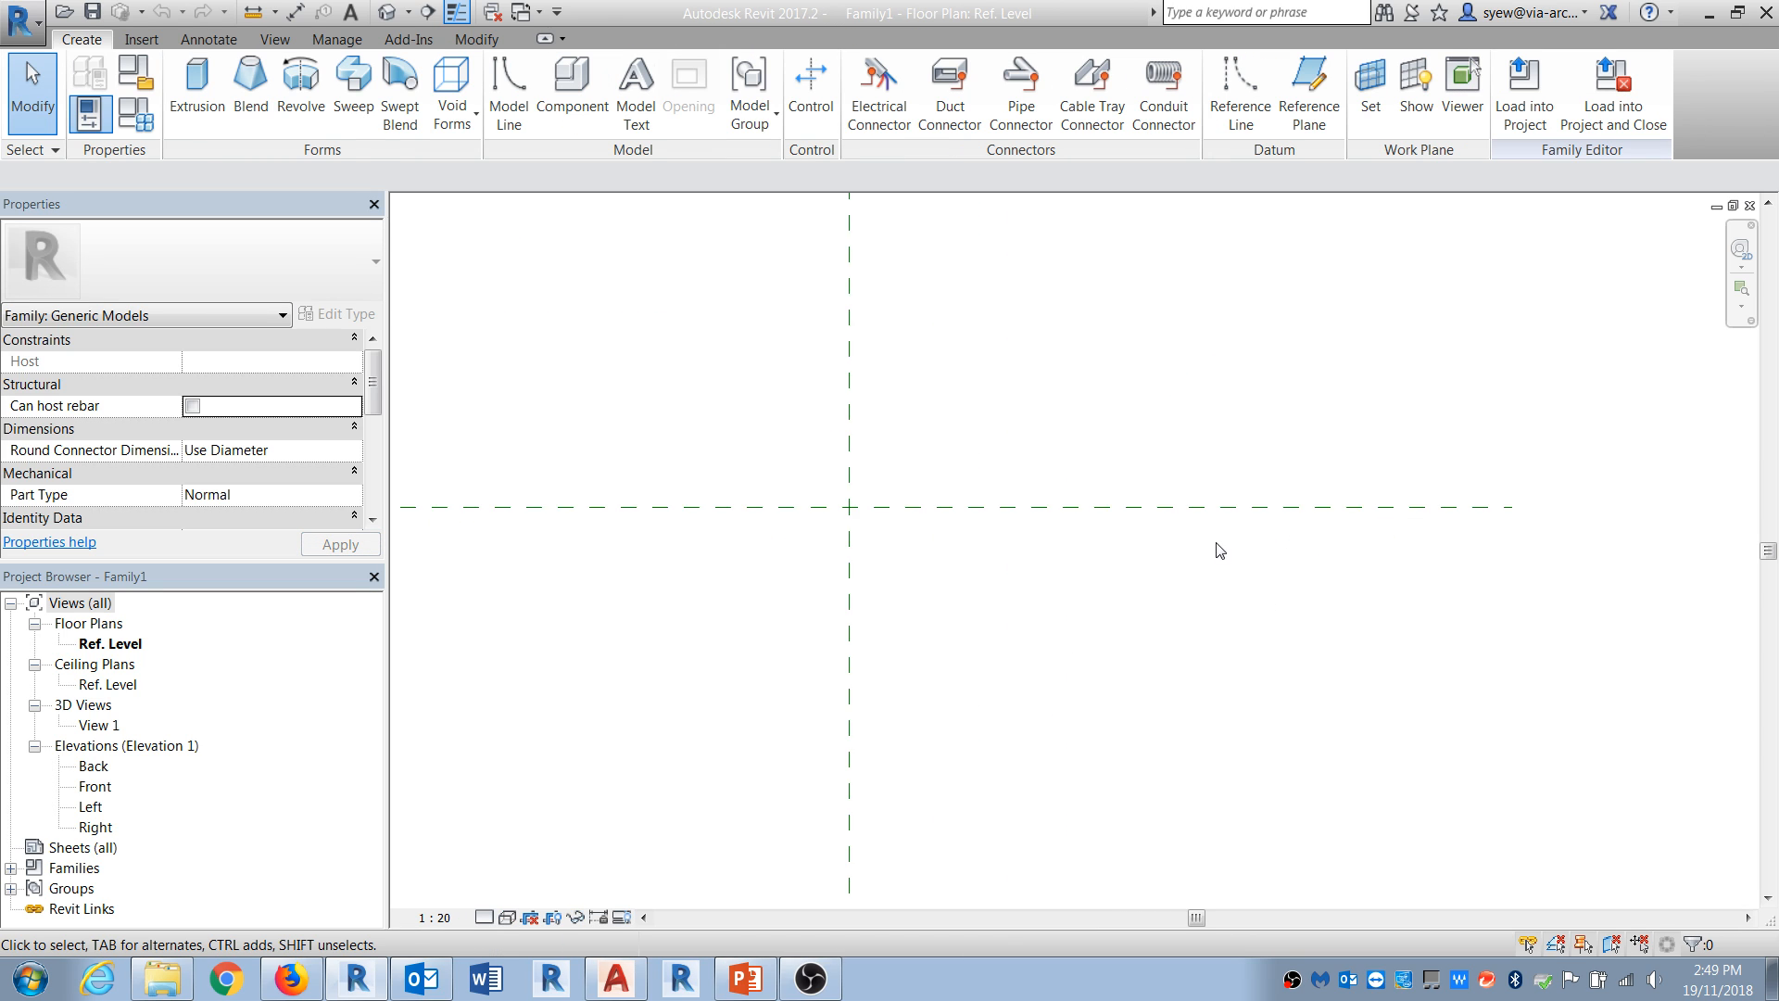
click(142, 39)
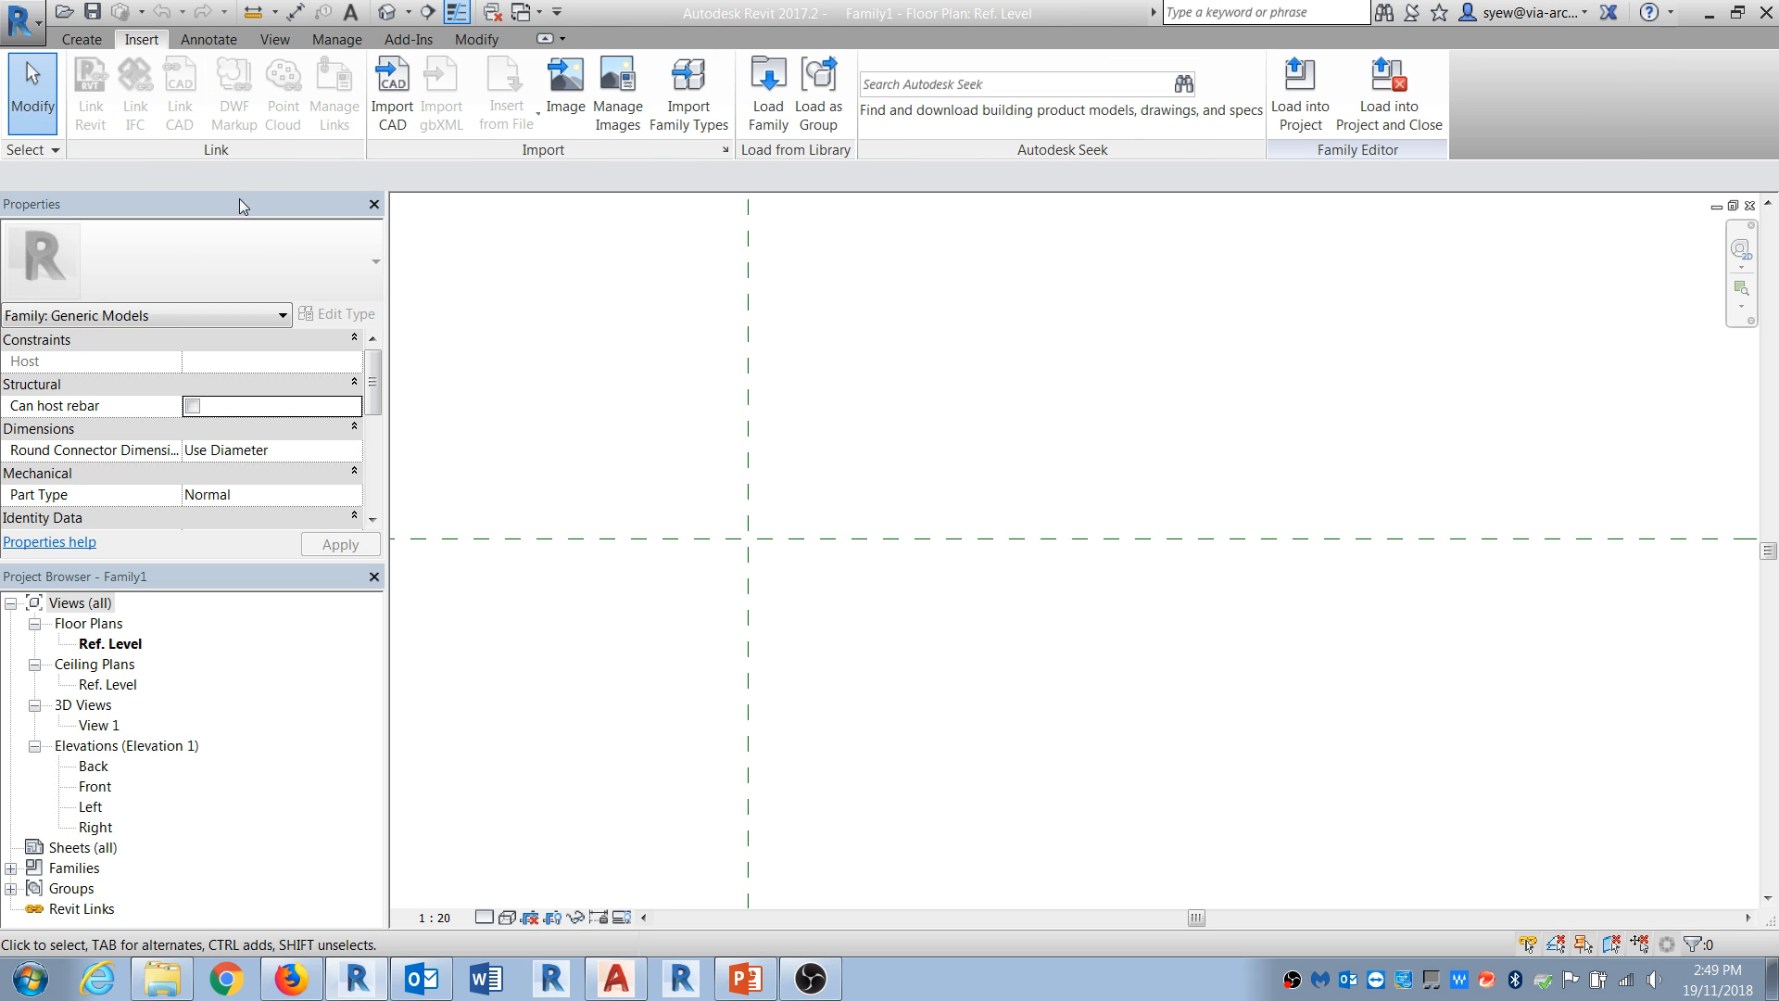
click(405, 85)
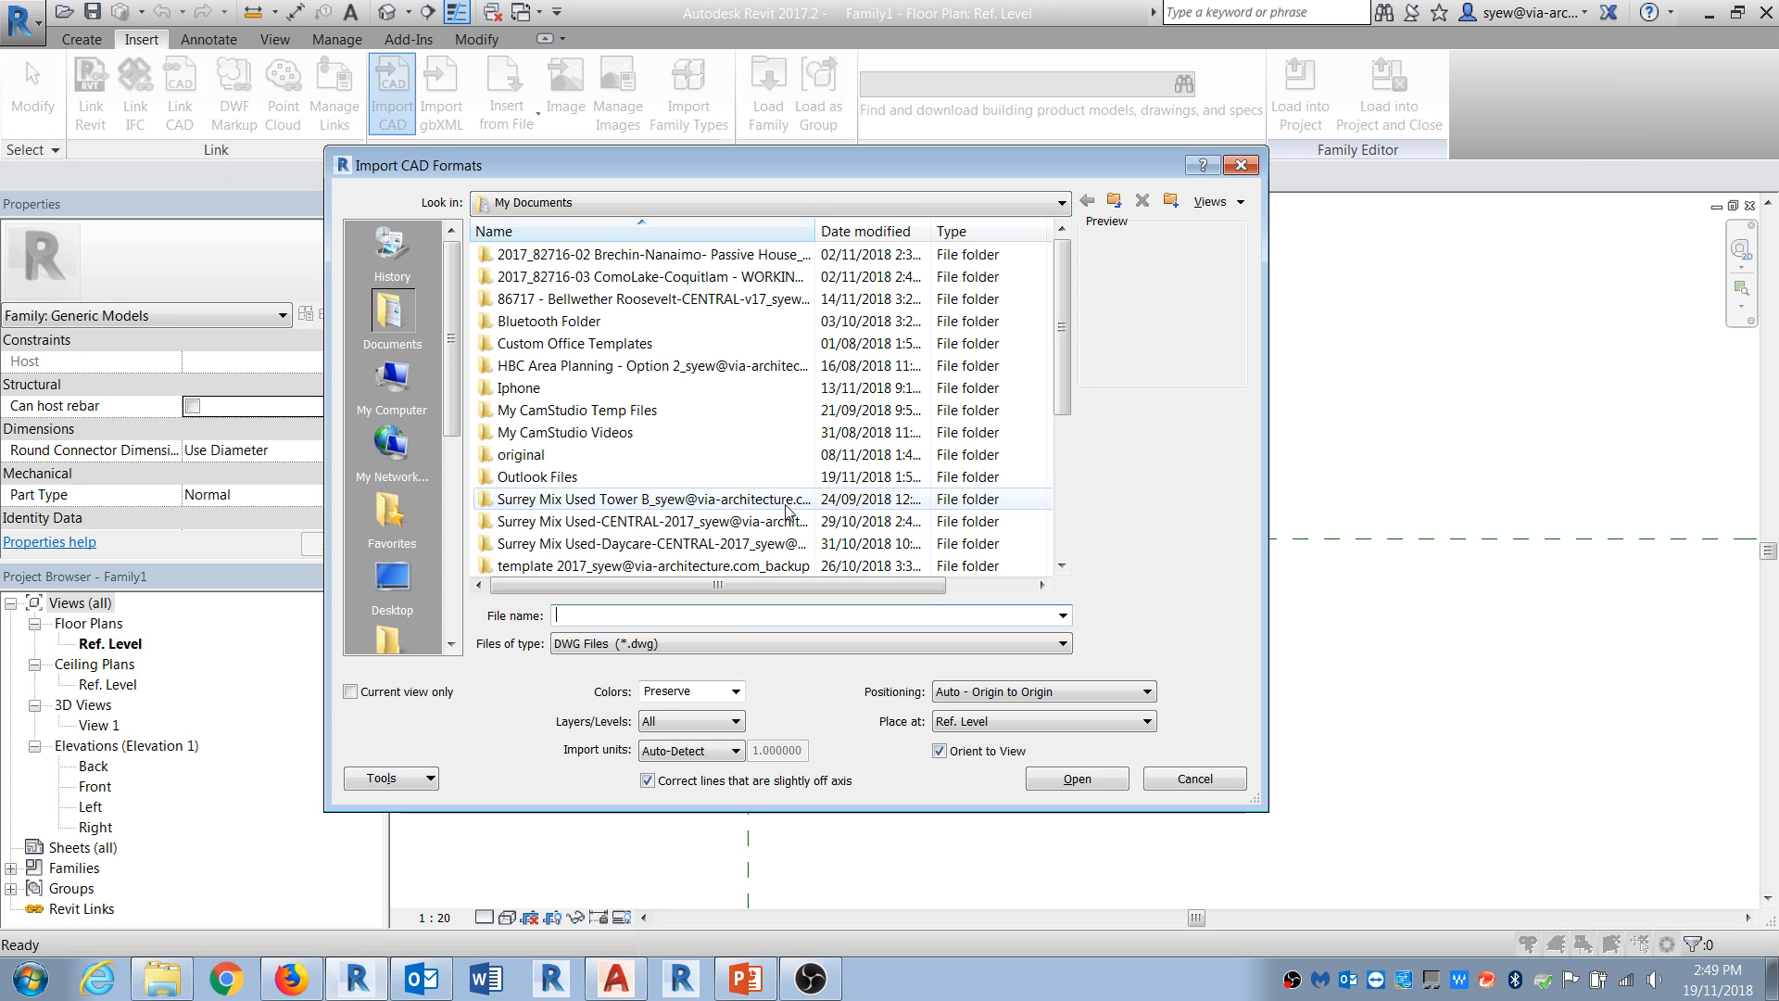
click(384, 576)
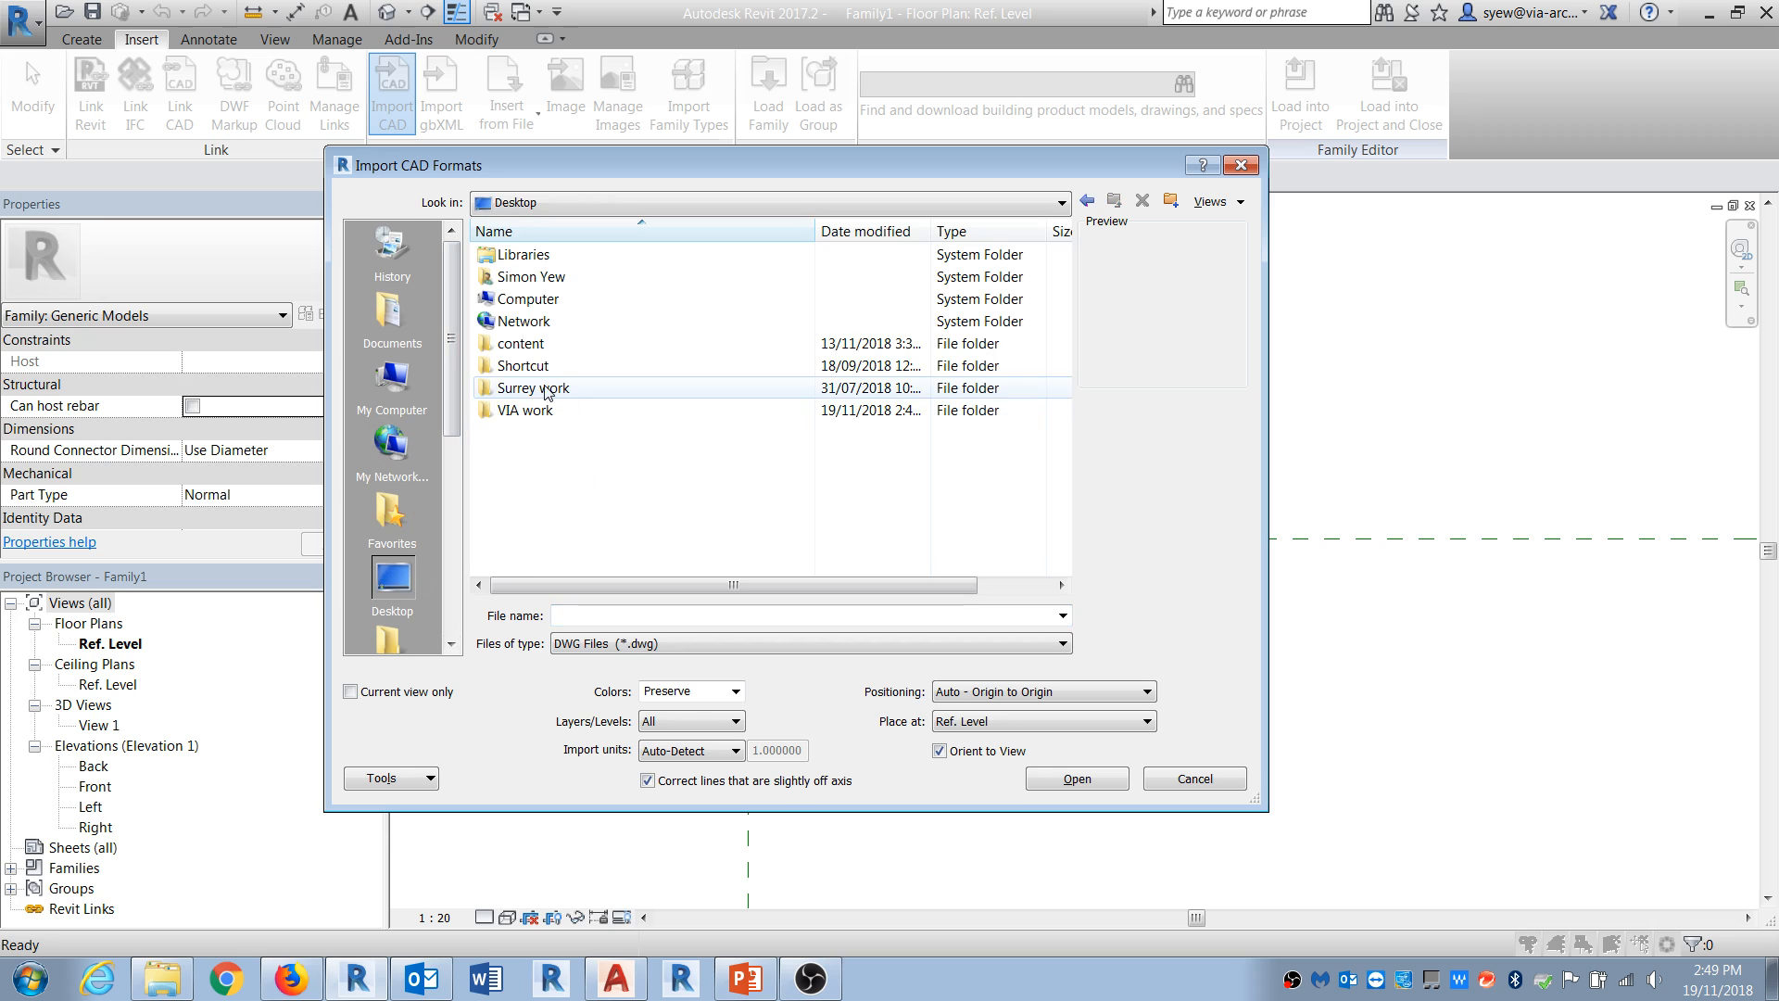
double_click(524, 347)
double_click(519, 413)
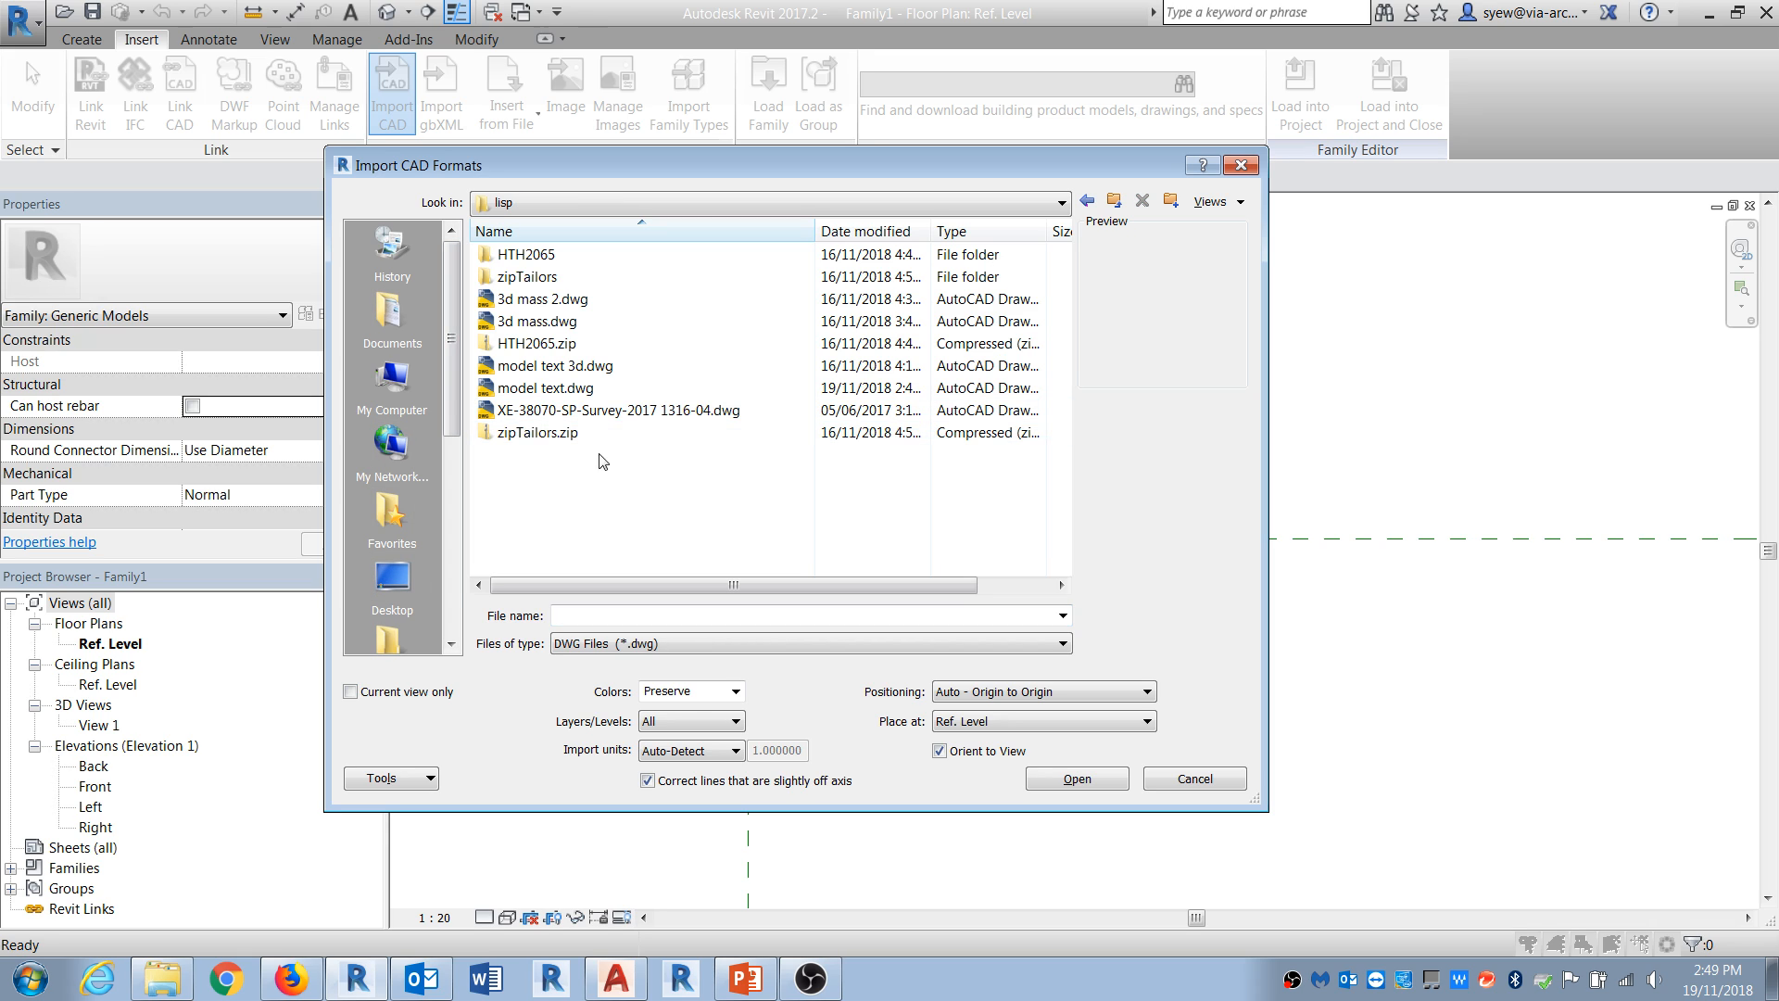
click(601, 397)
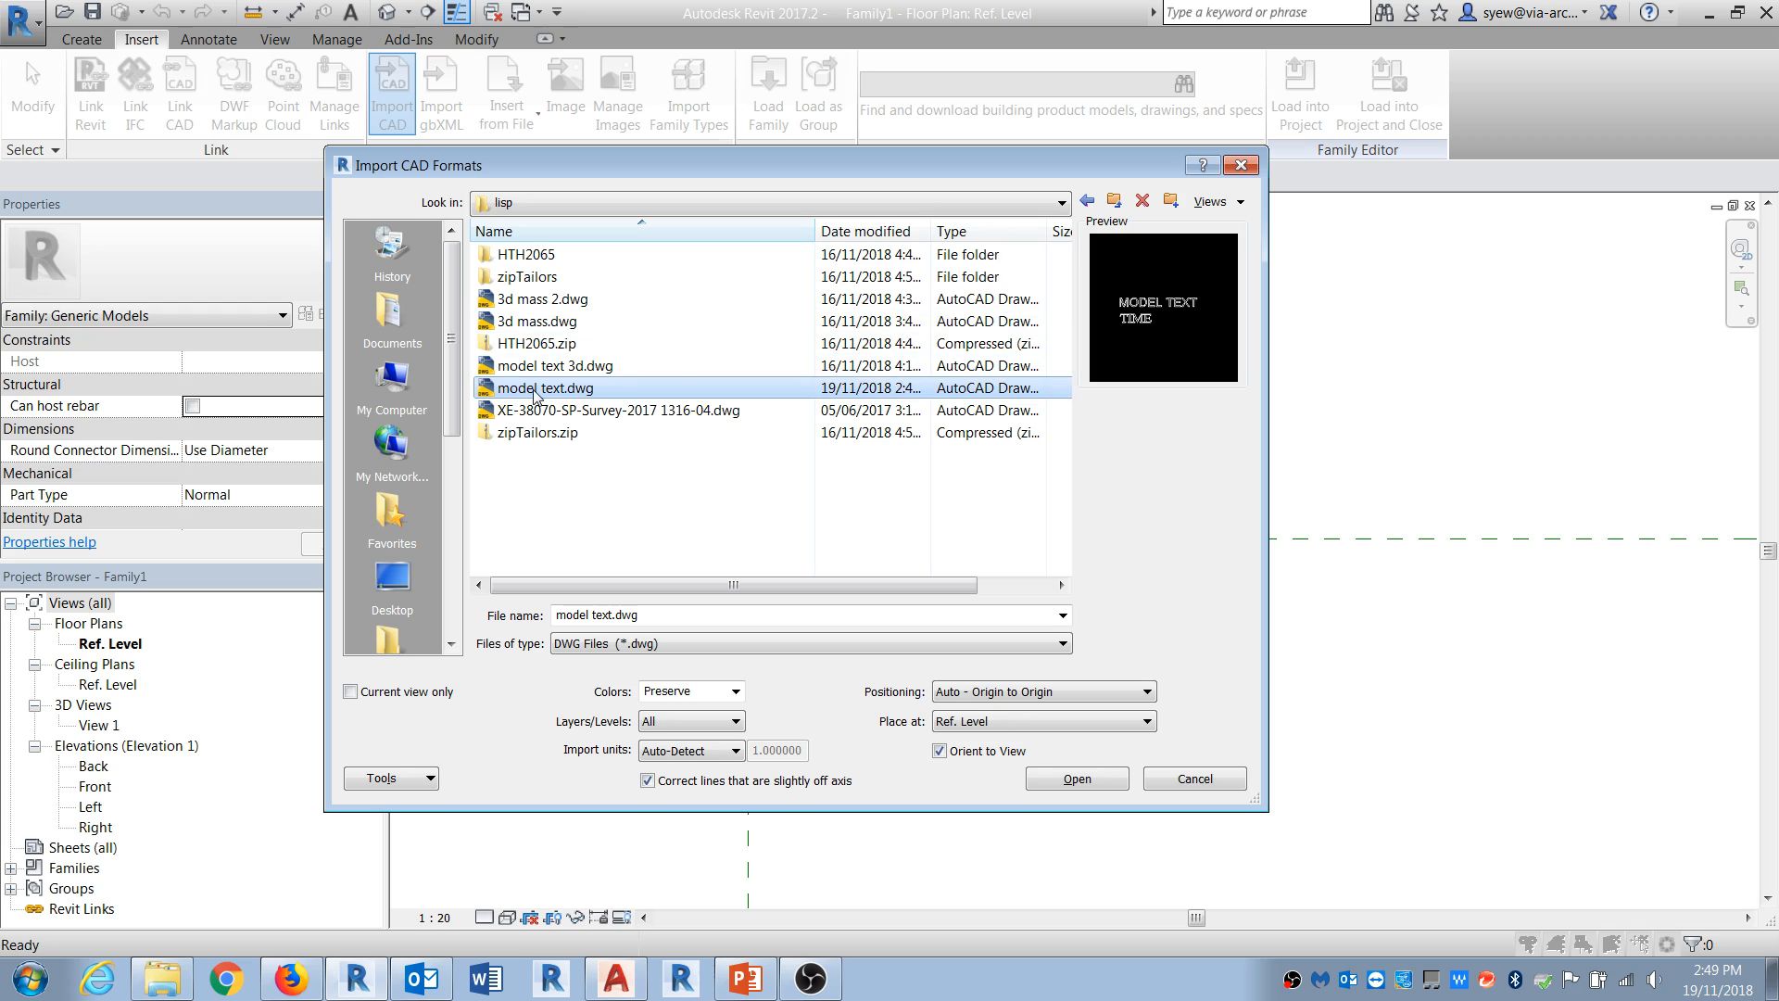
click(648, 781)
click(695, 721)
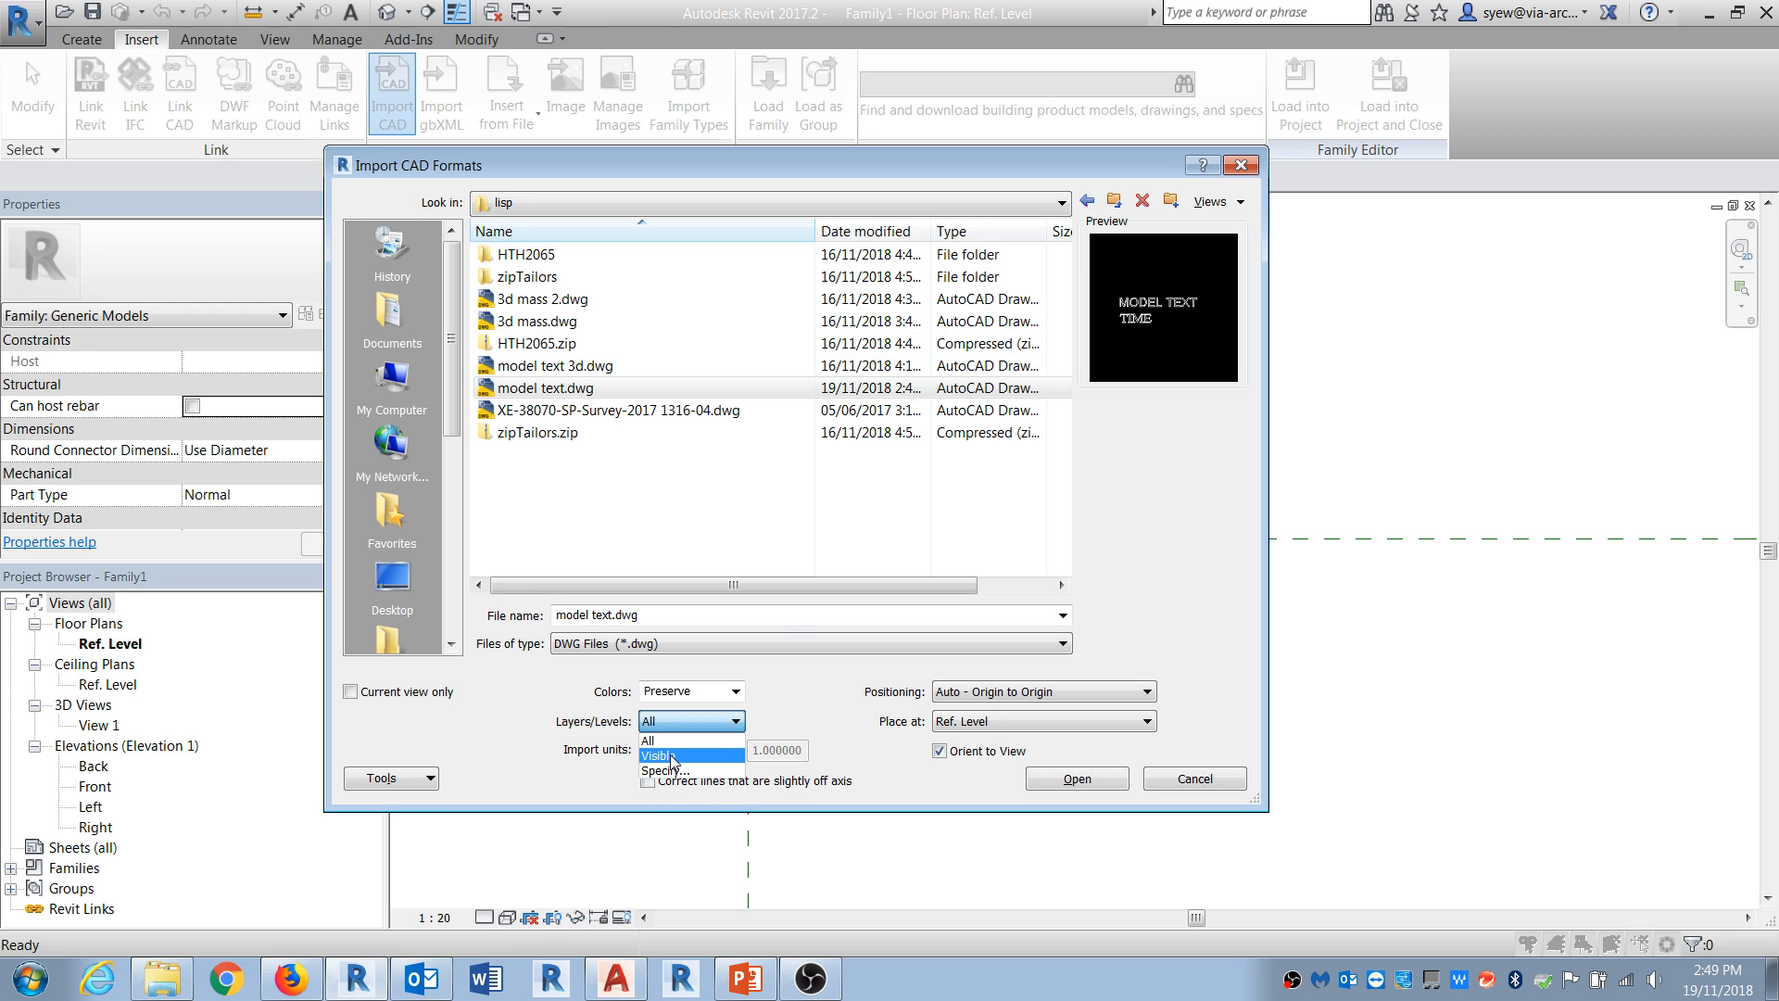
click(671, 749)
click(1075, 780)
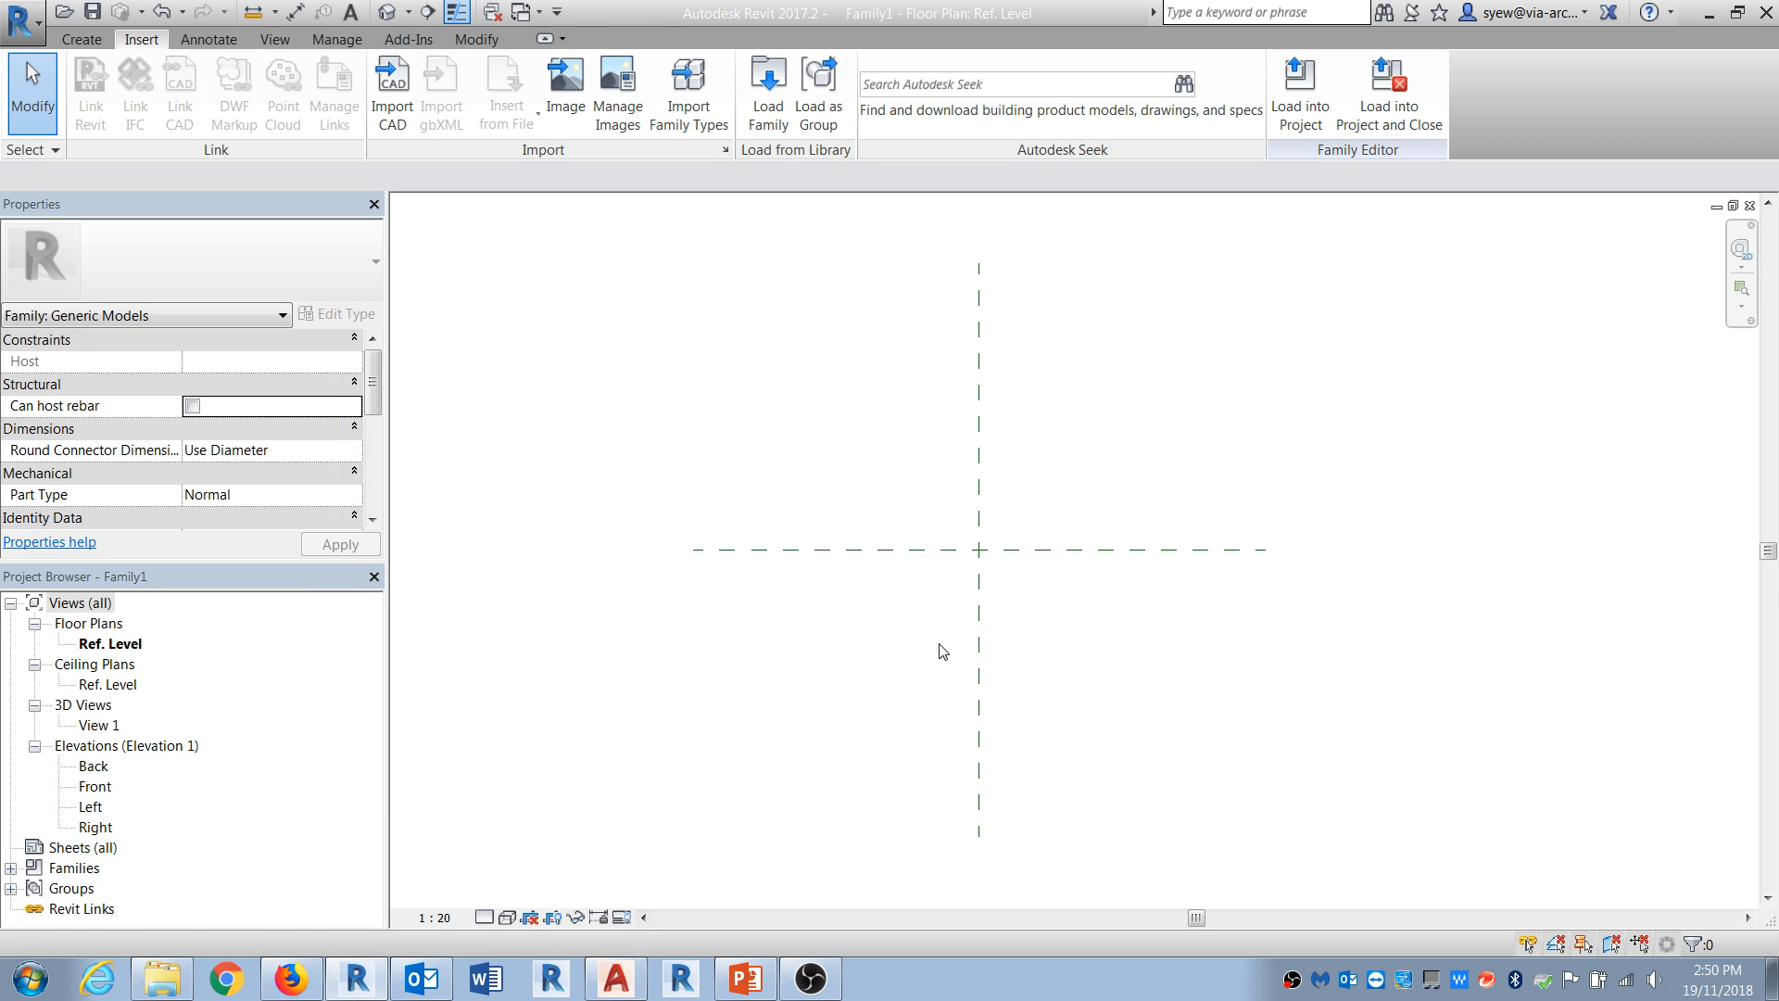
Step: Locate the imported model text drawing and move it close to the reference plane intersection
scroll(849, 635, down, 7)
drag(1435, 753, 621, 246)
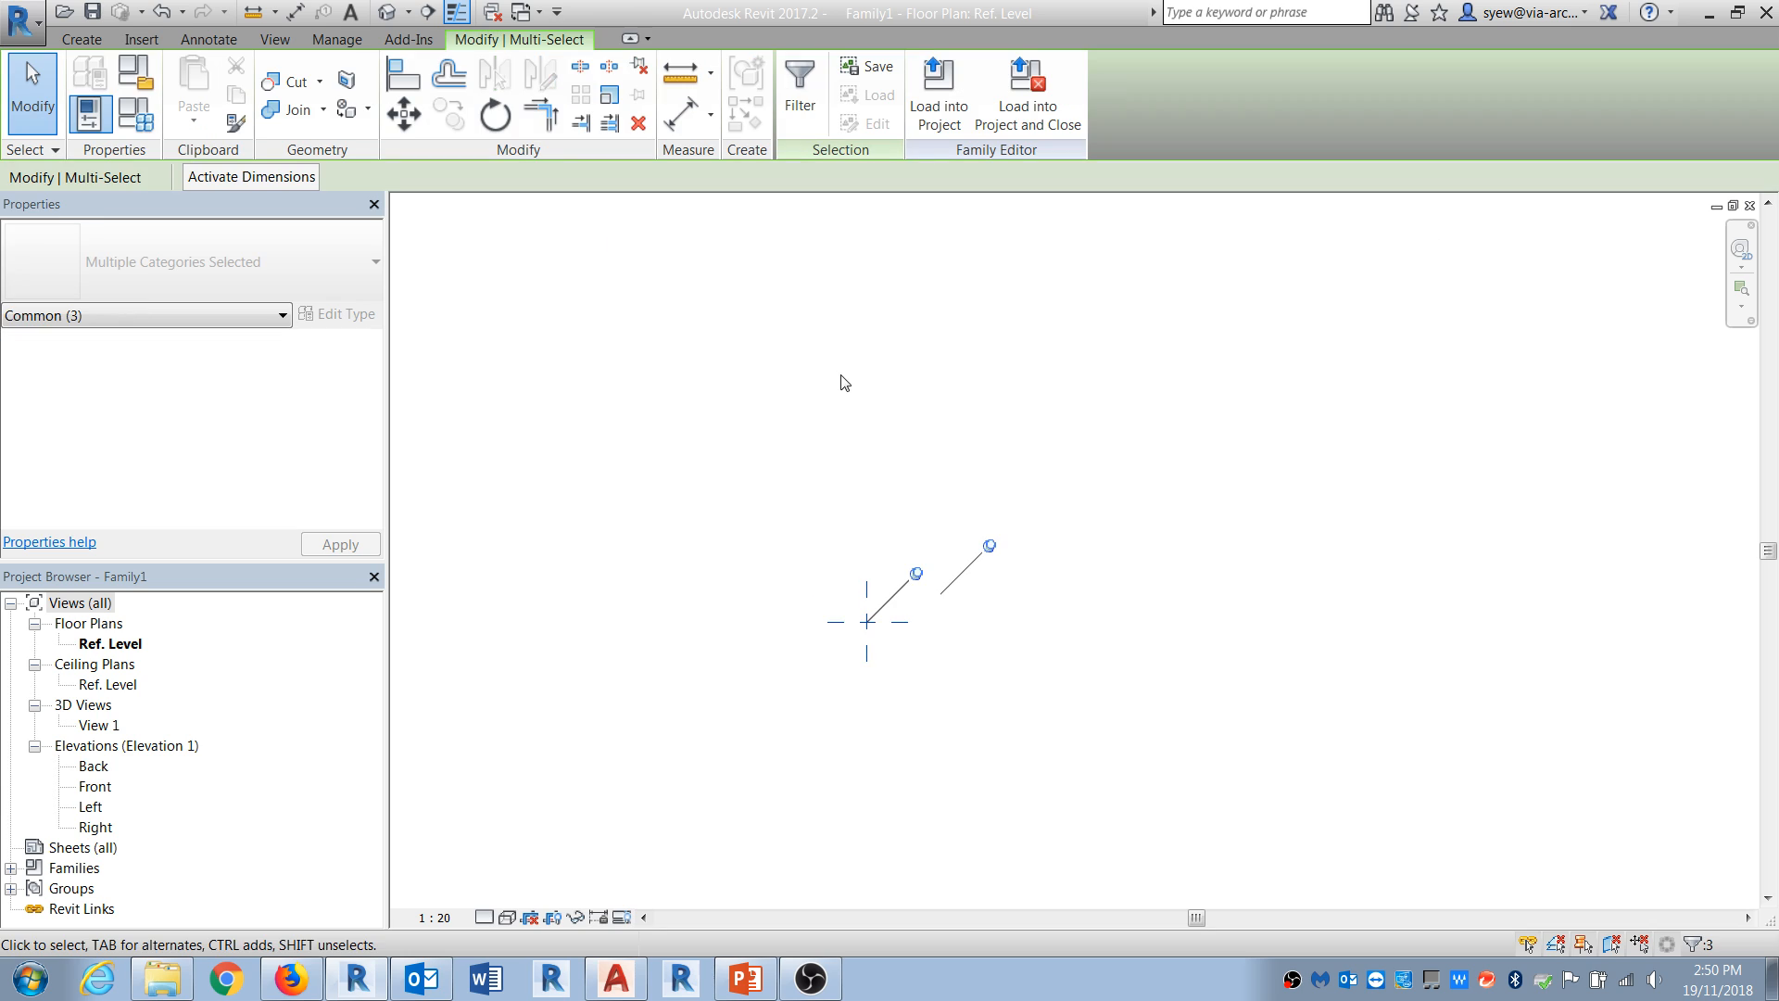
scroll(915, 660, up, 5)
click(1140, 403)
drag(1065, 560, 940, 480)
scroll(847, 579, up, 2)
drag(1116, 512, 779, 620)
scroll(786, 609, up, 3)
scroll(785, 602, up, 8)
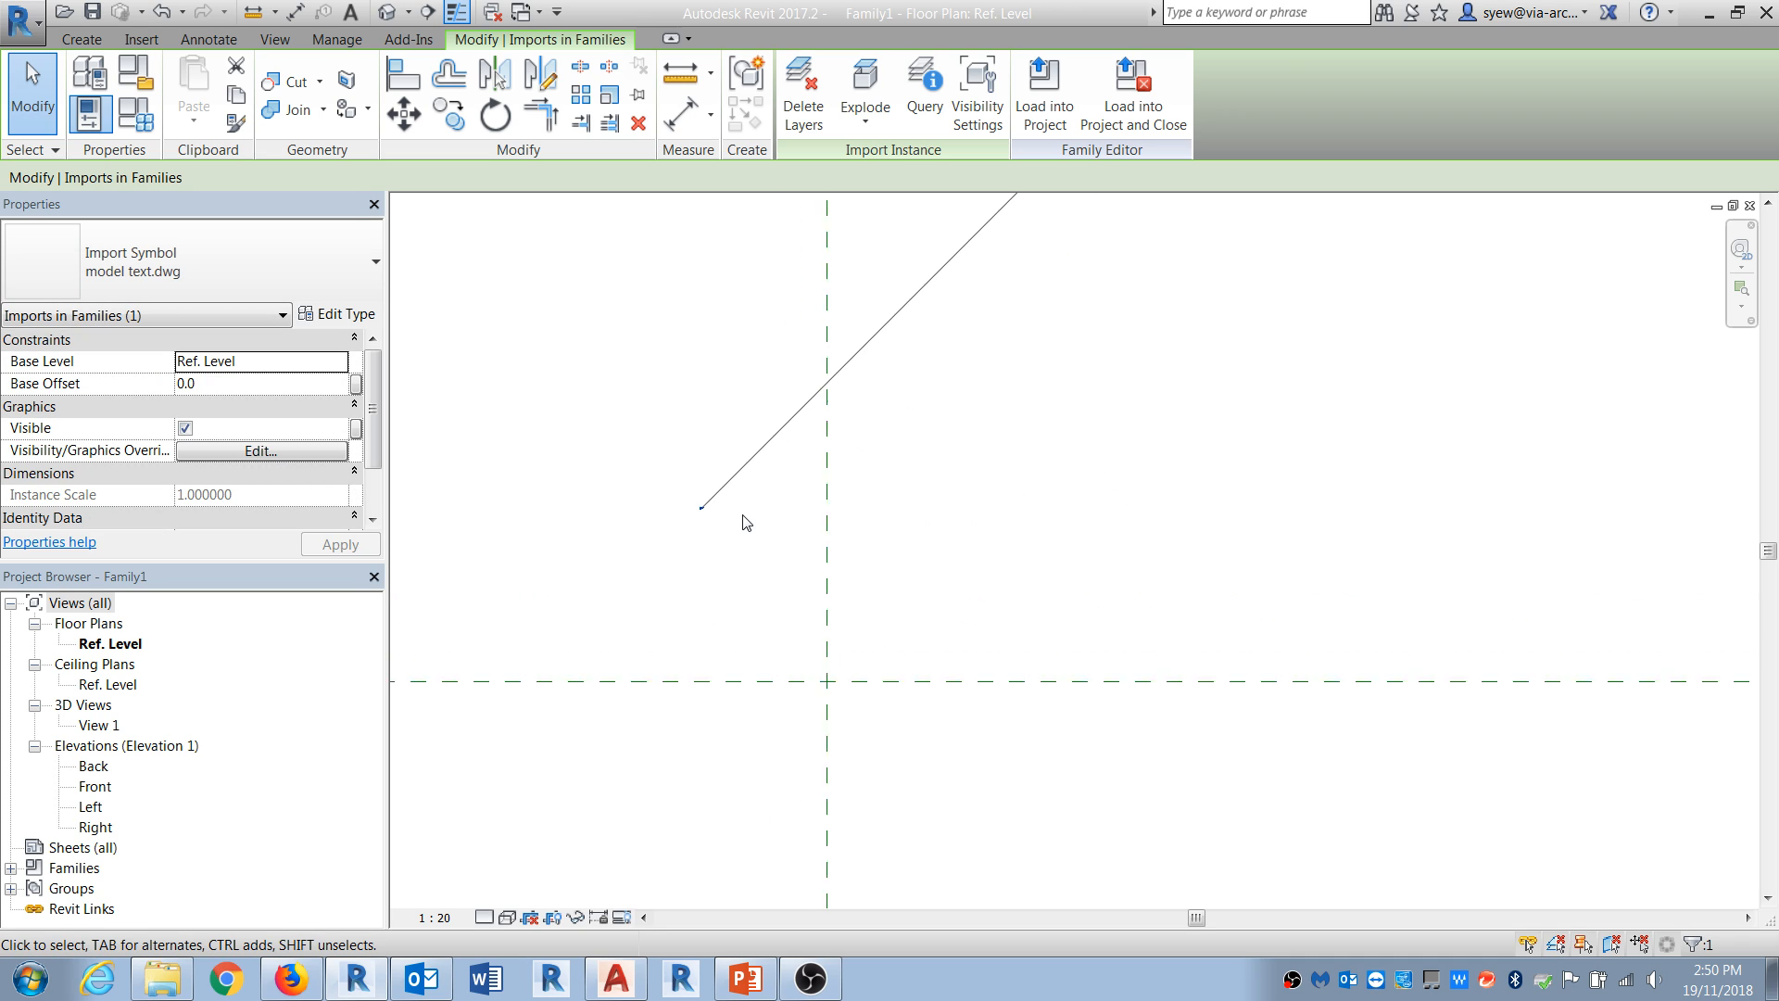
drag(695, 507, 859, 678)
scroll(858, 719, up, 7)
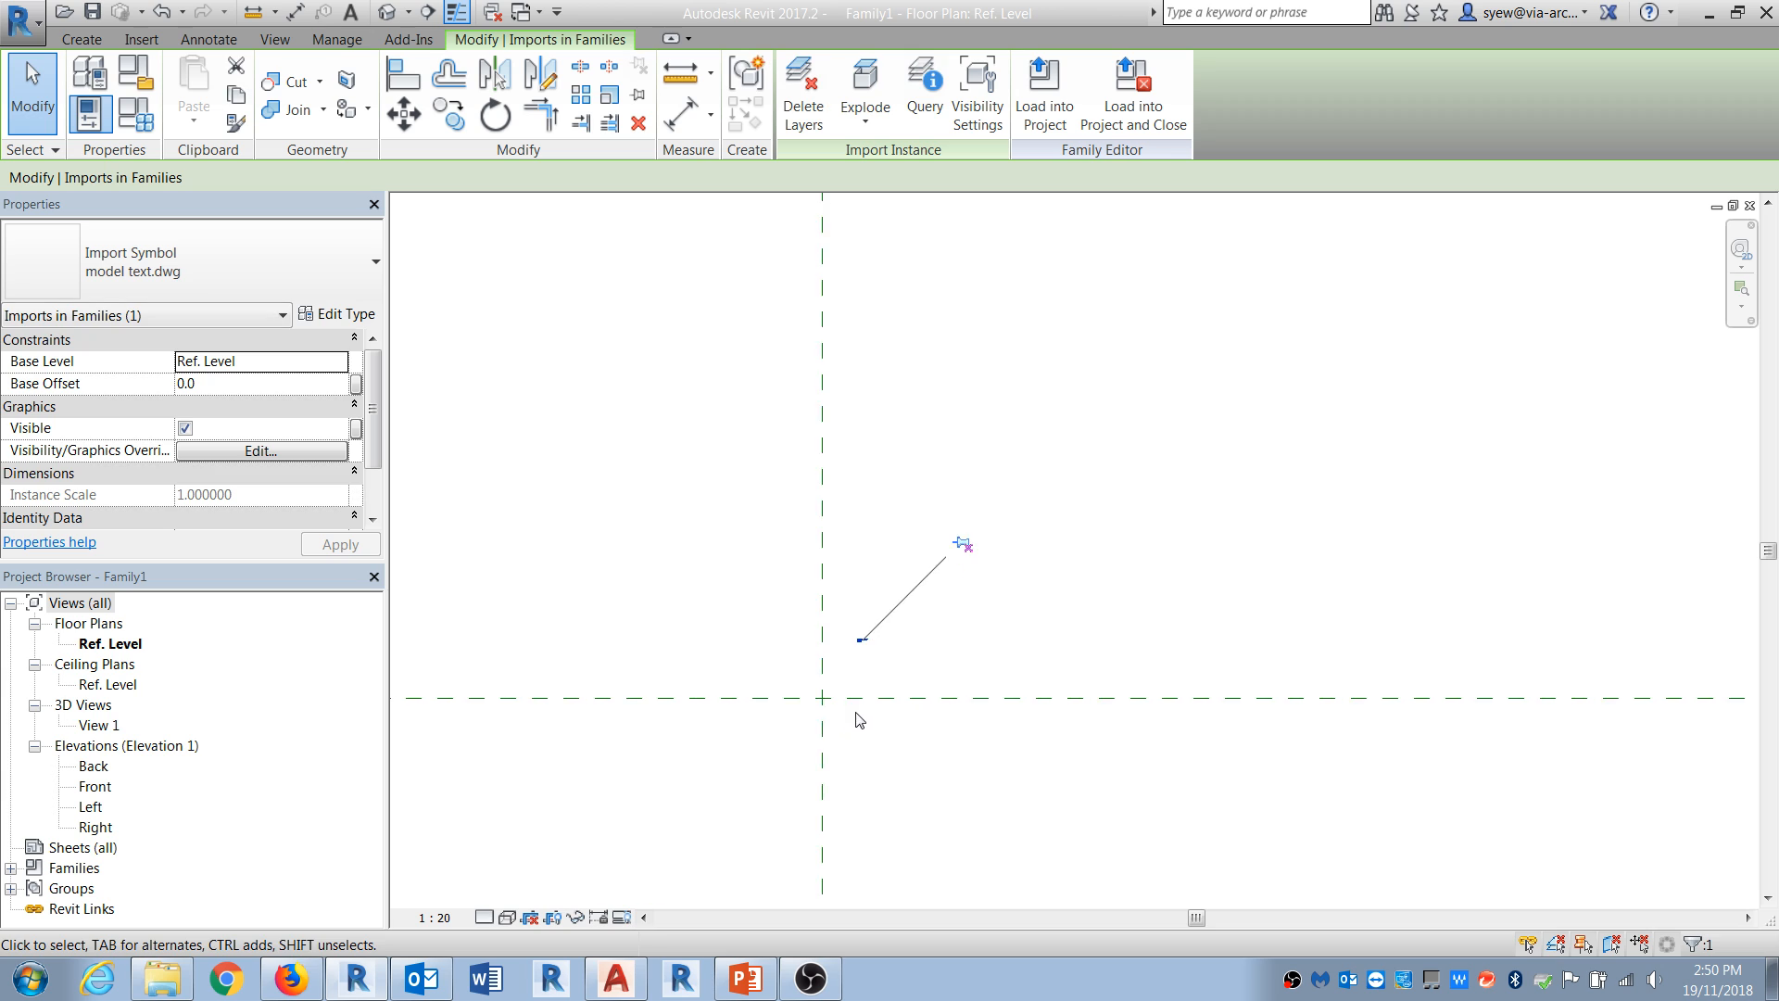
drag(831, 450, 653, 811)
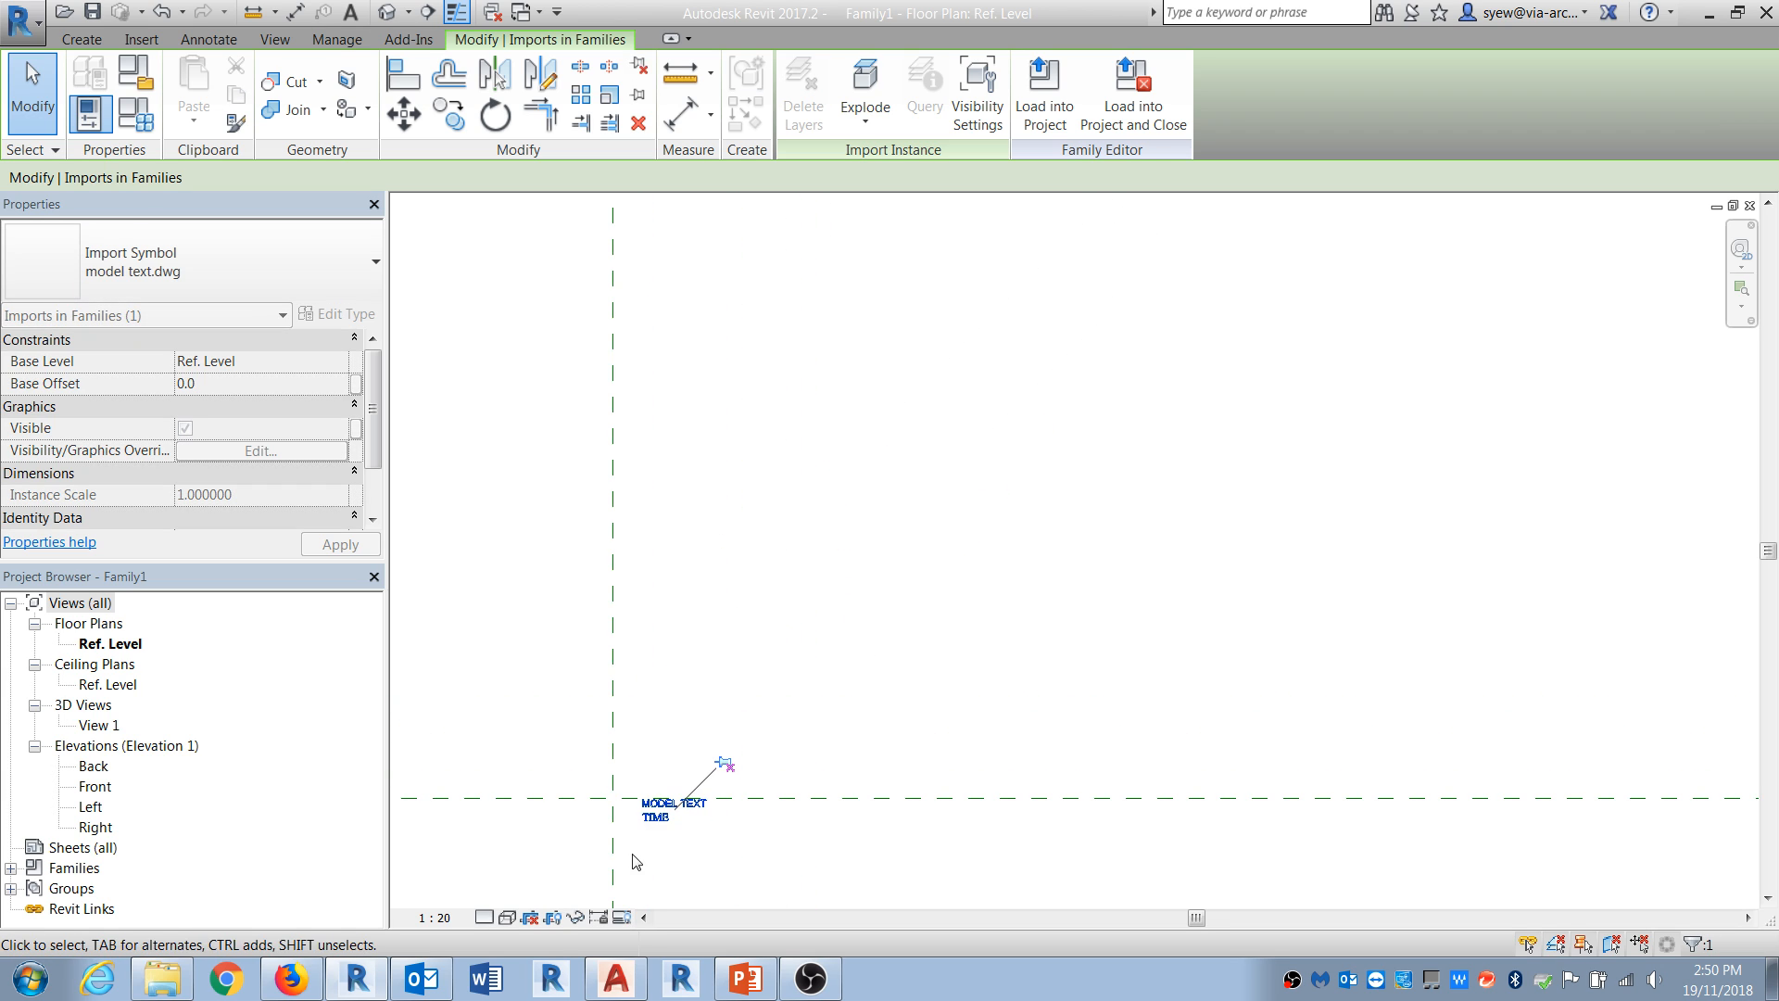
scroll(653, 810, up, 6)
drag(793, 569, 653, 623)
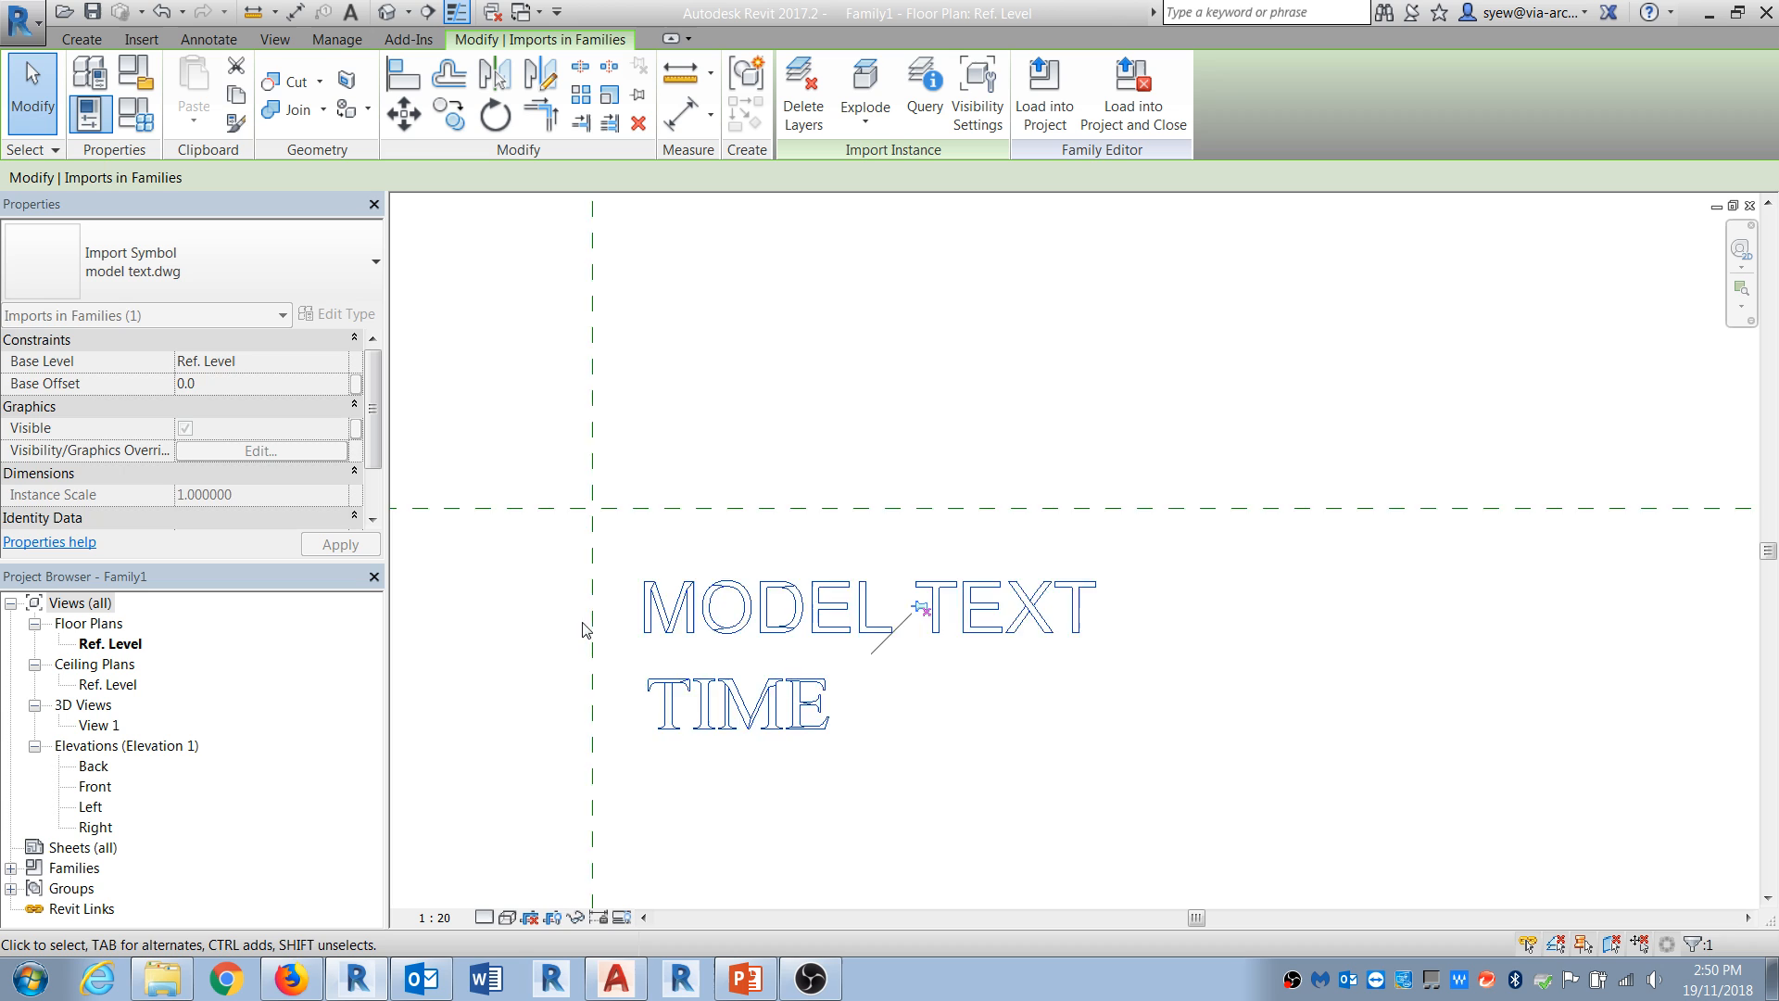
Step: Move the import by the top-left corner of the M so that corner lies on the horizontal reference plane
scroll(573, 636, up, 2)
click(404, 113)
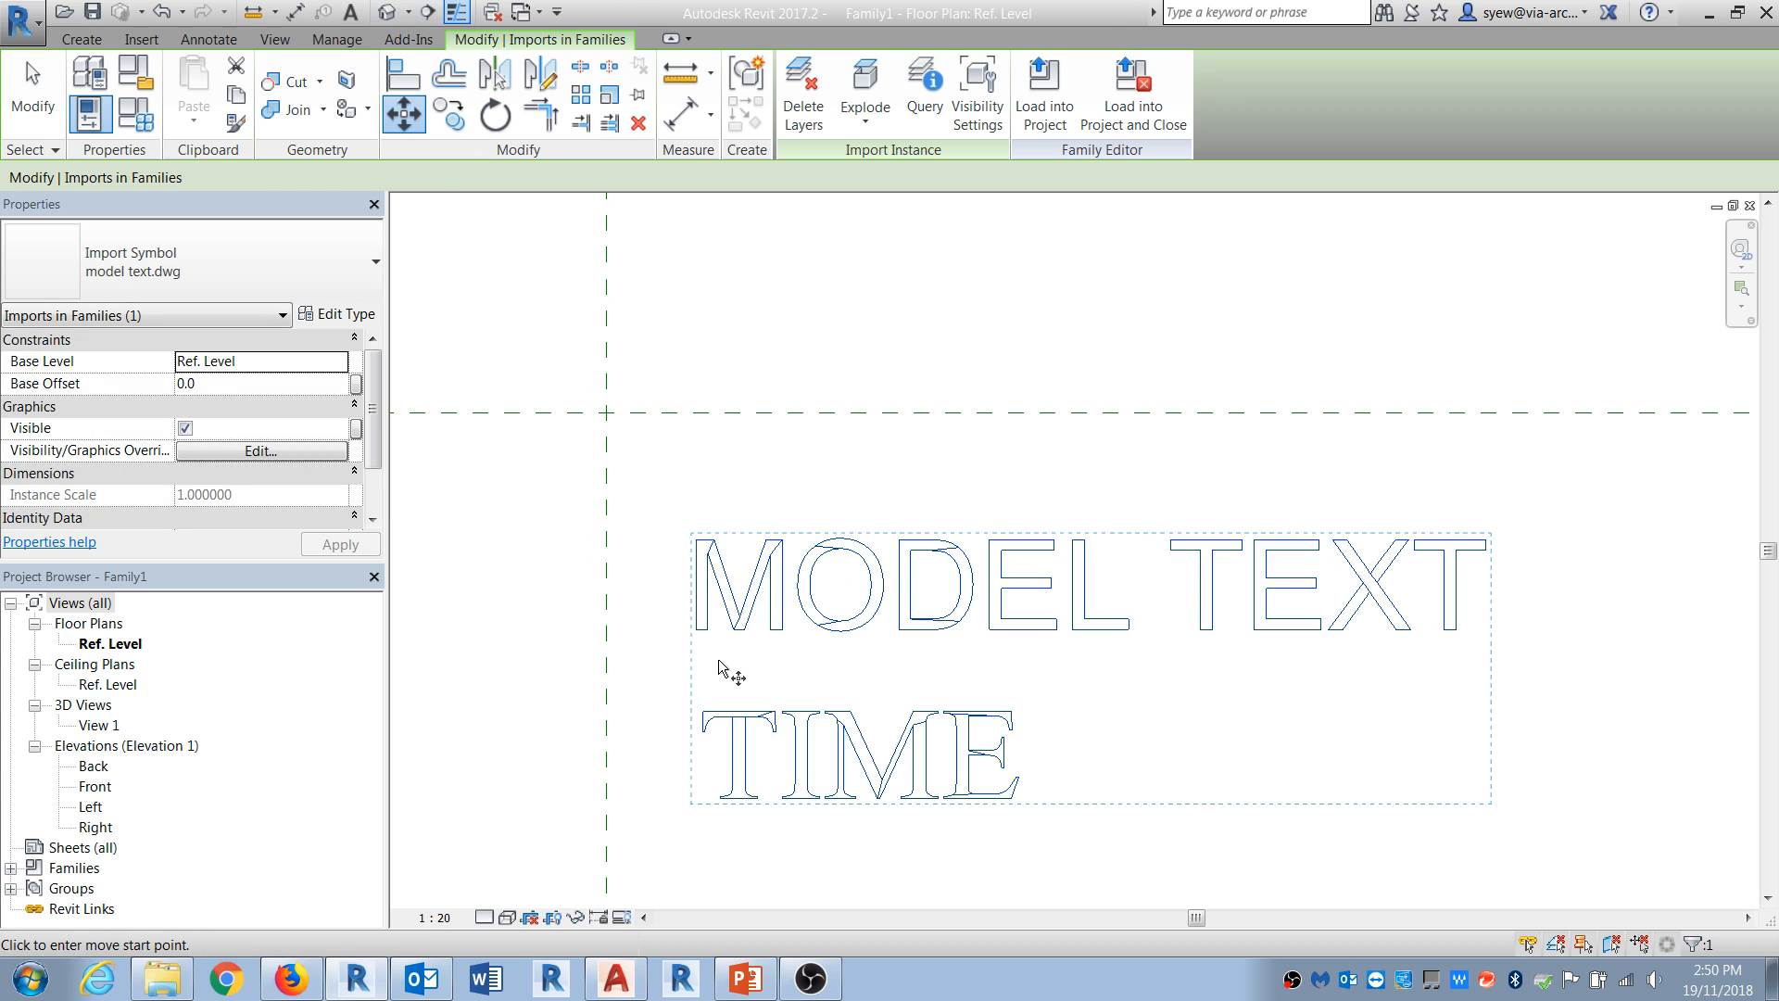
click(700, 544)
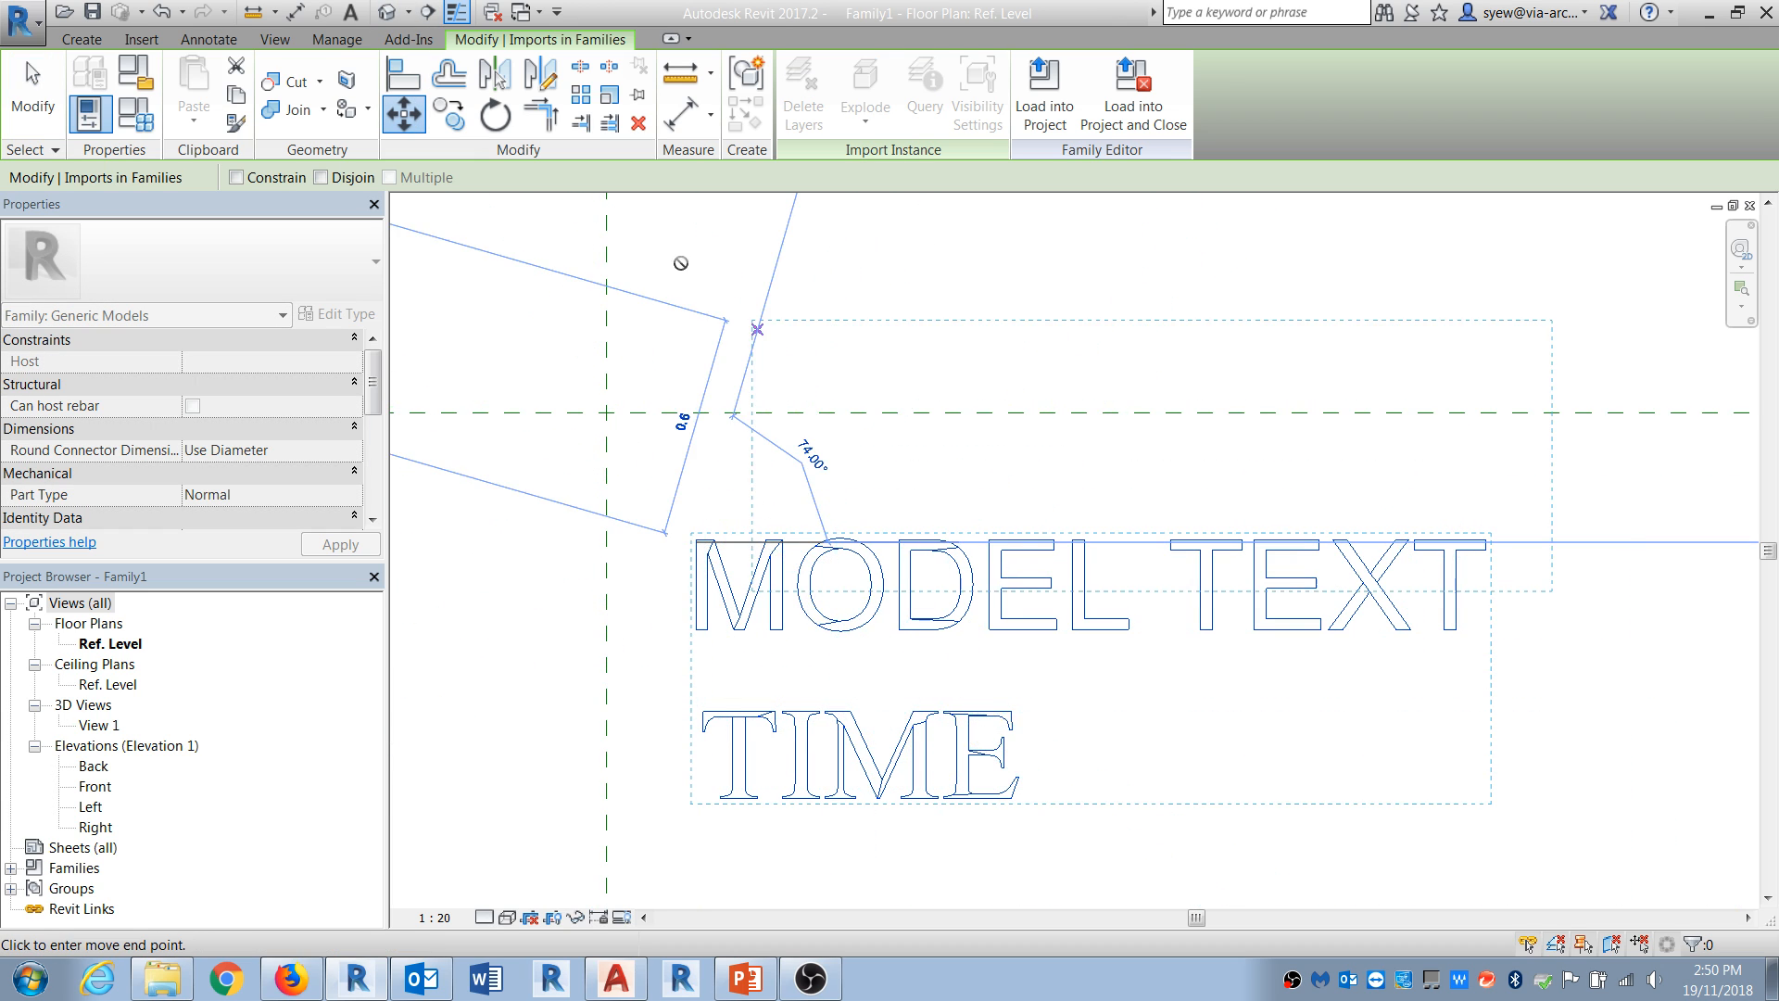
scroll(846, 603, down, 4)
click(846, 603)
scroll(1177, 597, up, 3)
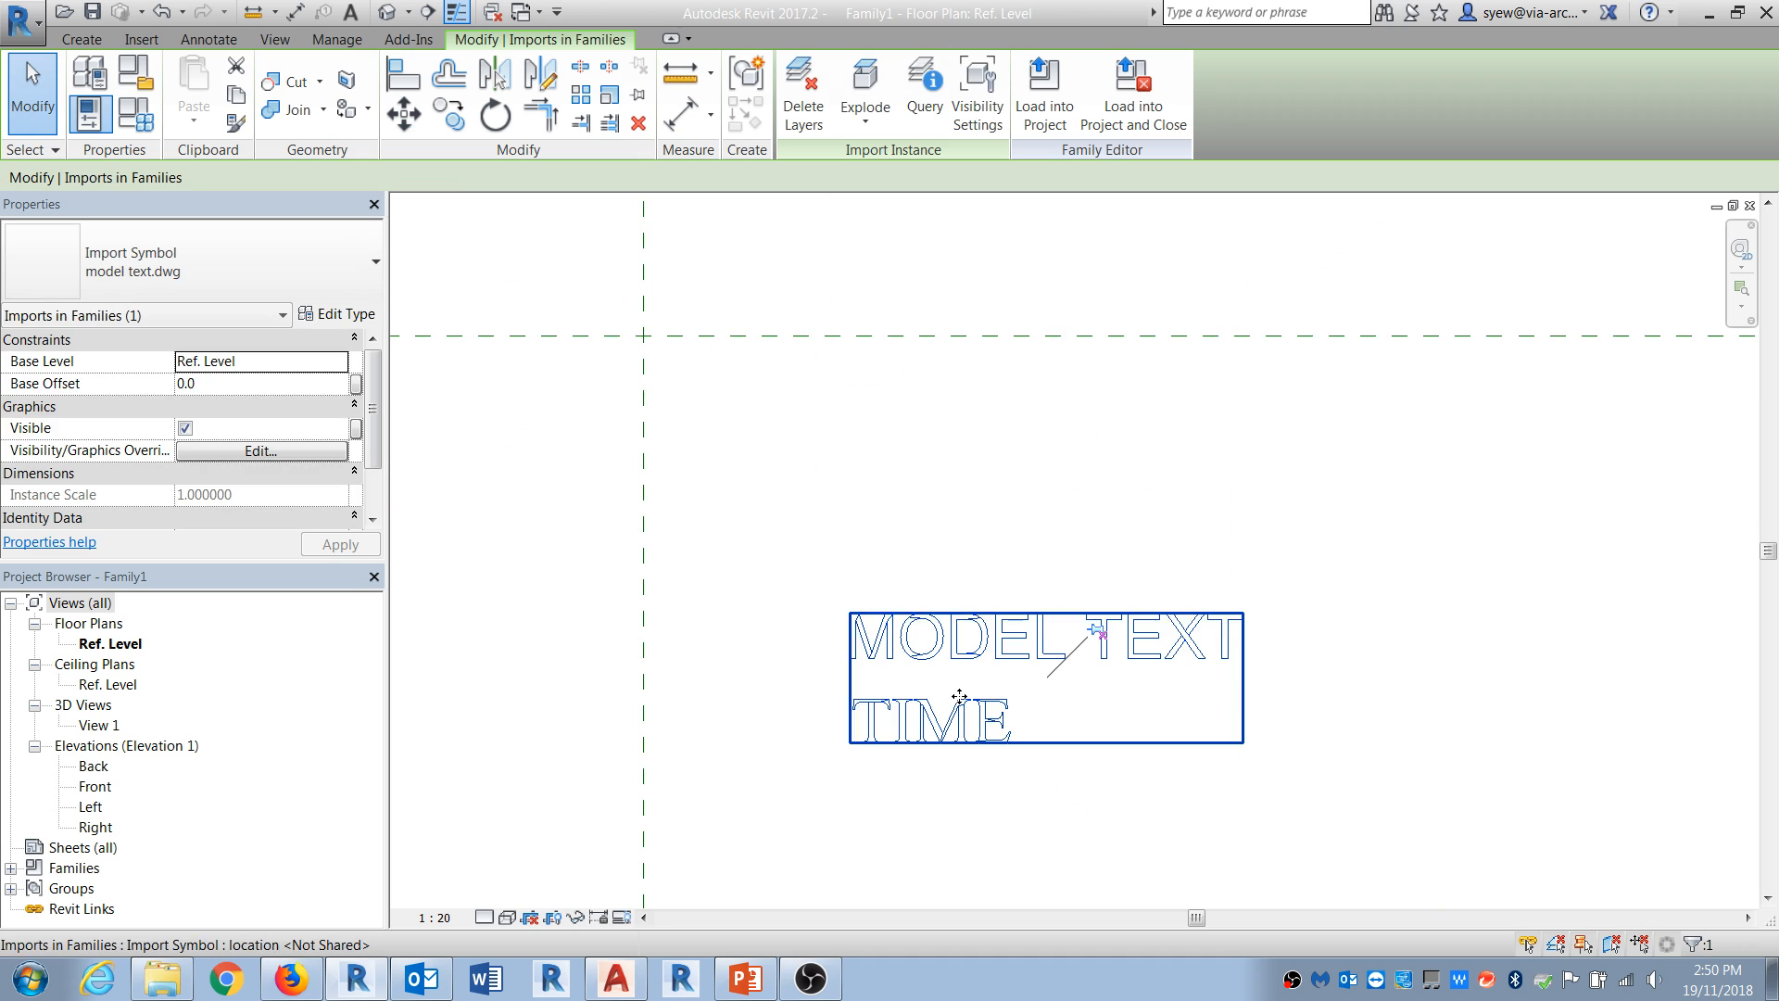
click(393, 111)
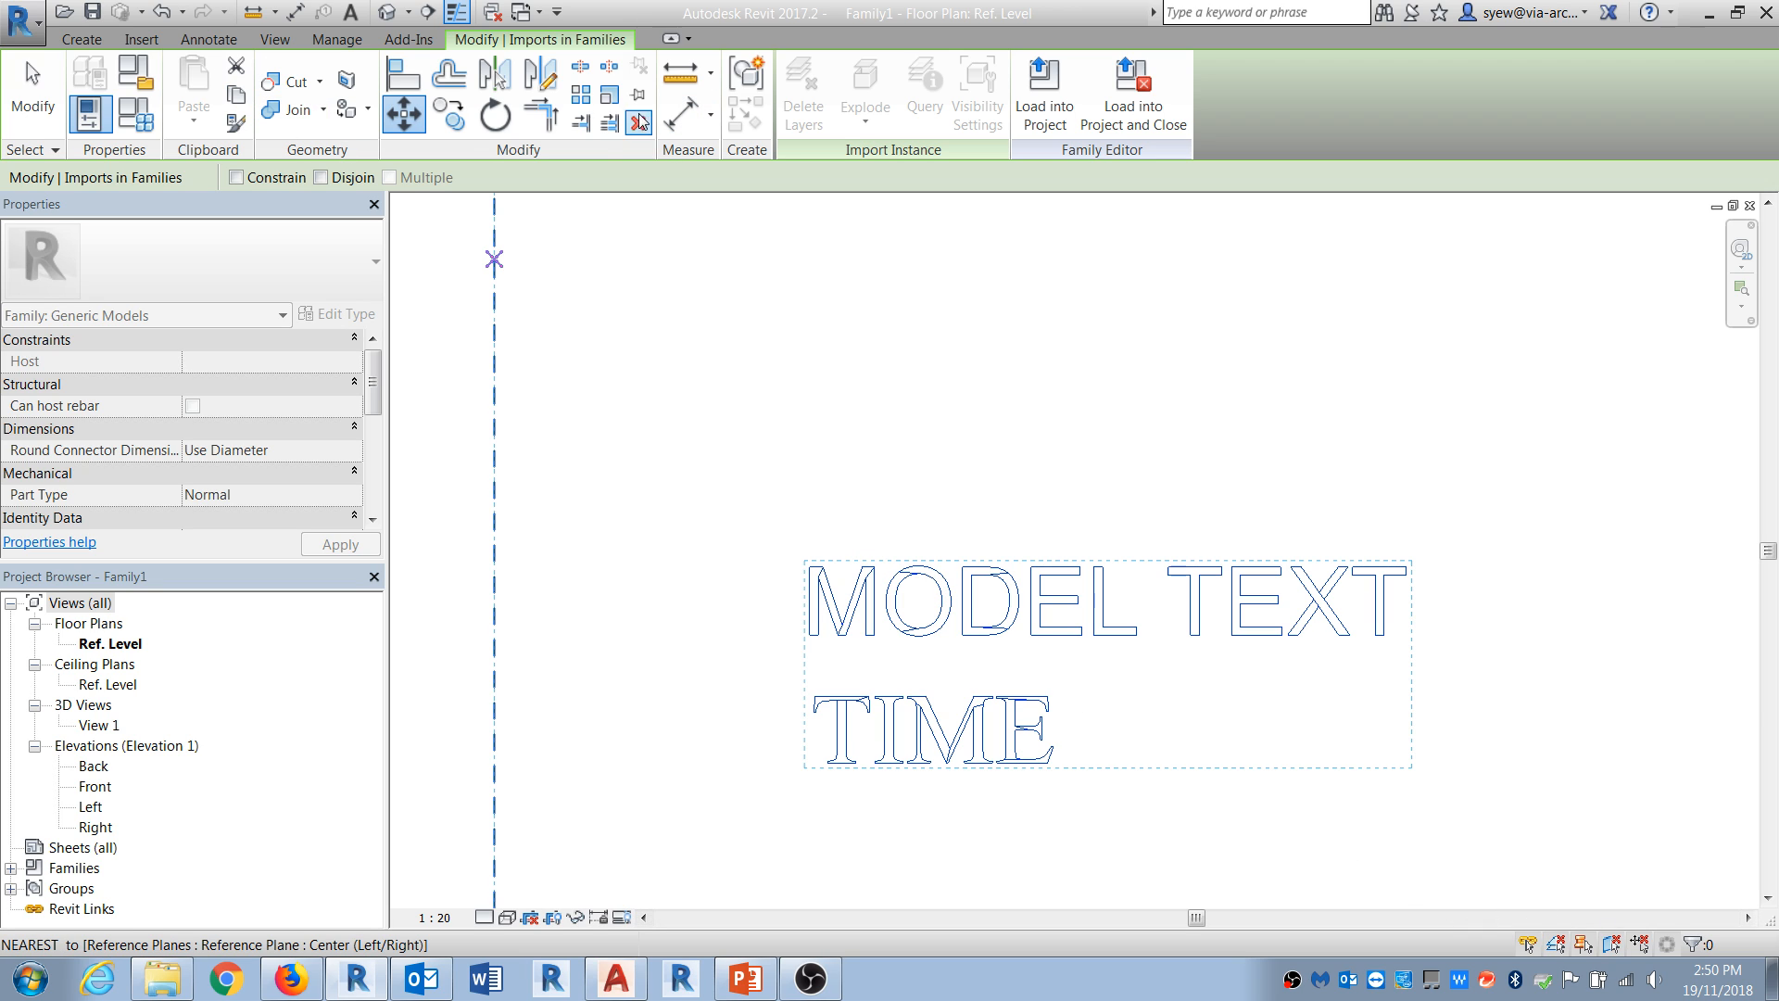
click(820, 573)
click(657, 463)
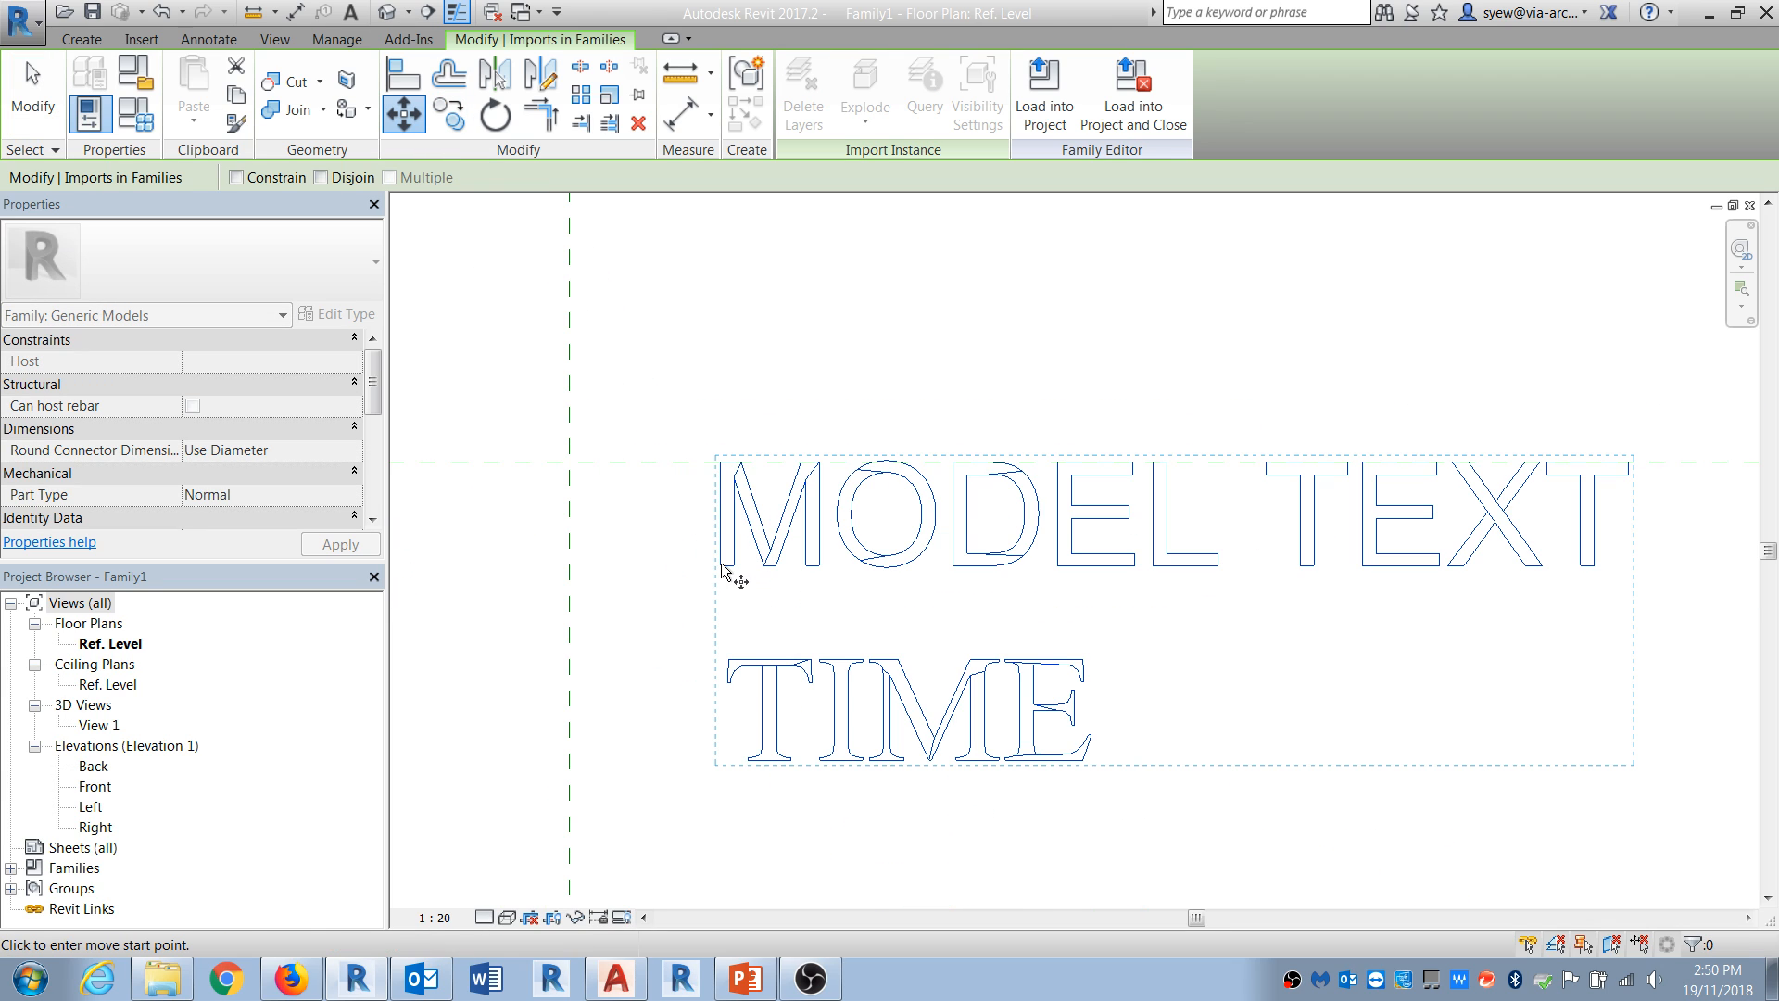
Step: Try to move the import horizontally by the M's bottom-left corner onto the vertical reference plane
click(721, 564)
click(568, 563)
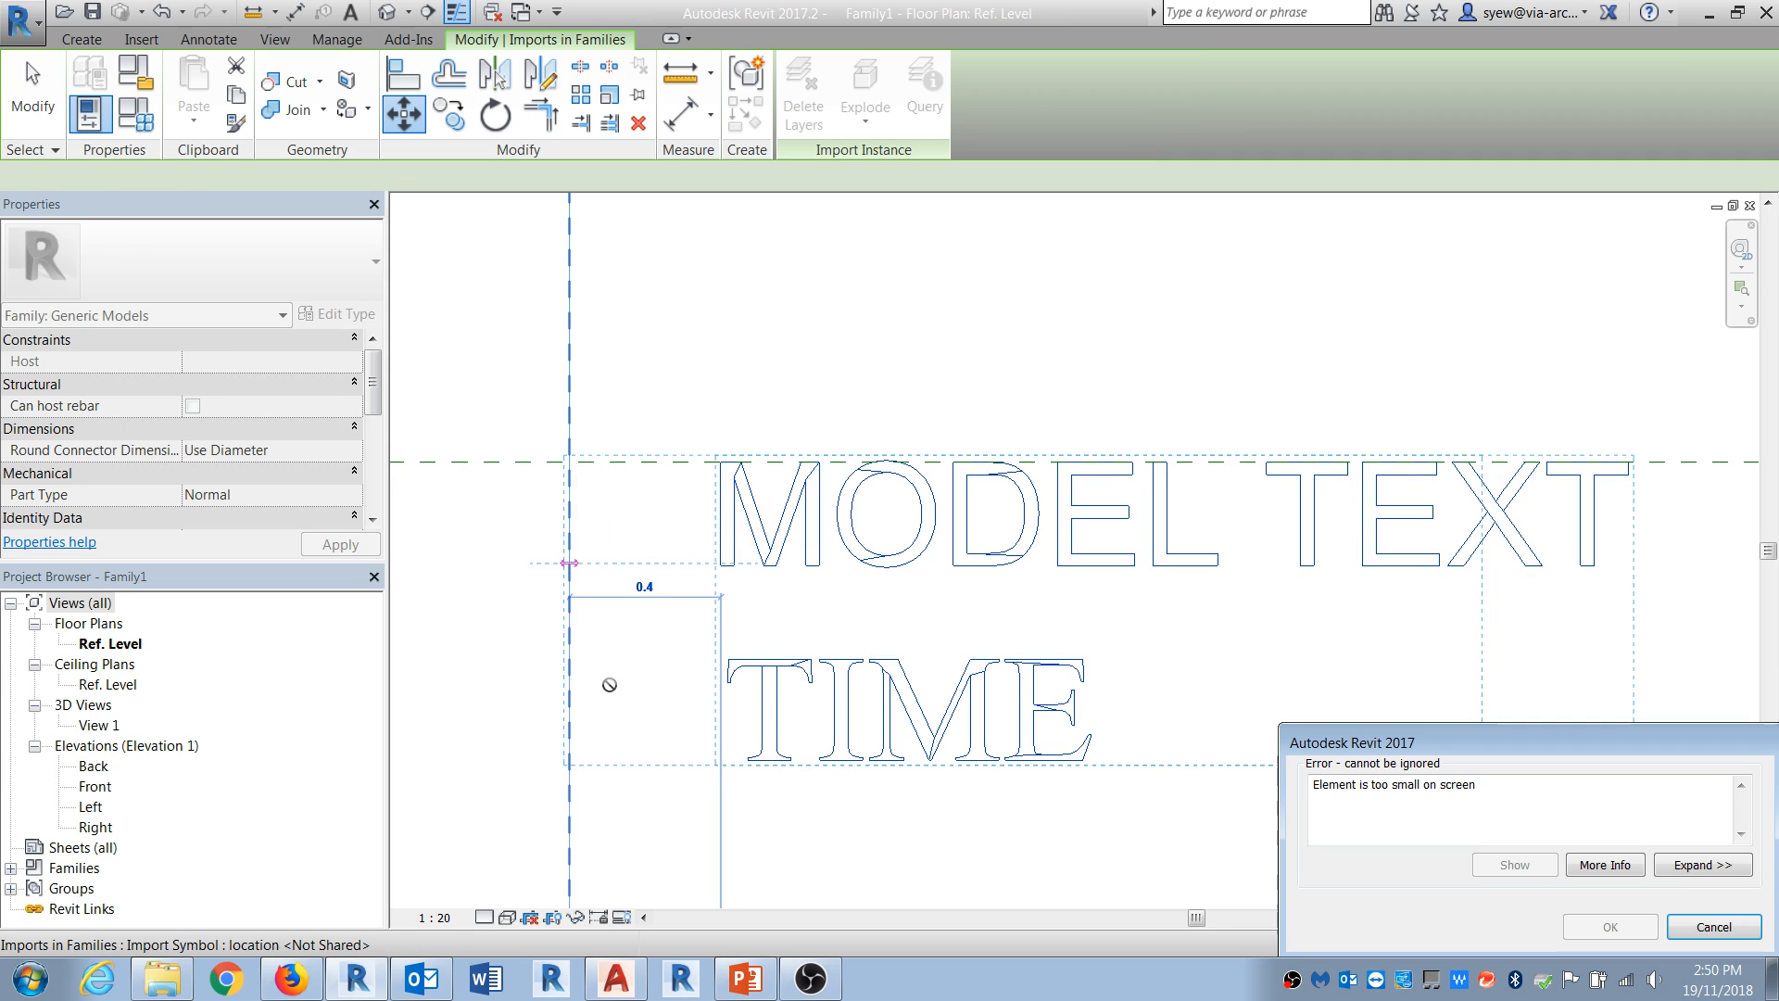
click(1725, 928)
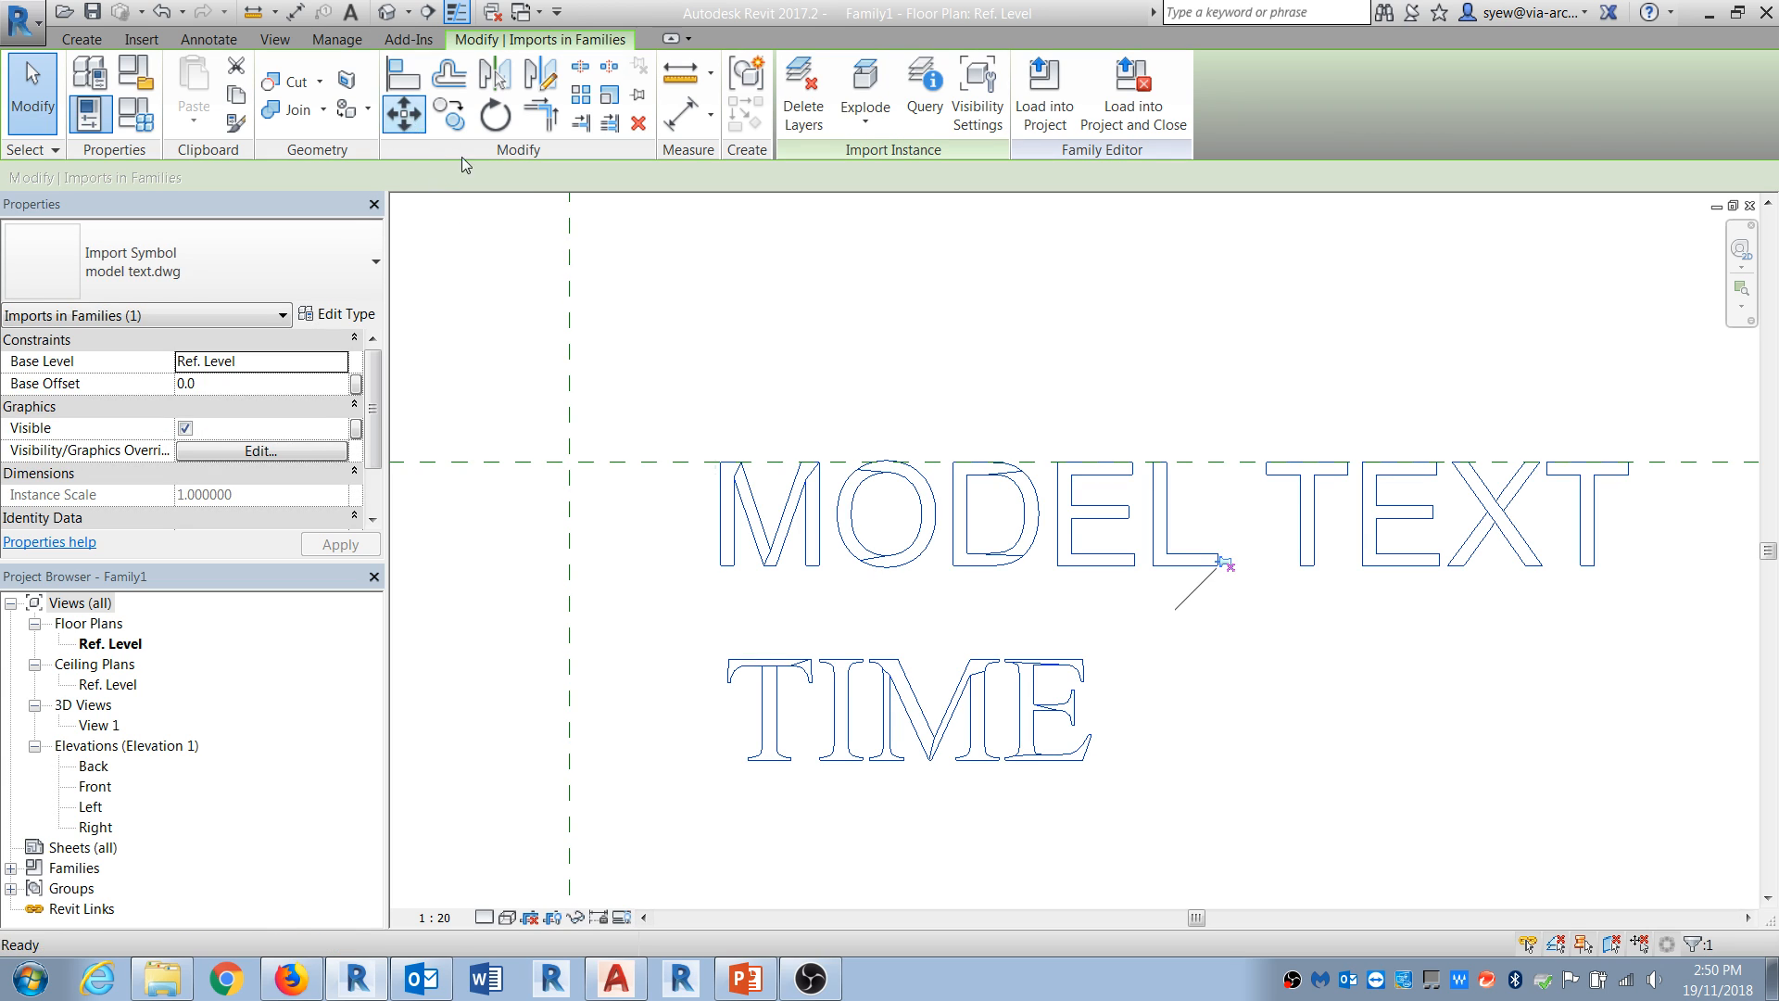
Step: Try to move the import about 0.5 to the right along the horizontal reference plane
click(404, 113)
click(721, 462)
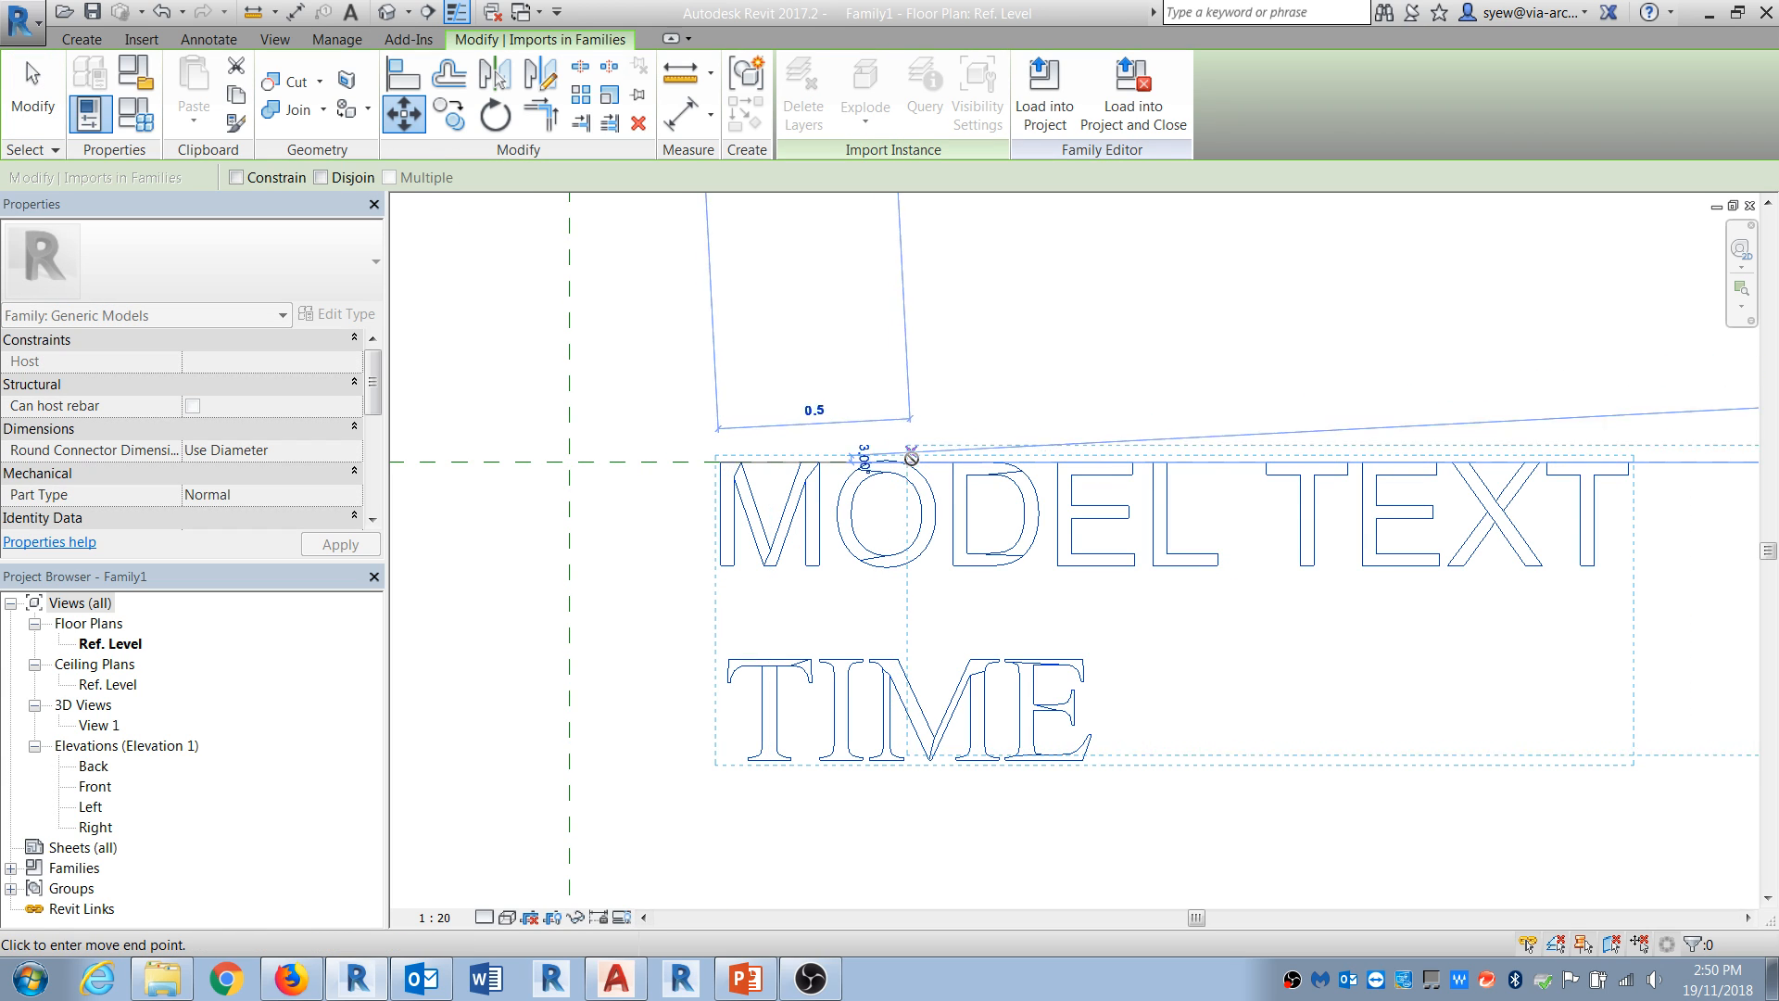
click(938, 461)
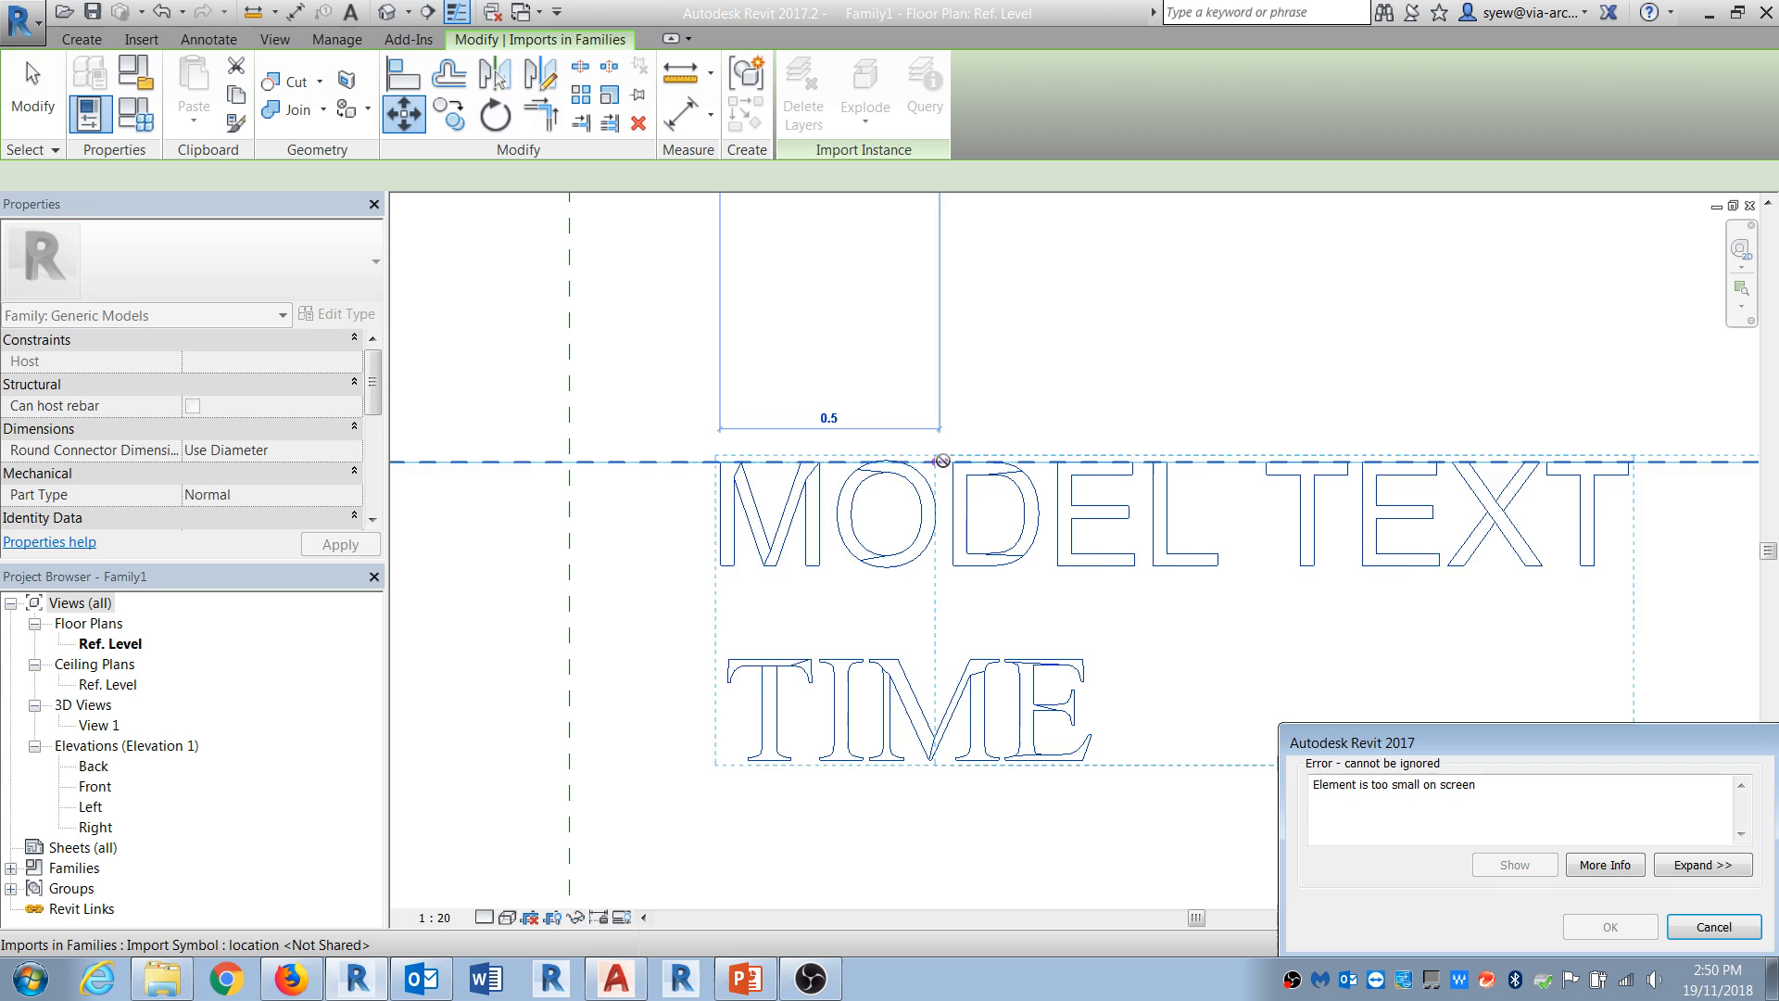
click(1726, 926)
Step: Move the import well to the right along the horizontal reference plane, clear of the vertical reference plane
scroll(862, 493, down, 3)
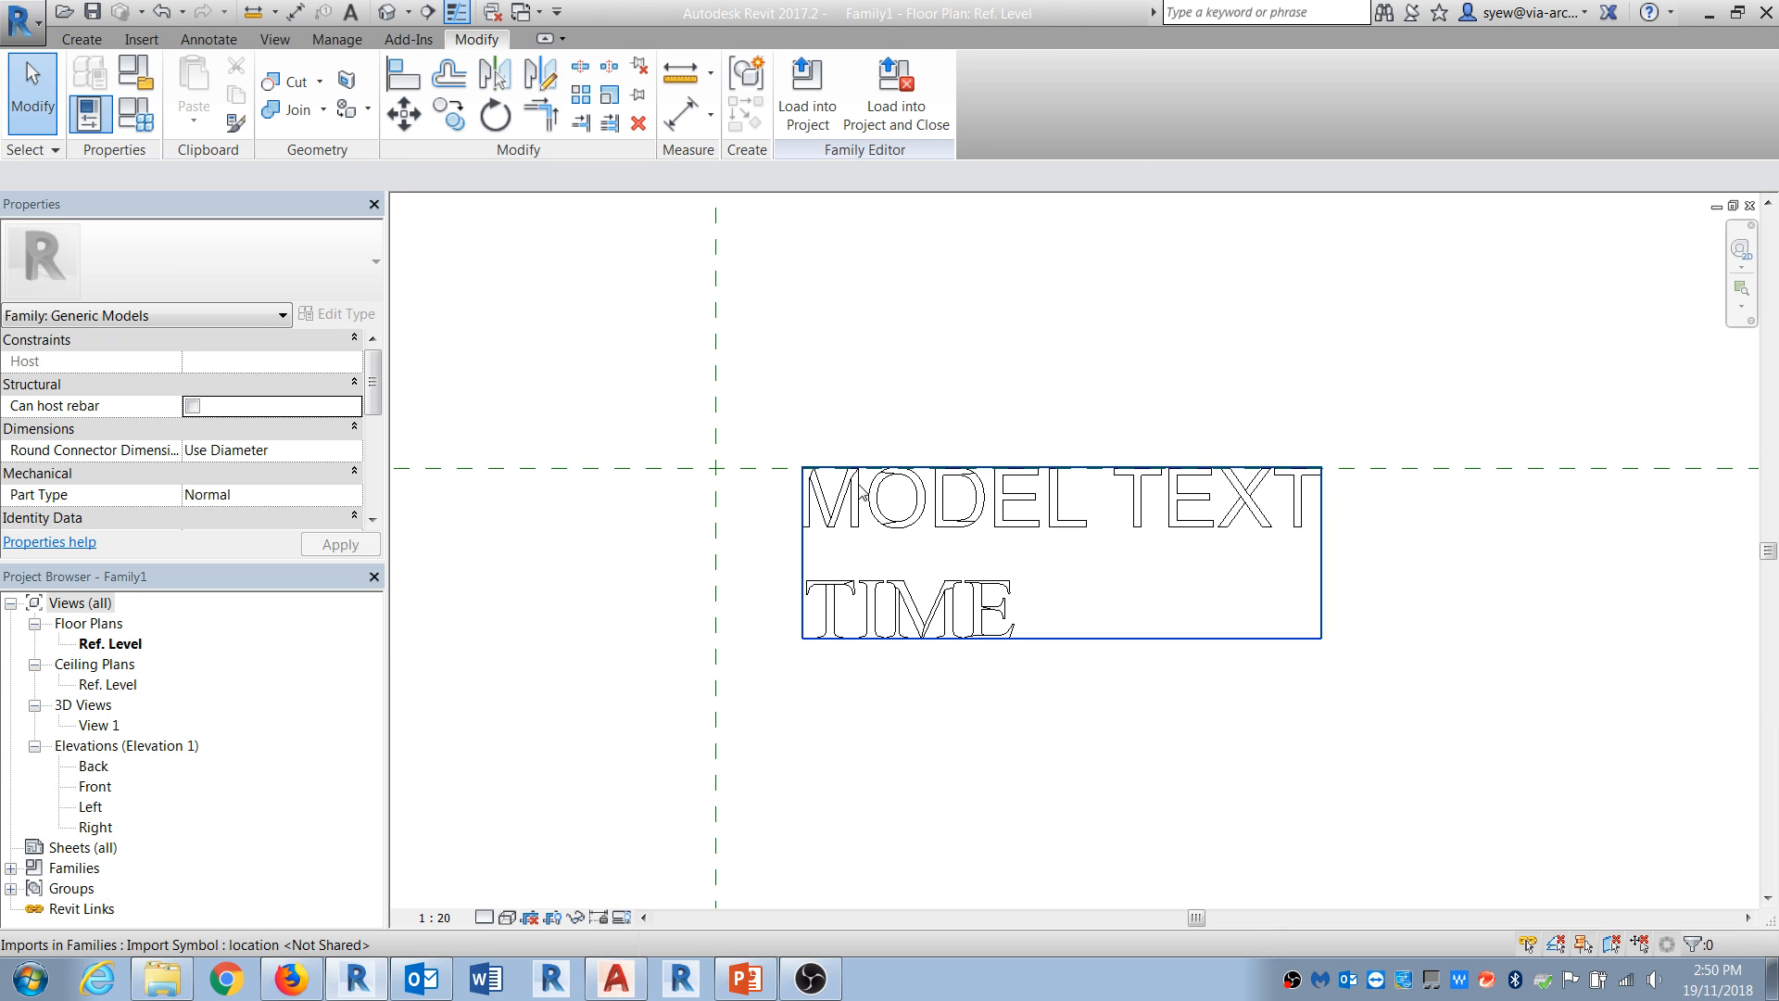
scroll(860, 487, down, 1)
middle_drag(860, 487, 711, 445)
click(711, 445)
click(404, 114)
click(807, 574)
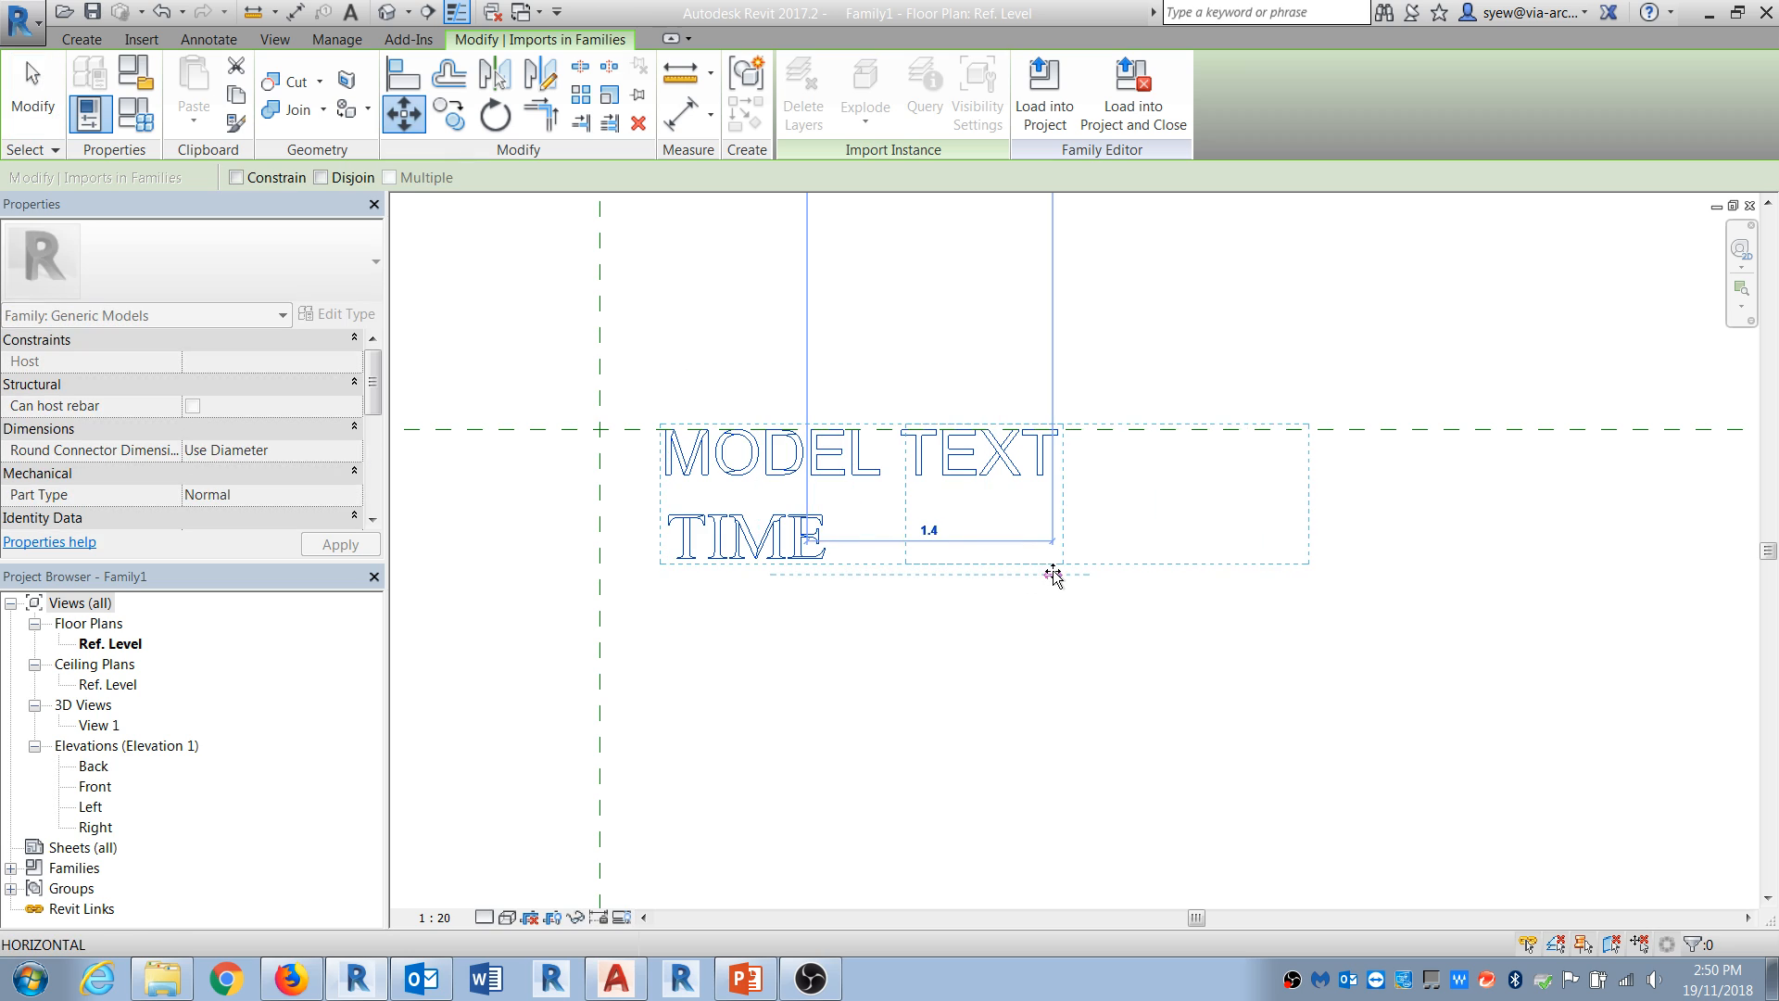
click(1119, 577)
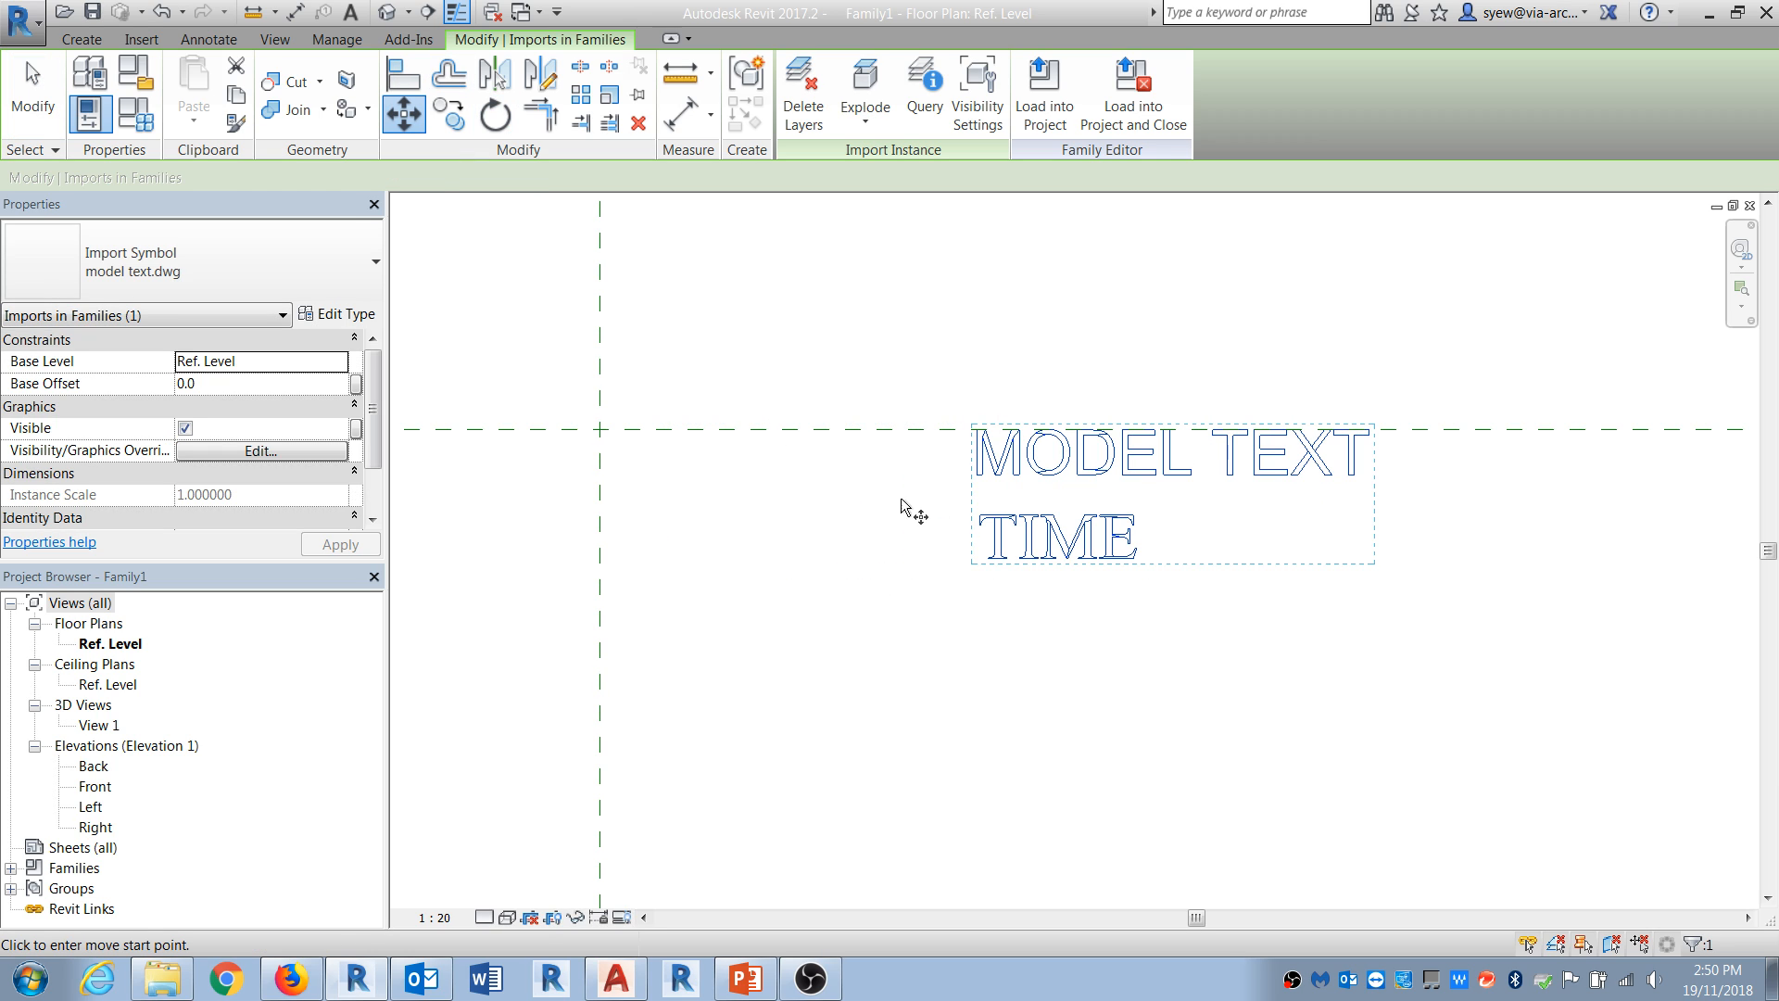
Step: Move the import back to the vertical reference plane and nudge it left until the M's left edge lies on the plane
click(979, 480)
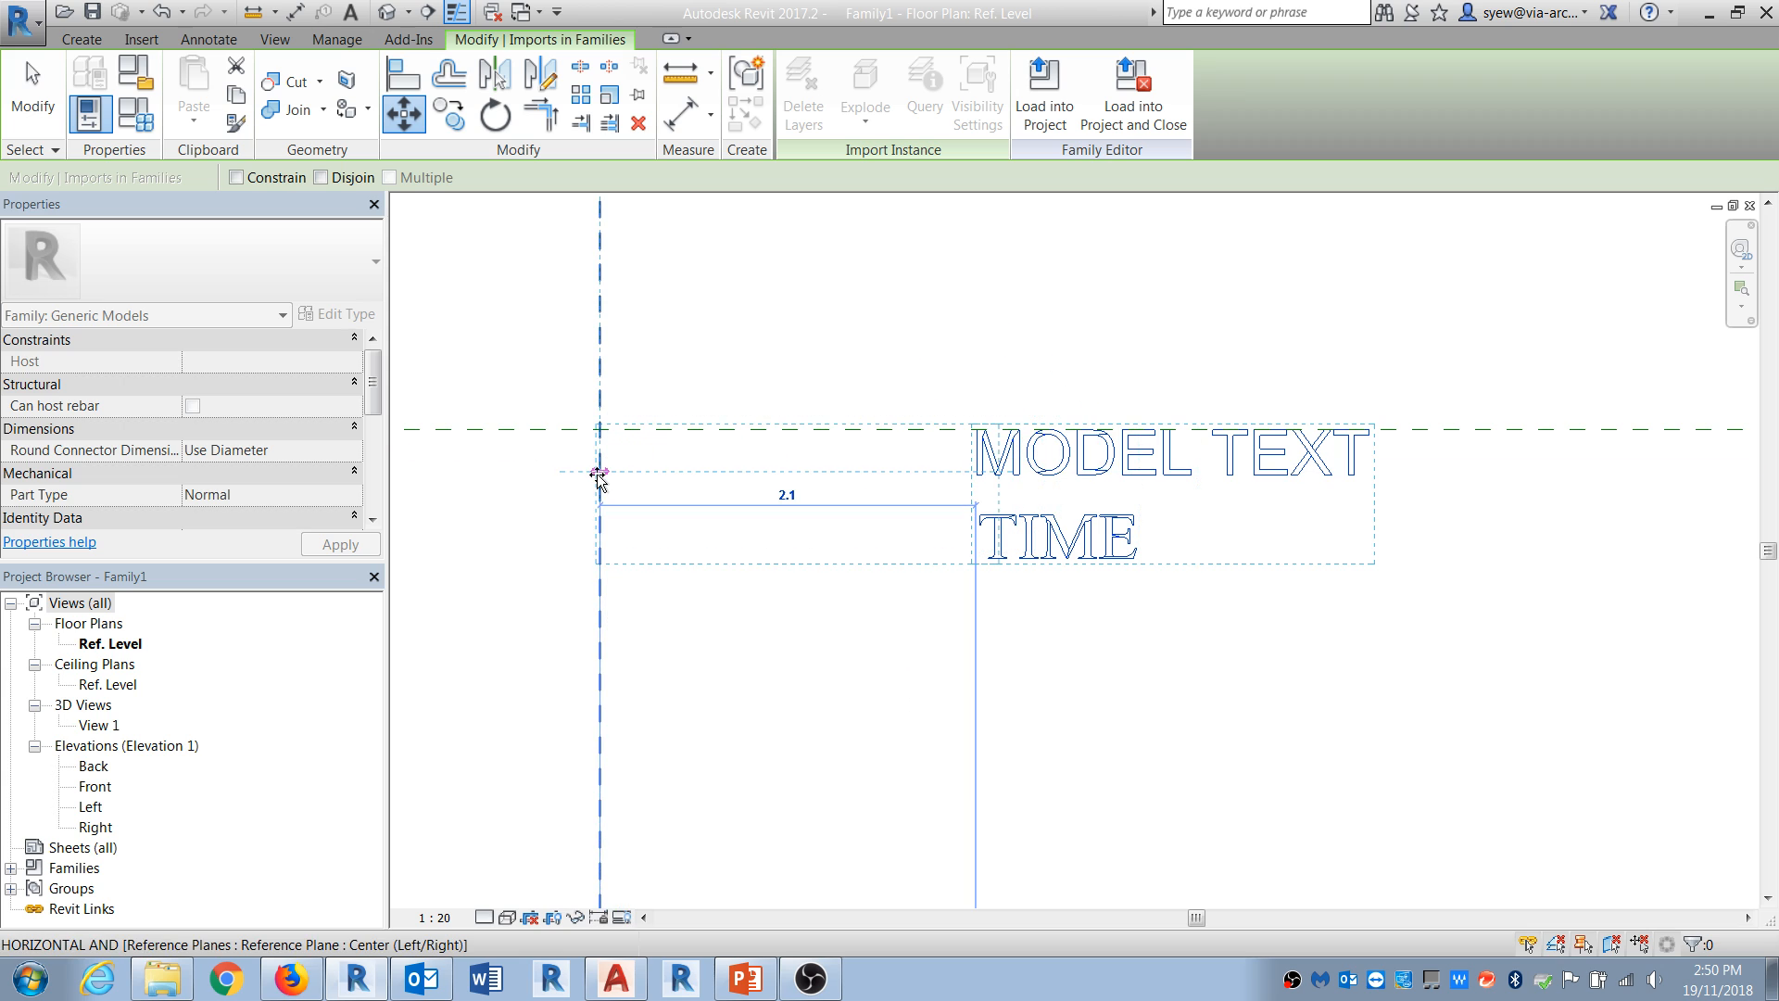
click(599, 477)
scroll(593, 464, up, 2)
click(582, 455)
scroll(575, 451, up, 5)
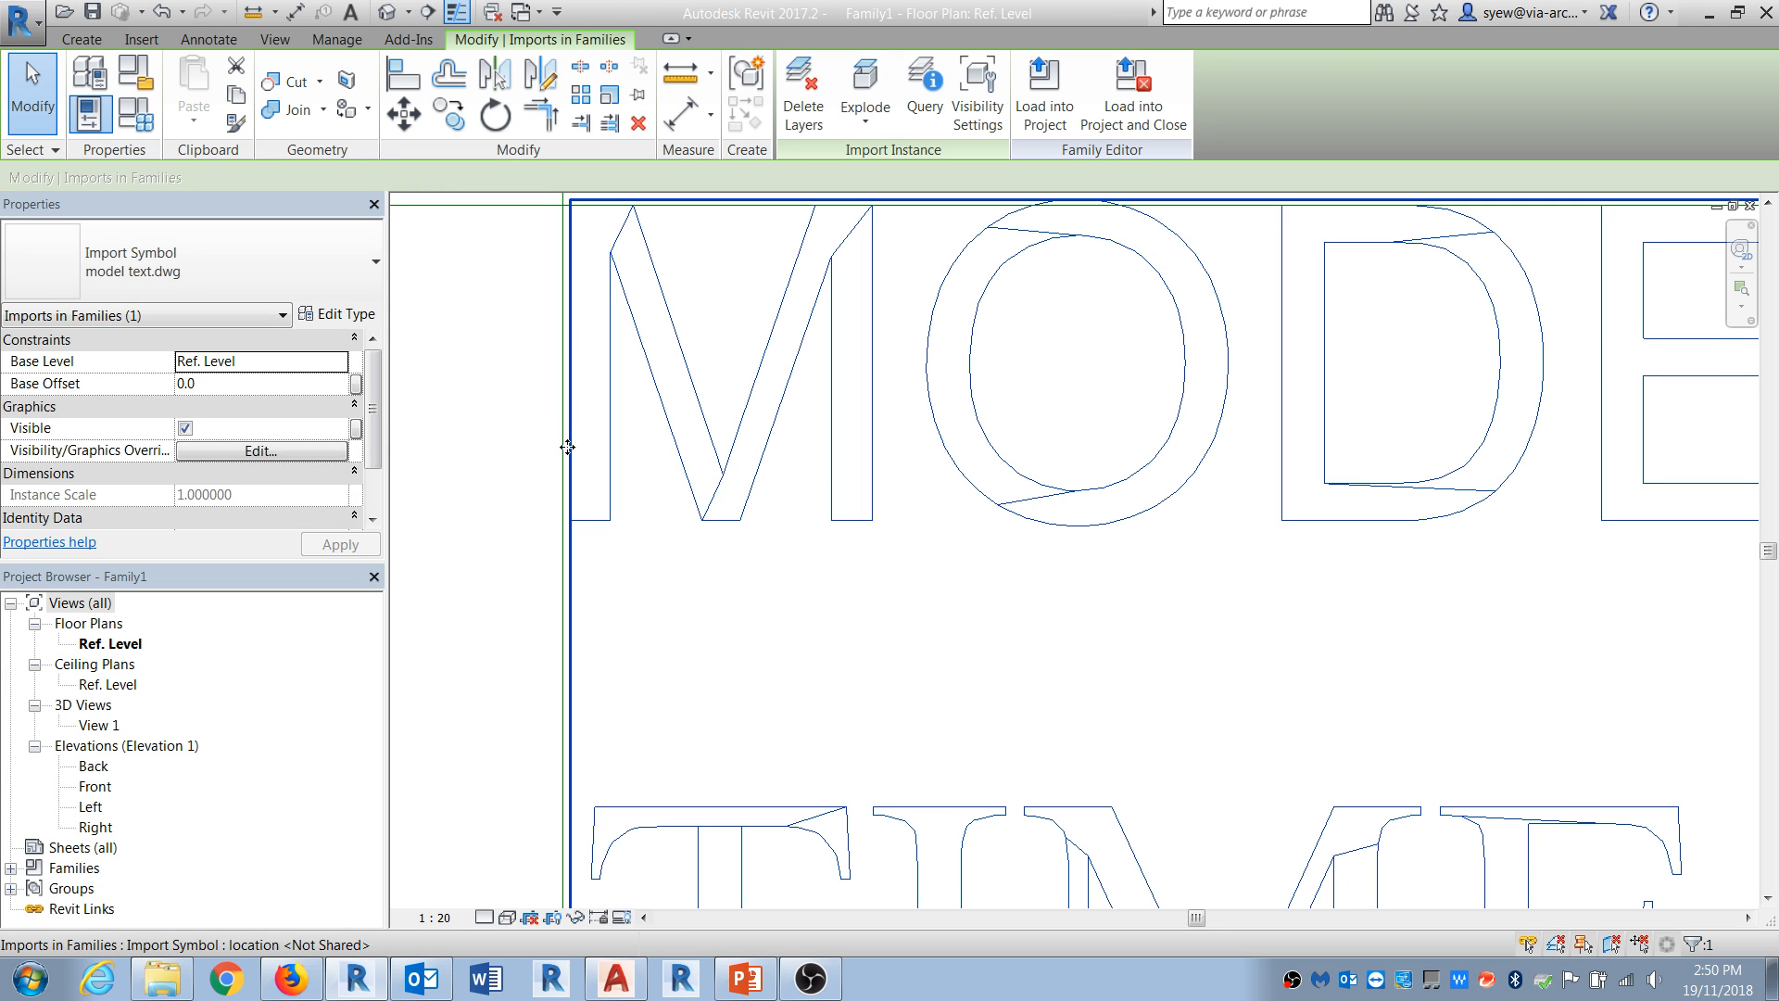
key(Left)
key(Left)
key(Left)
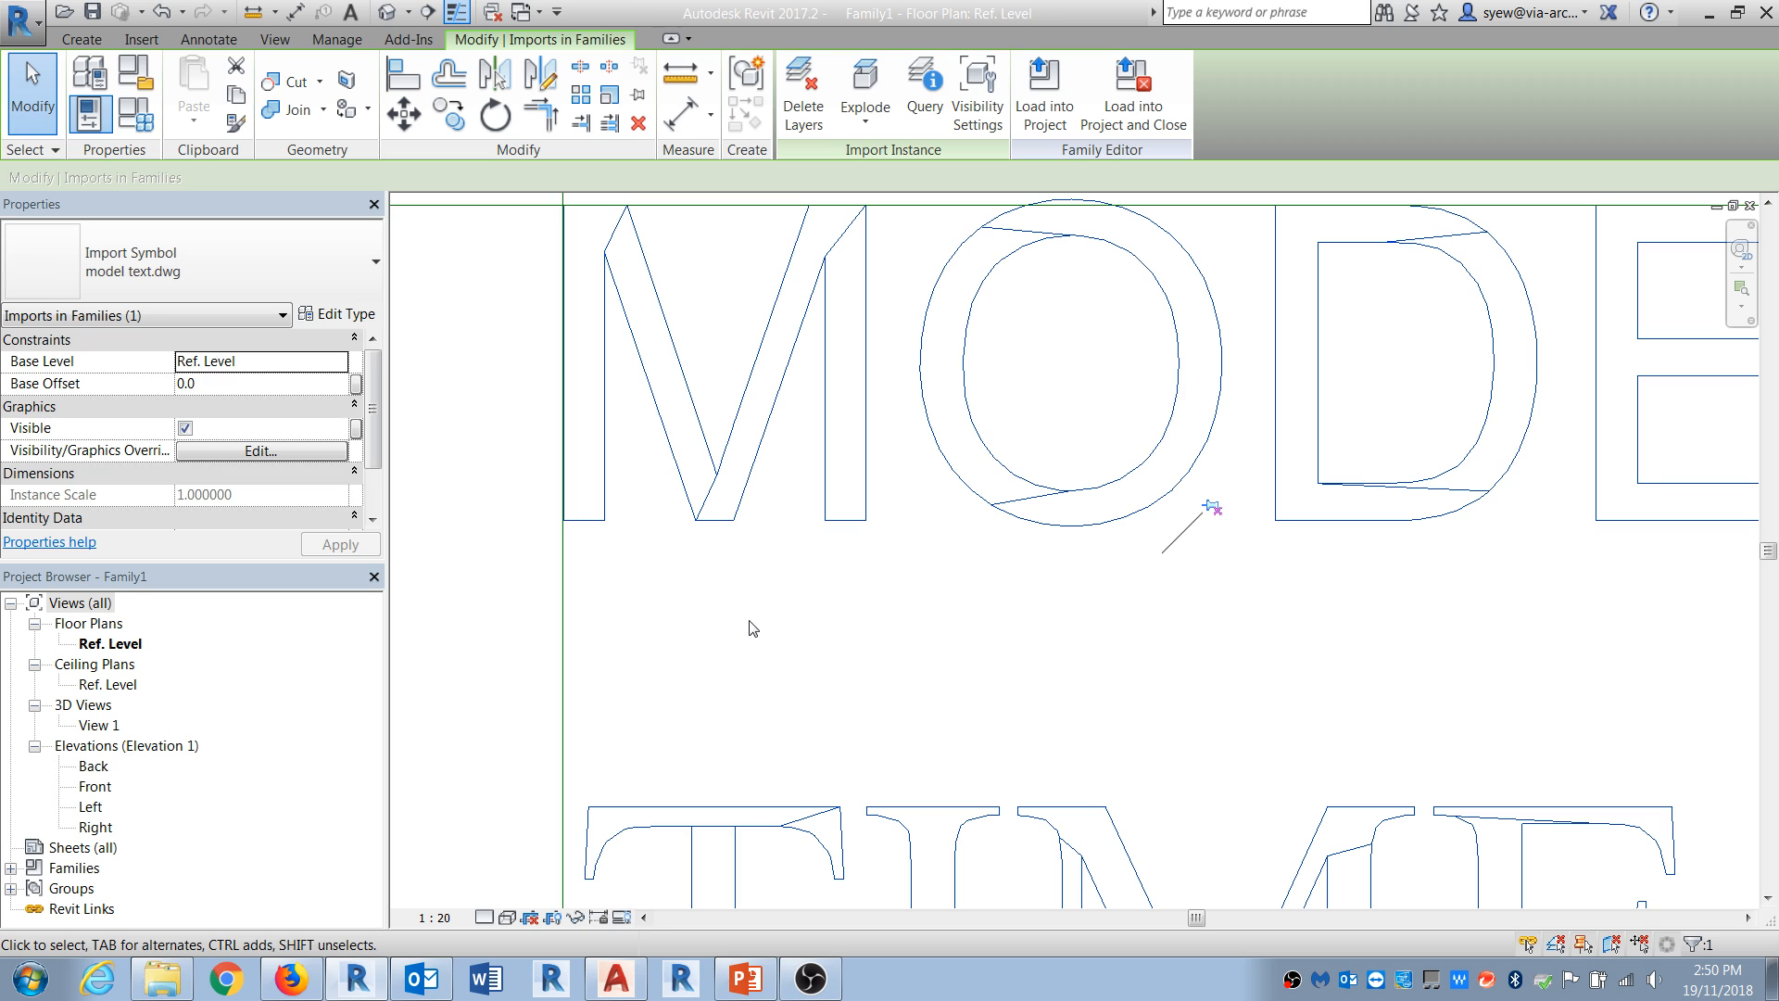
Step: Try to start an extrusion by picking a diagonal edge of the M as a sketch line
click(753, 628)
middle_drag(518, 213, 543, 311)
click(82, 39)
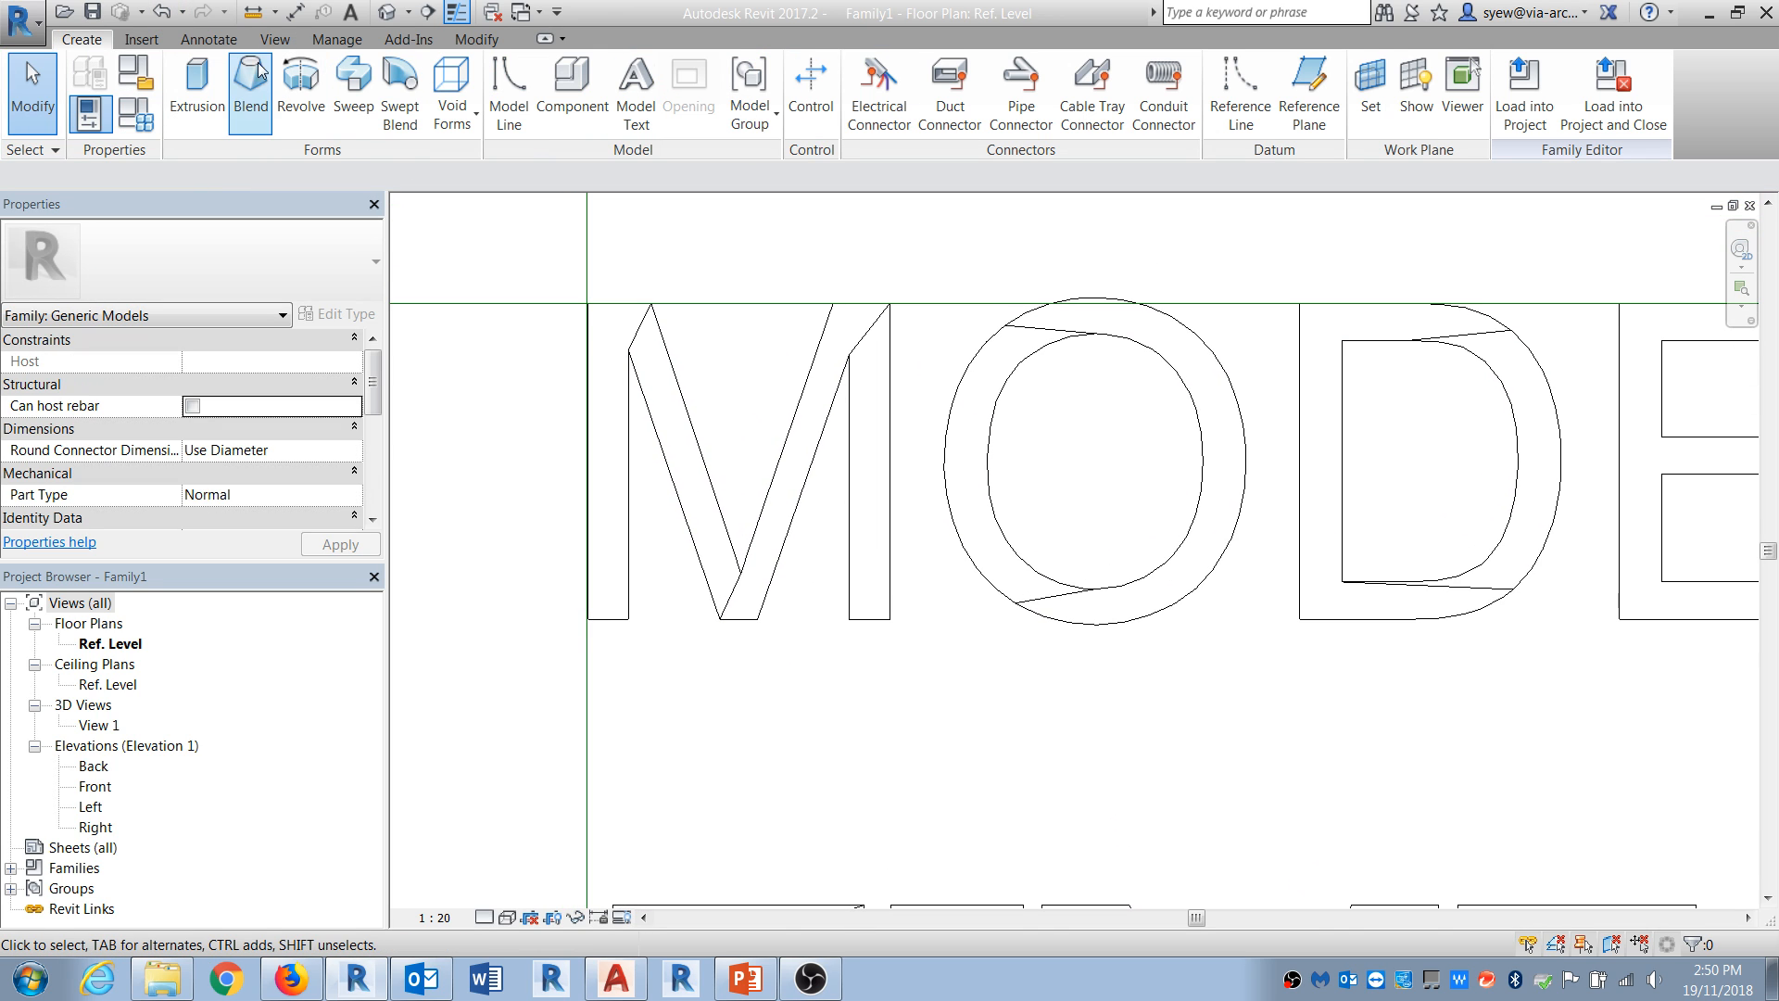
click(196, 84)
click(905, 125)
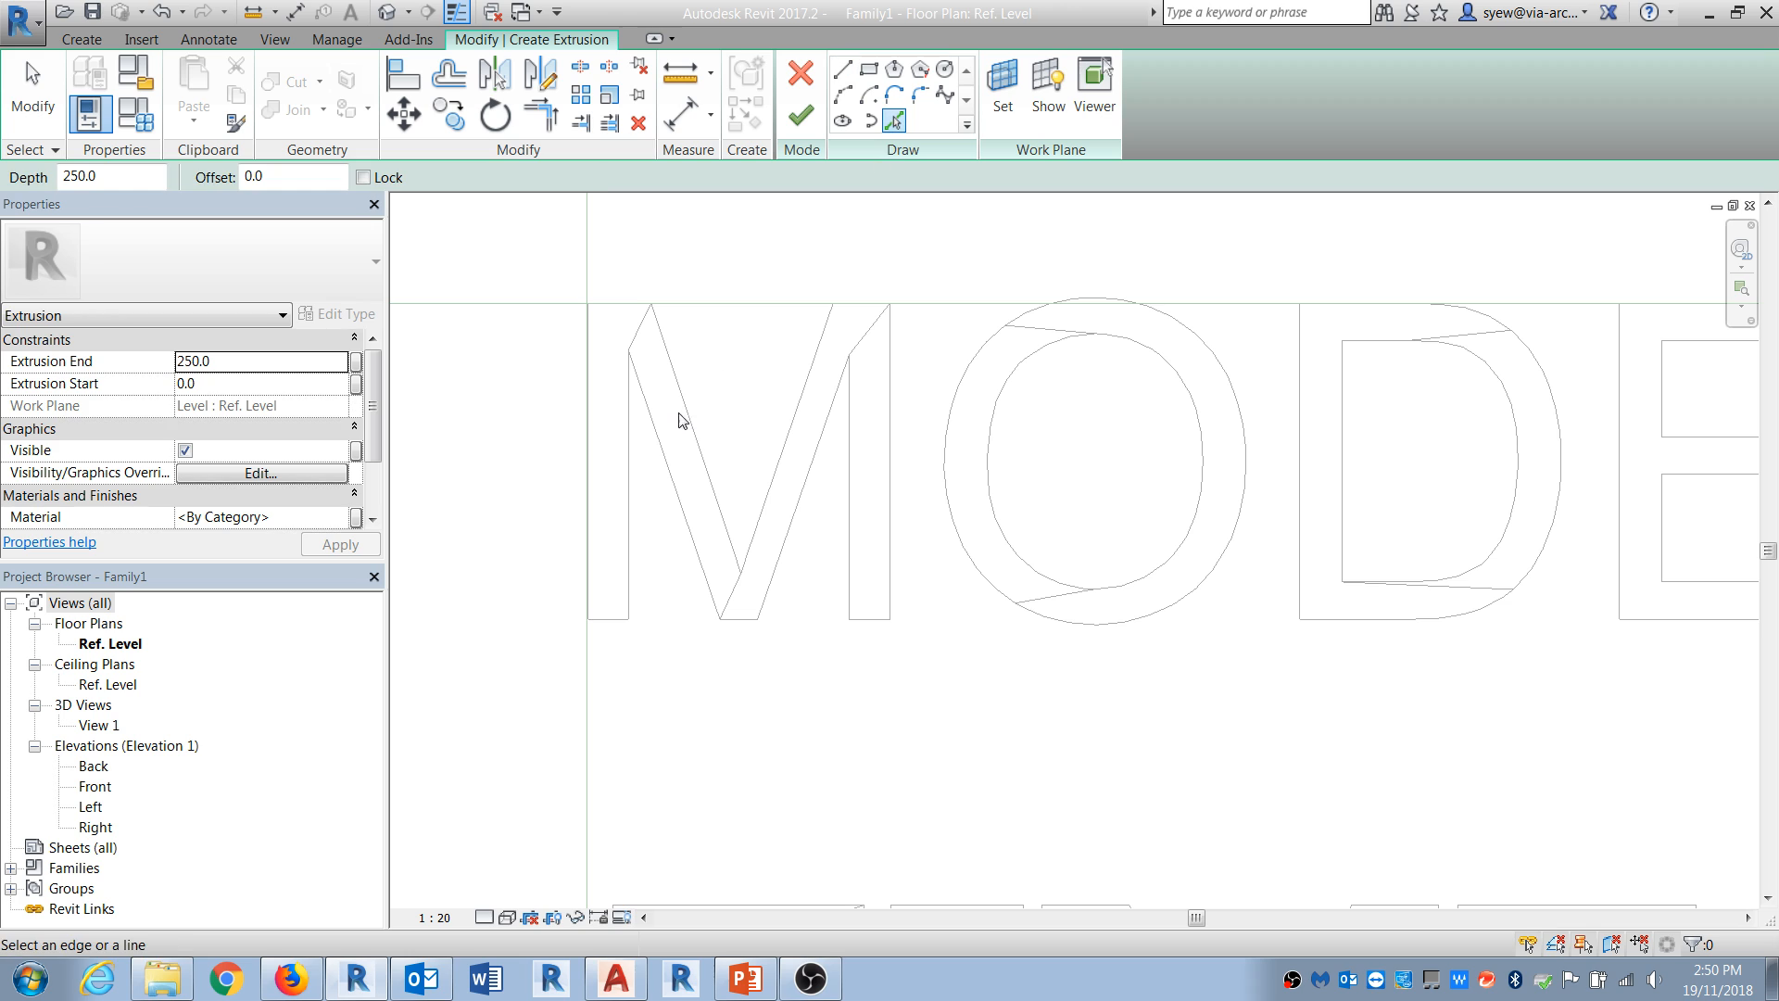
click(683, 402)
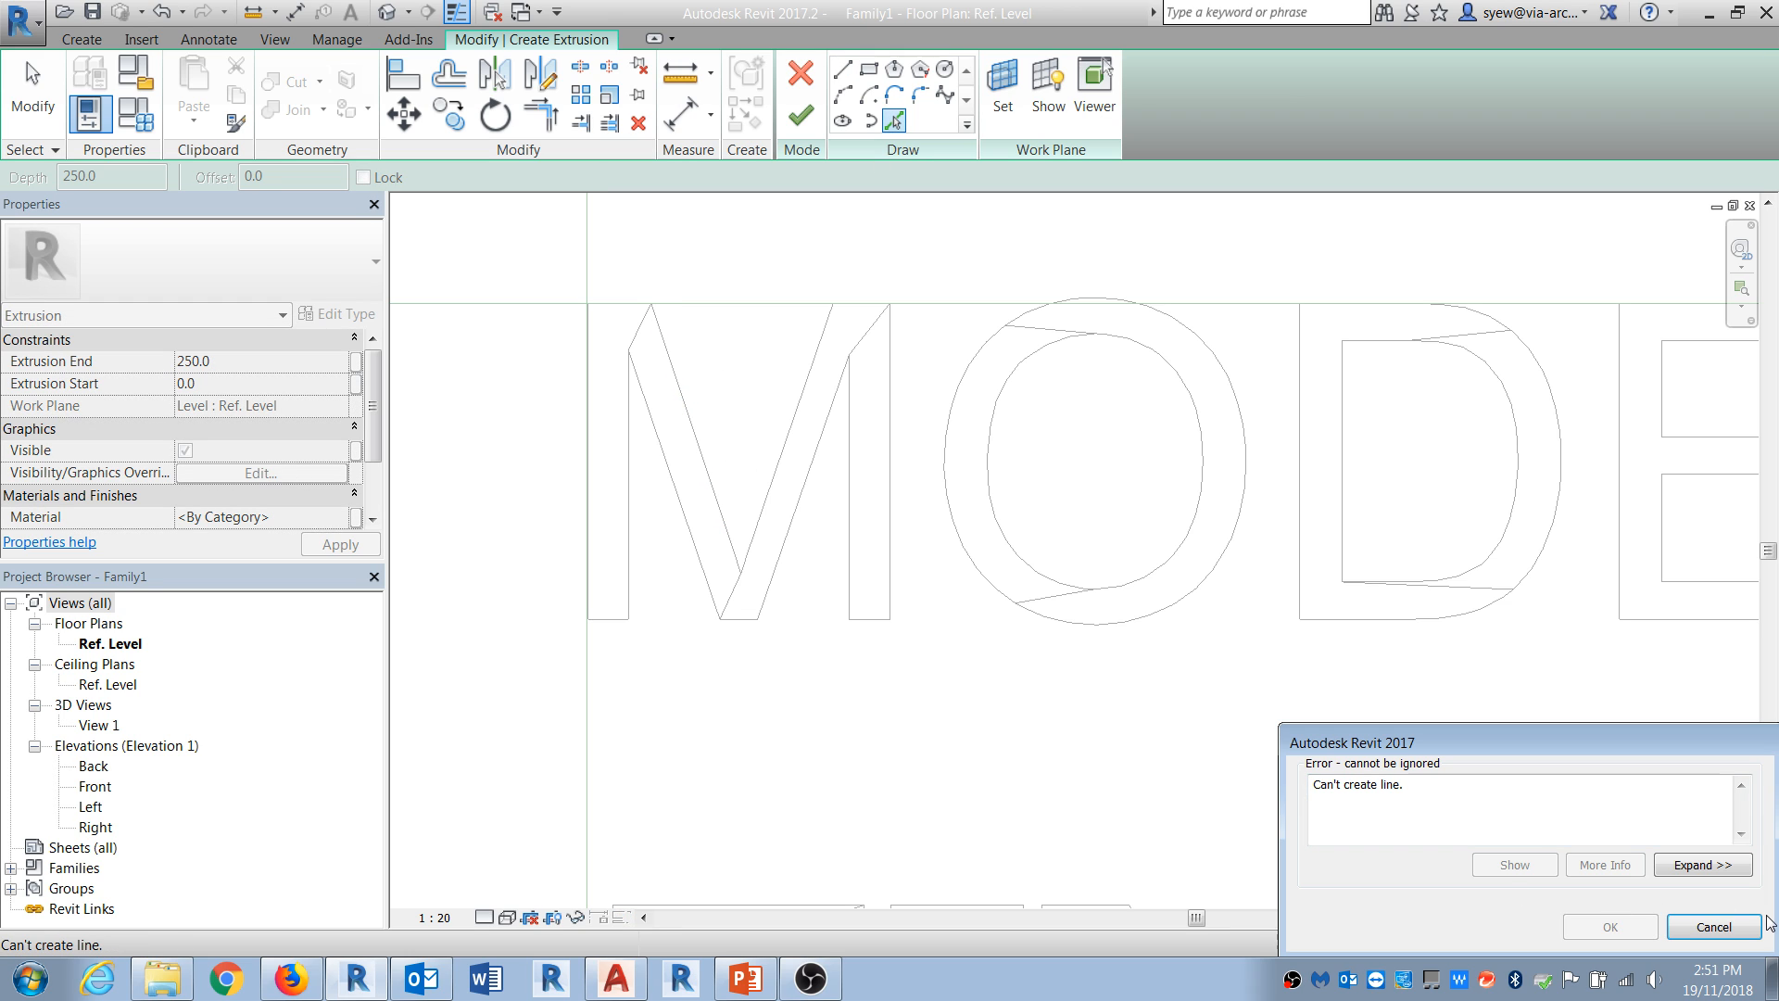
click(1726, 927)
scroll(772, 341, down, 4)
click(800, 73)
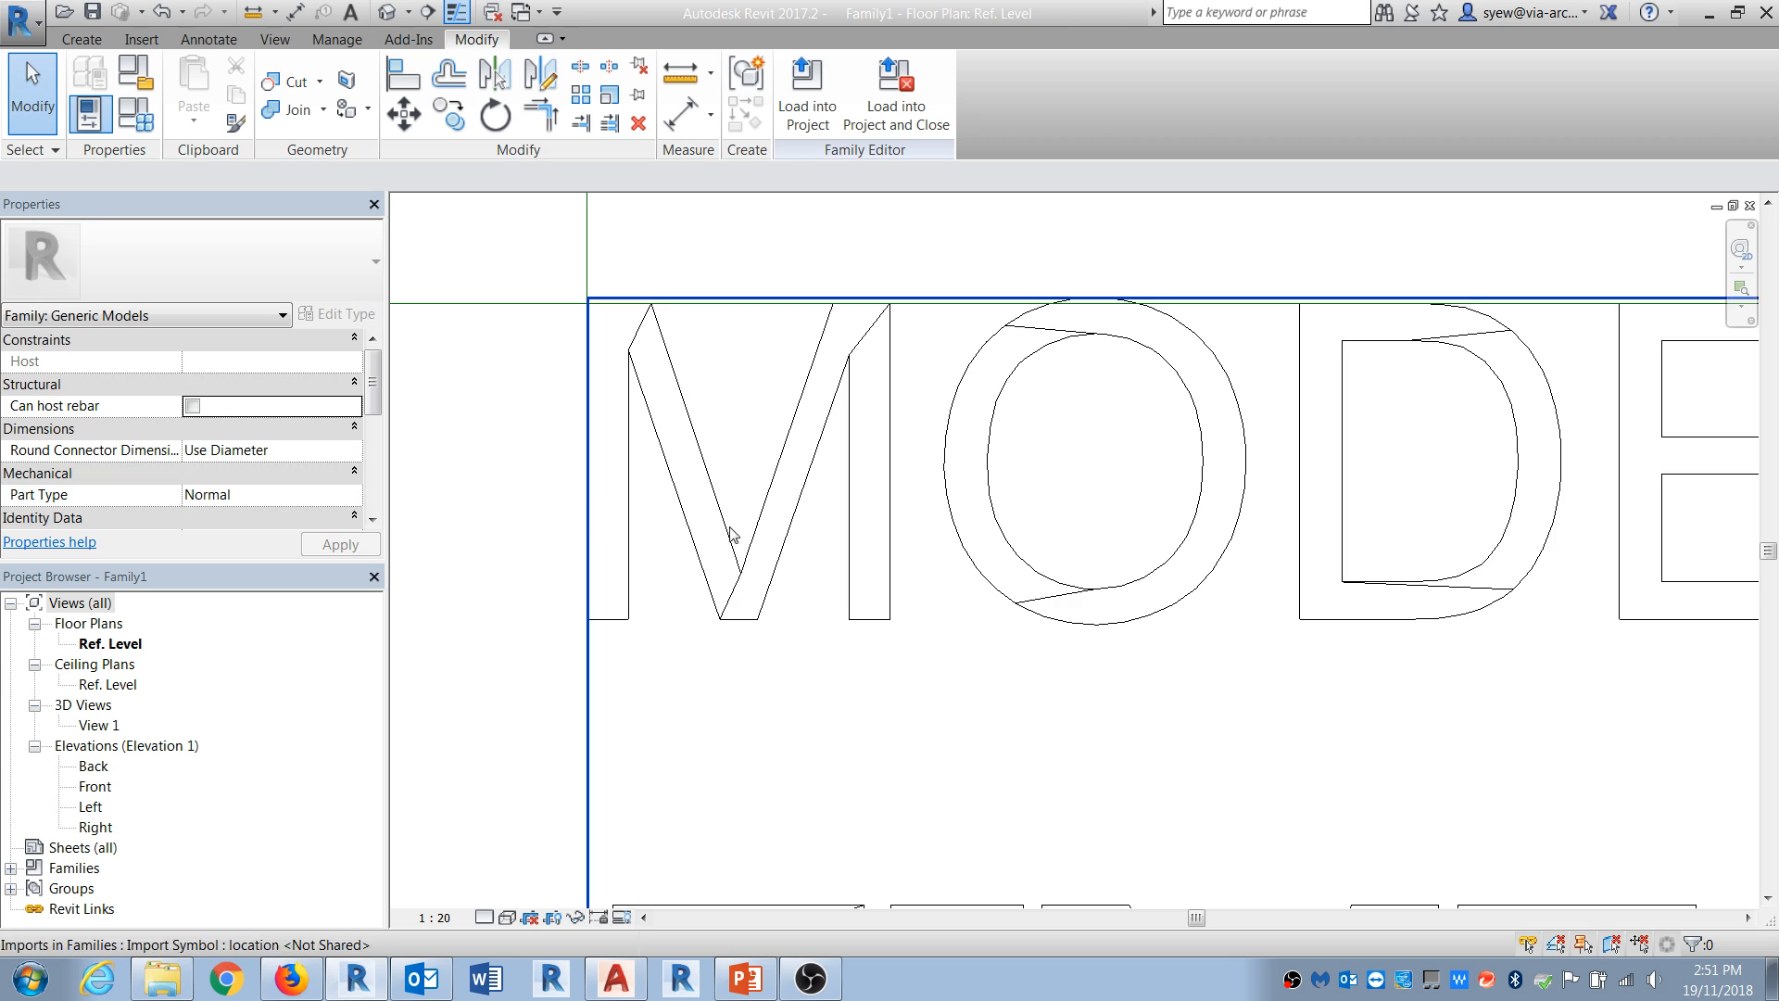
Step: Measure the height of the M's right vertical edge
click(730, 528)
click(253, 11)
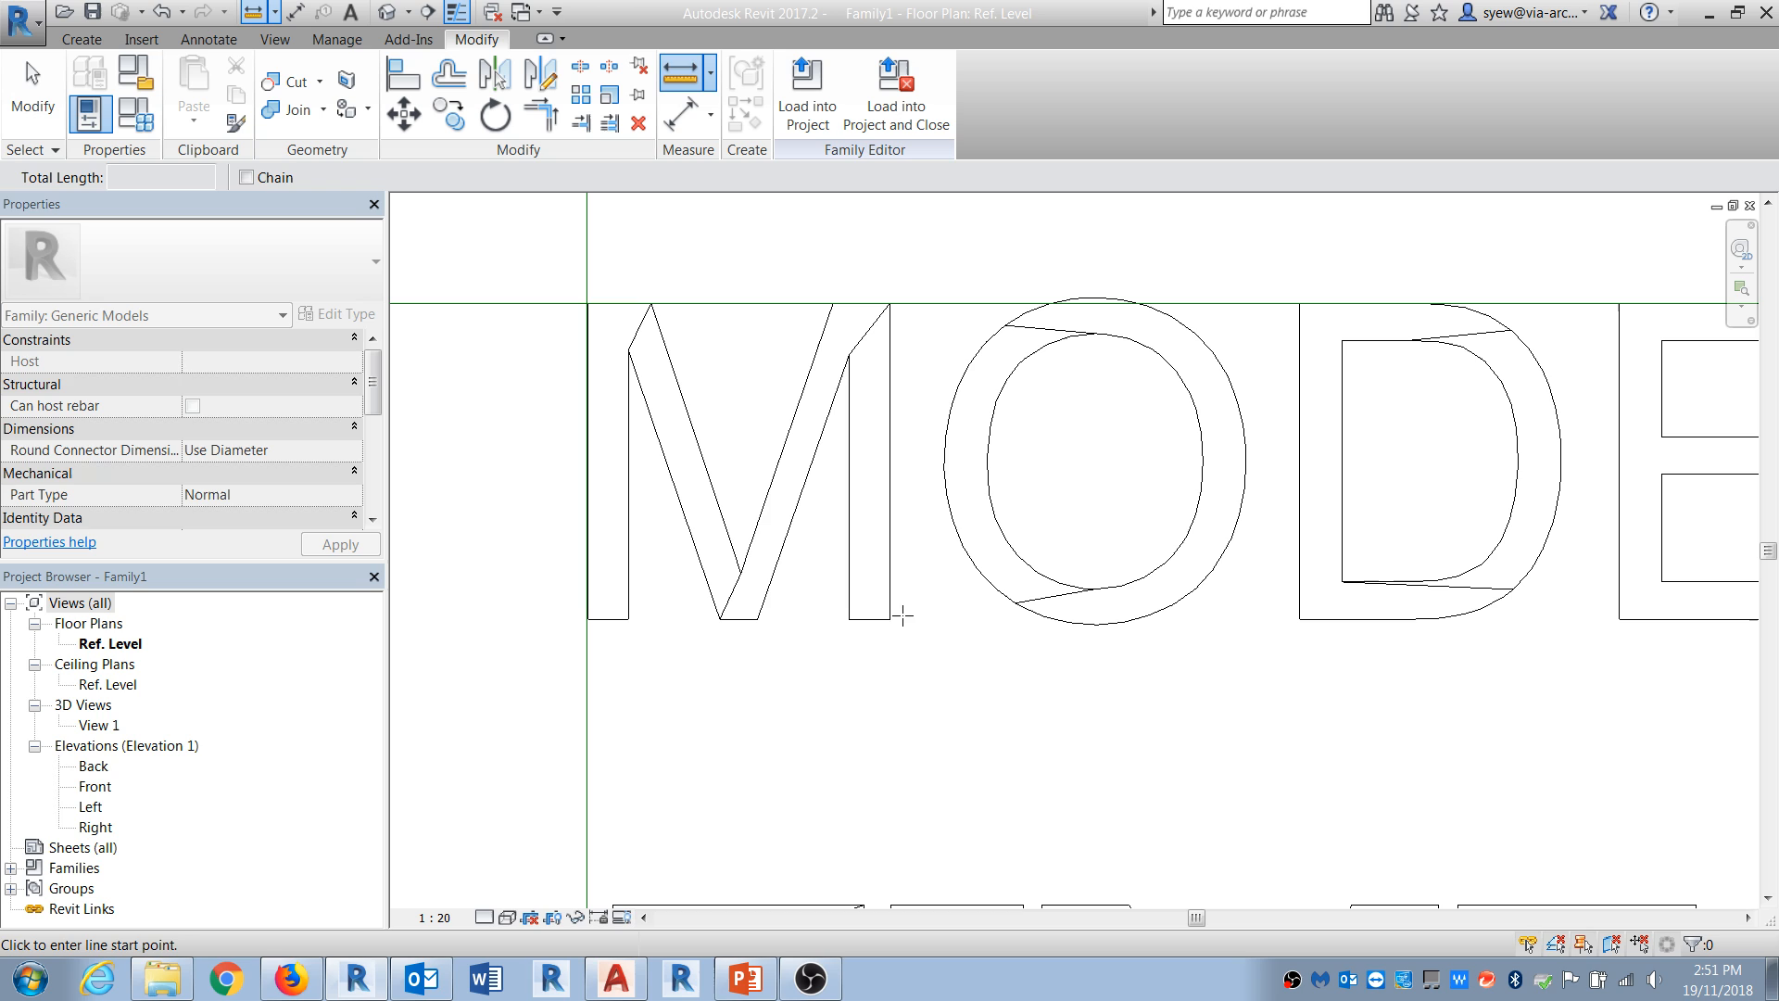
click(891, 617)
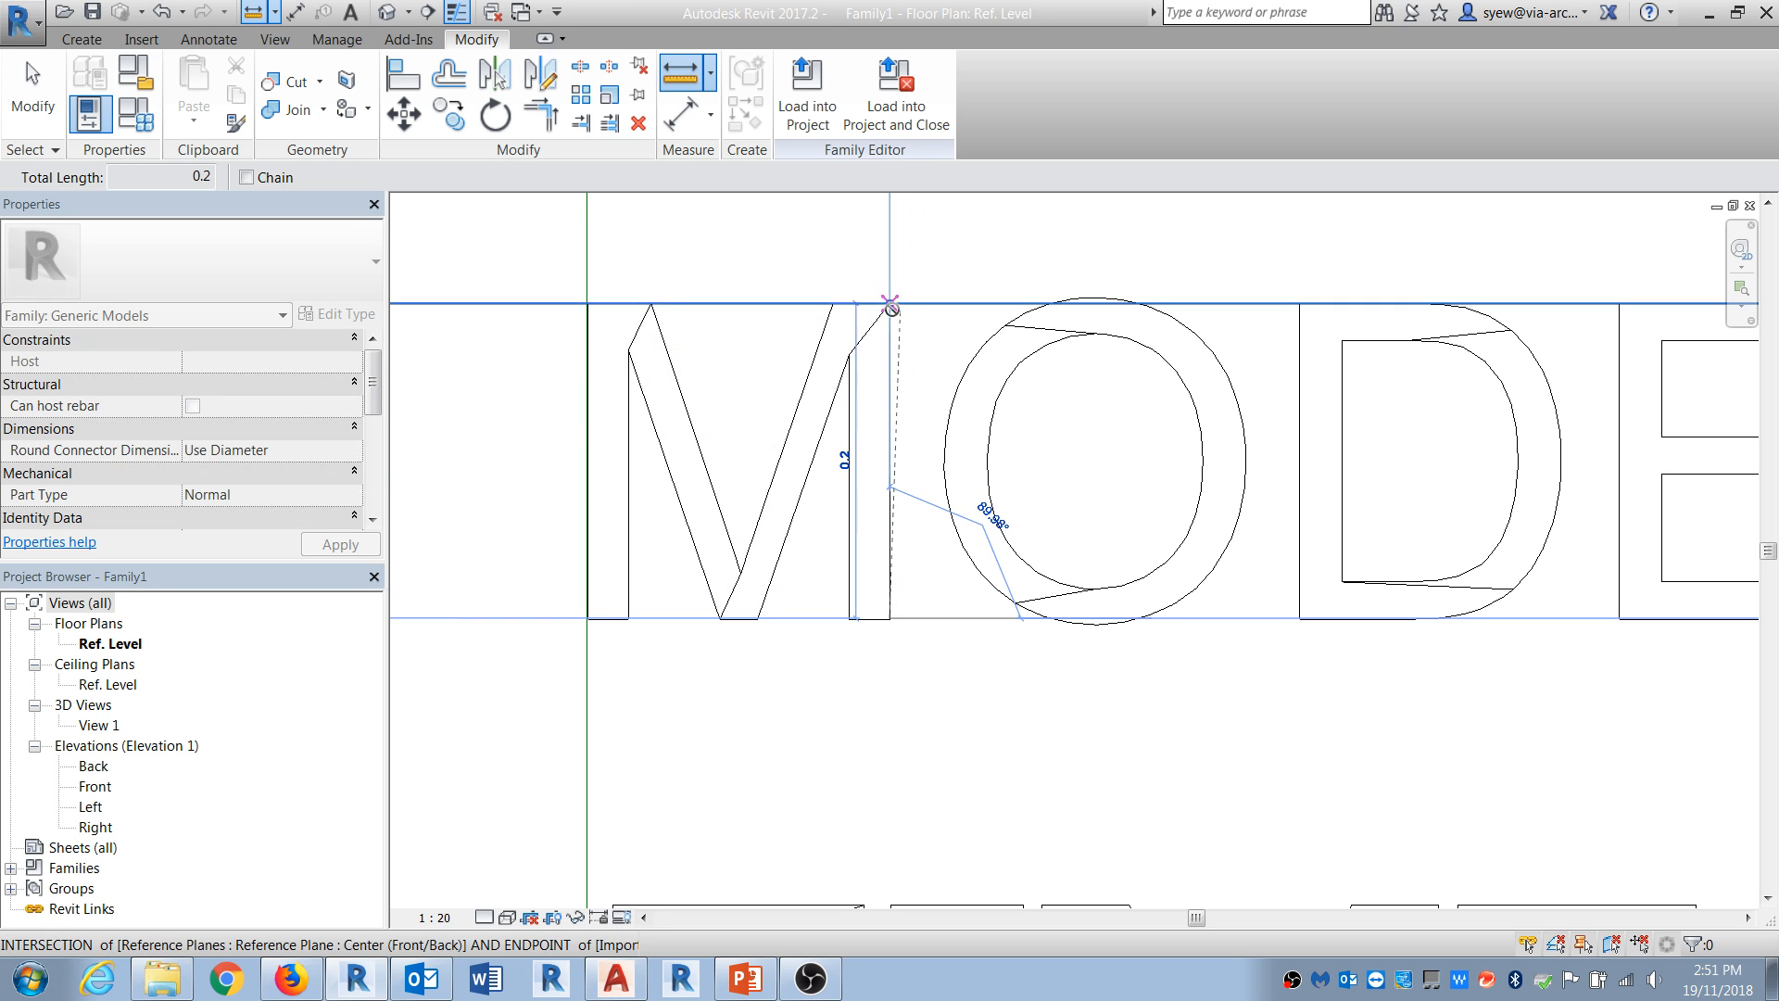
key(Escape)
key(Escape)
Step: Set the project length units to feet and fractional inches, rounded to the nearest 1/2"
key(u)
key(n)
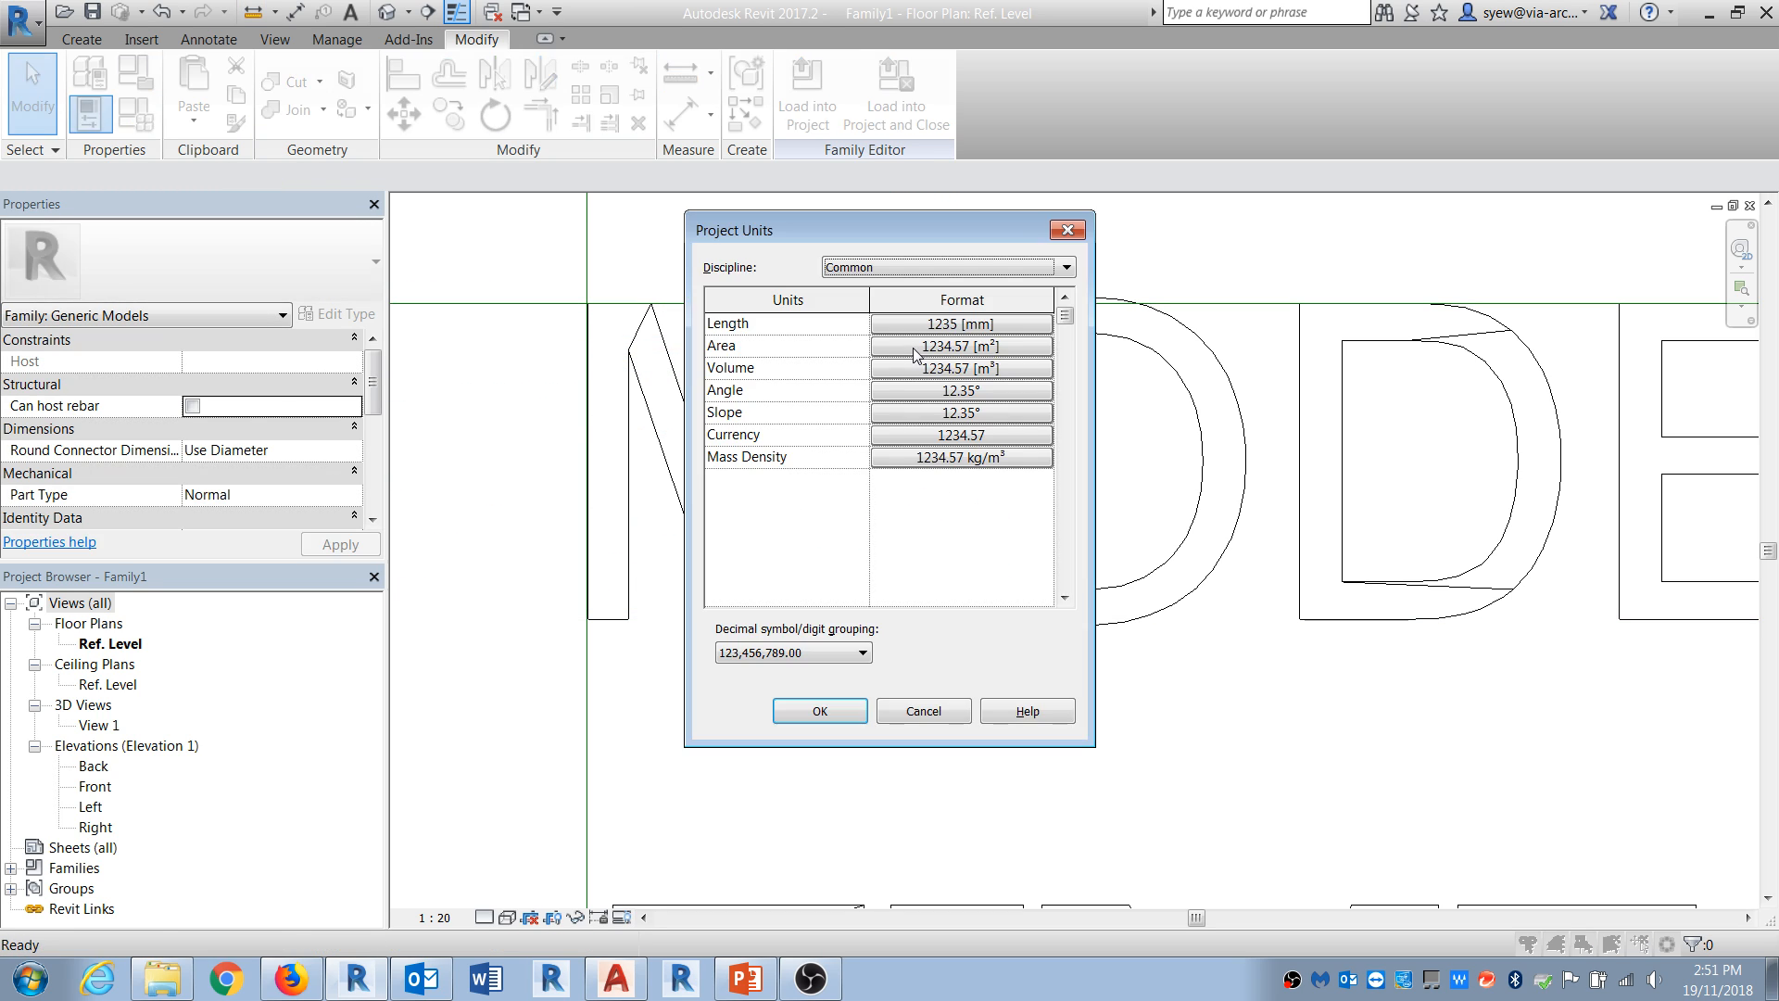
click(994, 327)
click(936, 360)
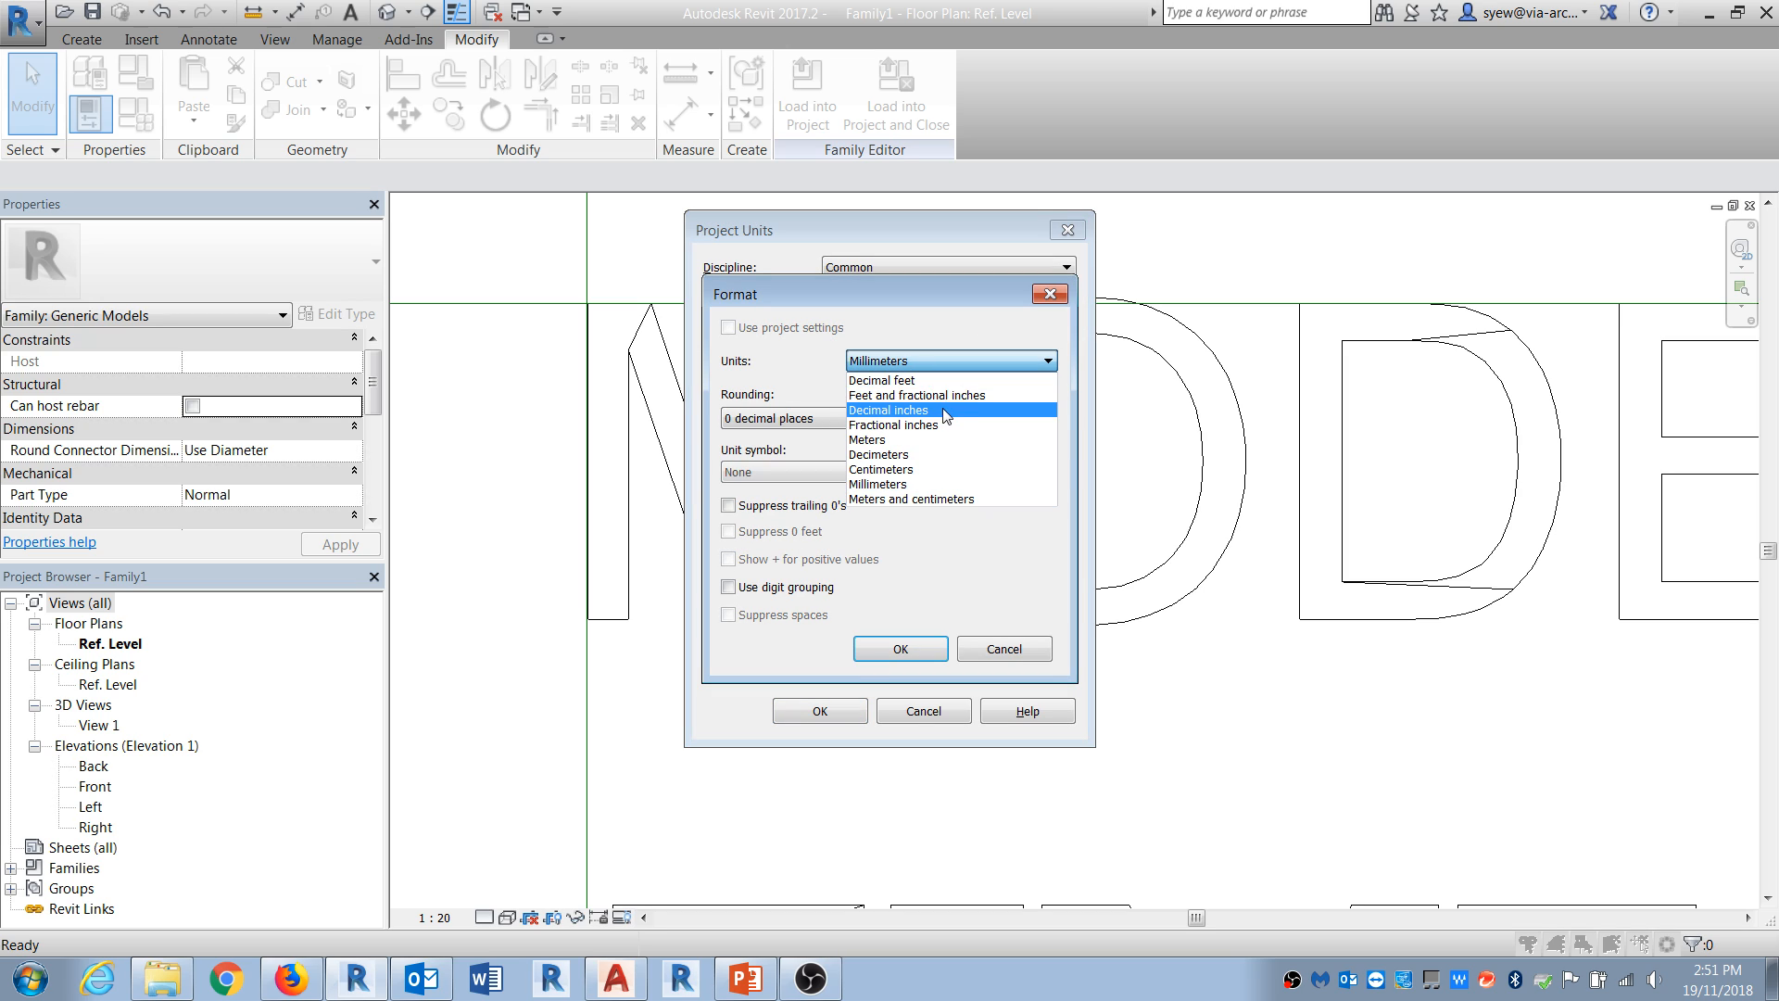
click(943, 396)
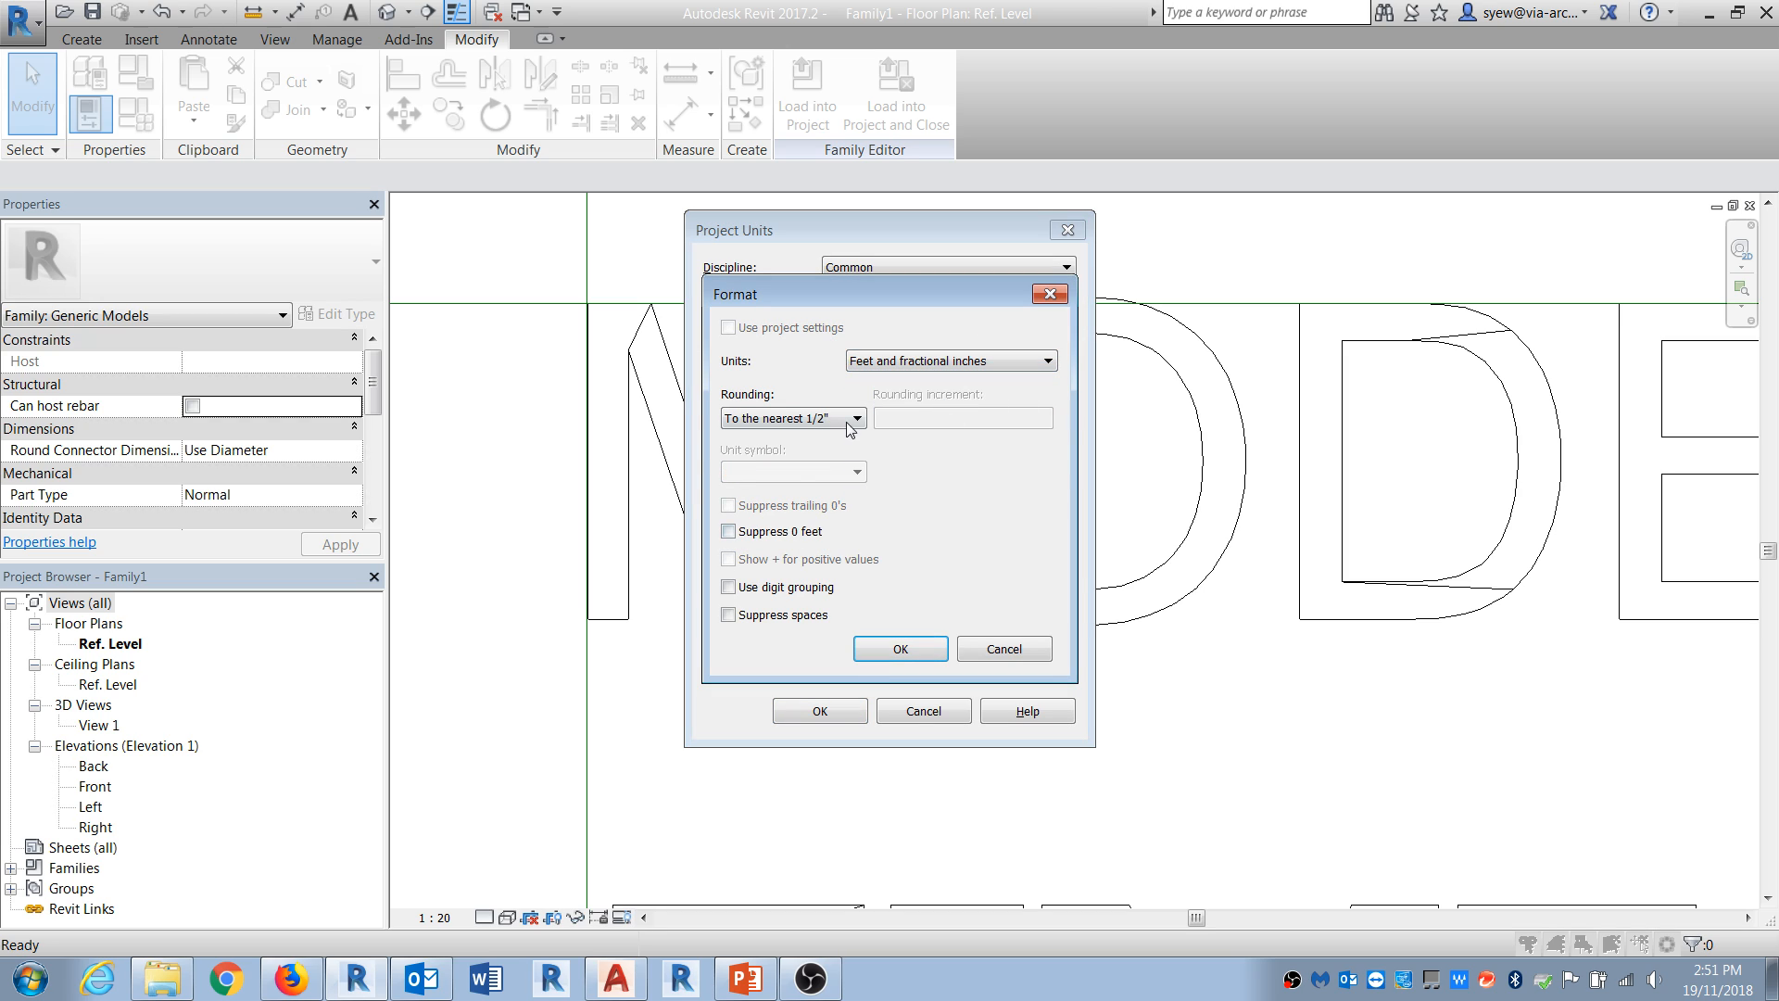
click(851, 420)
click(851, 420)
click(900, 649)
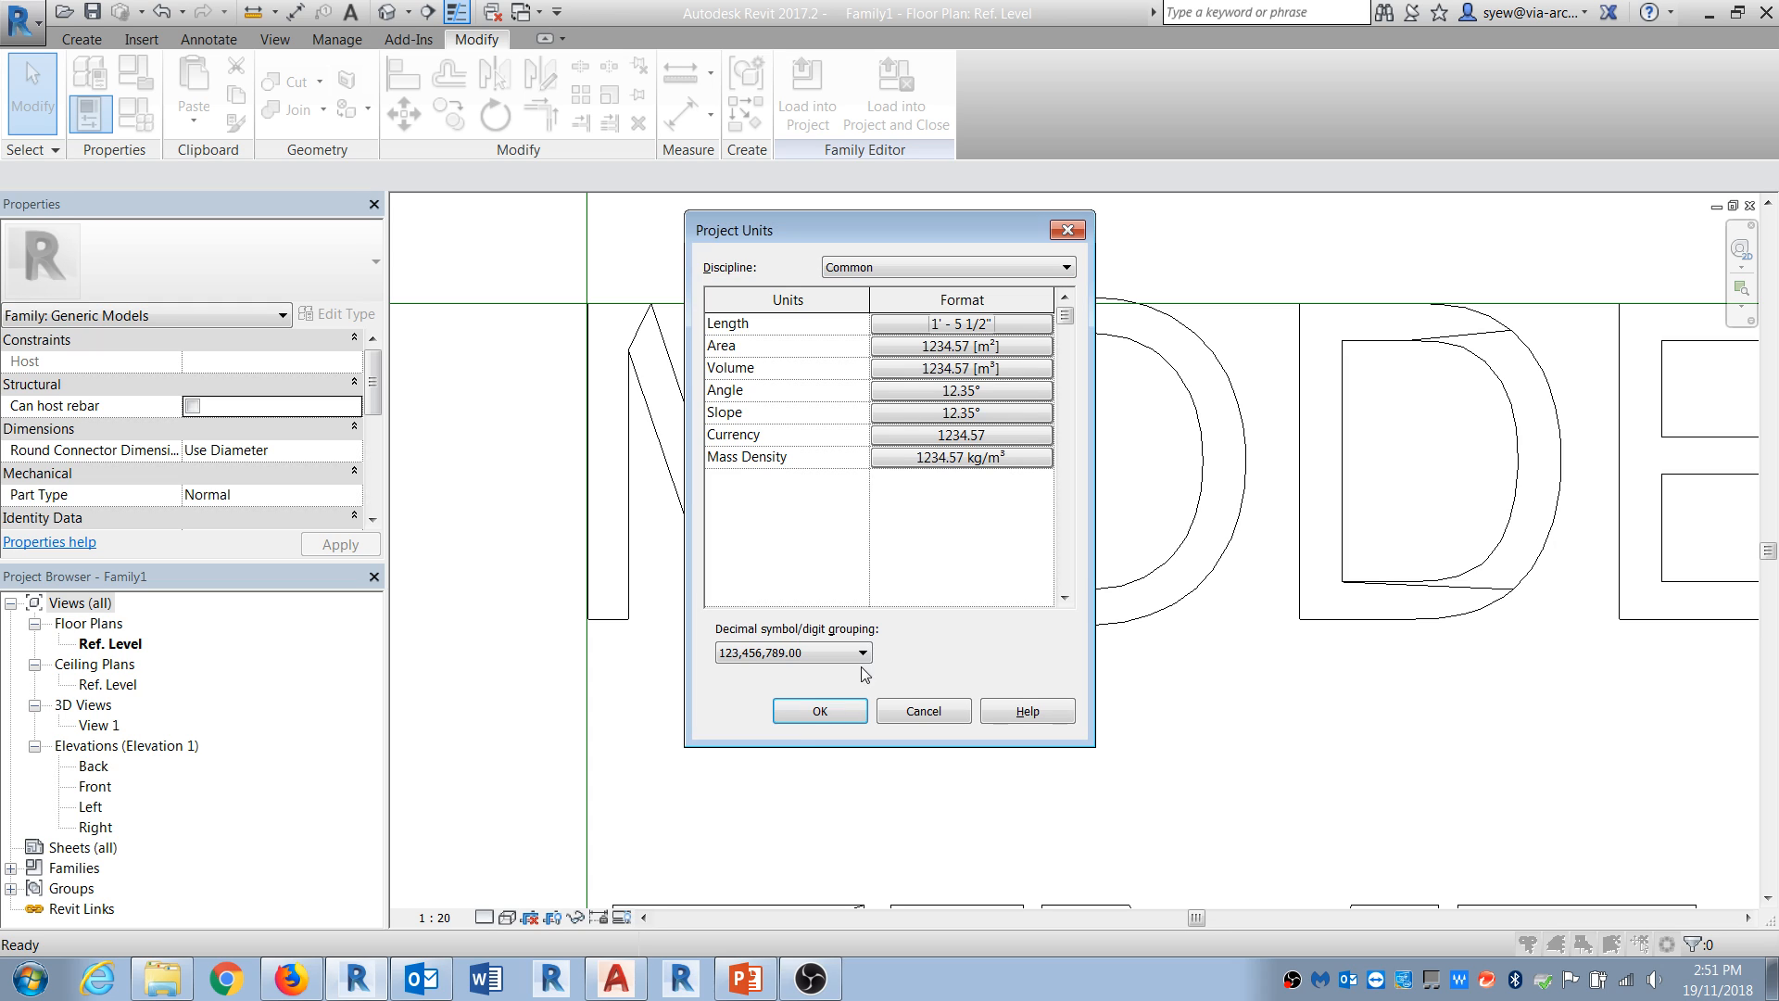
click(821, 711)
Step: Measure the M's right vertical edge upward from its lower corner in feet and inches
click(252, 11)
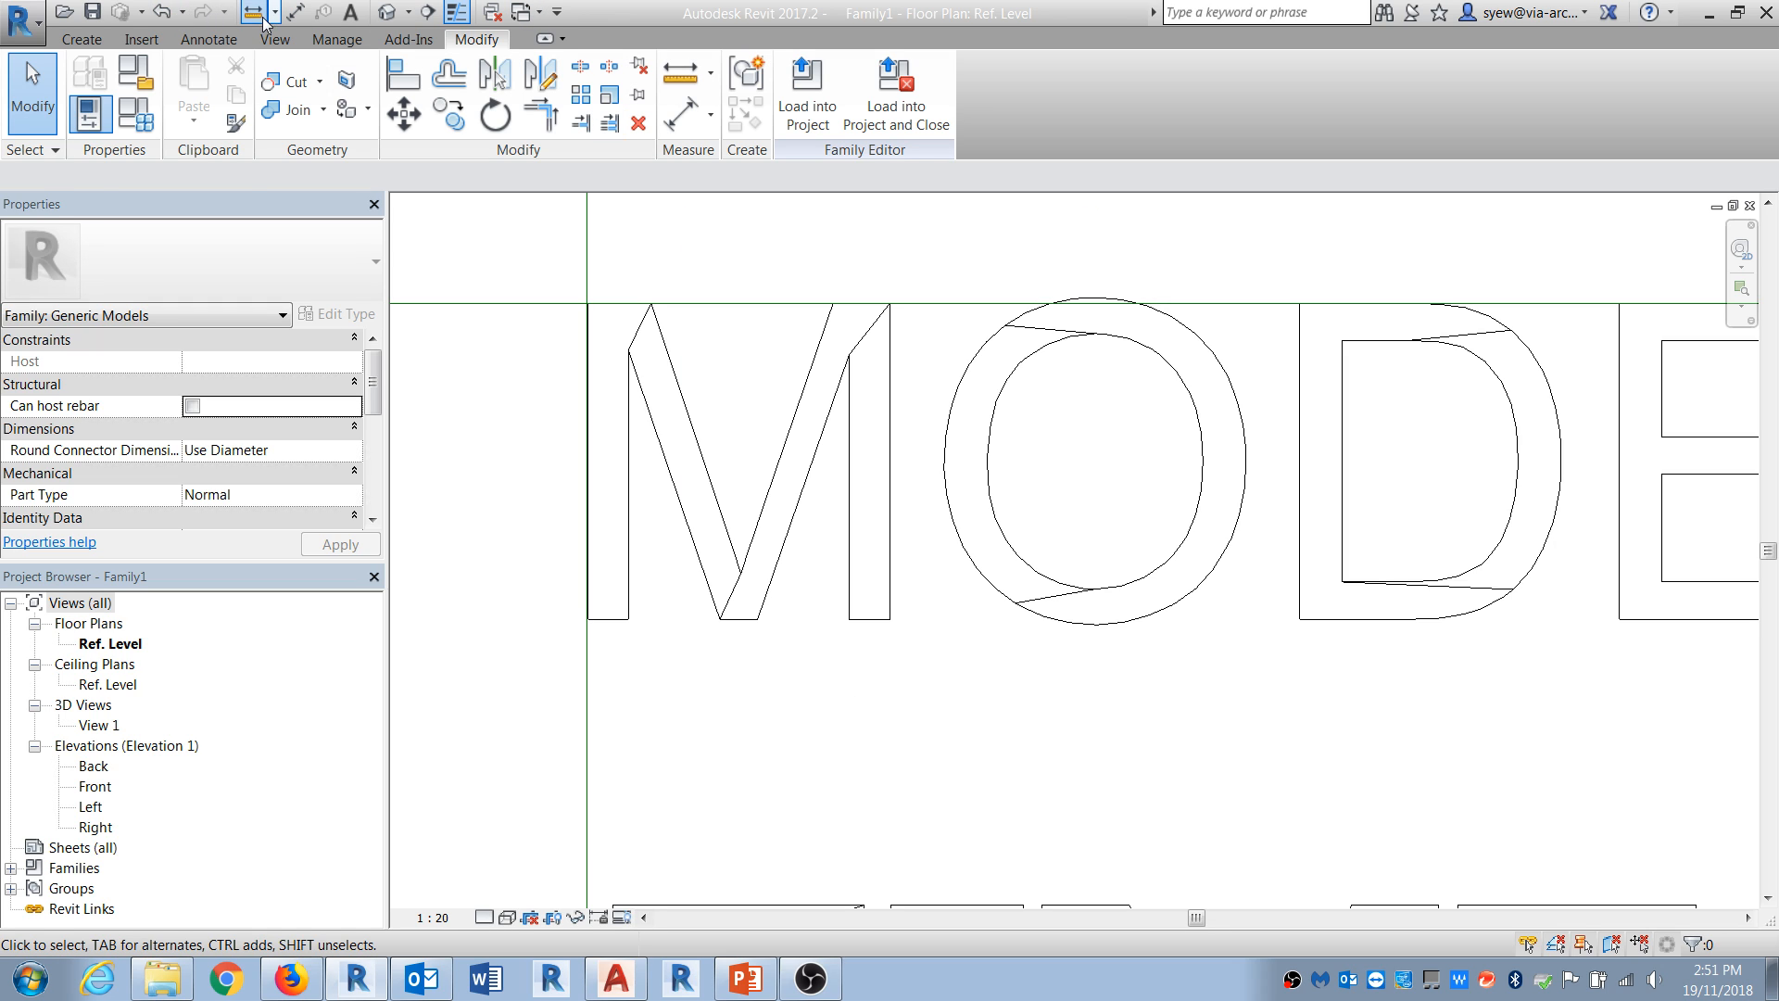
click(890, 619)
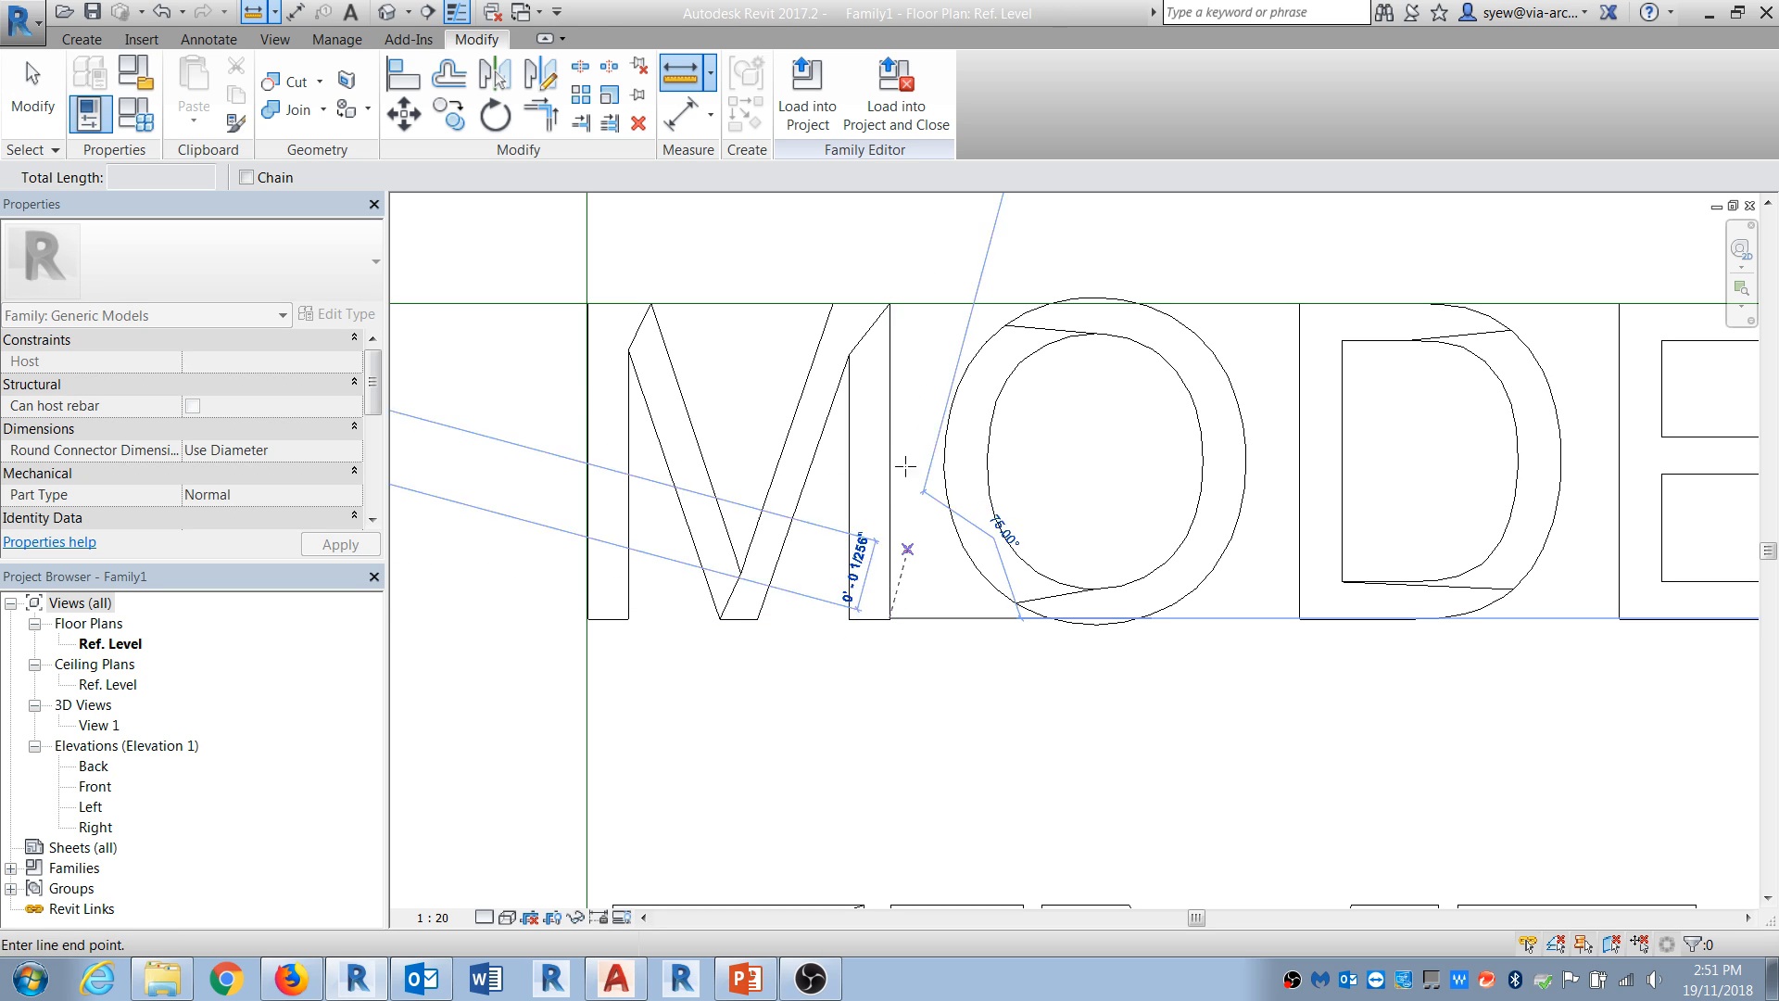
key(Escape)
key(Escape)
Step: Change the import symbol's type properties to inch import units with a scale factor of 1
scroll(885, 319, down, 5)
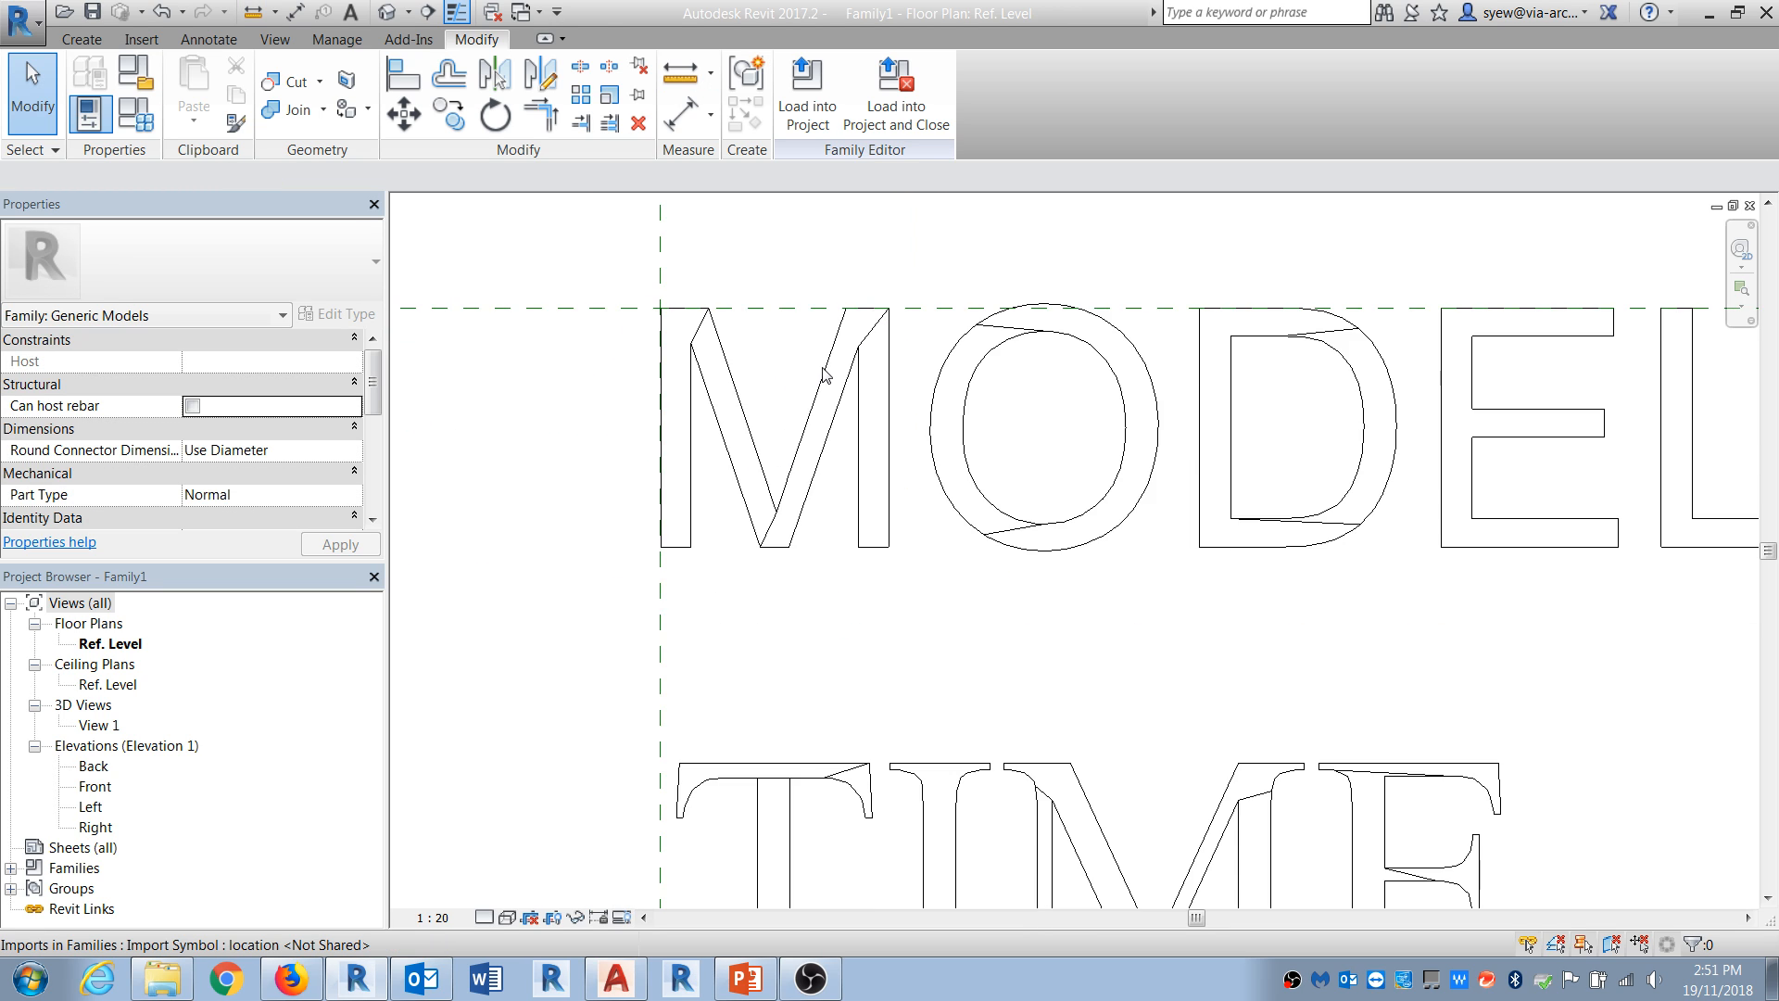
click(846, 385)
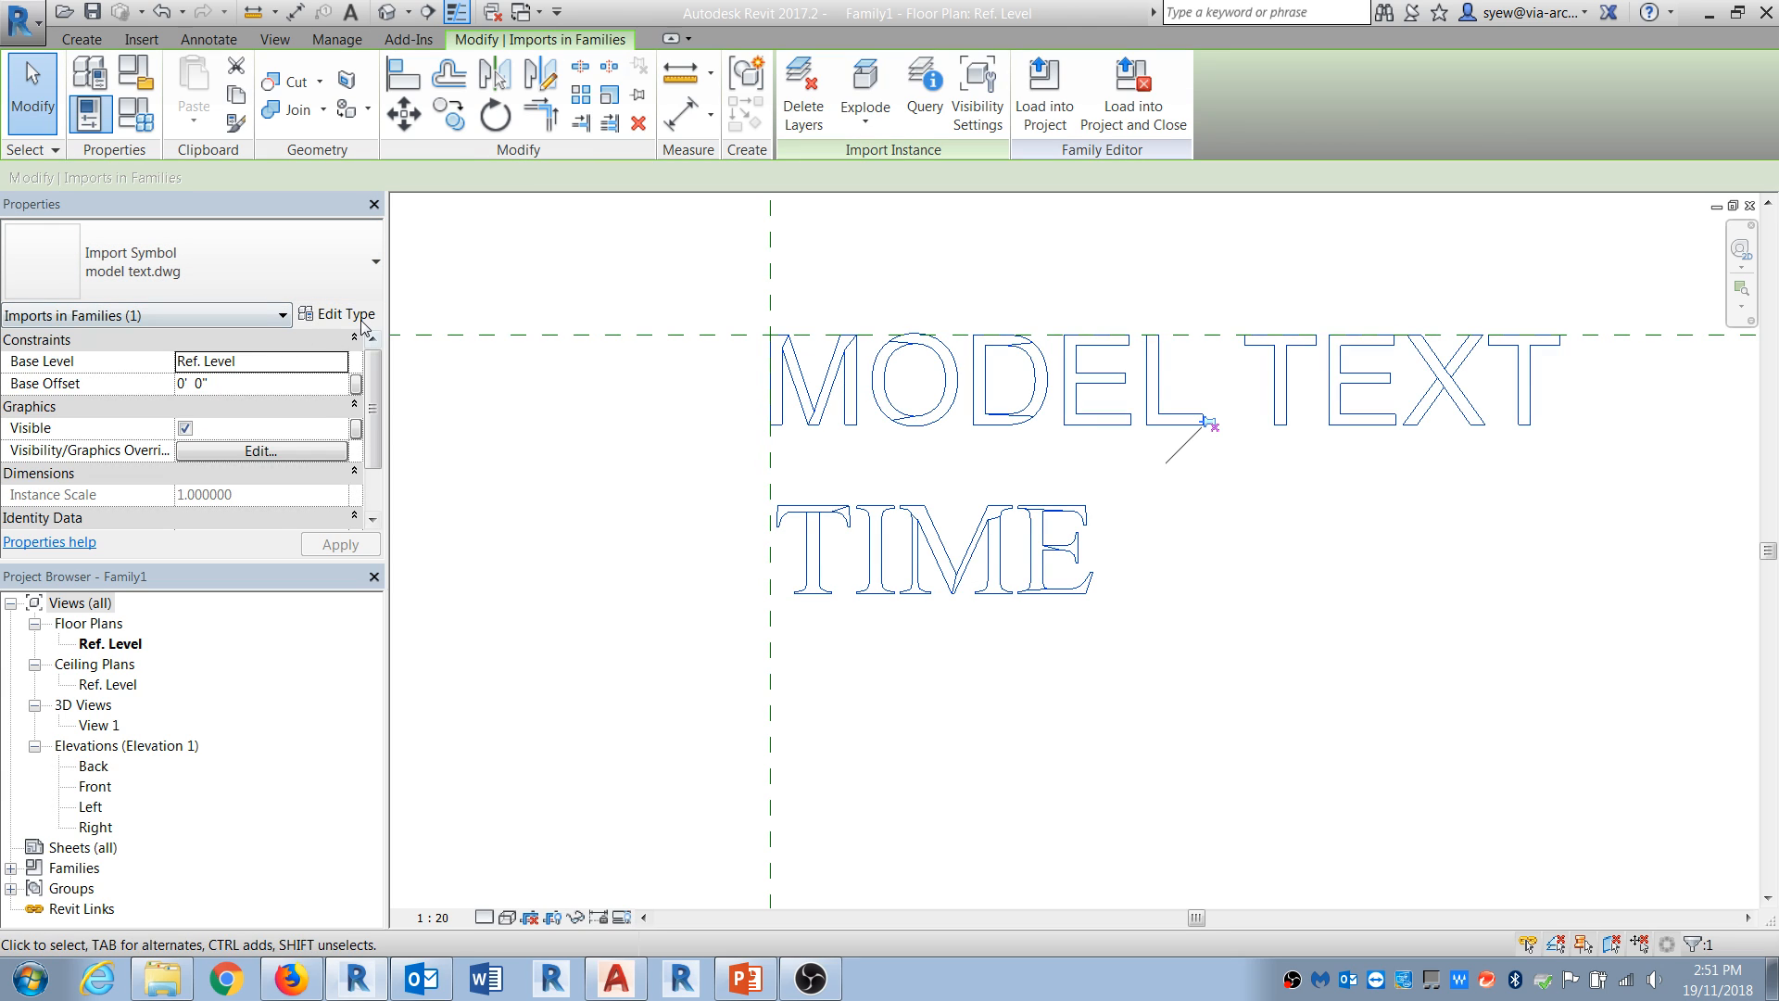
click(346, 314)
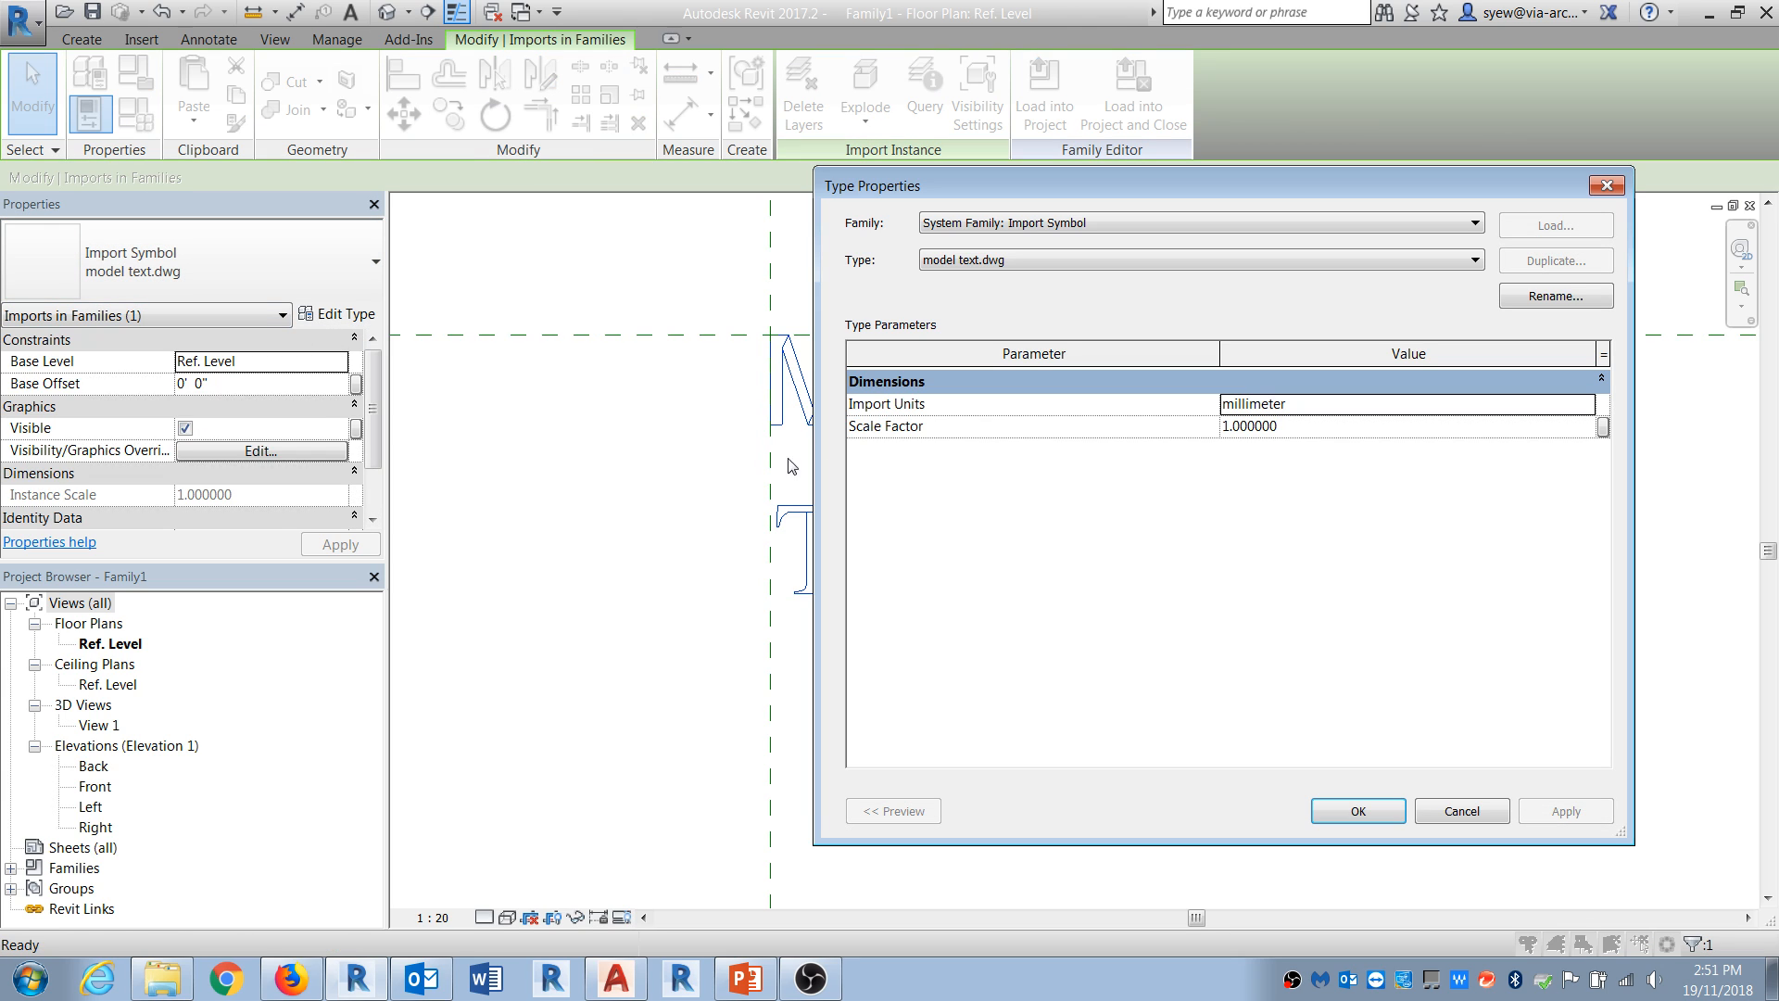
click(1588, 412)
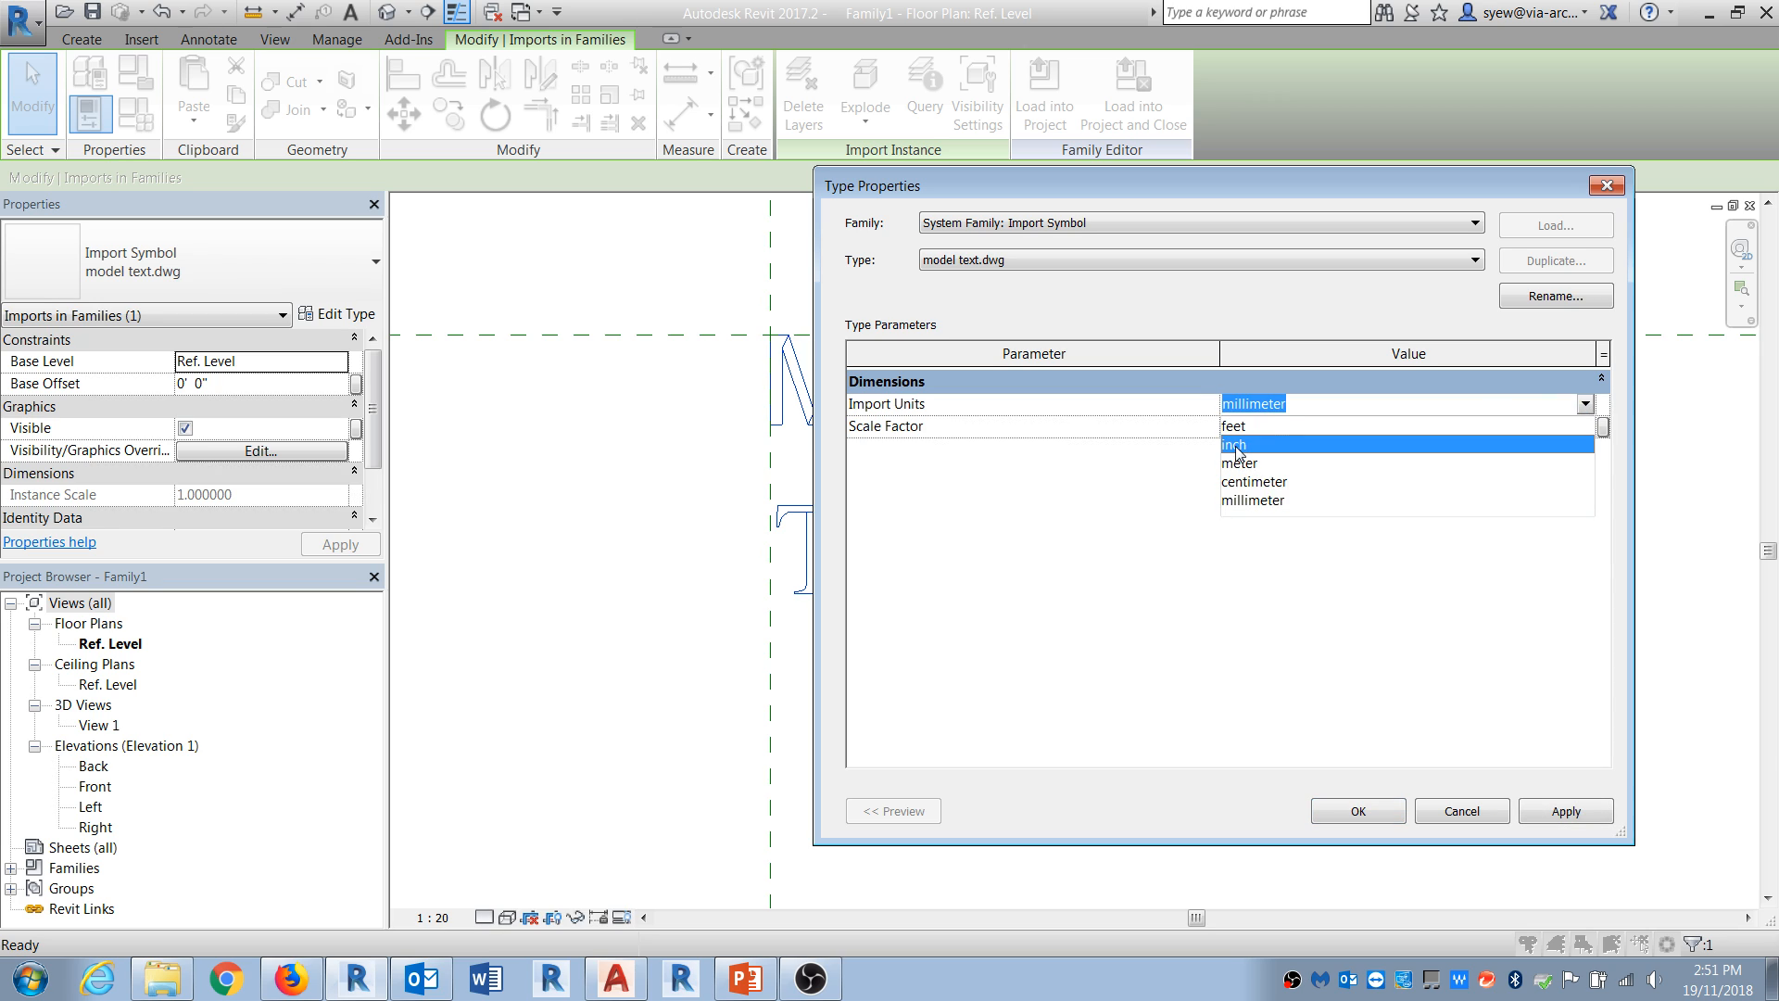
click(1300, 442)
click(1325, 427)
text(1)
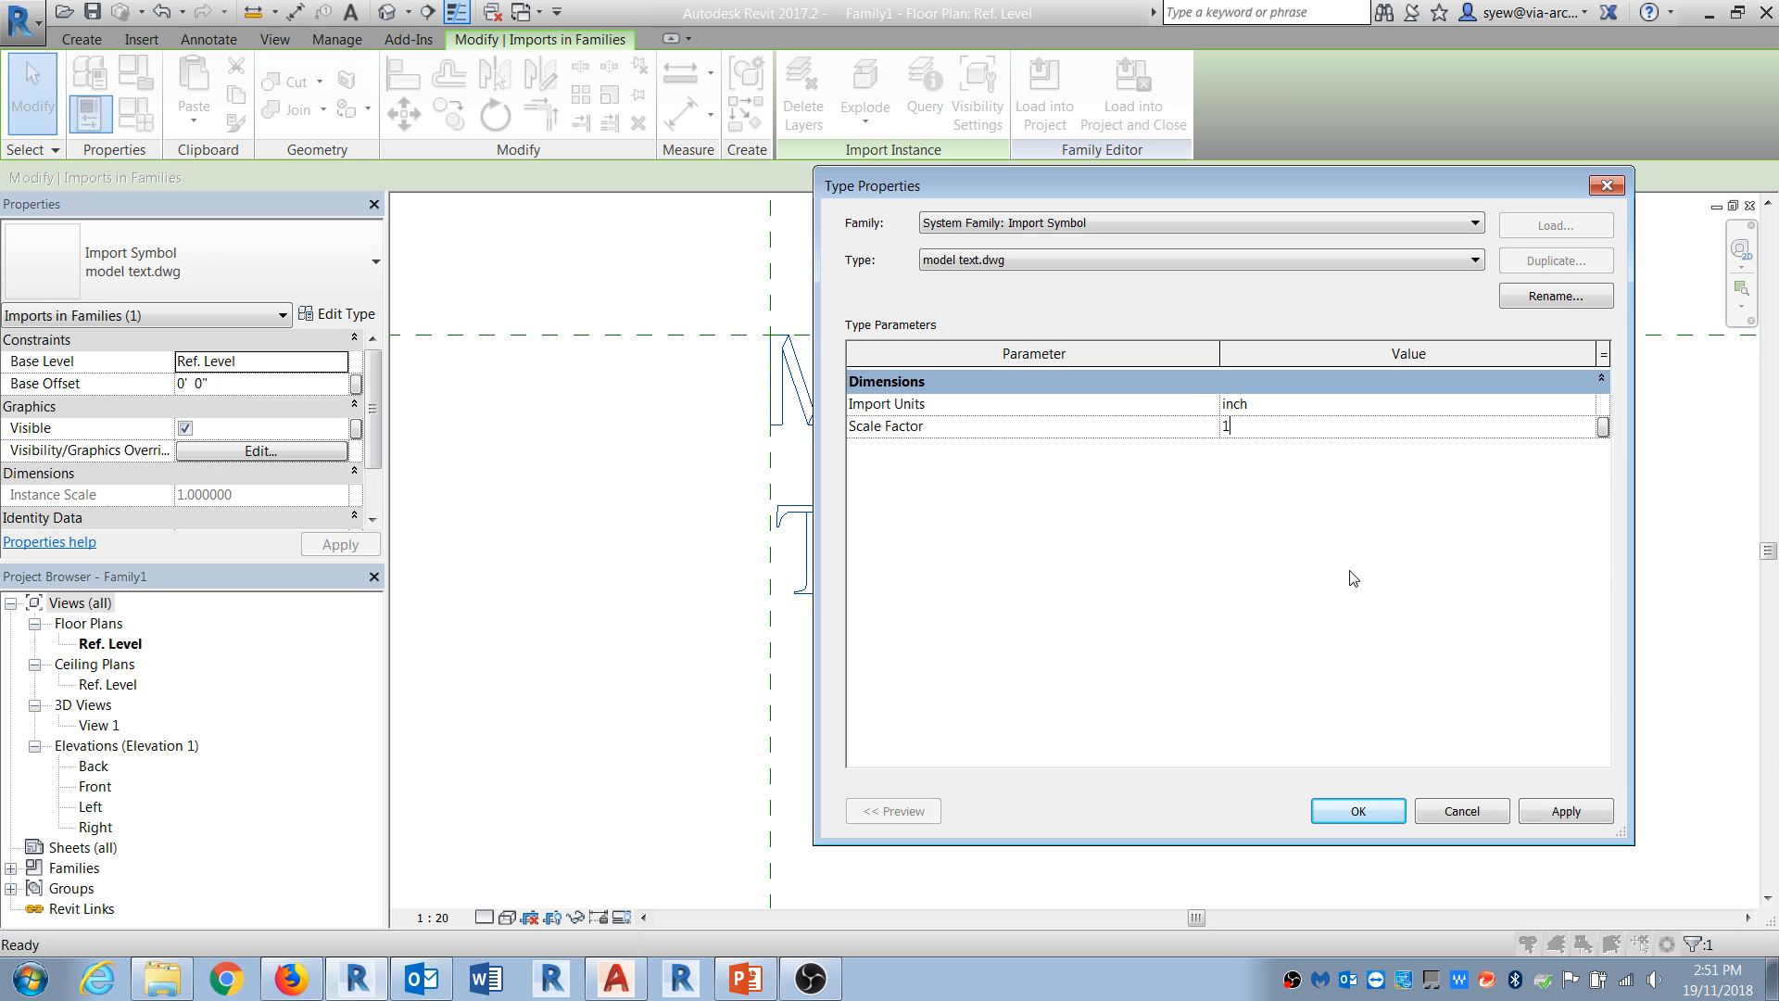
click(1355, 809)
Step: Find the rescaled import in the full view, select it and move it roughly to the reference plane intersection
scroll(807, 519, down, 5)
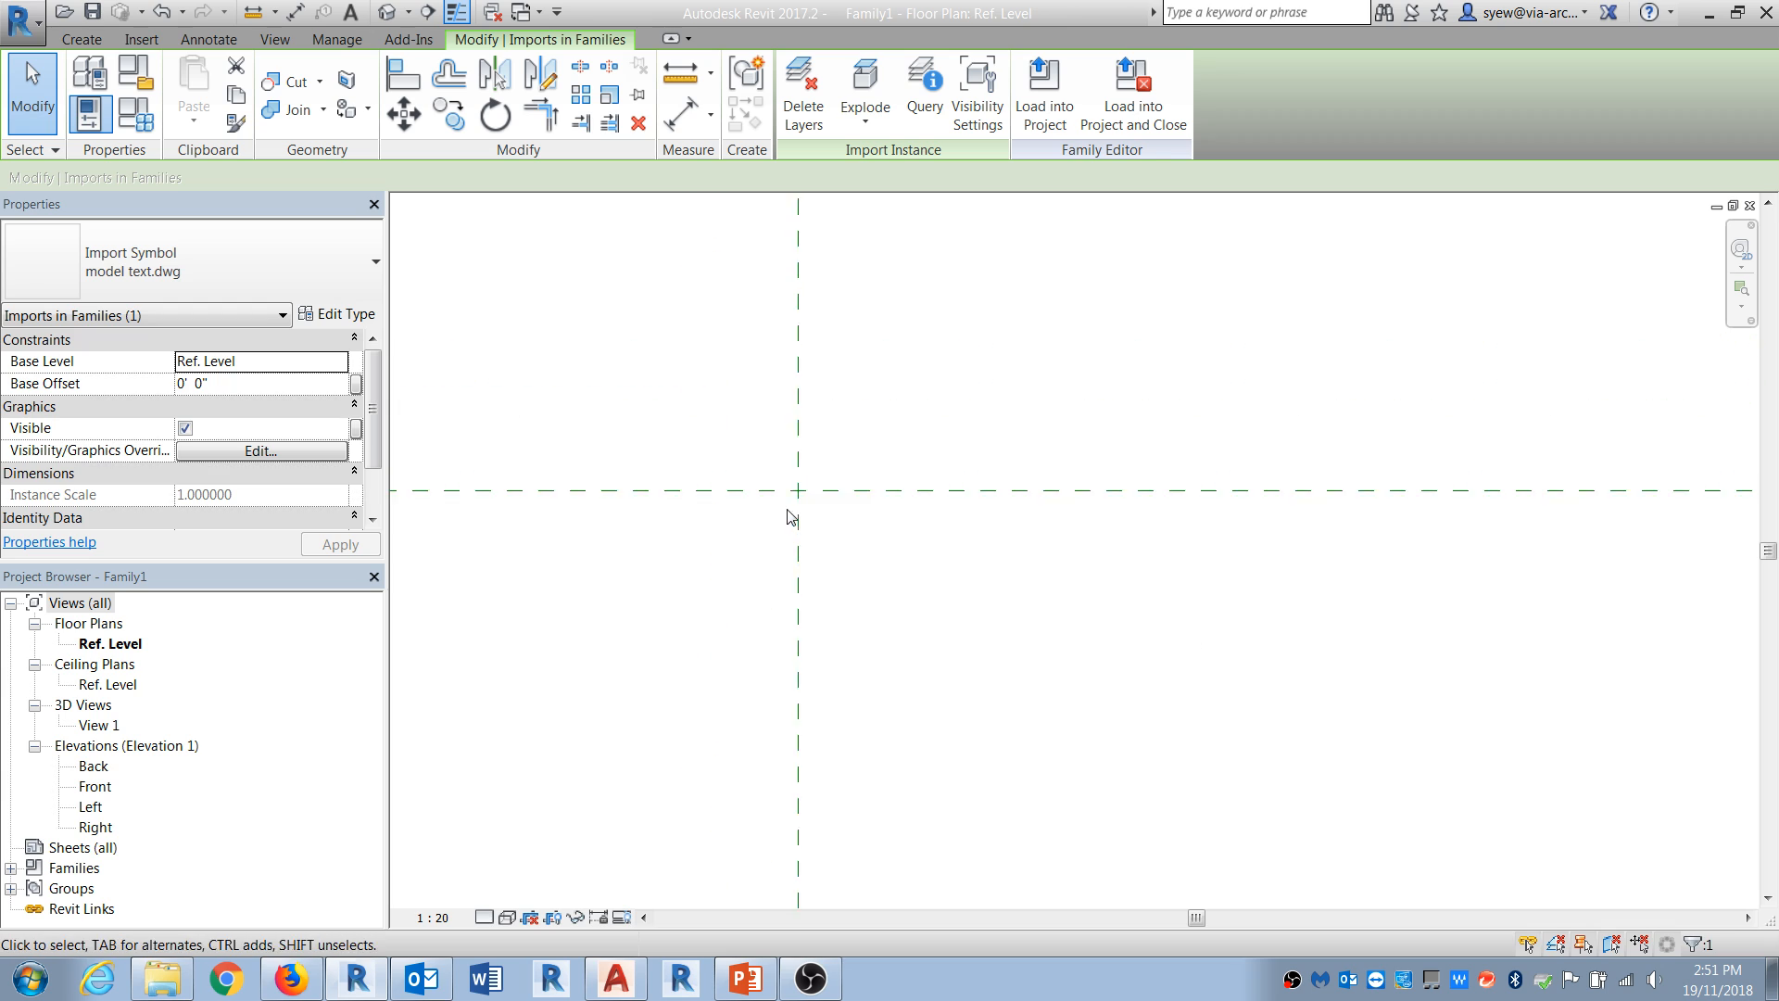
scroll(1168, 543, down, 3)
key(z)
key(a)
drag(1473, 746, 646, 220)
click(1346, 424)
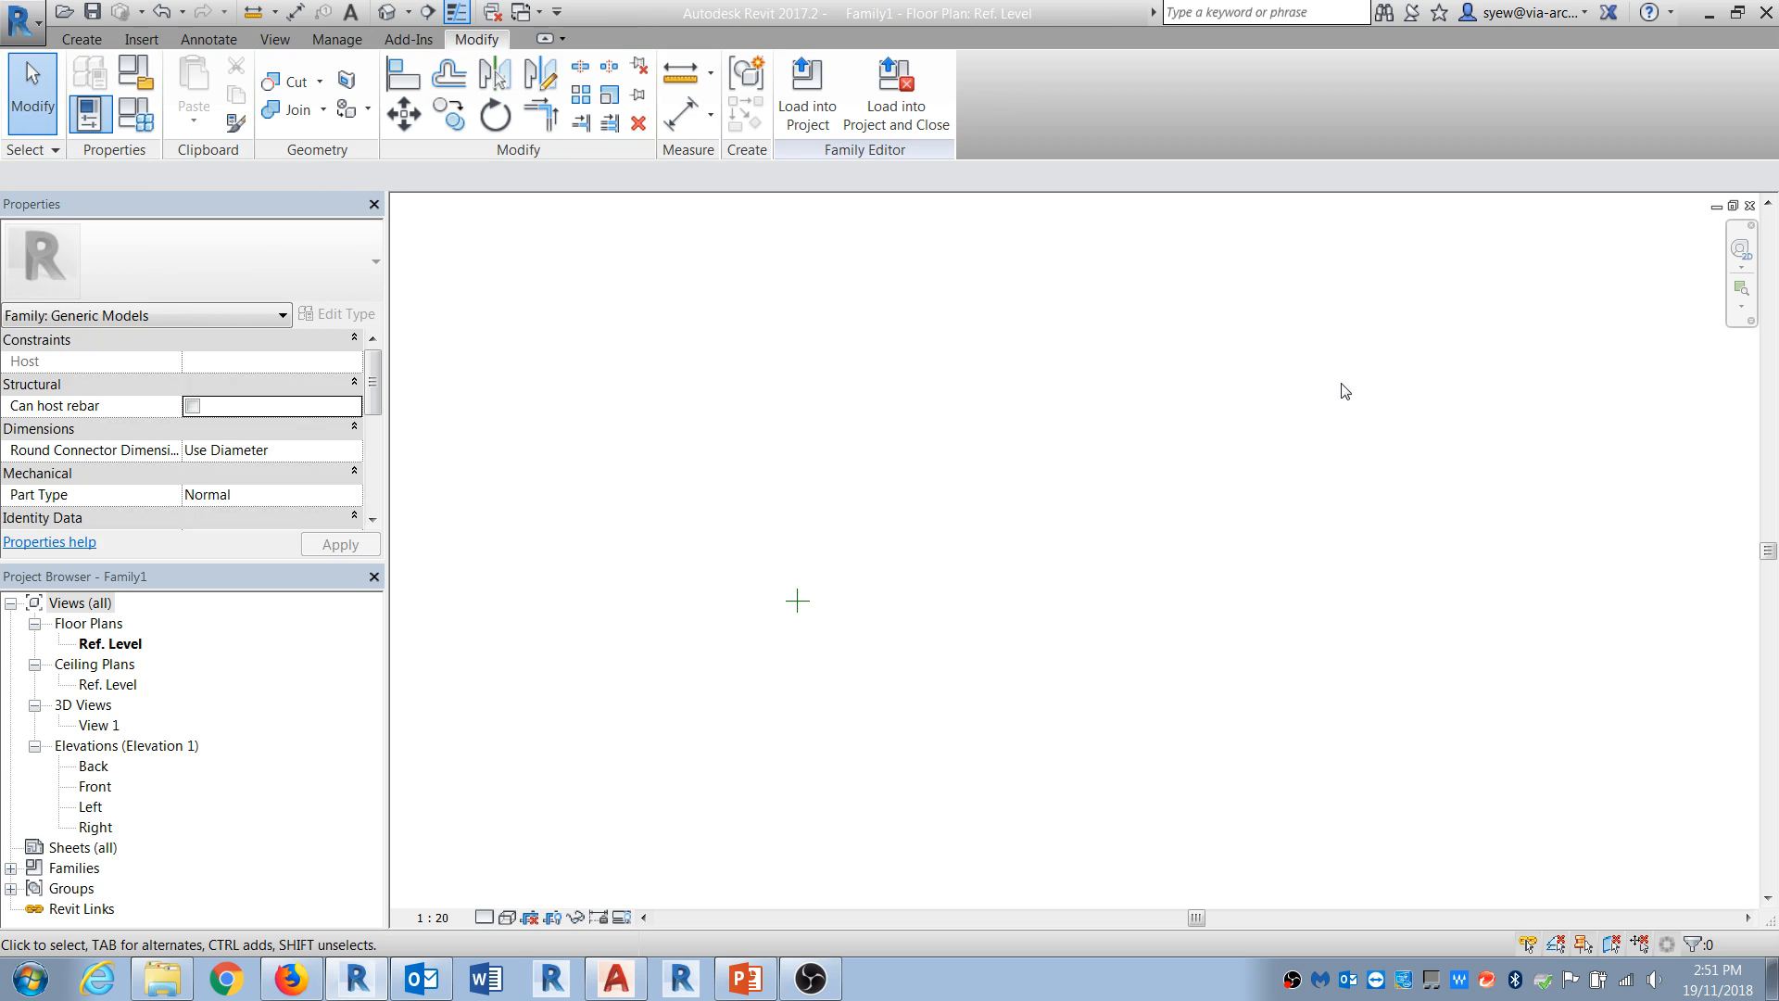
drag(1416, 301, 1191, 506)
drag(1314, 405, 799, 603)
scroll(805, 598, up, 6)
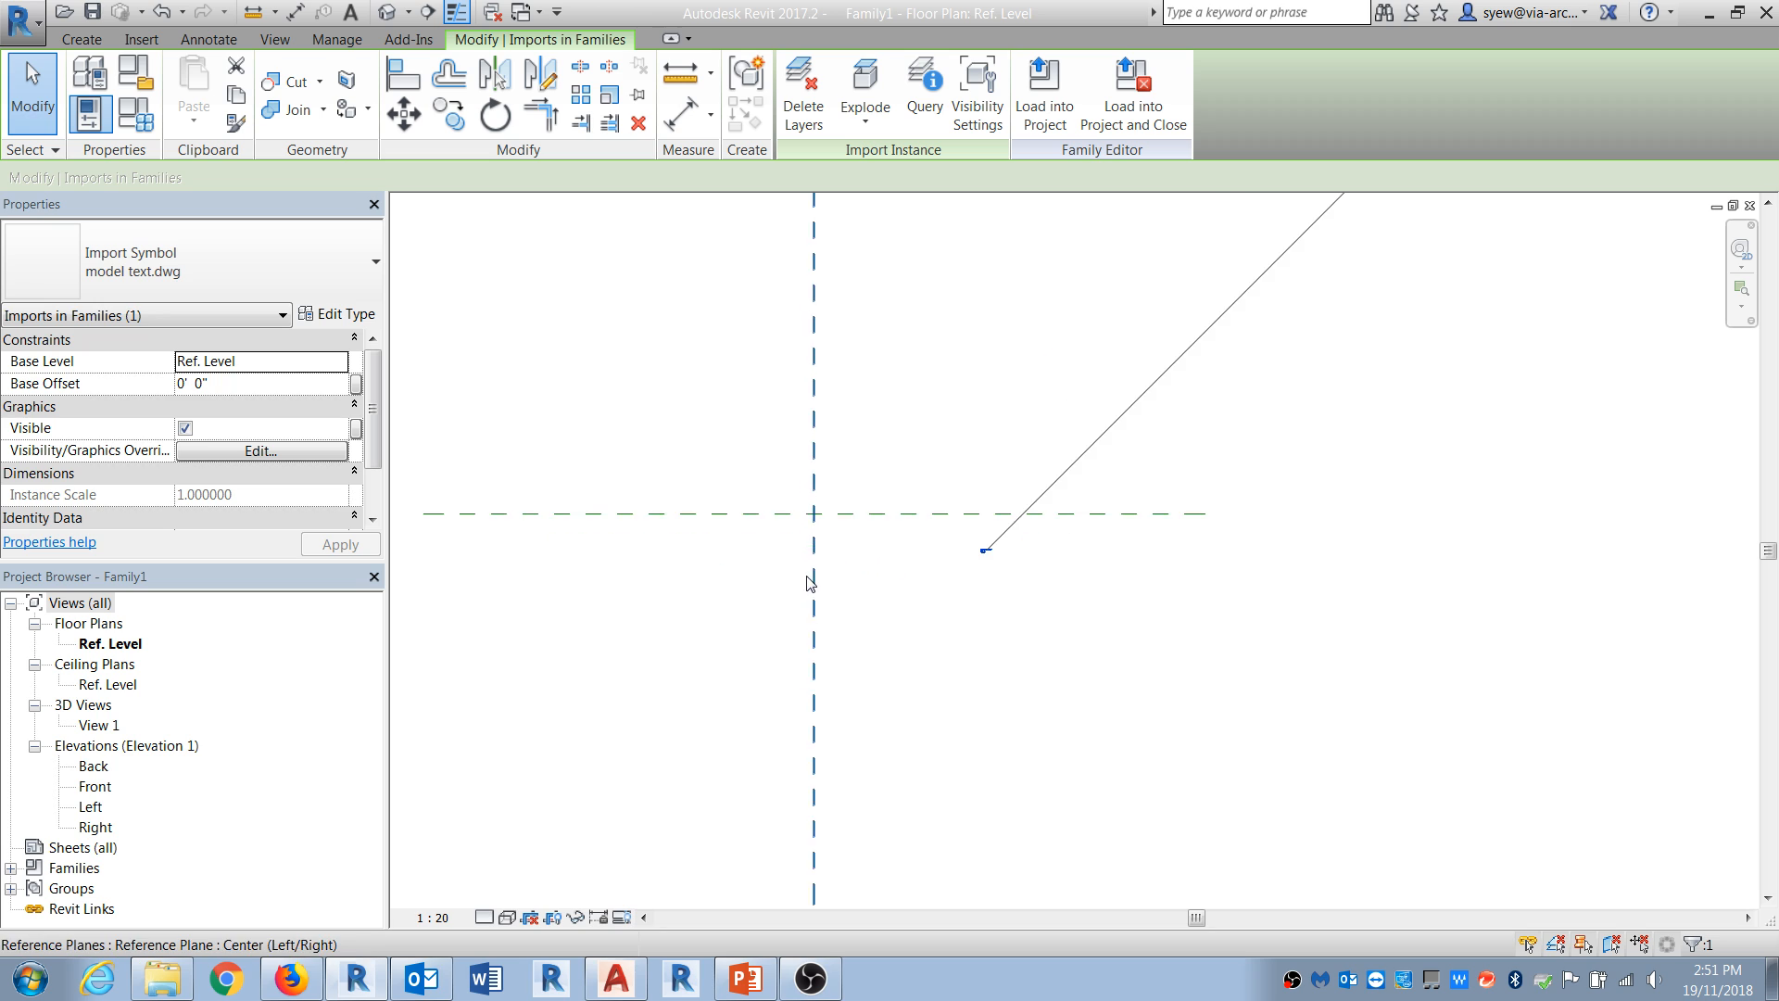
Step: Move the import by the M's top-left corner exactly onto the intersection of the two reference planes
click(403, 113)
scroll(1316, 519, up, 5)
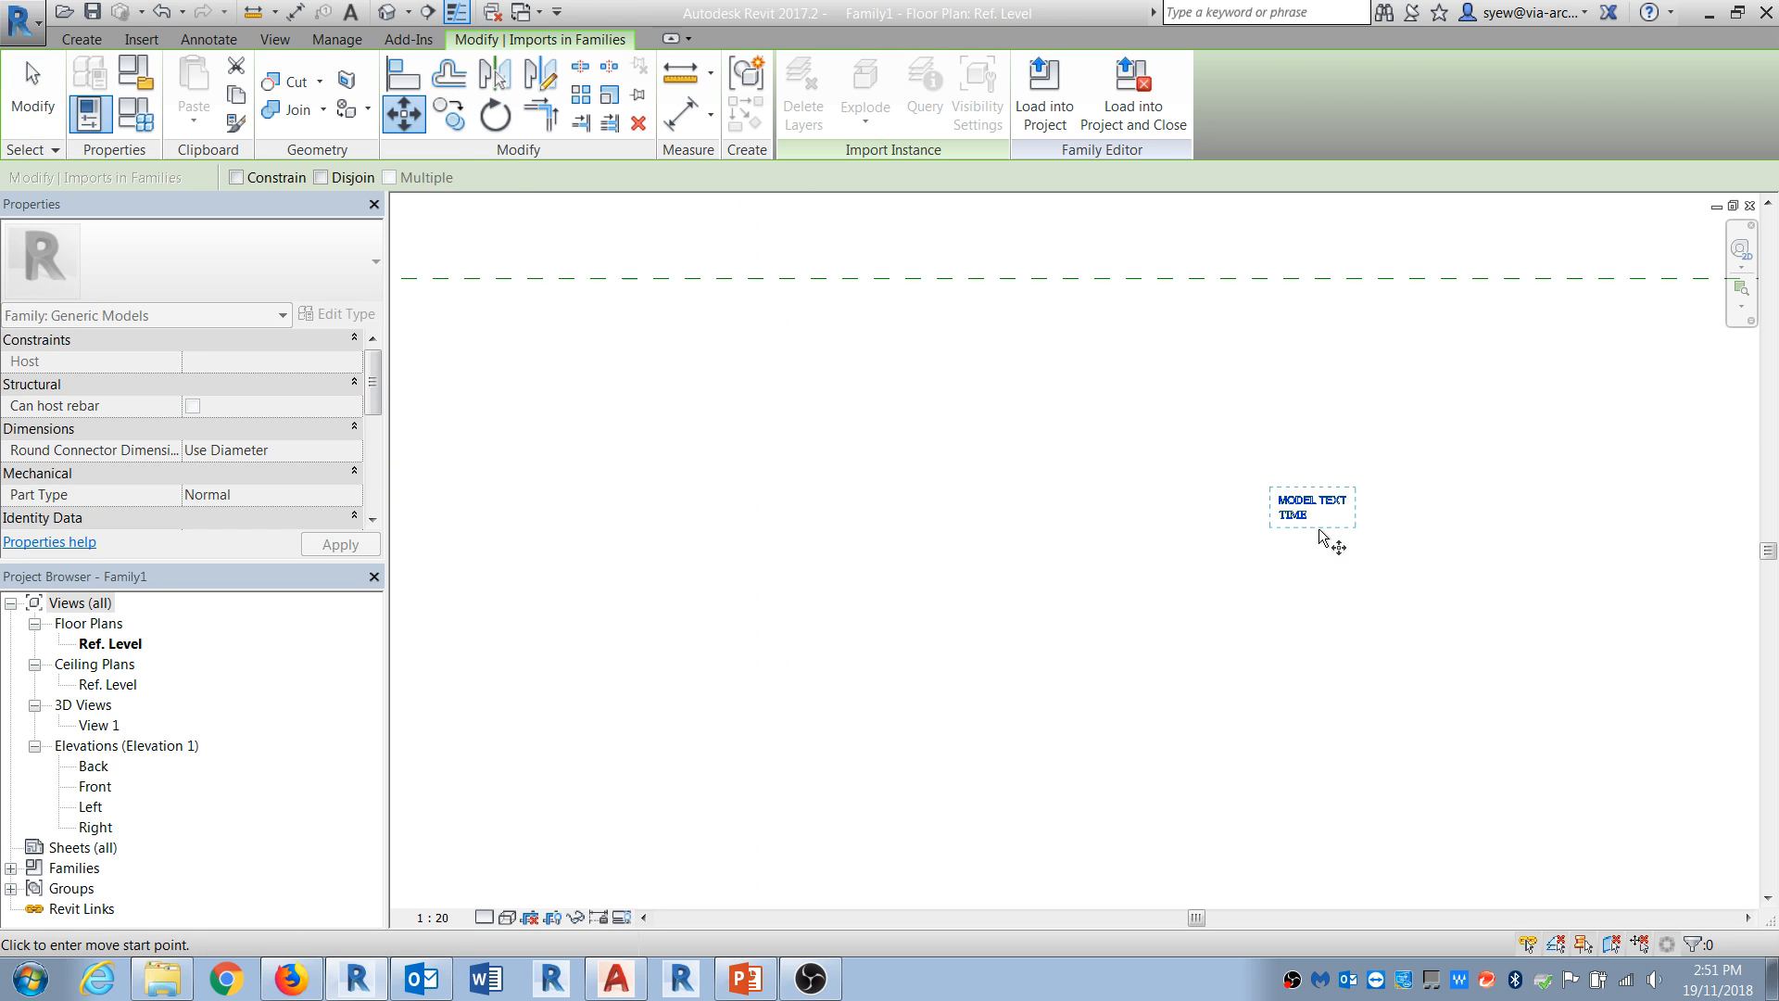
scroll(1271, 480, up, 3)
click(1221, 425)
scroll(1688, 615, down, 5)
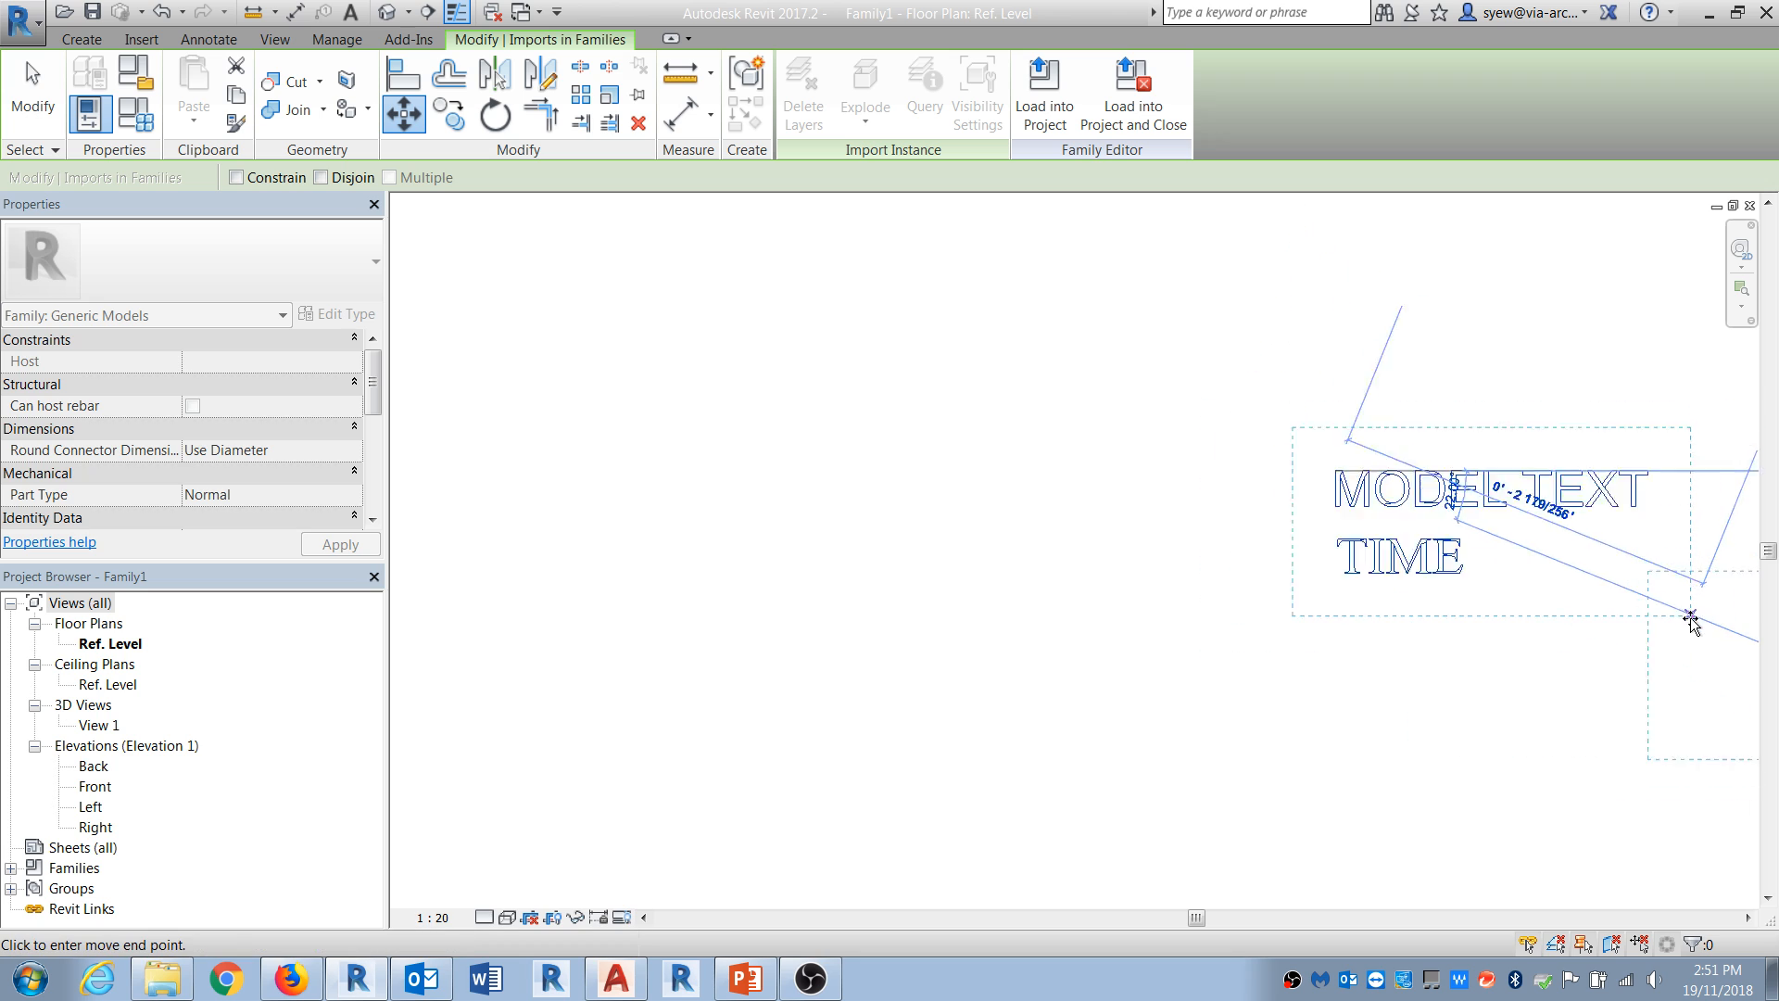
click(856, 425)
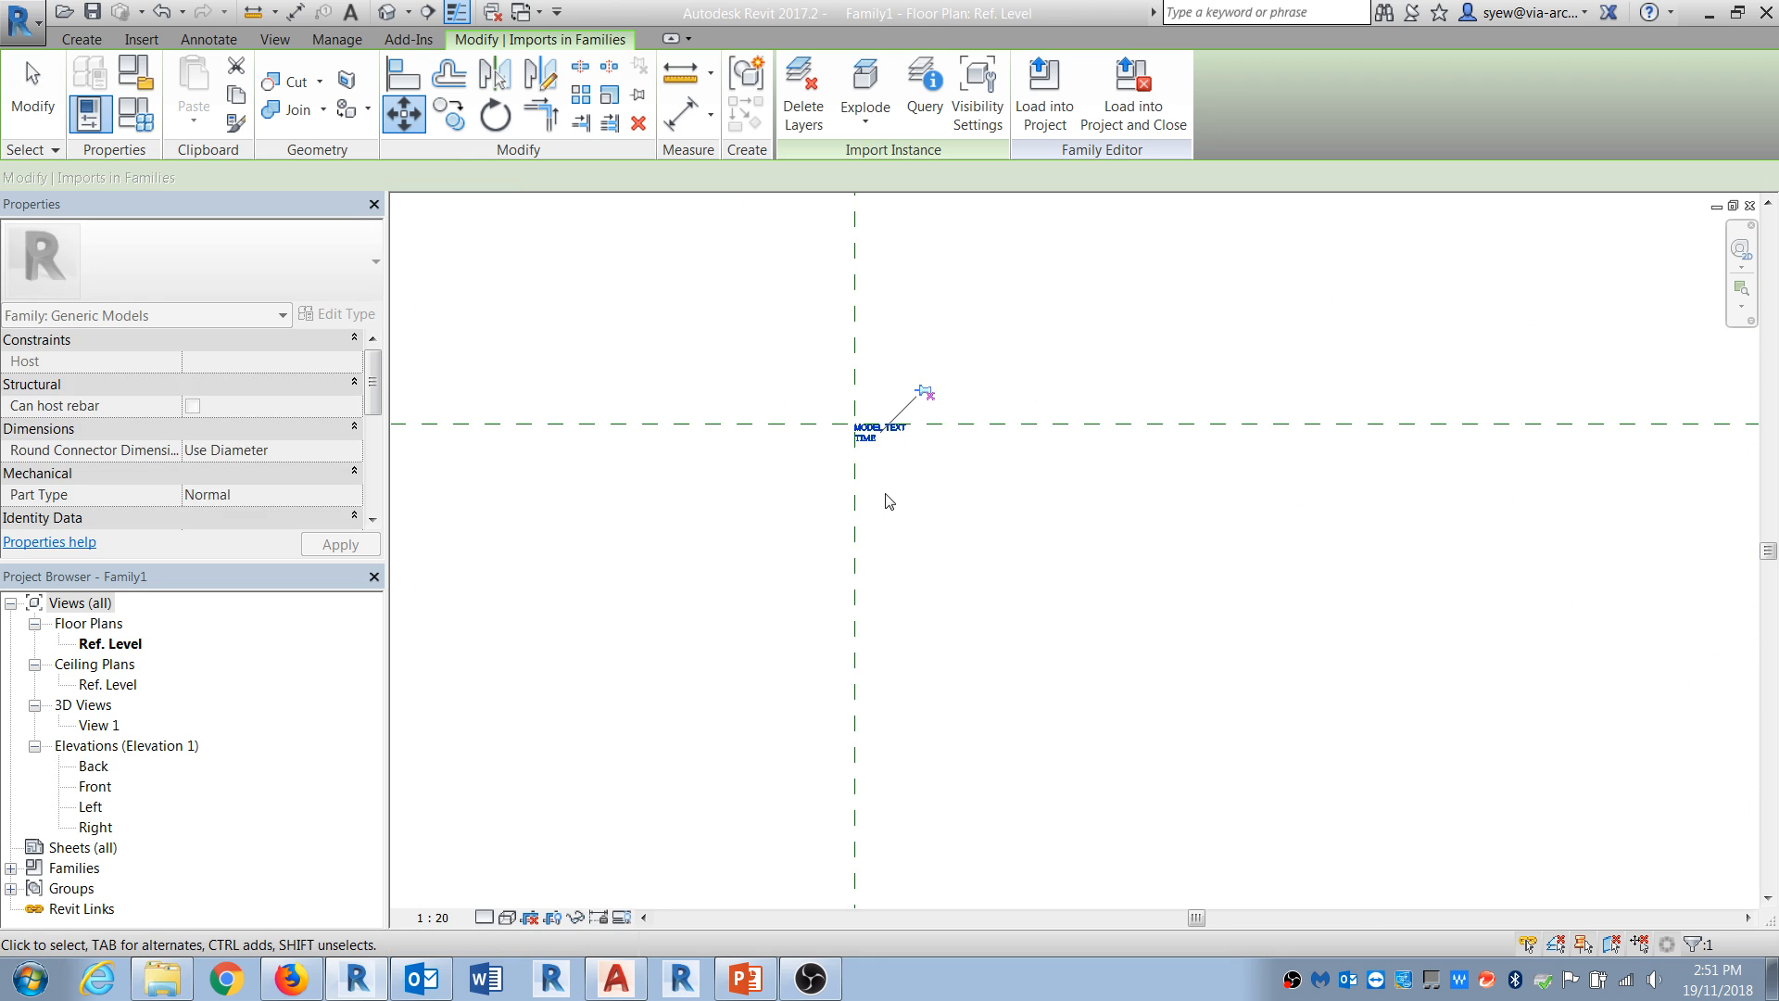
scroll(1063, 238, up, 5)
click(646, 293)
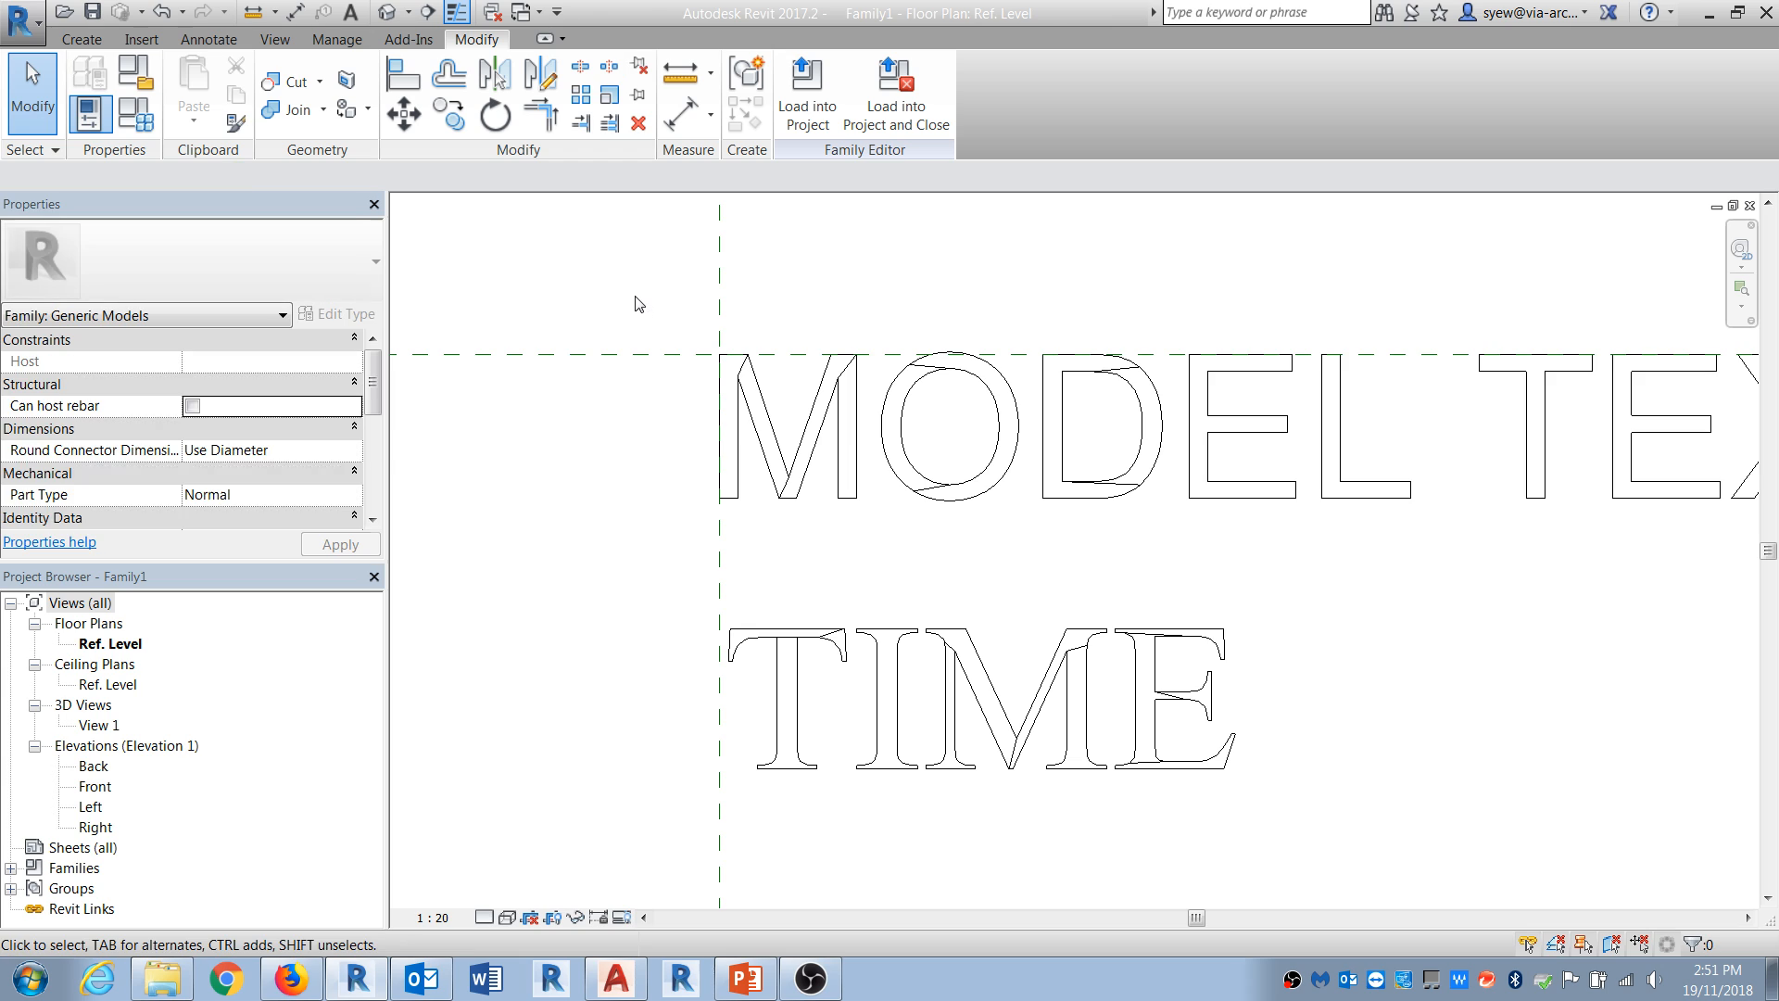
Step: Start an extrusion and pick the M's two upper diagonals and right vertical edge as sketch lines
scroll(822, 377, up, 3)
click(82, 39)
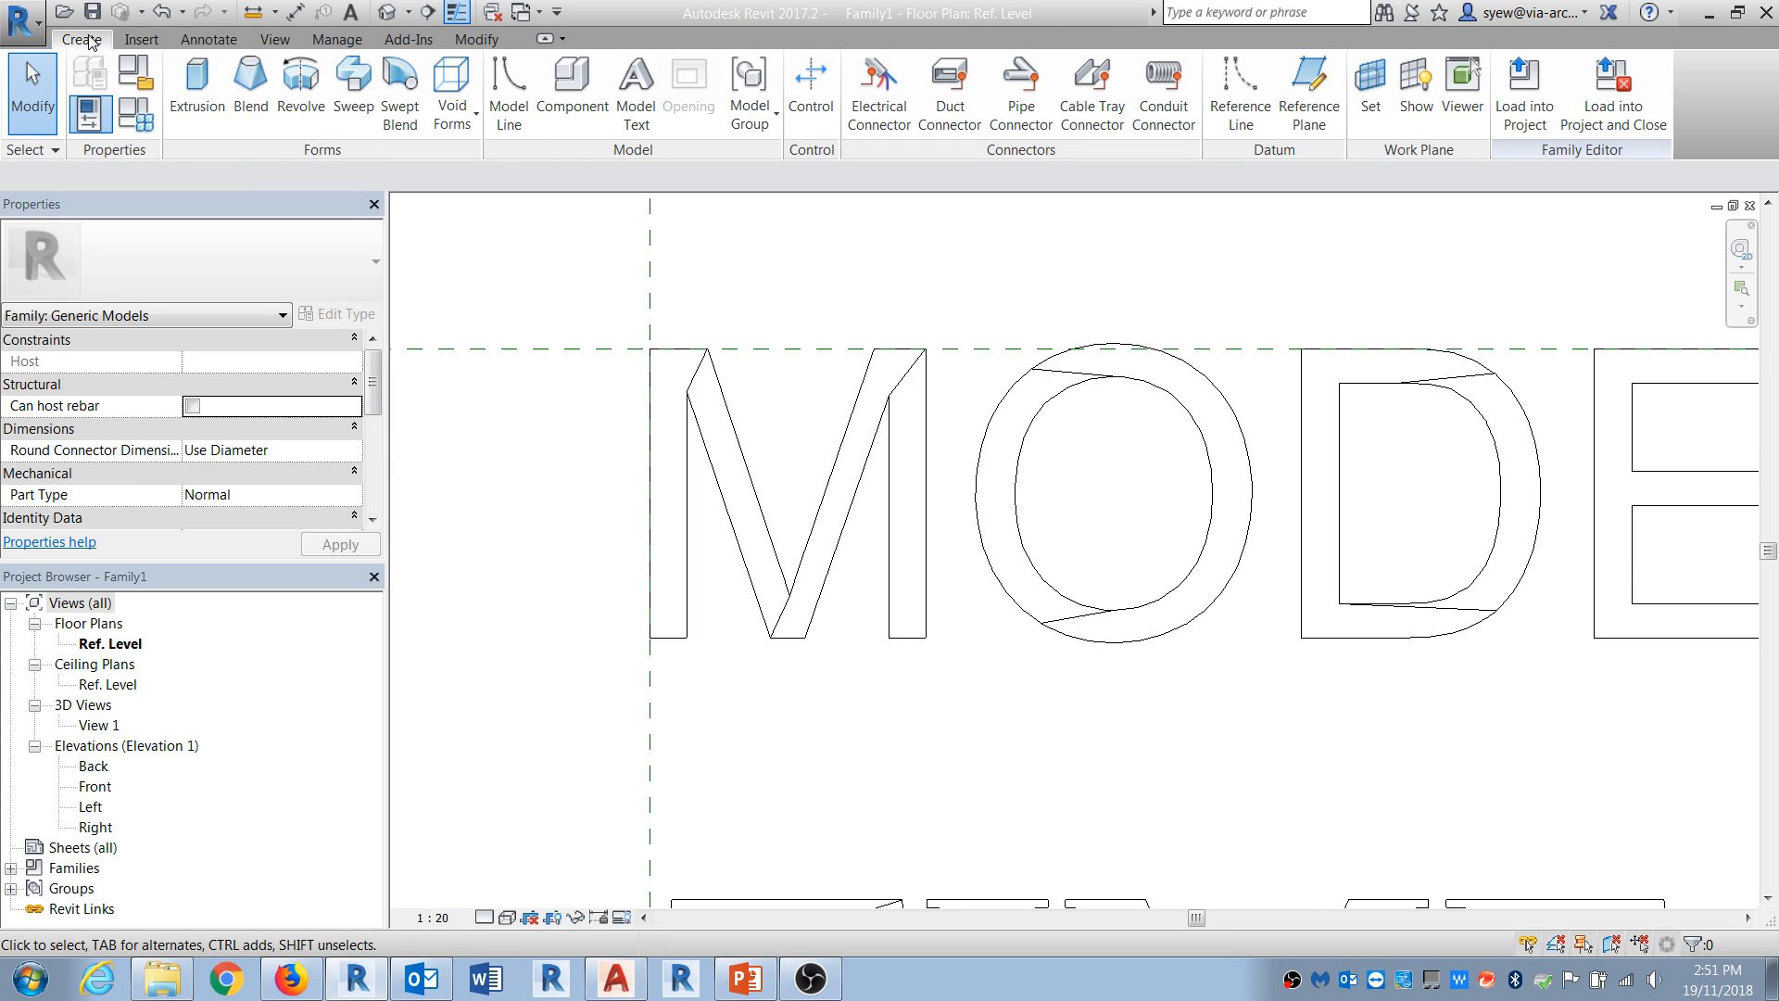
click(196, 88)
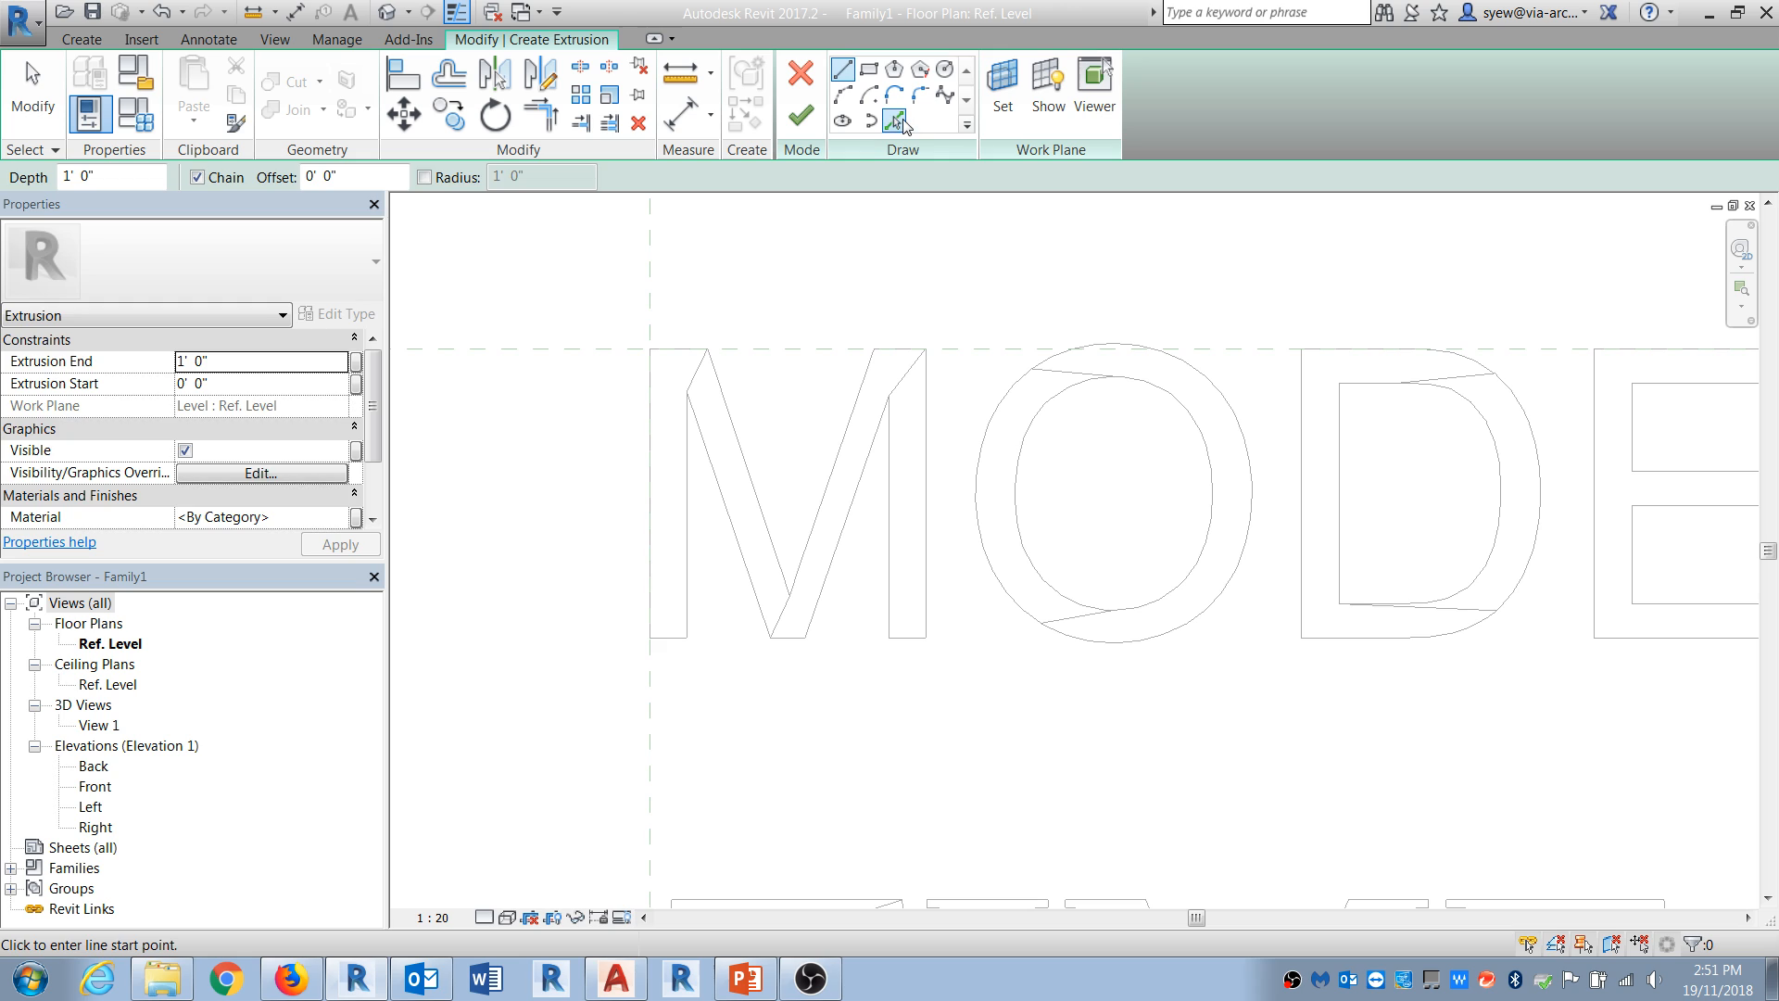
click(896, 121)
click(762, 470)
click(837, 445)
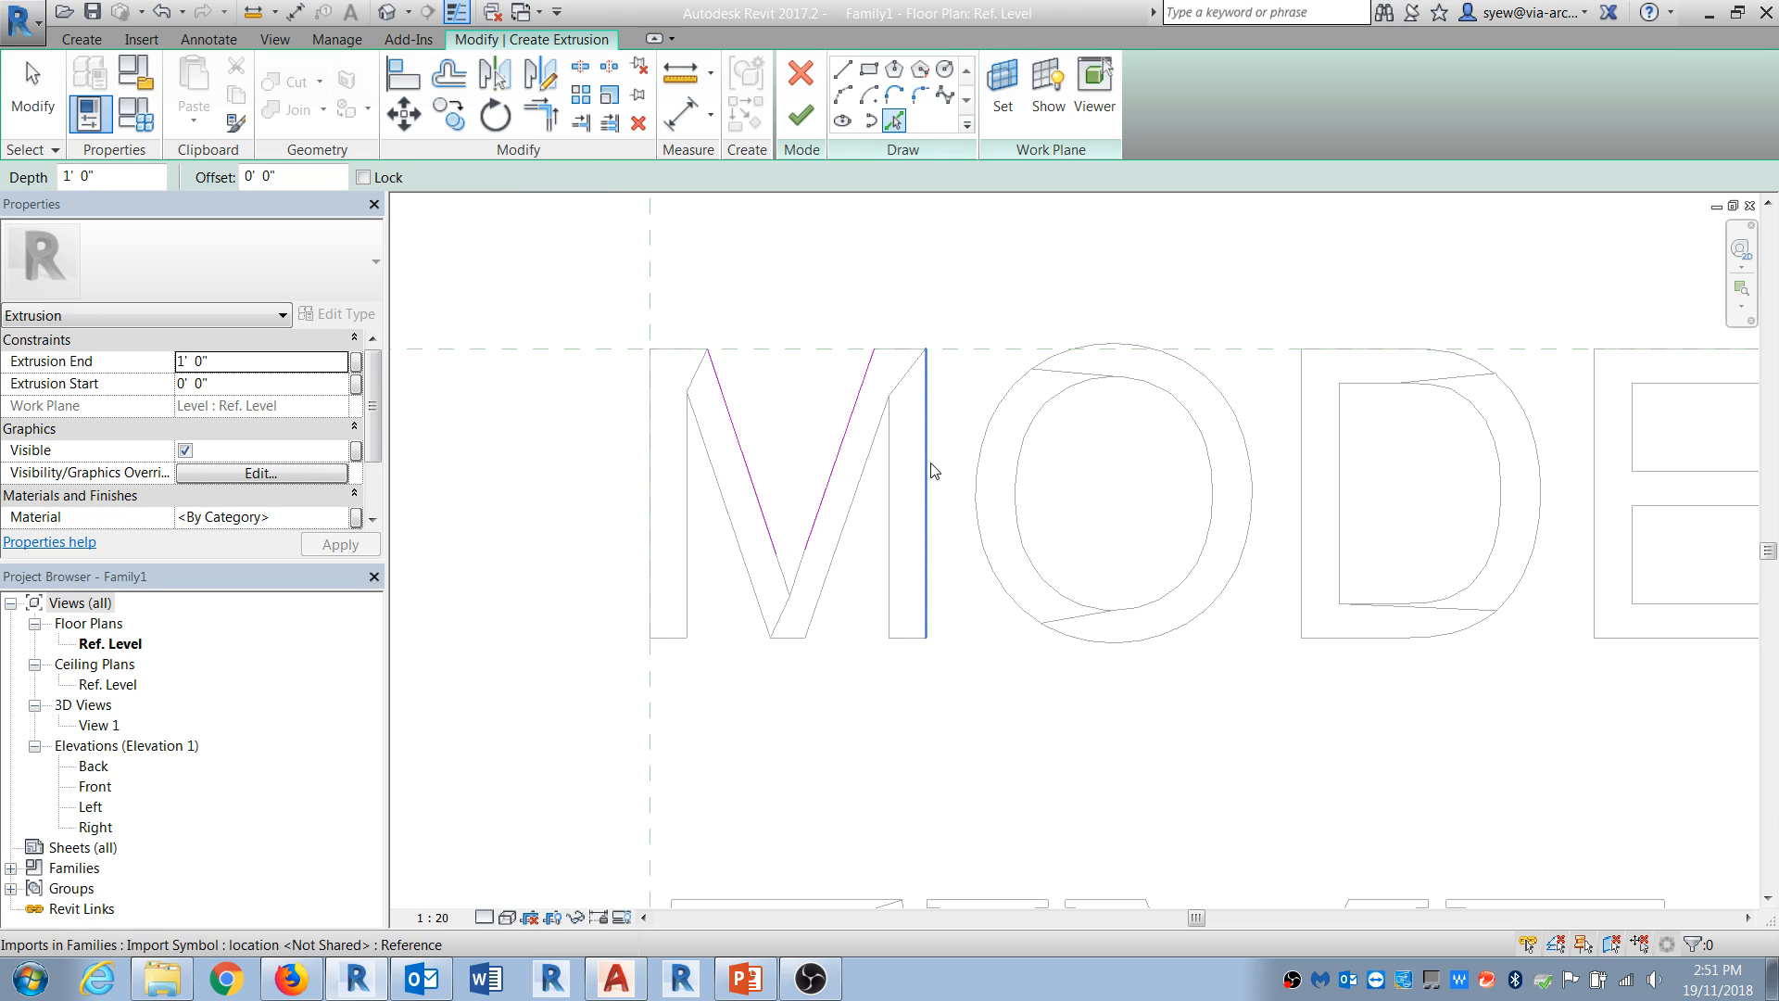
click(783, 639)
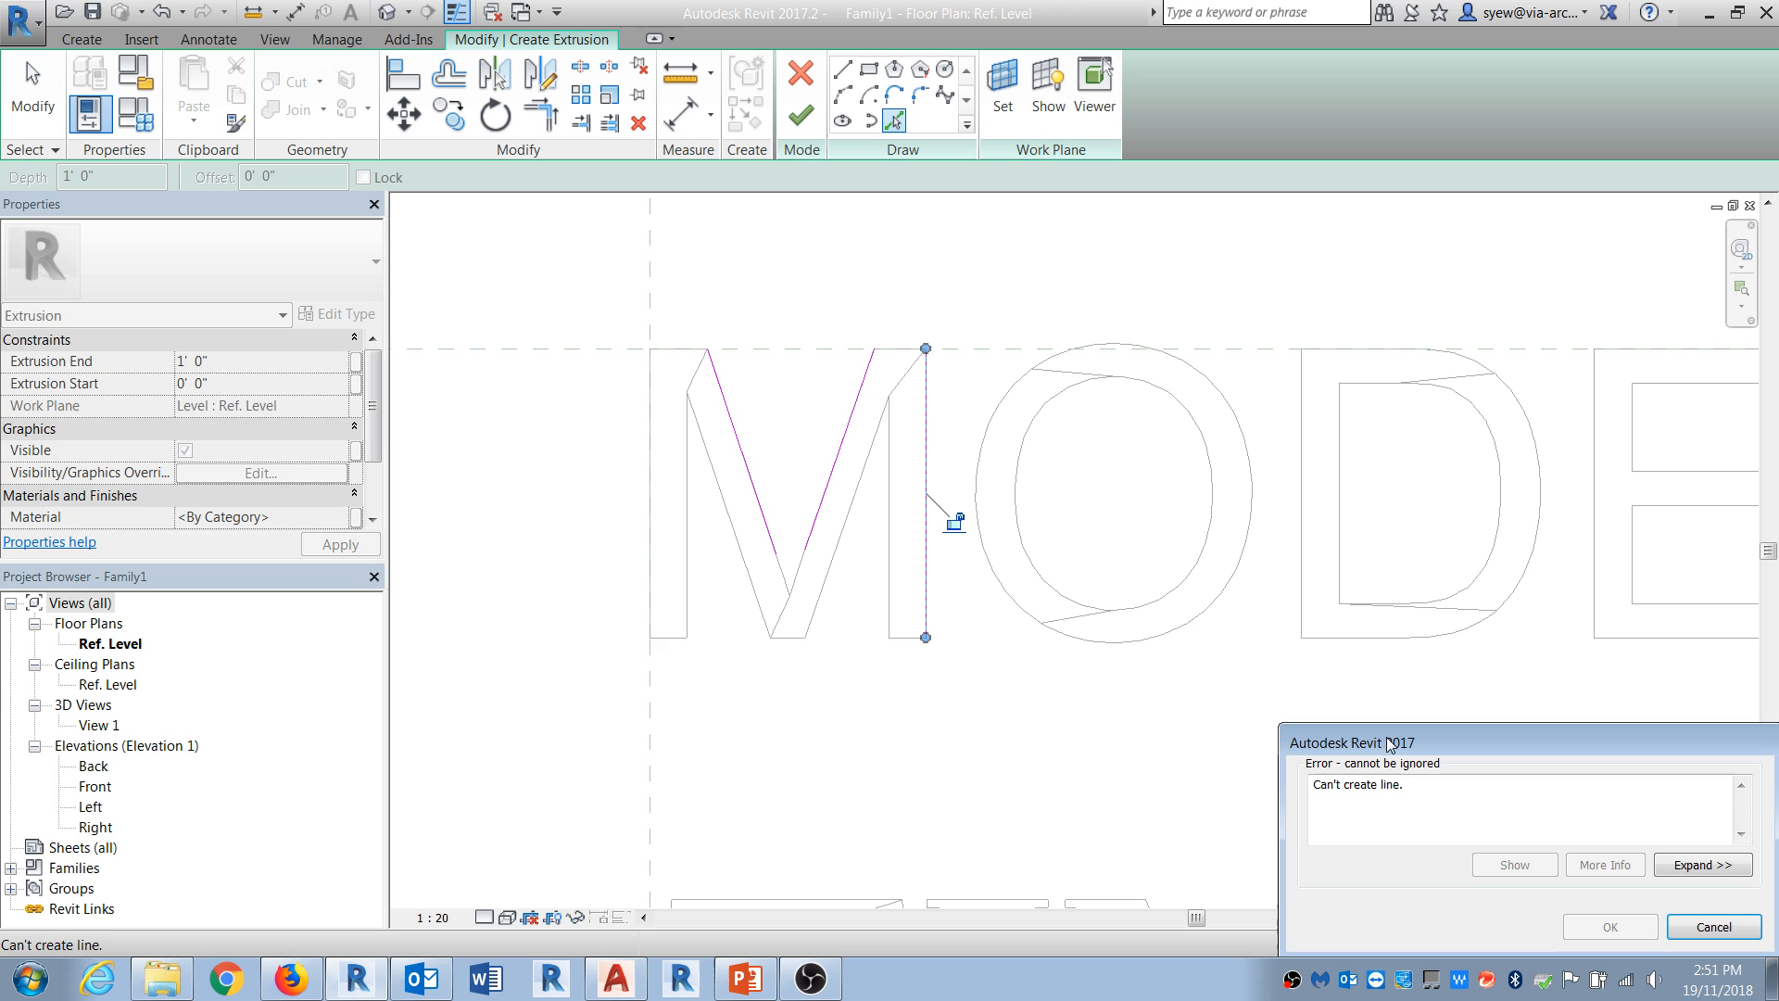
click(1701, 931)
Step: Pick the M's lower diagonals, remaining verticals and short horizontal leg edges as sketch lines, leaving out the edge under the V
click(847, 509)
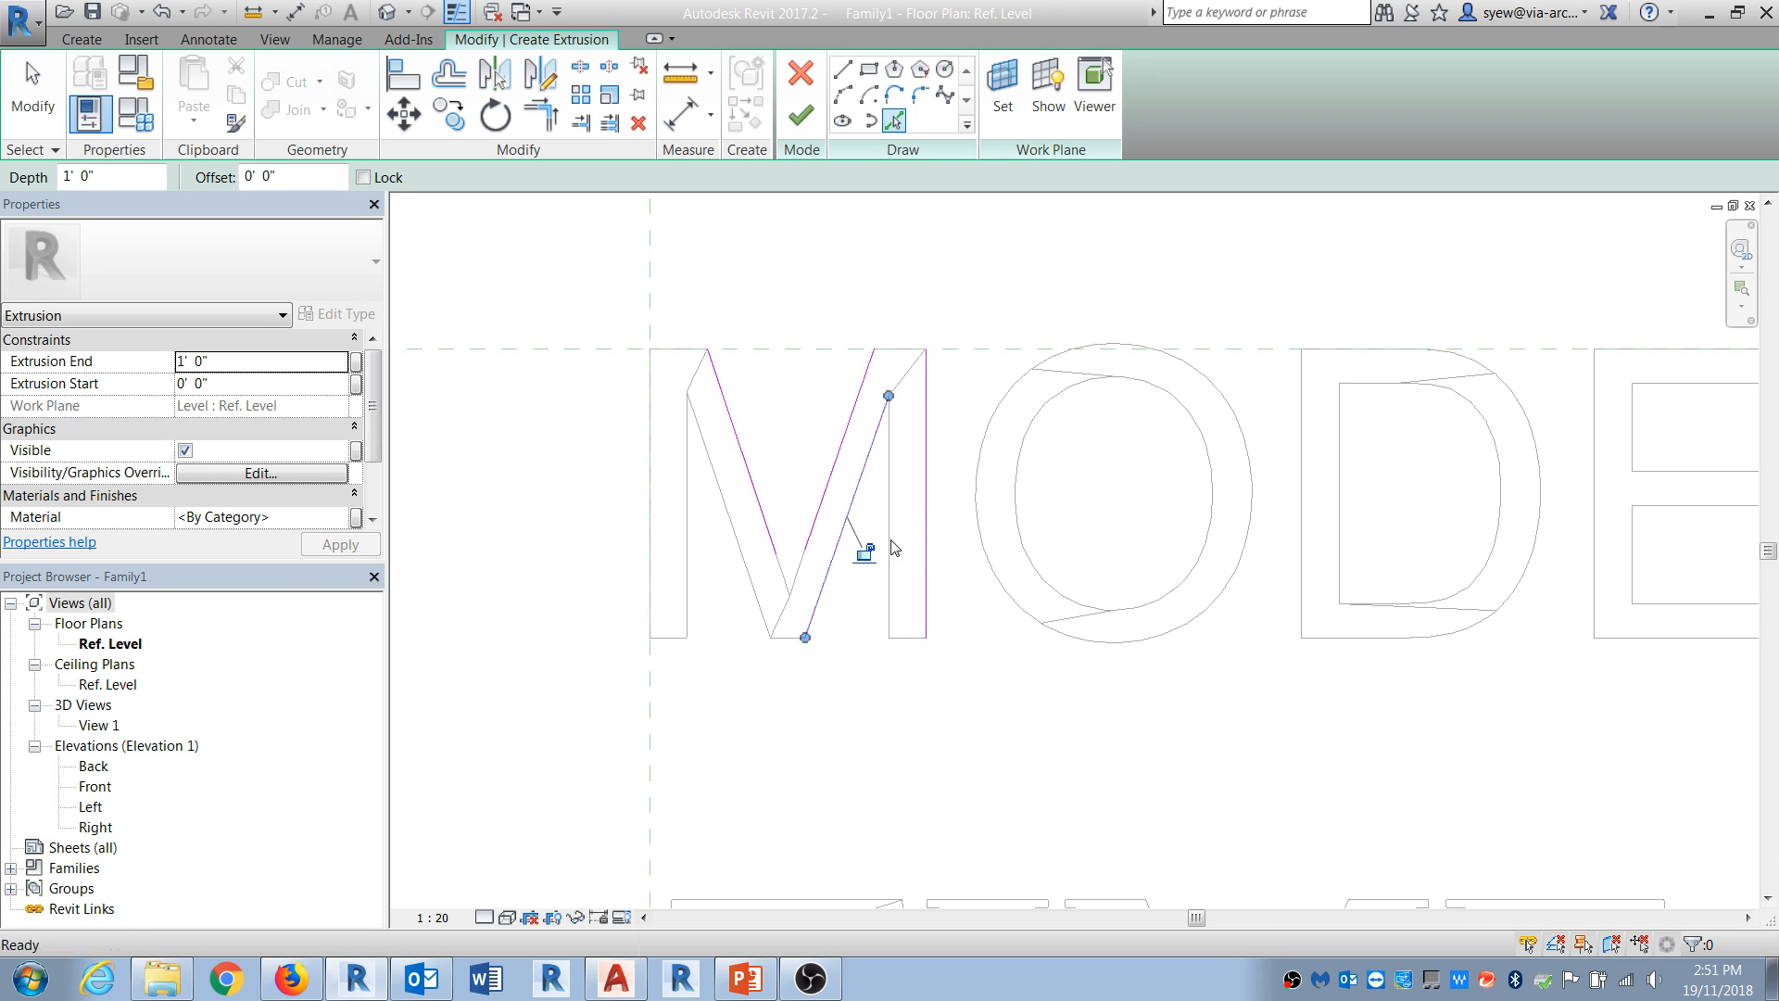
click(728, 512)
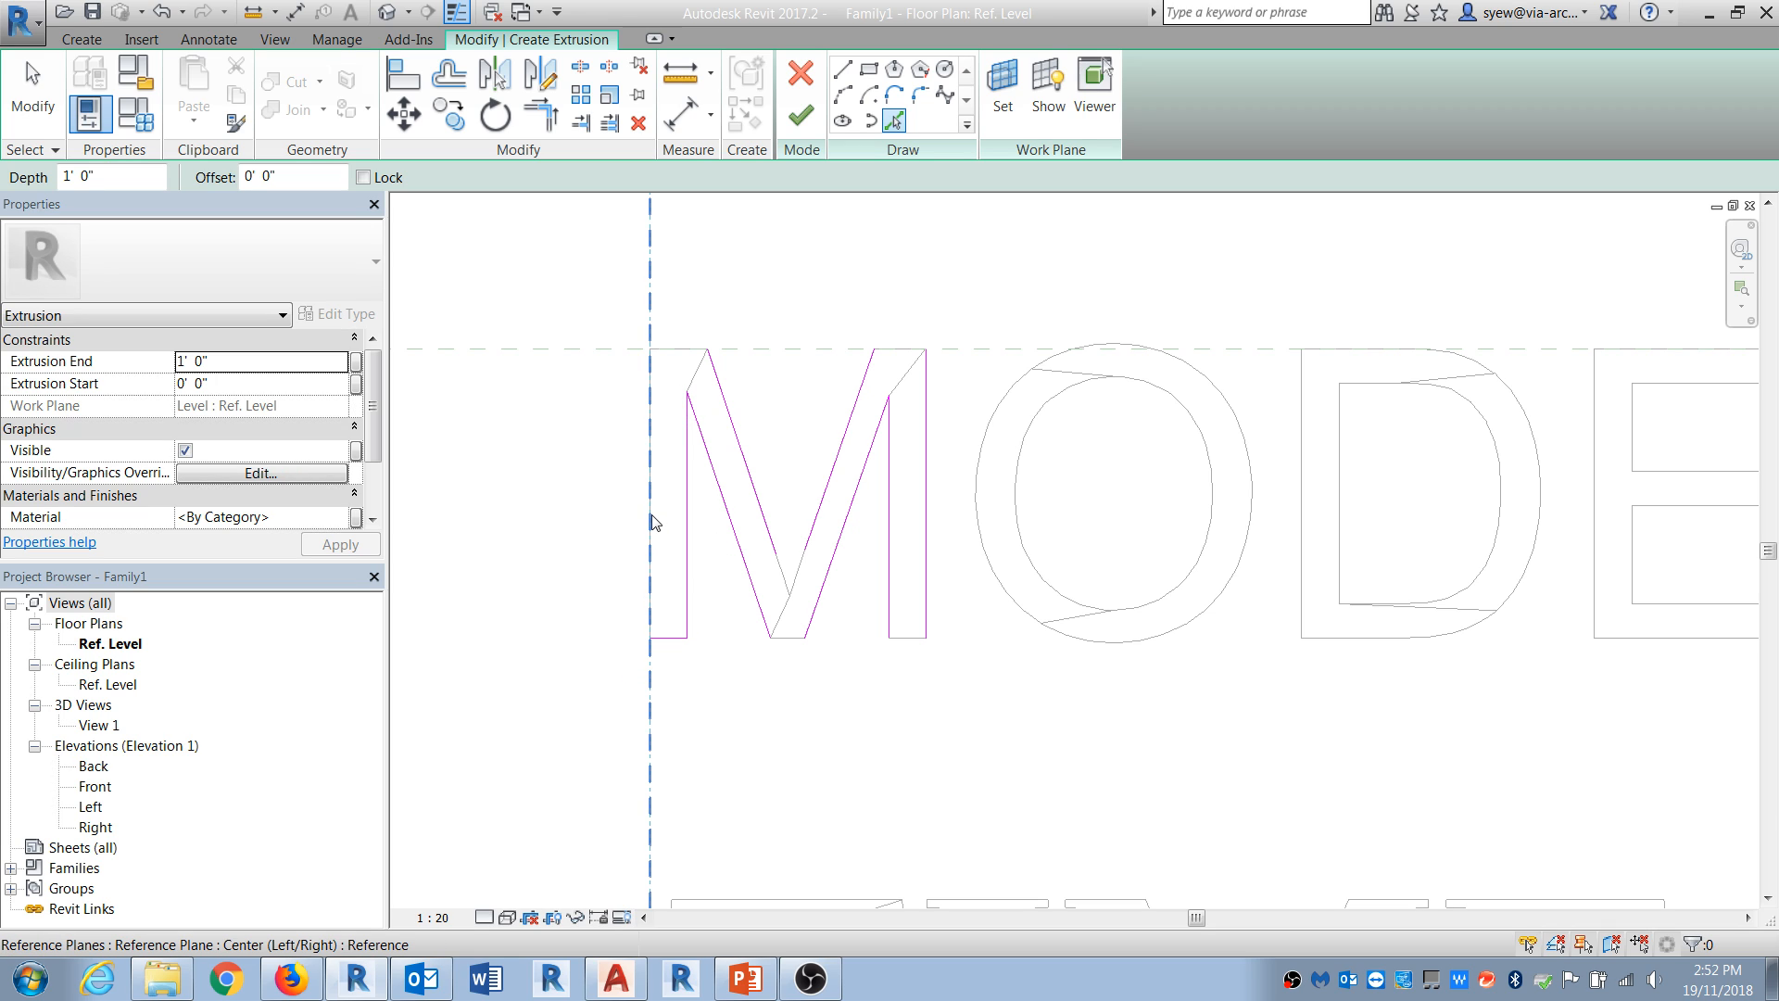
click(655, 523)
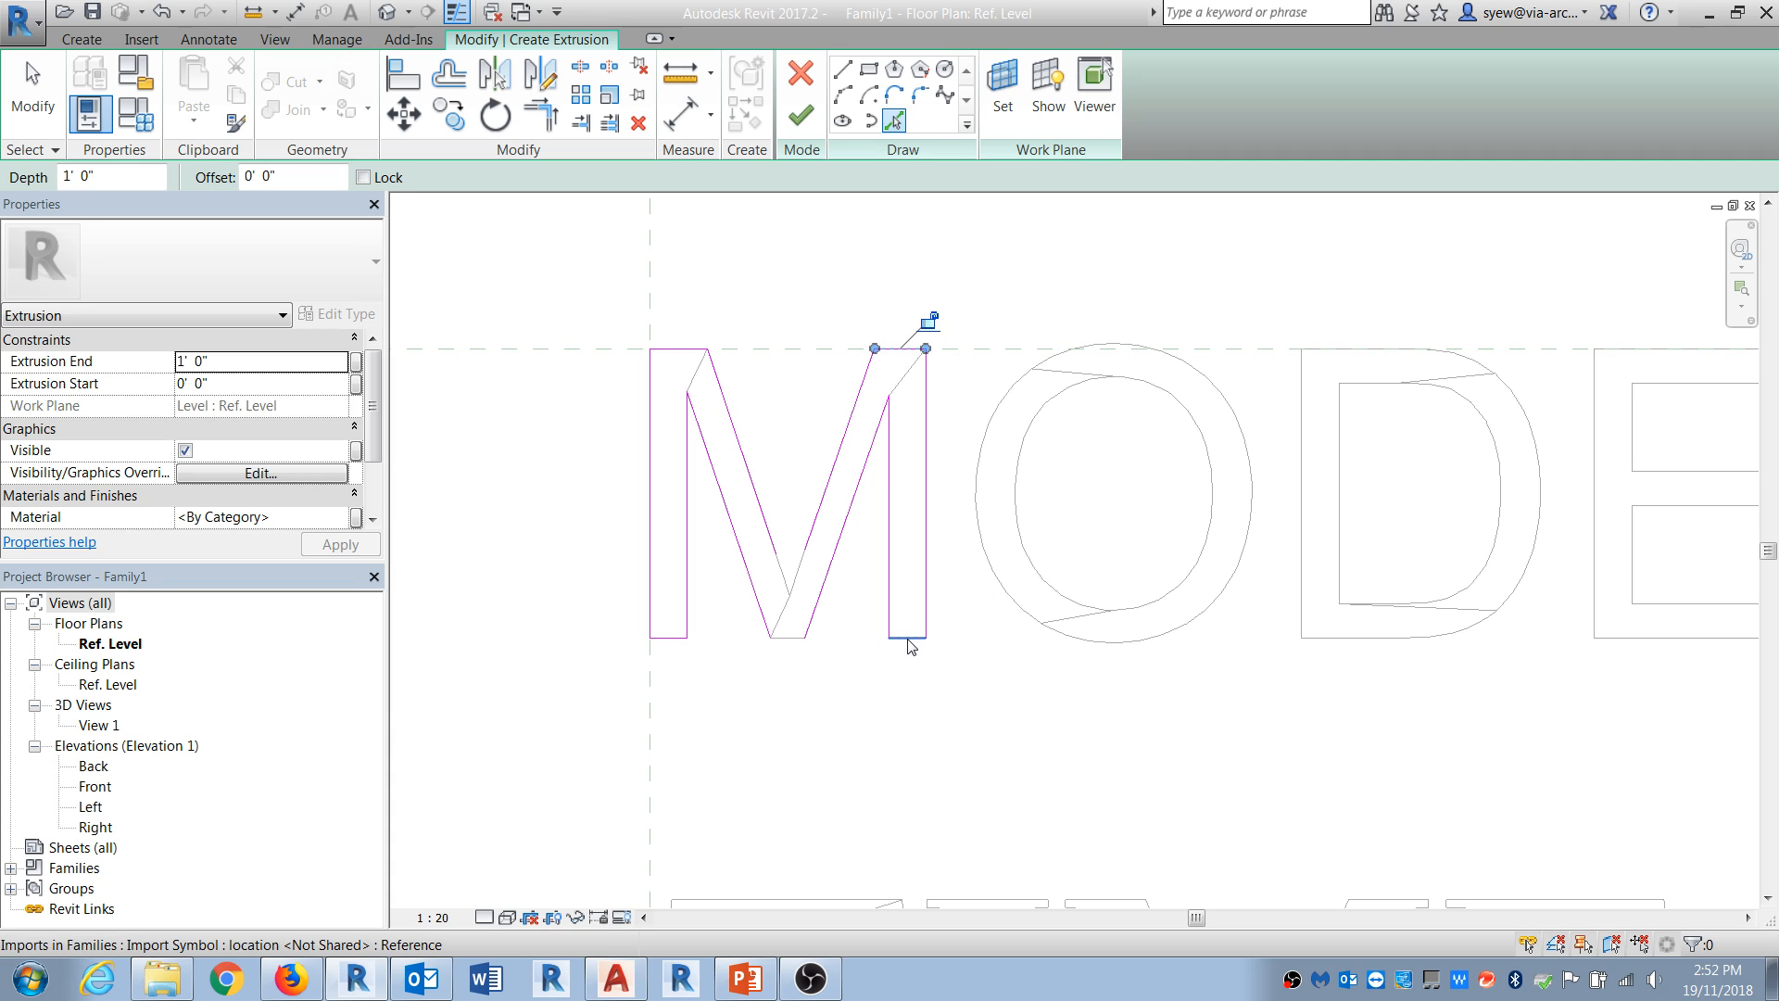
key(Escape)
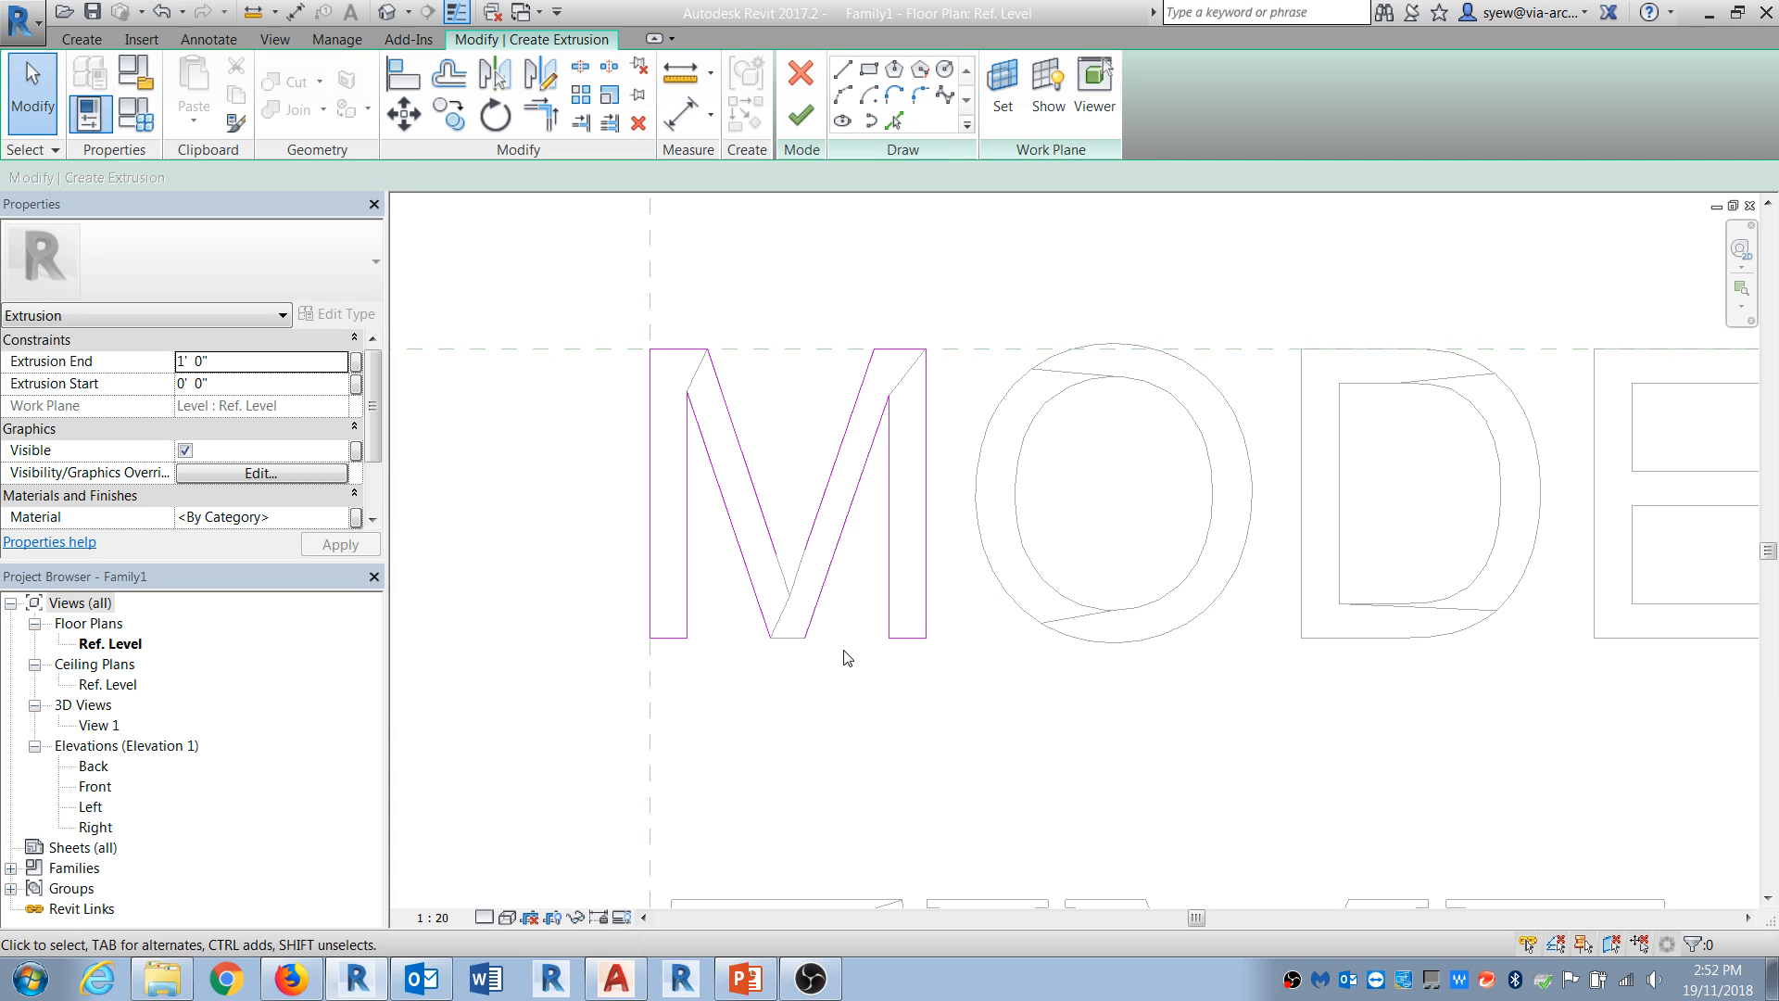
Step: Trim/extend the M's upper diagonals to meet in a corner and its lower diagonals to a point below the baseline
key(t)
key(r)
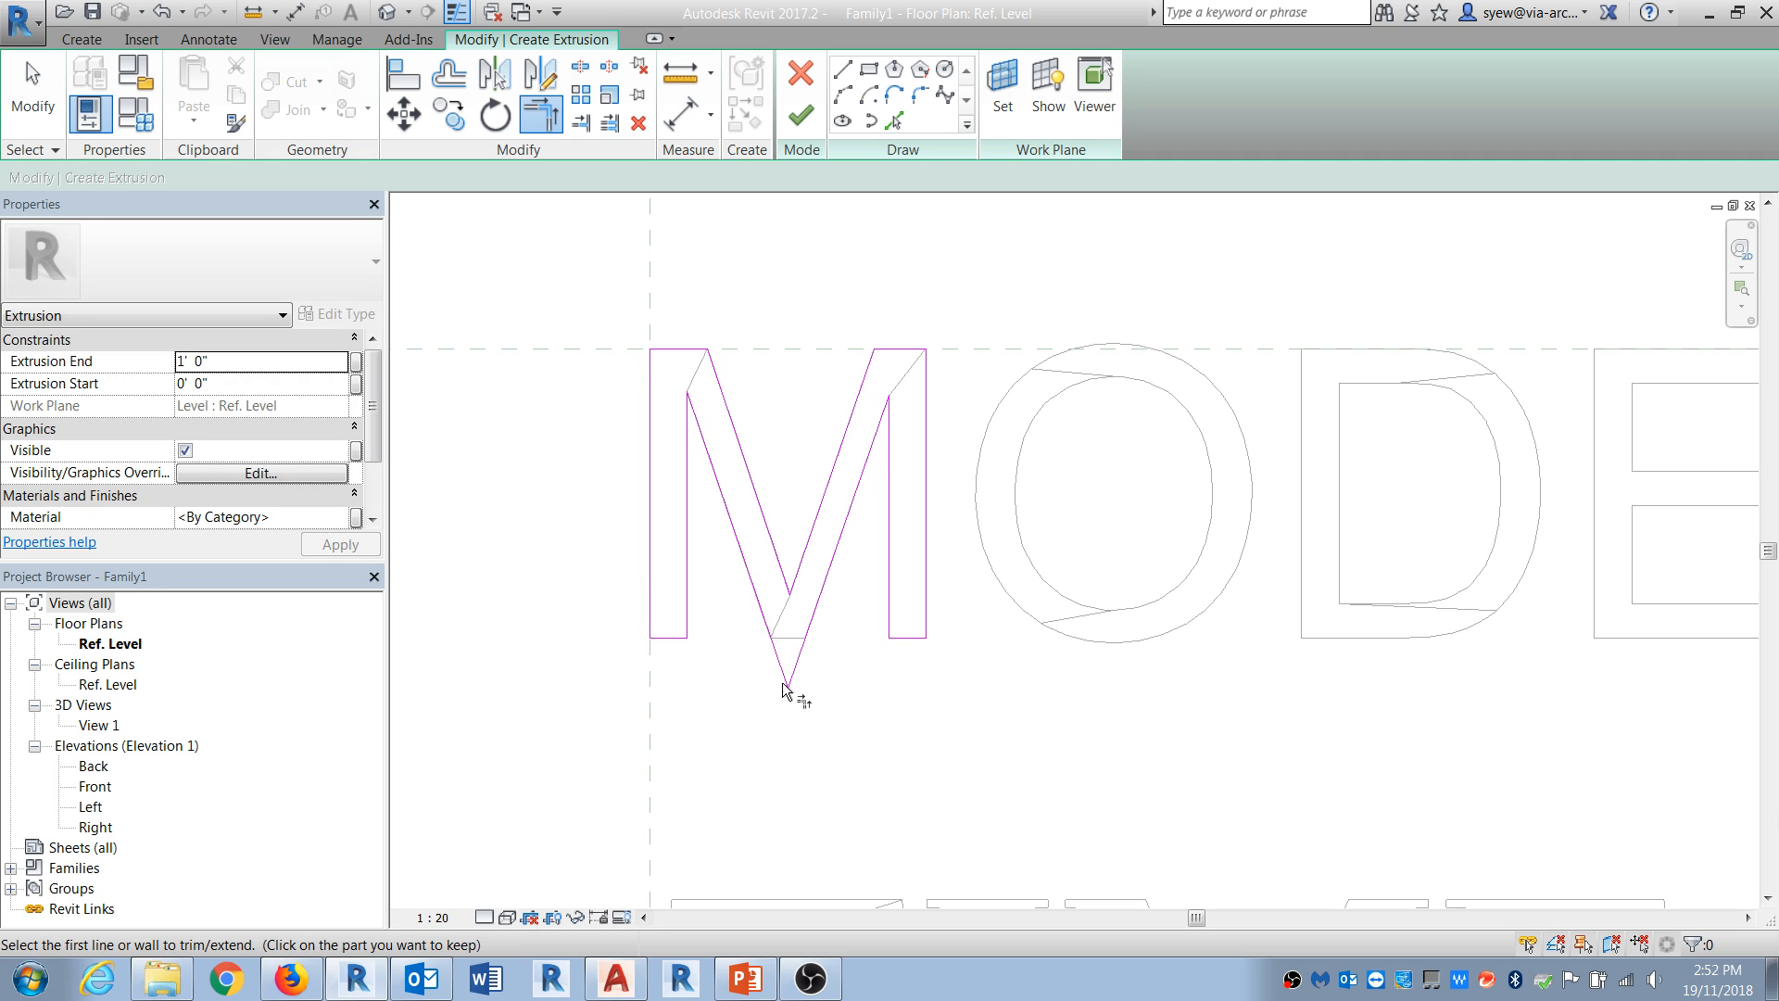
key(Escape)
Step: Draw a vertical sketch line through the O from the top to the bottom of its inner outline
scroll(987, 556, up, 3)
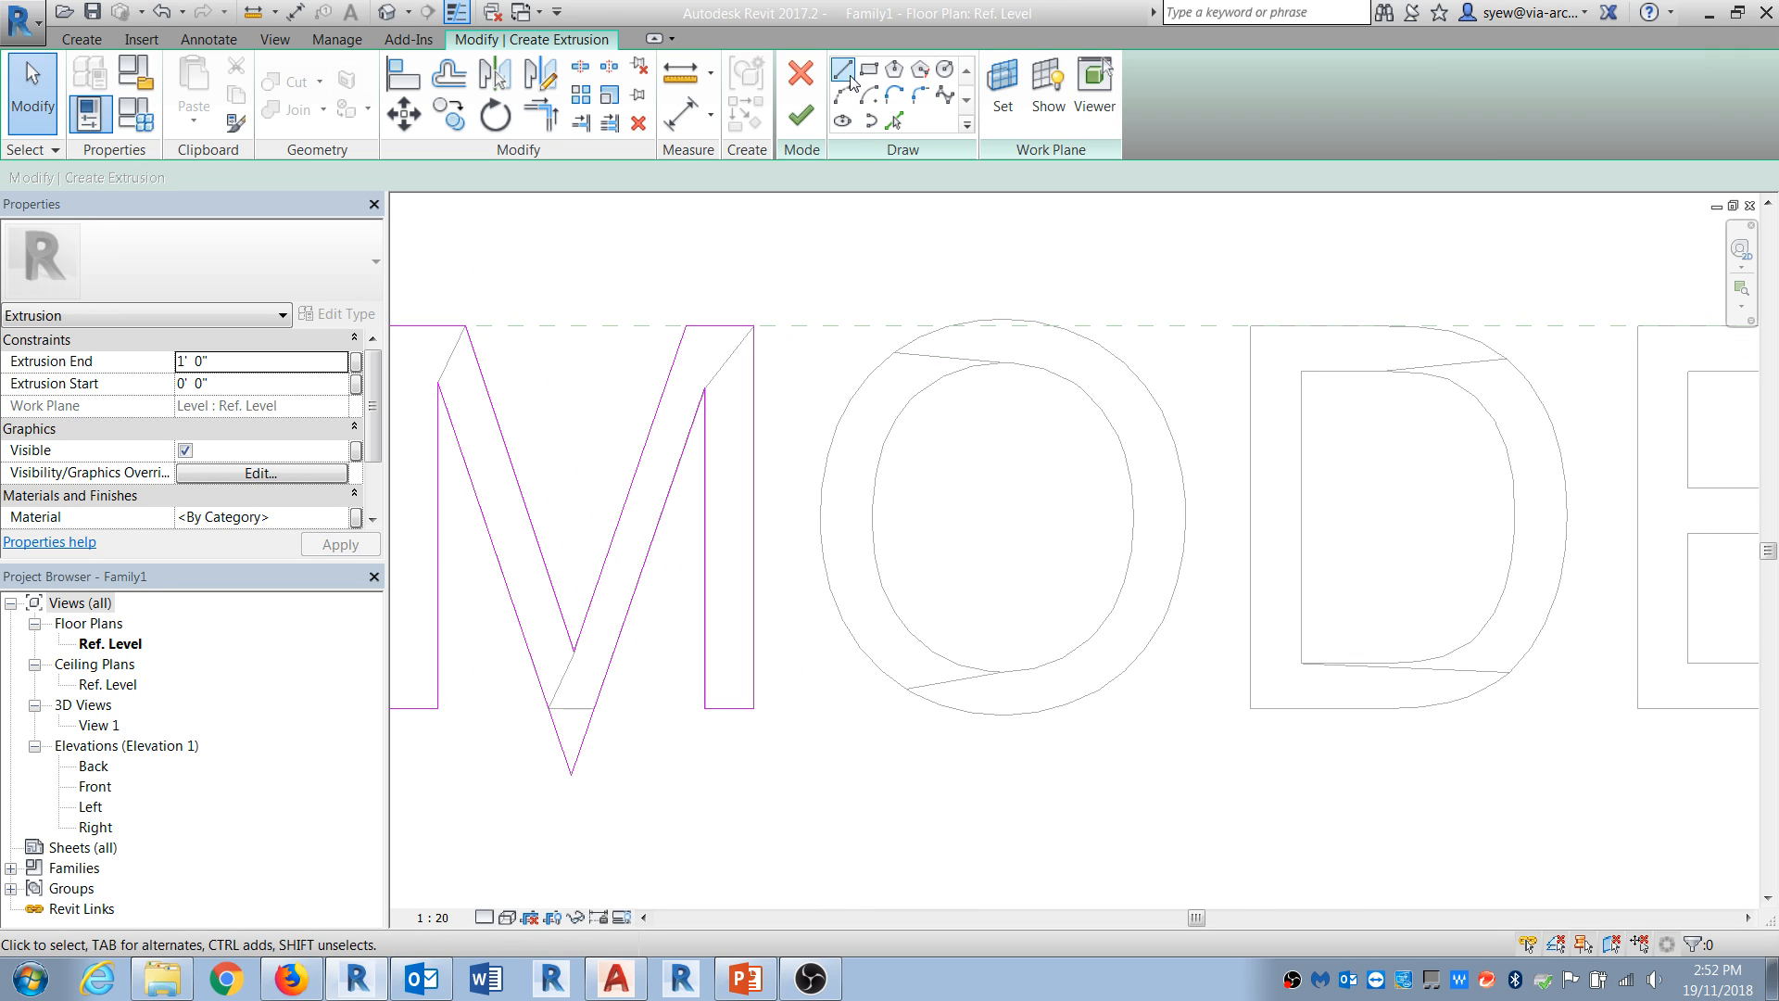
click(846, 72)
click(1000, 363)
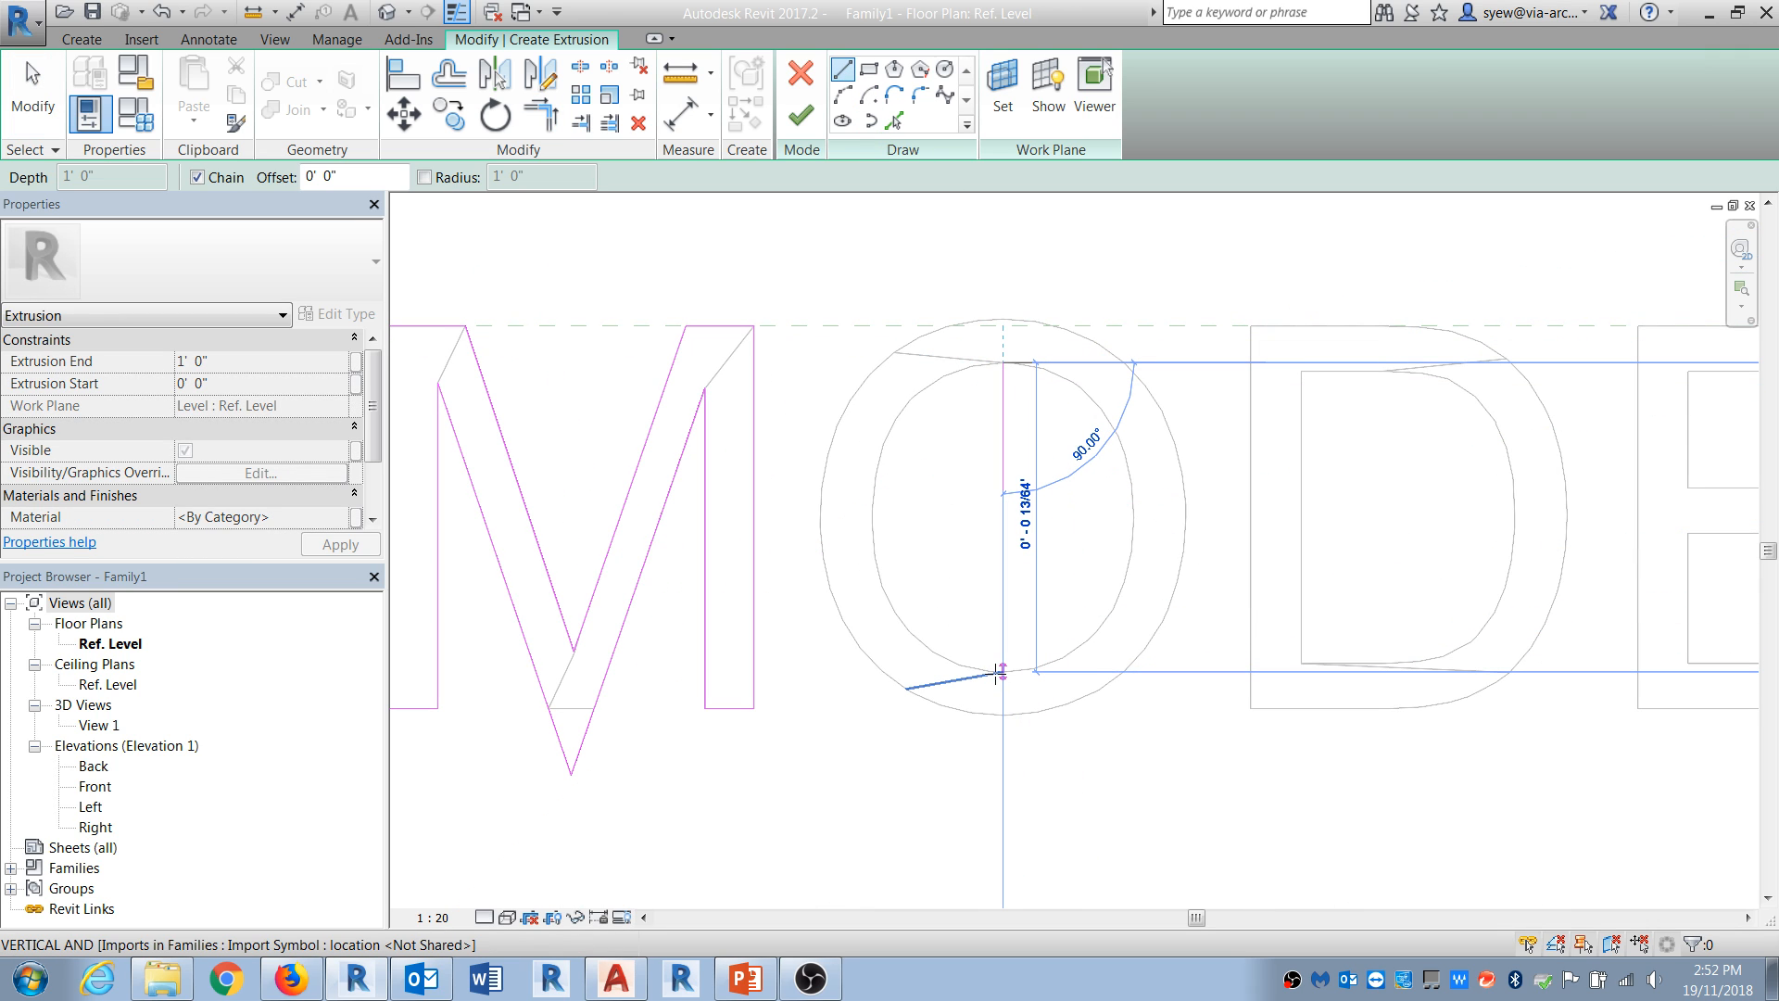
click(1003, 671)
key(Escape)
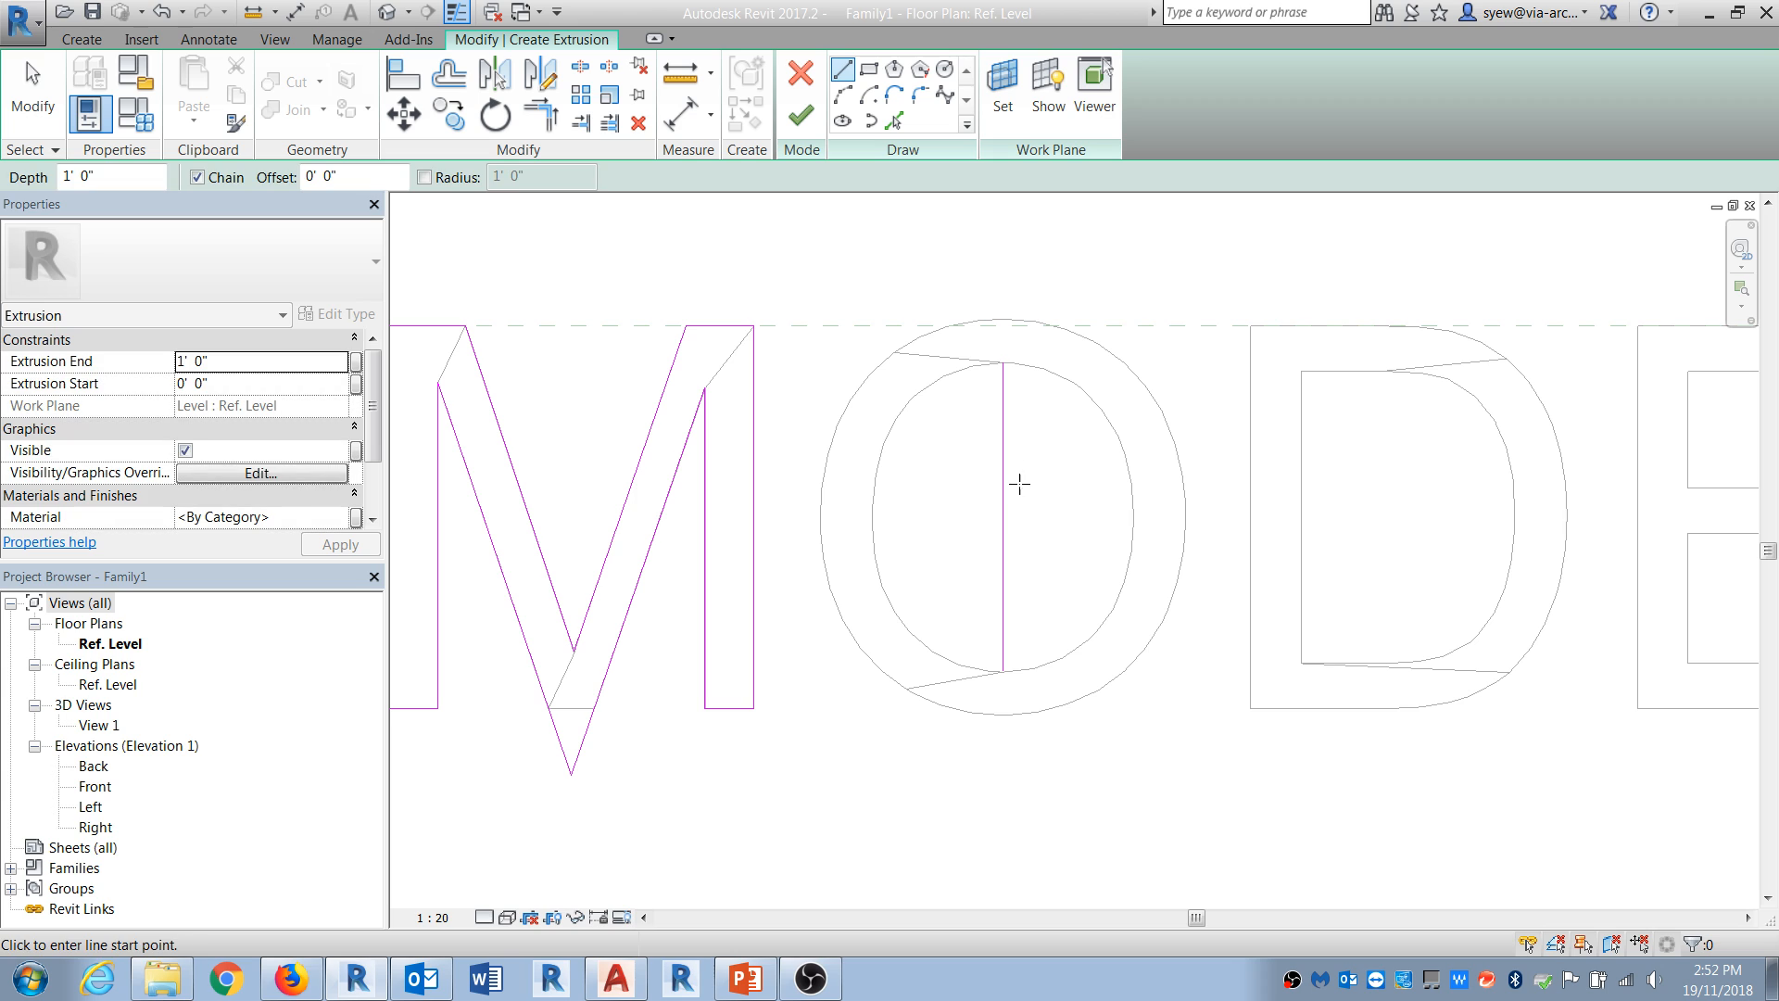
Step: Draw an ellipse centred on the vertical line's midpoint, matching the height and width of the O's inner outline
click(842, 120)
click(1002, 517)
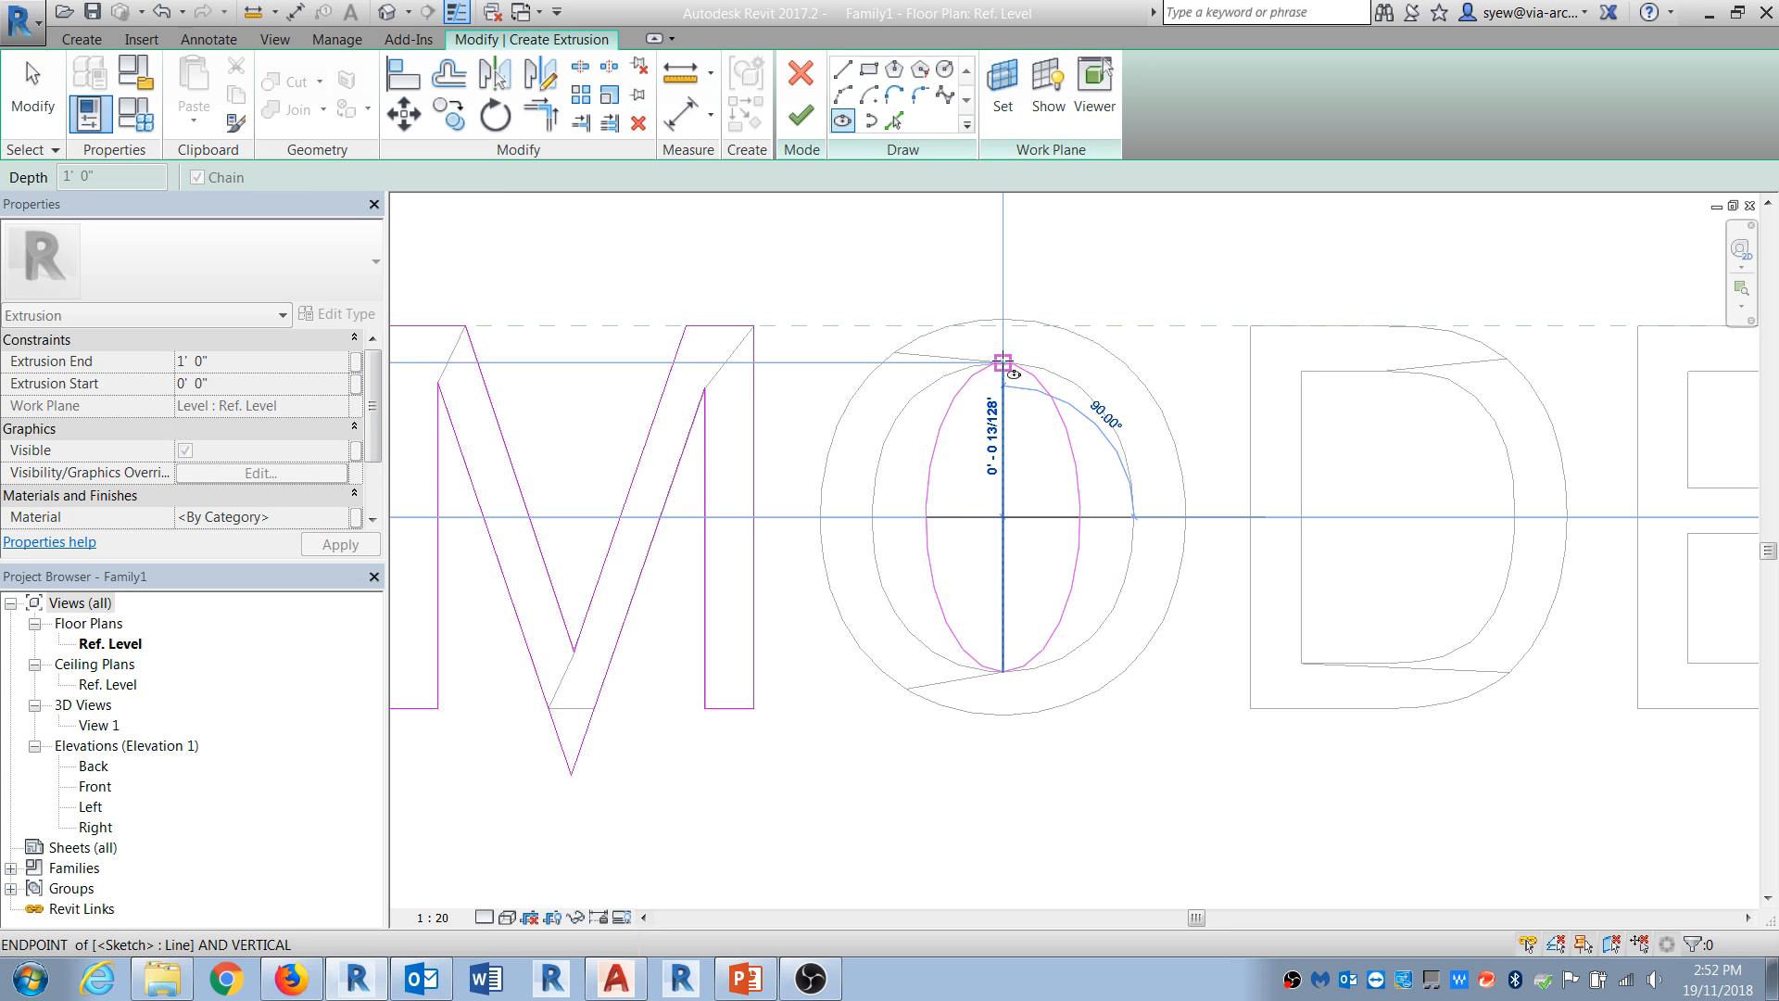
click(1003, 363)
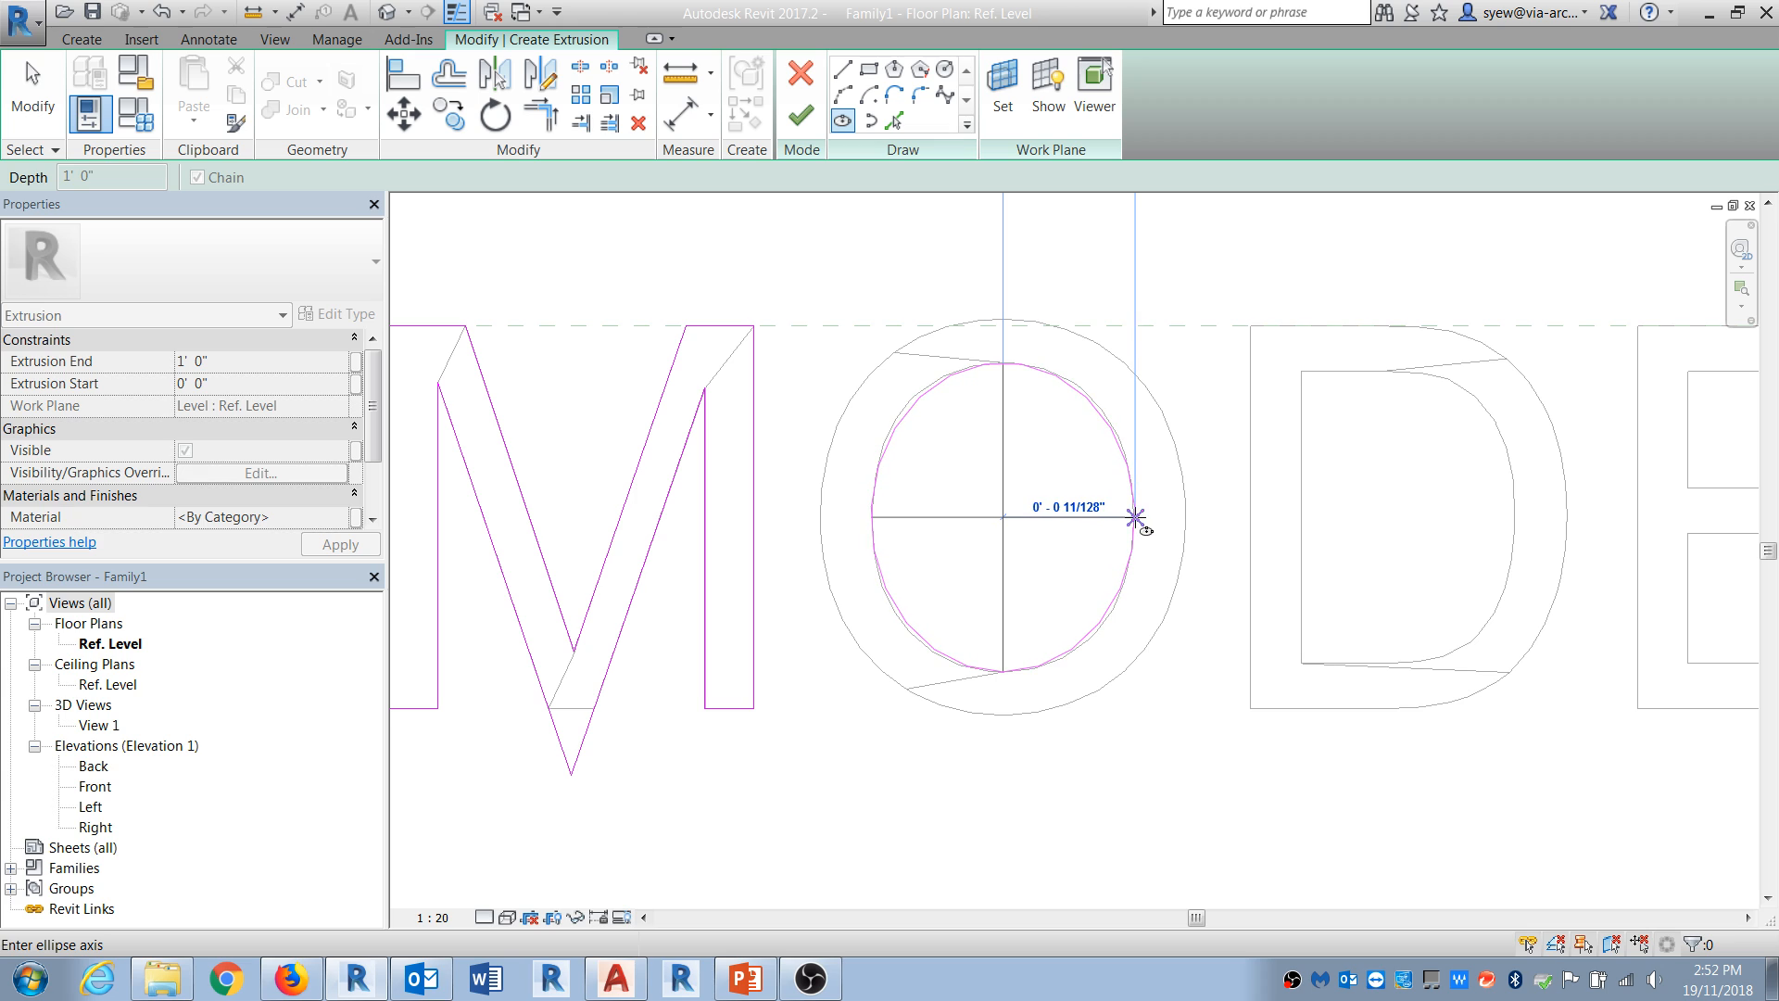
click(1132, 517)
click(1002, 524)
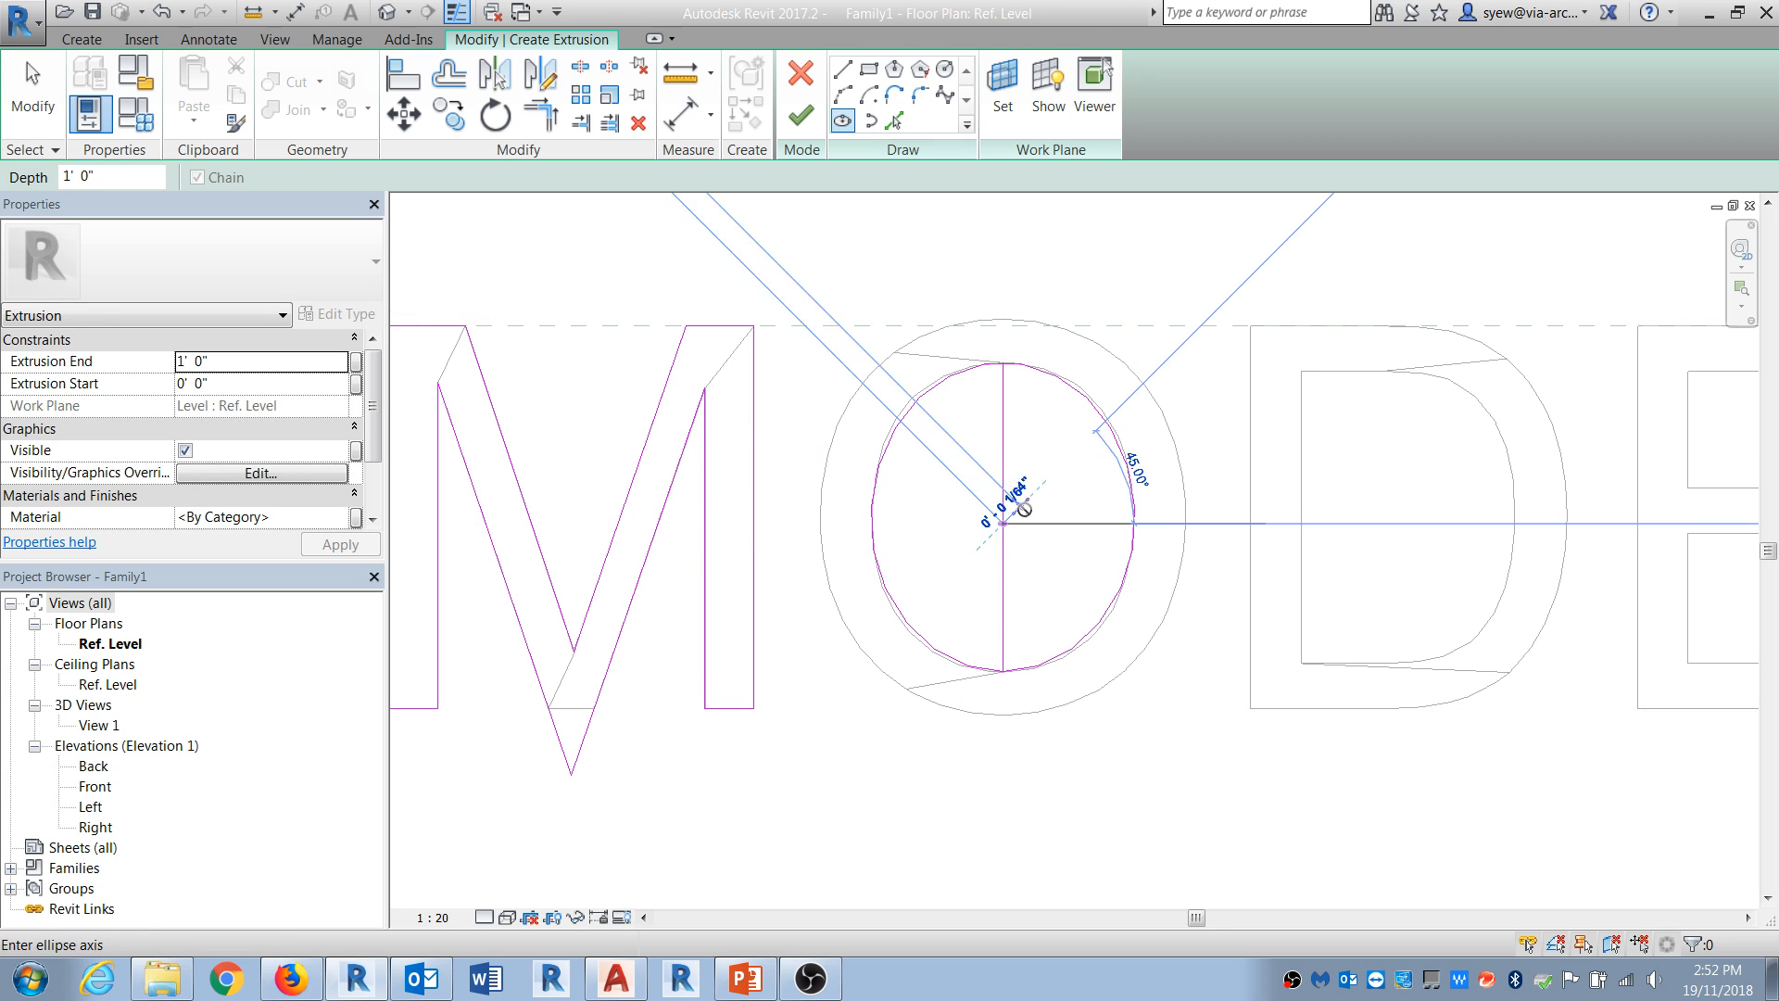
key(Escape)
click(1002, 517)
click(1003, 362)
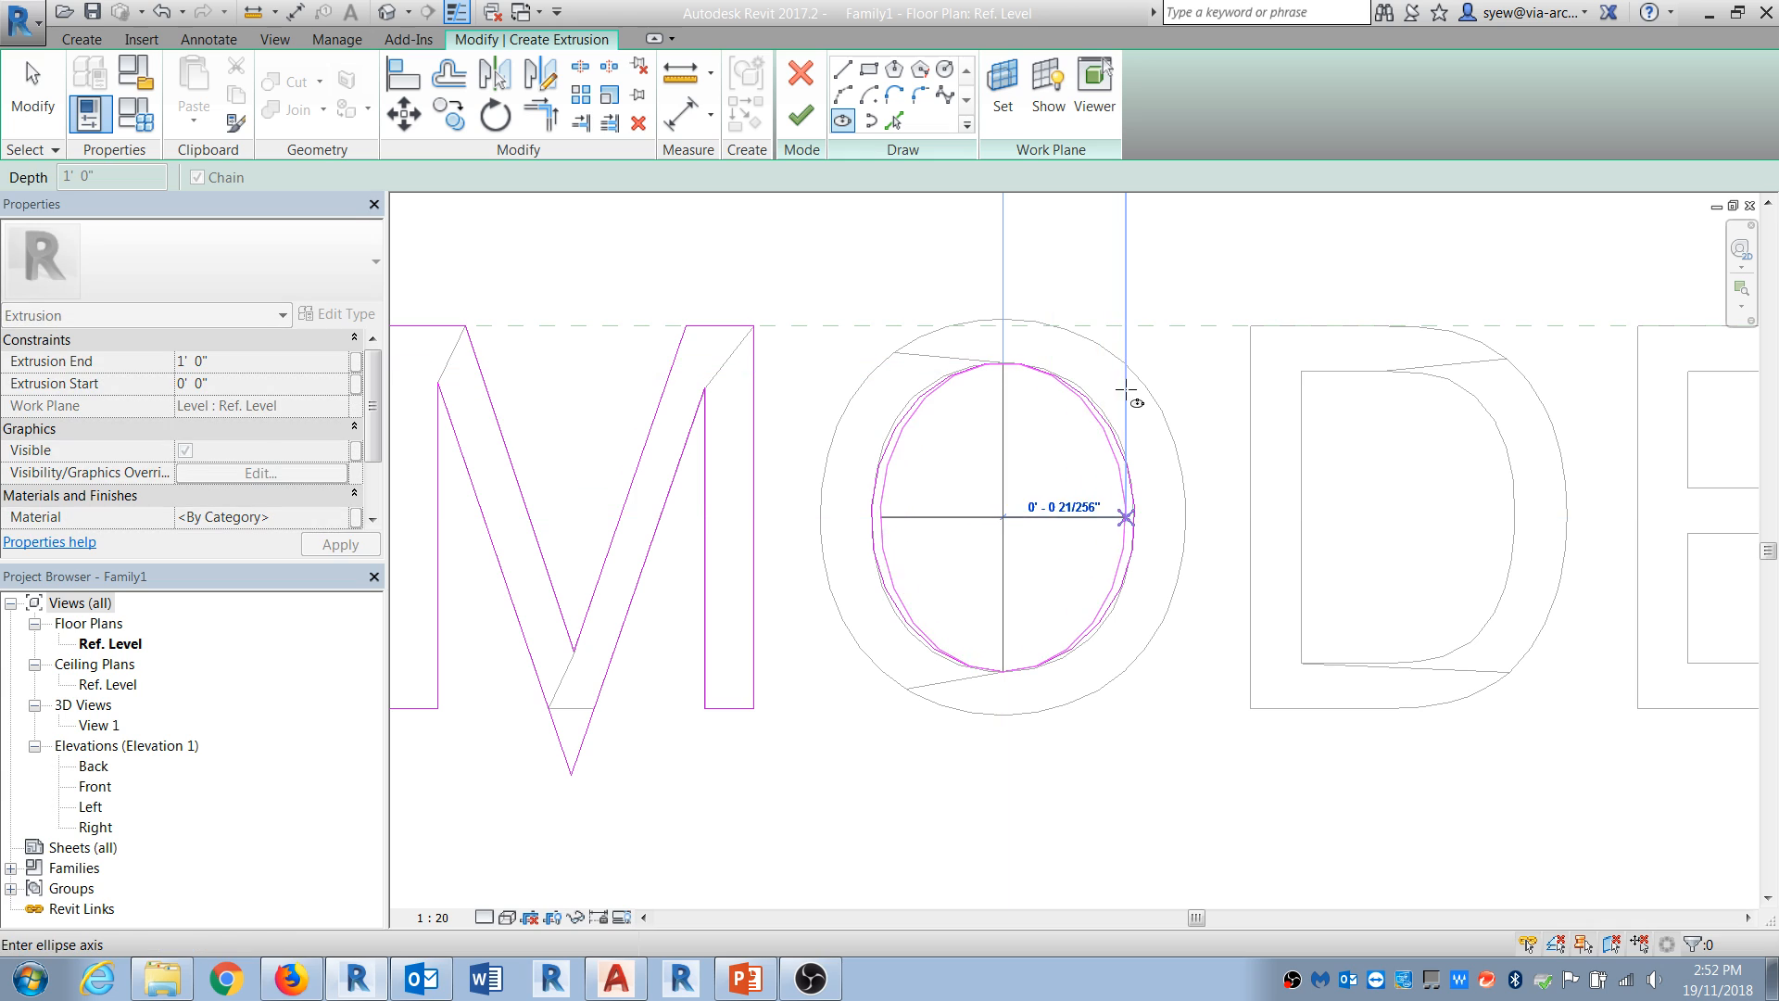
key(Escape)
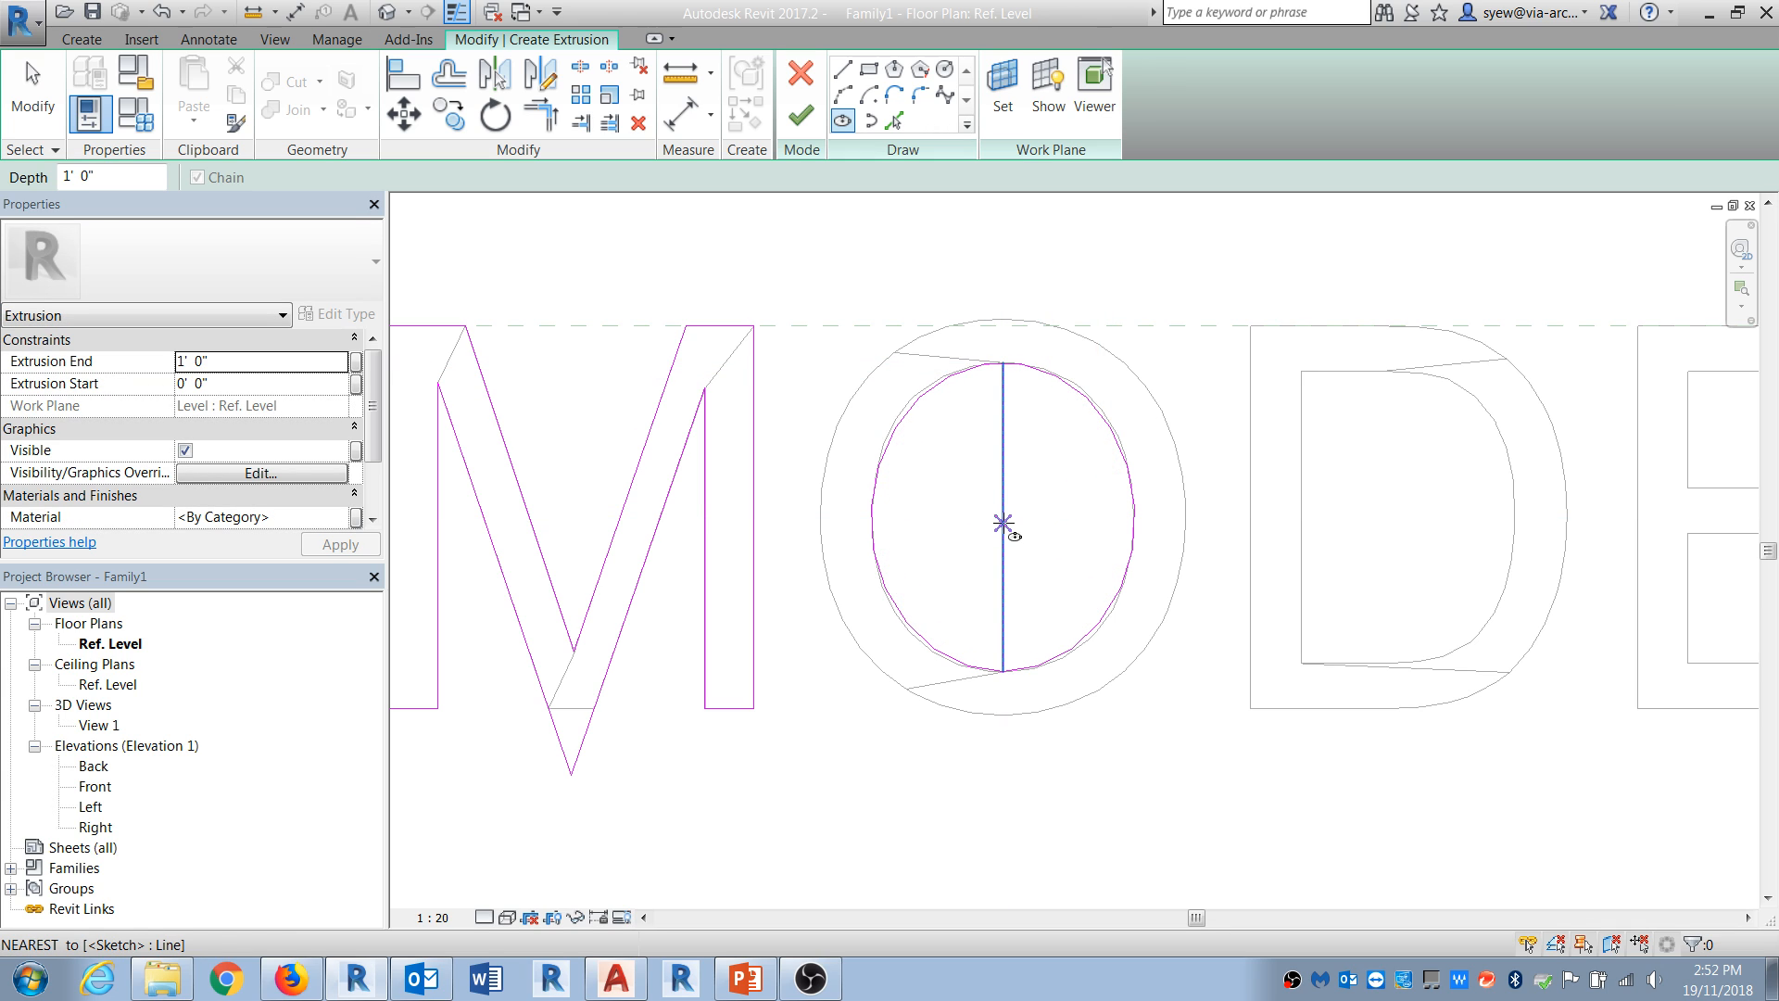
Step: Draw an ellipse centred on the O's vertical line midpoint to match its outer outline, and delete that helper line
click(1002, 517)
click(1002, 320)
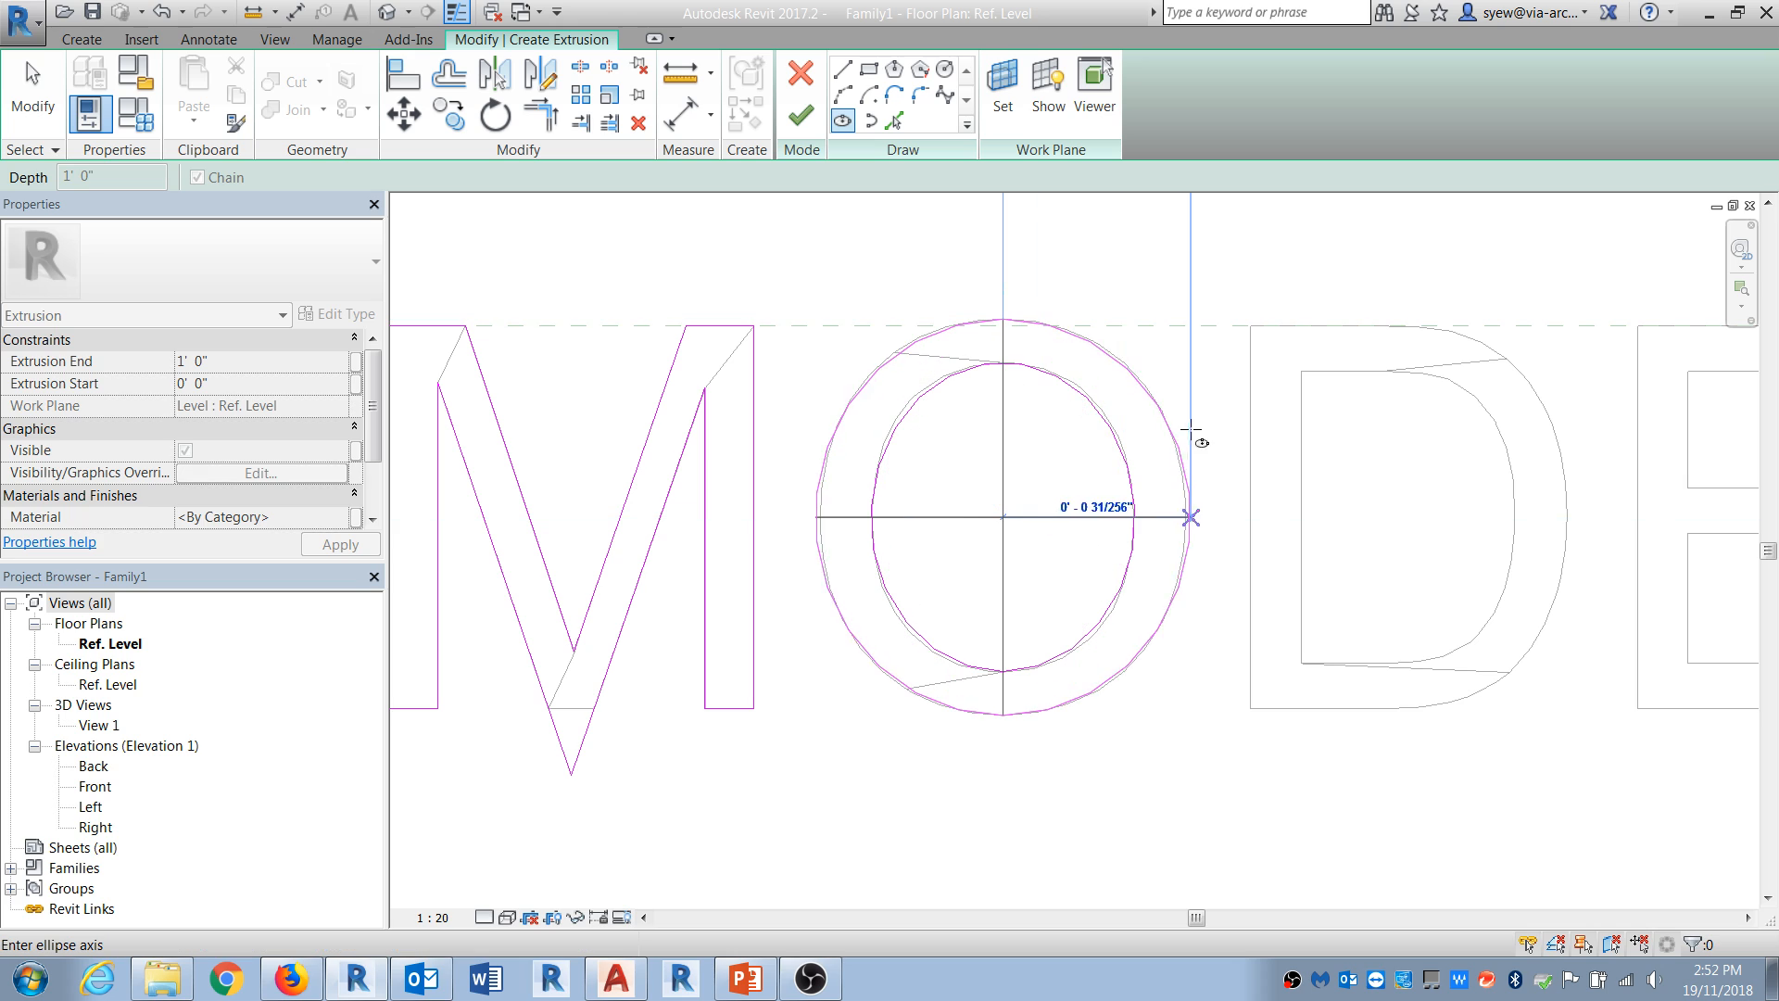
key(Escape)
key(Escape)
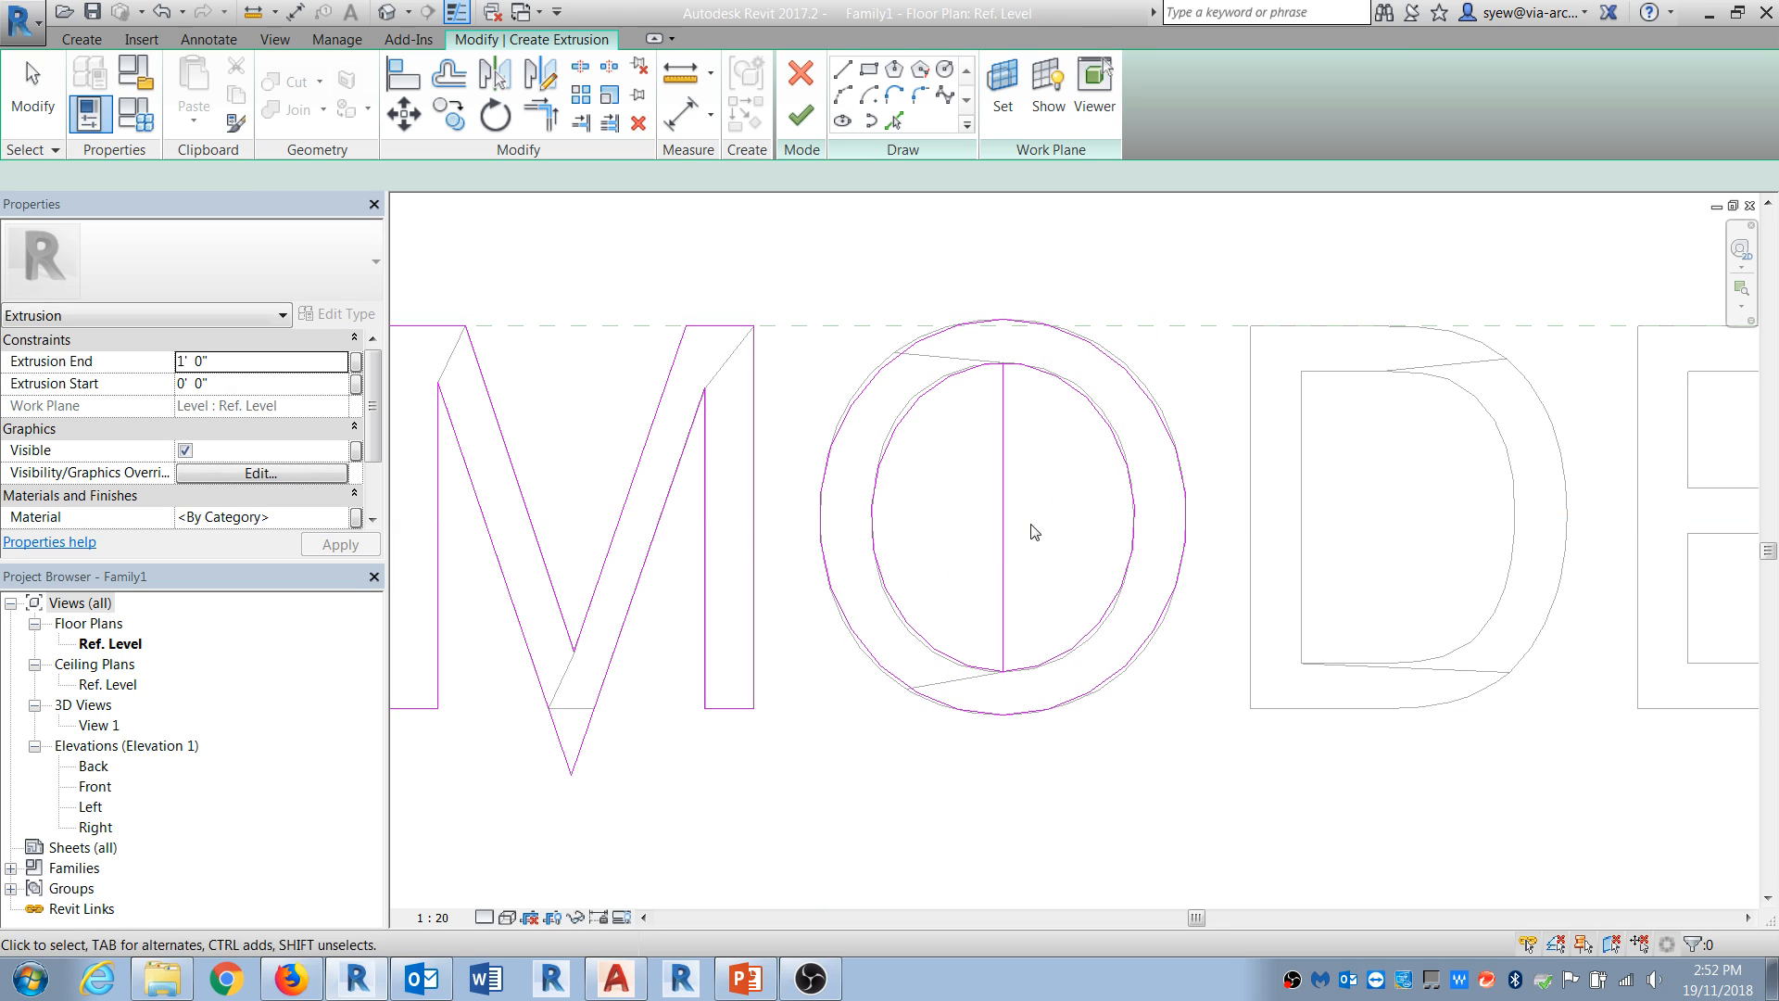
click(1003, 512)
key(Delete)
Step: Draw sketch lines along the D's outer vertical edge and its straight bottom and top edges, ending where the curve starts
middle_drag(1257, 537, 1053, 527)
click(842, 70)
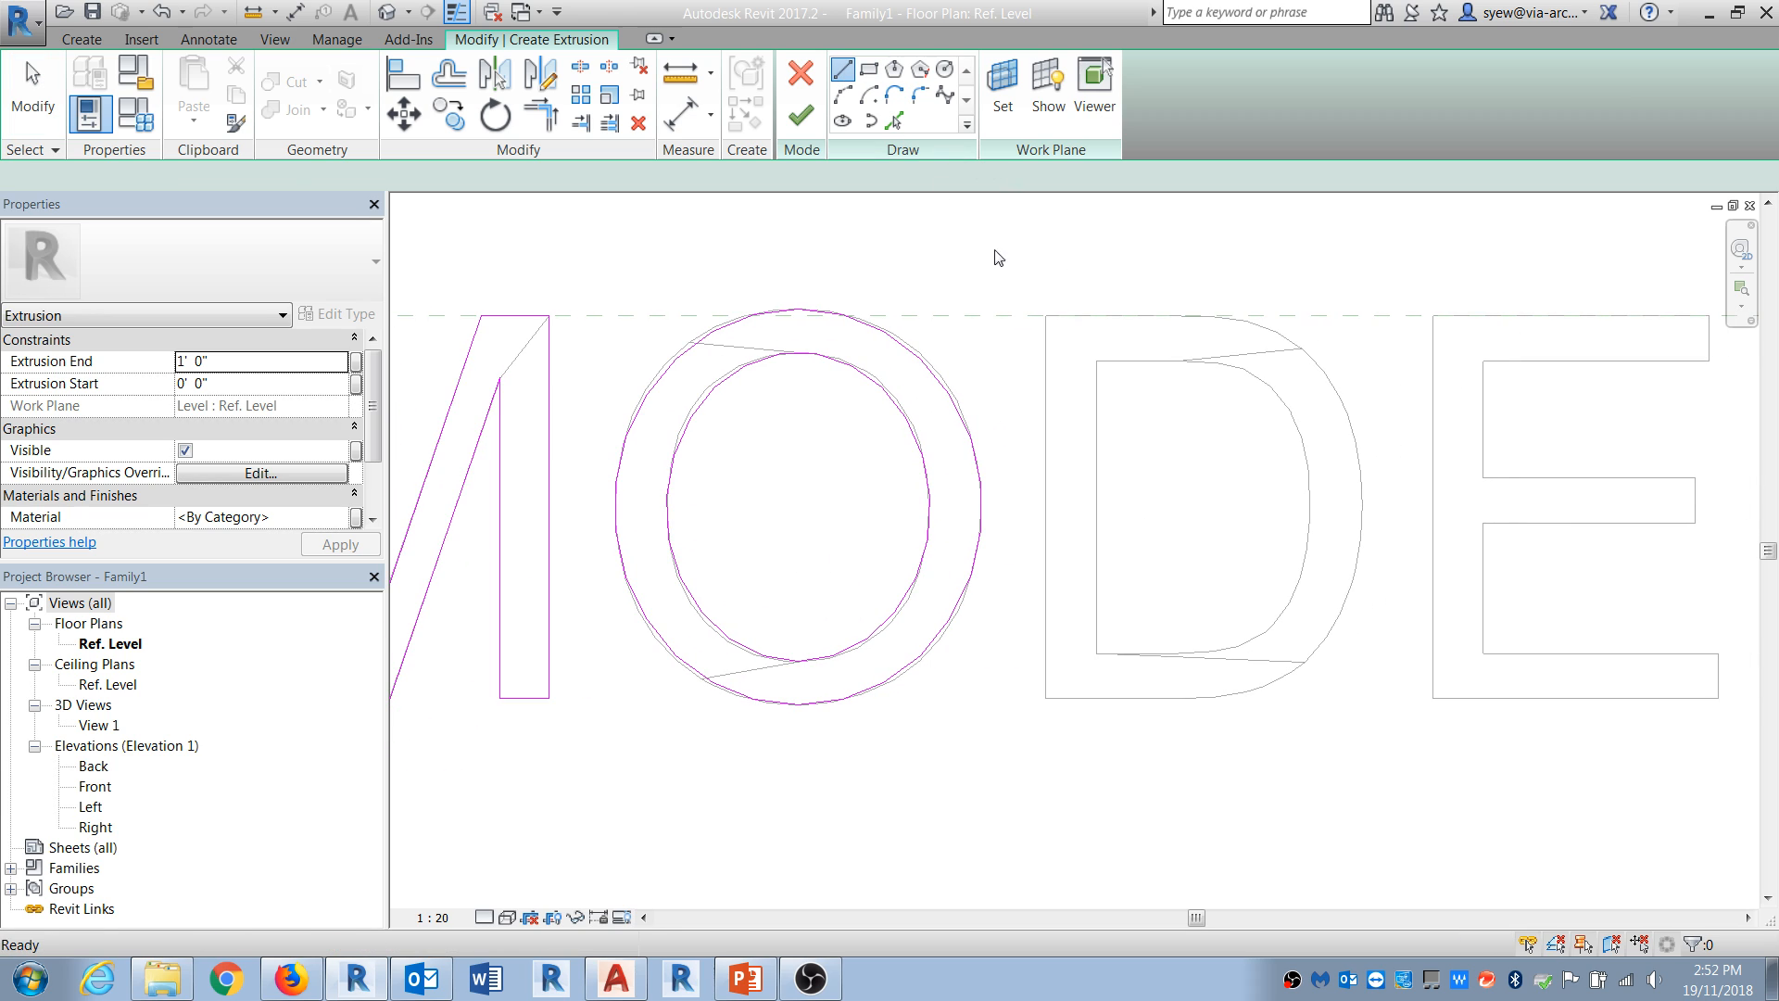
click(1044, 315)
click(1045, 698)
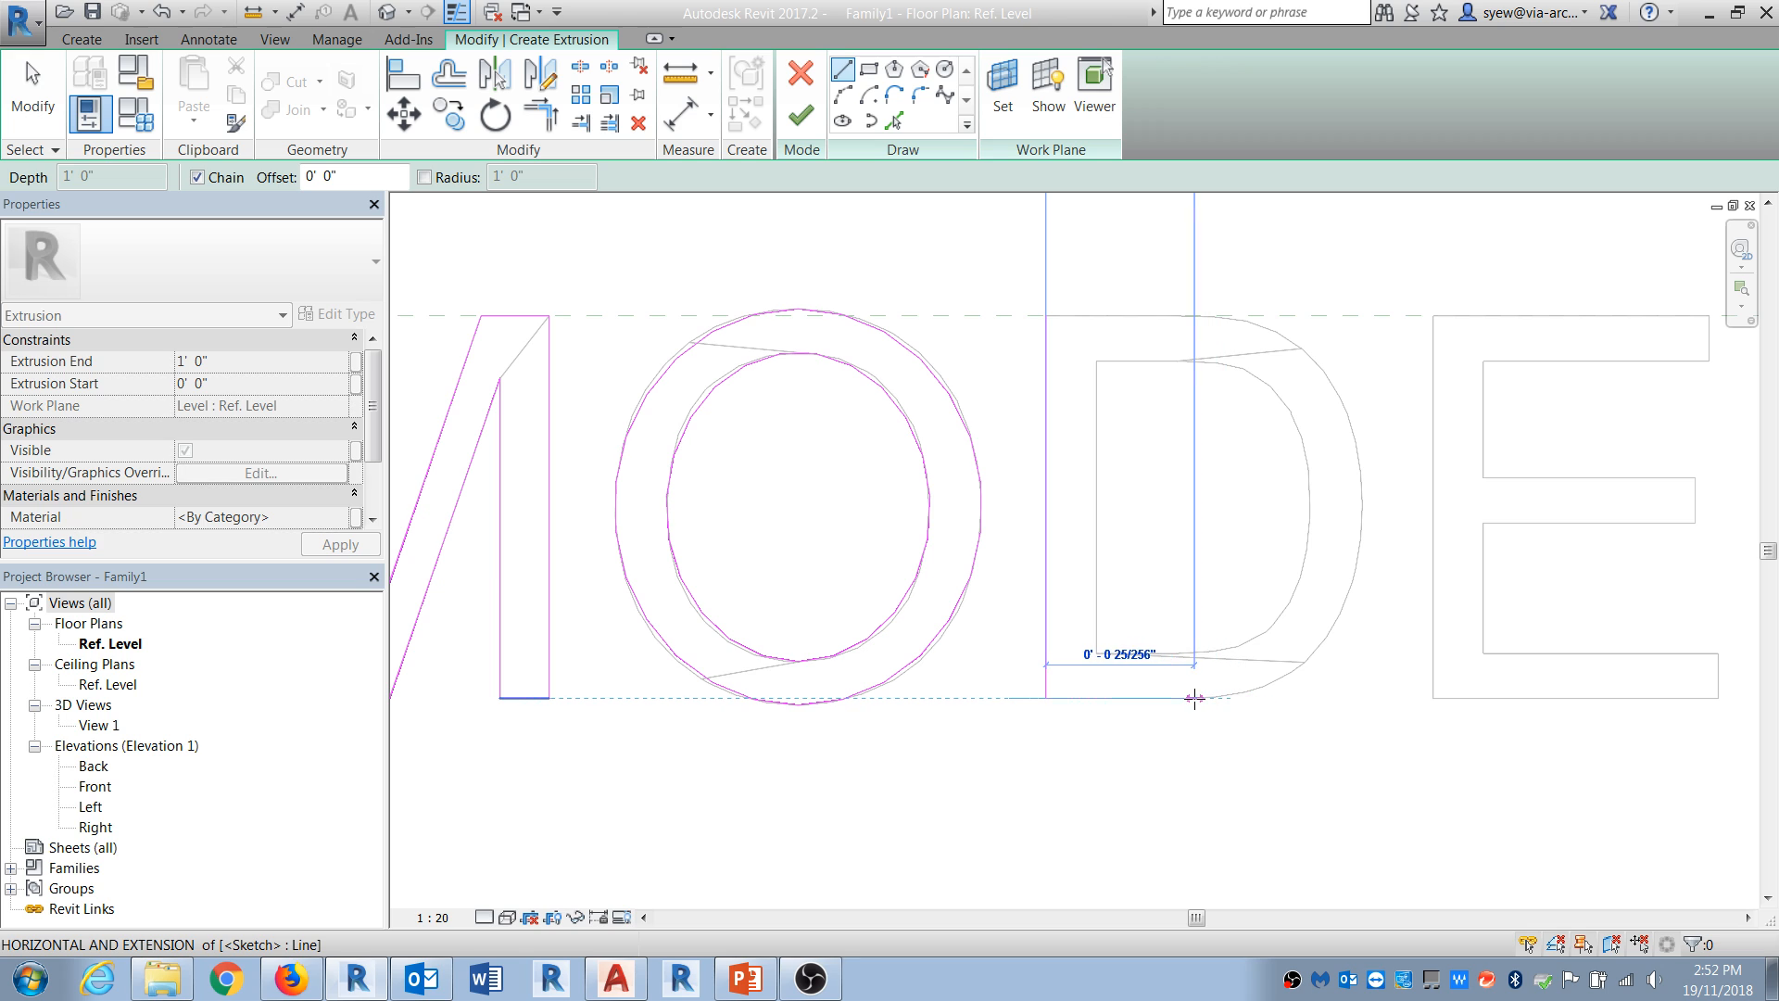
click(1195, 698)
key(Escape)
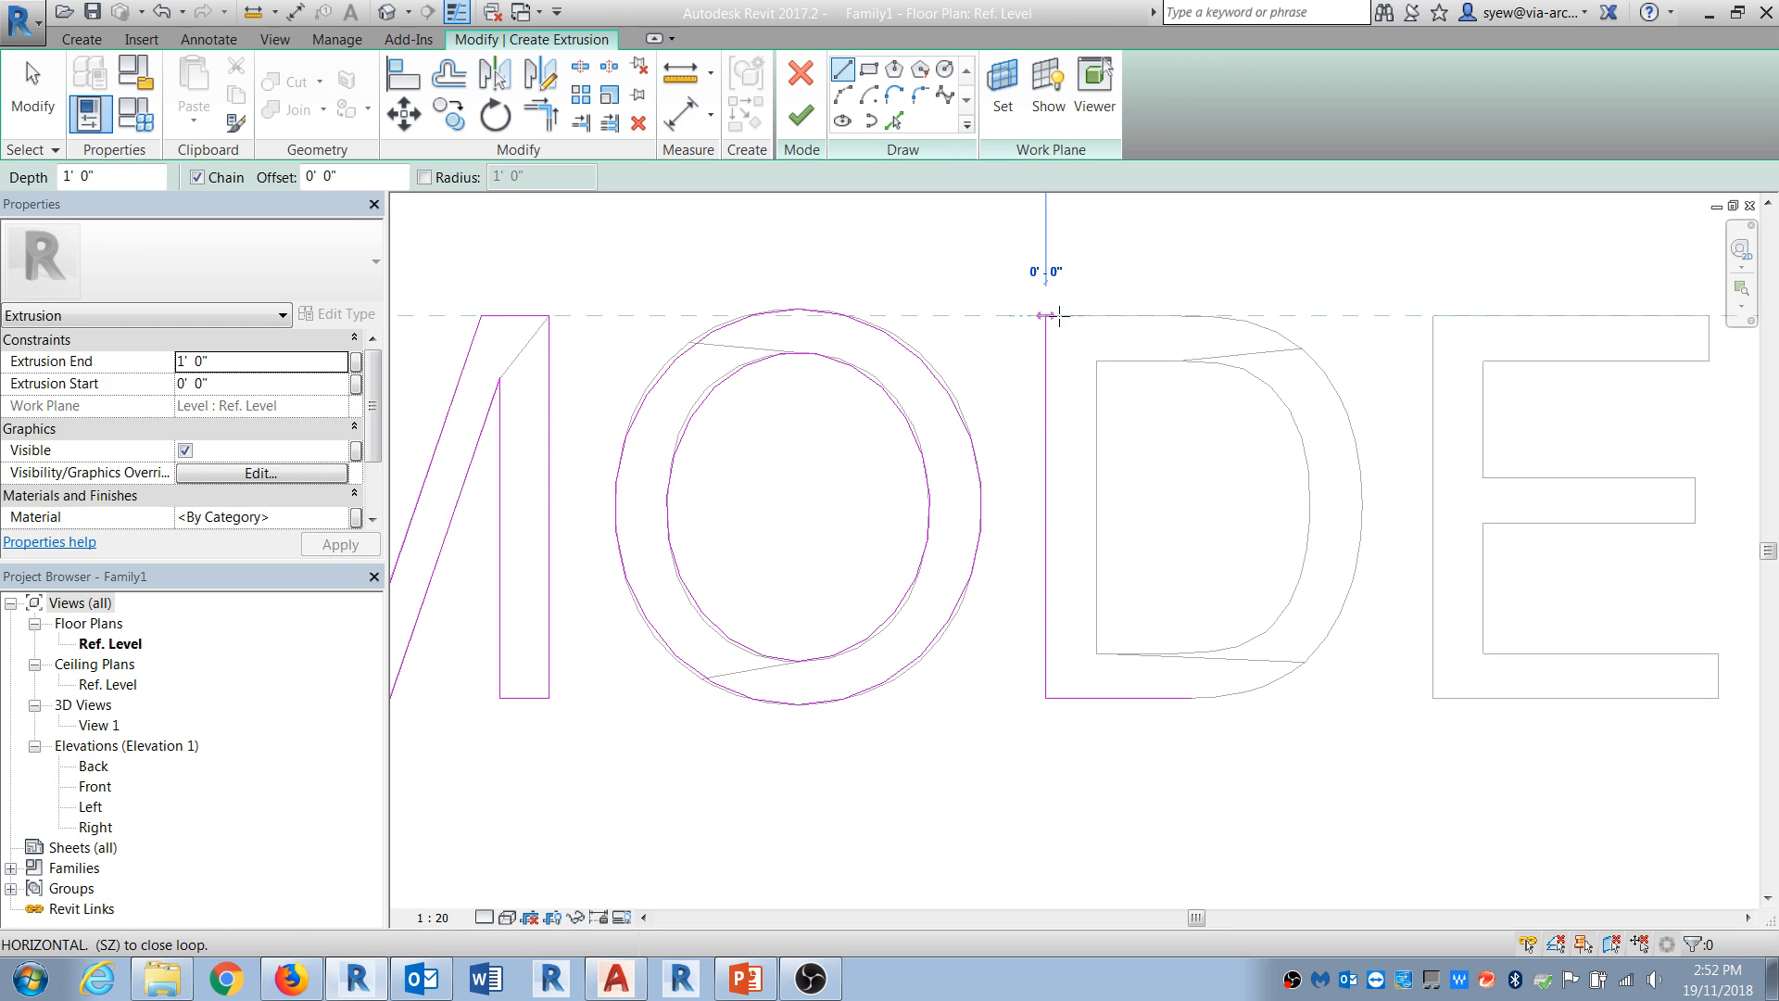
click(1209, 316)
key(Escape)
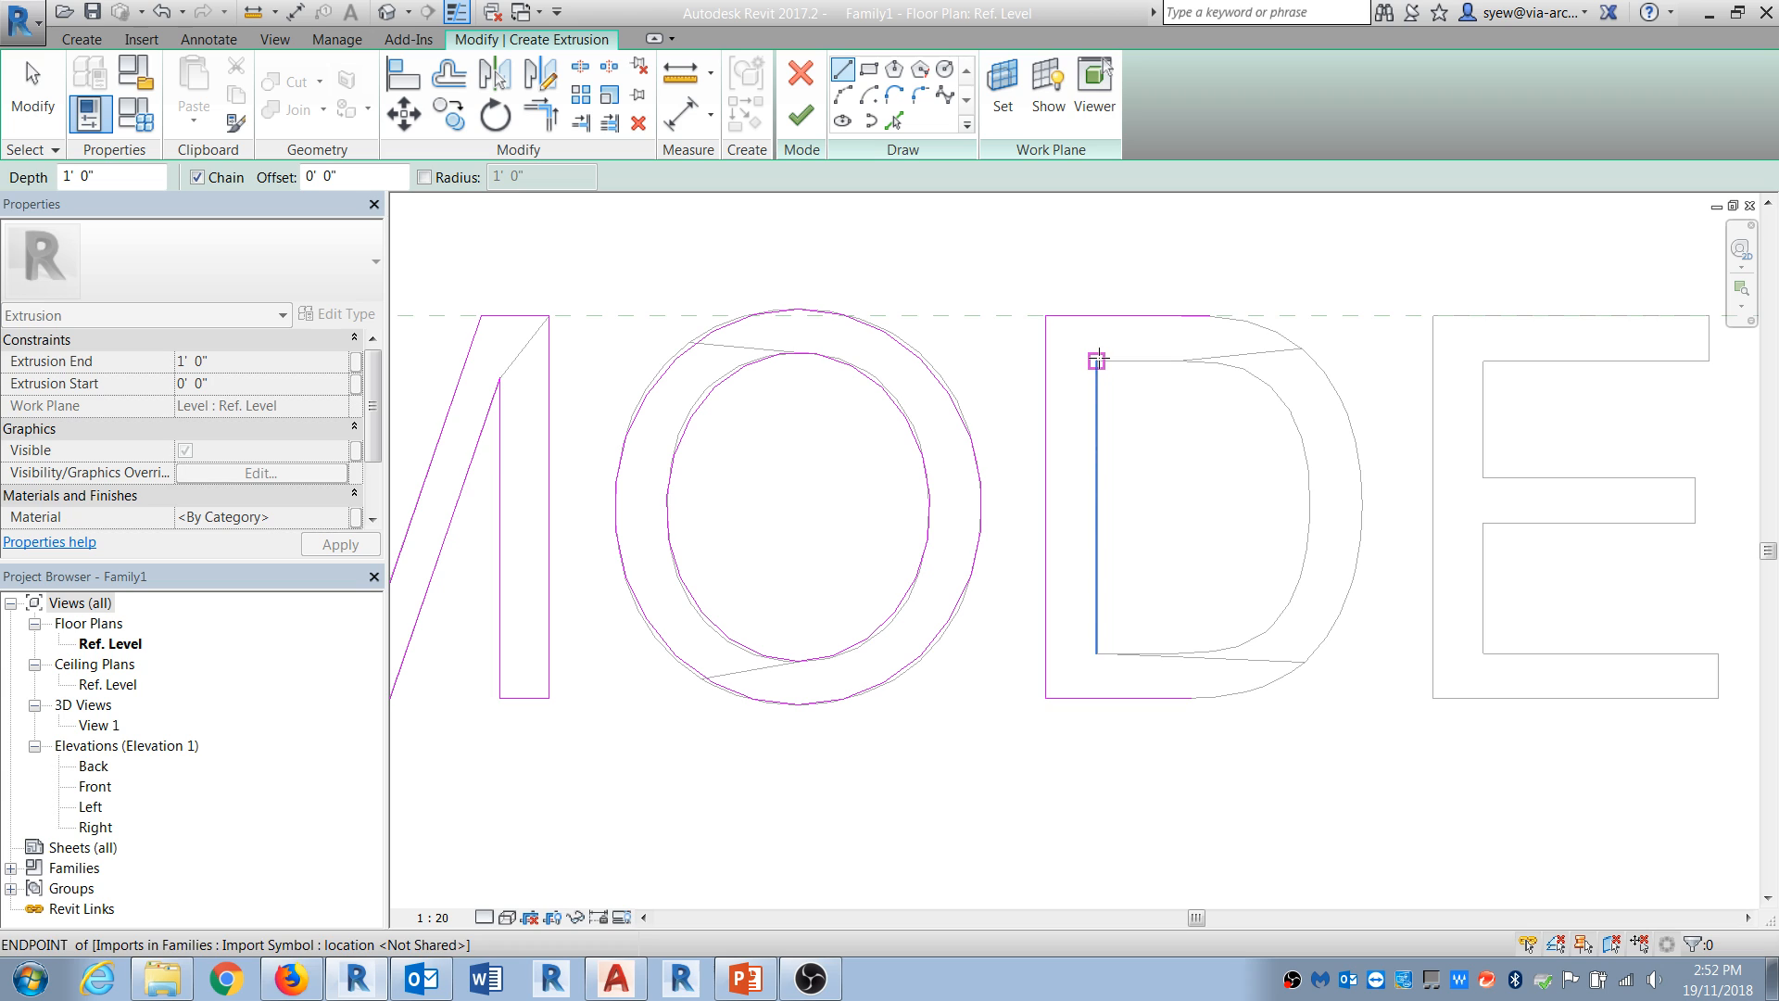
Step: Draw the D's inner vertical and straight horizontal edges, and extend the lower inner line to the start of the curve
click(1096, 361)
click(1097, 654)
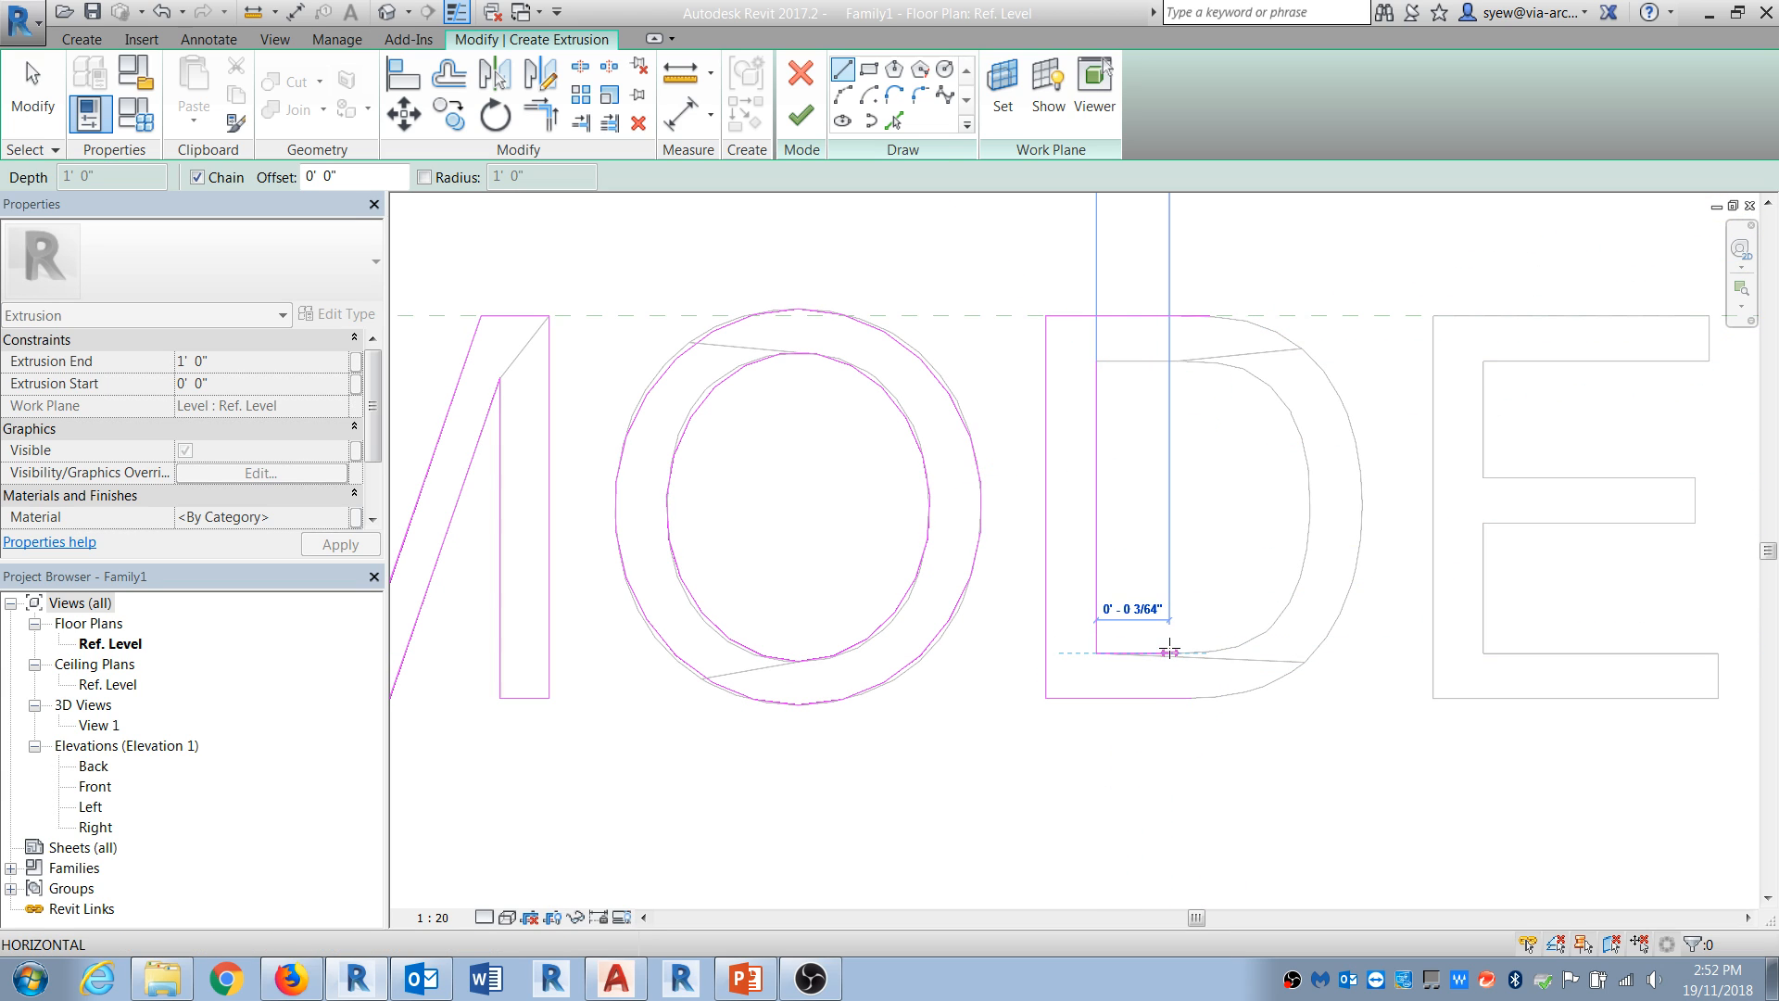
click(1169, 652)
key(Escape)
click(1096, 361)
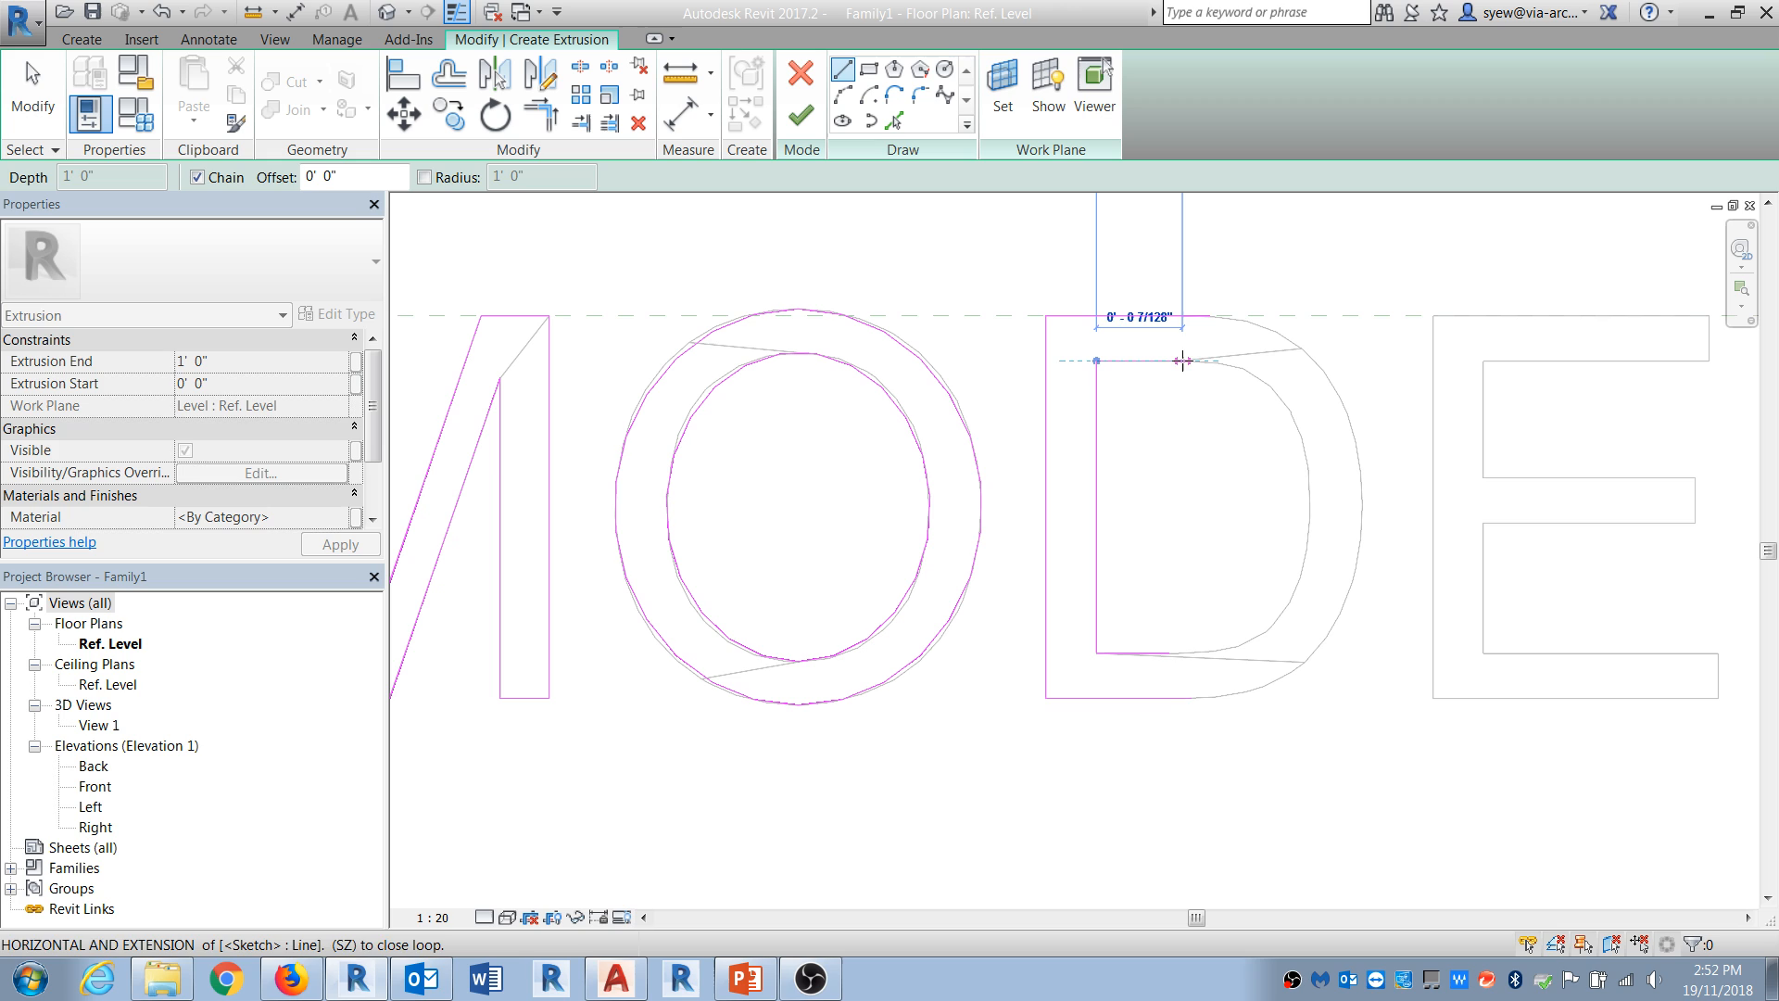
key(Escape)
key(Escape)
click(1149, 653)
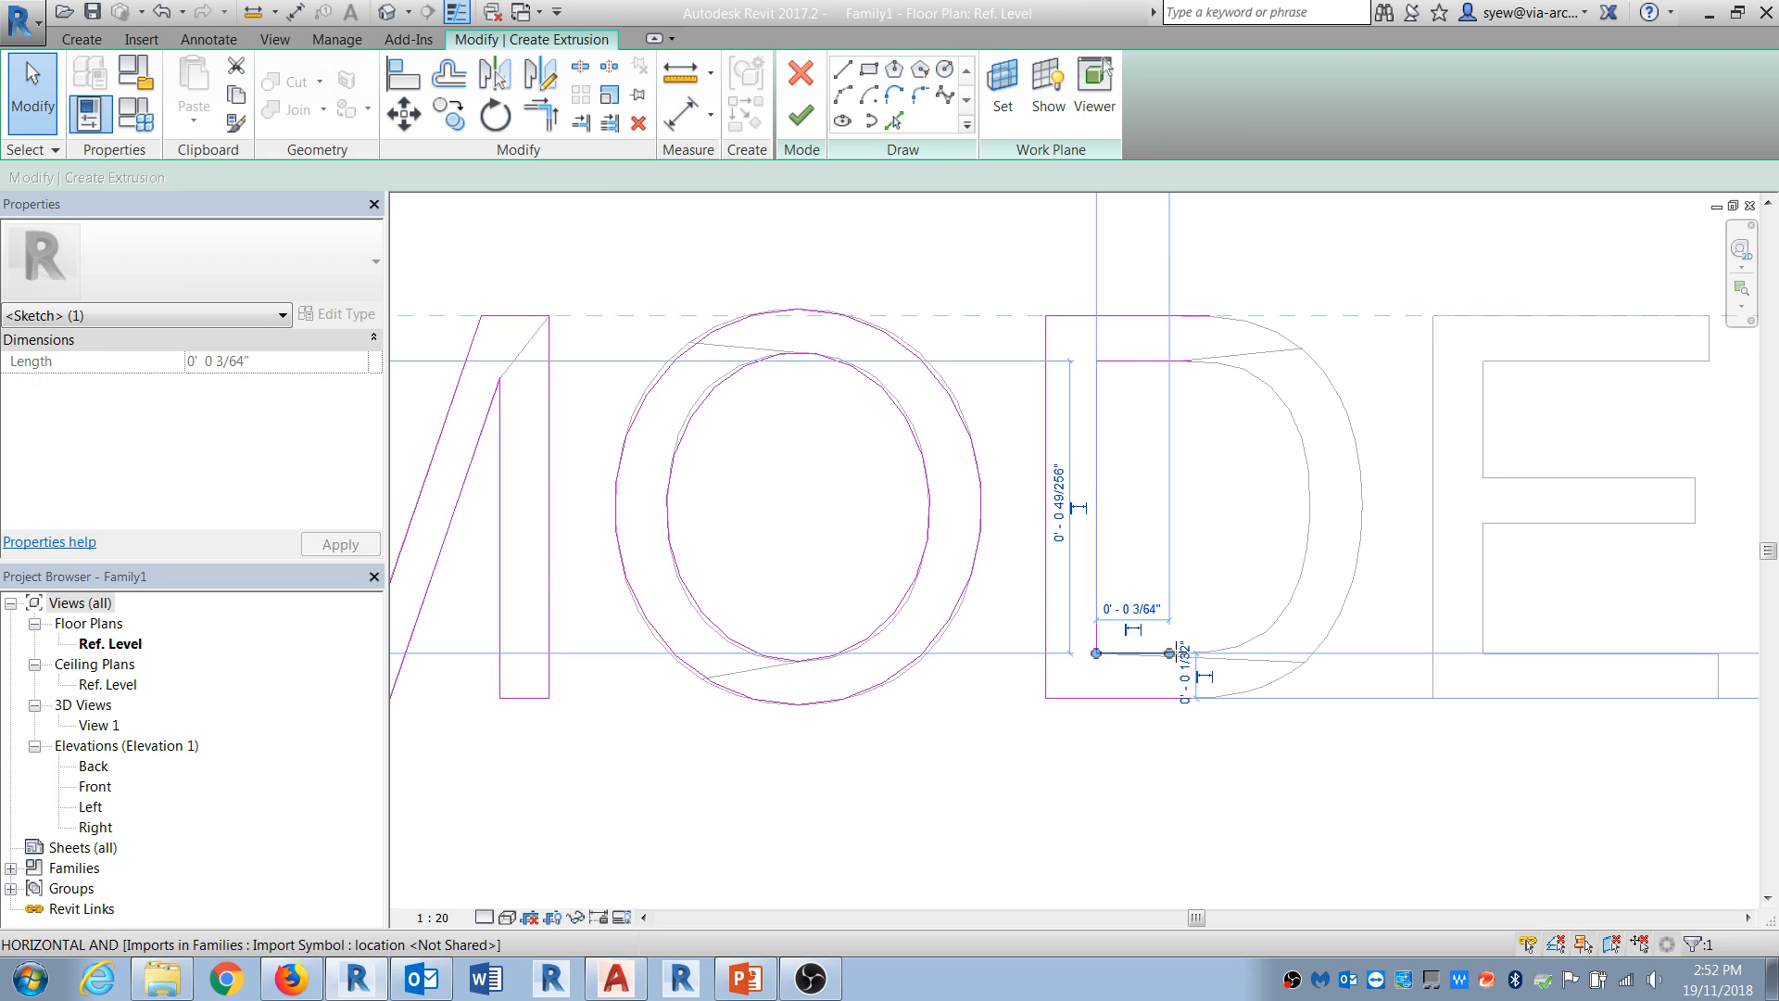
drag(1176, 652, 1192, 653)
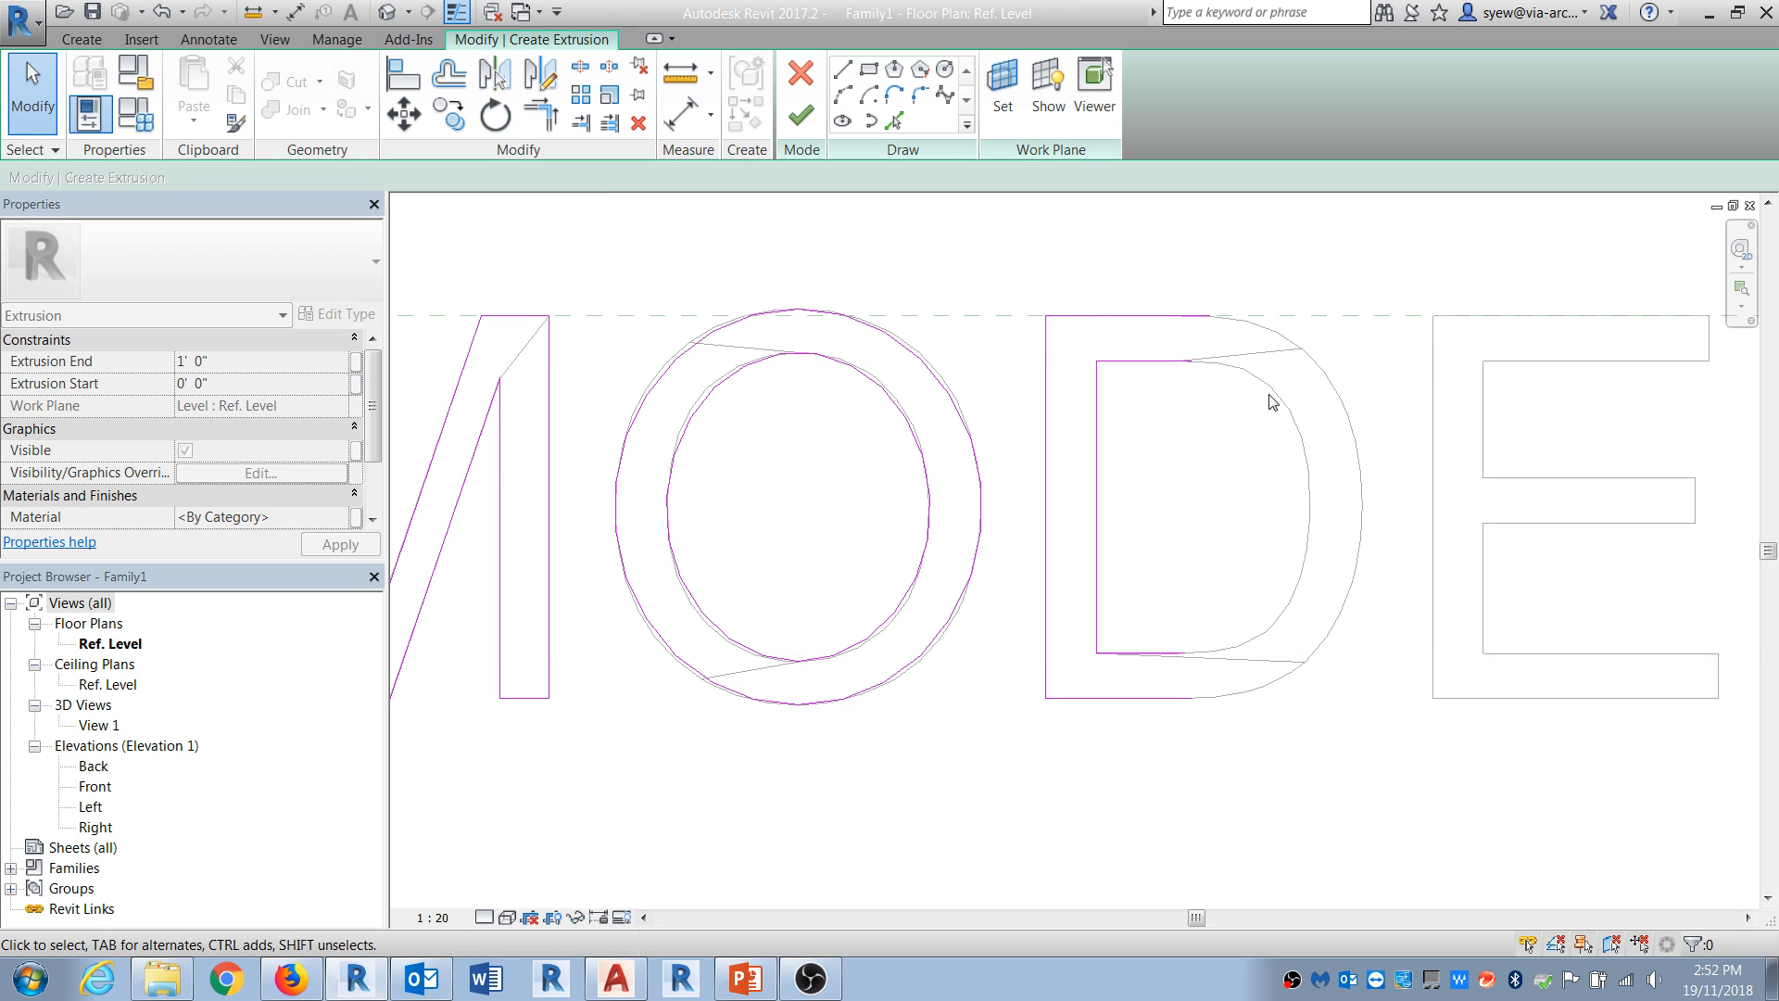
Step: Draw a start-end-radius arc from the end of the D's upper inner line along the upper part of its inner curve
click(845, 93)
click(1200, 361)
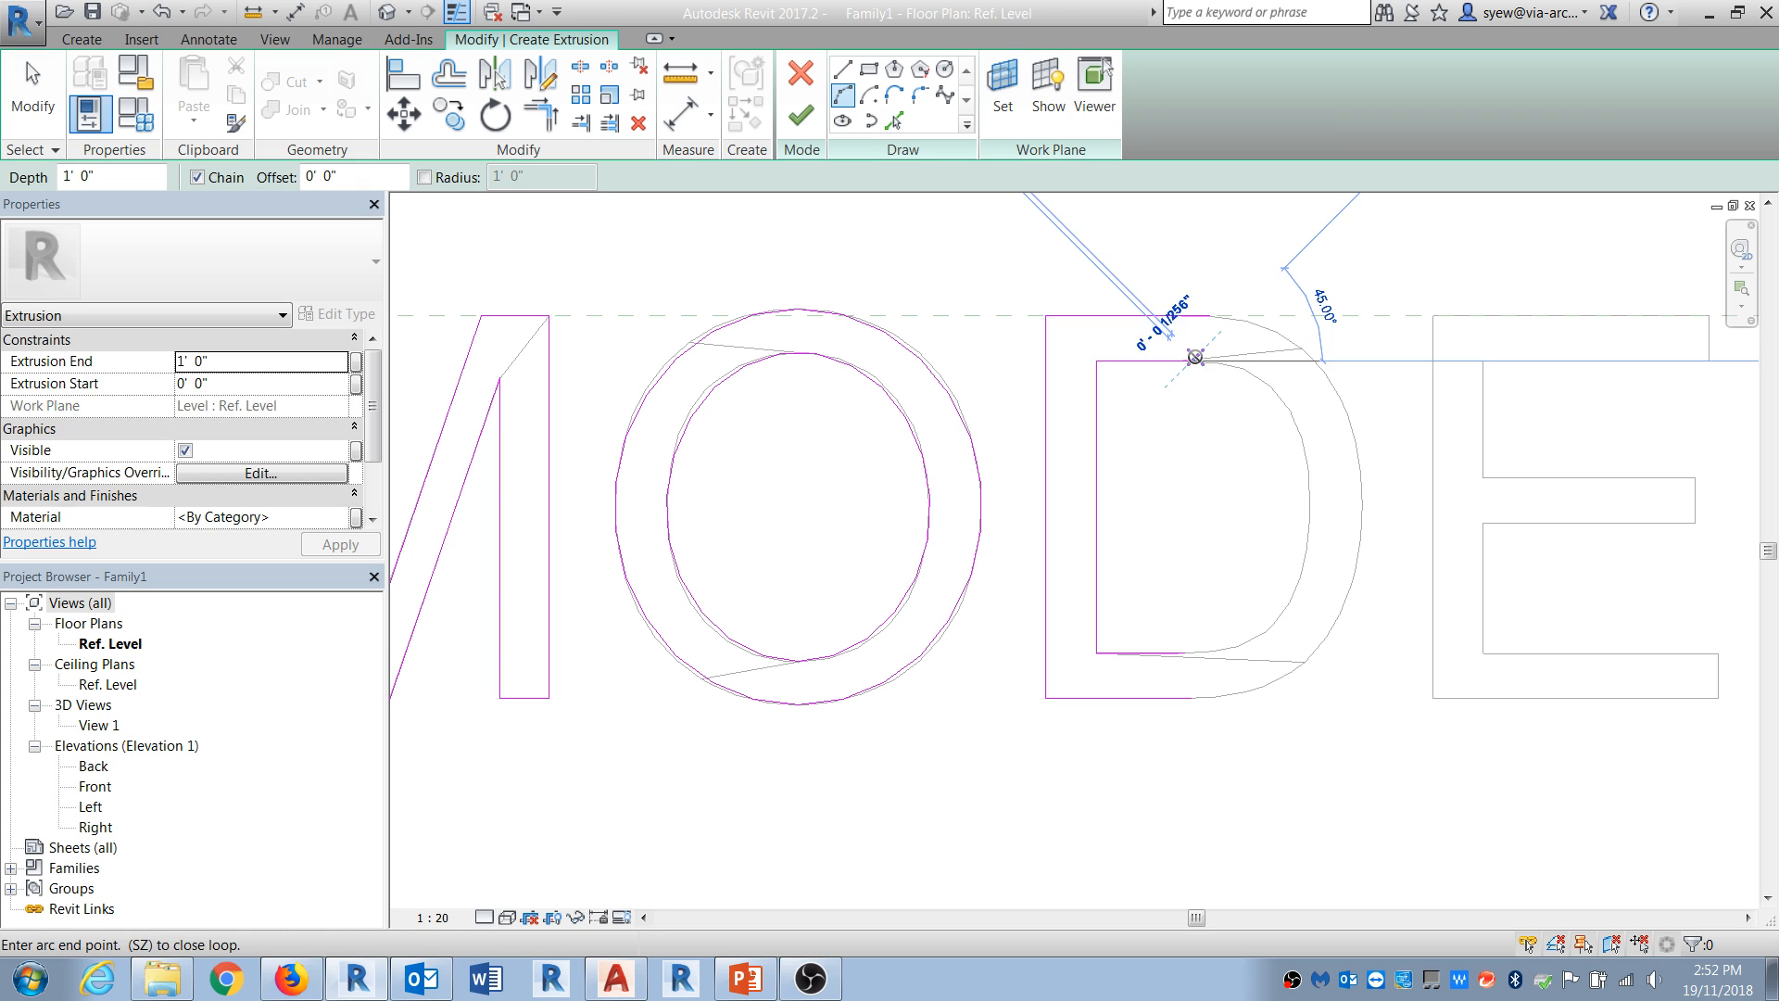
click(1305, 445)
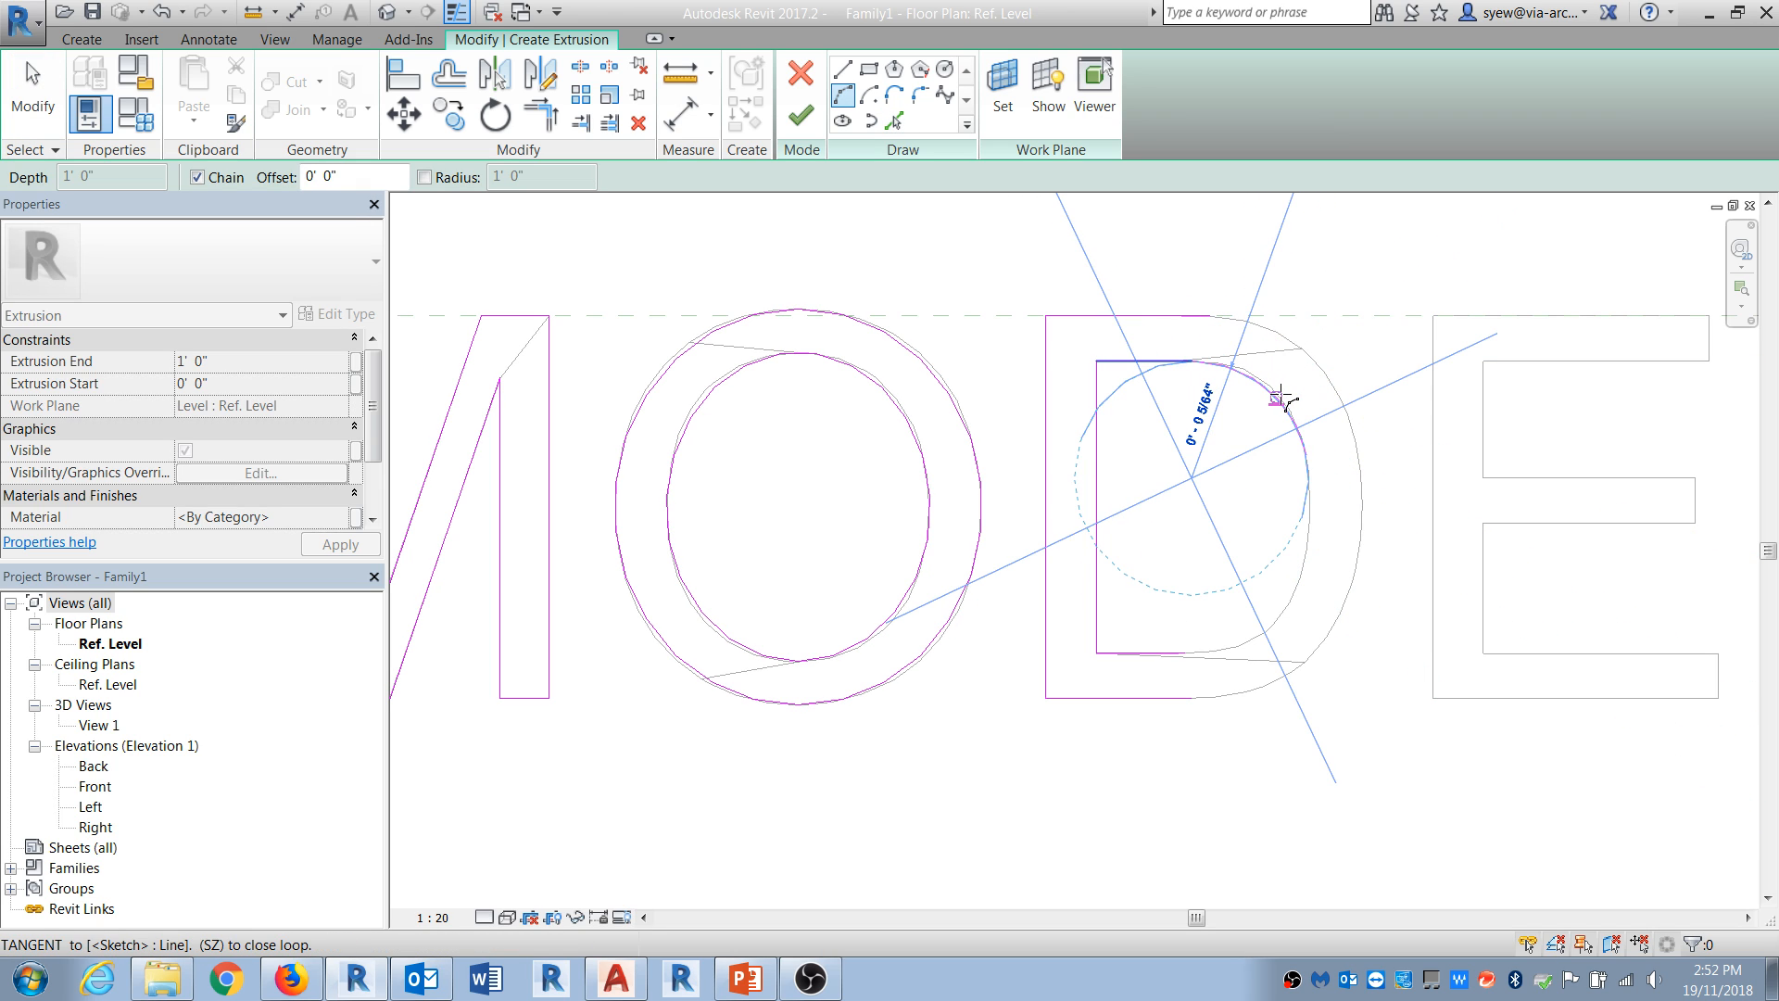
click(1302, 433)
key(Escape)
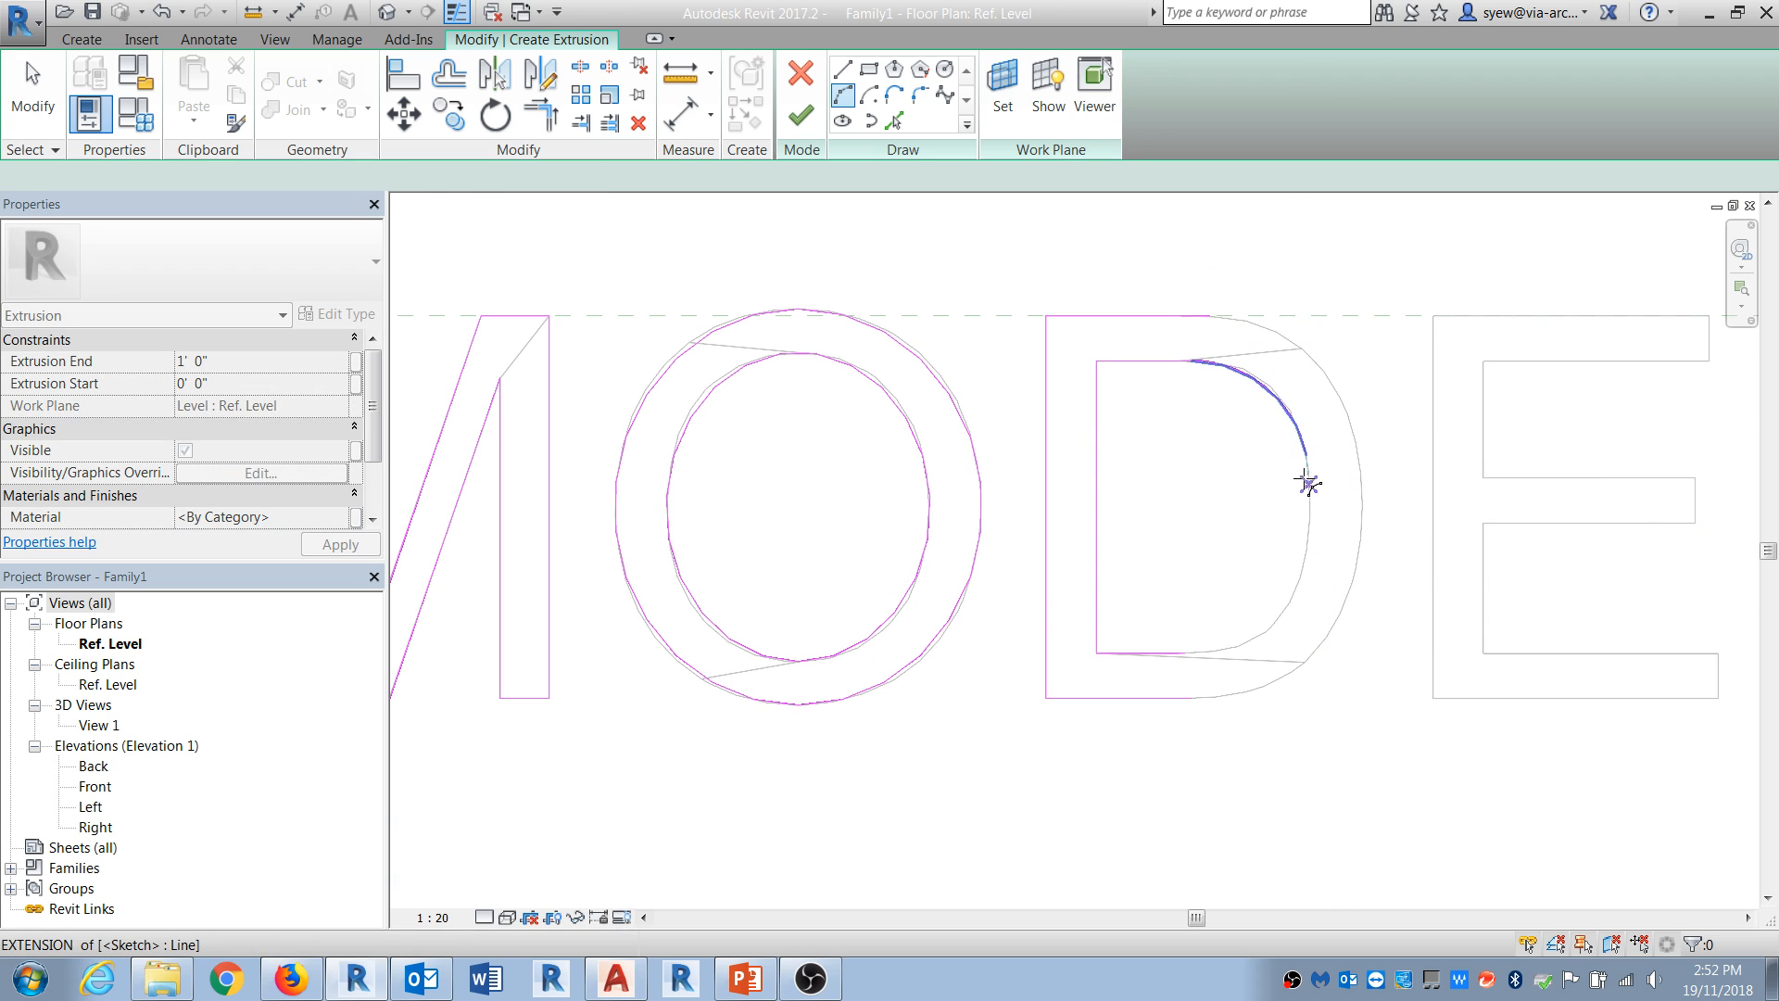
key(Escape)
Step: Mirror a copy of the D's inner arc about a horizontal axis drawn from the midpoint of its inner vertical edge
click(1270, 394)
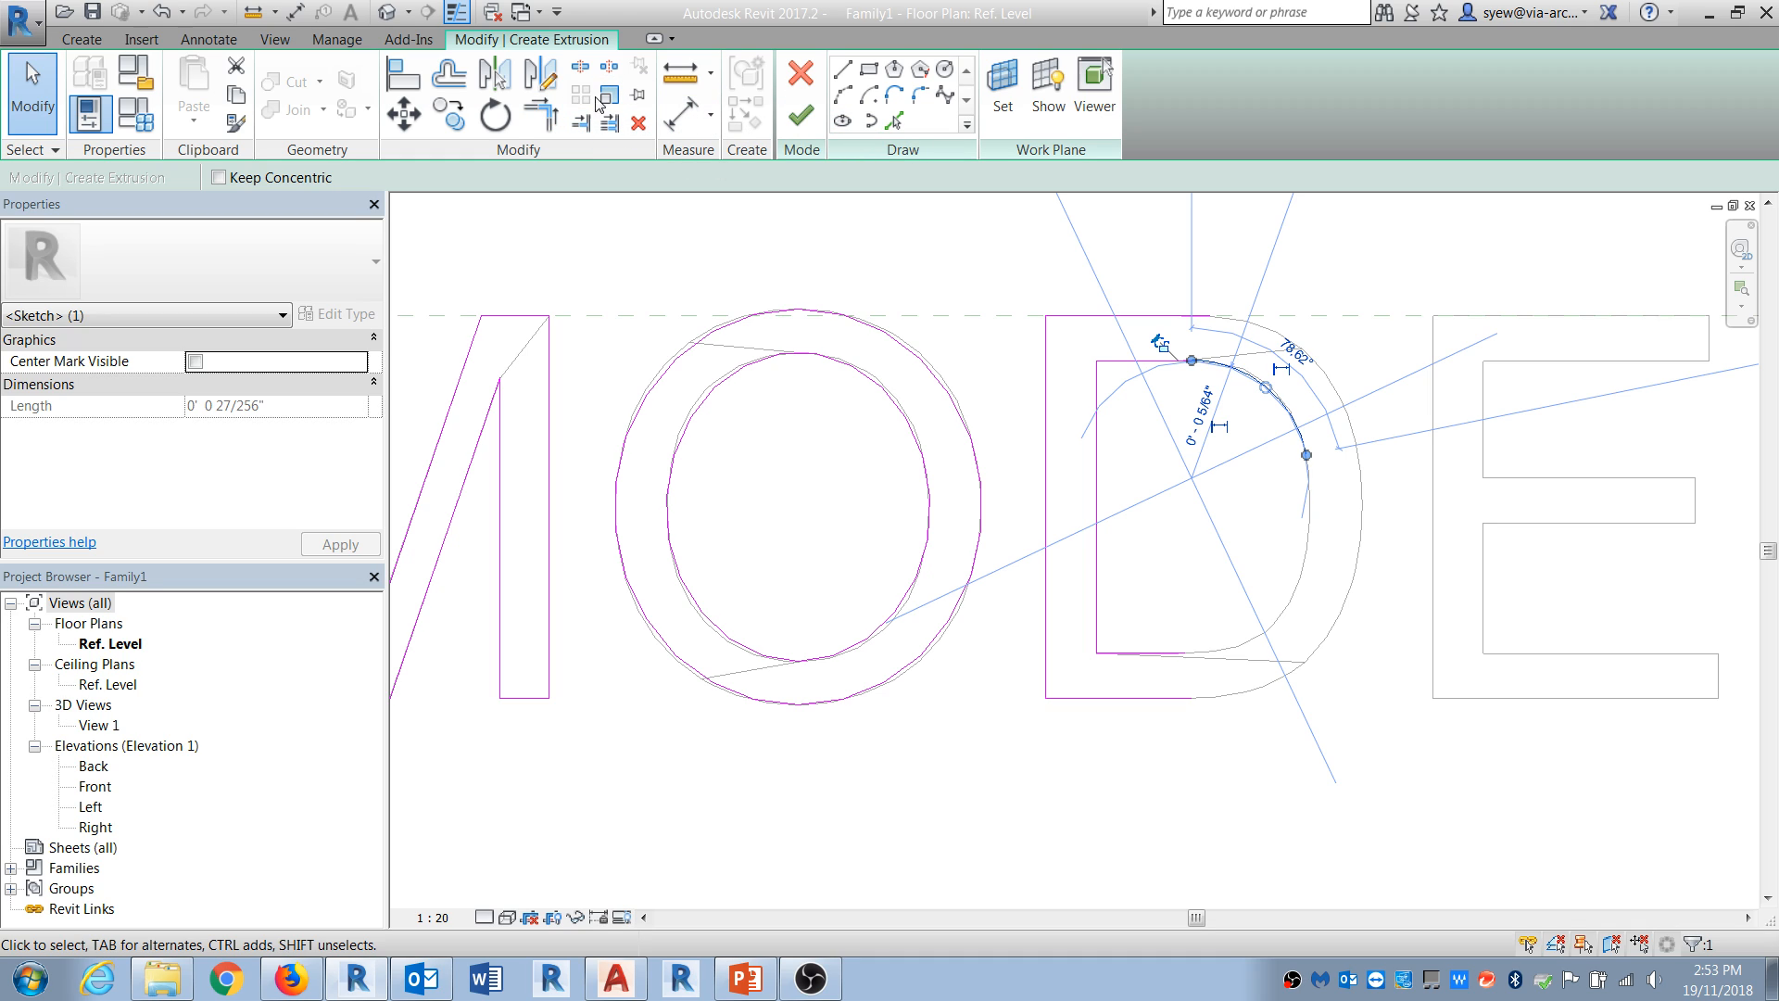
click(543, 79)
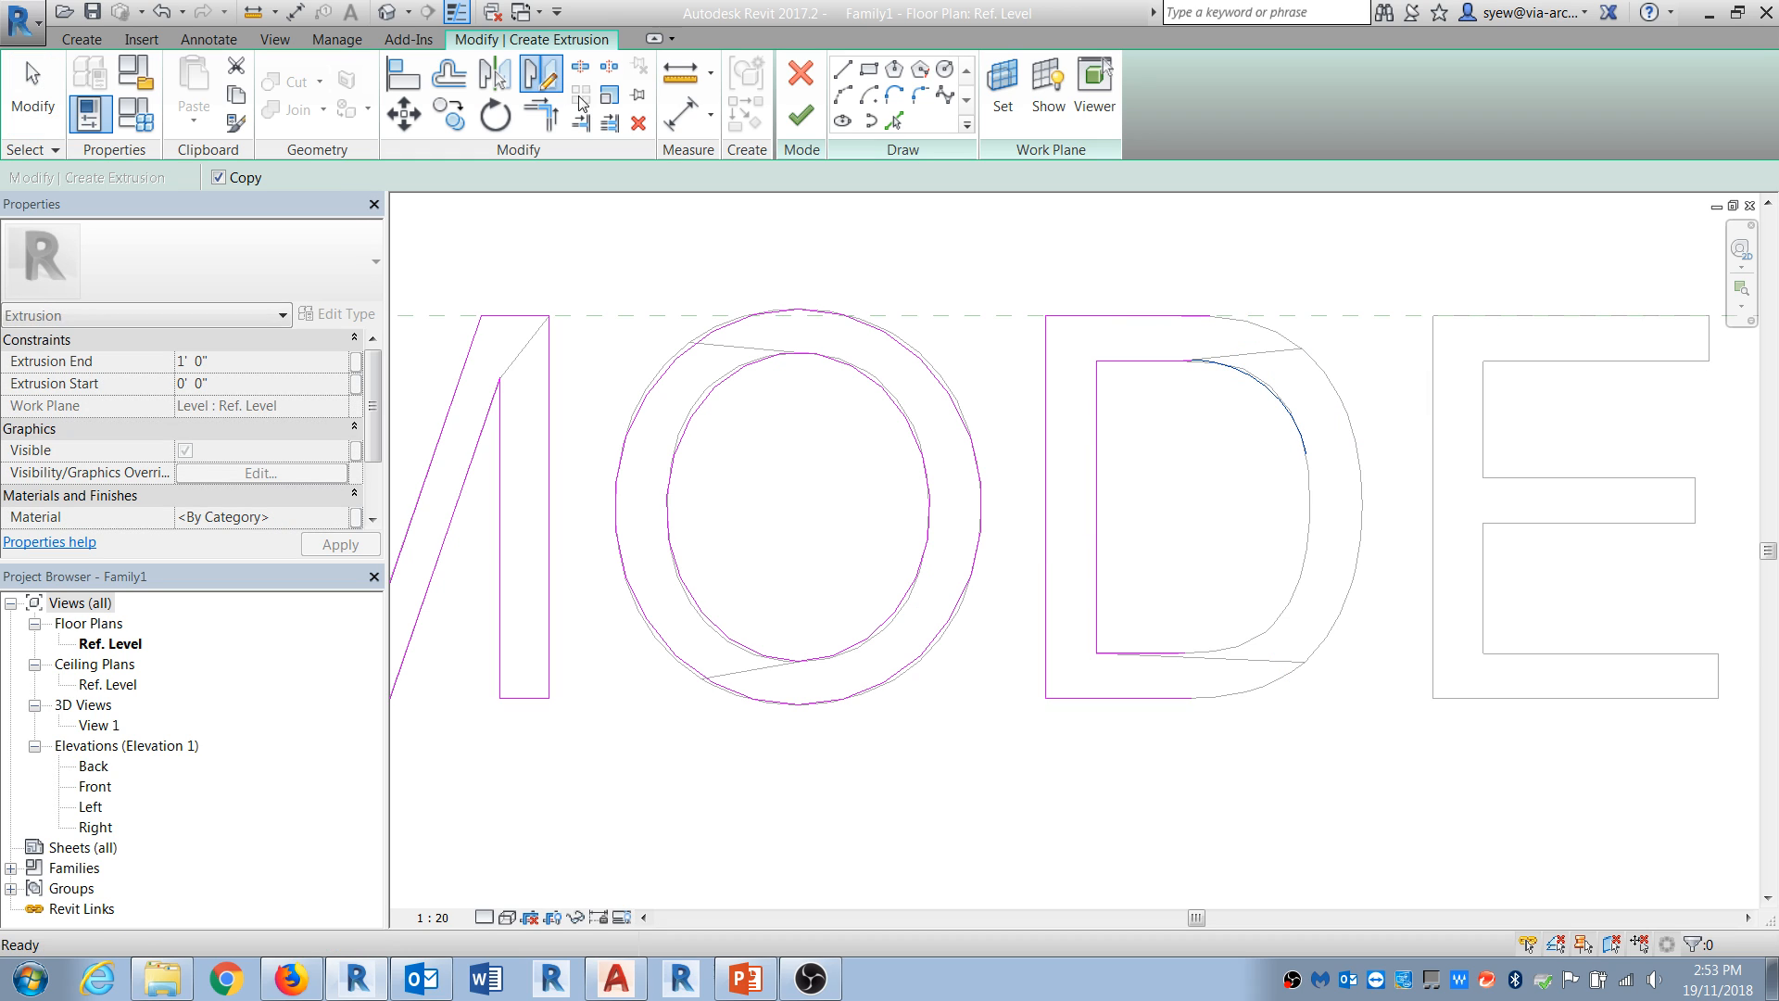
click(1096, 511)
click(1234, 509)
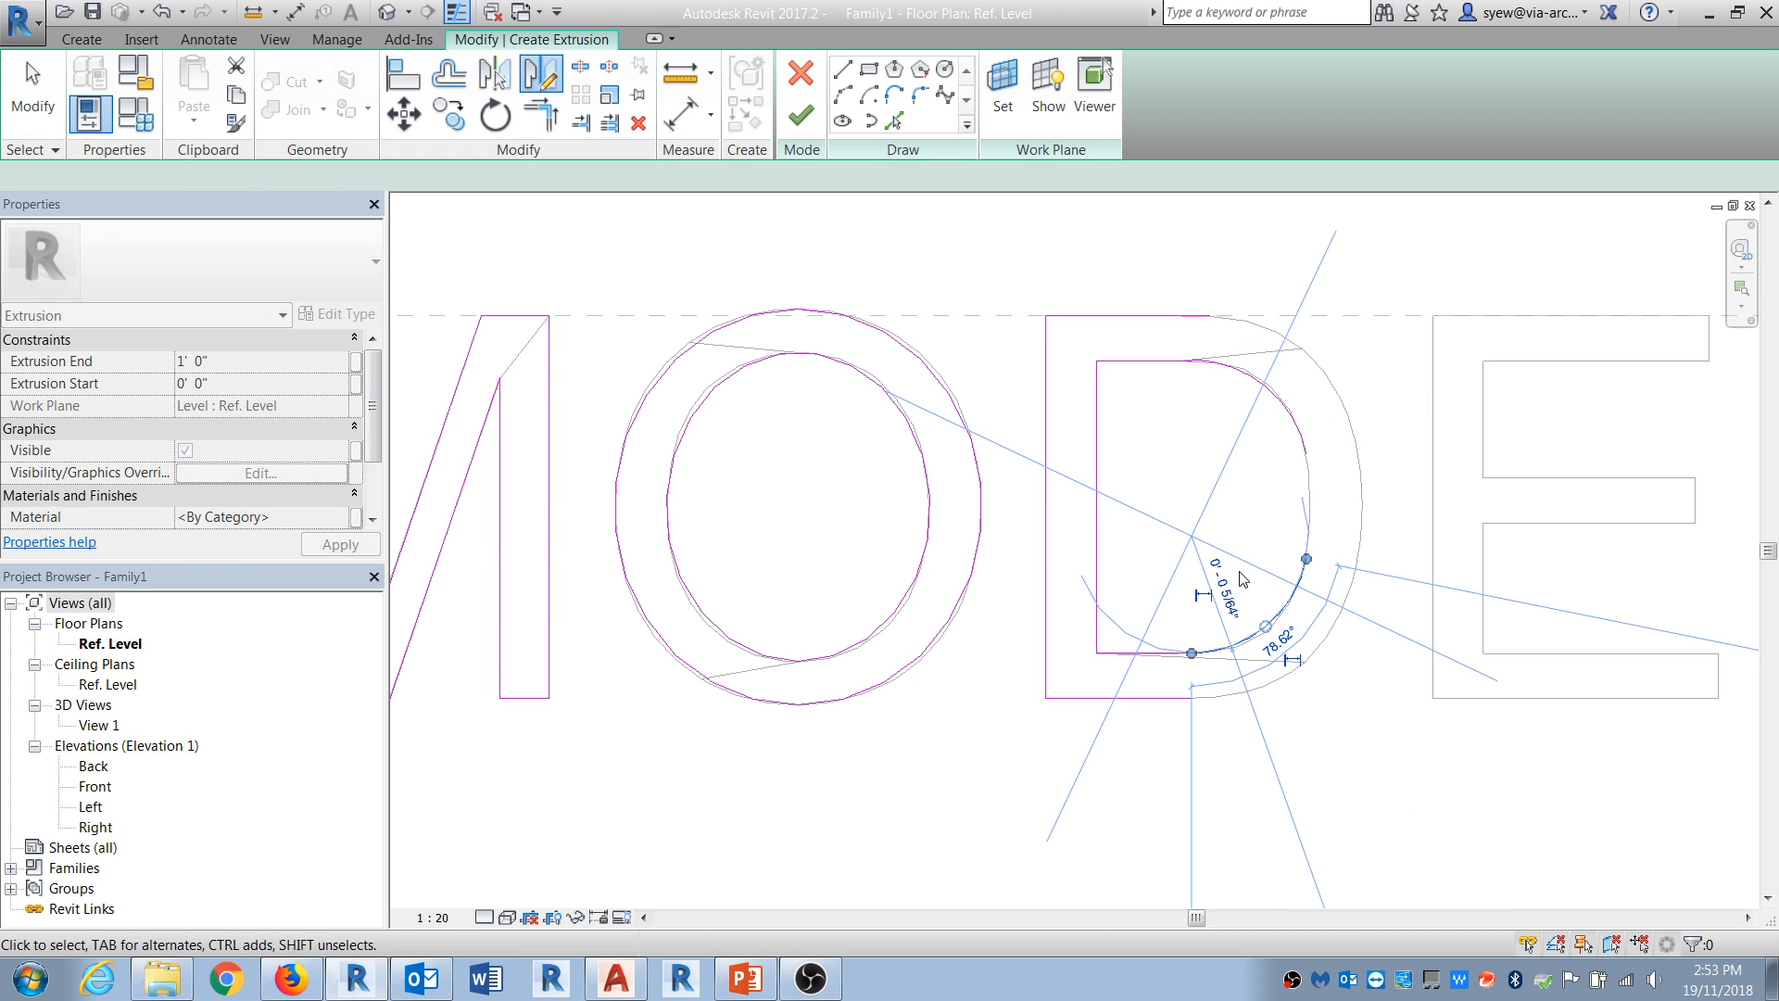
click(1390, 642)
Step: Close the D's inner loop with a shallow start-end-radius arc between the upper and lower inner arcs
click(850, 99)
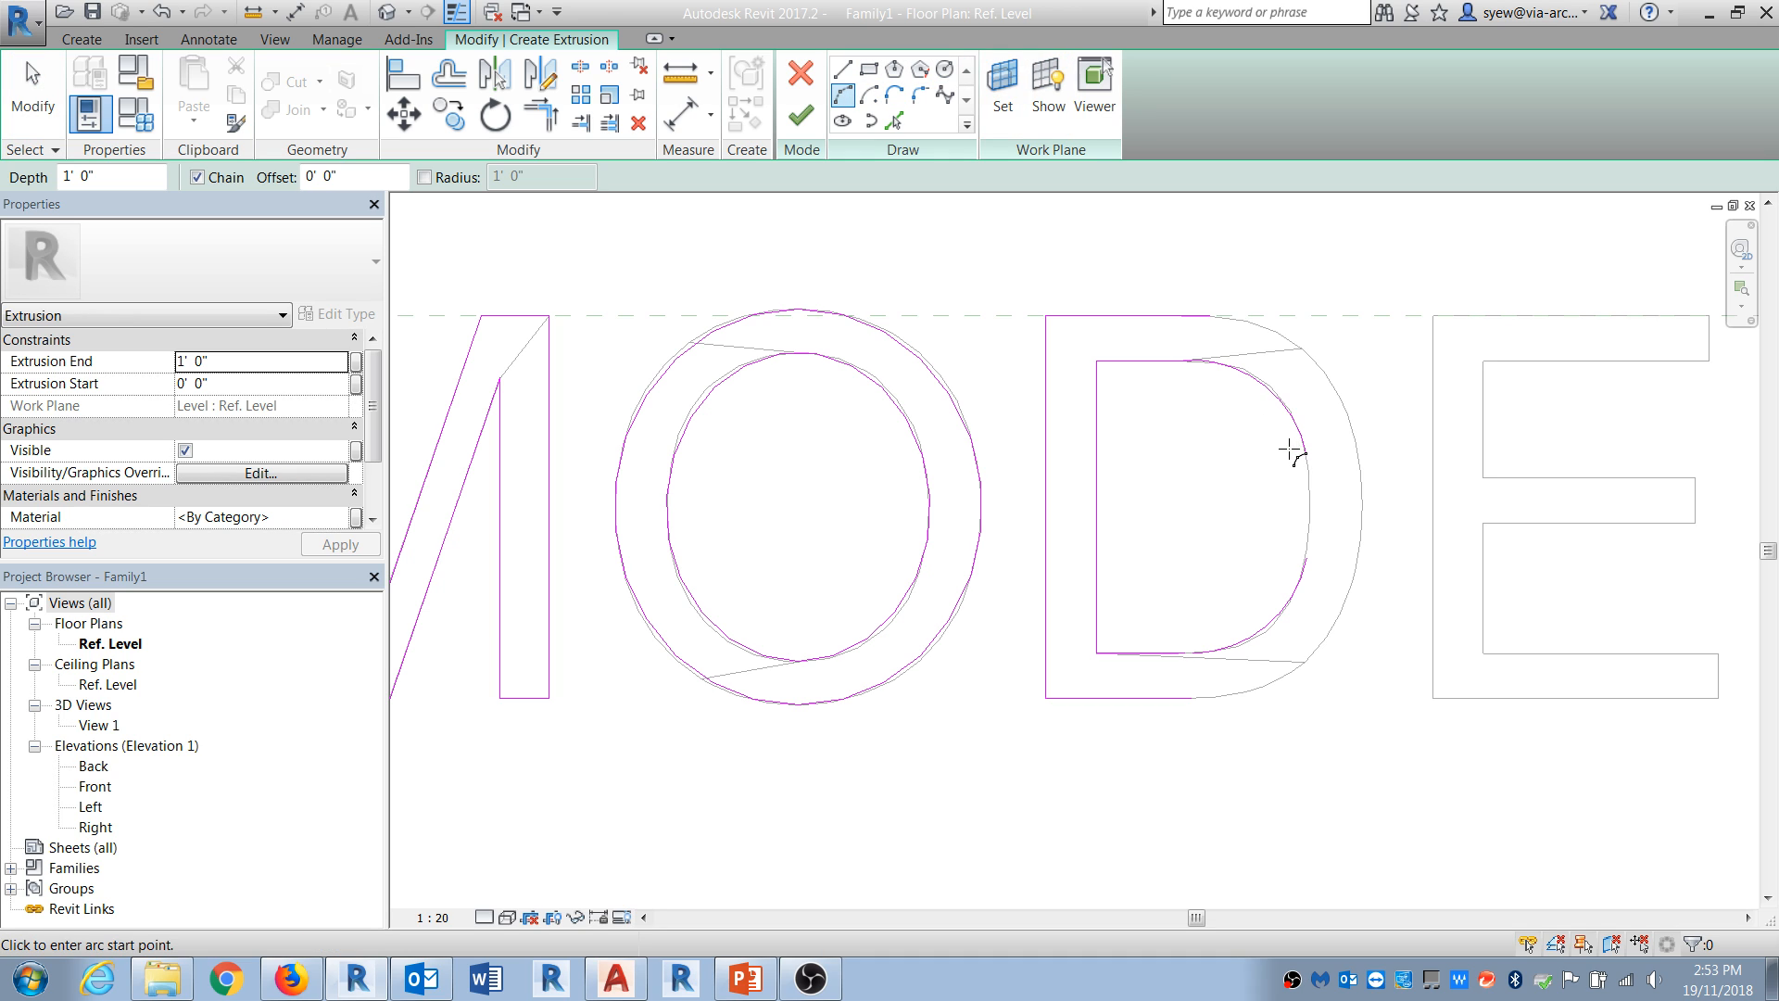
click(1308, 456)
click(1309, 556)
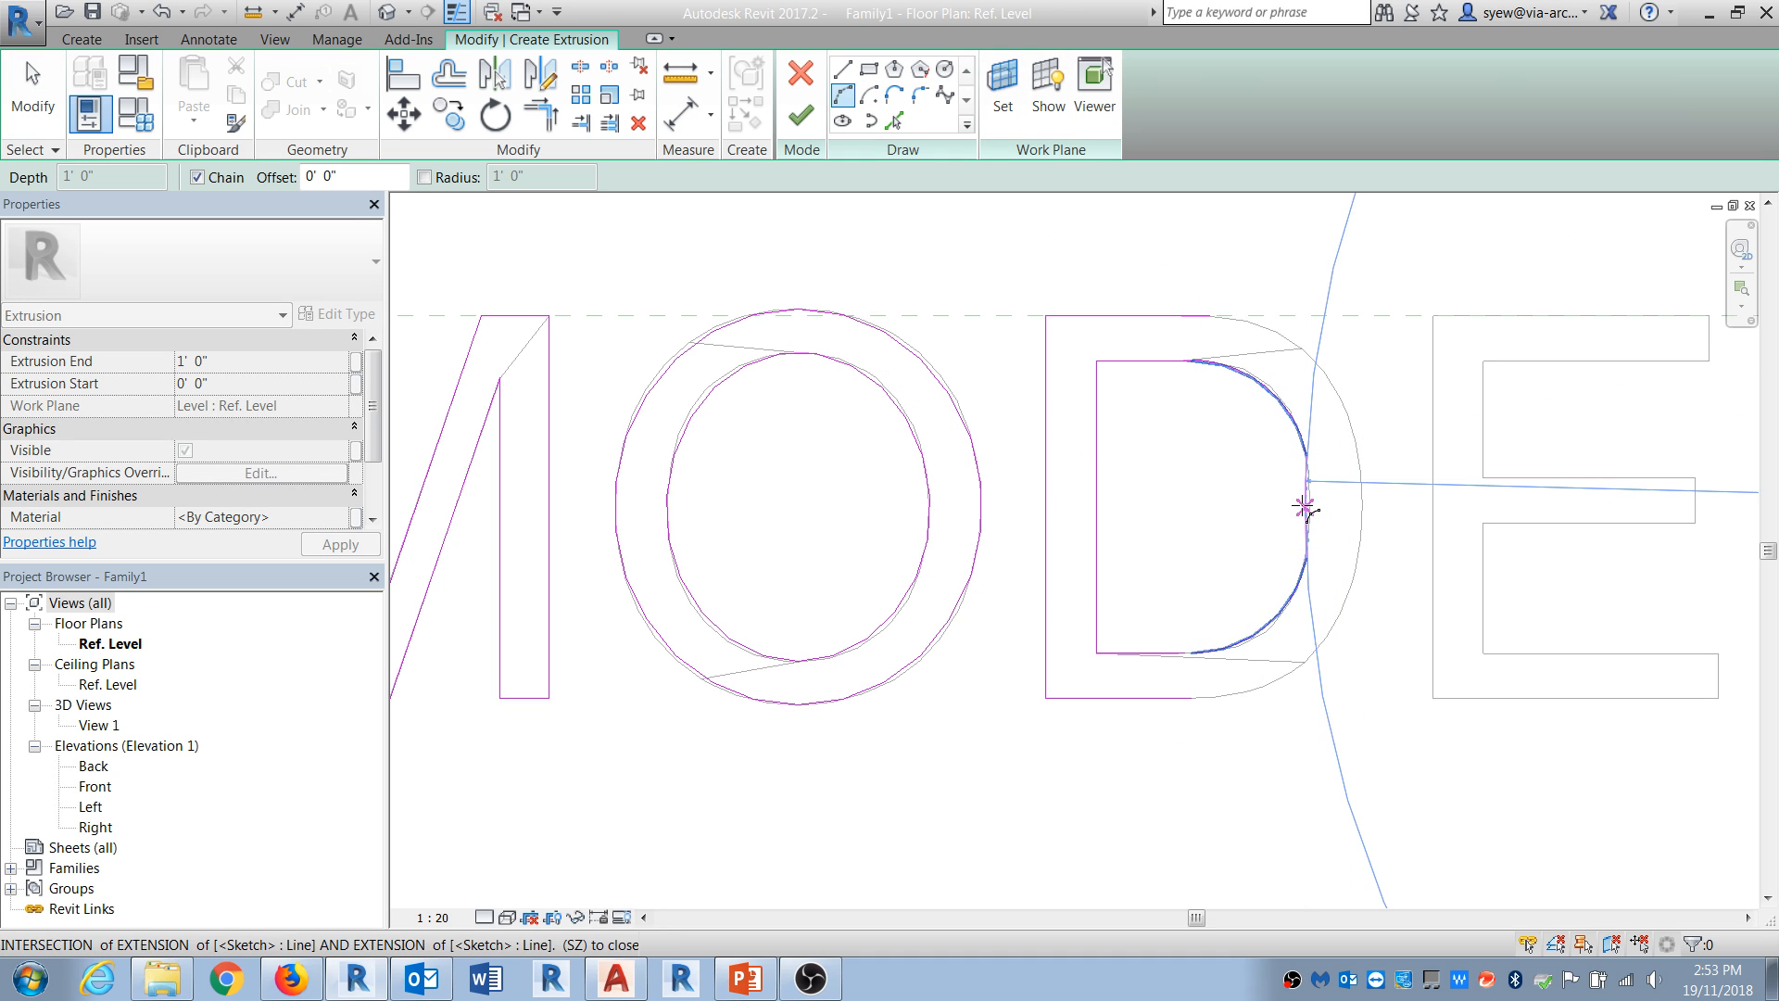
click(1313, 511)
Step: Draw a start-end-radius arc from the end of the D's top line along the upper part of its outer curve
click(1210, 316)
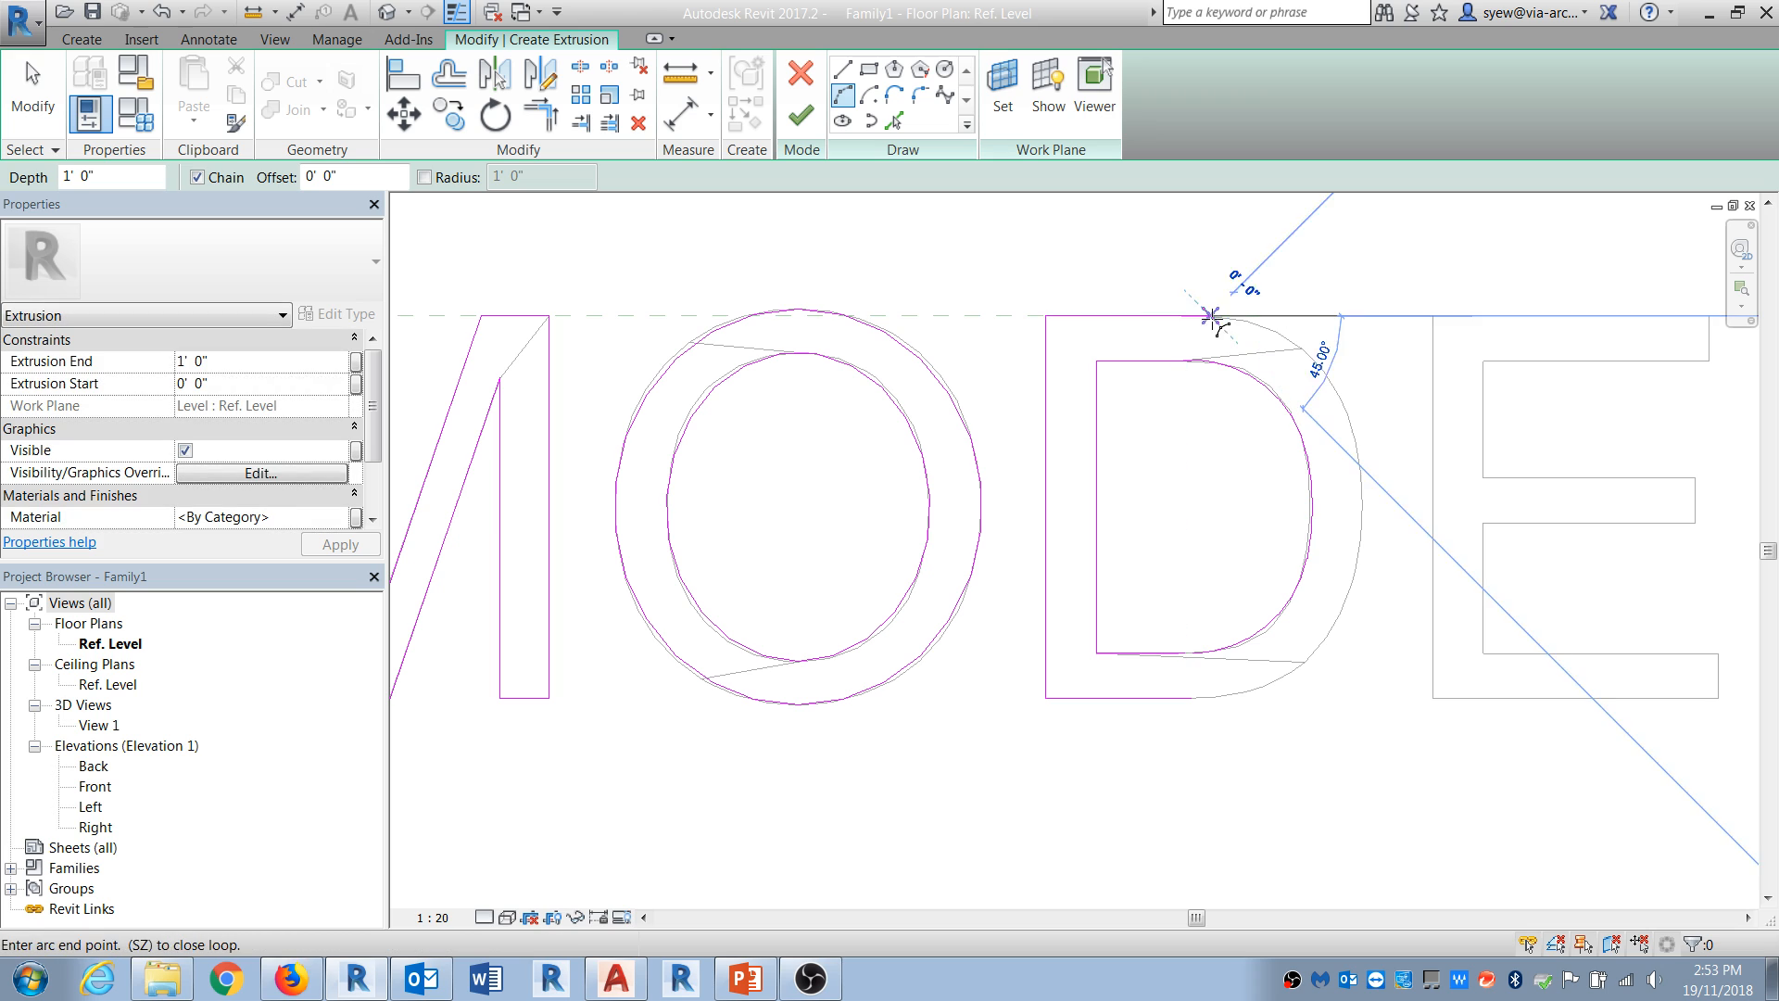
click(1358, 463)
click(1345, 417)
key(Escape)
key(Escape)
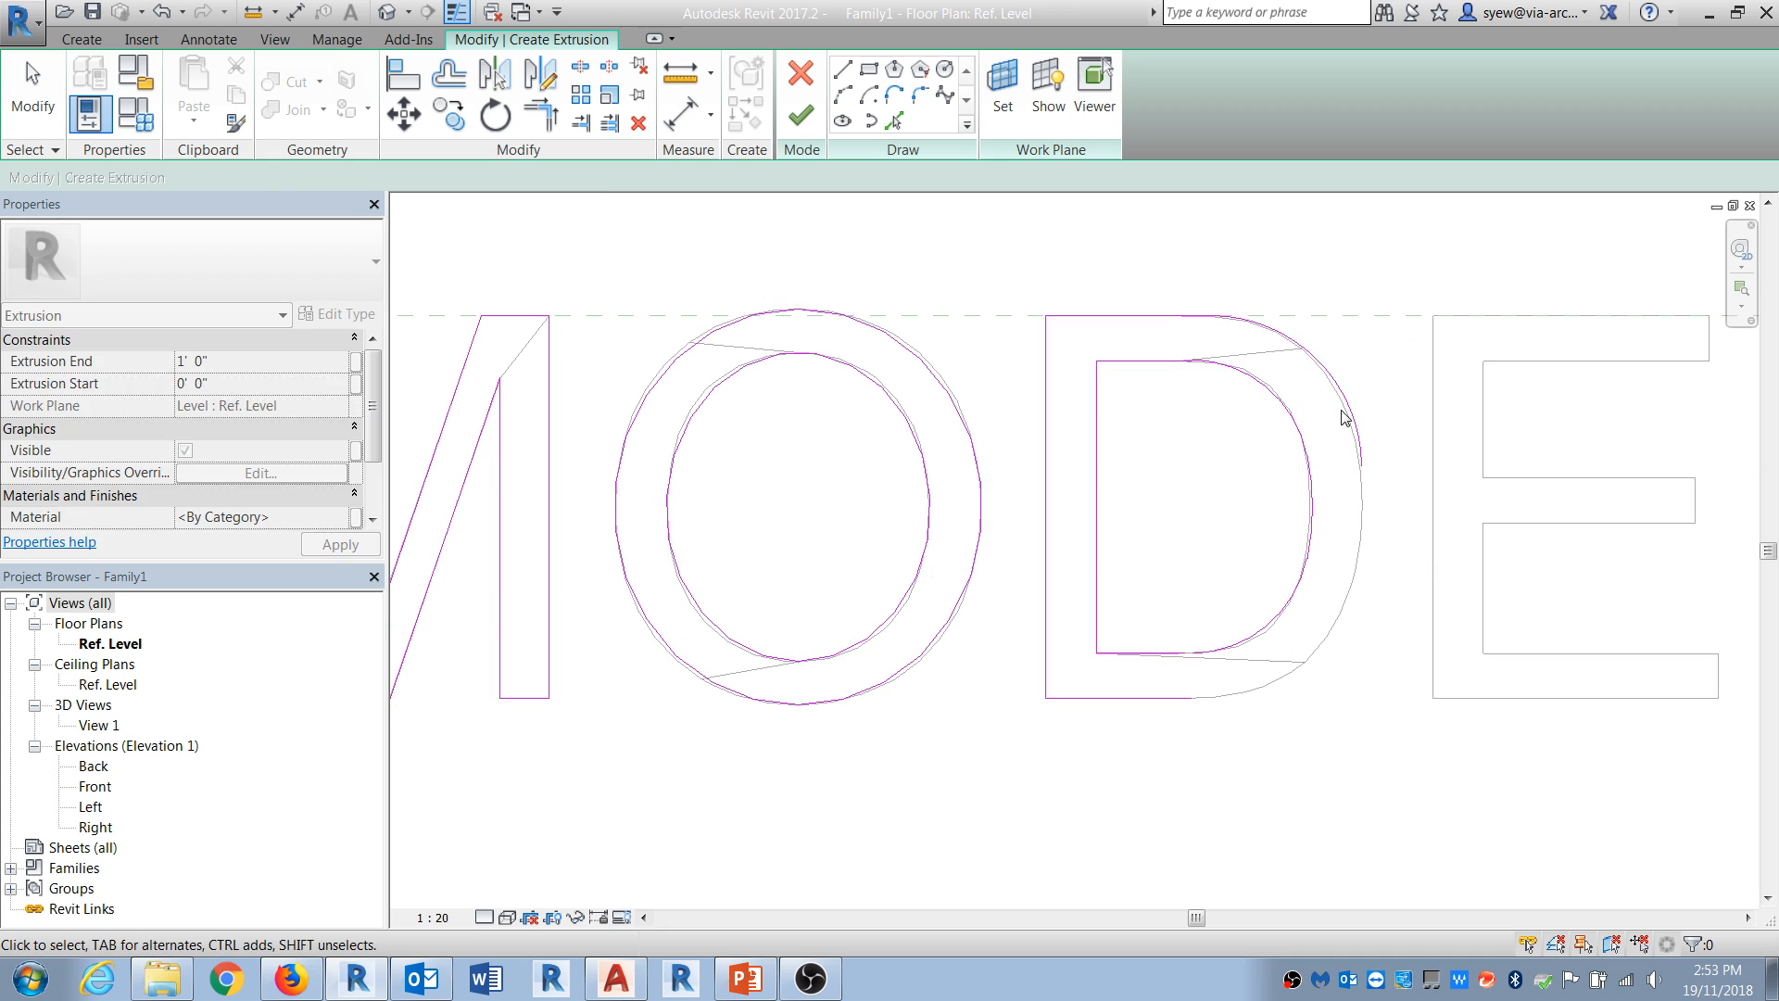
Step: Mirror a copy of the D's outer arc about the letter's horizontal centre axis
click(1344, 417)
click(541, 74)
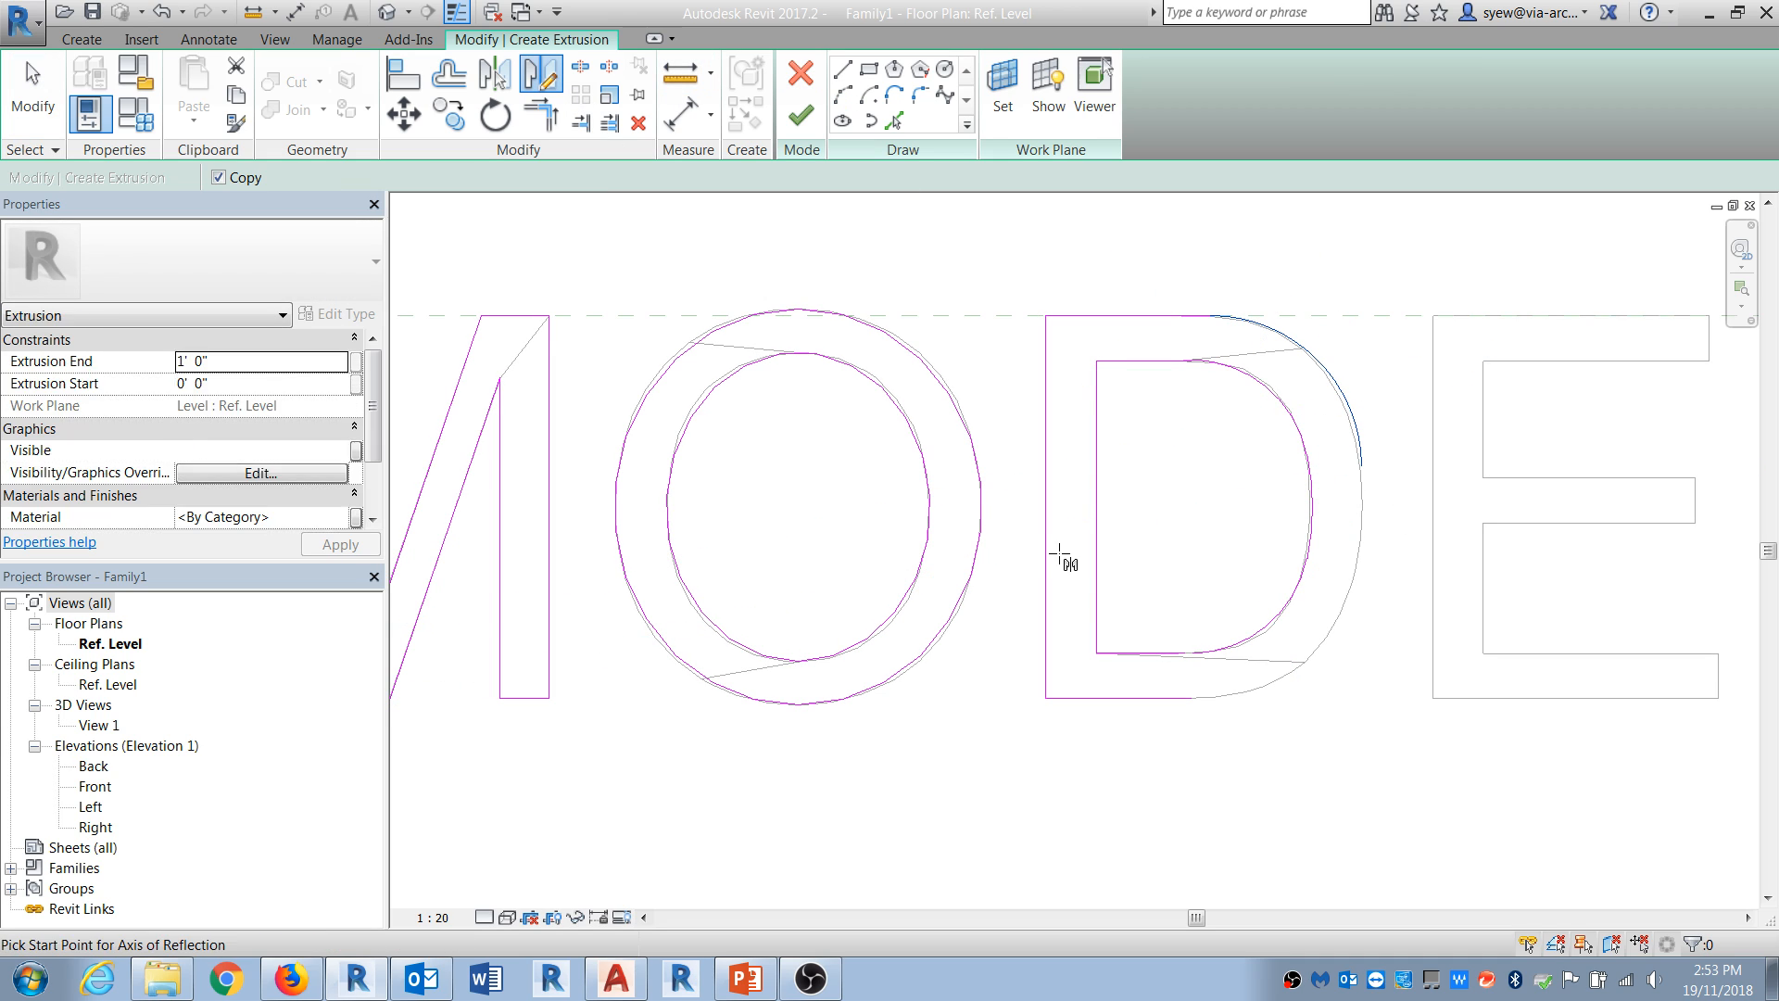
click(1235, 507)
key(Escape)
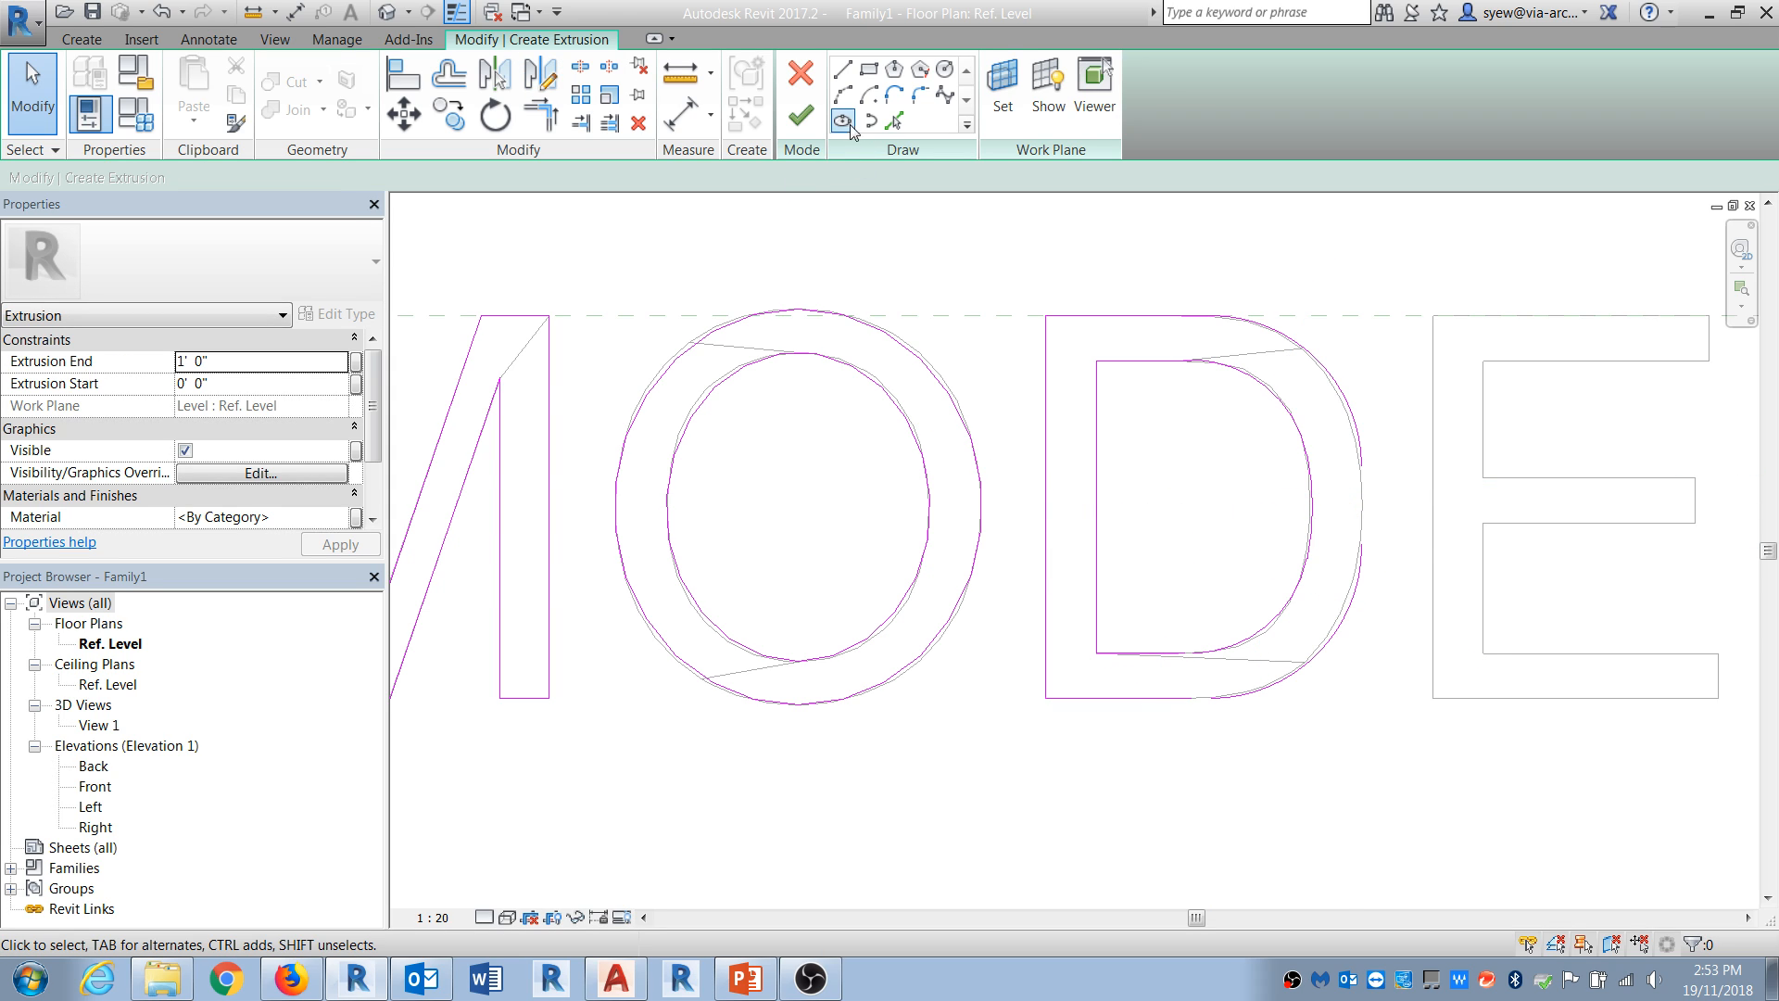
click(843, 96)
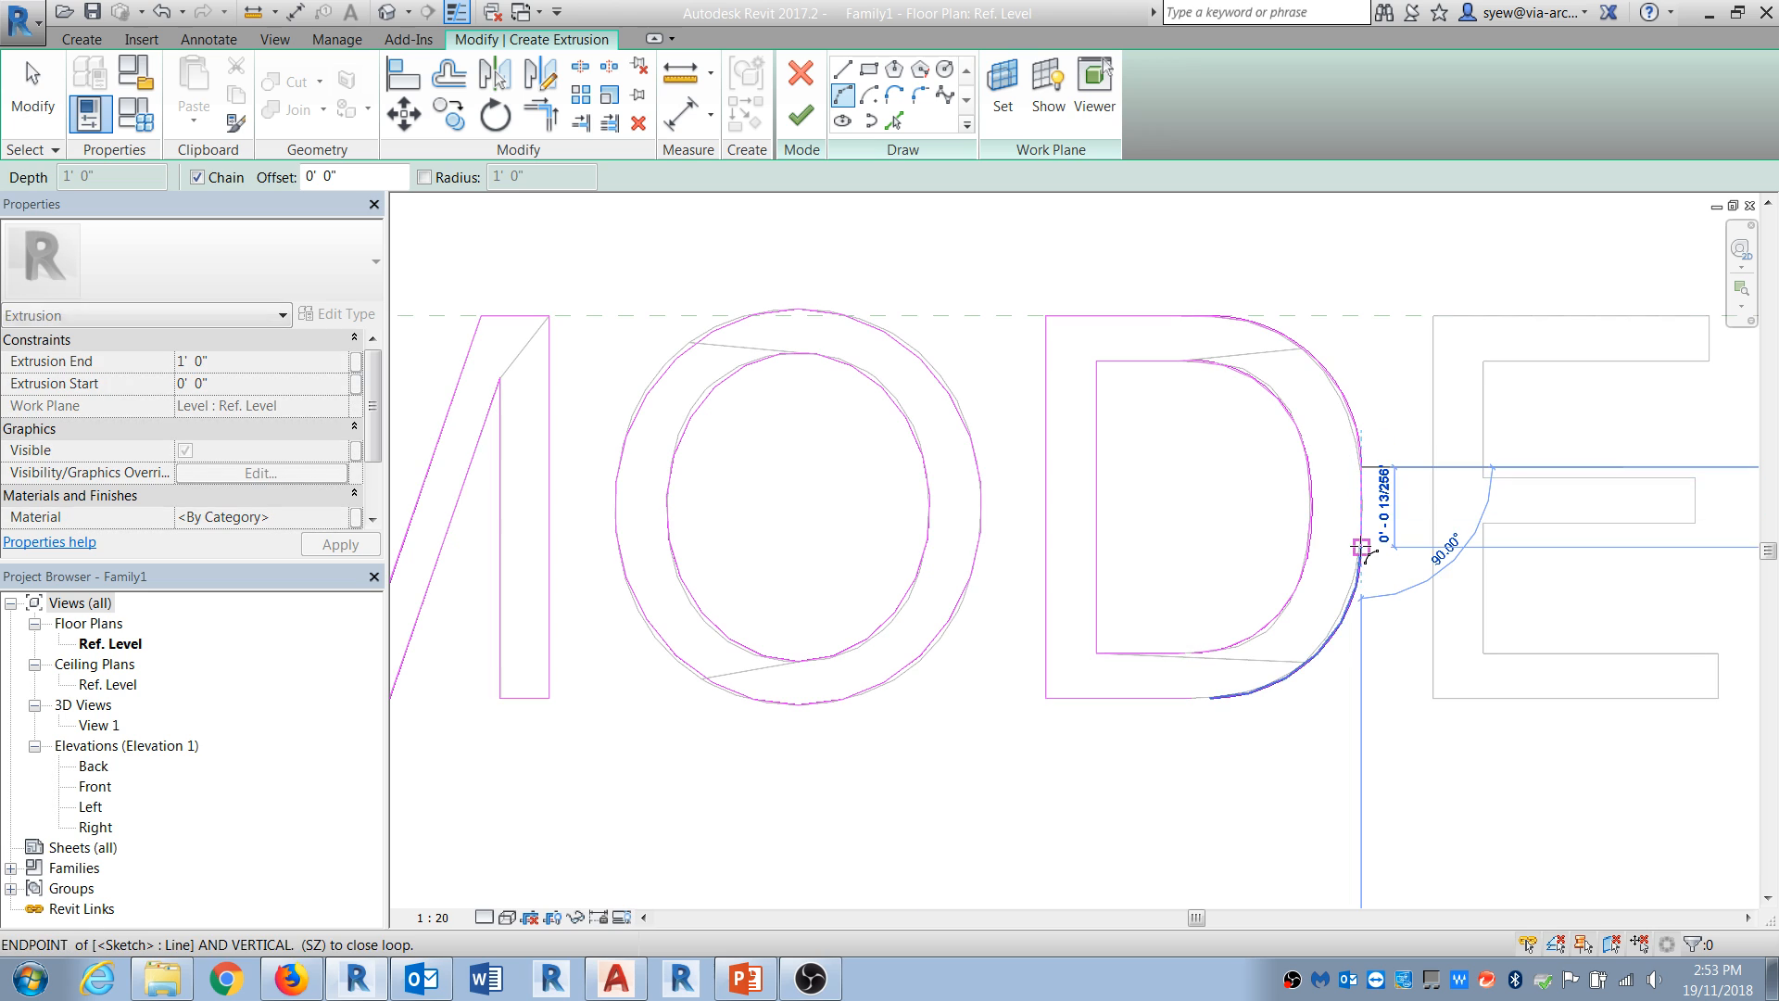
scroll(1355, 510, up, 4)
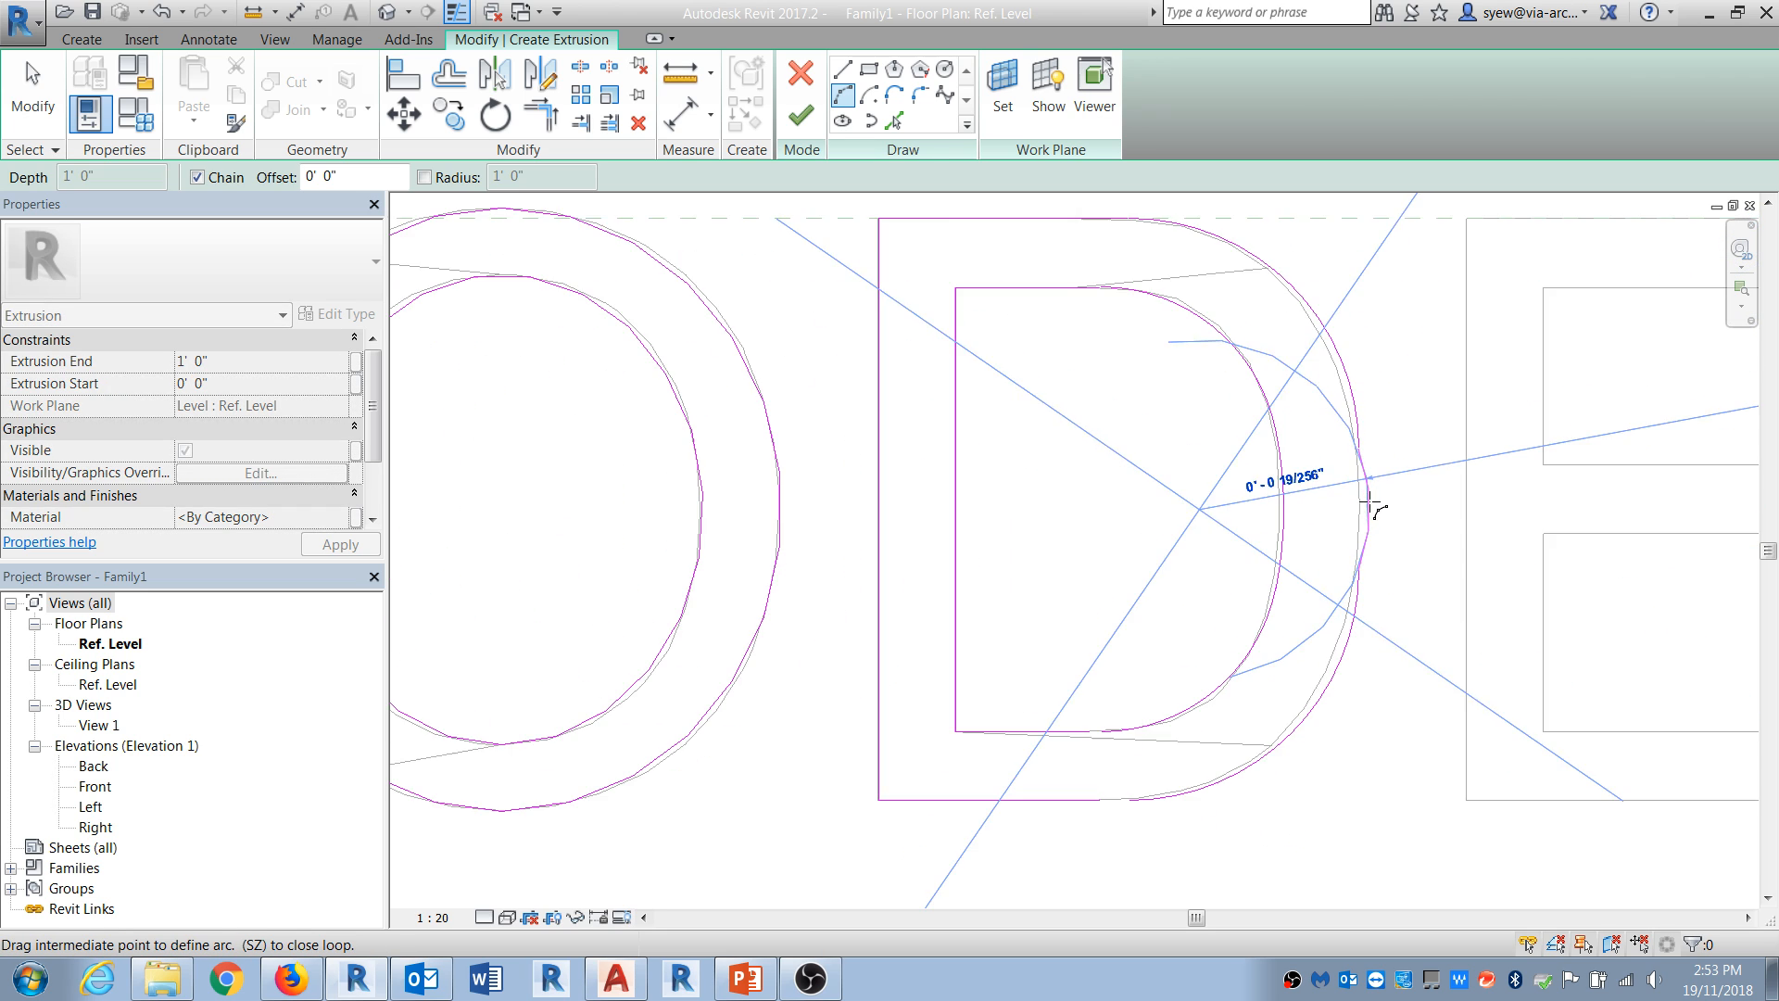
scroll(1355, 505, down, 5)
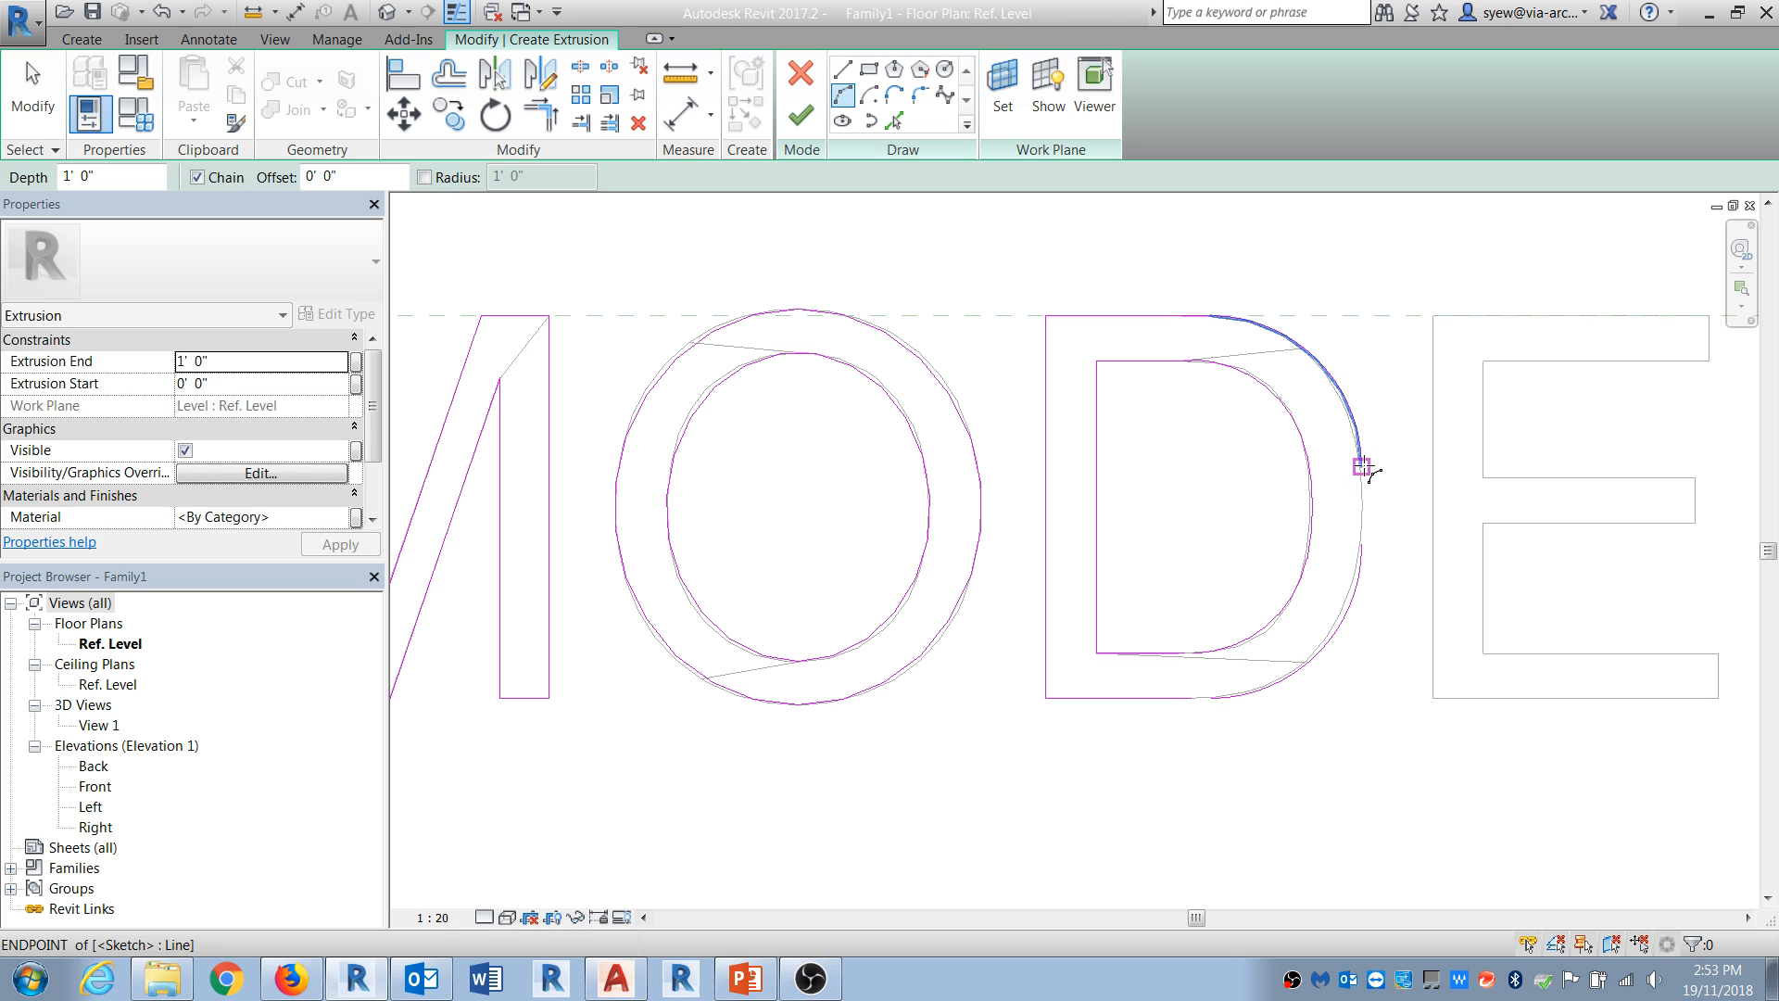
click(1362, 466)
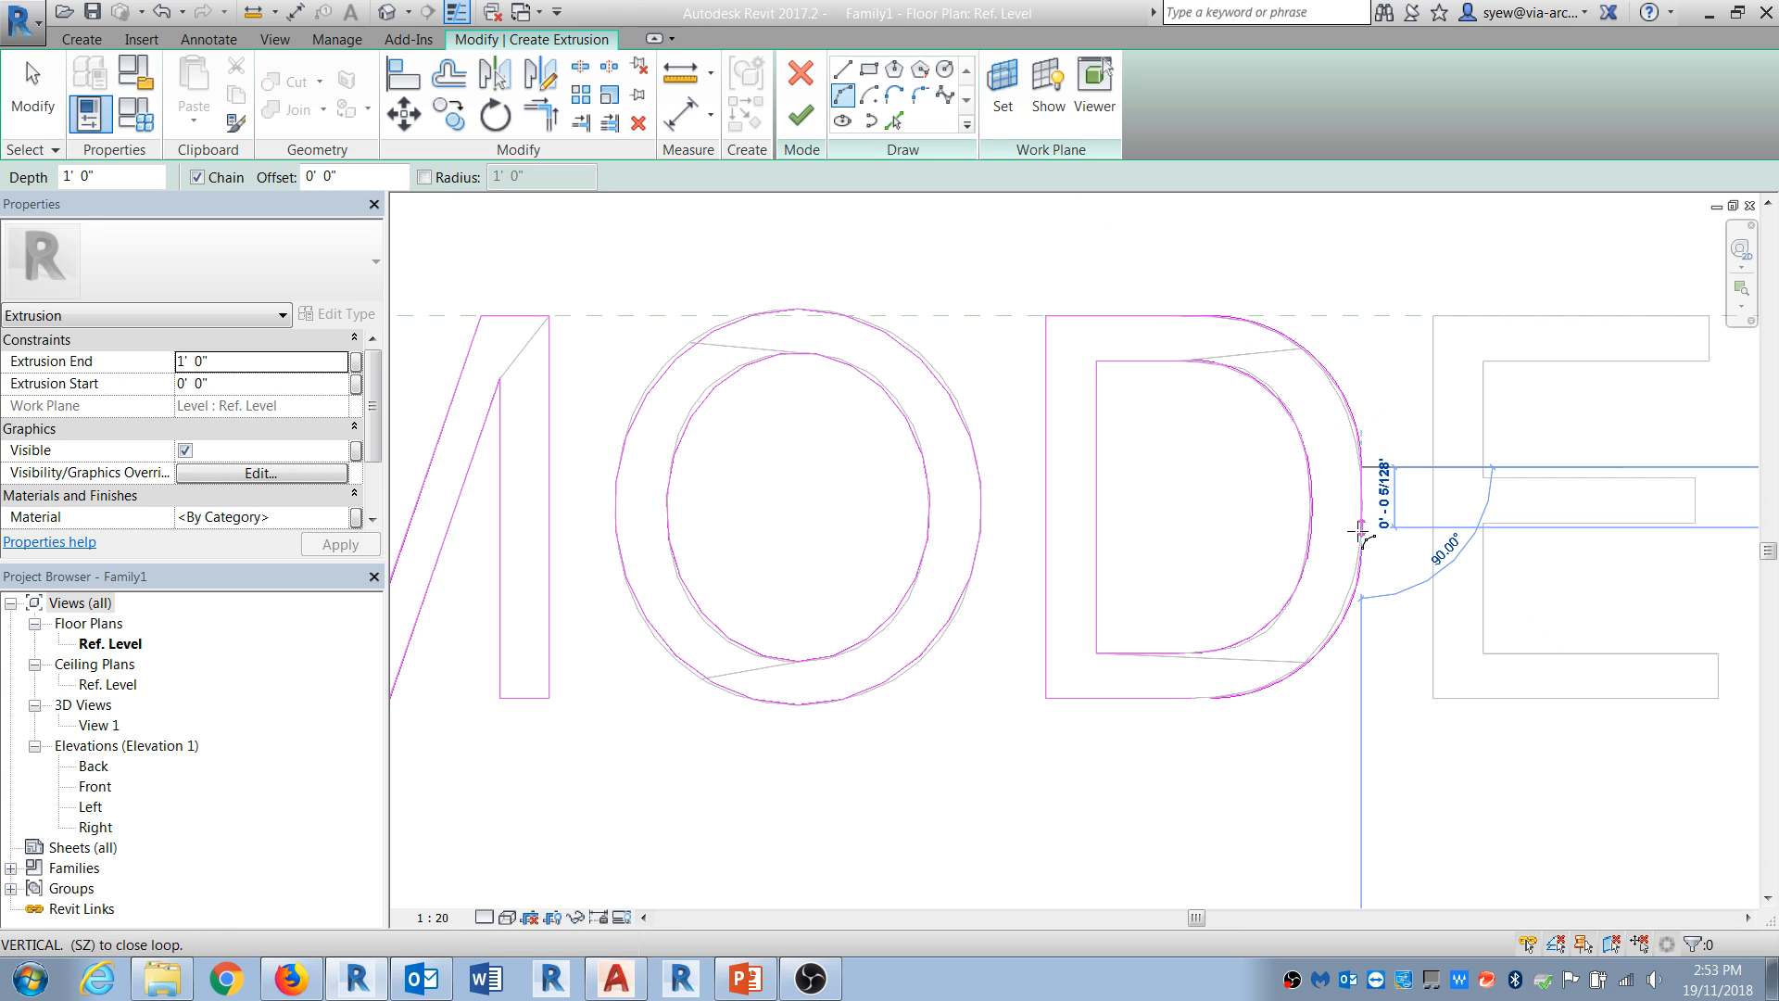
scroll(1362, 514, up, 3)
scroll(1358, 510, down, 3)
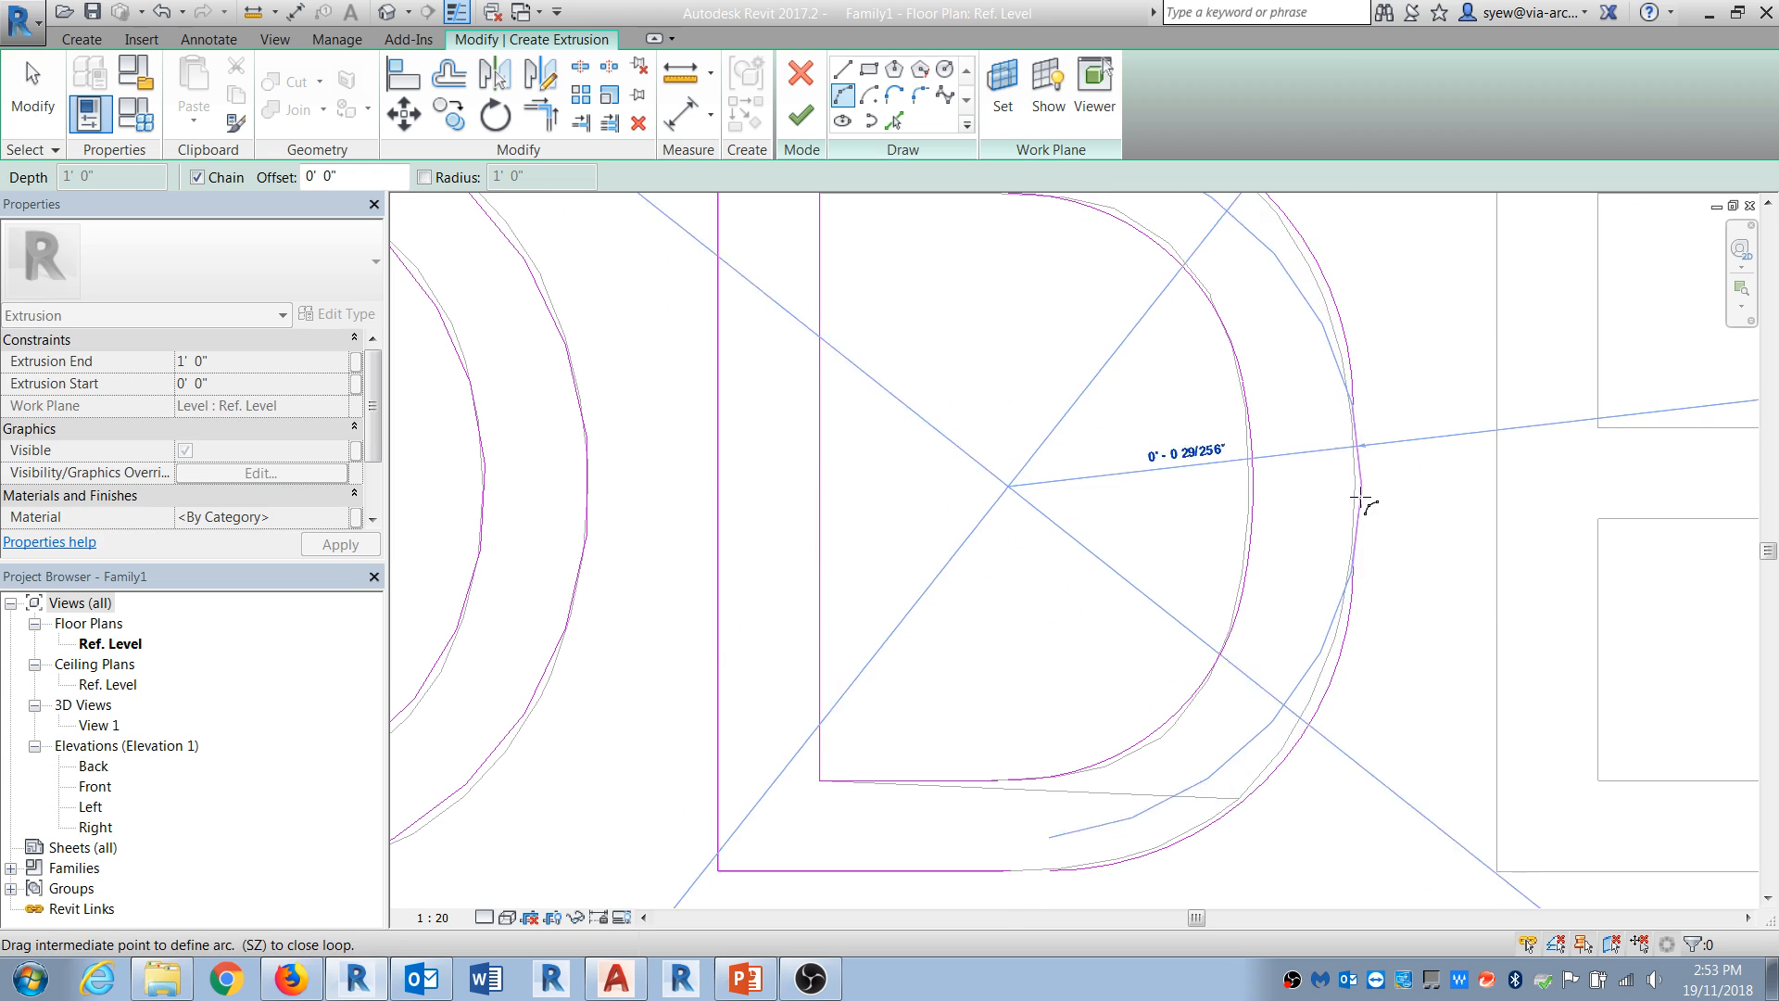
Step: Join the free ends of the D's upper and lower outer arcs with a vertical sketch line
key(l)
key(i)
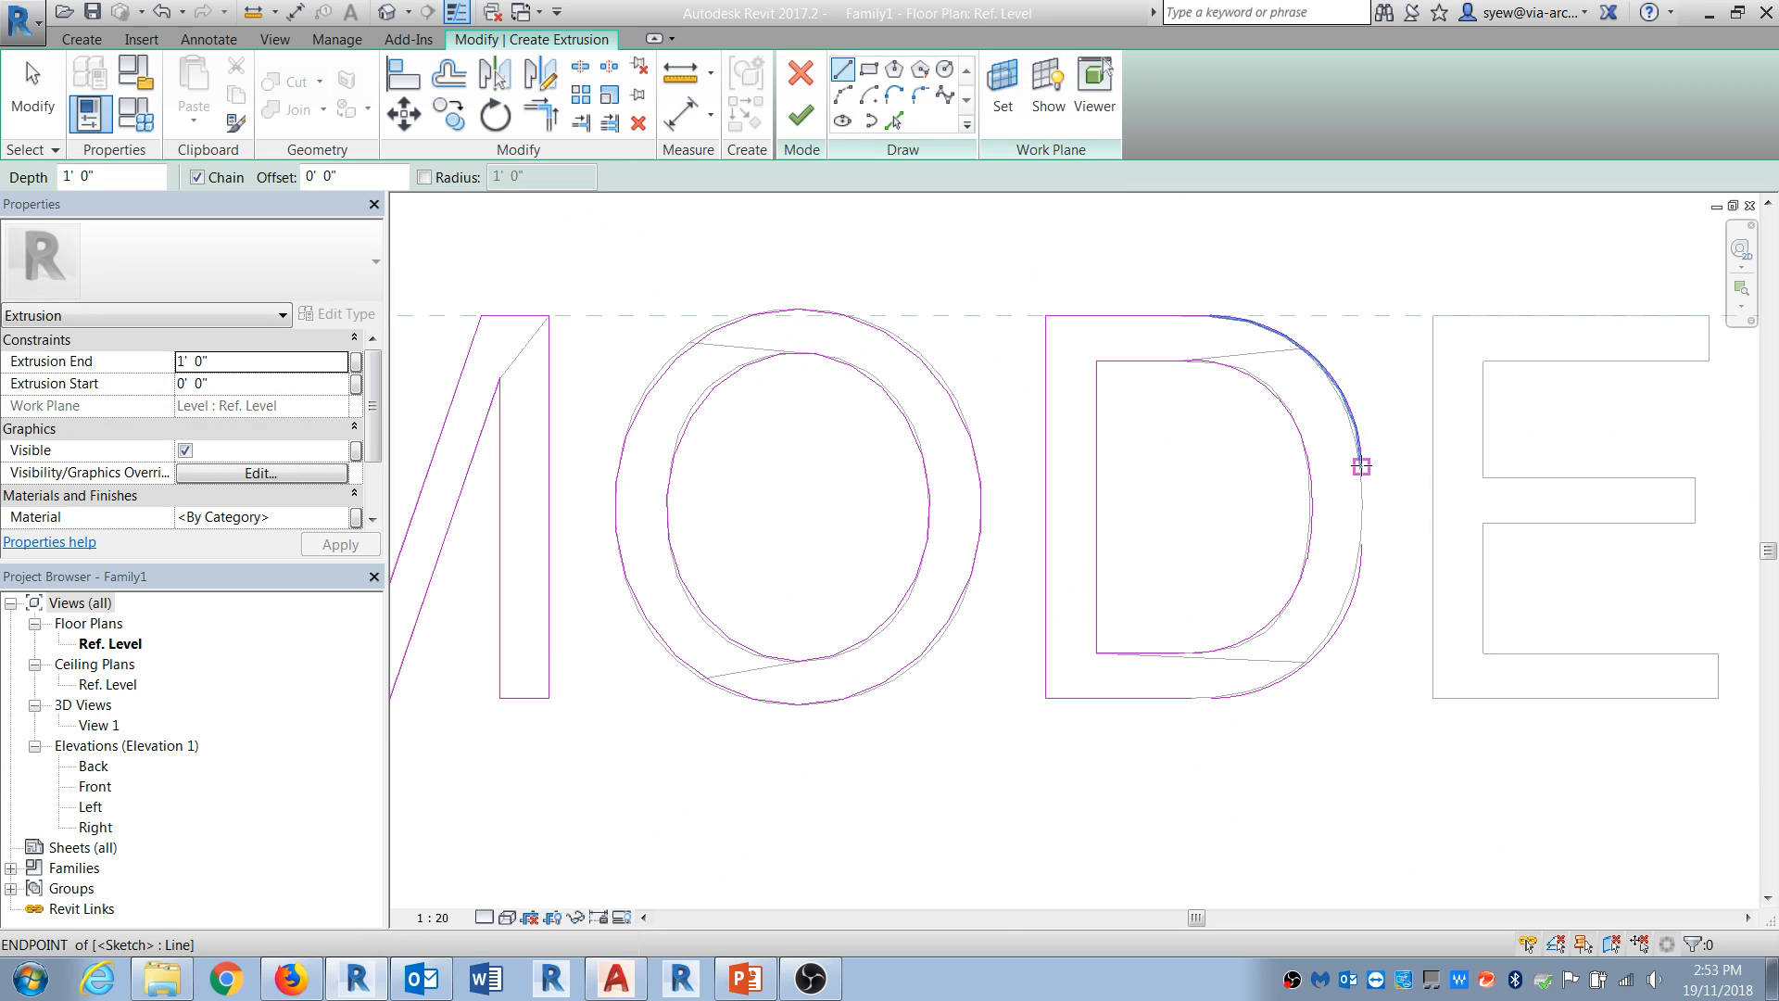
click(1361, 466)
click(1361, 548)
Step: Trace the outer top, vertical back and bottom edges of the E with sketch lines
middle_drag(1293, 700, 789, 723)
click(842, 70)
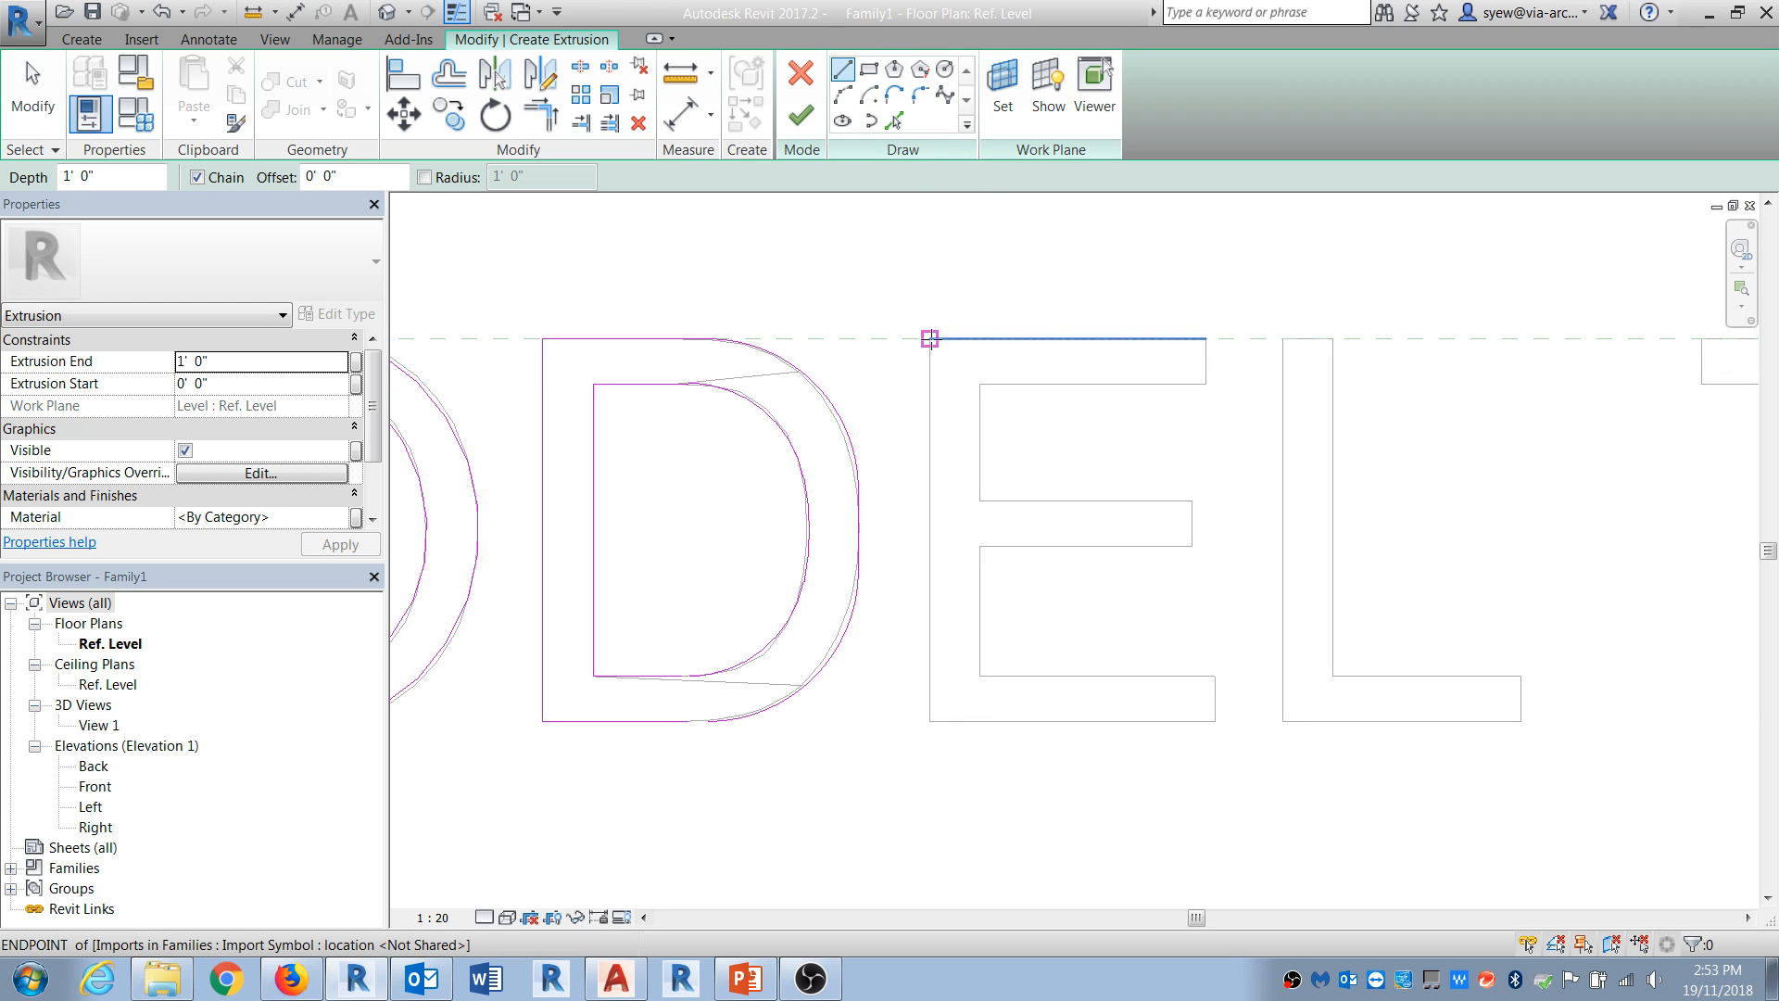
click(930, 338)
click(1205, 338)
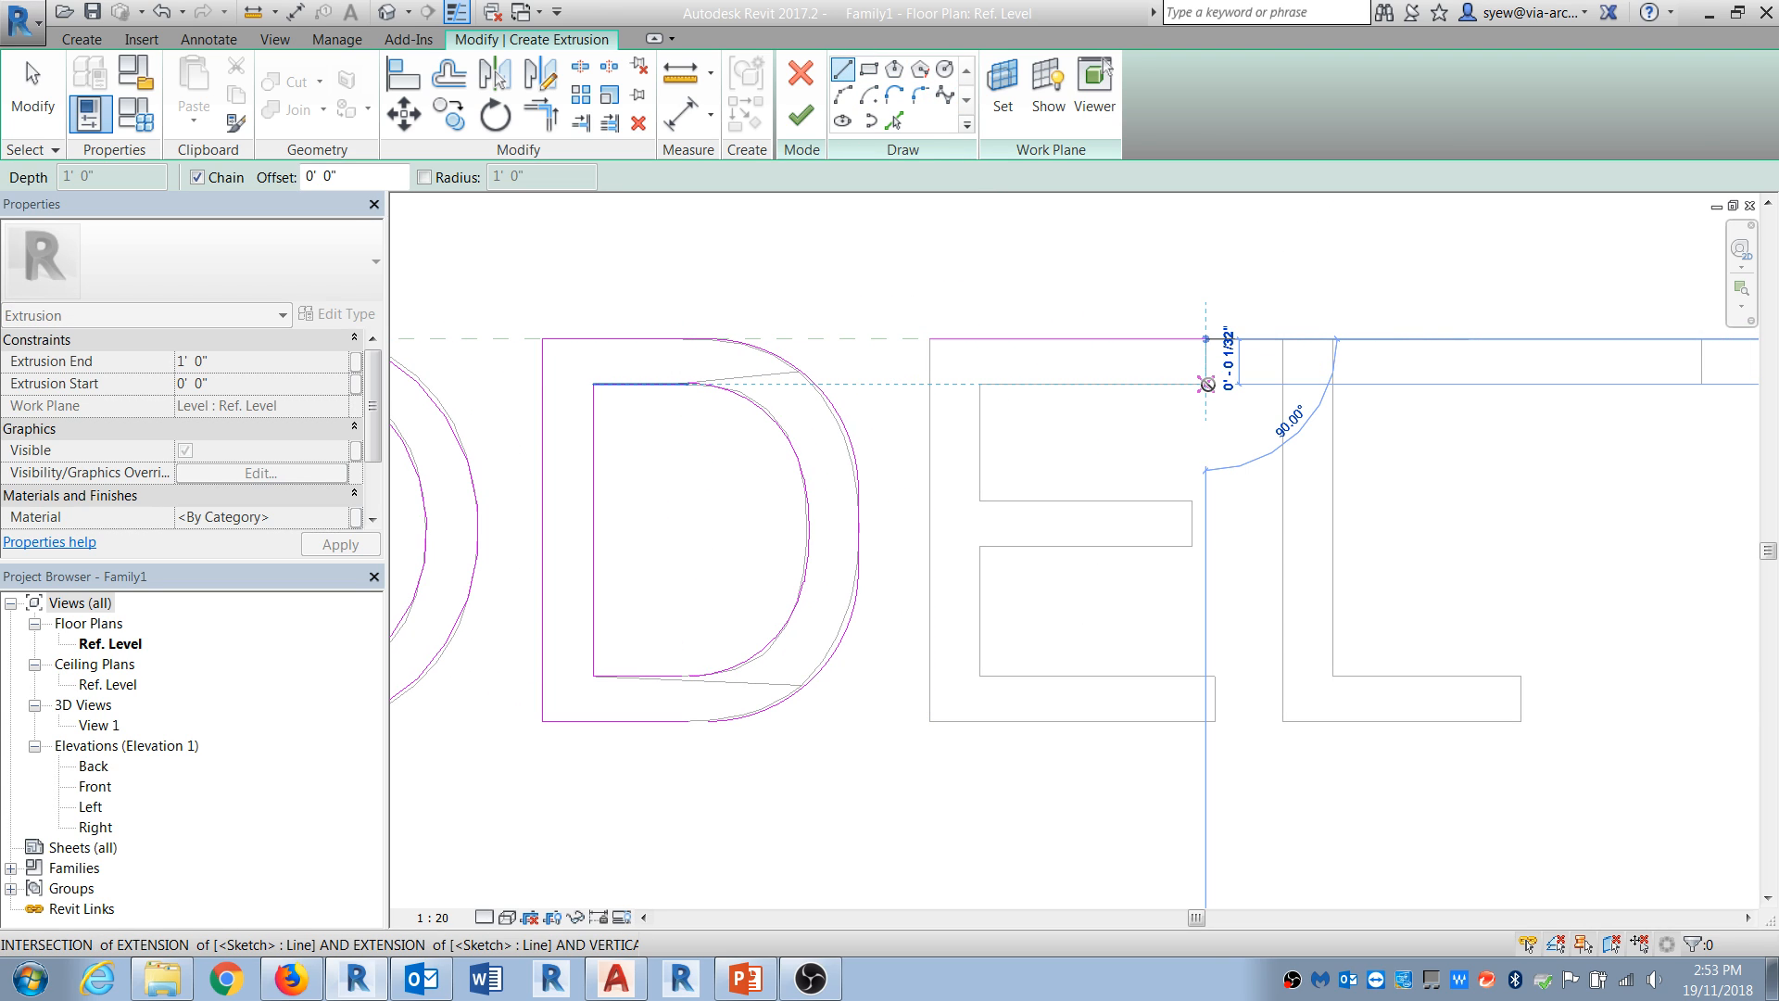
key(Escape)
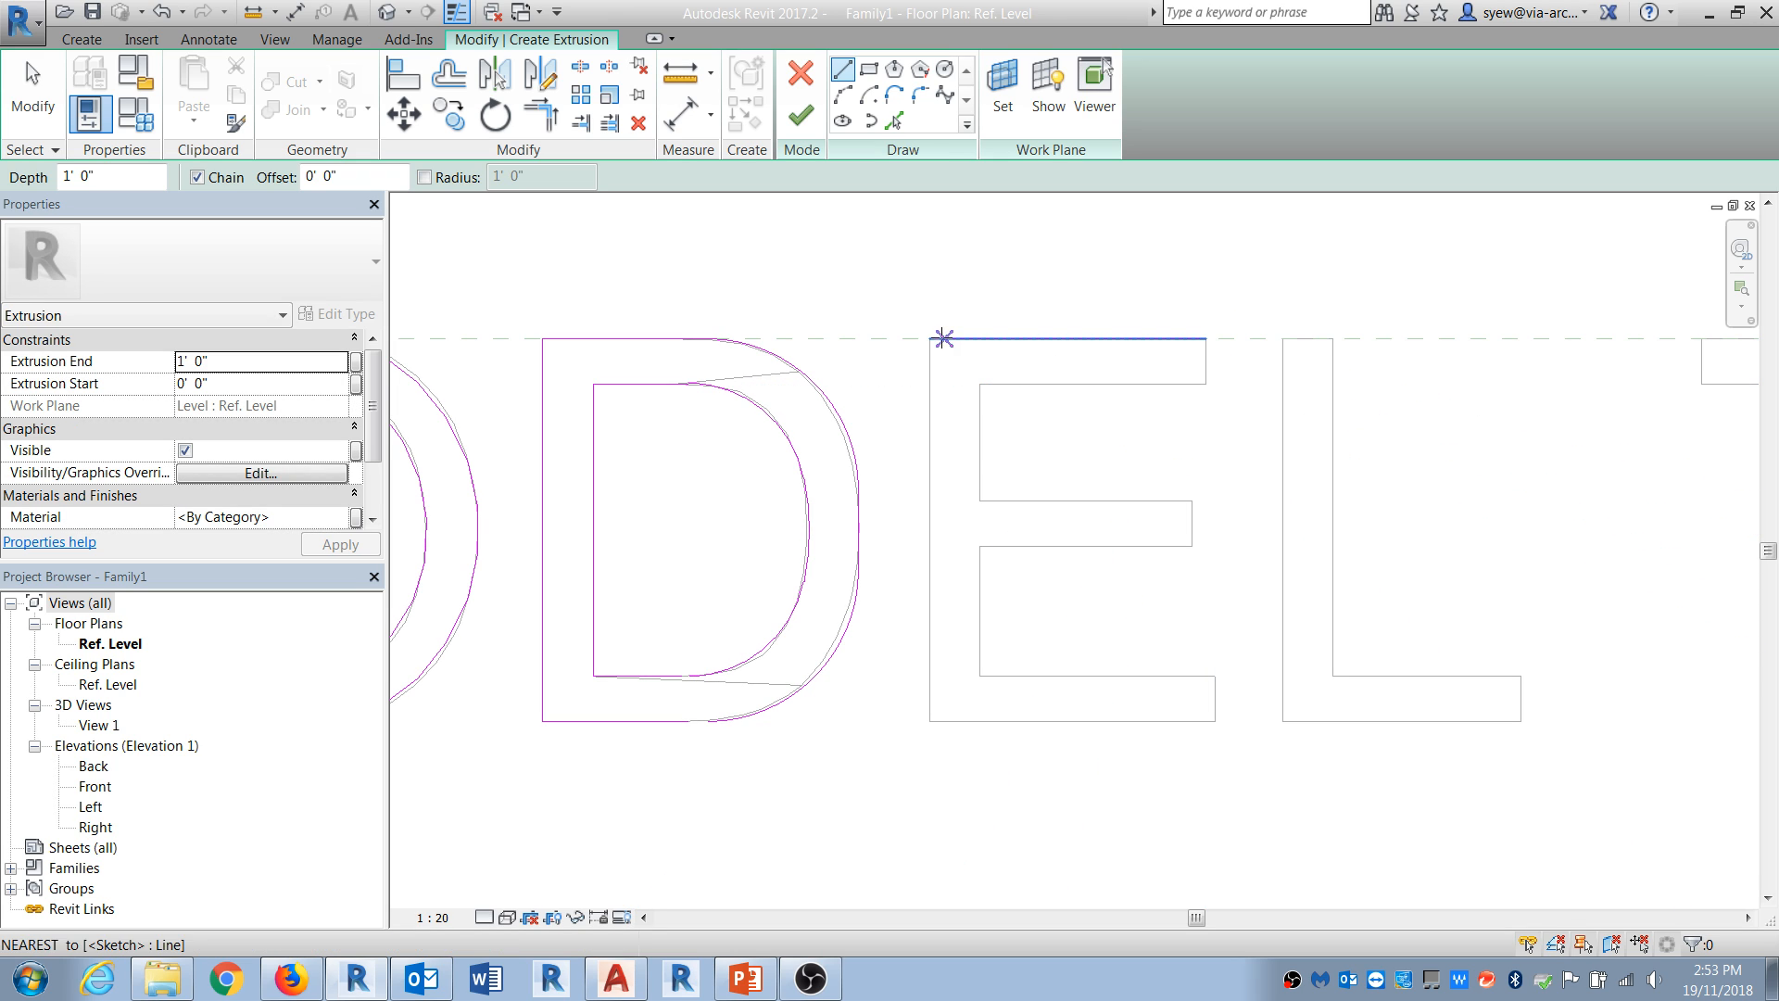
click(929, 338)
click(930, 721)
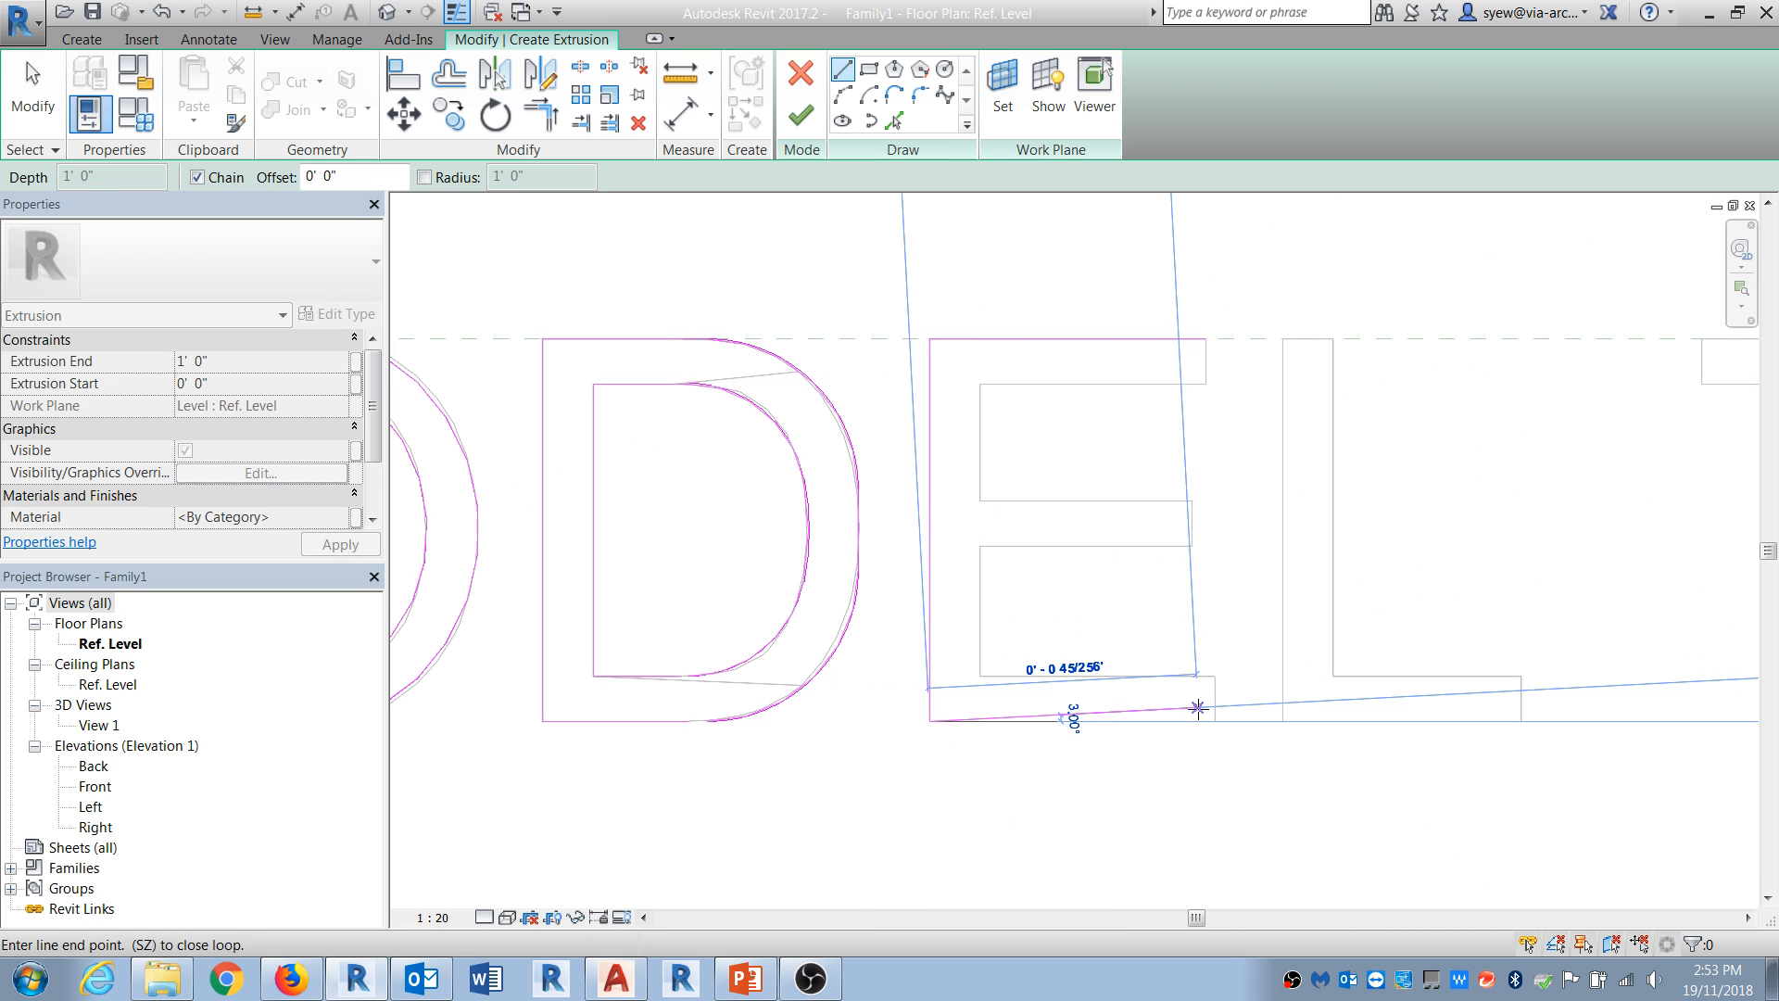
click(1215, 722)
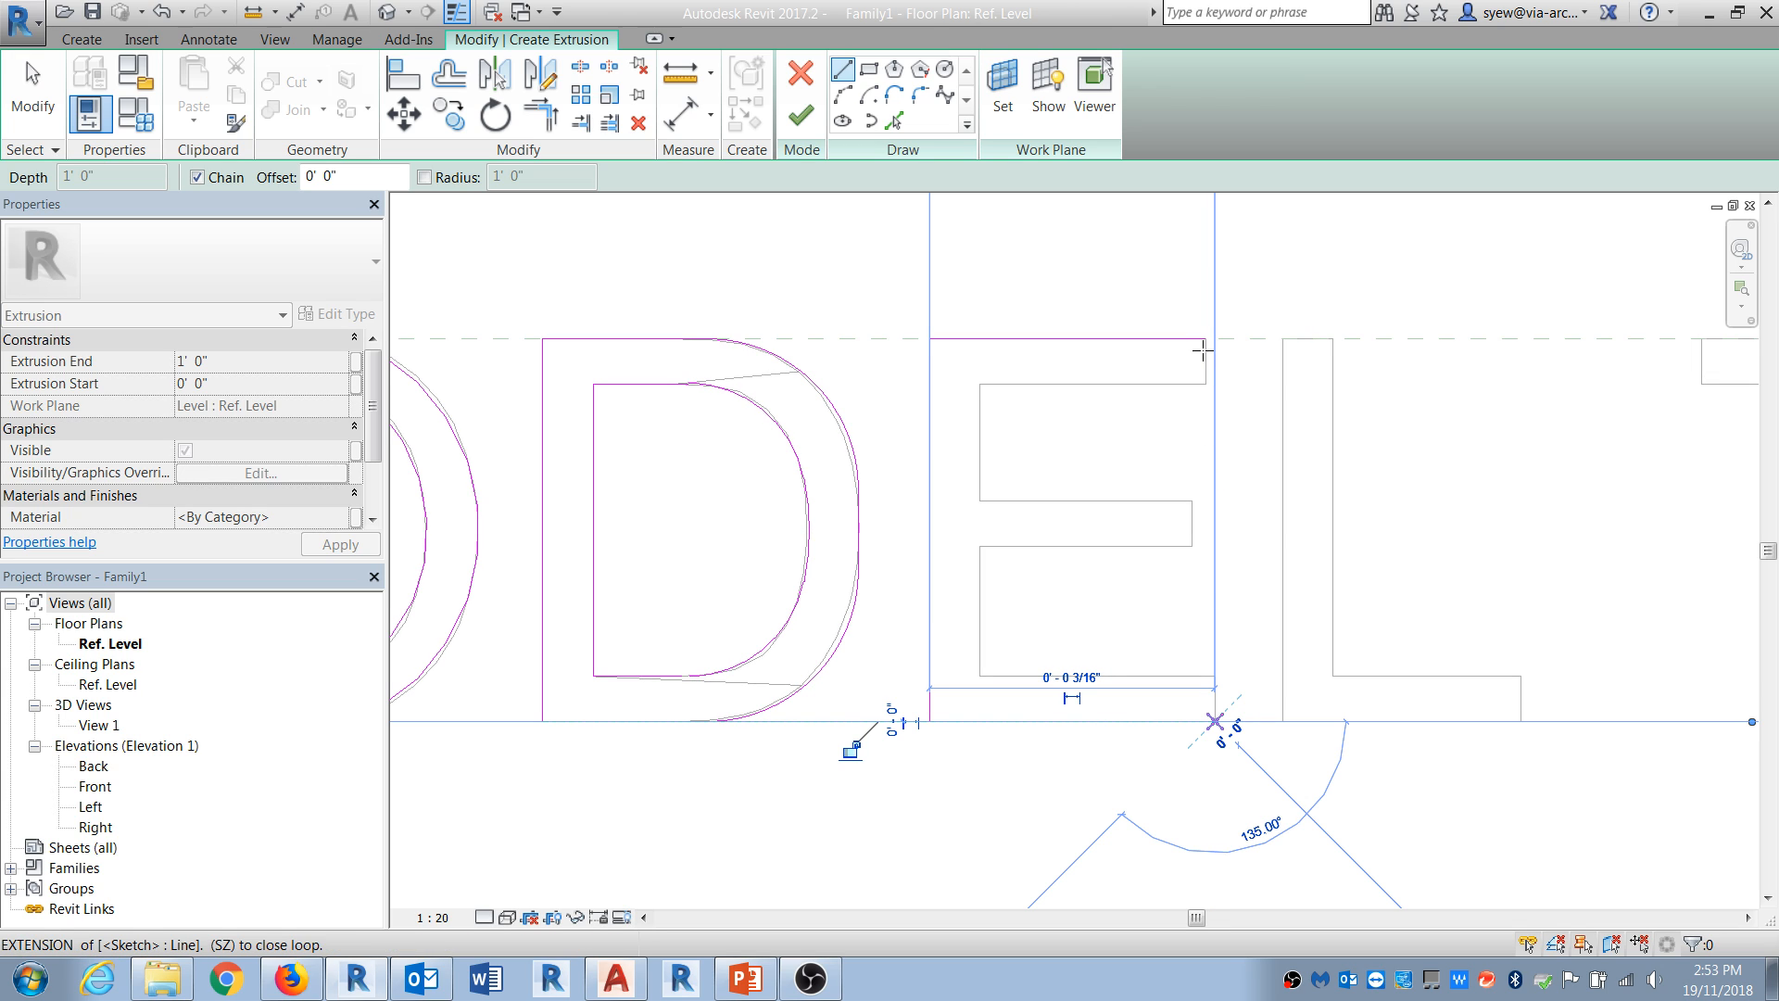
key(Escape)
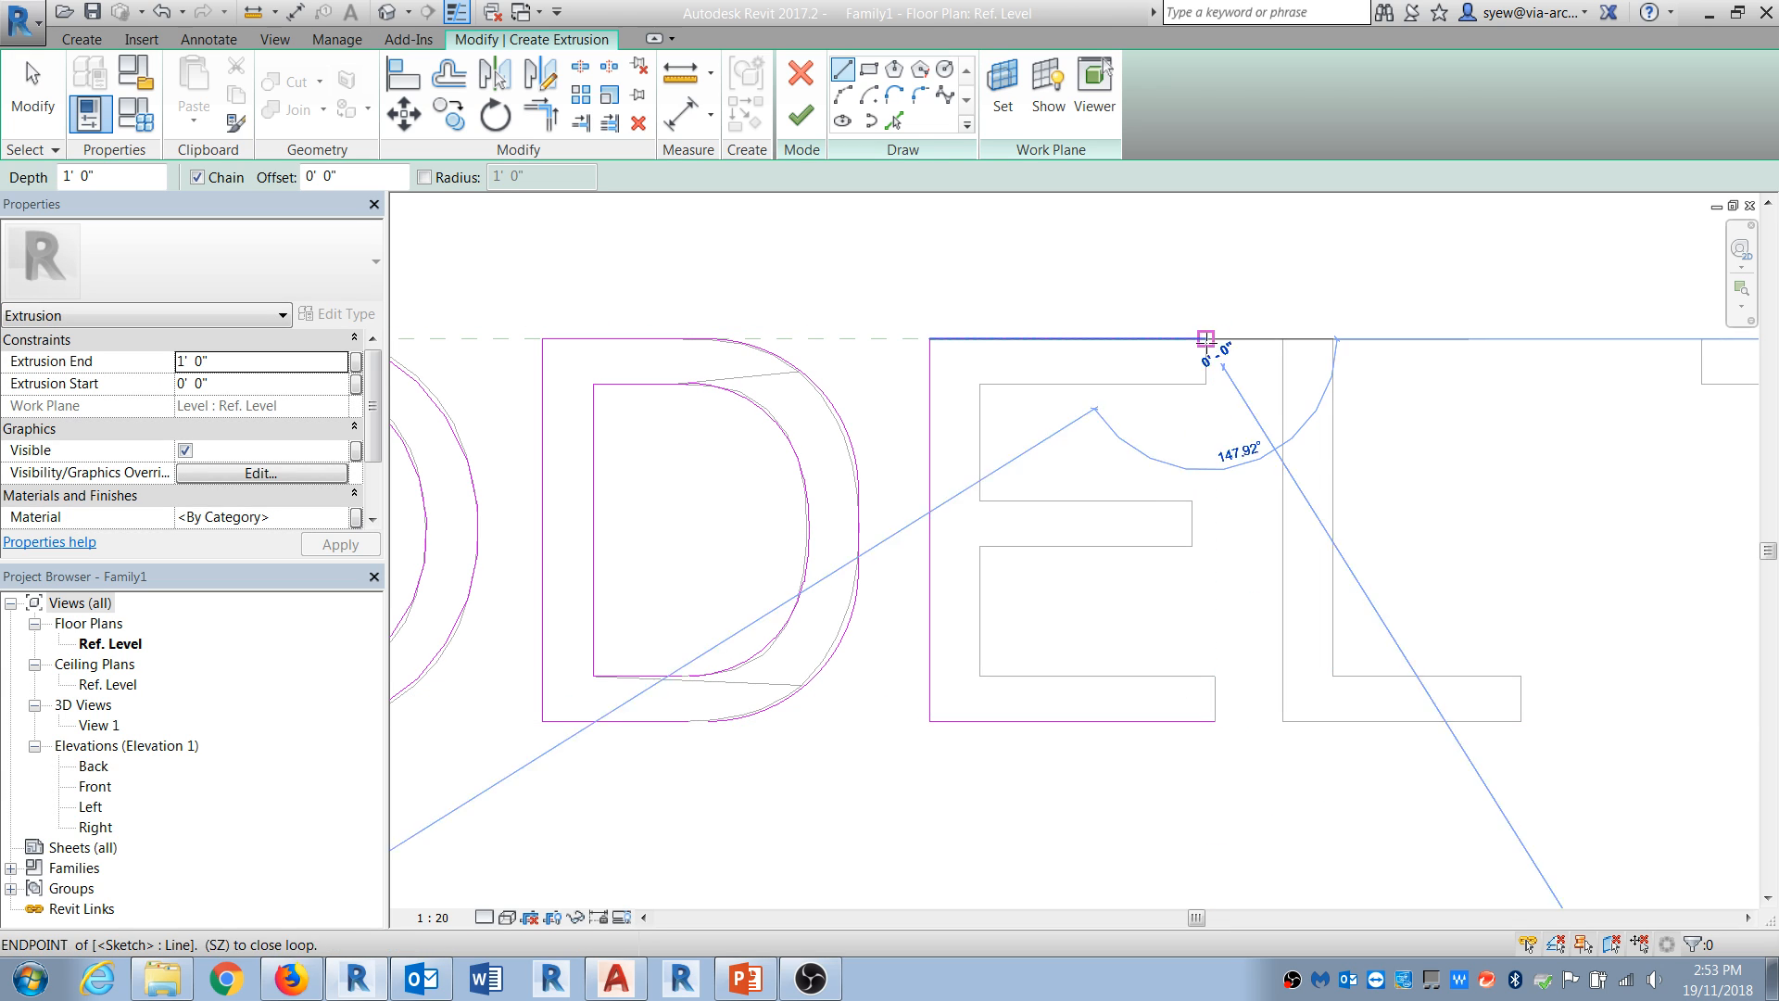
Step: Continue the E's outline around its top and middle arms to the bottom arm's upper edge, placing both arms' undersides slightly below the imported outline
click(1206, 338)
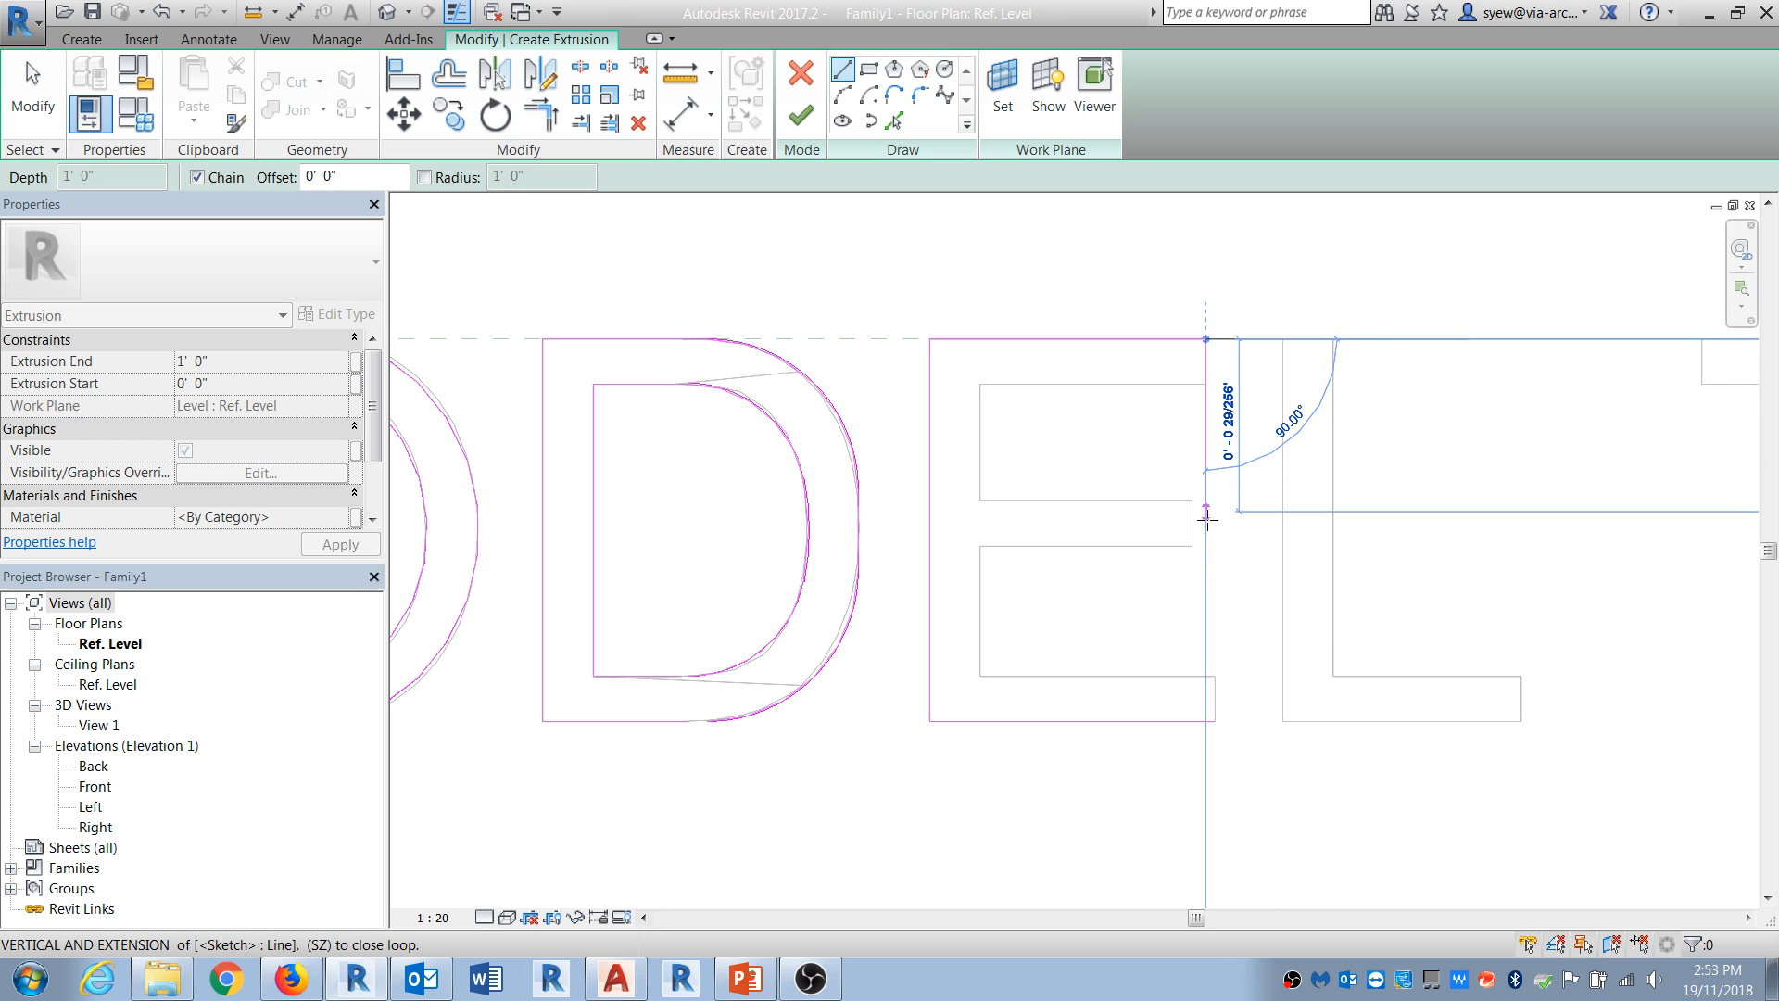
click(1205, 400)
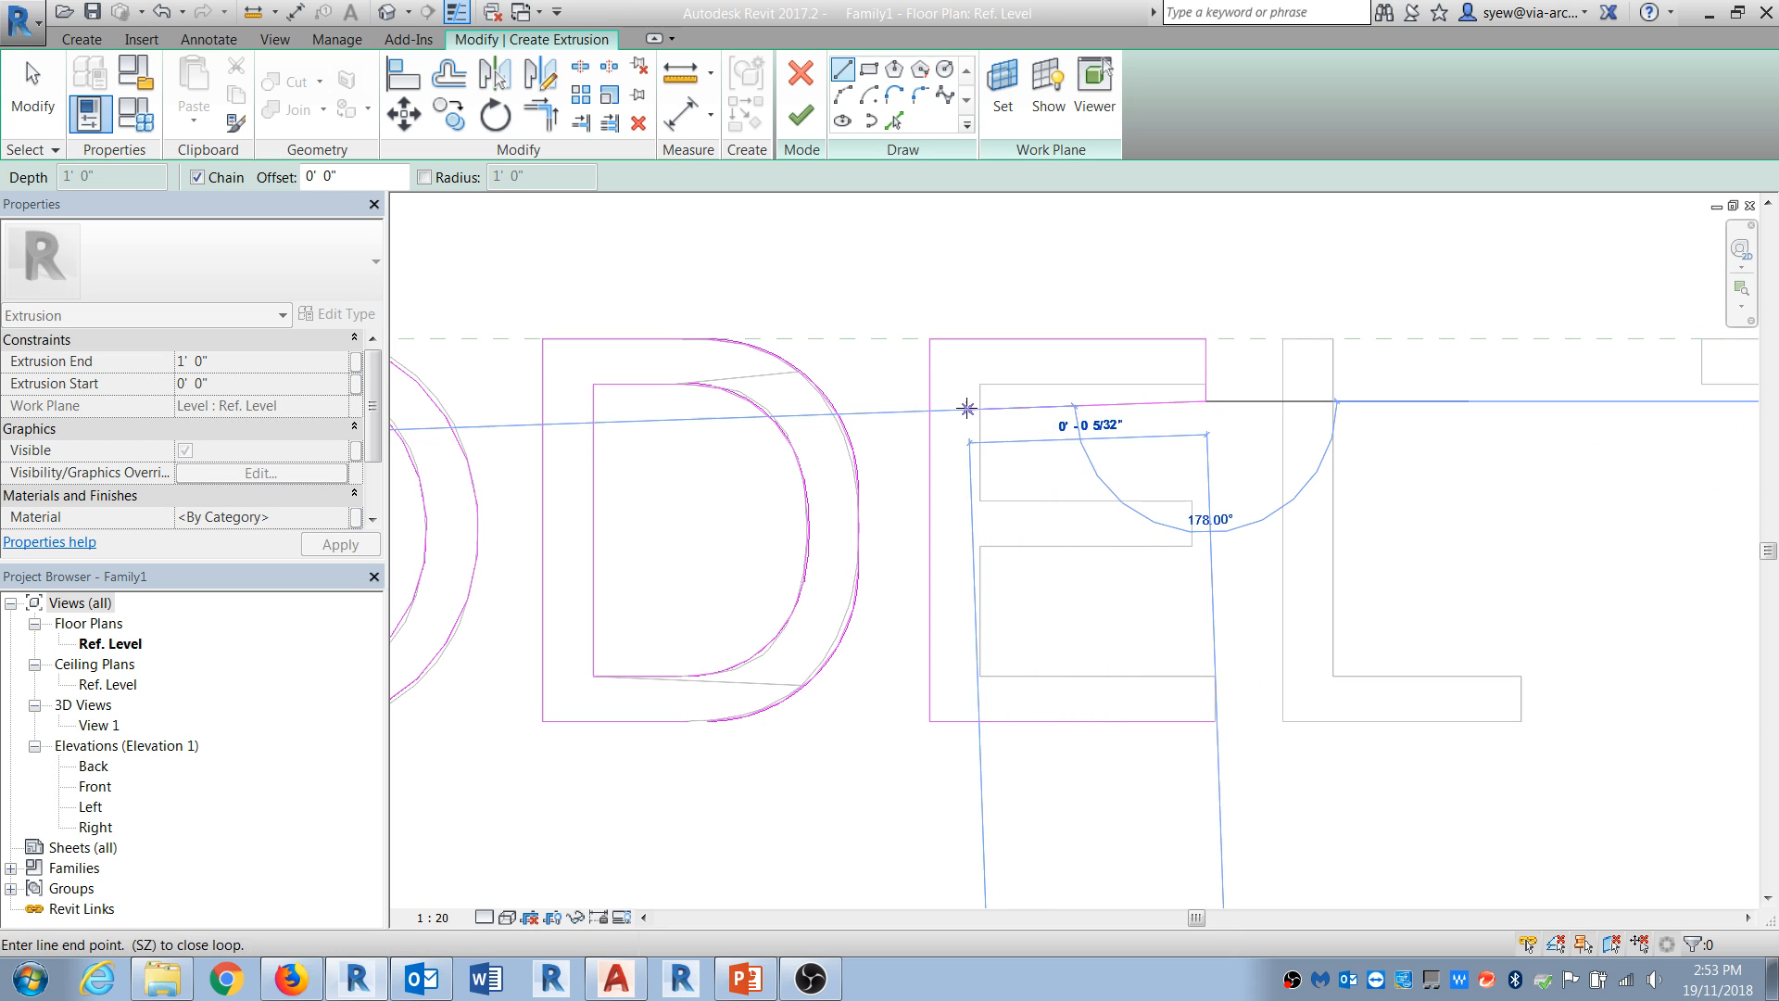
click(980, 400)
click(980, 500)
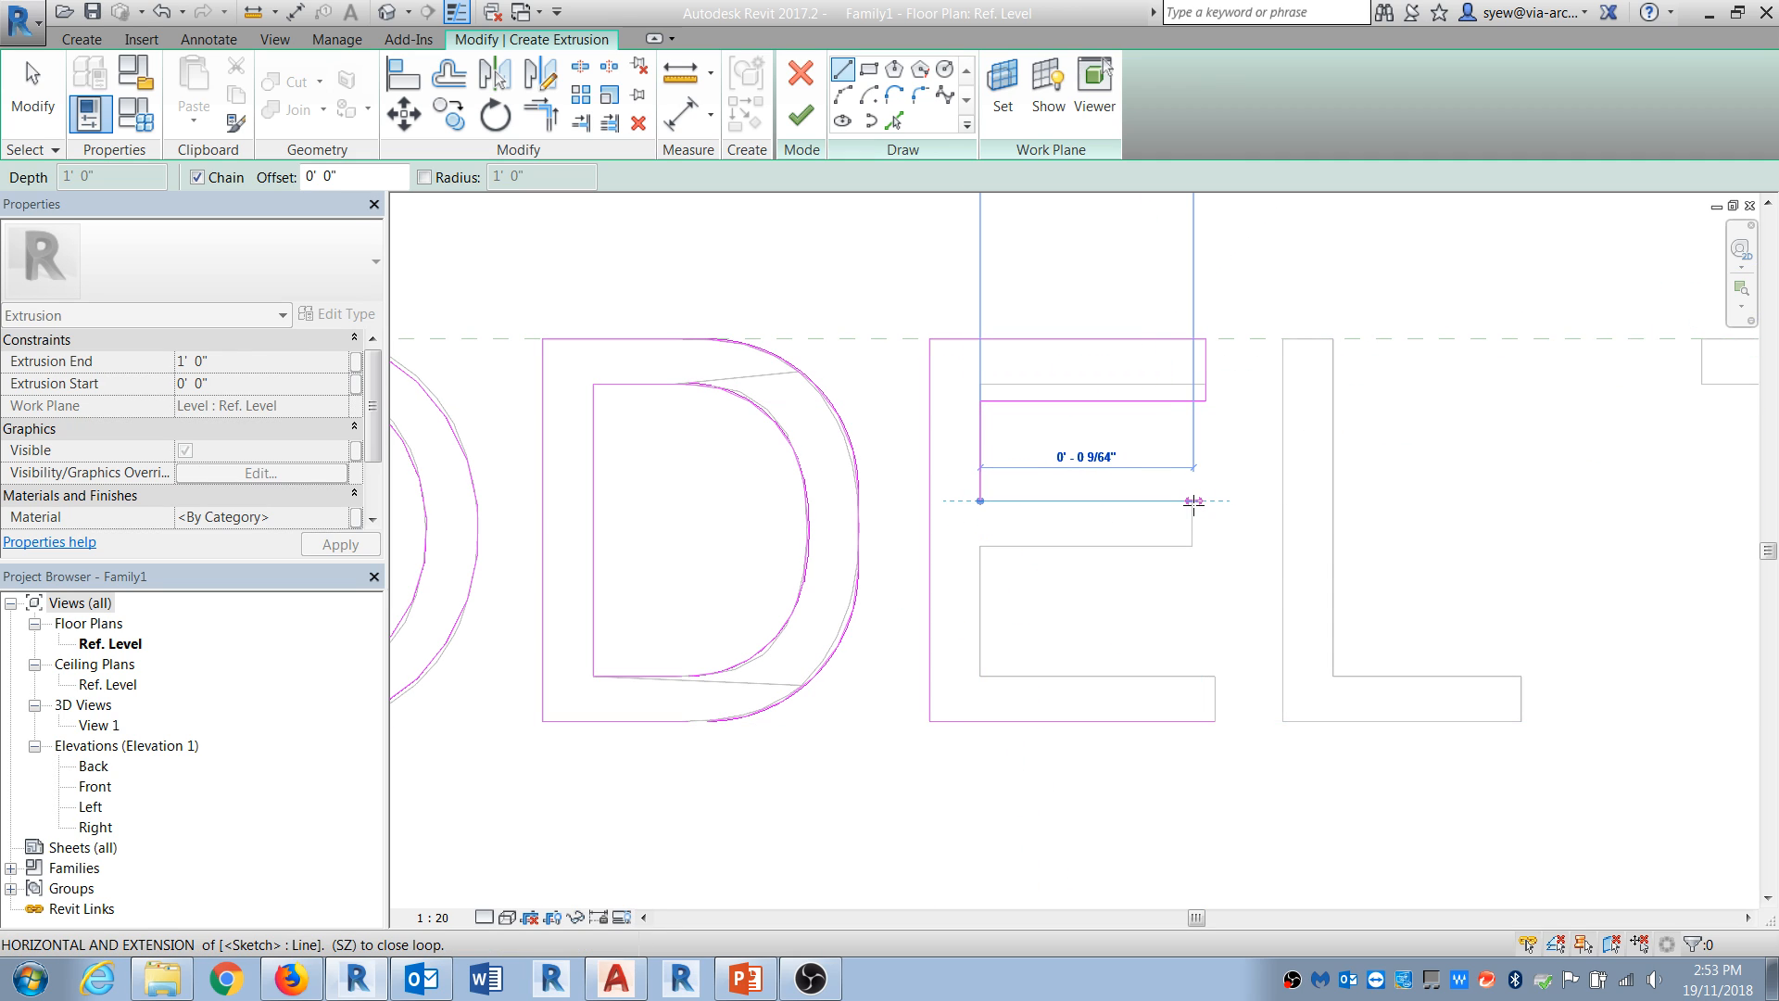
click(1193, 502)
click(1194, 556)
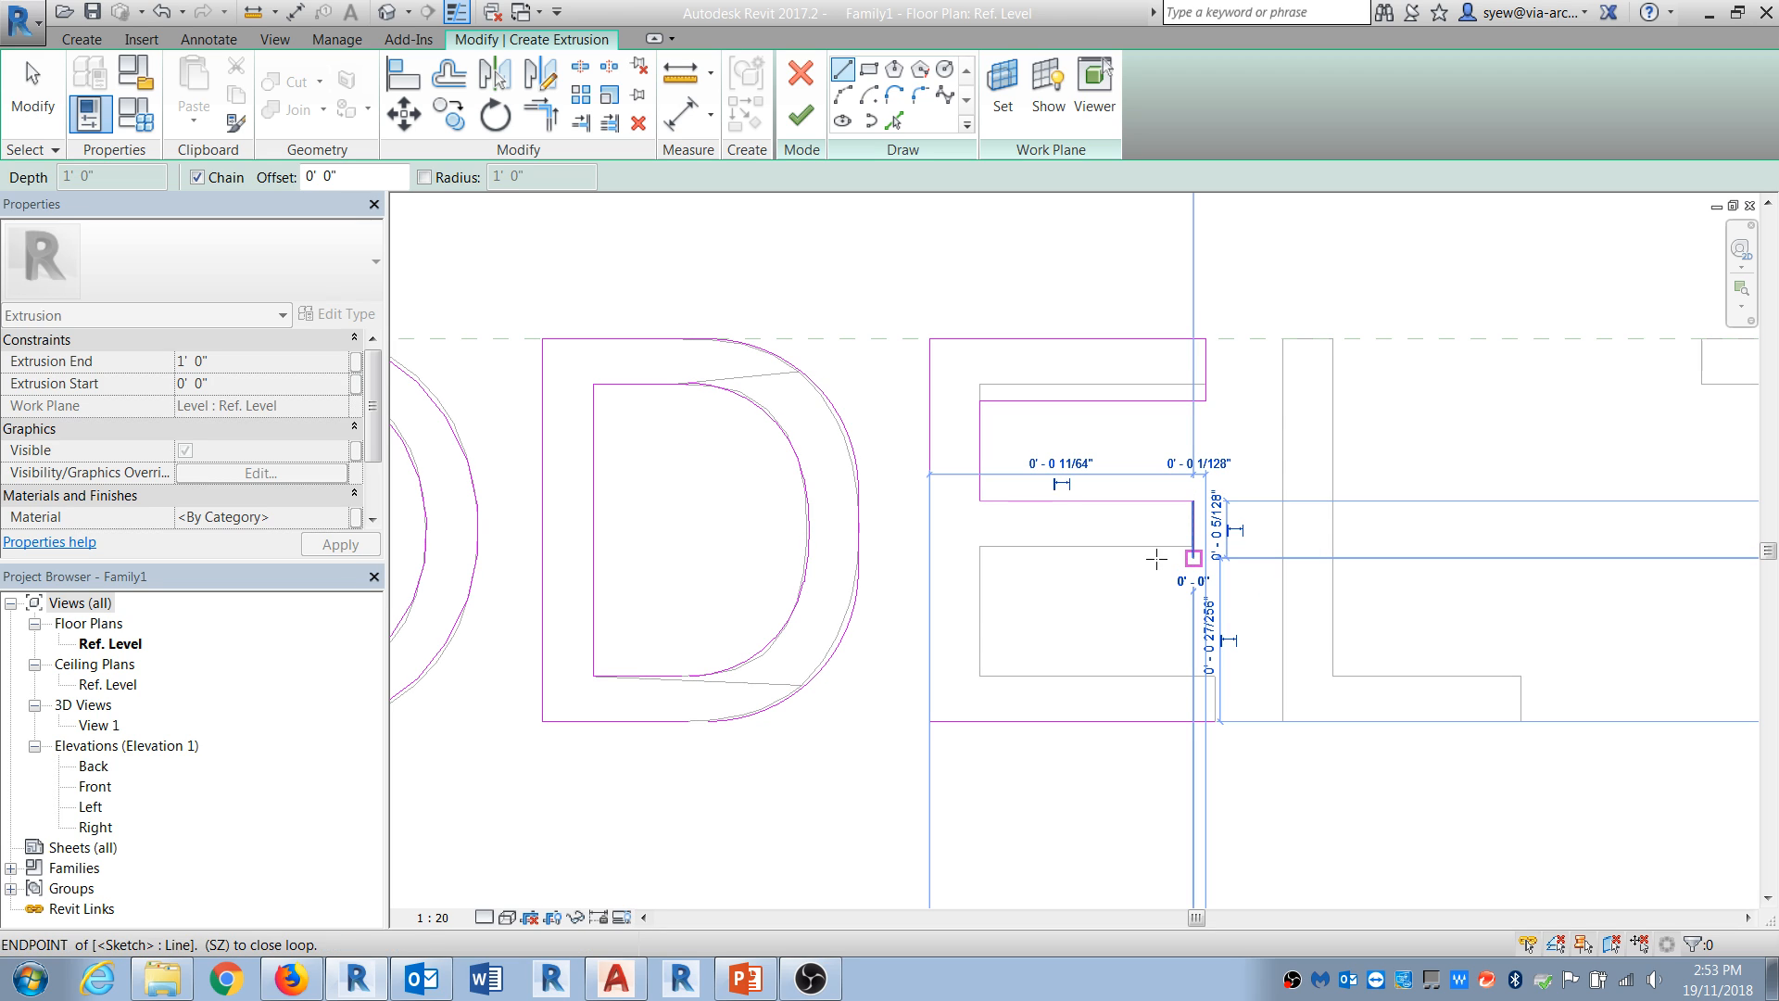
click(980, 557)
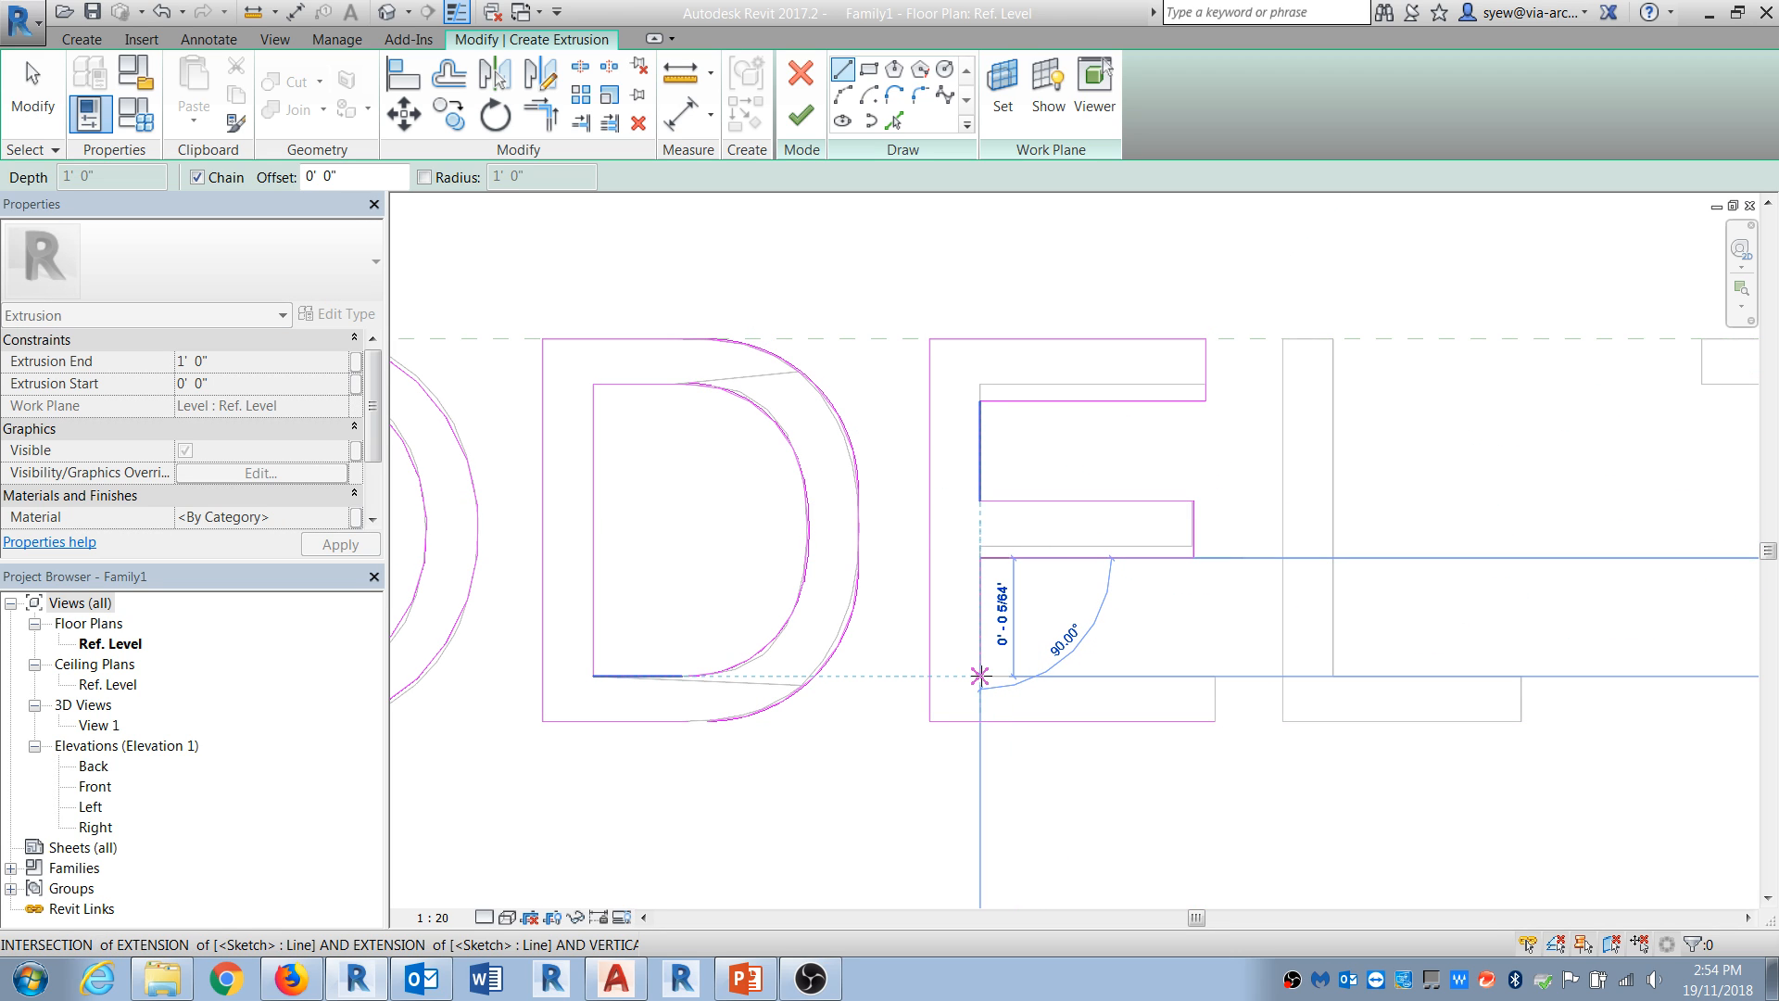
click(980, 677)
click(1215, 676)
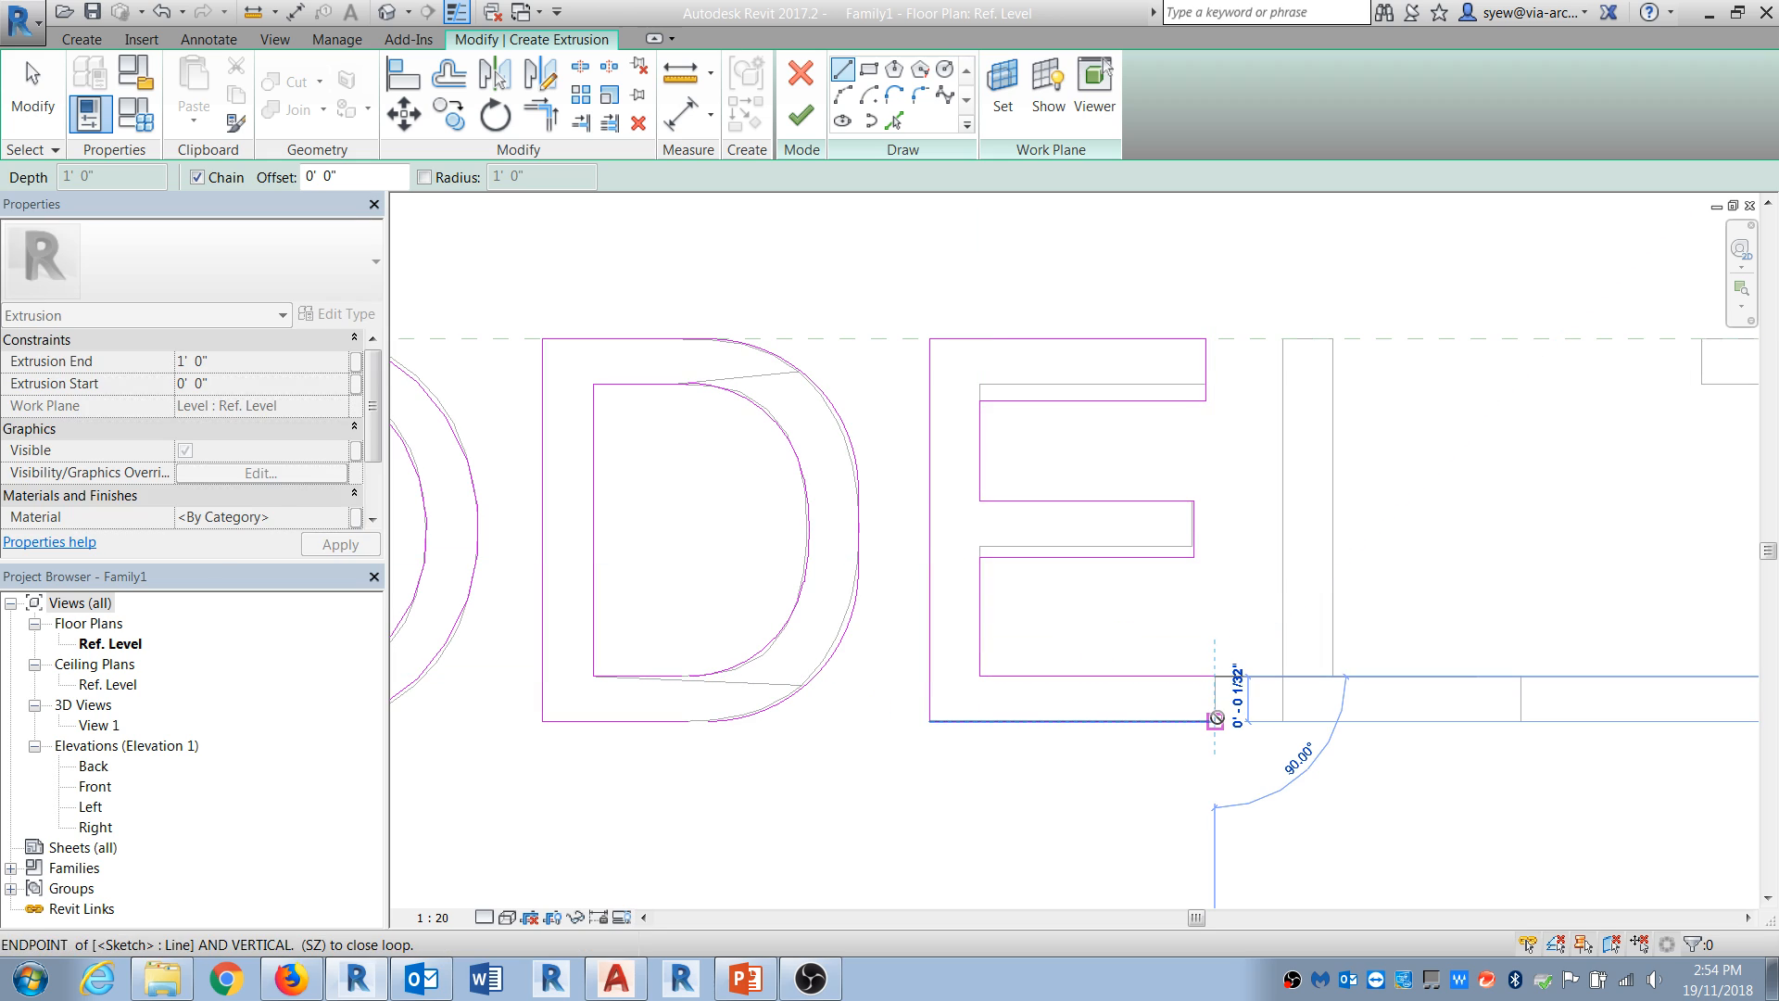
Step: Move the upper edge of the E's bottom arm slightly above the imported outline and close the loop with a vertical end line
key(Escape)
key(Escape)
click(1185, 676)
drag(1187, 663, 1184, 650)
key(Escape)
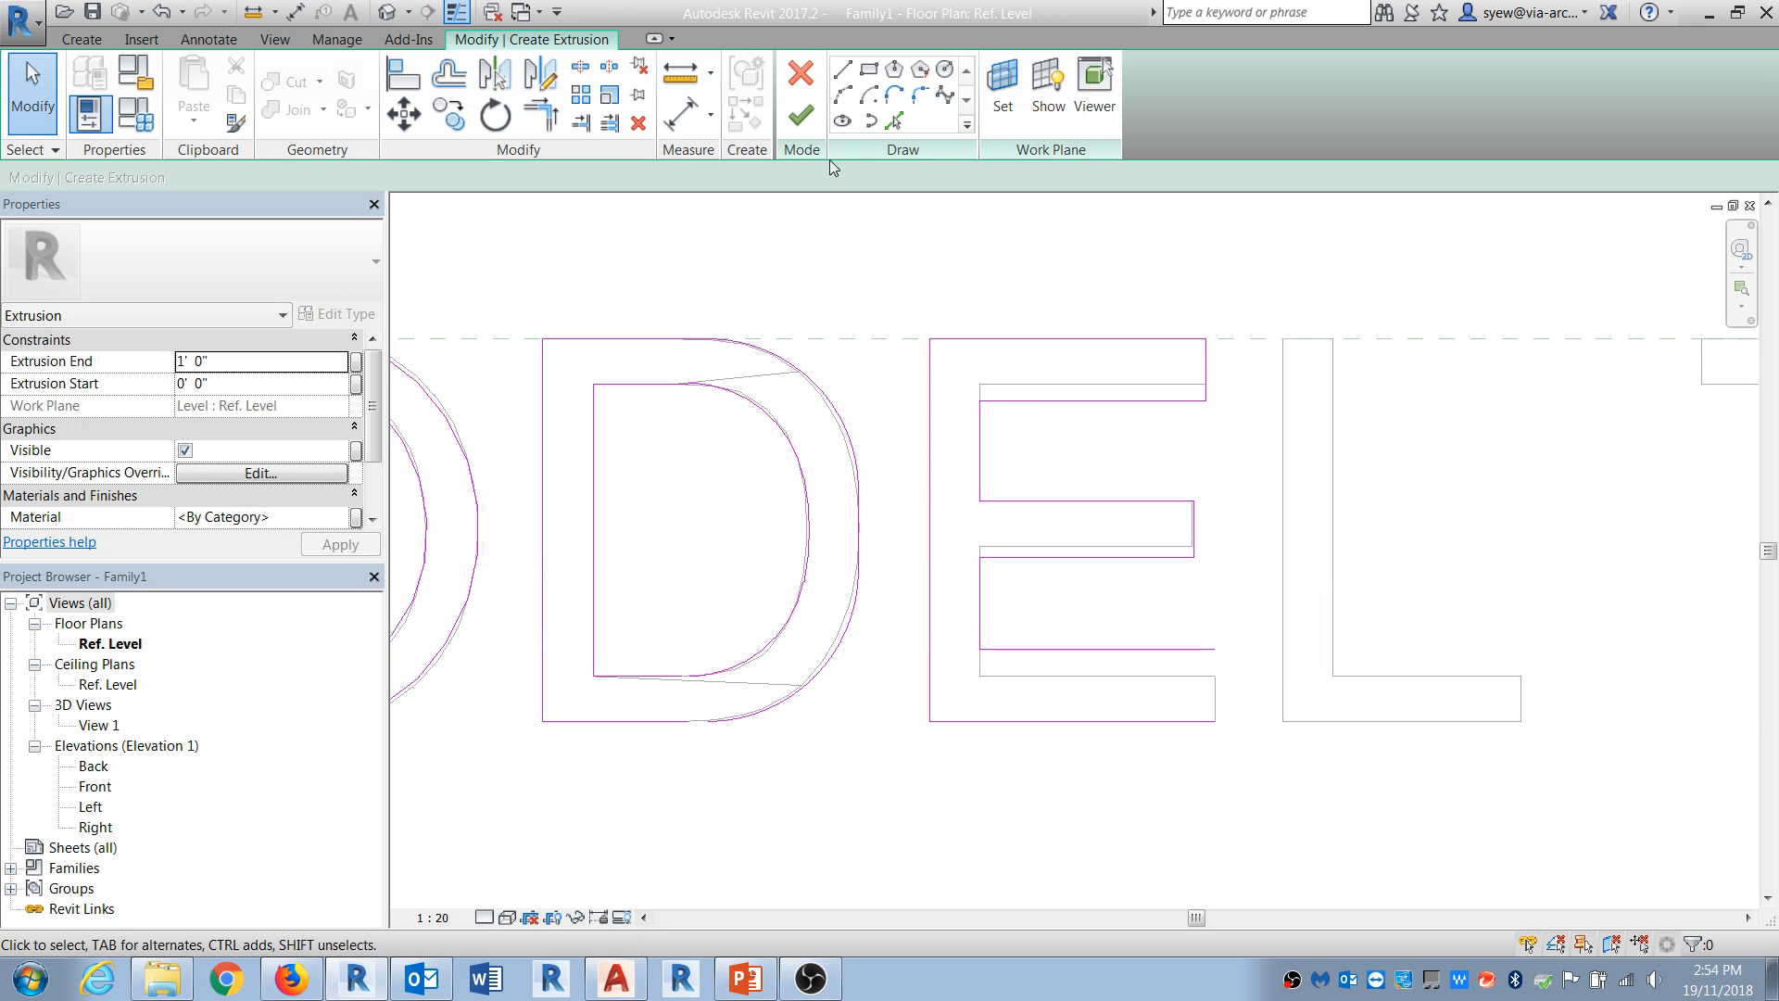
click(843, 71)
click(1215, 649)
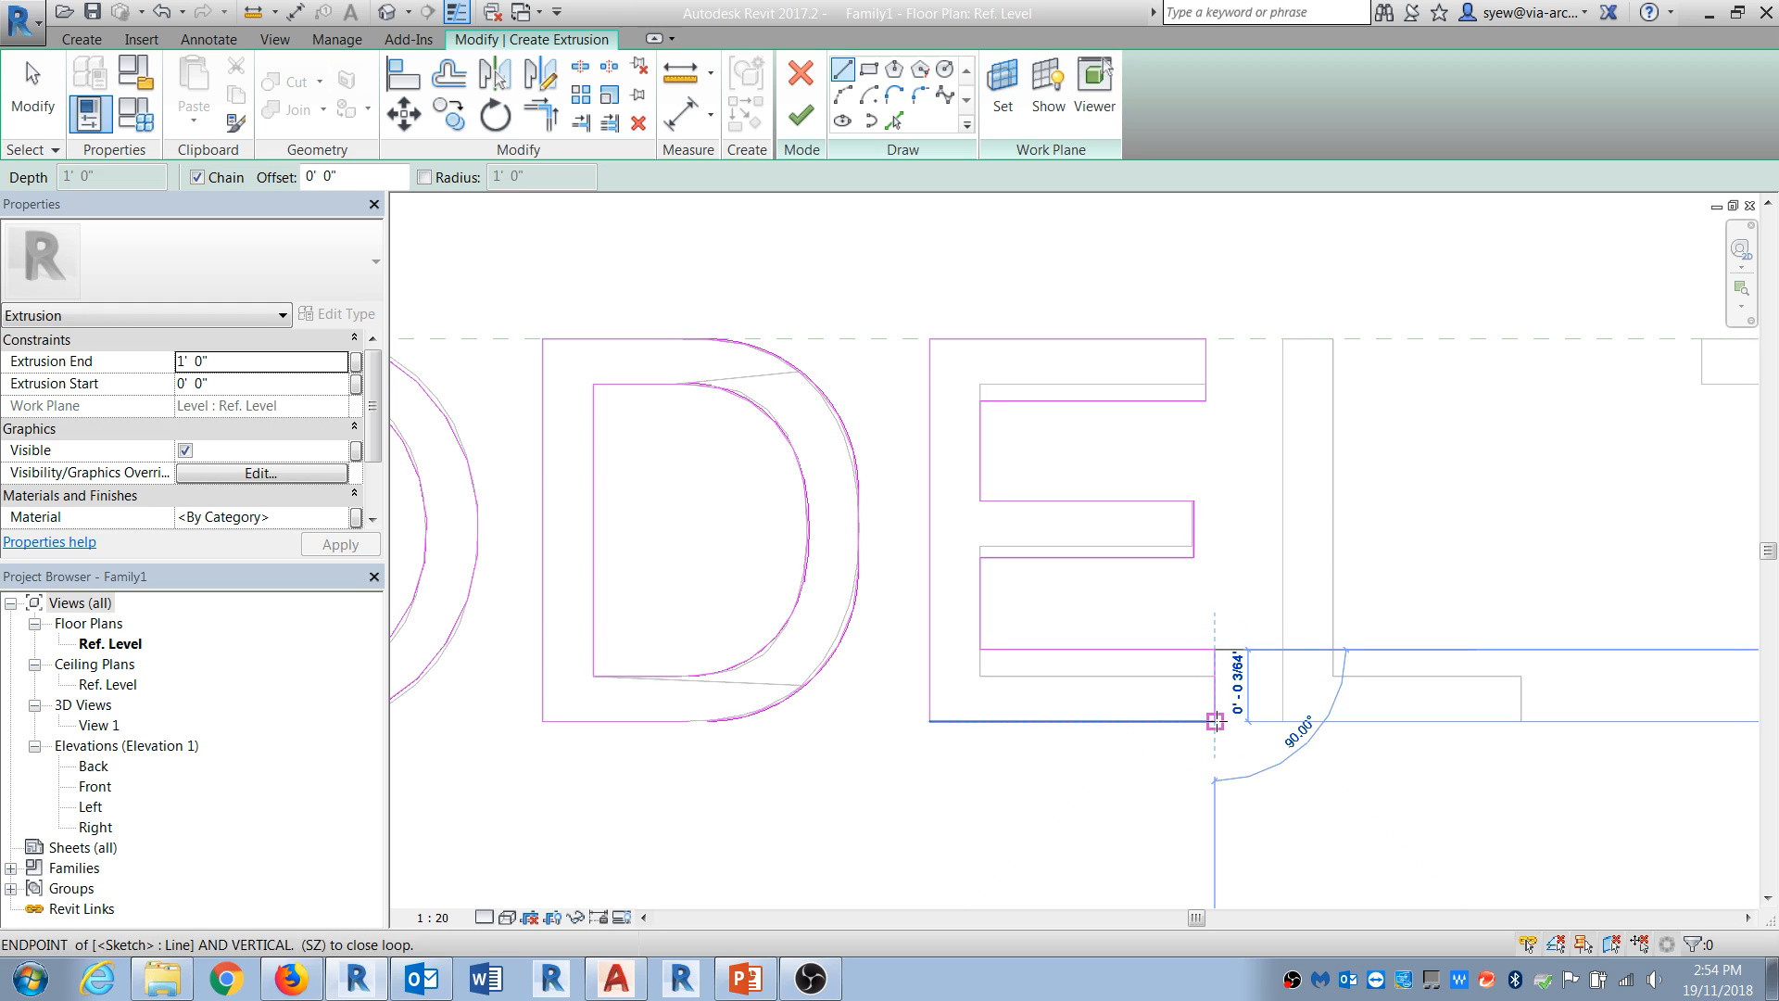
click(1215, 721)
Step: Trace the L as a closed loop, with its stem and foot slightly thicker than the imported outline
click(1282, 338)
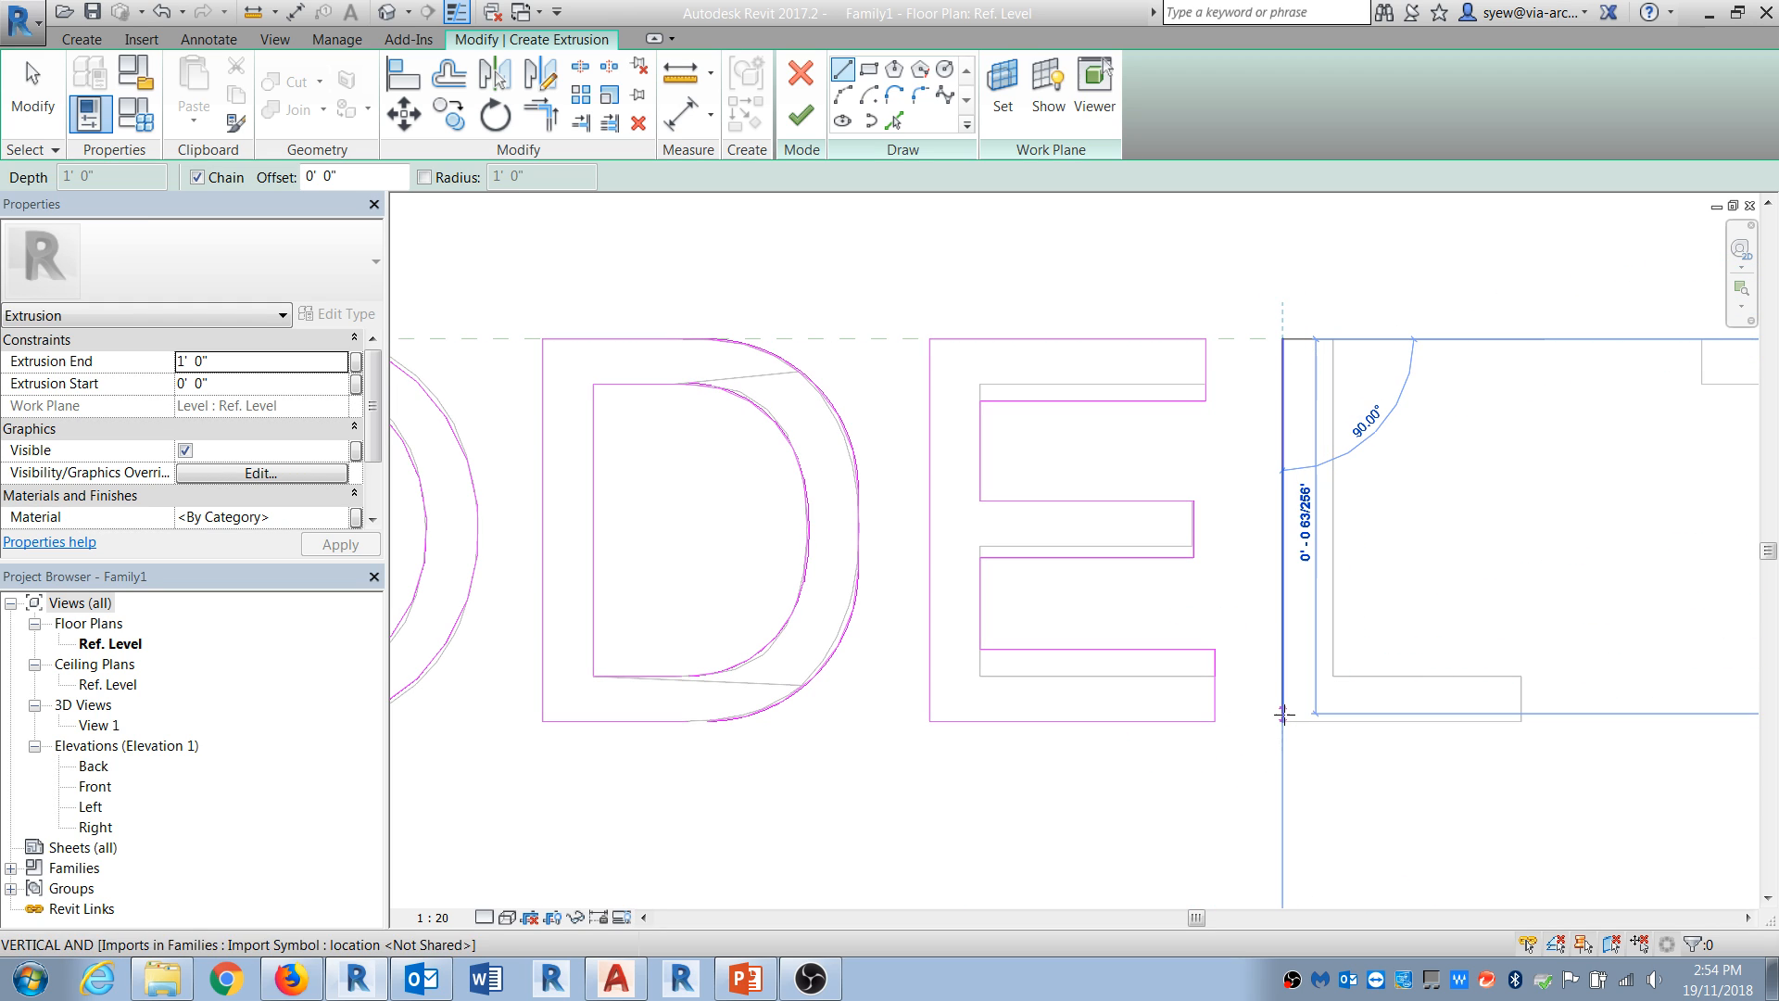
click(1283, 721)
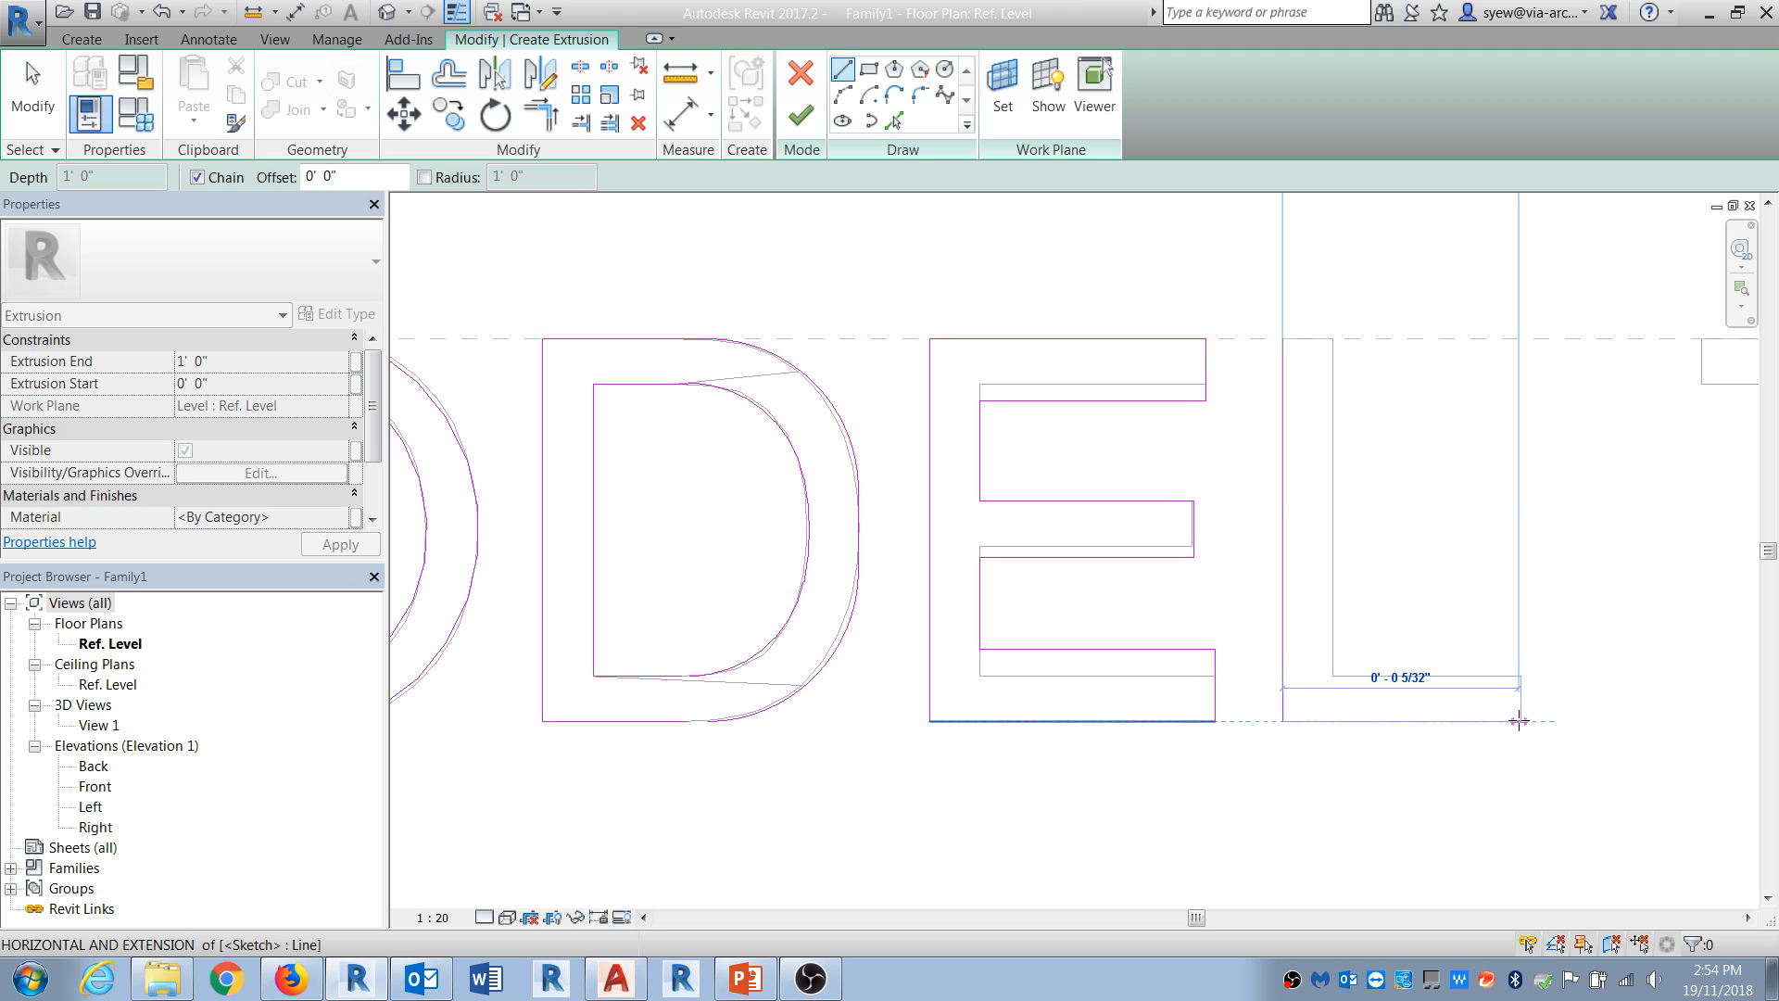
click(1522, 721)
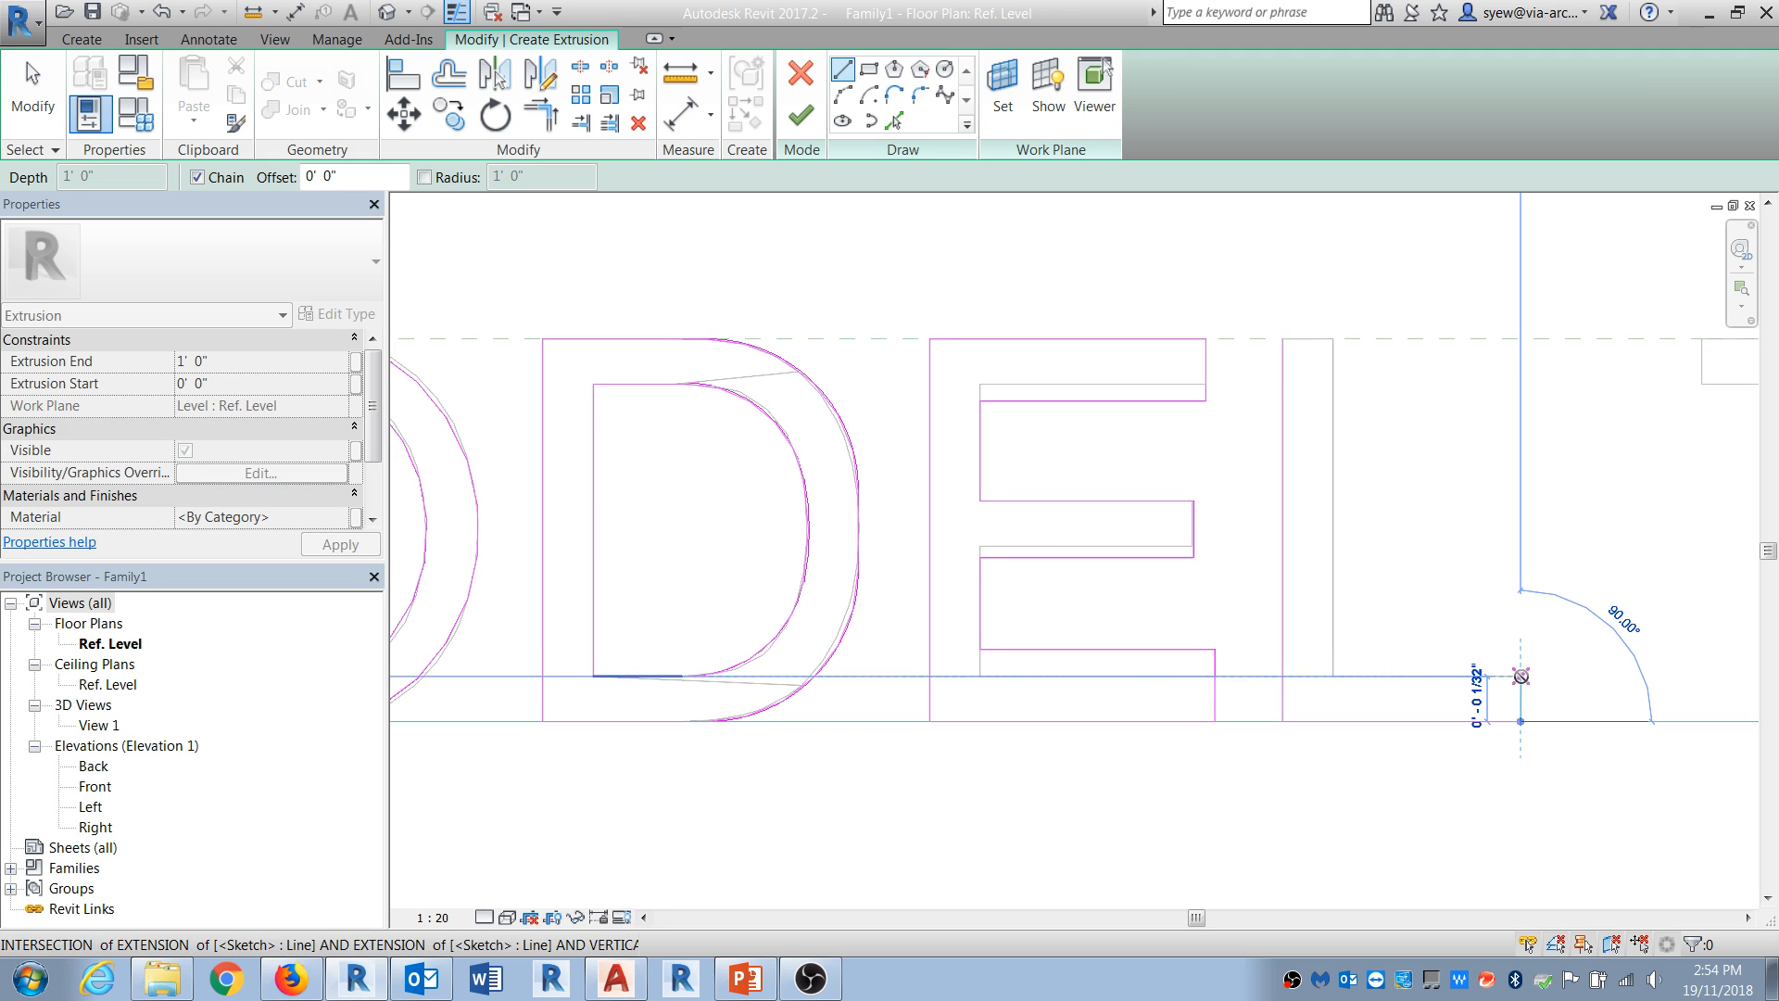
click(1521, 665)
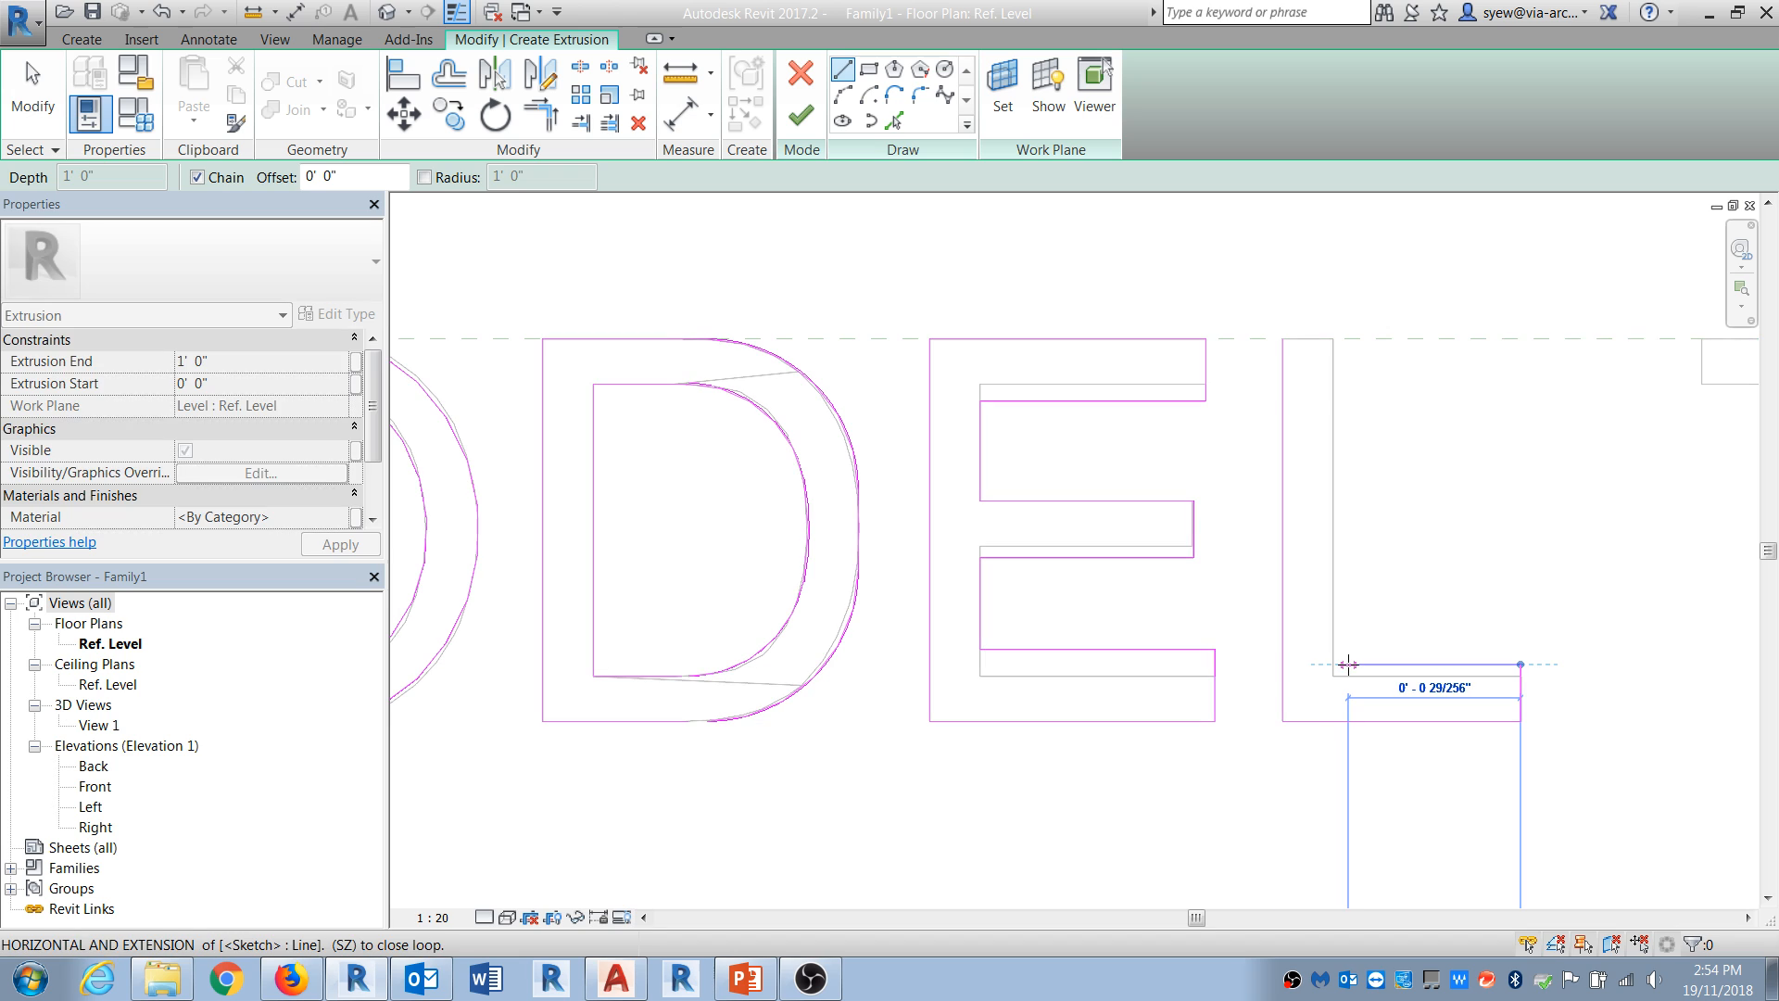
click(1343, 665)
click(1344, 338)
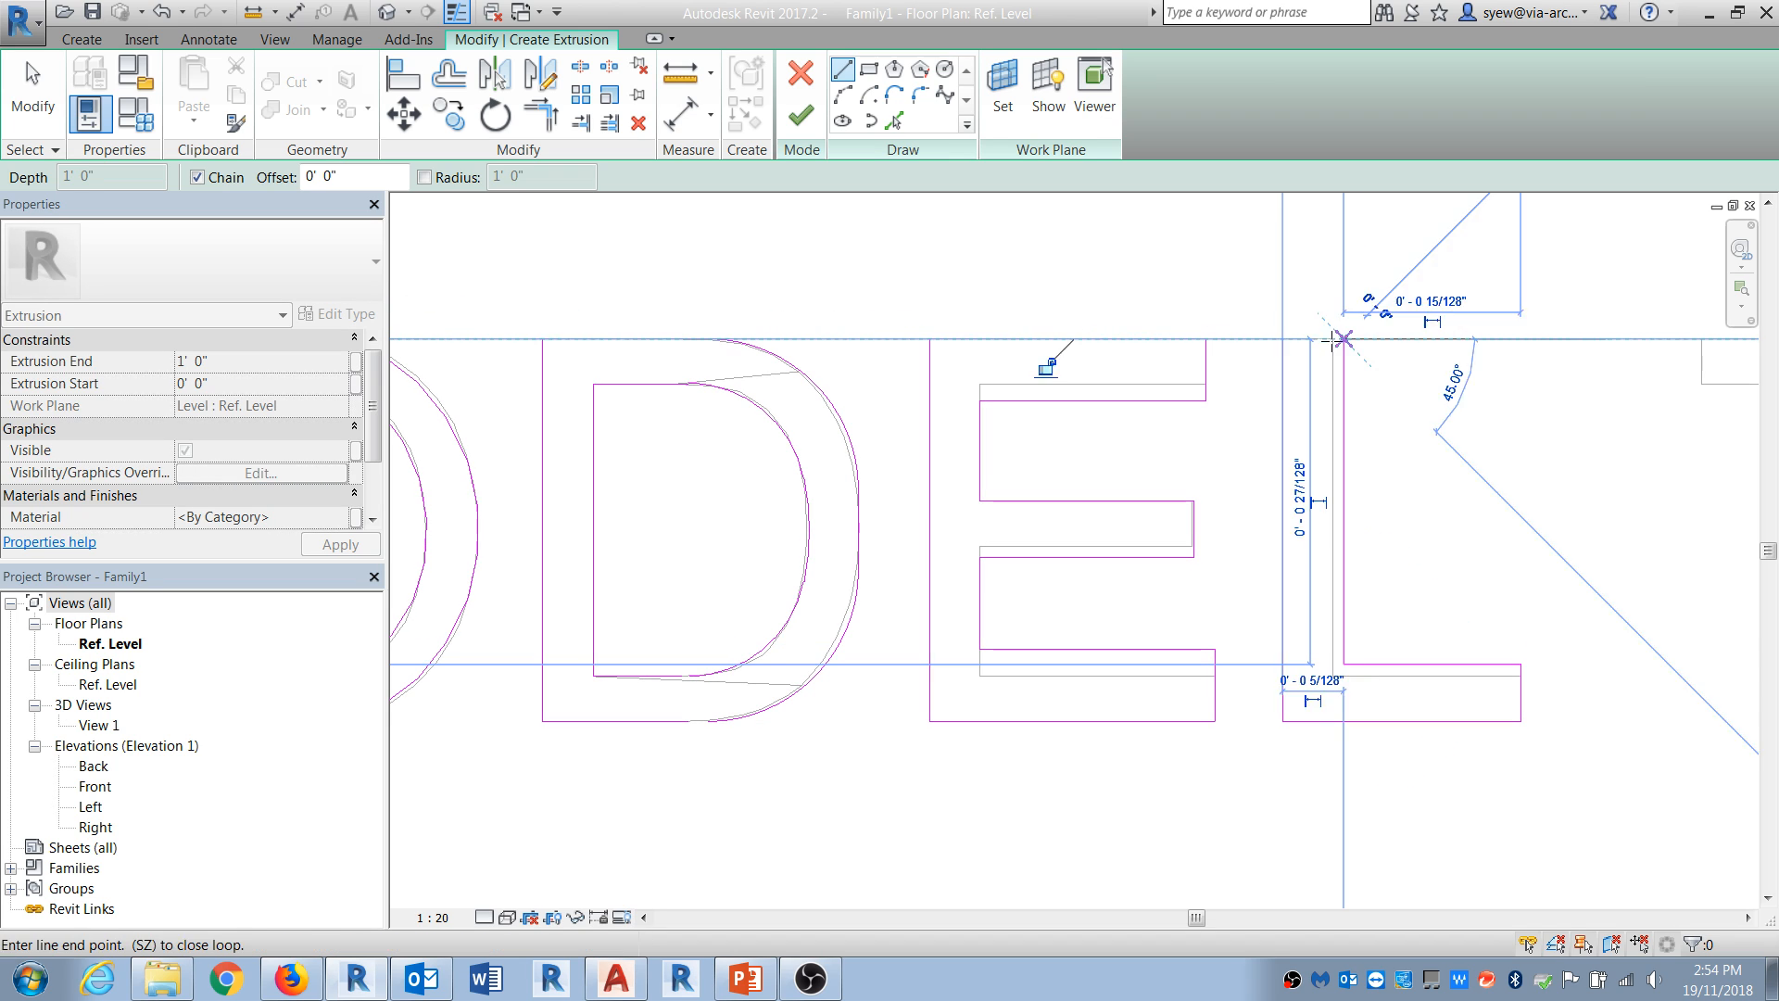
click(1282, 338)
scroll(1363, 401, down, 5)
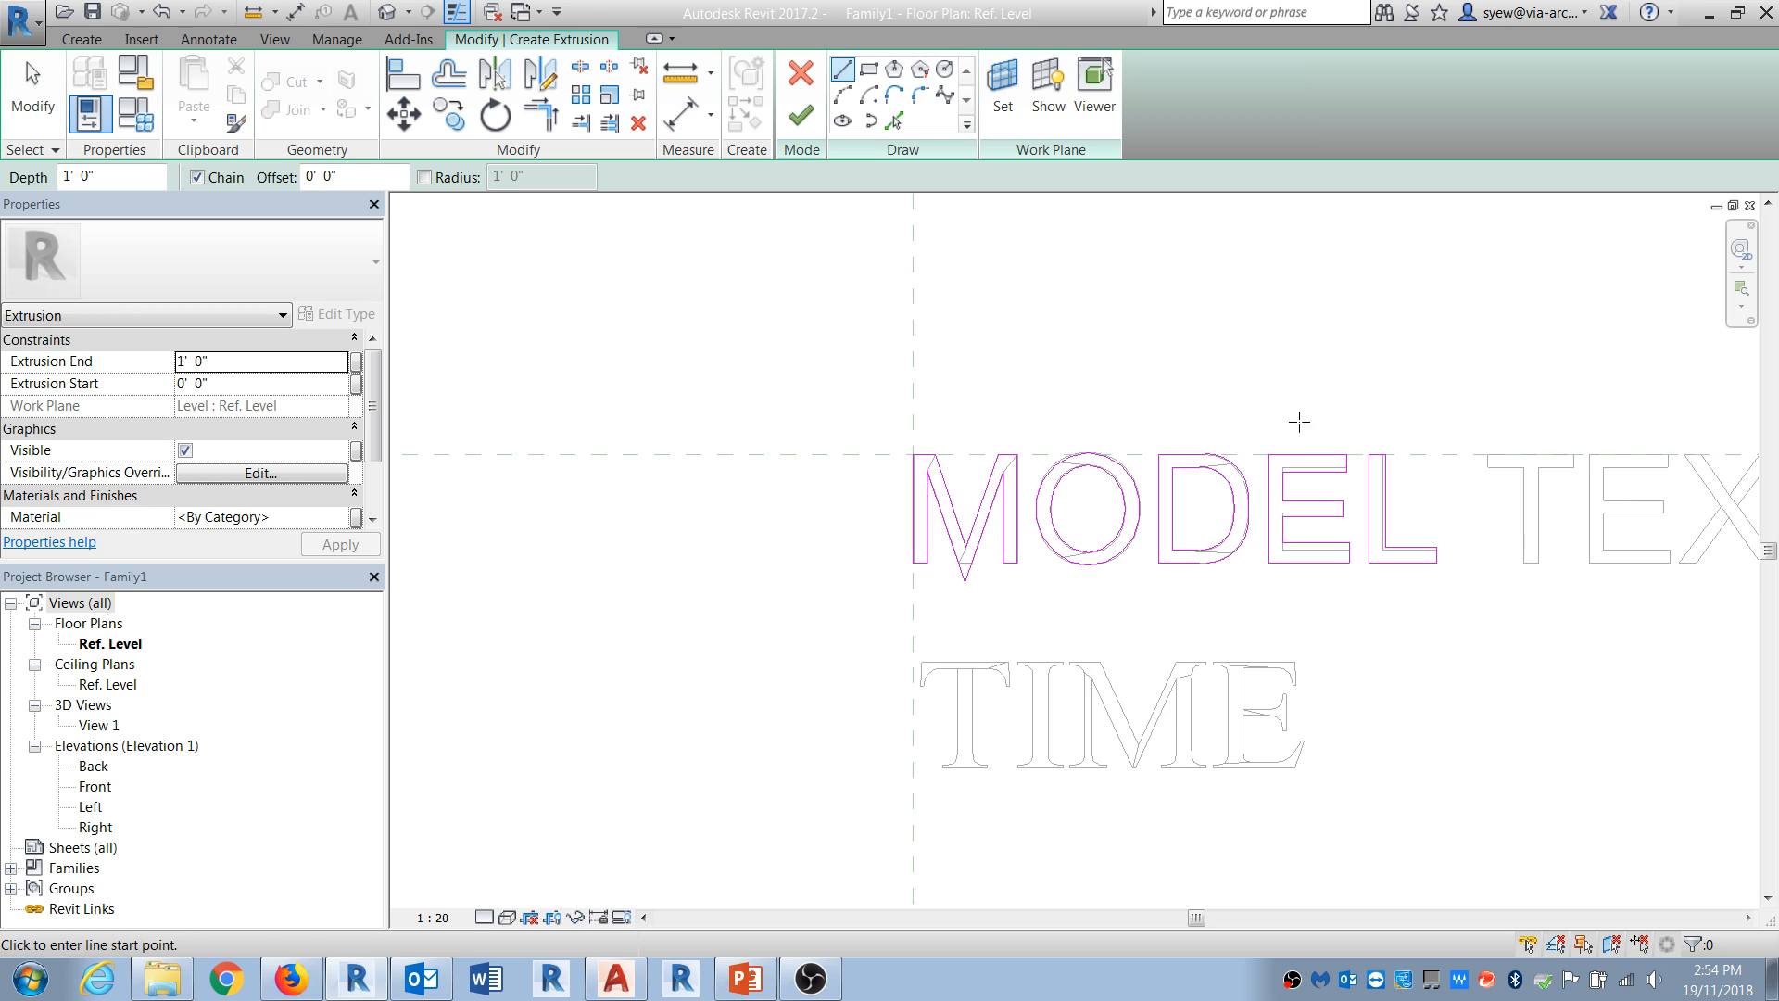
Step: Trim/extend the D's bottom line to meet its lower outer arc and finish the extrusion sketch
key(Escape)
click(800, 115)
key(Return)
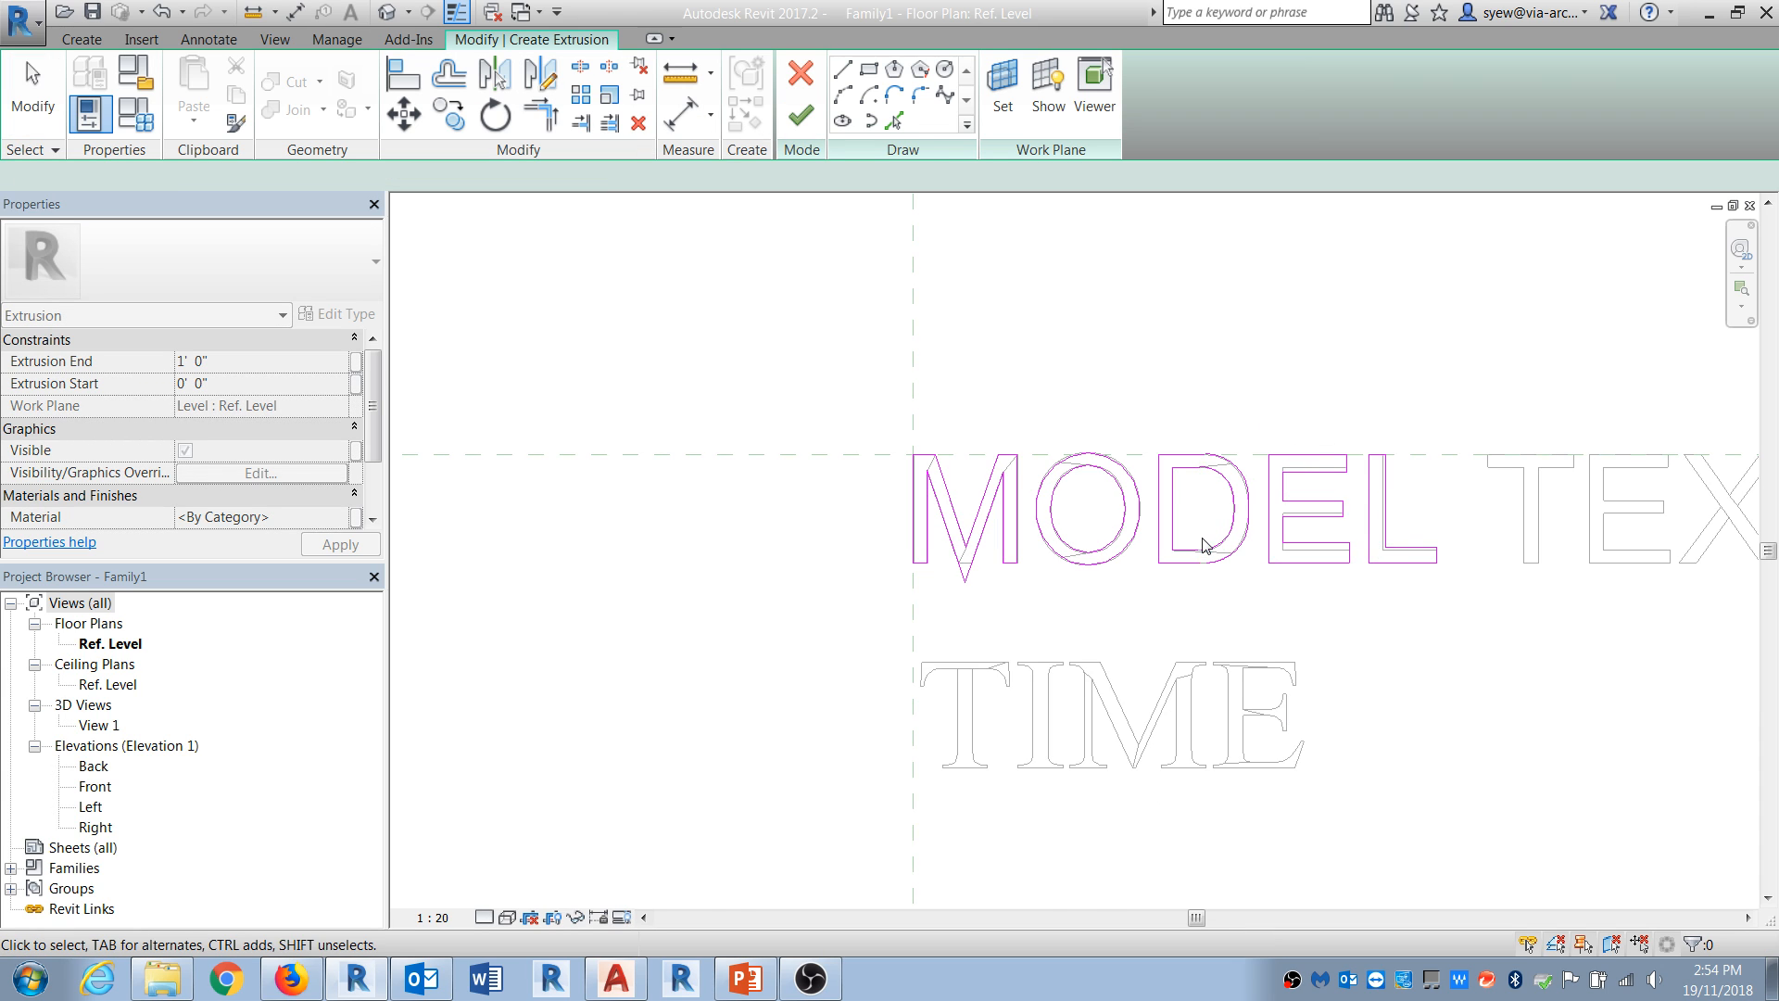
scroll(1205, 556, up, 5)
key(t)
key(r)
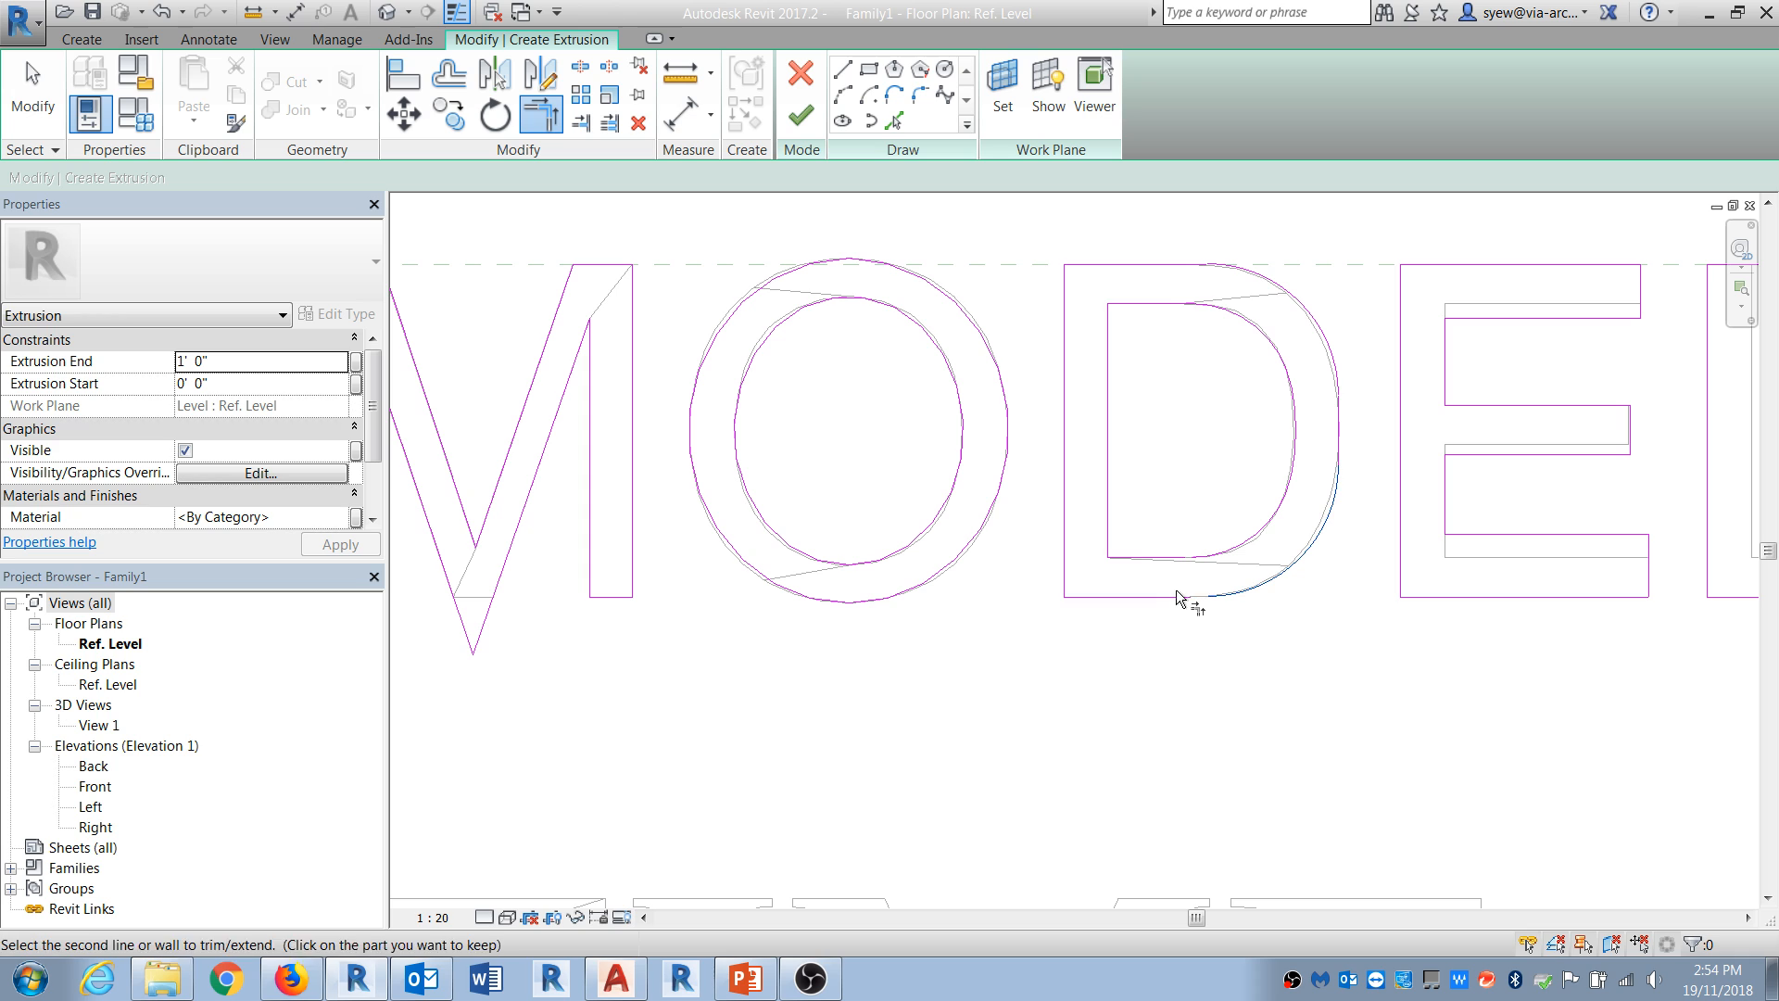
key(Escape)
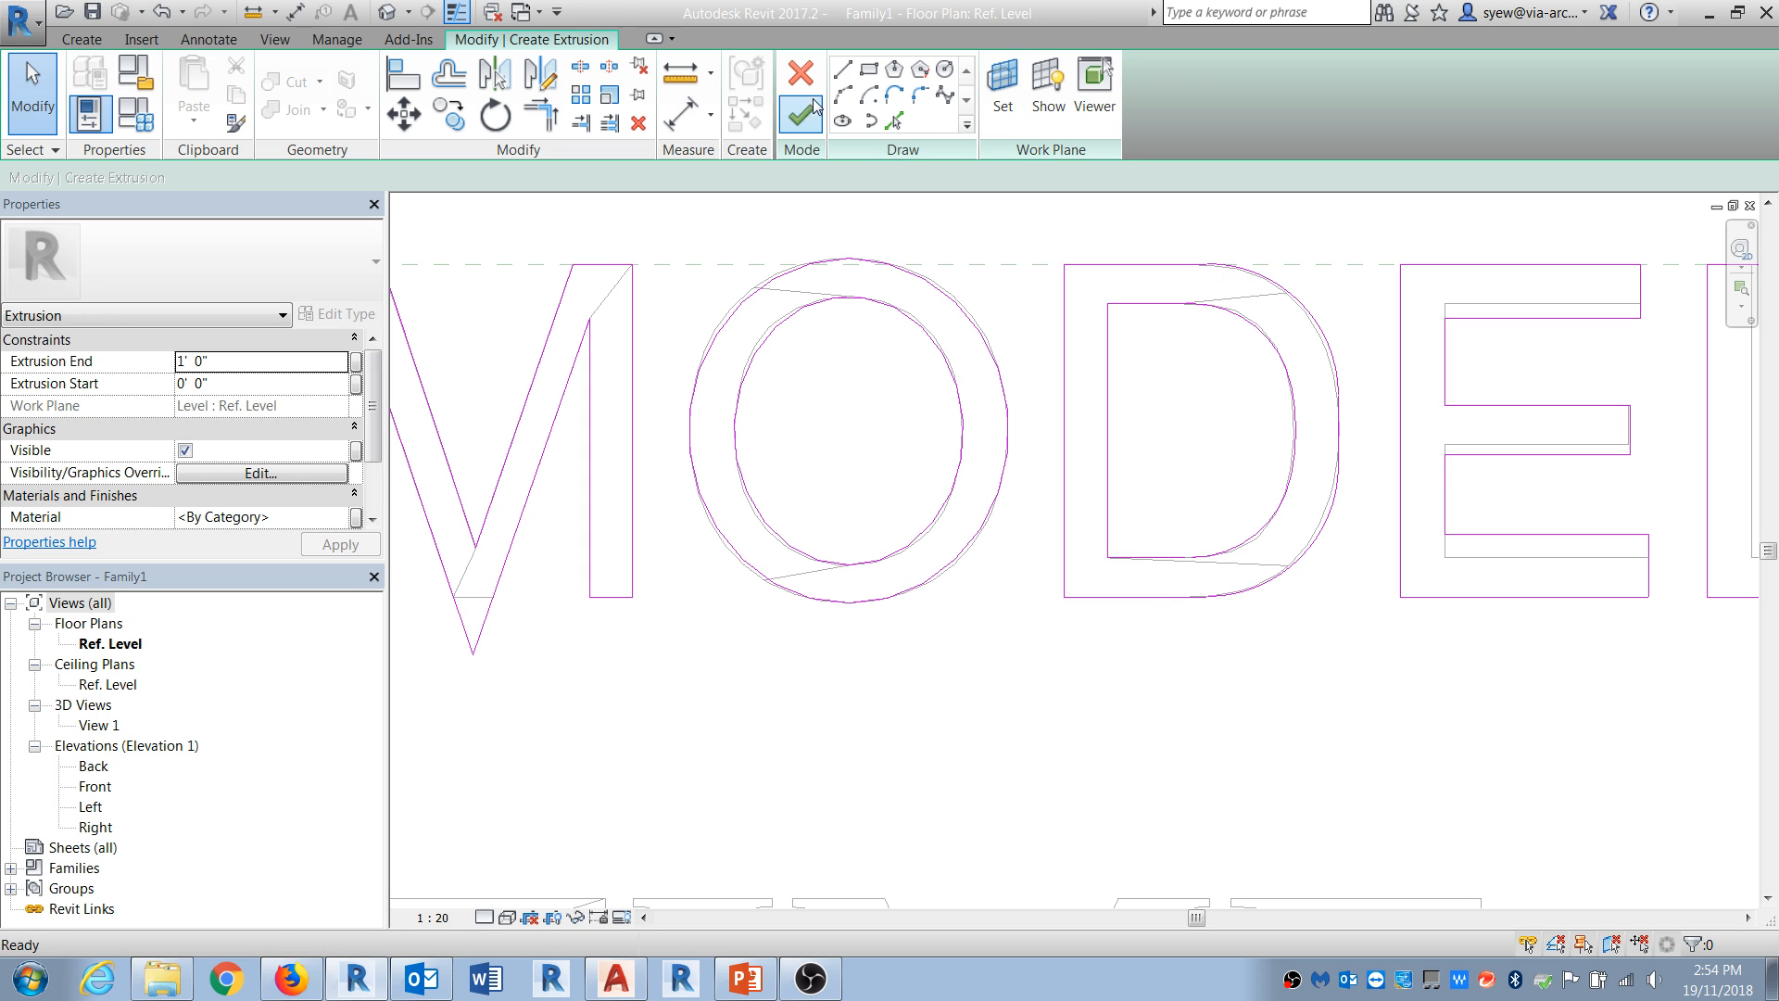
click(800, 115)
scroll(1062, 439, down, 5)
click(1340, 527)
scroll(1204, 500, up, 2)
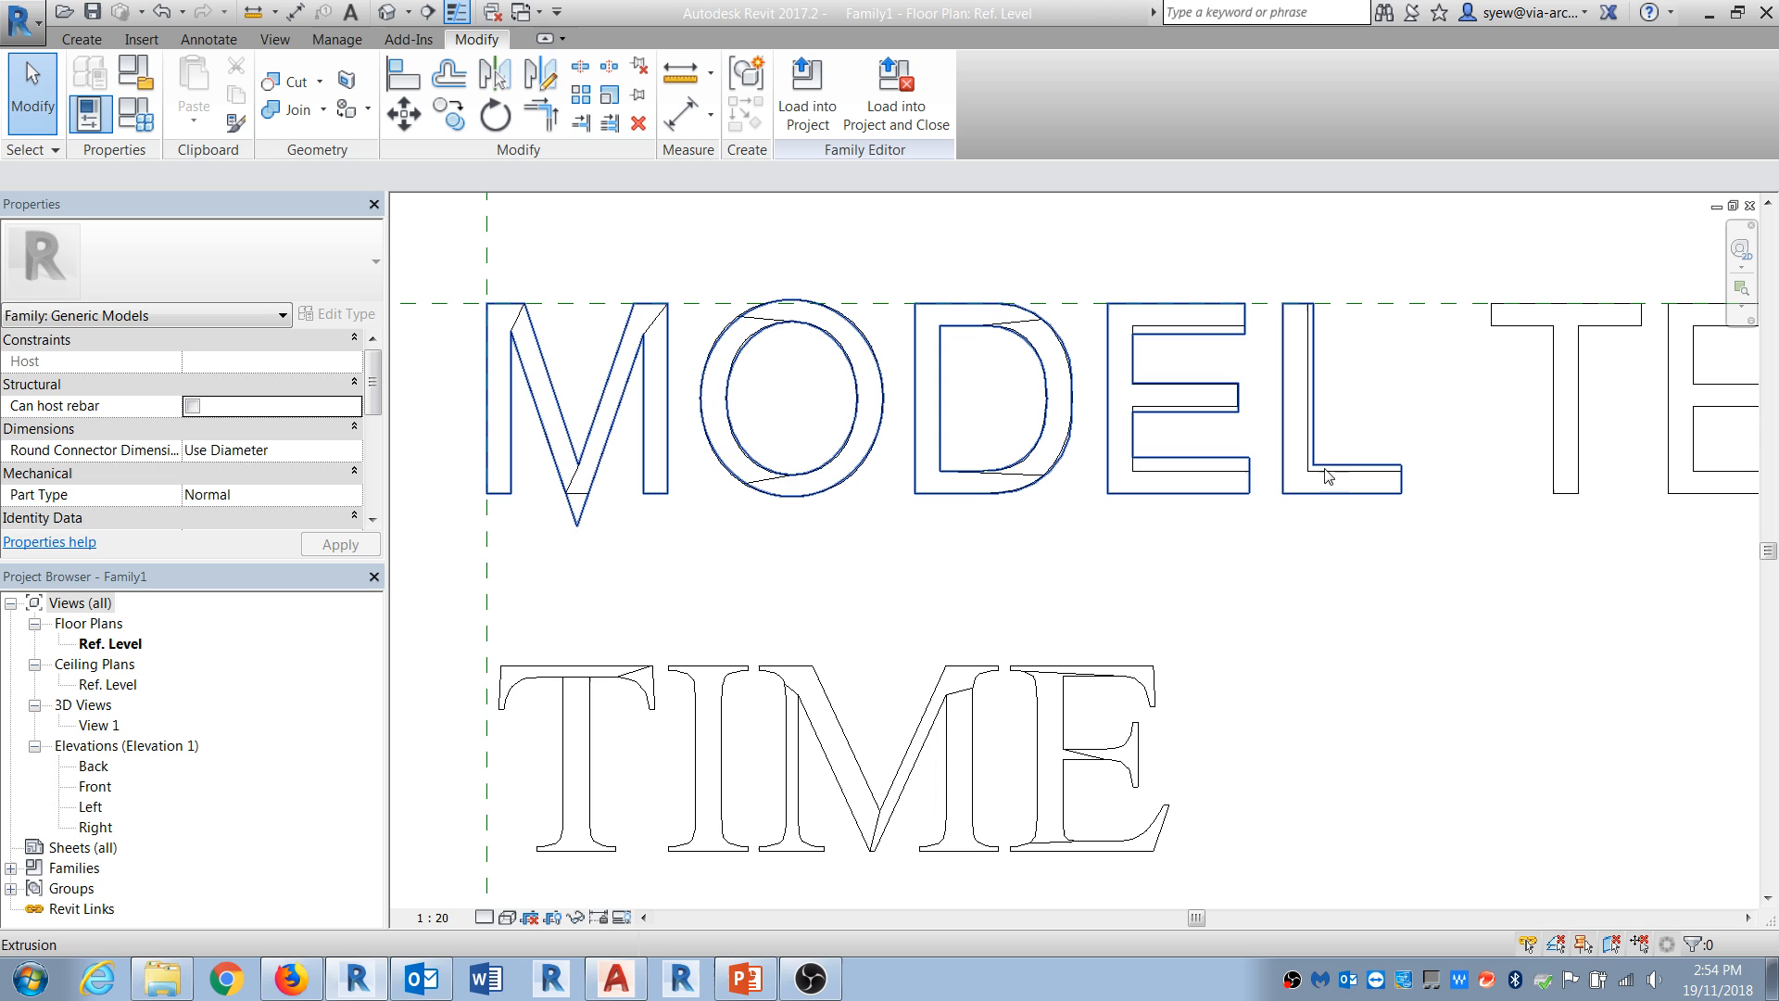
scroll(881, 537, up, 3)
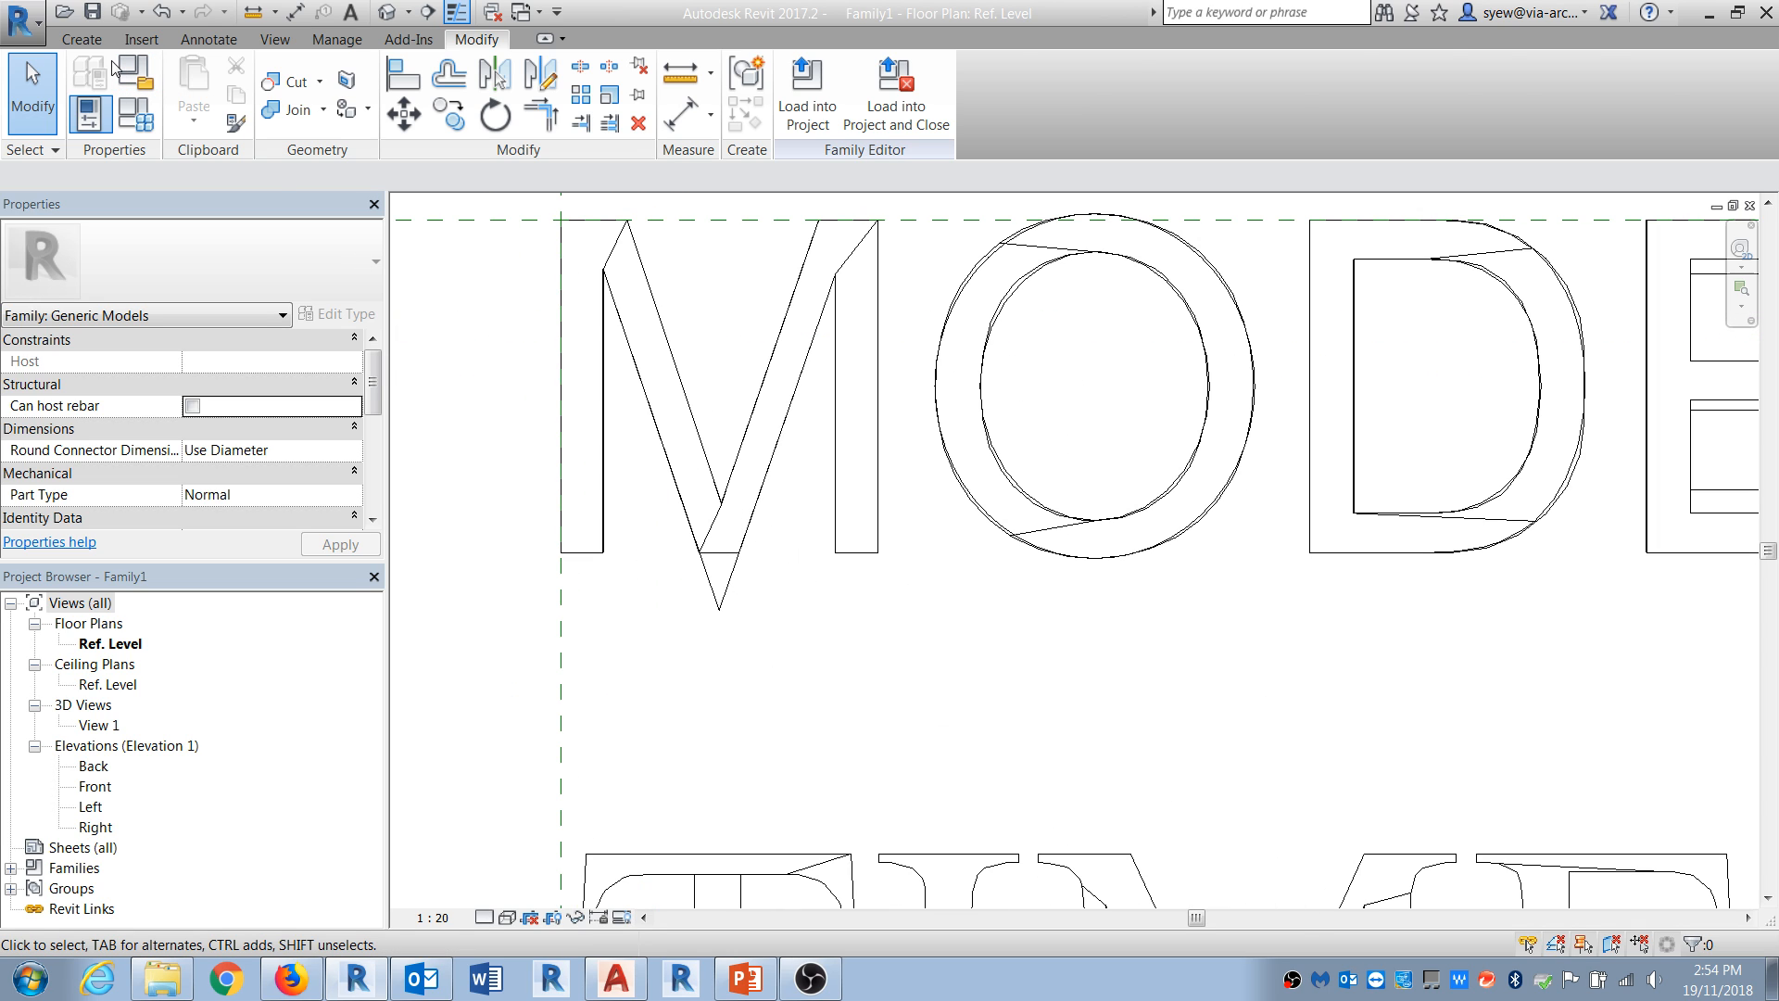
Step: Start a new extrusion sketch with a rectangle covering the M's point below the letter's baseline
click(82, 39)
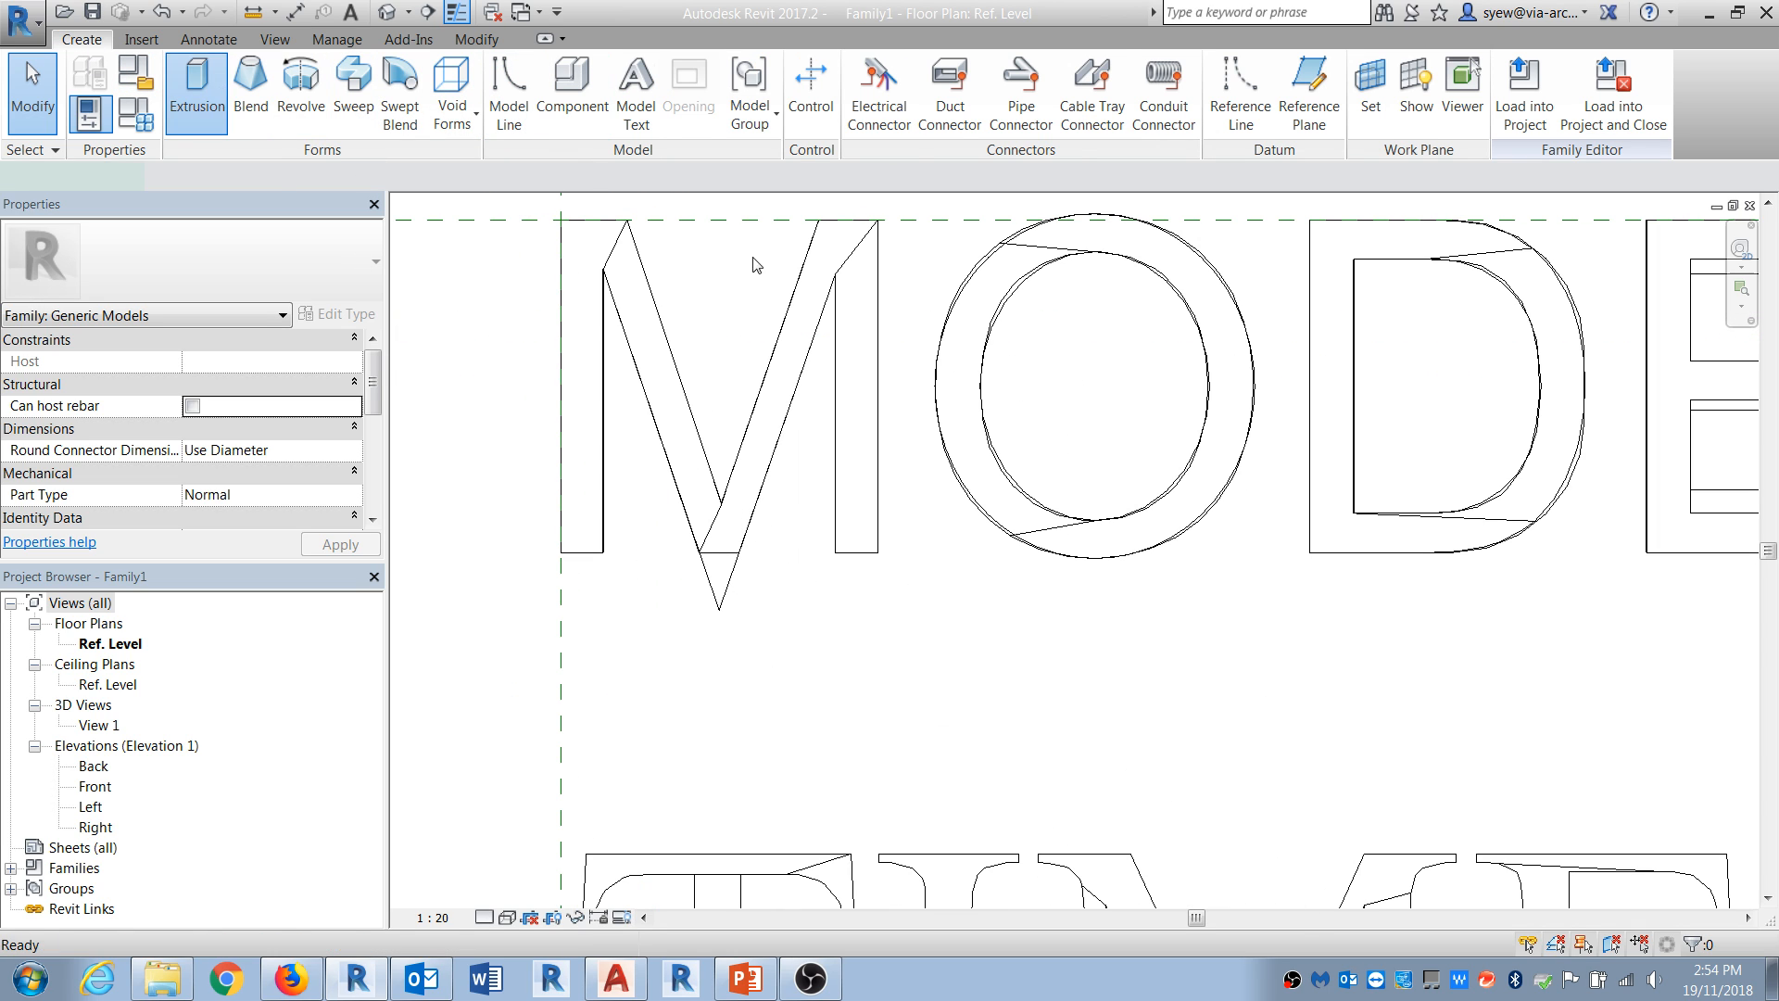
click(870, 73)
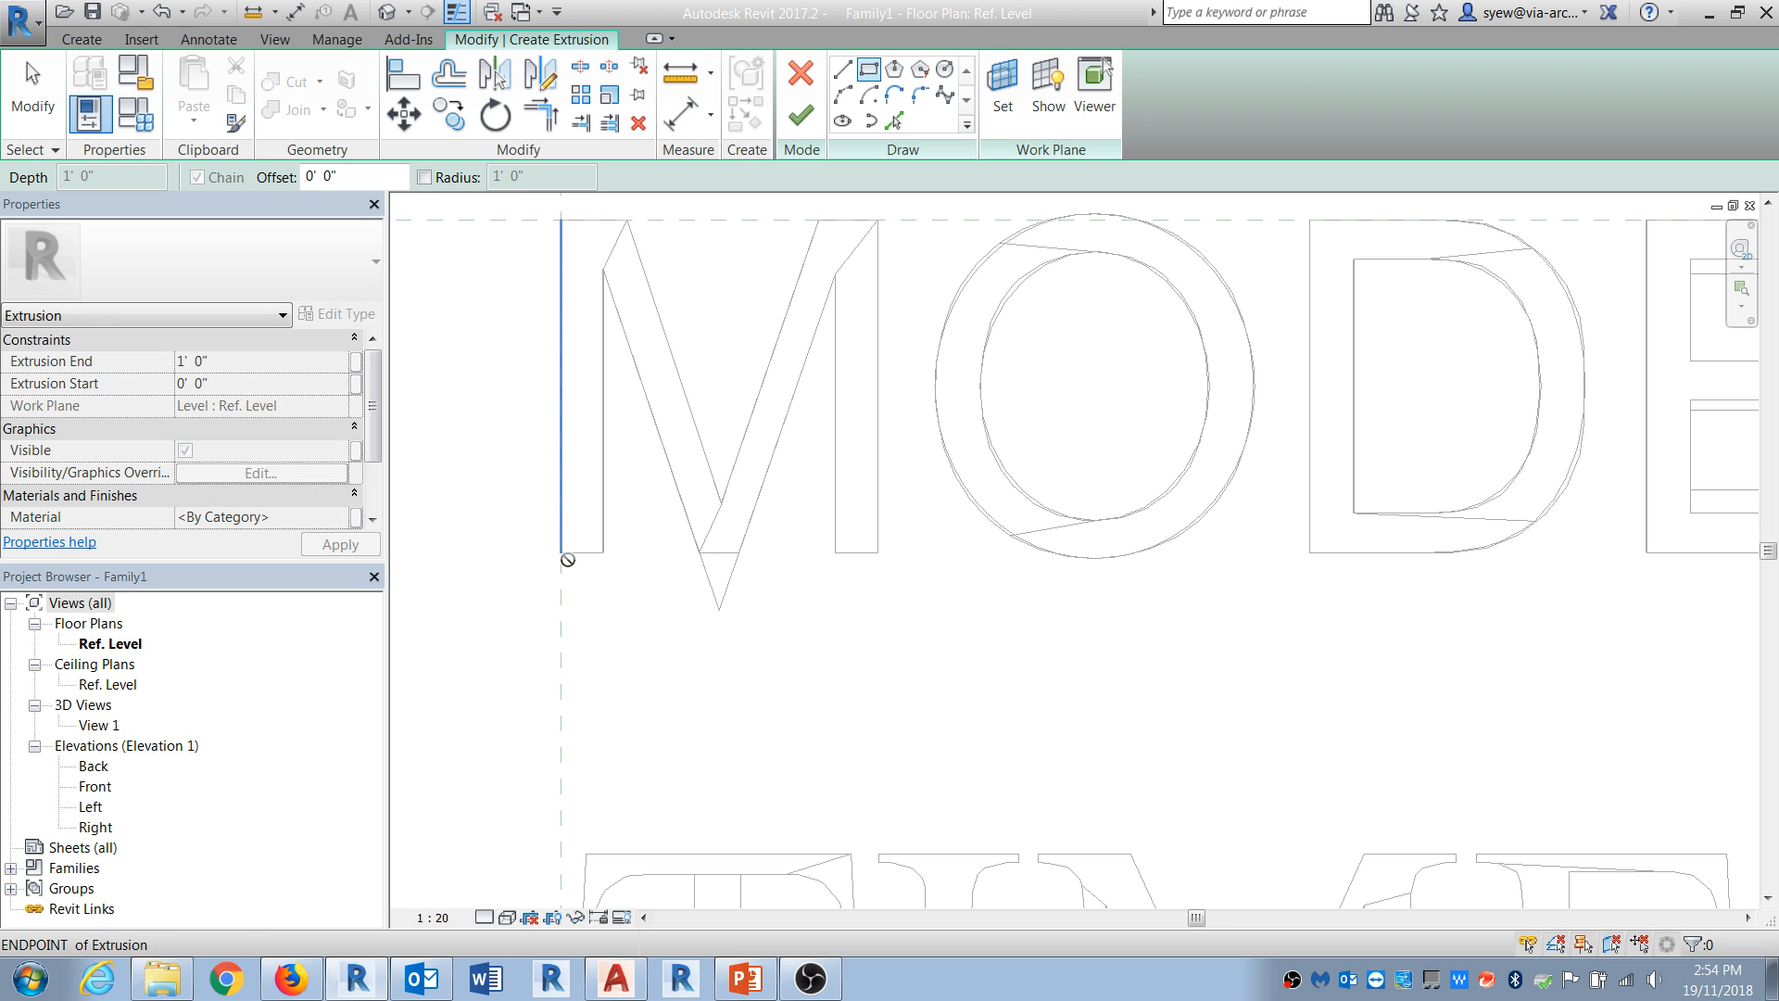
click(561, 553)
click(926, 739)
Step: Sketch rectangles over the L's inner corner area and the two gaps between the E's arms, aligned to the imported outlines
middle_drag(1589, 658, 605, 740)
scroll(1114, 345, up, 1)
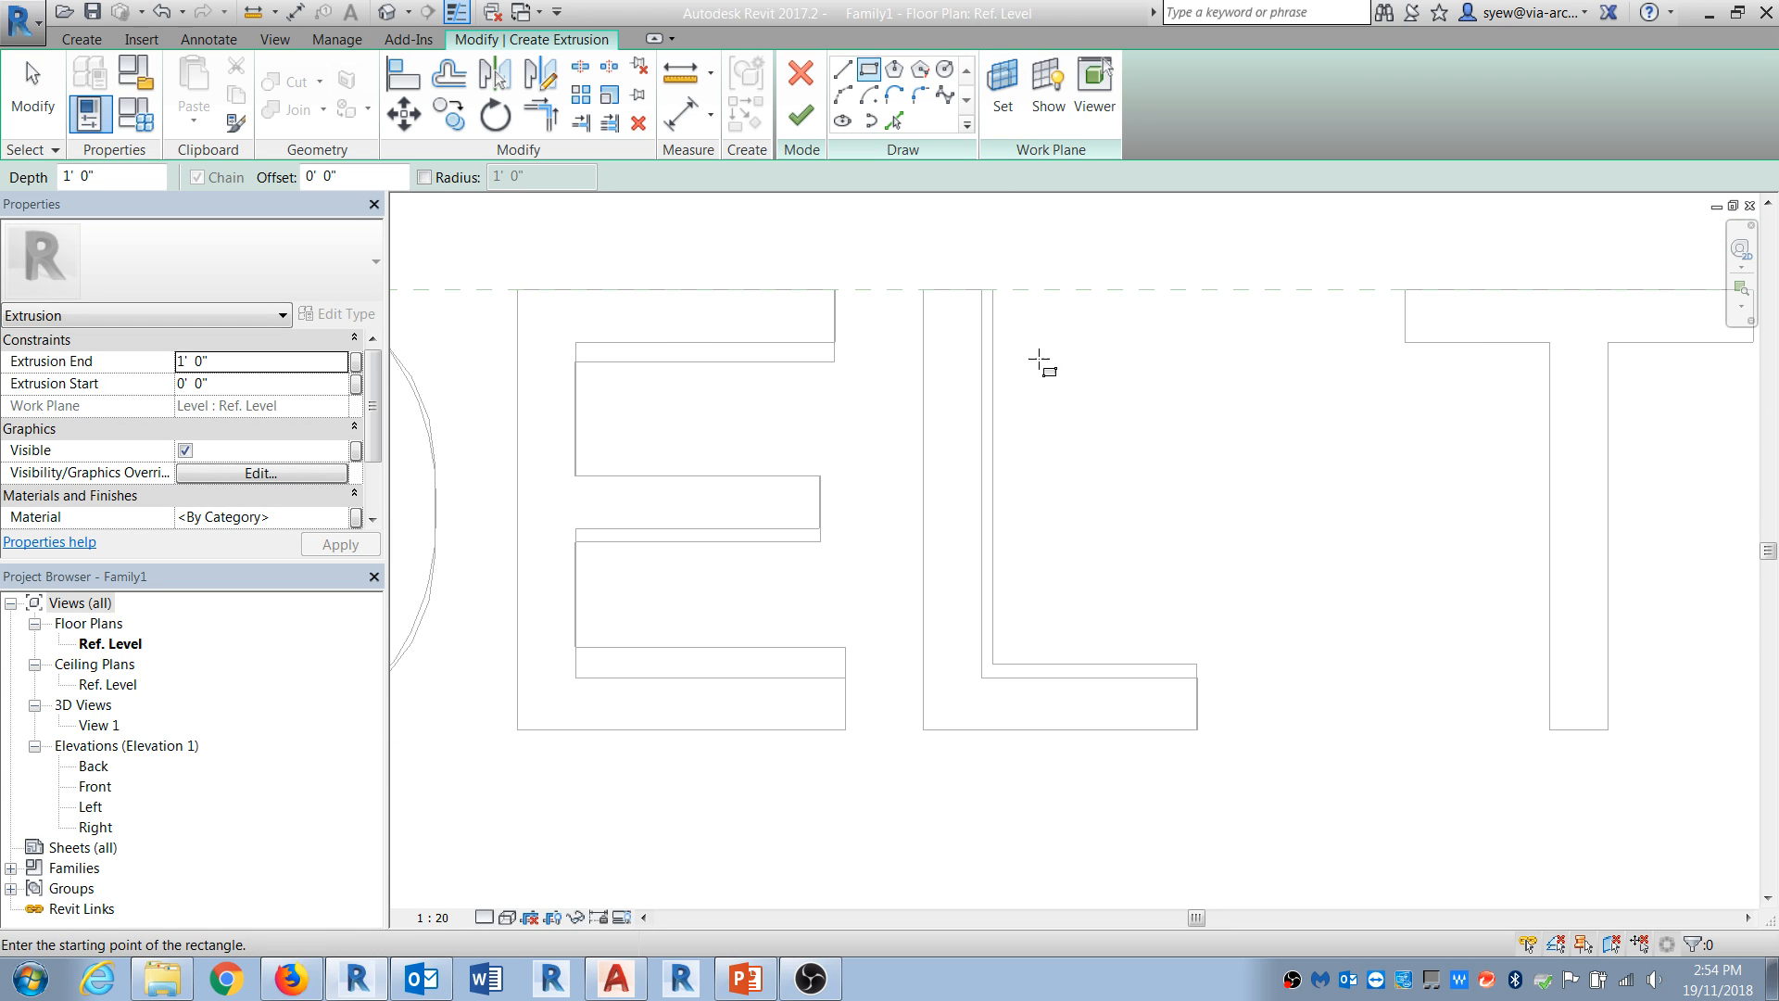
click(981, 677)
click(1248, 254)
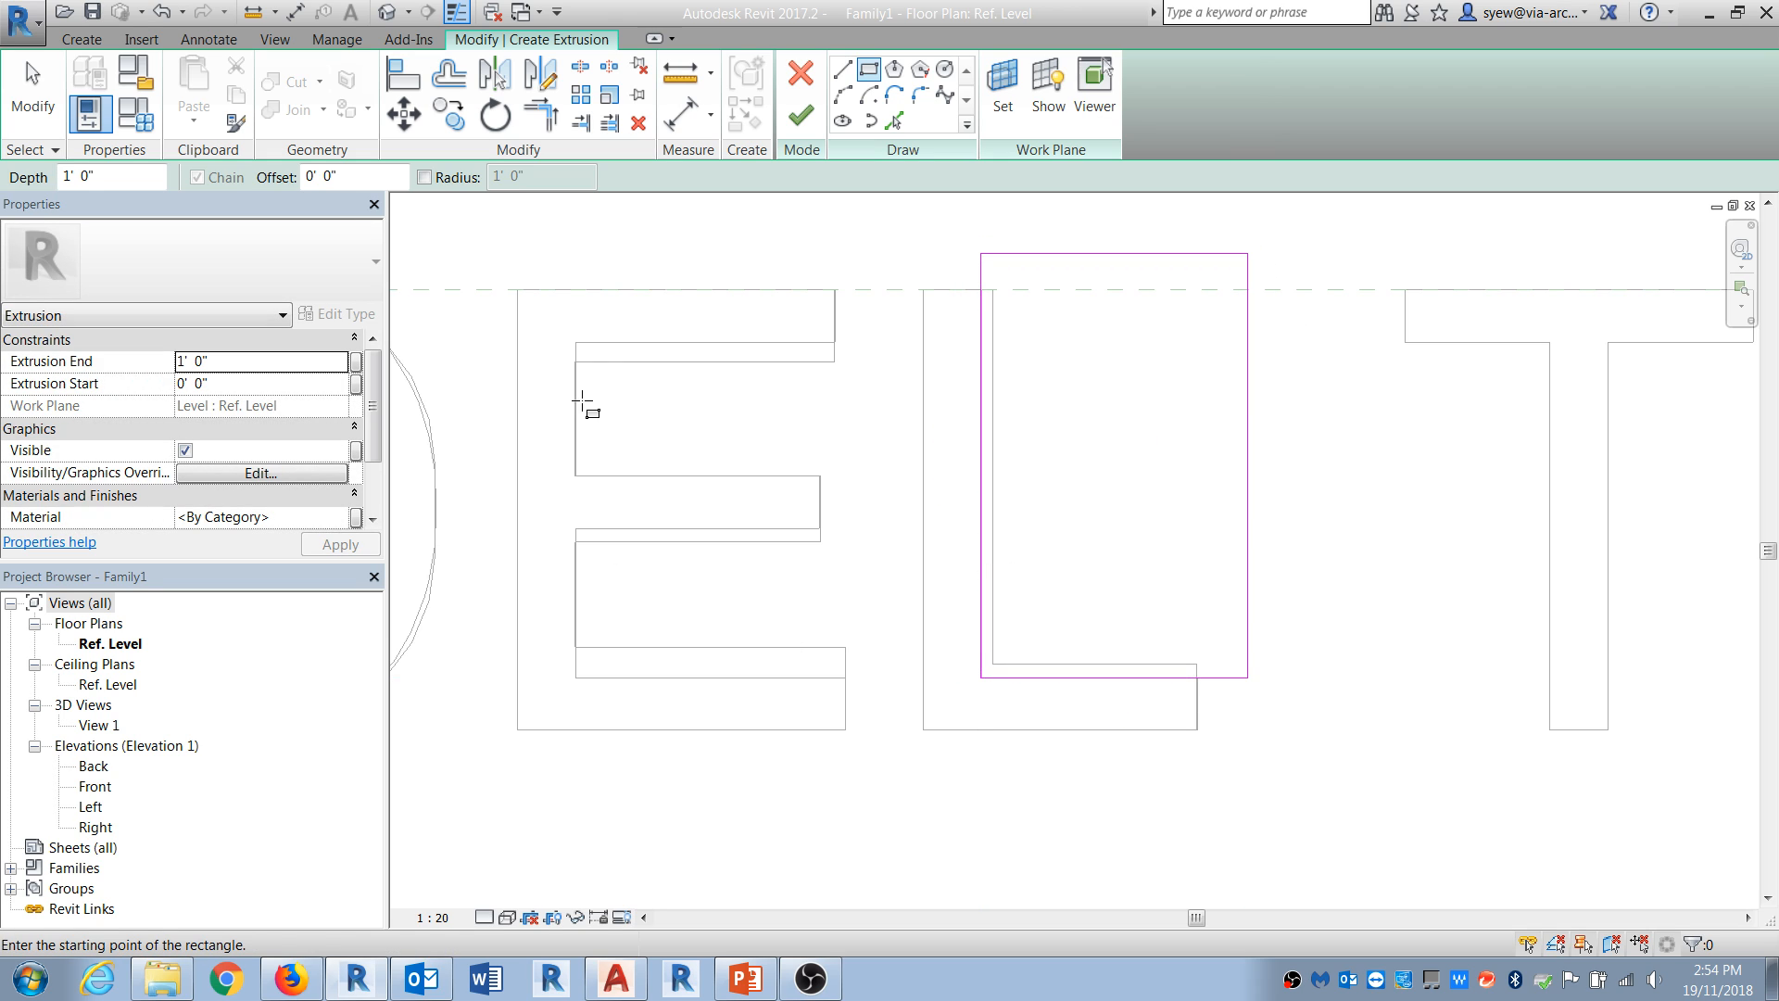
scroll(586, 370, up, 1)
click(576, 341)
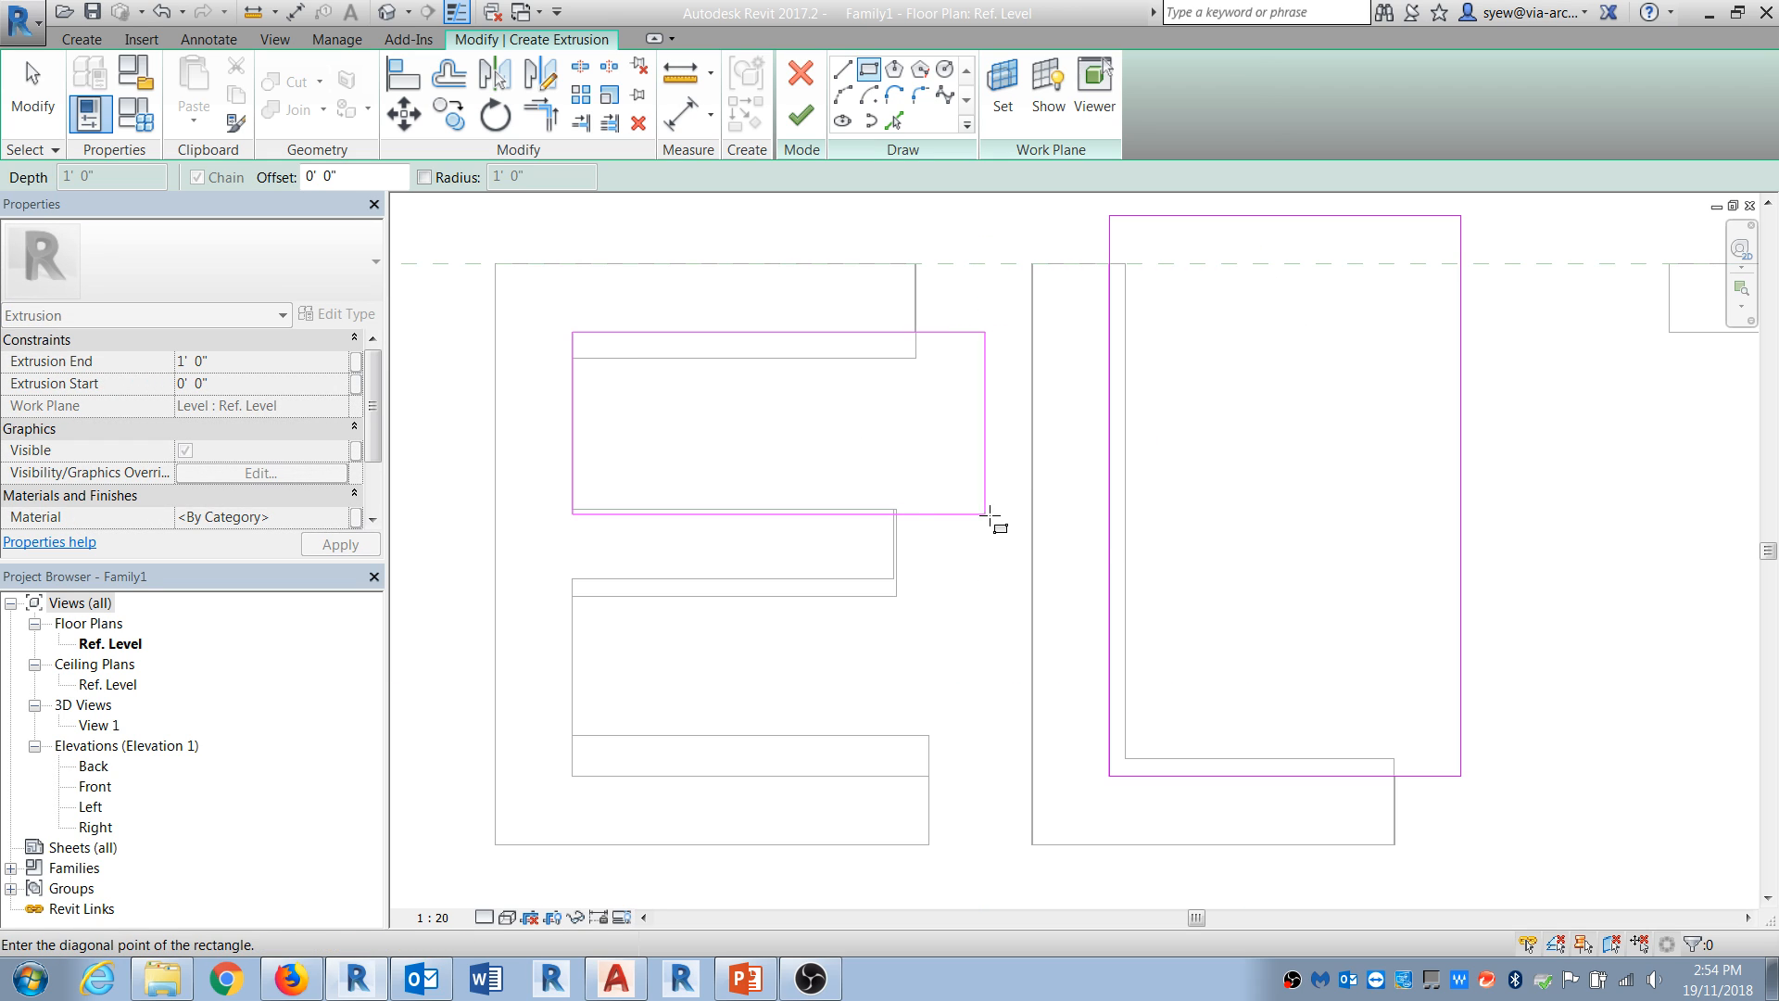
click(998, 509)
click(572, 579)
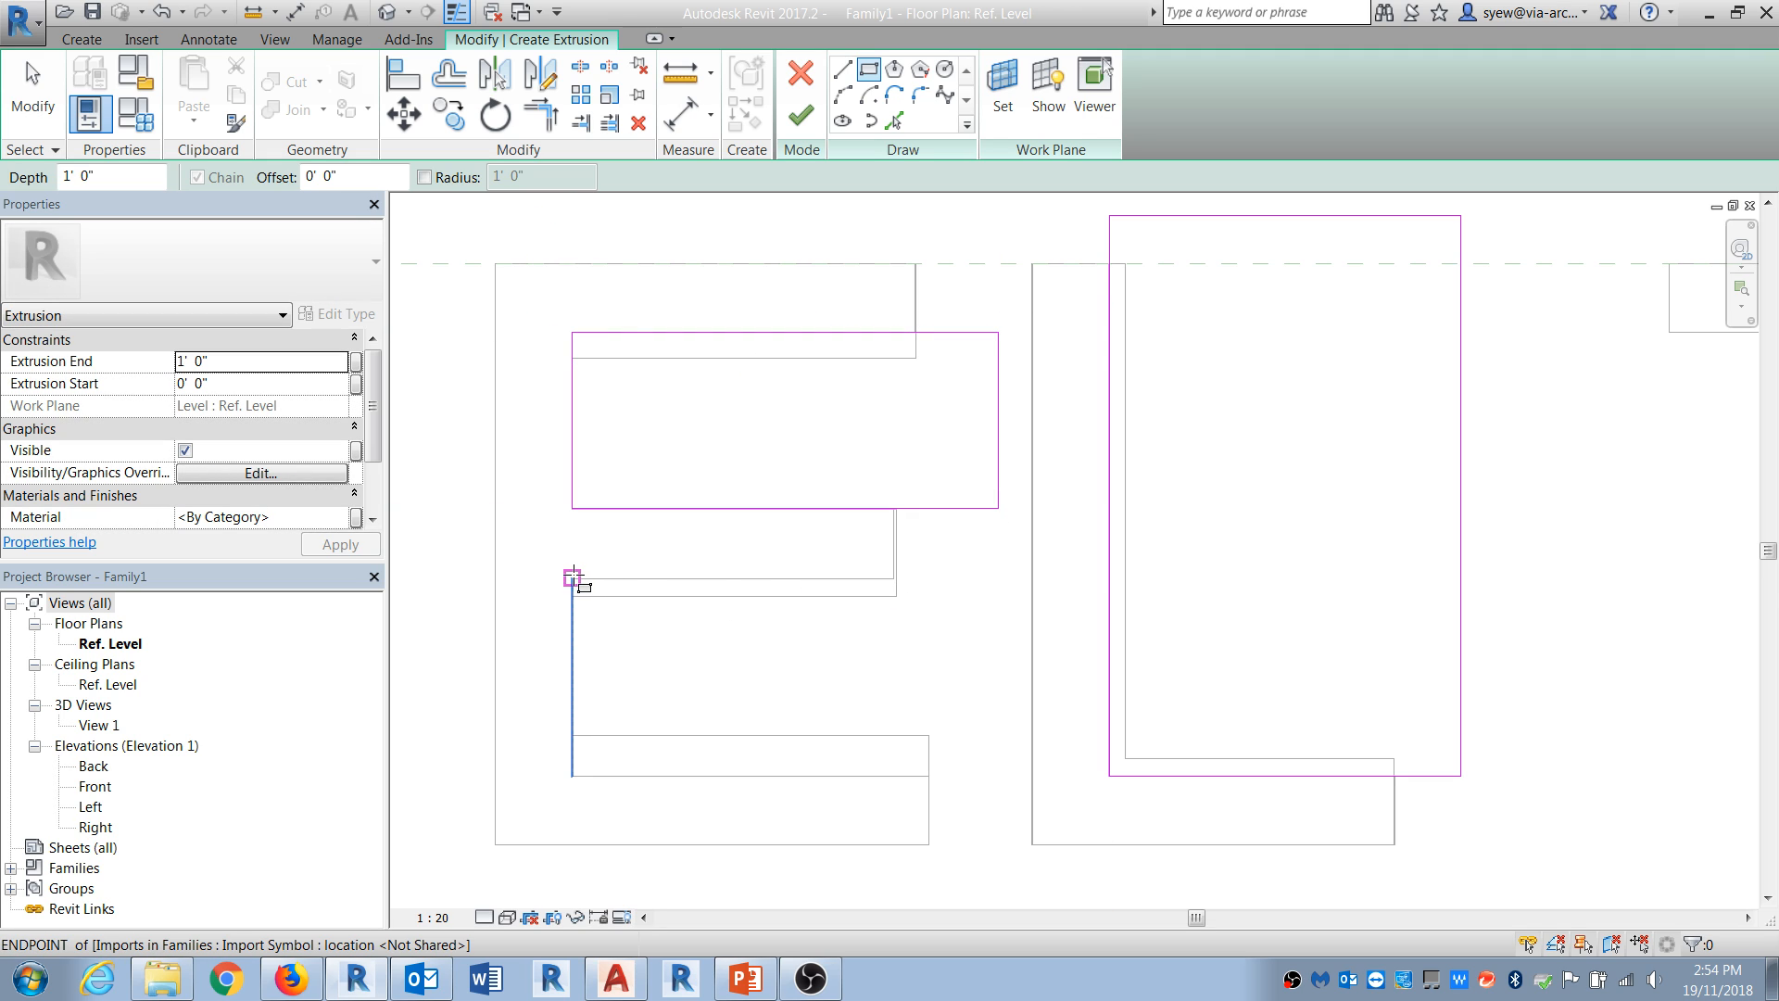
click(976, 776)
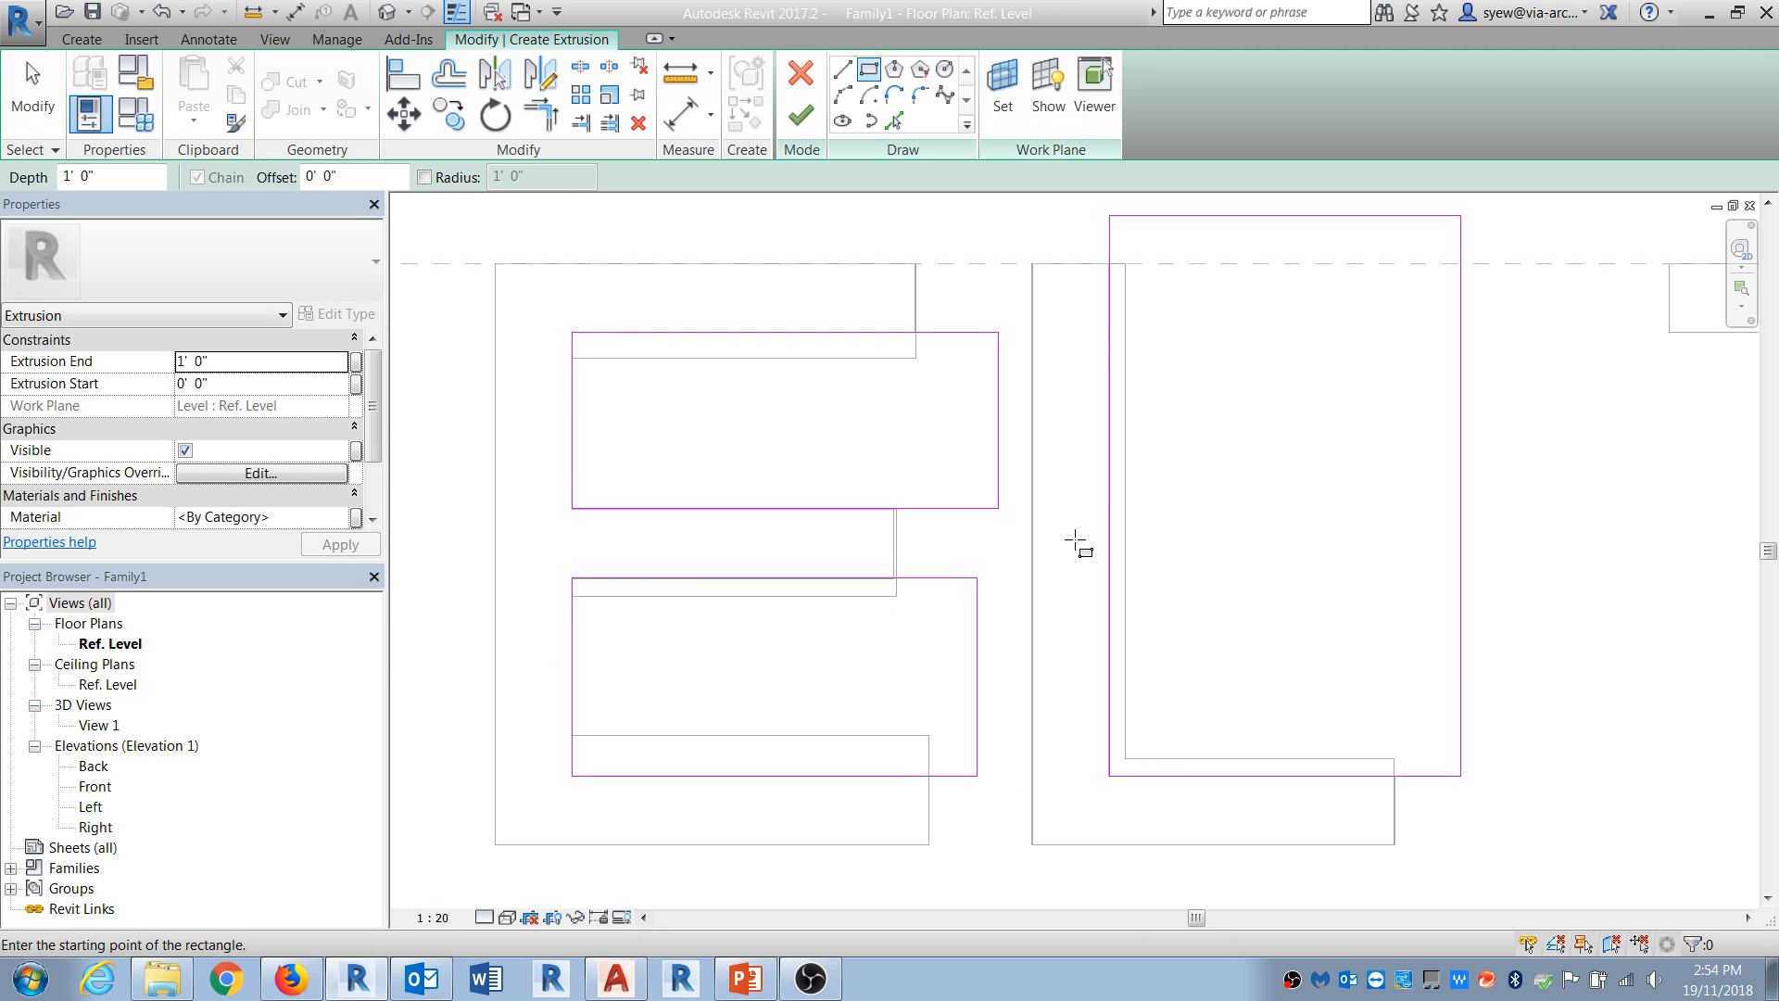
Step: Finish the rectangle extrusion and change its Solid/Void property to Void
scroll(1075, 543, down, 2)
scroll(1330, 449, down, 3)
click(801, 117)
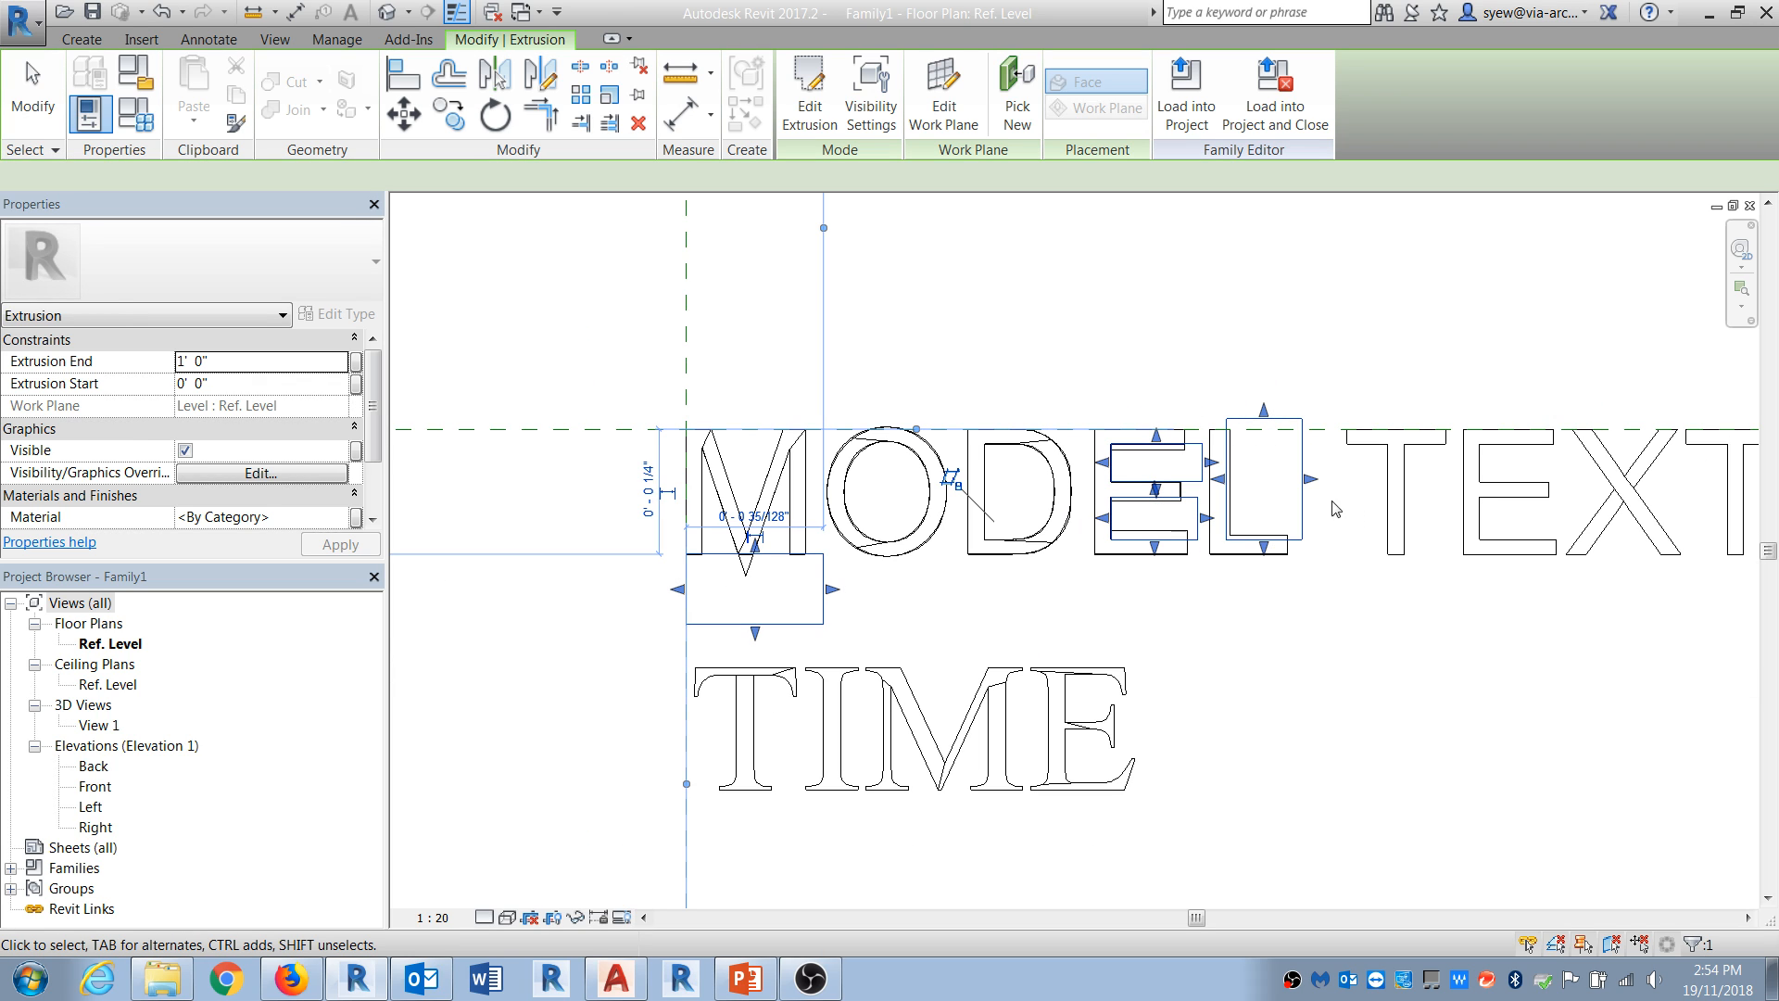
scroll(339, 508, down, 2)
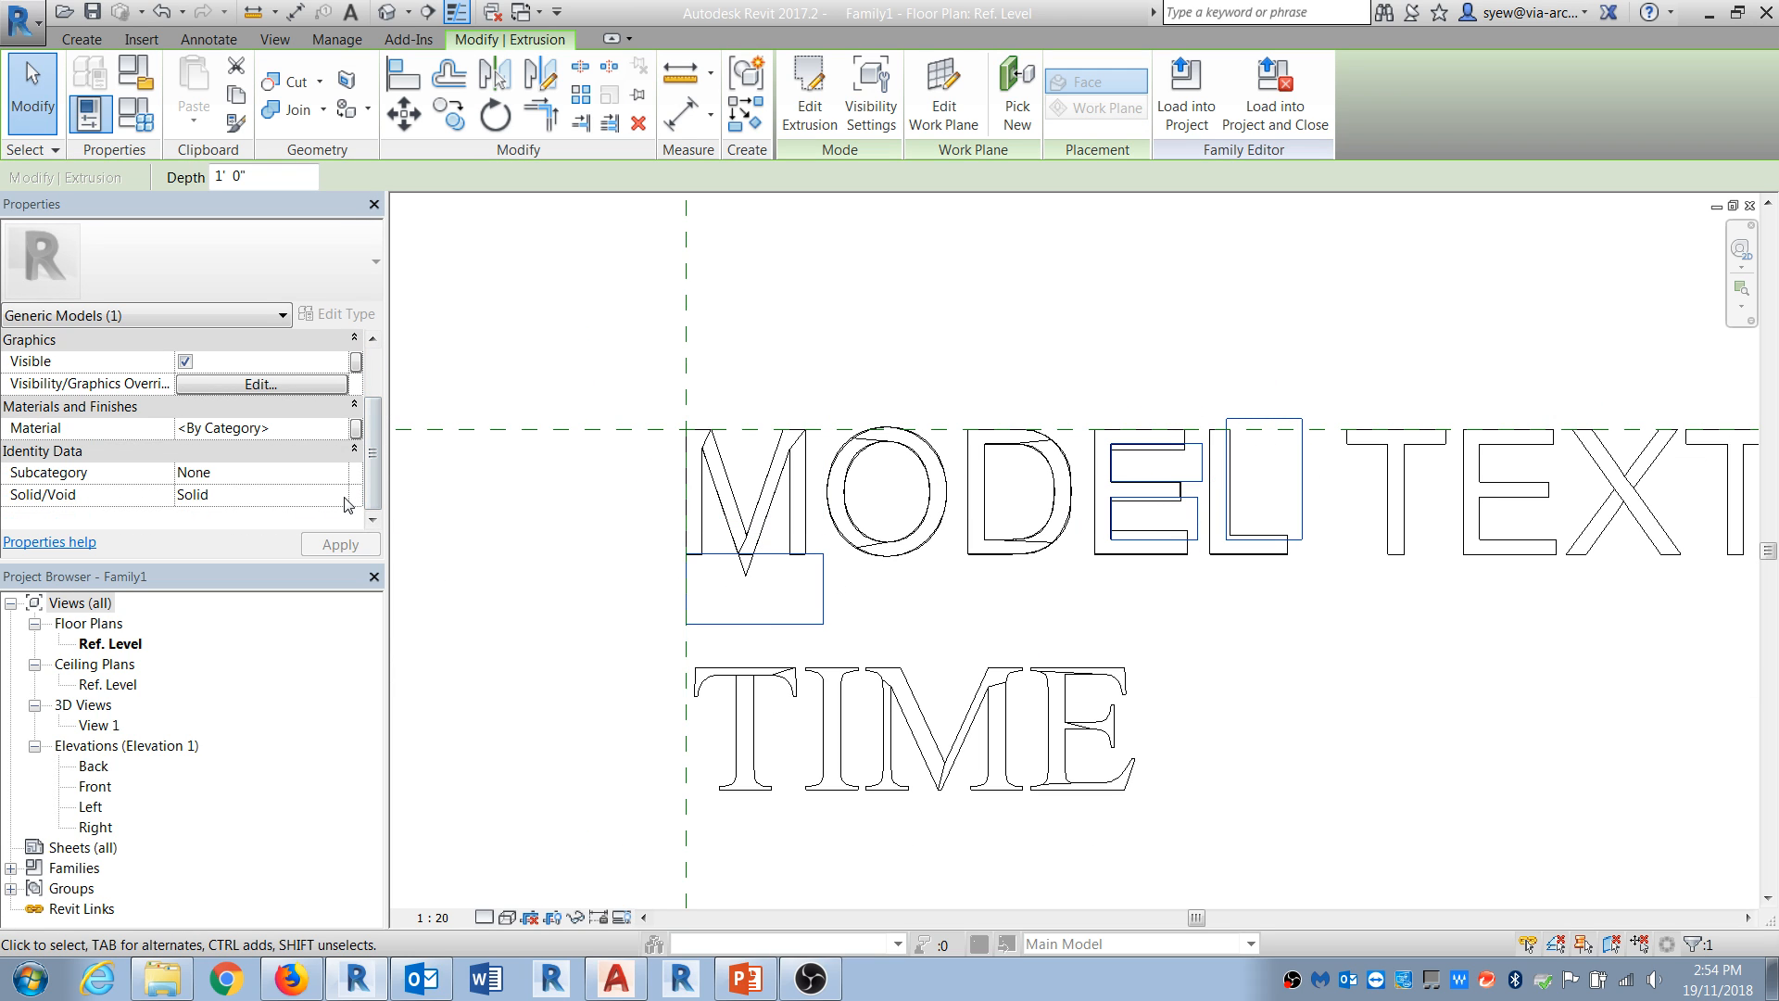
click(345, 497)
click(199, 529)
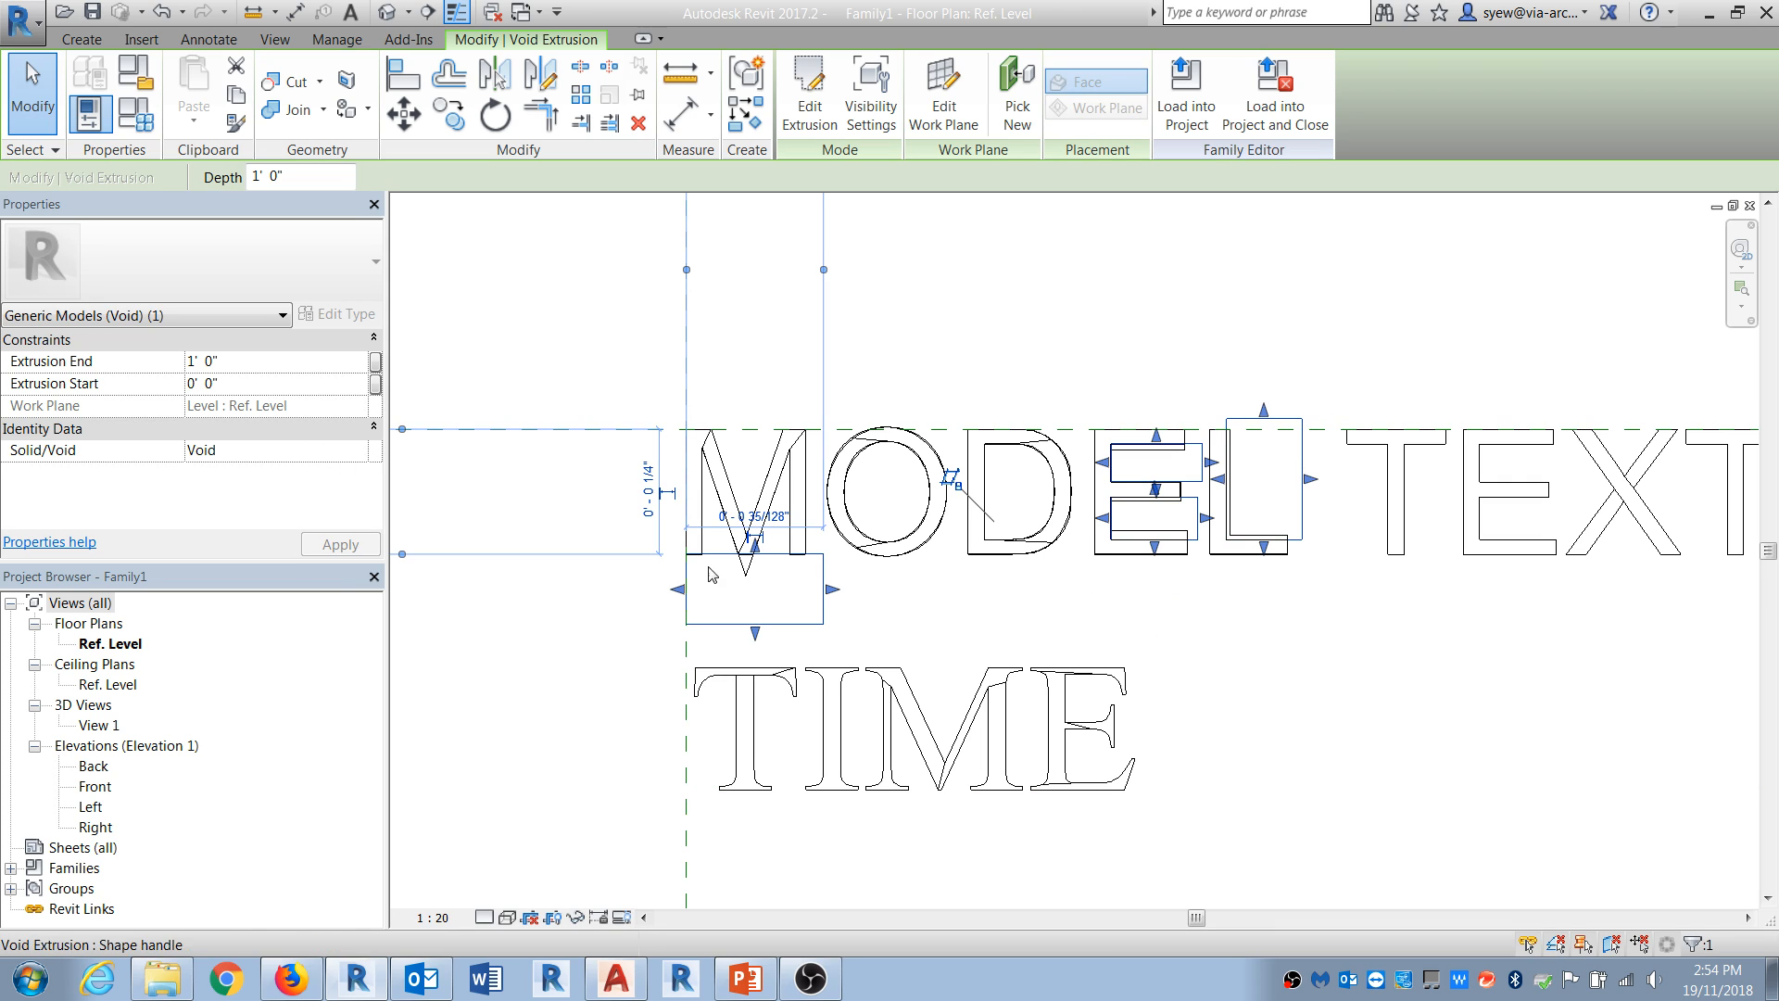
click(1008, 516)
click(816, 540)
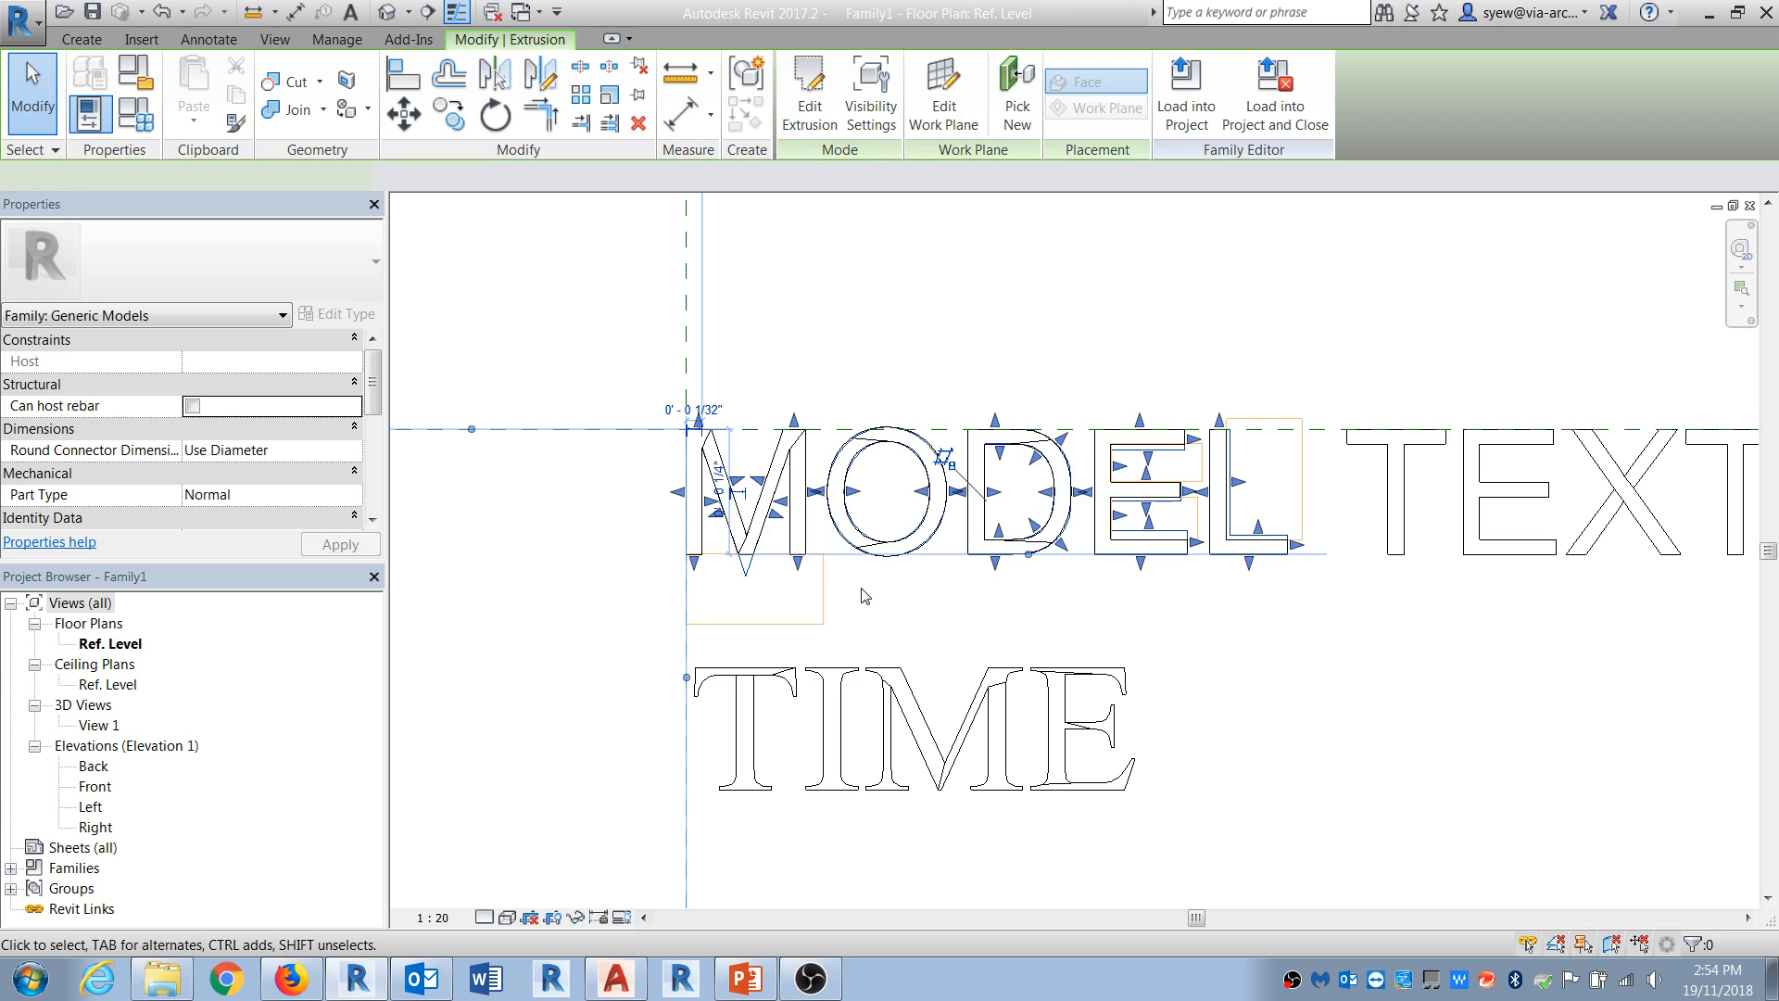
click(833, 589)
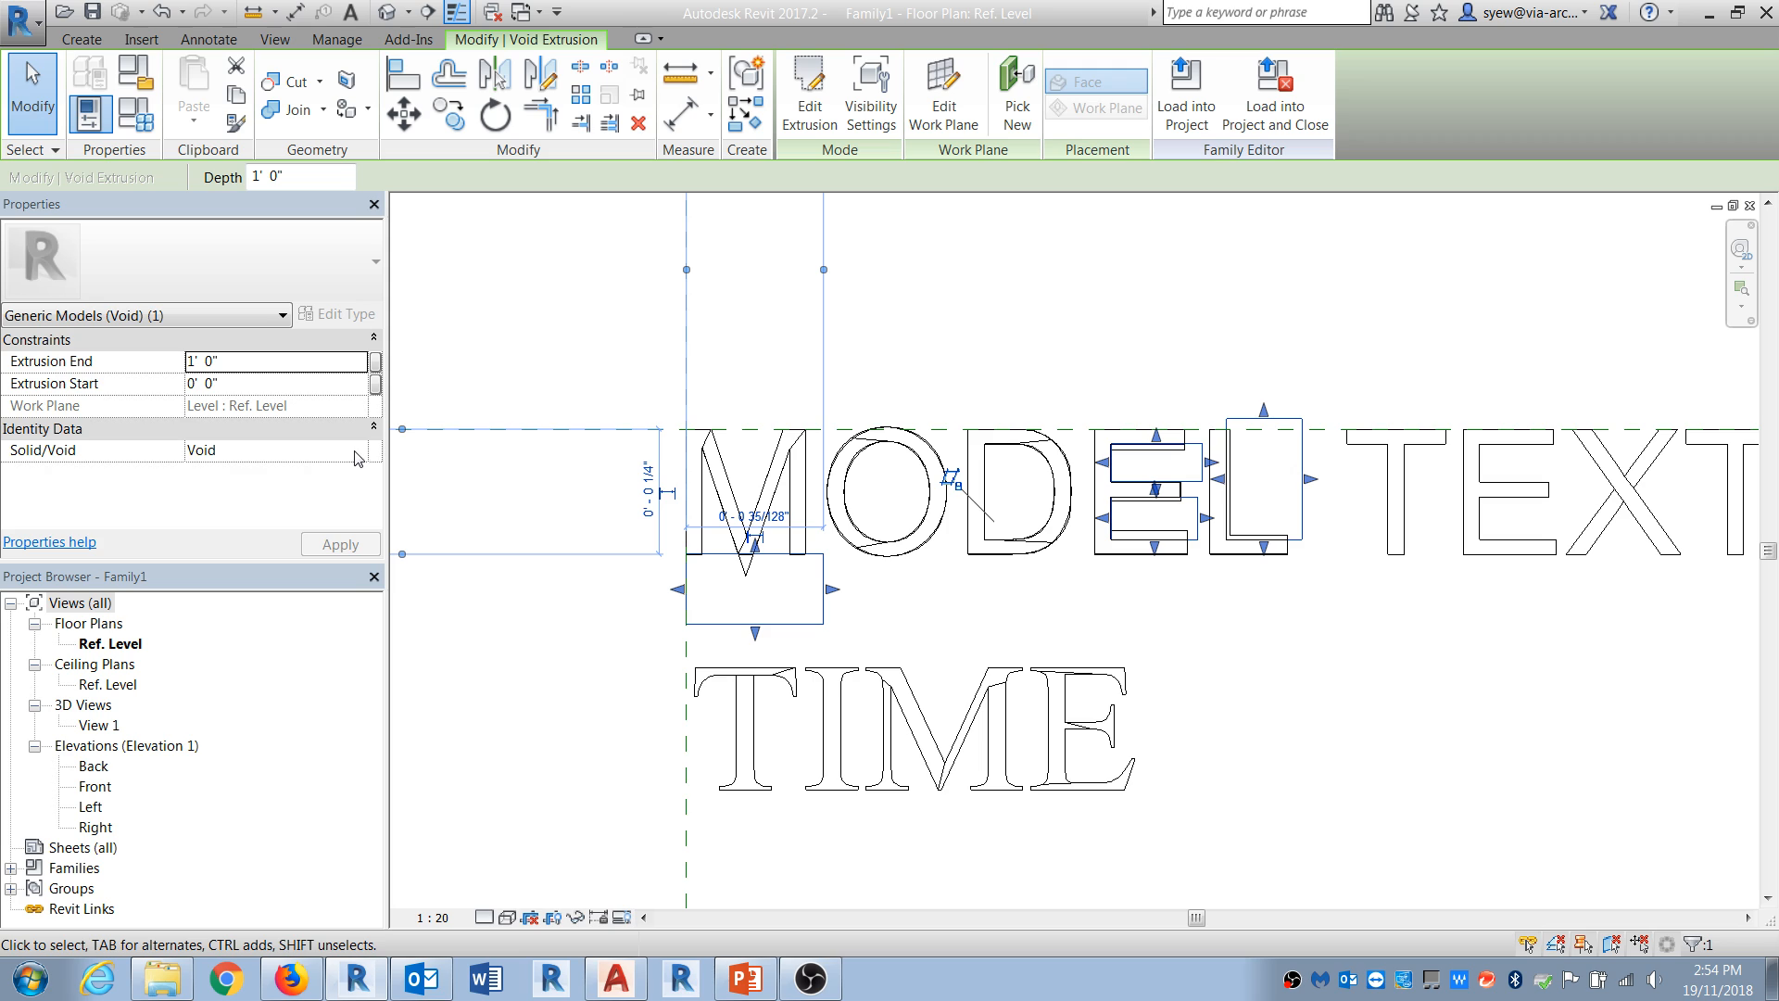
click(936, 562)
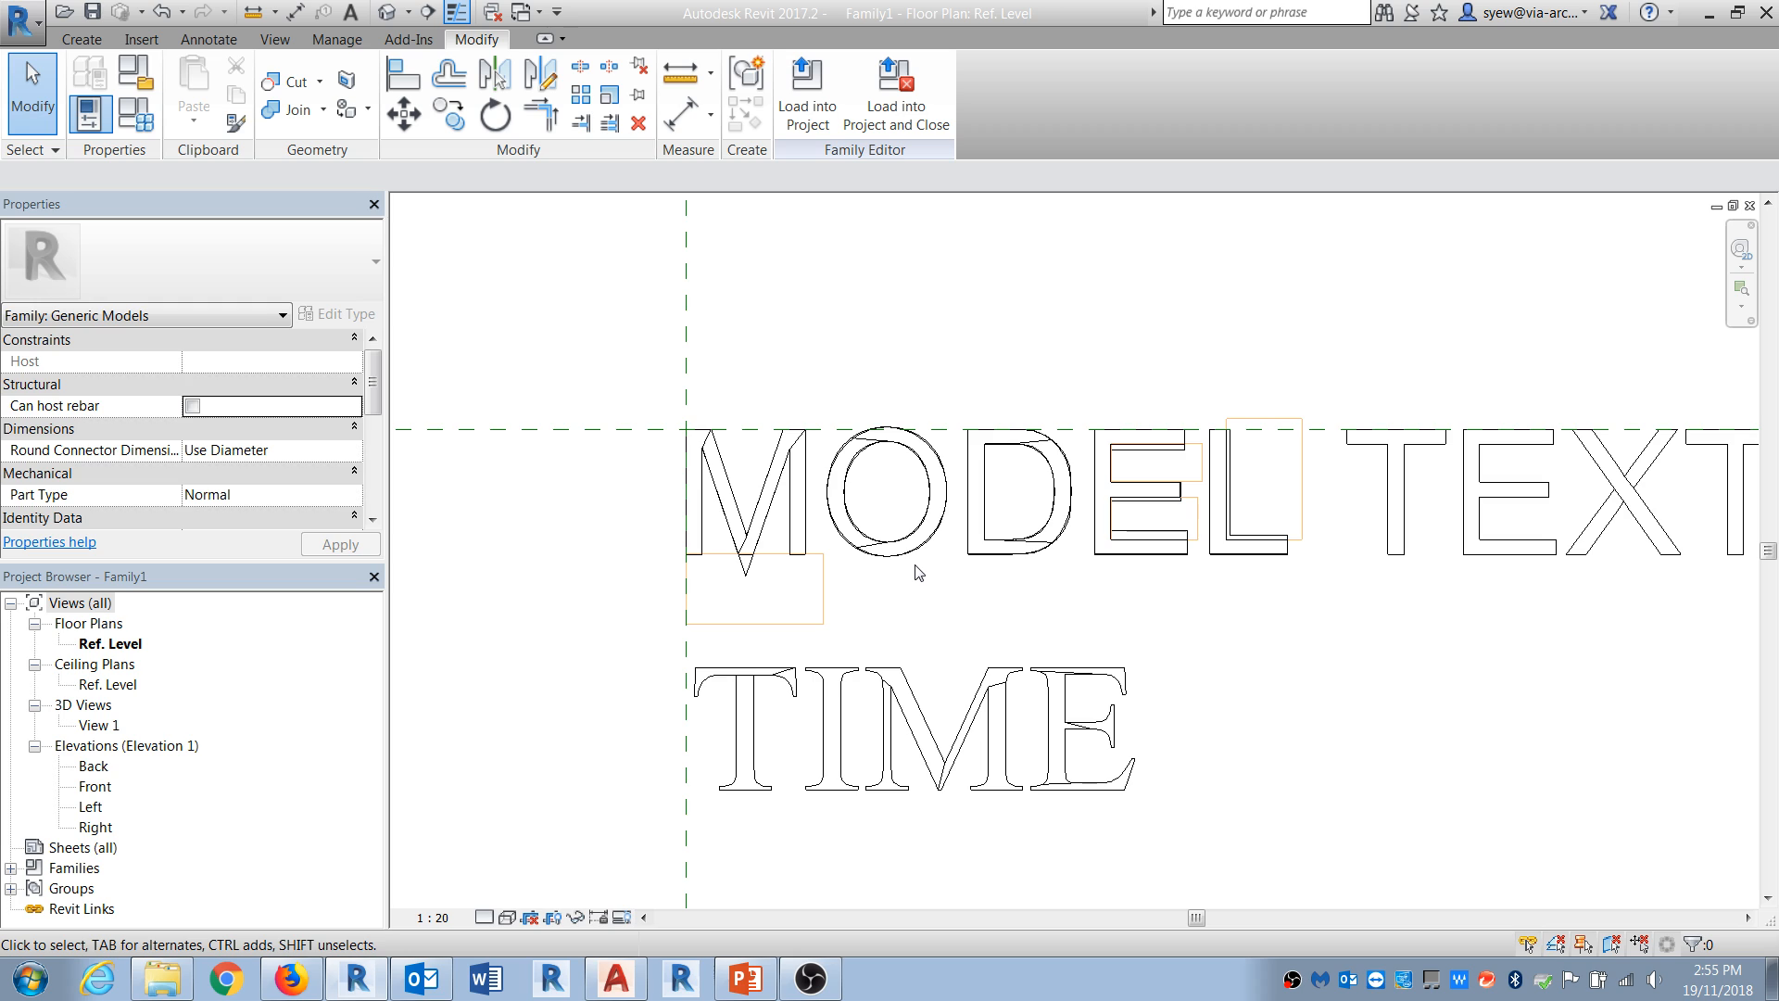
click(824, 593)
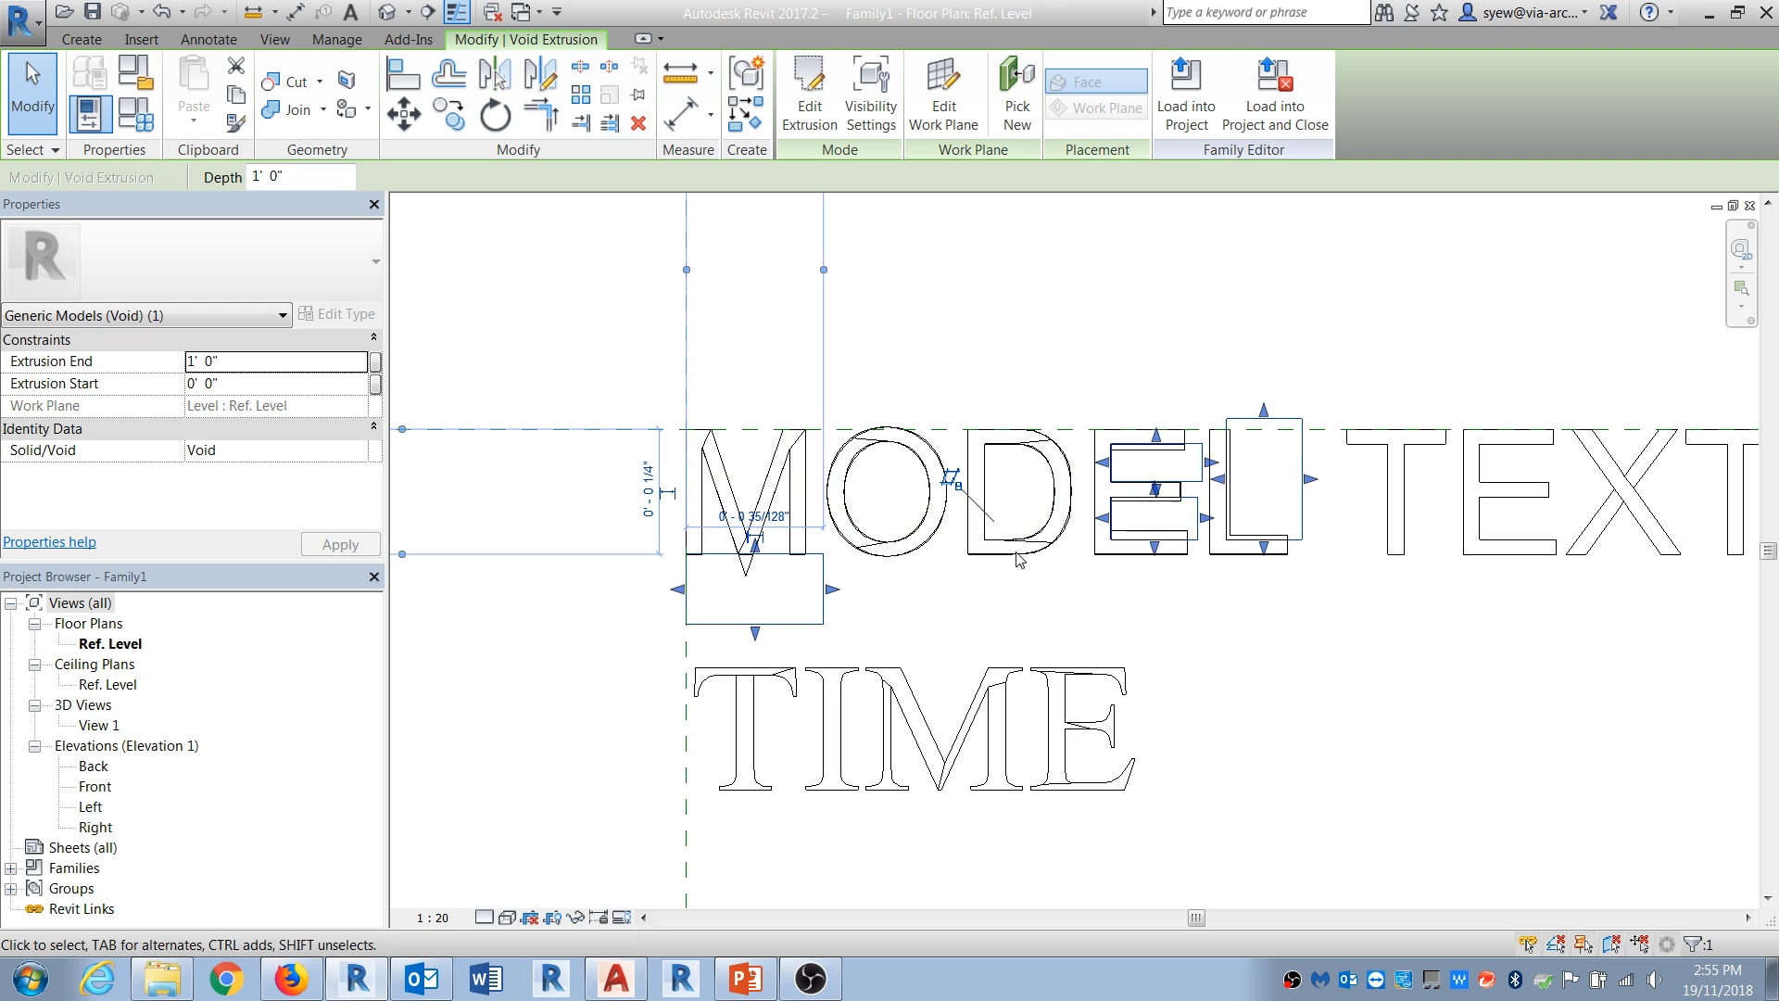
click(960, 613)
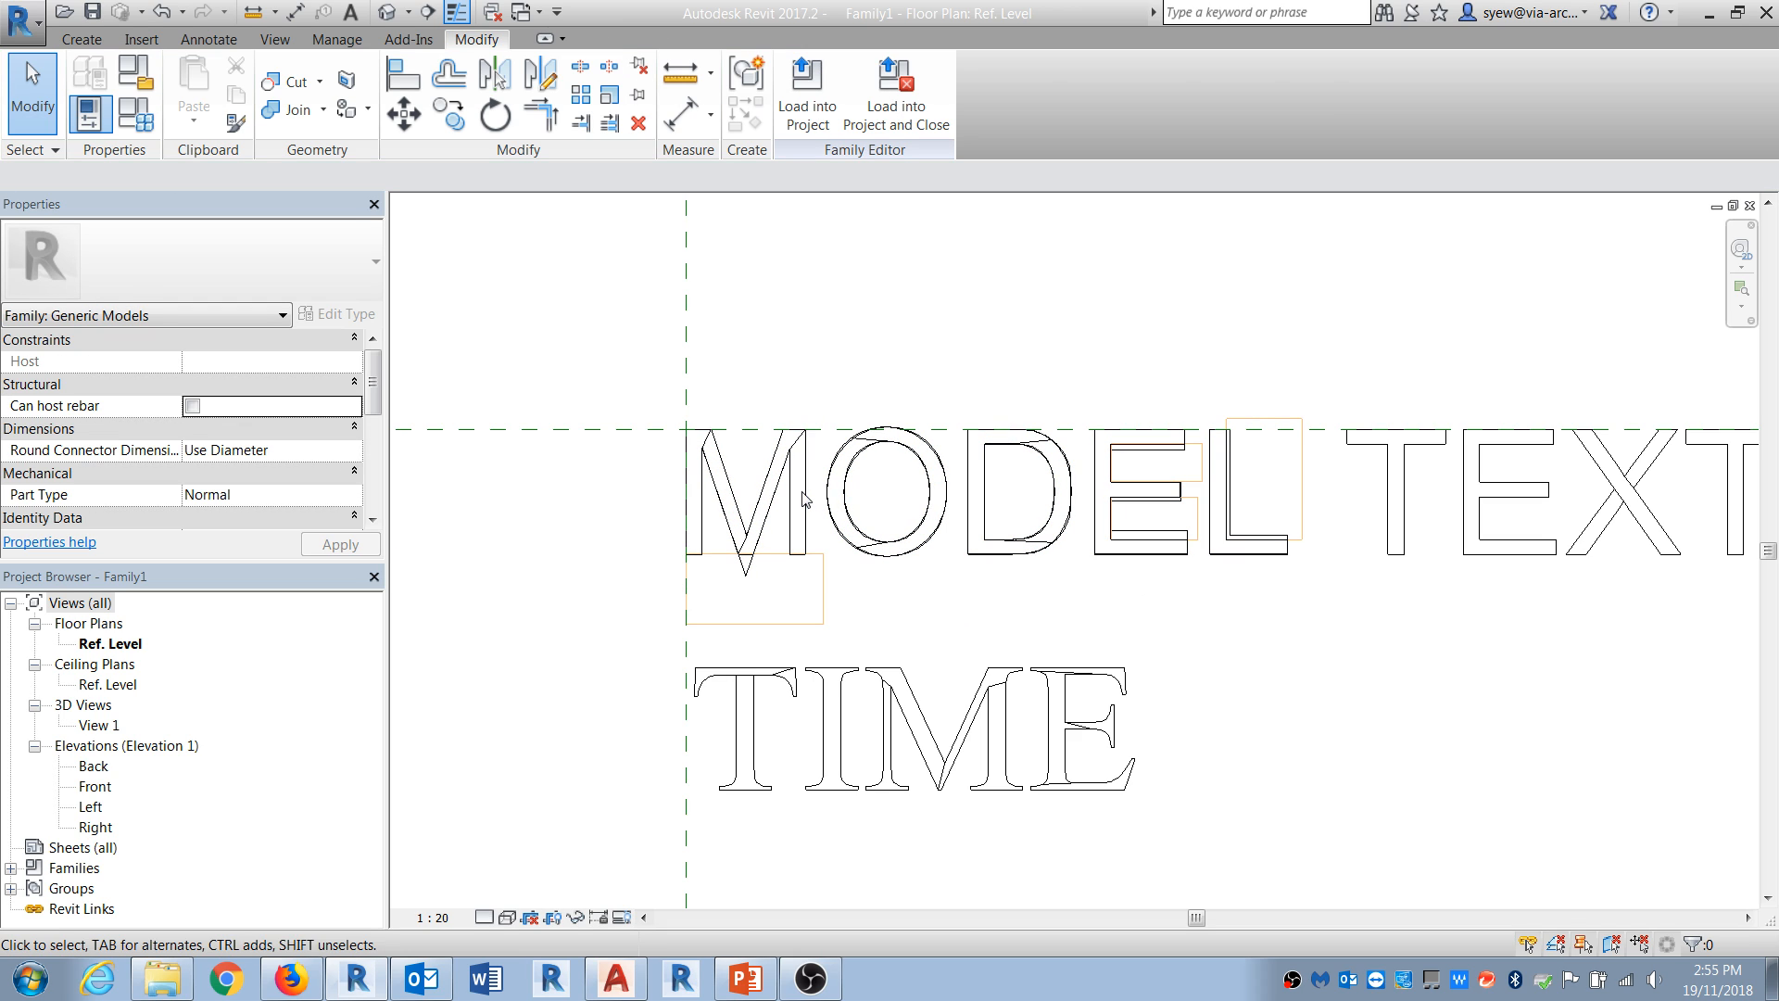
Step: Set the Extrusion End of the solid MODEL letter extrusion to 1/8"
click(839, 519)
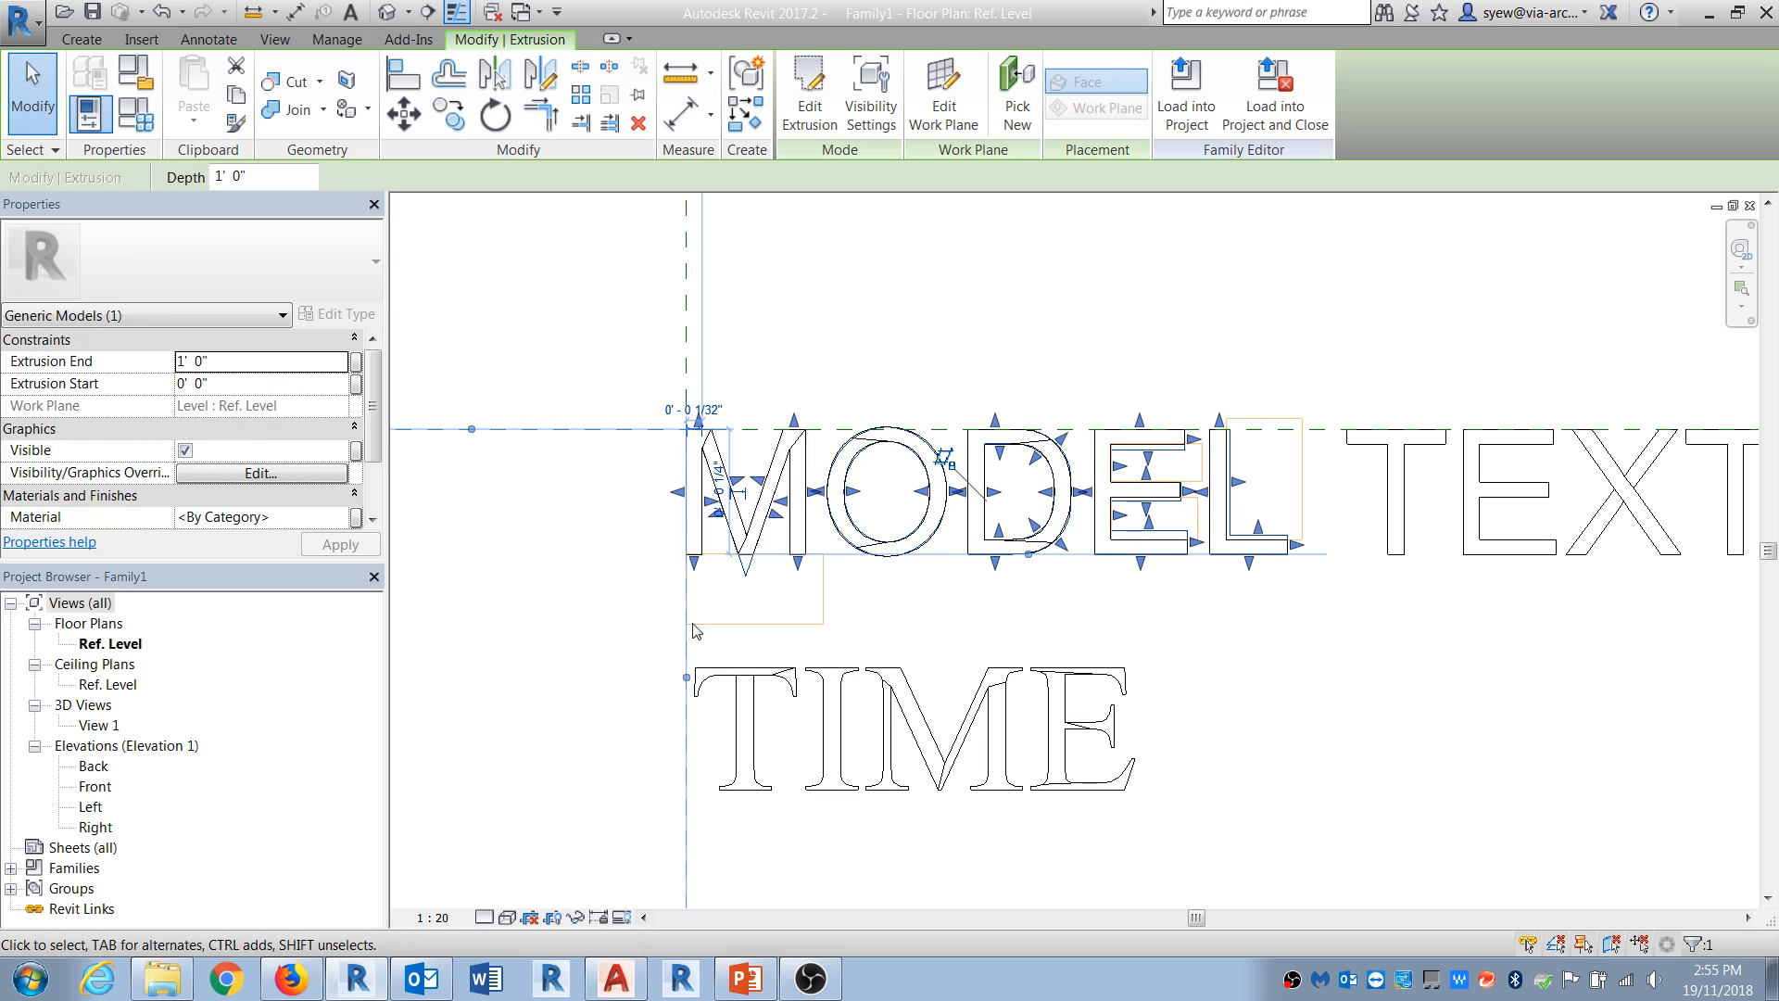
click(293, 363)
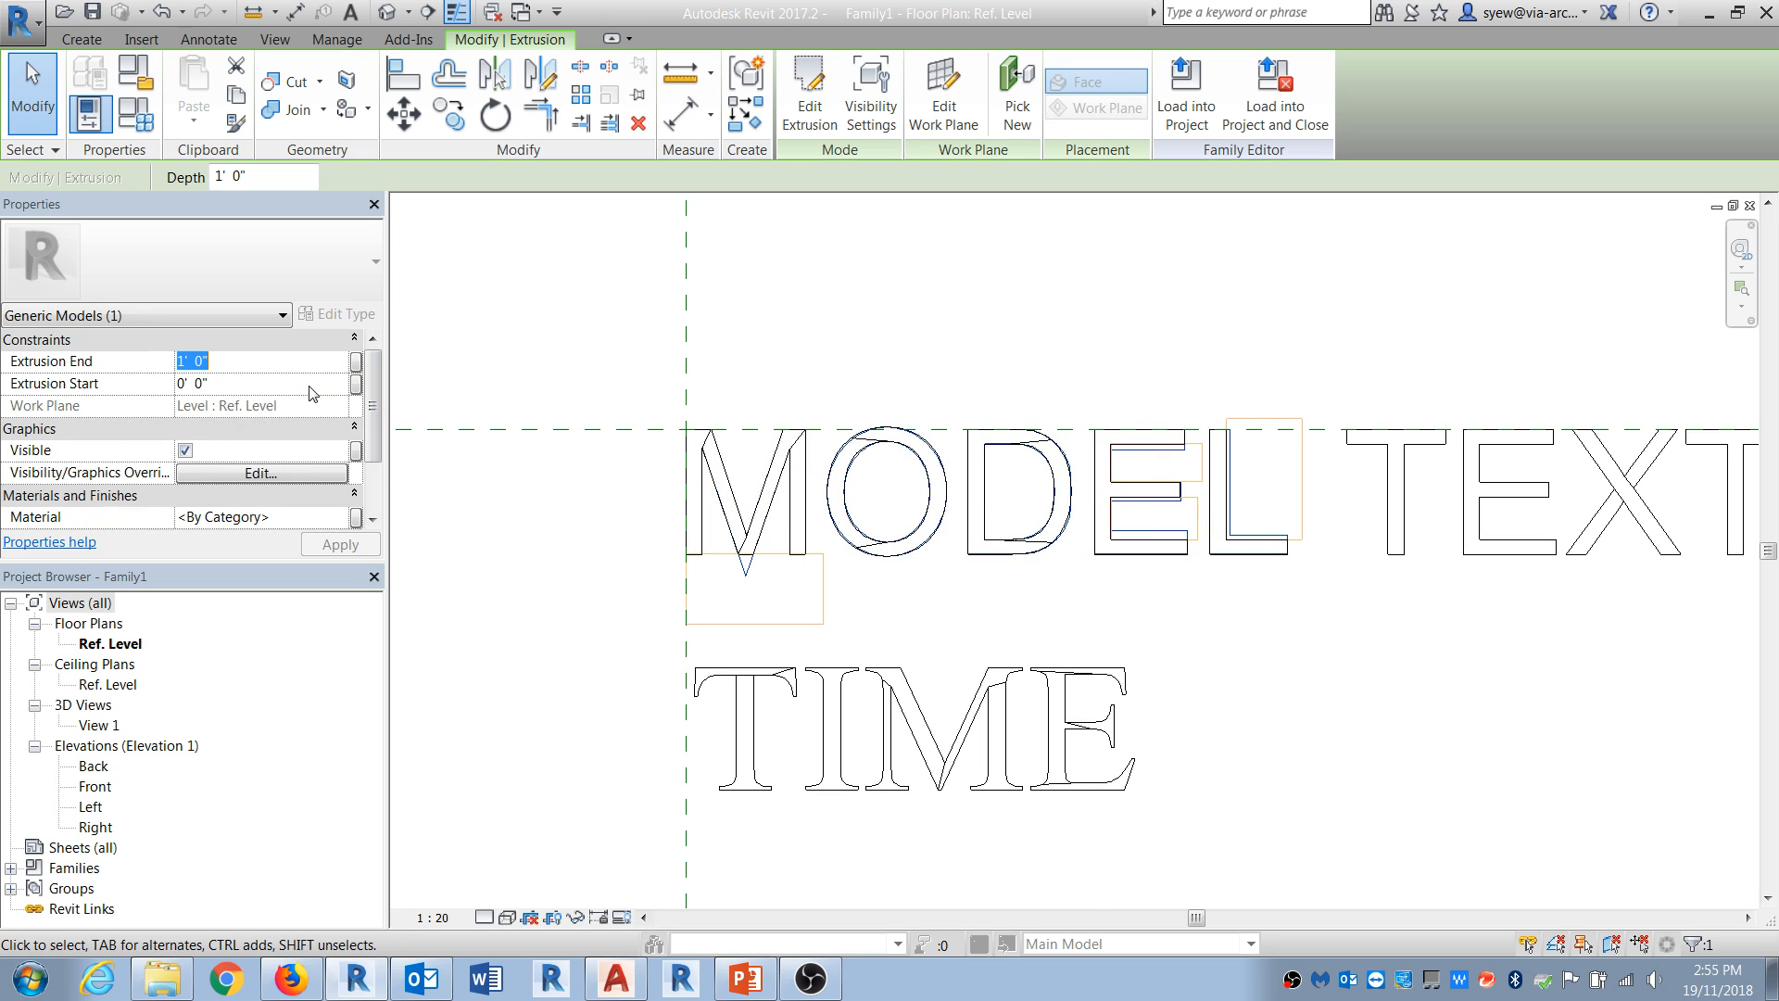
text(1/8)
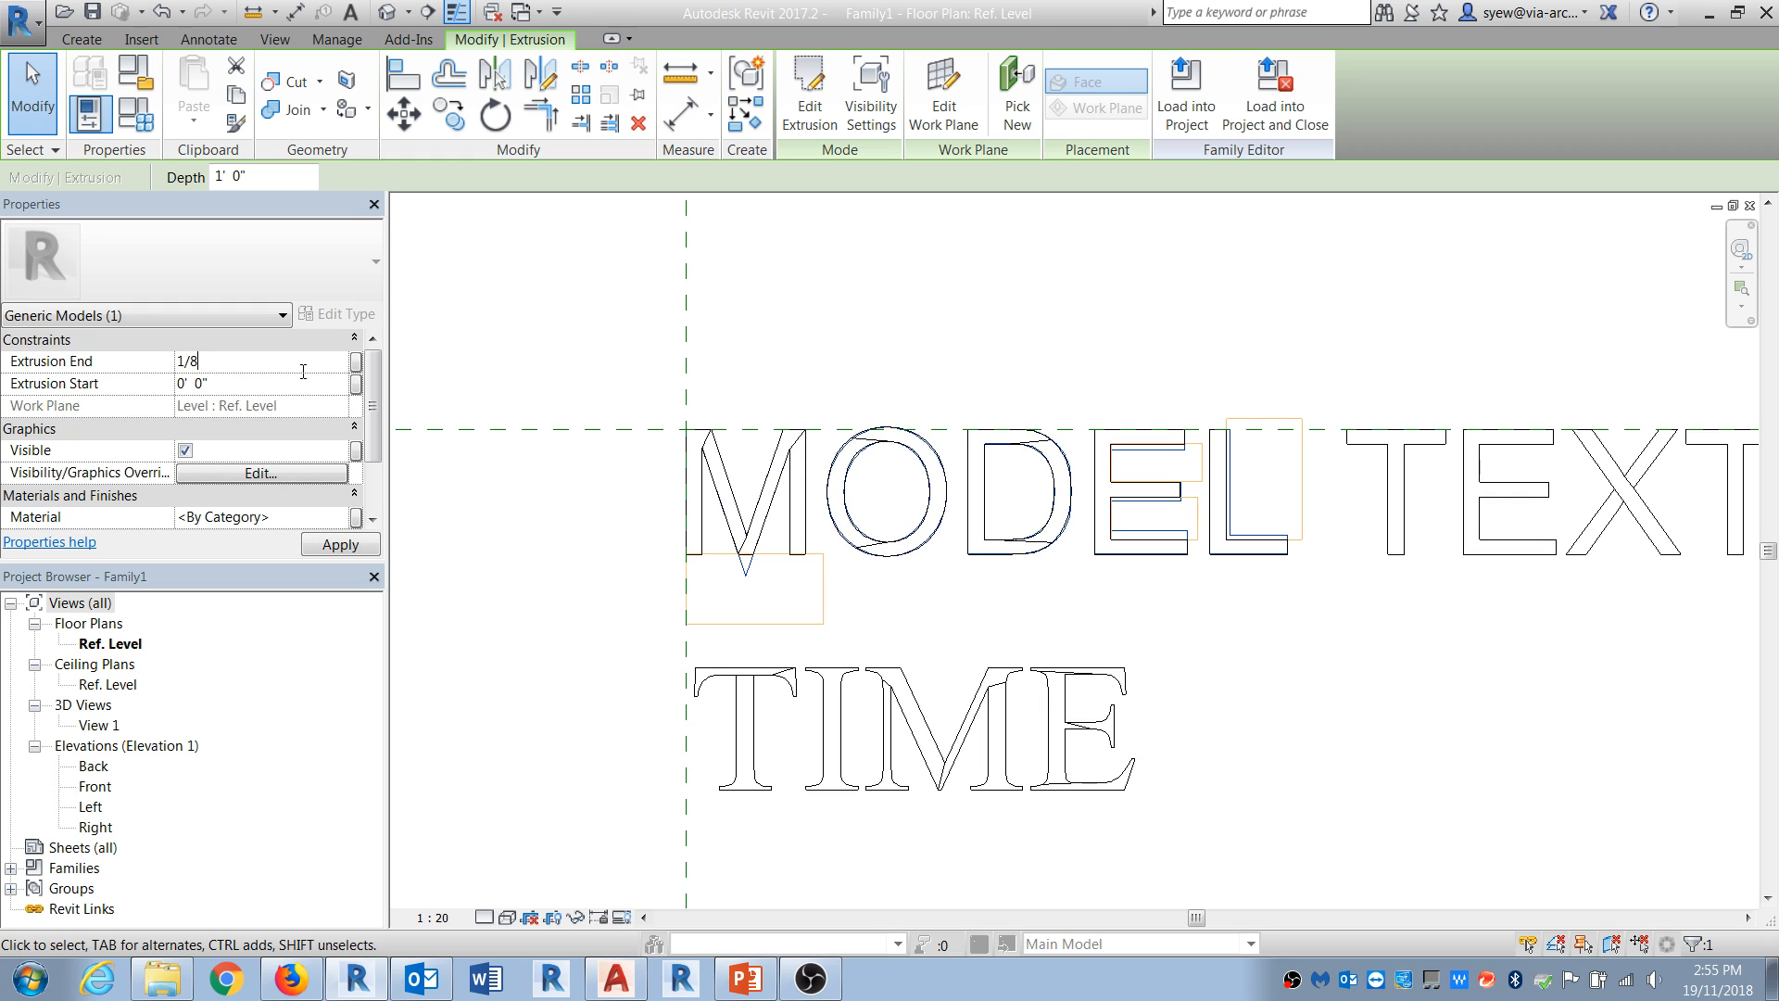
key(Return)
key(Return)
key(Return)
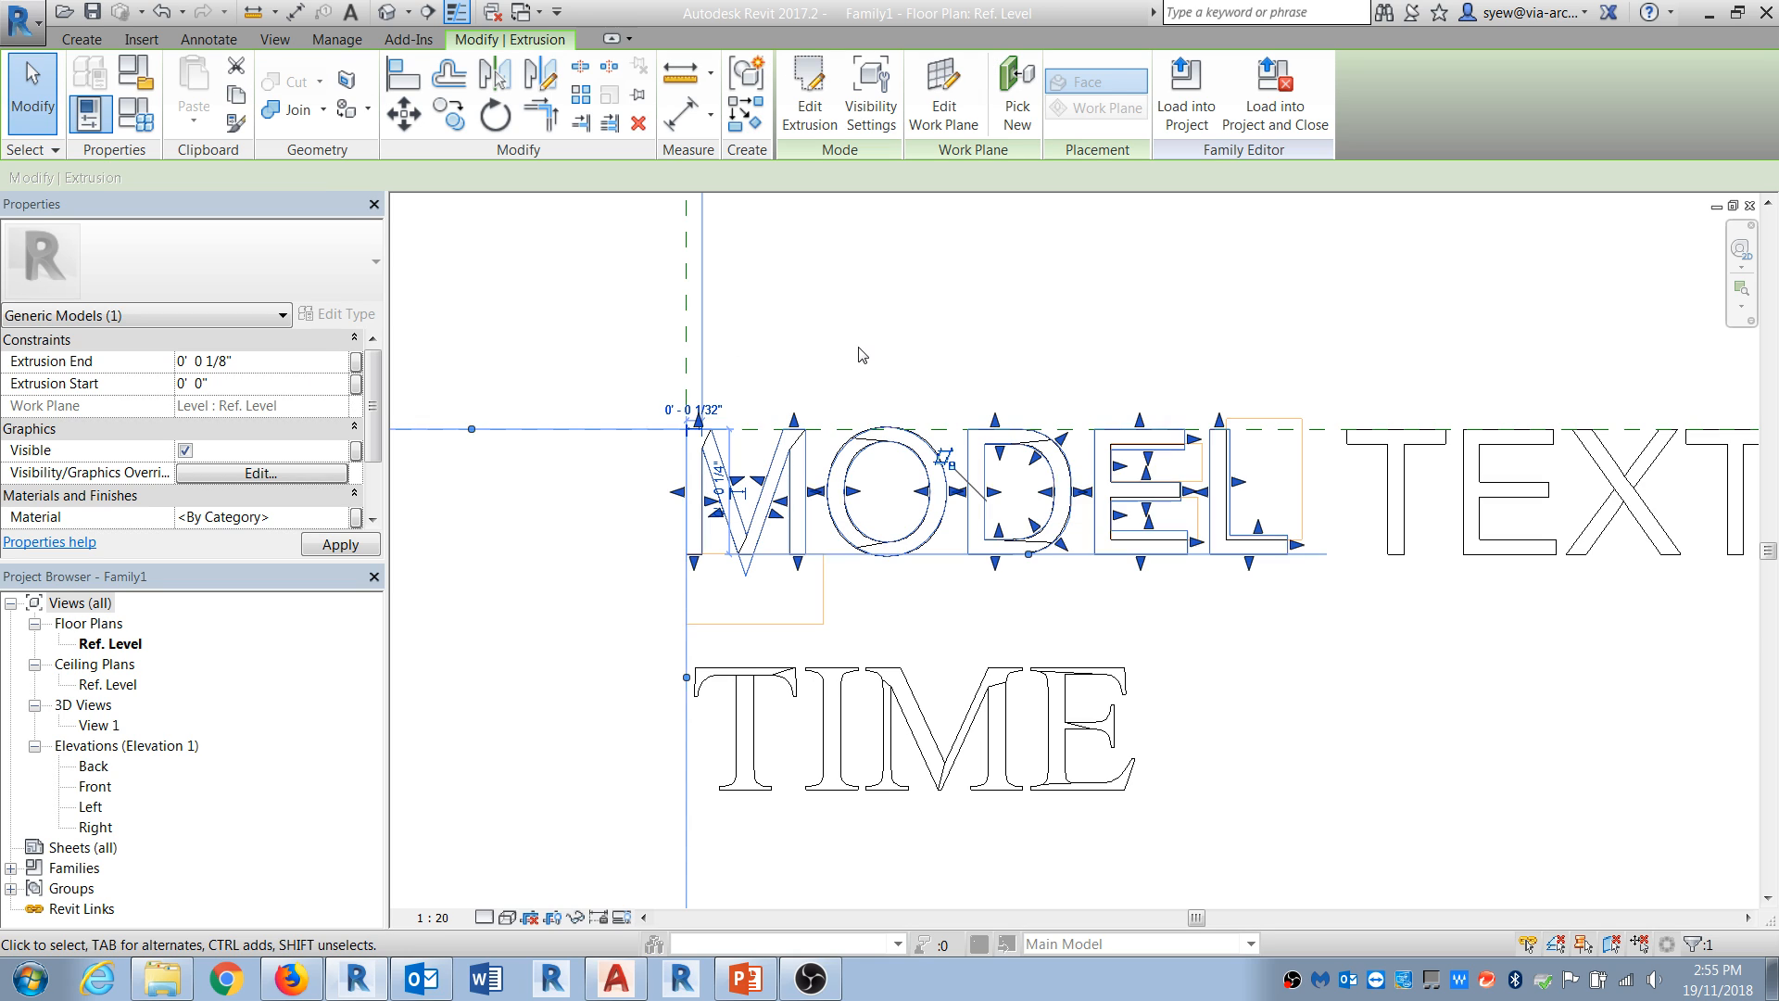
Step: Cut the solid MODEL letters with the void extrusion to trim the M, E and L
click(863, 354)
click(804, 633)
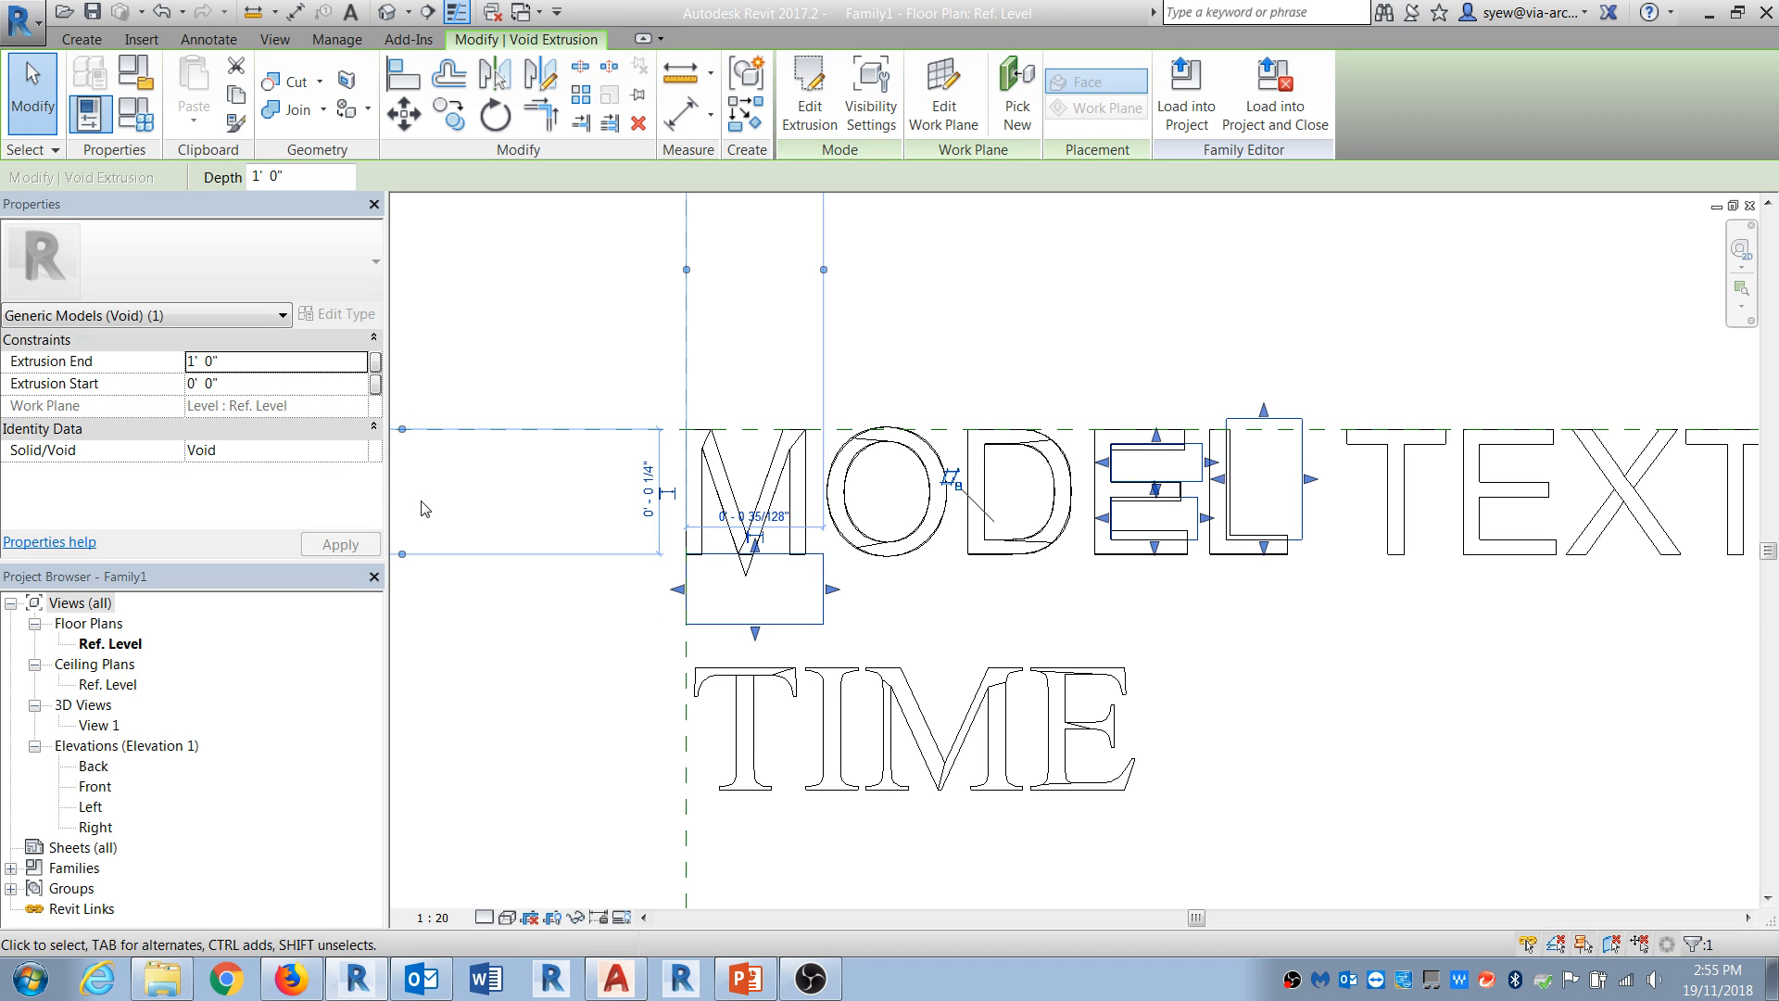
key(Escape)
click(287, 82)
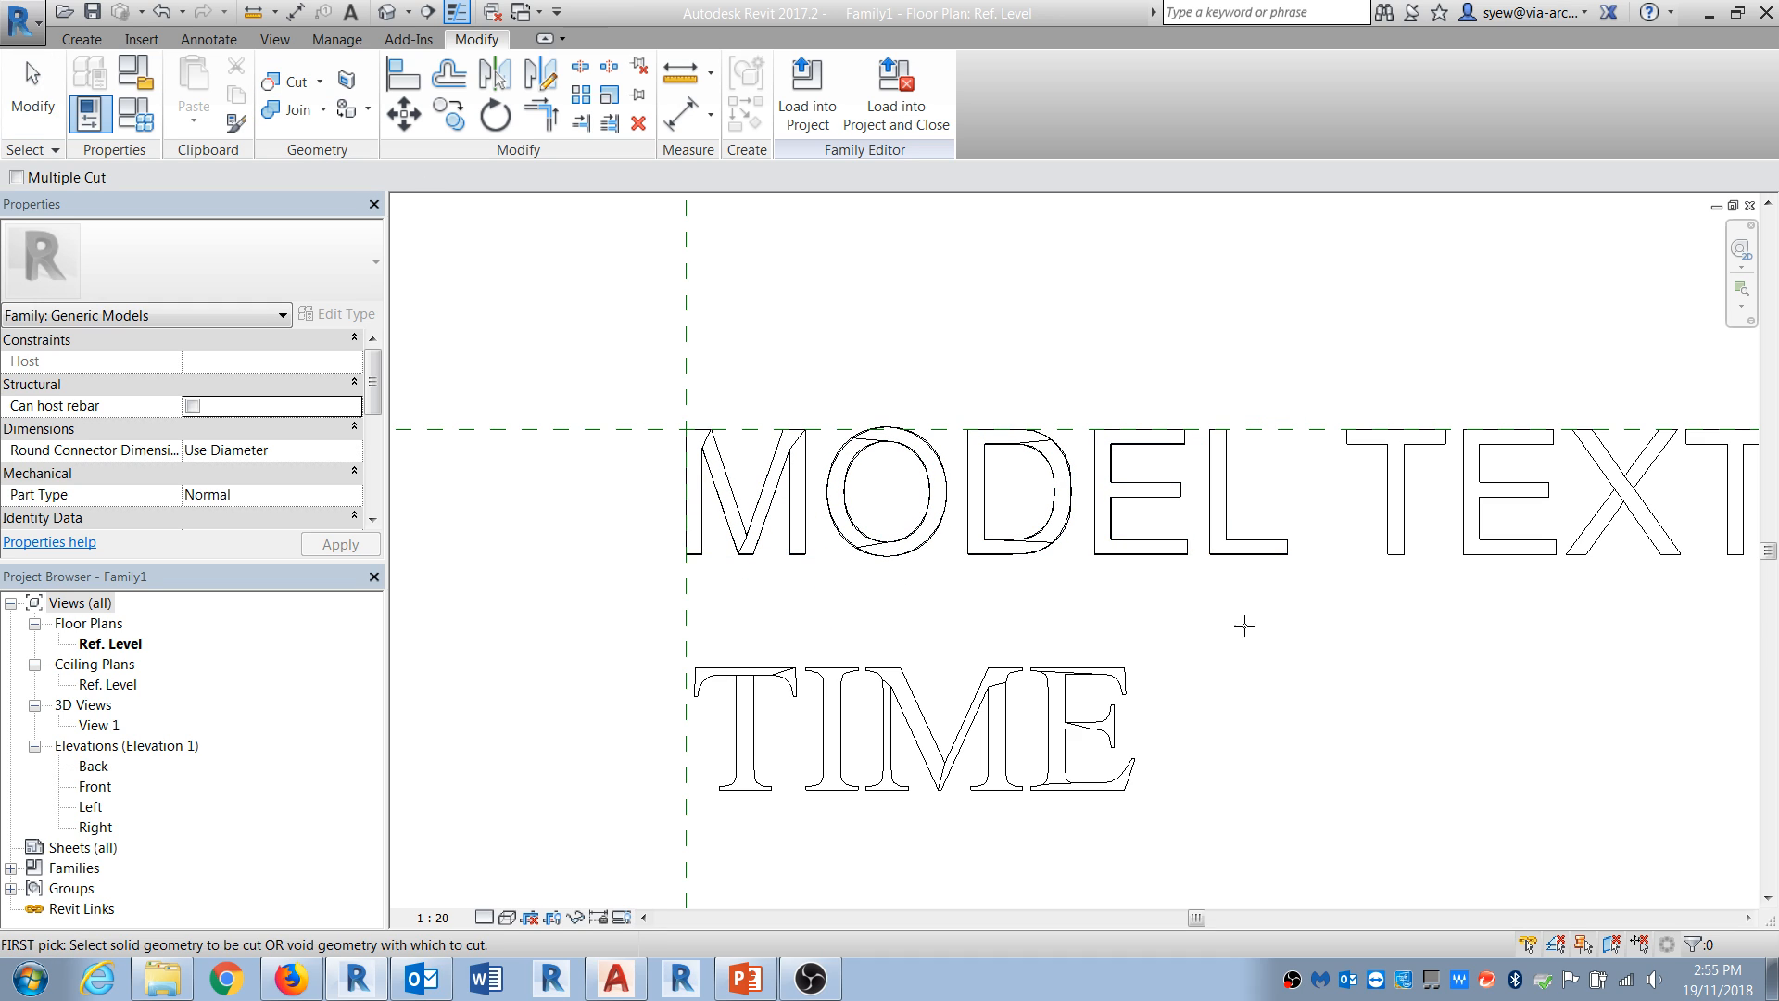
key(Escape)
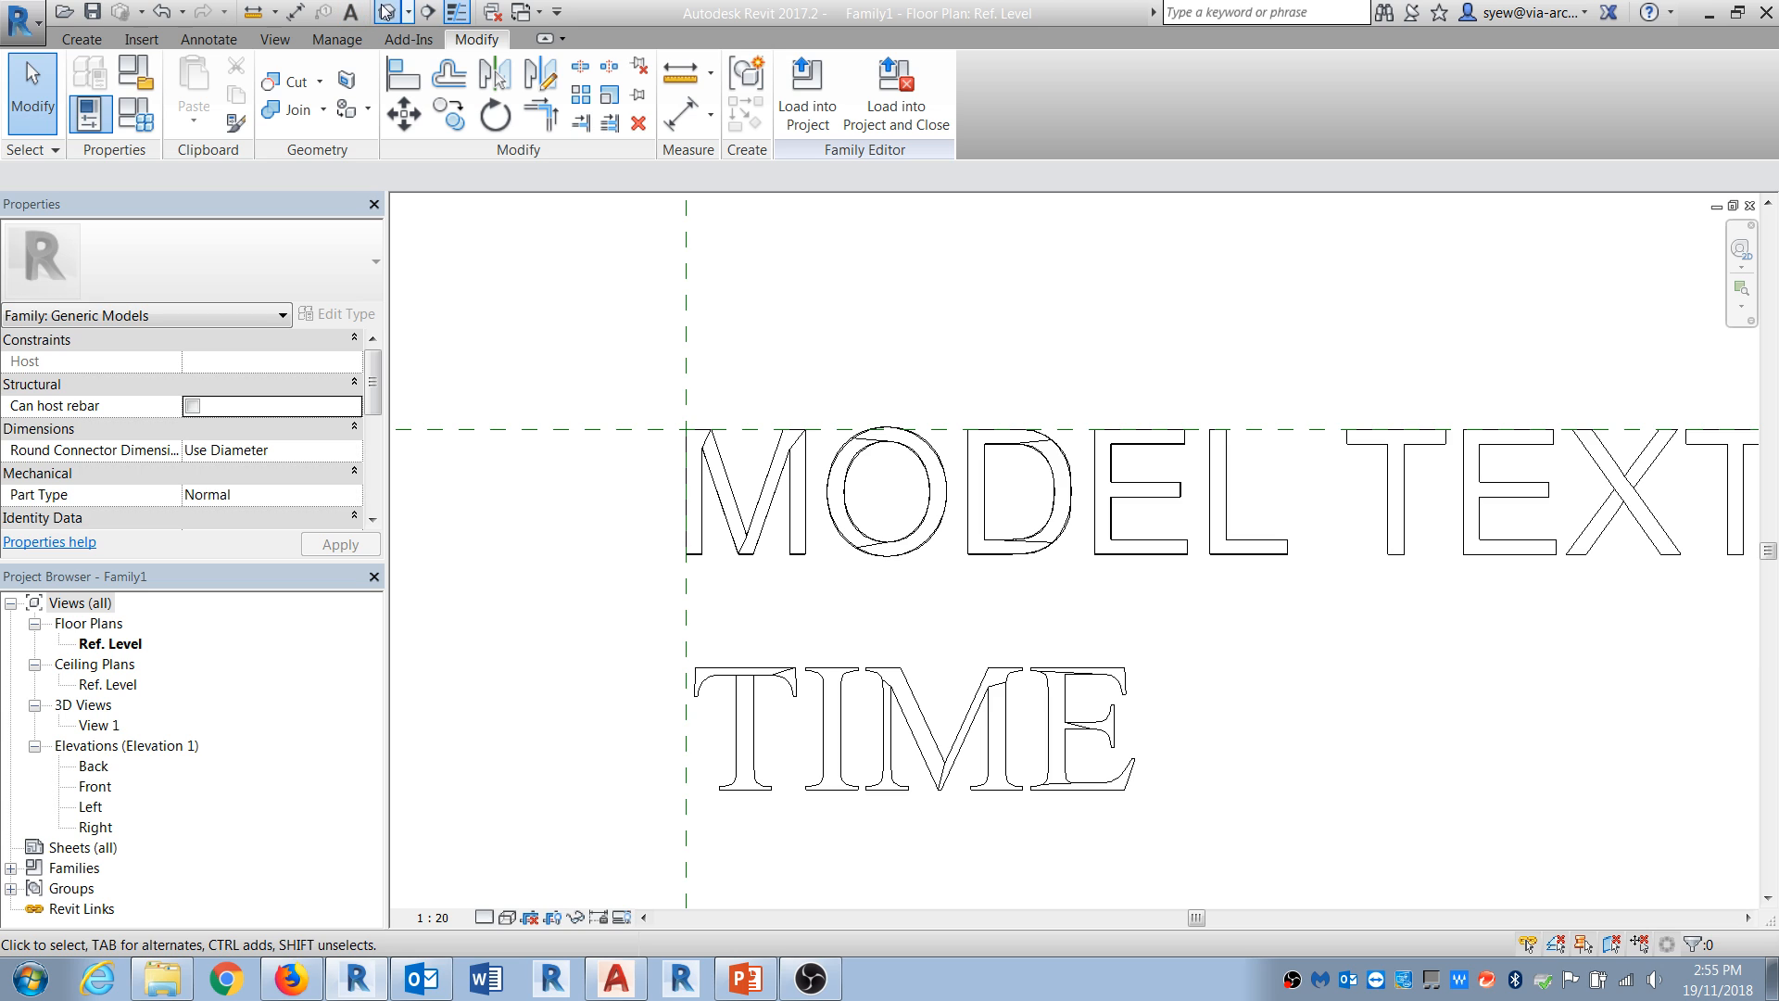
Step: Open the 3D view and delete the imported model text.dwg outlines from the family
click(387, 11)
shift+middle_drag(741, 732, 964, 704)
click(1117, 530)
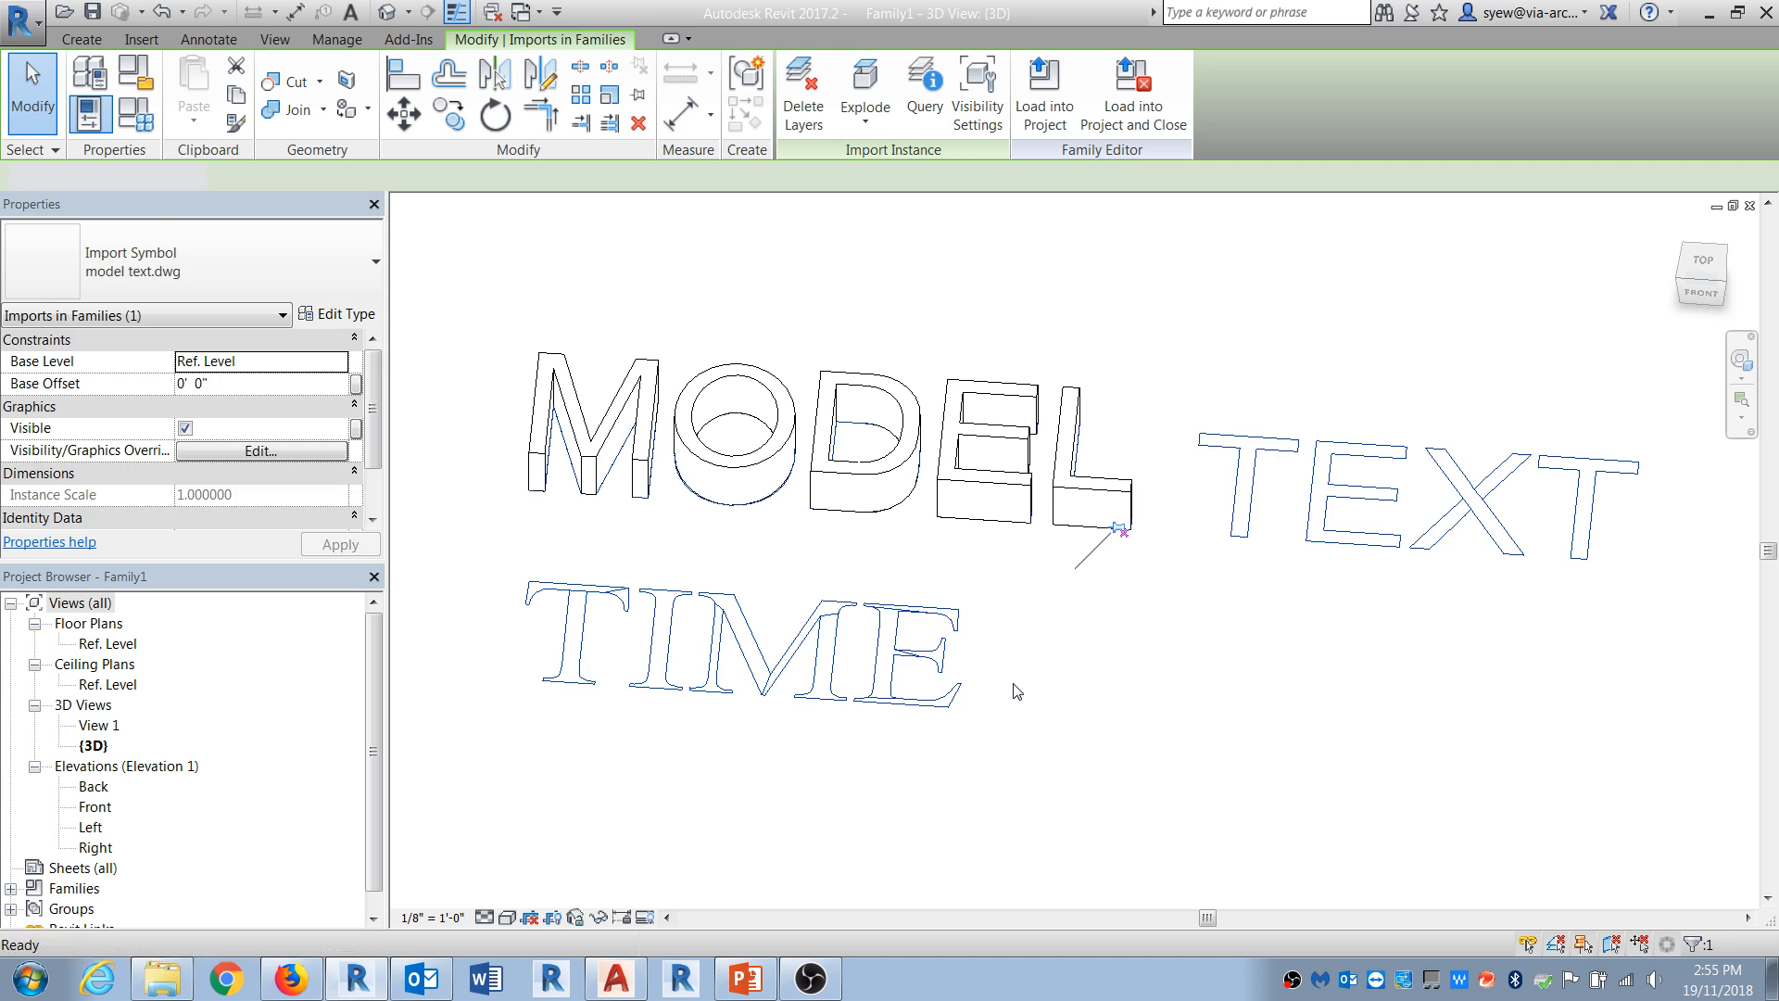
key(Delete)
Step: Load the family into the project and place one instance below the existing Model Text on Level 1
click(816, 104)
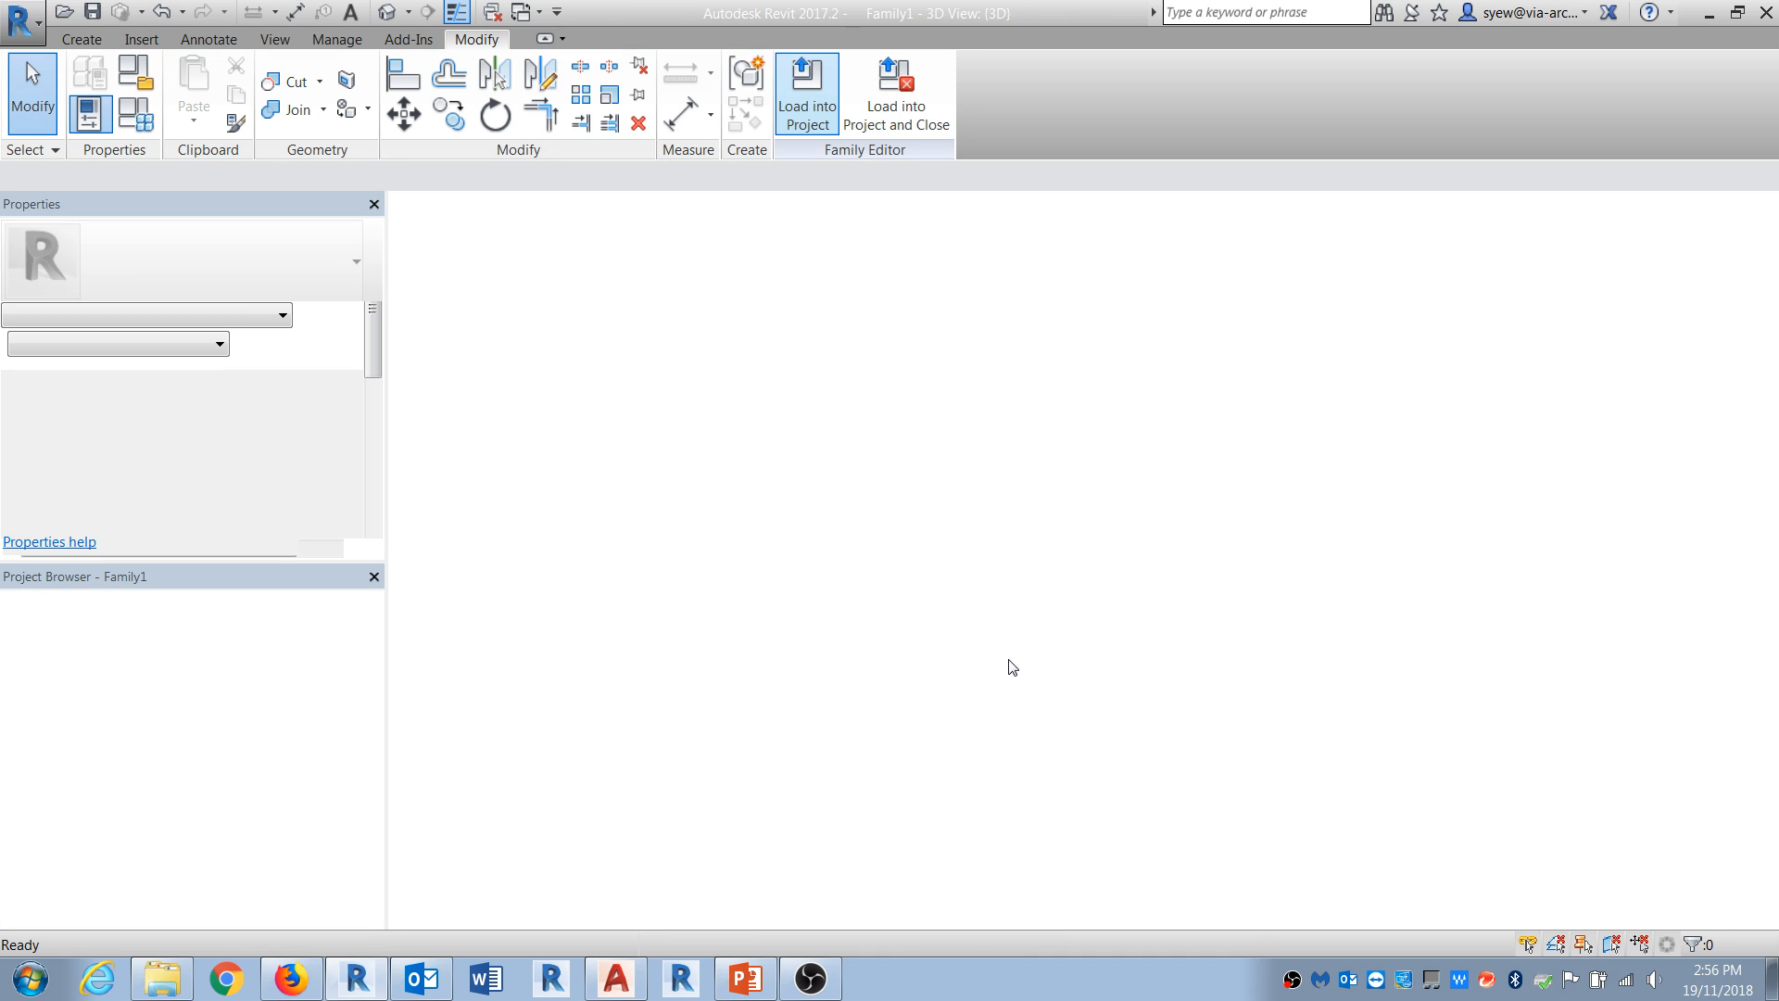
click(545, 610)
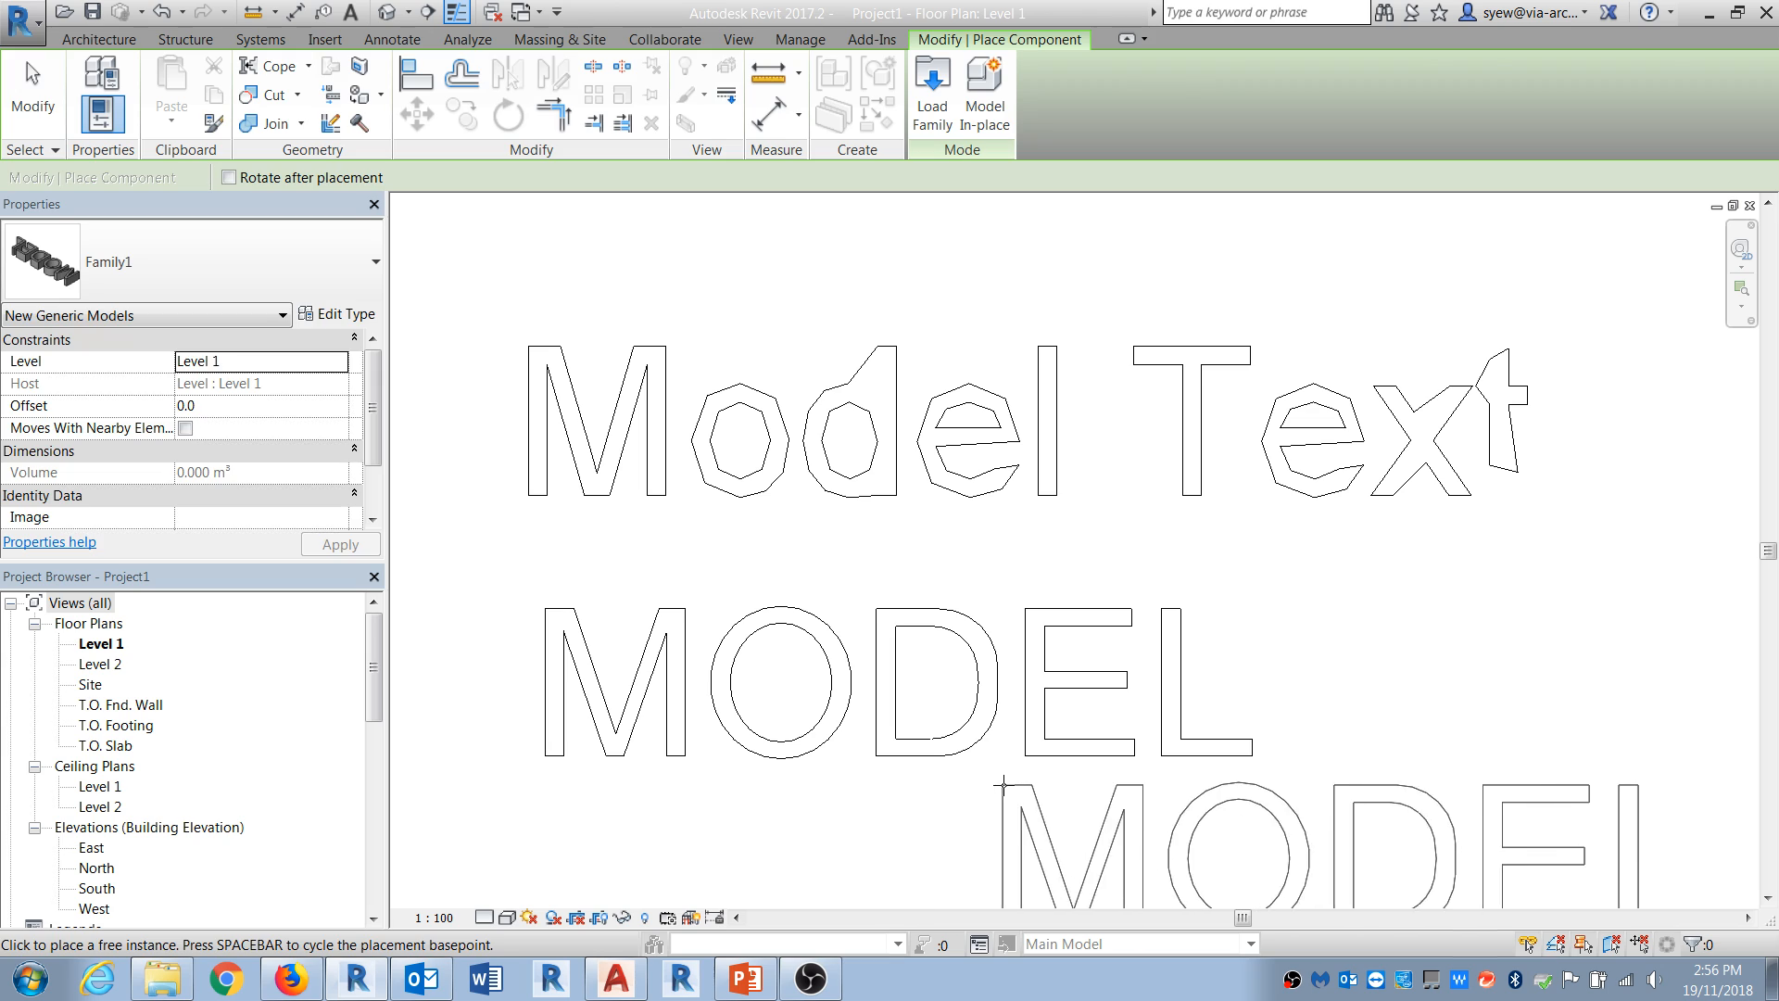
key(Escape)
key(Escape)
click(732, 648)
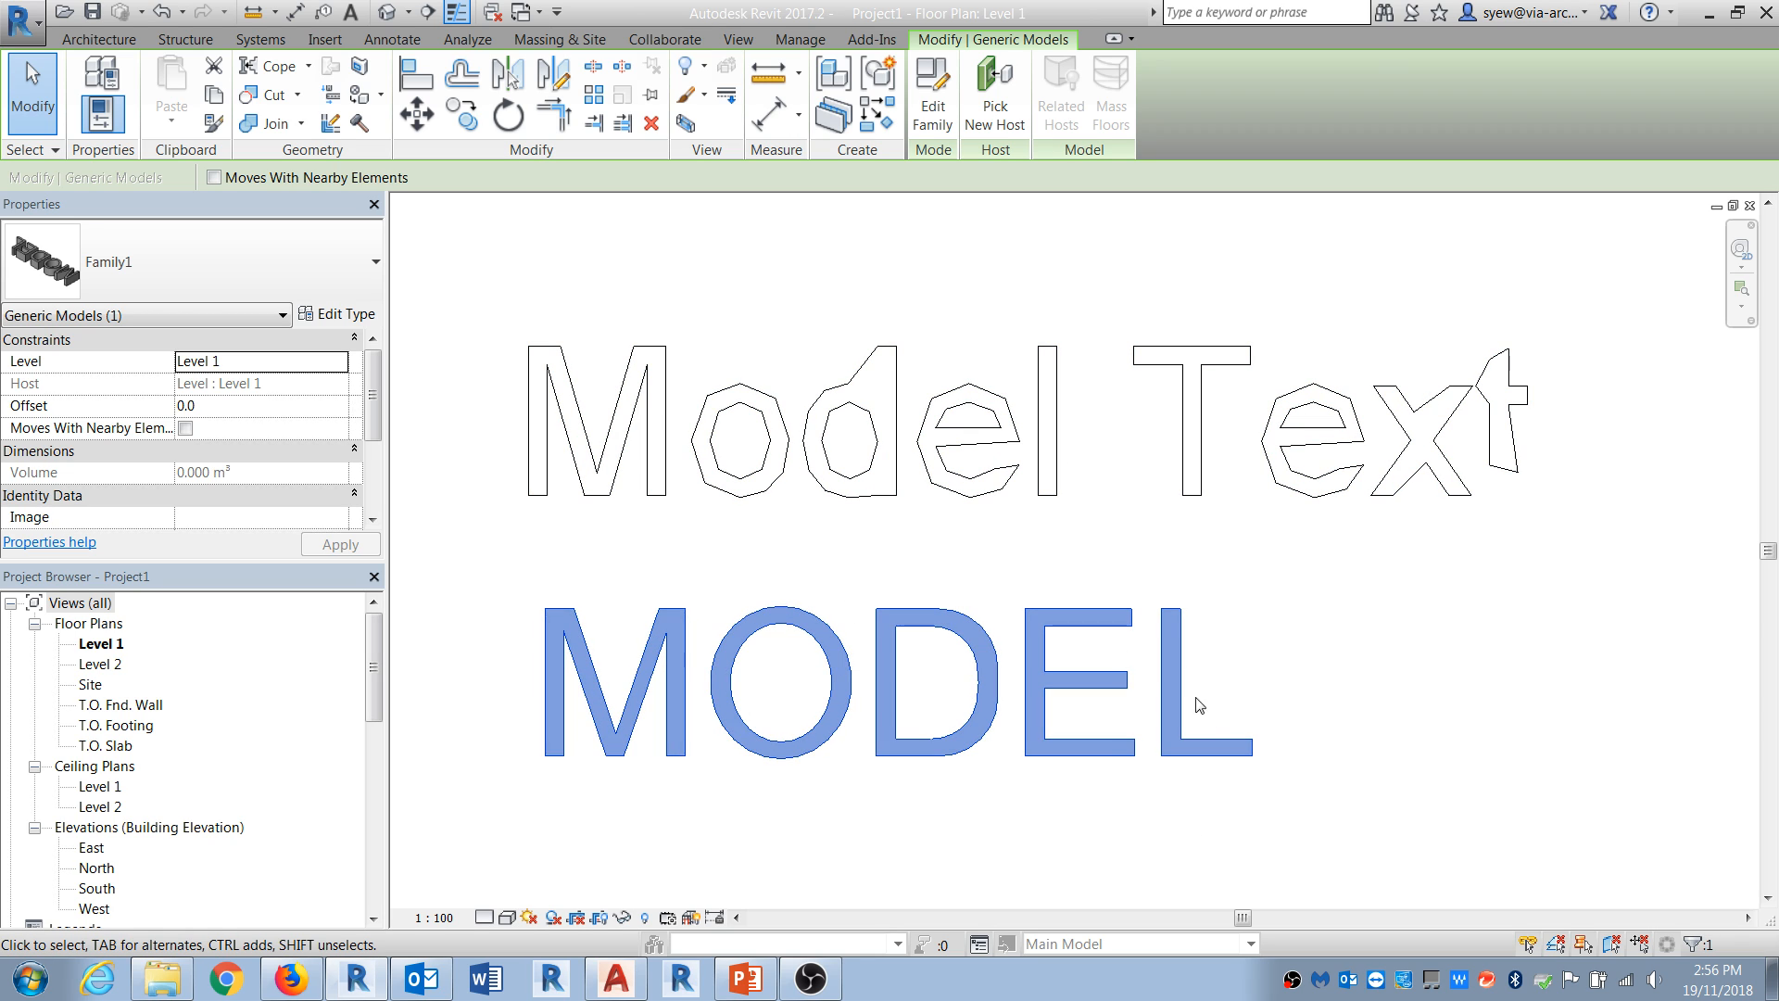
scroll(936, 645, down, 3)
click(1223, 783)
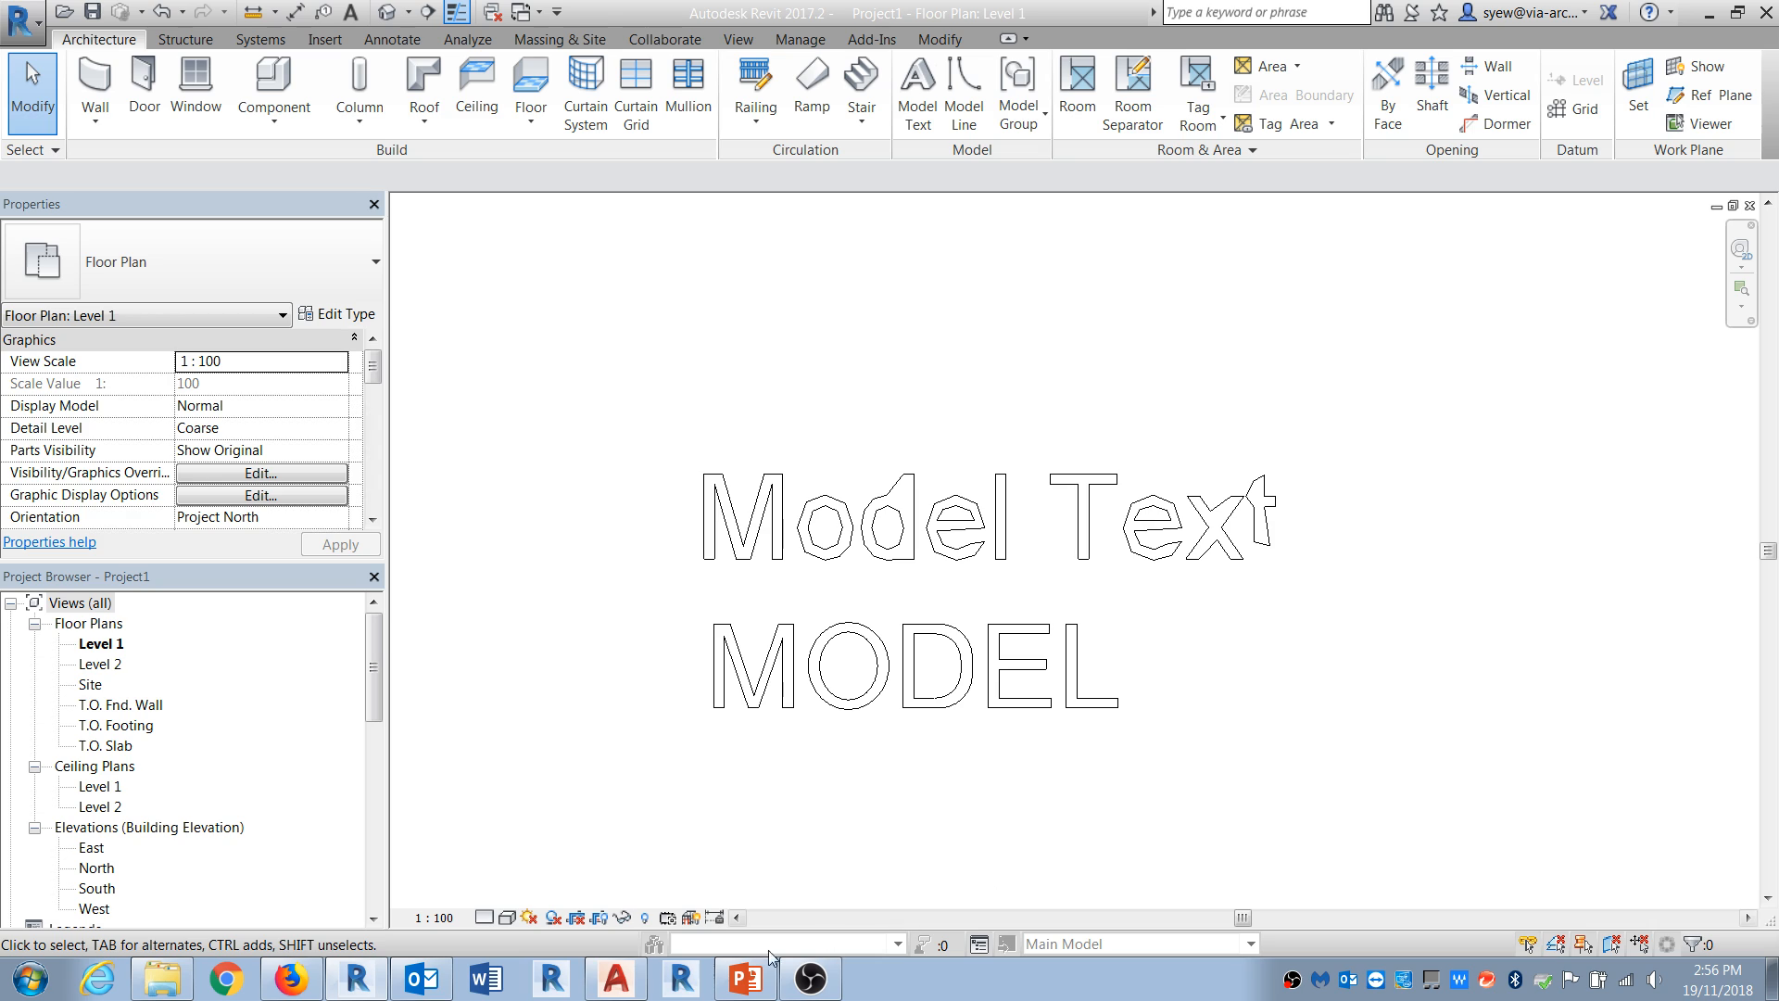
Step: Switch to the PowerPoint agenda slide, highlight "Create simple Massing within AutoCAD", and return to Revit
click(745, 978)
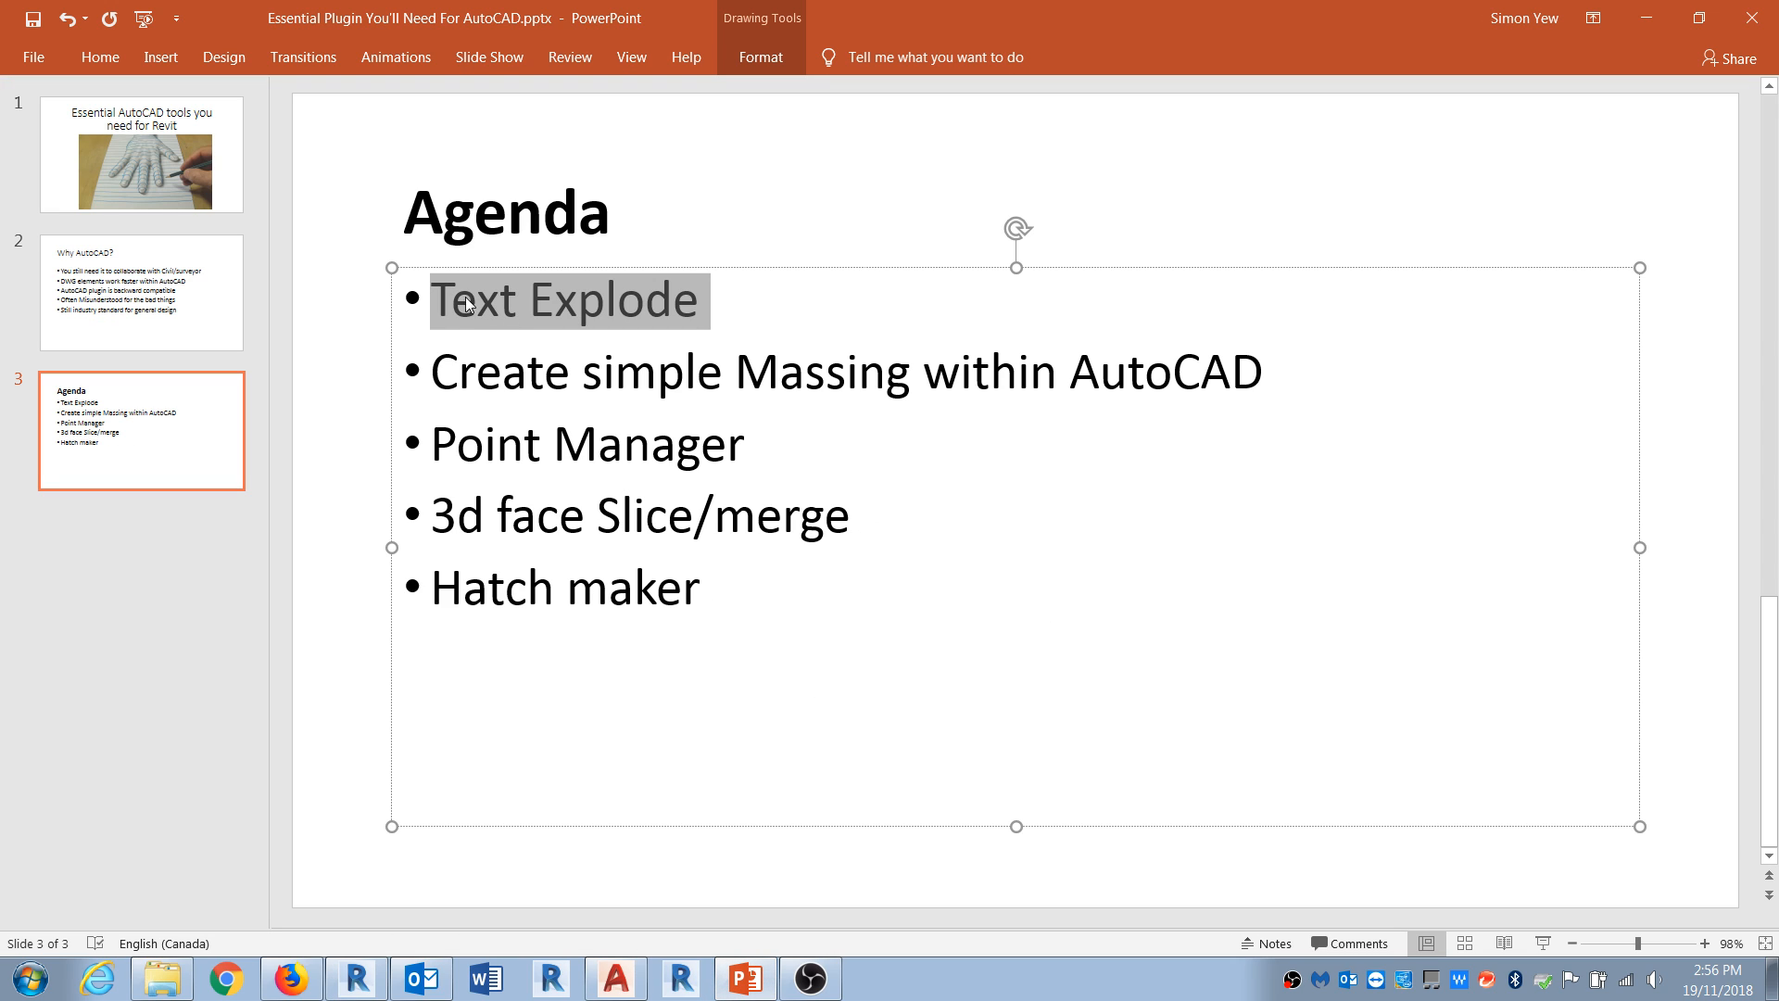
click(435, 371)
drag(434, 372, 1266, 378)
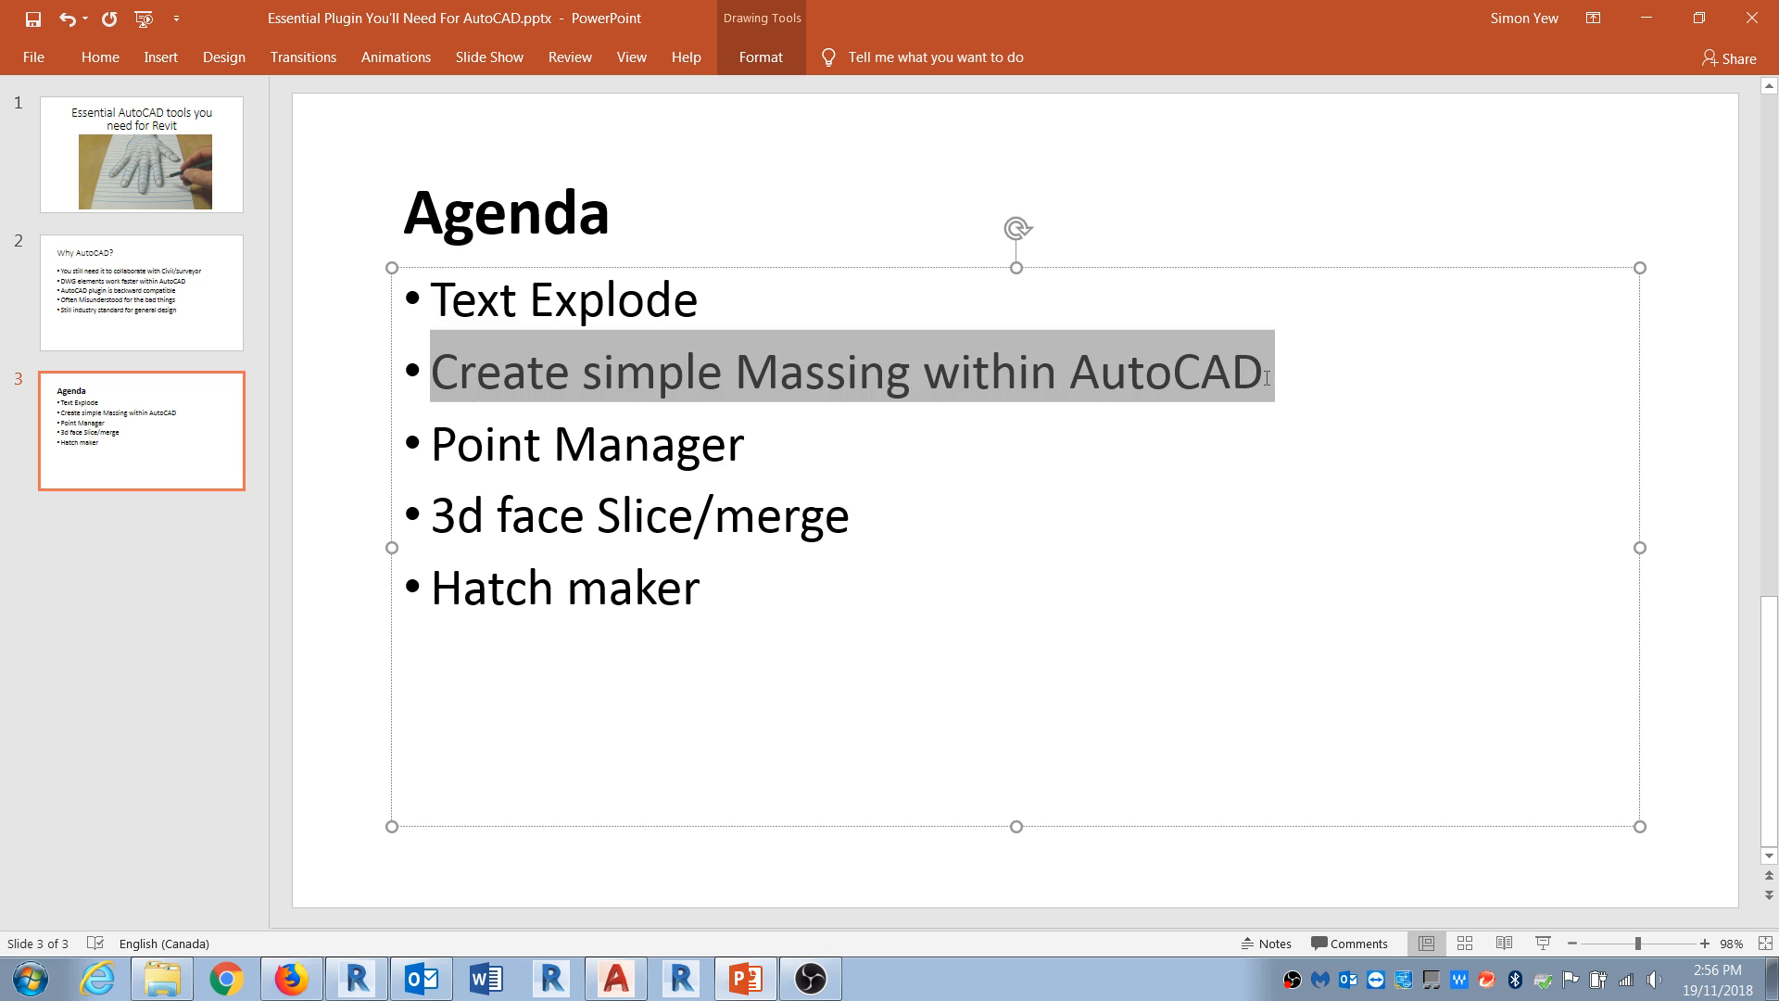
click(1646, 18)
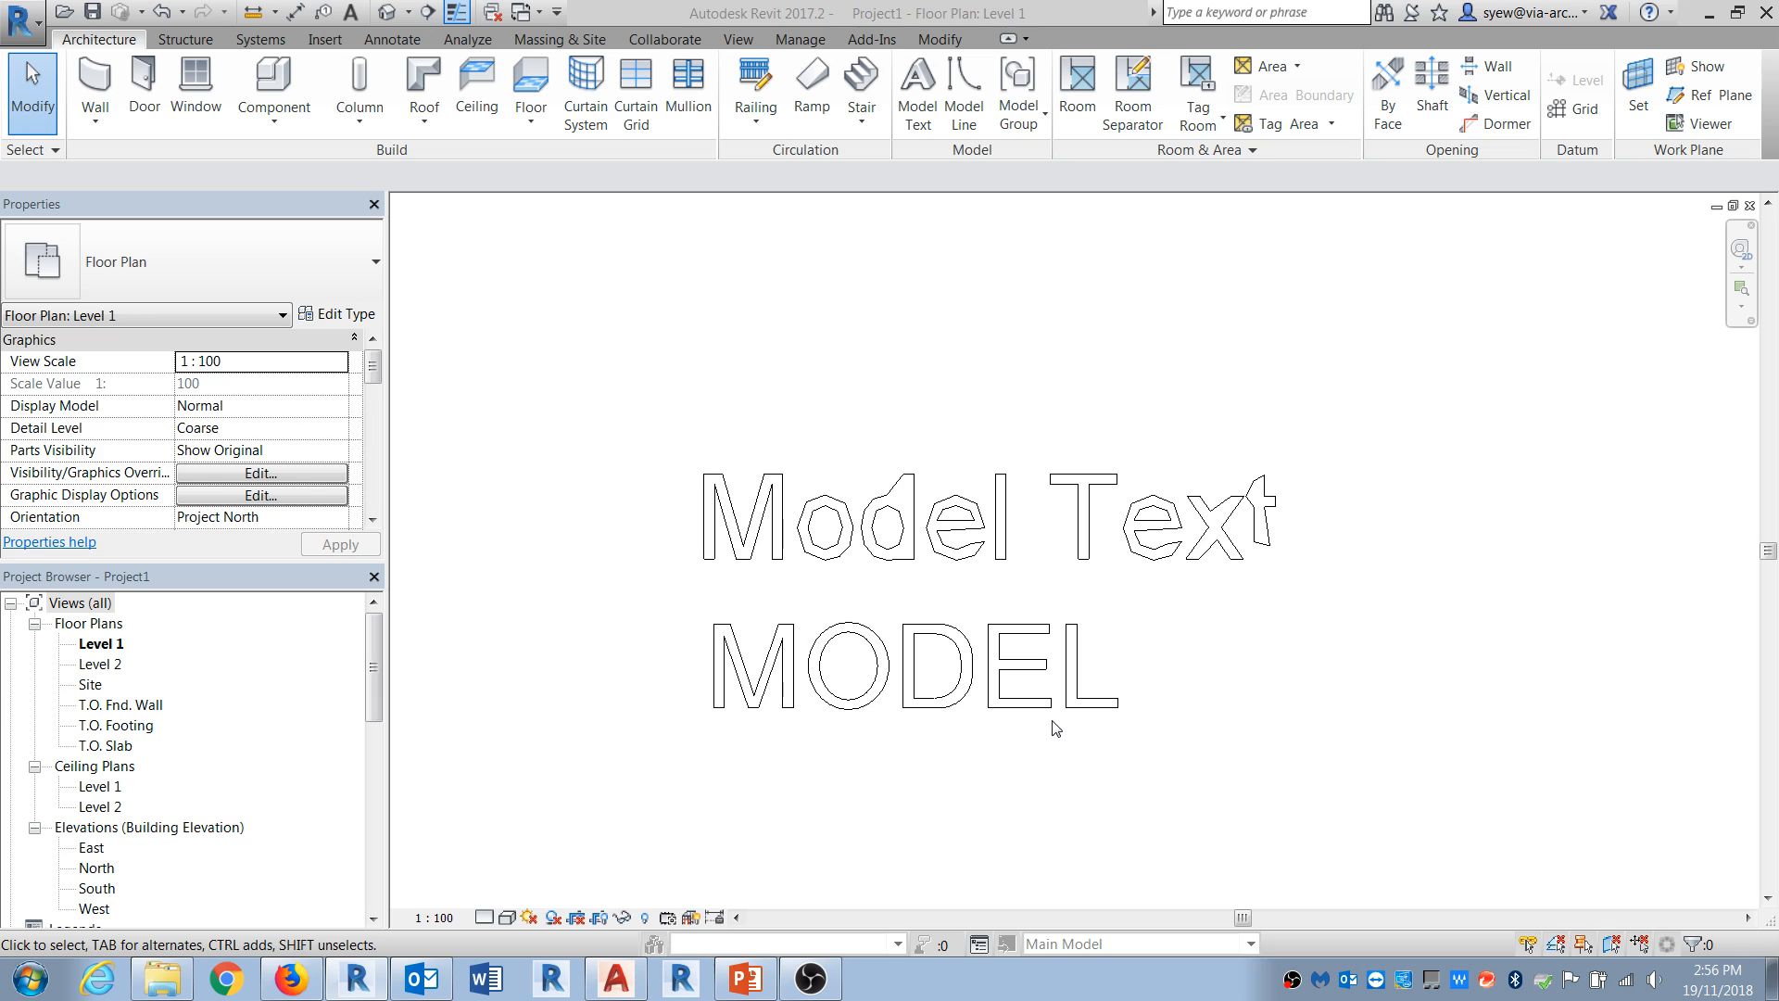
Step: Delete both model text instances from the Level 1 plan and open the project's 3D view
drag(1038, 513, 653, 744)
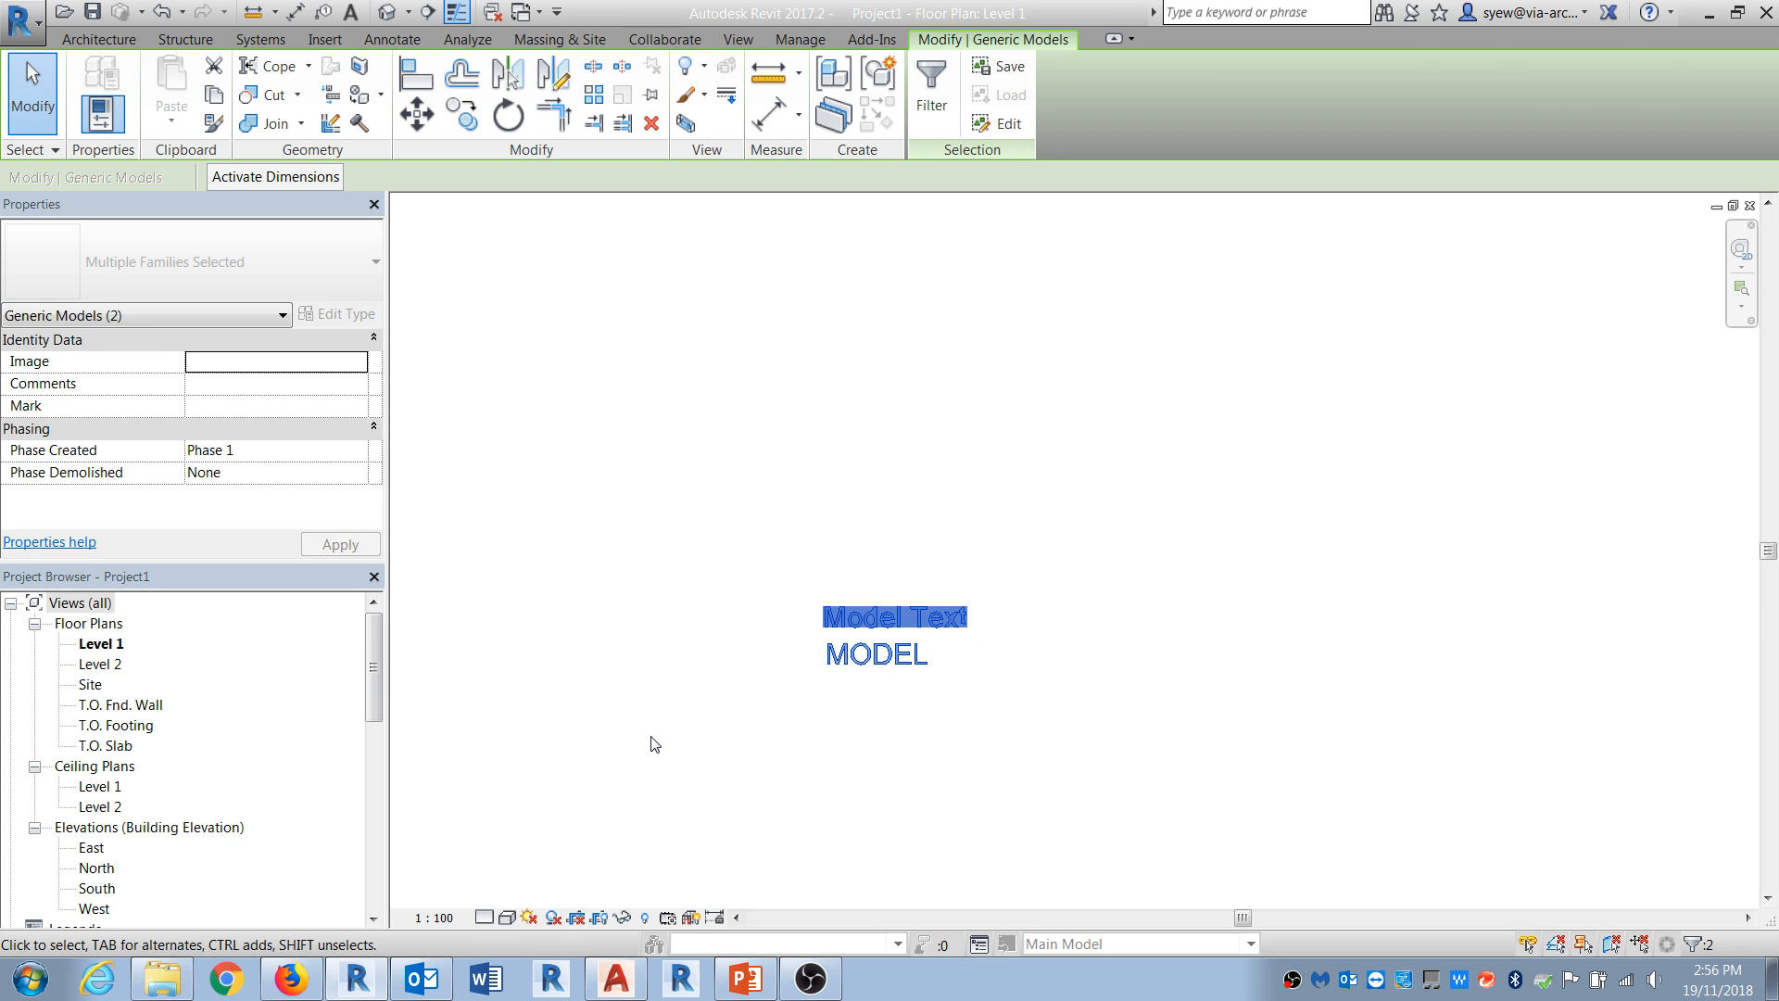
key(Delete)
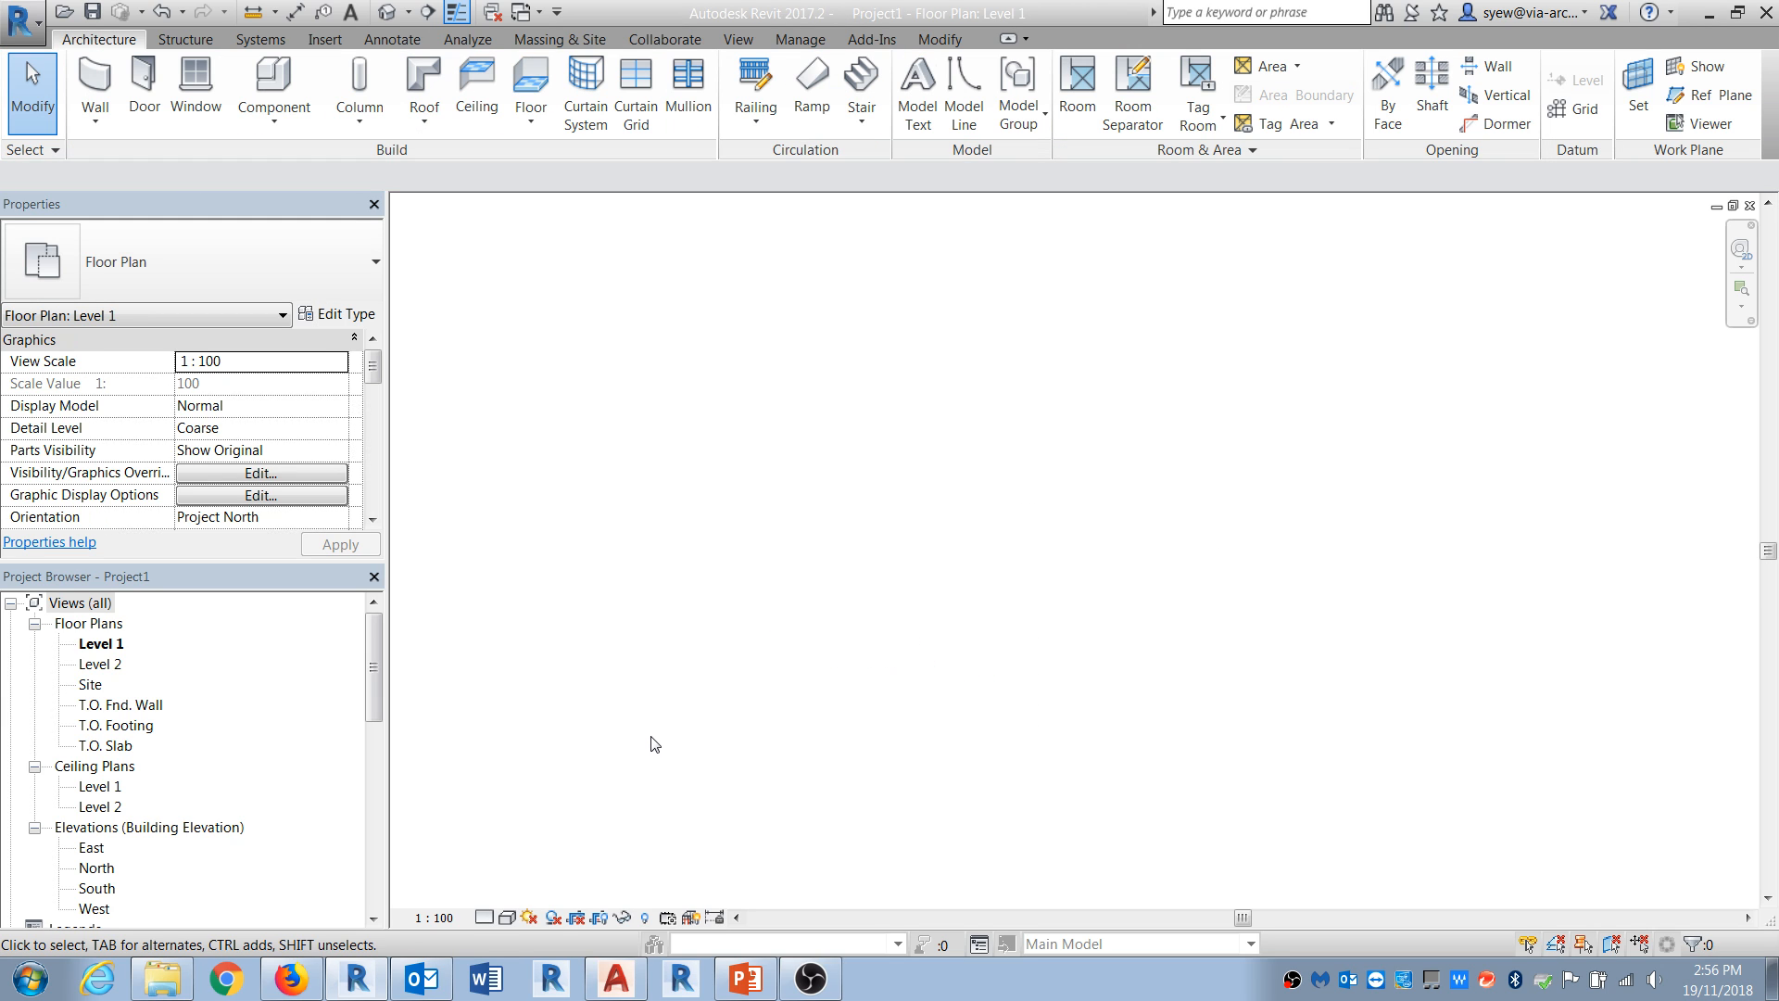
click(387, 12)
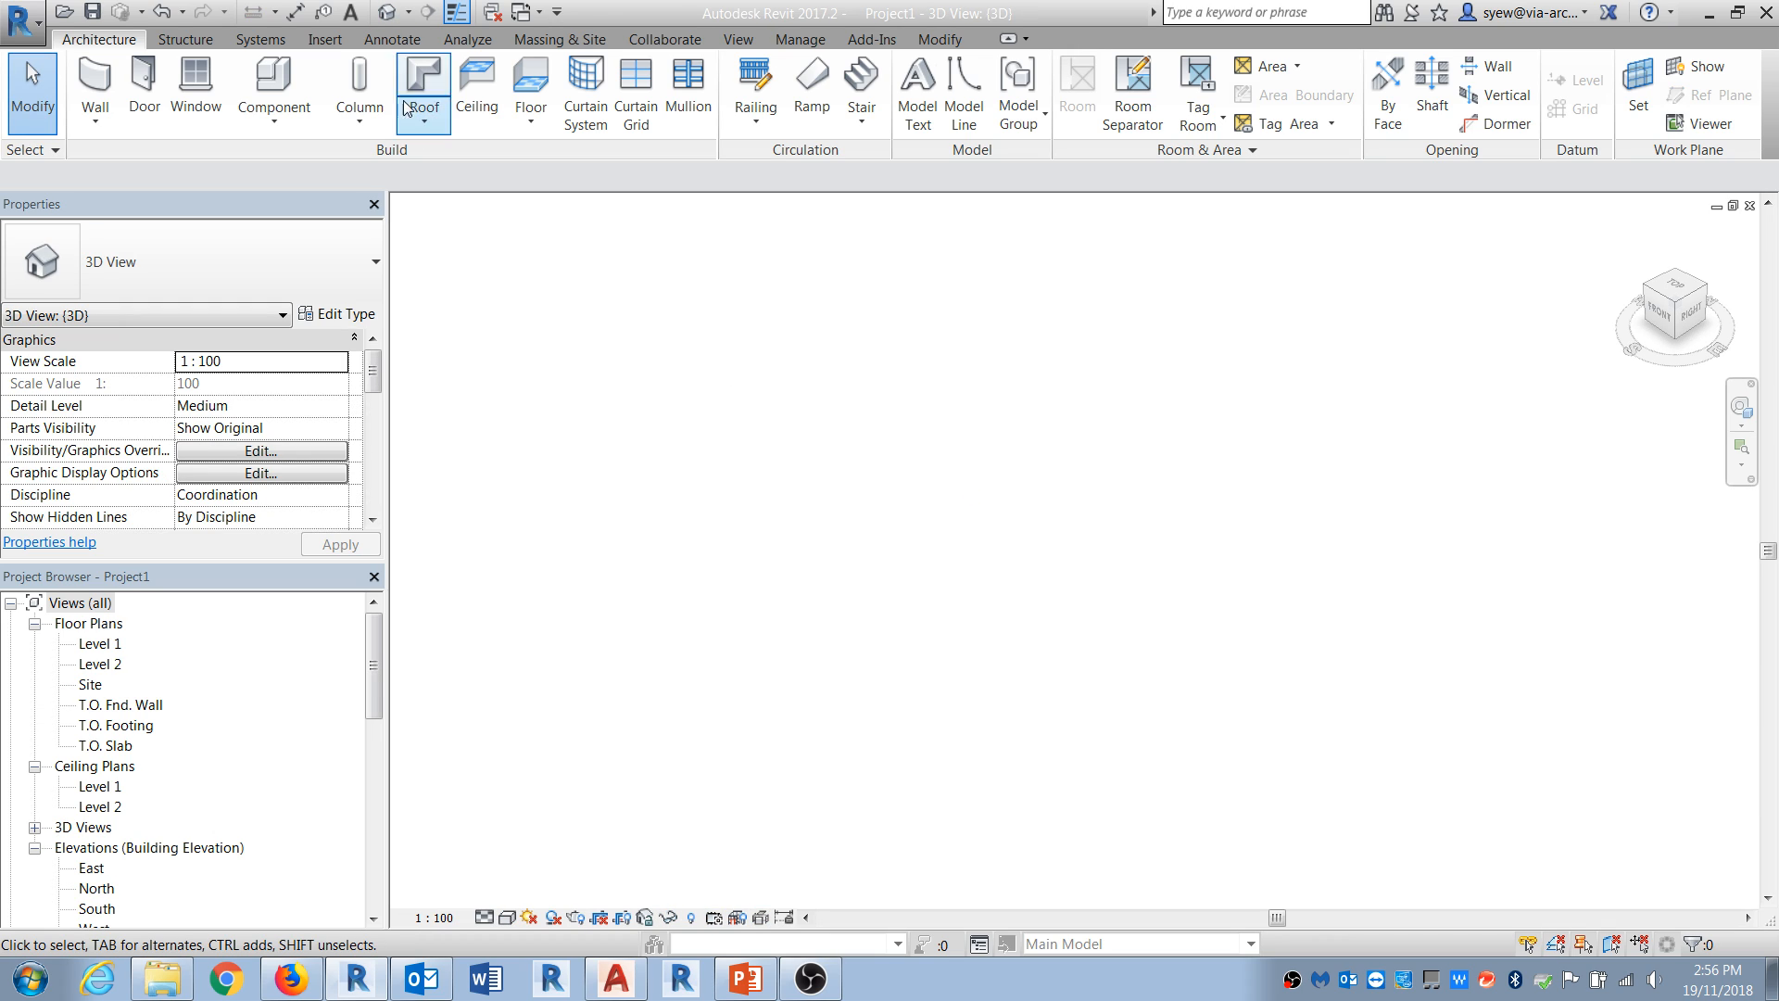
Step: Start a new in-place mass, accepting its default name
click(512, 40)
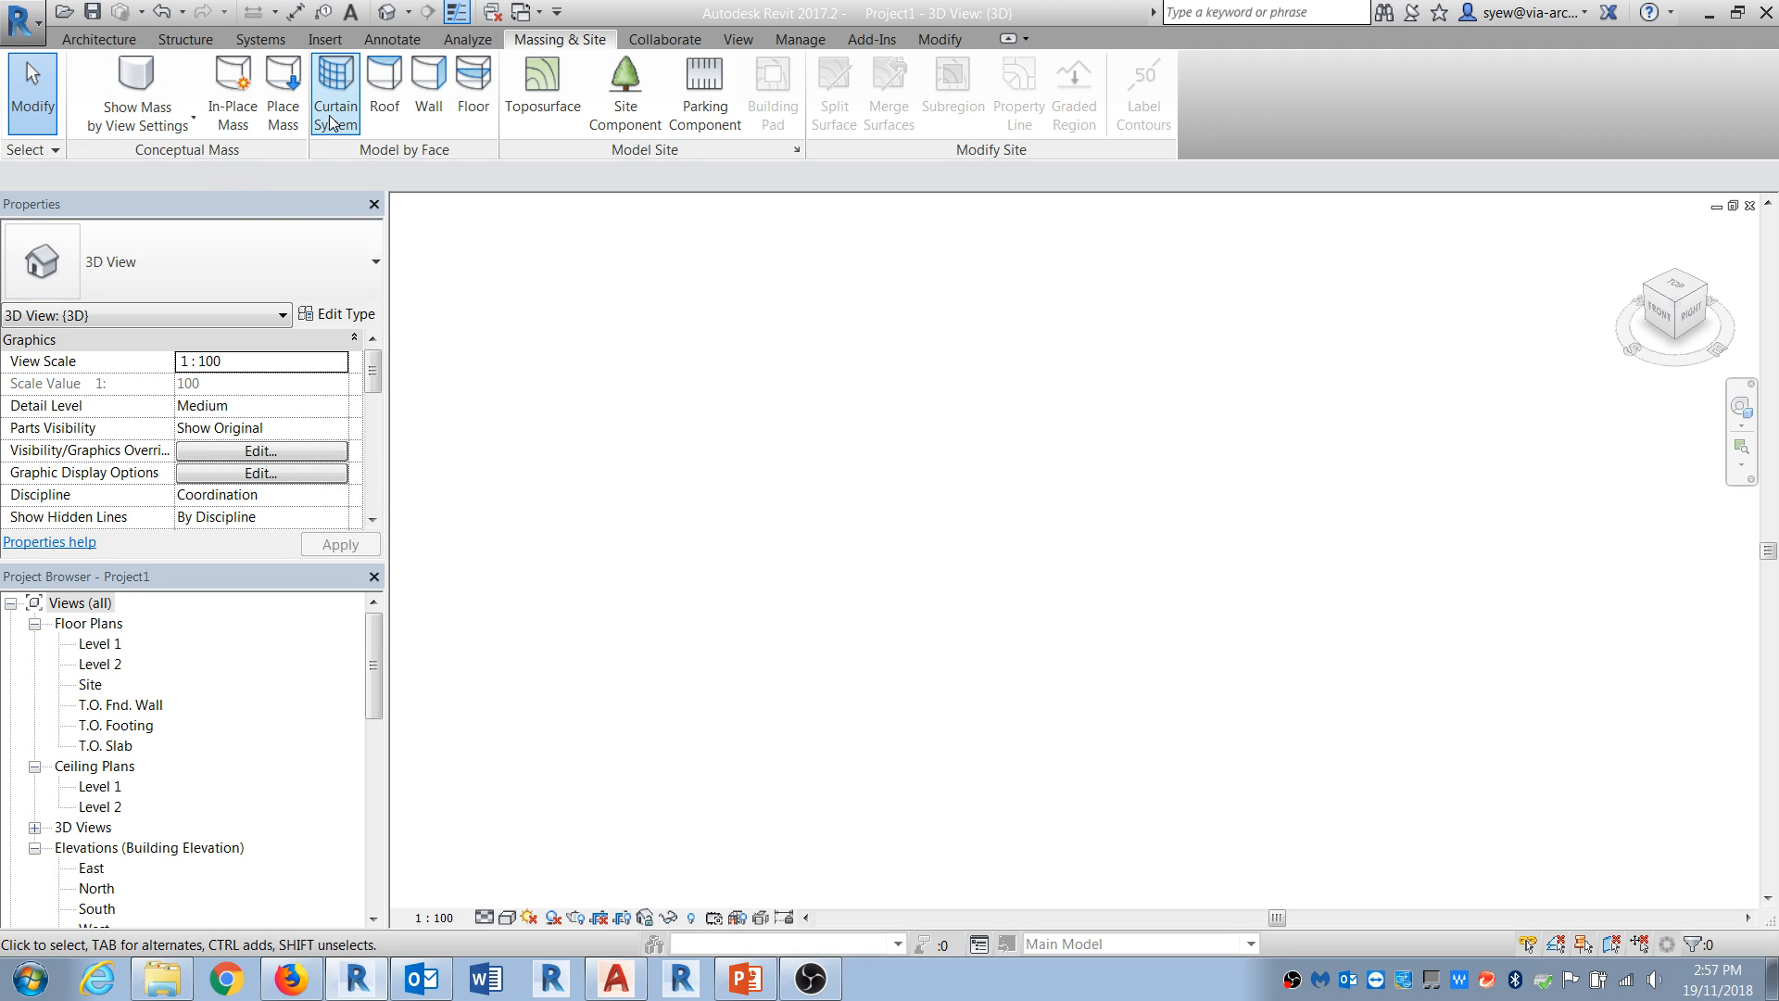
click(232, 93)
click(941, 547)
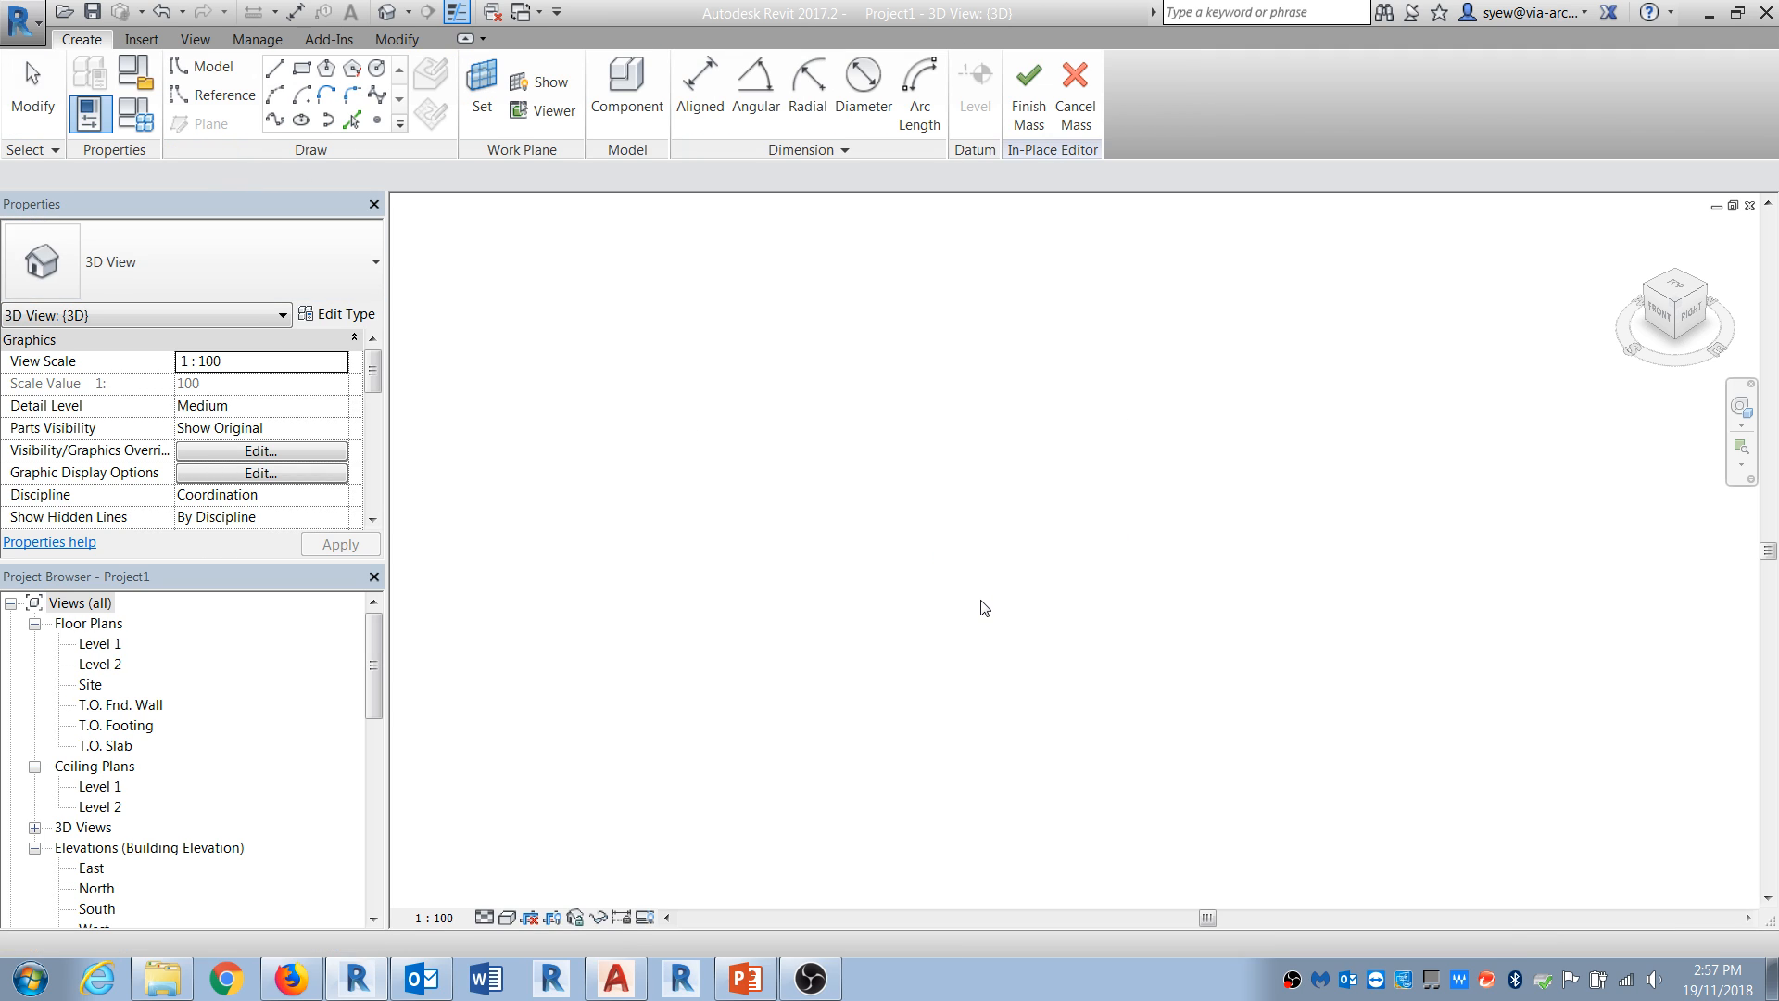
Step: Sketch a model-line rectangle about 3660 by 2460 mm on the T.O. Footing level
click(303, 69)
click(927, 543)
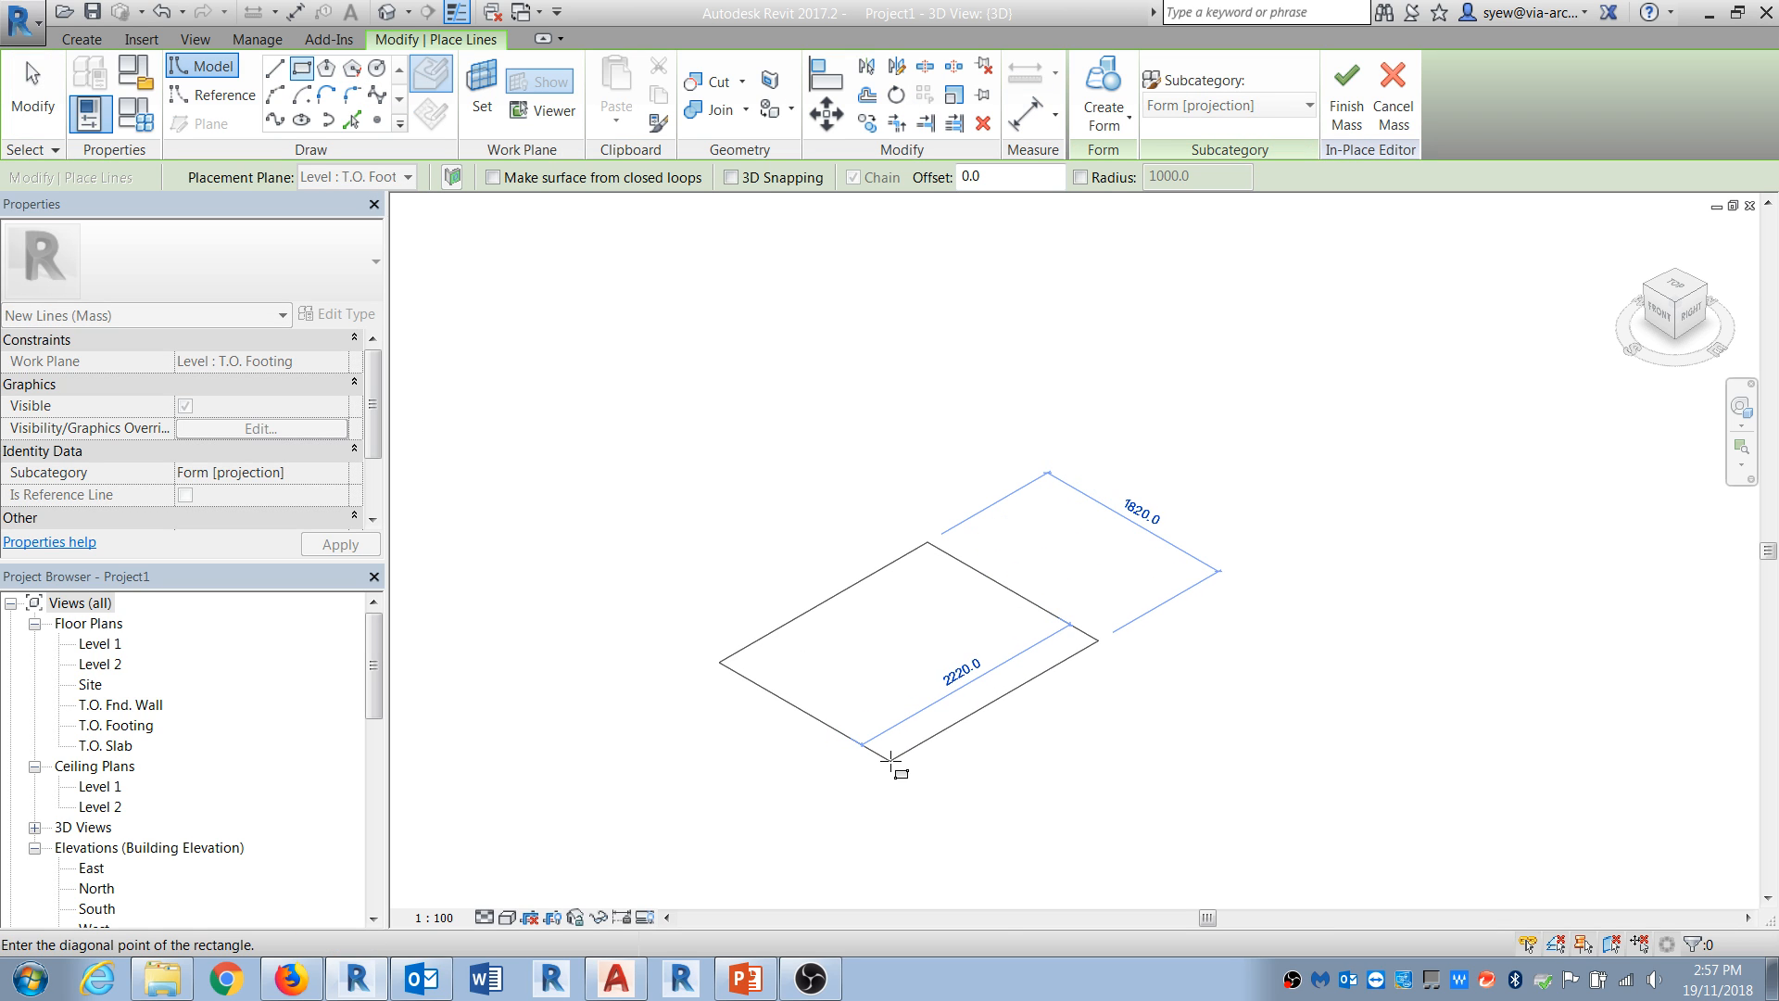
middle_drag(1058, 851, 1092, 688)
click(1075, 710)
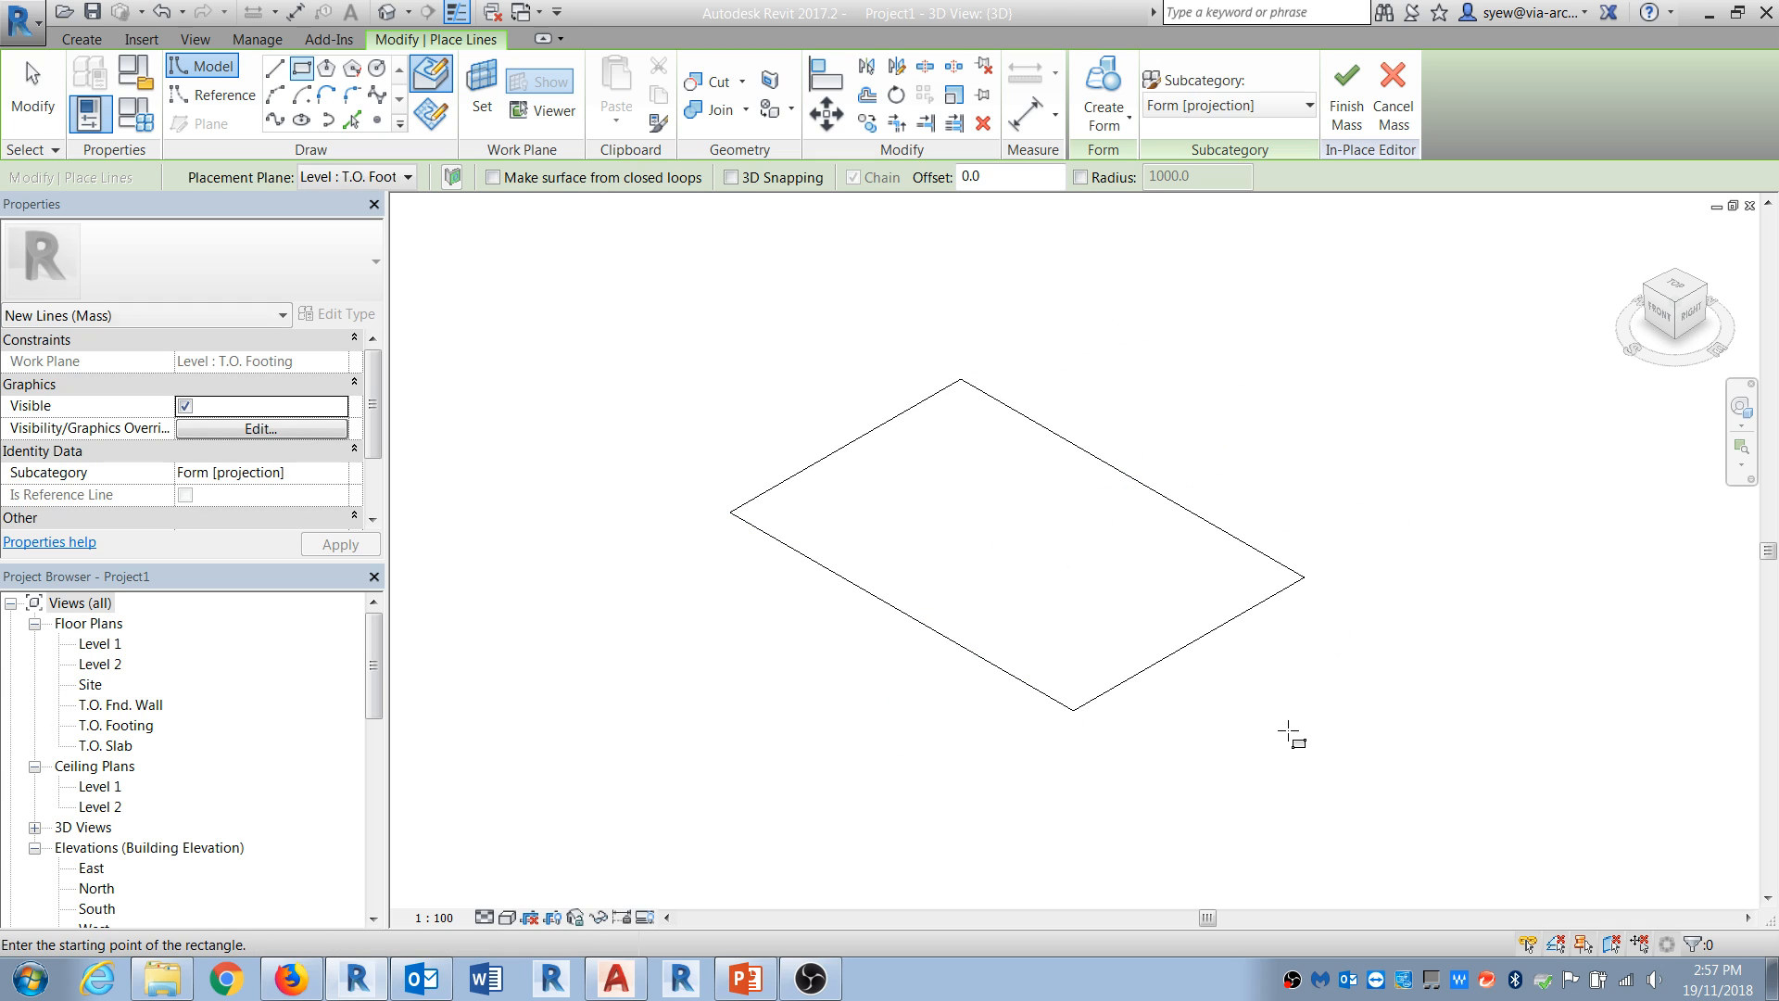
key(Escape)
key(Escape)
click(1245, 619)
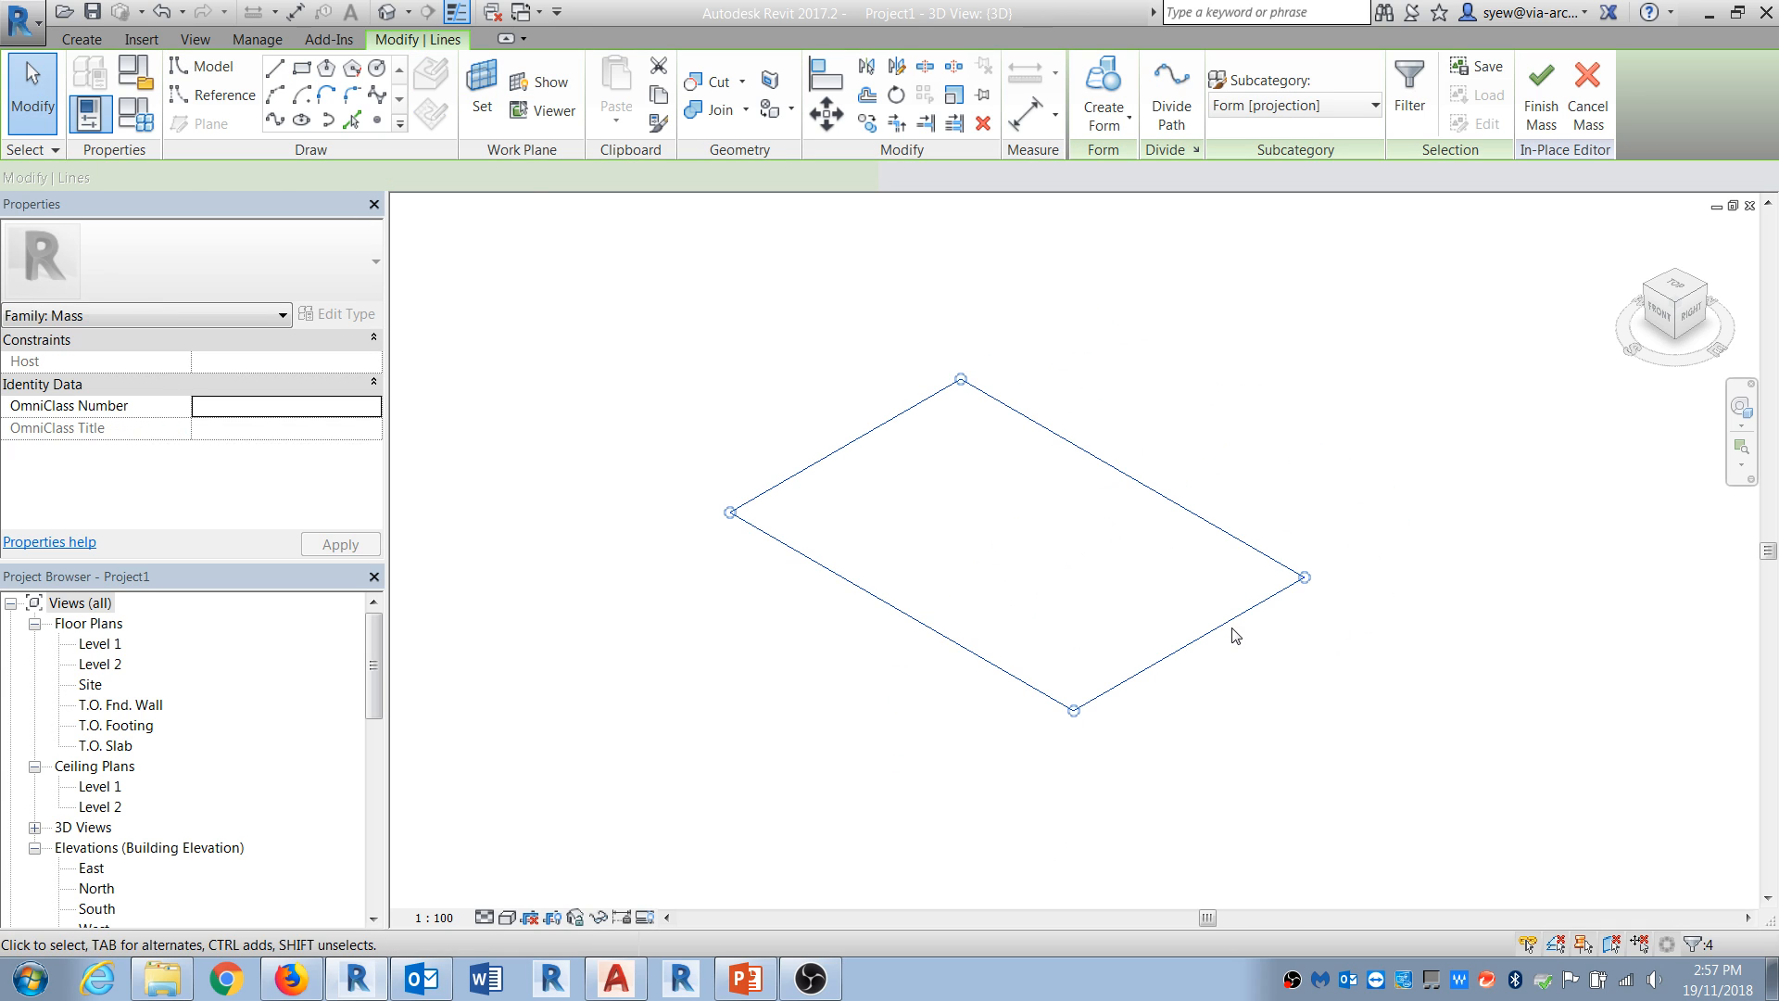
key(Escape)
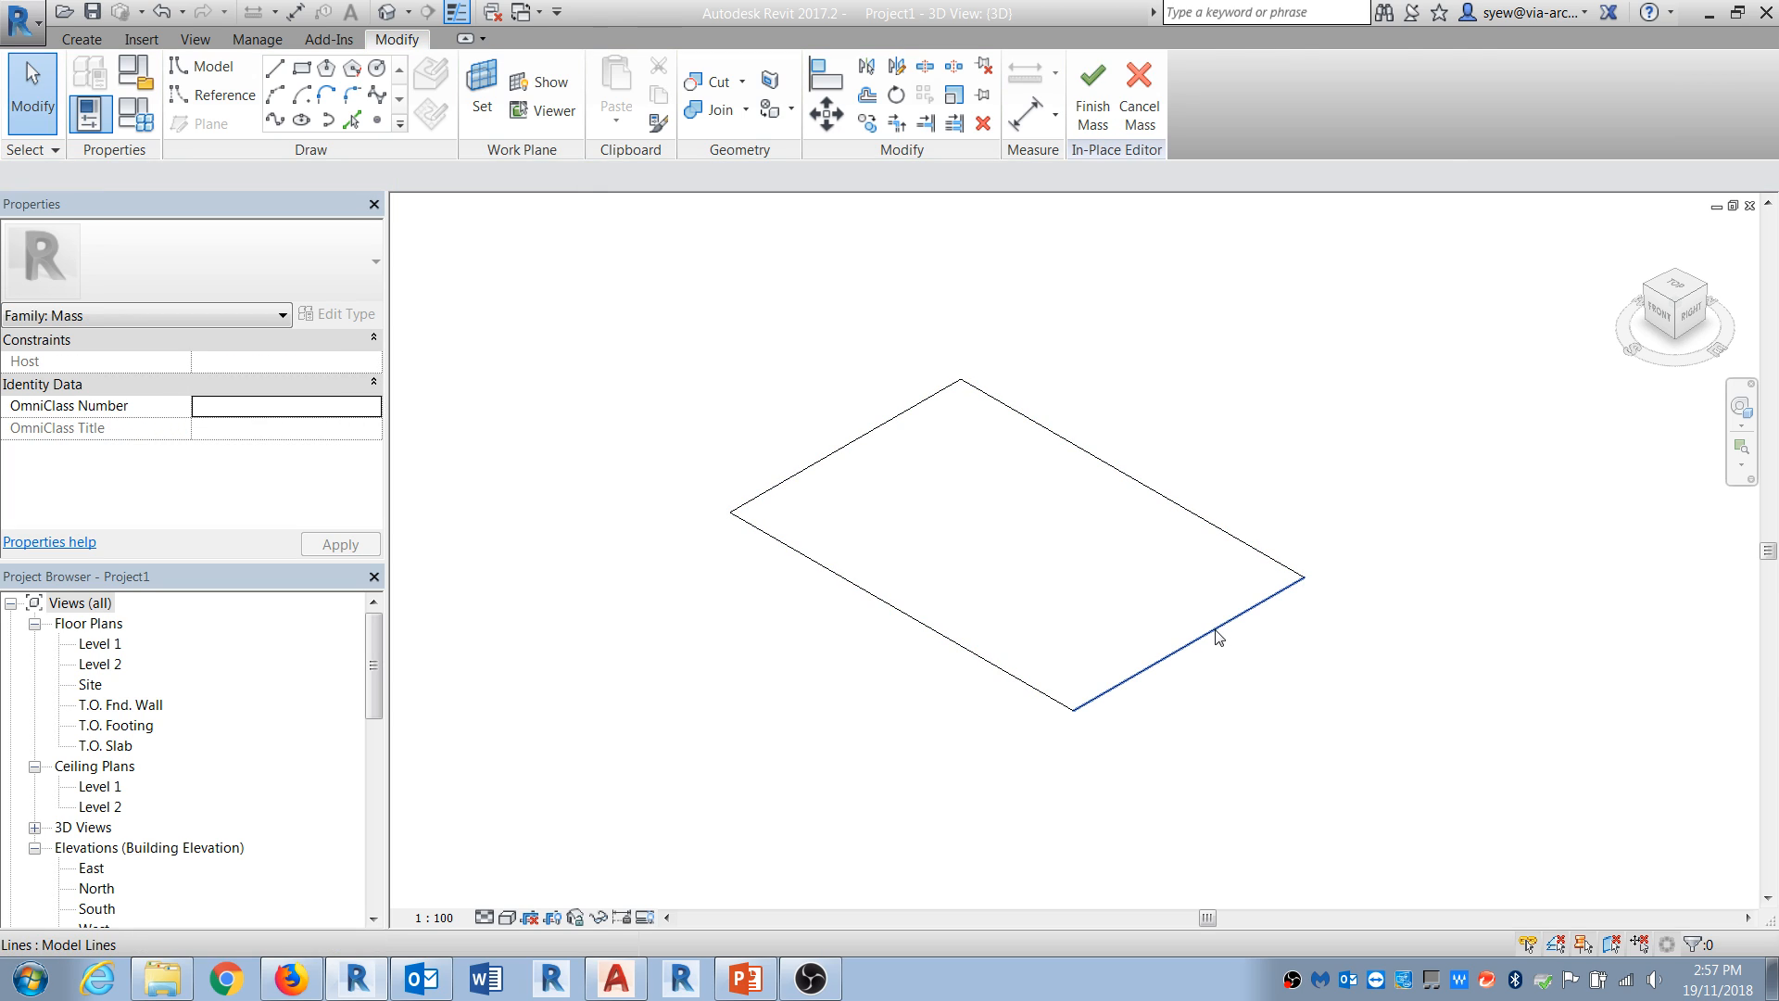
Step: Set the length of the rectangle's longer sides to 10000 mm
click(1217, 638)
click(891, 612)
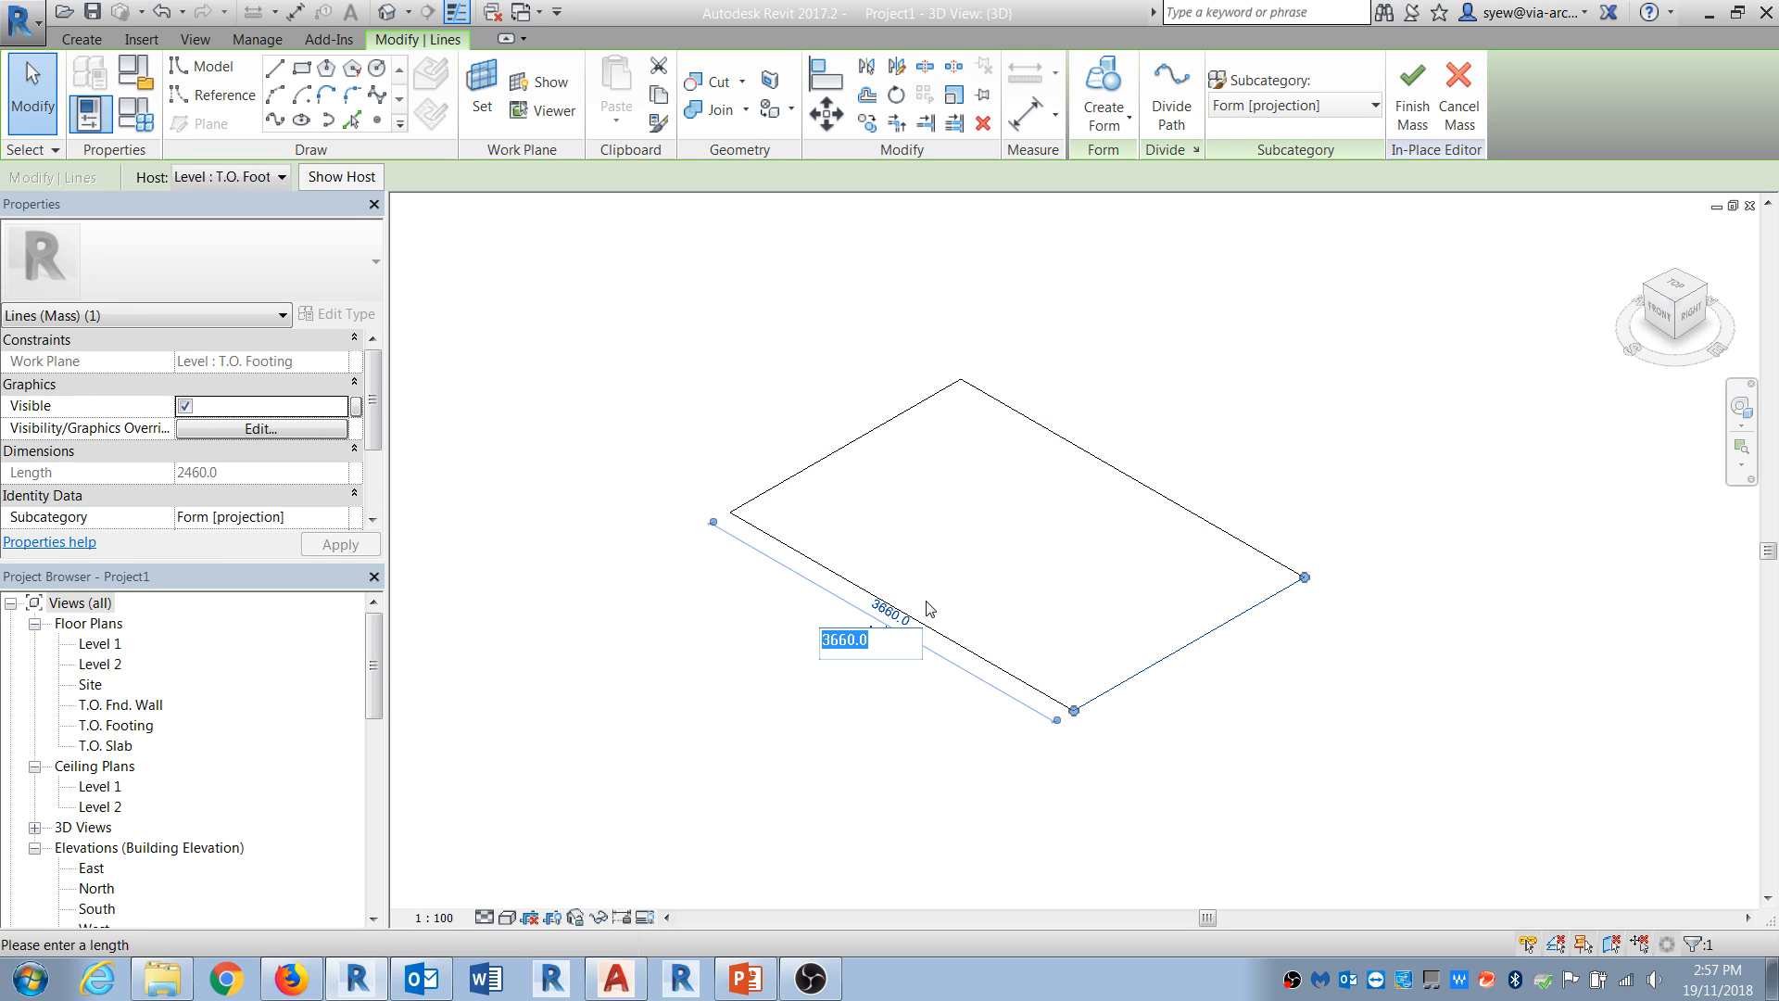
text(10000)
key(Return)
scroll(937, 593, down, 2)
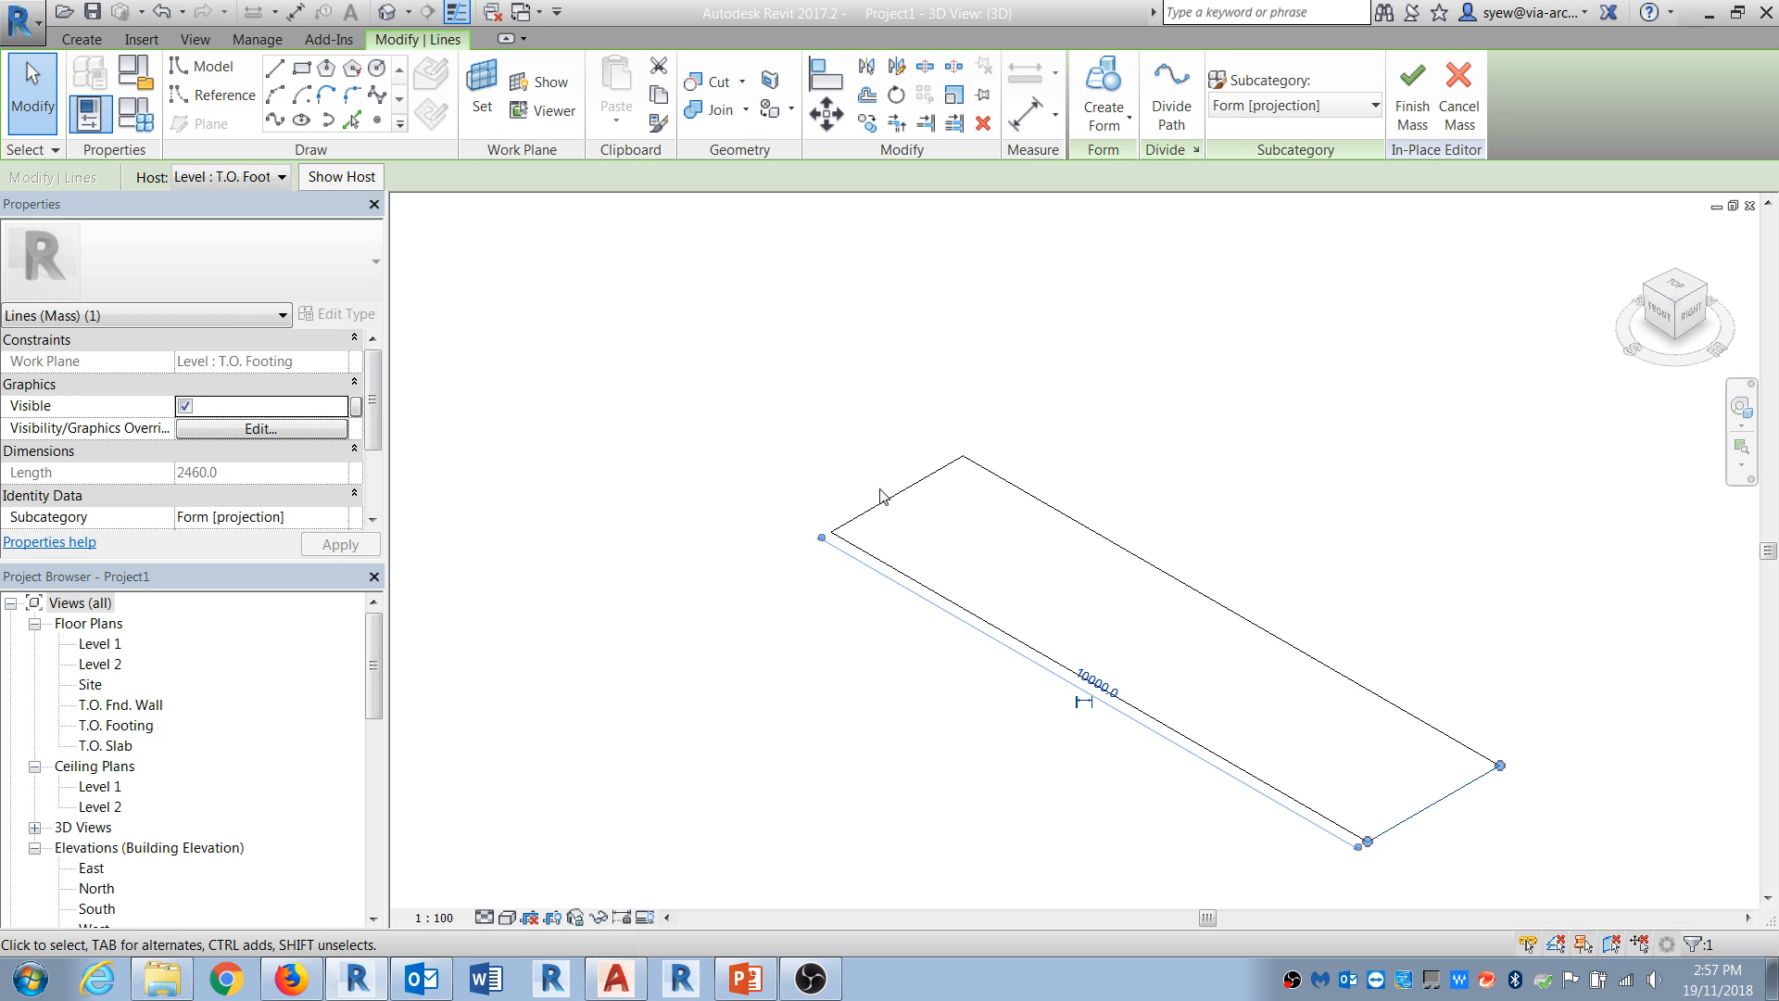
scroll(880, 496, down, 2)
key(Escape)
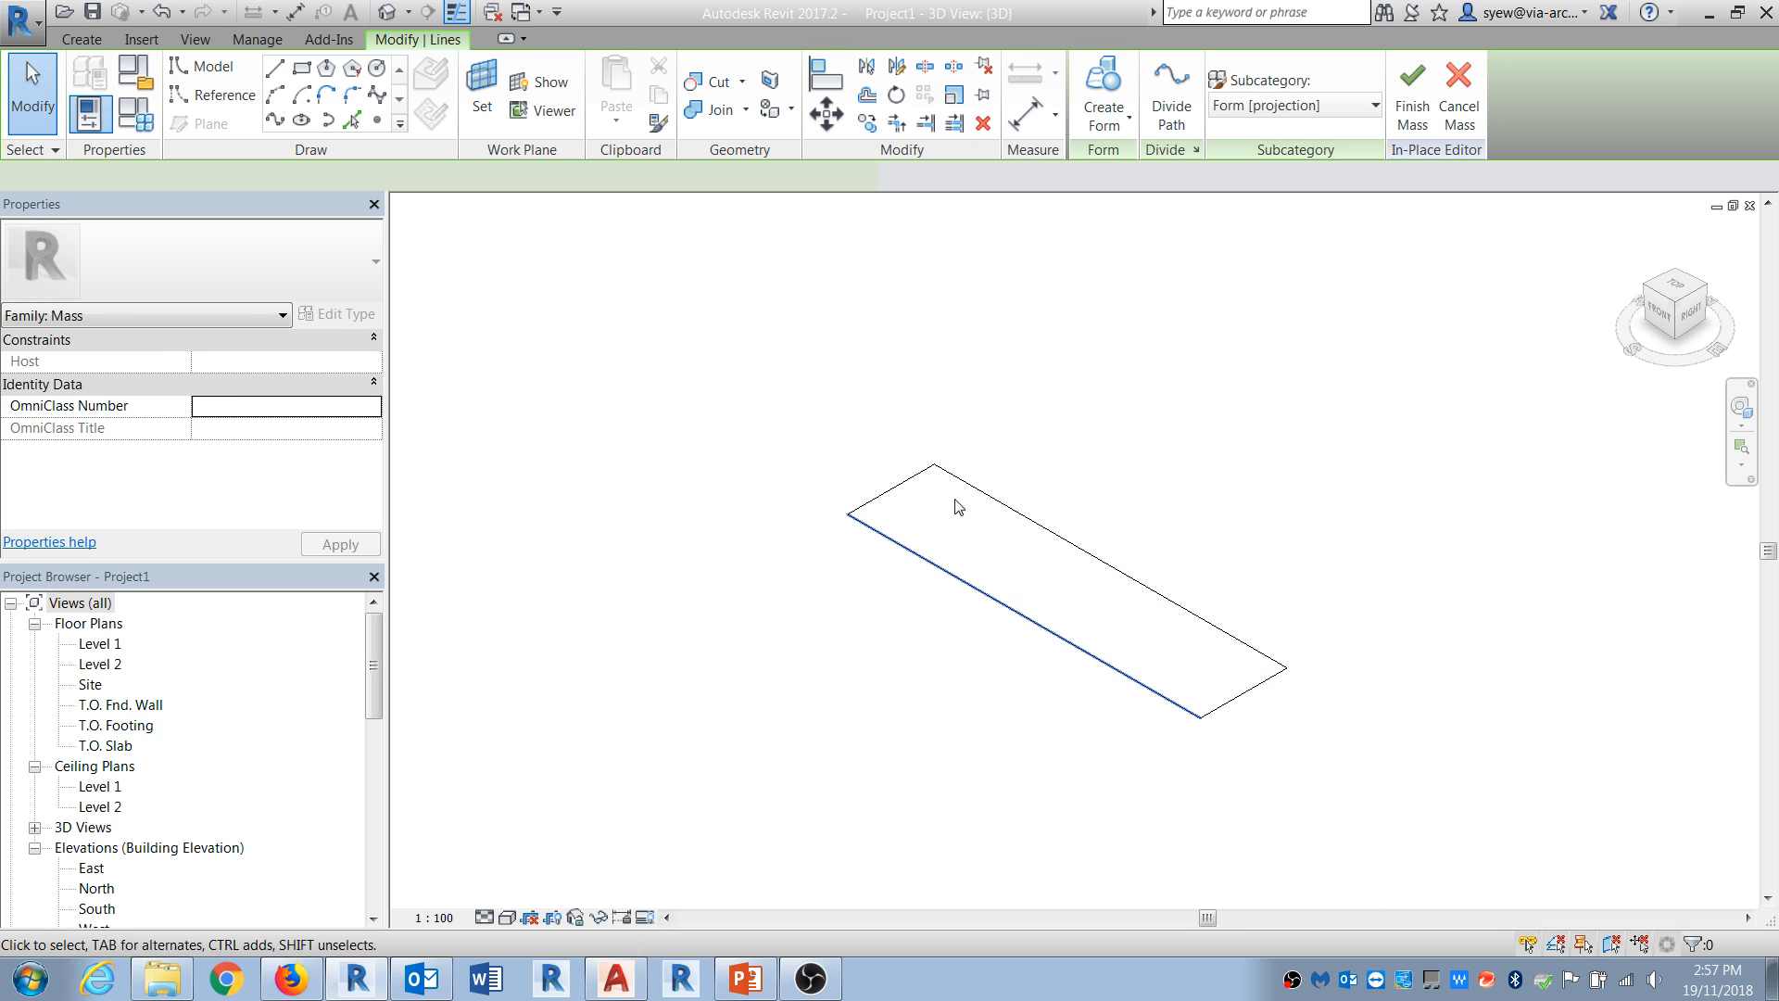
Step: Set the length of the rectangle's other pair of sides to 30 m
click(858, 519)
click(869, 460)
text(30)
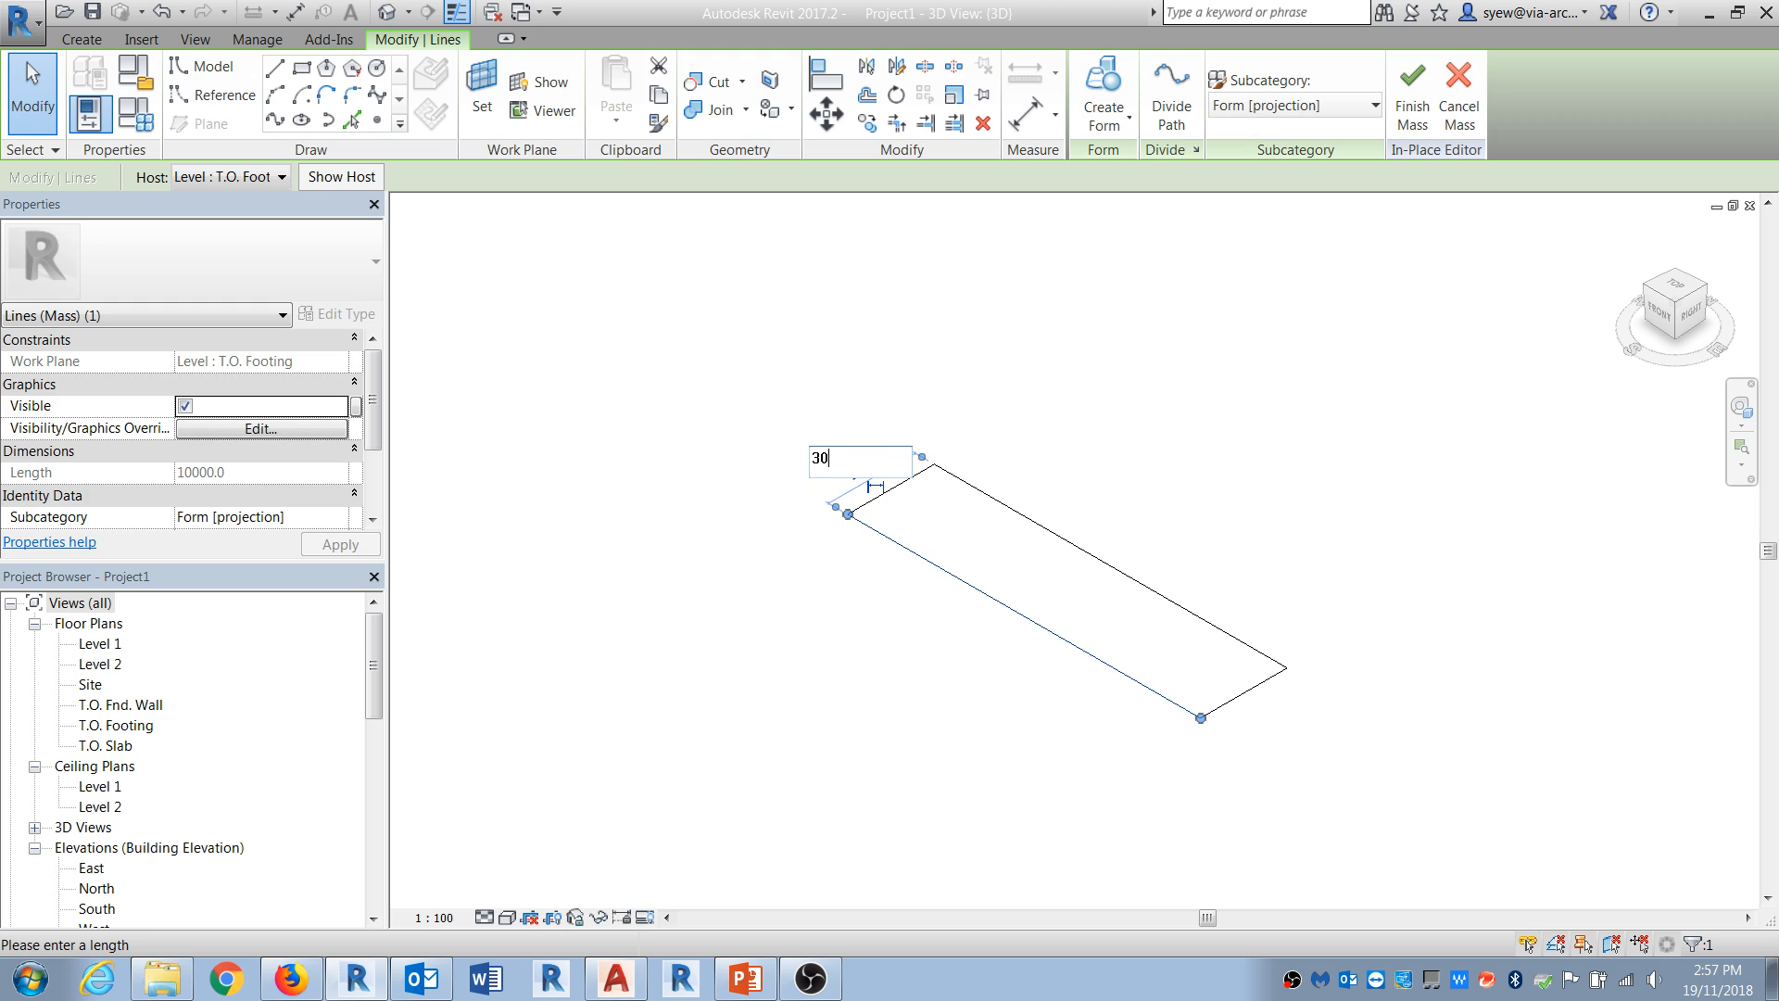
text(M)
key(Return)
scroll(1019, 677, down, 2)
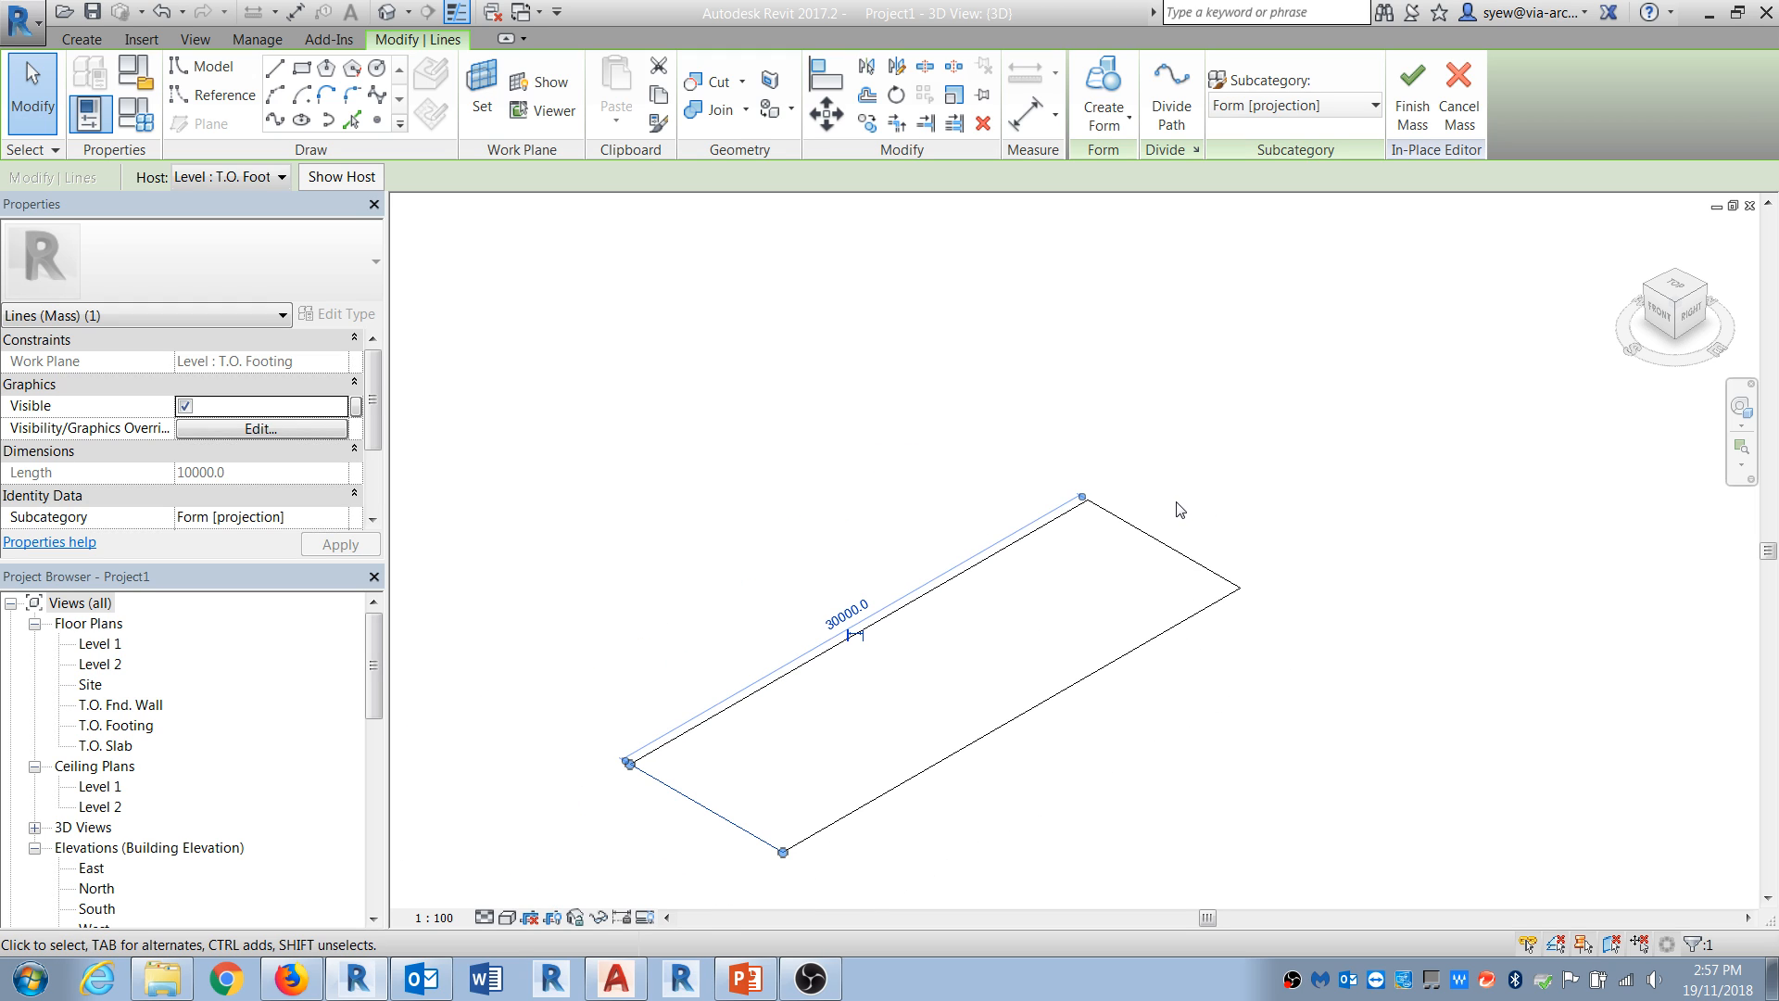
key(Escape)
Step: Widen the model-line rectangle by setting the distance between its 30 m sides to 20000 mm
key(Tab)
click(1216, 575)
scroll(1221, 643, down, 1)
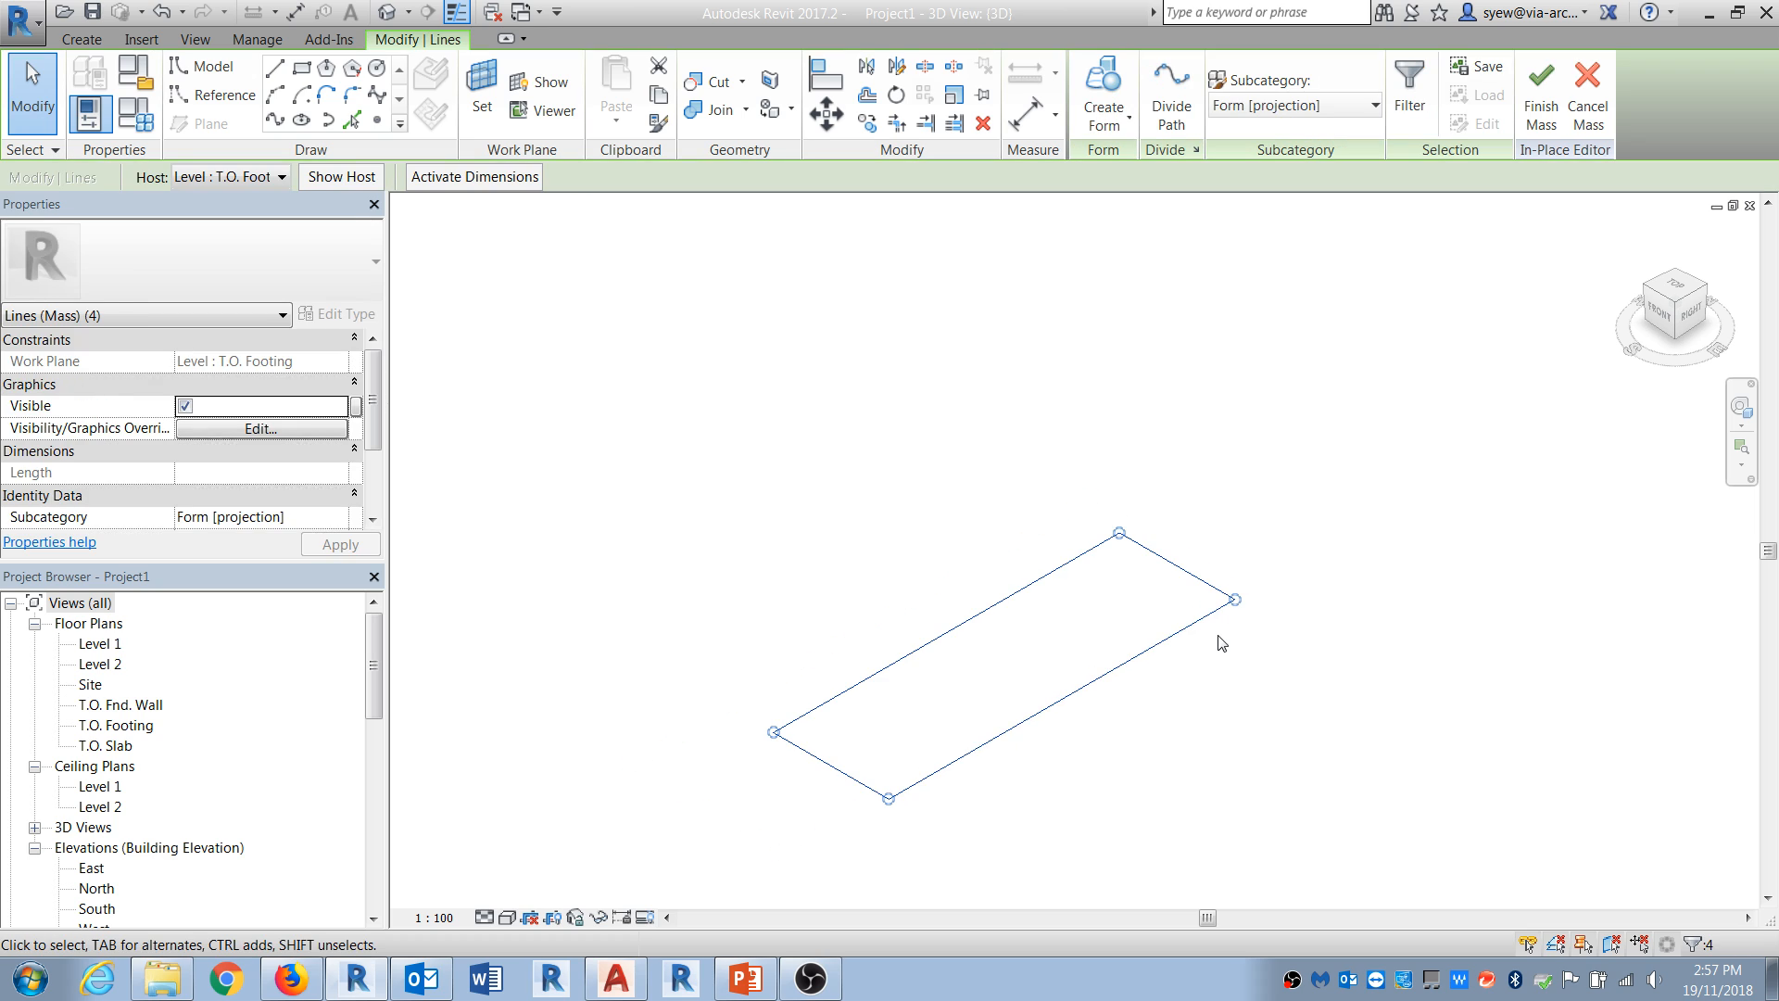
click(1222, 639)
click(1216, 613)
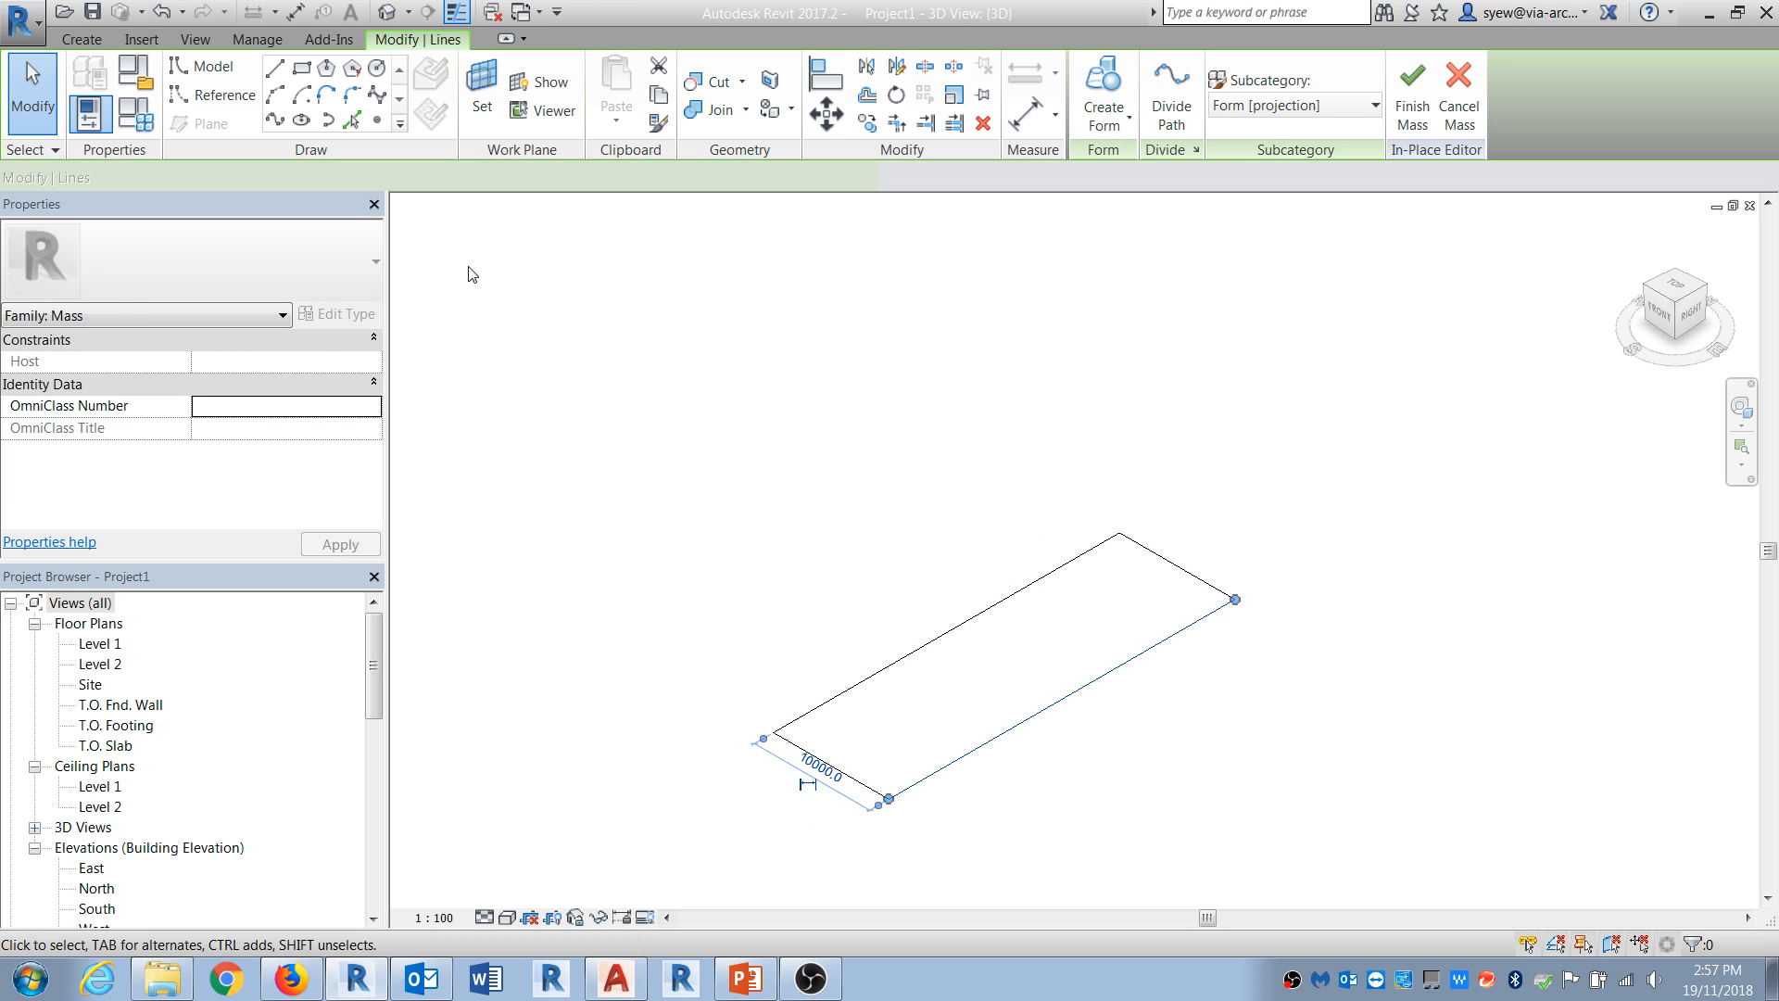
click(825, 768)
text(200)
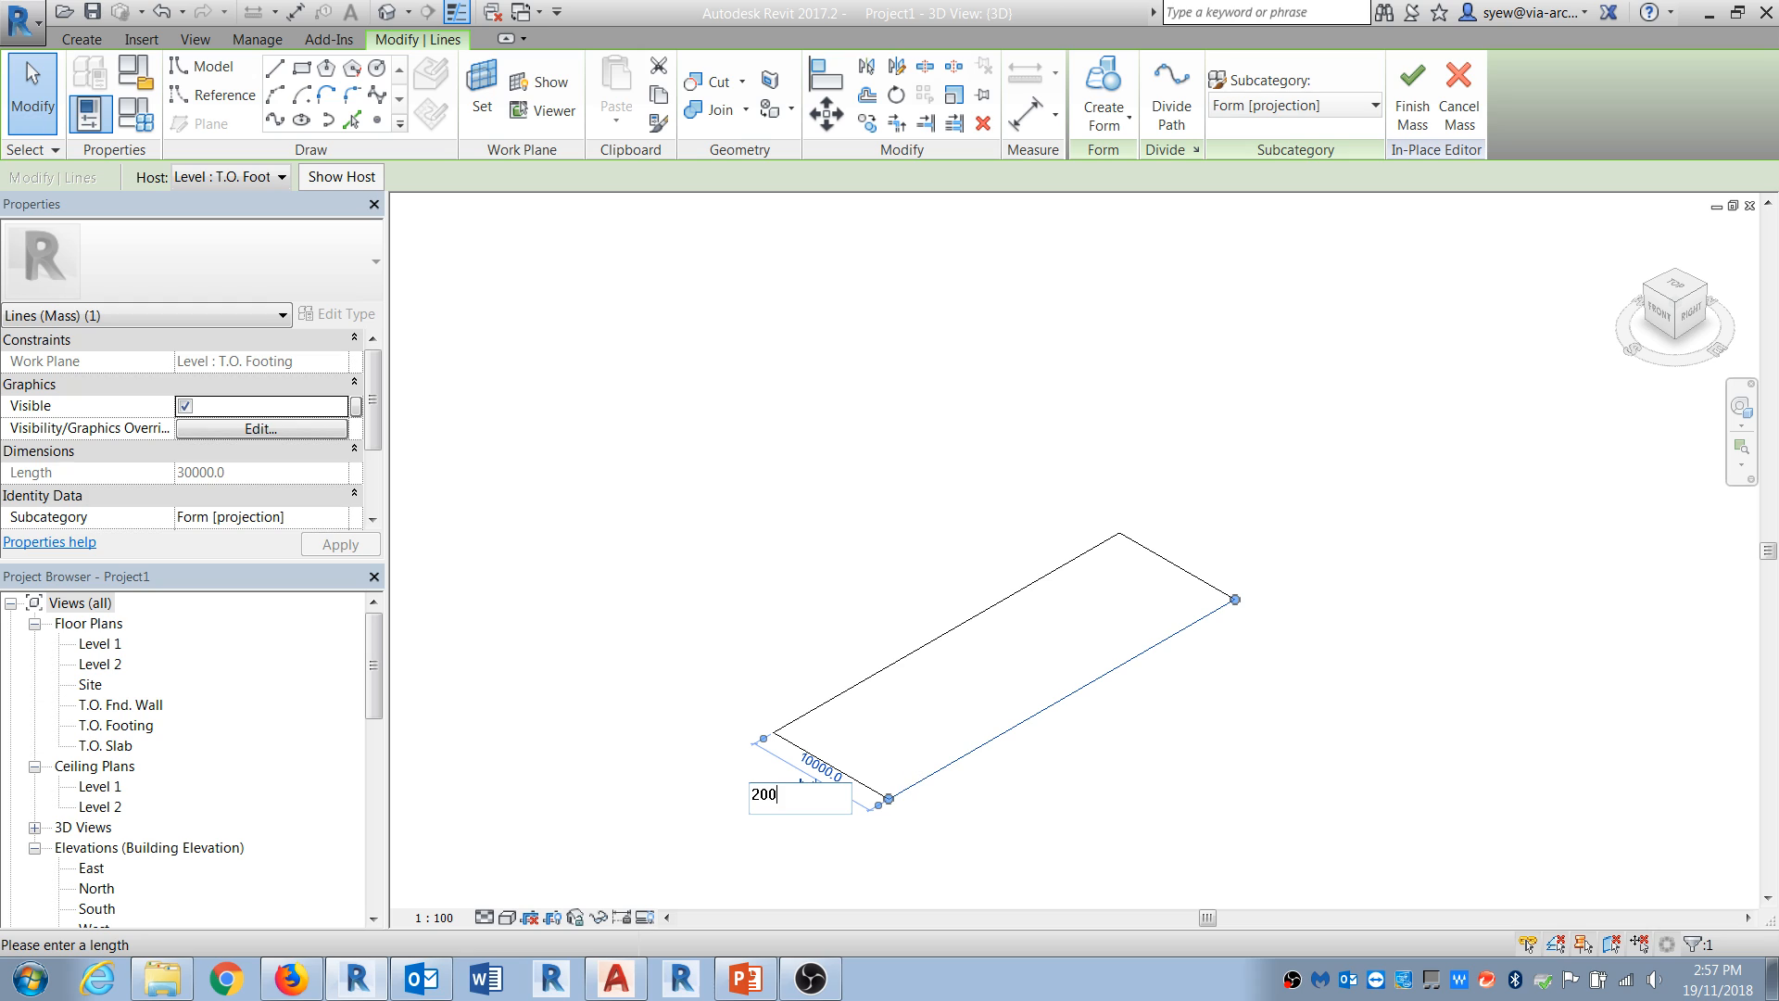
text(000)
key(Return)
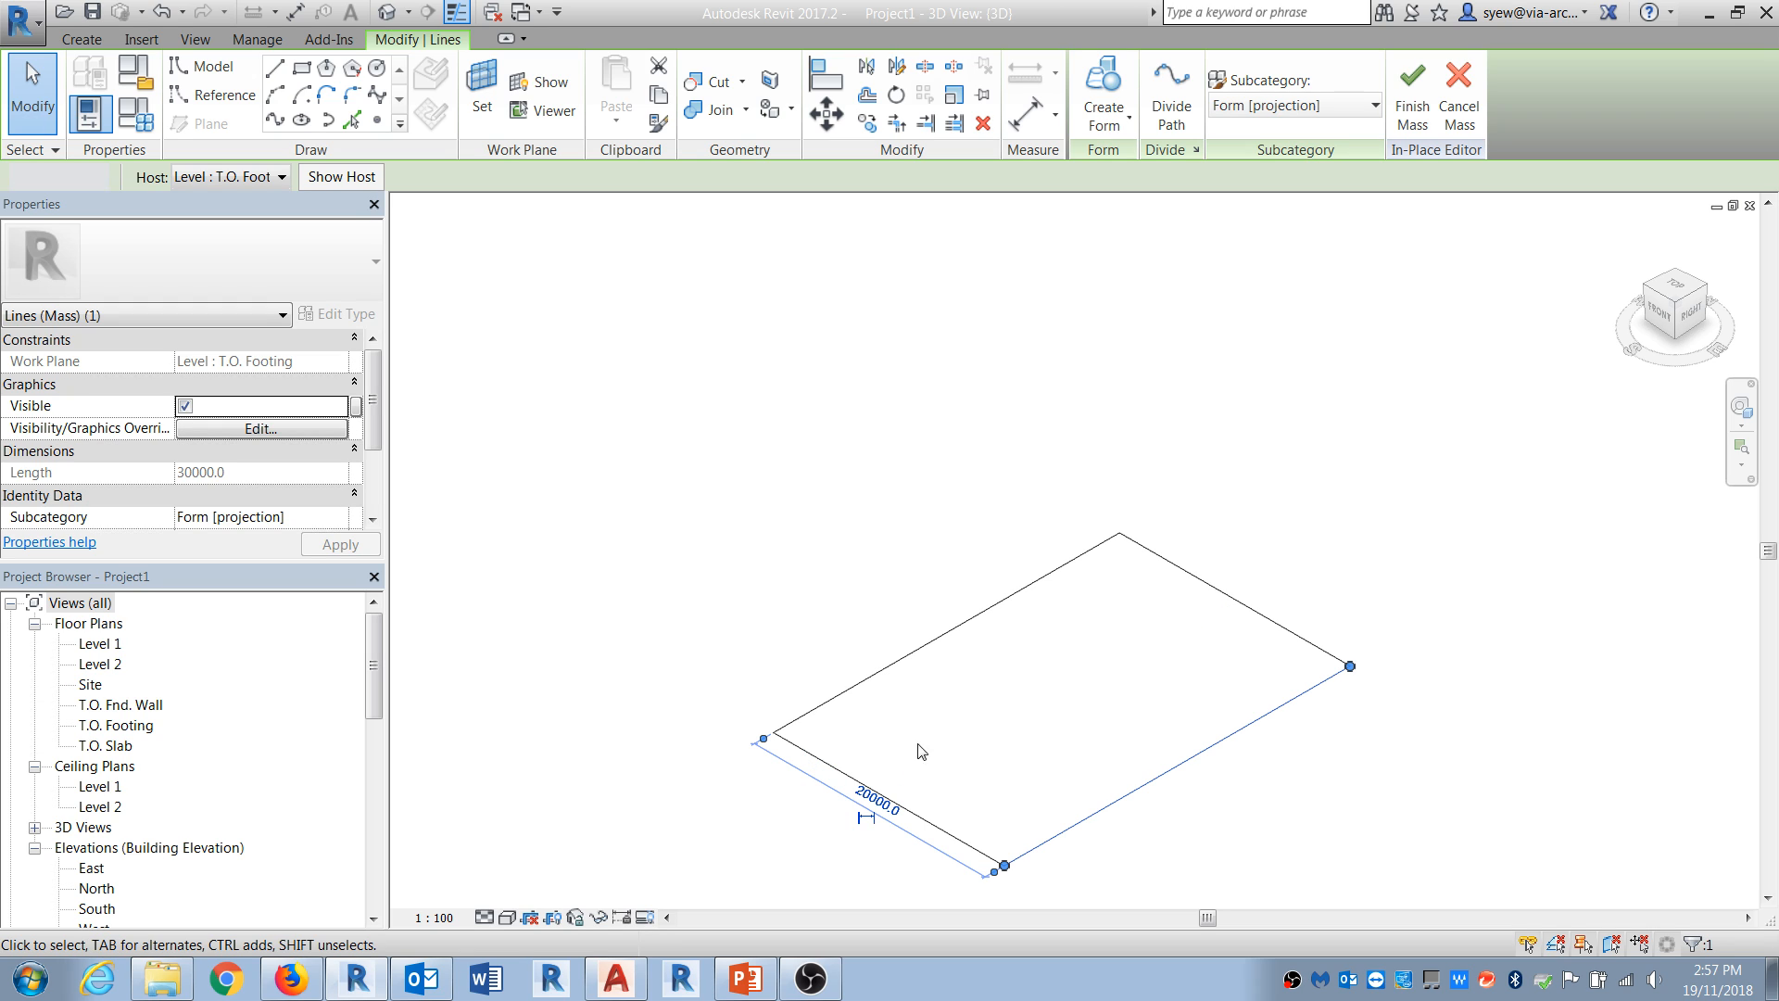
Step: Create a solid form from the rectangle's four connected lines
click(918, 744)
key(Tab)
click(1195, 582)
middle_drag(1382, 604, 1140, 603)
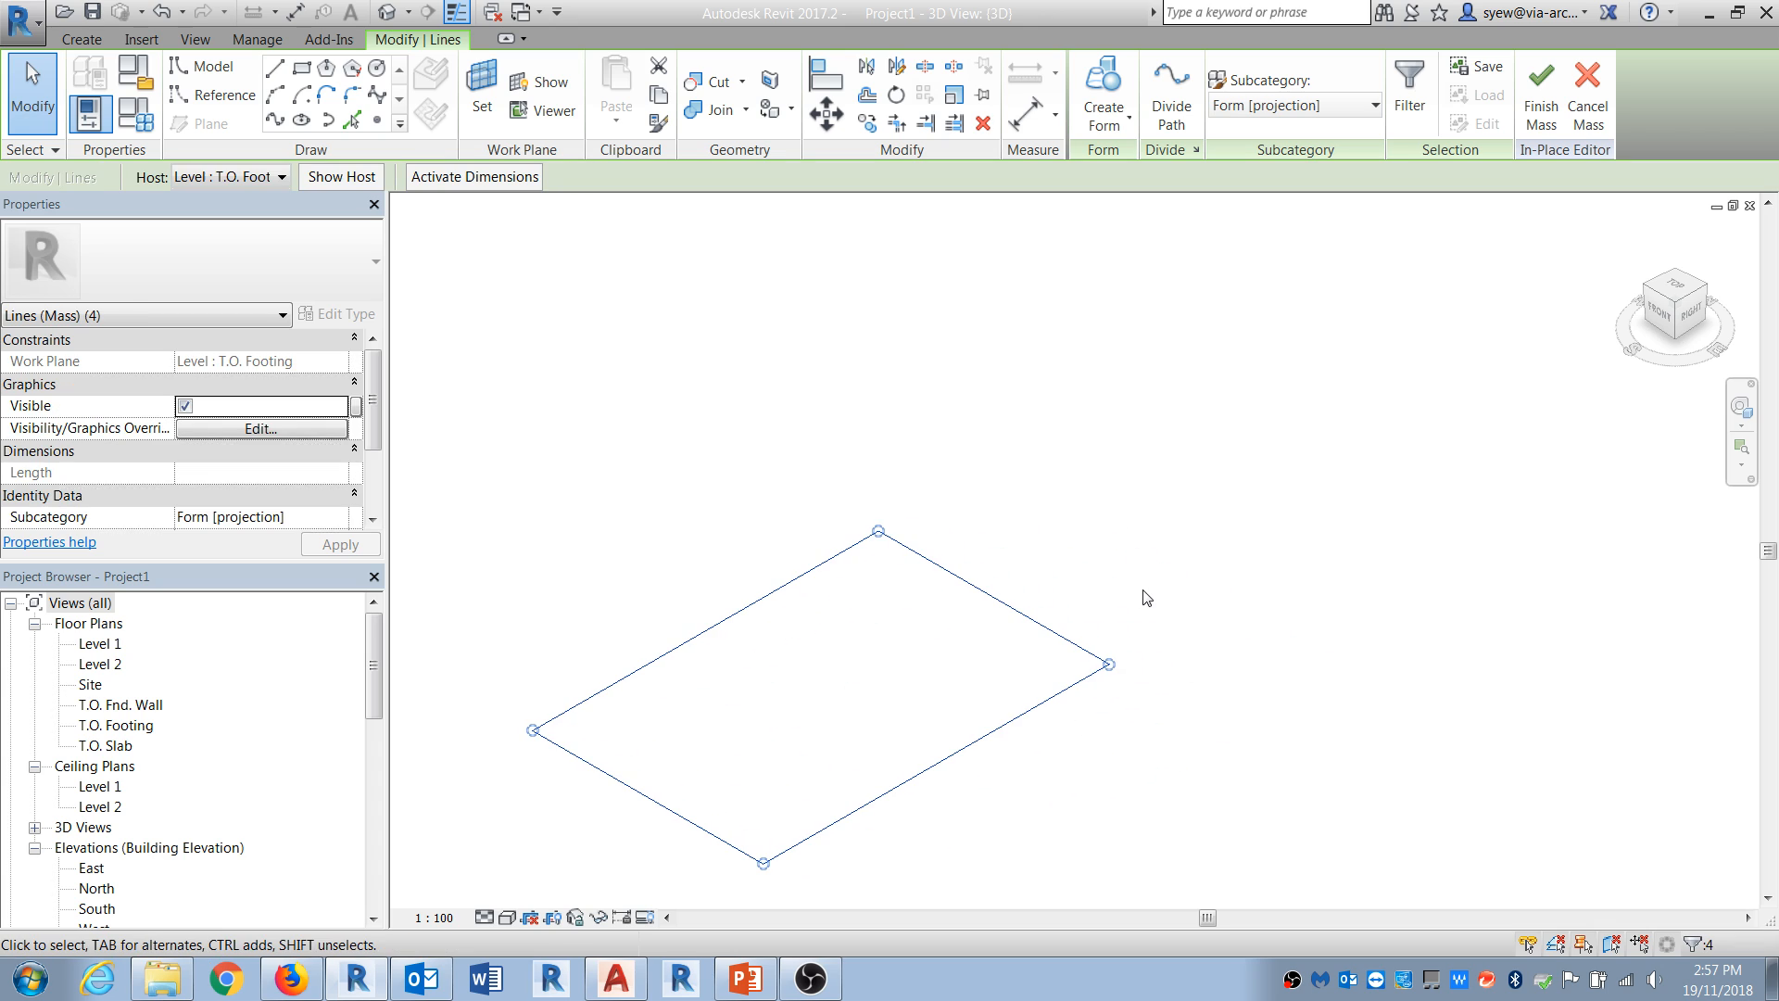
click(1104, 93)
key(Escape)
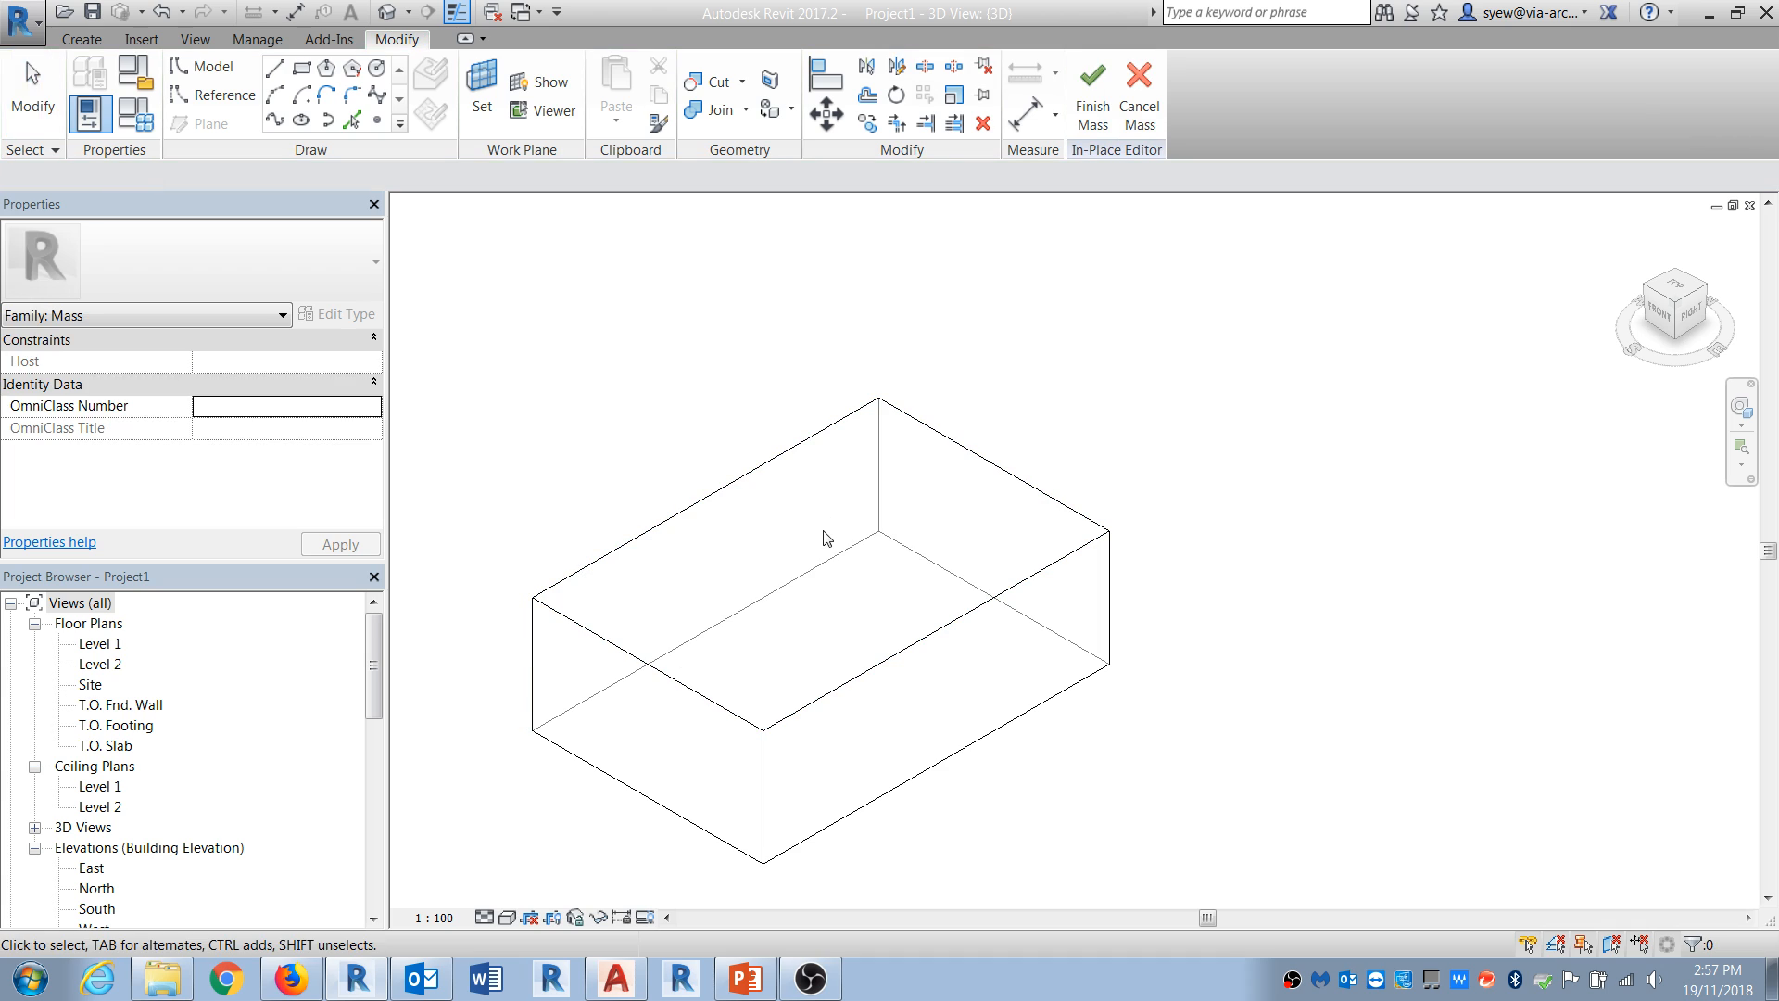
Step: Raise the top face of the box to a height of about 27450 mm
click(869, 501)
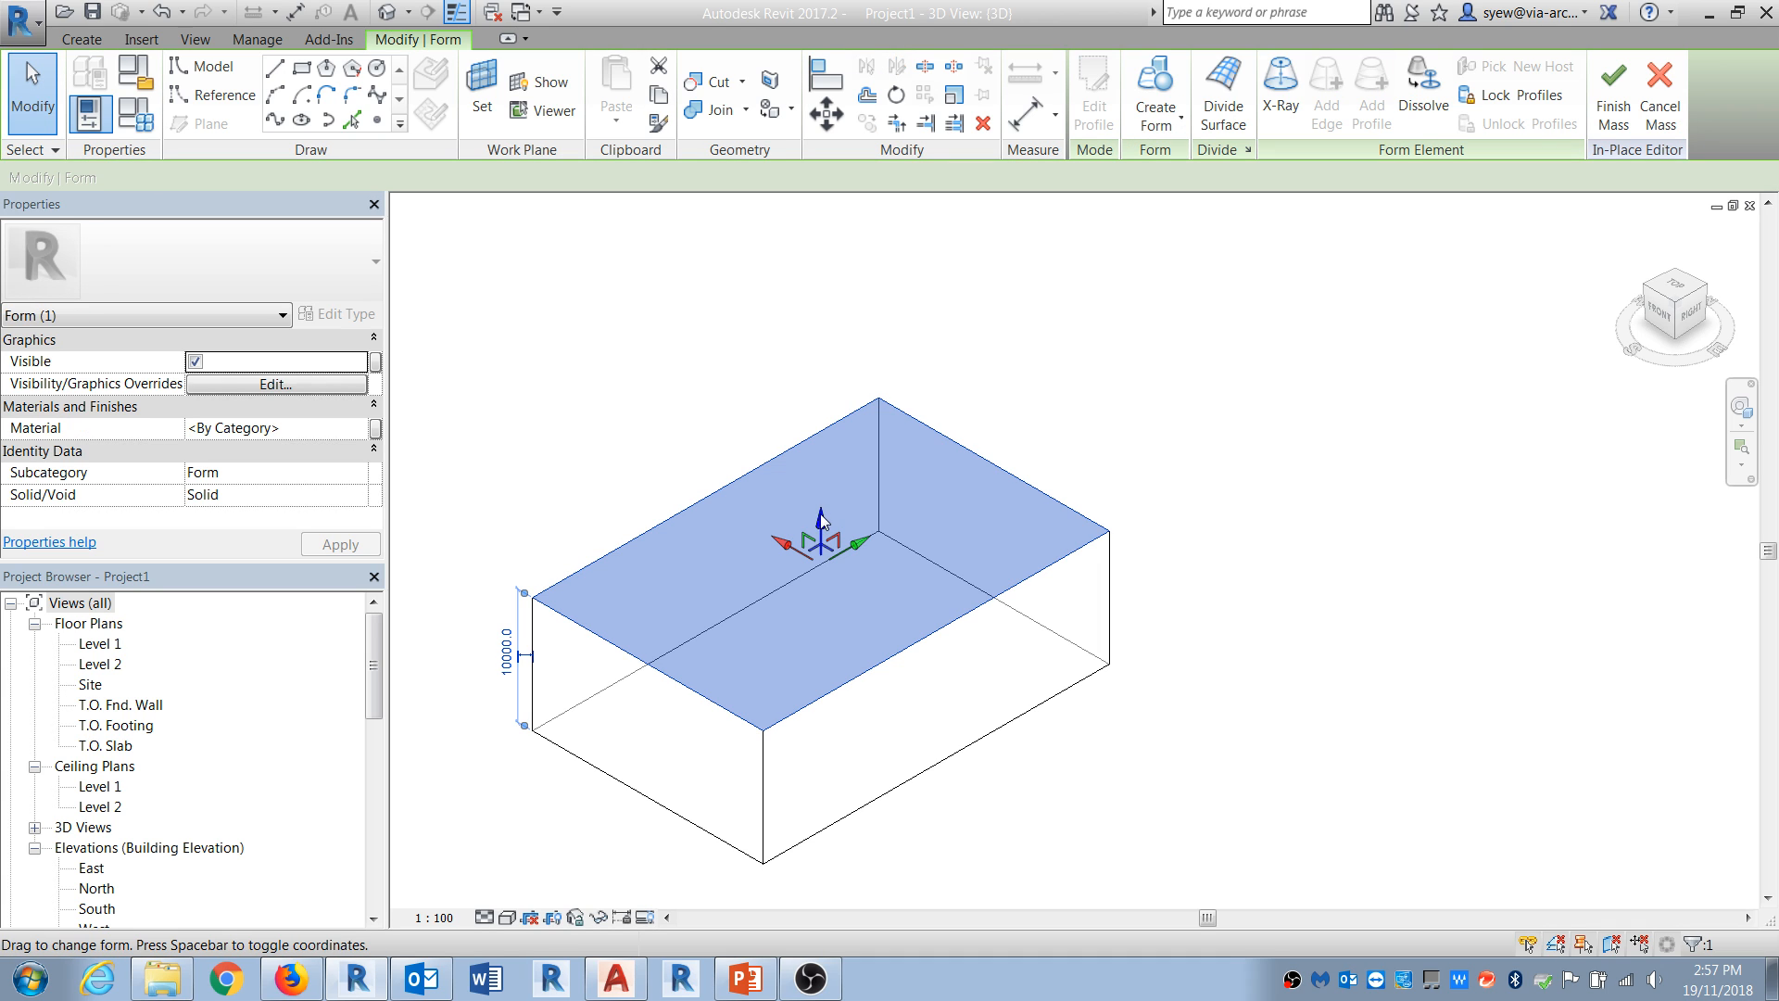
drag(821, 519, 822, 287)
middle_drag(937, 512, 954, 582)
key(Escape)
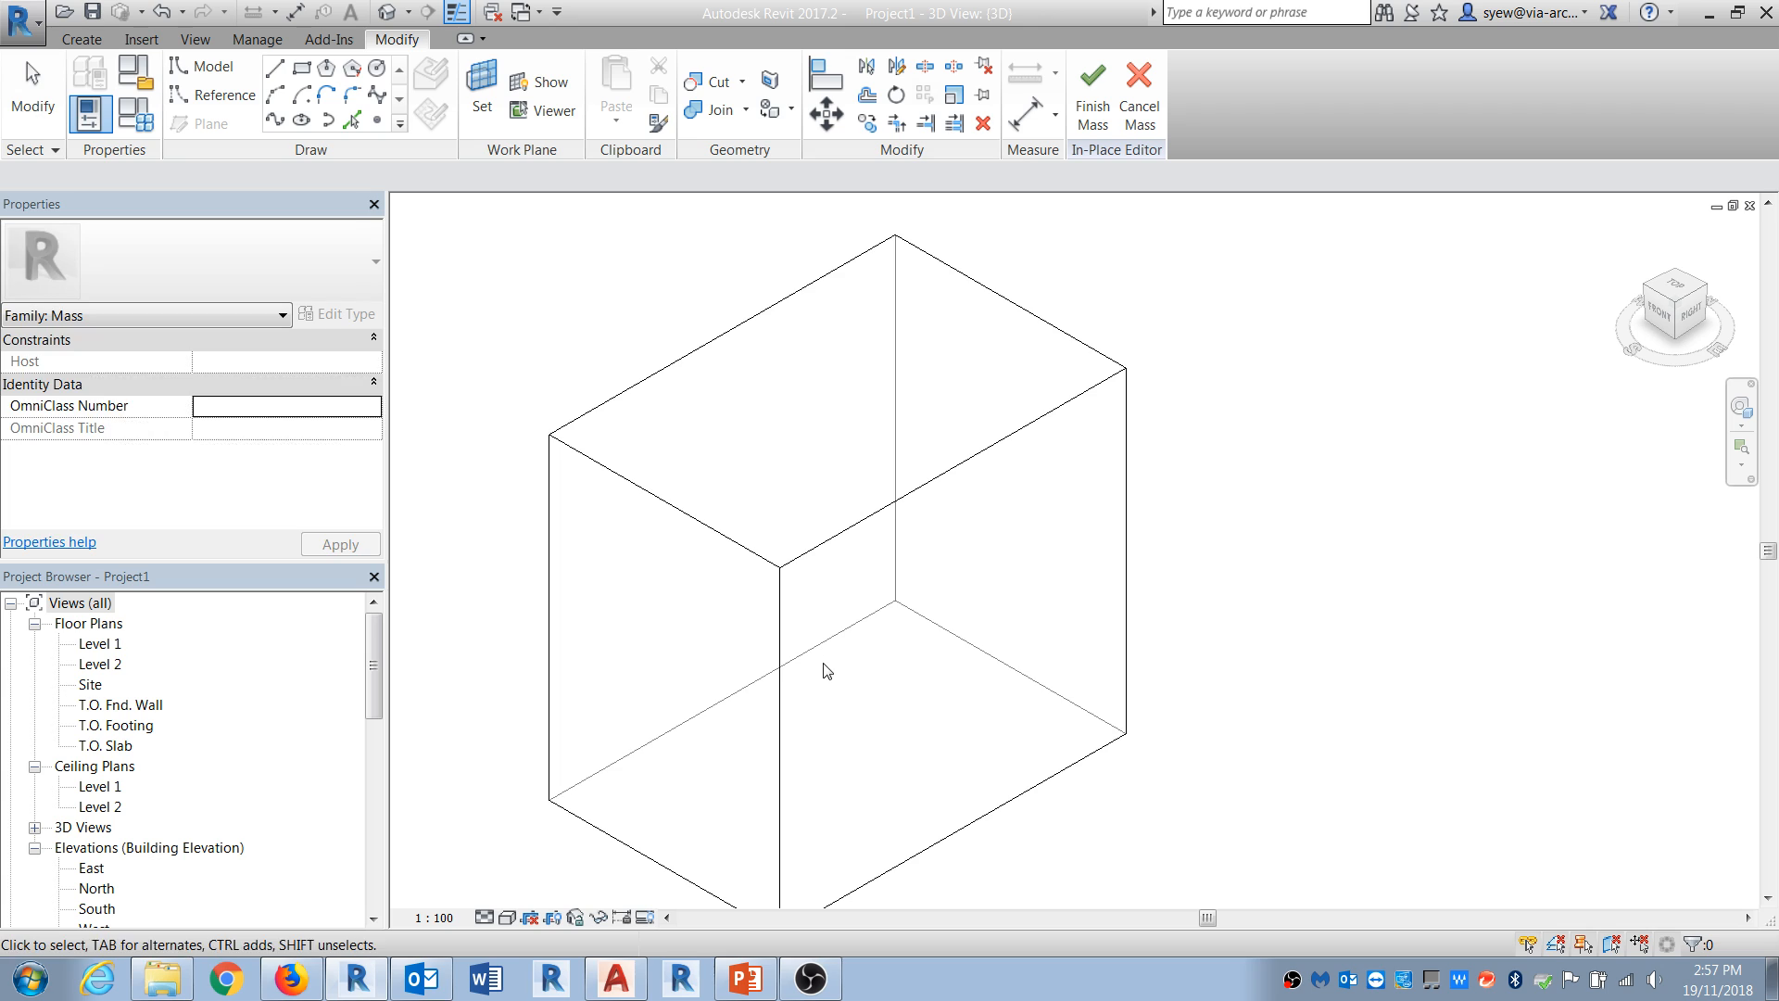
middle_drag(825, 668, 883, 585)
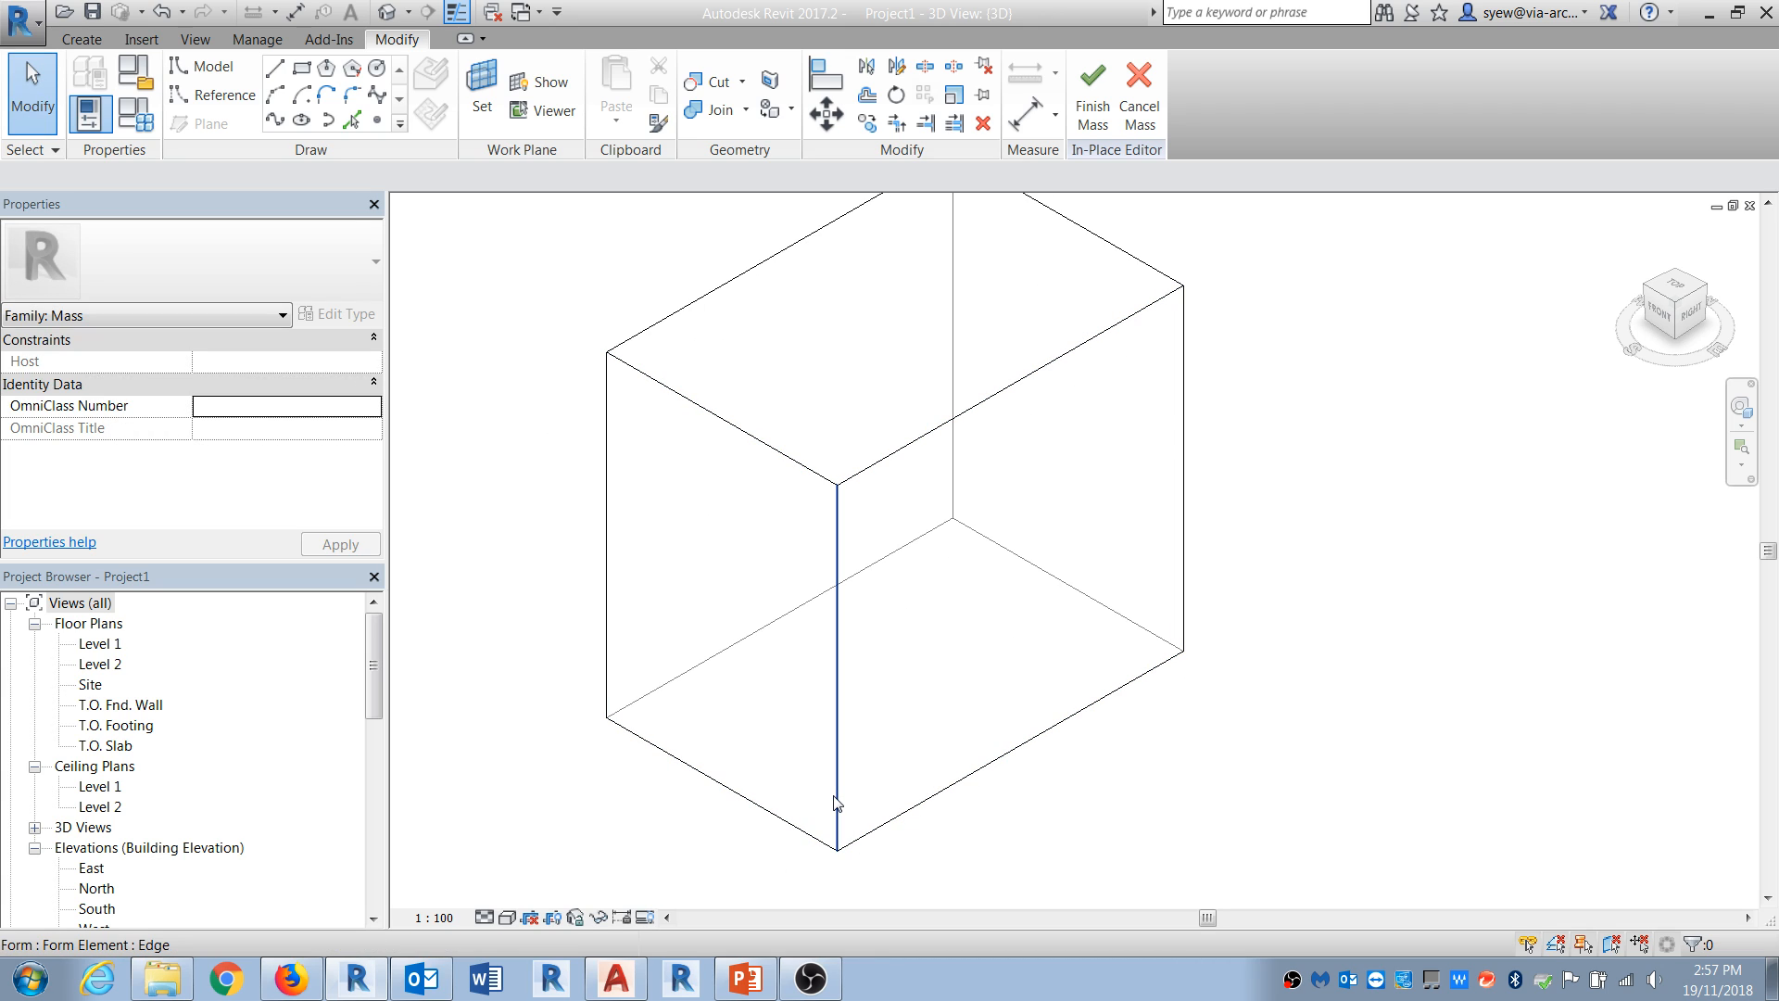
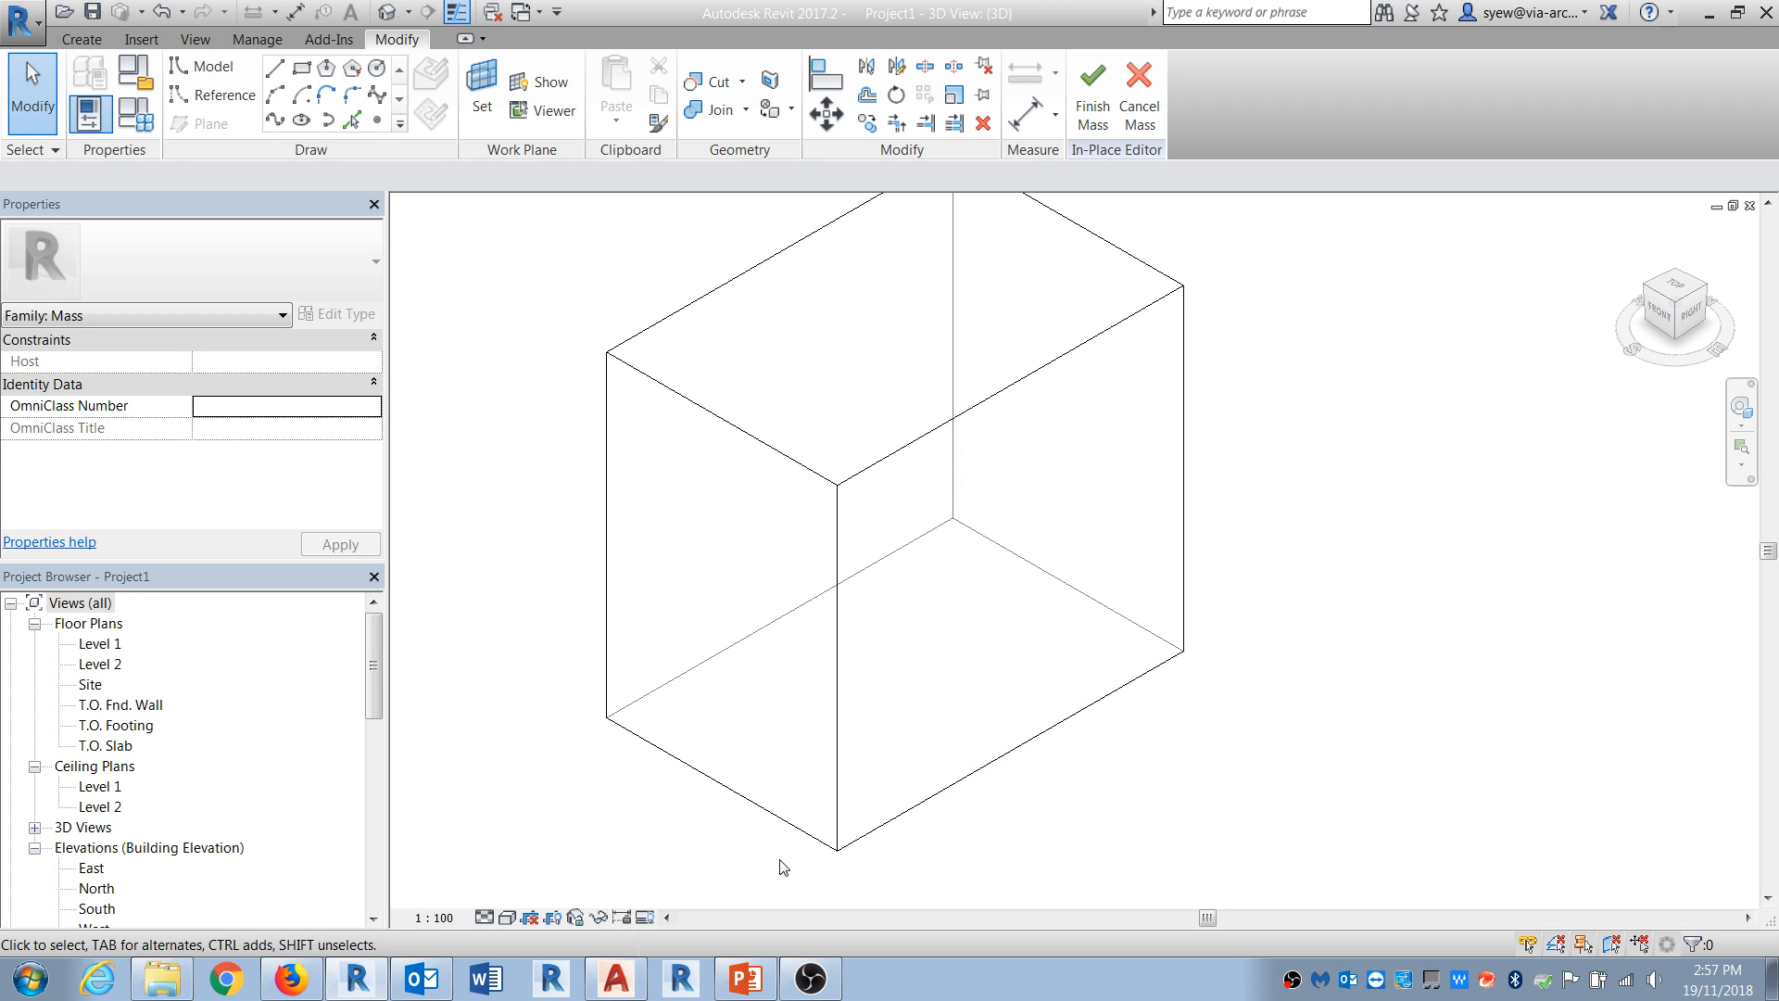
Step: Open the profile of the box's bottom face for editing
key(Tab)
key(Tab)
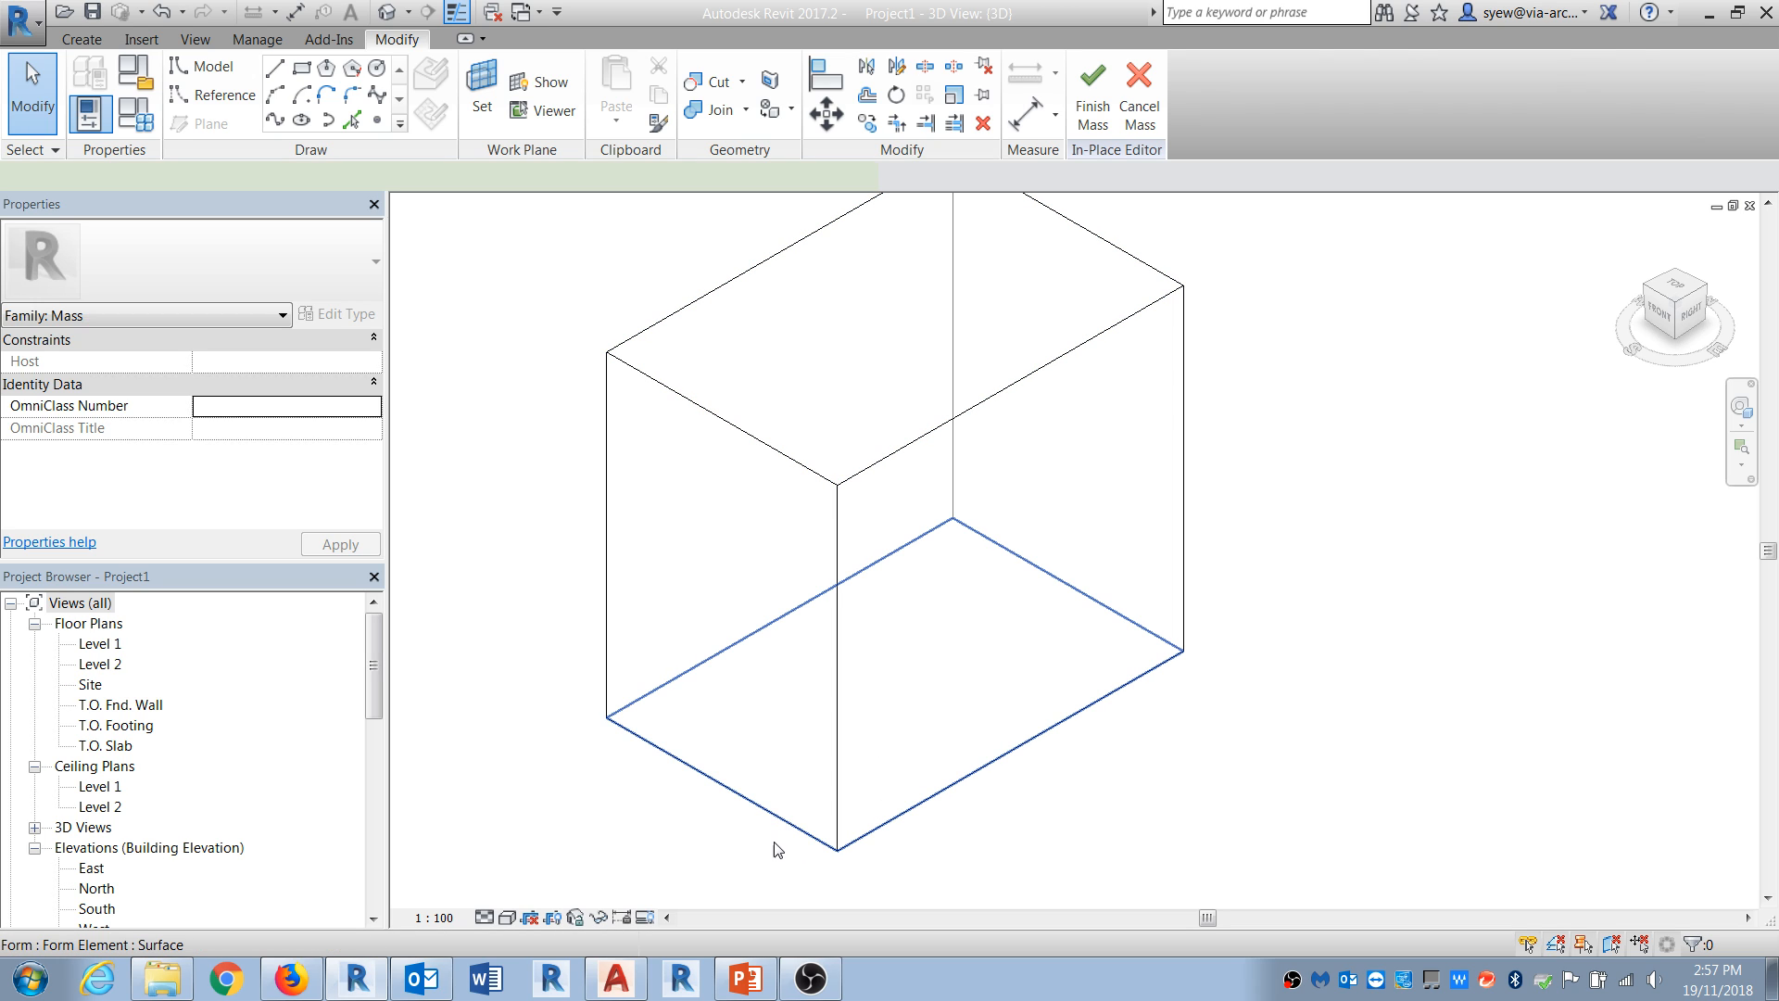
click(776, 850)
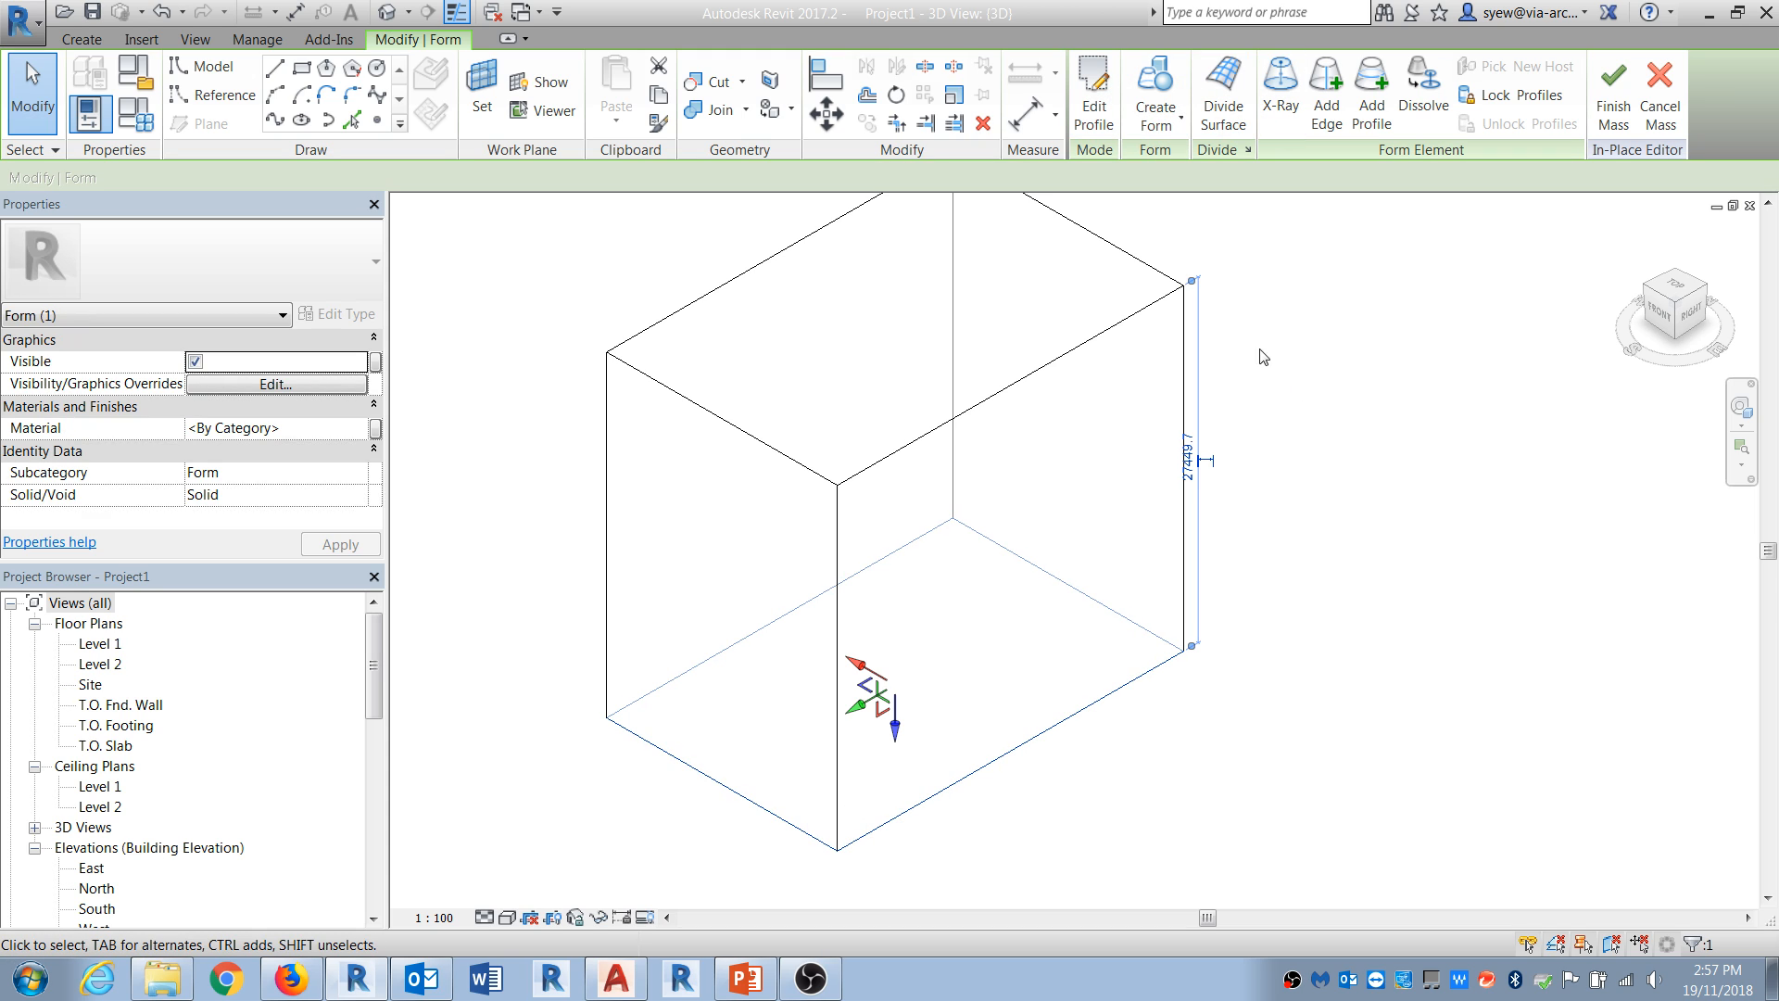
click(1093, 102)
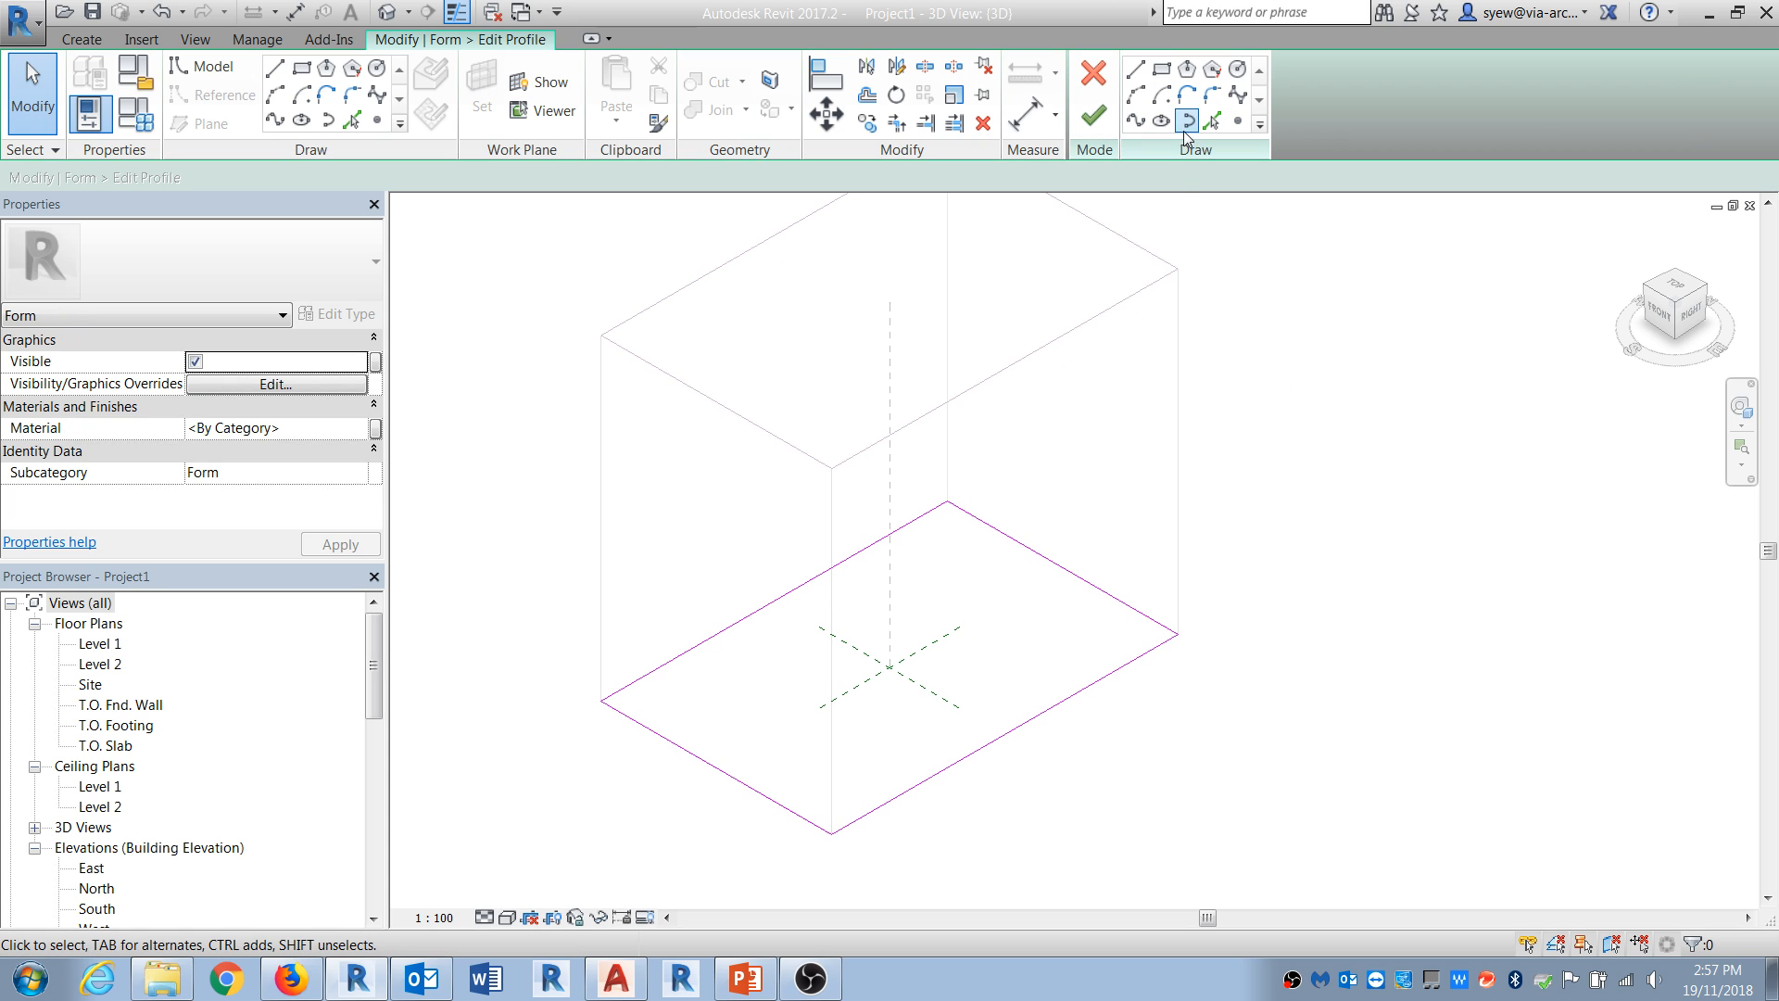
Step: Fillet all four corners of the bottom profile with a fixed radius of 1000 mm and finish the profile edit
click(1212, 94)
click(78, 176)
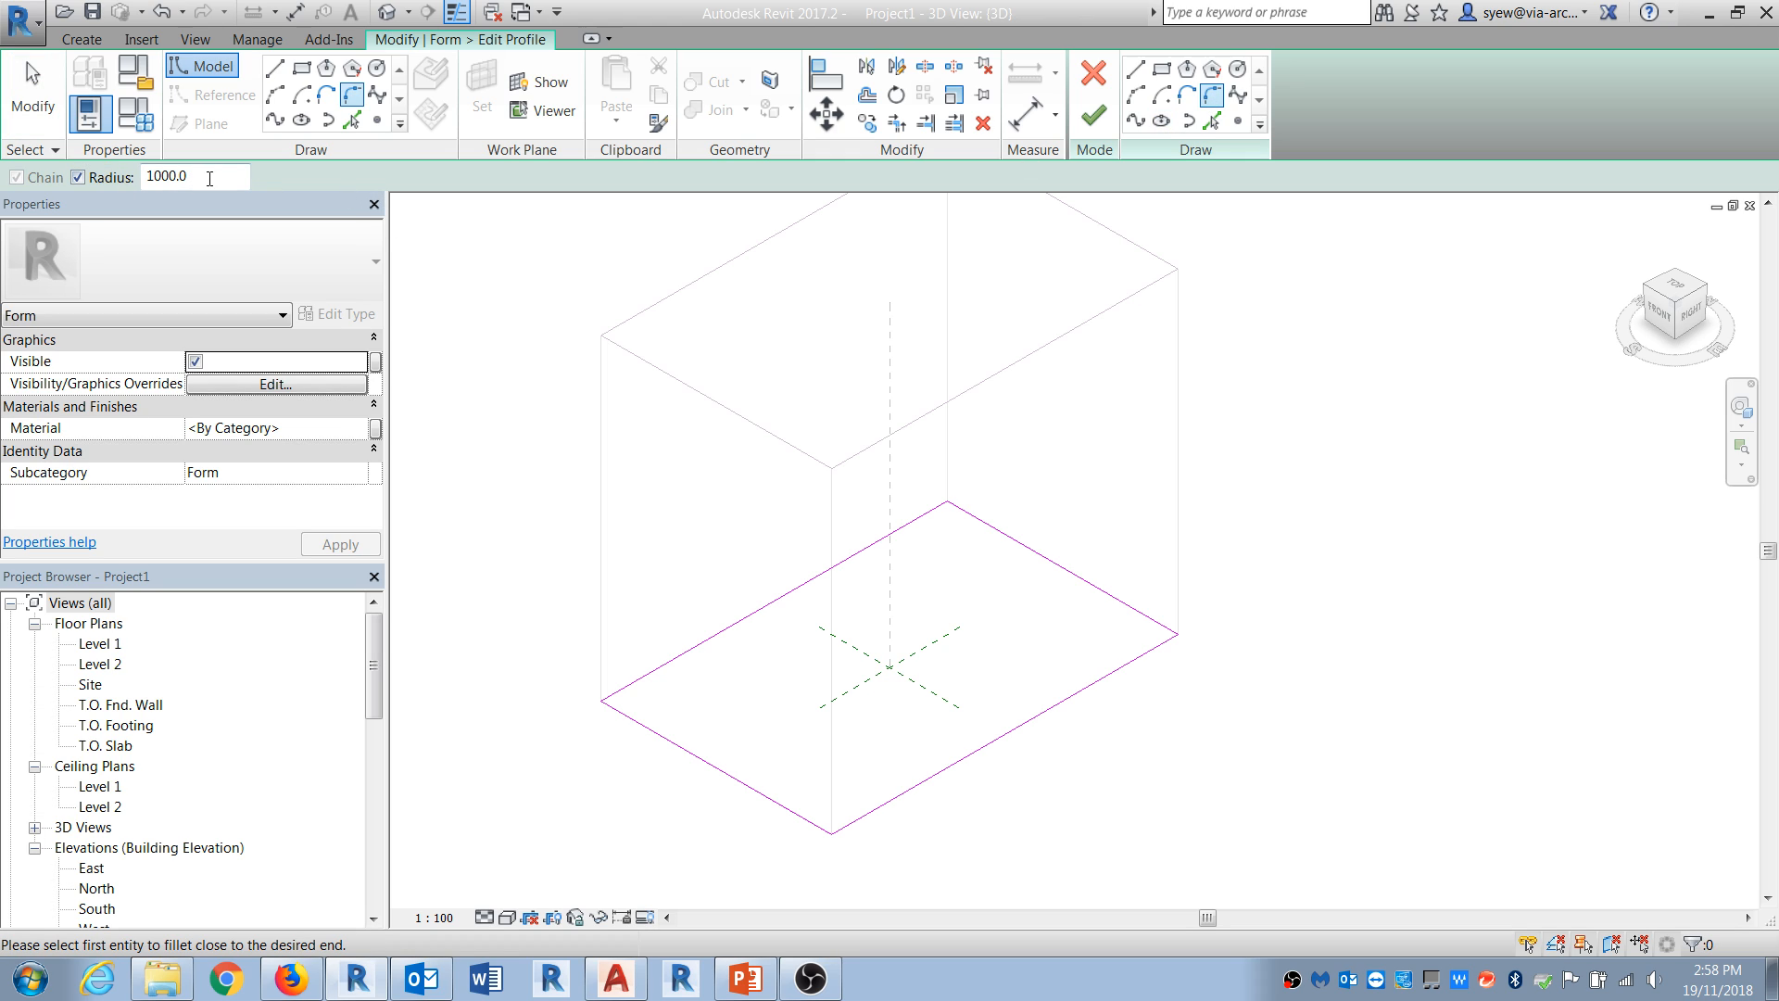
click(778, 805)
click(878, 819)
click(1170, 640)
click(1158, 624)
click(964, 512)
click(908, 523)
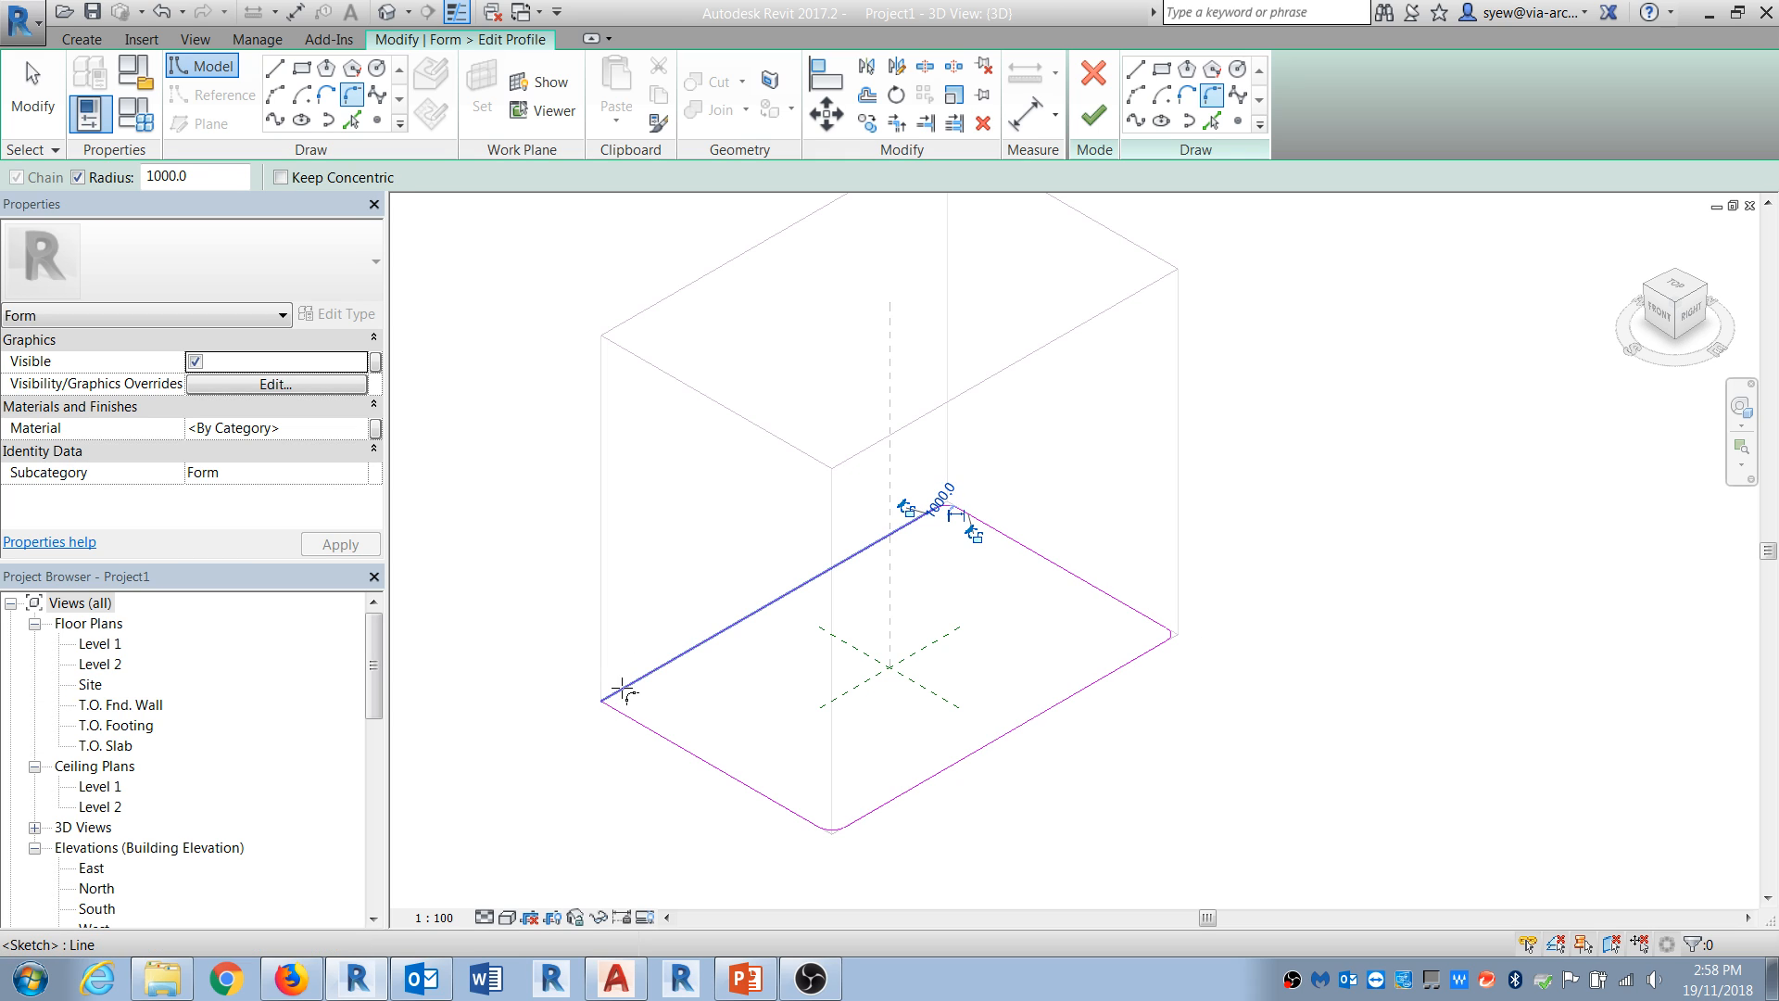
click(630, 717)
key(Escape)
key(Escape)
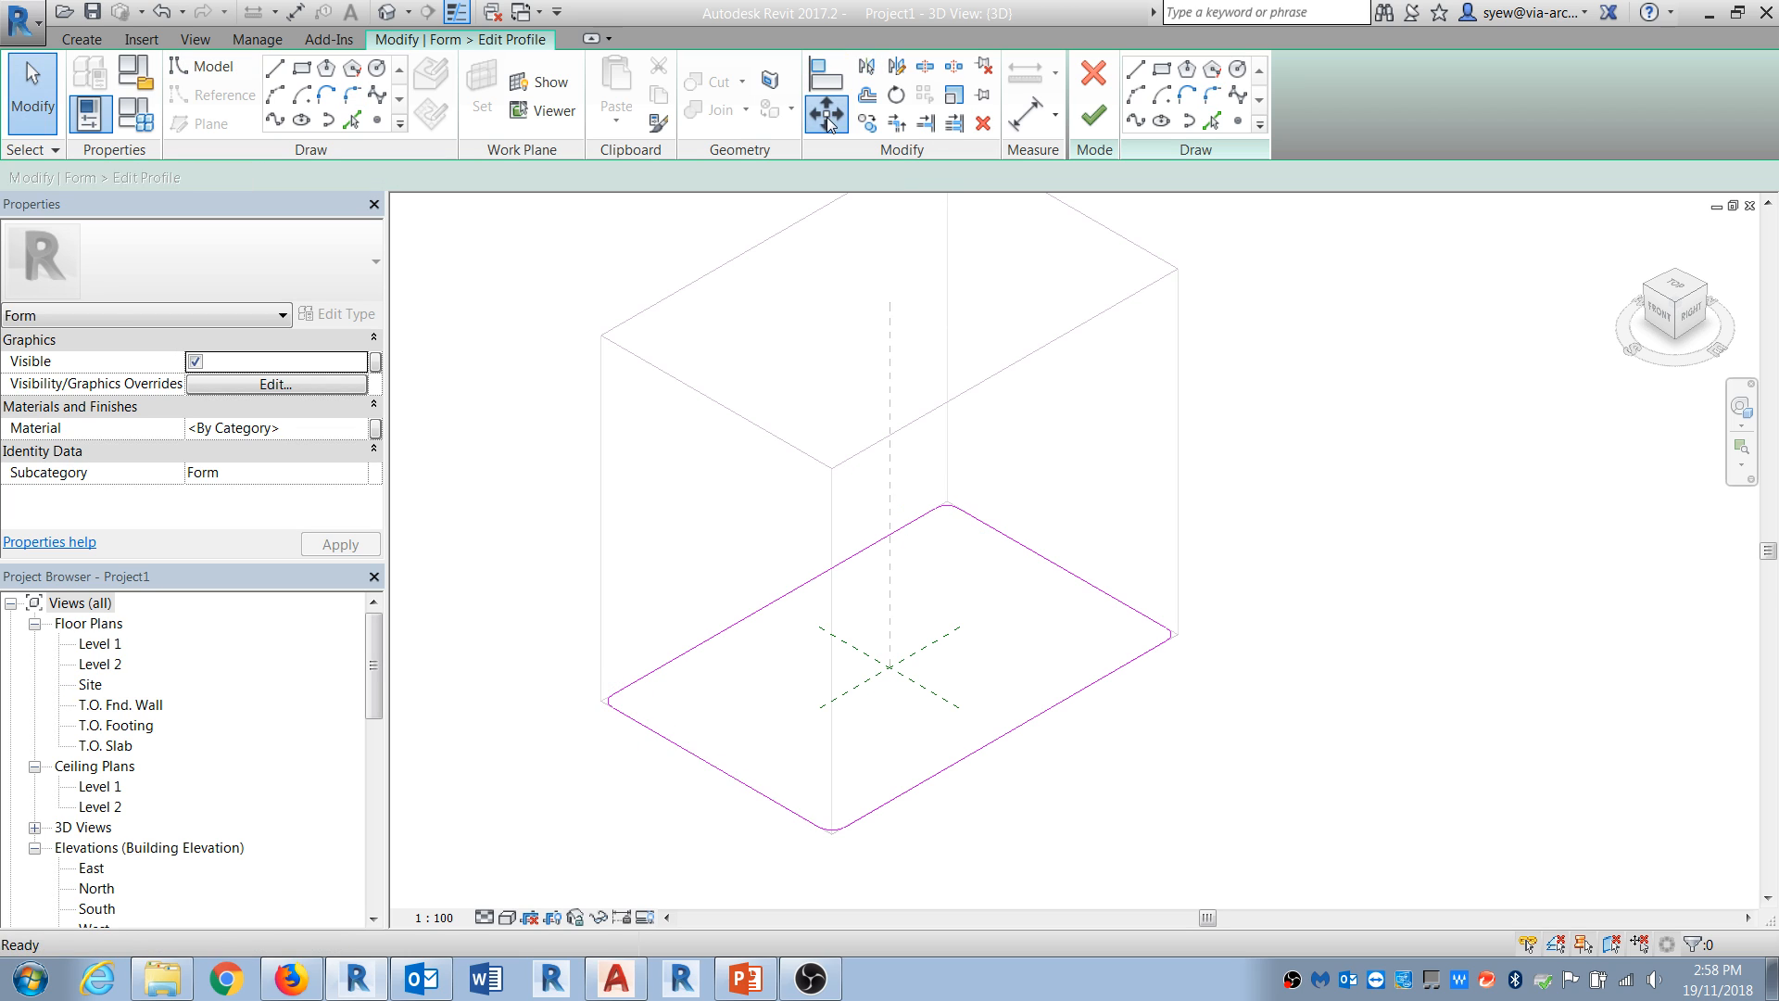
click(828, 123)
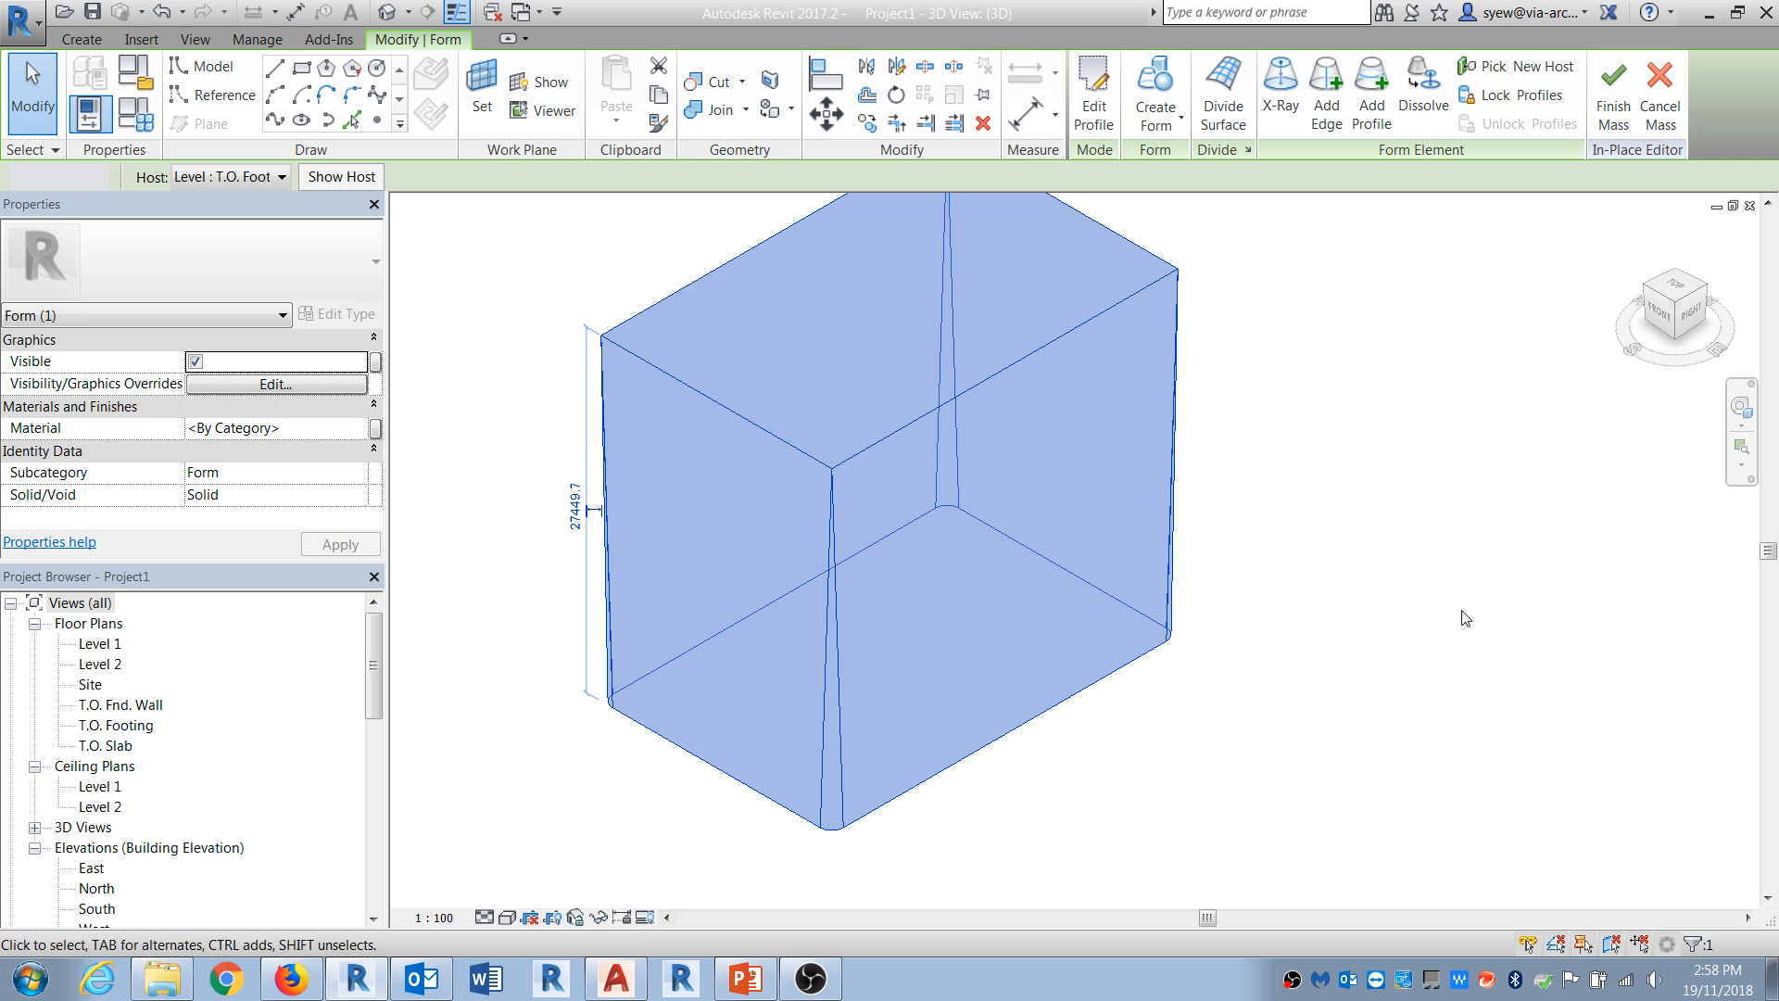
Step: Dissolve the whole form into its profiles and delete the upper sharp-cornered profile
click(1460, 614)
key(Tab)
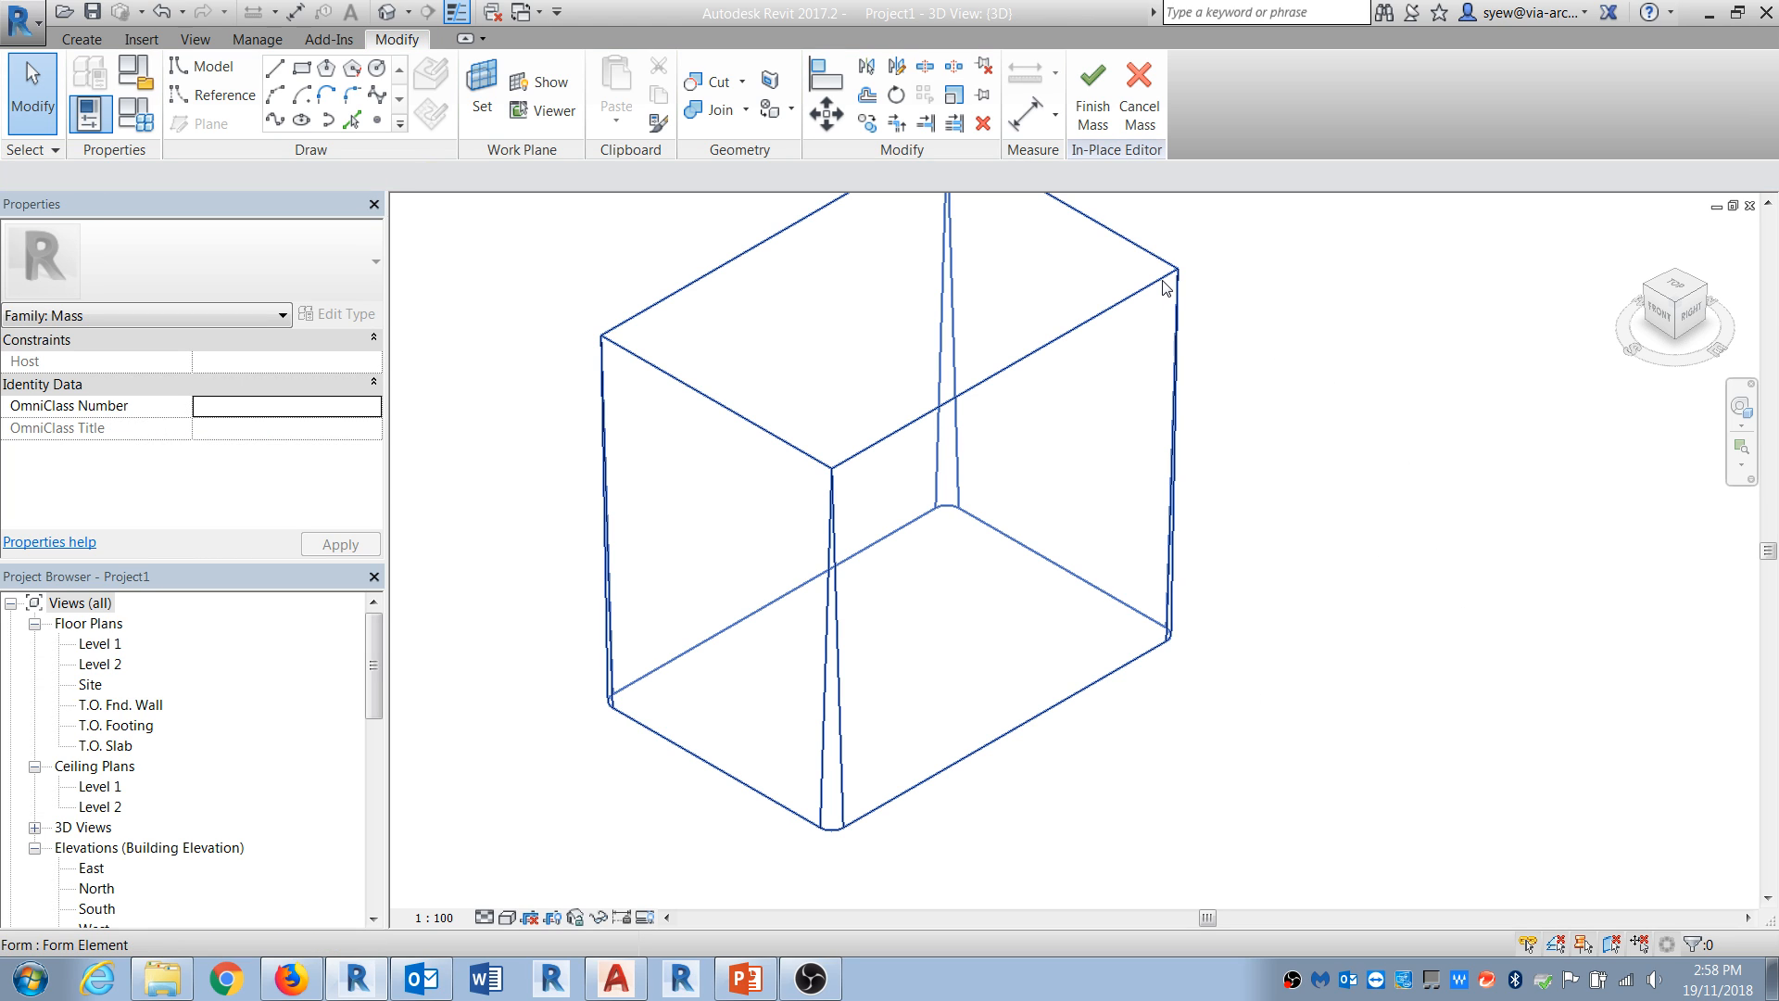
click(1166, 287)
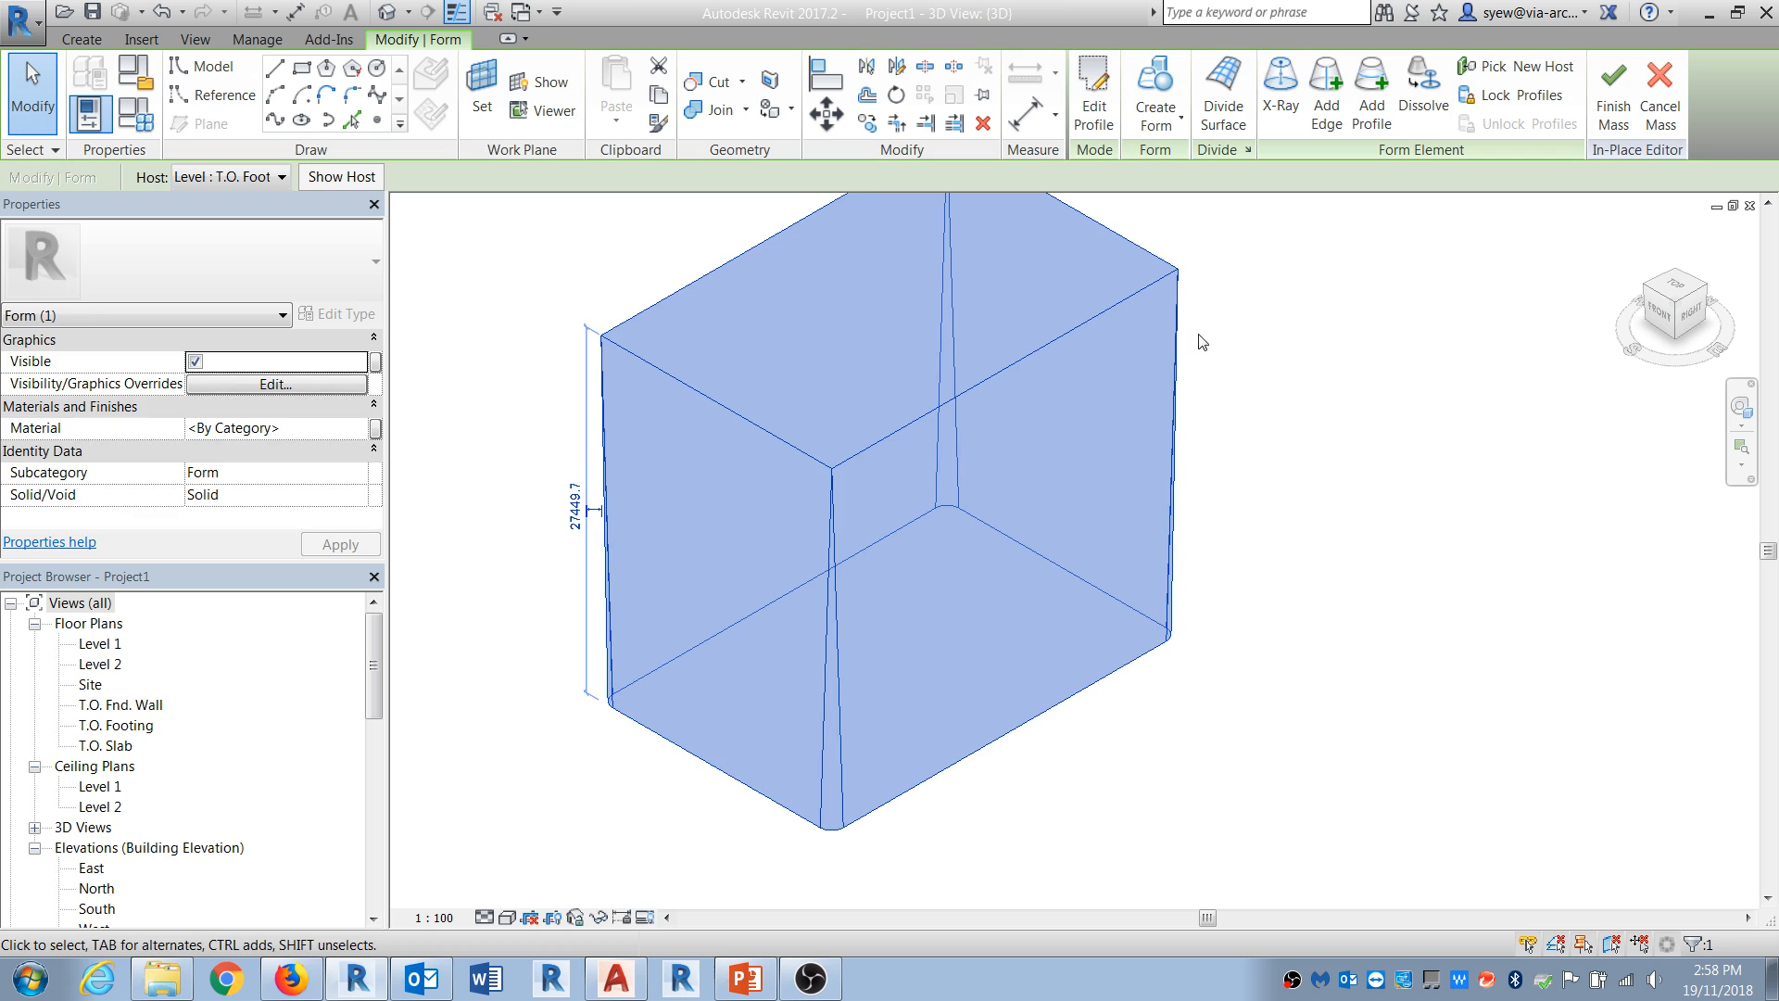
click(1423, 88)
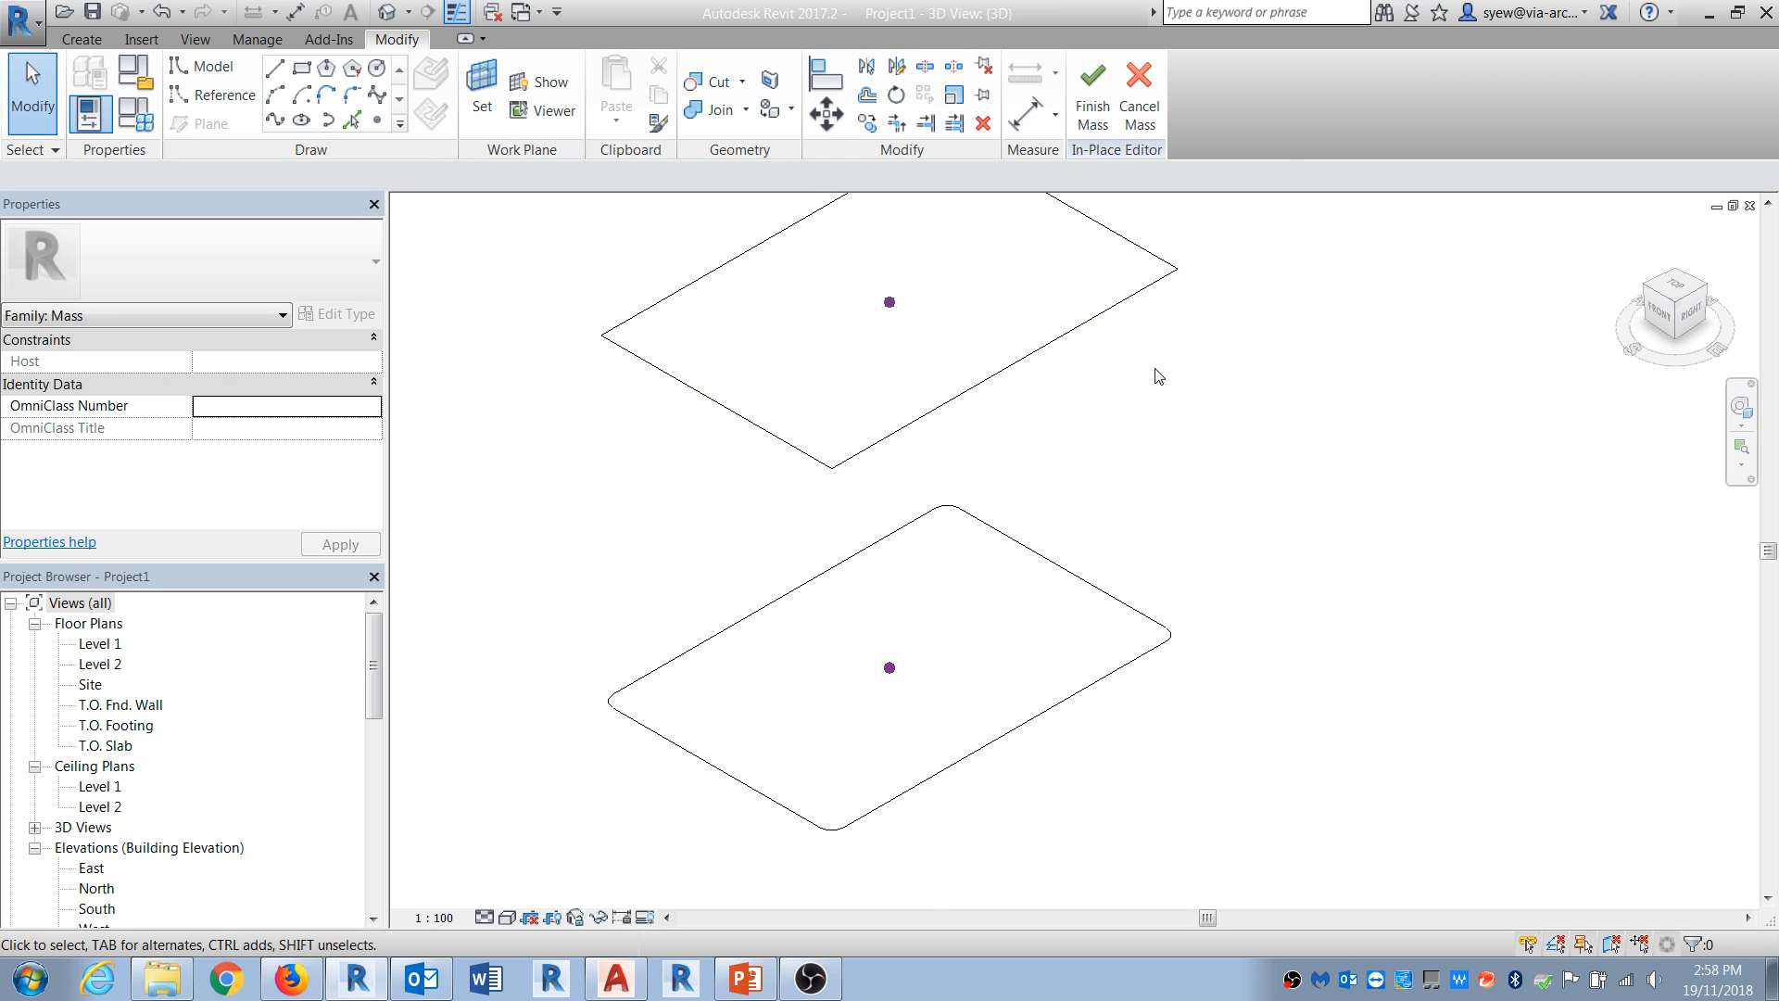
middle_drag(1156, 370, 1158, 499)
drag(1251, 565, 783, 298)
key(Delete)
Step: Create a solid form from the remaining rounded rectangle and raise its top face into a taller block
middle_drag(1139, 599, 1176, 473)
click(1089, 566)
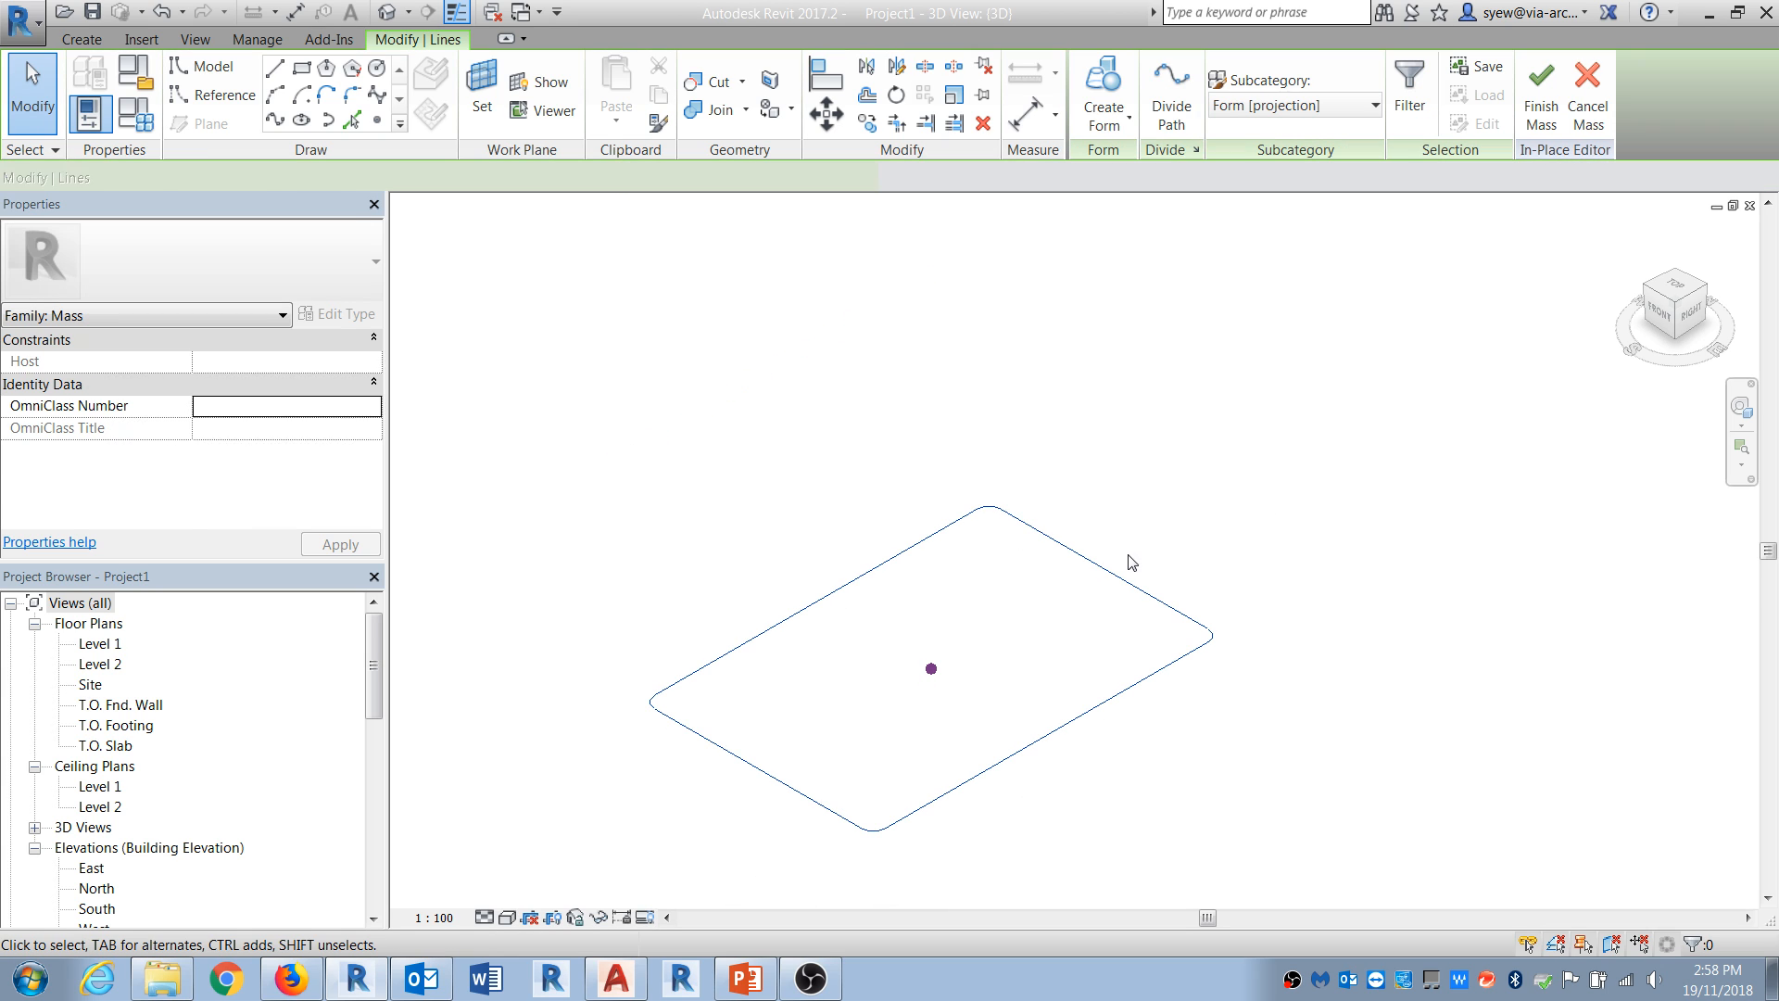
click(1103, 88)
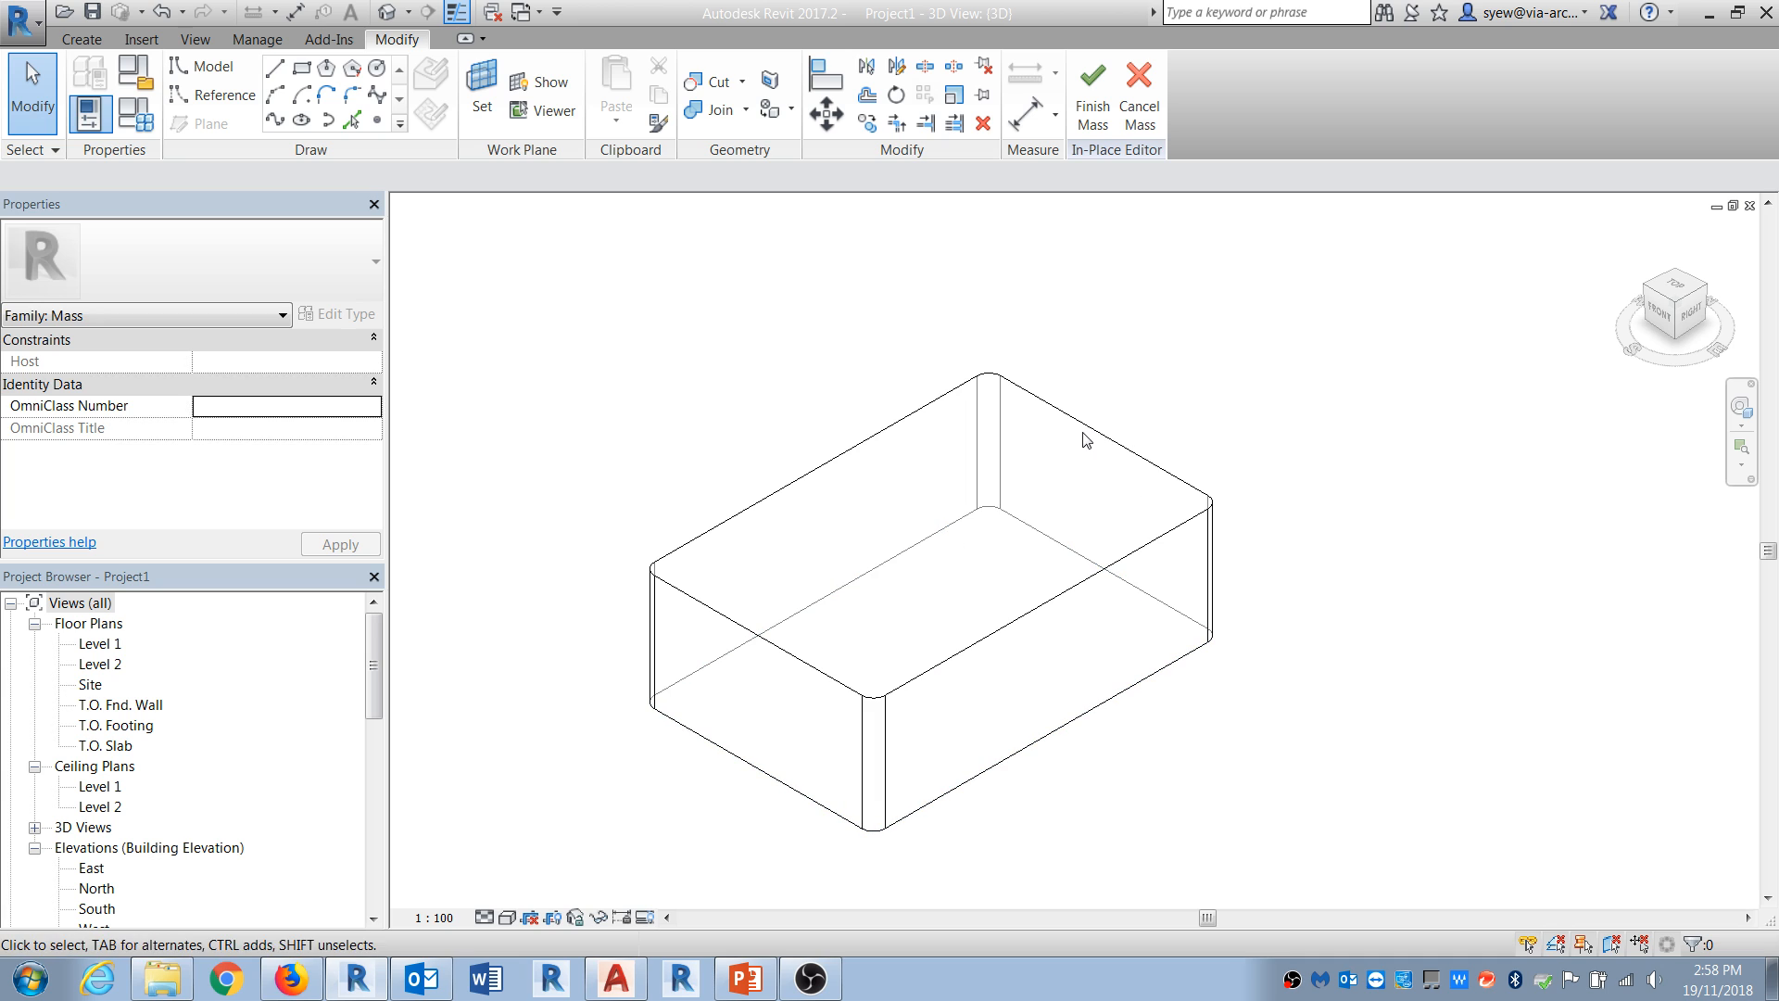
click(983, 471)
drag(936, 486, 930, 263)
click(1169, 744)
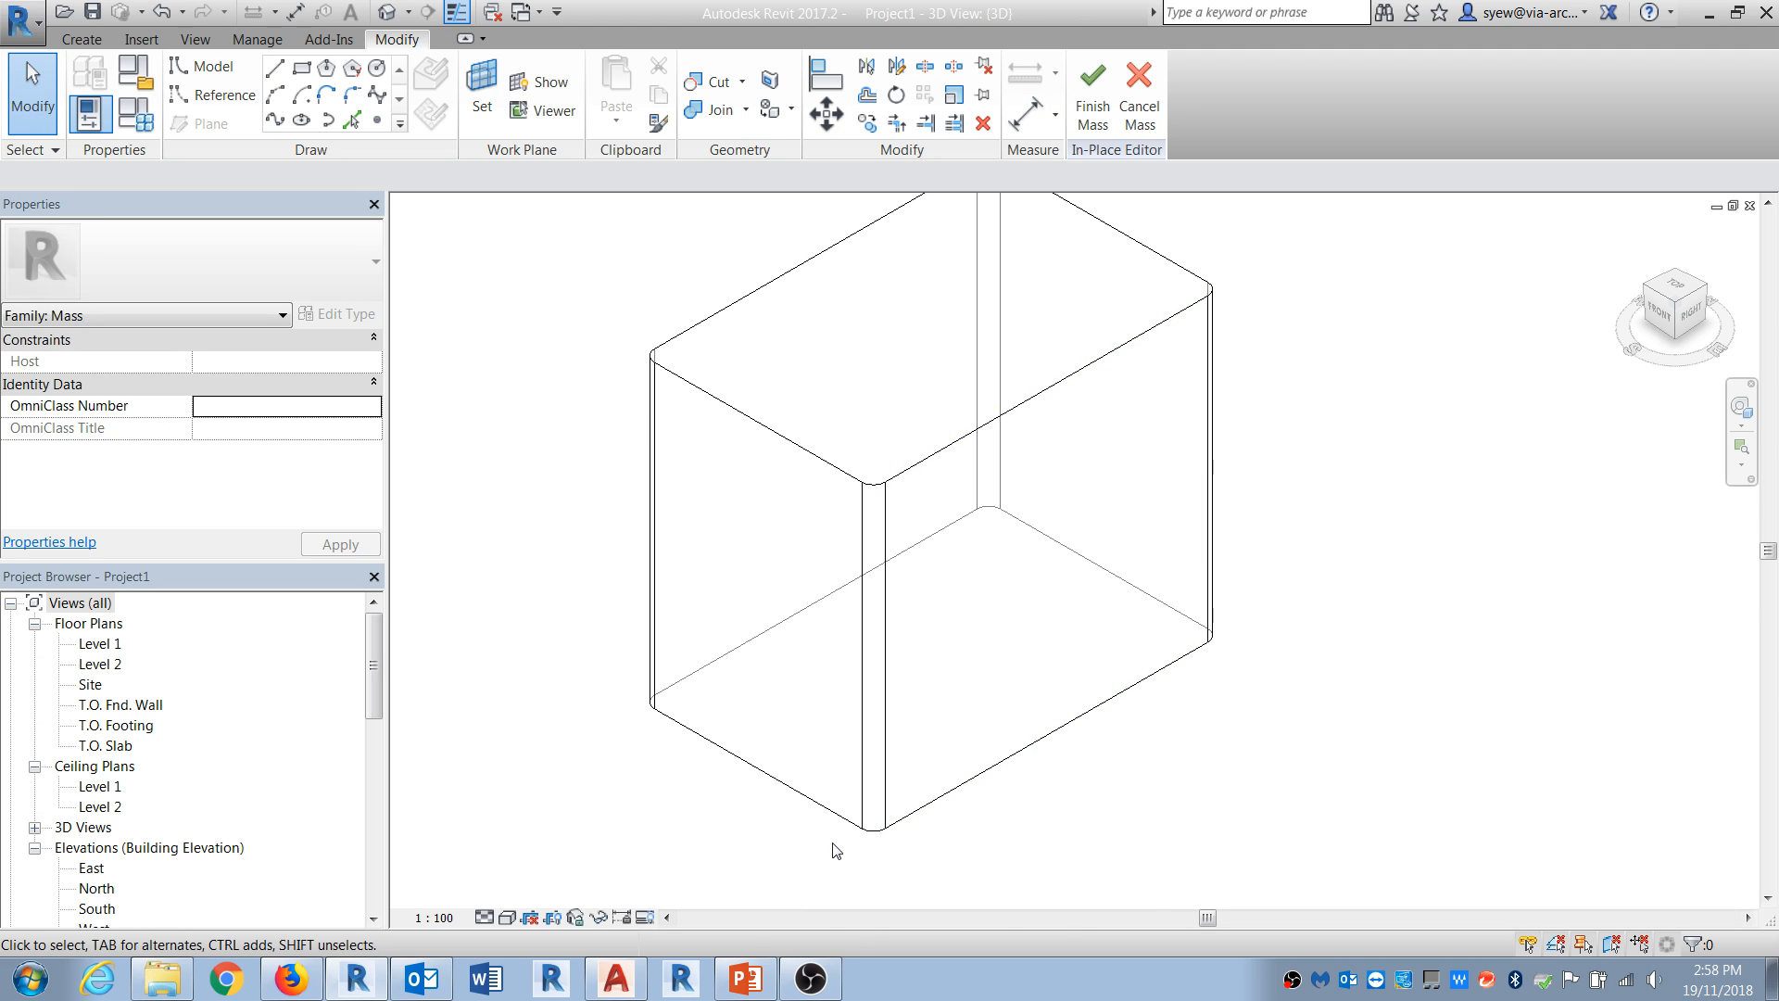
Step: Switch to AutoCAD and start a new drawing from the acad.dwt template
click(639, 980)
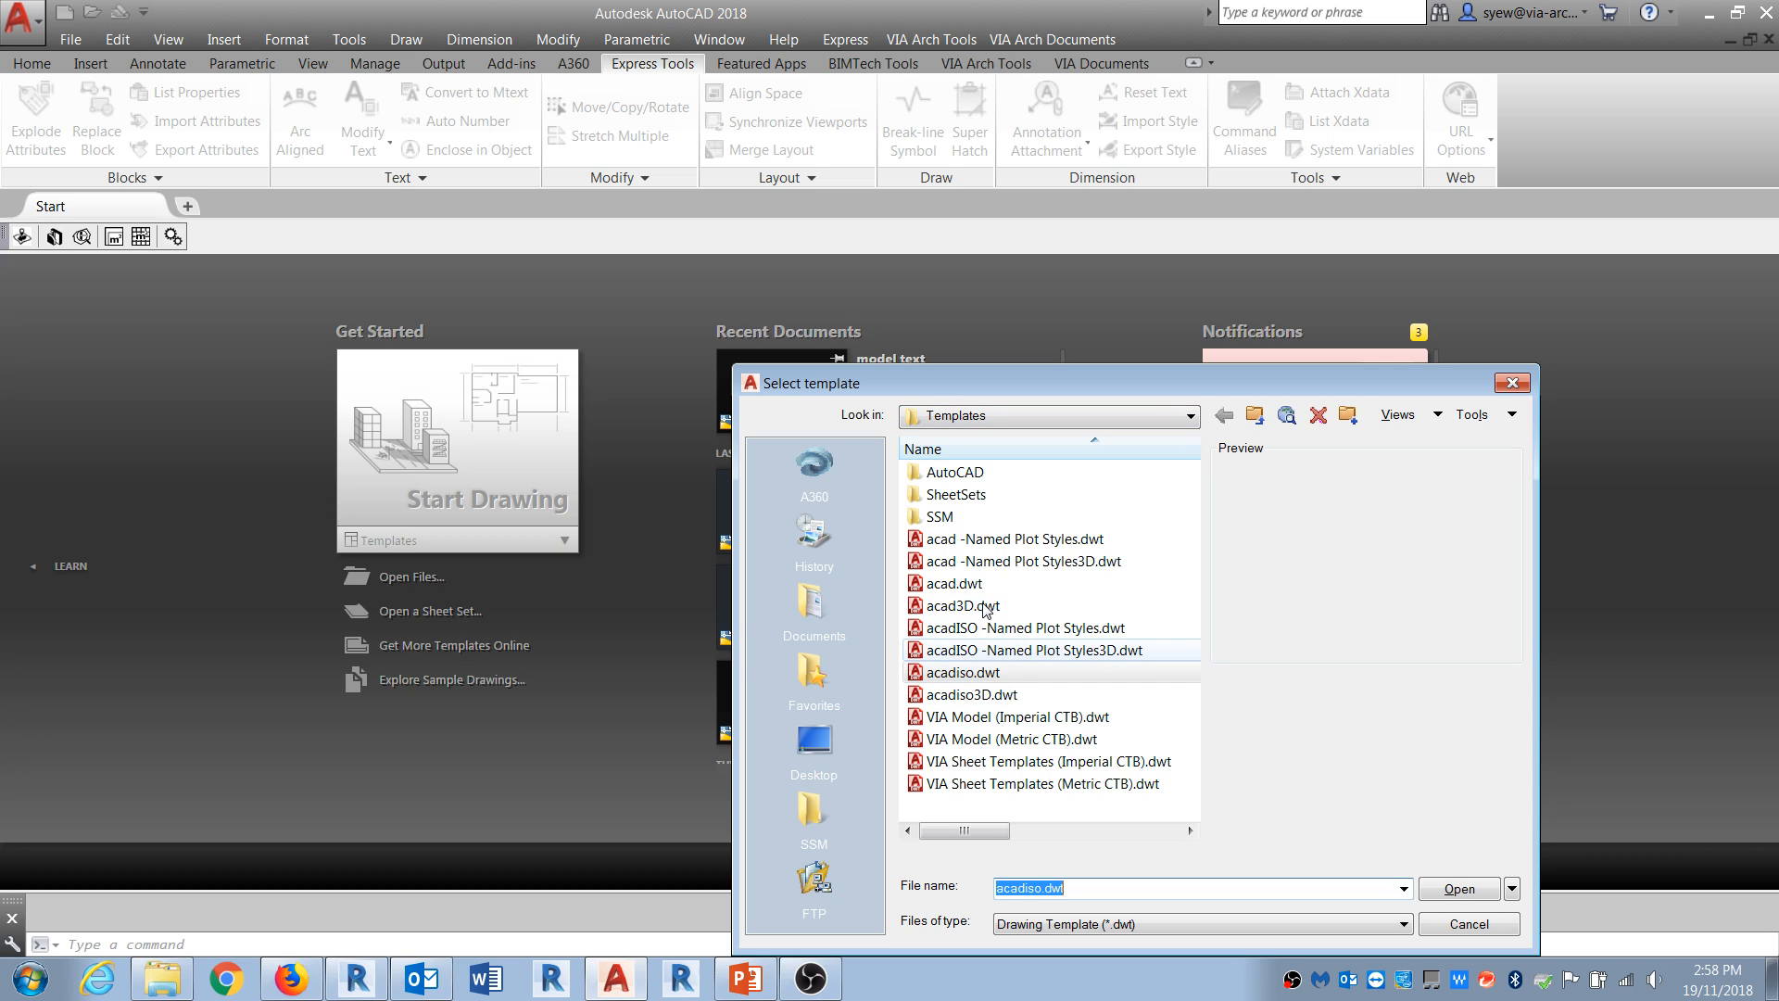
click(968, 585)
click(1460, 890)
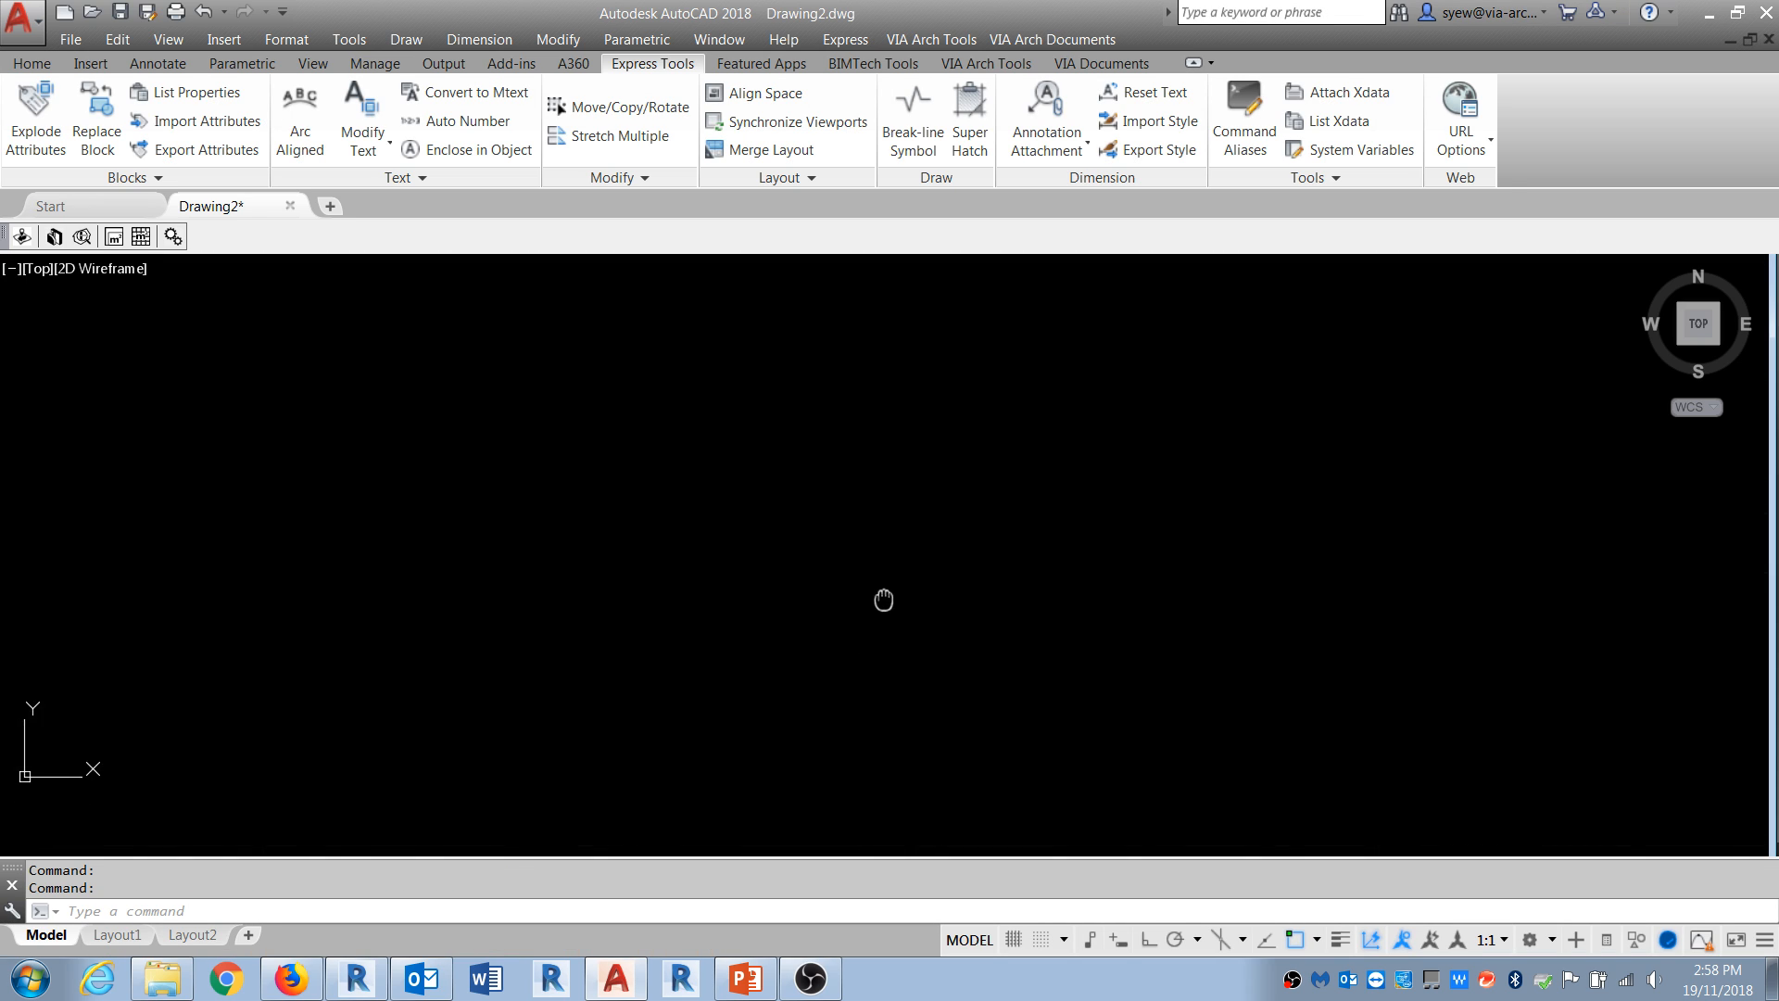
text(REC)
key(Return)
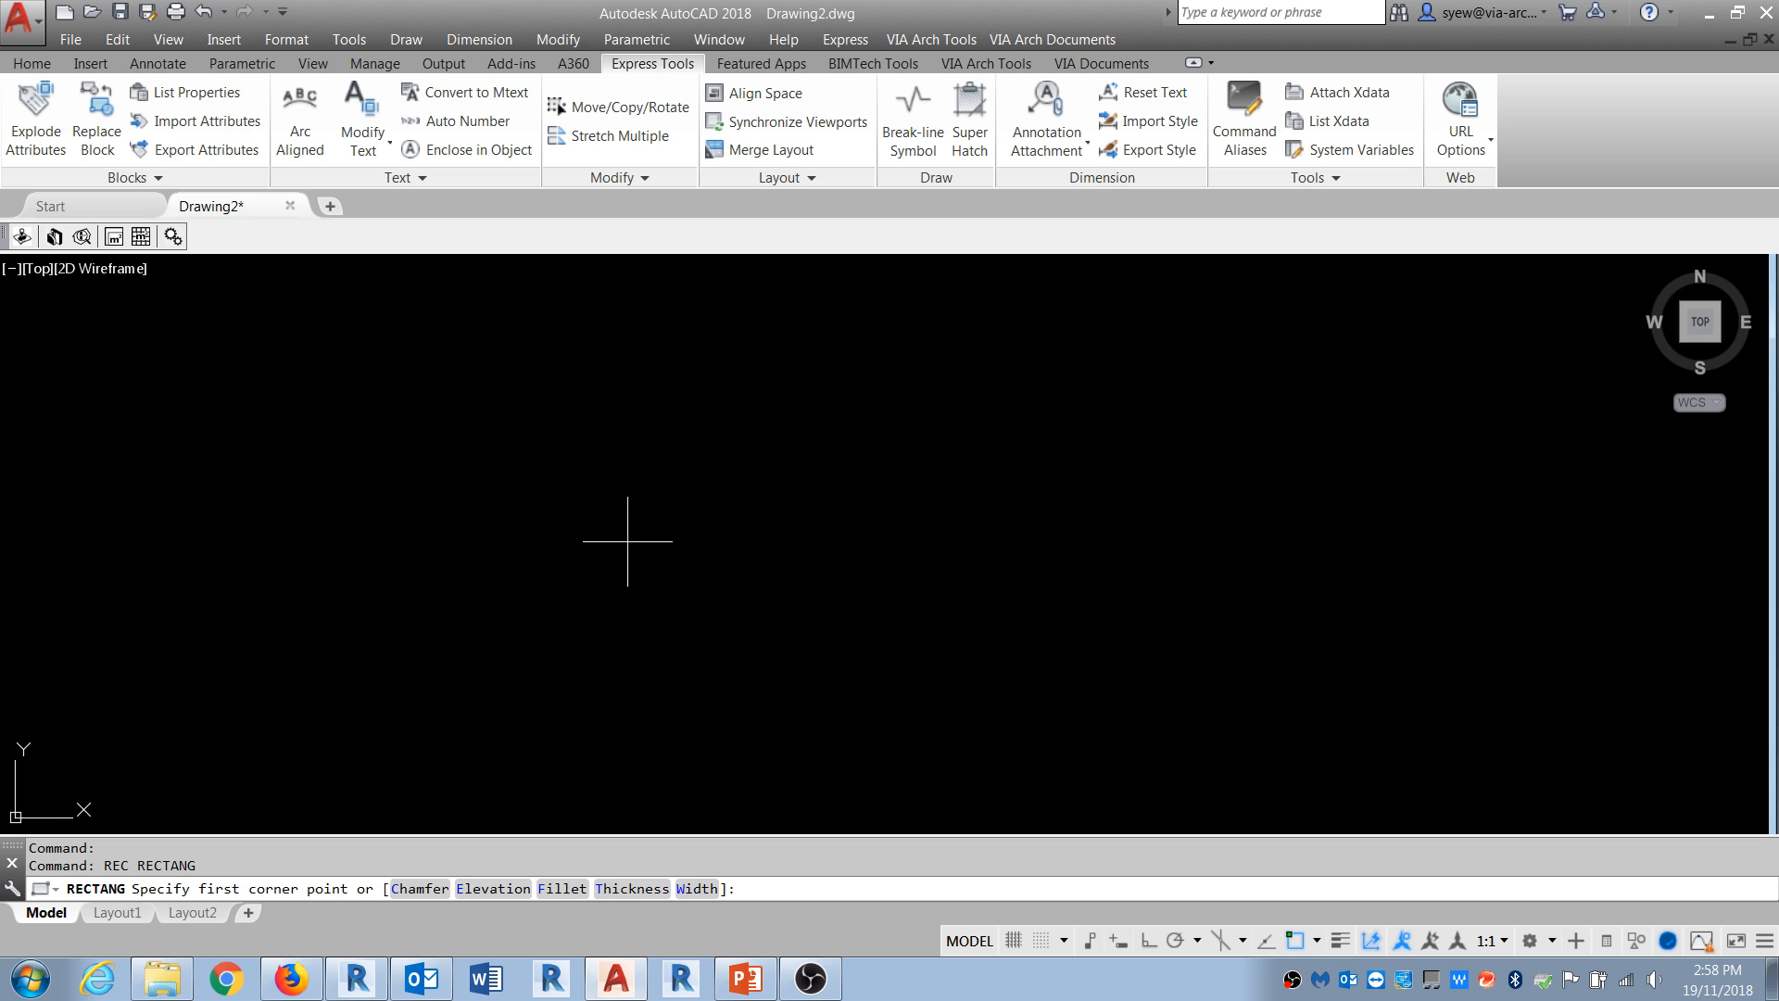
text(0,0)
key(Return)
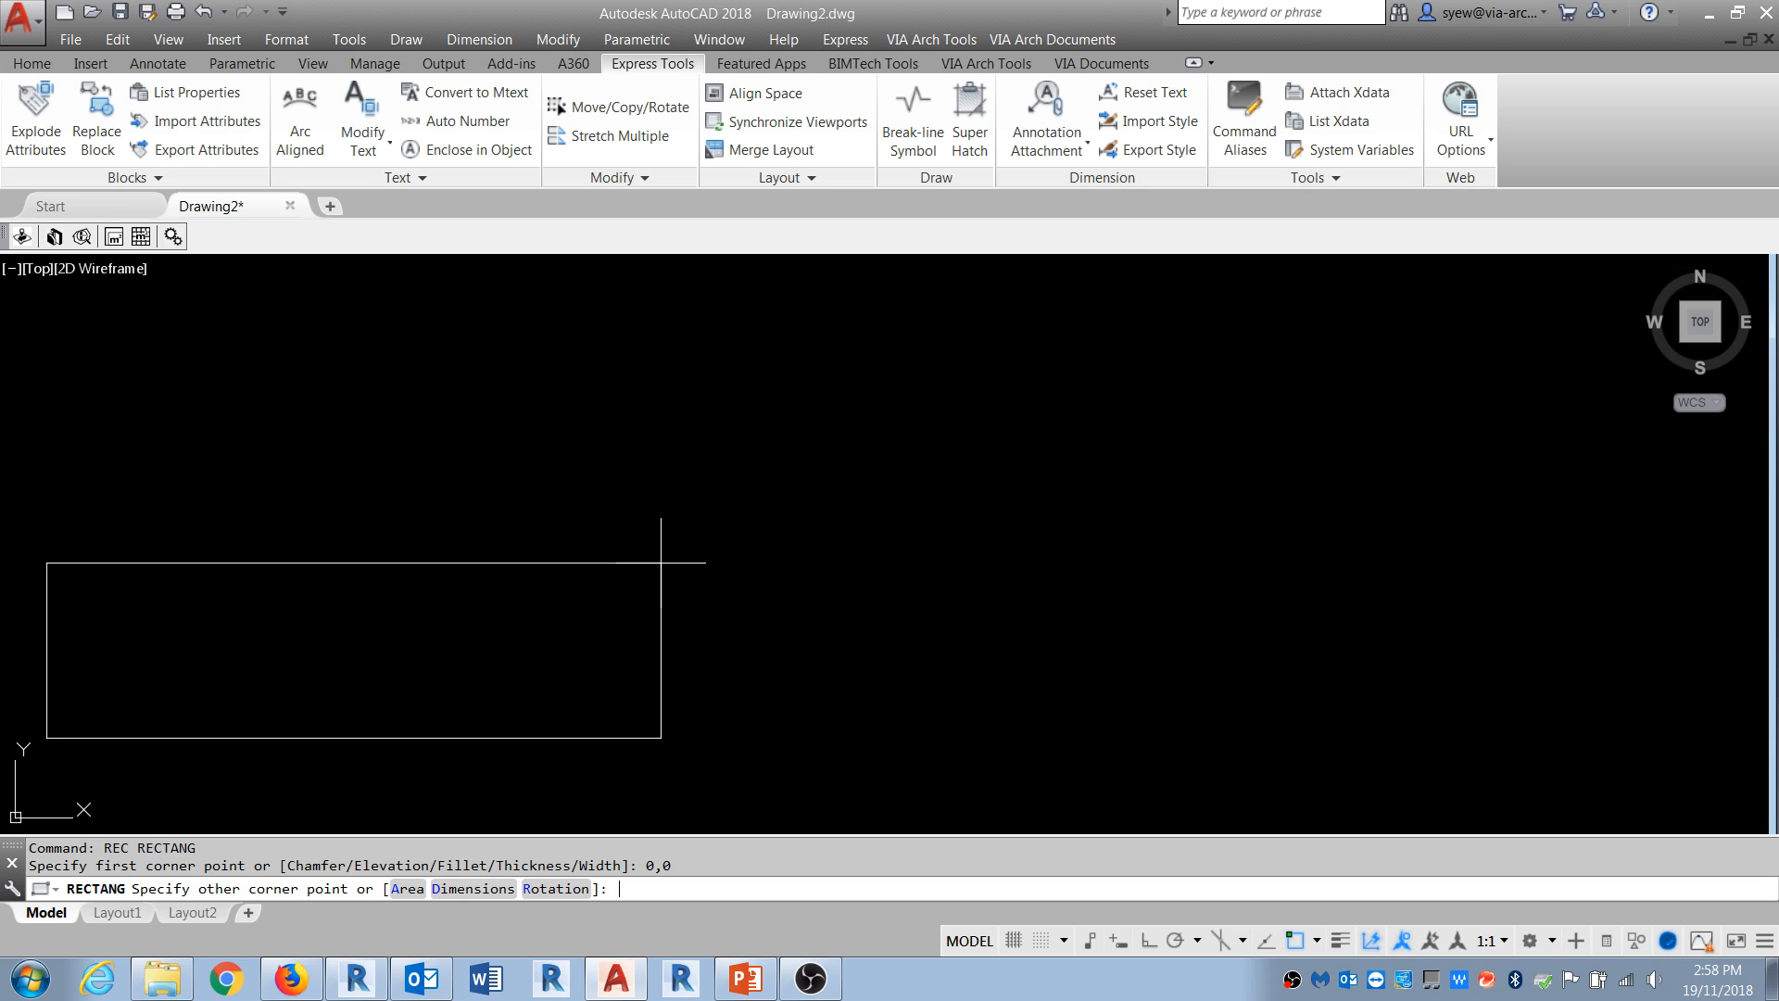
key(Escape)
key(Escape)
Step: Set the drawing's length unit type to Architectural
text(U)
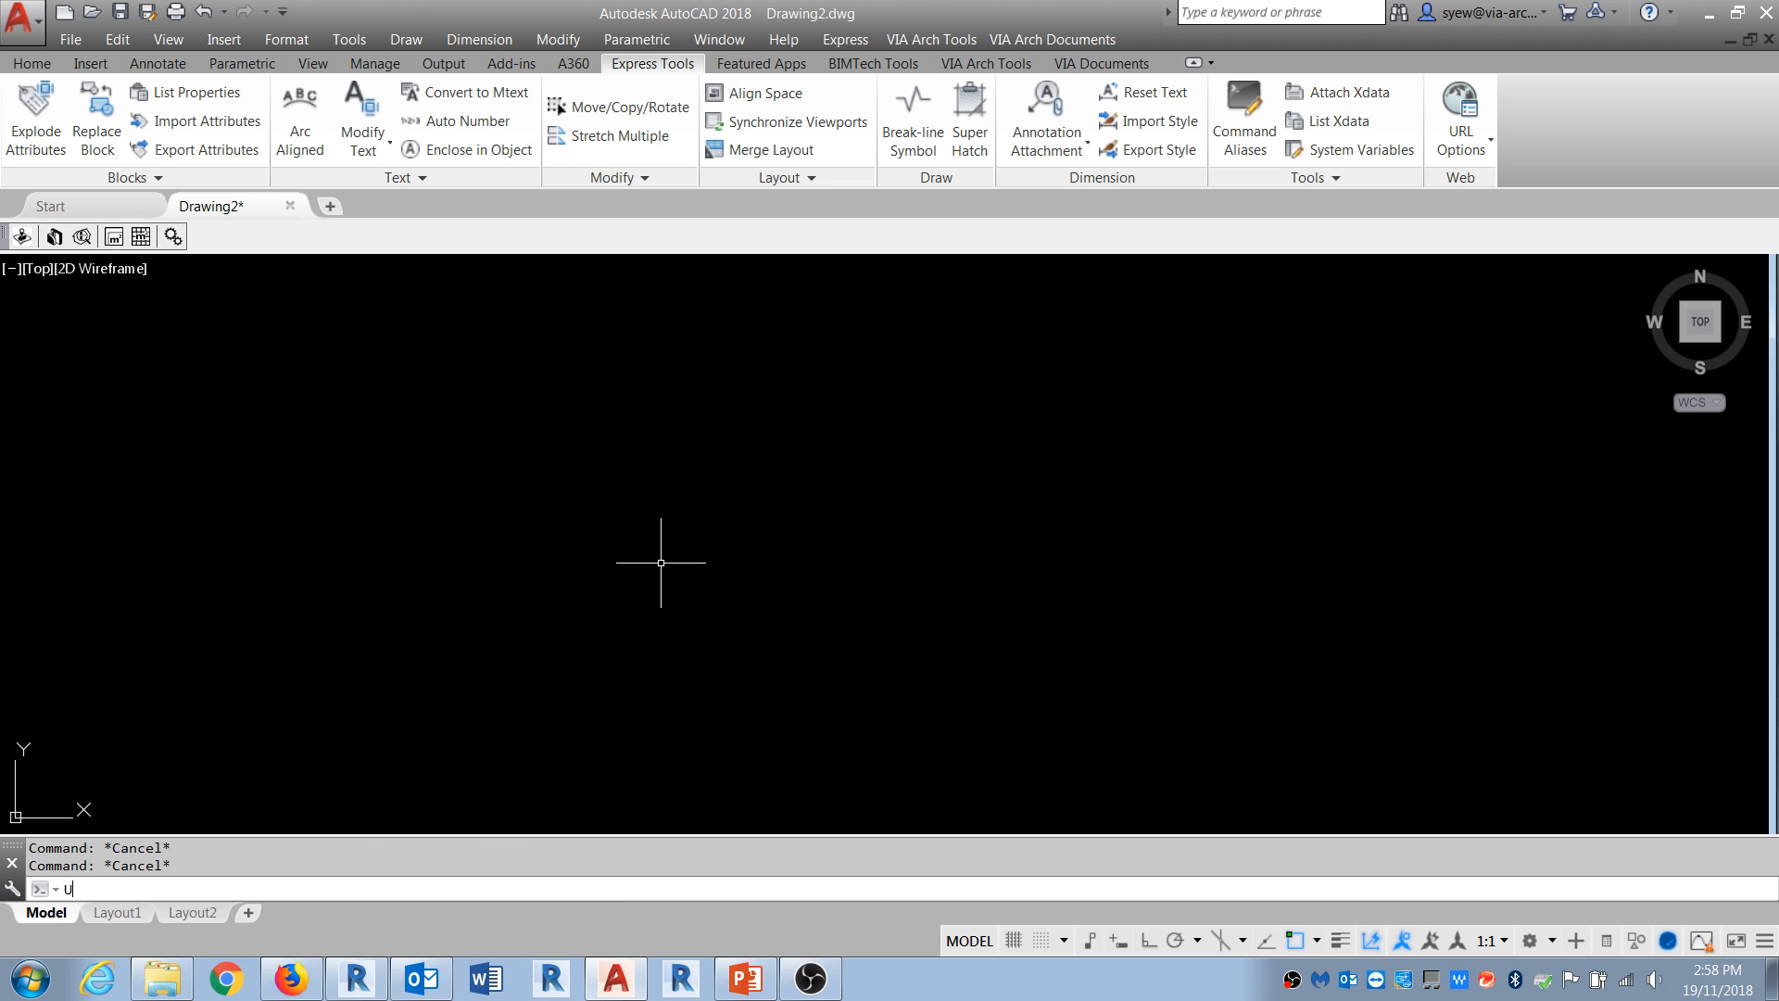
text(N)
key(Return)
click(1014, 515)
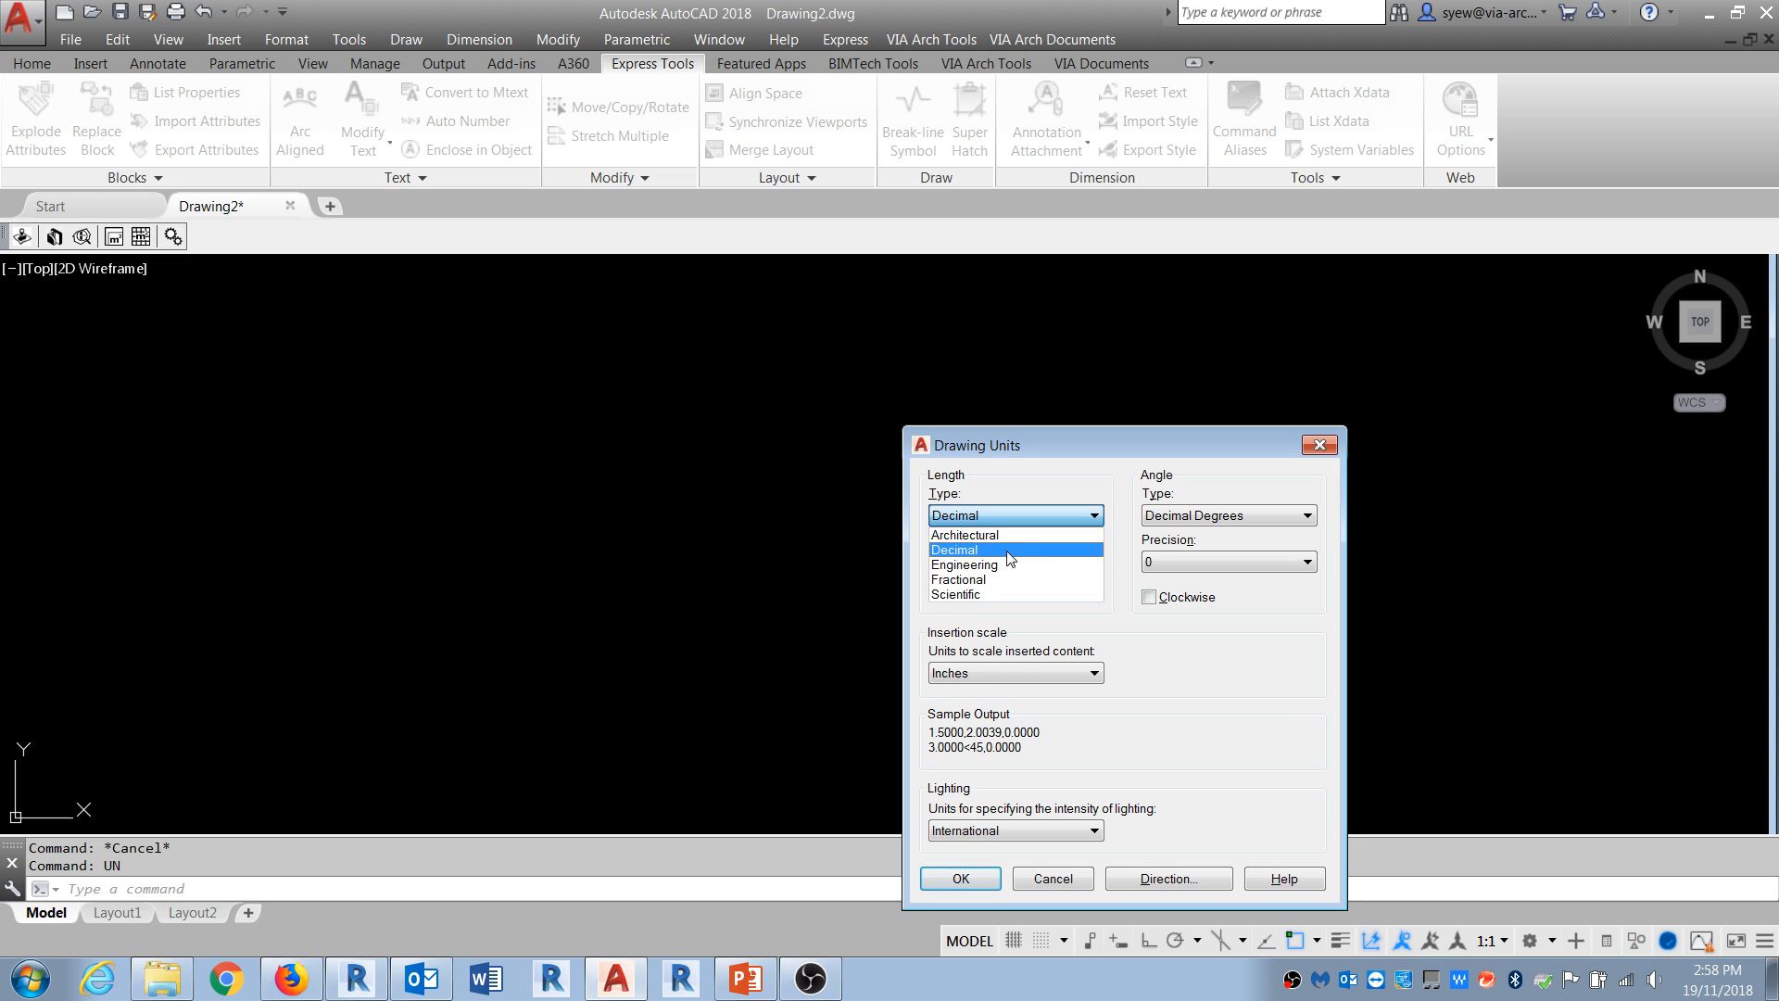
click(969, 535)
click(961, 879)
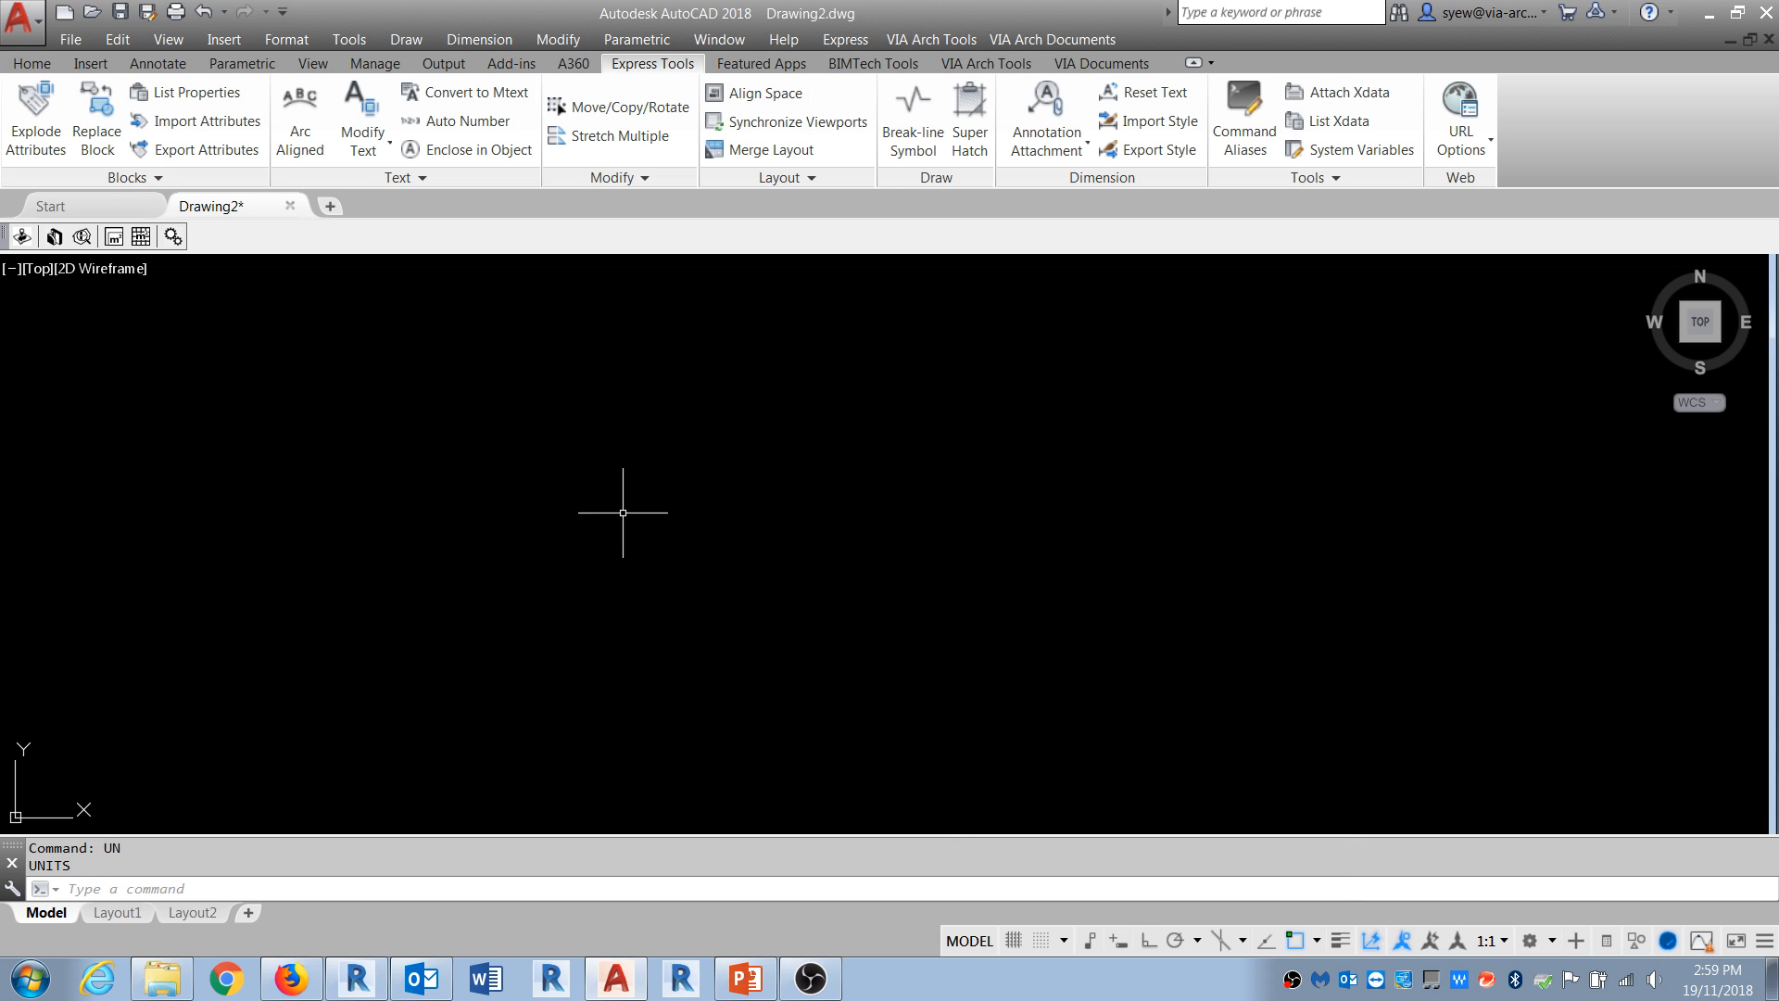
Step: Draw a rectangle from the origin 0,0 to the opposite corner at 50',100'
text(REC)
key(Return)
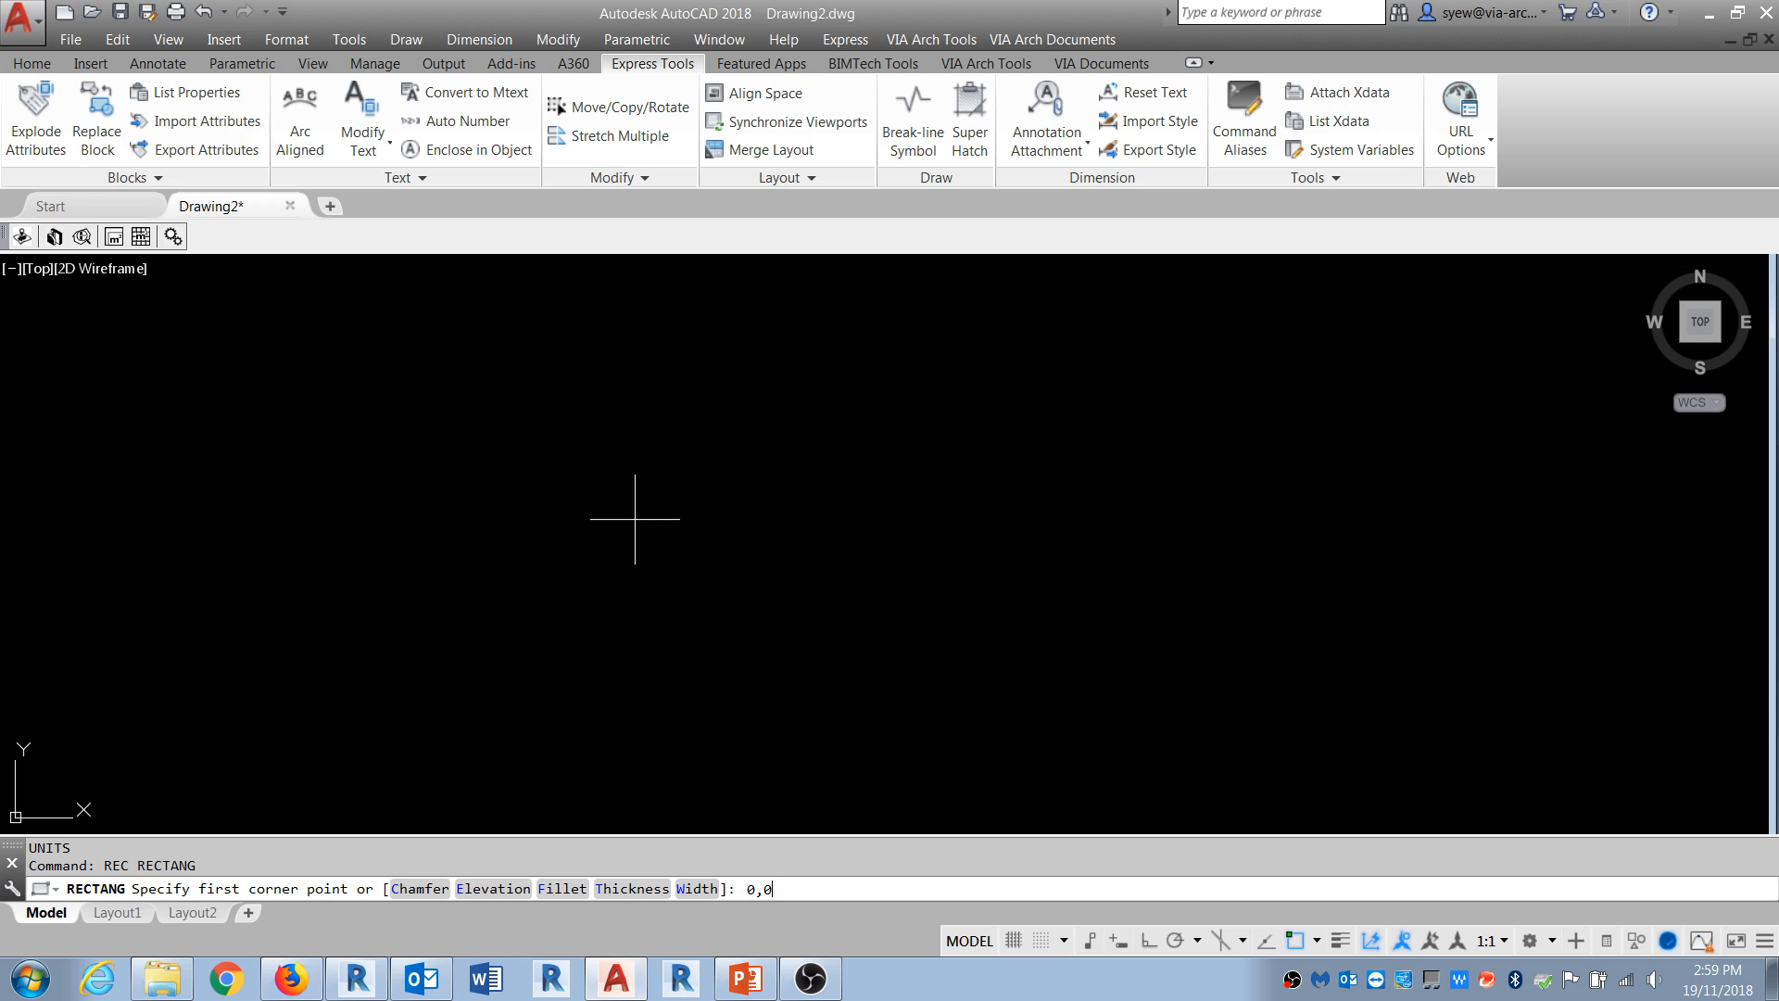
text(0,0)
key(Return)
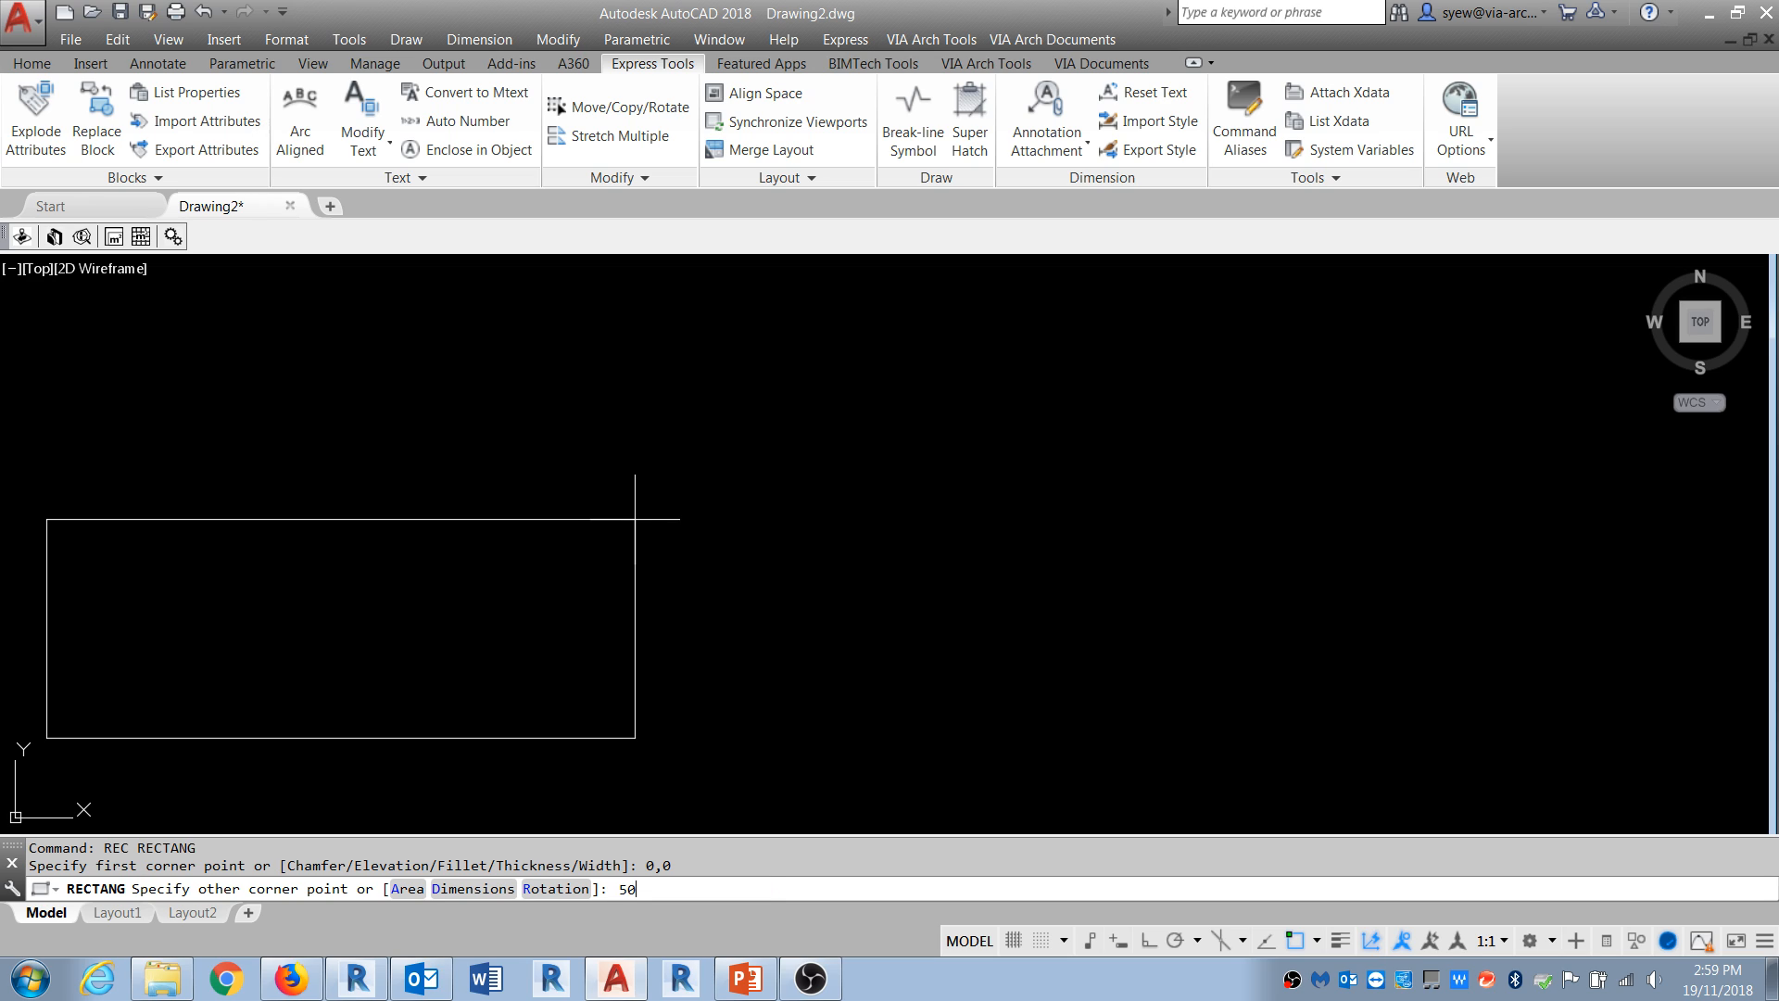
text(50',100')
key(Return)
key(Escape)
key(Escape)
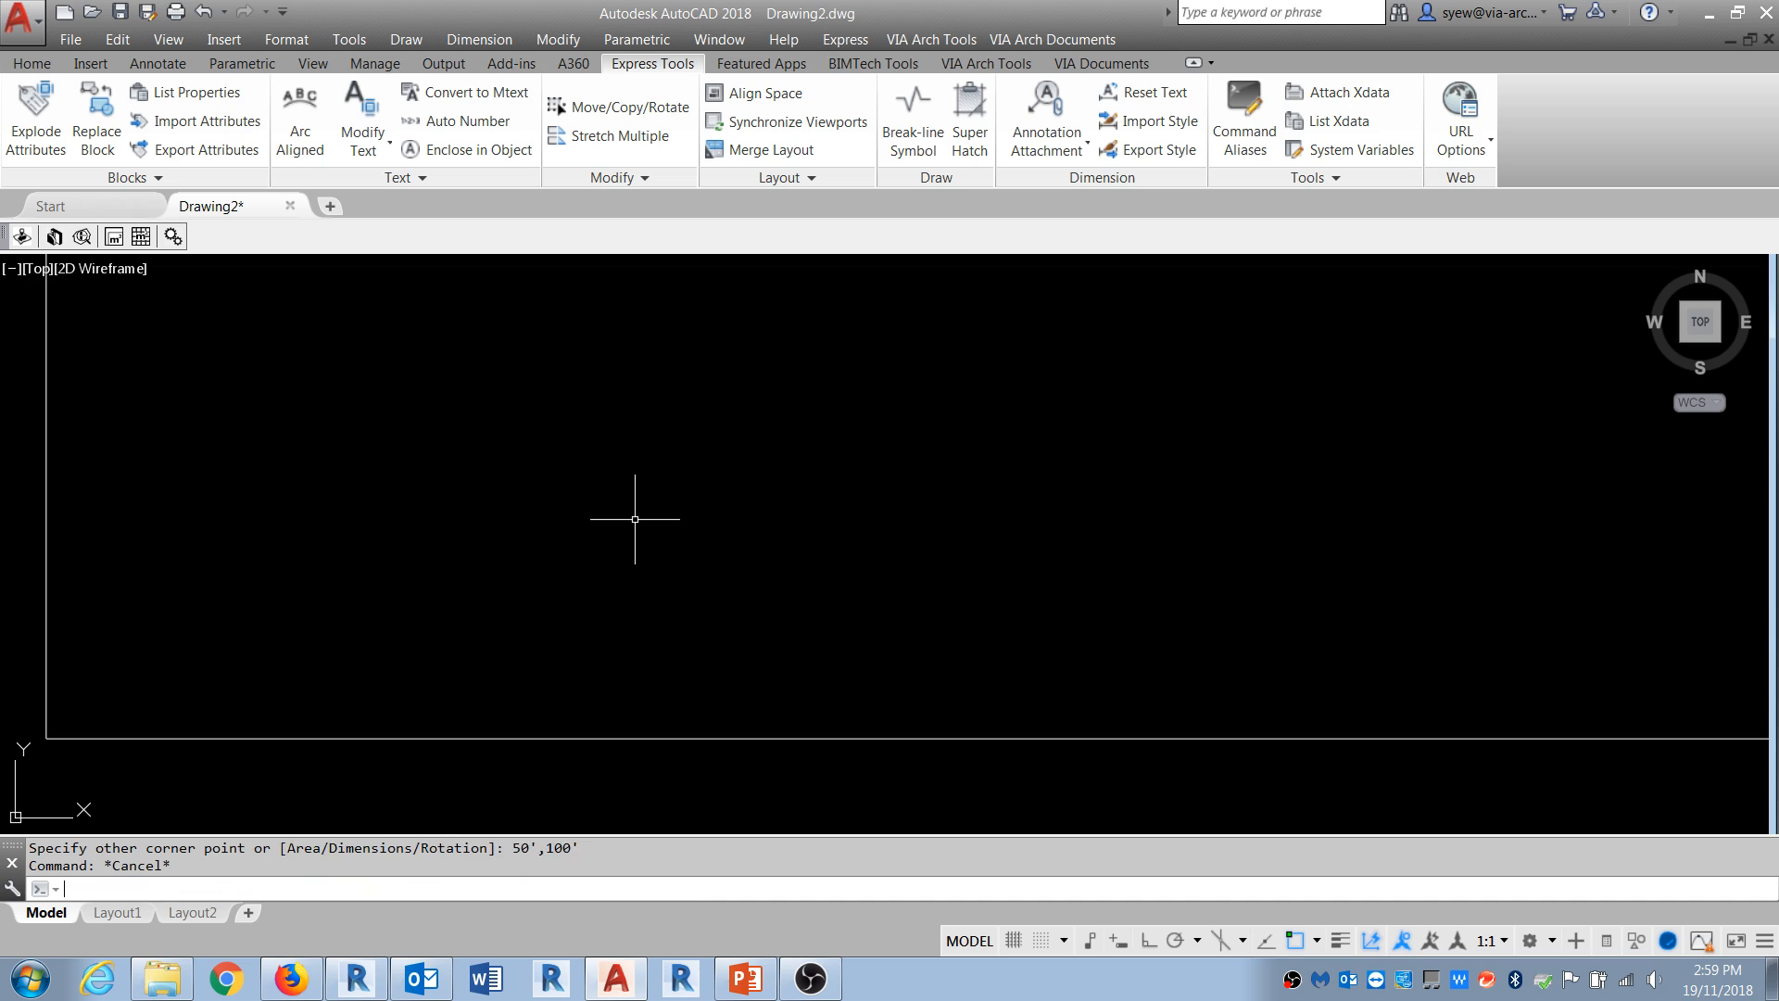
Step: Zoom to the drawing extents so the whole rectangle fits in view
text(z)
key(Return)
text(e)
key(Return)
scroll(714, 469, down, 5)
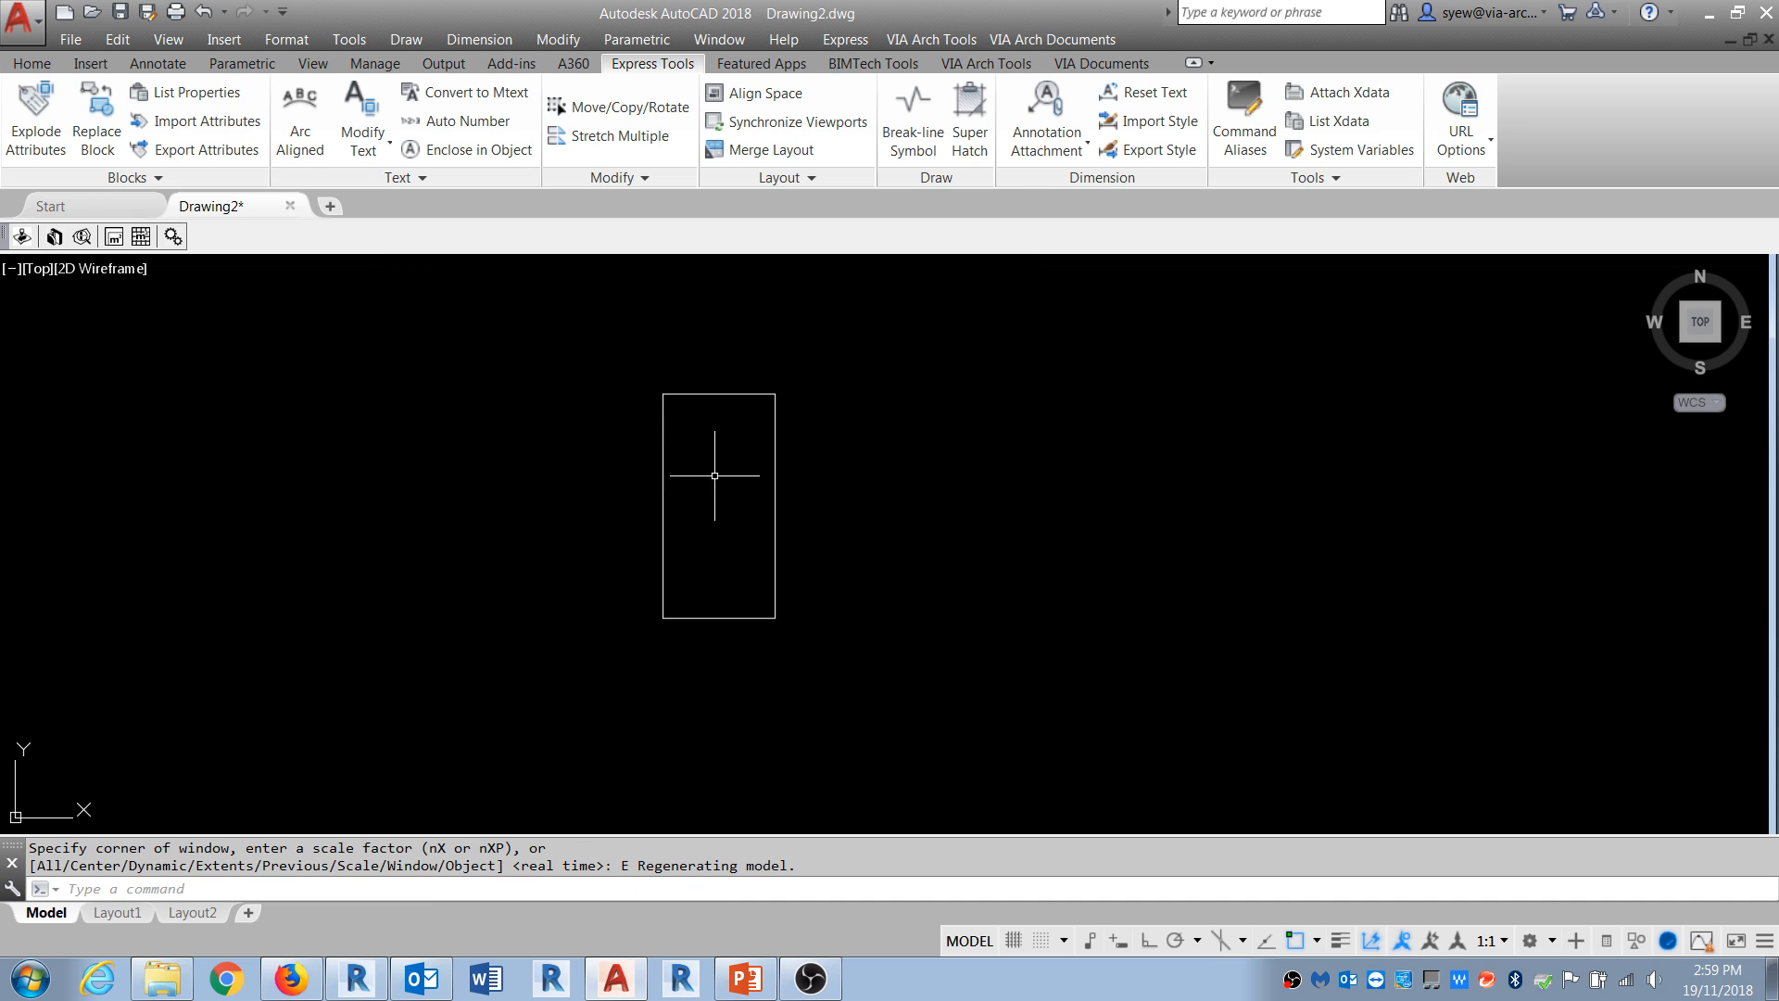
scroll(719, 476, up, 3)
text(VP)
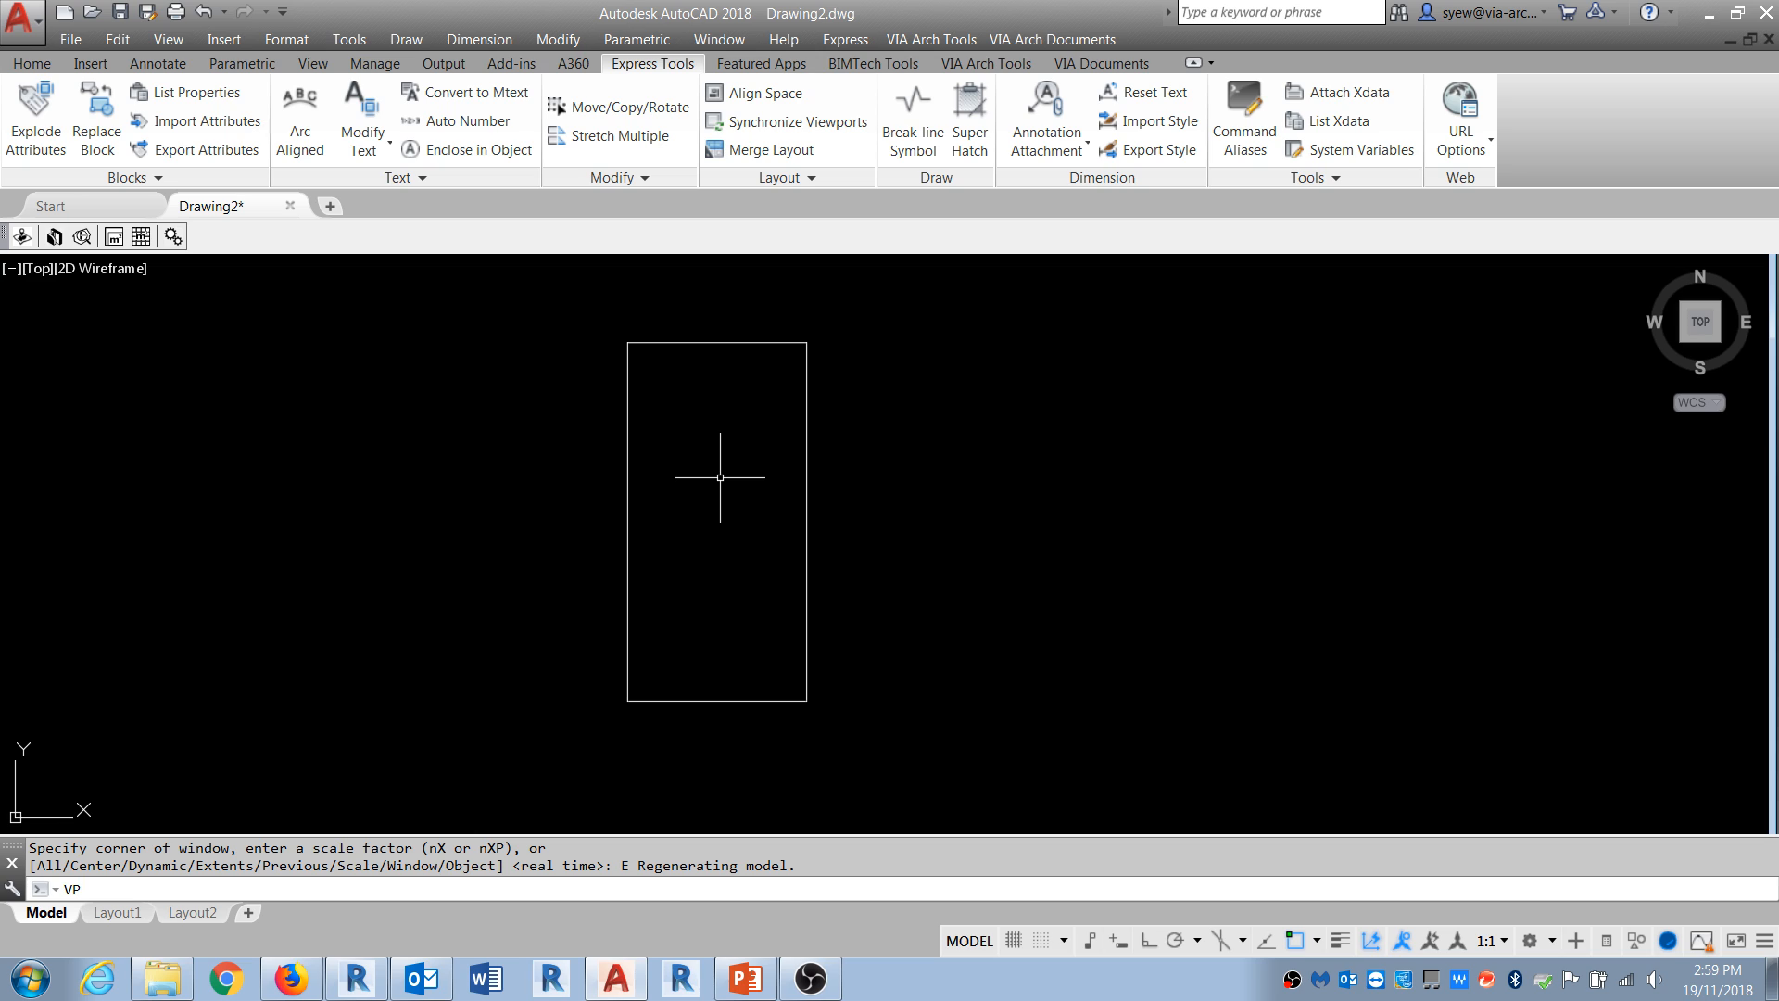
key(Return)
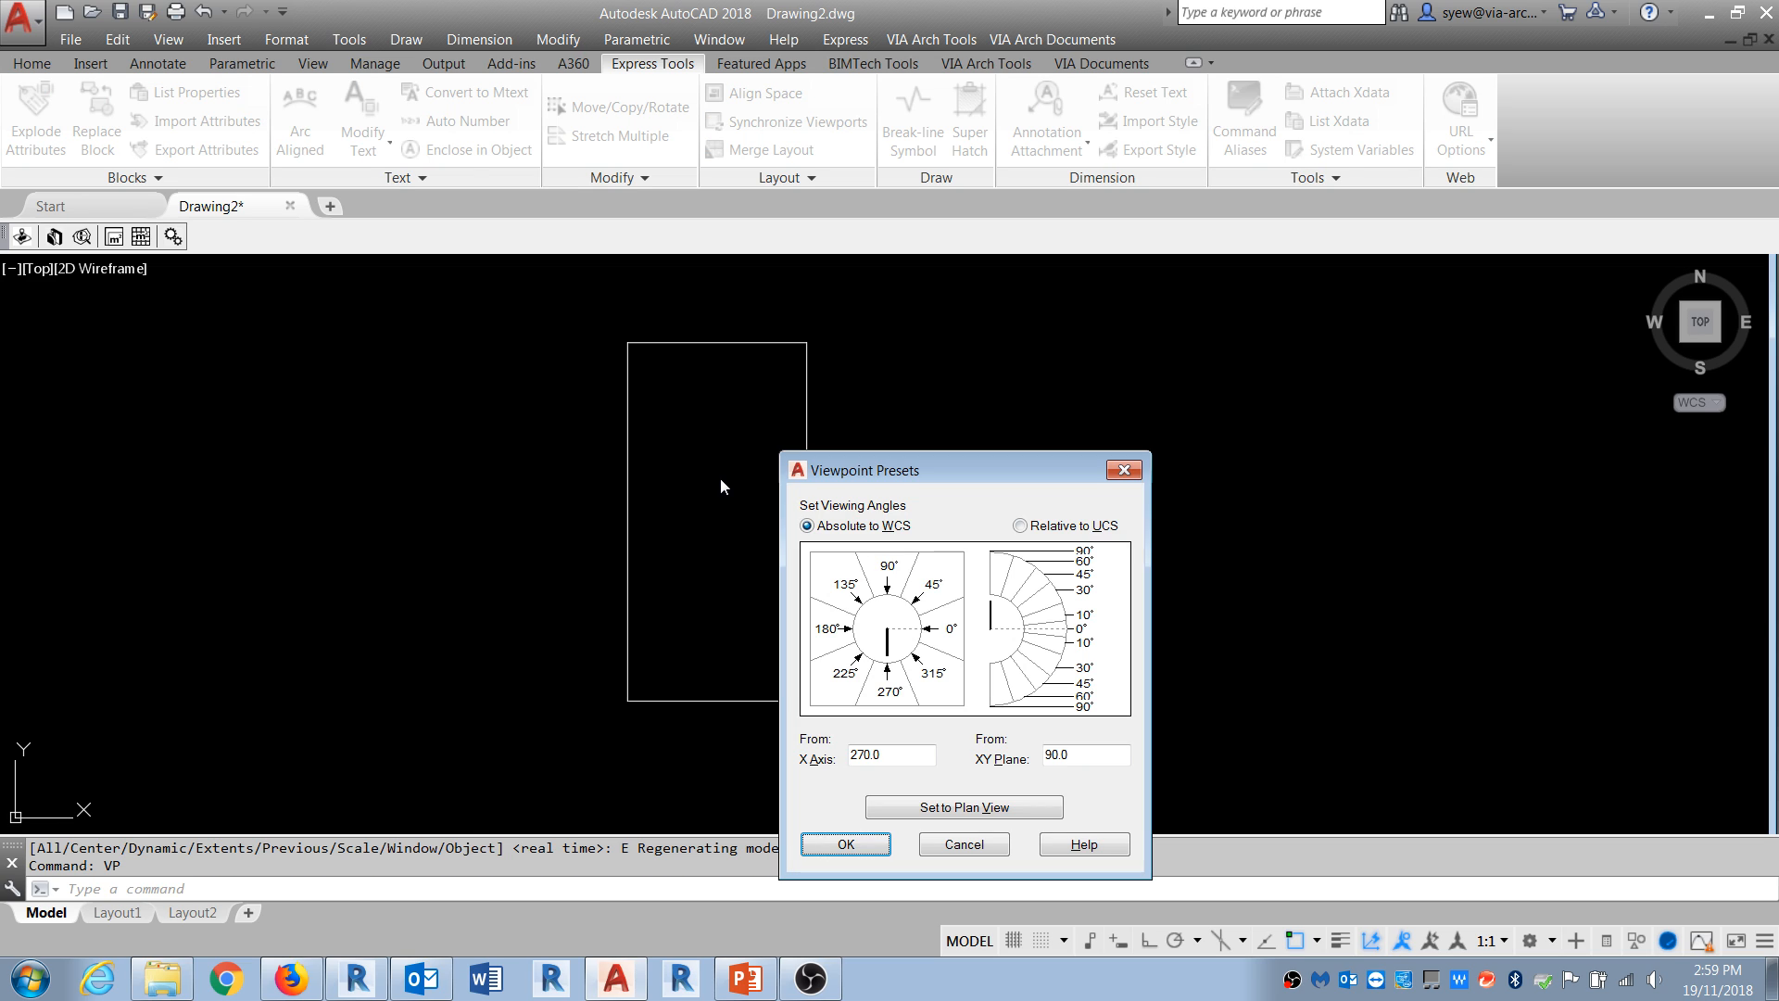
click(924, 671)
click(1034, 601)
click(960, 843)
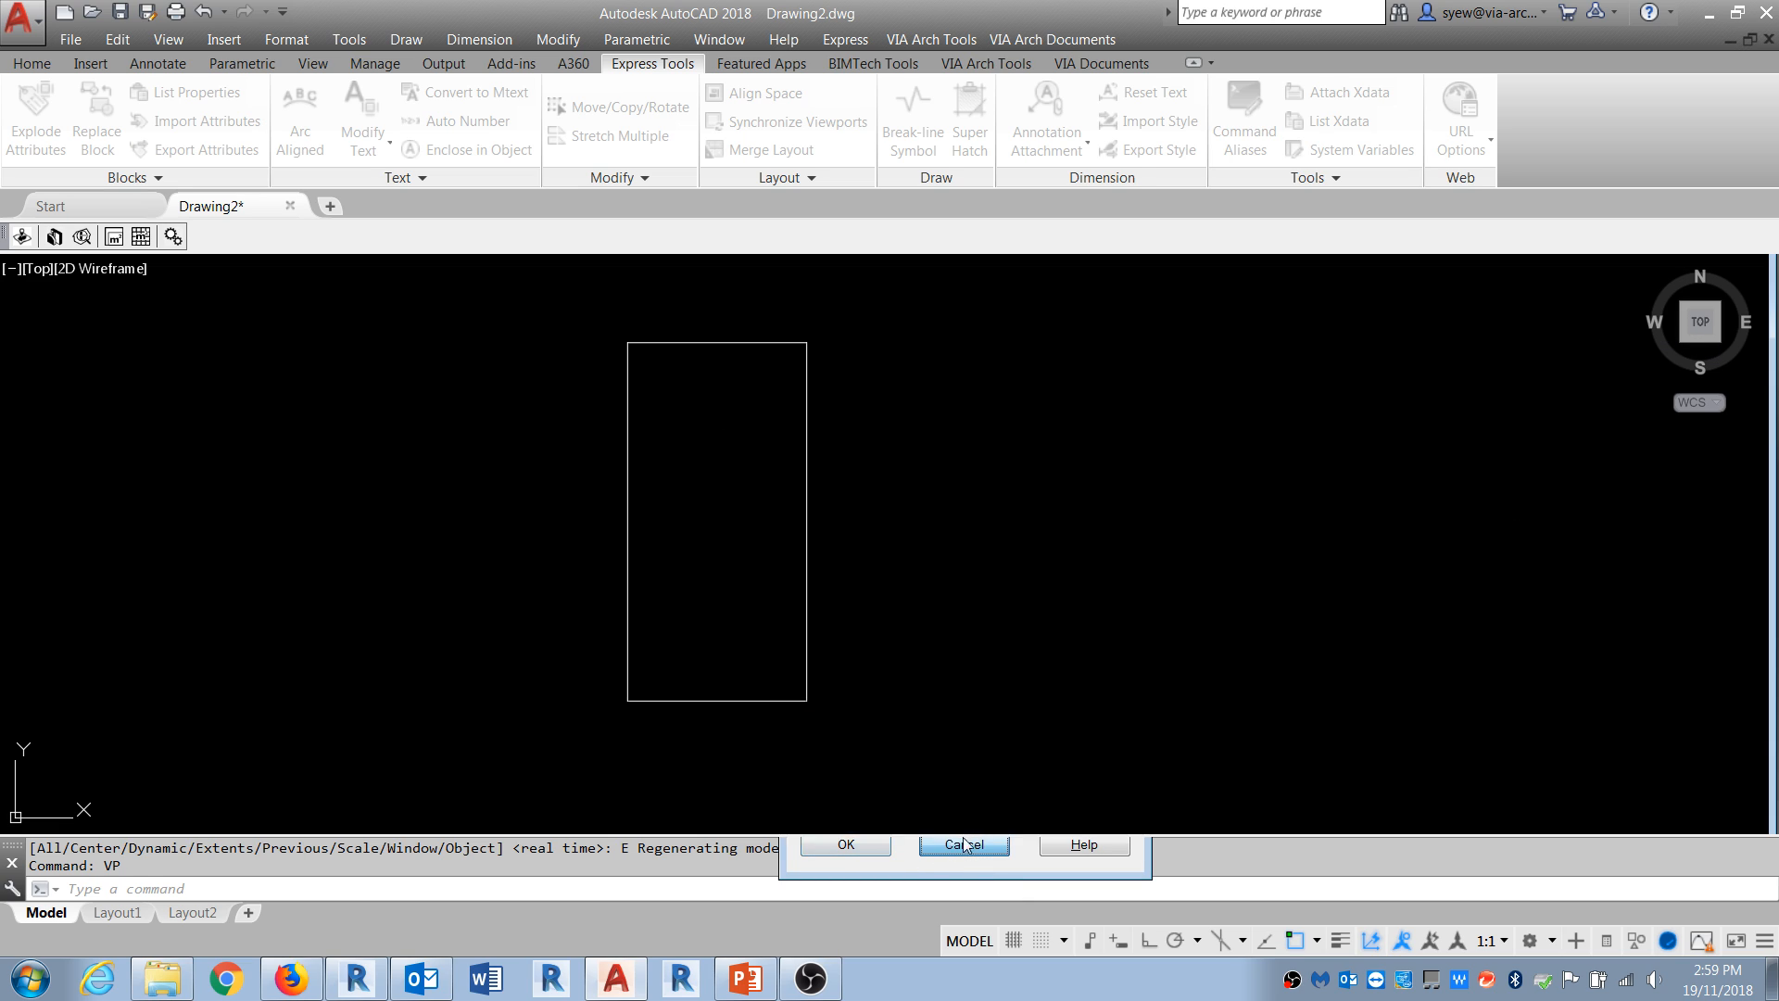
Step: Switch to the southeast isometric view and extrude the rectangle upward into a tall solid block
click(1720, 349)
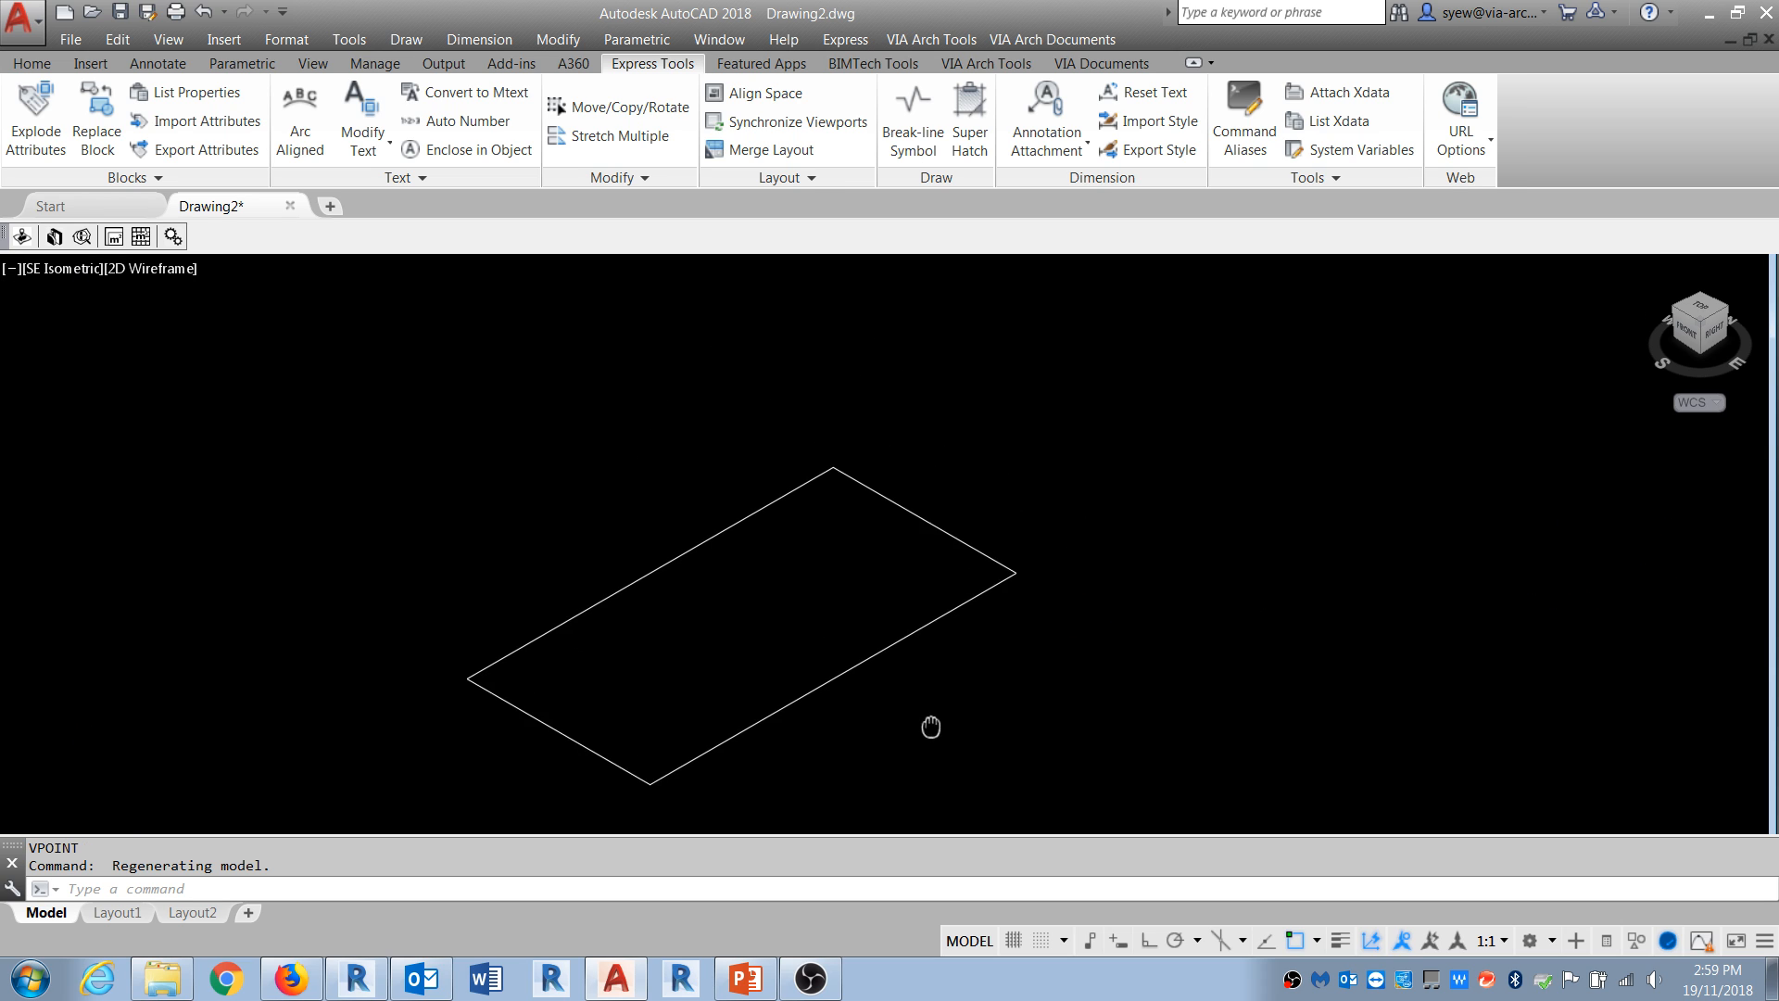
middle_drag(932, 728, 922, 727)
scroll(922, 726, down, 2)
click(969, 715)
click(758, 649)
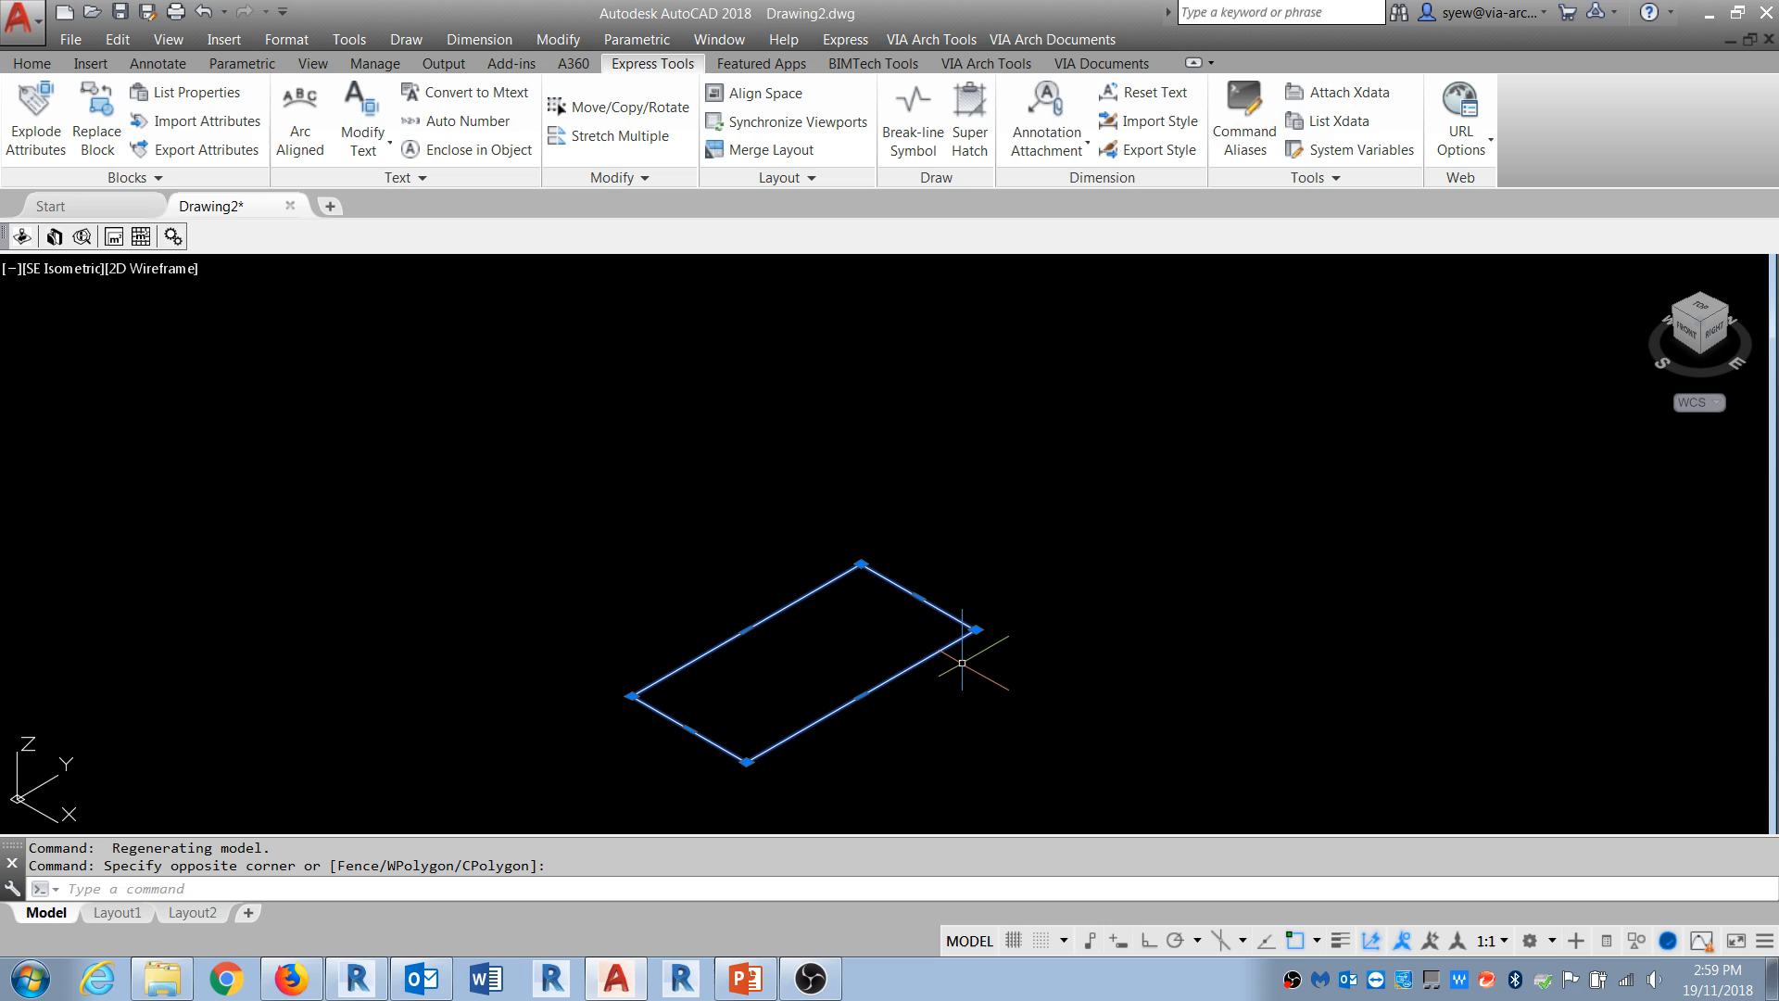
text(EXT)
key(Return)
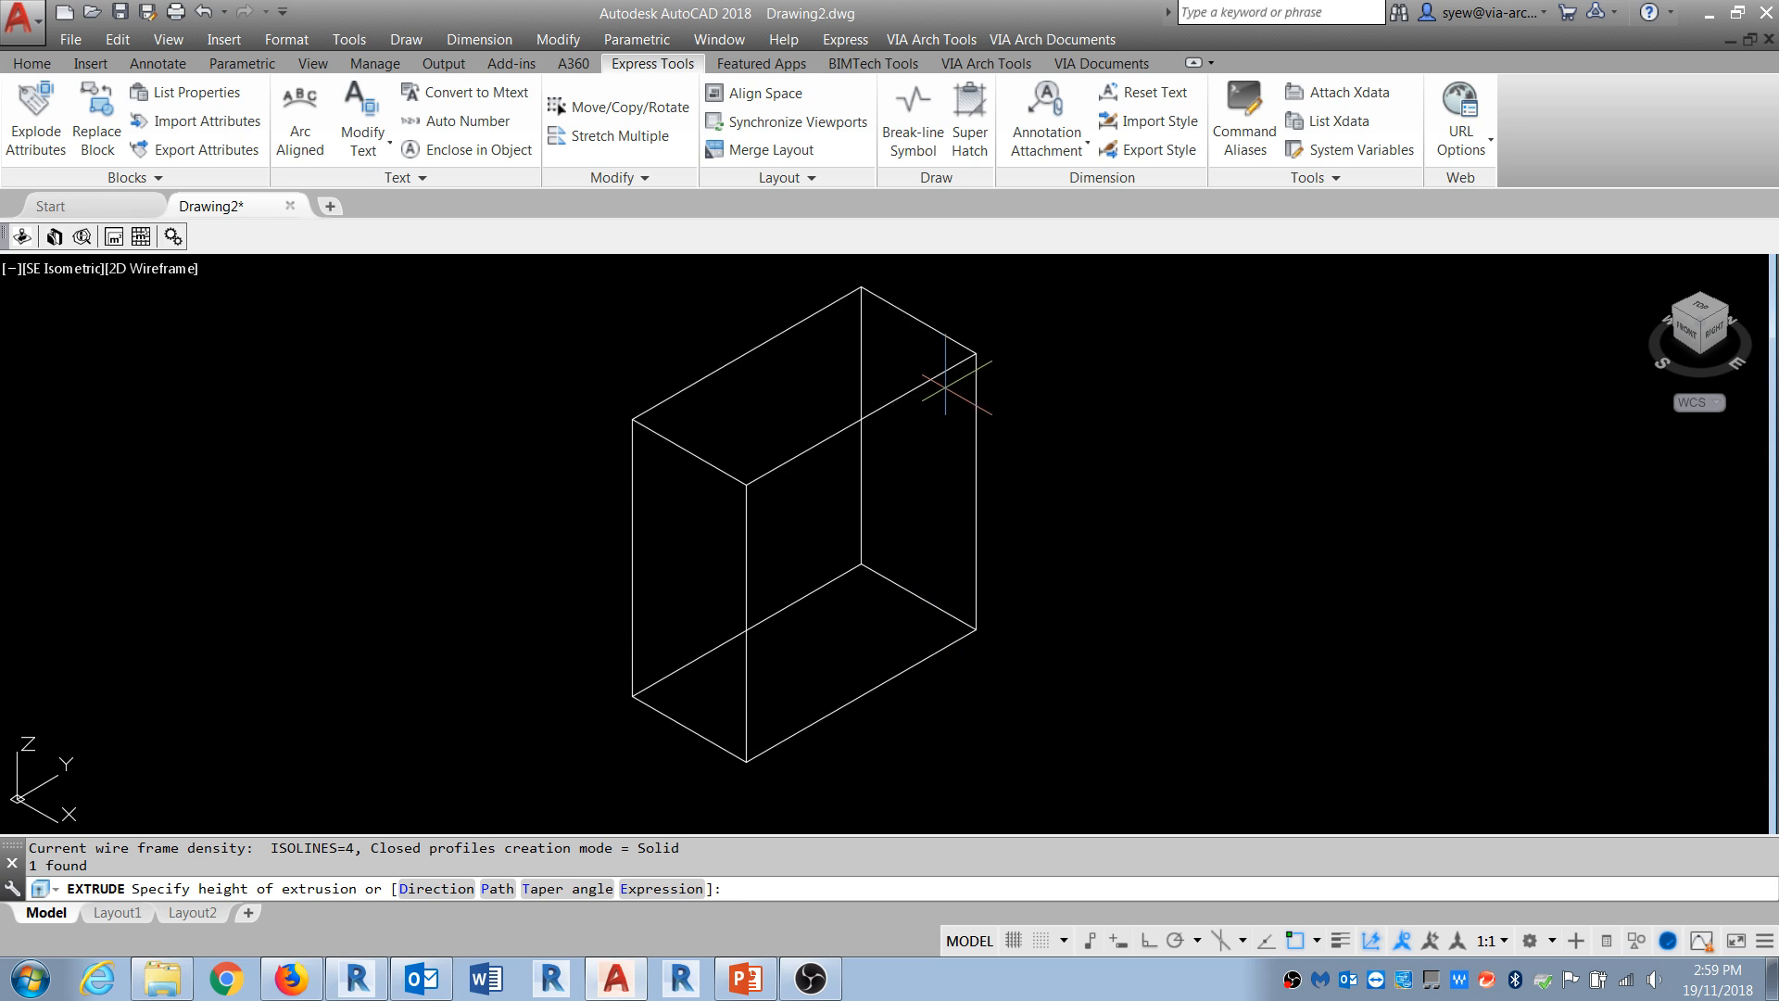
click(945, 378)
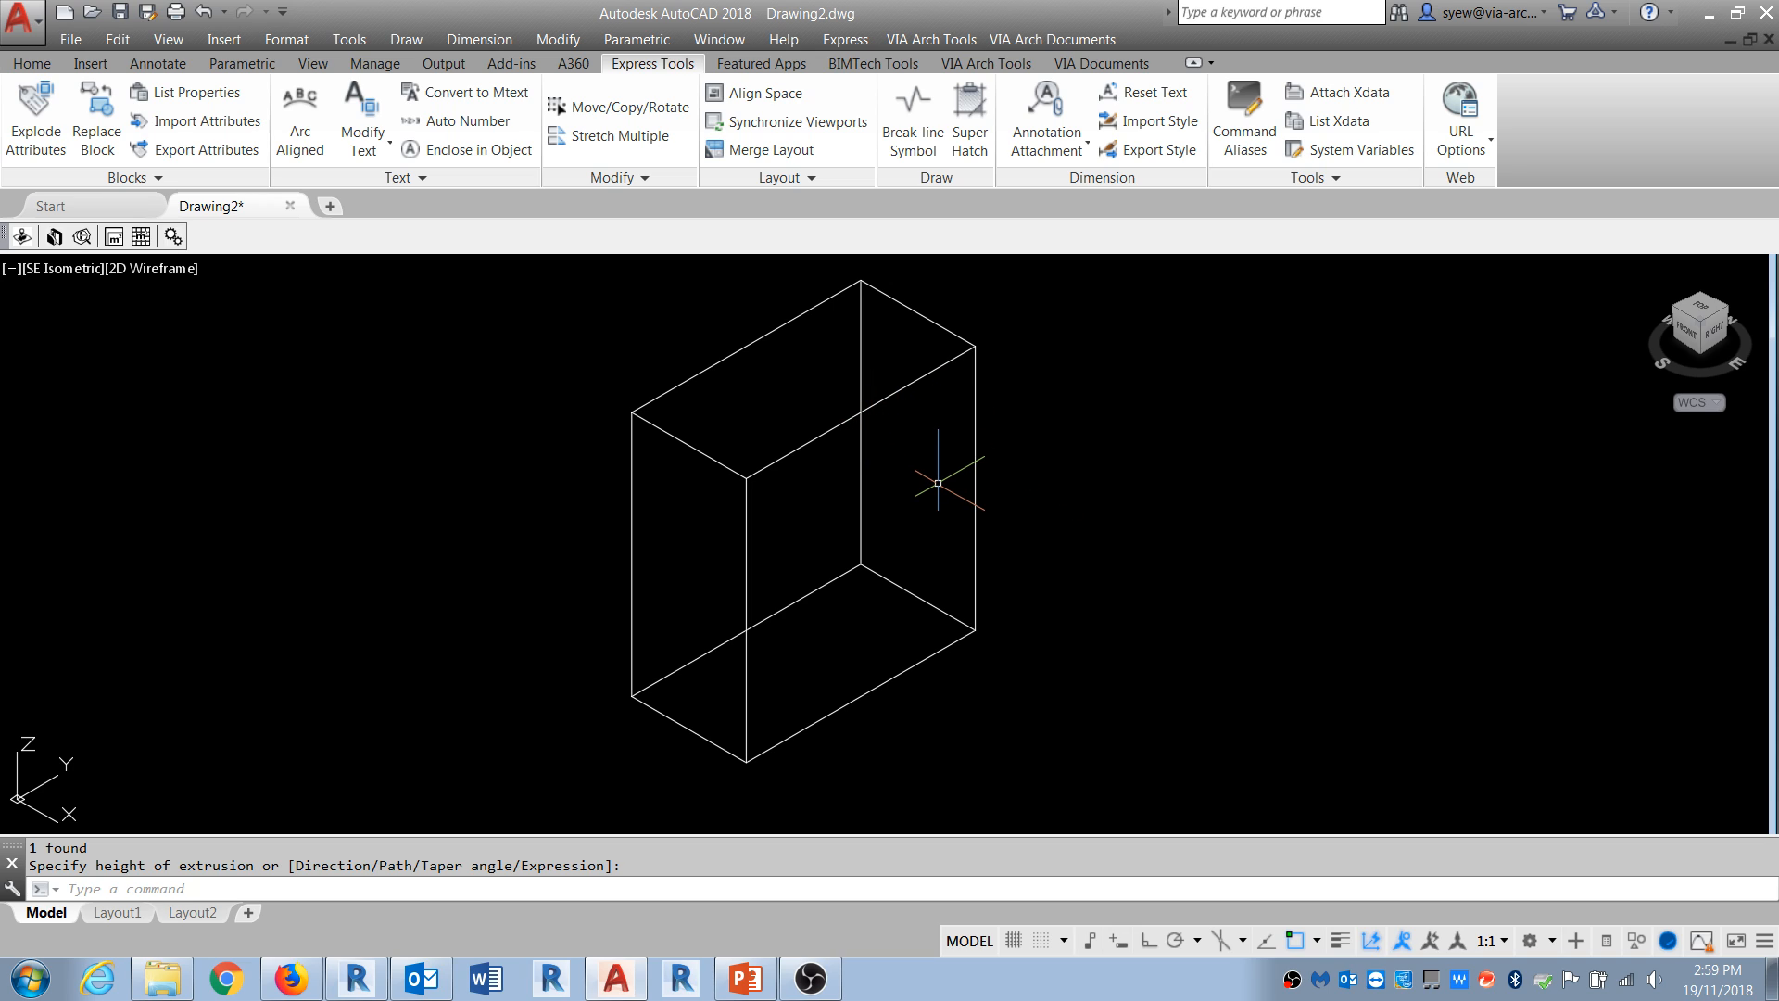
Step: Fillet the block's nearest vertical edge with a radius of 5'
text(FILLET)
key(Return)
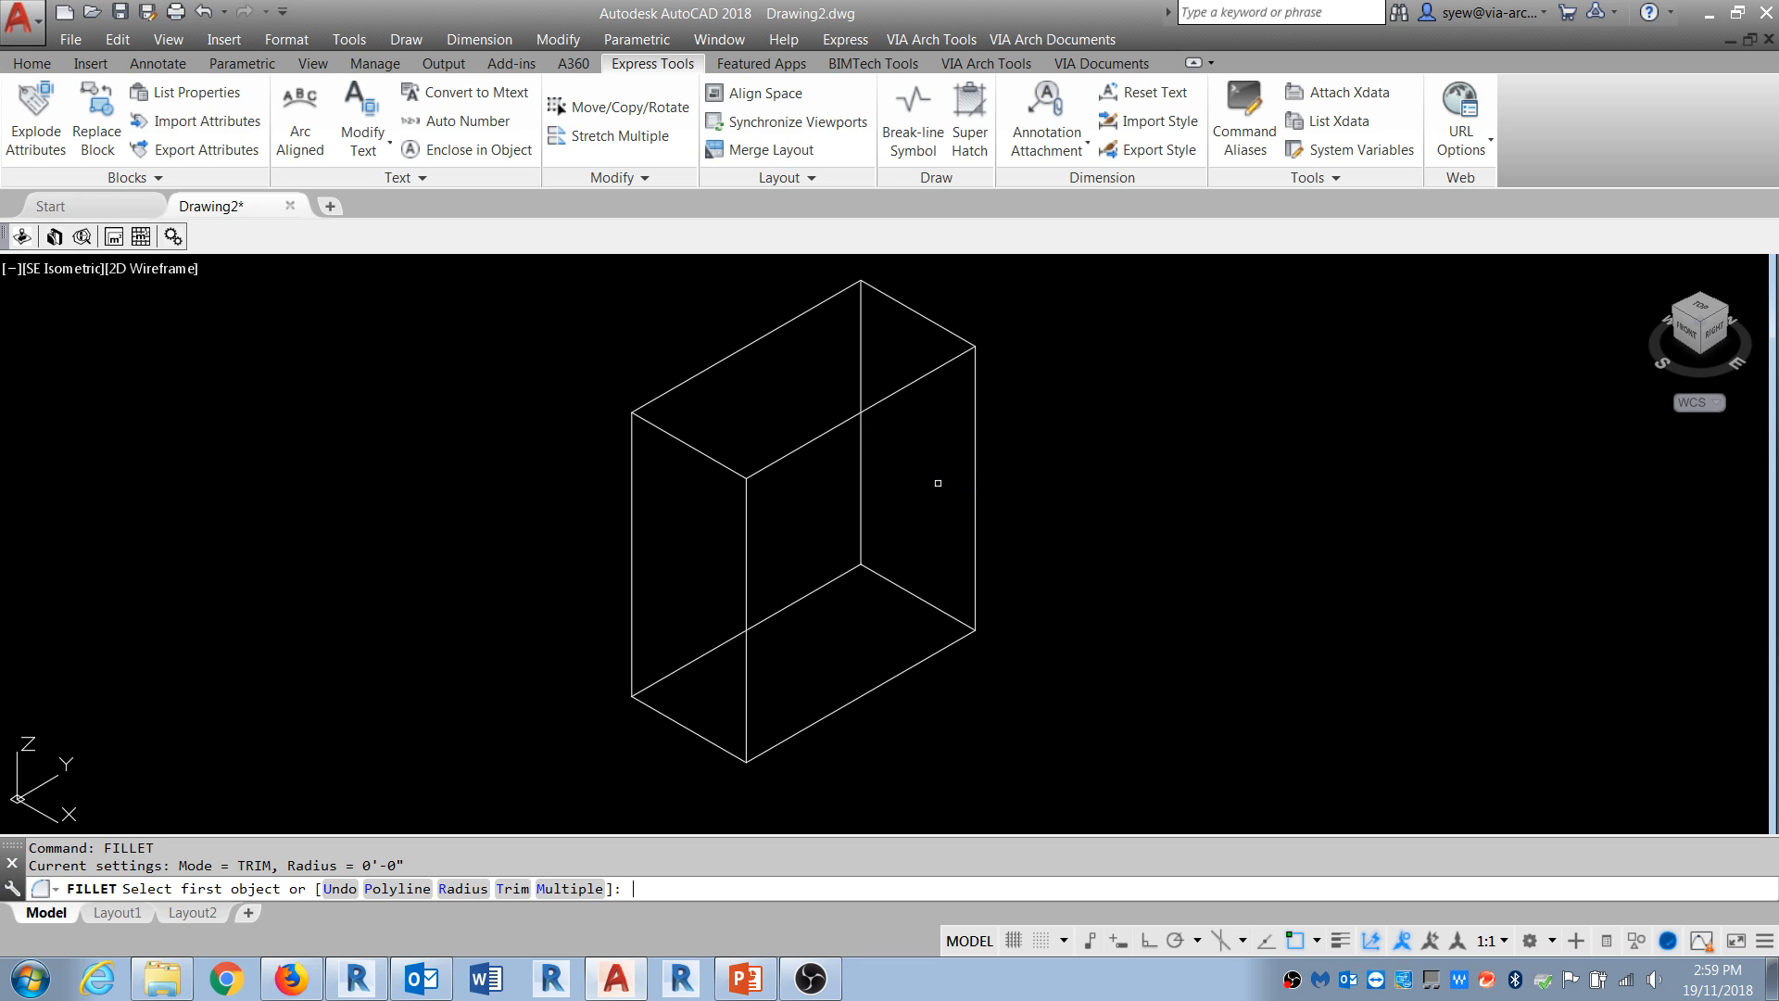
text(R)
key(Return)
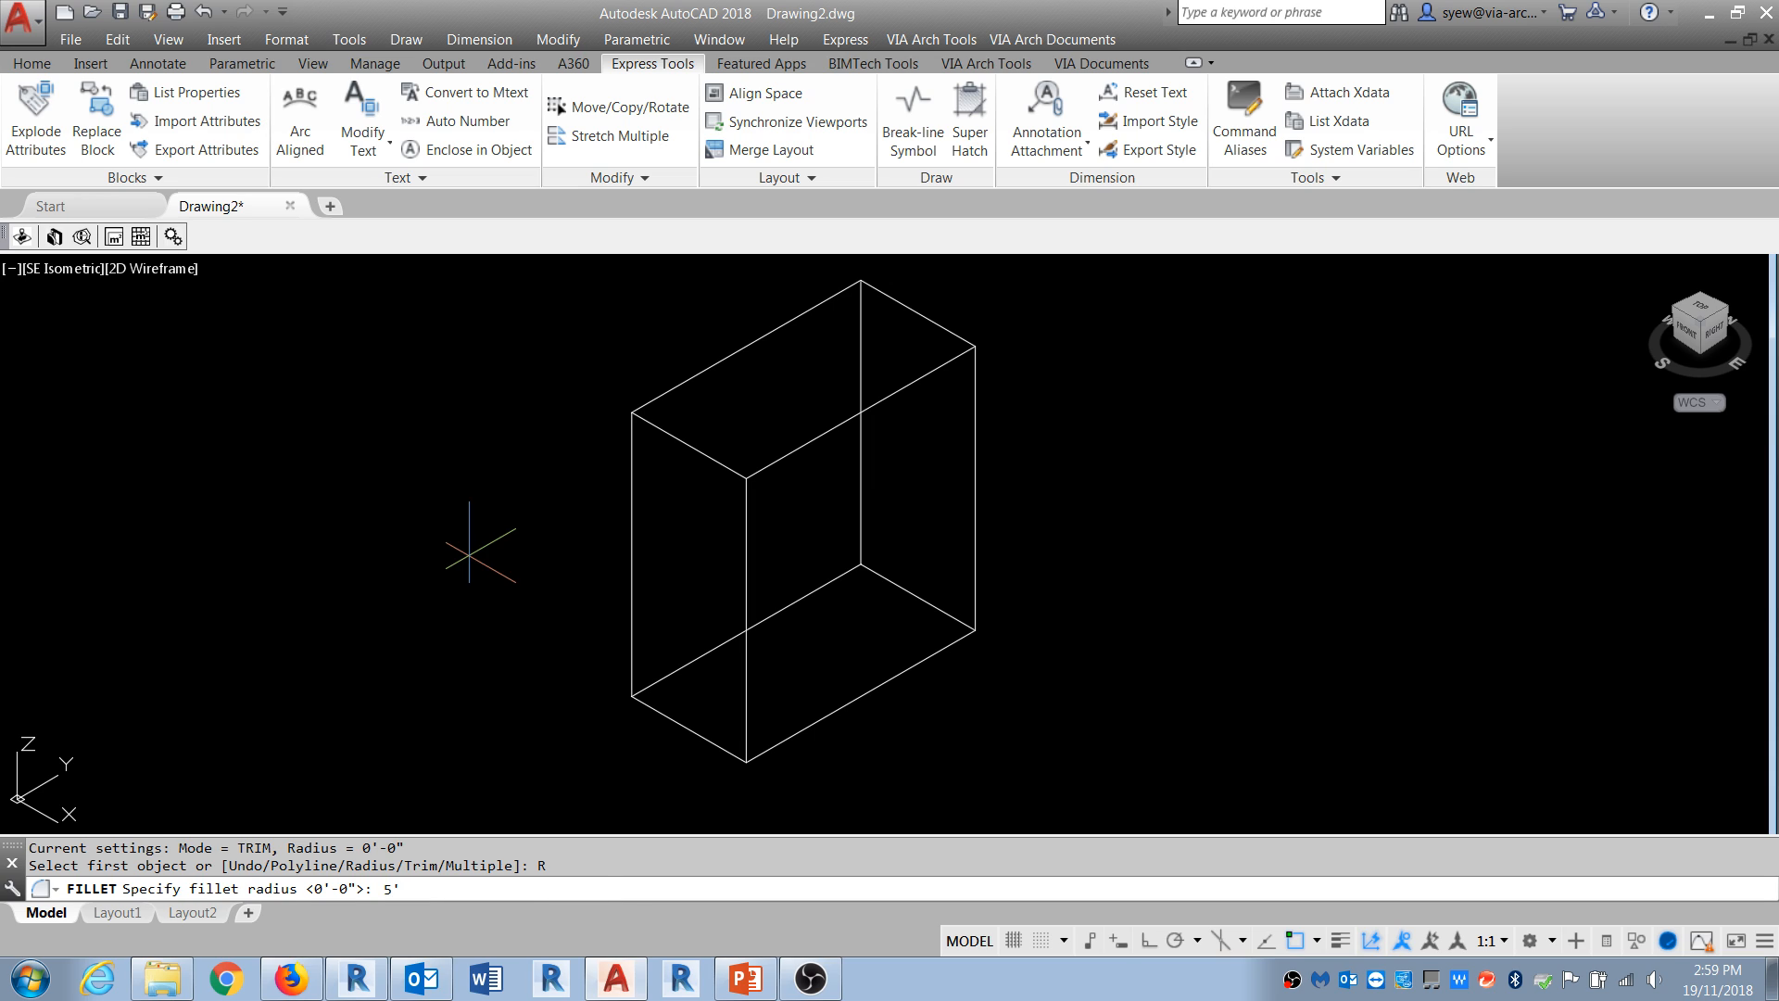
text(5')
key(Return)
click(747, 589)
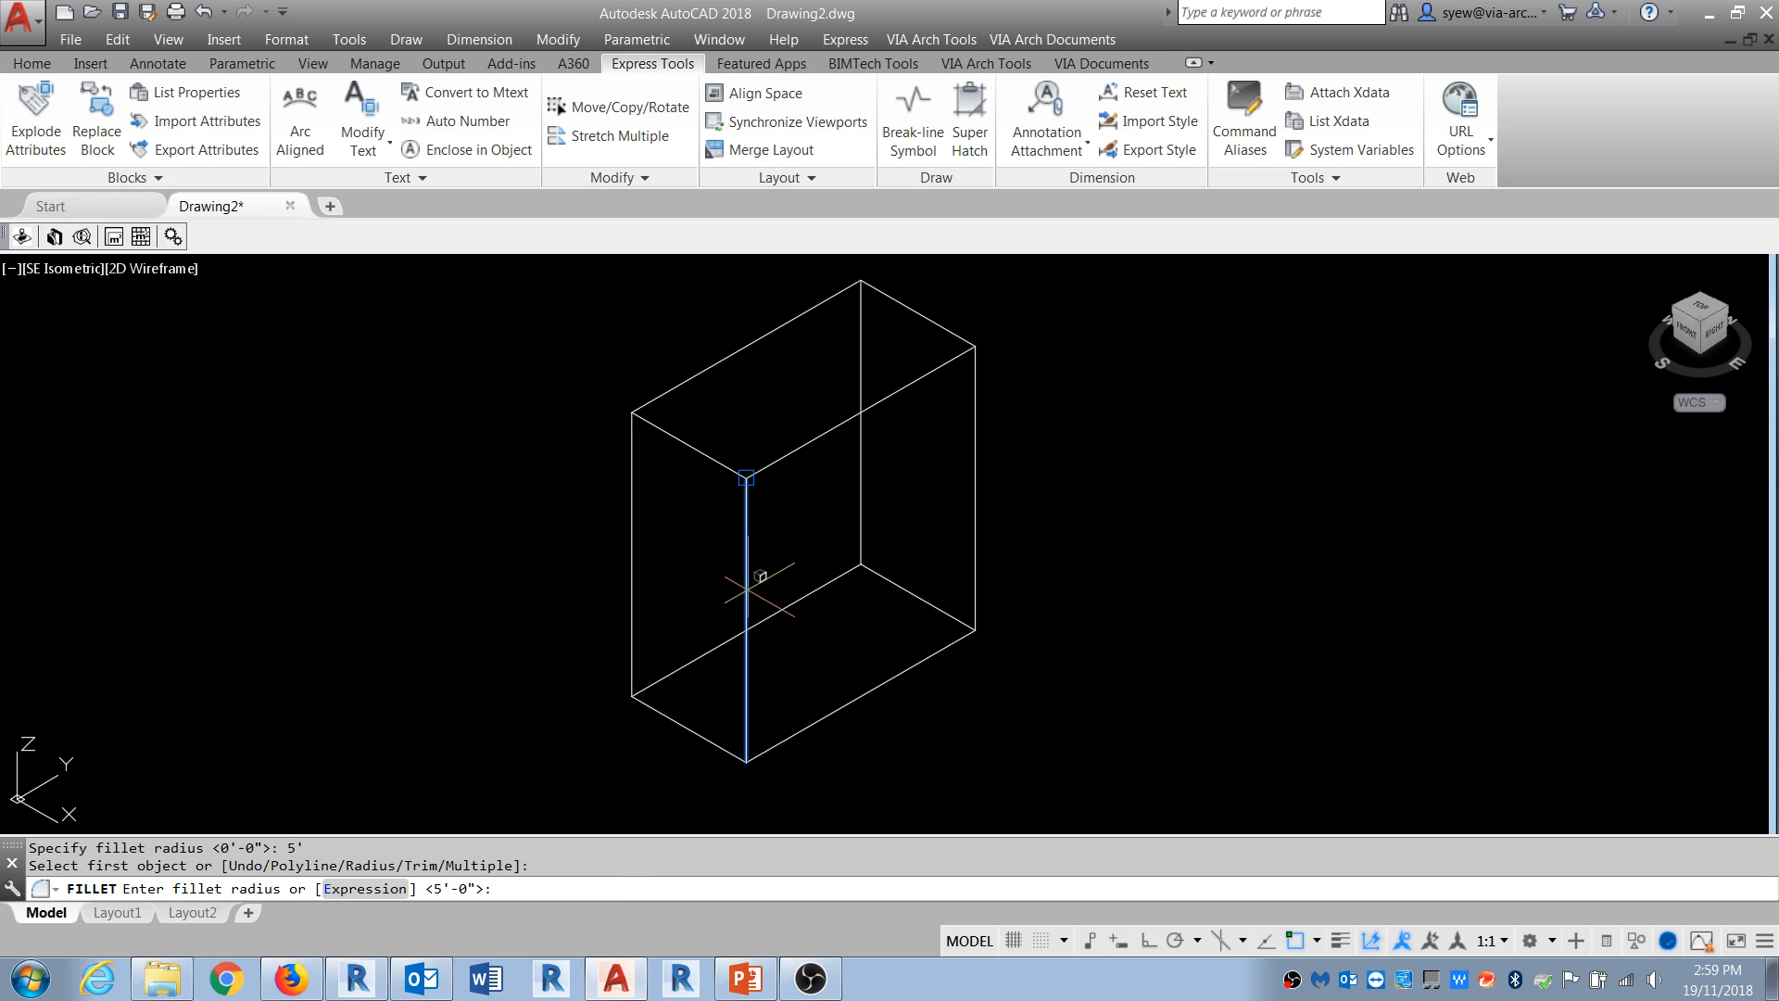
key(Return)
key(Return)
key(Return)
key(Return)
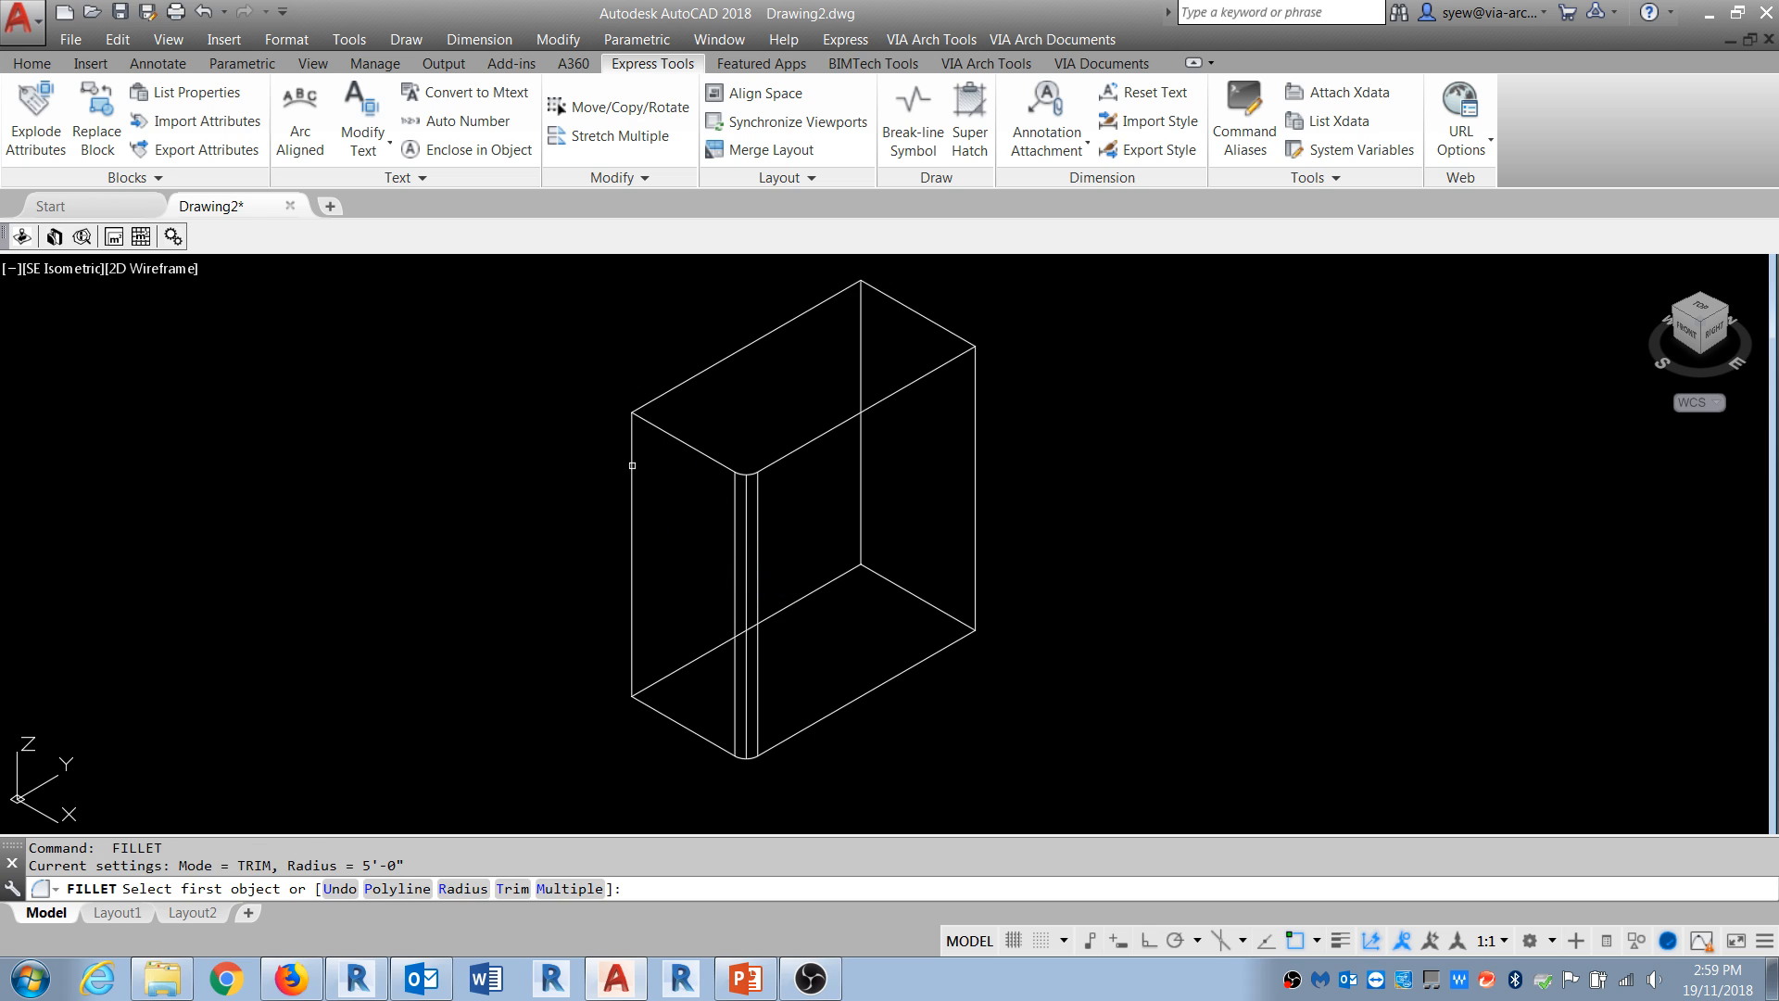
Step: Fillet the block's three remaining sharp vertical edges with a 5' radius
click(632, 466)
key(Return)
key(Return)
key(Return)
click(862, 325)
key(Return)
key(Return)
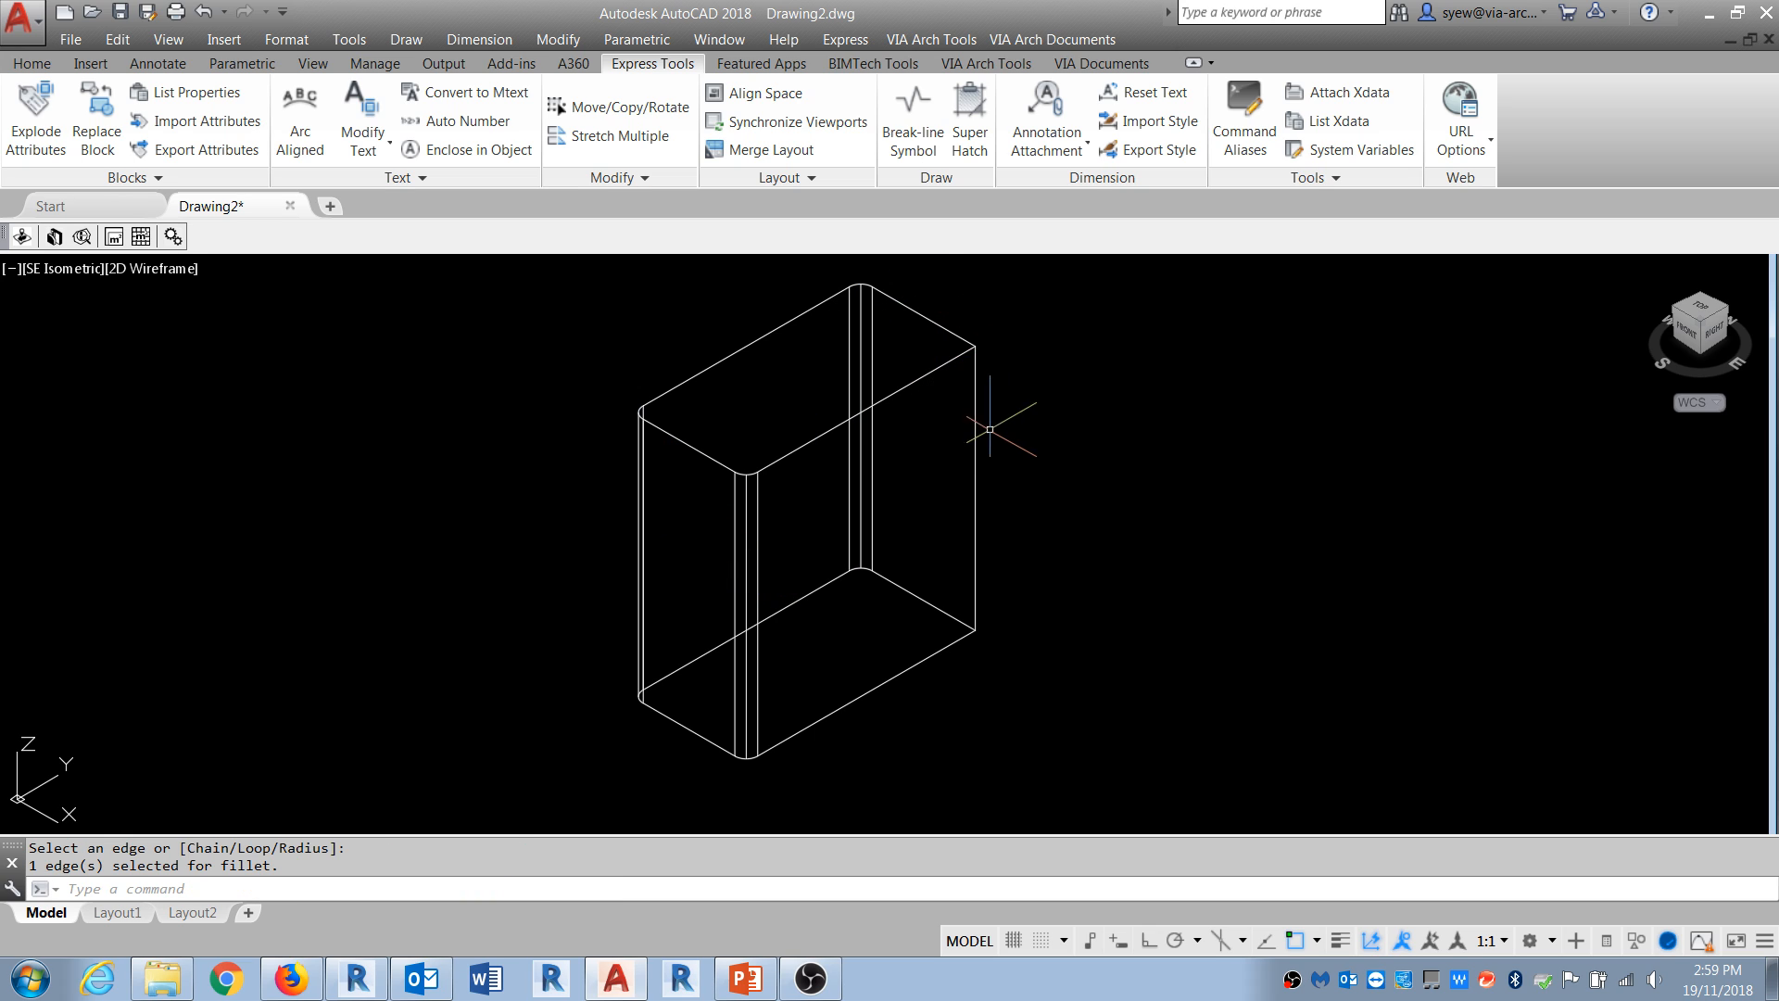
key(Return)
click(975, 413)
key(Return)
key(Return)
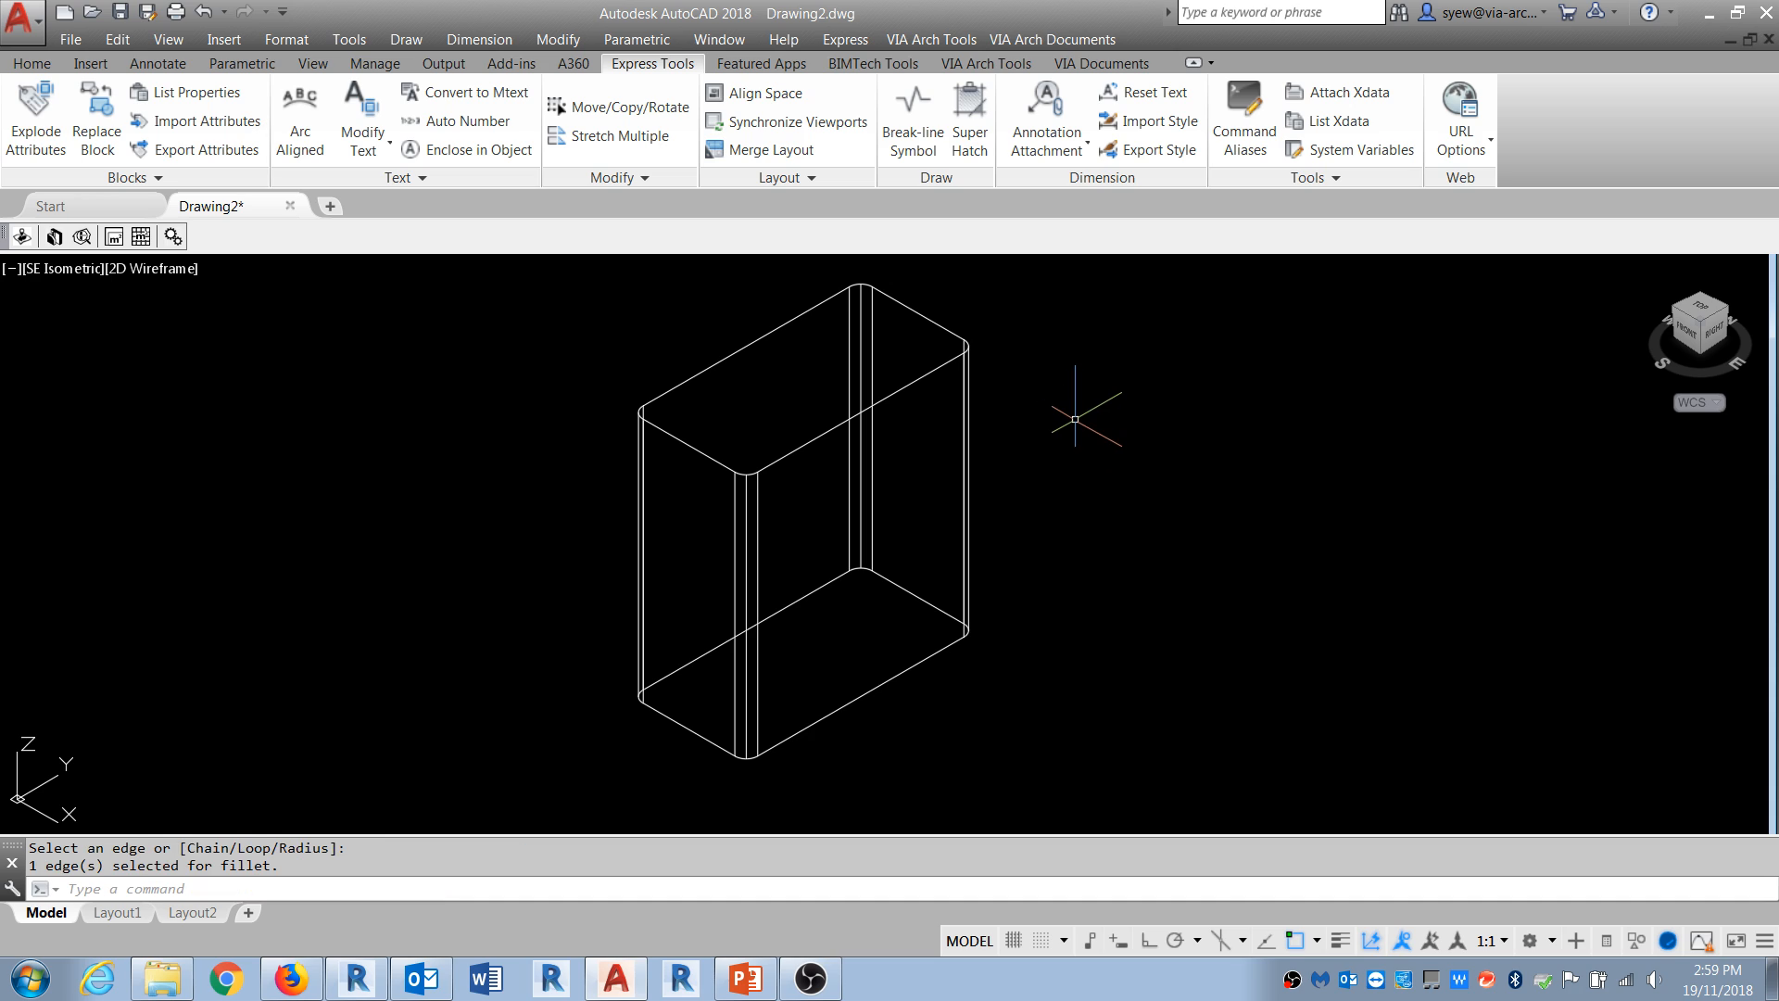
key(Escape)
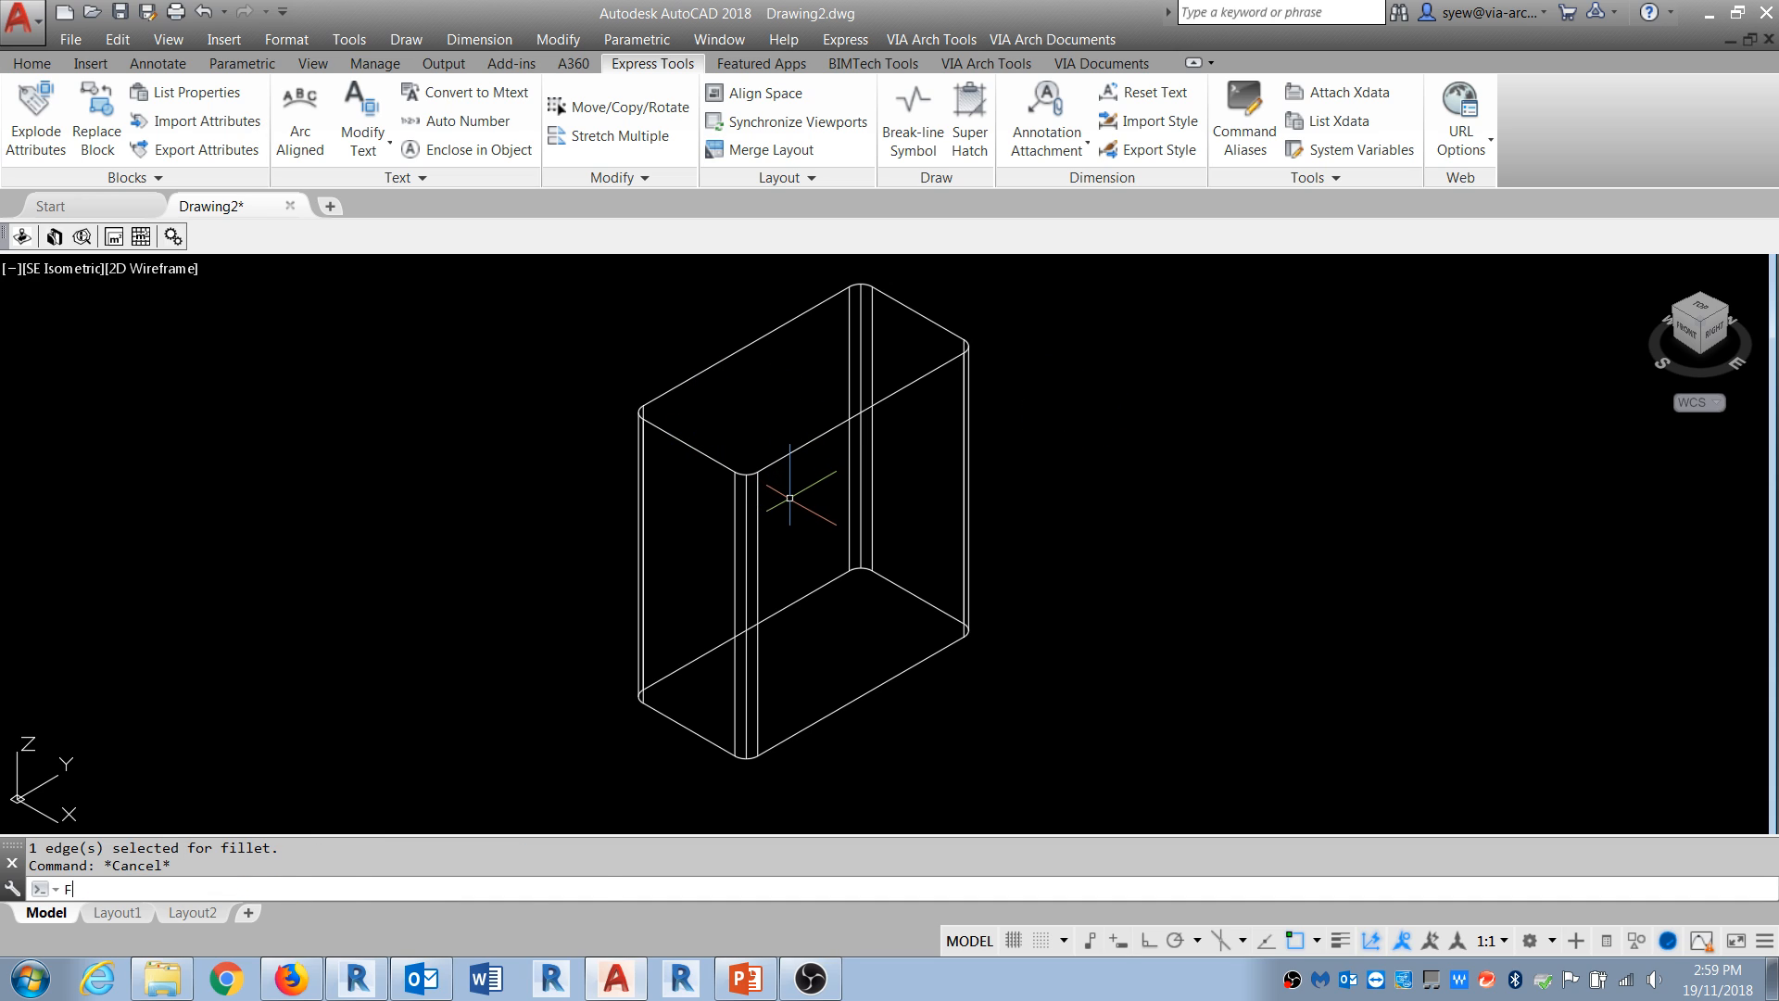
Step: Set the fillet radius to 10' and fillet the long top edge on the block's front-right side
key(Return)
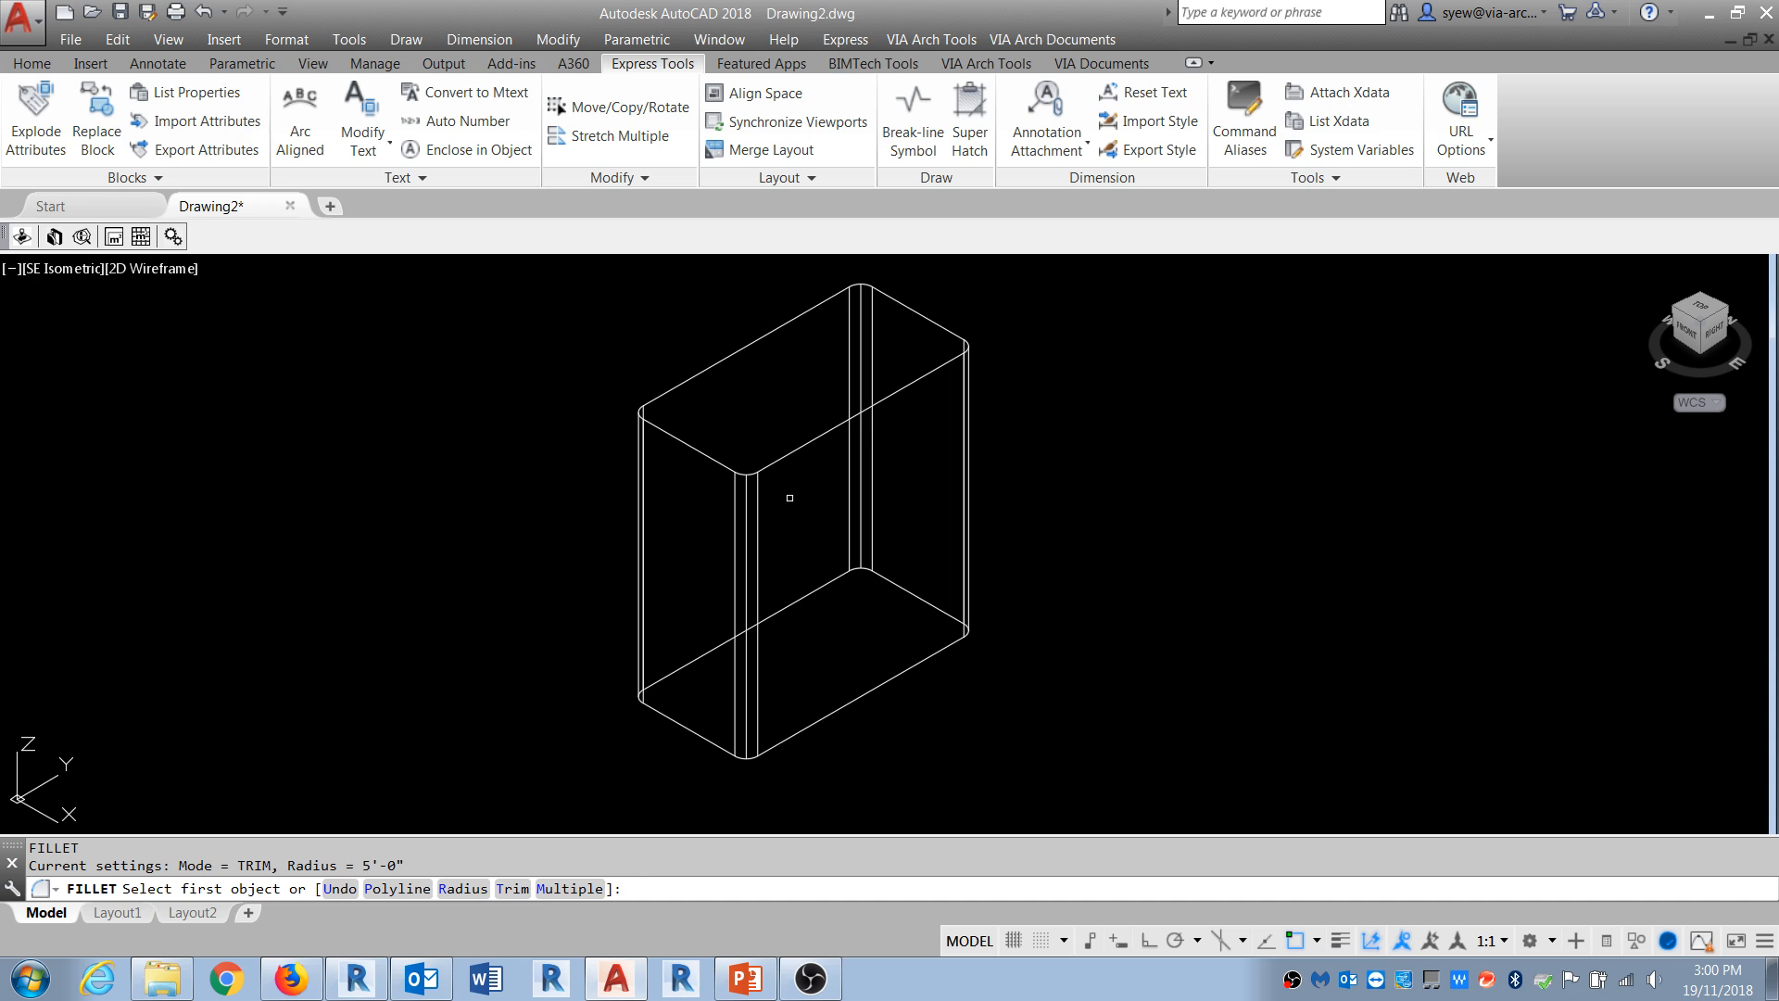
text(R)
key(Return)
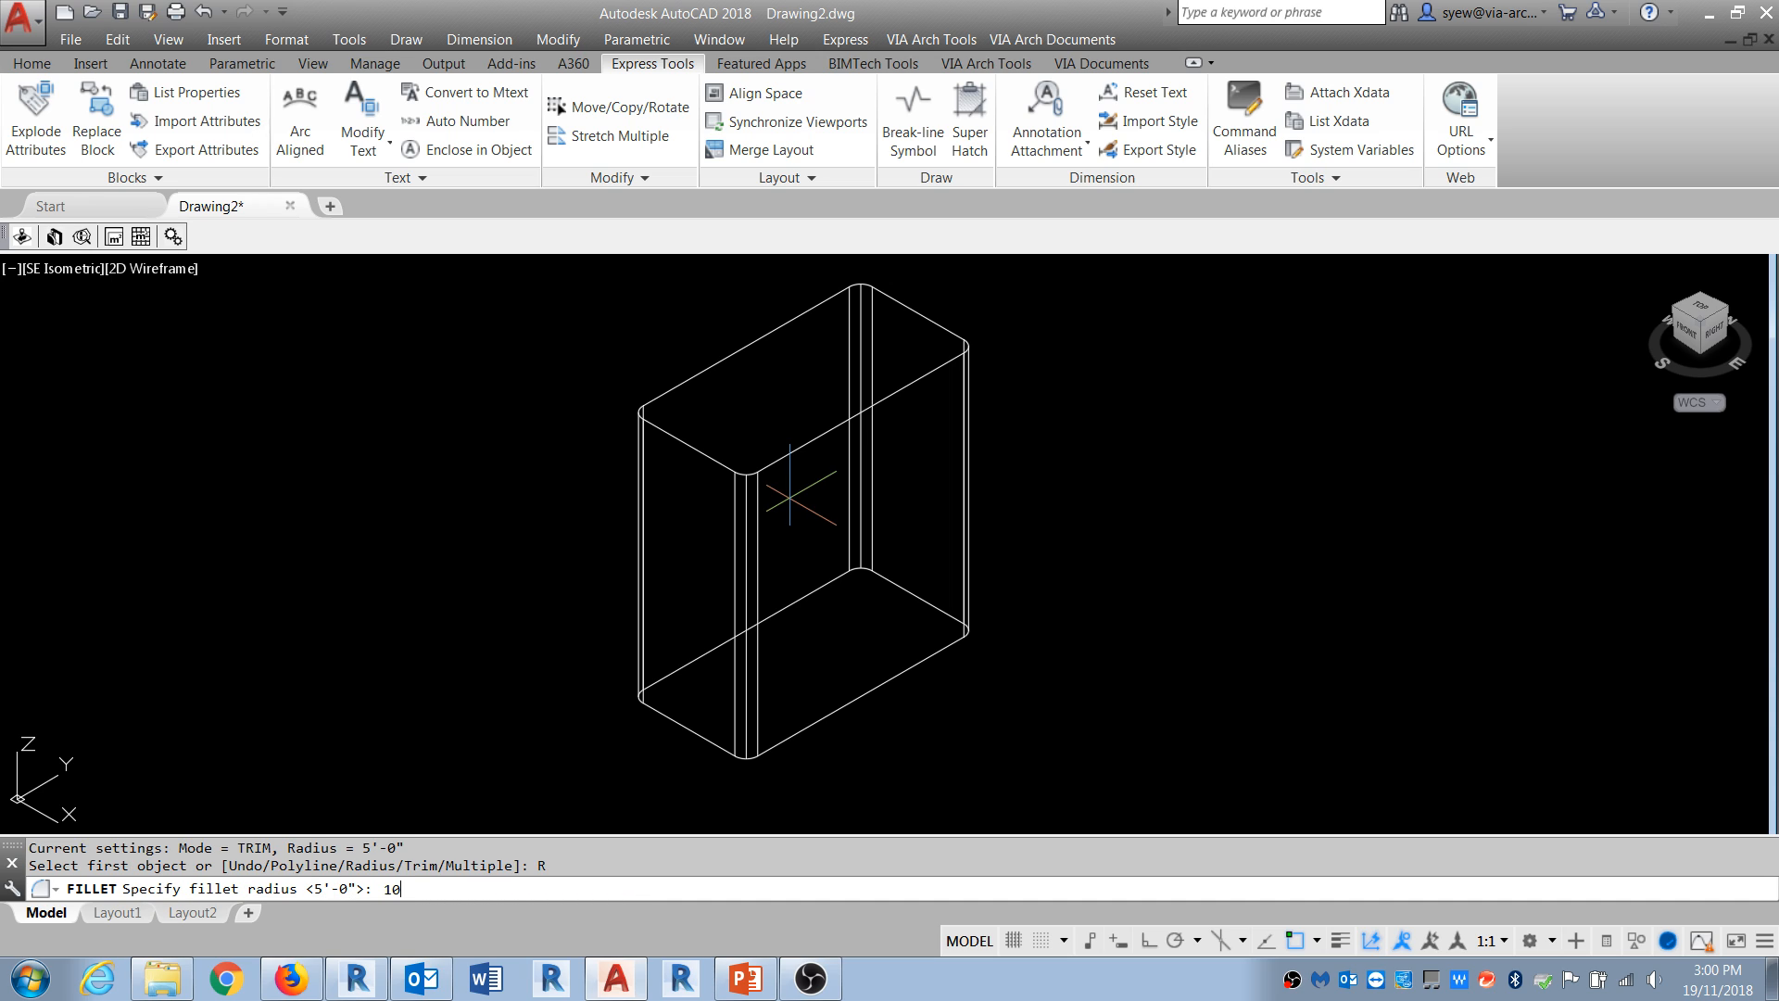
text(10')
key(Return)
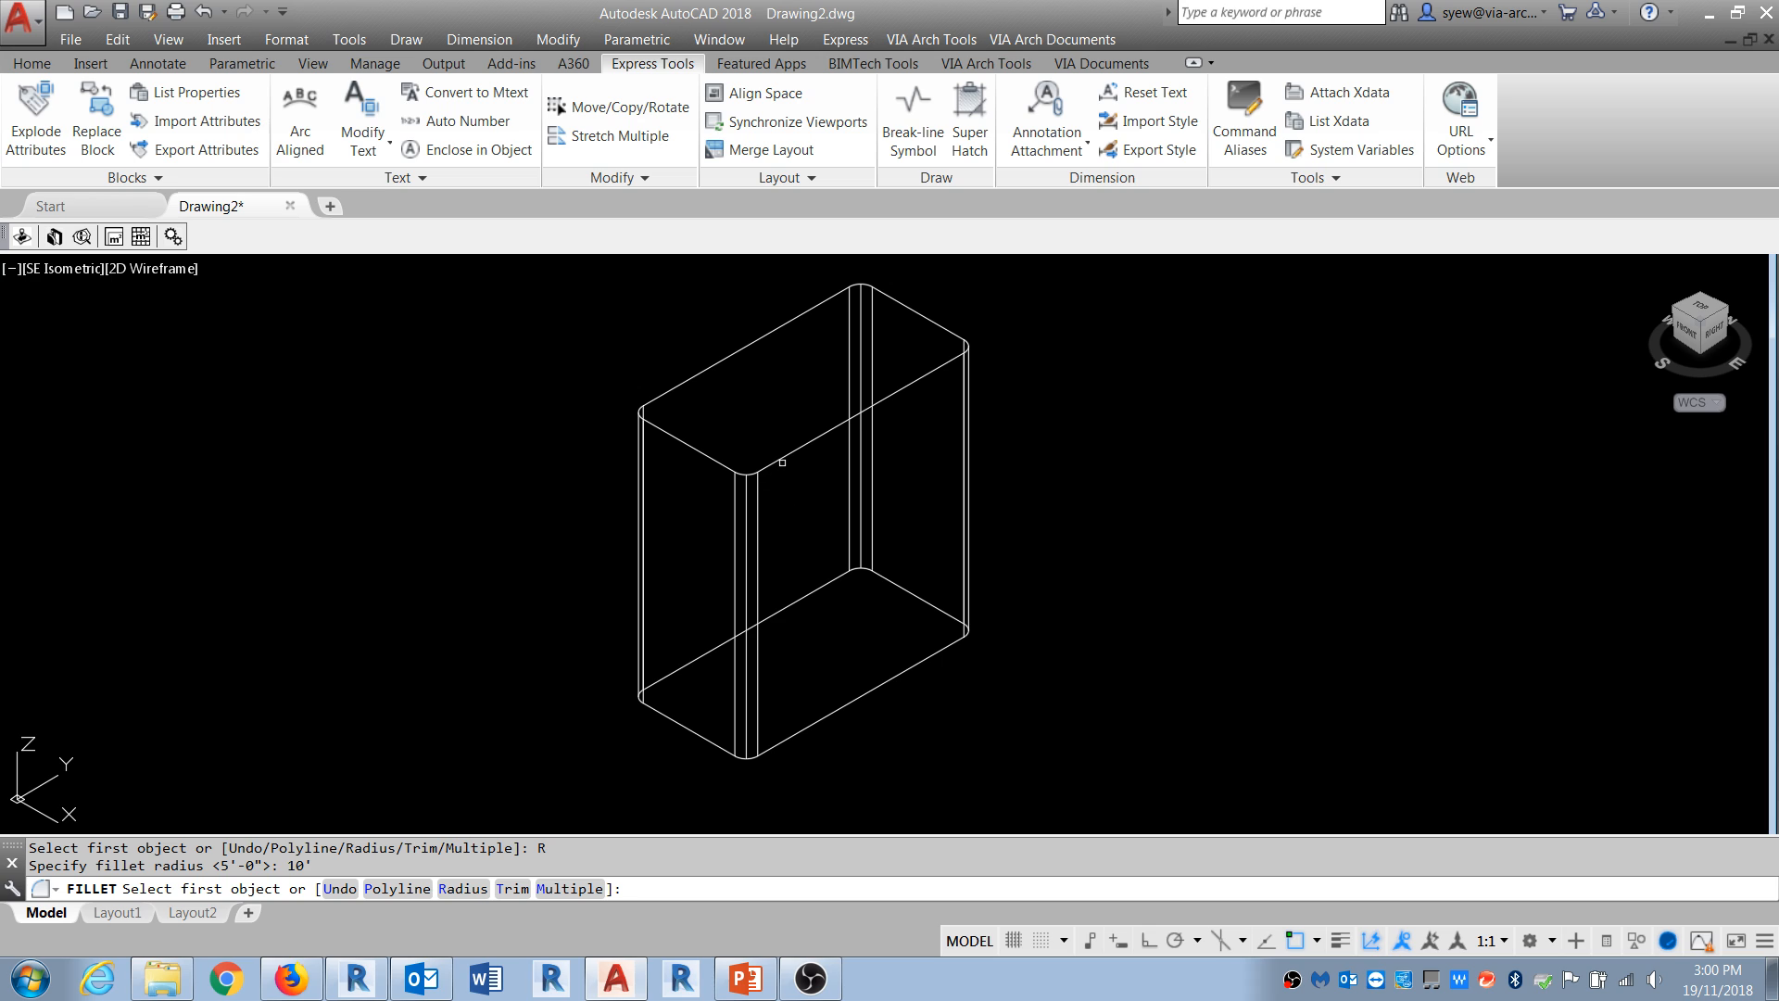
click(782, 462)
key(Return)
key(Return)
key(Return)
Step: Fillet the other three edges around the block's top face with the 10' radius
click(723, 461)
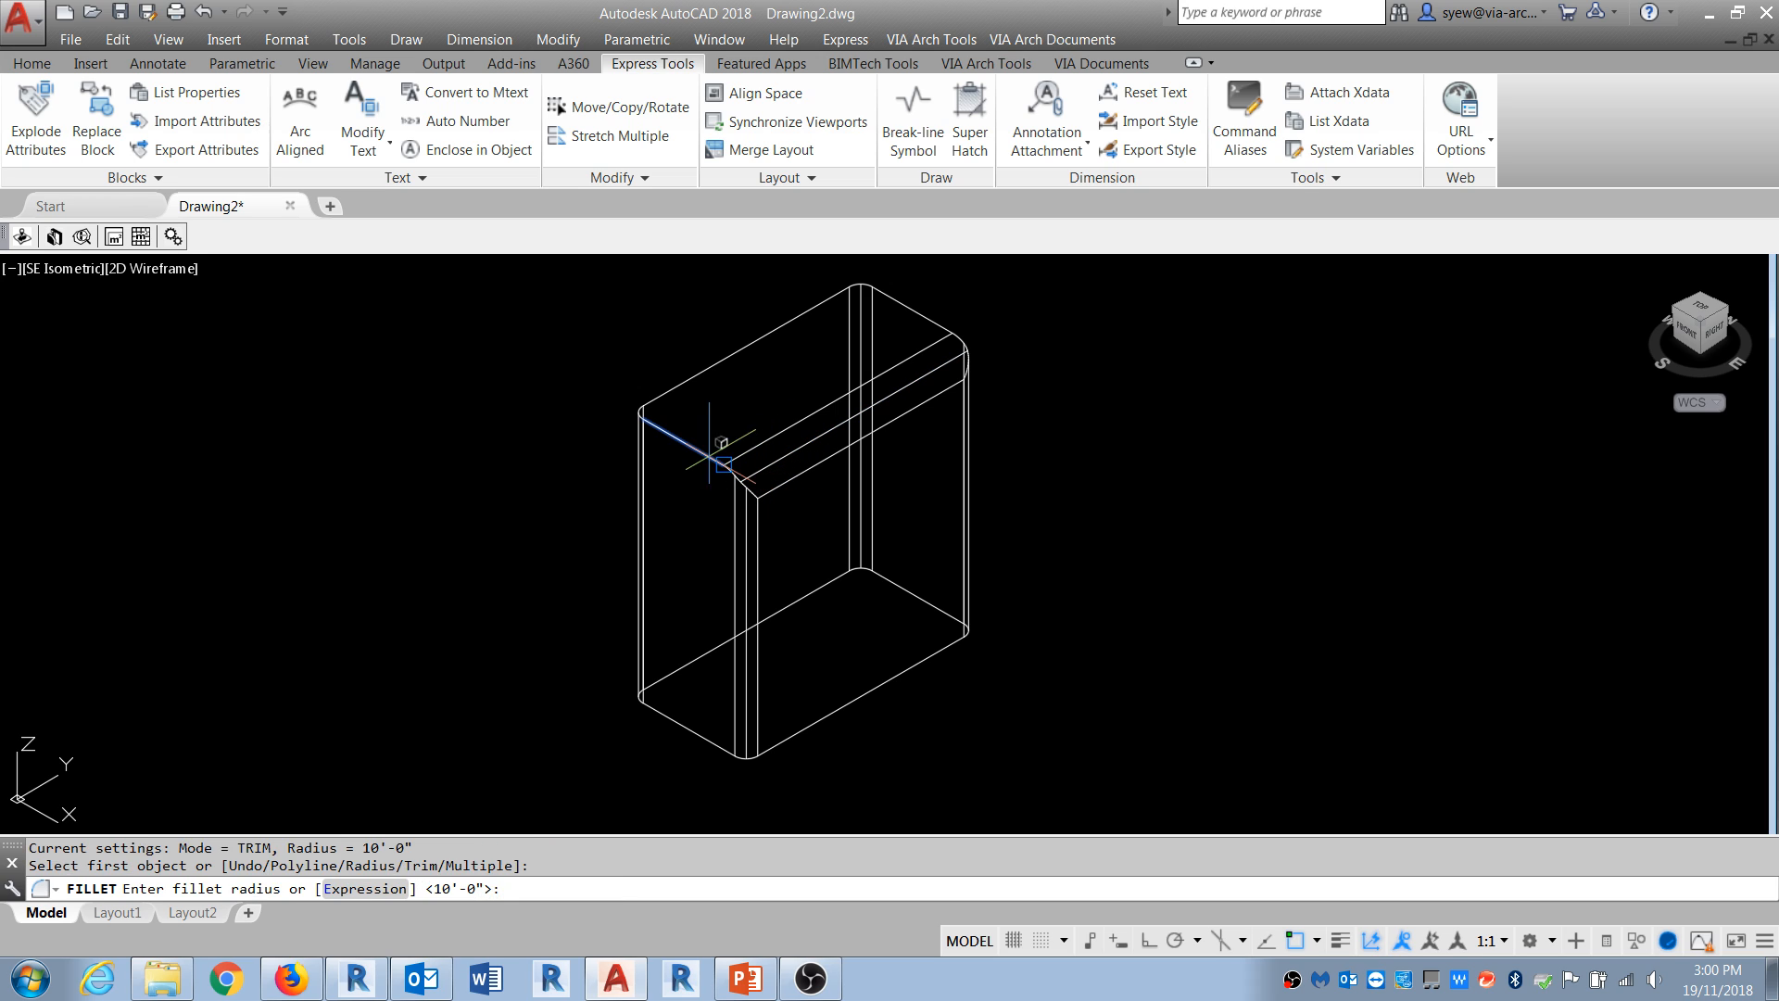
key(Return)
key(Return)
key(Return)
click(702, 370)
key(Return)
key(Return)
key(Return)
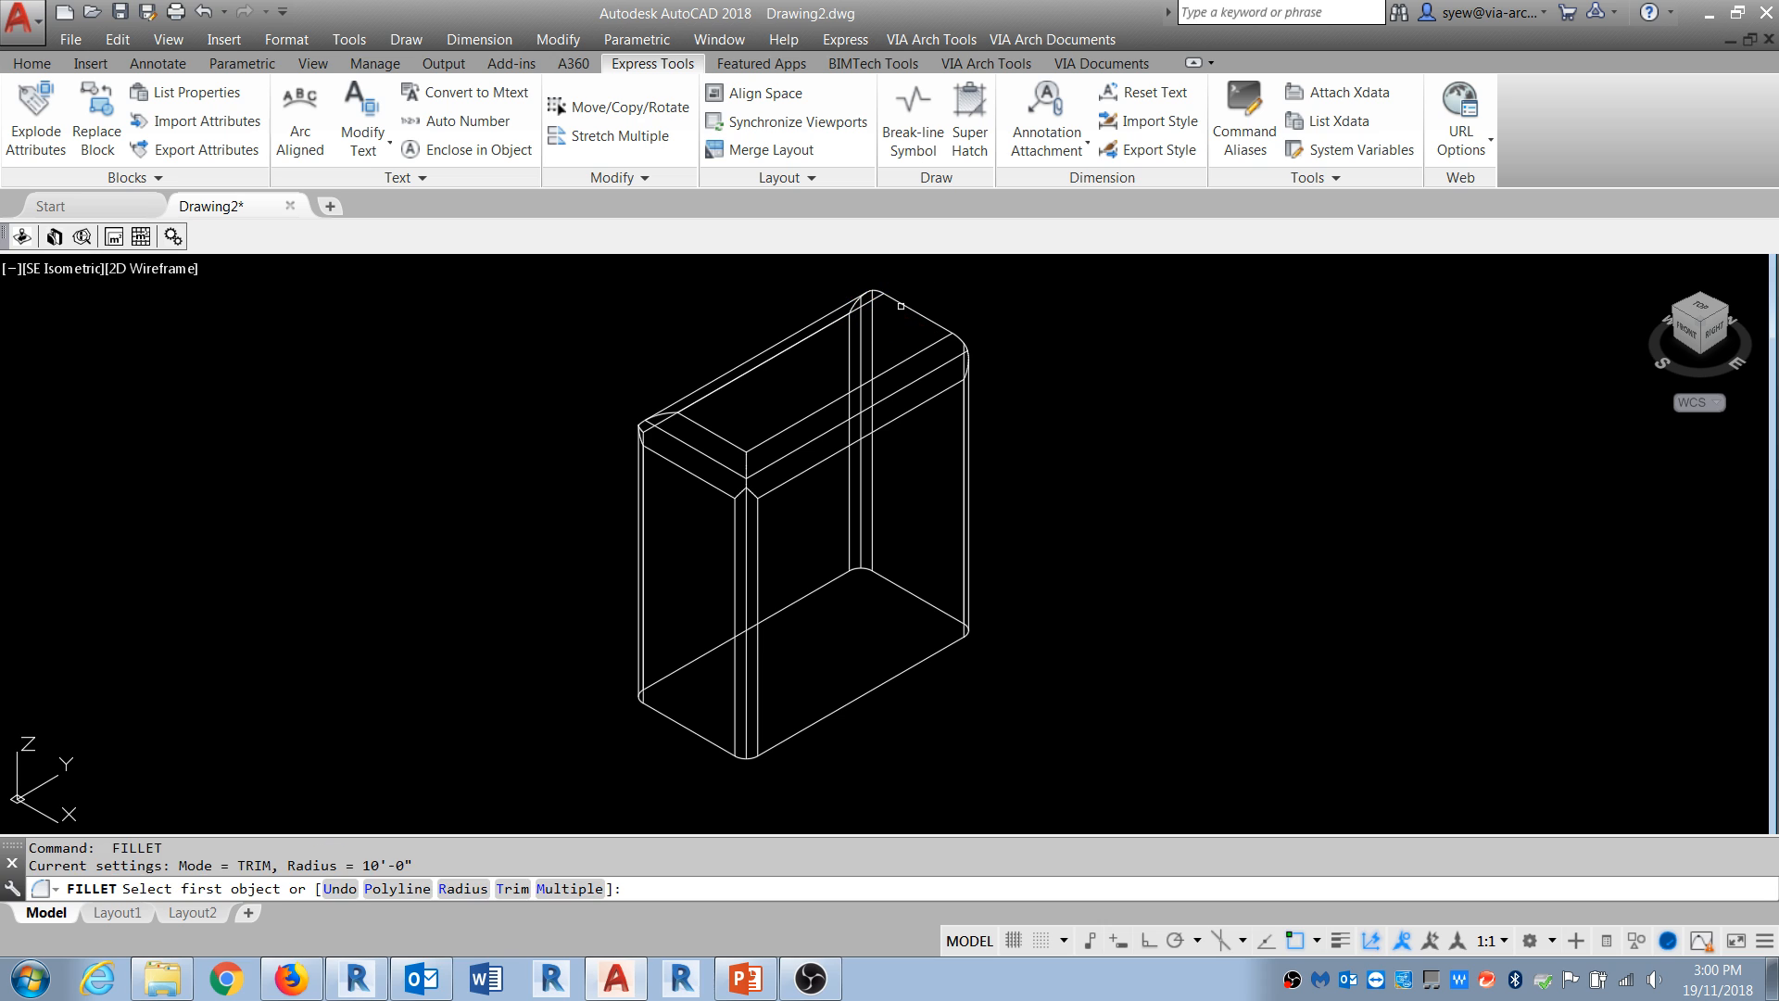
click(901, 306)
key(Return)
Step: Orbit around the block and examine its rounded top and vertical edges from another angle
shift+middle_drag(1148, 470, 1182, 493)
scroll(953, 432, up, 2)
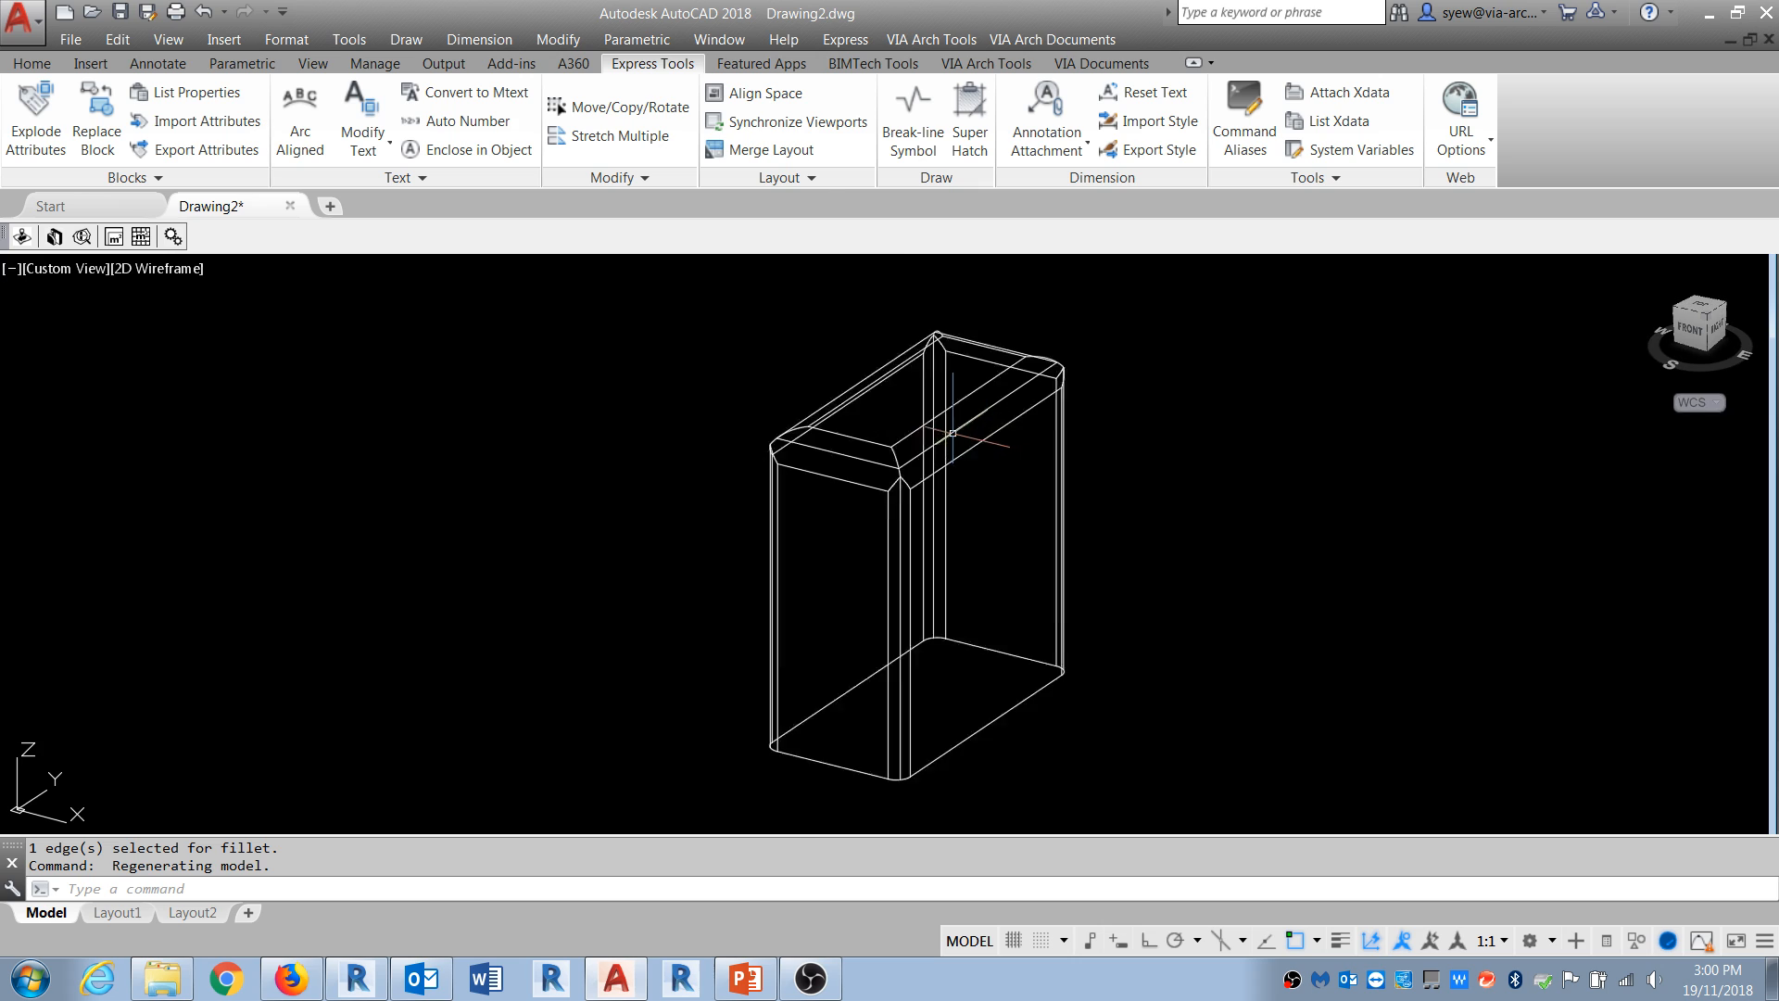
scroll(952, 433, up, 2)
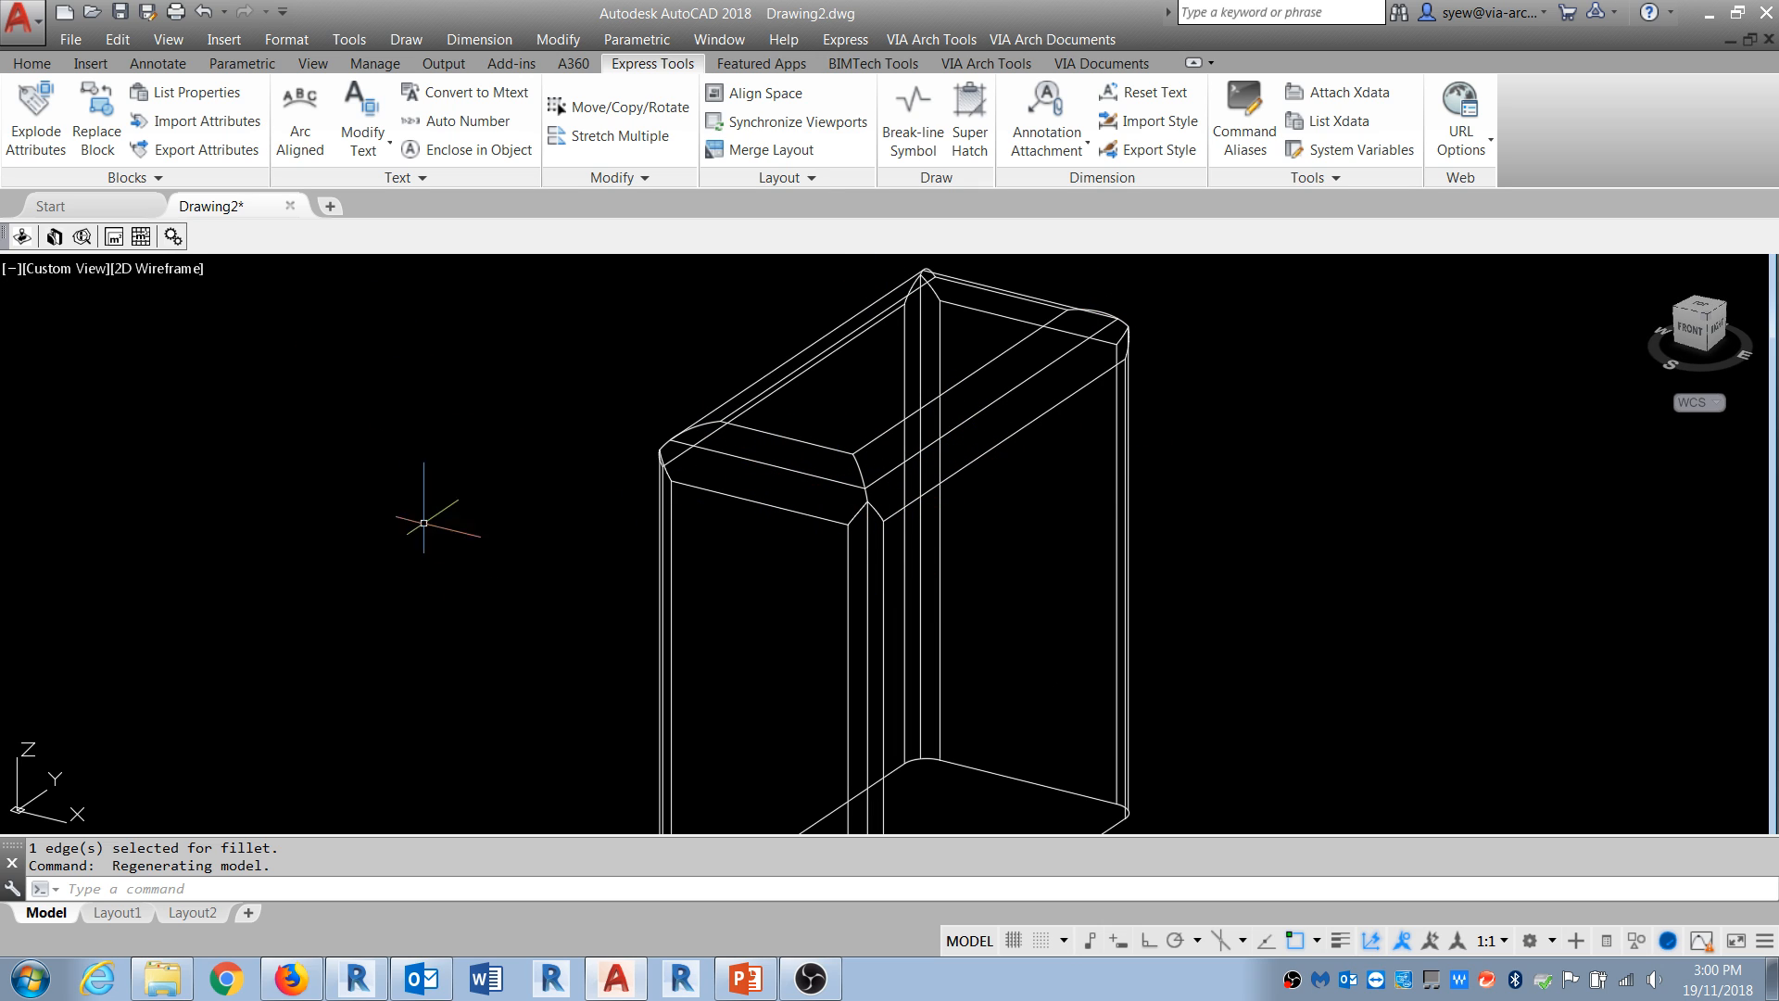
middle_drag(939, 709, 827, 576)
scroll(987, 623, down, 2)
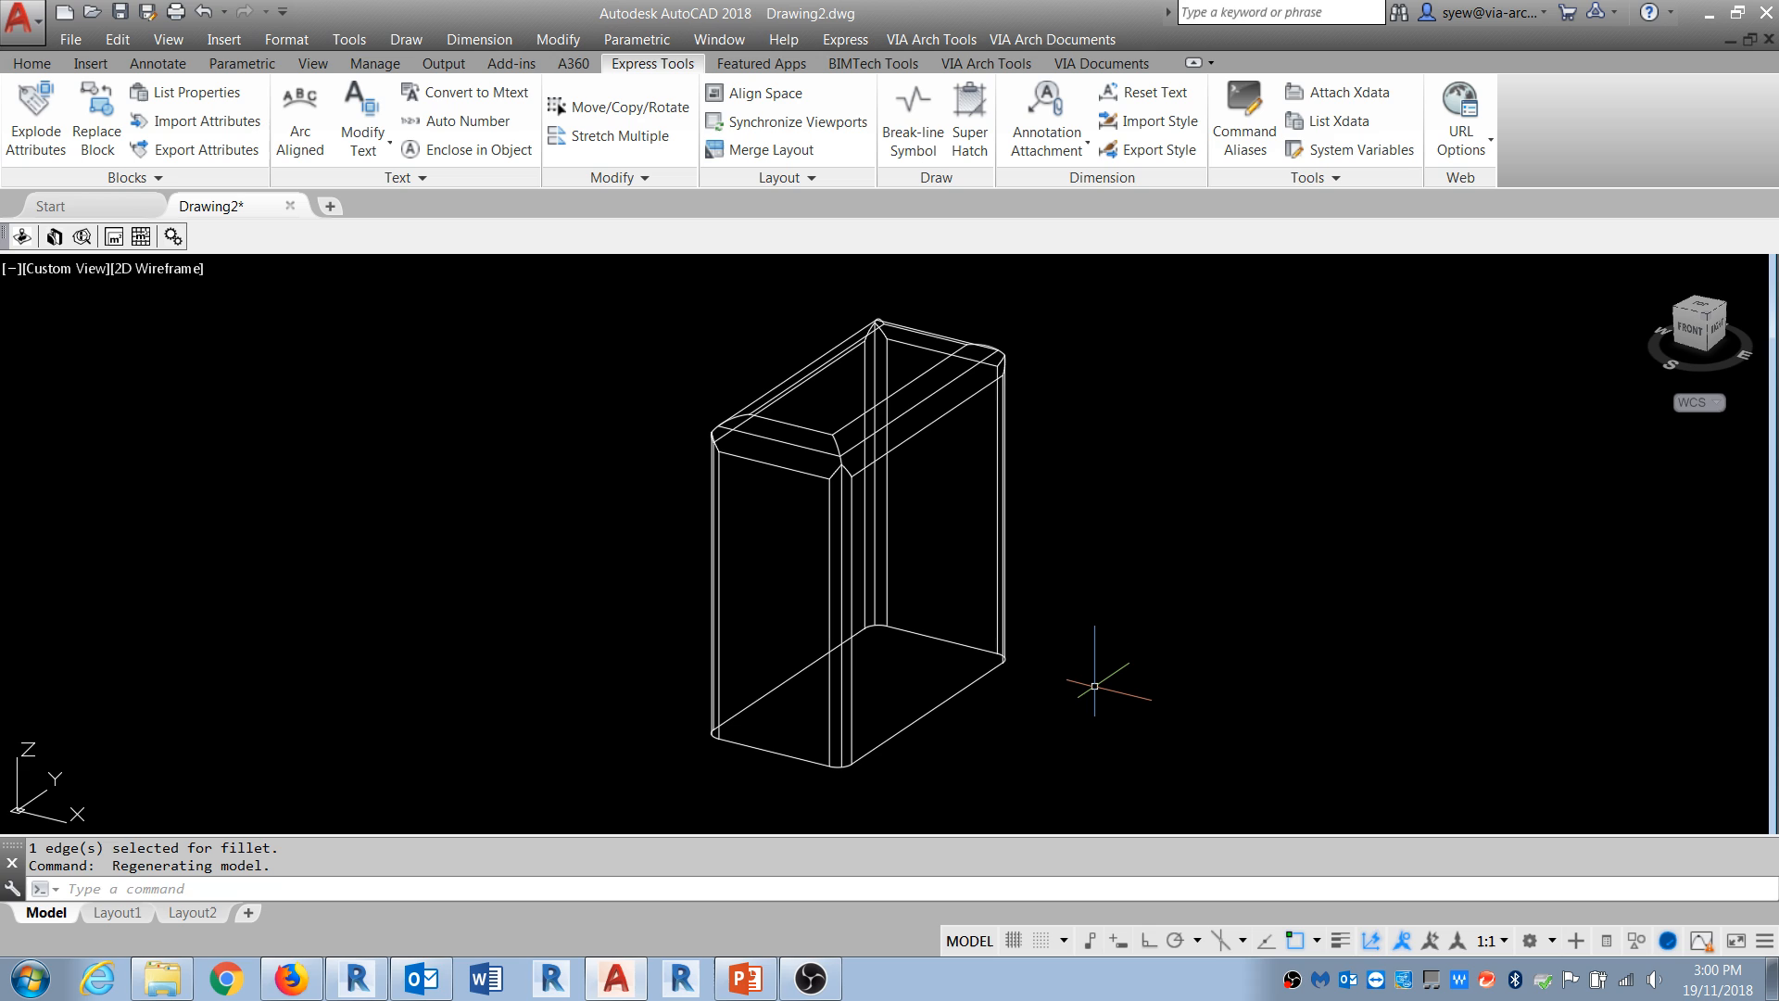
text(3DO)
key(Return)
drag(1113, 691, 1040, 707)
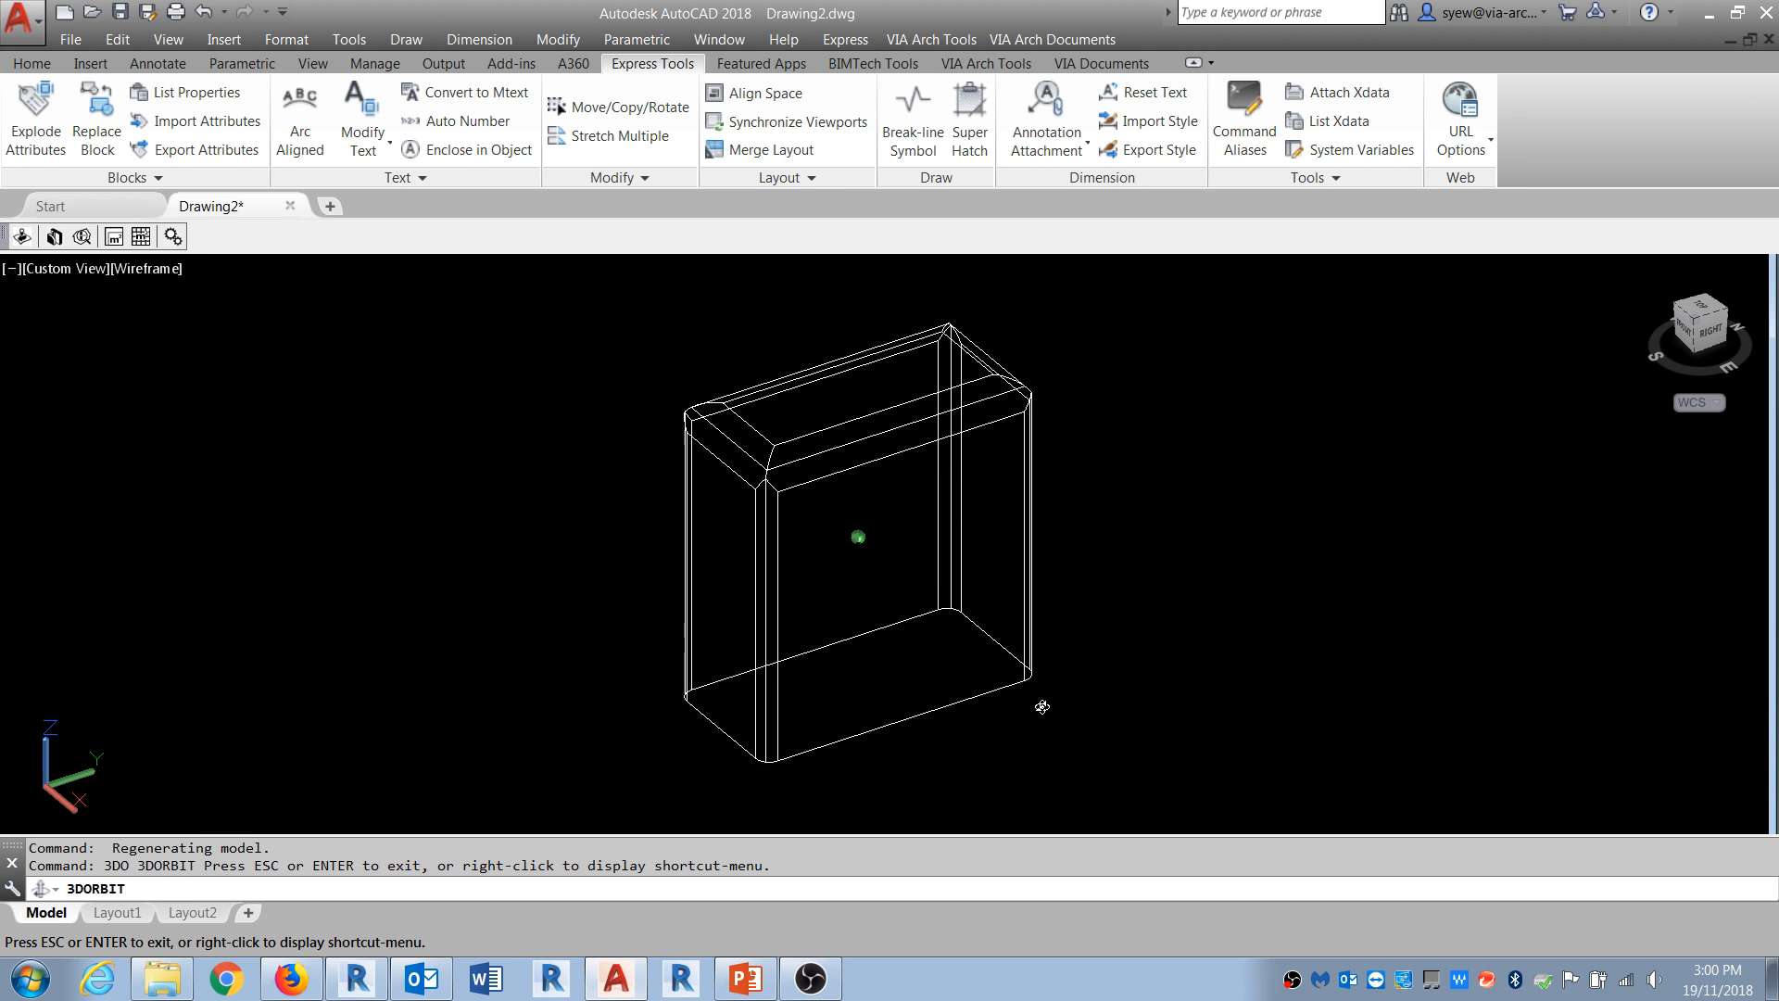
key(Escape)
key(Escape)
key(Escape)
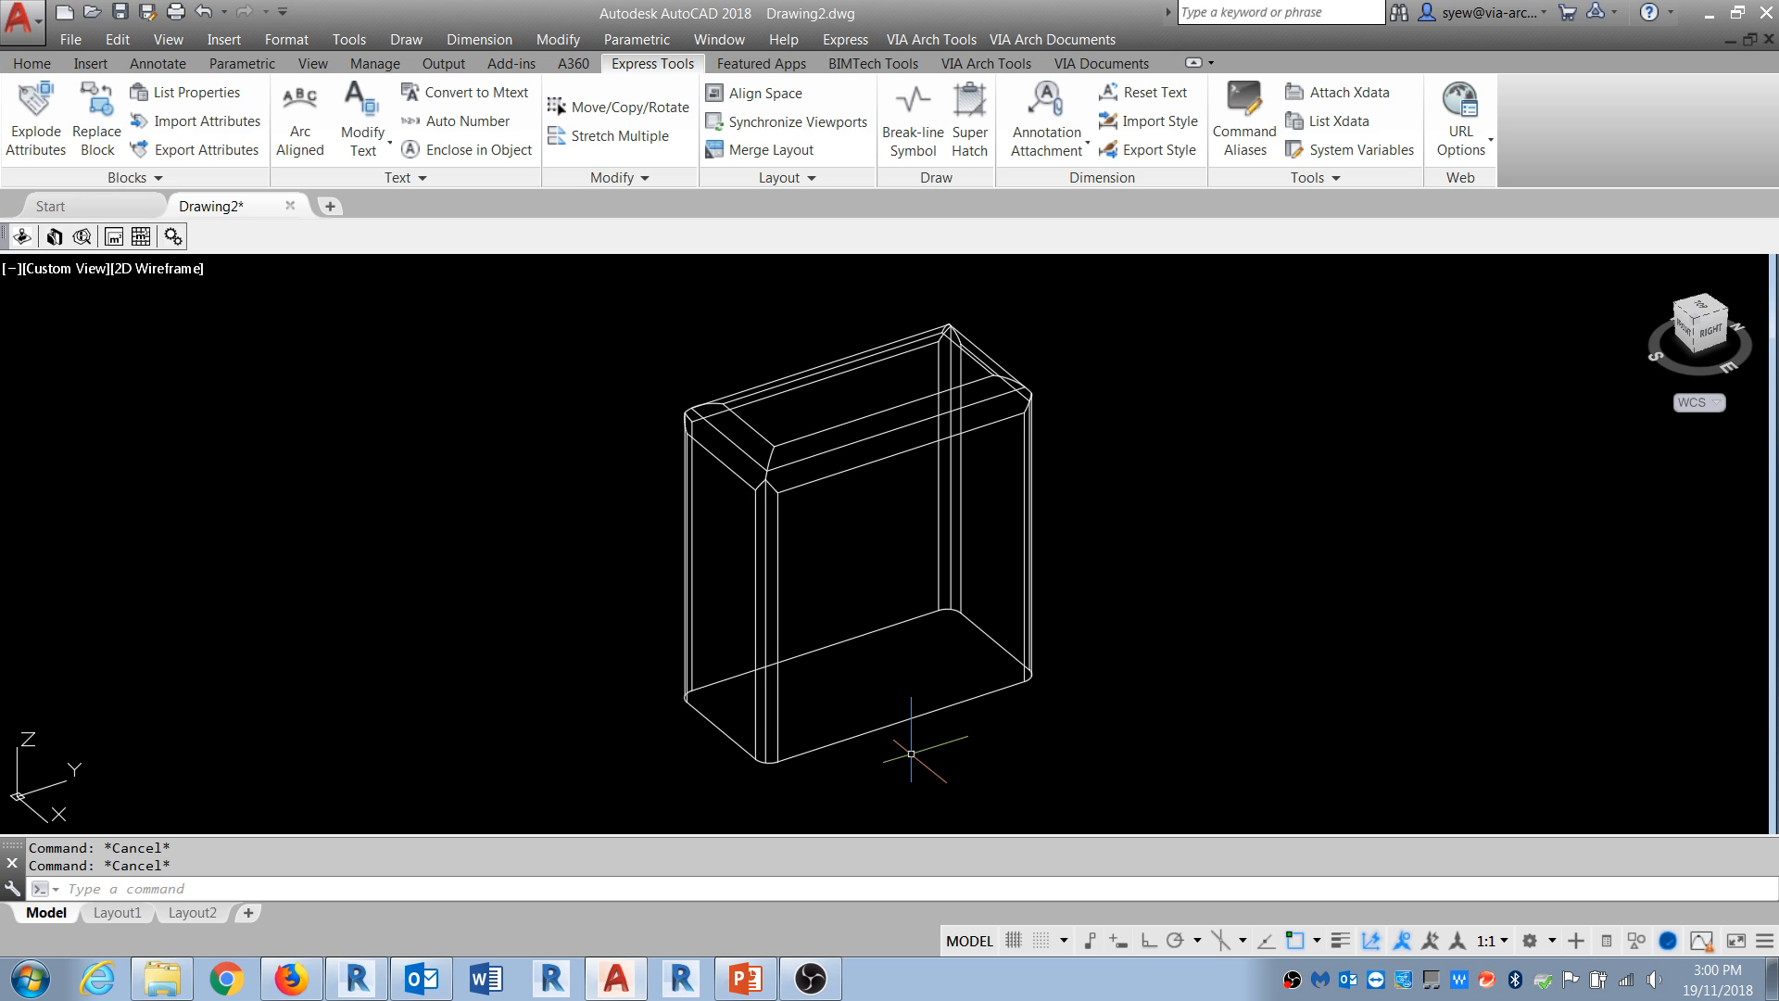
Step: Draw a rectangle crossing the bottom edge of the block's long front-right side, partly inside its base
text(REC)
key(Return)
click(944, 771)
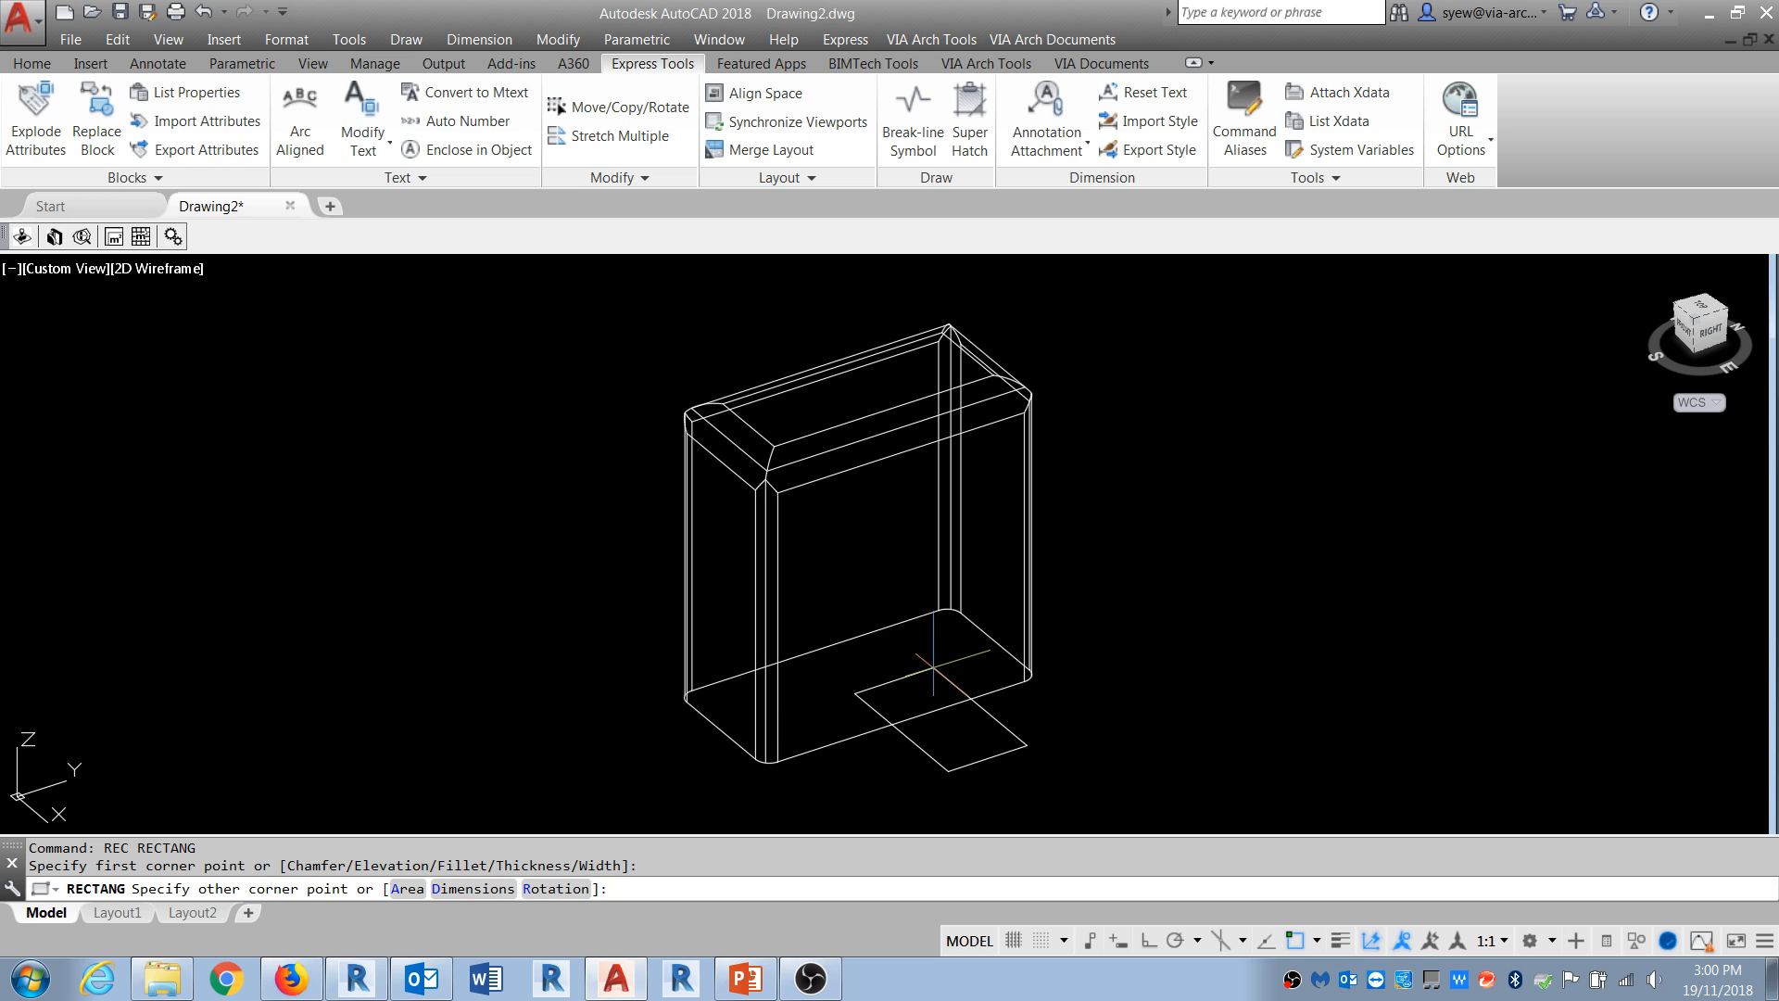
click(933, 667)
key(Escape)
key(Escape)
Step: Try to extrude the rectangle downward below the block's base, and undo the extrusion
text(EXT)
key(Return)
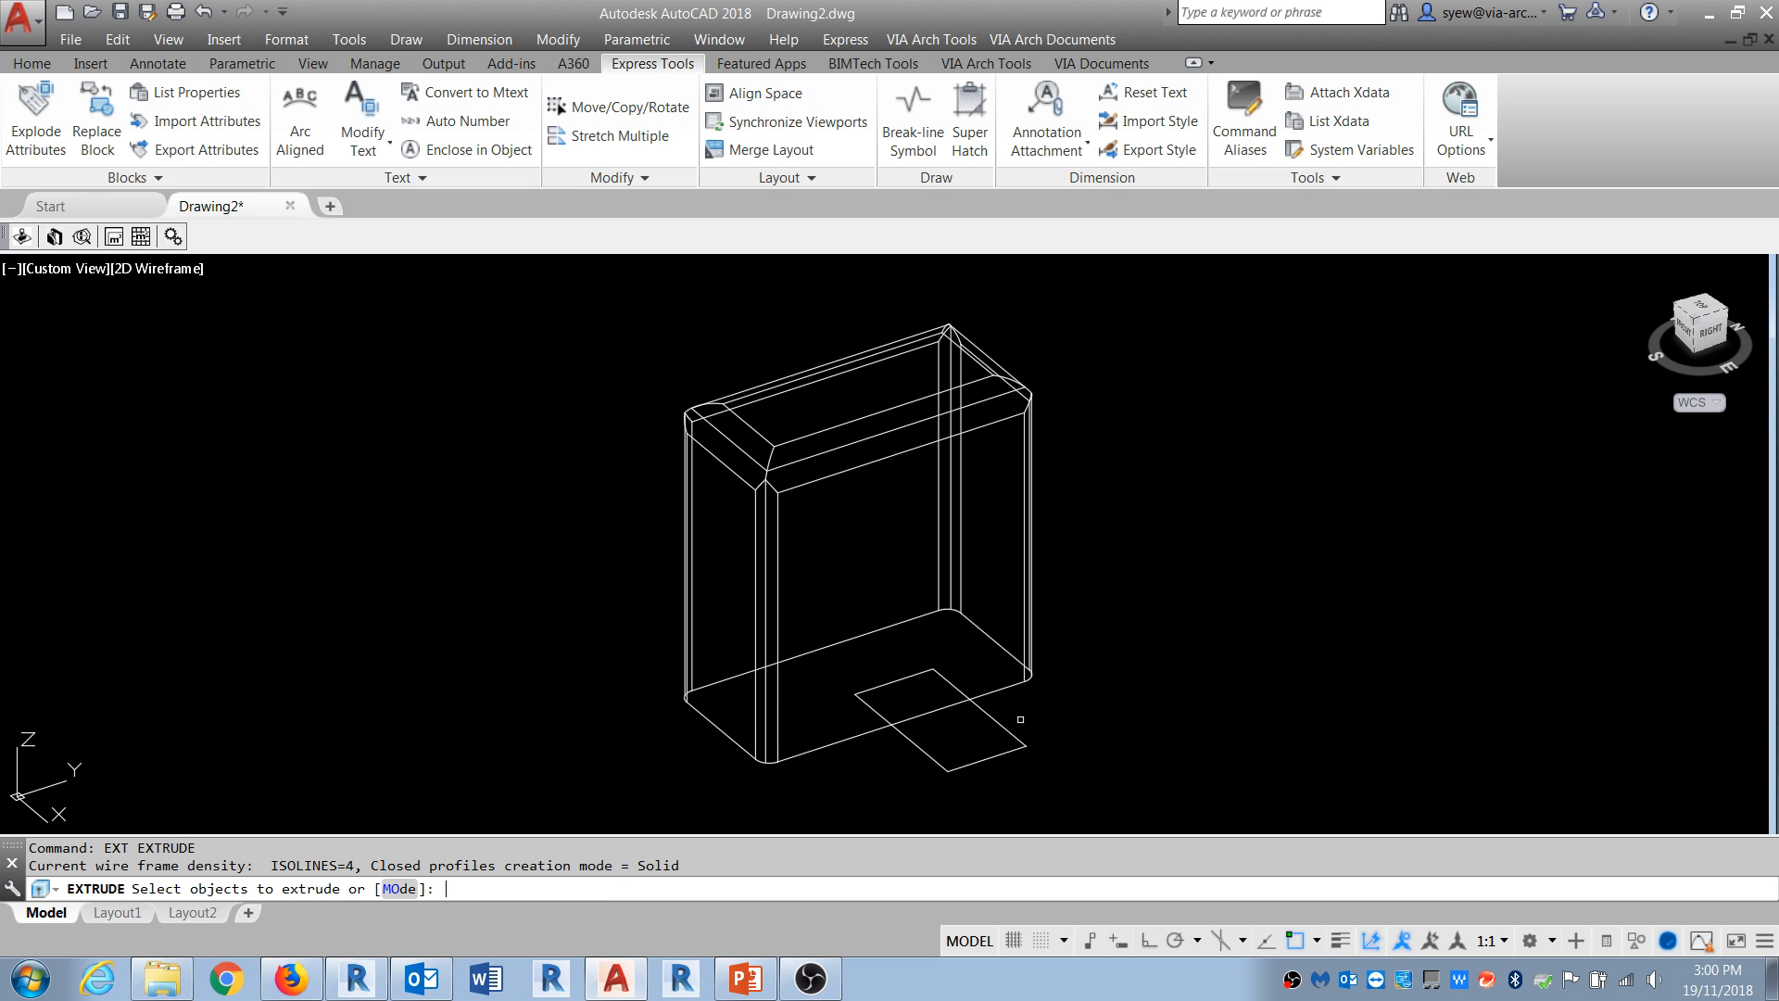
click(1023, 715)
click(993, 738)
key(Return)
click(1169, 746)
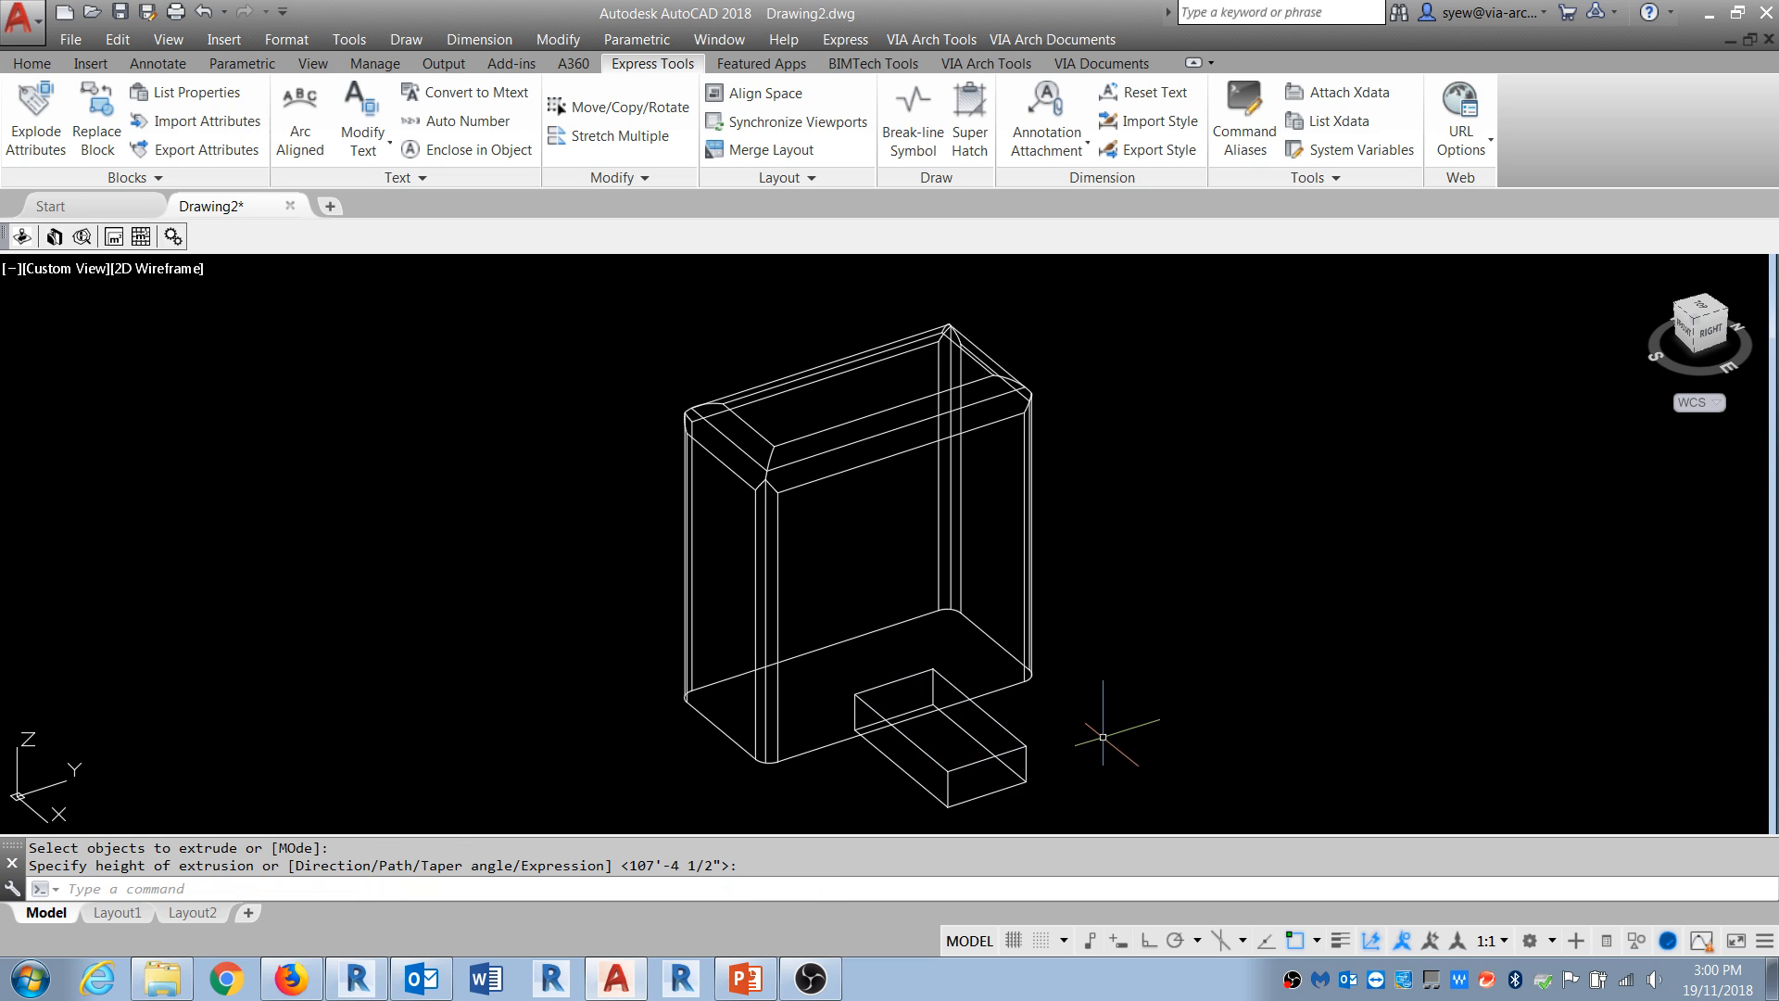
key(ctrl+z)
Step: Extrude the rectangle upward into a box about a third of the block's height
text(EXT)
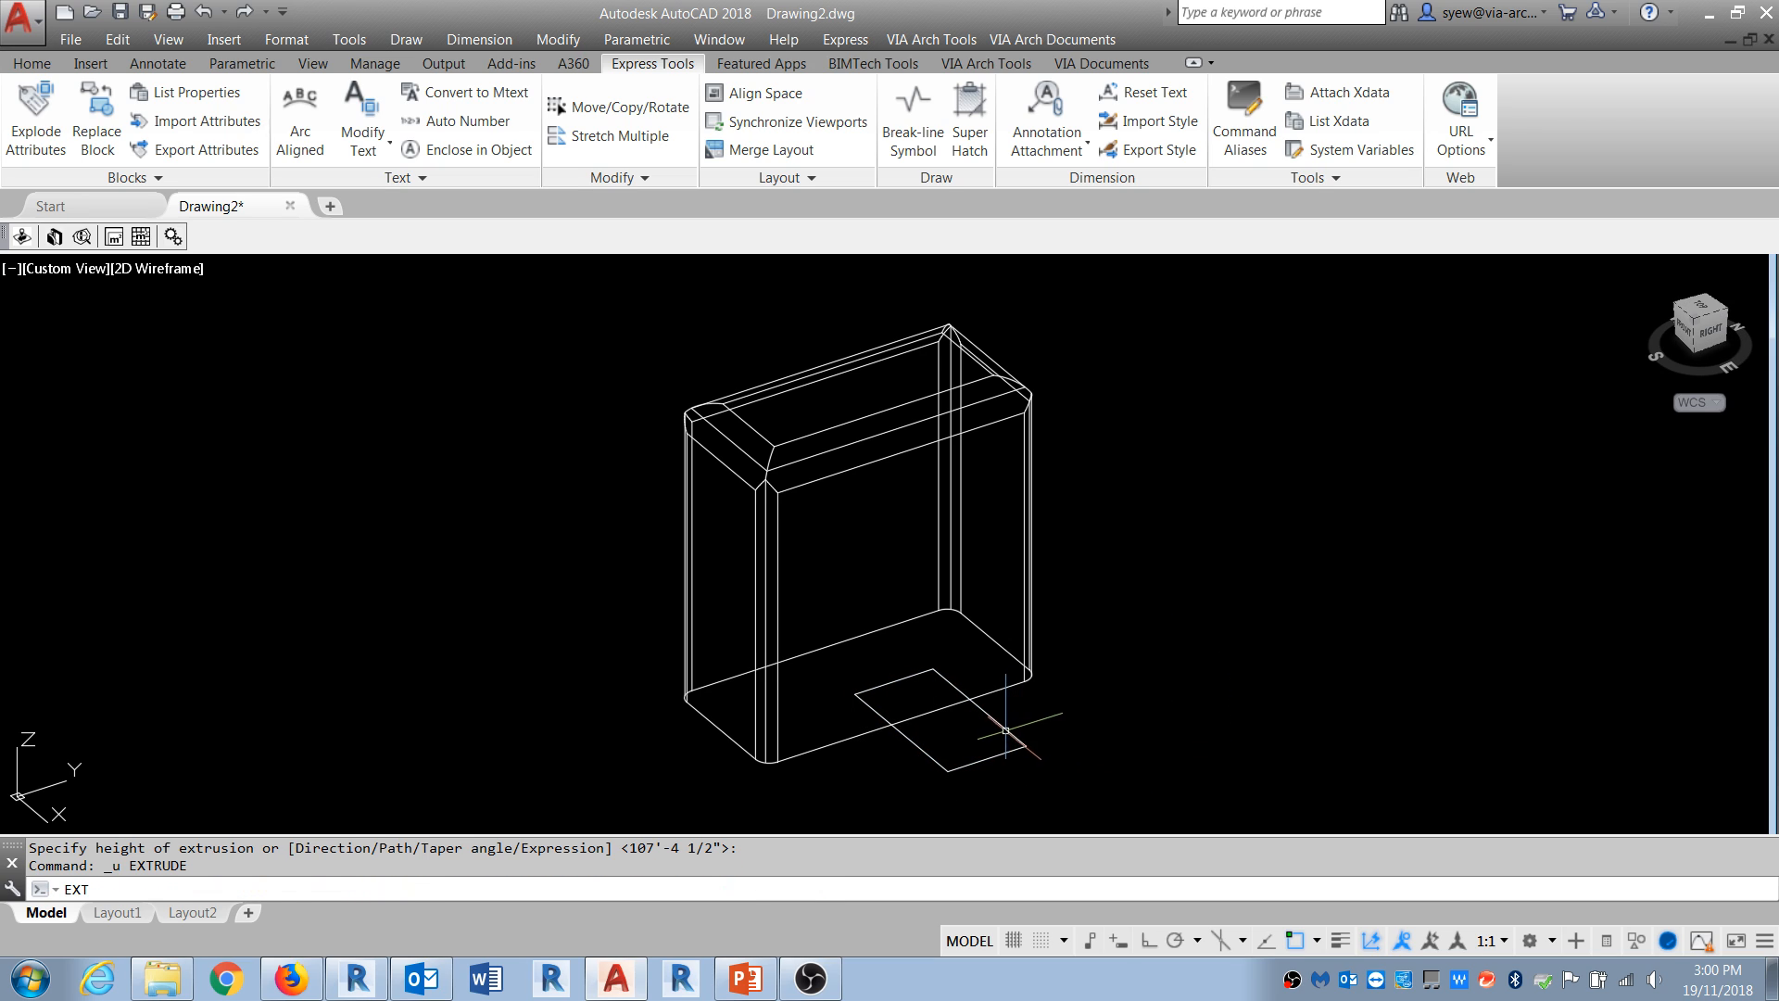
key(Return)
click(1019, 718)
click(983, 737)
key(Return)
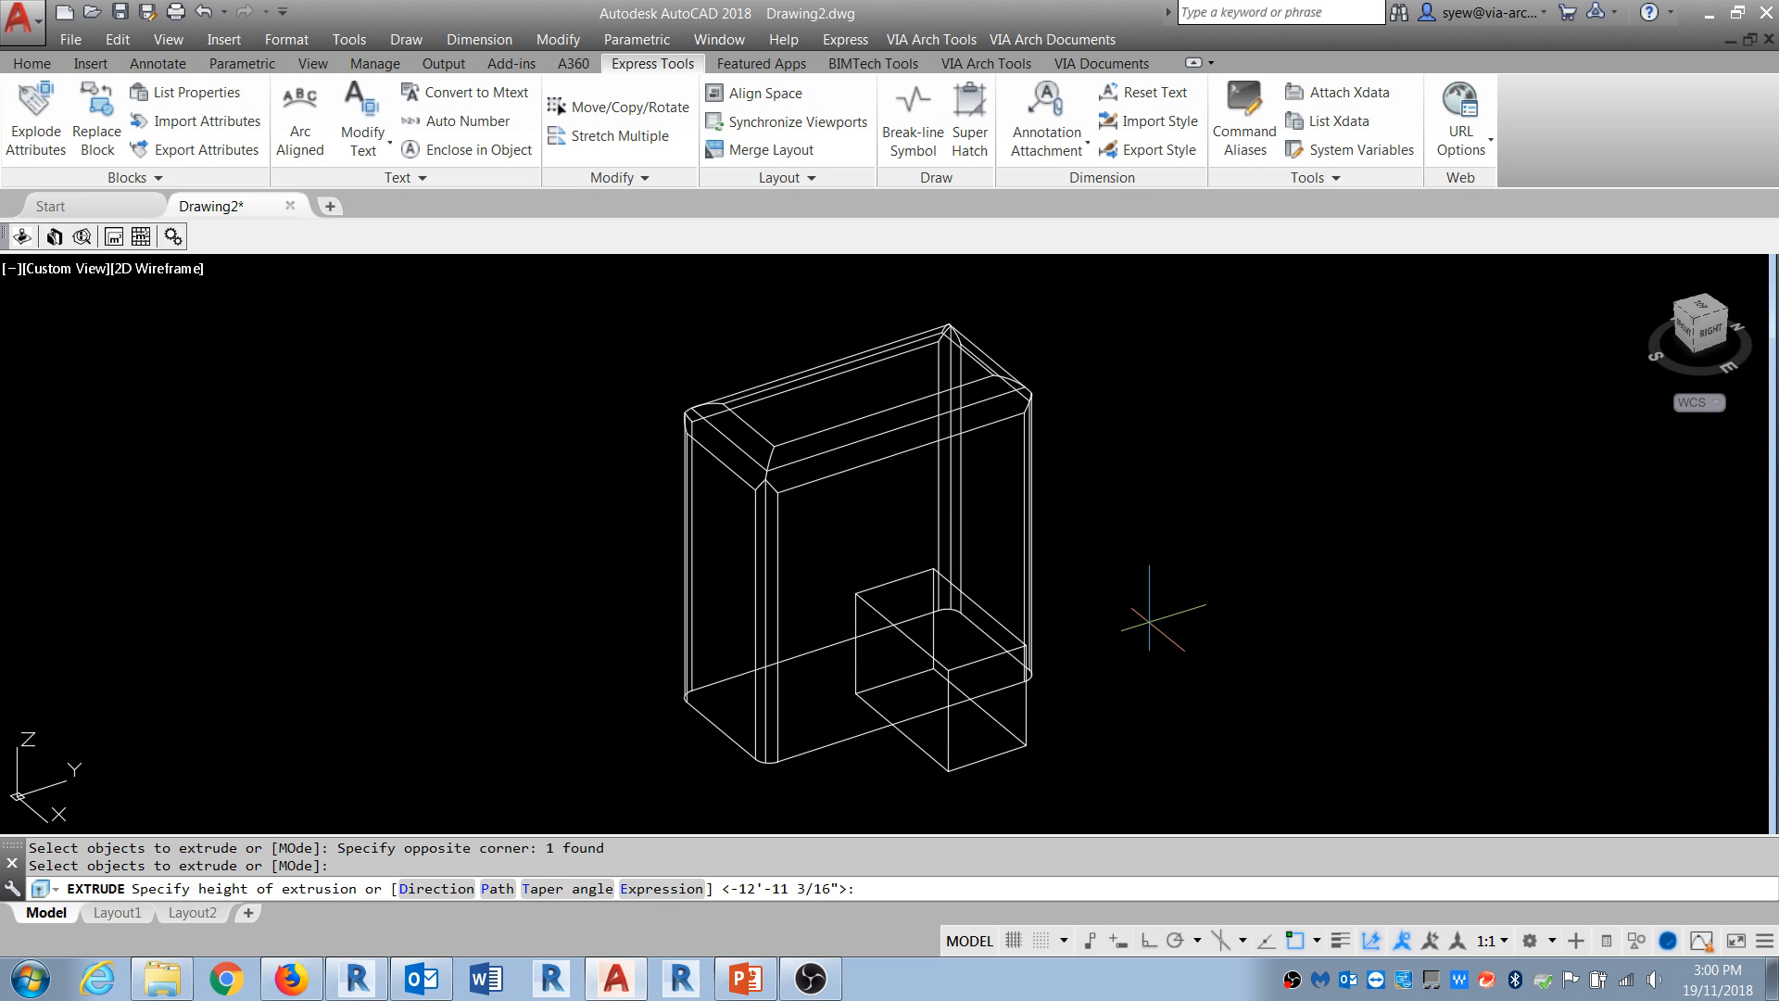
click(1149, 619)
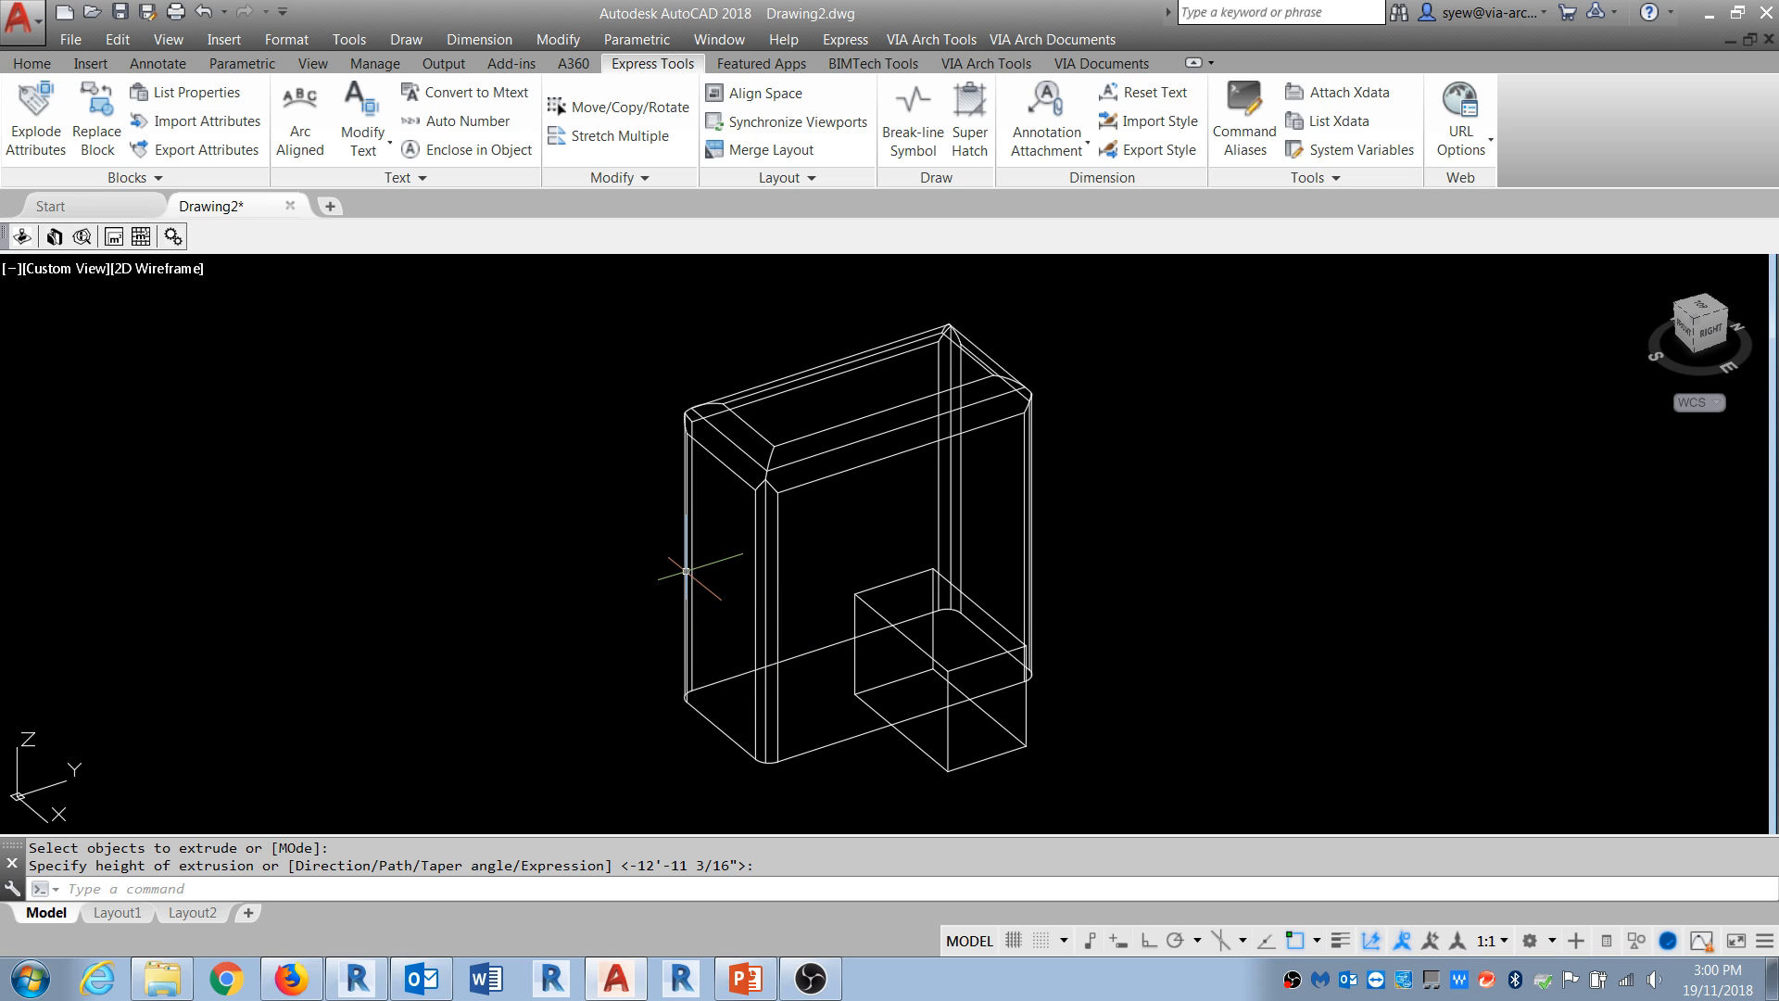
Step: Subtract the small box from the filleted block to cut an opening at its base
text(SU)
key(Return)
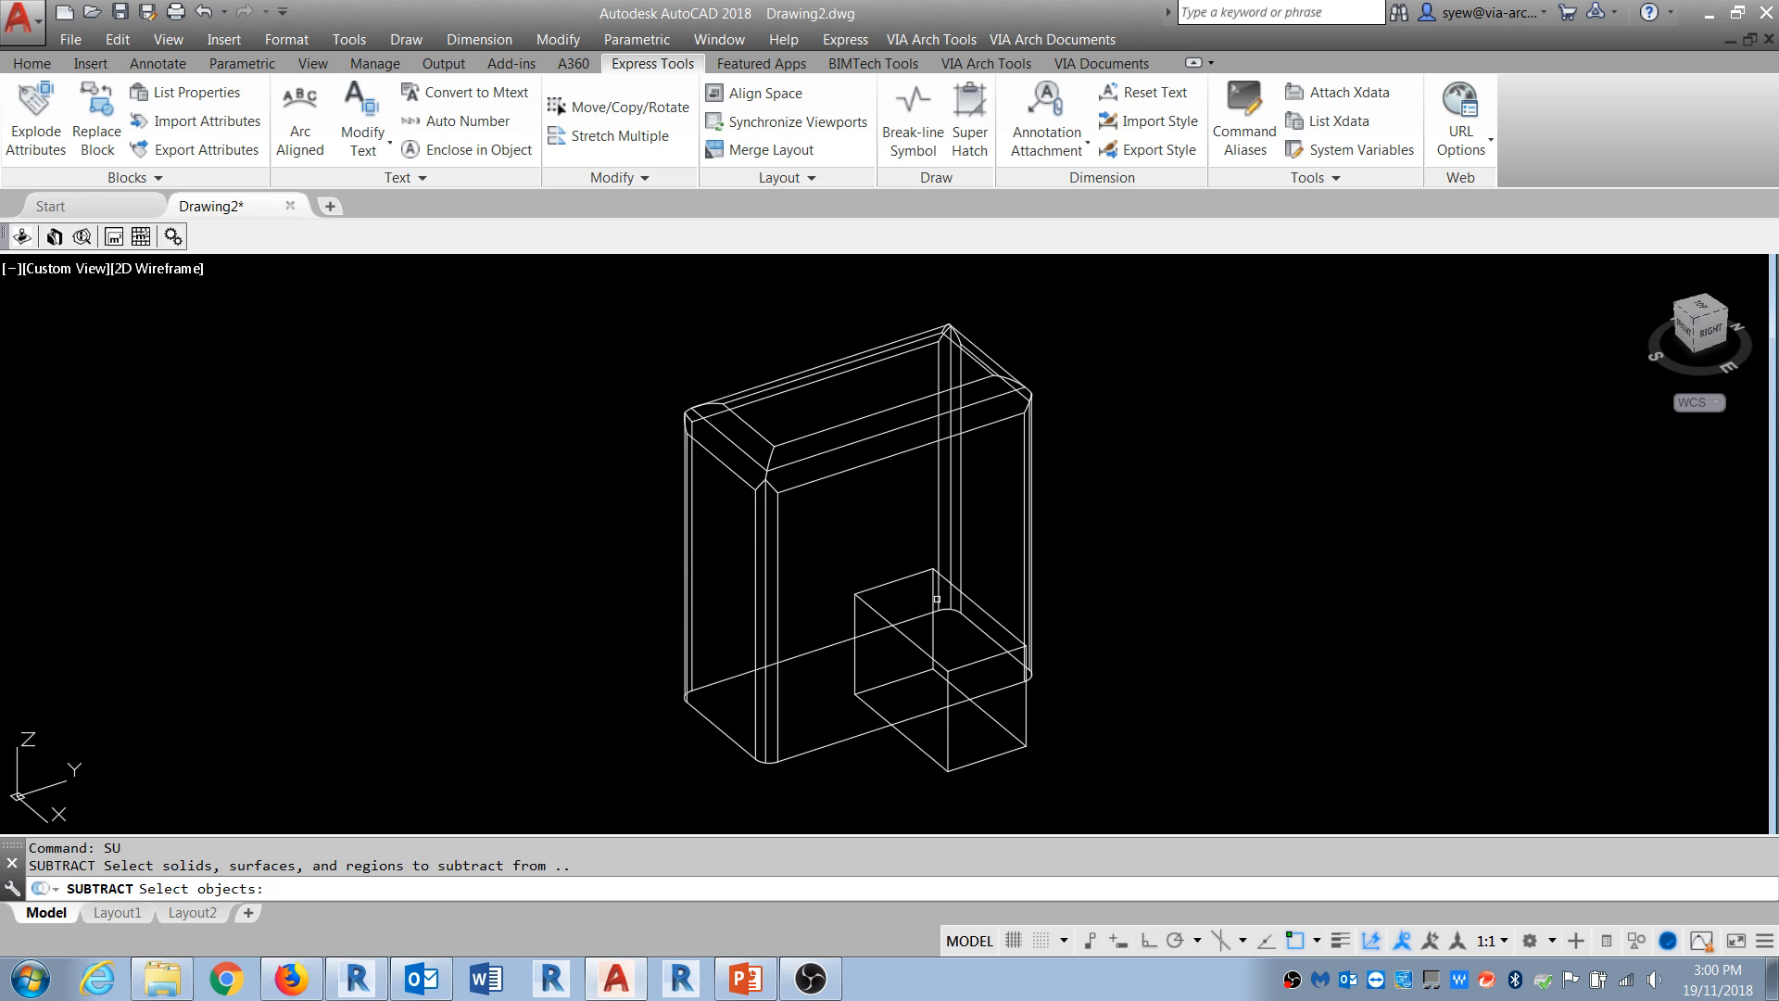
click(852, 738)
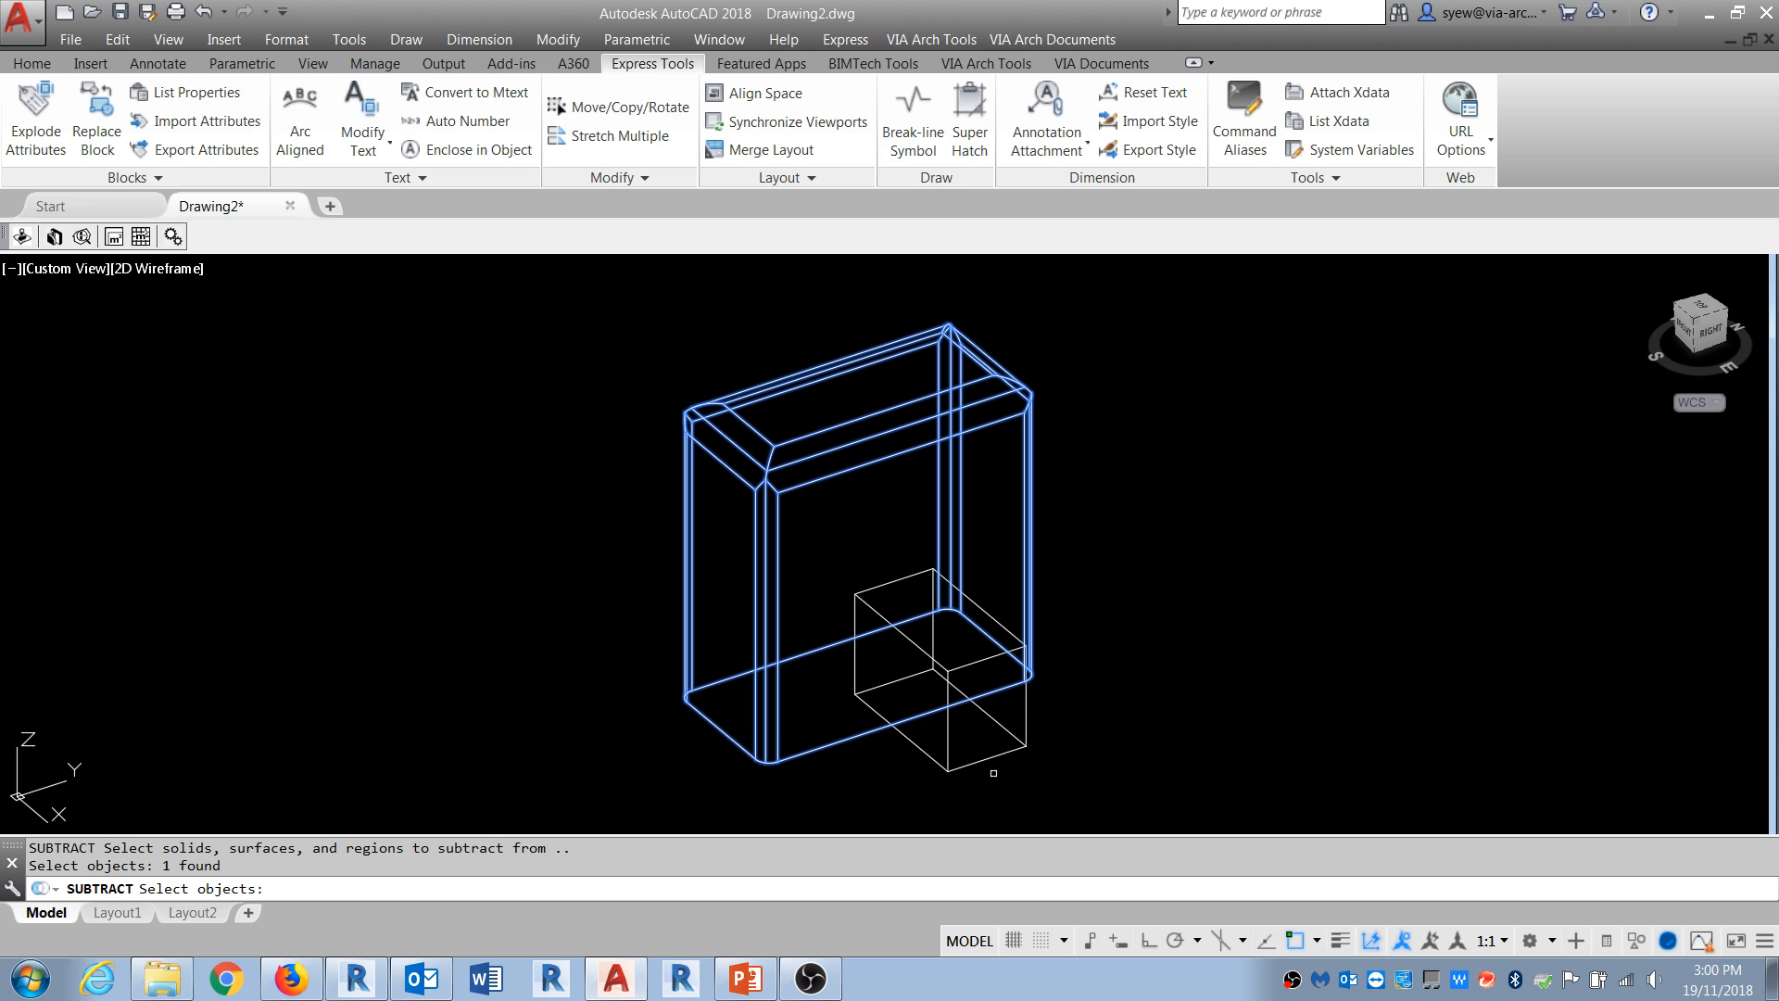
key(Return)
click(1019, 751)
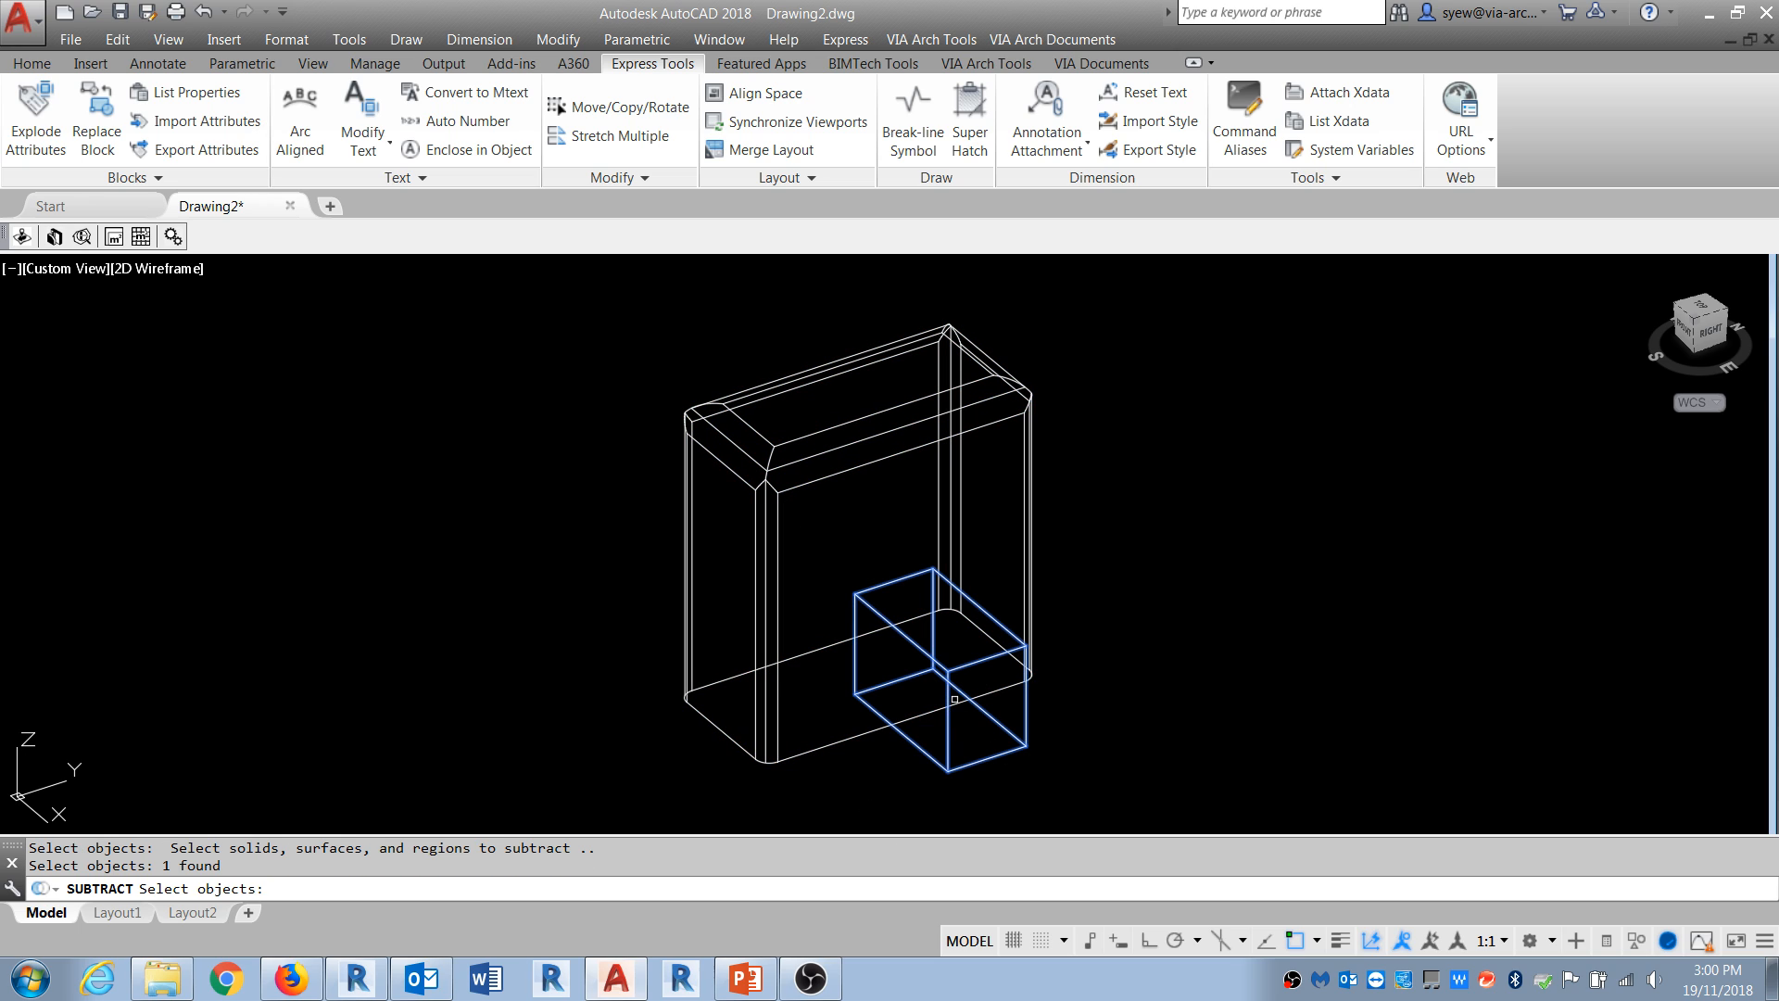
key(Return)
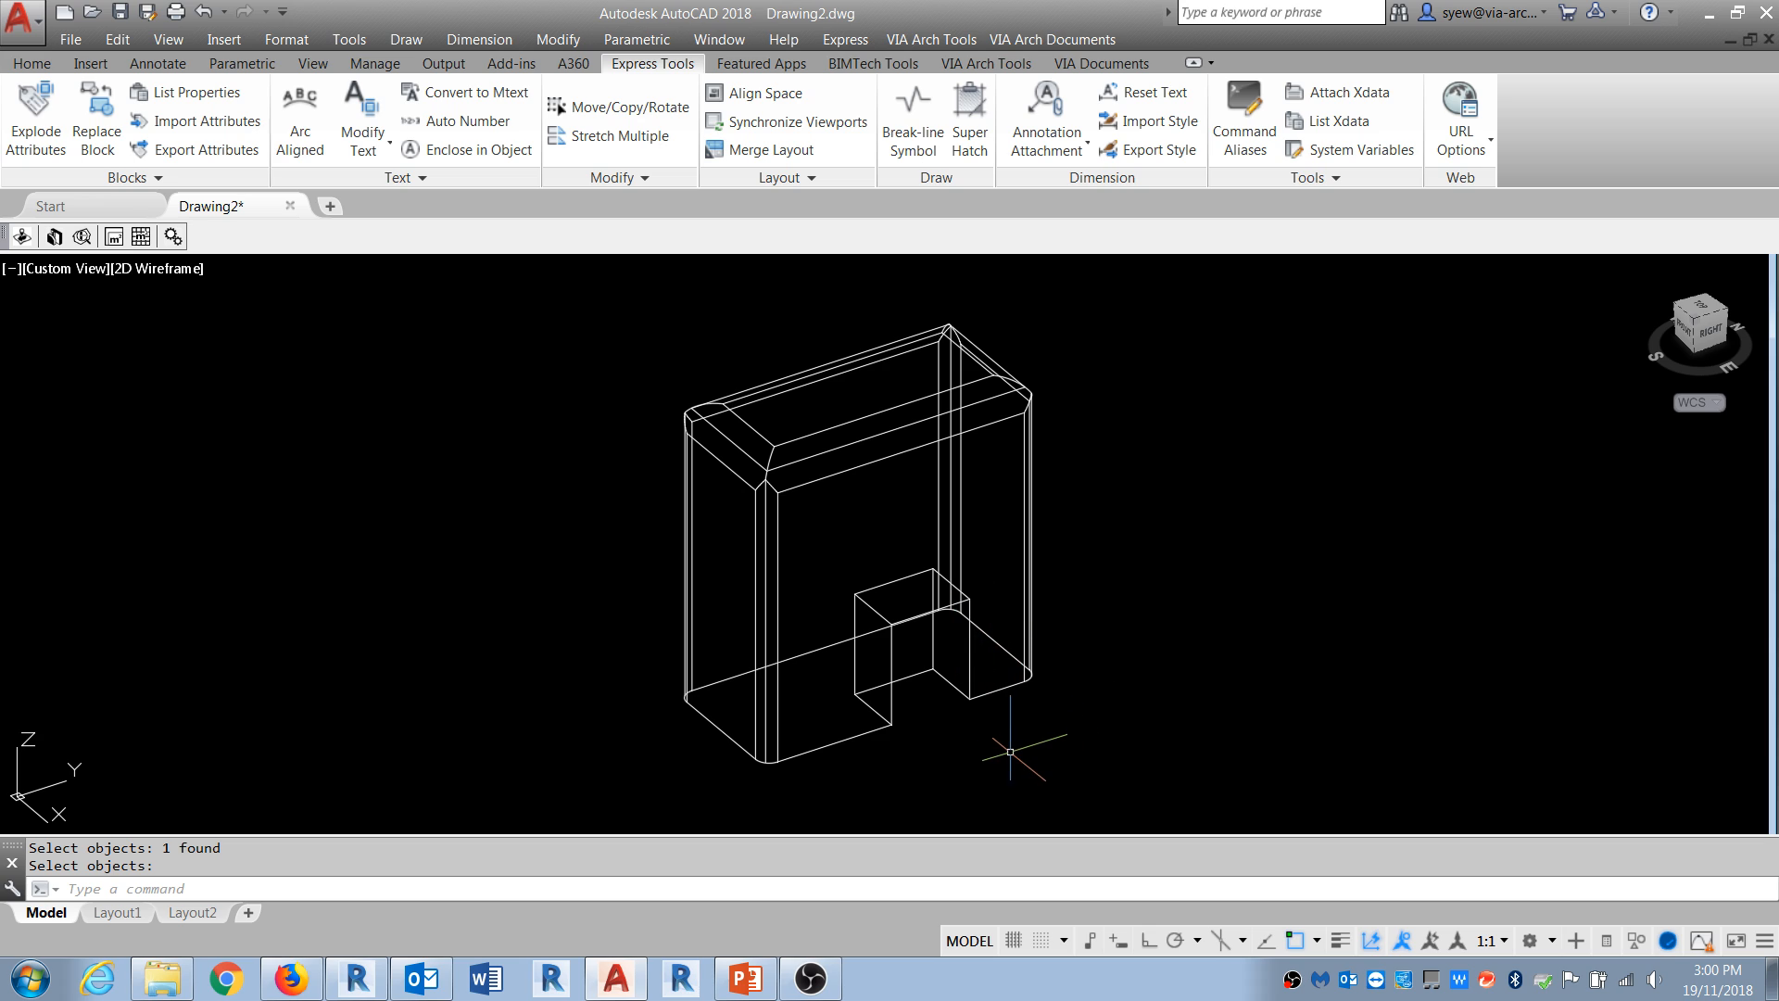
Step: Set both chamfer distances to 10' and chamfer the opening's left vertical edge on the block's outer face
scroll(1007, 751, up, 4)
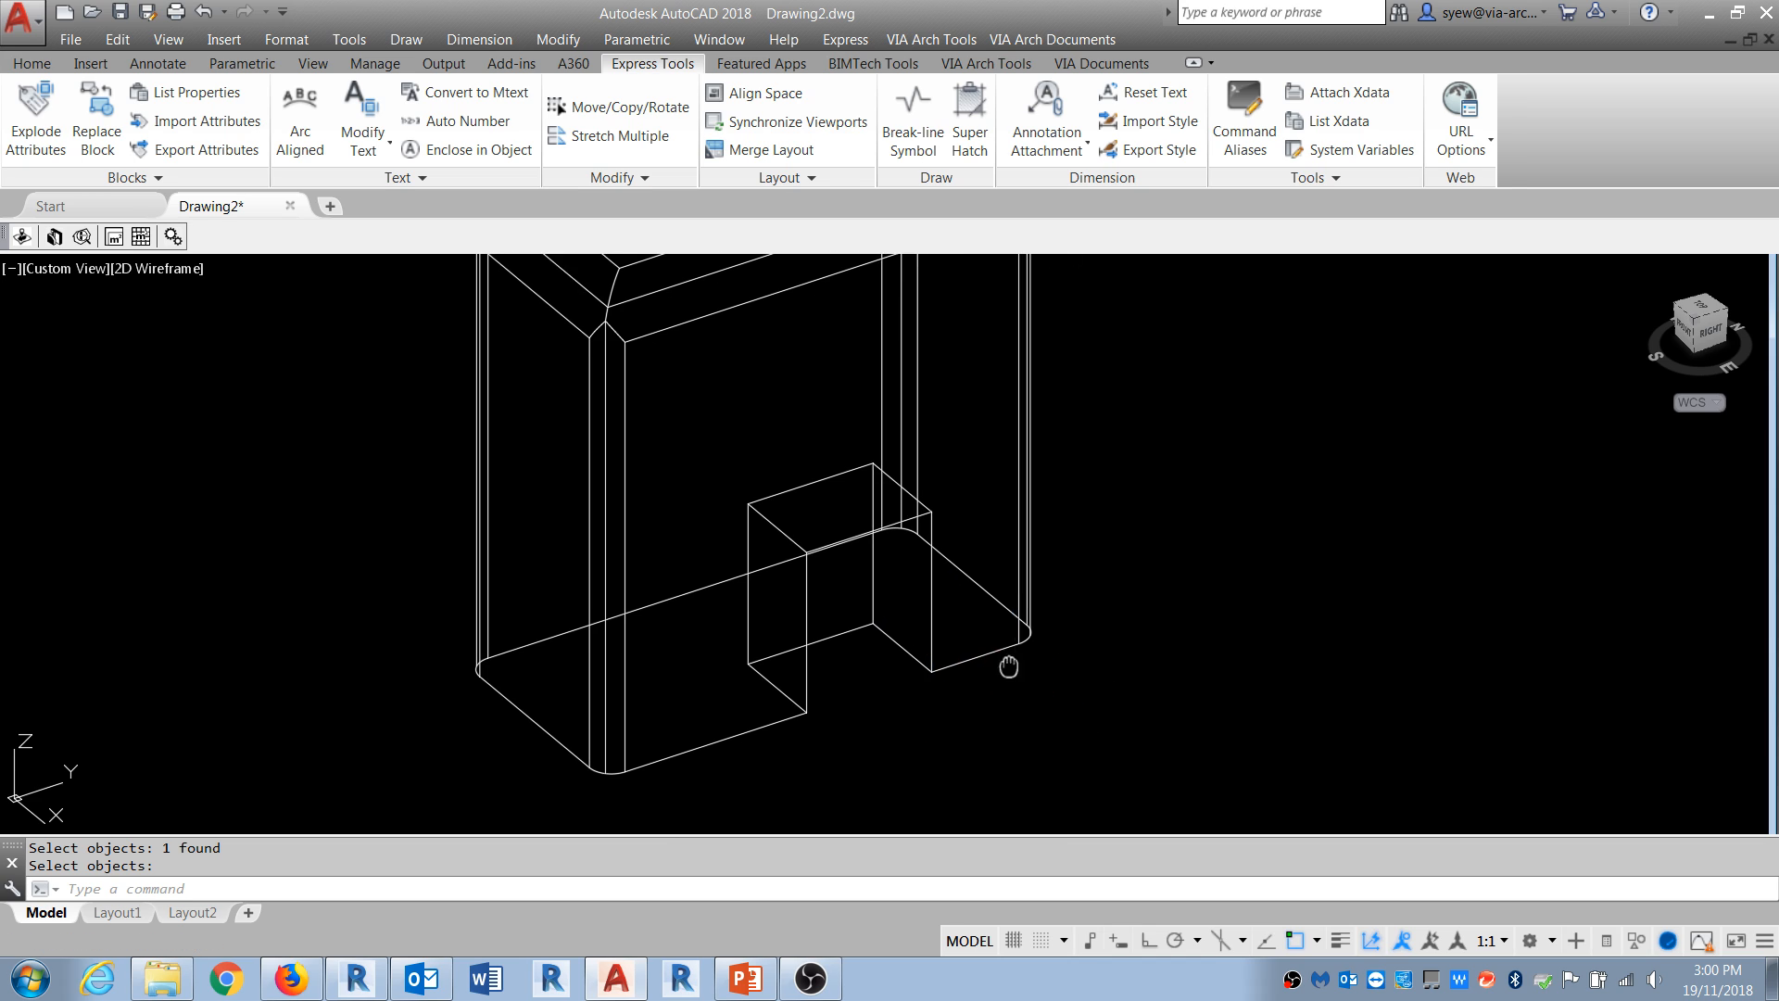
scroll(867, 654, down, 3)
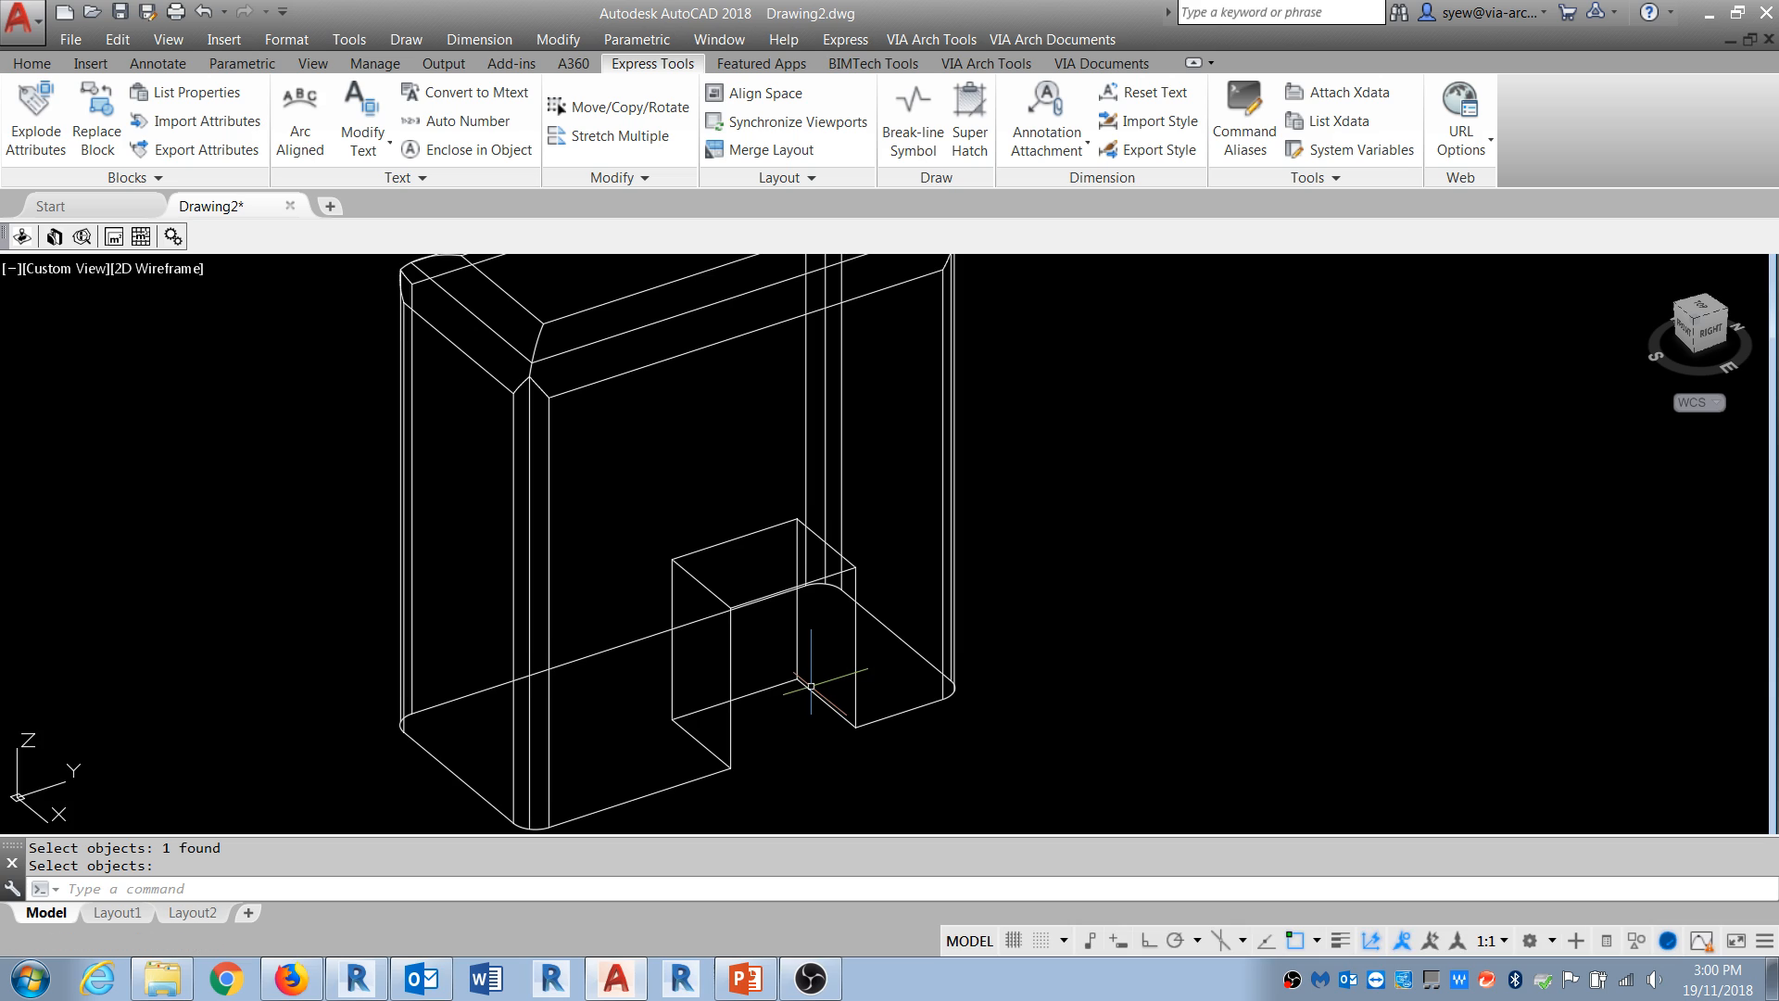
text(CHA)
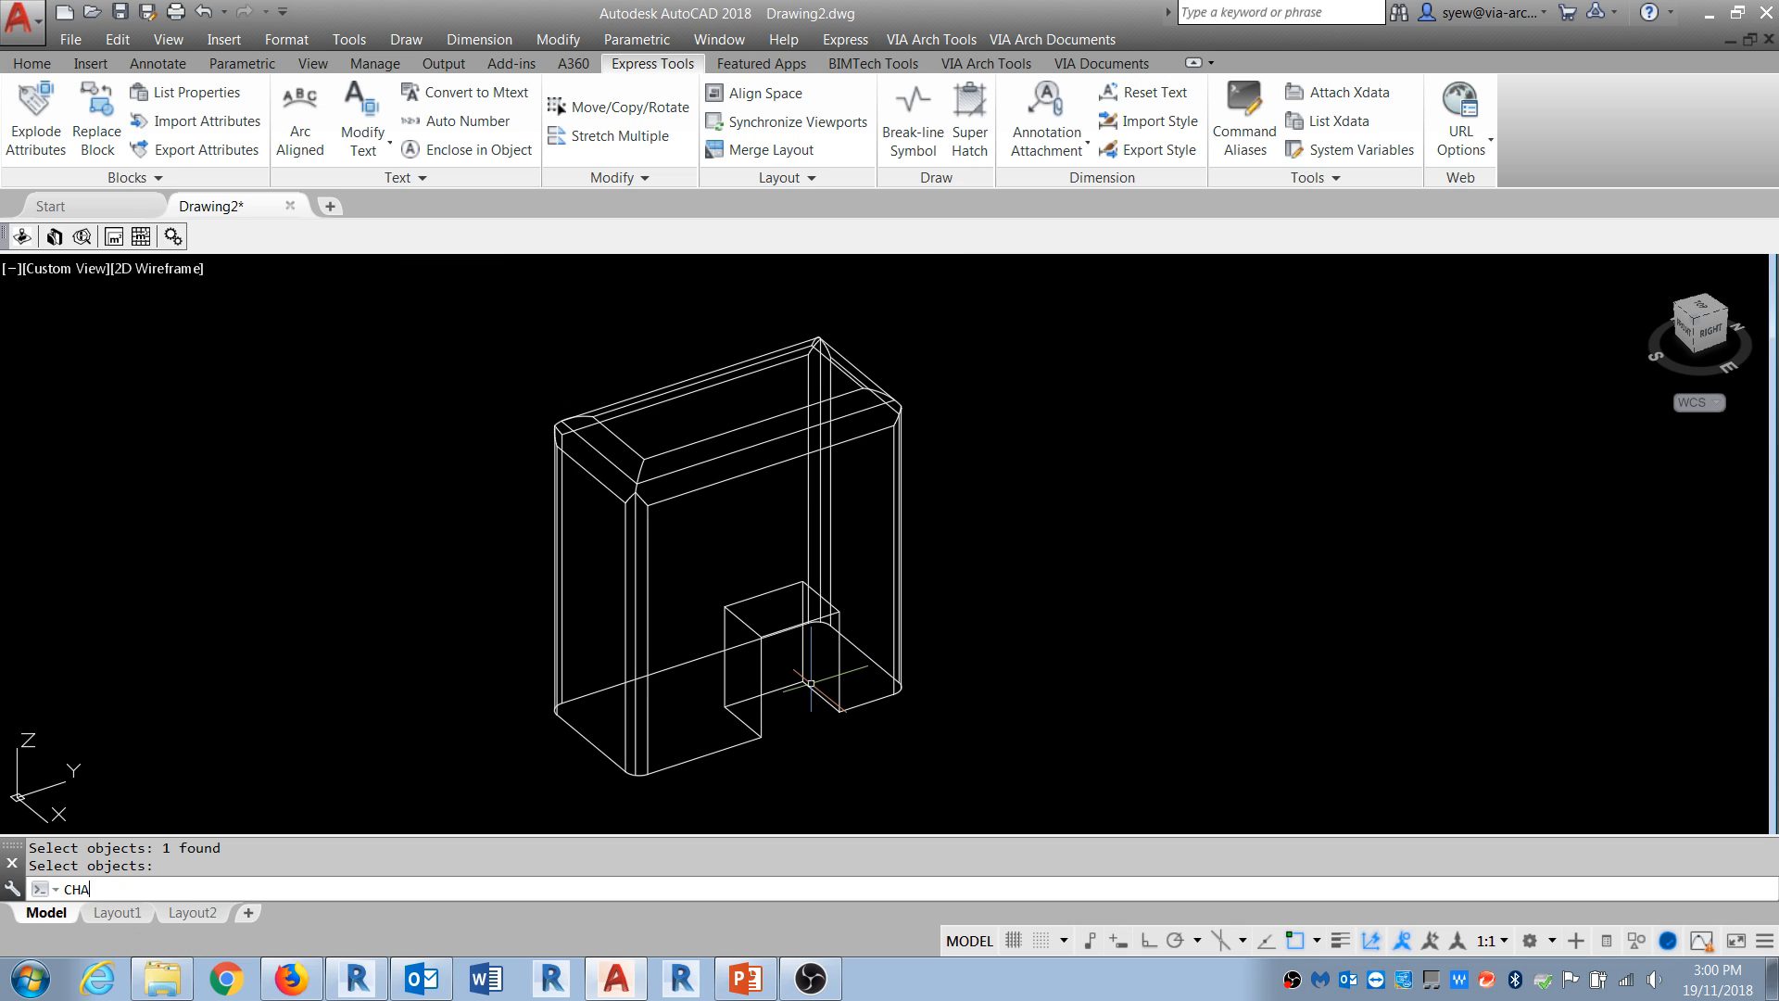
key(Return)
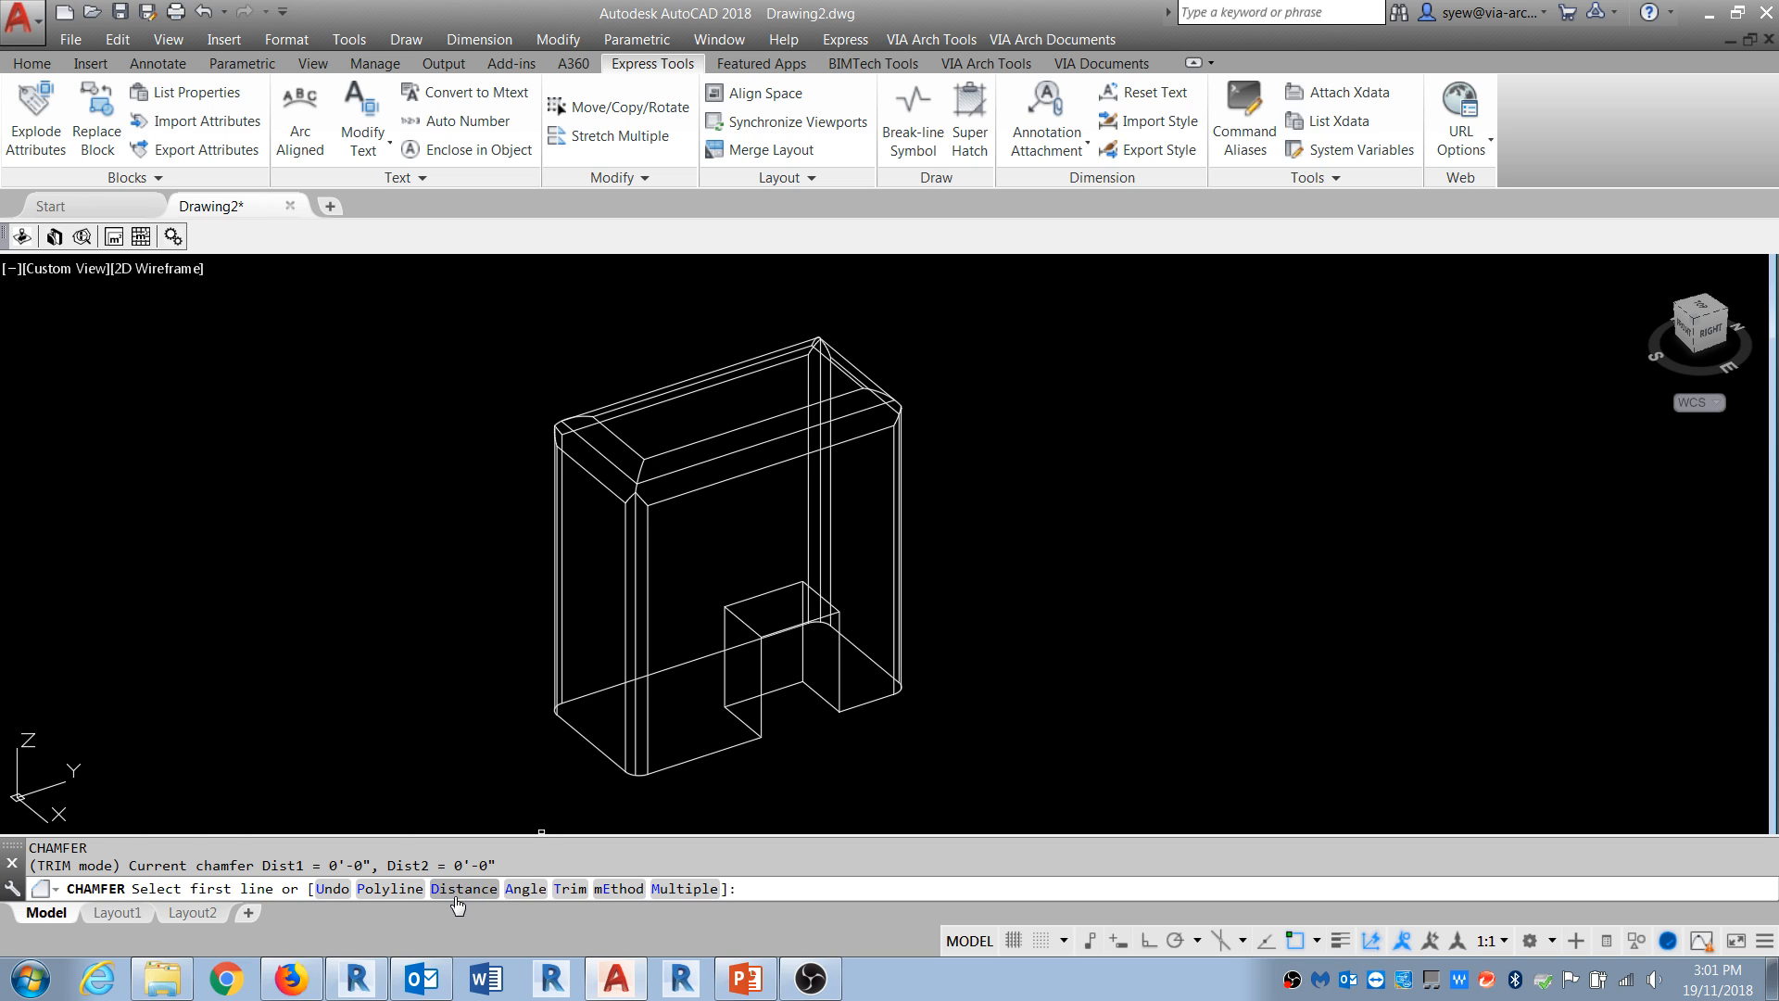
click(496, 890)
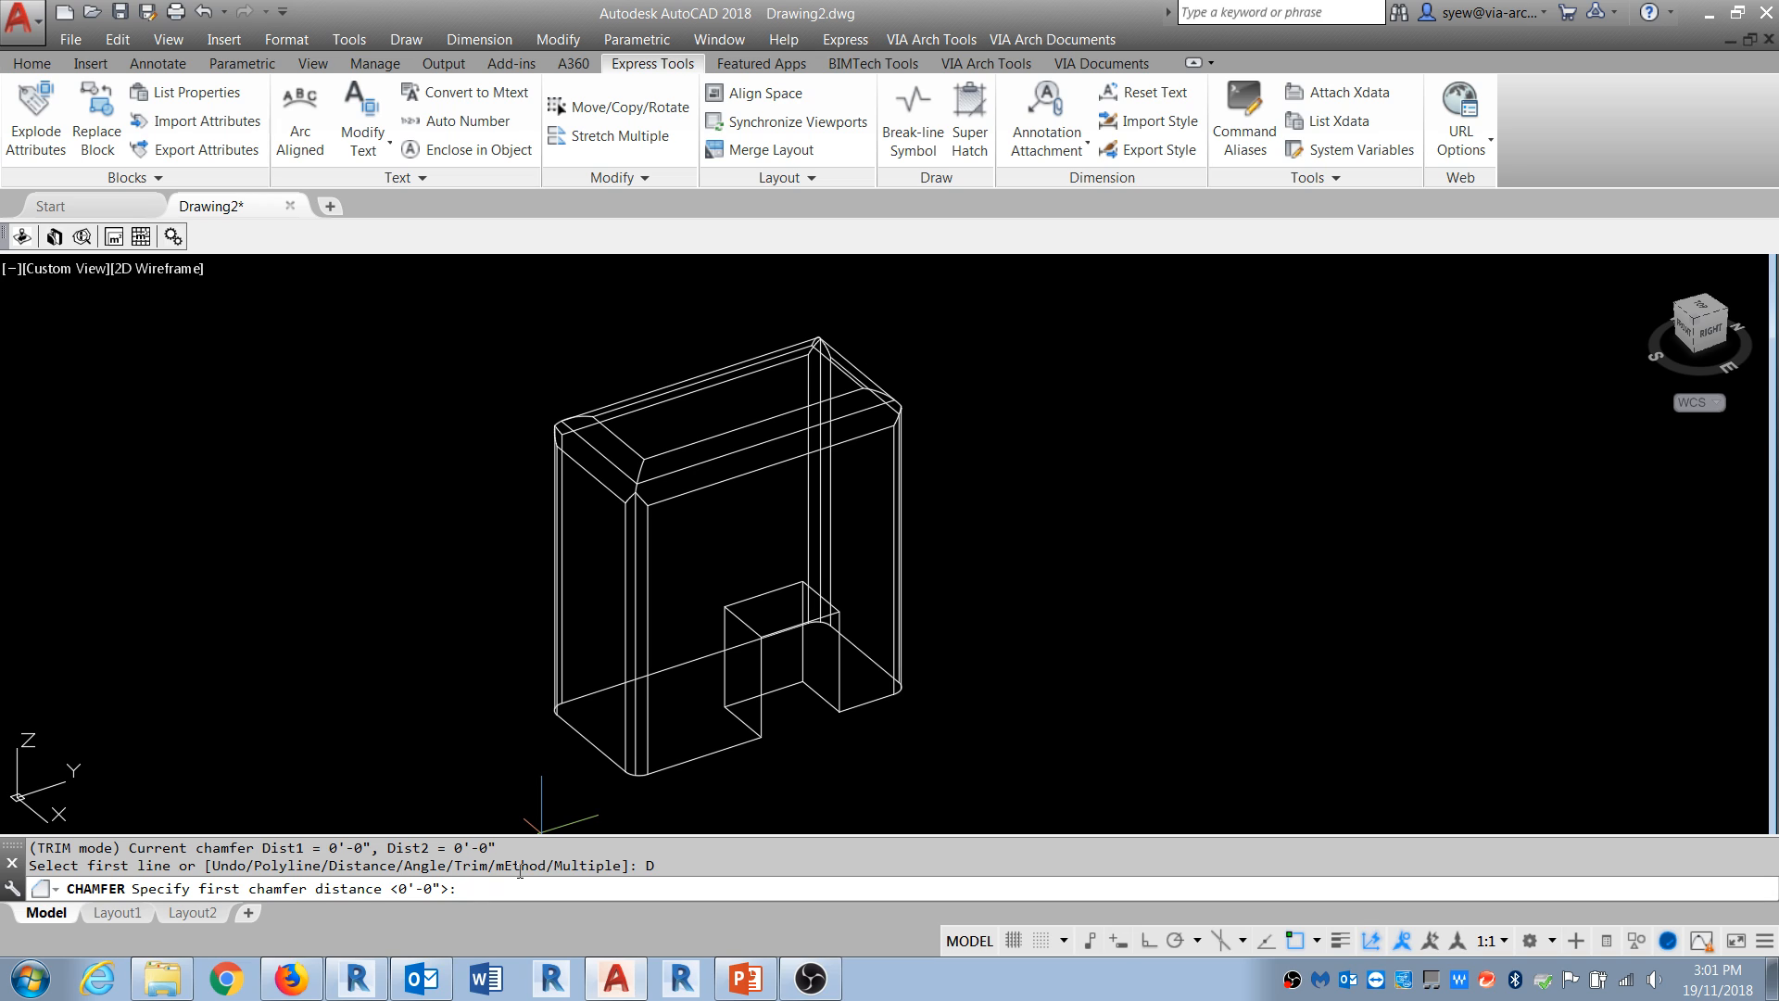
text(10')
key(Return)
key(Return)
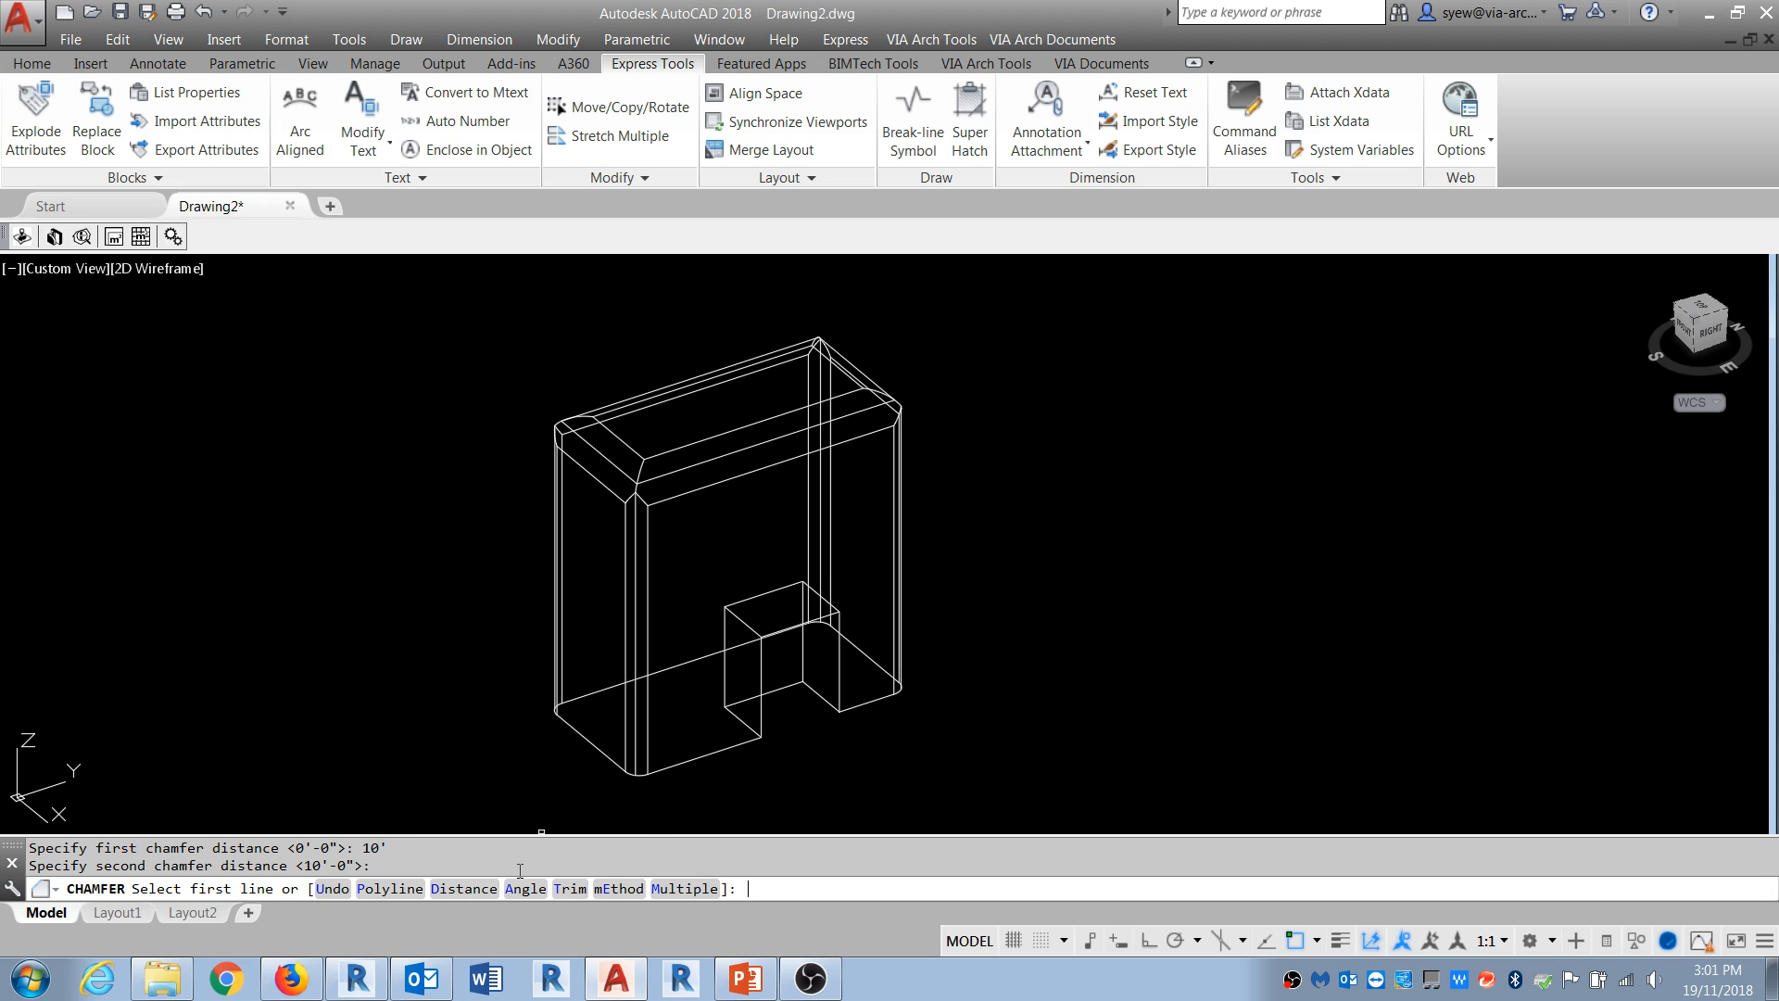
click(761, 717)
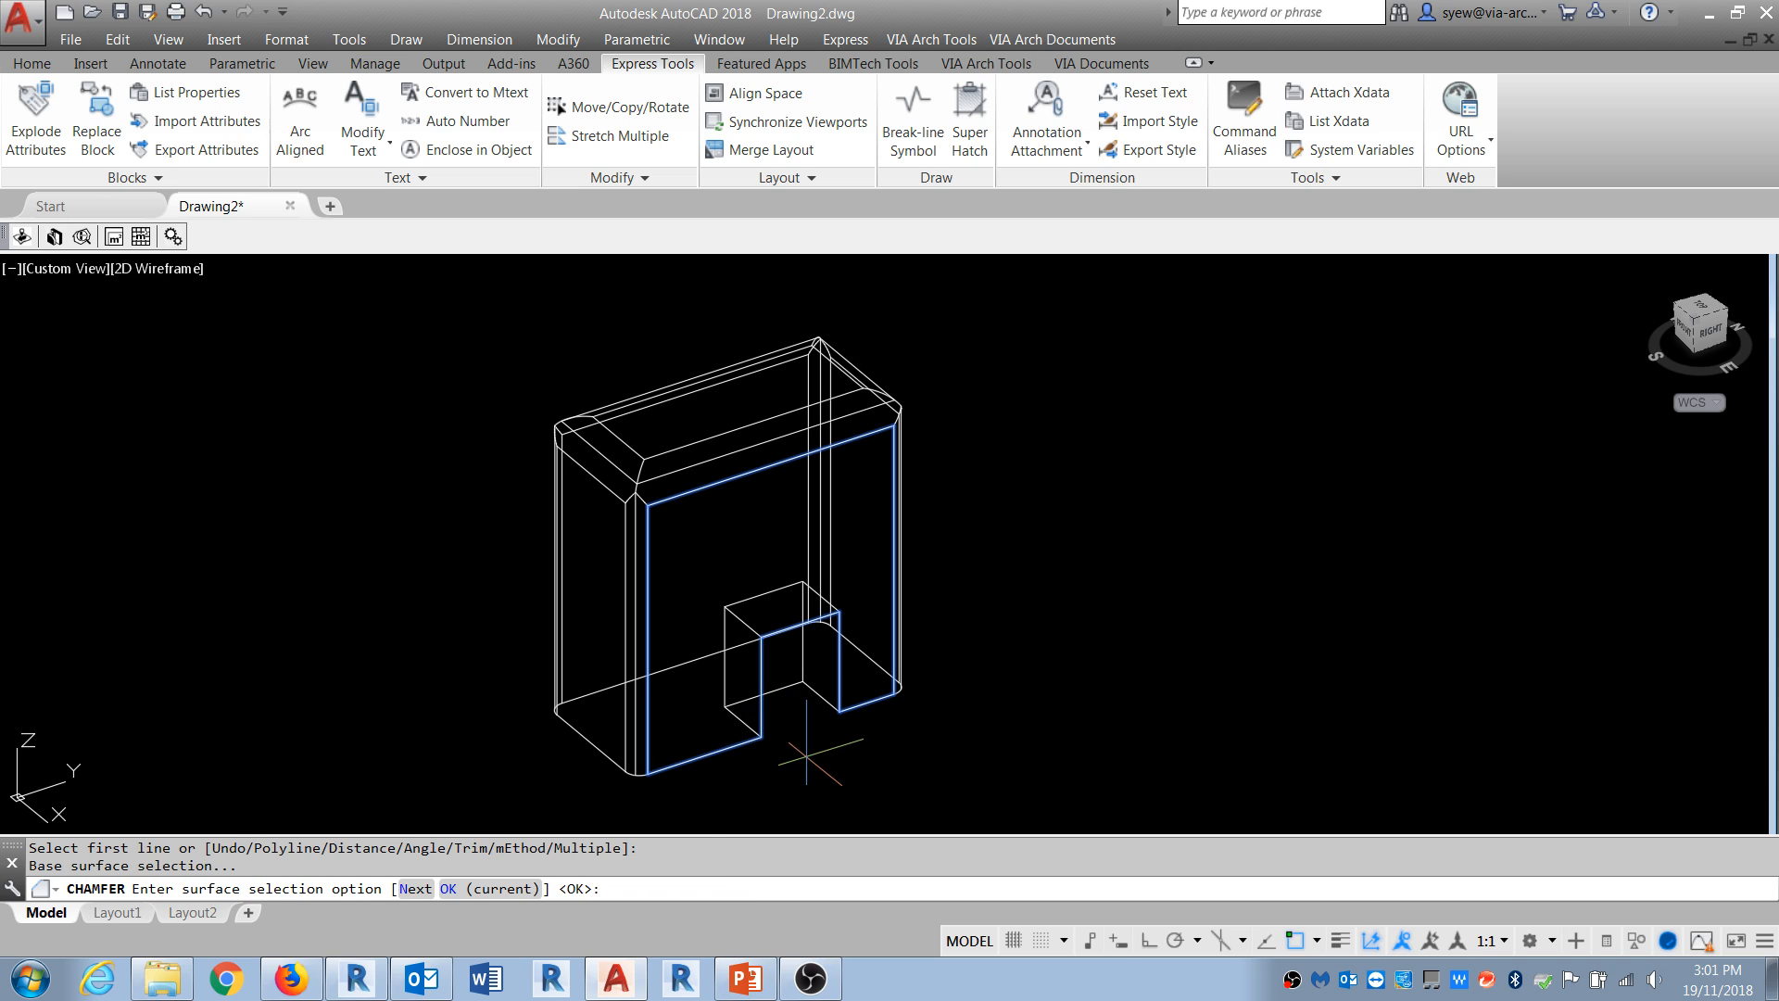
key(Return)
key(Return)
key(Return)
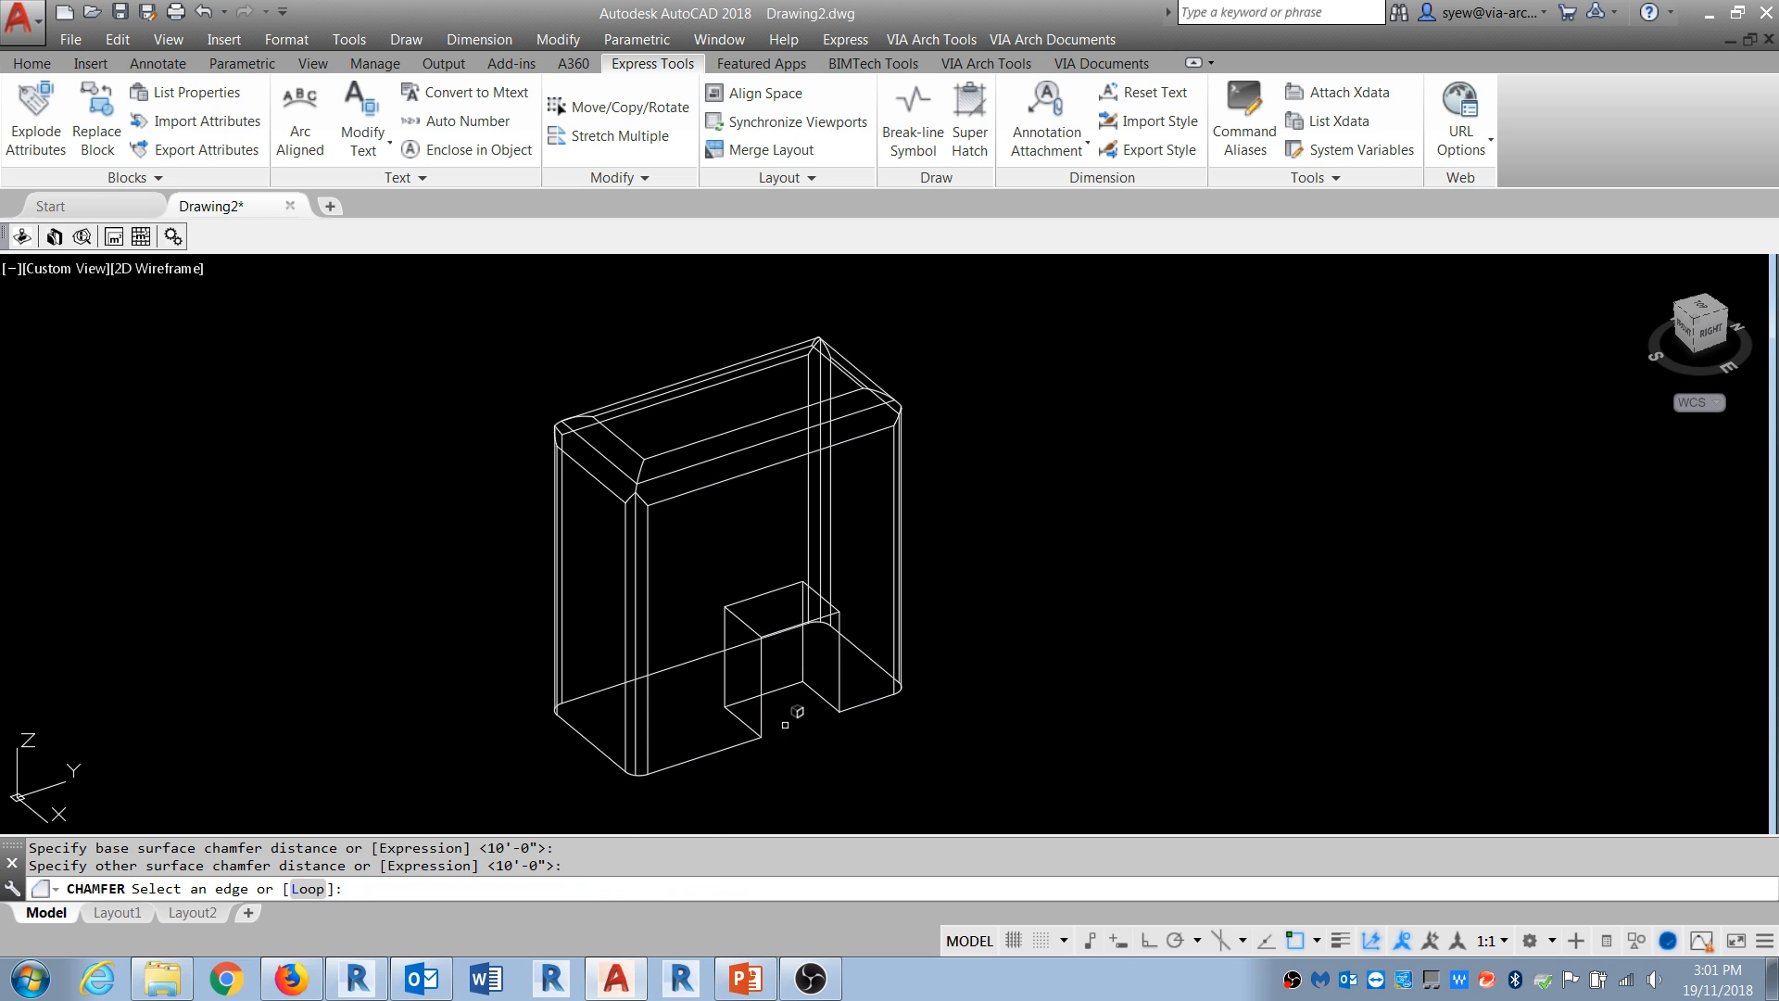
click(763, 710)
key(Return)
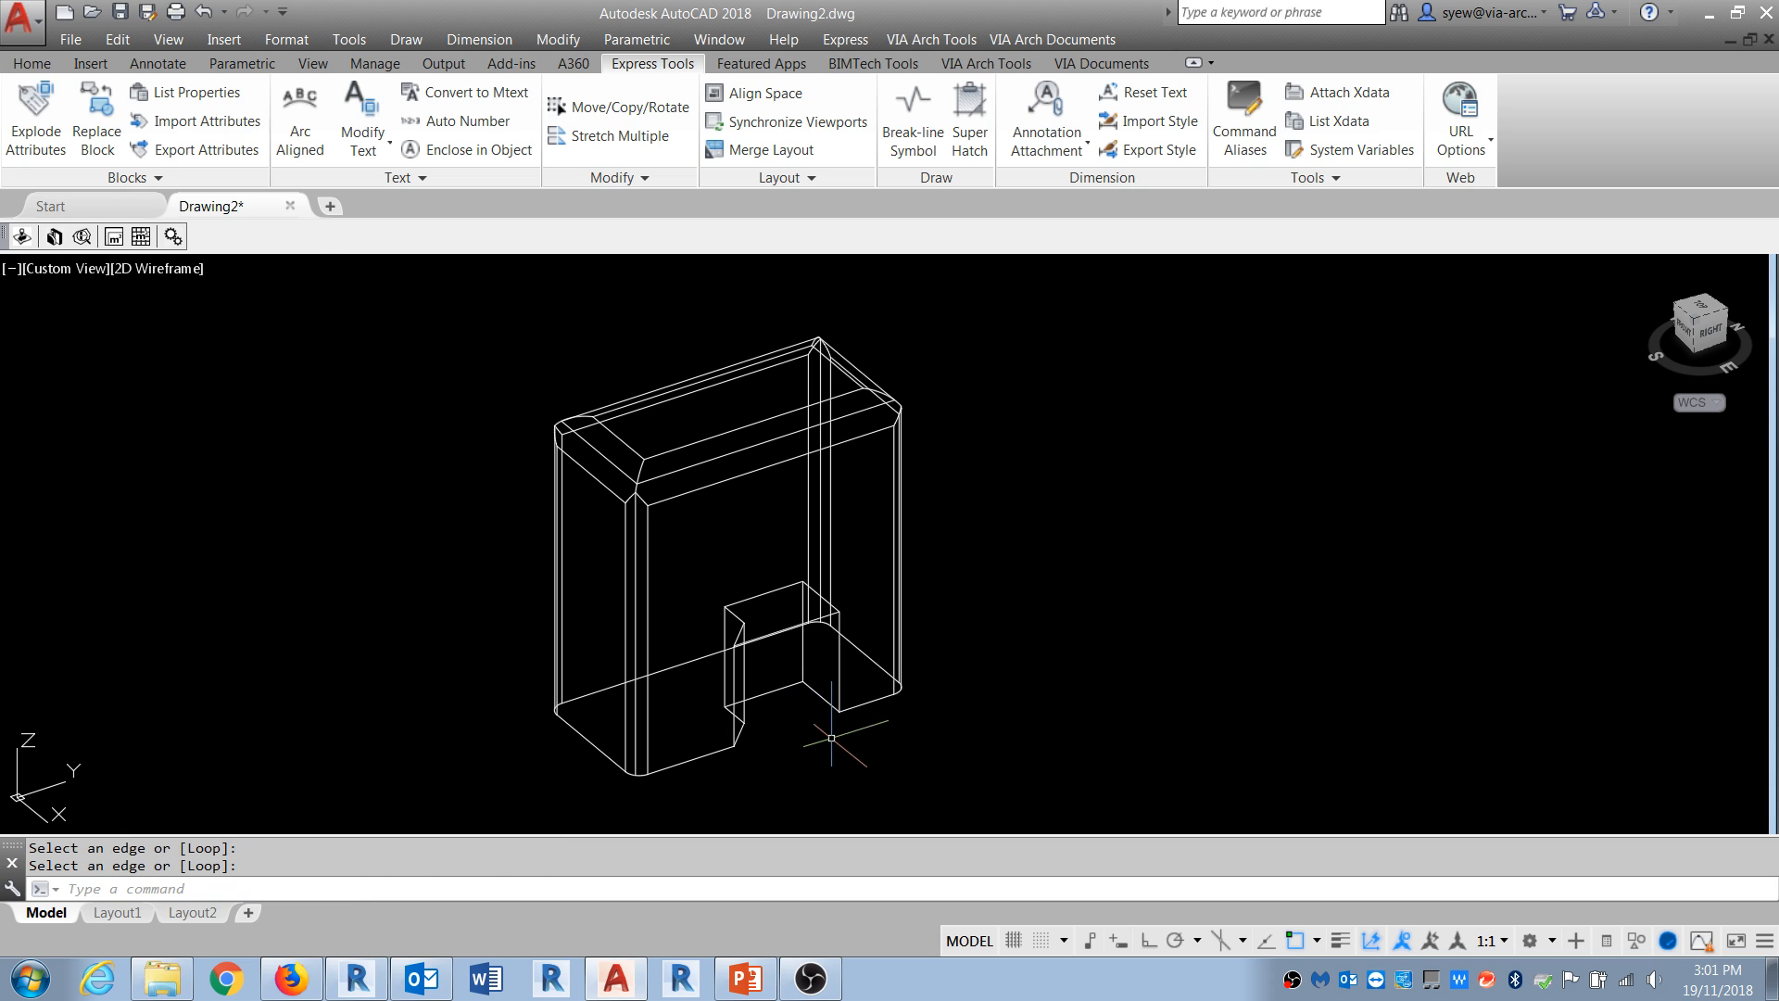
Step: Chamfer the opening's right vertical edge on the outer face with 10' distances
scroll(818, 700, up, 5)
key(Return)
click(869, 690)
key(Return)
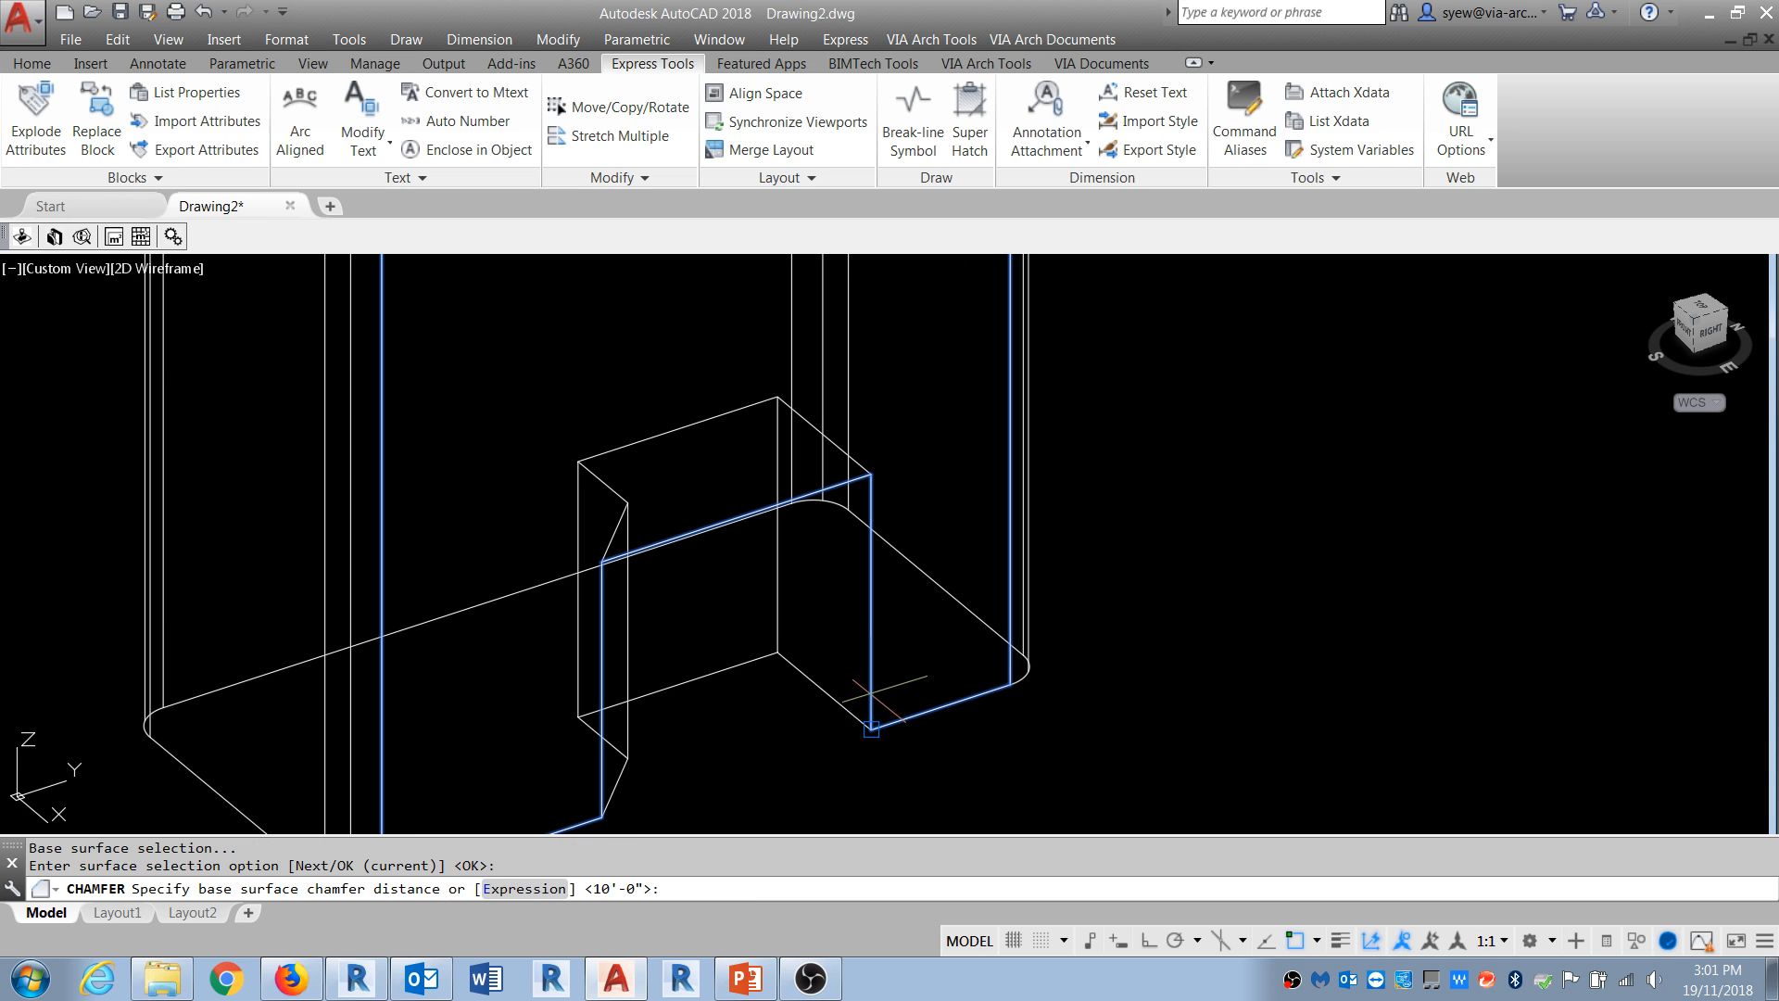
key(Return)
key(Return)
click(874, 683)
key(Escape)
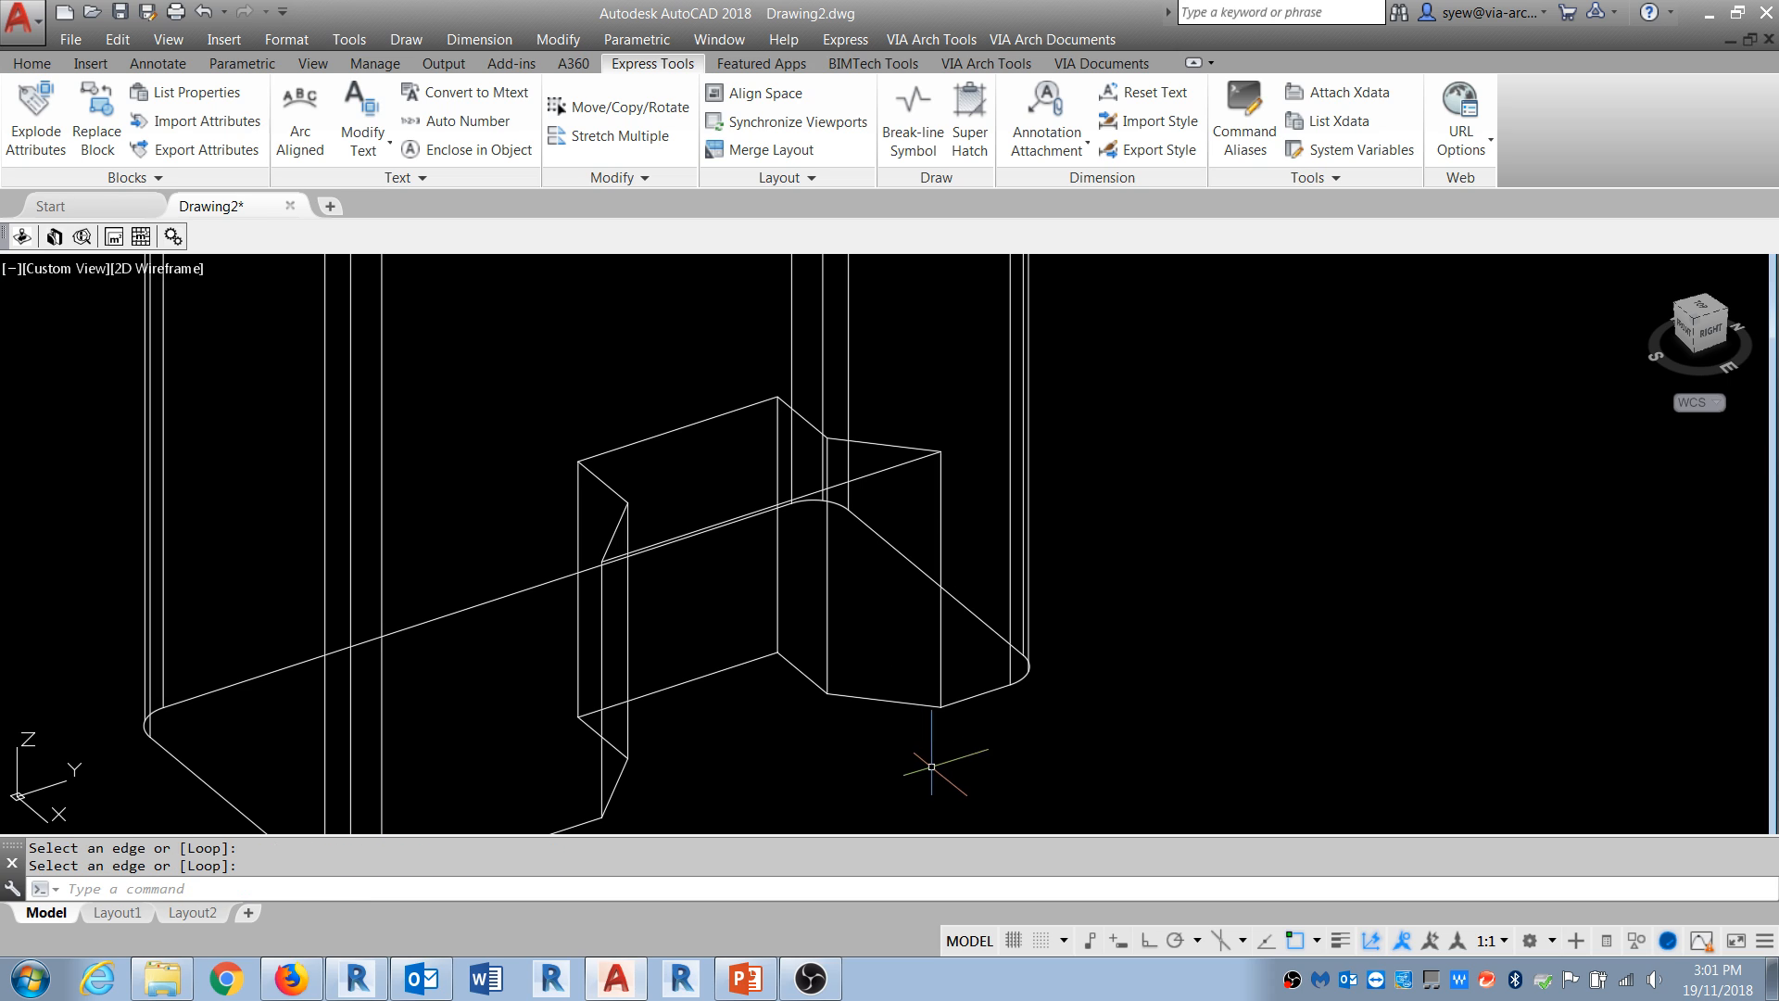
Step: Display the whole block in the Conceptual visual style and orbit it slightly to inspect the chamfered opening
scroll(1006, 697, down, 5)
text(sha)
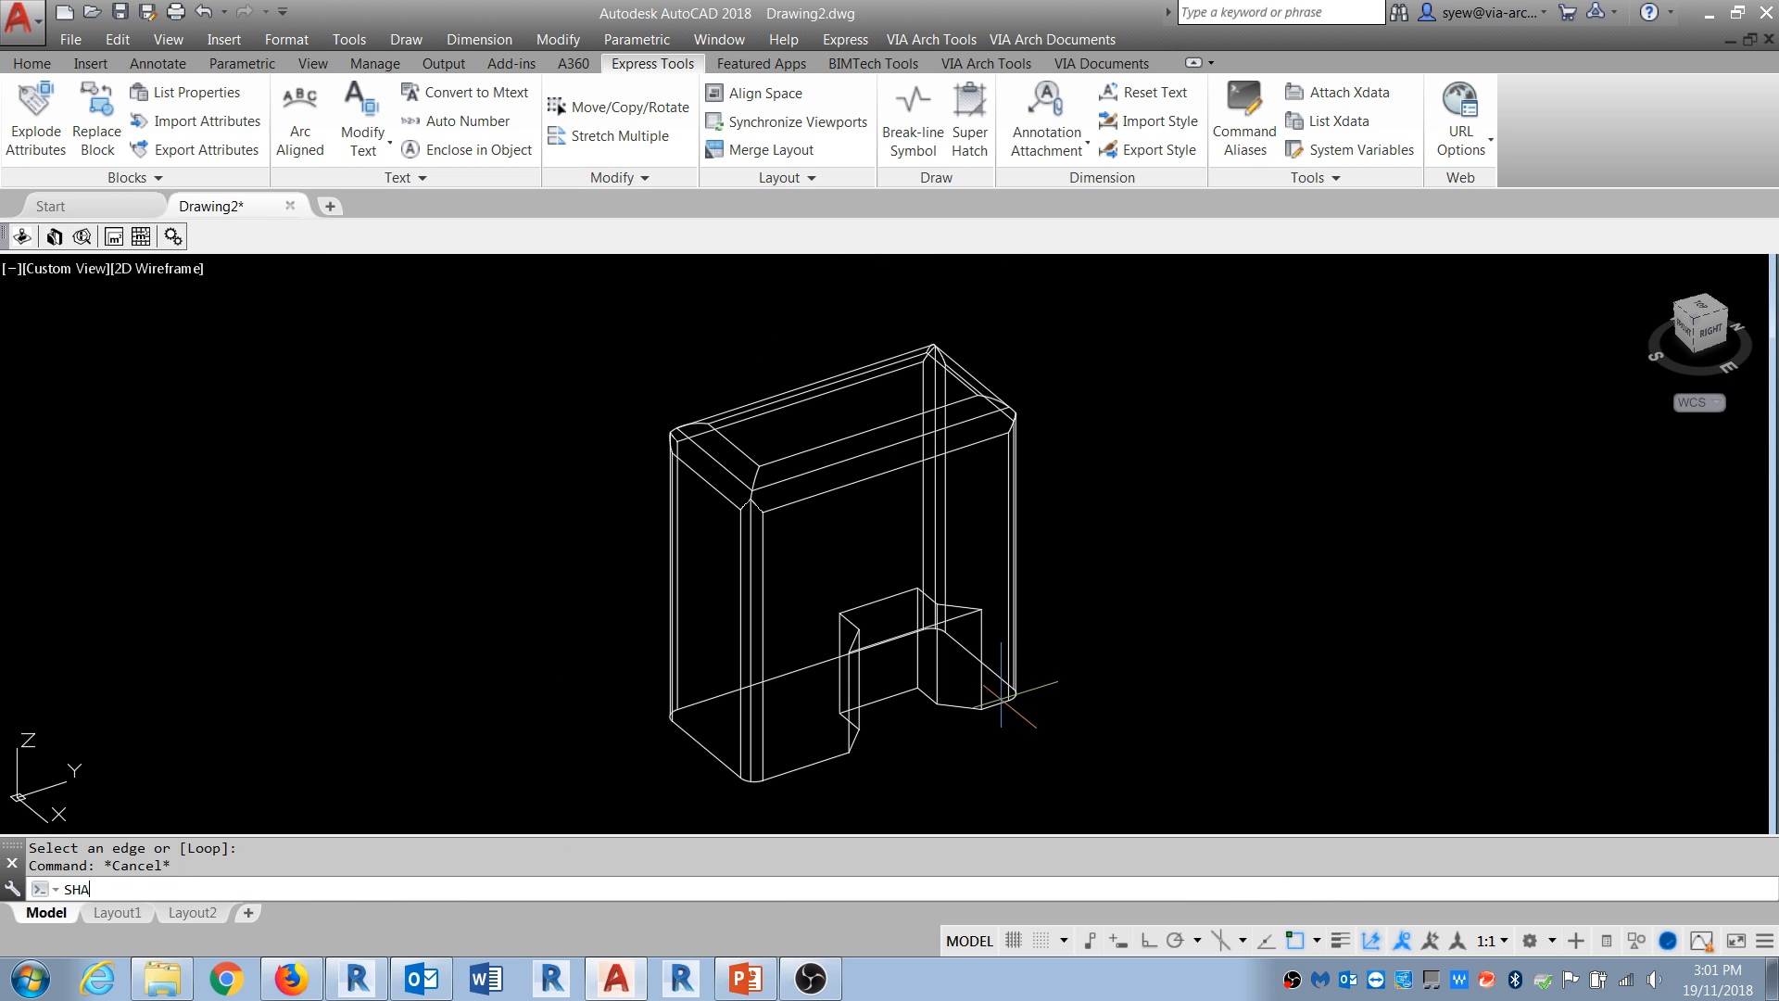
key(Return)
text(co)
key(Return)
text(3do)
key(Return)
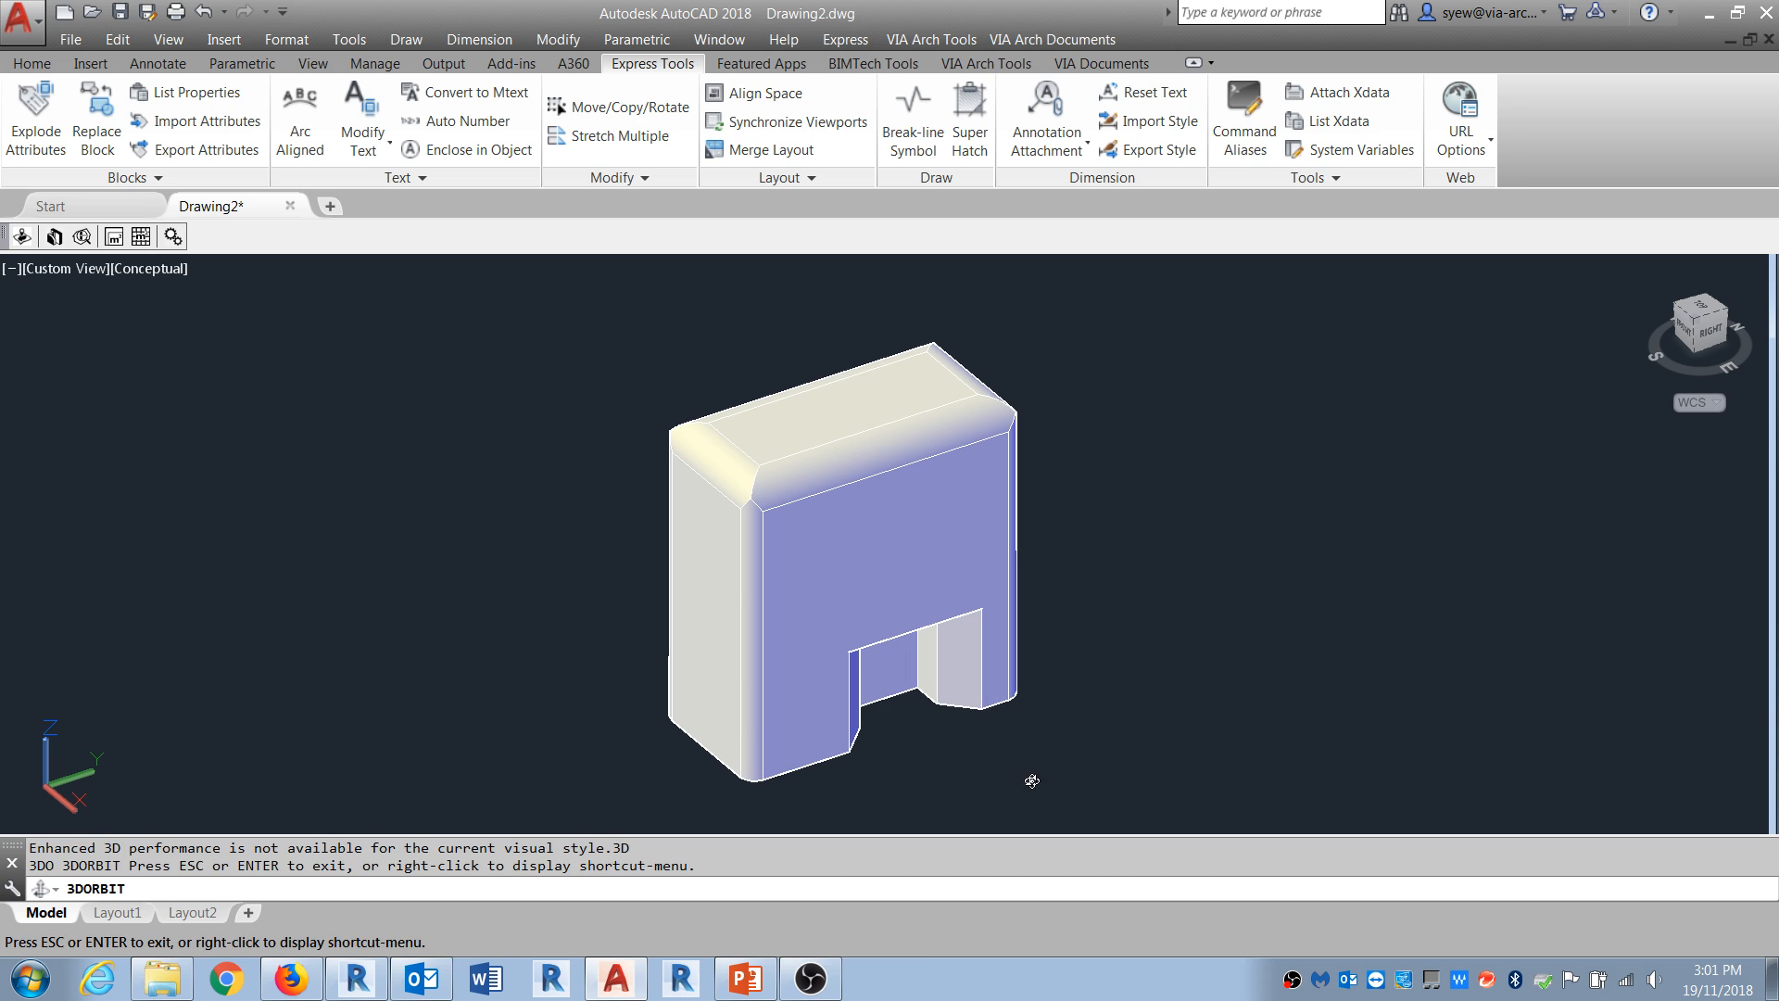
mouse_move(1029, 775)
mouse_down()
mouse_move(824, 680)
mouse_move(1091, 703)
mouse_move(1053, 750)
mouse_up()
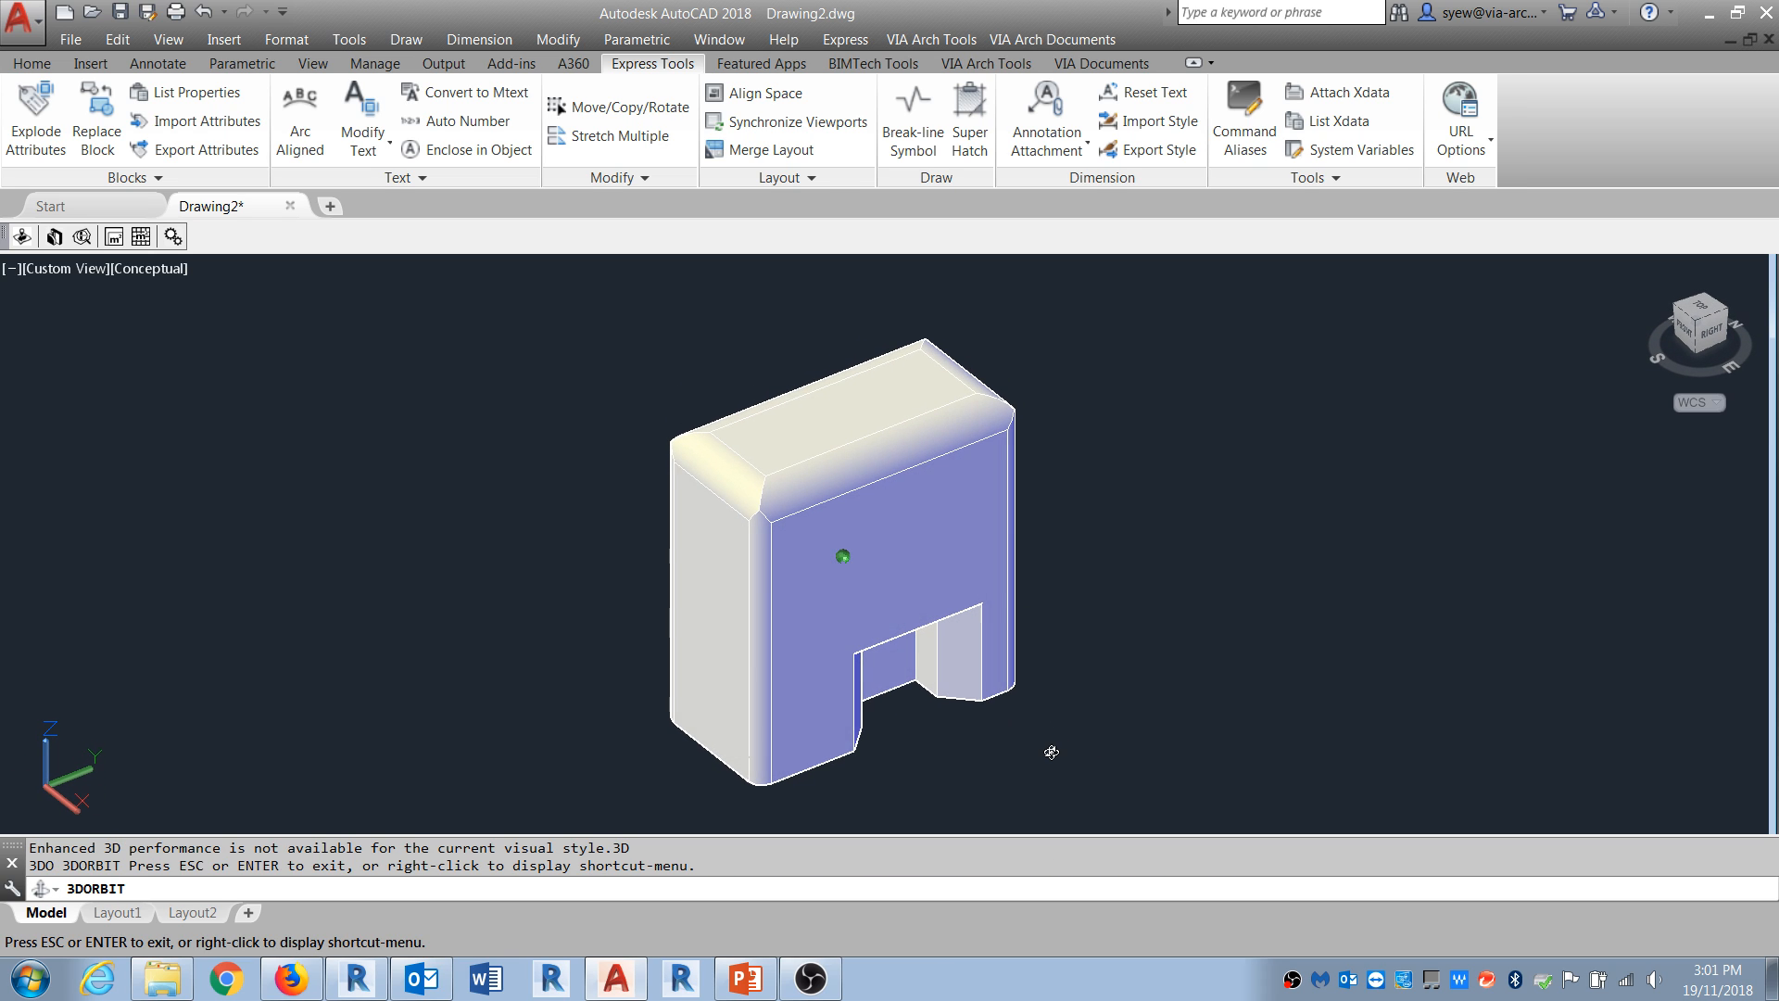
key(Escape)
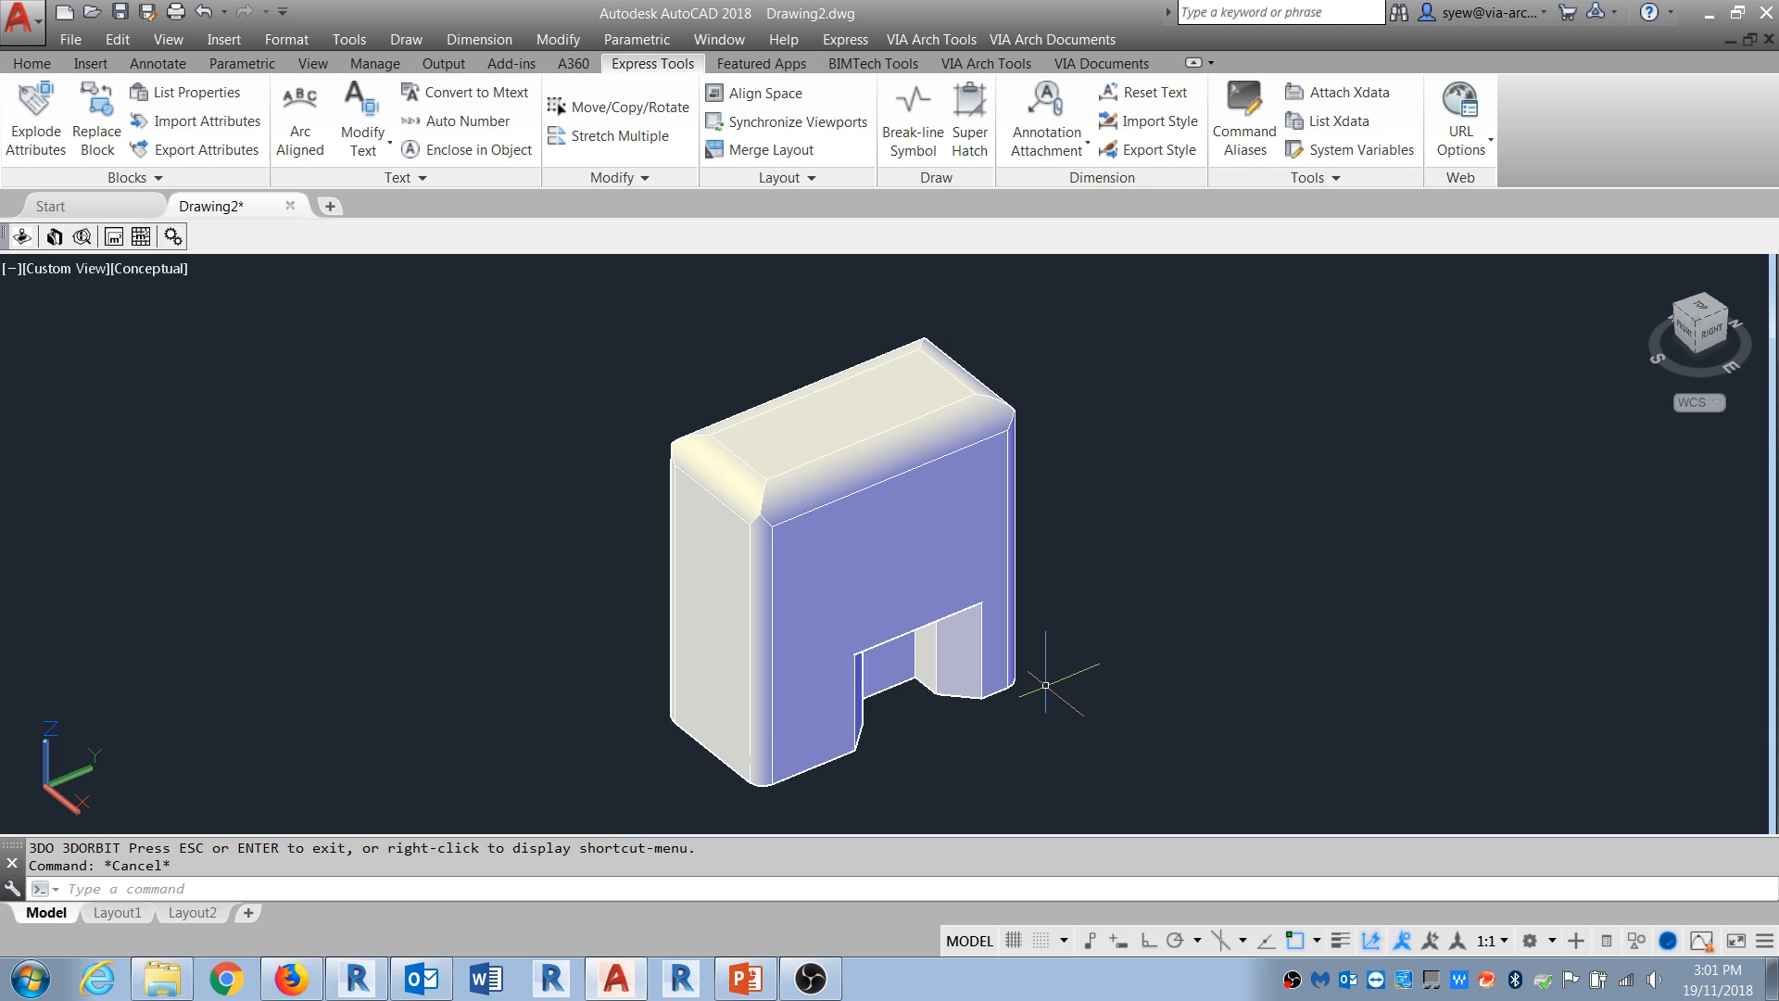
Step: Return the viewport to the 2D Wireframe visual style
text(vs)
key(Return)
text(2D)
key(Return)
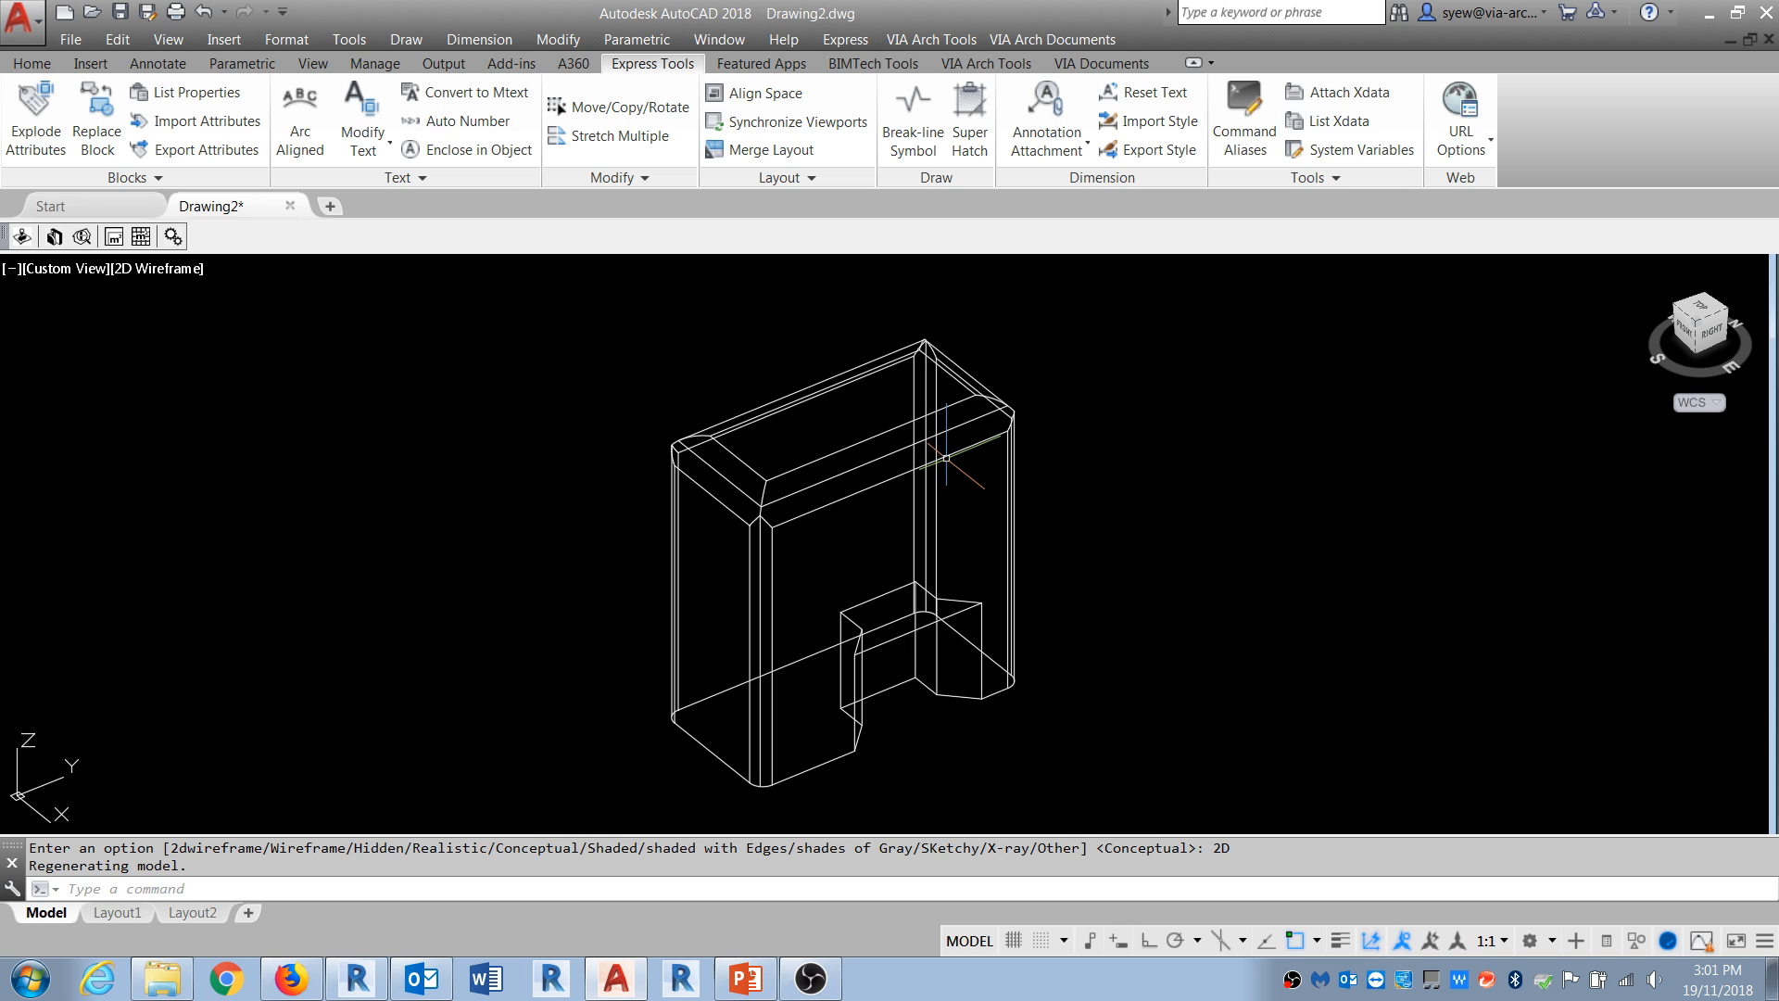
click(391, 43)
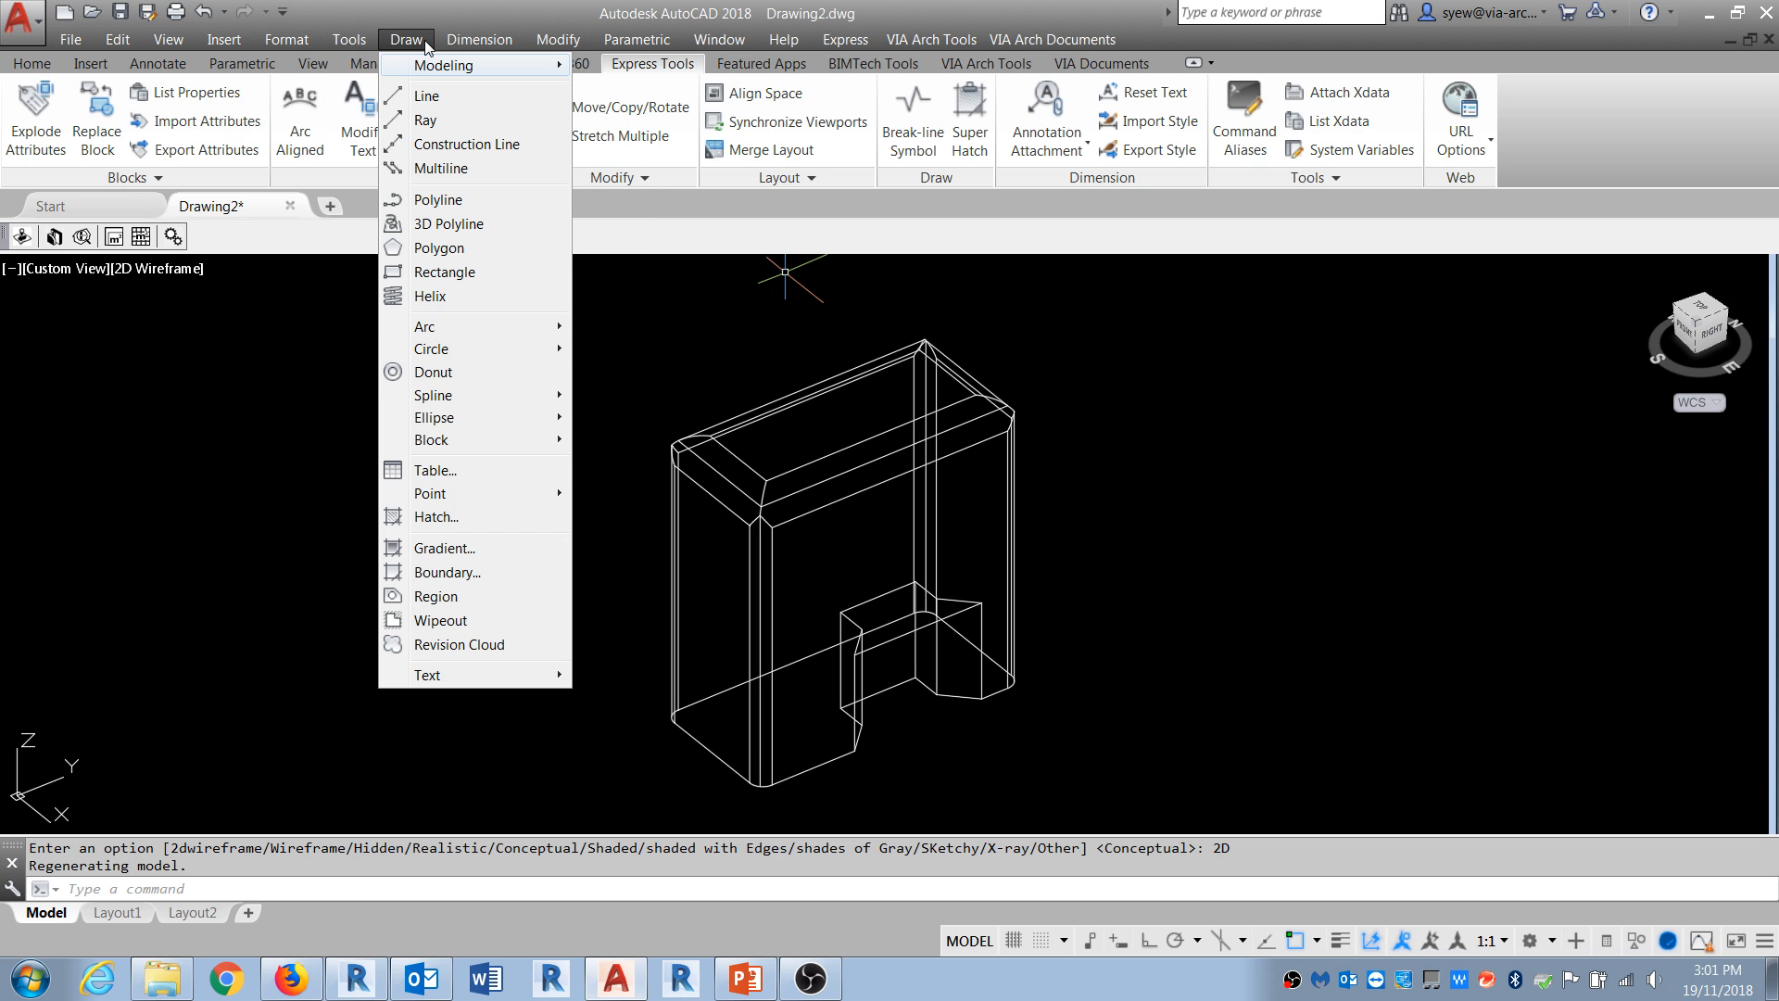
click(241, 258)
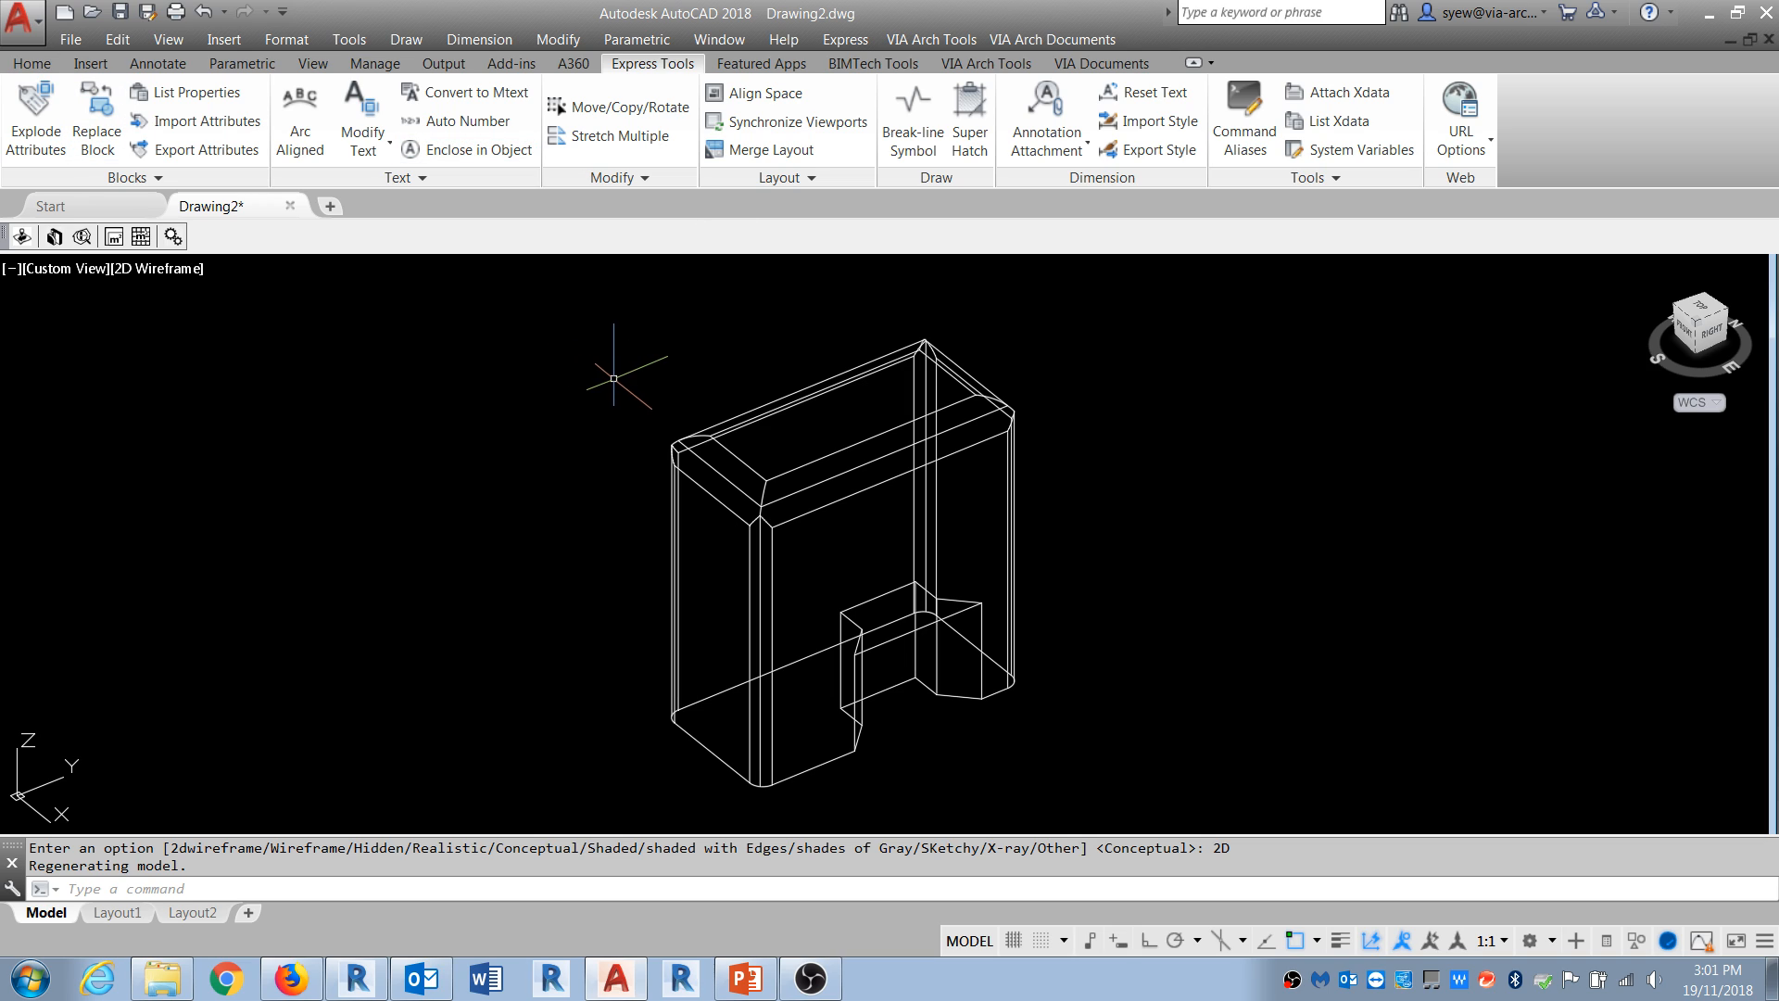
Step: Set My Workspace to 3D Modeling in the workspace settings
text(WORKSPACE)
key(Return)
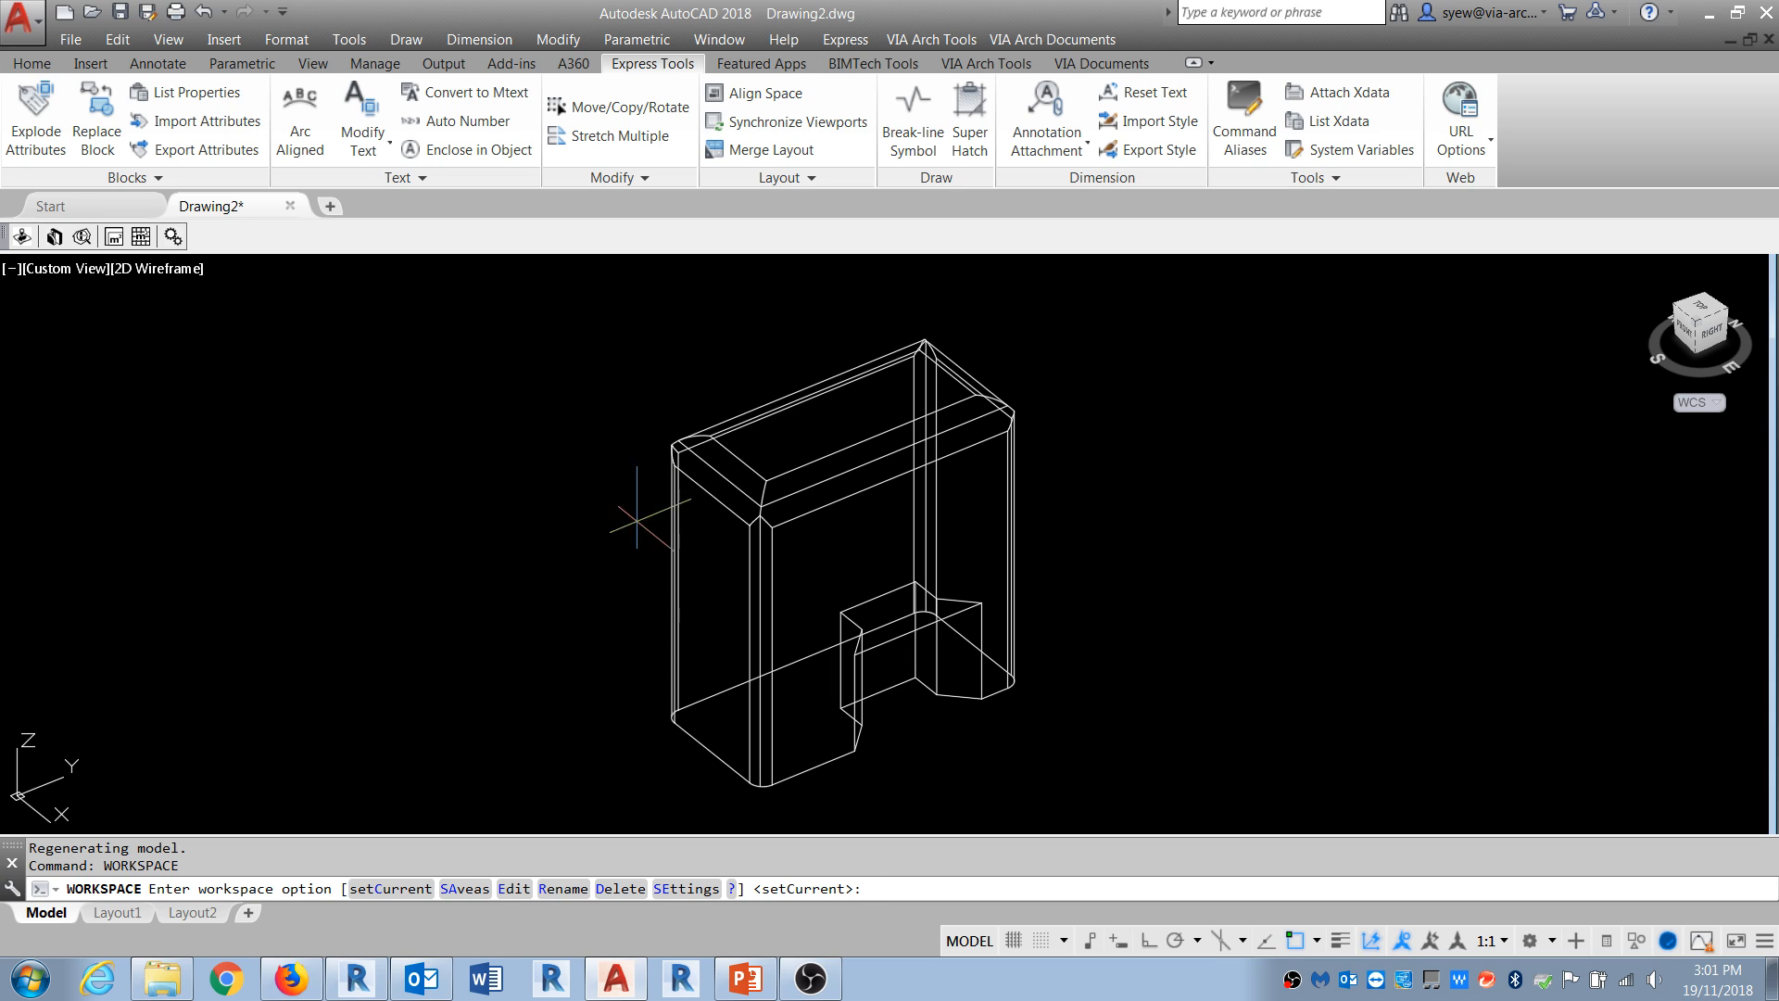
click(687, 889)
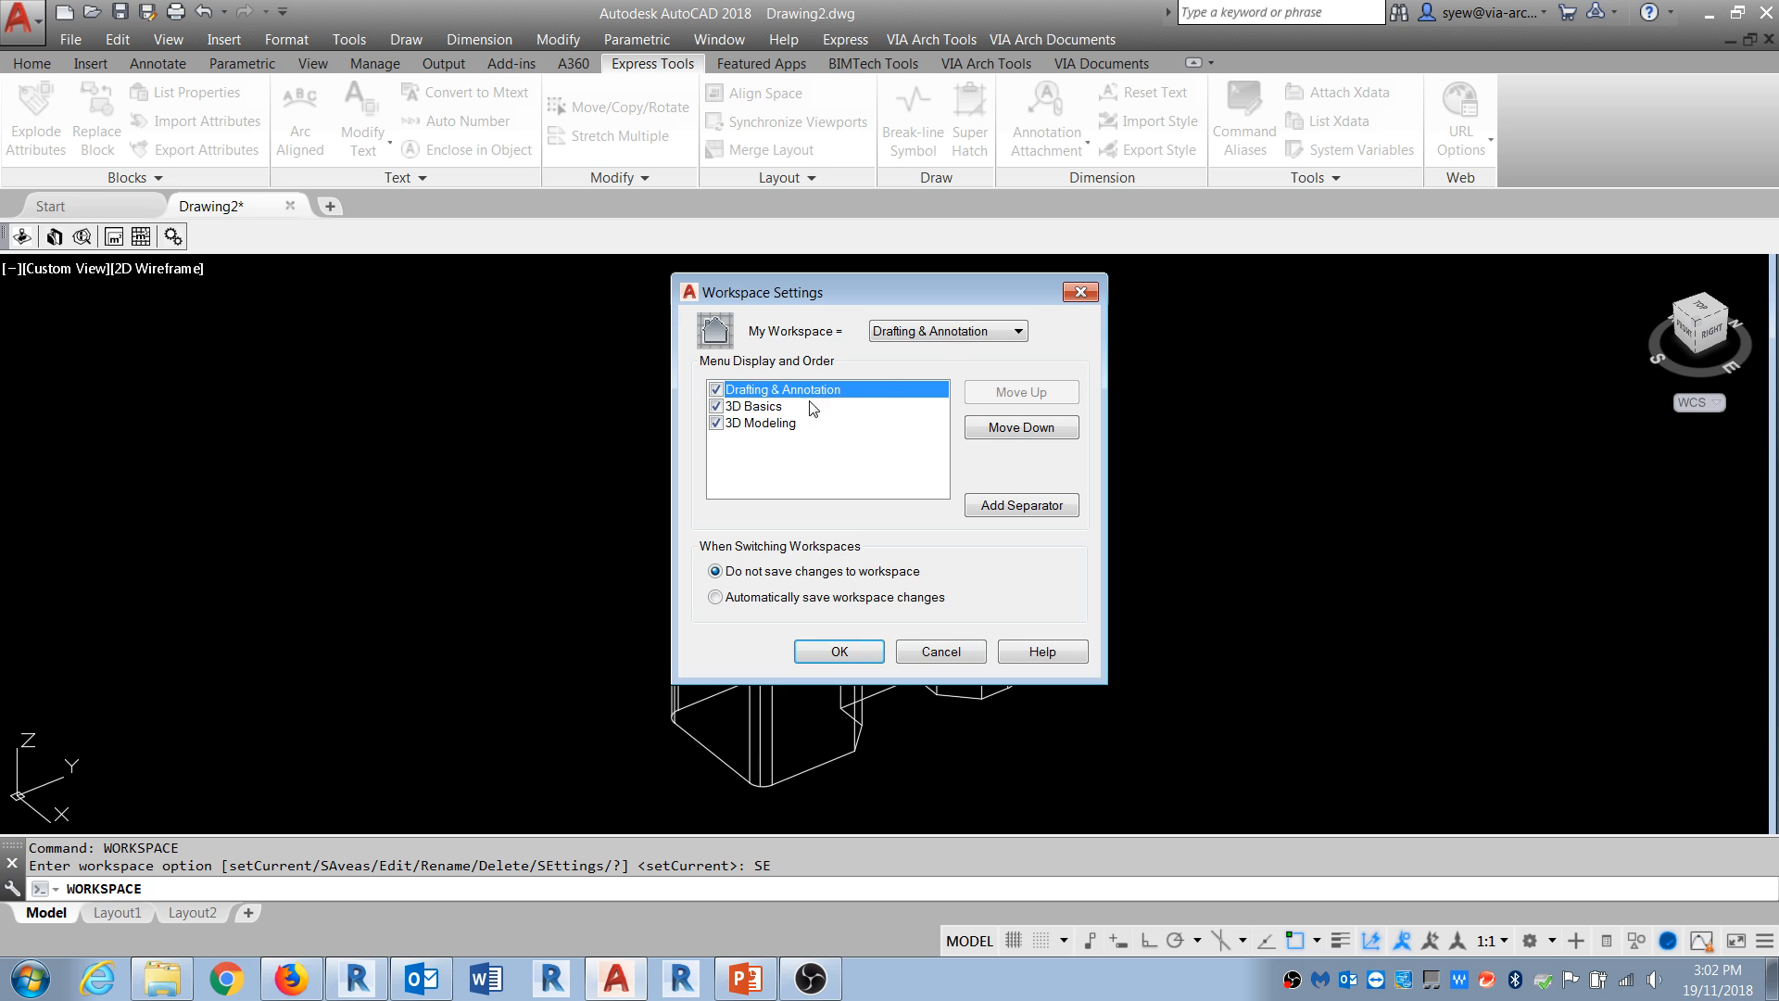
click(967, 332)
click(922, 368)
click(855, 652)
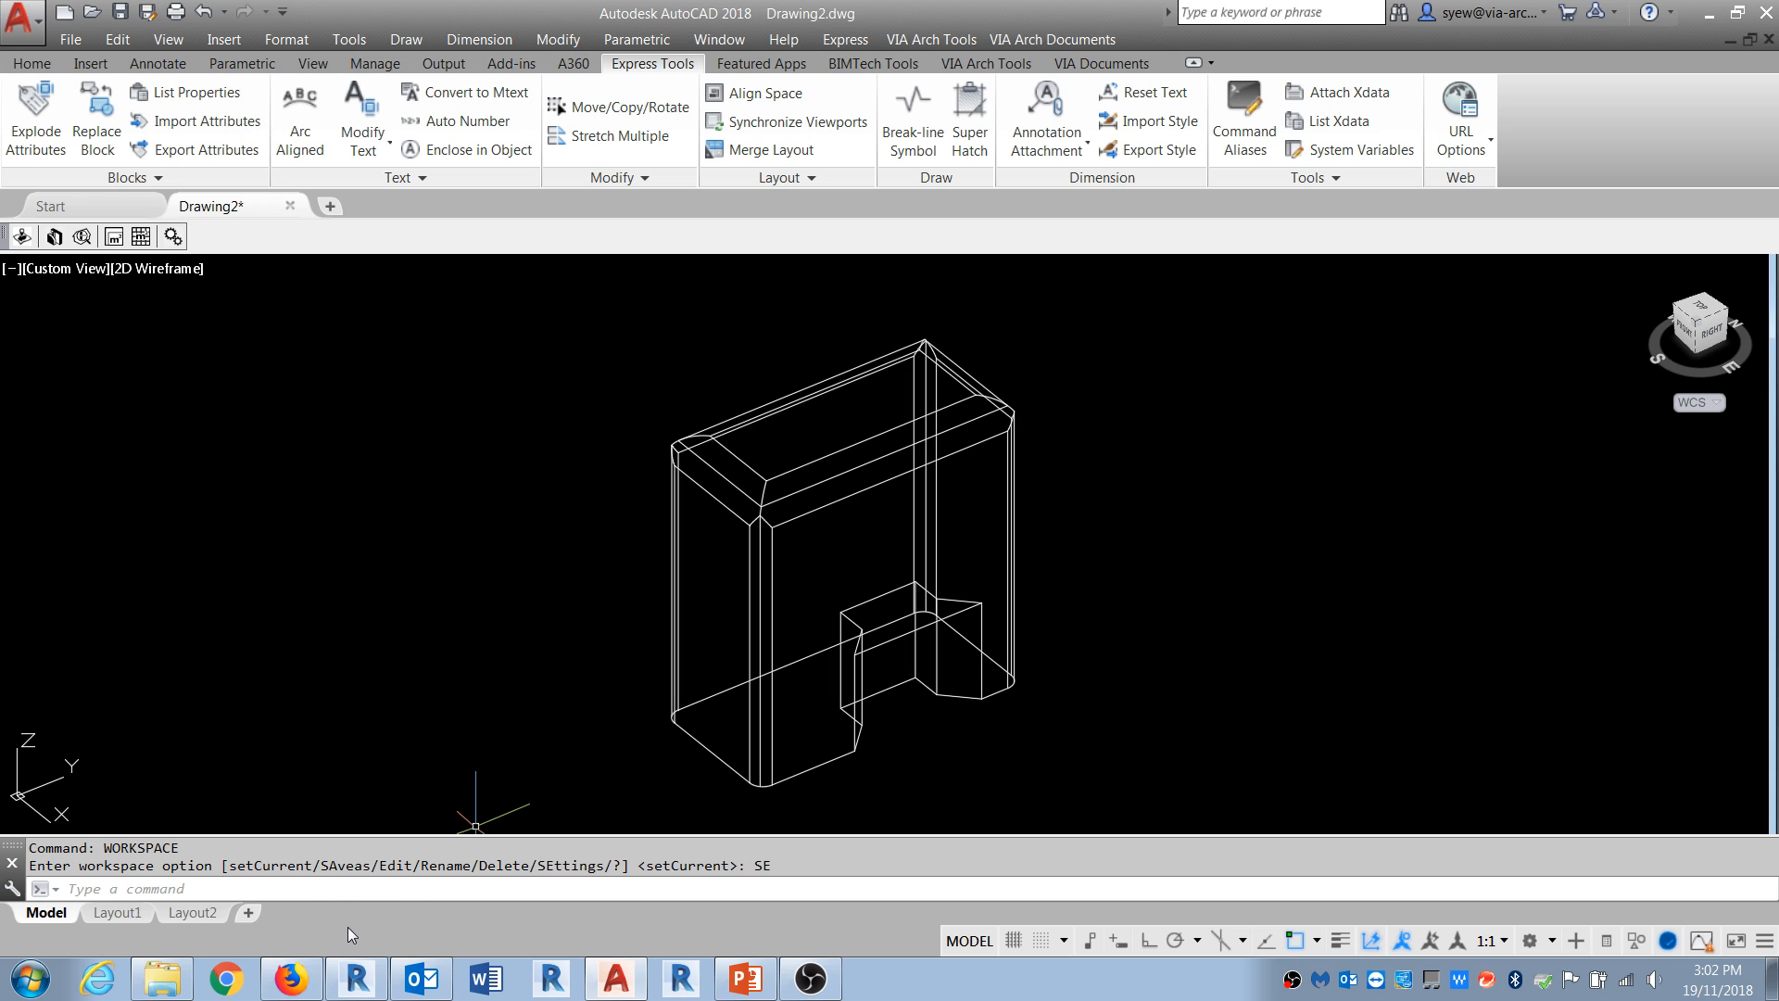
right_click(358, 240)
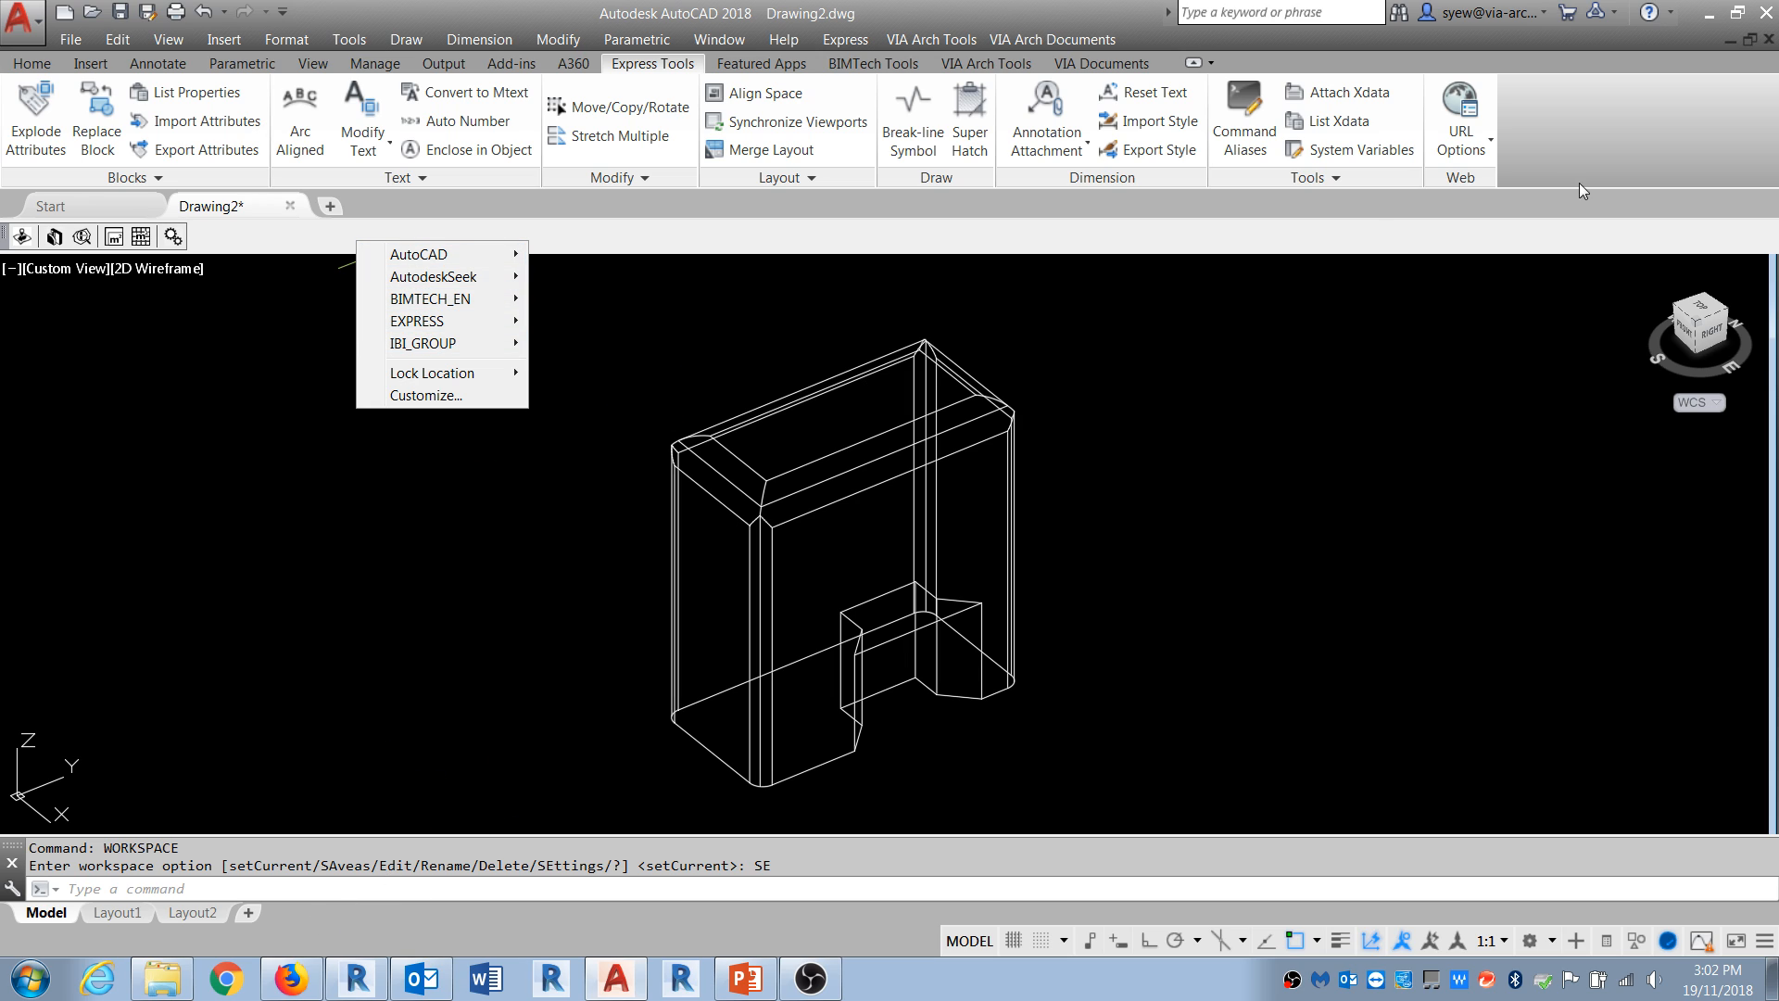
click(1528, 146)
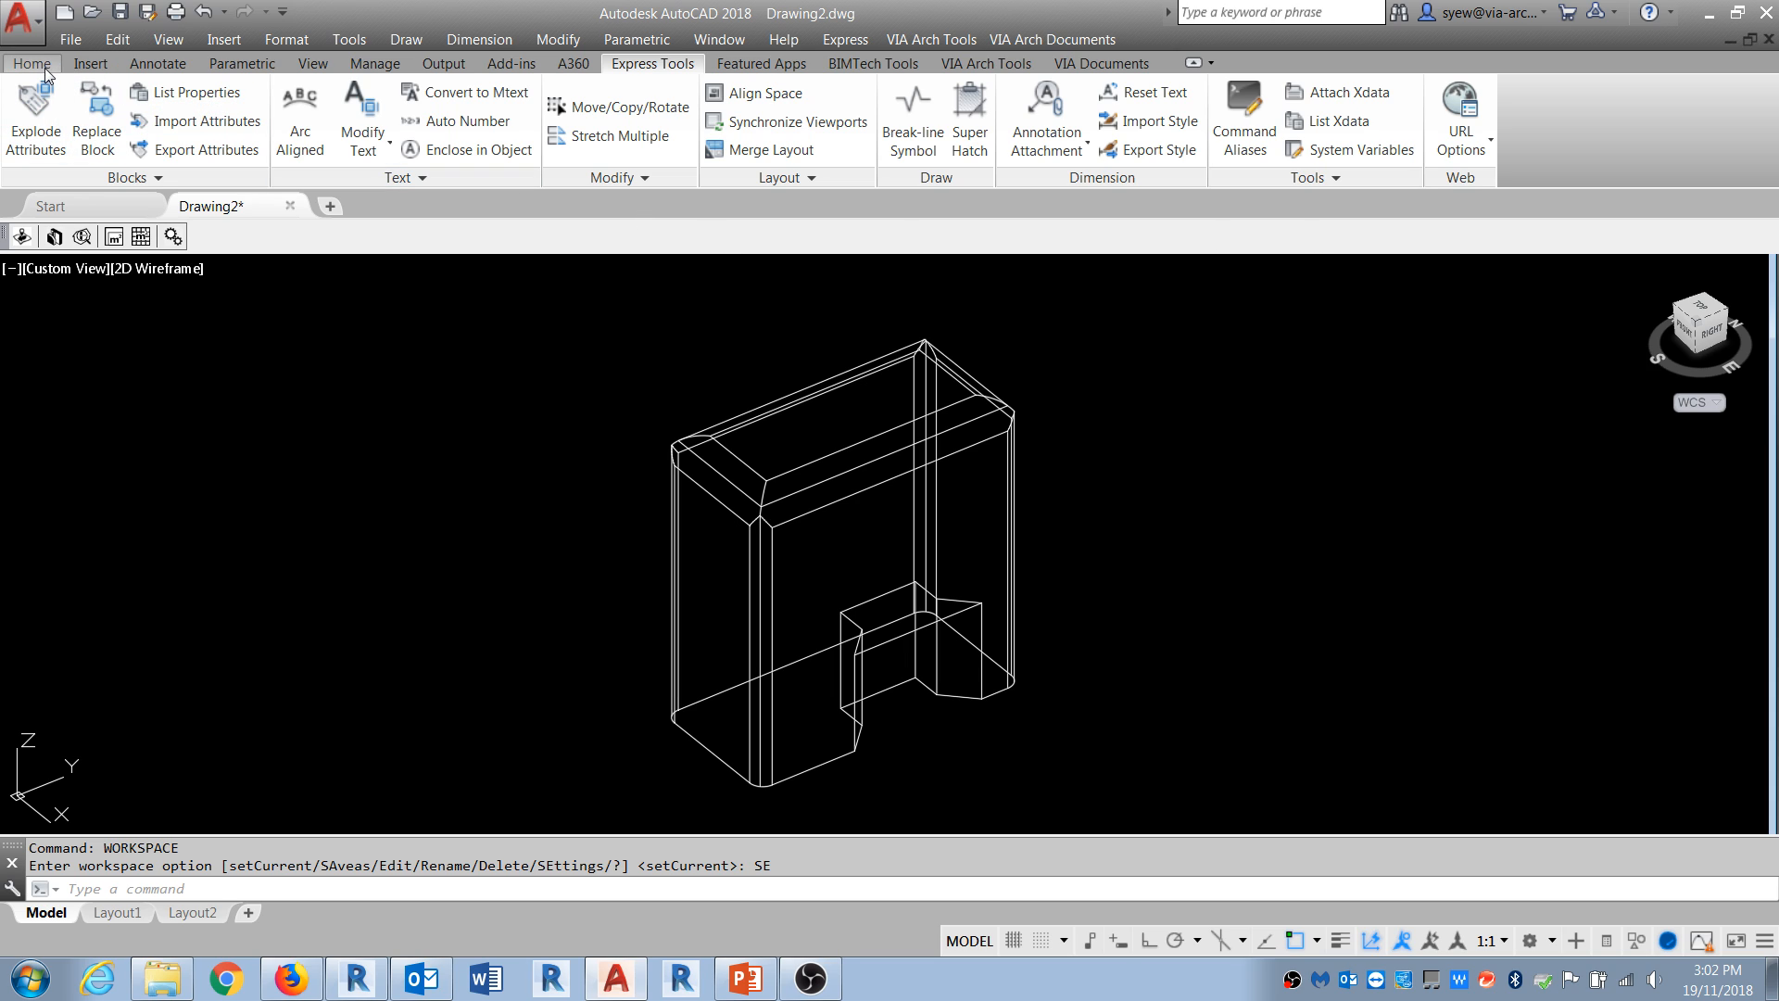
Step: Change My Workspace to 3D Basics in the workspace settings
key(Return)
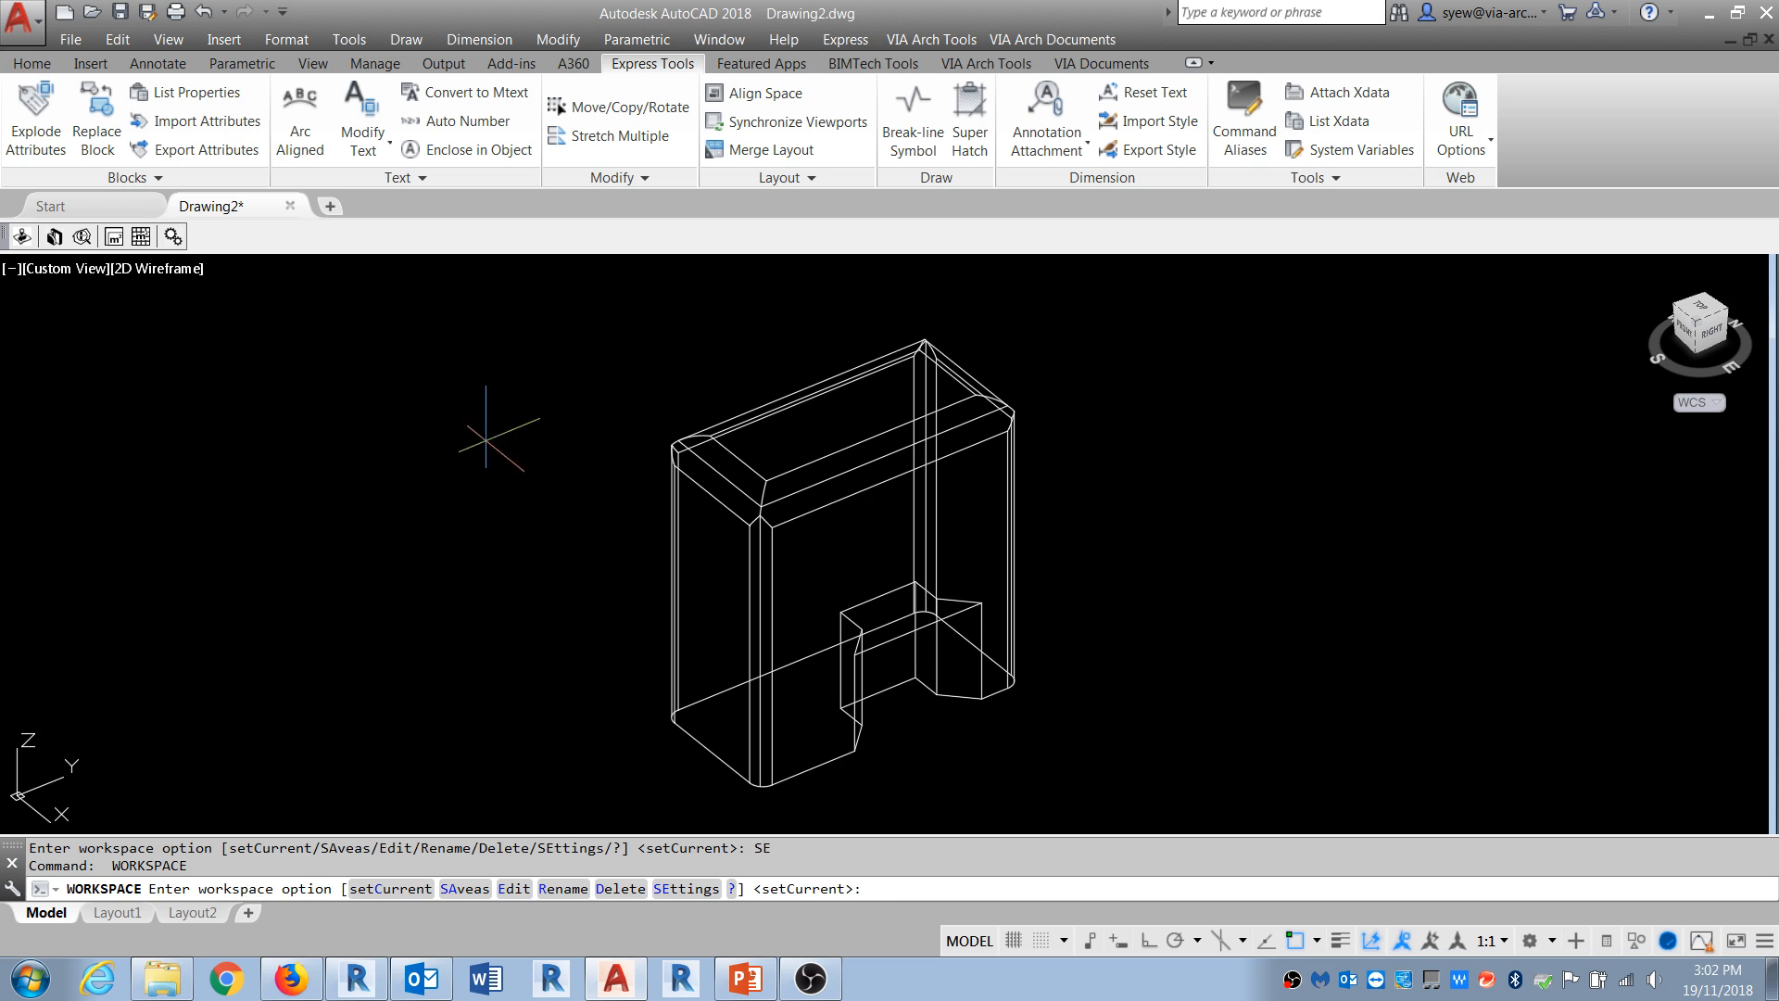
click(676, 889)
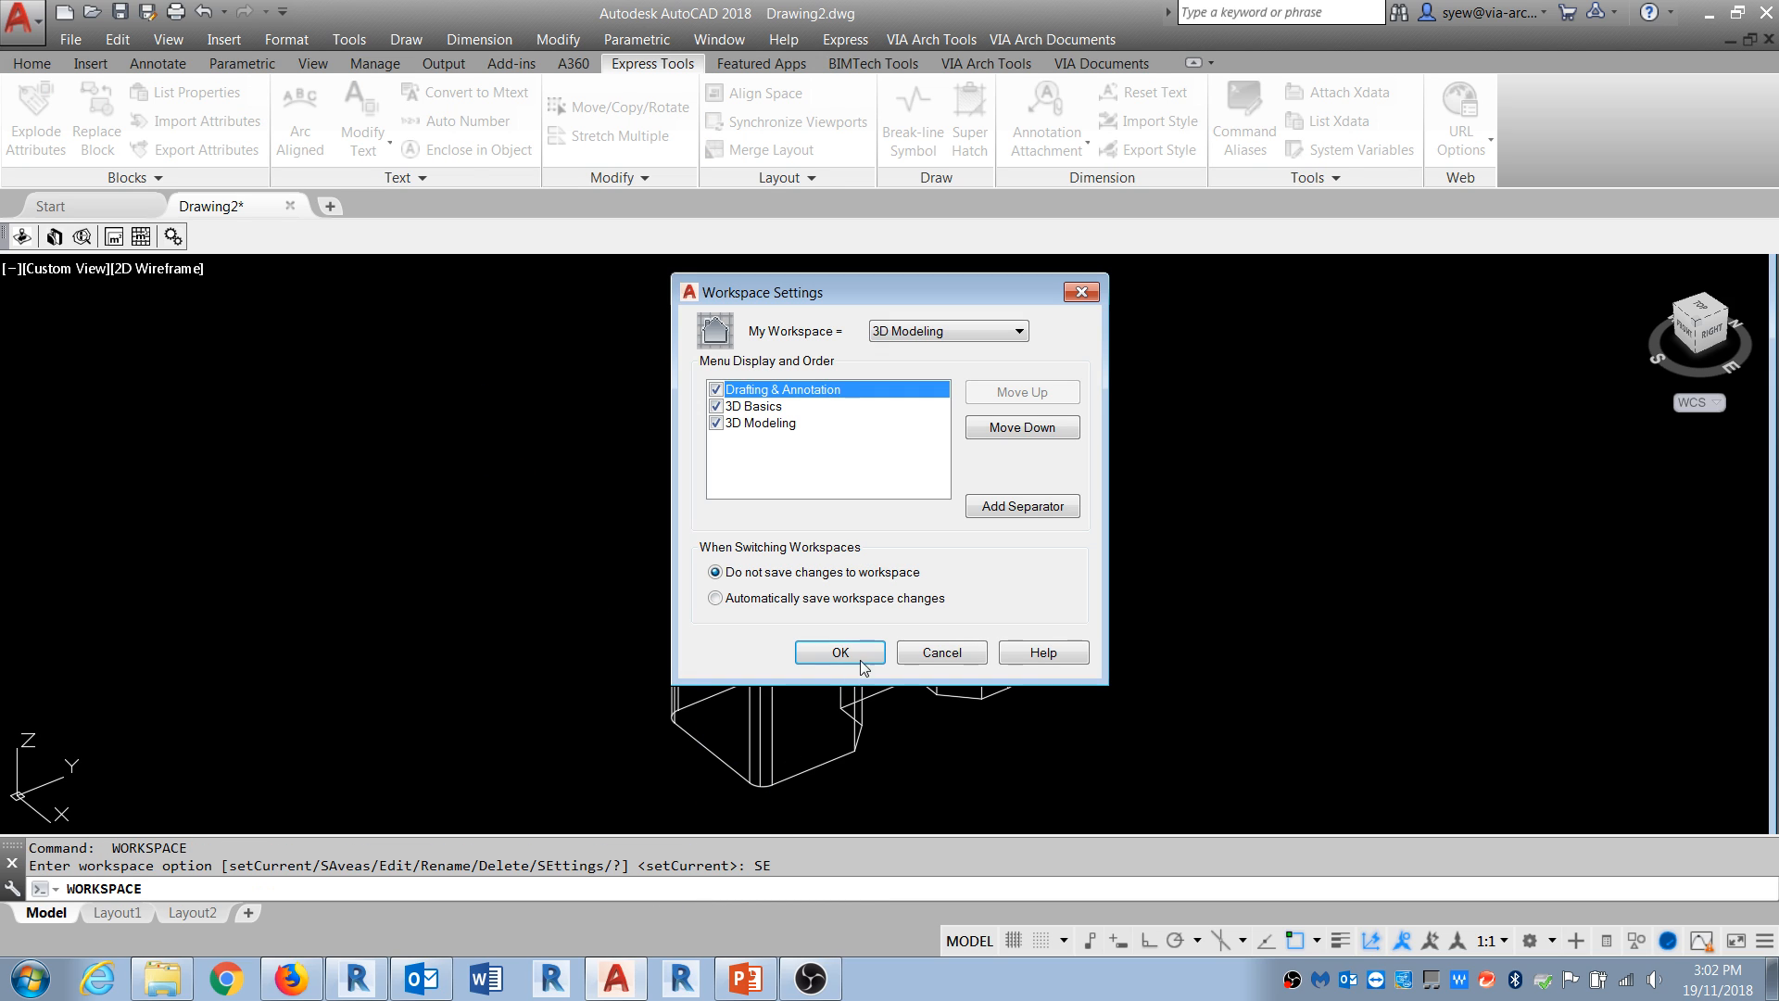
click(918, 331)
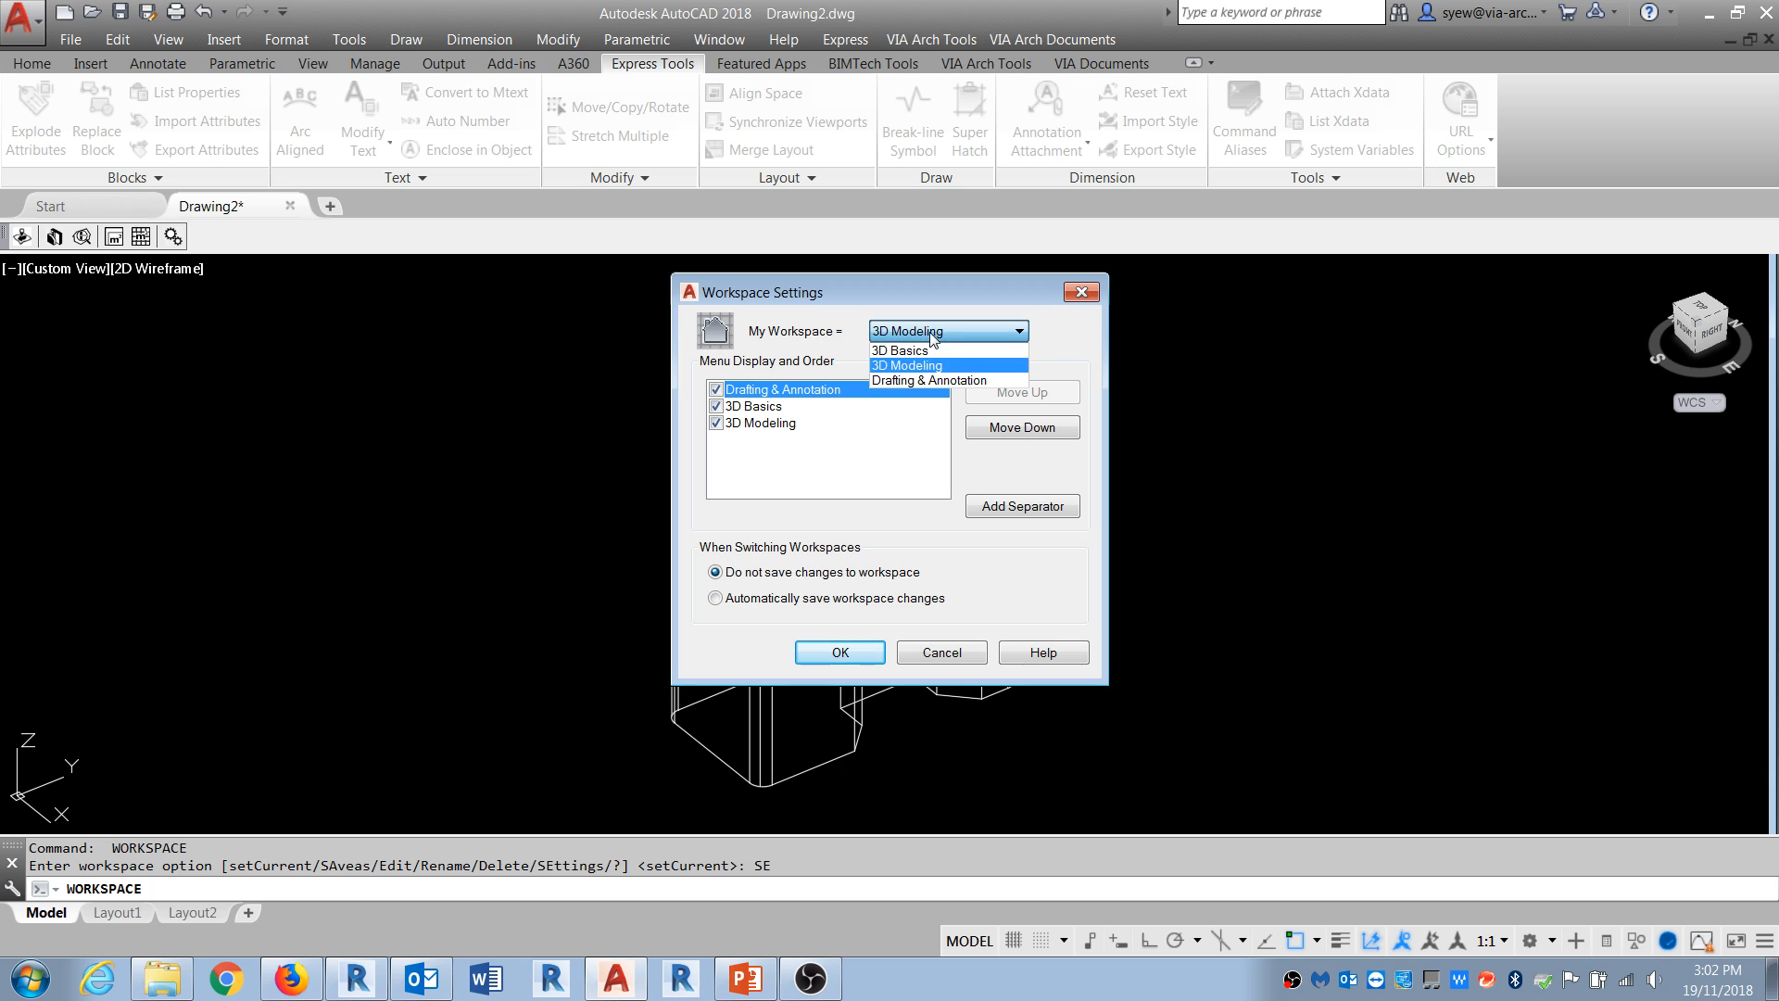
click(917, 350)
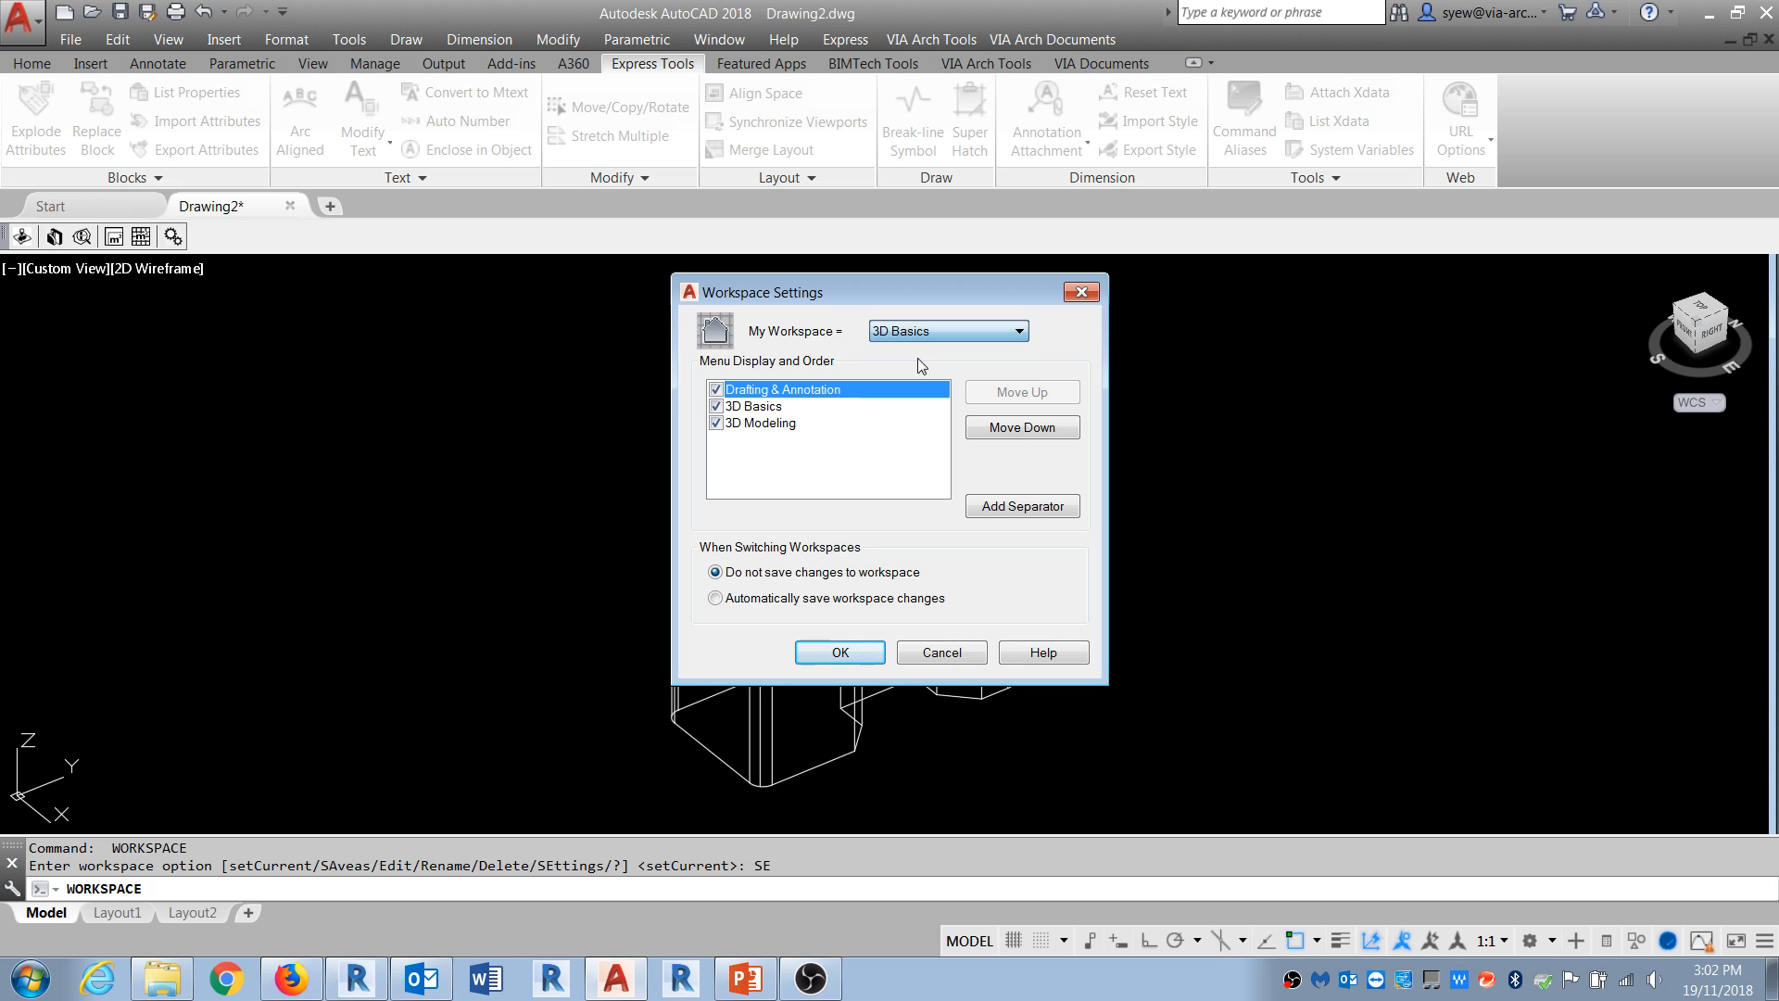
click(841, 653)
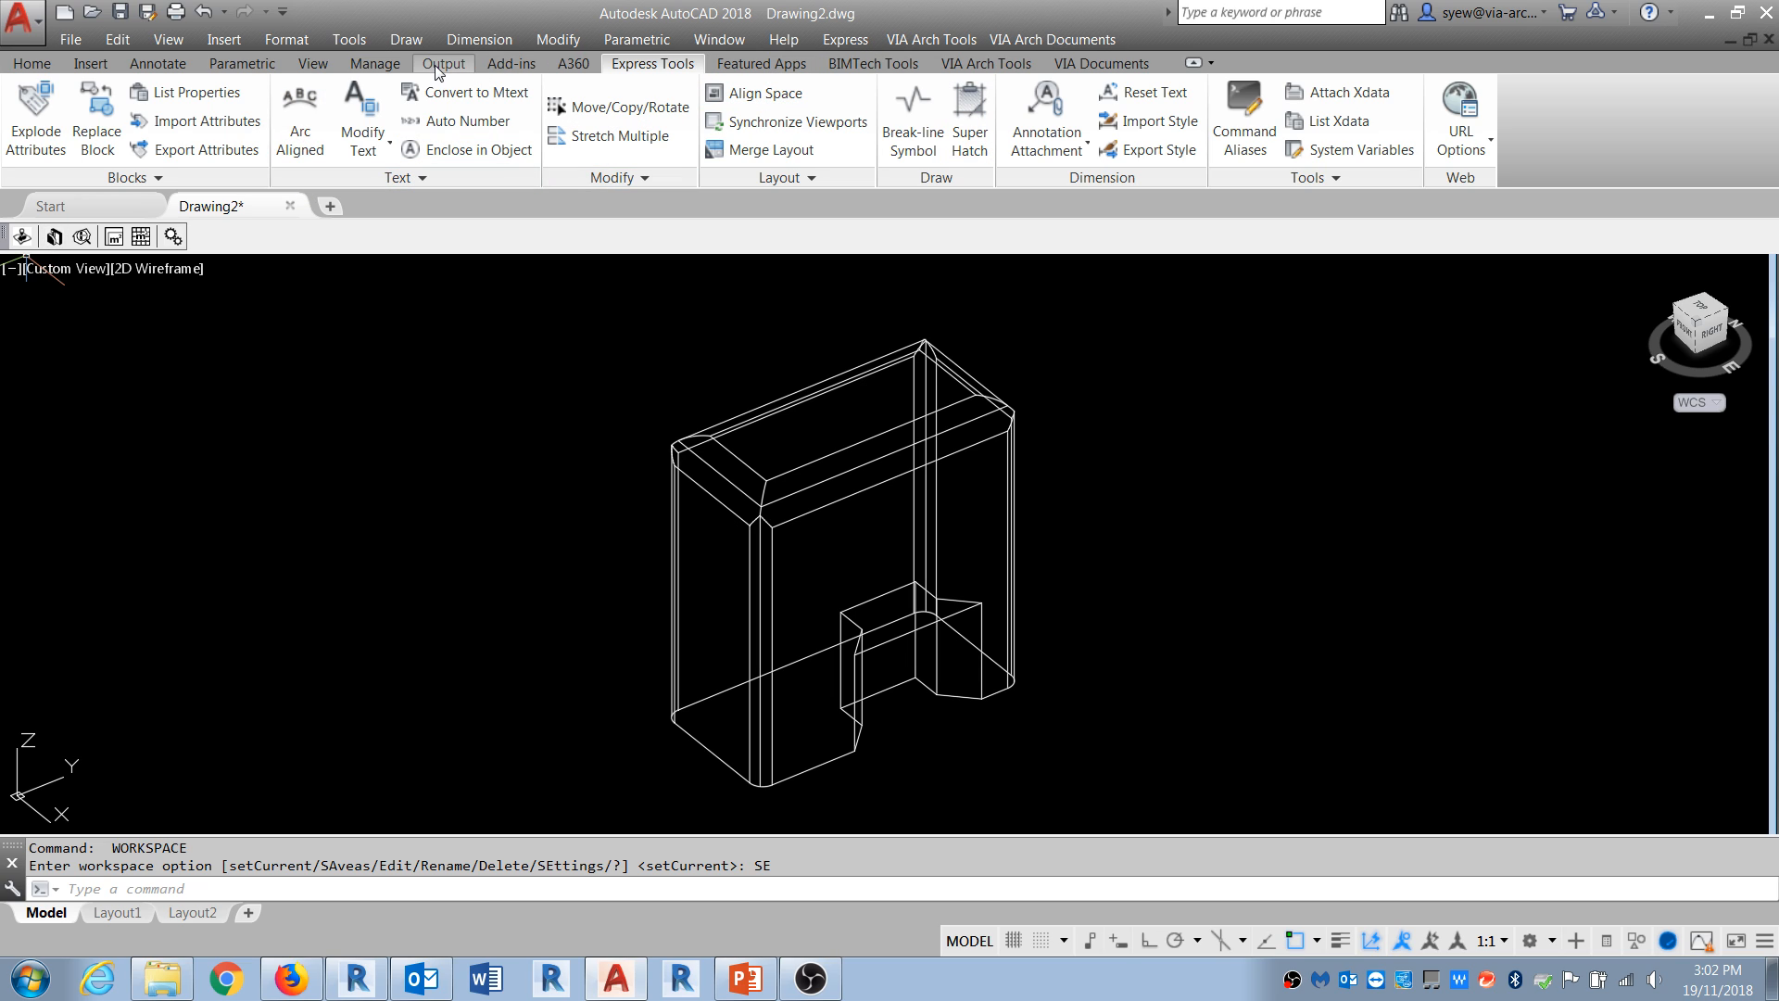
Step: Look through the available 3D modeling and surface creation commands and the object modification commands
click(404, 38)
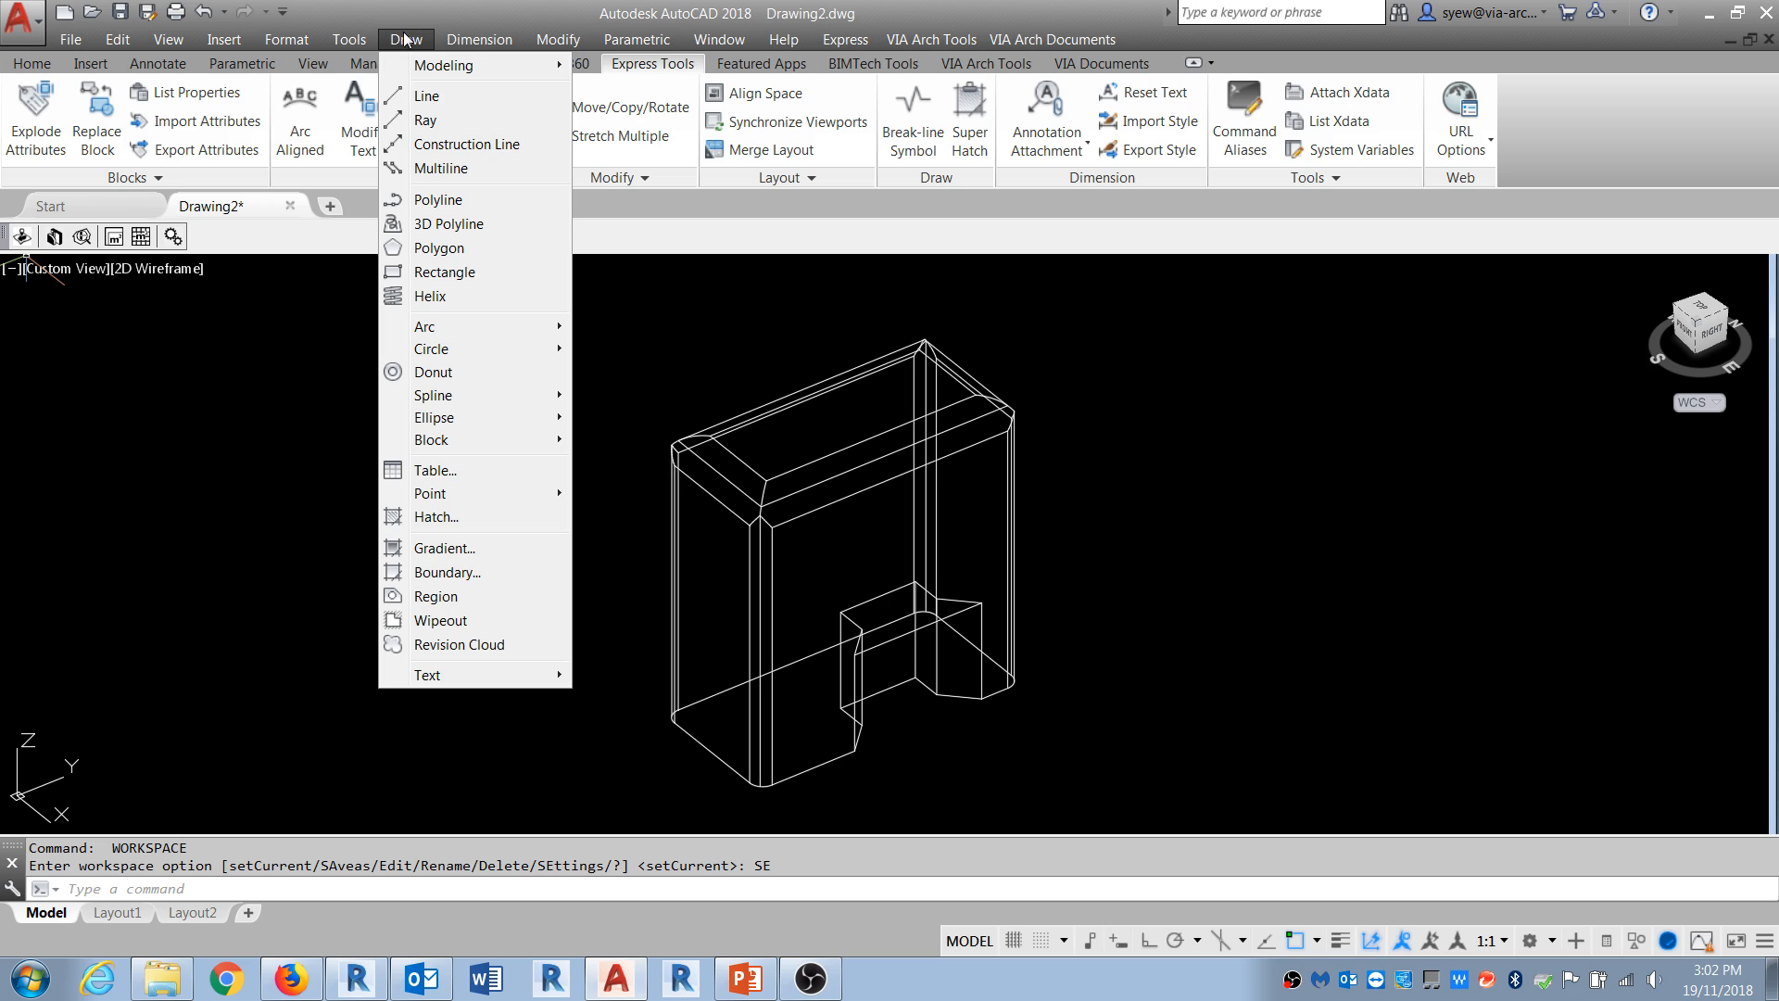
mouse_move(454, 74)
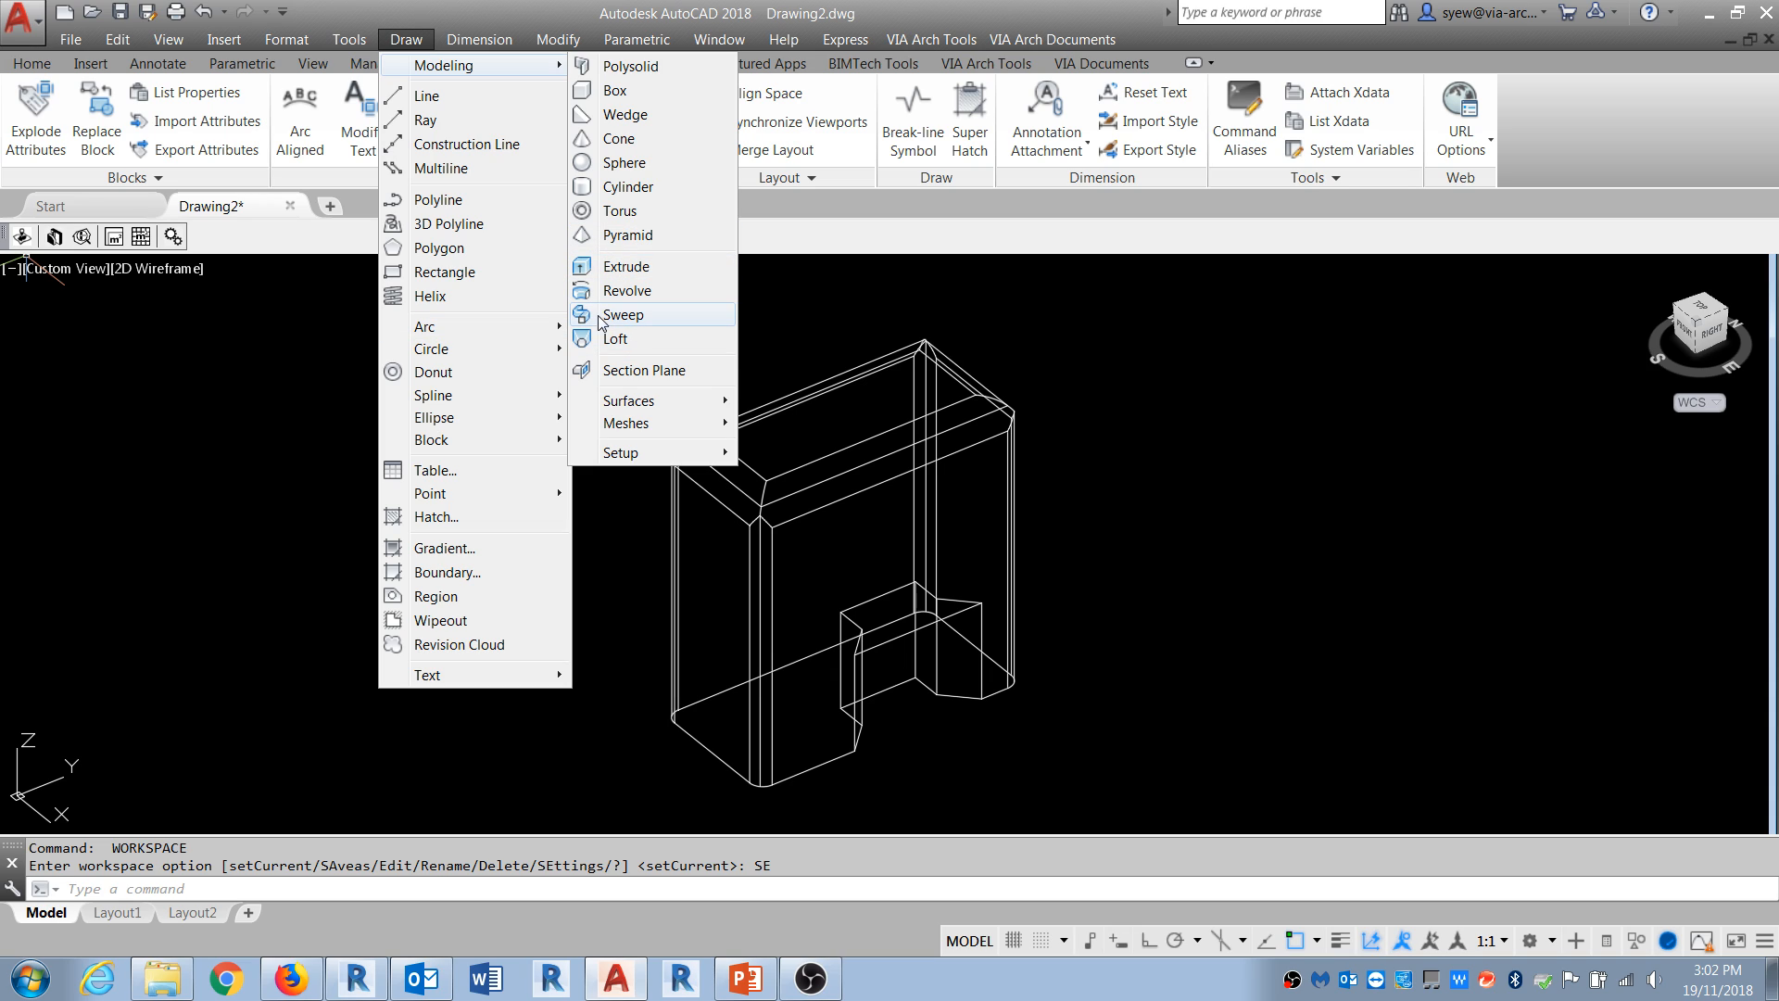
mouse_move(636, 39)
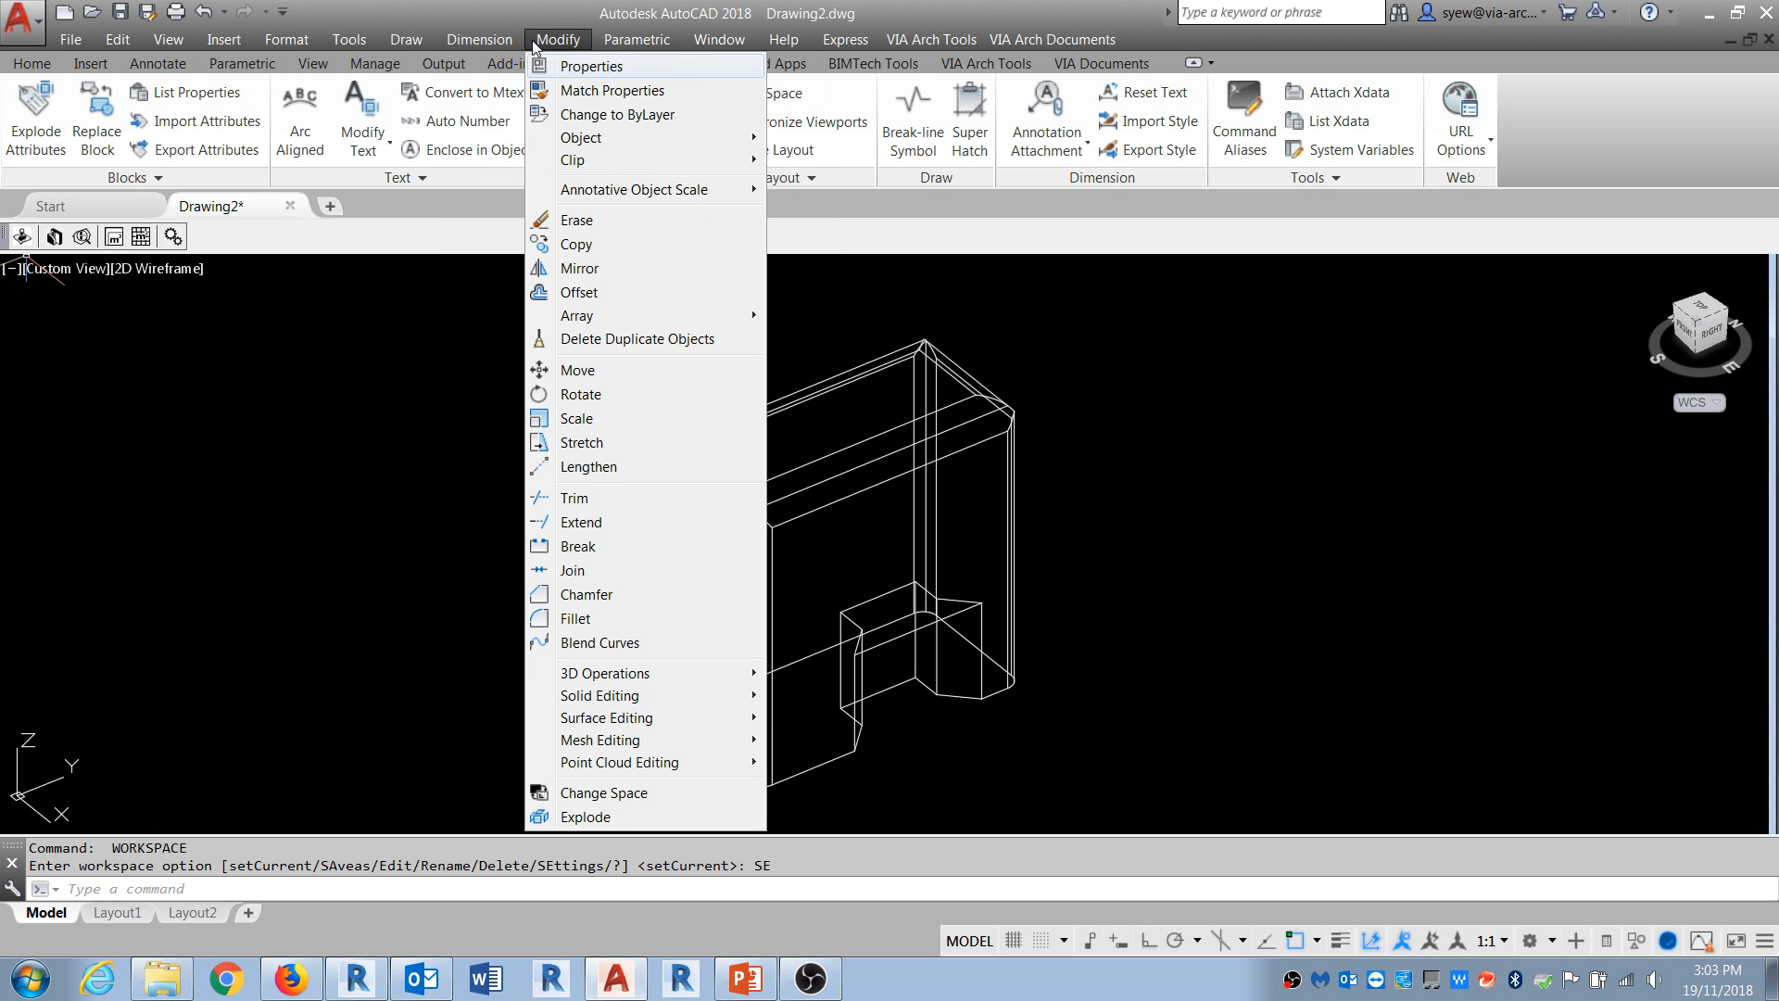
click(400, 11)
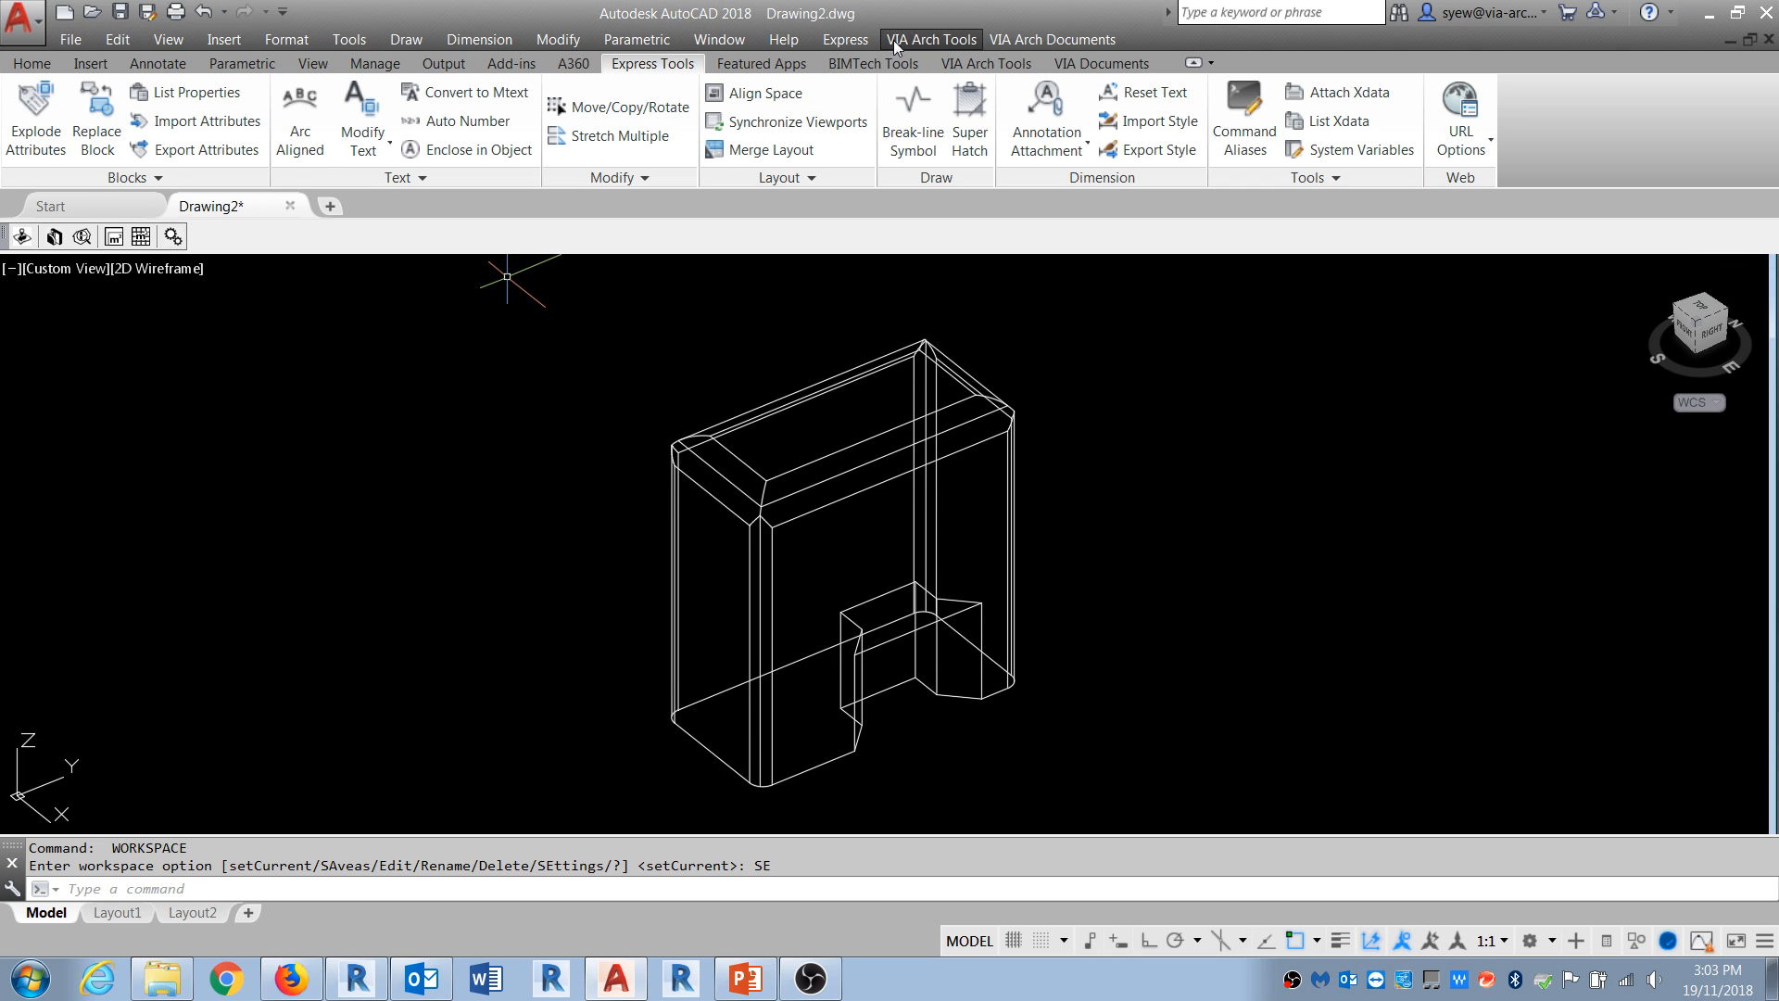
click(408, 39)
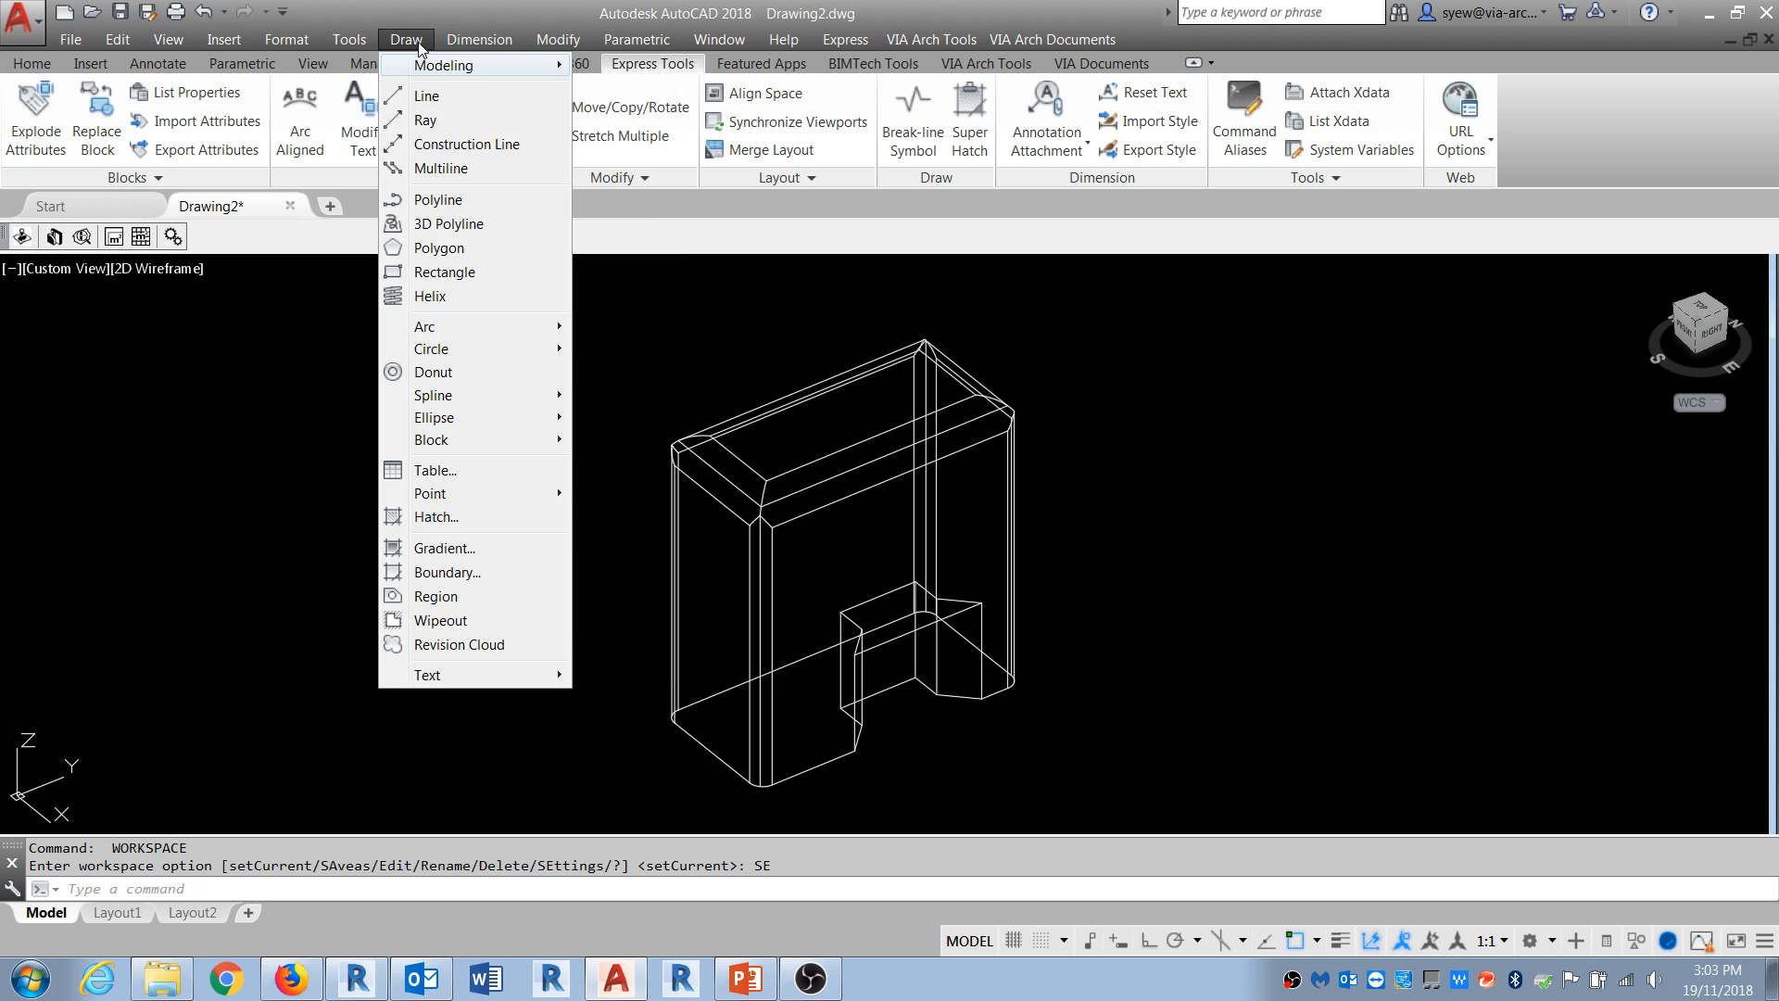
mouse_move(450, 72)
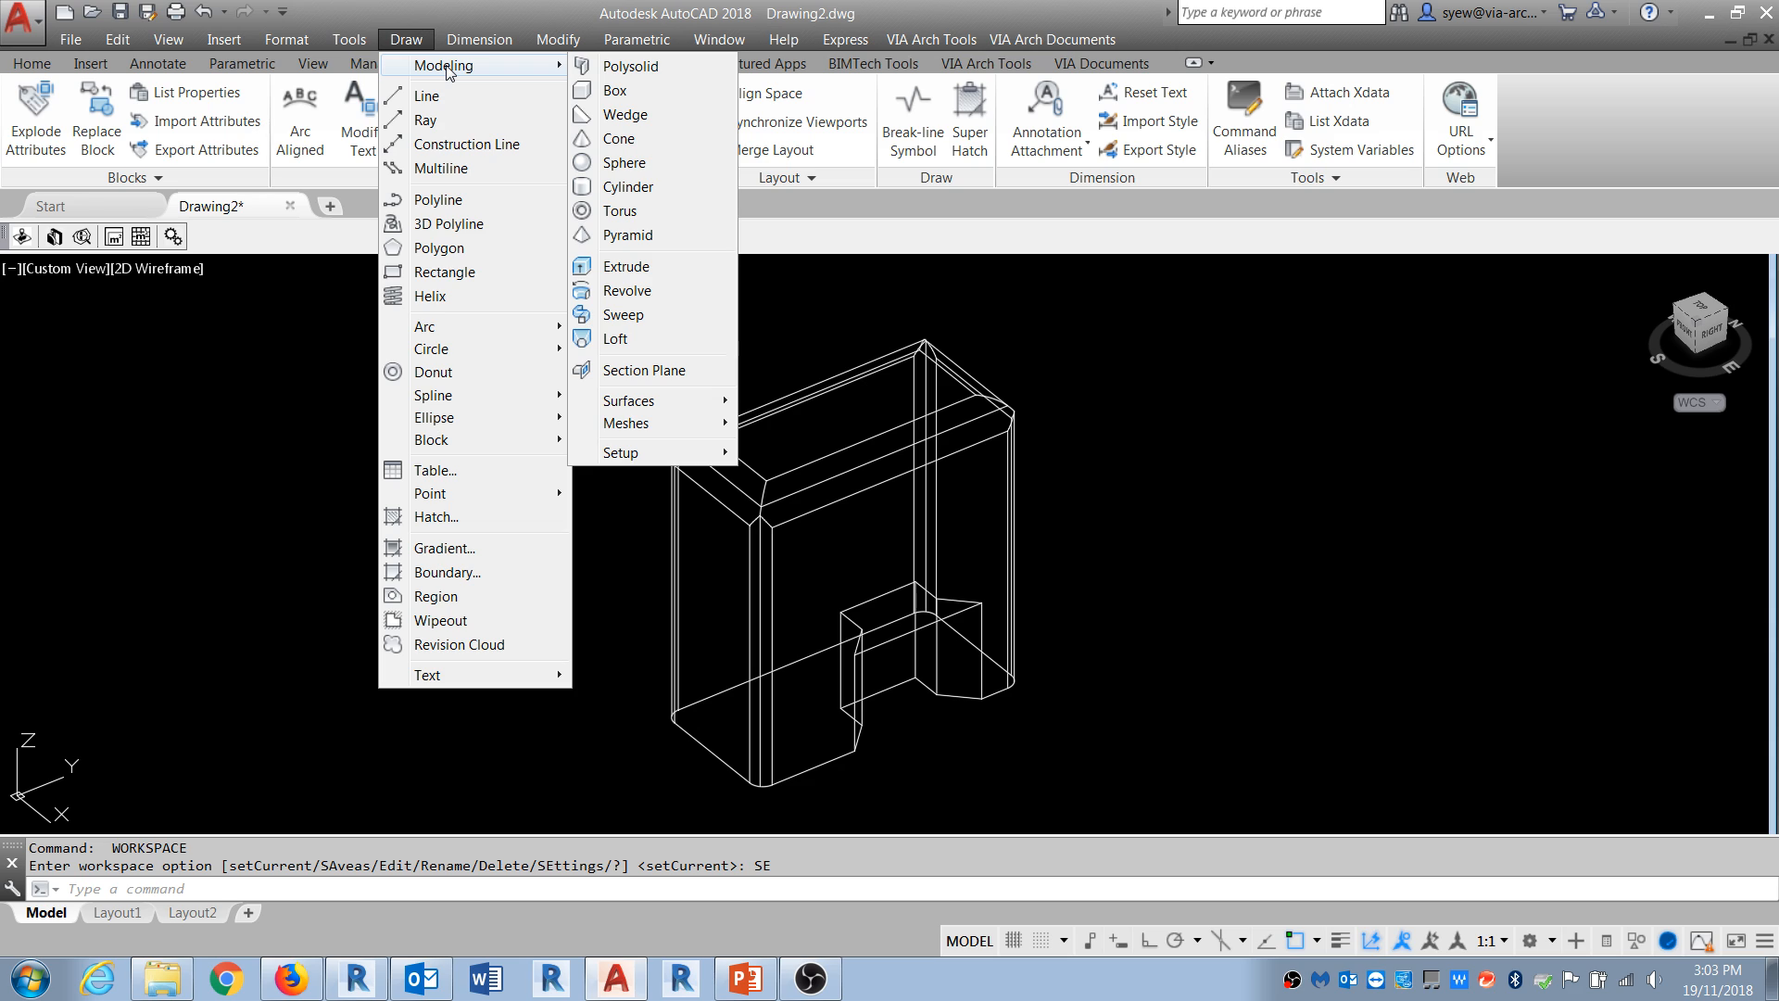
mouse_move(630, 406)
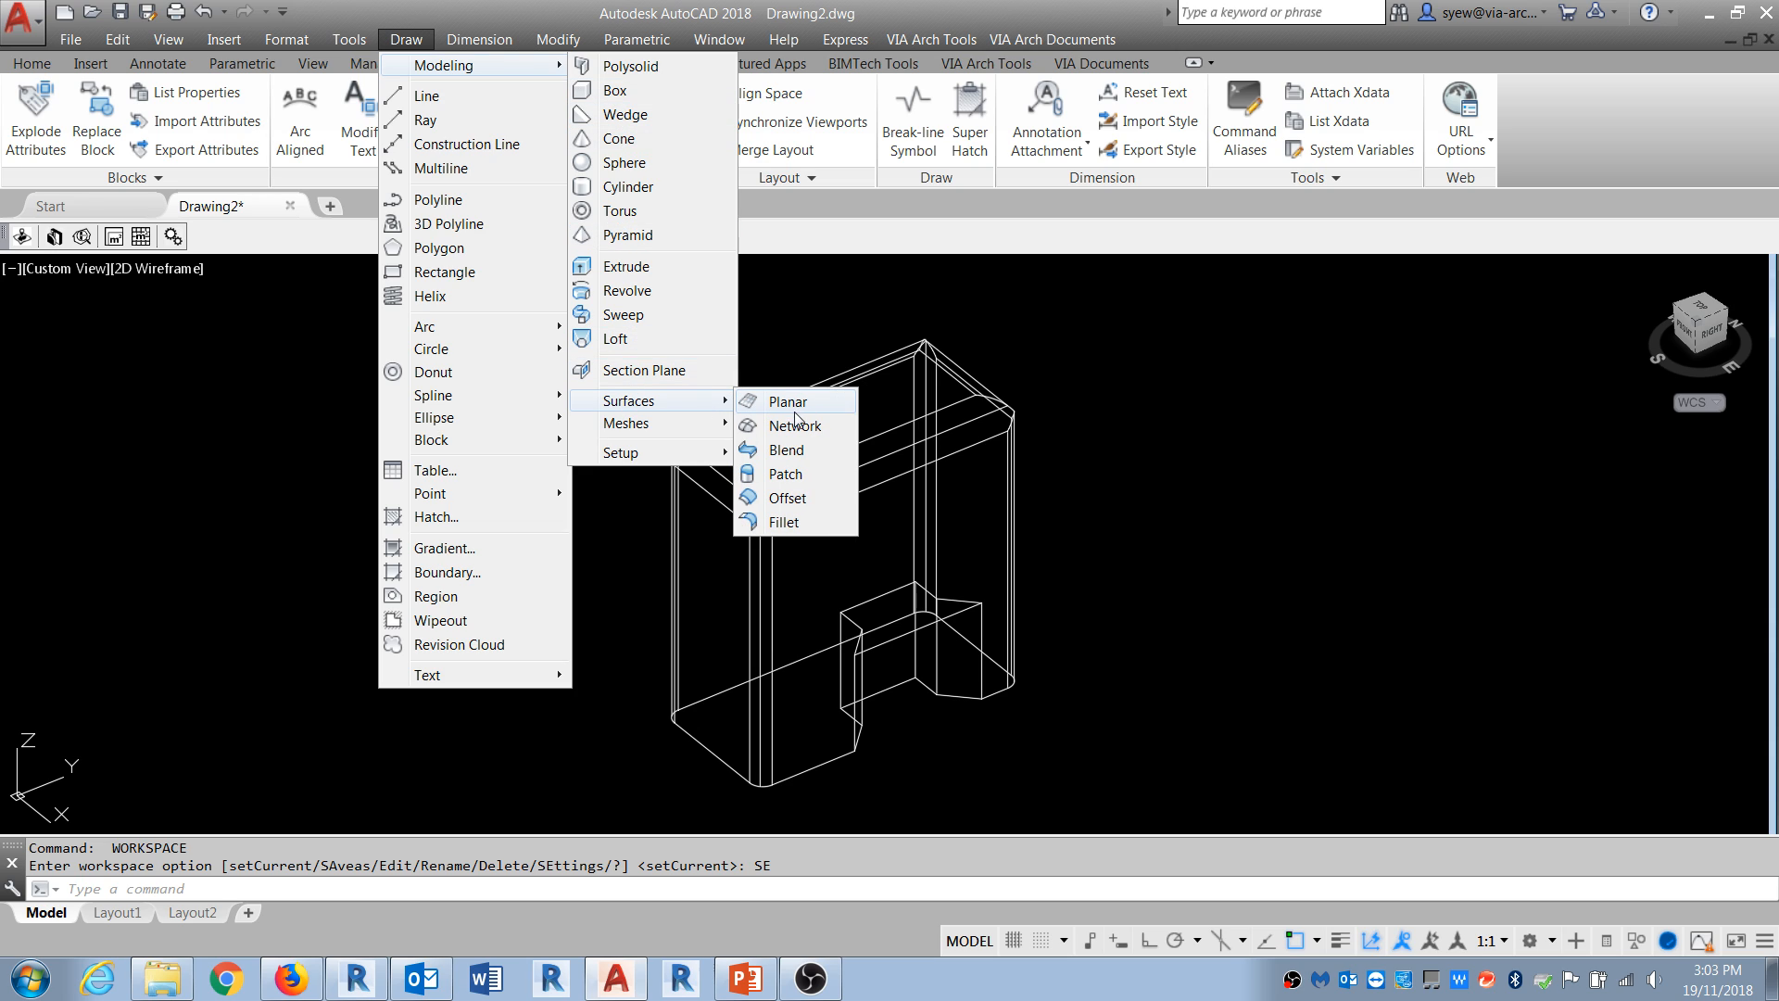
mouse_move(676, 424)
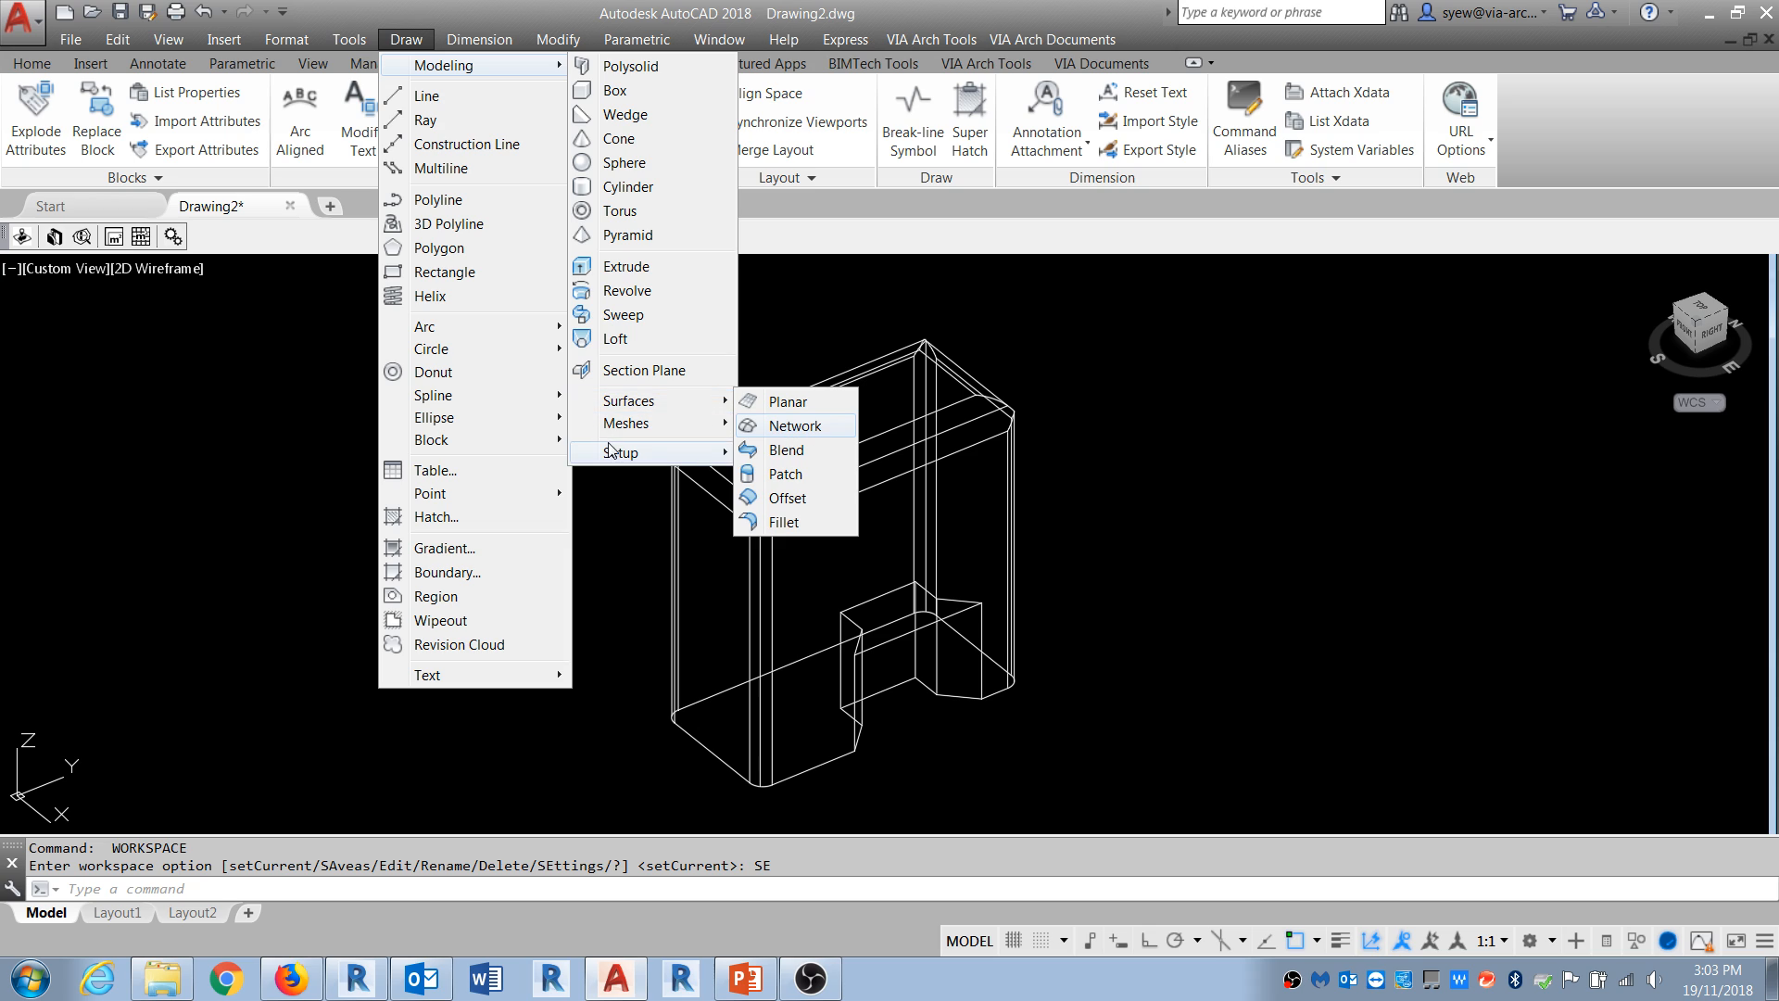
mouse_move(577, 47)
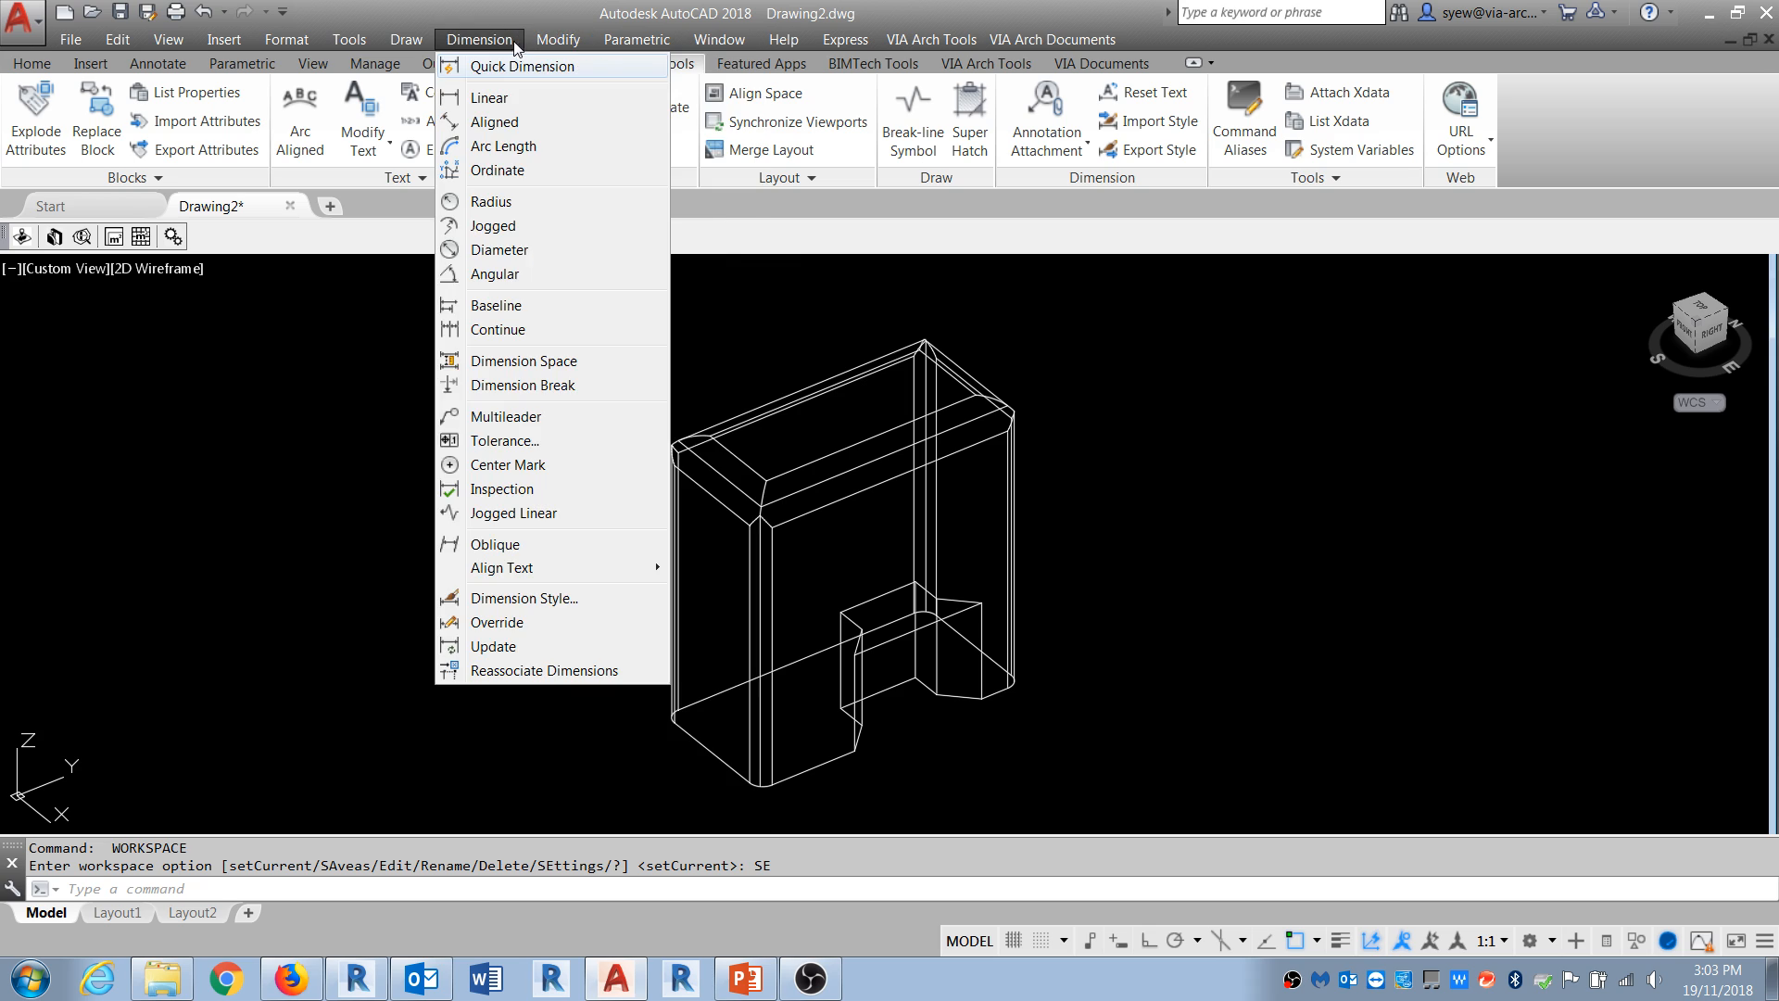
Step: Draw a tapering helix beside the block with a base radius of about 27', a smaller top radius and a height slightly below the block's
mouse_move(406, 42)
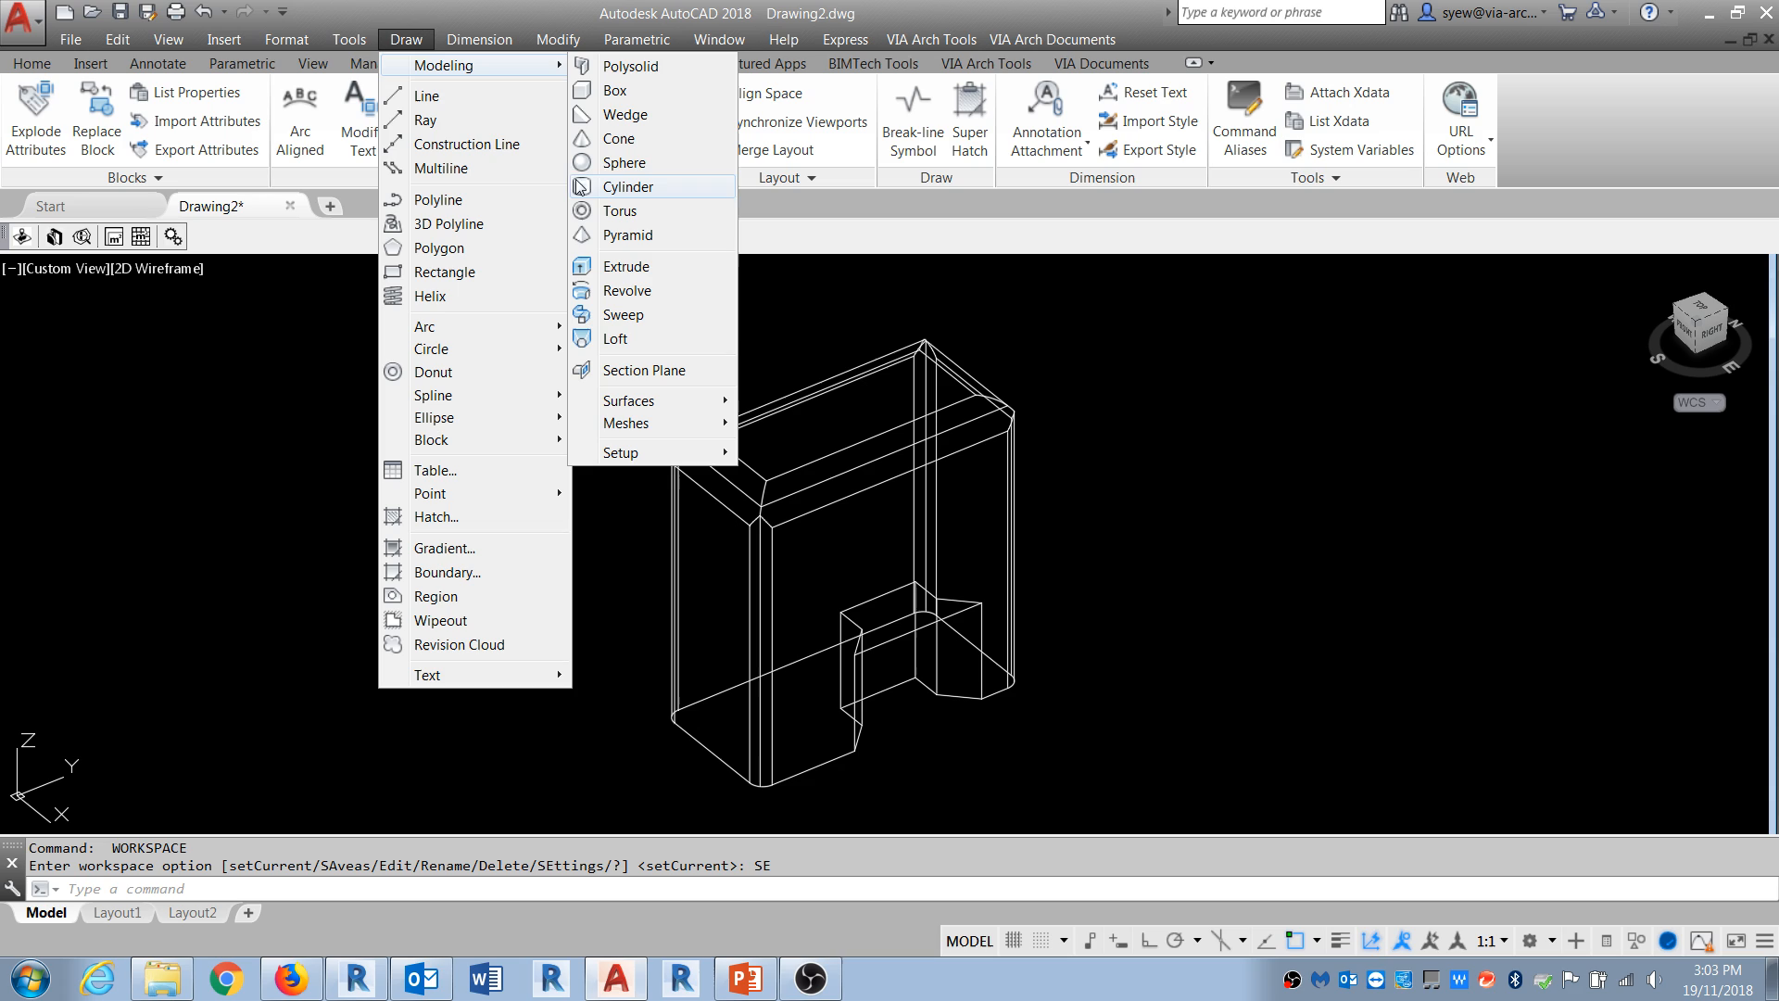
click(423, 296)
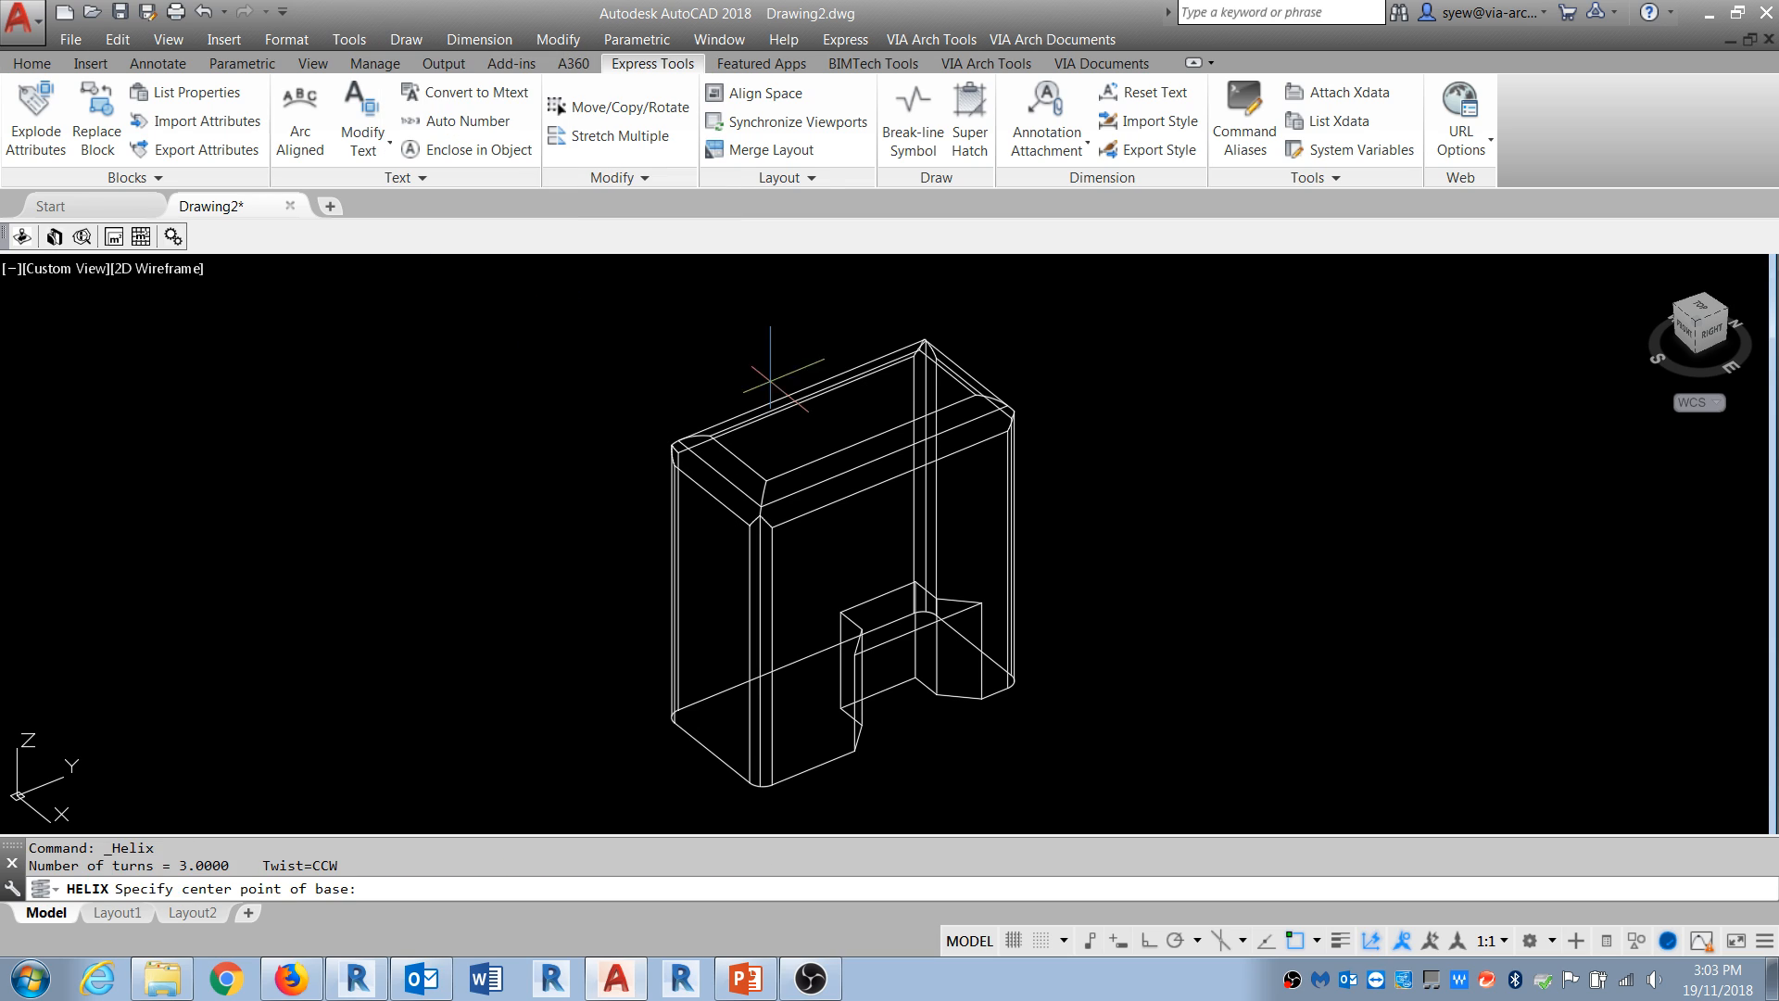
click(1256, 638)
click(1376, 644)
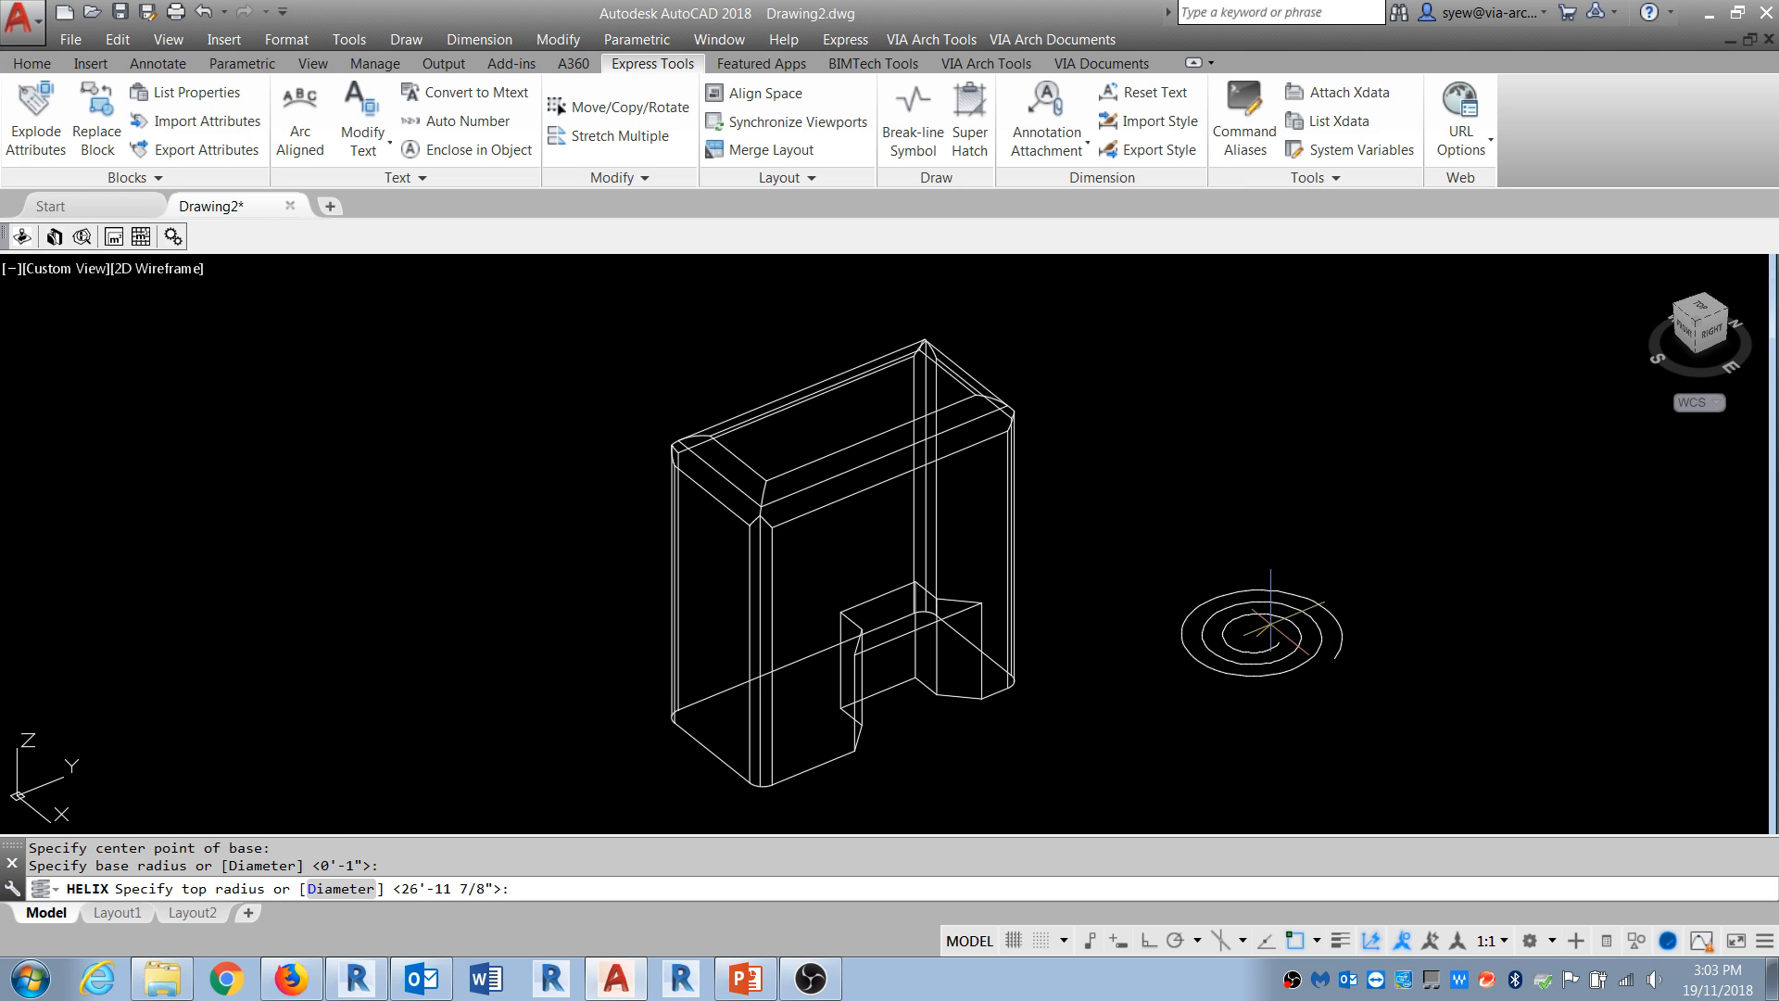
click(1270, 615)
click(1290, 399)
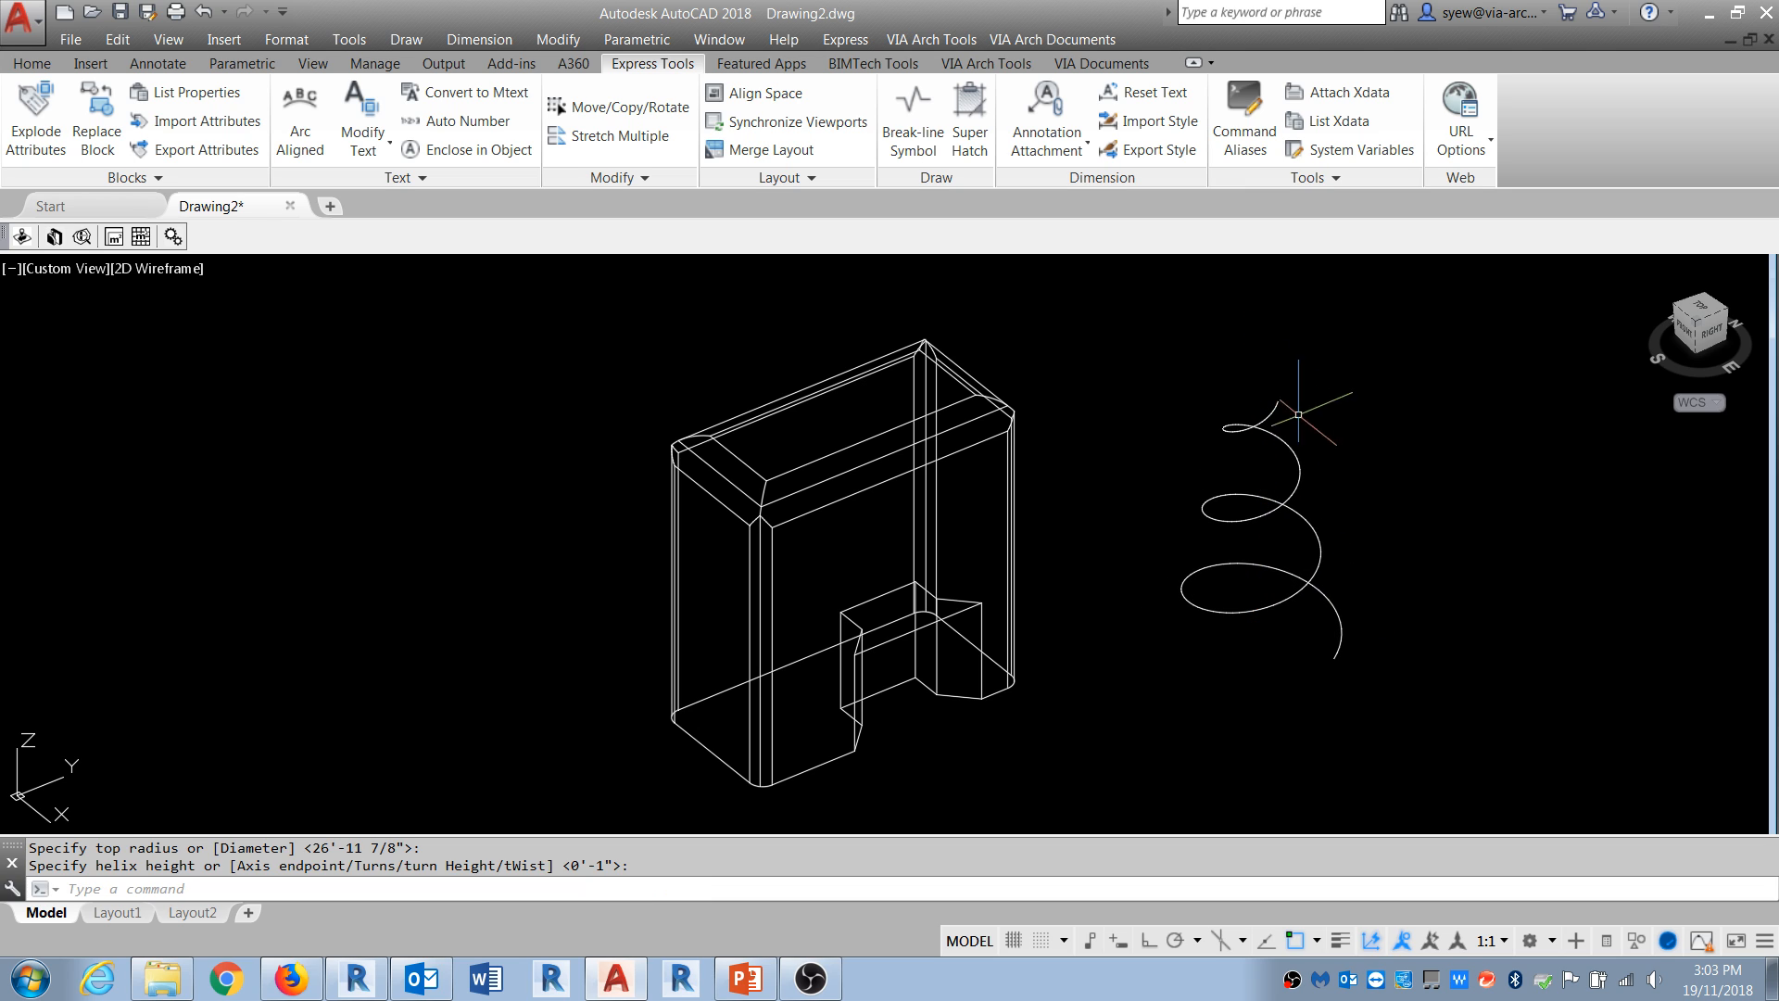
key(Escape)
key(Escape)
Step: Switch to the plan view of the current UCS
middle_drag(1395, 659, 1179, 626)
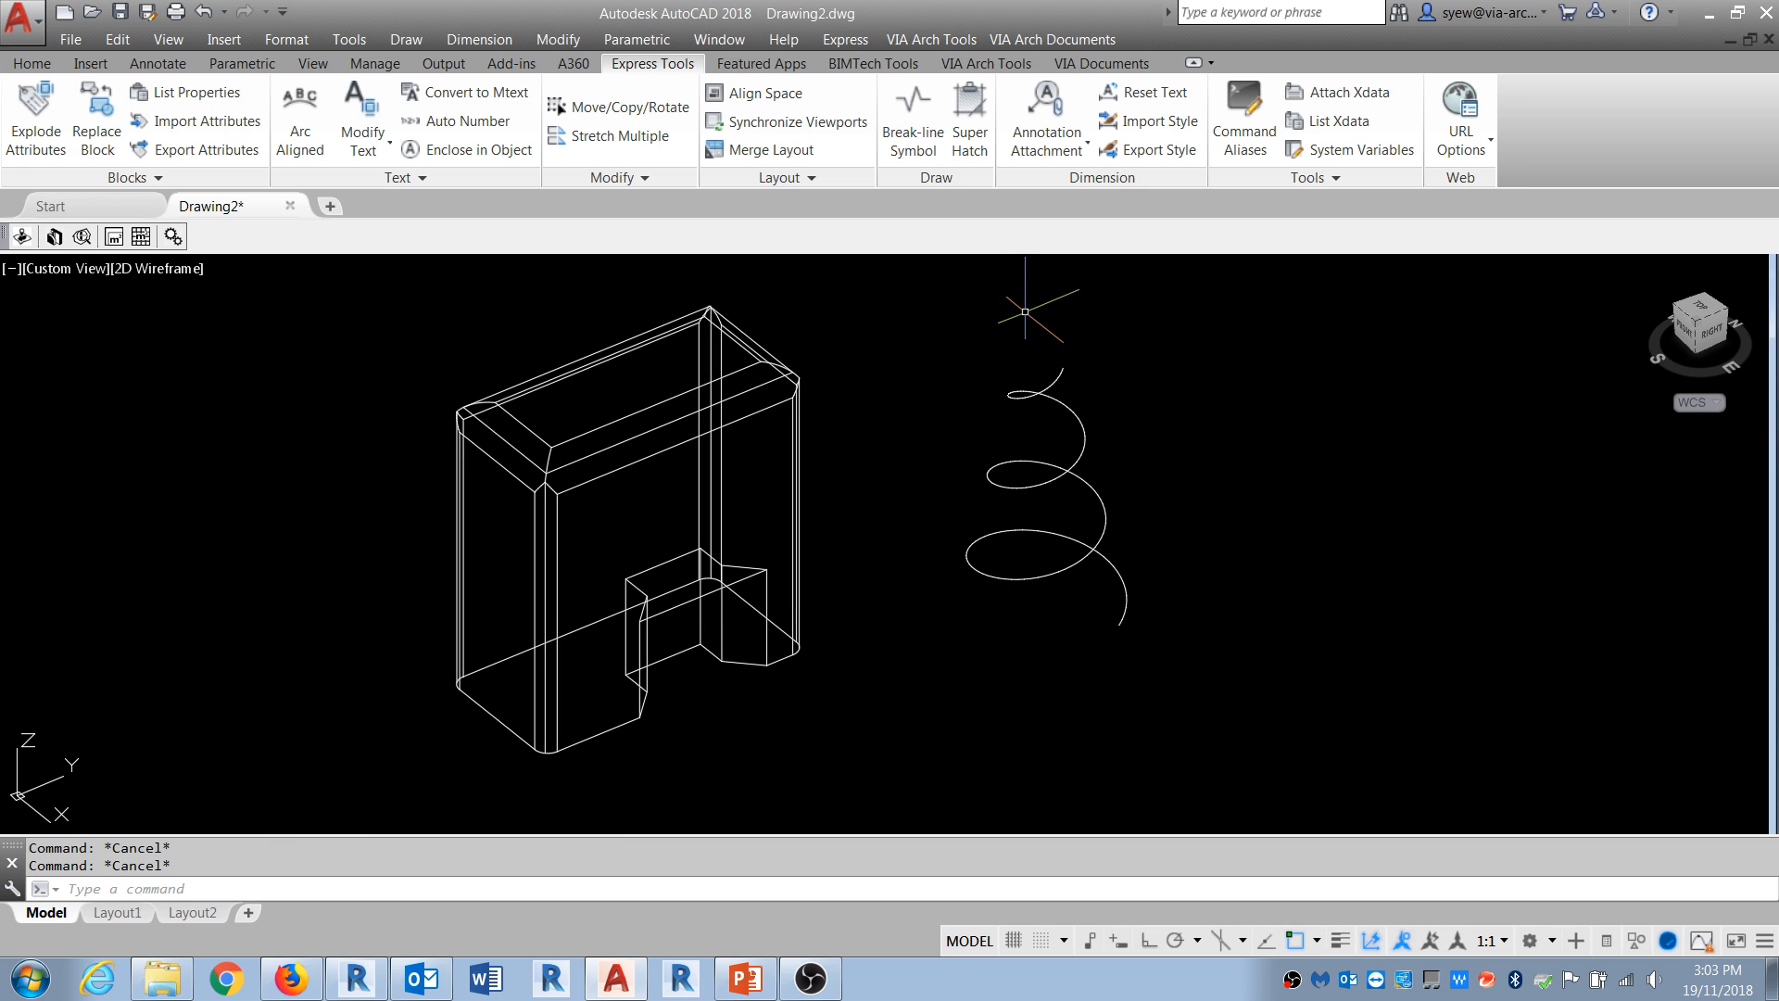
text(PLAN)
key(Return)
key(Return)
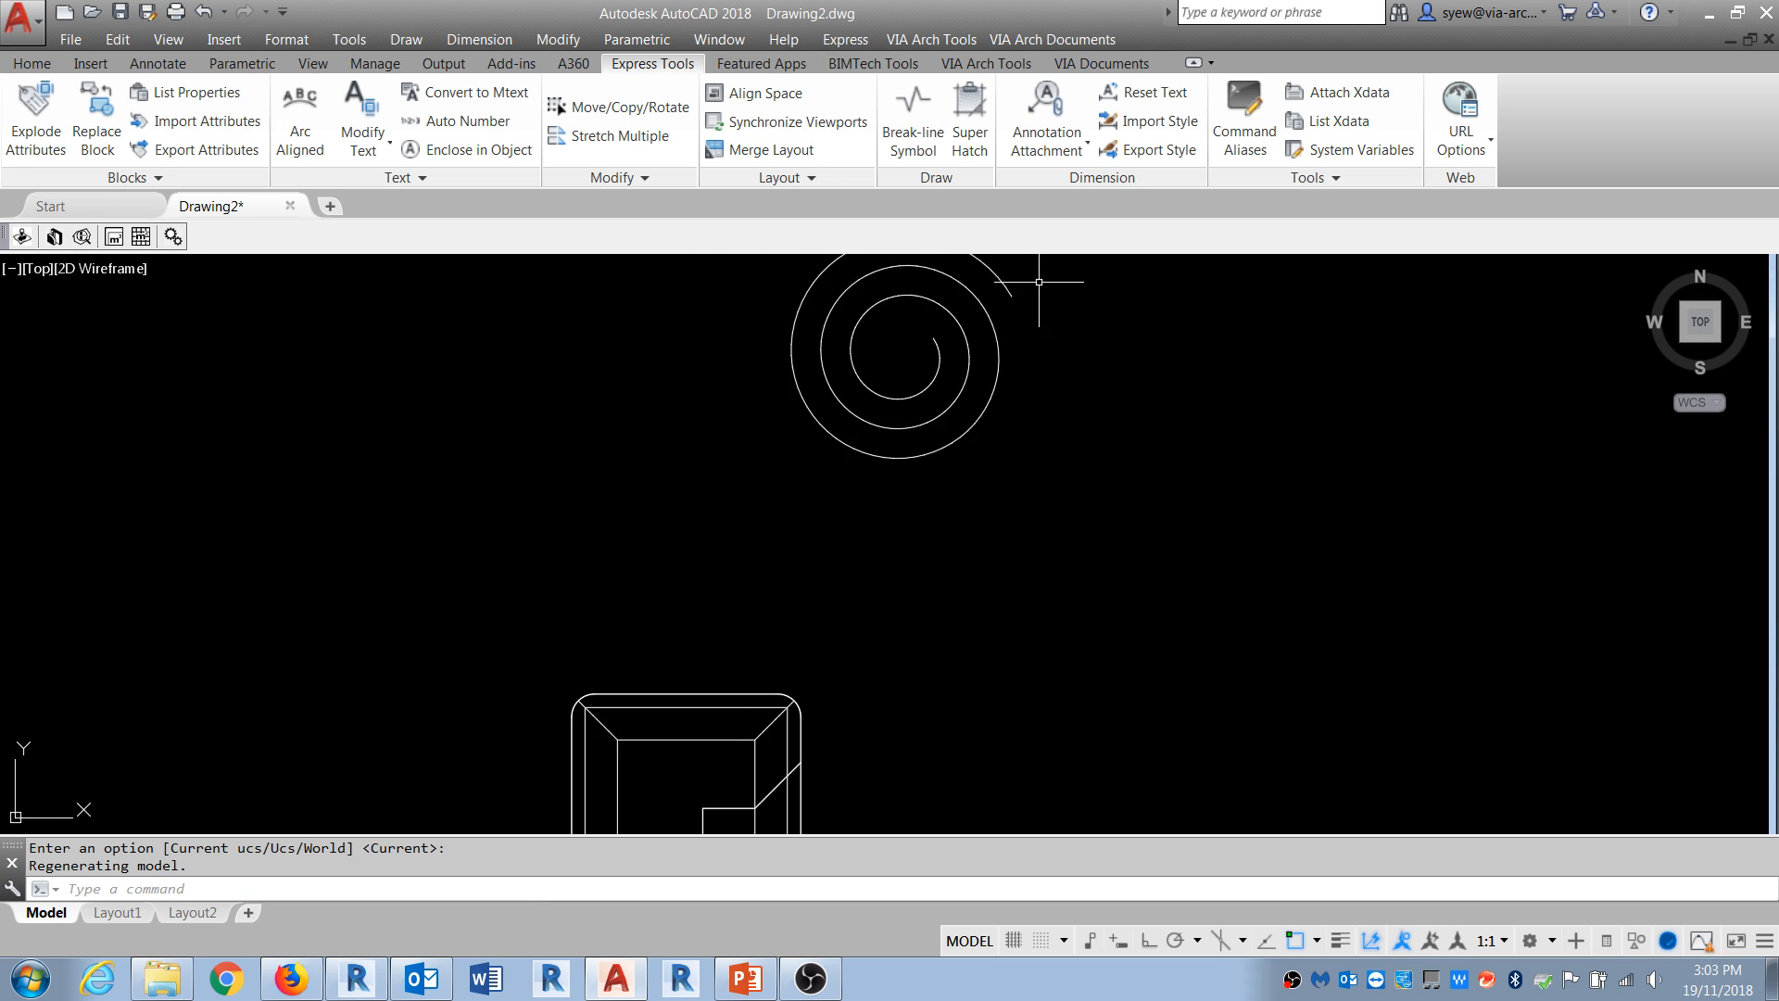
Step: Draw a straight polyline from the helix's outer endpoint to its inner endpoint
scroll(973, 425, up, 5)
text(PL)
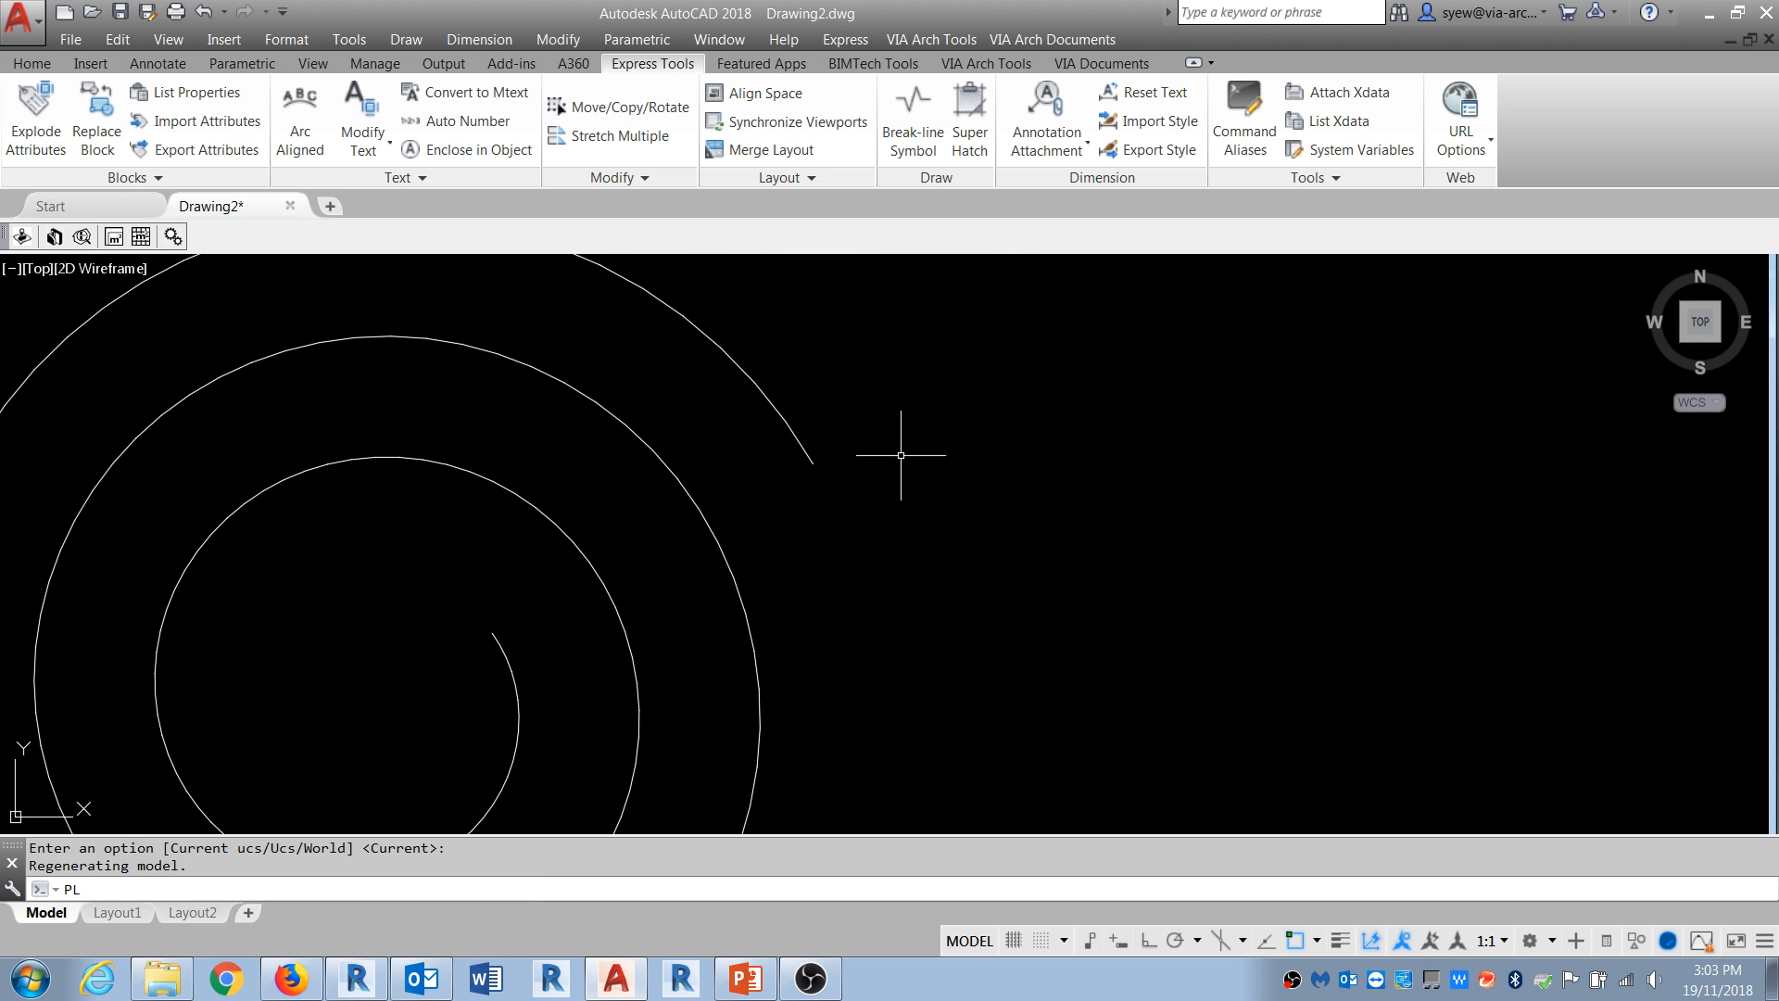
key(Return)
click(813, 462)
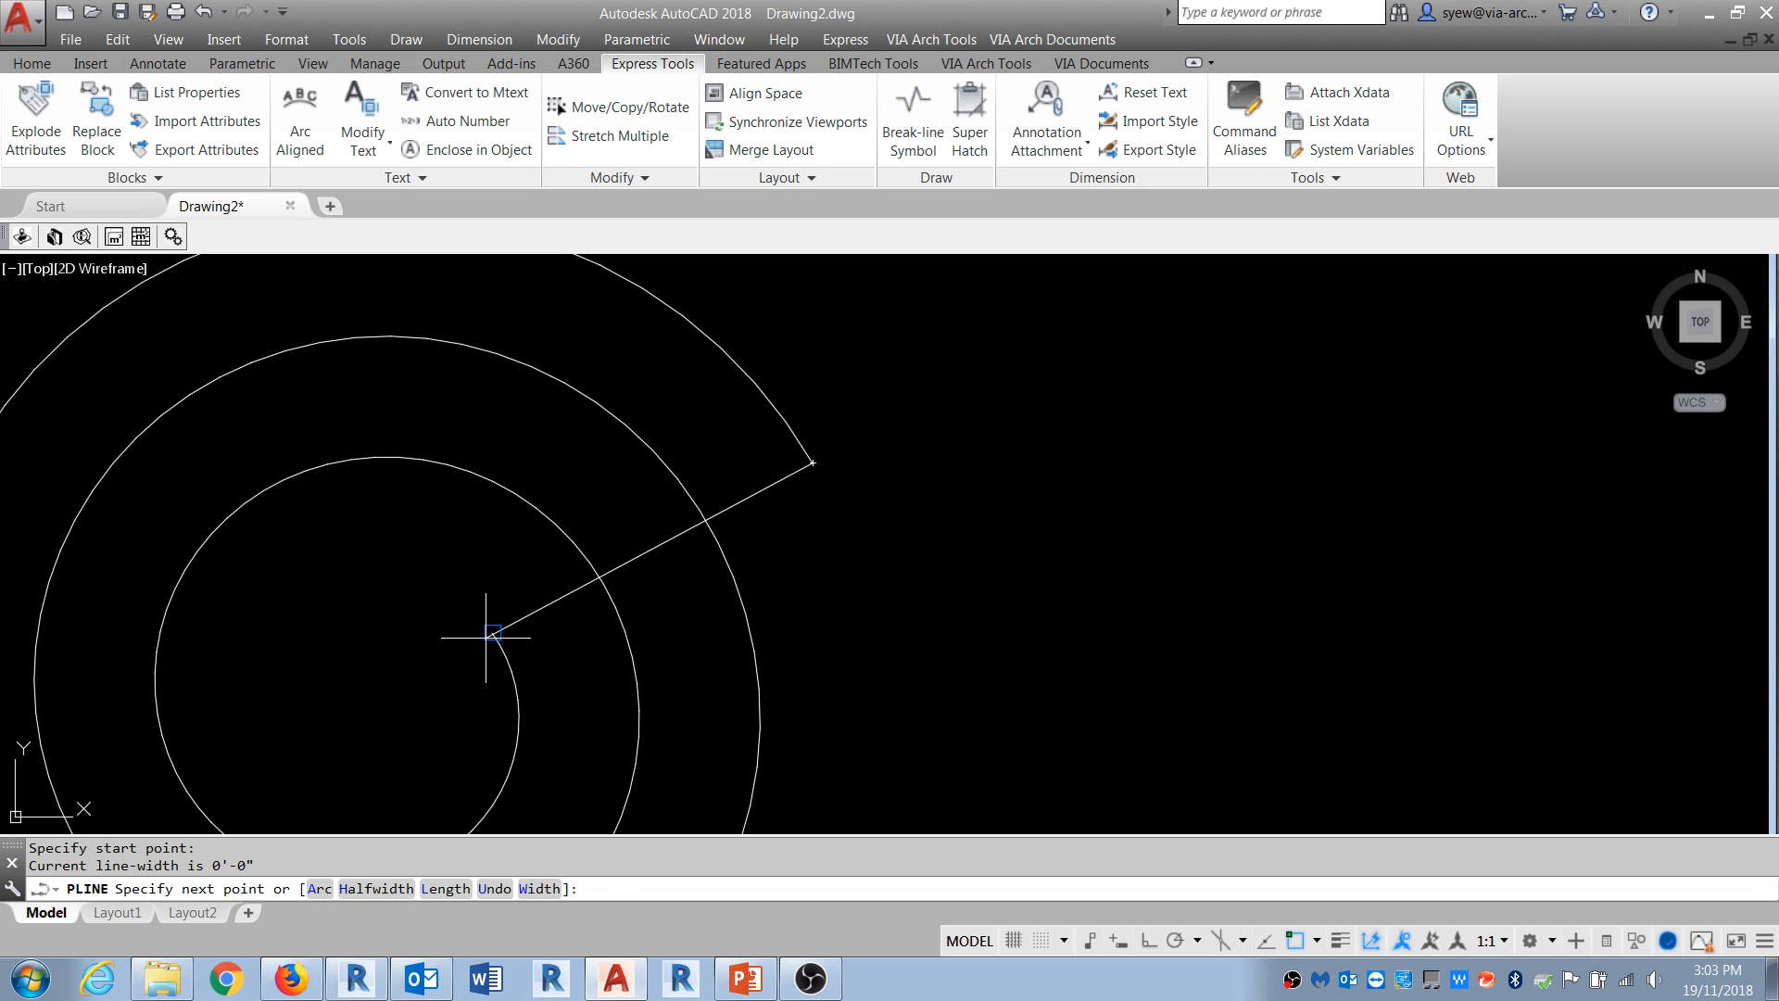
click(488, 636)
key(Escape)
key(Escape)
key(Escape)
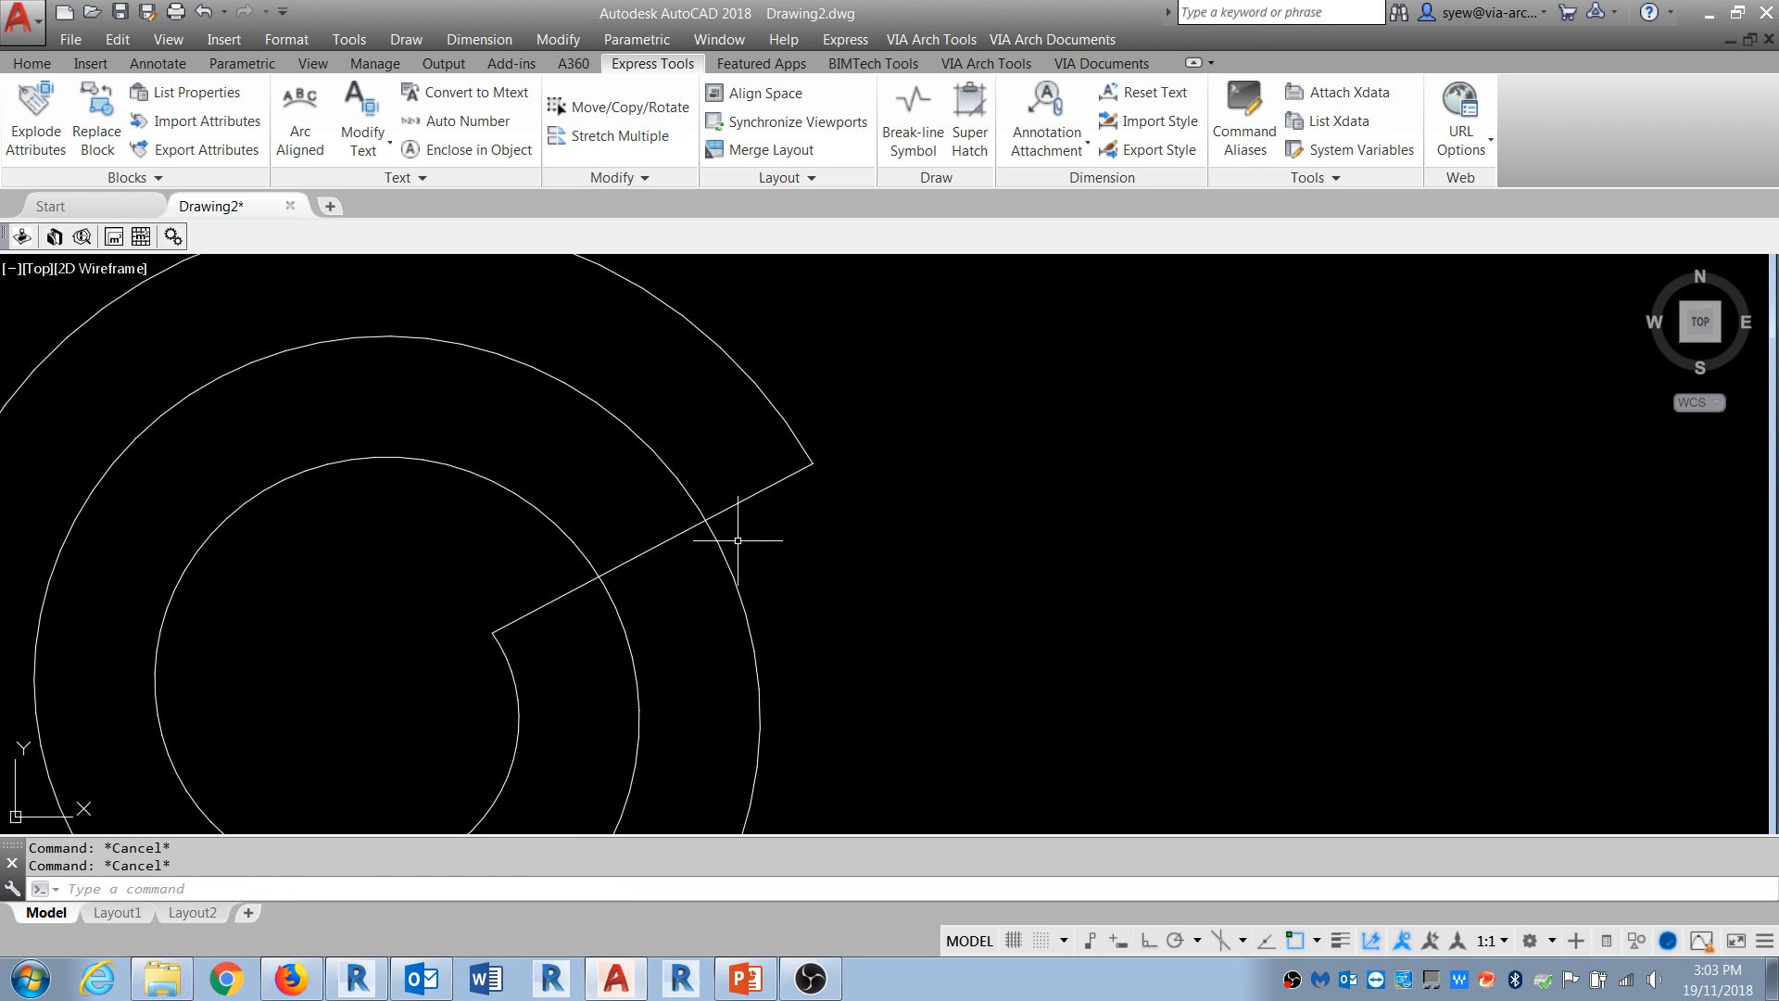
Step: Change the viewpoint to an angled 3D view at 315° from the X axis, absolute to WCS
scroll(881, 504, down, 4)
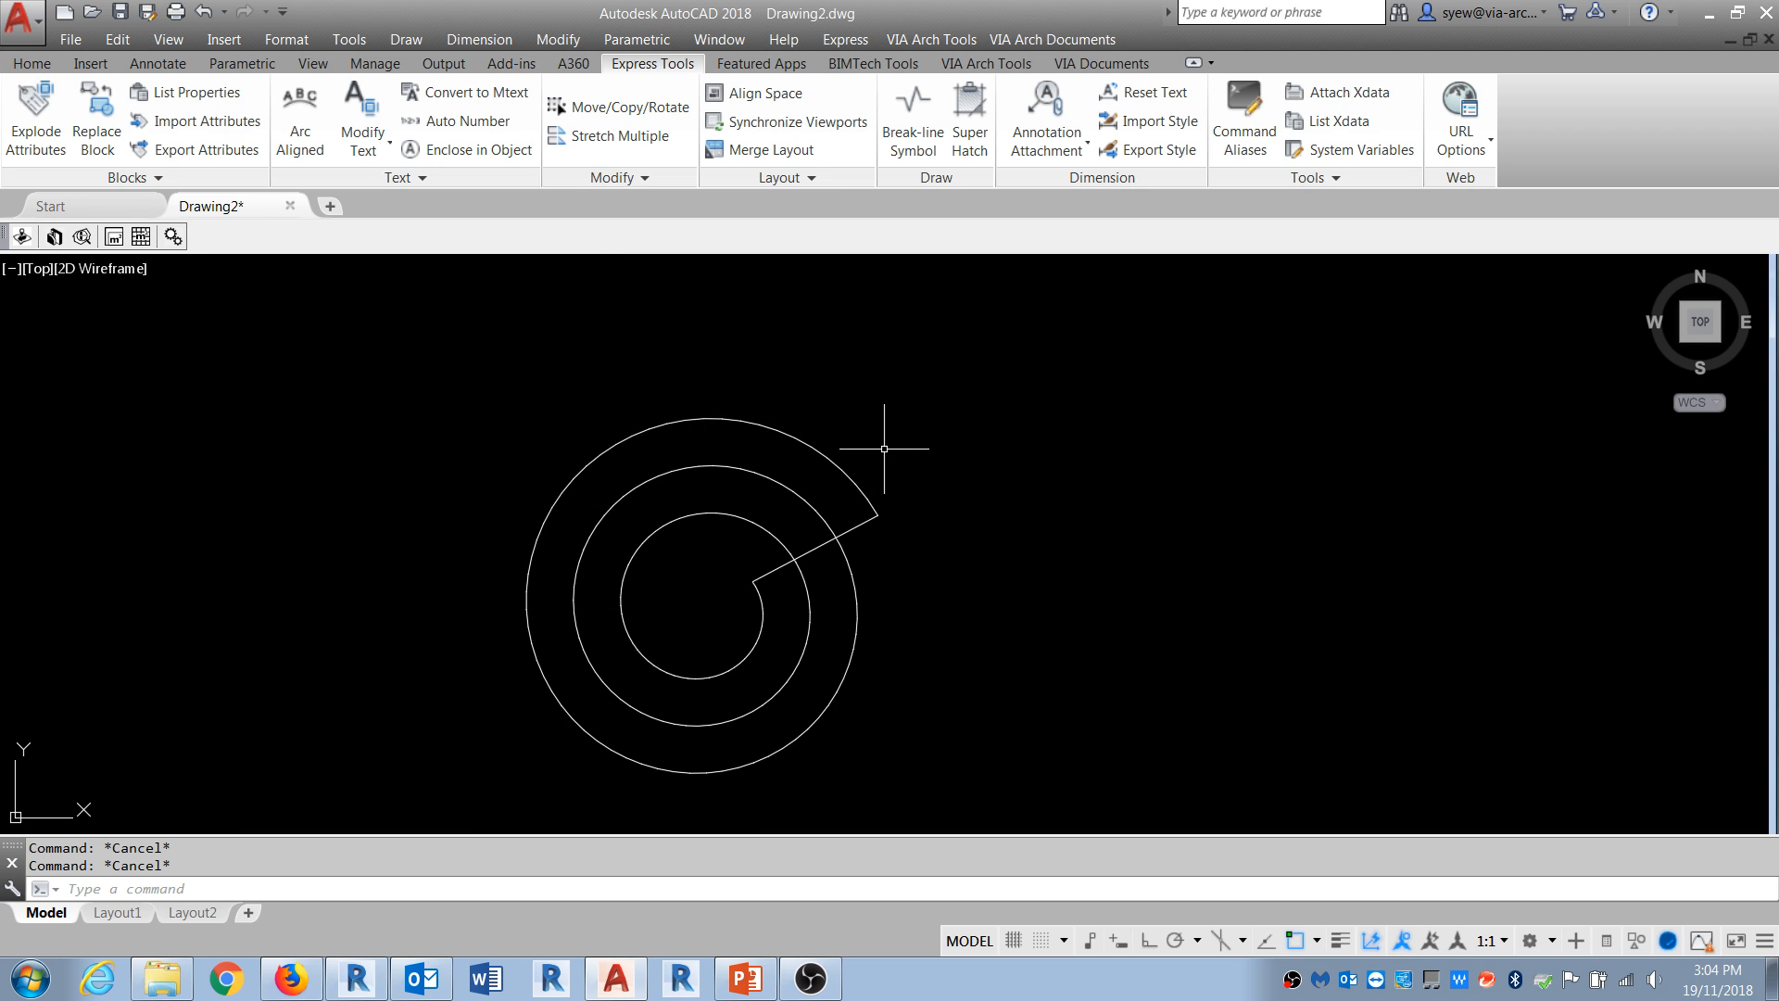
text(ucs)
key(Return)
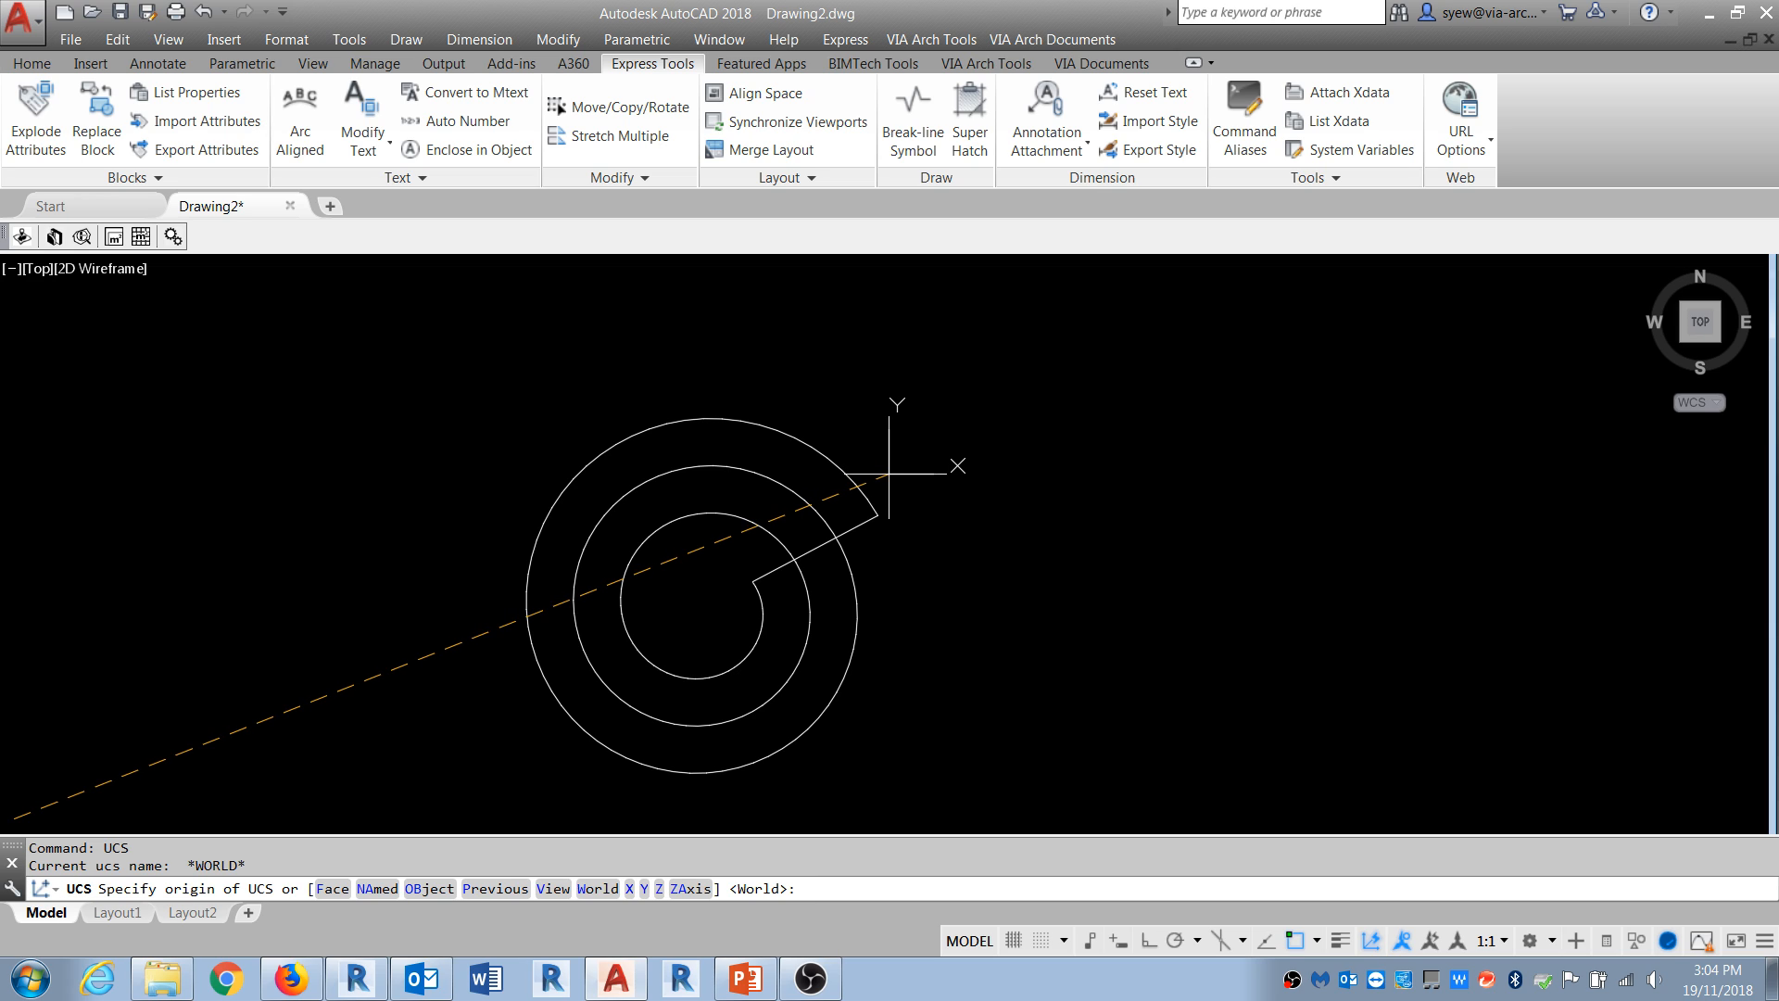
key(Escape)
text(vp)
key(Return)
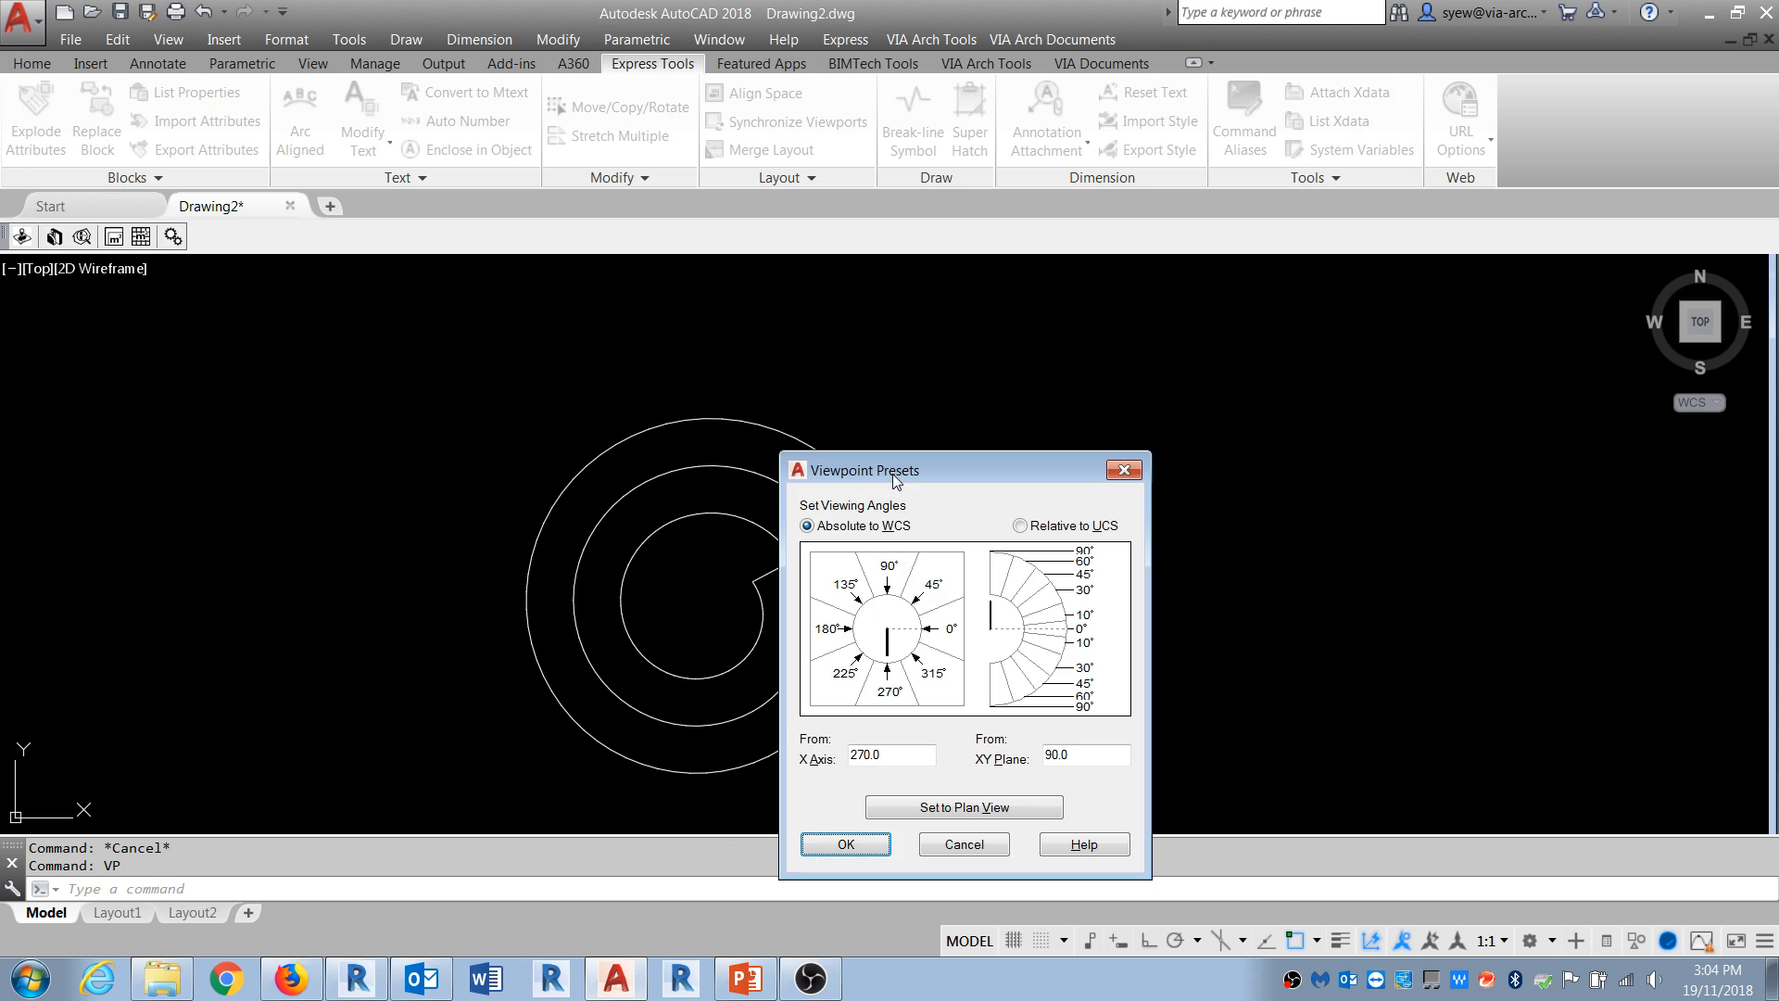
click(937, 660)
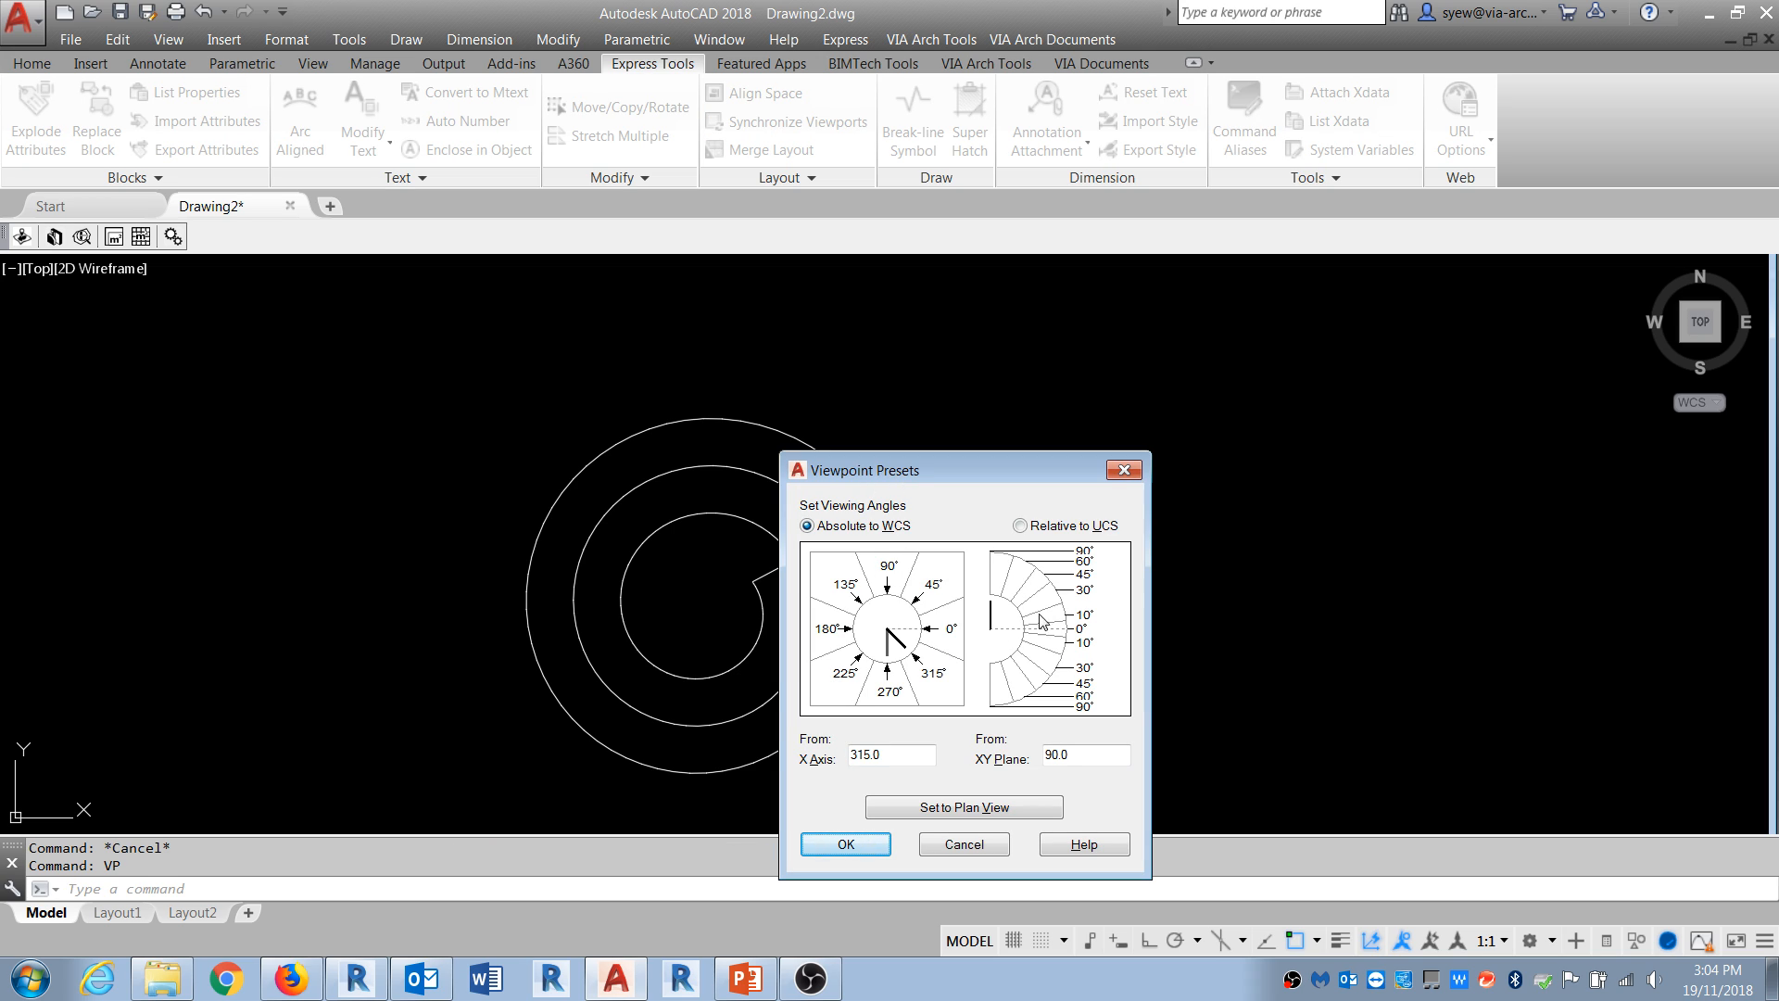
click(843, 844)
scroll(1029, 607, up, 8)
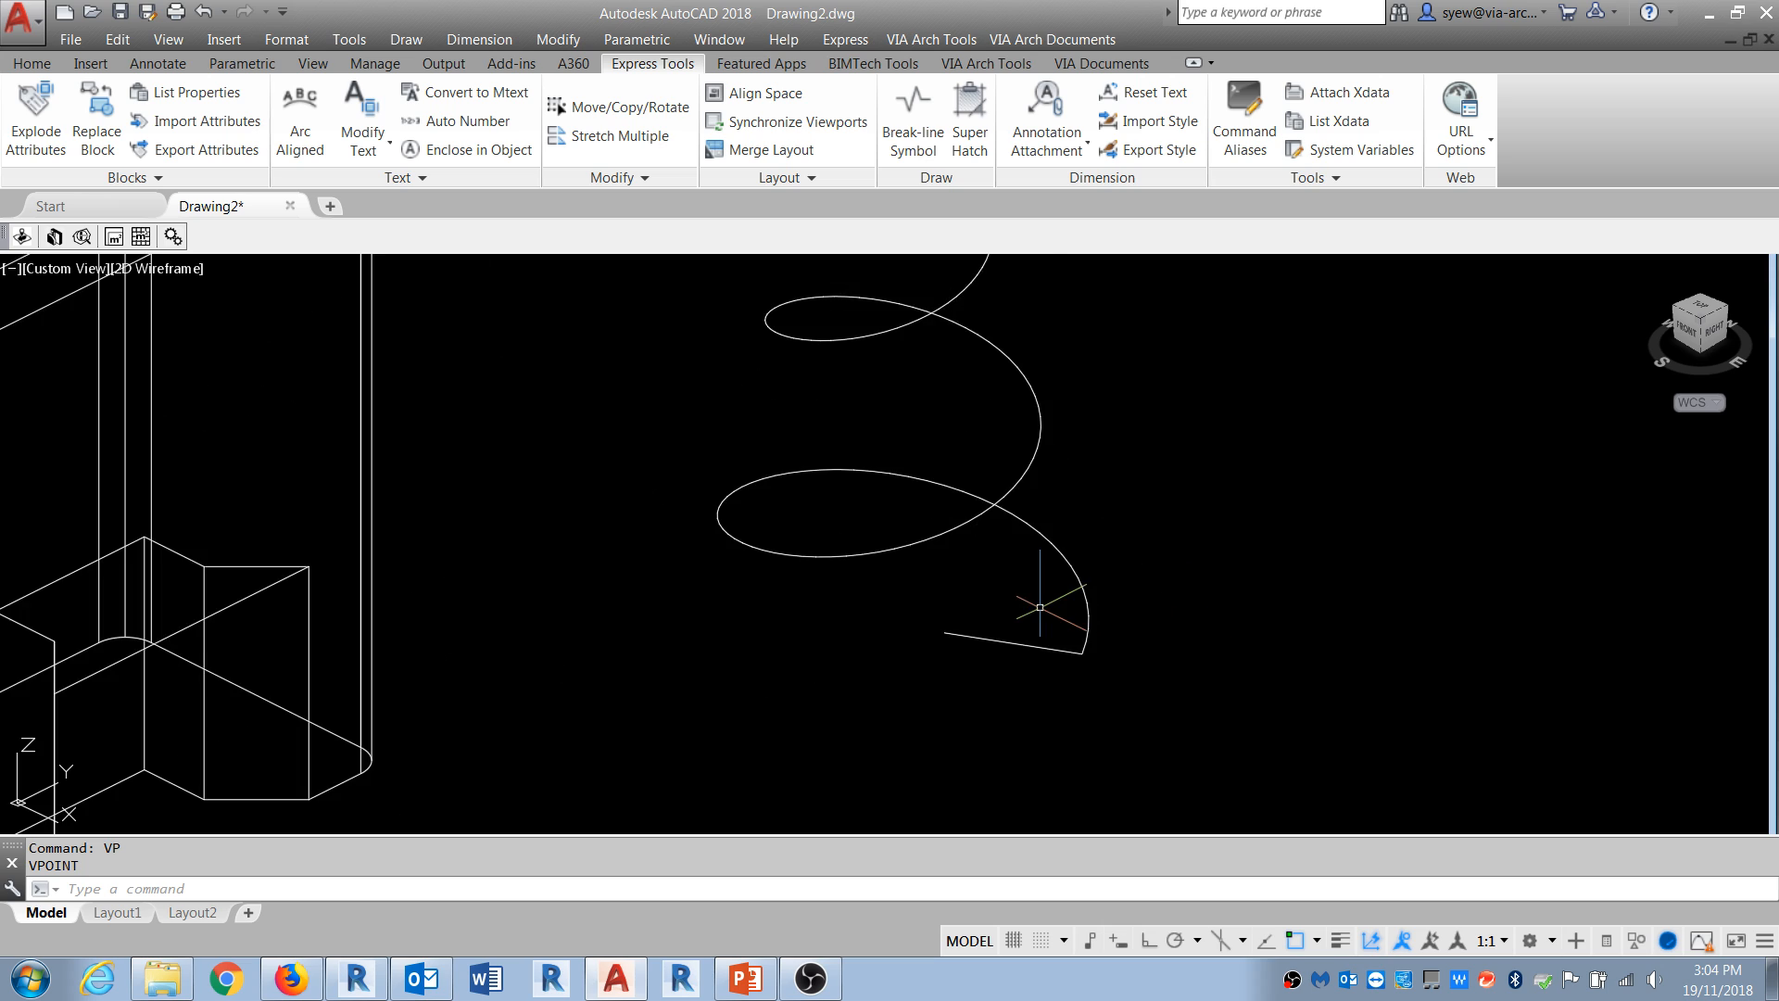
Step: Define a UCS with its origin at the polyline's inner end, X axis toward the helix's base endpoint, and XY-plane point @0,0,10
key(Return)
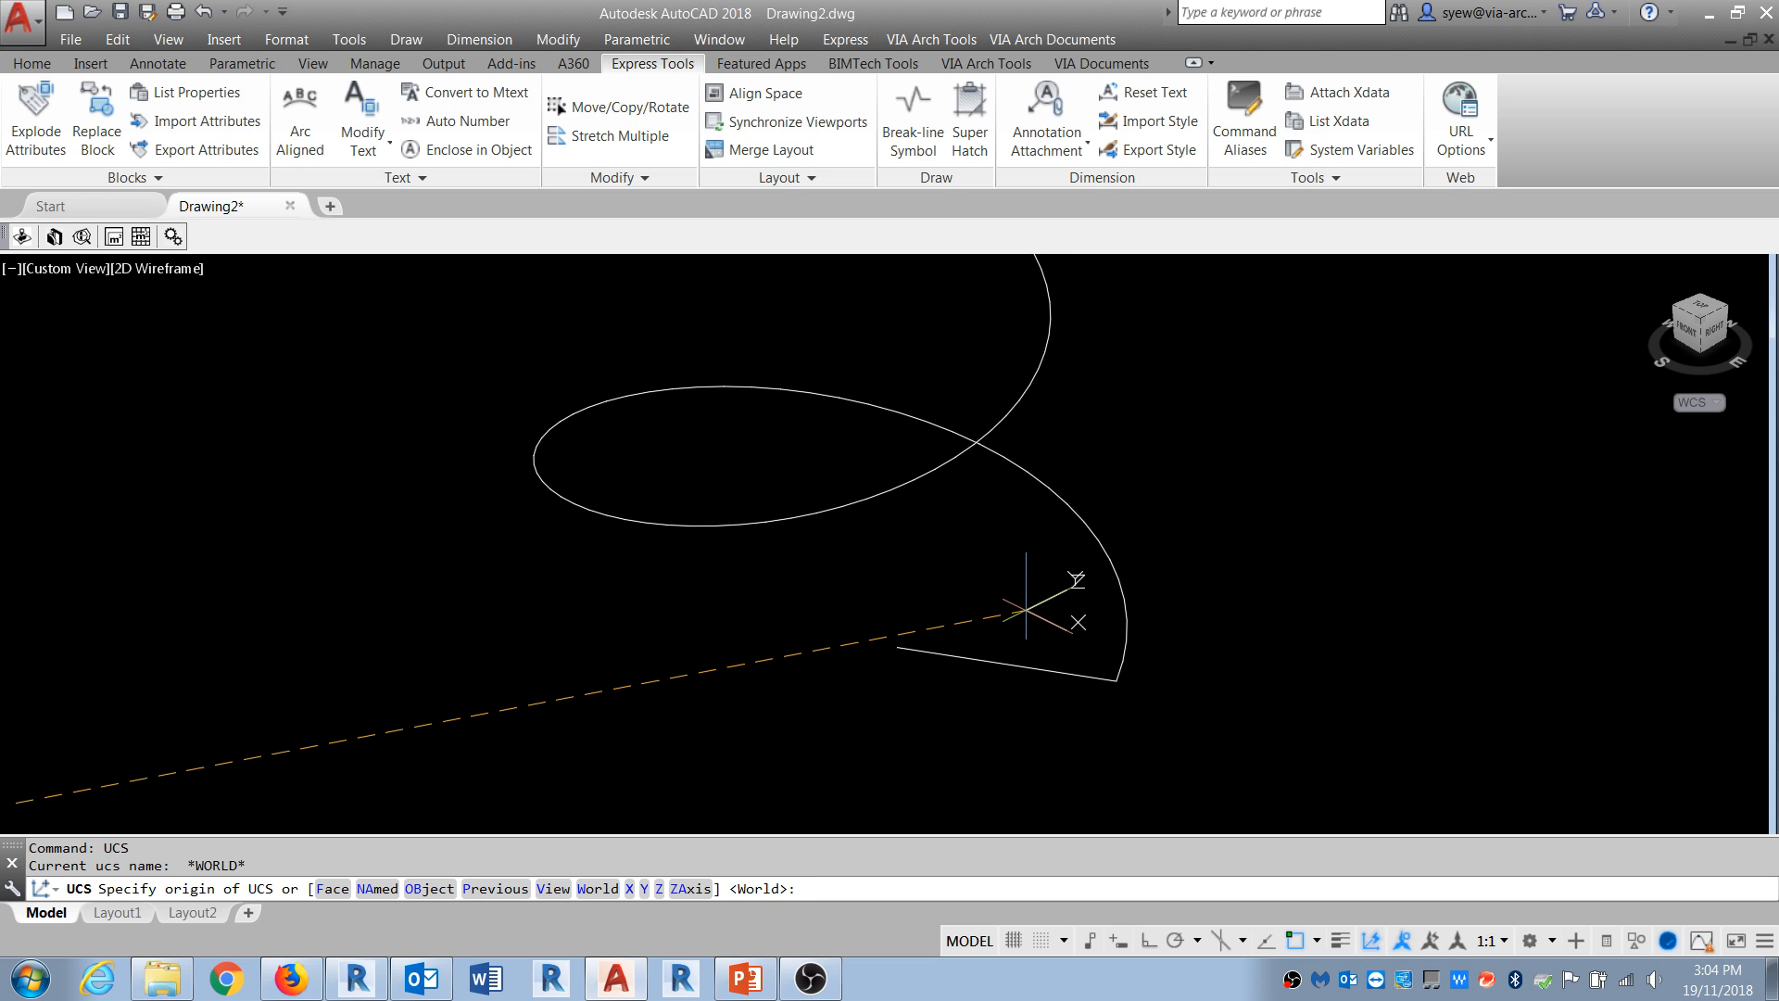
click(903, 639)
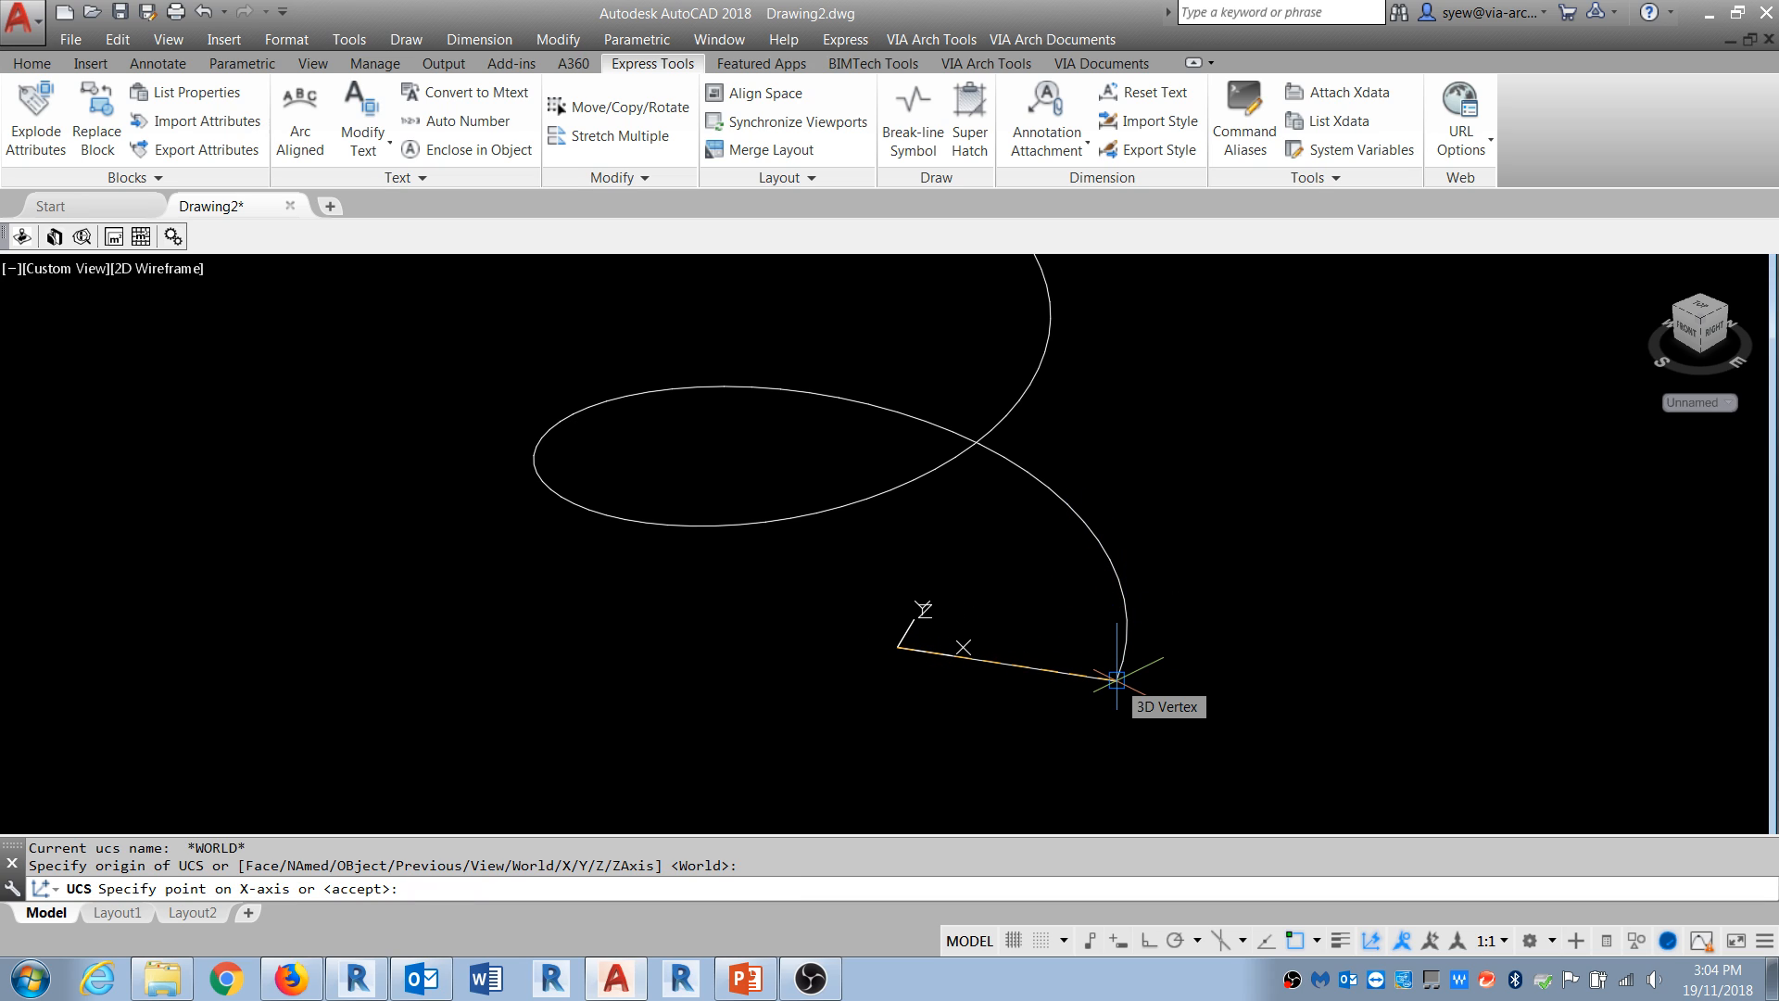
click(1117, 680)
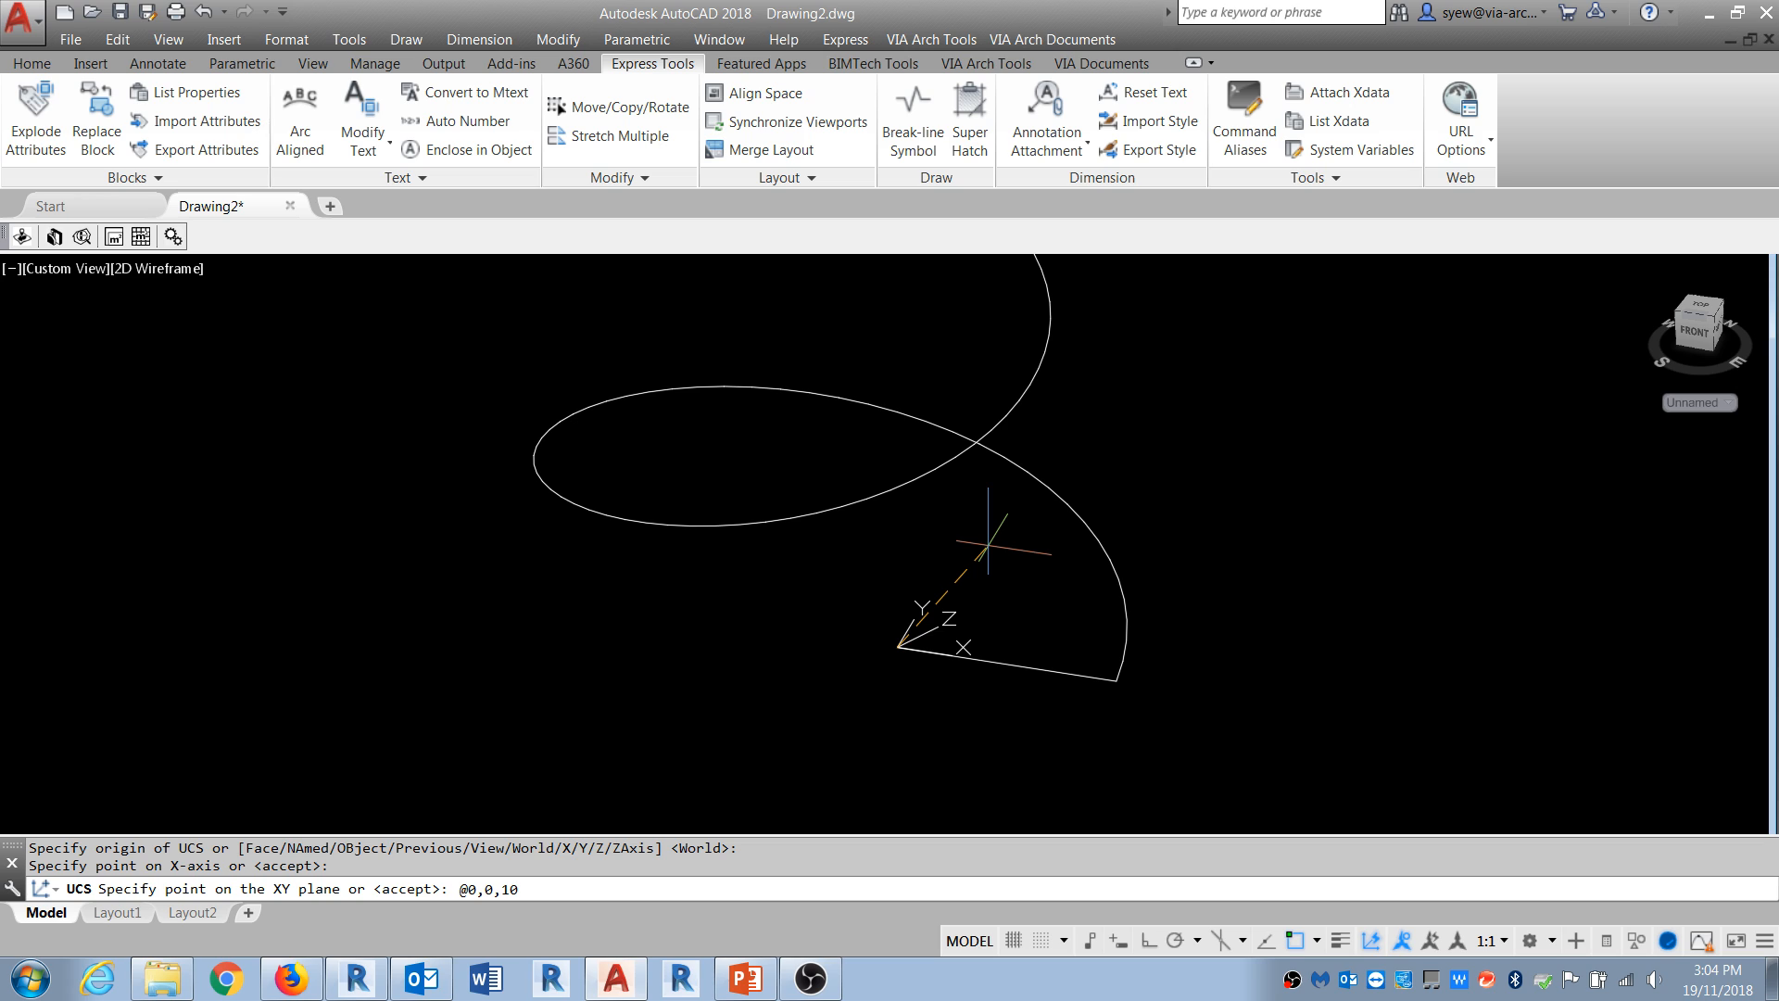
key(Return)
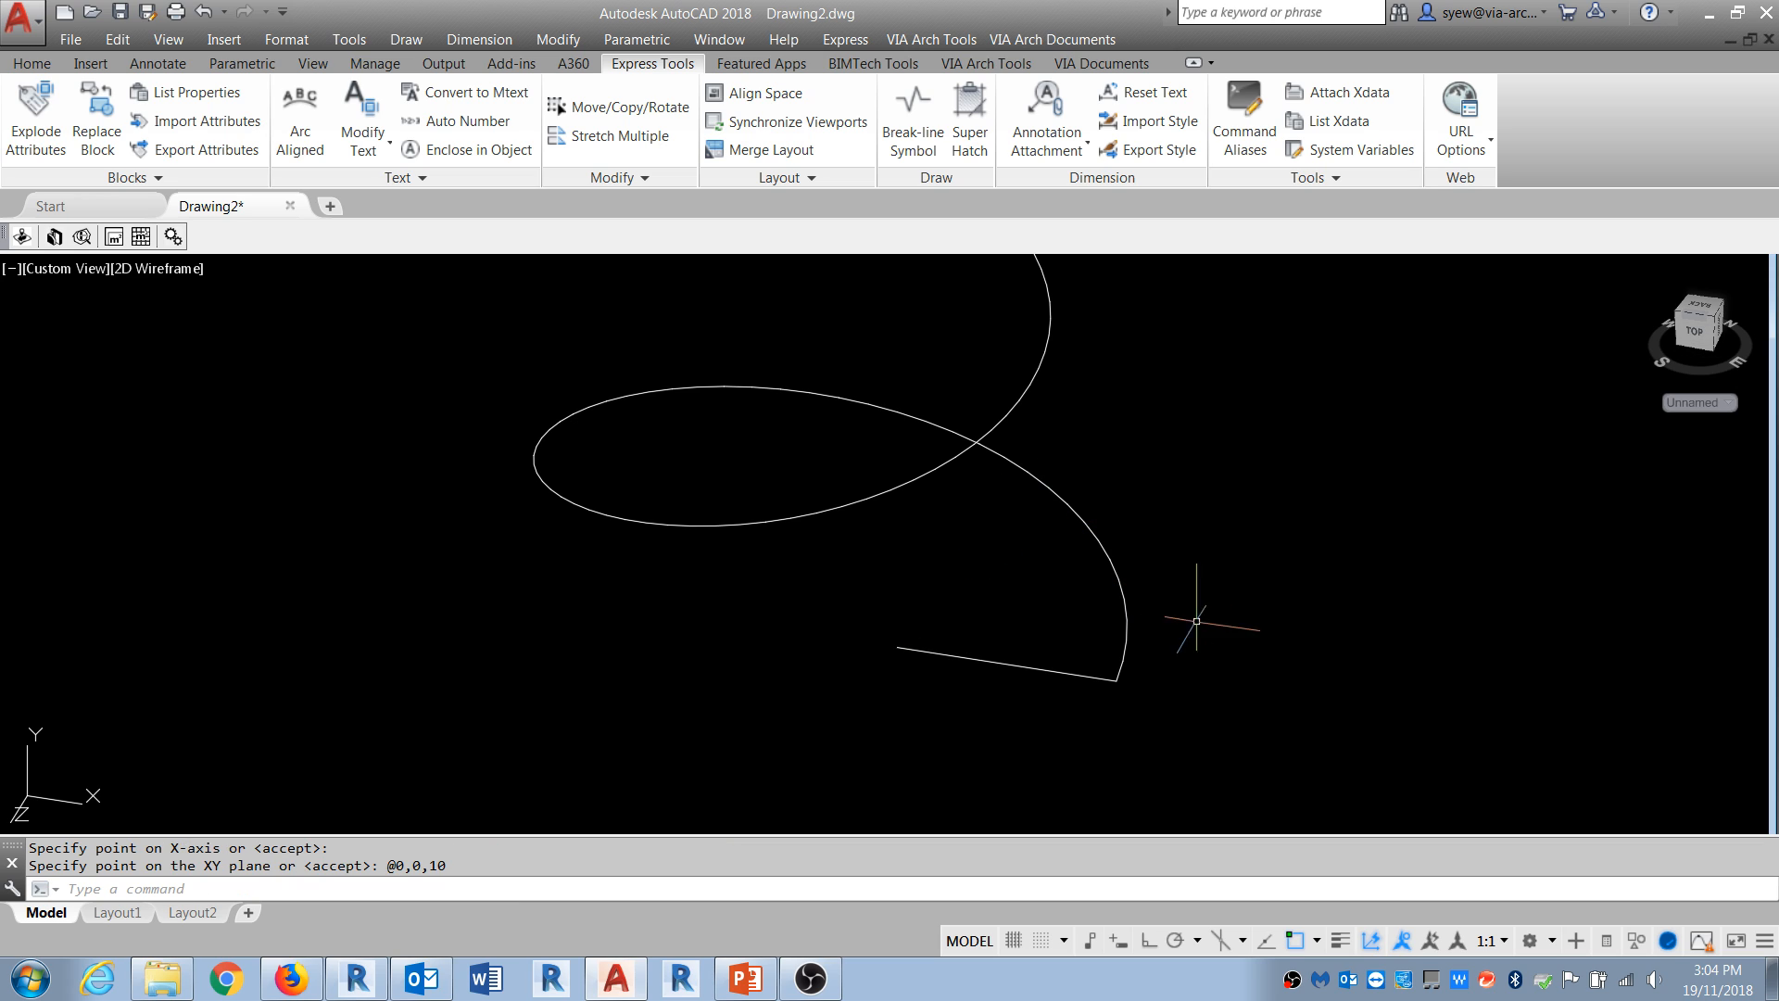
Step: Draw a small circle centred on the helix's base endpoint in the new upright UCS plane
scroll(1186, 619, up, 1)
scroll(1112, 641, up, 1)
text(c)
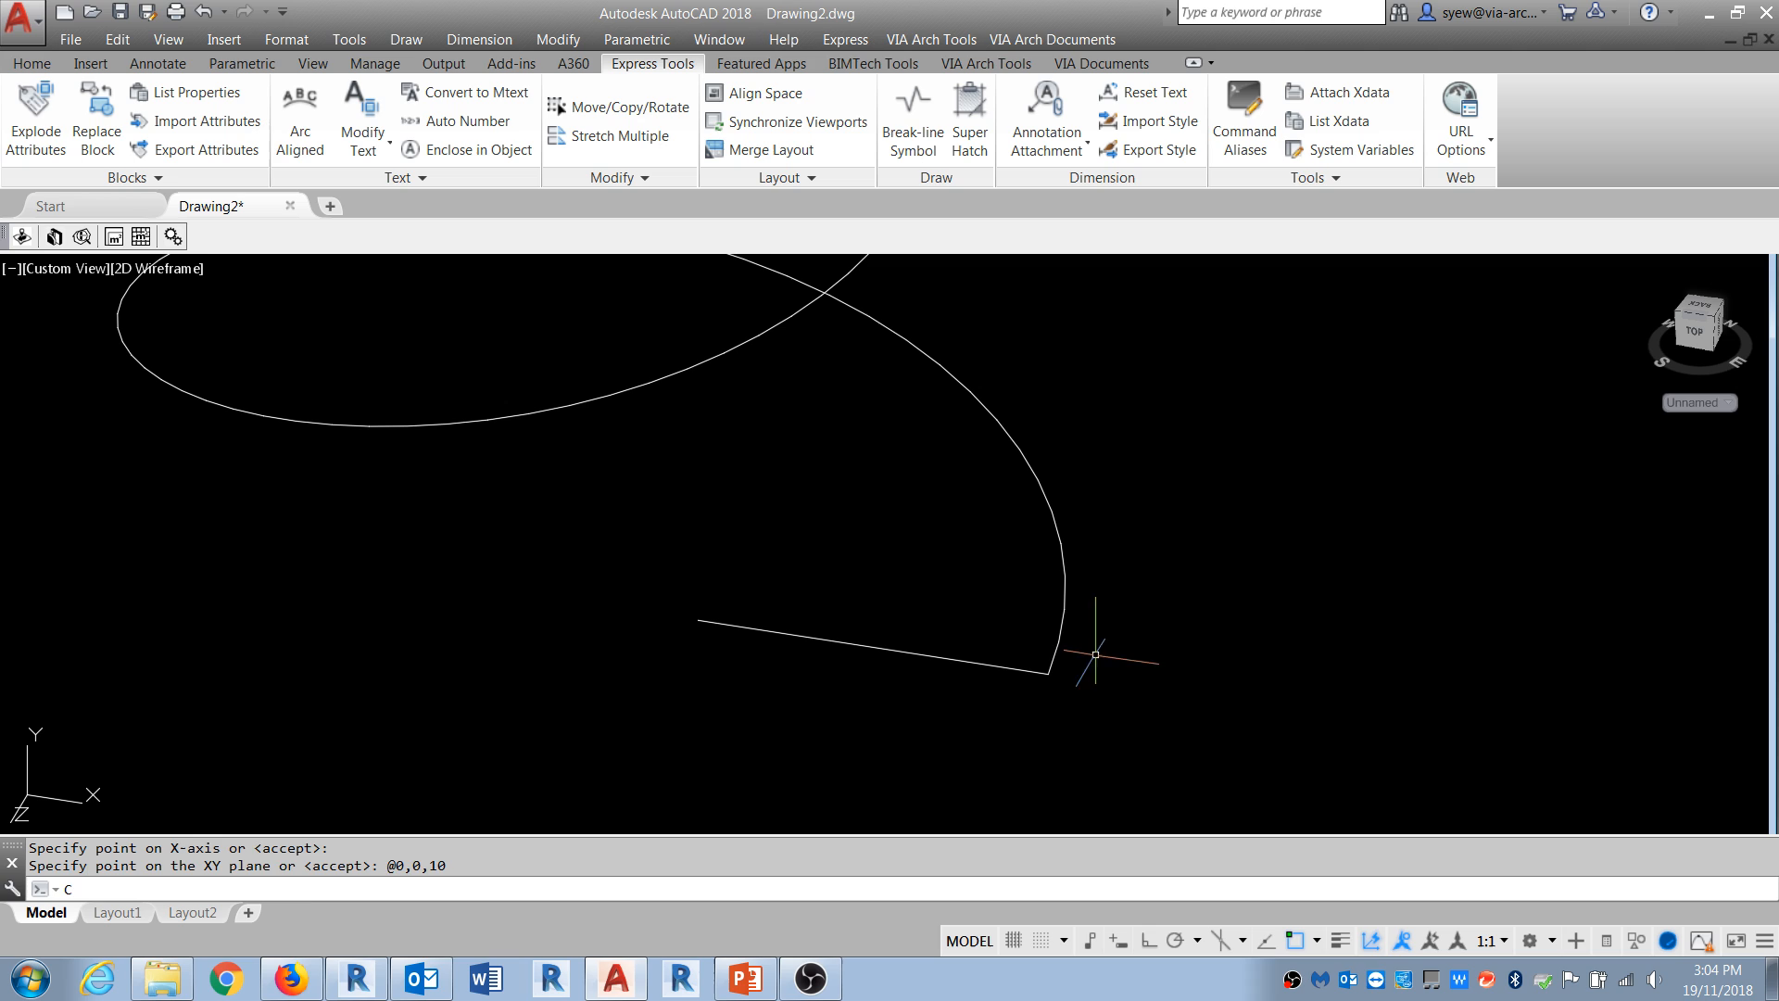
key(Return)
click(1048, 674)
click(1124, 674)
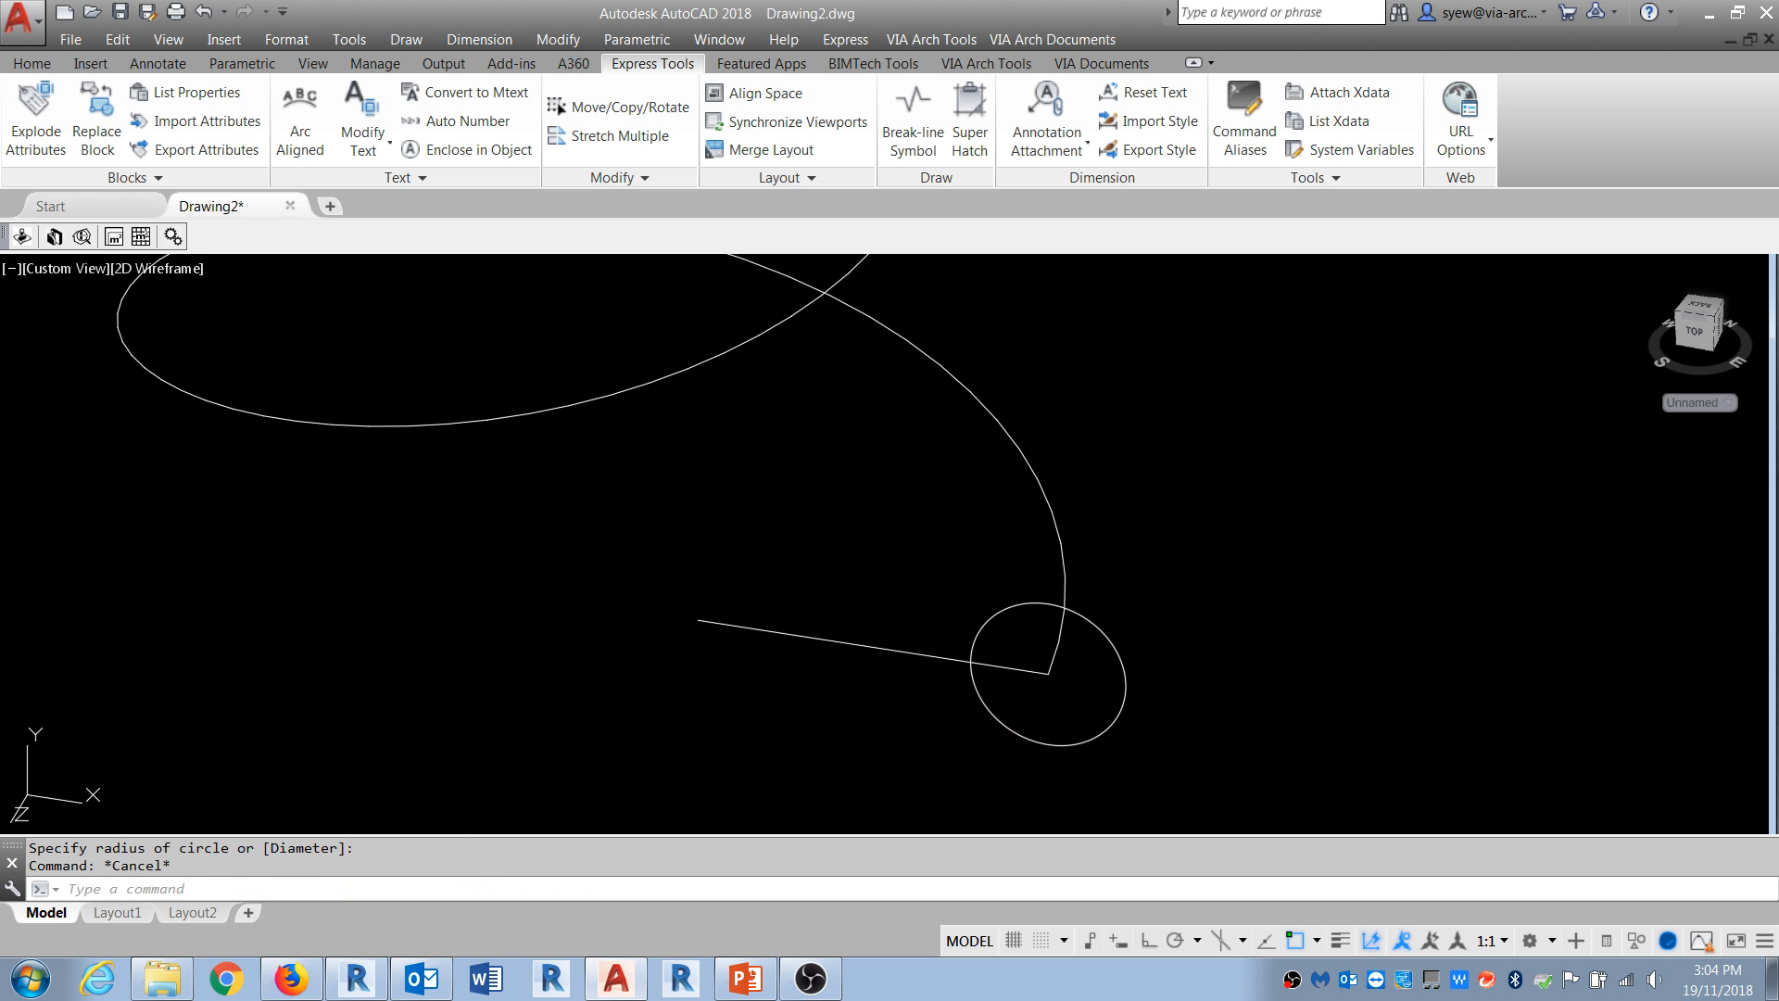
Step: Erase the straight polyline running from the helix's base endpoint
click(880, 732)
click(699, 570)
text(e)
key(Return)
Step: Extrude the circle as a solid, using the helix as the extrusion path
scroll(942, 714, down, 4)
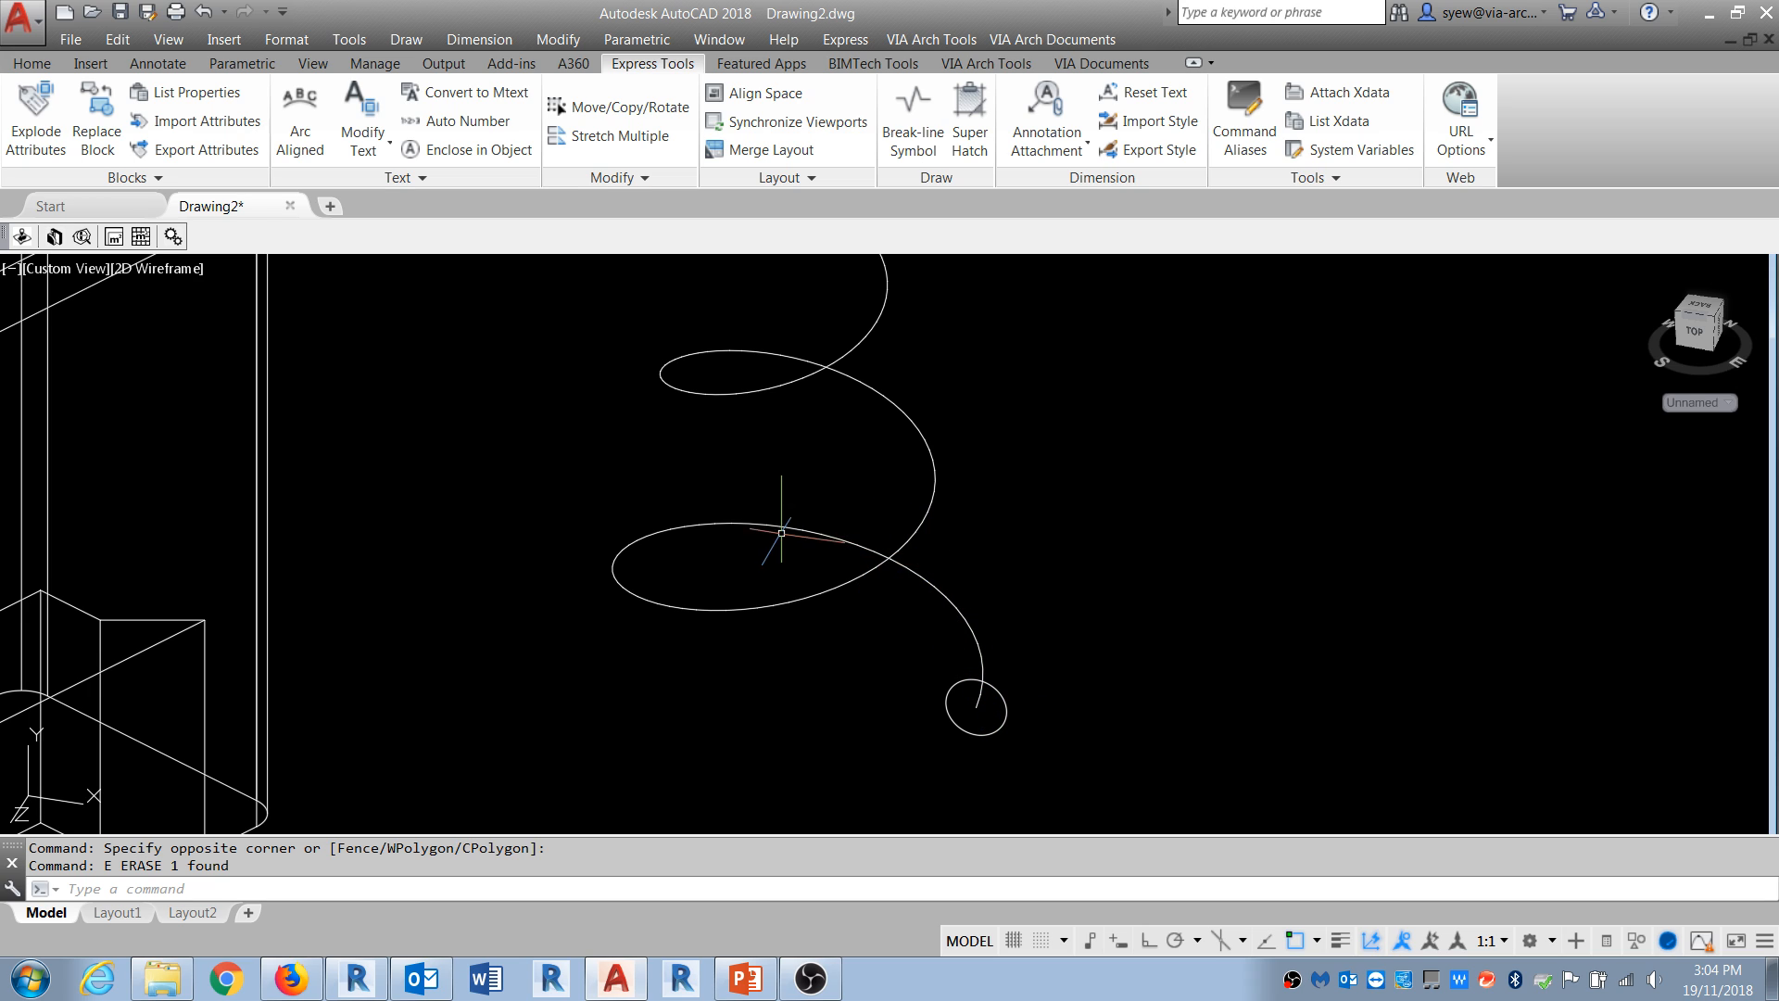
scroll(793, 593, down, 2)
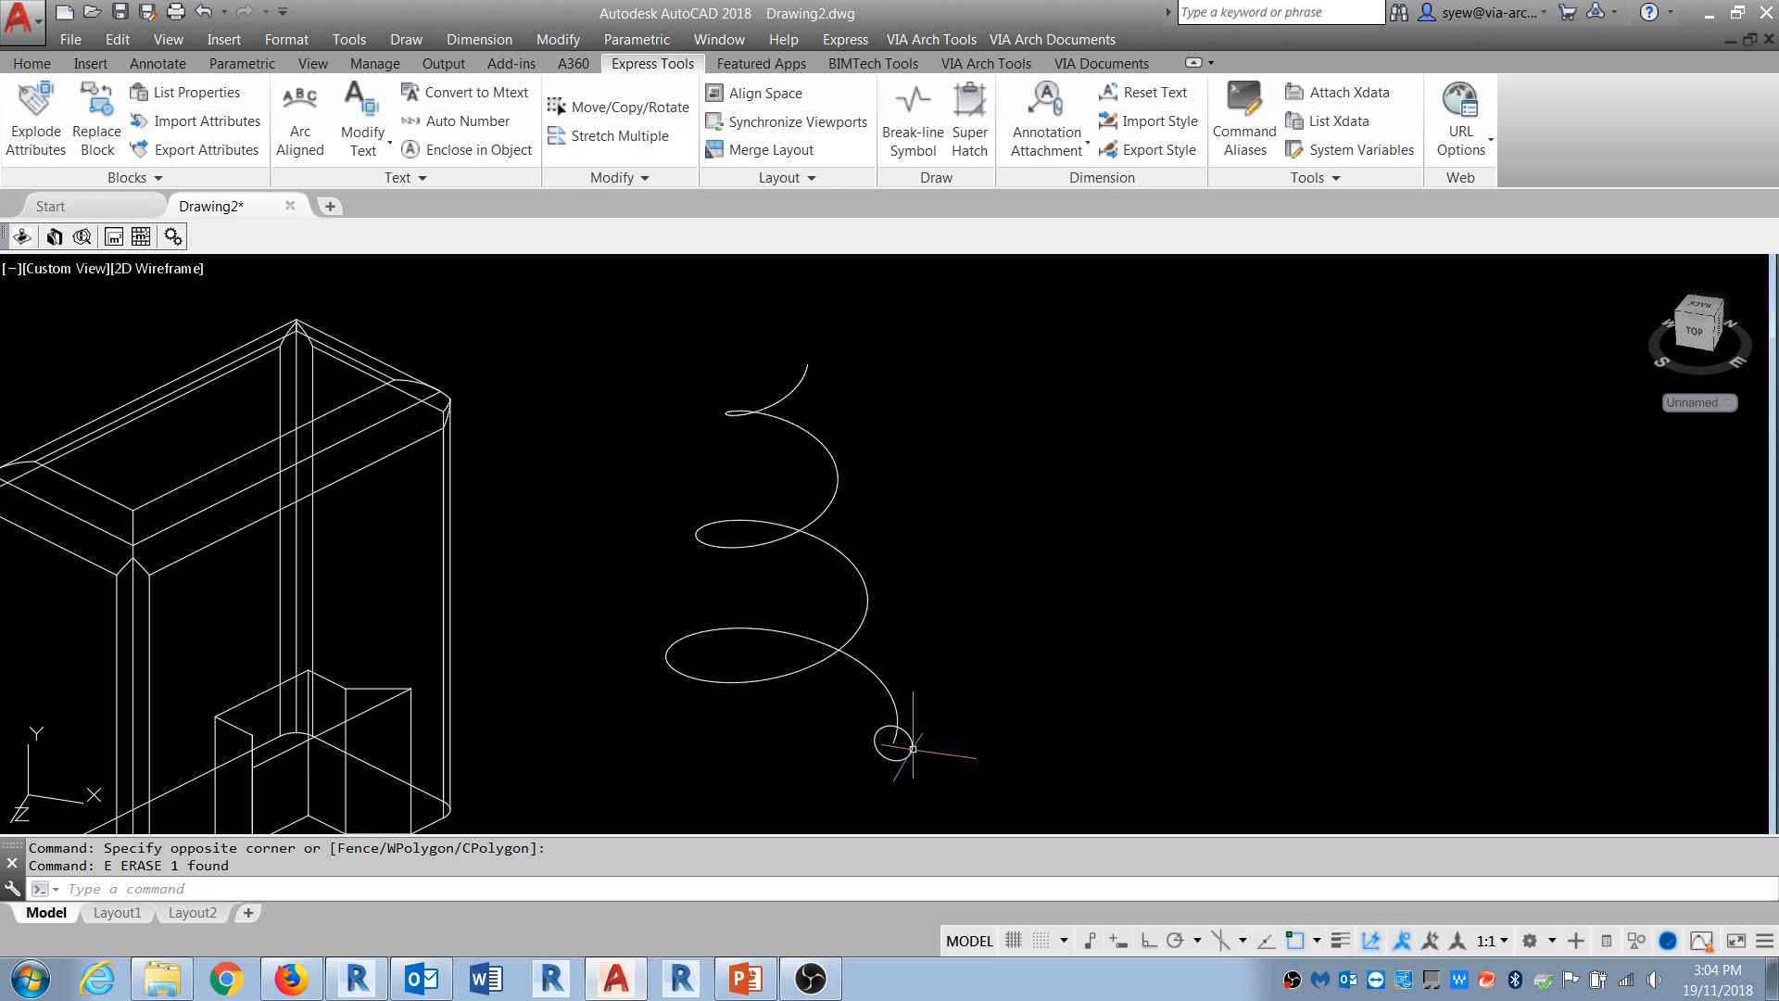
scroll(903, 746, up, 2)
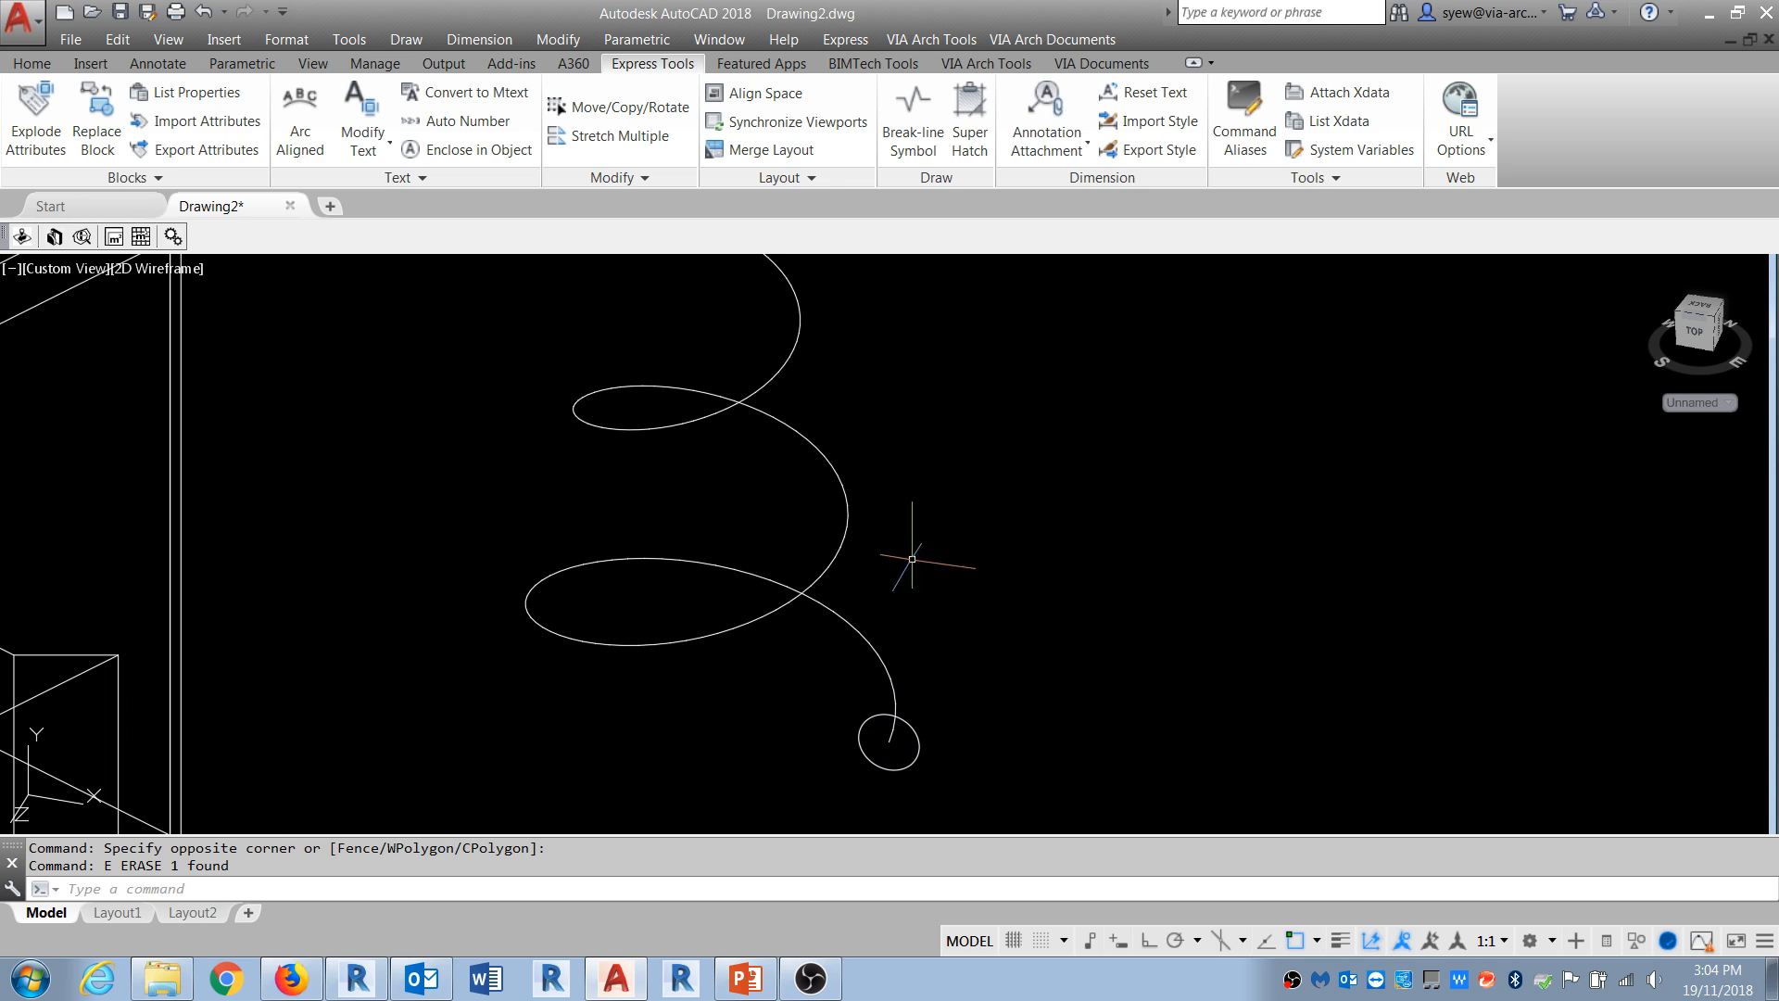
click(407, 40)
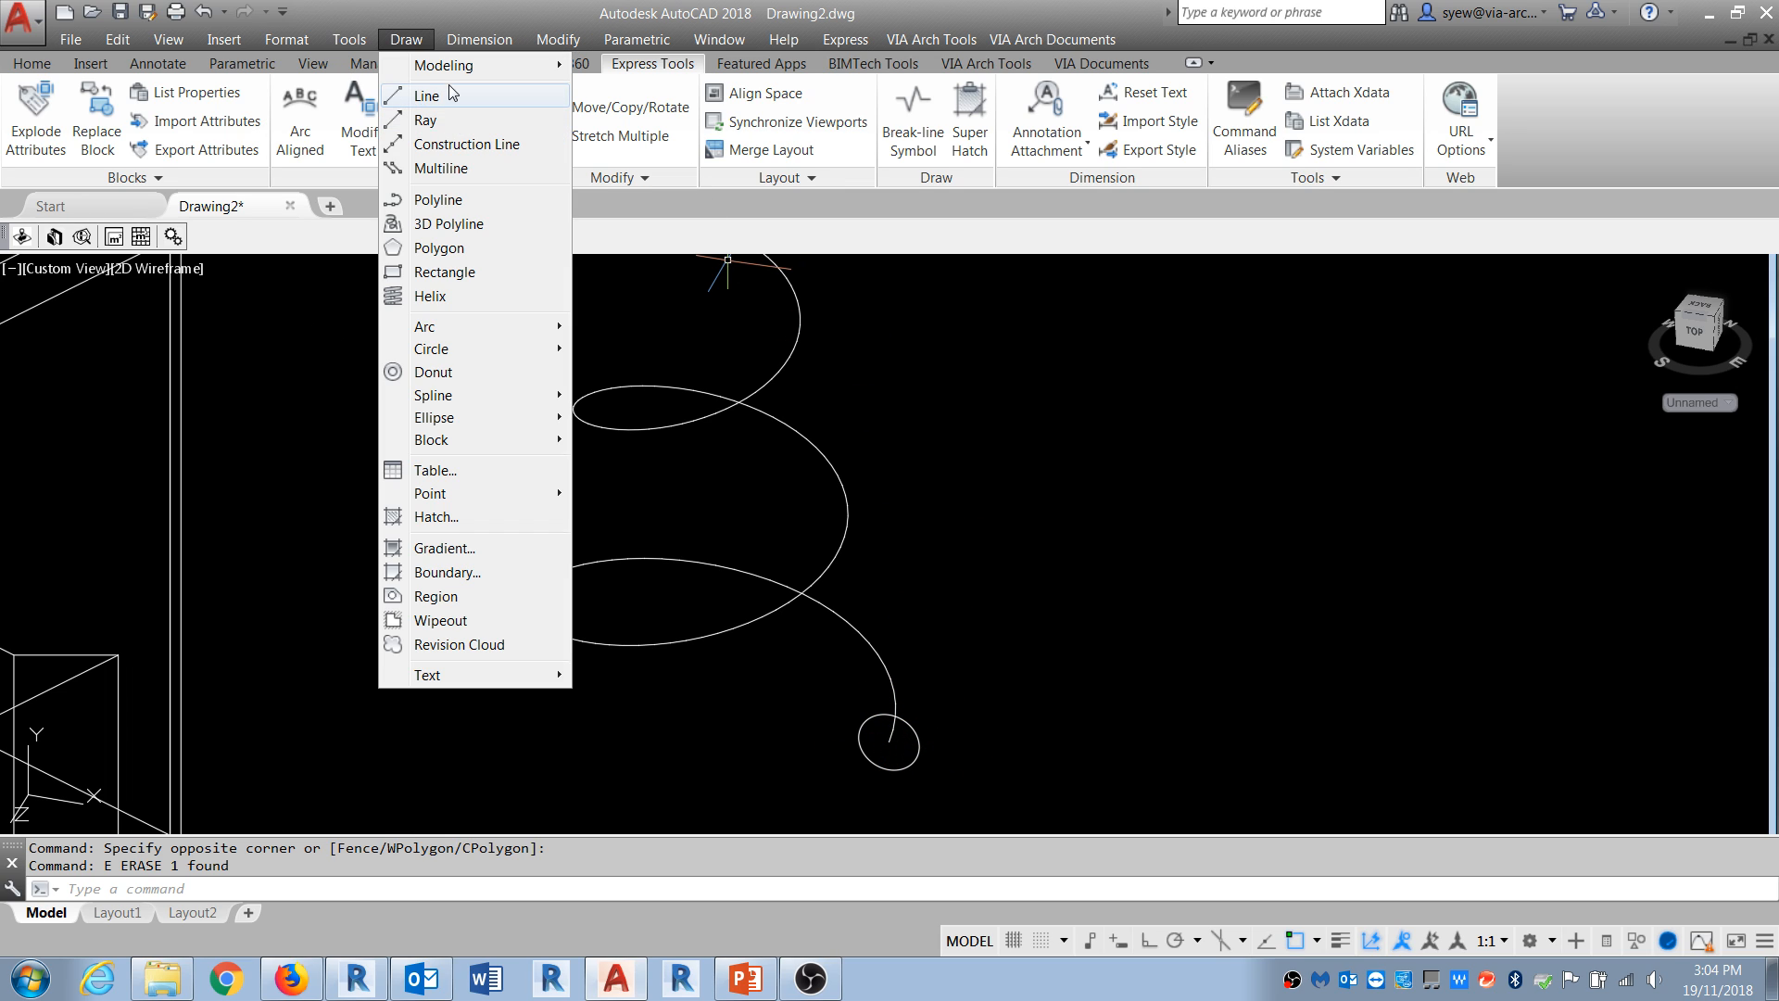
mouse_move(449, 70)
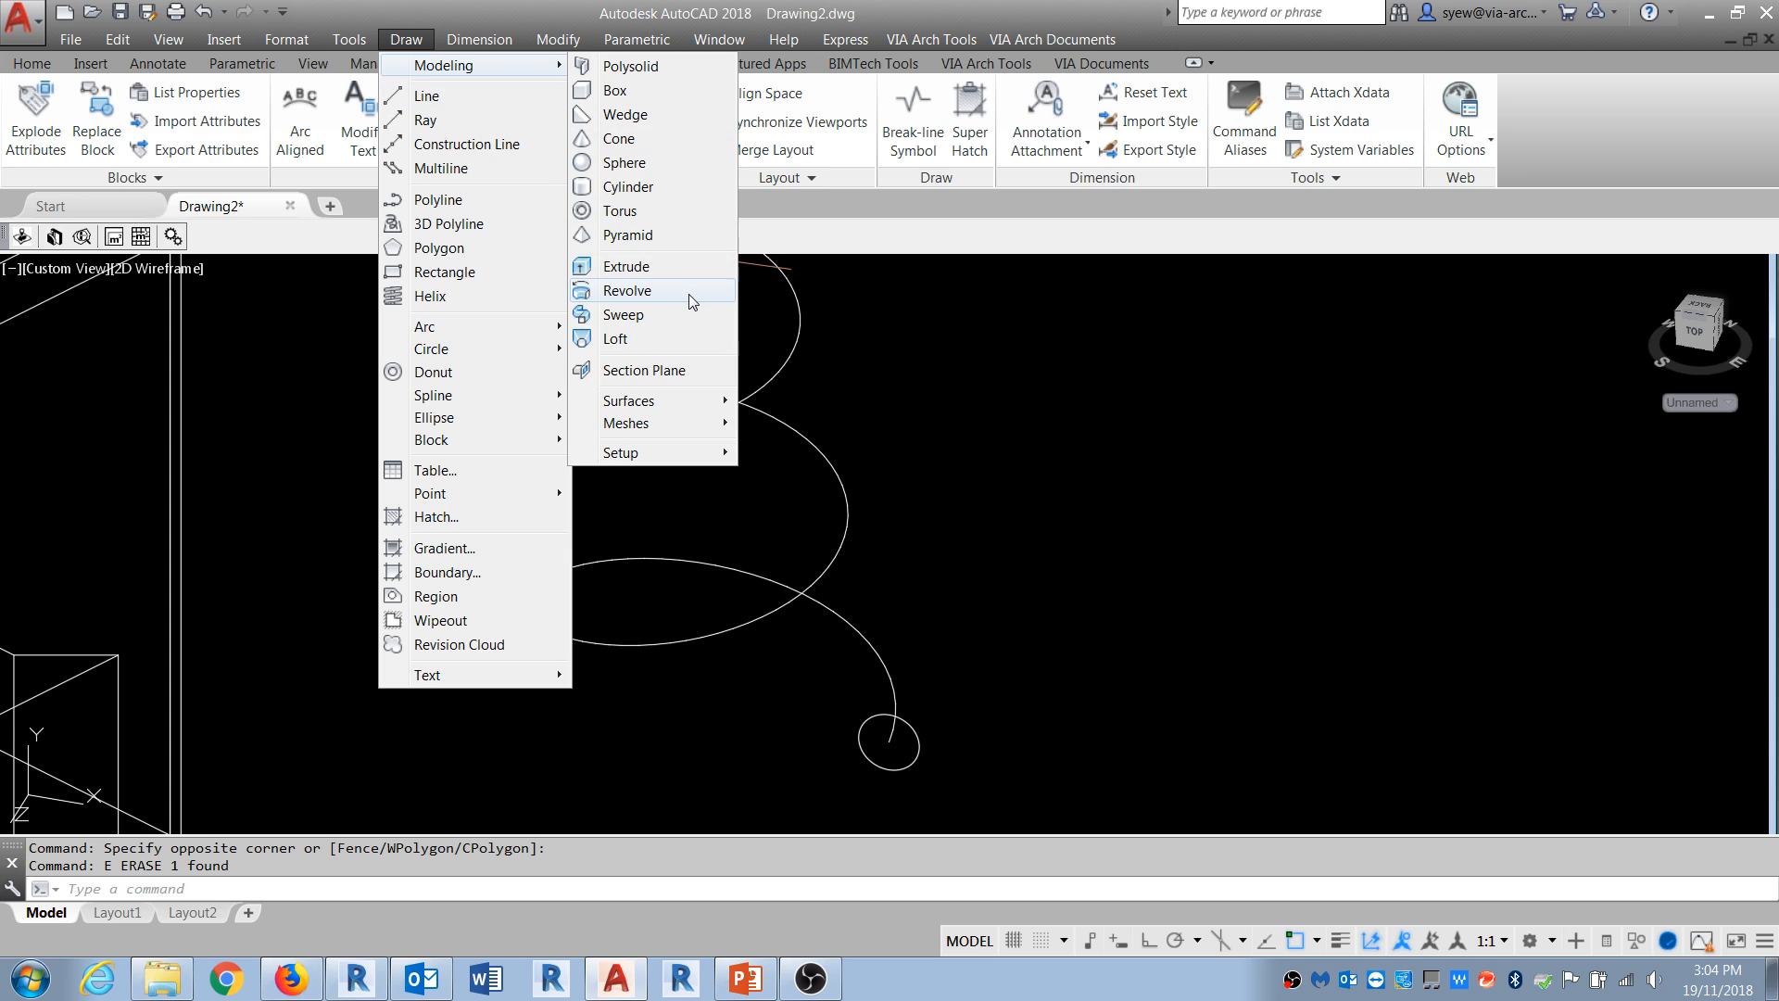
click(660, 268)
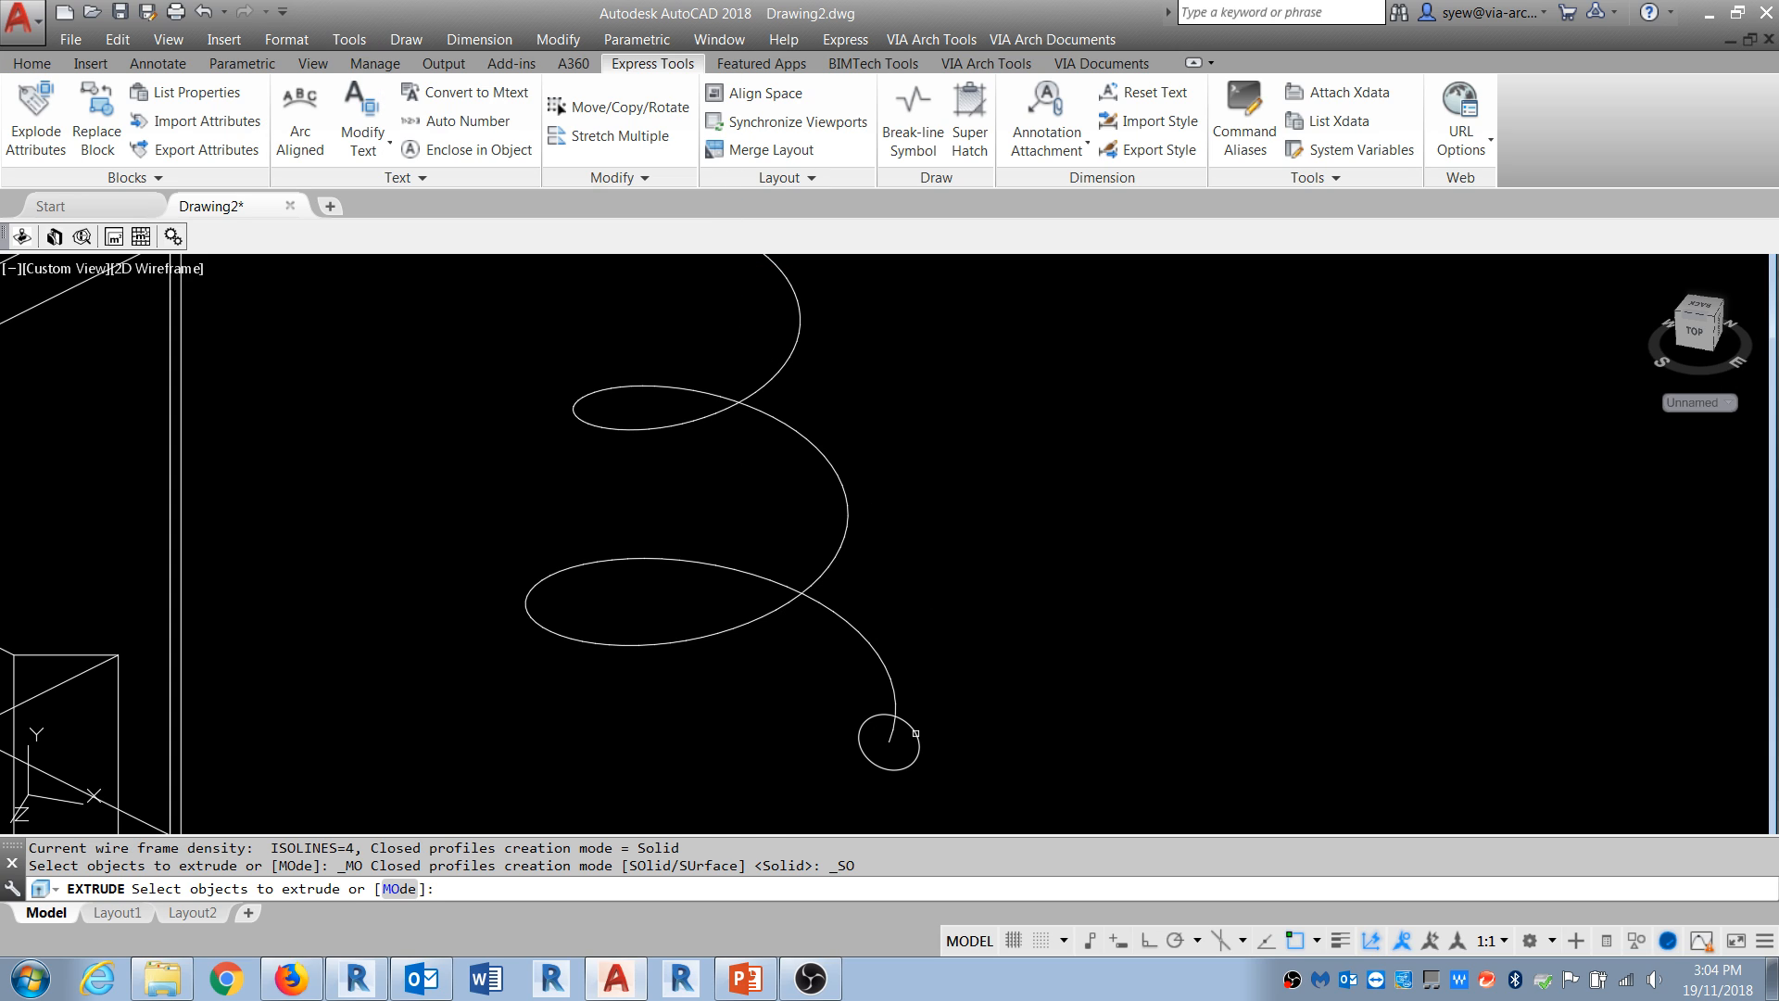
click(916, 733)
key(Return)
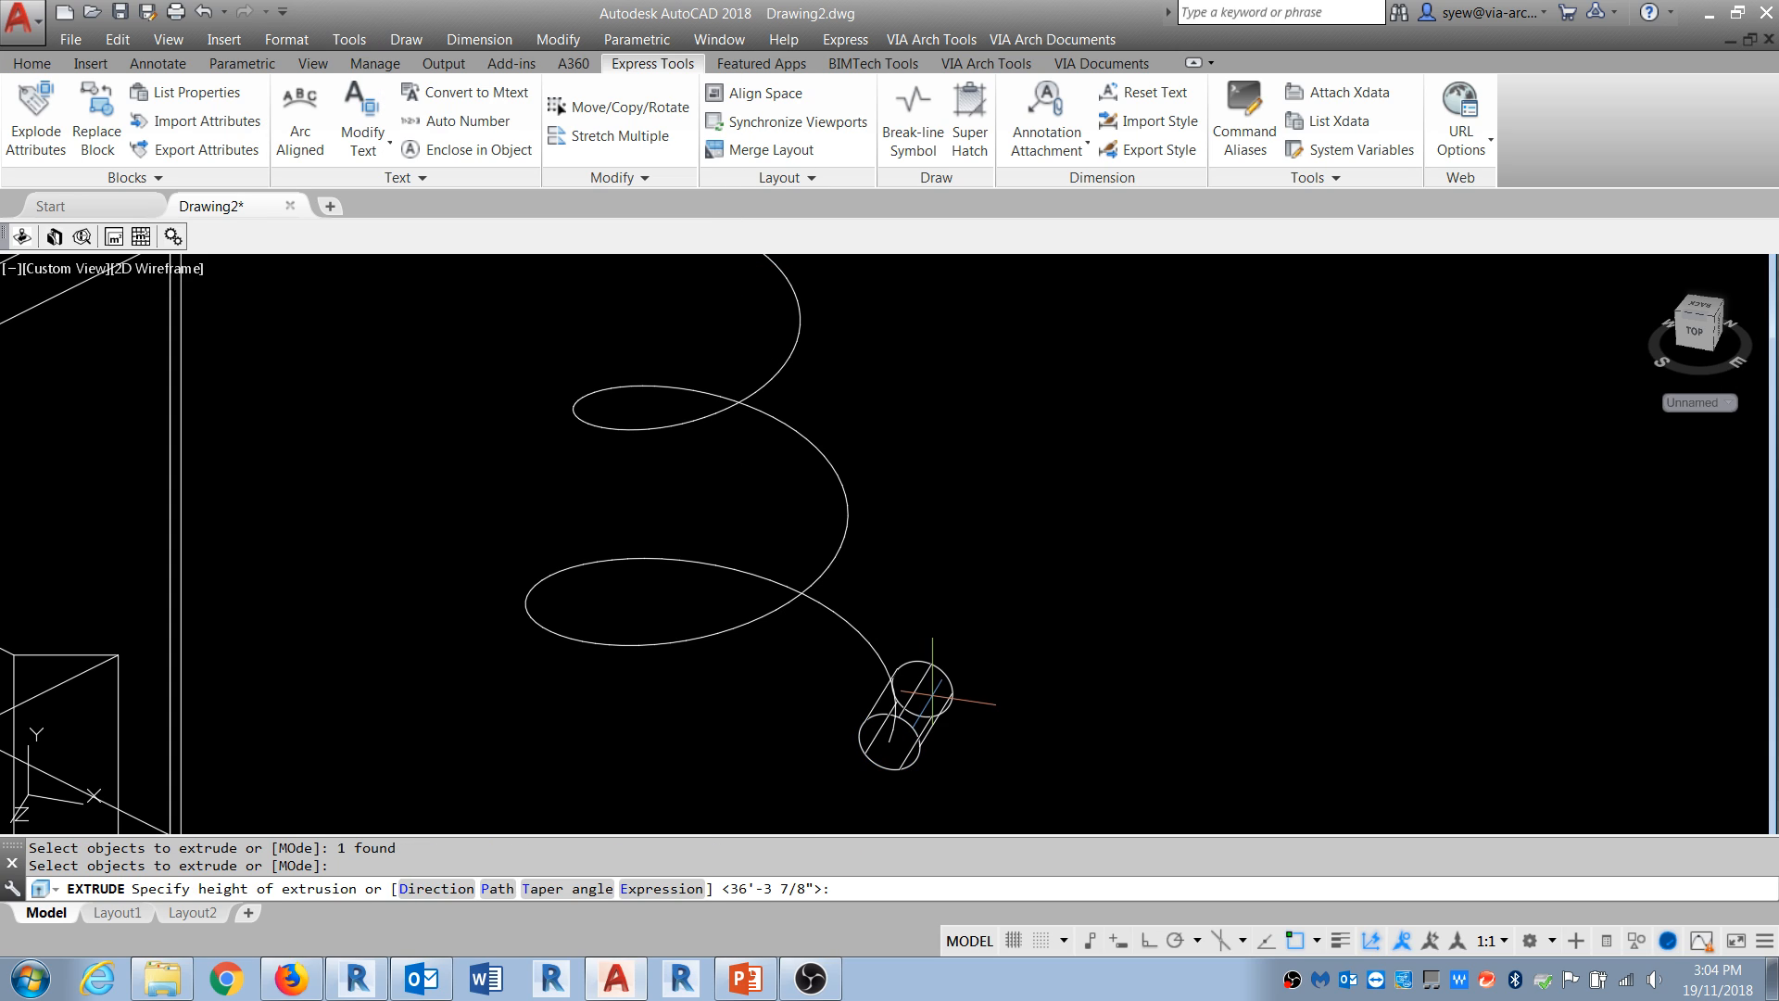
click(502, 891)
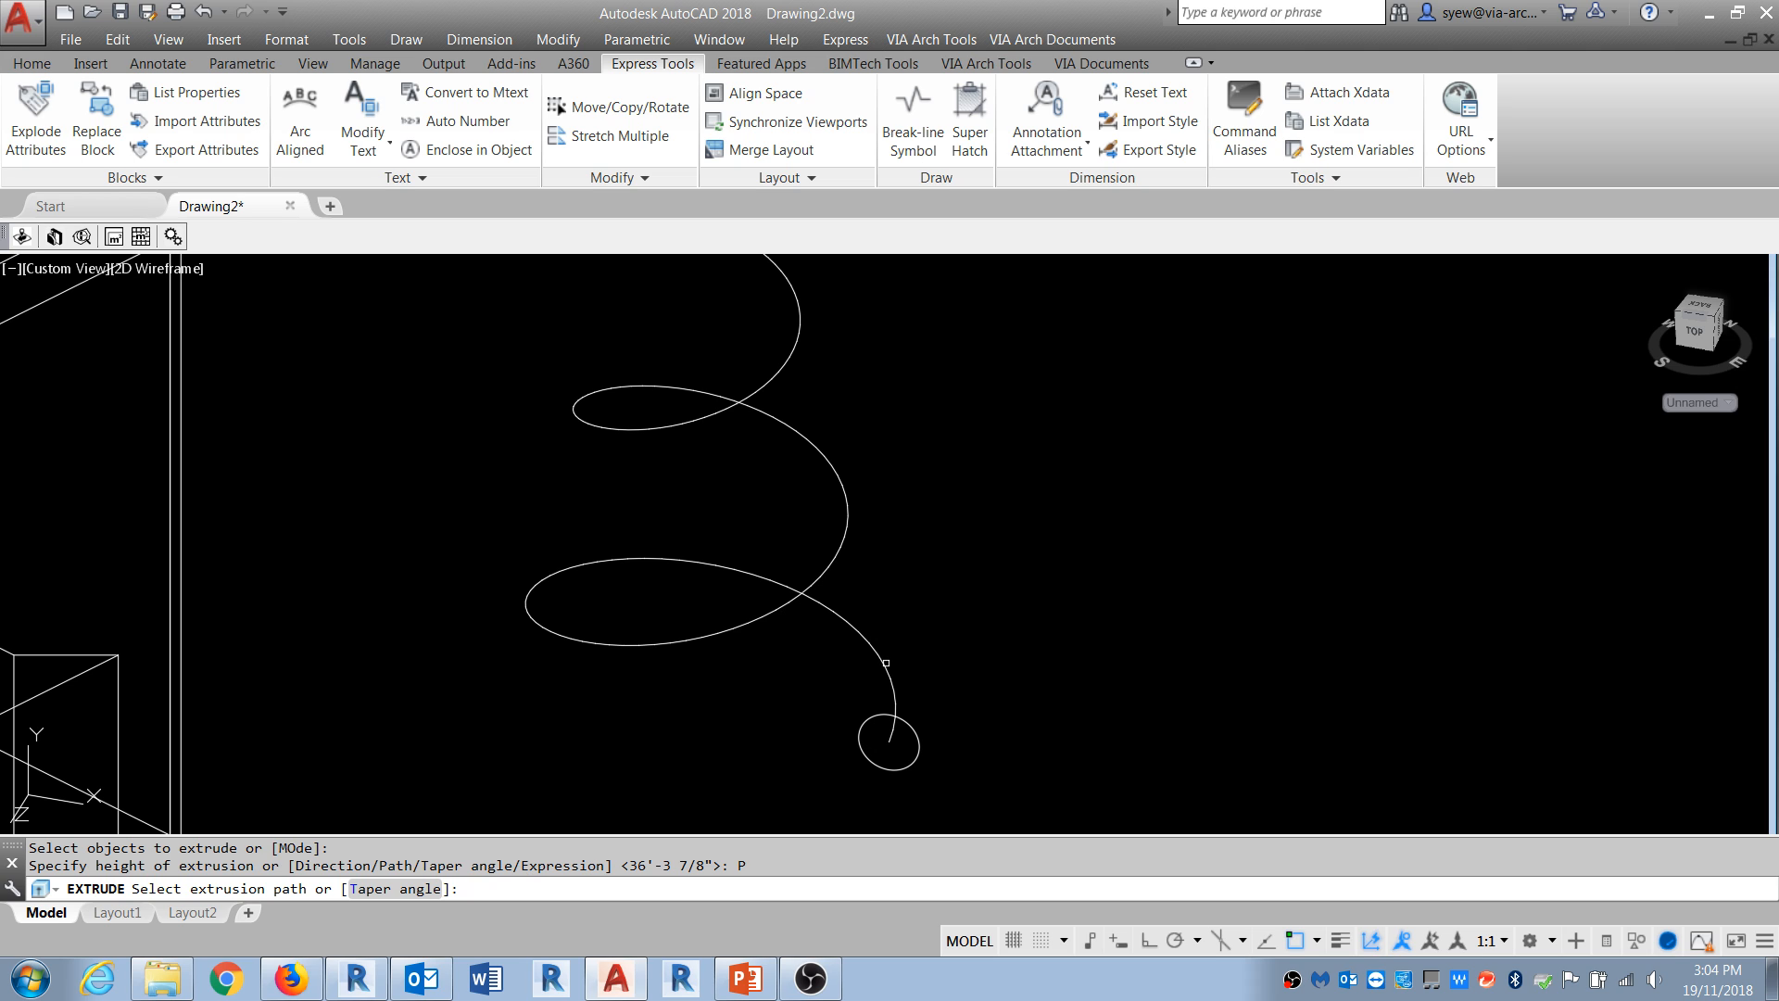
click(886, 663)
Step: Set the visual style to Conceptual to show the block and coil shaded
scroll(973, 754, down, 4)
scroll(992, 699, up, 3)
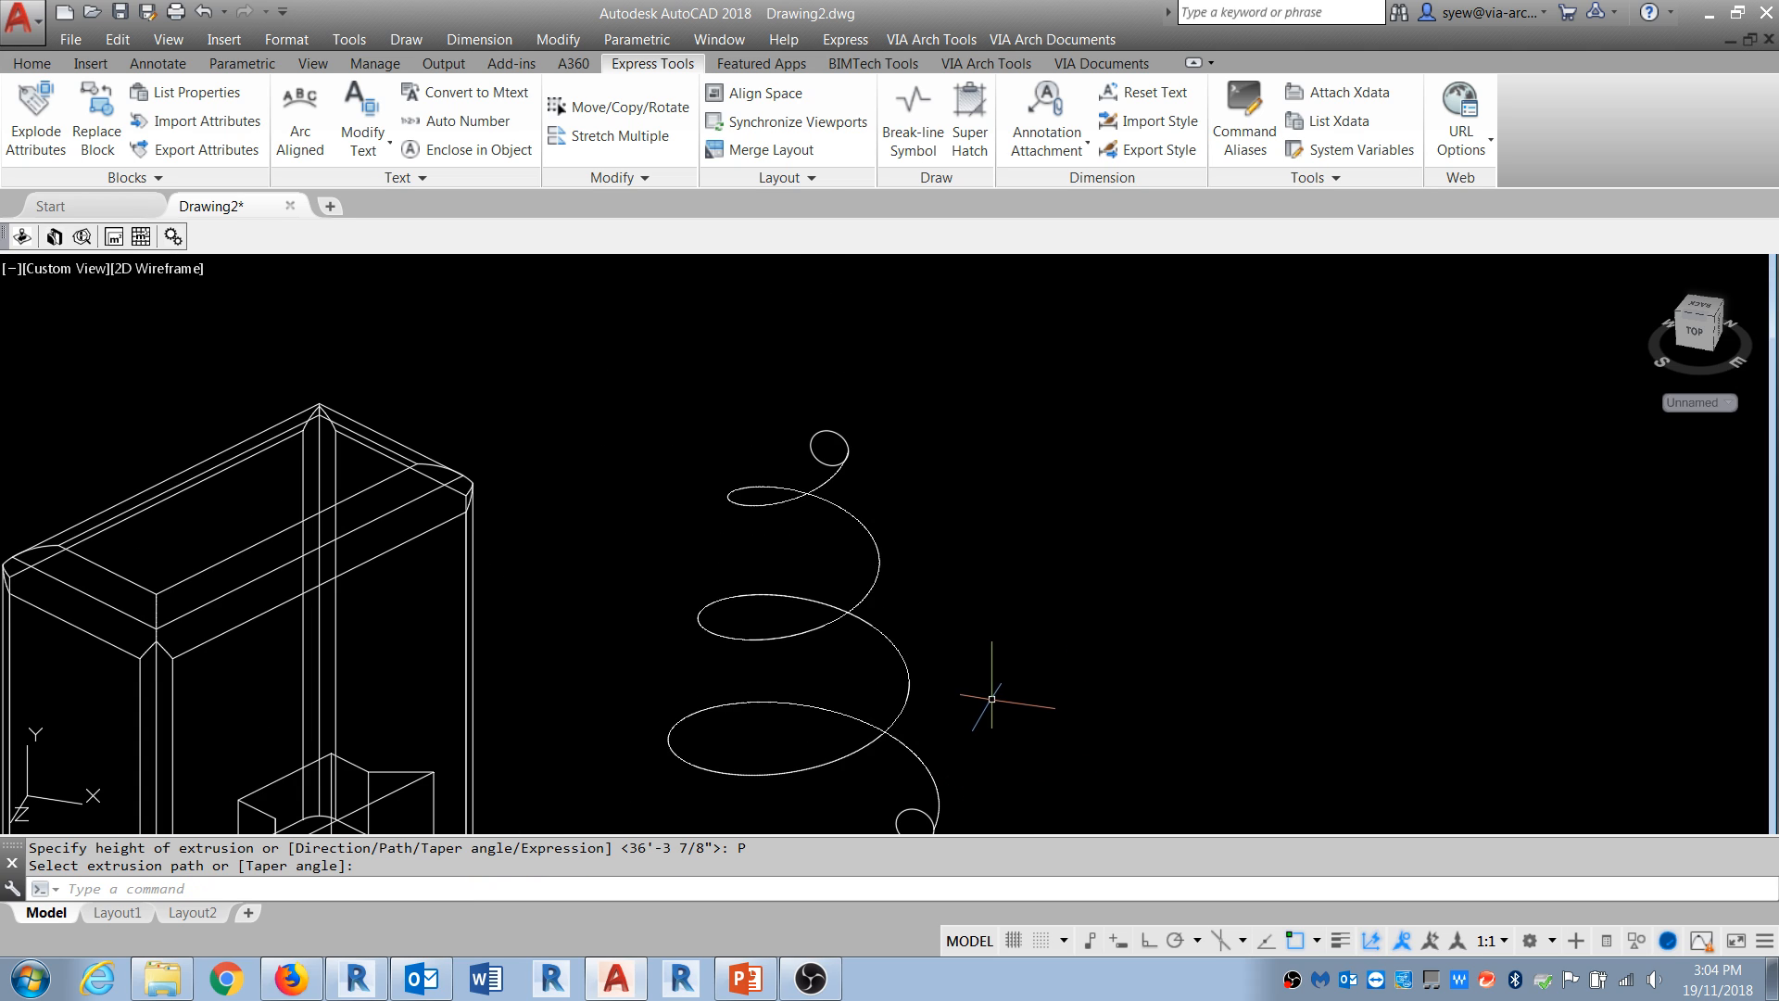
middle_drag(991, 698, 1009, 559)
text(shademode)
key(Return)
text(c)
key(Return)
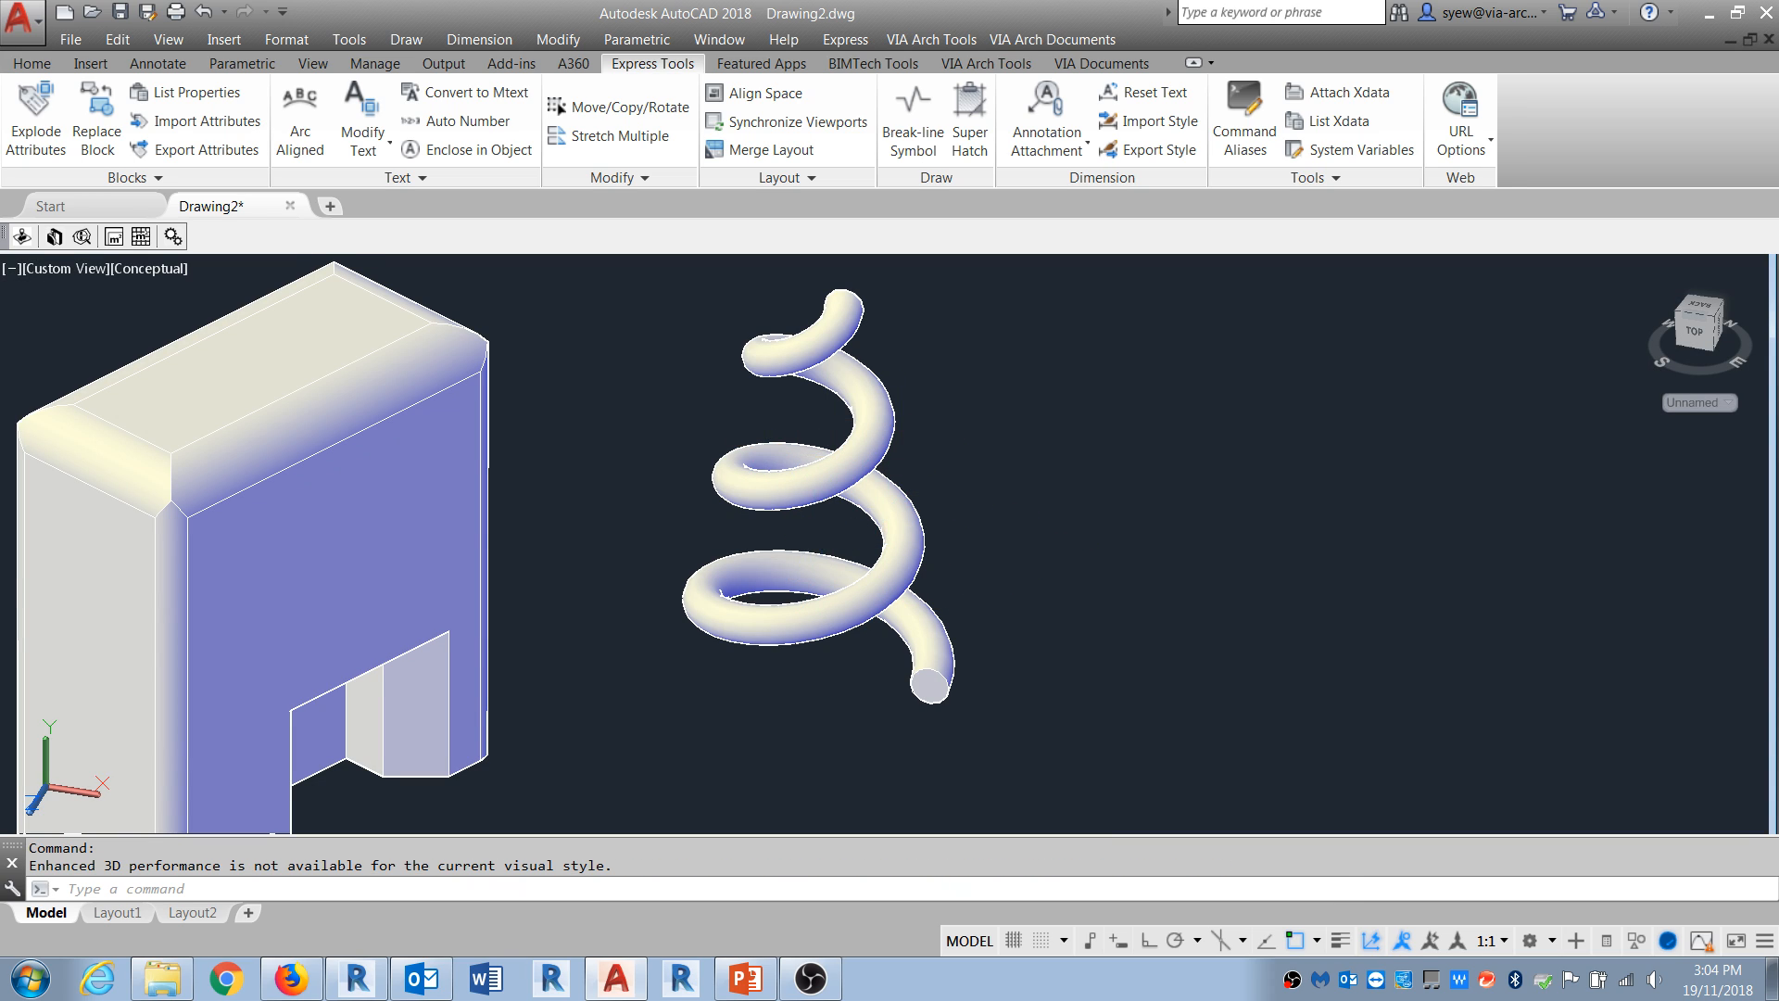
middle_drag(819, 541, 1041, 553)
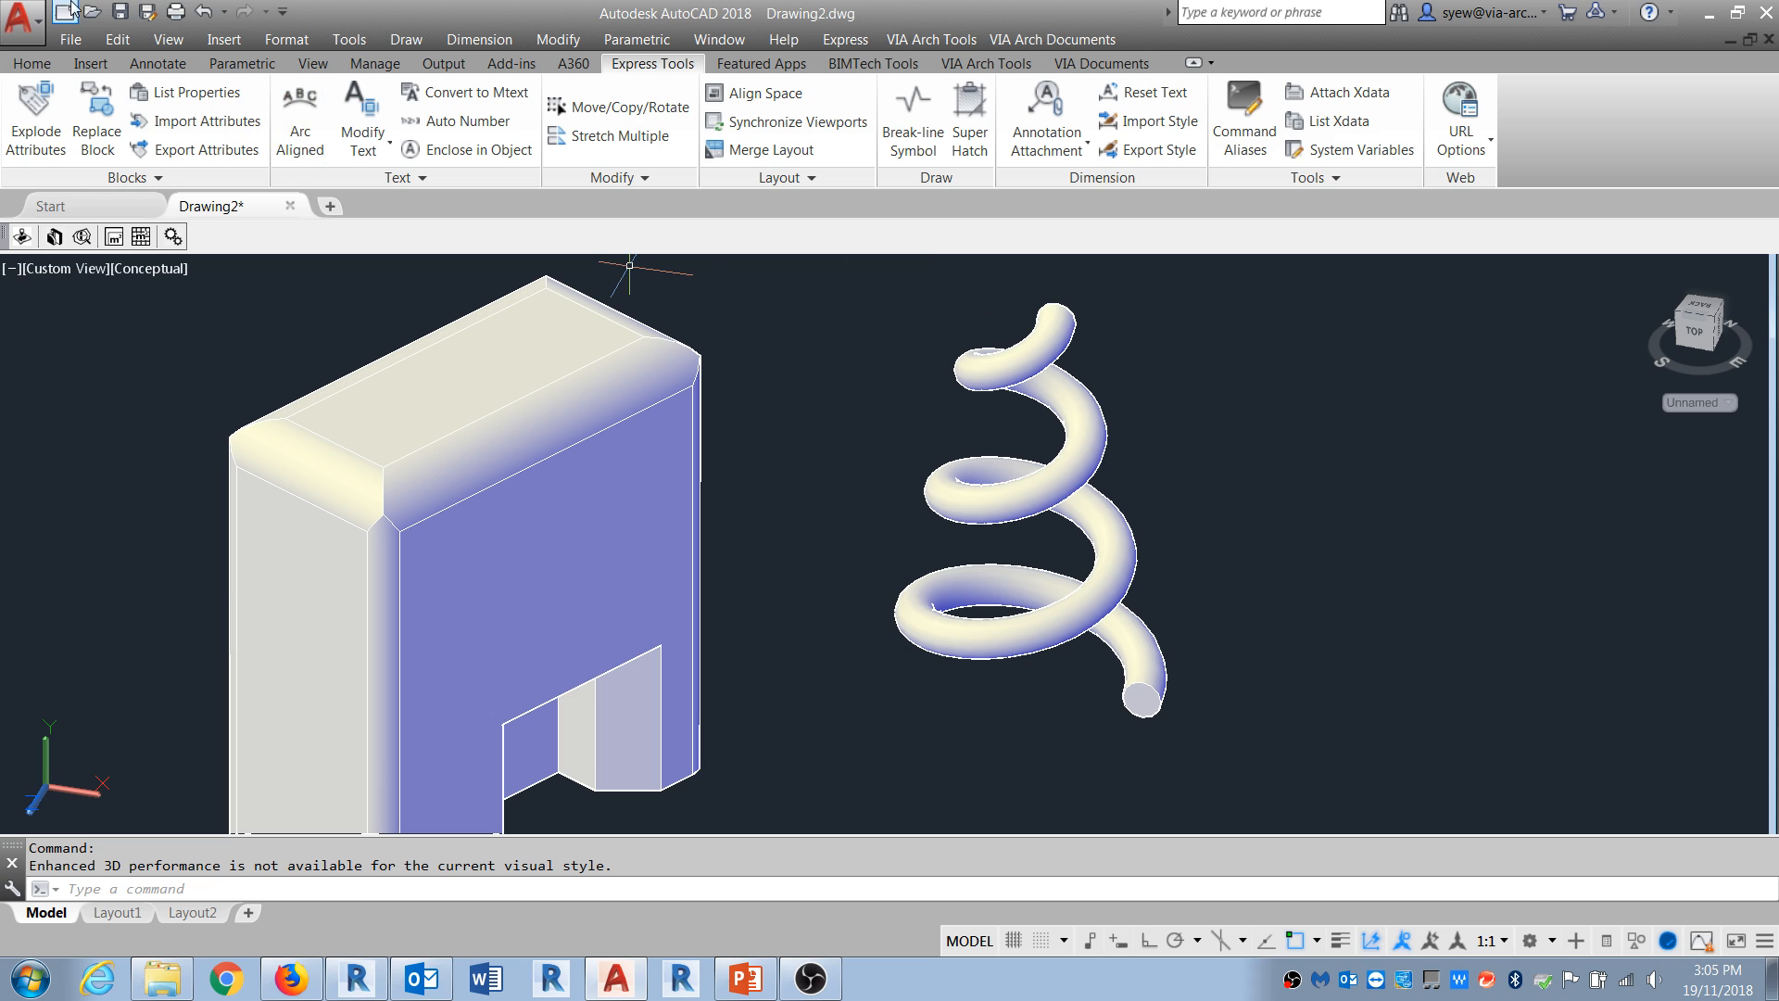
Step: Save the drawing as 3d mass.dwg in the lisp folder, replacing the existing file, and close the drawing
click(18, 18)
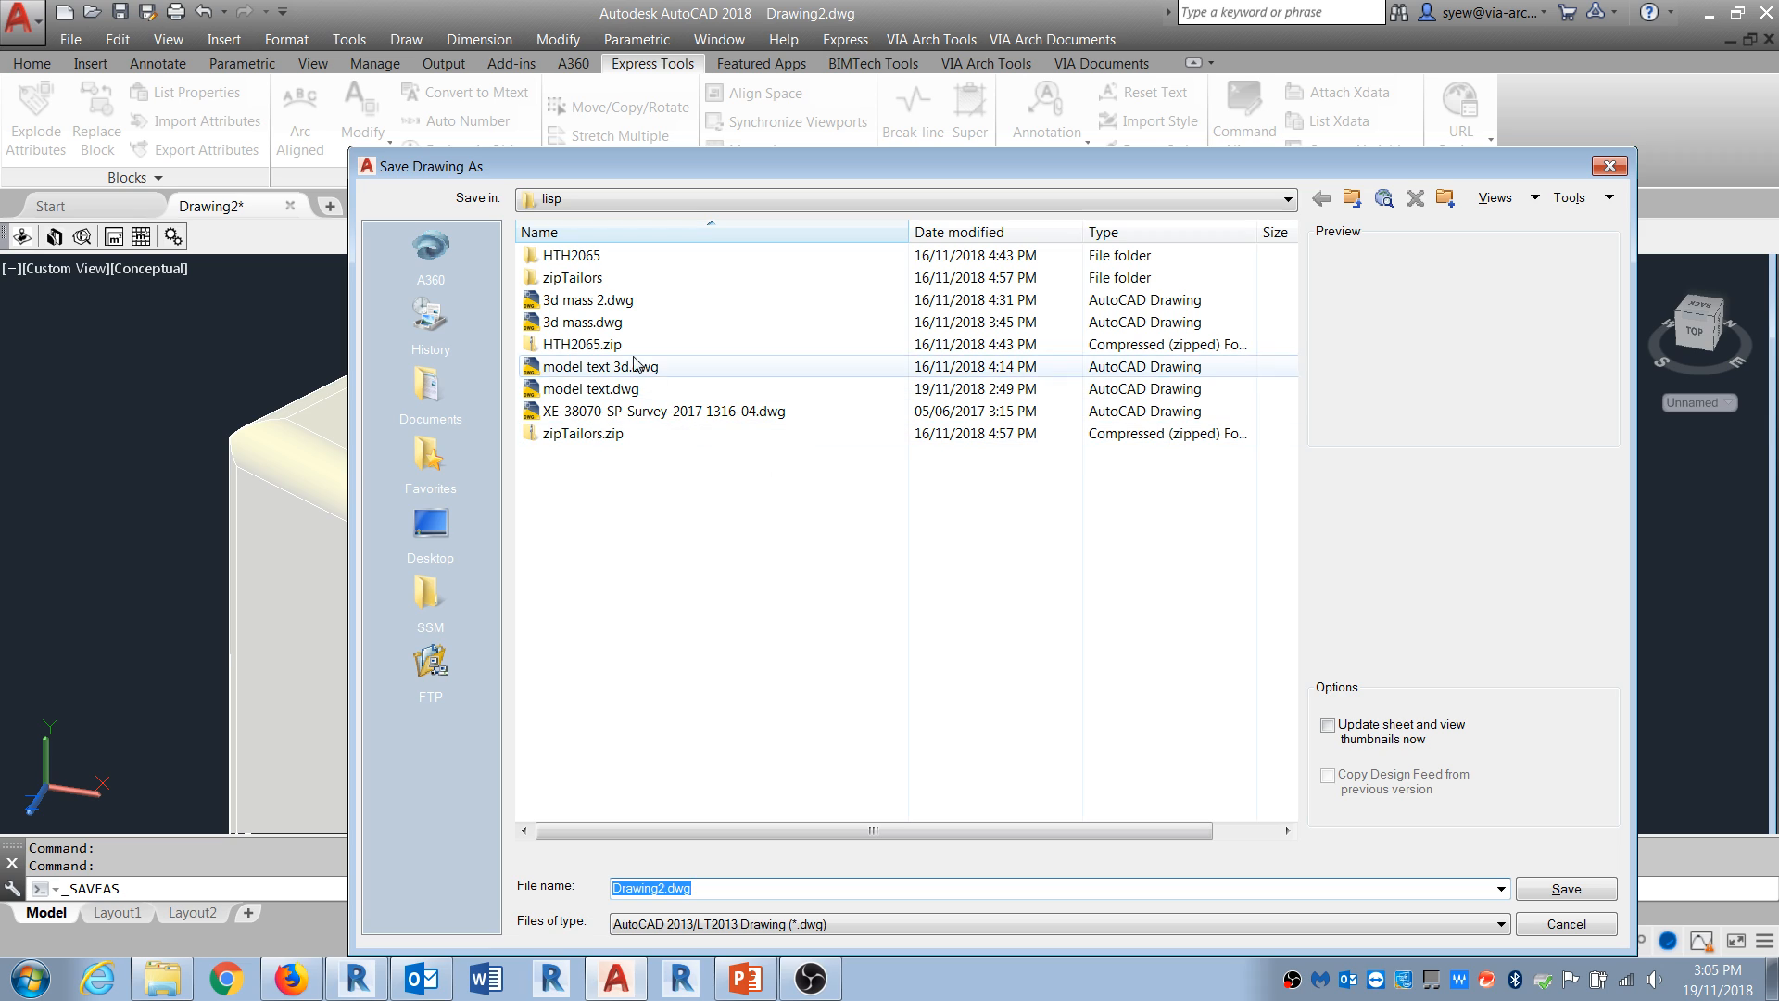
click(742, 321)
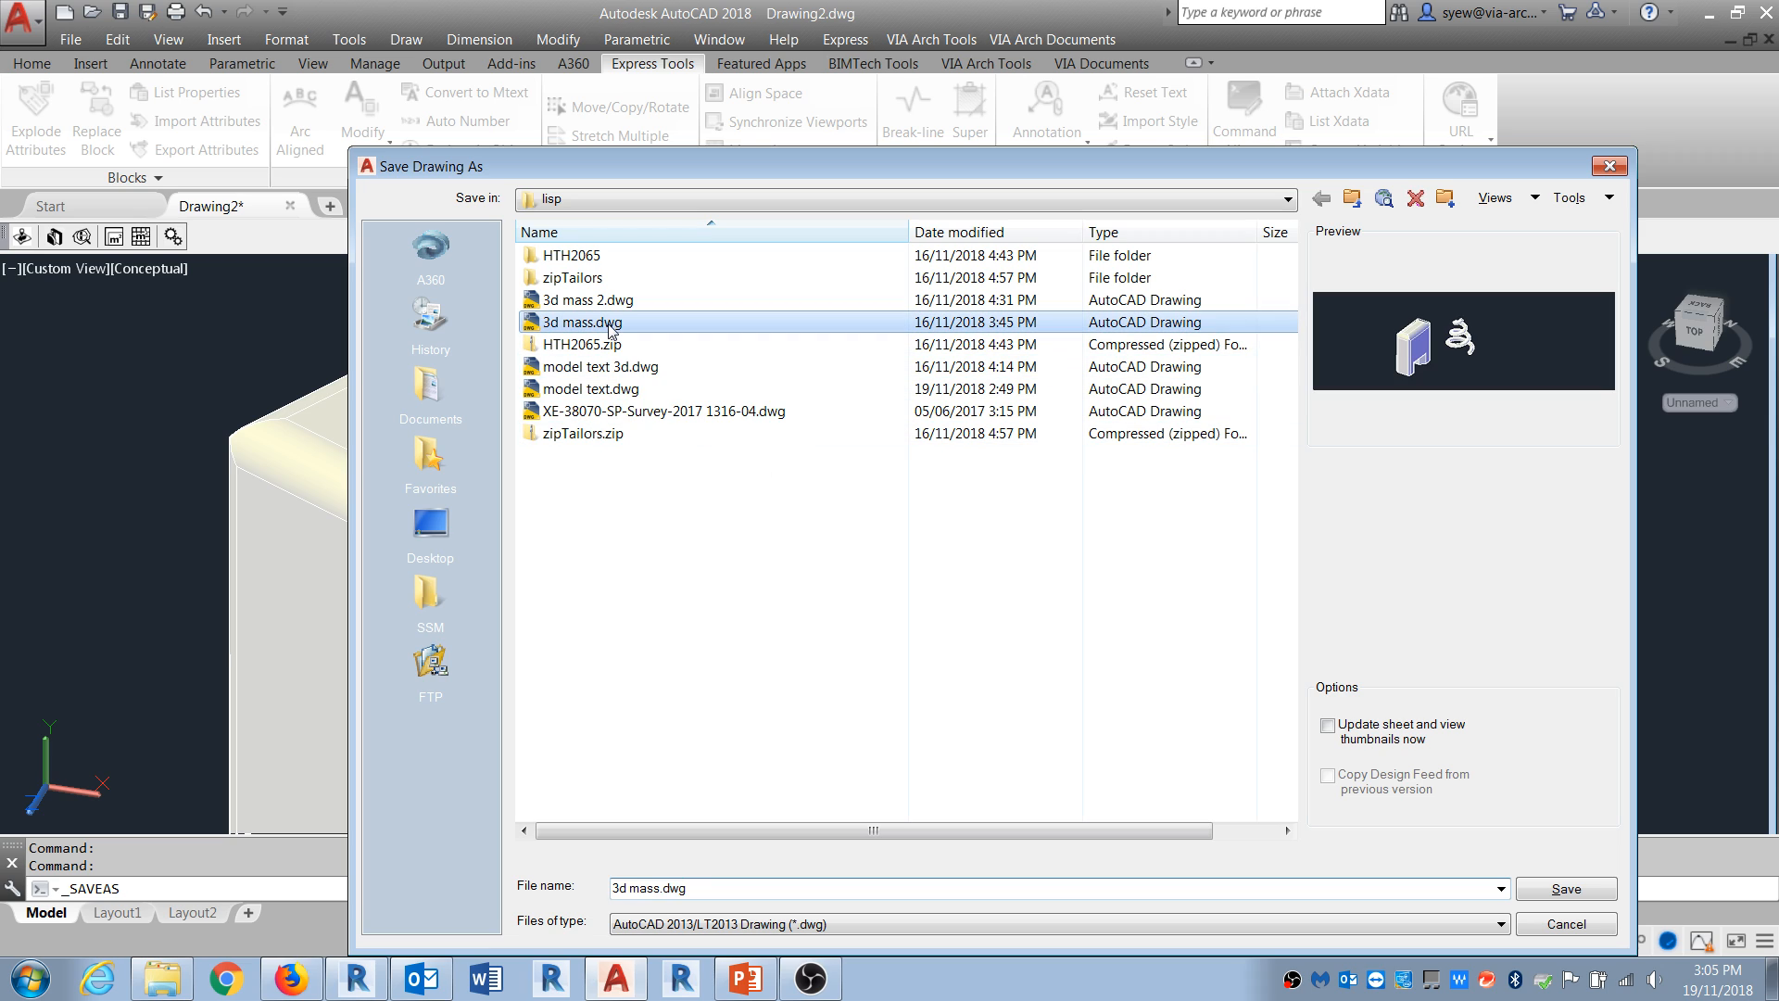
click(1590, 892)
click(1010, 624)
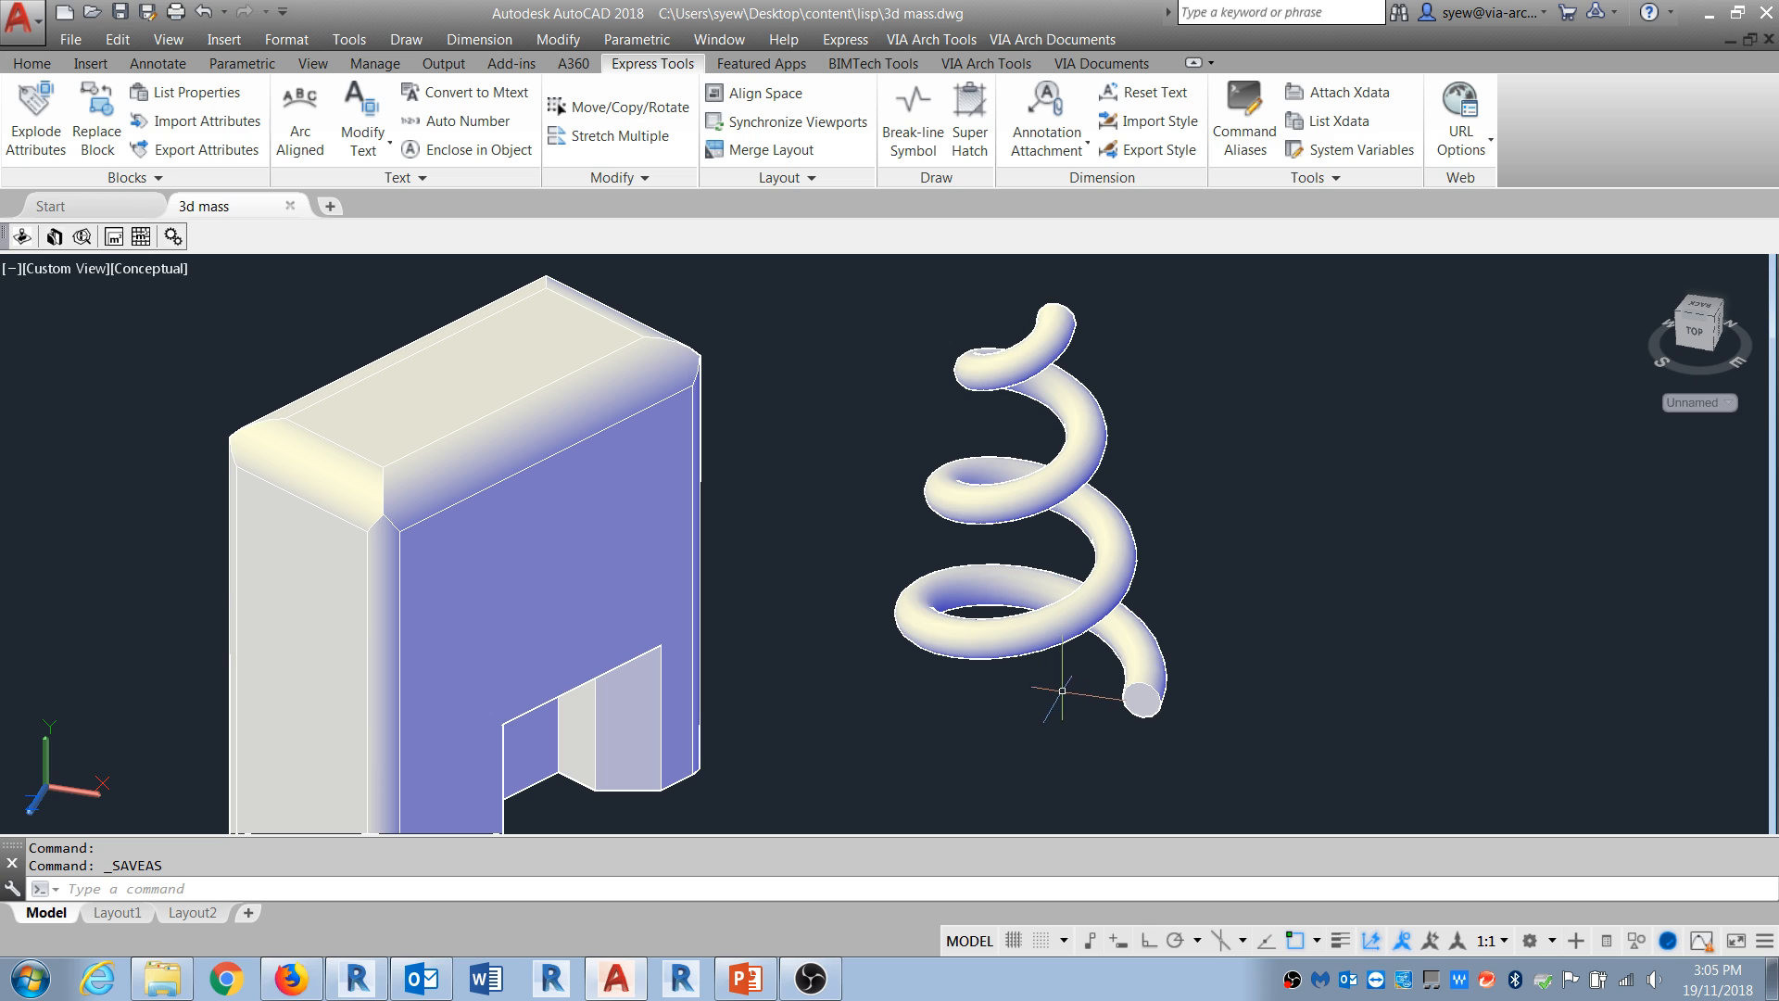
click(290, 206)
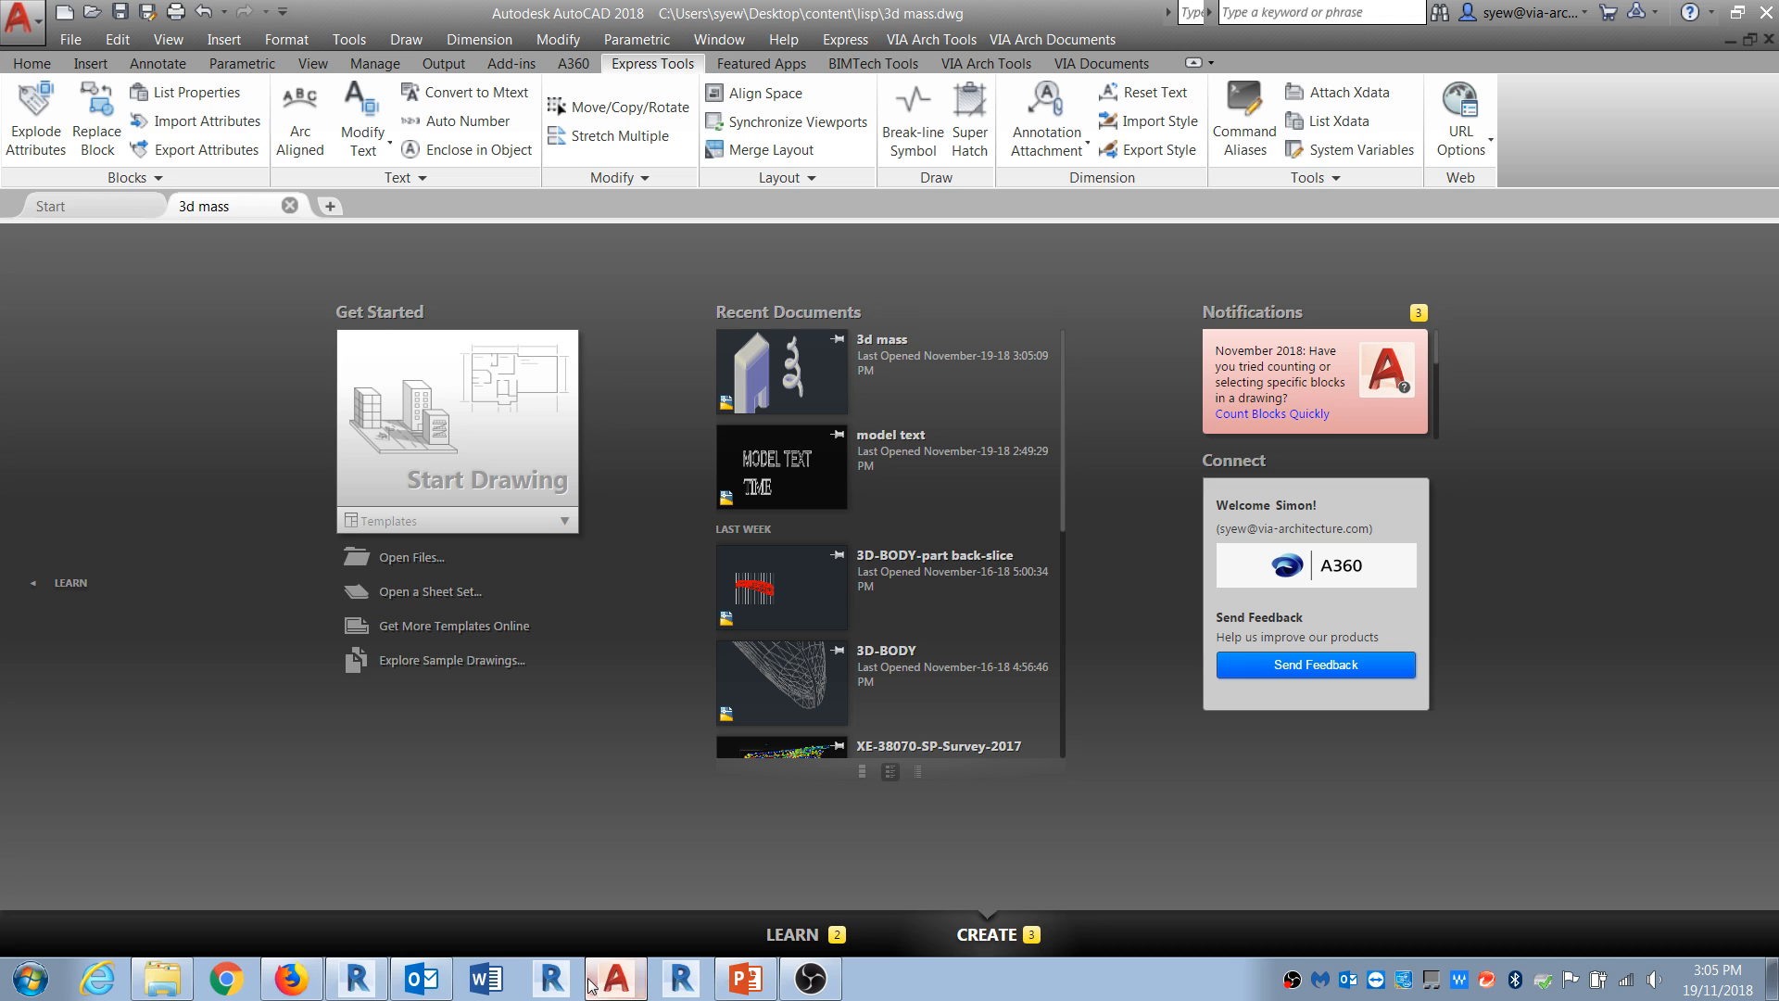
Step: Switch to Revit and delete the existing contents of the in-place mass in the 3D view
click(357, 979)
scroll(1008, 655, down, 2)
drag(1233, 753, 738, 381)
key(Delete)
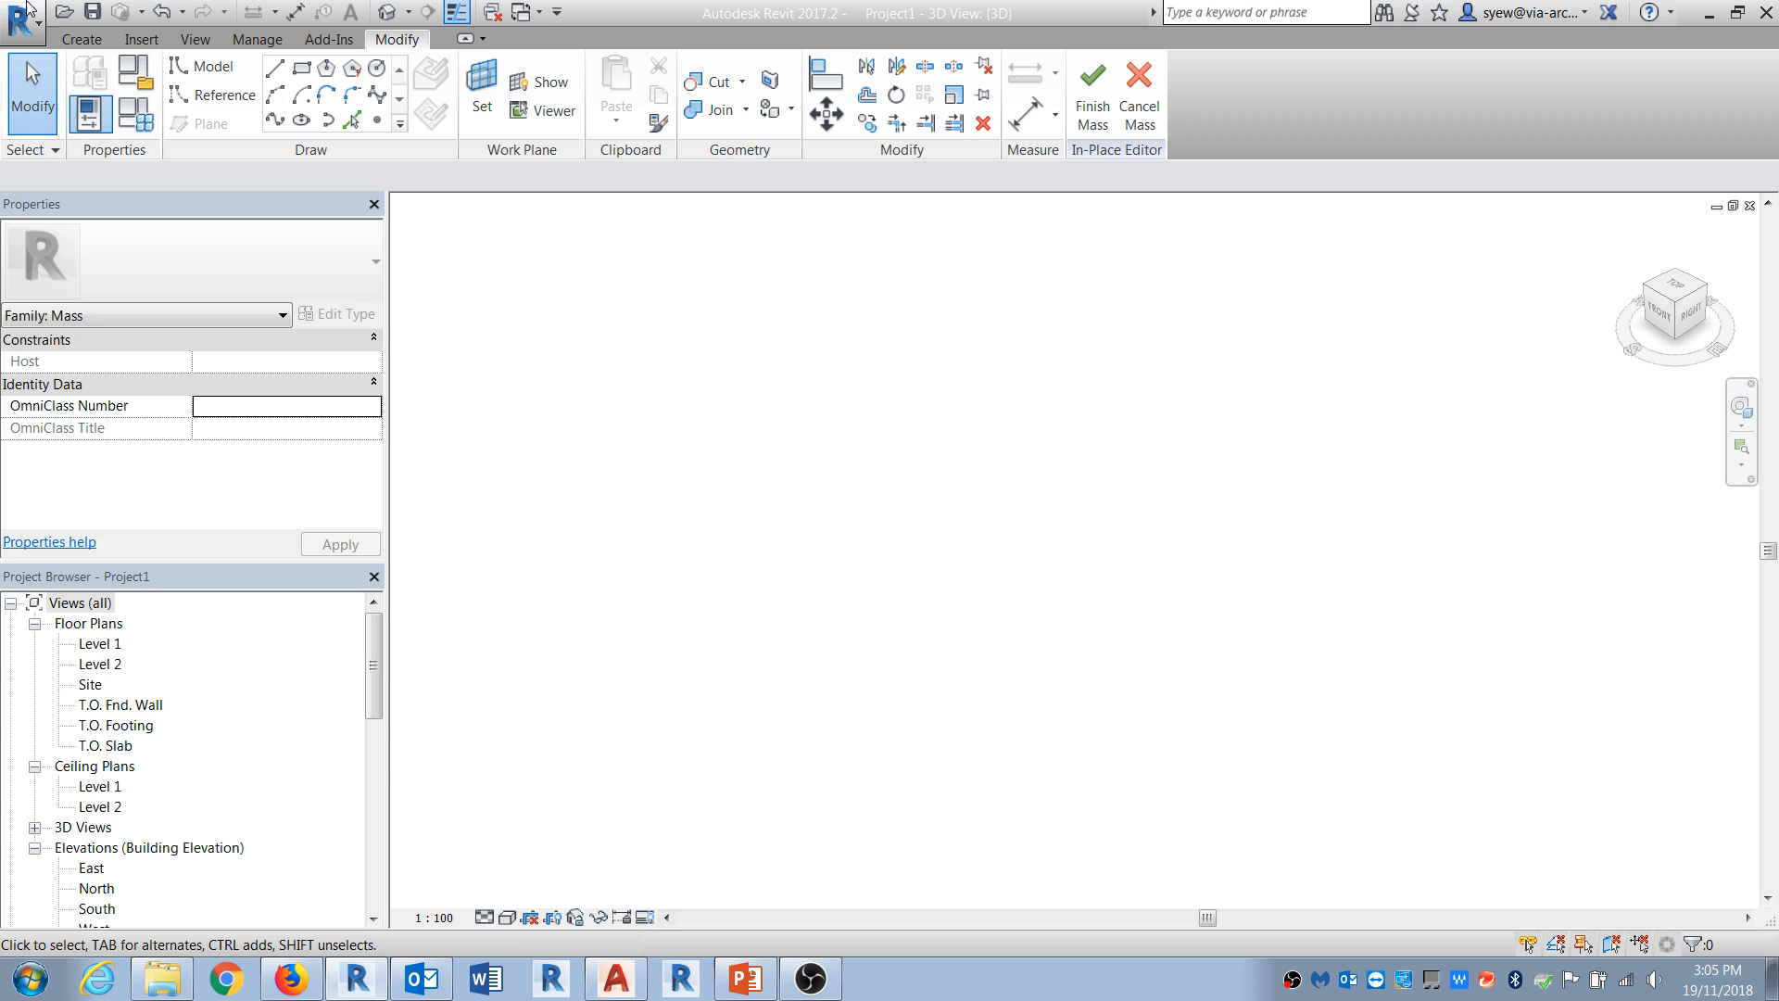
Step: Create a new conceptual mass family from the Metric Mass.rft template
click(20, 20)
mouse_move(73, 88)
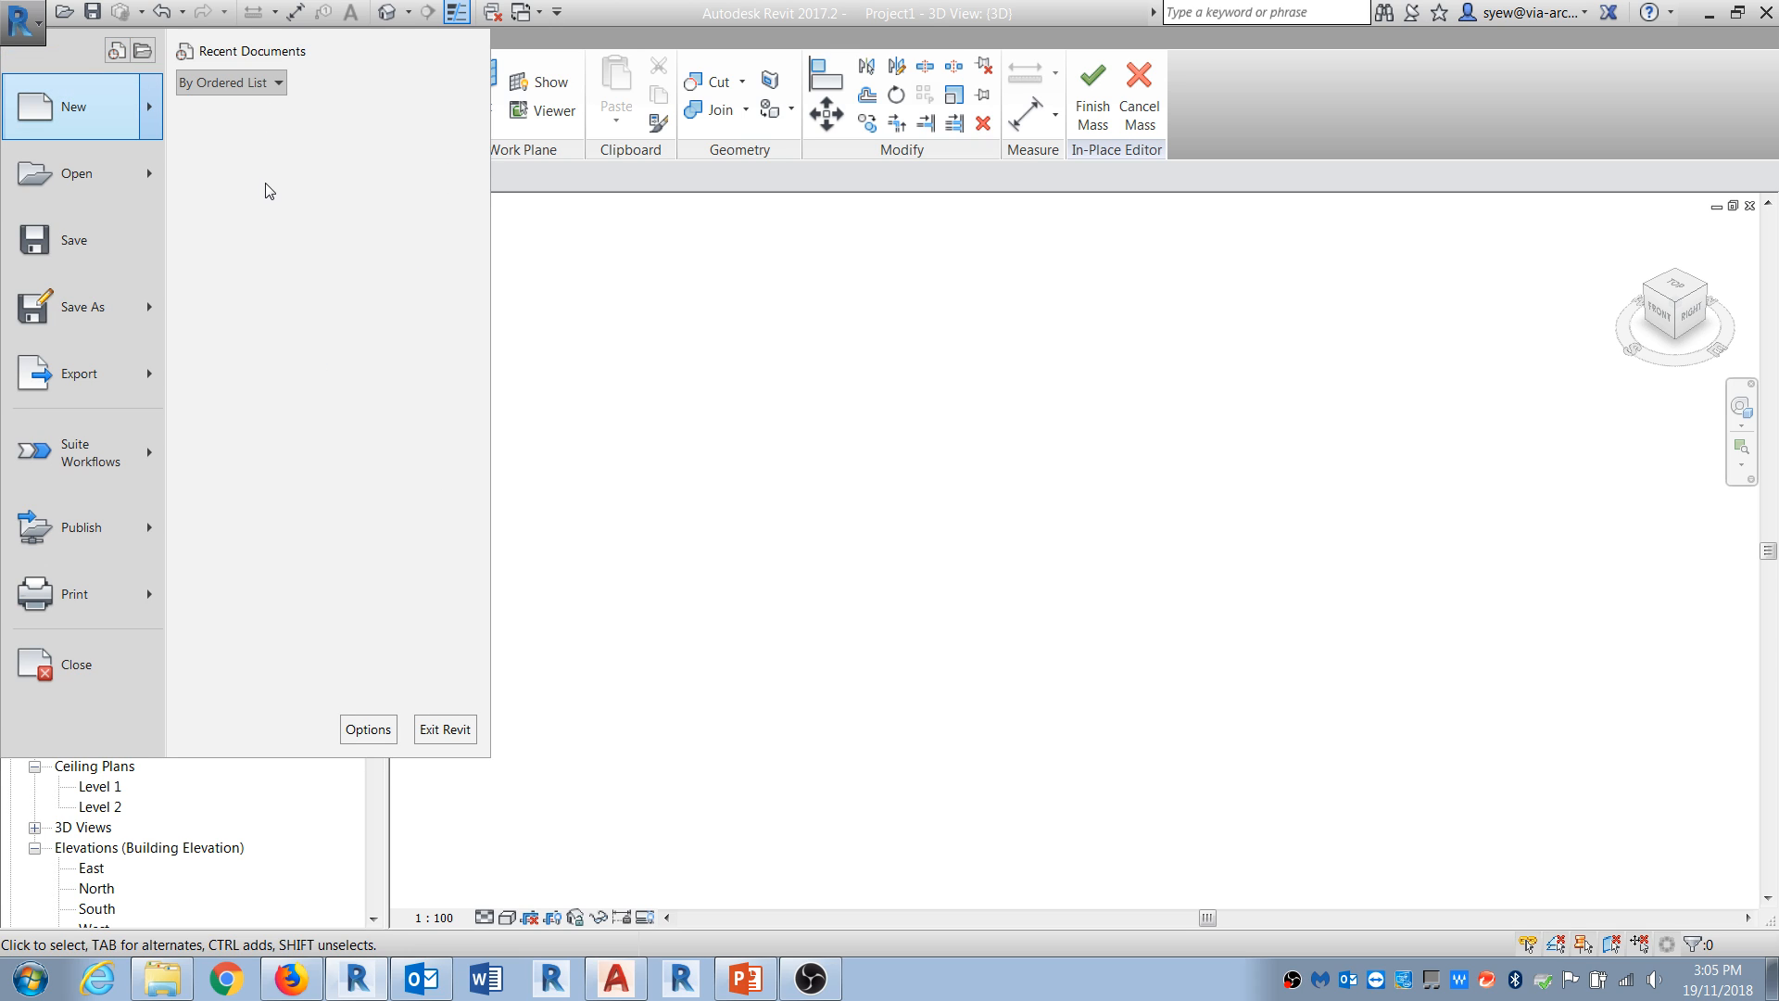
click(292, 183)
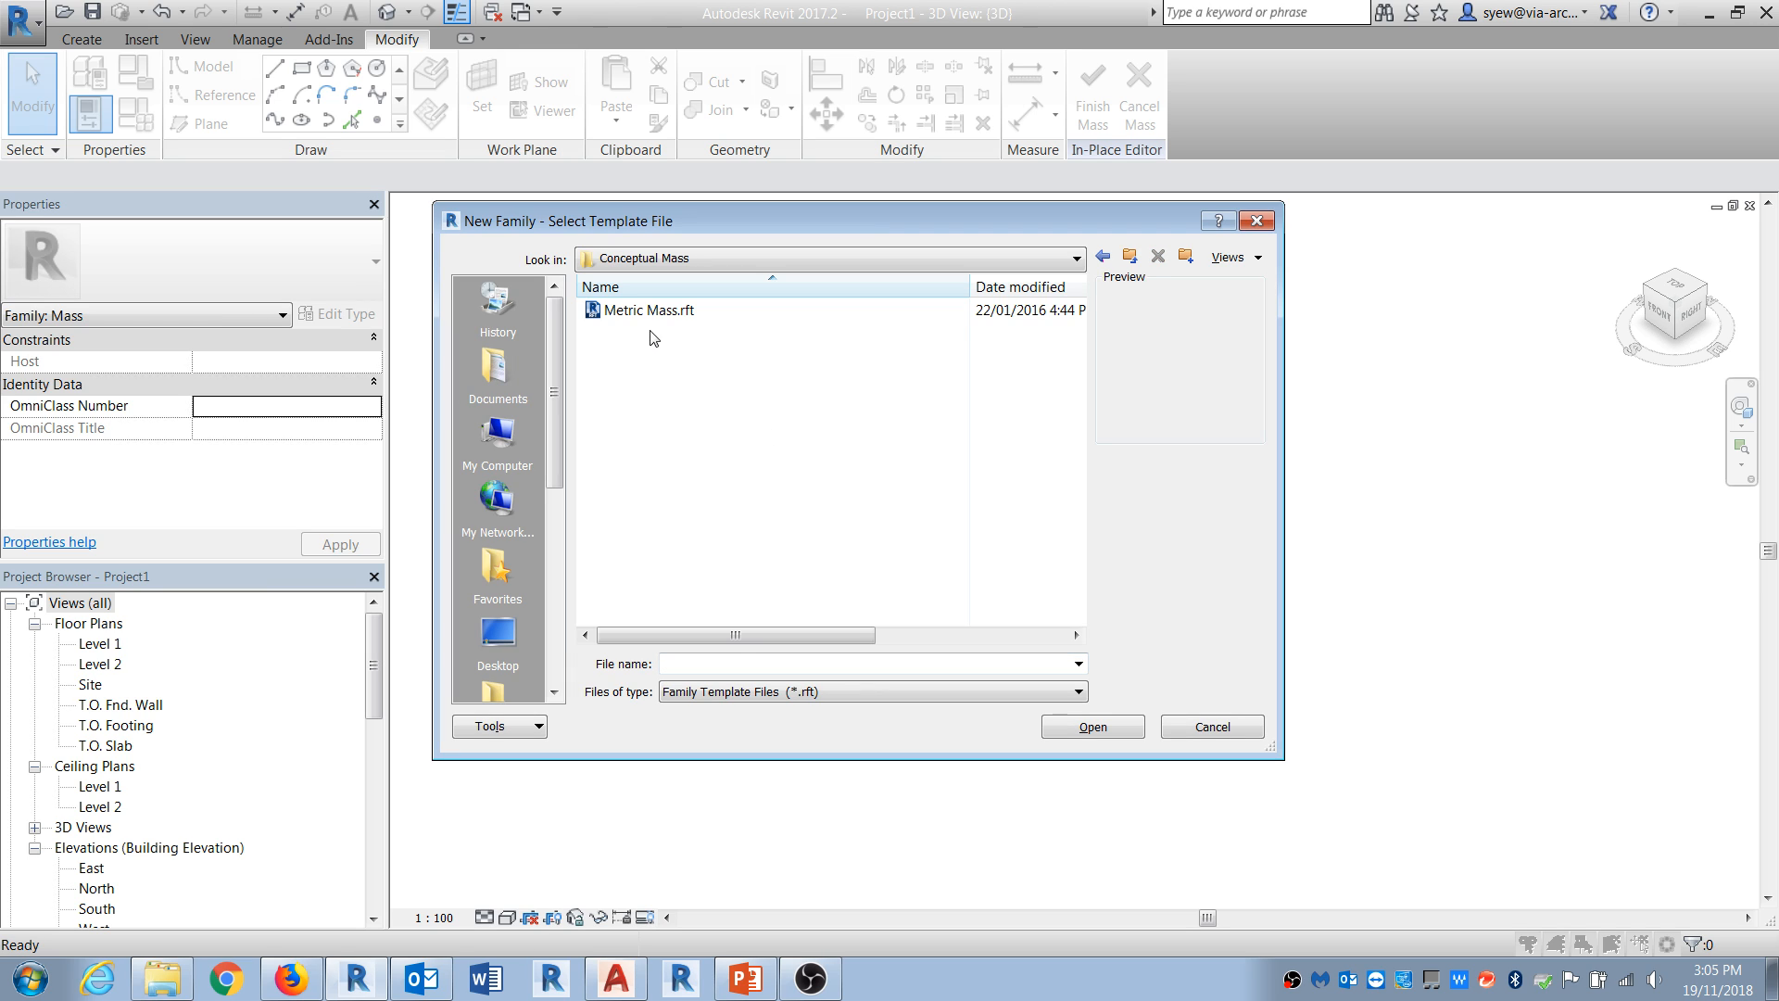
click(704, 311)
click(1093, 726)
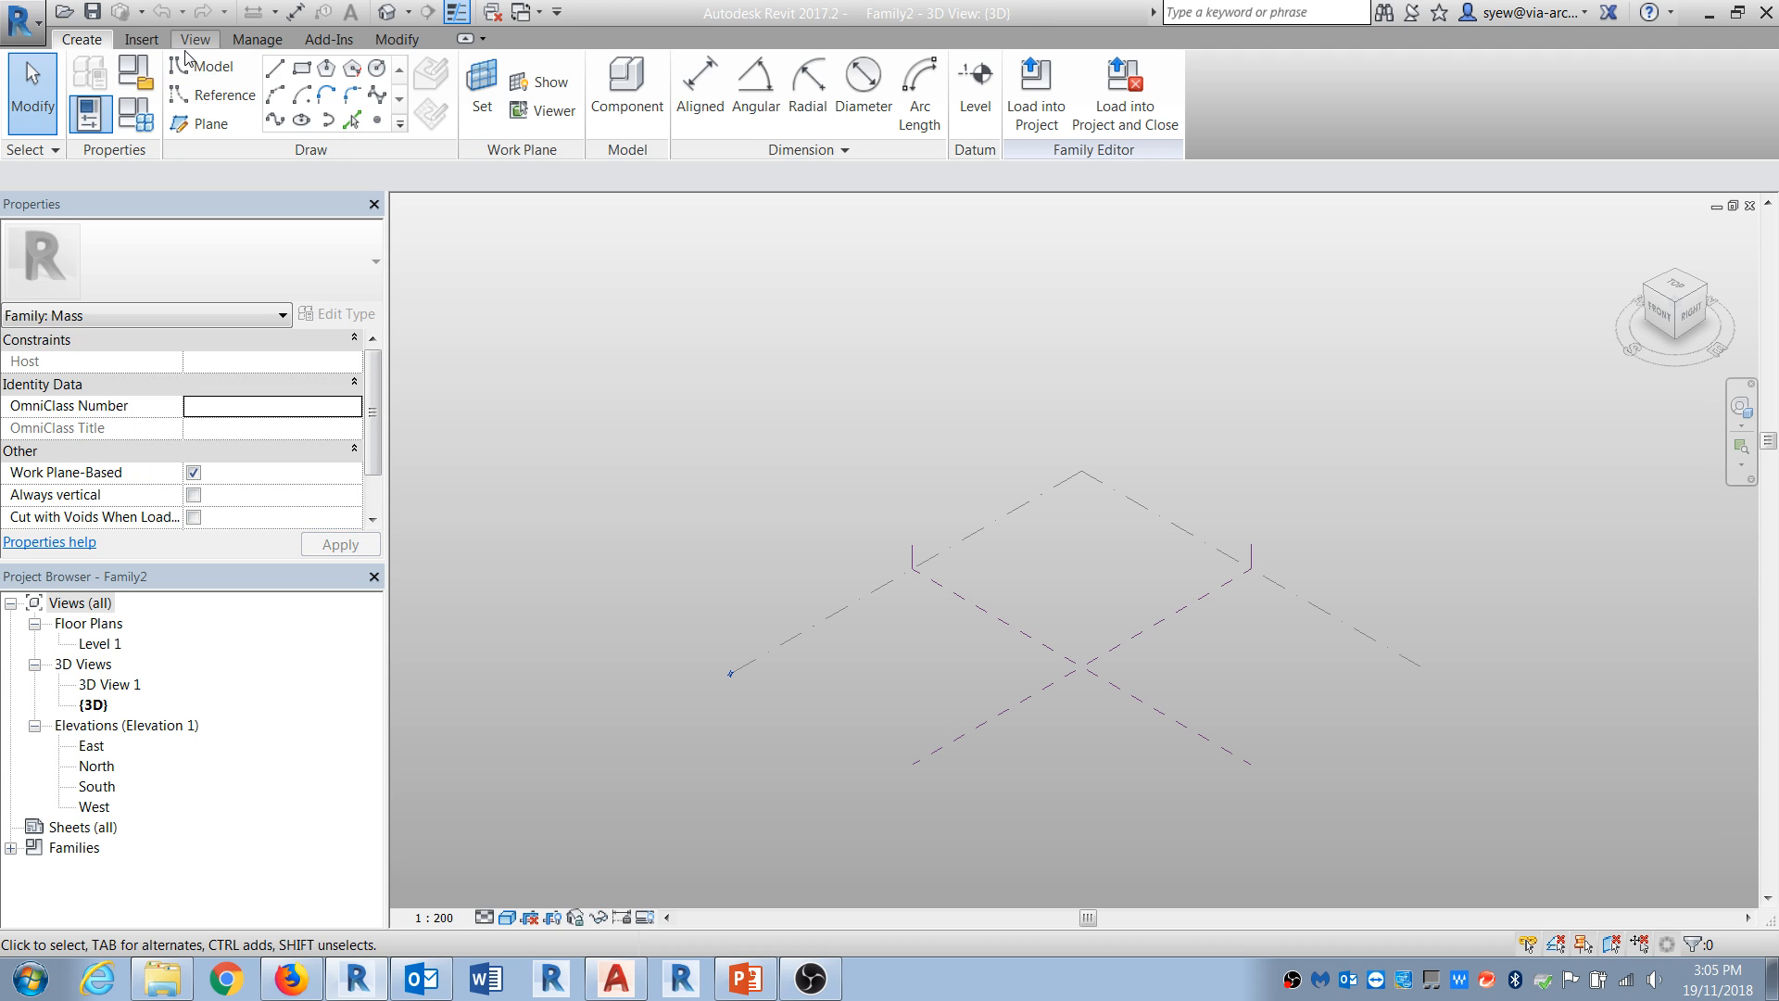
Step: Import 3d mass.dwg into the mass family at Level 1 with Auto - Origin to Origin positioning, and select the import
click(142, 39)
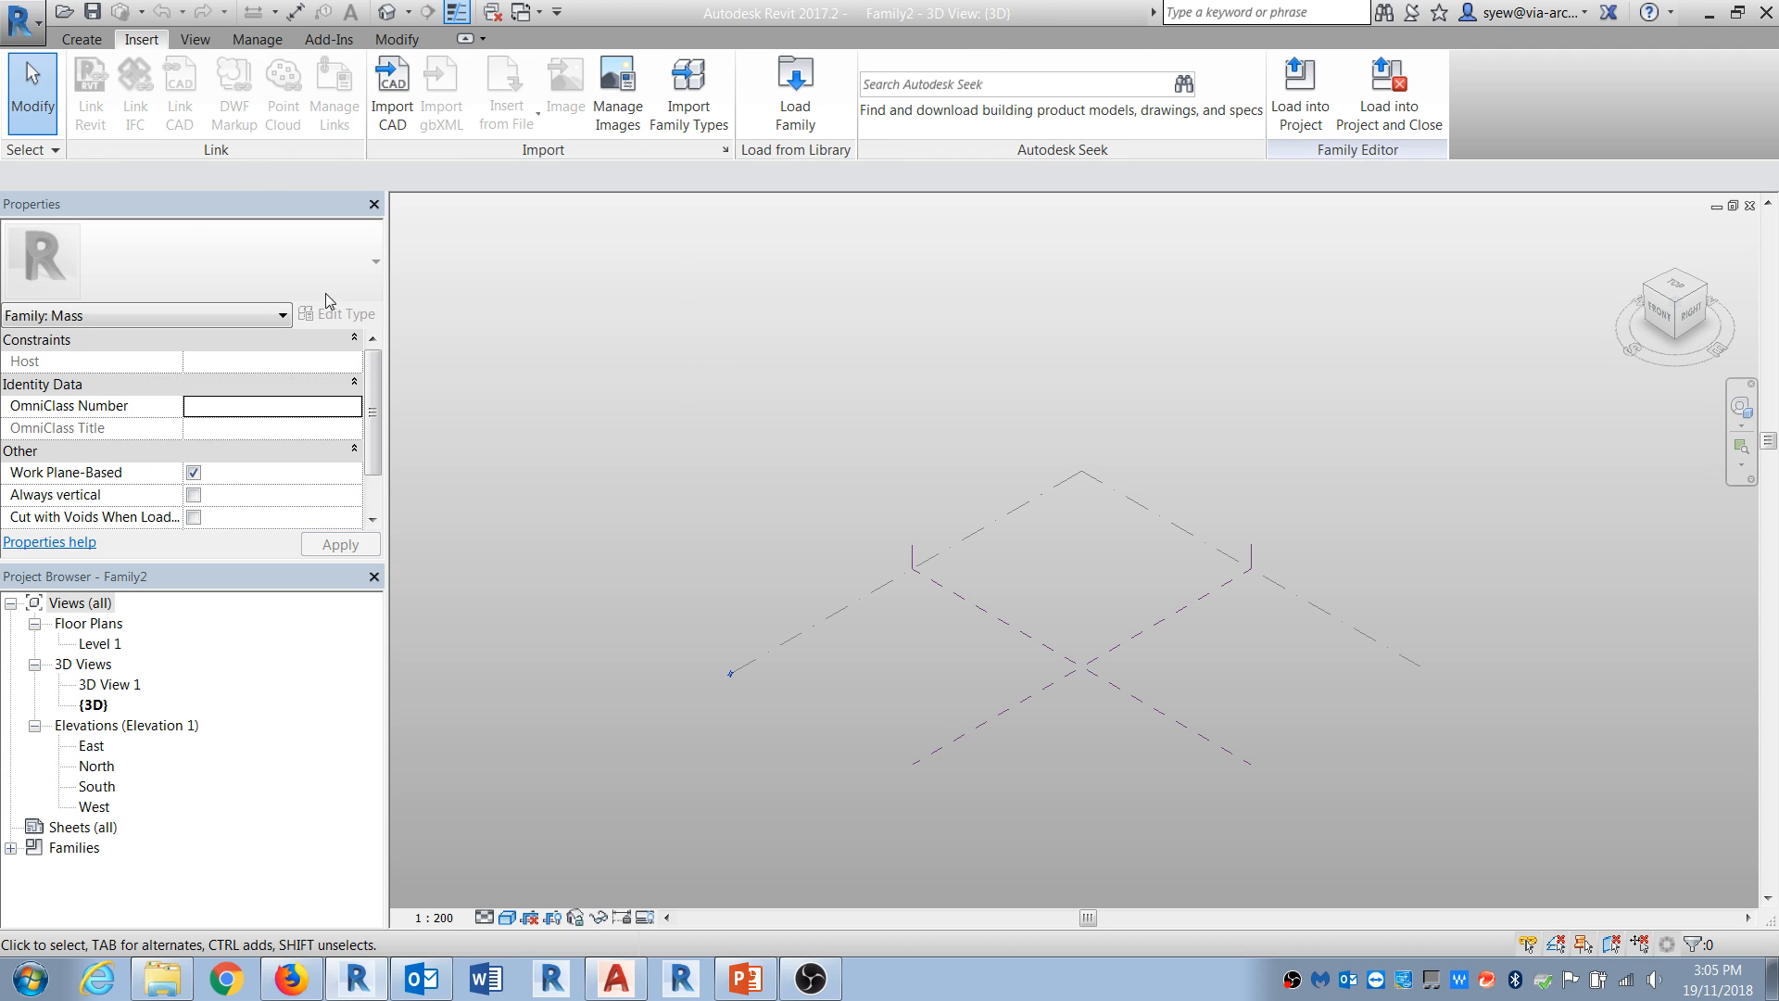
click(392, 93)
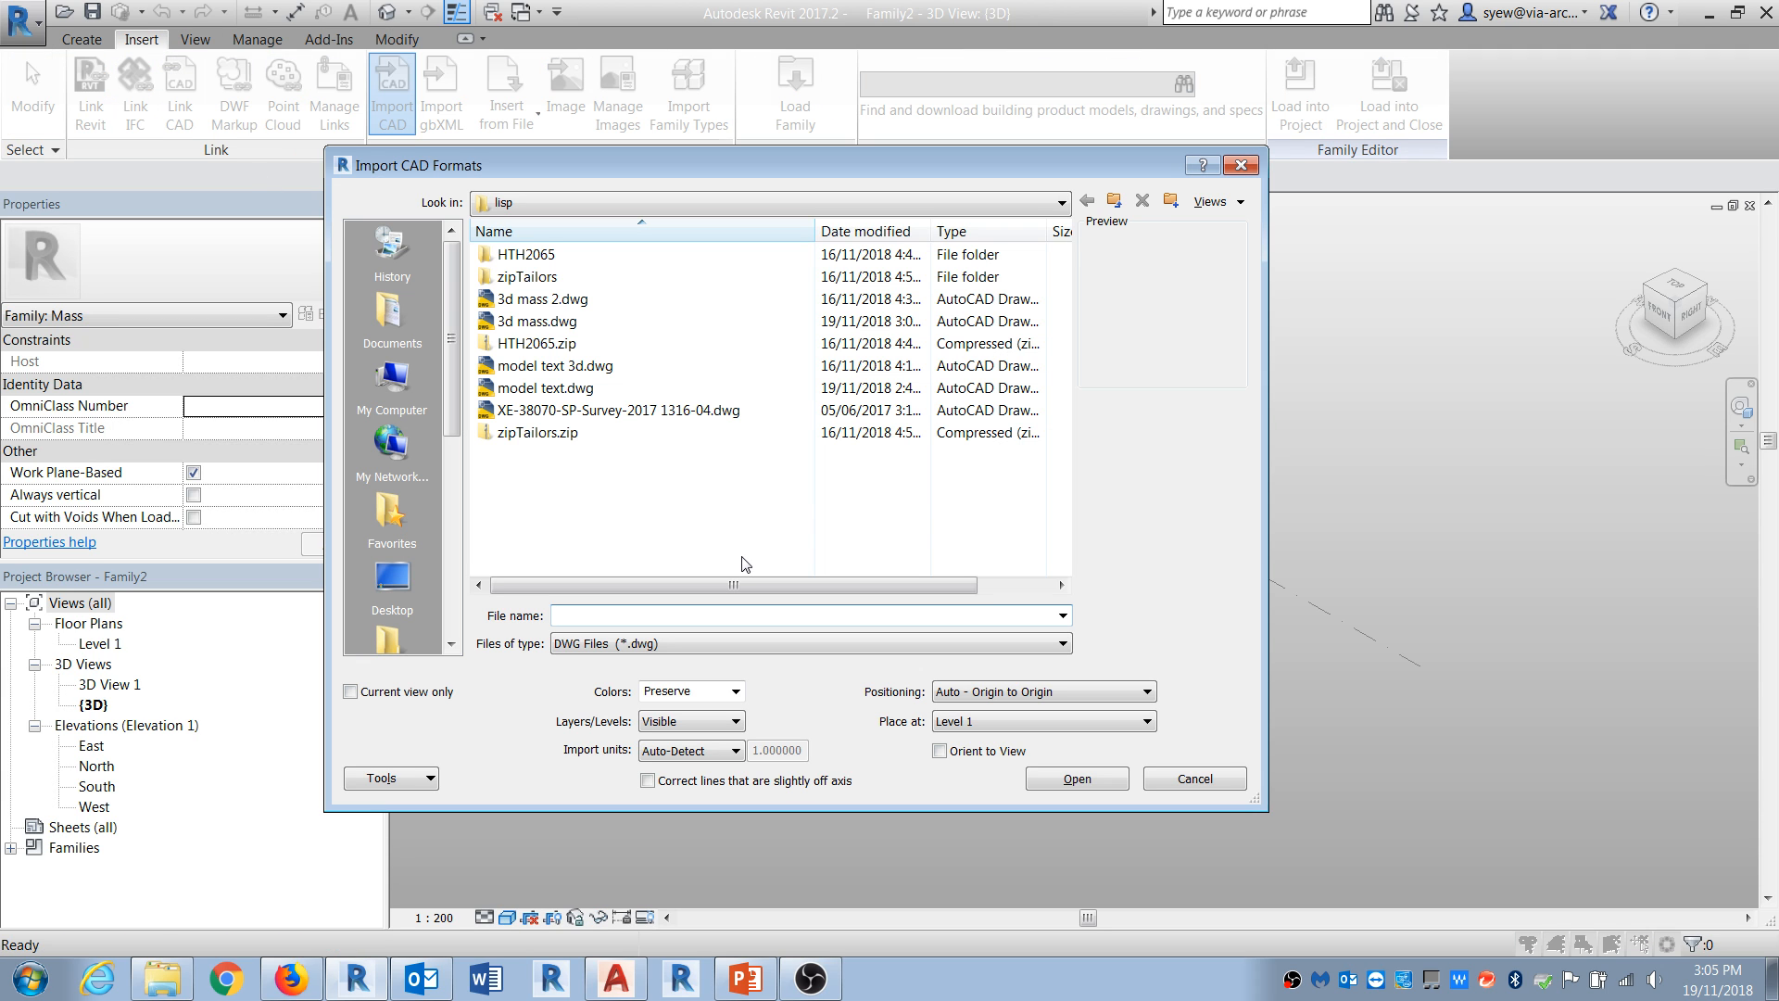
click(557, 321)
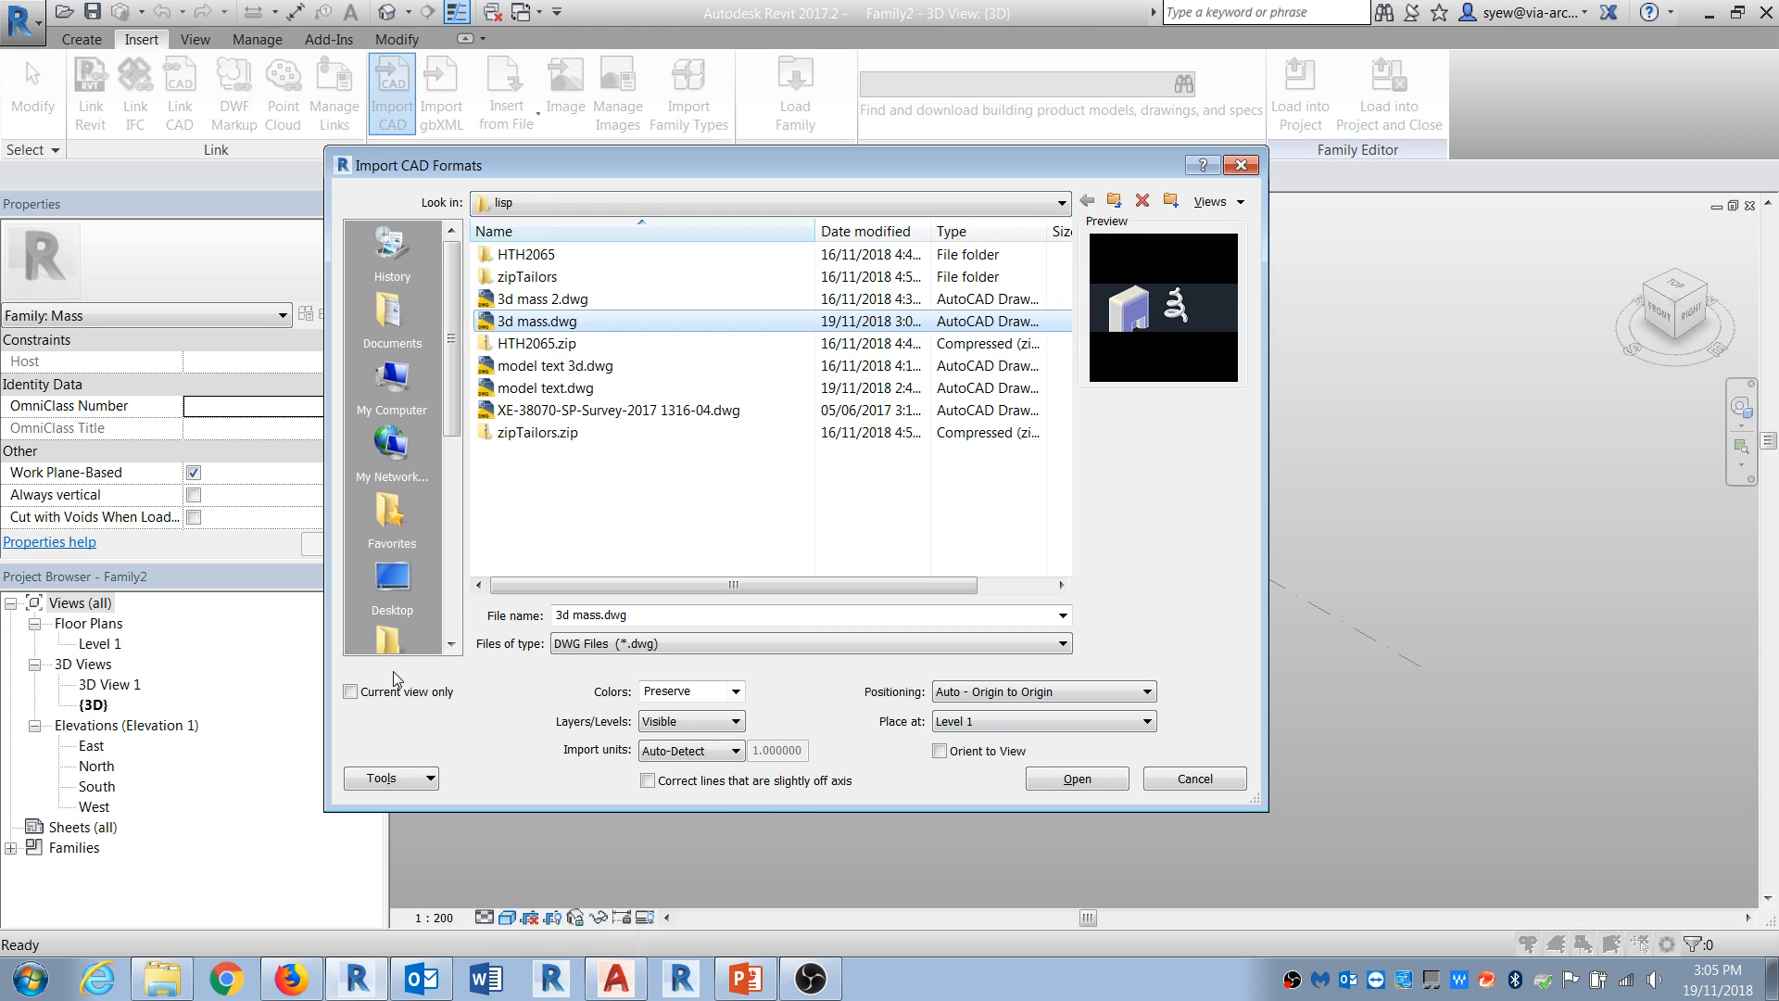
click(1061, 780)
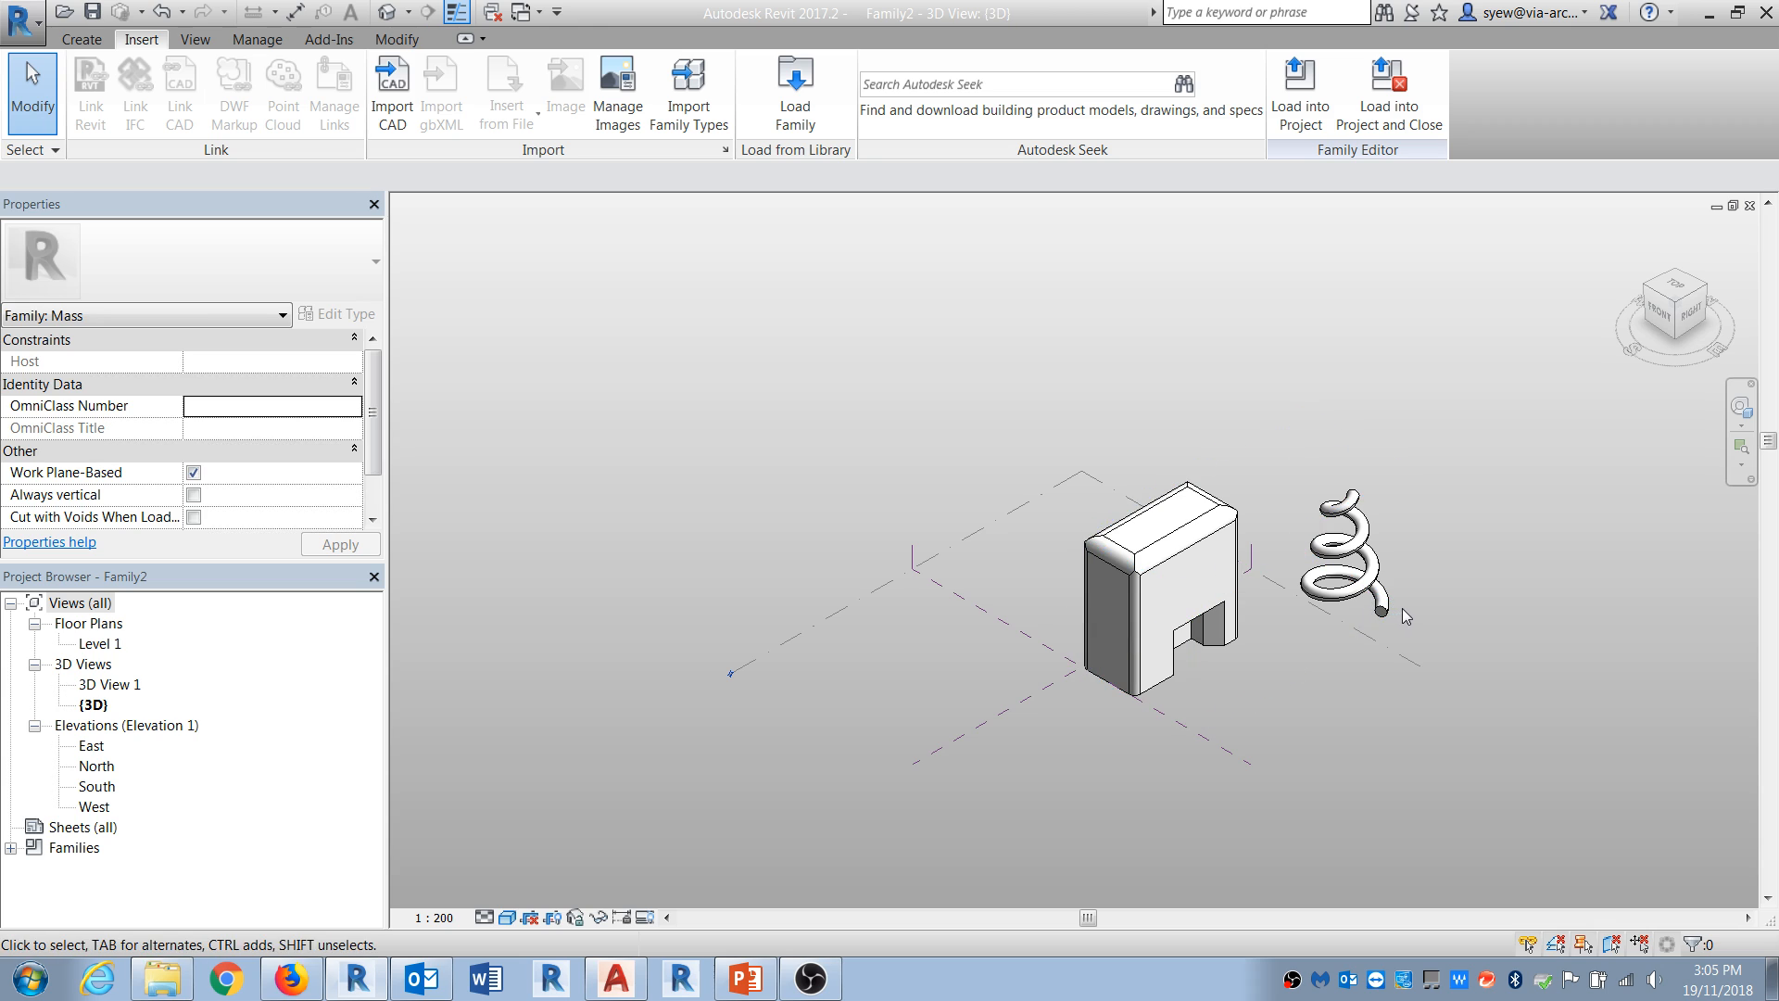
click(1270, 712)
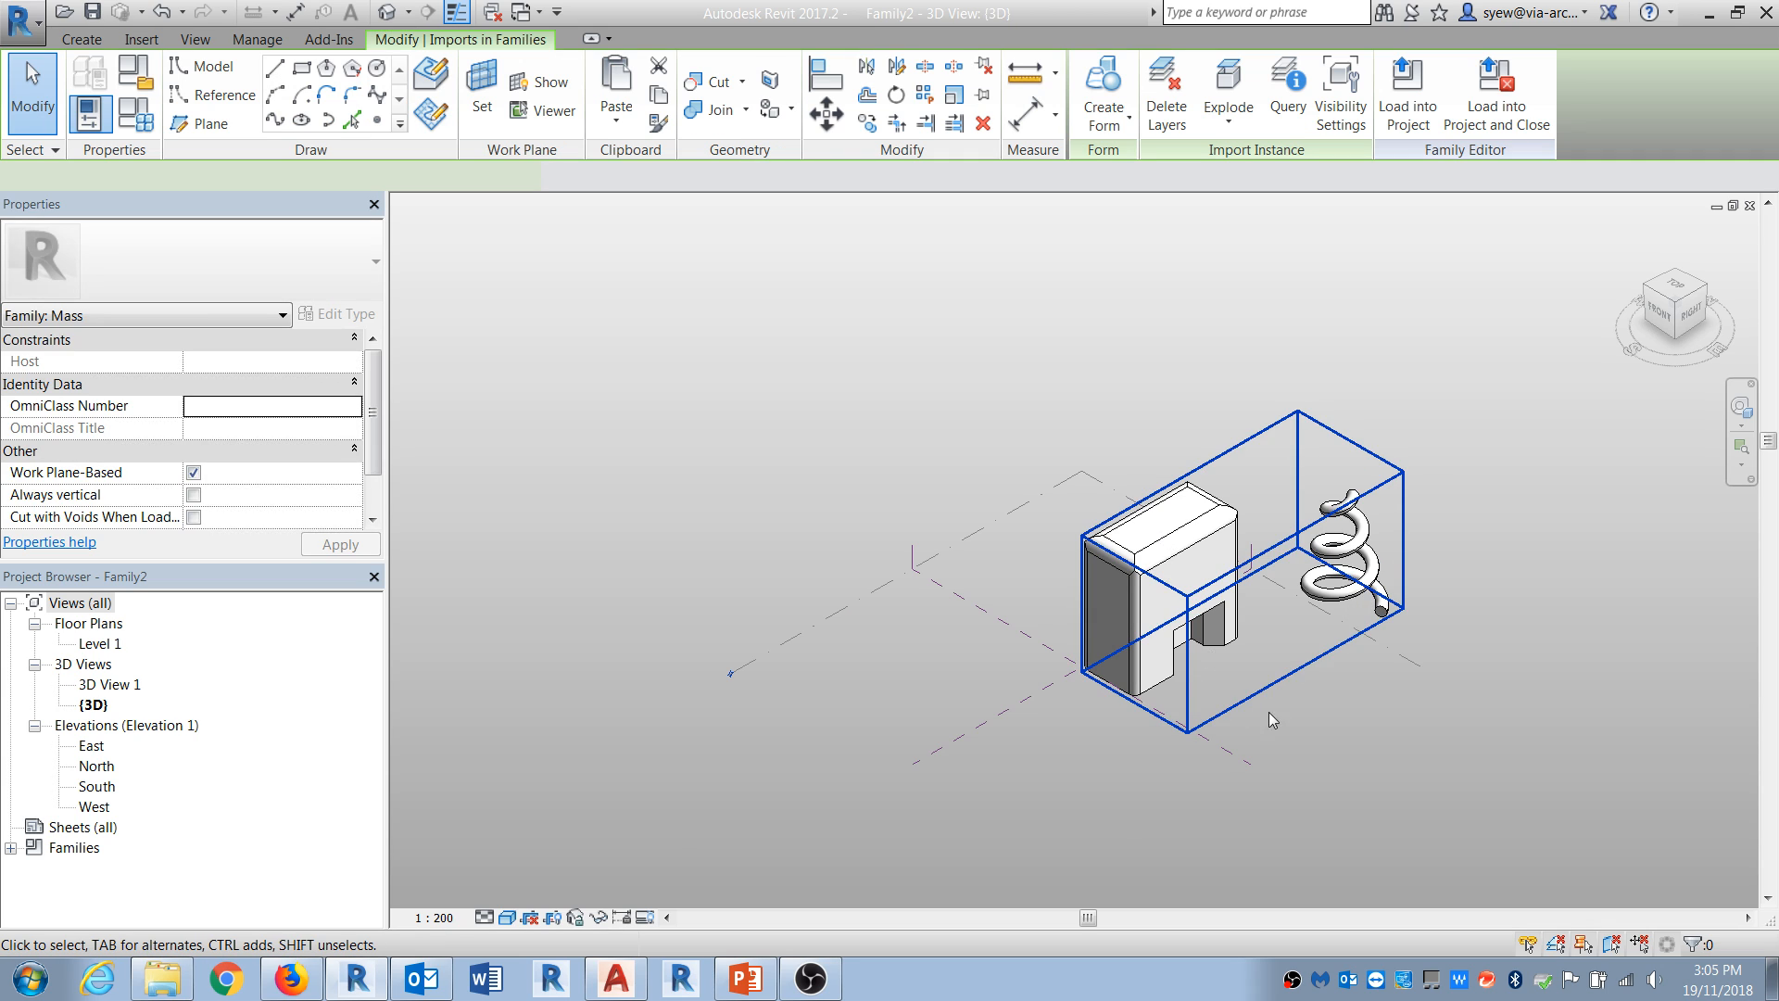
Step: Fully explode the imported 3d mass.dwg and assign the resulting free-form element to the Form subcategory
scroll(1437, 563, up, 2)
click(1229, 102)
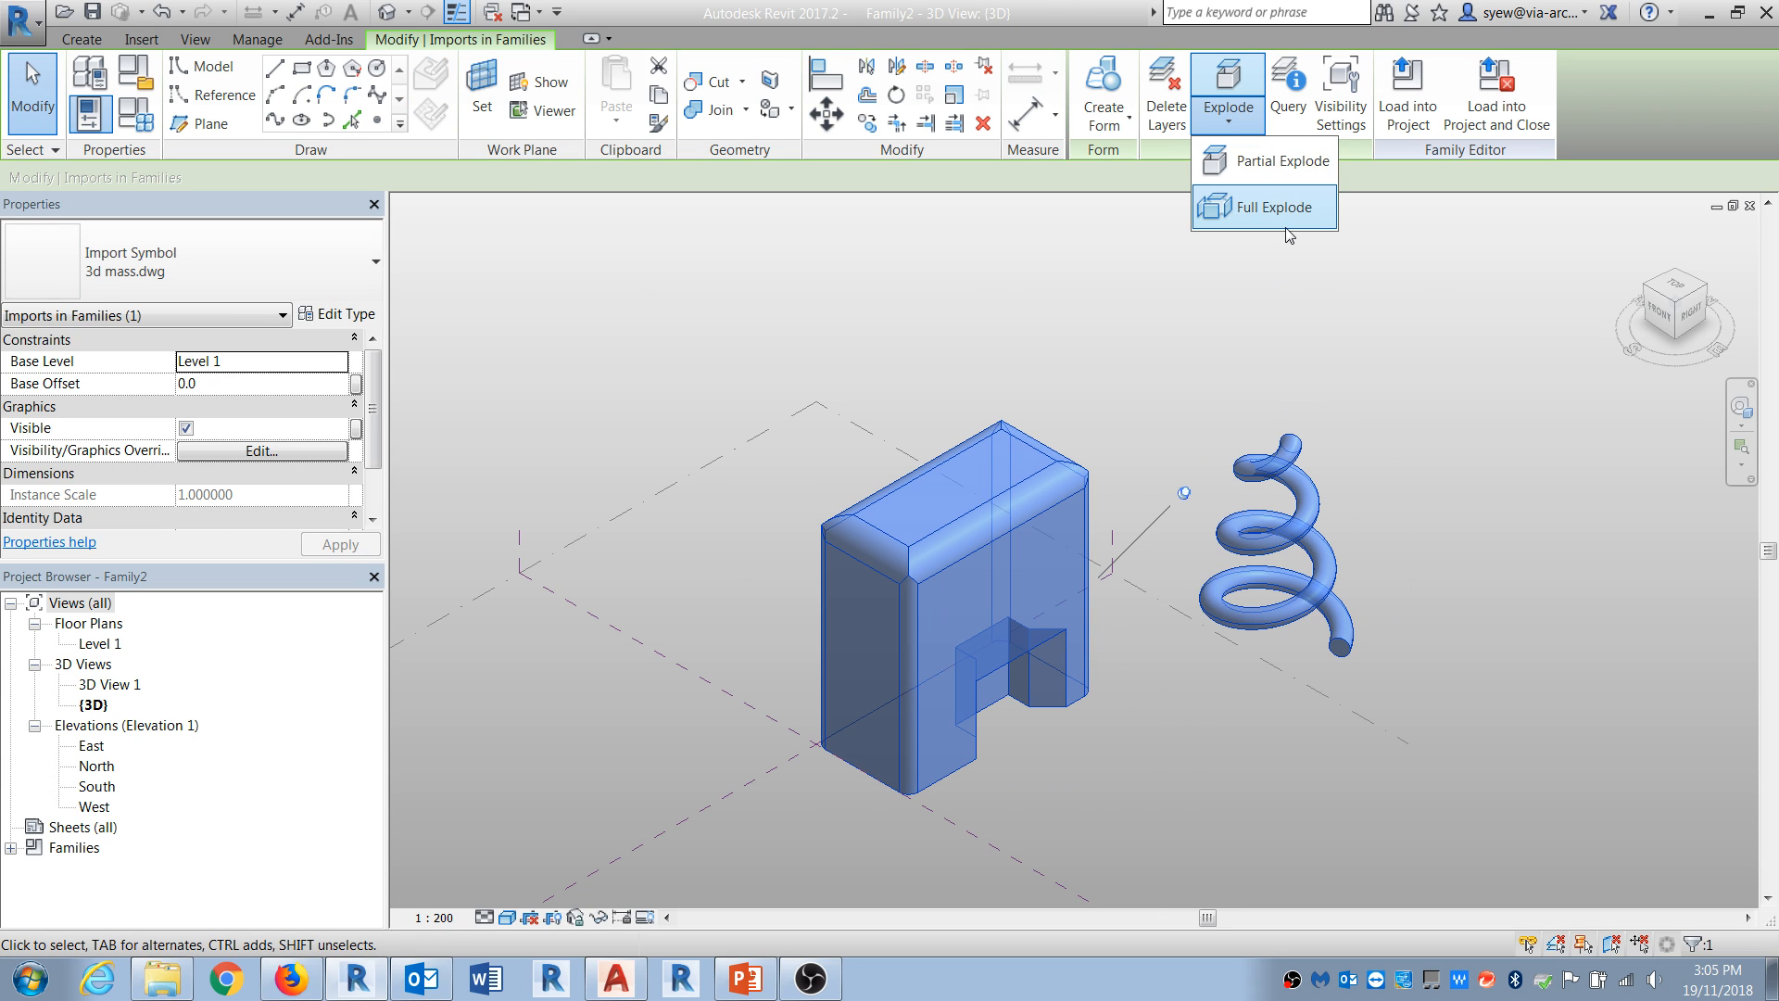
click(1249, 207)
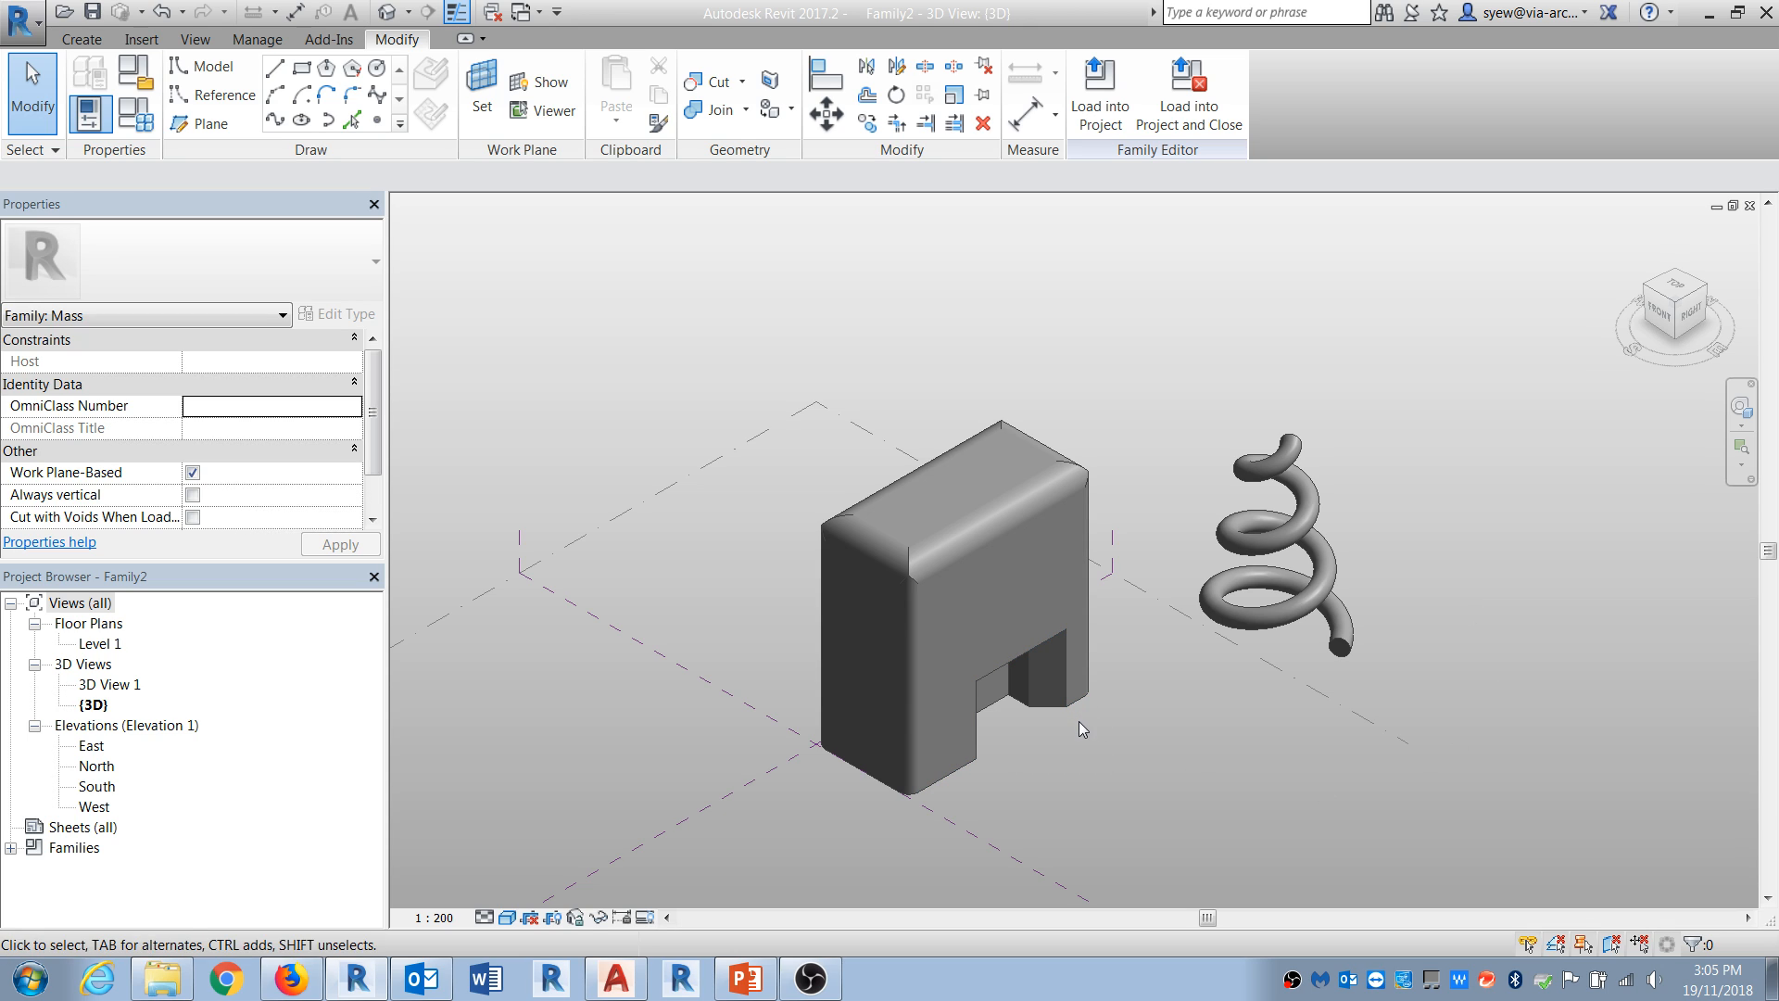
click(954, 786)
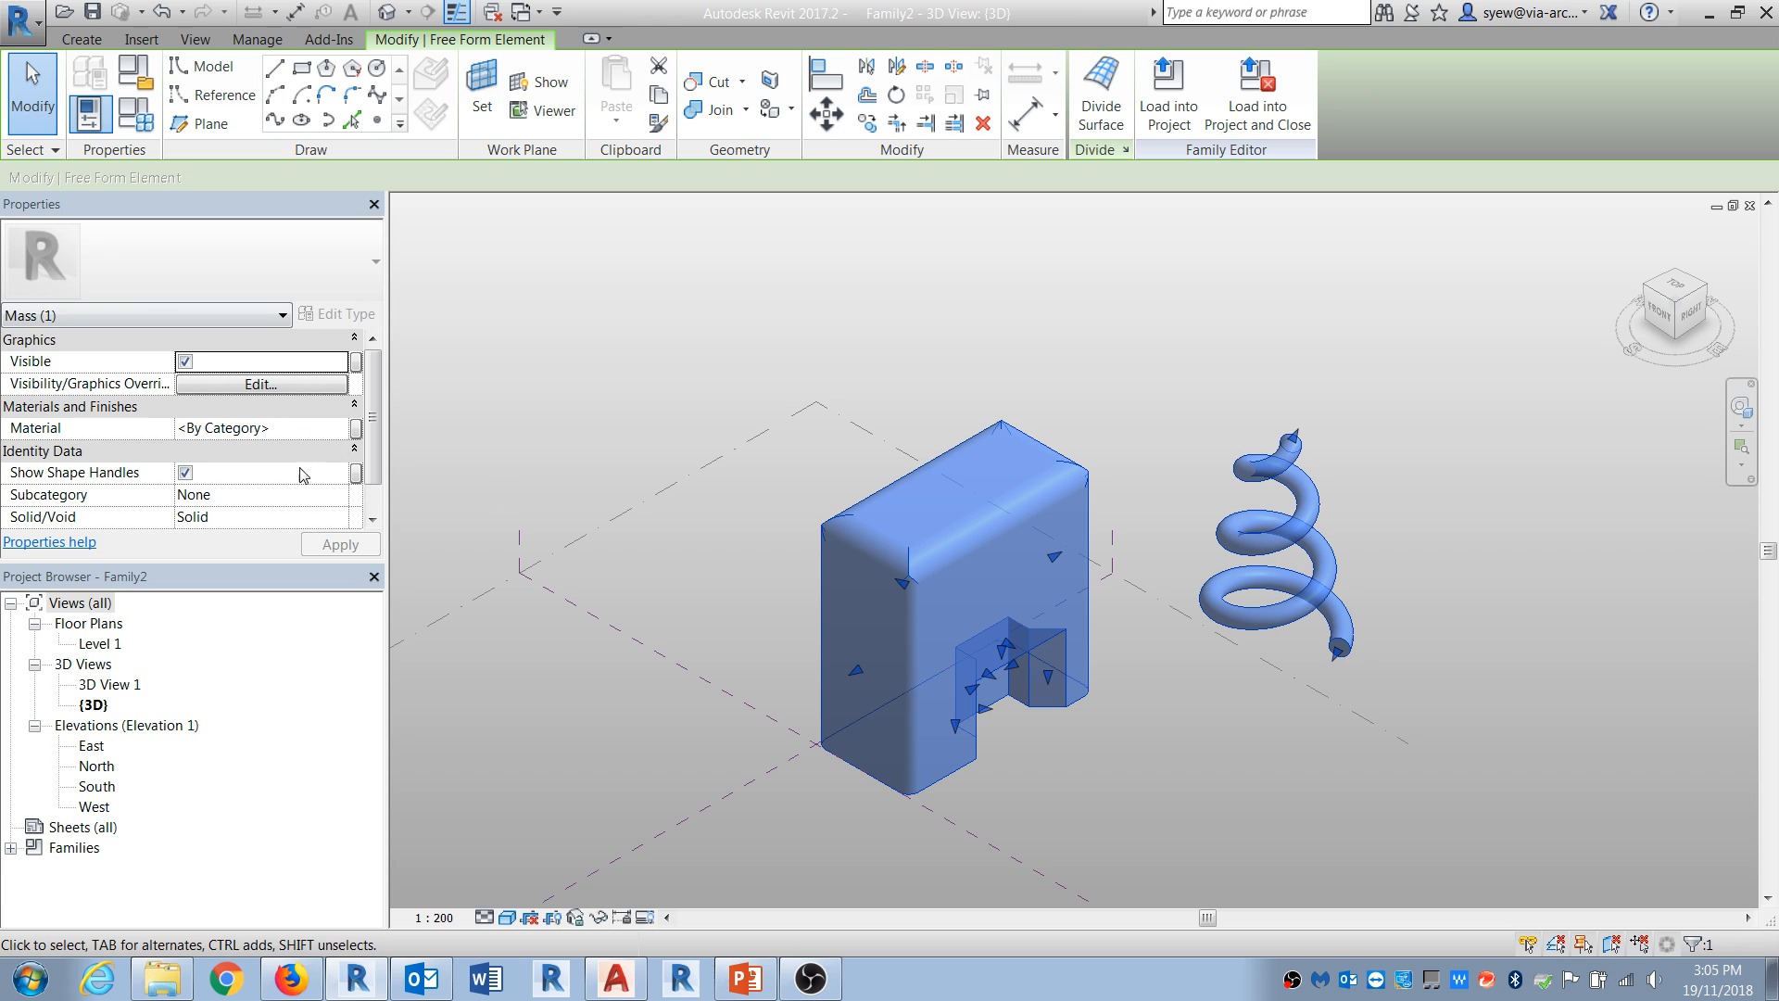
click(337, 496)
click(229, 539)
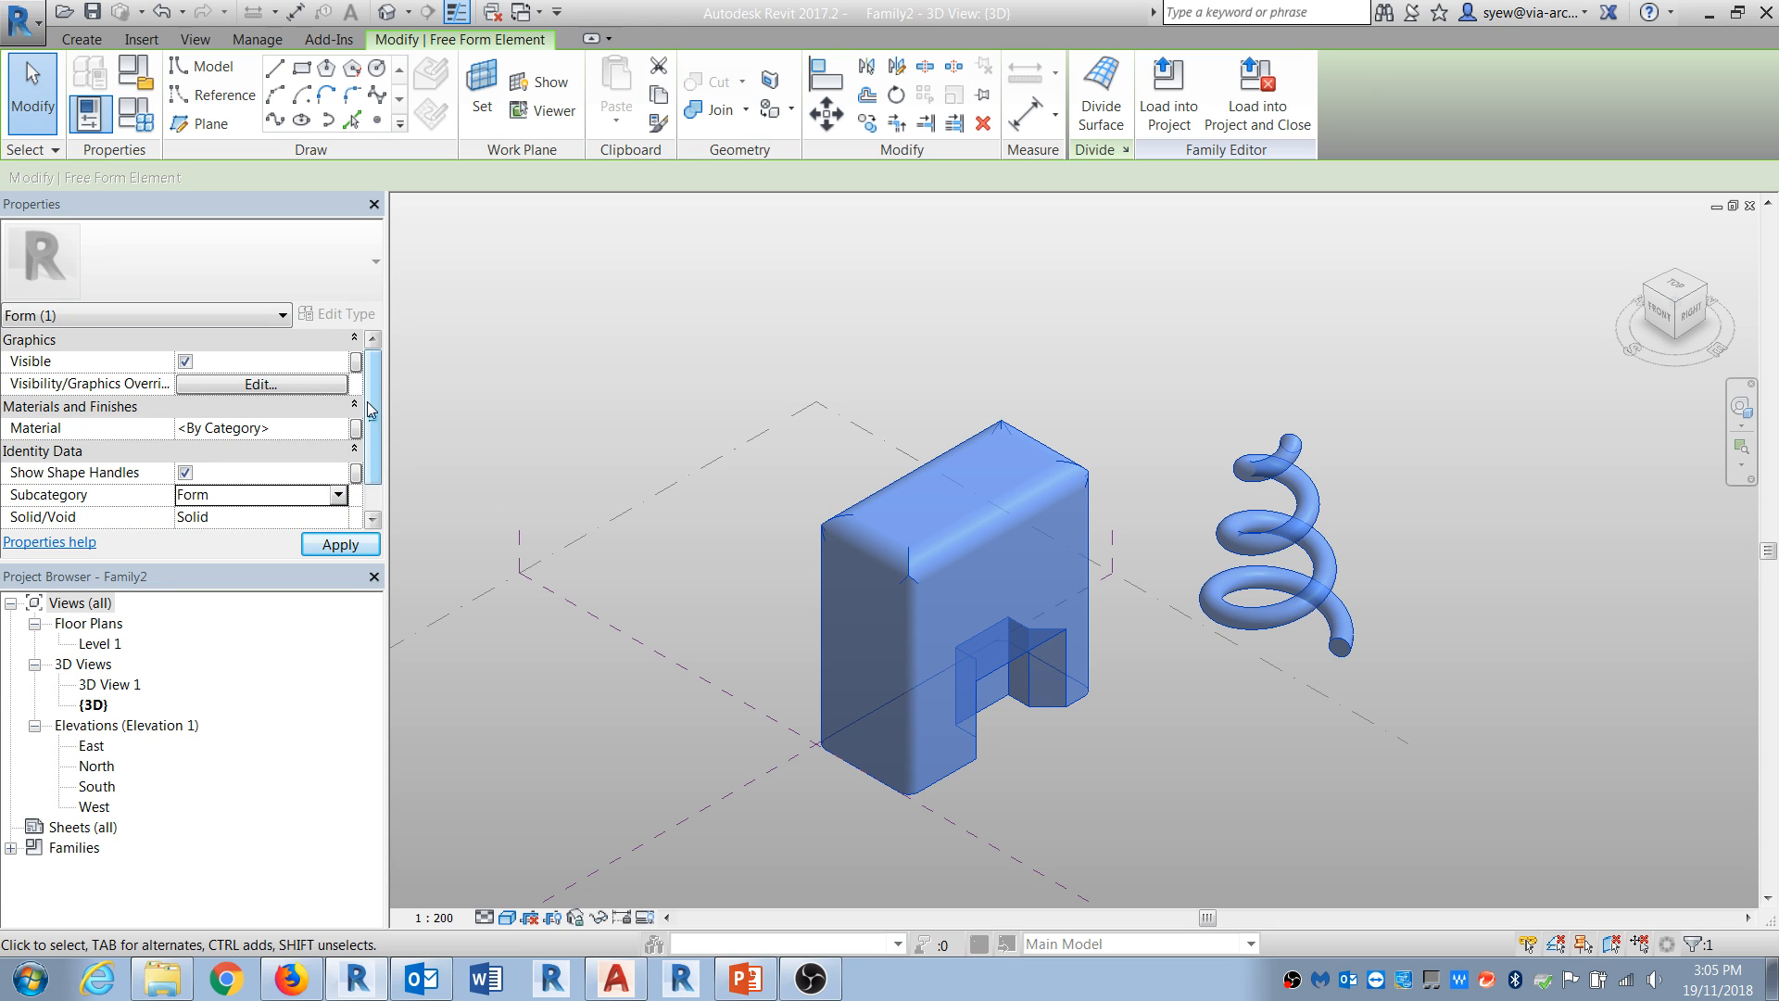
Step: Associate the form's material with a new type-based family parameter named Material
click(355, 428)
click(536, 661)
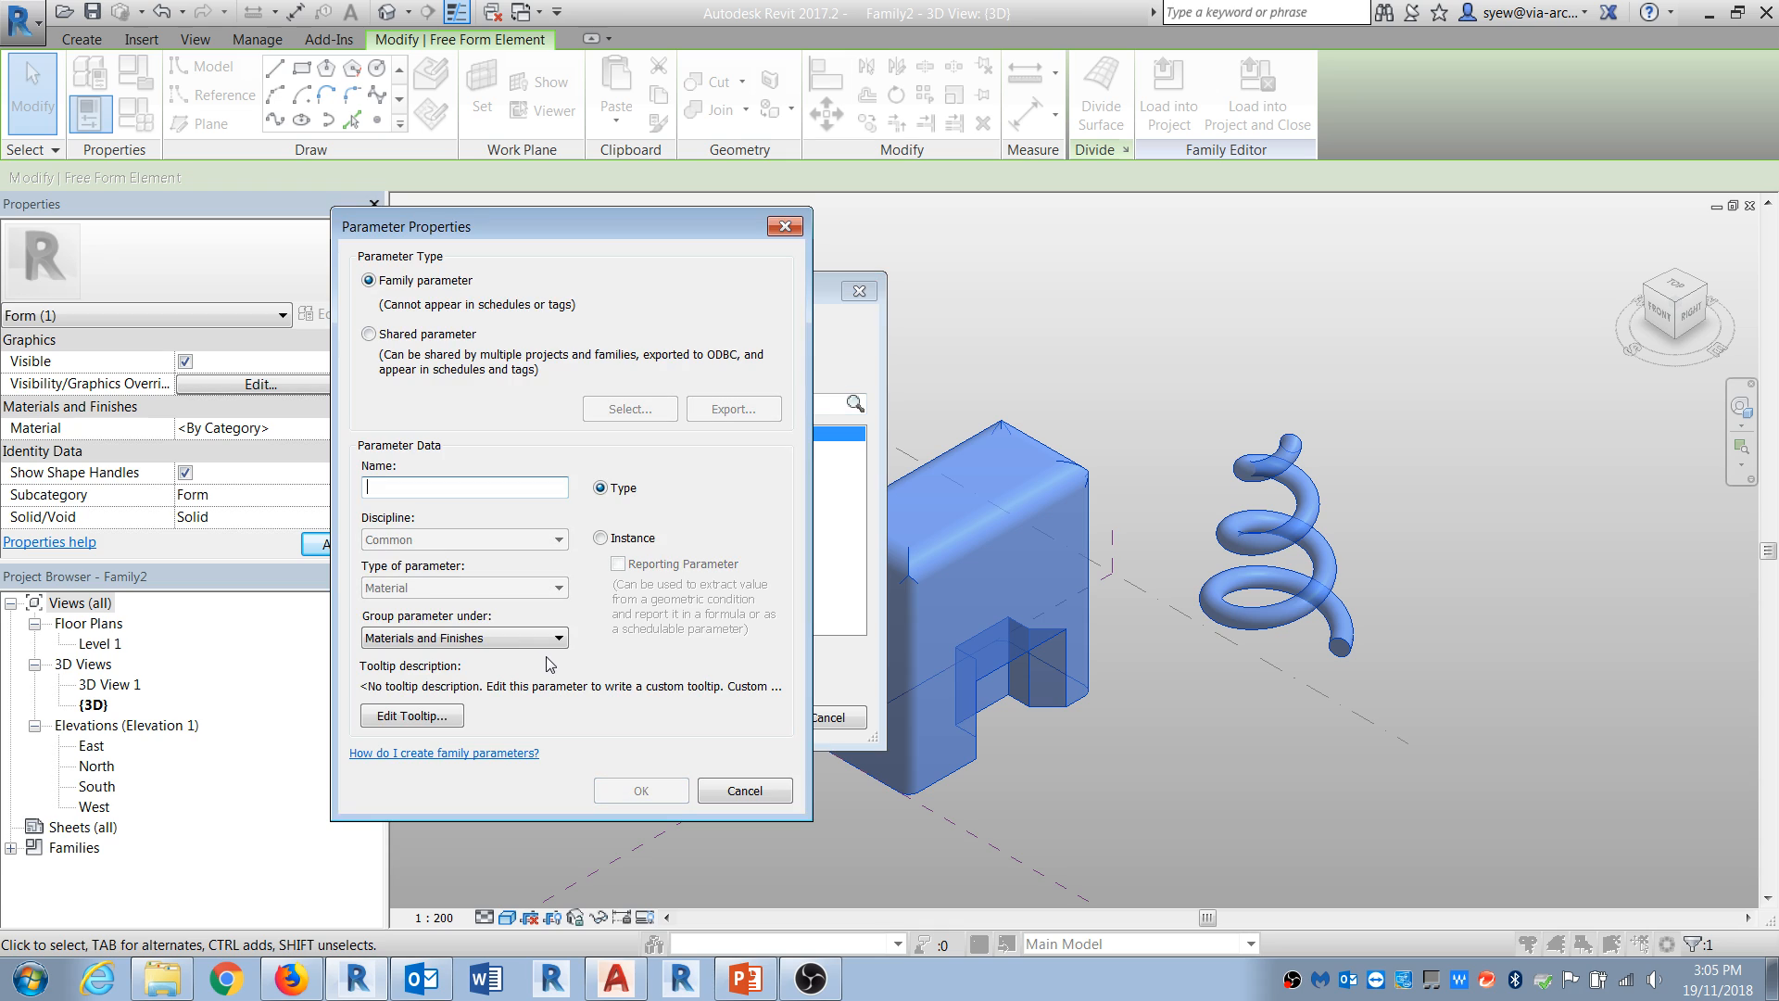
text(mAT)
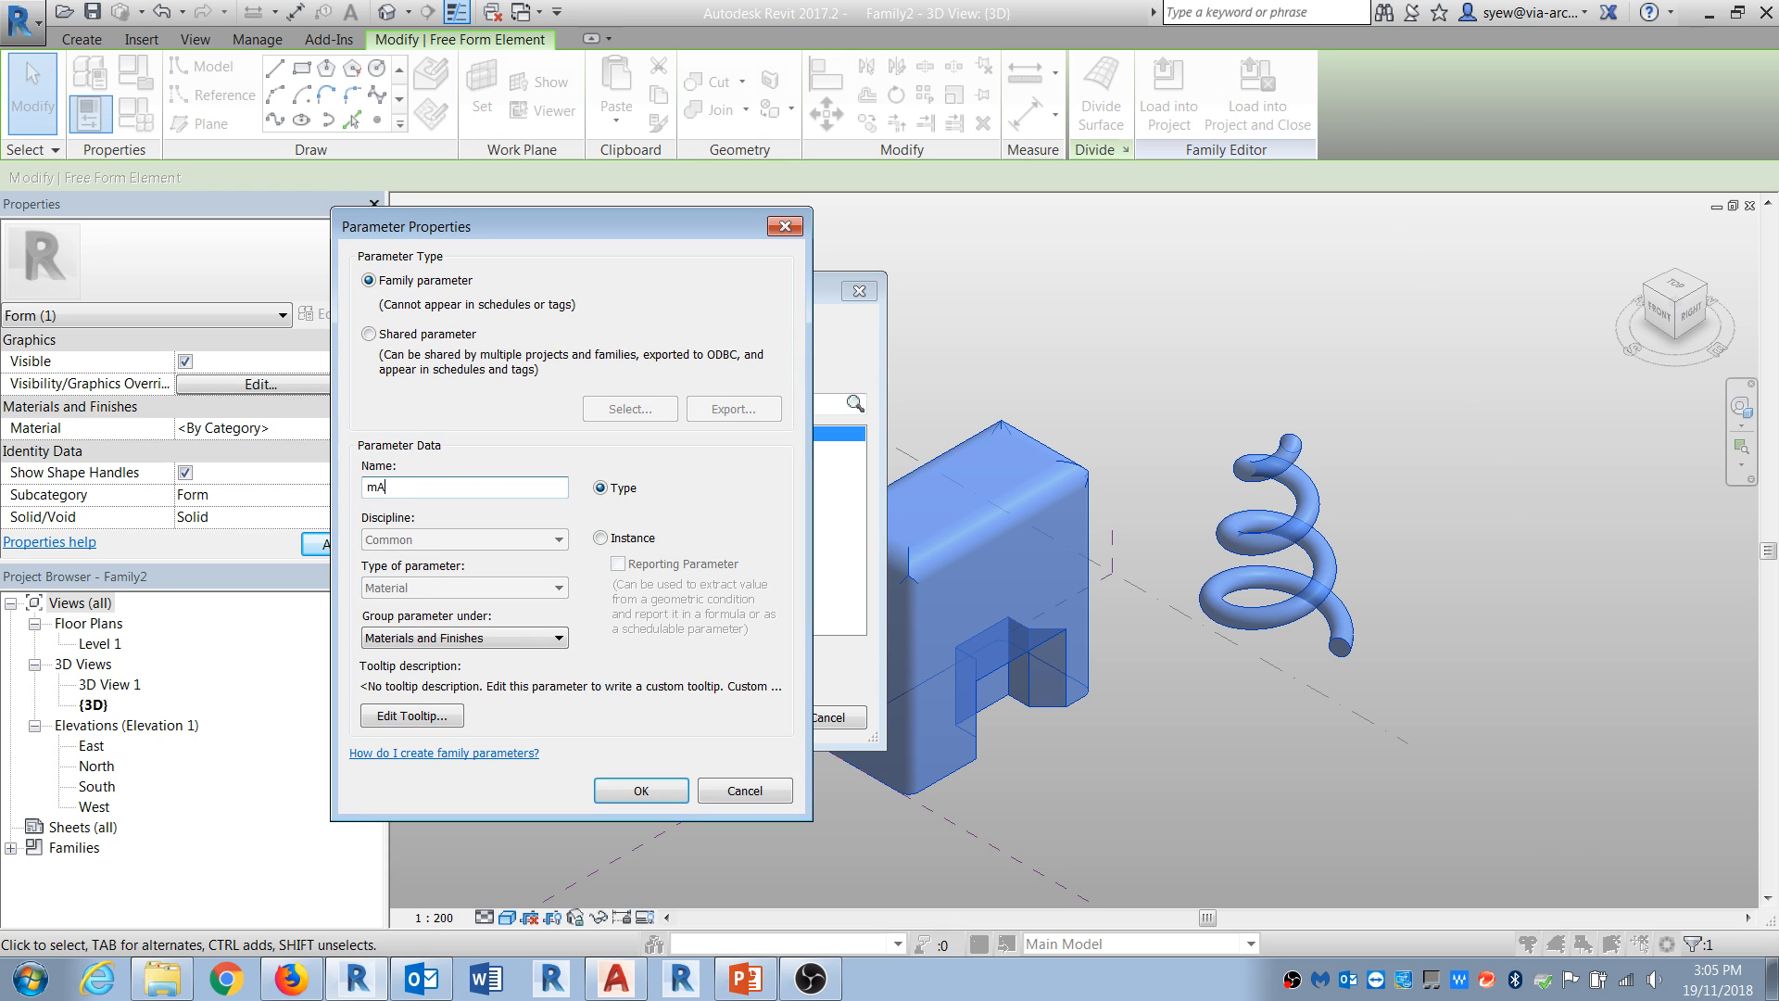
key(BackSpace)
key(BackSpace)
text(Mater)
key(Return)
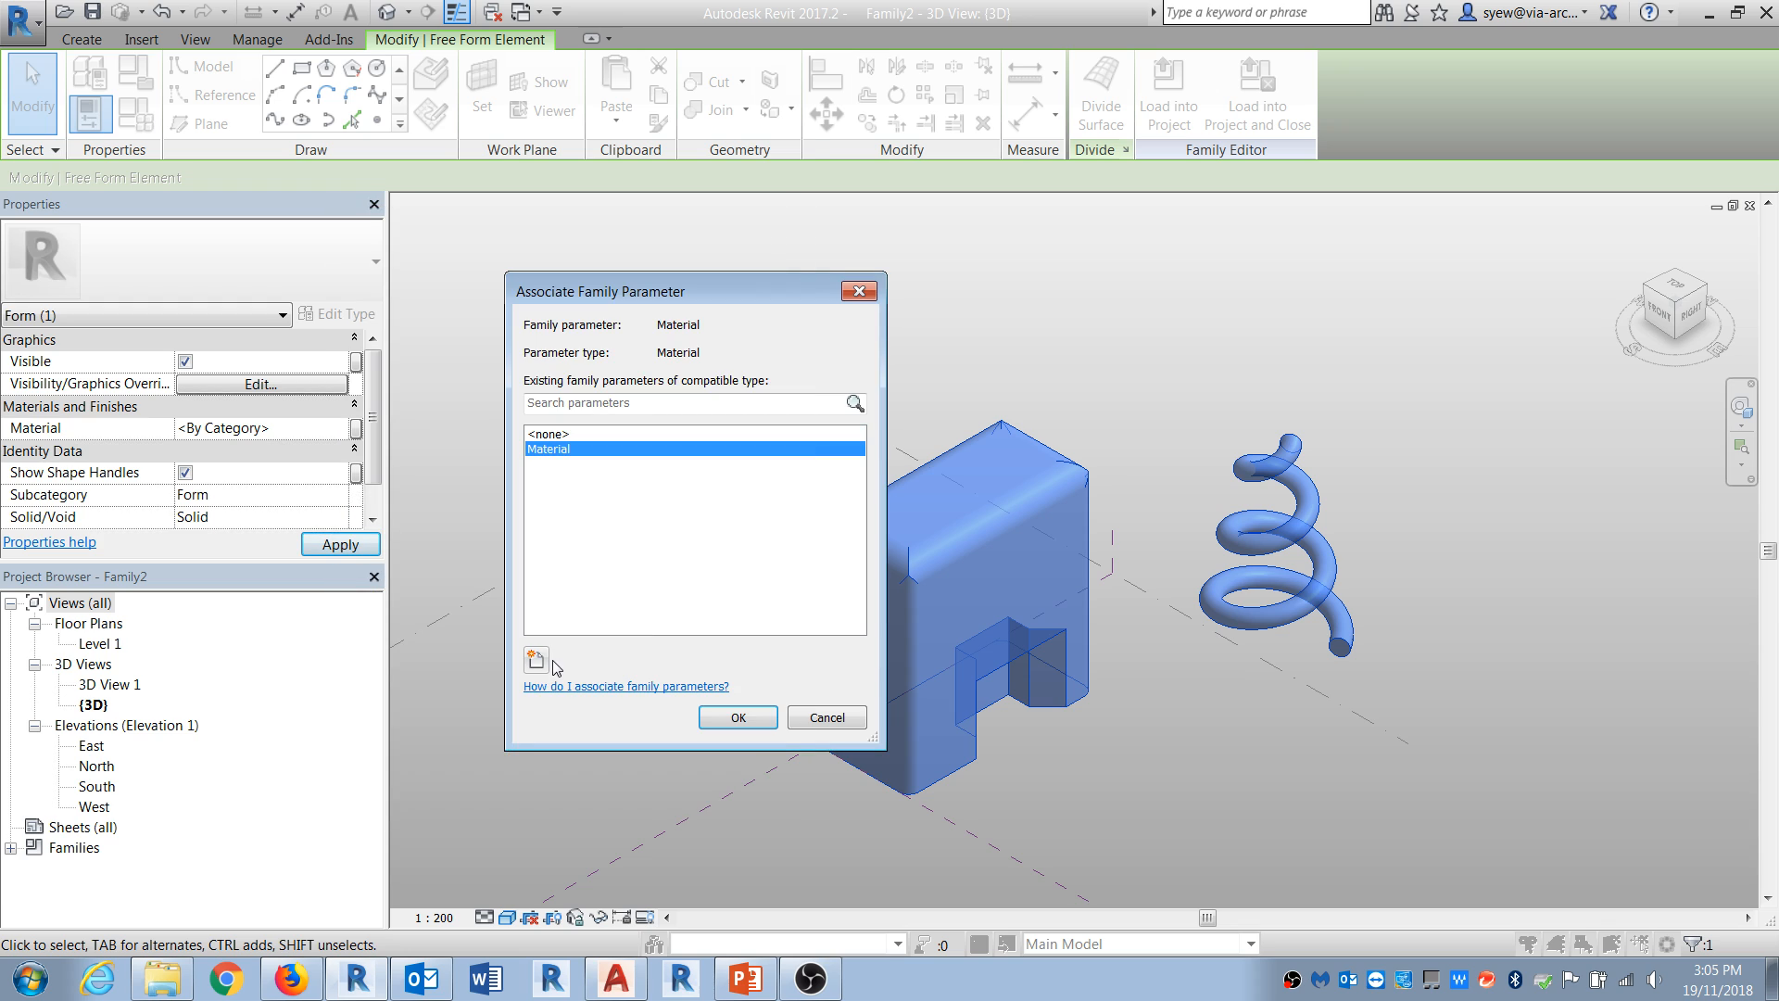
key(Return)
click(1513, 530)
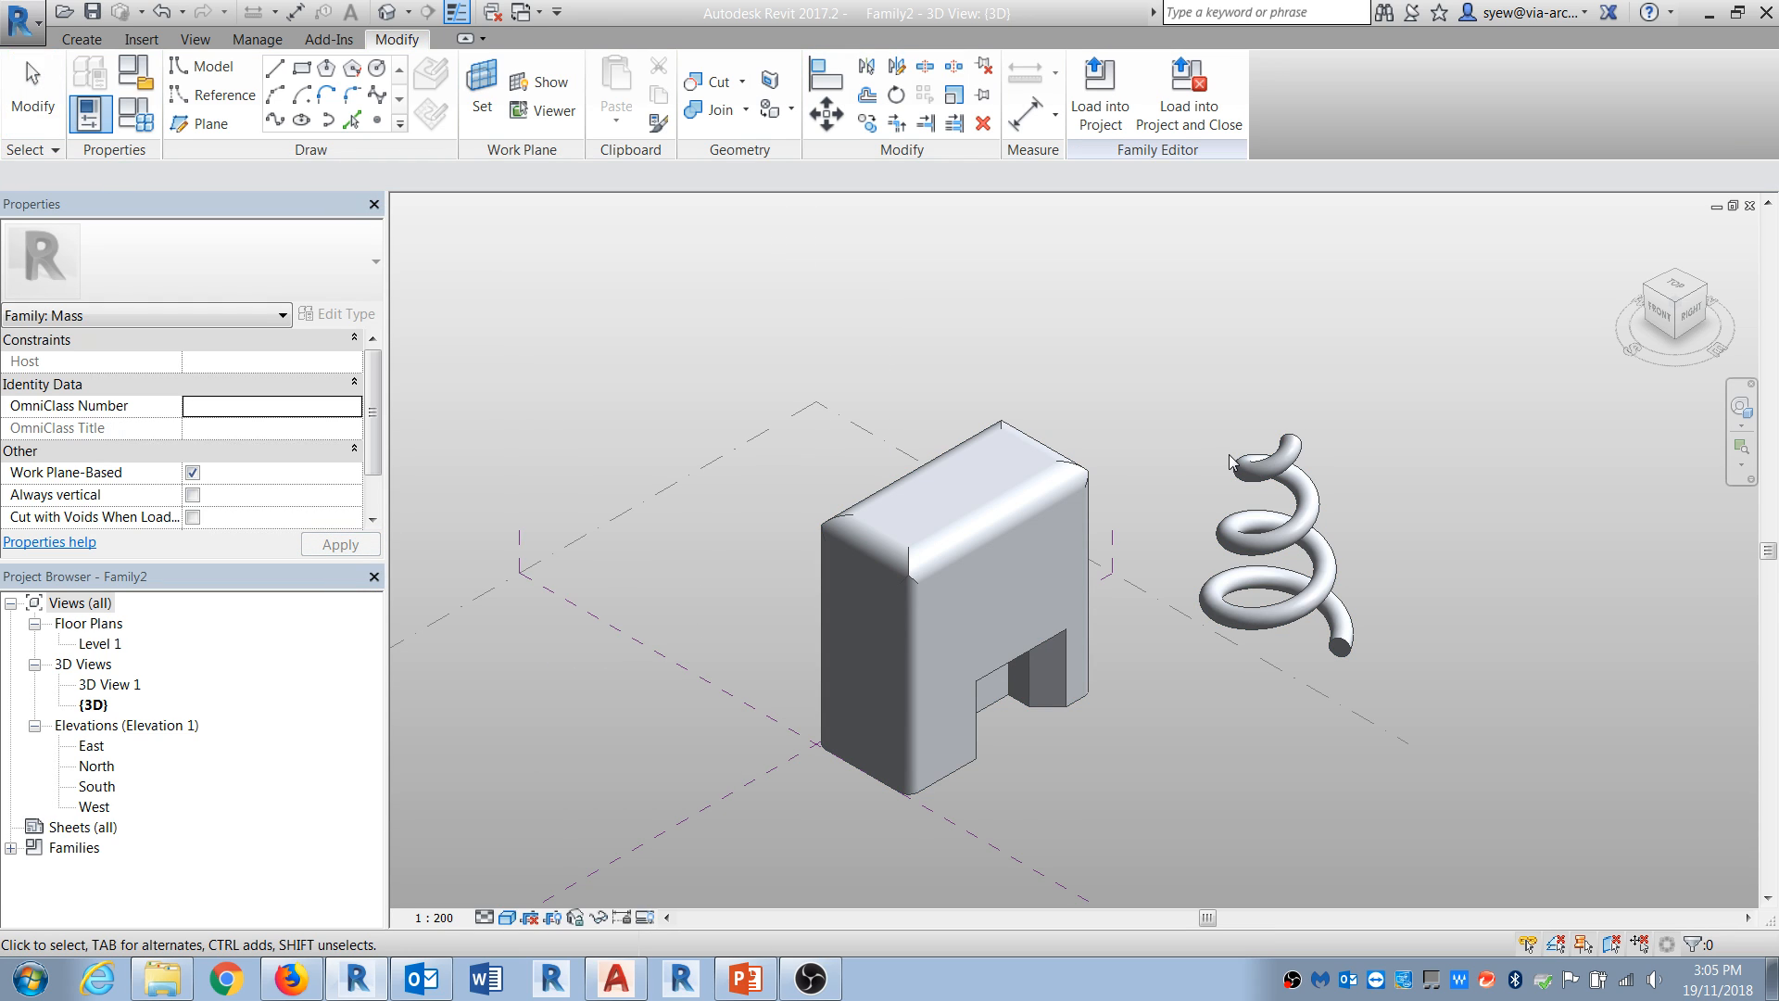
Step: Load the mass family into Project1 and close it, placing one instance in the 3D view and finishing the in-place mass
click(1189, 91)
click(847, 656)
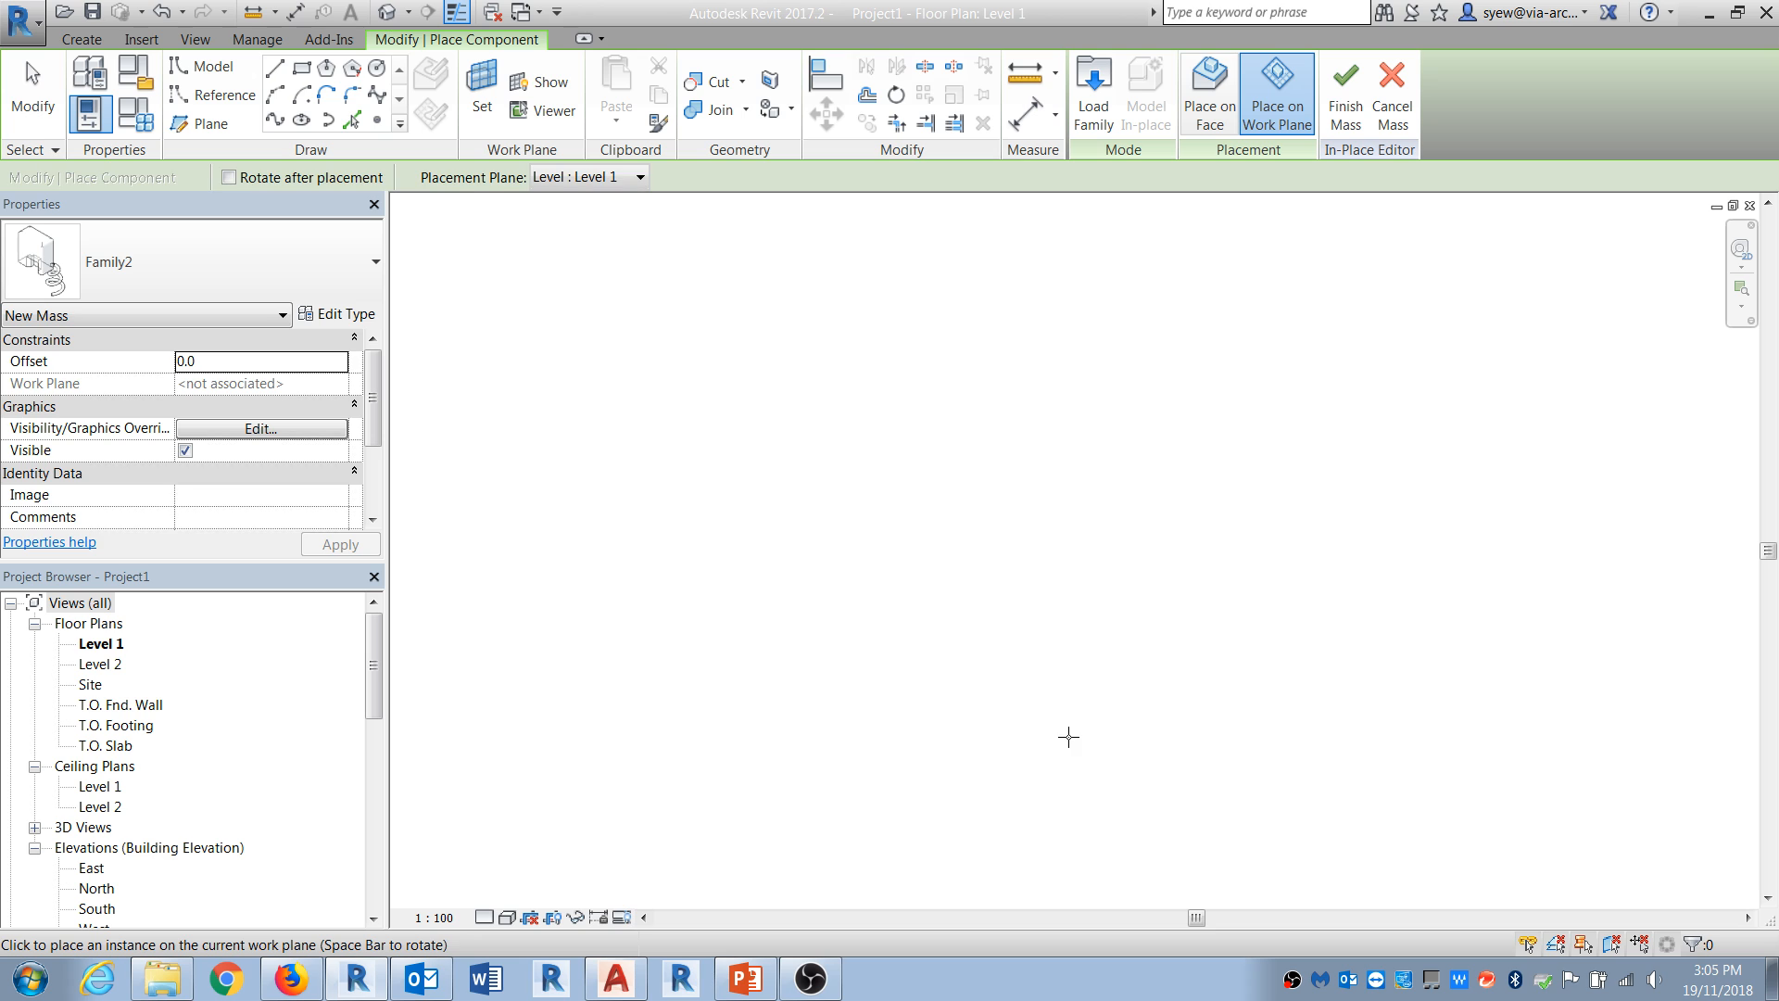
click(387, 13)
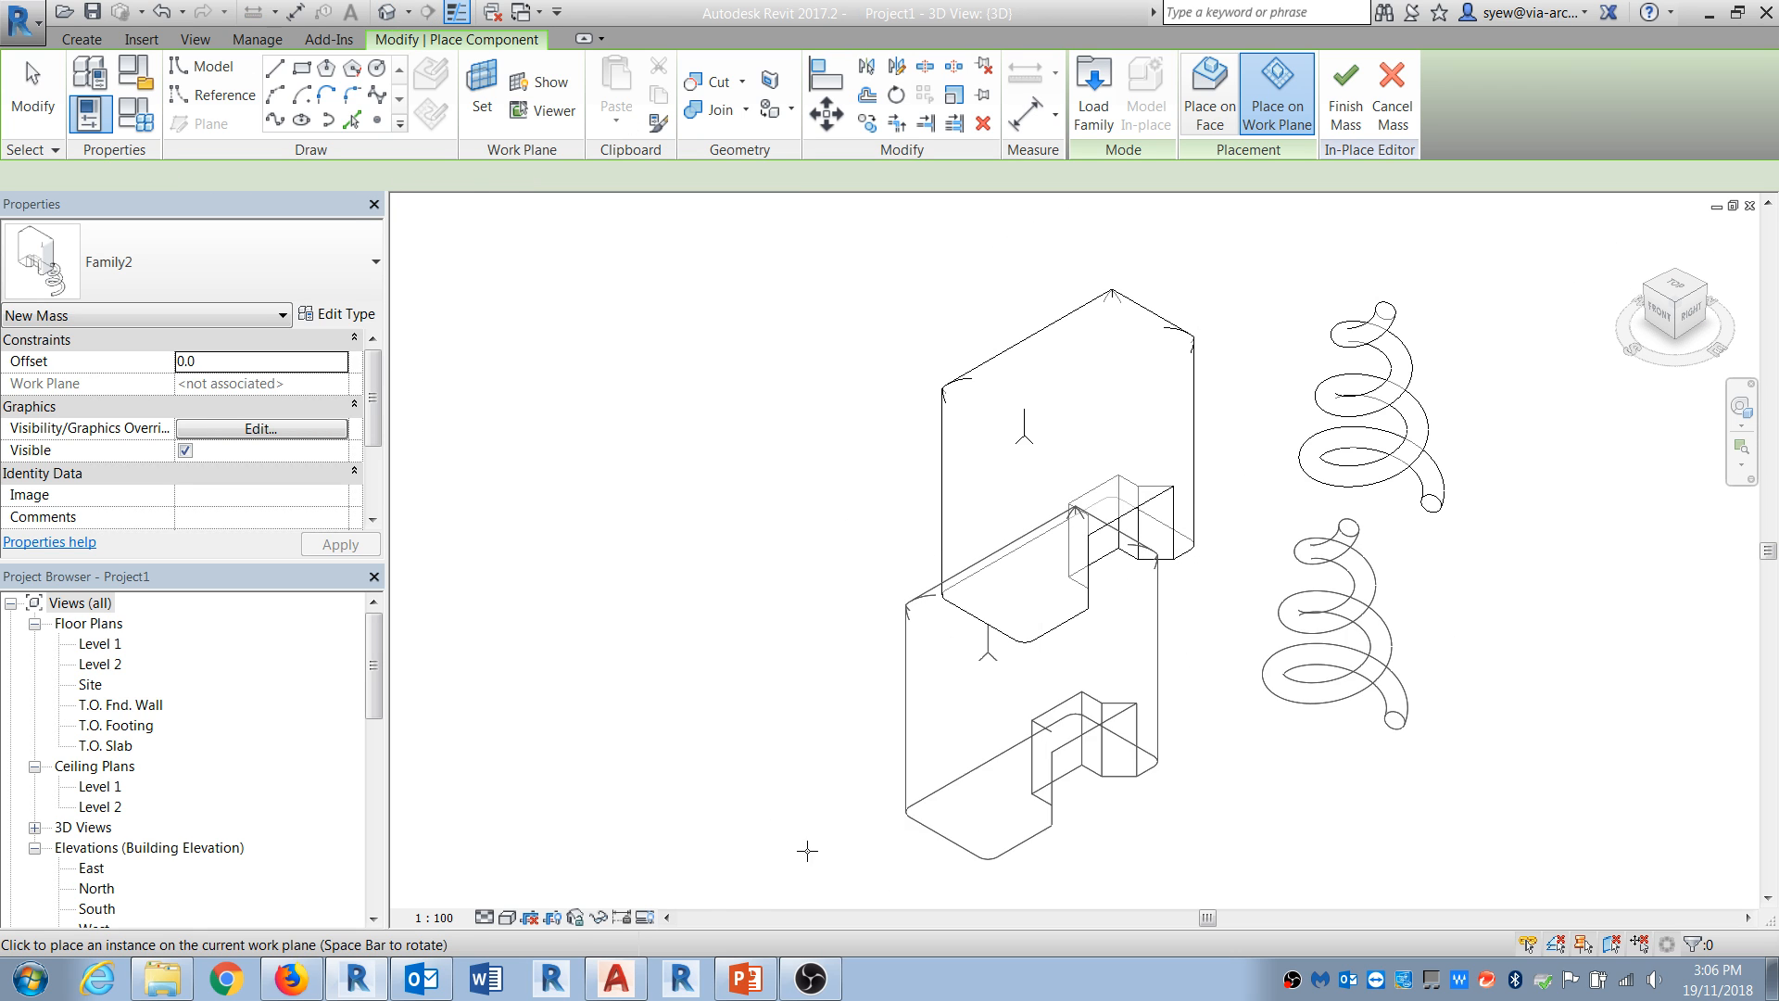
shift+middle_drag(1074, 633, 1124, 658)
scroll(939, 541, up, 1)
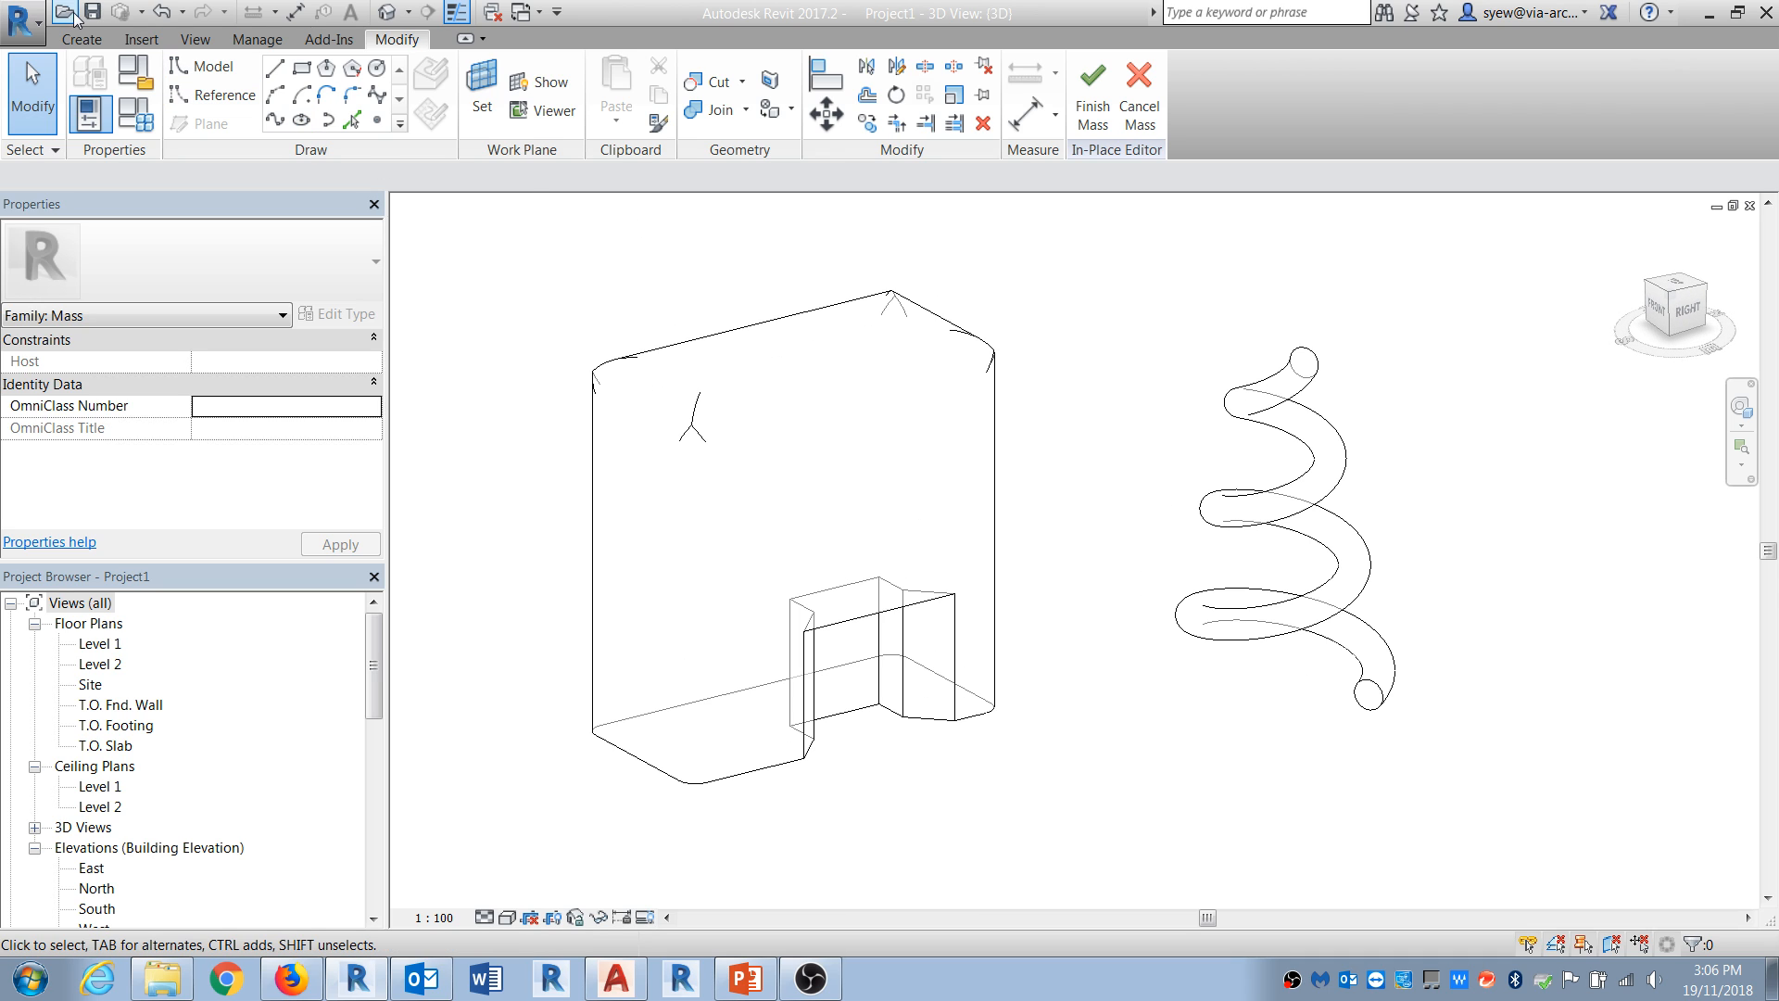
click(81, 41)
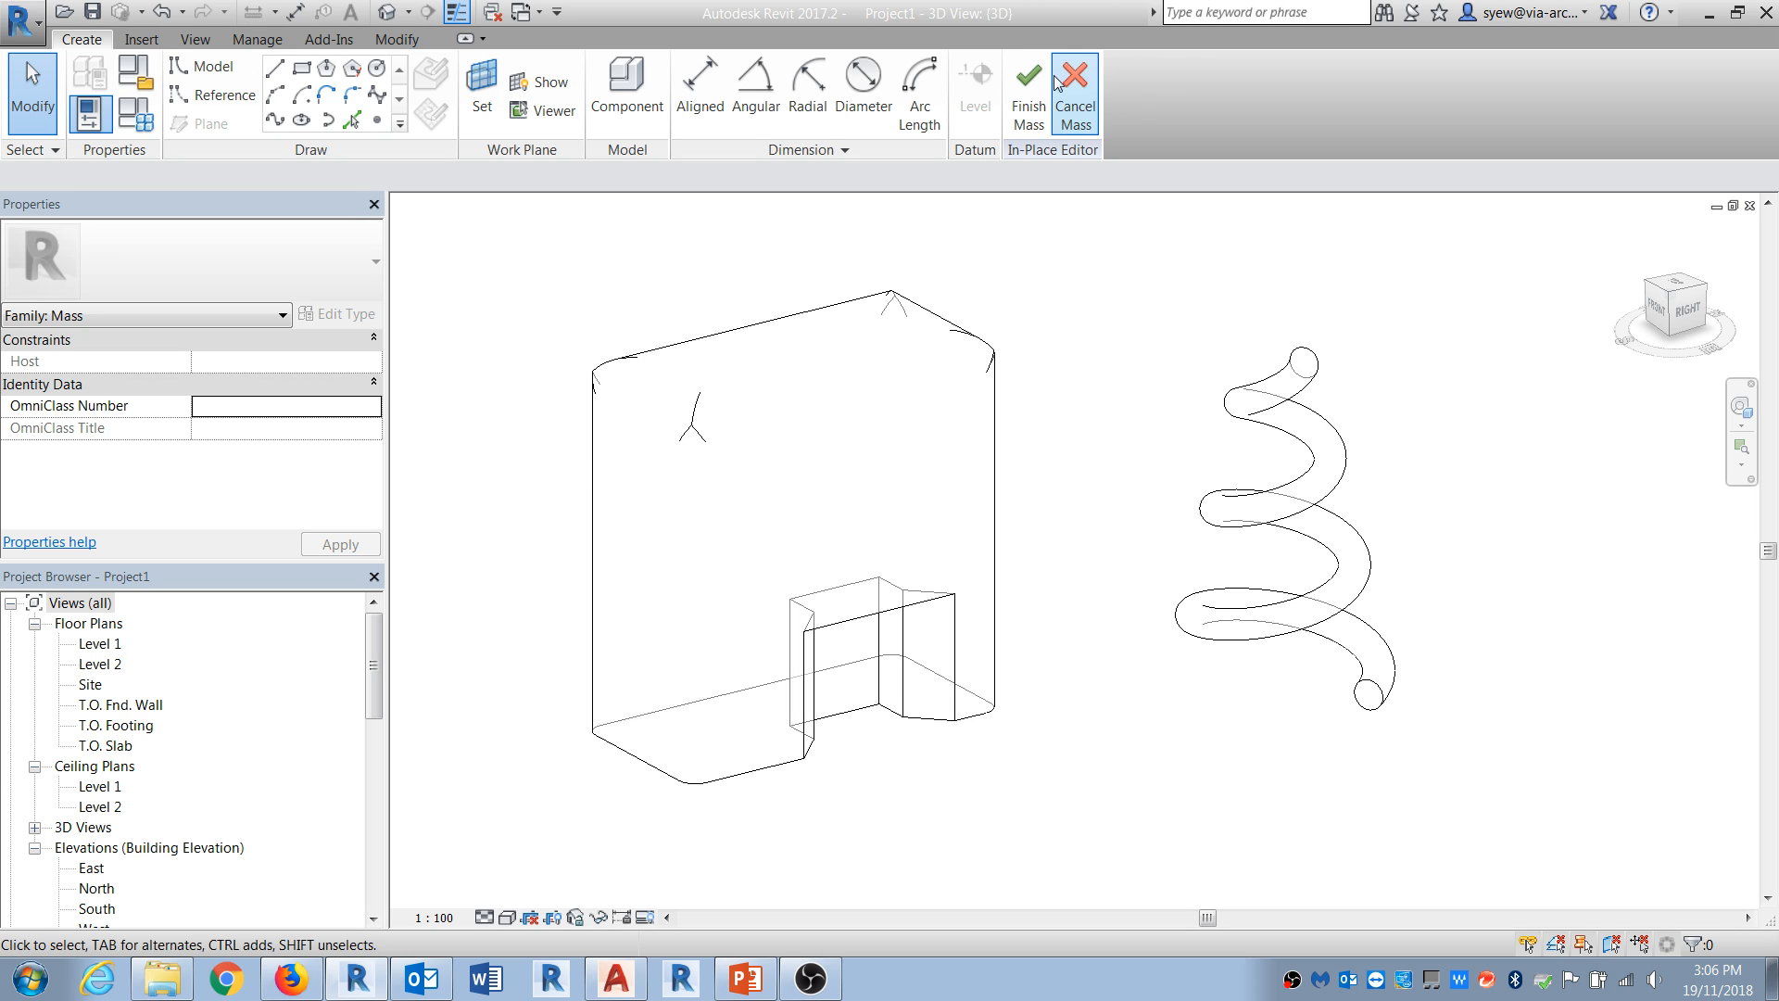
click(1028, 93)
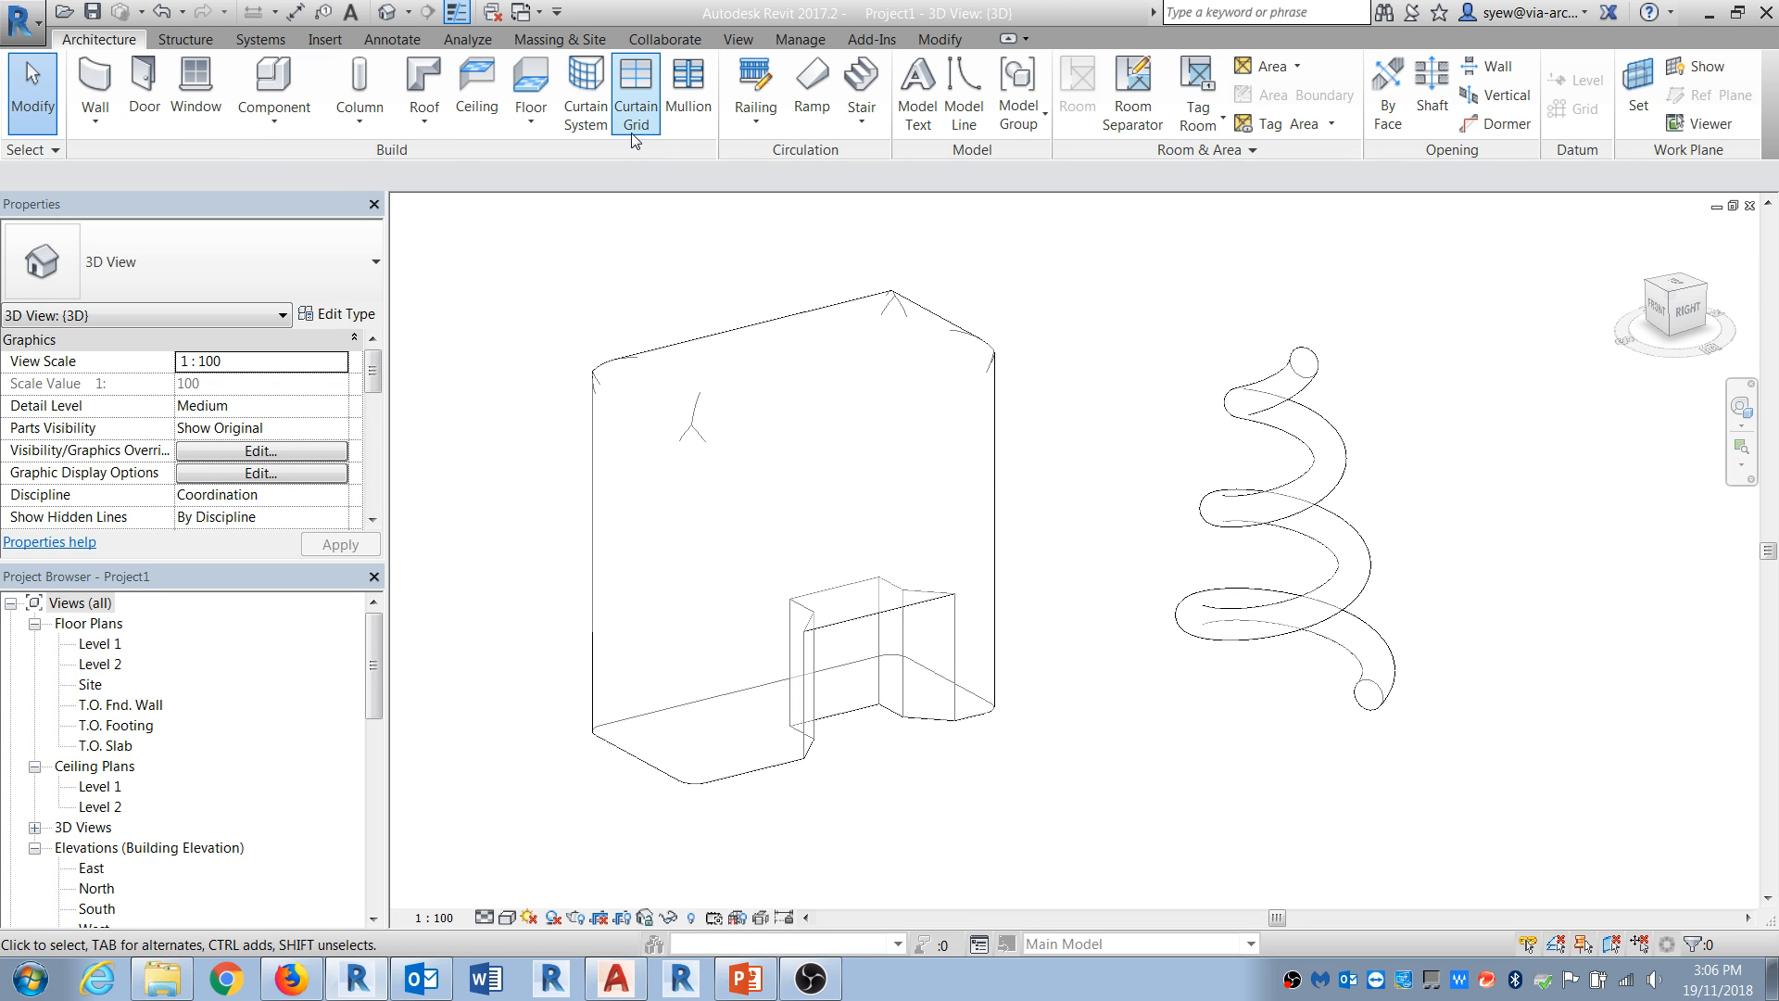
Step: Start a curtain system by face and duplicate the 1500 x 3000mm type as fix number
click(585, 93)
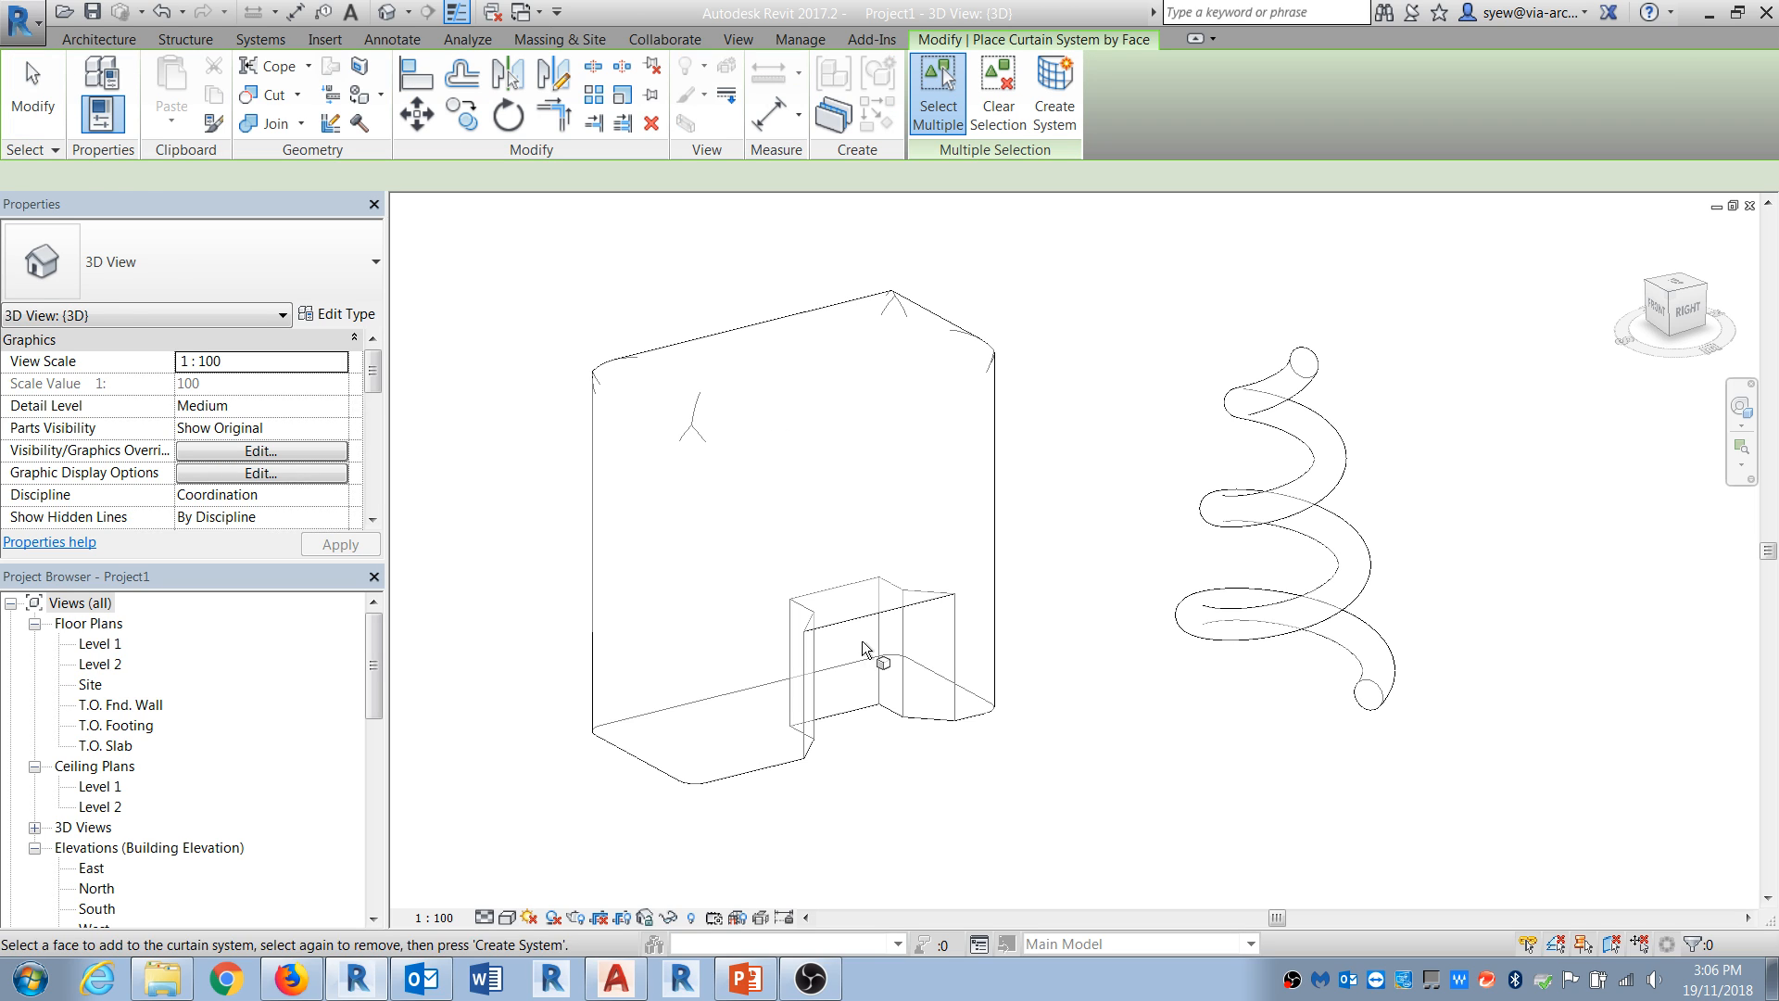
click(338, 314)
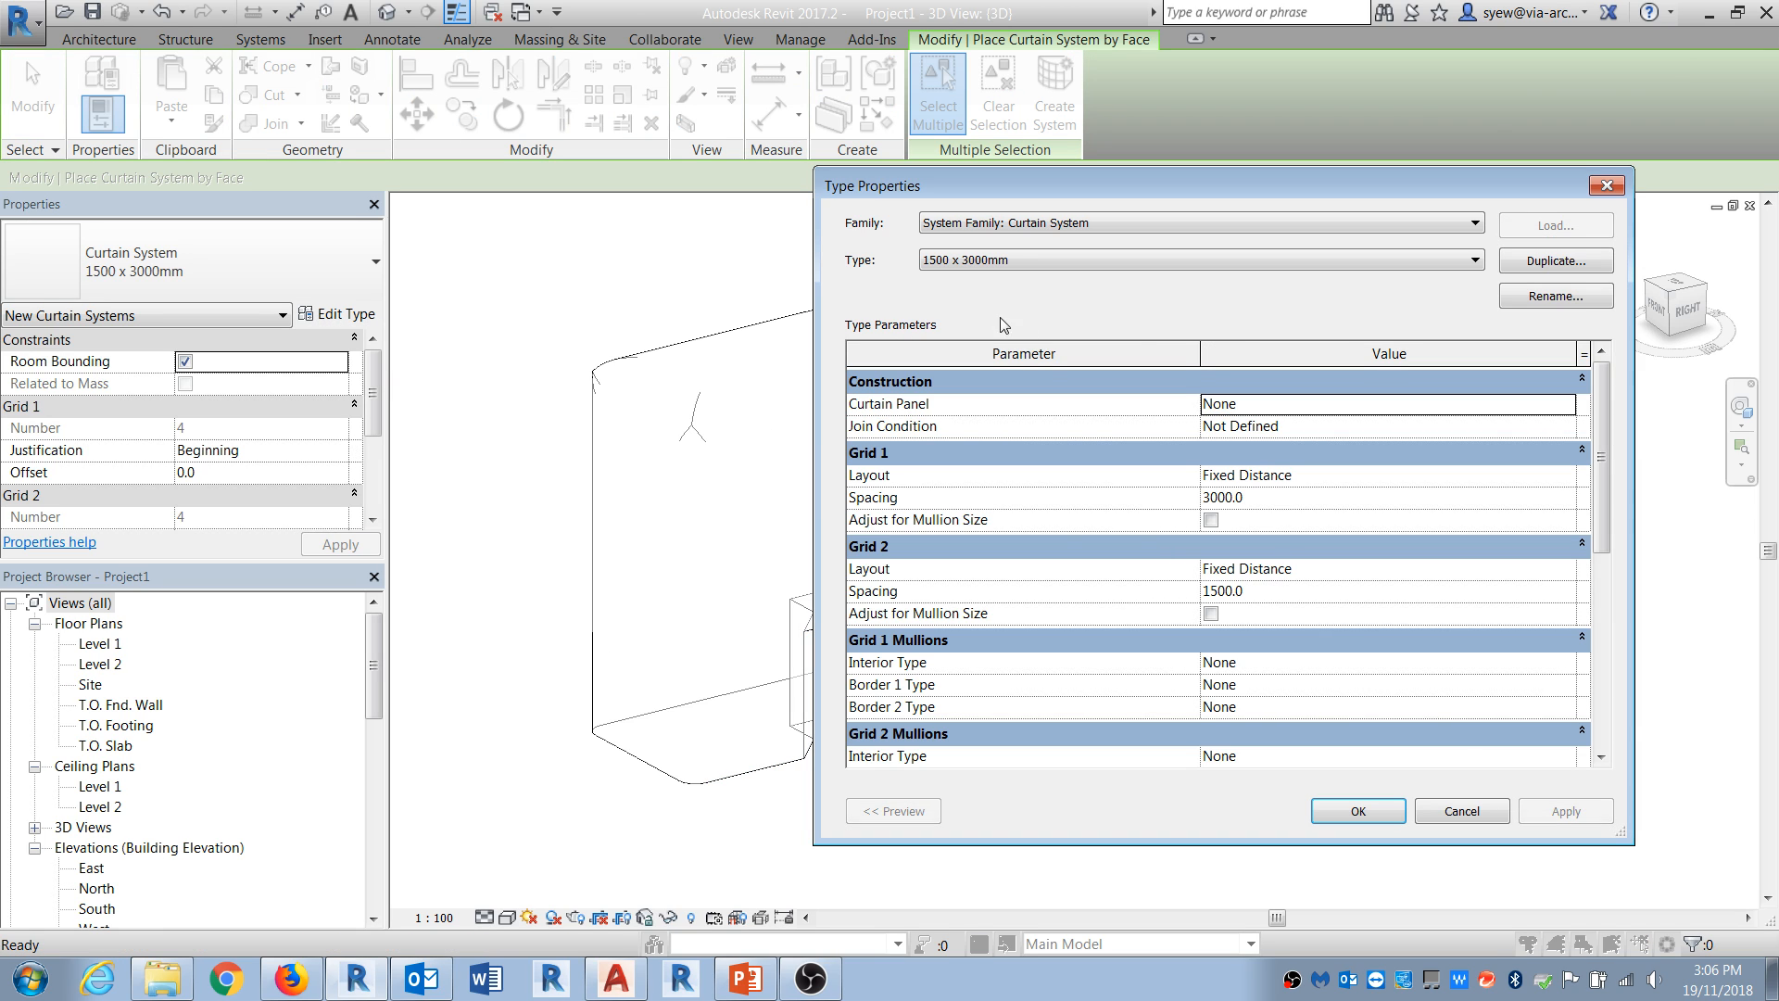
click(1562, 262)
text(fl)
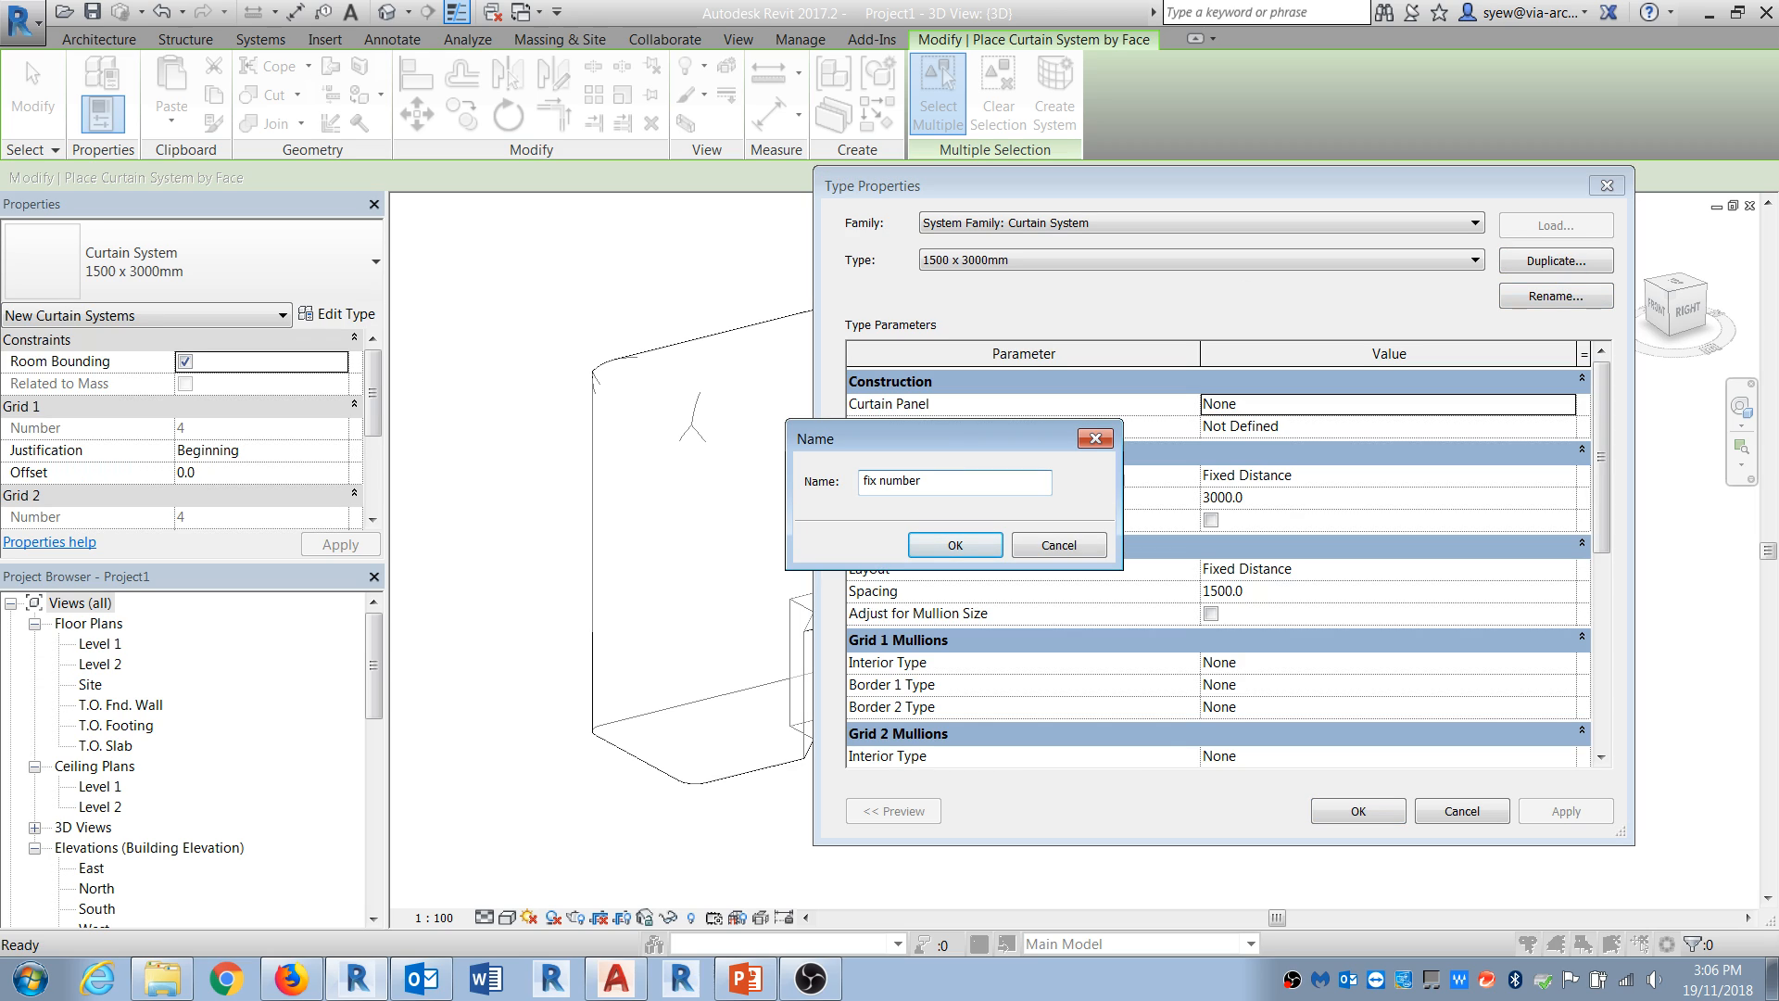
key(Return)
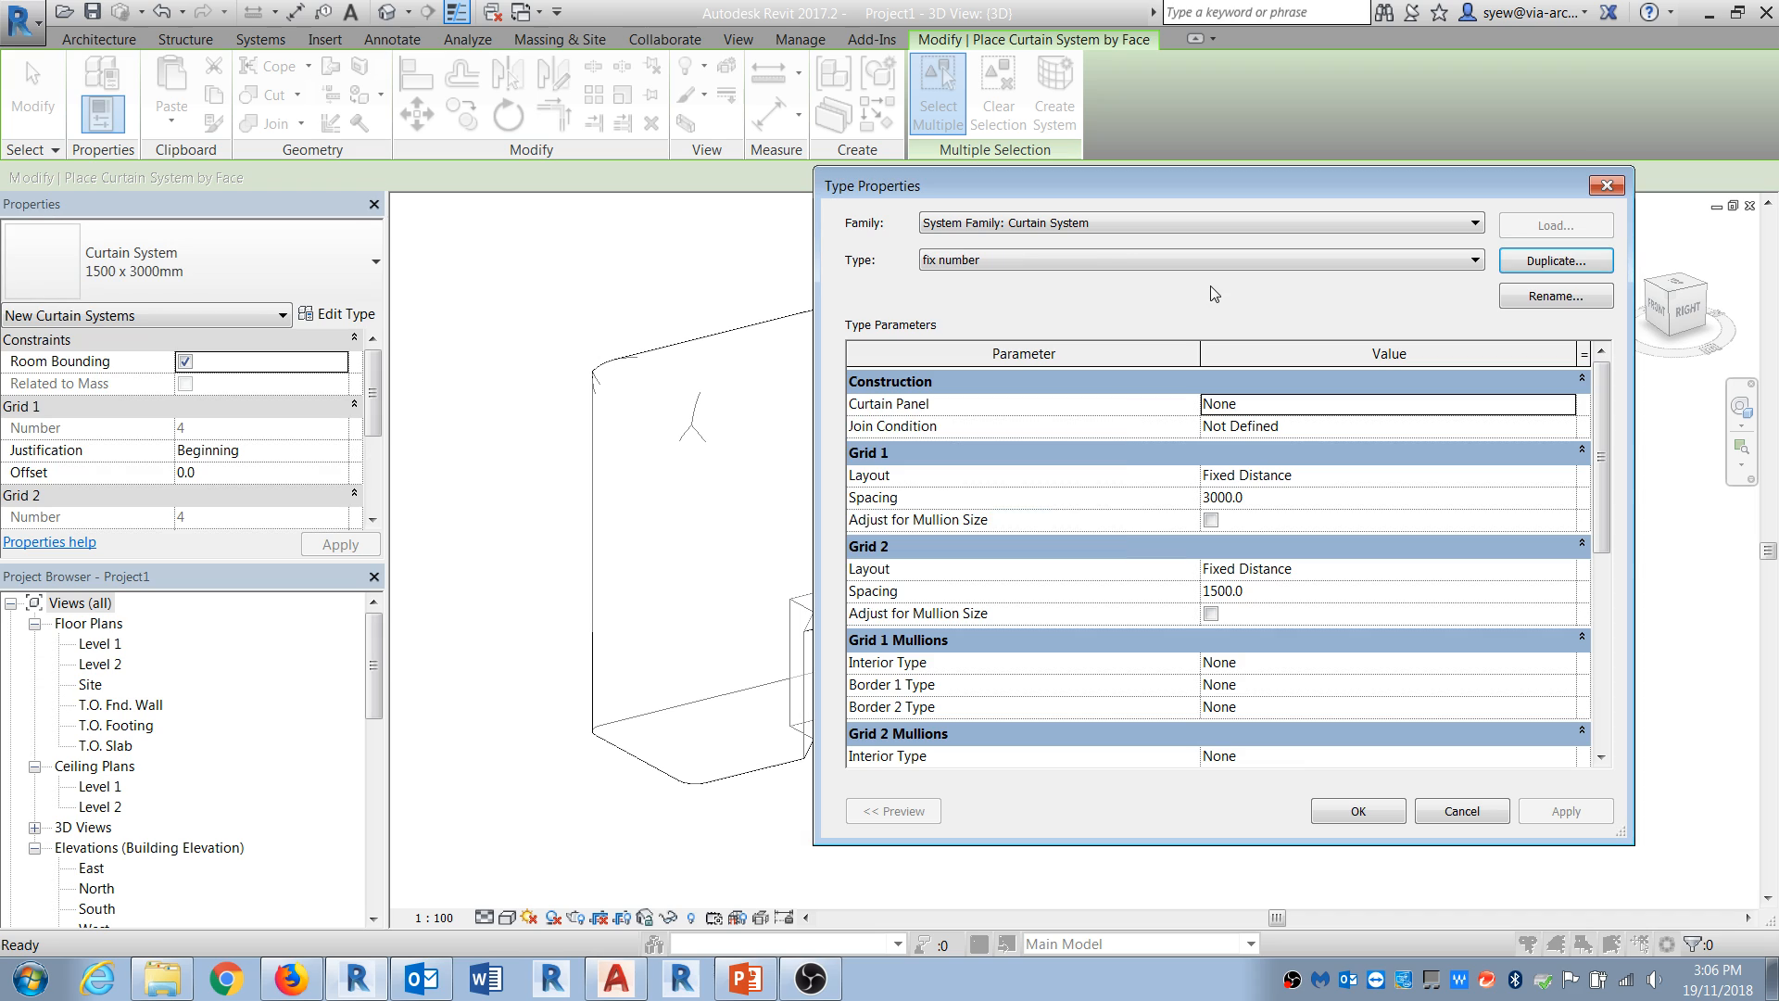
Step: Set the Grid 1 and Grid 2 layouts of the fix number curtain system type to Fixed Number
click(1573, 477)
click(1297, 514)
click(1565, 567)
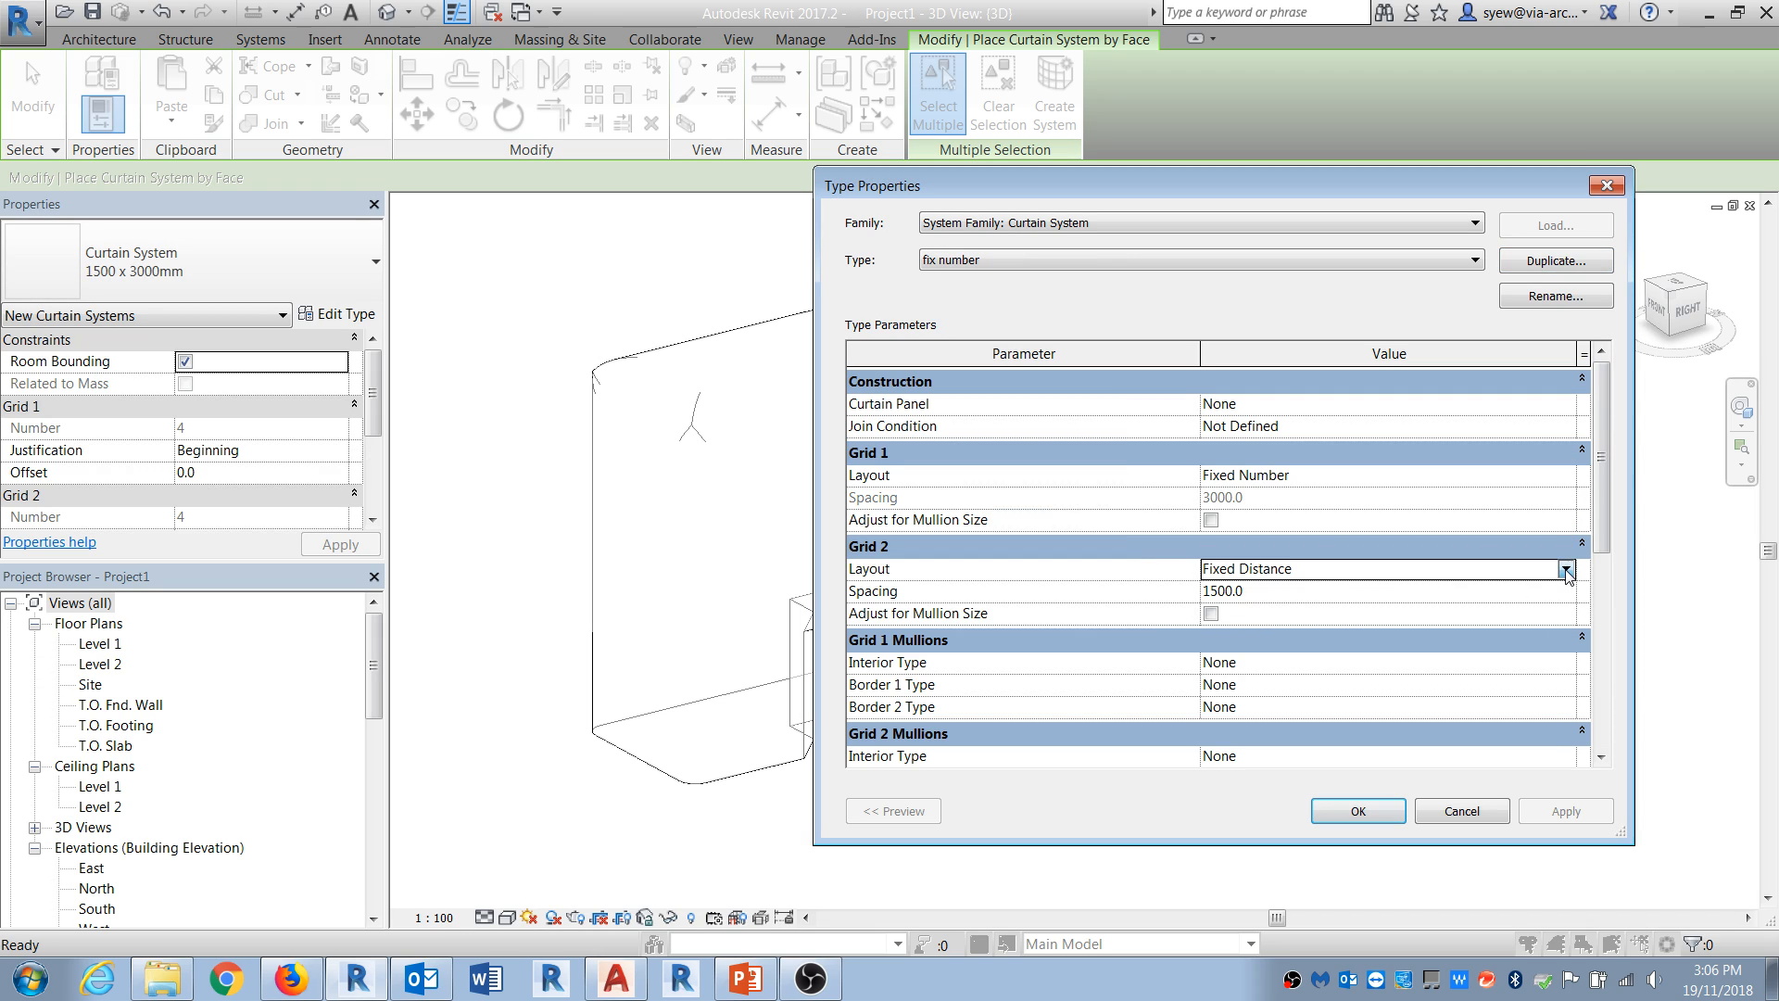
click(1566, 569)
click(1273, 639)
click(1355, 810)
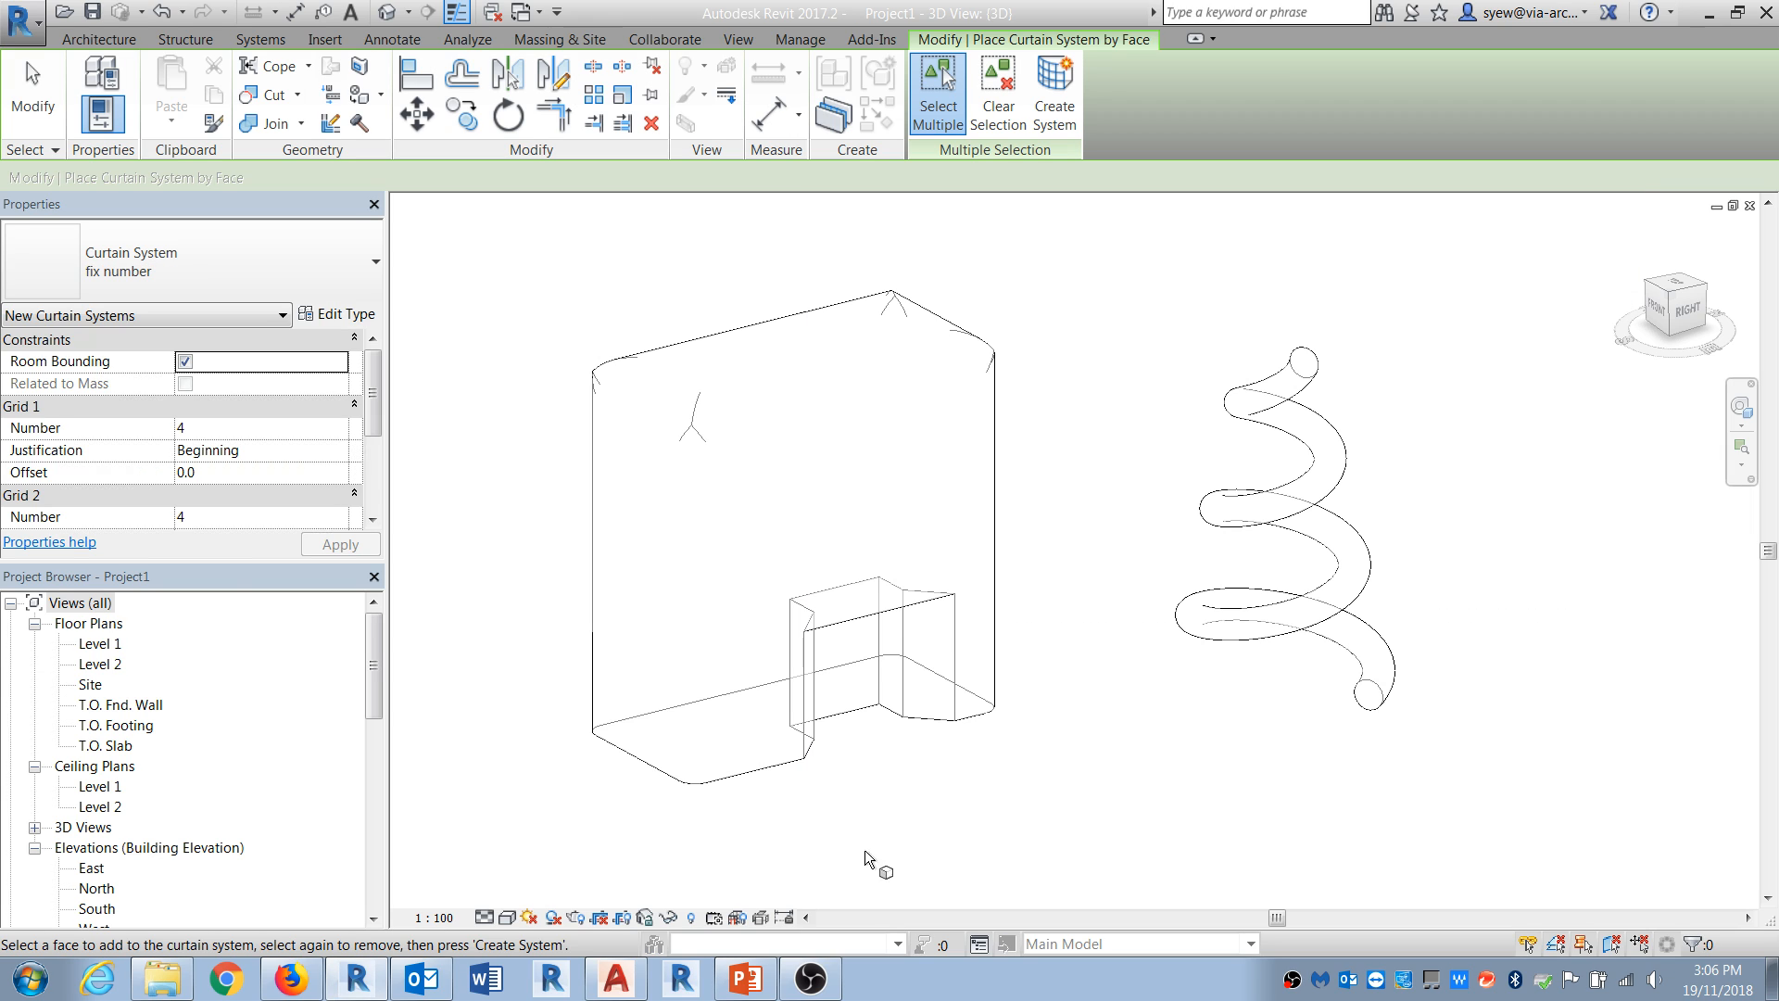
Step: Create fix number curtain systems on the block's large face with the doorway notch and on the coil's surface
click(755, 776)
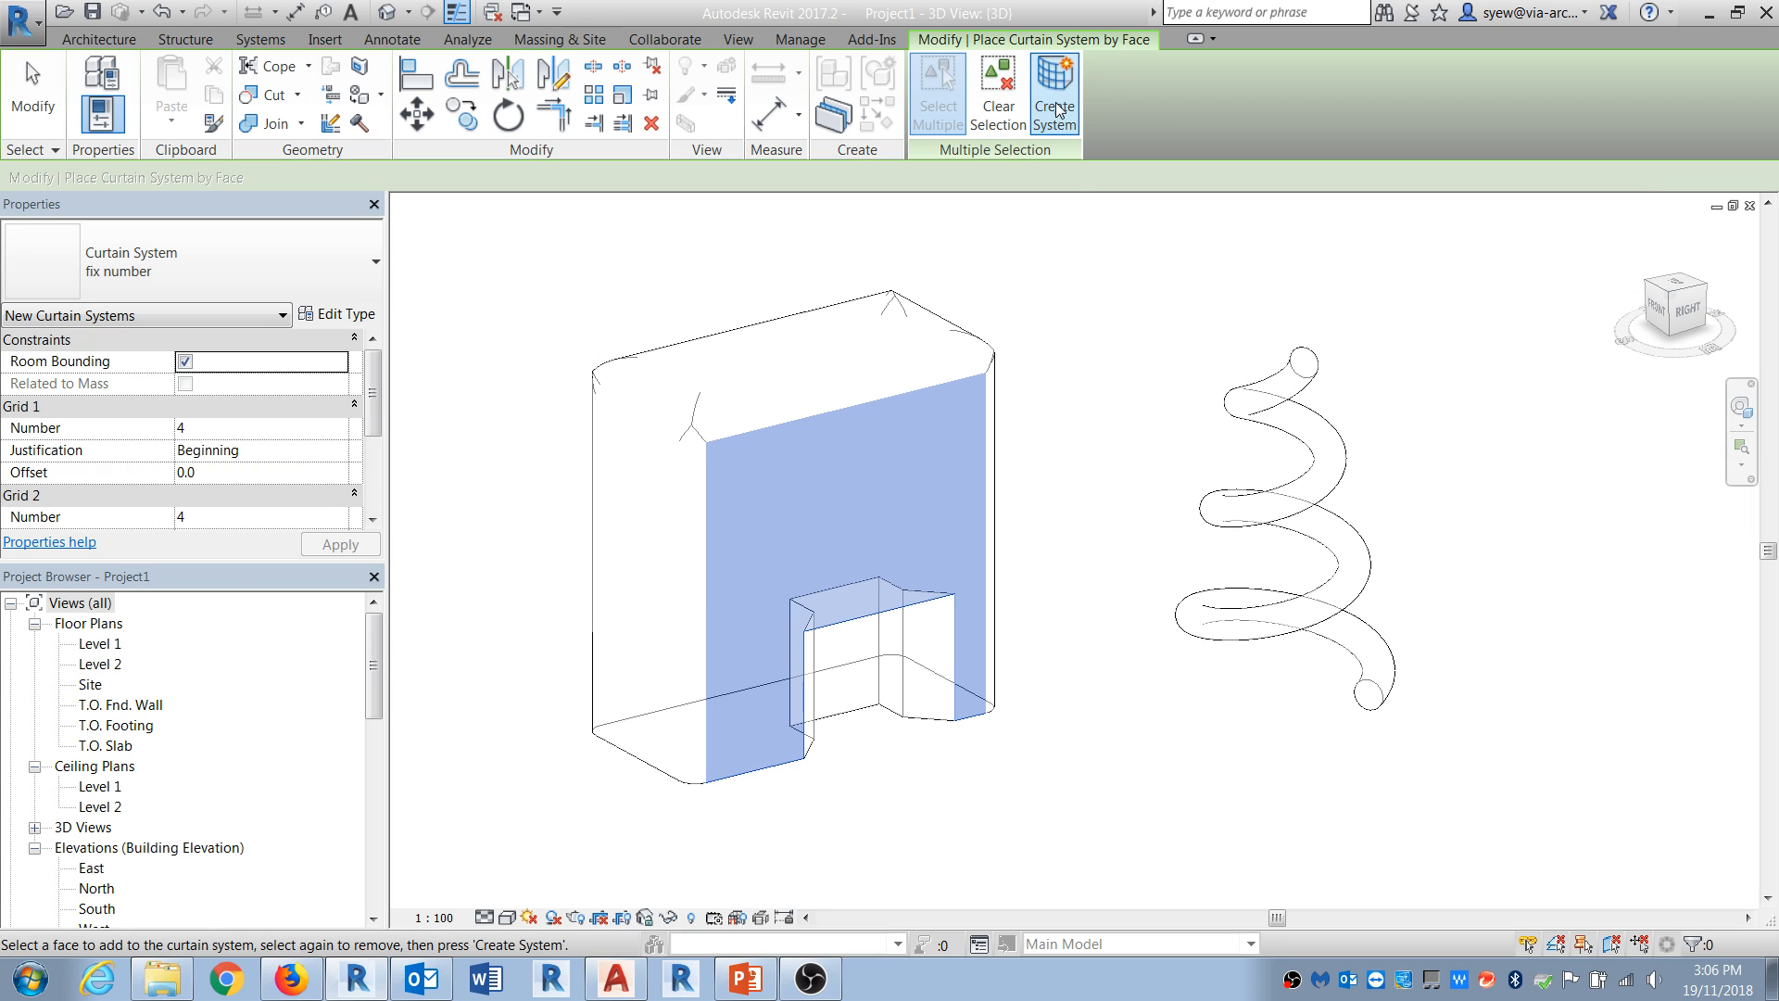
click(1055, 104)
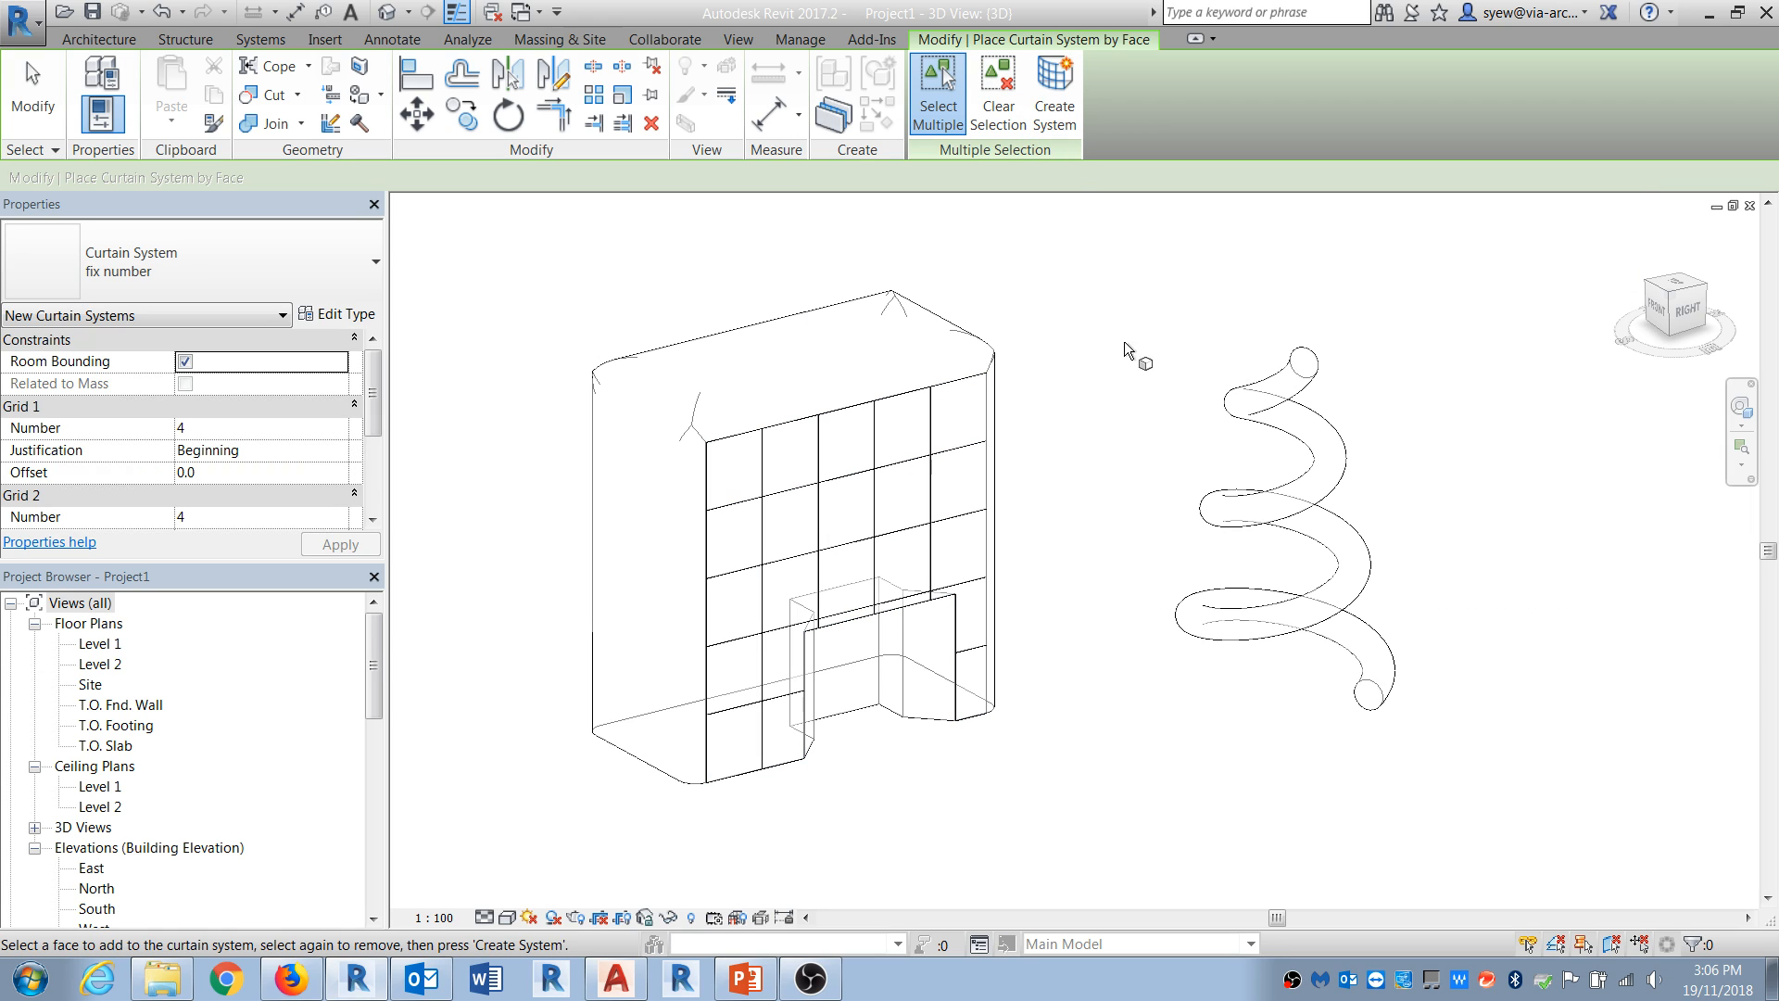
click(1381, 646)
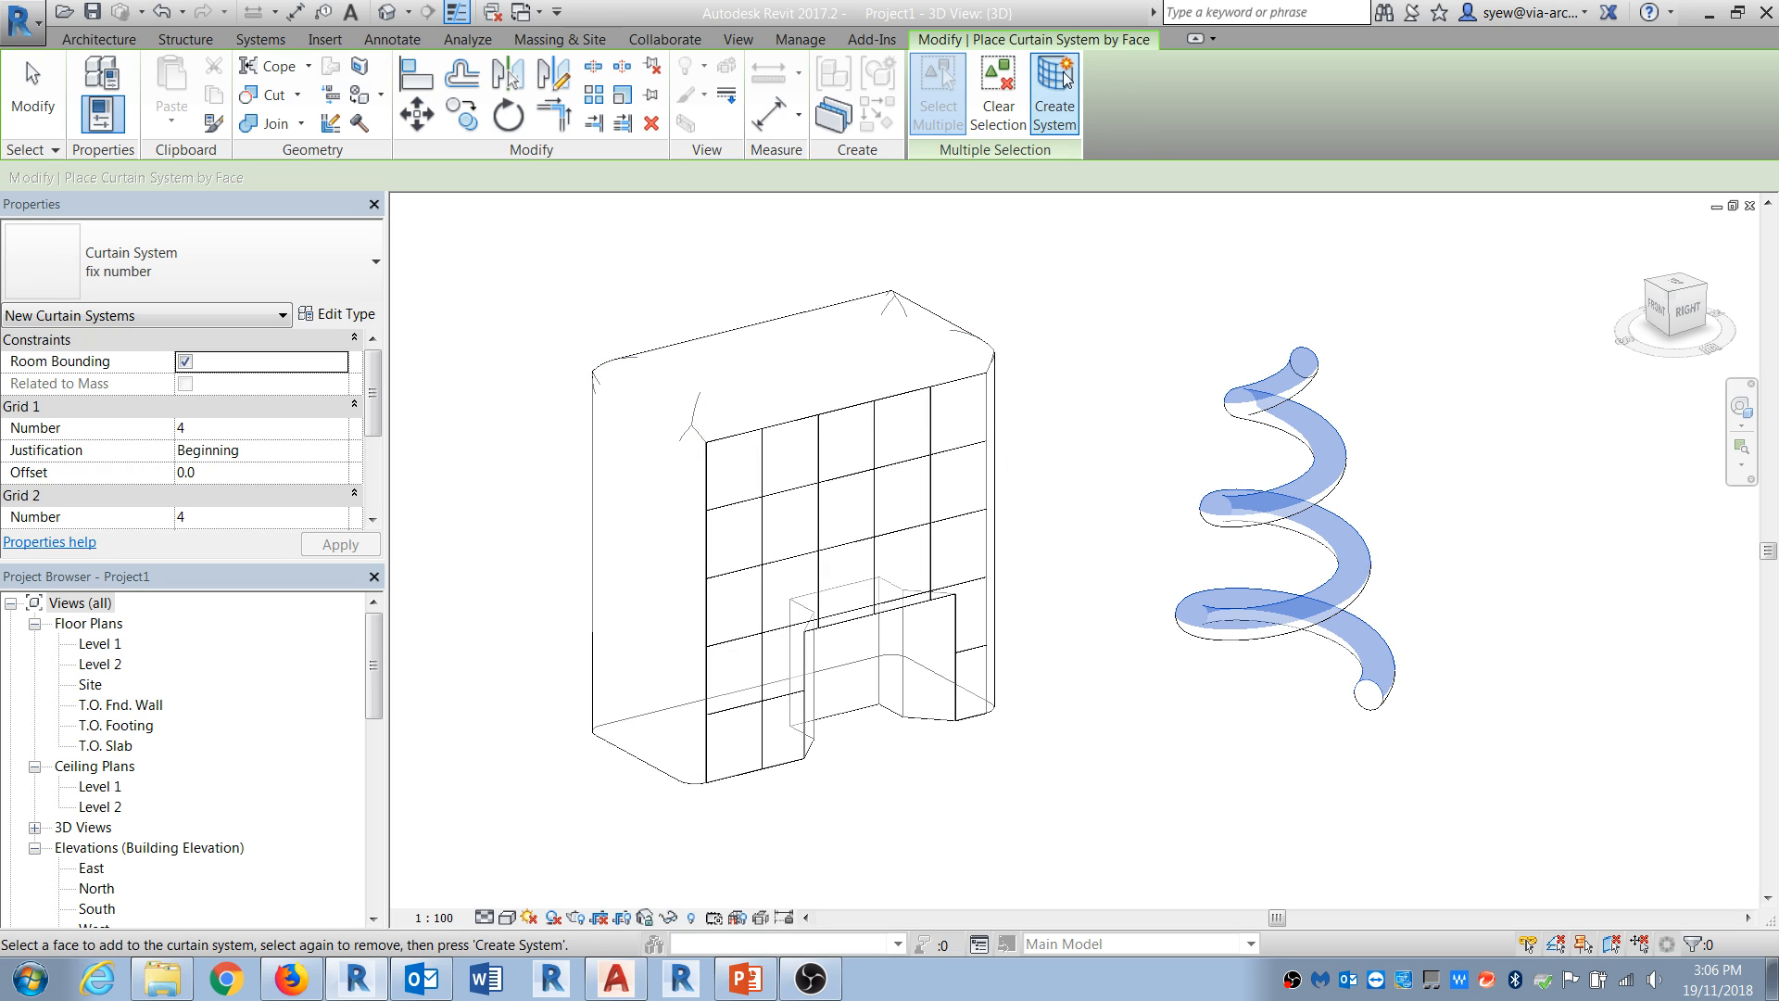
click(1054, 102)
key(Escape)
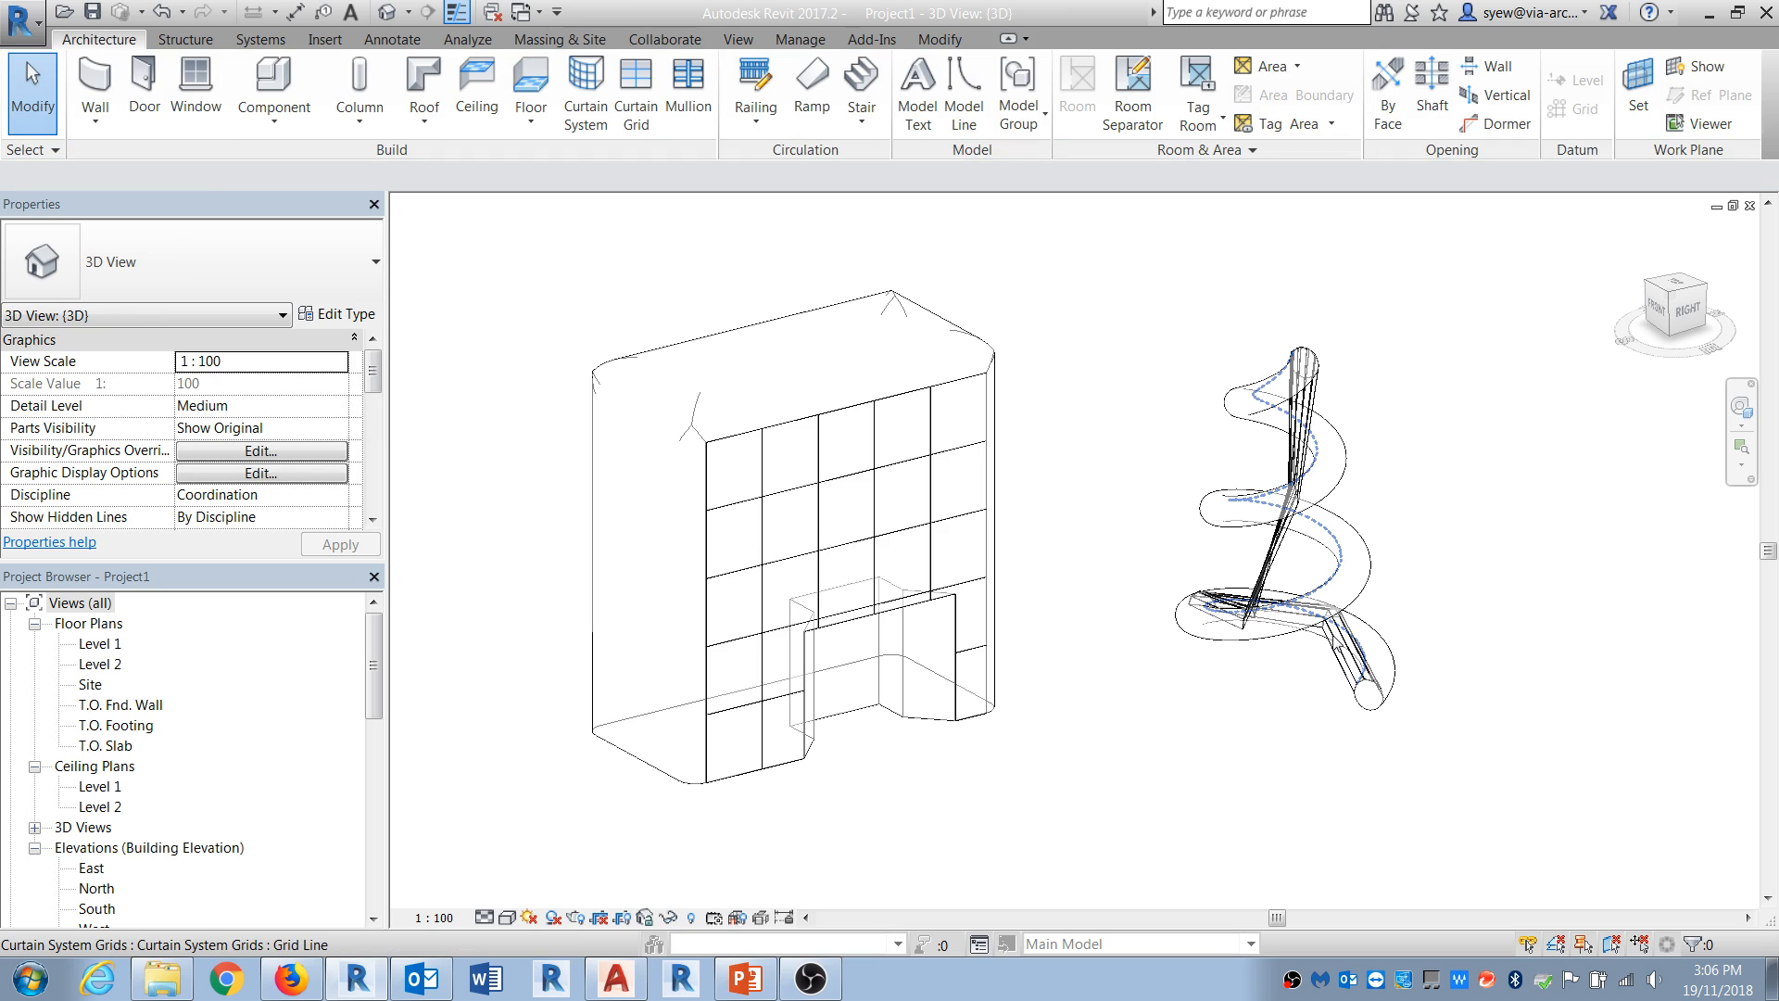
Step: Select the coil's curtain system and set the Number of both Grid 1 and Grid 2 to 64
click(1318, 654)
click(791, 479)
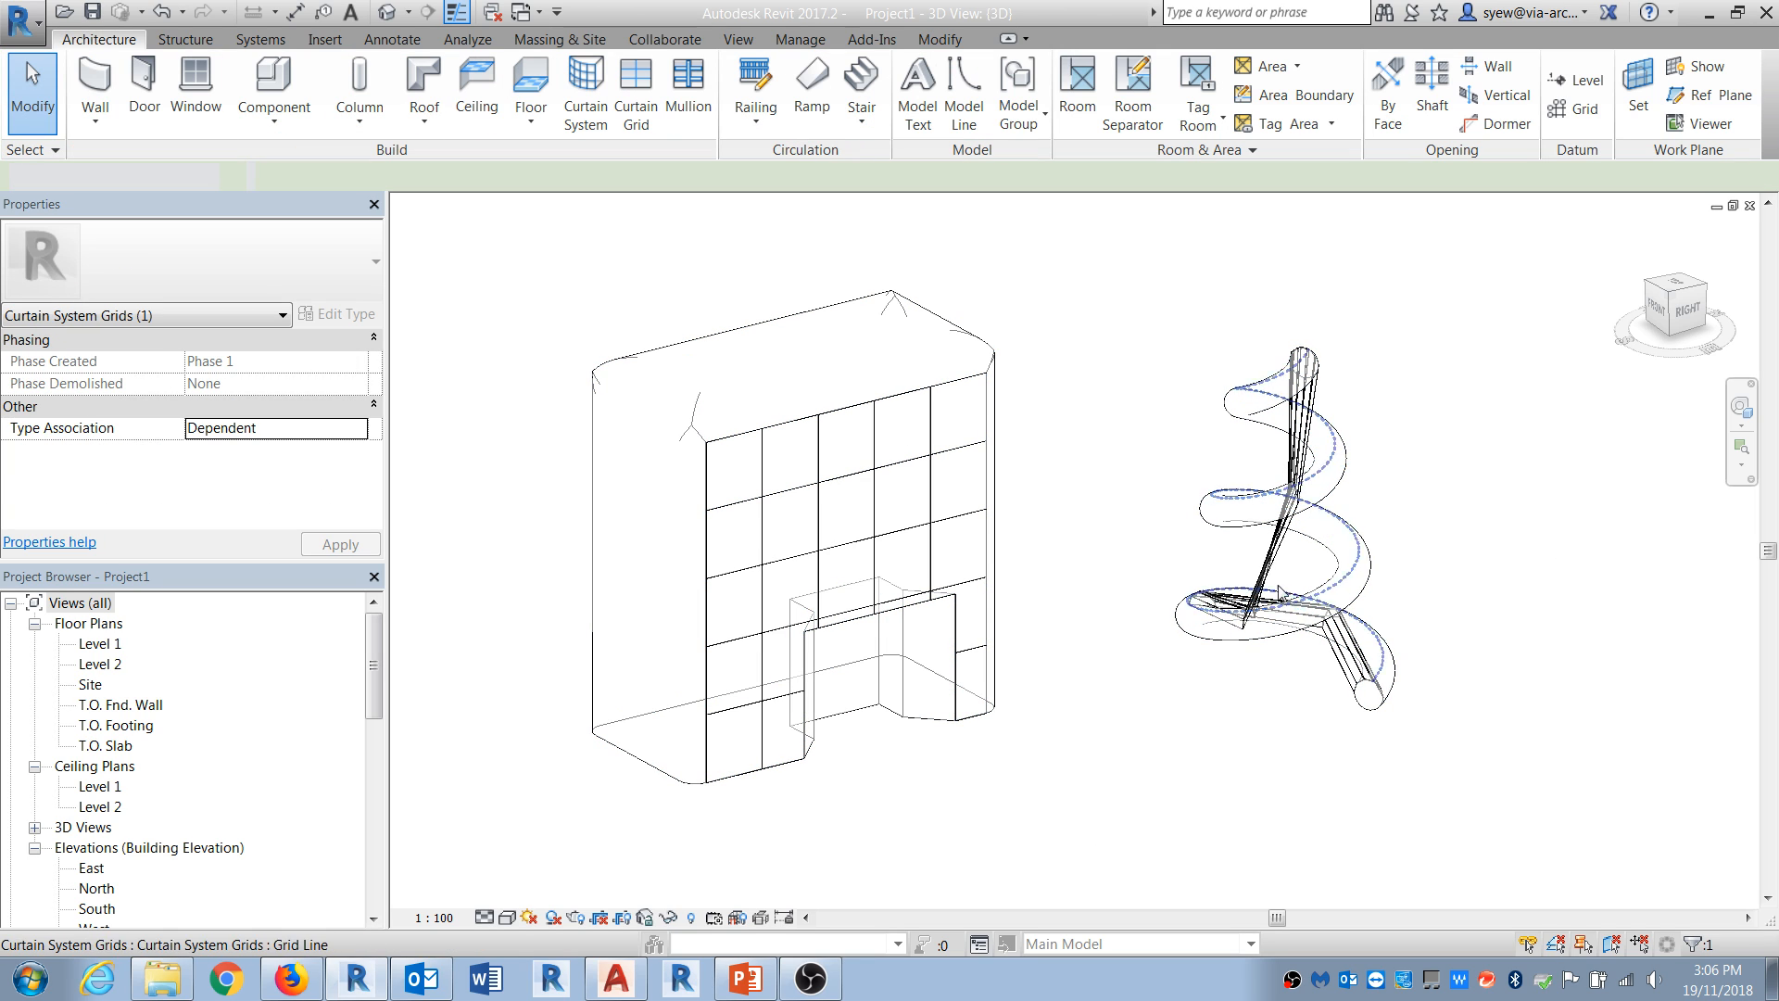
click(1265, 622)
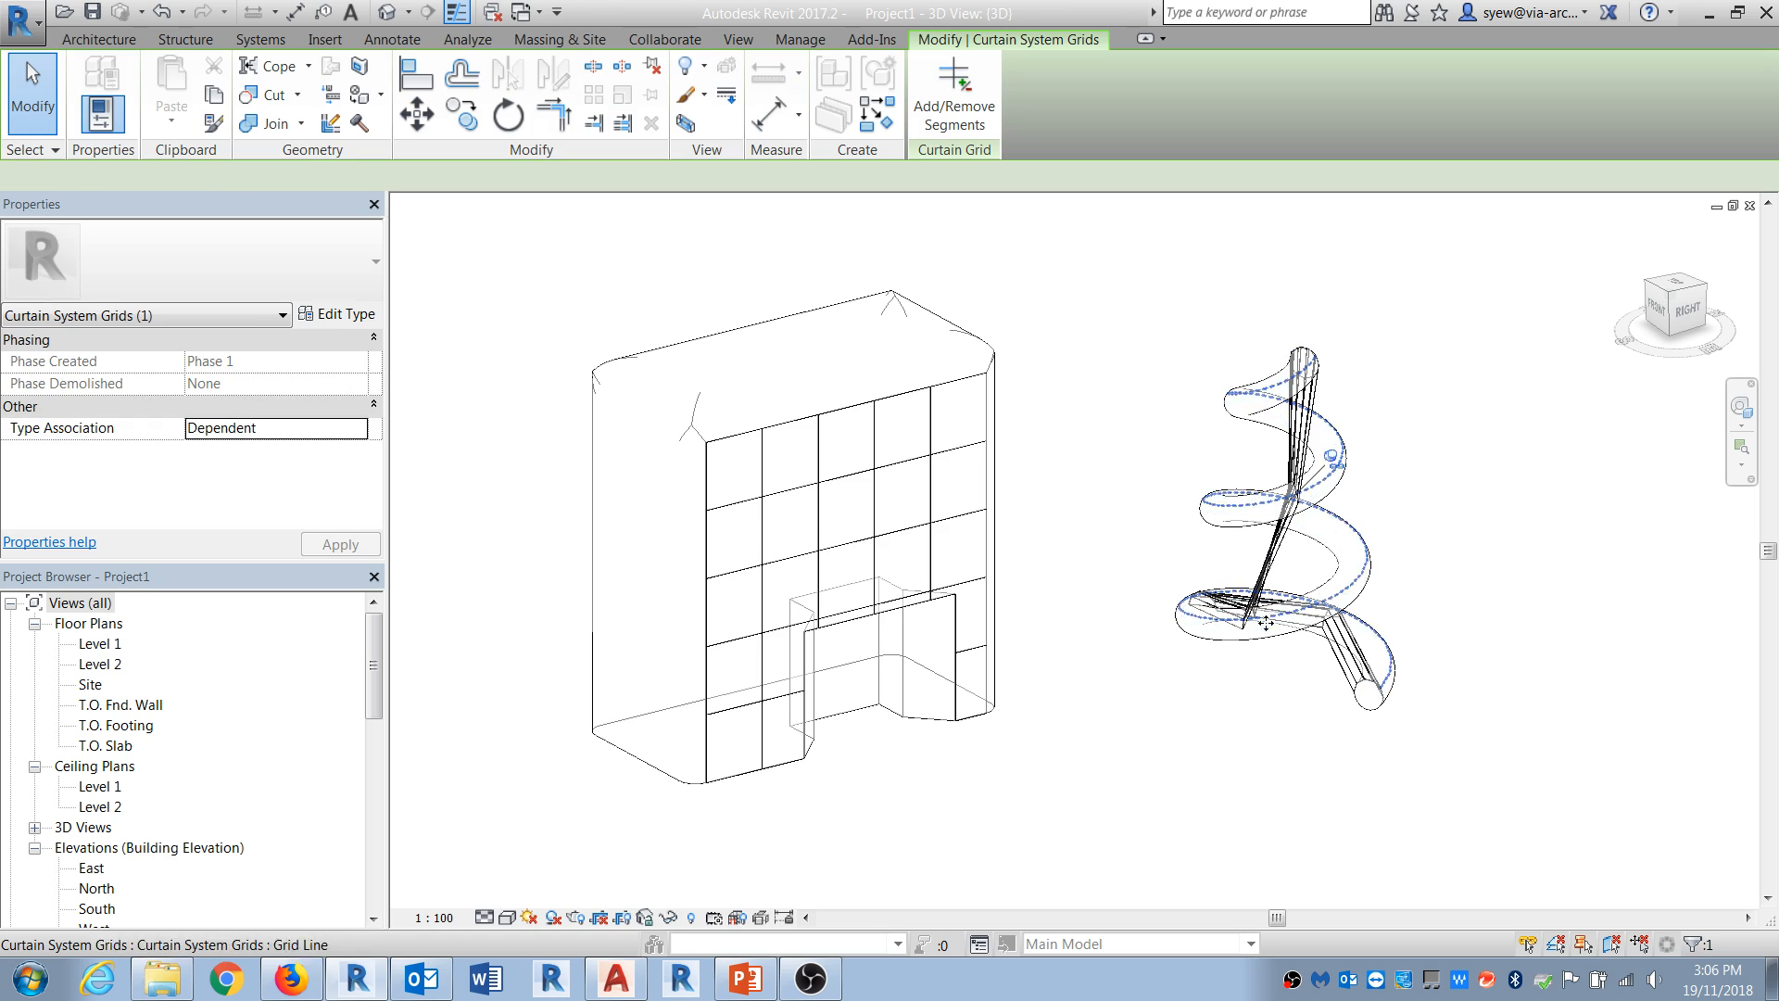
click(1192, 691)
scroll(1308, 592, up, 3)
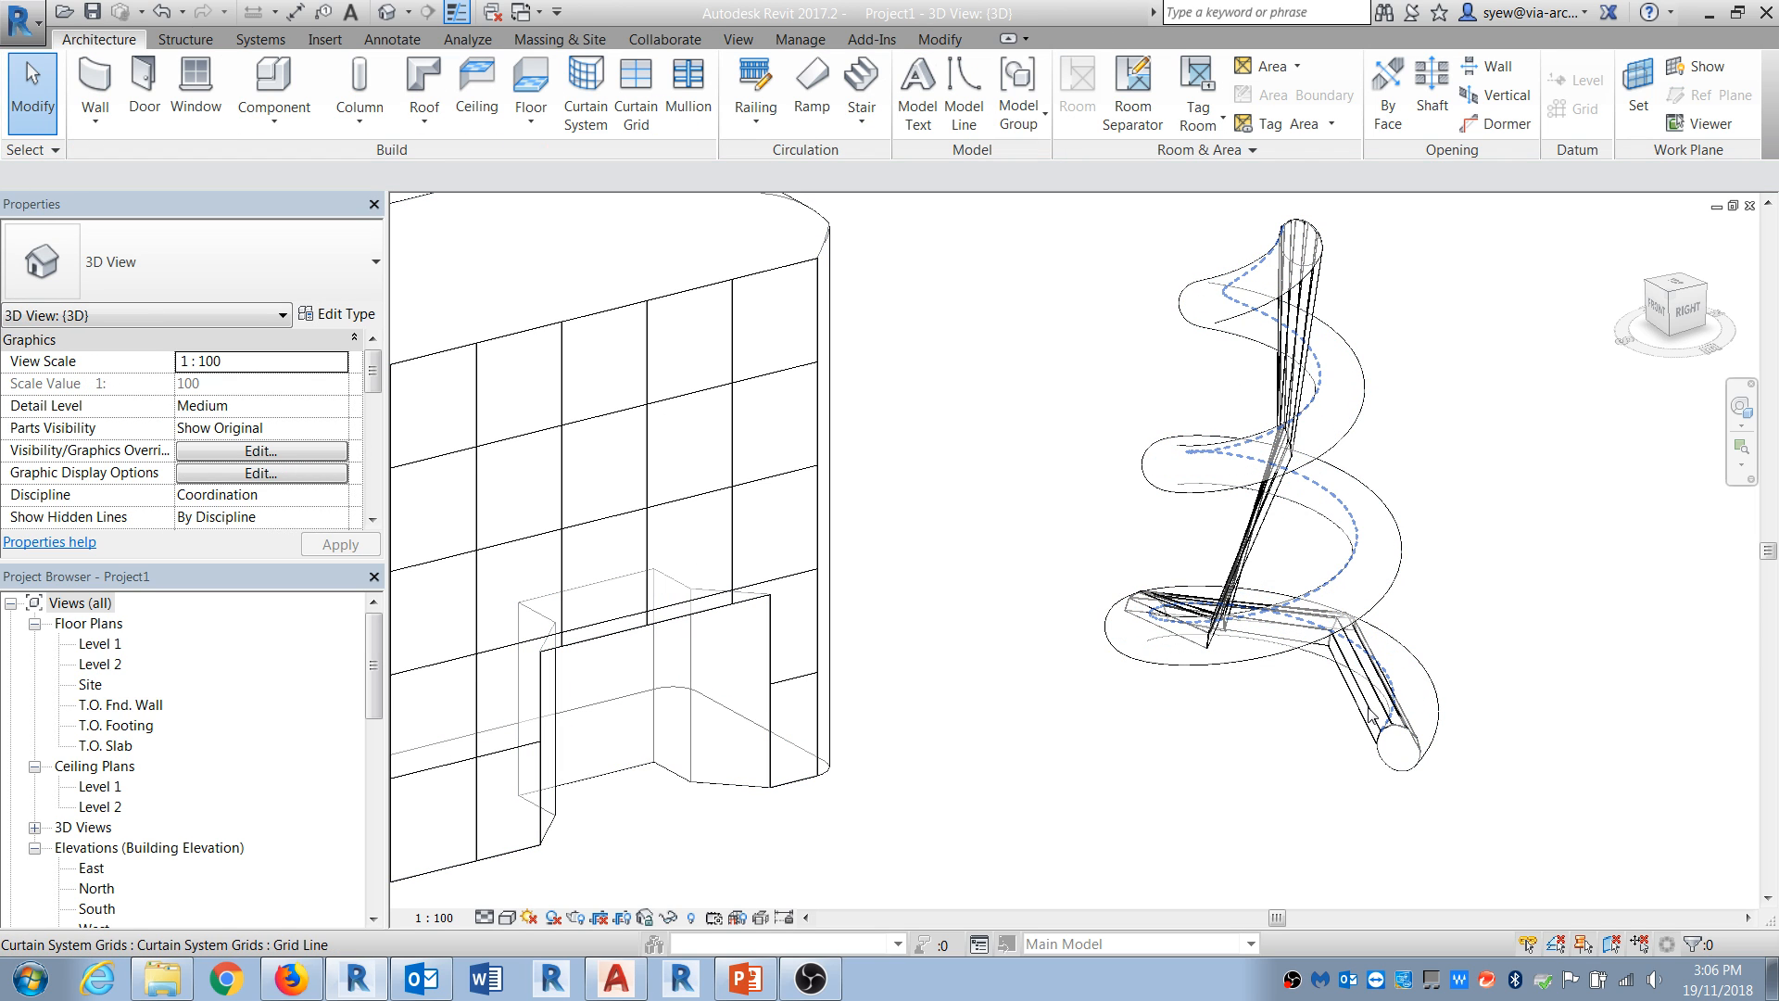
click(1402, 762)
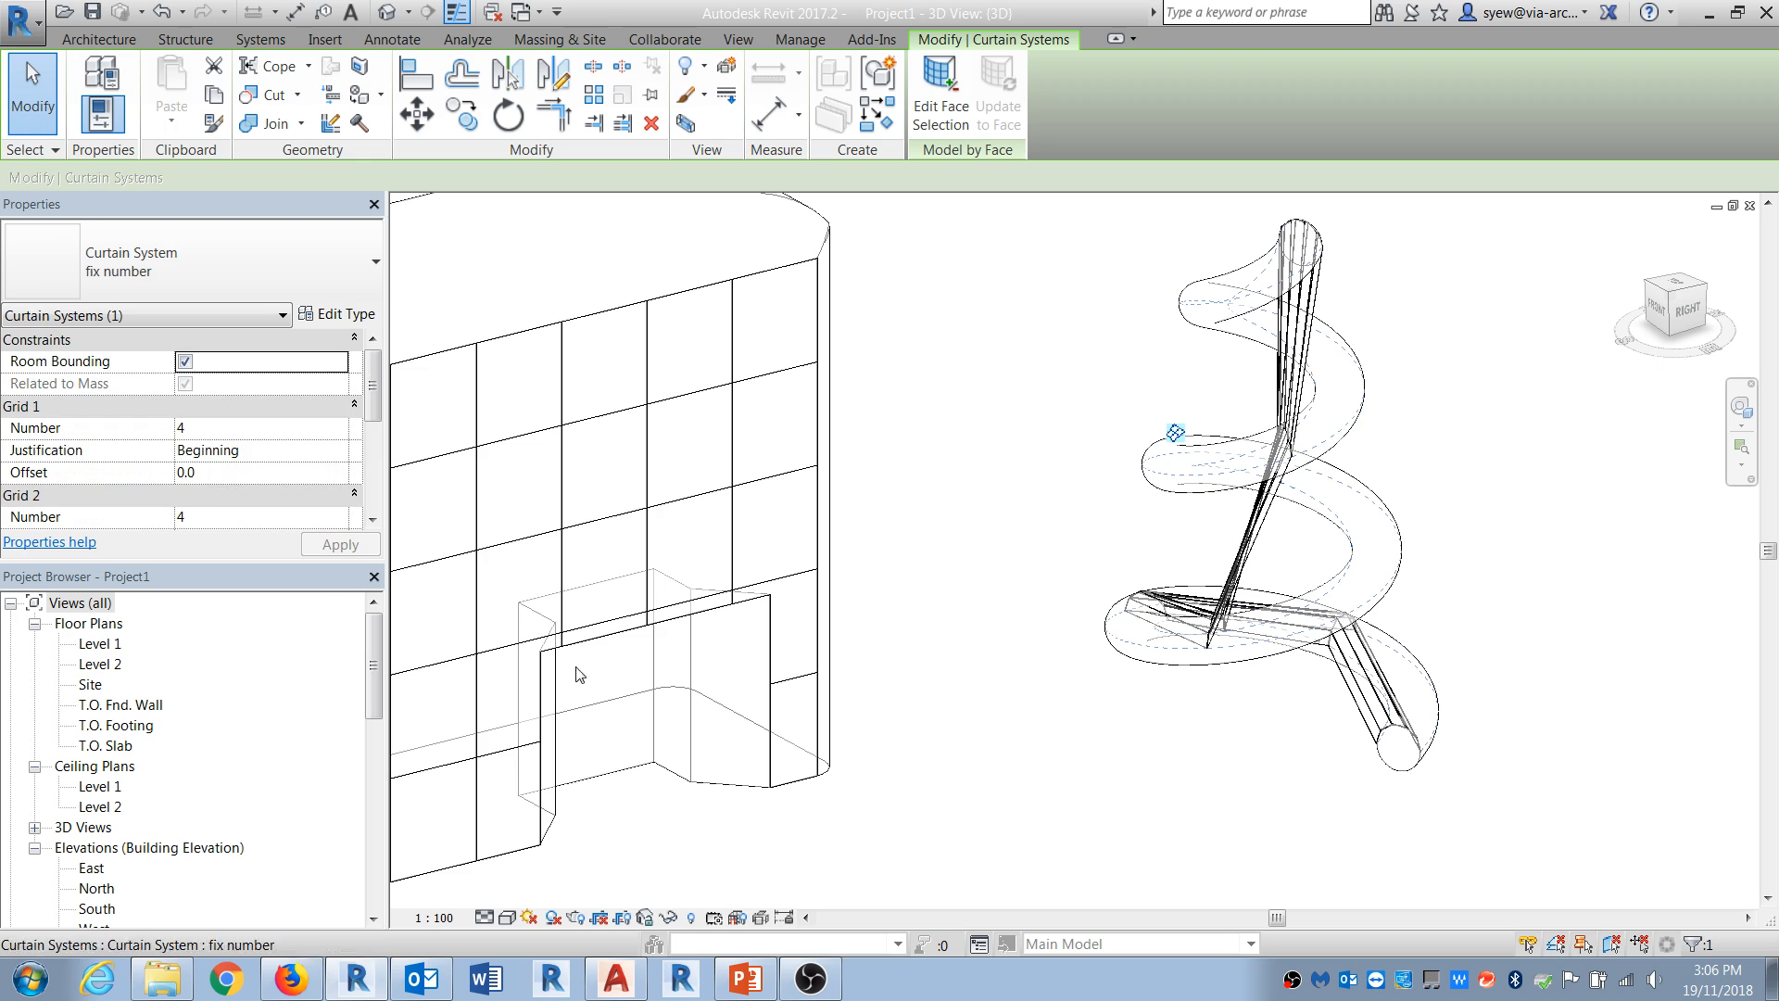
click(232, 428)
text(64)
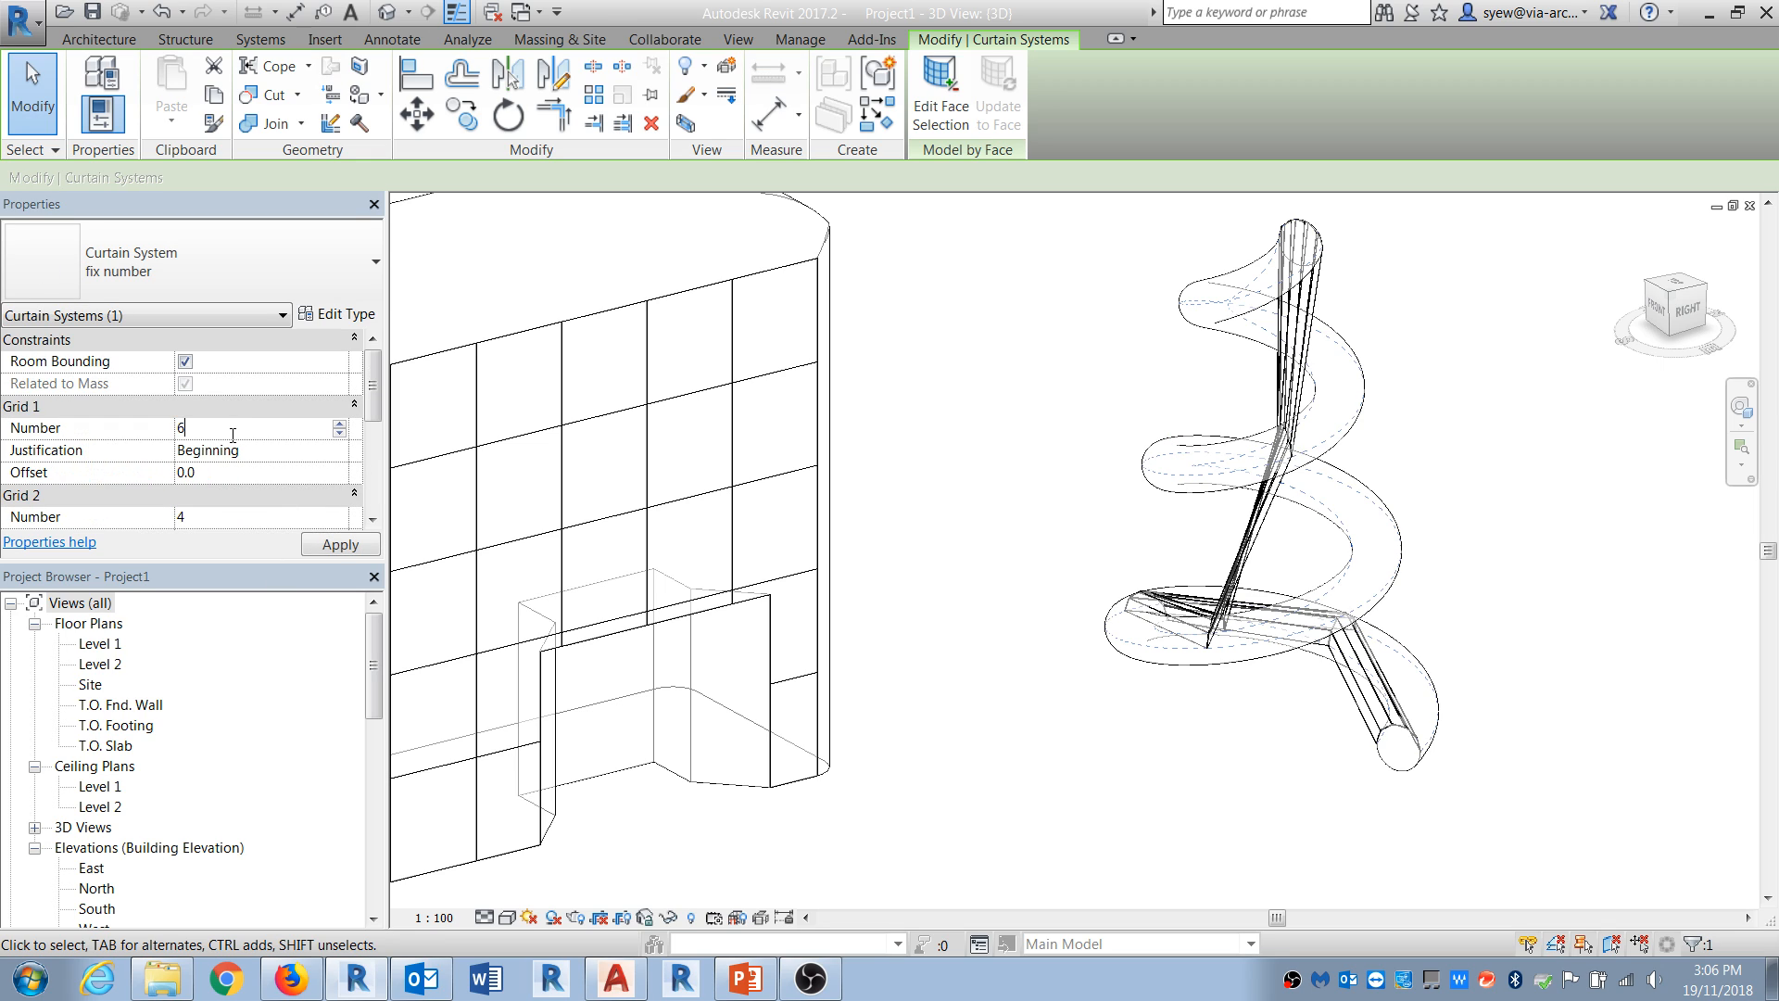
click(227, 517)
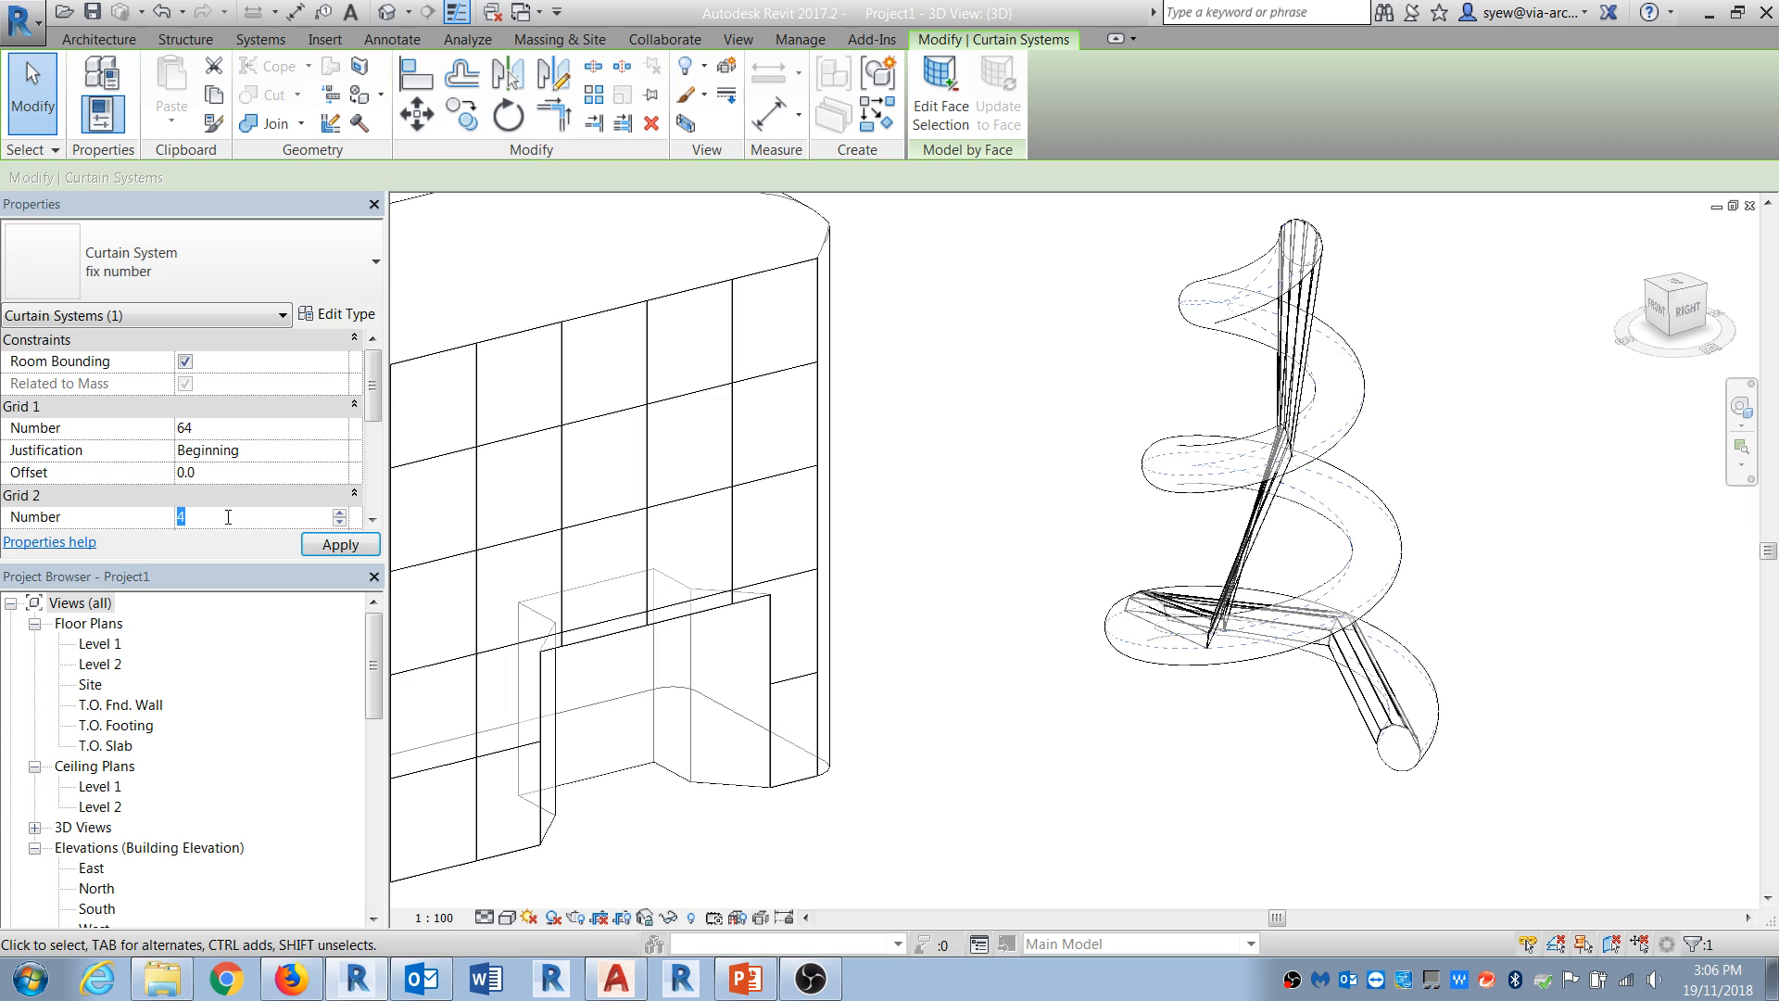
text(64)
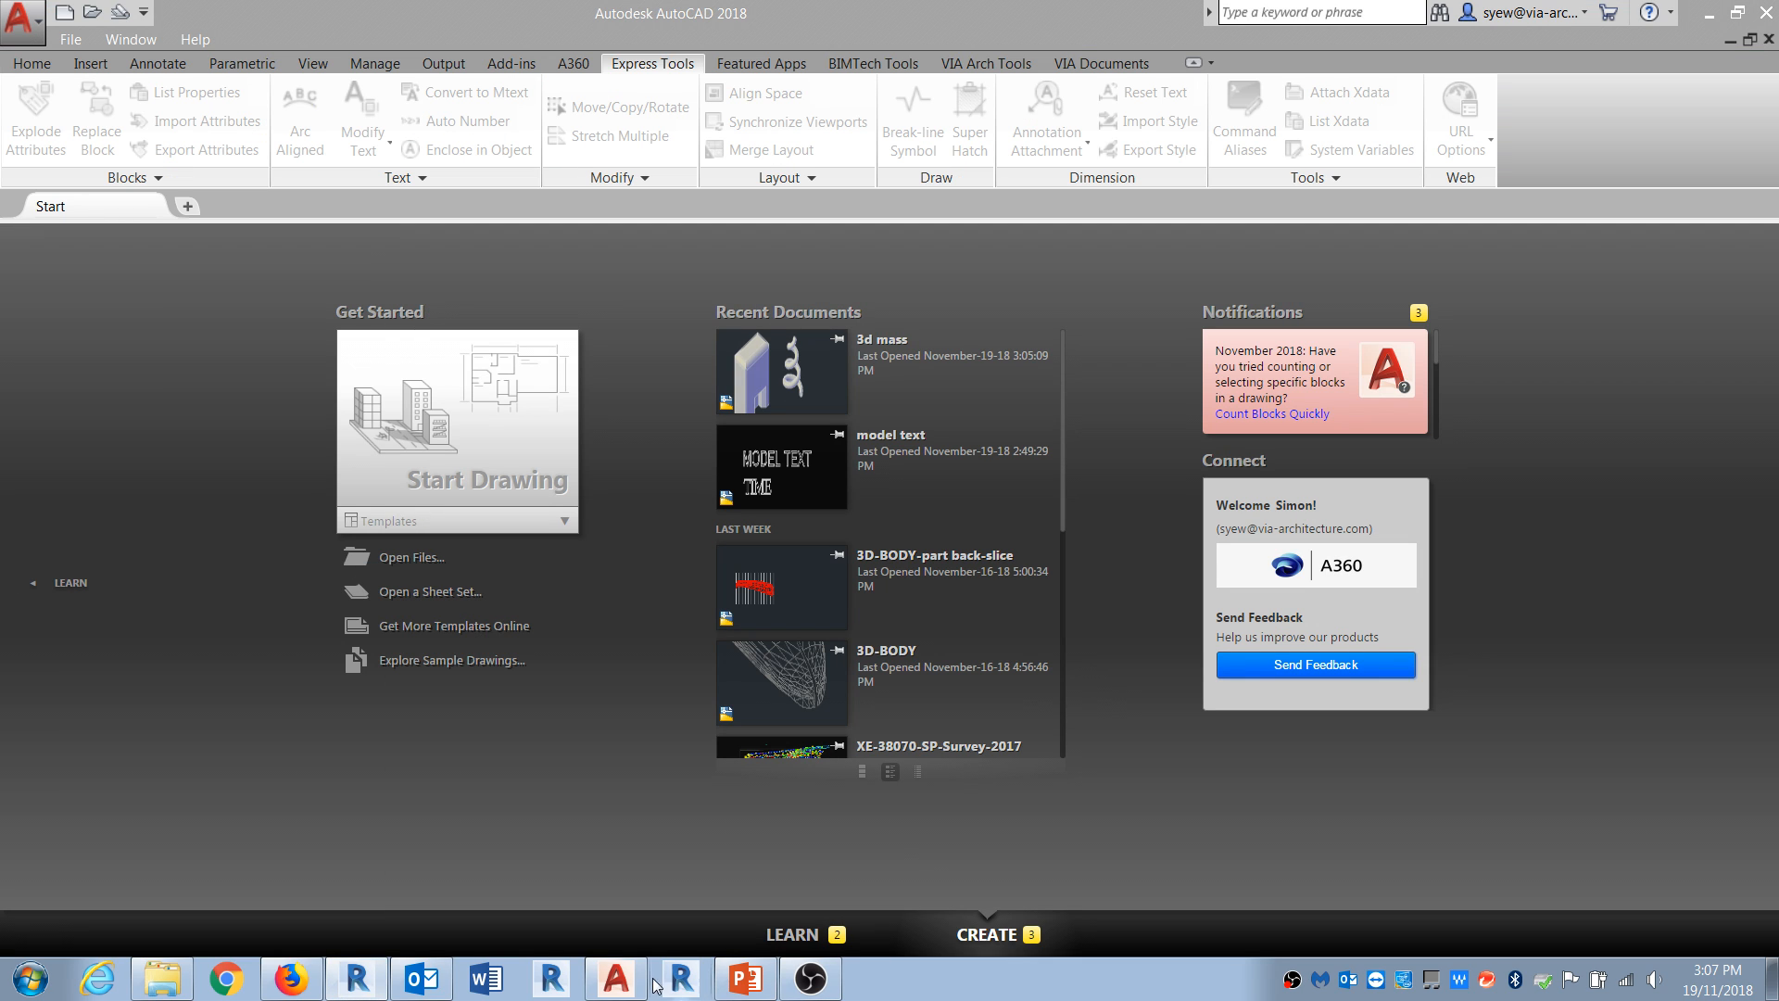
Step: Switch to AutoCAD with 3d mass.dwg open and reset the UCS to World
click(1708, 13)
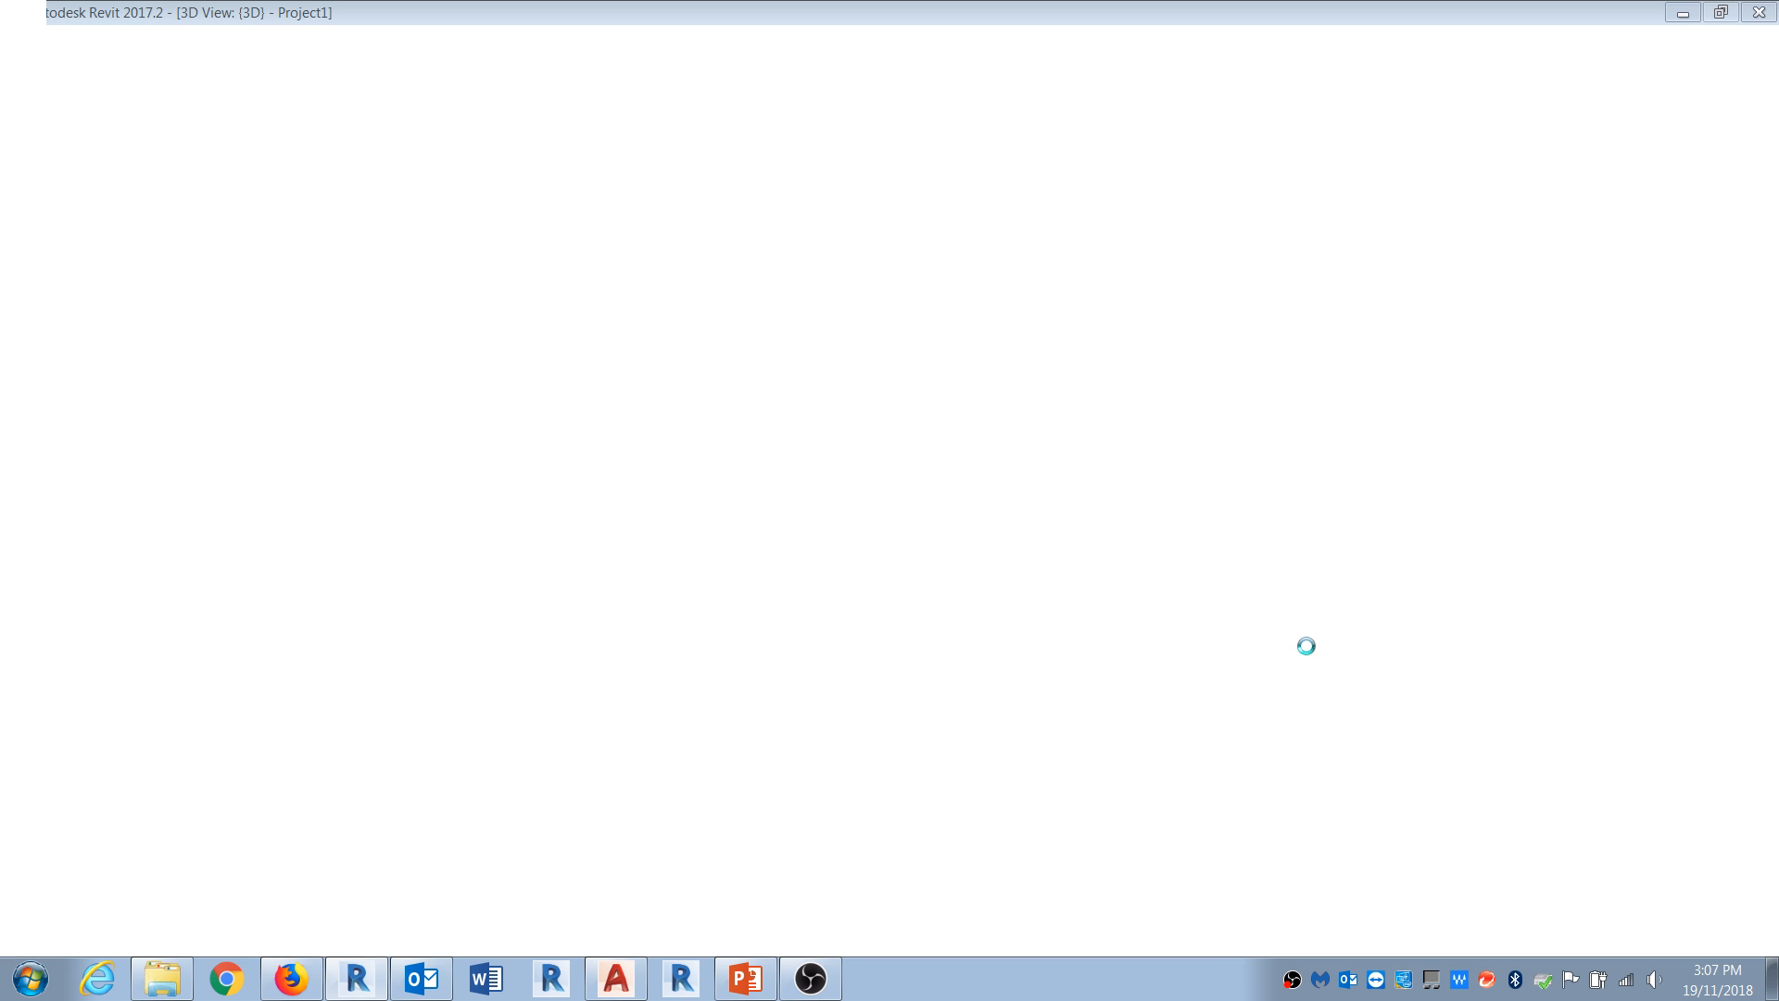
click(616, 978)
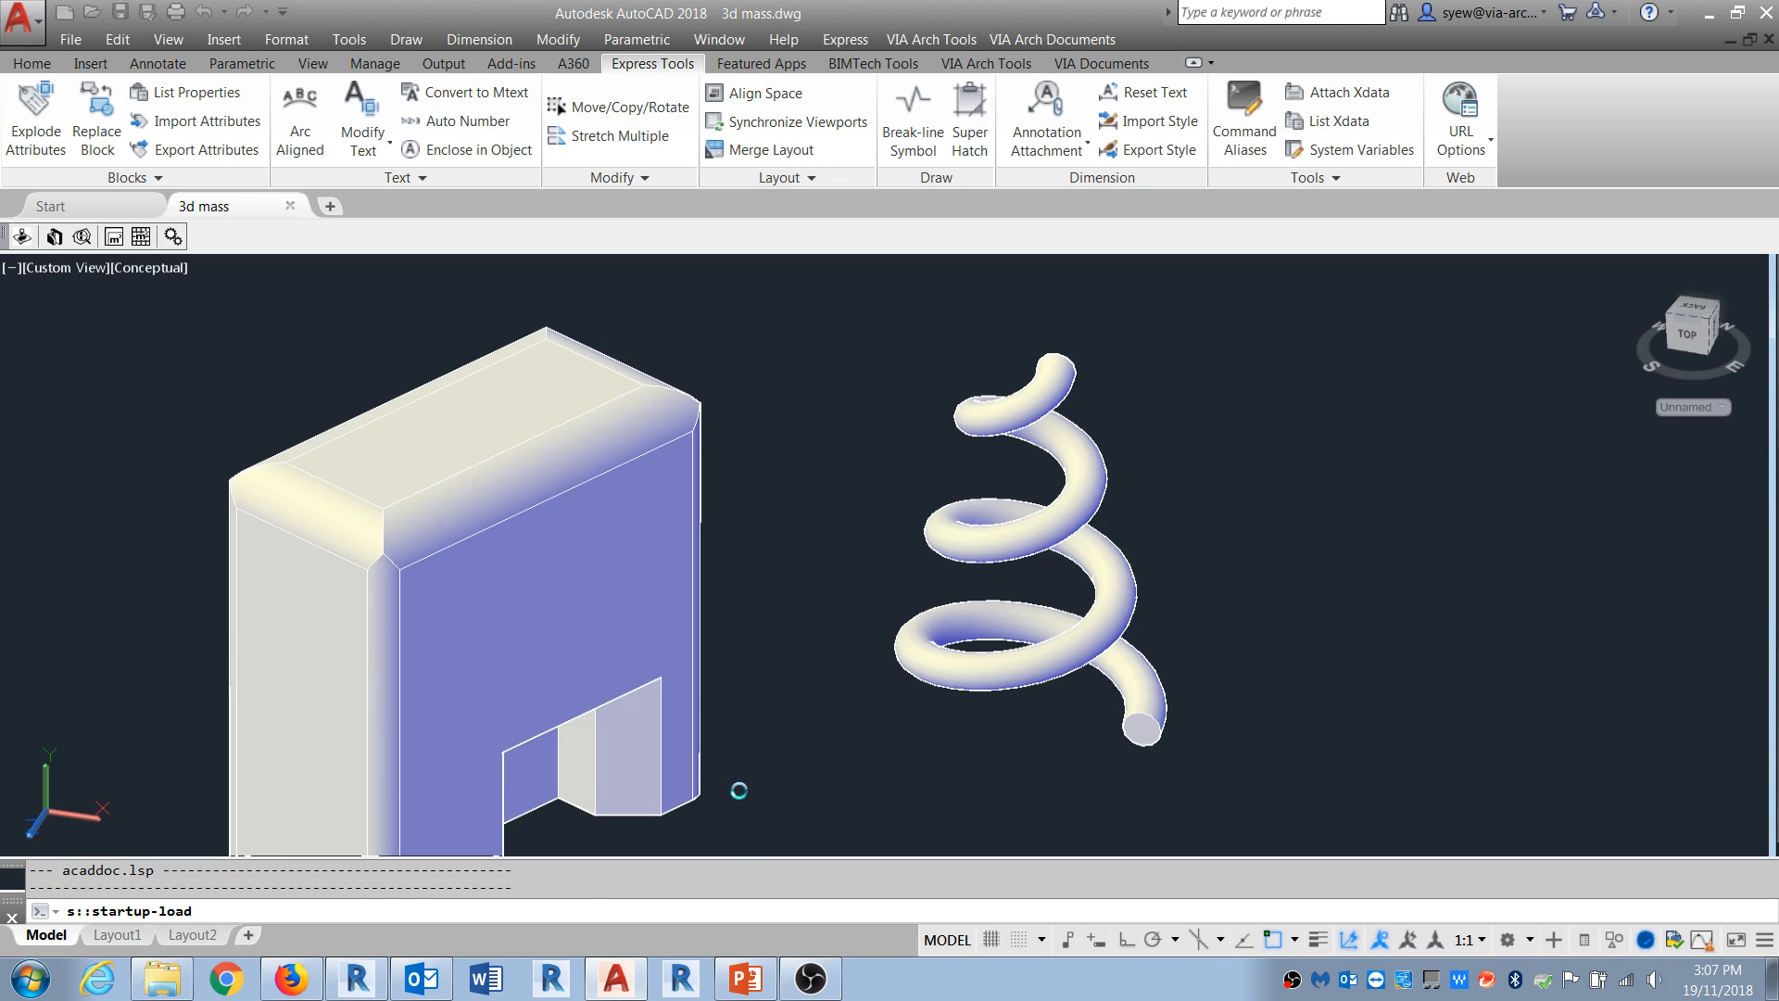
middle_drag(751, 802, 935, 613)
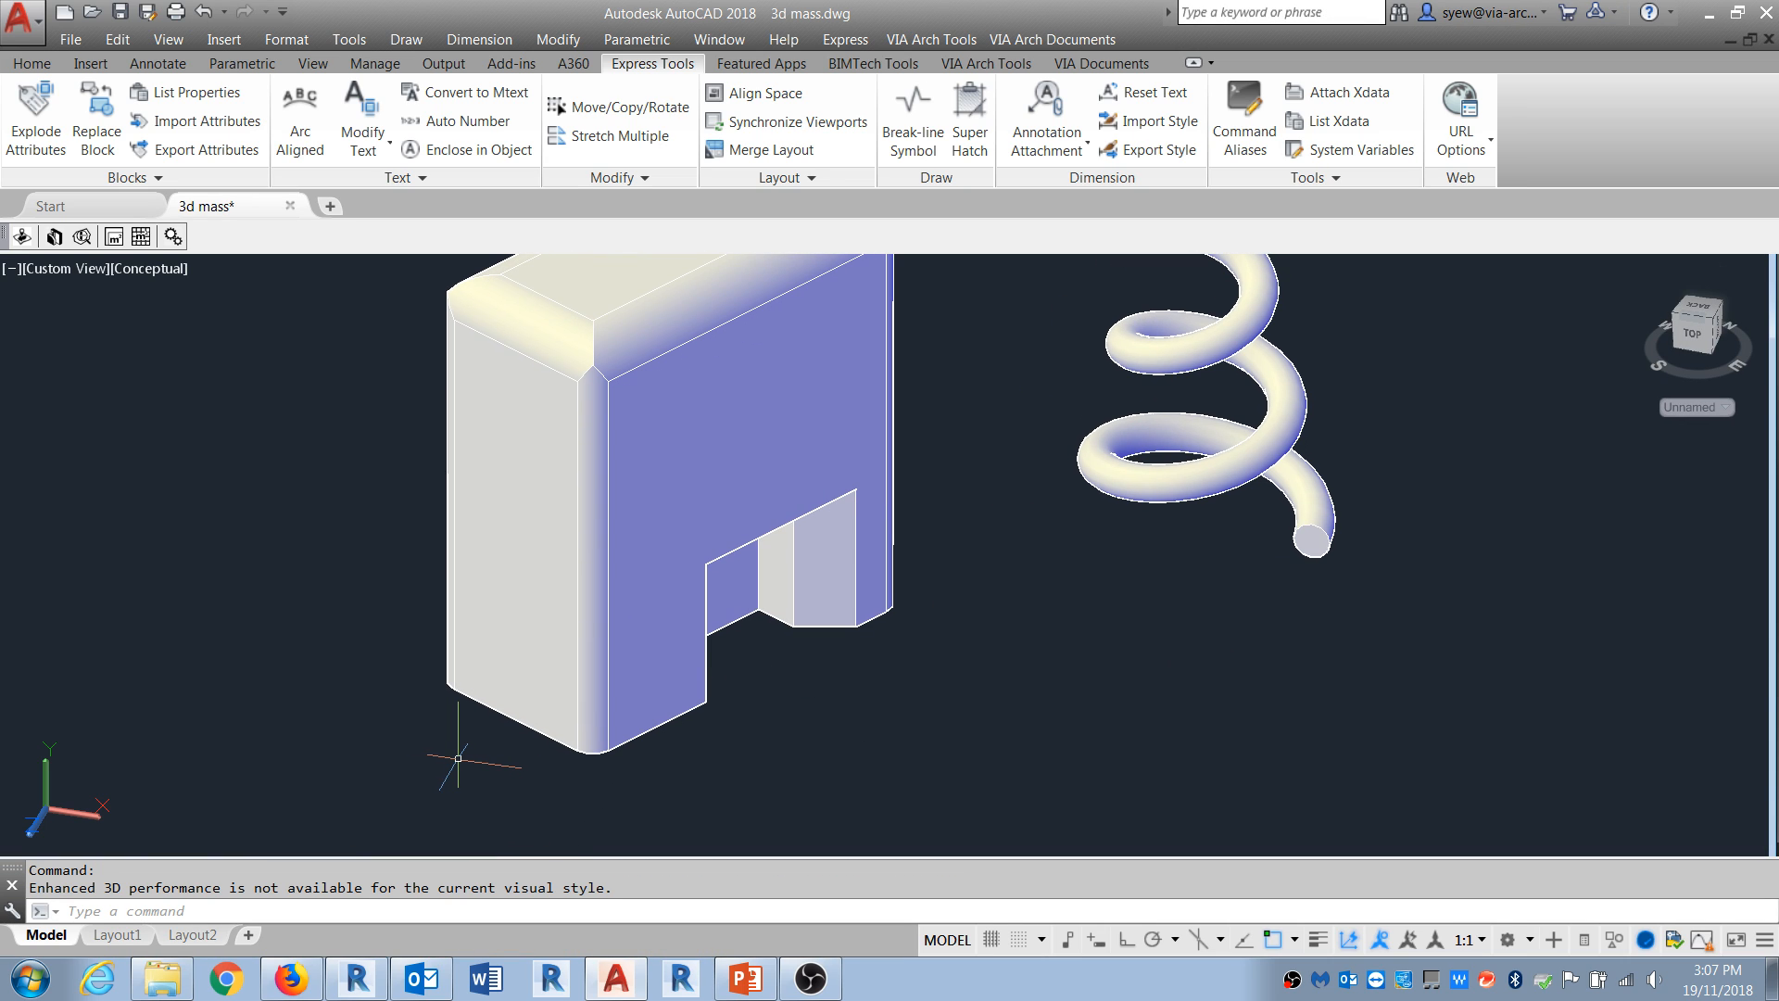
text(ucs)
key(Return)
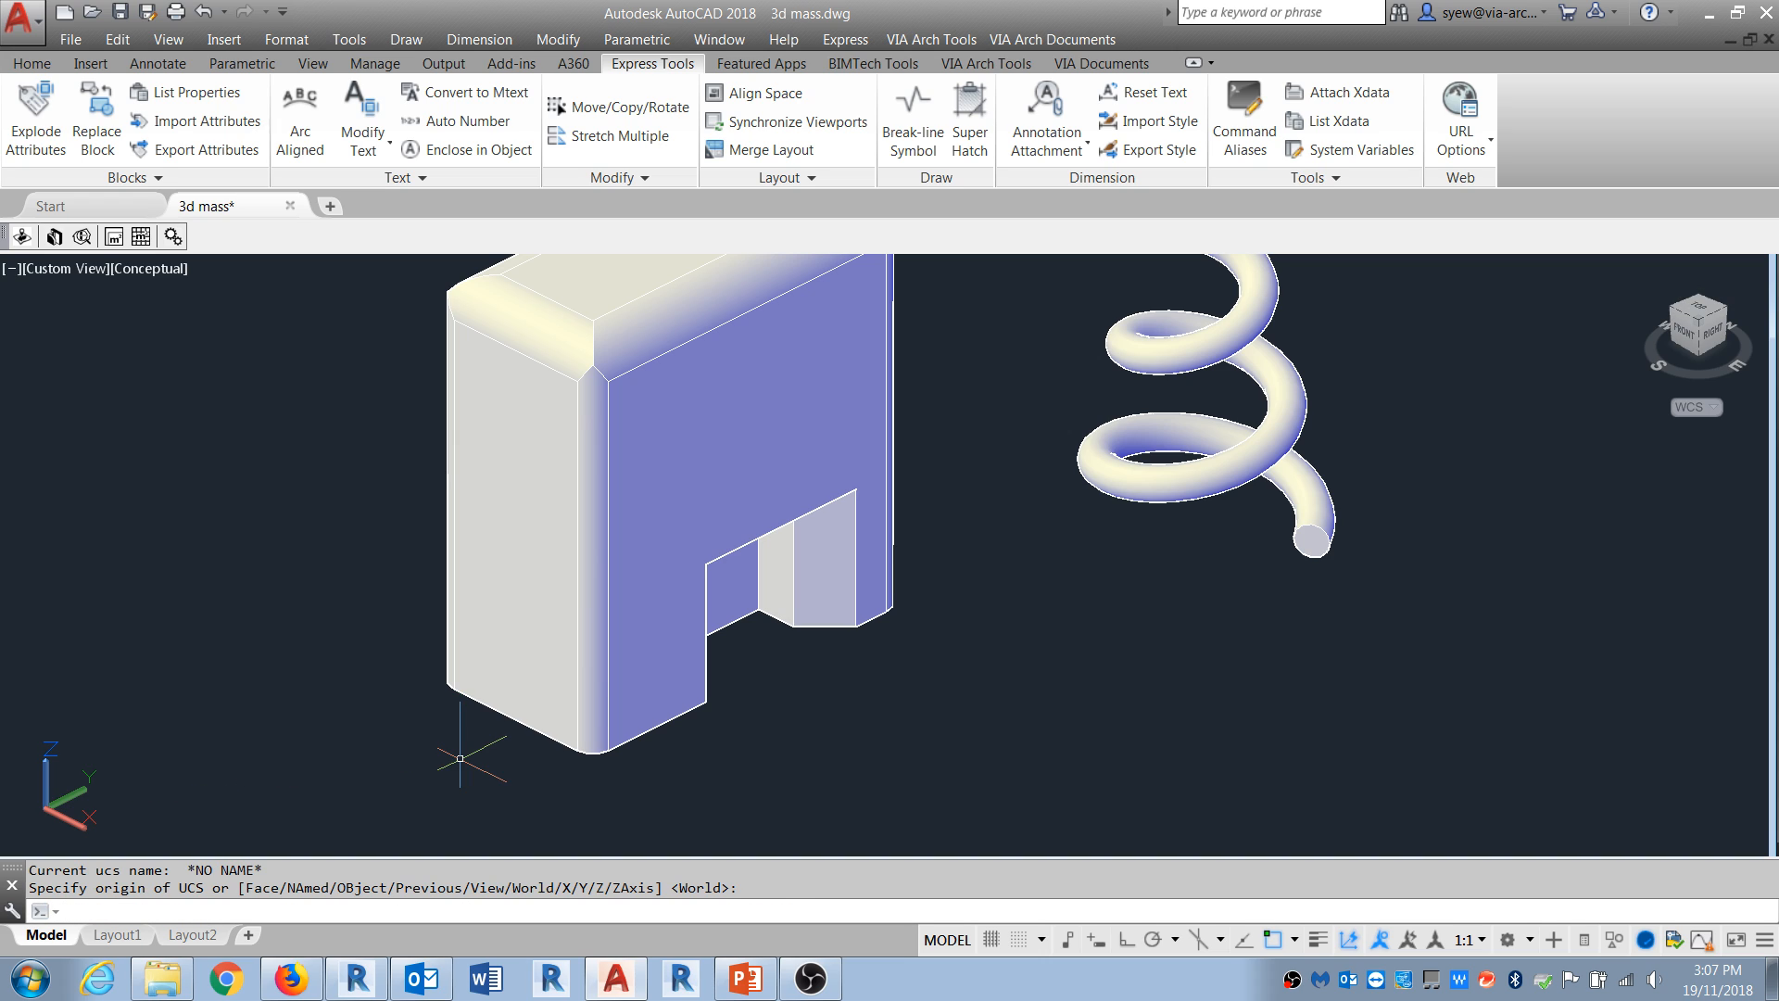
Step: Change the visual style of the 3d mass drawing to 2D Wireframe
text(sha)
key(Return)
text(2d)
key(Return)
text(re)
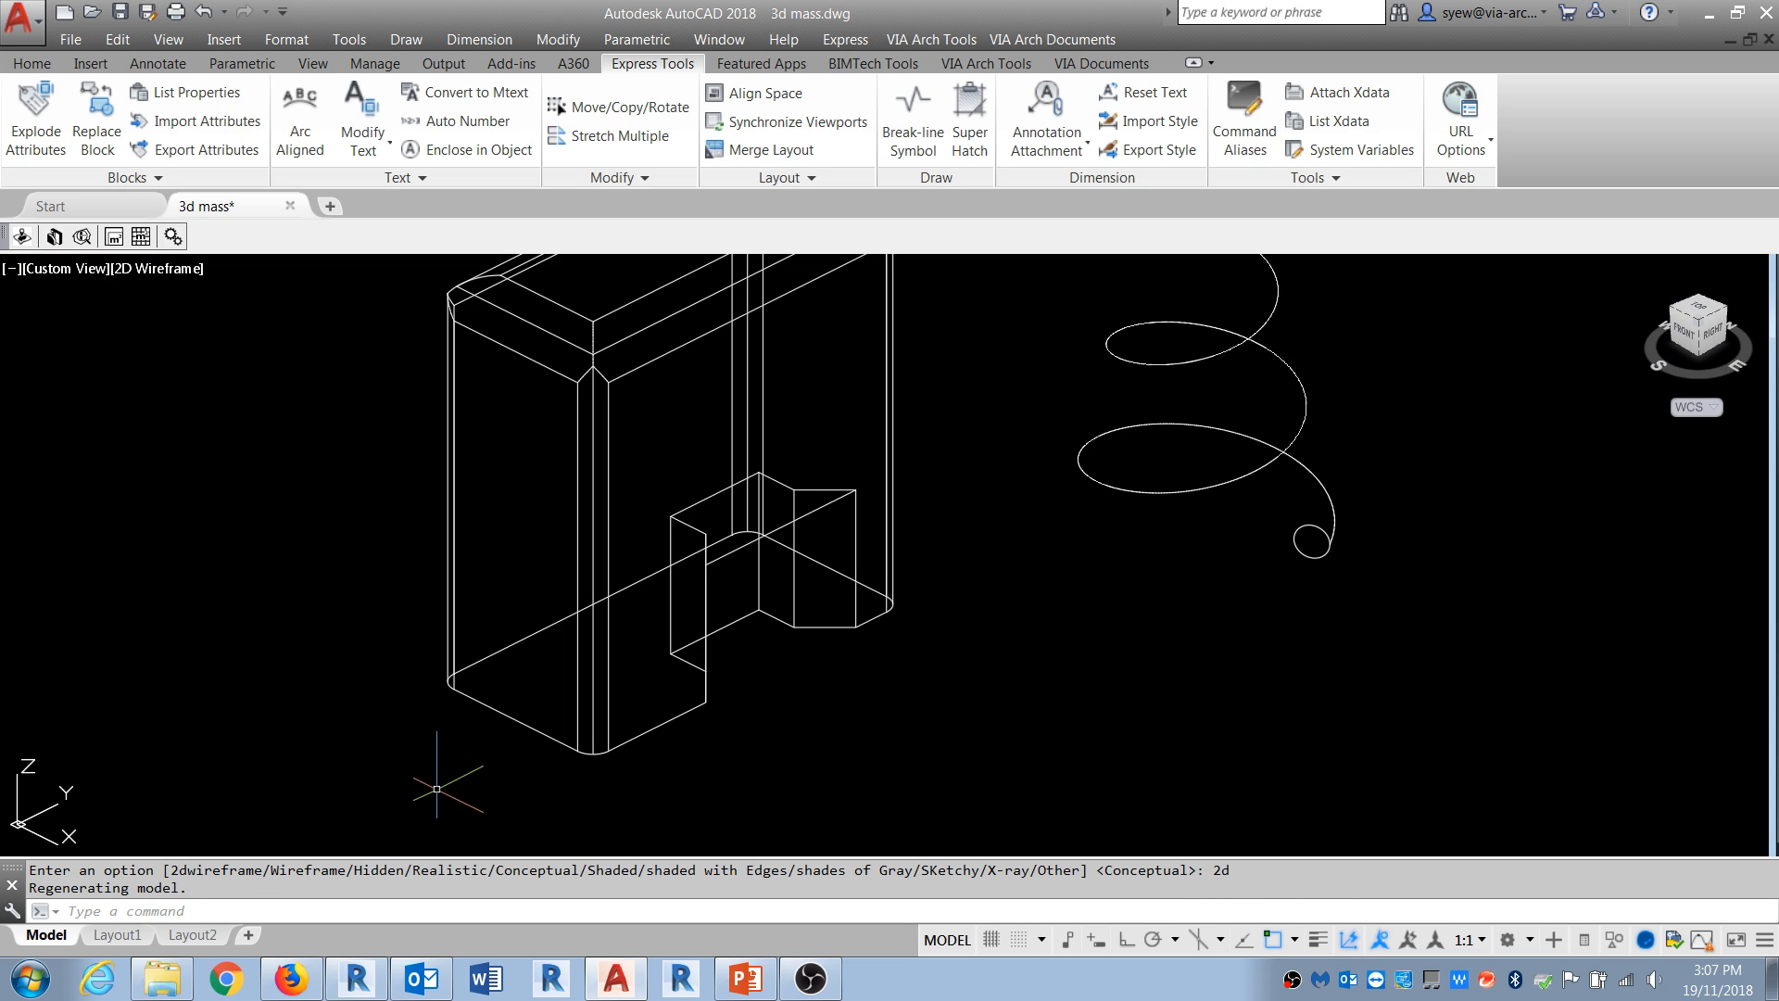
Step: Draw a rectangle on the ground plane overlapping the base of the block's narrow end face
text(c)
key(Return)
click(477, 756)
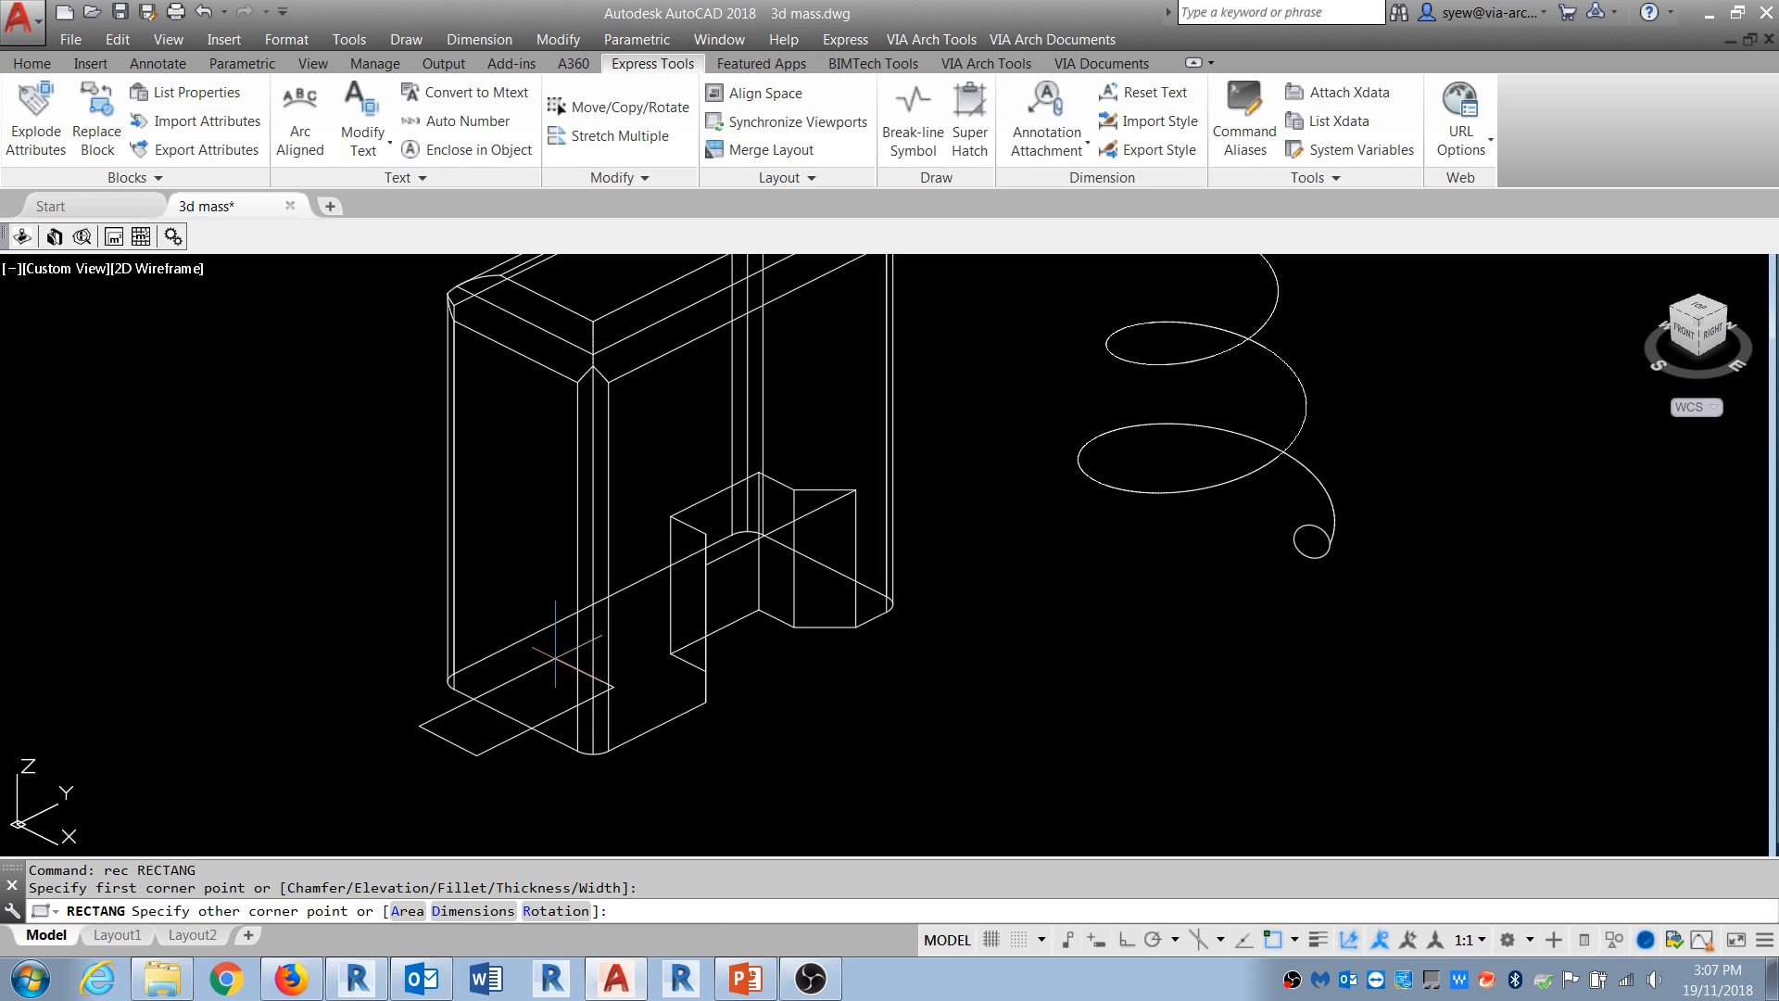
click(536, 666)
Step: Extrude the rectangle upward into a box rising to about a third of the block's height
text(ext)
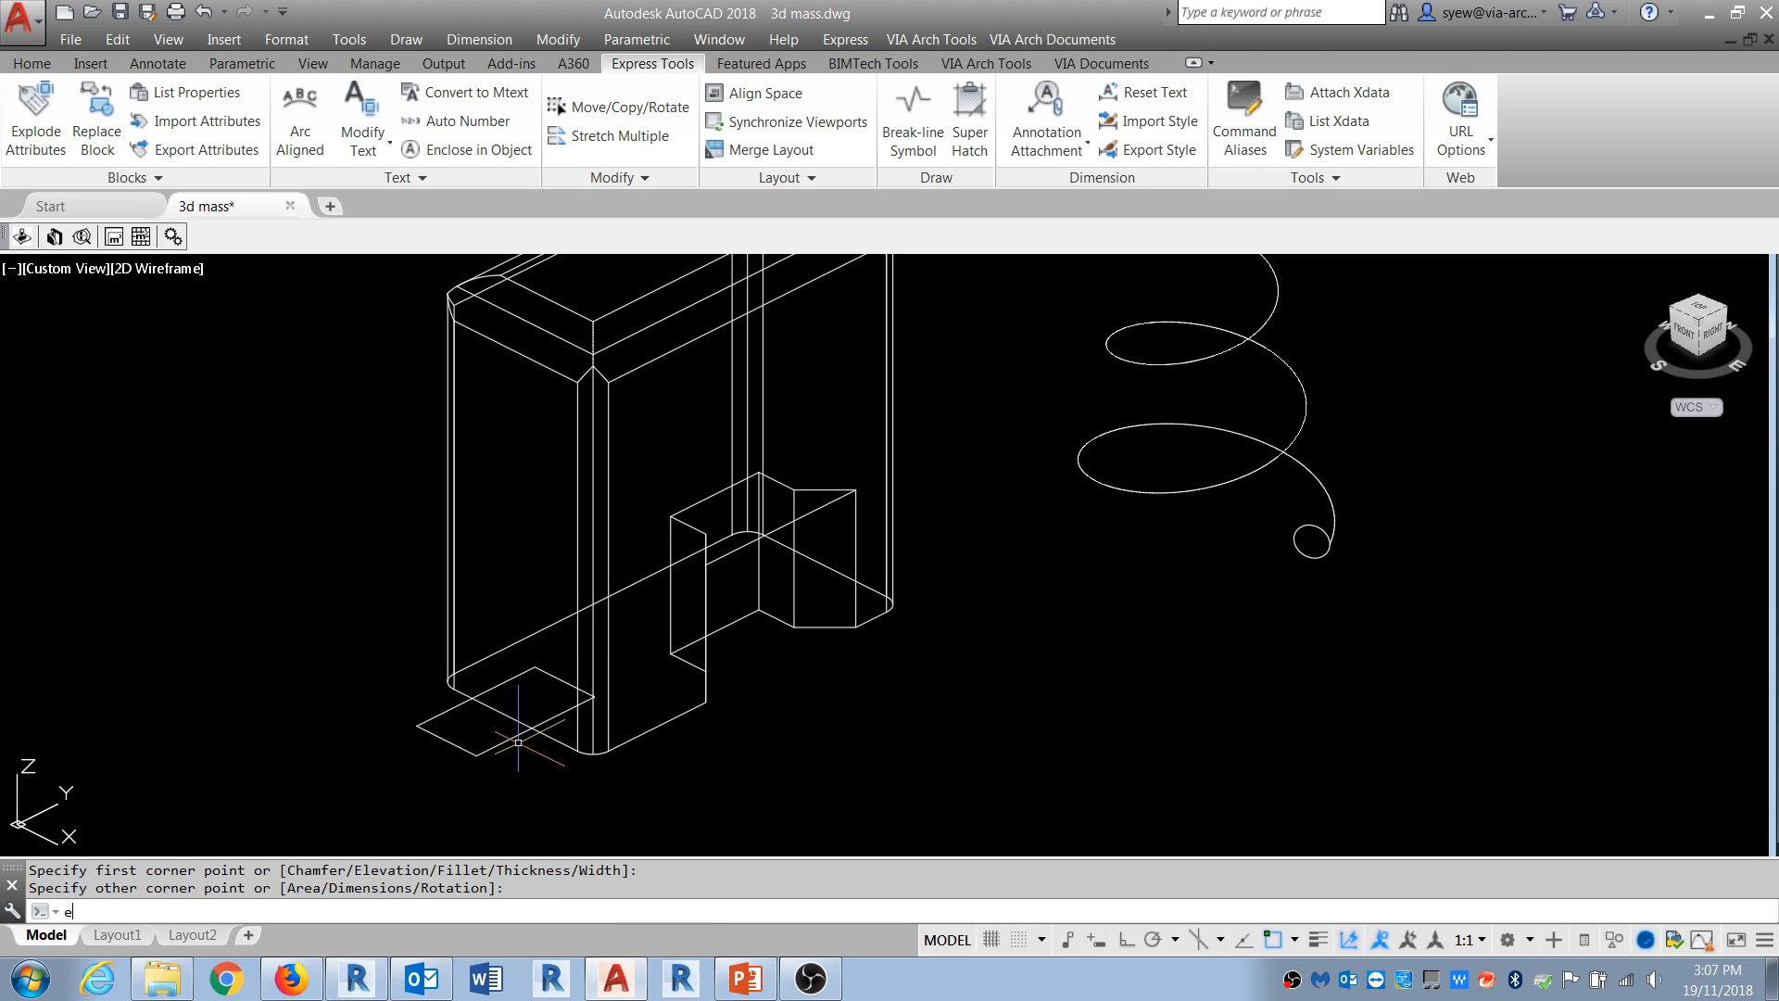
key(Return)
click(510, 740)
key(Return)
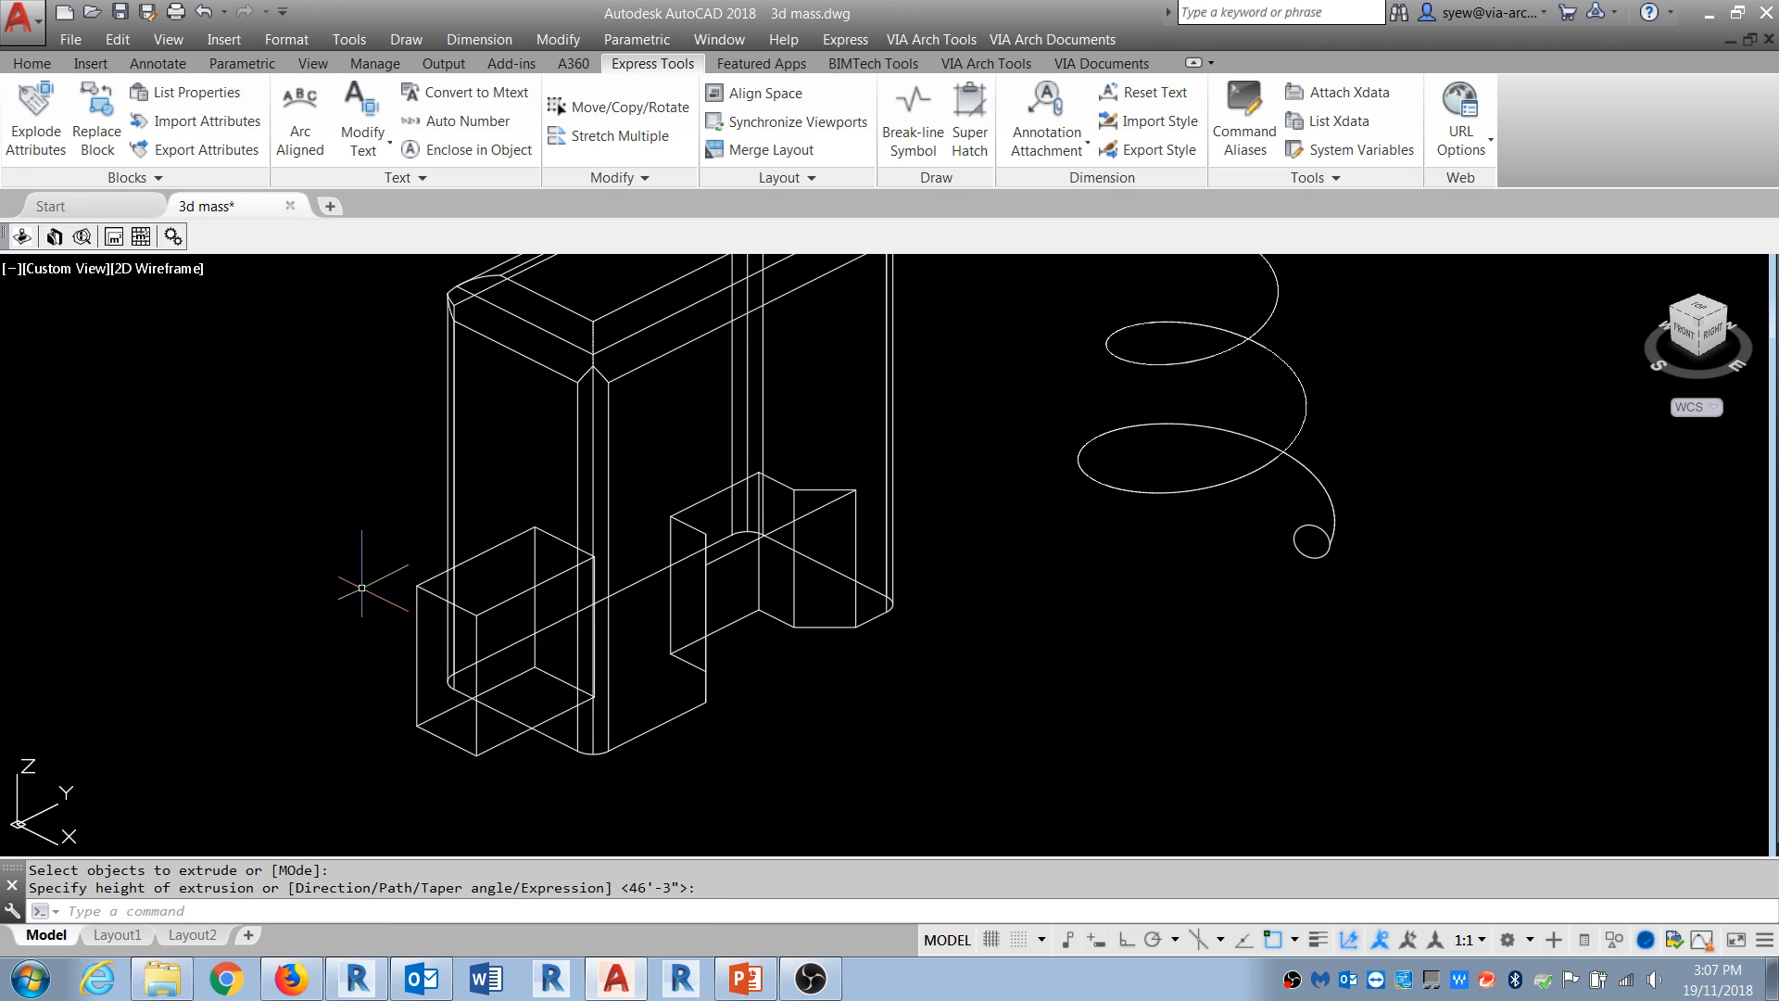
click(394, 596)
key(Escape)
key(Escape)
Step: Union the block with the small box at its base
text(uni)
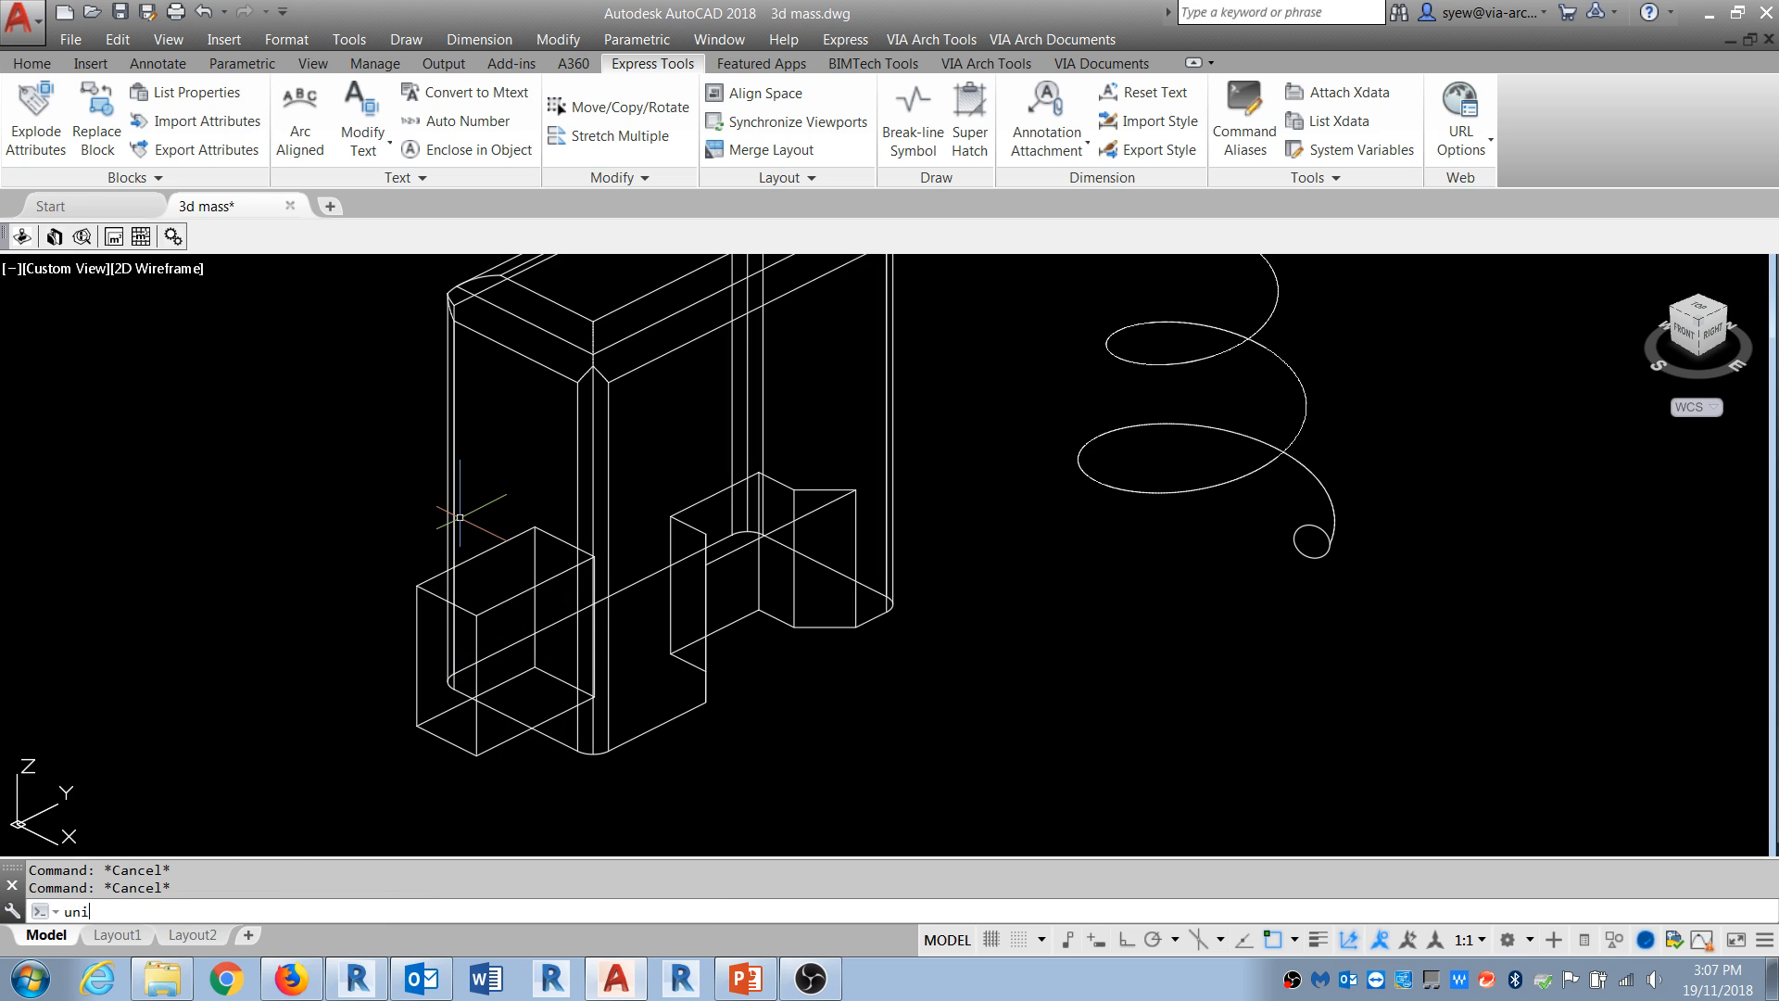
key(Return)
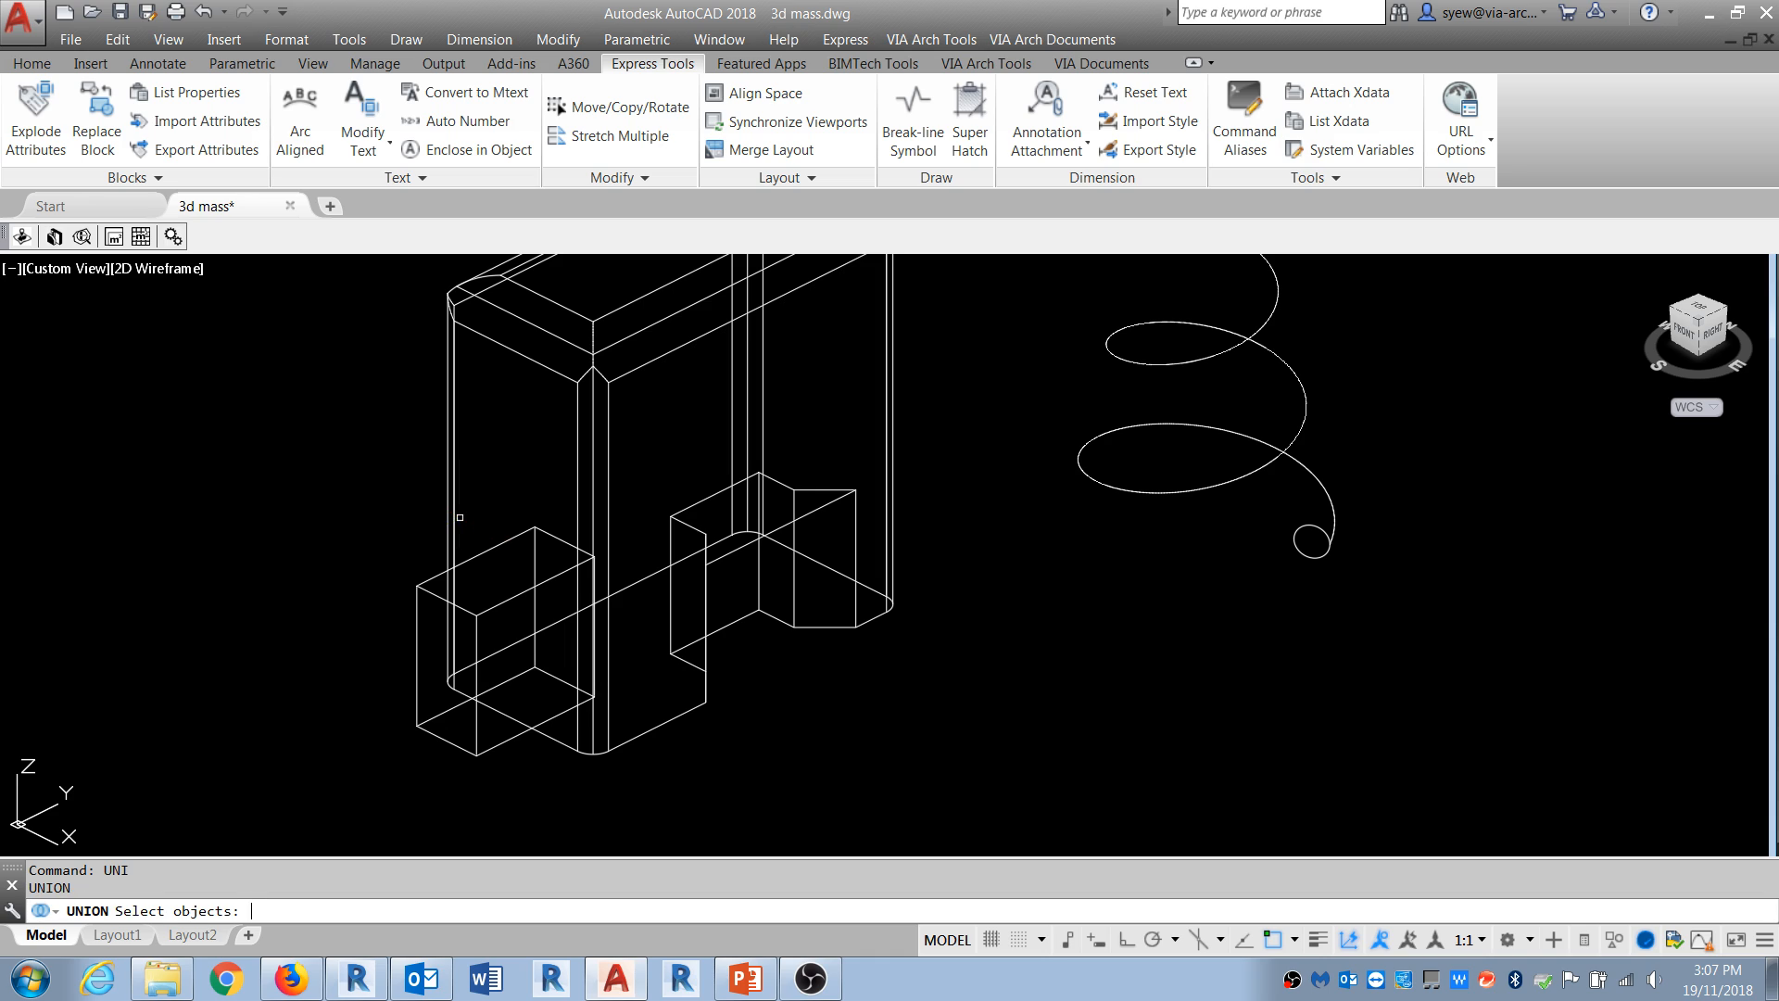
click(561, 742)
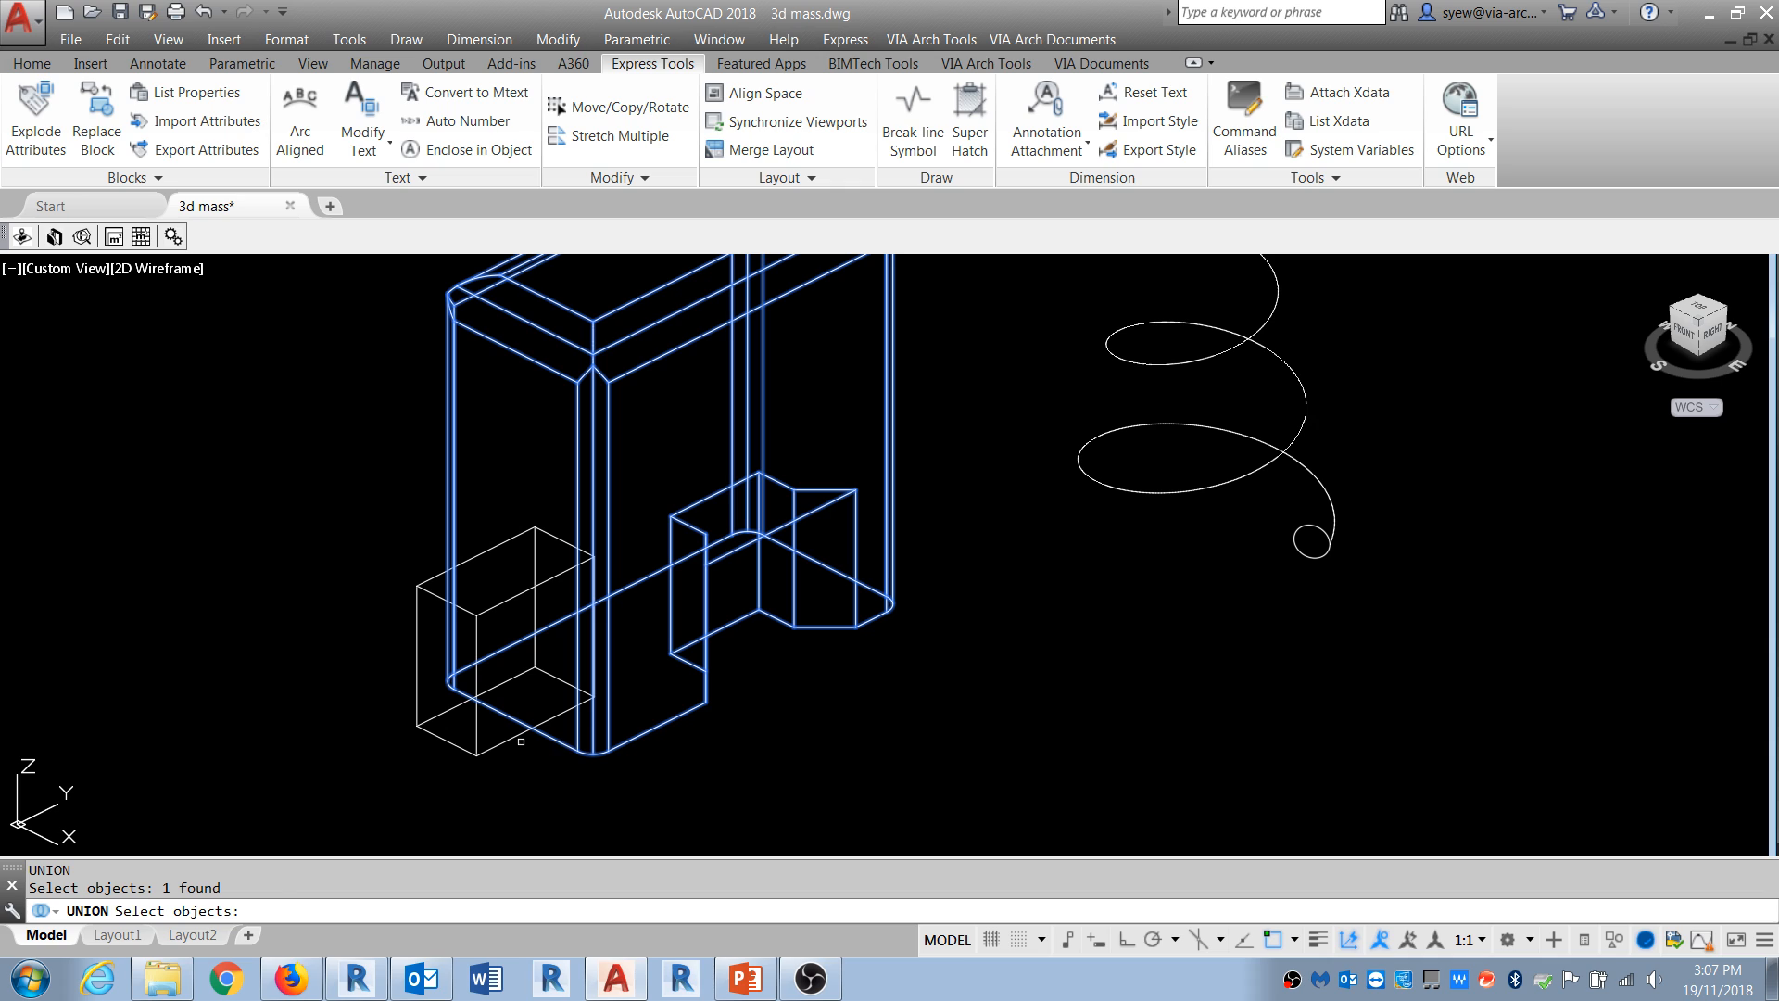
click(521, 741)
key(Return)
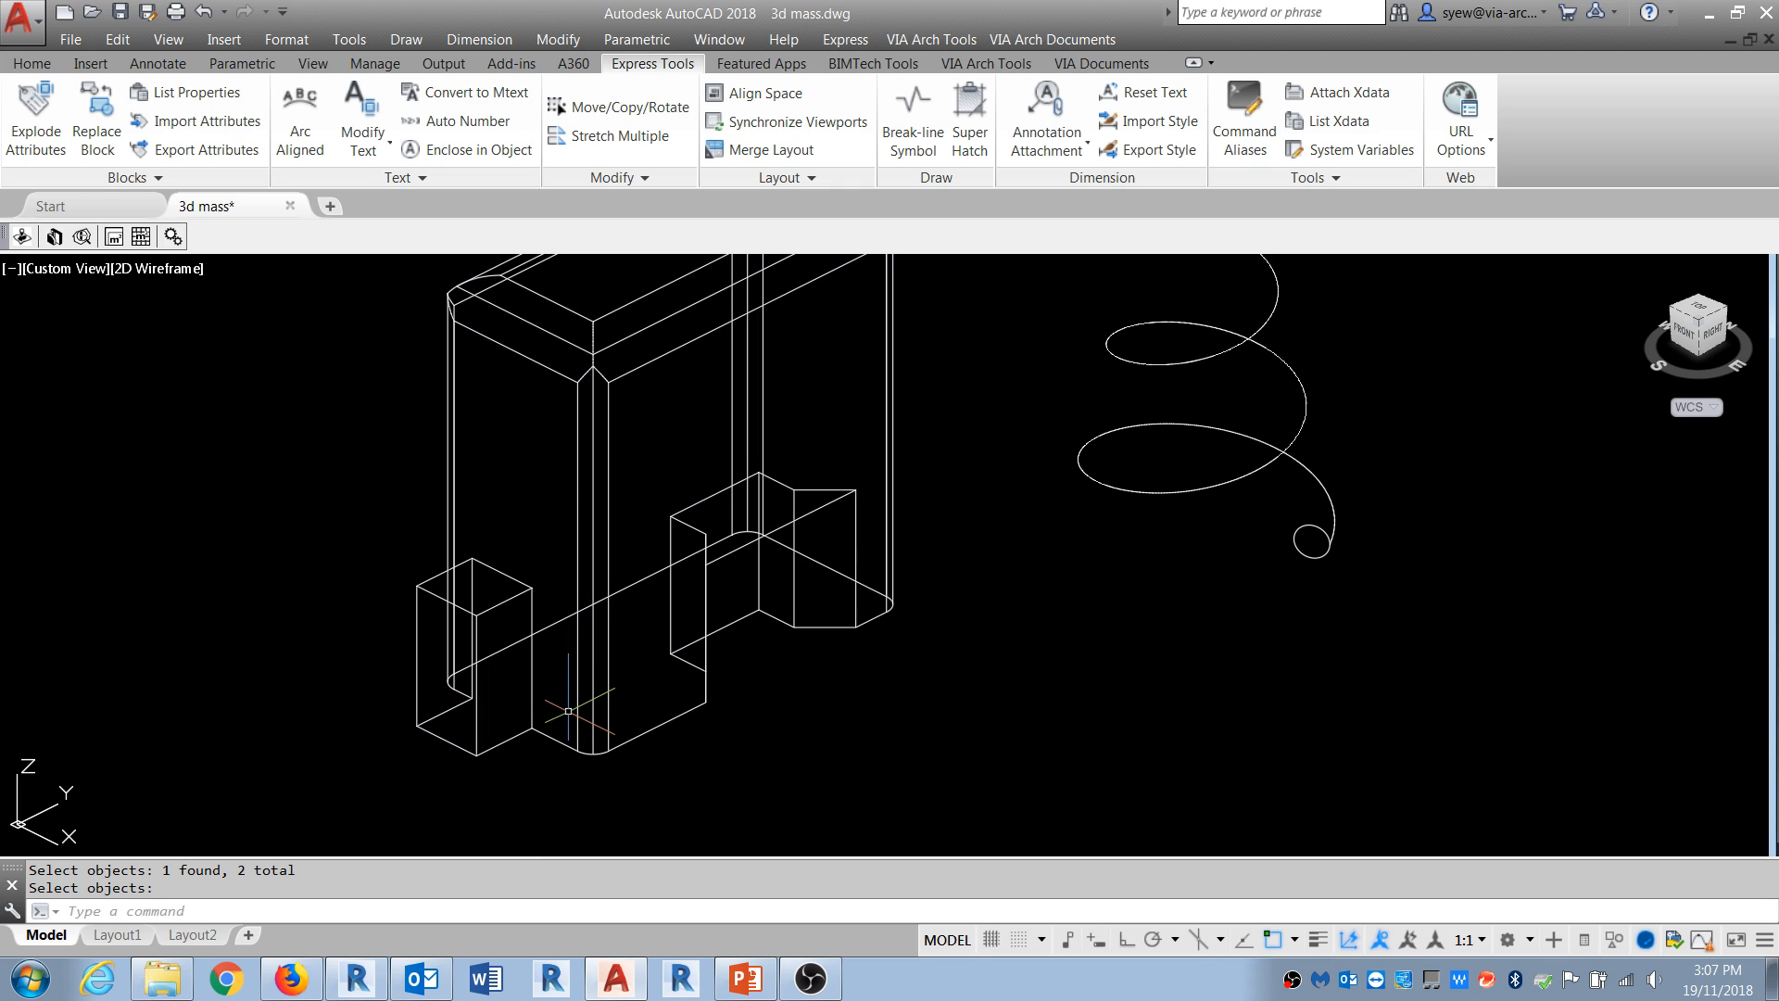
Step: Change the visual style to Conceptual with SHADEMODE and select the combined block solid
text(shademode)
key(Return)
text(co)
key(Return)
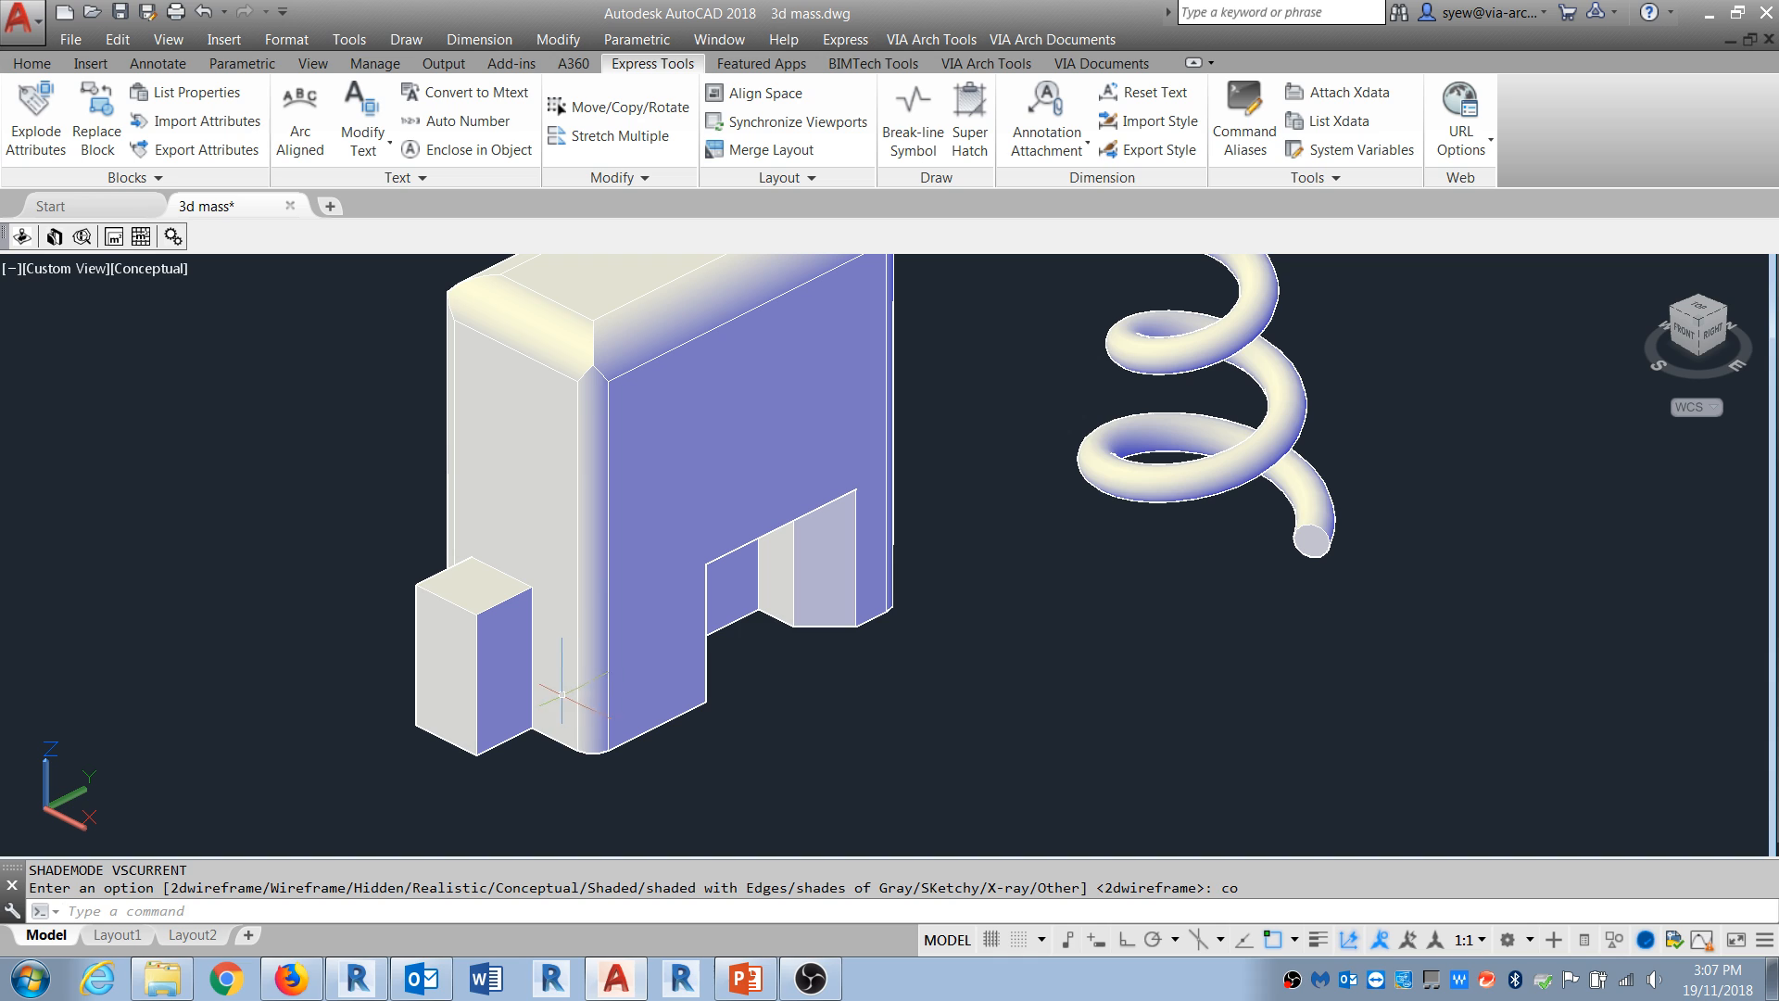
click(579, 746)
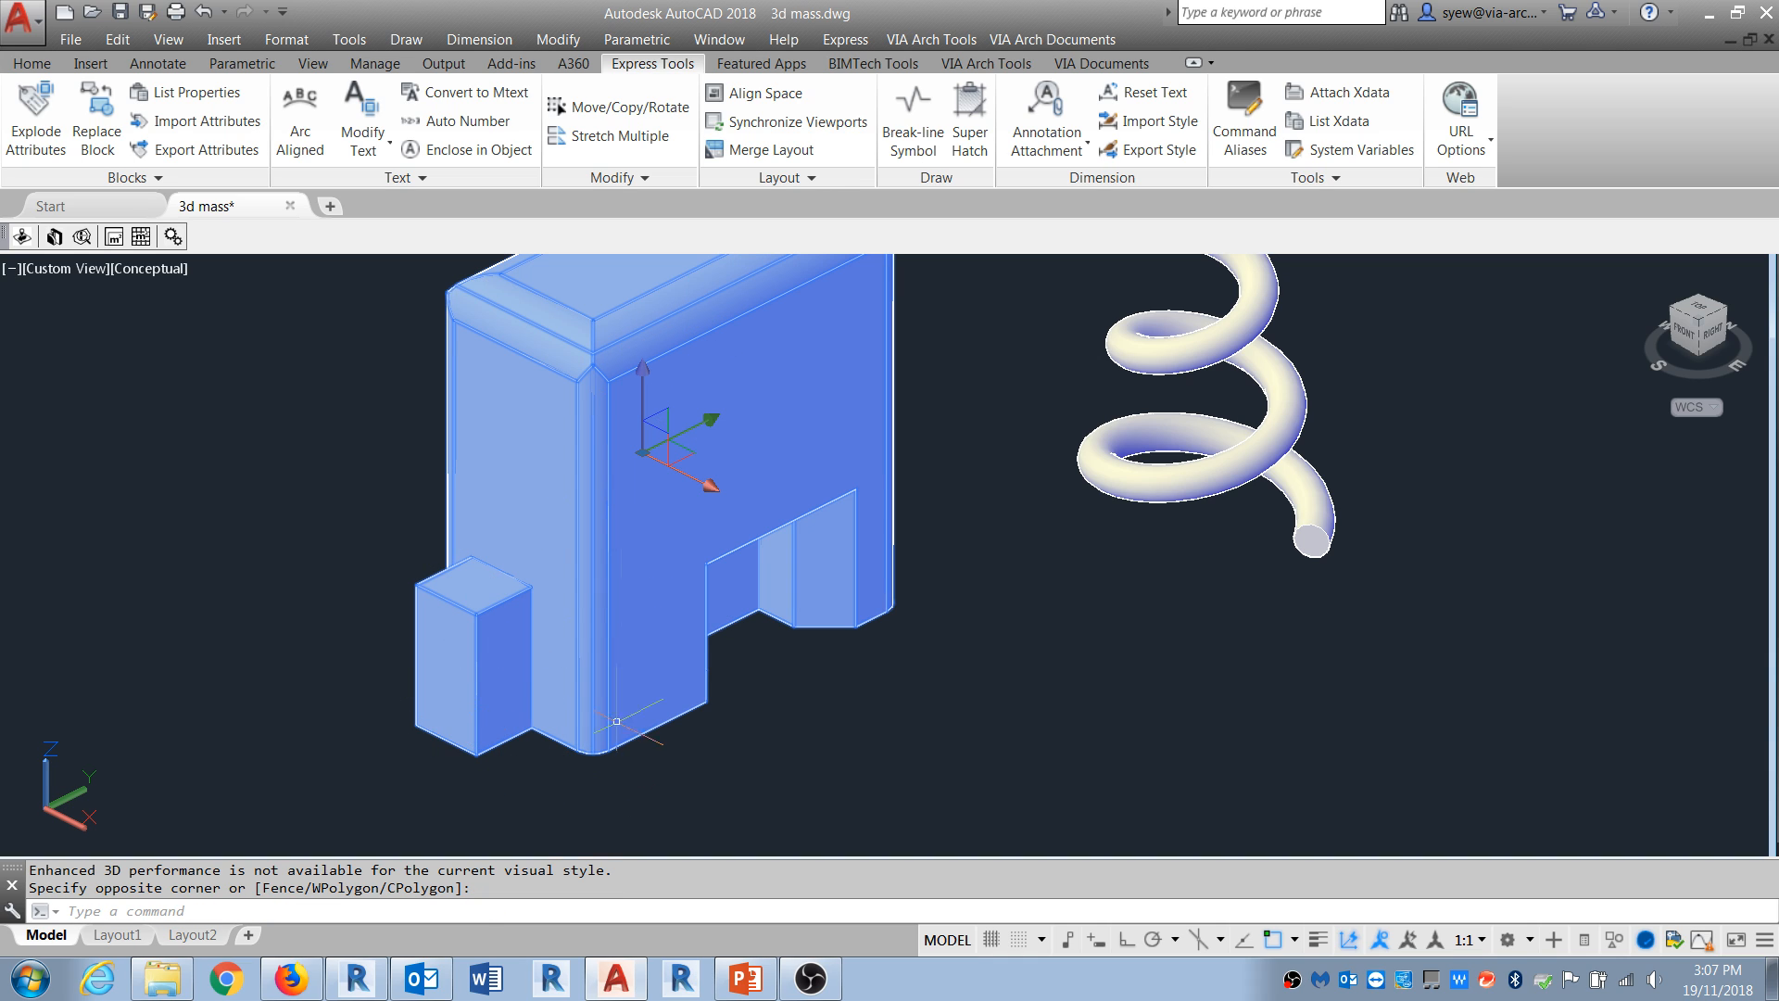
Step: Switch to Revit, clear the selection and examine the curtain system grids on the coil and block in the 3D view
click(369, 980)
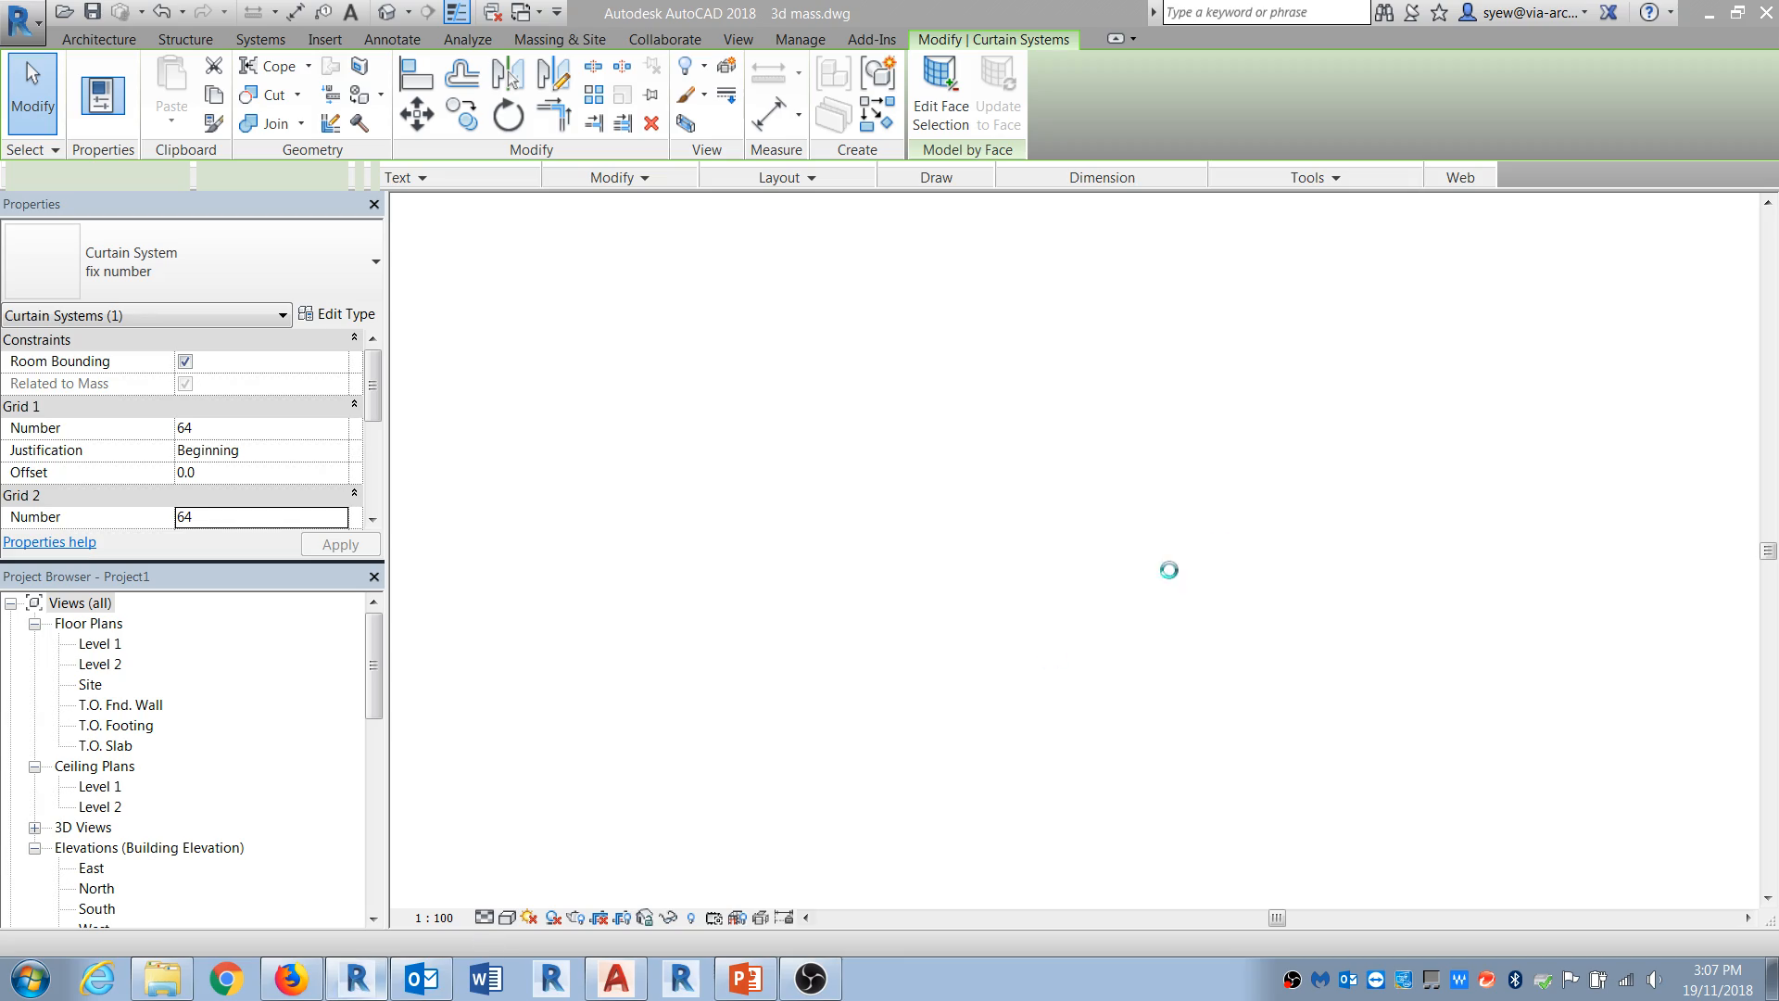
click(1280, 765)
scroll(1399, 741, up, 6)
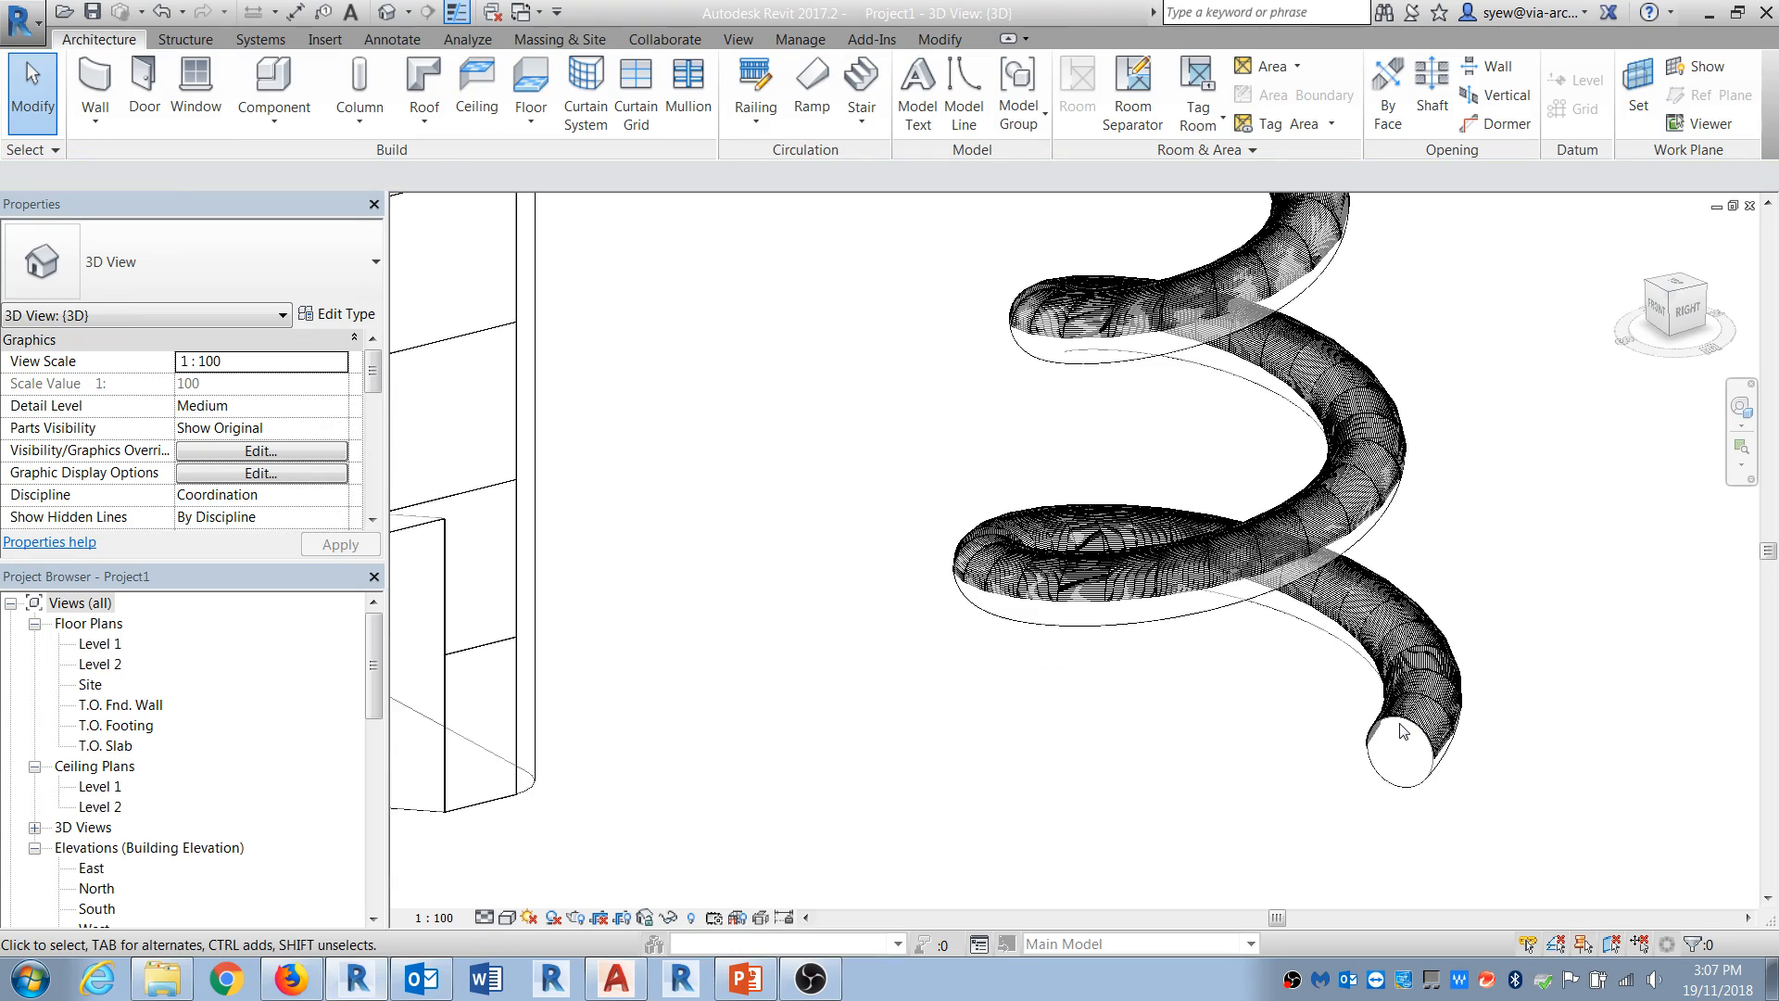
scroll(1394, 762, down, 7)
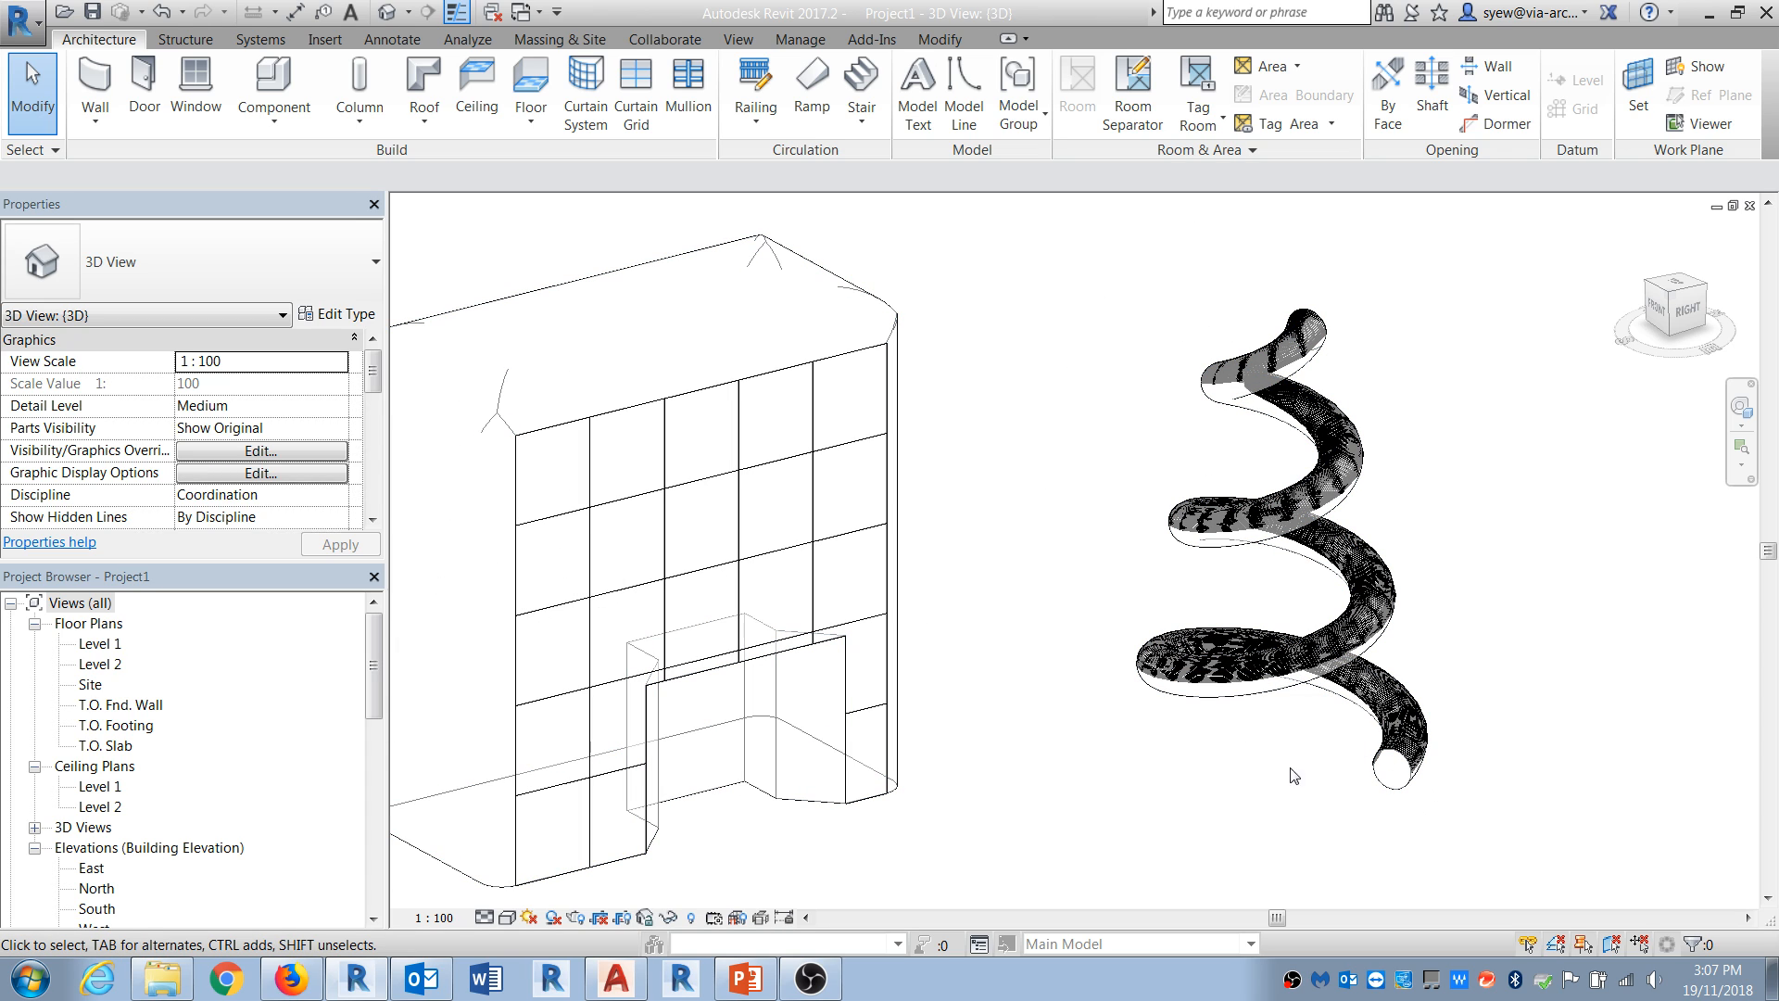
middle_drag(1172, 806, 1278, 745)
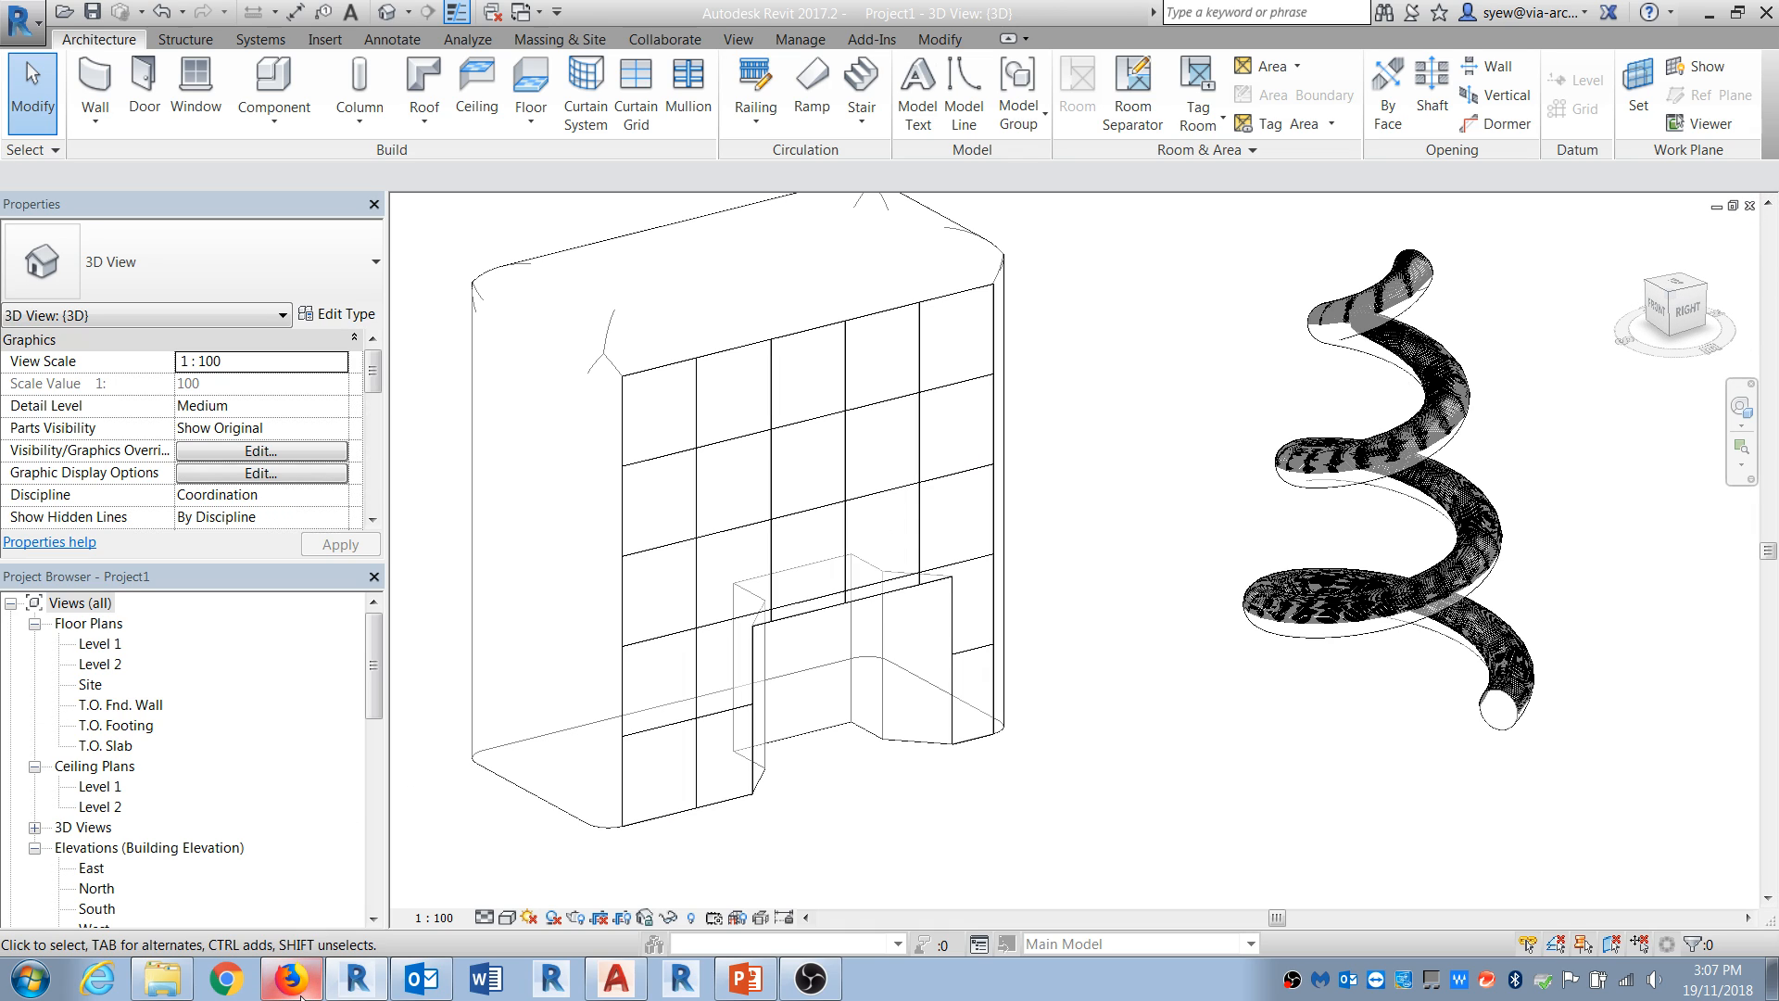
Step: Switch to the PowerPoint presentation, highlight Point Manager on the Agenda slide, and return to AutoCAD
click(607, 990)
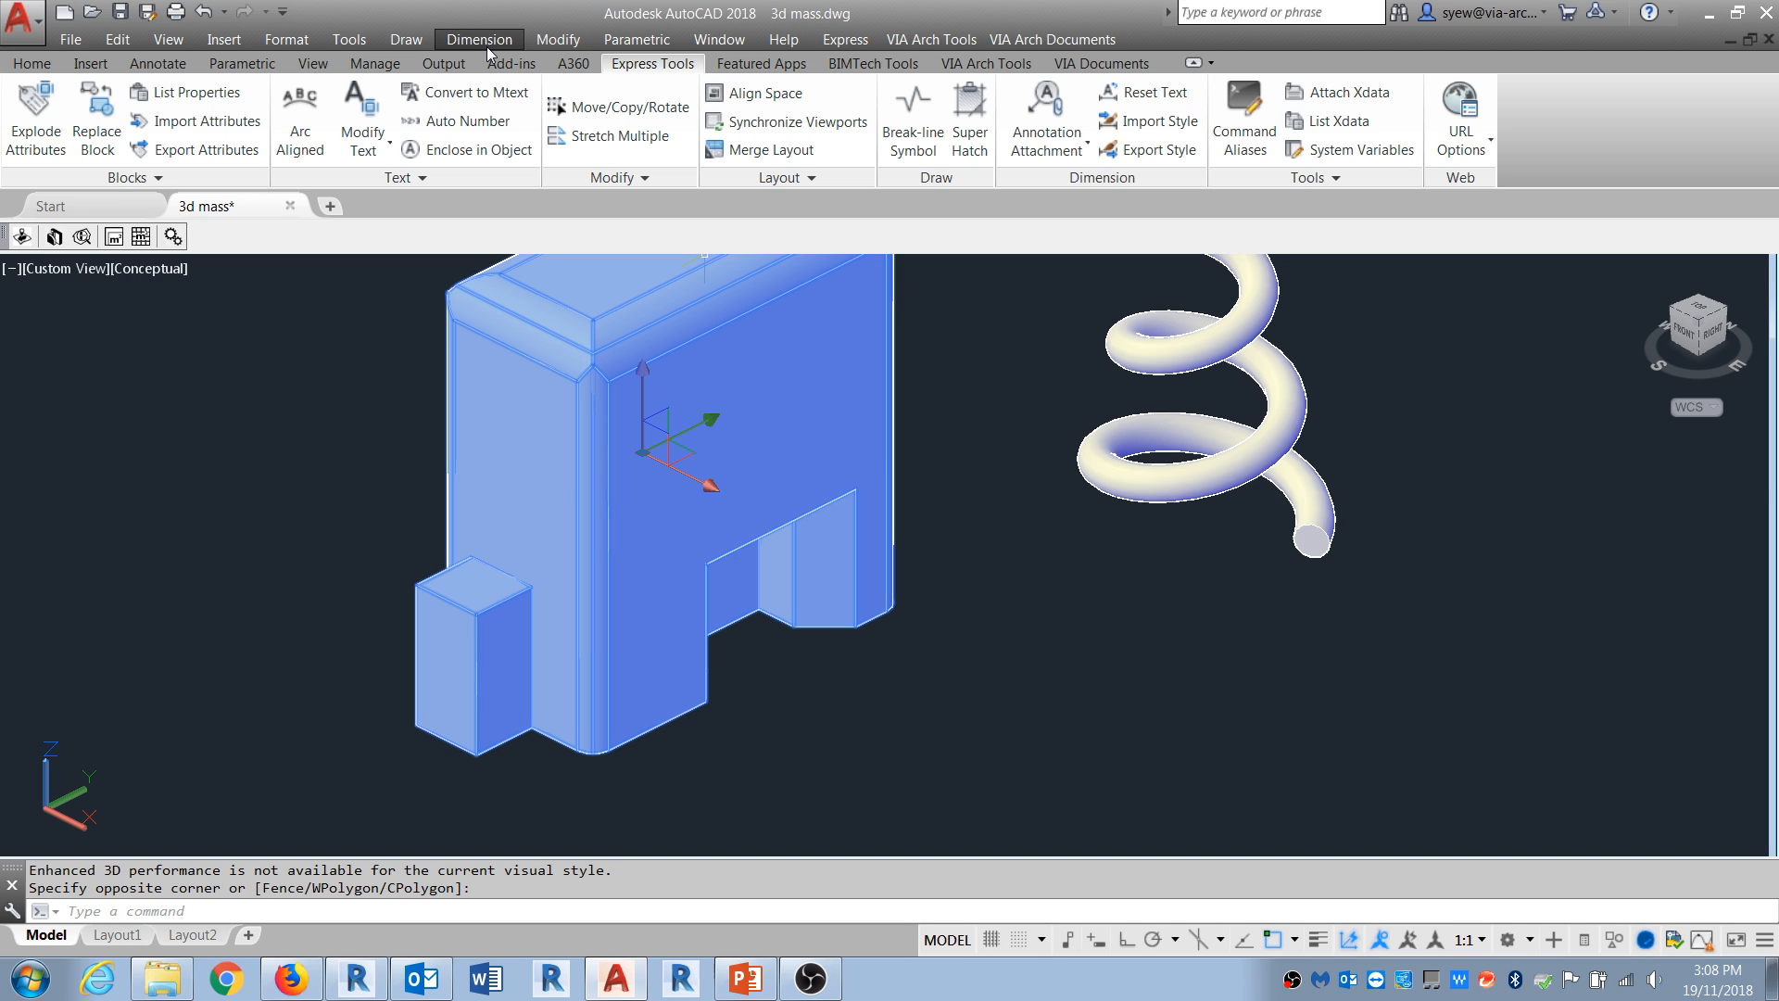
click(758, 990)
click(778, 444)
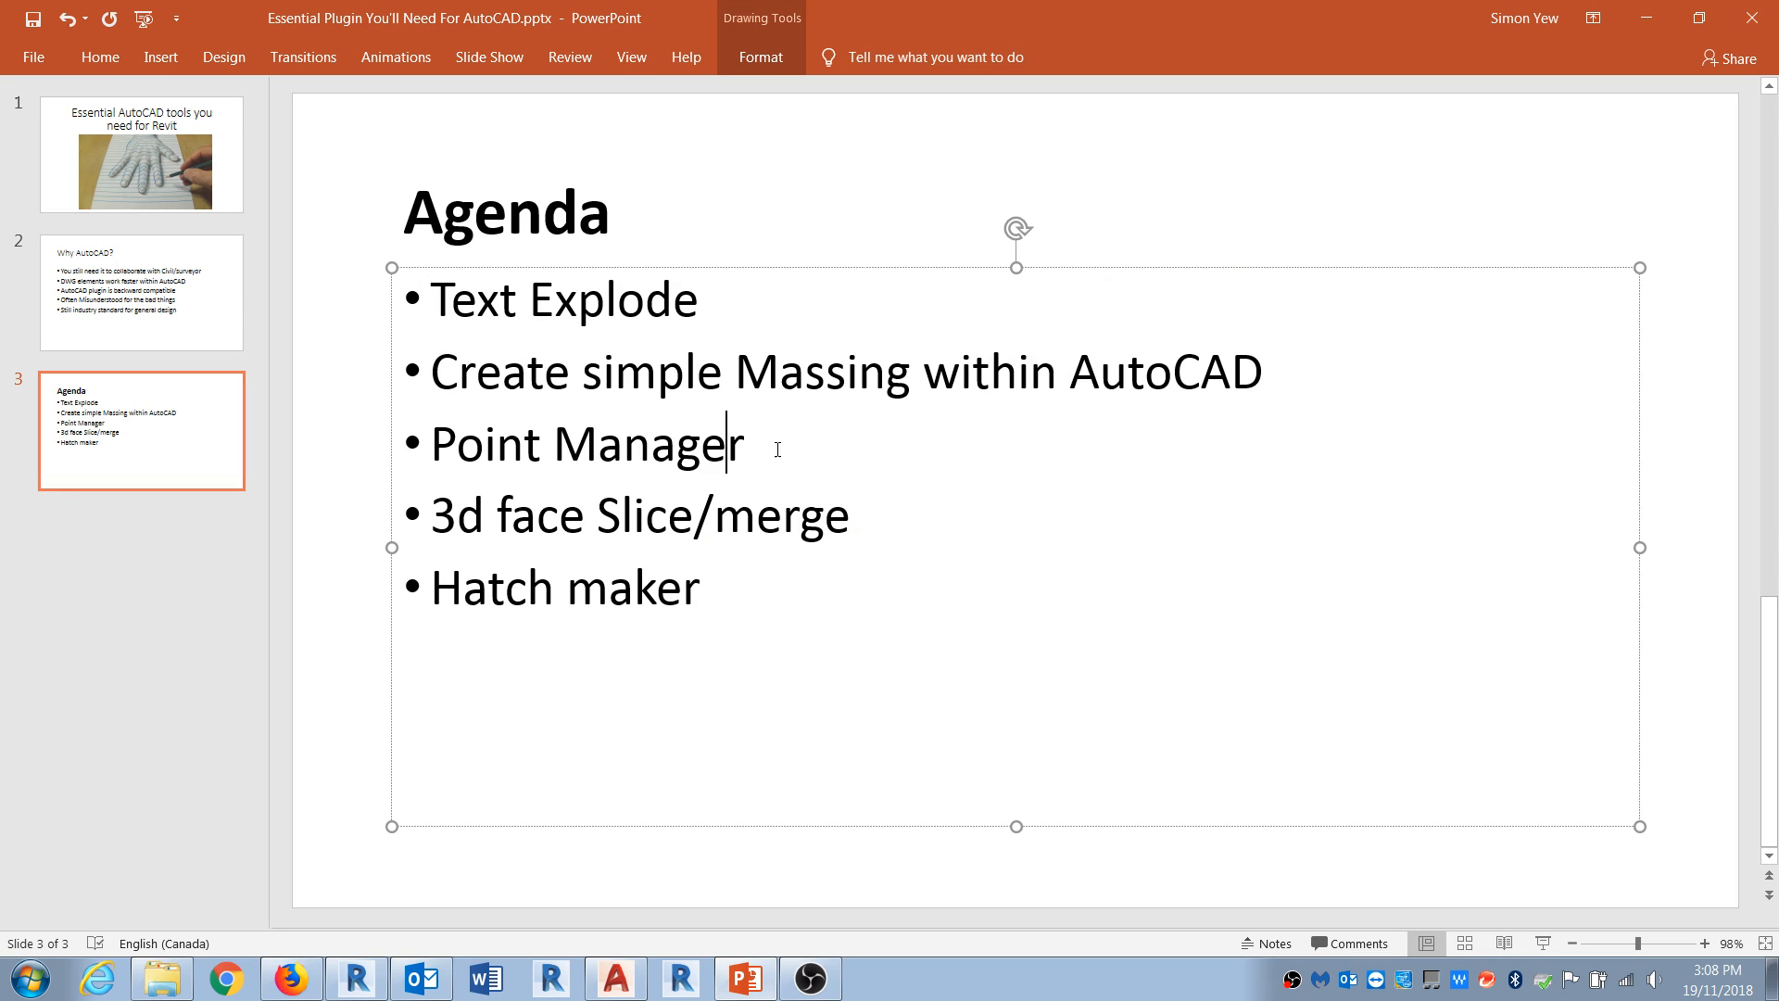
drag(778, 445, 528, 461)
click(1646, 18)
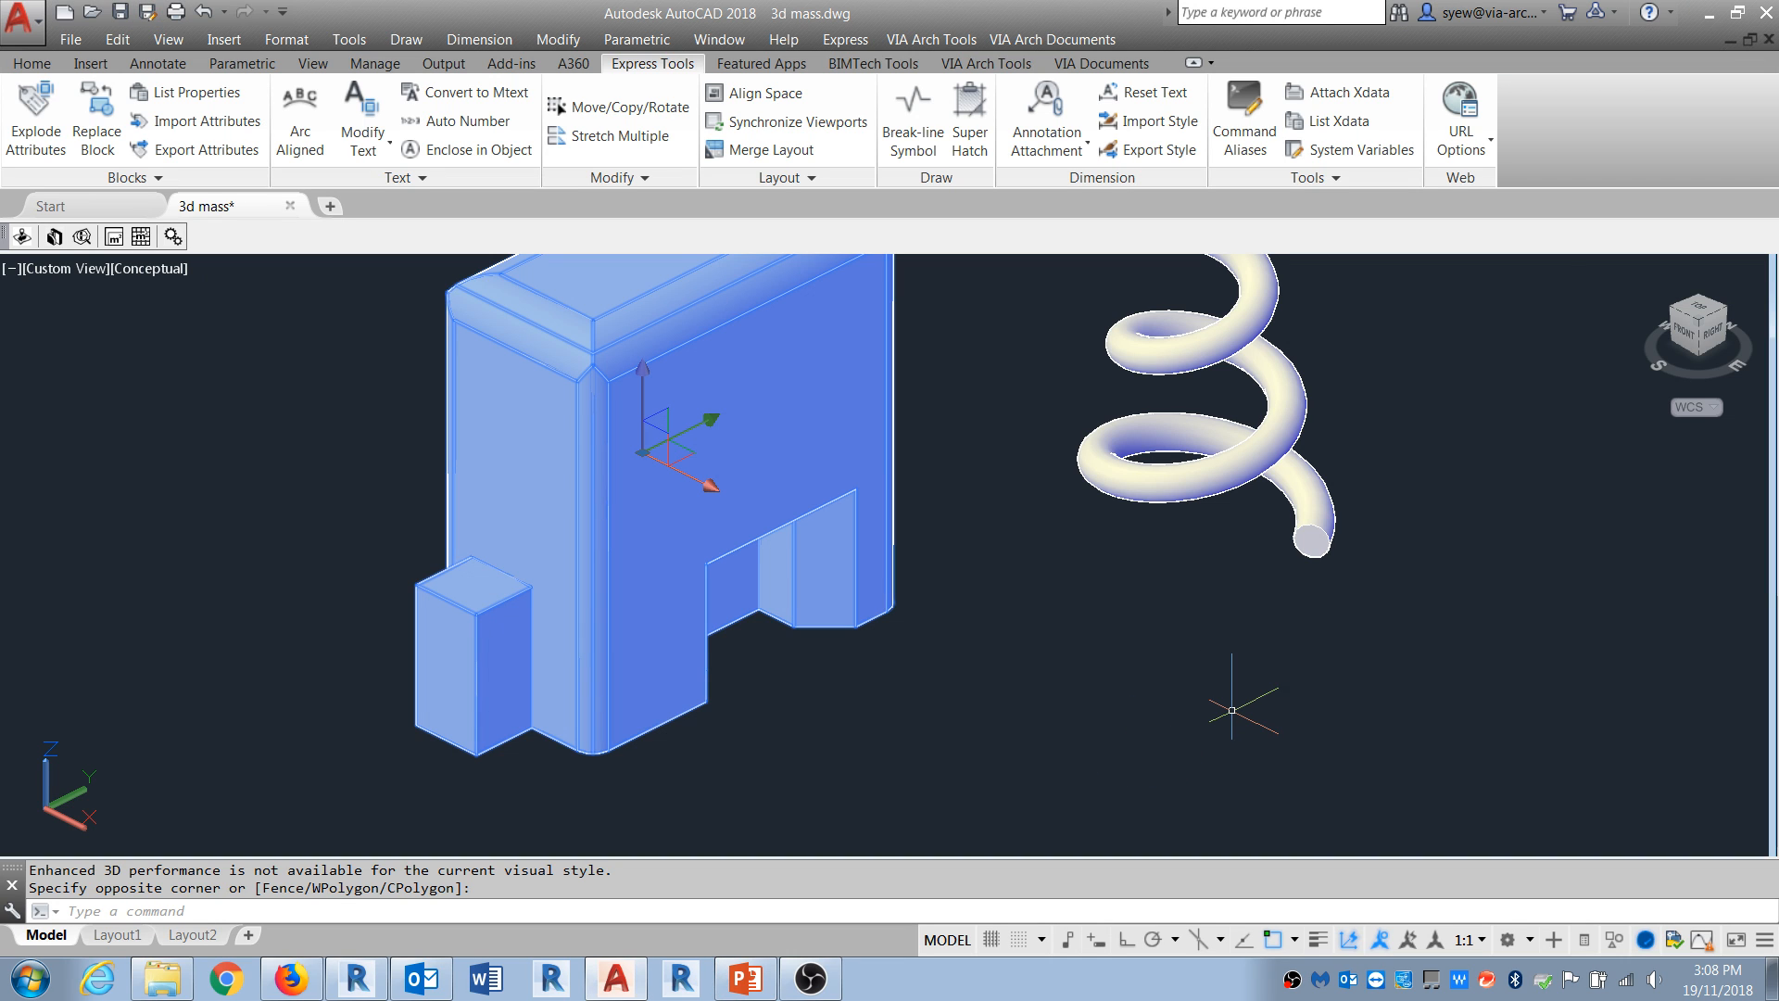
Step: Erase the block and the coil, and close the 3d mass drawing without saving
key(Escape)
click(1401, 719)
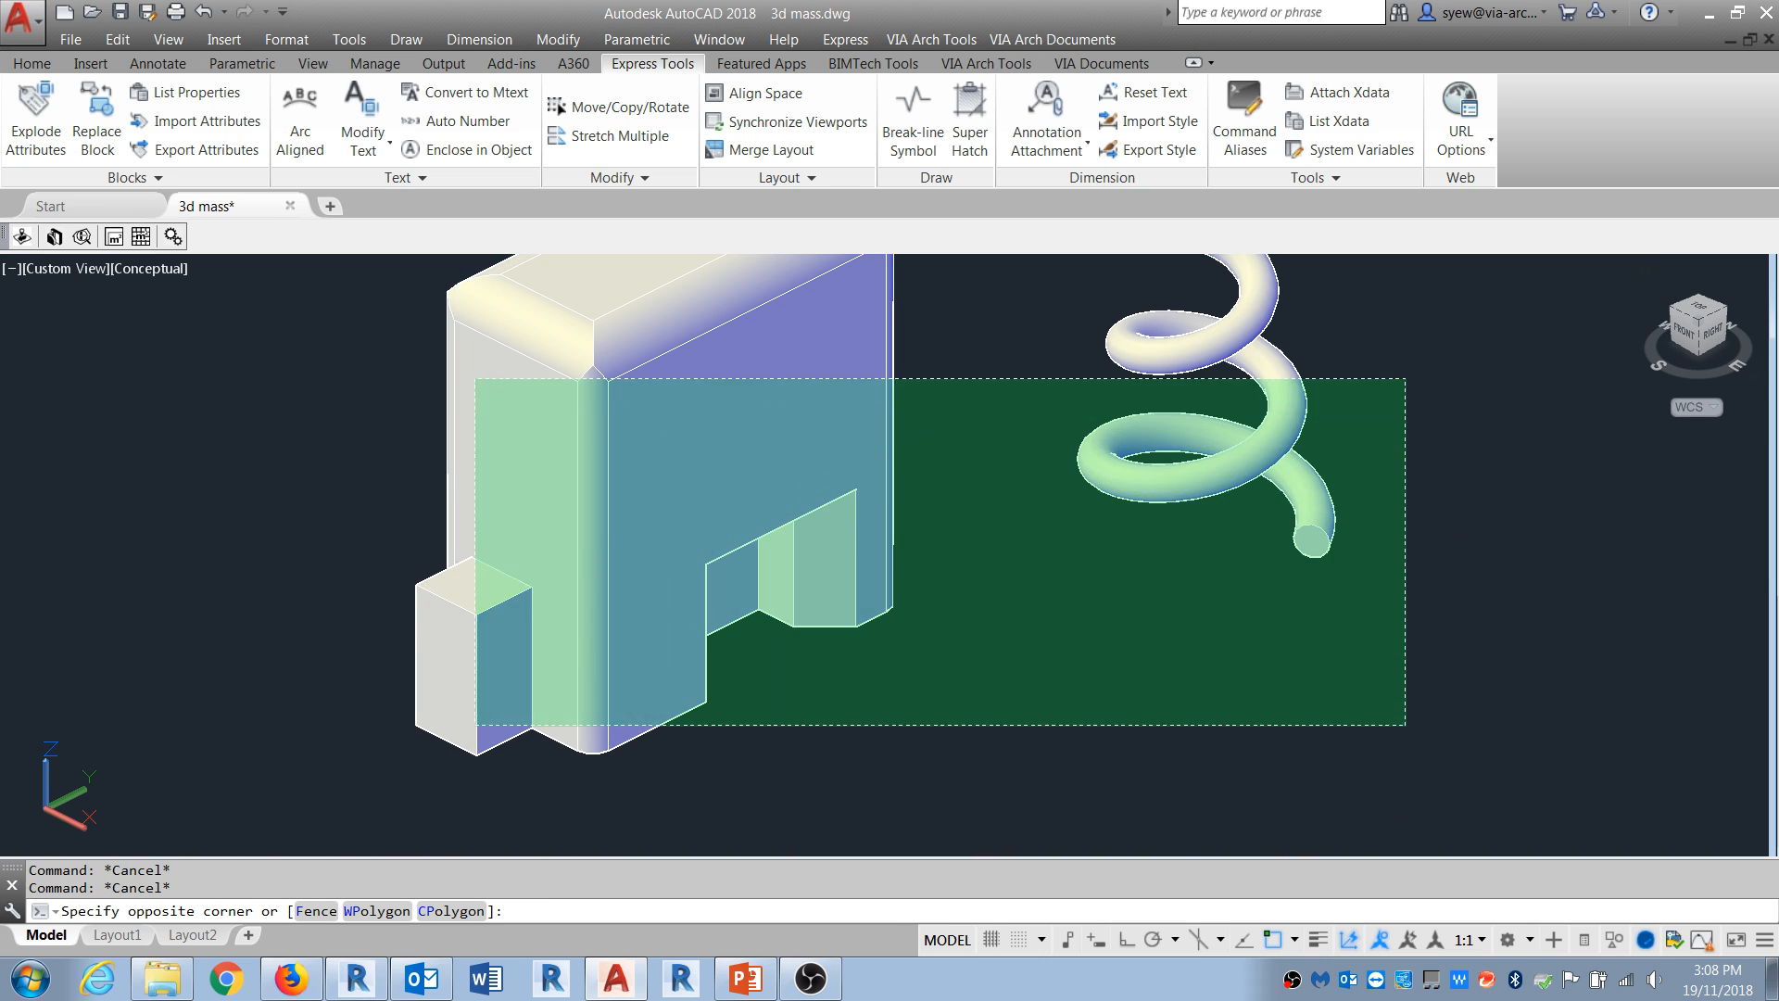
click(469, 381)
key(Delete)
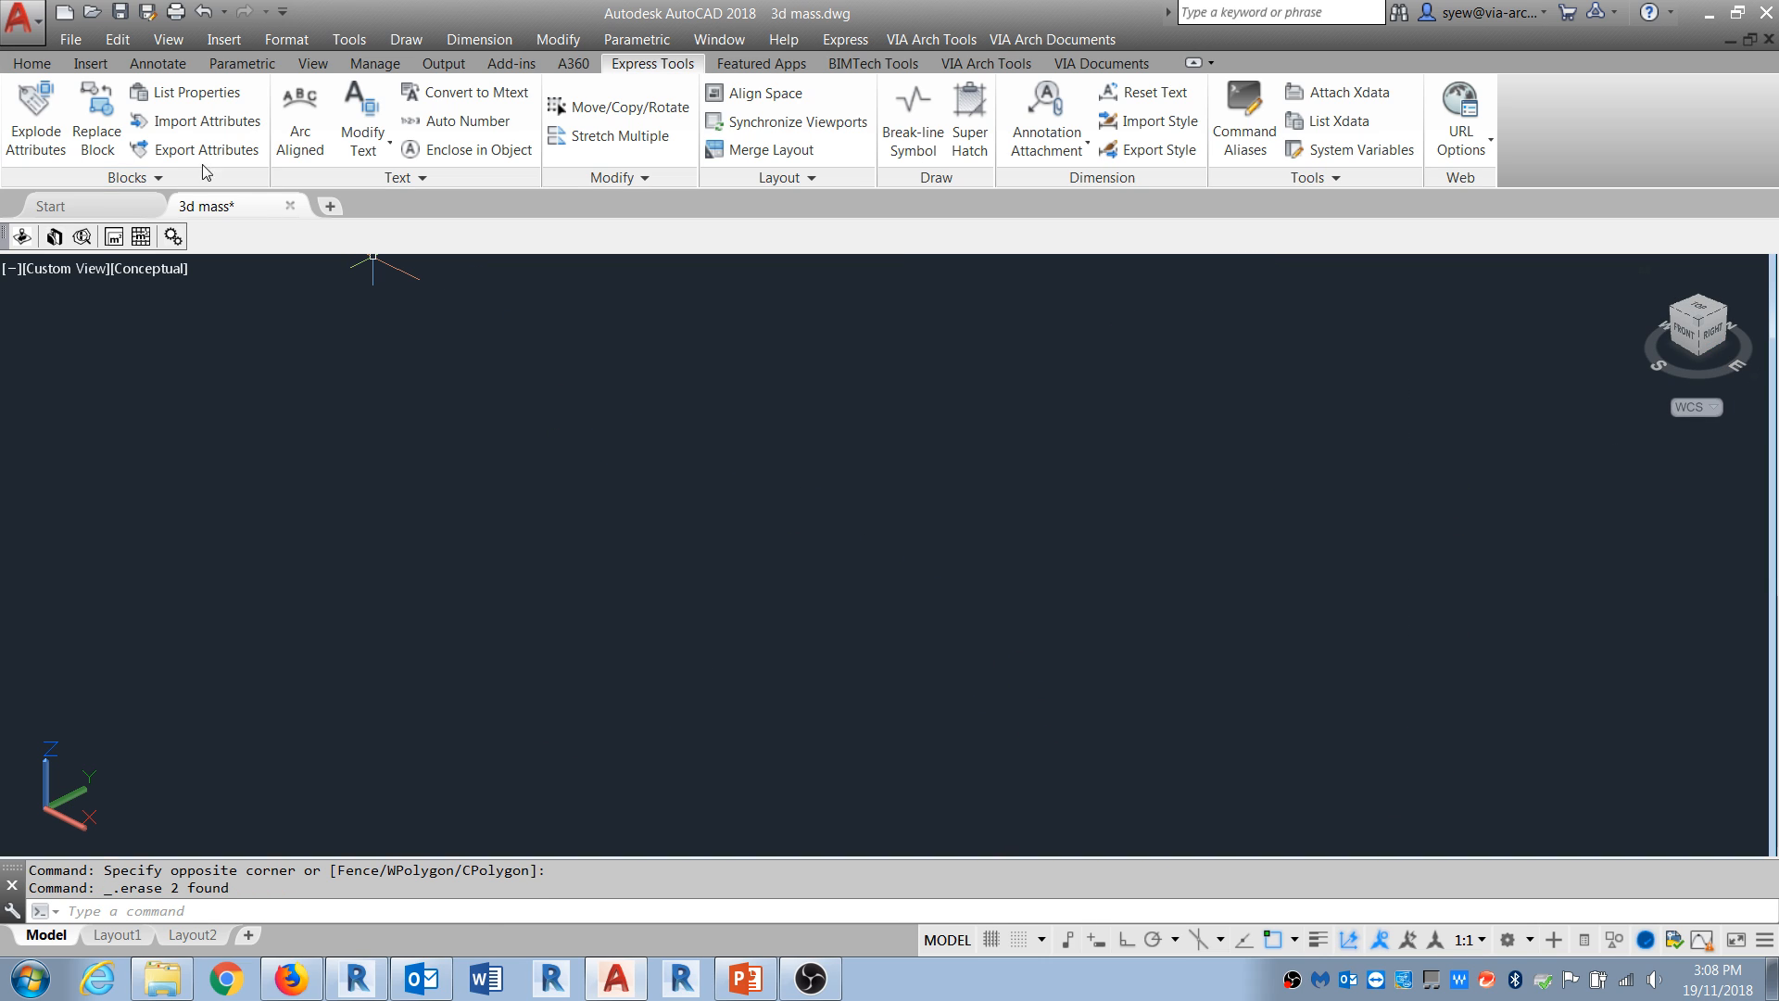
click(289, 205)
click(971, 538)
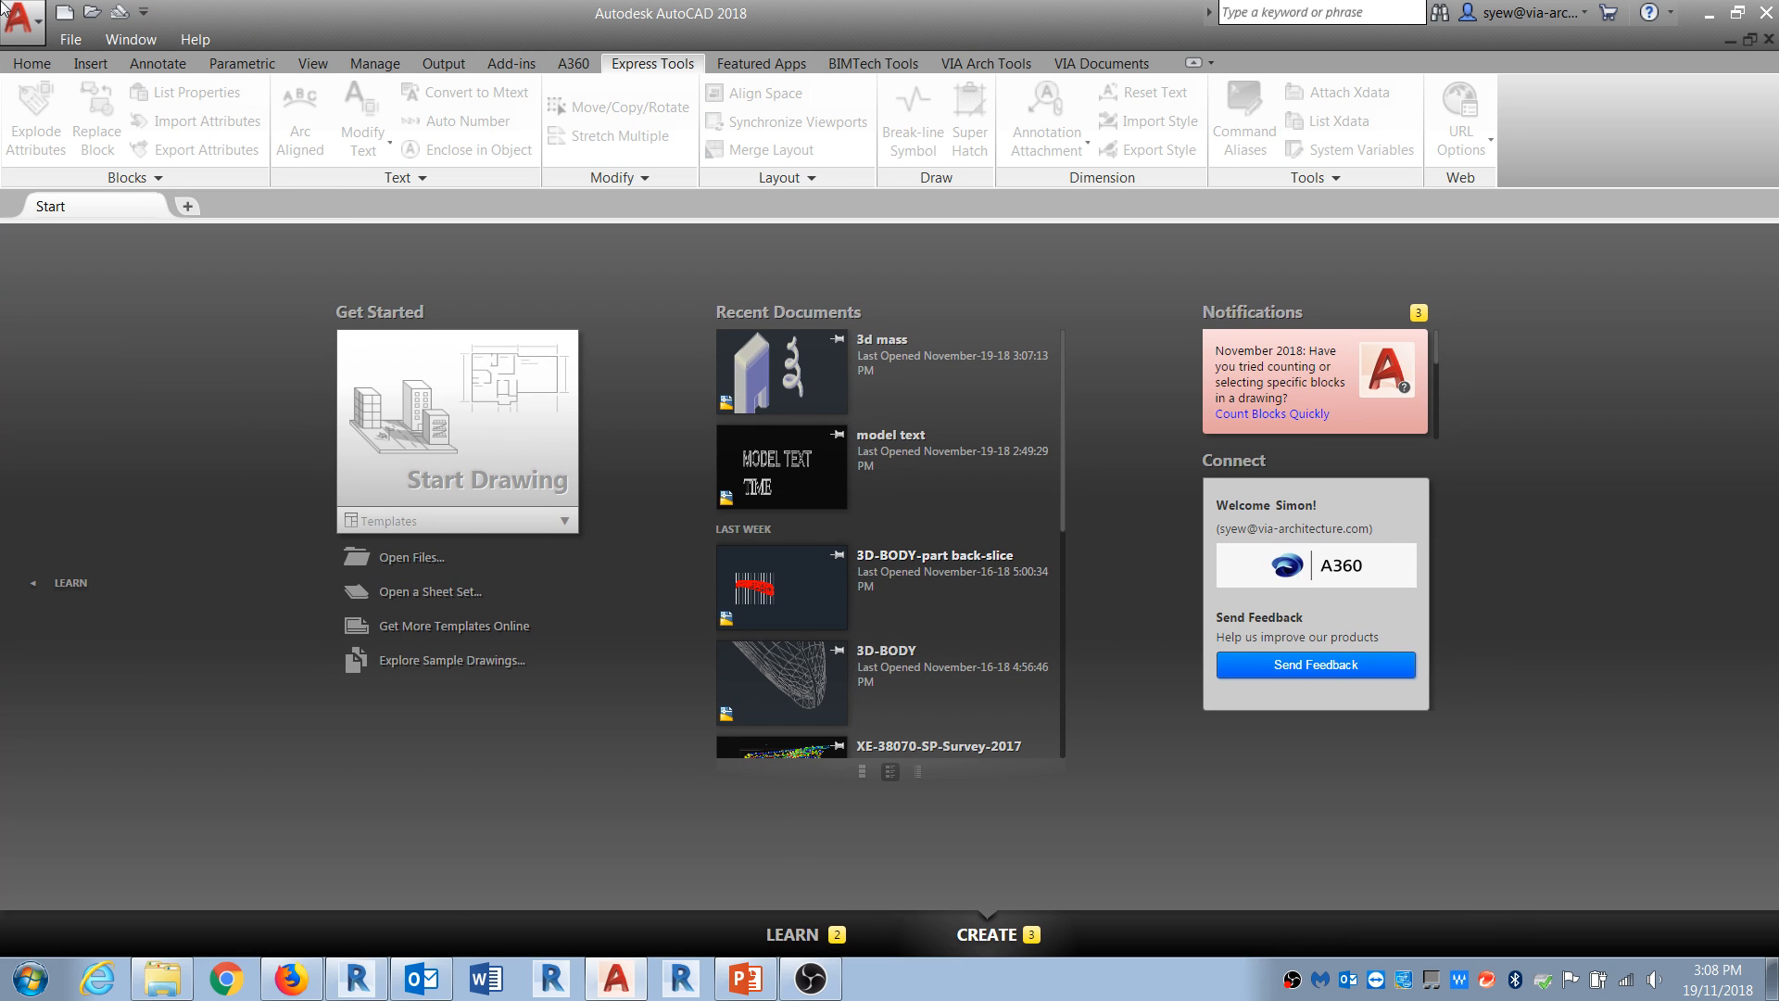
Step: Open the drawing XE-38070-SP-Survey-2017 1316-04.dwg from the lisp folder
click(91, 11)
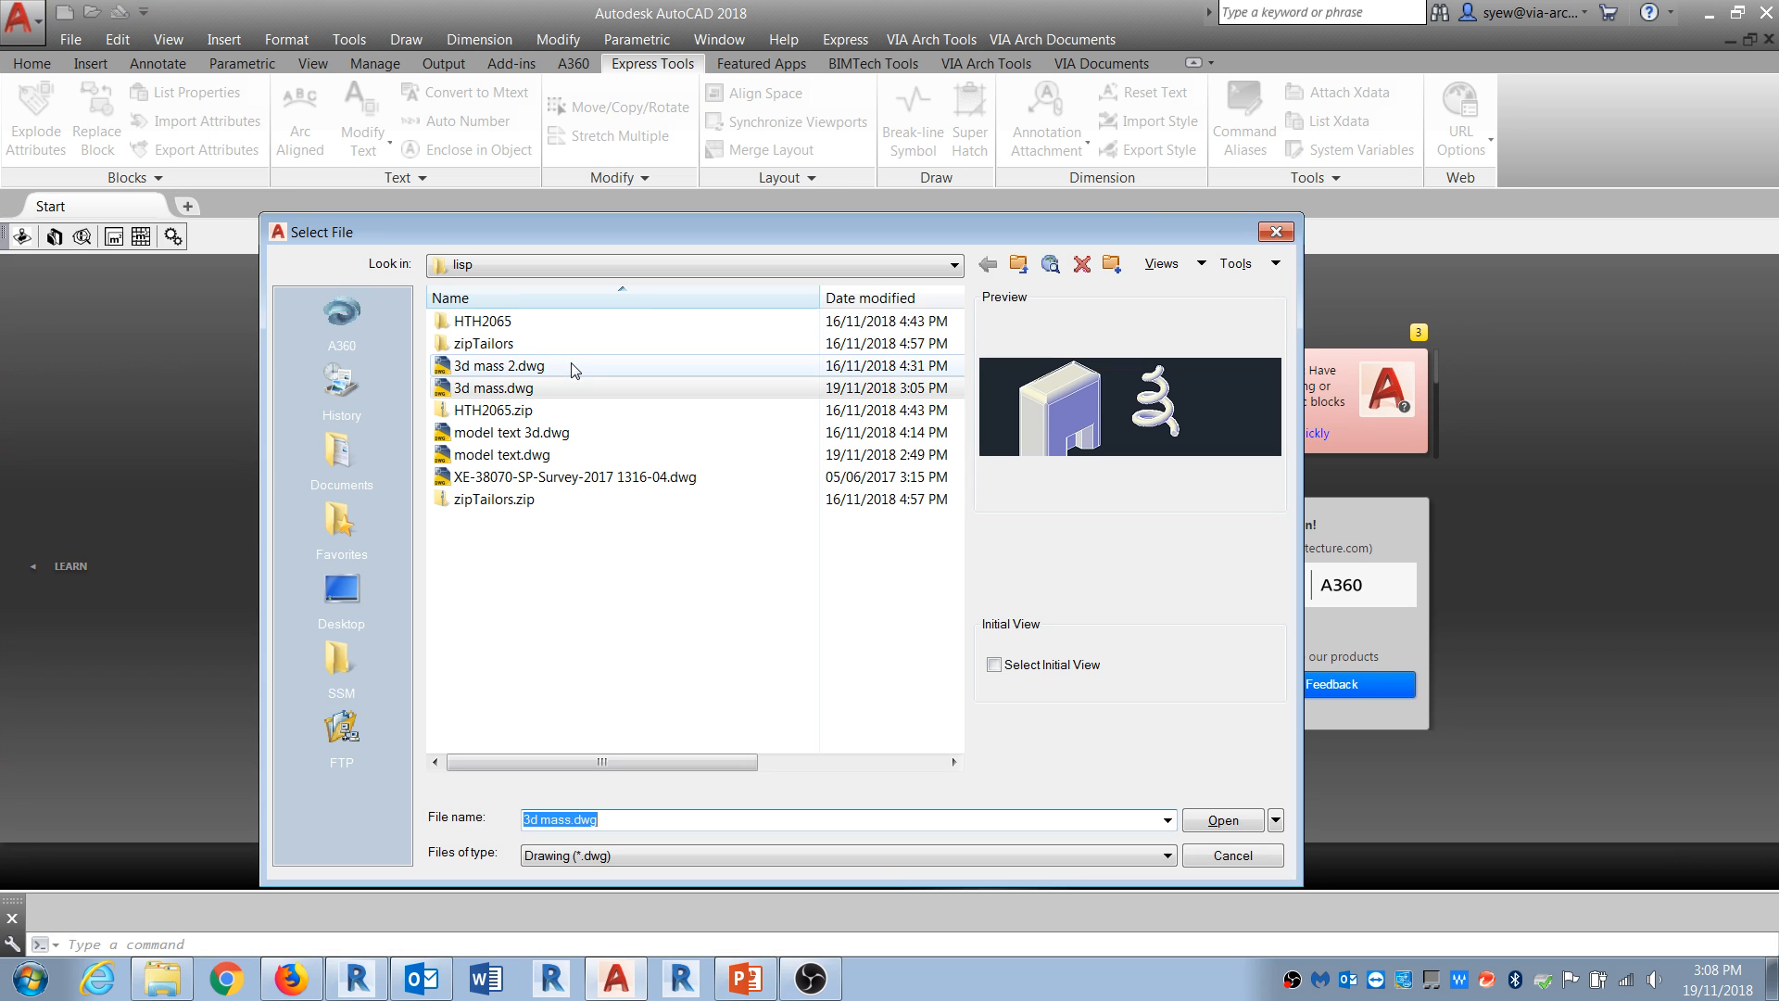
click(576, 477)
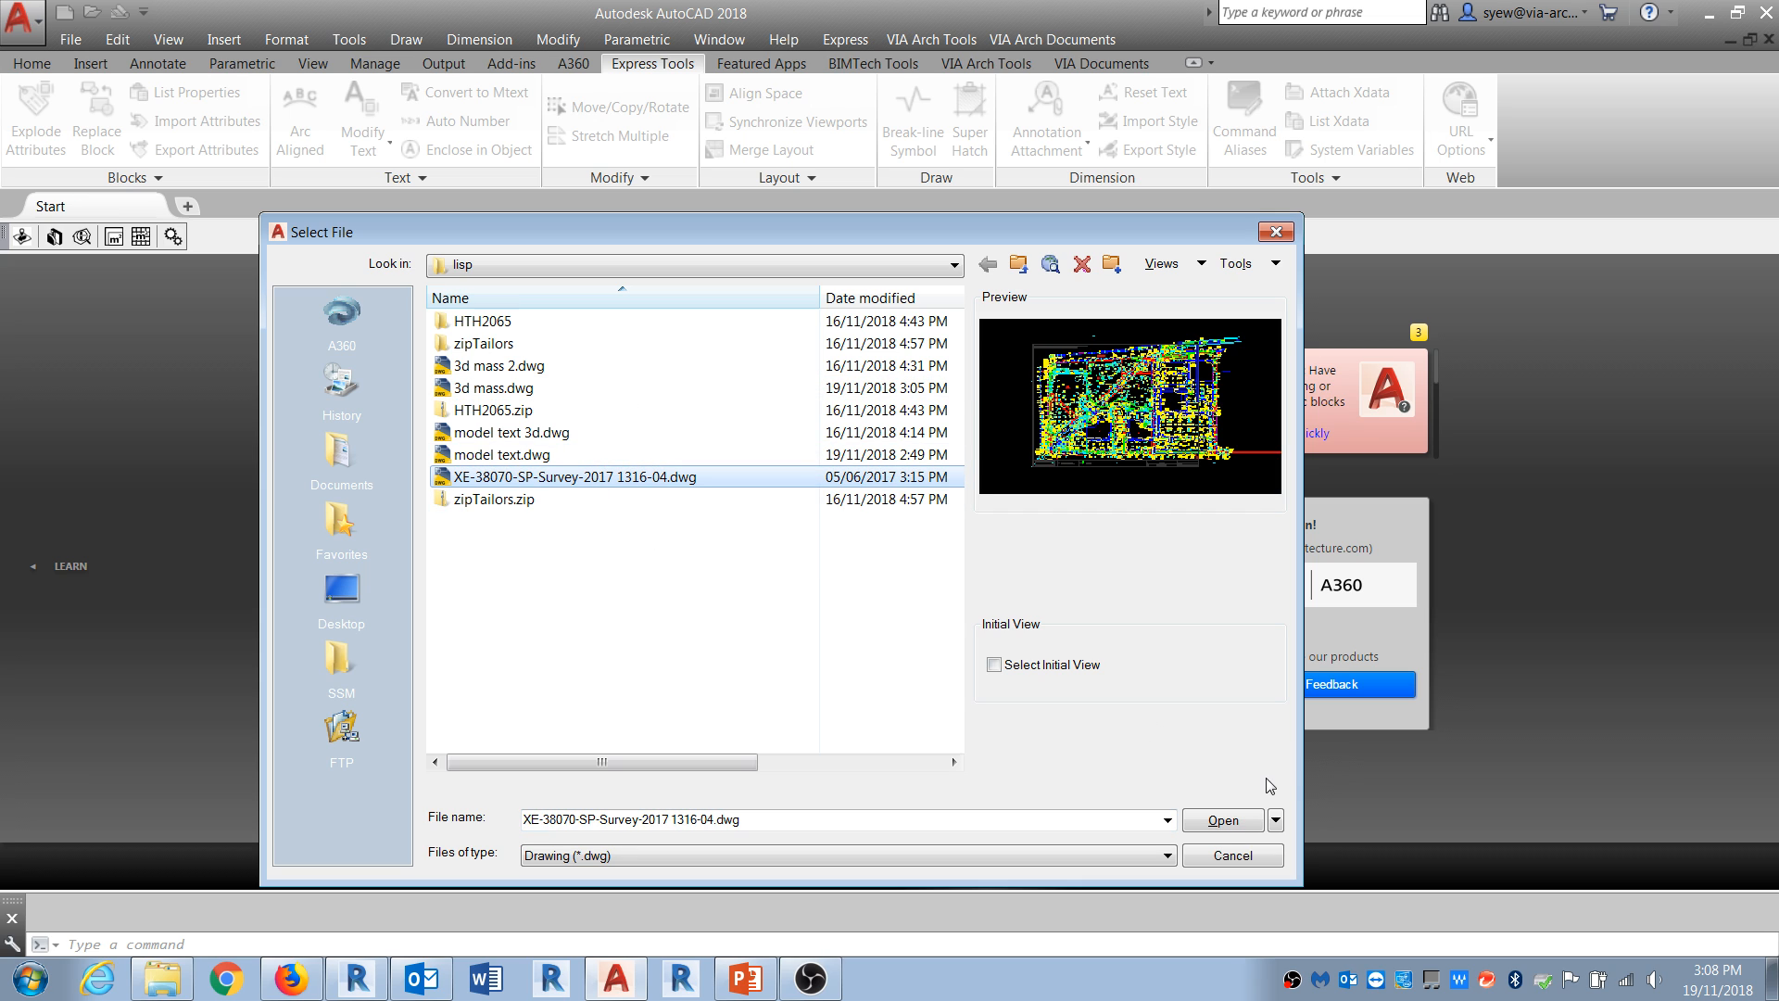
click(1221, 819)
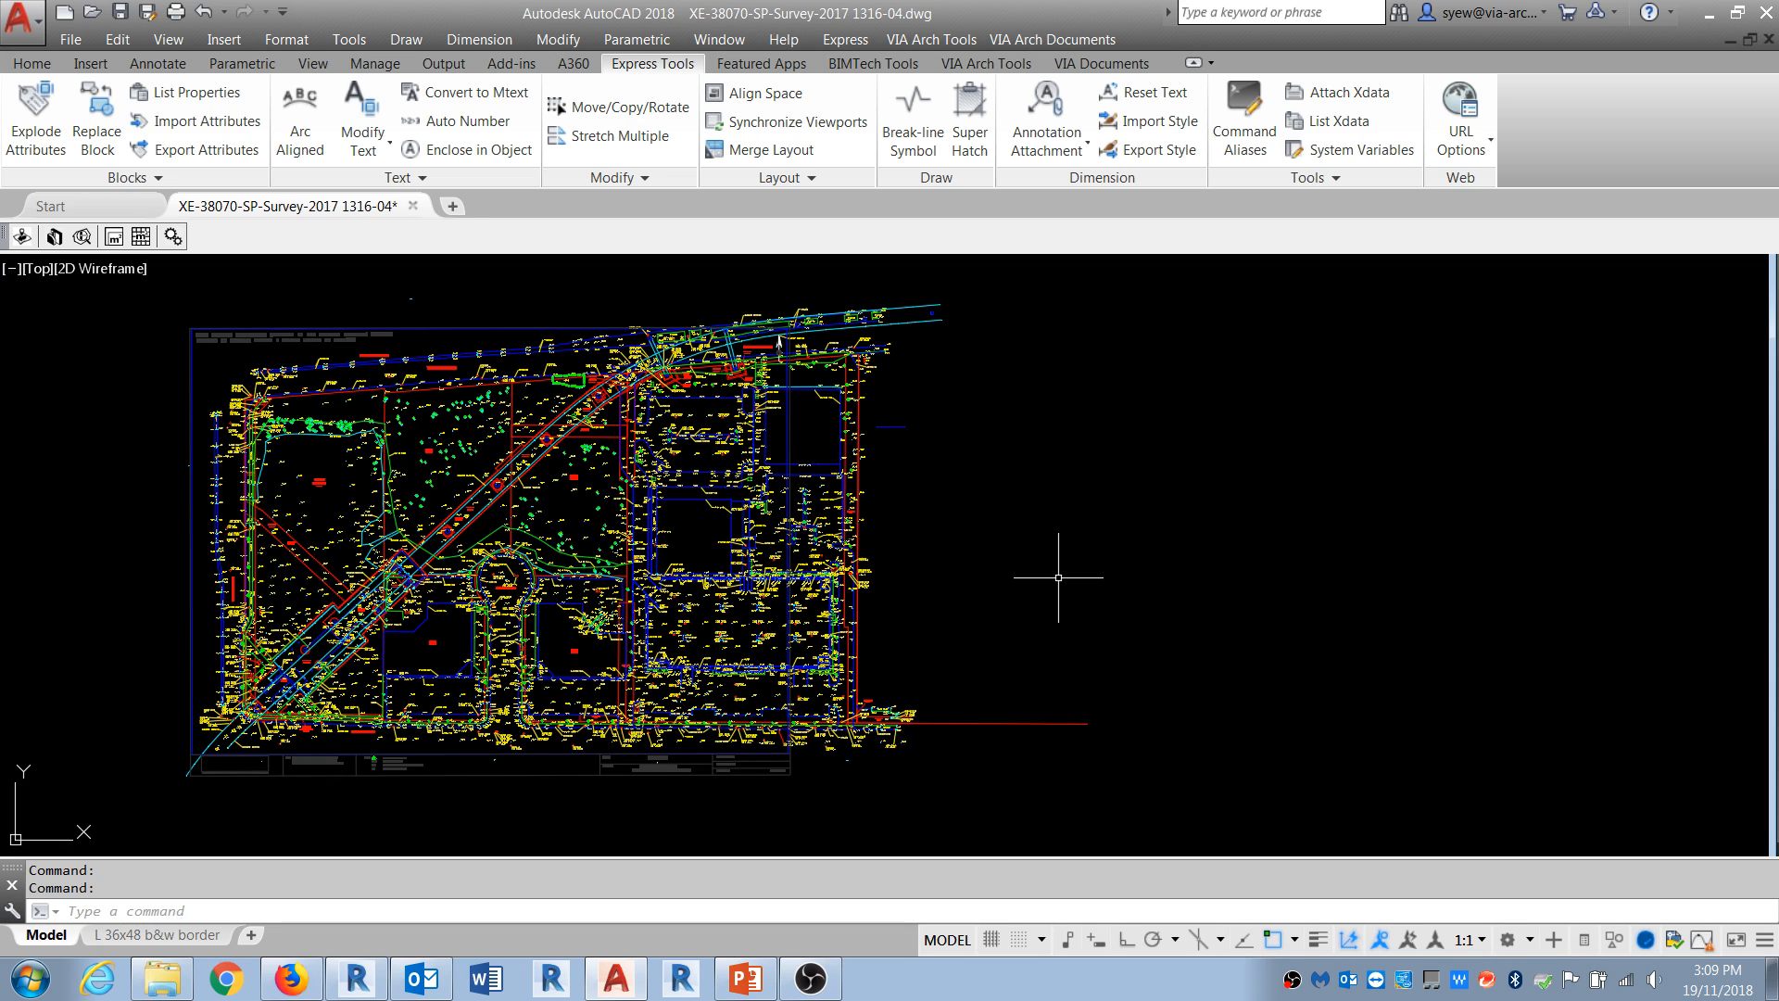
Step: Set the survey drawing to an angled 3D view at 225° from the X axis using Viewpoint Presets
middle_drag(402, 600, 709, 530)
text(v)
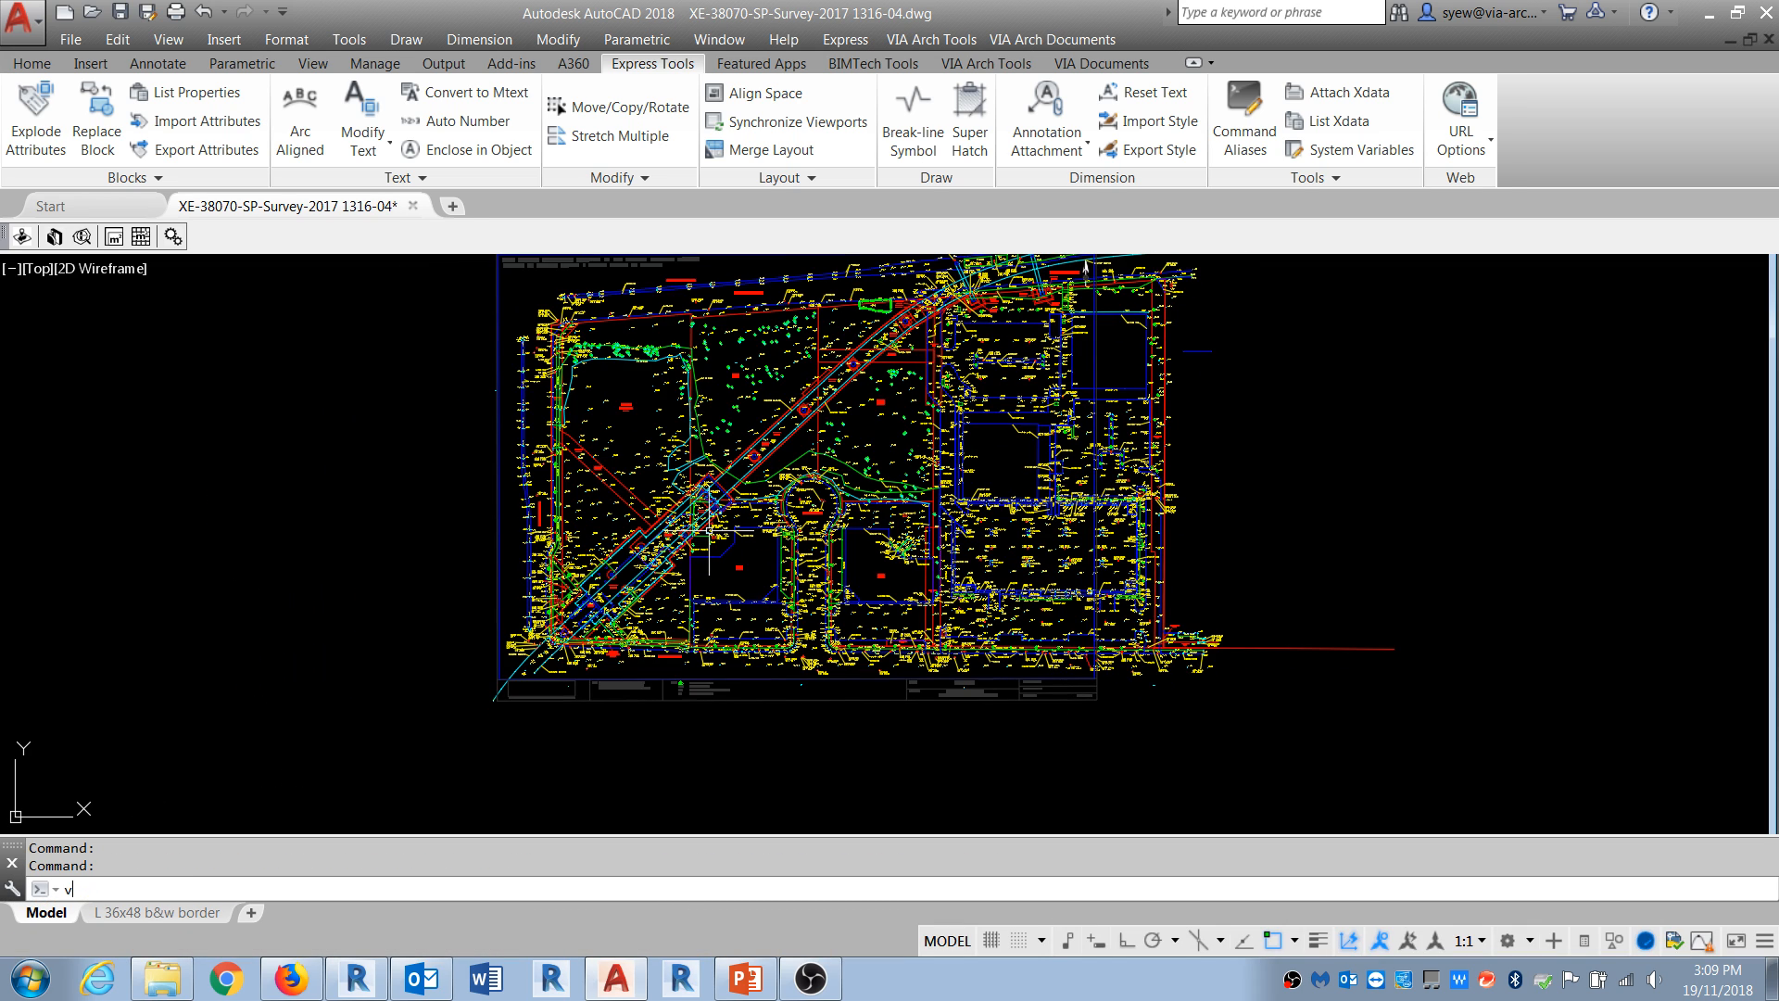
text(p)
key(Return)
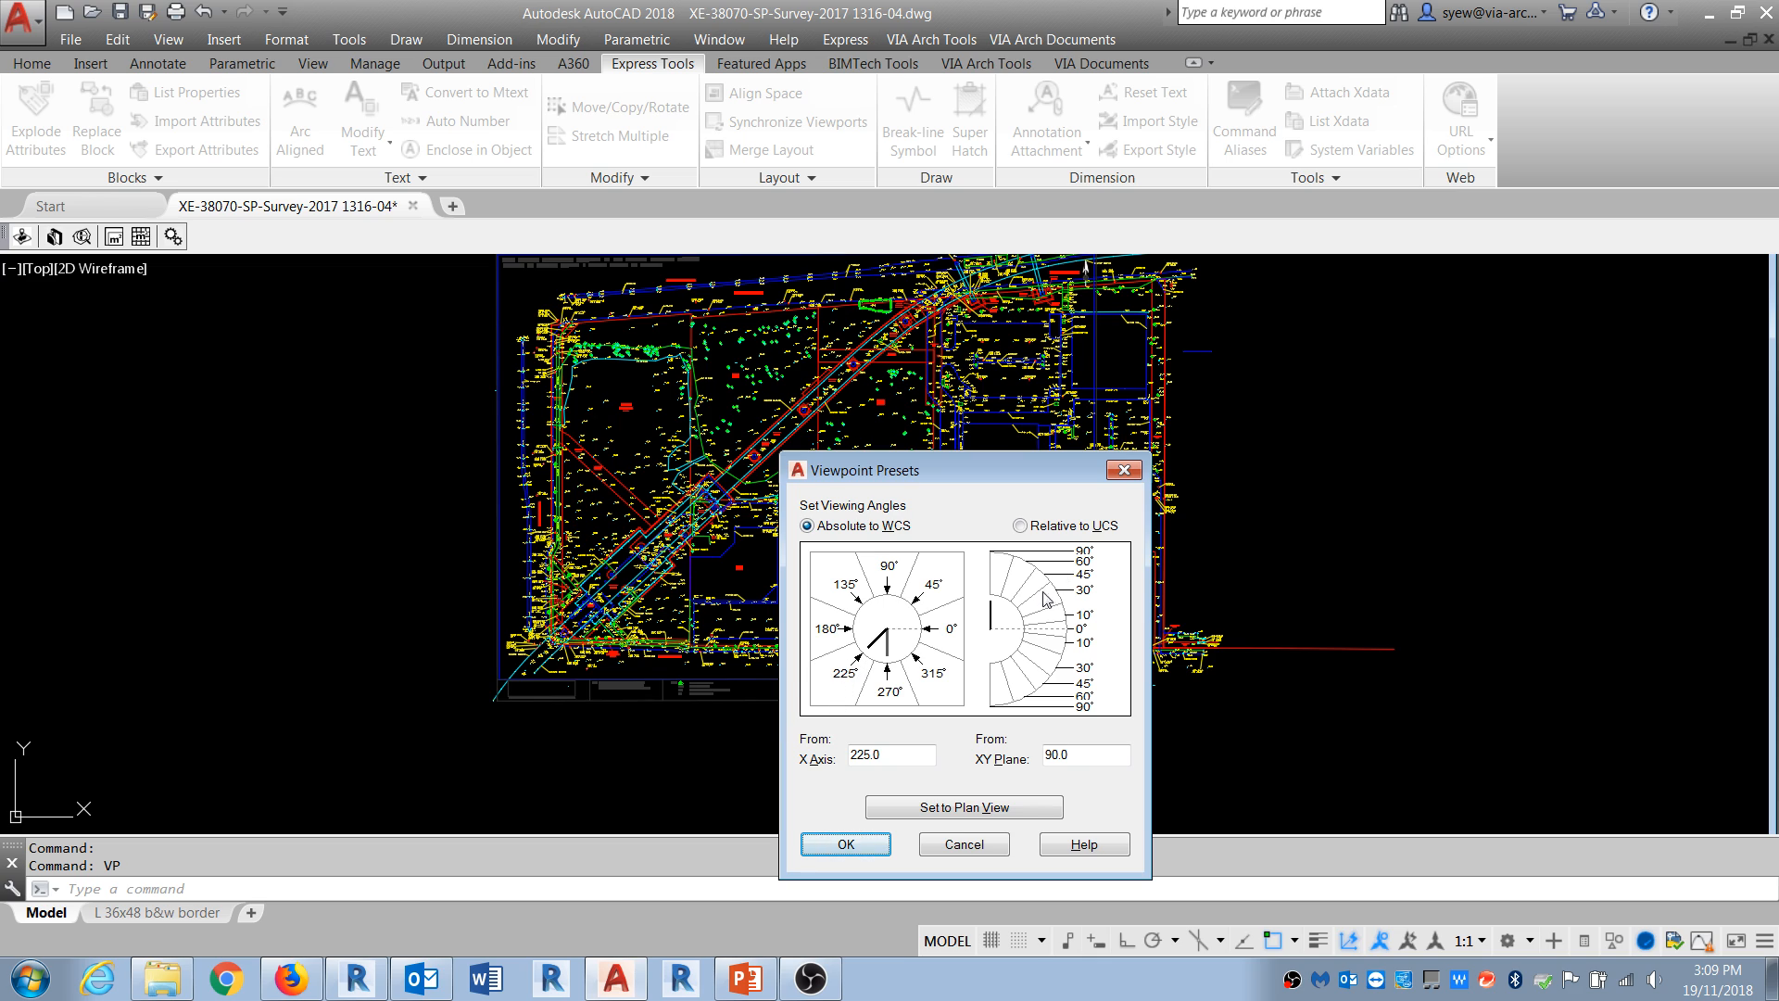
key(Return)
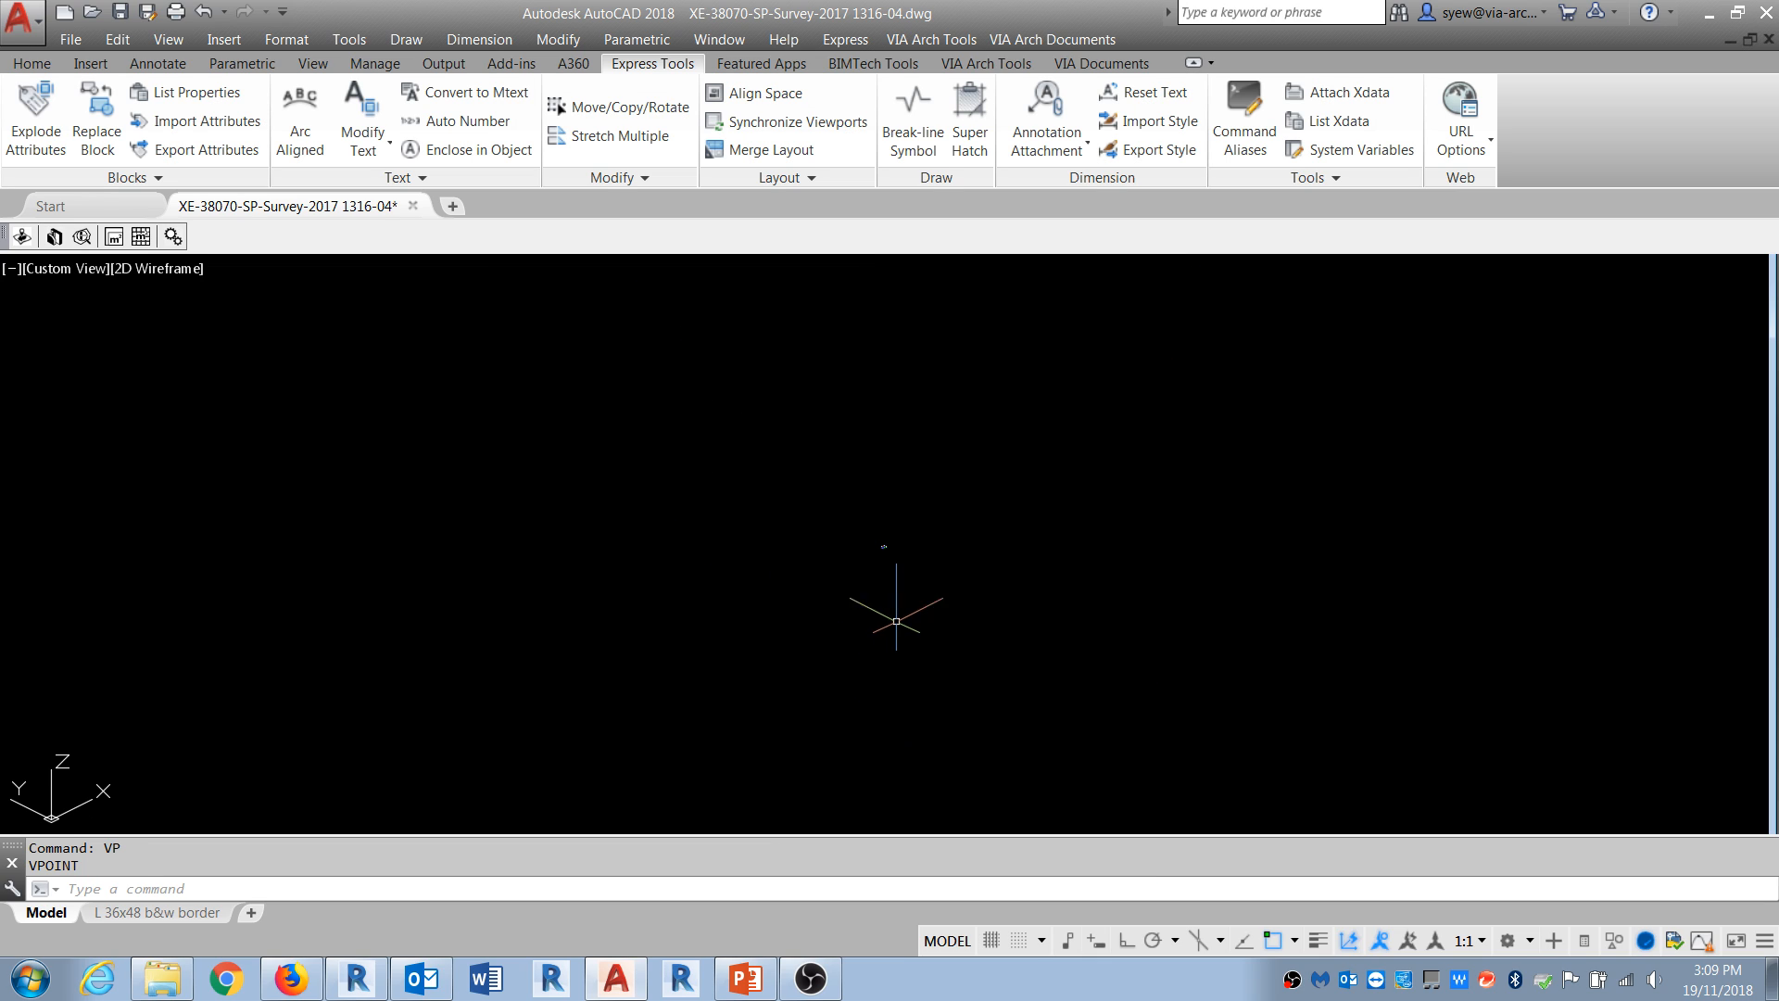
Step: Select the survey point beside the 17.59 elevation label, inspect its properties including Position Z, and clear the selection
scroll(897, 532, up, 6)
scroll(778, 560, up, 10)
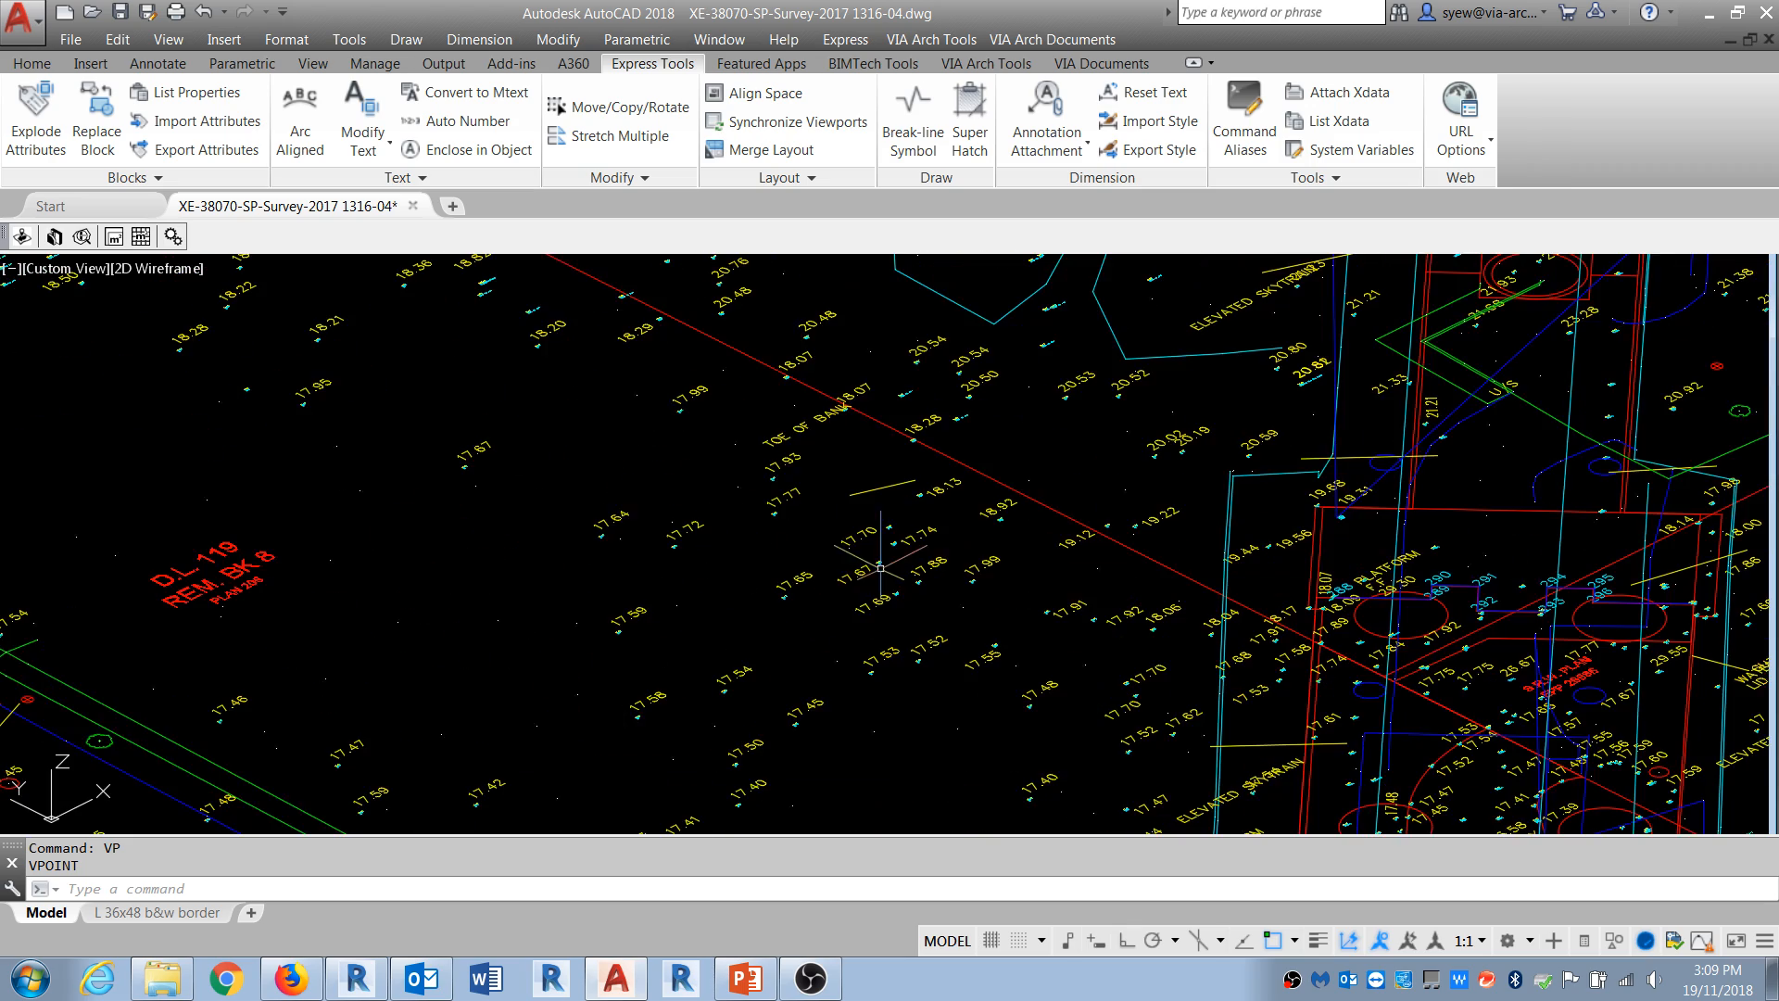
scroll(797, 519, up, 8)
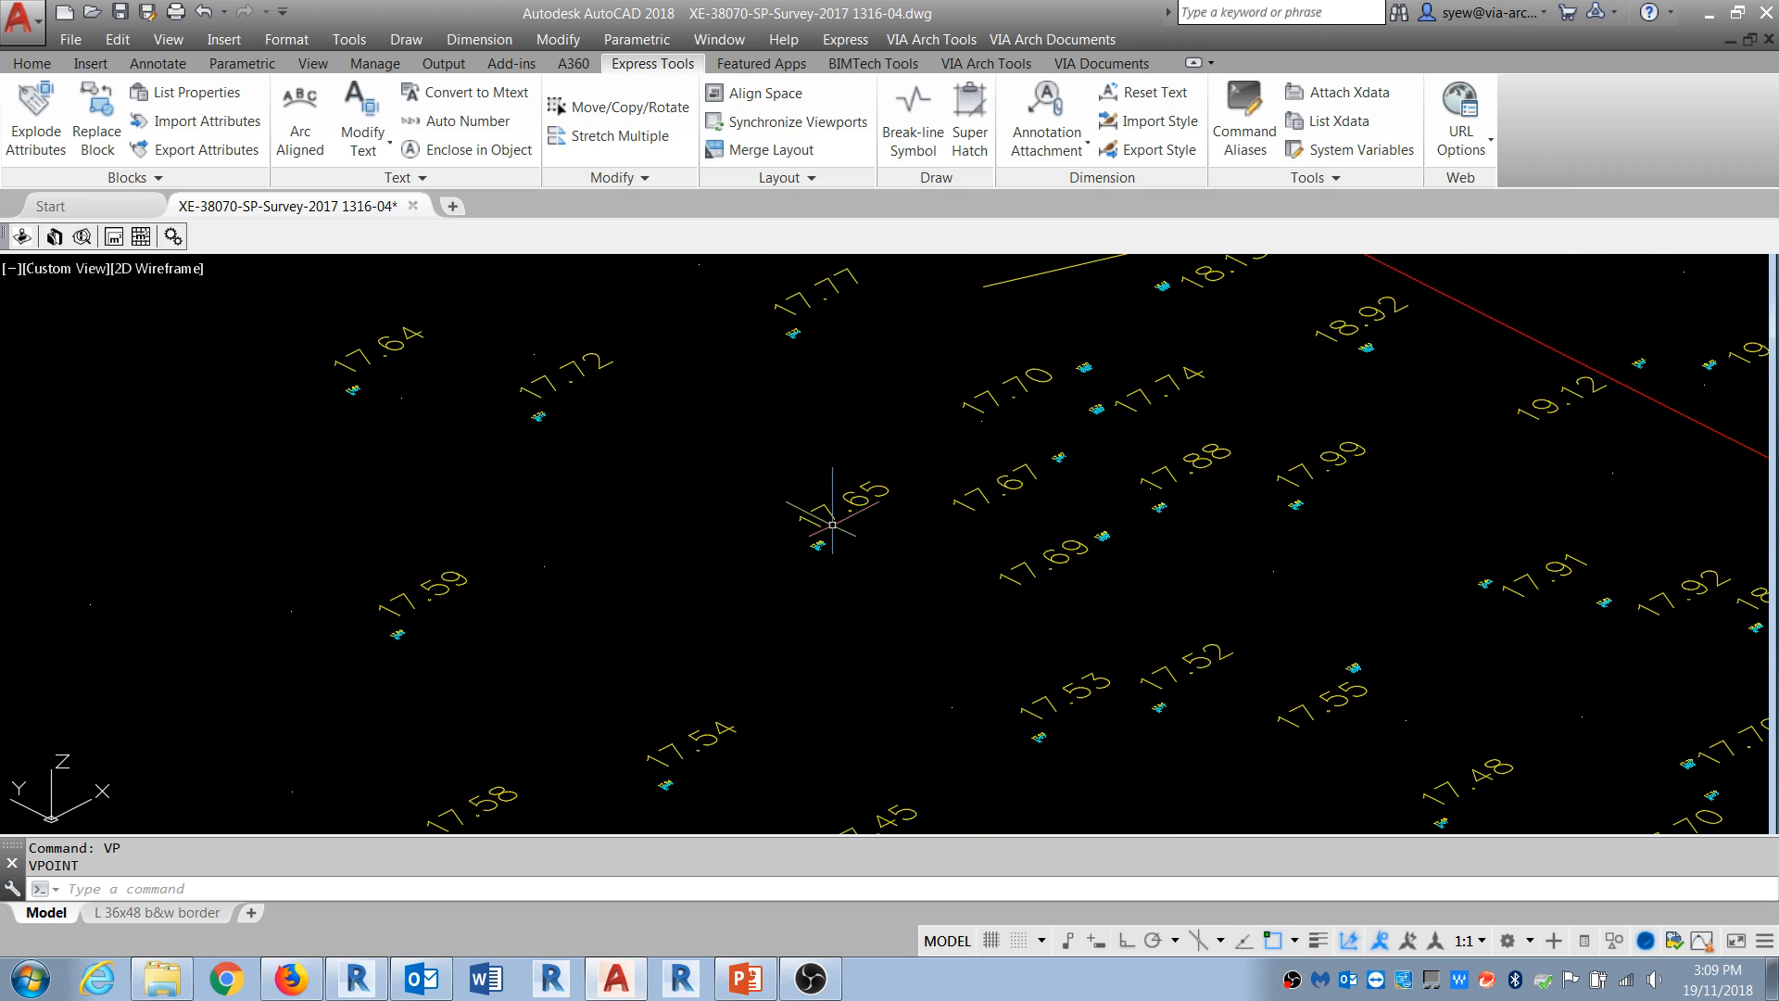
click(597, 647)
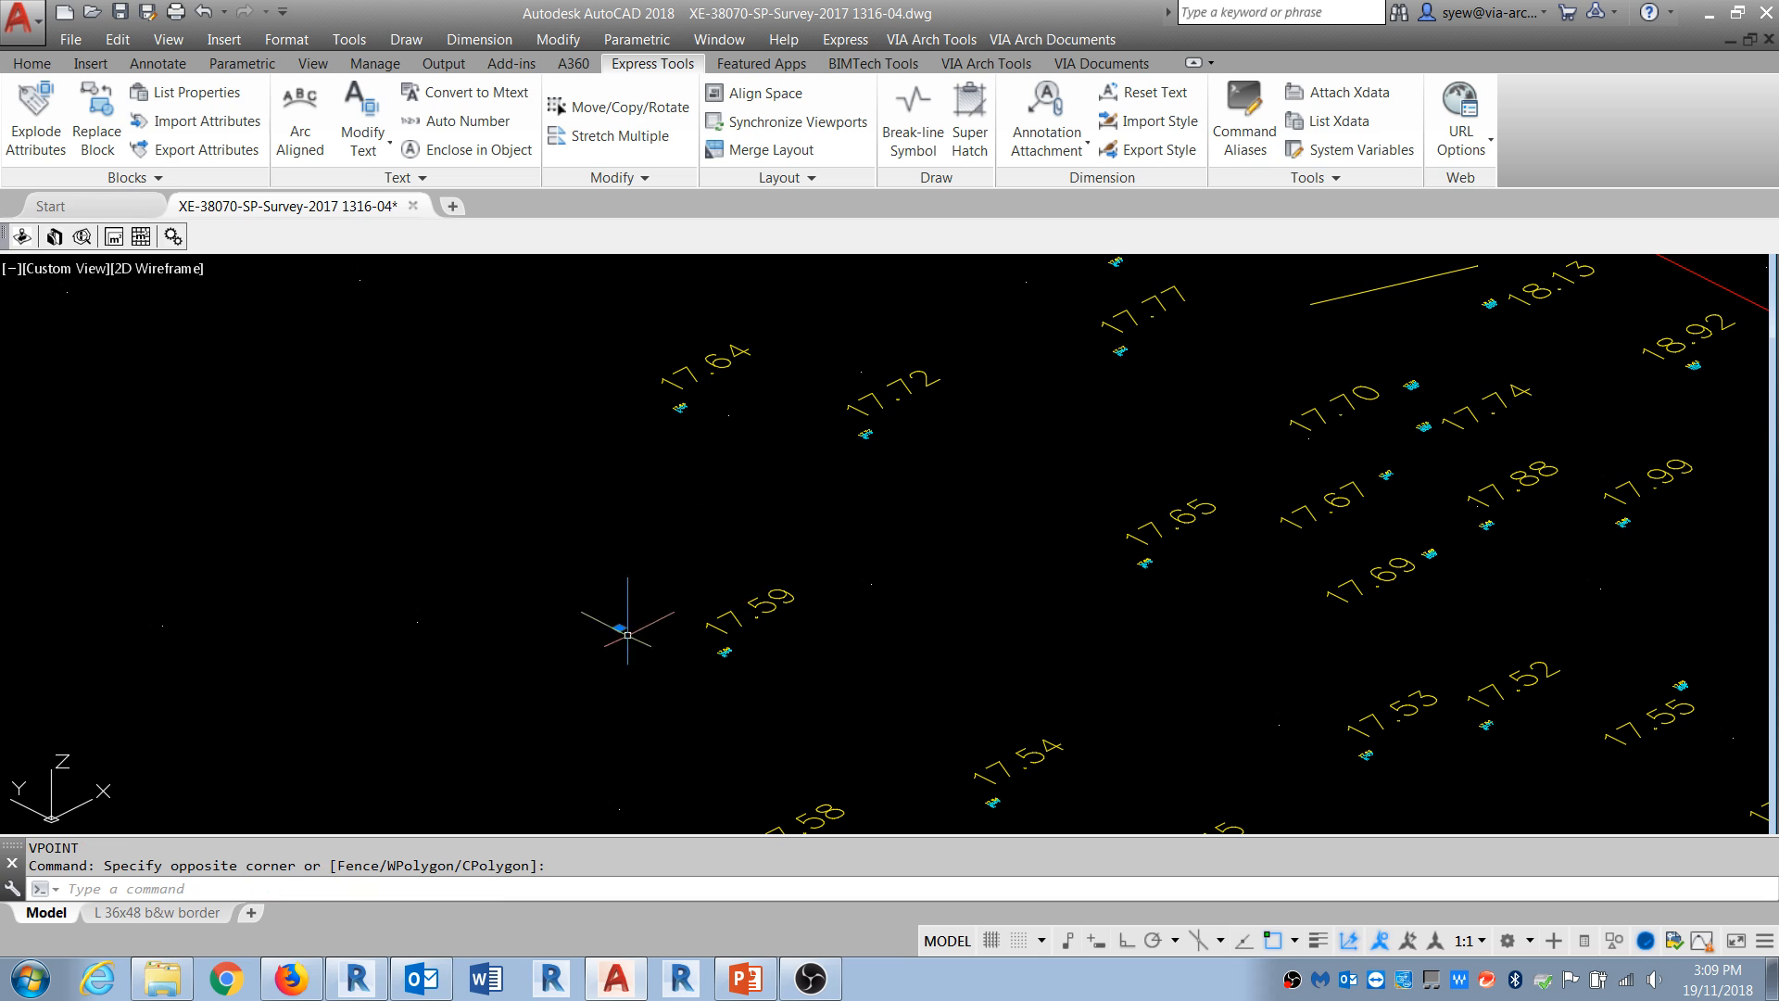
scroll(570, 538, down, 4)
scroll(556, 555, up, 3)
text(pr)
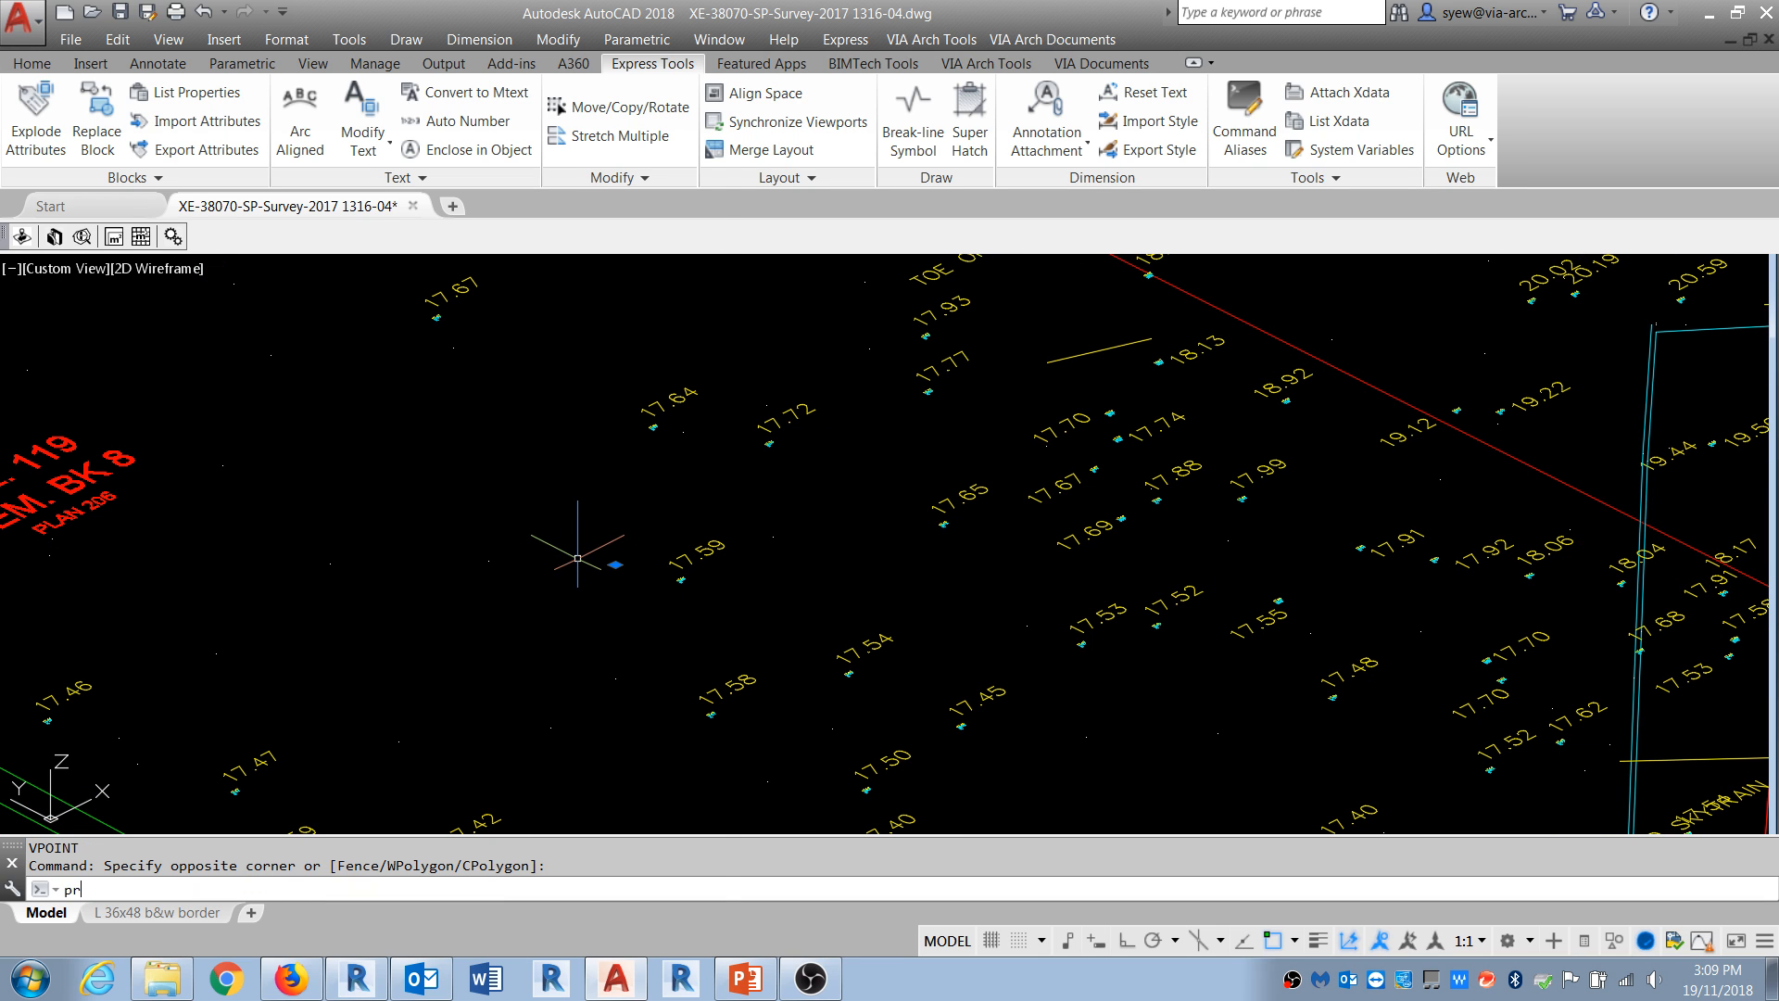
key(Return)
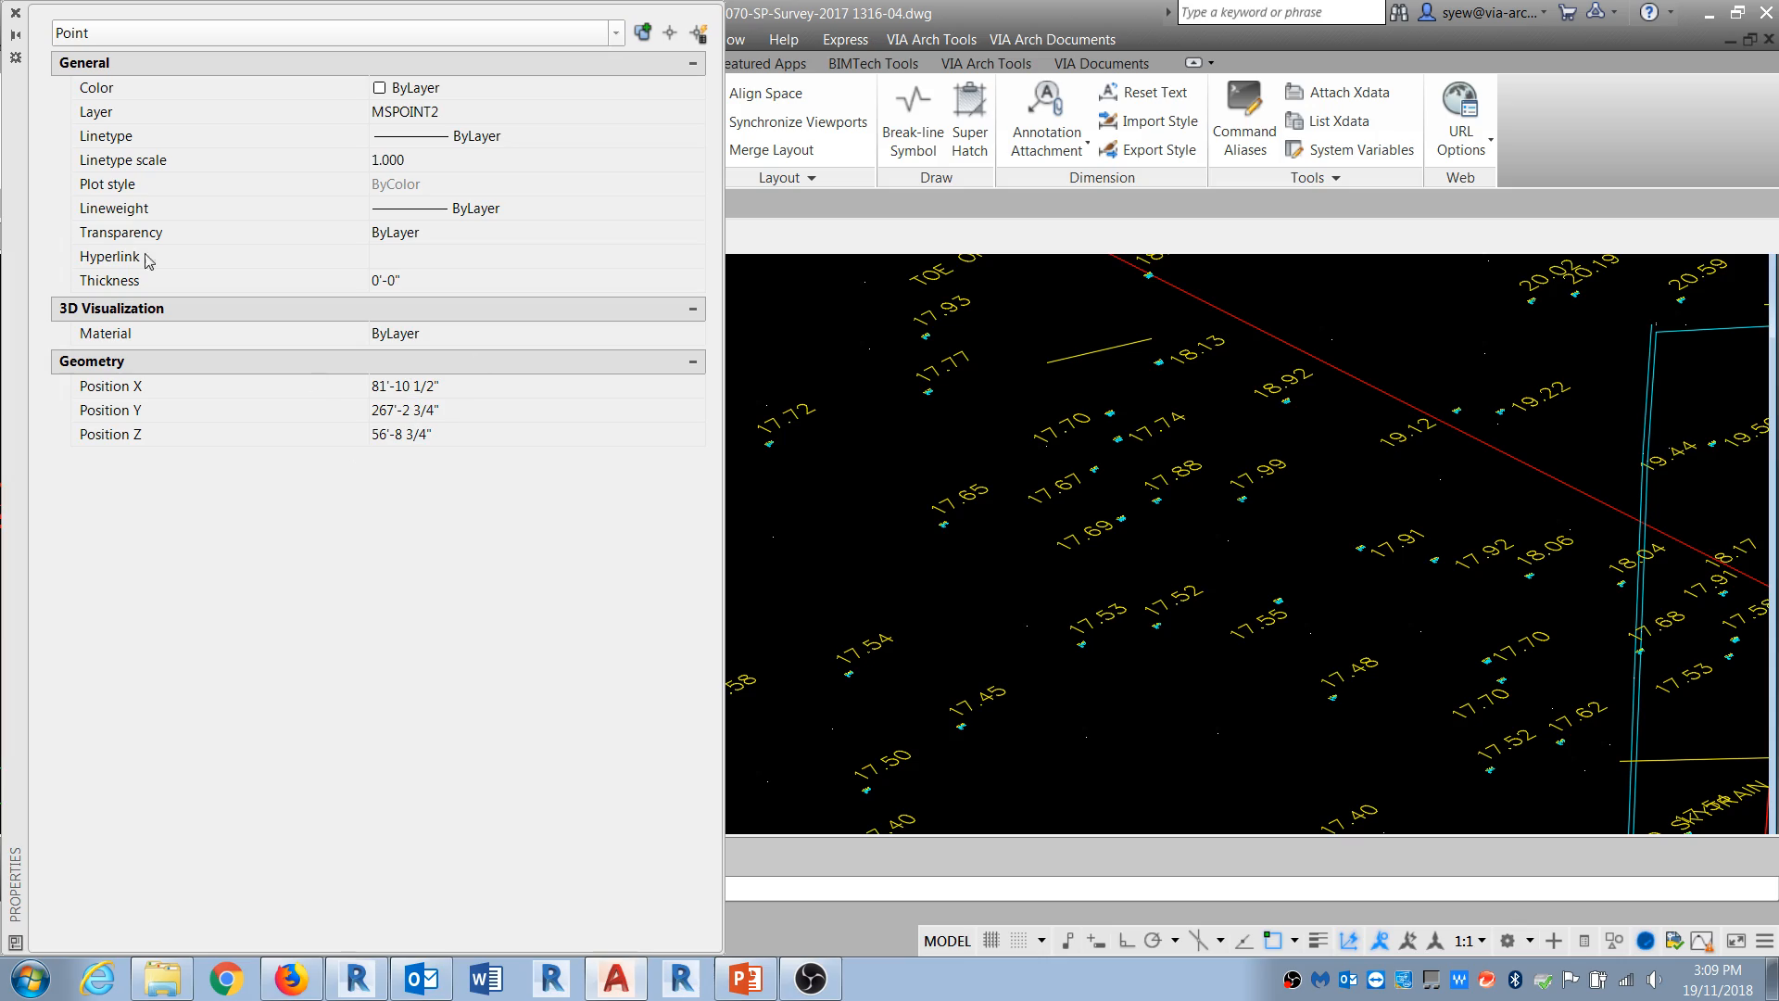
click(15, 12)
scroll(649, 639, down, 5)
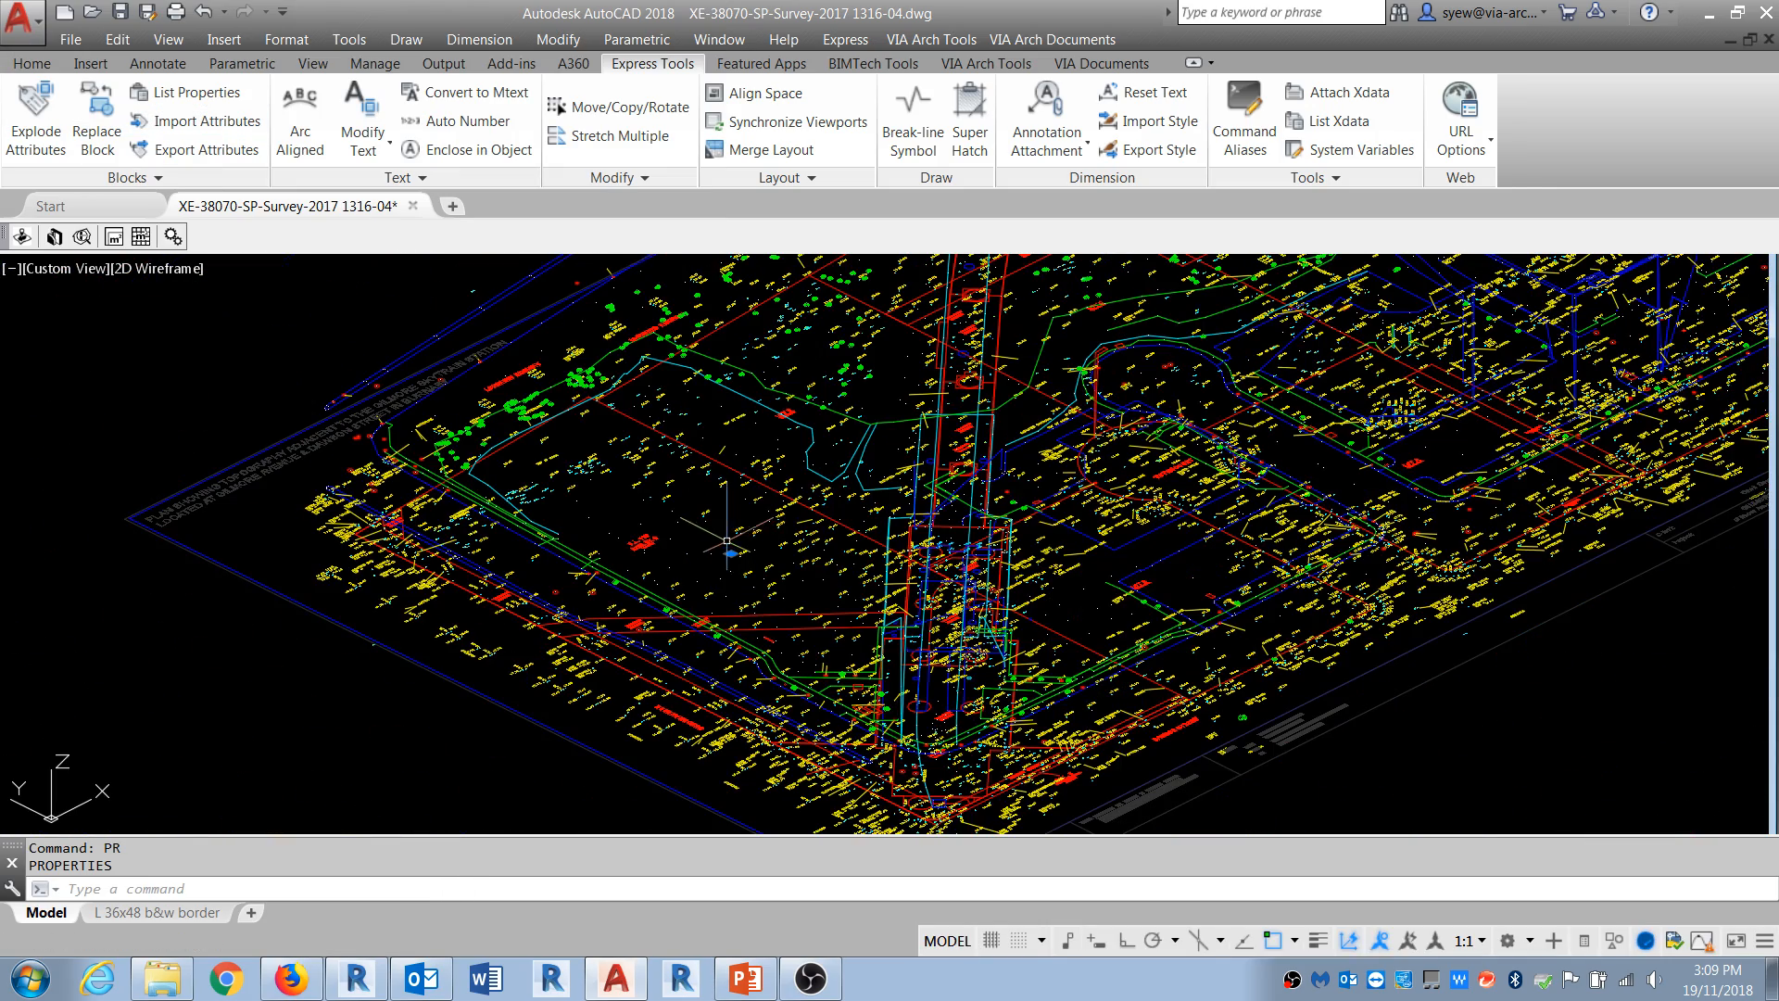
key(Escape)
key(Escape)
scroll(607, 523, down, 5)
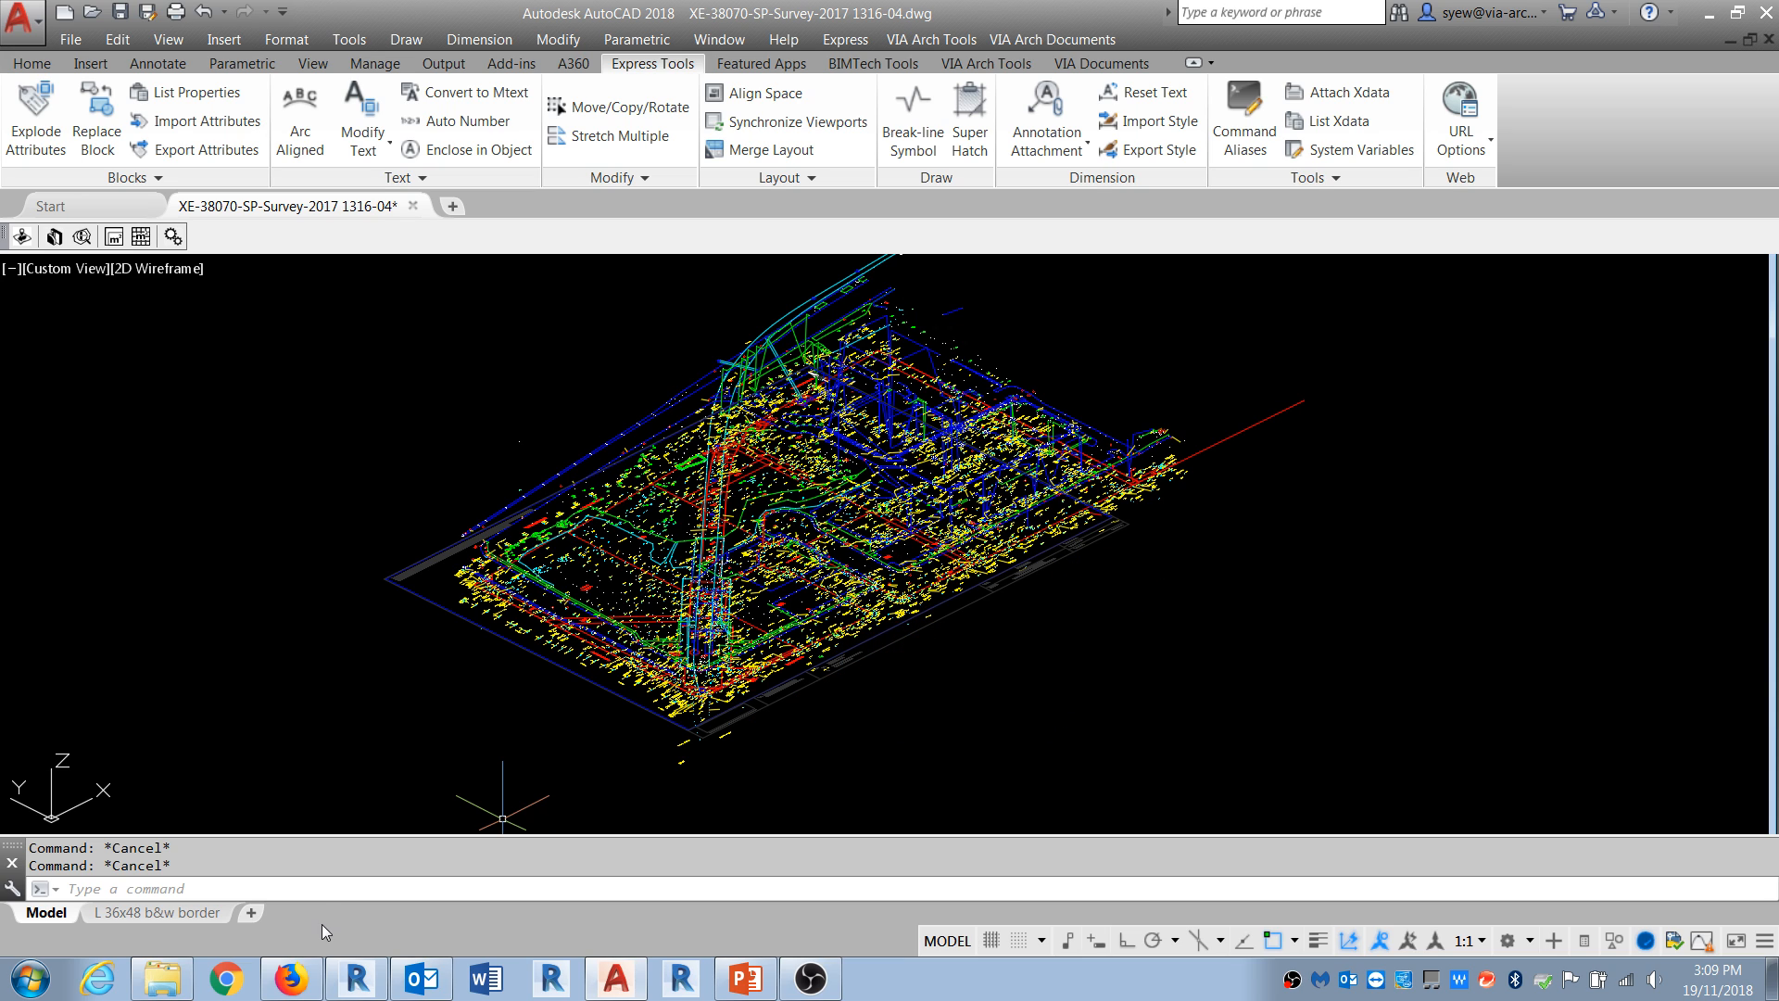
Step: Switch to Firefox, search the web for "lee mac point manager" in a new tab, and open the Lee Mac Programming Point Manager page
click(291, 979)
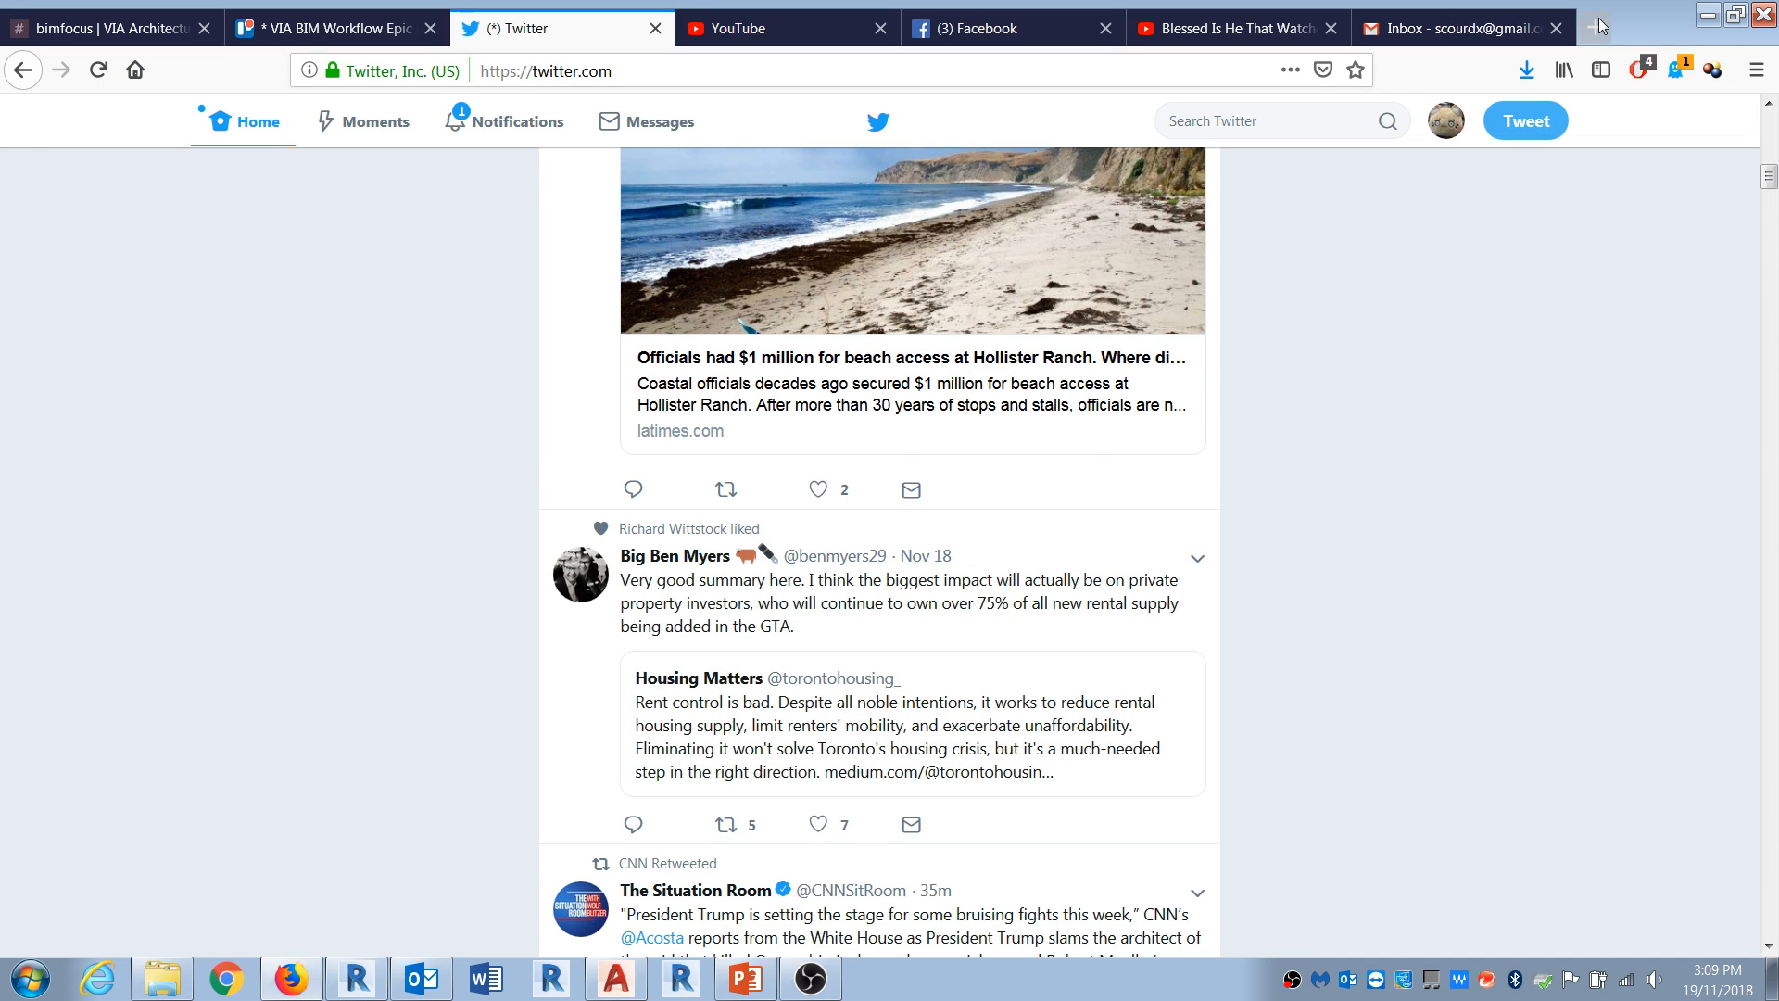
click(1597, 27)
click(720, 199)
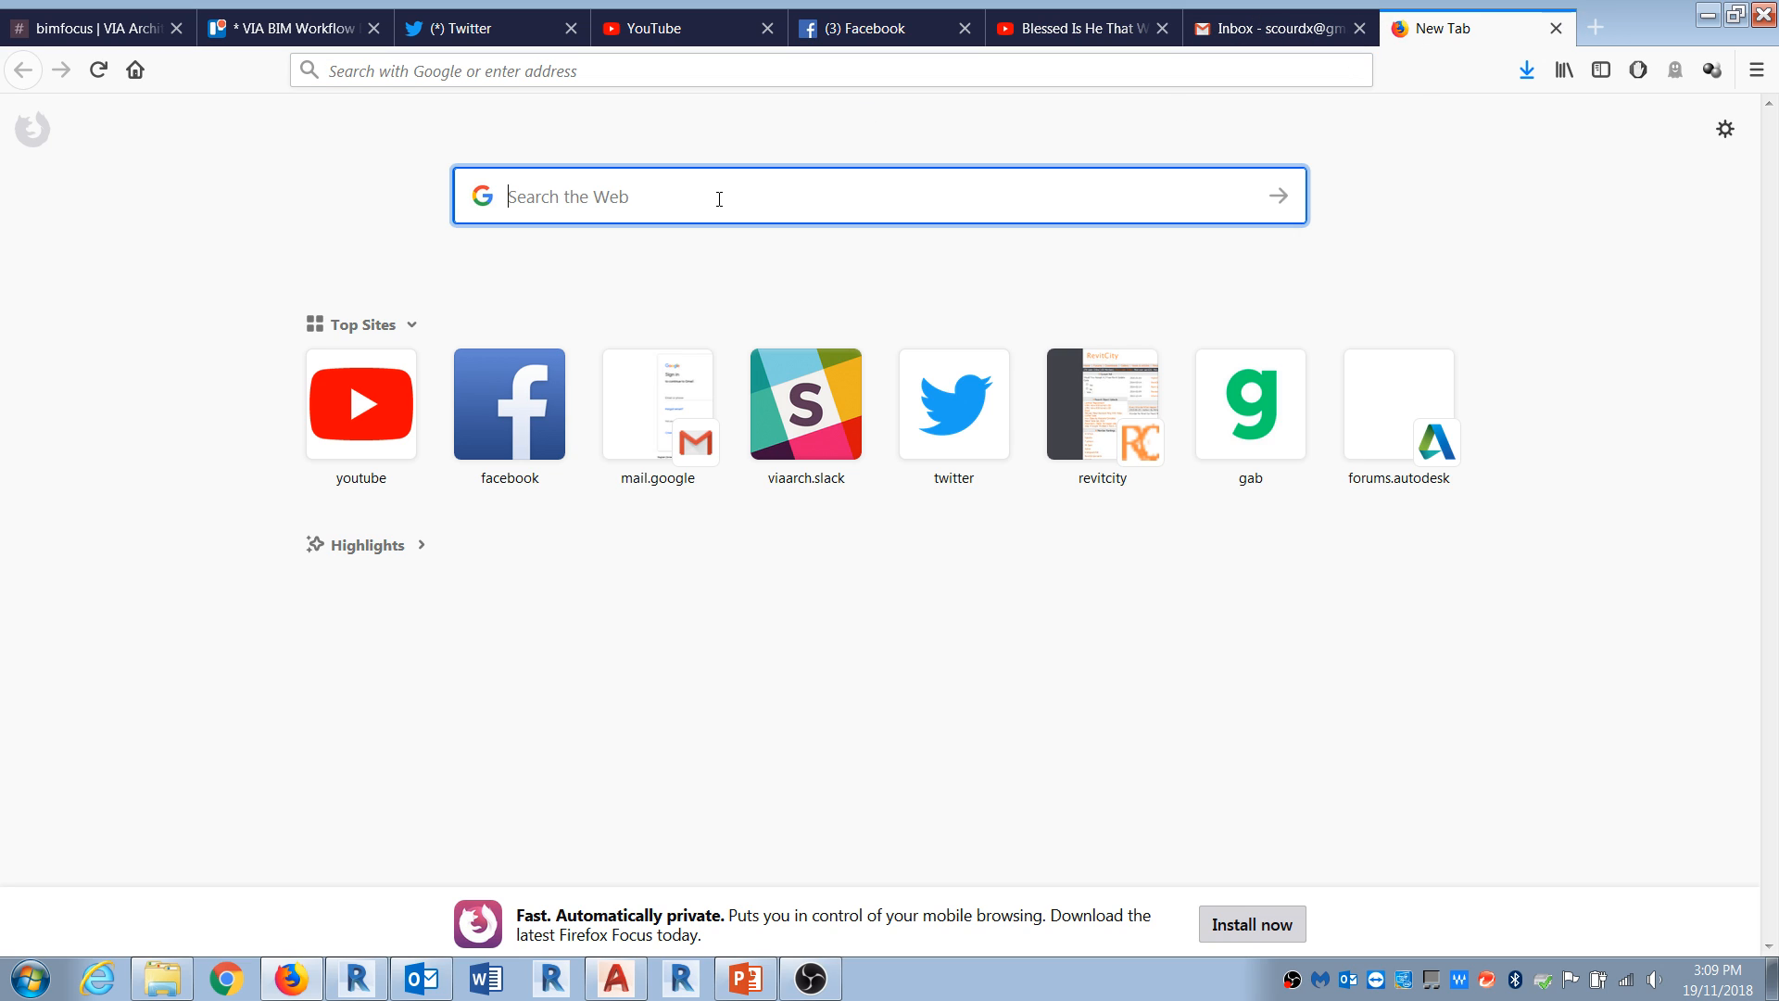
text(lee mac)
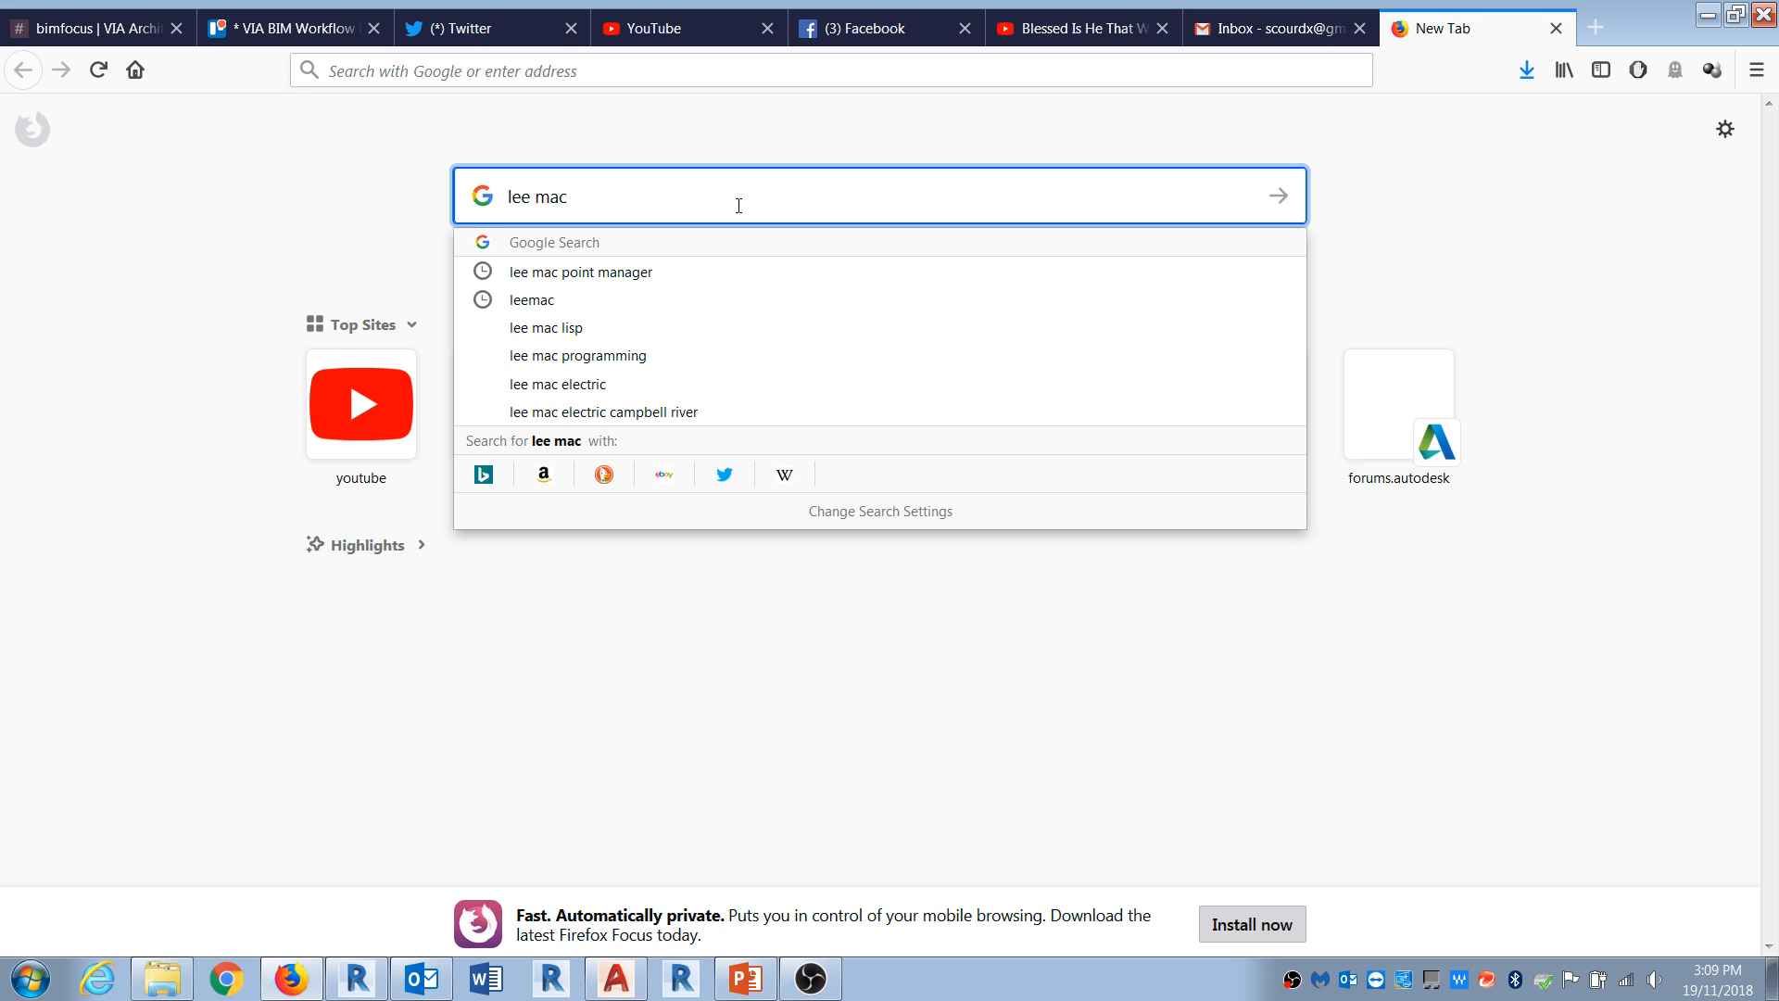
key(Down)
key(Return)
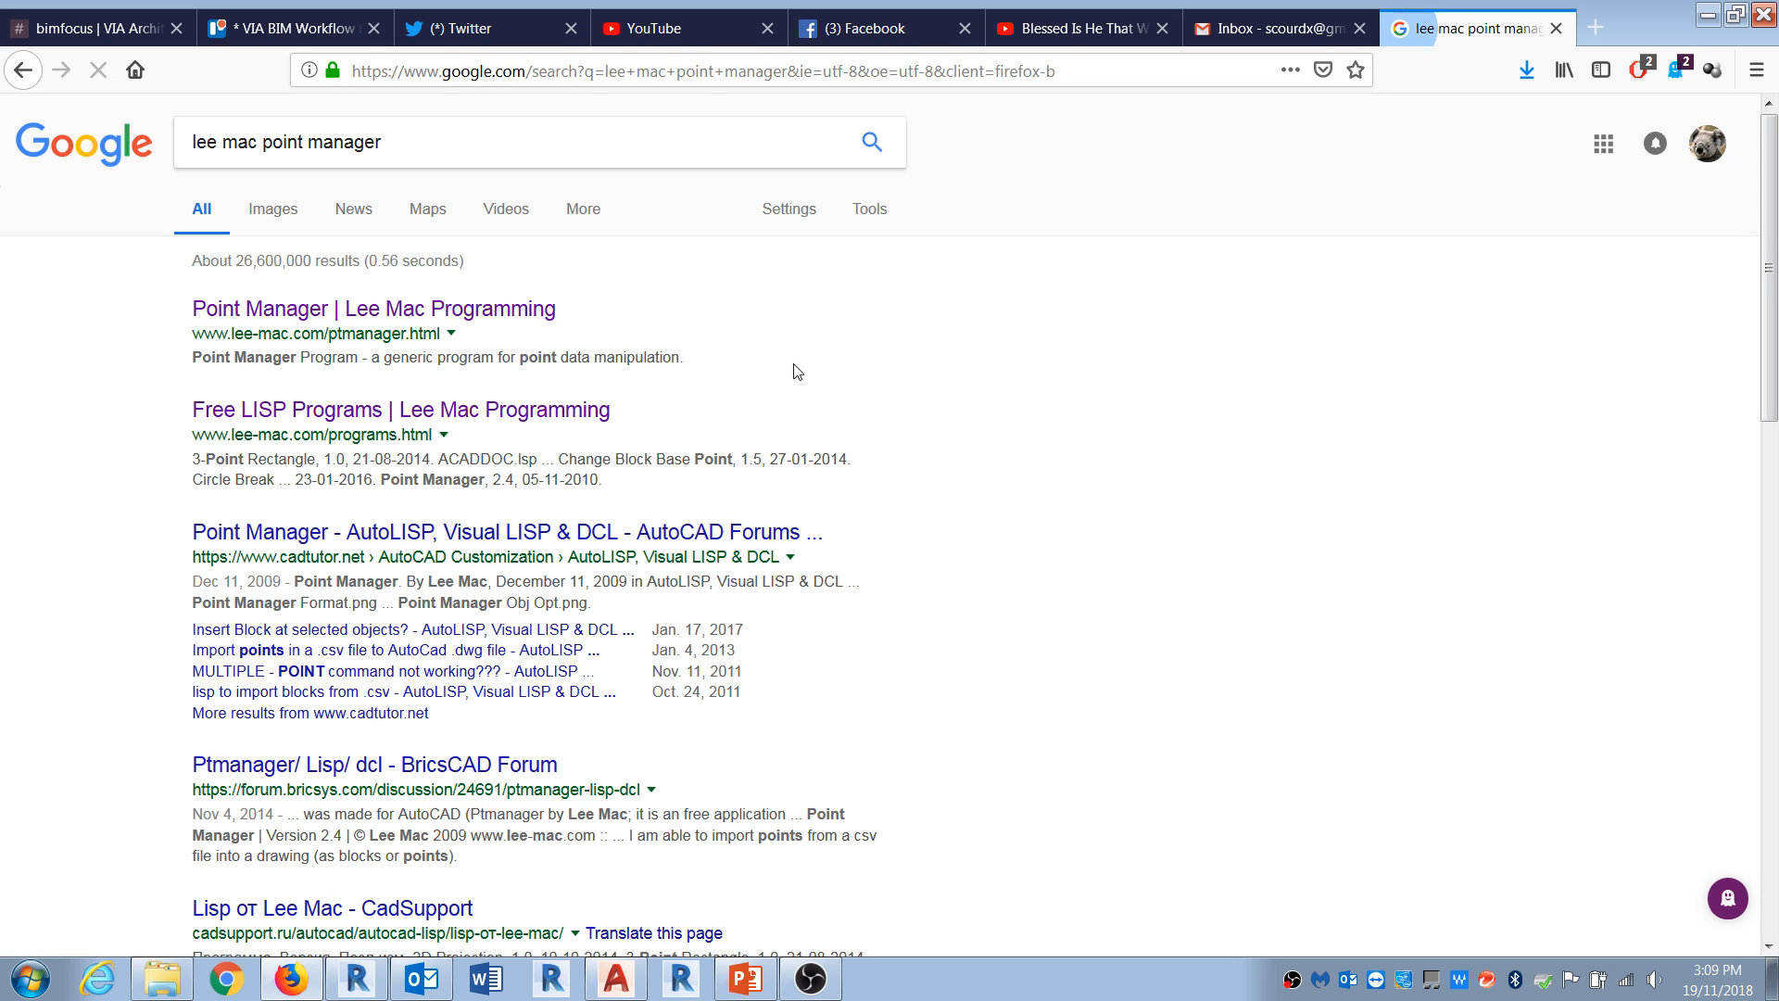
click(369, 315)
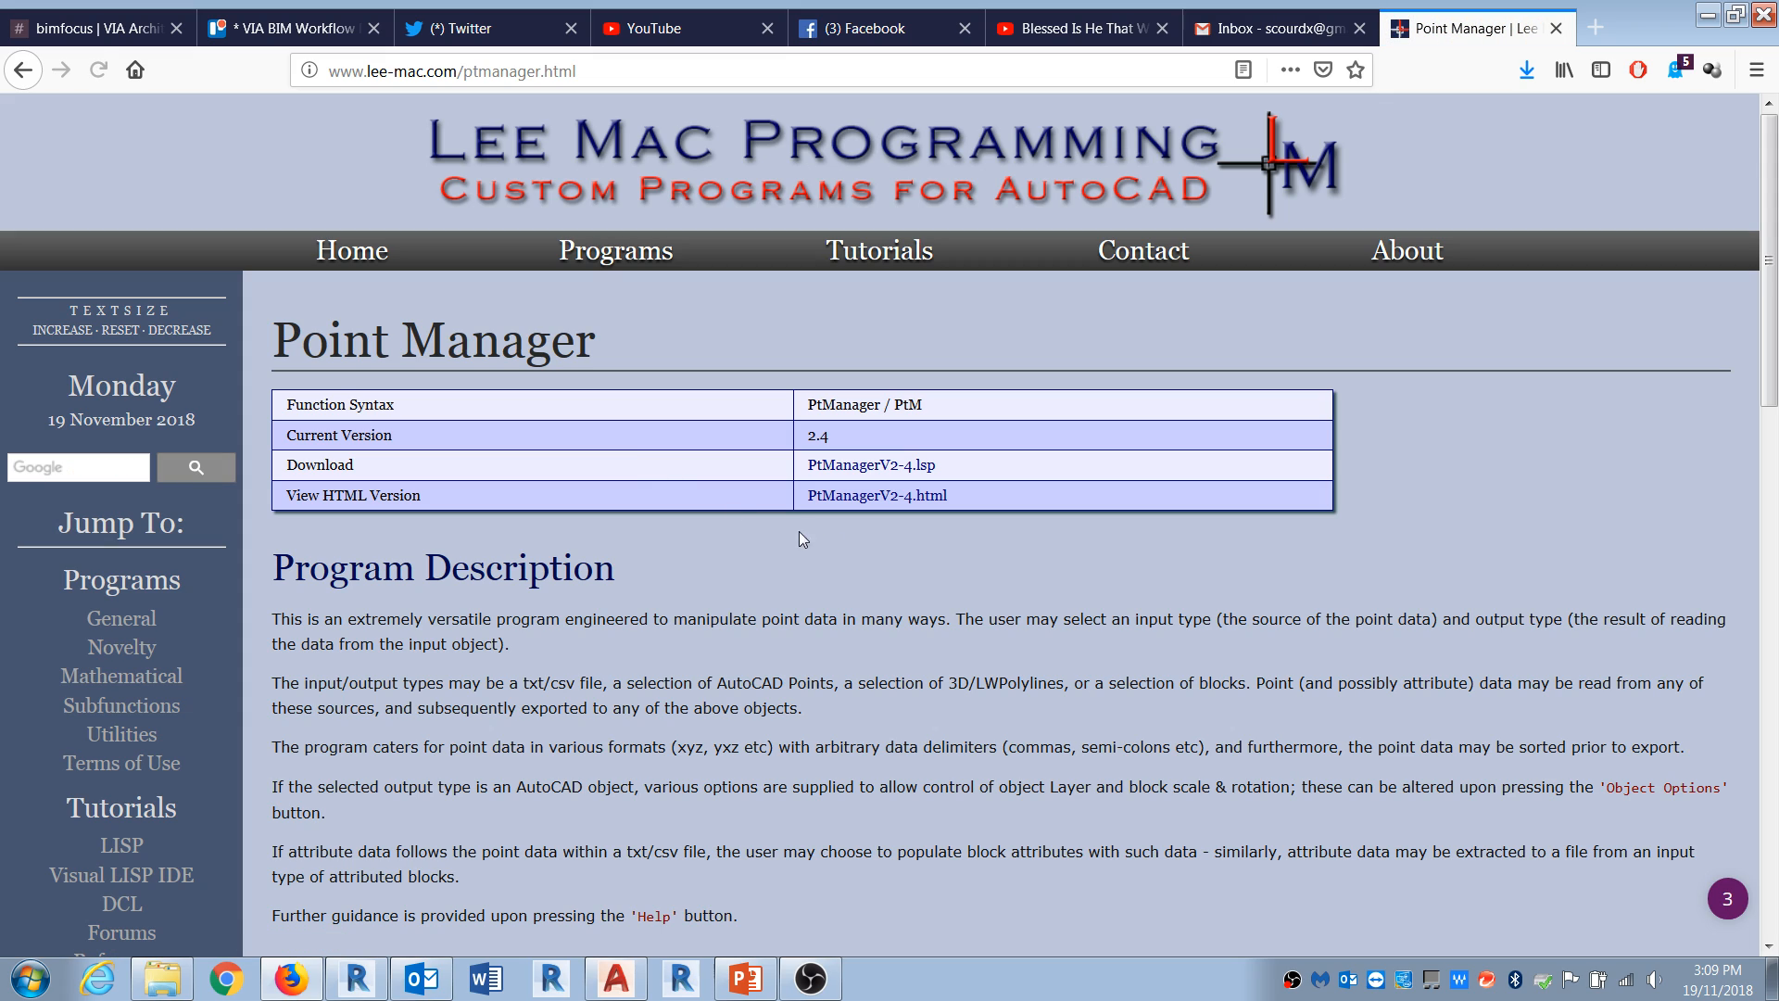
click(863, 468)
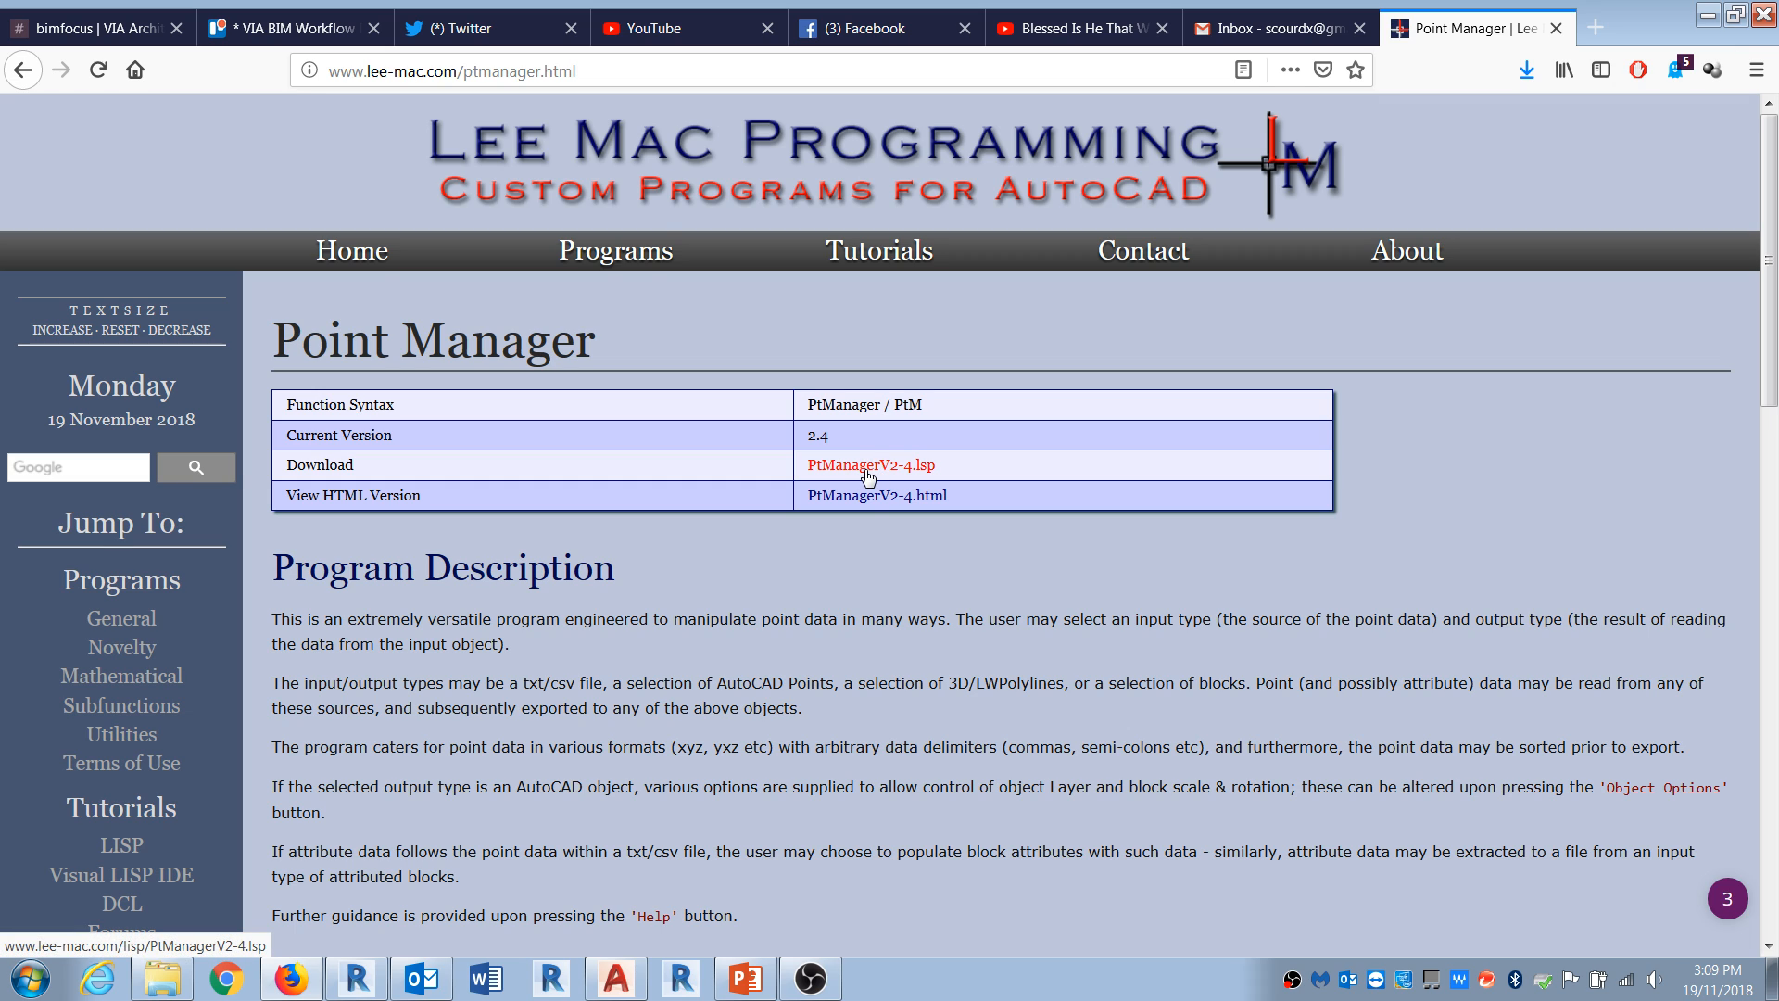
click(227, 304)
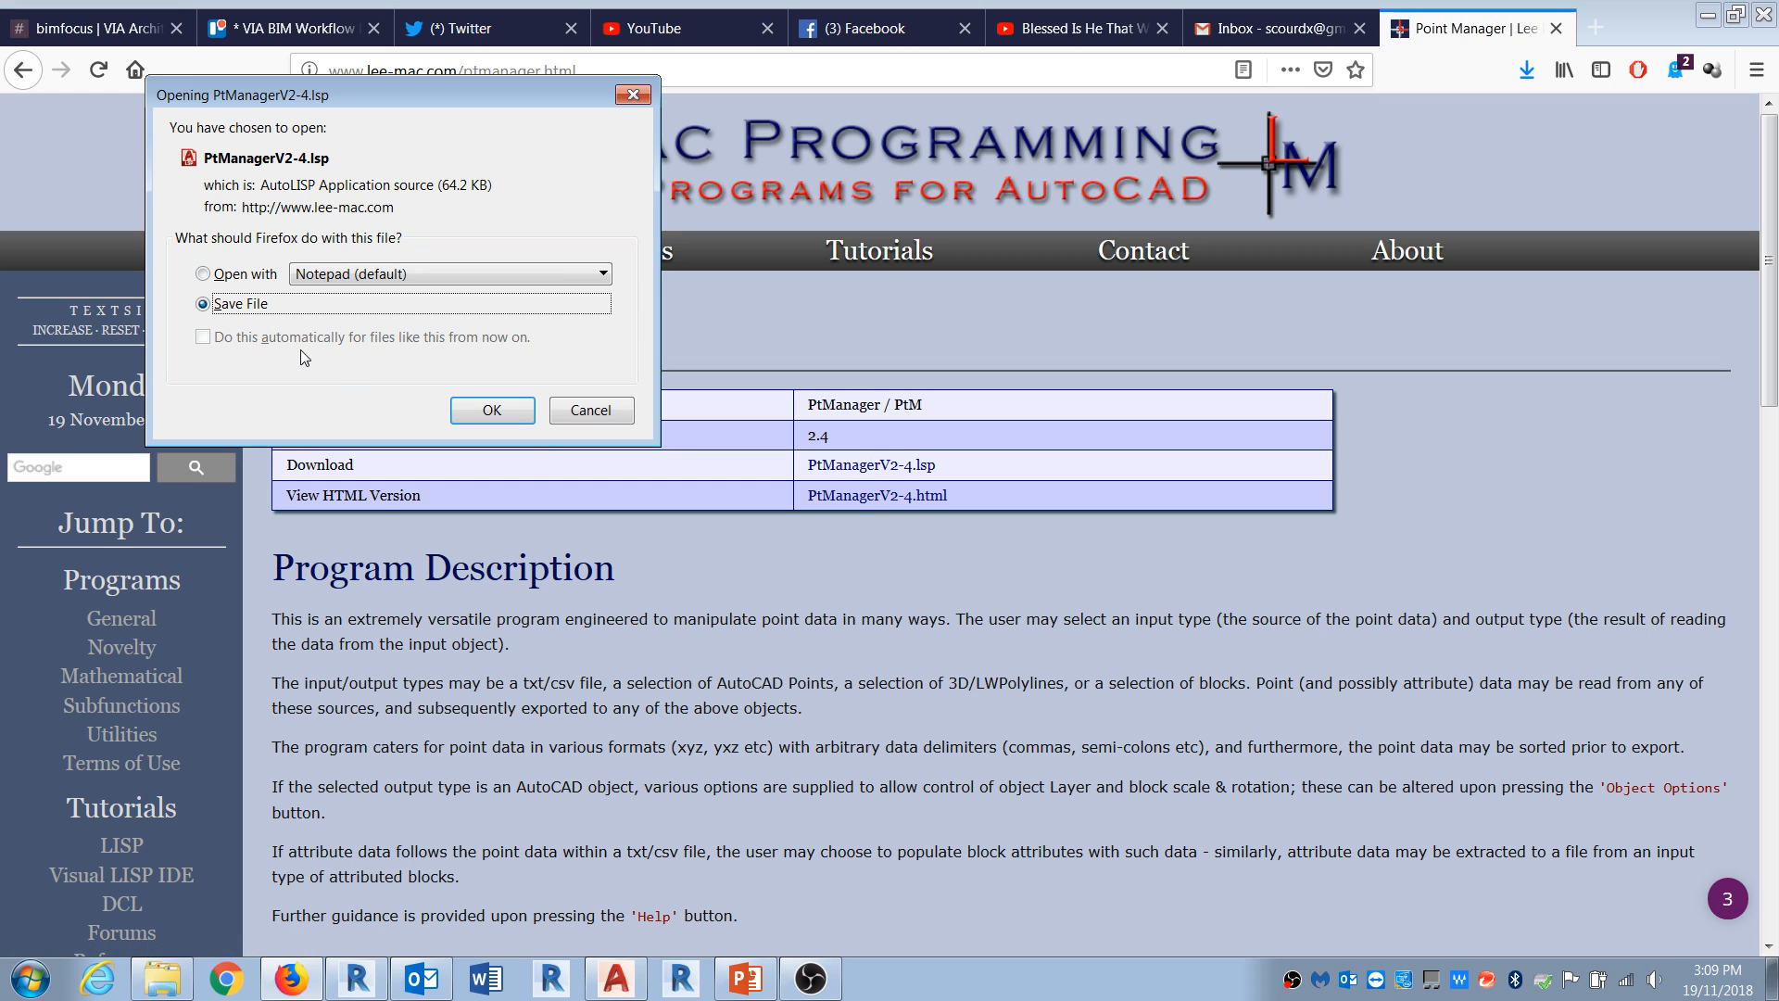
click(490, 408)
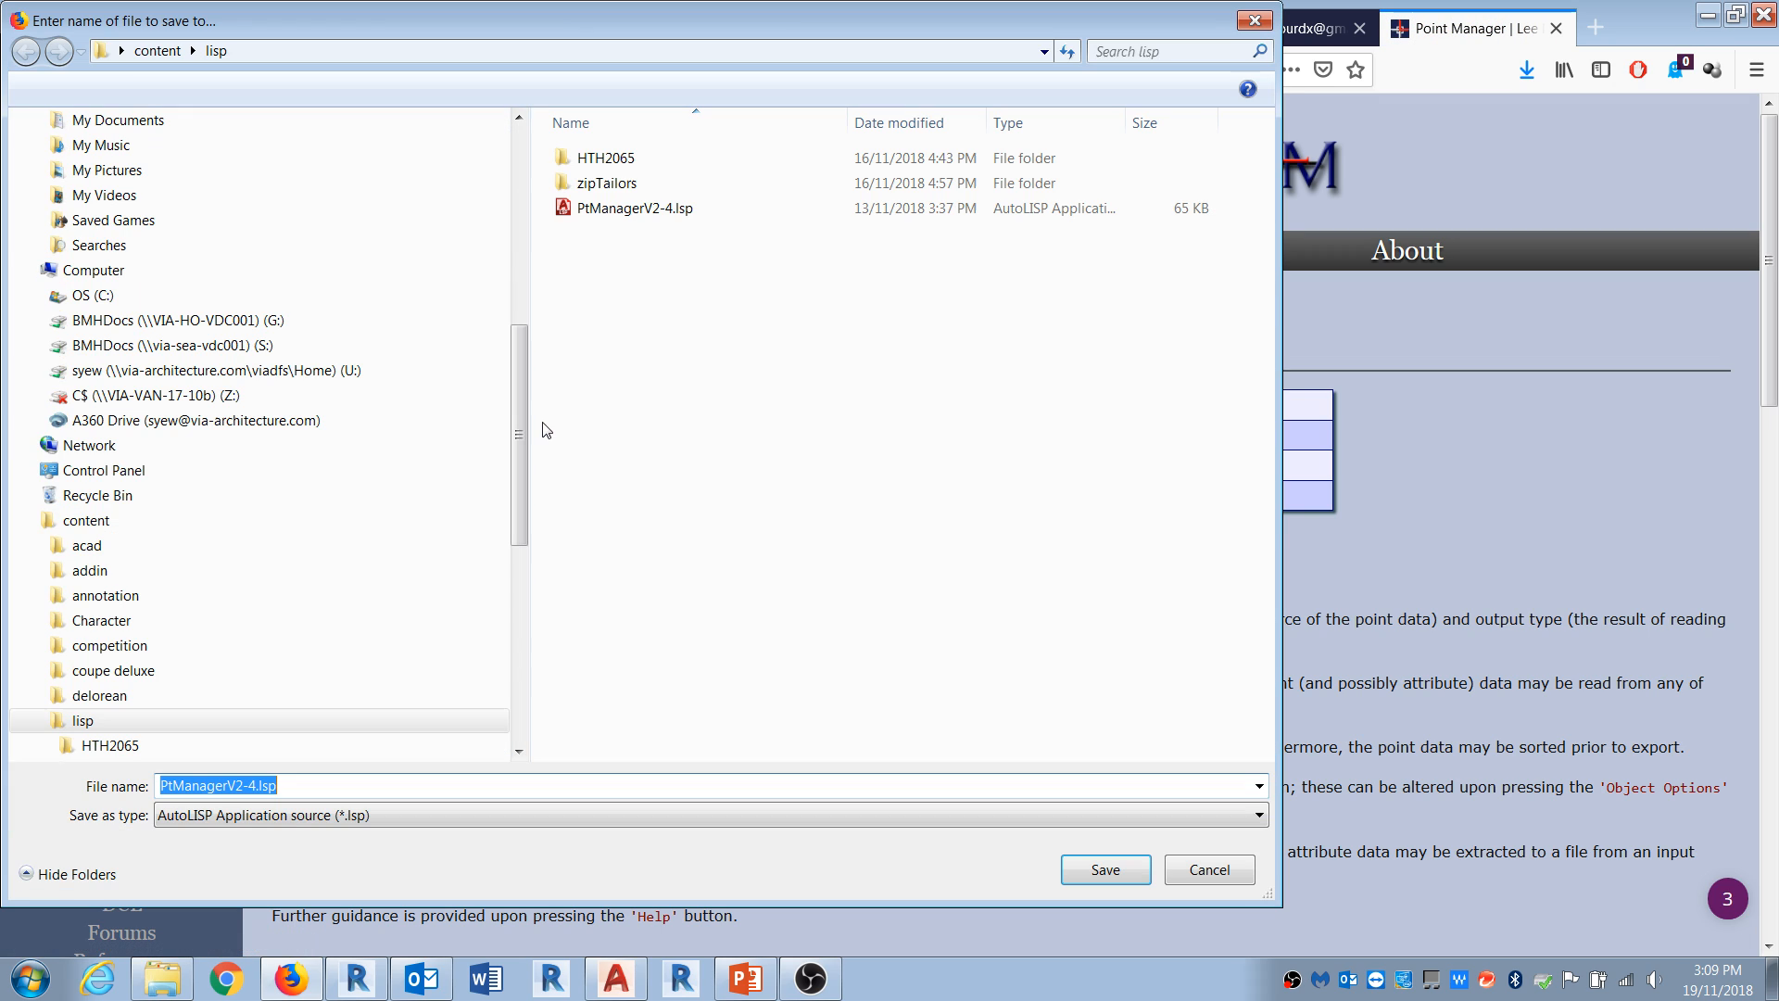
click(1200, 871)
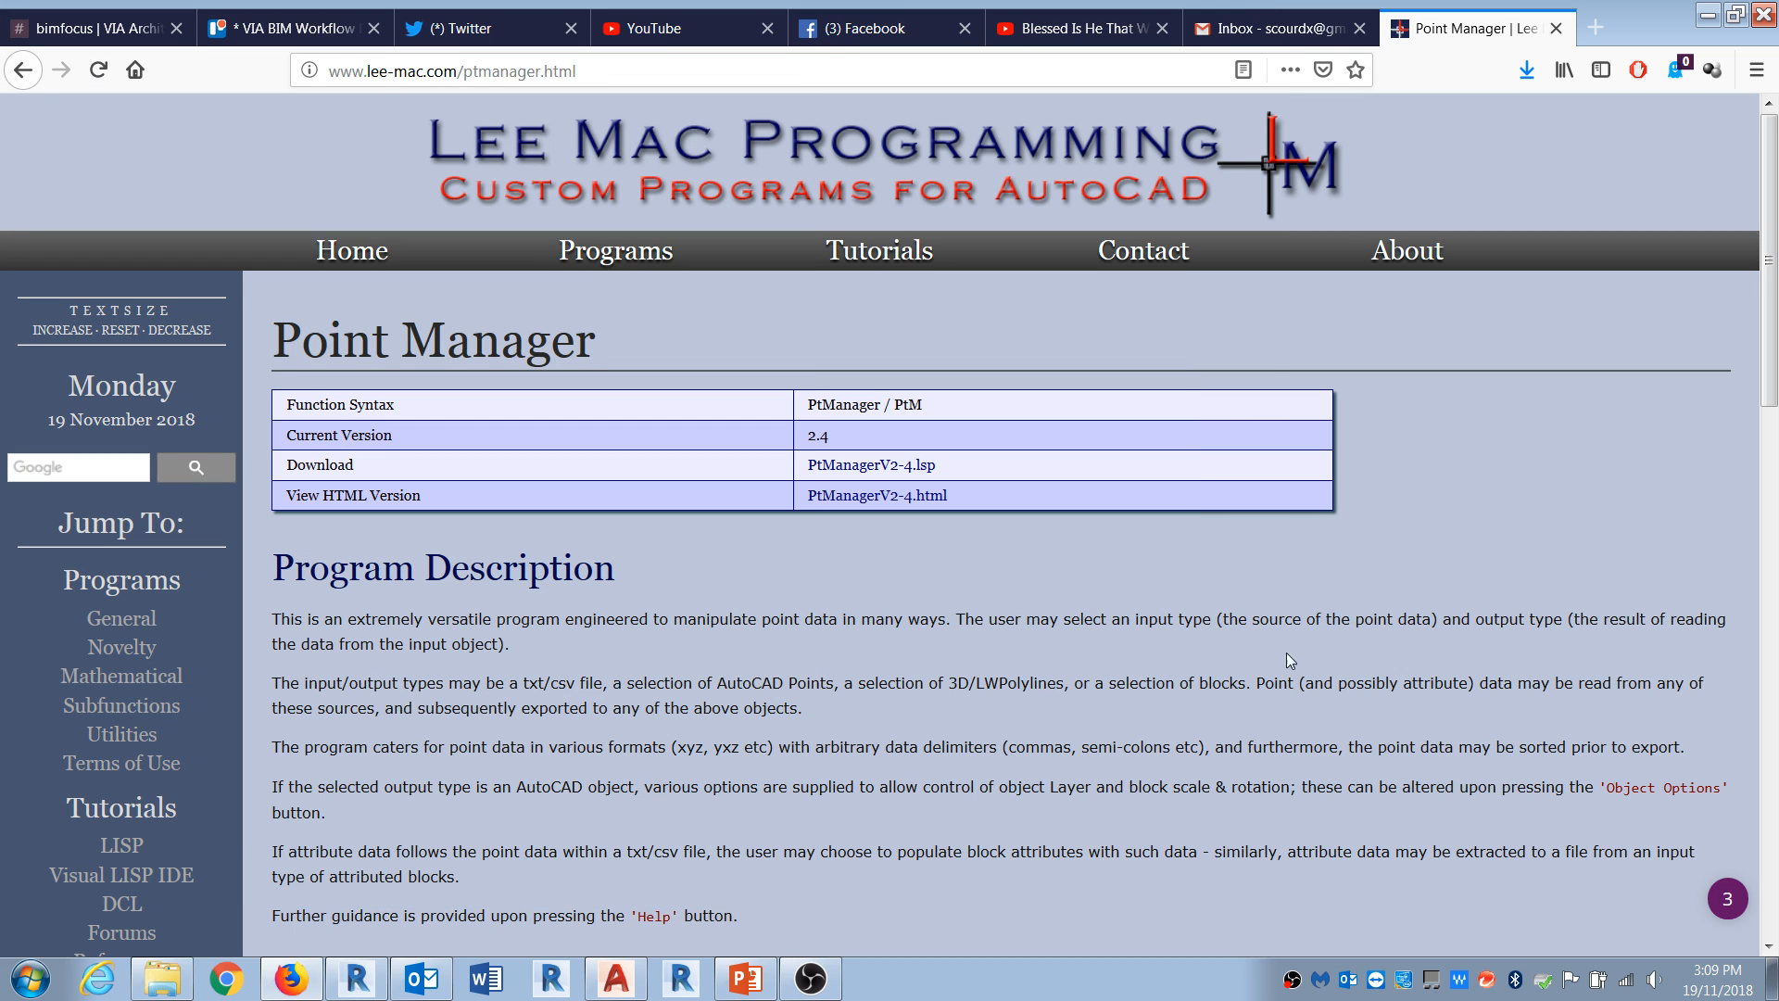
Step: Switch back to the survey drawing in AutoCAD, start APPLOAD, and open the Startup Suite contents
click(1708, 13)
shift+middle_drag(1066, 718, 782, 656)
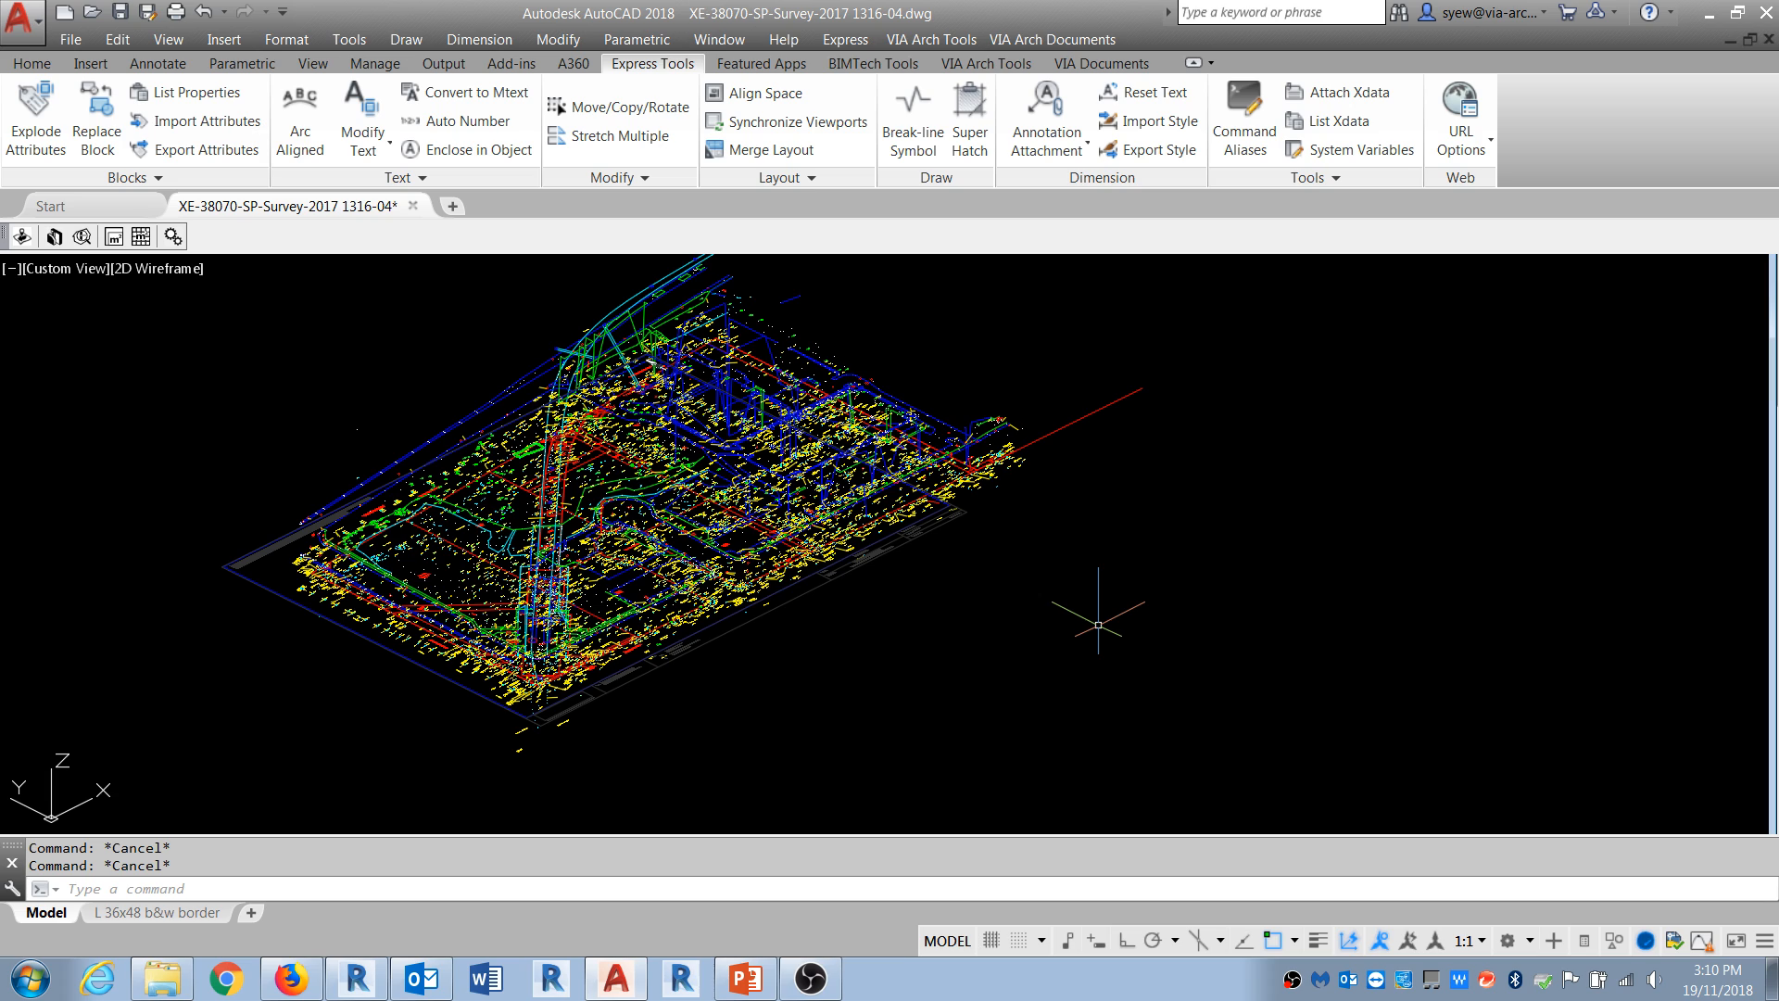
text(appload)
key(Return)
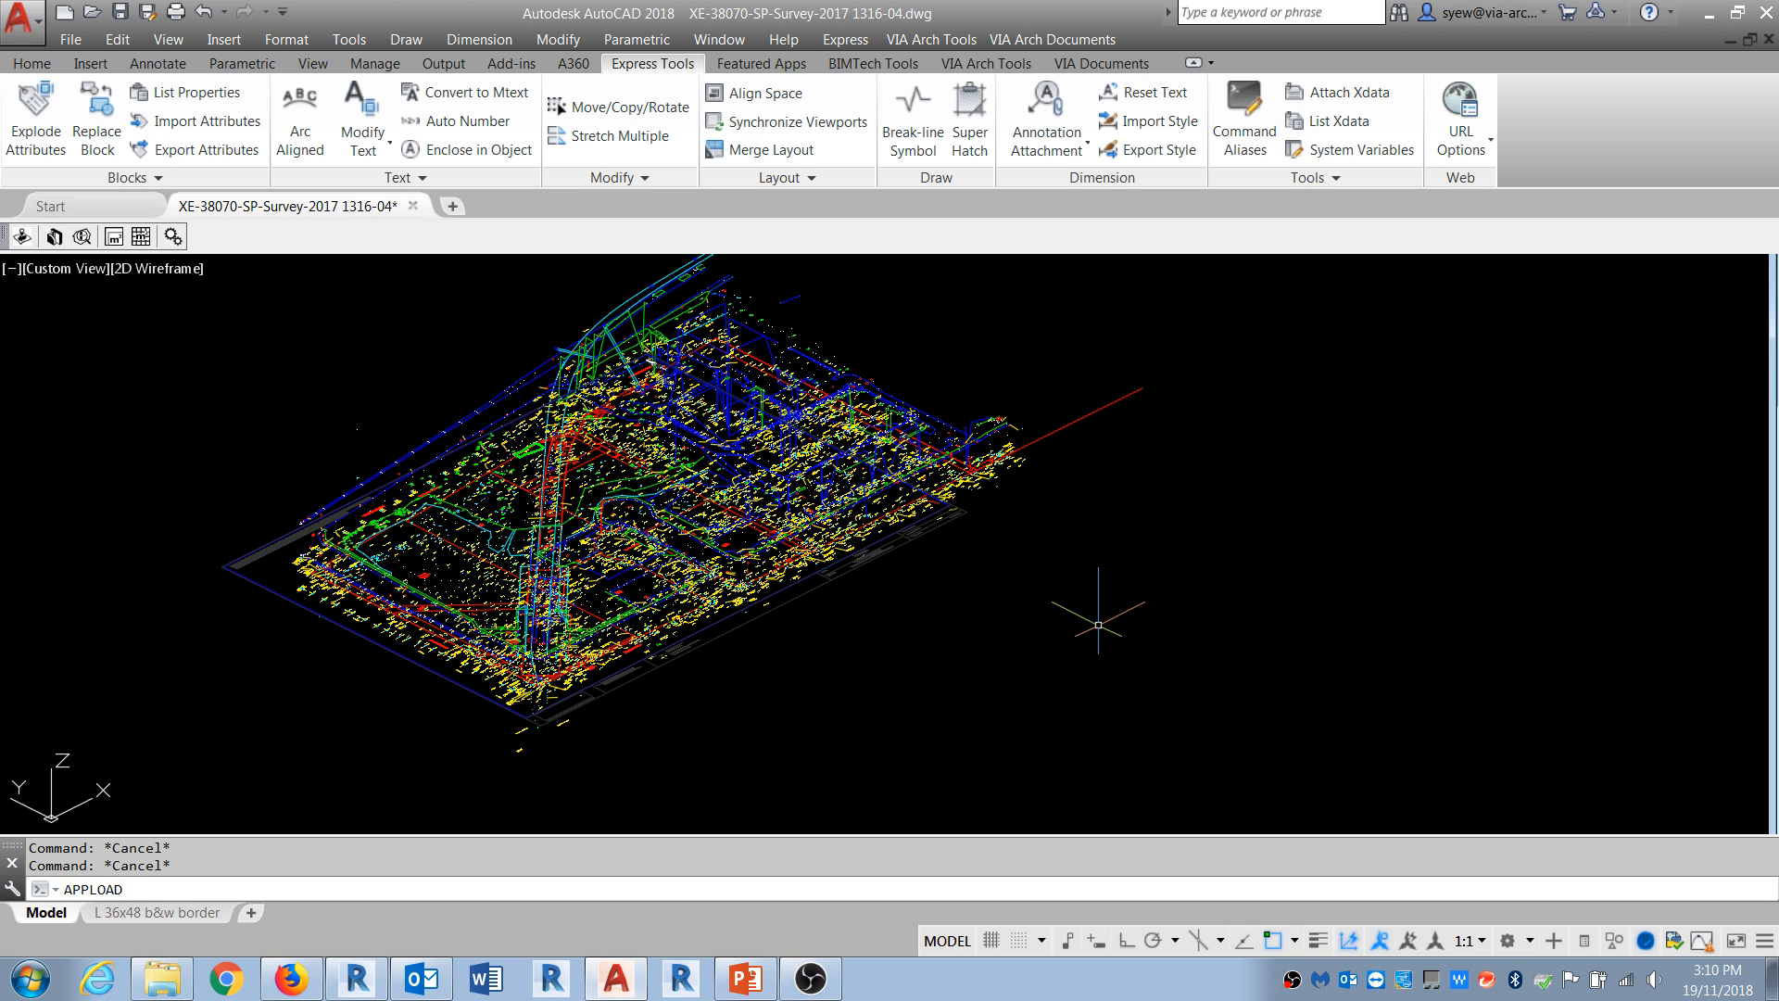
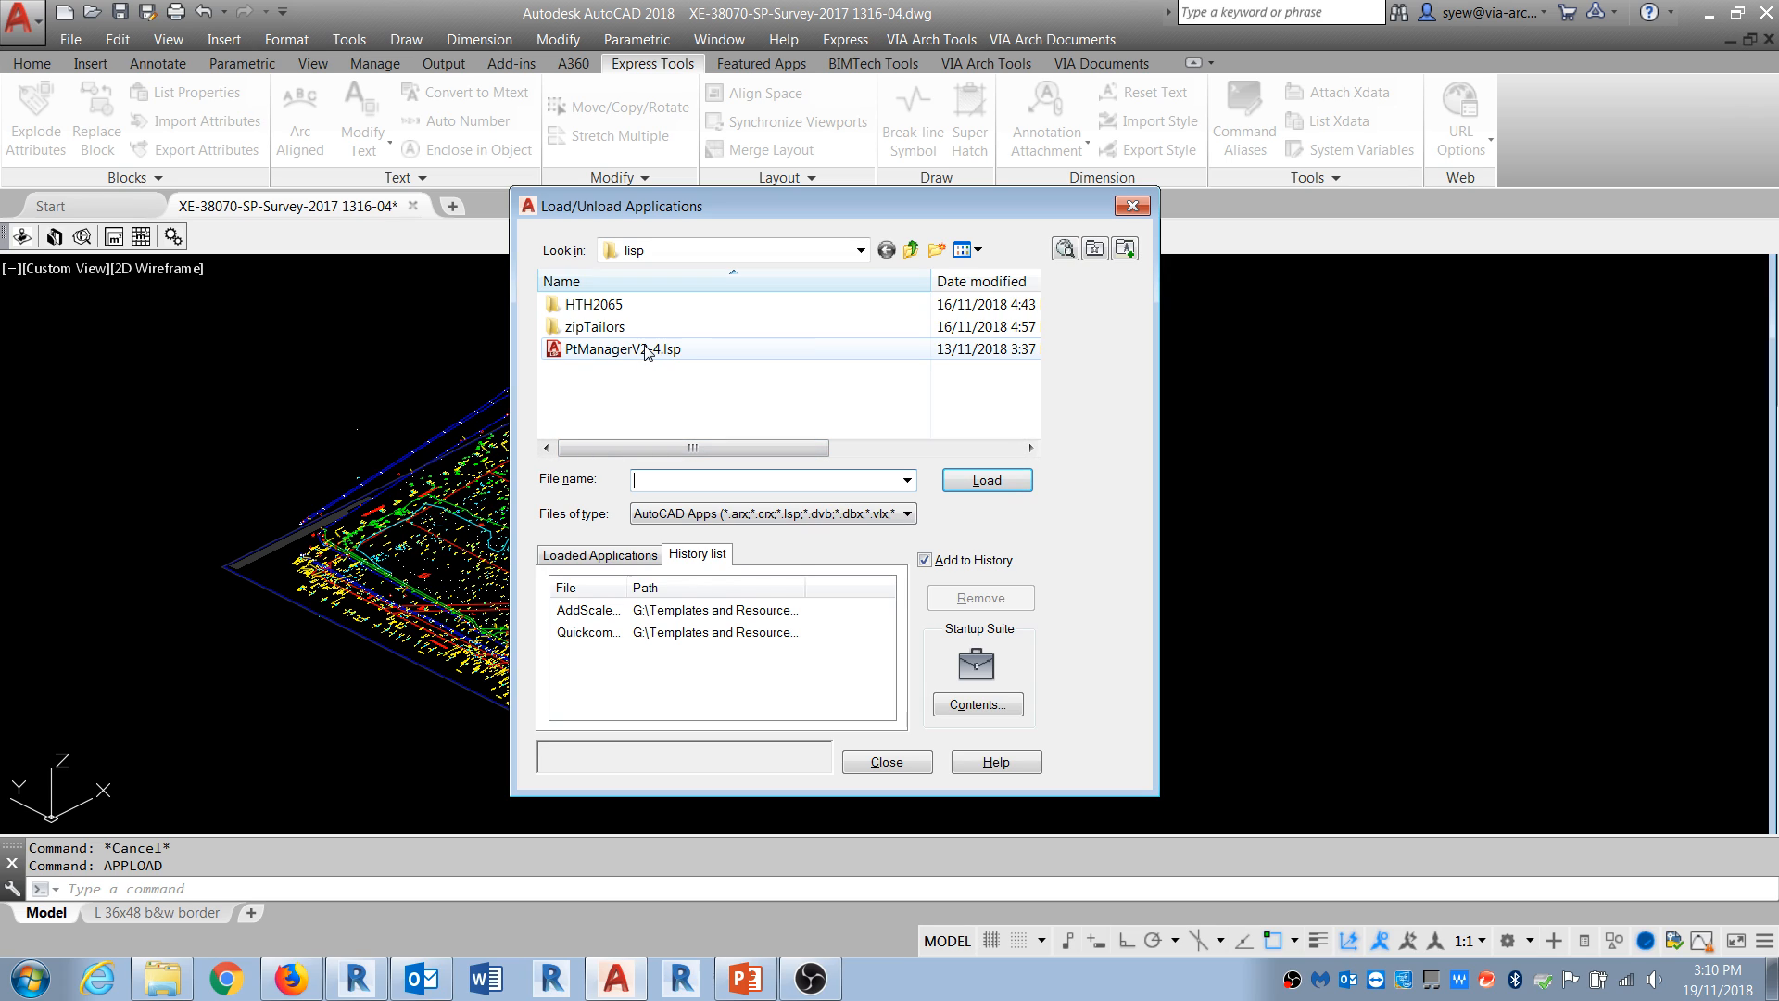
click(1000, 705)
click(953, 701)
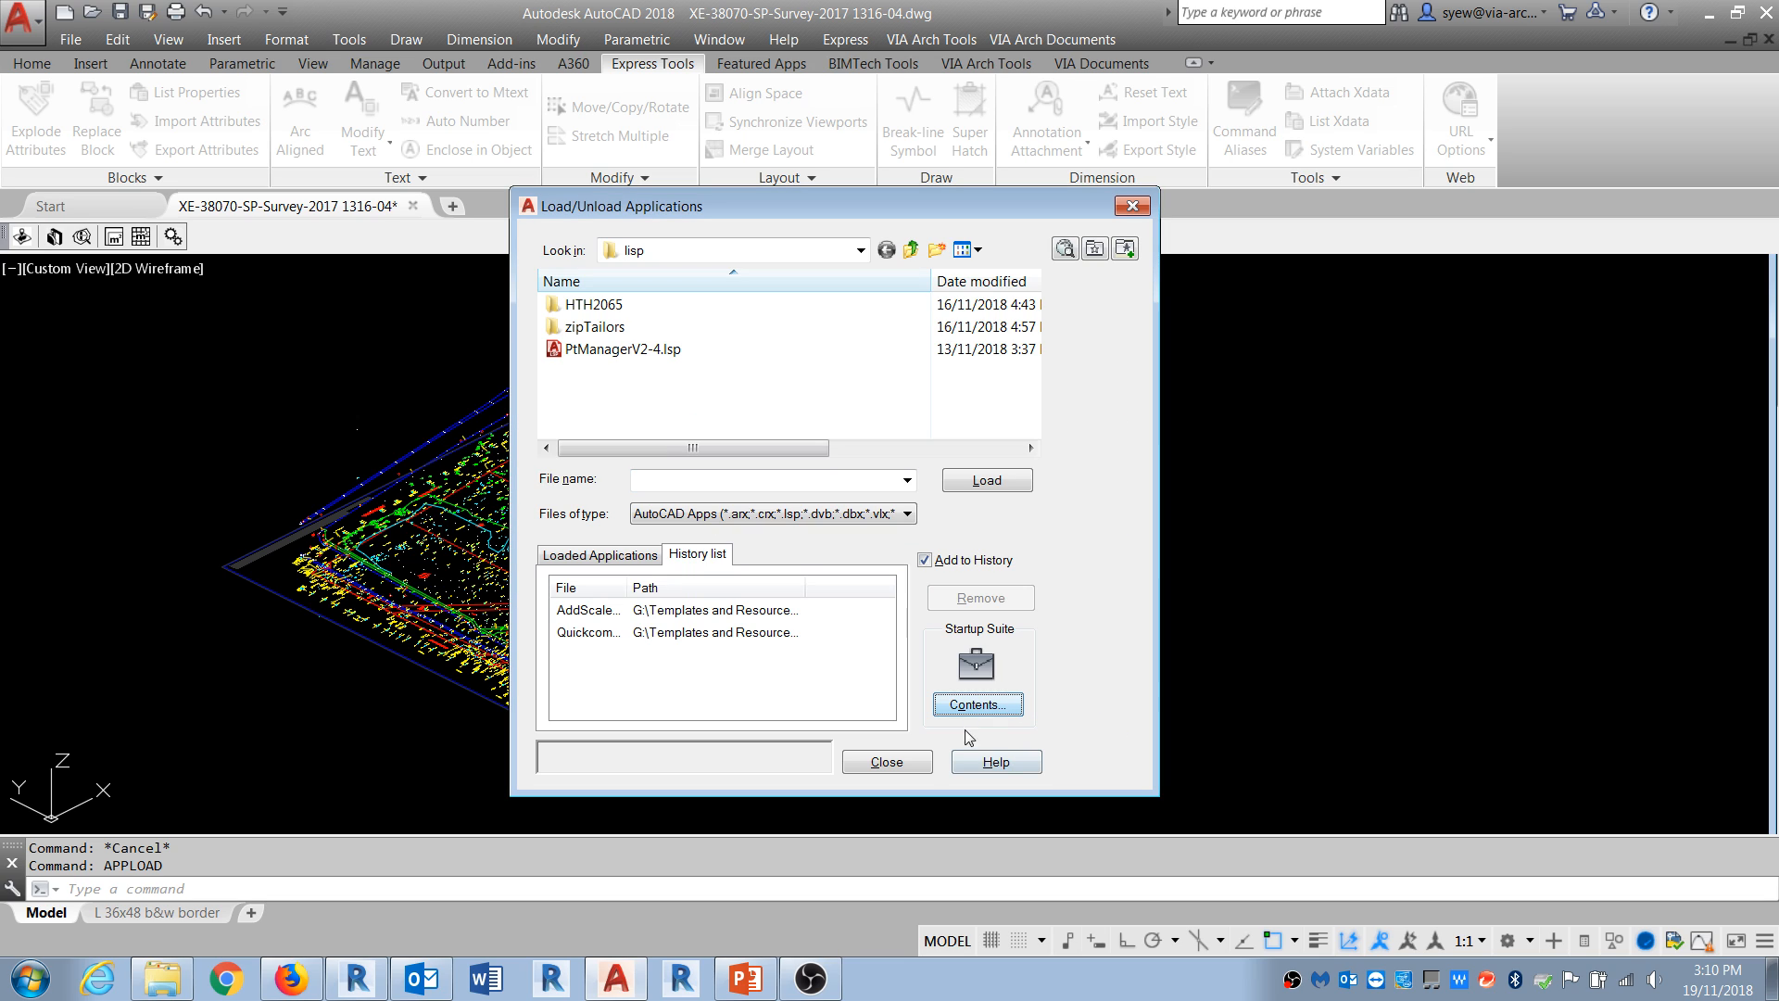
click(976, 706)
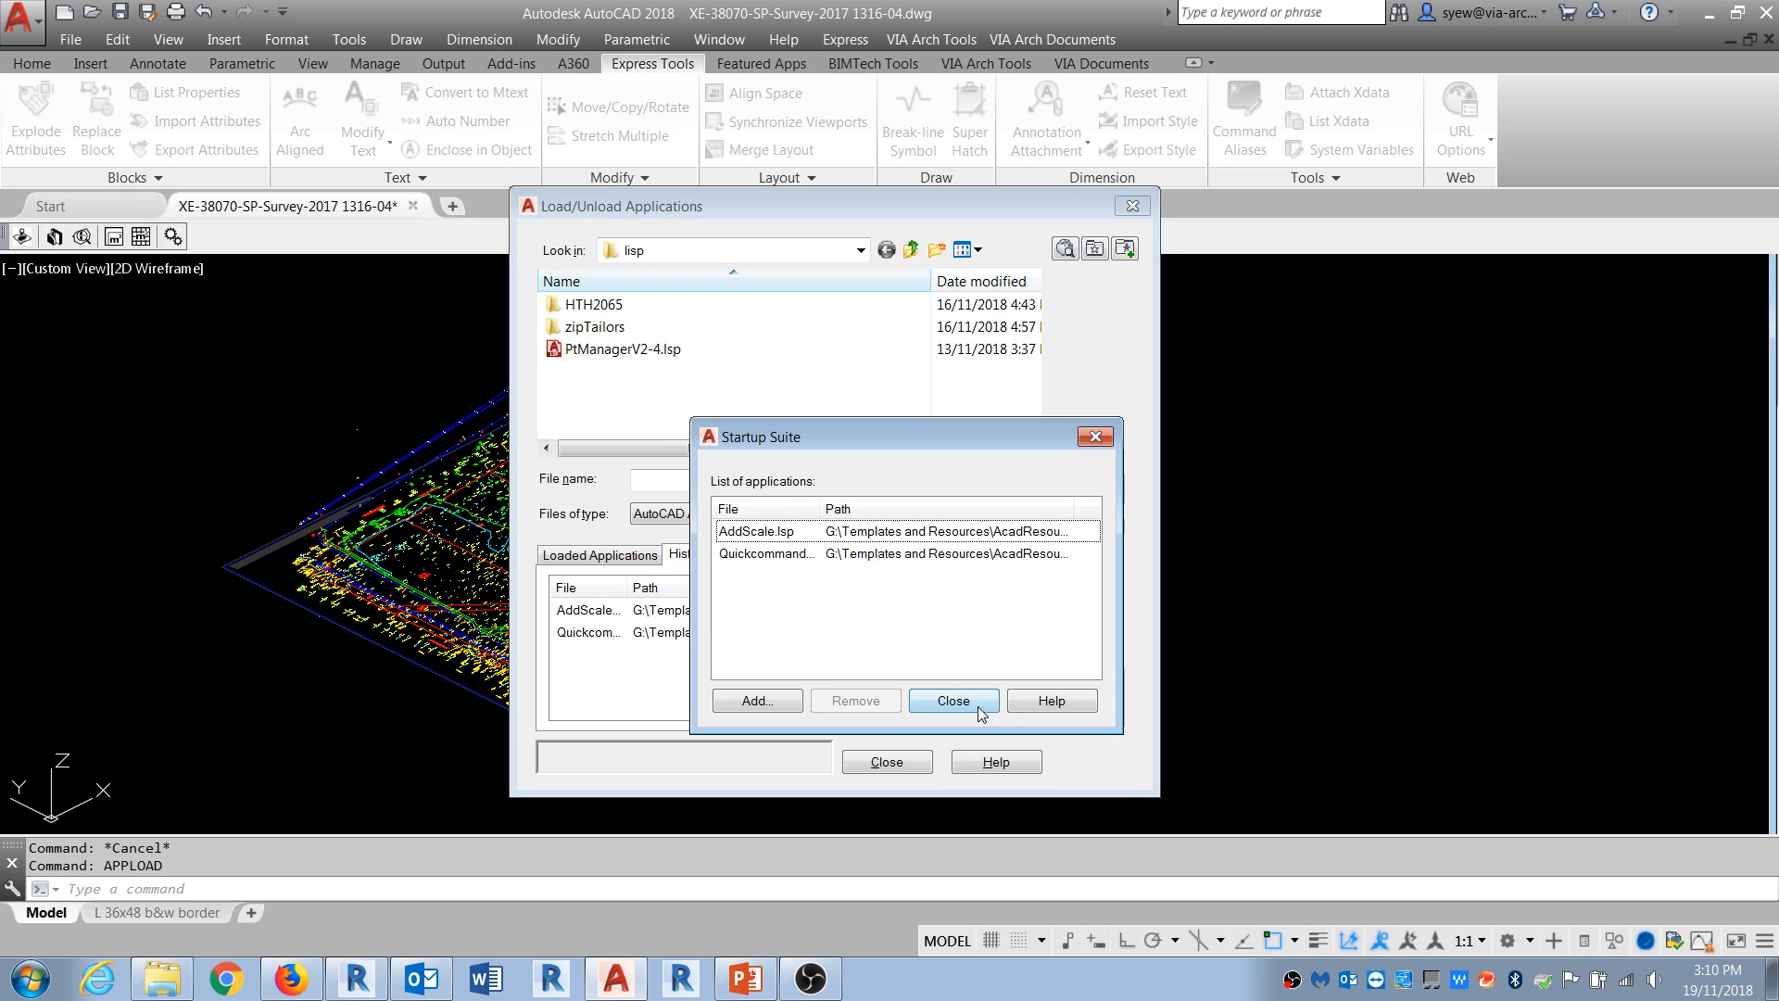
Step: Add PtManagerV2-4.lsp from the lisp folder to the Startup Suite, and load it into the current drawing
click(758, 698)
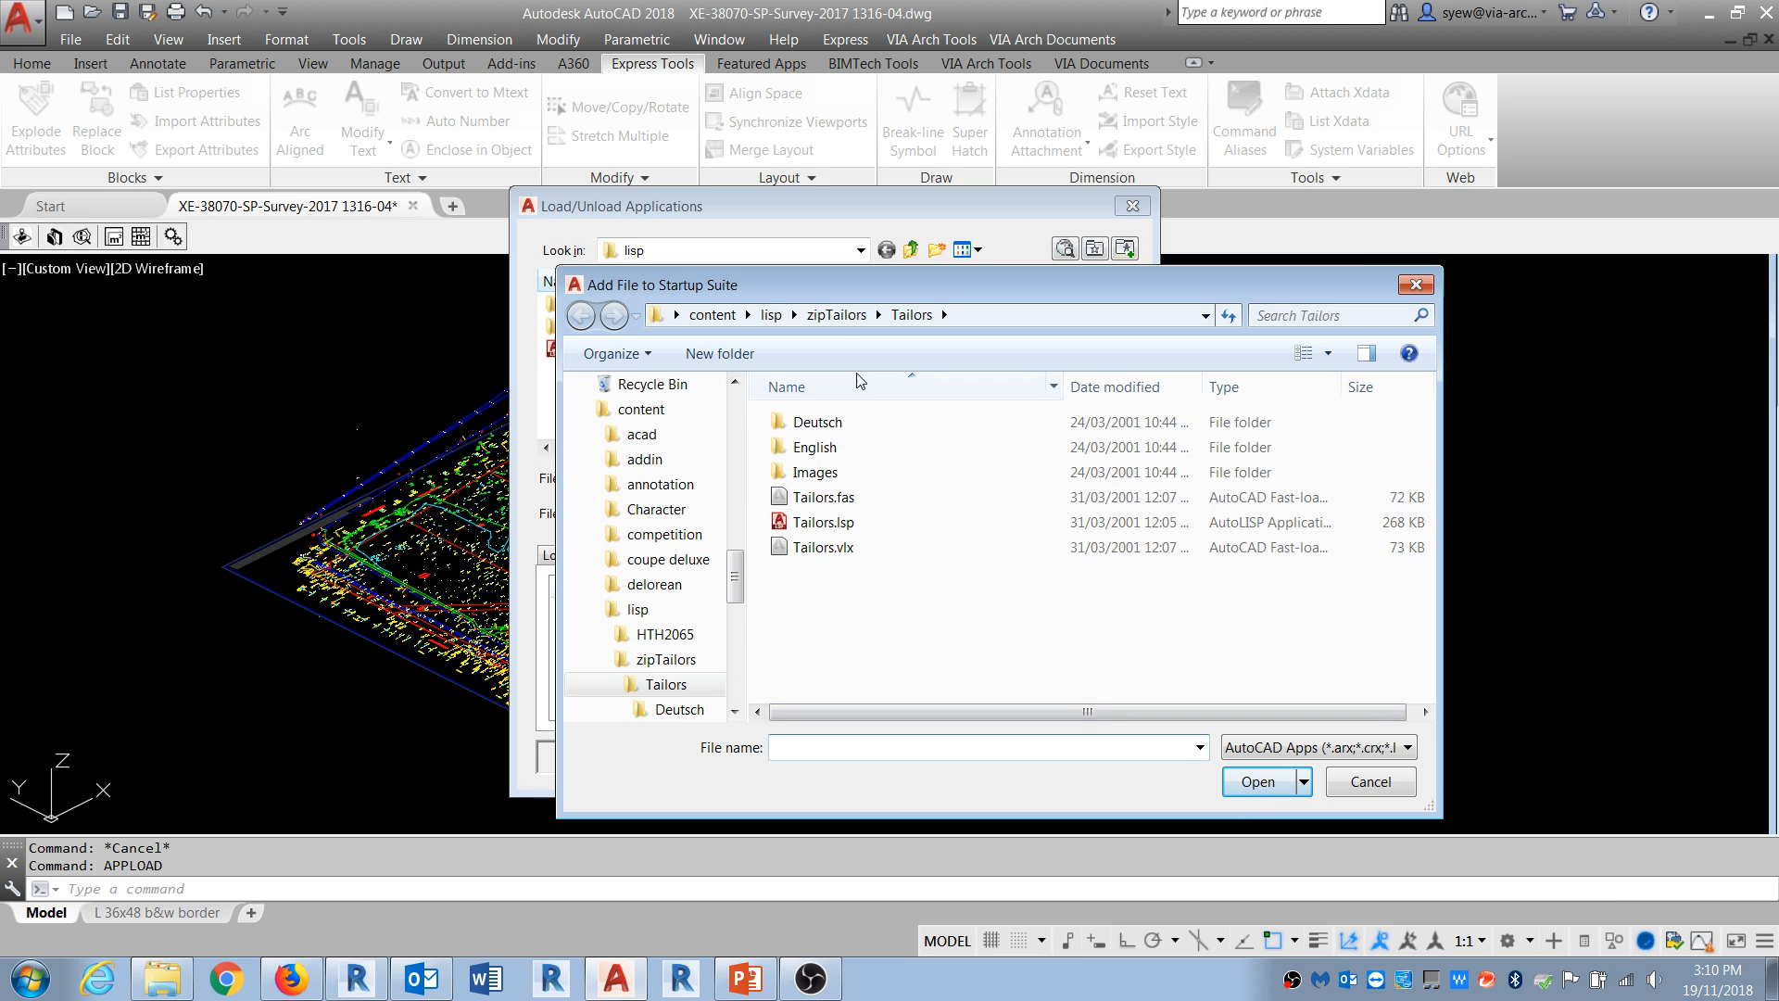
click(771, 315)
click(853, 473)
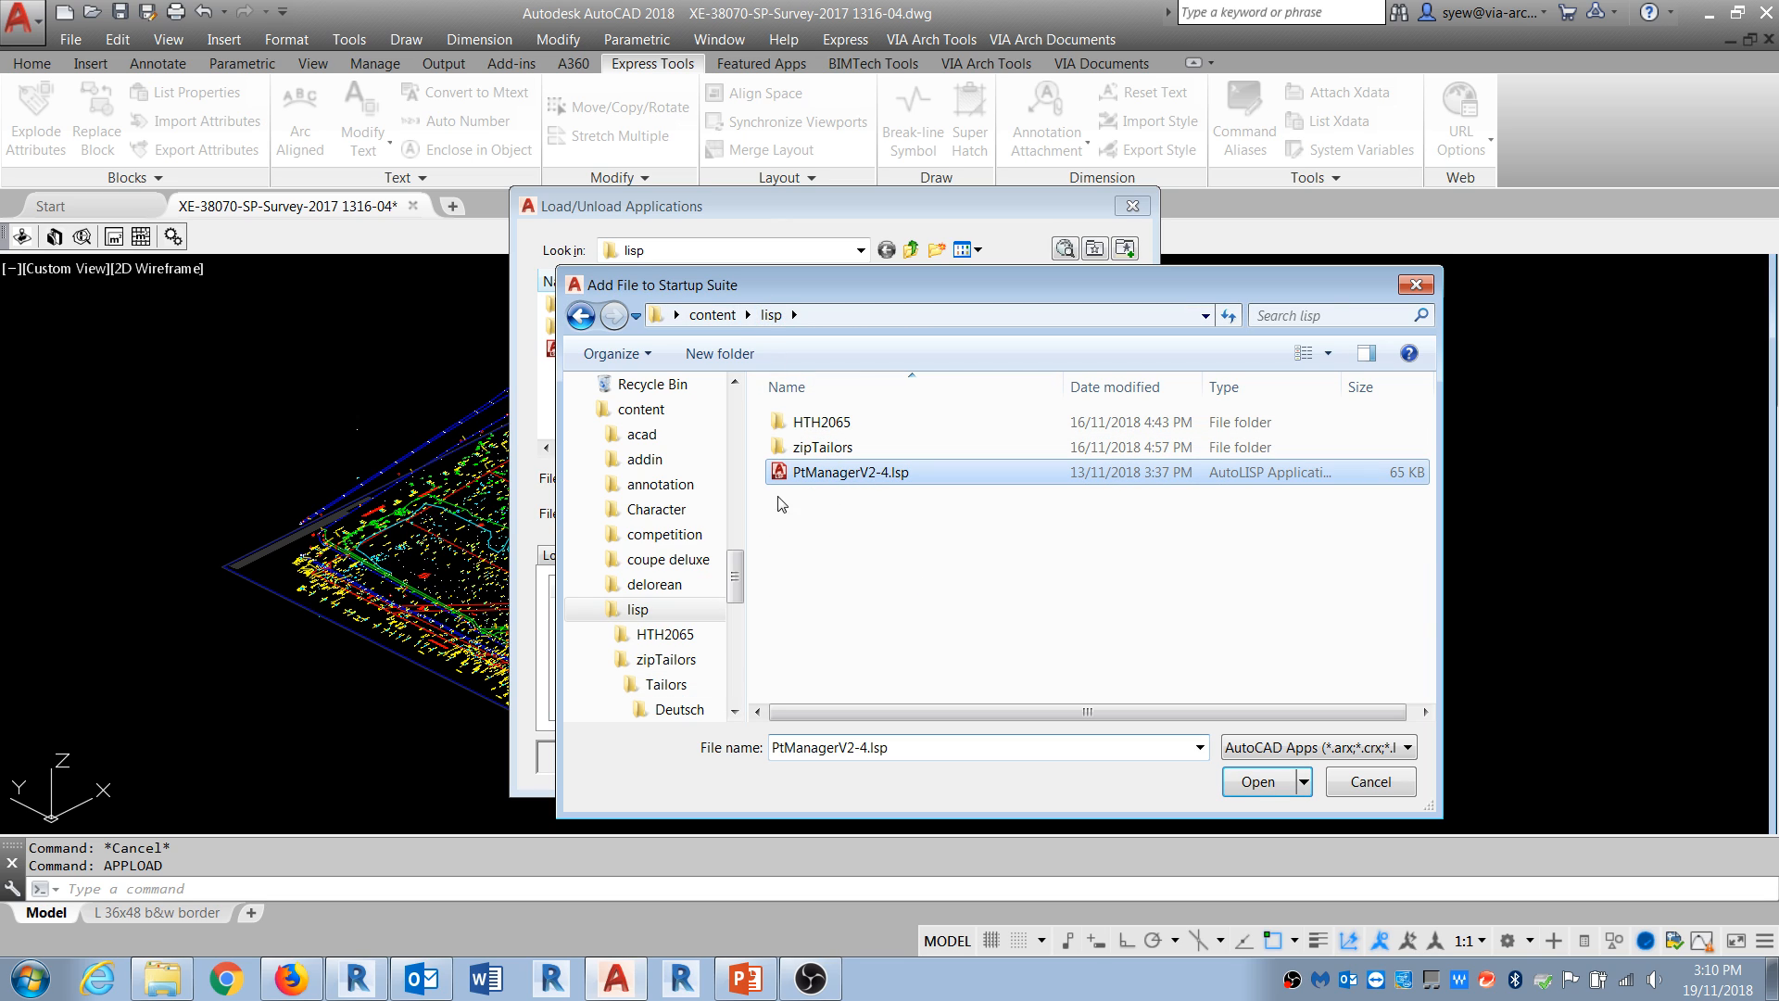
click(1258, 782)
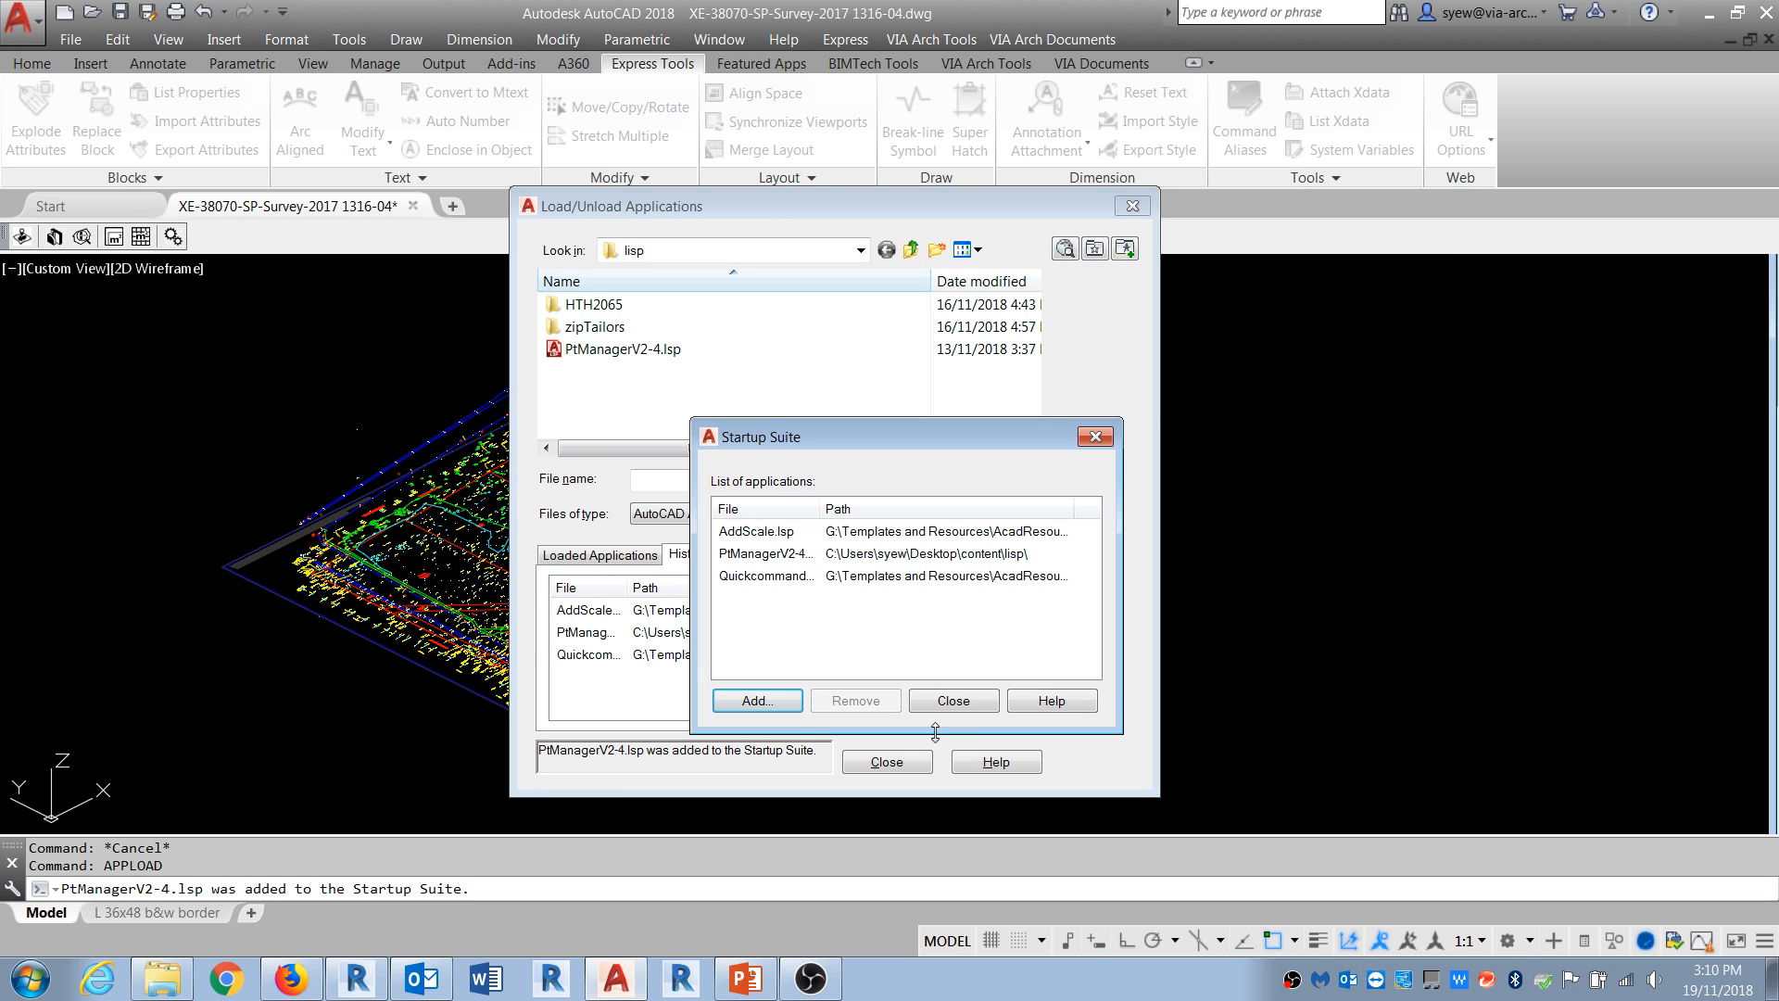
click(957, 709)
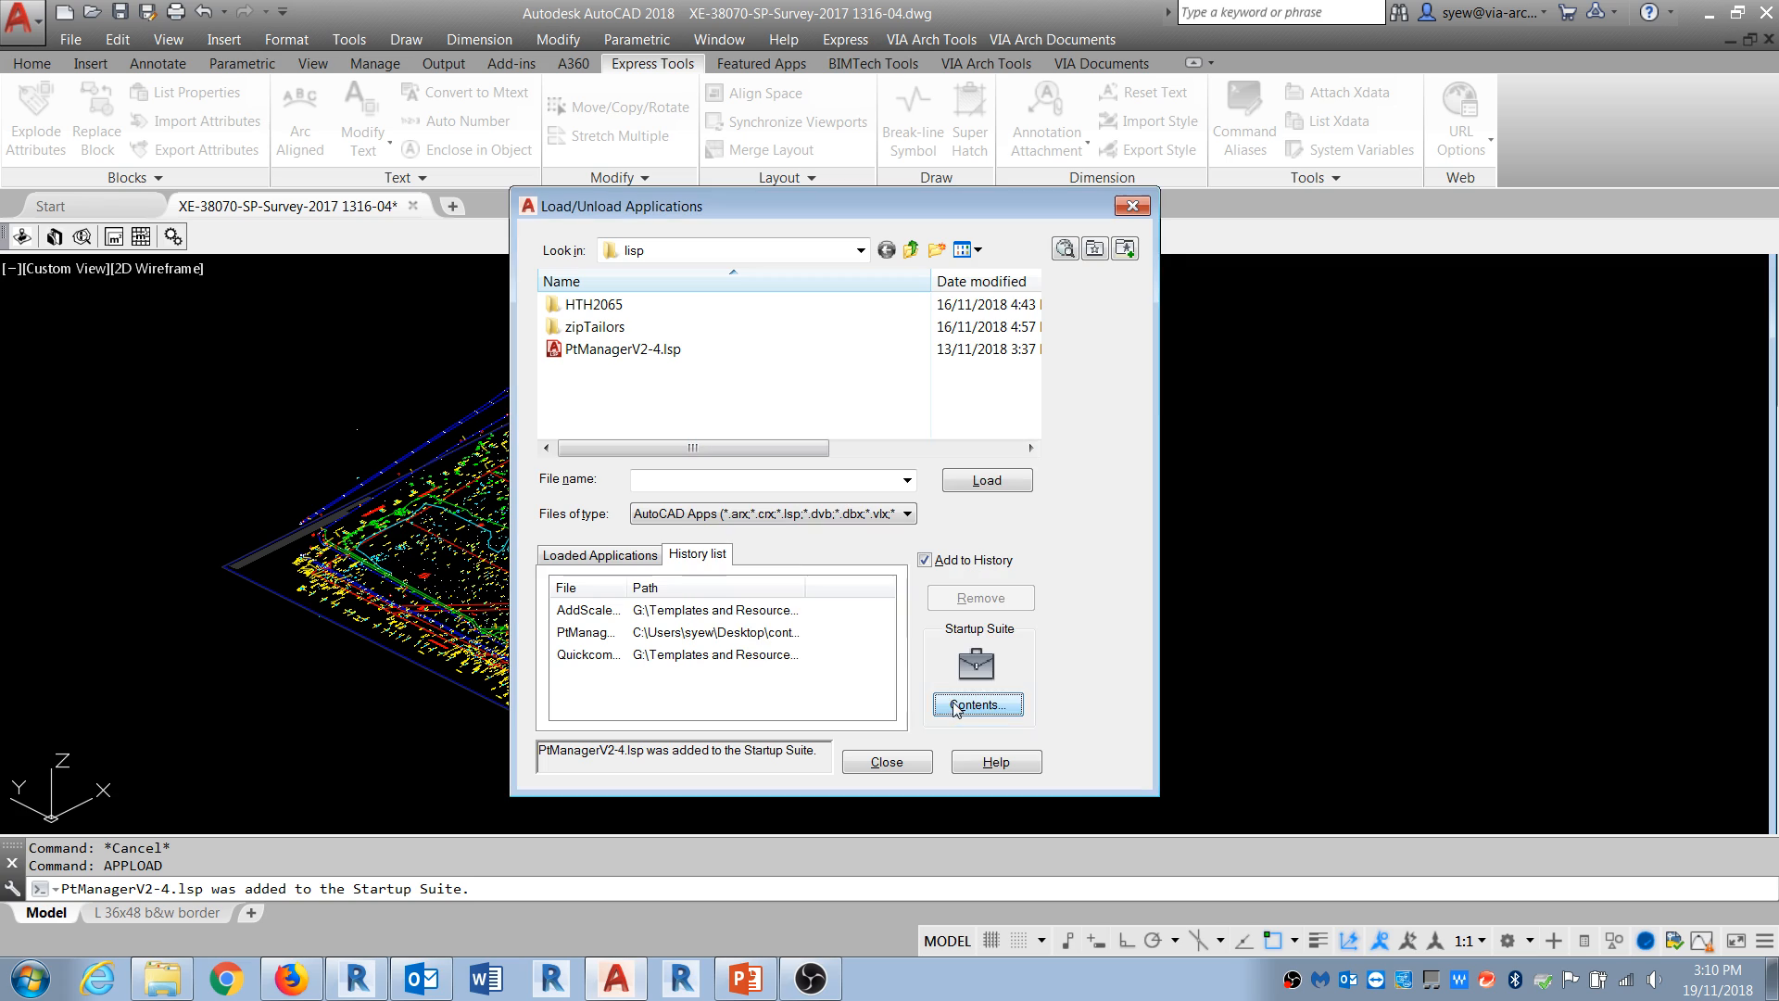
double_click(575, 637)
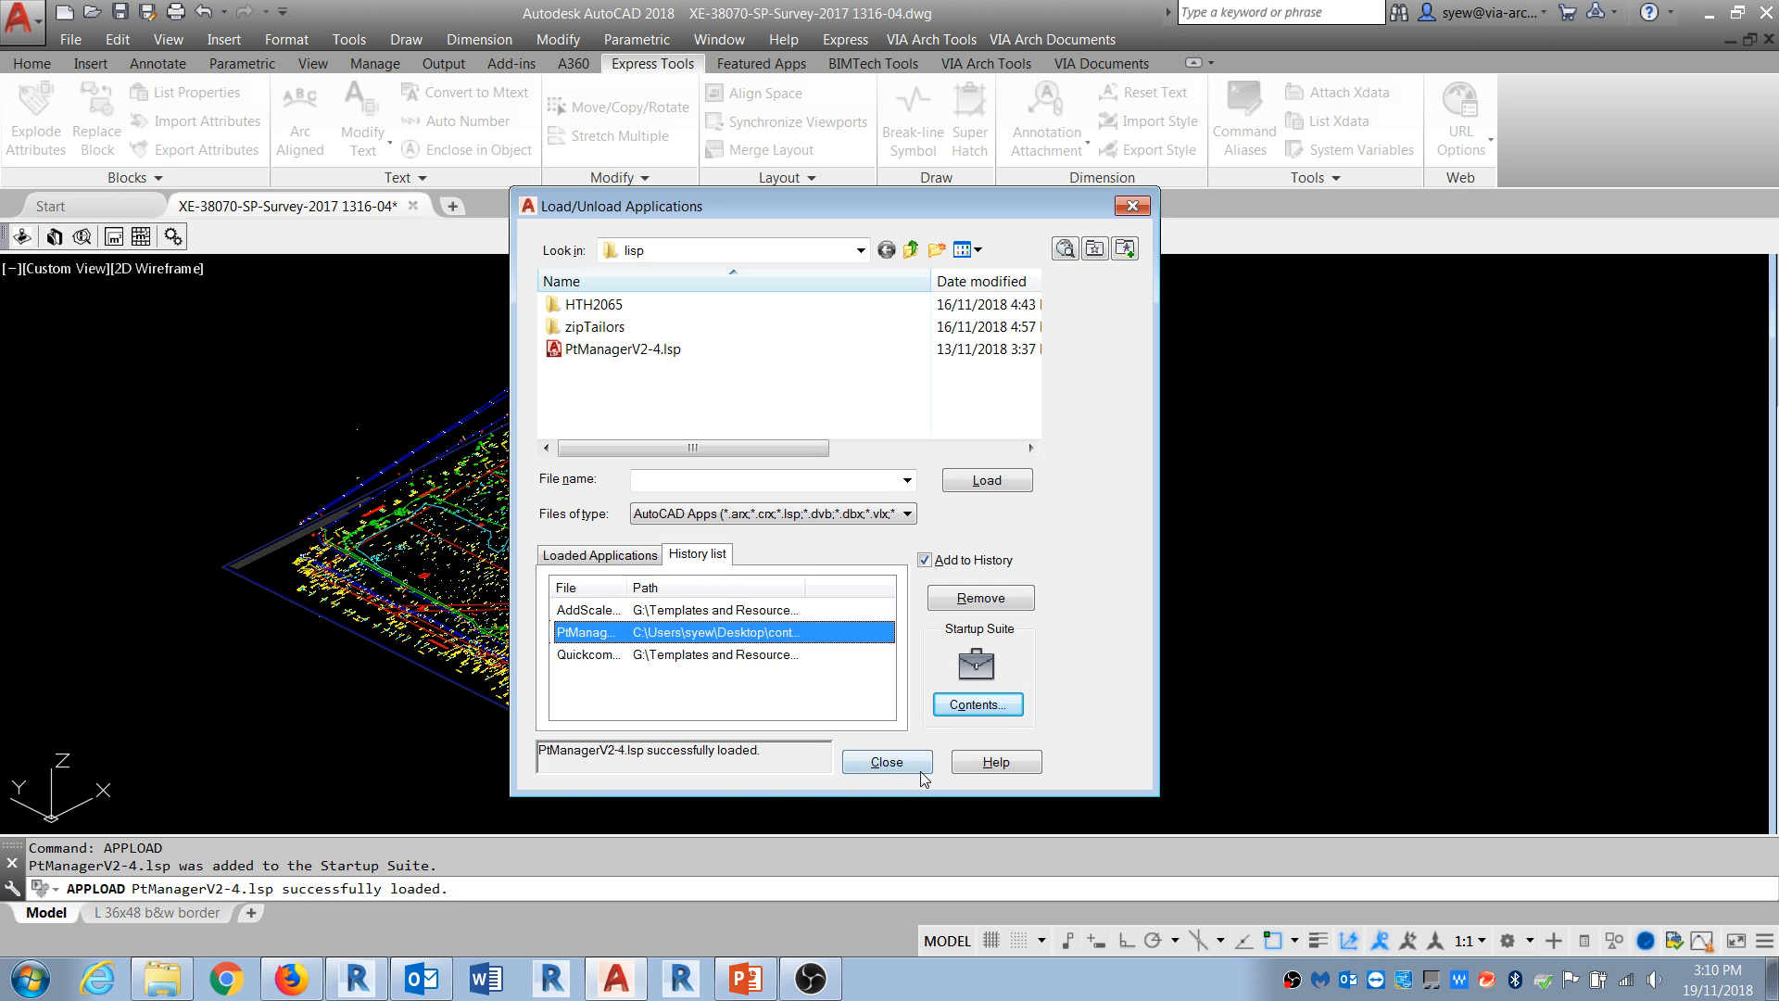
click(889, 762)
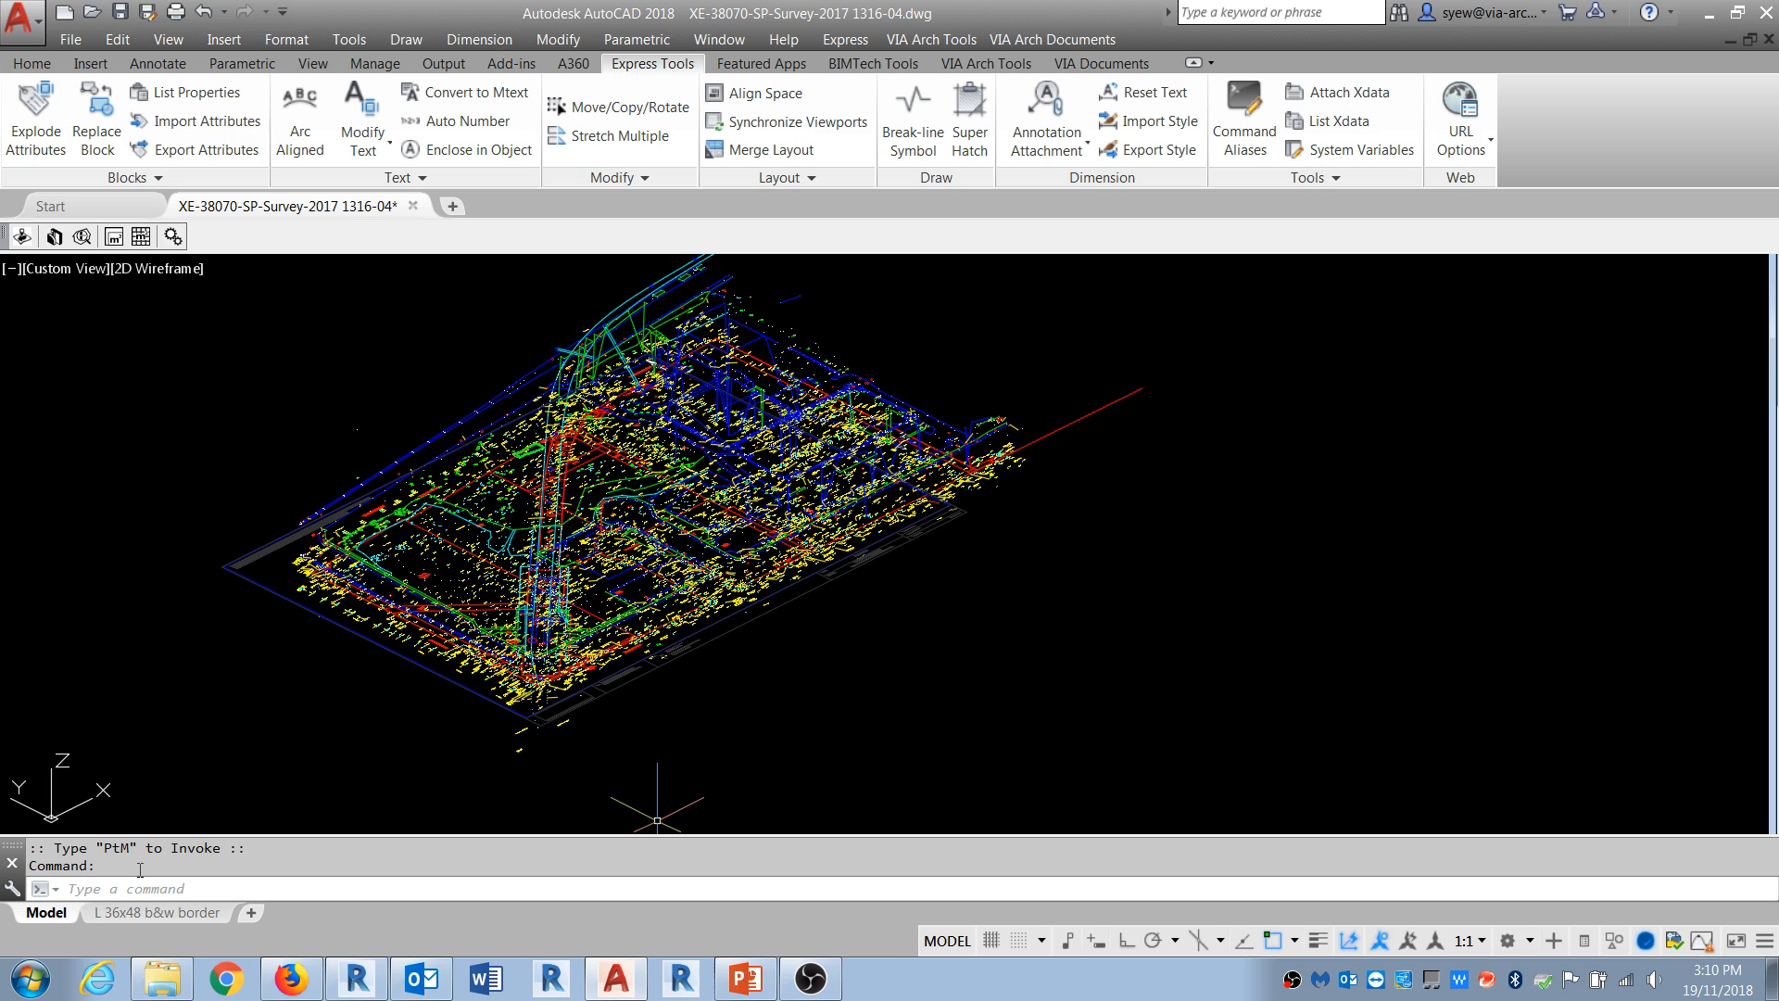
Step: Open the AutoCAD text window and highlight the line stating how to invoke Point Manager
key(ctrl+F2)
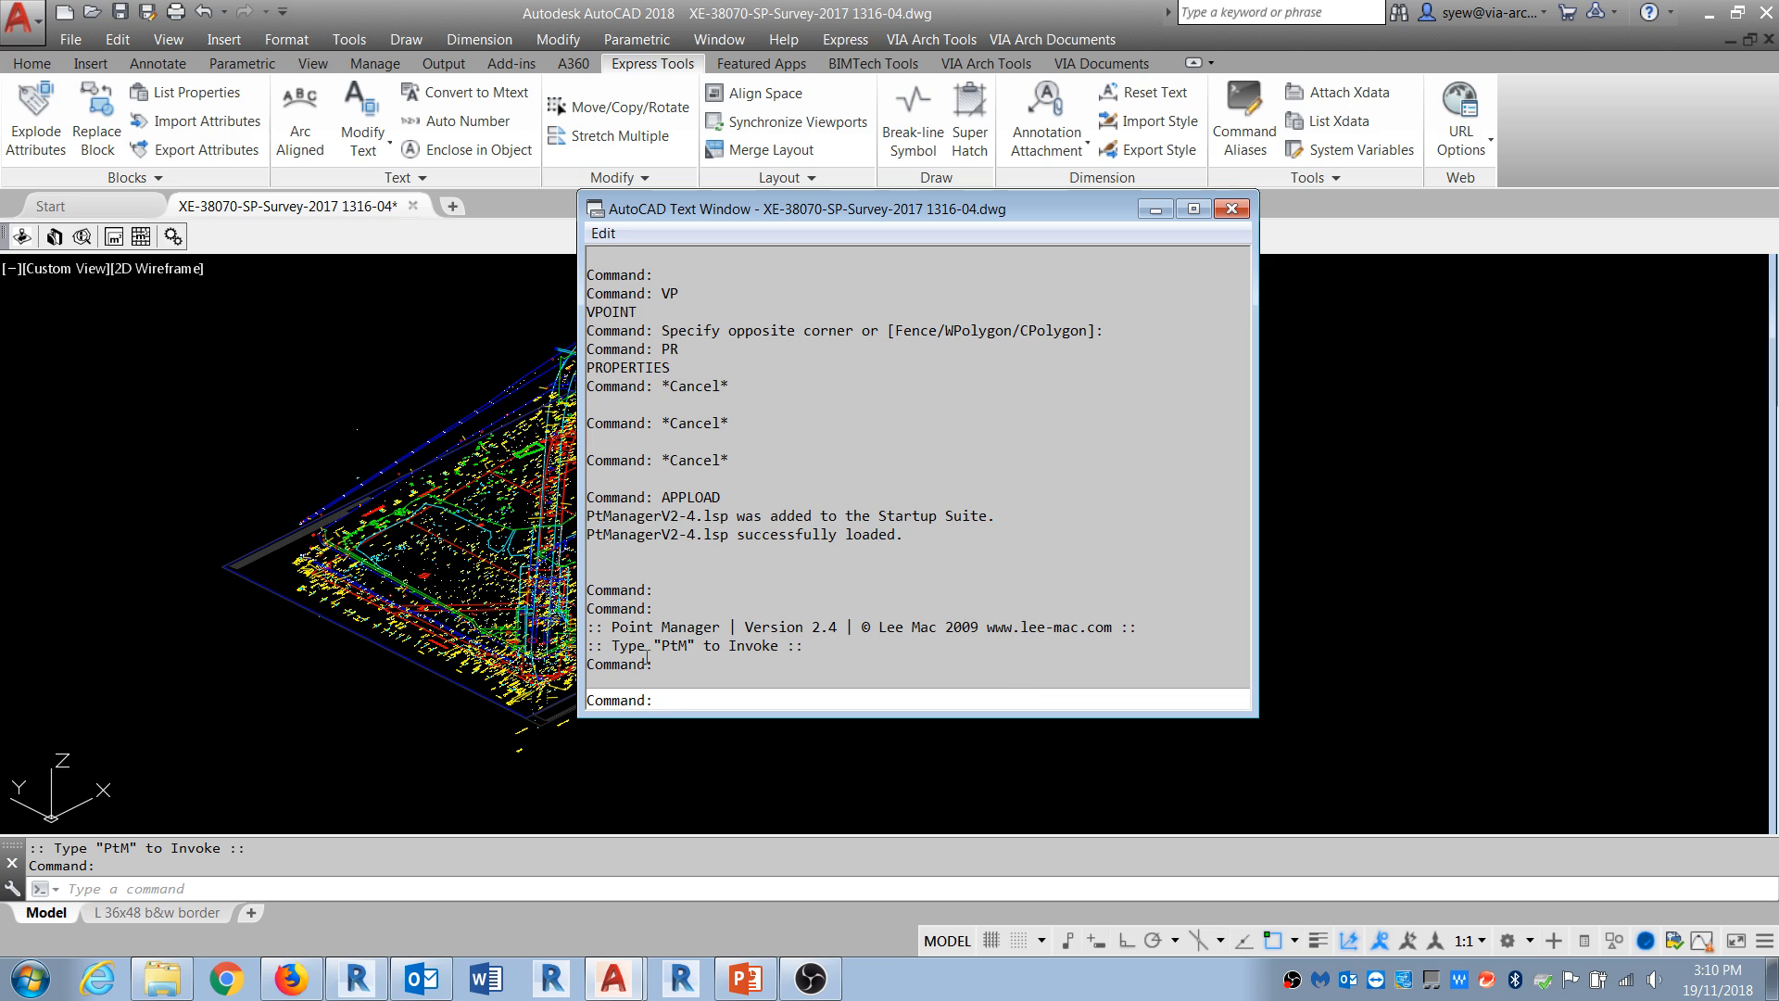
drag(604, 646, 809, 648)
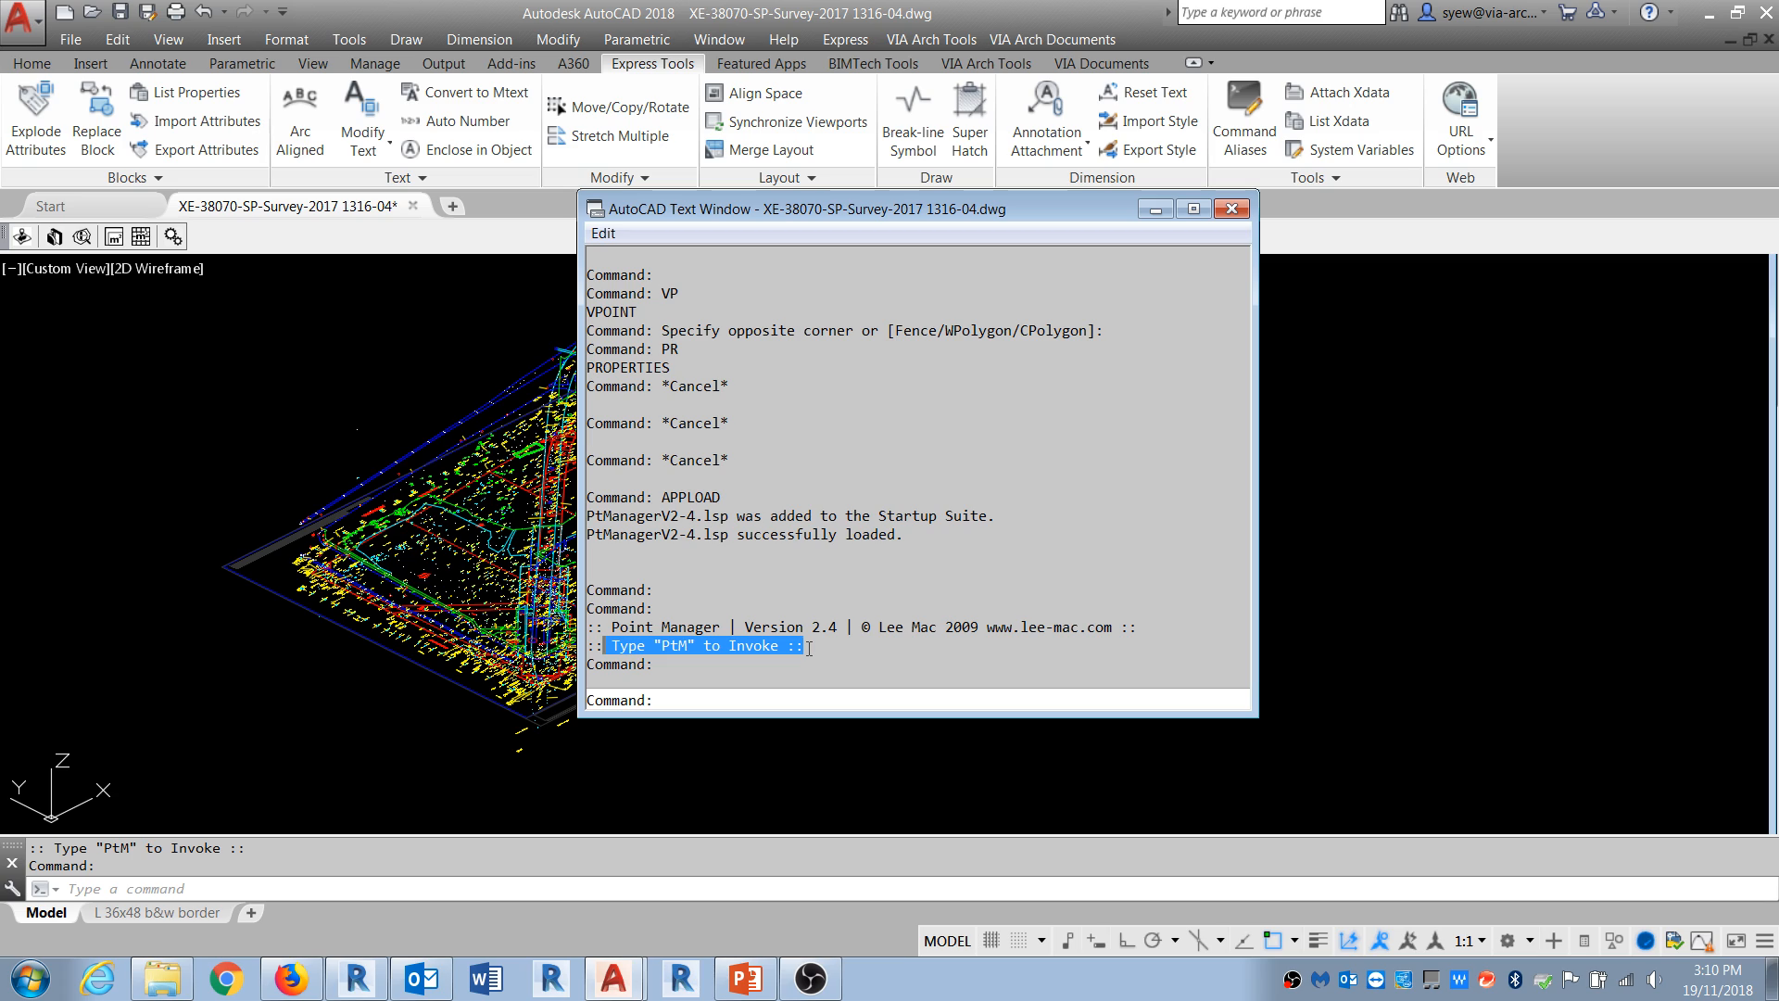
drag(603, 647, 821, 648)
Step: Switch to Windows Explorer, browse to the lisp folder inside content on the Desktop, and open PtManagerV2-4.lsp with Notepad
click(162, 977)
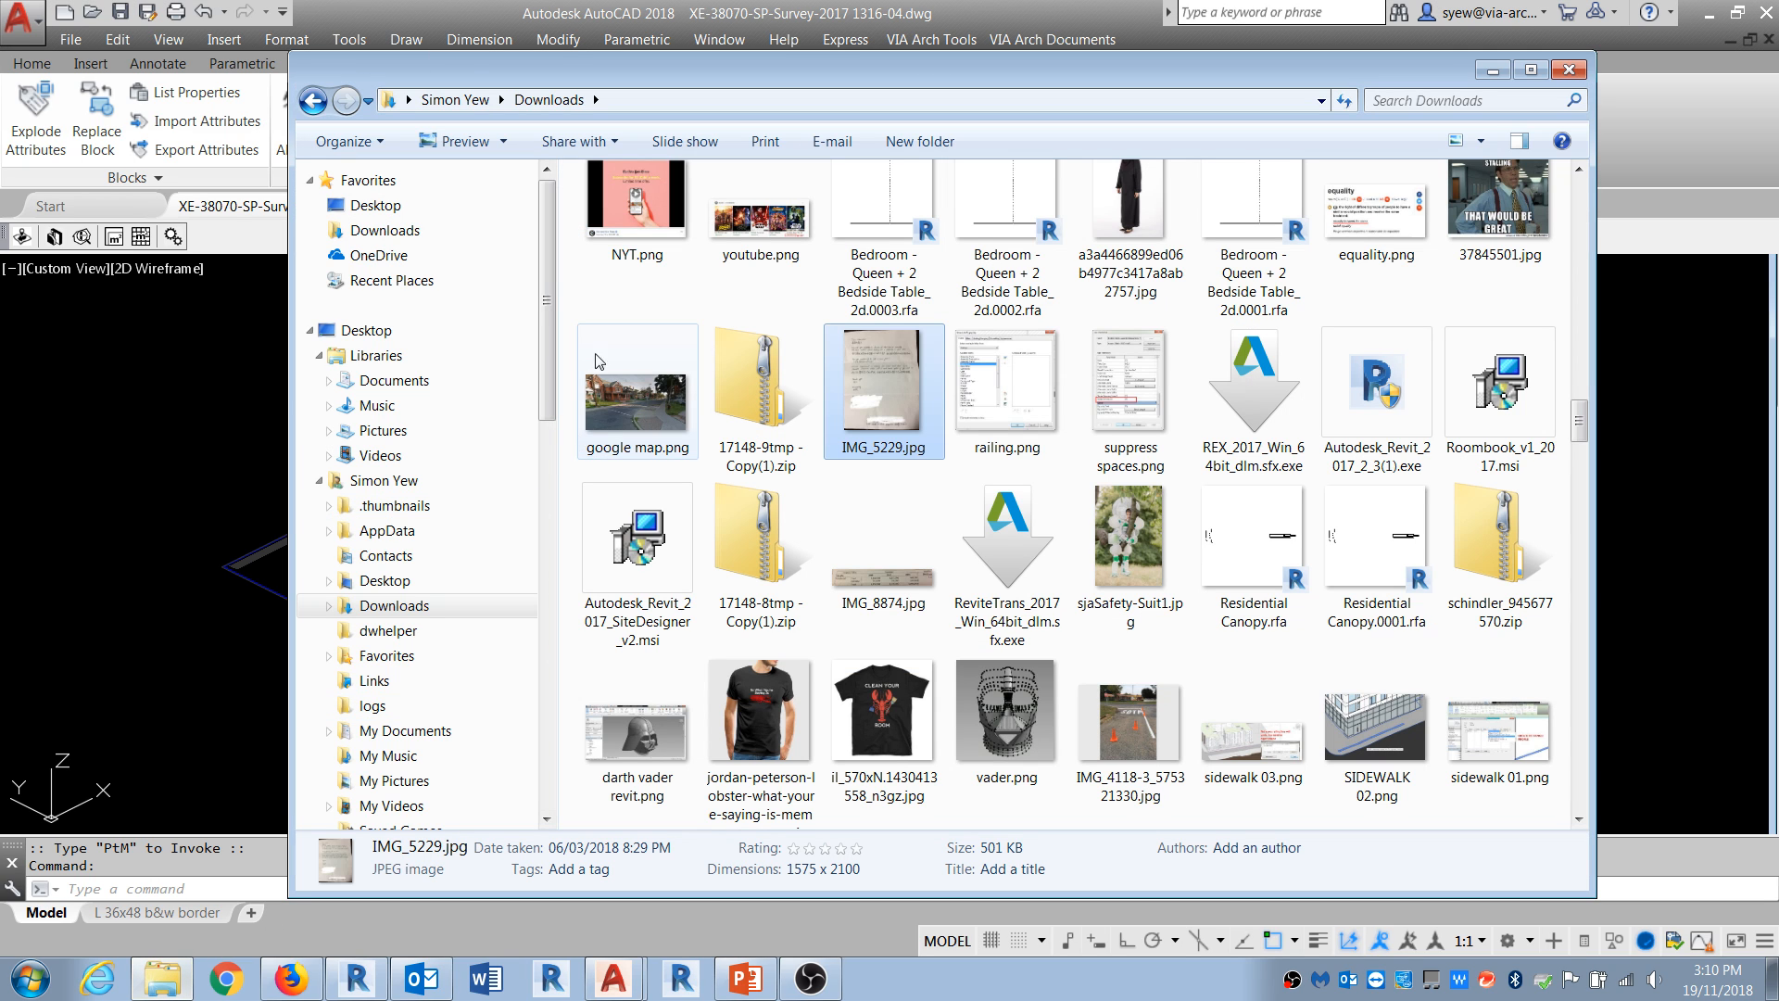
click(375, 205)
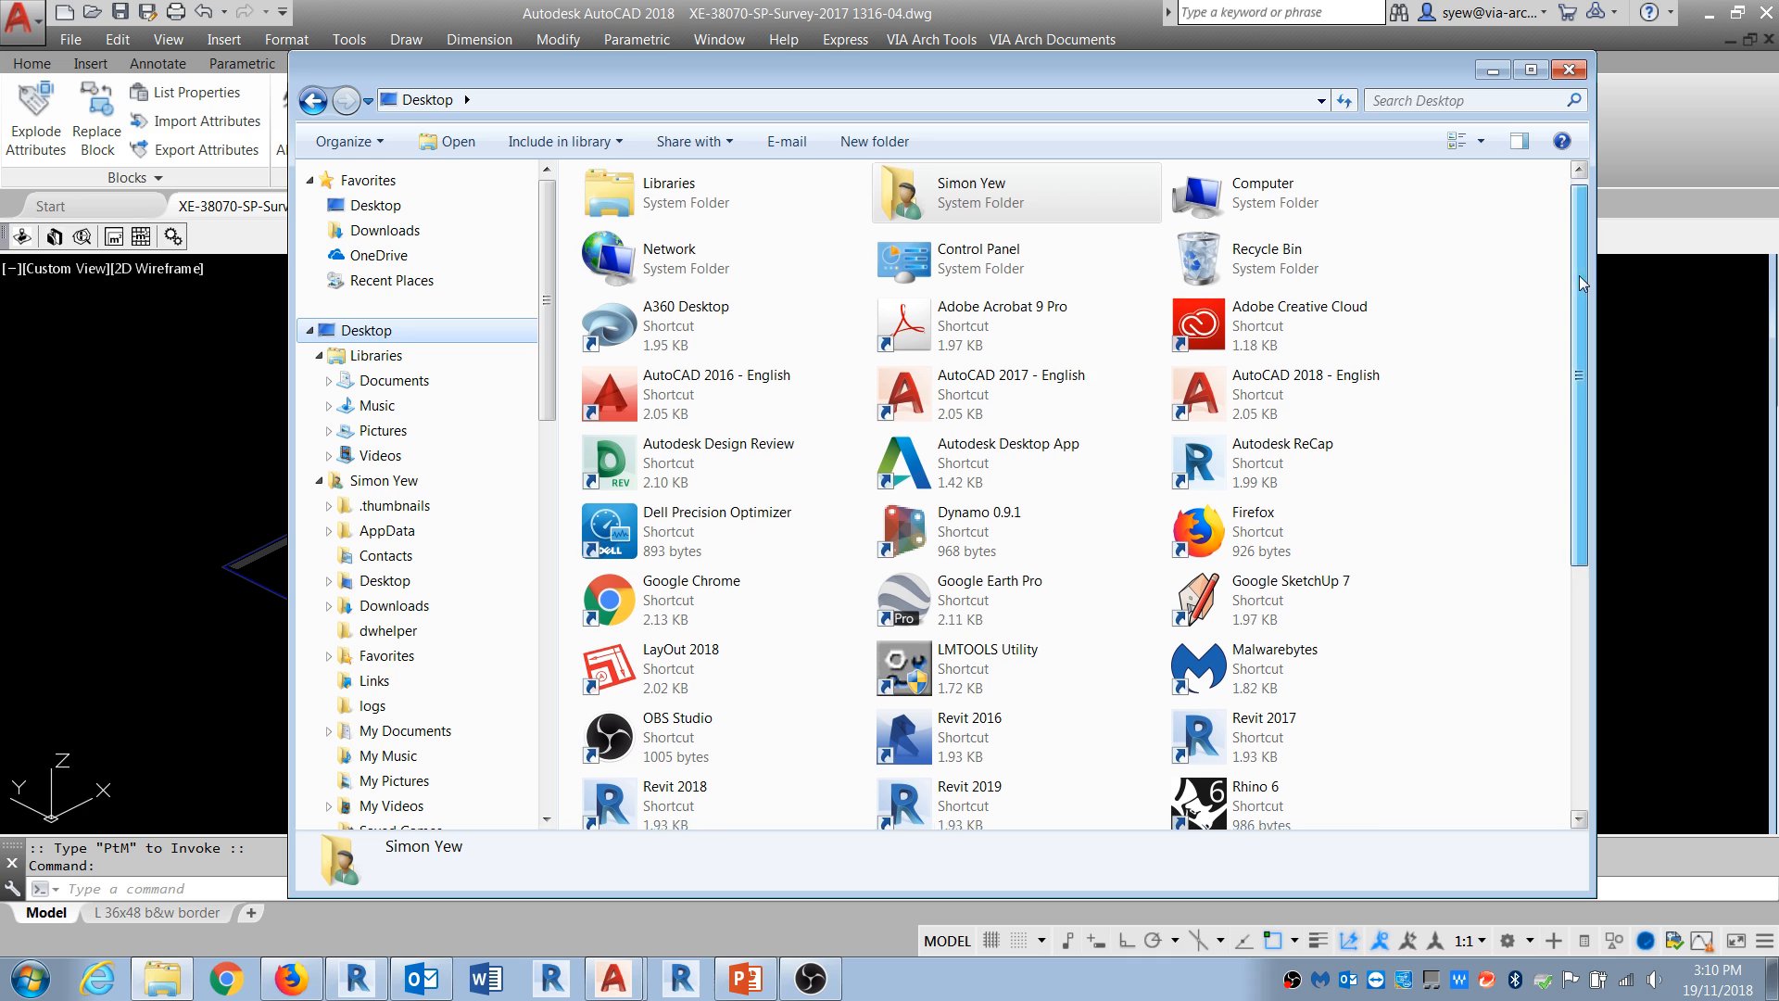
drag(1579, 275, 1572, 505)
double_click(684, 602)
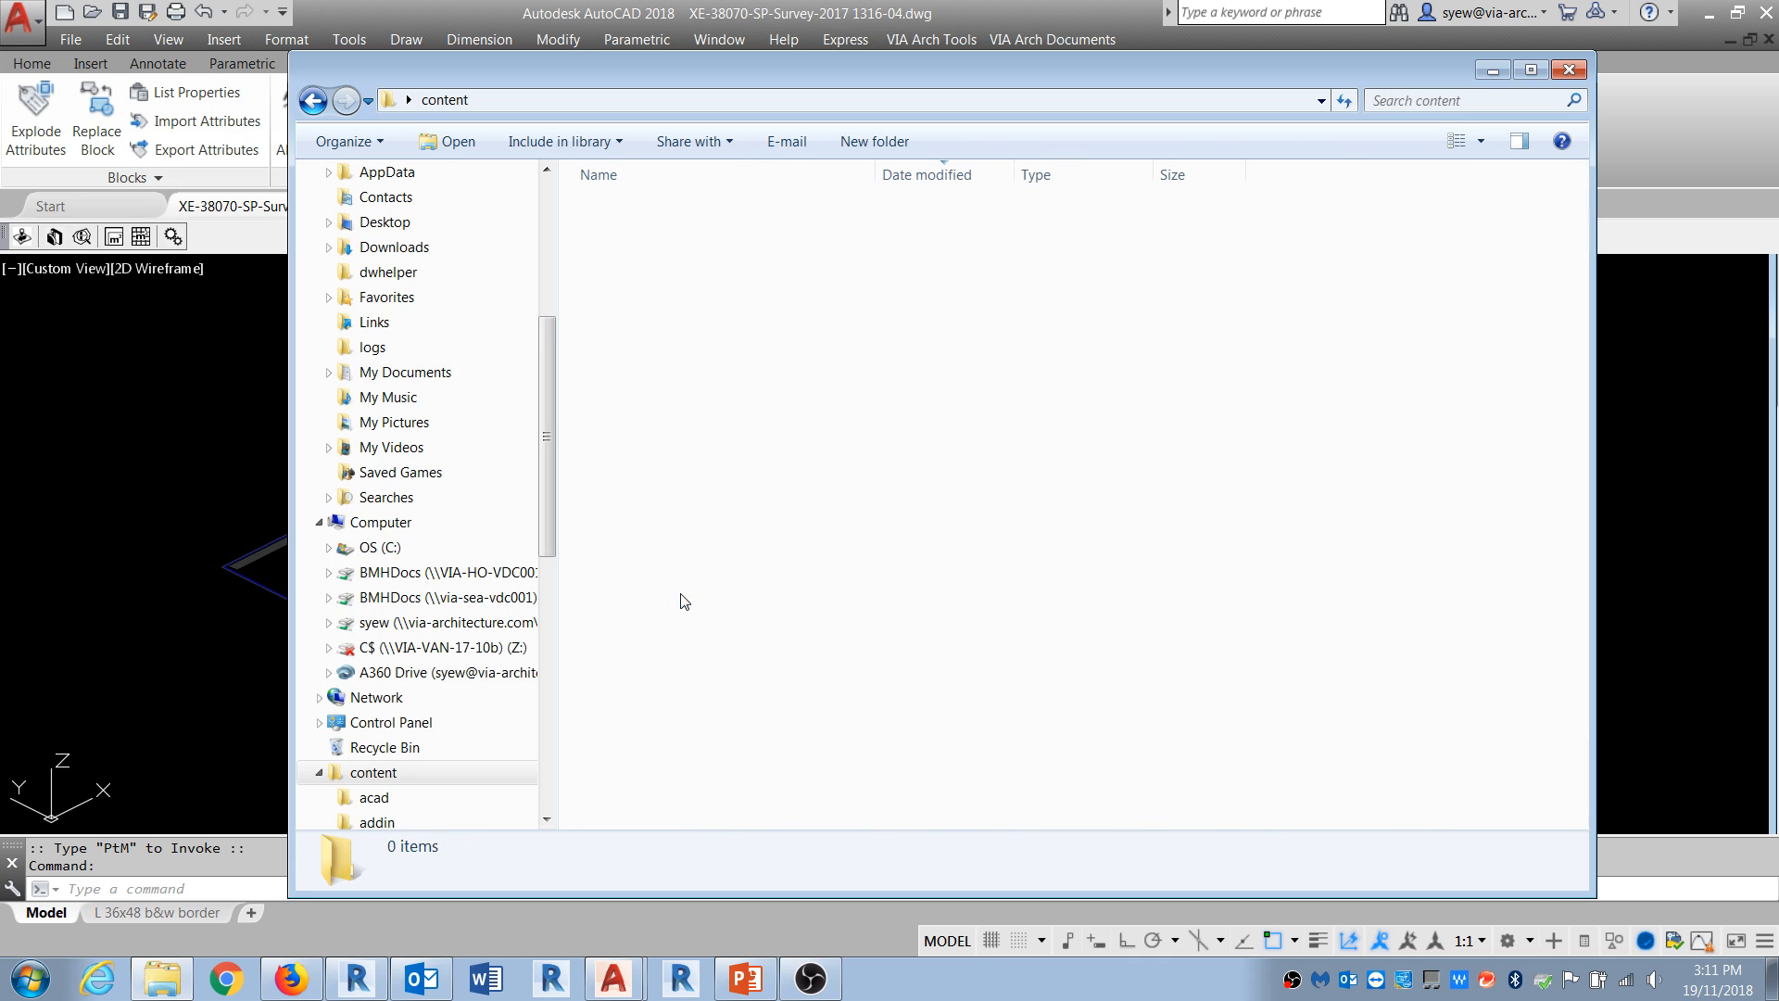
double_click(639, 659)
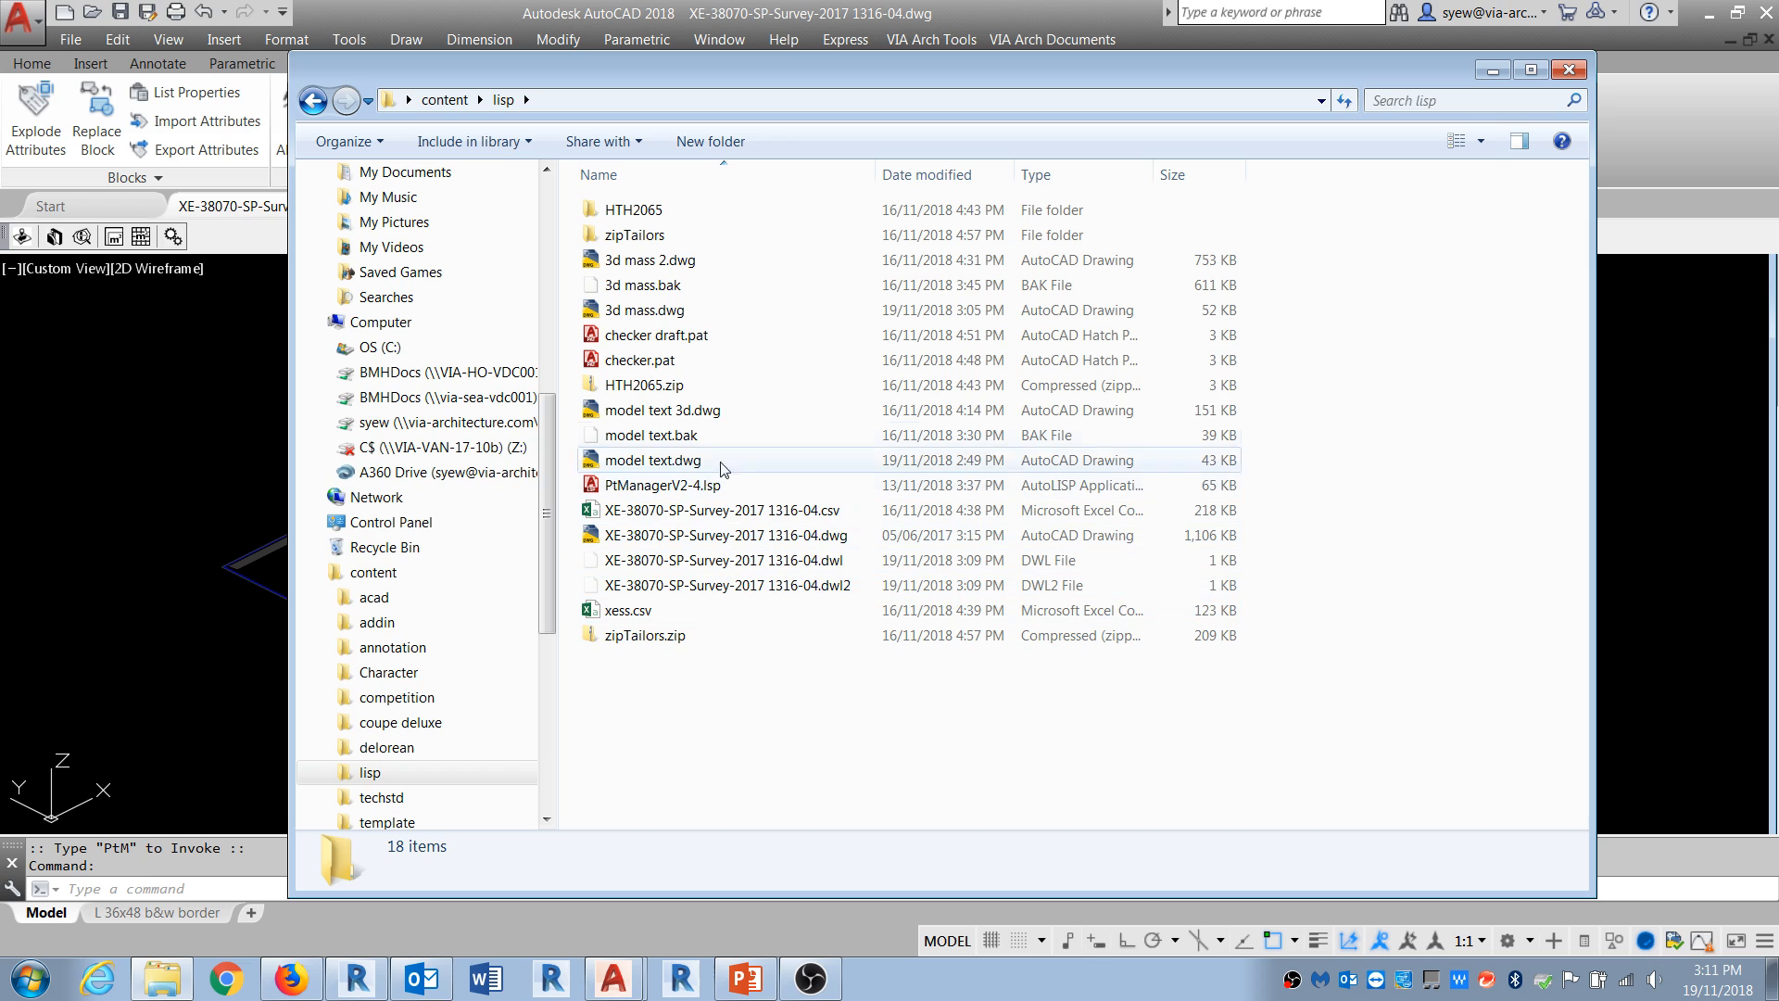
right_click(649, 483)
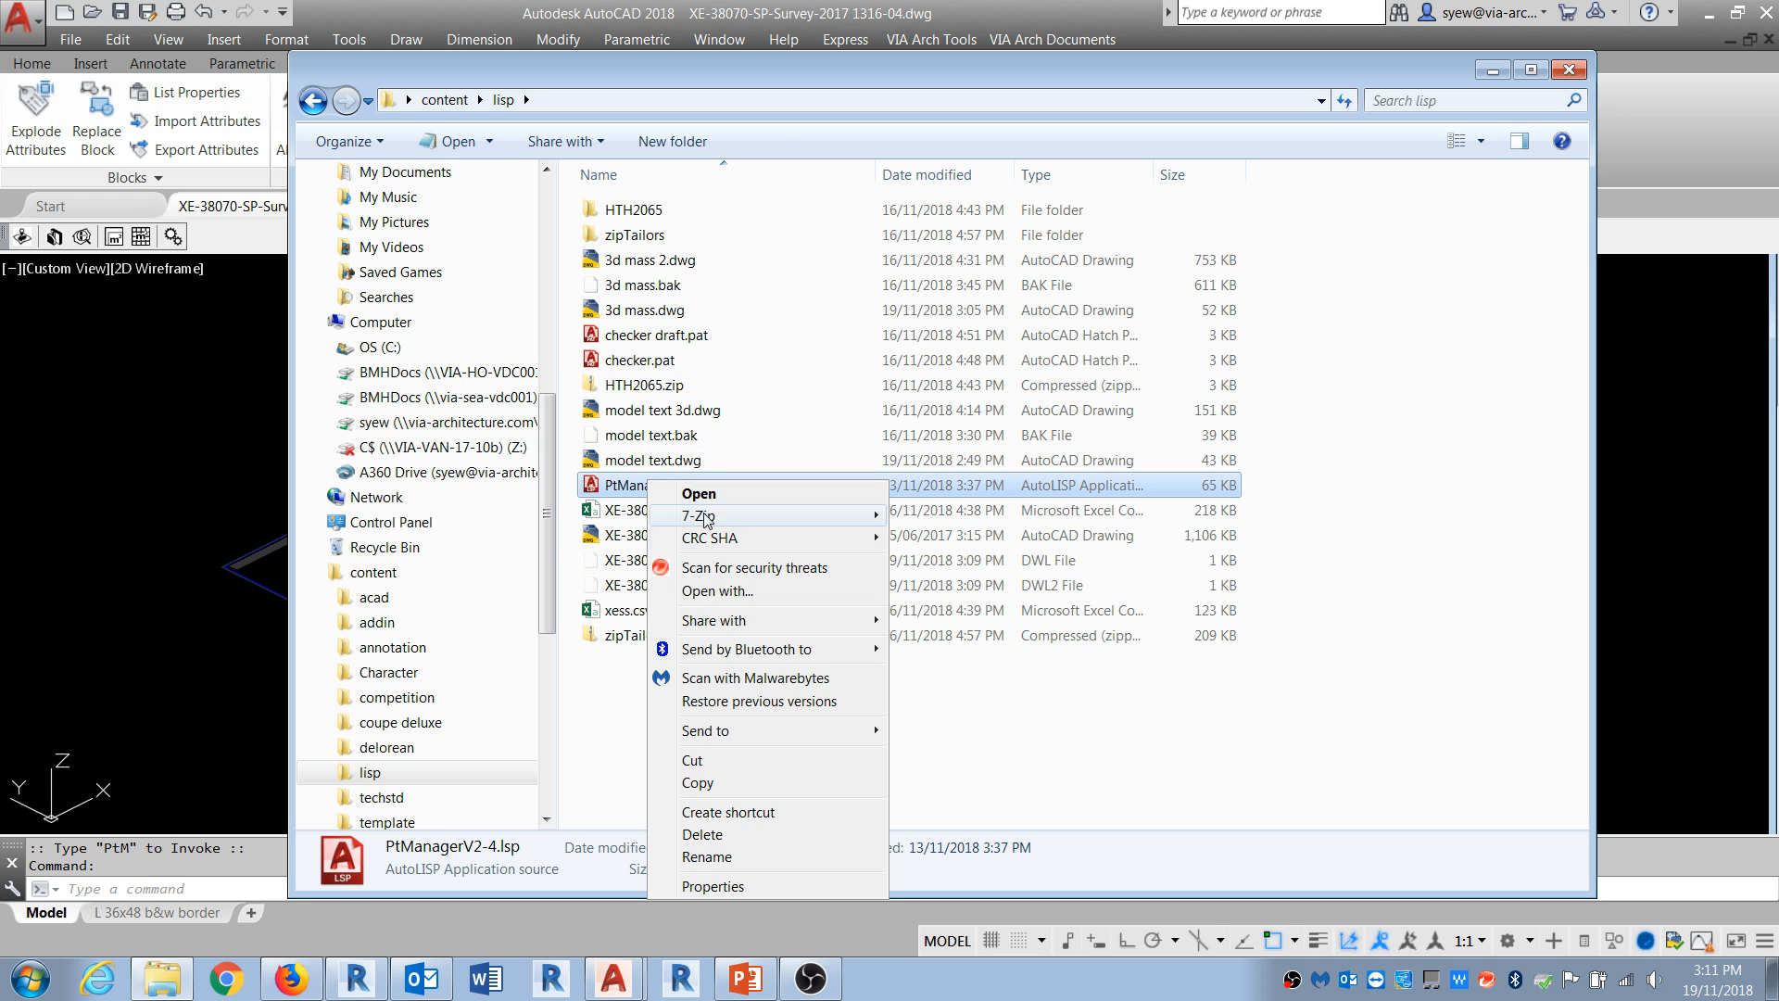
click(707, 594)
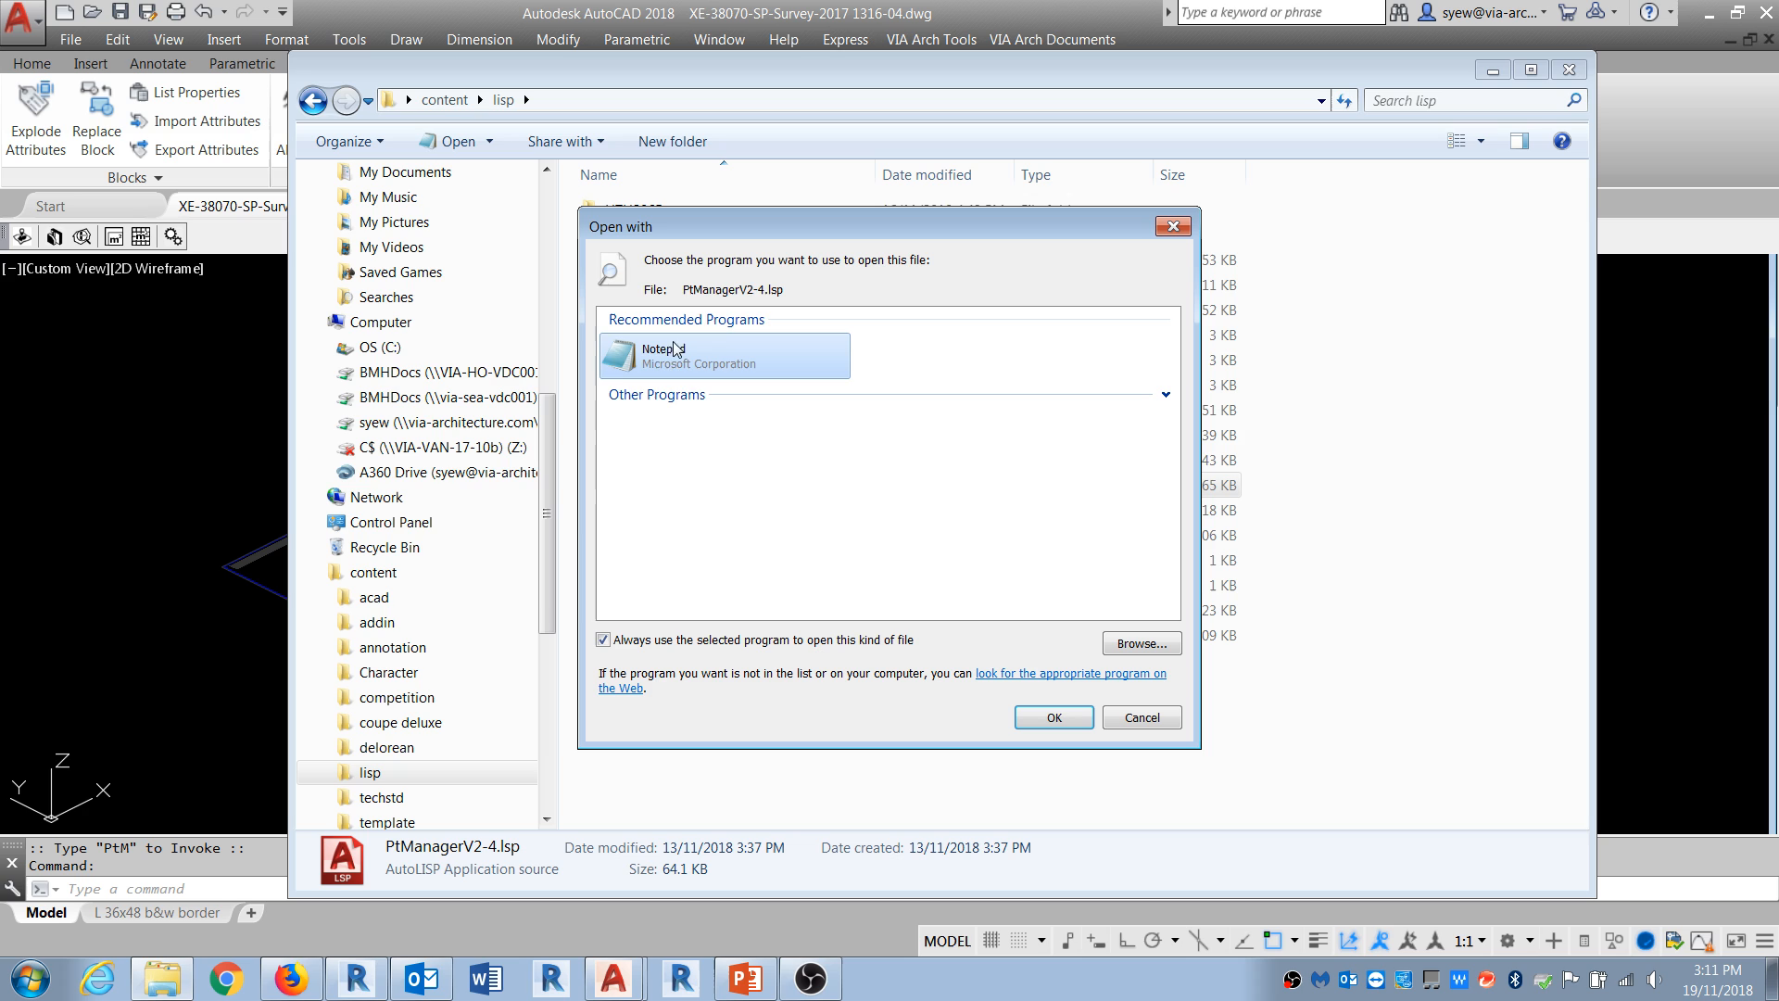
click(1054, 718)
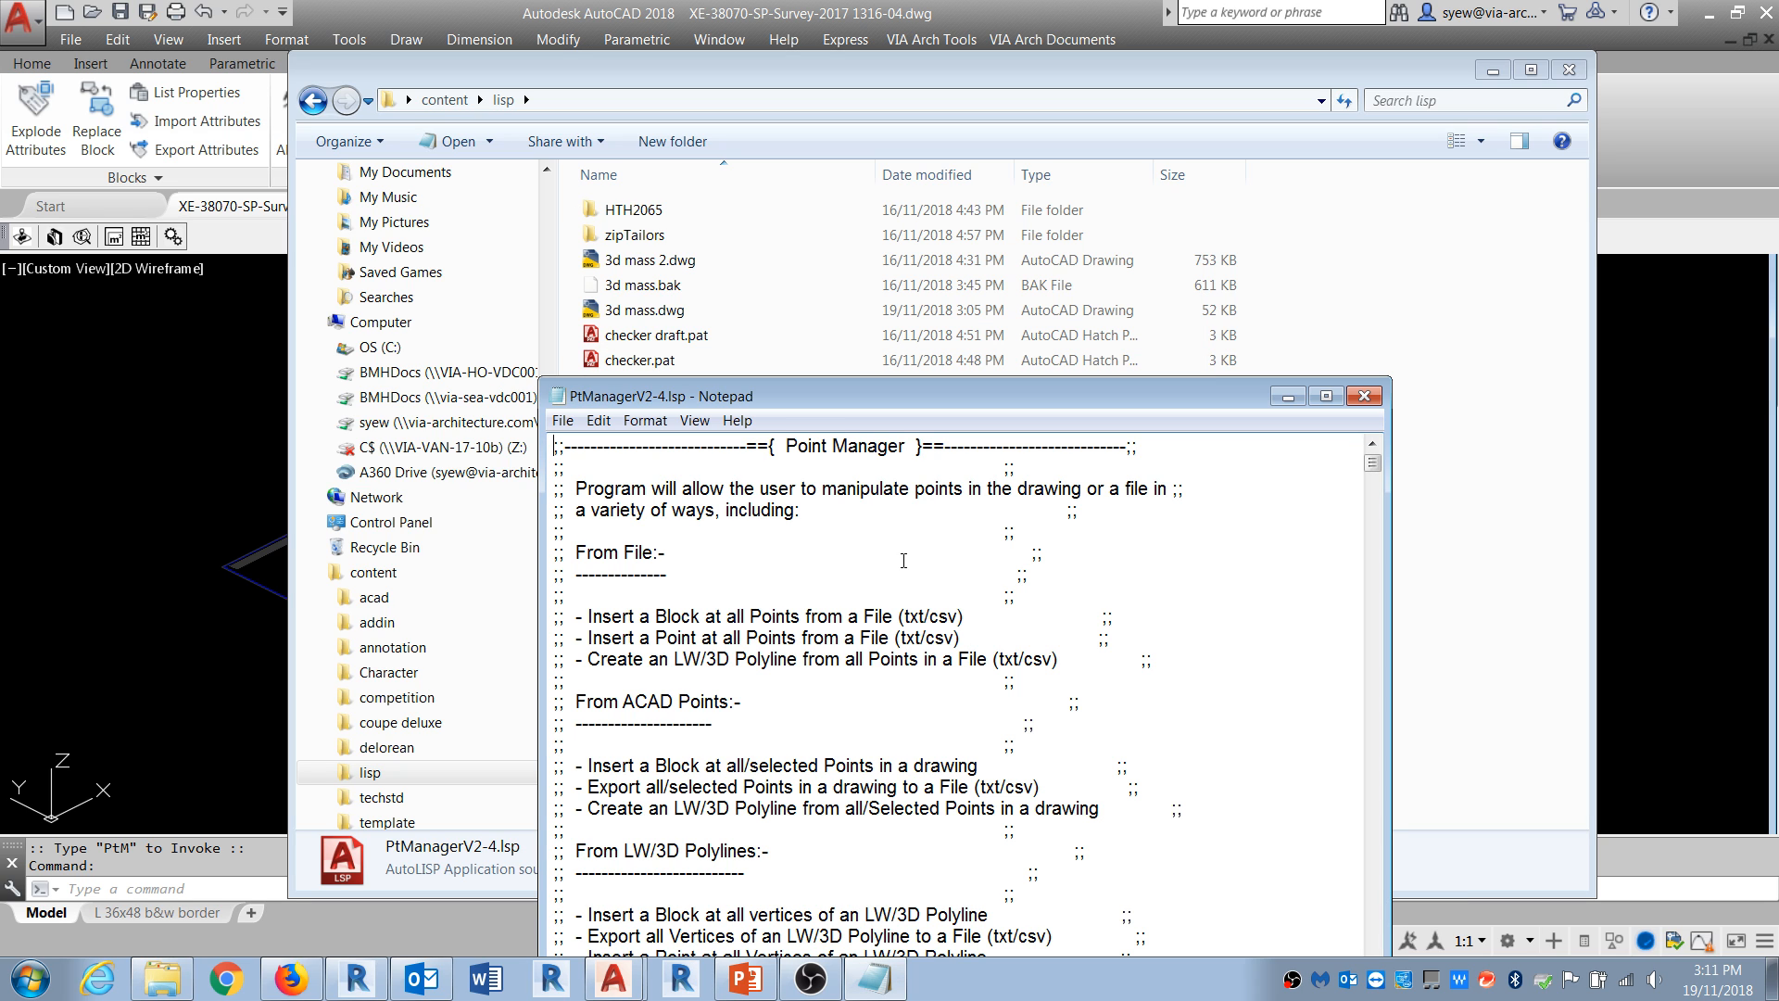
Step: Search the PtManagerV2-4.lsp code for "C:" and examine the command definitions there
drag(942, 408, 1075, 190)
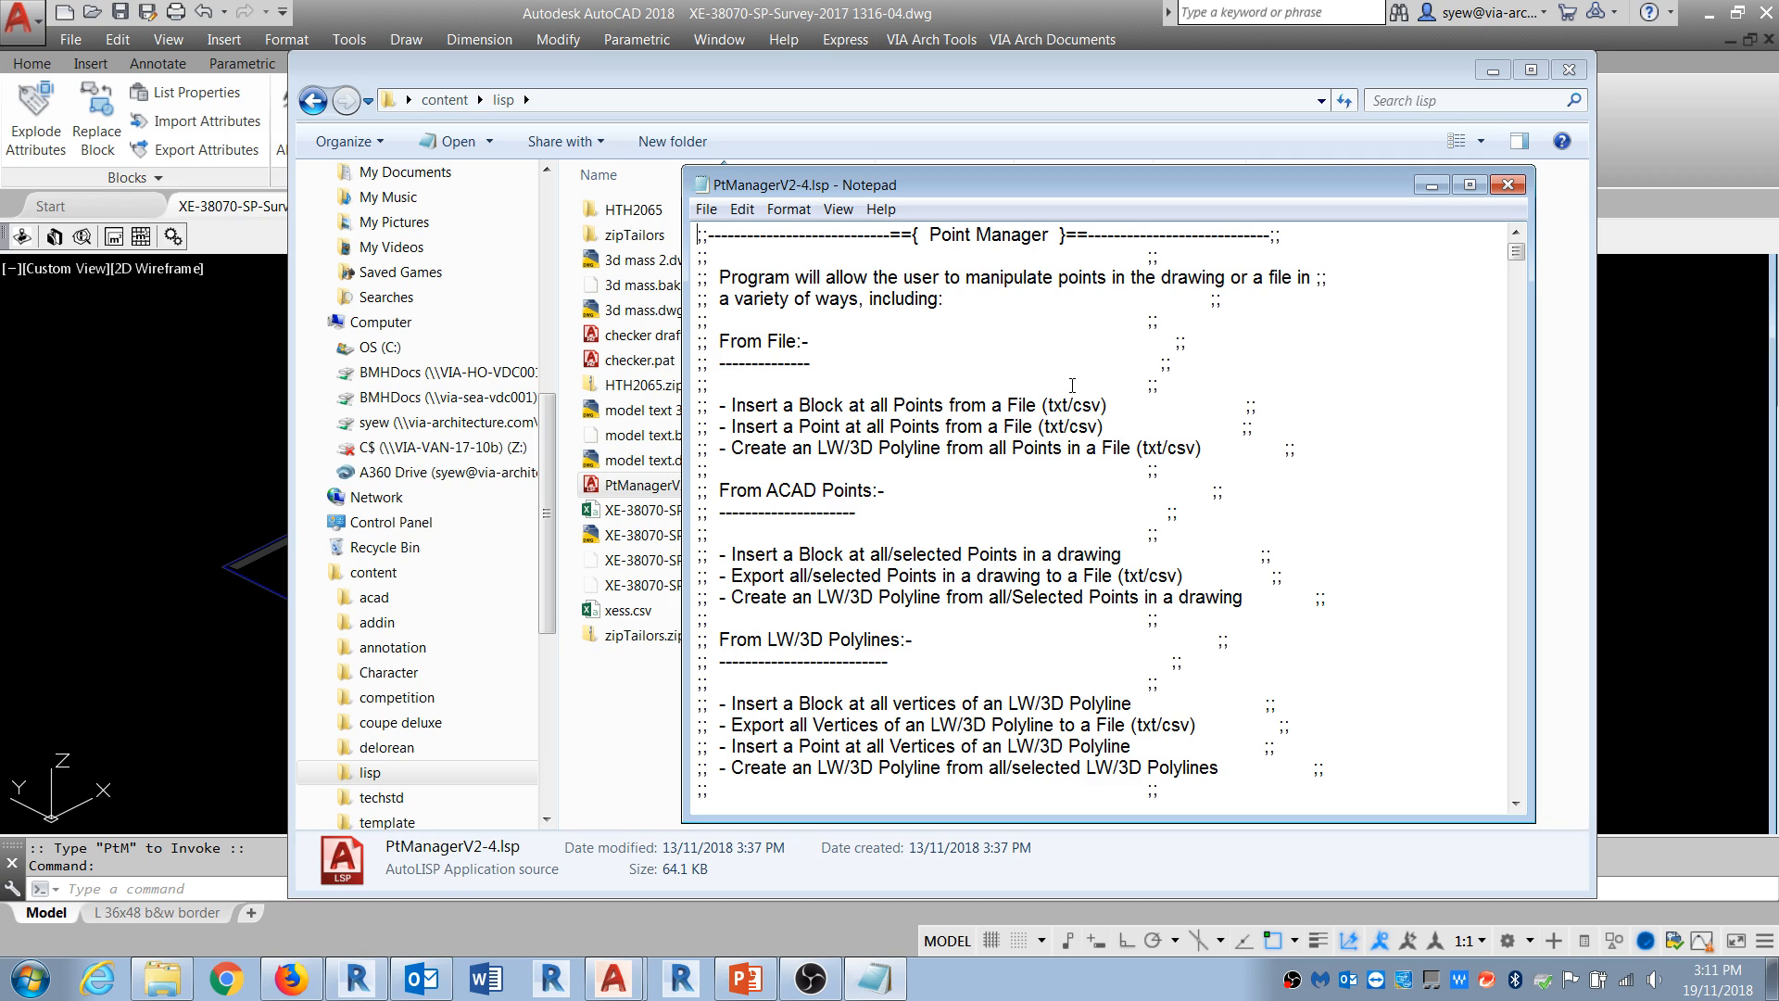
click(742, 208)
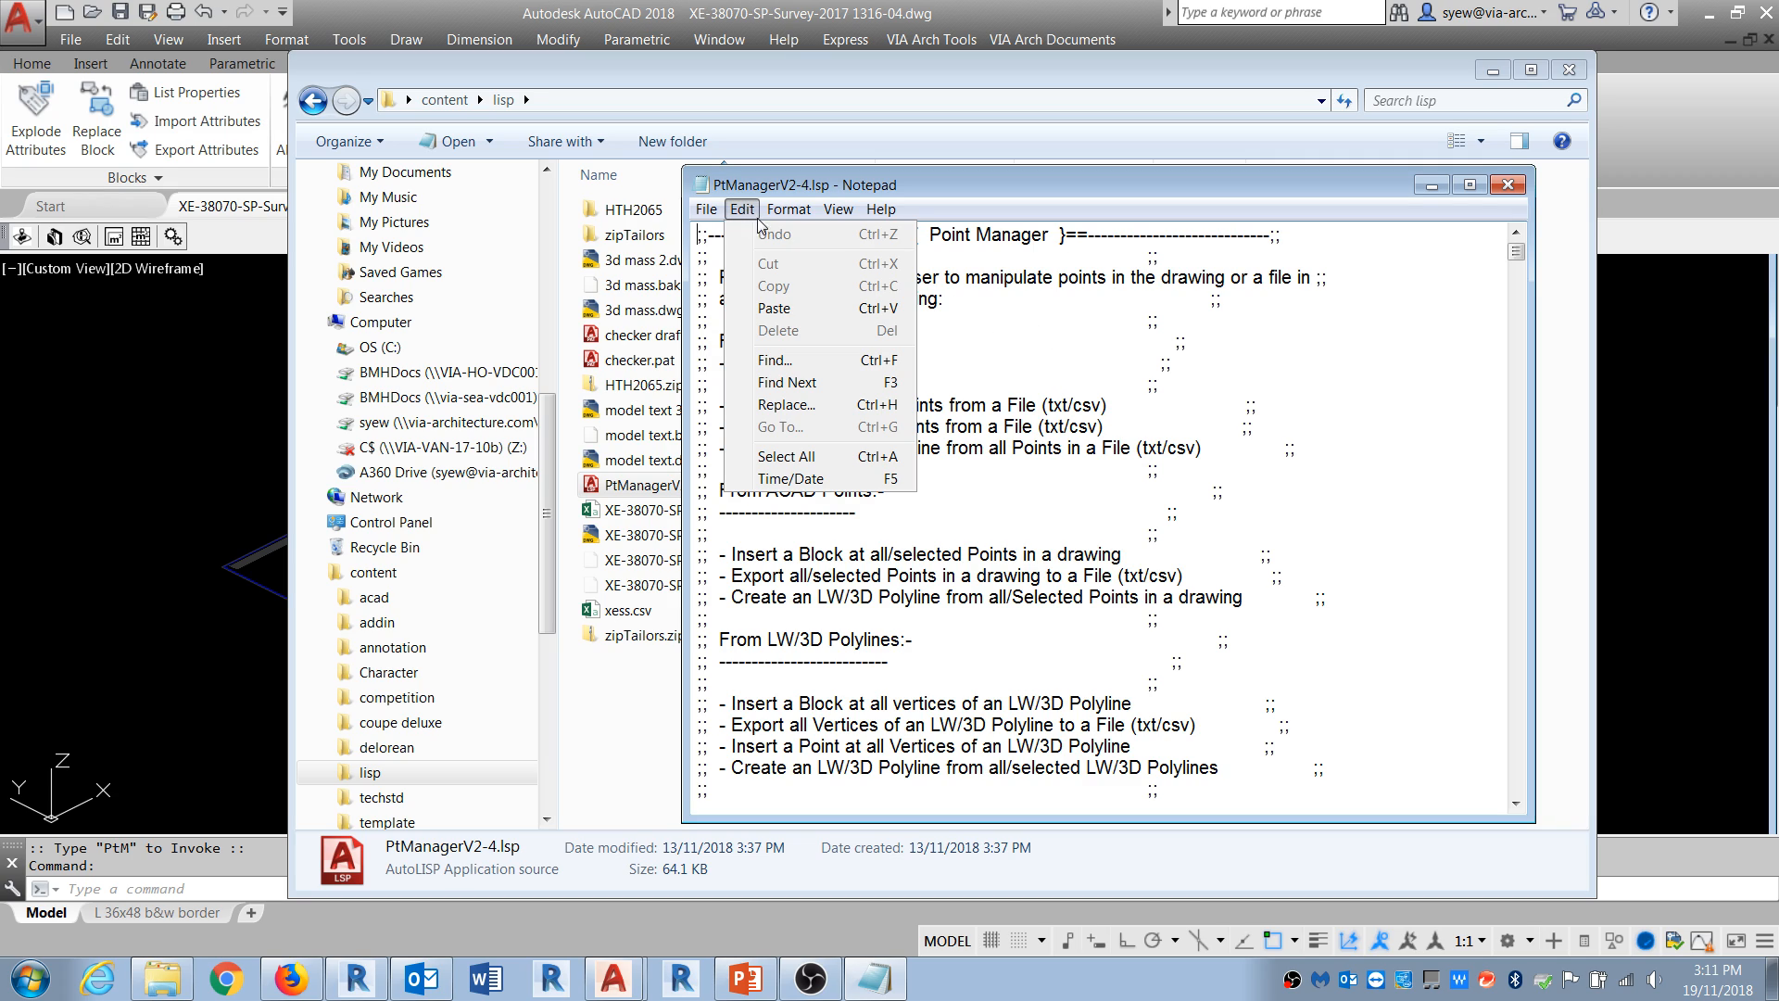
click(784, 366)
text(C:)
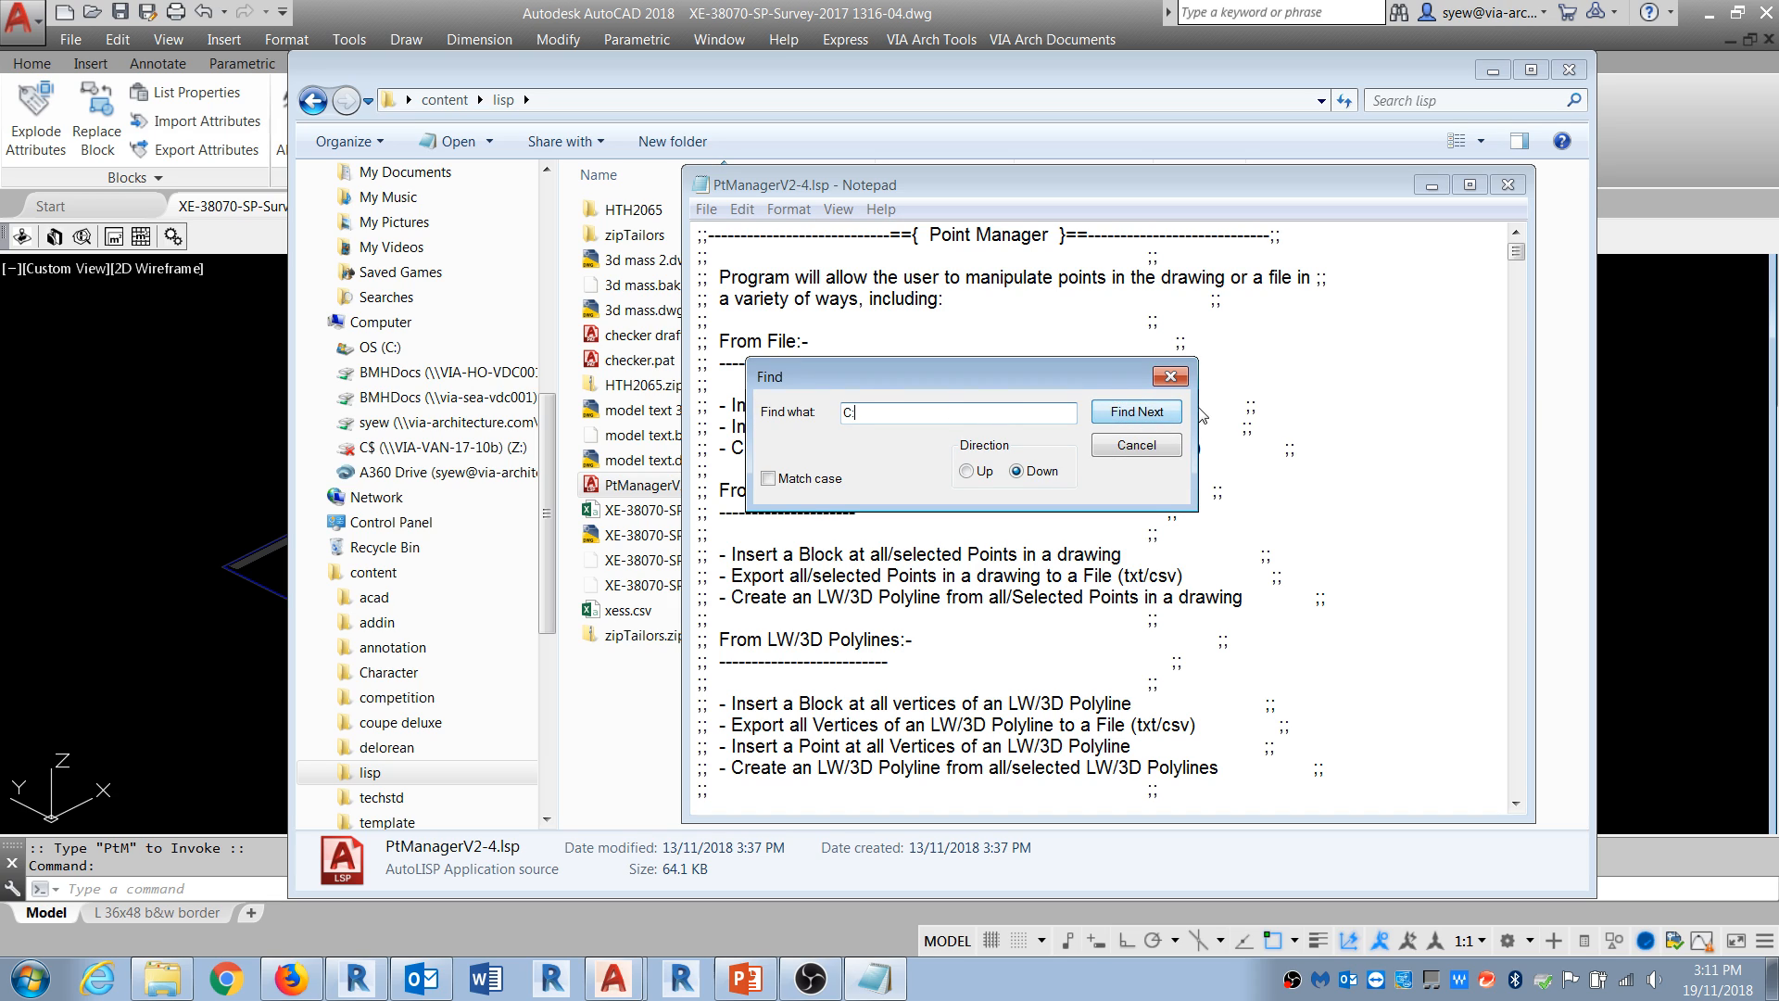
click(1126, 414)
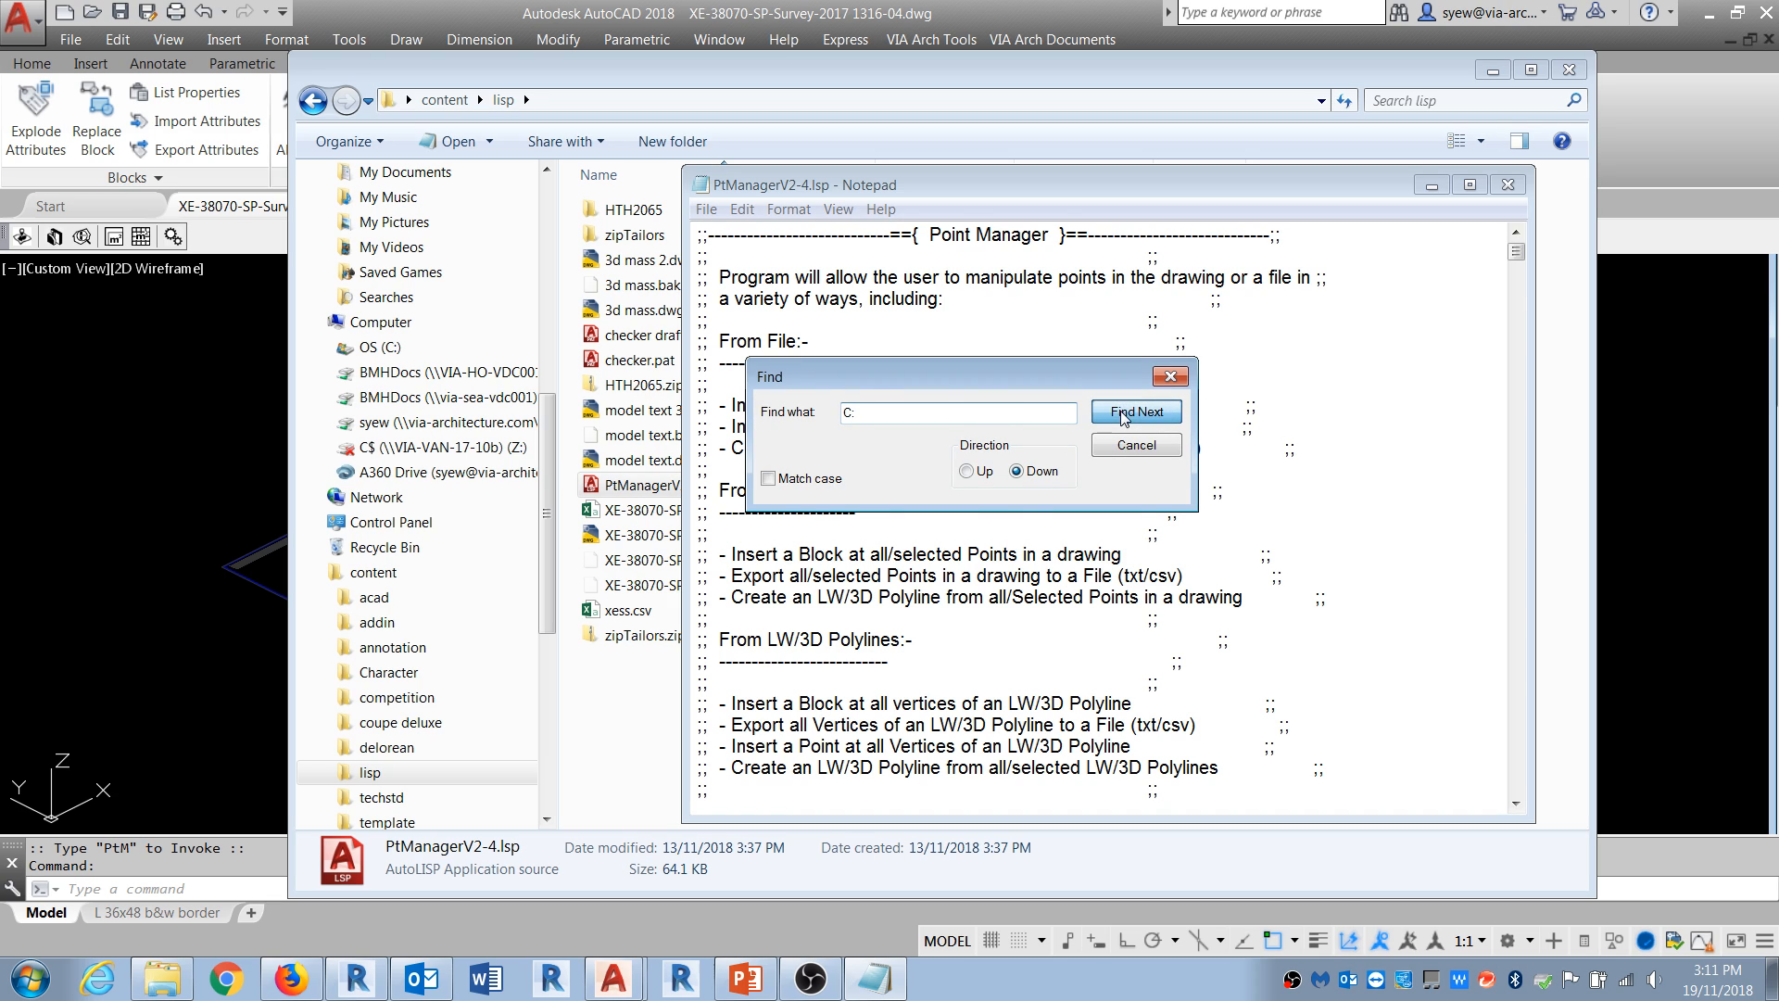
click(1136, 446)
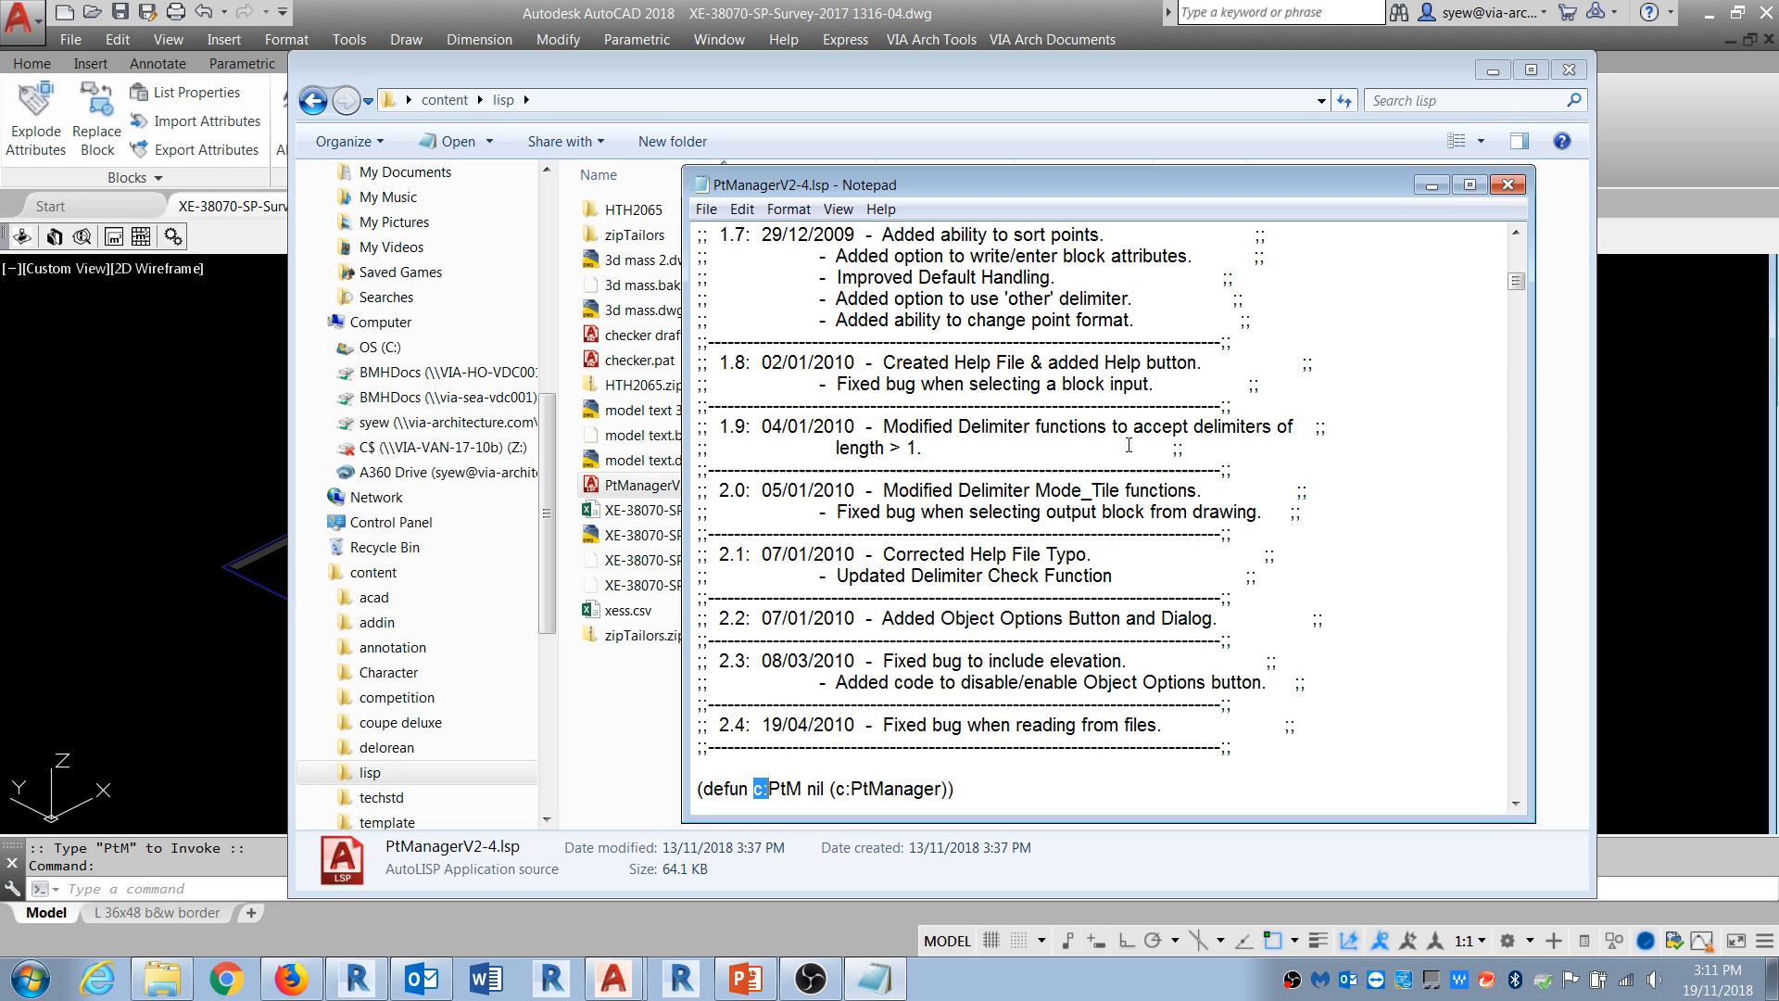
scroll(802, 688, down, 2)
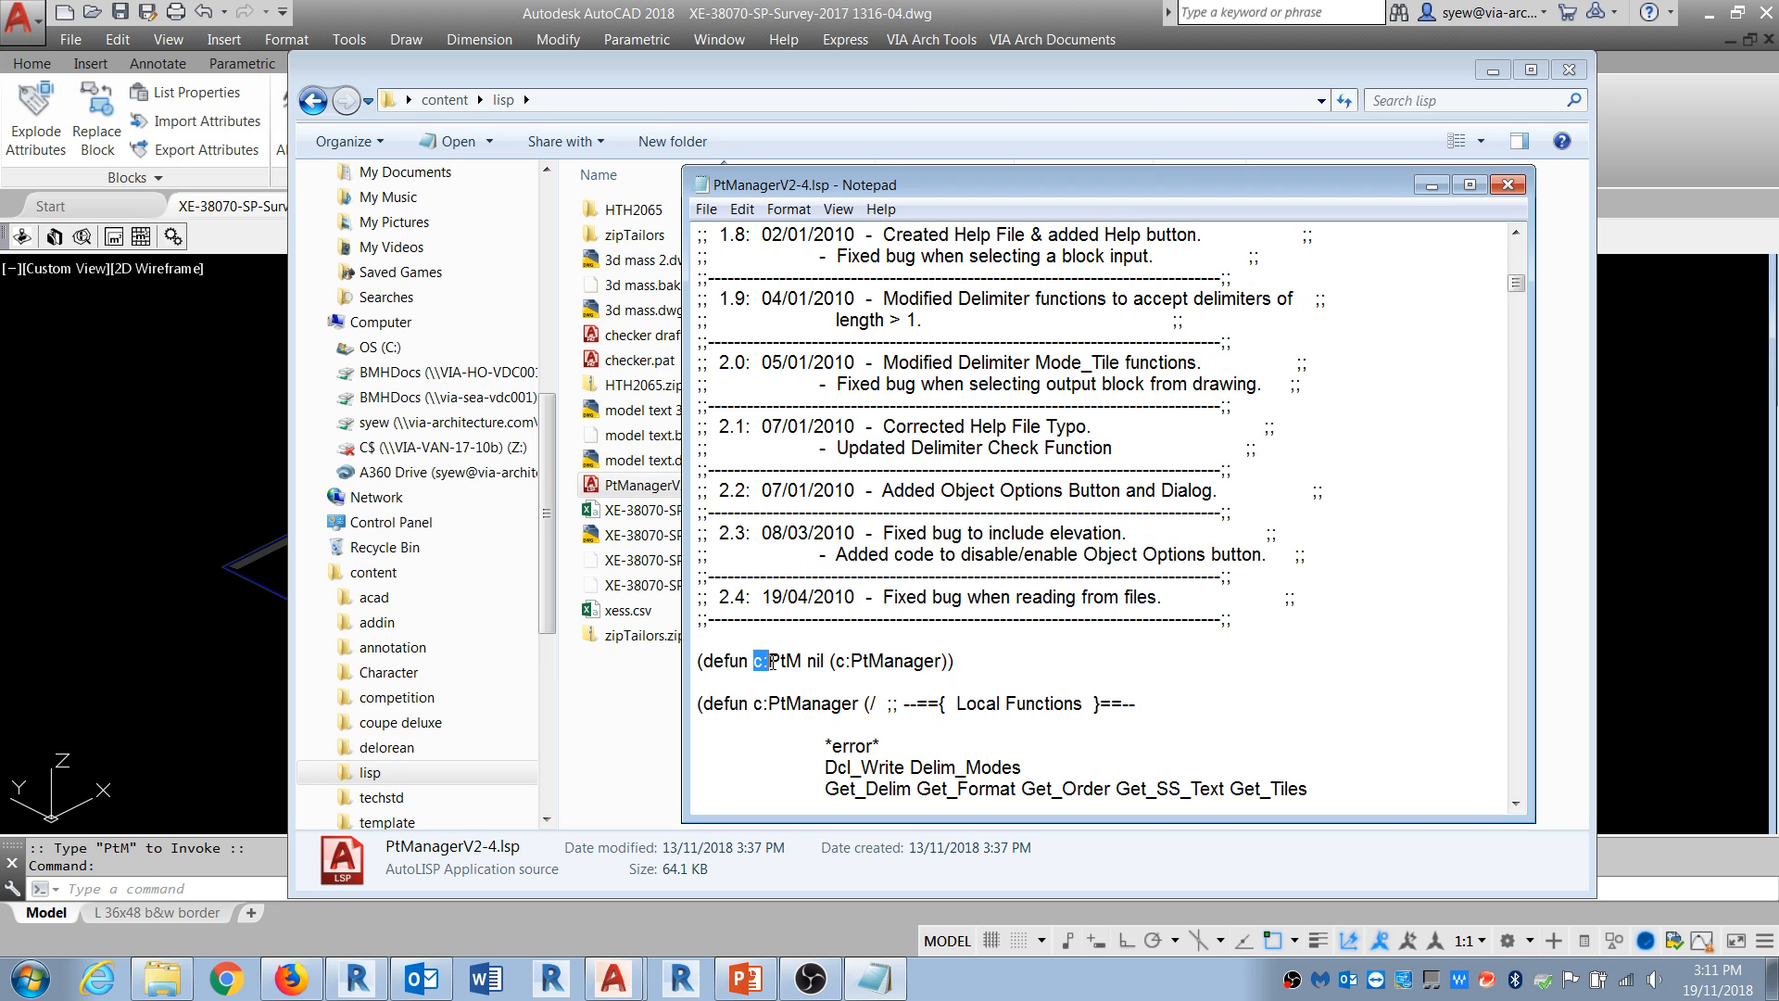
Step: Highlight the PtM command name in the PtManagerV2-4.lsp definition line, close the code file, and return to AutoCAD
drag(810, 660, 749, 660)
drag(802, 661, 770, 662)
click(1508, 185)
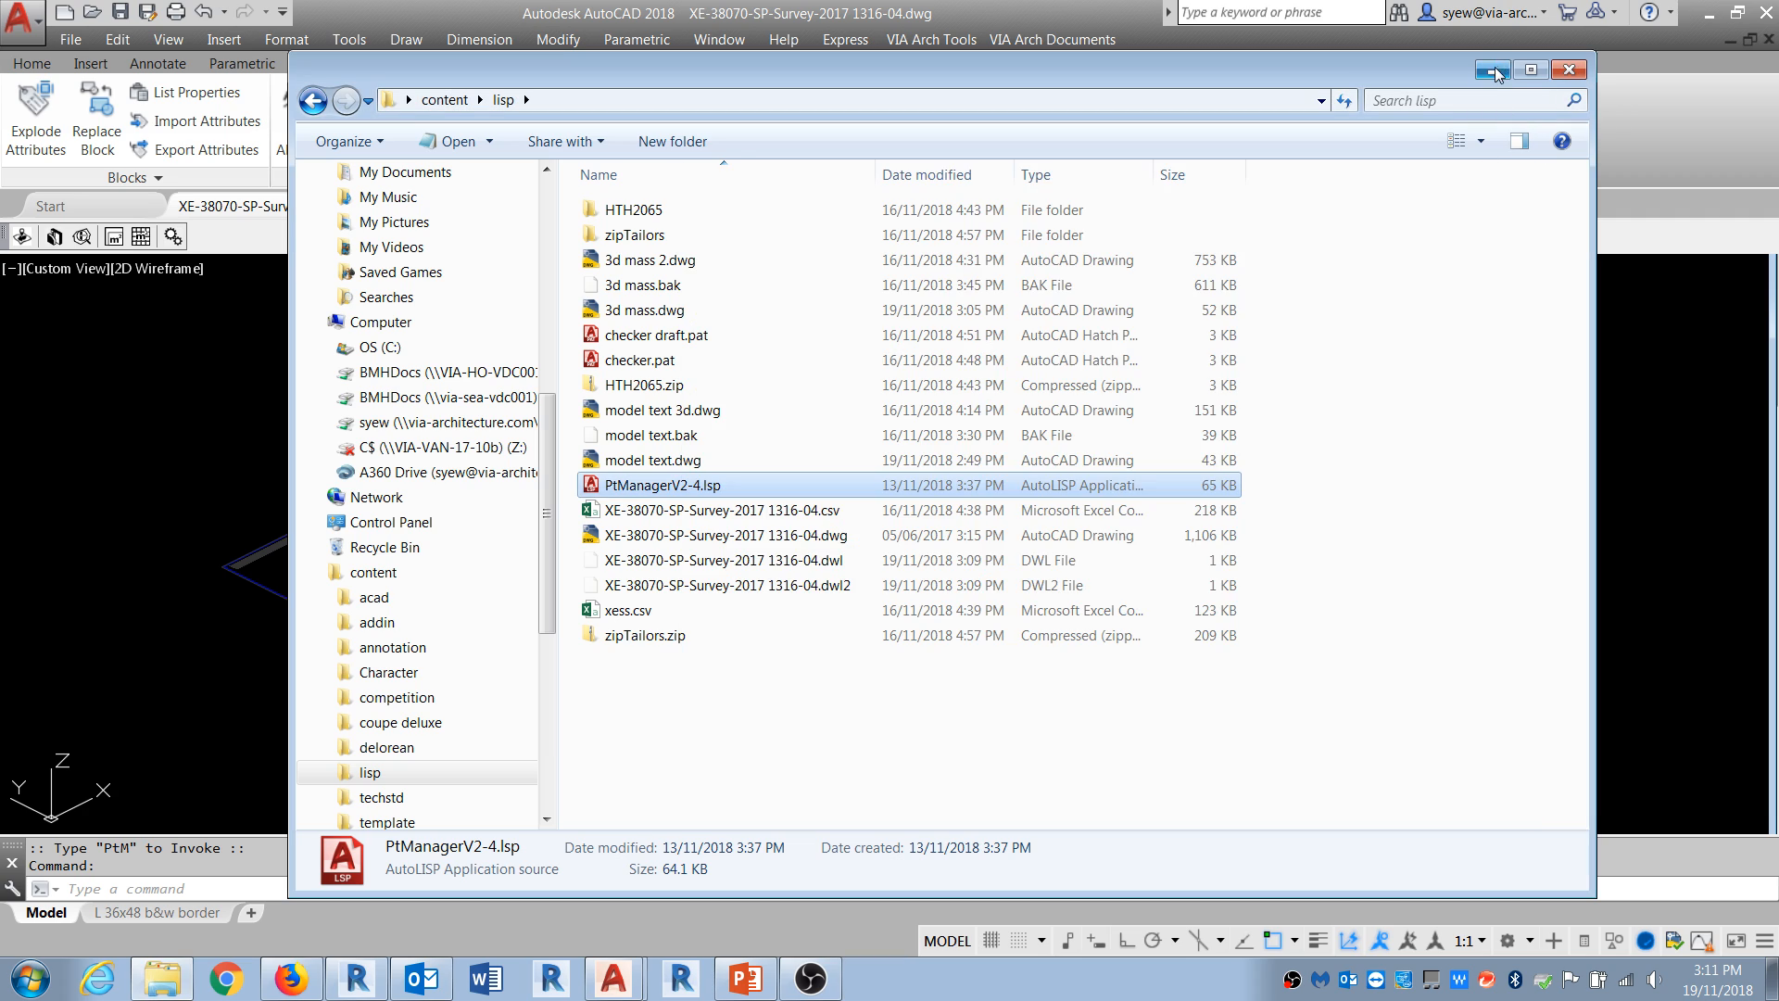
click(1493, 70)
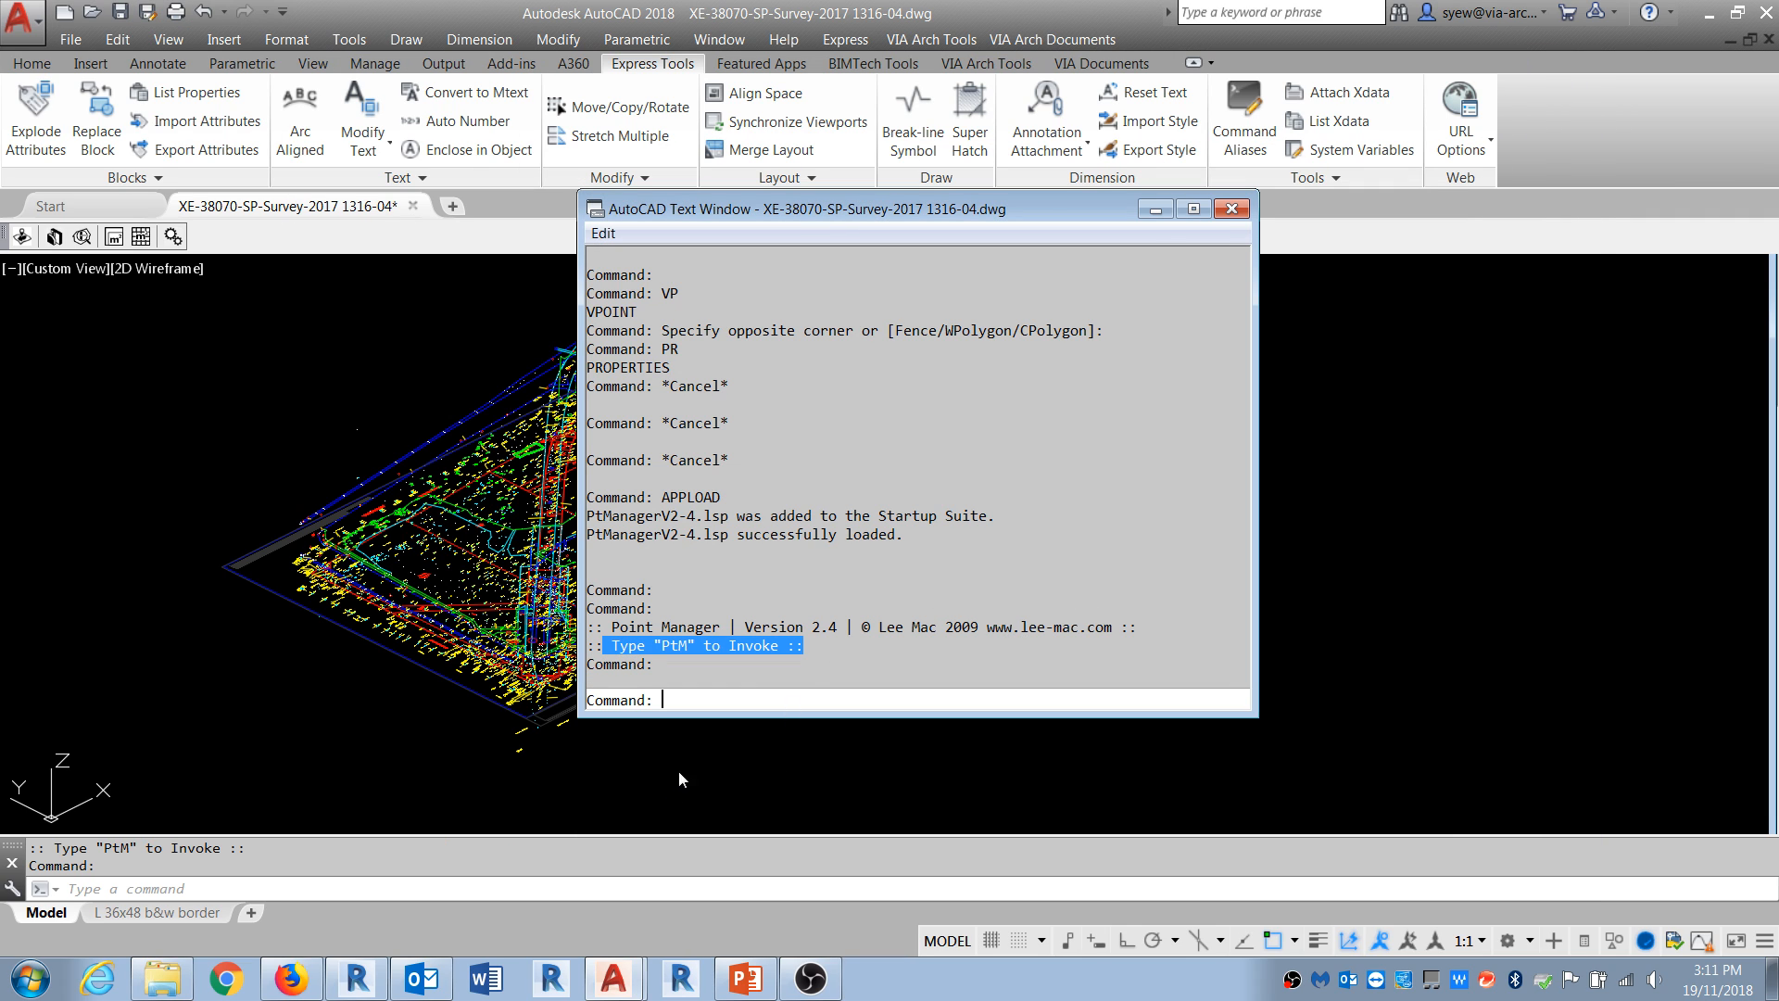
Step: Run the PTM command and set Point Manager's input type to Point and output type to File
text(ptm)
key(Return)
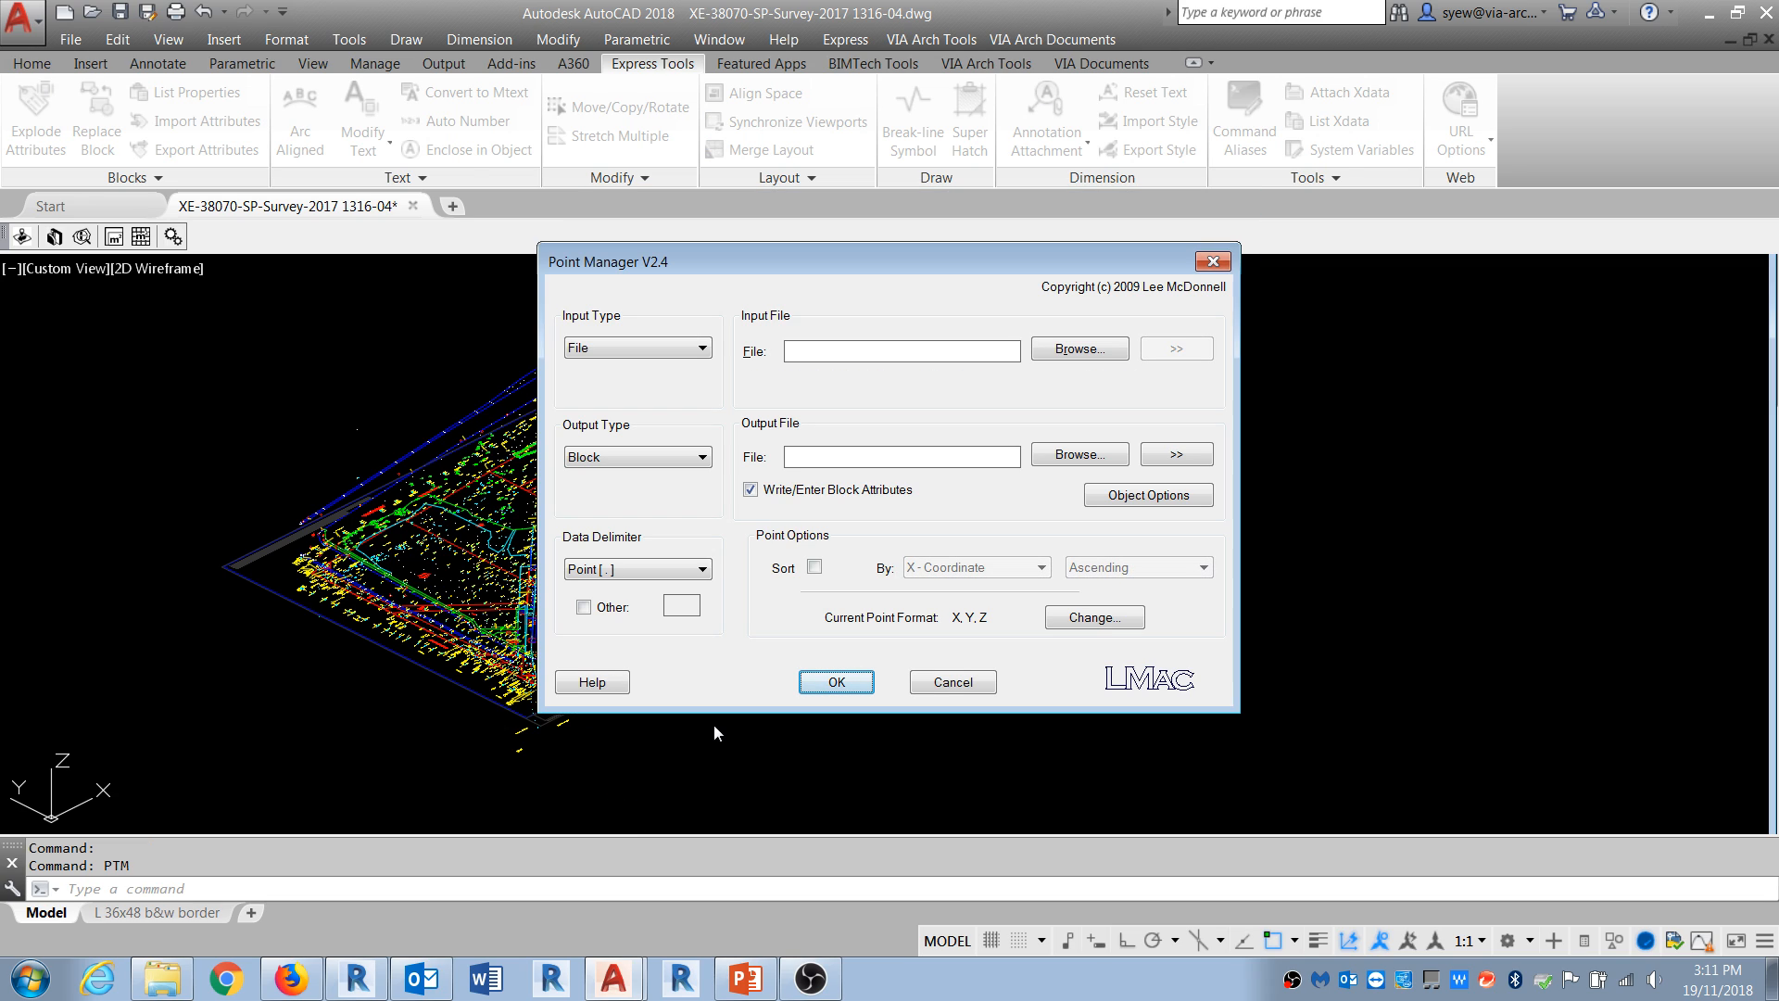
drag(929, 274, 1038, 291)
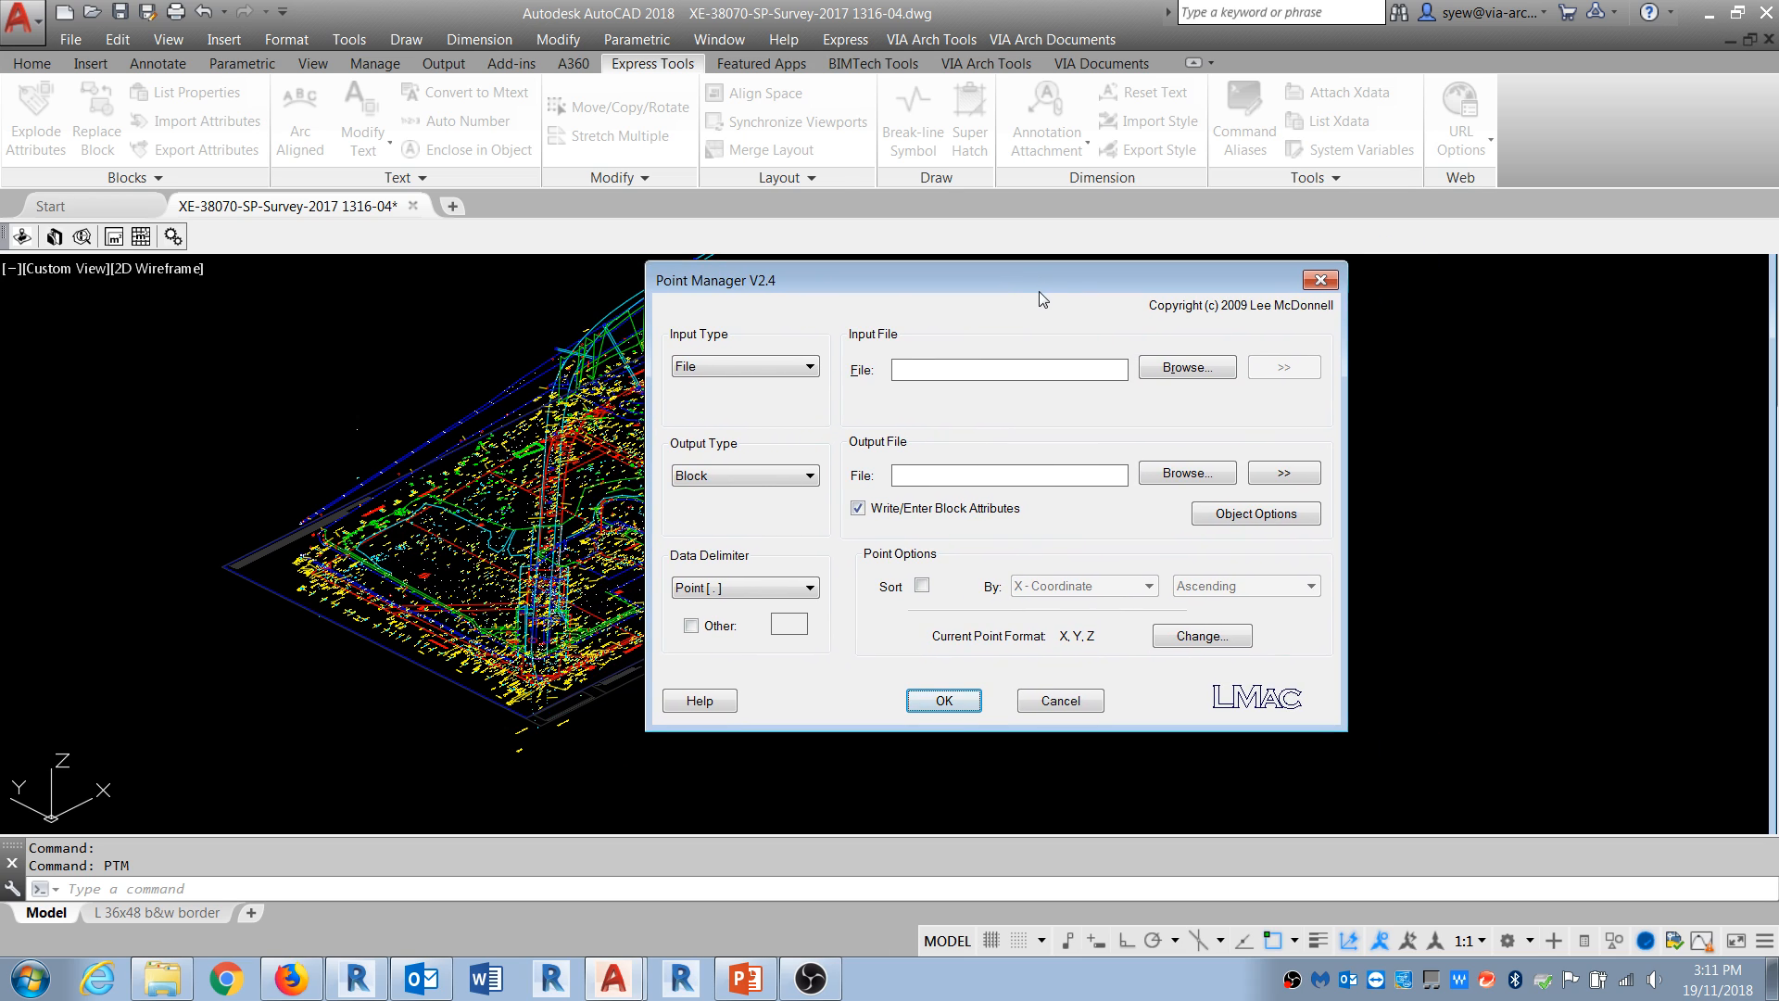
click(753, 366)
click(714, 402)
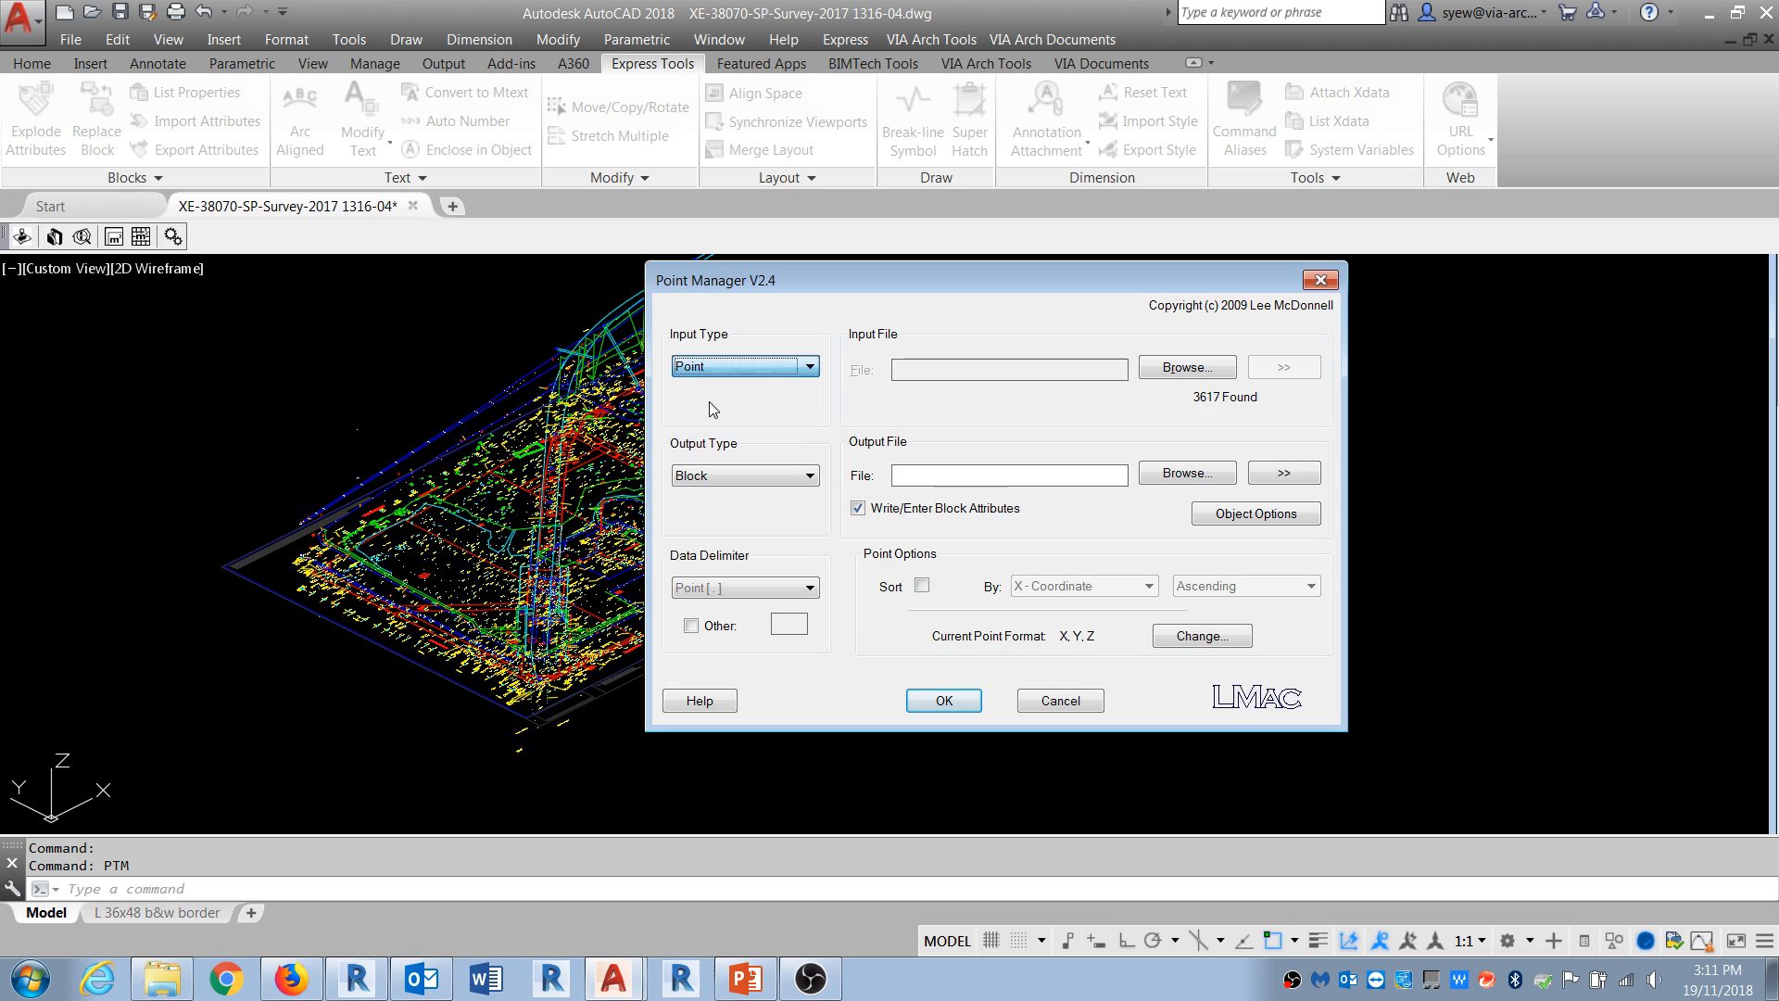
click(729, 477)
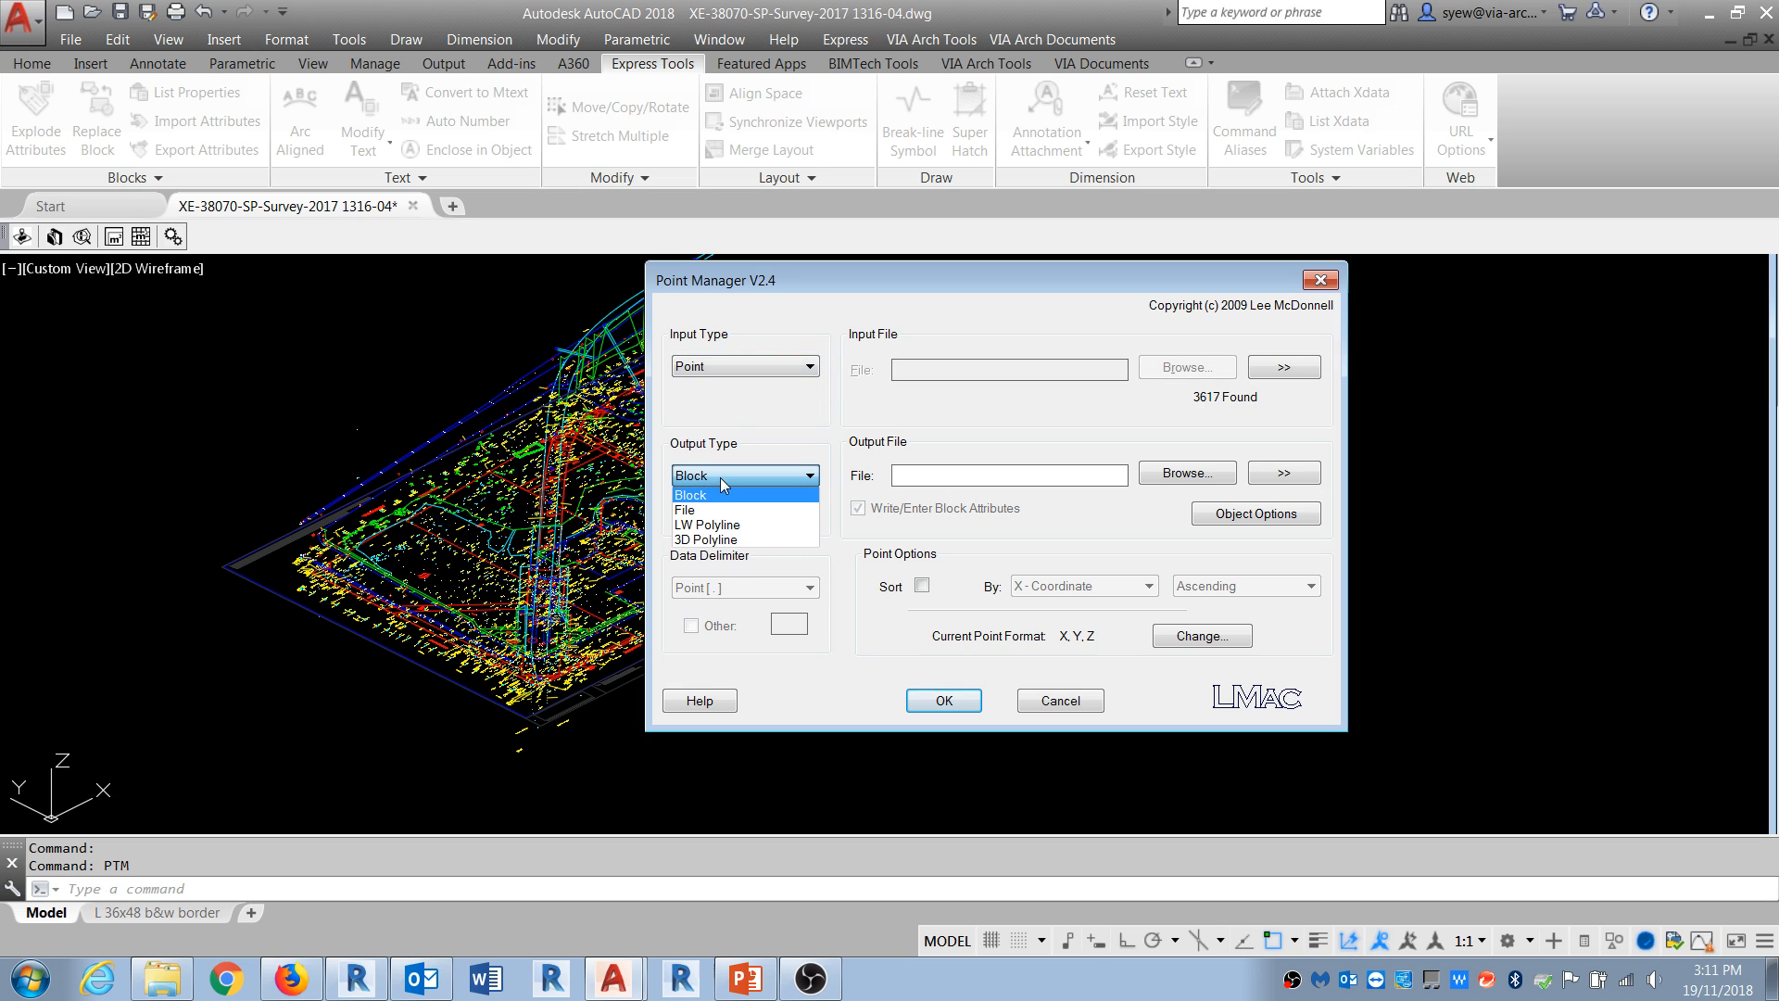
click(691, 509)
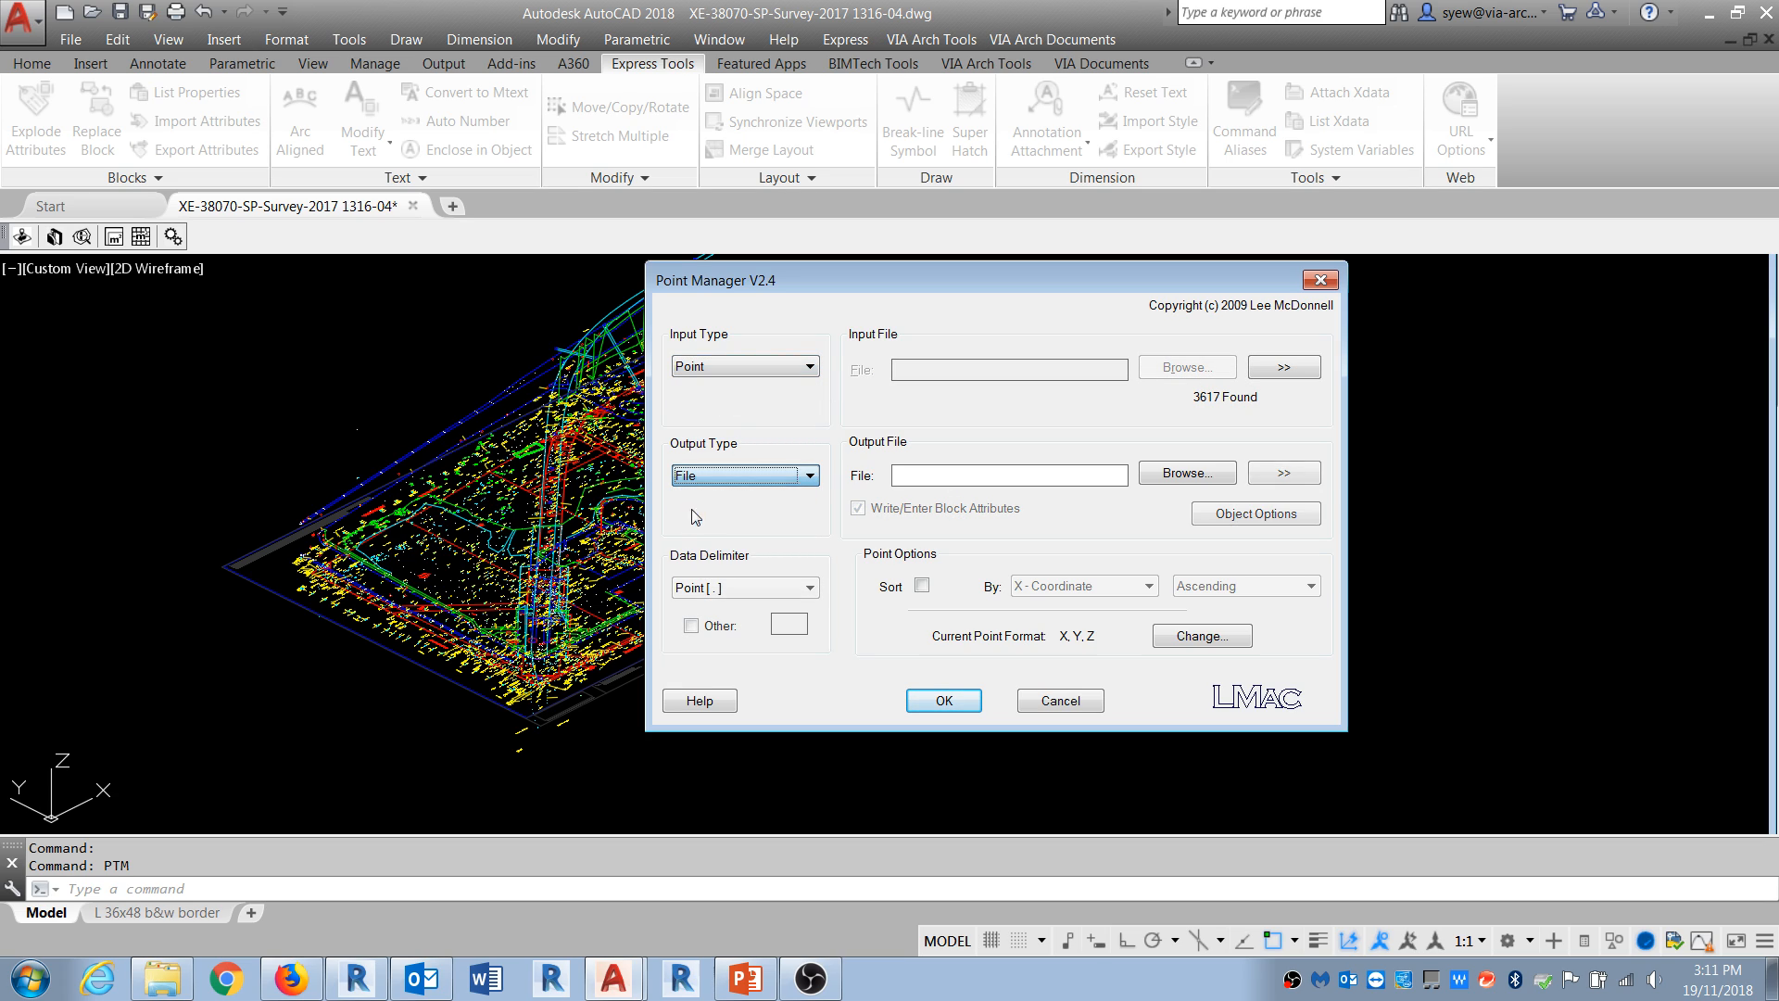
Step: Choose XE-38070-SP-Survey-2017 1316-04.csv in the lisp folder as the output file, replacing the existing one, and export the points
click(1192, 479)
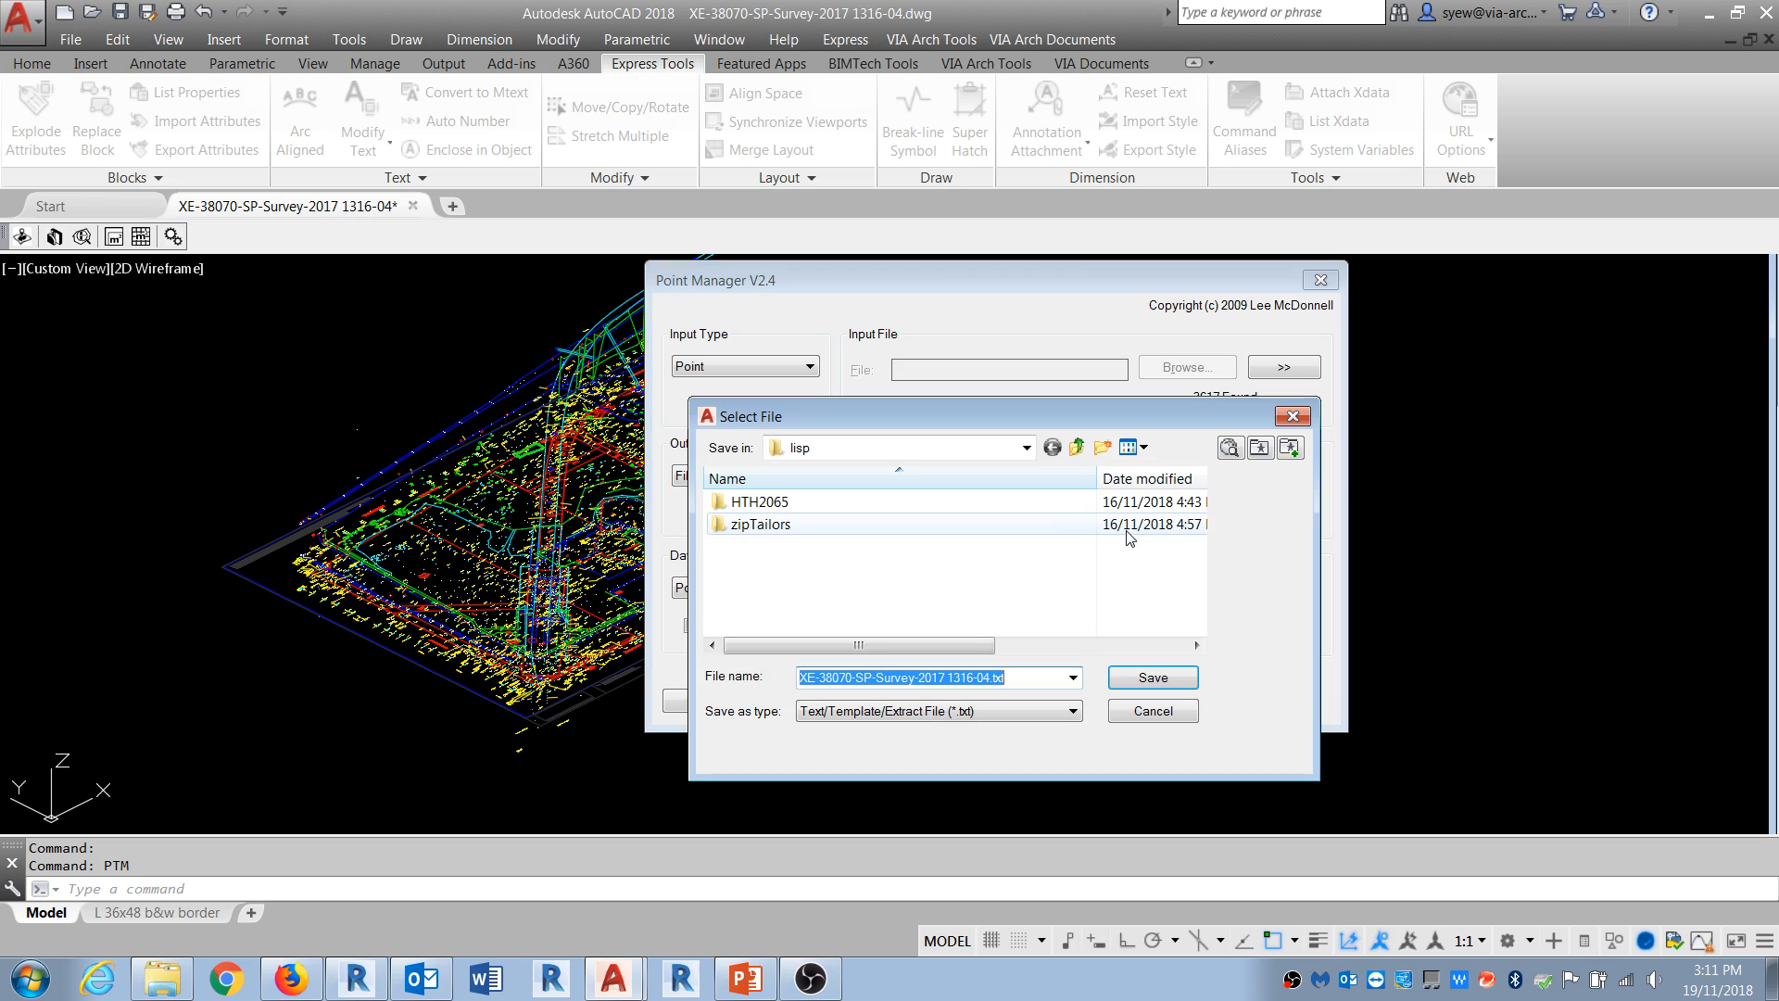
click(1076, 447)
click(1052, 448)
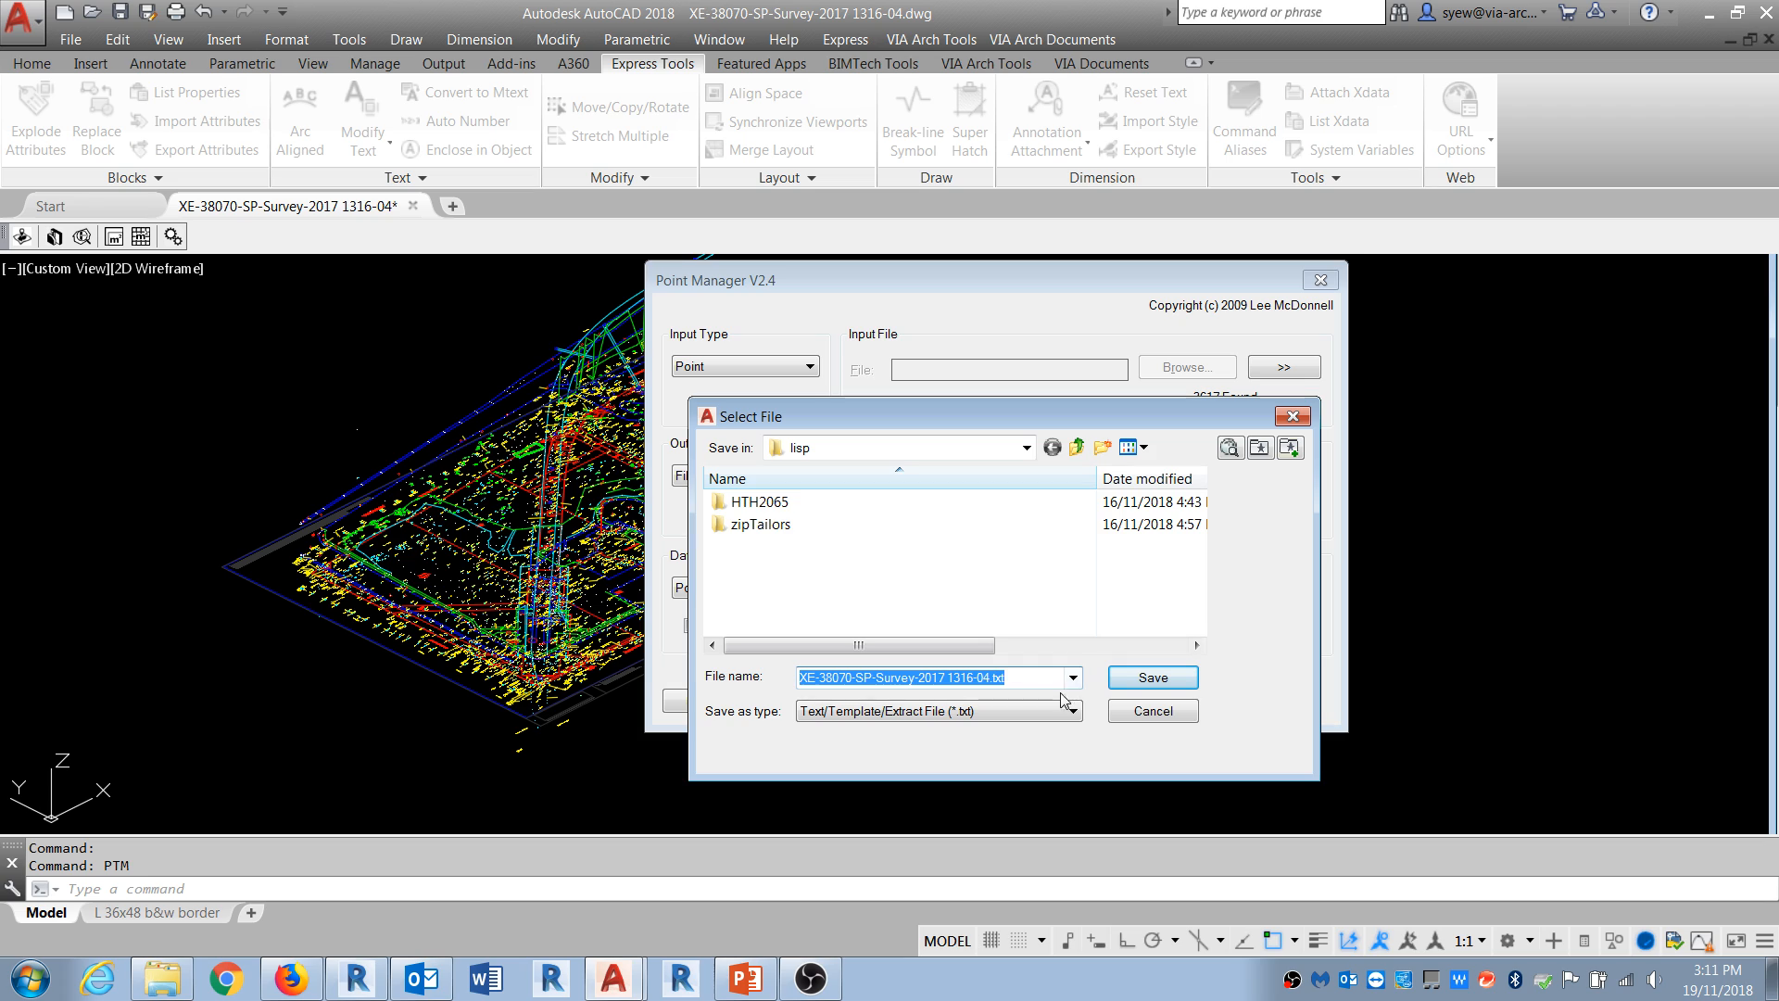
click(1014, 711)
click(825, 741)
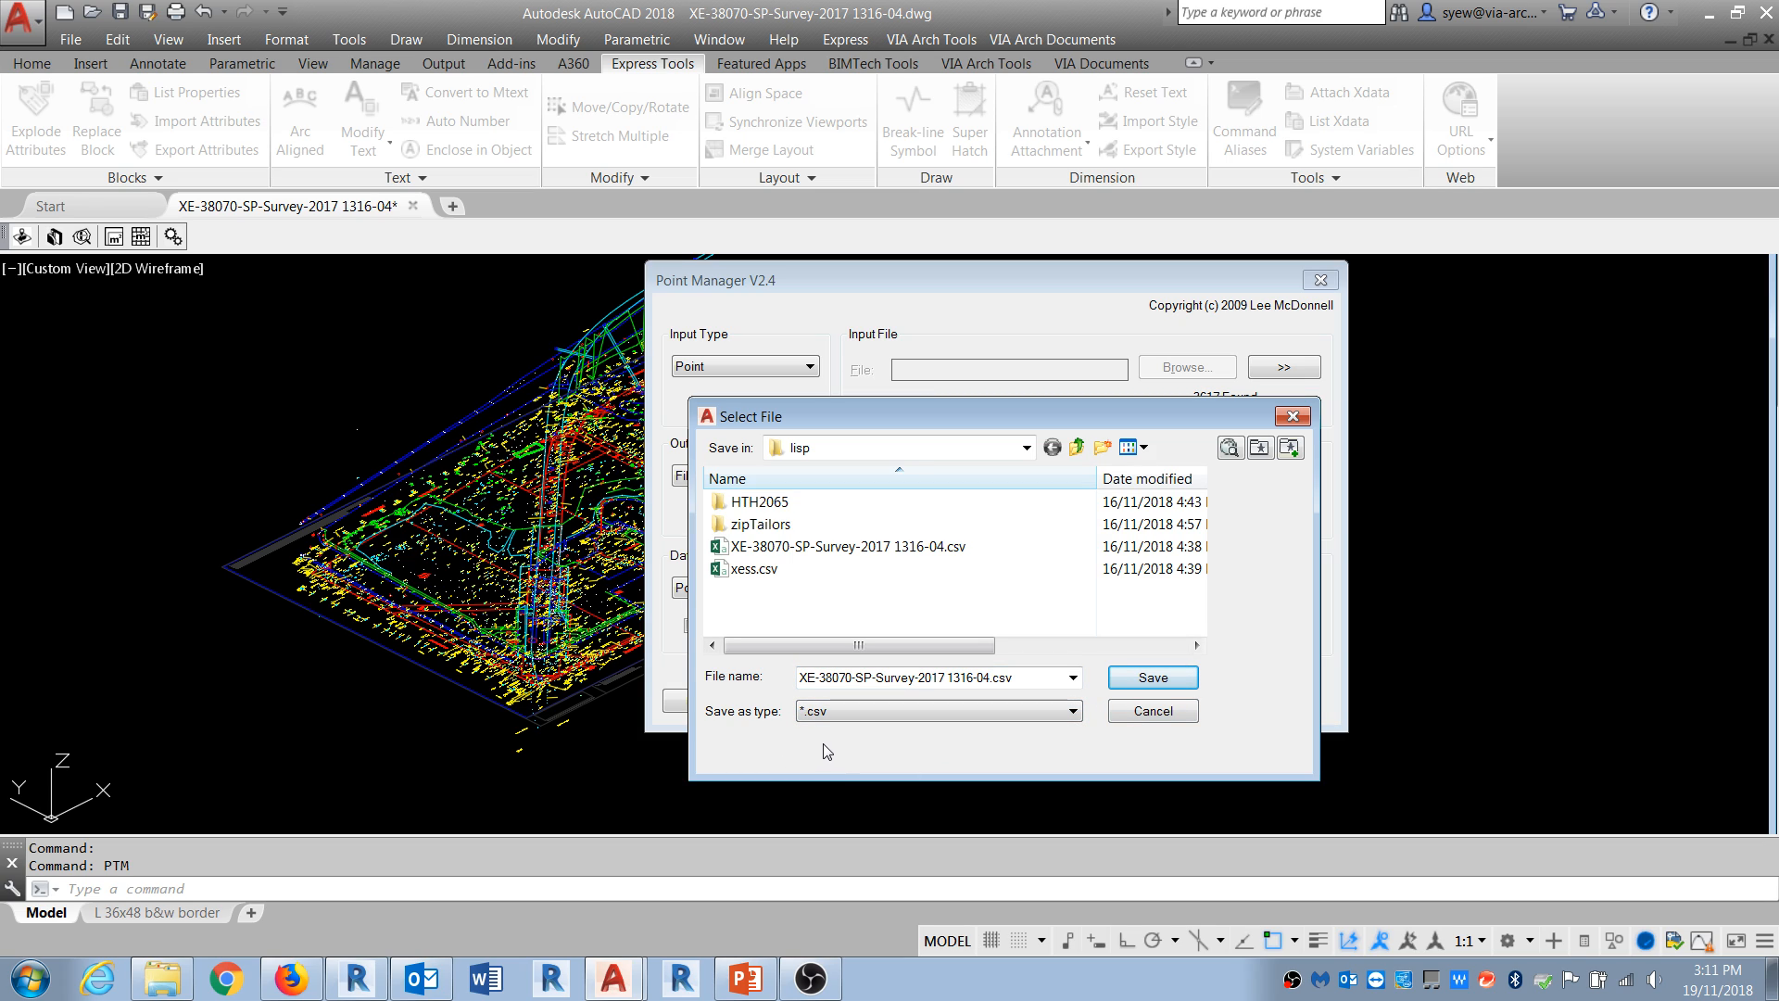
click(881, 555)
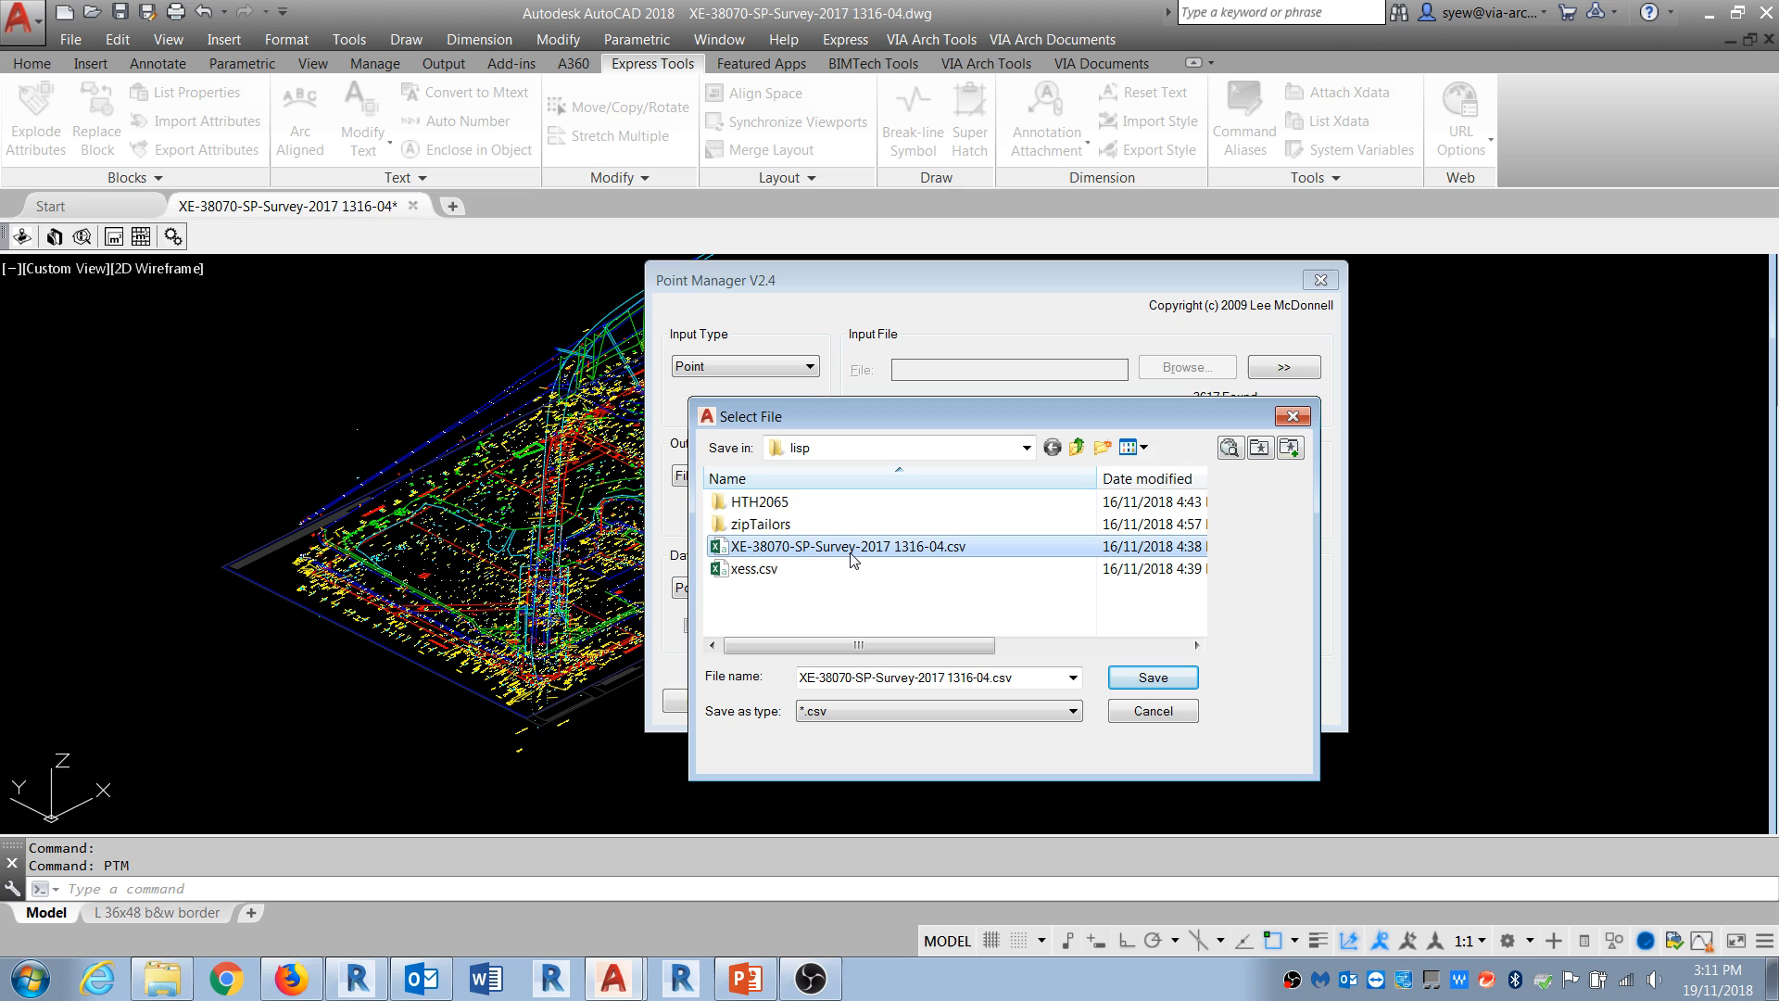
double_click(852, 554)
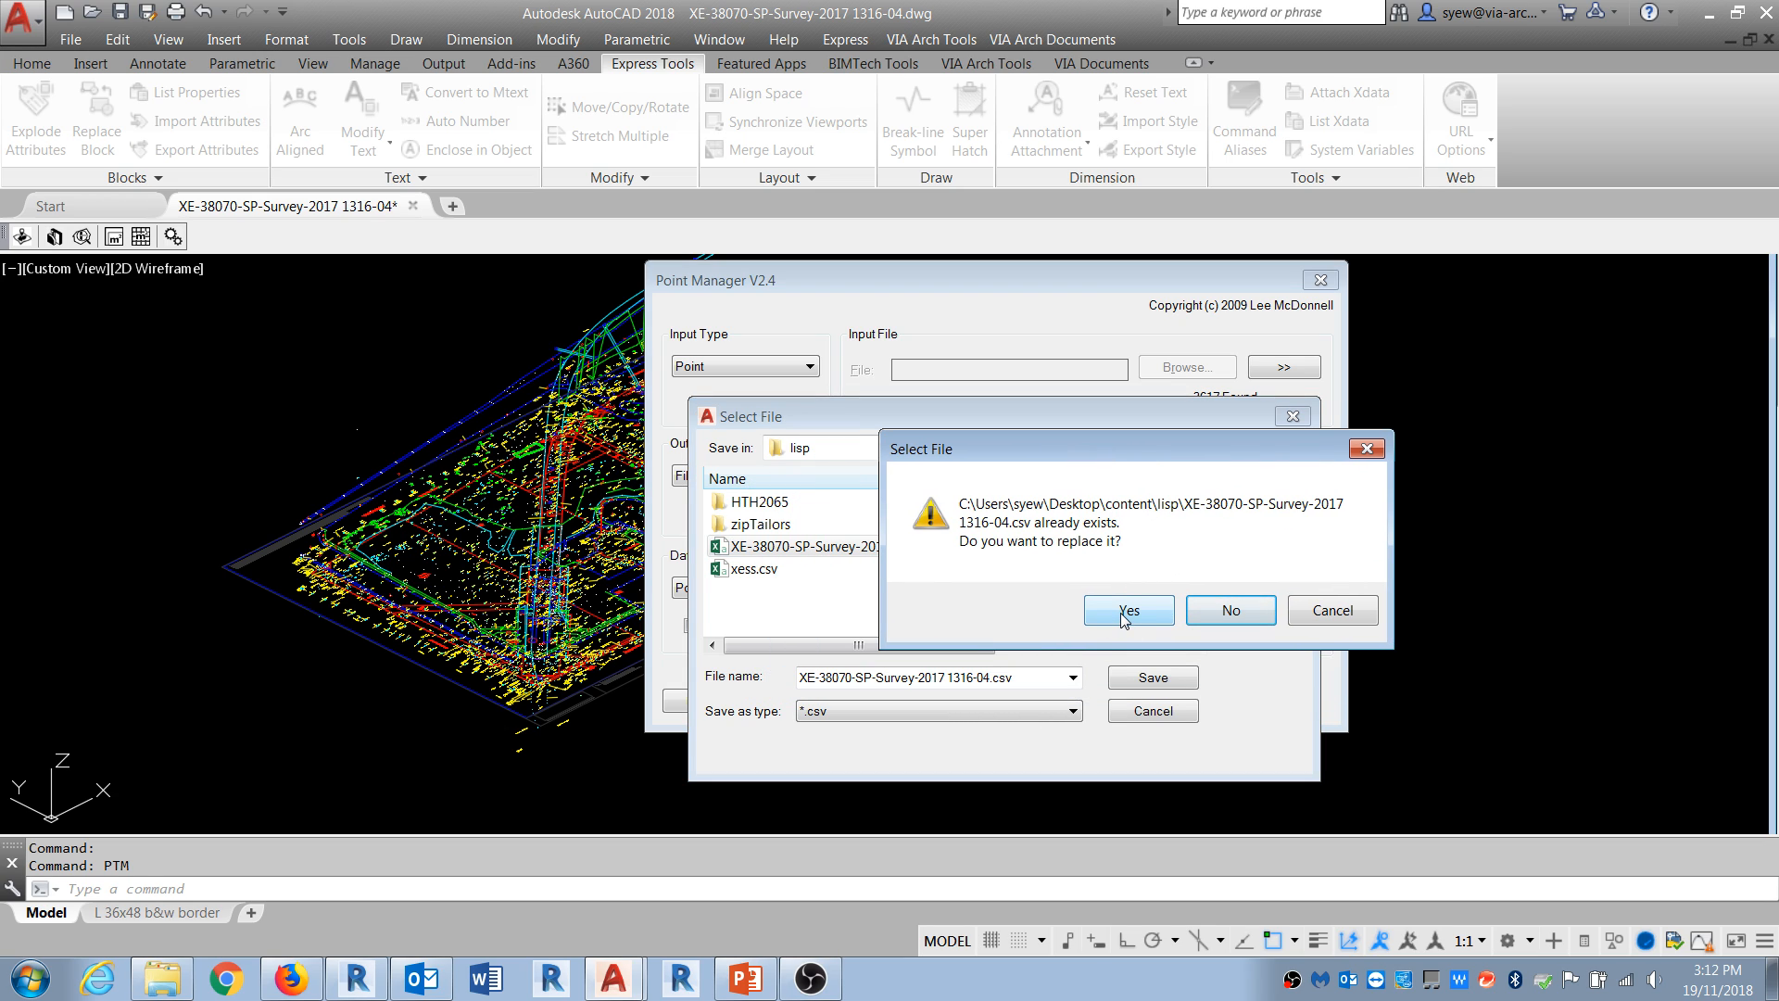
click(1128, 613)
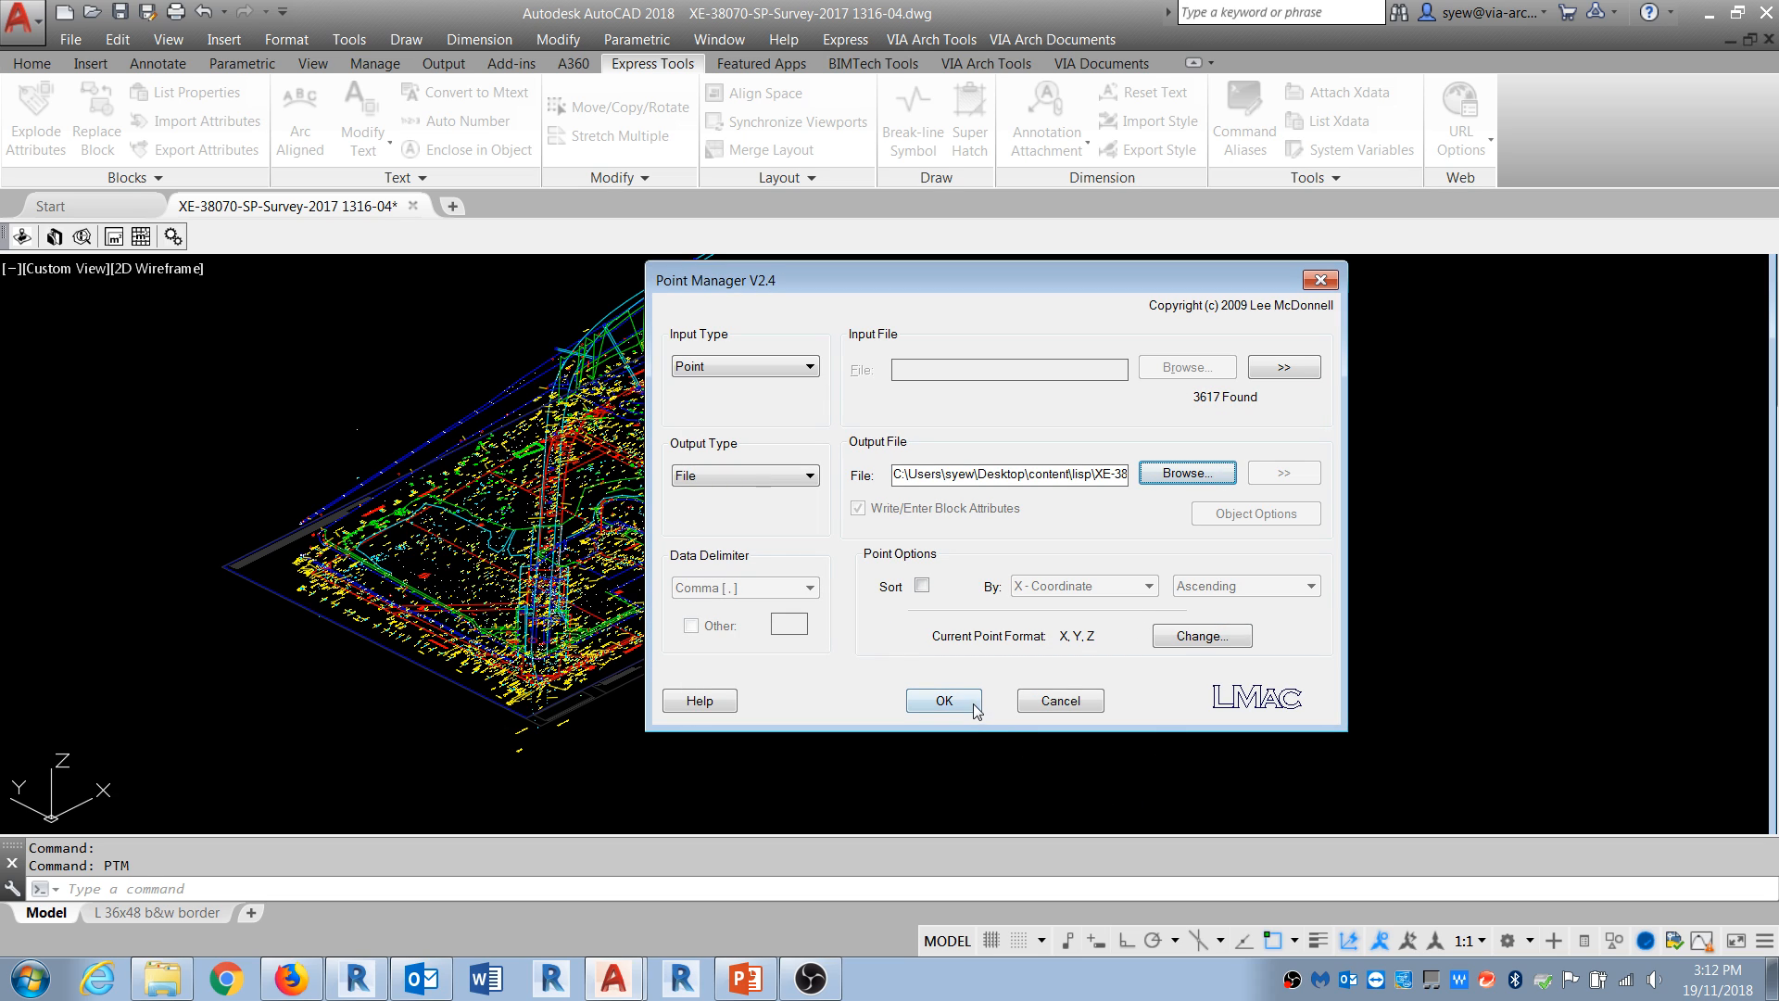
click(944, 701)
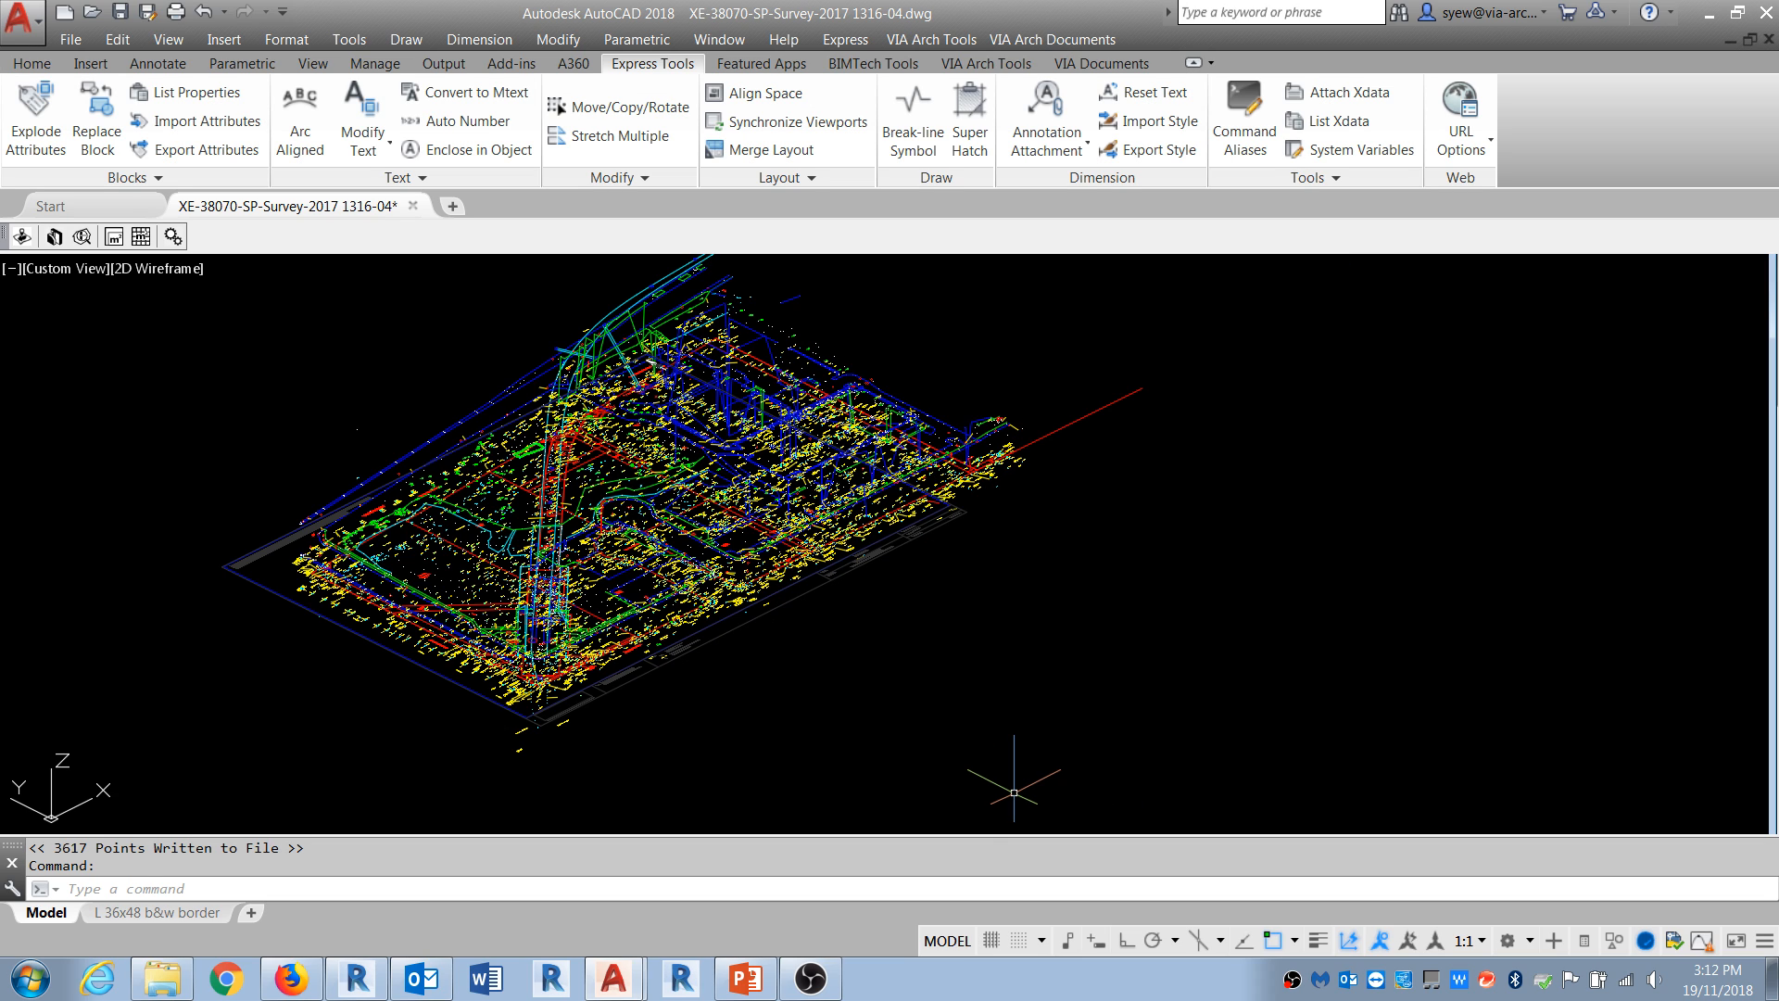
Step: Open the exported XE-38070-SP-Survey-2017 1316-04.csv in Excel, fit columns A to C to examine the coordinates, and return to AutoCAD
click(148, 990)
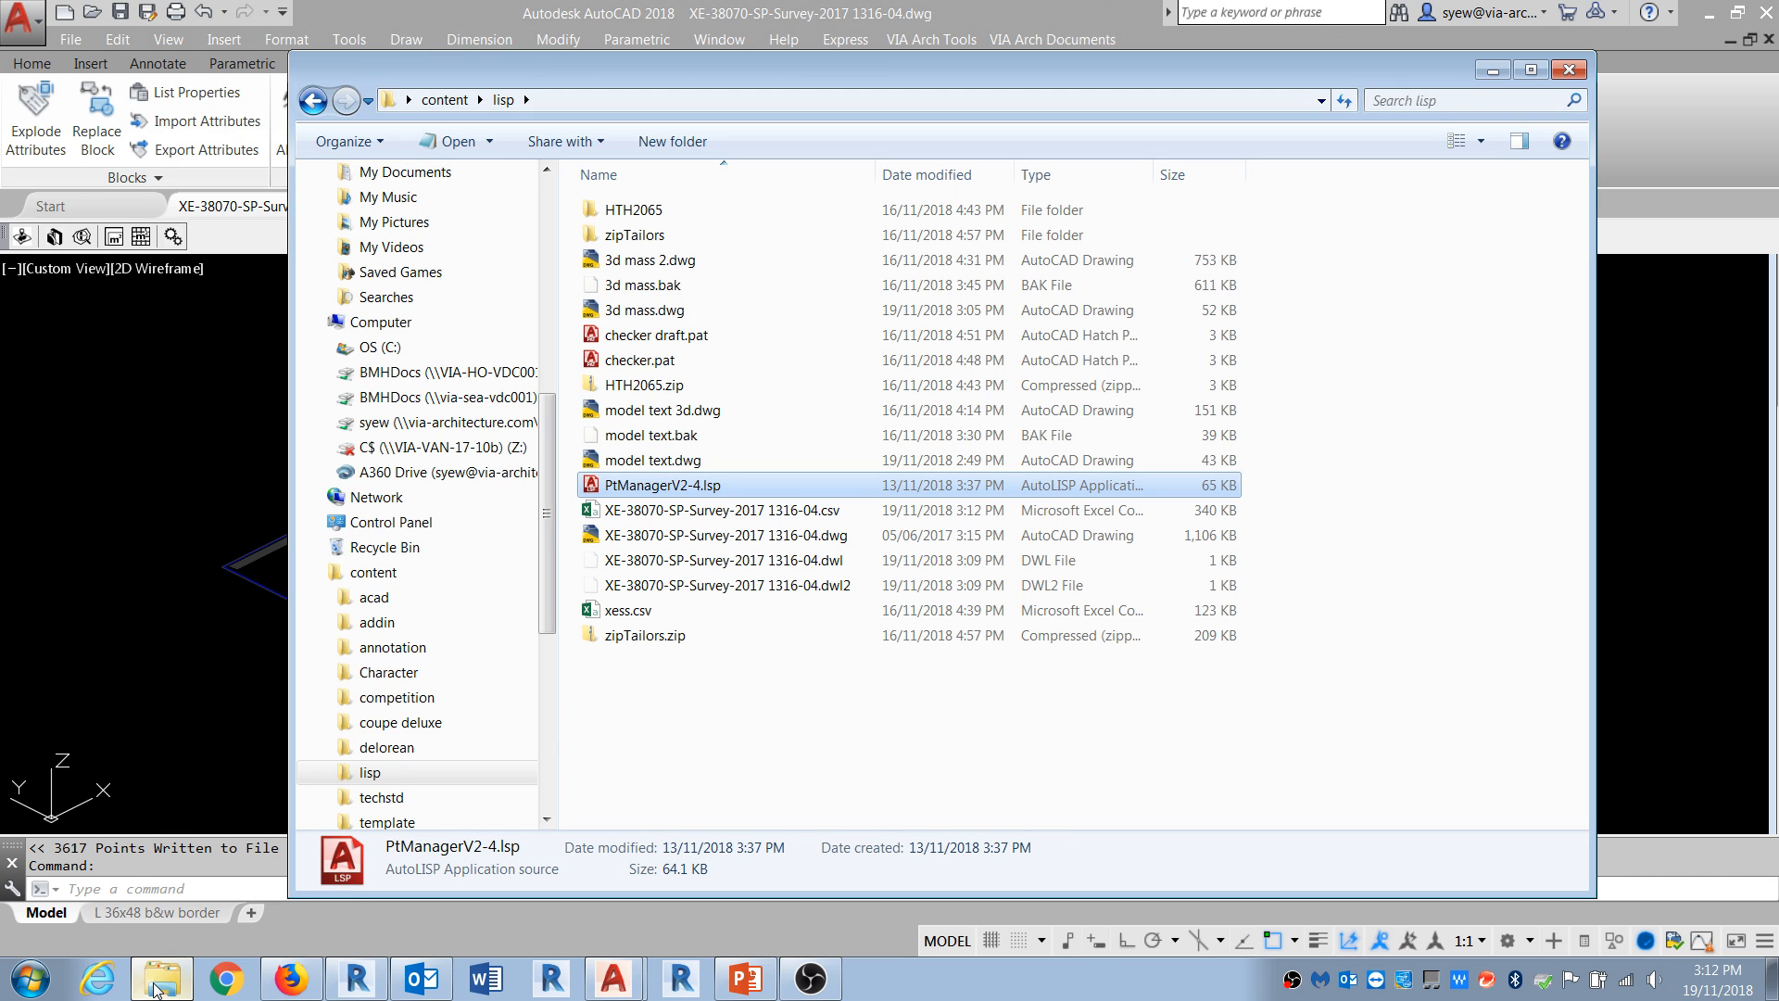
double_click(647, 511)
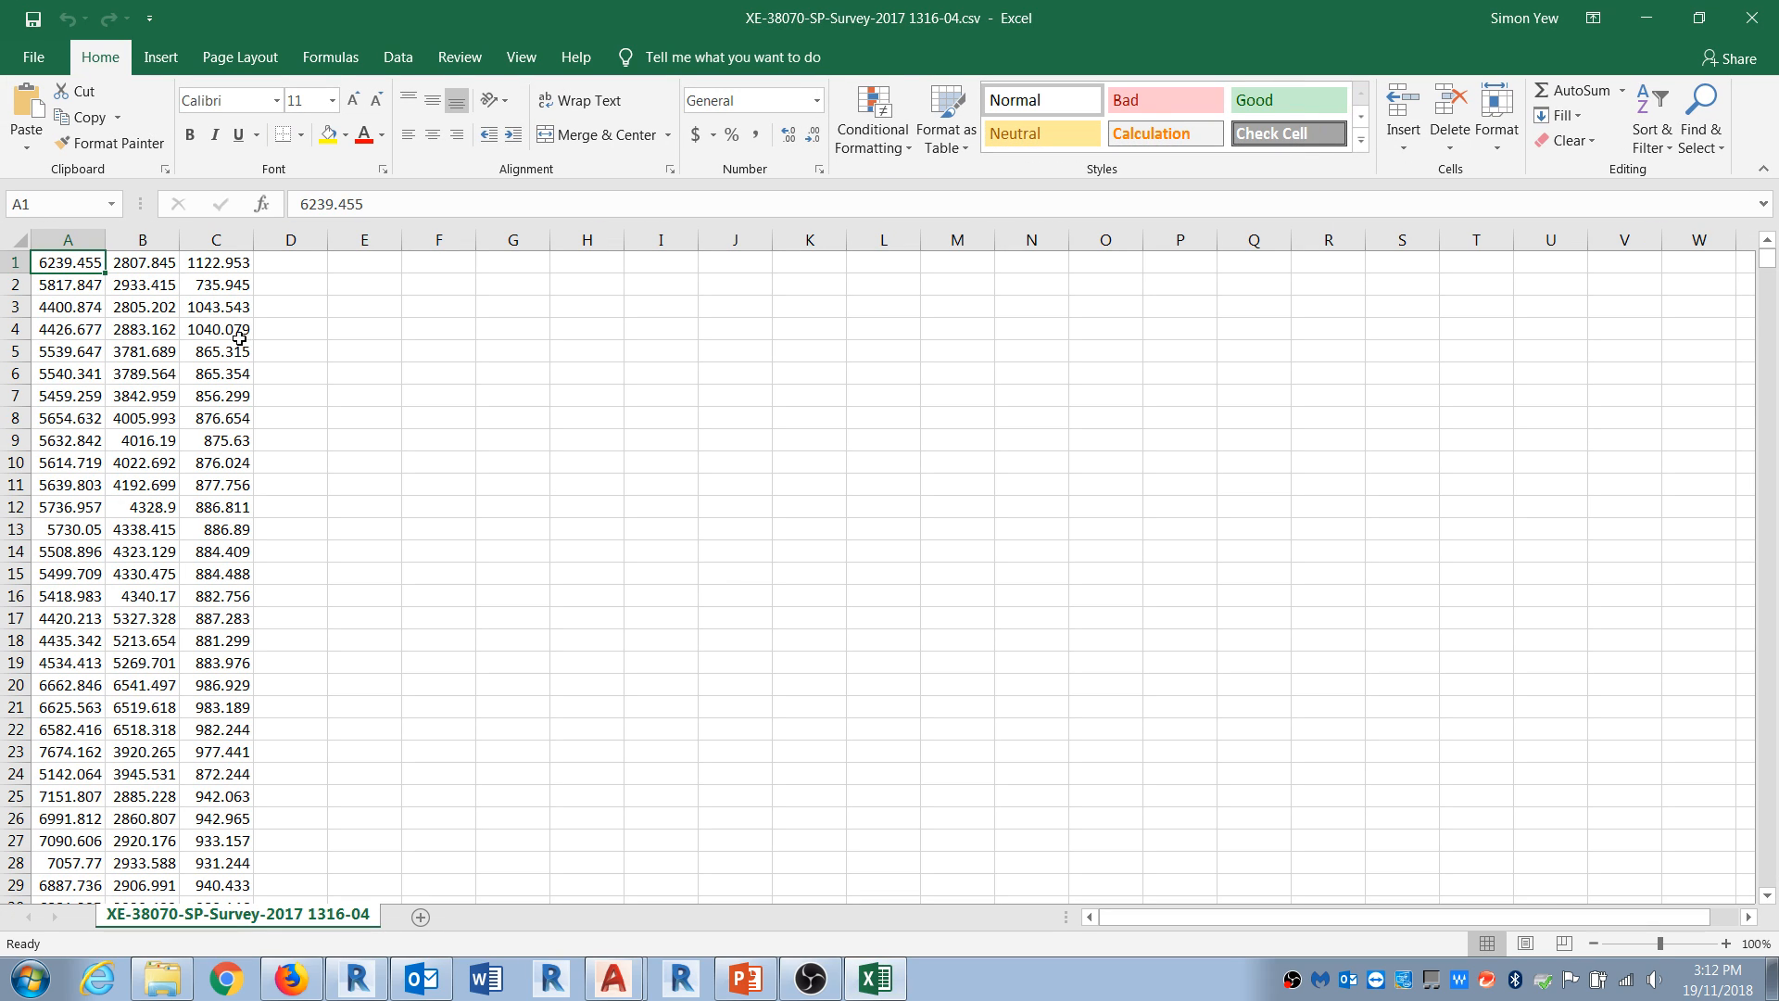
double_click(179, 241)
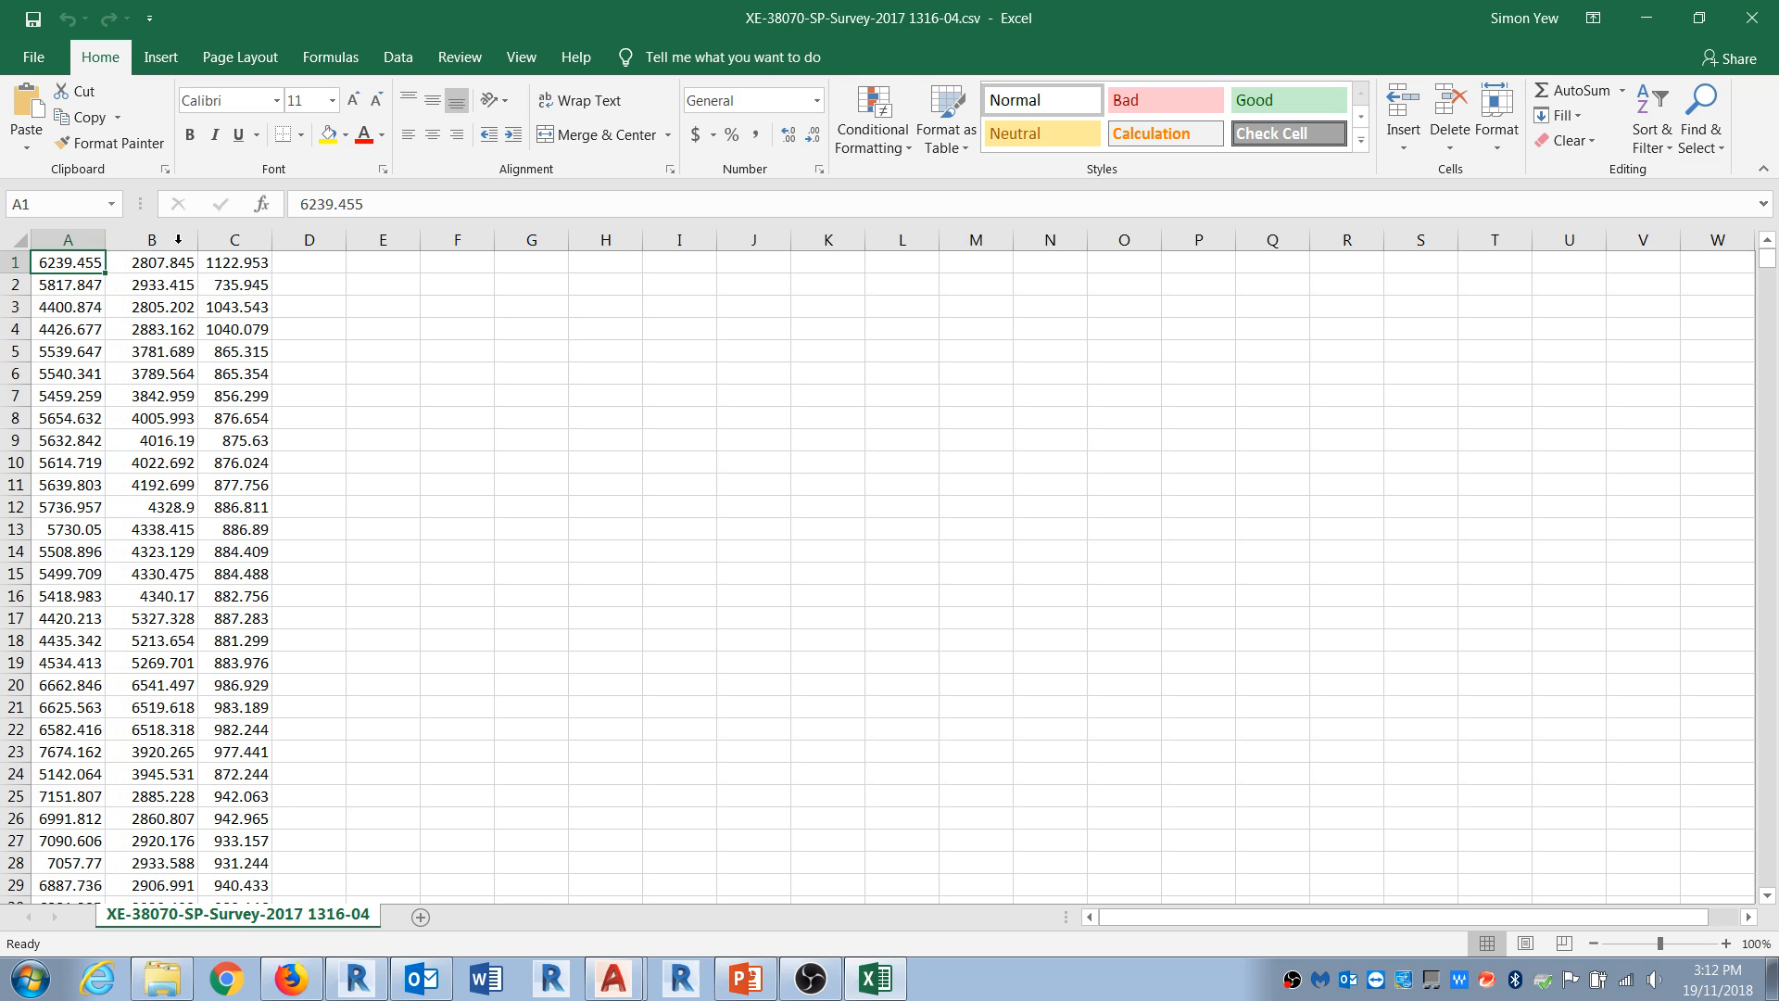
double_click(109, 241)
double_click(300, 241)
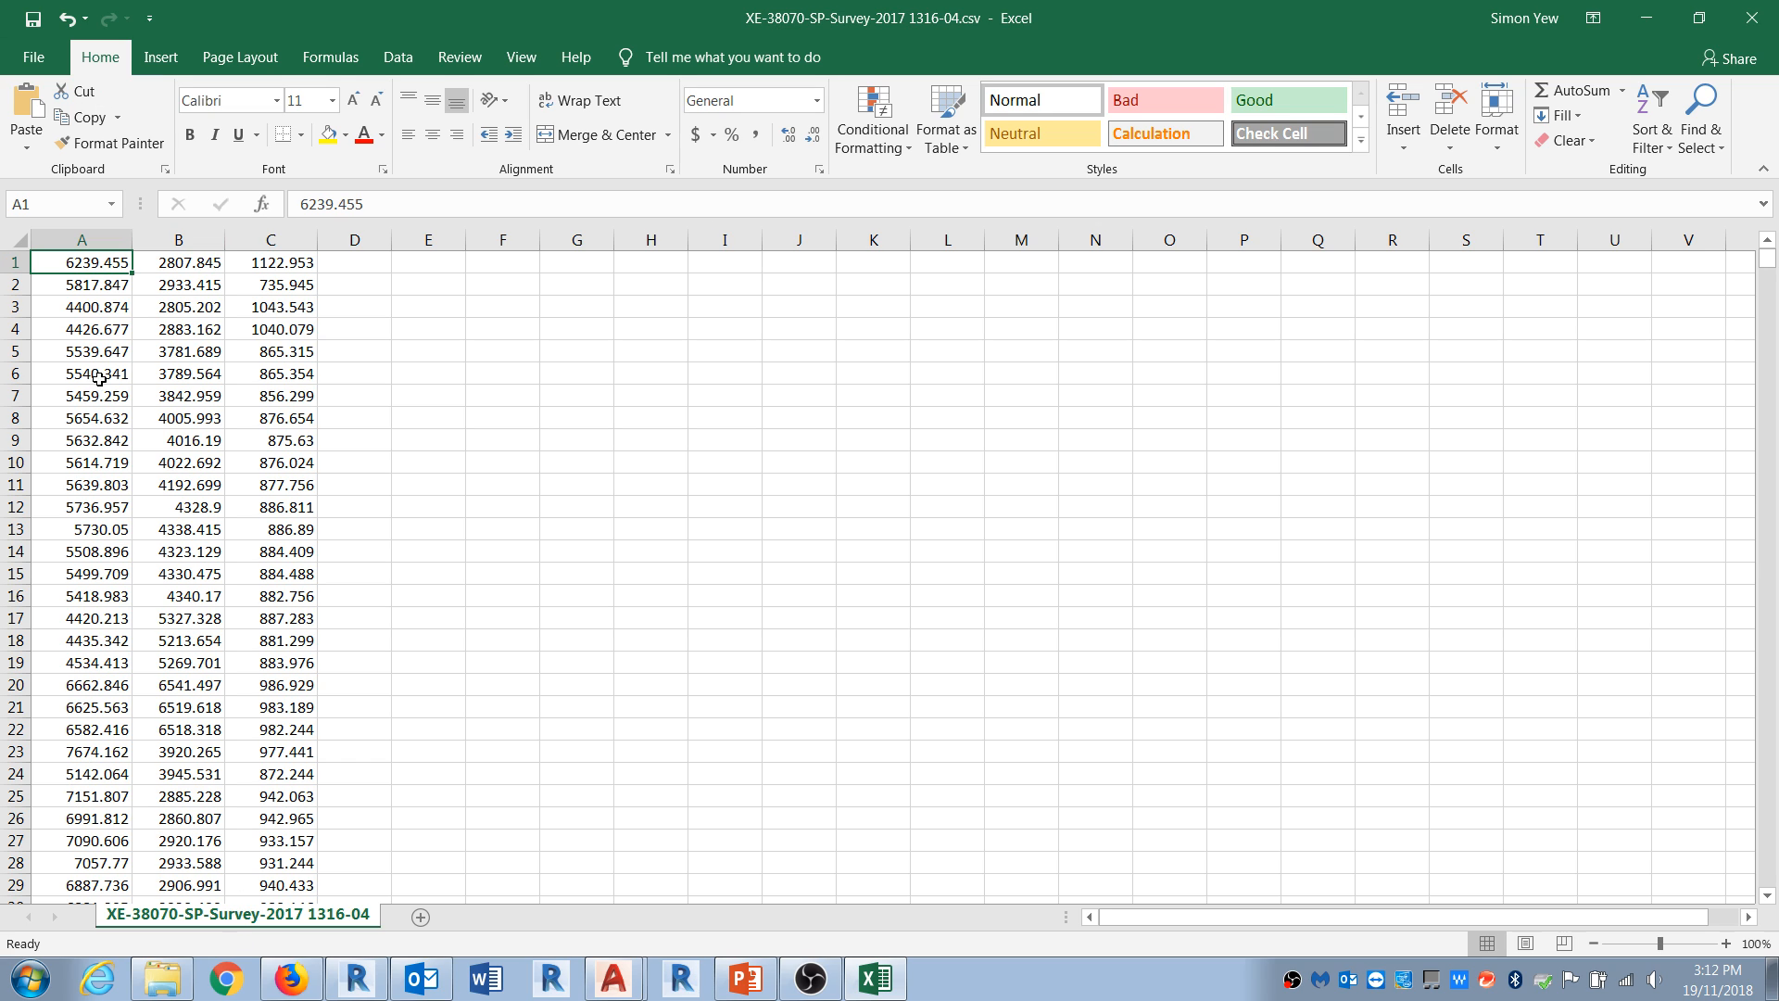
click(1646, 18)
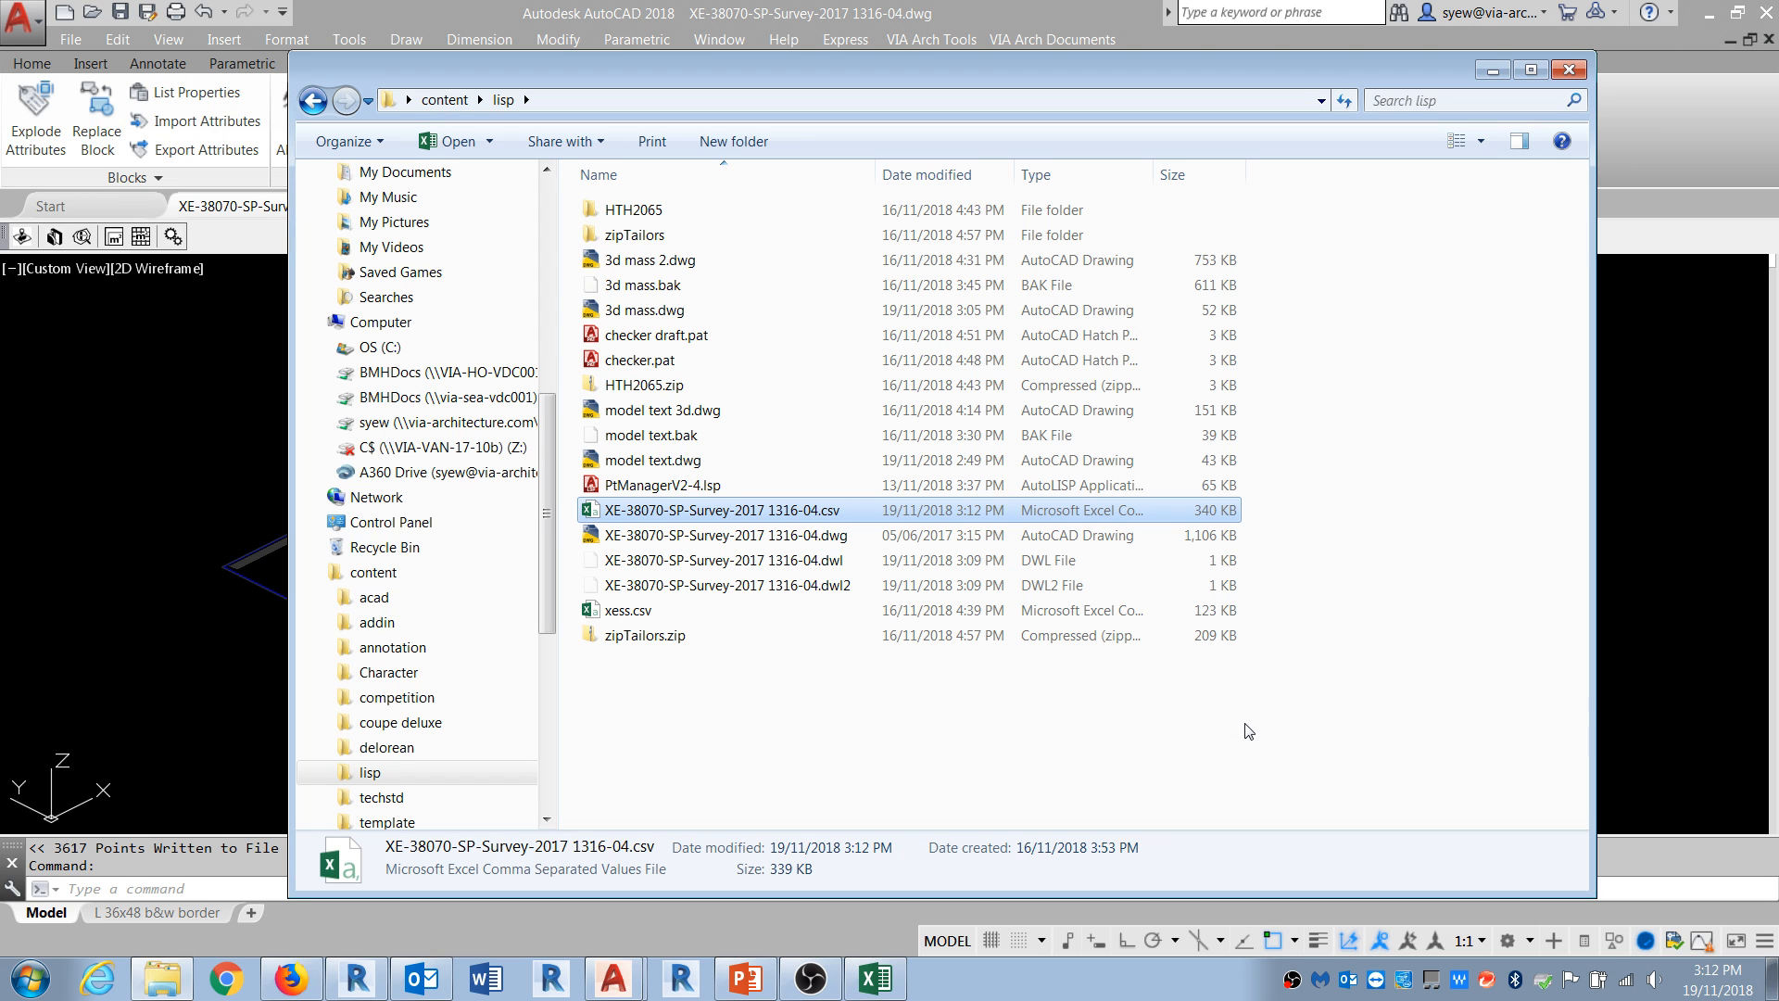
click(183, 705)
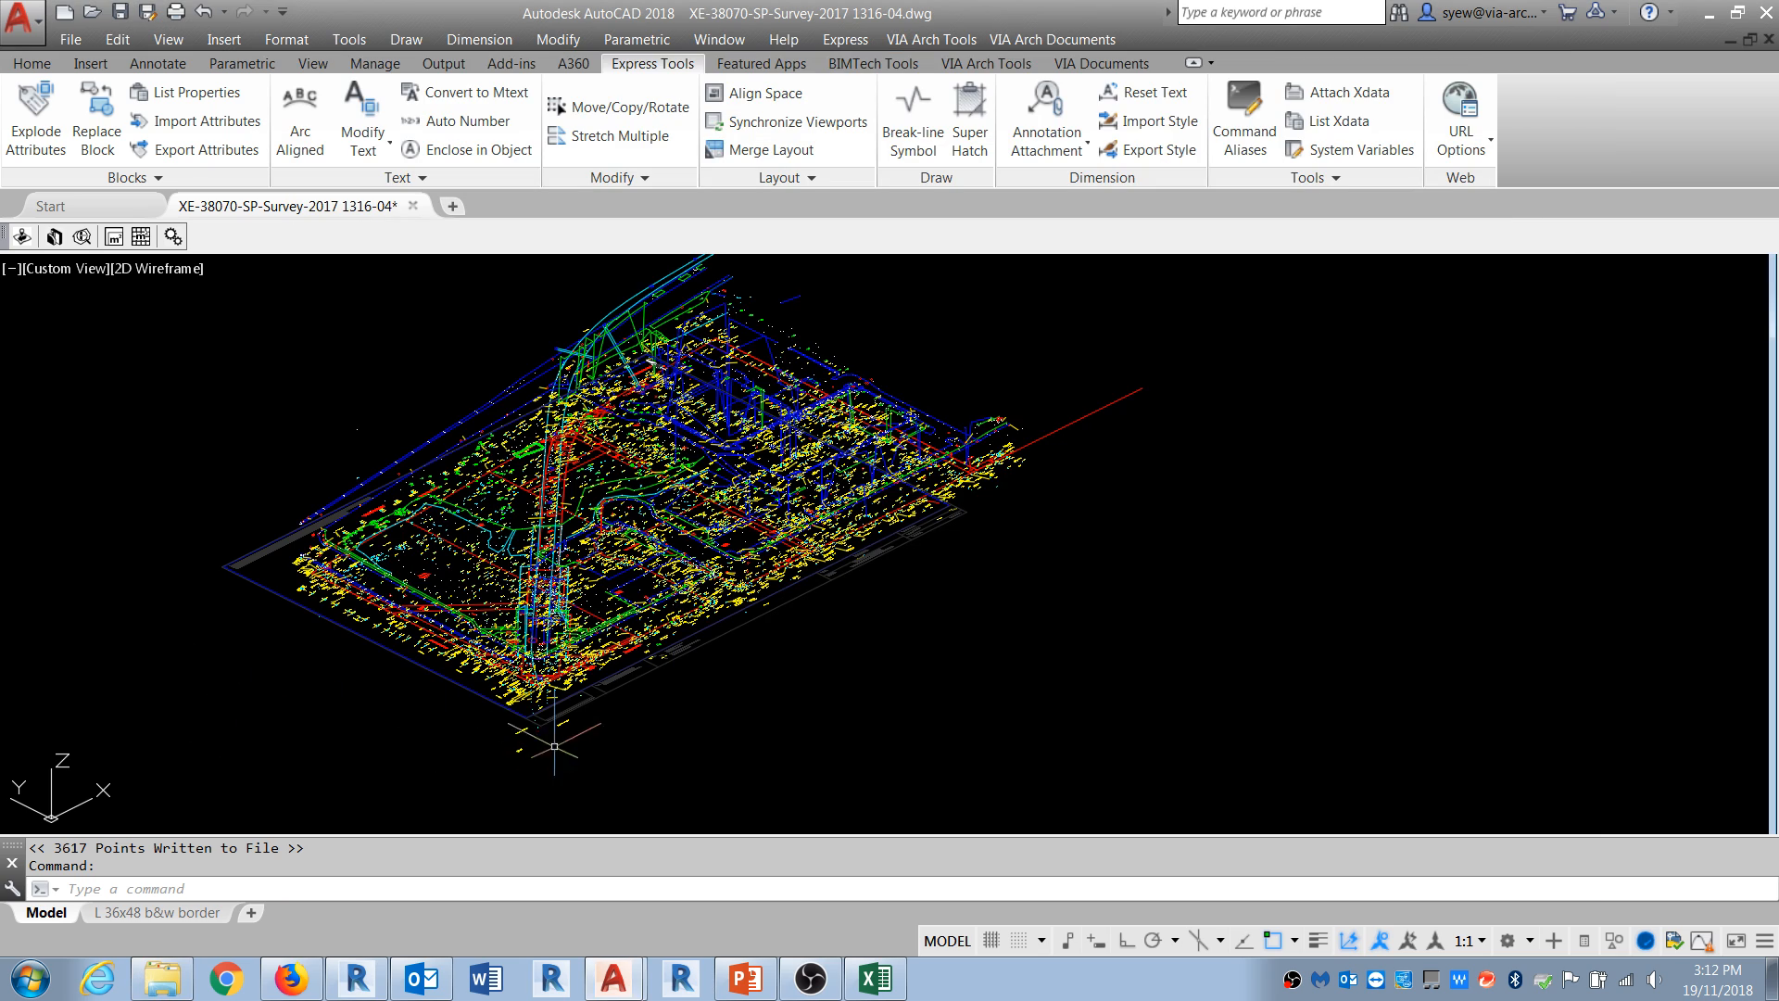
Step: Switch to Revit and delete the building mass and spiral from the 3D view
click(356, 981)
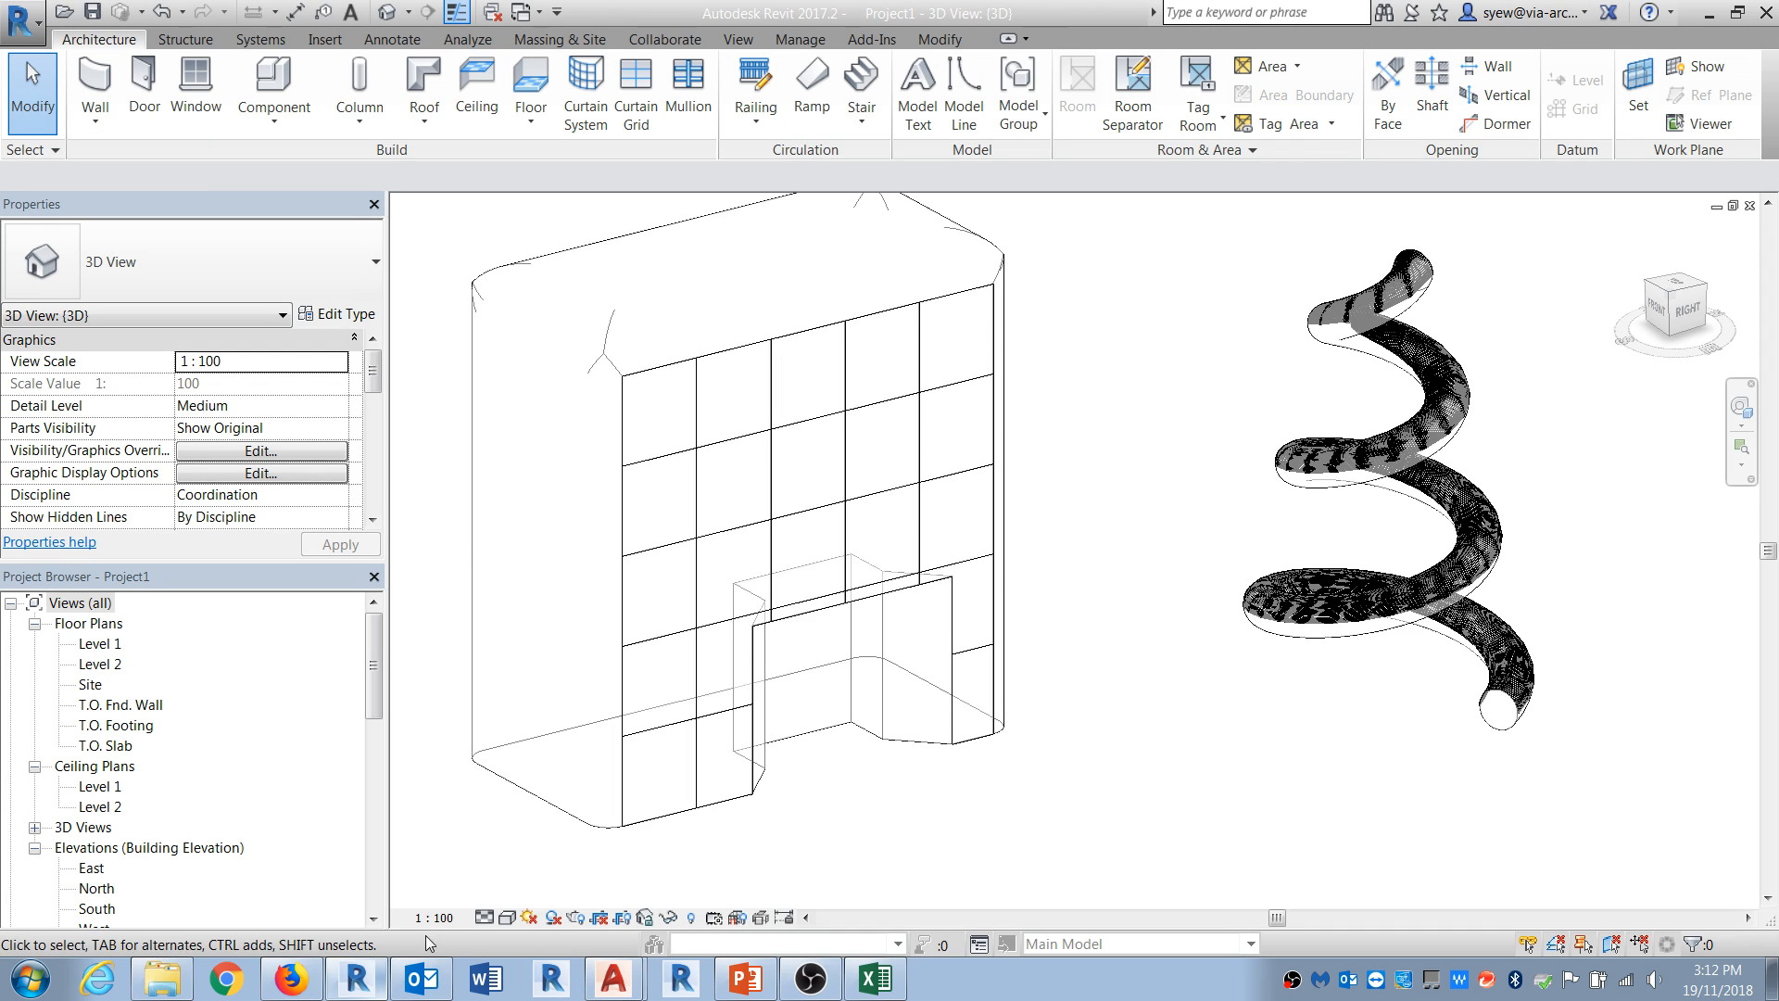
scroll(890, 514, down, 5)
drag(810, 384, 525, 226)
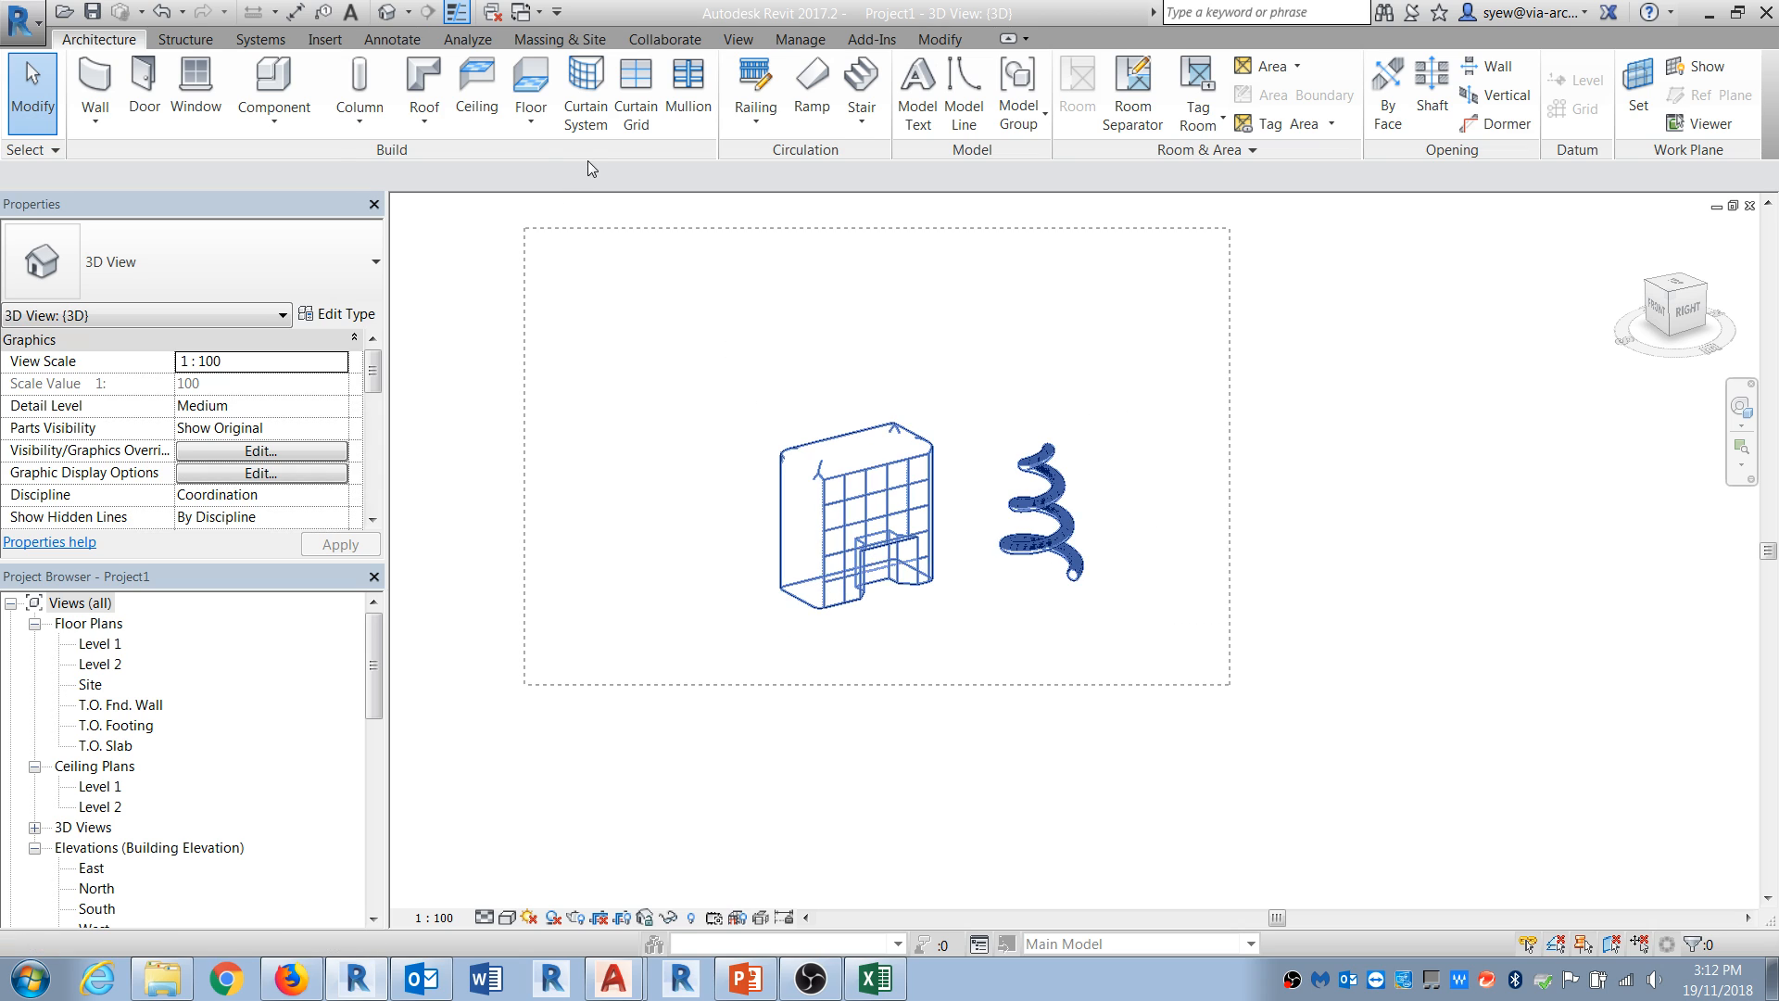
key(Delete)
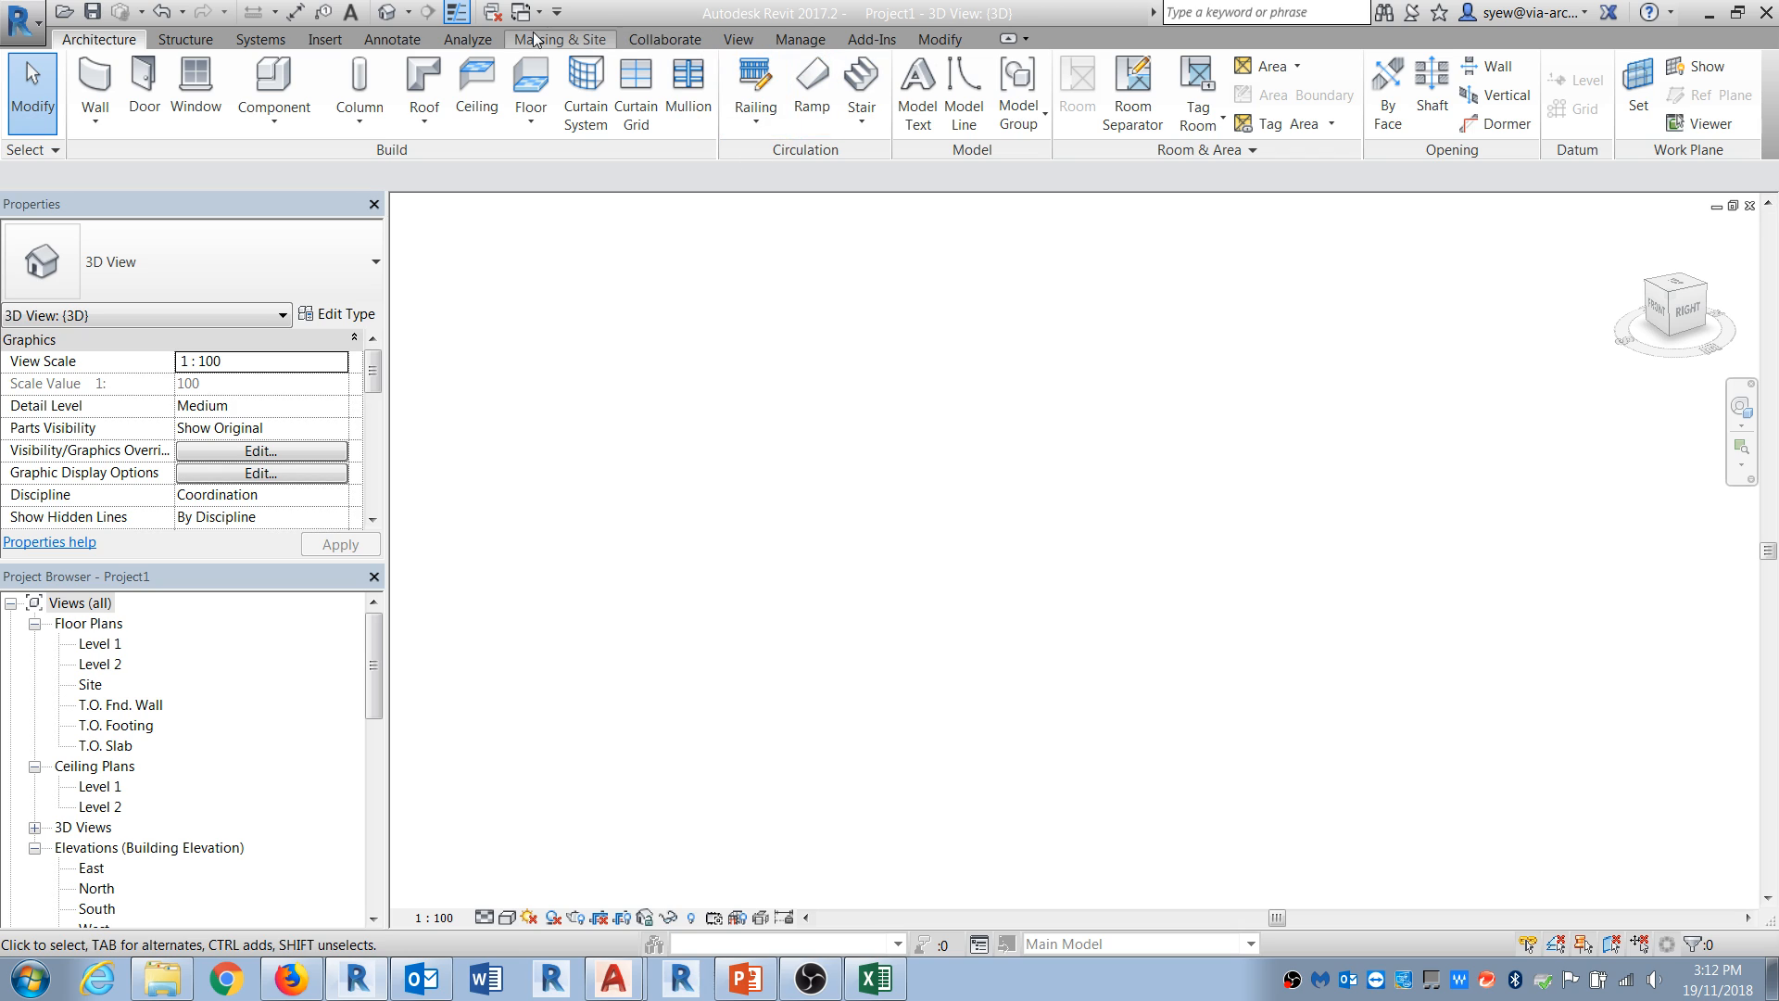
Step: Start a toposurface from the points file XE-38070-SP-Survey-2017 1316-04.csv and set the file unit to Decimal inches
click(544, 41)
click(547, 88)
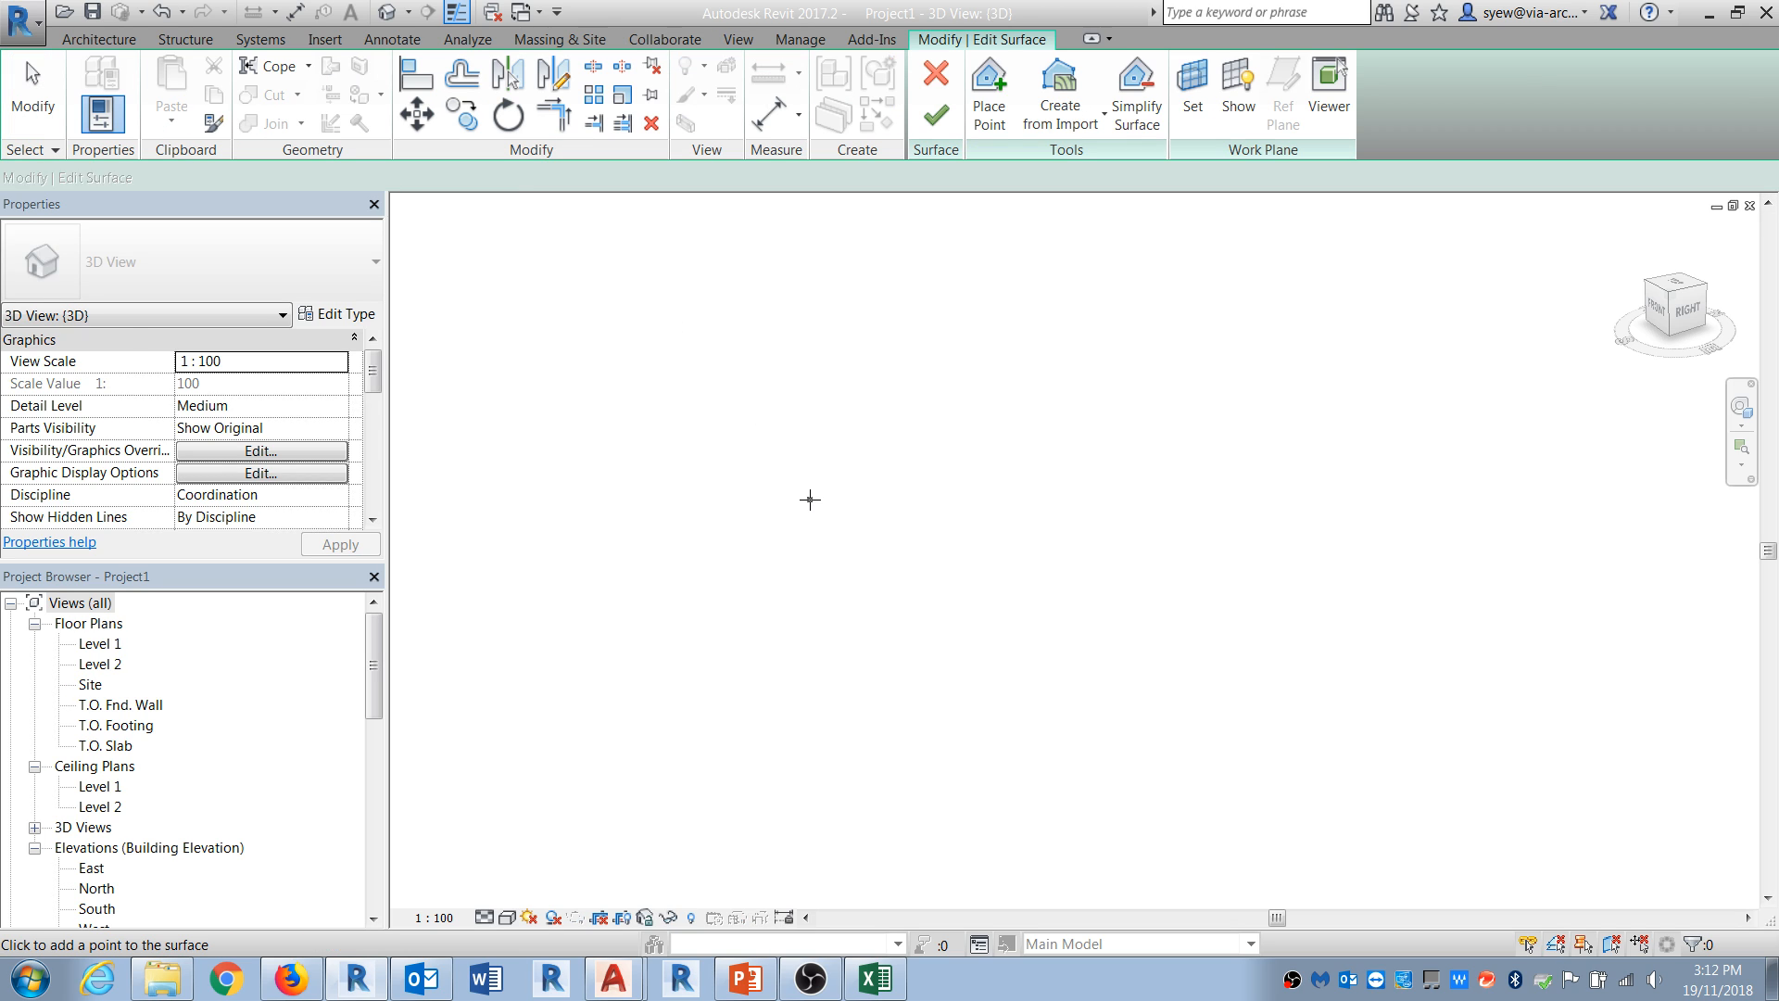
click(1060, 107)
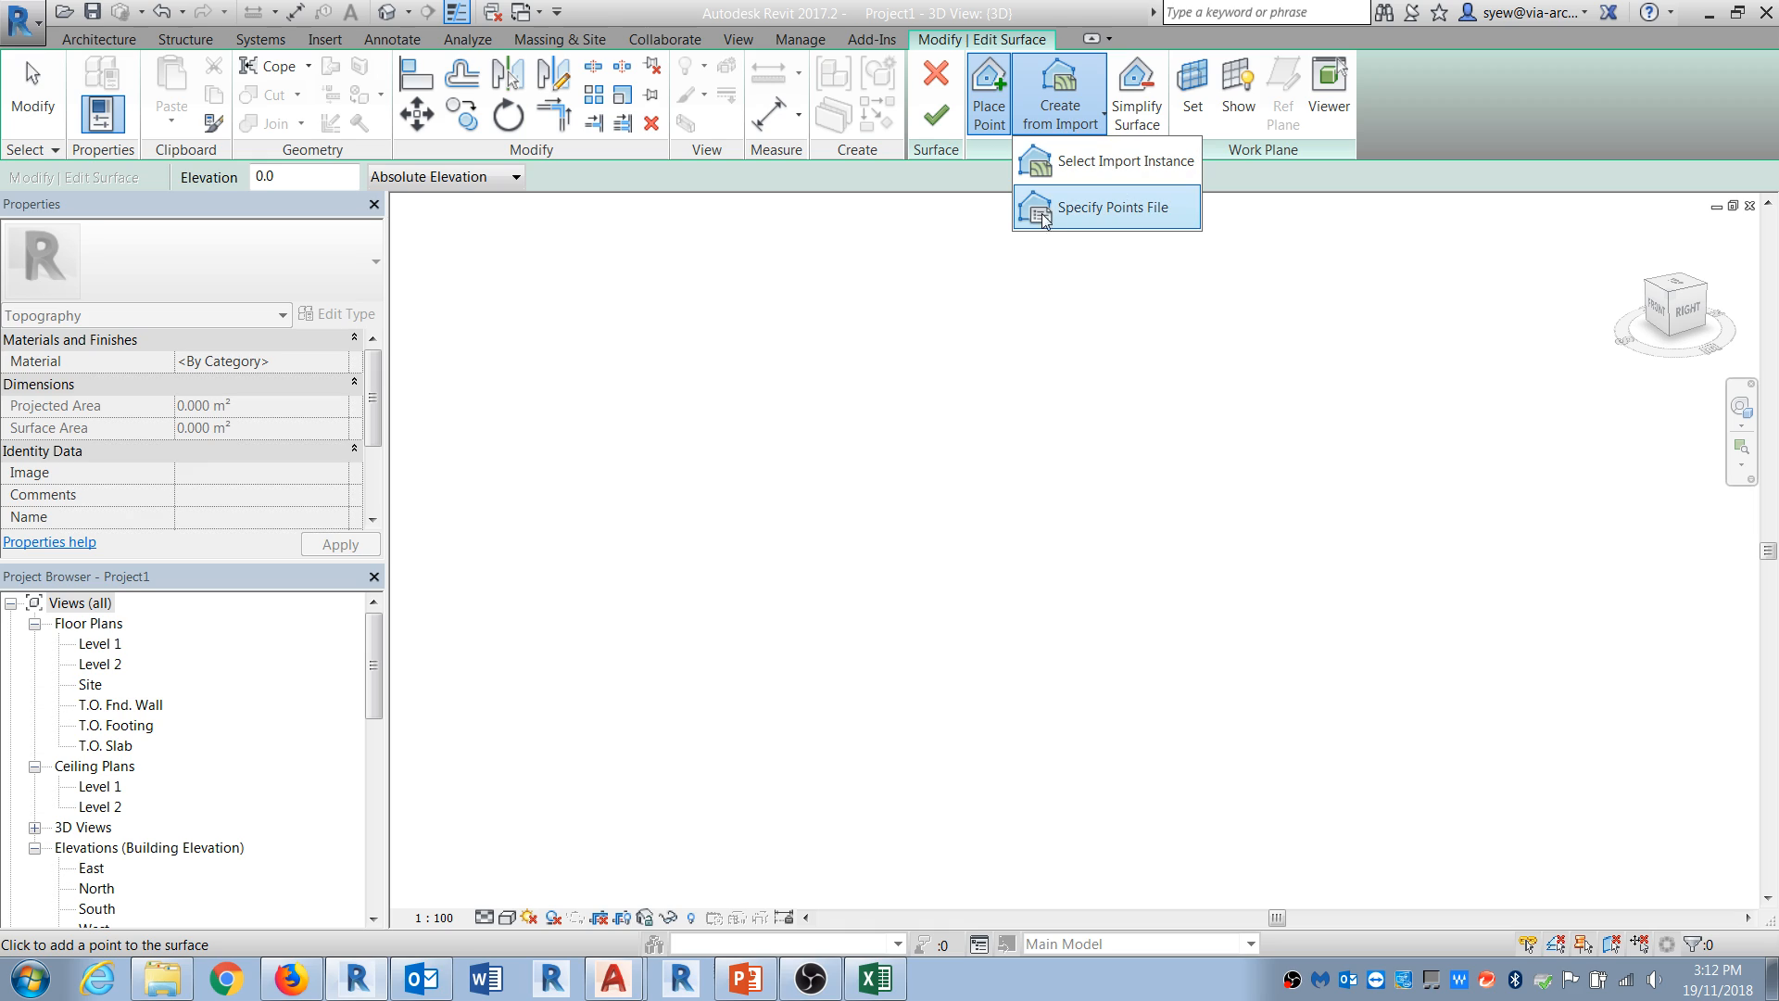
click(1115, 208)
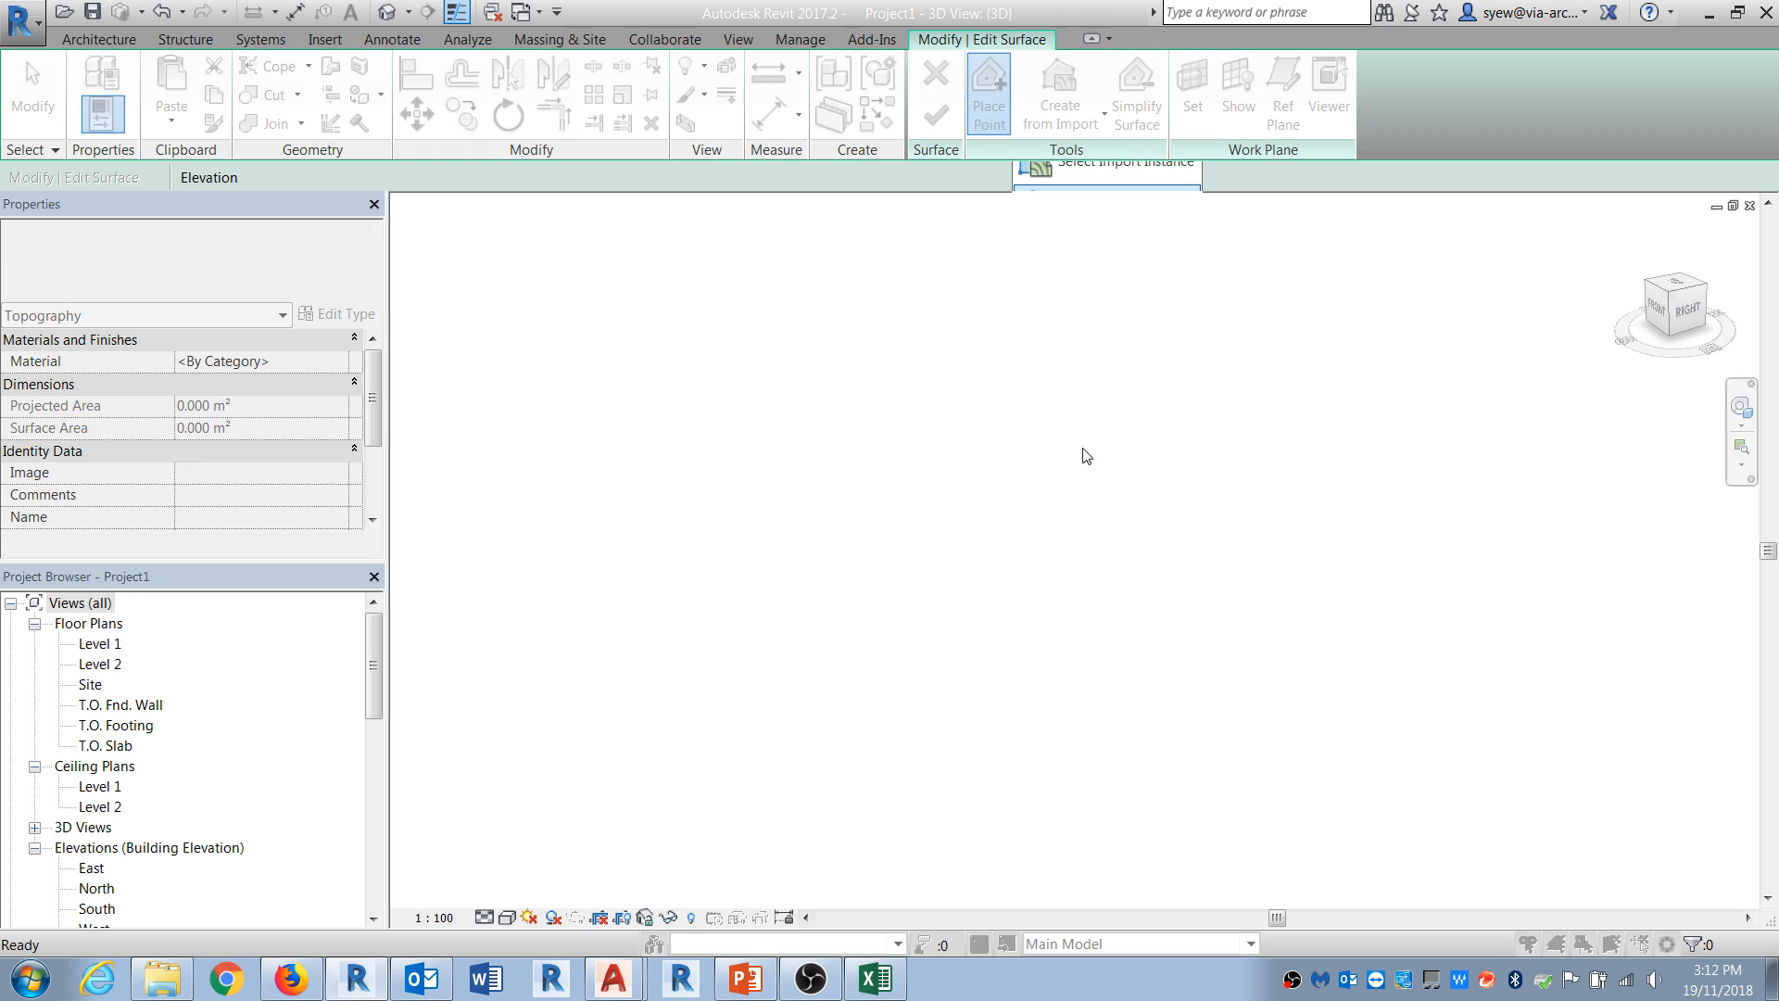
click(723, 377)
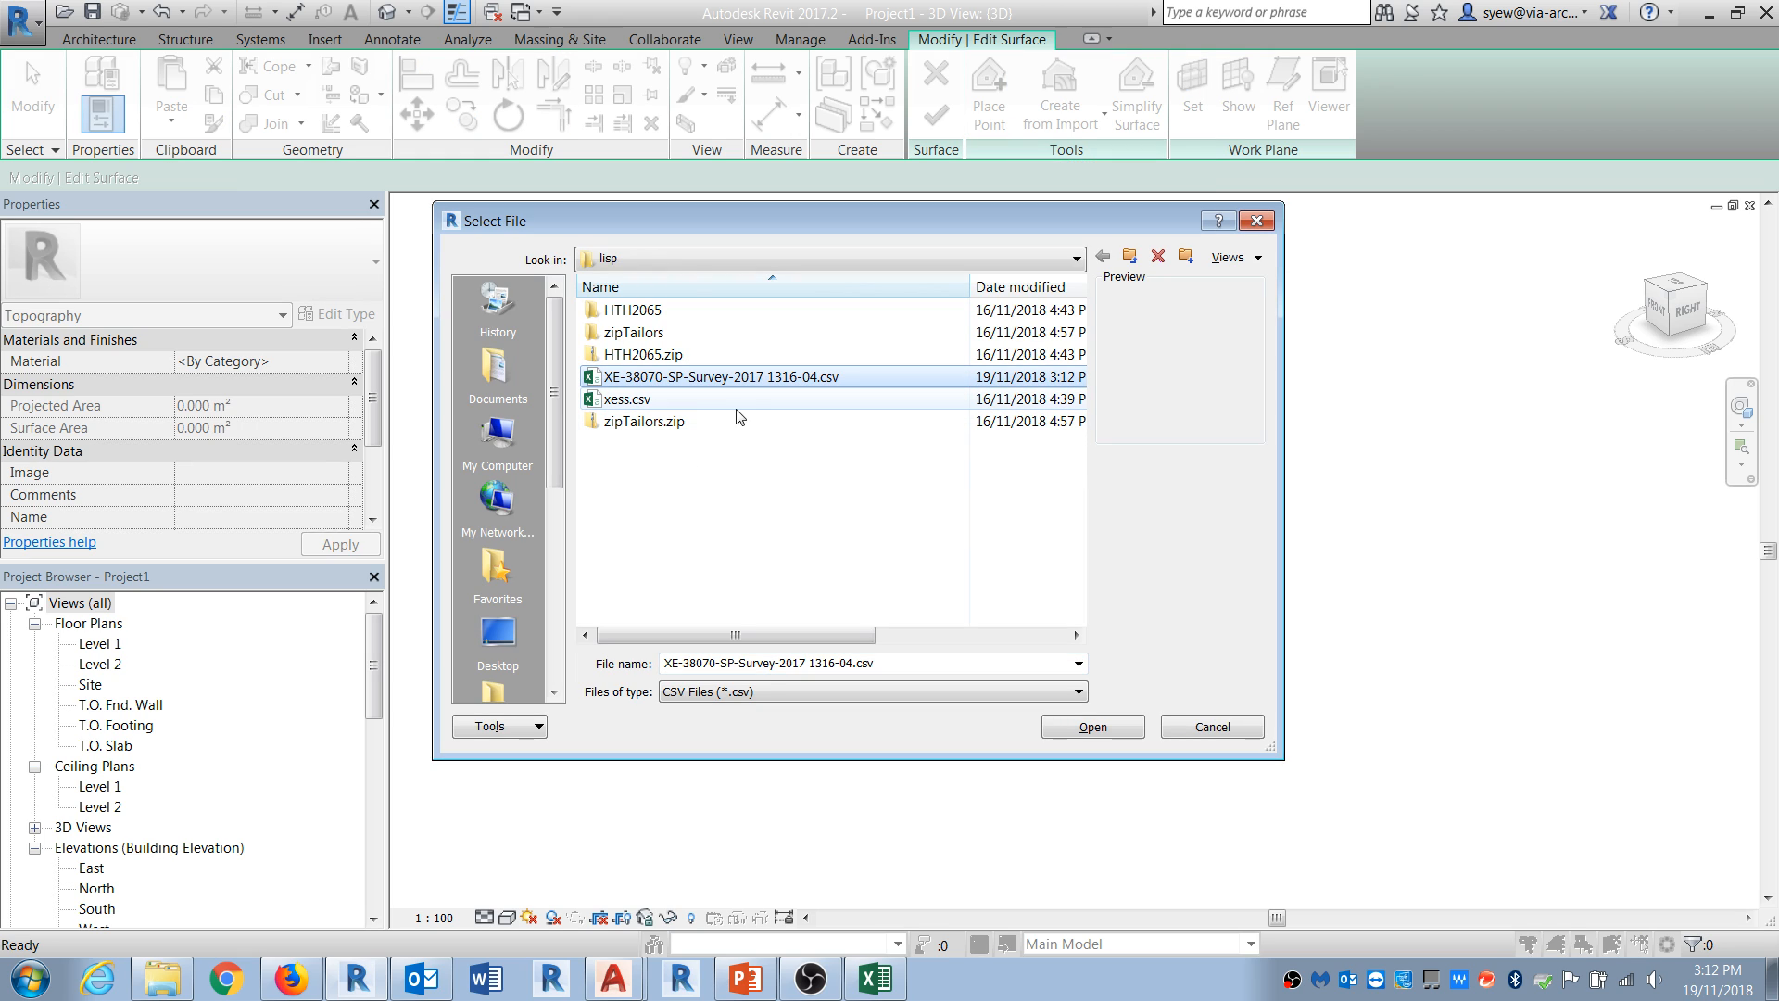
click(1092, 727)
click(879, 482)
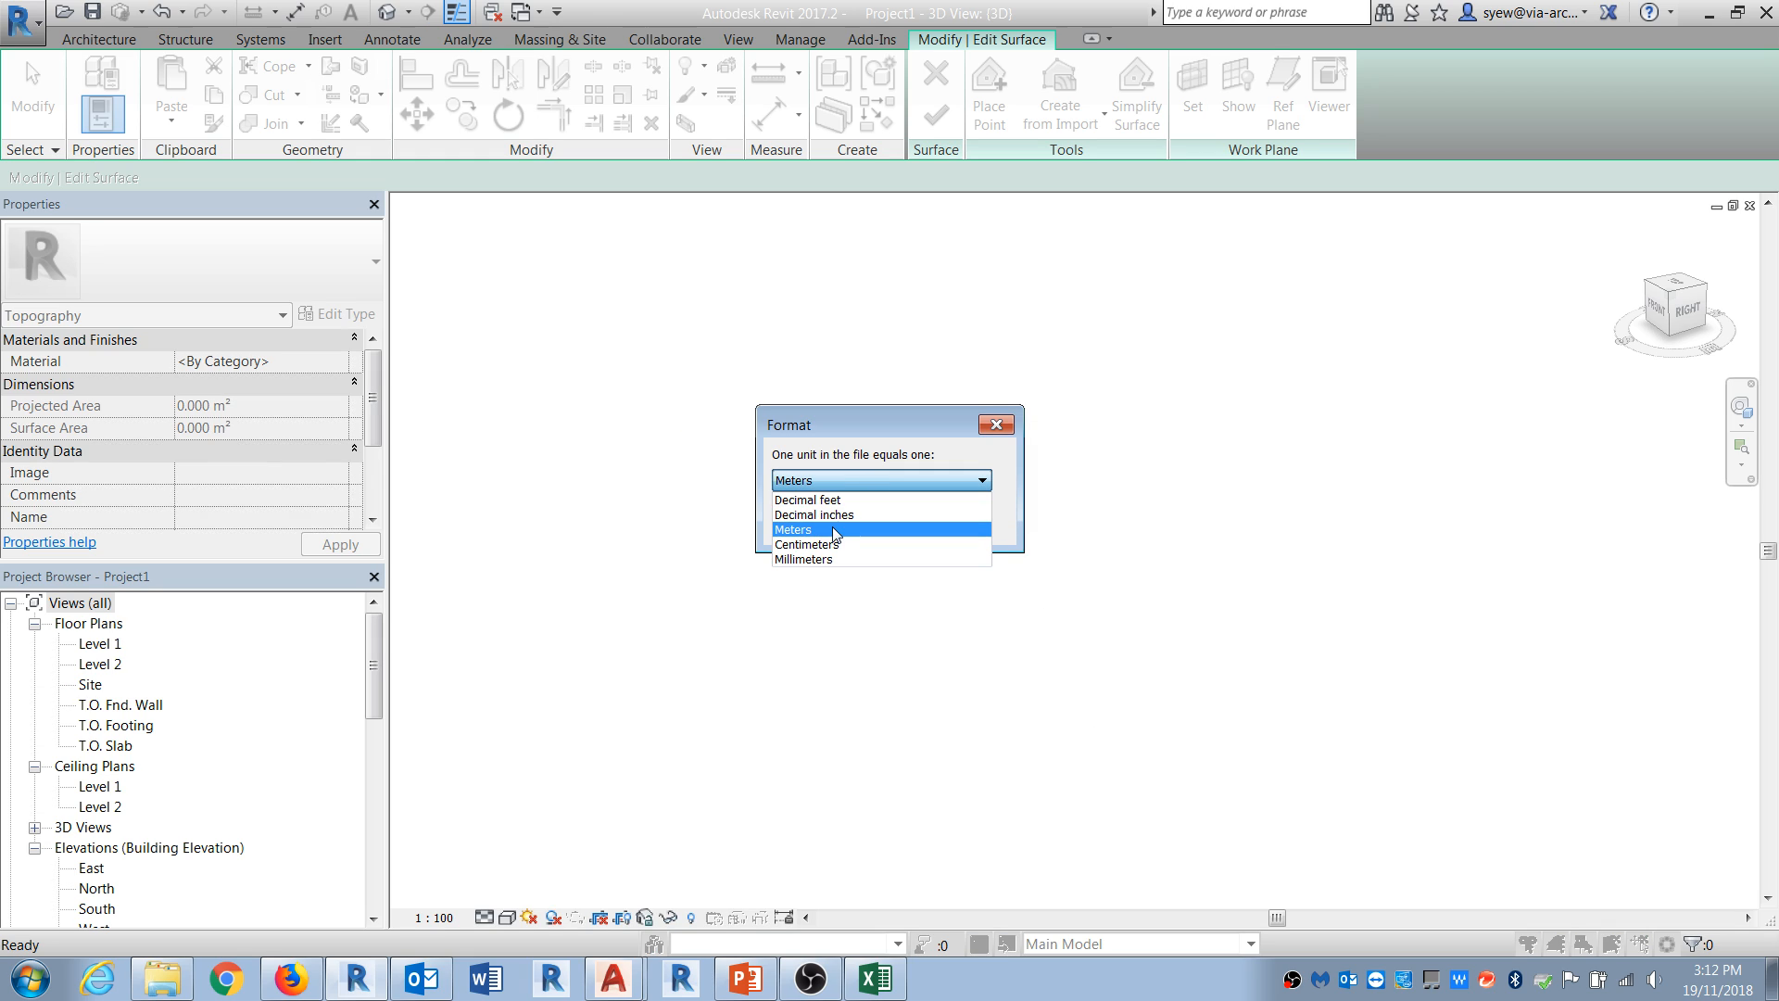
click(830, 516)
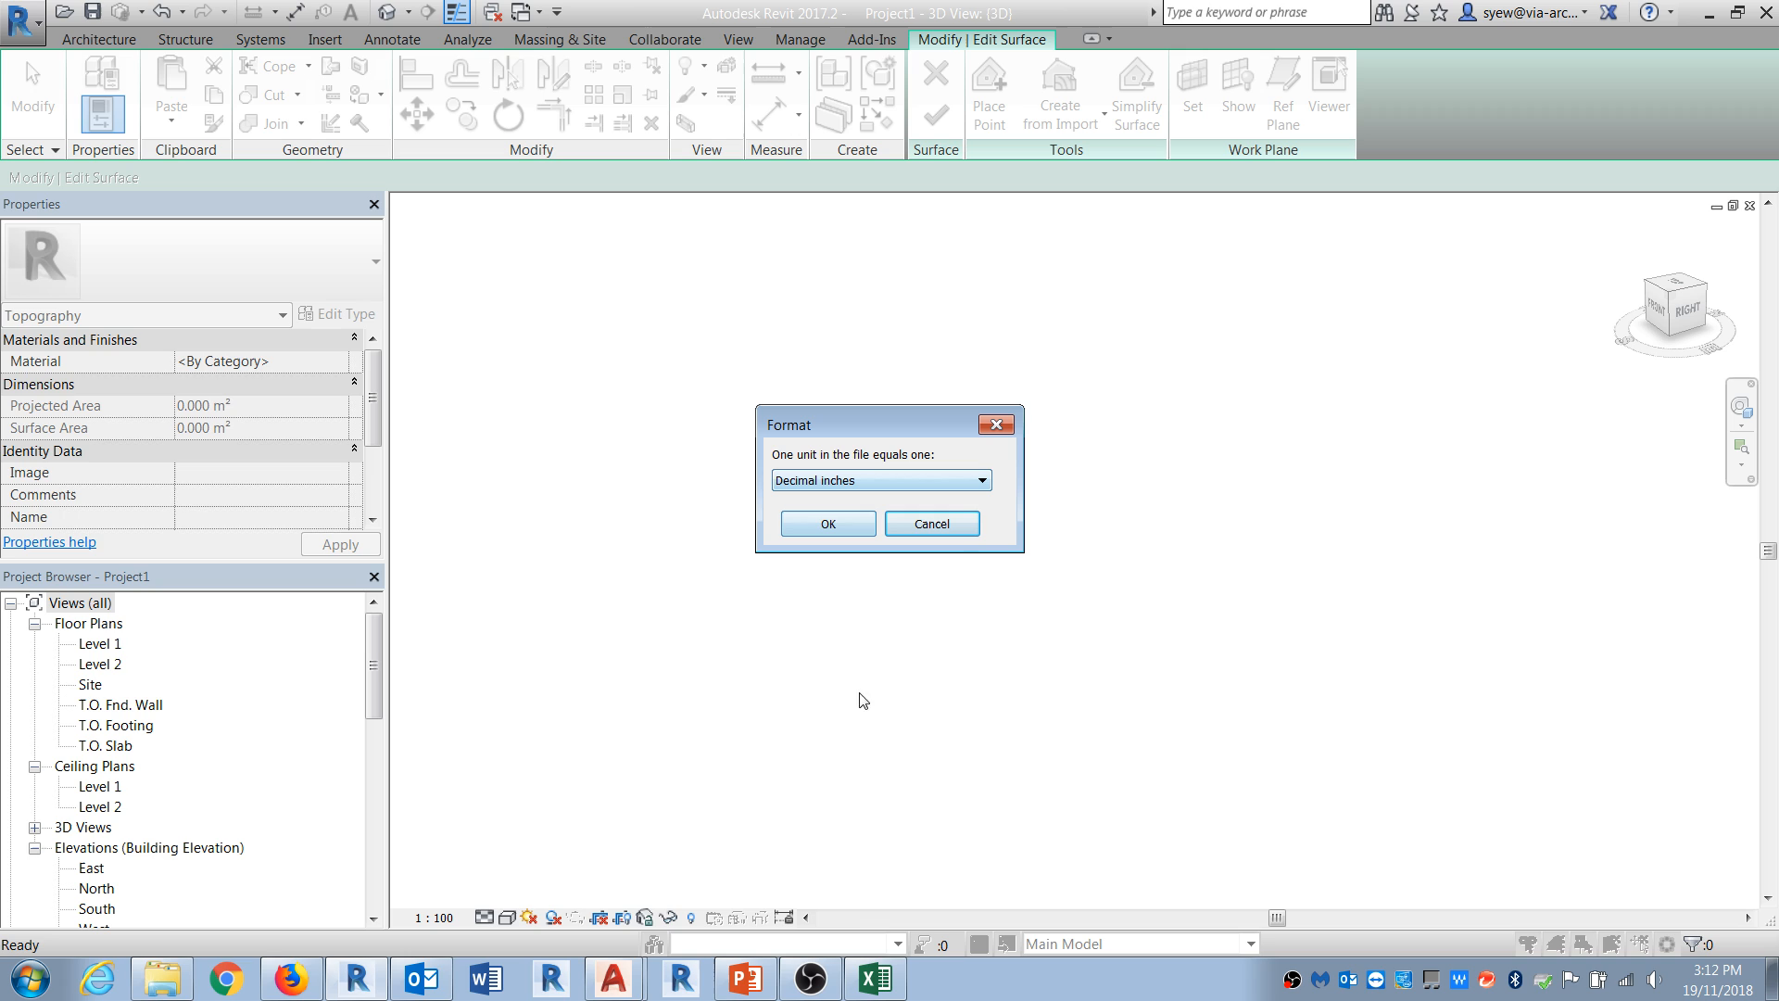
Step: Switch to AutoCAD, check the survey drawing's unit settings with the UN command, and return to Revit
click(614, 979)
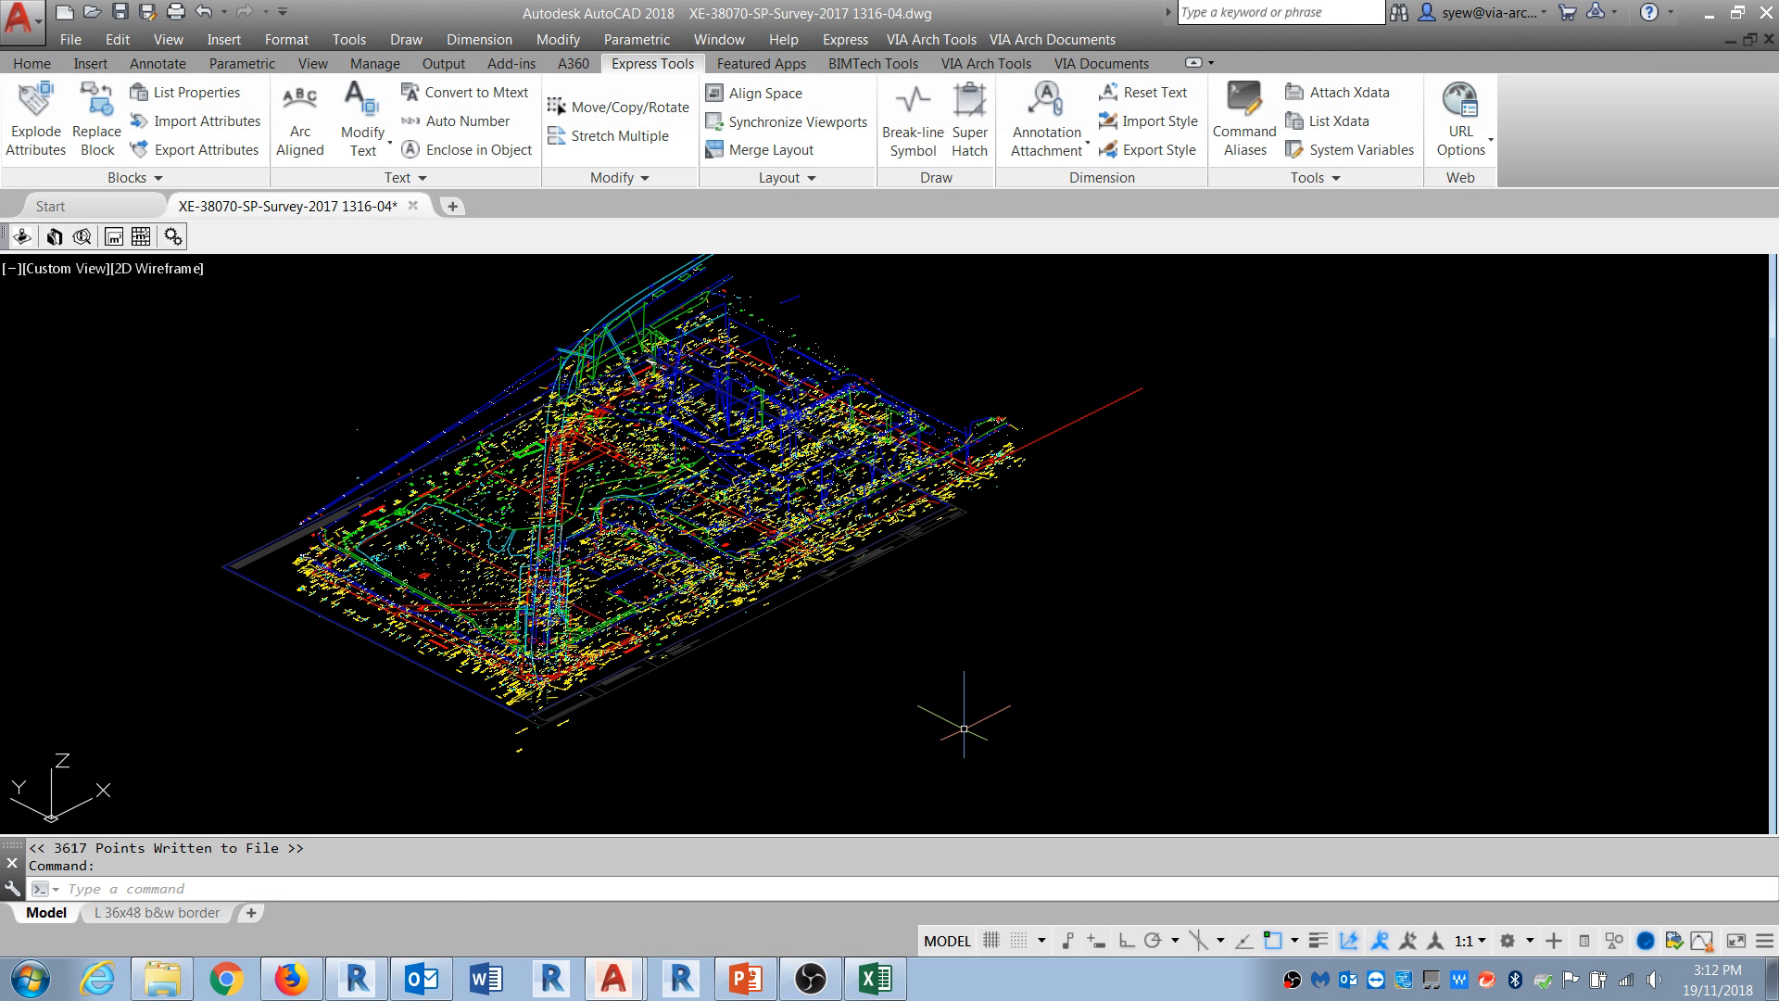
text(UN)
key(Return)
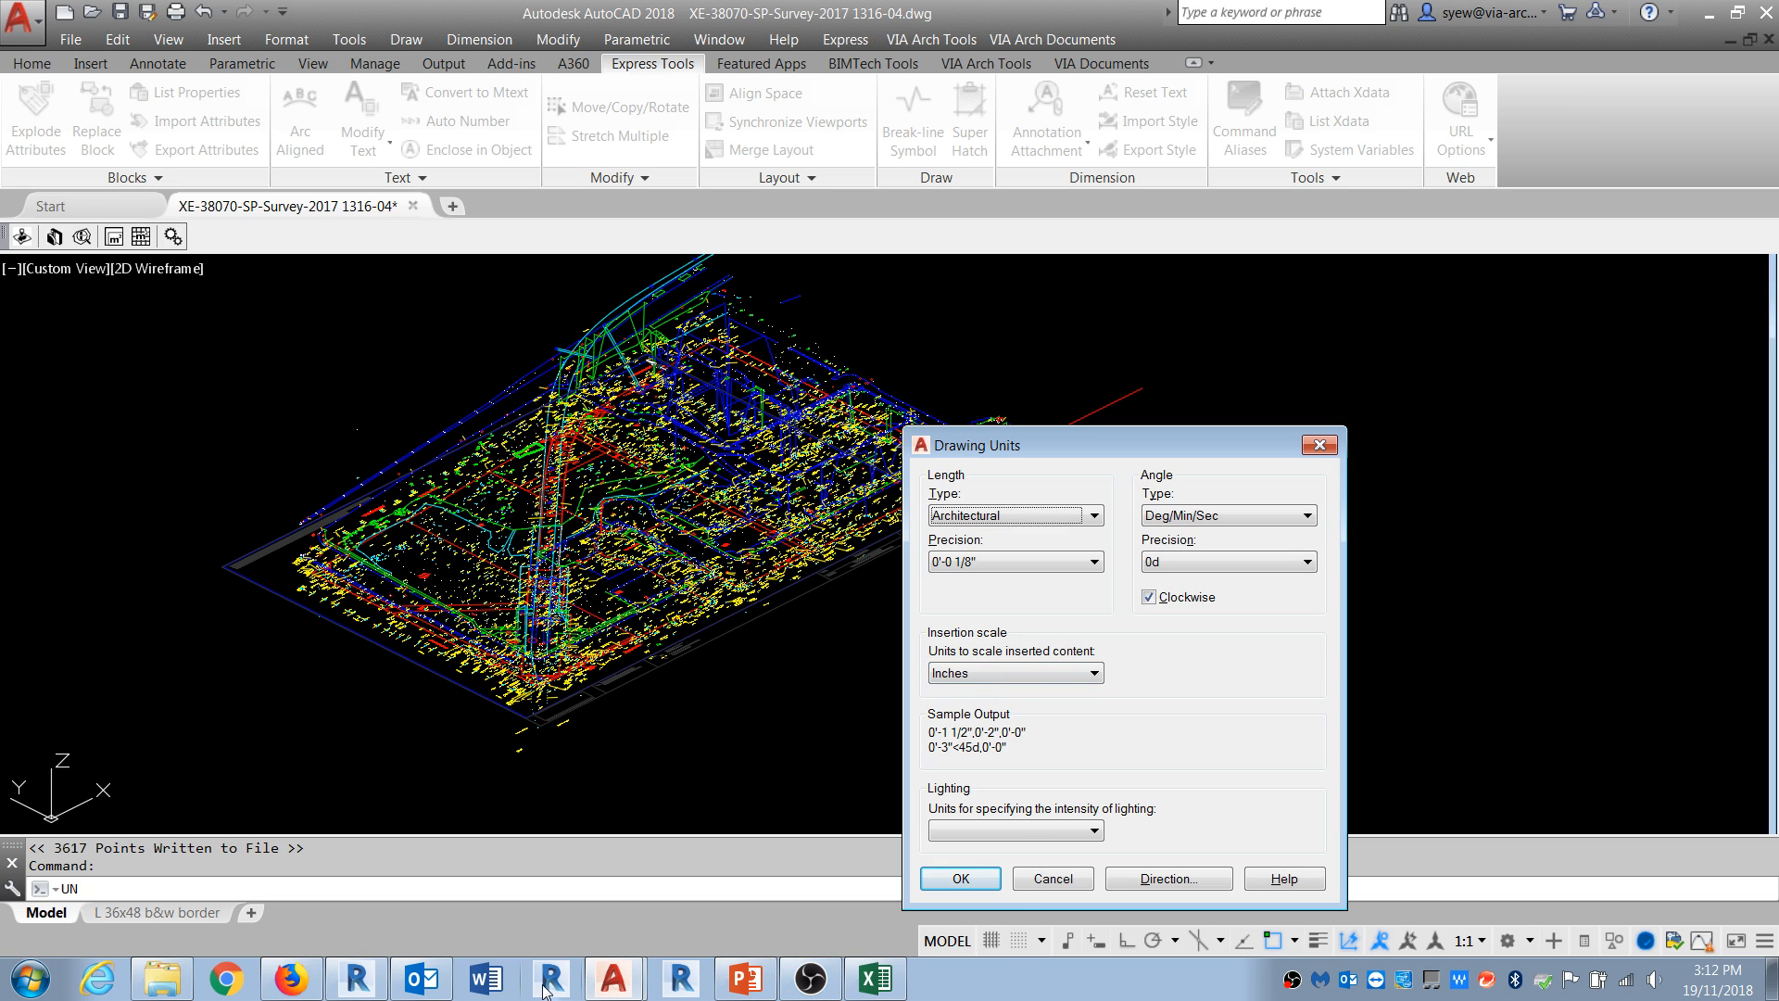
click(357, 977)
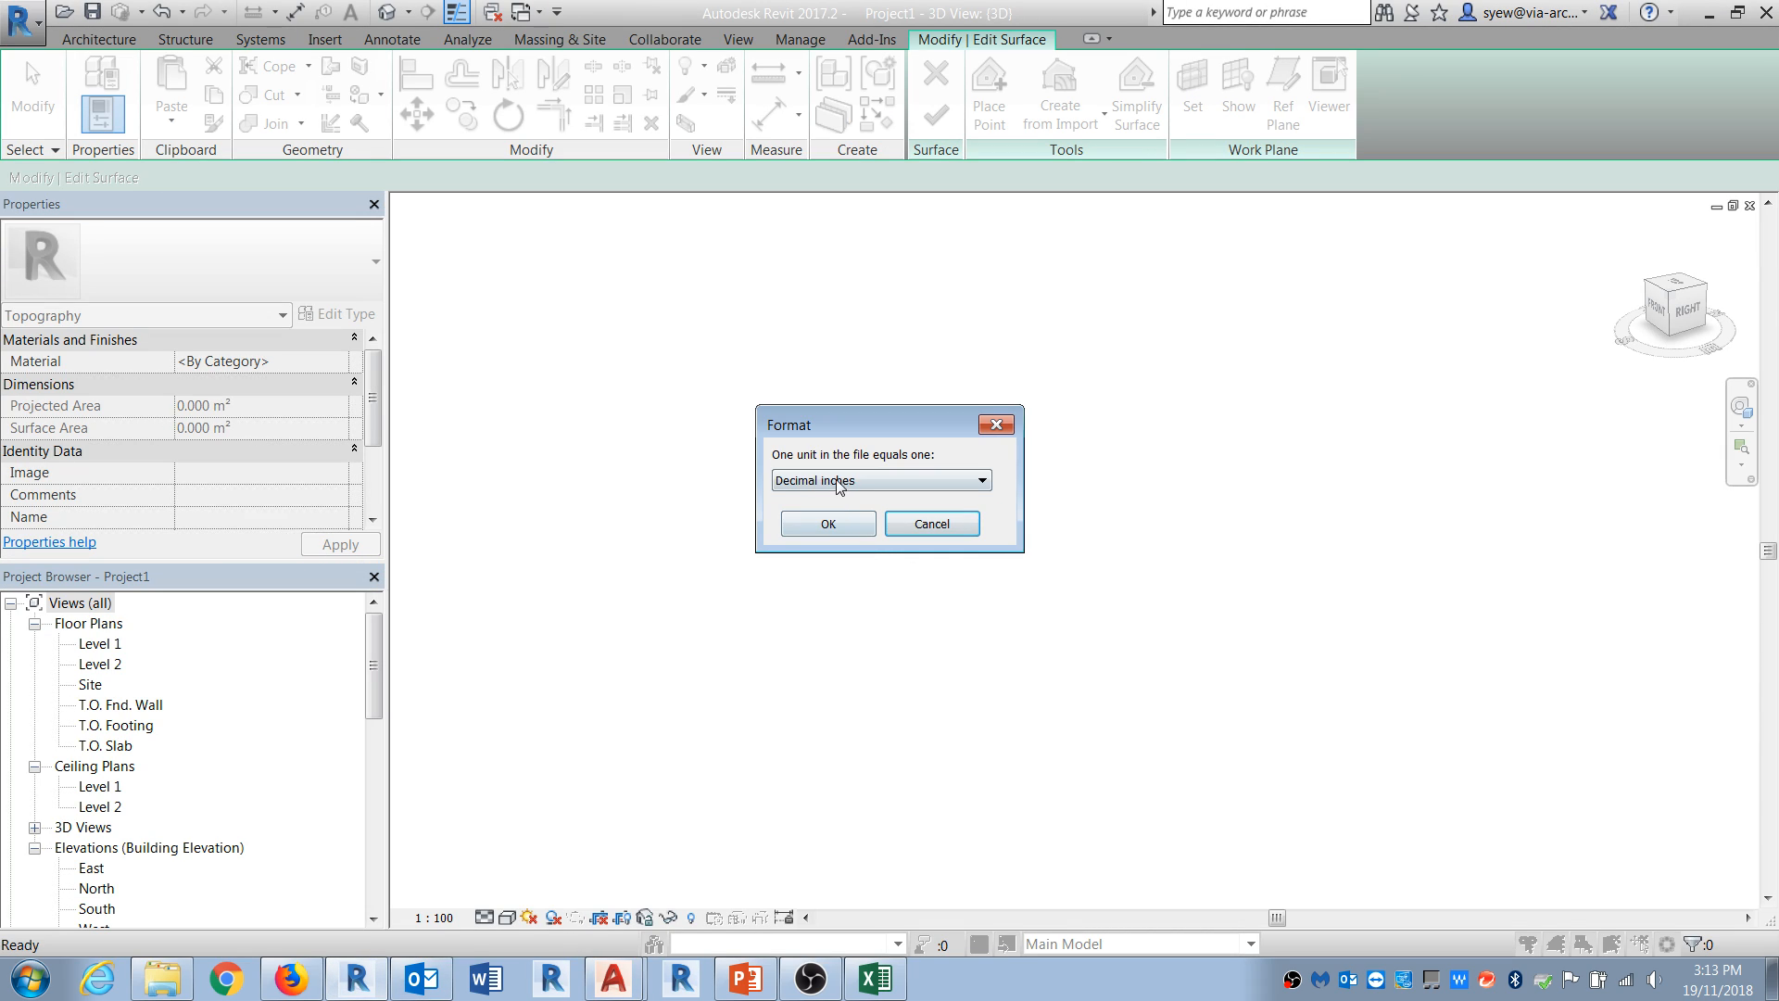
Step: Try to import the points file in decimal inches and highlight the error text
click(838, 525)
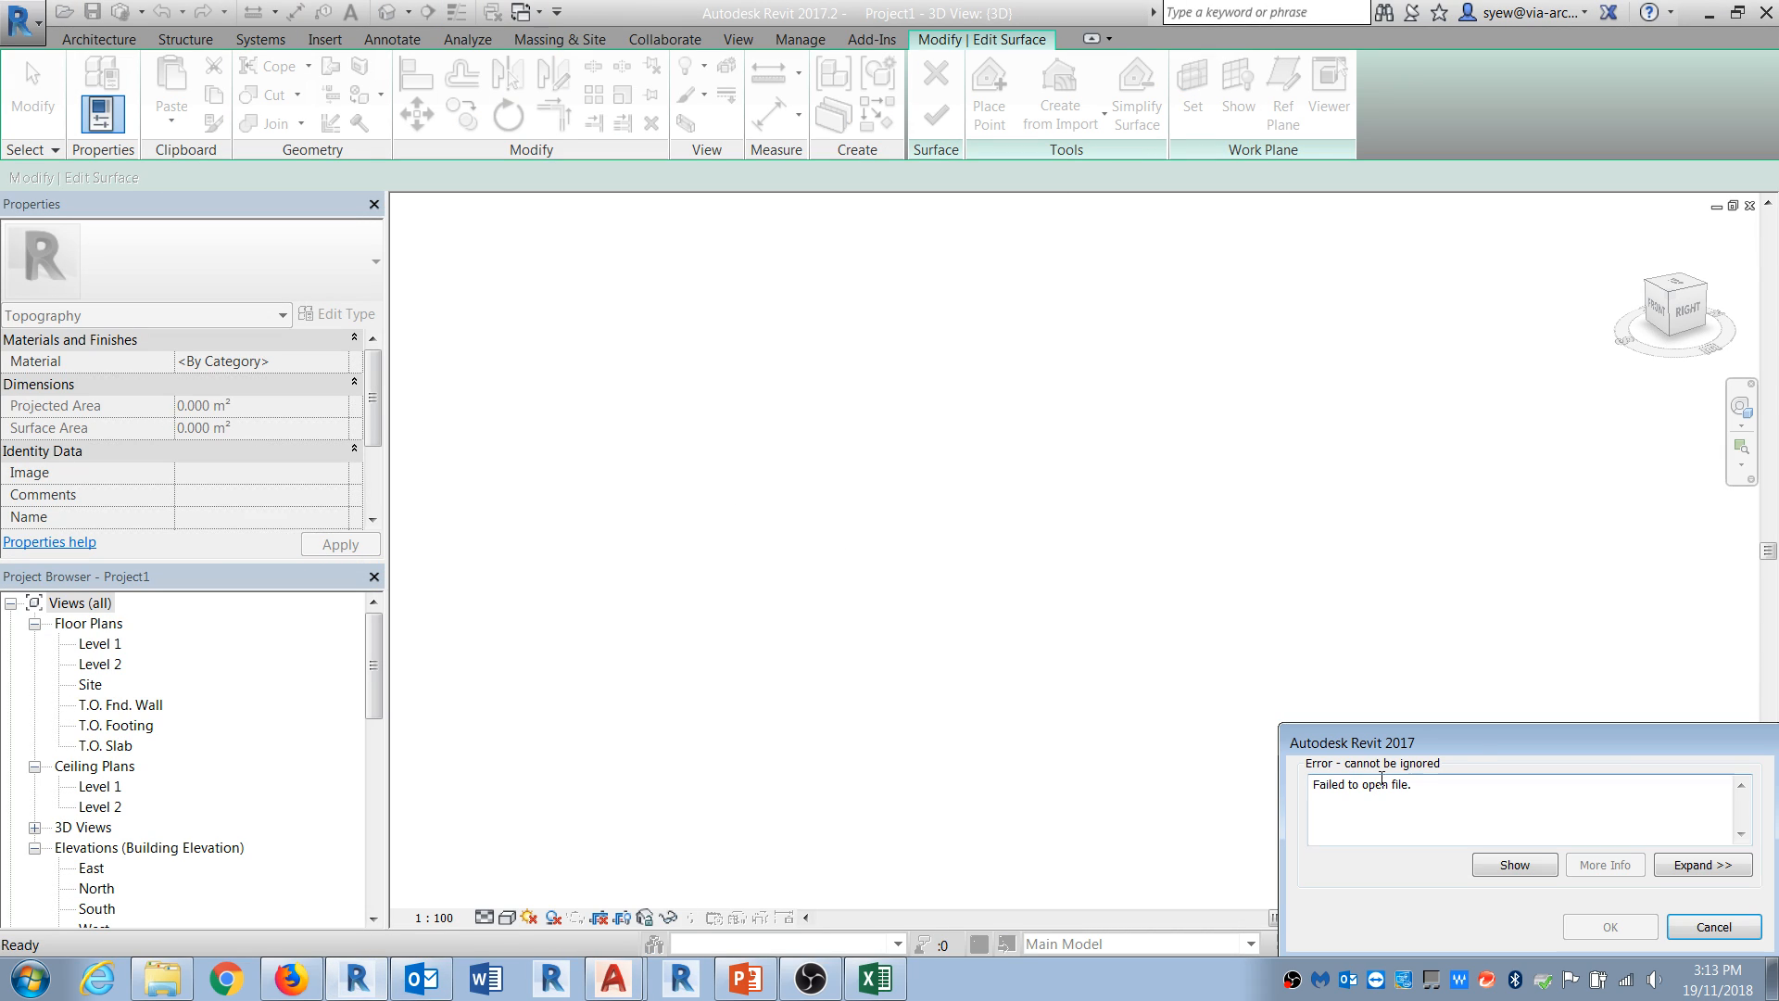
drag(1484, 741, 932, 386)
drag(1019, 435, 423, 363)
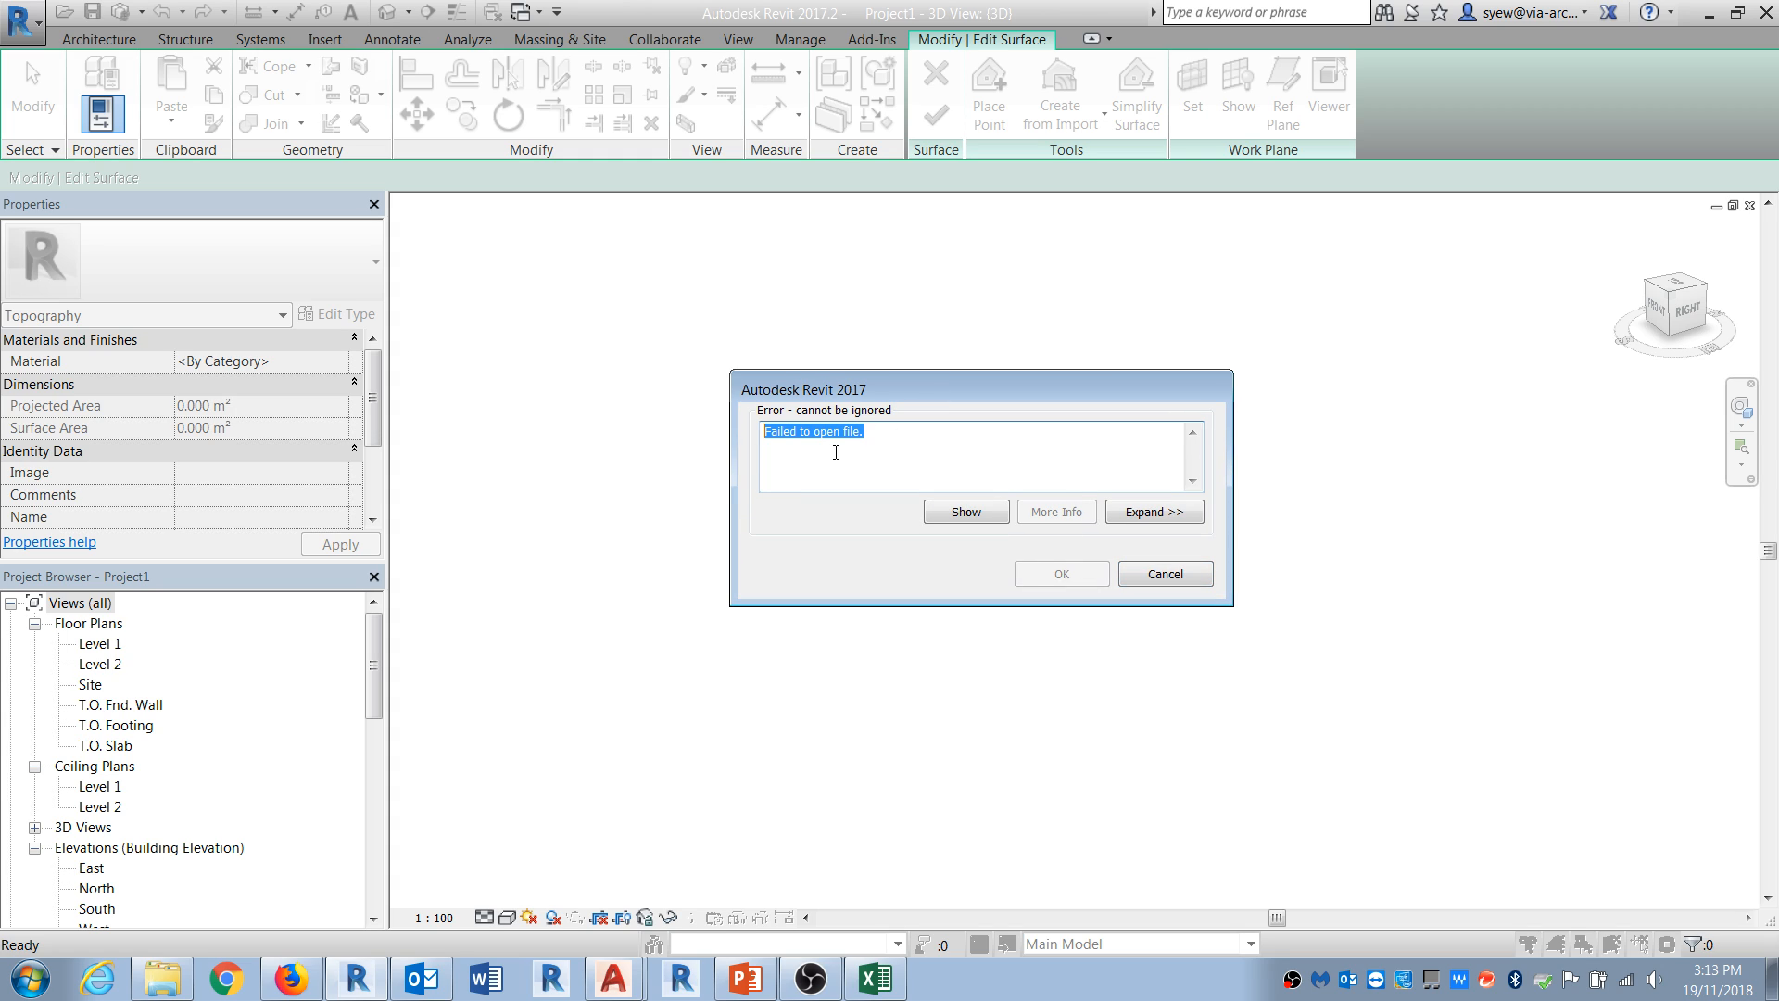
Step: Close the points CSV in Excel without saving and dismiss the import error in Revit
click(876, 978)
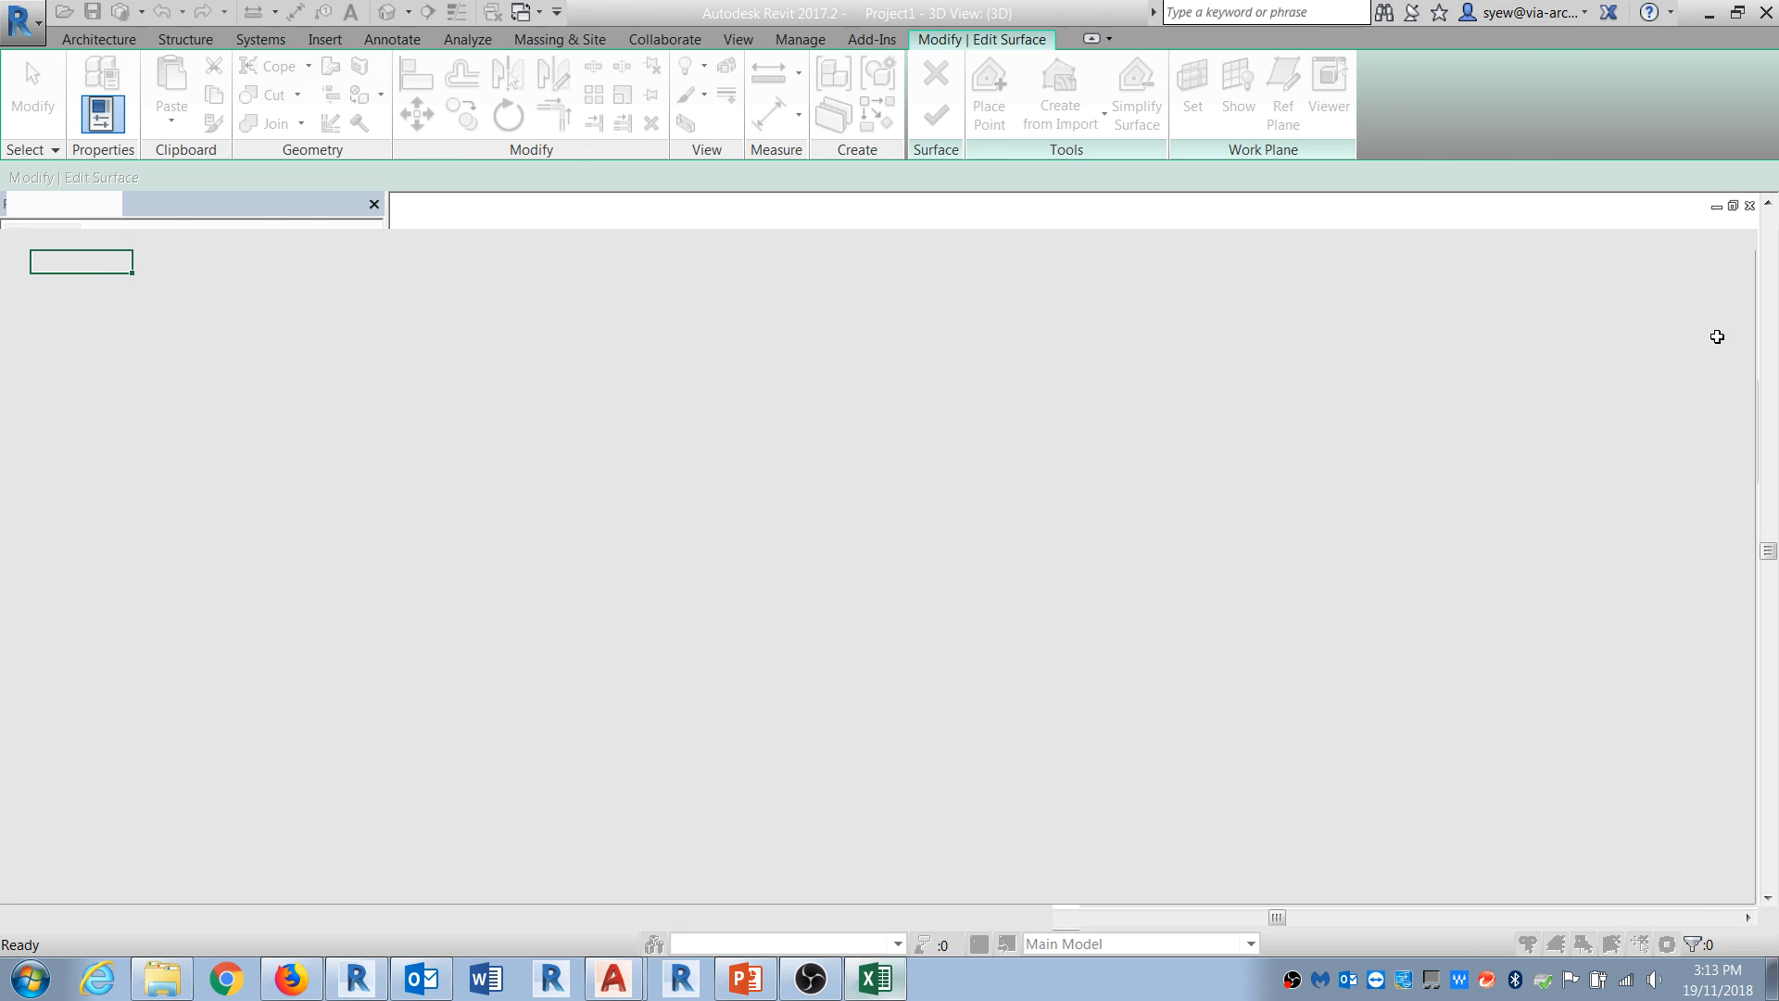
click(1747, 18)
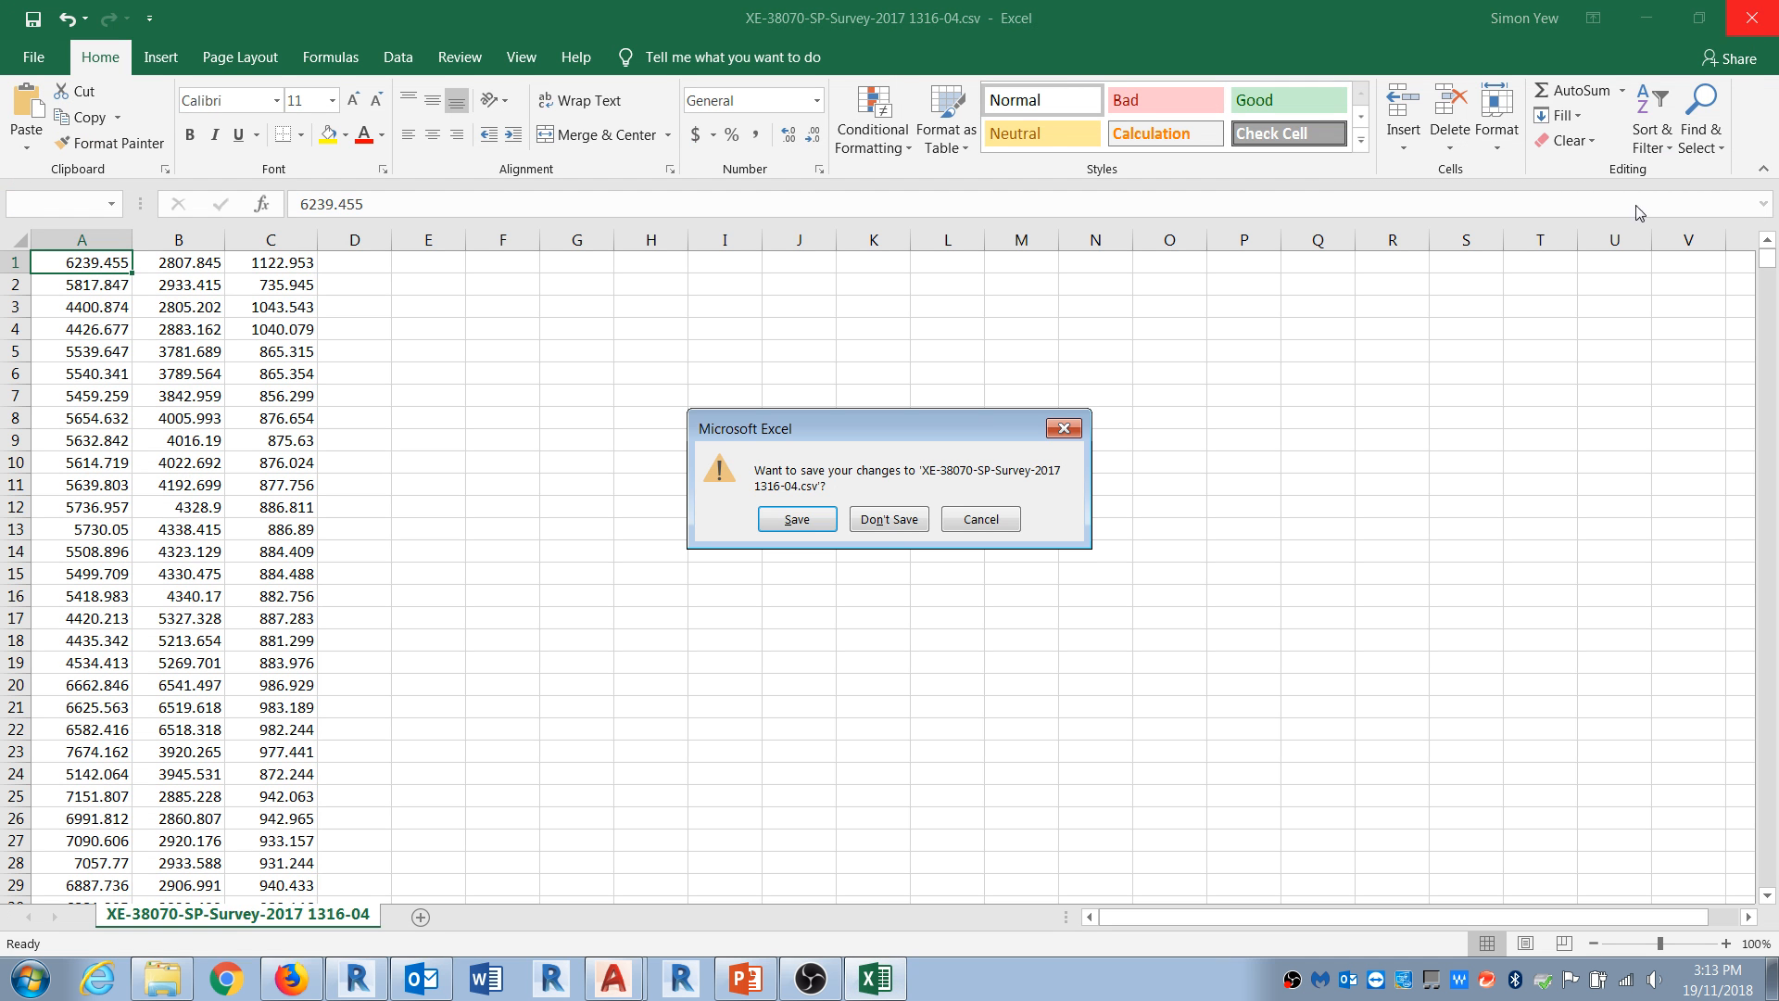
click(891, 517)
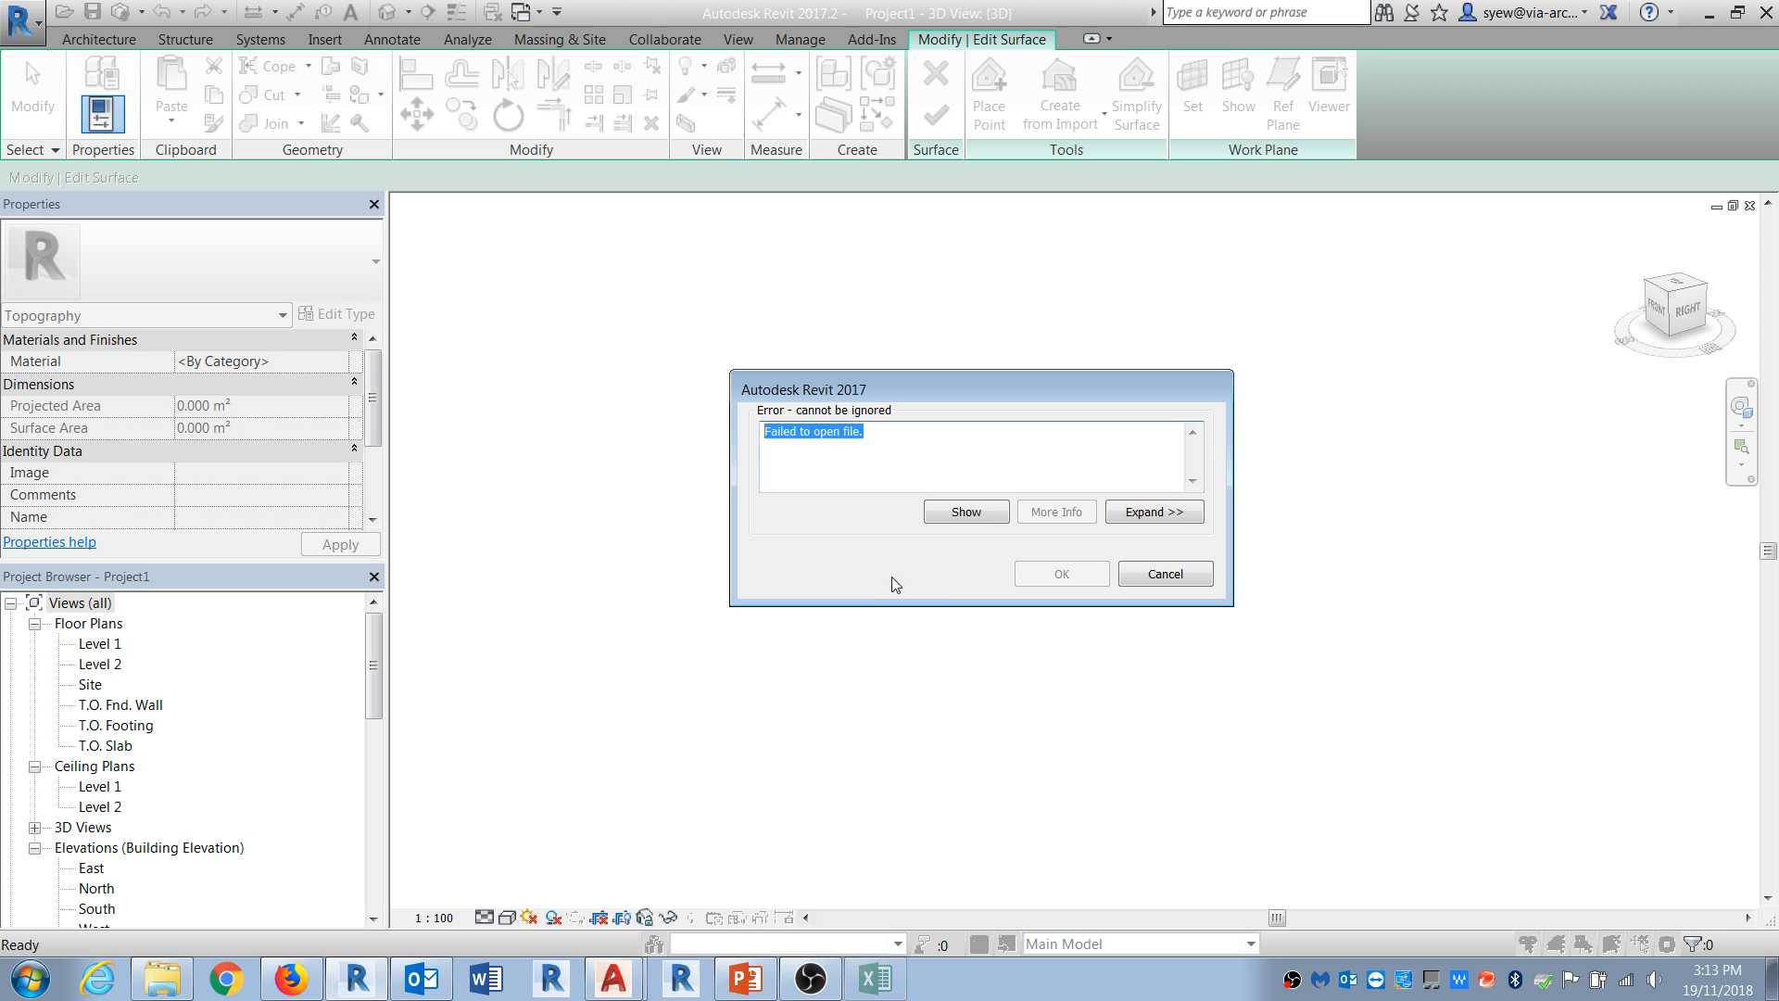
click(1182, 574)
Step: Import the points file XE-38070-SP-Survey-2017 1316-04.csv with Decimal inches as the unit and dismiss the import warning
click(1063, 113)
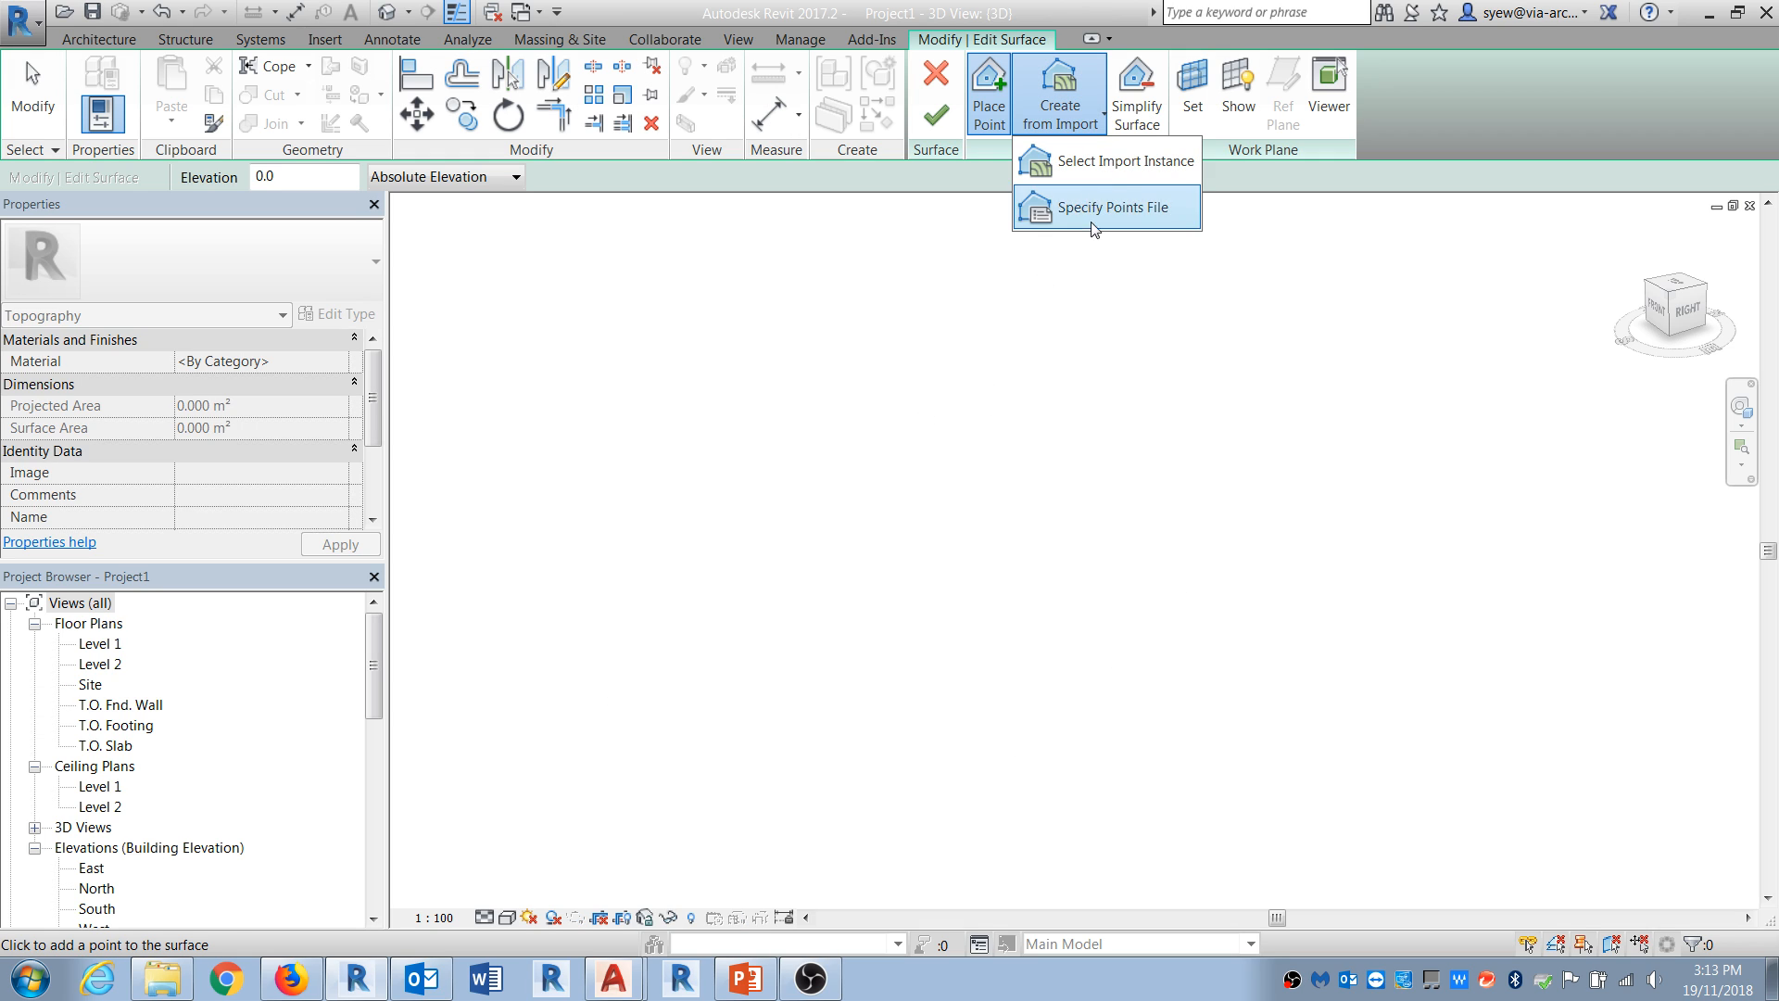
click(1094, 208)
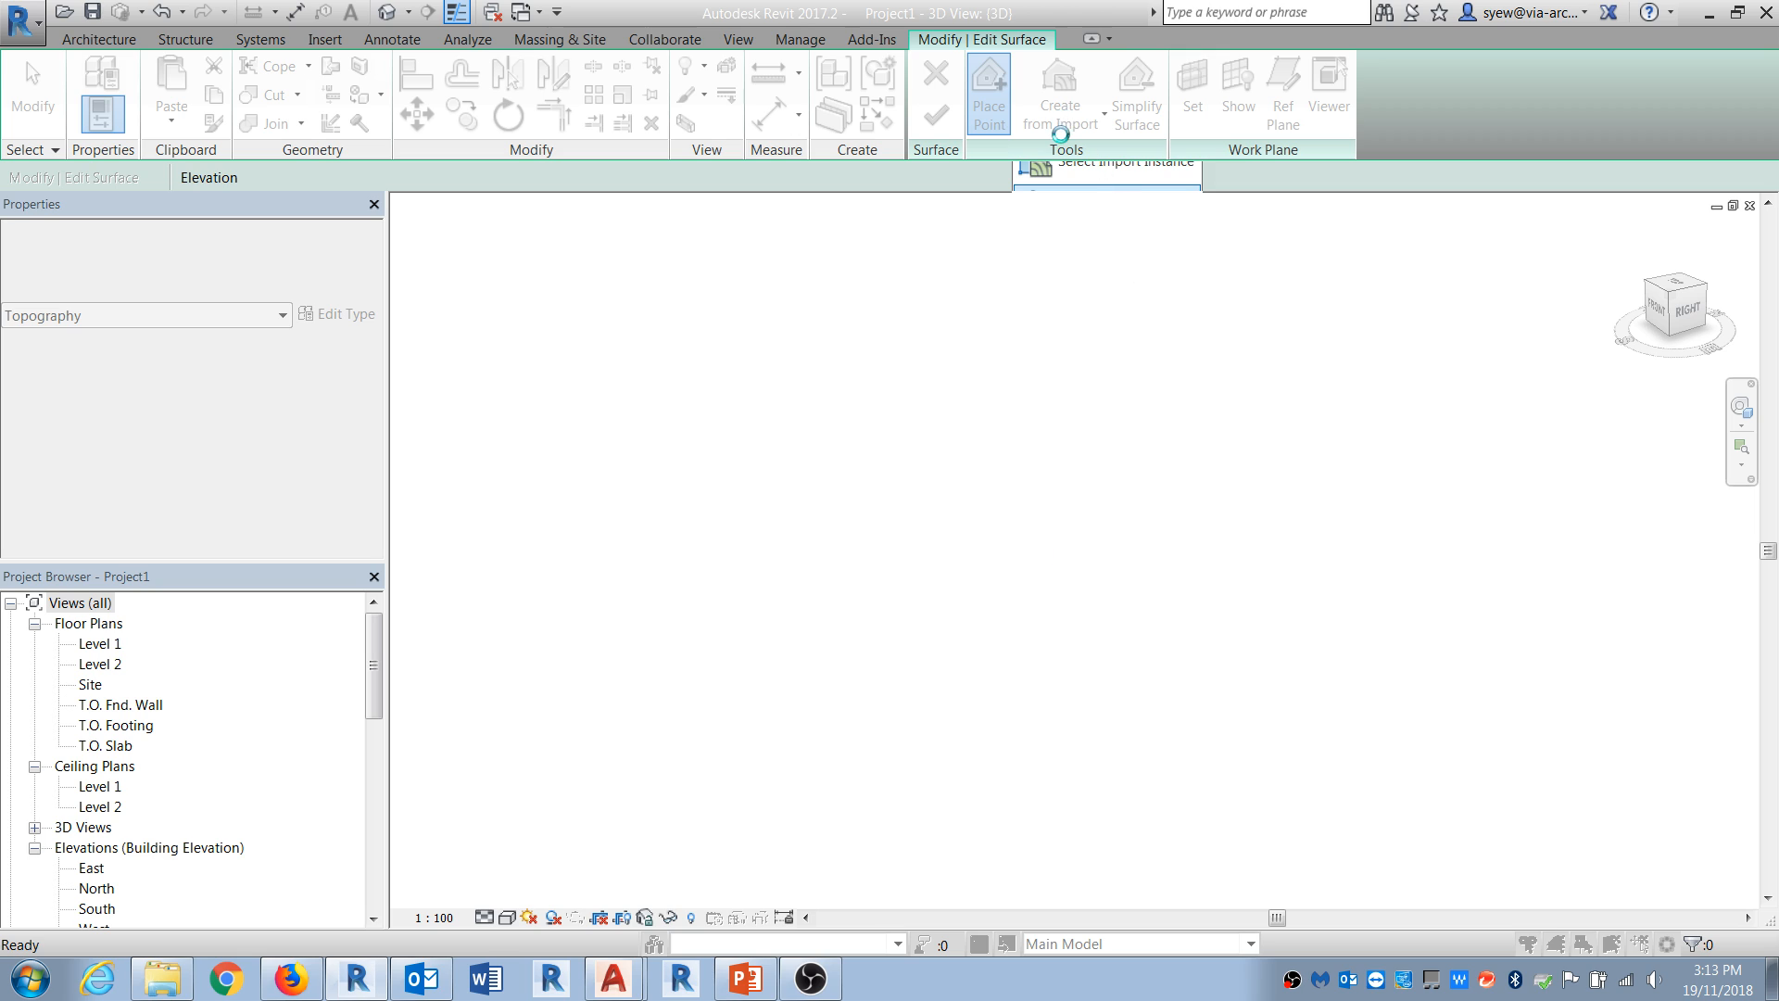
click(696, 382)
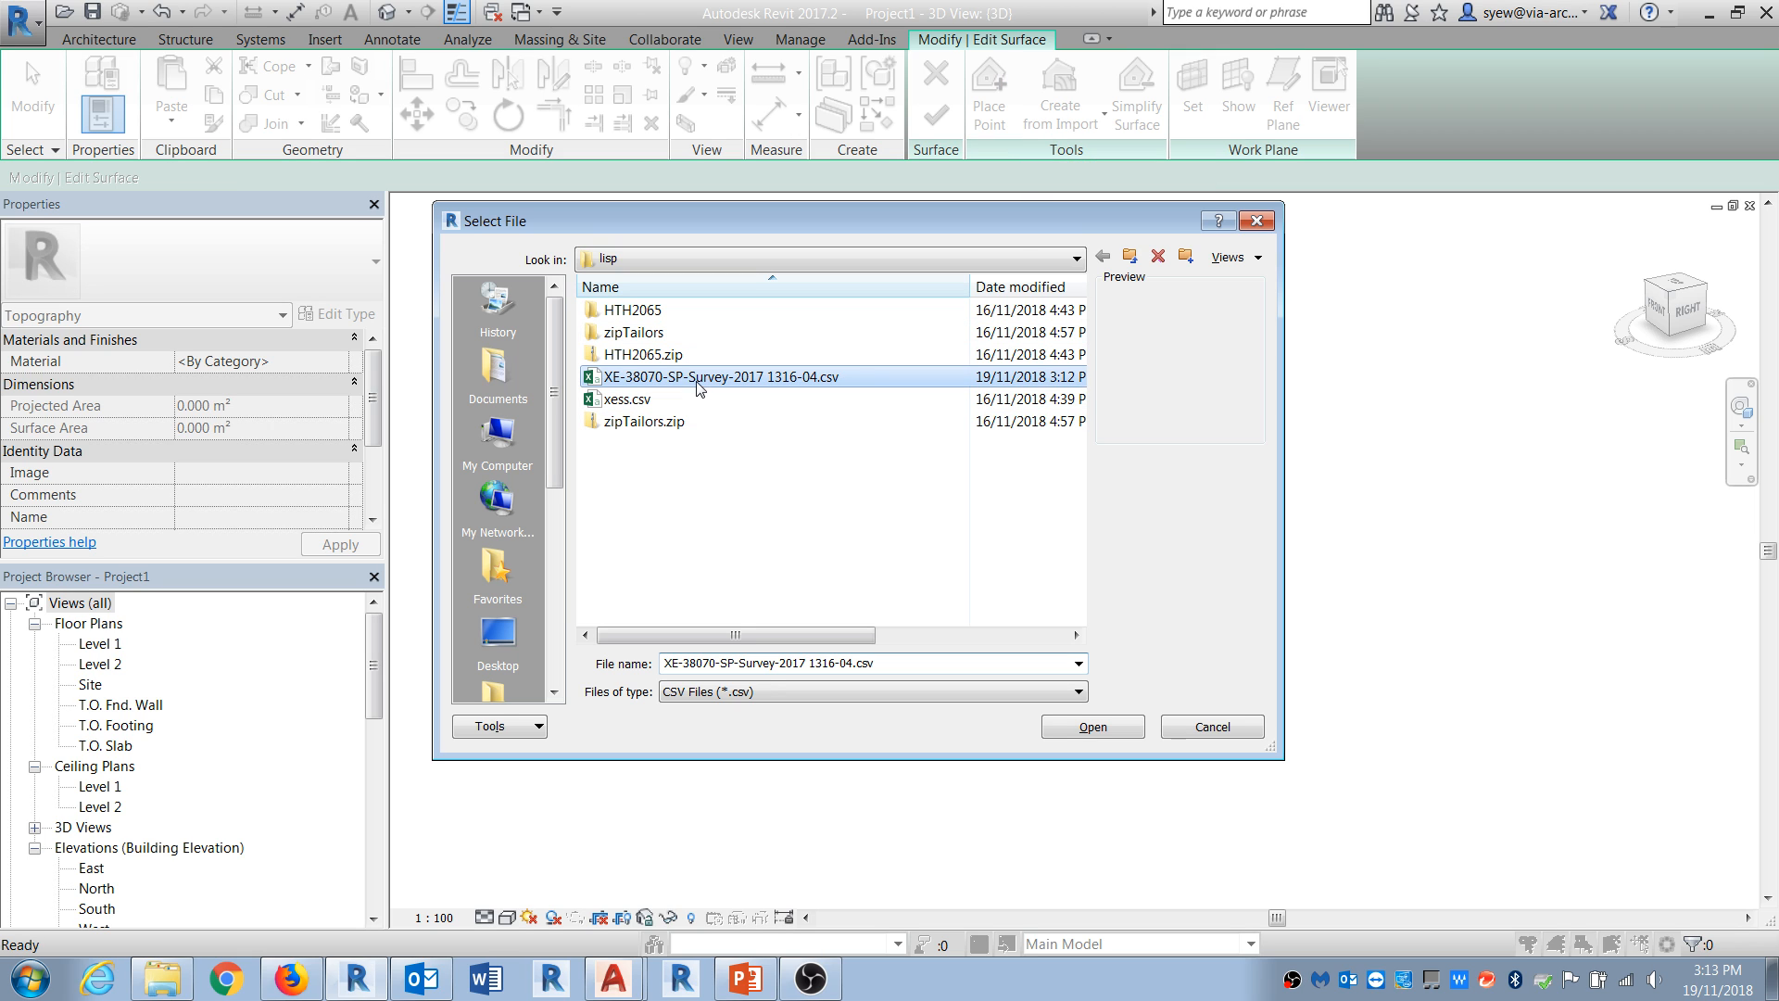
click(1086, 731)
click(855, 475)
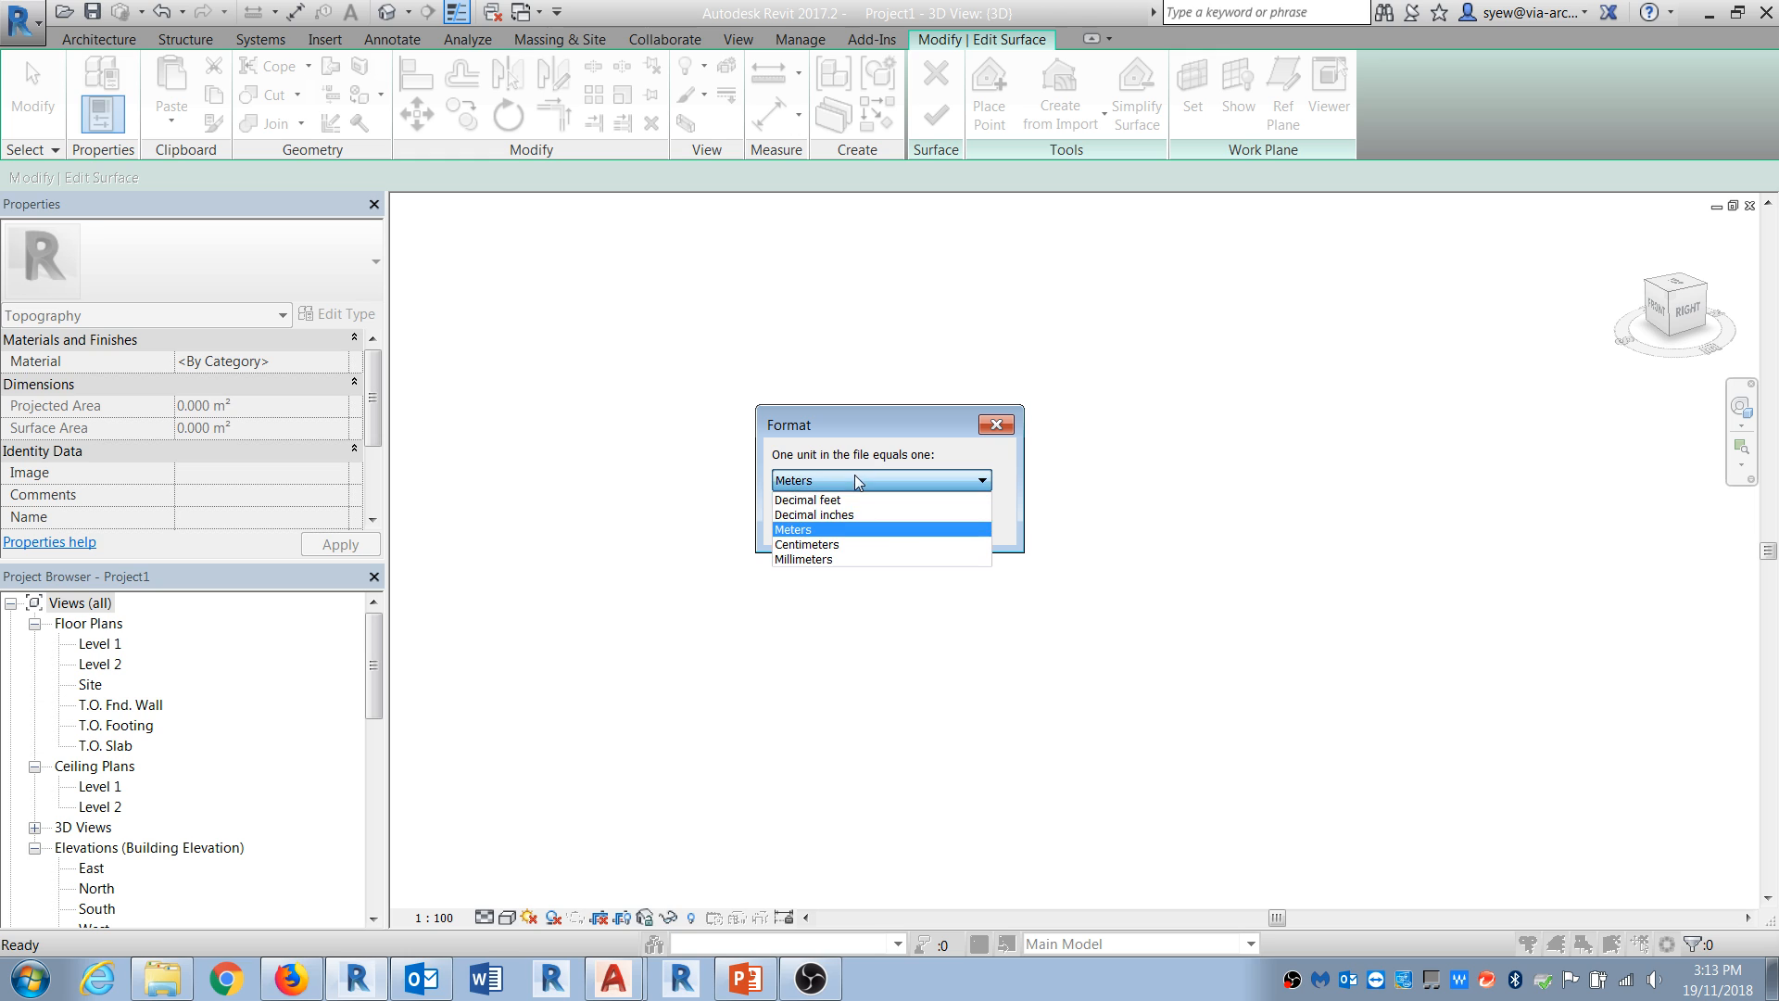
click(816, 508)
click(834, 523)
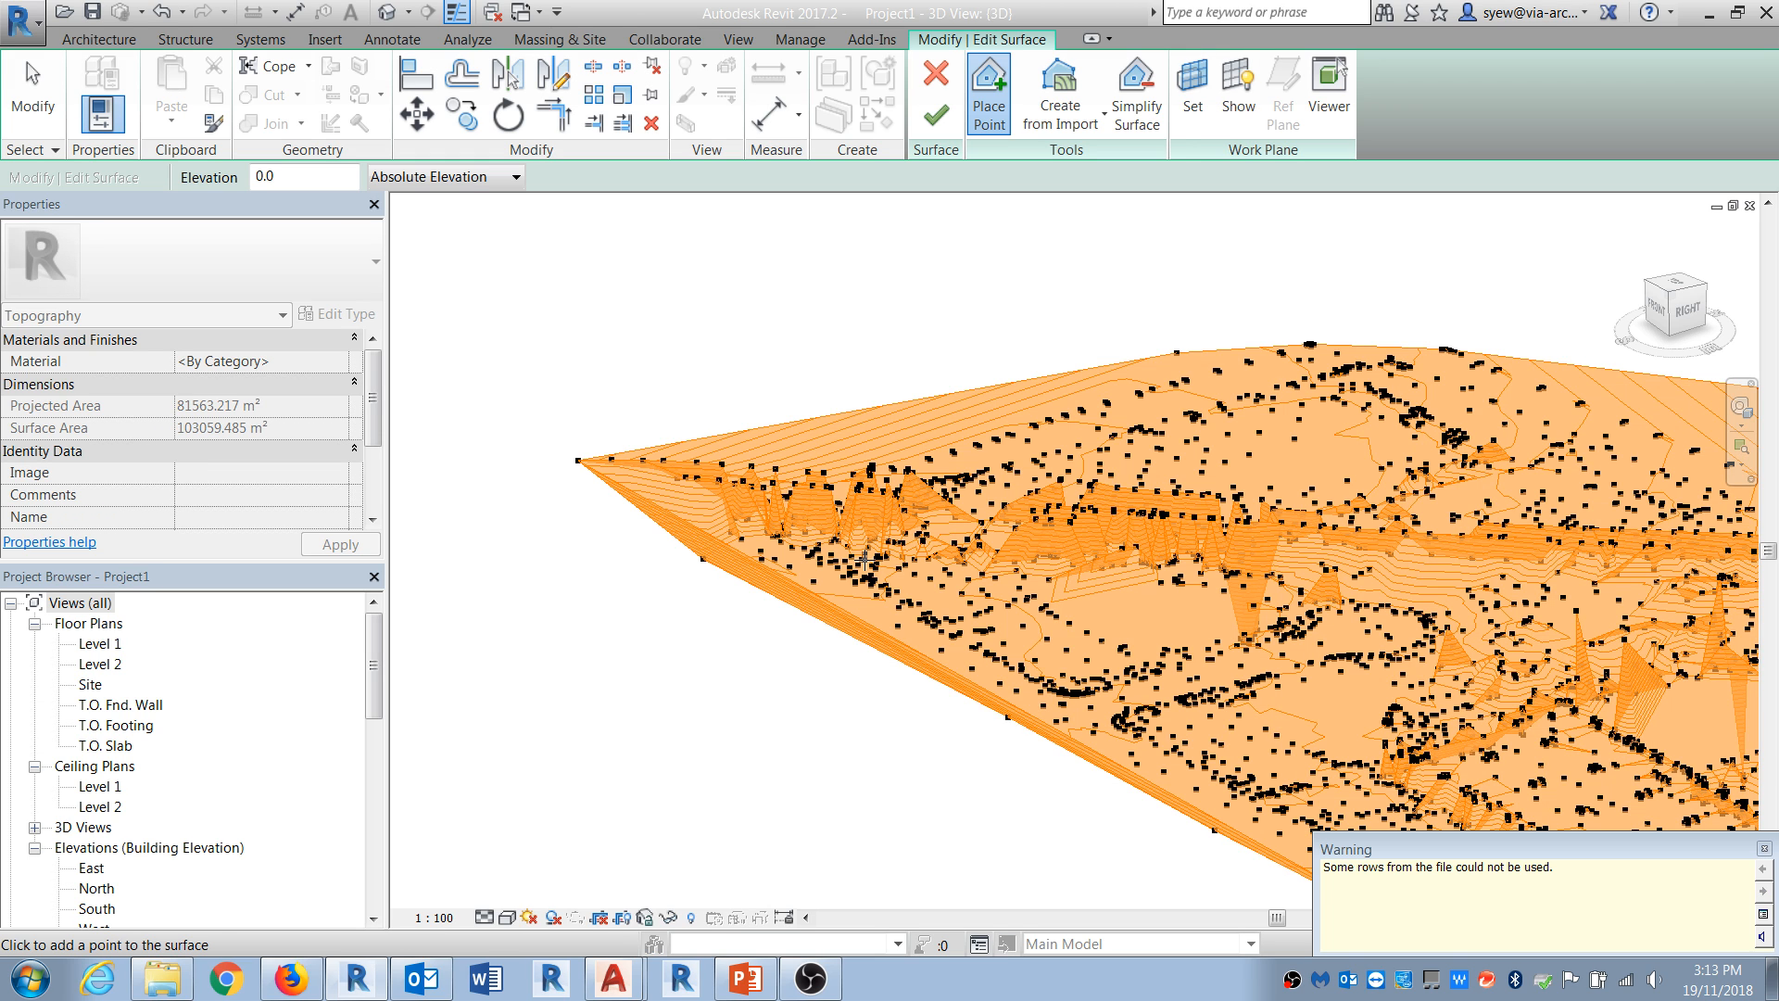
click(1765, 850)
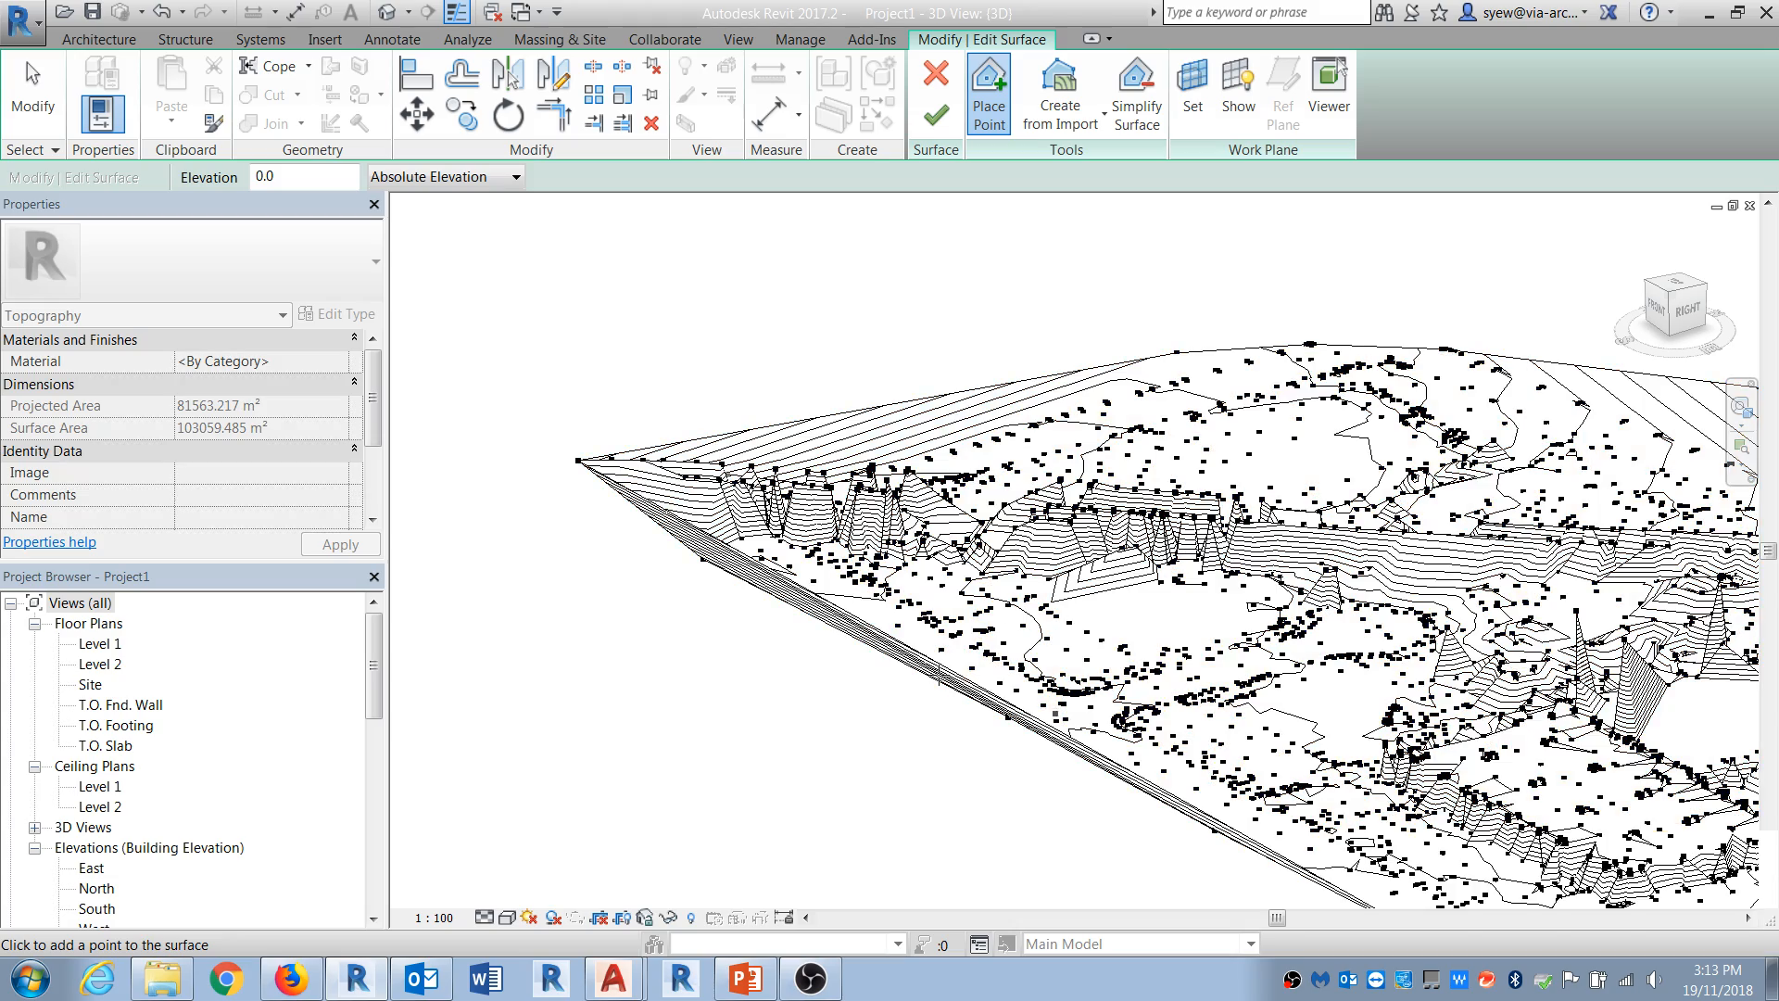
Step: Delete the outlier points at the tips of the spikes hanging below the toposurface, working from the side view
middle_drag(1325, 732, 760, 666)
scroll(1073, 671, down, 6)
key(Escape)
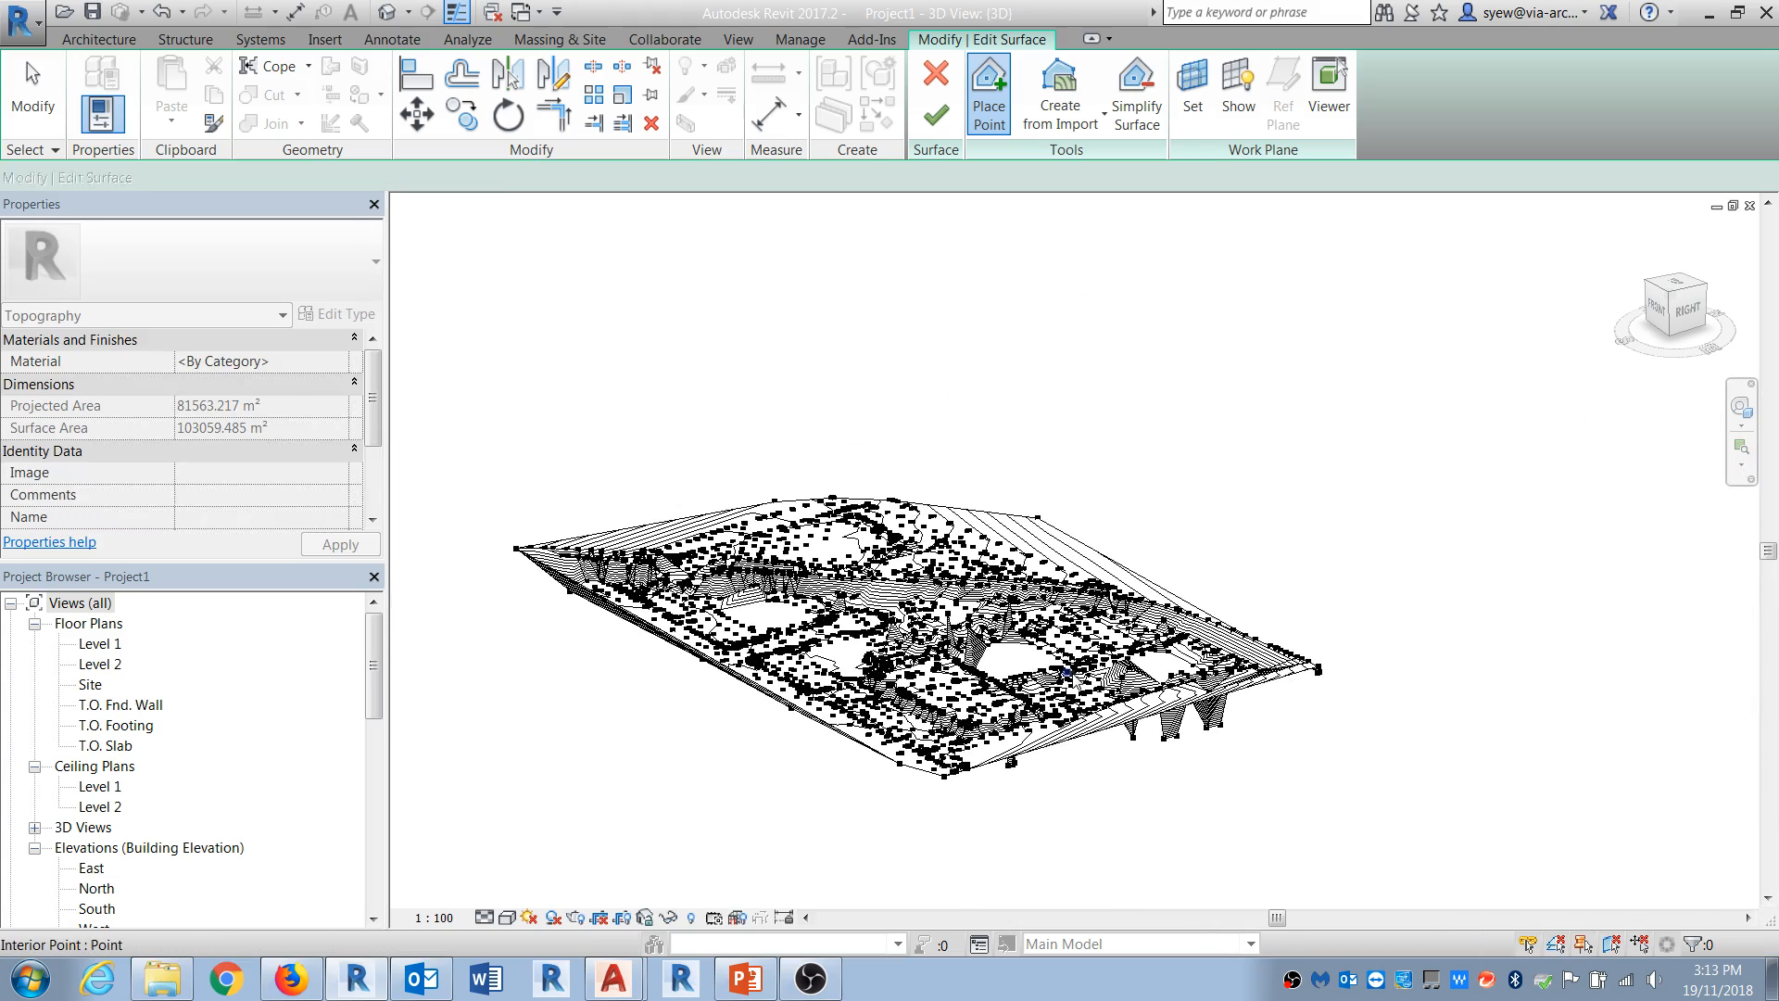
shift+middle_drag(1179, 778, 1164, 648)
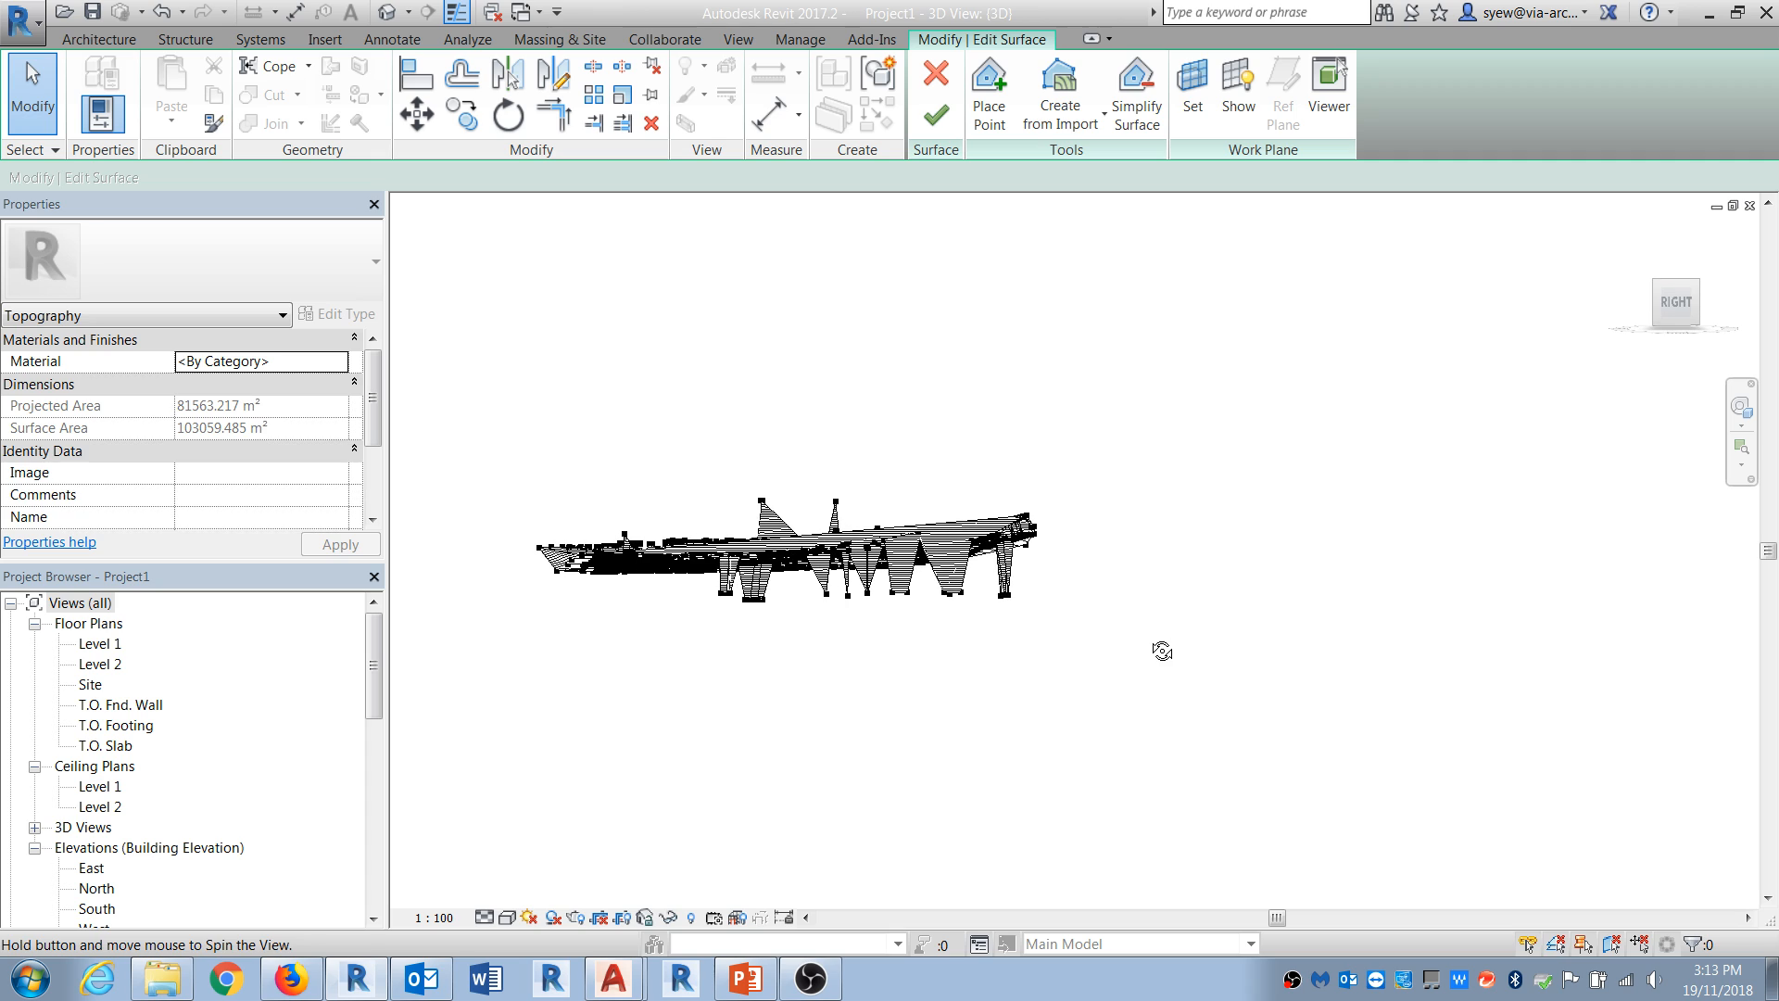
scroll(926, 584, up, 3)
drag(801, 637, 1195, 595)
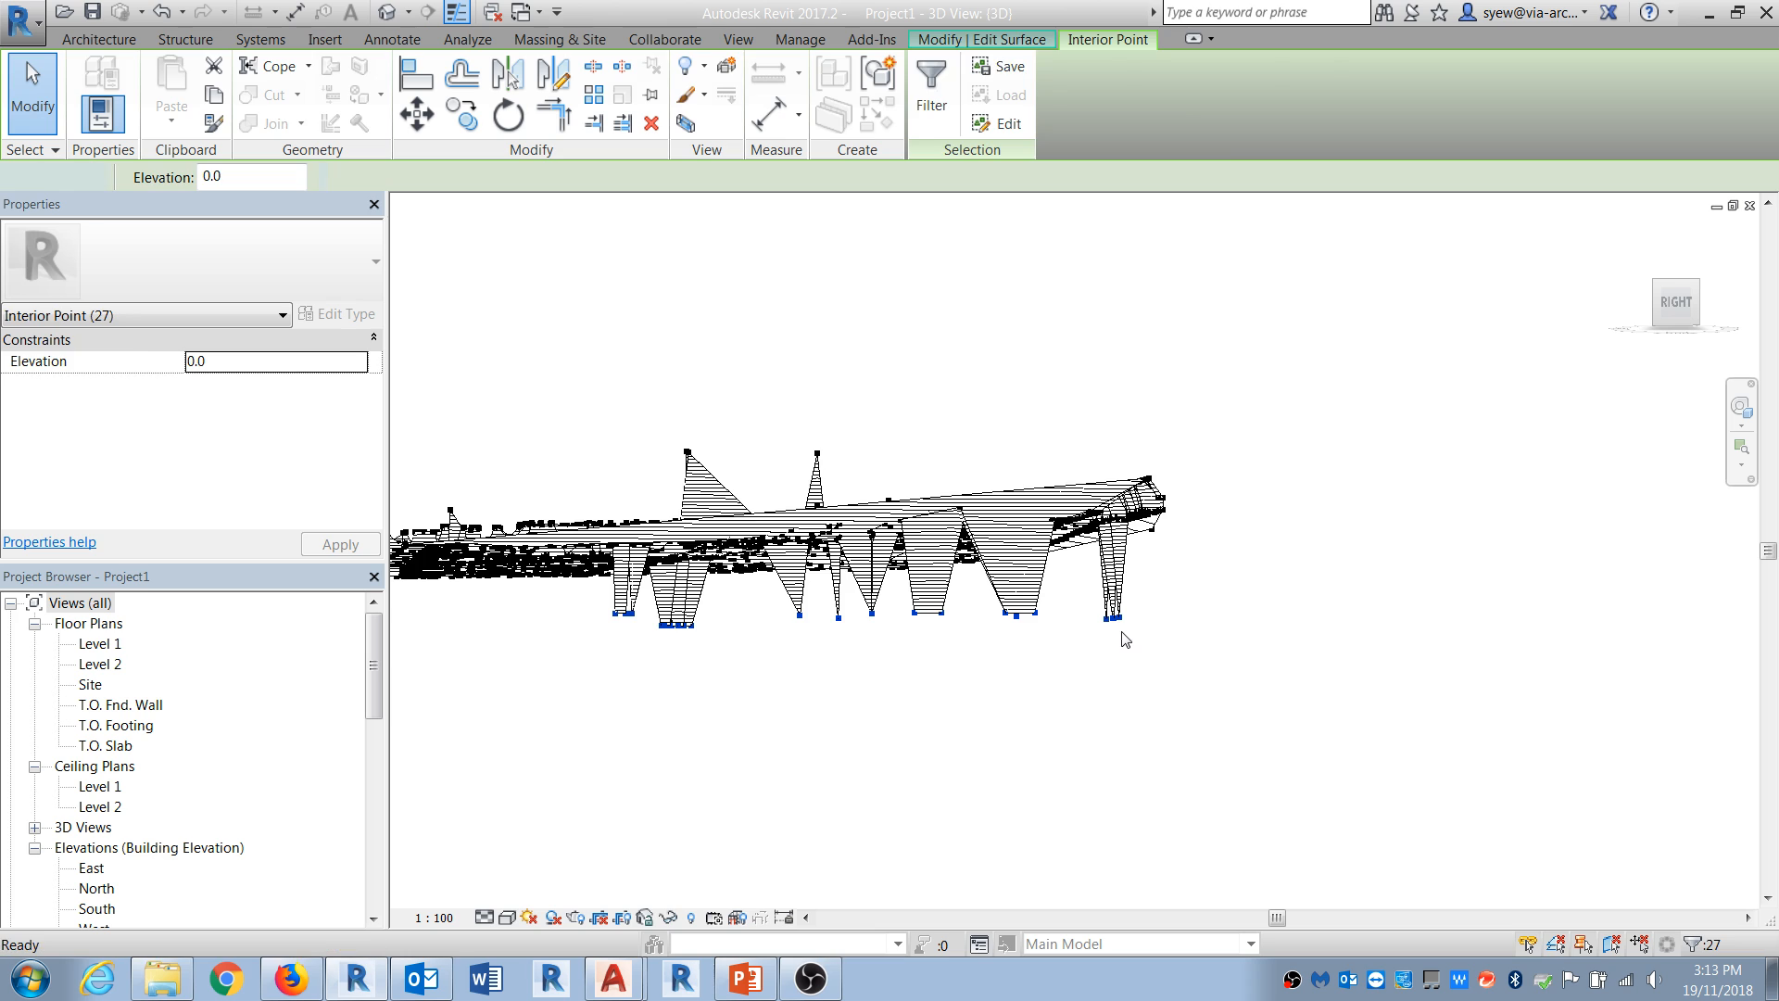
key(Delete)
key(Delete)
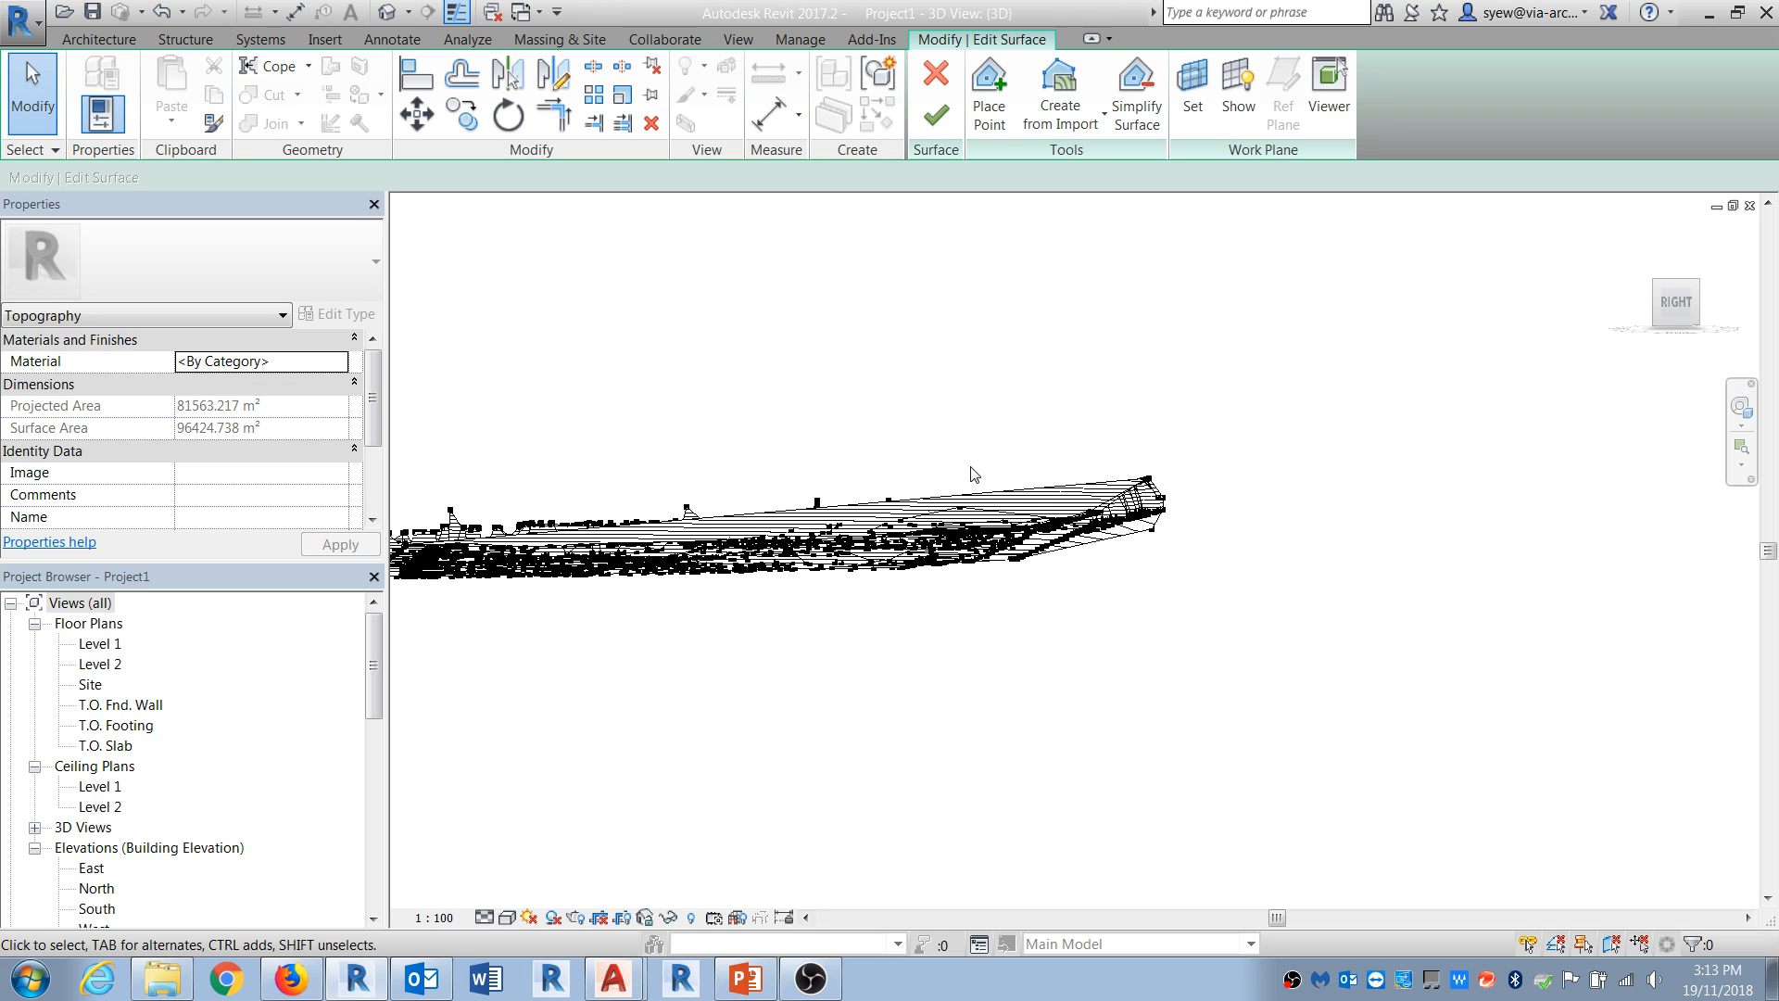
Step: Delete the stray points that form small peaks above the toposurface's upper edge in the side view
scroll(530, 486, up, 4)
drag(511, 495, 641, 548)
key(Delete)
drag(1117, 491, 1201, 538)
key(Delete)
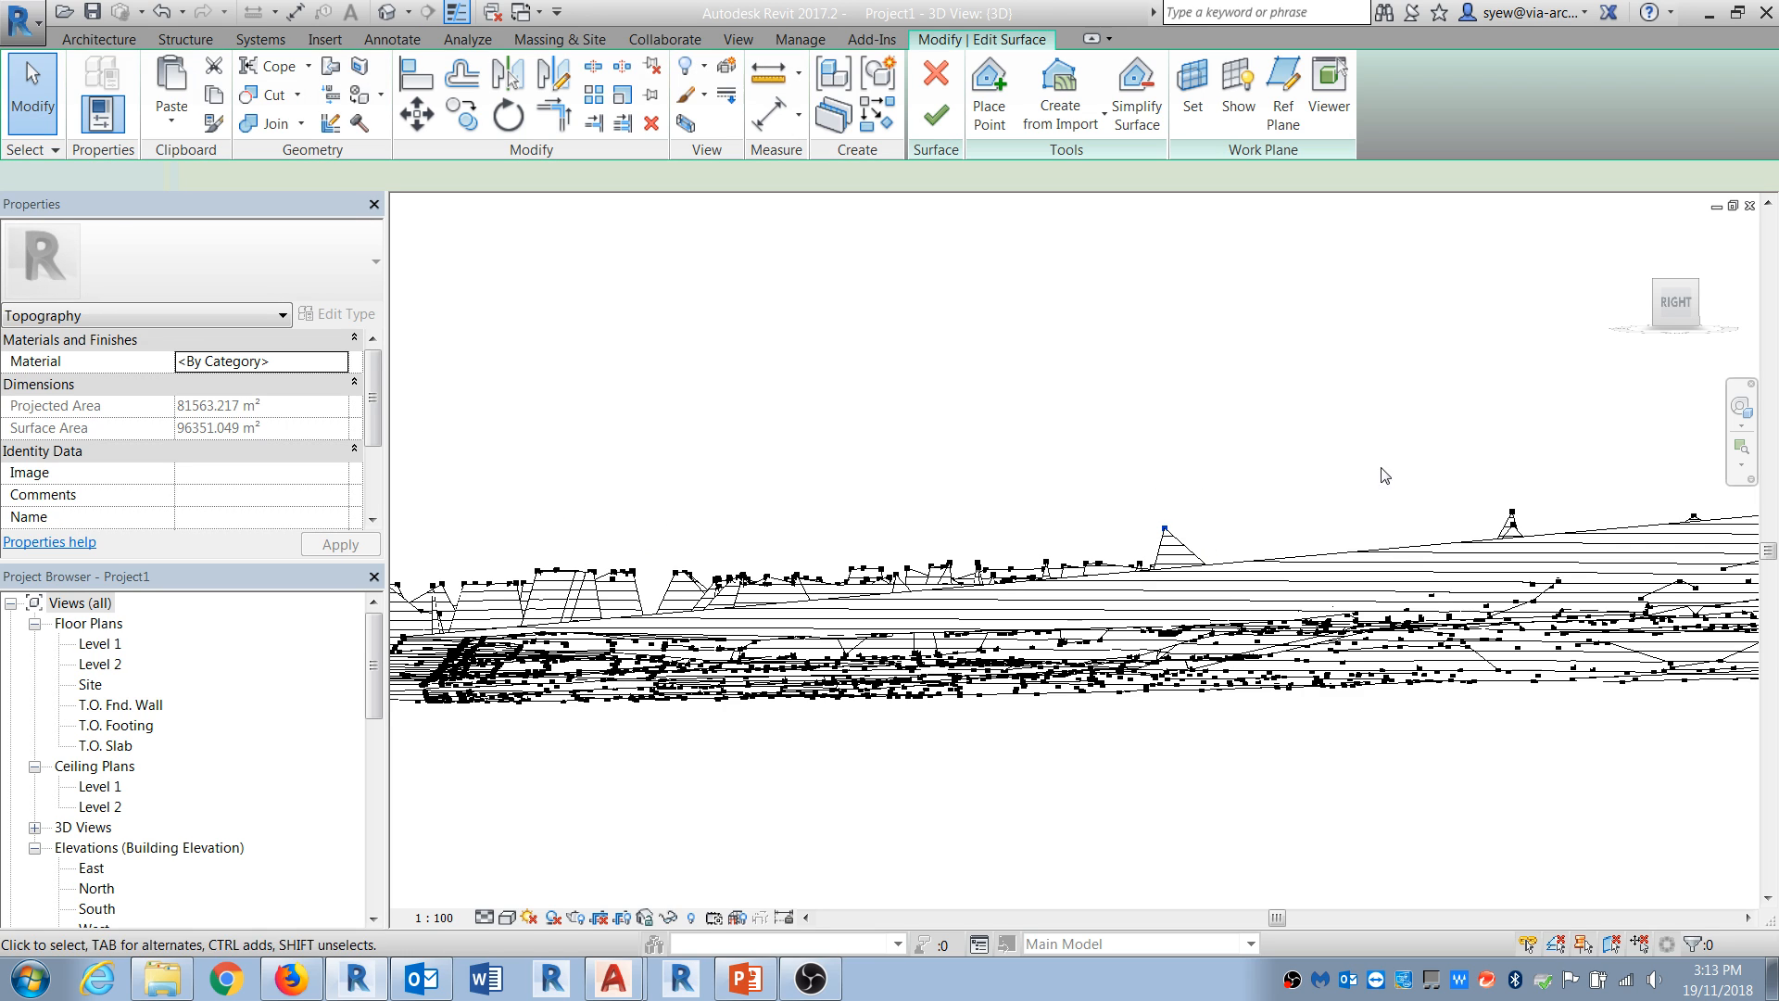
scroll(1255, 473, up, 3)
drag(1158, 460, 1238, 560)
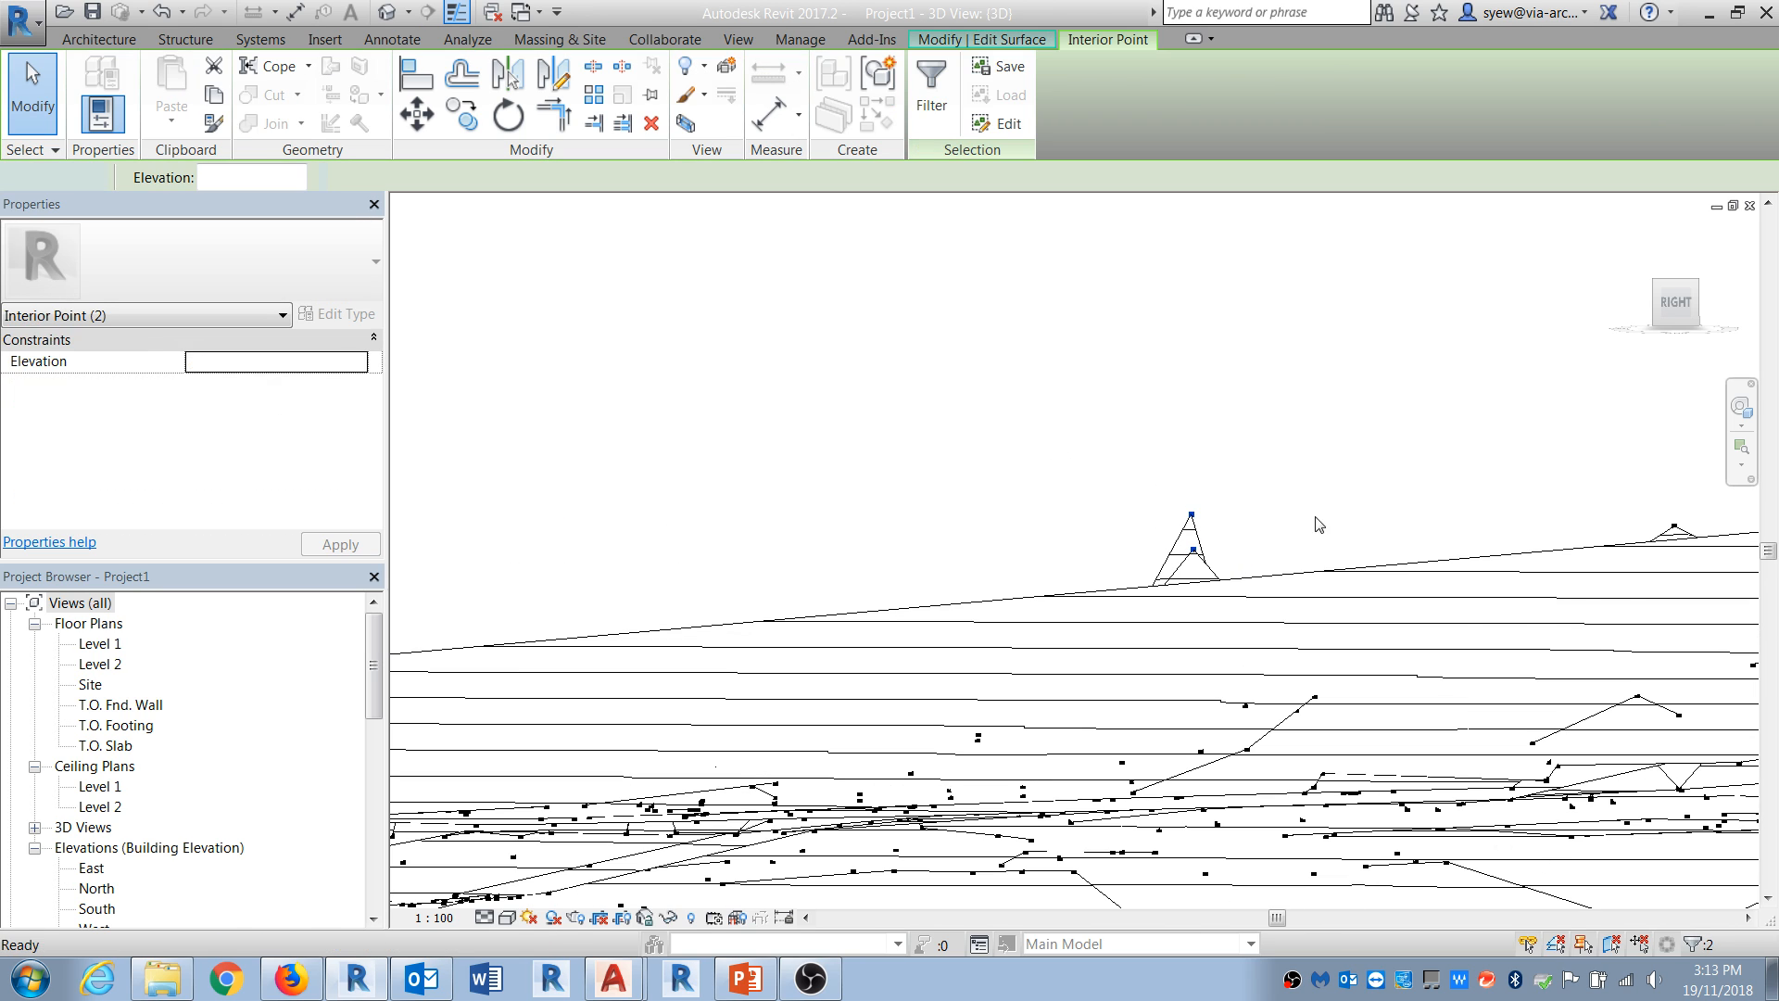
key(Delete)
scroll(1242, 556, up, 3)
drag(1298, 498, 1353, 539)
key(Delete)
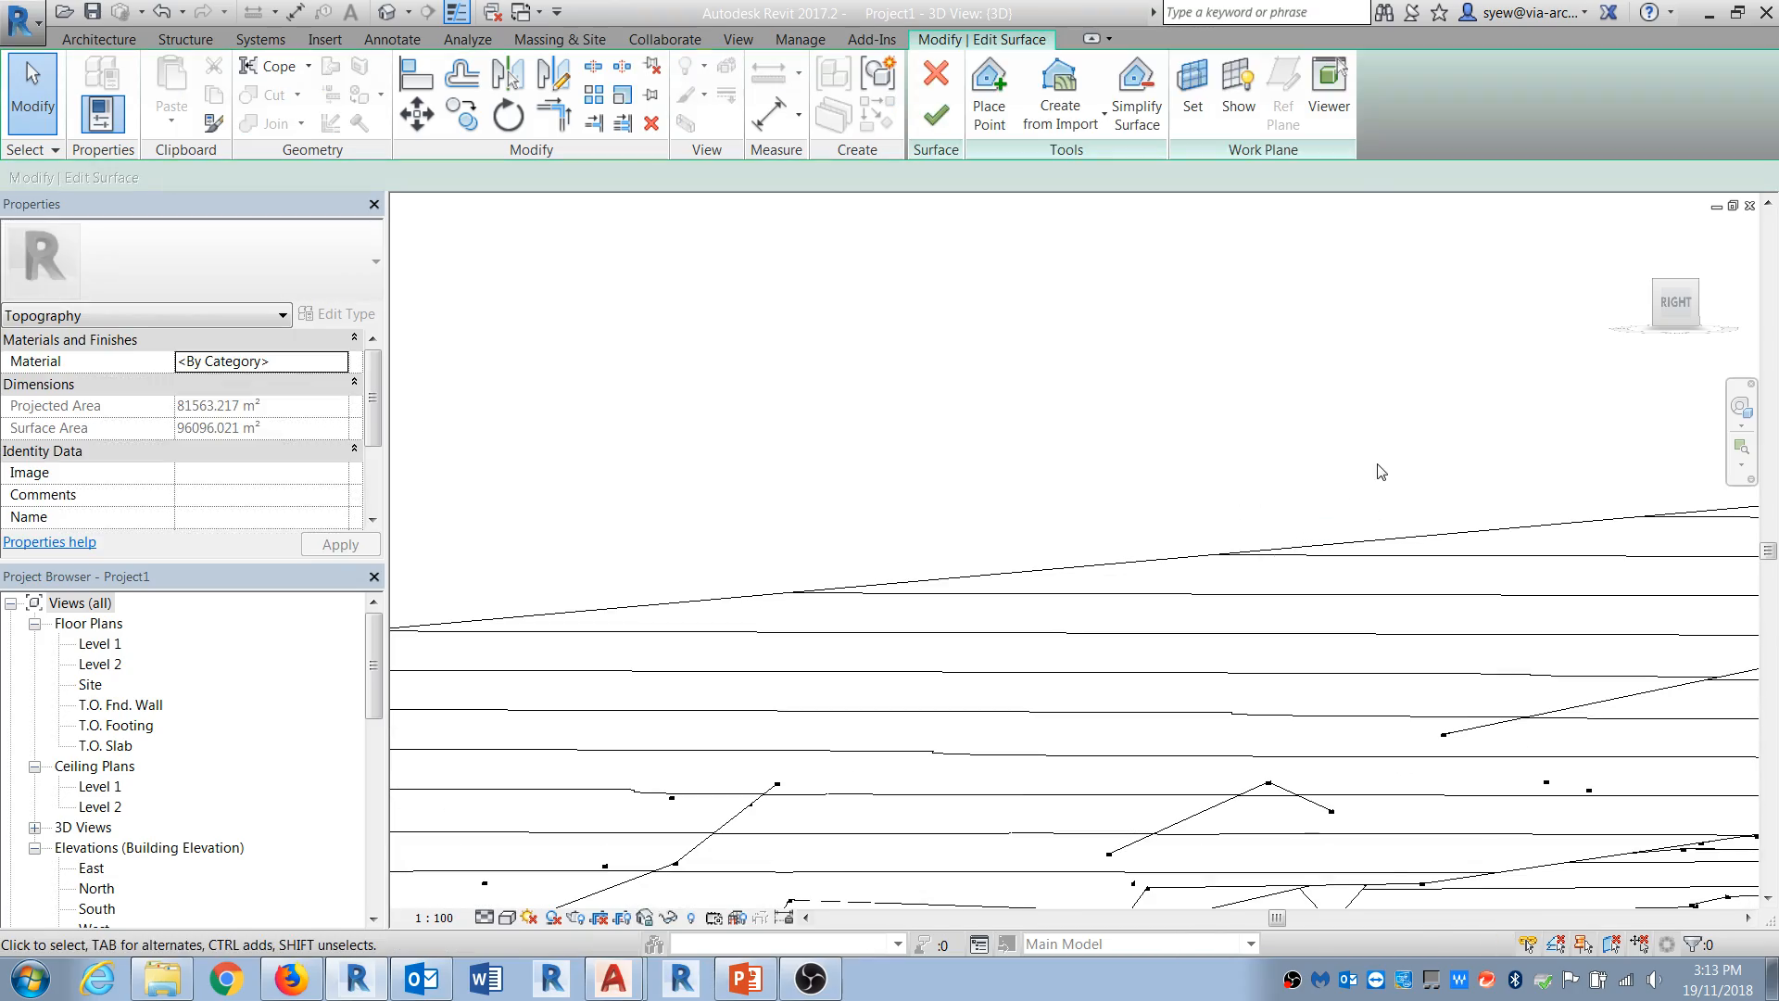
Step: Delete the two interior points at the apex of the tall pyramid-shaped spike on the toposurface
scroll(1019, 556, down, 3)
shift+middle_drag(964, 556, 1200, 656)
scroll(1205, 408, up, 3)
scroll(1196, 413, up, 4)
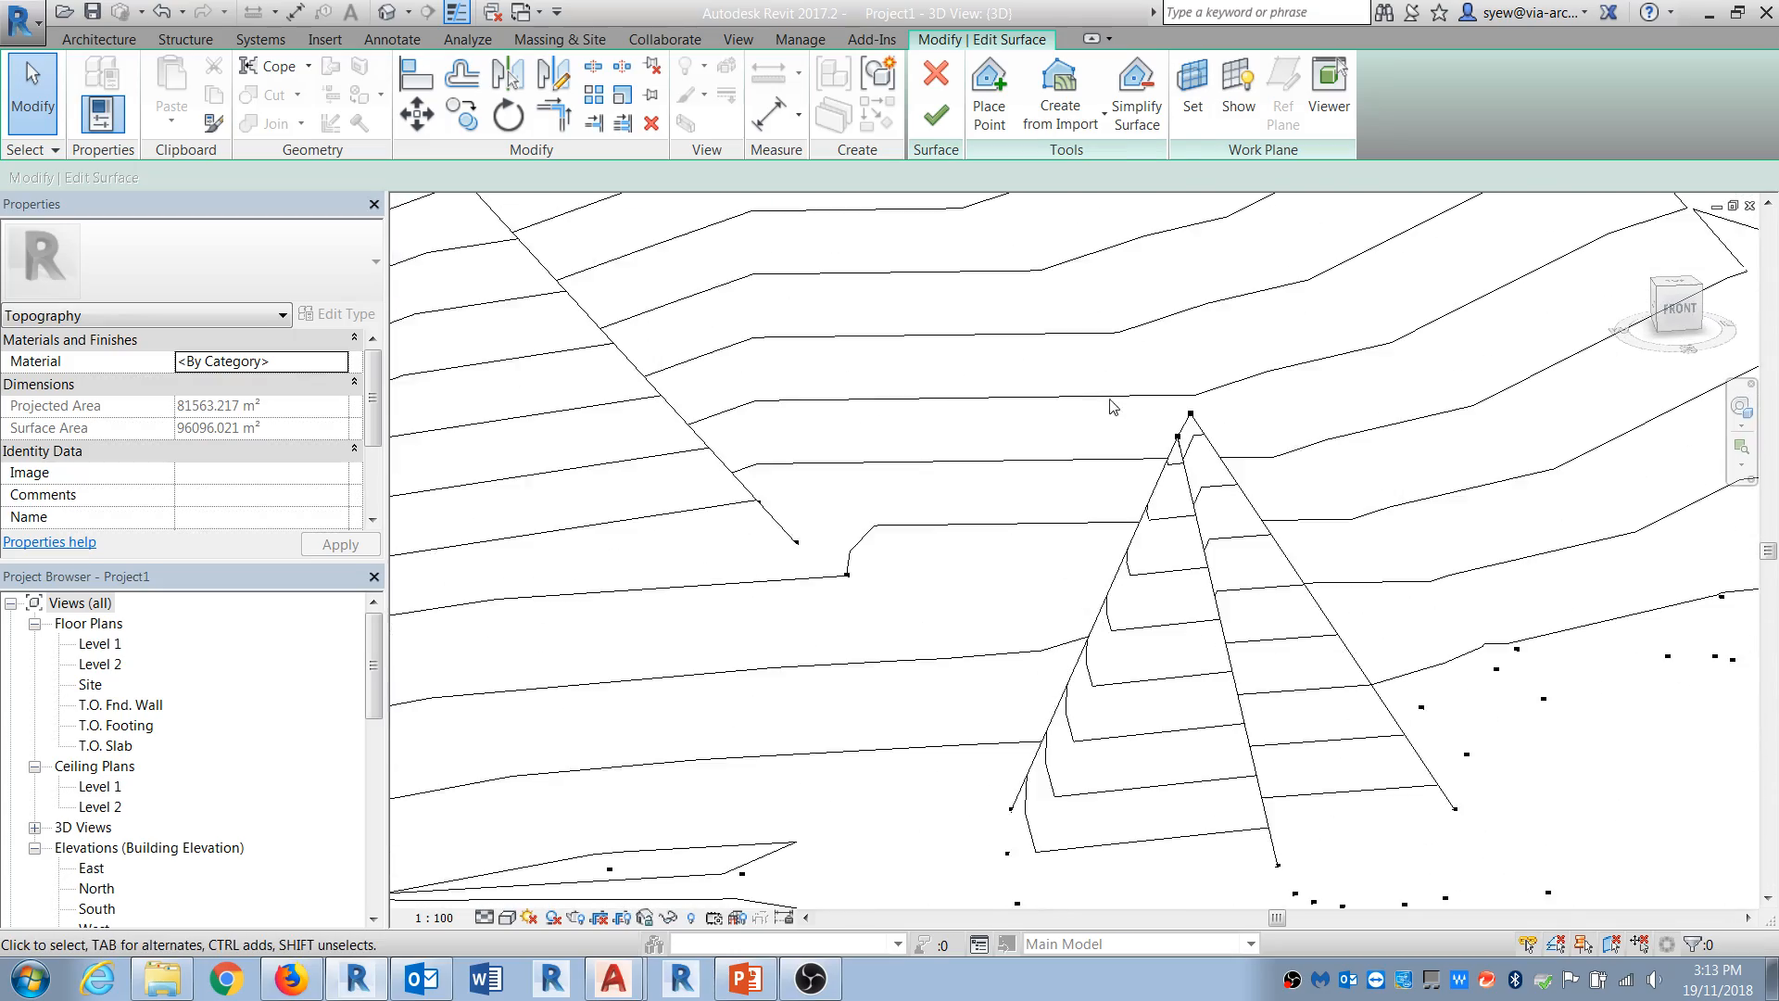
click(1105, 443)
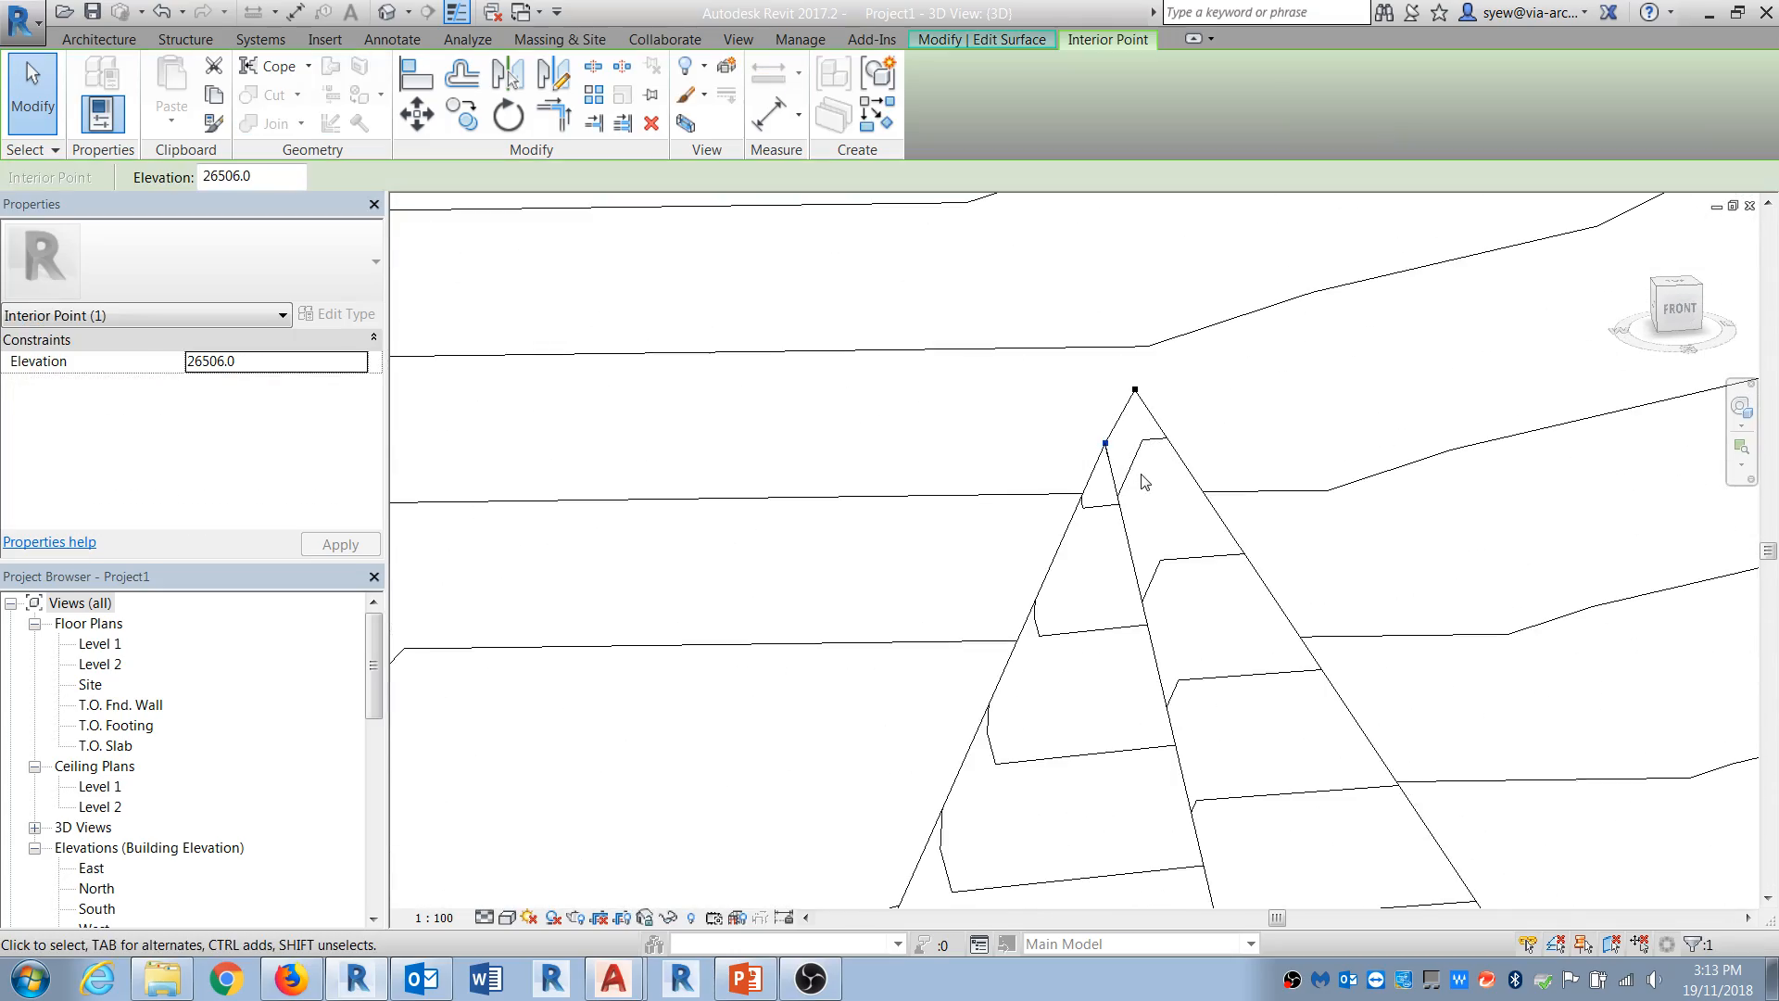
key(Delete)
click(1135, 390)
key(Delete)
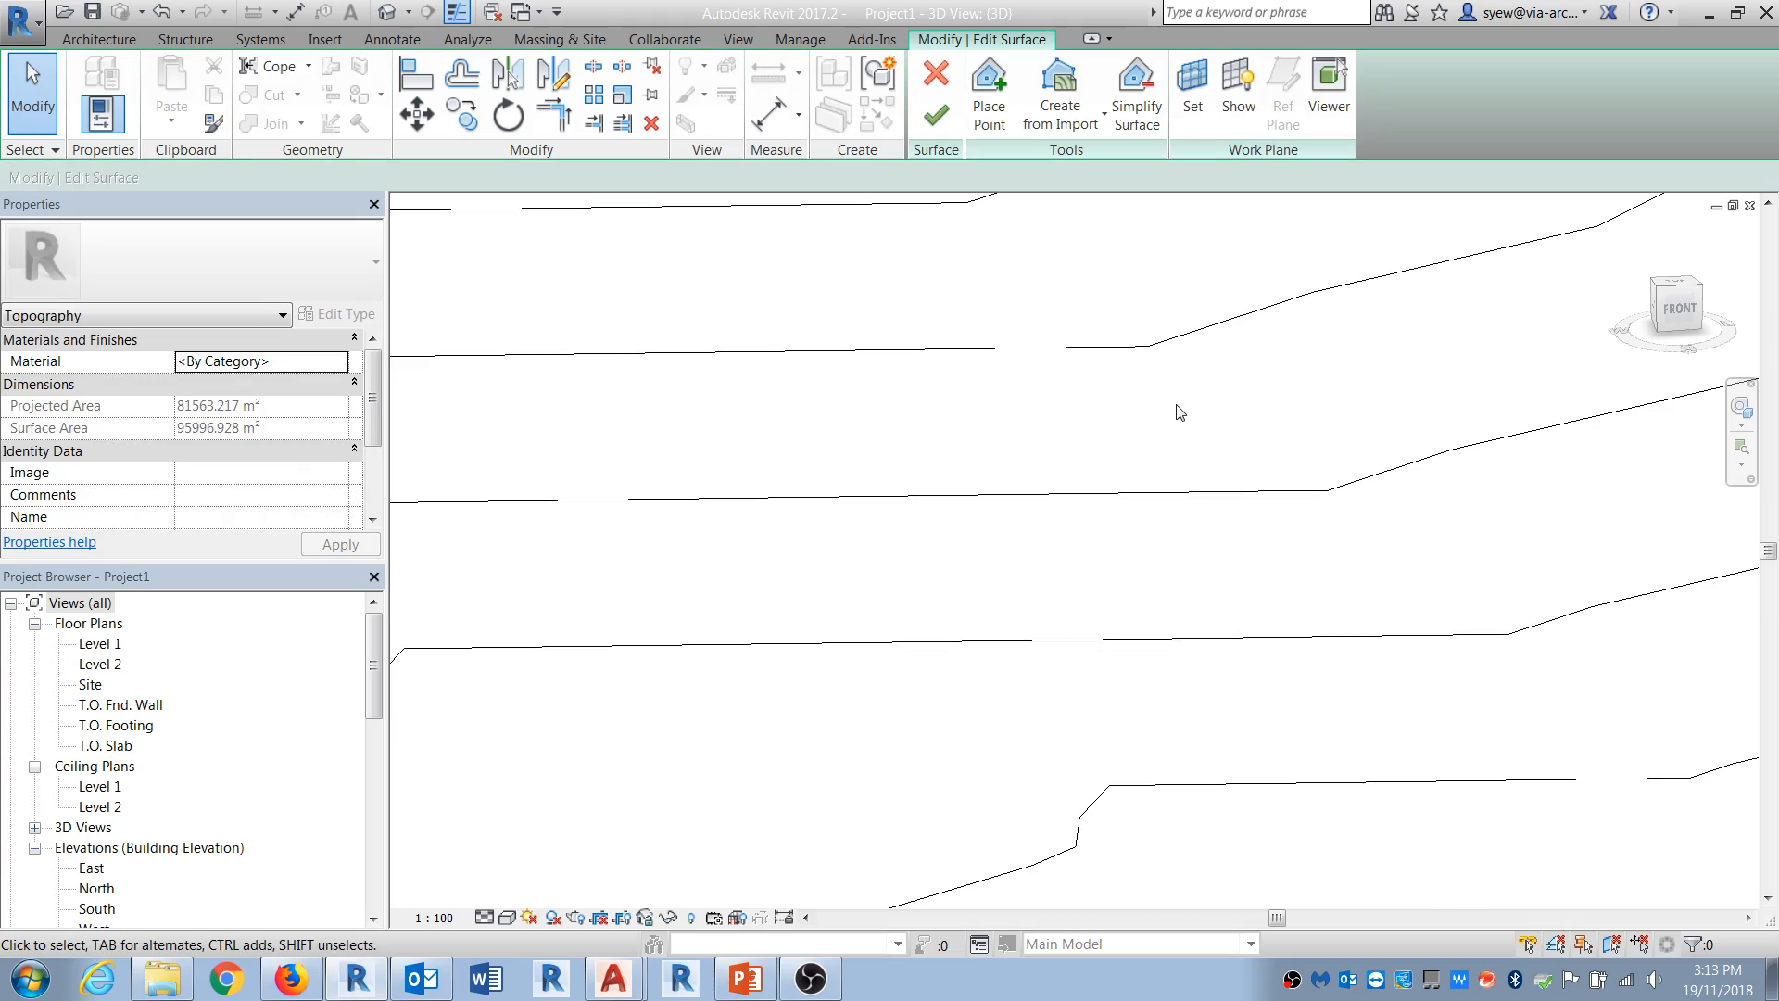
scroll(1179, 412, down, 8)
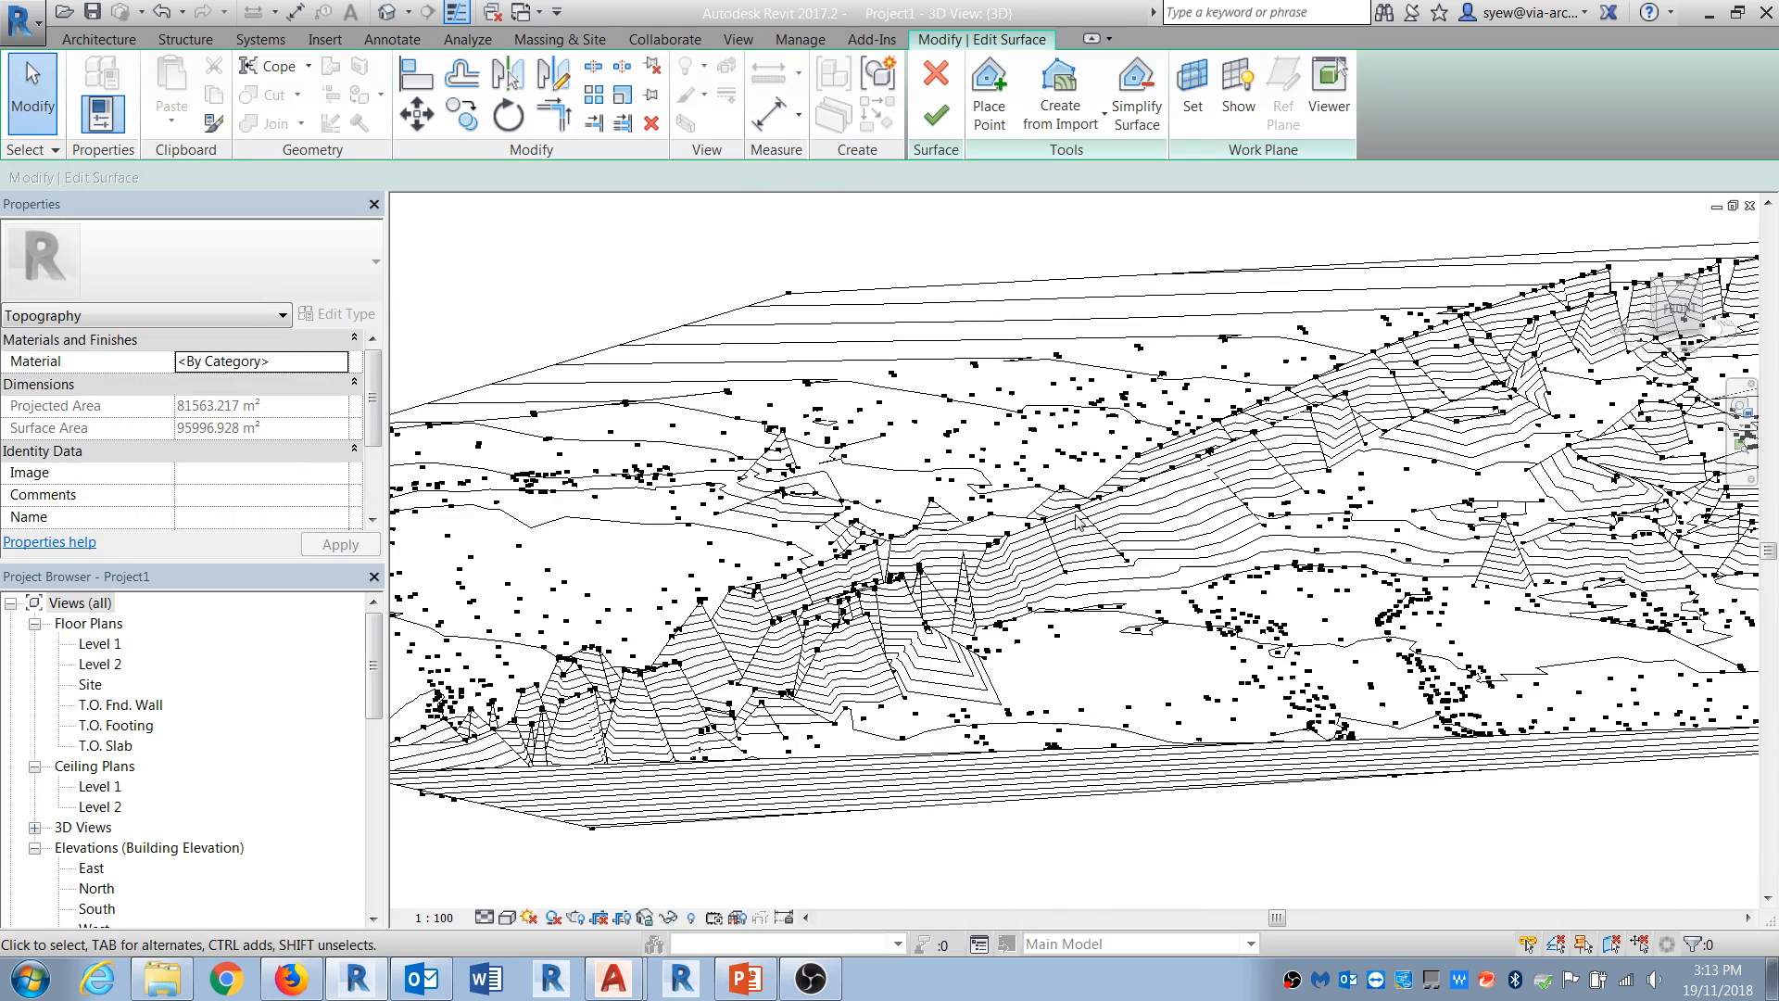
shift+middle_drag(1205, 695, 1251, 788)
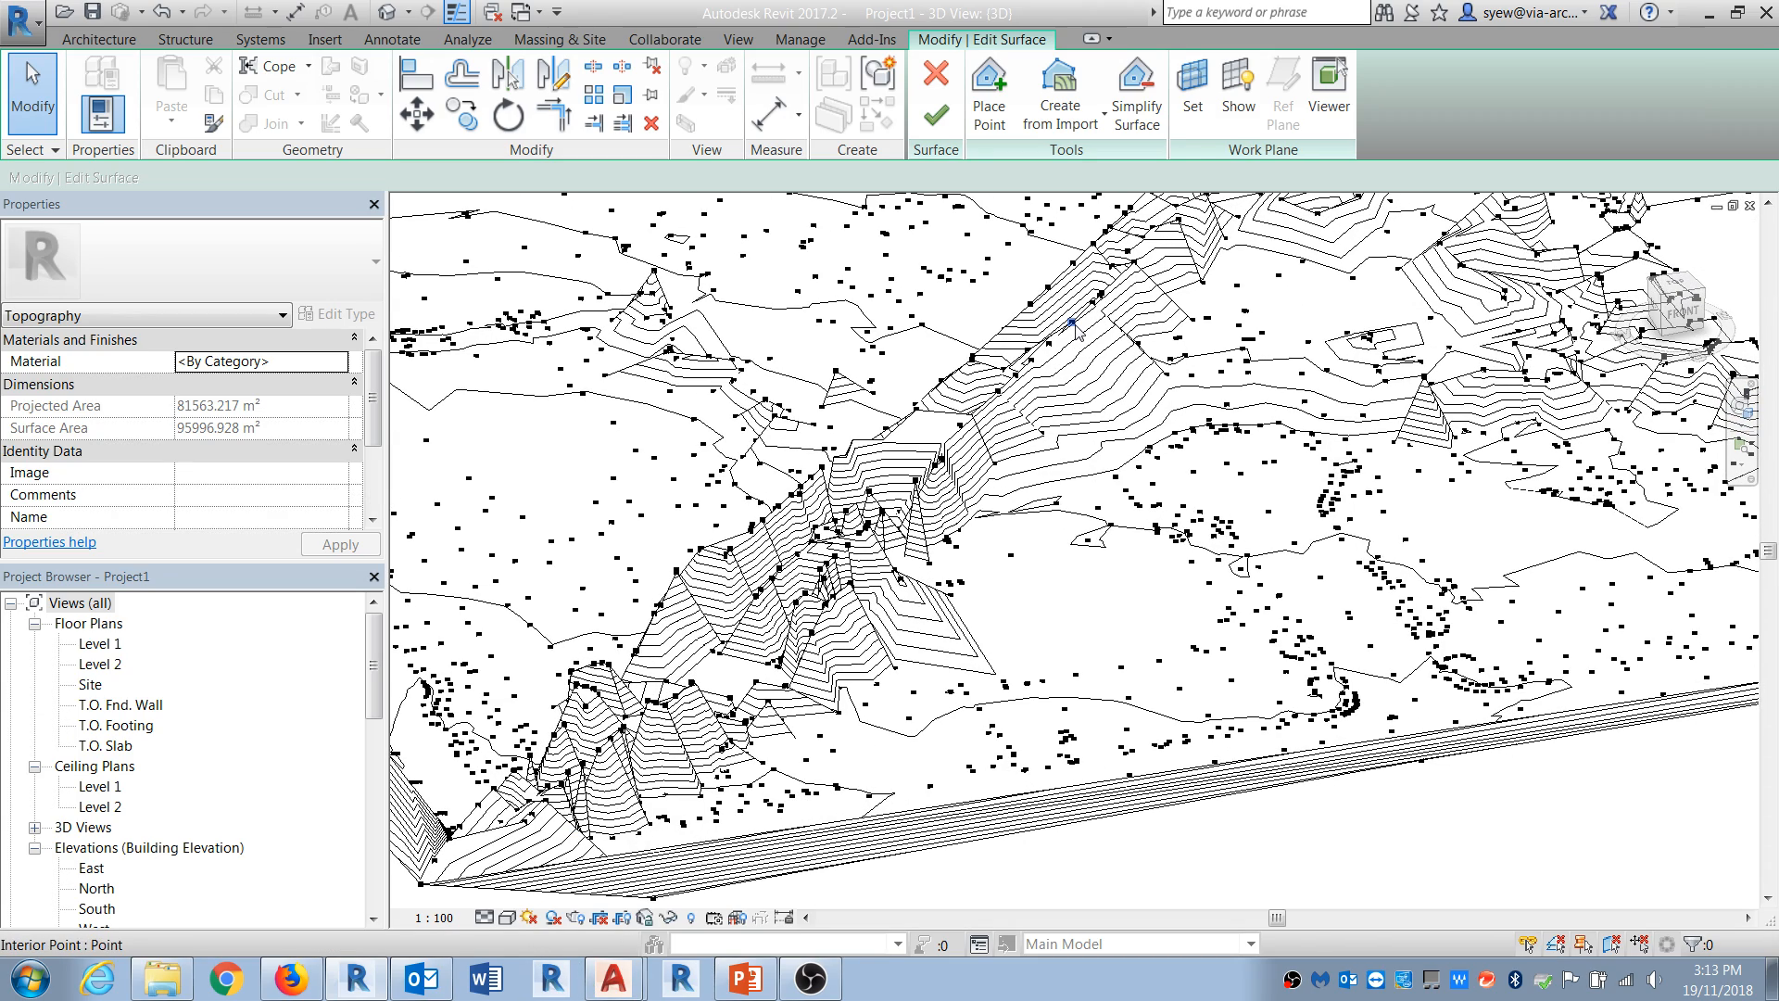
middle_drag(1084, 359, 988, 505)
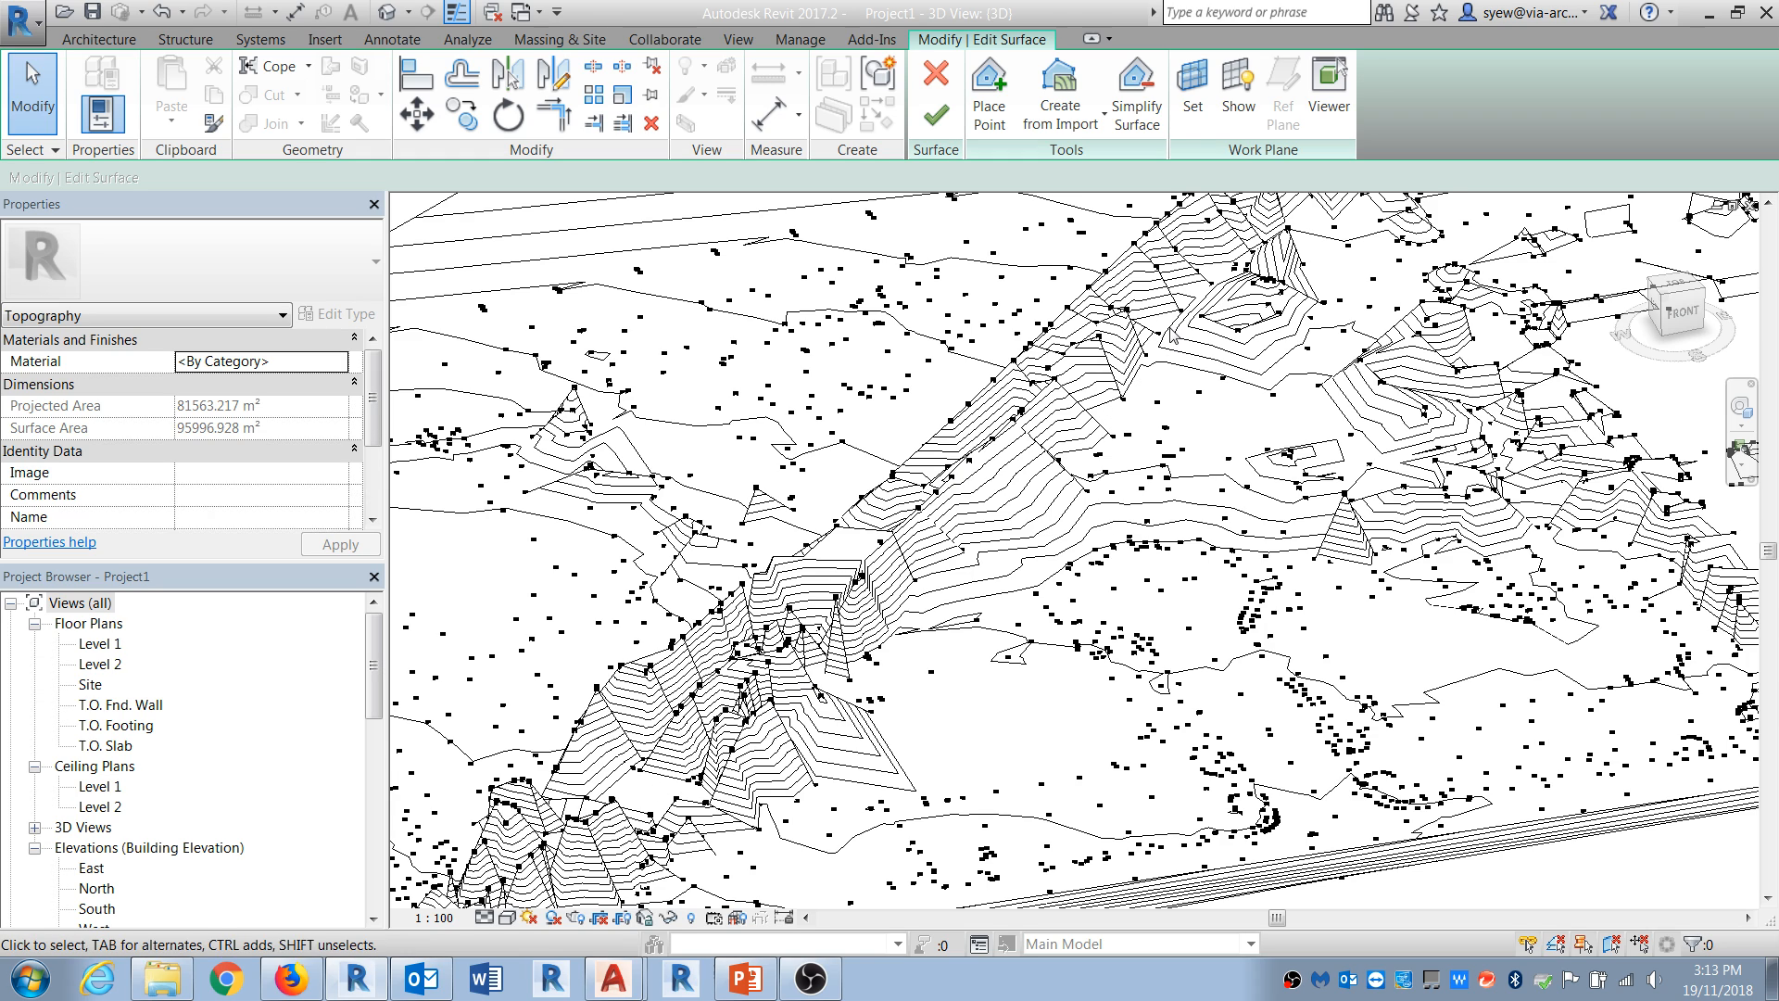
middle_drag(1173, 336, 1102, 441)
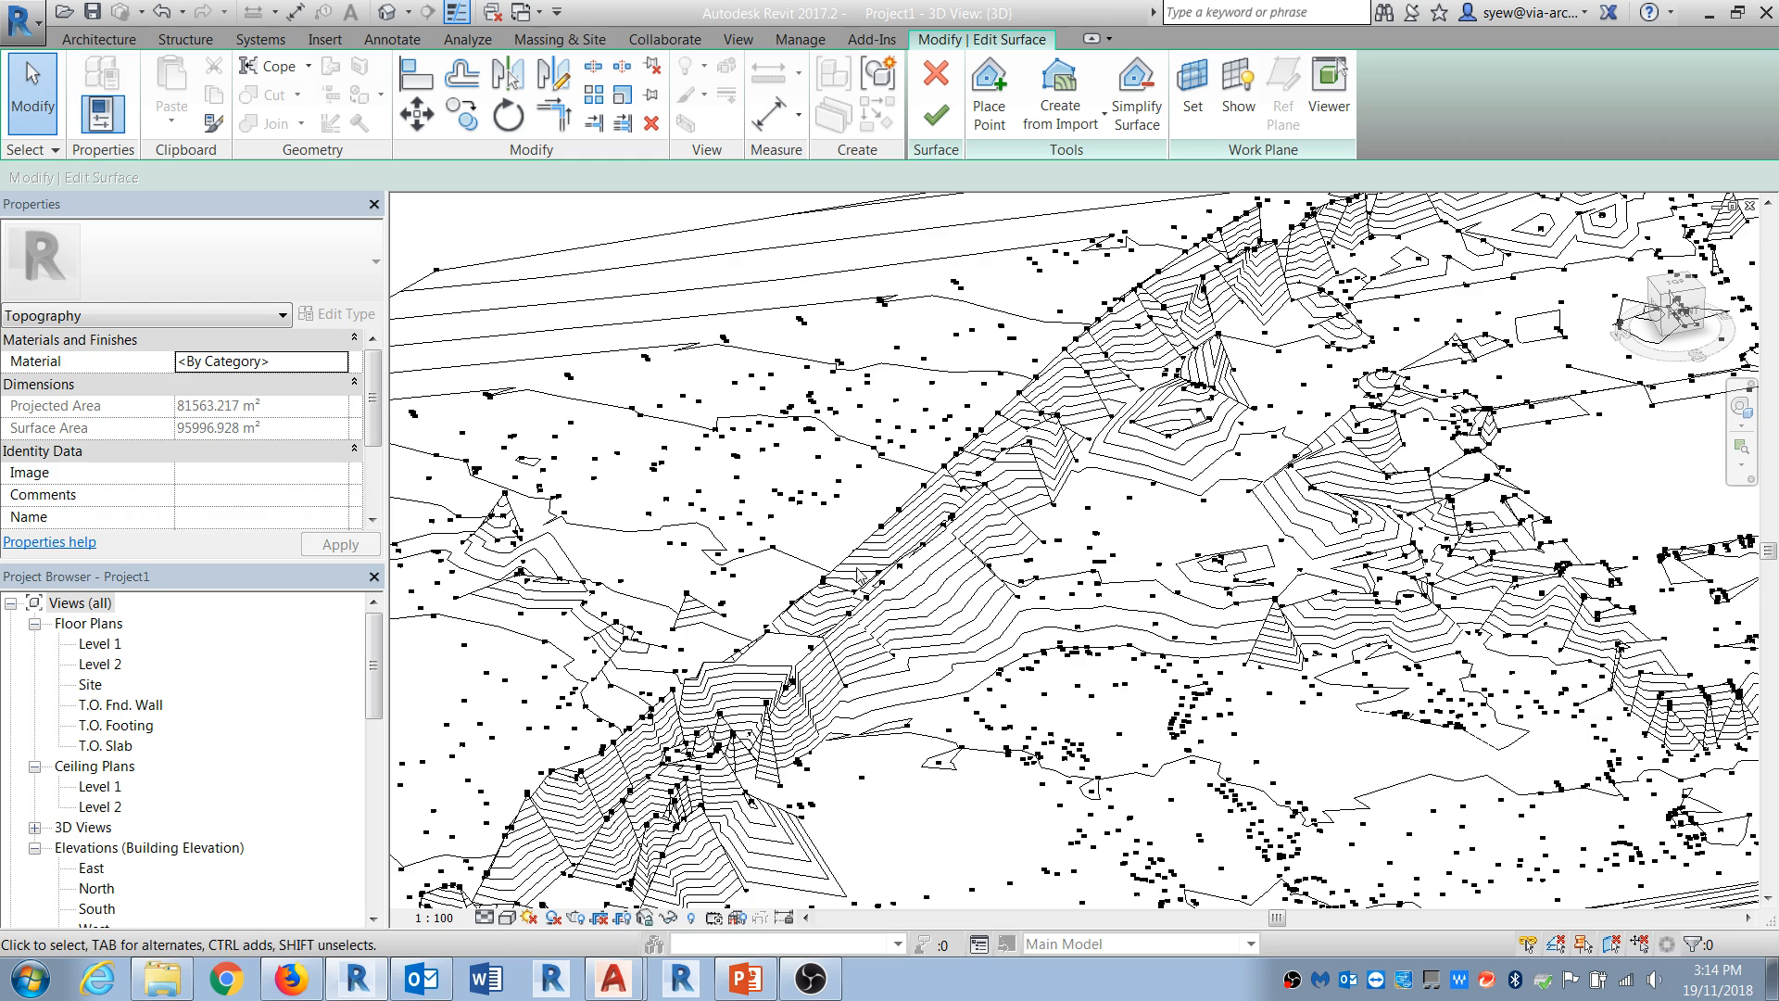
Step: Switch to AutoCAD, cancel the Drawing Units dialog, and orbit the survey drawing with 3DORBIT to inspect it from a lower angle
click(619, 897)
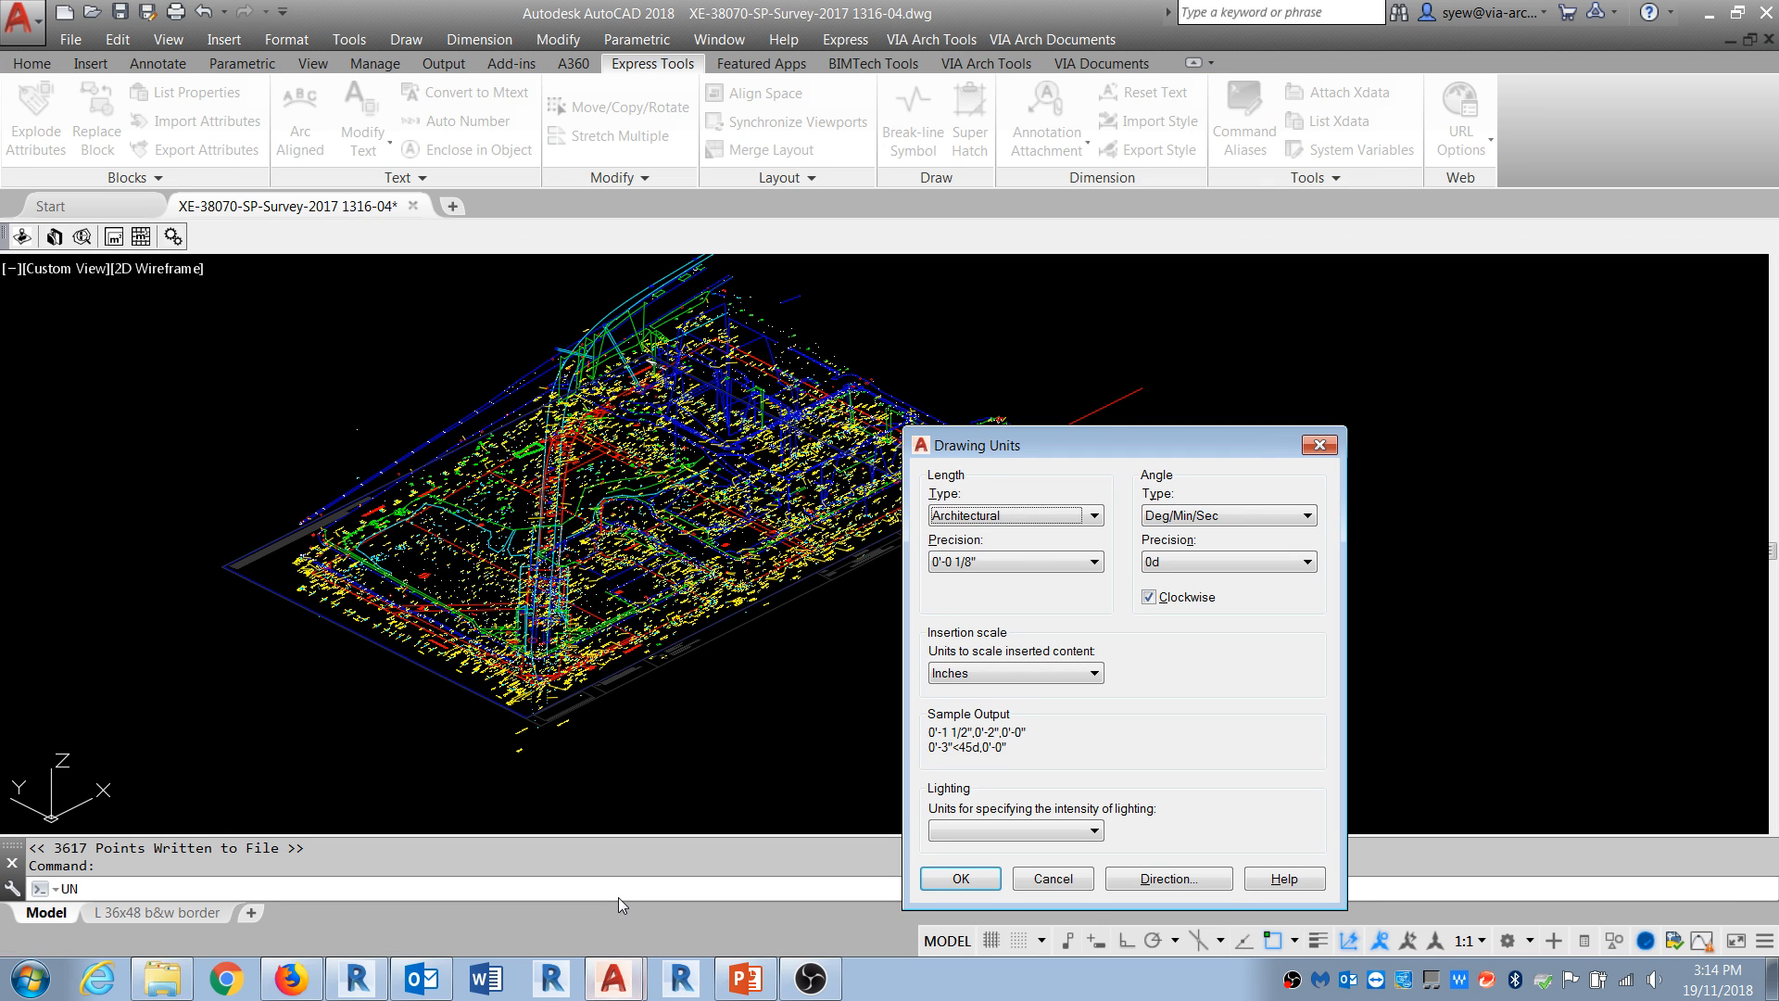
click(1053, 879)
click(1057, 516)
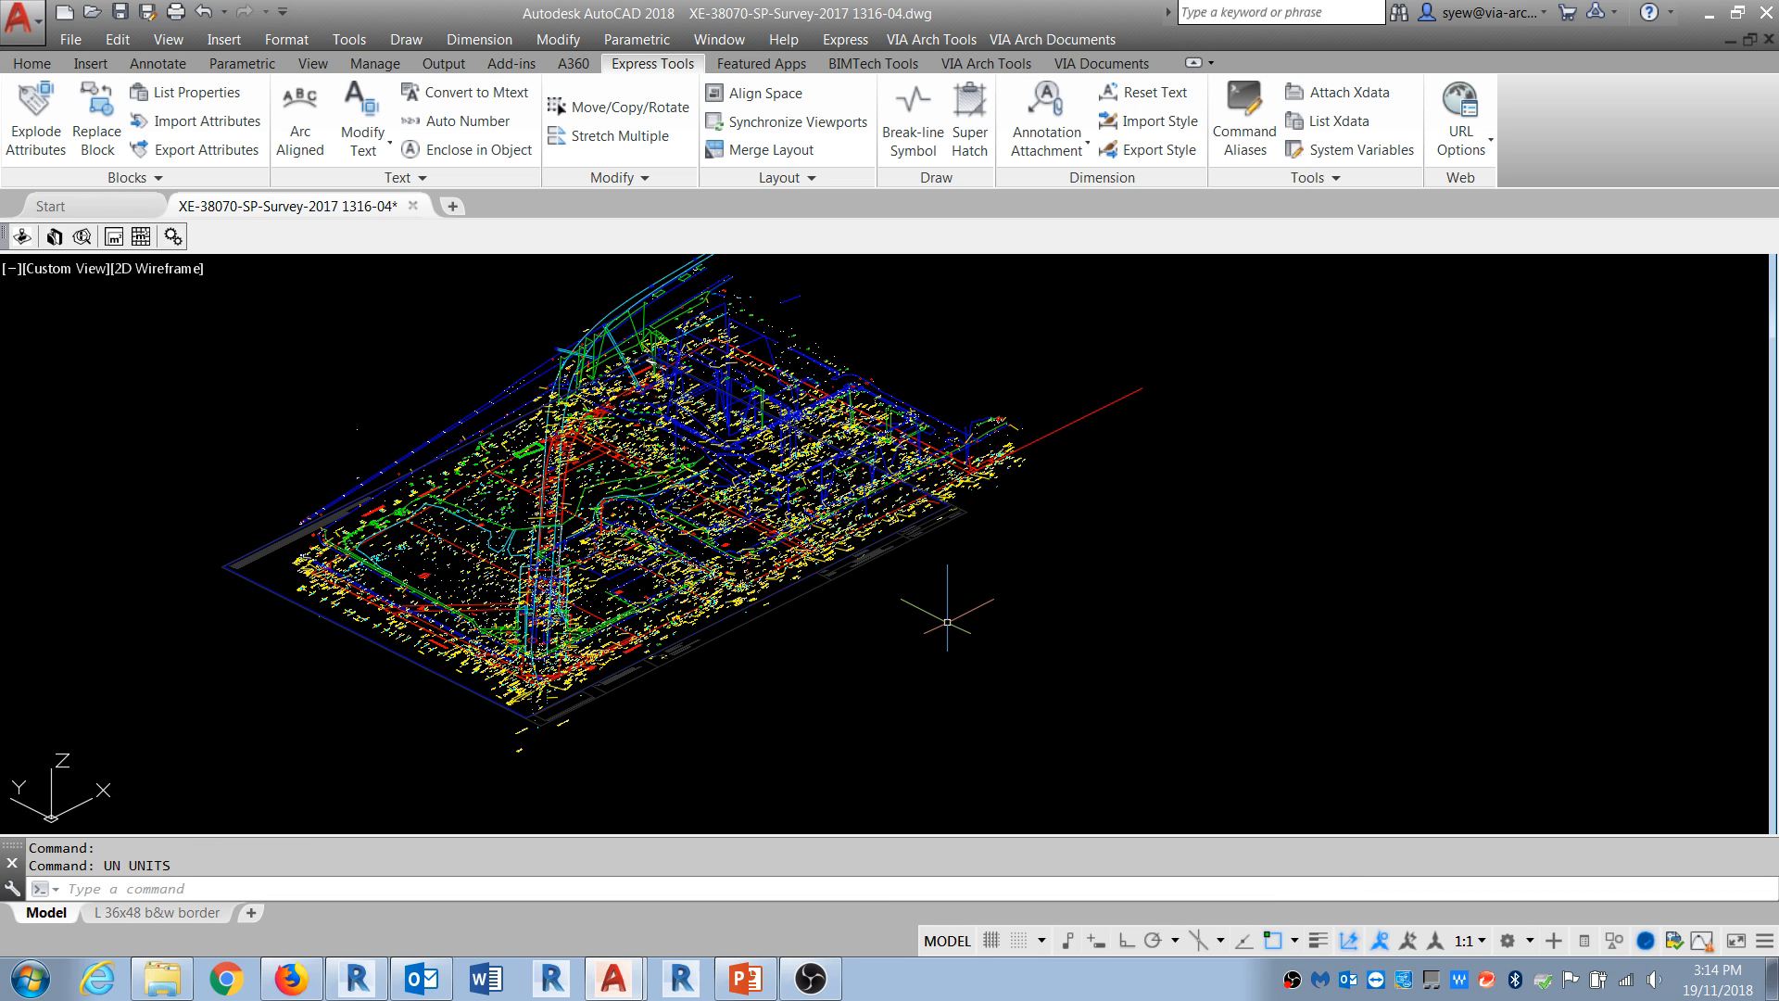
text(3do)
key(Return)
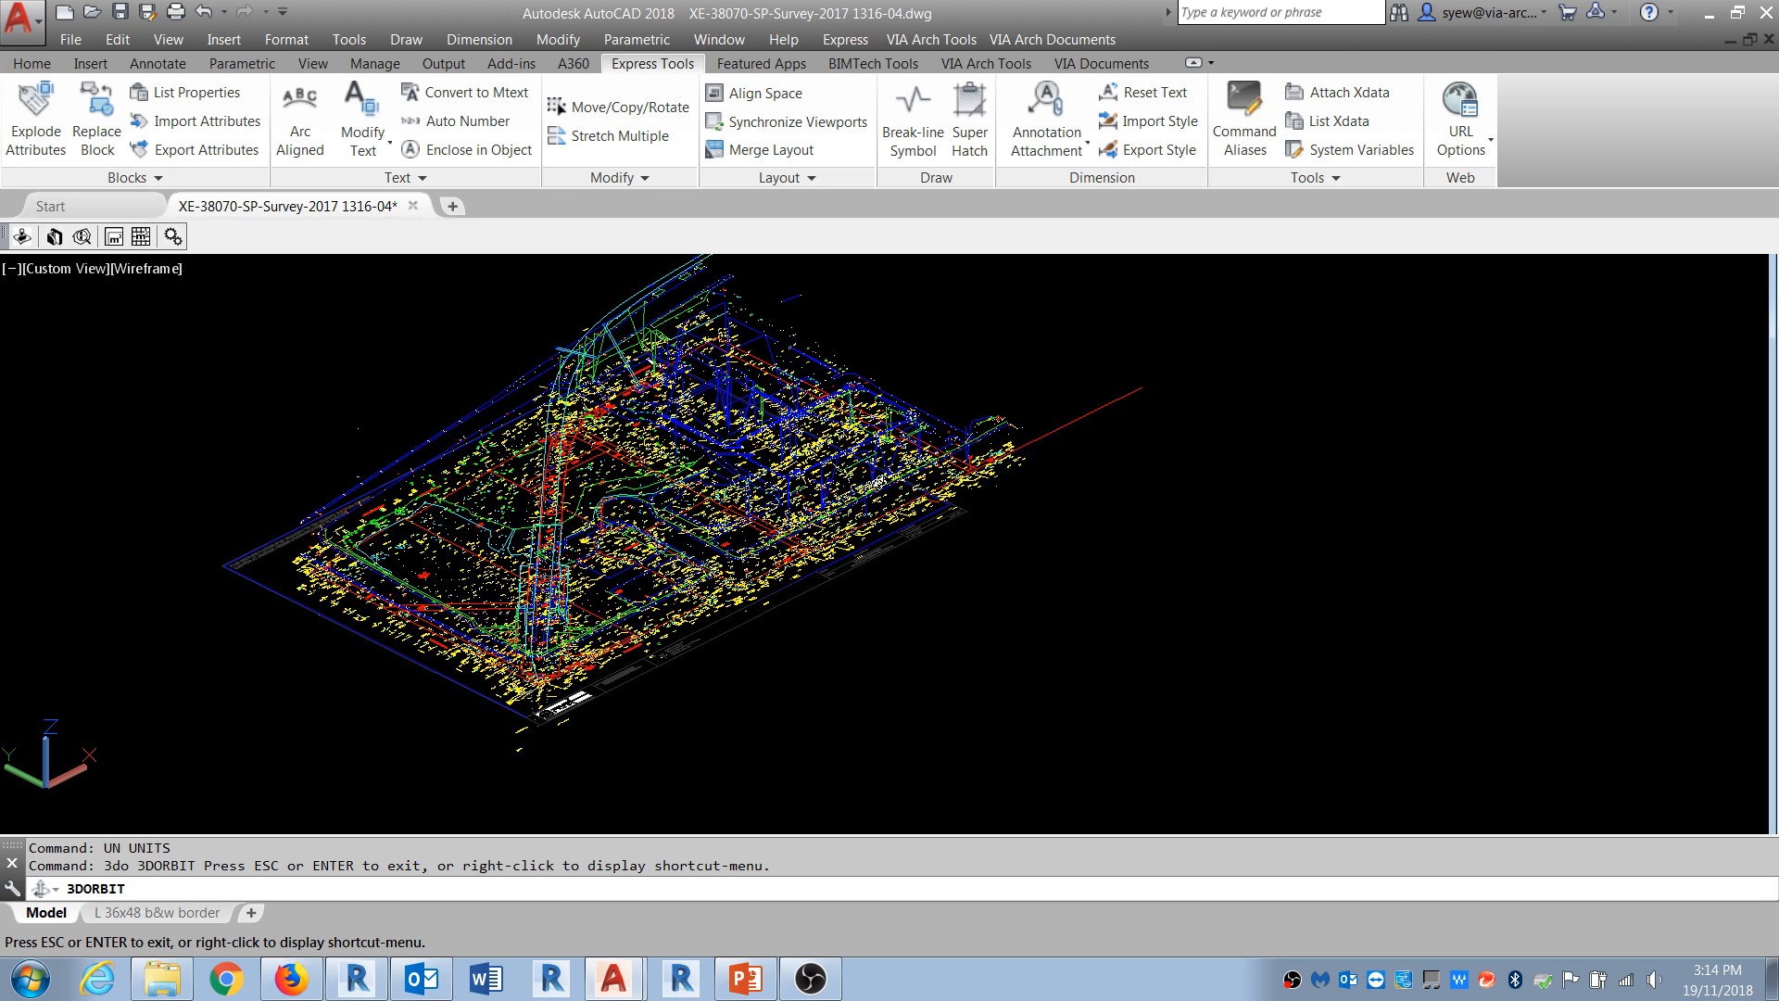
drag(936, 587, 667, 539)
key(Escape)
scroll(667, 463, up, 5)
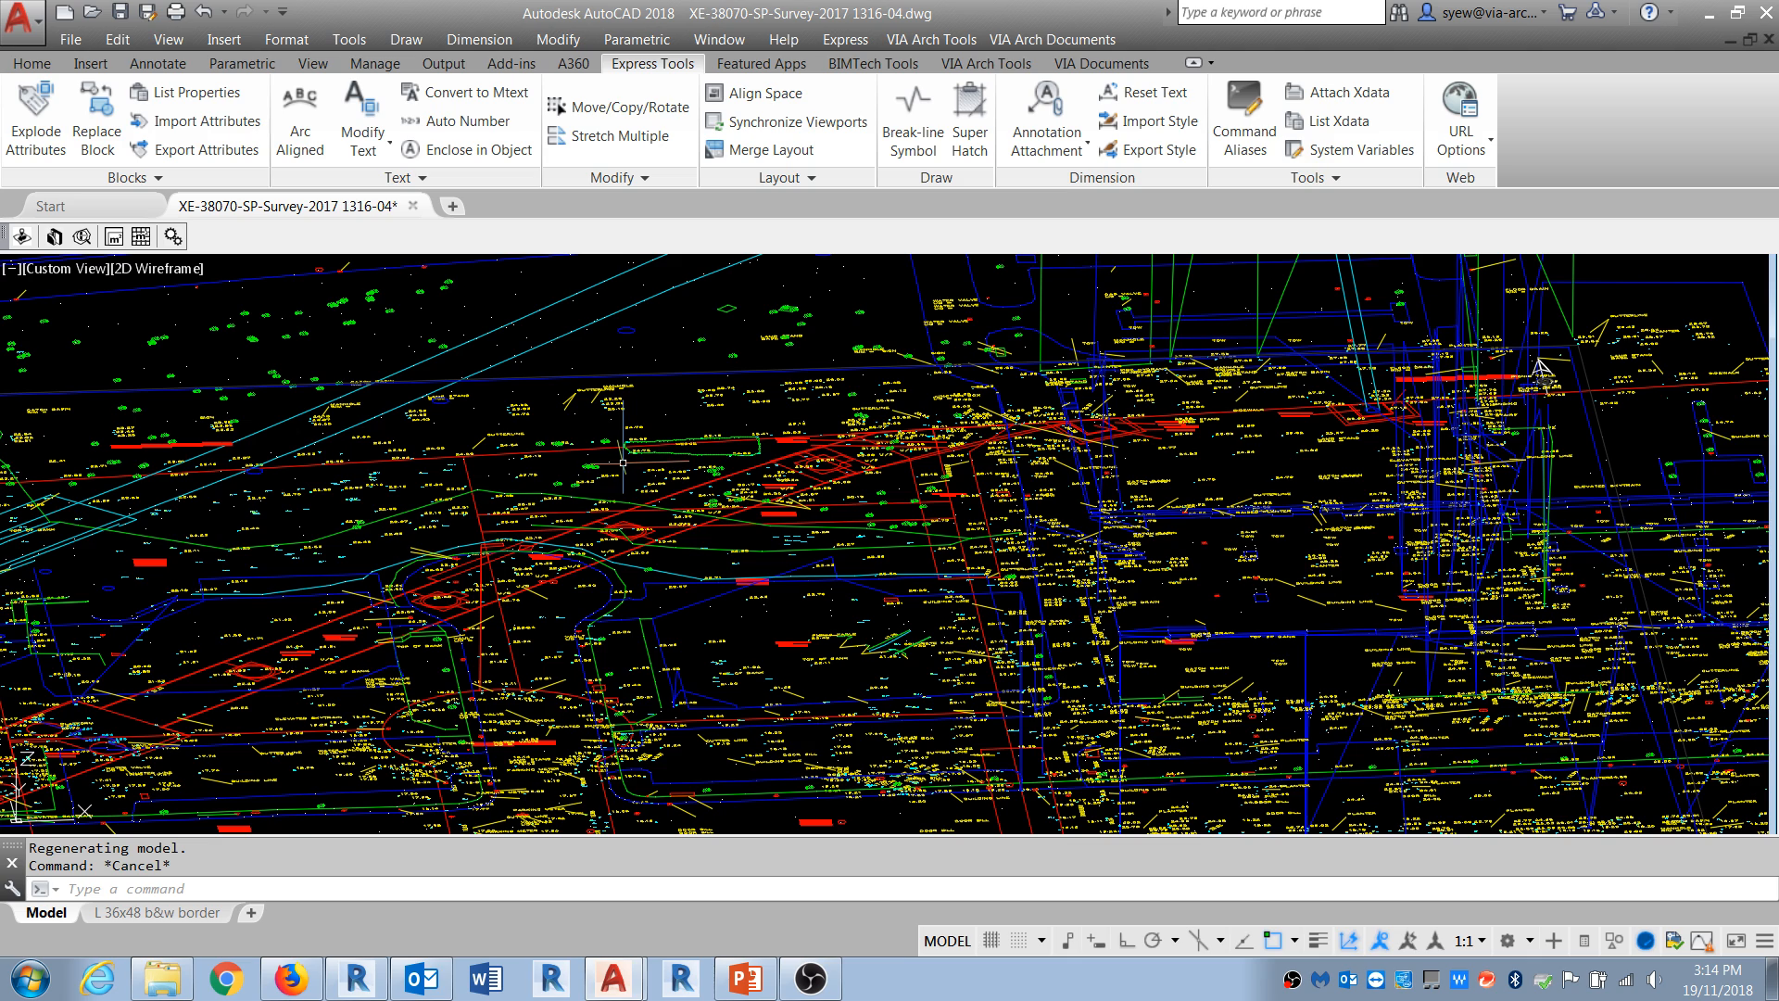
scroll(667, 463, down, 3)
Step: Open the drawing's unit settings, check the coordinates in XE-38070-SP-Survey-2017 1316-04.csv in Excel, and return to AutoCAD
text(un)
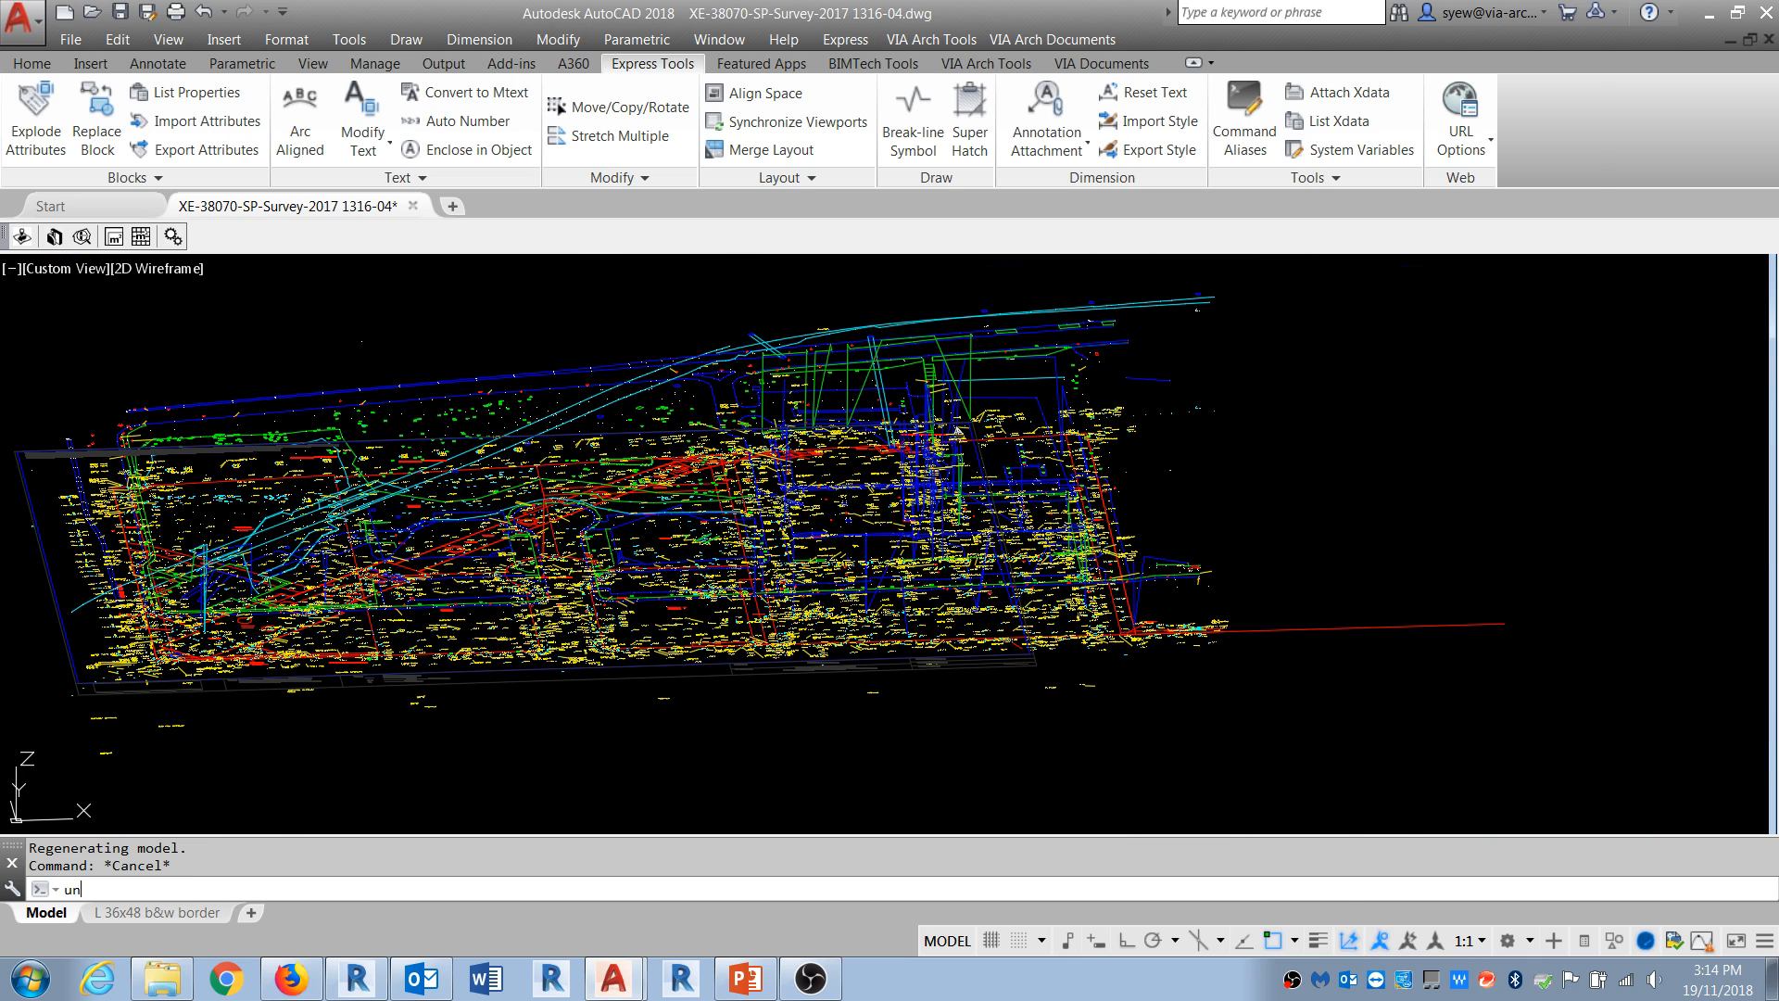
key(Return)
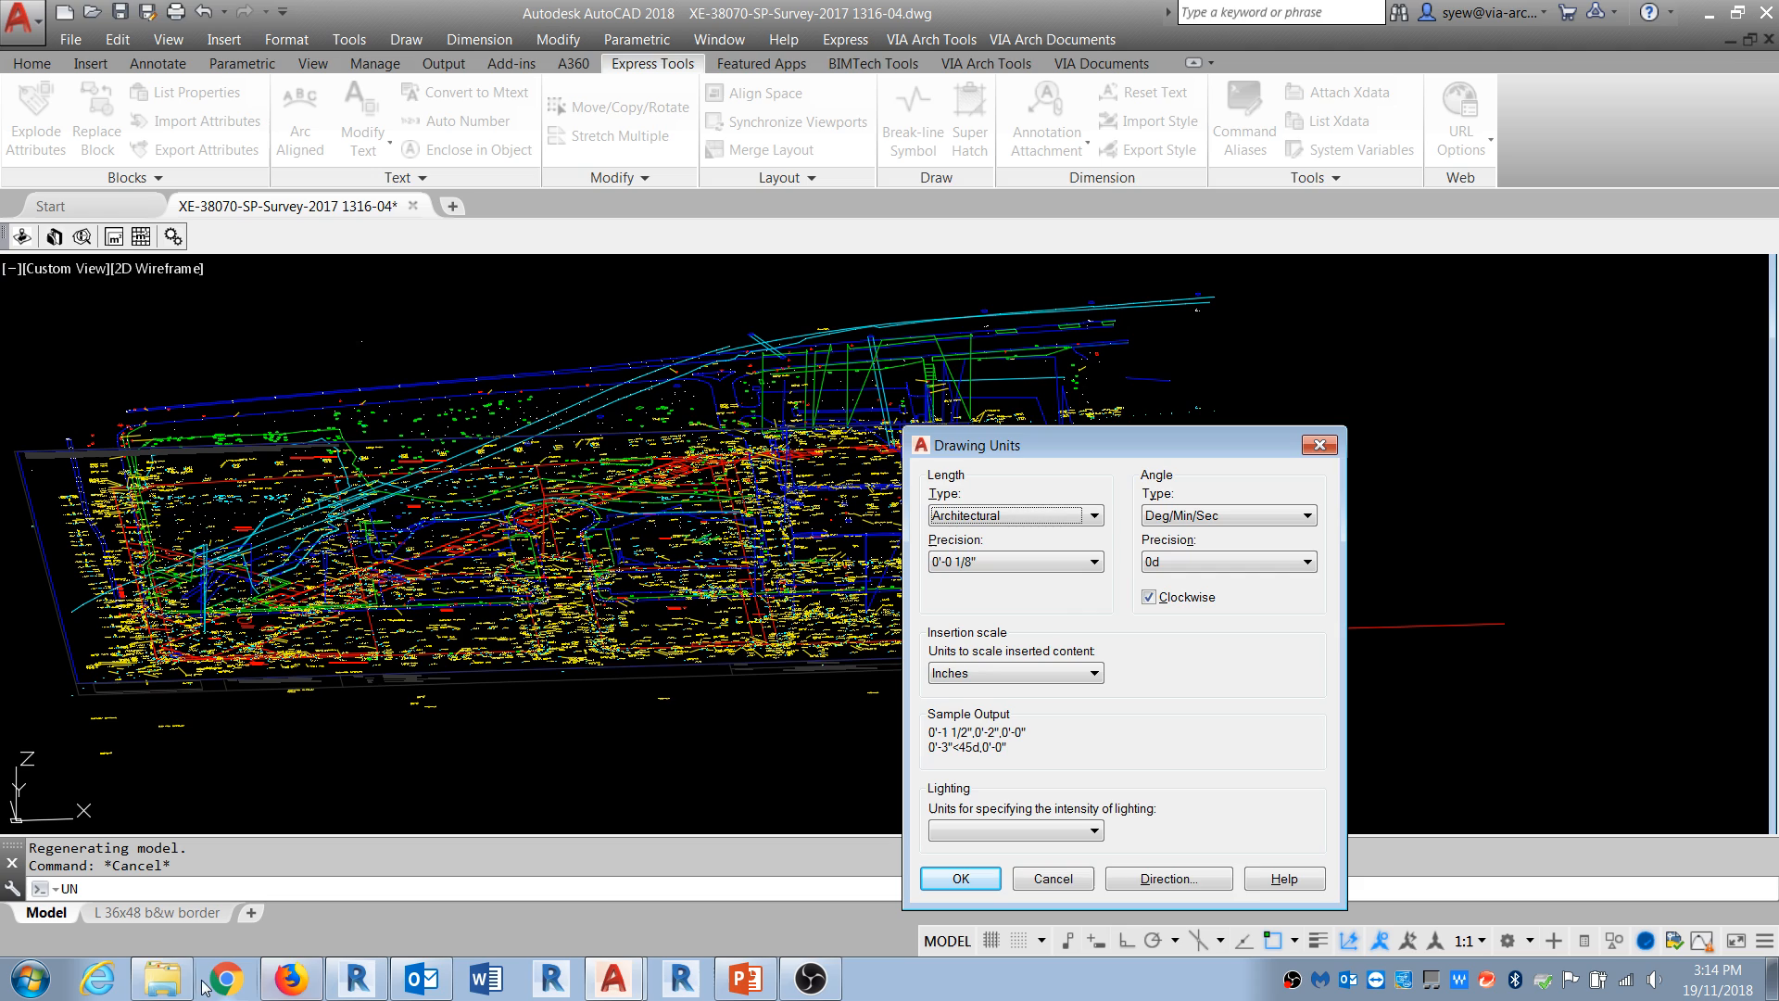
click(162, 977)
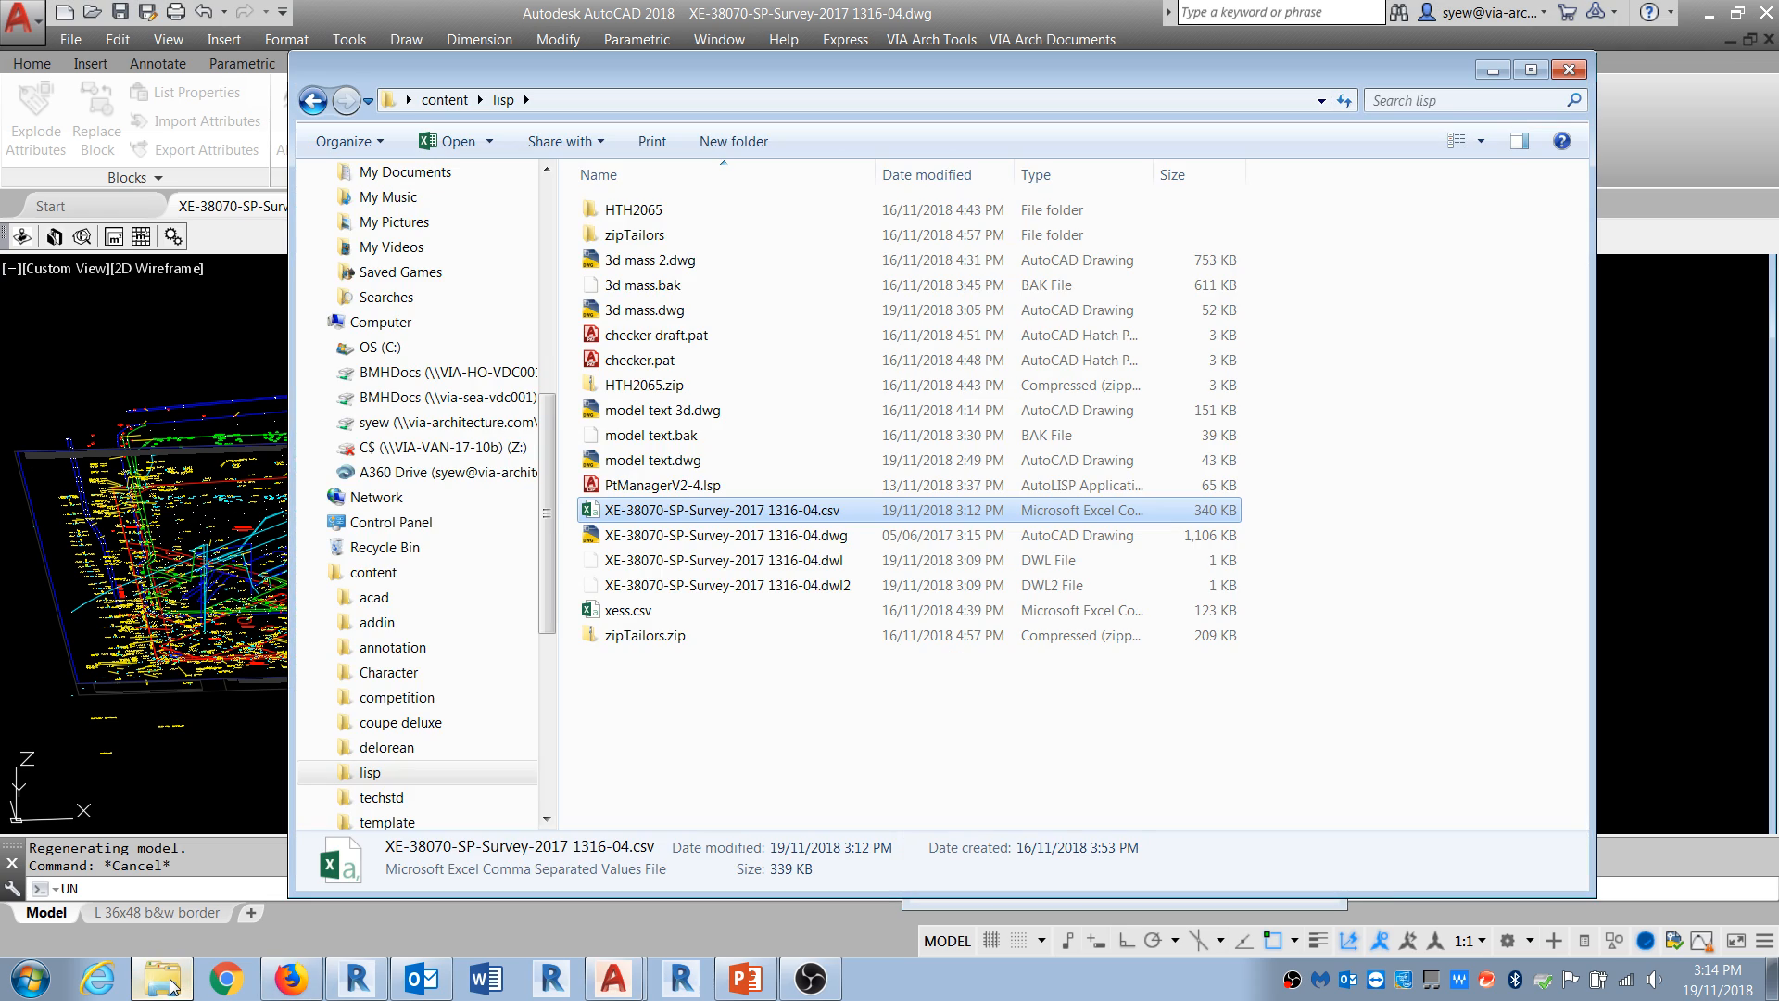
double_click(732, 512)
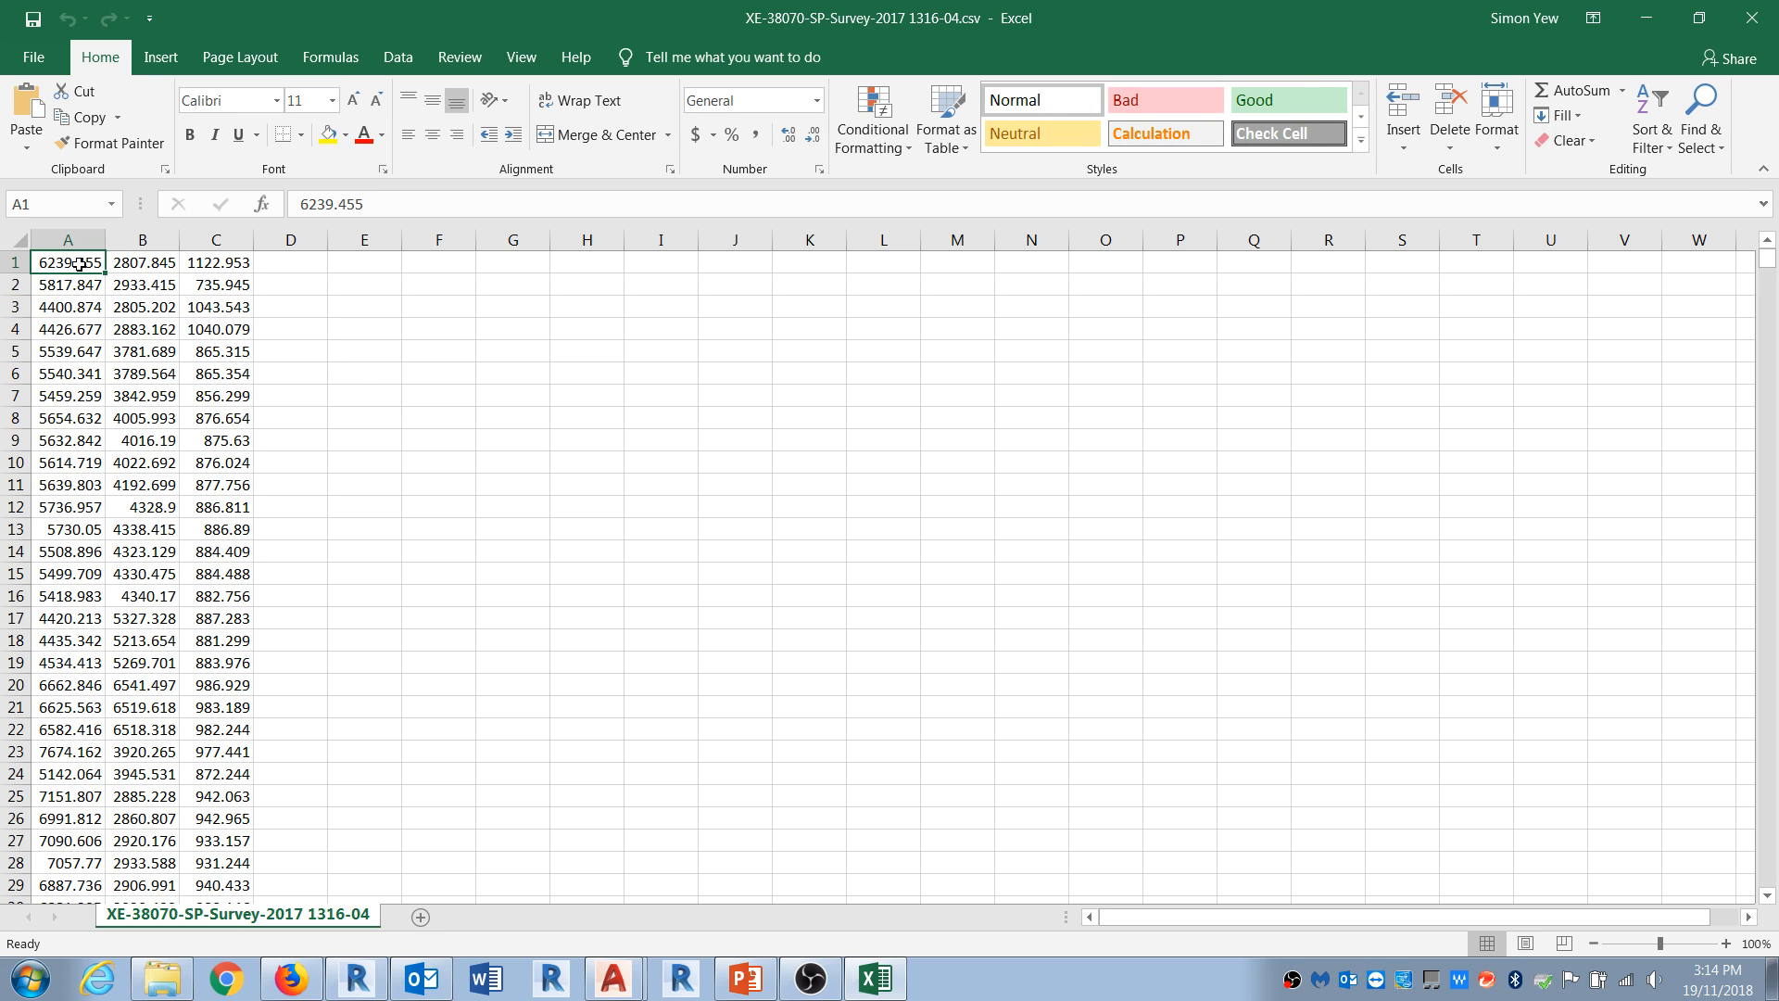
click(1751, 18)
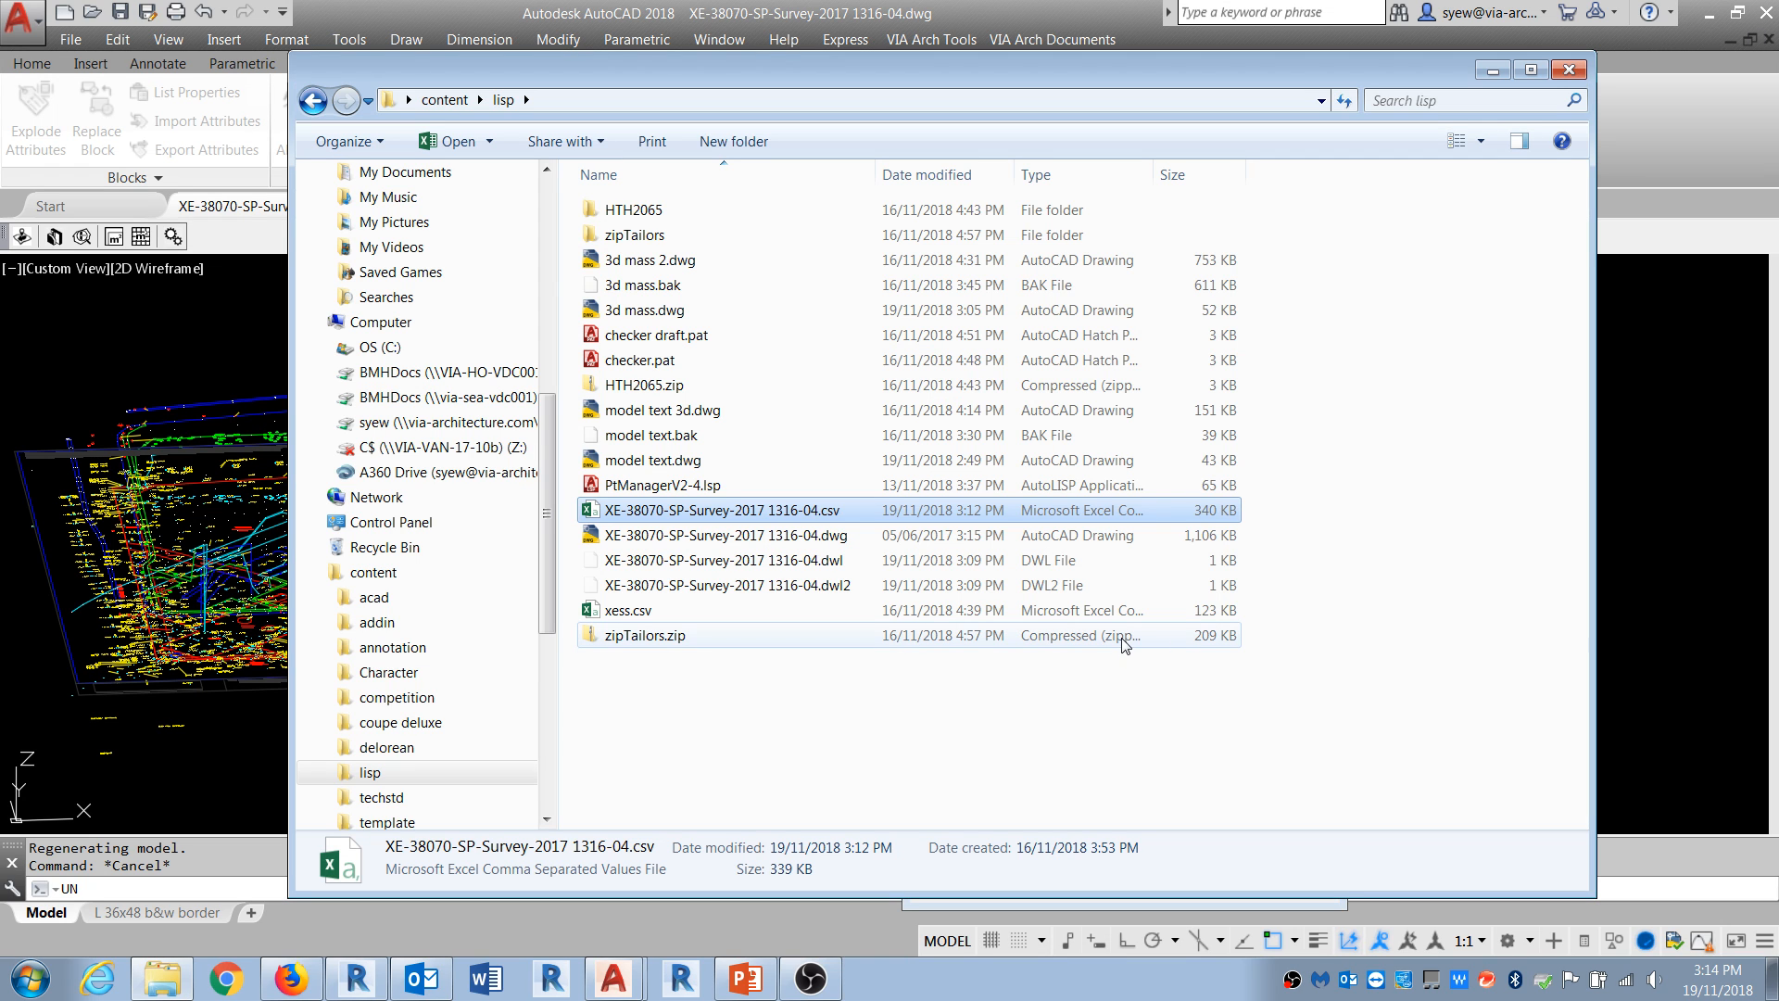
click(1678, 508)
Step: Try the Decimal length type in the drawing units, set it back to Architectural, and close the settings
drag(1028, 445, 814, 378)
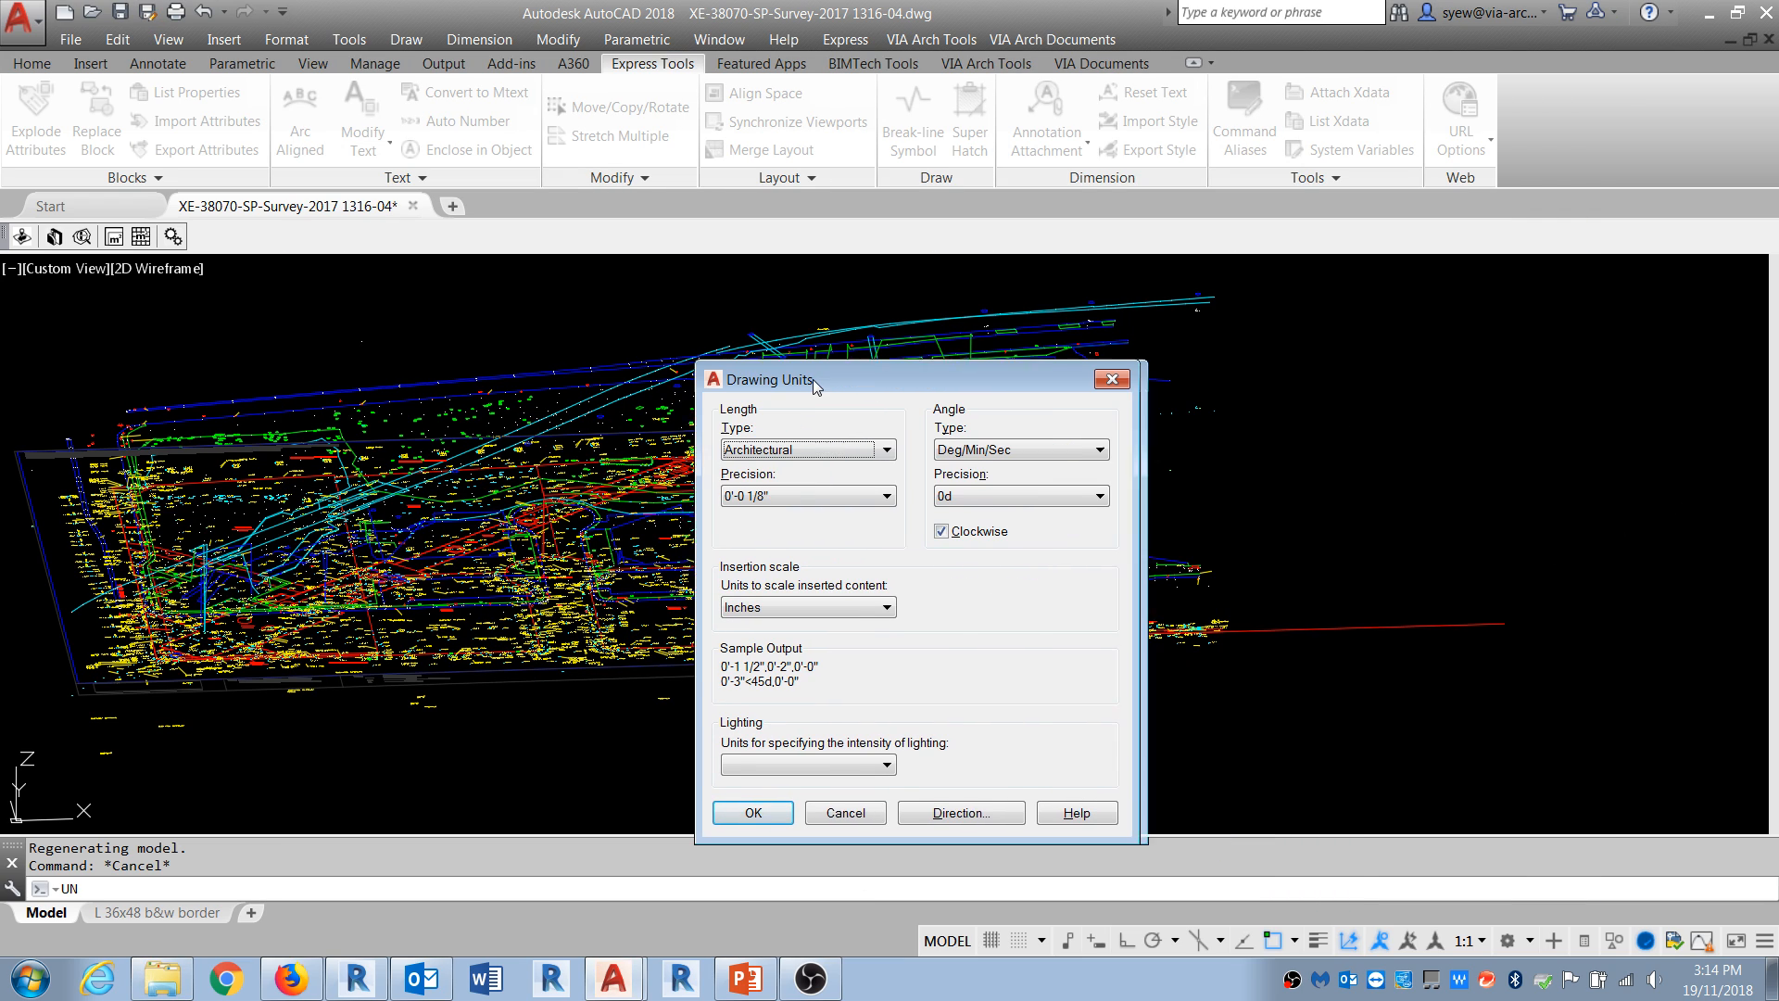
click(814, 444)
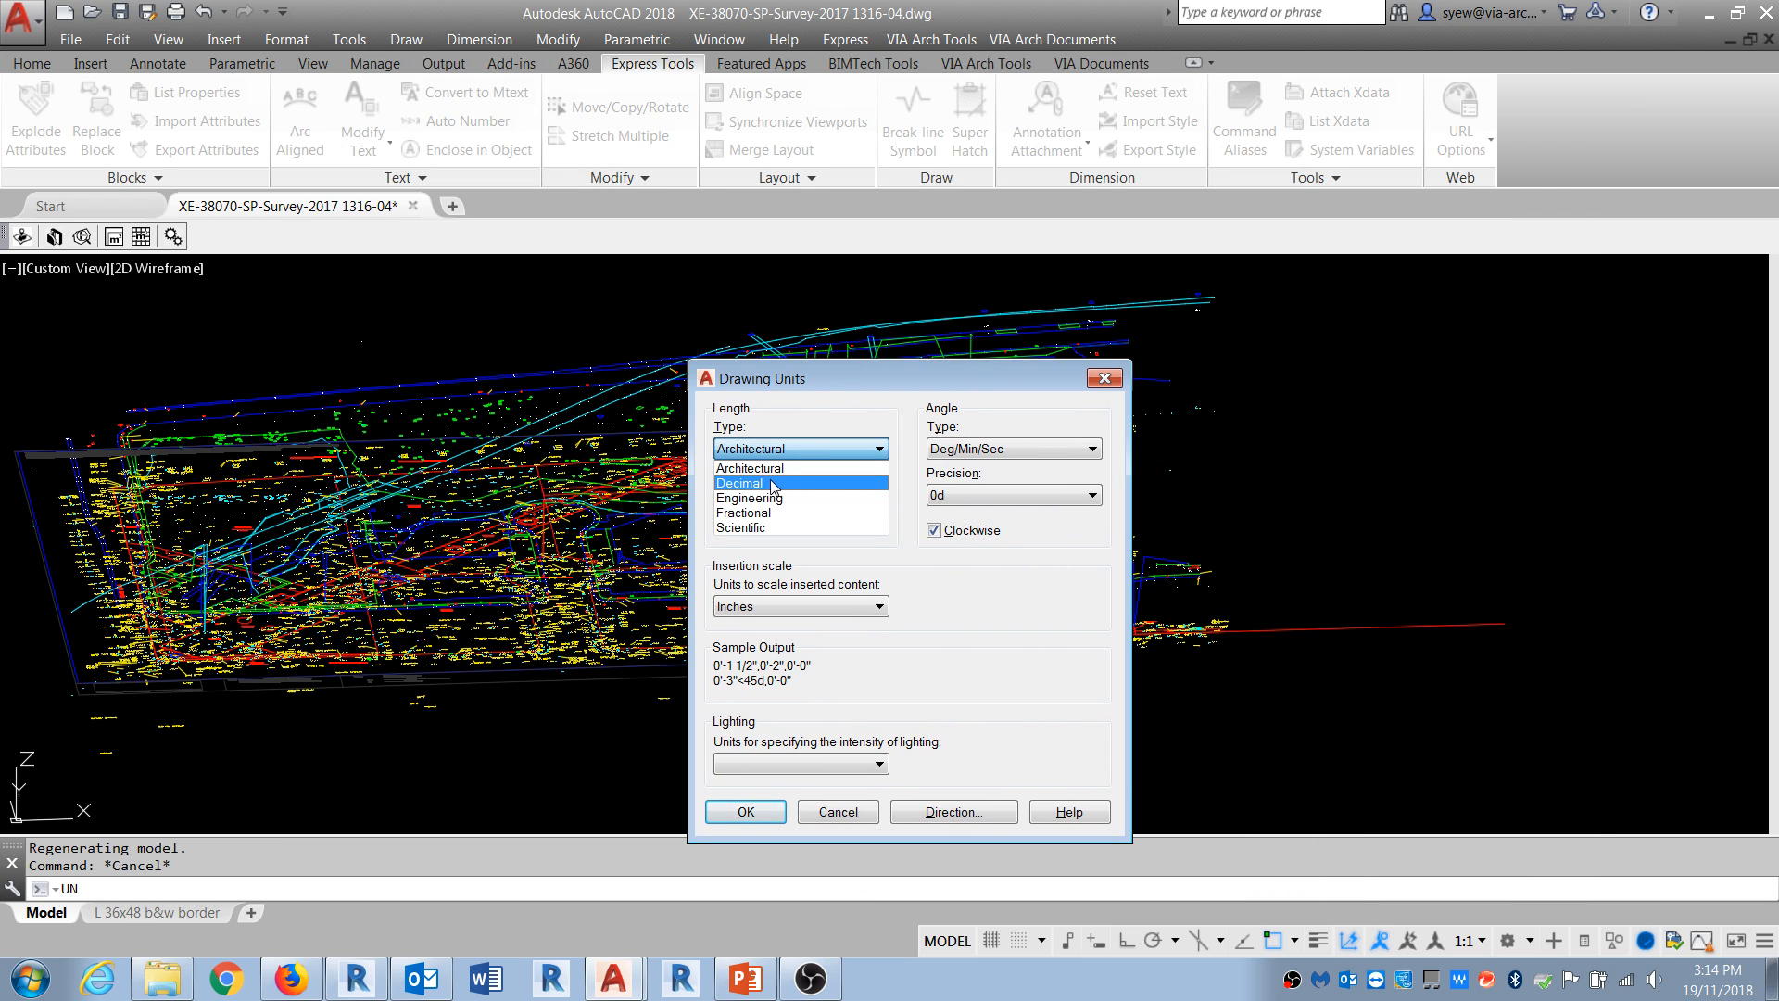
click(779, 481)
click(785, 449)
click(769, 467)
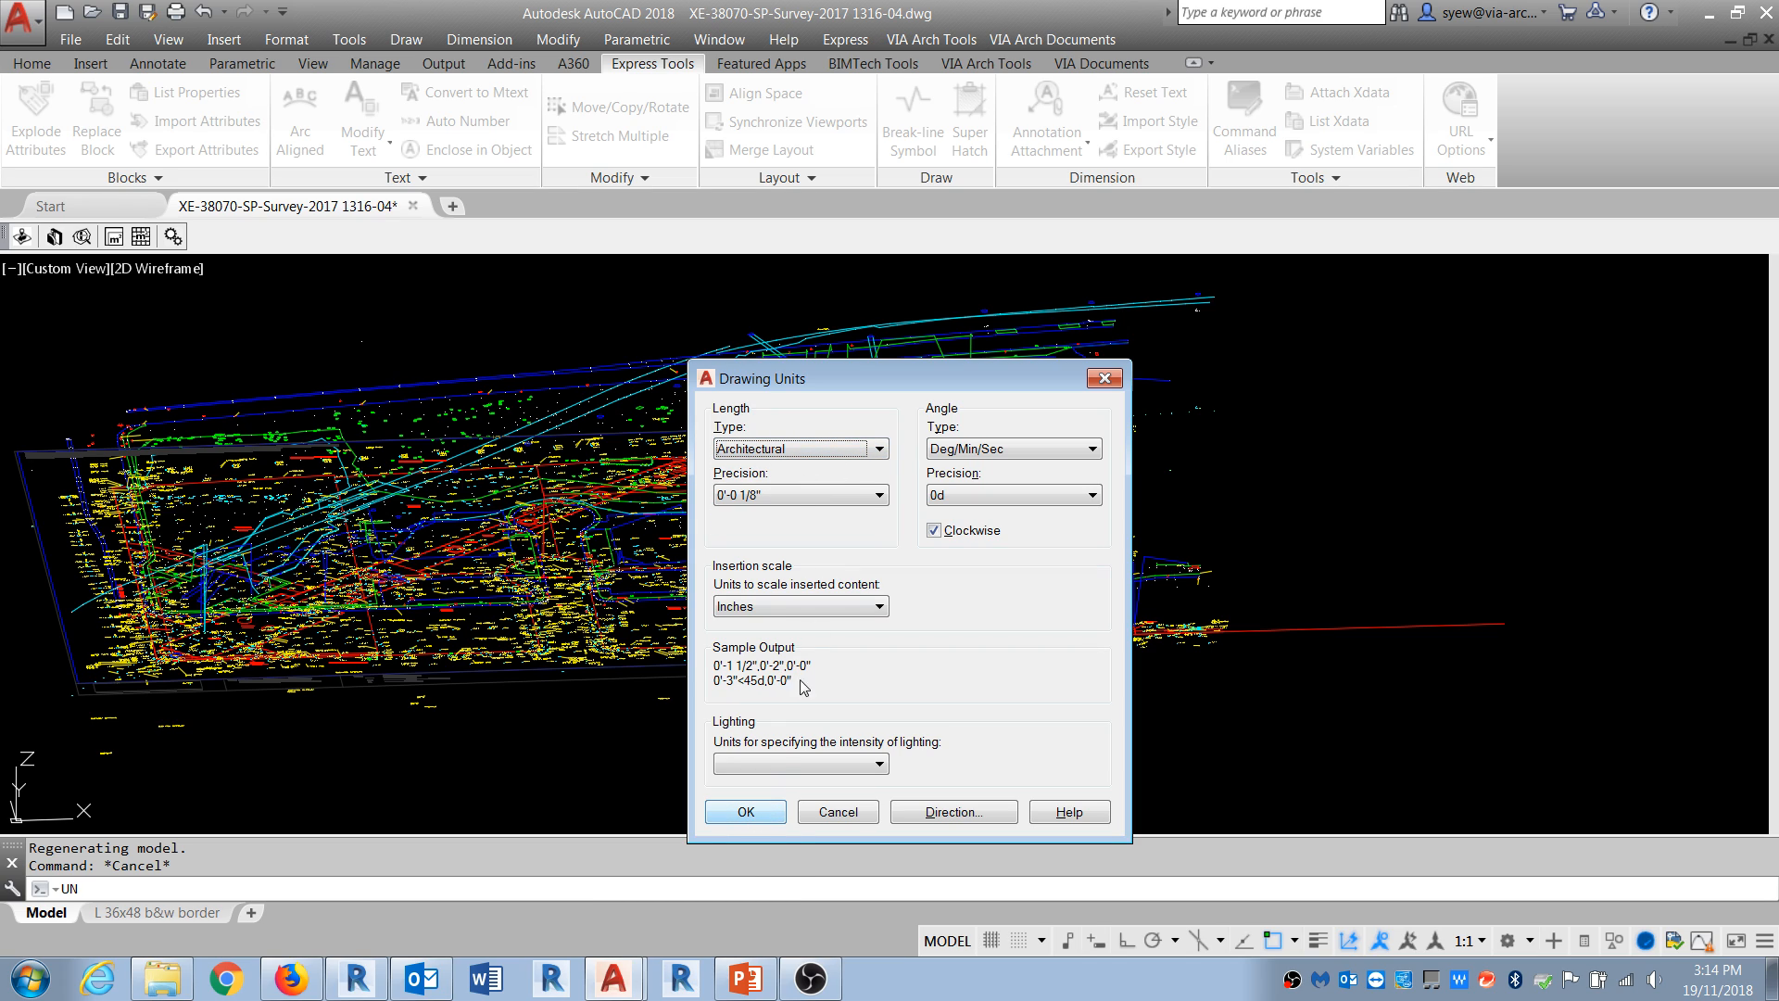
click(769, 806)
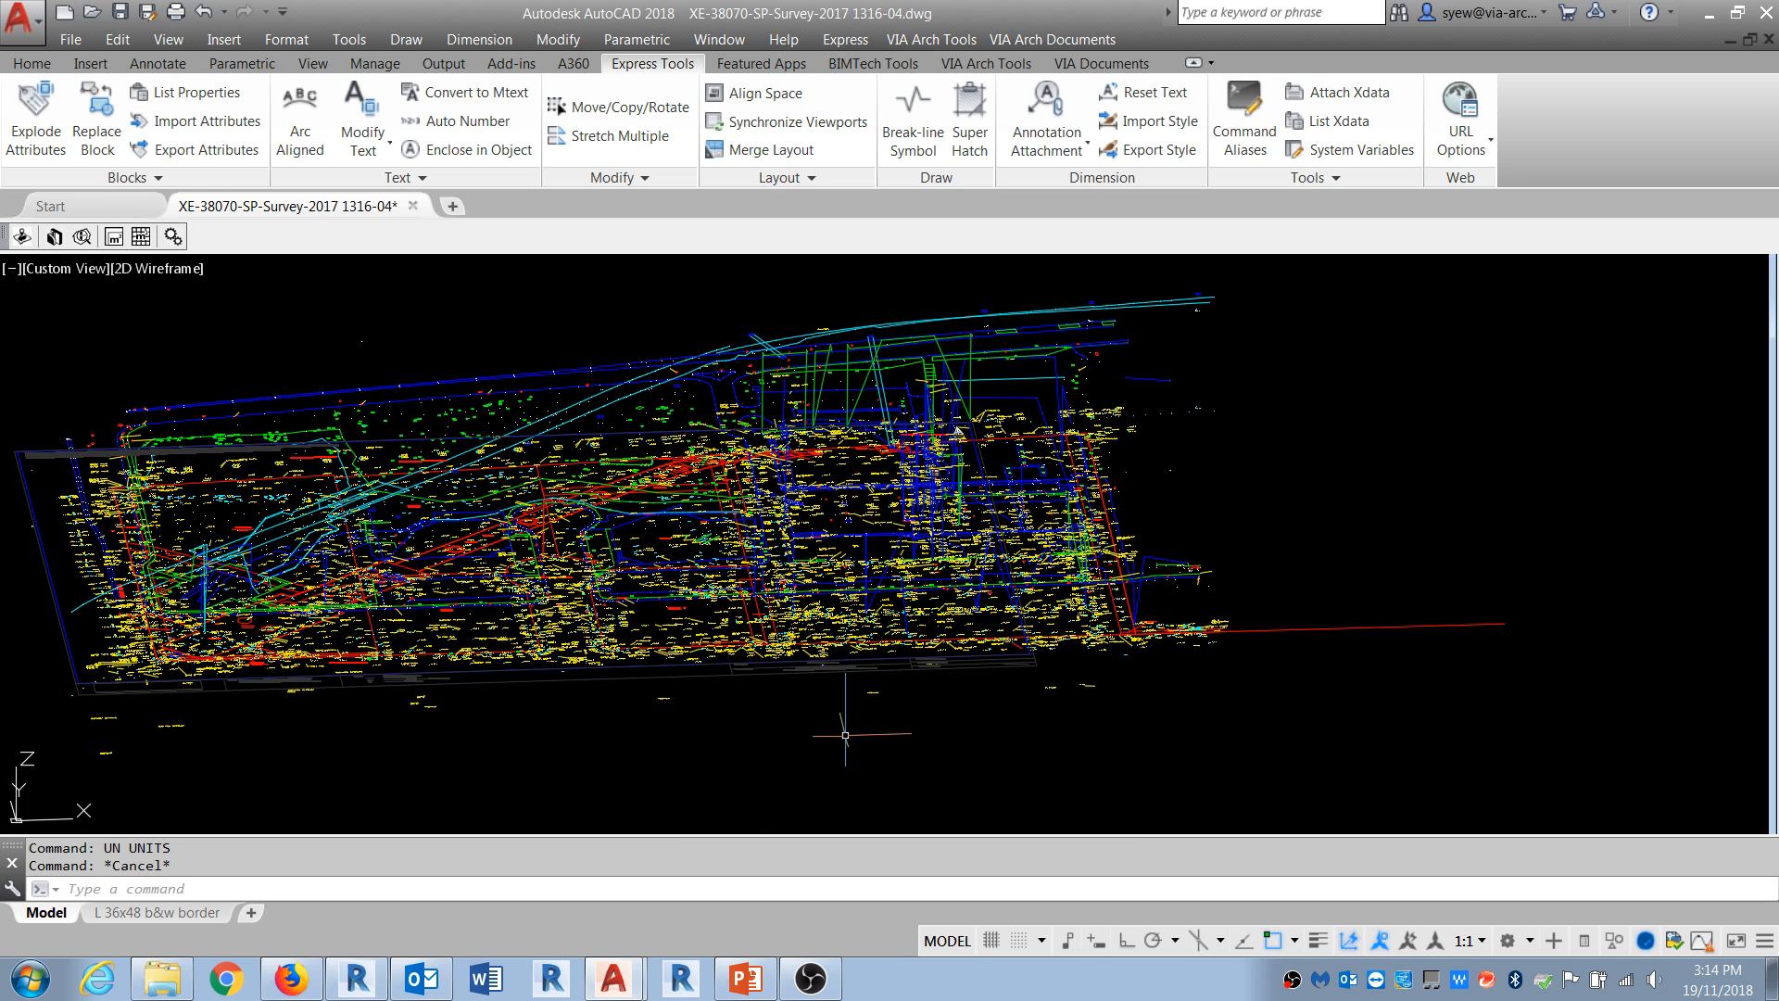
Step: Start Point Manager with the PTM command
text(ptm)
key(Return)
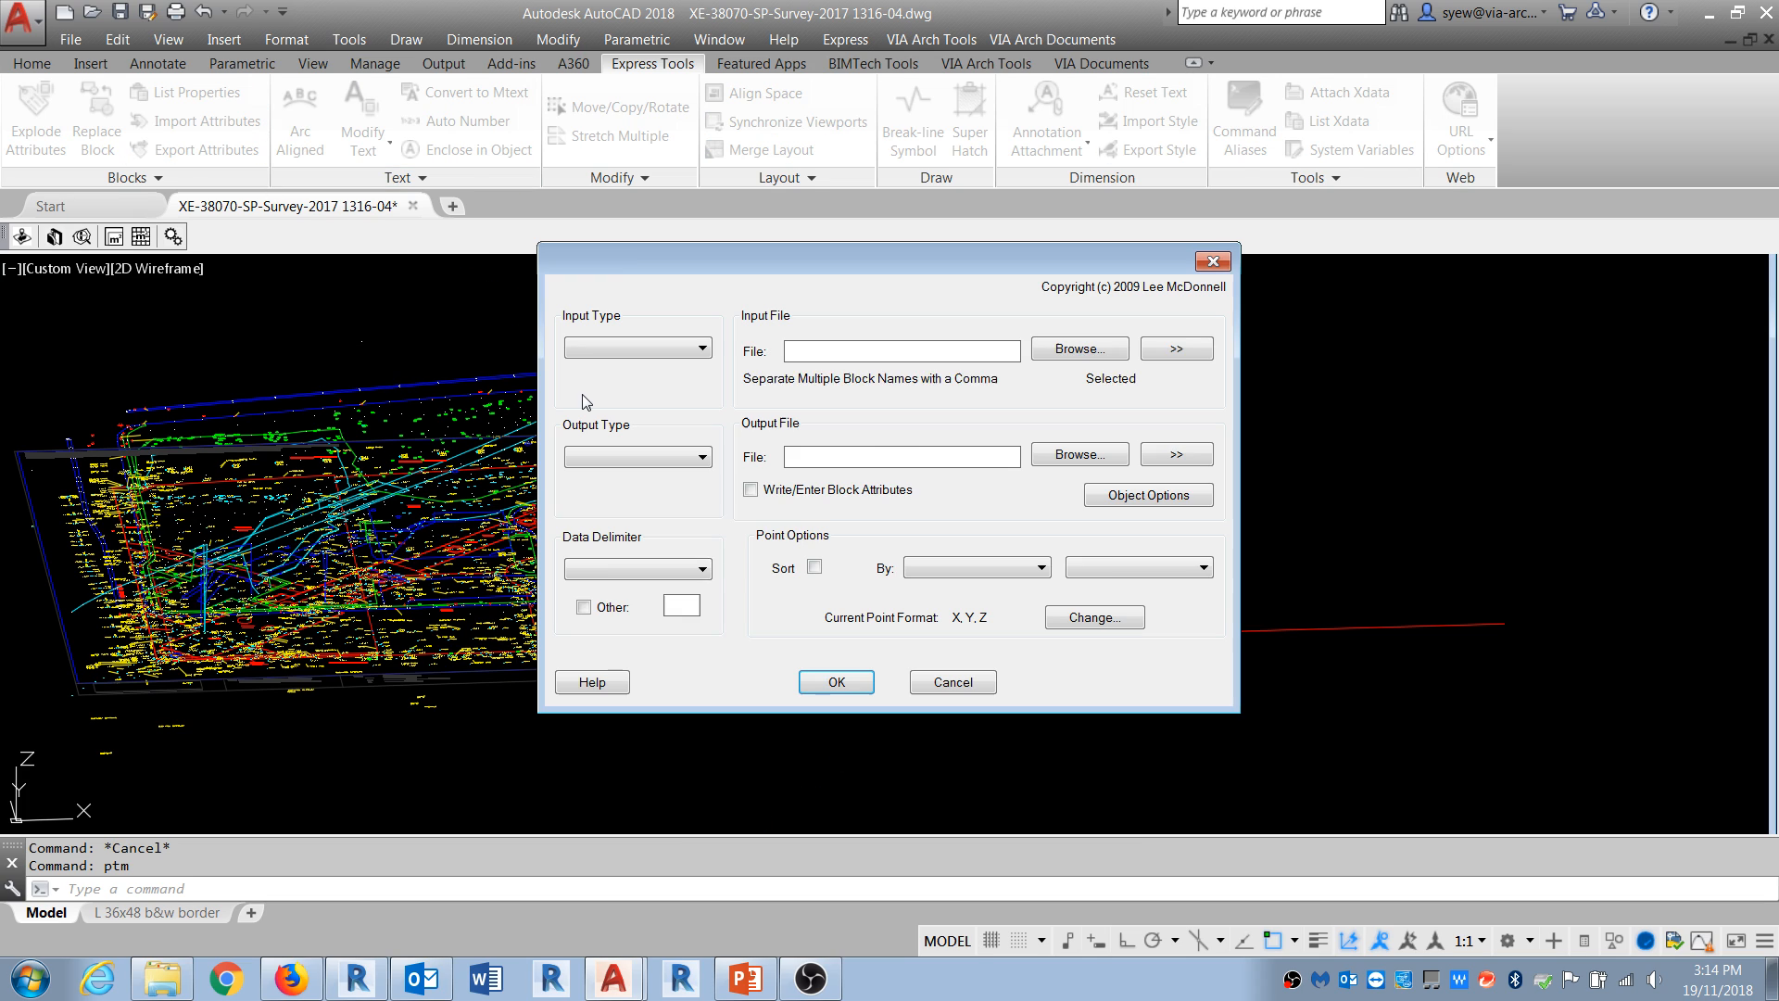
Step: Export the drawing's points with Point Manager to a new CSV file named xessss1 in the lisp folder
click(1056, 456)
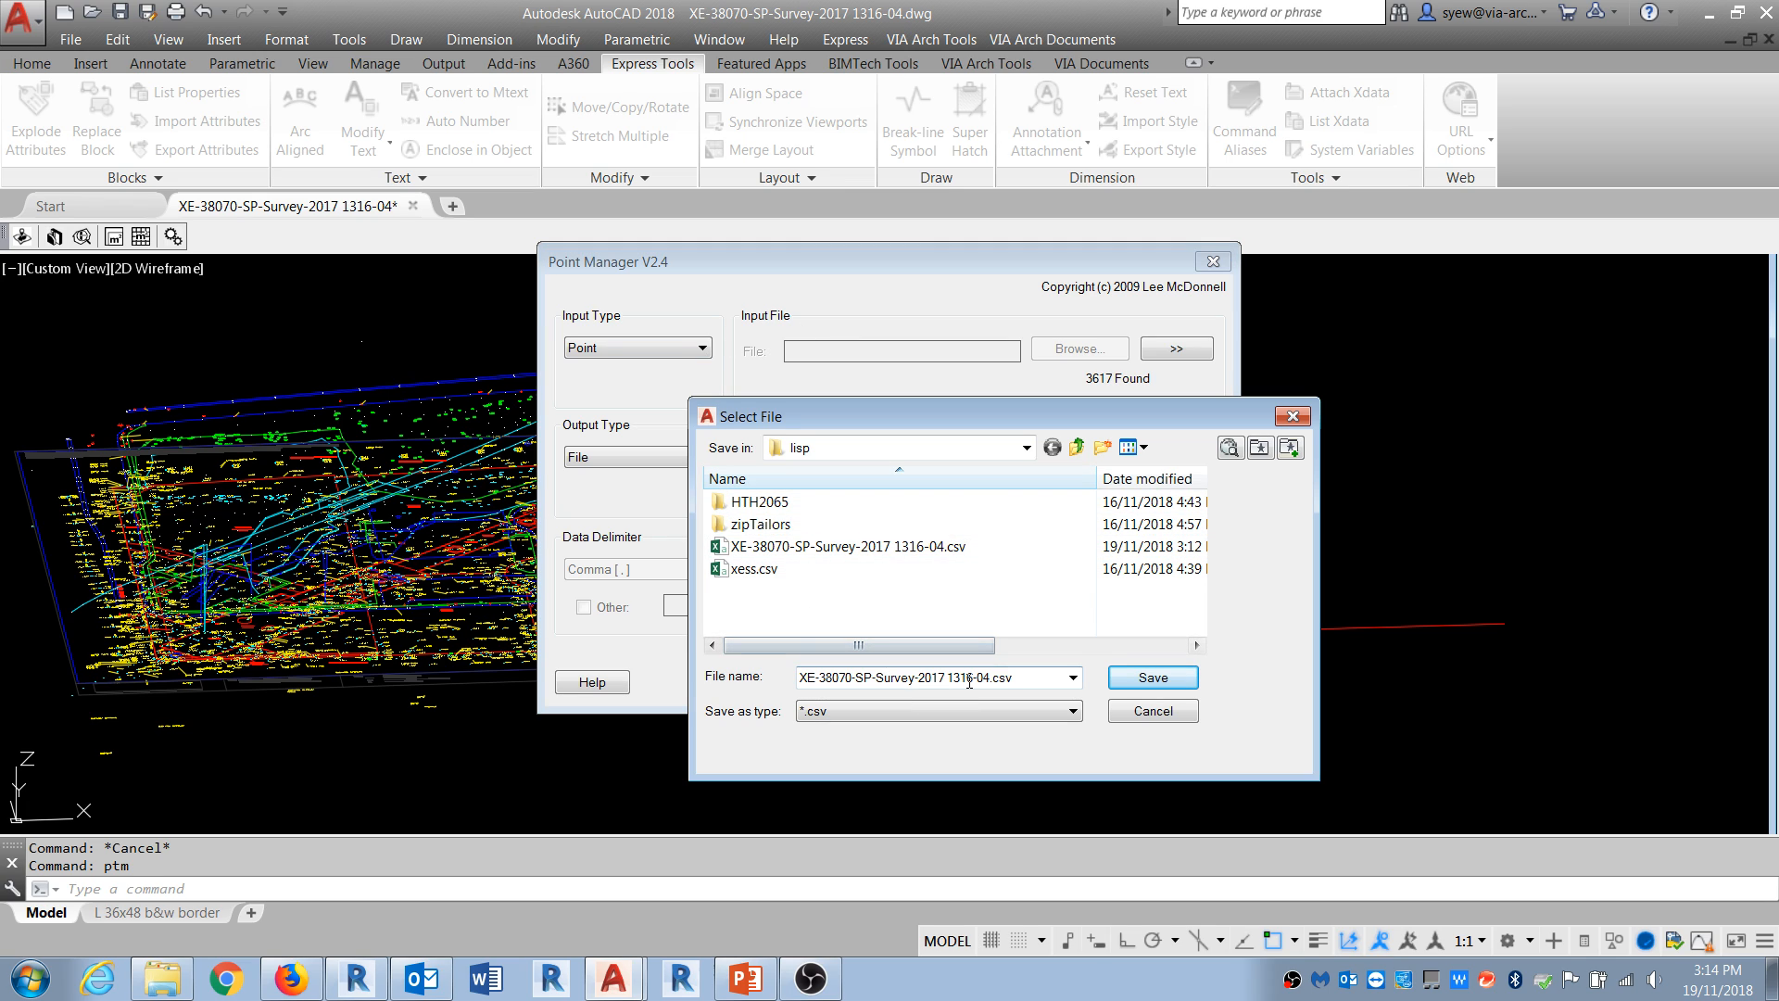
drag(1027, 681, 636, 621)
text(xessss1)
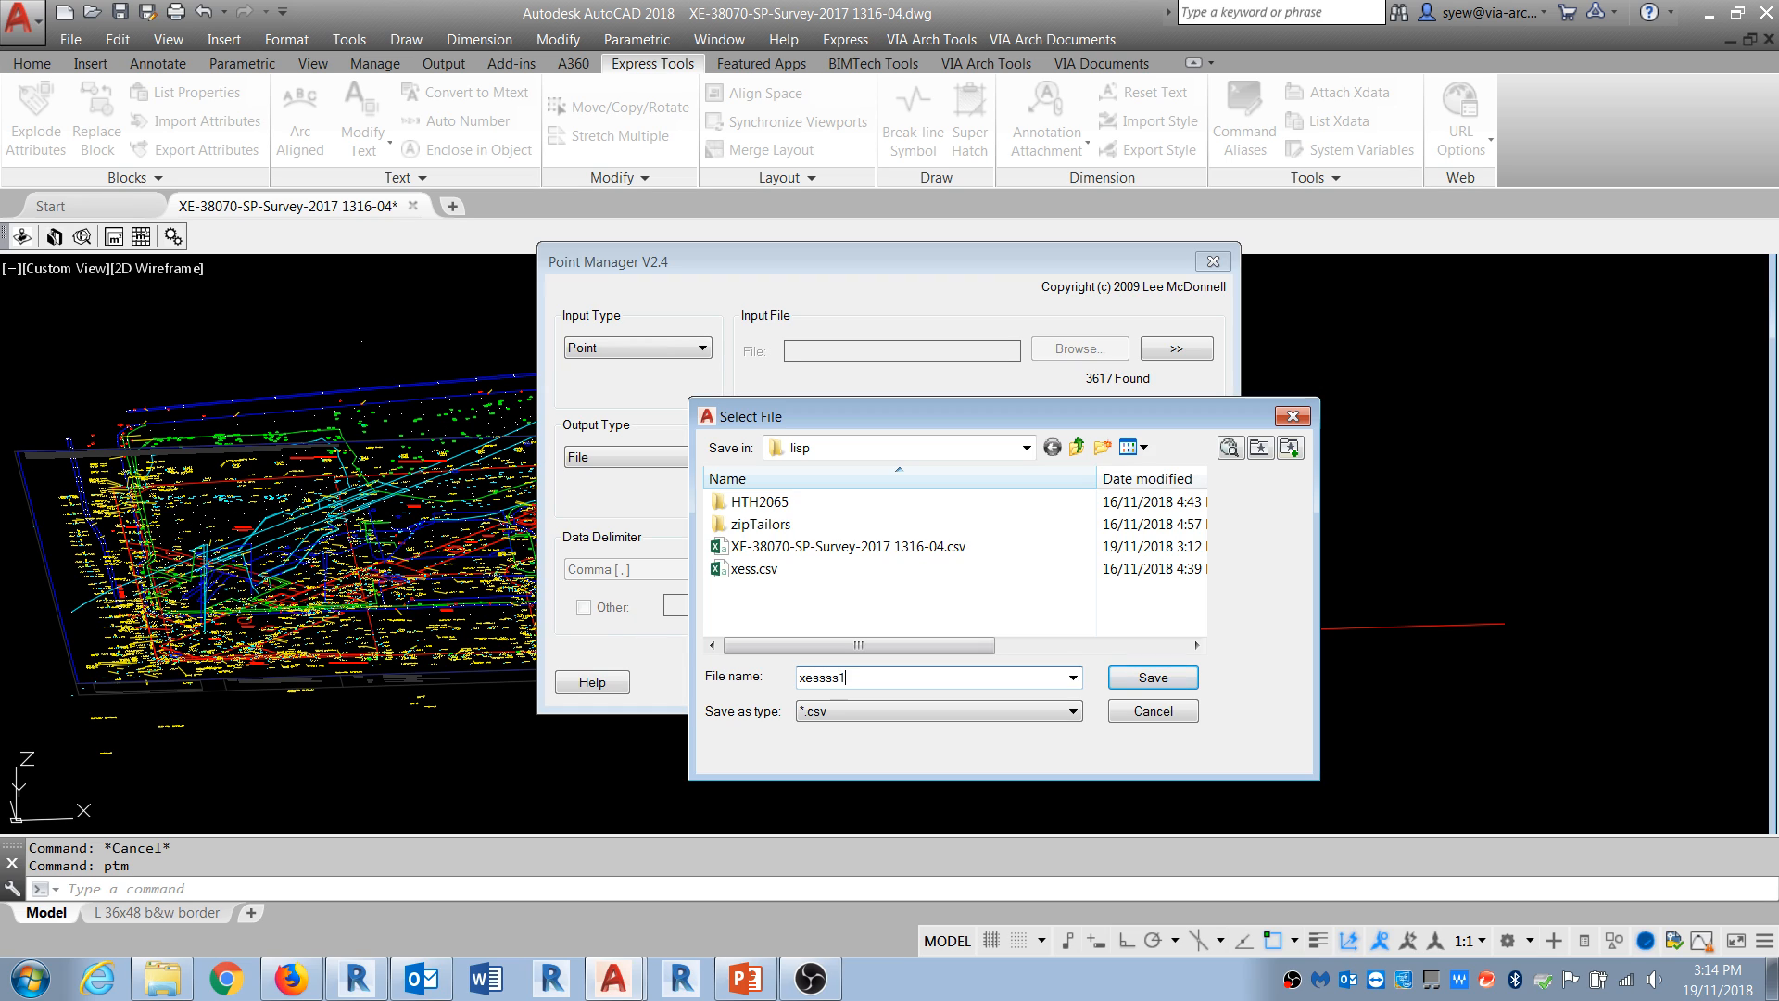
key(Return)
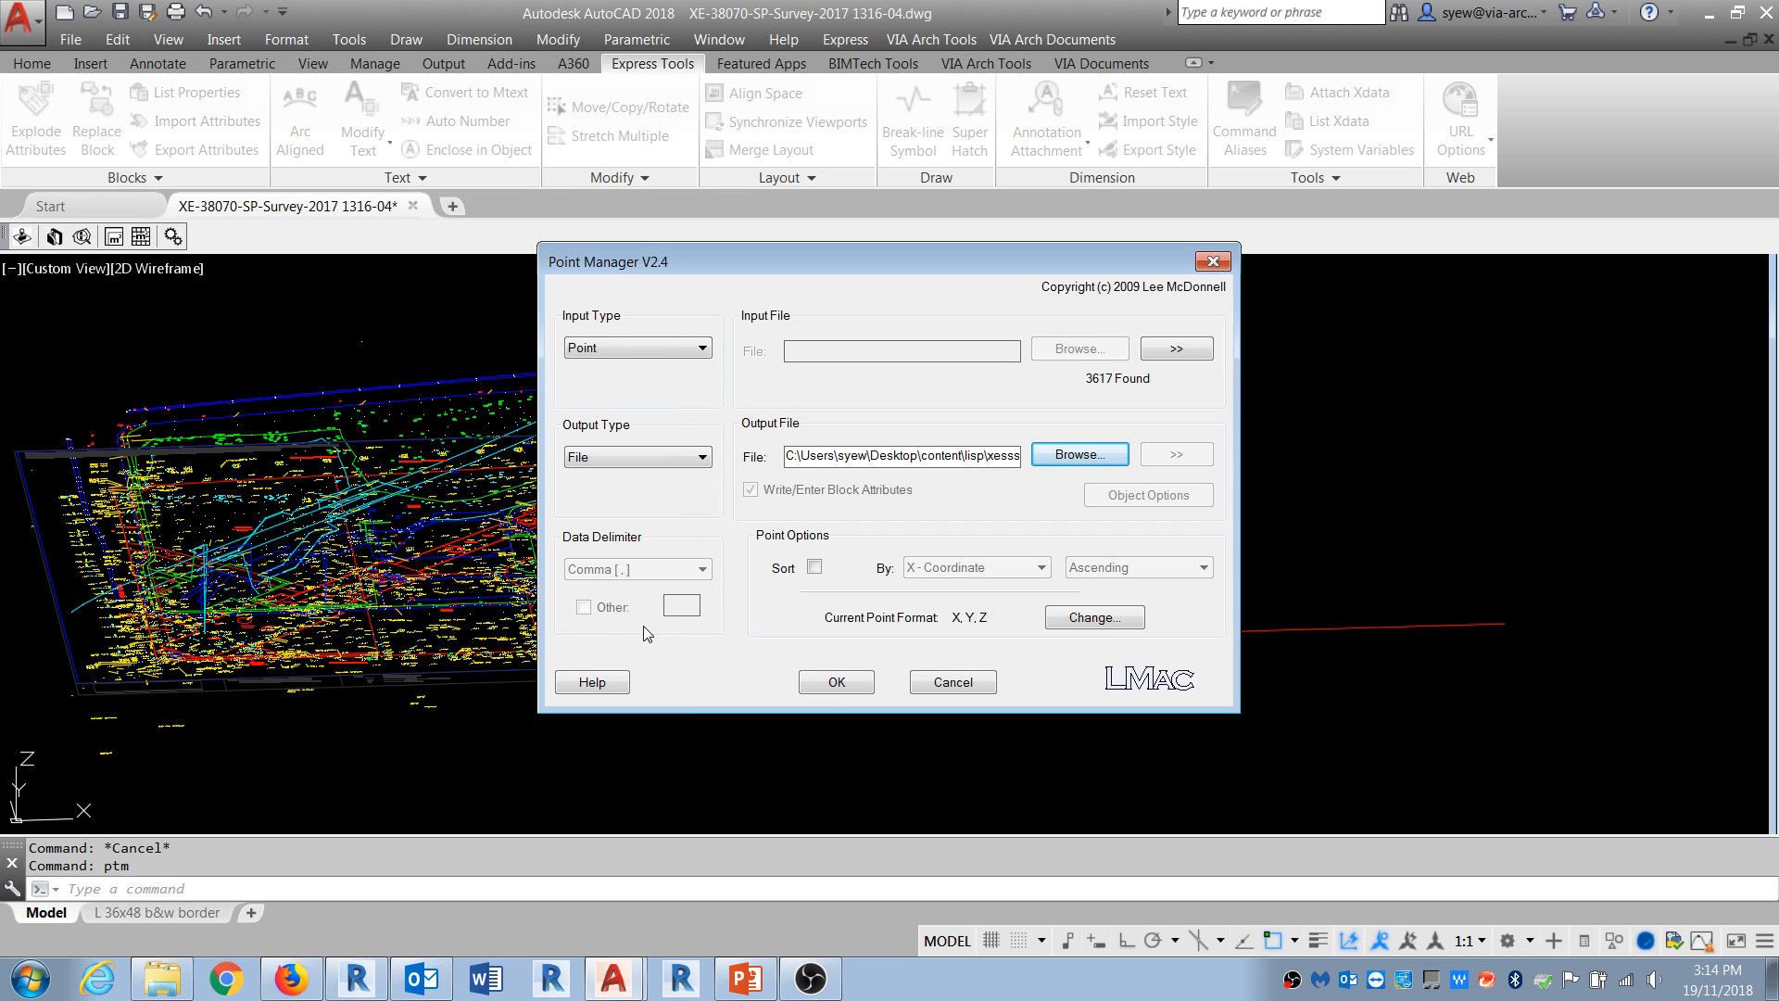
click(838, 684)
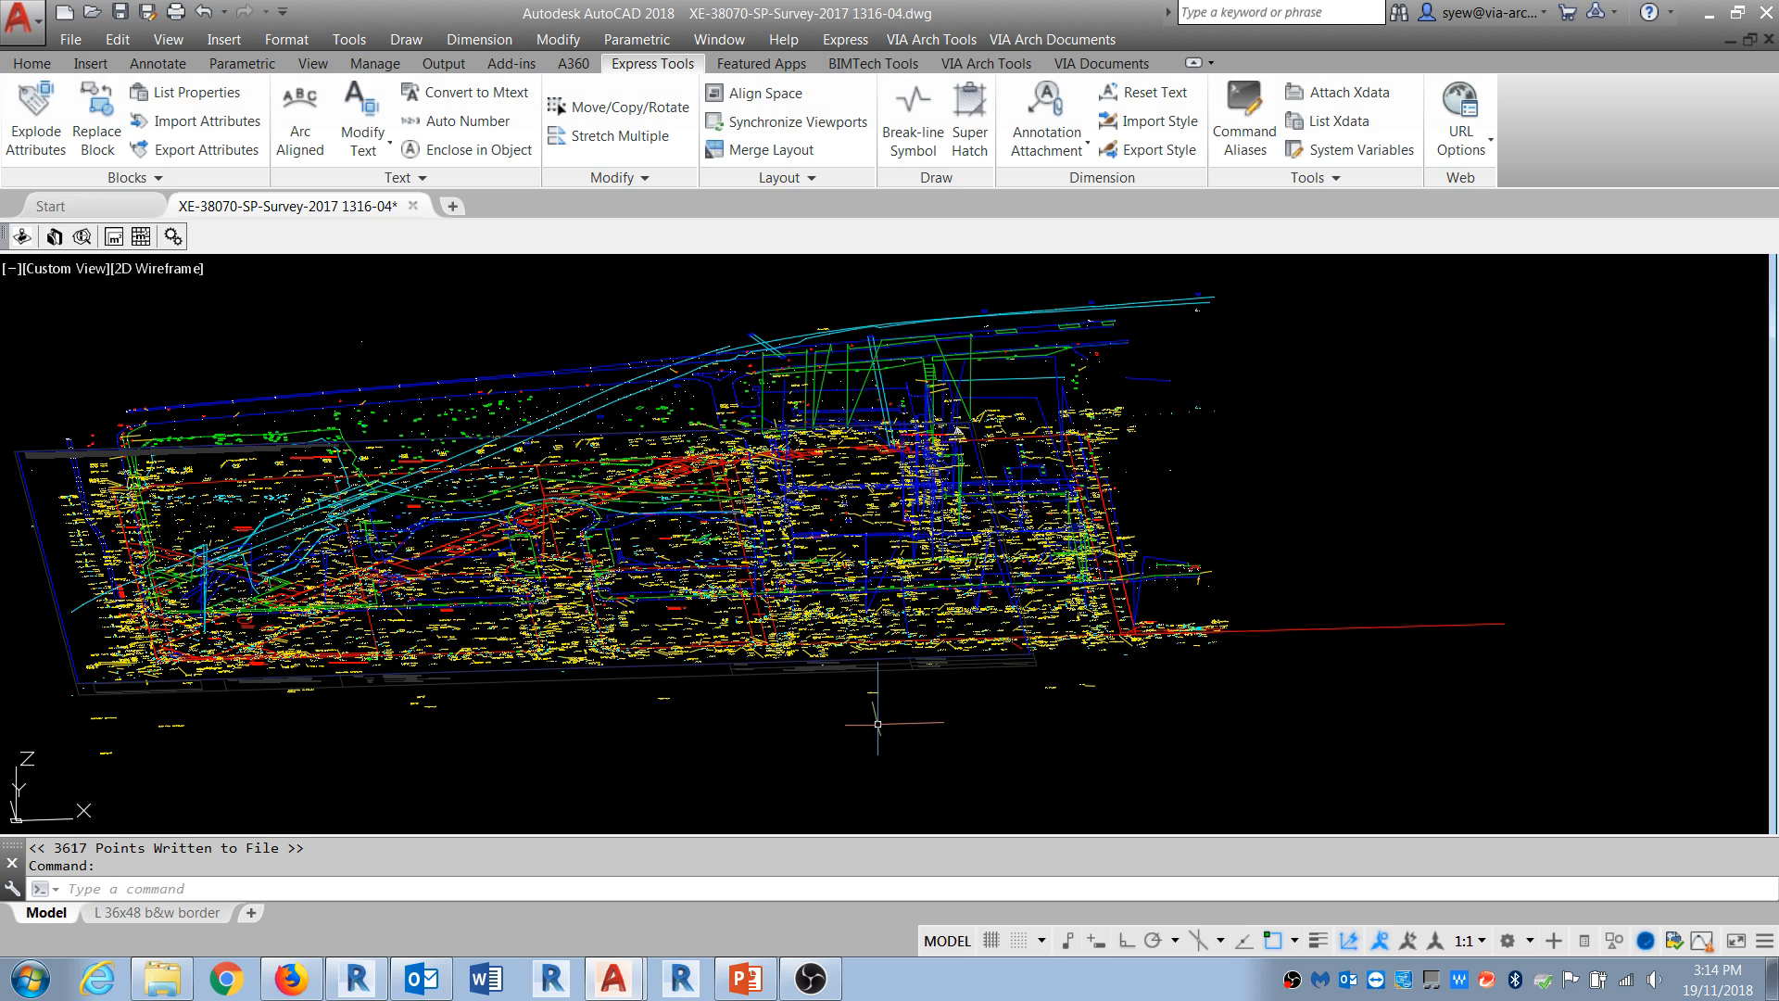
Step: Open the exported xessss1.csv from the file folder in Excel to view its point coordinates
click(162, 977)
click(658, 637)
double_click(658, 638)
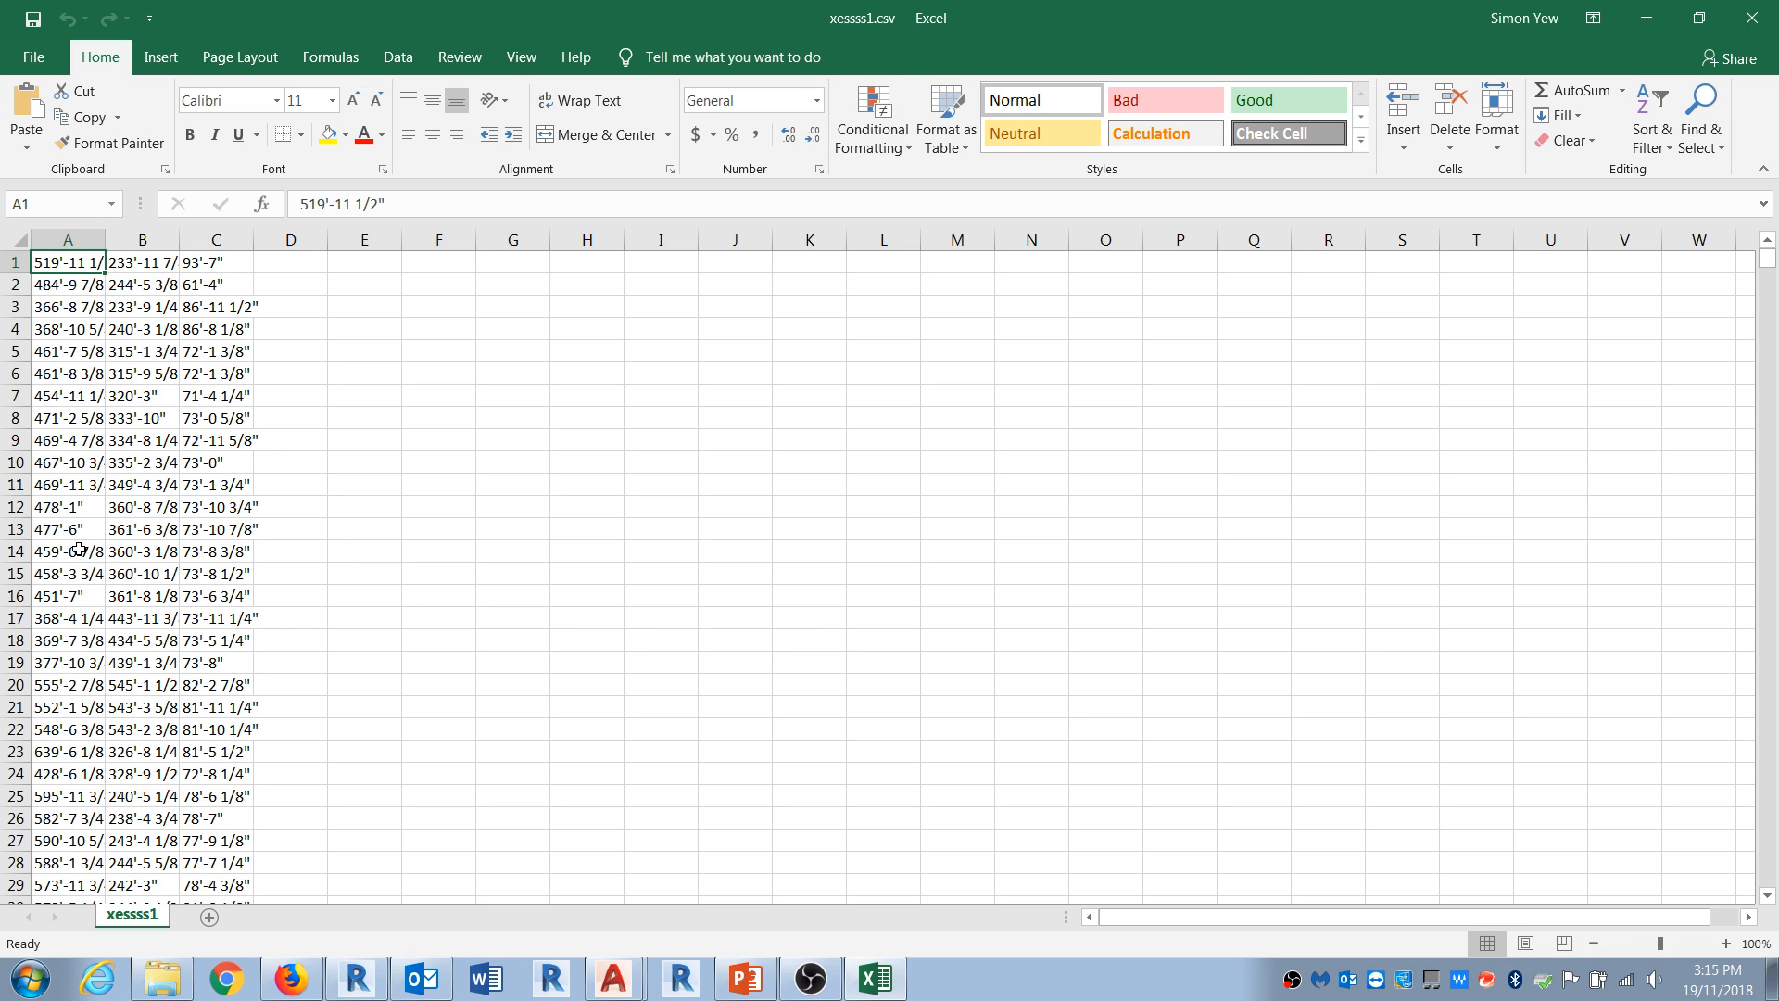
Step: Switch to Revit and try to create the topography surface from the points file xessss1.csv using Decimal feet
click(358, 982)
scroll(936, 474, down, 5)
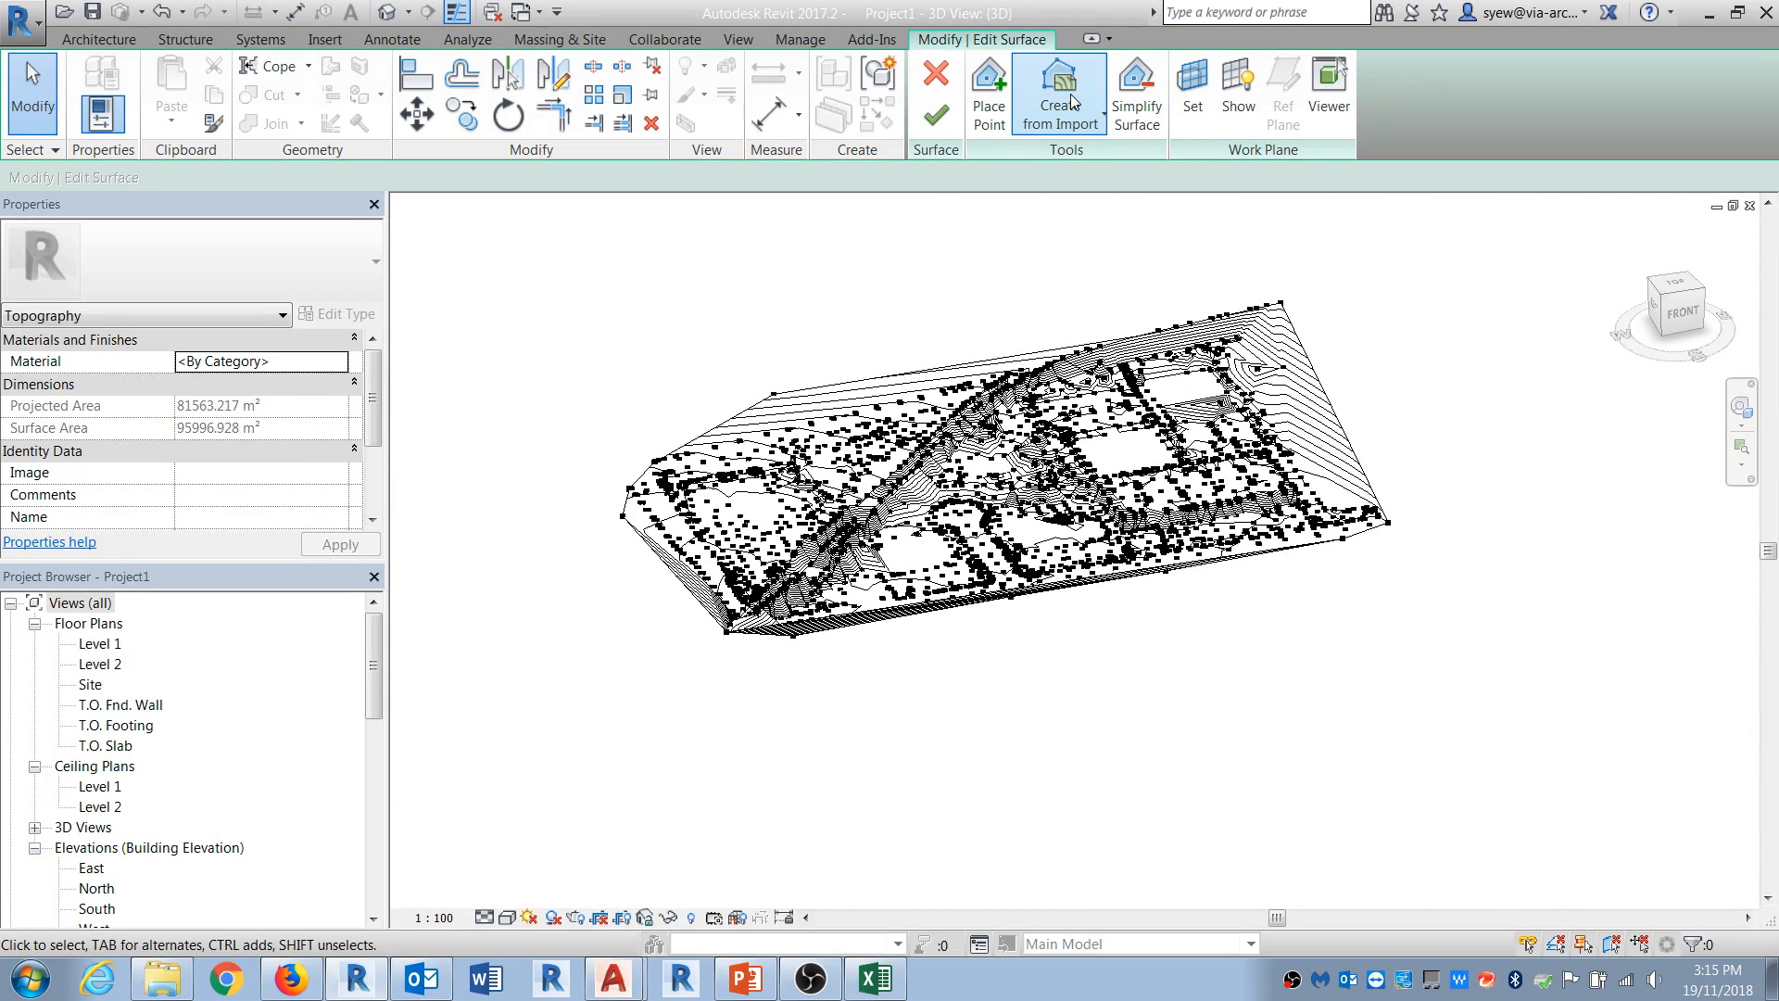
click(1096, 128)
click(1110, 206)
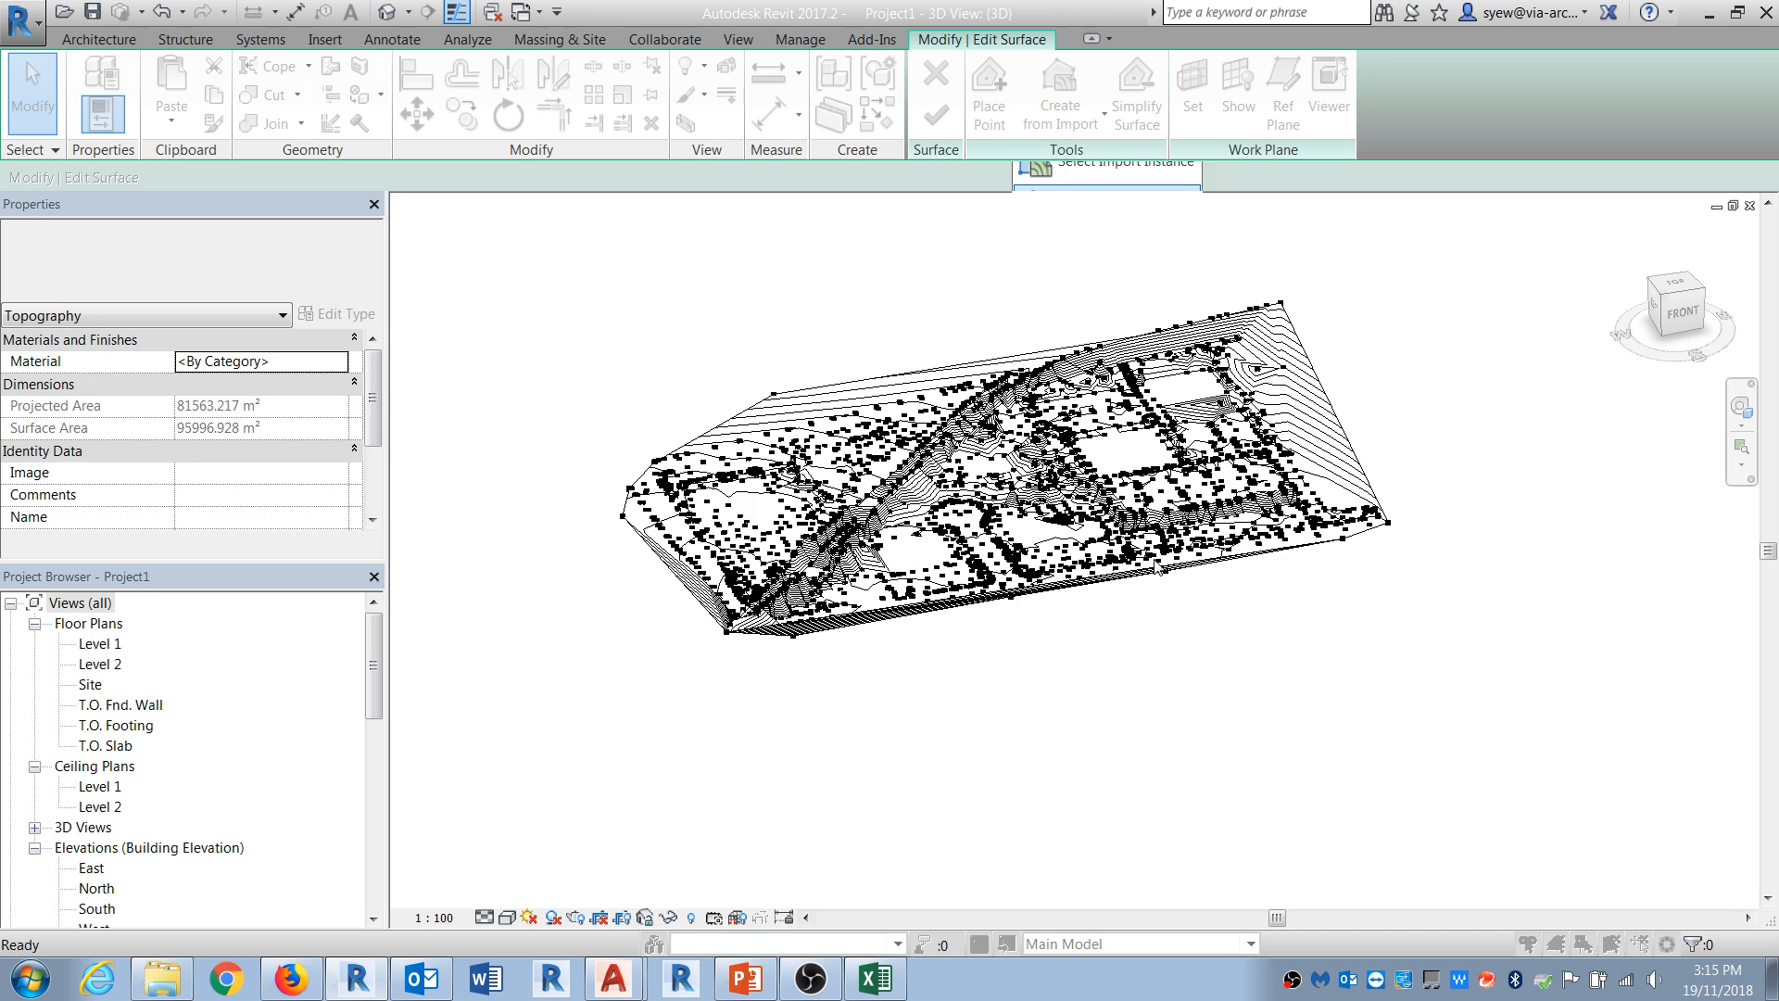
click(654, 423)
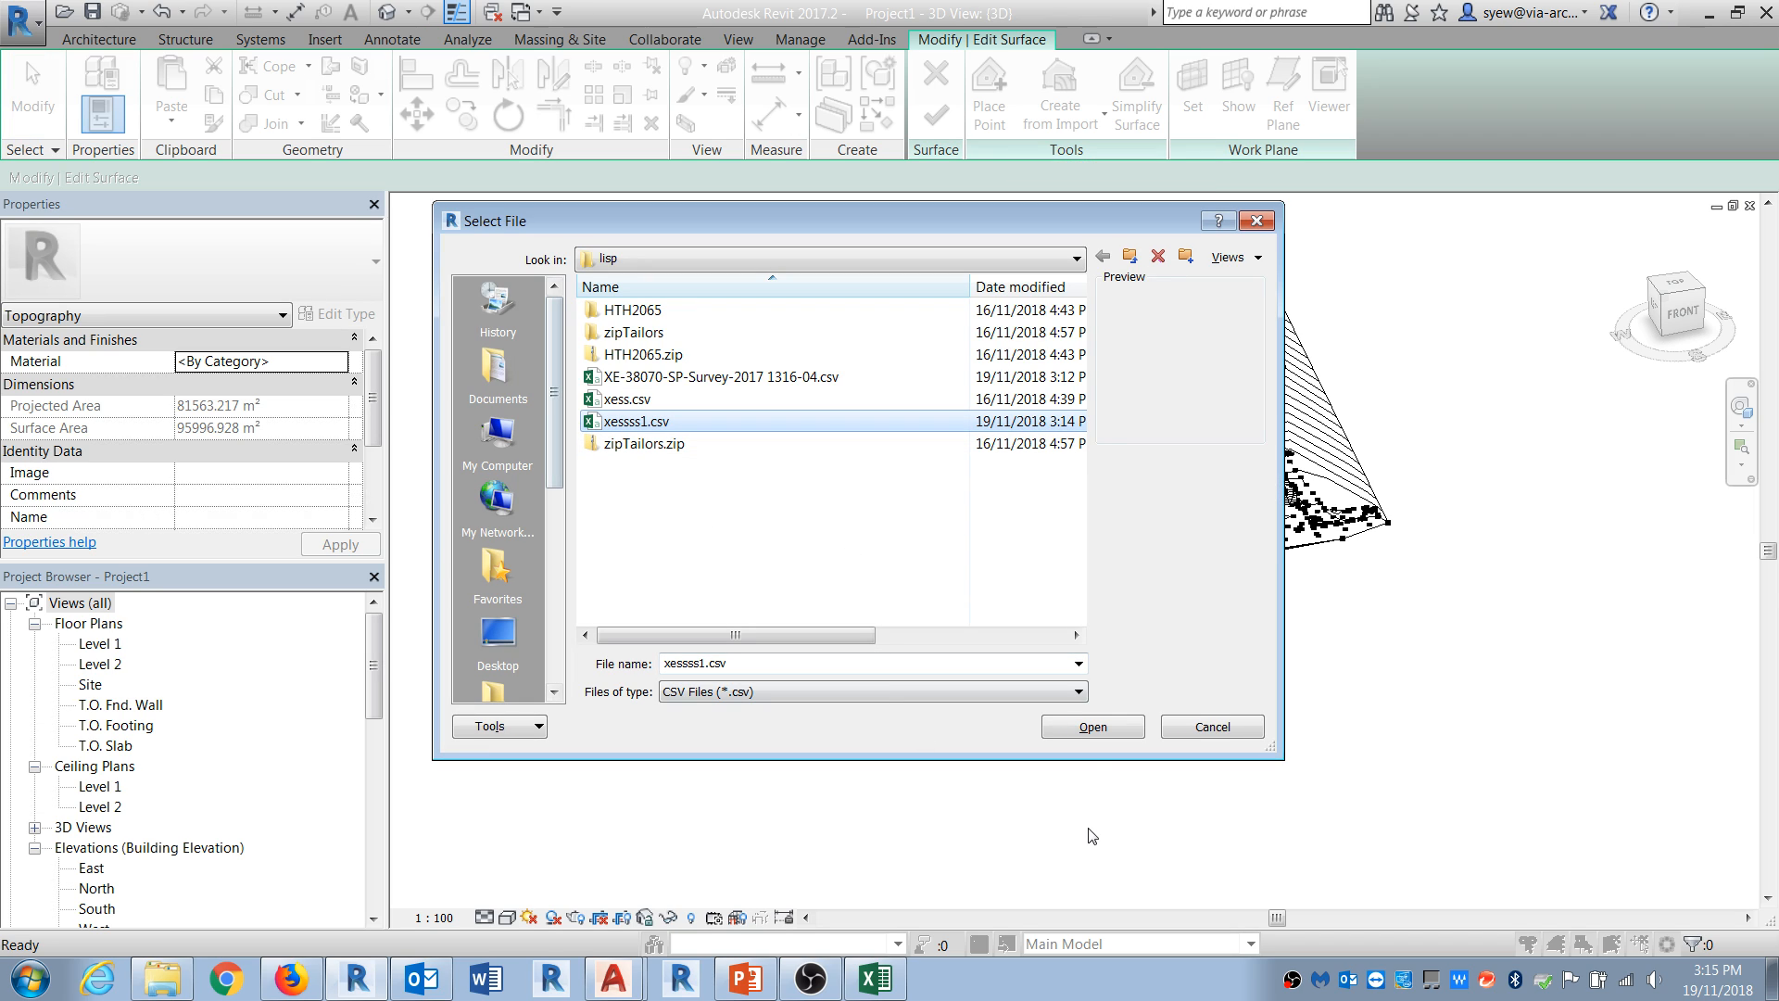
click(1092, 726)
click(855, 474)
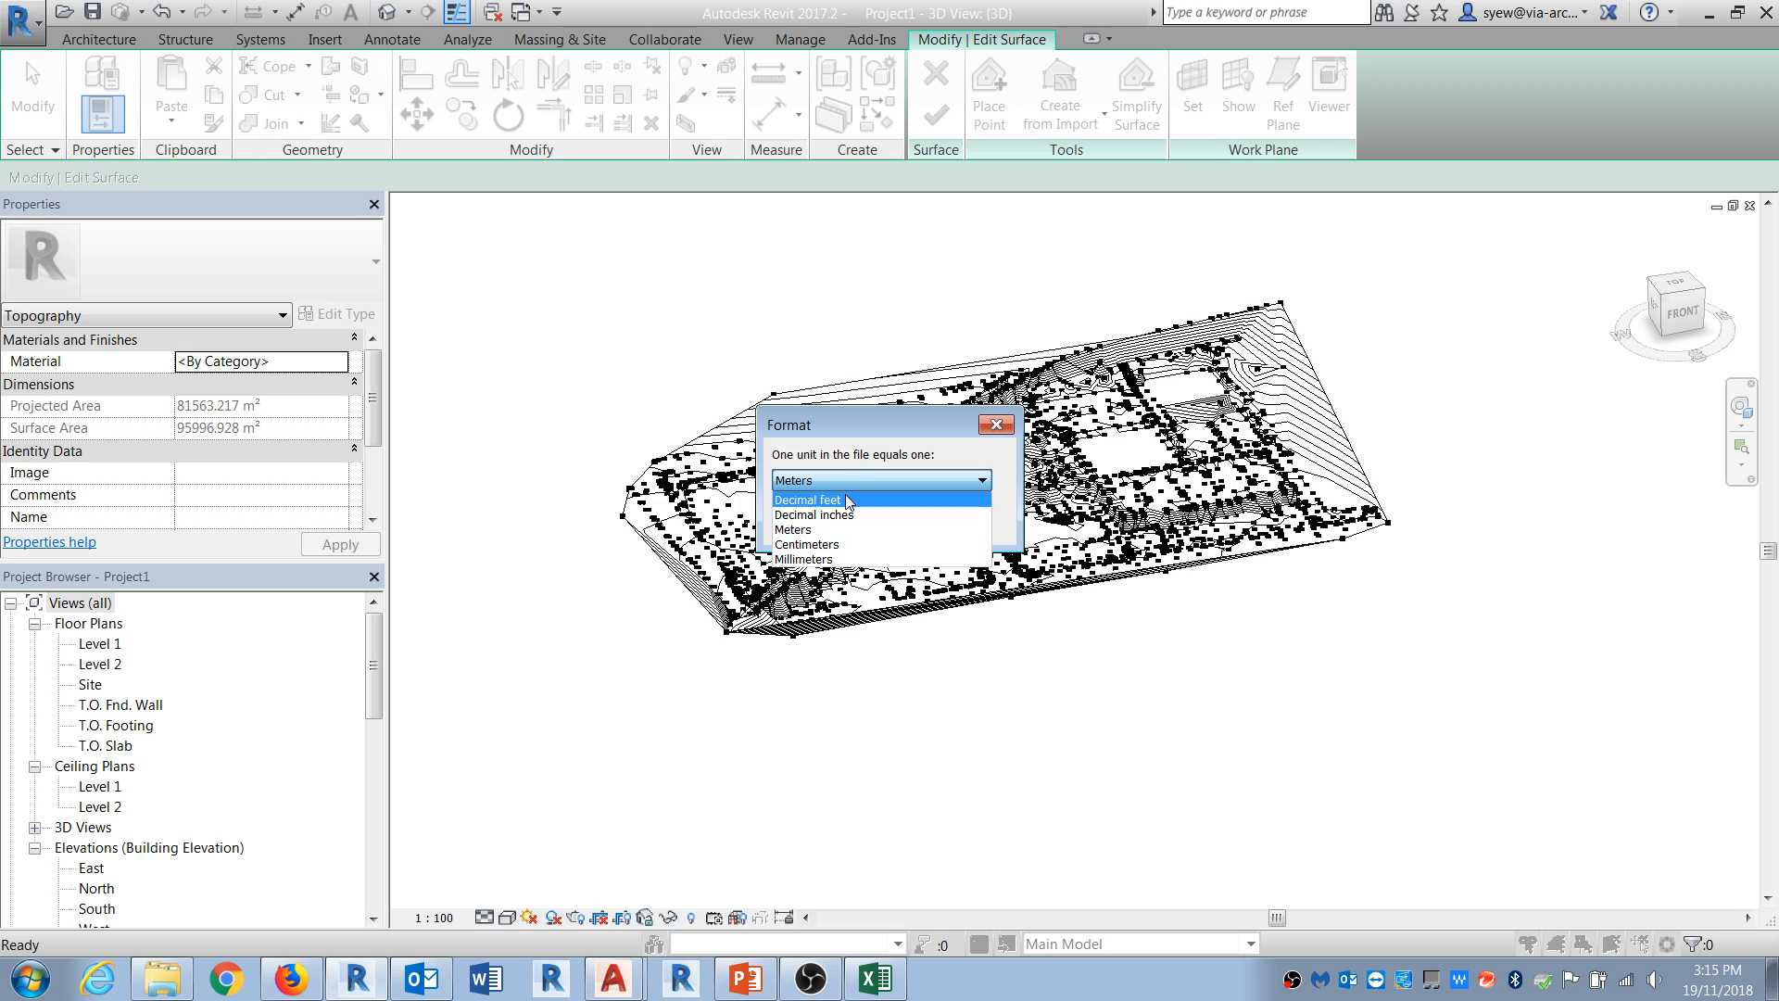
click(842, 501)
click(834, 528)
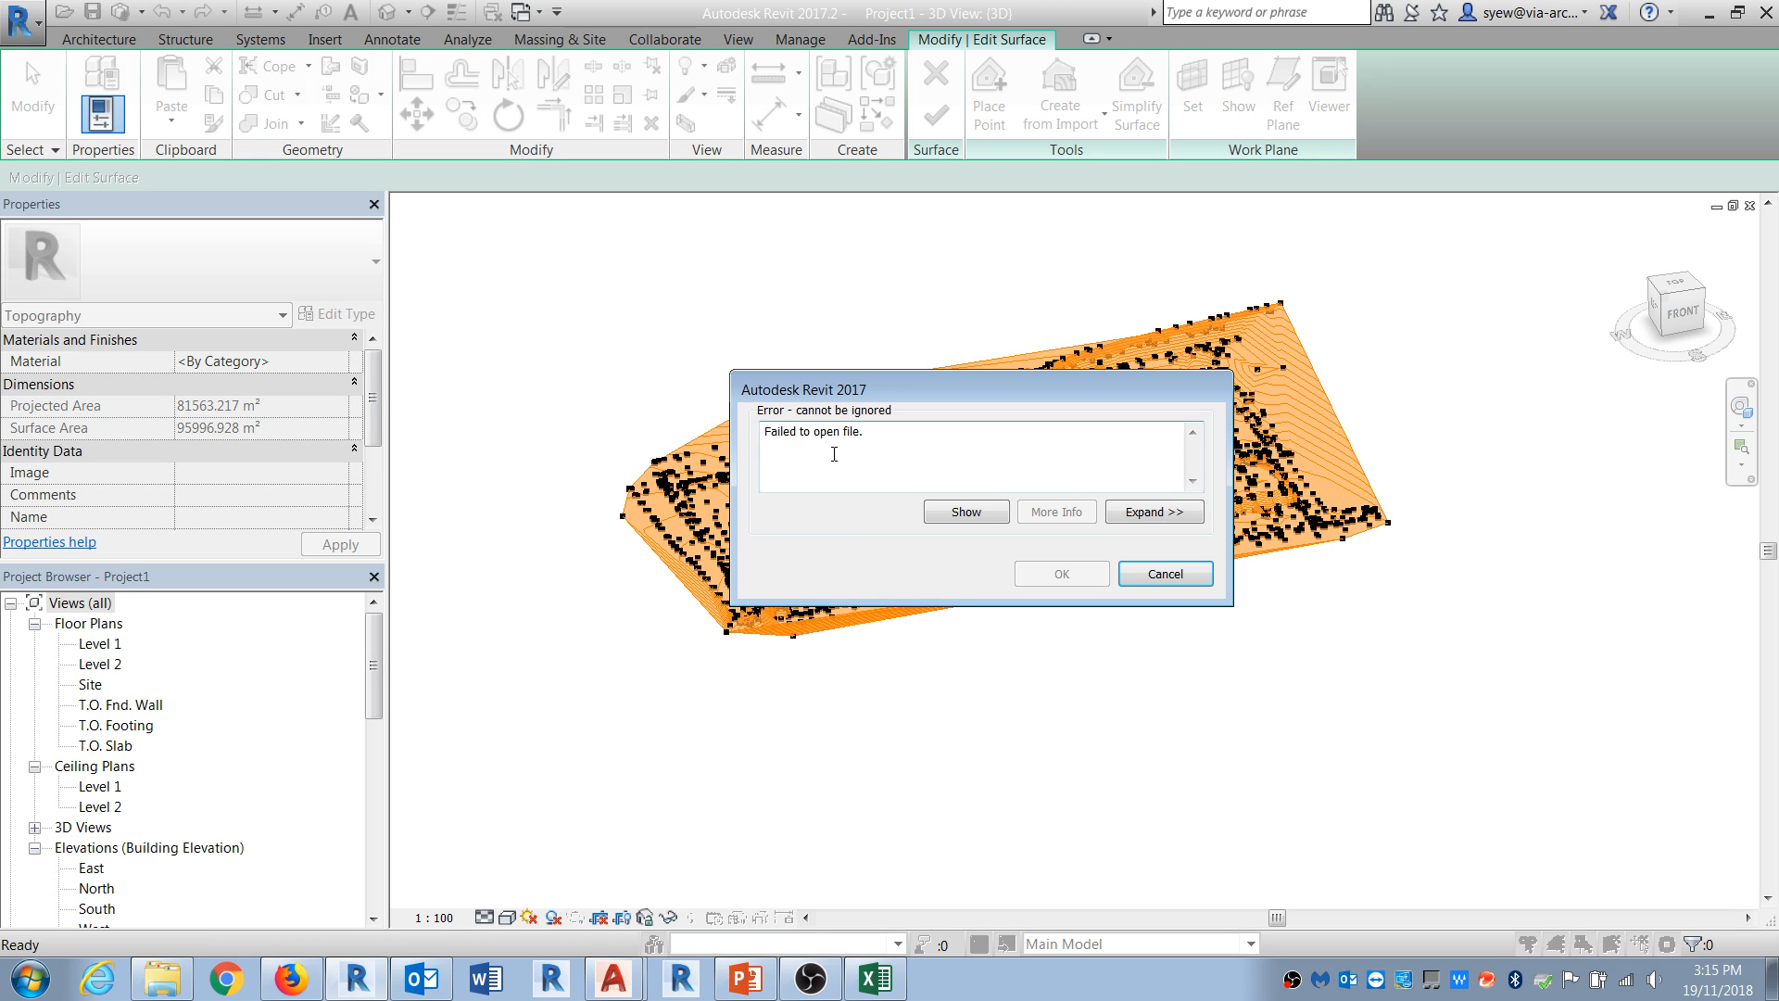
Step: Close xessss1.csv in Excel and cancel the pending points file import in Revit
click(876, 979)
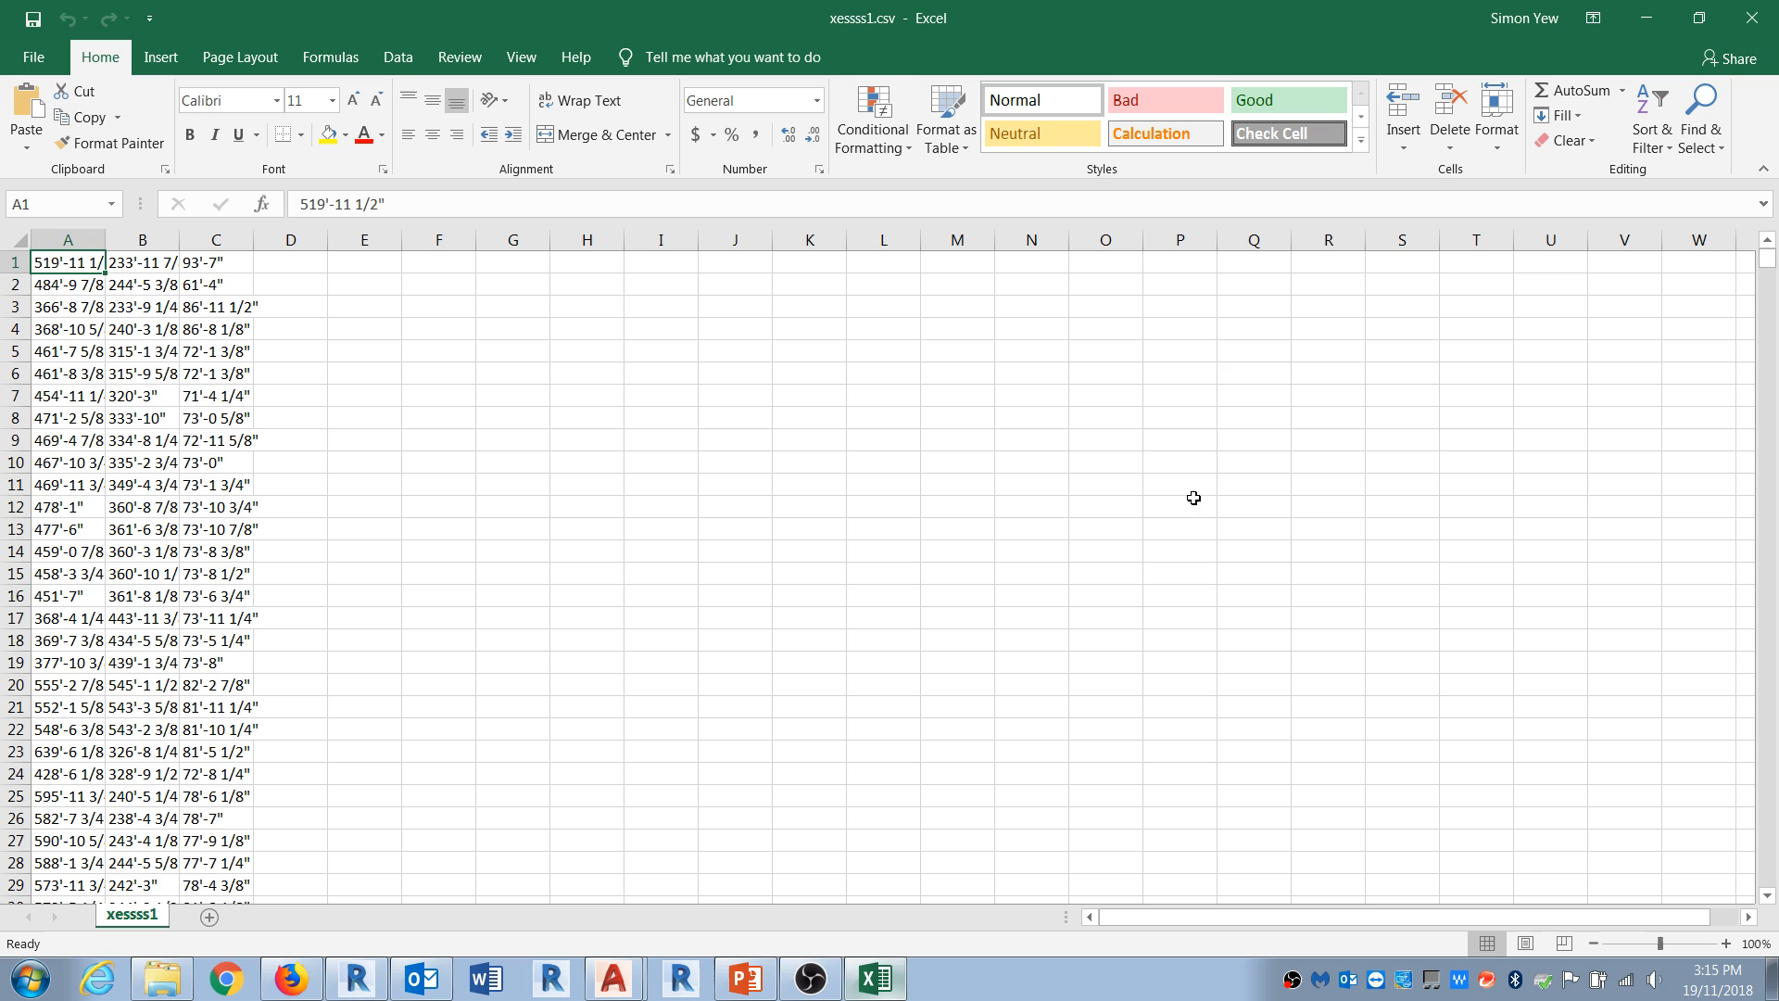
click(1744, 30)
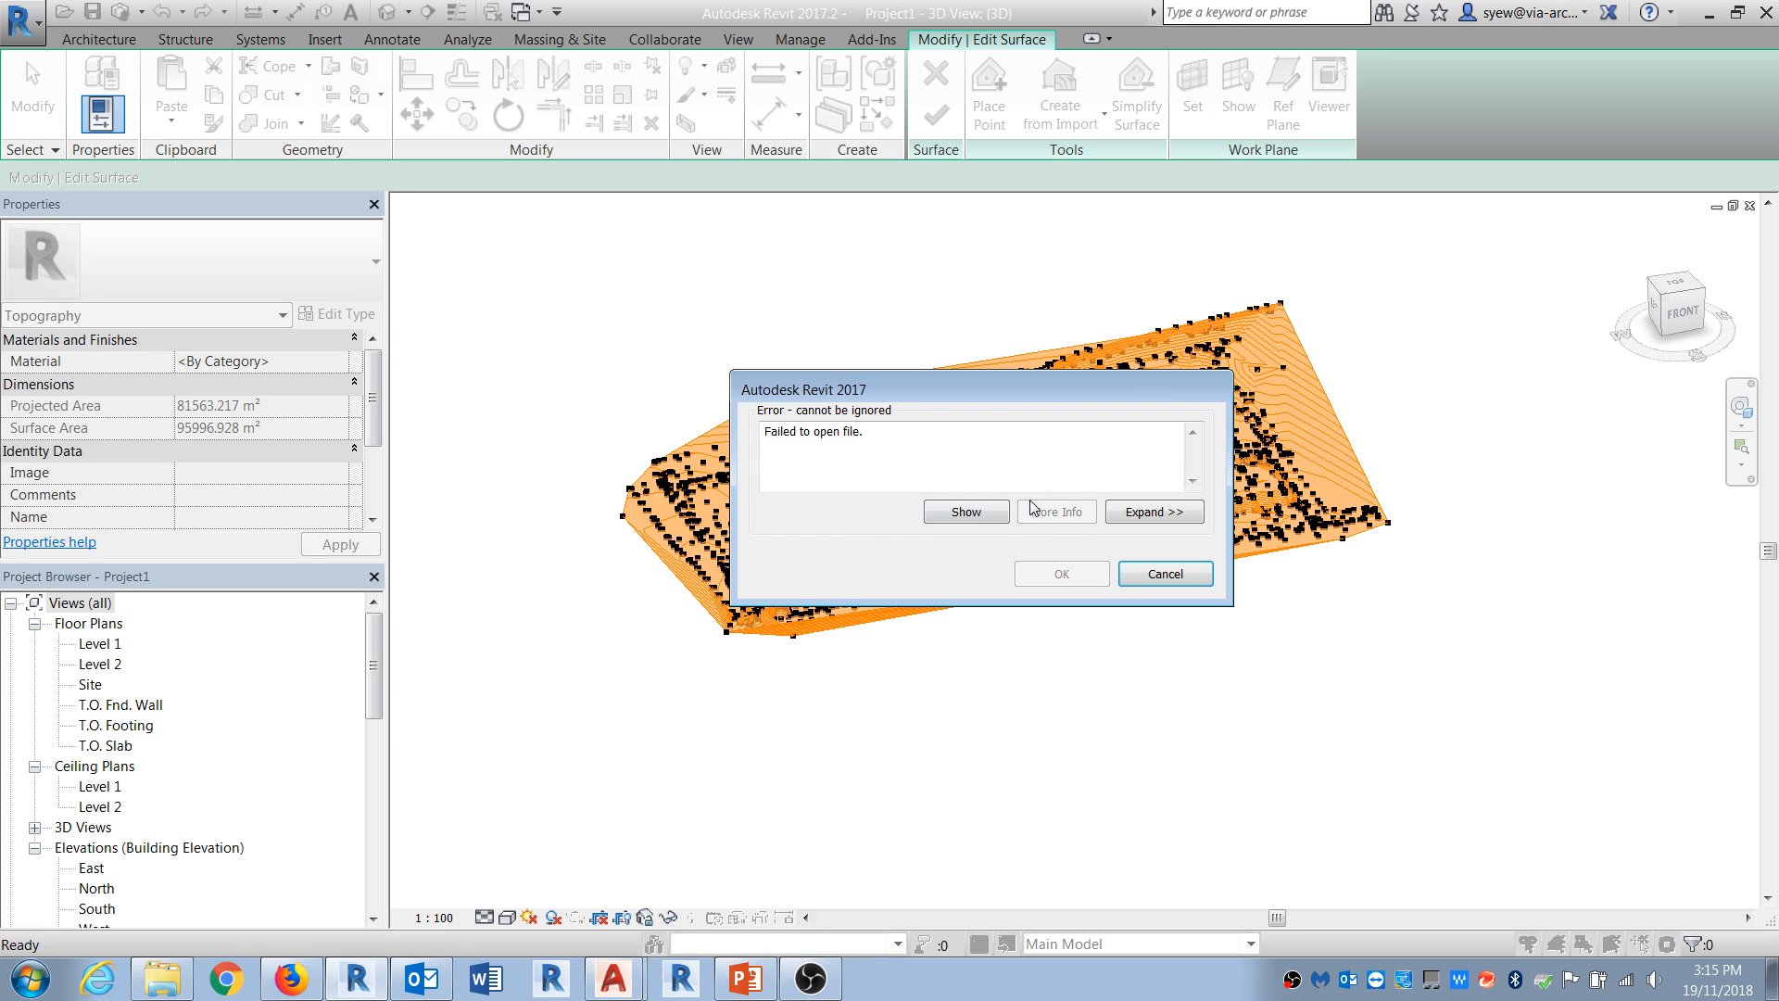
click(1163, 575)
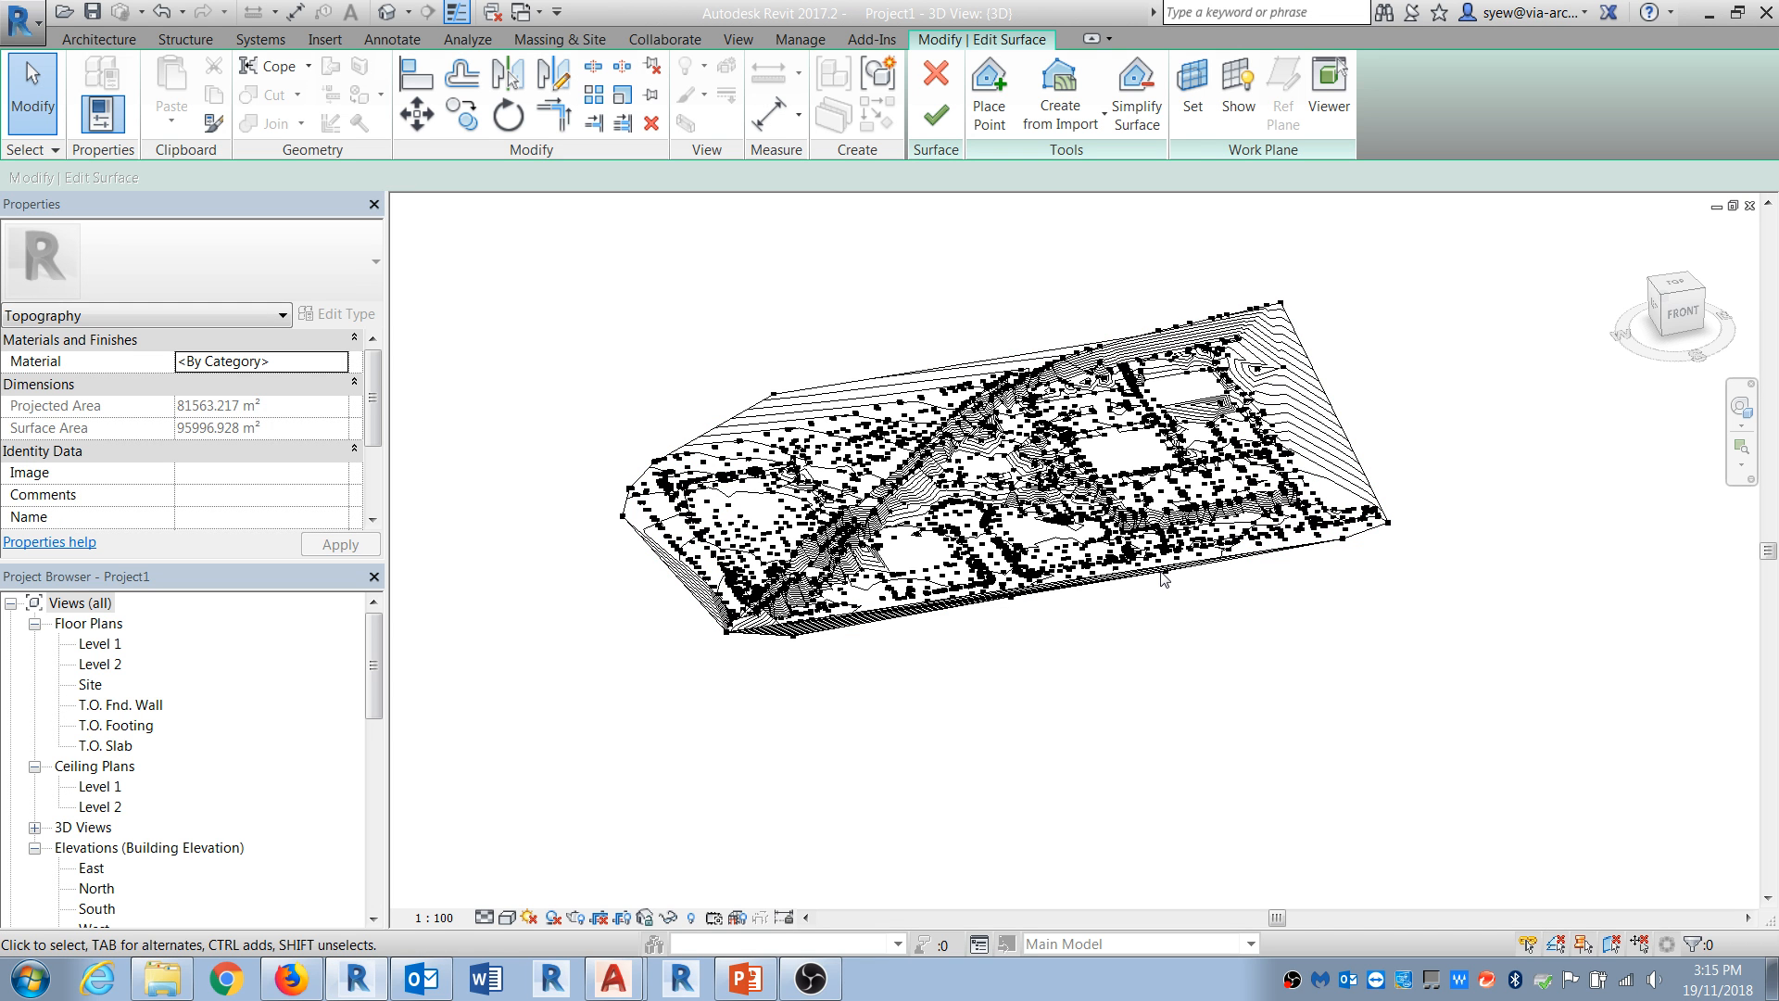
Step: Try to import the points file xessss1.csv into the topography surface again using Decimal inches, and cancel the import
click(1056, 116)
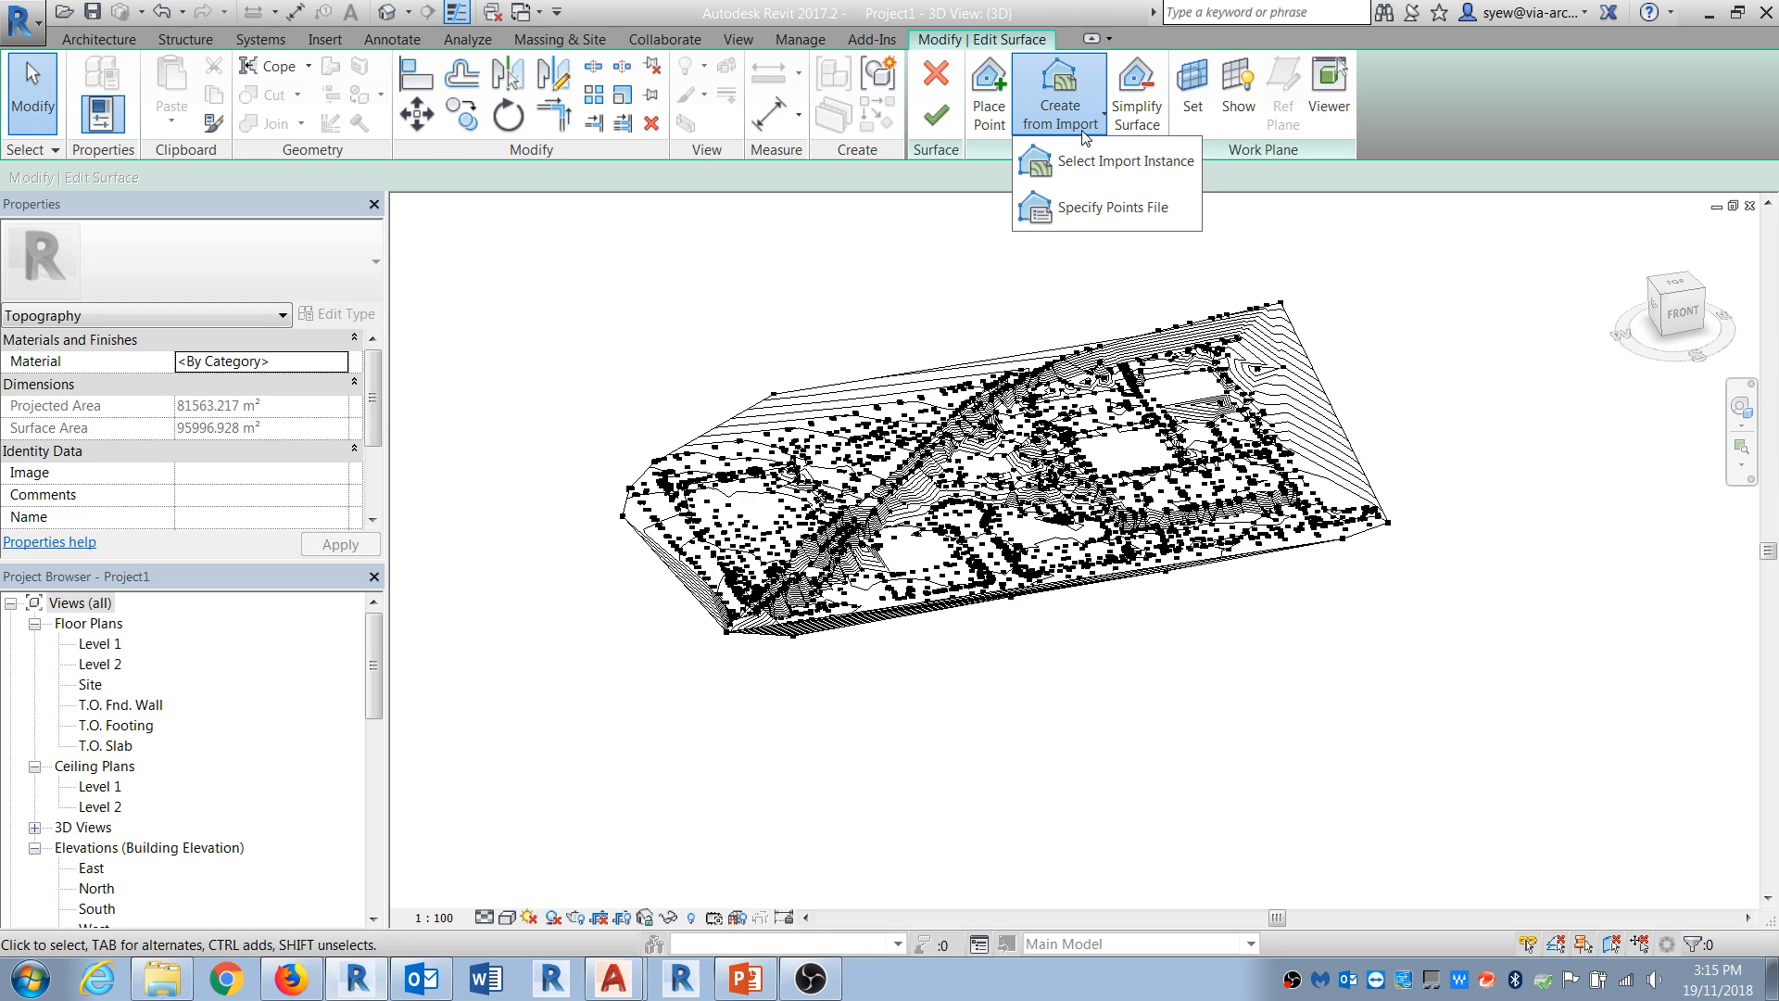
click(1098, 221)
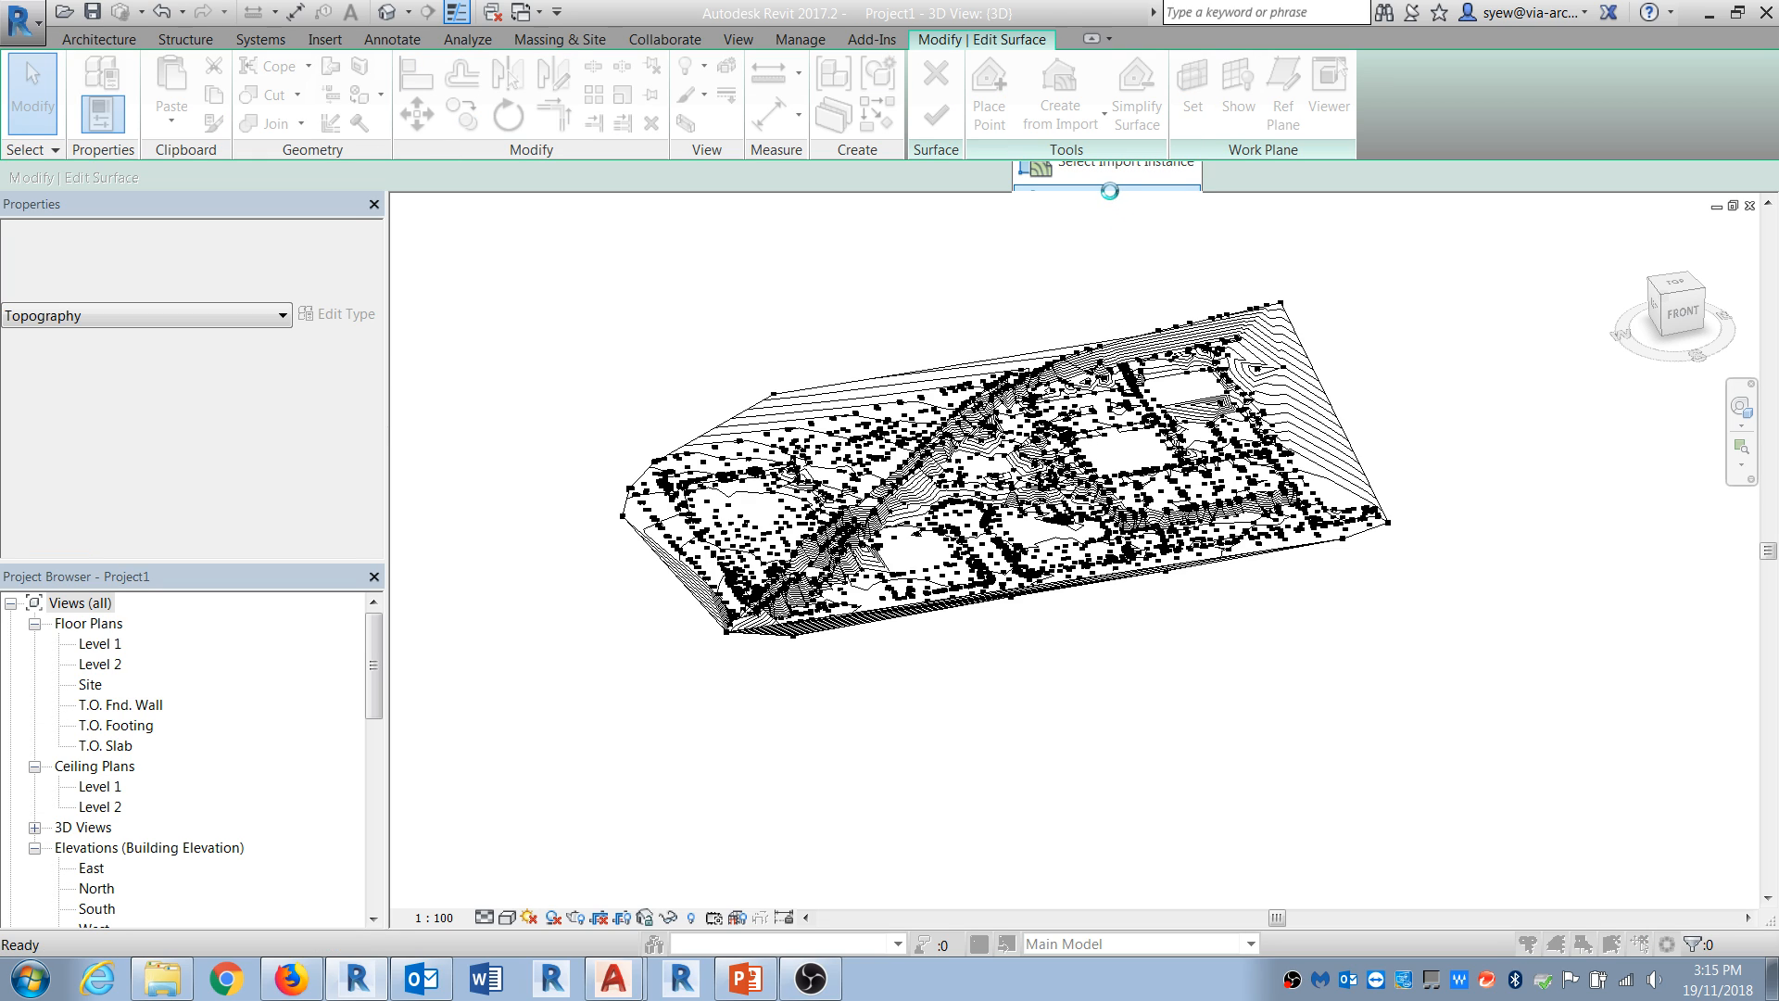
double_click(638, 422)
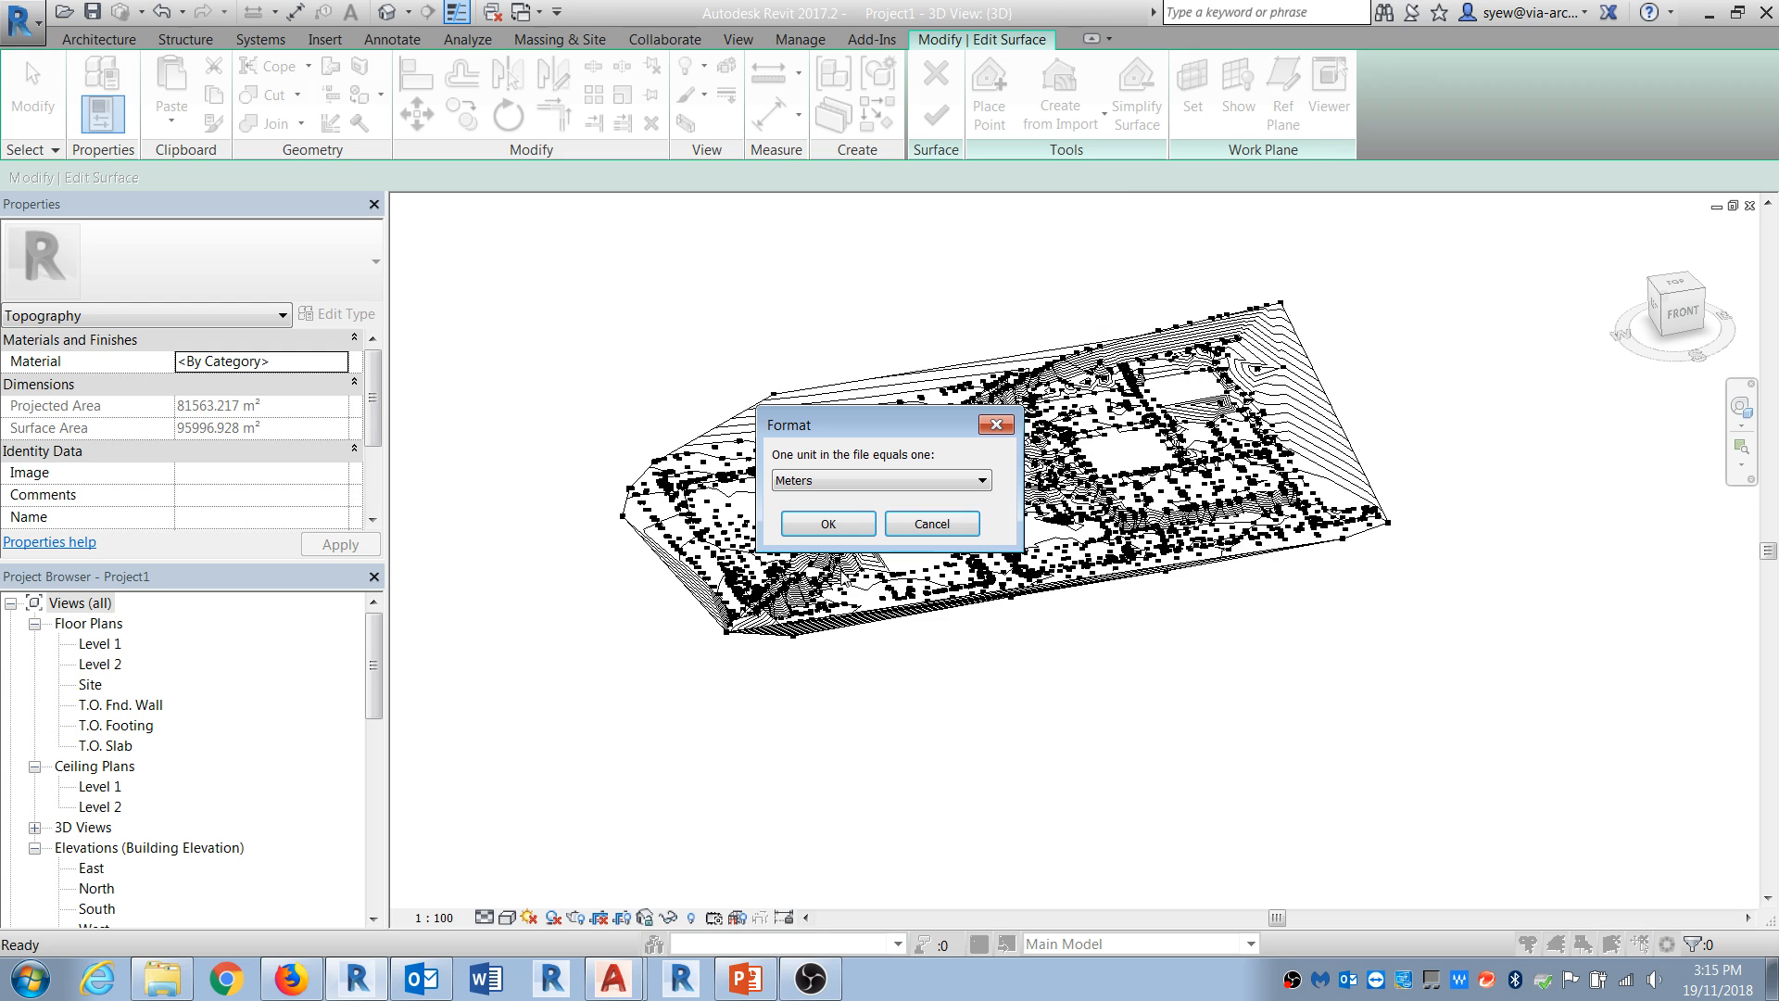
click(836, 478)
click(839, 515)
click(829, 535)
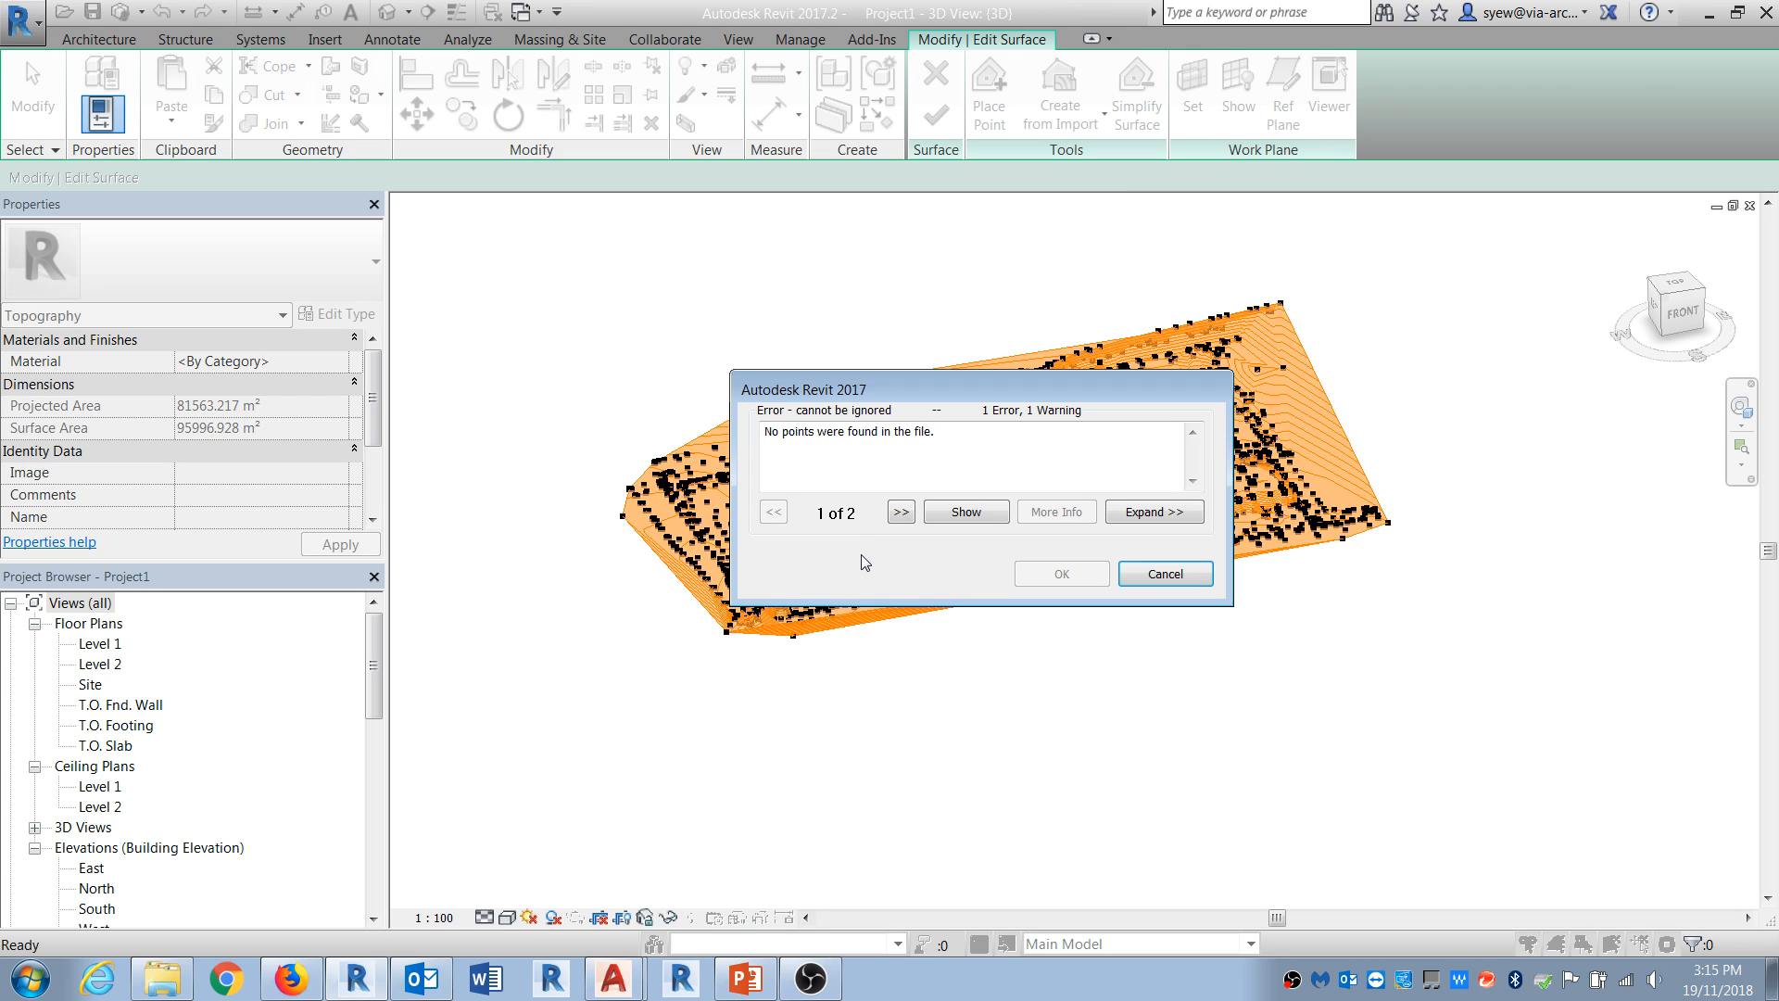
drag(936, 433, 764, 433)
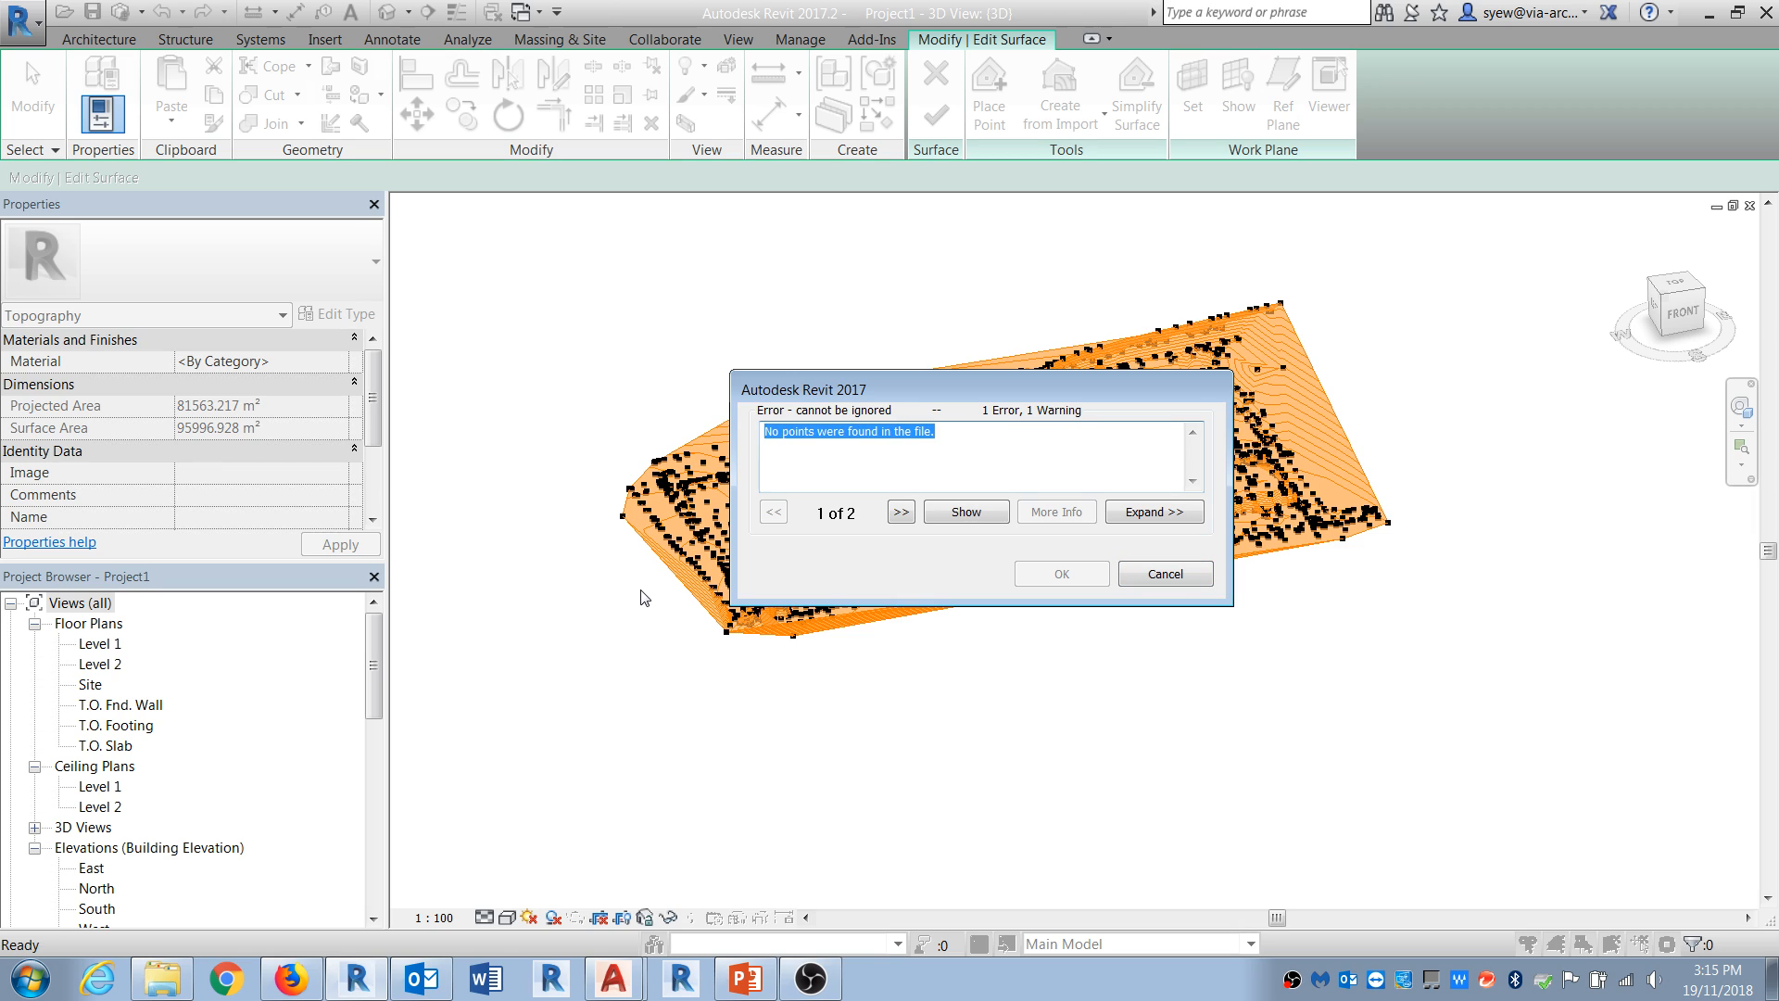
click(1164, 576)
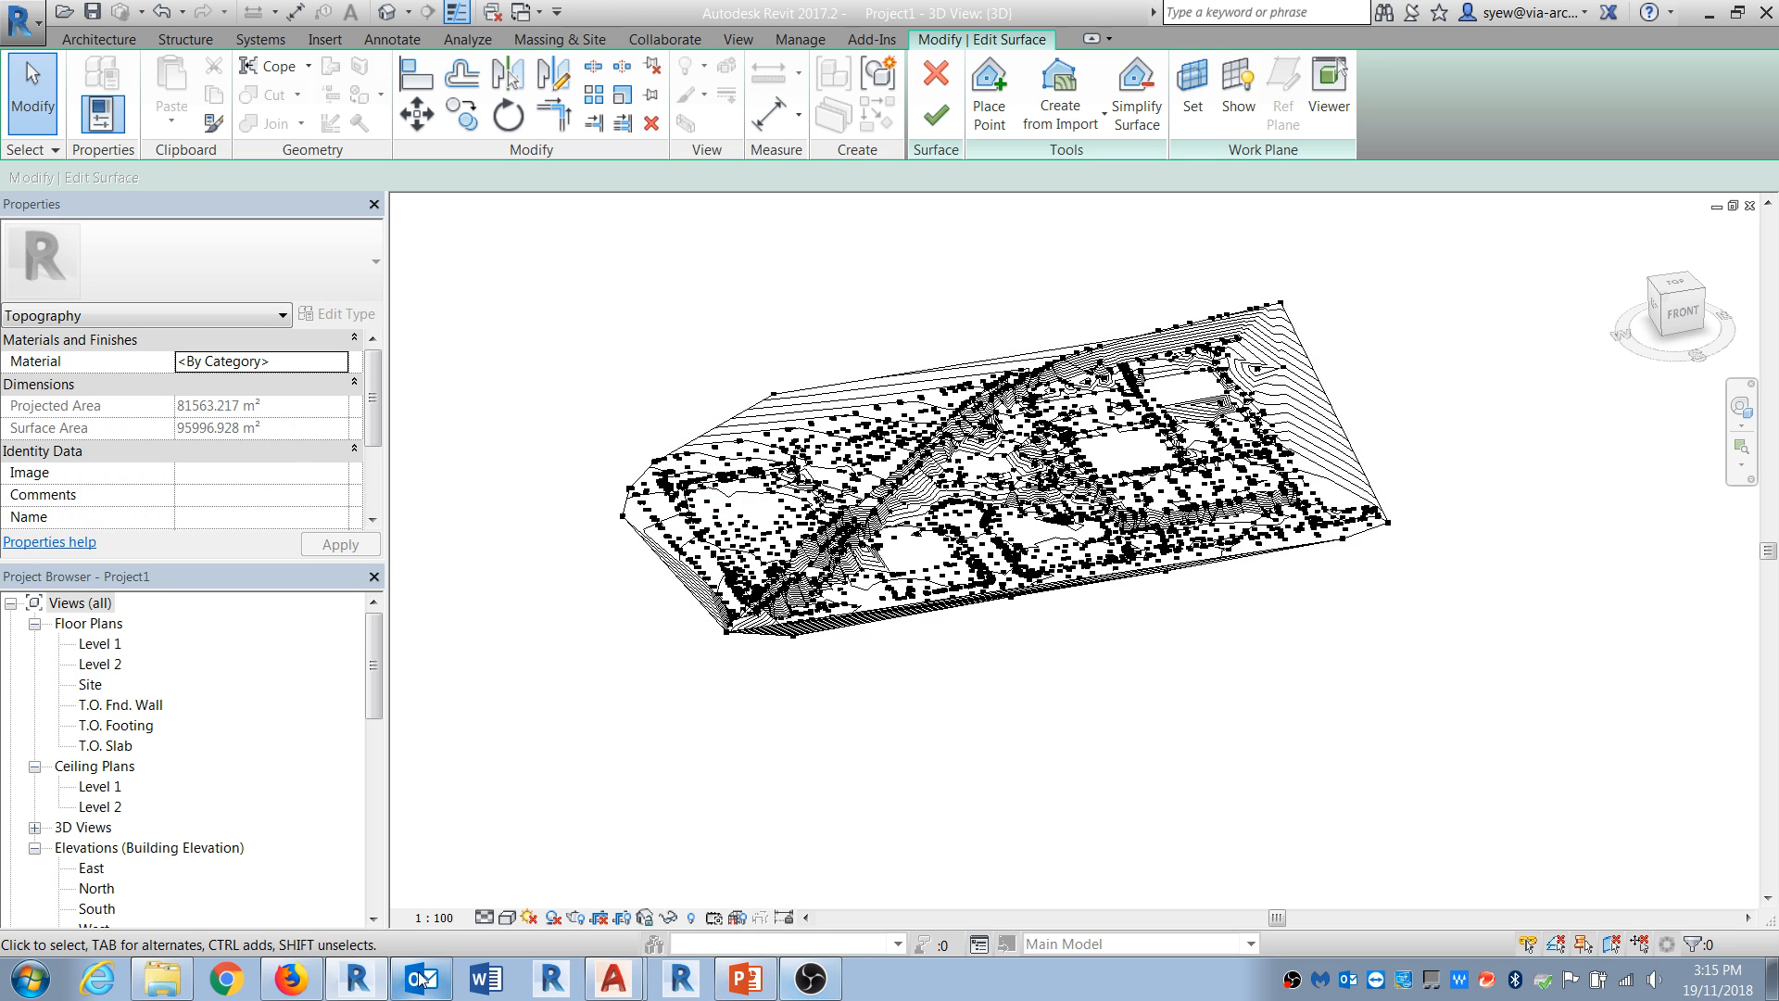
Step: Switch to AutoCAD and try changing the drawing's length unit type to Decimal in the Drawing Units settings
click(613, 977)
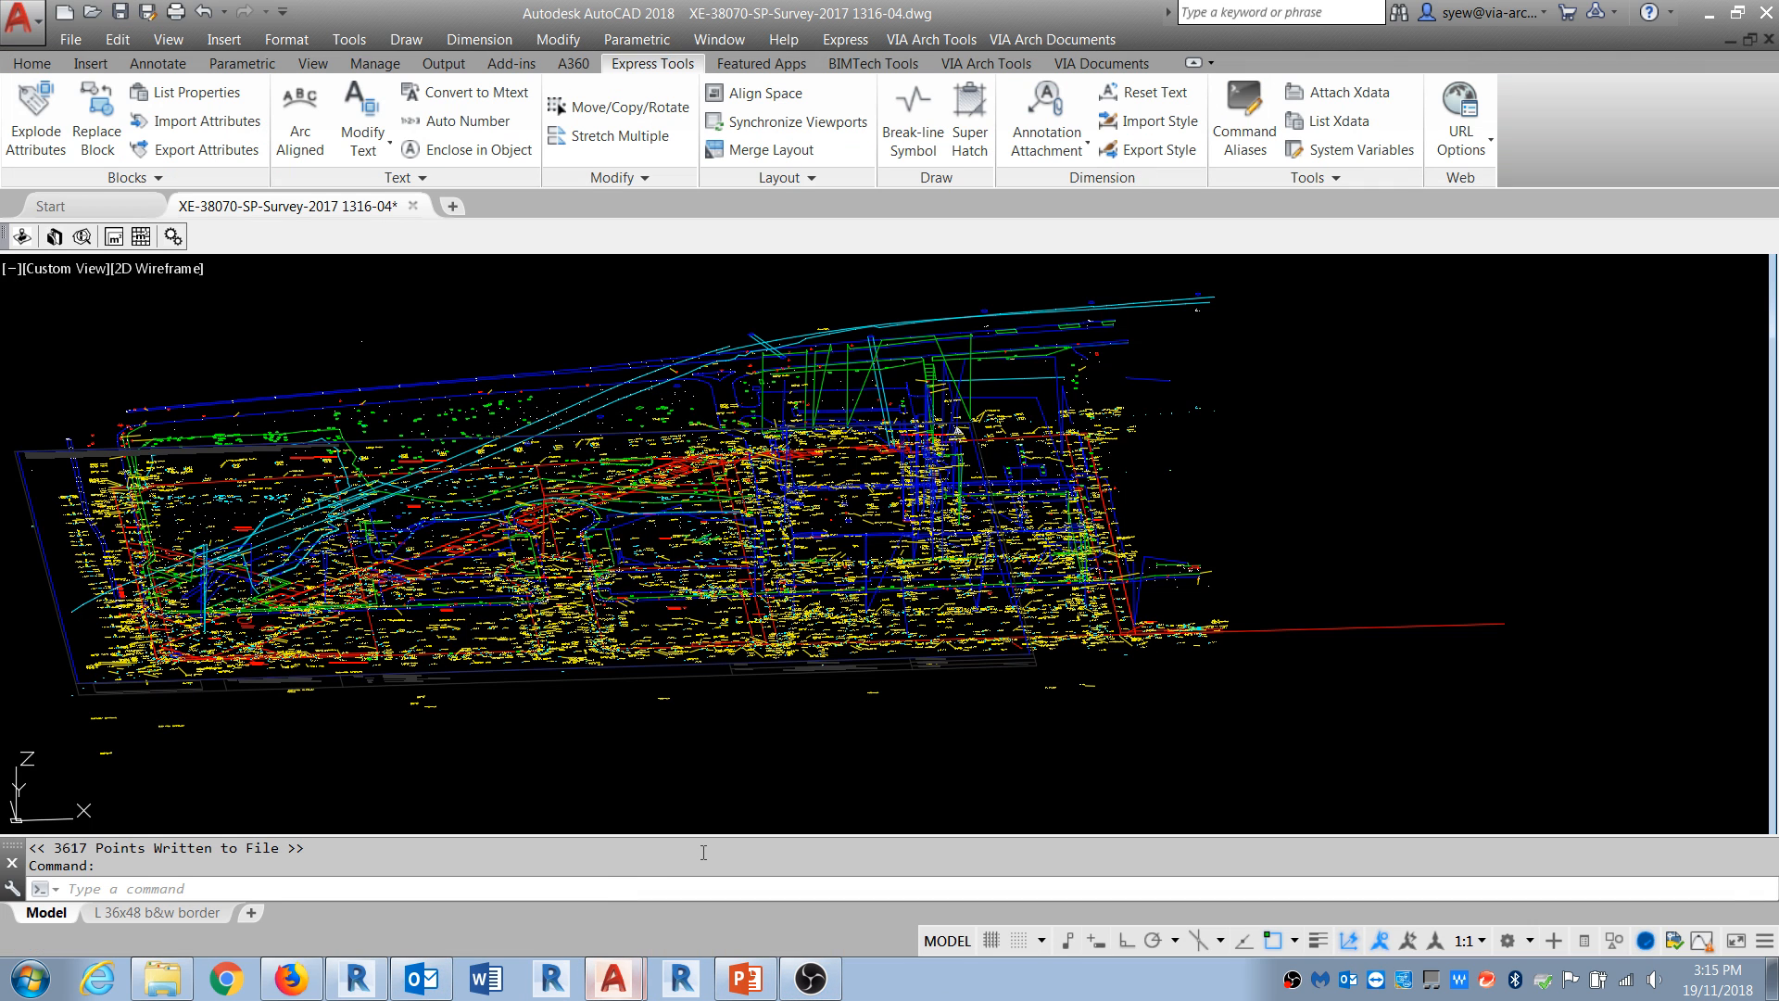
text(un)
key(Return)
click(778, 450)
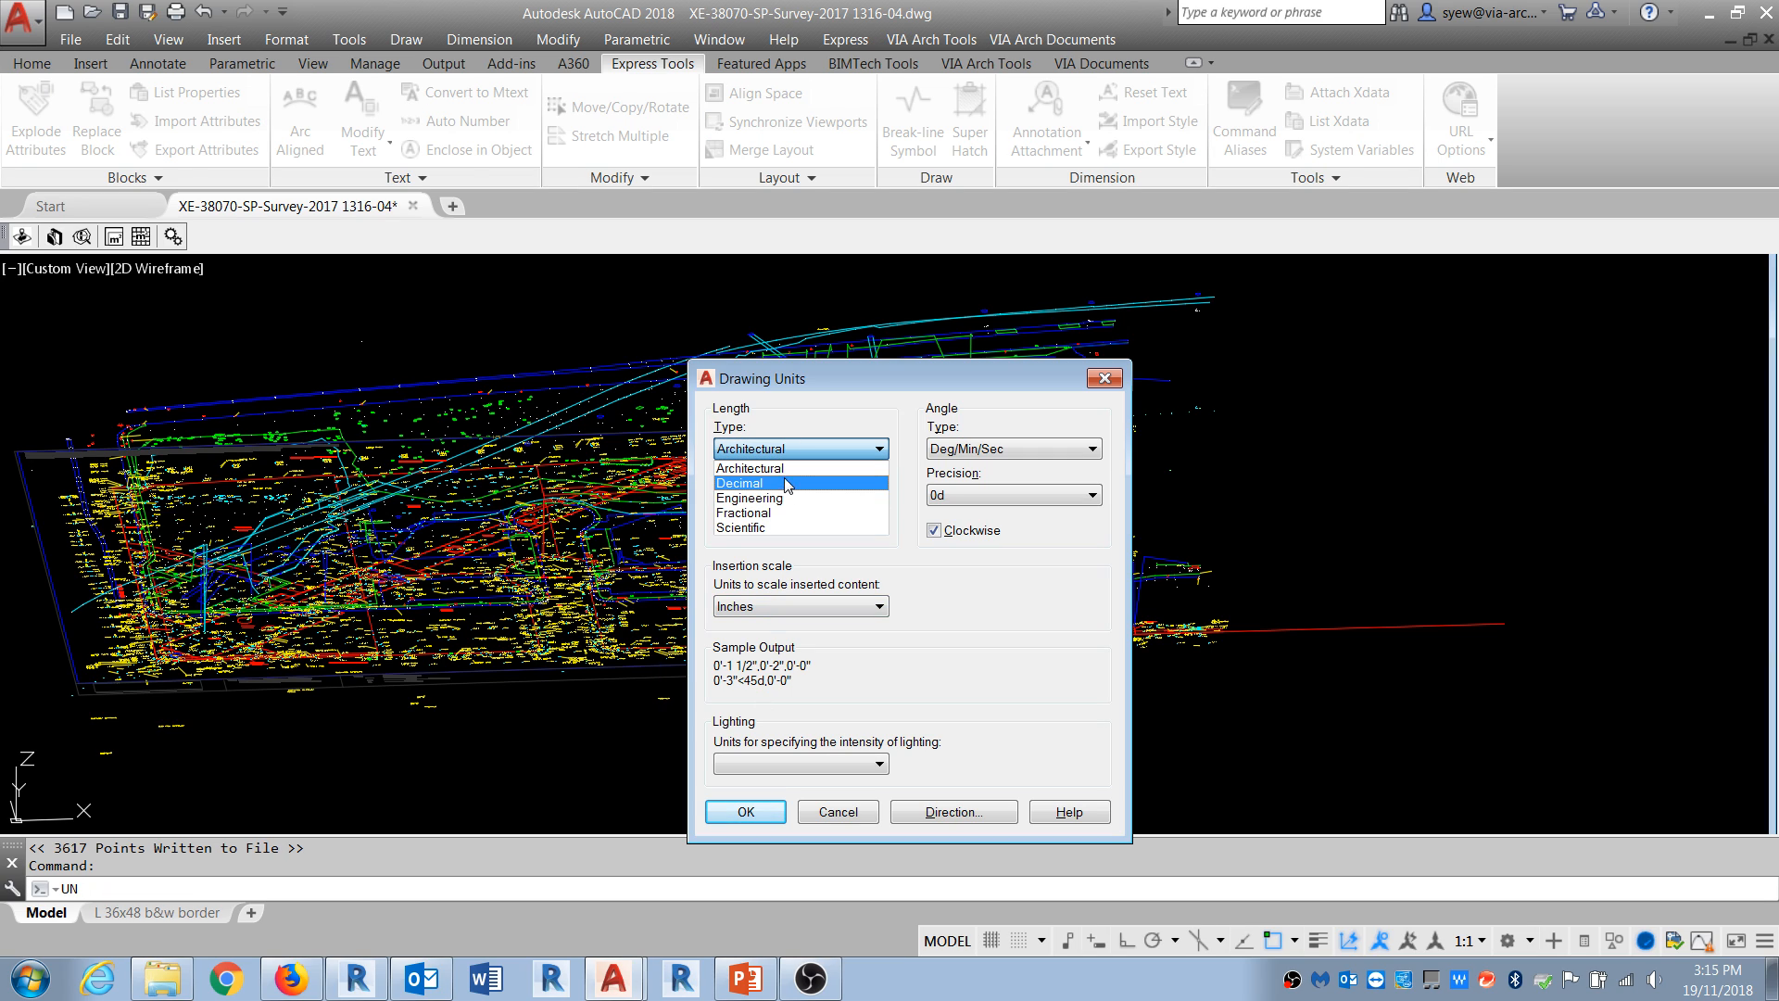
click(783, 479)
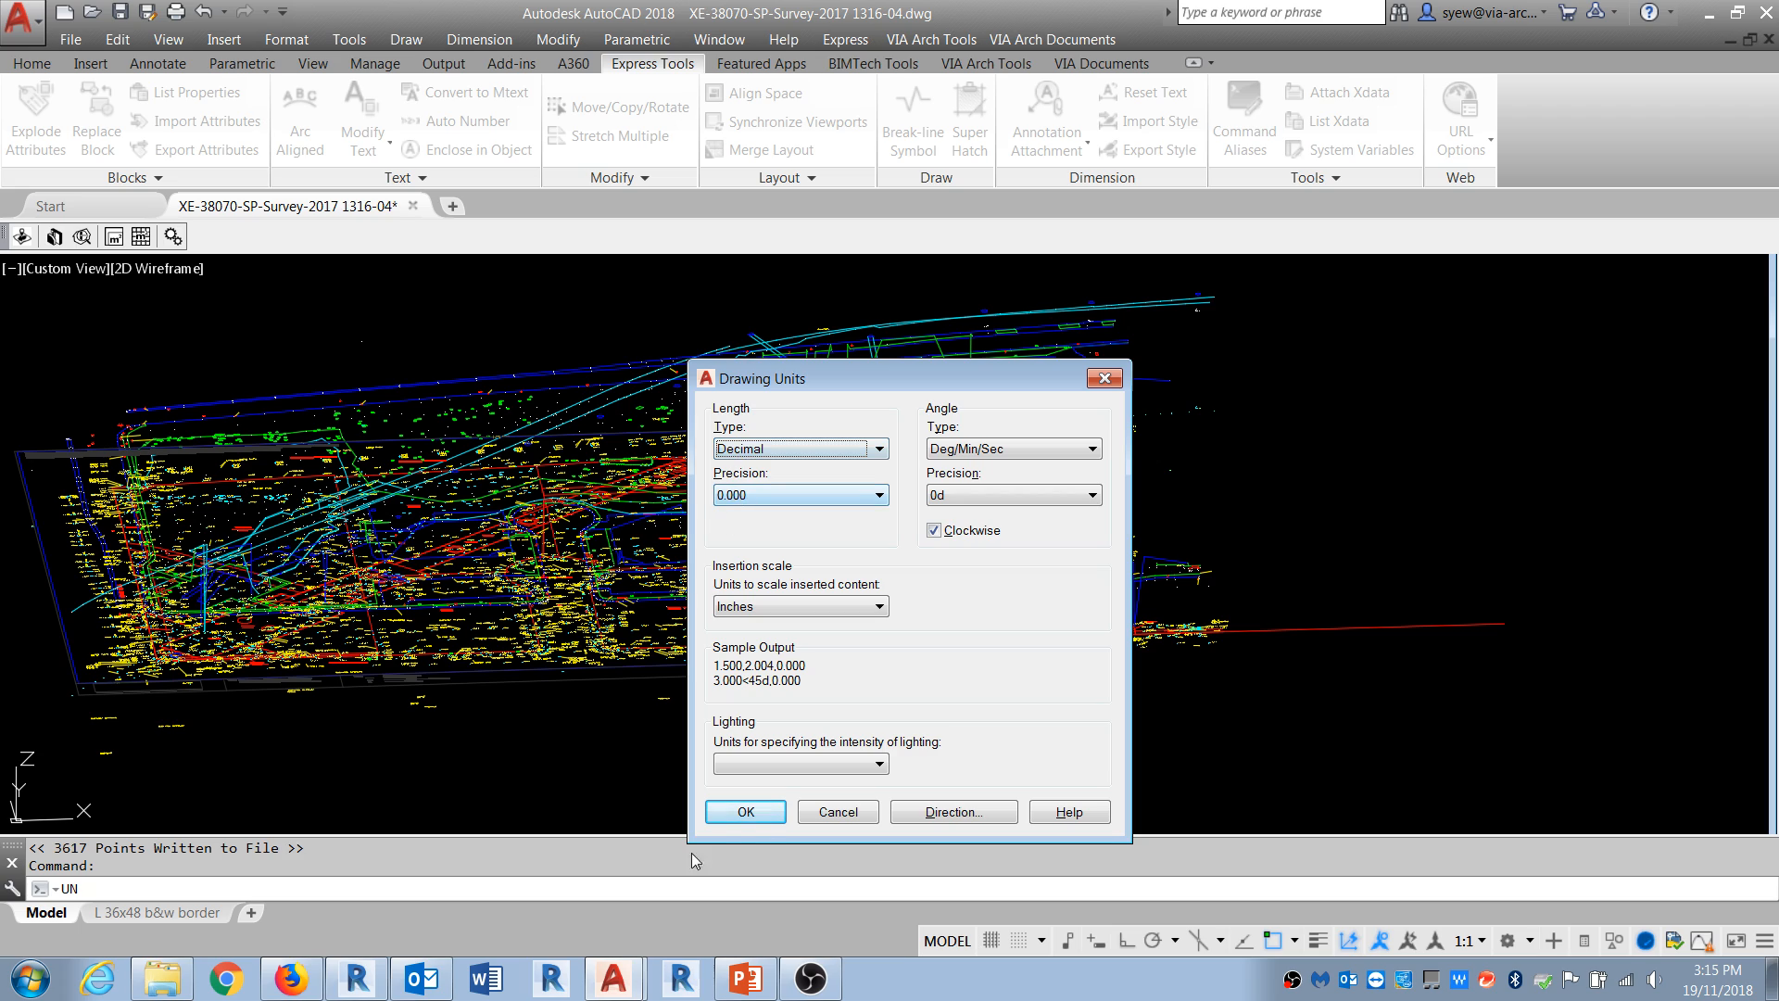
click(816, 813)
click(1036, 509)
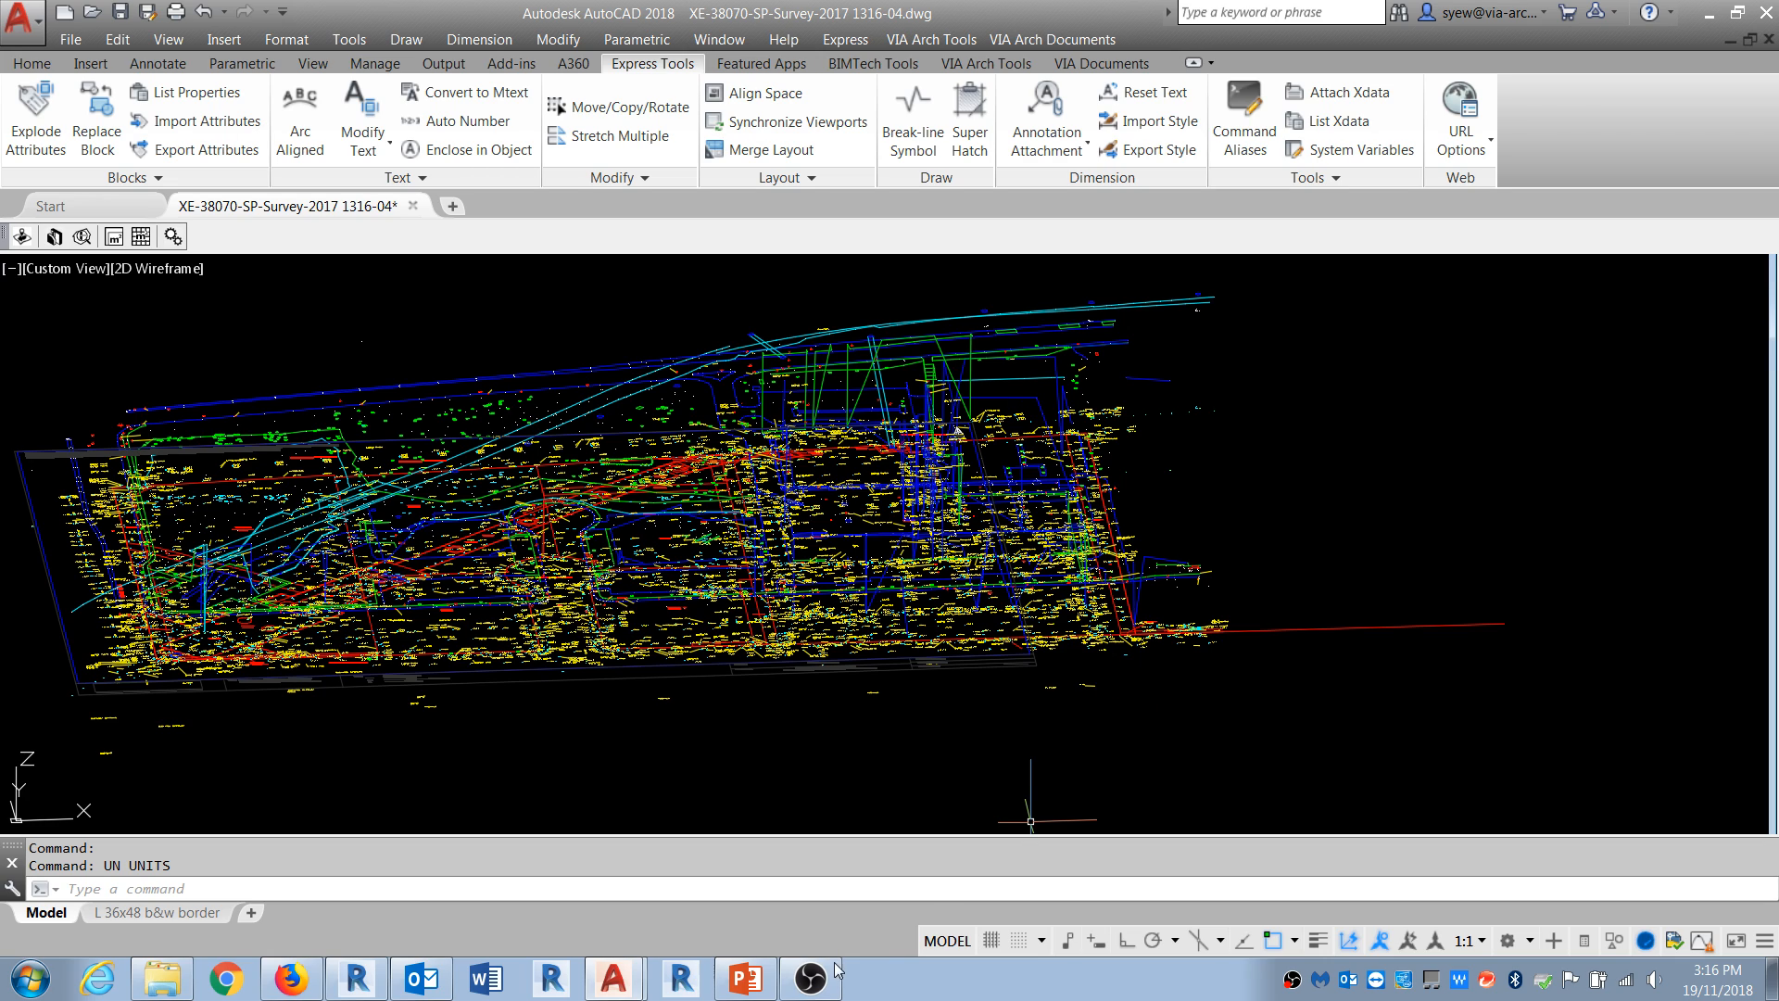
click(813, 982)
click(812, 982)
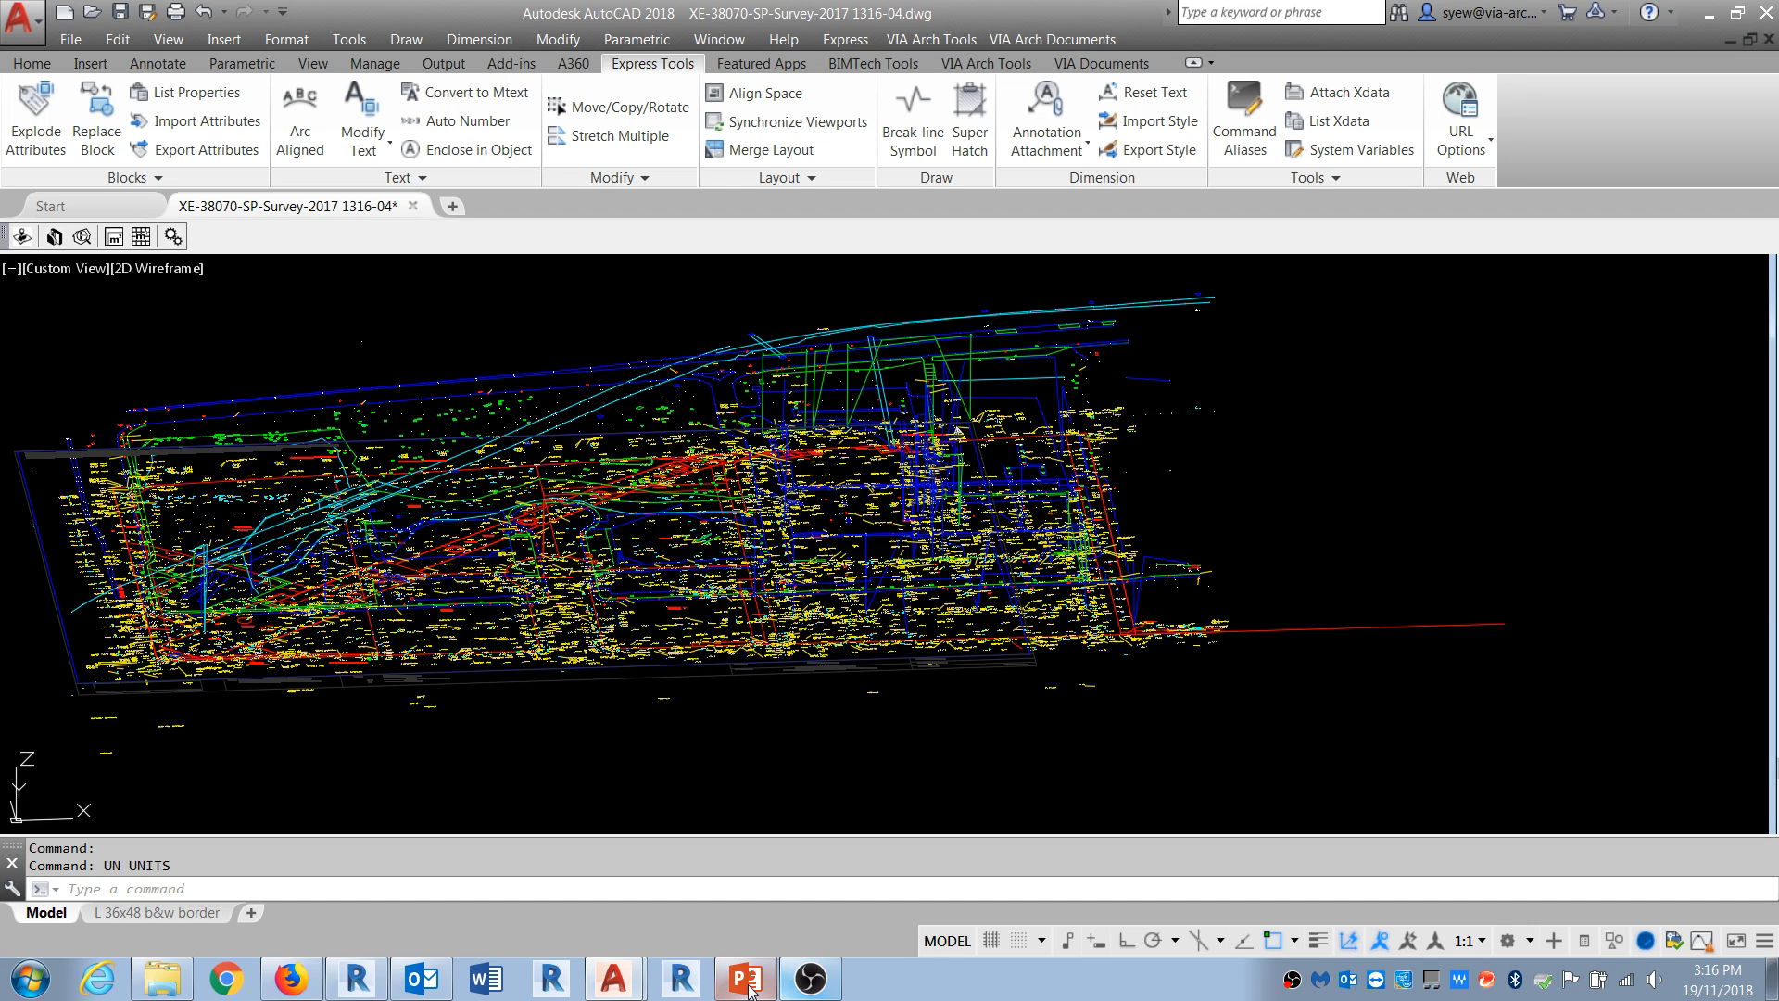
Step: Switch to PowerPoint, highlight the agenda item "3d face Slice/merge" and minimize the presentation
click(746, 978)
triple_click(843, 515)
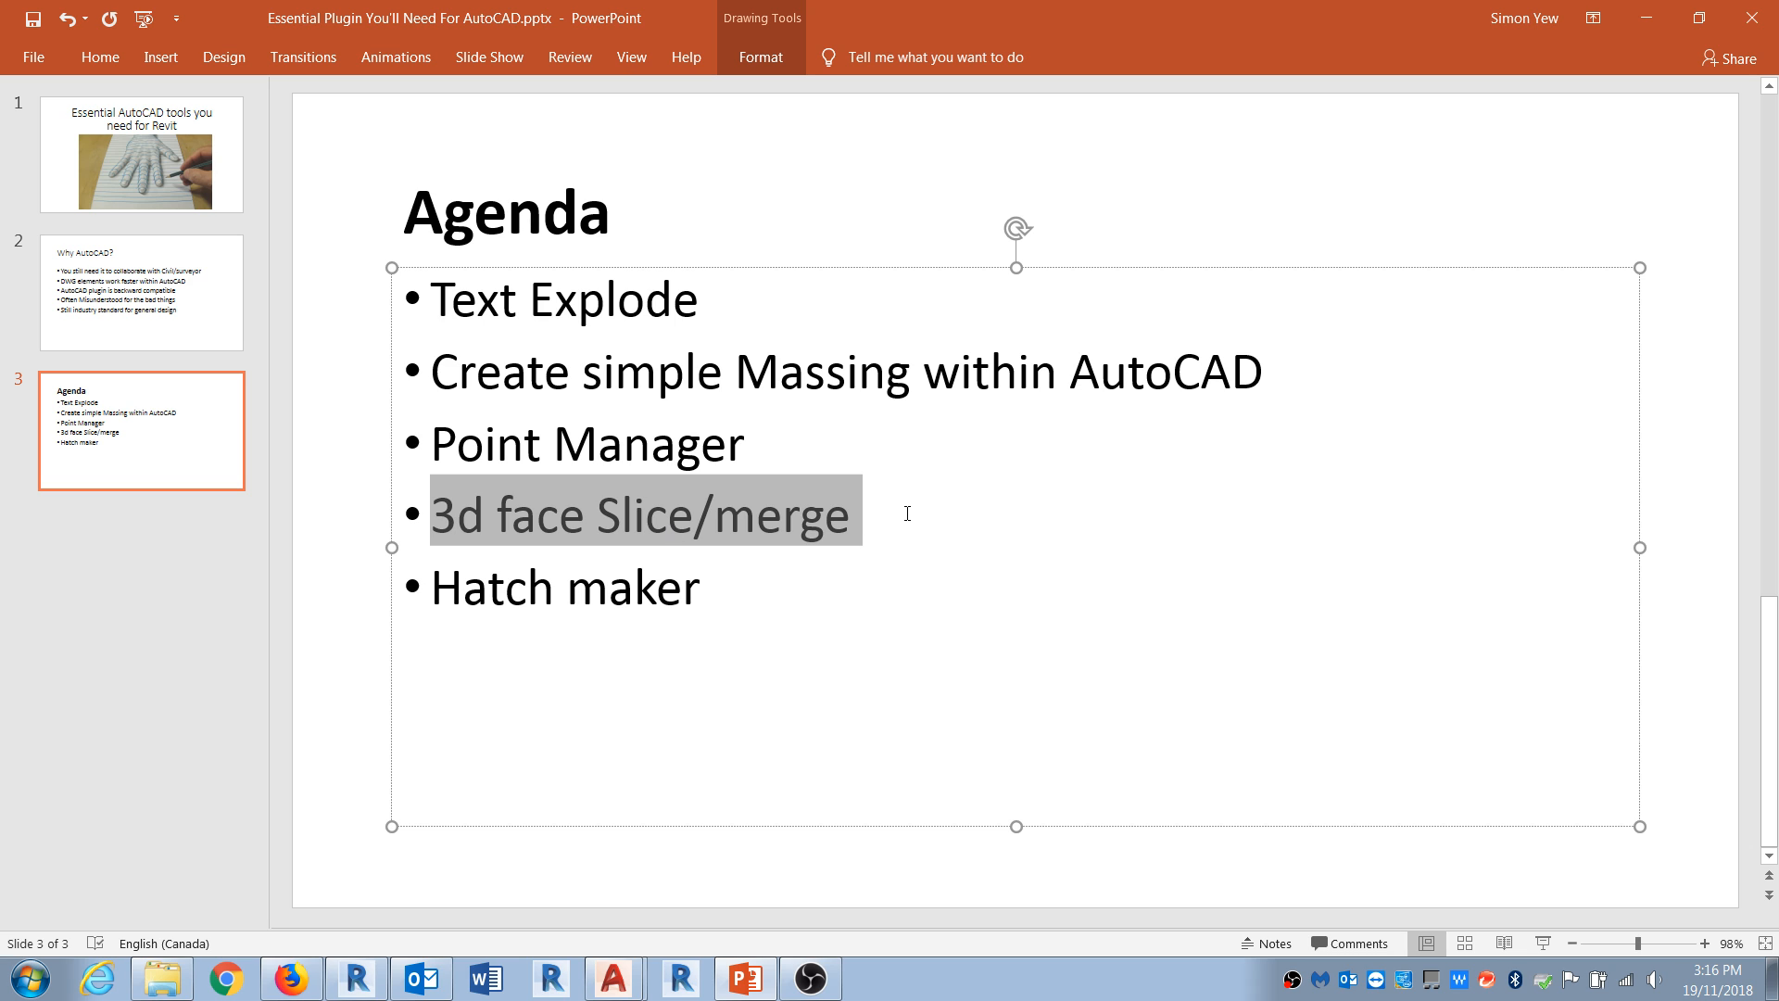
click(1646, 17)
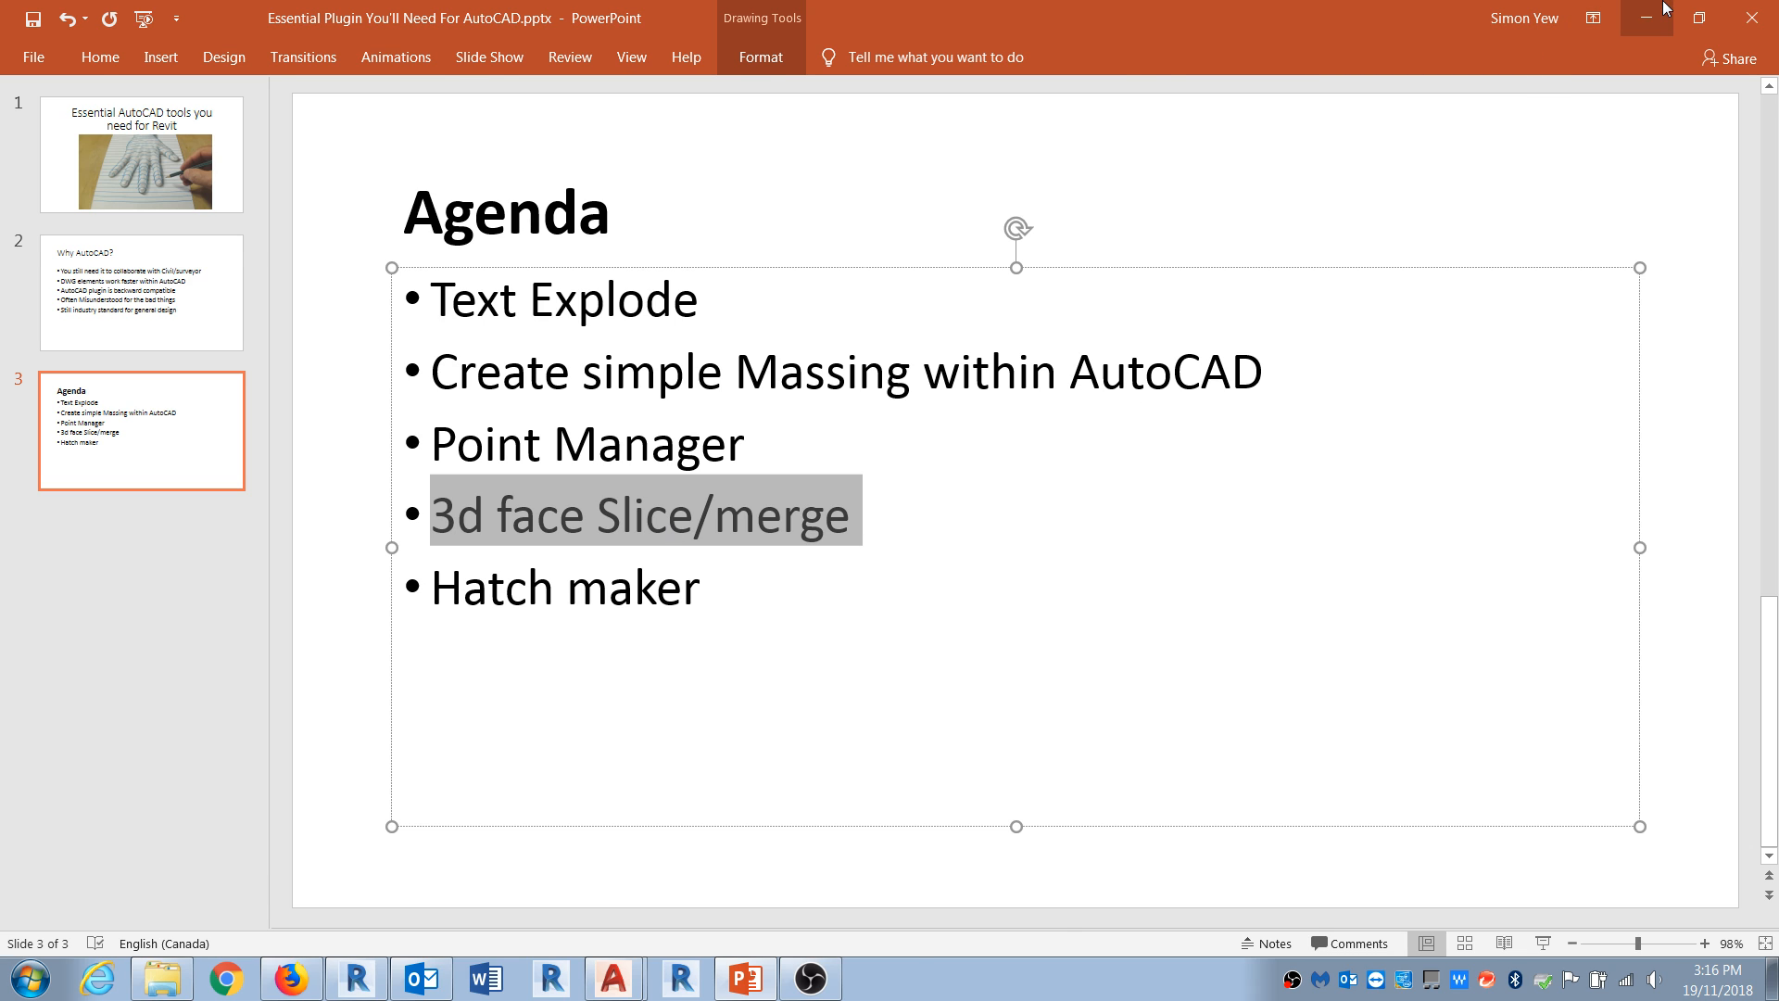
Step: Switch to Firefox and select the current page address for a new web search
click(290, 978)
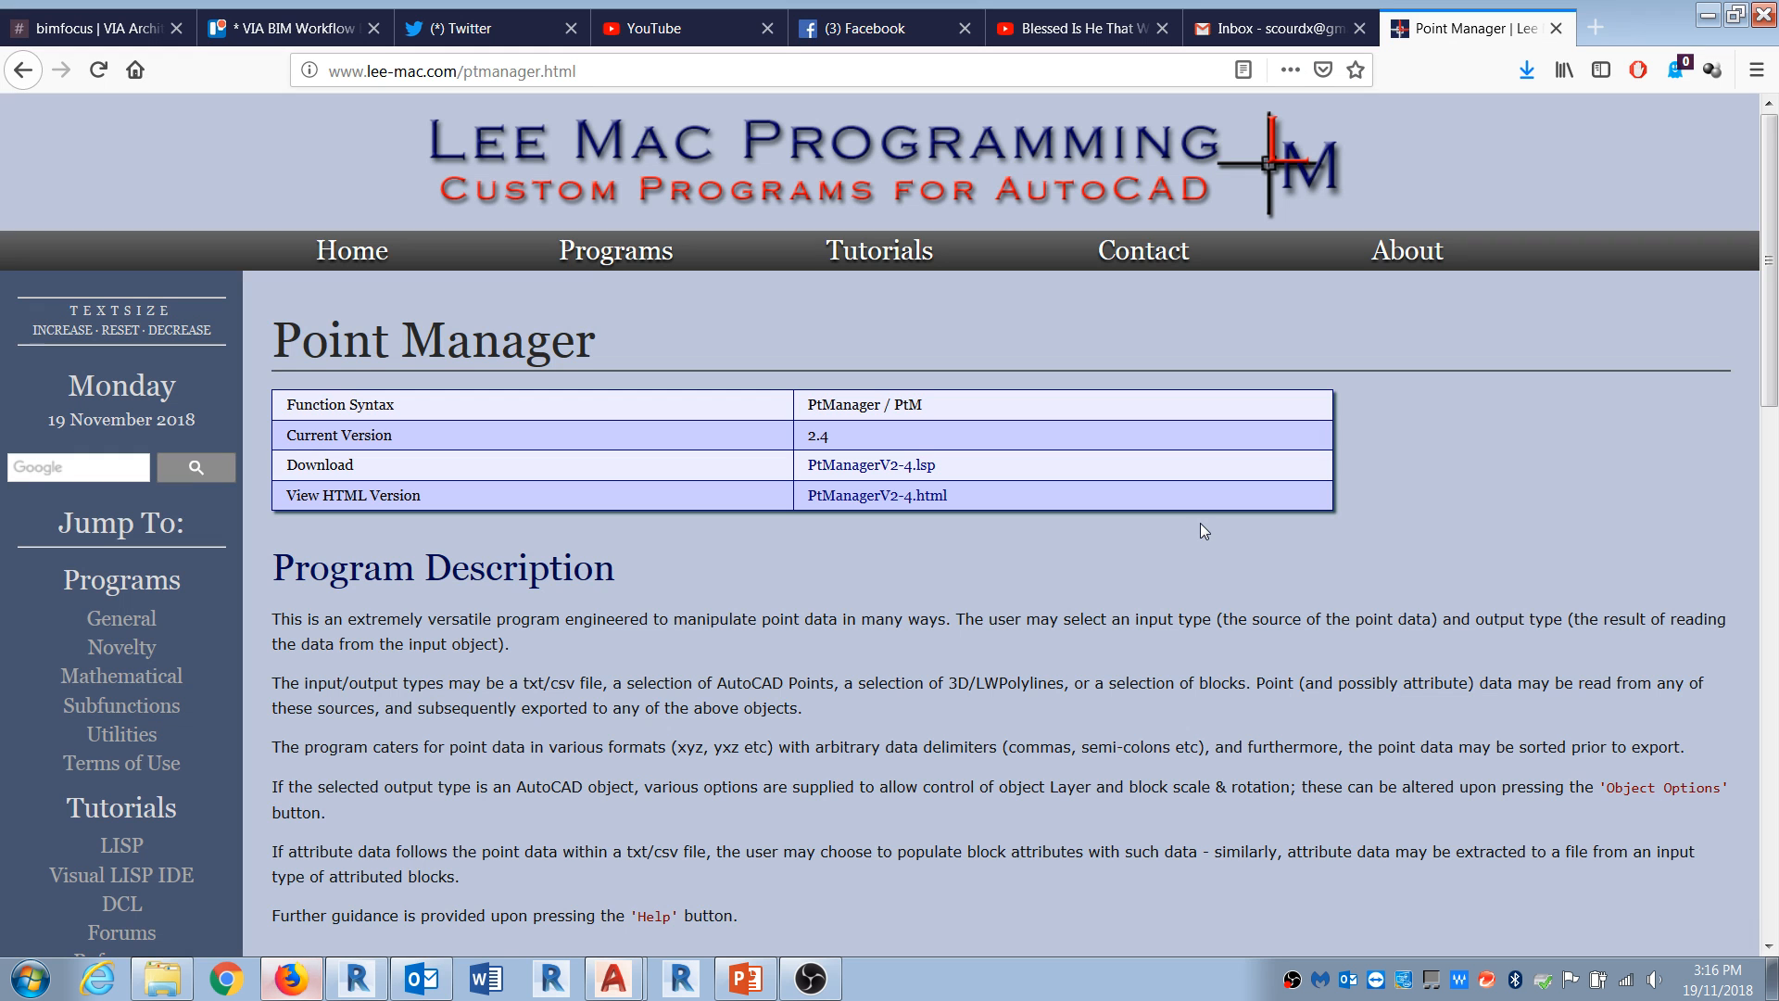
click(1219, 59)
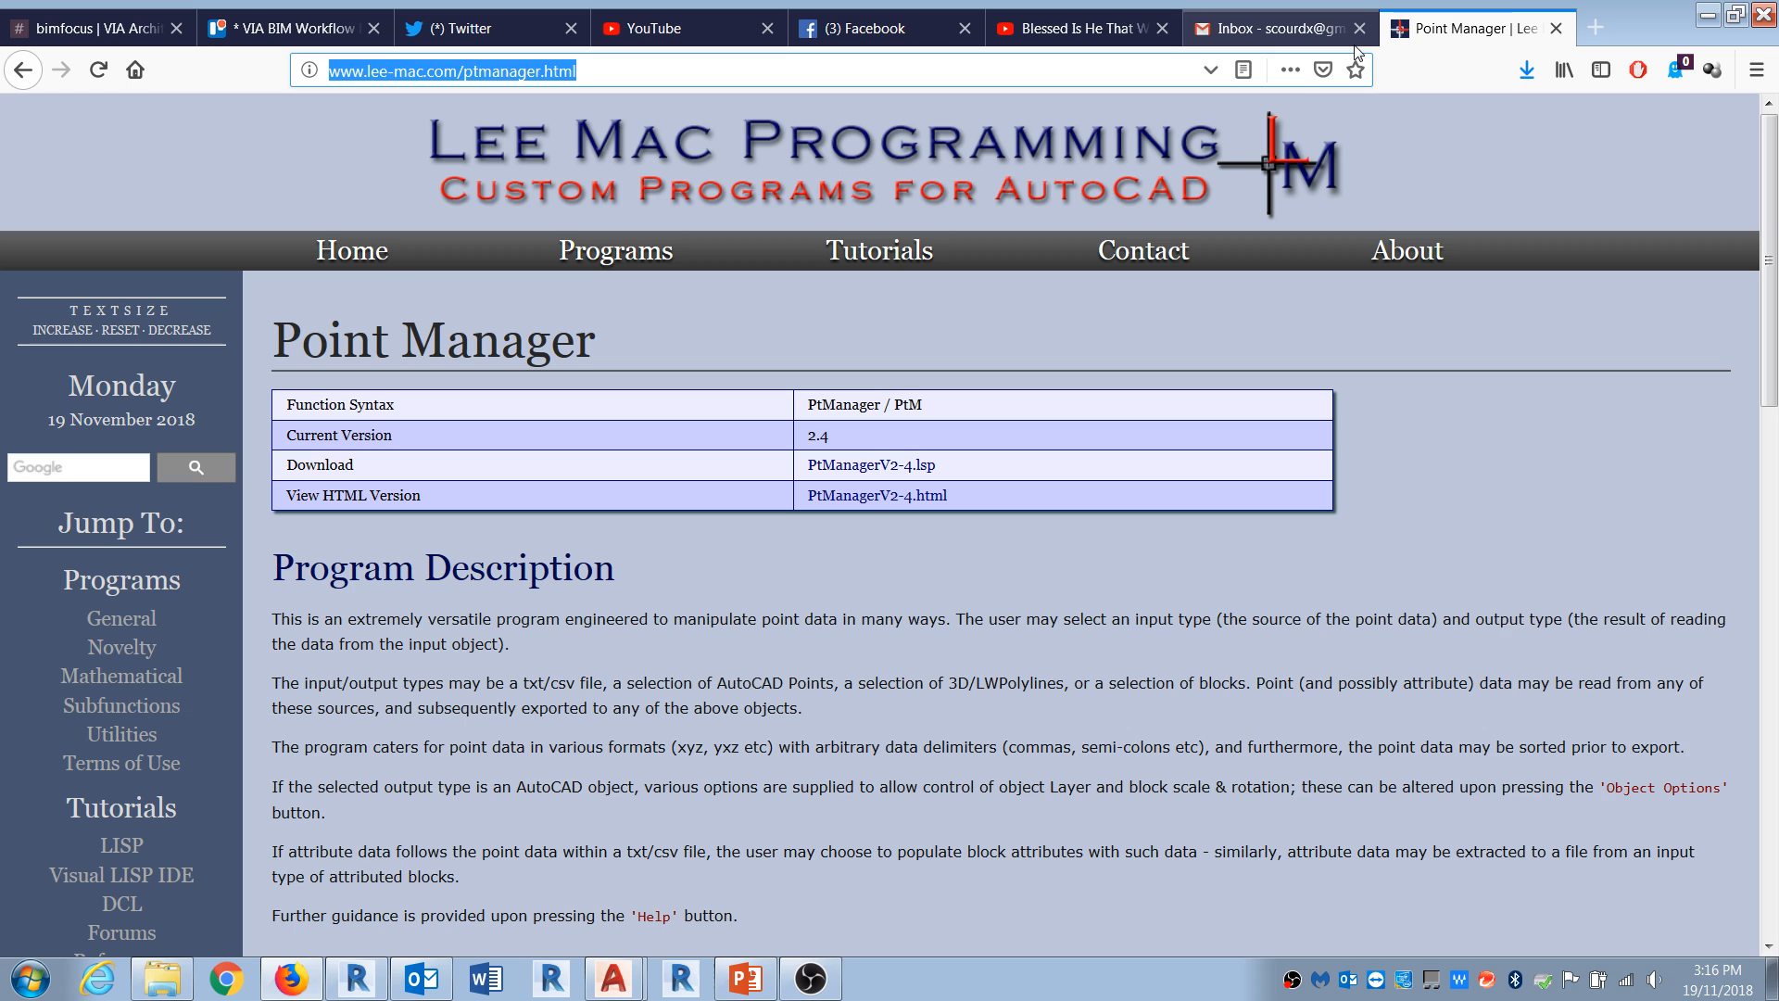
text(point)
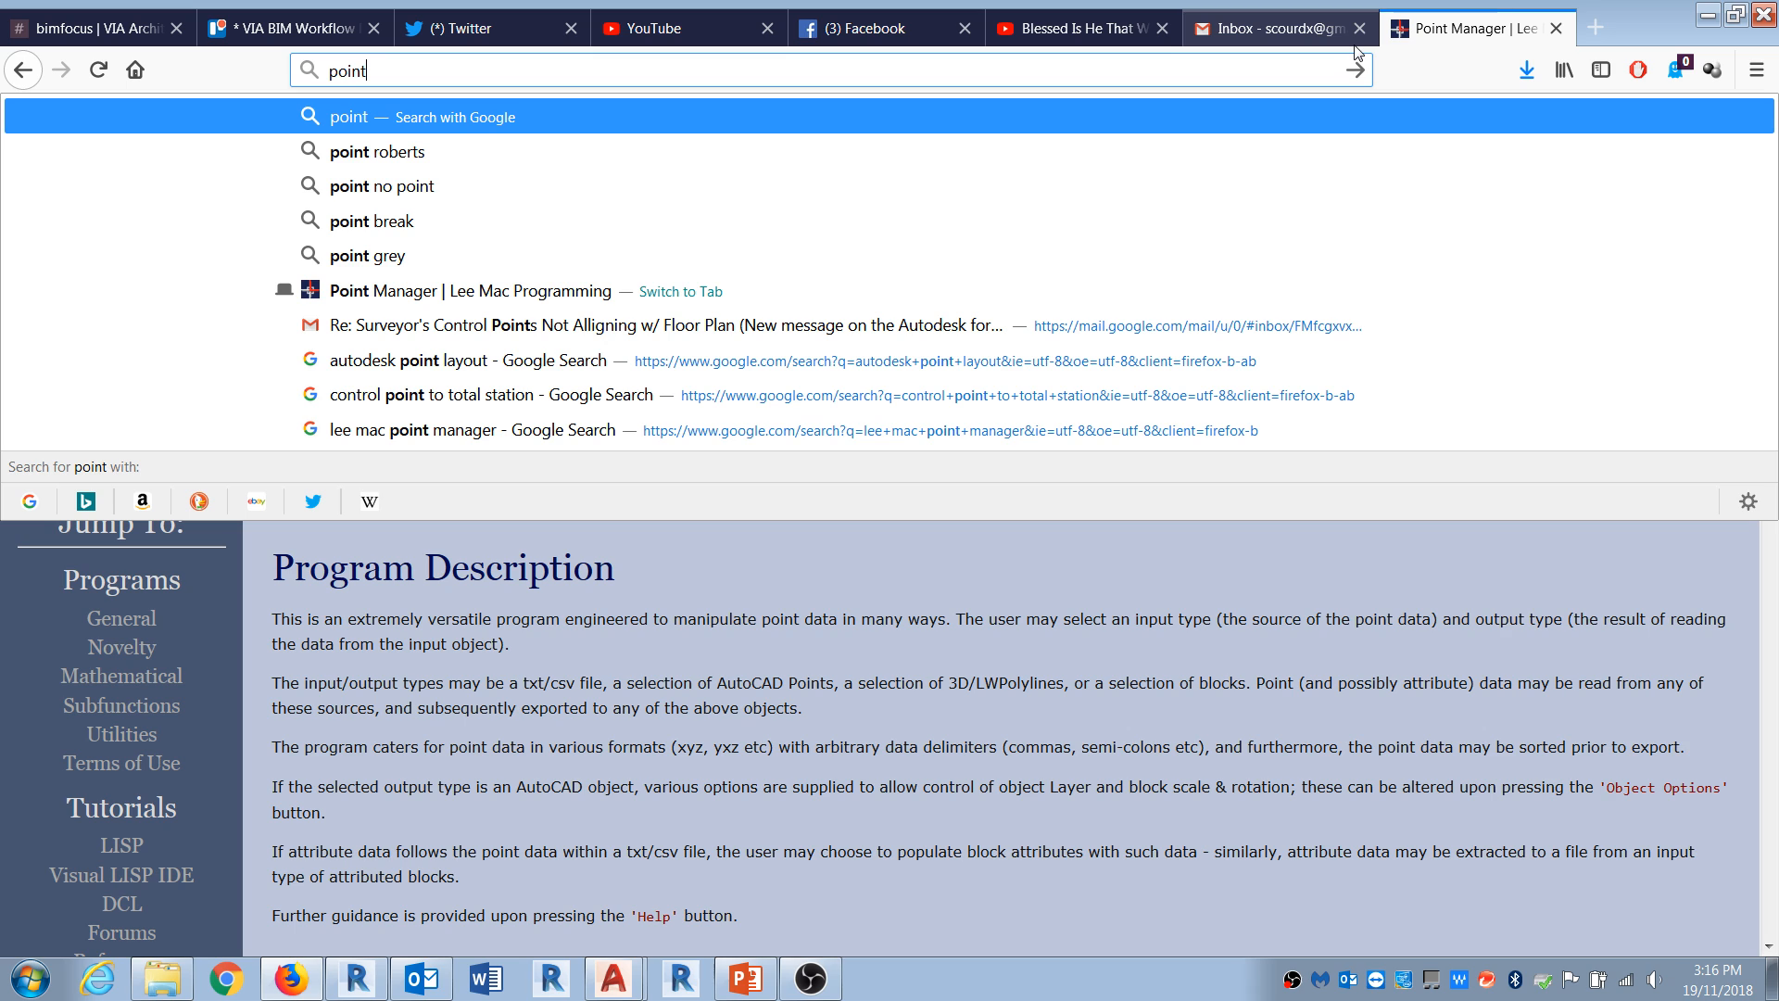
key(BackSpace)
key(BackSpace)
key(BackSpace)
key(BackSpace)
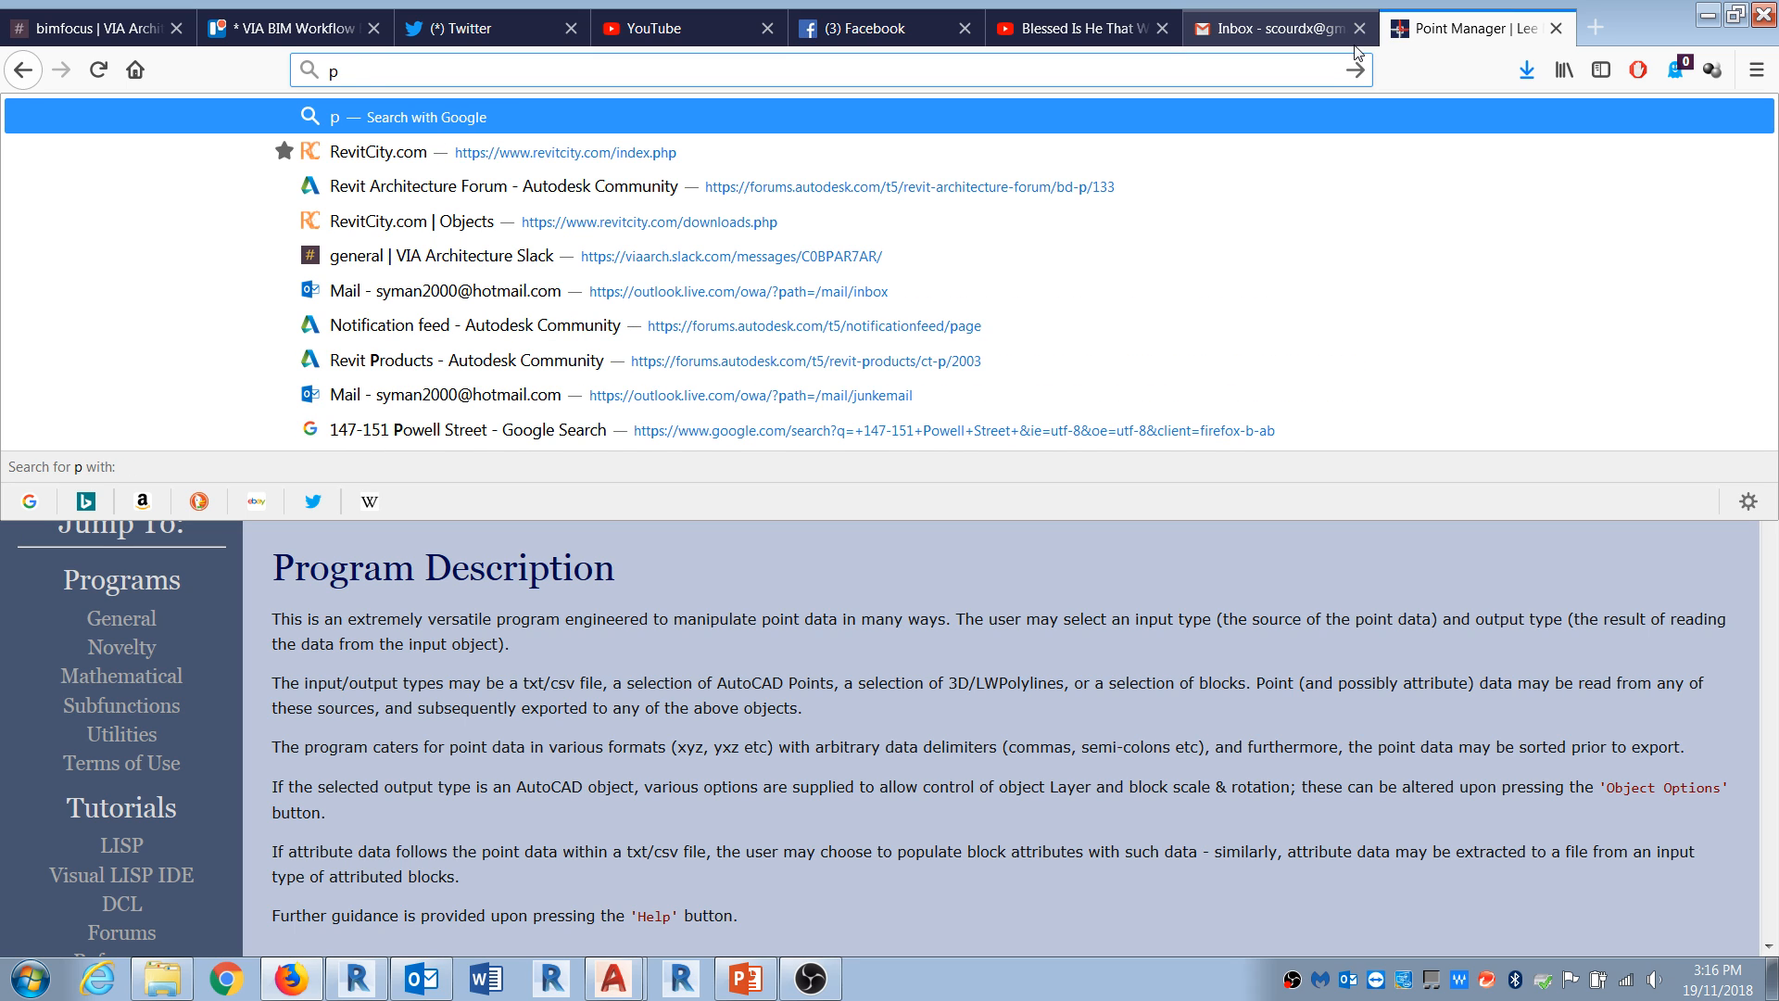
key(BackSpace)
Step: Search the web for "tailoring autocad" and look through the results
text(ta)
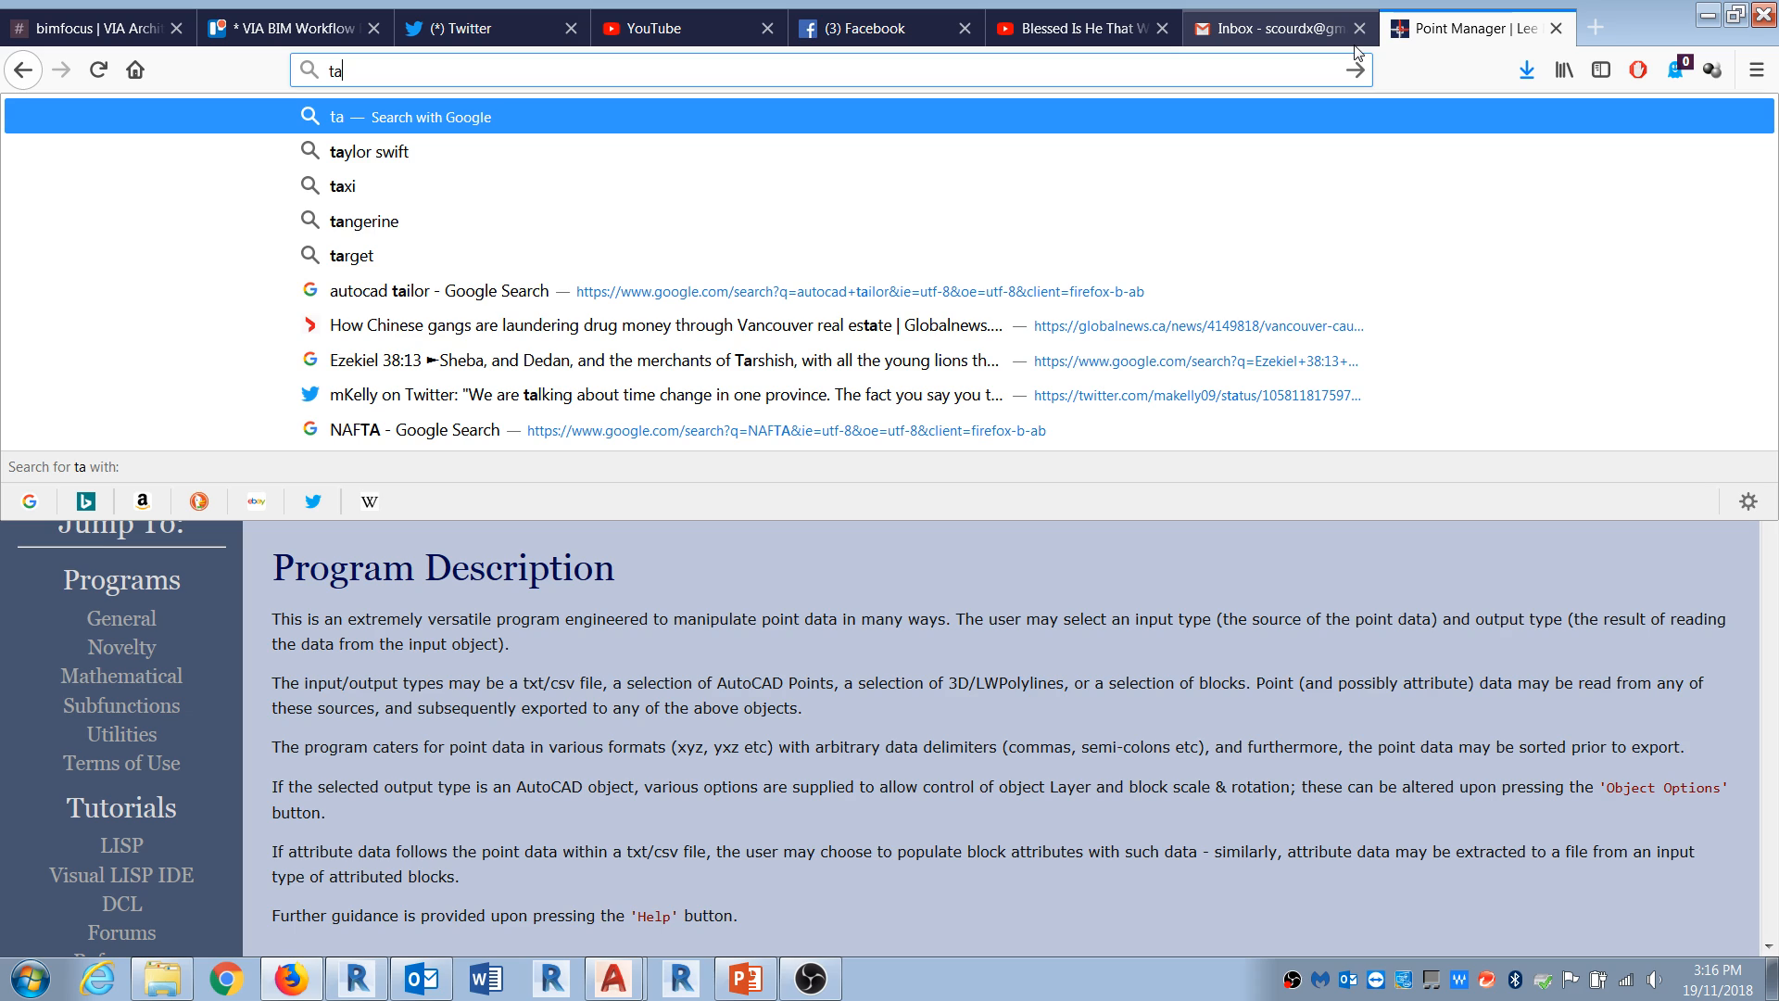
text(il)
key(BackSpace)
key(BackSpace)
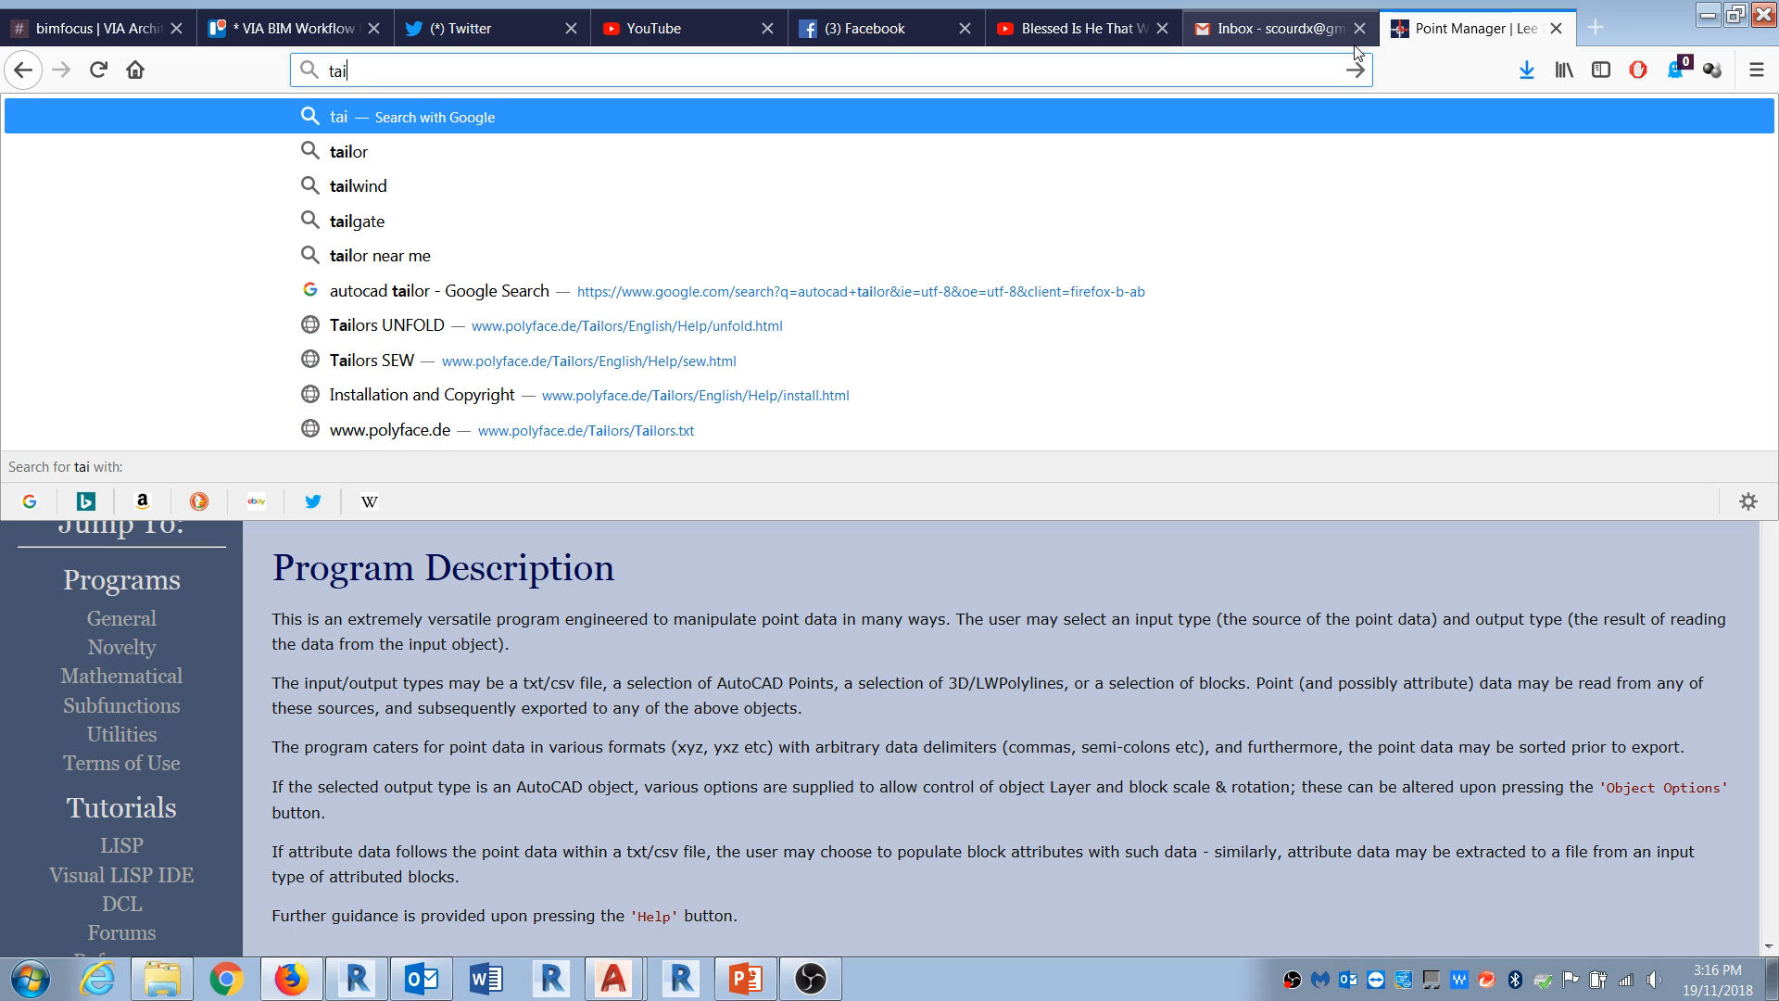
text(ilor)
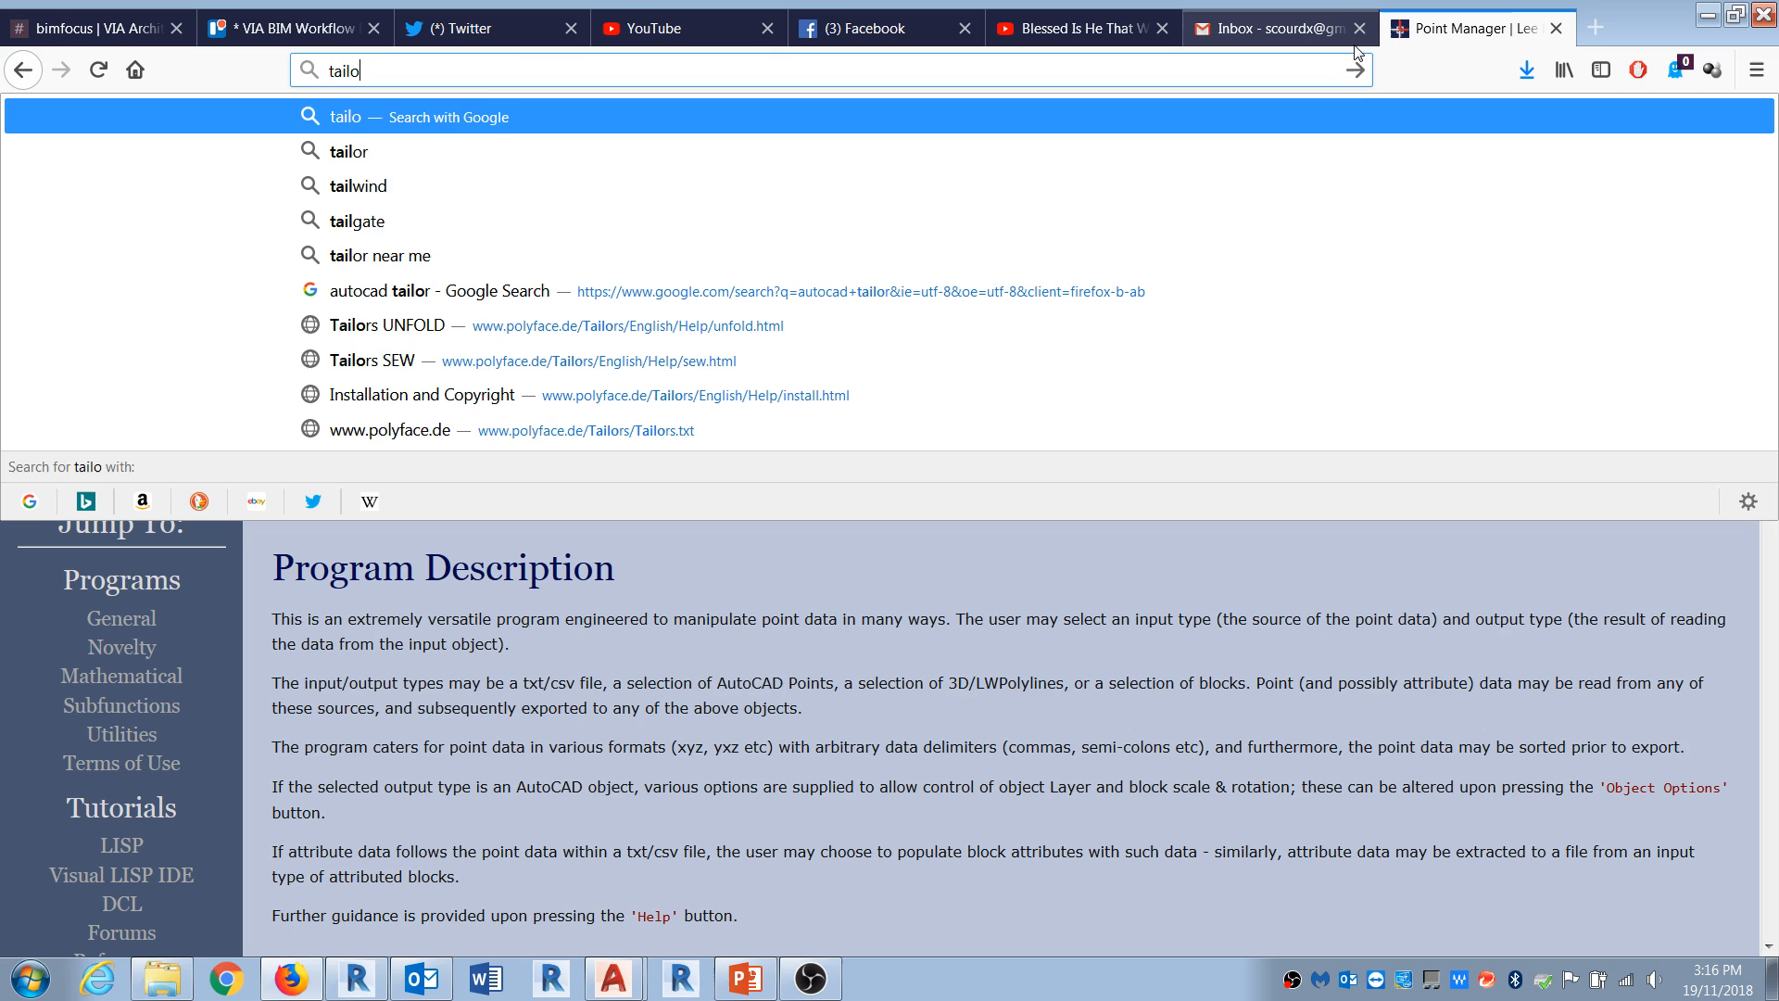
key(Left)
key(Left)
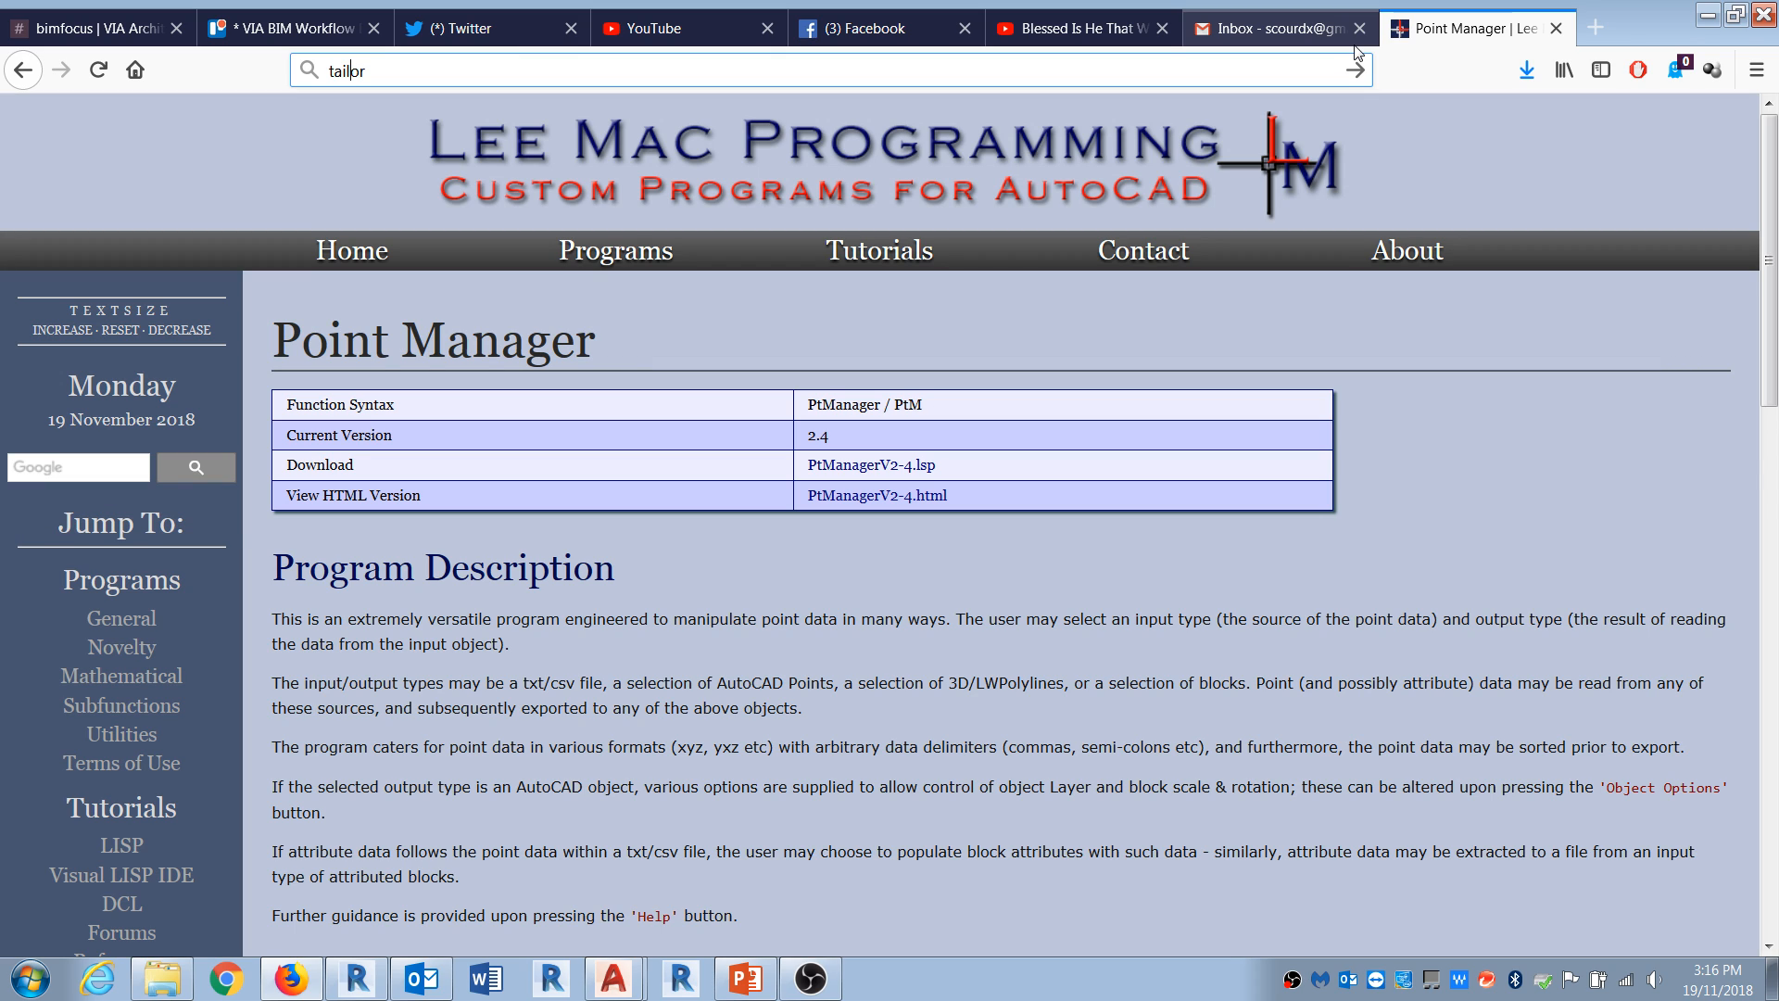
key(Home)
text(mesh)
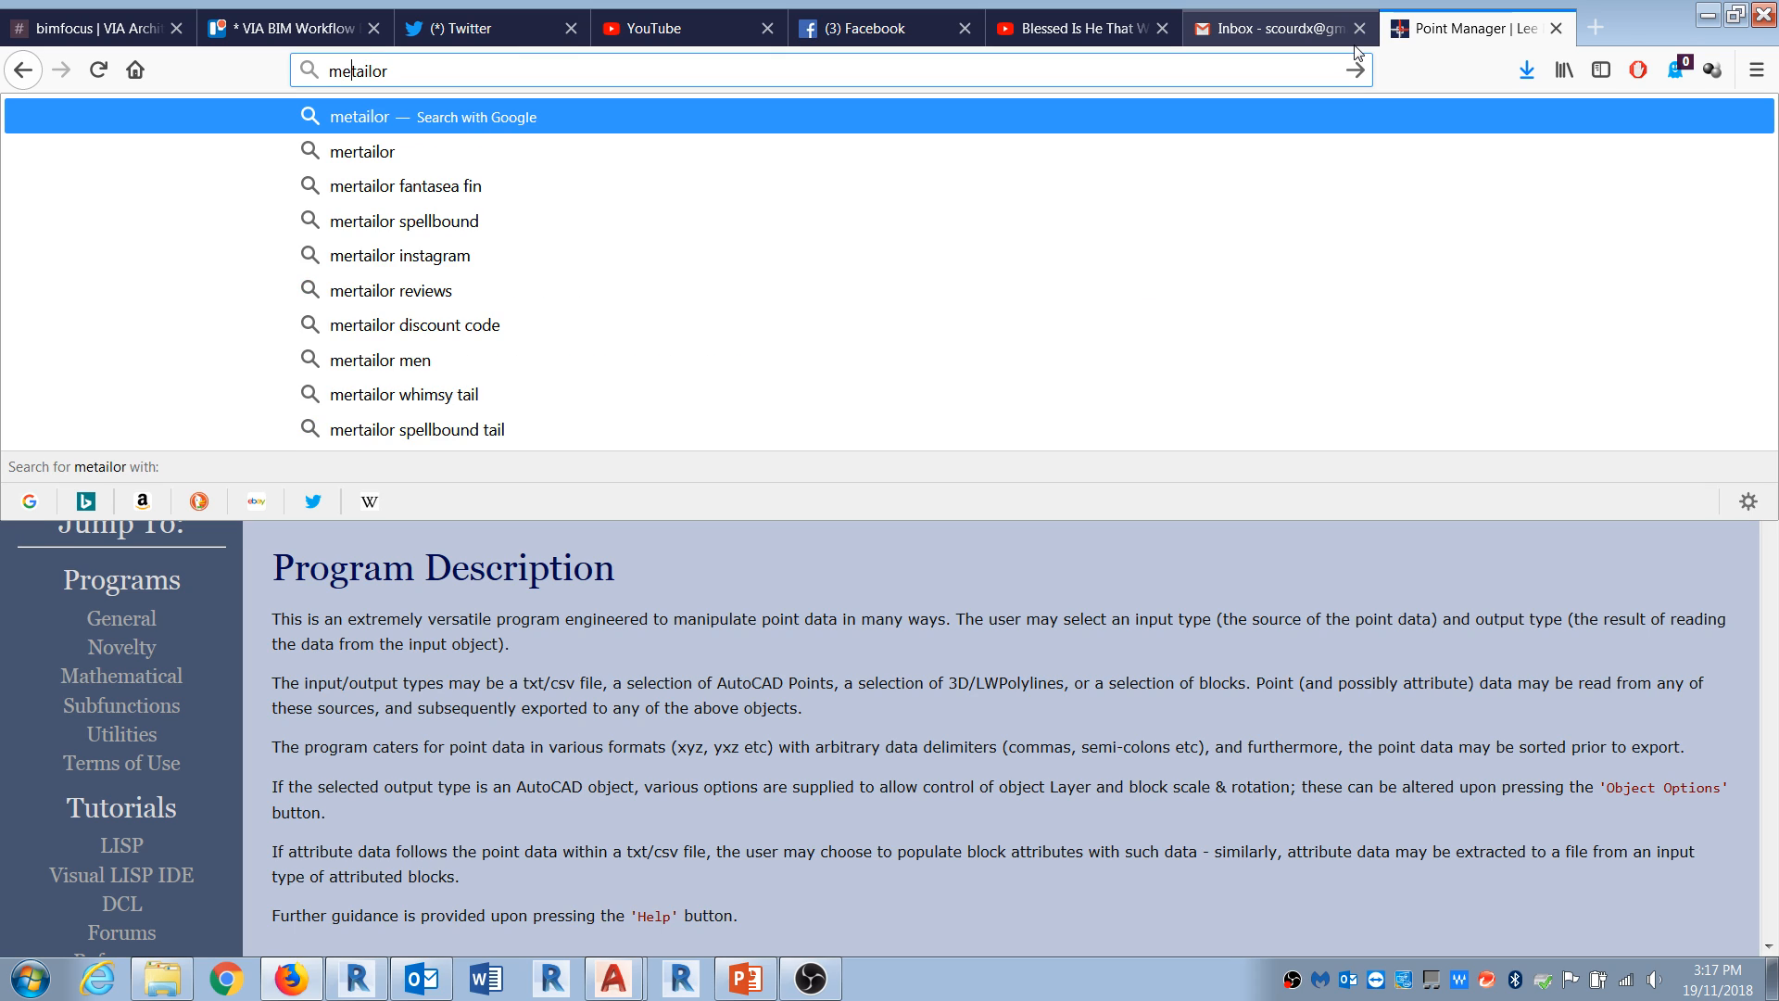
key(BackSpace)
key(BackSpace)
key(BackSpace)
key(BackSpace)
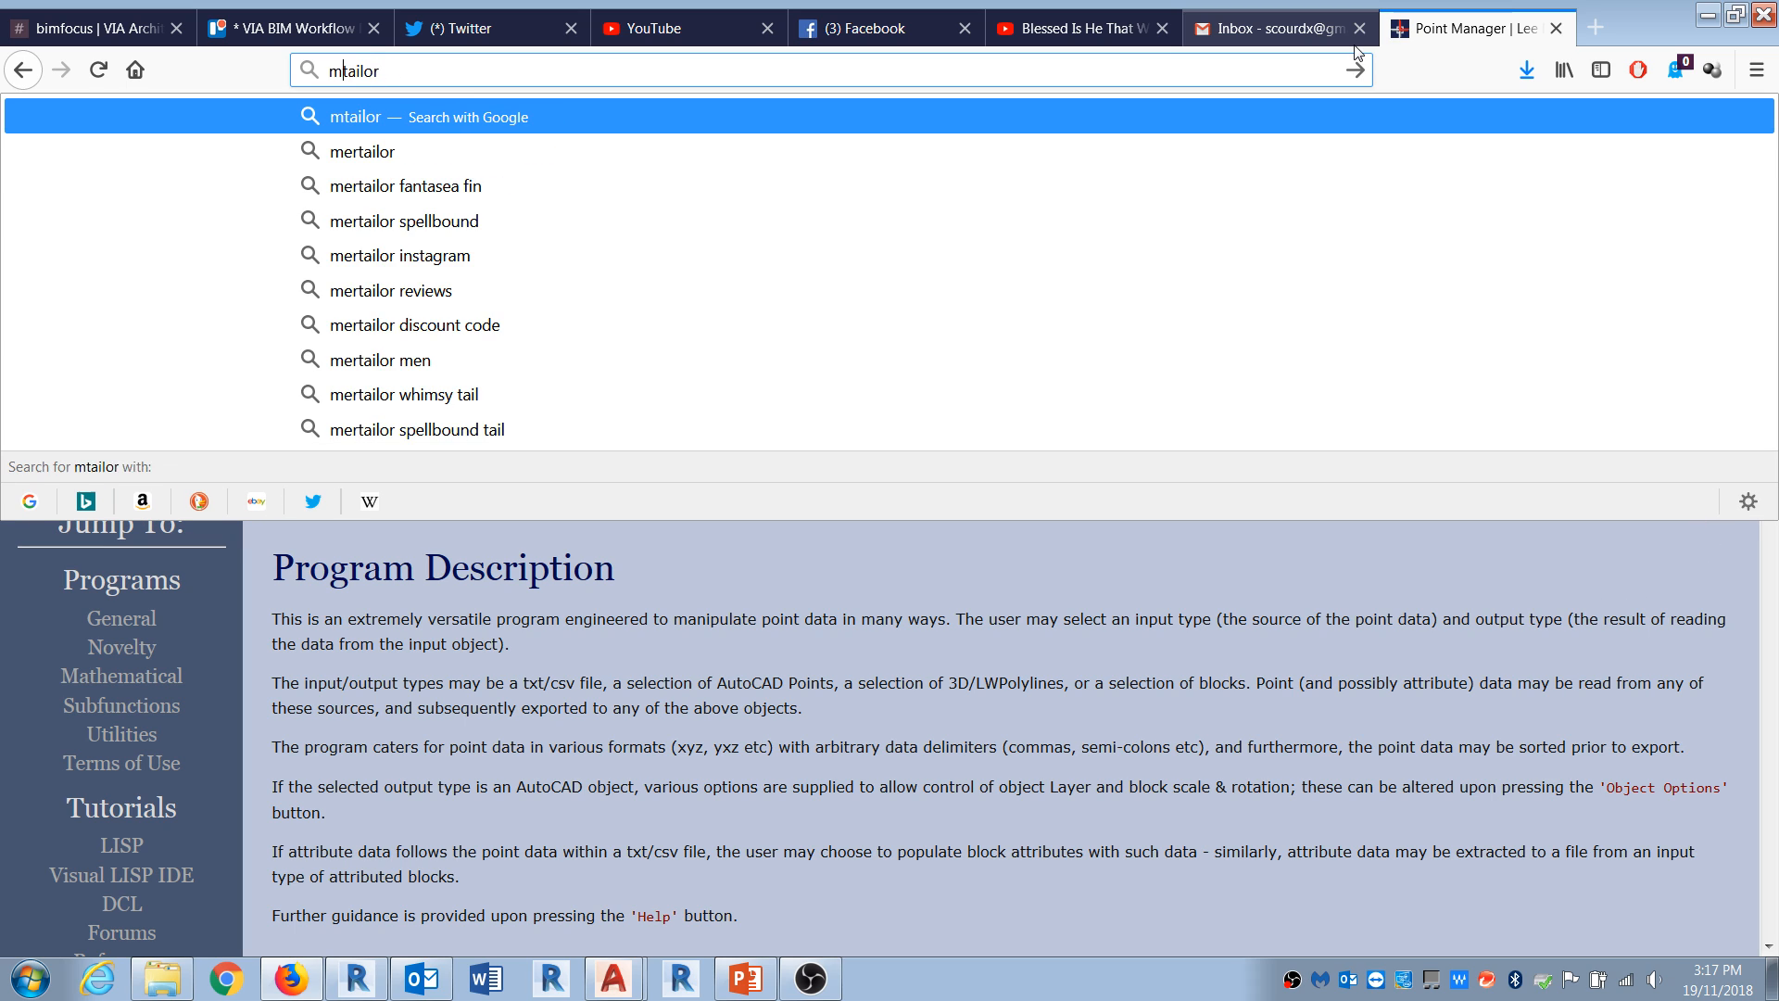
text(autocad)
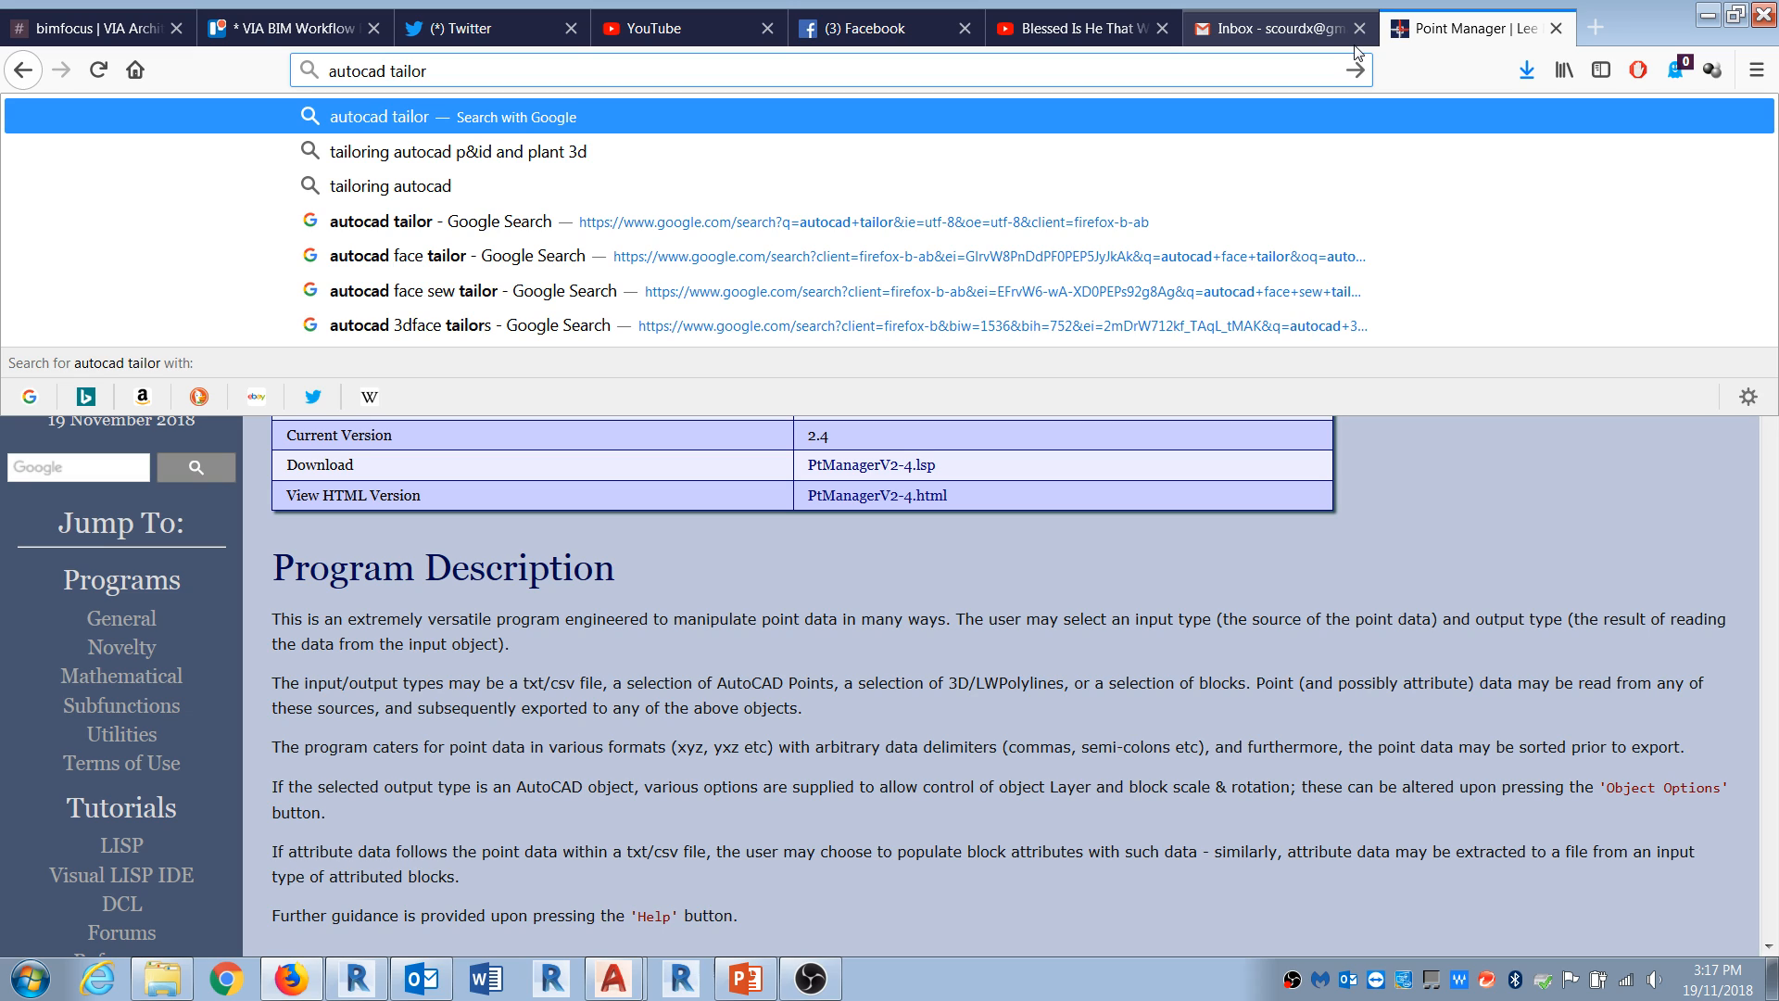
click(402, 184)
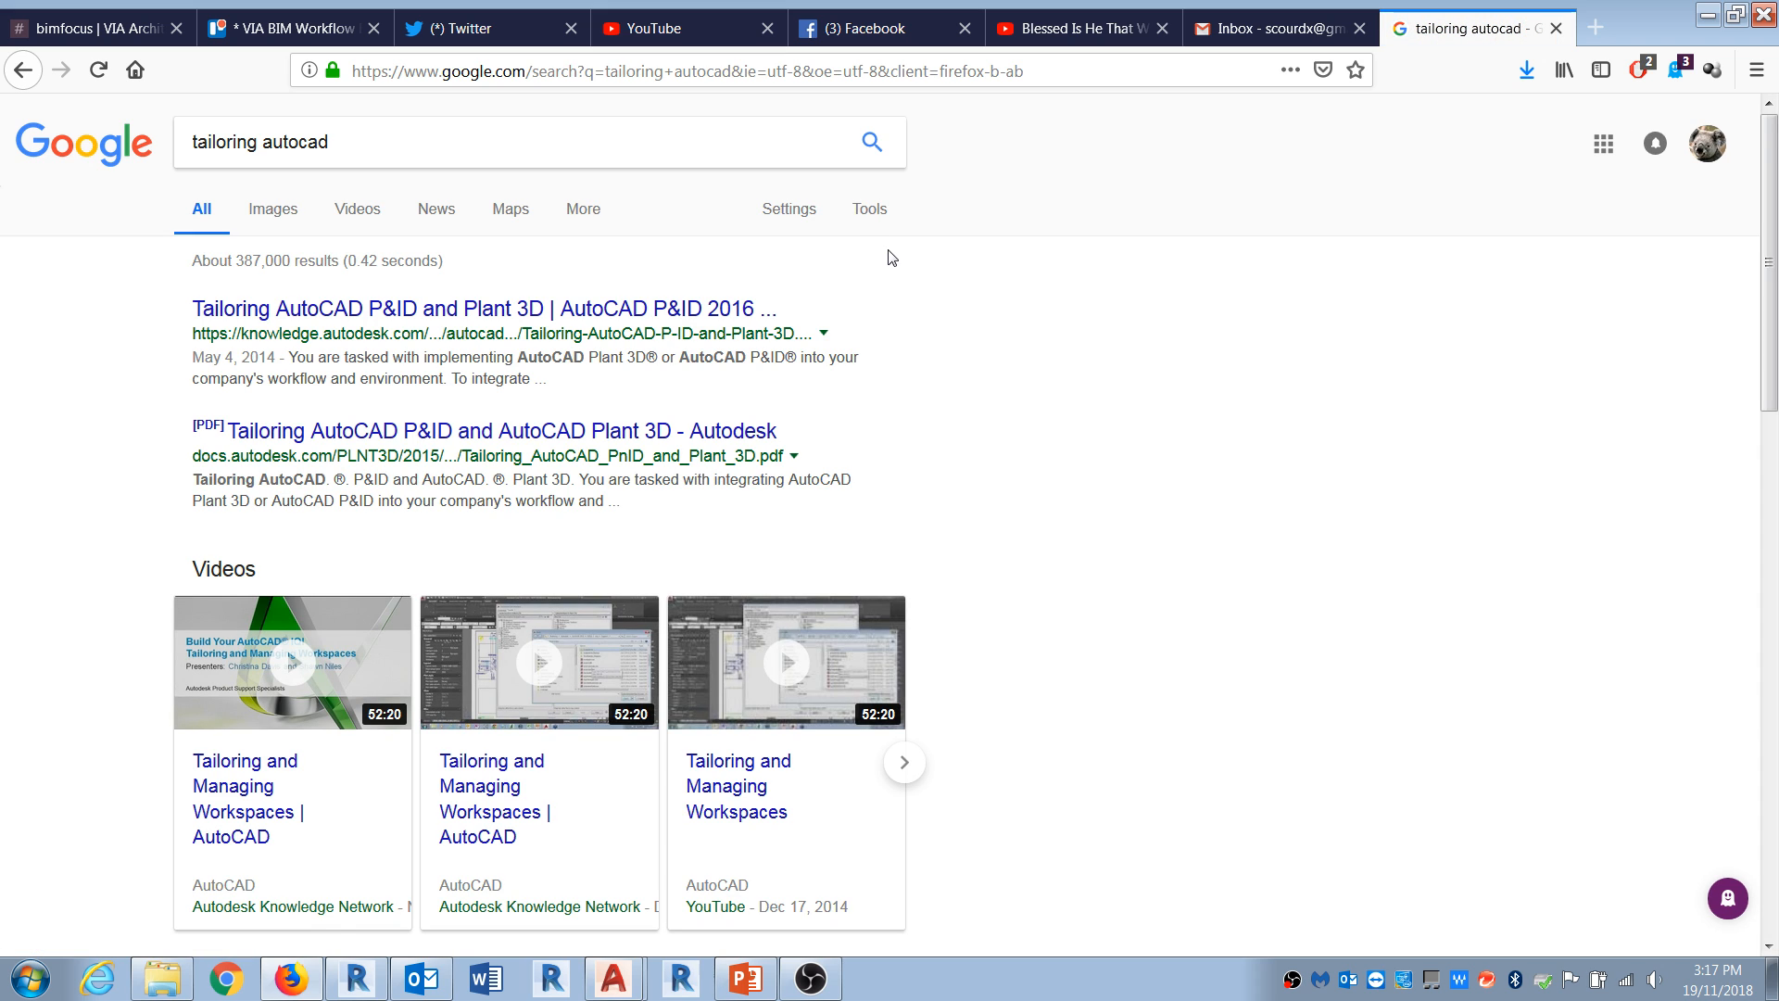
scroll(892, 258, down, 3)
scroll(1242, 155, up, 4)
Step: Show the saved bookmarks and look through the Other Bookmarks folder for the tool's page
click(1607, 78)
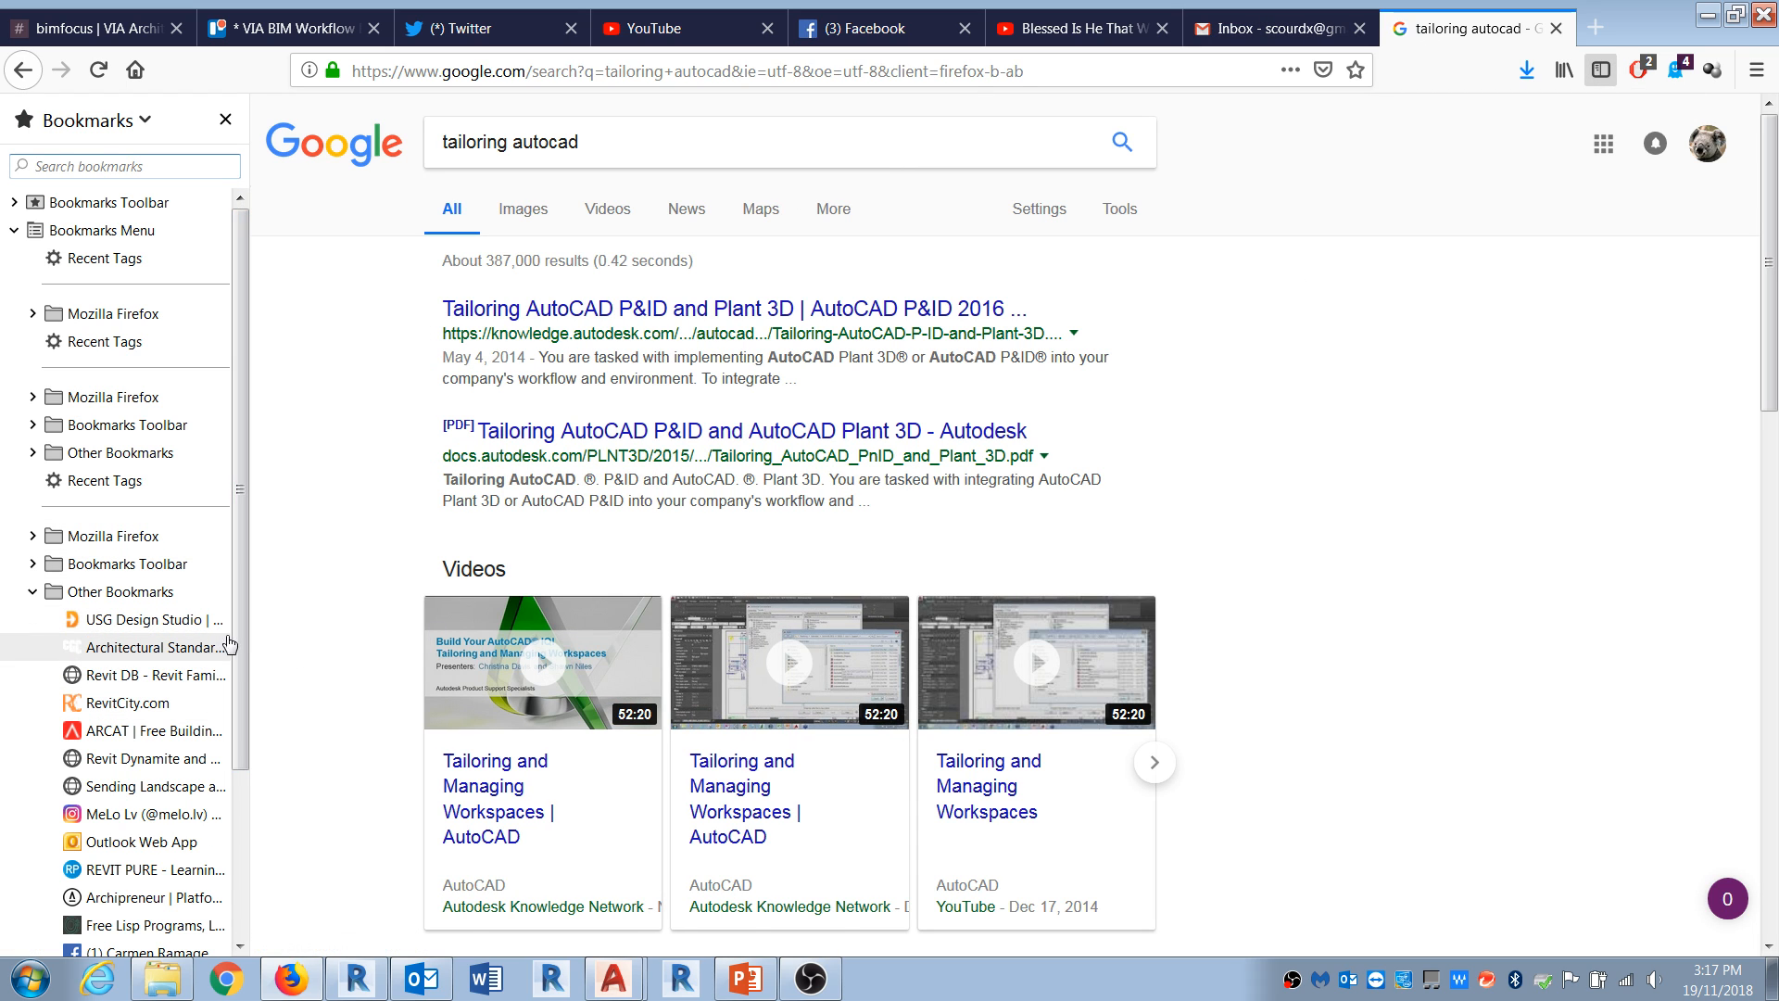
drag(241, 630, 239, 828)
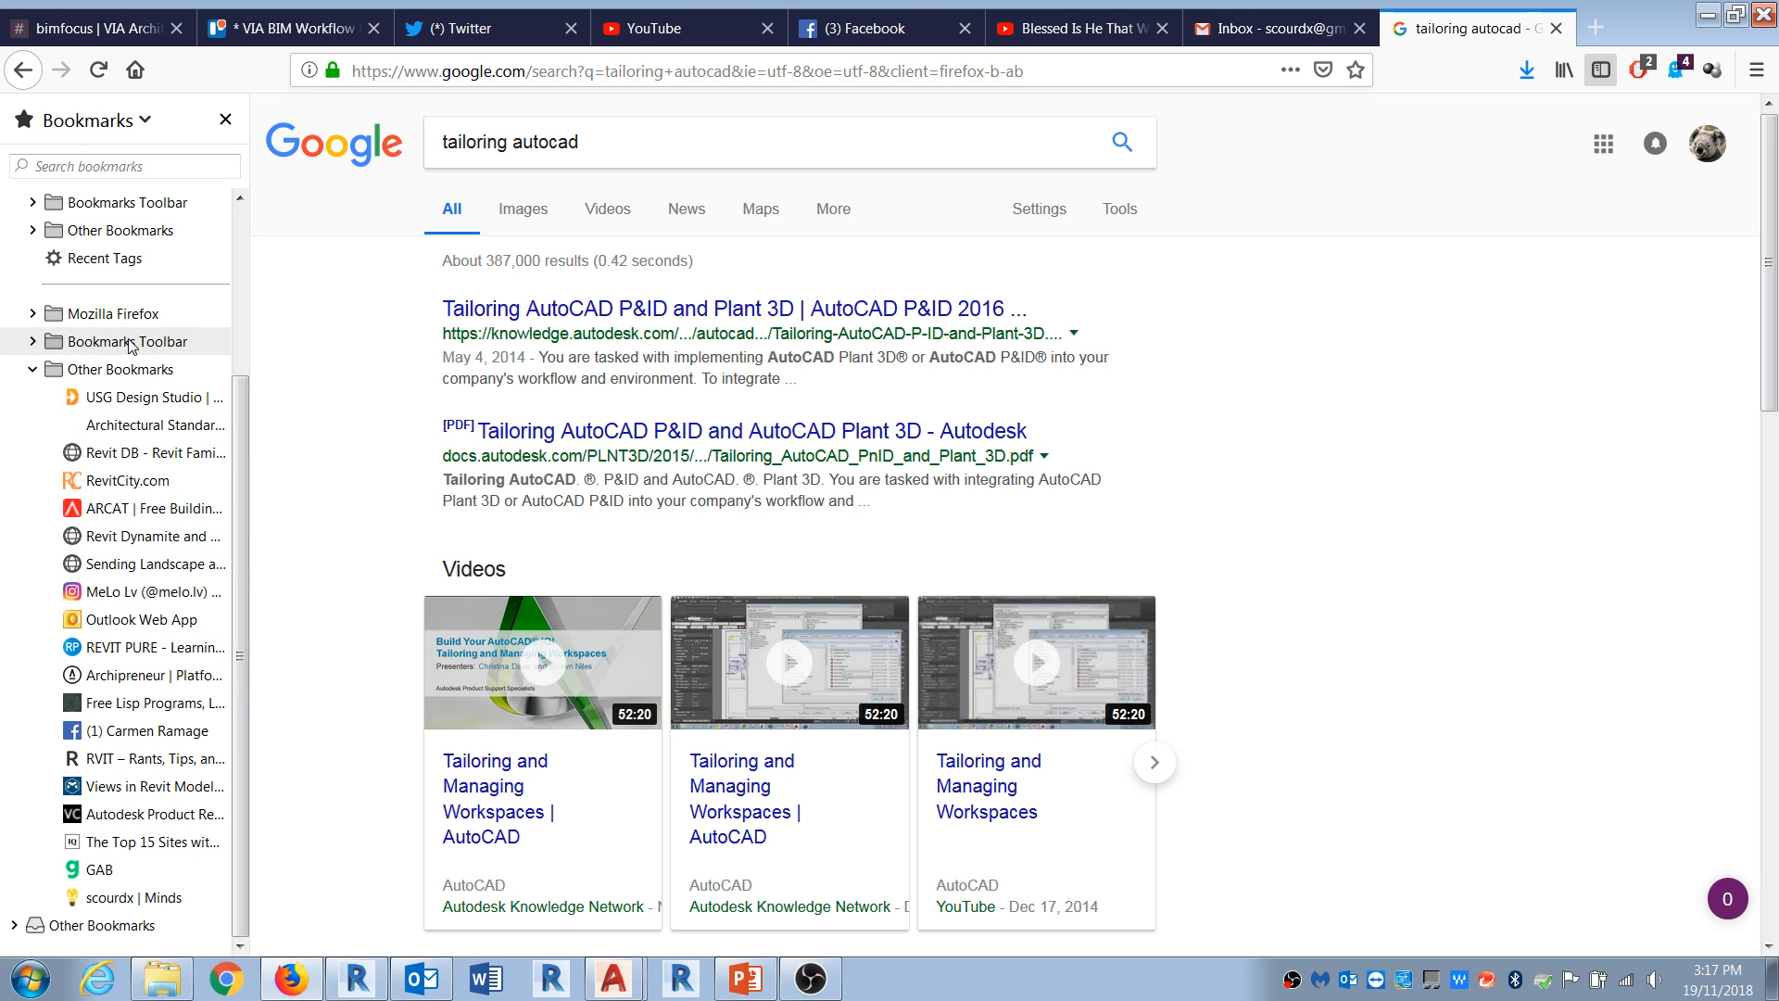
click(1127, 81)
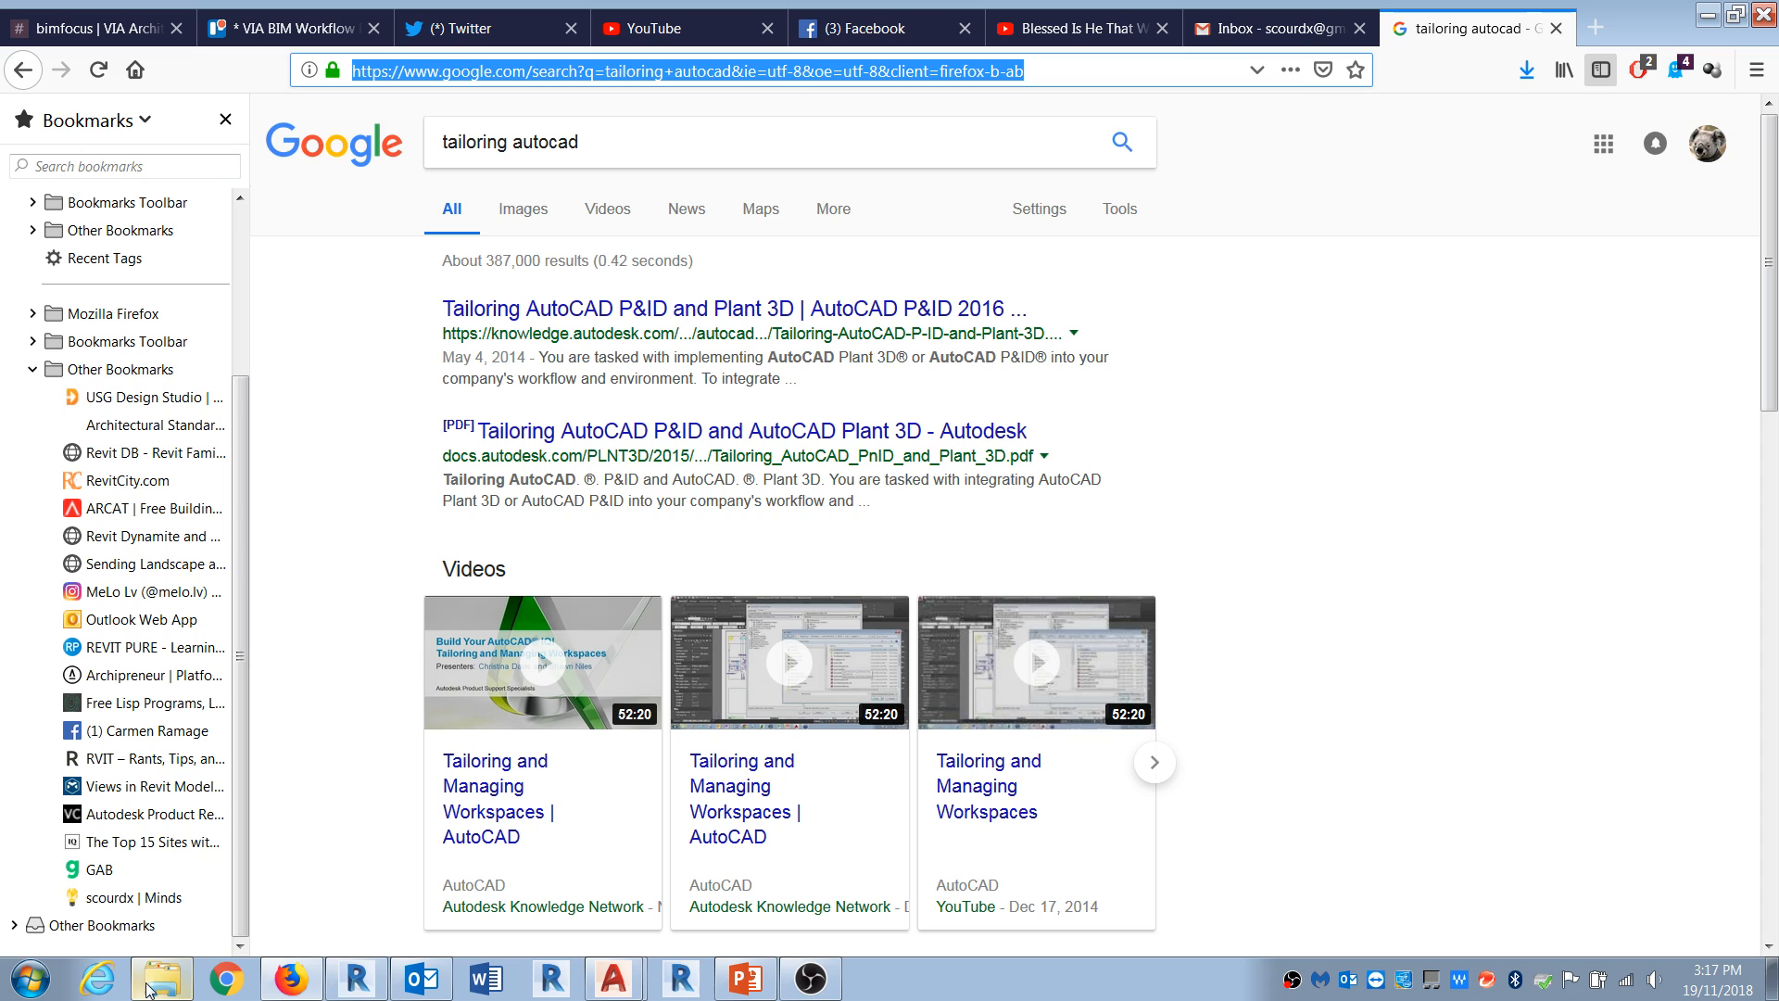
Step: Change the web search to "tailoring polyfaces autocad" and hide the bookmarks
drag(580, 142, 508, 142)
text(poly)
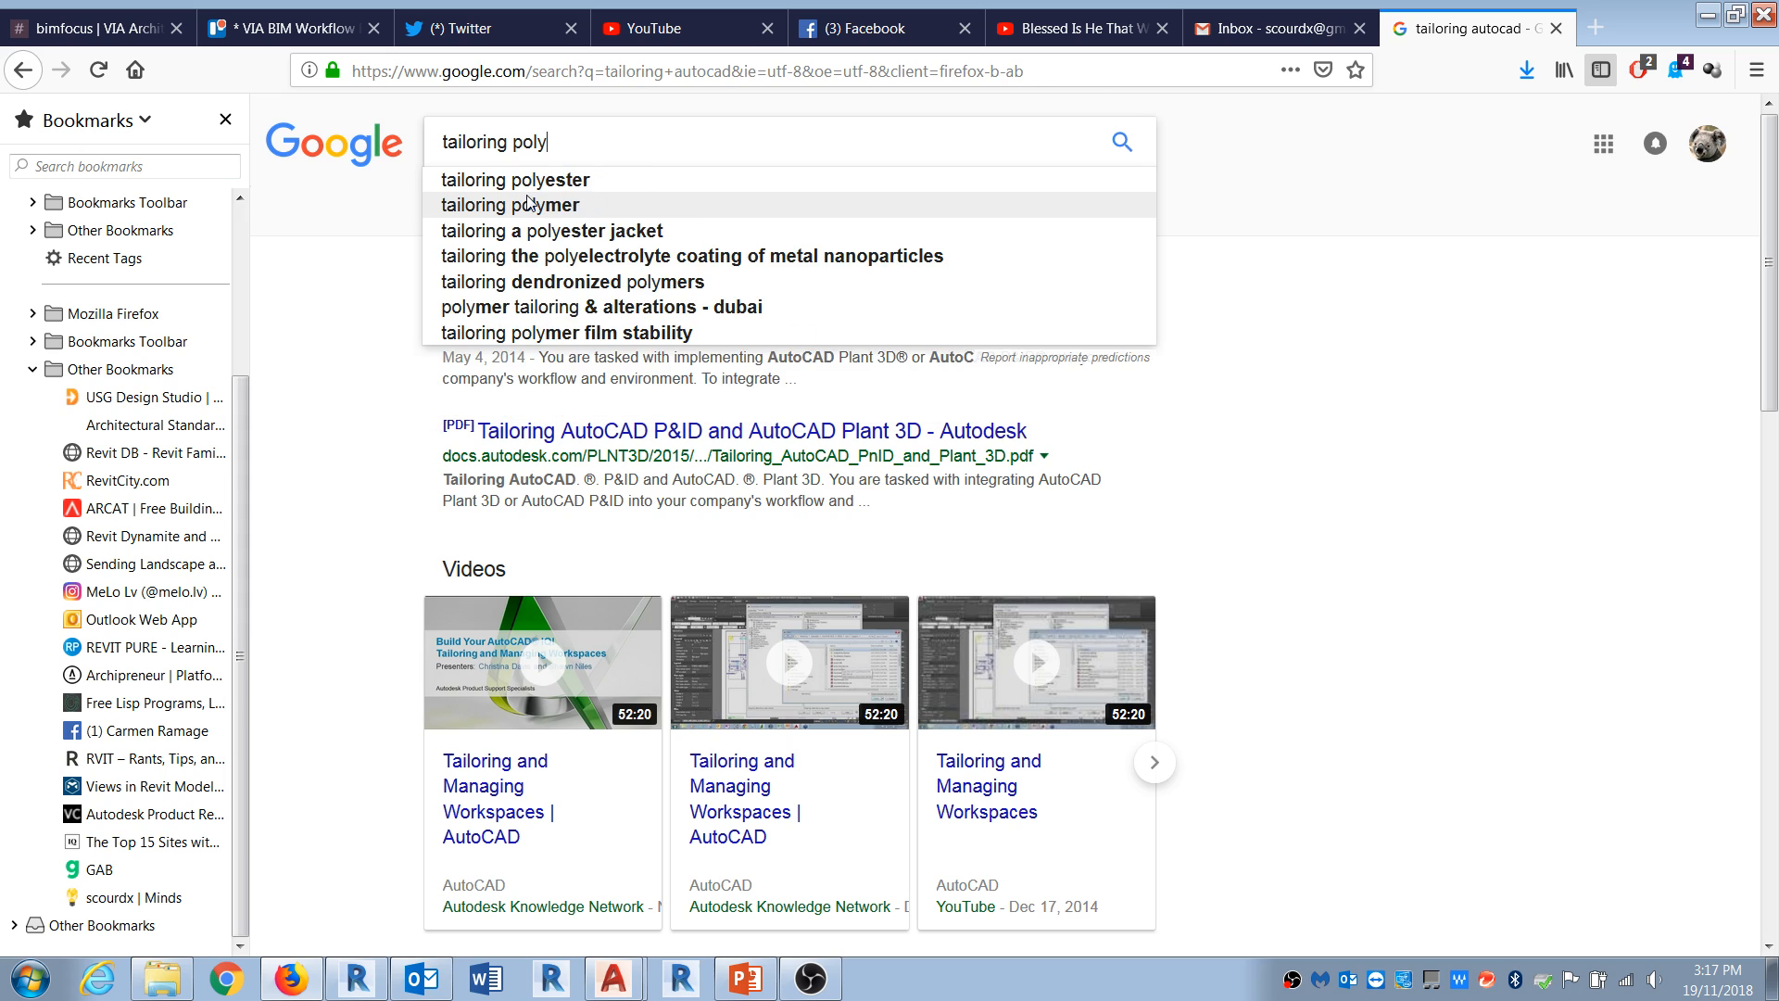
text(faces)
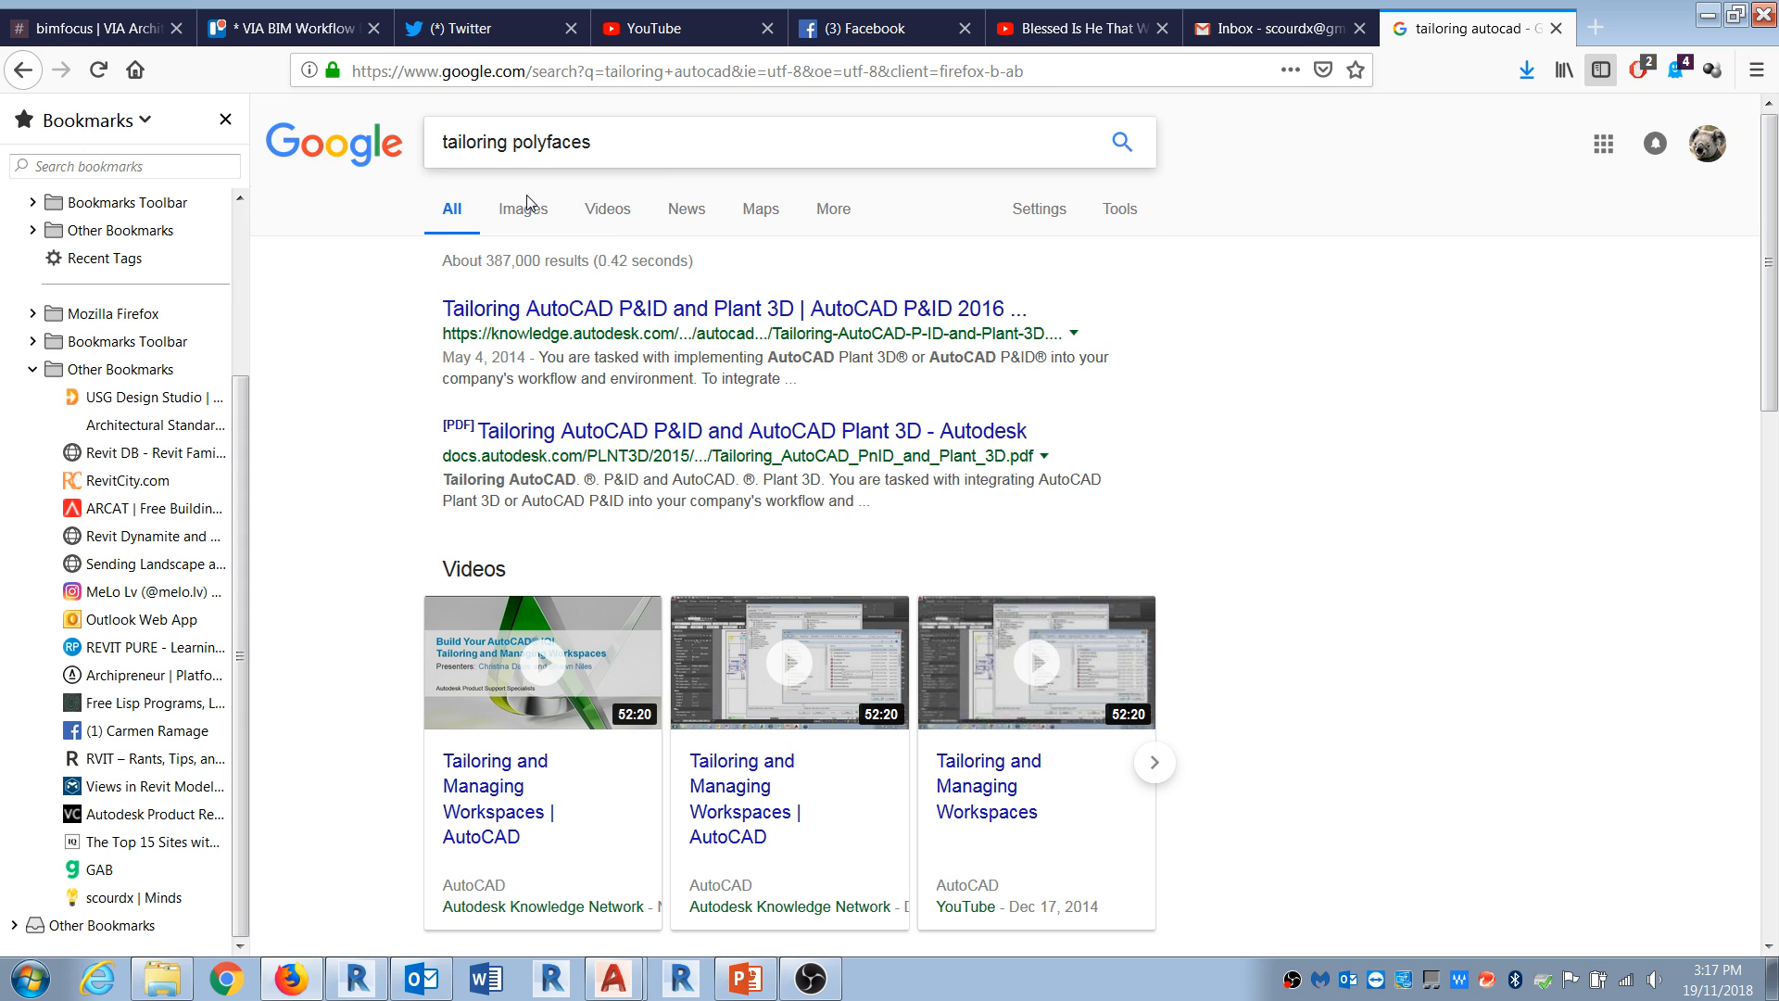
text( autocad)
key(Return)
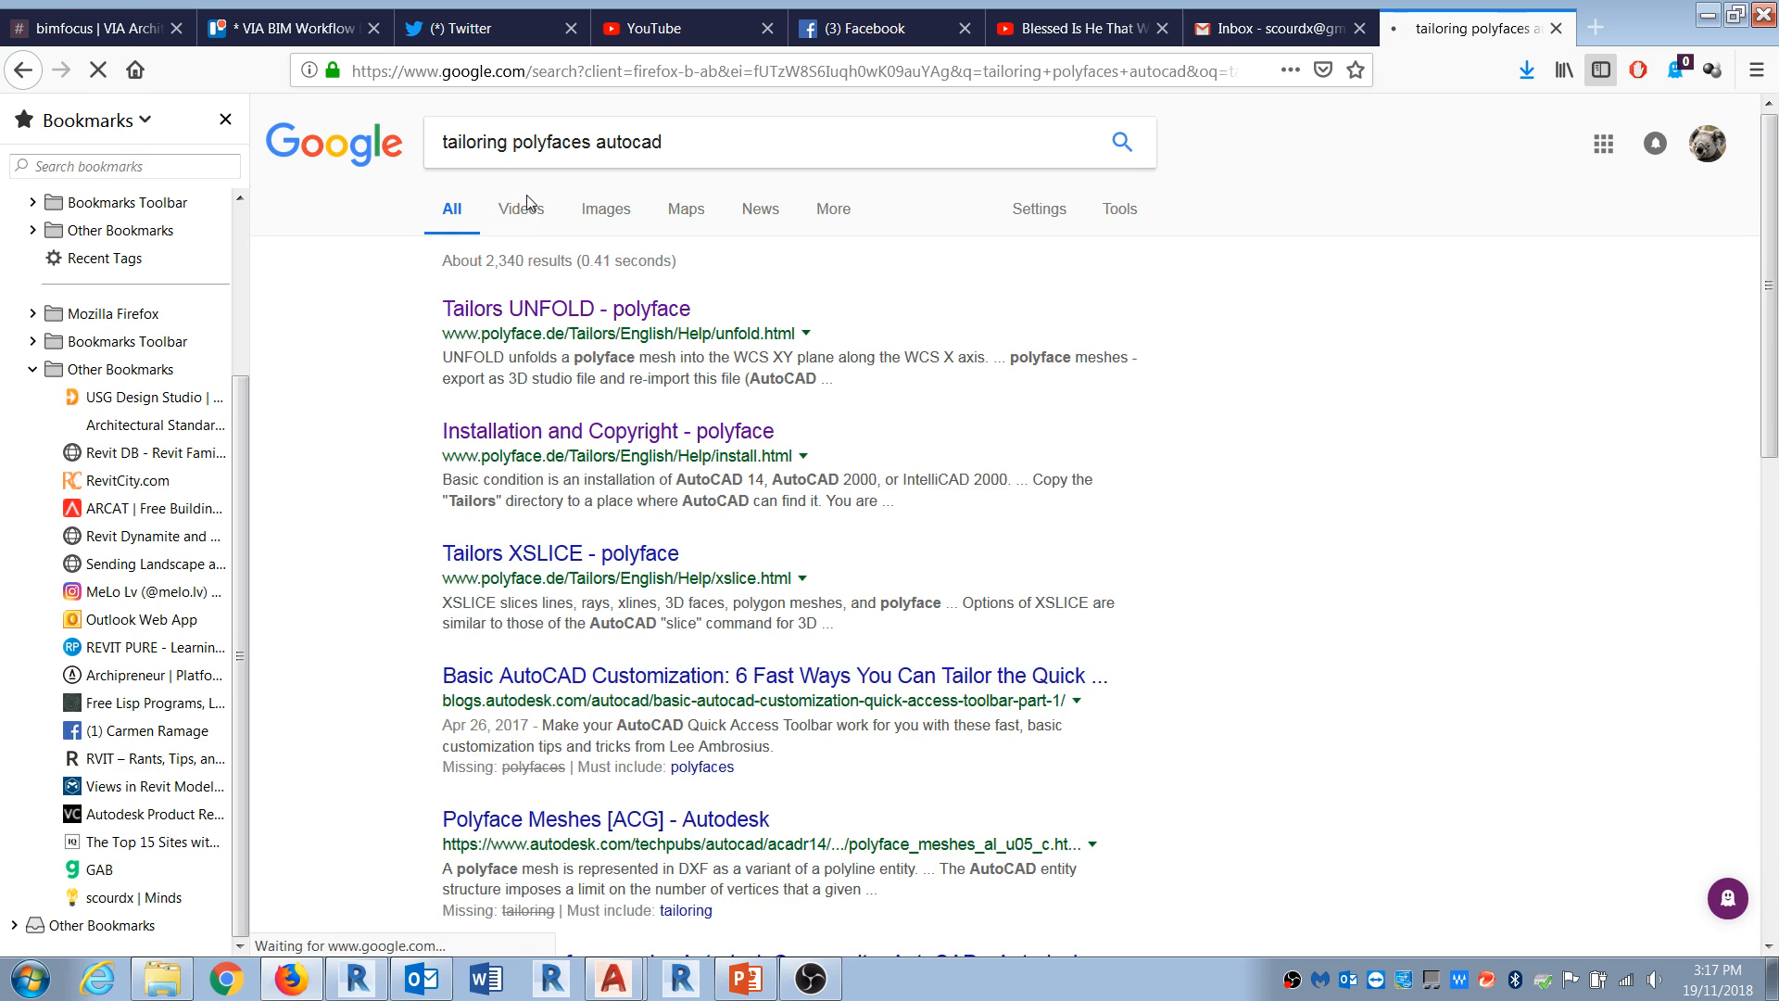
click(225, 119)
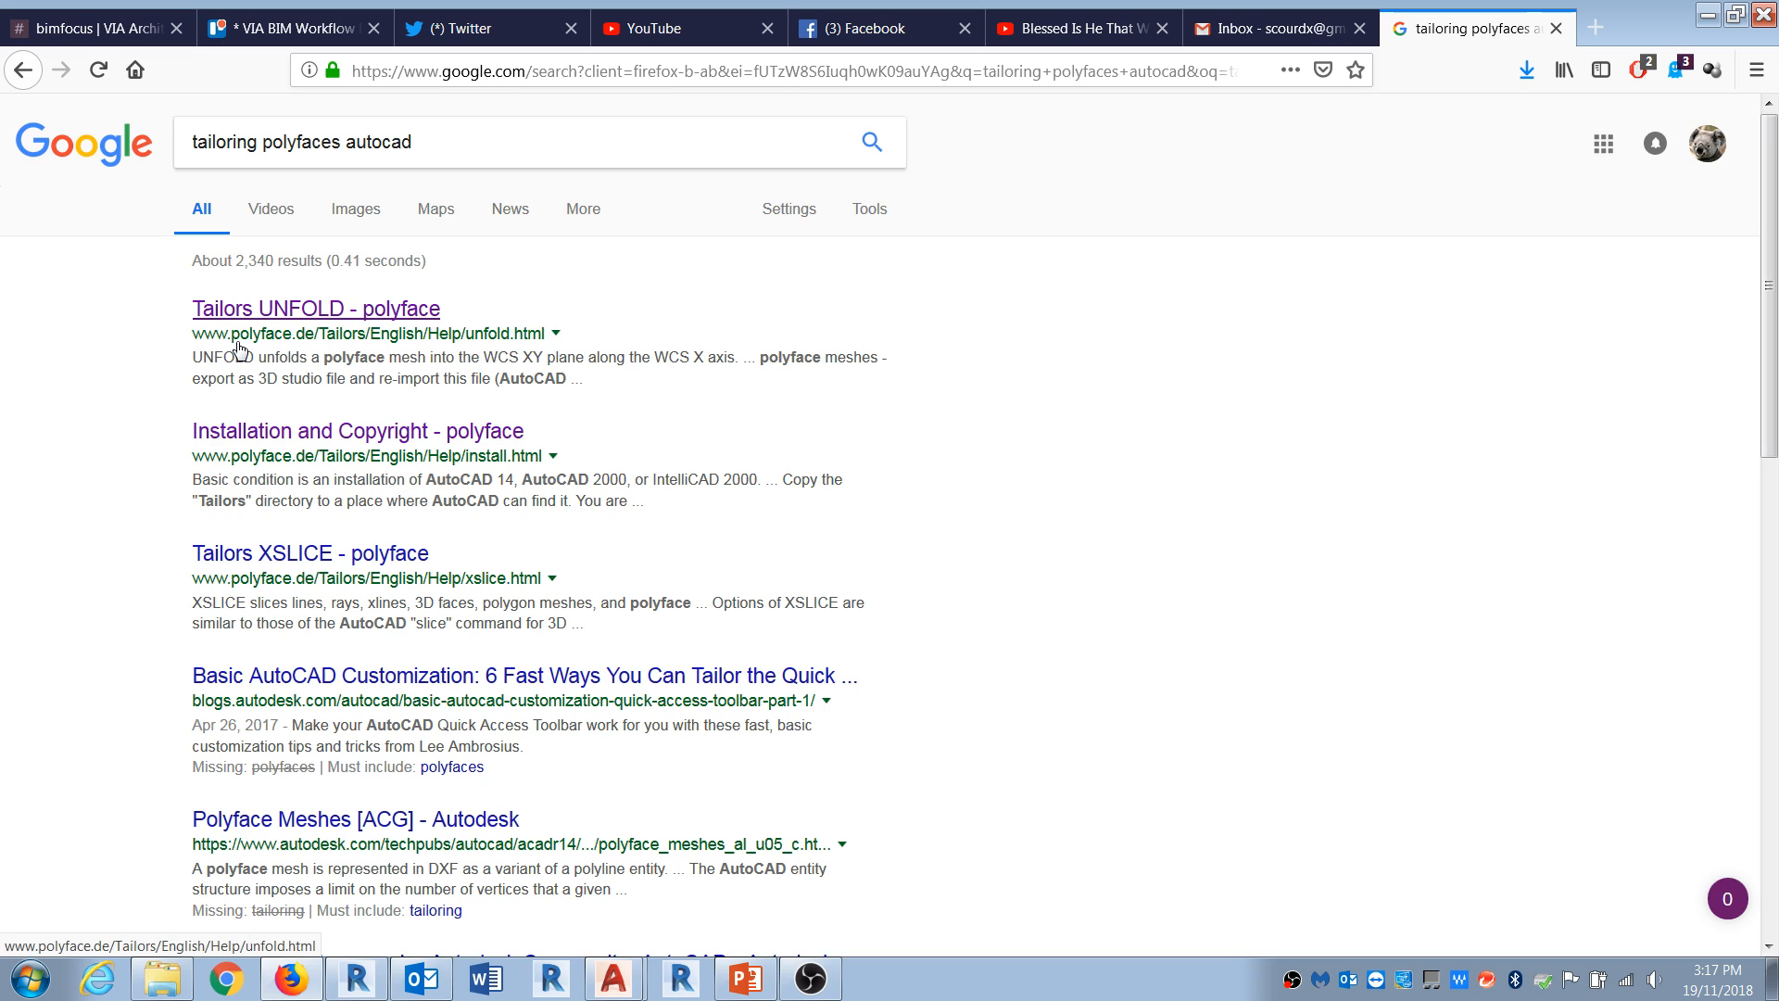
Step: Open the Tailors UNFOLD result and read its notes, highlighting the AutoCAD 2000 and AutoCAD 14 mentions
click(250, 311)
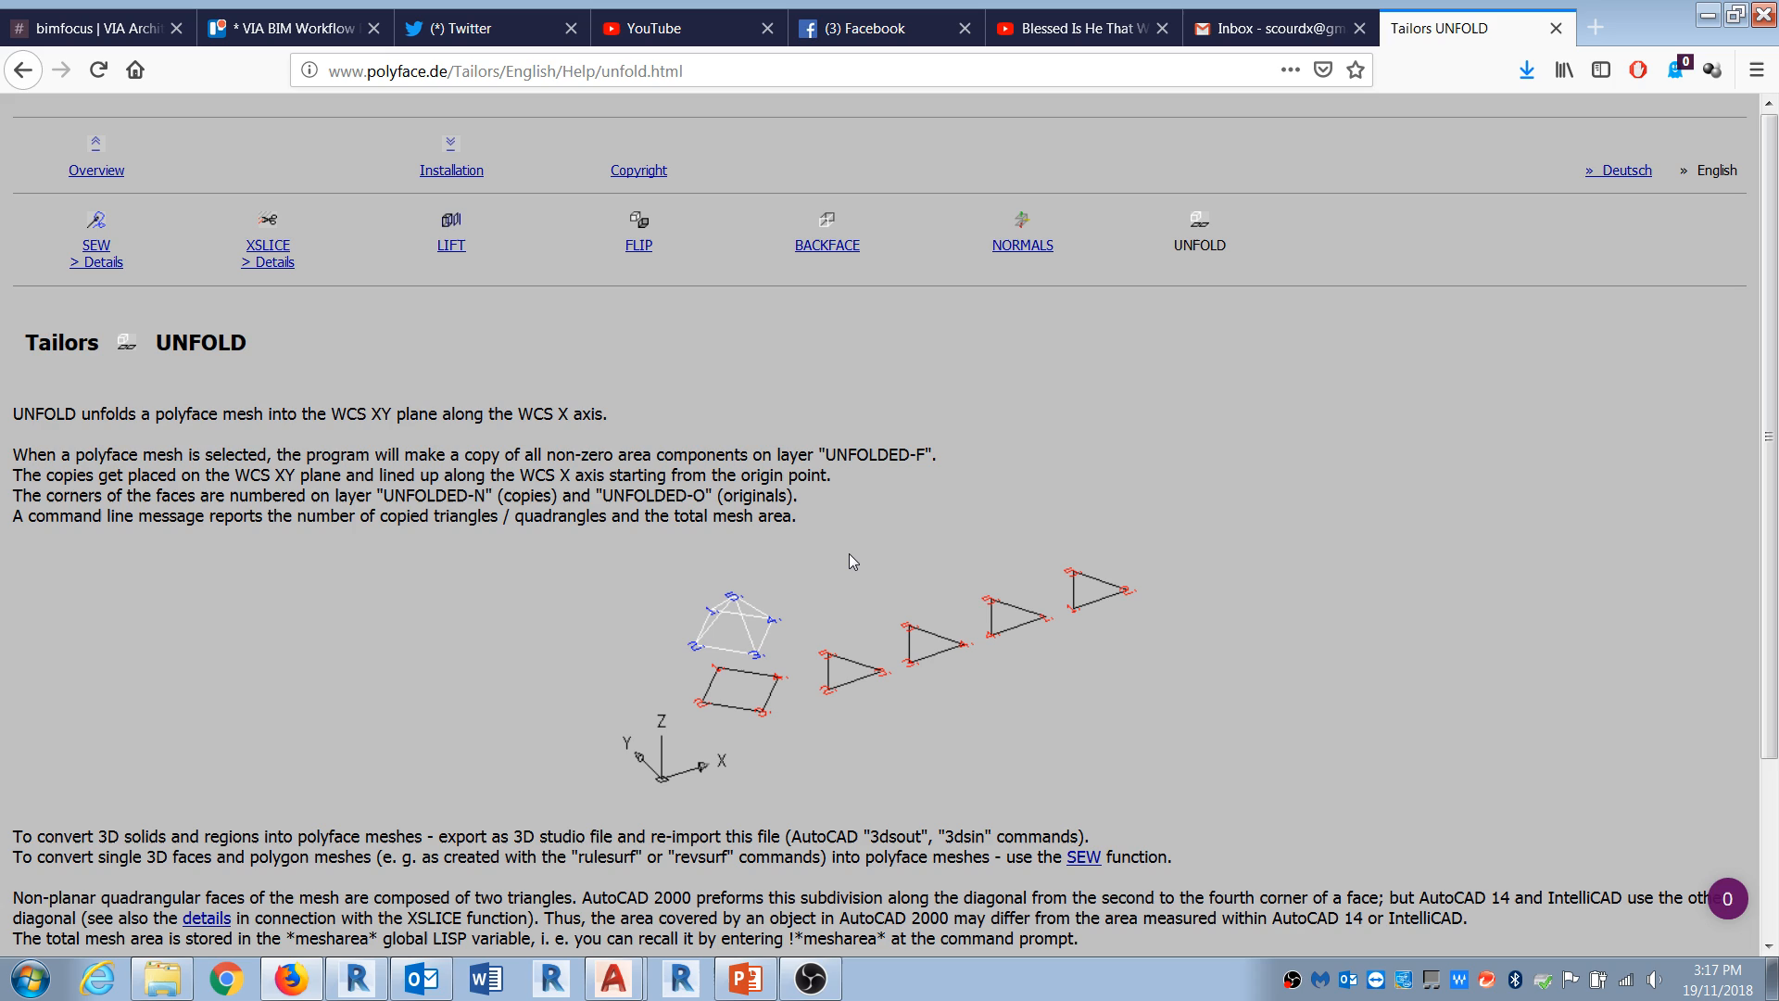
scroll(854, 560, down, 4)
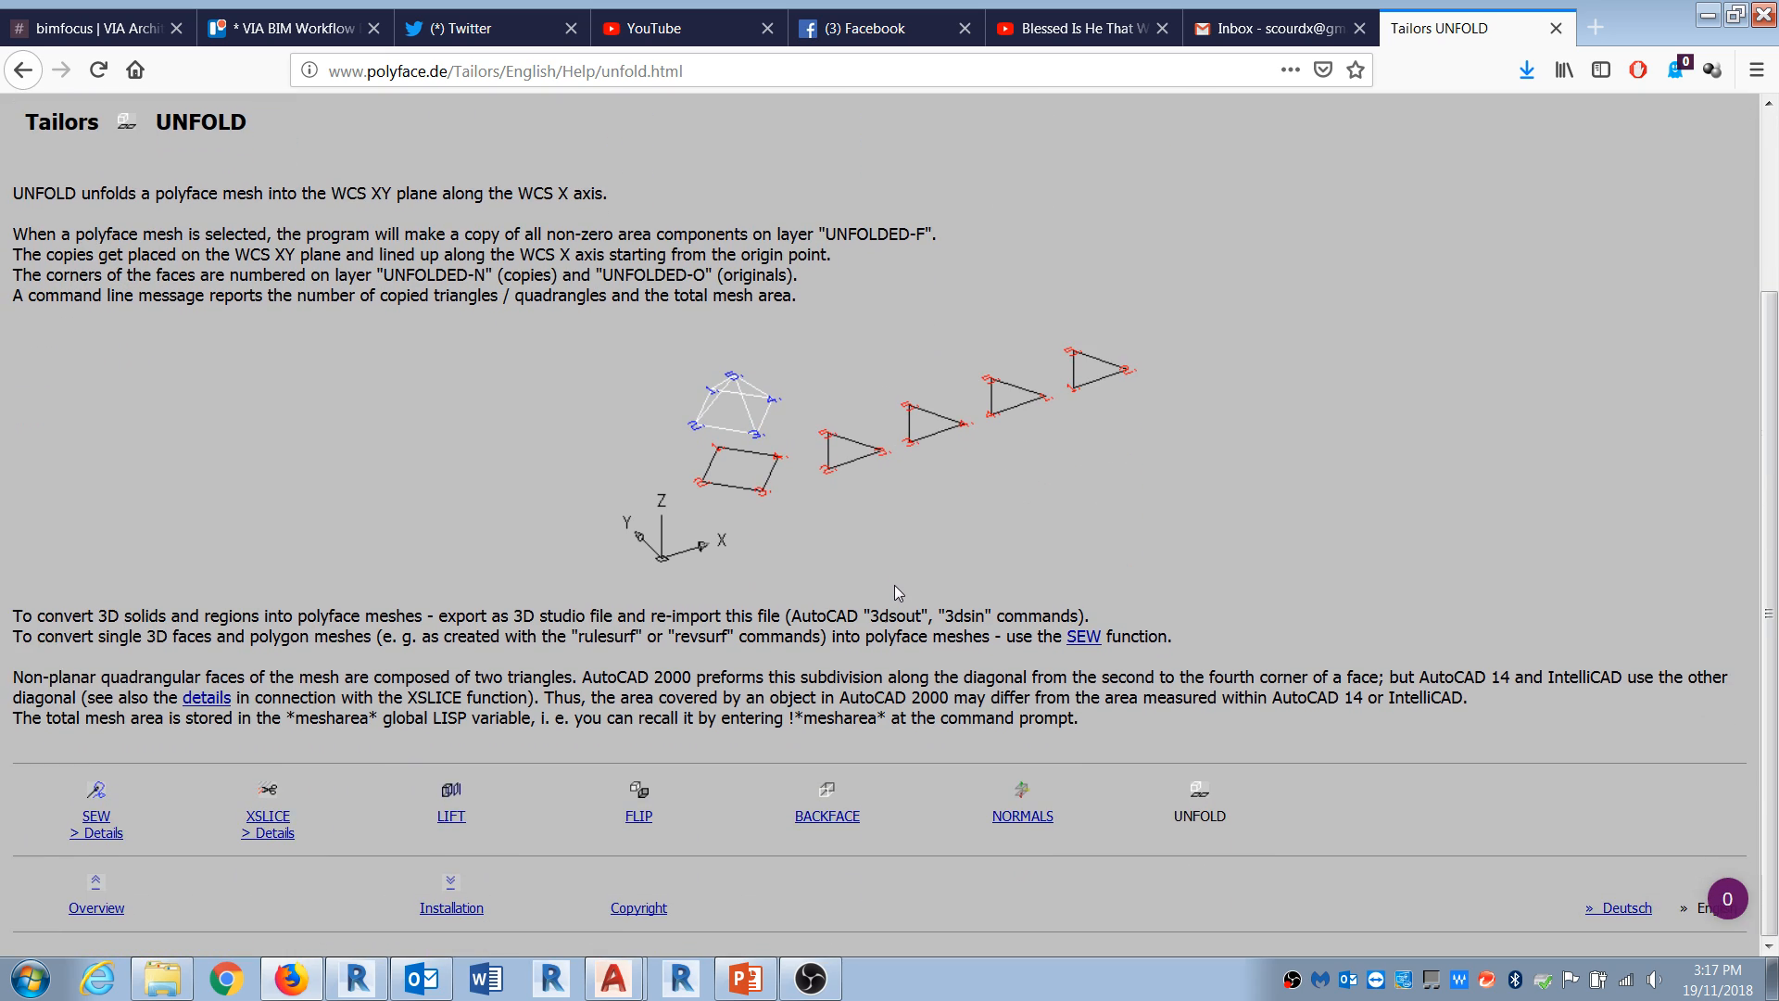
drag(690, 681, 581, 676)
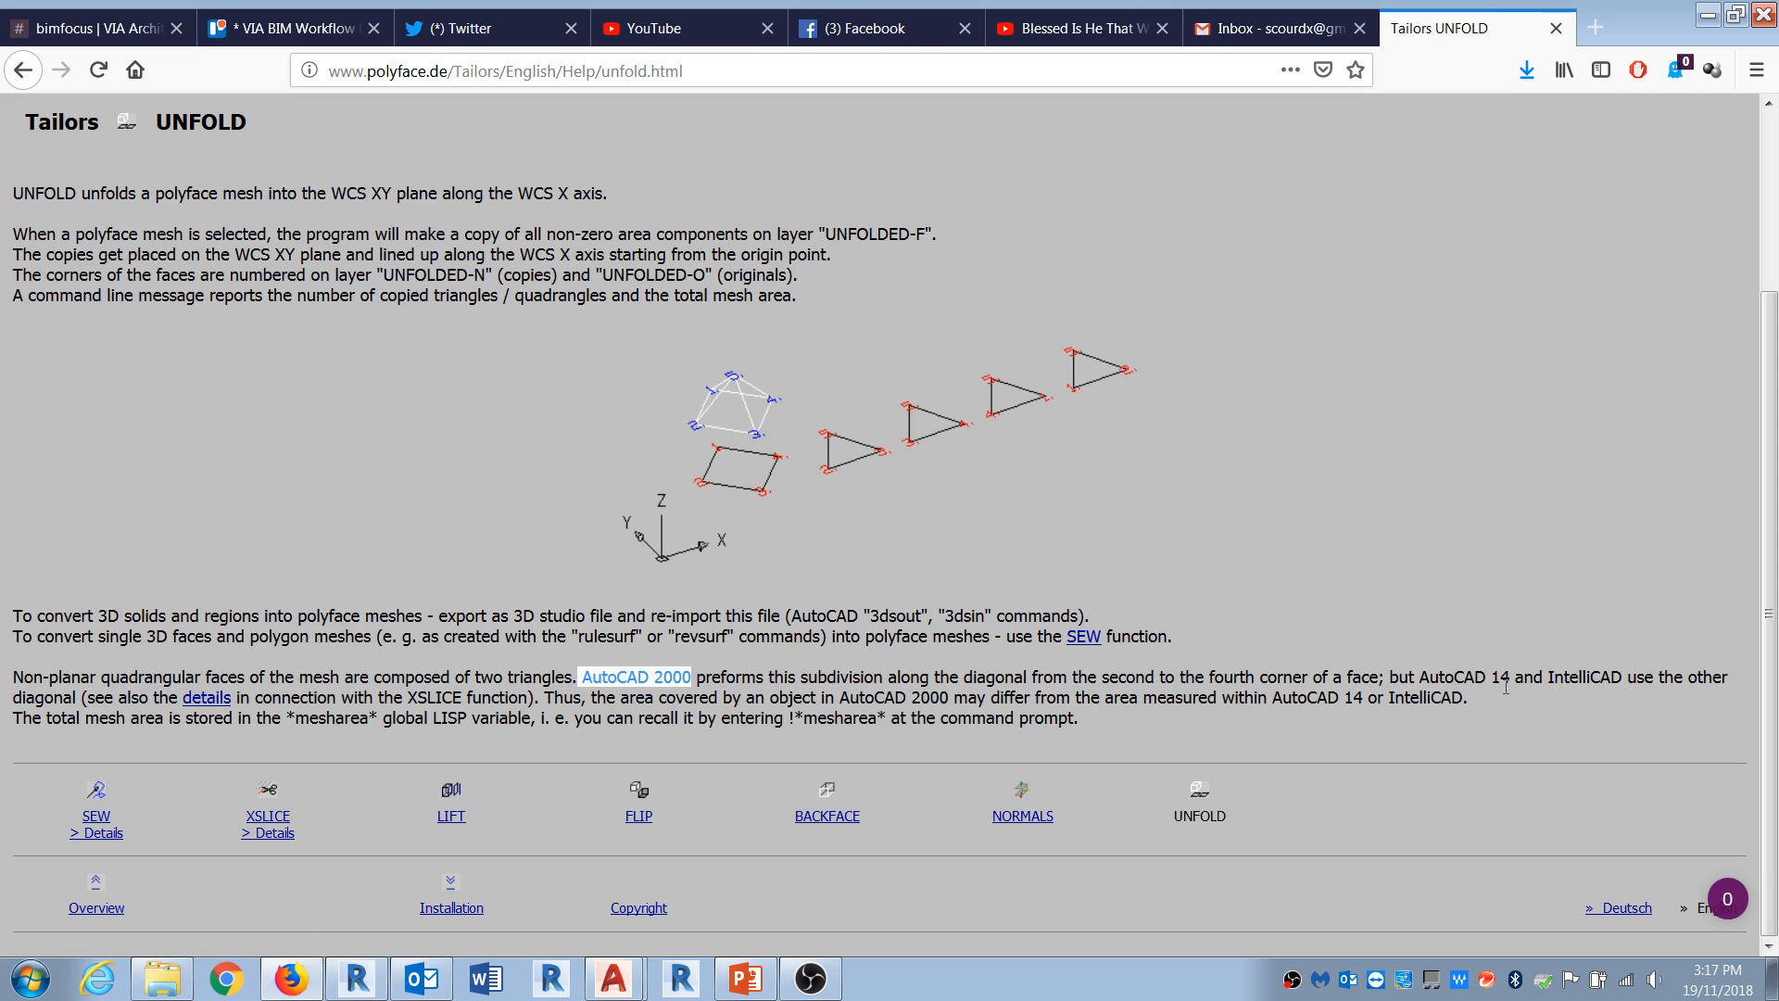
drag(1500, 682, 1425, 679)
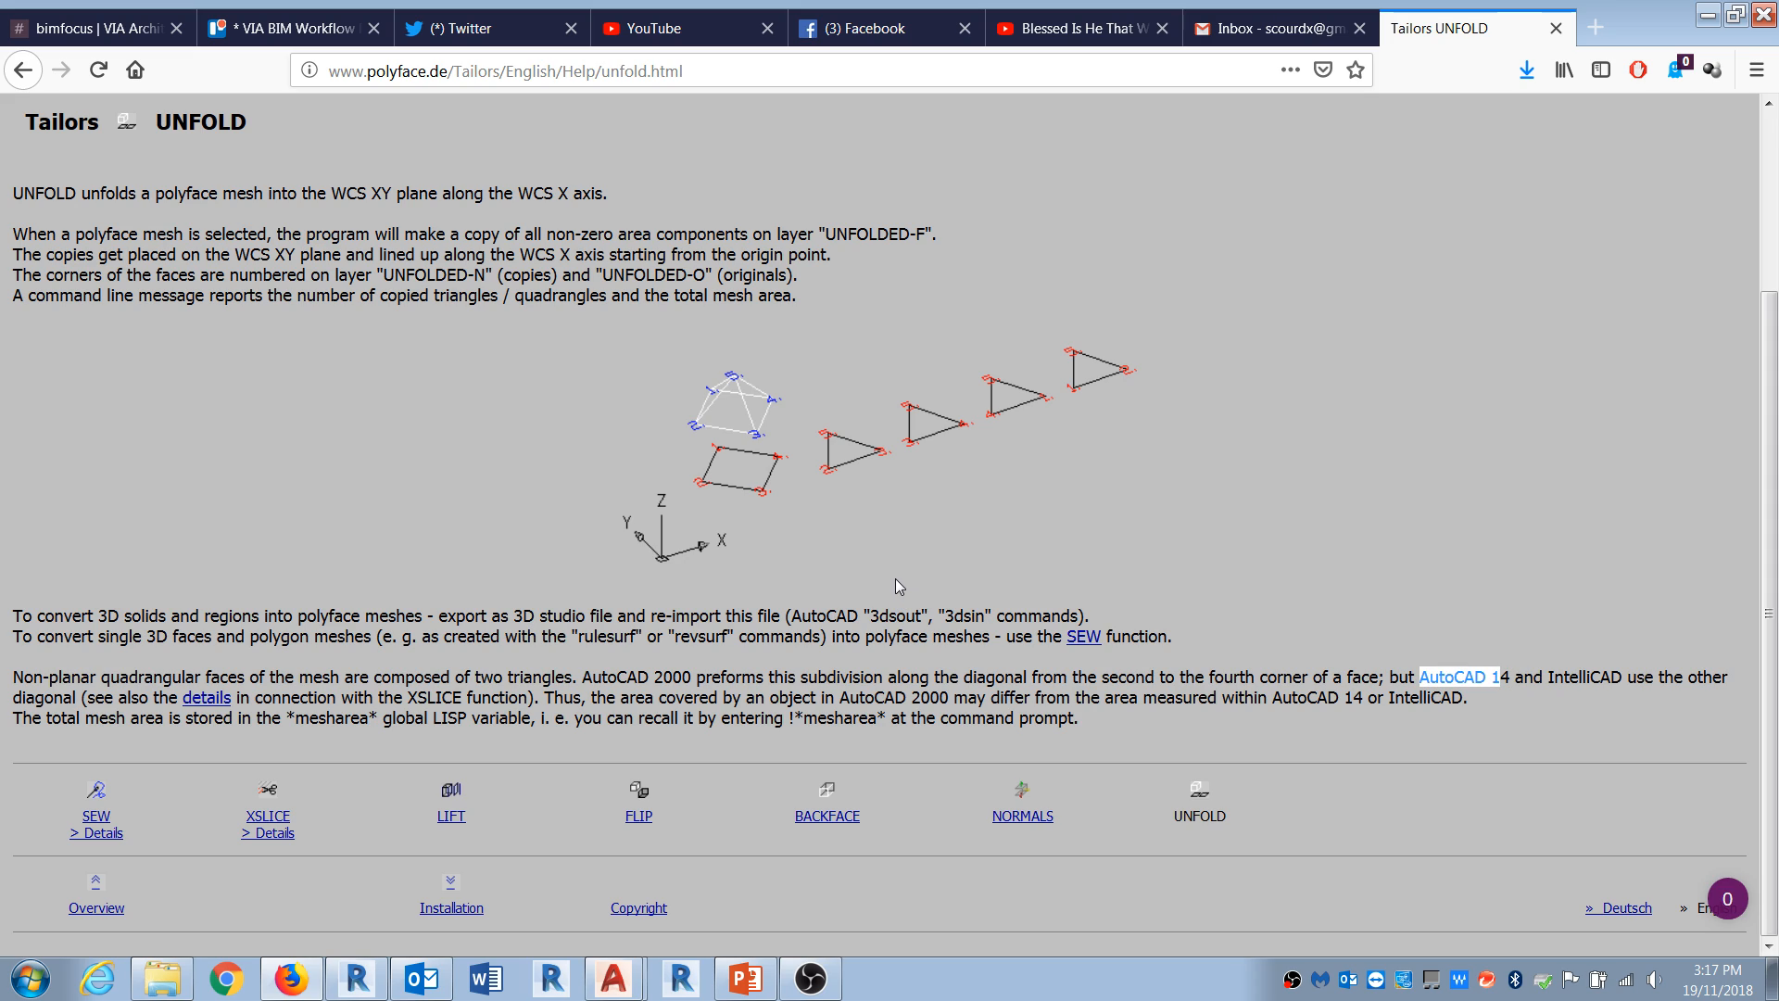
scroll(897, 578, up, 3)
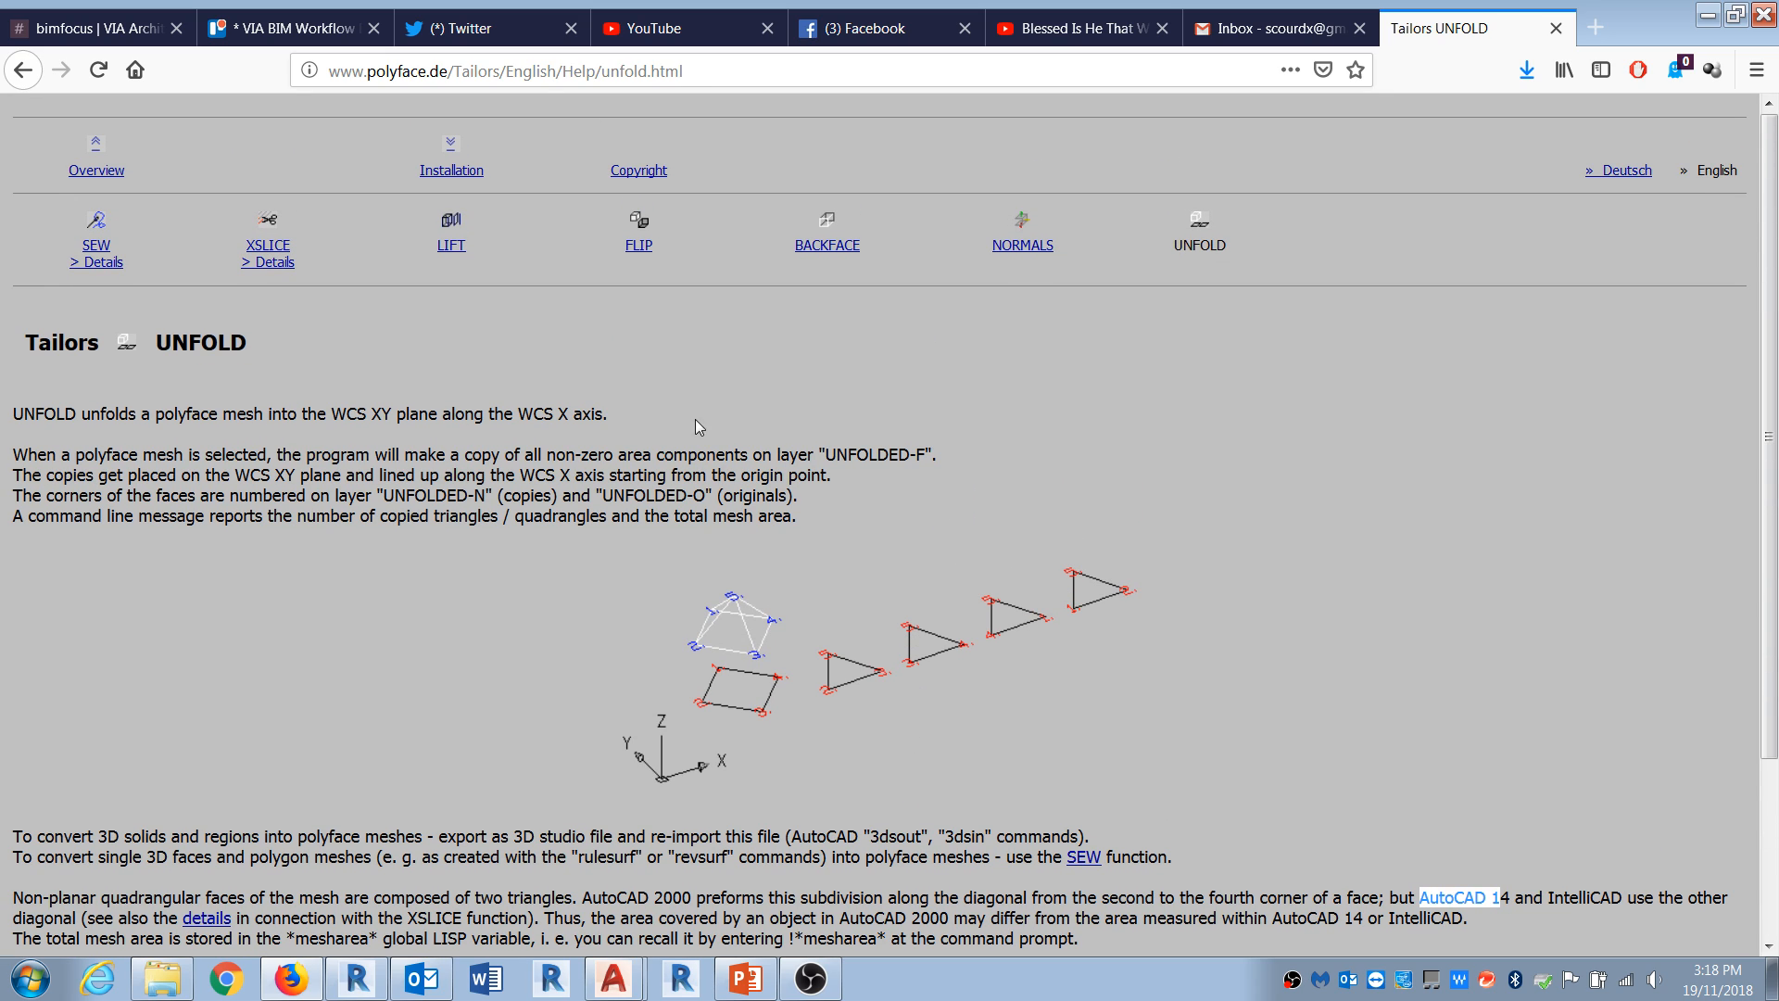
Step: Read through the Tailors installation and copyright page, and open the polyface.de home page from its link
click(451, 171)
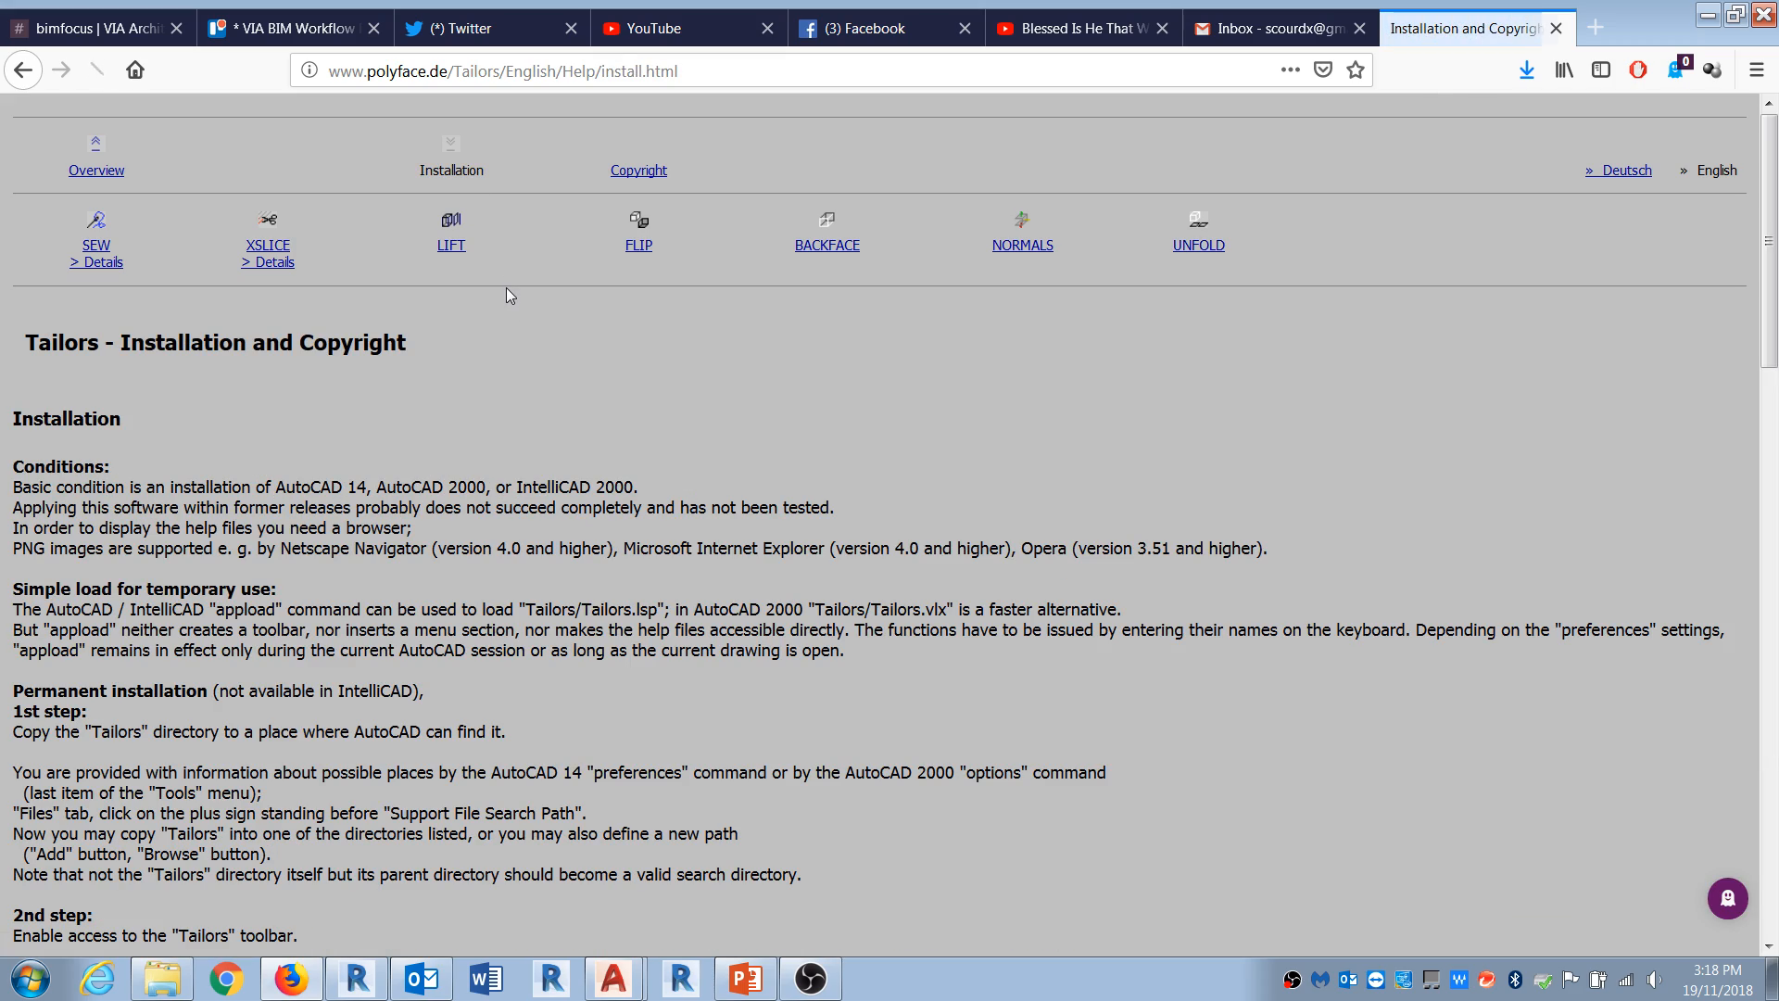
scroll(562, 550, down, 15)
scroll(565, 553, down, 5)
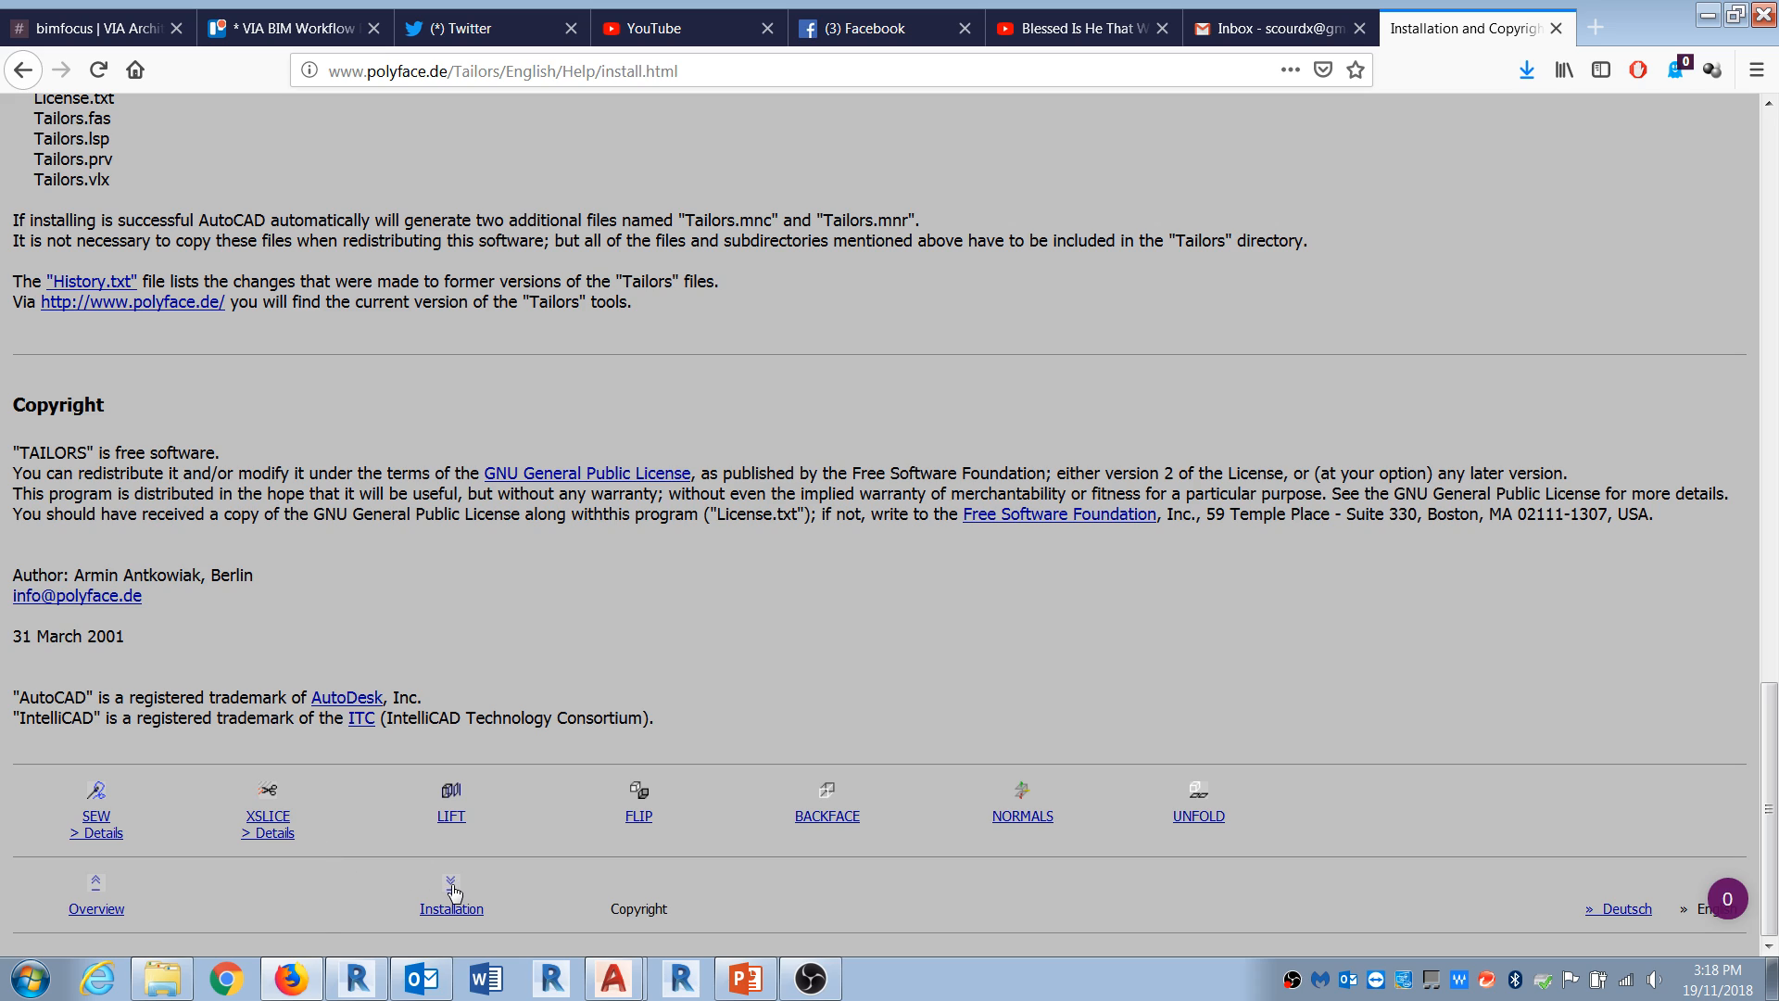
click(167, 303)
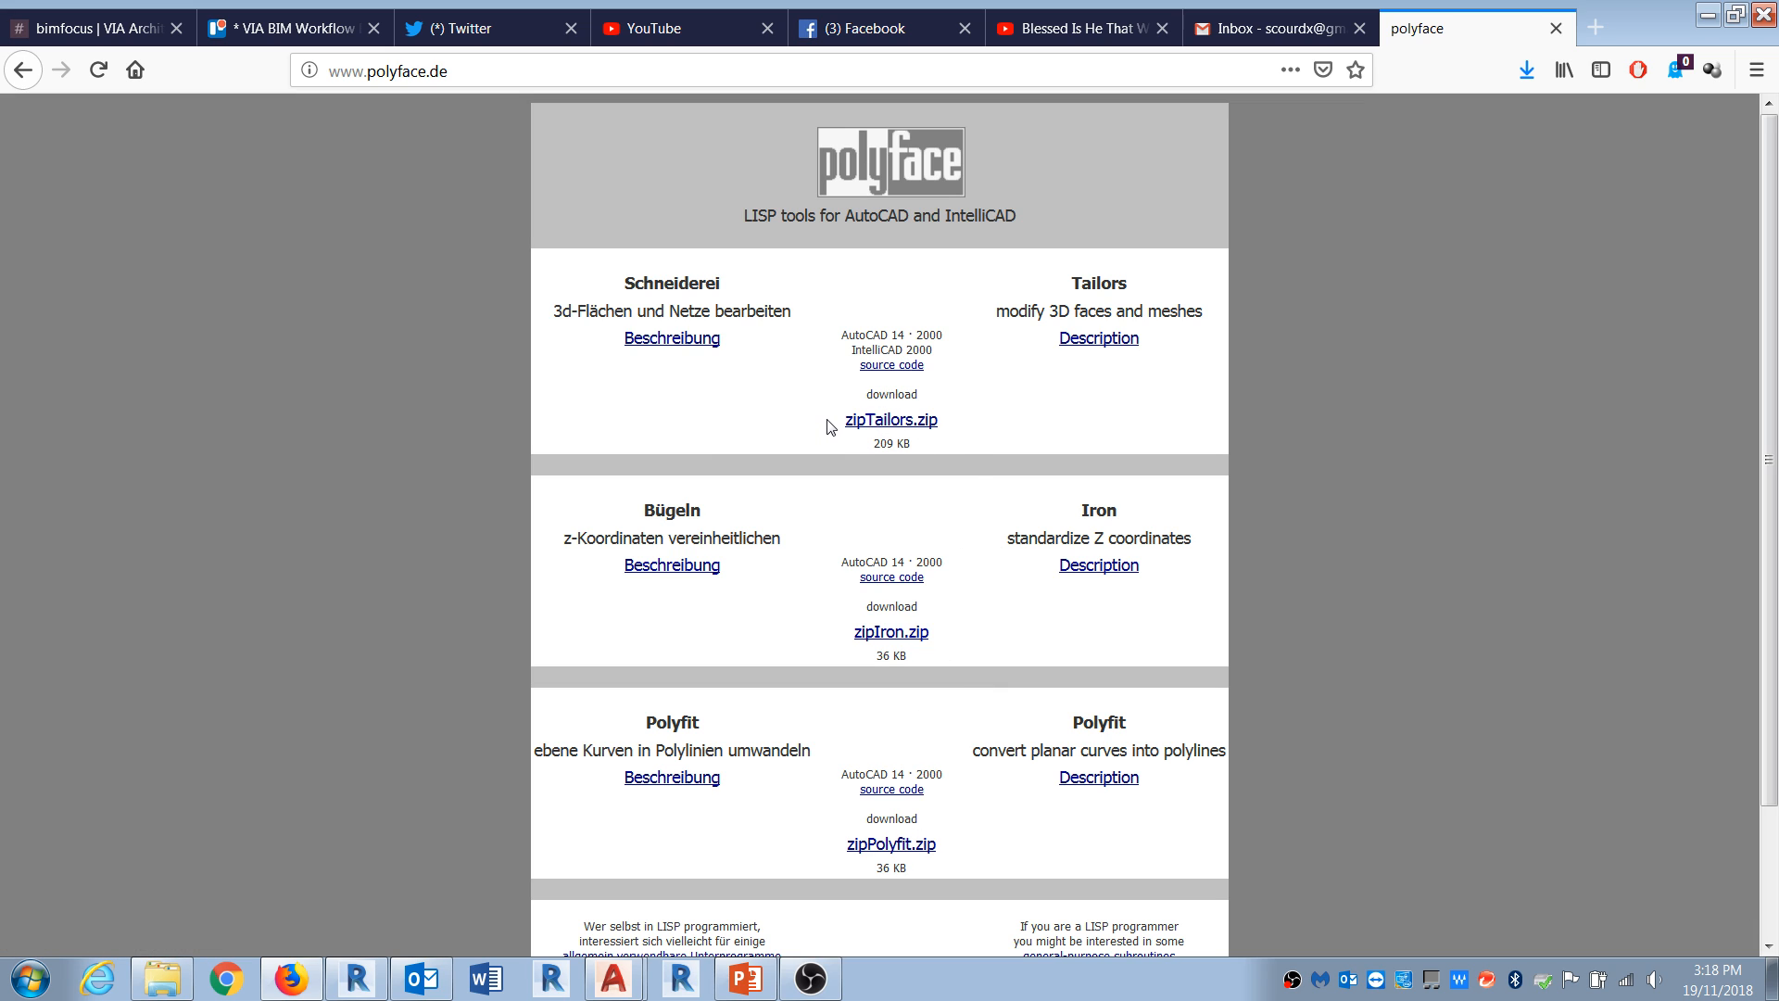
Step: Switch to Windows Explorer, inspect the files in lisp\zipTailors\Tailors with the Type column widened, and return to AutoCAD
click(1708, 17)
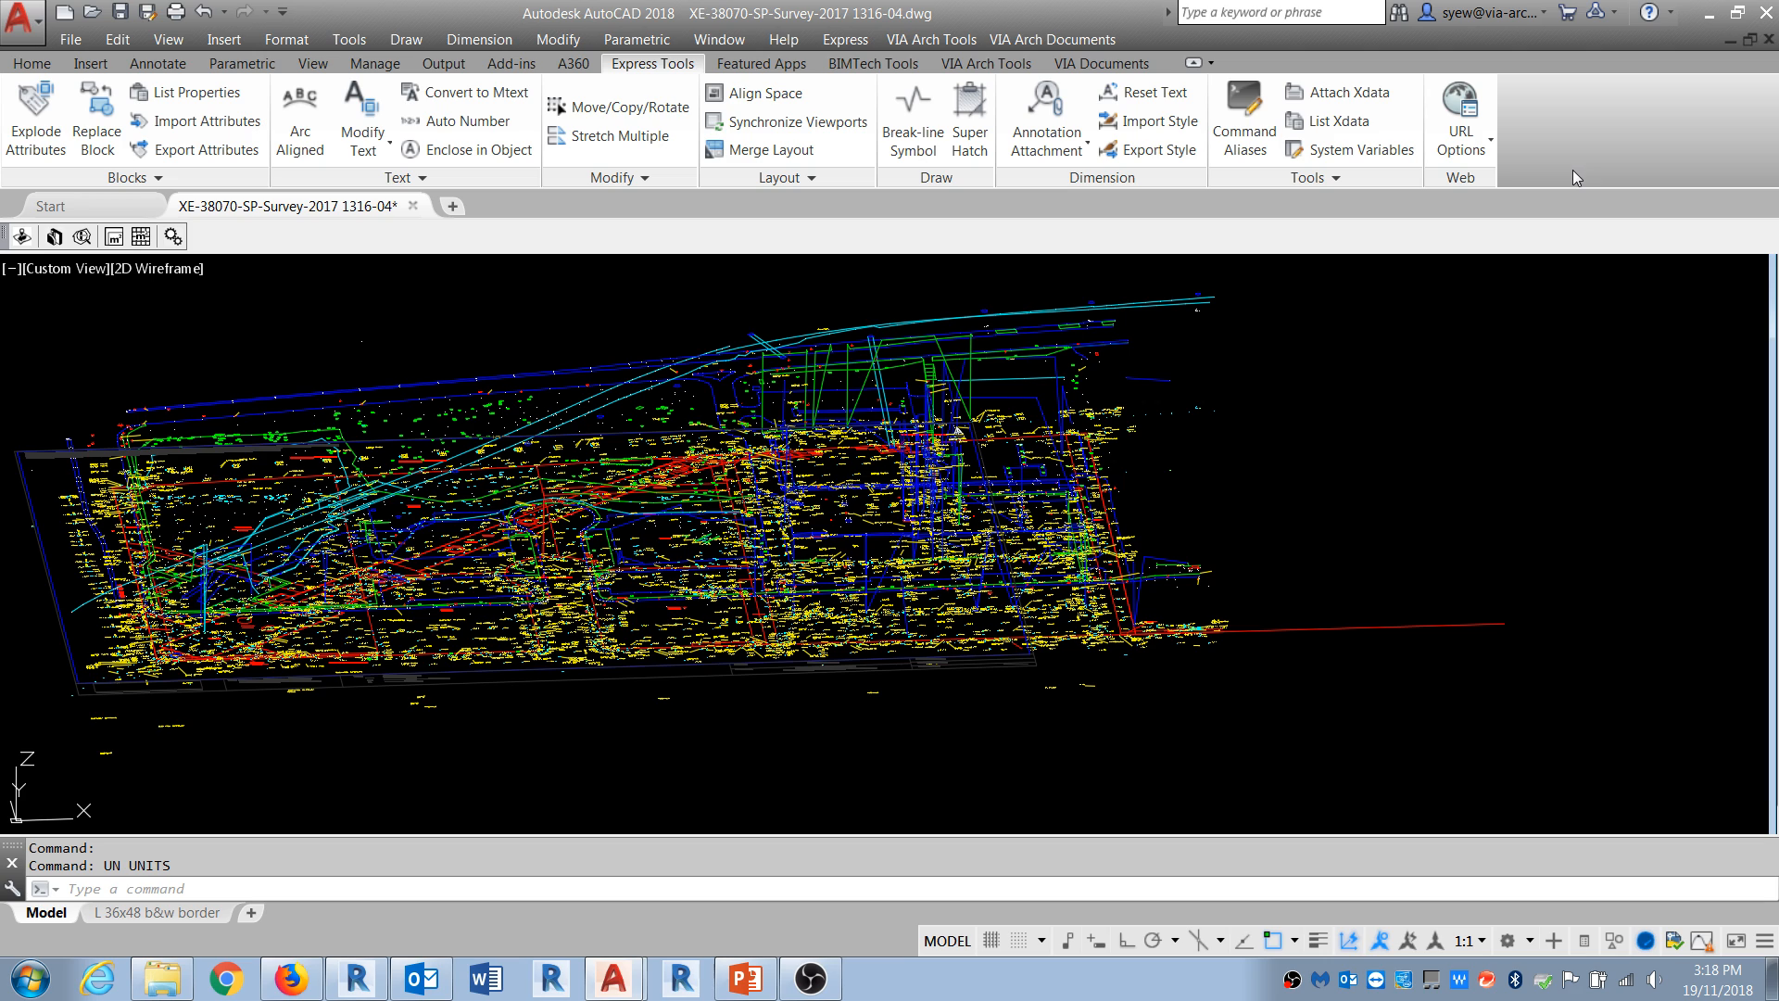
click(163, 978)
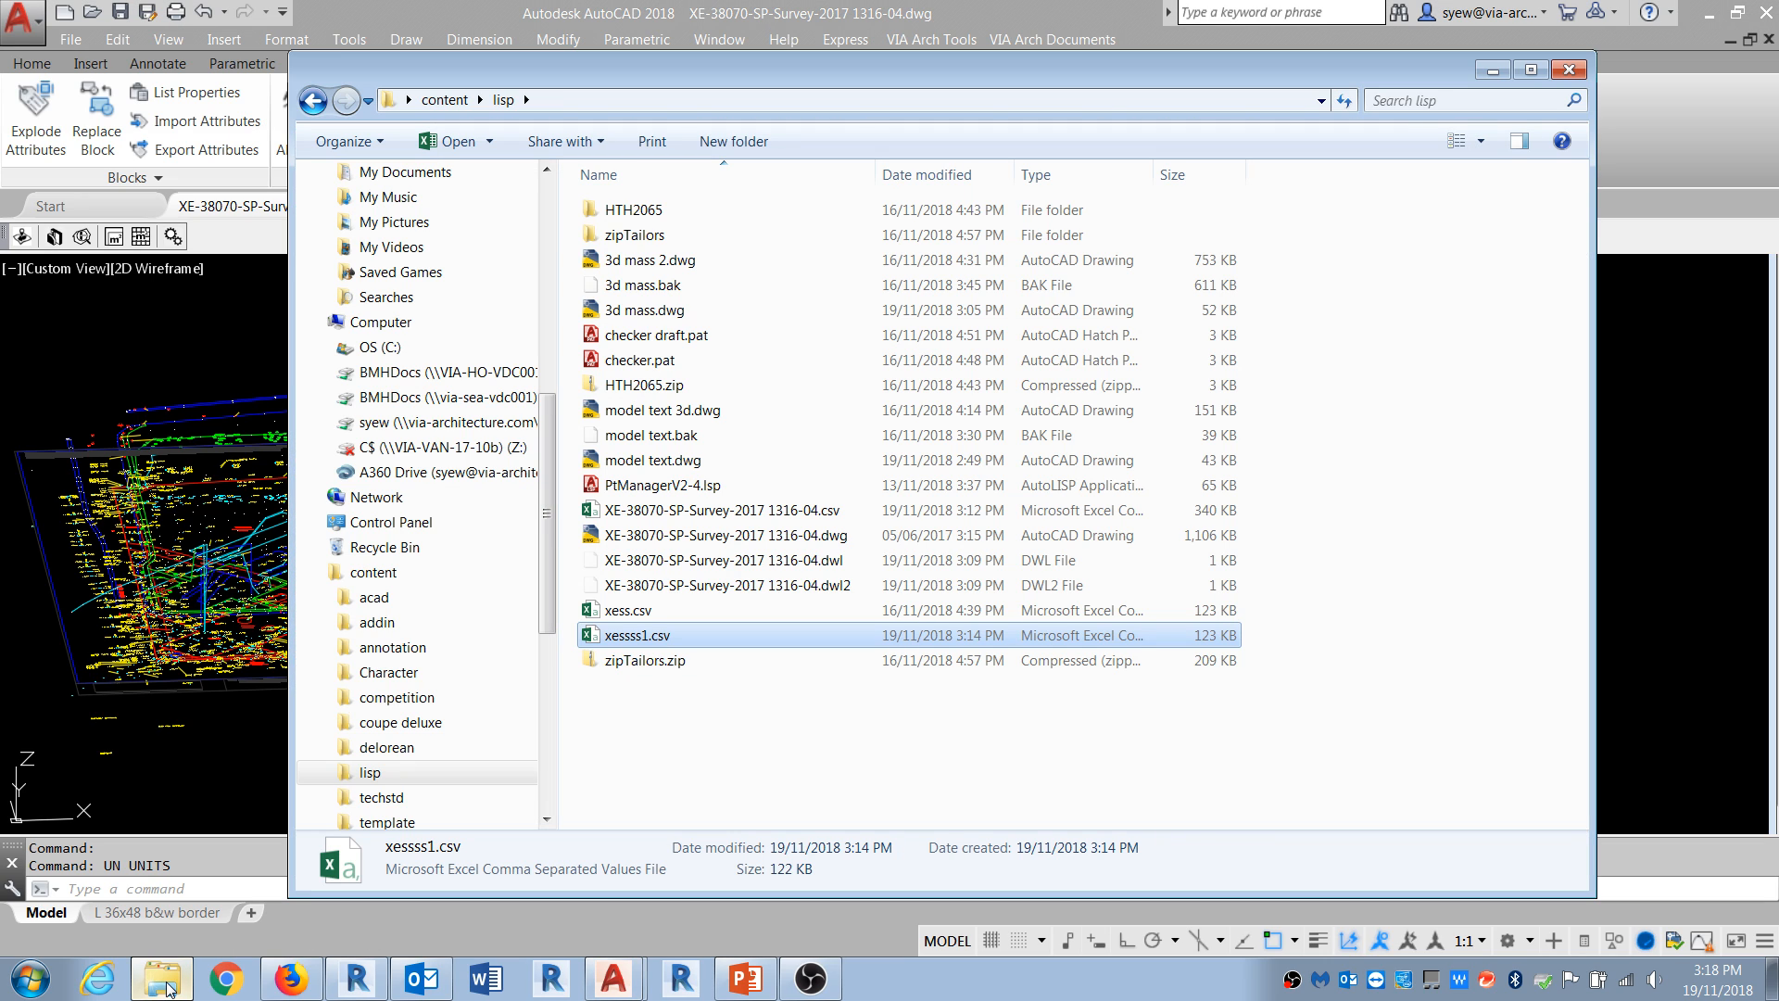
double_click(635, 234)
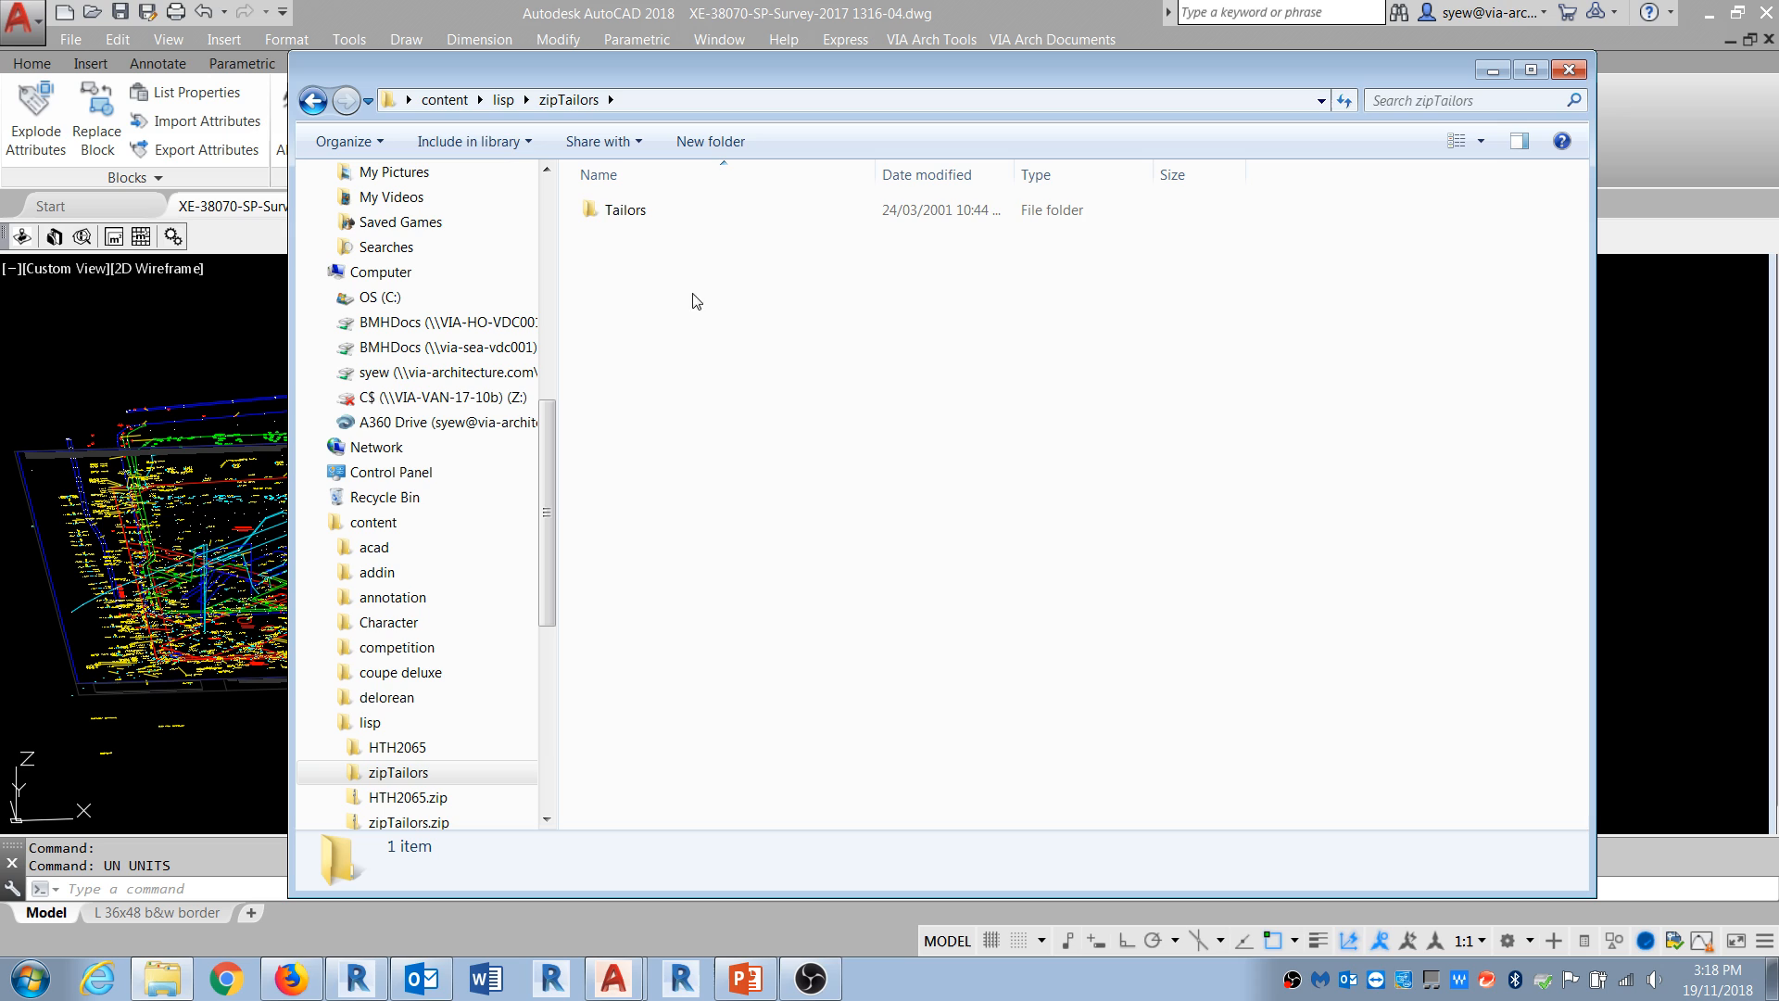
double_click(624, 215)
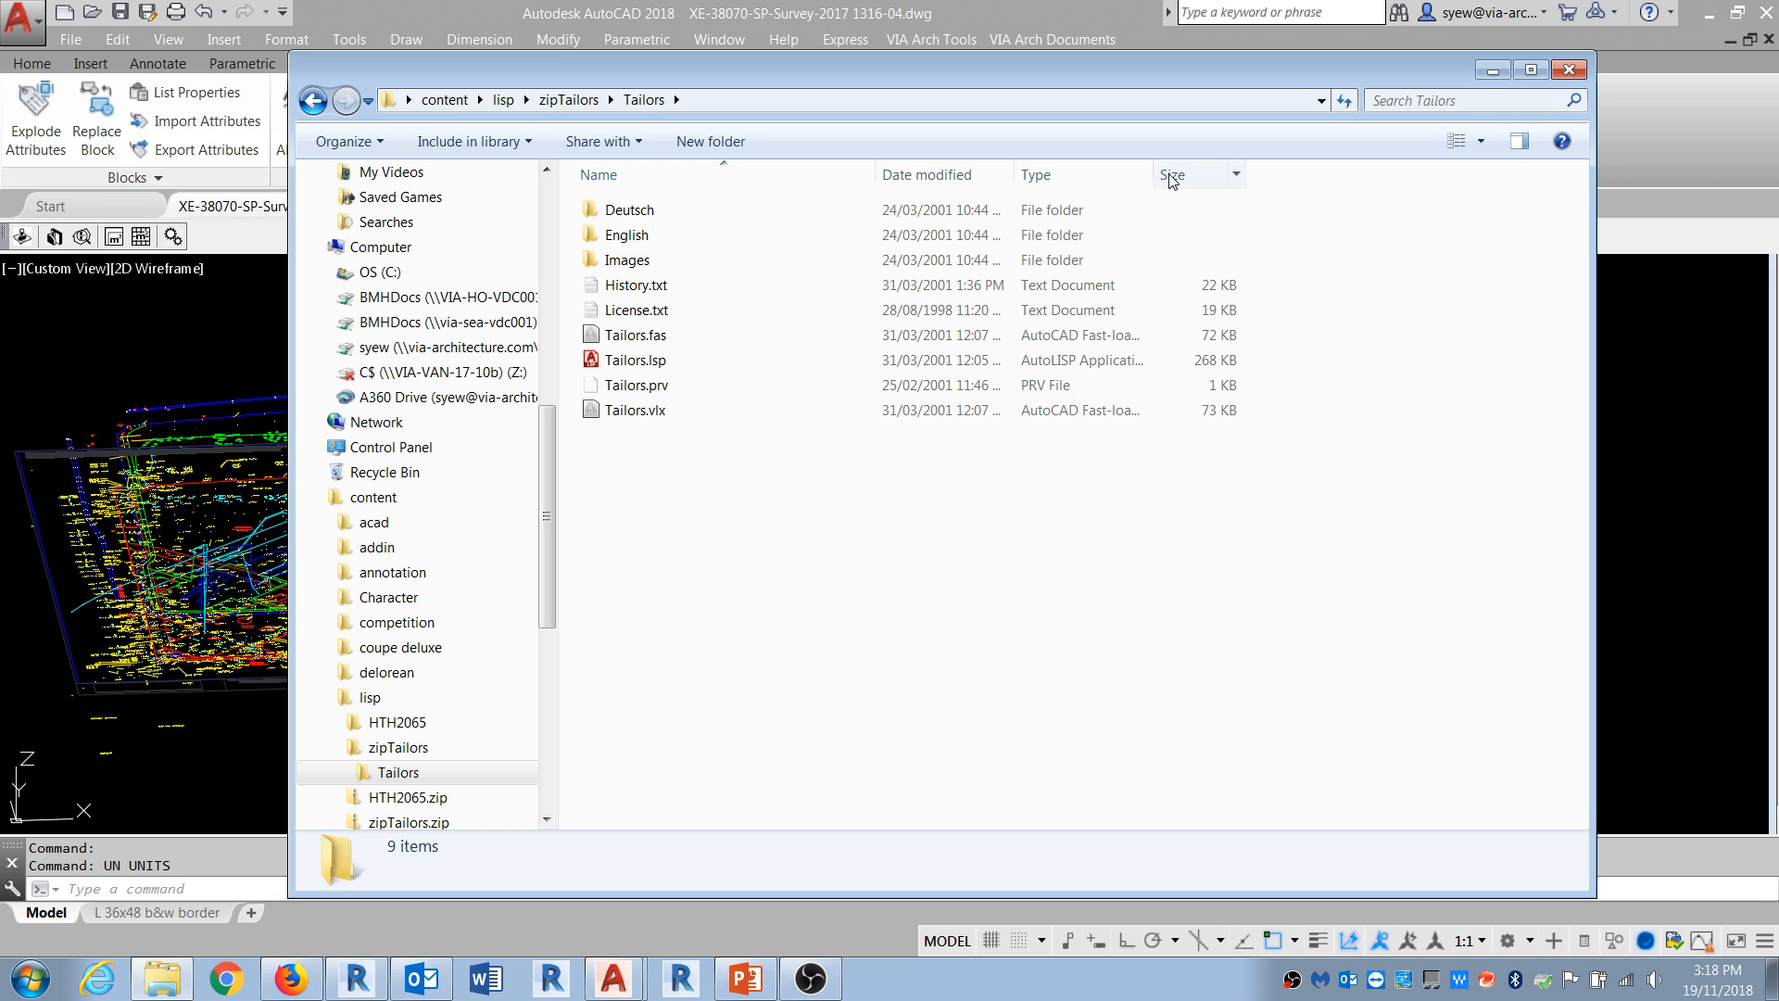
drag(1154, 174, 1307, 175)
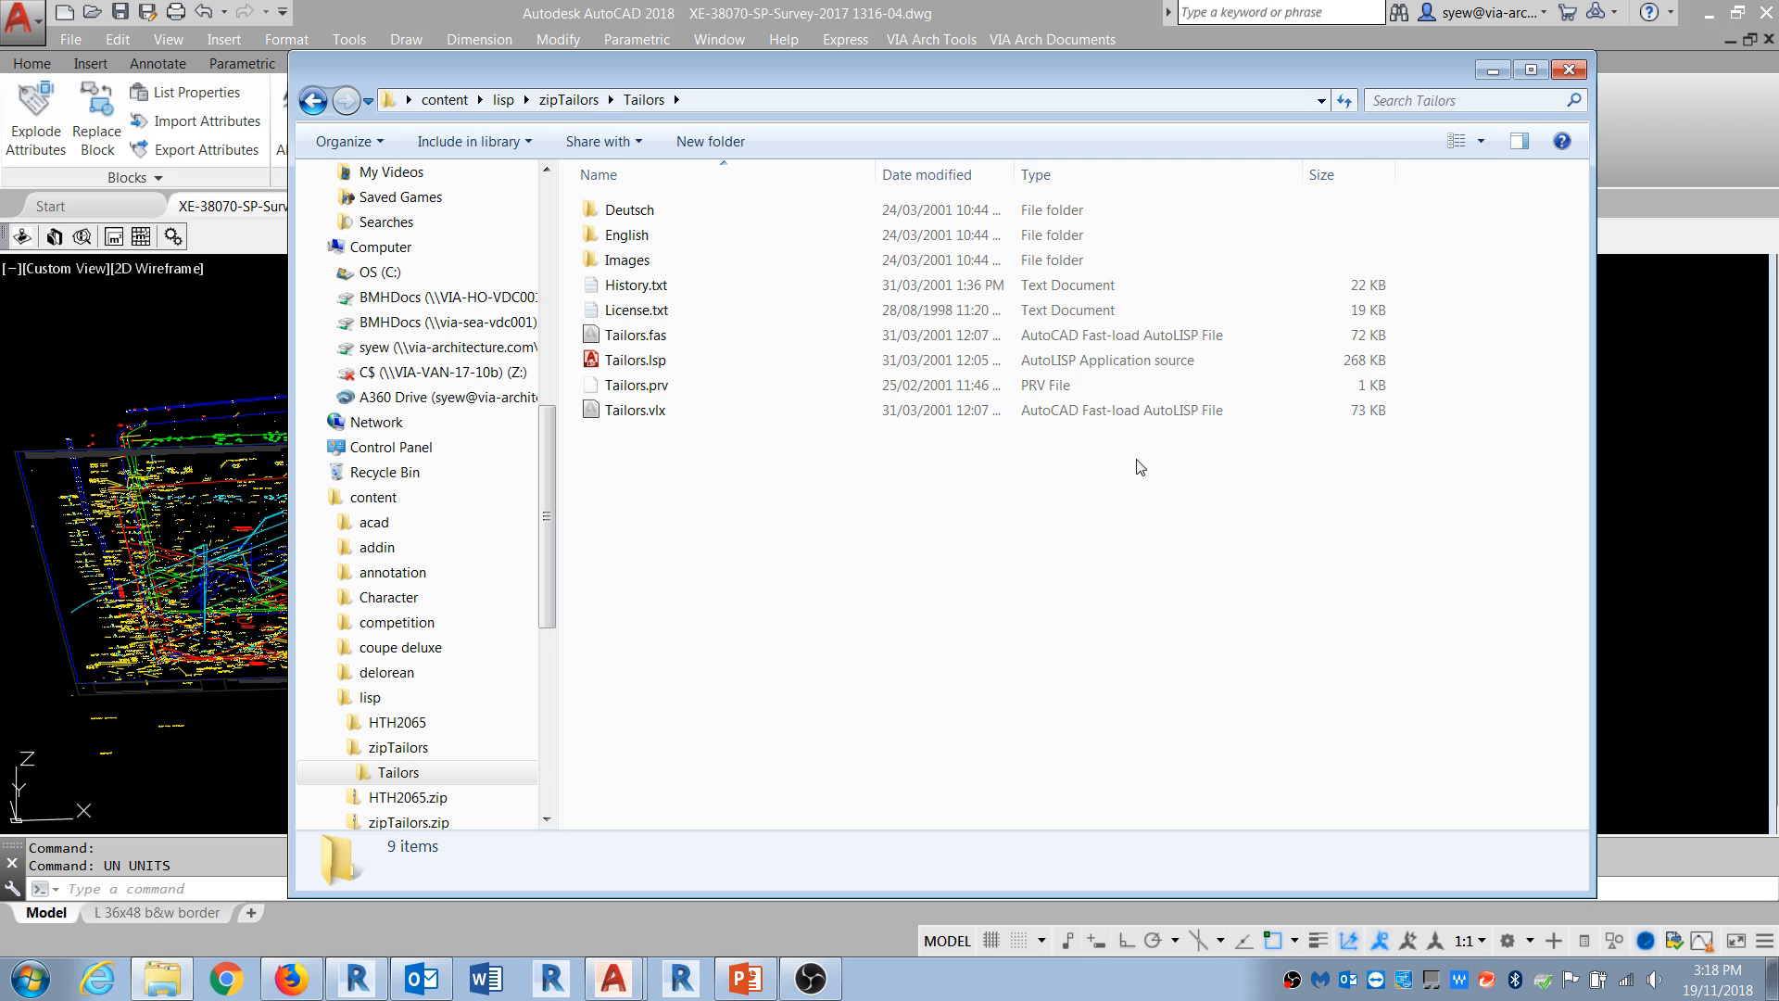
click(1492, 71)
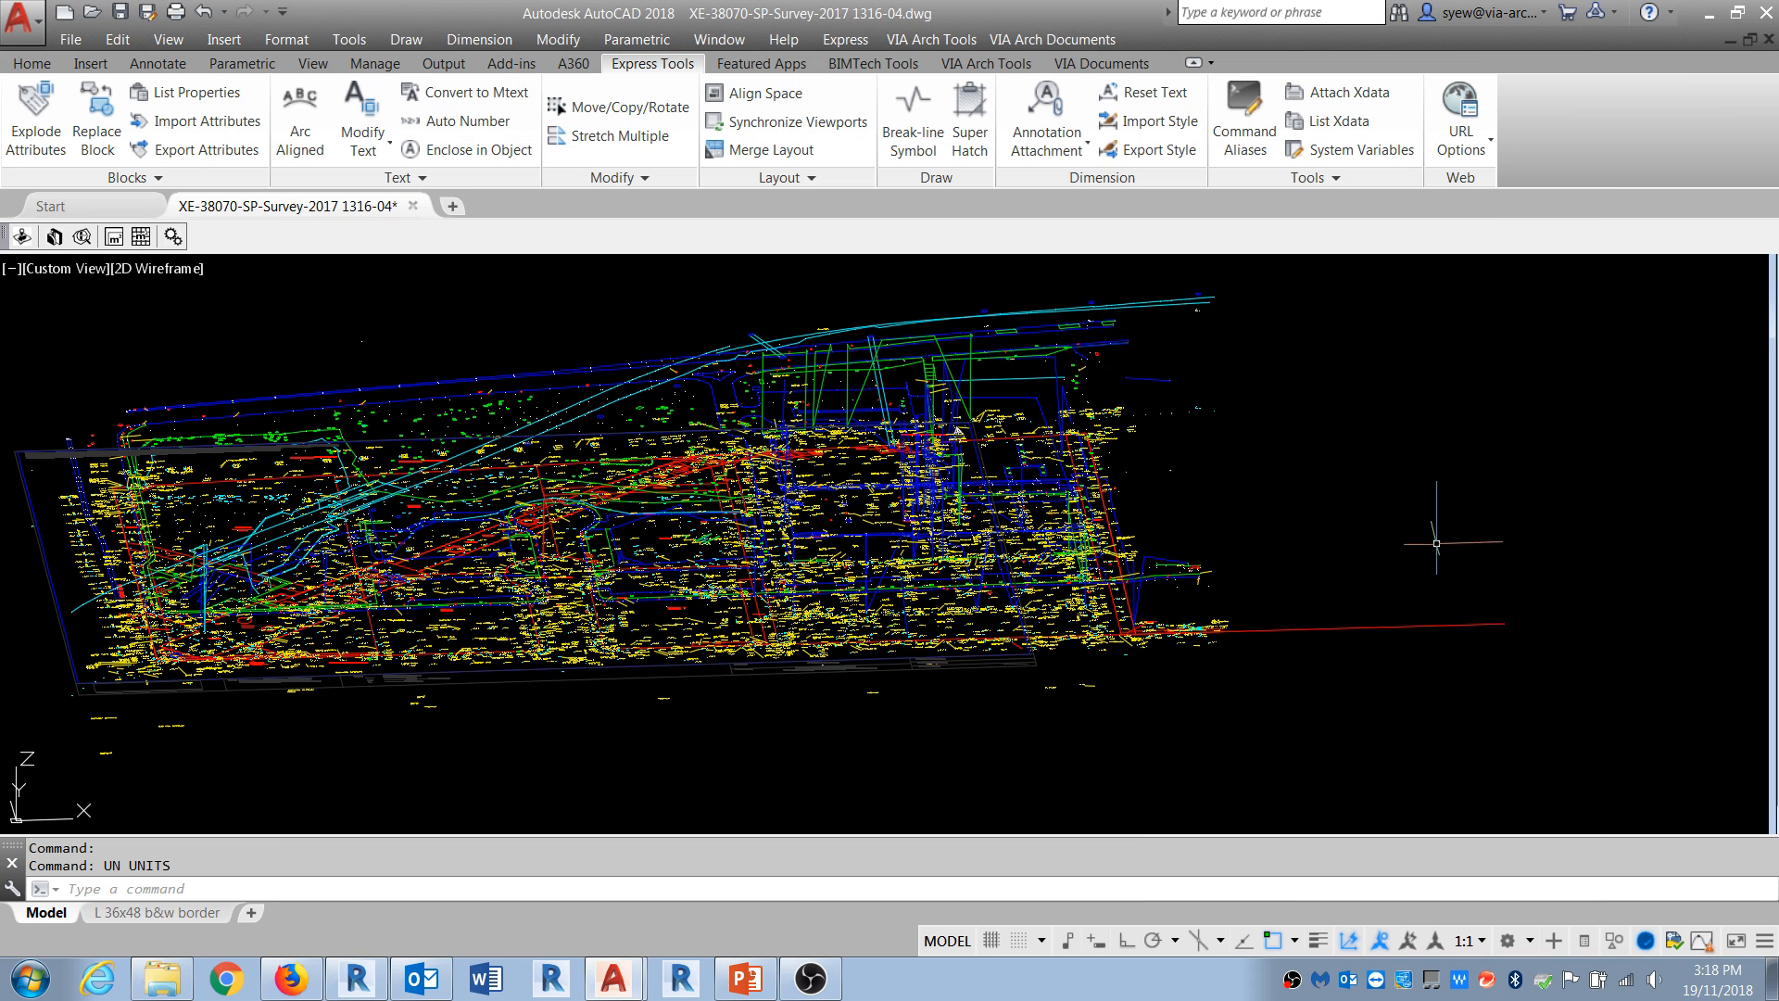
Step: Add Tailors.lsp and Tailors.vlx from the zipTailors\Tailors folder to the Startup Suite of loaded applications
text(ap)
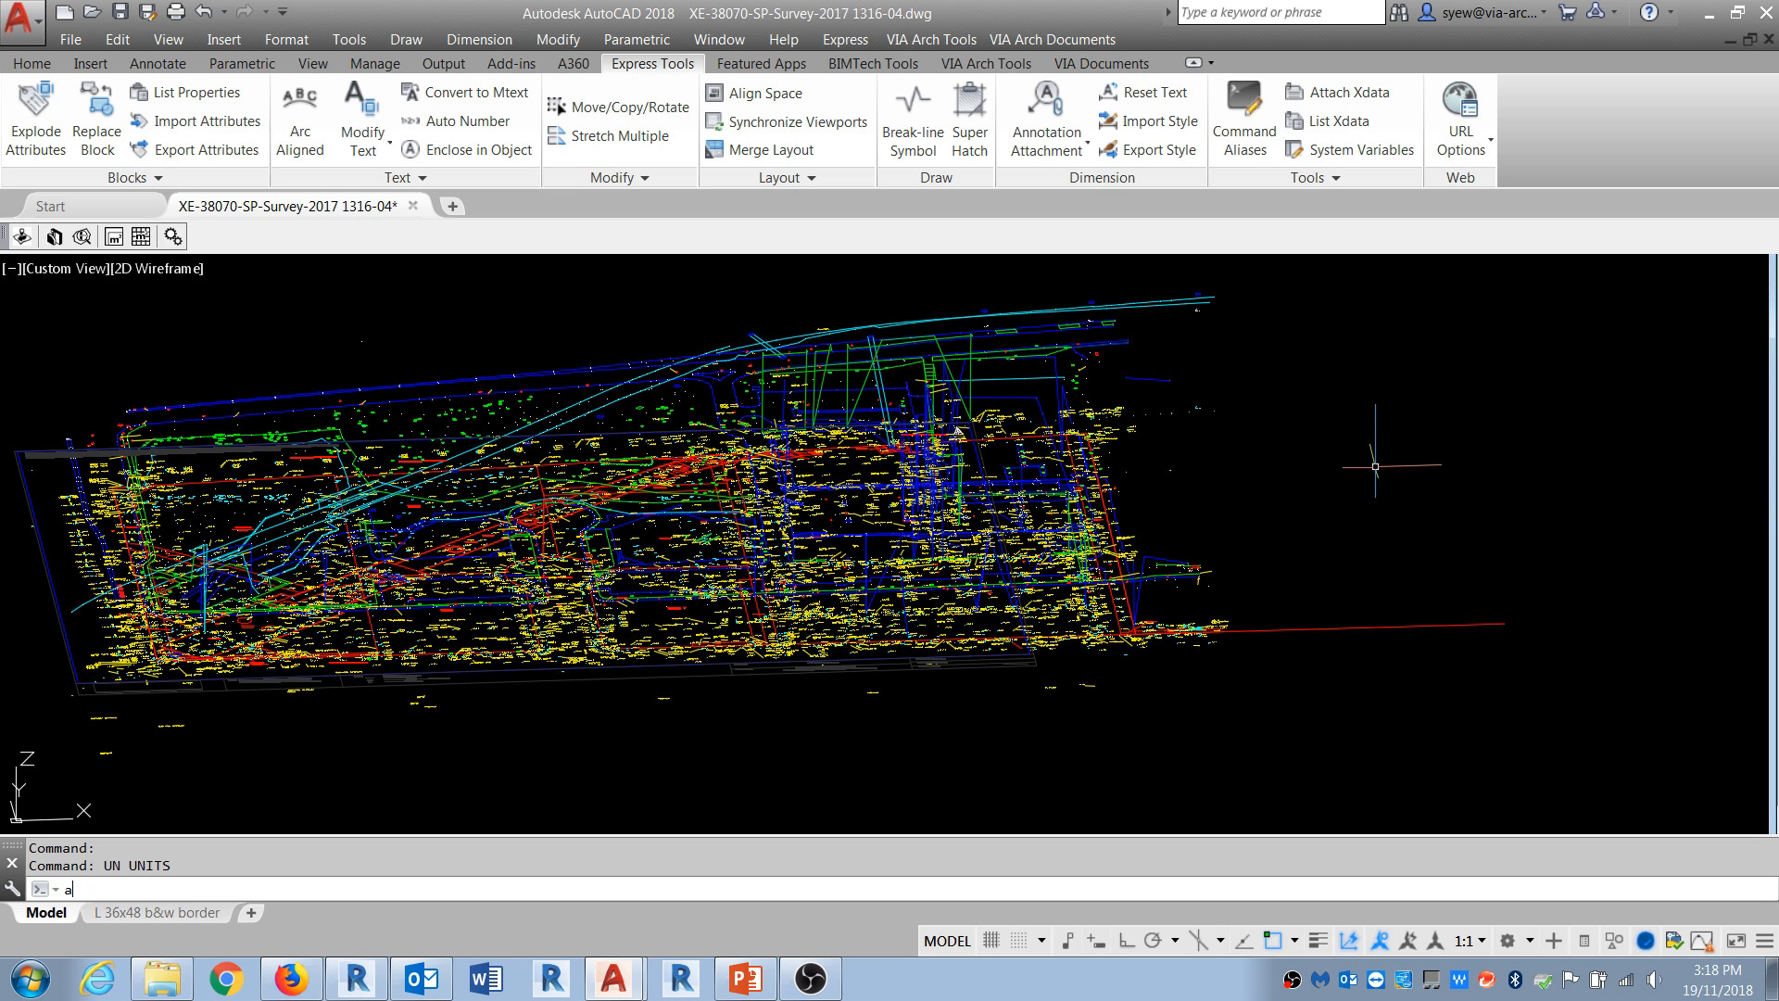
key(Return)
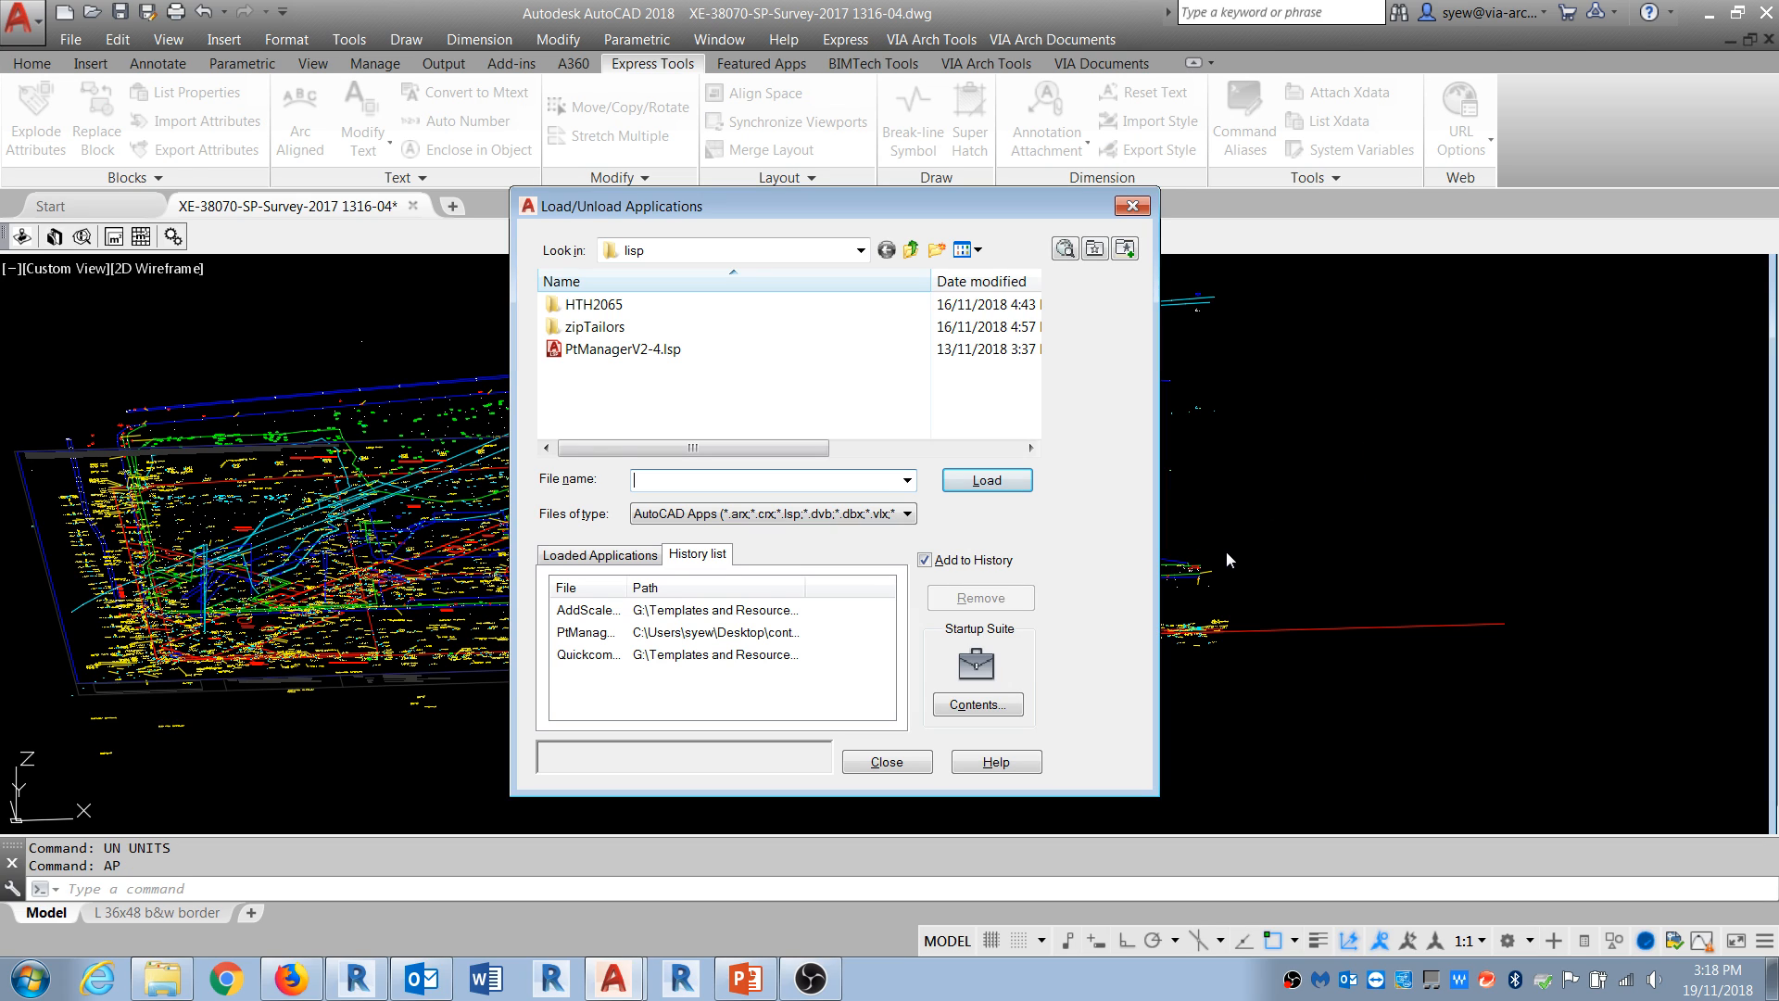
click(970, 706)
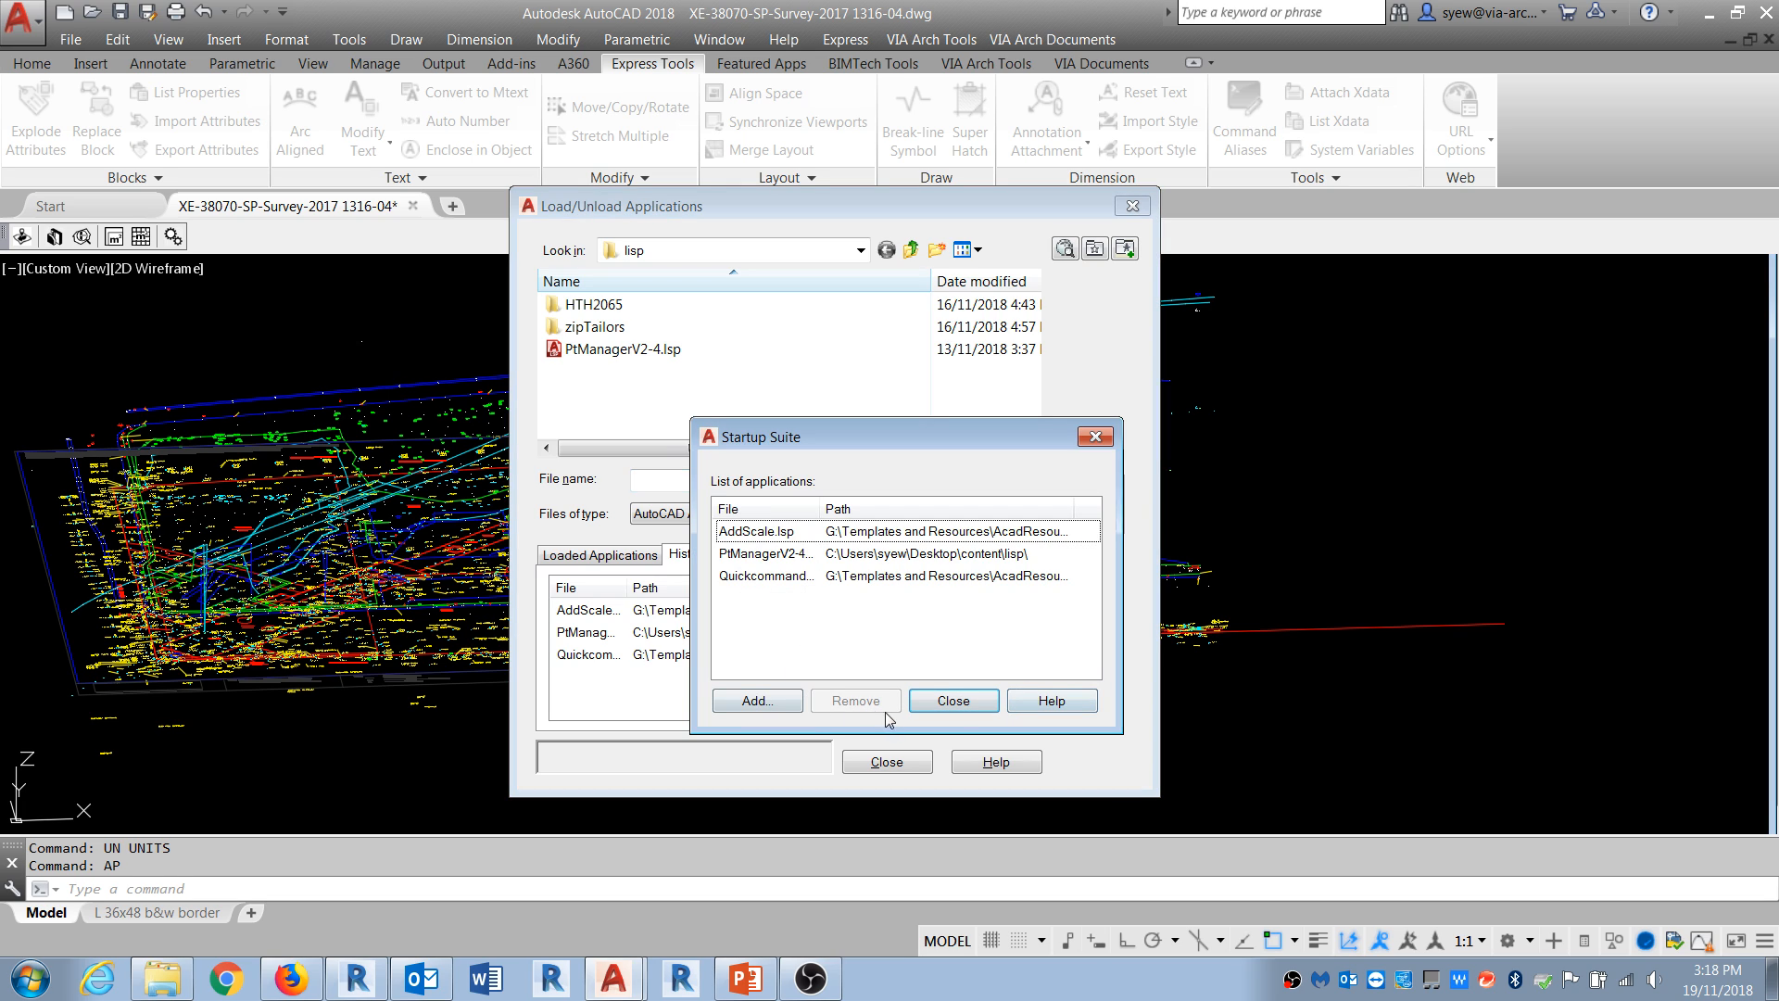
click(789, 706)
double_click(853, 451)
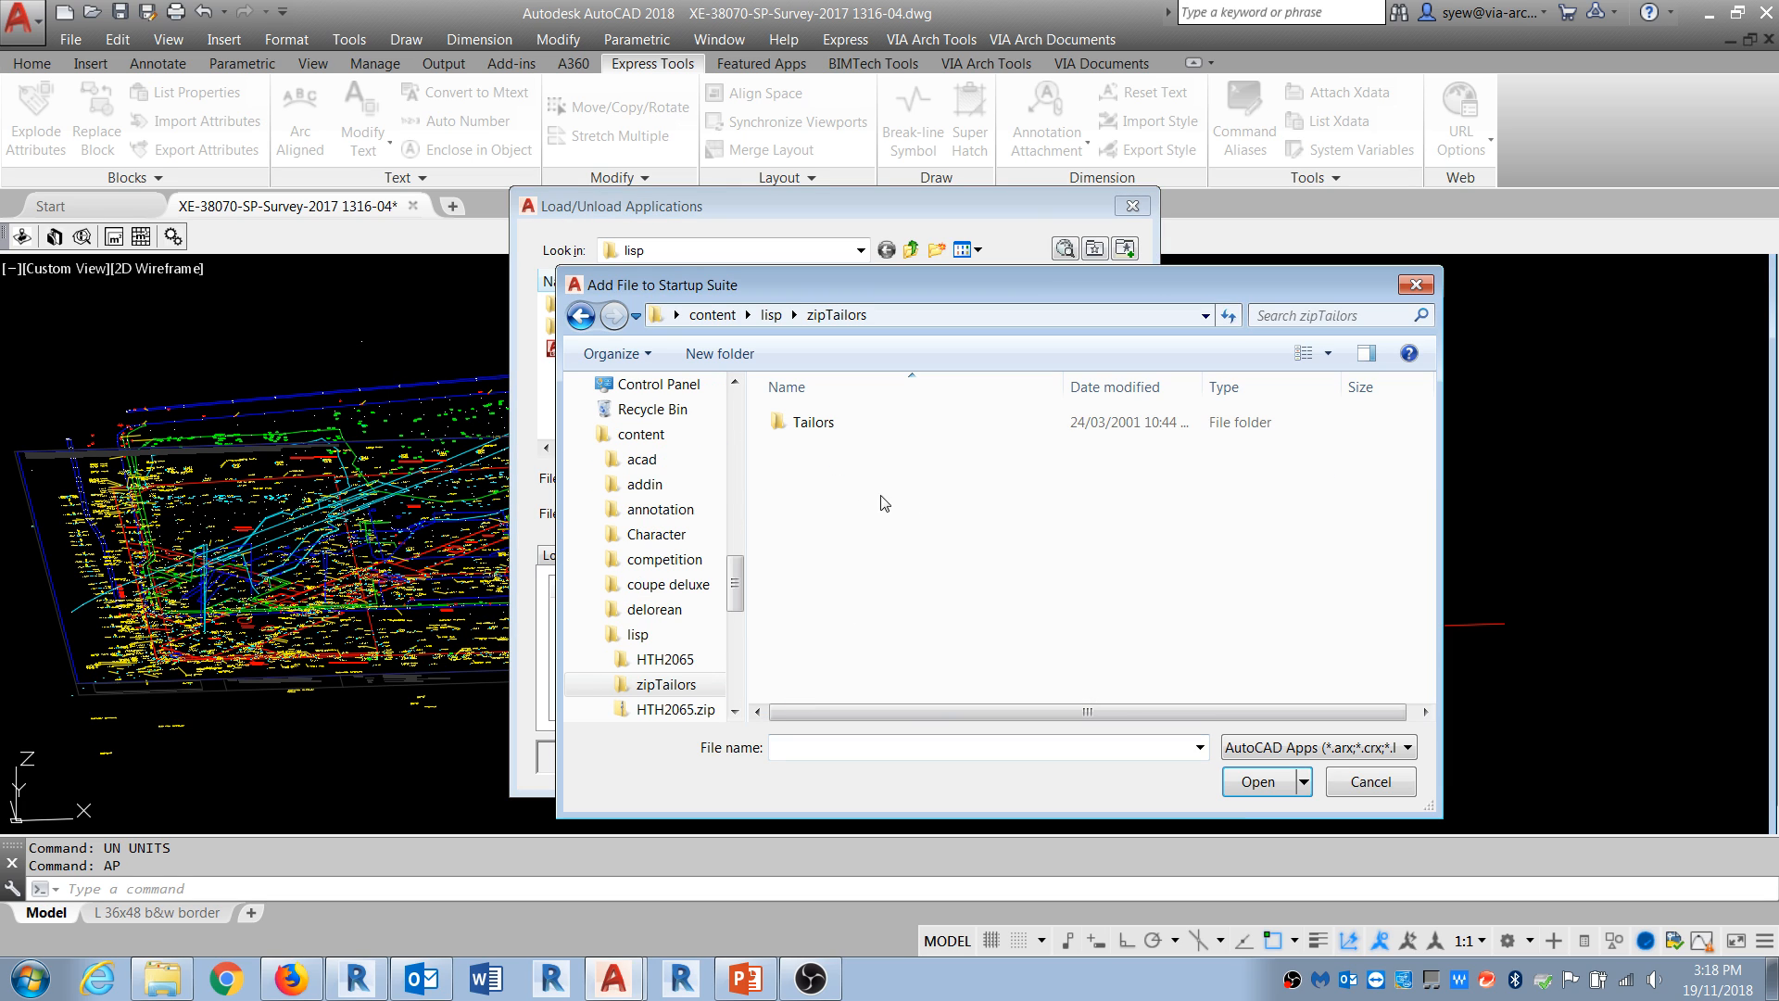
double_click(820, 423)
click(823, 523)
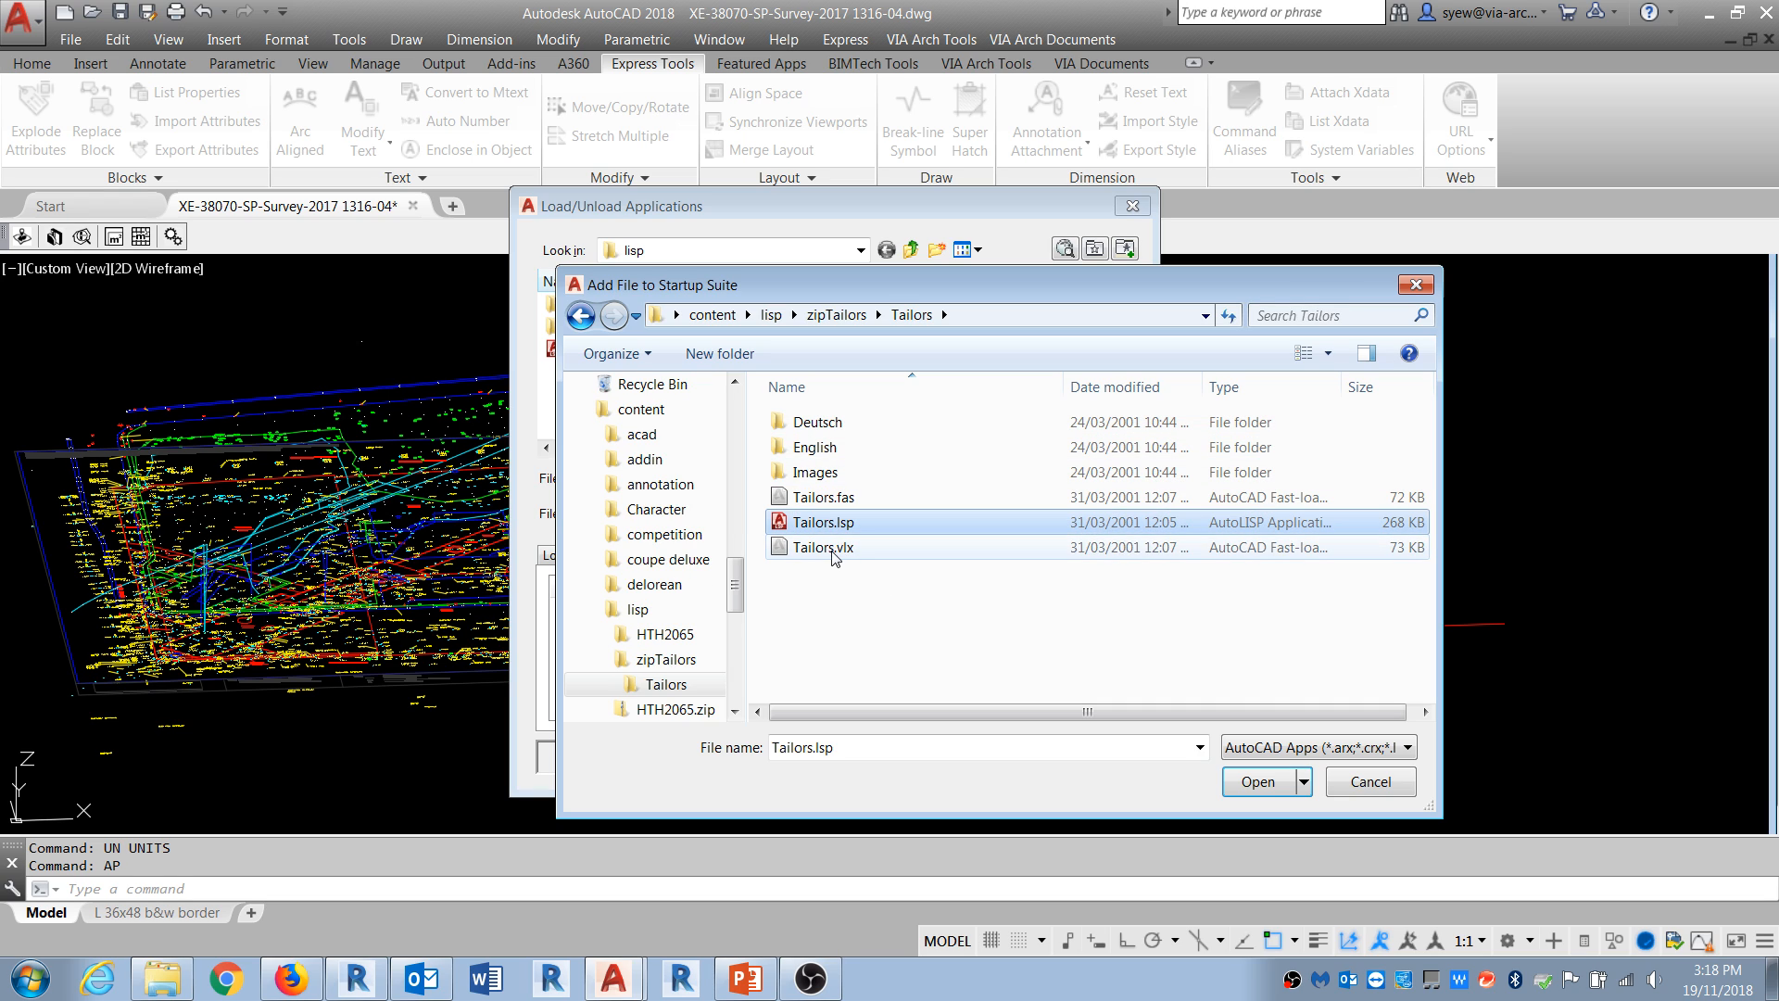
ctrl+click(832, 549)
click(1250, 783)
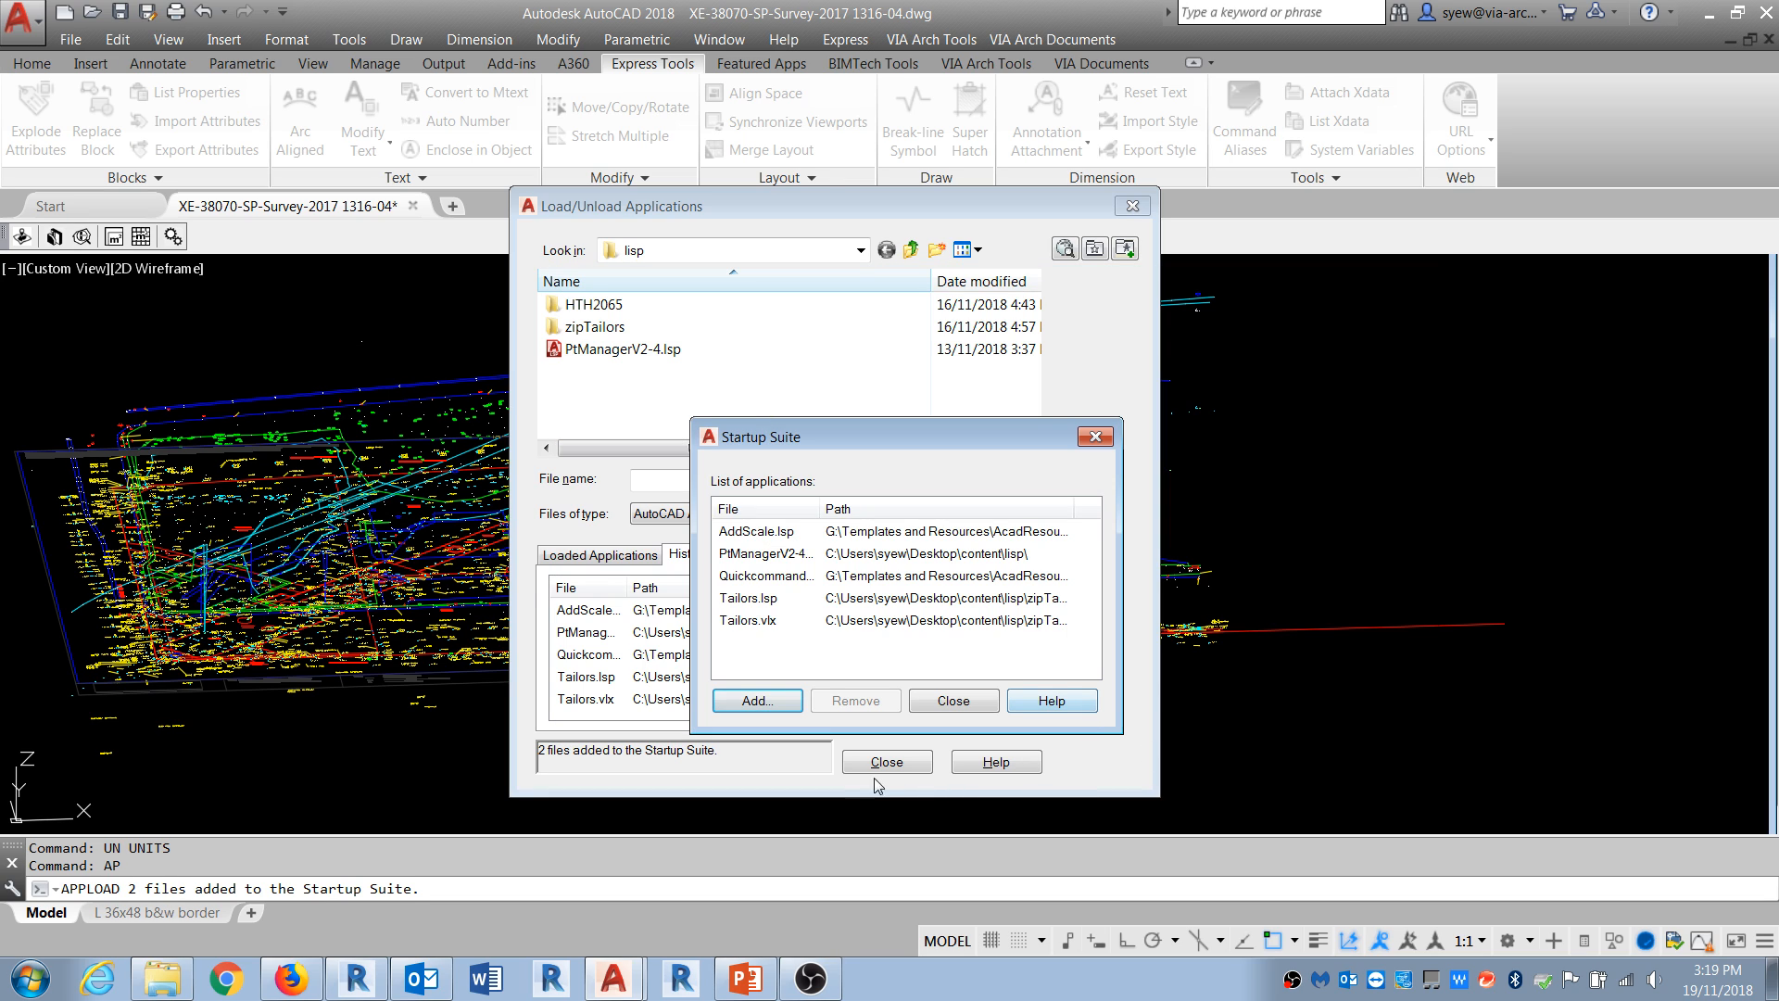
click(954, 701)
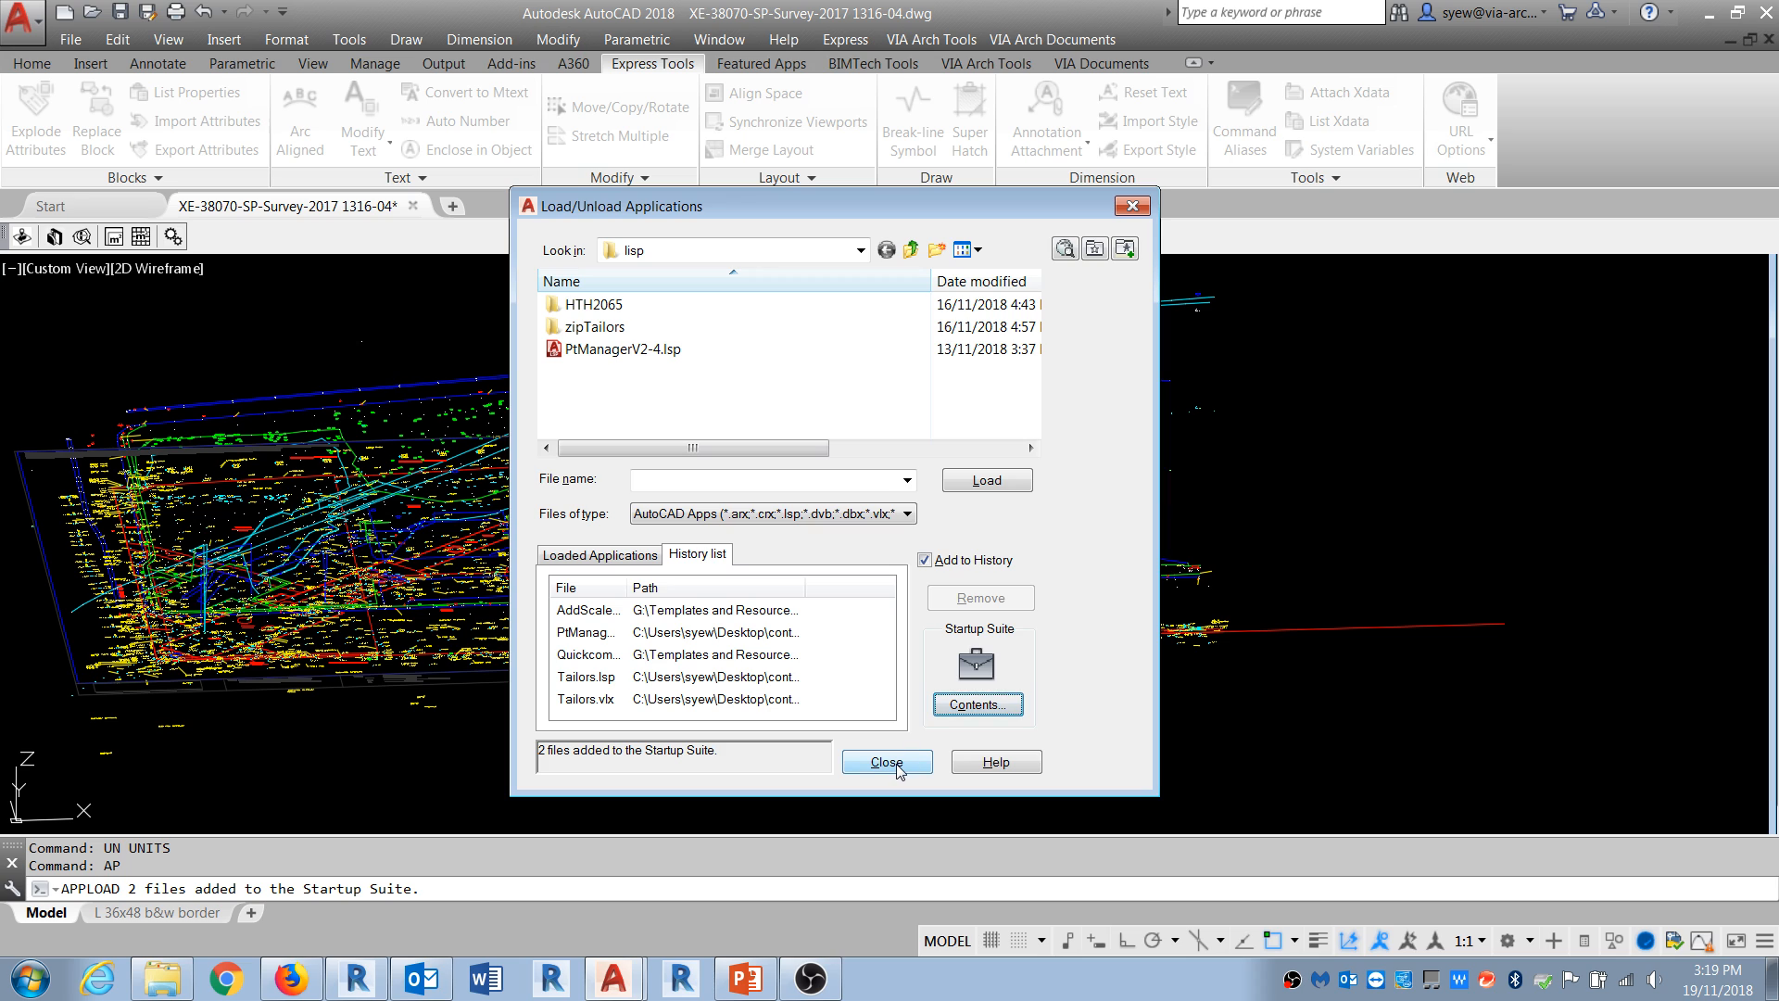
click(614, 683)
click(917, 763)
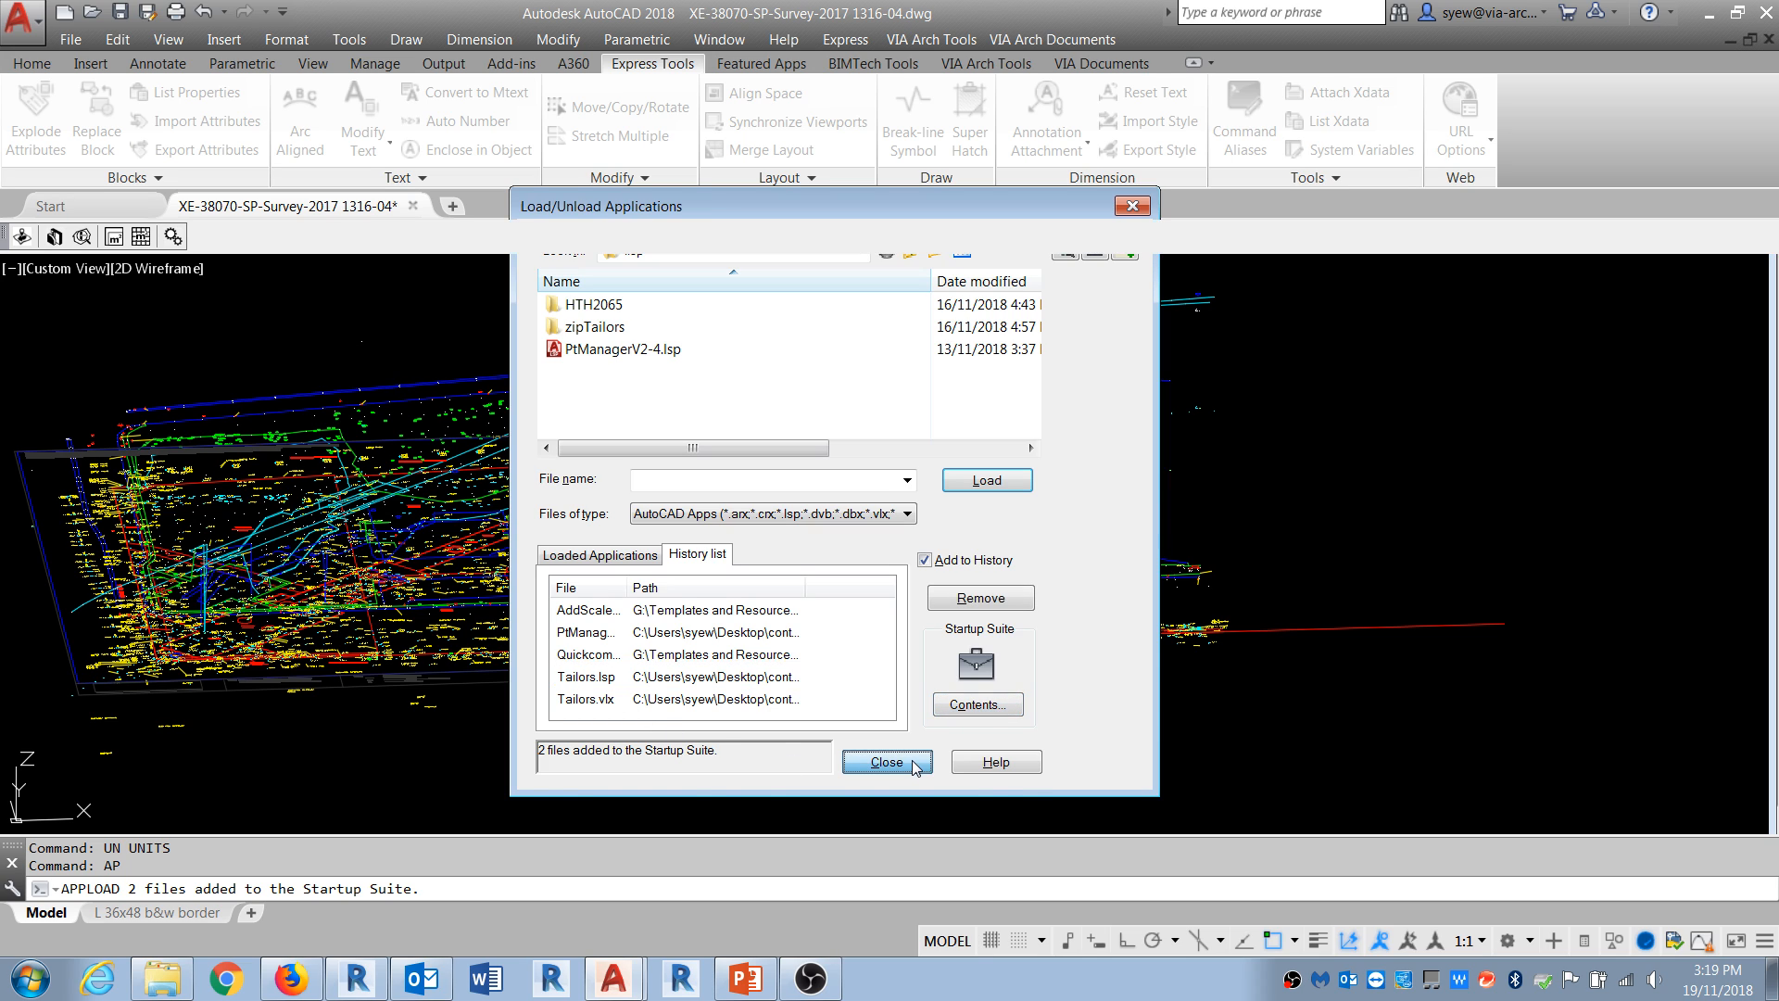
click(413, 205)
click(982, 552)
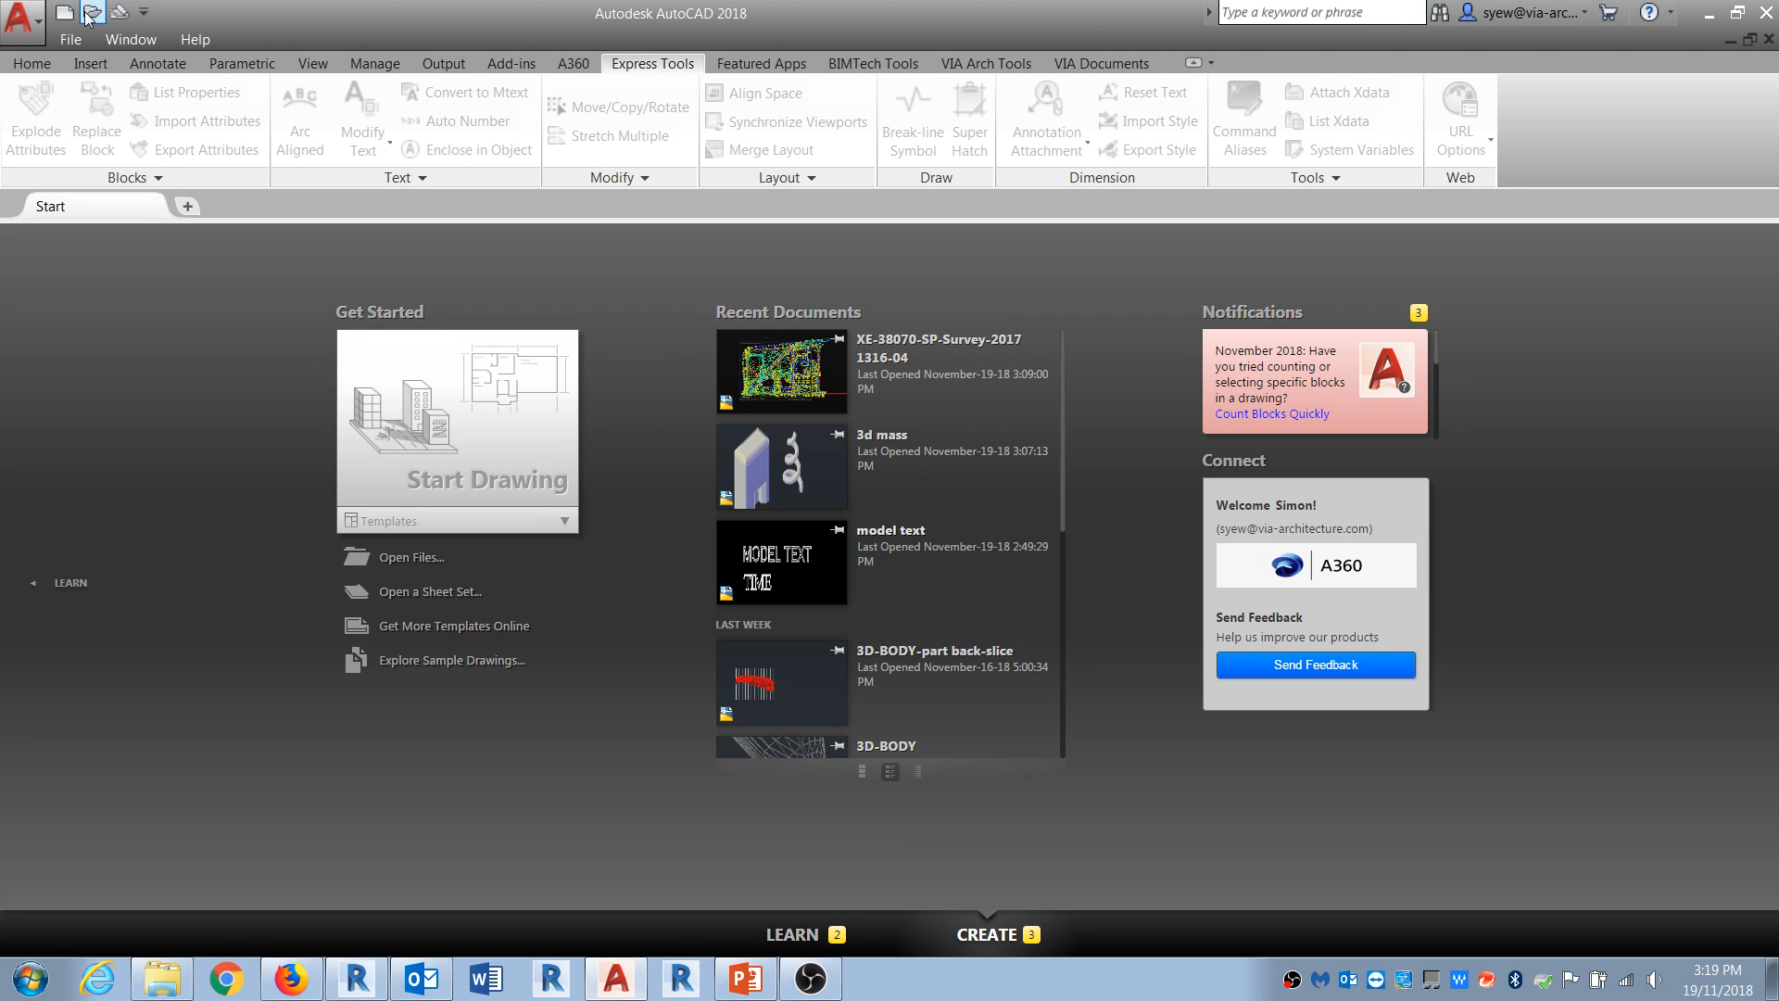
Step: Start opening a drawing and browse from the Desktop to the content\coupe deluxe\DWG folder
click(92, 16)
click(342, 589)
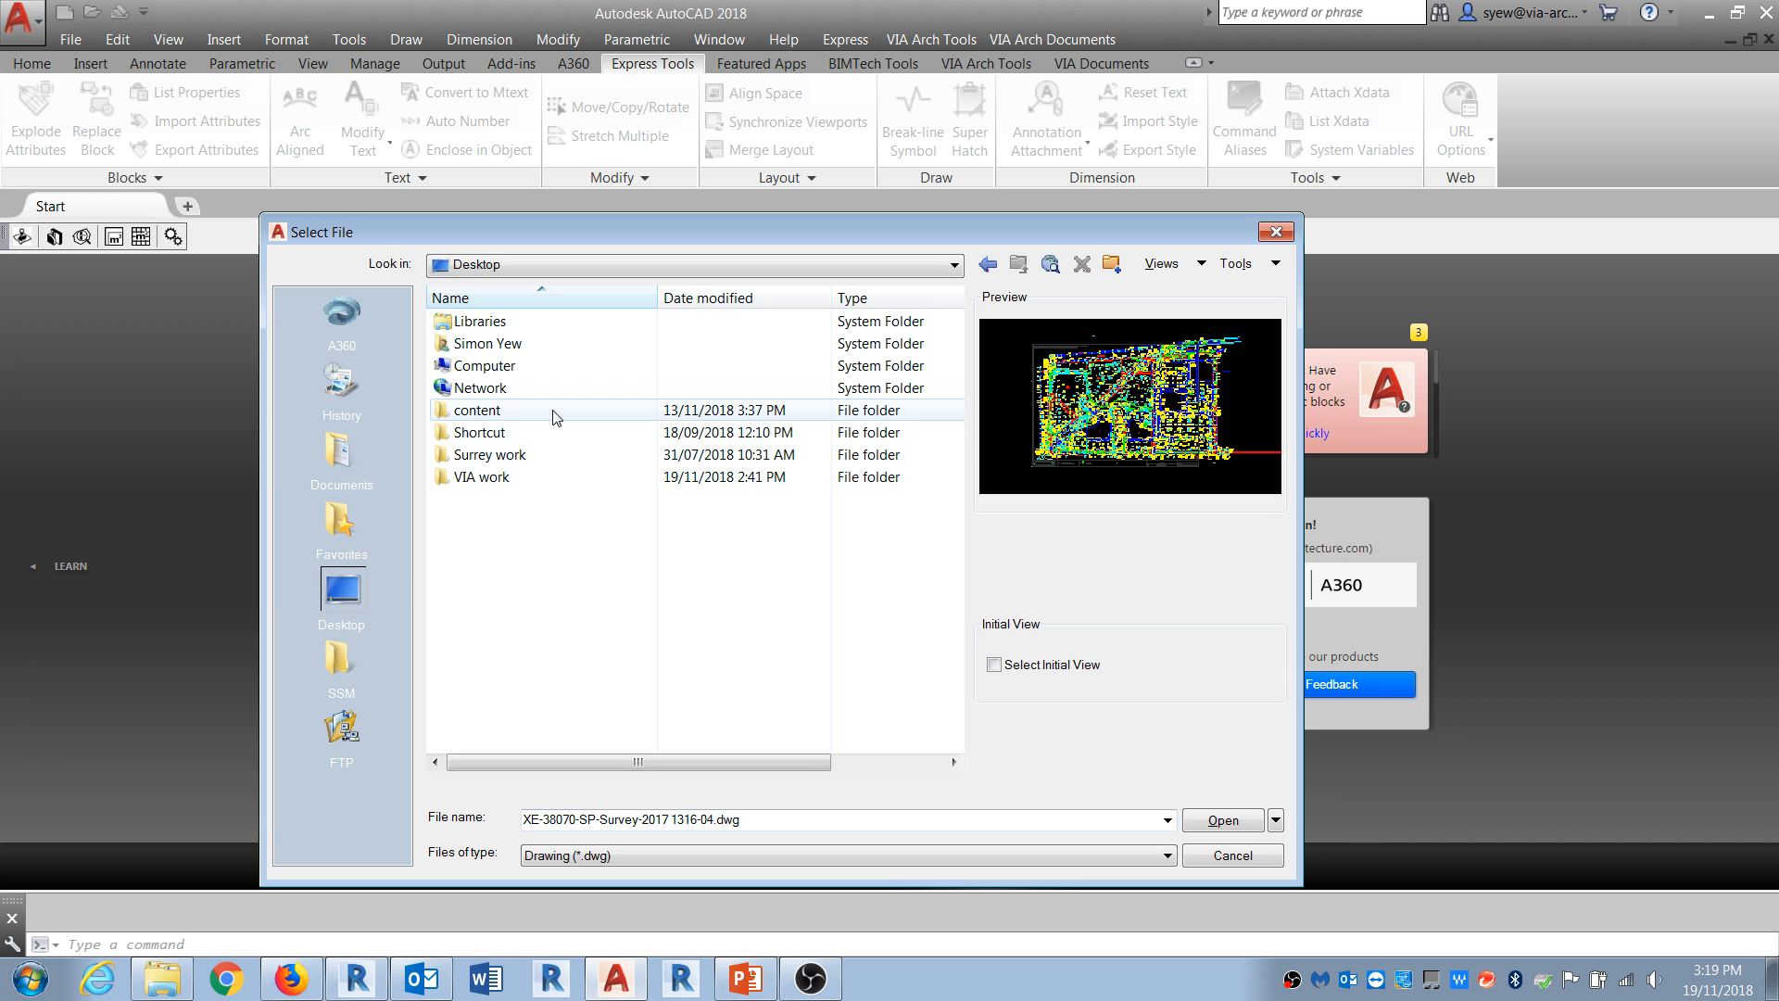
double_click(491, 433)
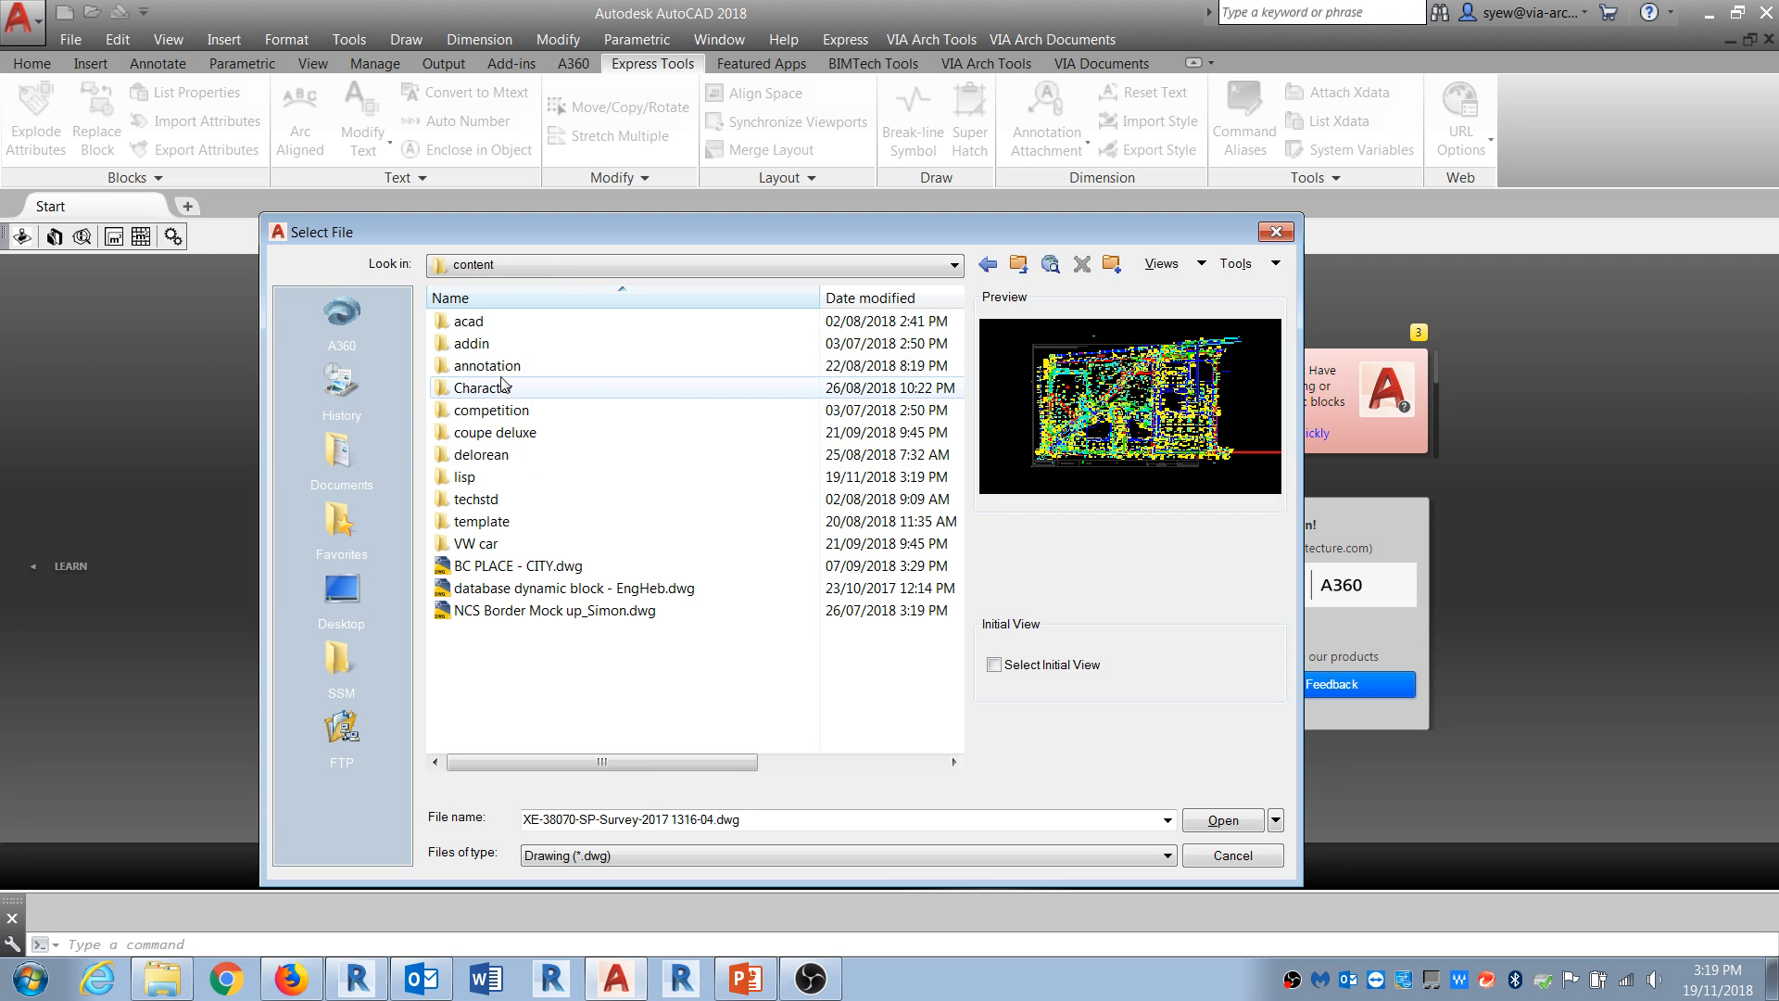
double_click(494, 389)
click(988, 265)
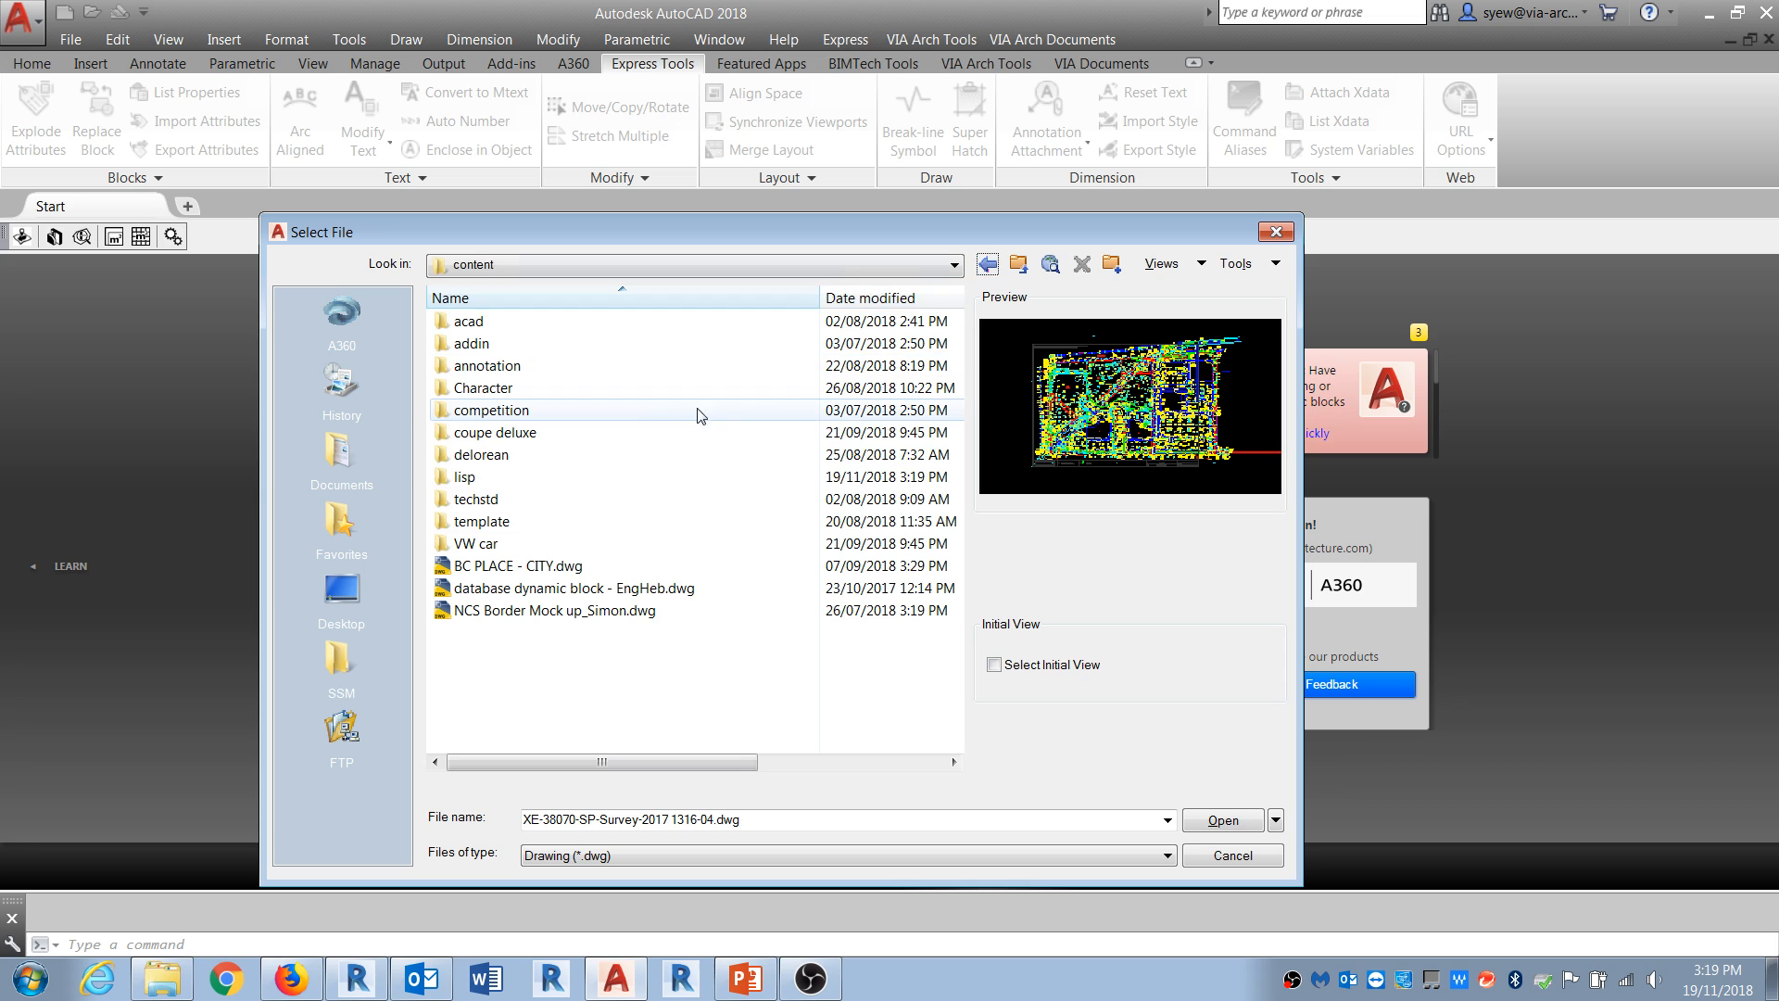
double_click(534, 432)
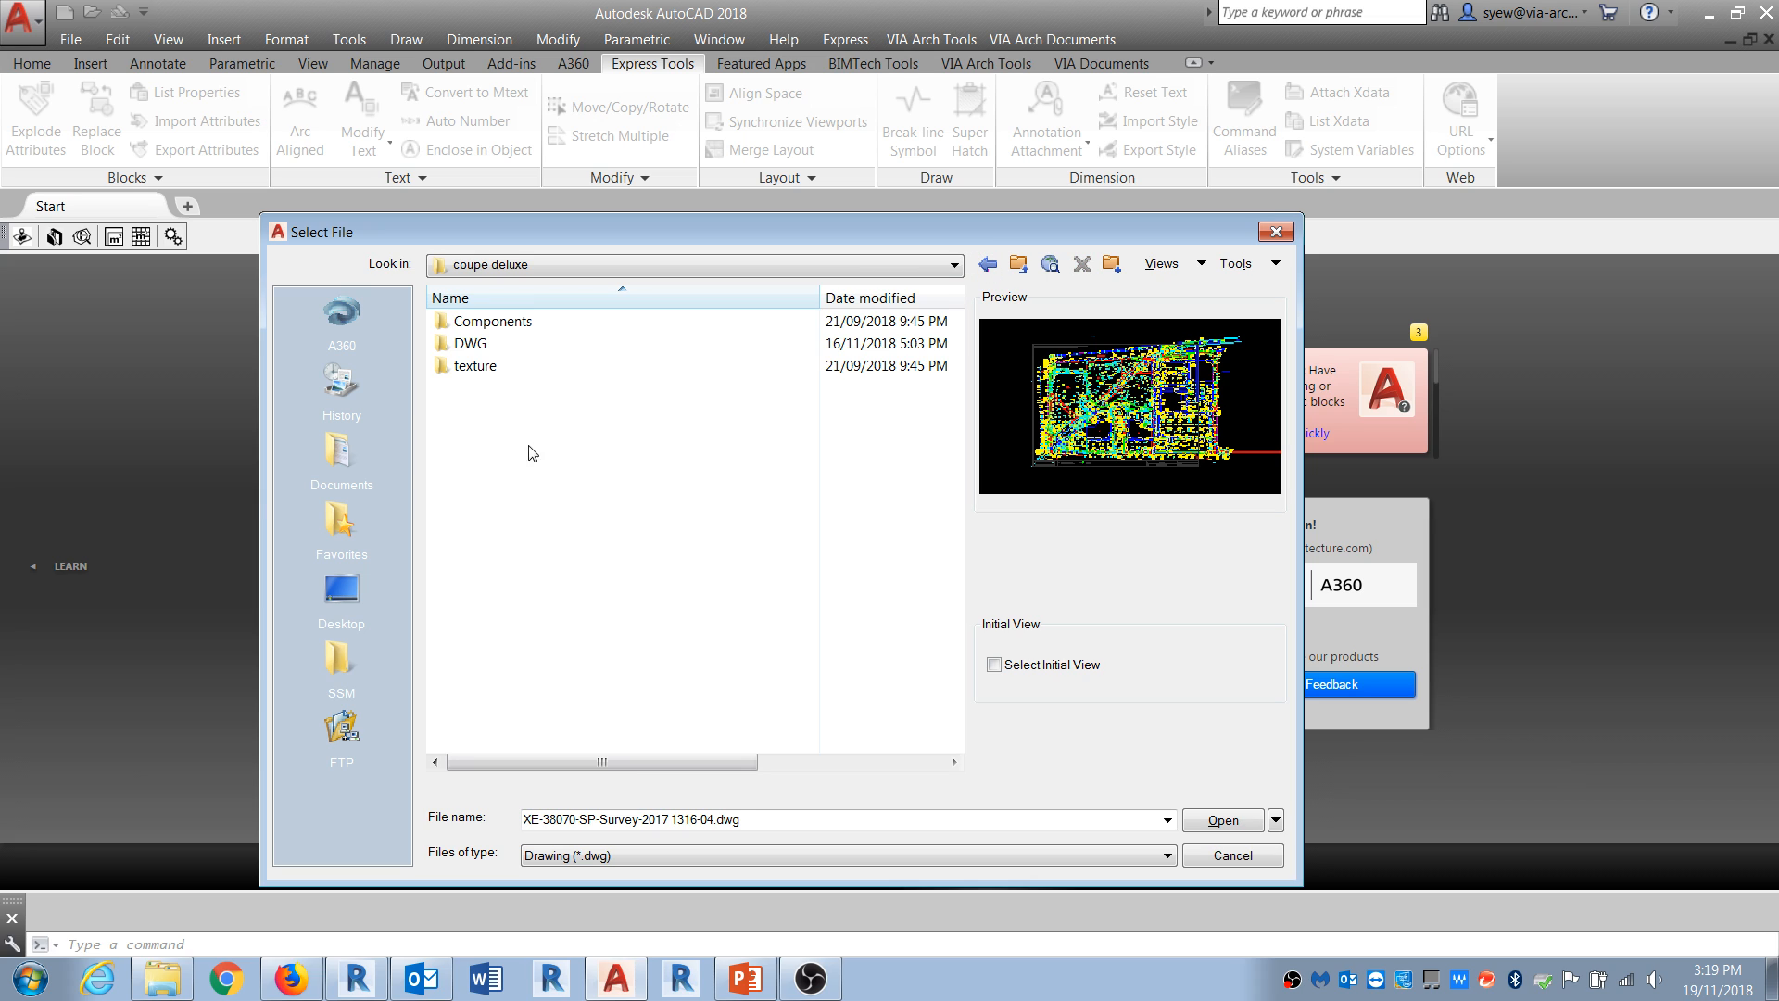
double_click(483, 343)
Step: Compare the previews of the body slice and side drawings, and open 3D-BODY-part front-slice.dwg
click(519, 544)
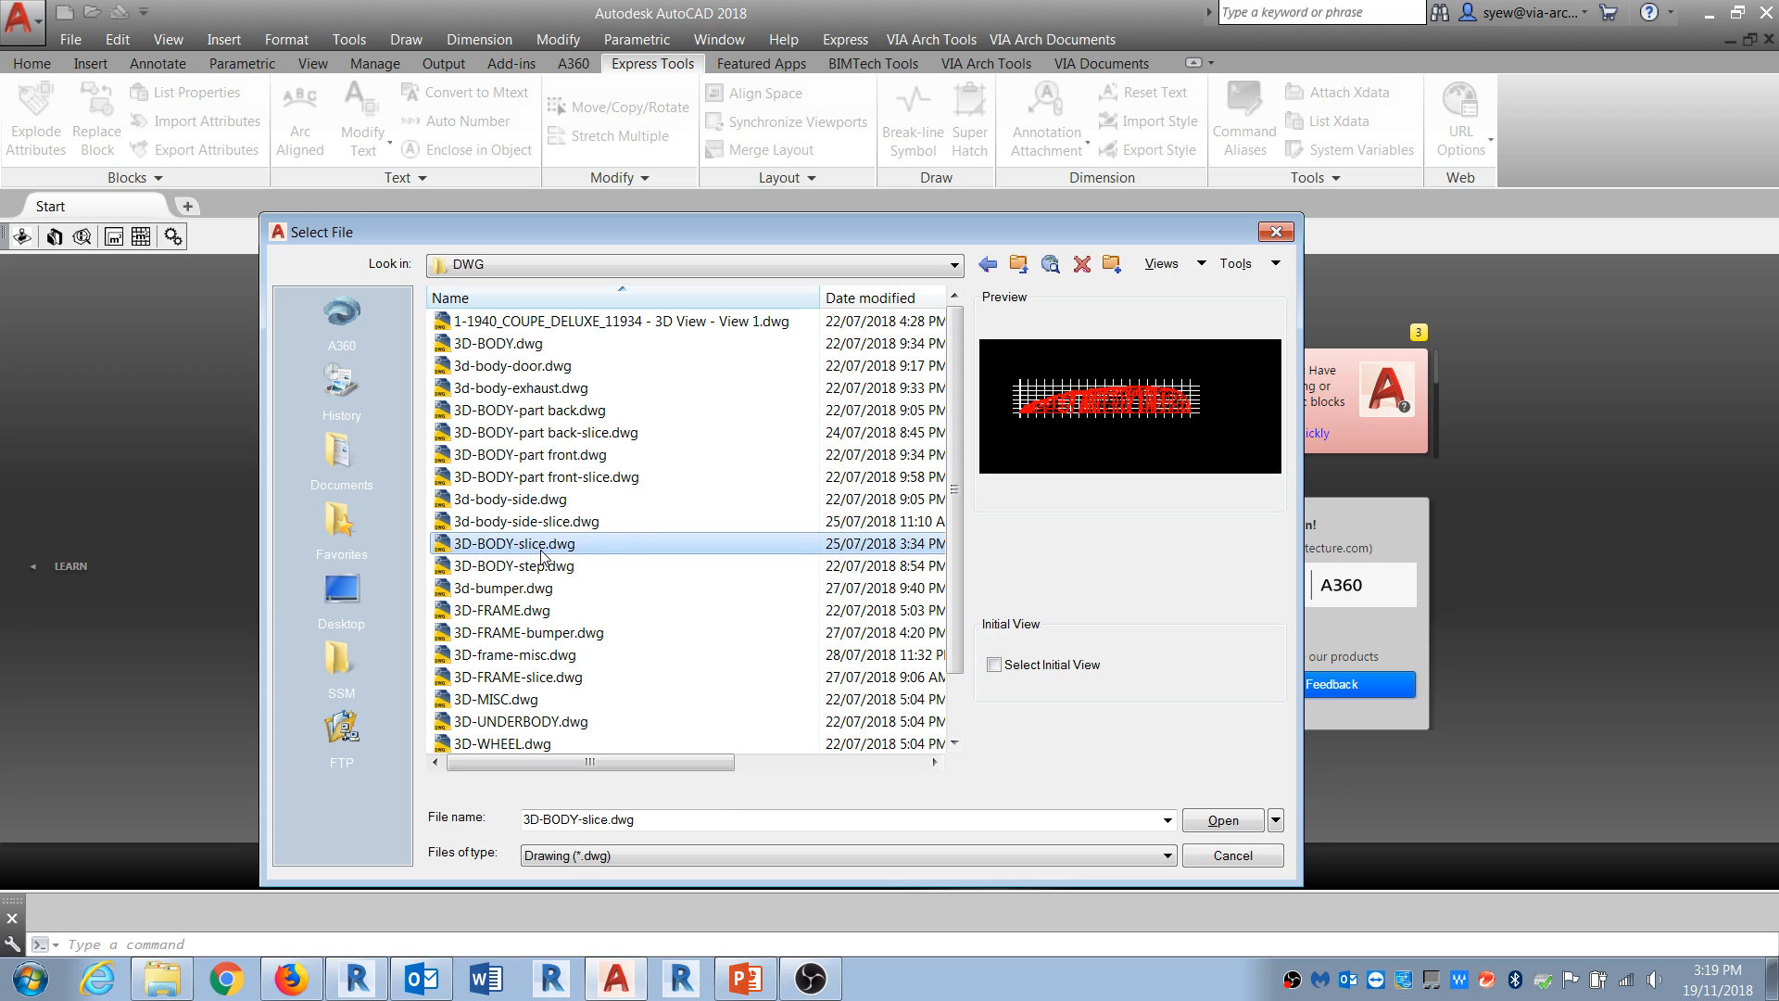
click(544, 523)
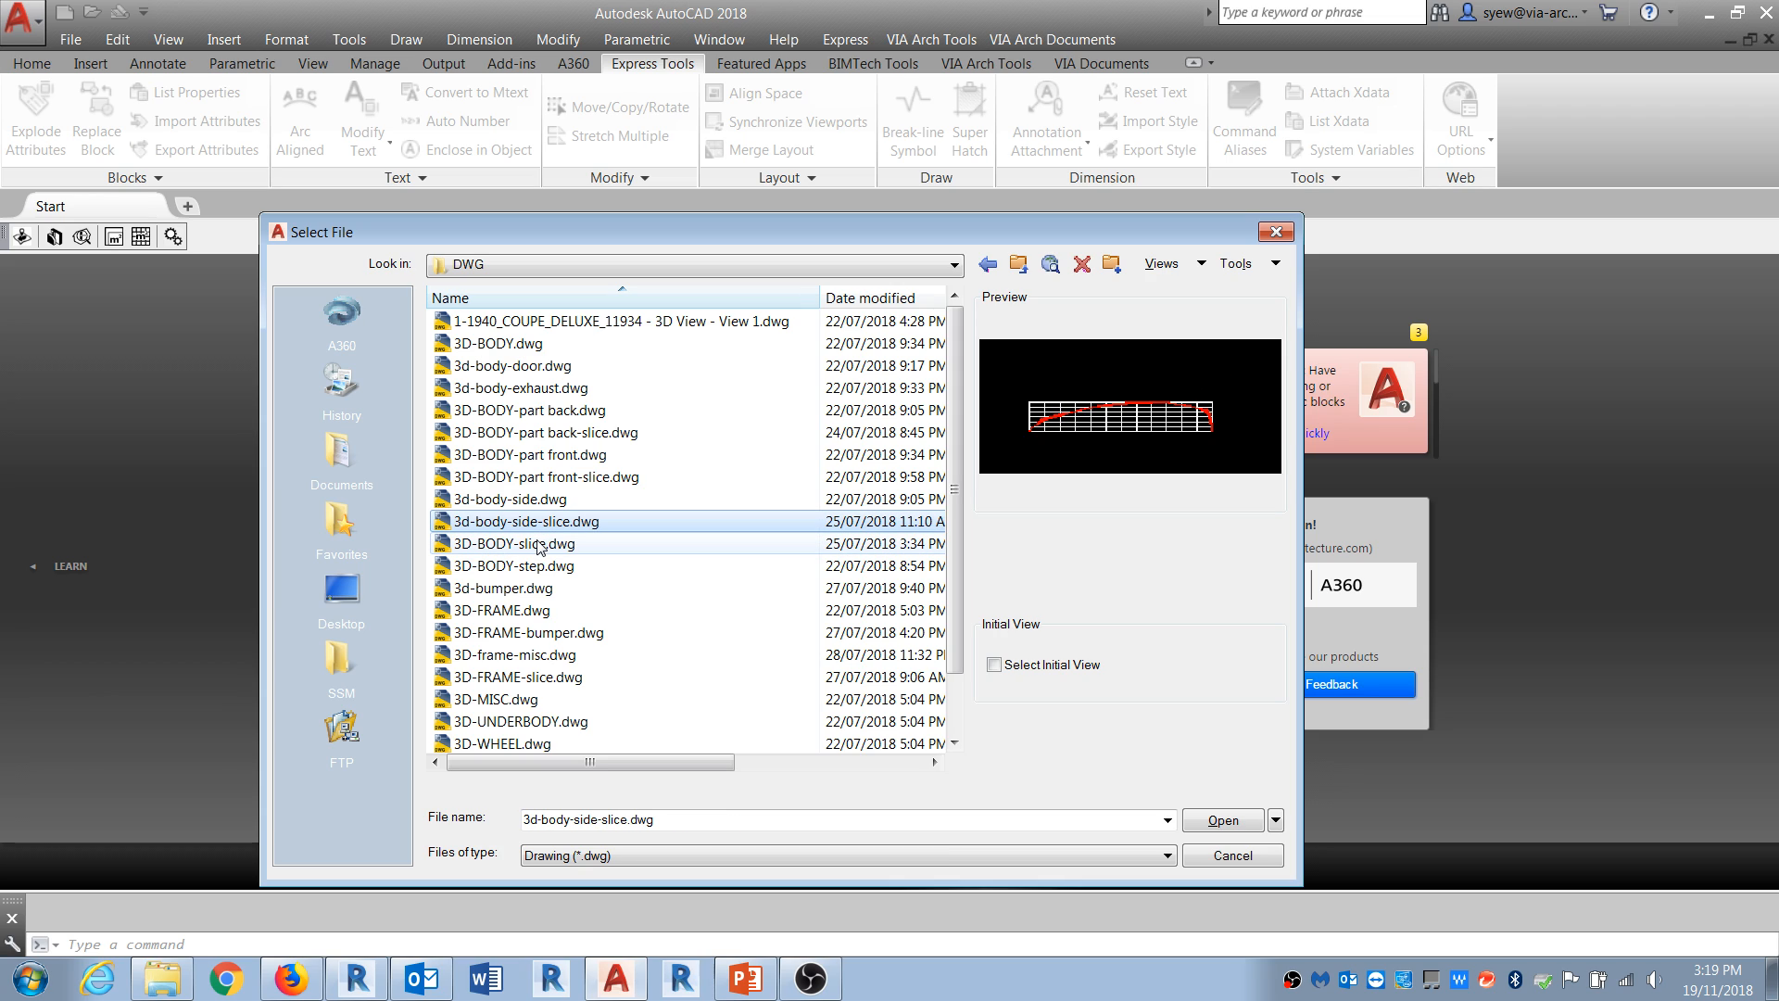
click(540, 545)
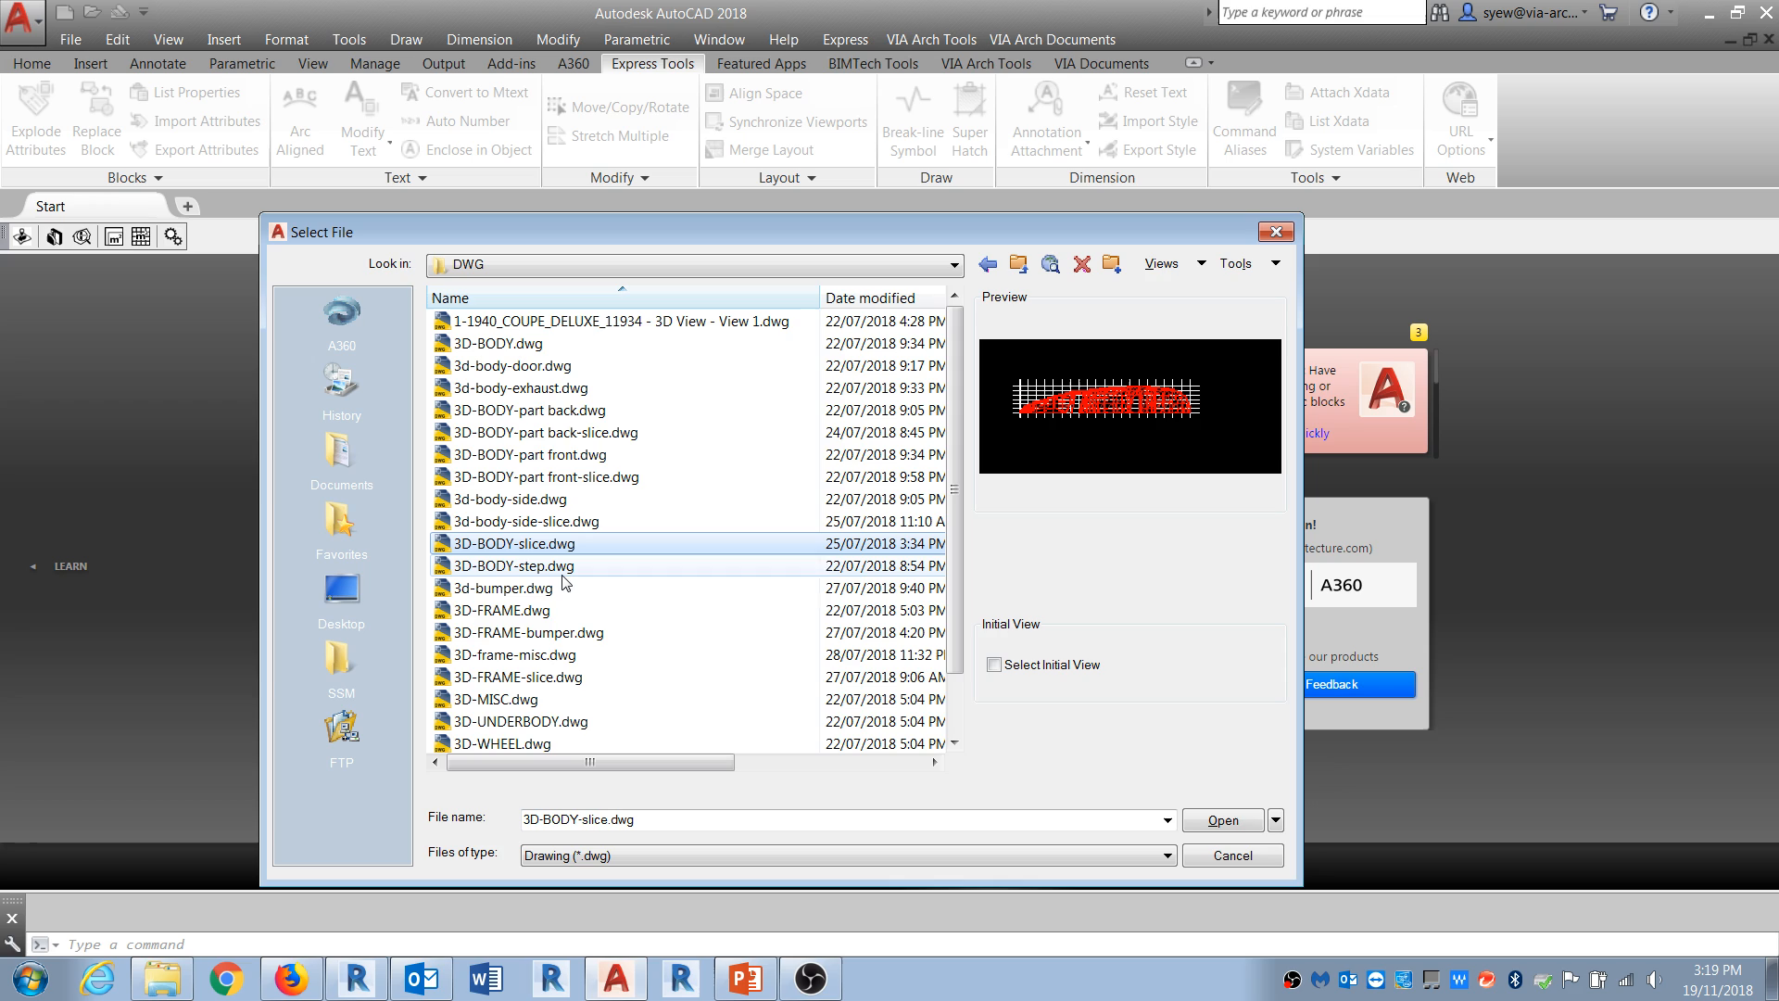
click(547, 501)
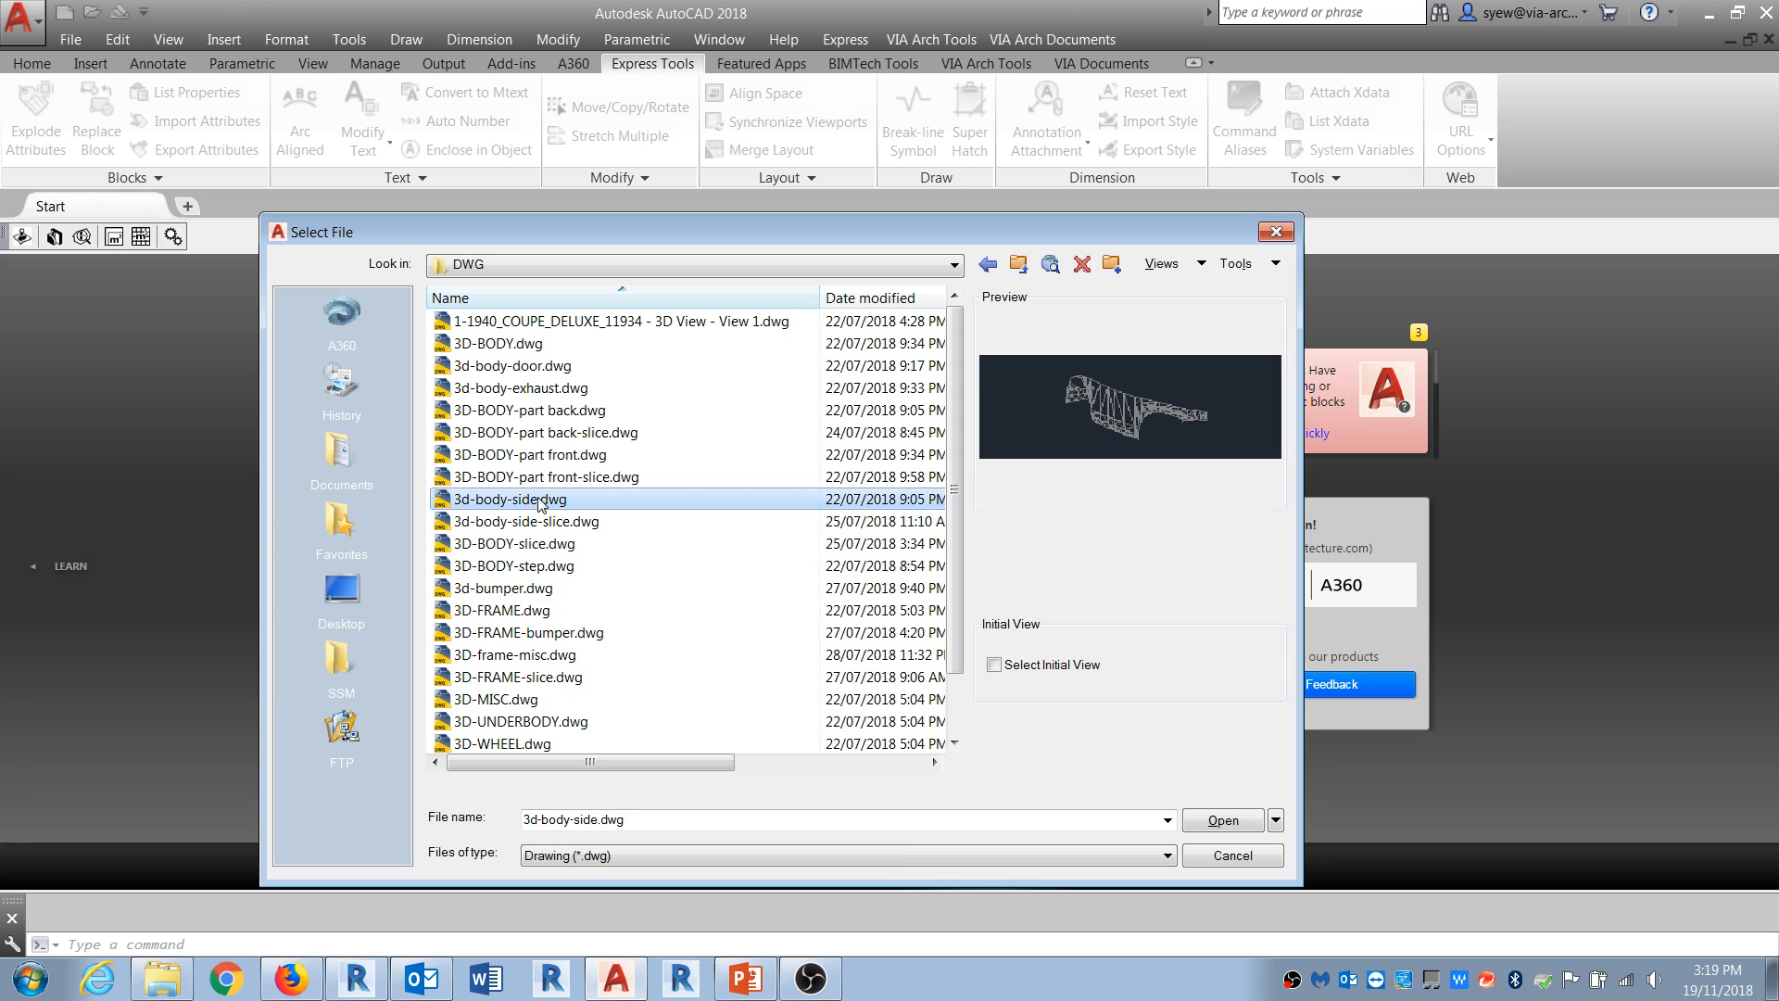
click(542, 479)
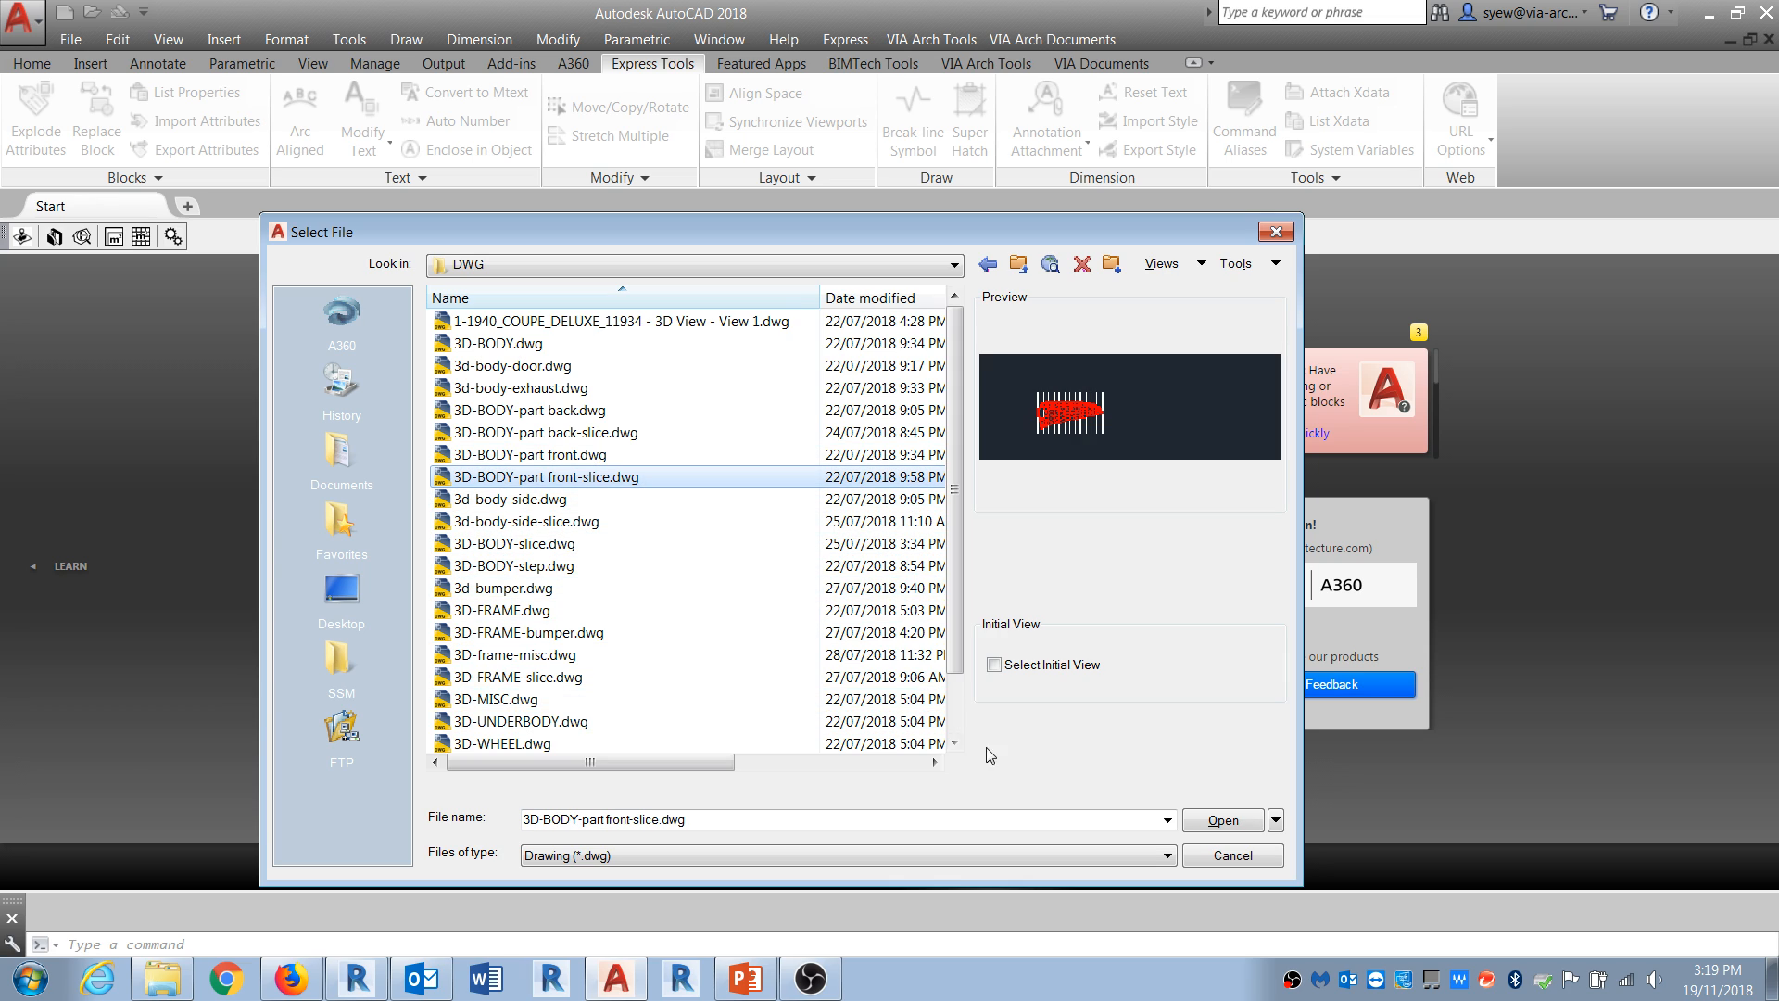
click(1219, 819)
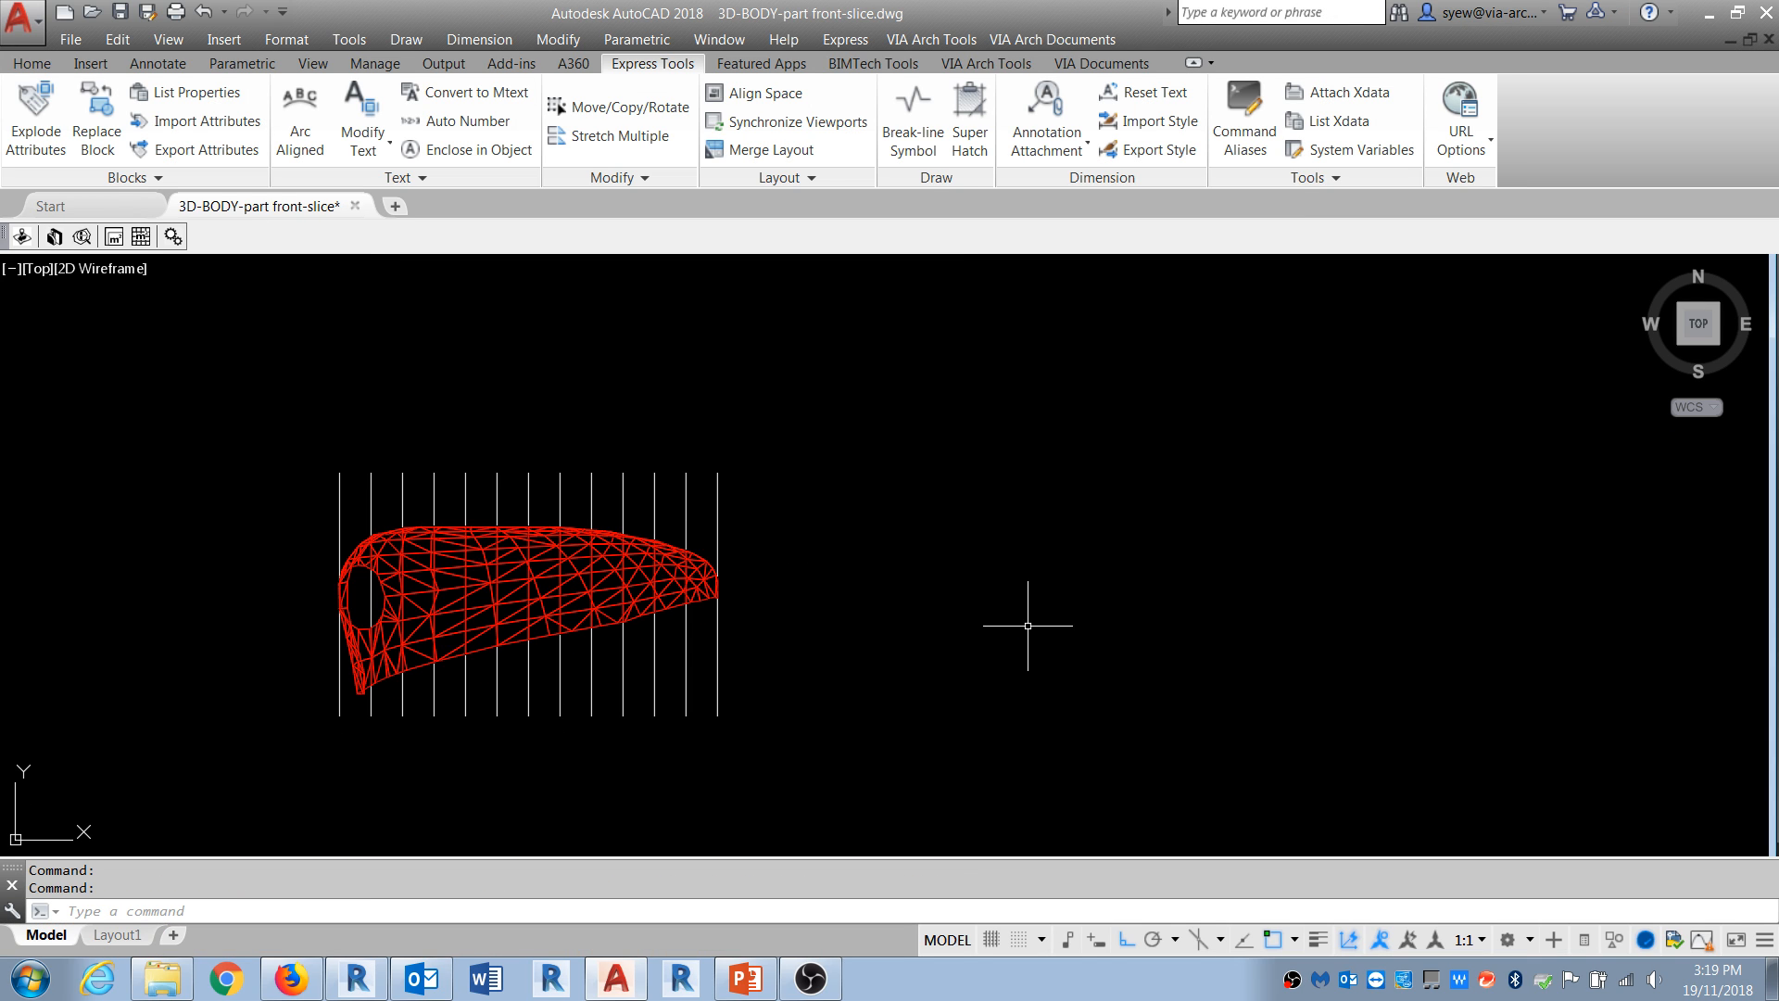
middle_drag(473, 690, 556, 667)
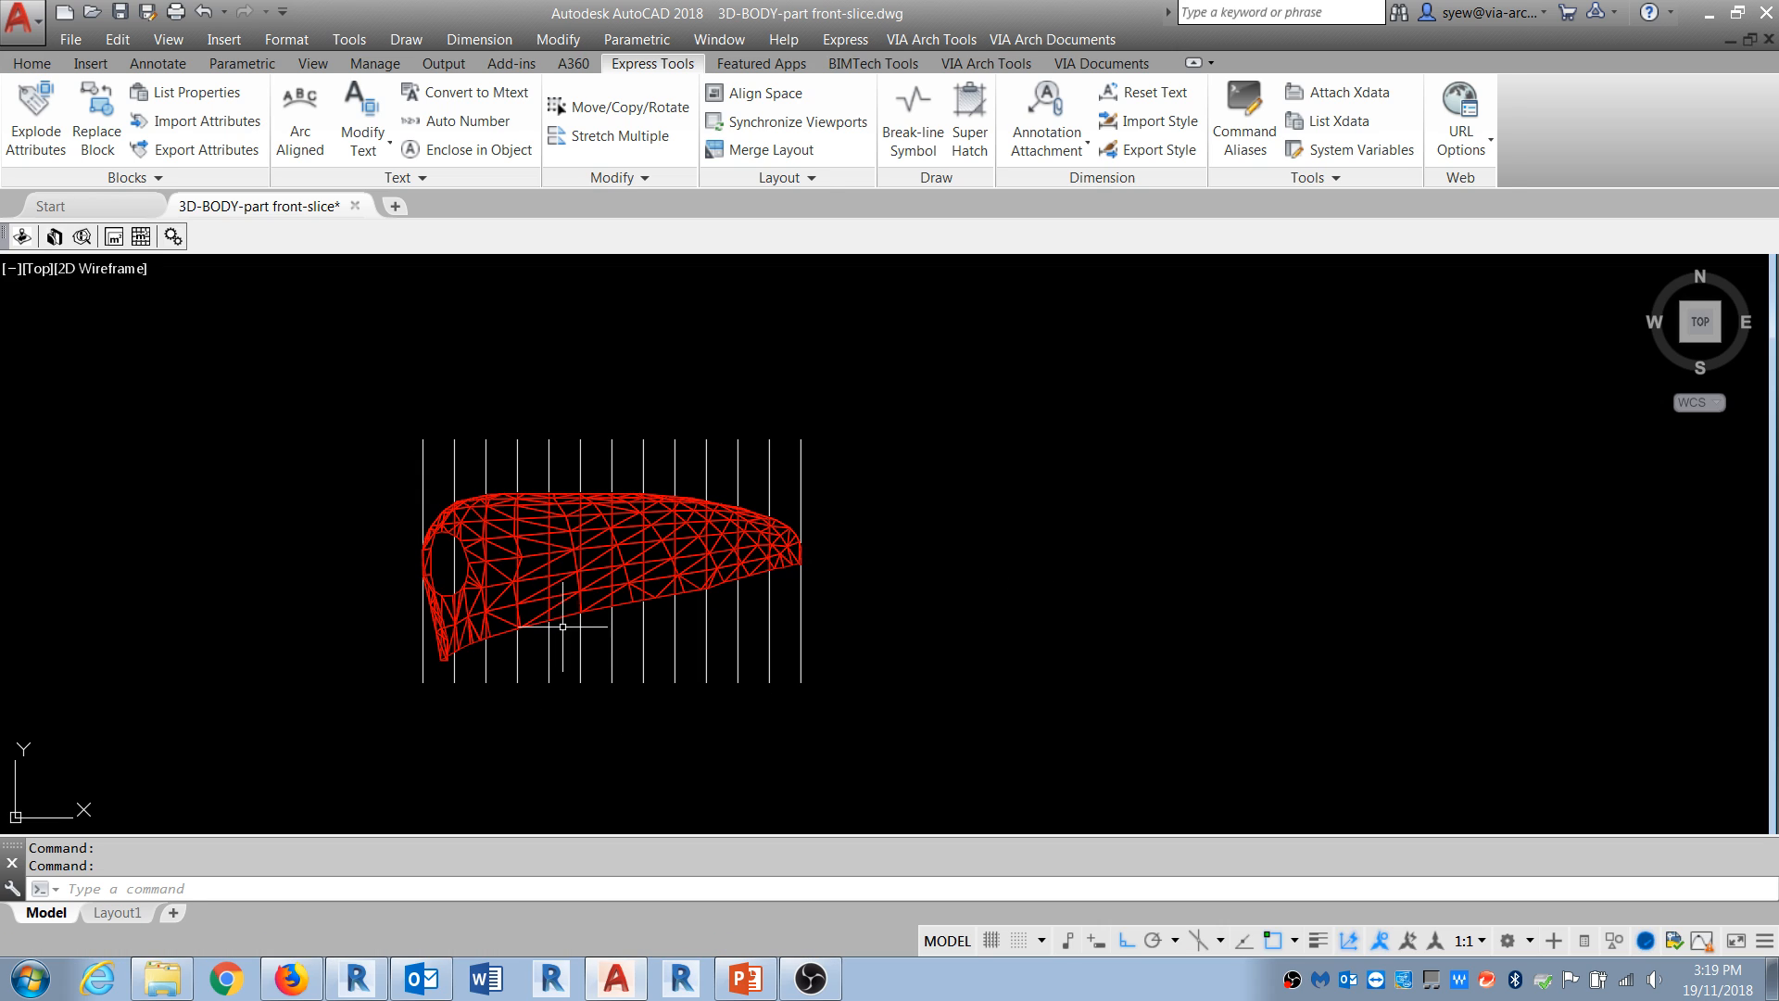
click(539, 624)
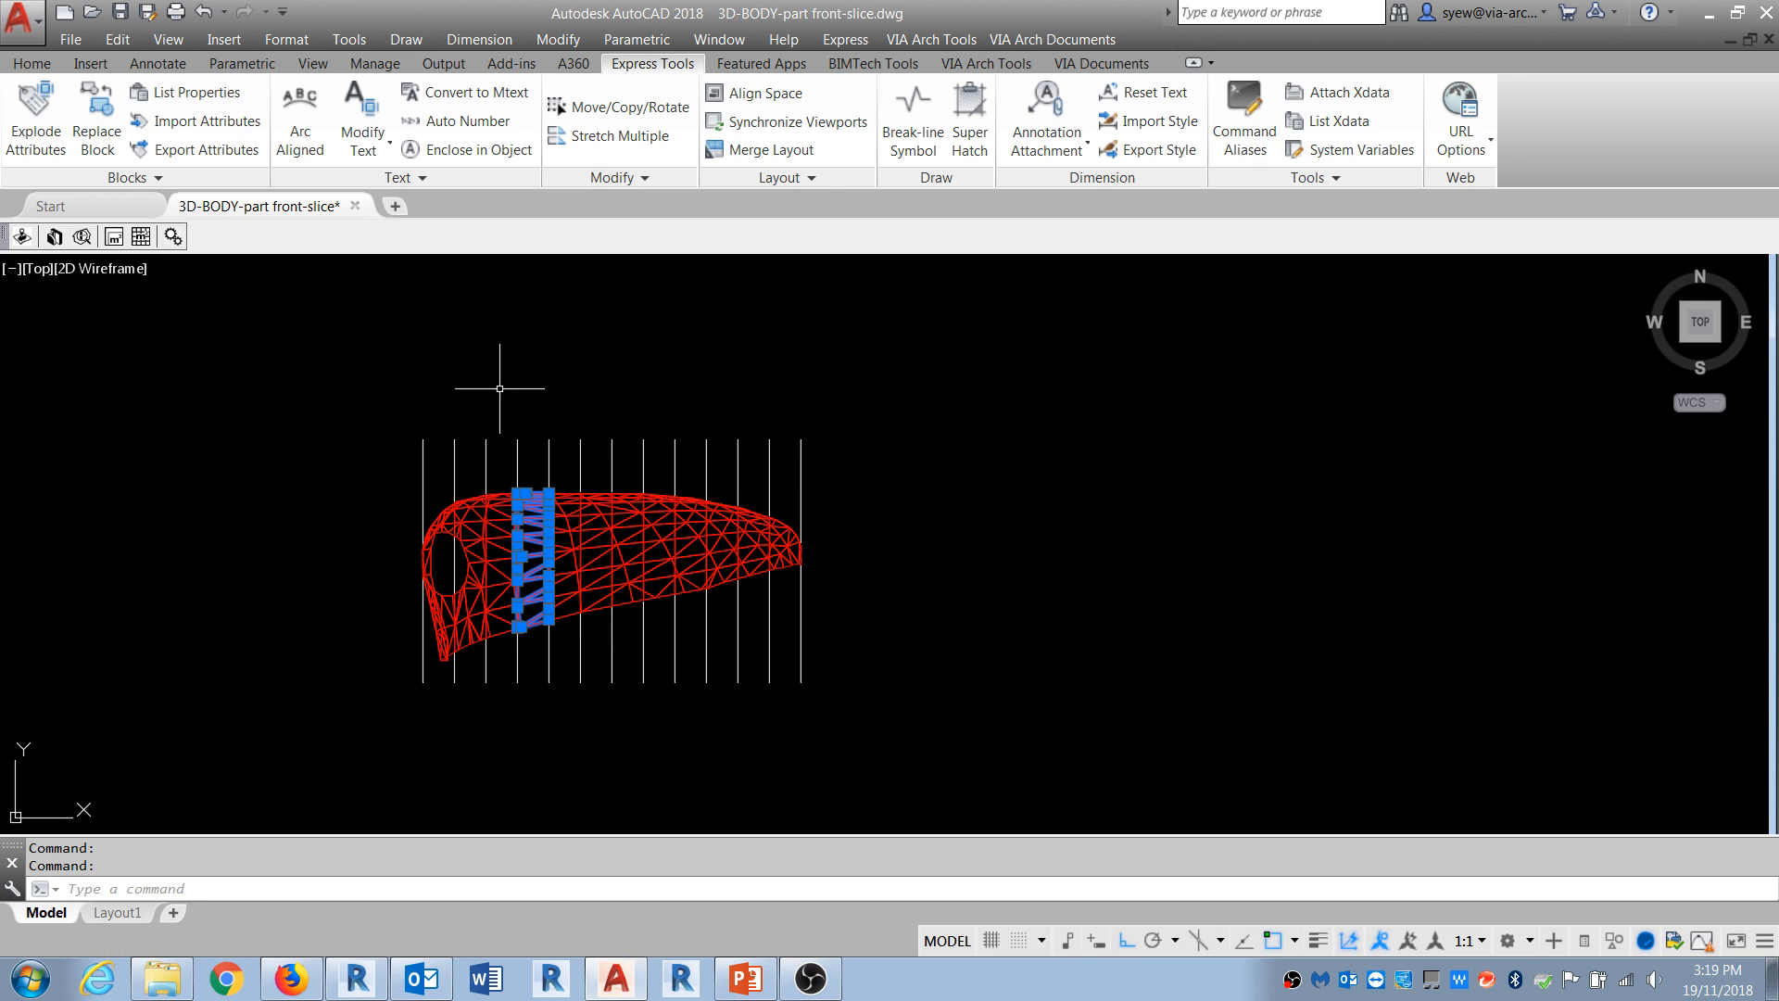
key(Escape)
text(cp)
key(Return)
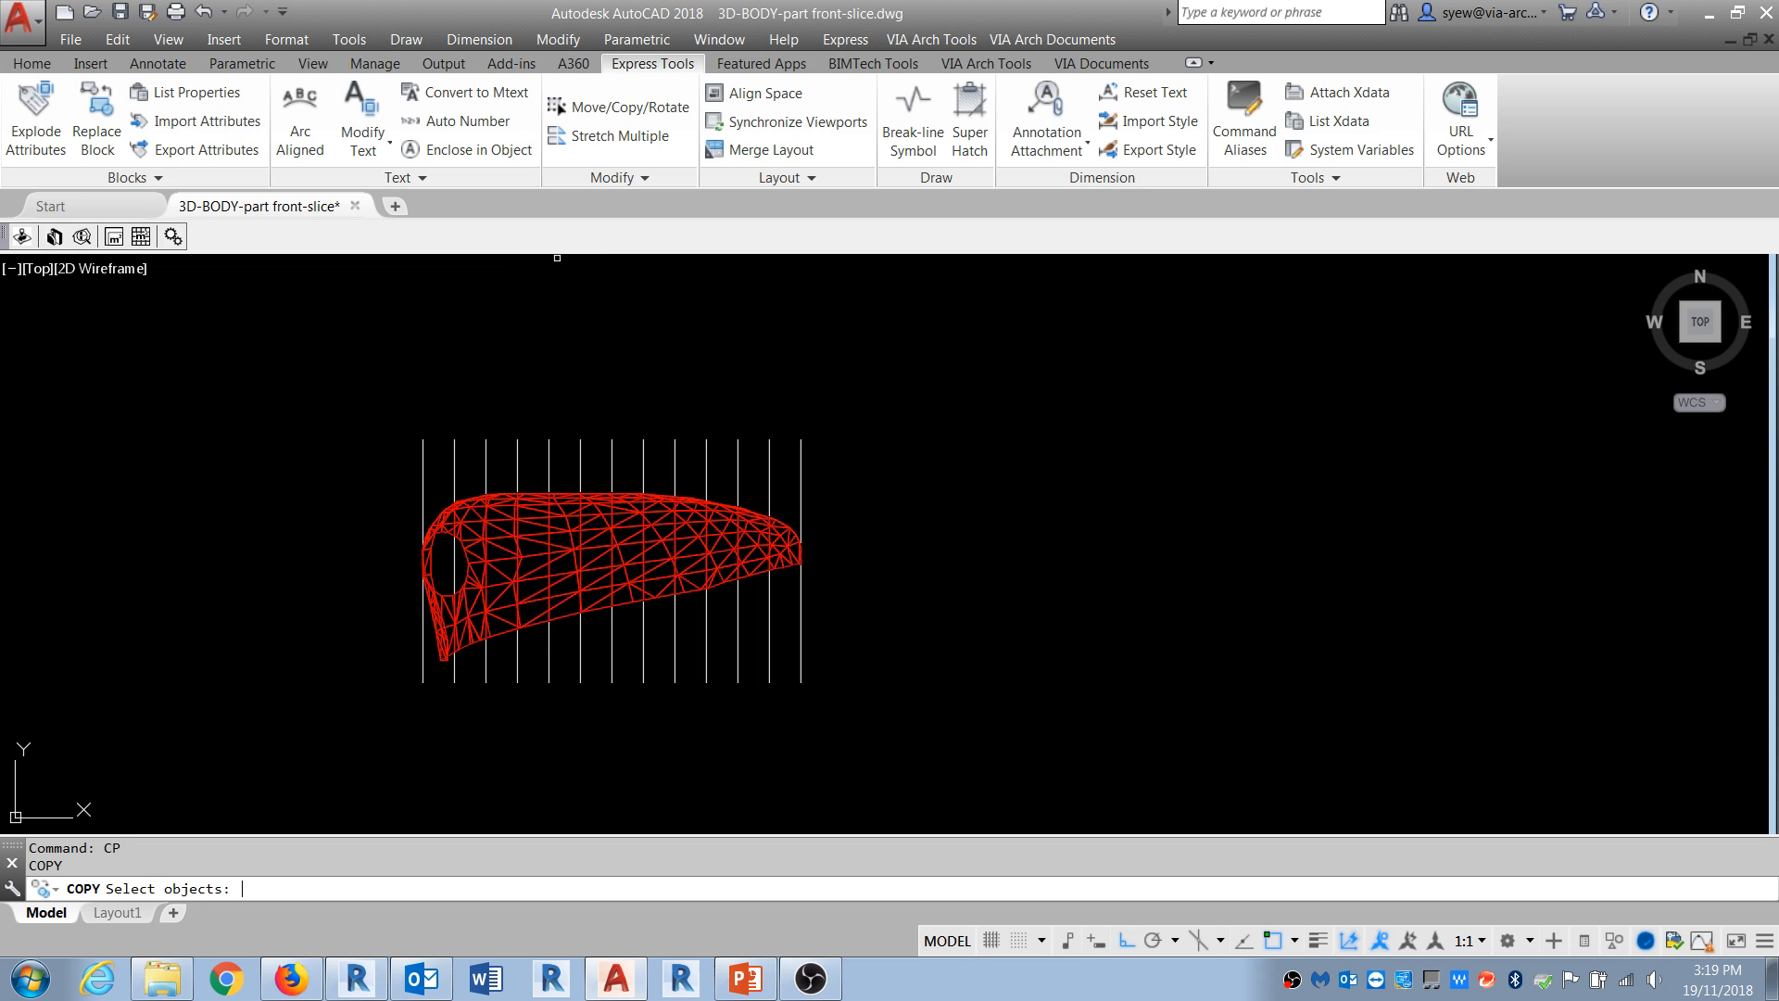
key(Escape)
Step: View the car body mesh in 3D from a 225° viewpoint angle and orbit around it to inspect its shape
text(vp)
key(Return)
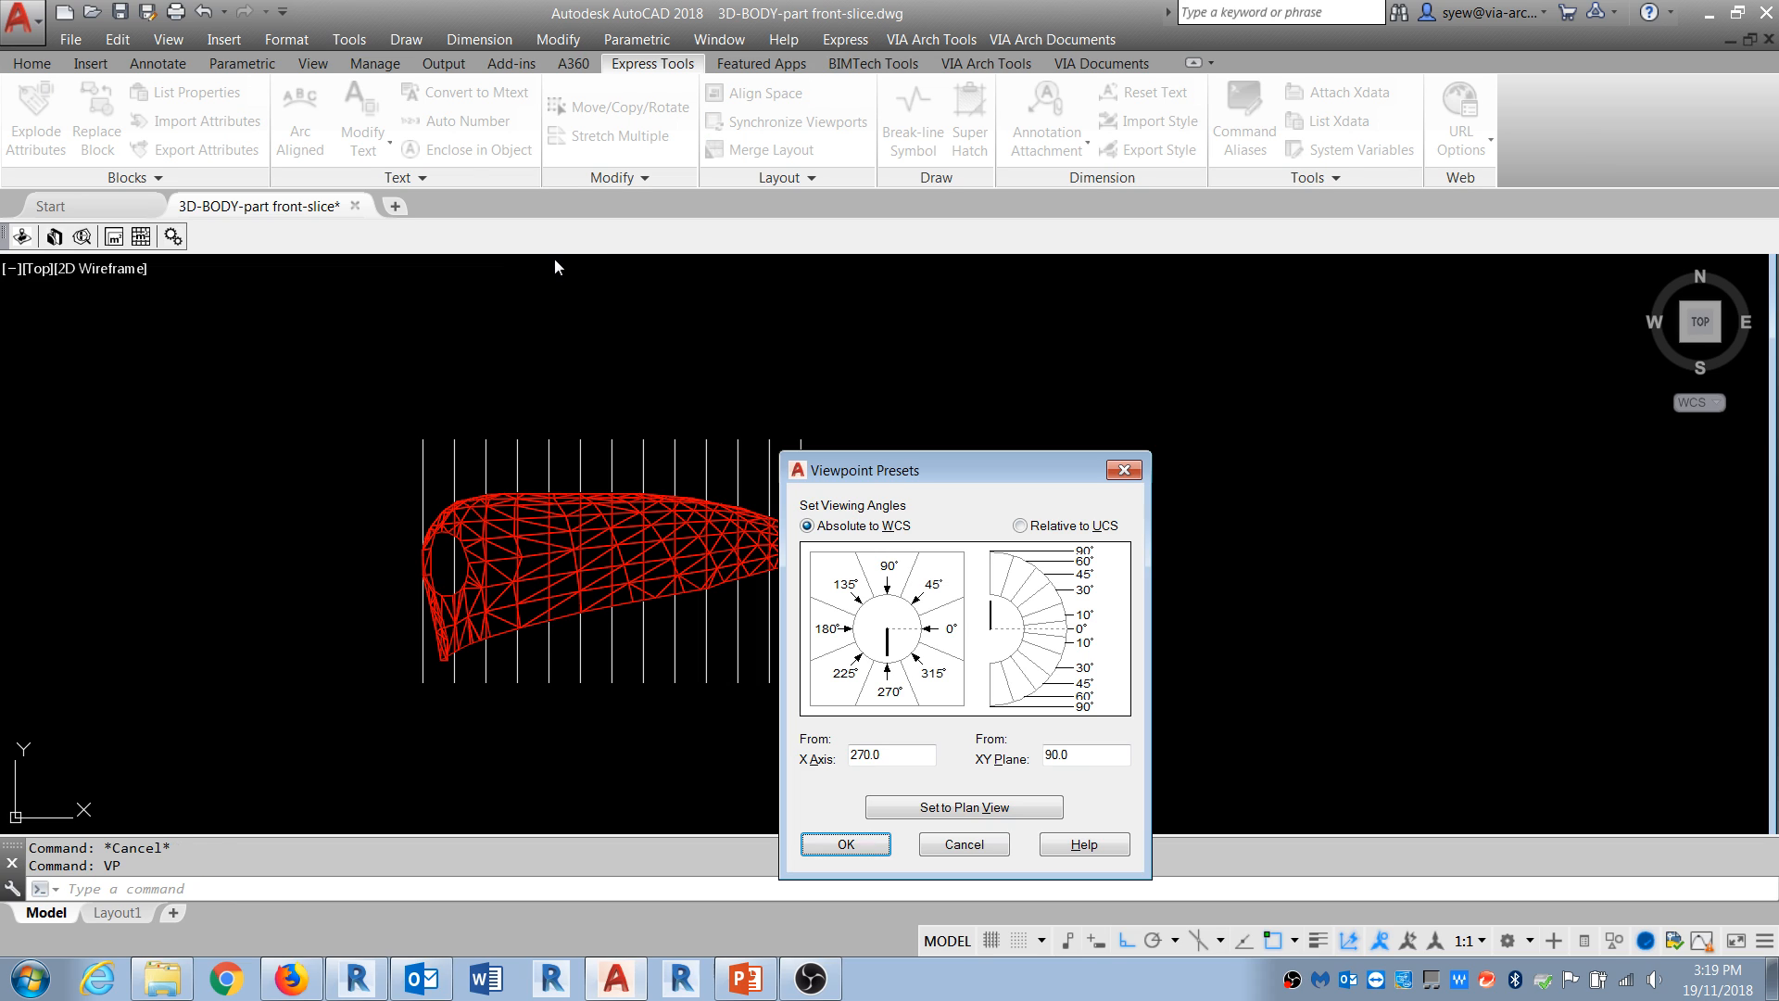
click(849, 661)
click(862, 843)
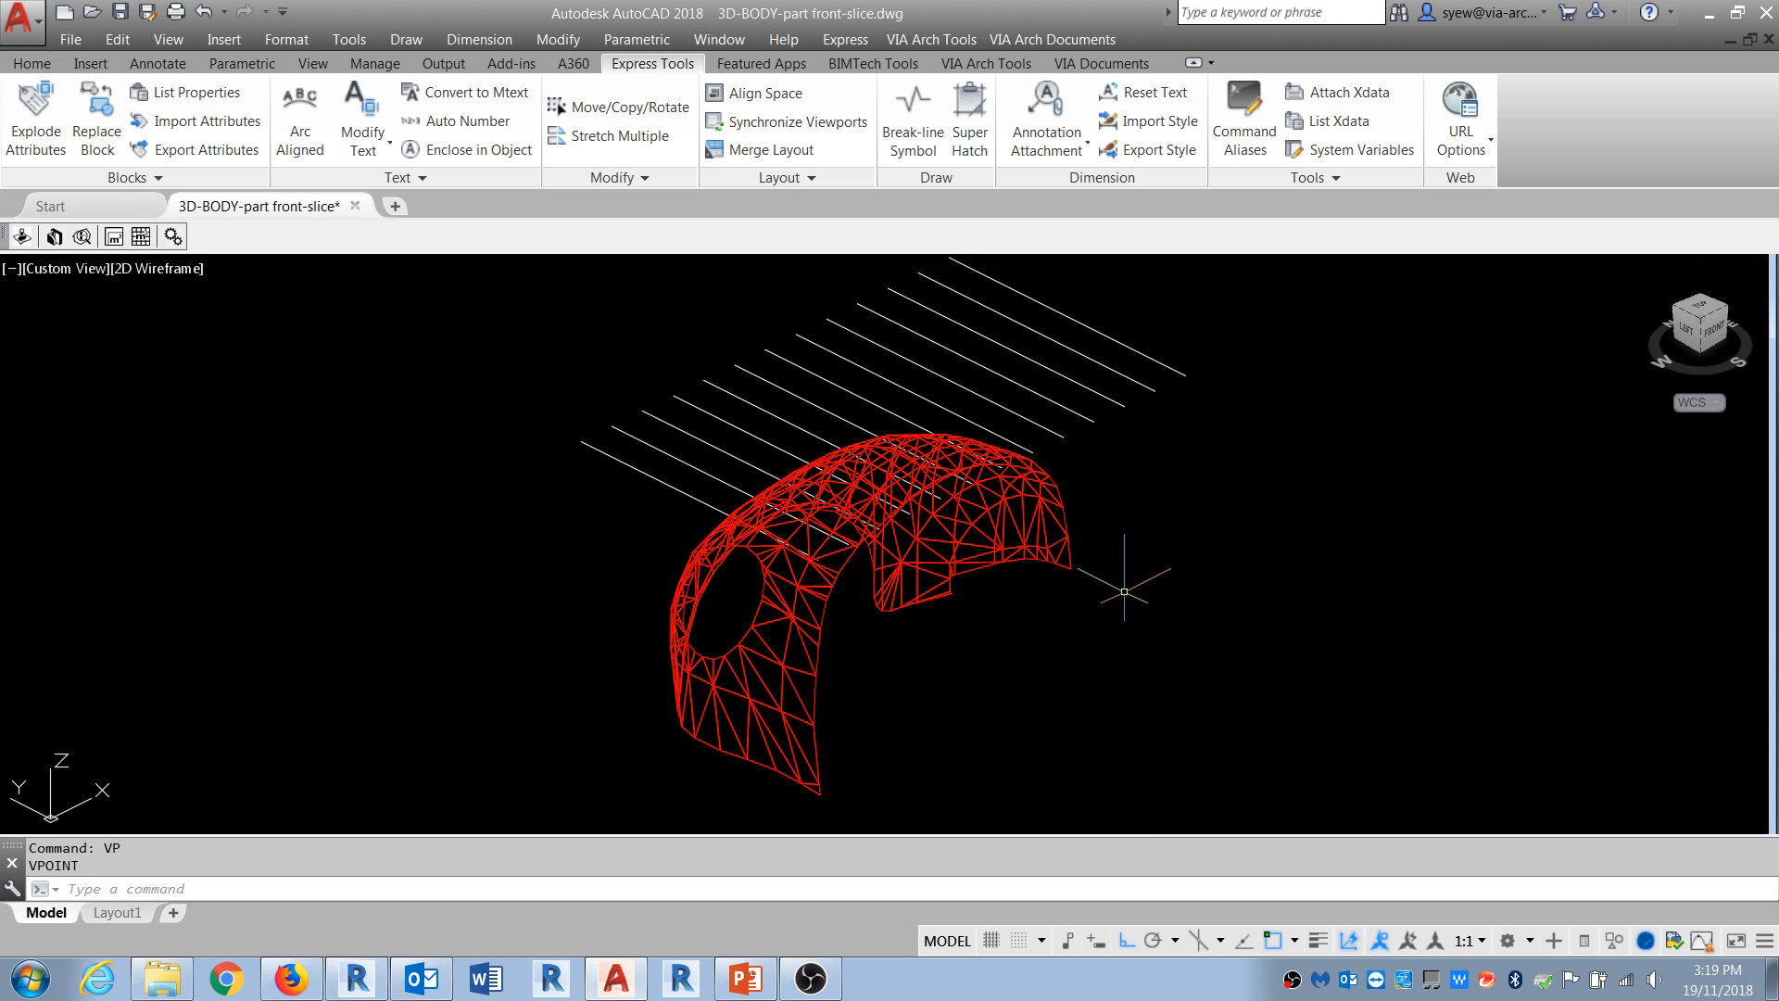
text(3do)
key(Return)
mouse_move(1052, 655)
mouse_down()
mouse_move(992, 664)
mouse_move(1180, 608)
mouse_move(1264, 678)
mouse_move(1311, 603)
mouse_move(985, 683)
mouse_move(854, 683)
mouse_move(961, 686)
mouse_up()
key(Escape)
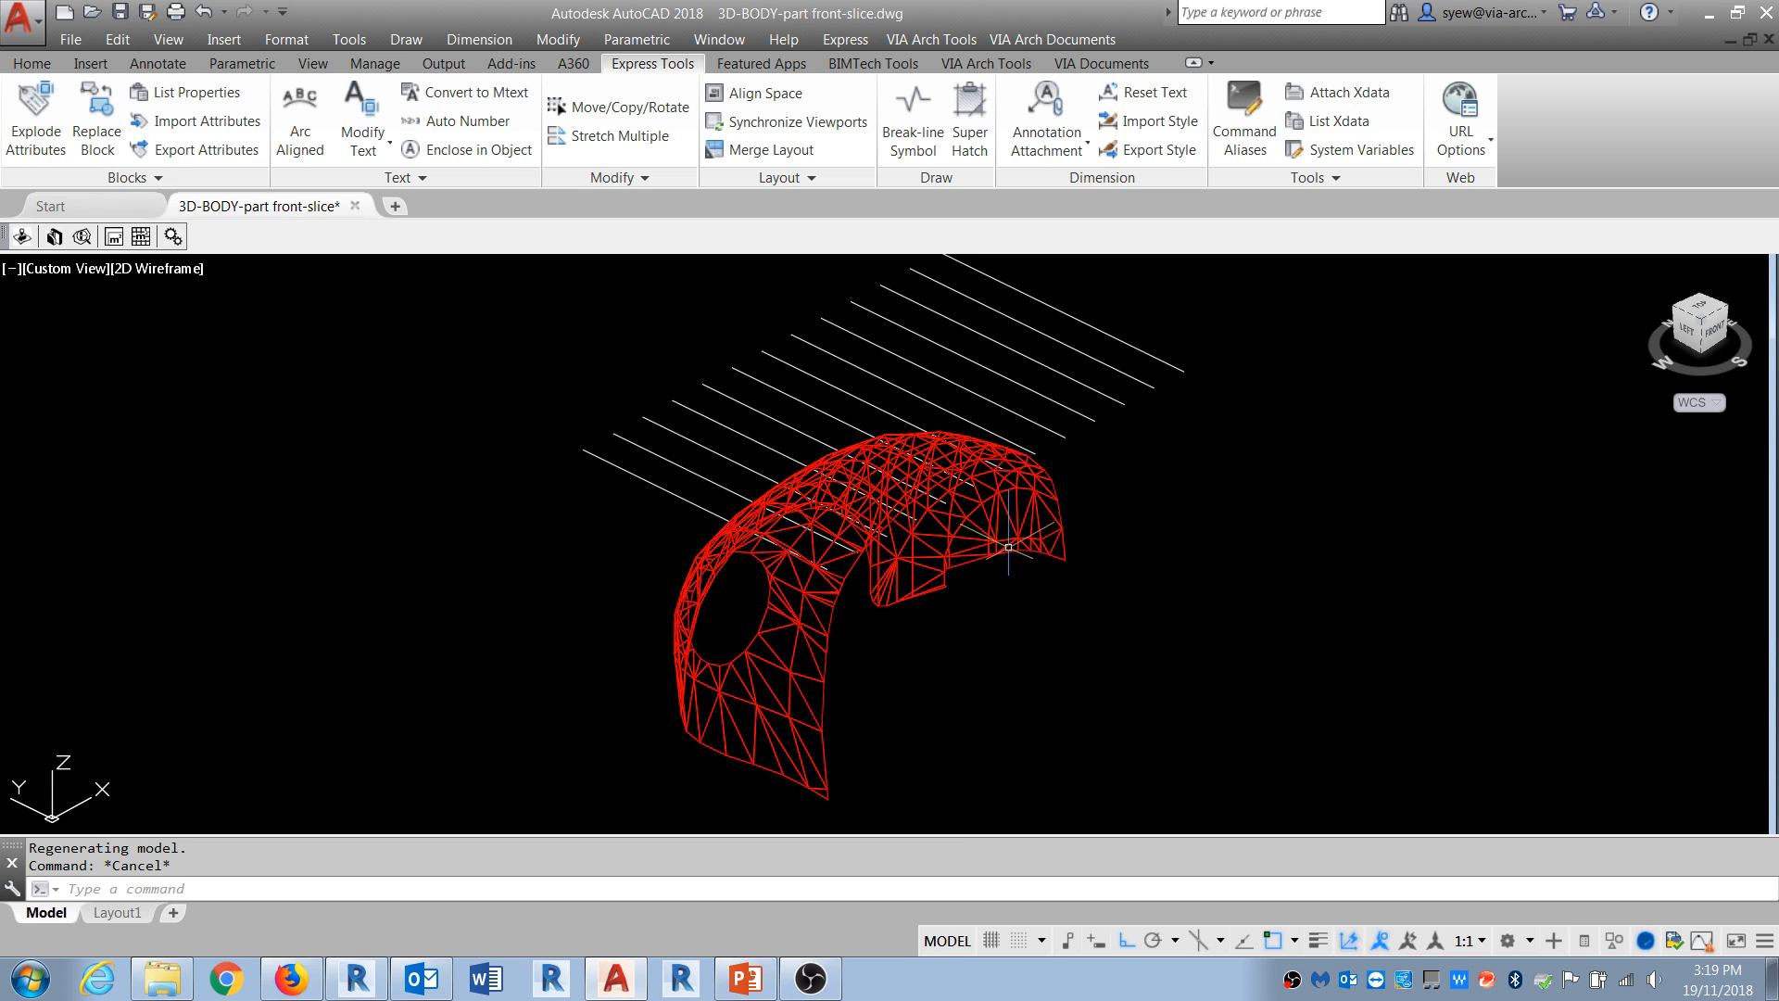
Step: Return to the plan view of the current UCS
text(plan)
key(Return)
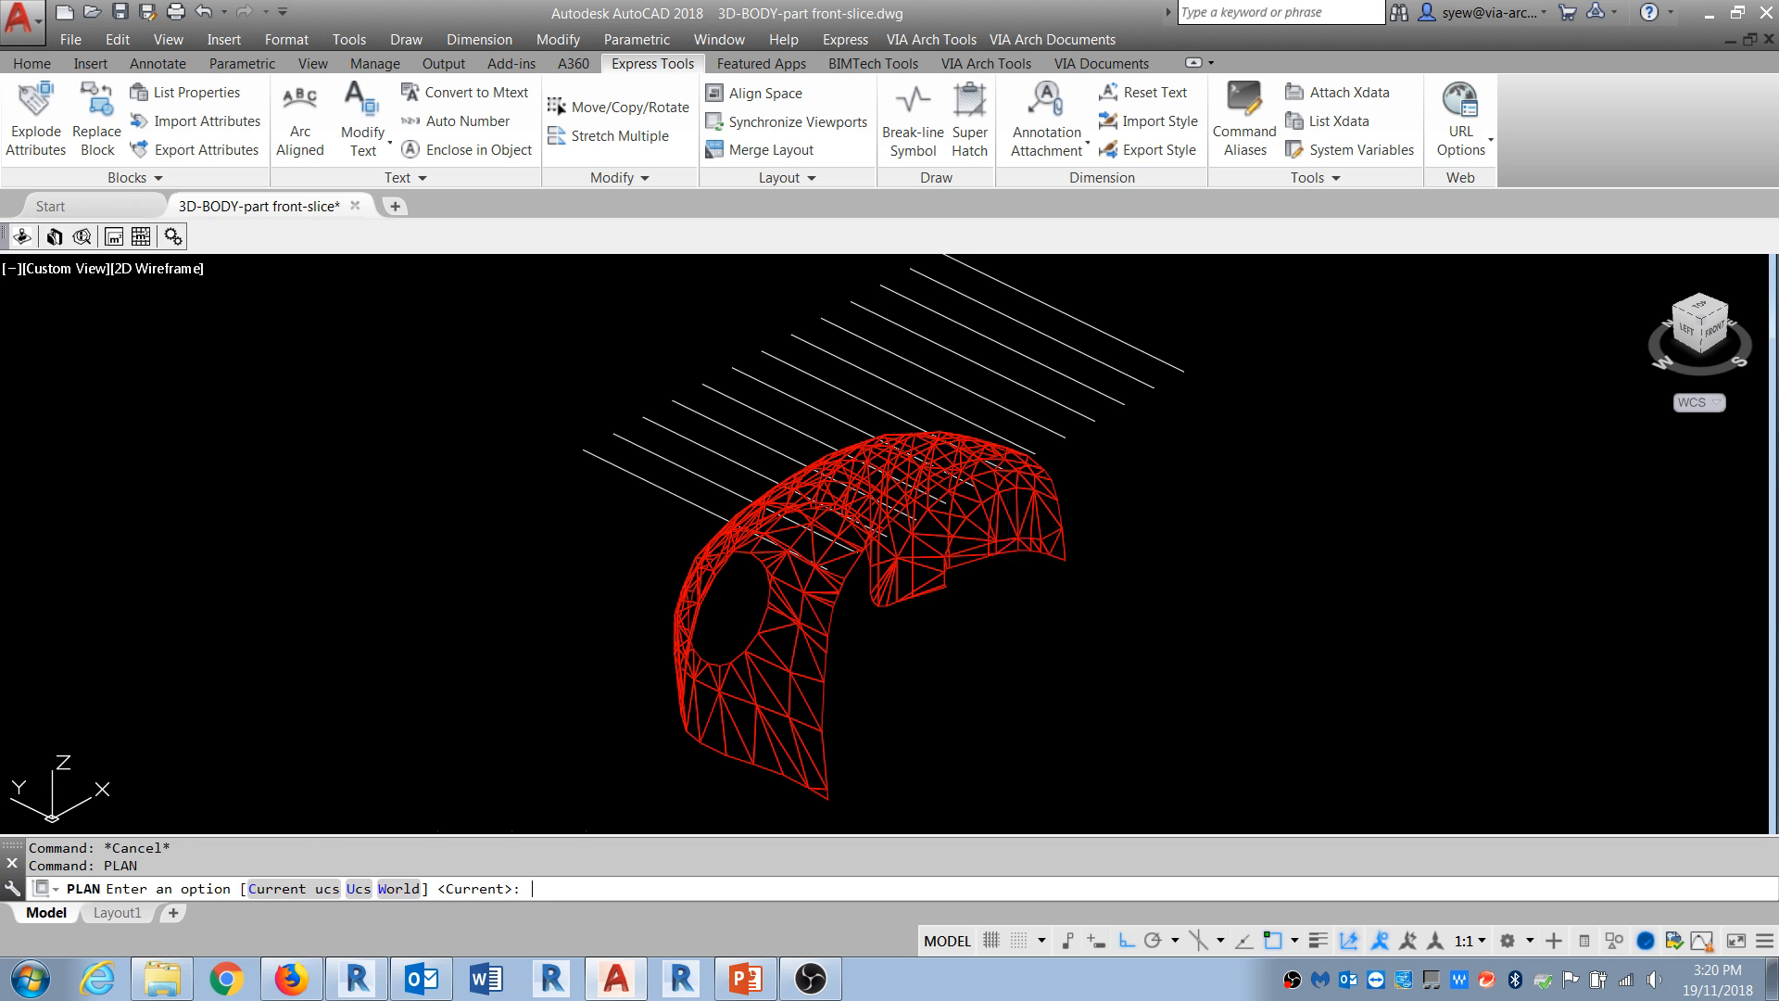
key(Return)
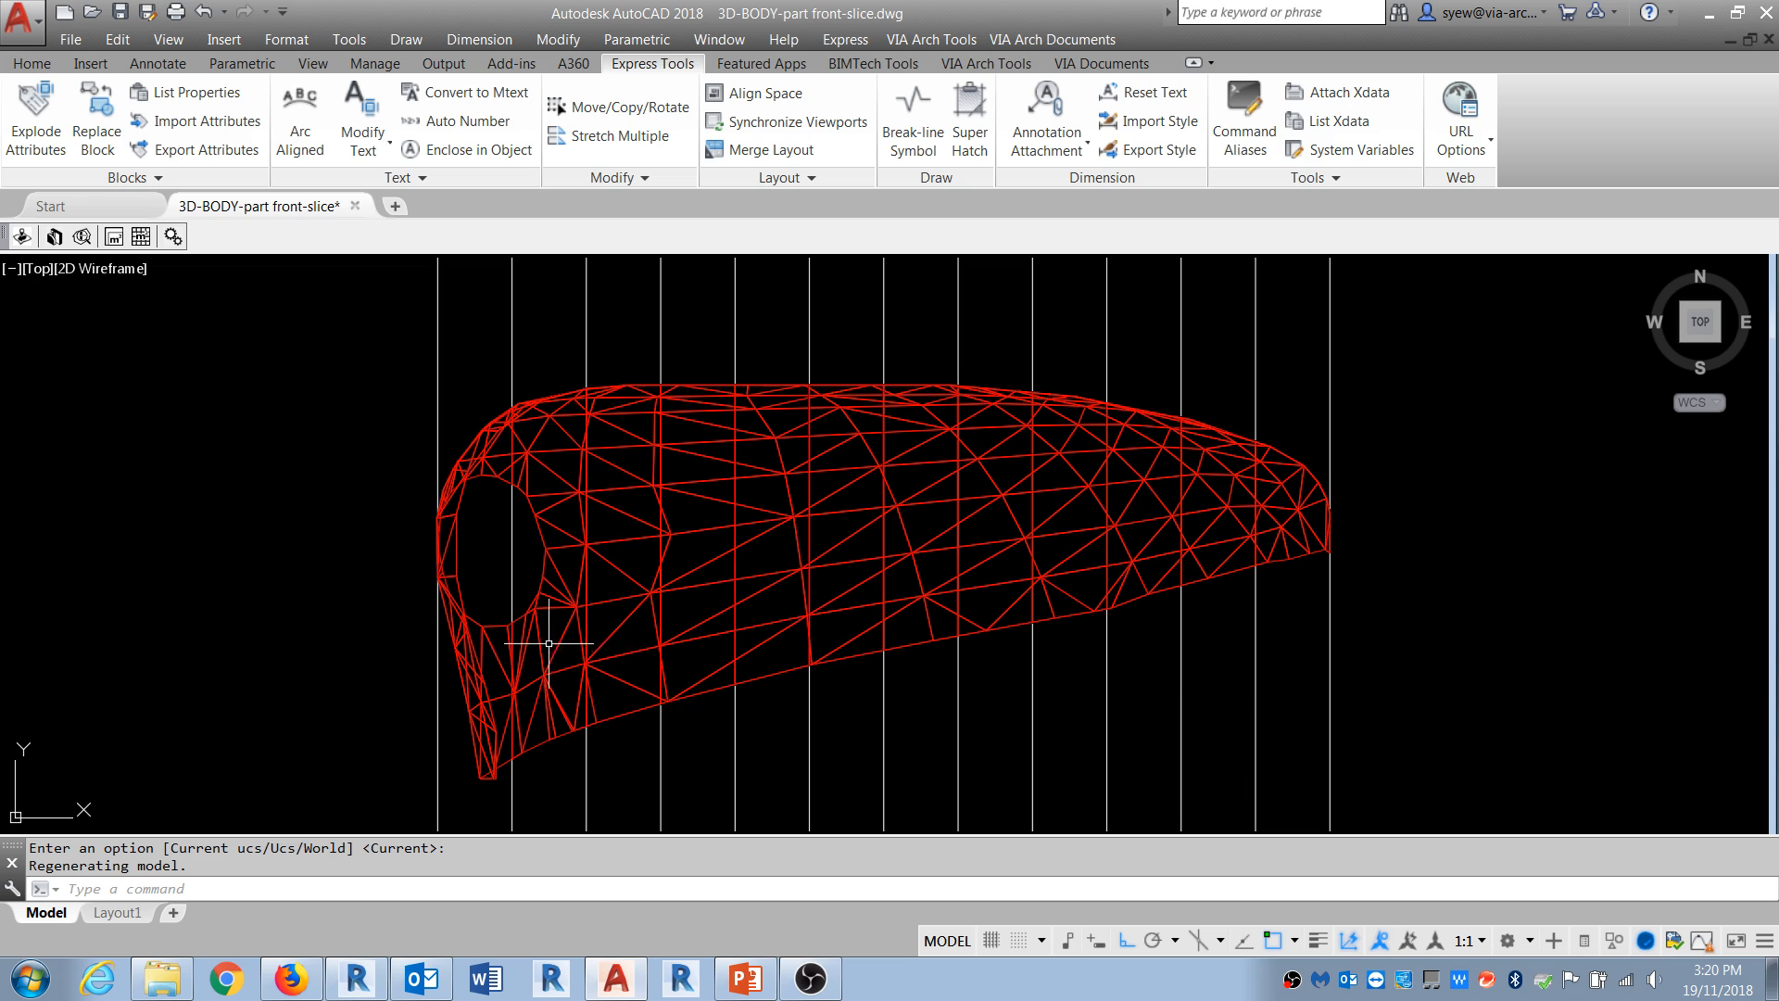
key(Escape)
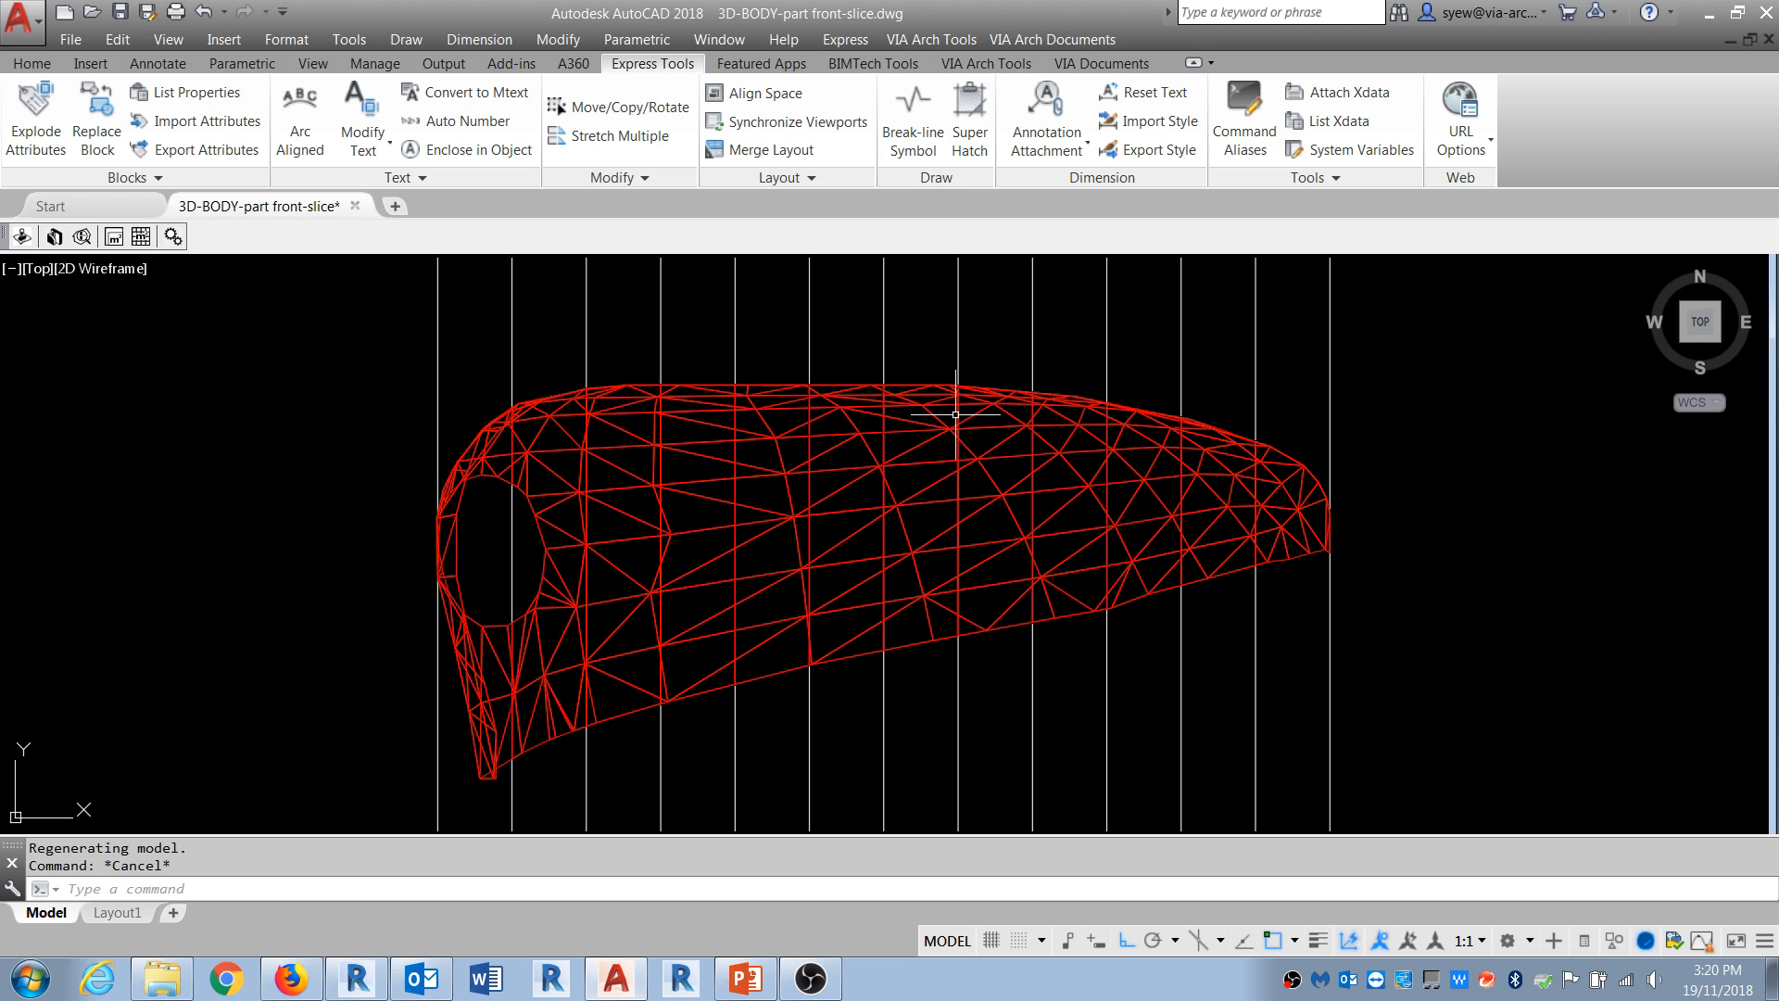
Step: Load Tailors.lsp and Tailors.vlx into the drawing from the application load history
text(ap)
key(Return)
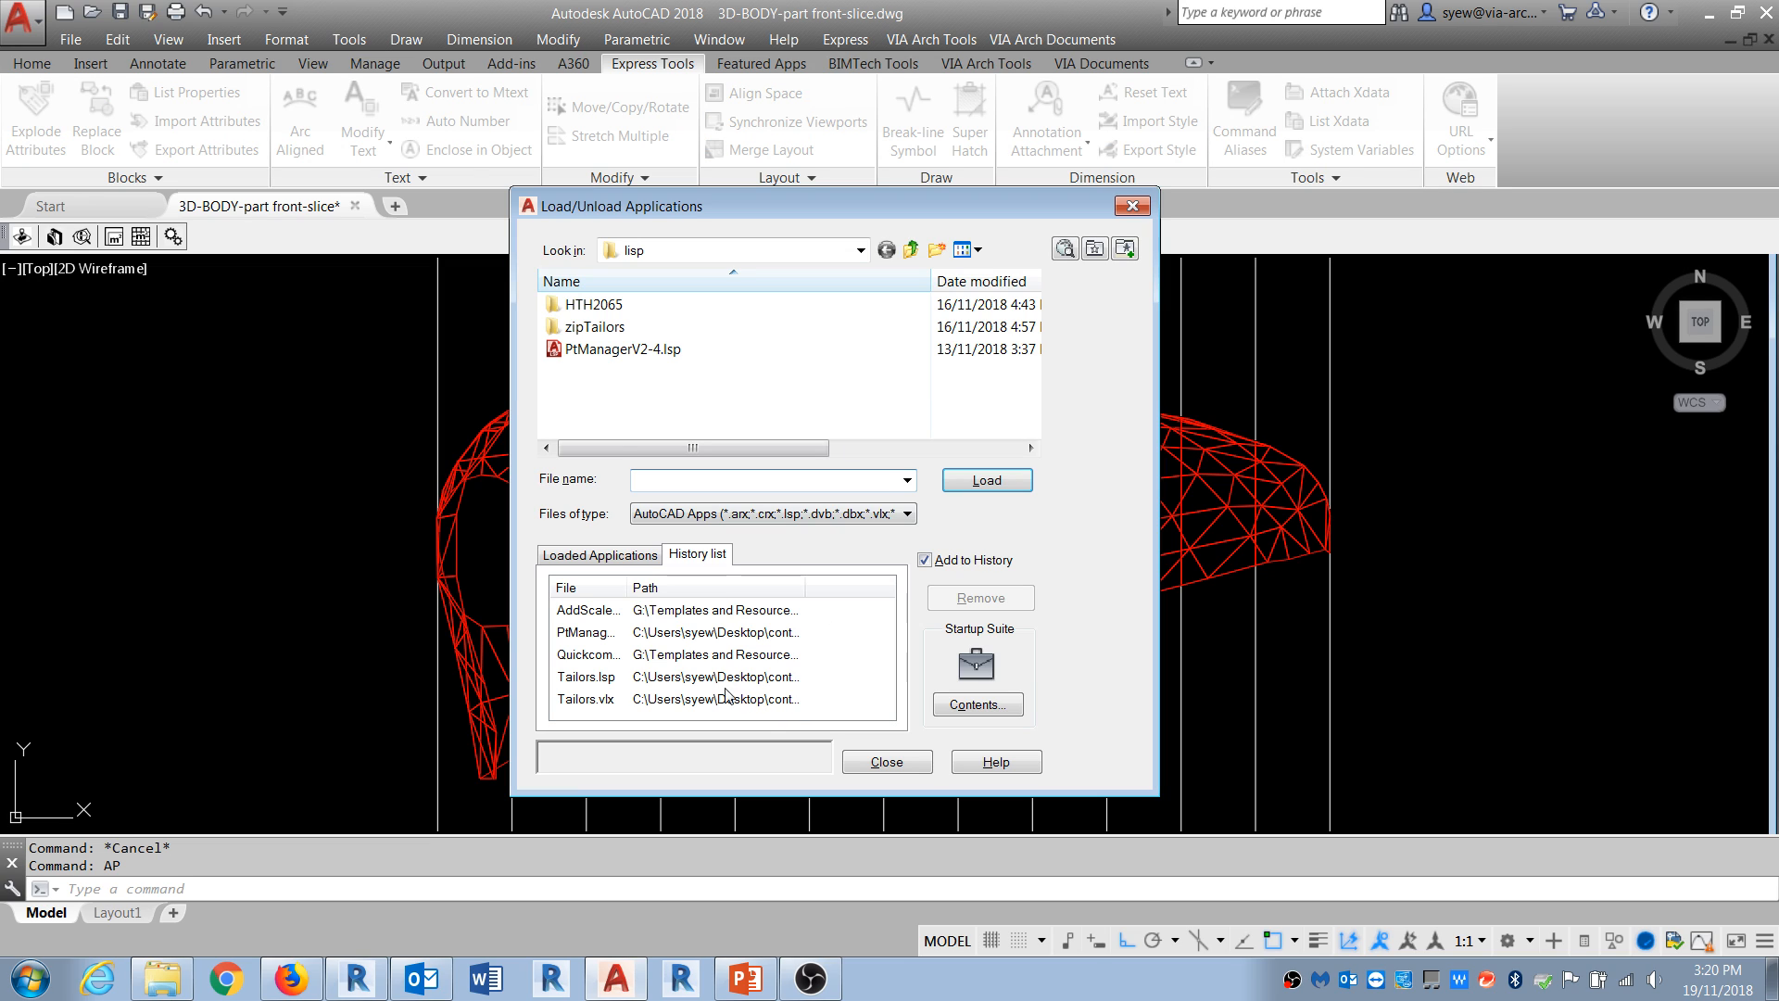
click(603, 678)
shift+click(601, 702)
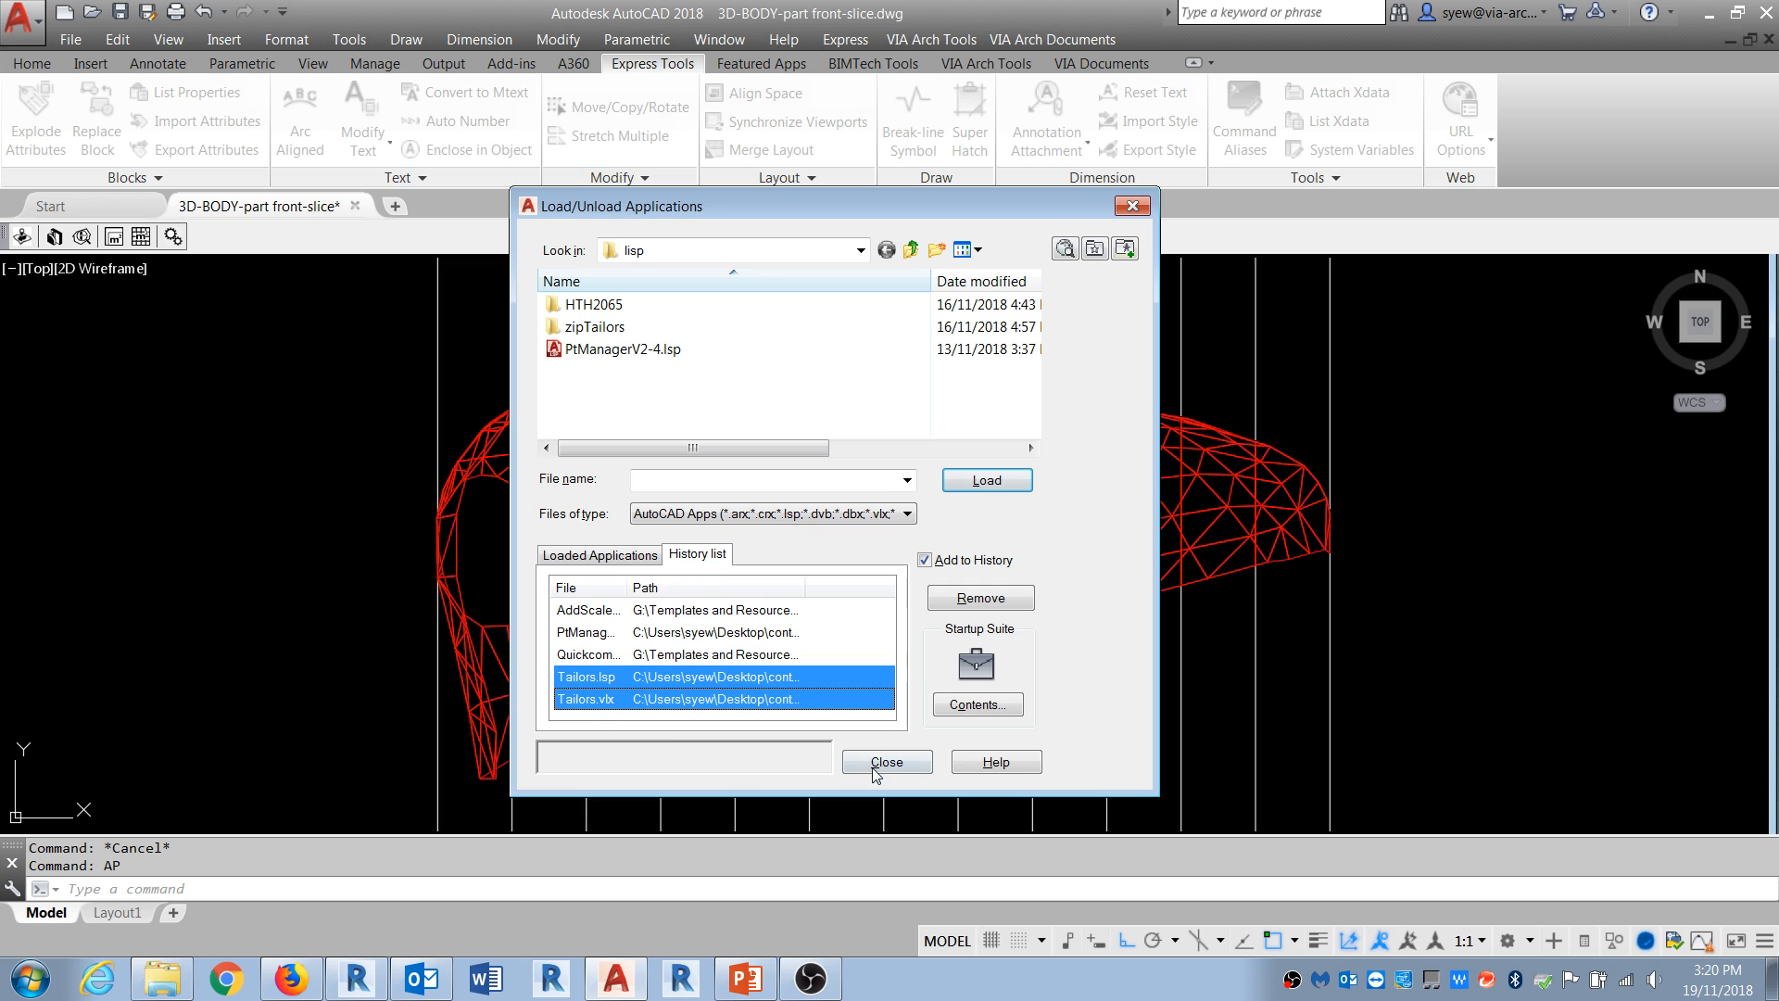
double_click(602, 679)
double_click(603, 700)
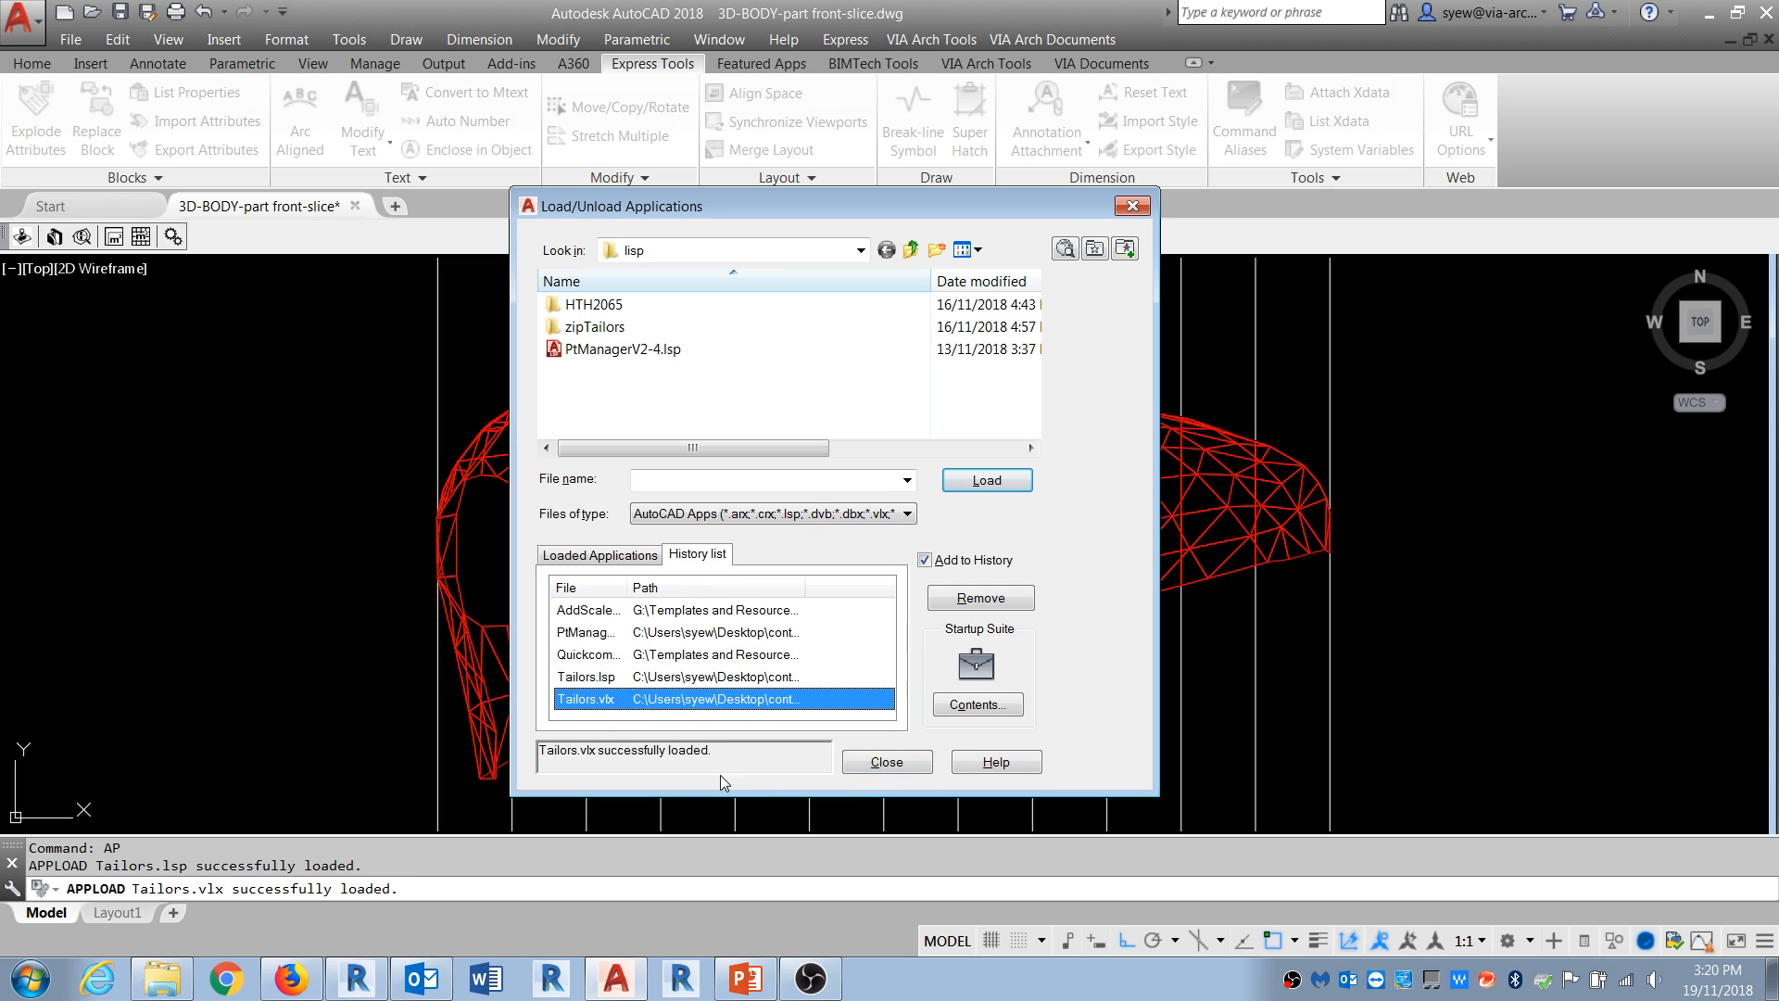
click(881, 763)
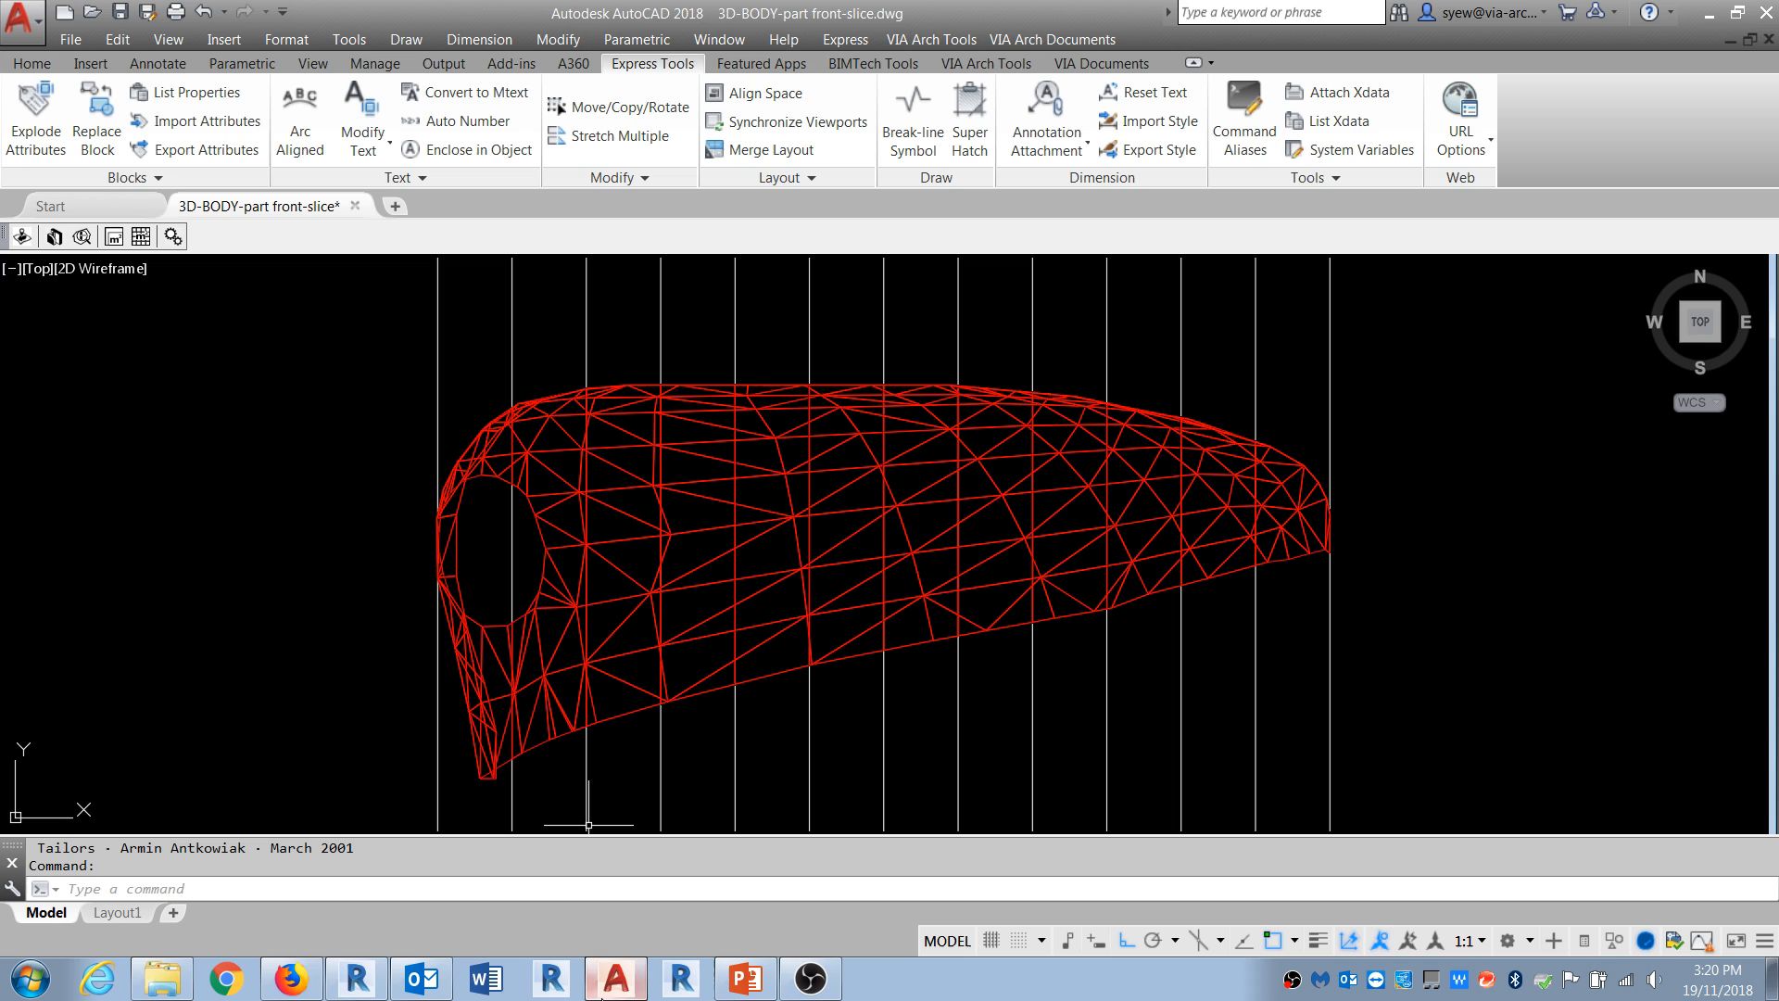
Step: Switch to Firefox, read the Tailors function list from its English description on polyface.de, and return to AutoCAD
click(291, 979)
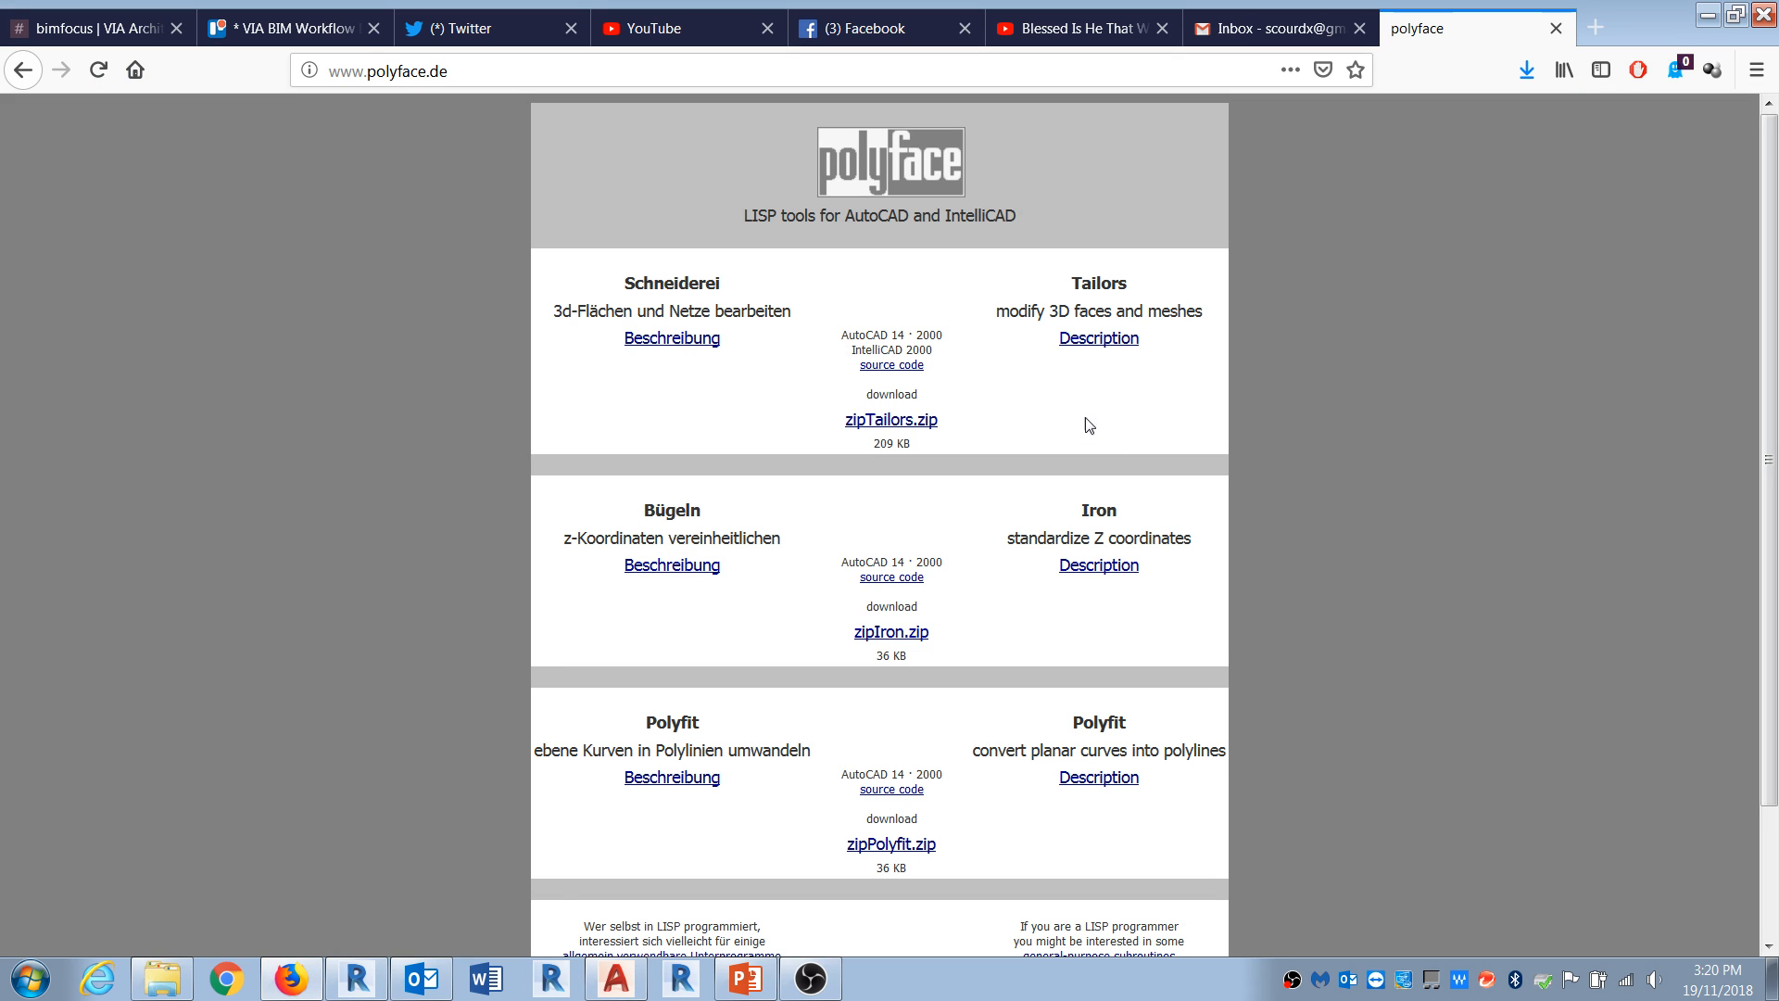
click(1111, 339)
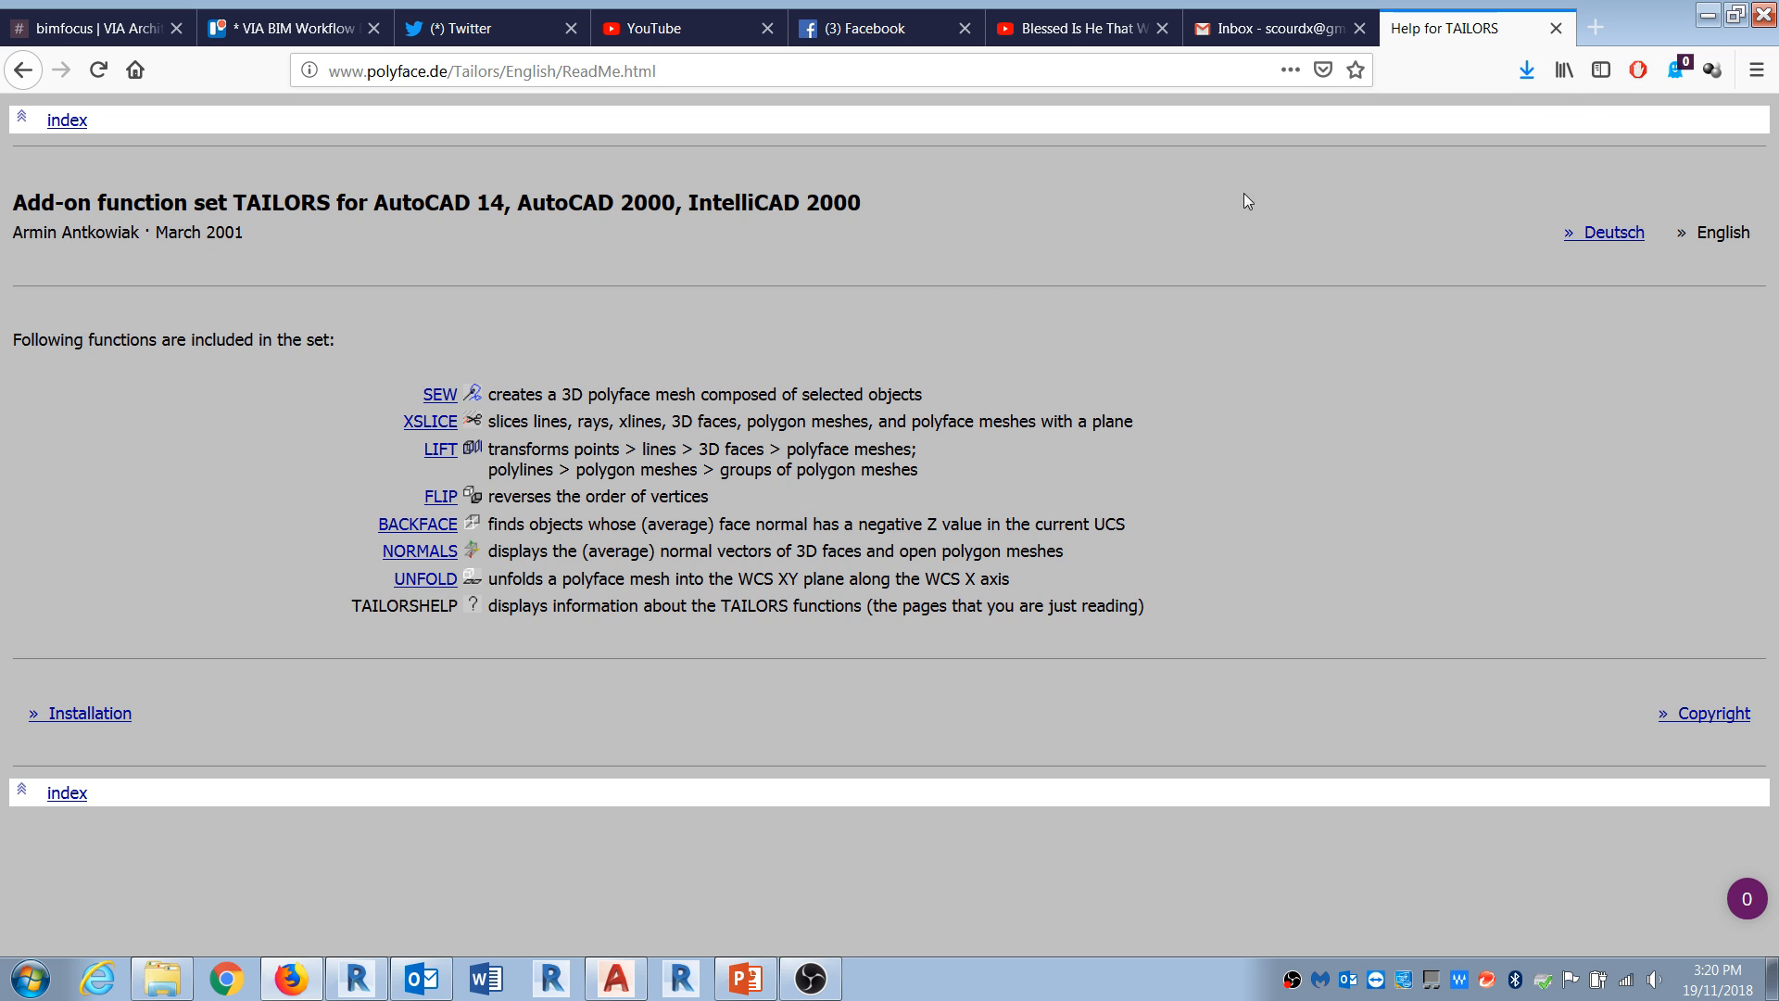
click(1707, 19)
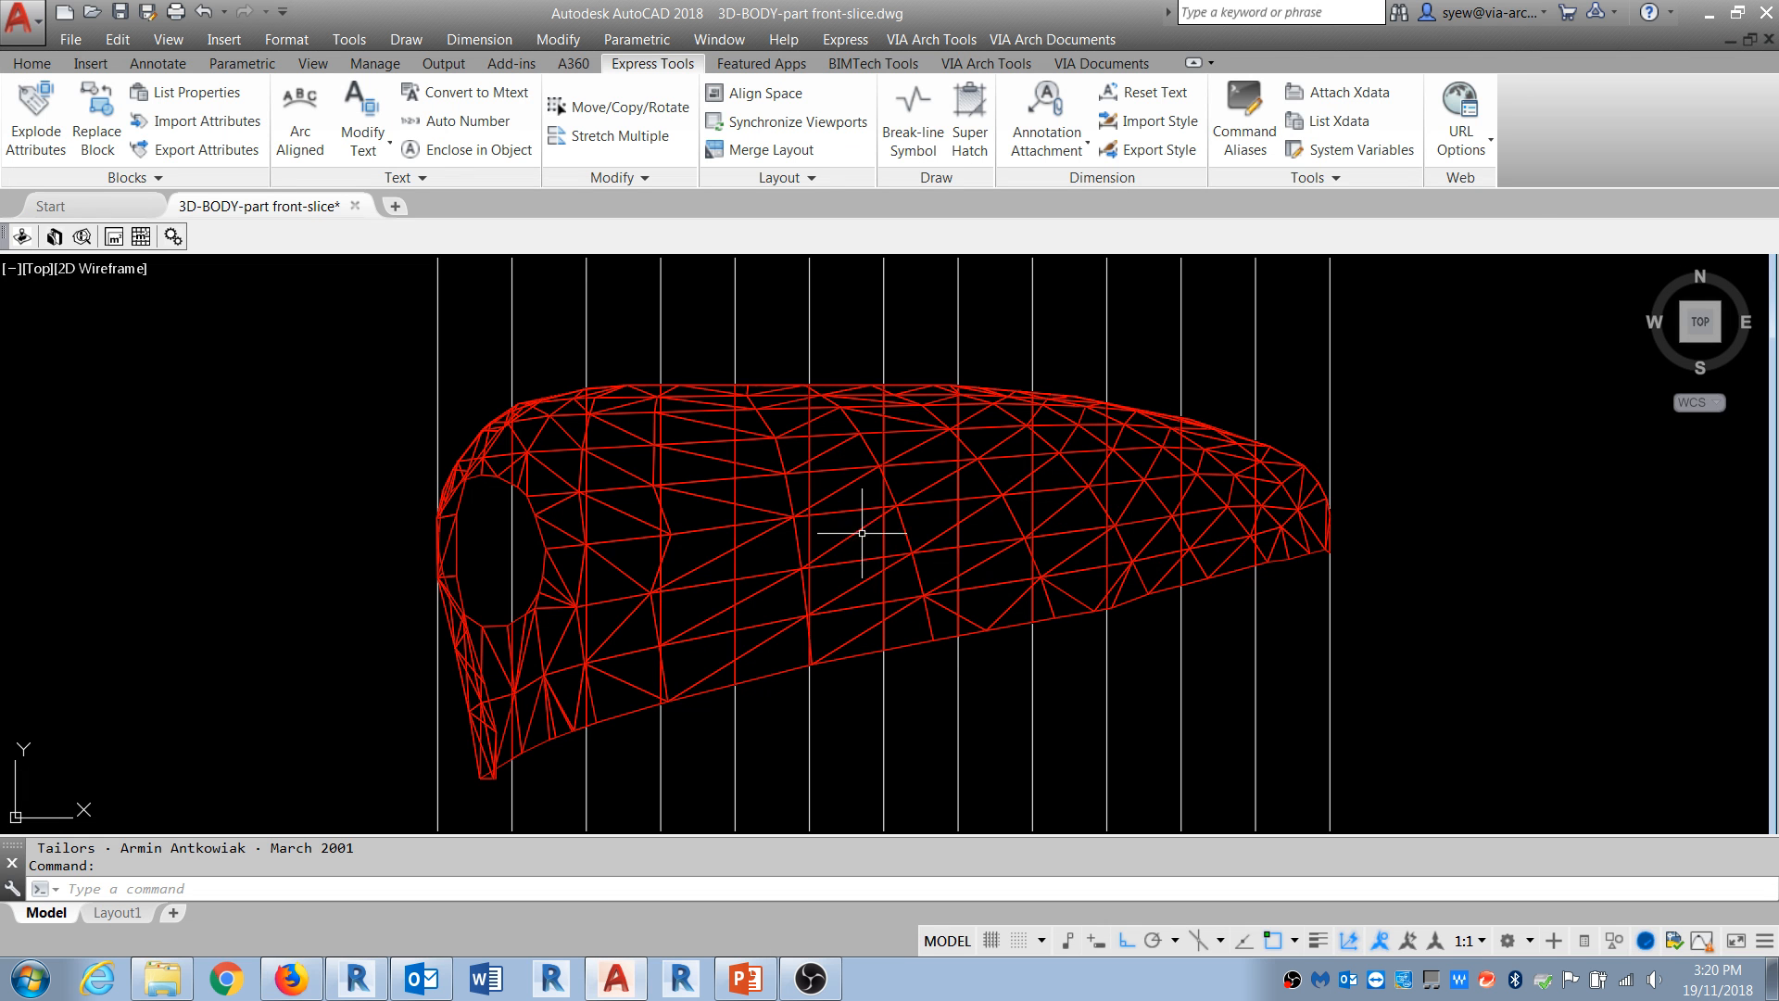
Step: Select the car body mesh slices one after another, from the middle out to both ends, to show the separate pieces
click(840, 644)
click(916, 557)
click(1005, 549)
click(1084, 516)
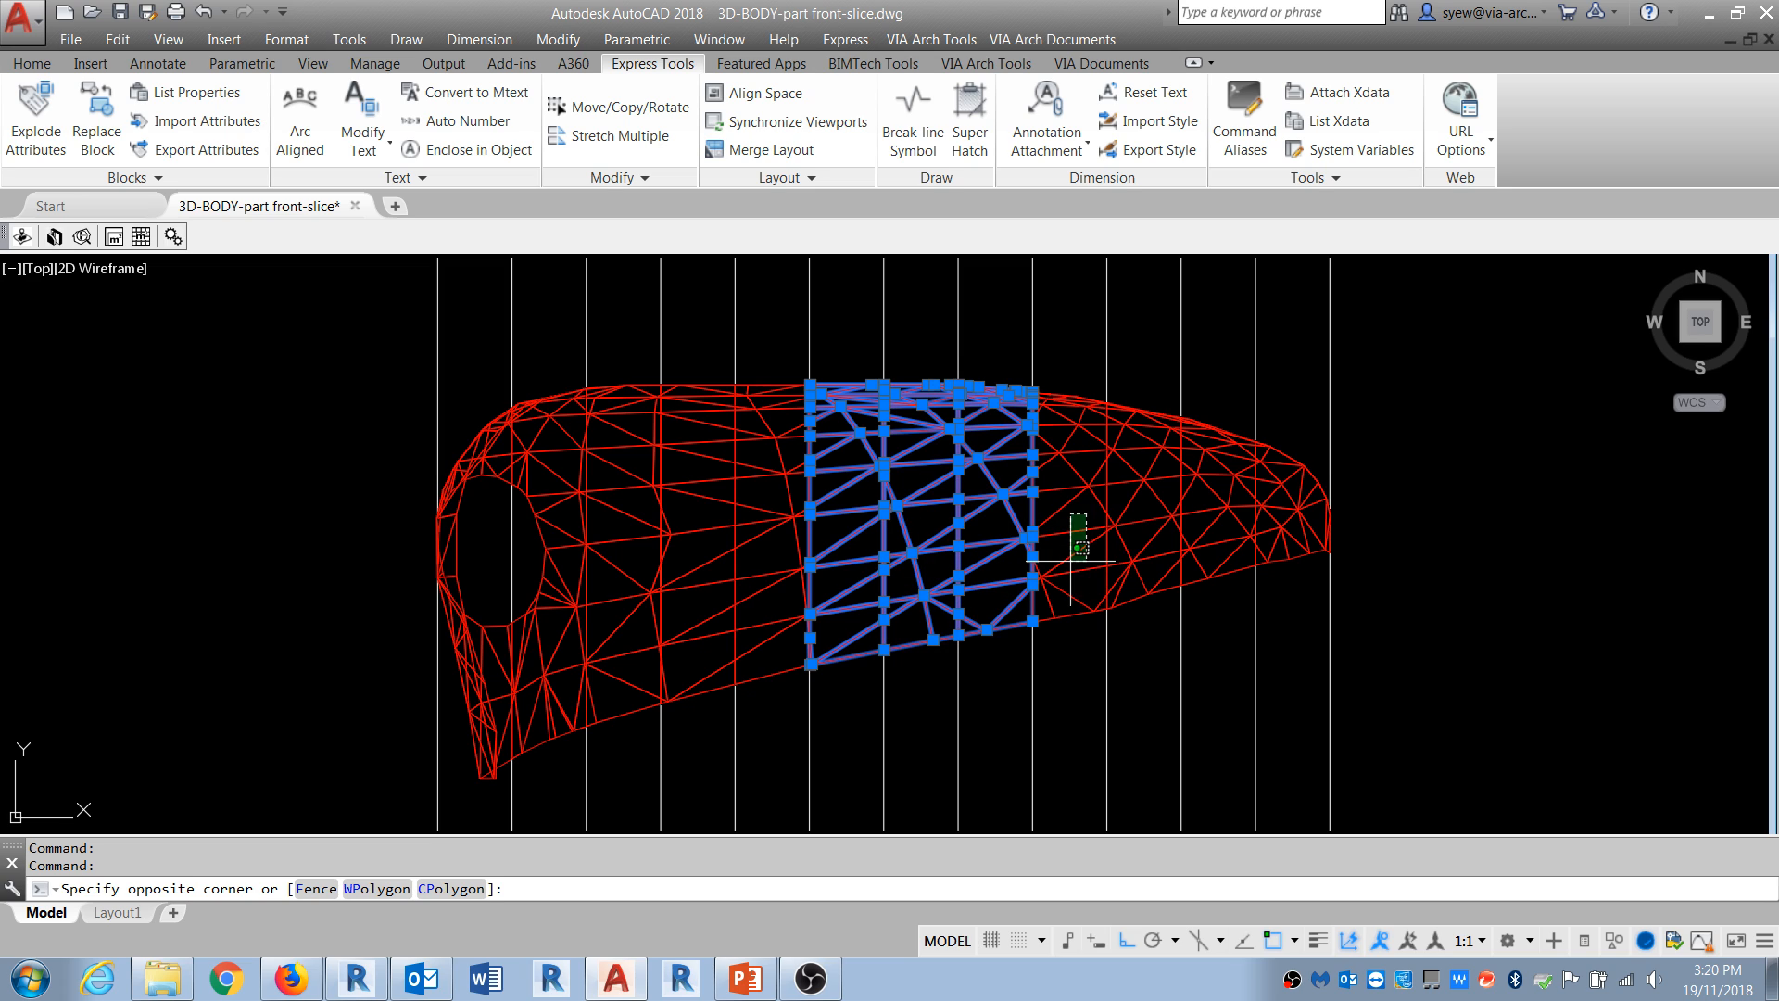
click(1072, 563)
click(1166, 546)
click(1223, 515)
click(1298, 537)
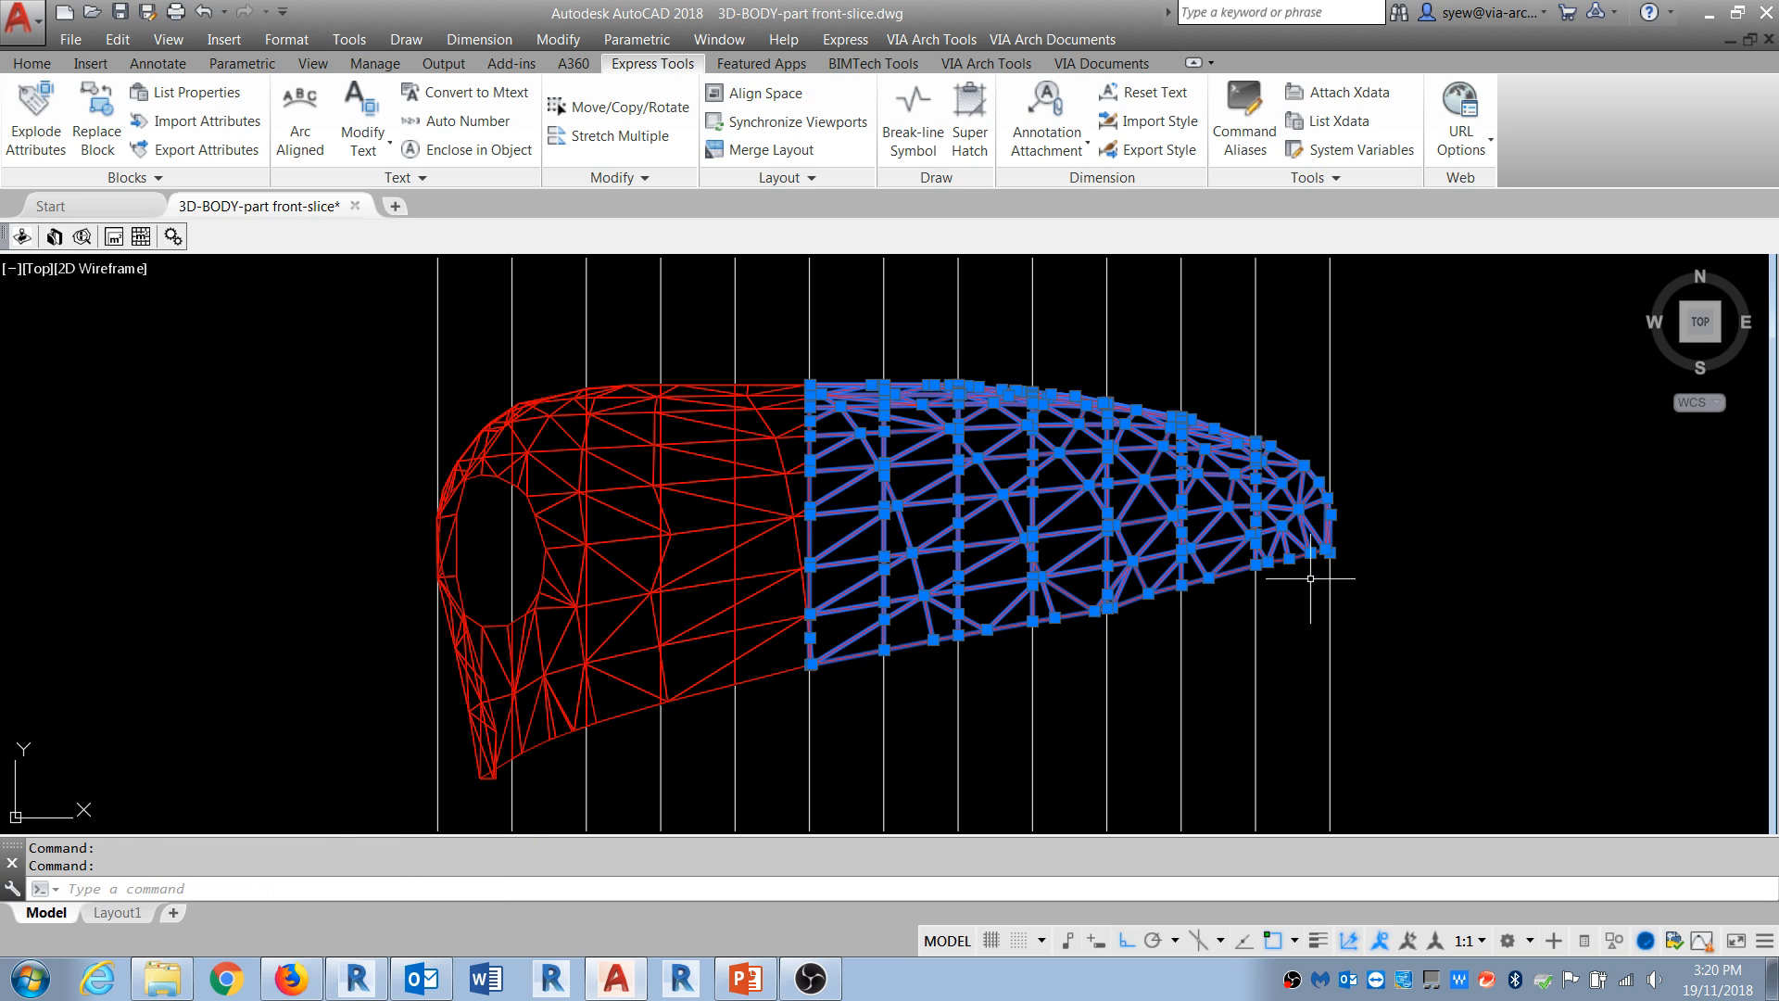
click(768, 525)
click(746, 495)
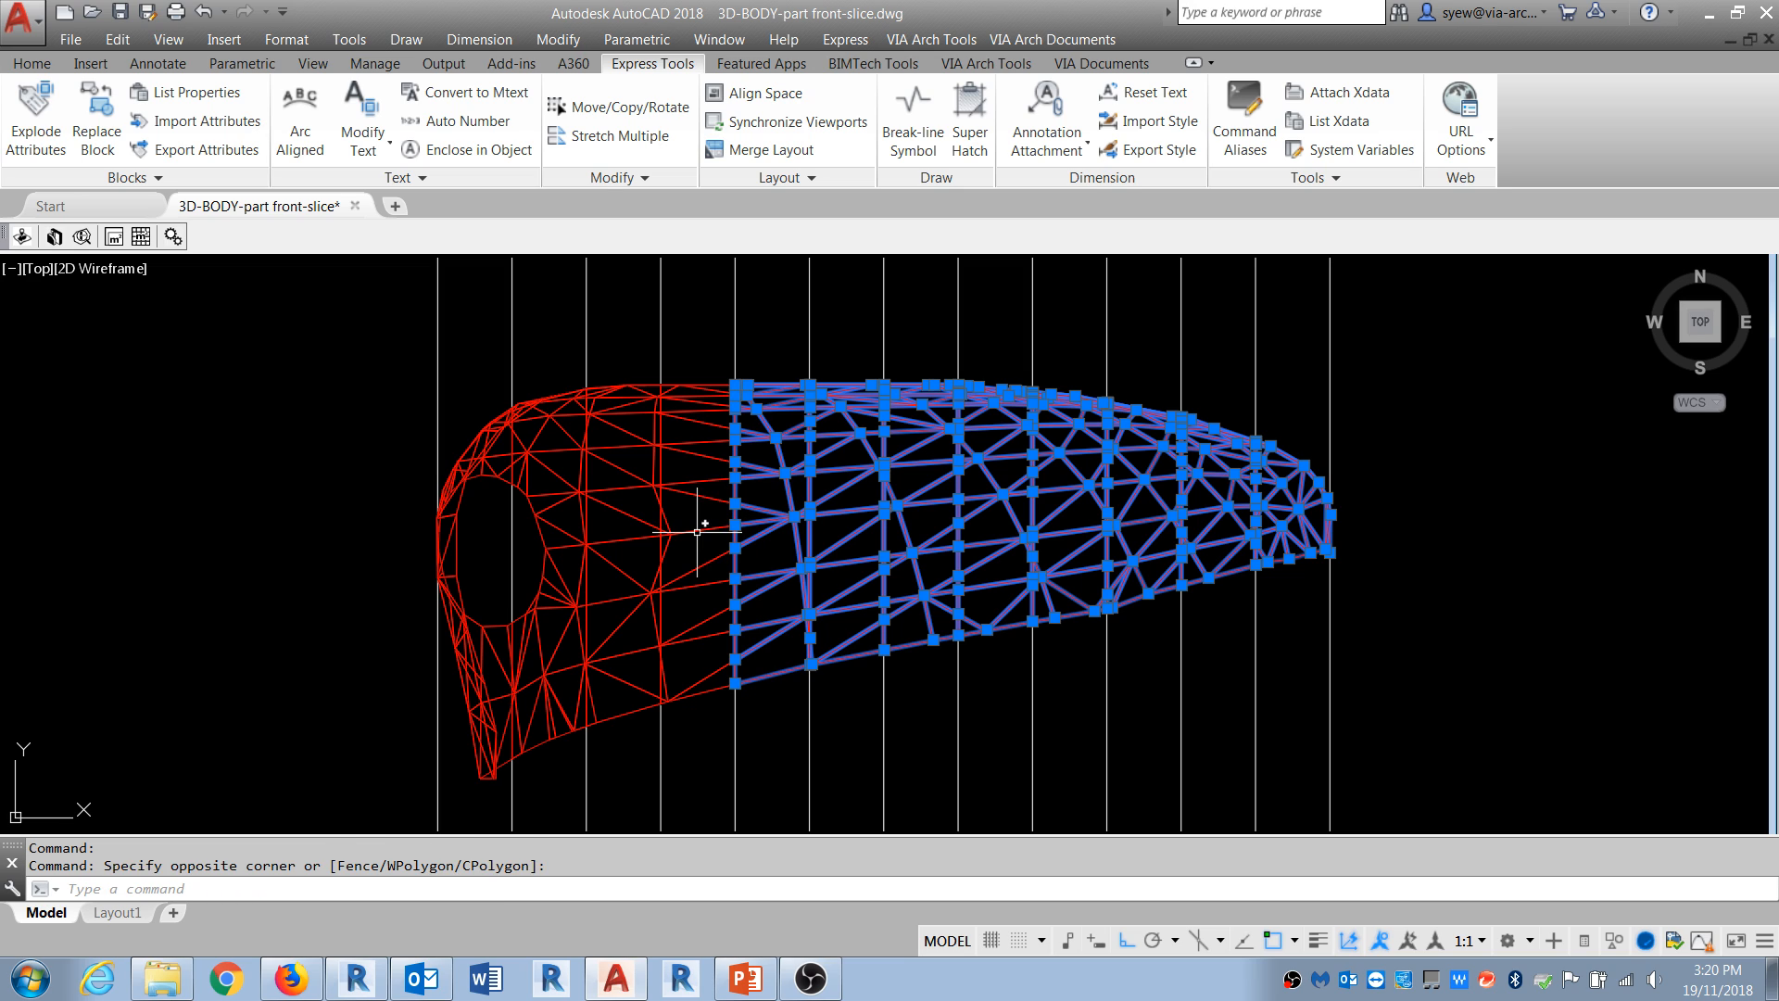
click(694, 530)
click(631, 533)
click(603, 545)
click(566, 552)
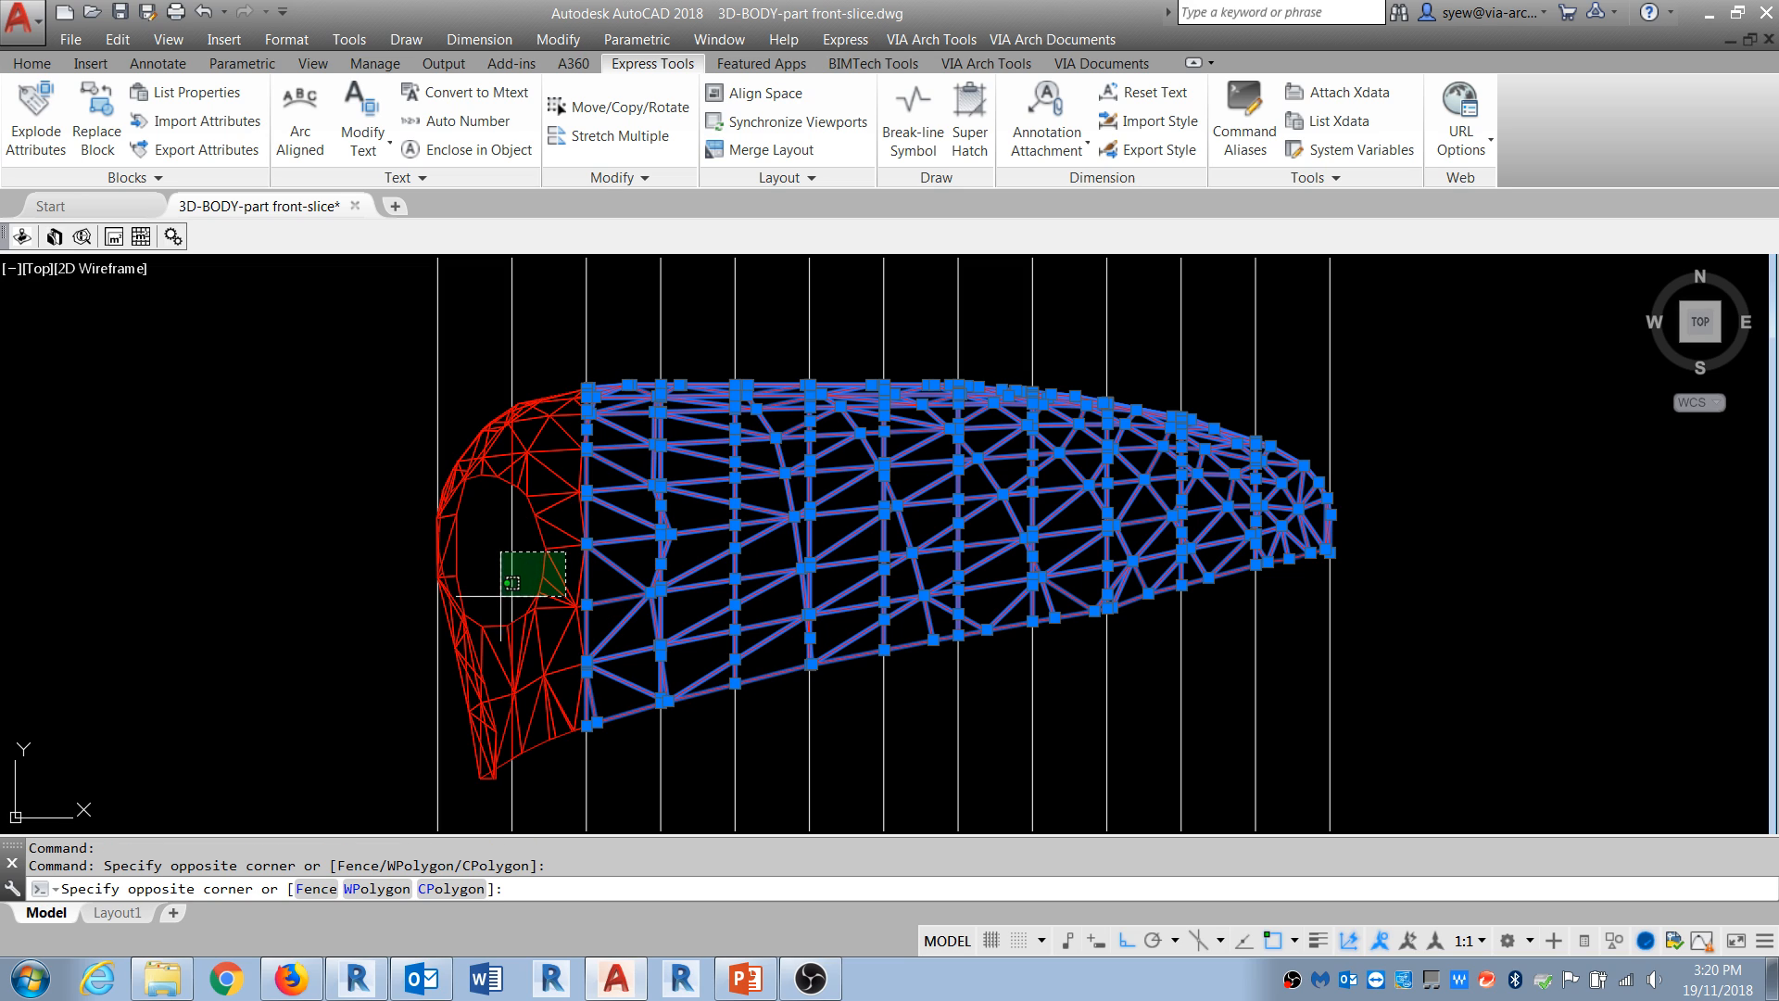
click(543, 626)
click(490, 668)
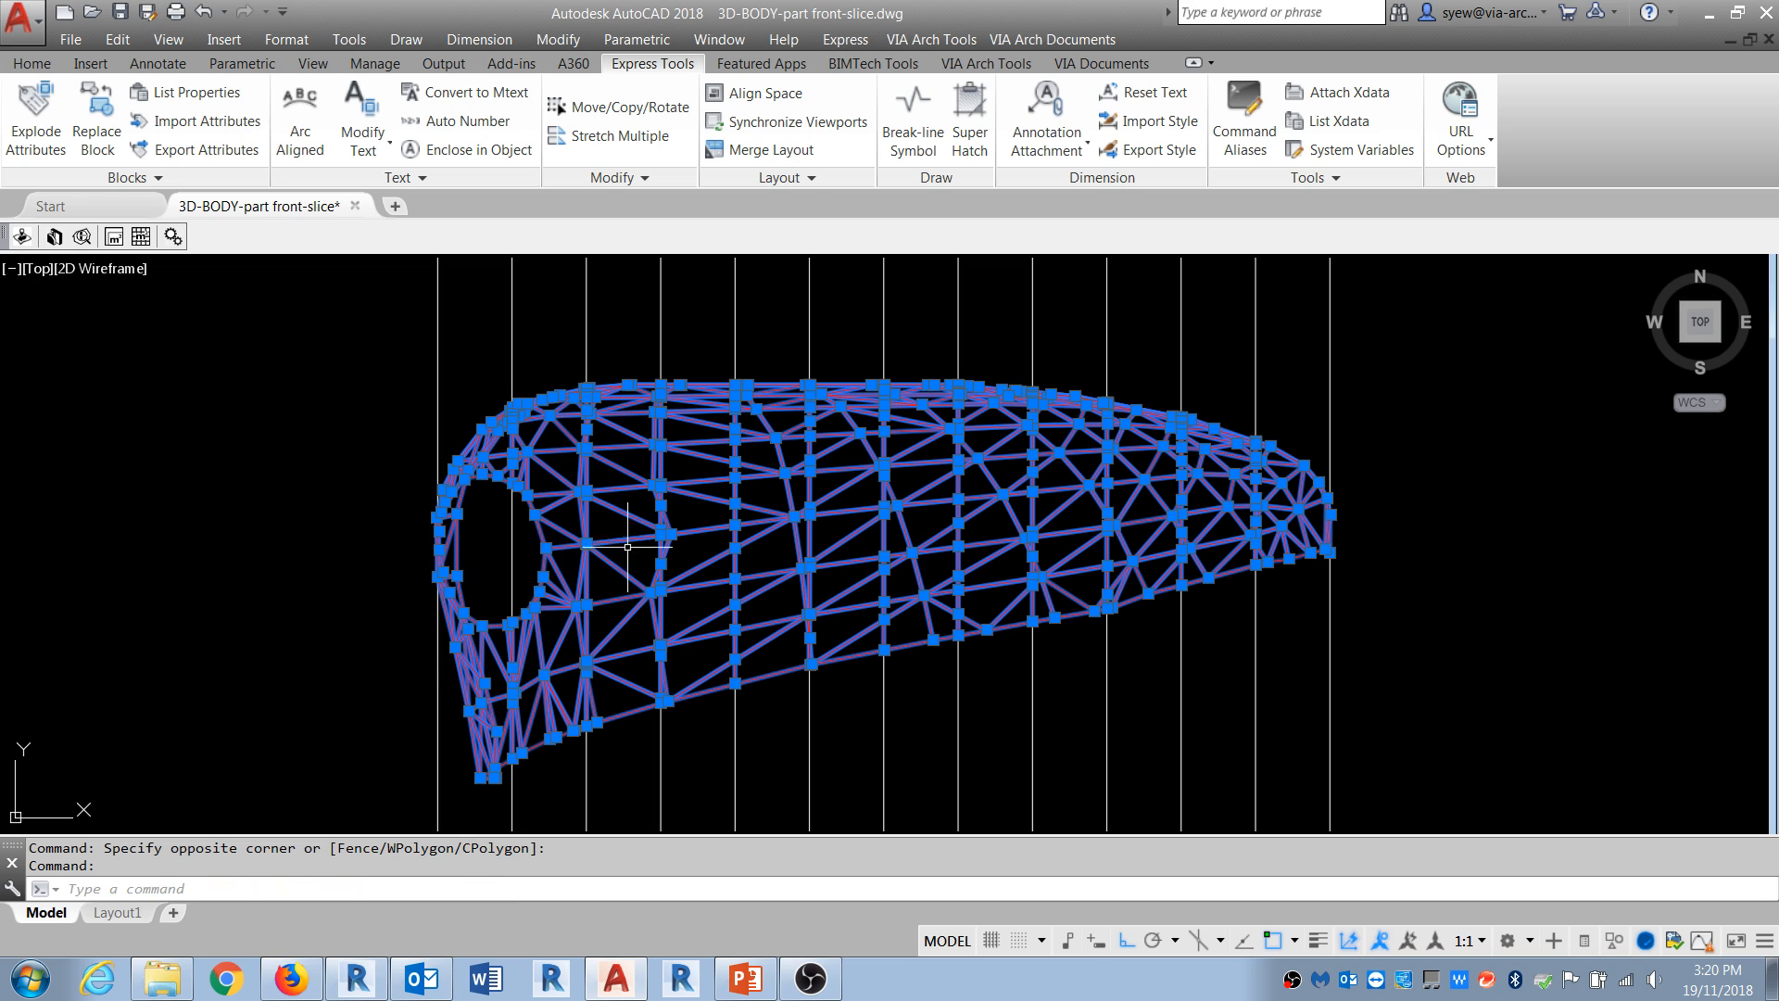
Step: Merge all the car body slices into one polyface mesh with SEW, and select the result to check it is a single object
text(se)
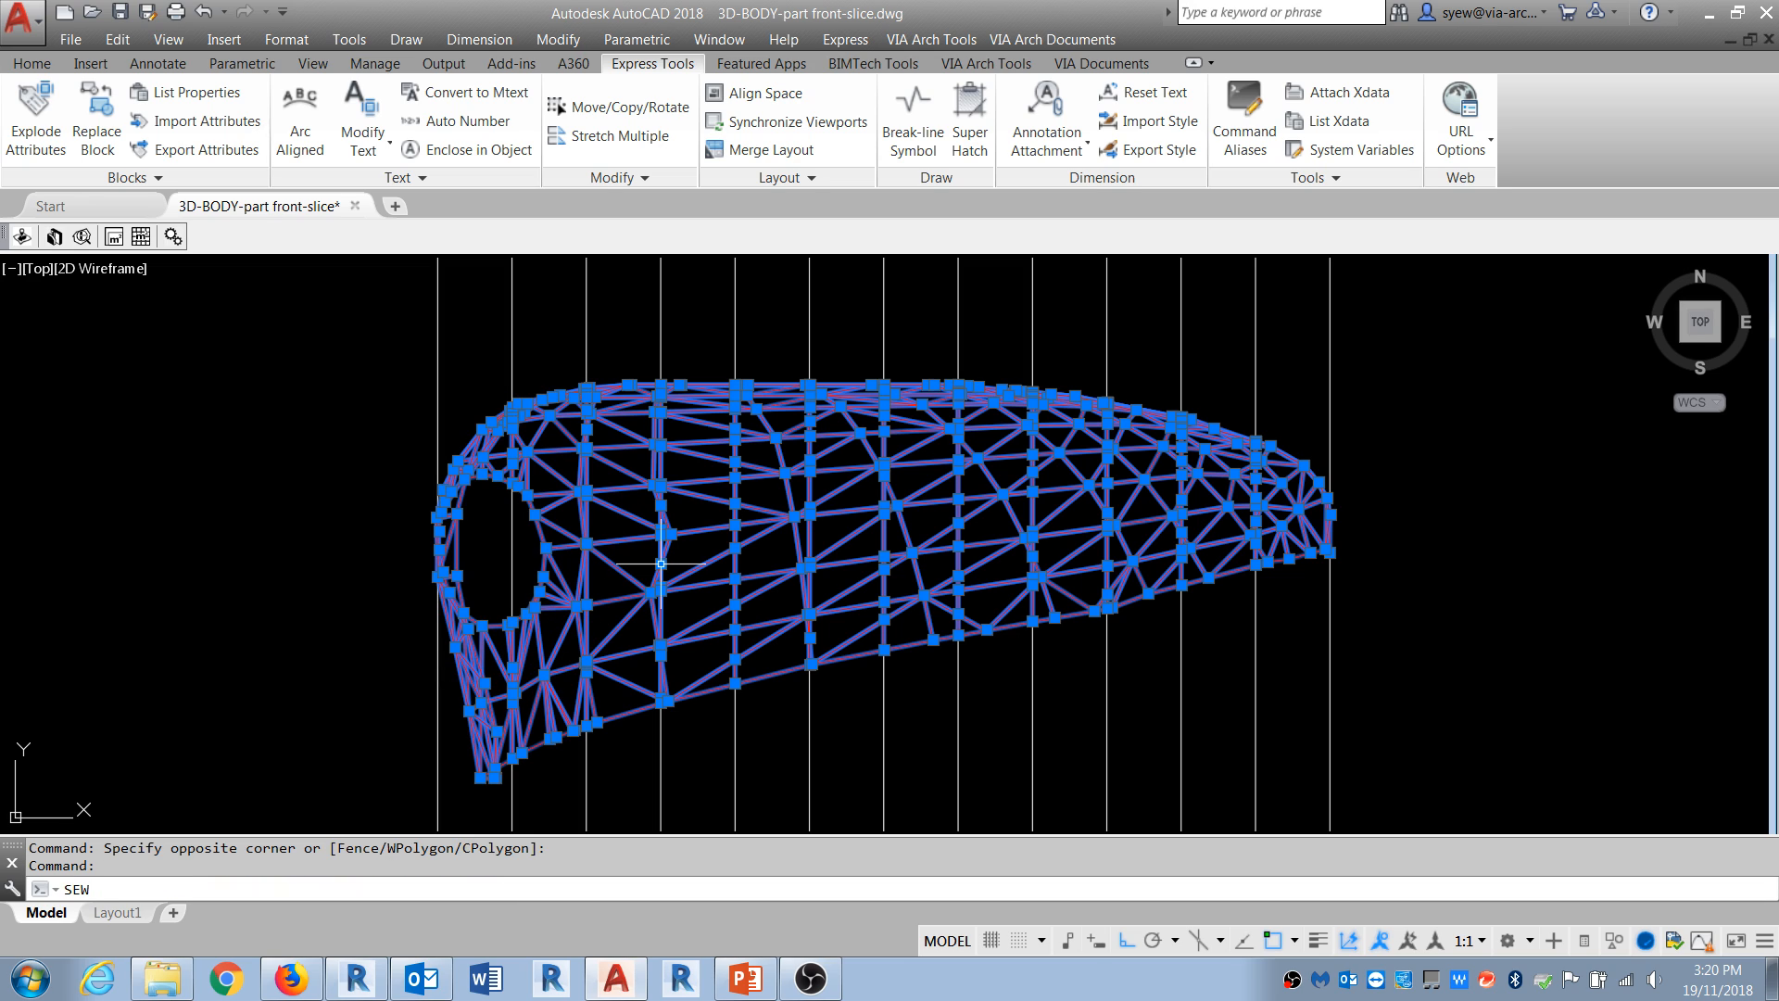
key(Return)
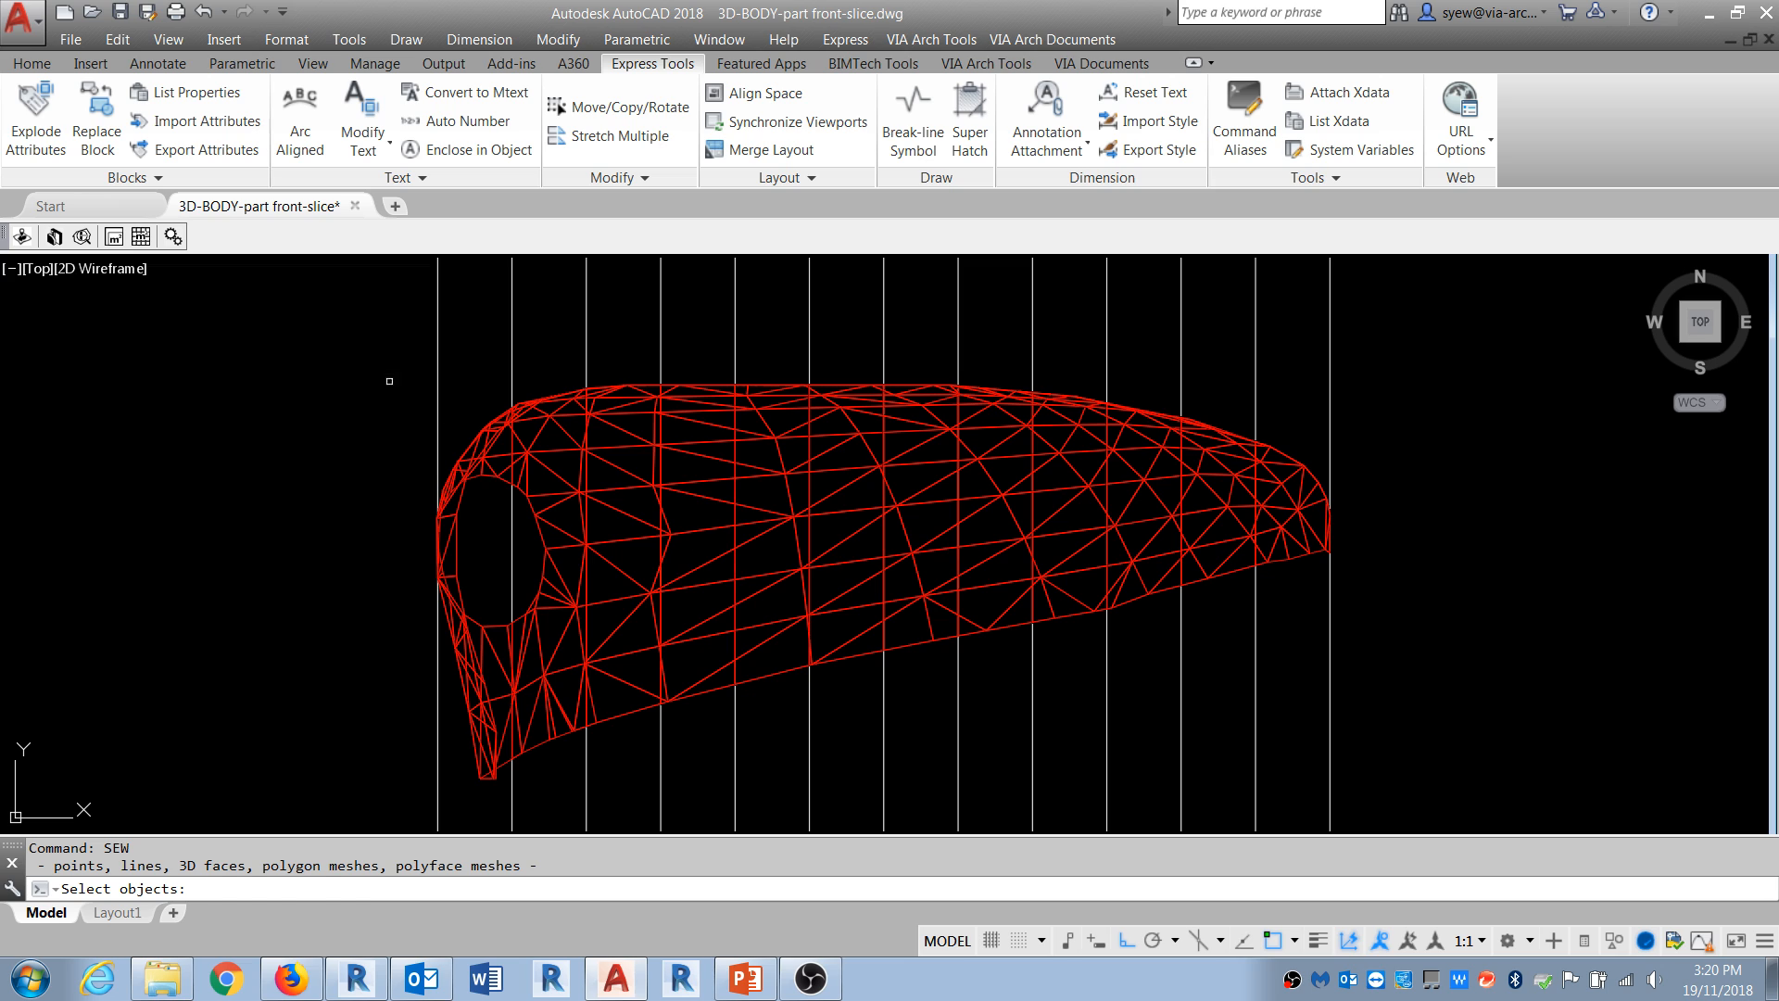
click(332, 337)
click(1467, 832)
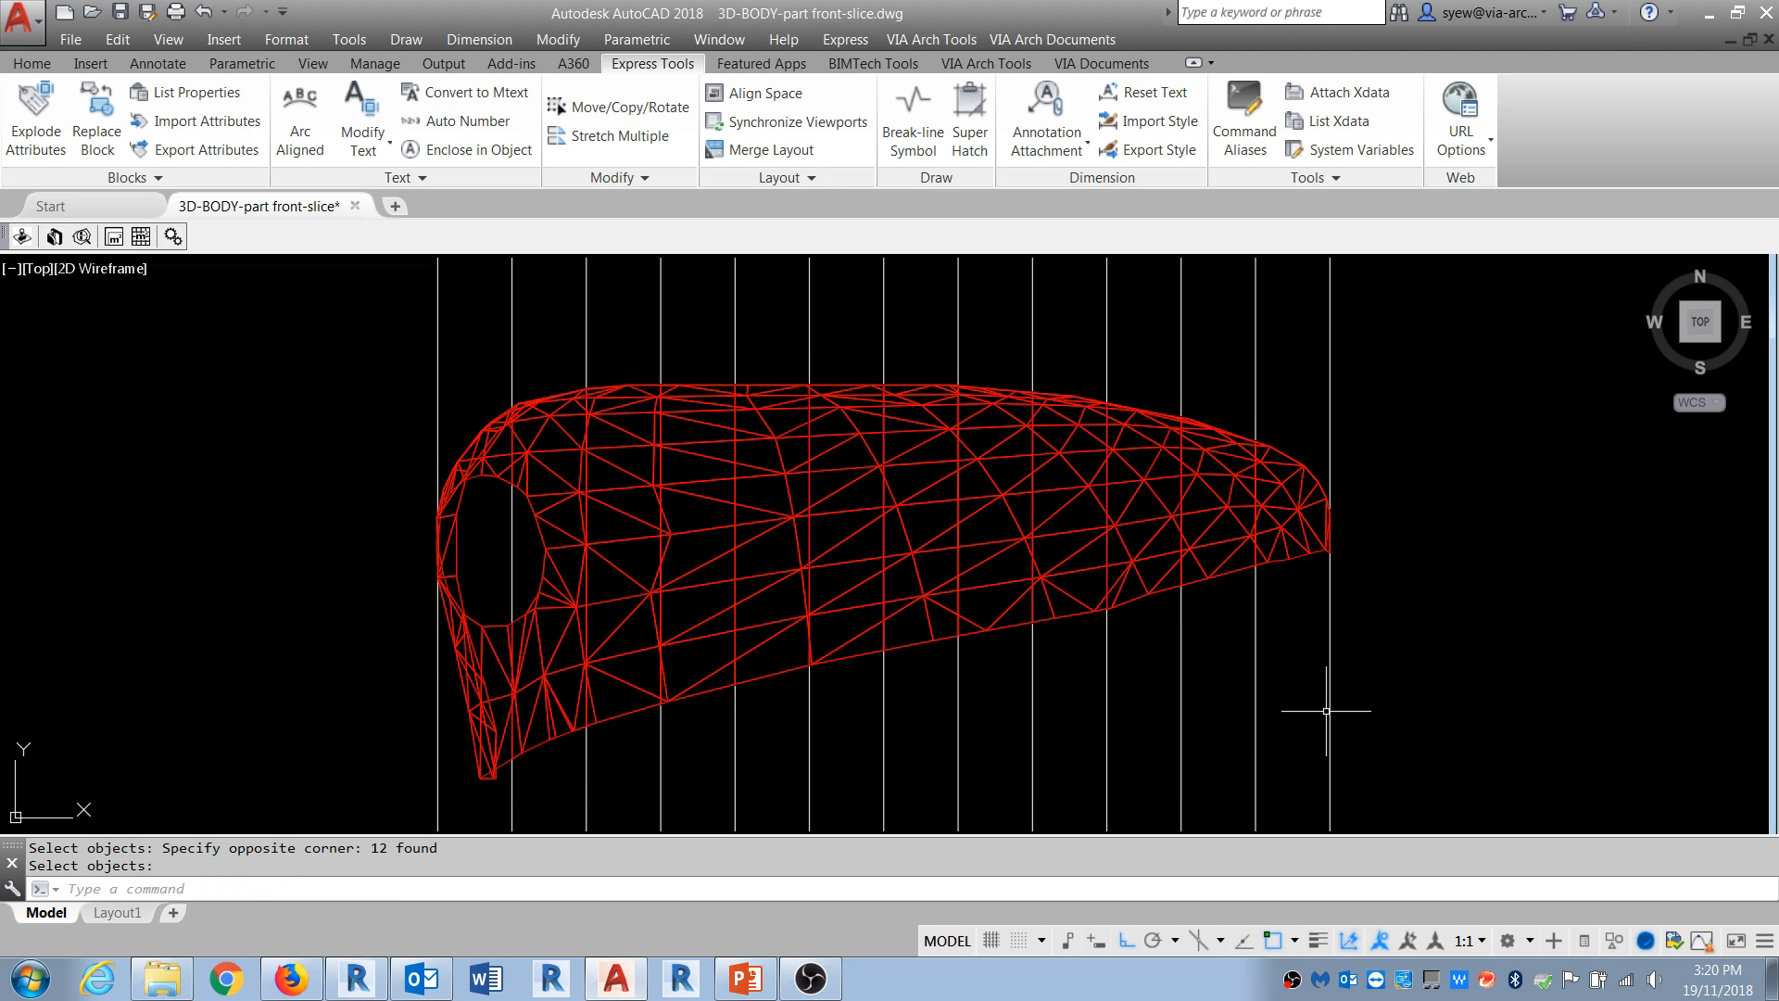
click(1073, 643)
click(1065, 600)
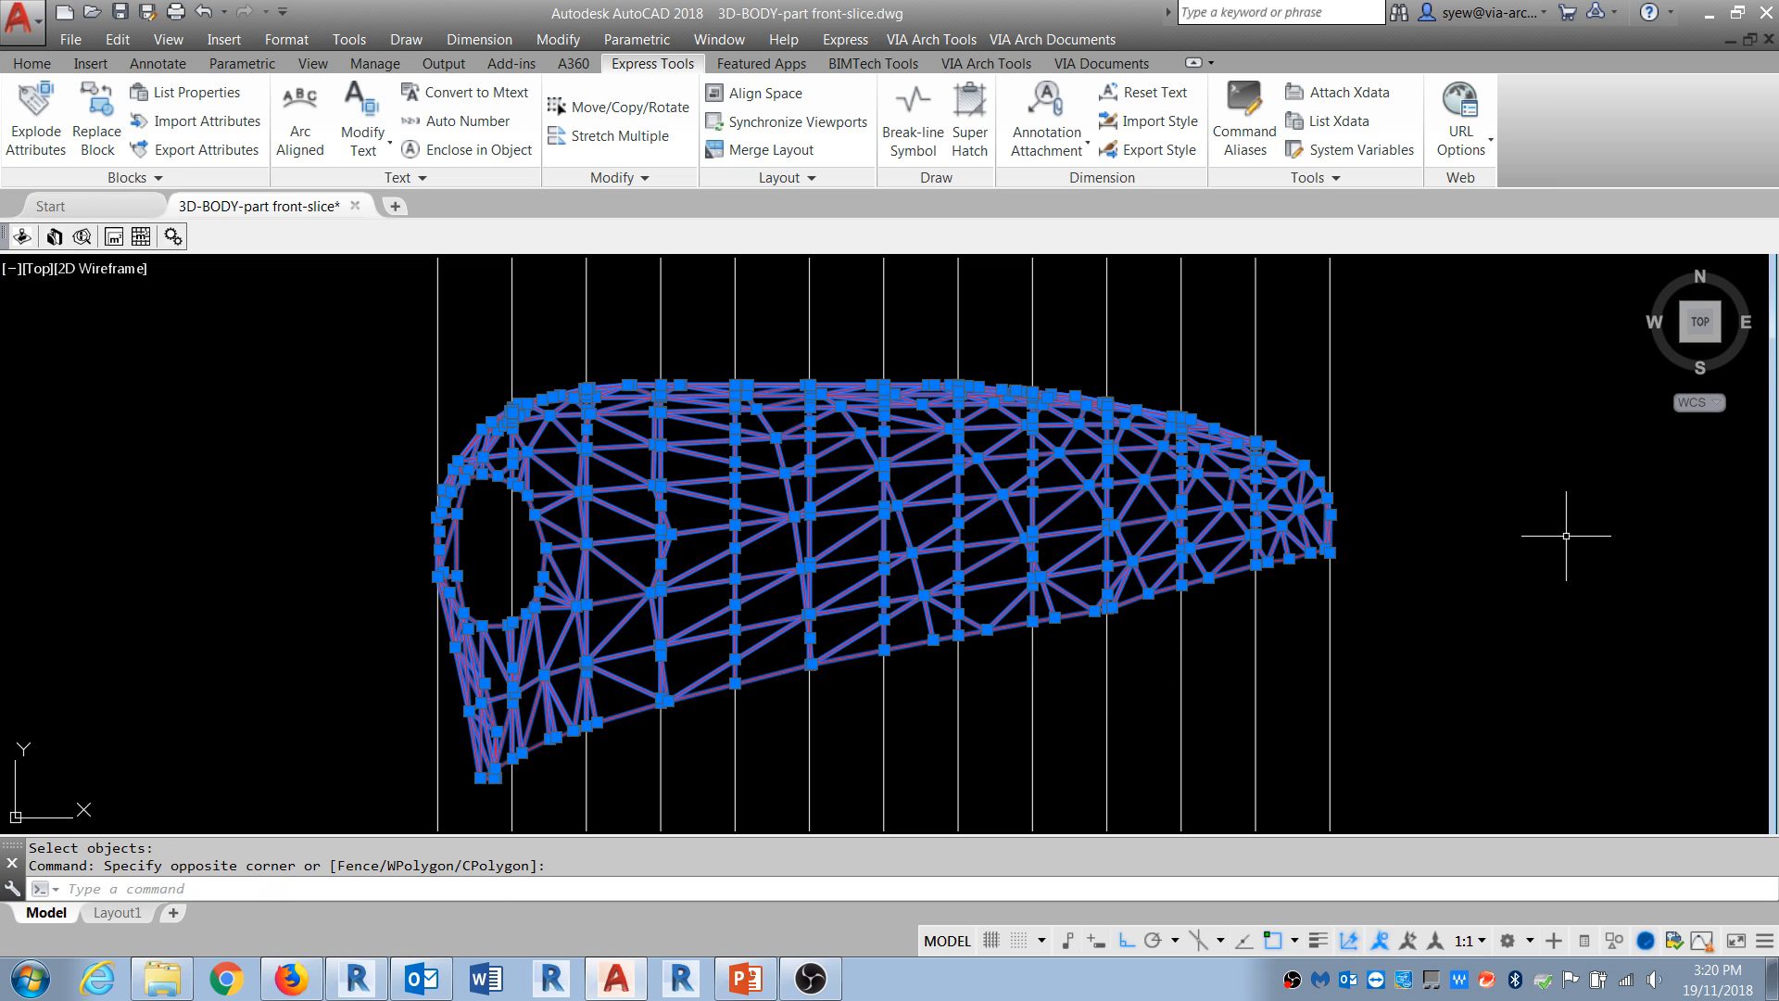
key(Escape)
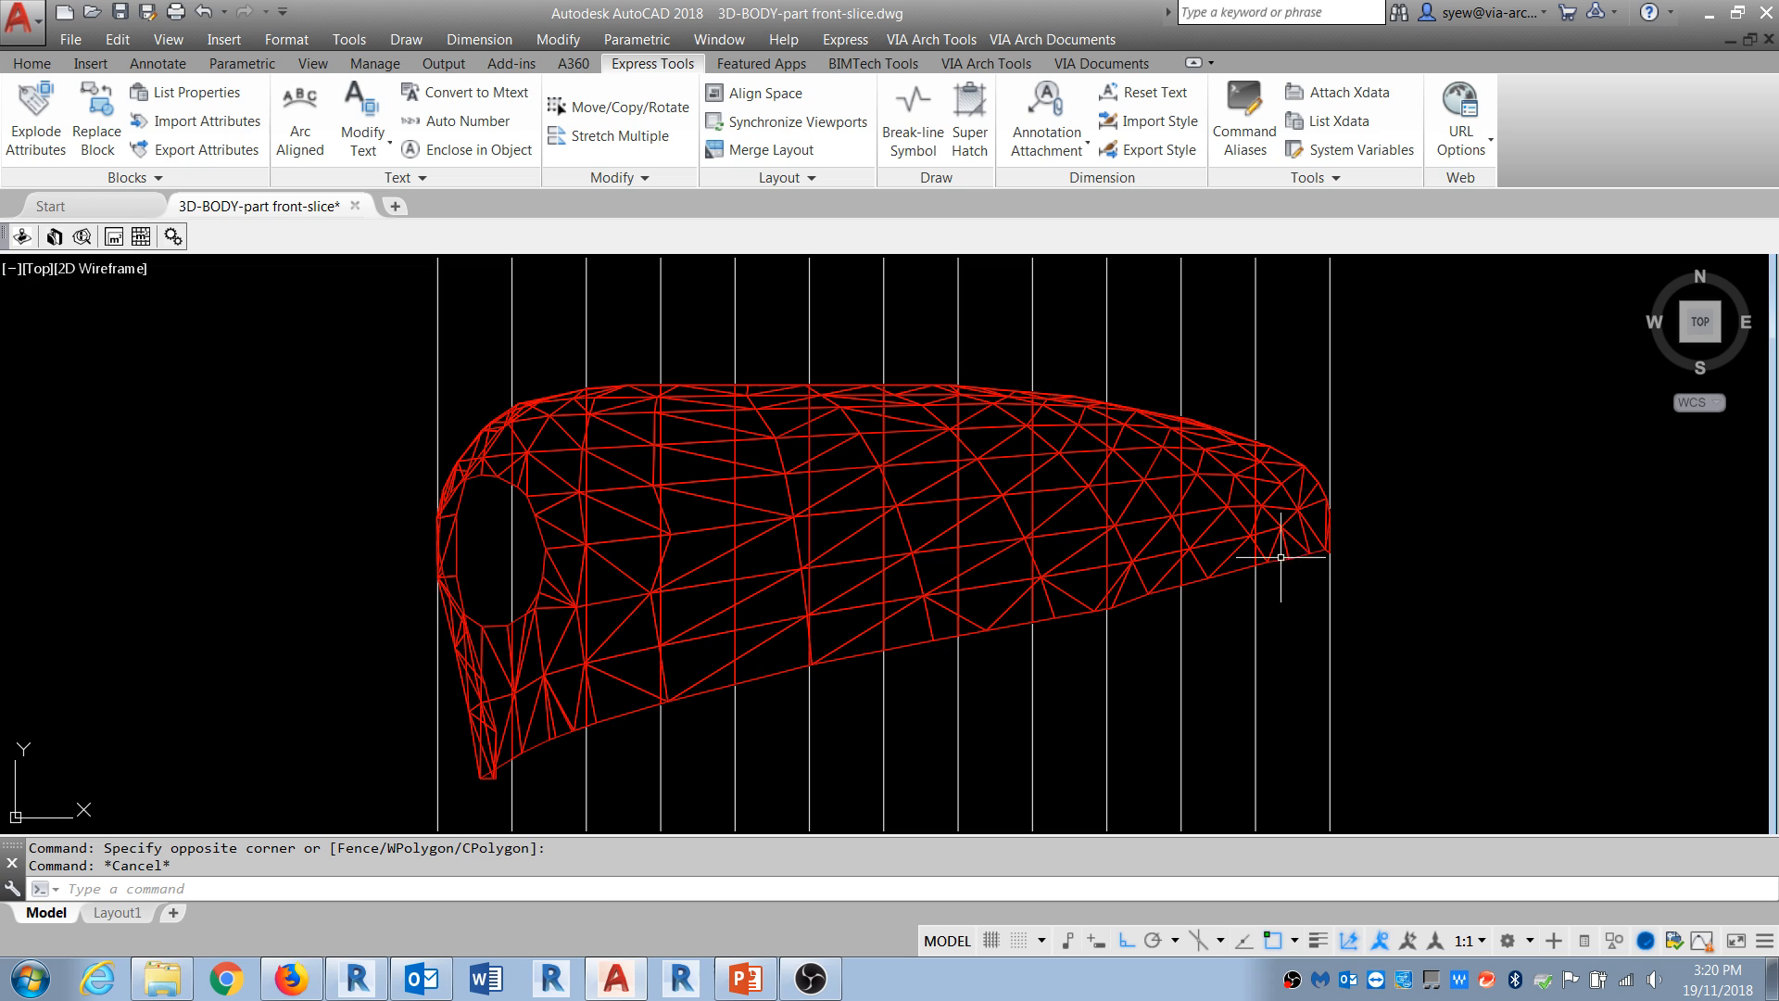
Step: Draw a straight horizontal polyline across the car body mesh at about mid-height, extending past both ends
scroll(953, 476, down, 3)
scroll(1112, 436, up, 1)
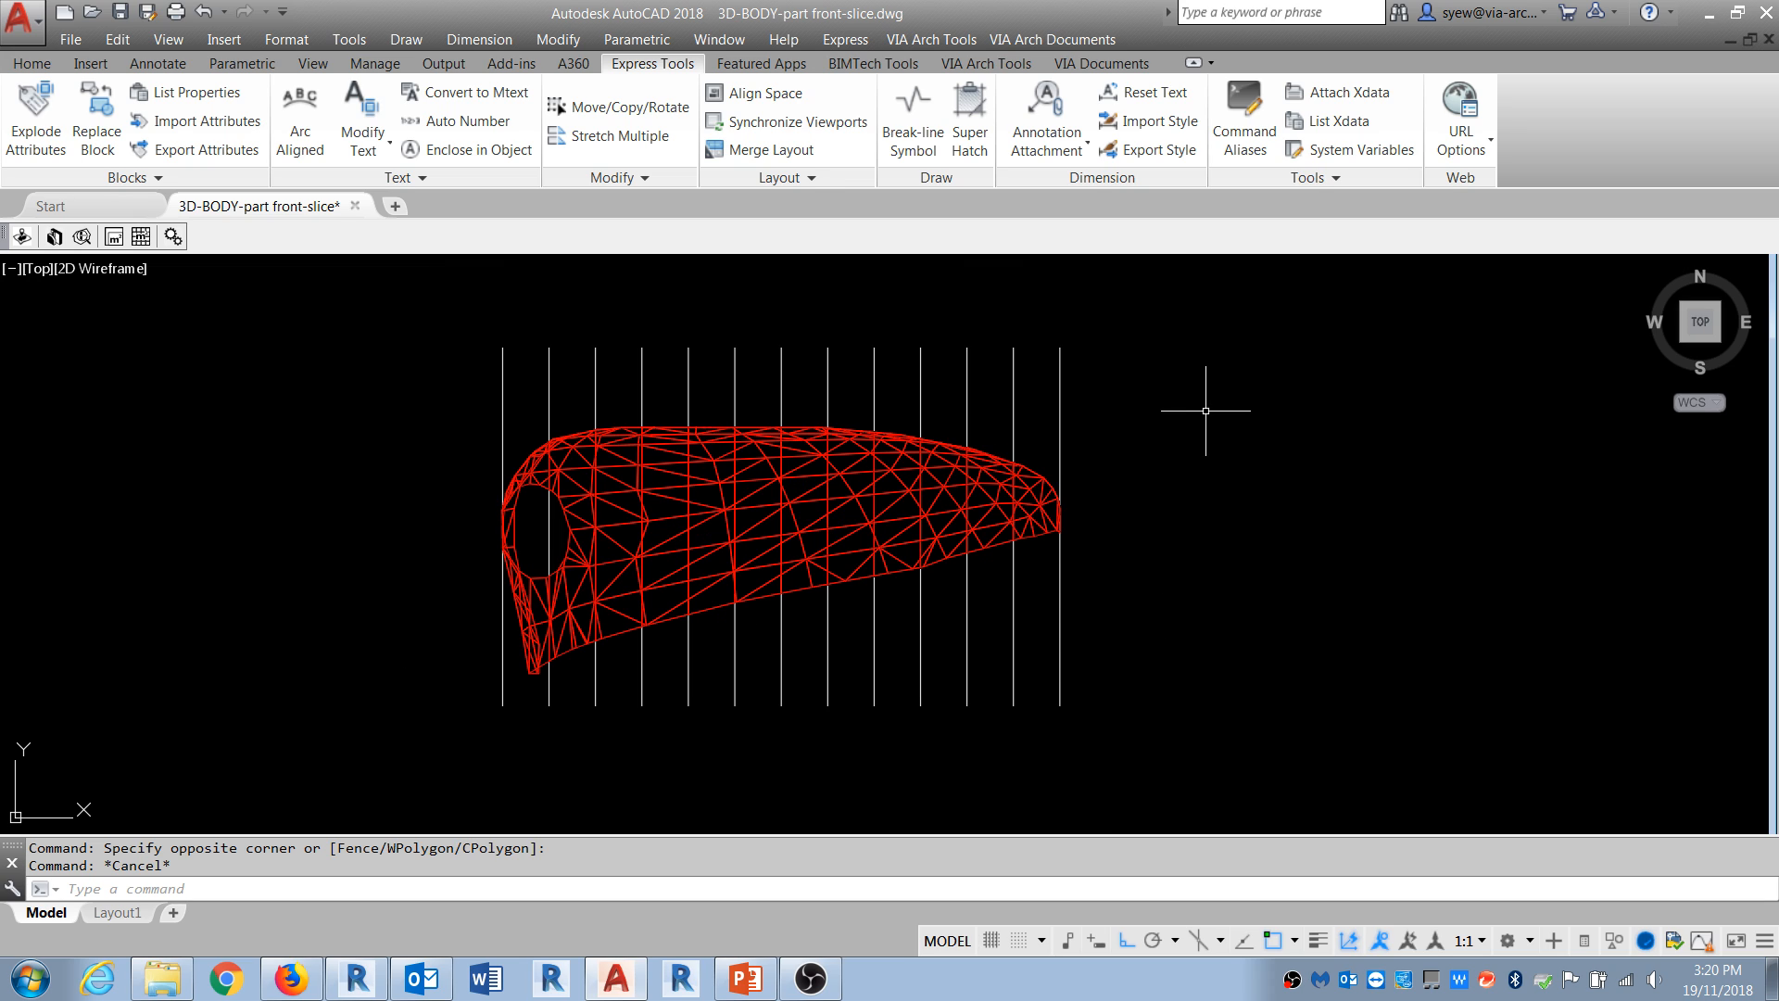
click(1144, 389)
key(Escape)
key(Escape)
text(pl)
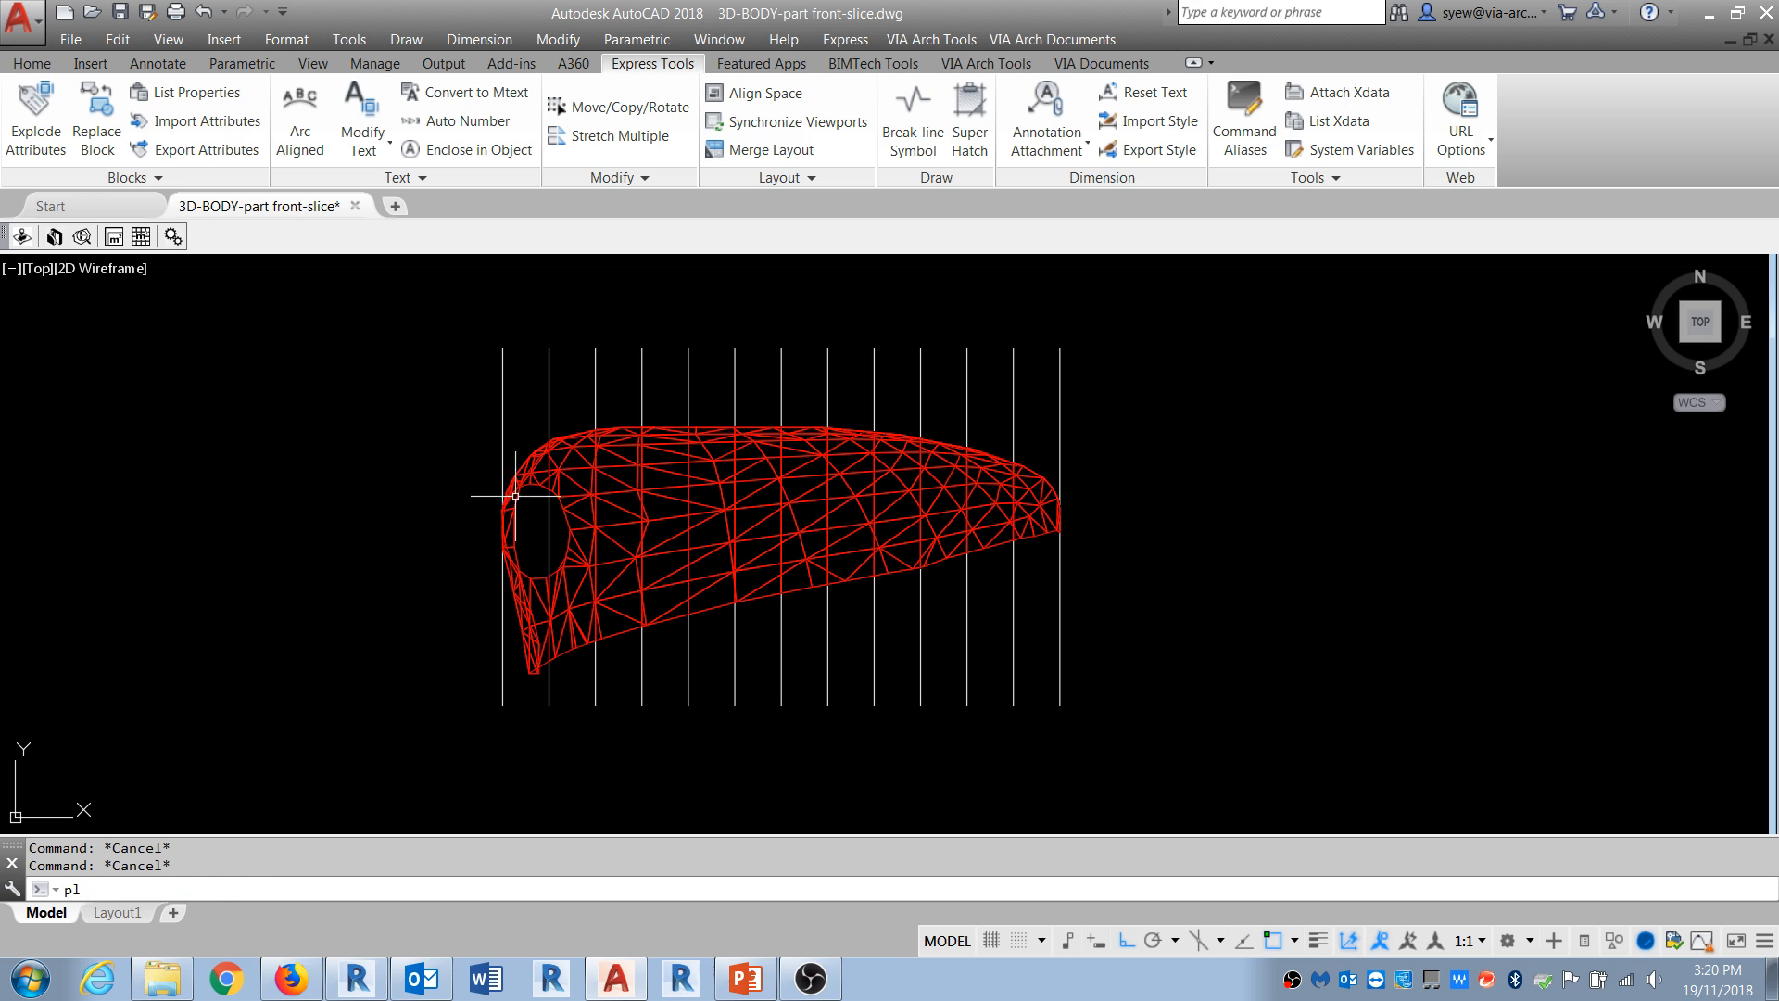
key(Return)
click(355, 526)
click(1209, 526)
key(Escape)
key(Escape)
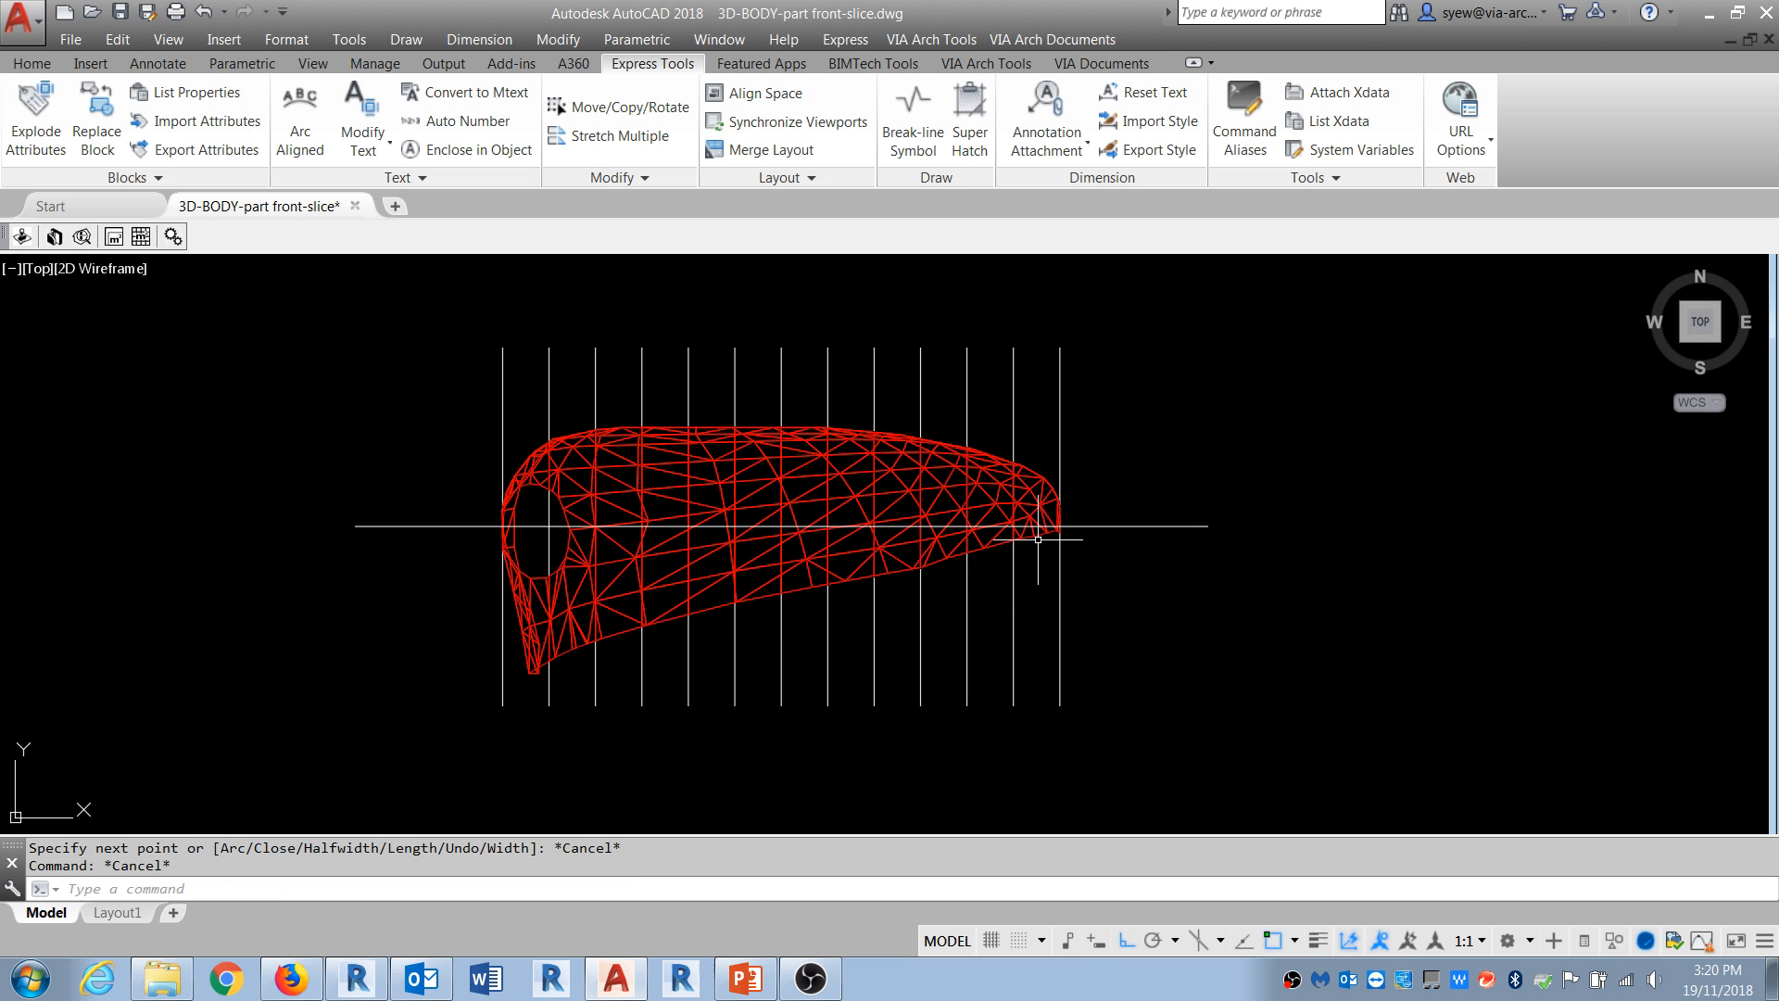
Step: Slice the body mesh with XSLICE through both ends of the horizontal polyline and third point @0,0,1, keeping both sides
text(x)
key(Return)
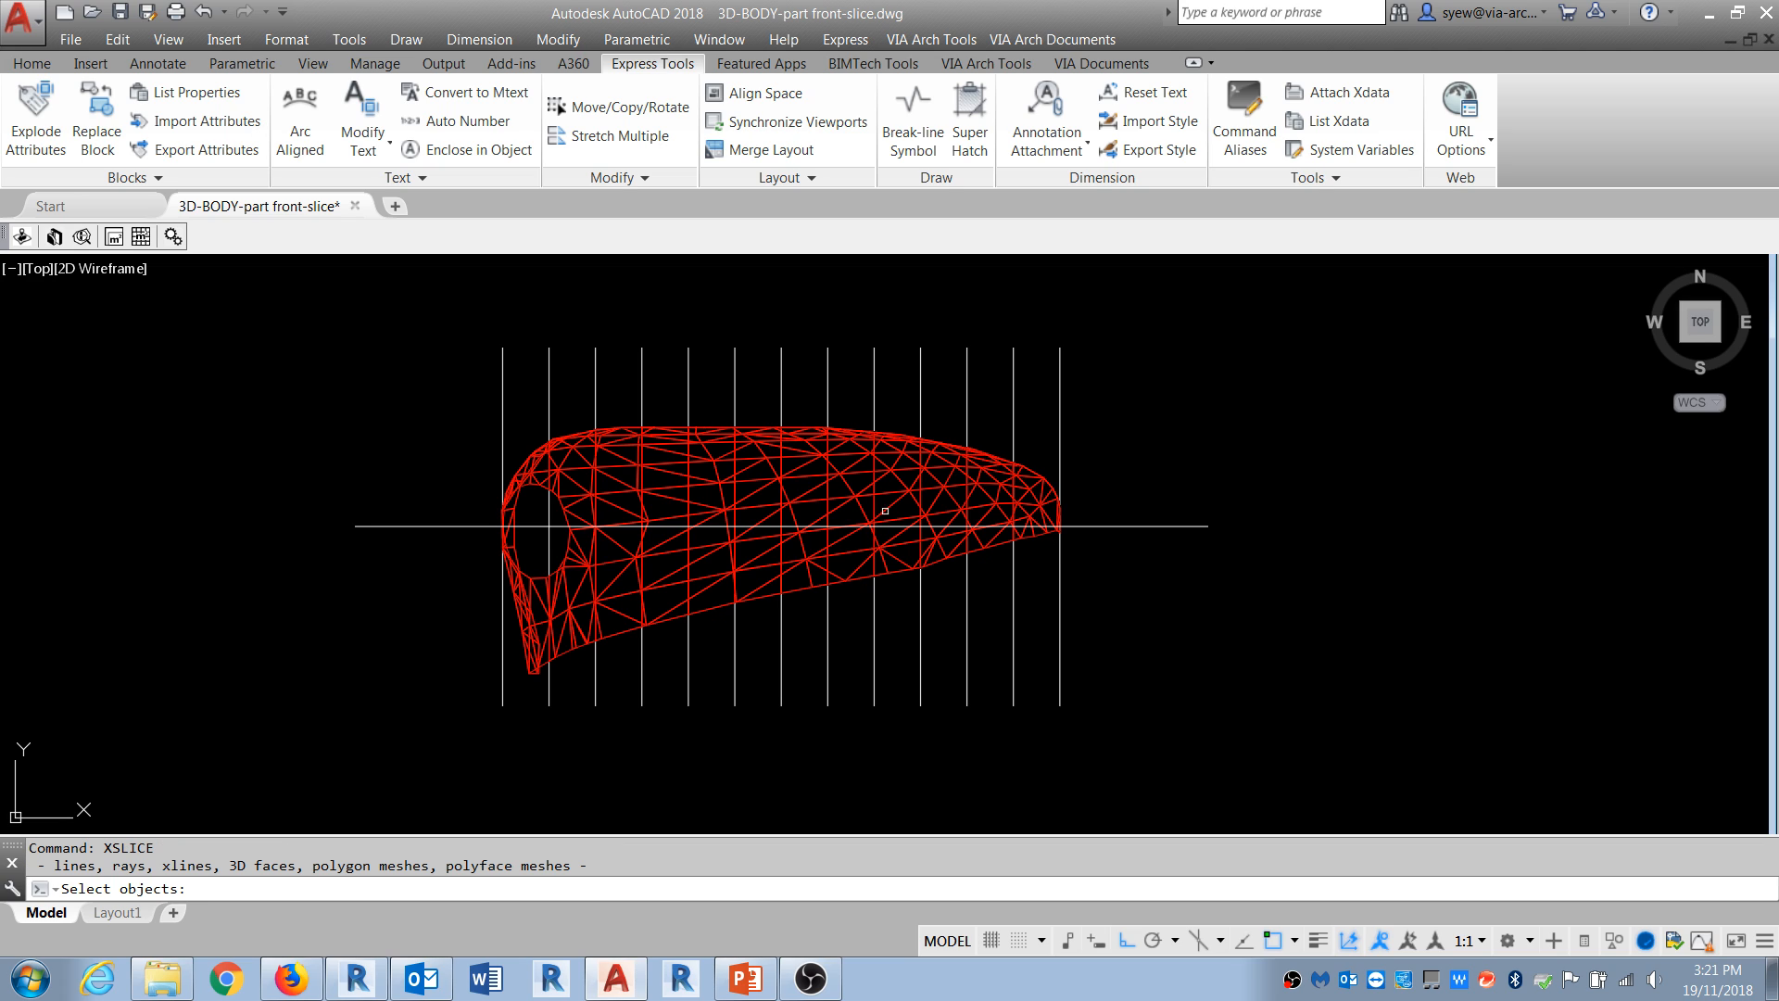
click(717, 478)
key(Return)
click(358, 525)
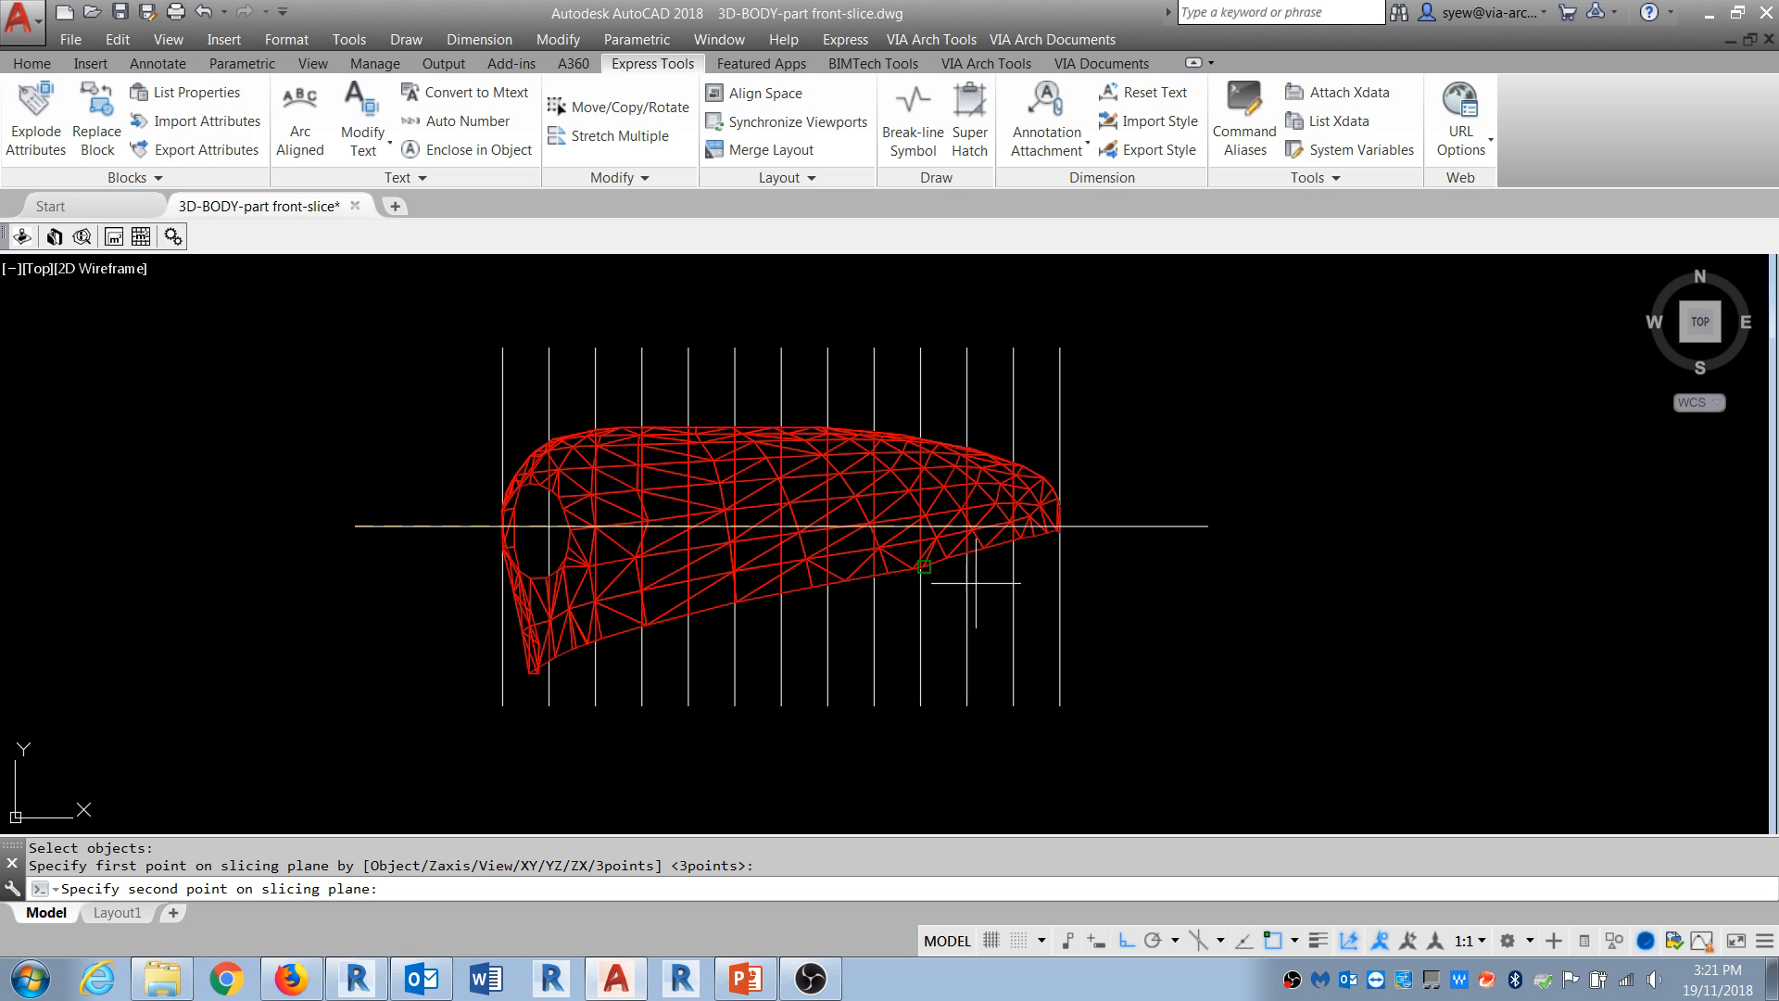
click(1207, 525)
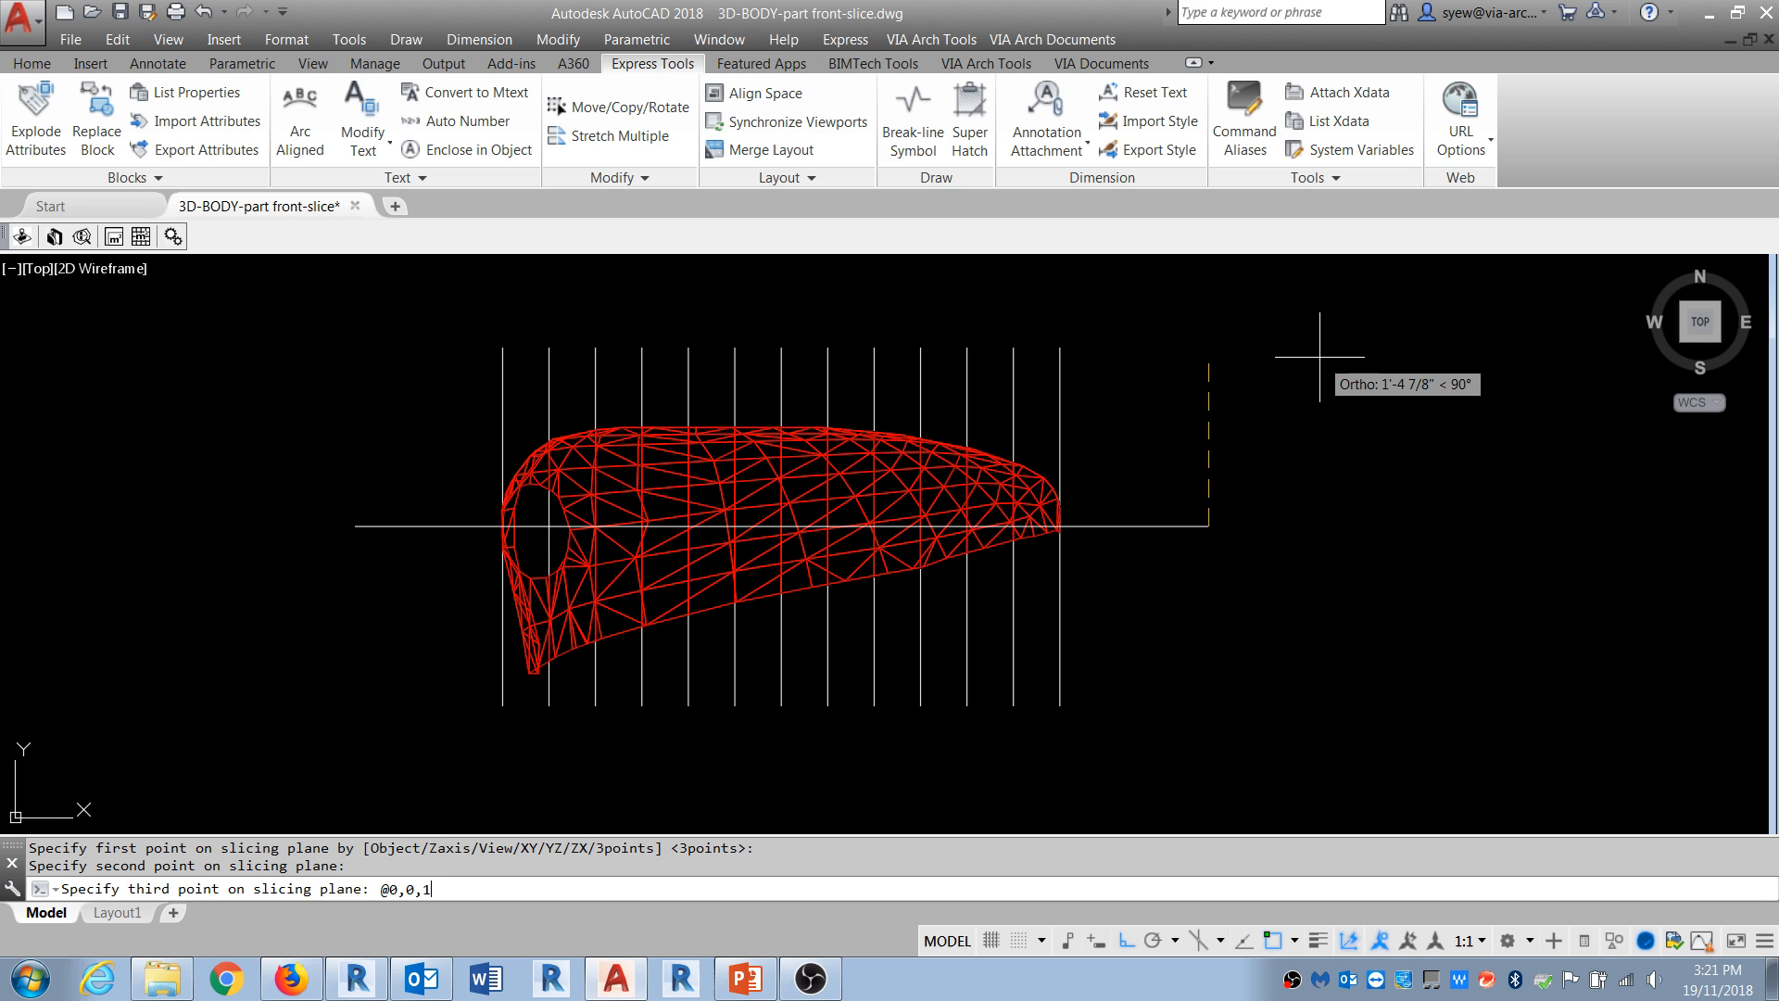
text(@0,0,1)
key(Return)
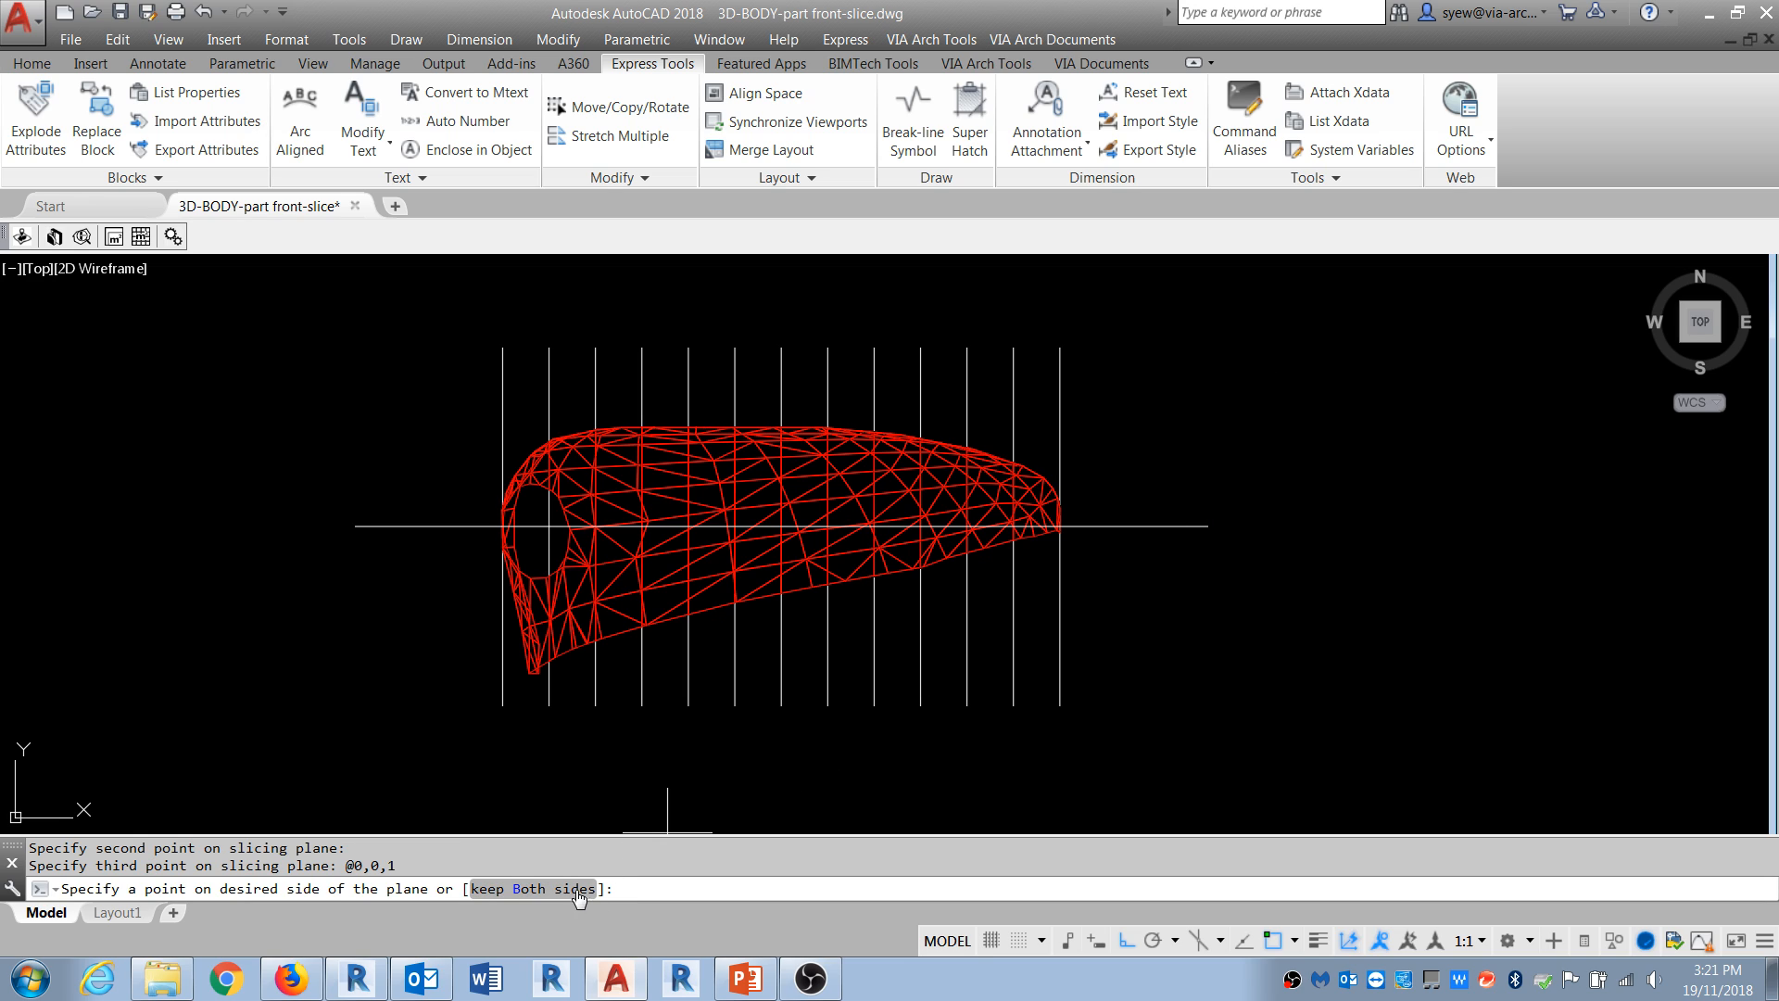
text(B)
key(Return)
key(Escape)
Step: Erase the lower half of the sliced body mesh, and undo both the erase and the slice
click(788, 596)
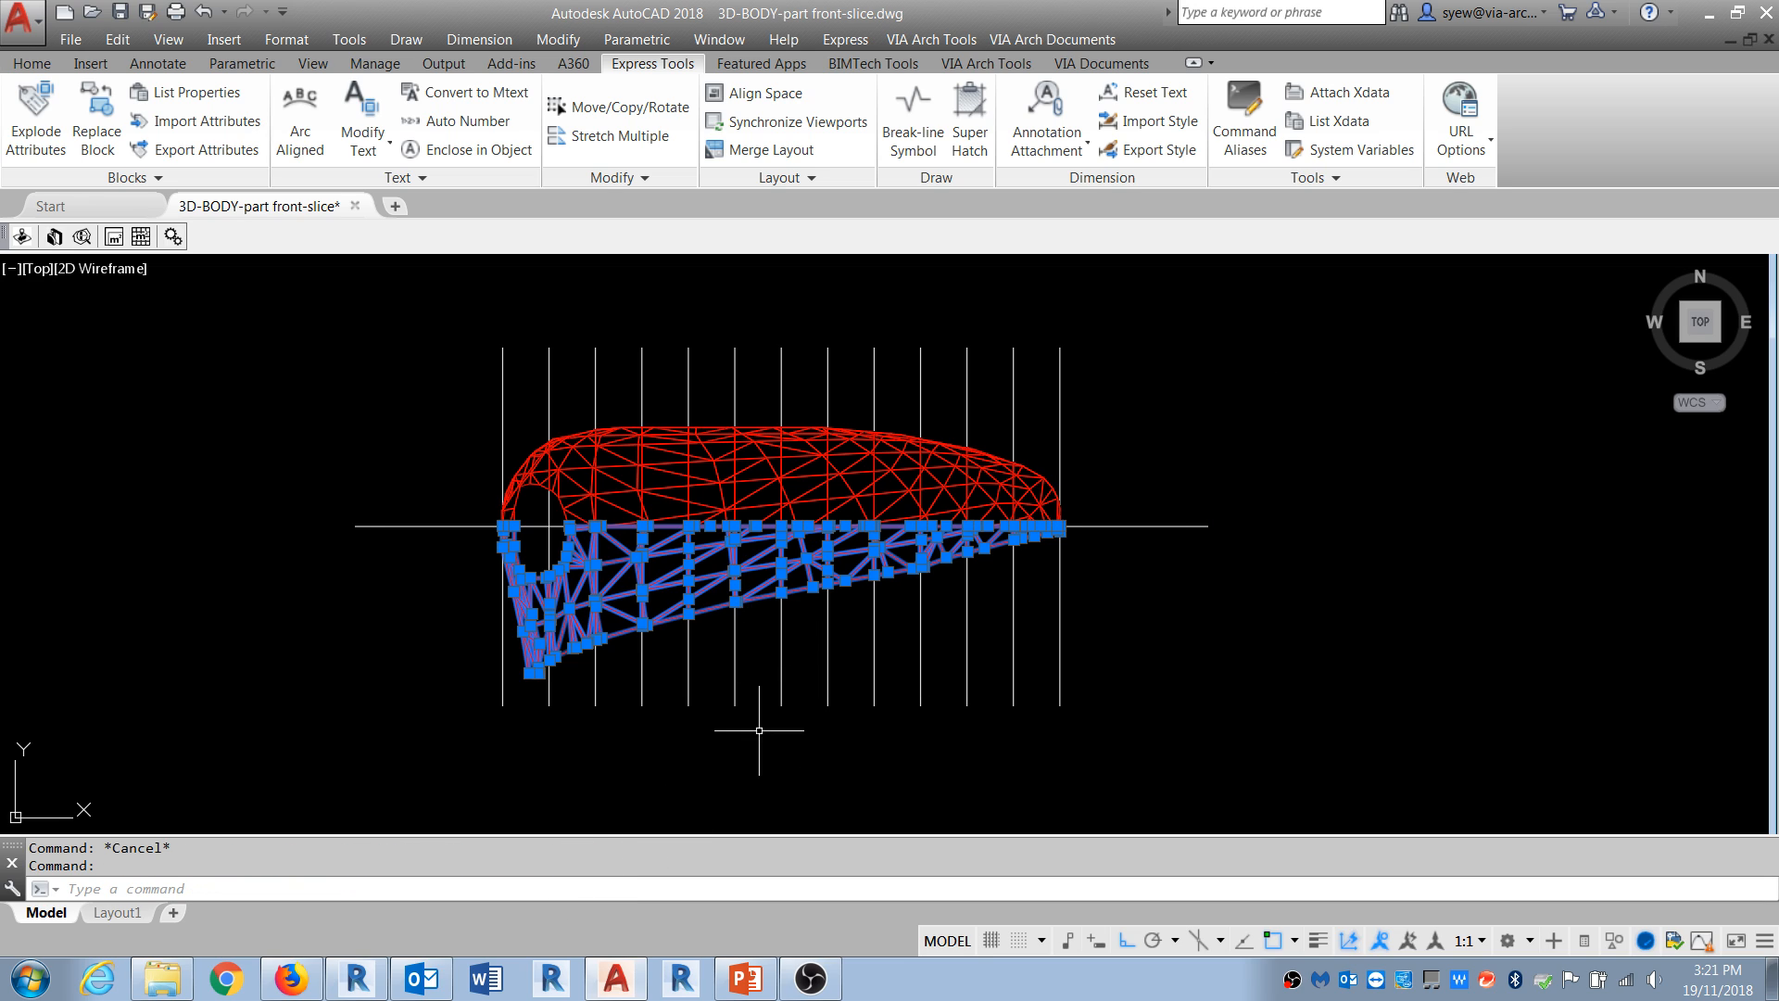
text(e)
key(Return)
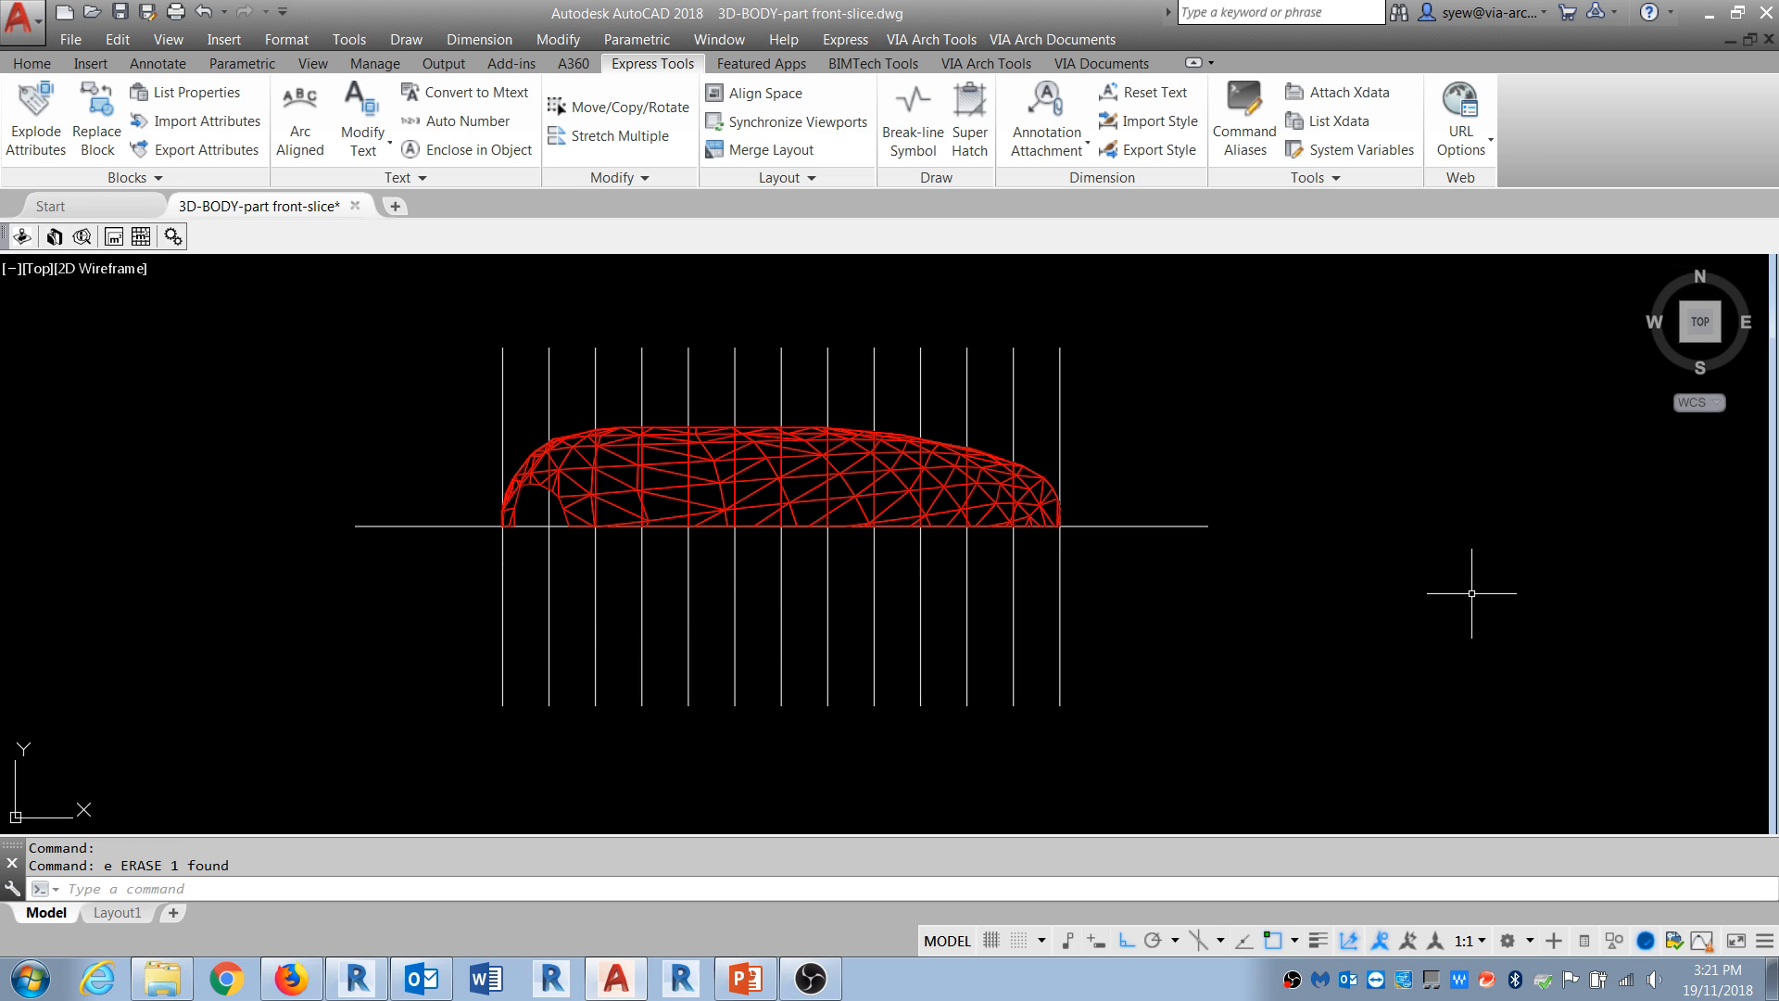
key(ctrl+z)
key(ctrl+z)
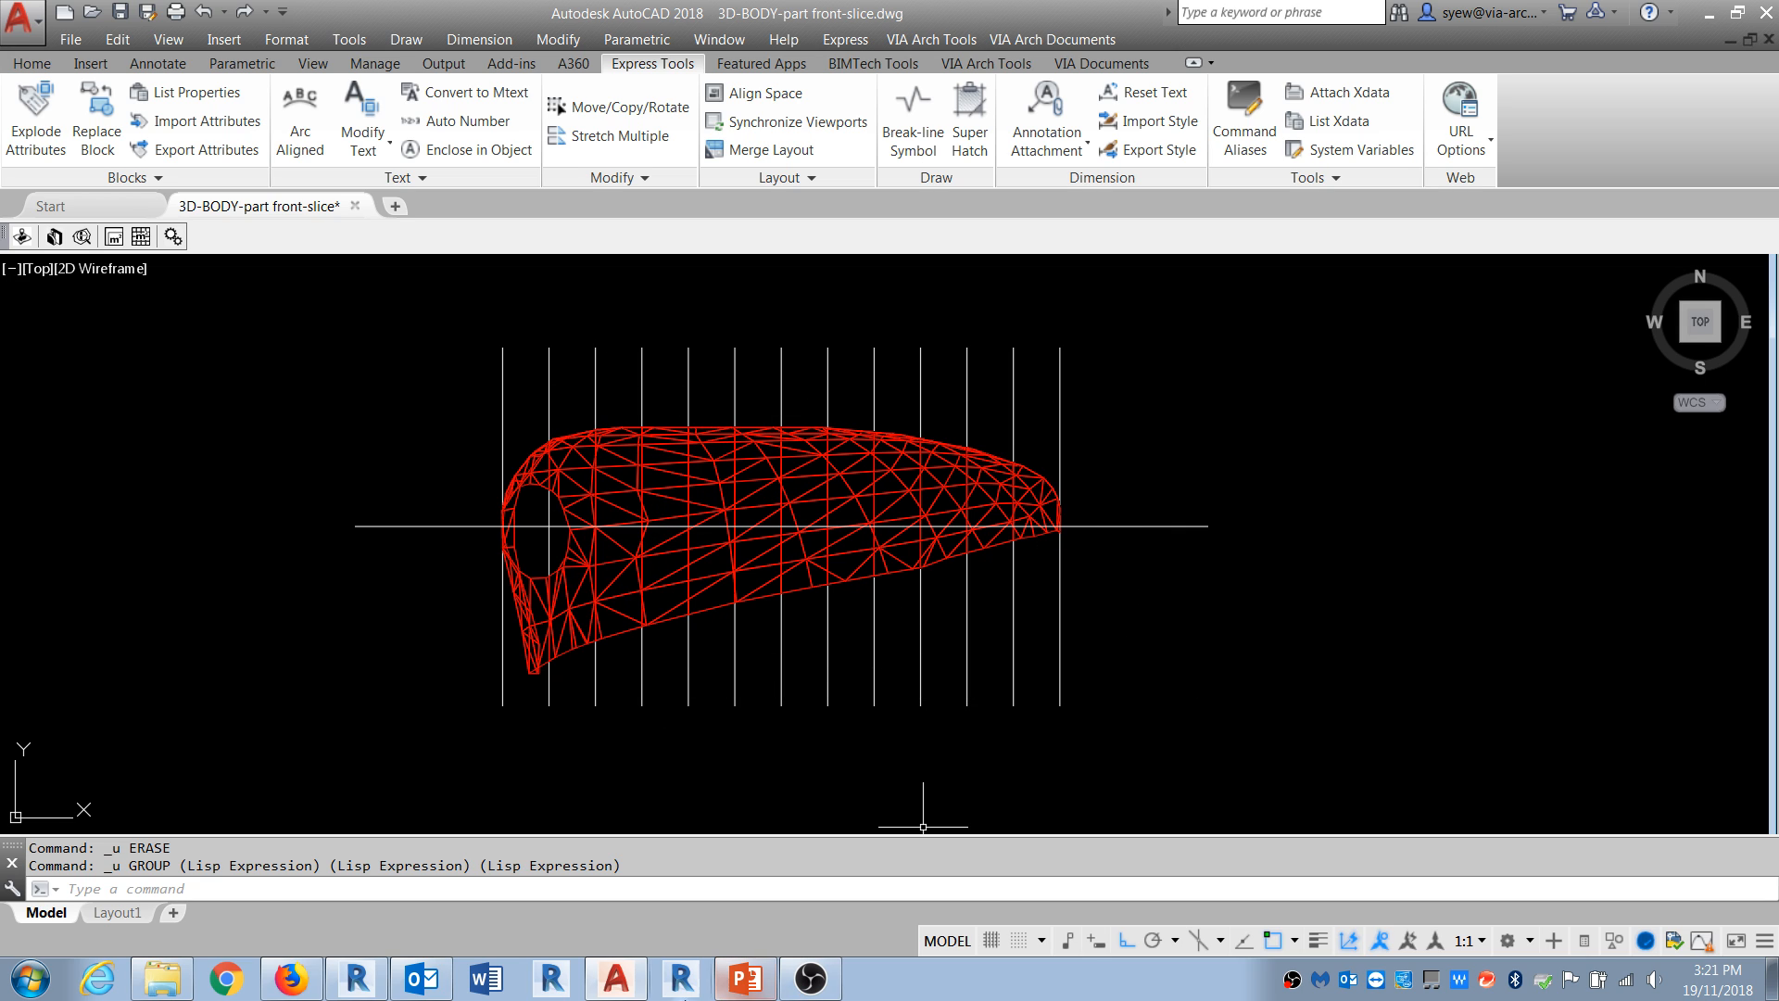
Step: Switch to Revit and open Ford Coupe Deluxe 1940.rfa from the coupe deluxe folder inside the desktop's content folder
click(356, 977)
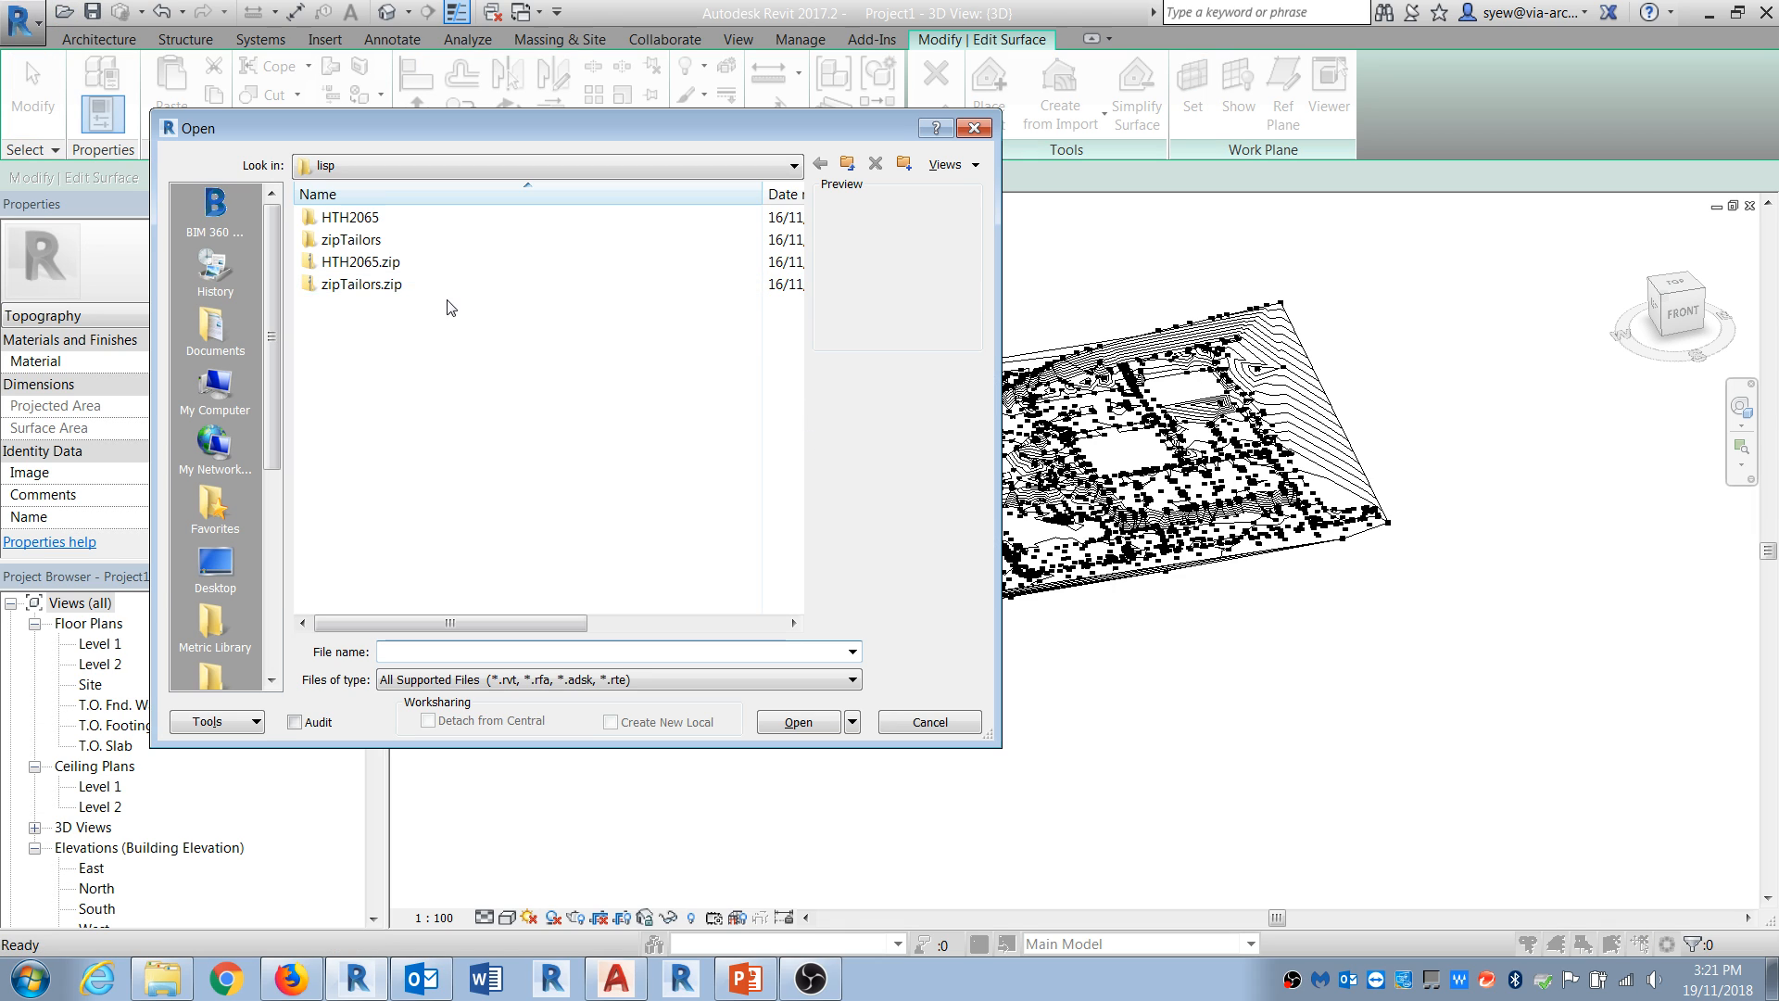
click(236, 563)
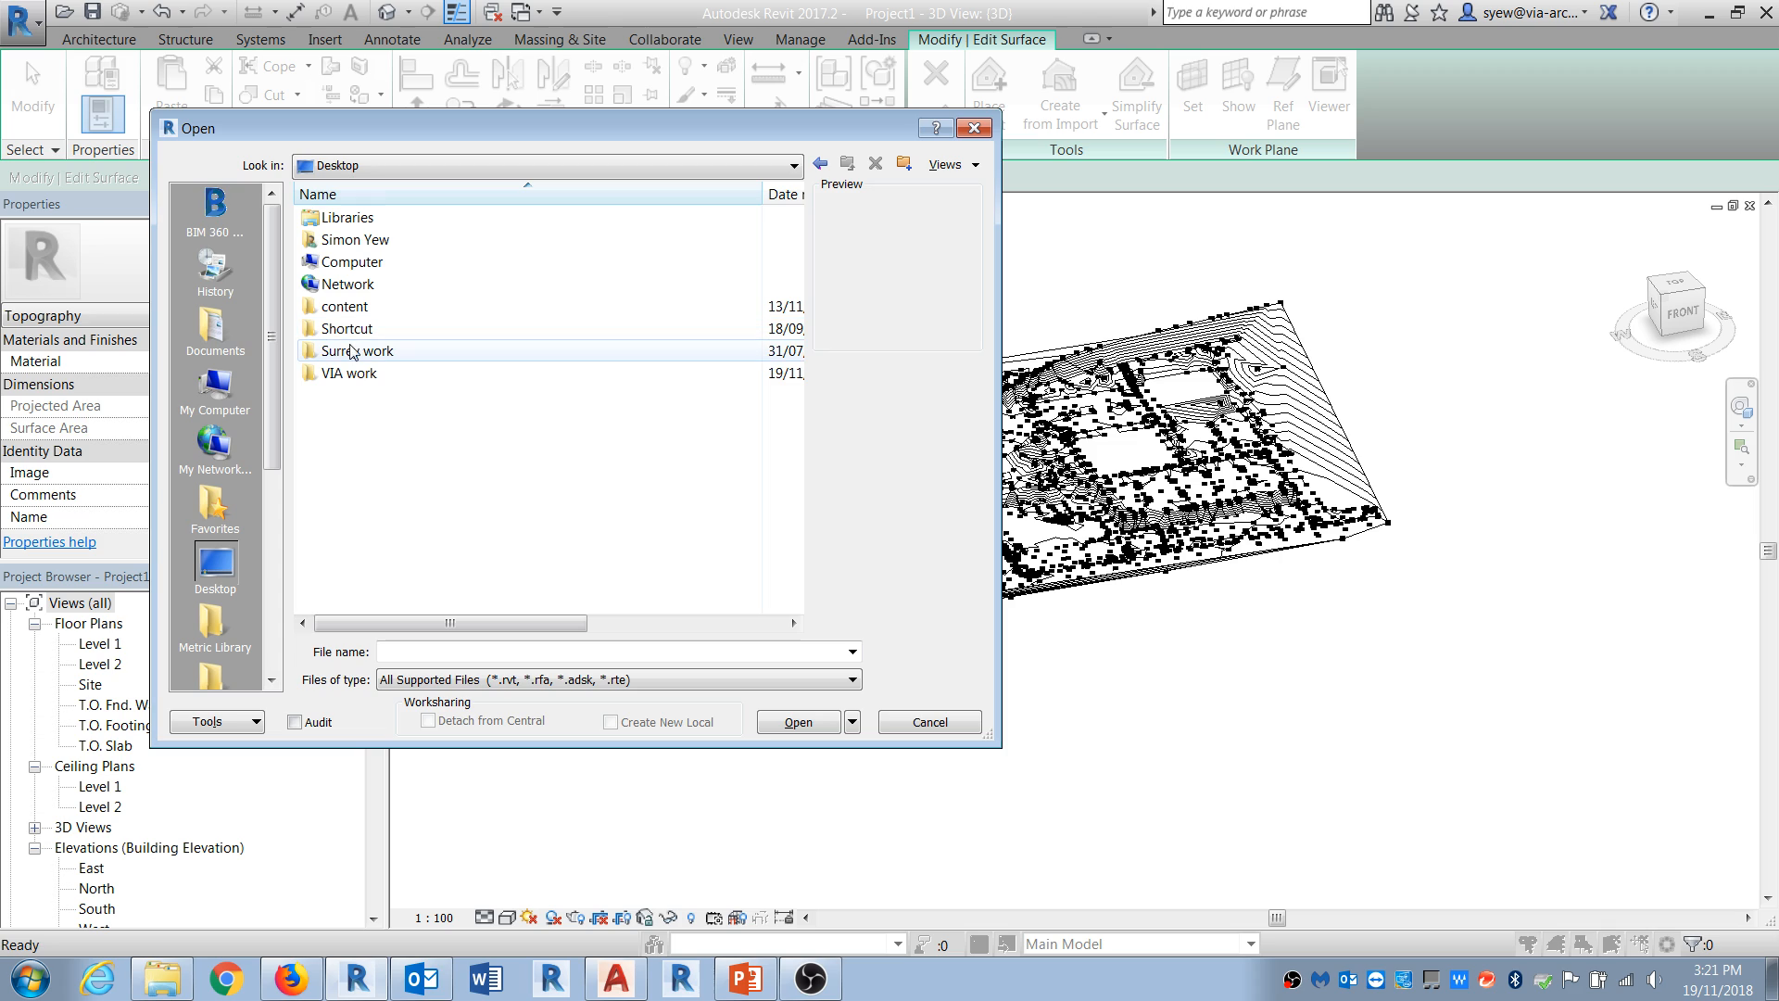
click(352, 317)
double_click(352, 317)
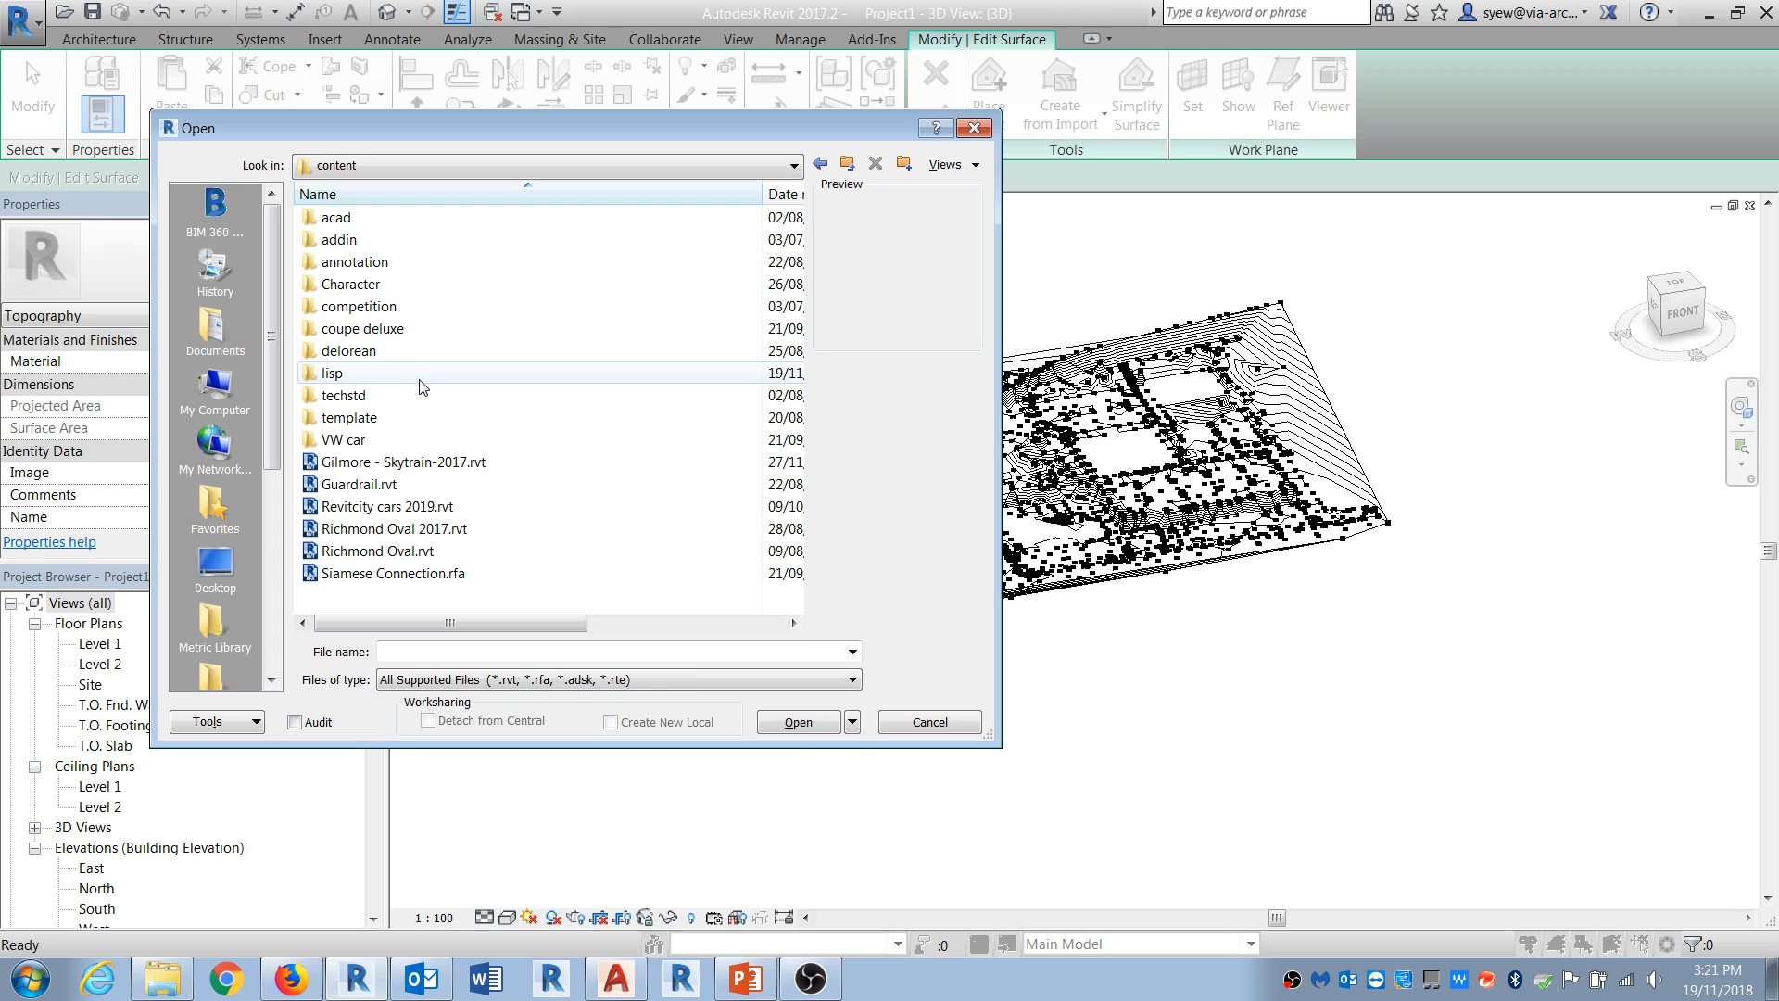
double_click(366, 329)
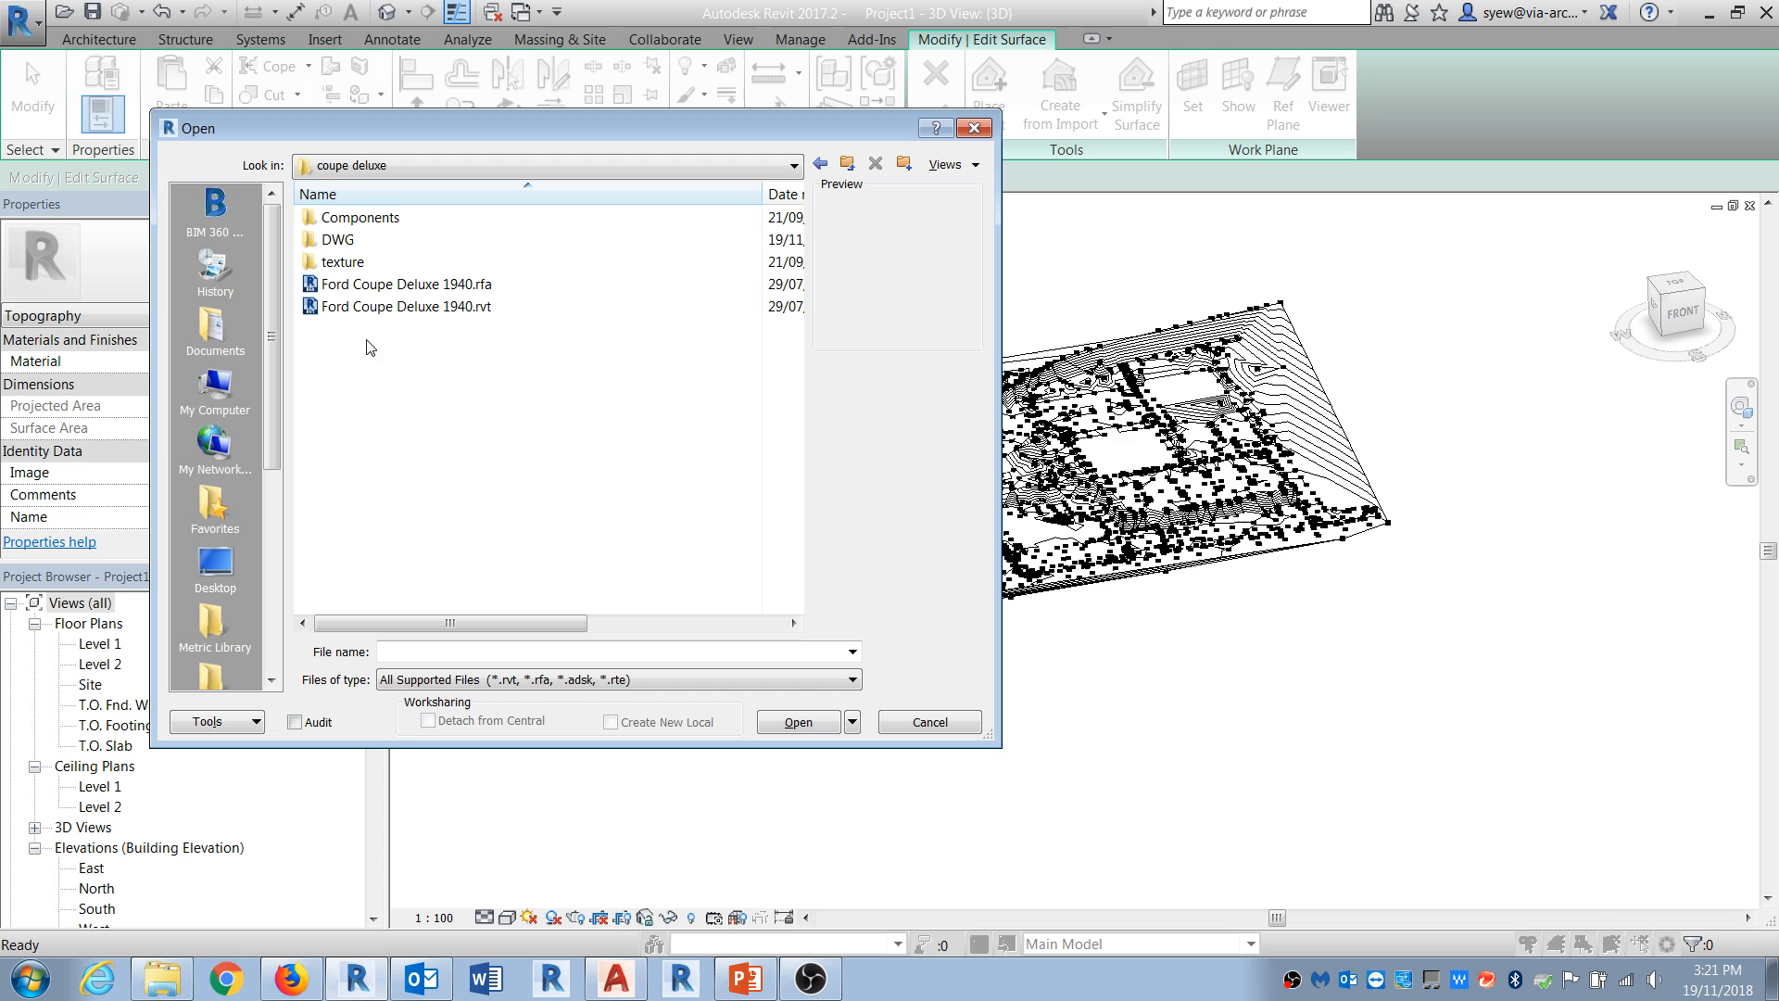
click(399, 310)
click(436, 285)
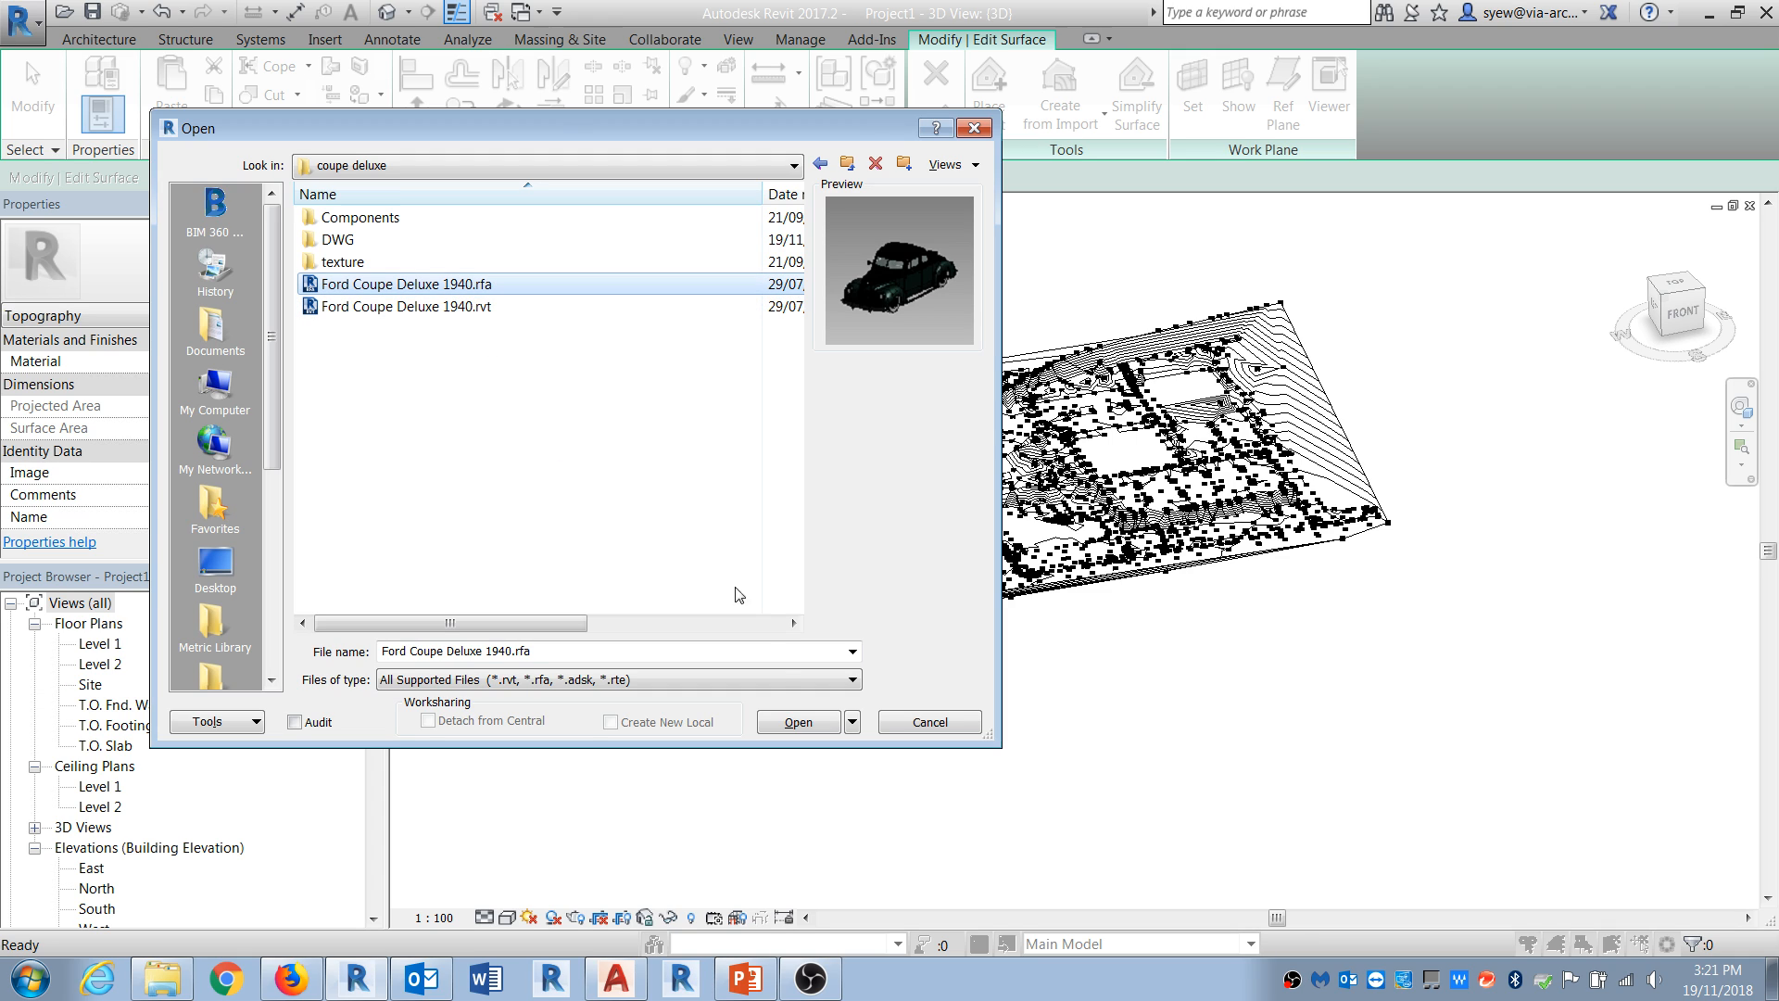
click(798, 722)
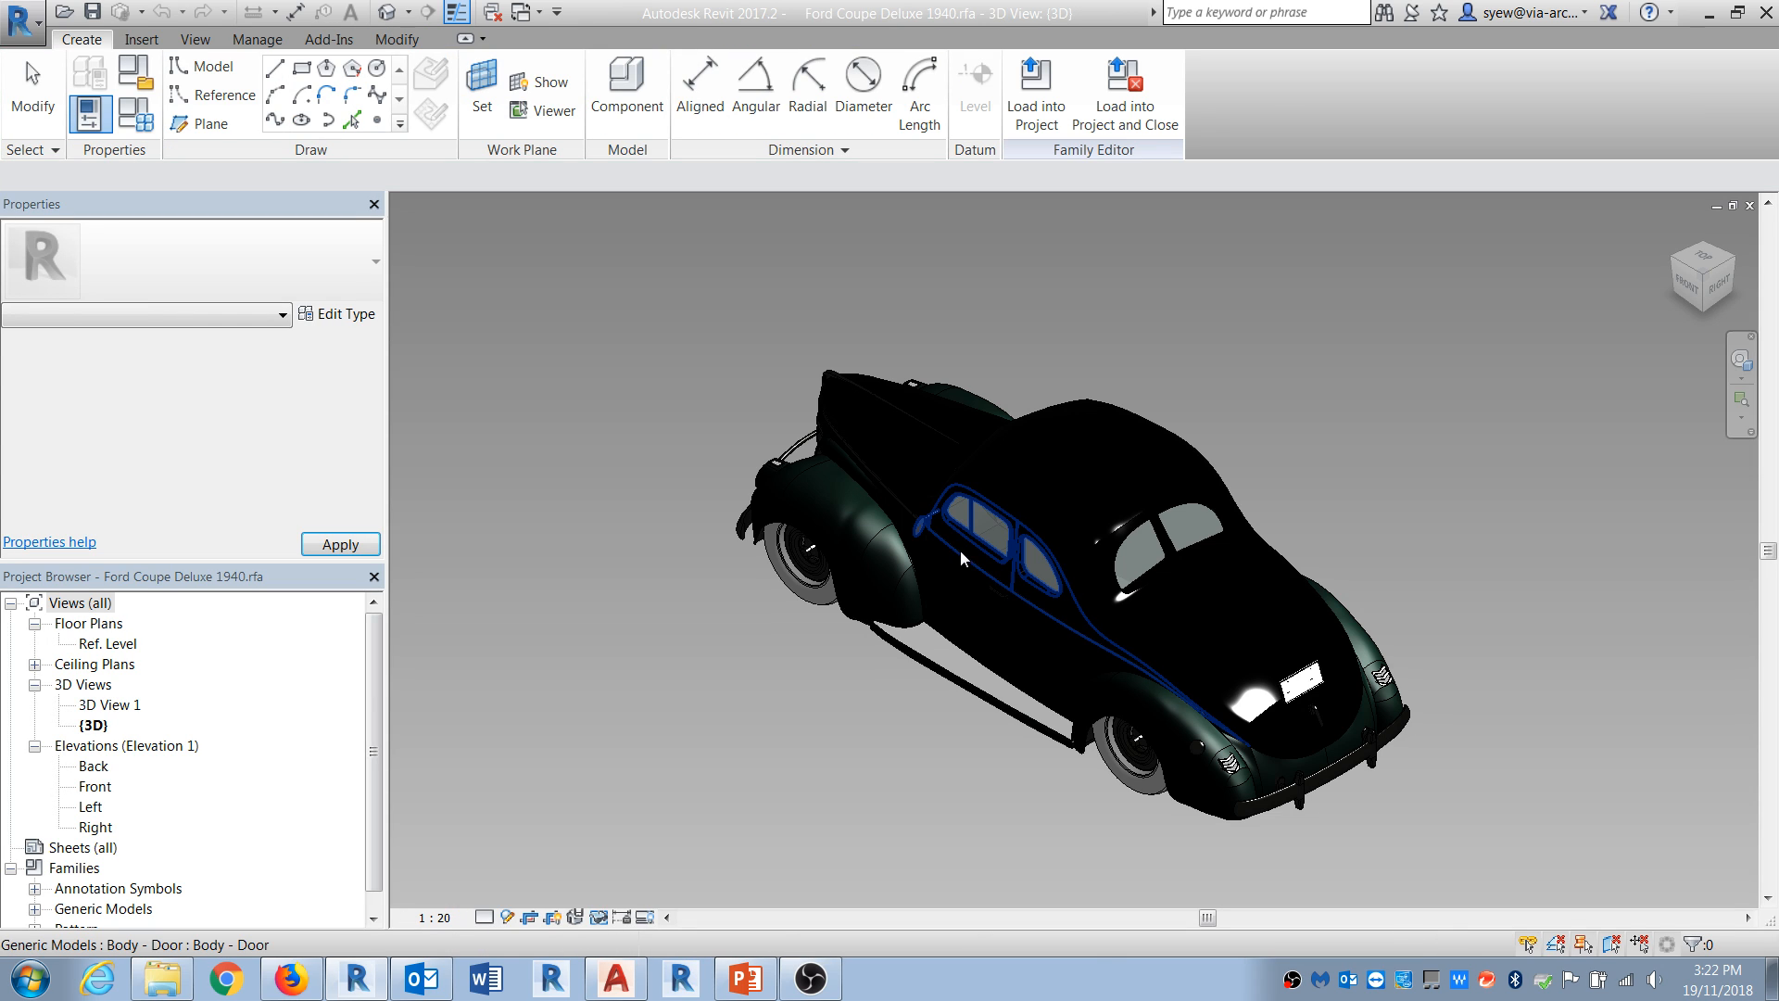
Step: Turn the car to show its front and change the visual style to flat material colours with visible edges
shift+middle_drag(1017, 804, 860, 899)
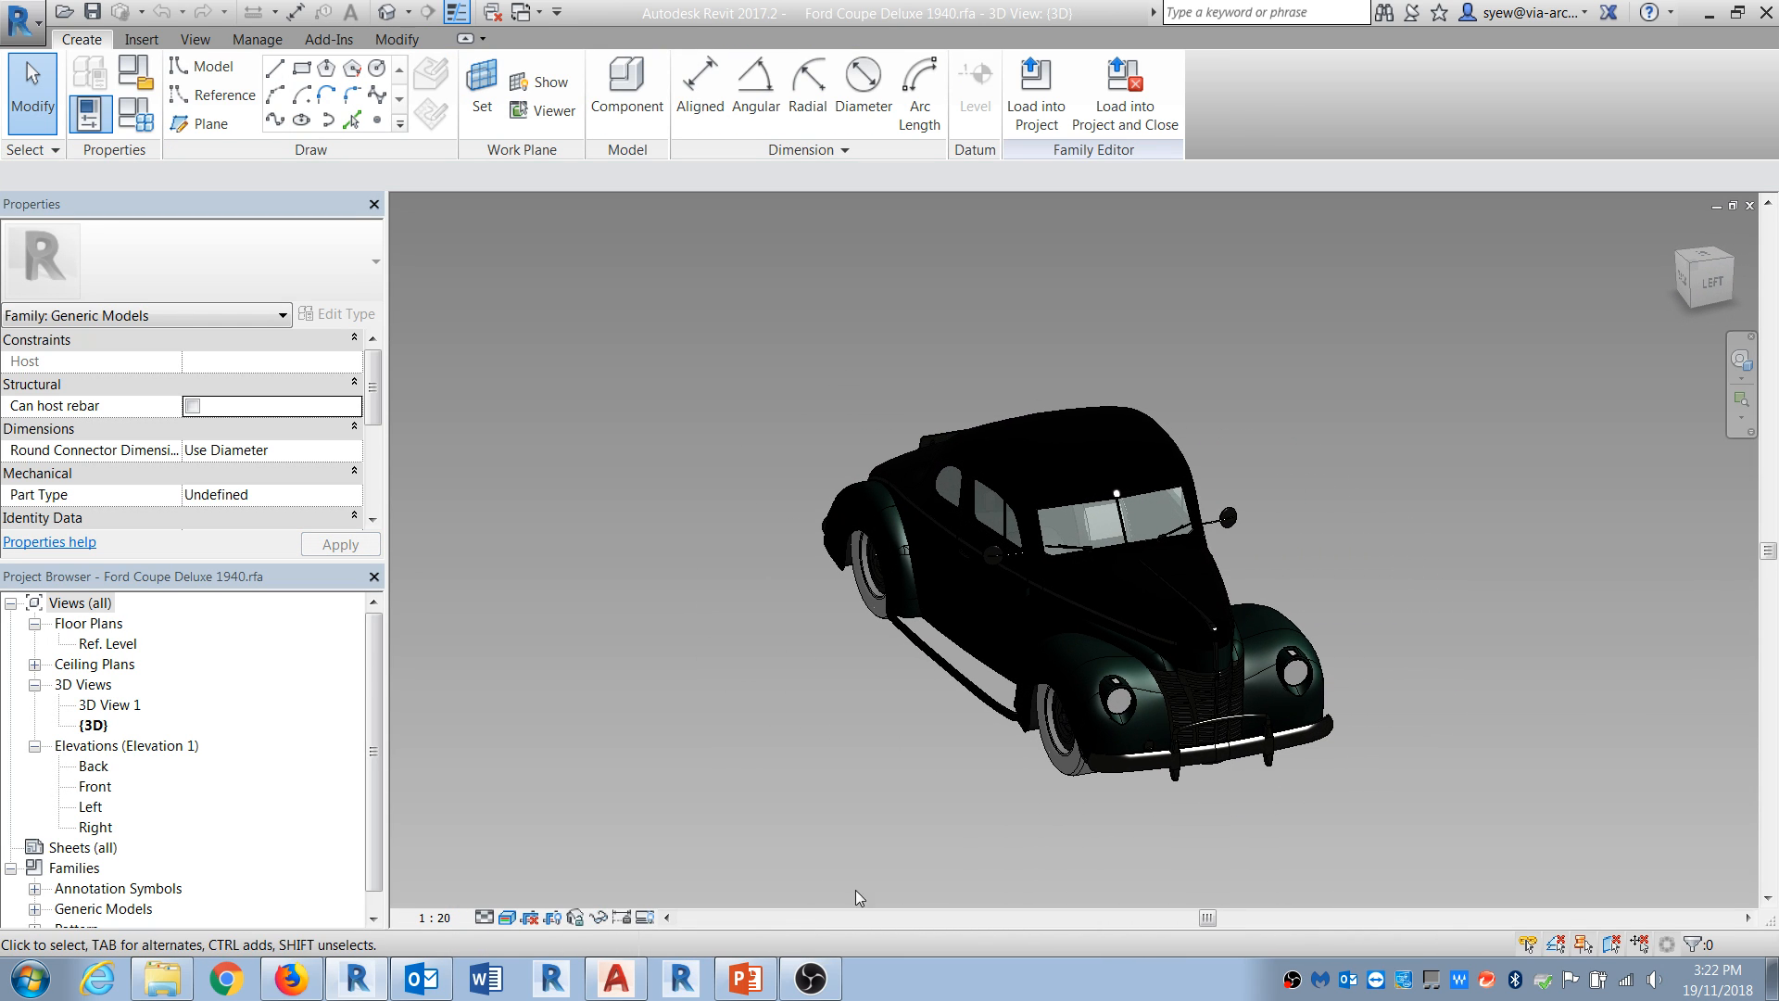
click(507, 919)
click(575, 847)
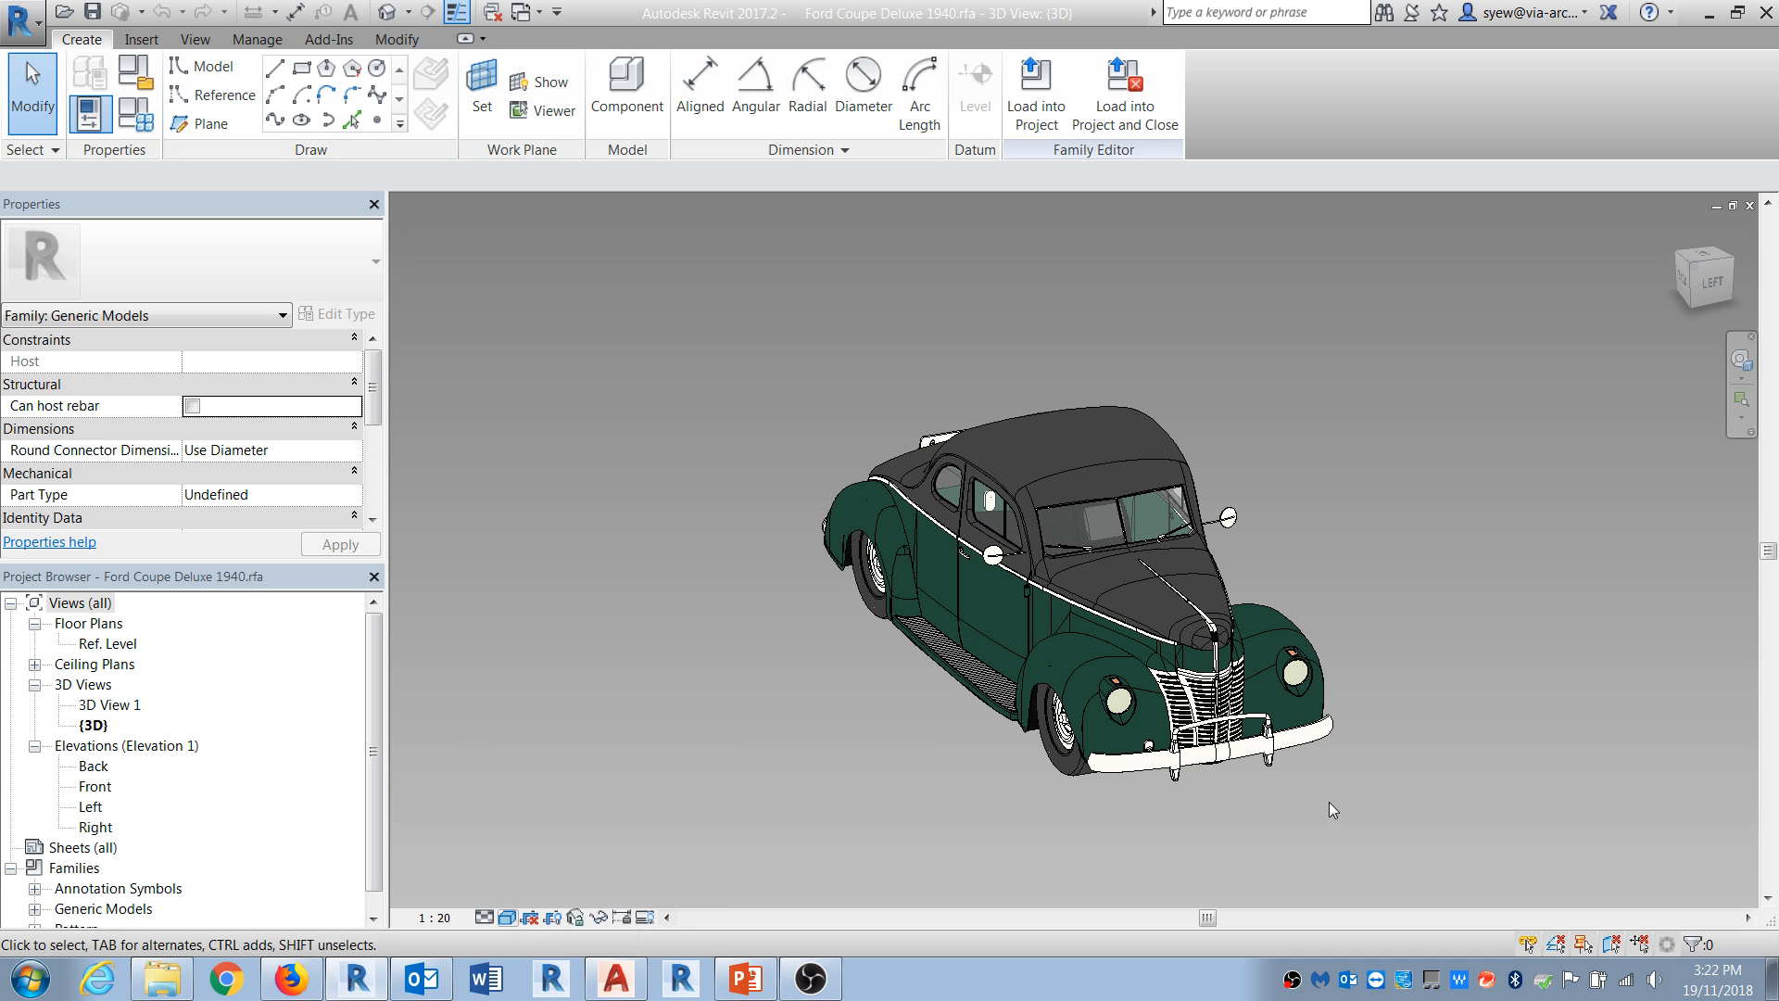
Step: Examine the coupe model up close and from the side, selecting the front fender to see the extent of that body part
scroll(992, 603, up, 5)
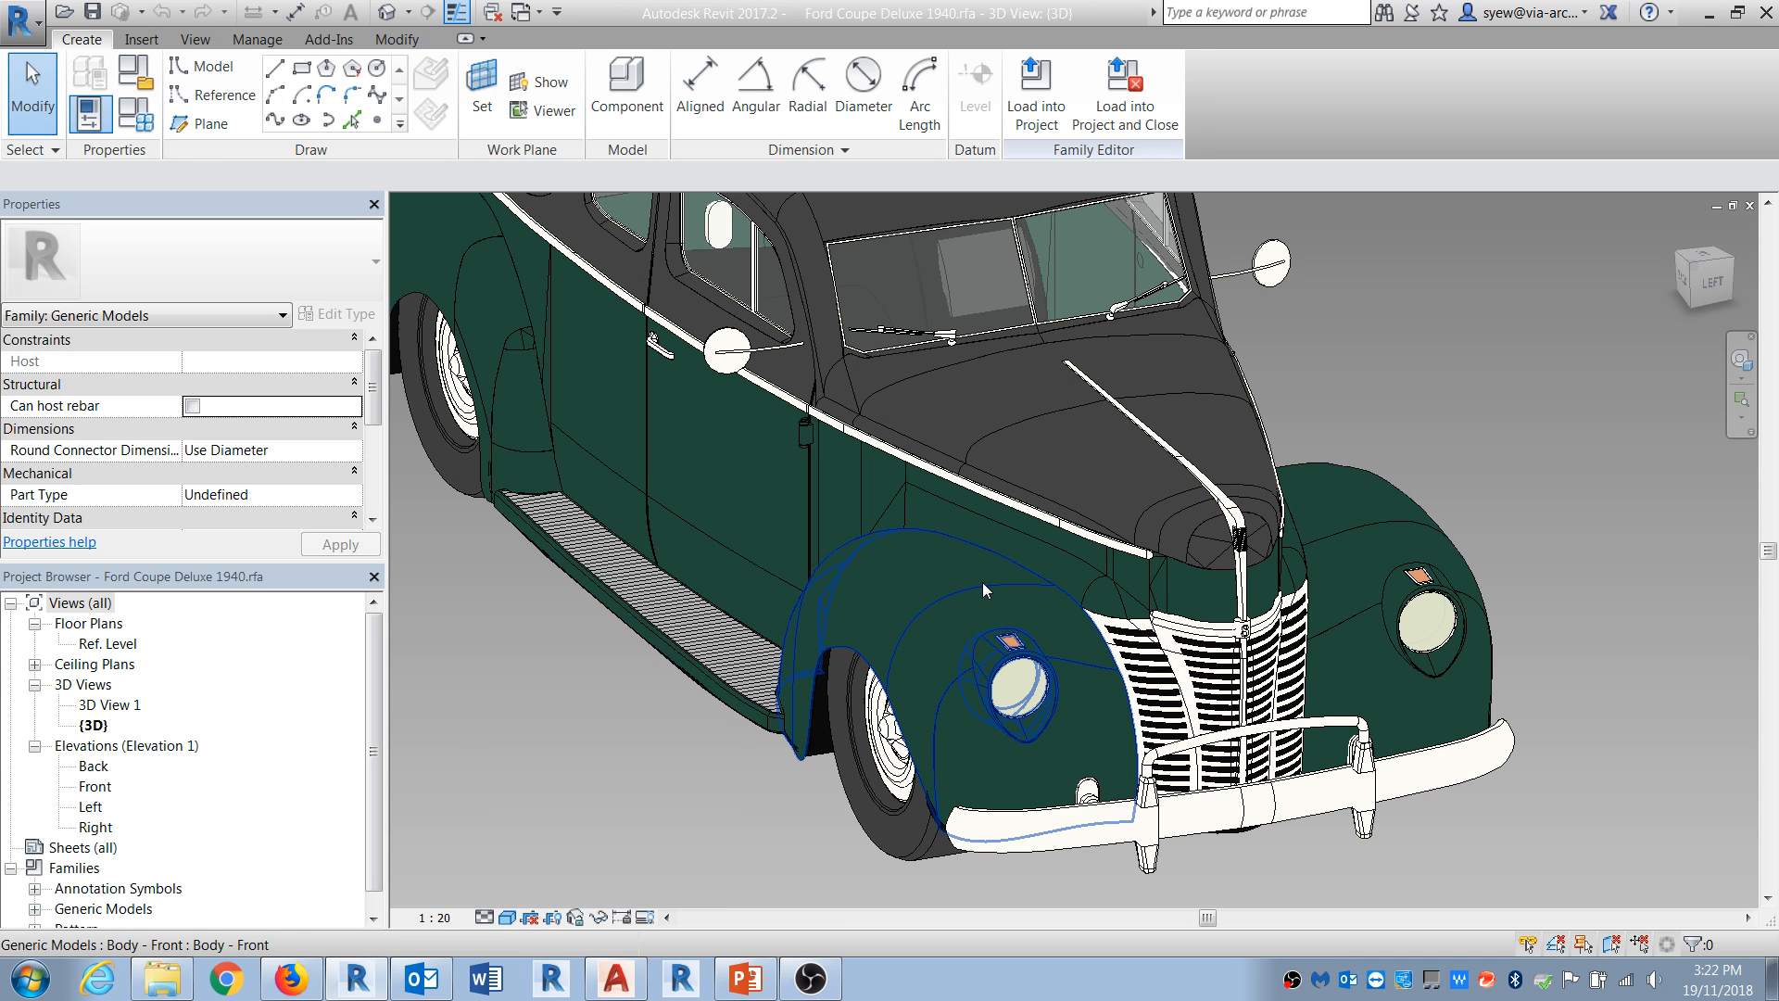
click(983, 582)
shift+middle_drag(786, 821, 831, 846)
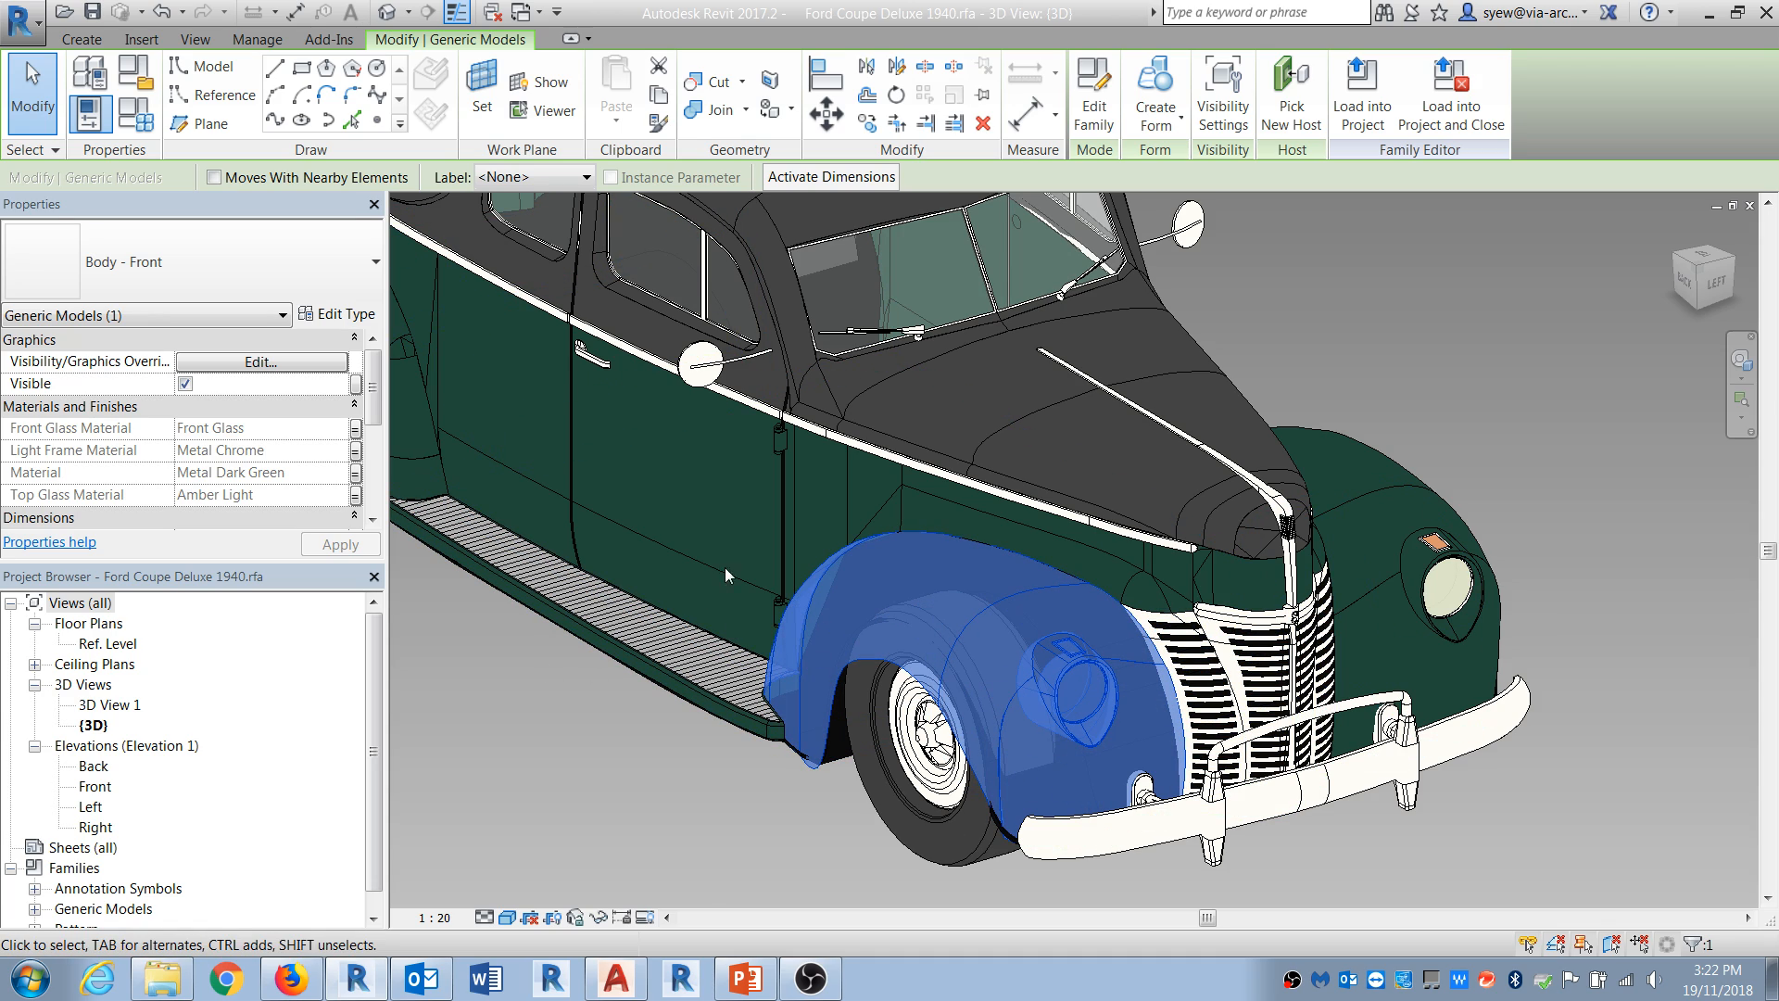
key(Escape)
shift+middle_drag(954, 848, 1010, 871)
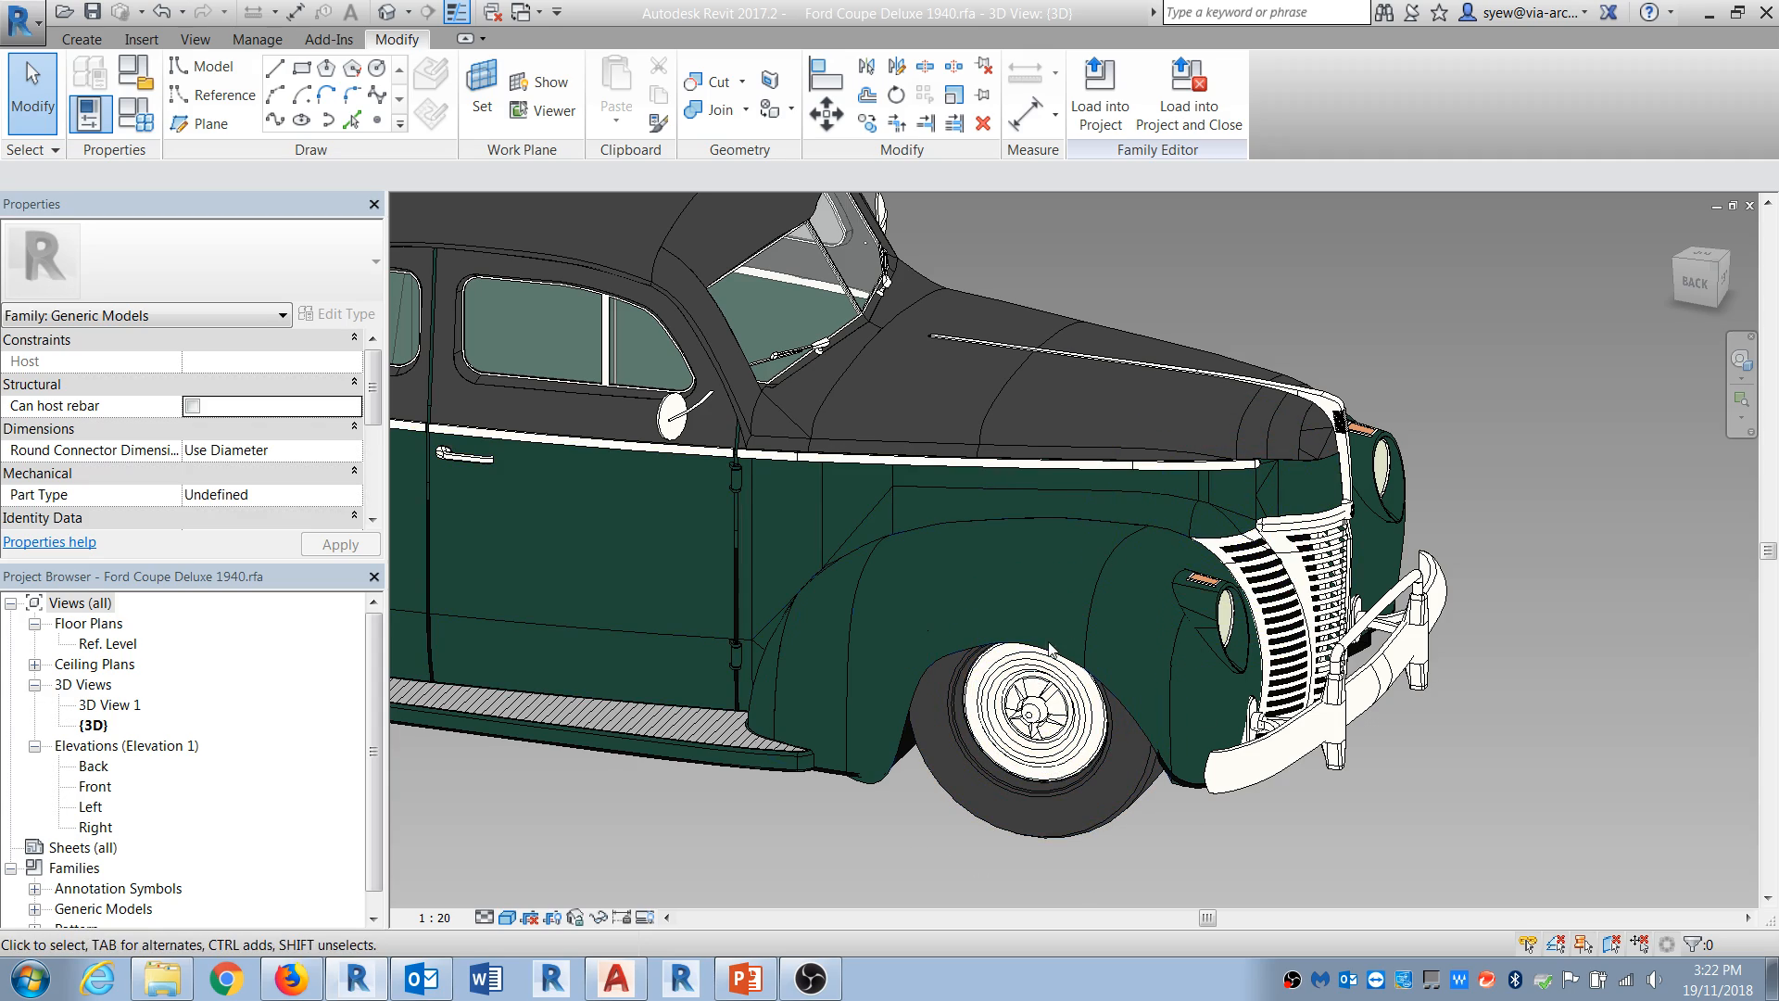
shift+middle_drag(1518, 854, 1427, 819)
scroll(1137, 715, down, 2)
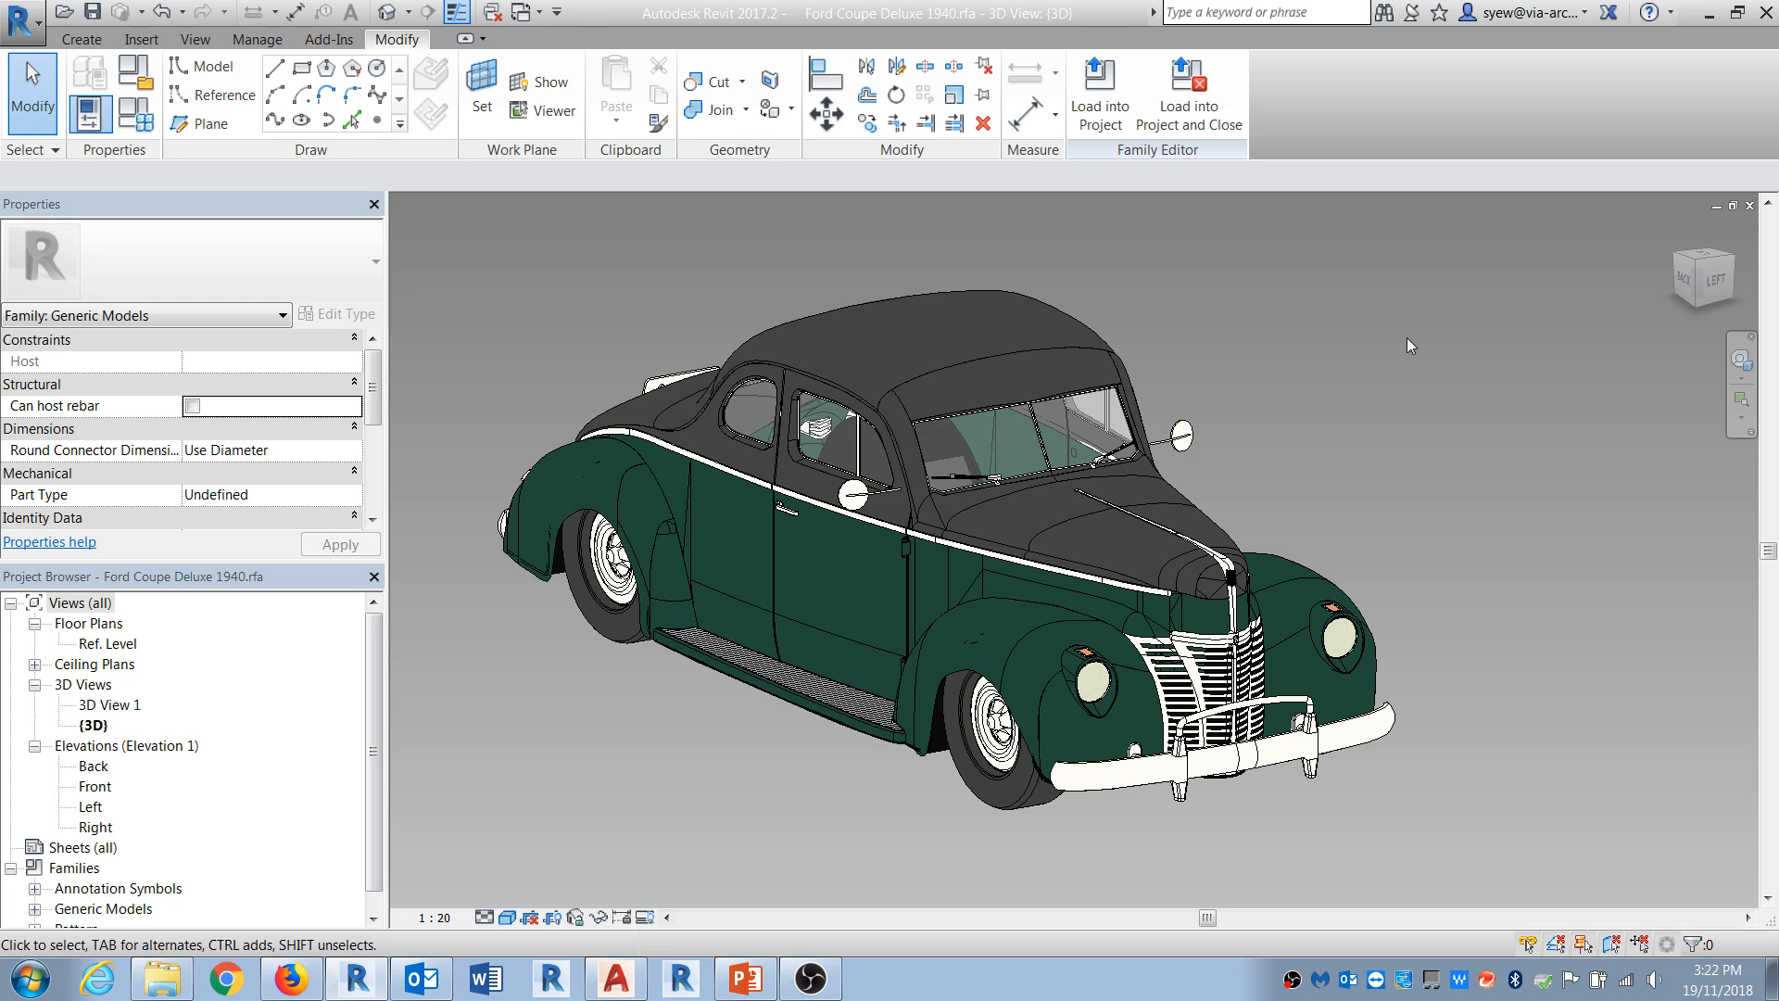
Step: Switch to the PowerPoint presentation and highlight the Hatch maker item on the Agenda slide
click(746, 979)
drag(715, 593, 455, 572)
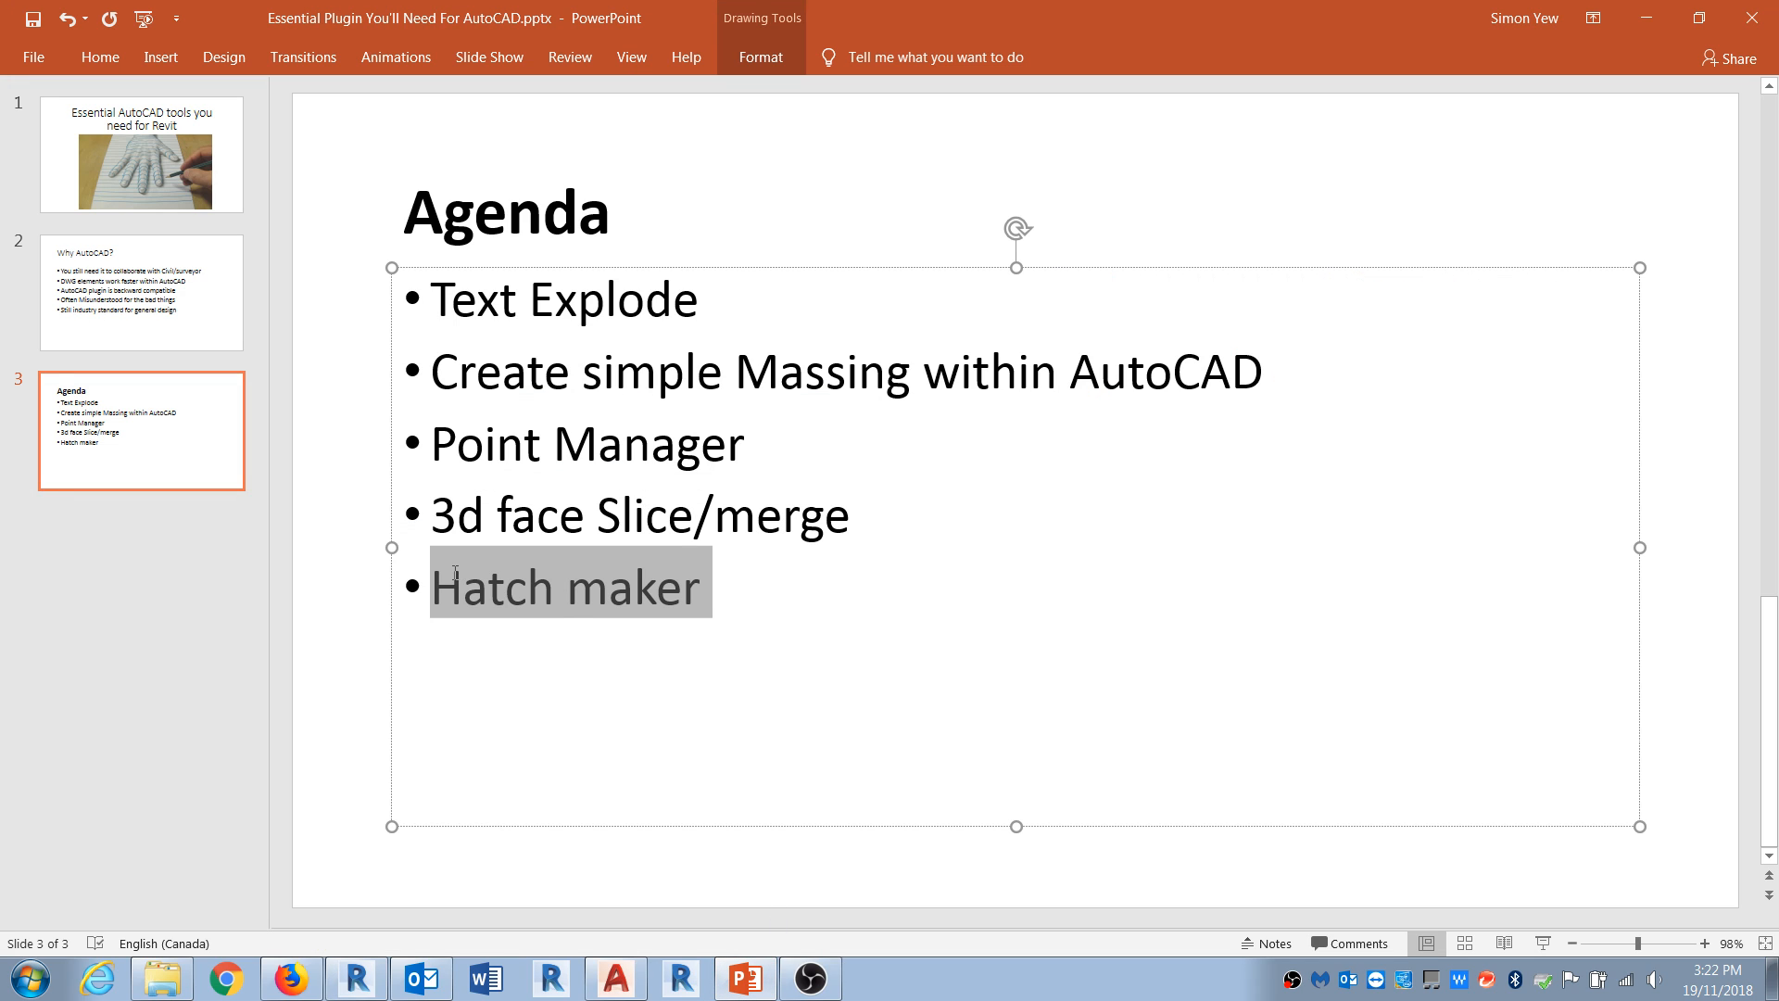
click(1647, 17)
Step: Switch to Firefox and search the web for "hatch maker" in a new tab
click(293, 977)
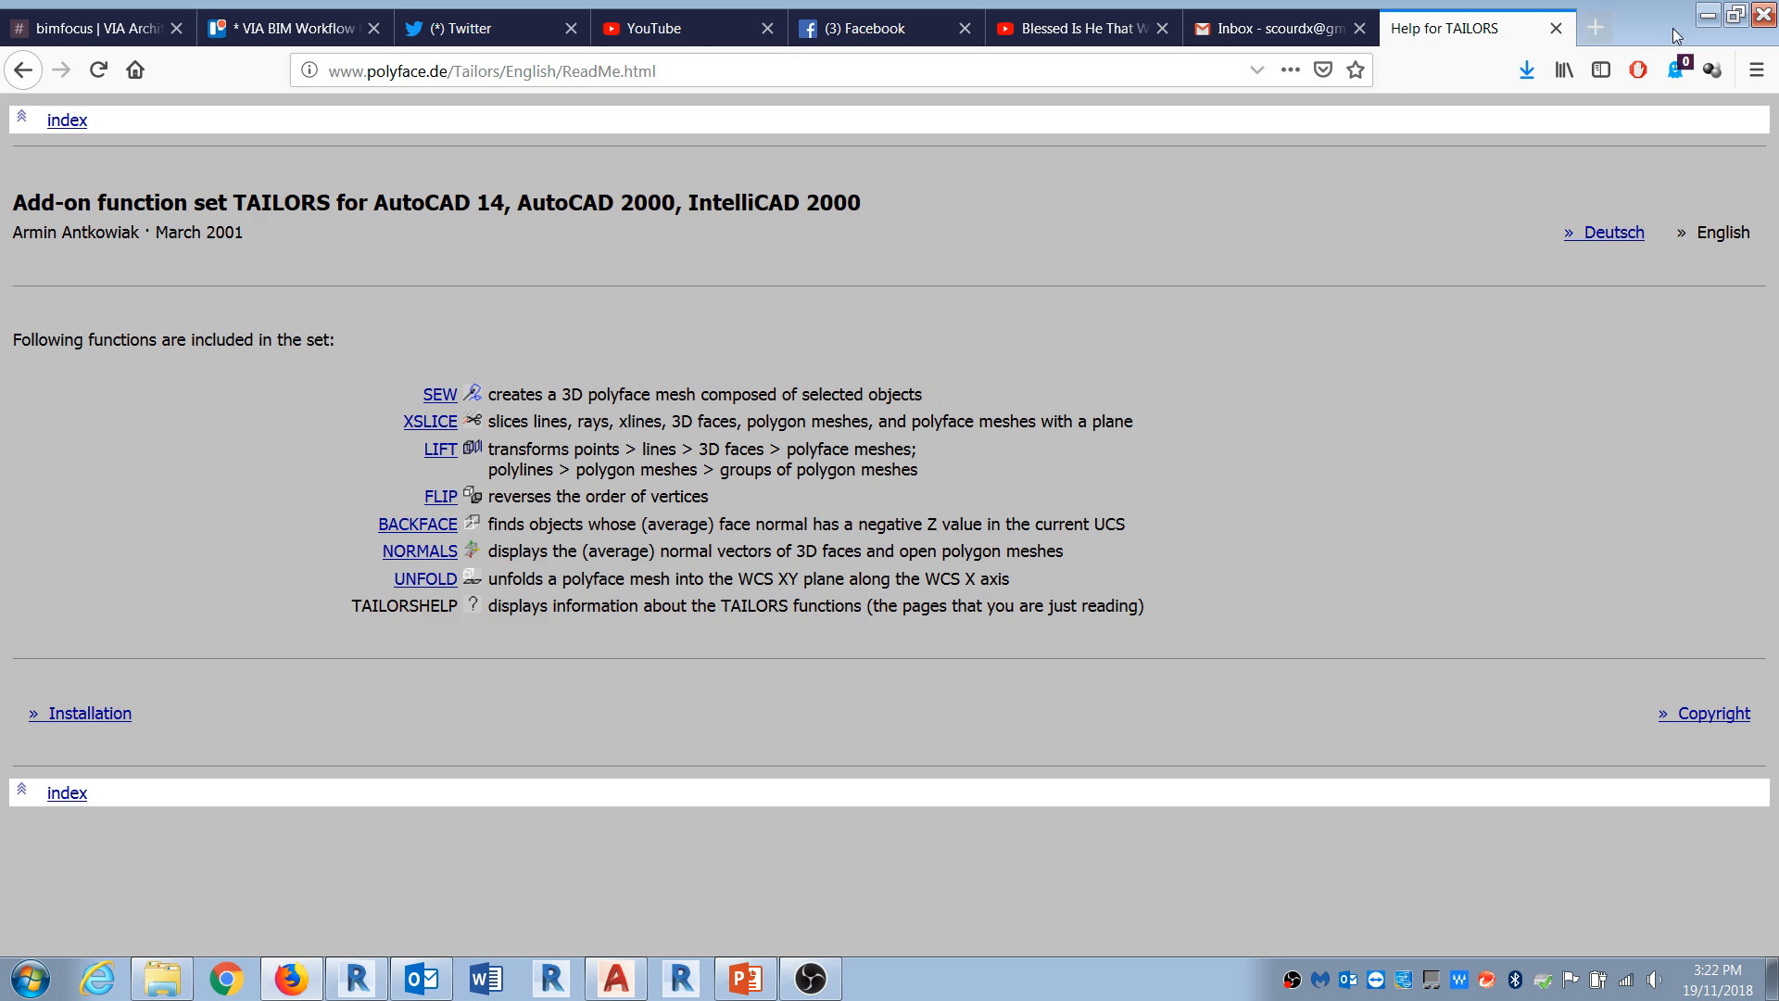
click(1597, 28)
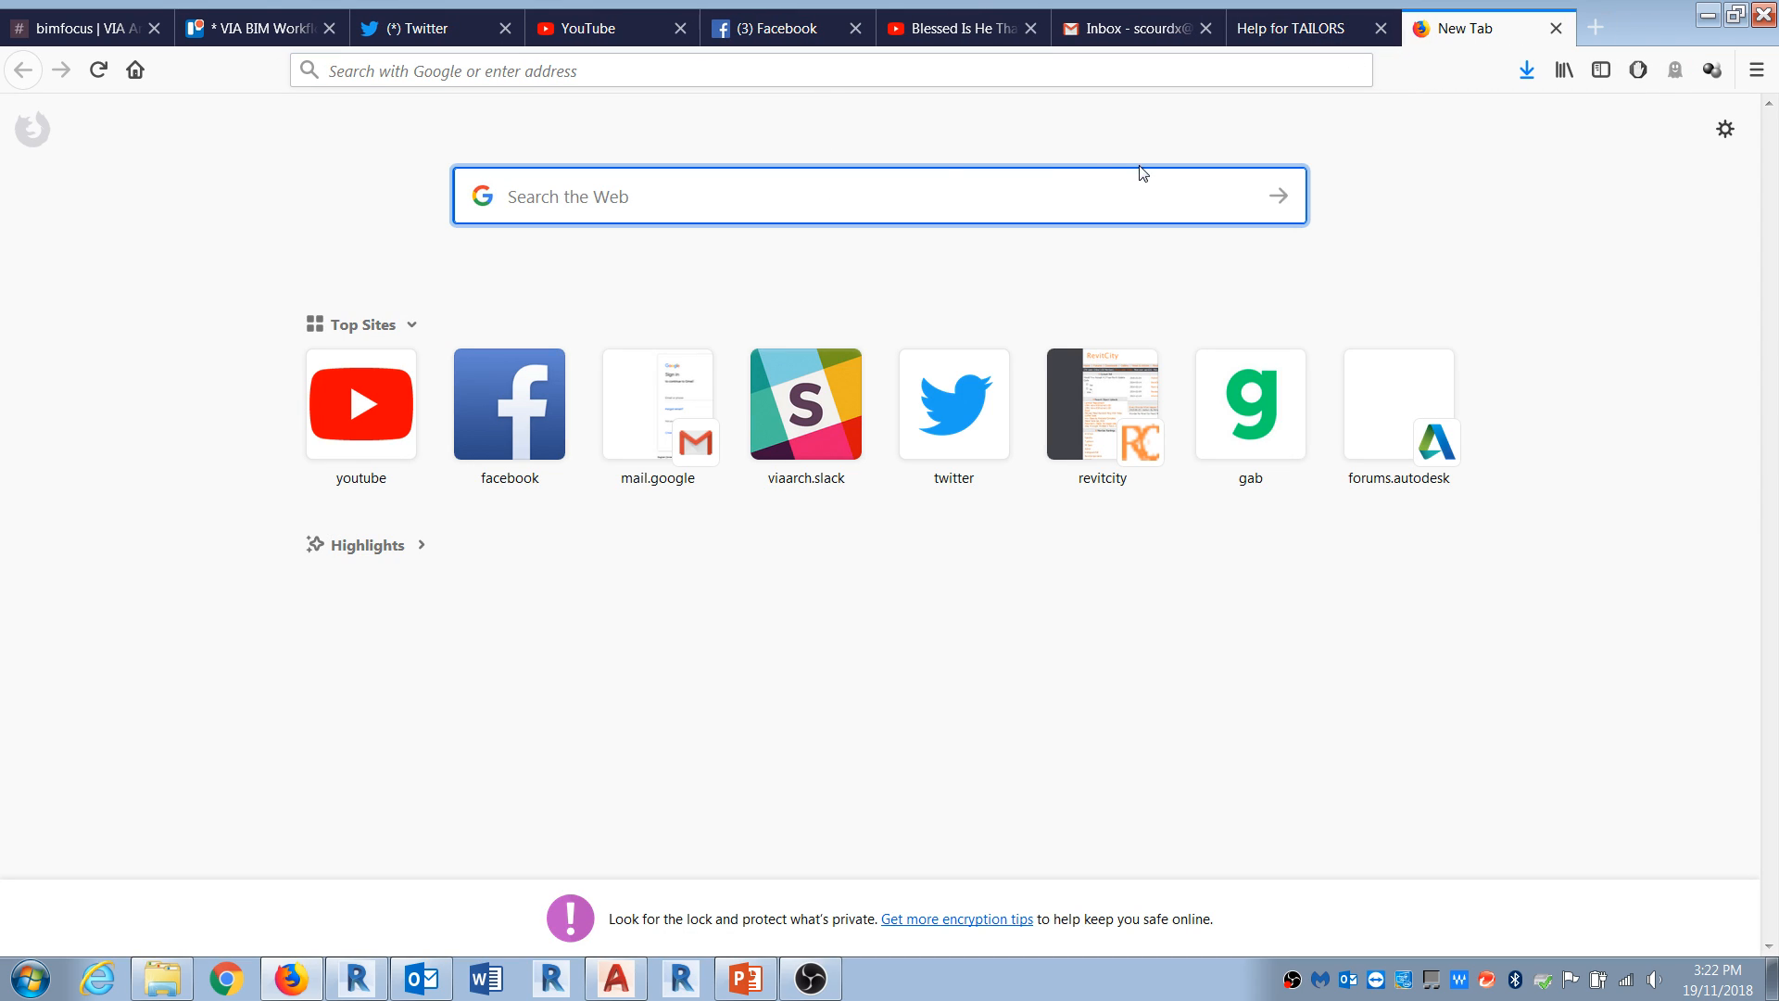
text(hatch ma)
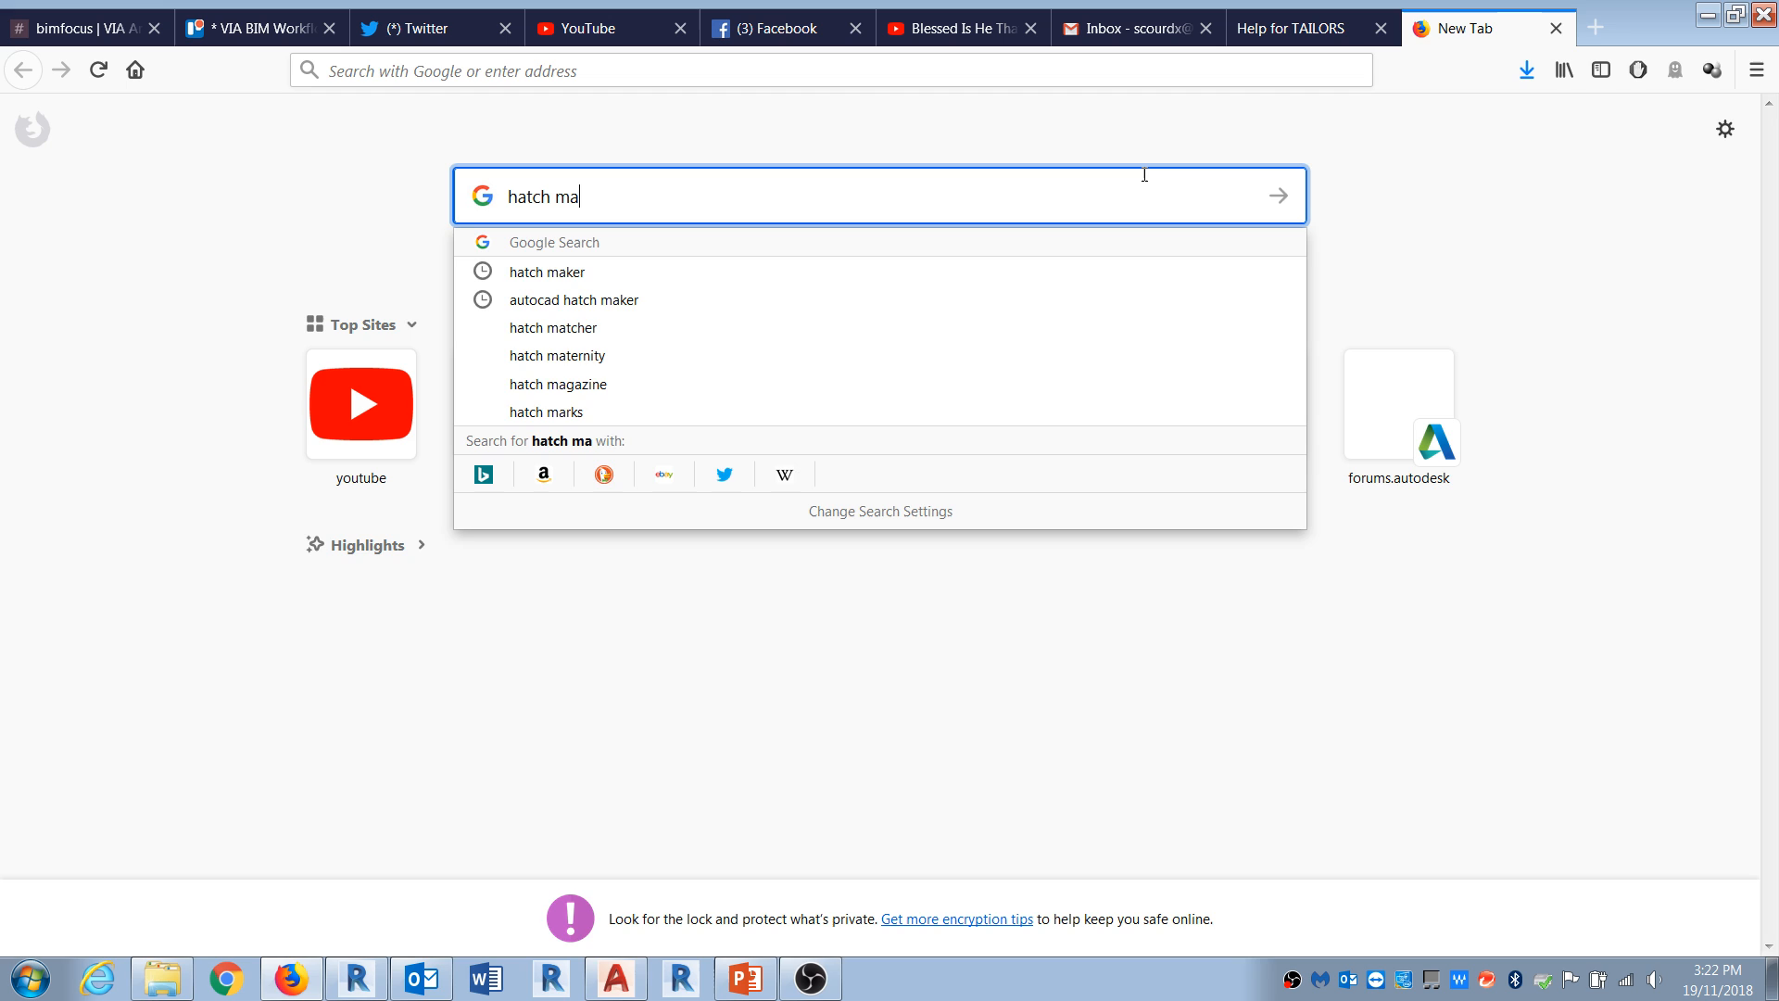
text(ker)
key(Return)
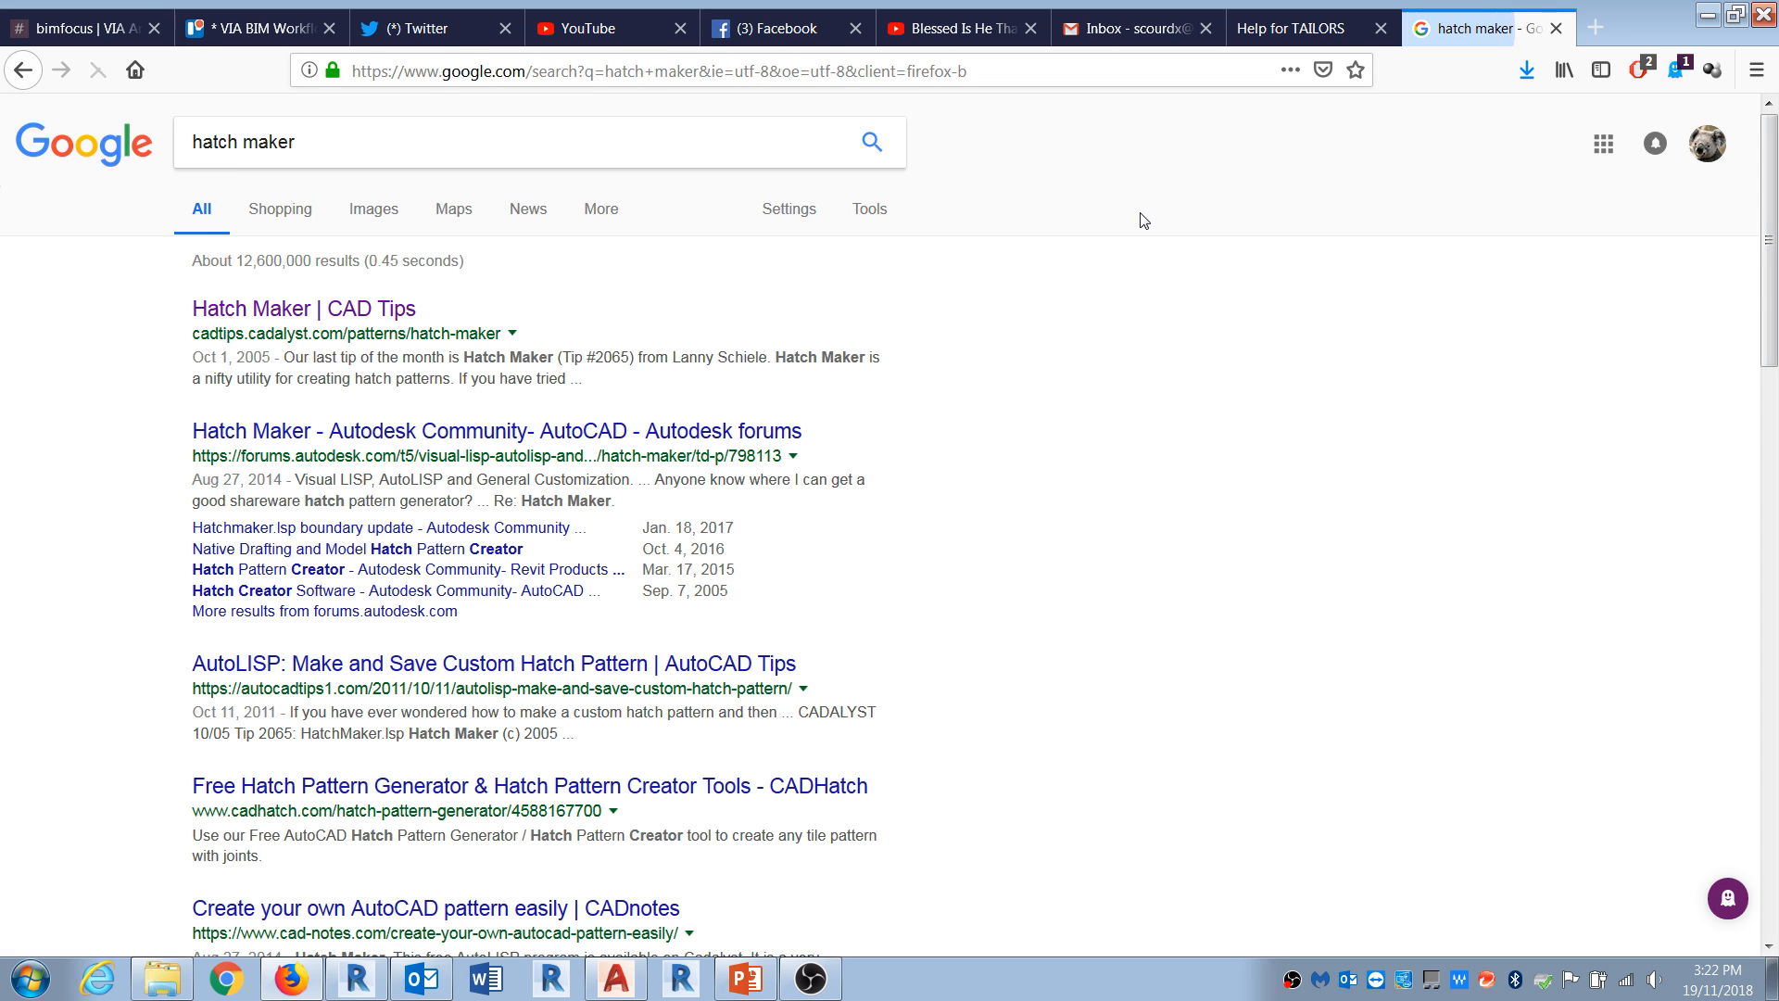
Step: View the Hatch Maker tip on the Cadalyst CAD Tips site and its HTH2065.zip download offer, then close the page without saving the file
click(209, 309)
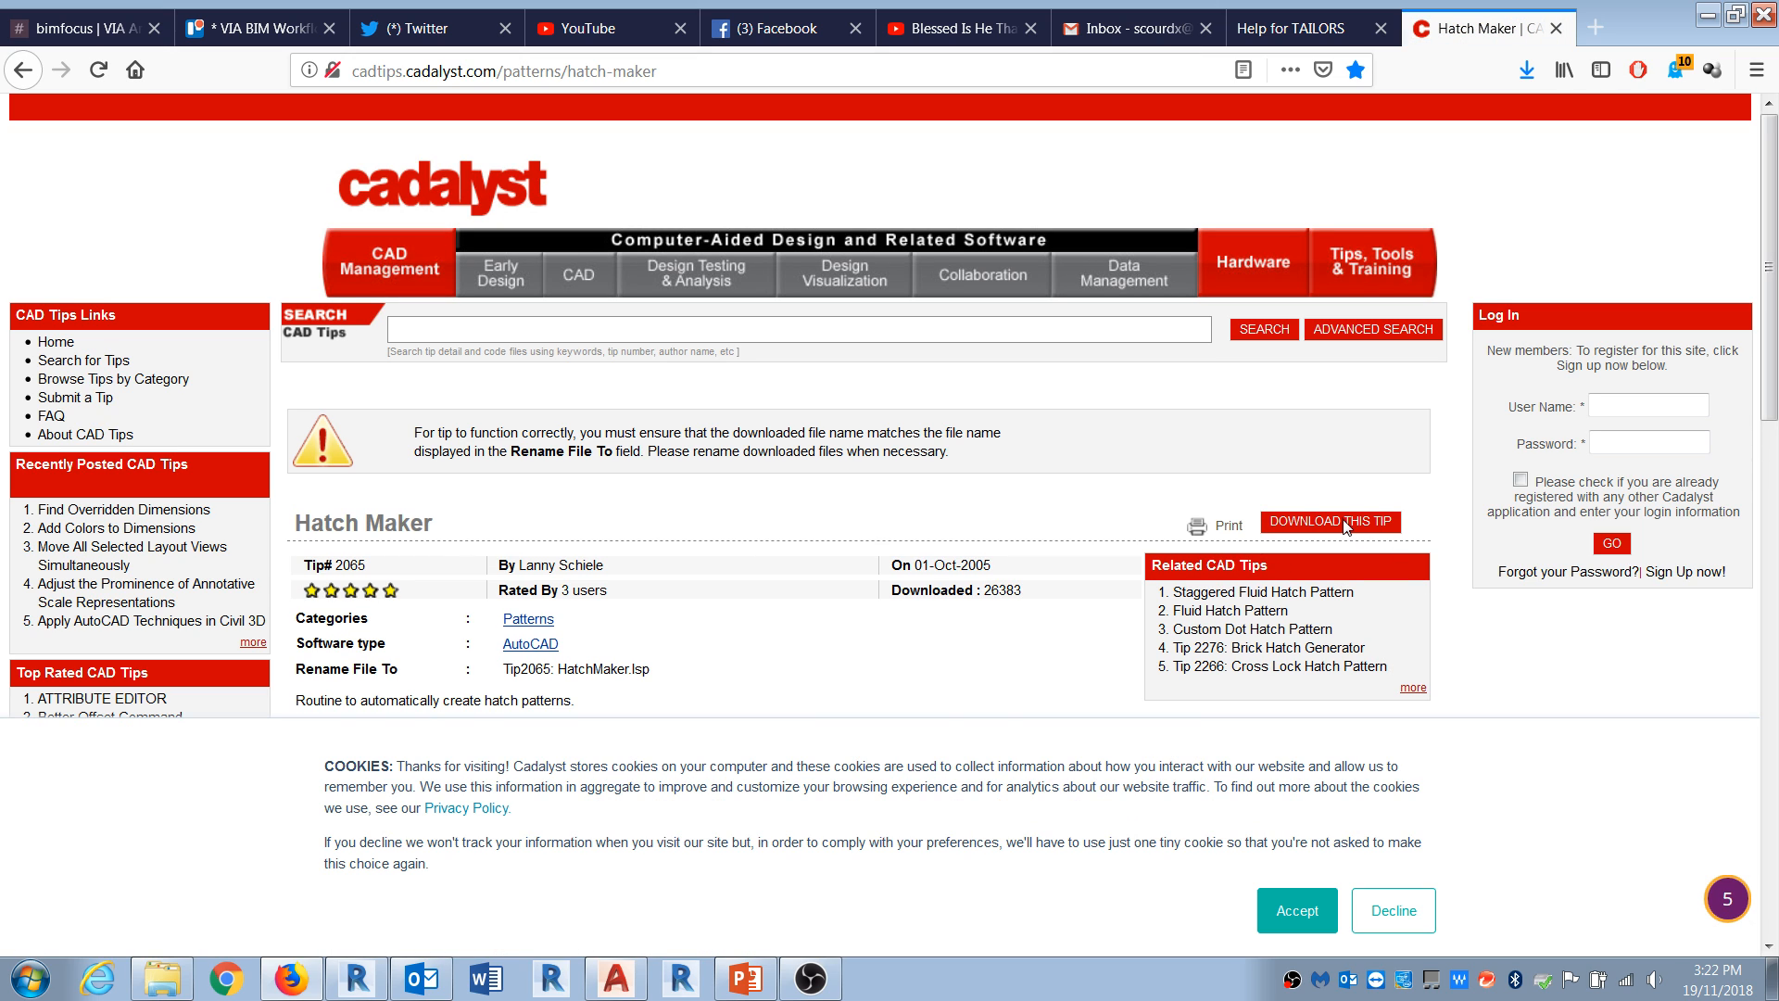
click(1344, 522)
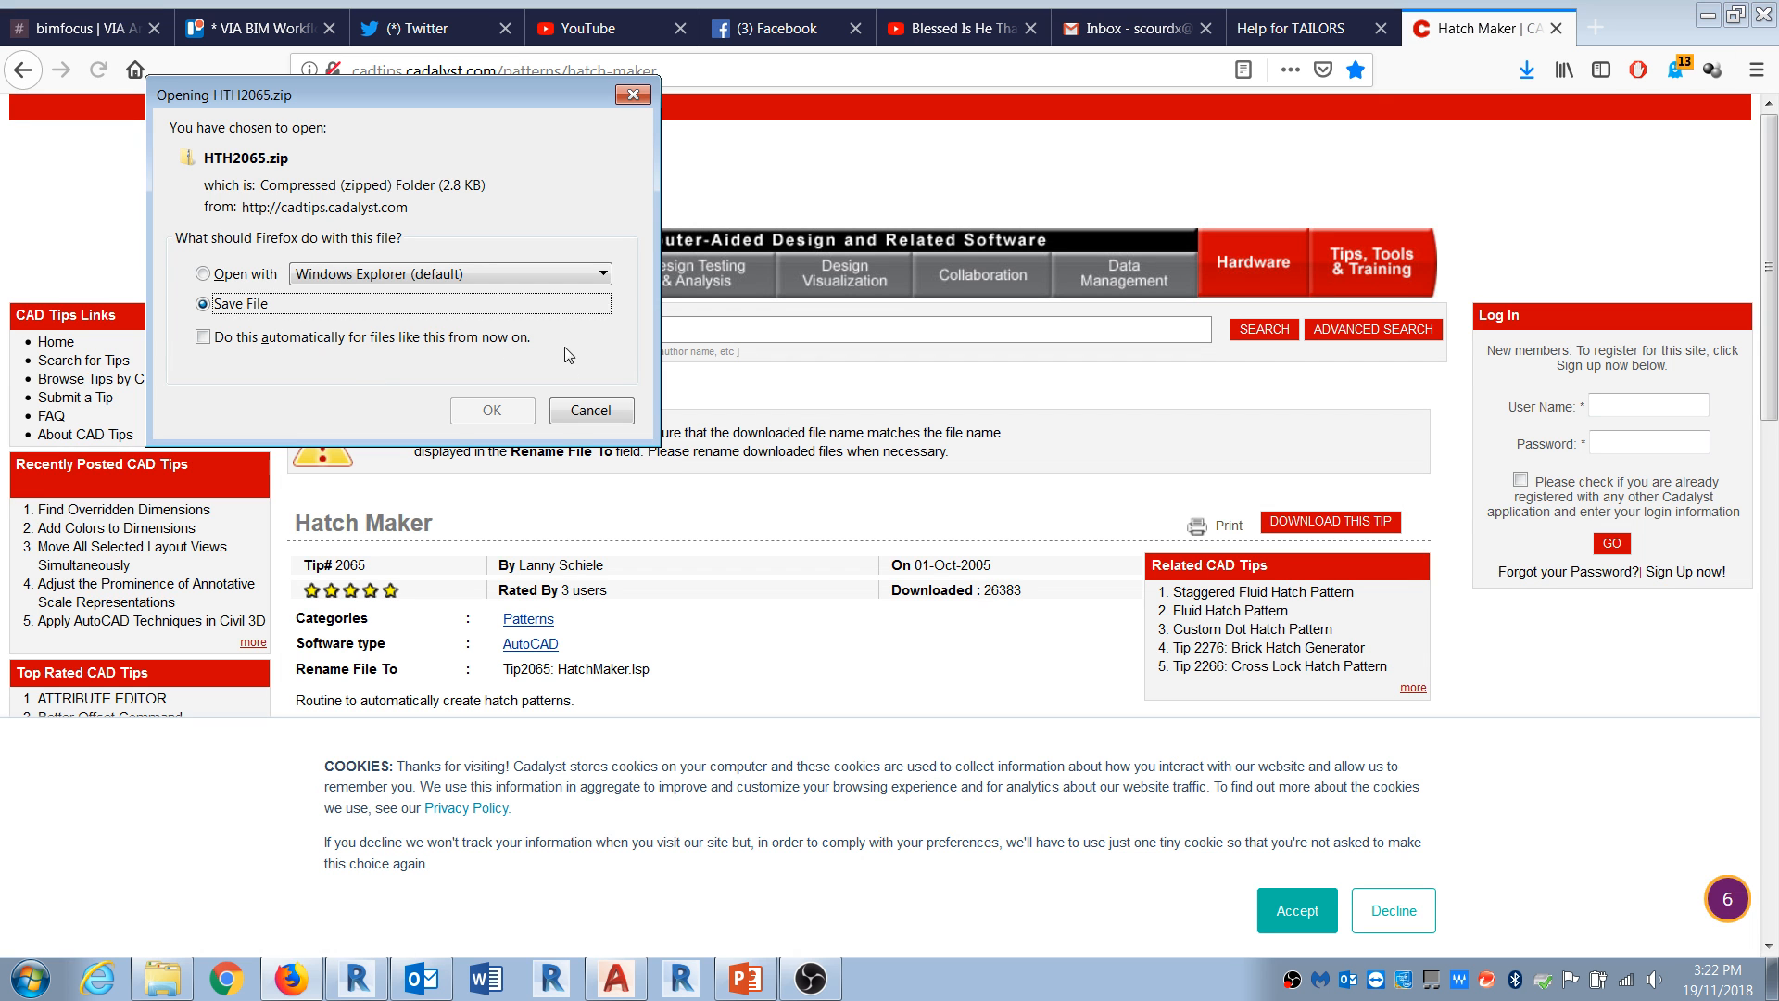
click(616, 417)
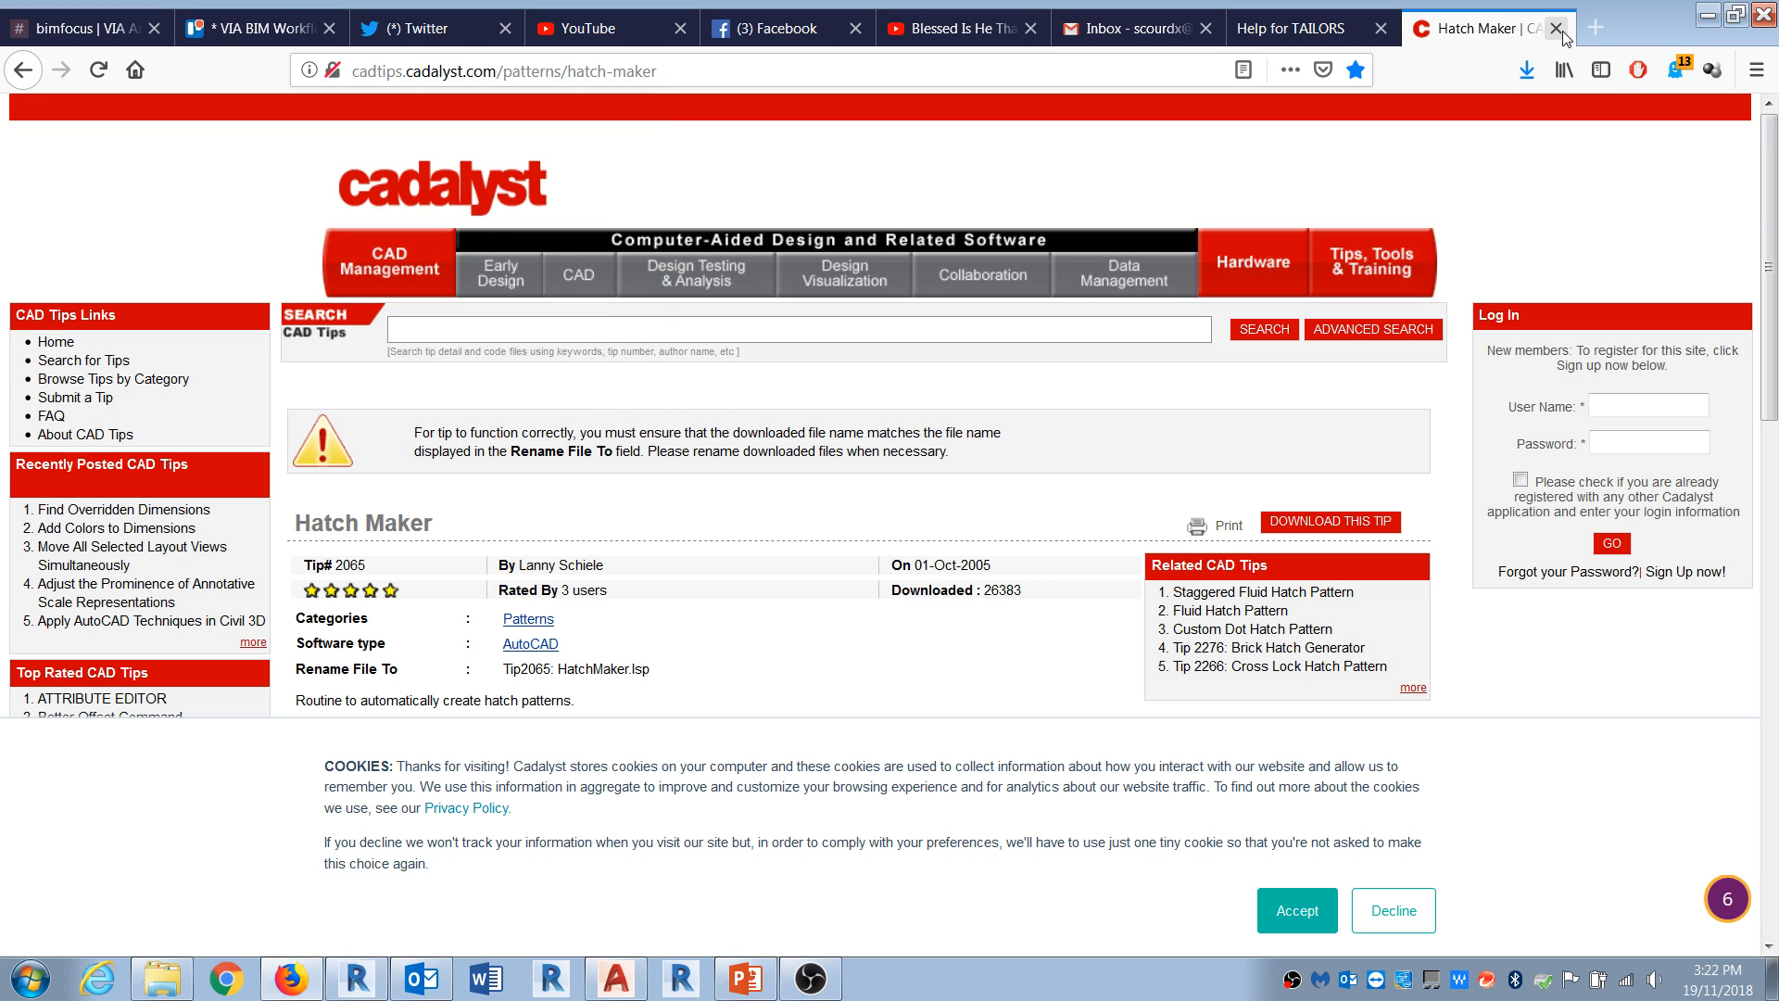
click(1557, 28)
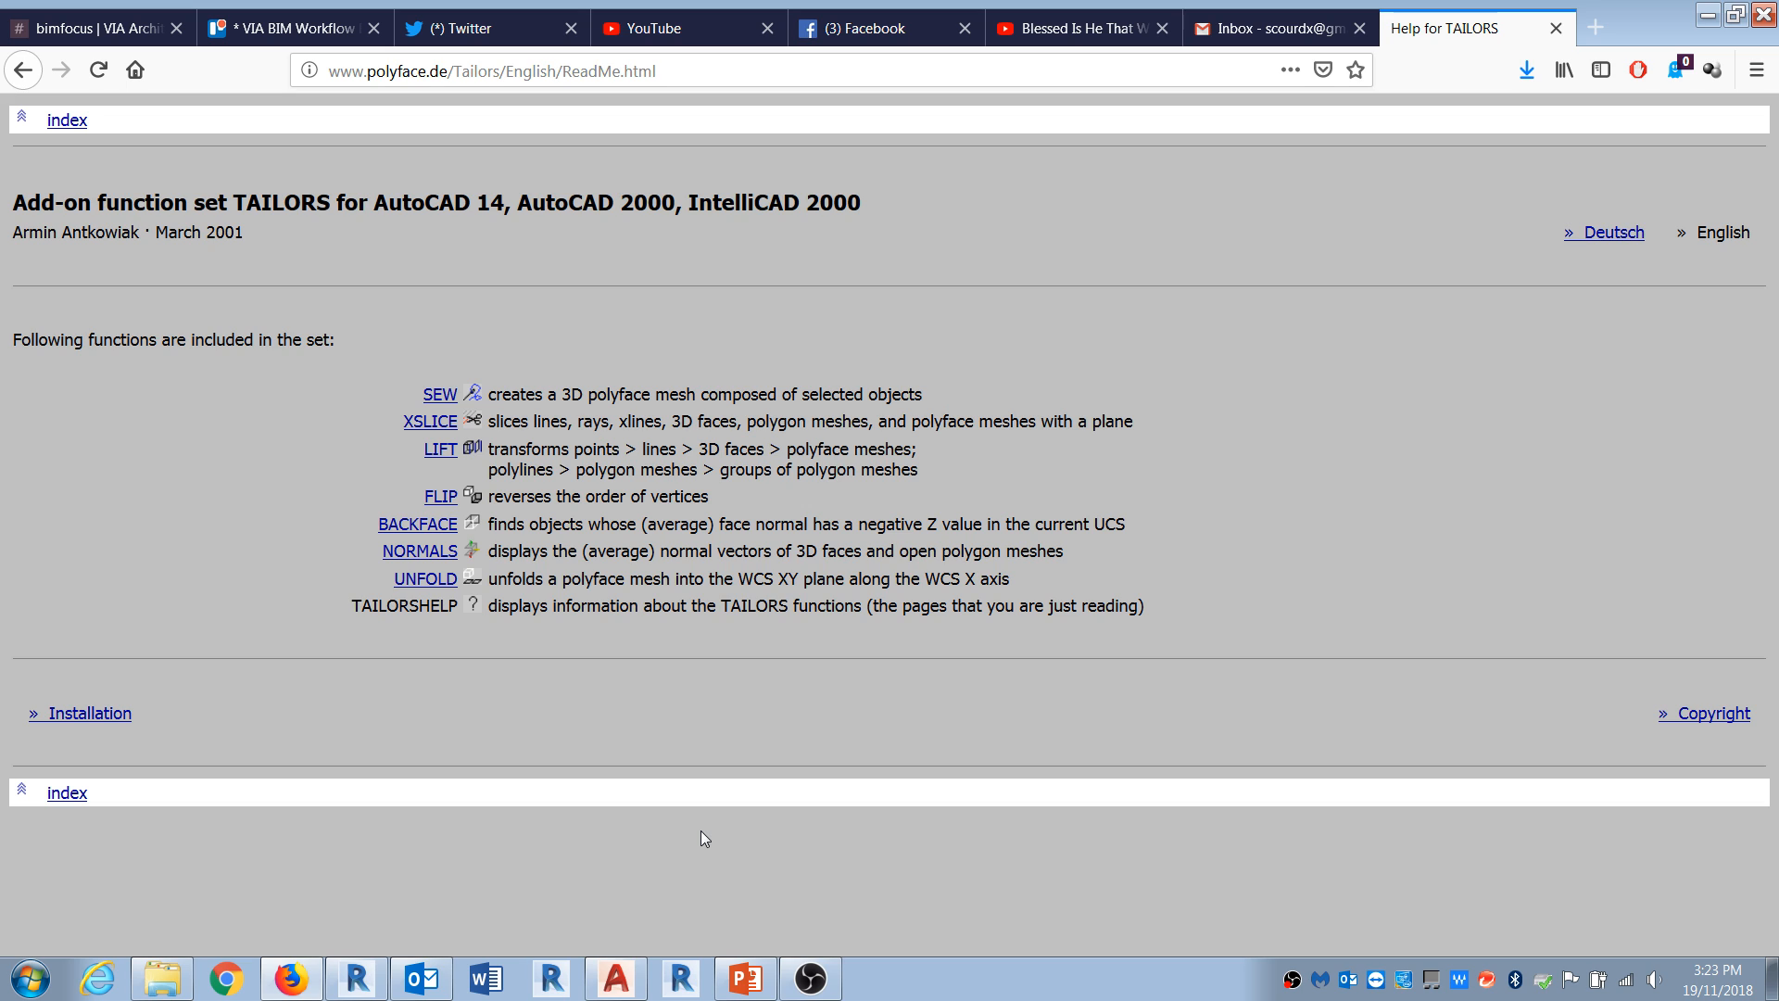
Step: Switch to AutoCAD, close the 3D-BODY-part front-slice drawing and start a new drawing from the acad.dwt template
click(1712, 17)
click(616, 977)
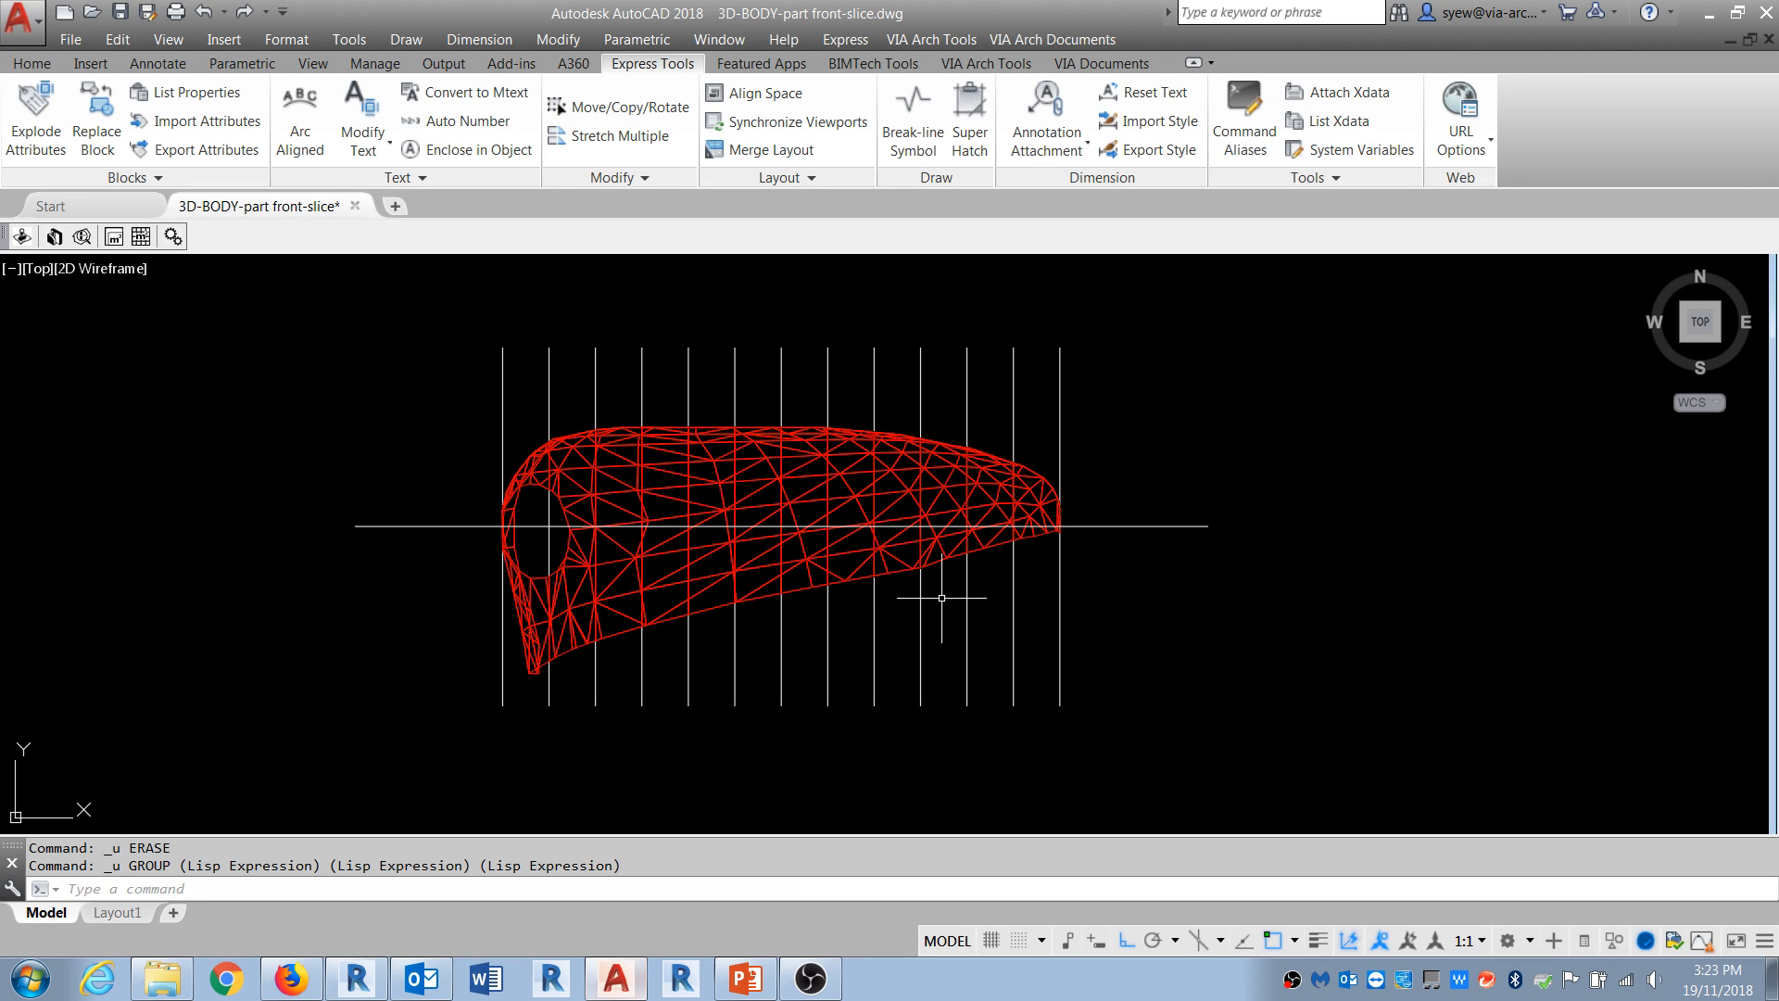
click(354, 205)
click(964, 534)
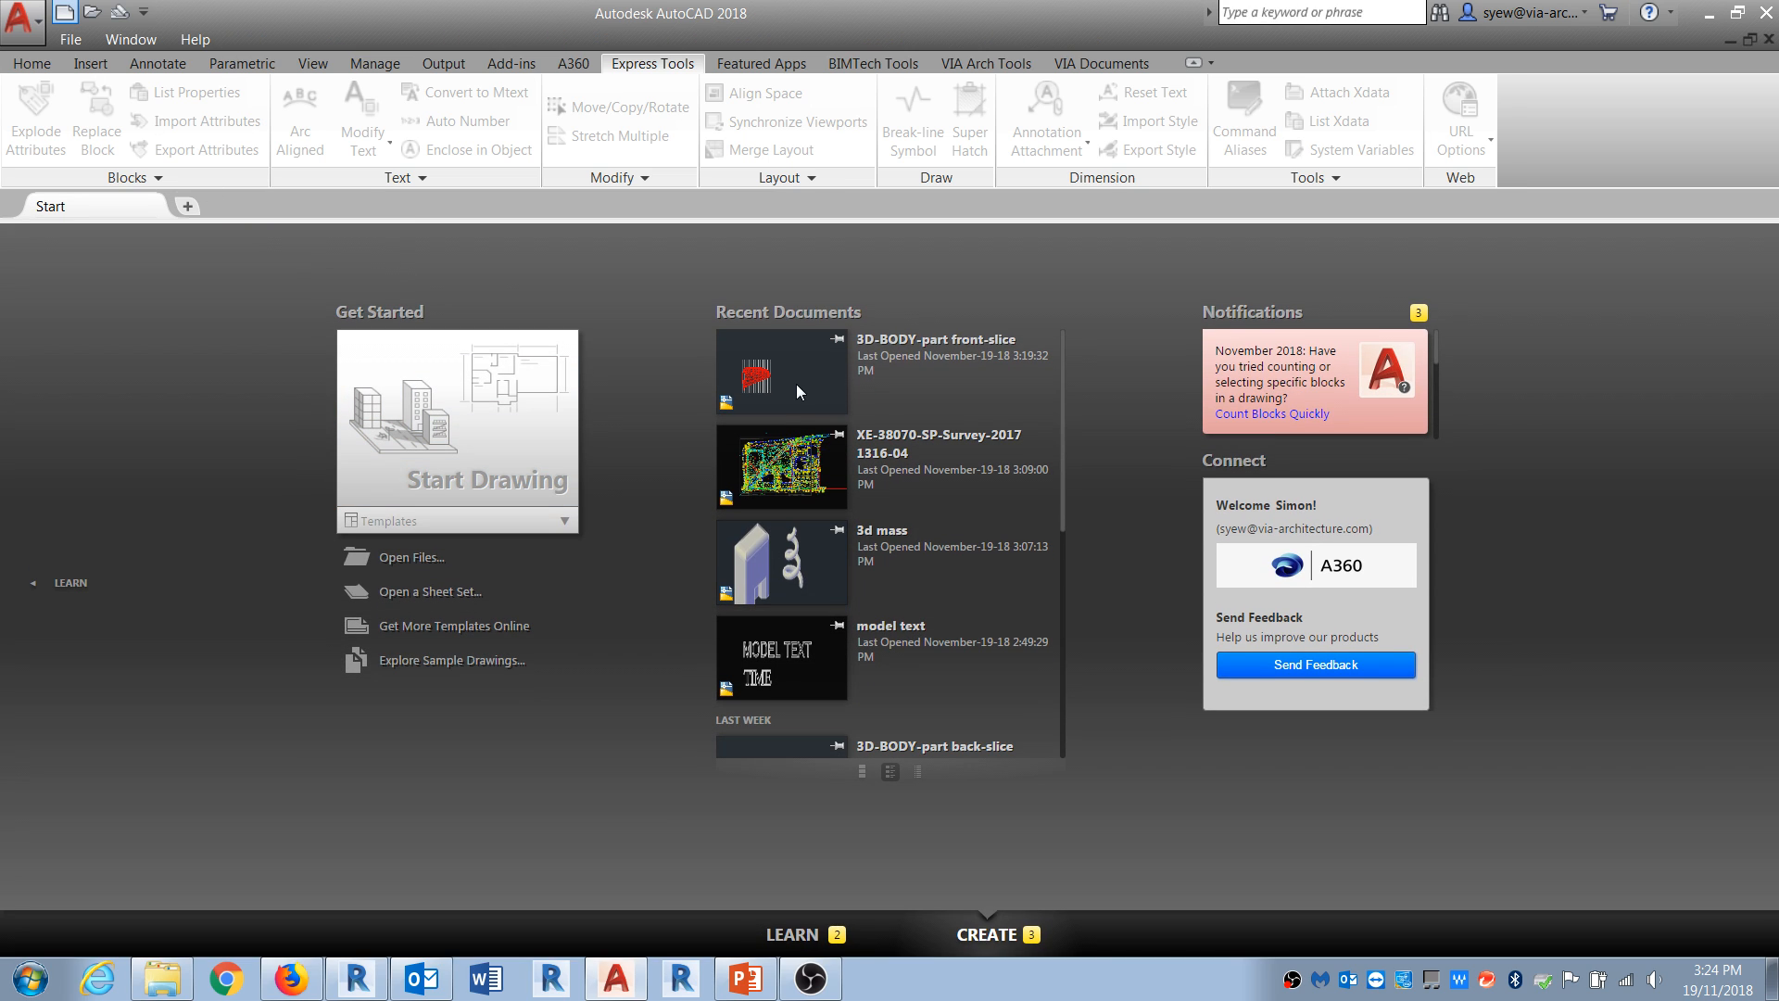
key(ctrl+n)
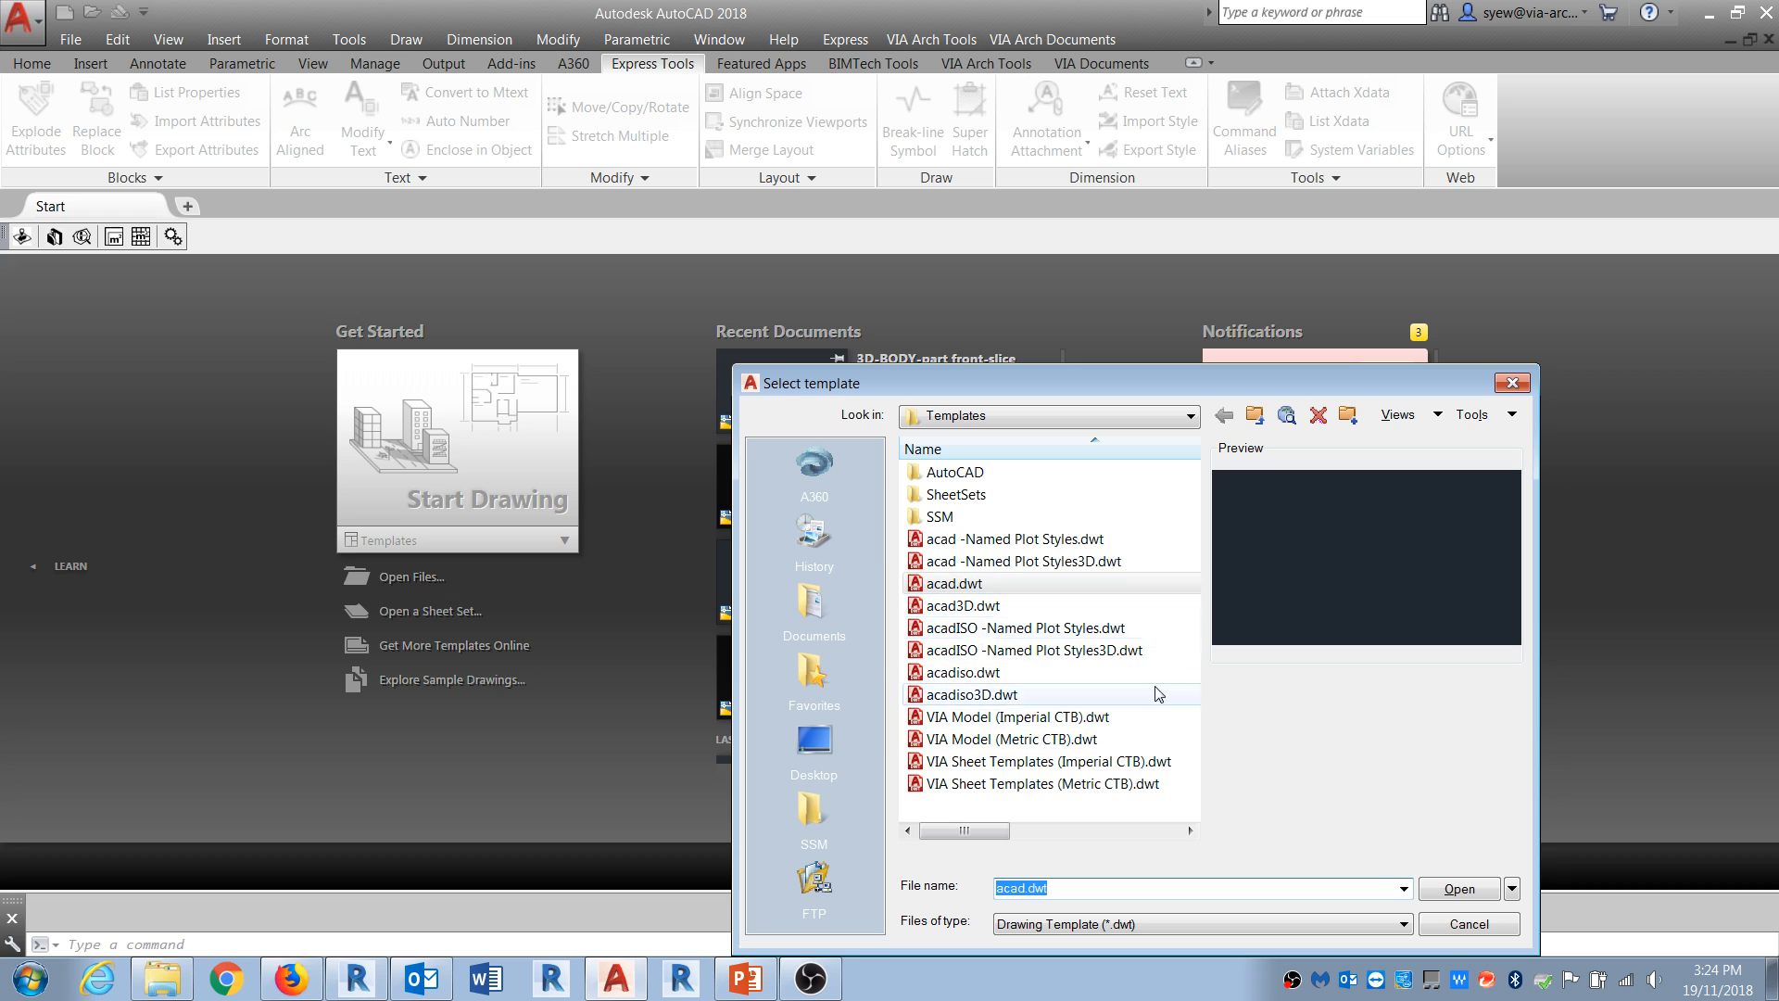
key(Return)
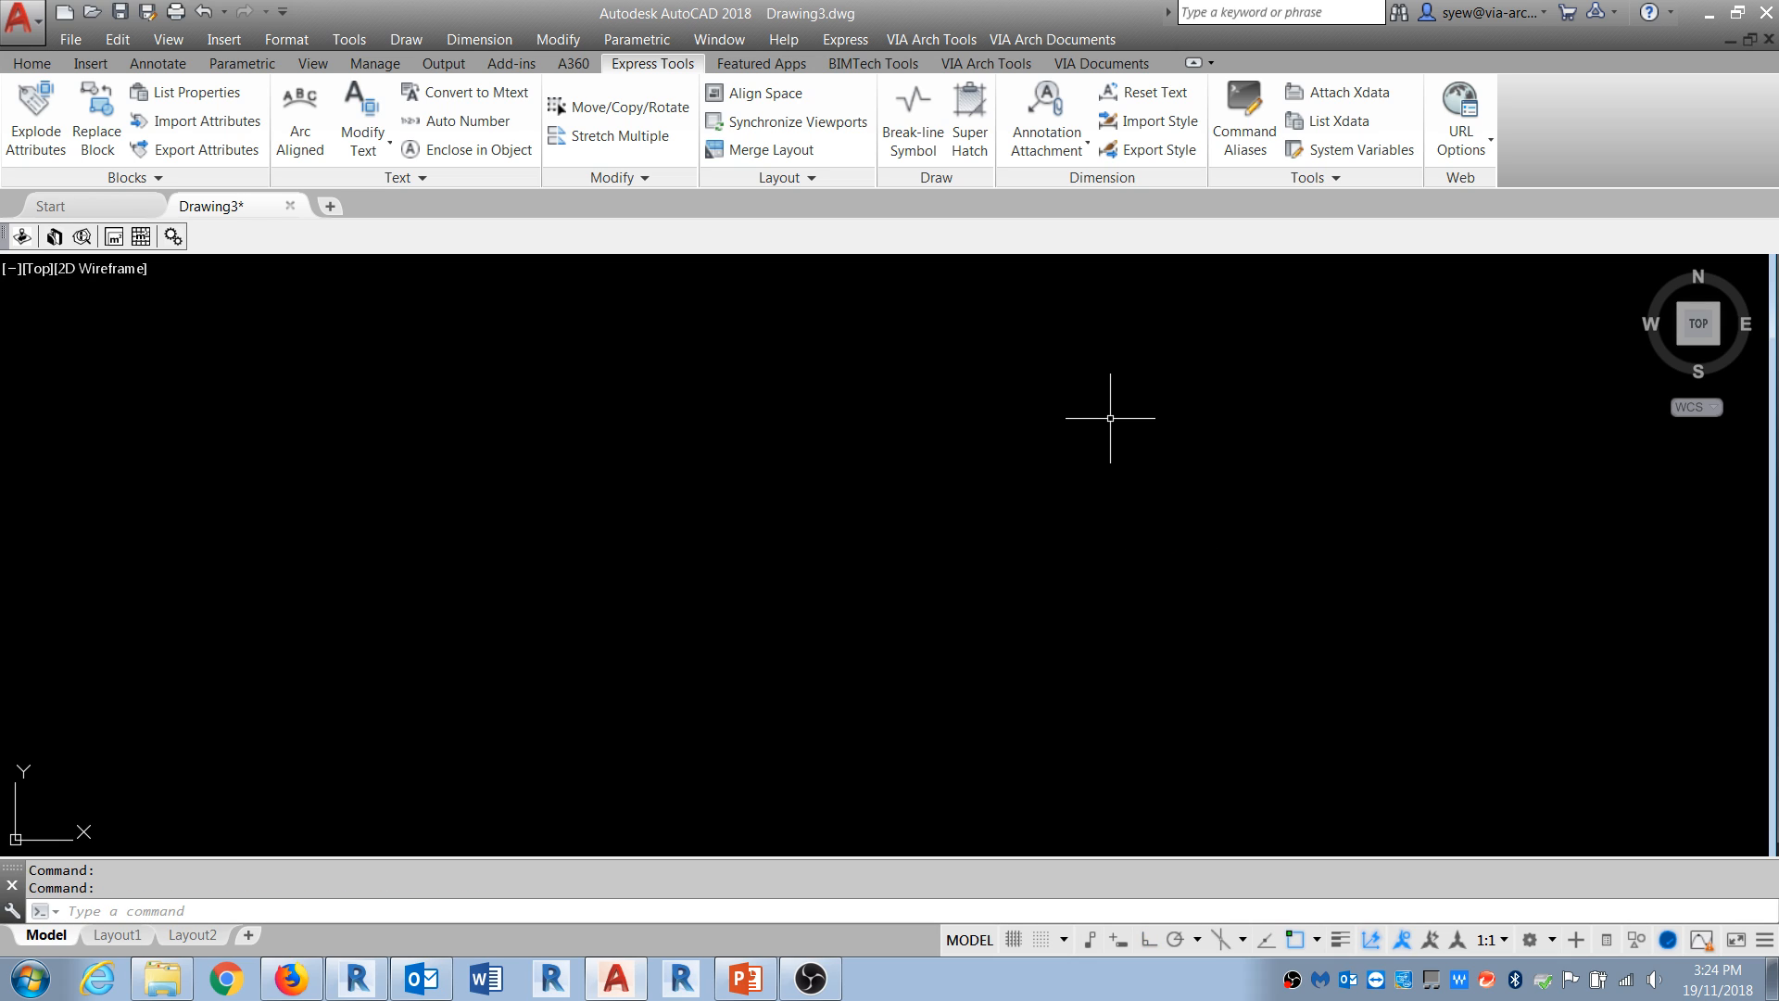
Step: Add HatchMaker.lsp from the HTH2065 folder inside lisp to the application loader's Startup Suite
text(AP)
key(Return)
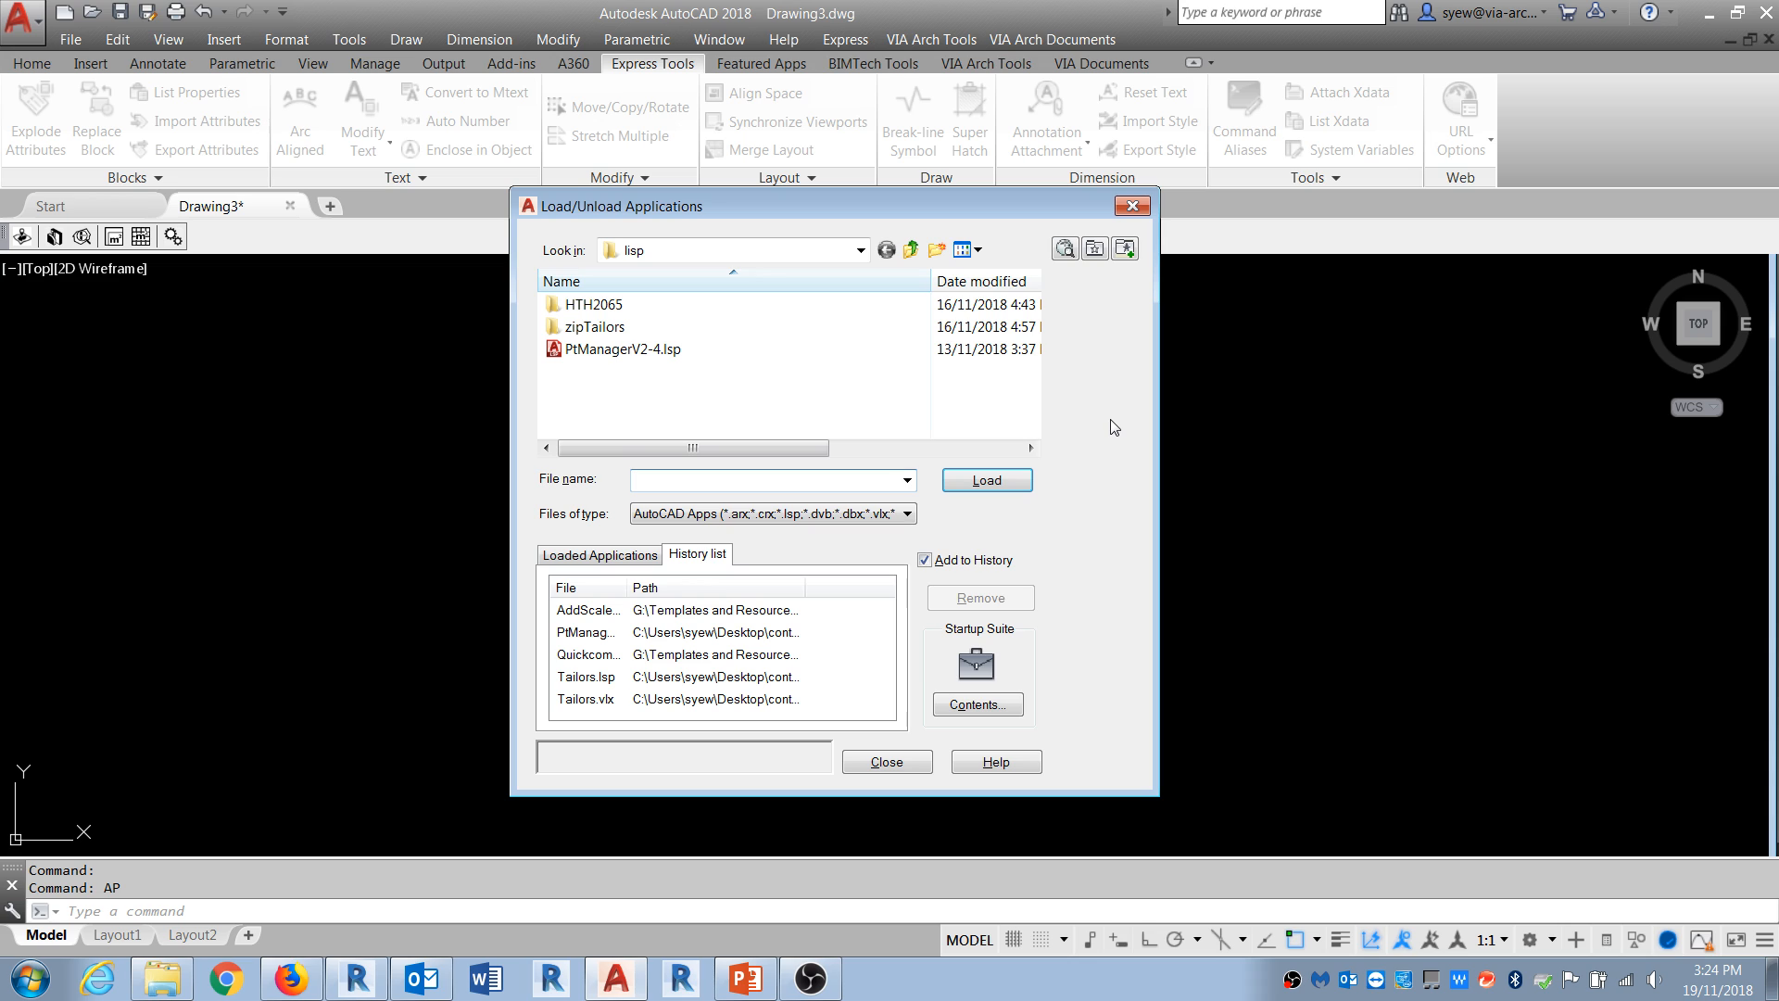
click(976, 705)
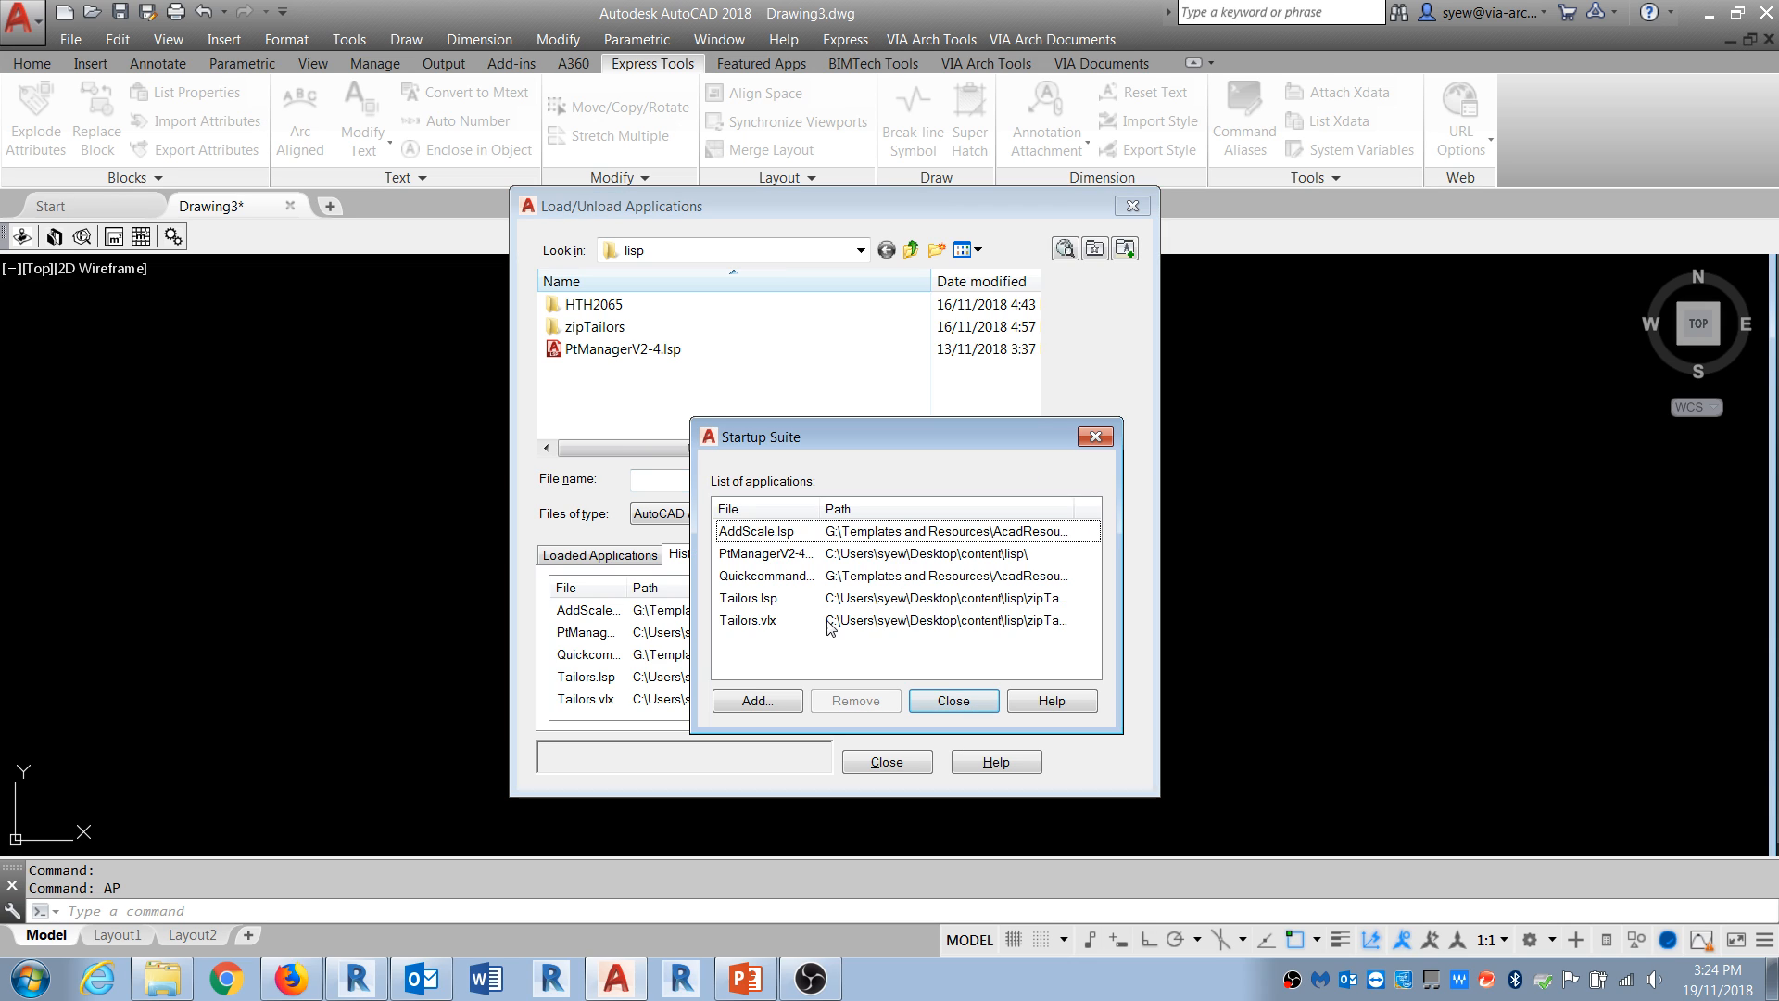
click(757, 700)
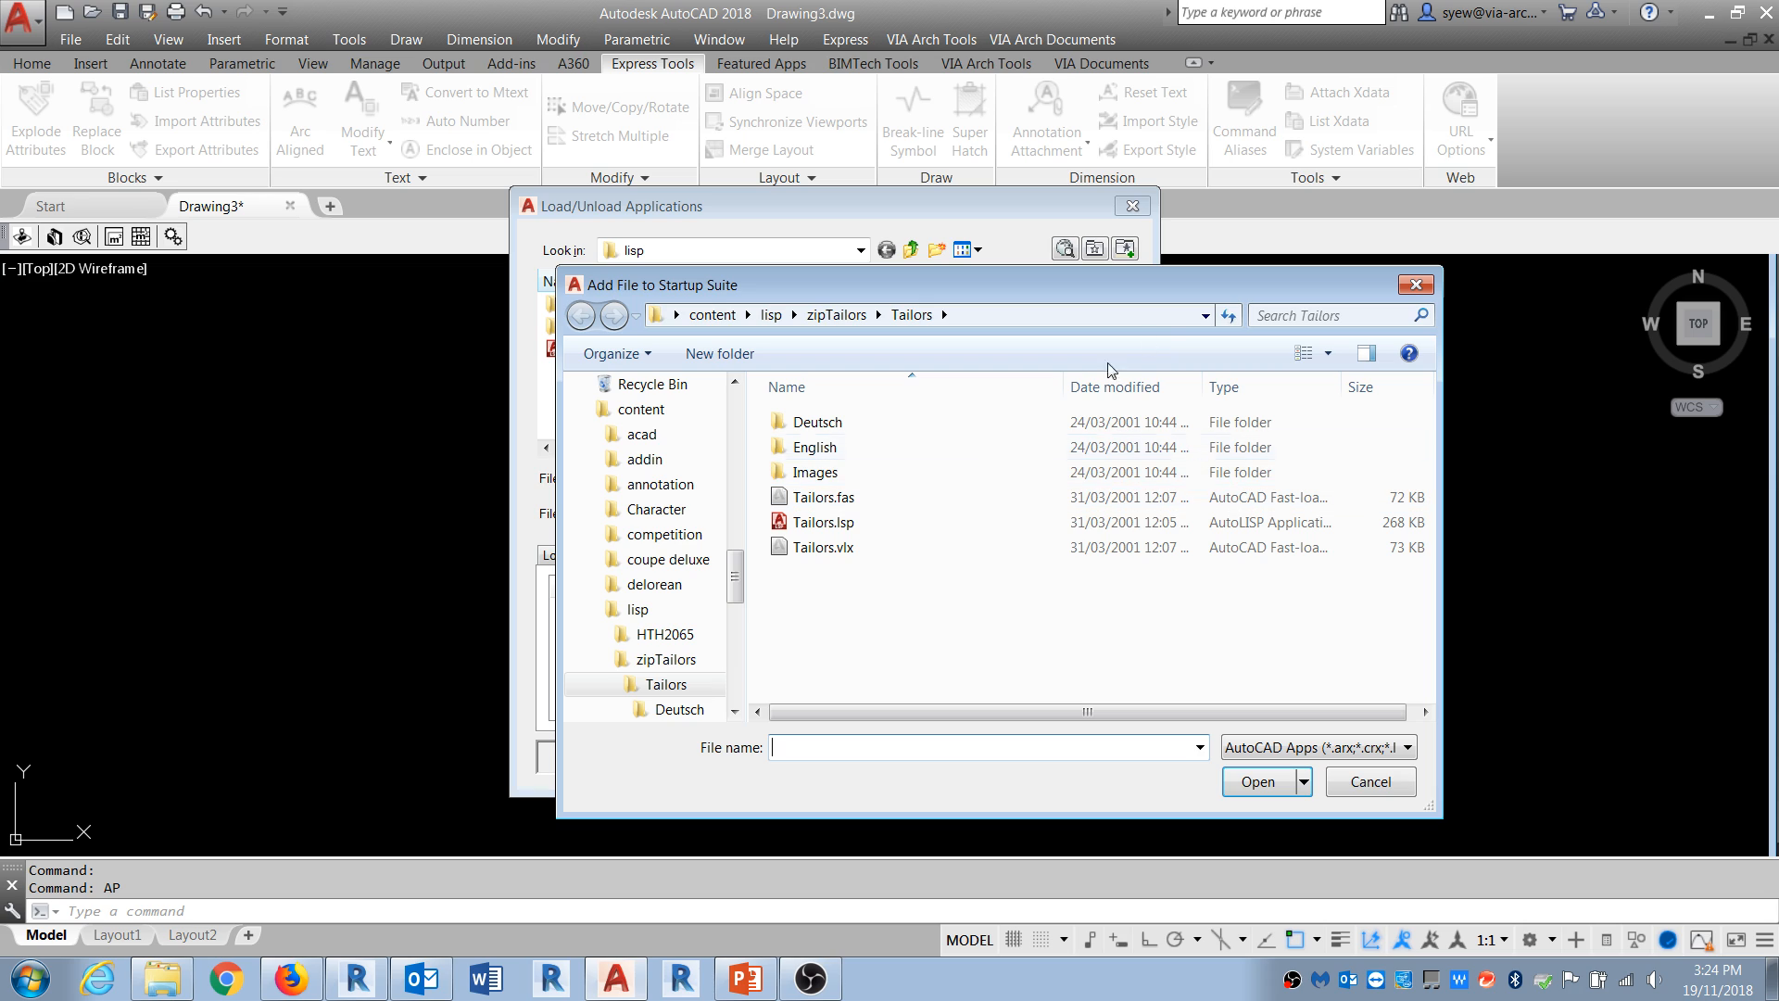
click(836, 315)
click(771, 314)
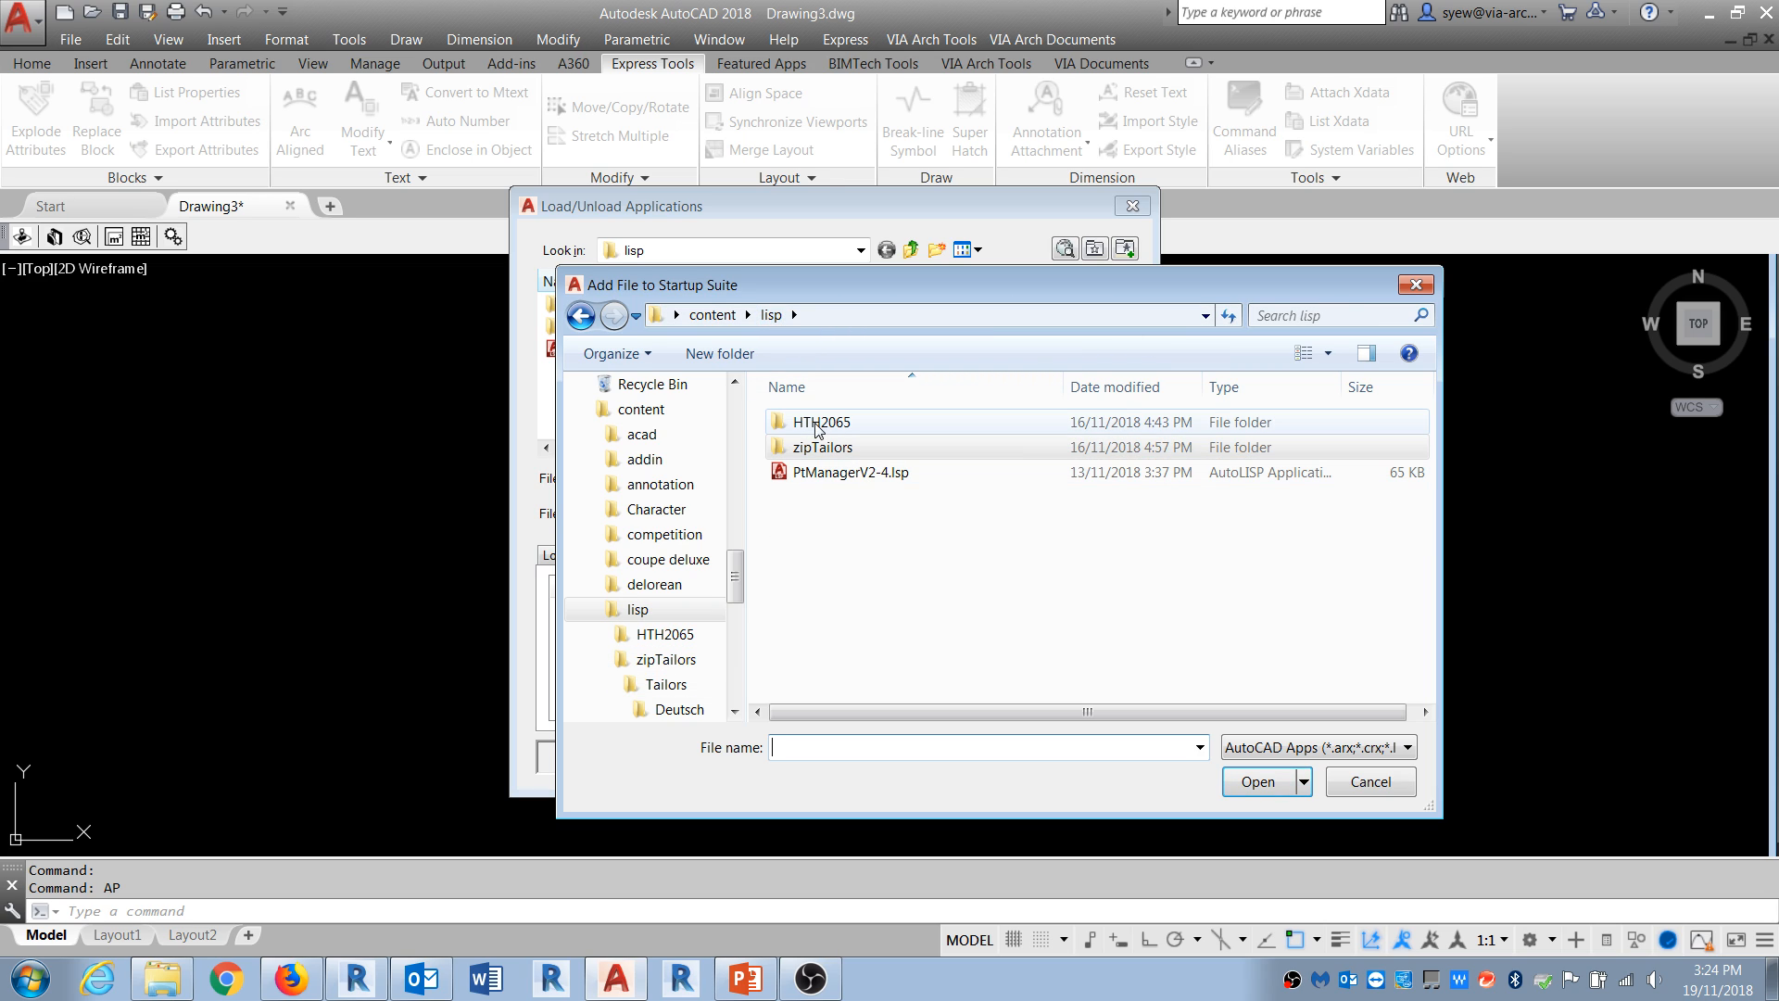
click(820, 425)
double_click(820, 425)
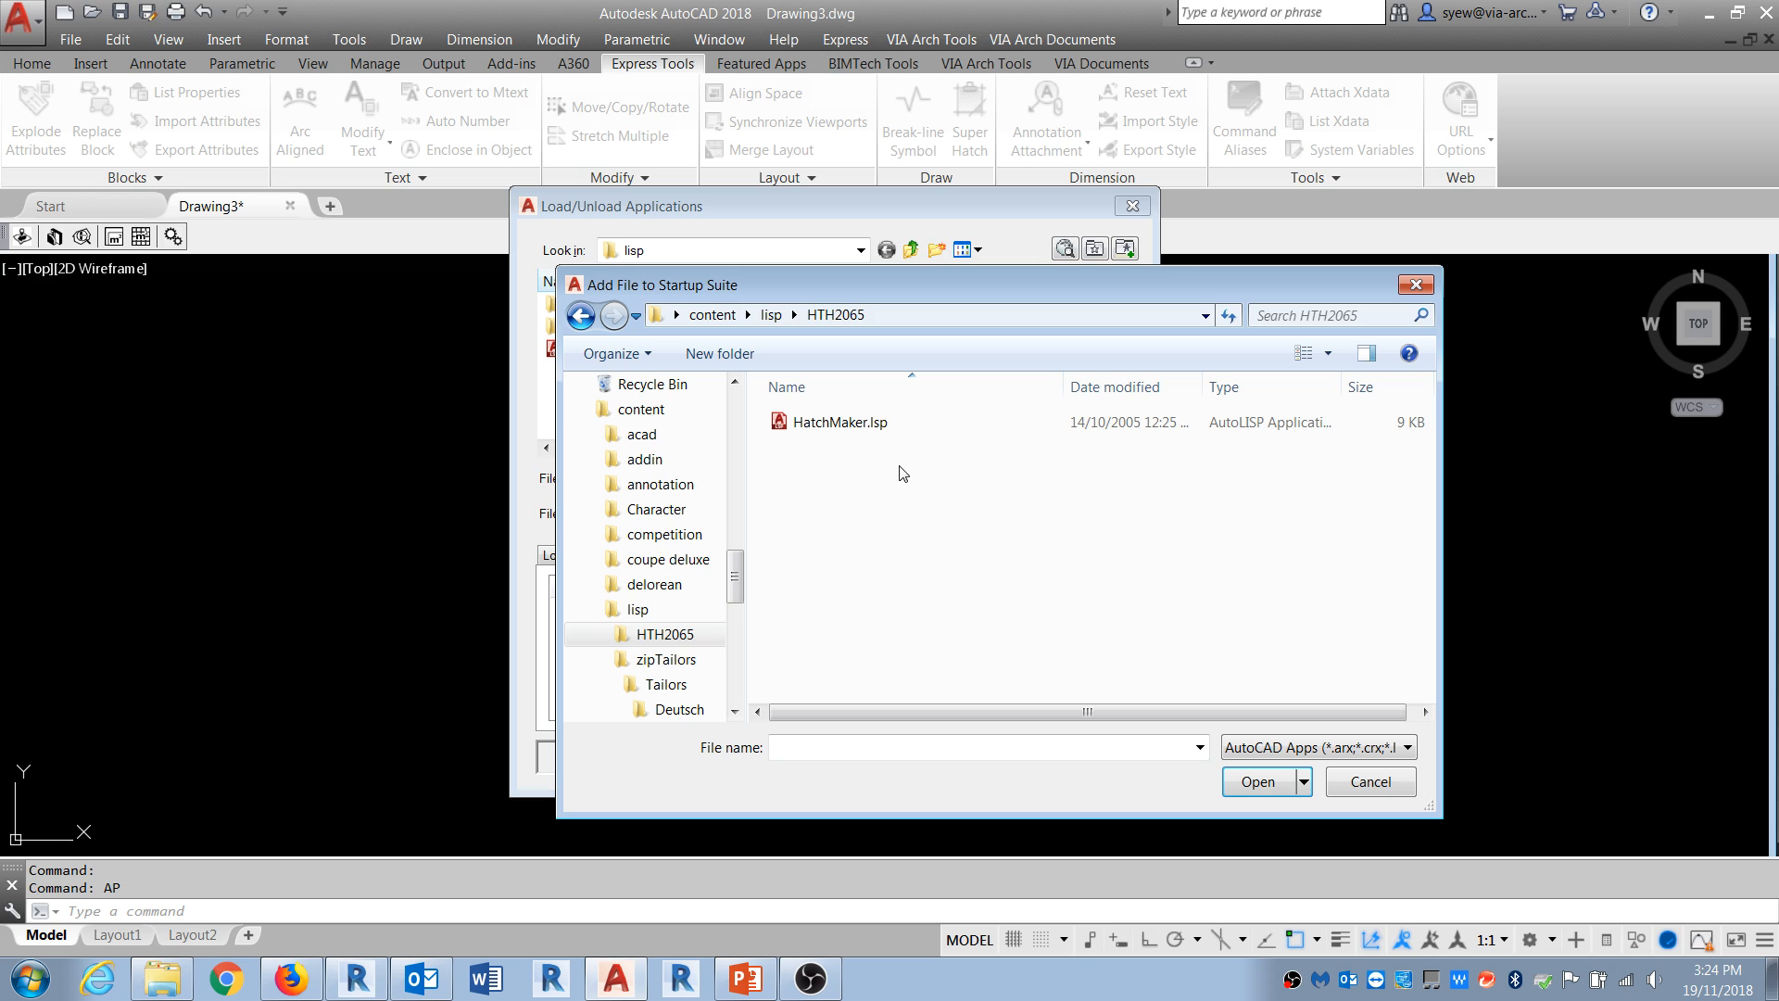
click(820, 428)
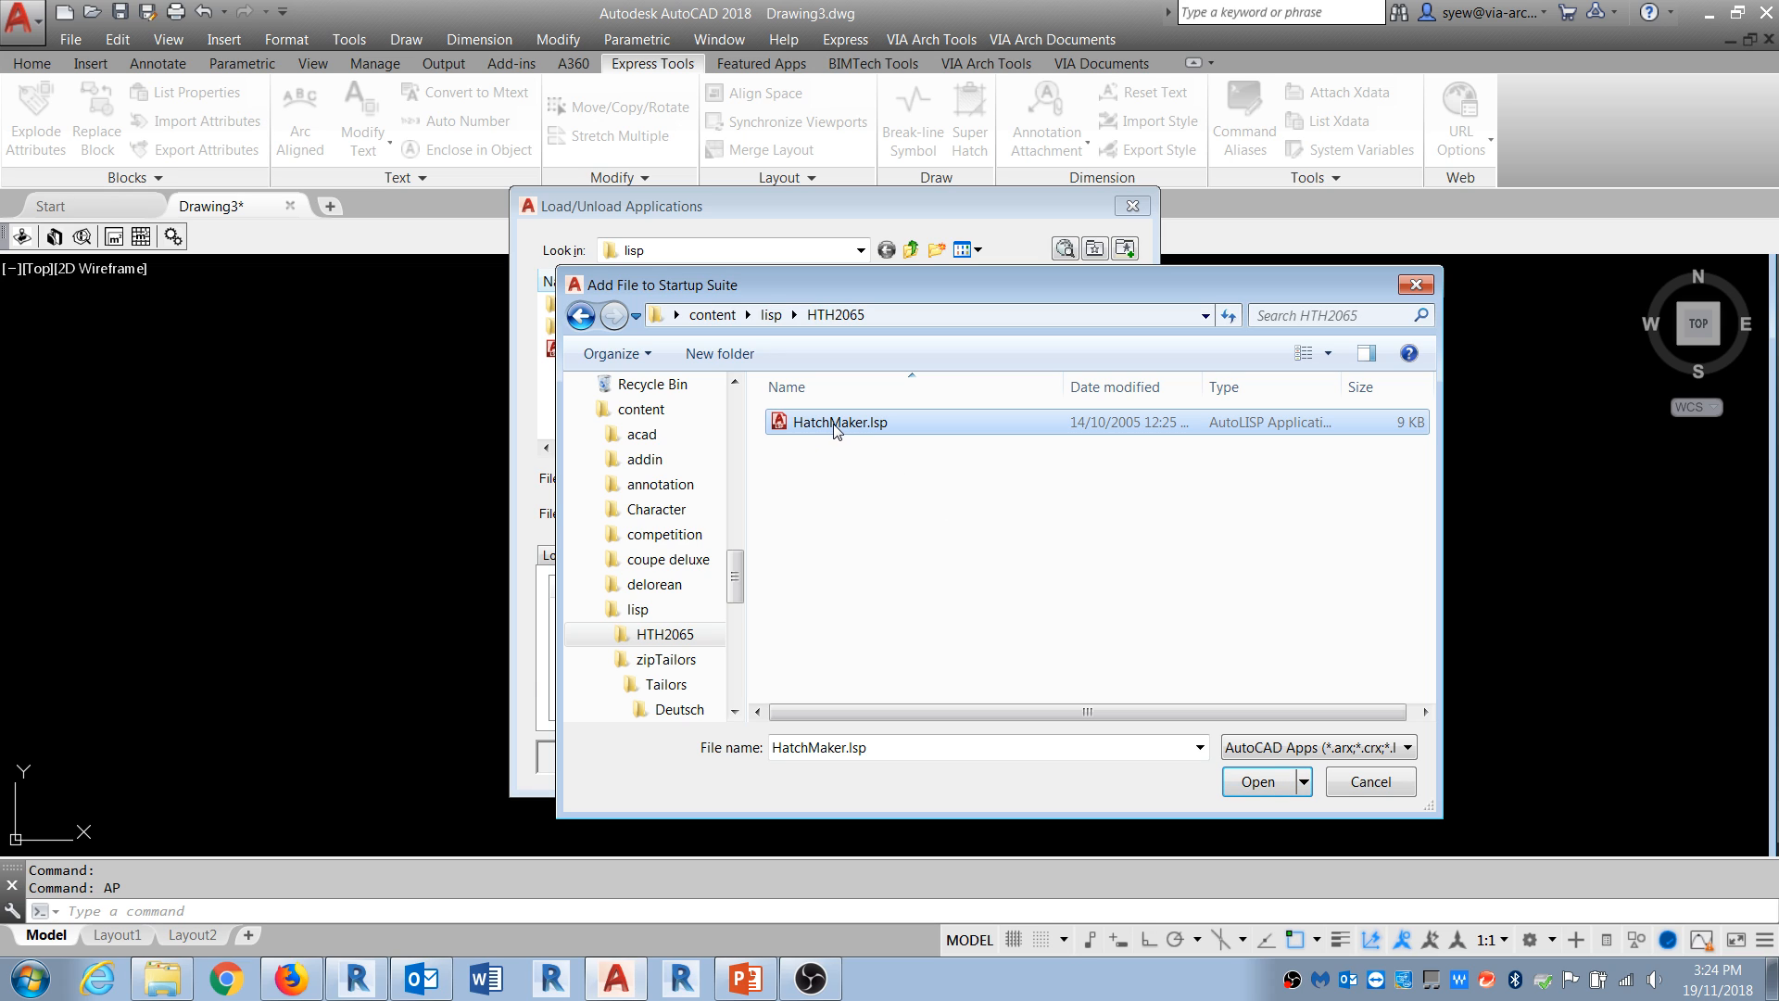
double_click(837, 425)
click(953, 707)
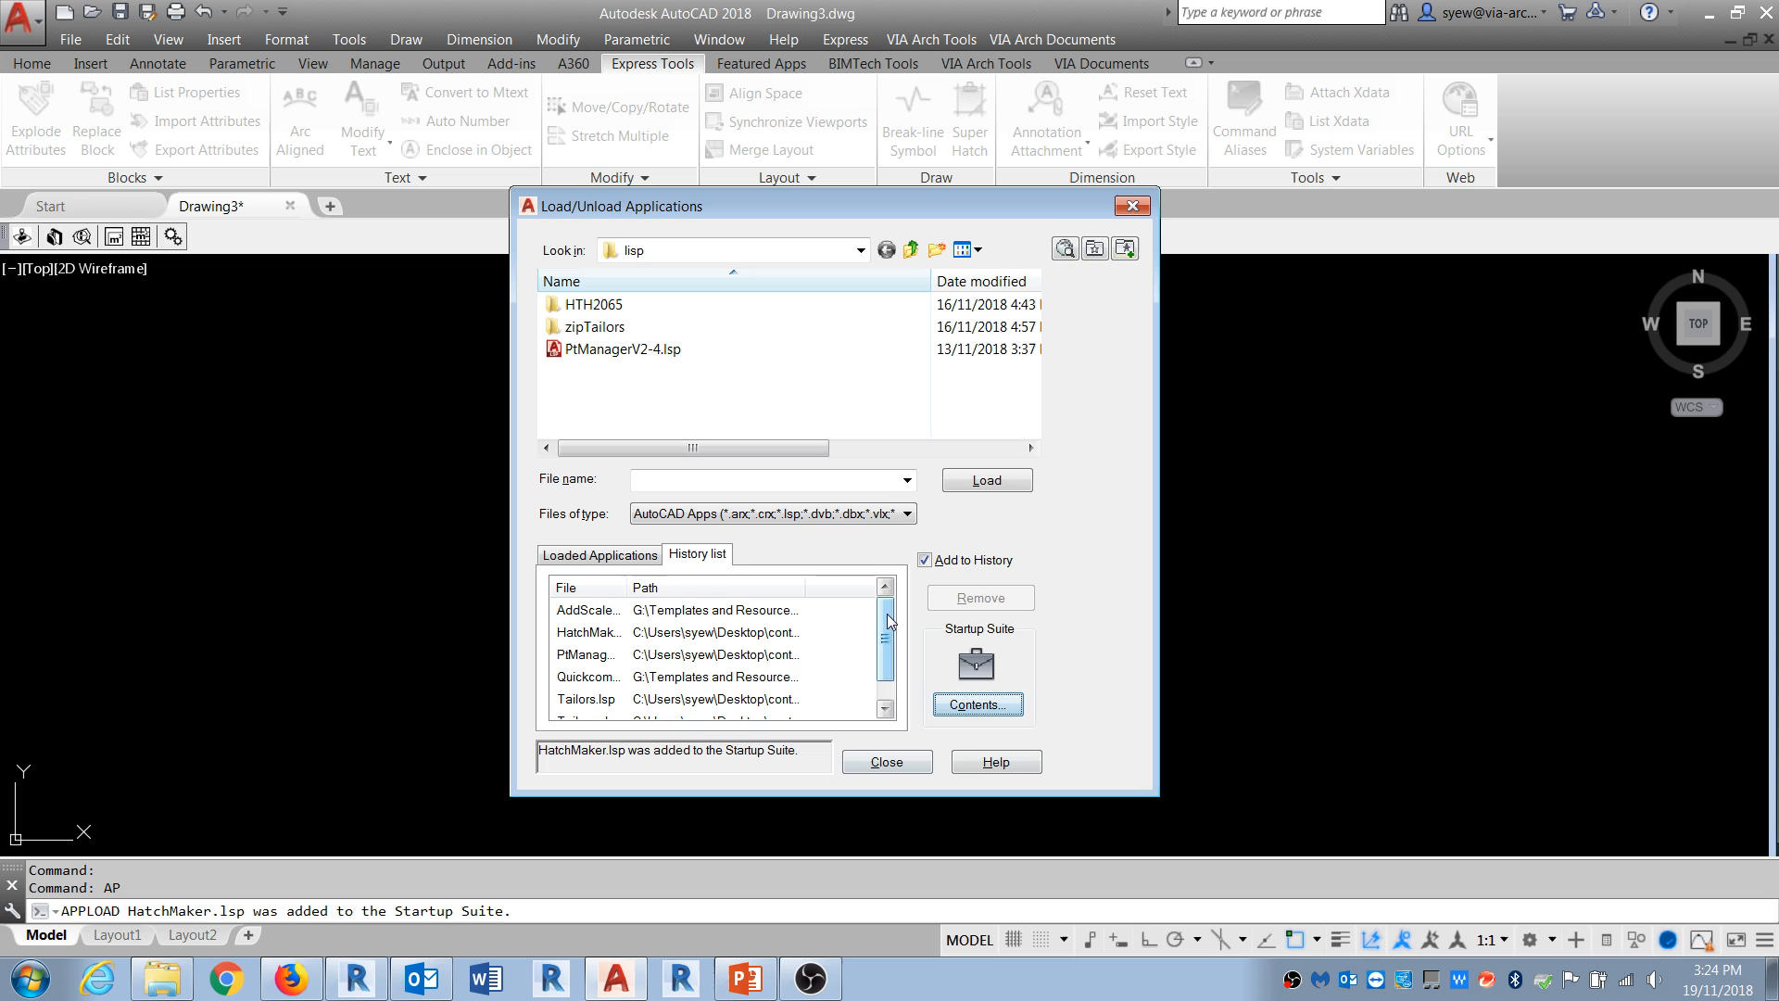
Step: Load HatchMaker.lsp into the current drawing from the list of previously used applications and close the loader
scroll(890, 621, down, 1)
double_click(593, 610)
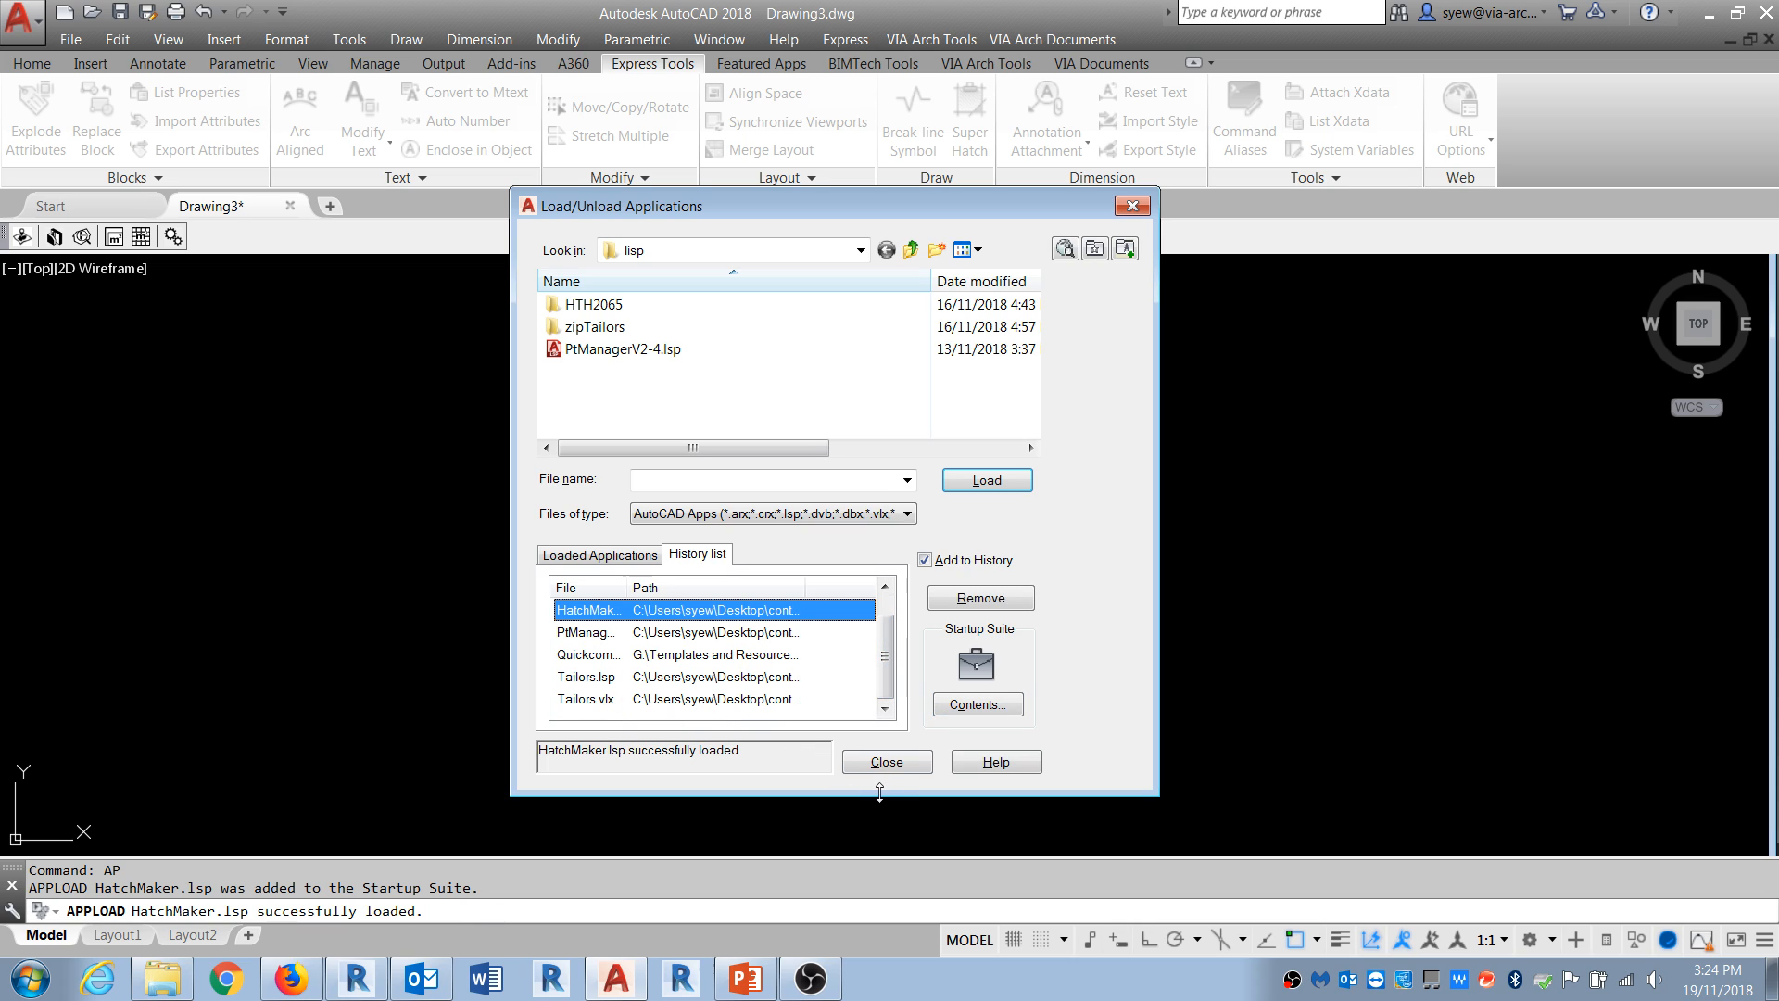
click(887, 762)
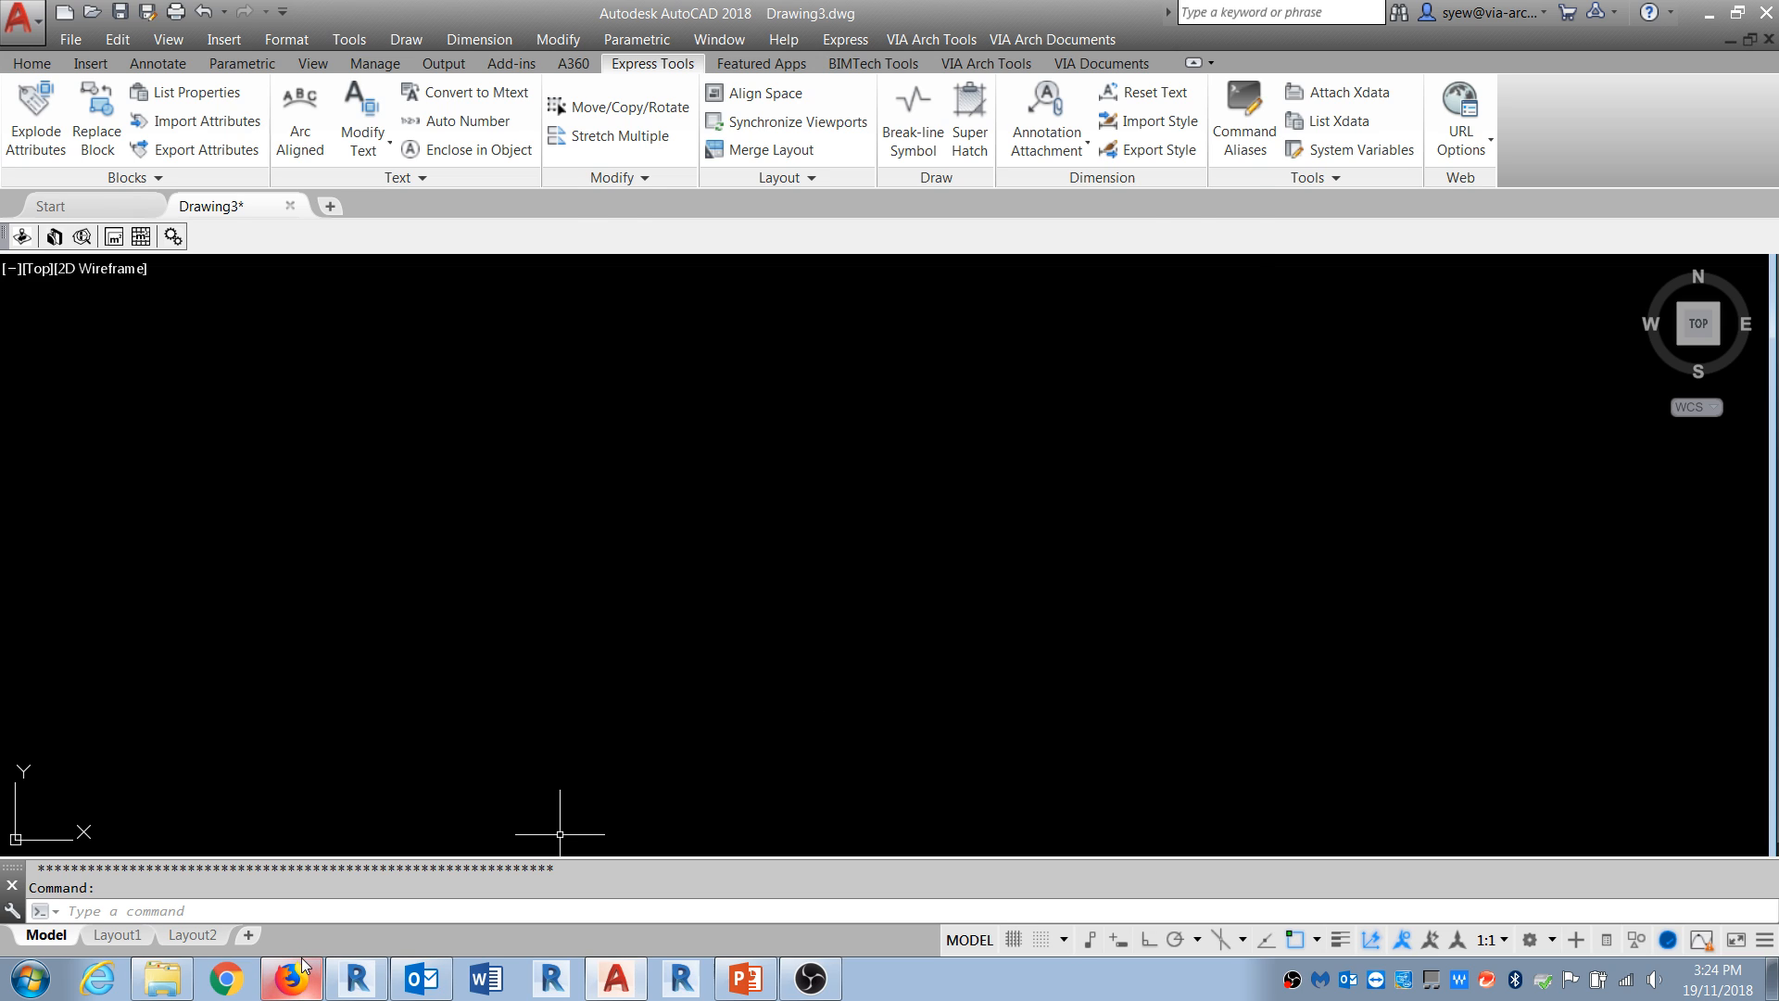
Step: Read HatchMaker's usage notes in the command history, highlighting the DRAWHATCH command name, and put the history window away
key(F2)
drag(760, 589, 679, 589)
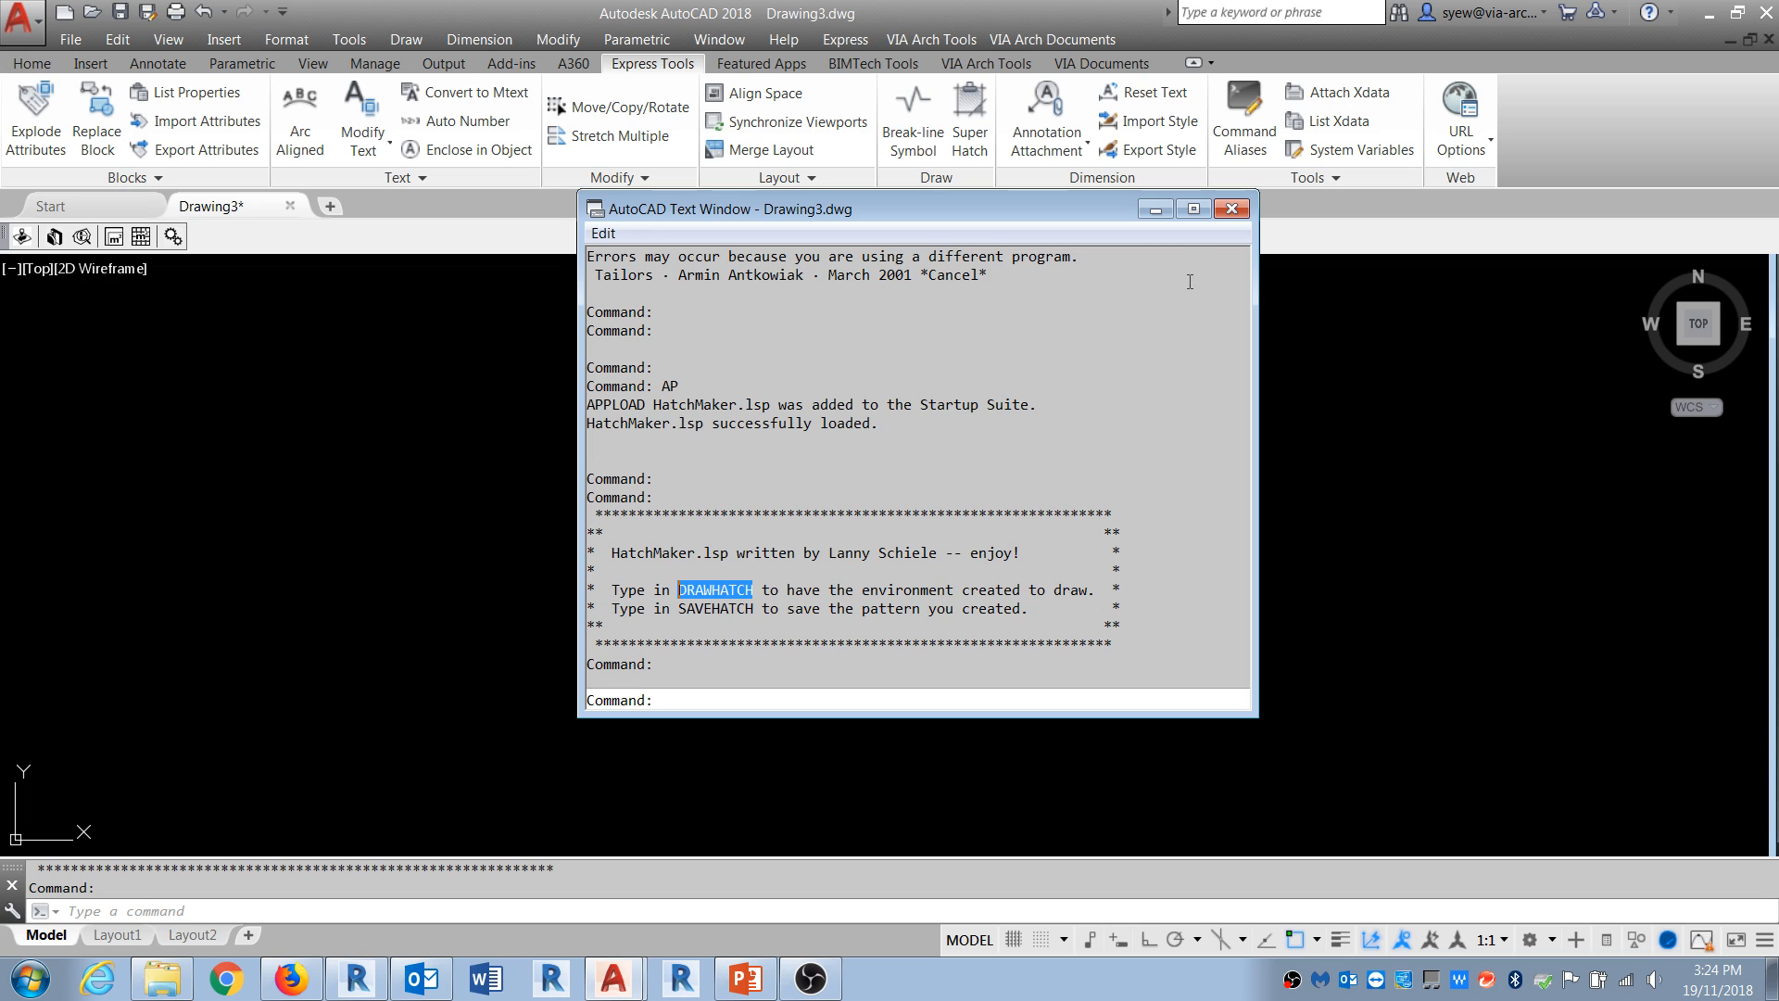
click(1155, 210)
Step: Run DRAWHATCH to create the 1x1 pattern box and acknowledge its drawing instructions
text(se)
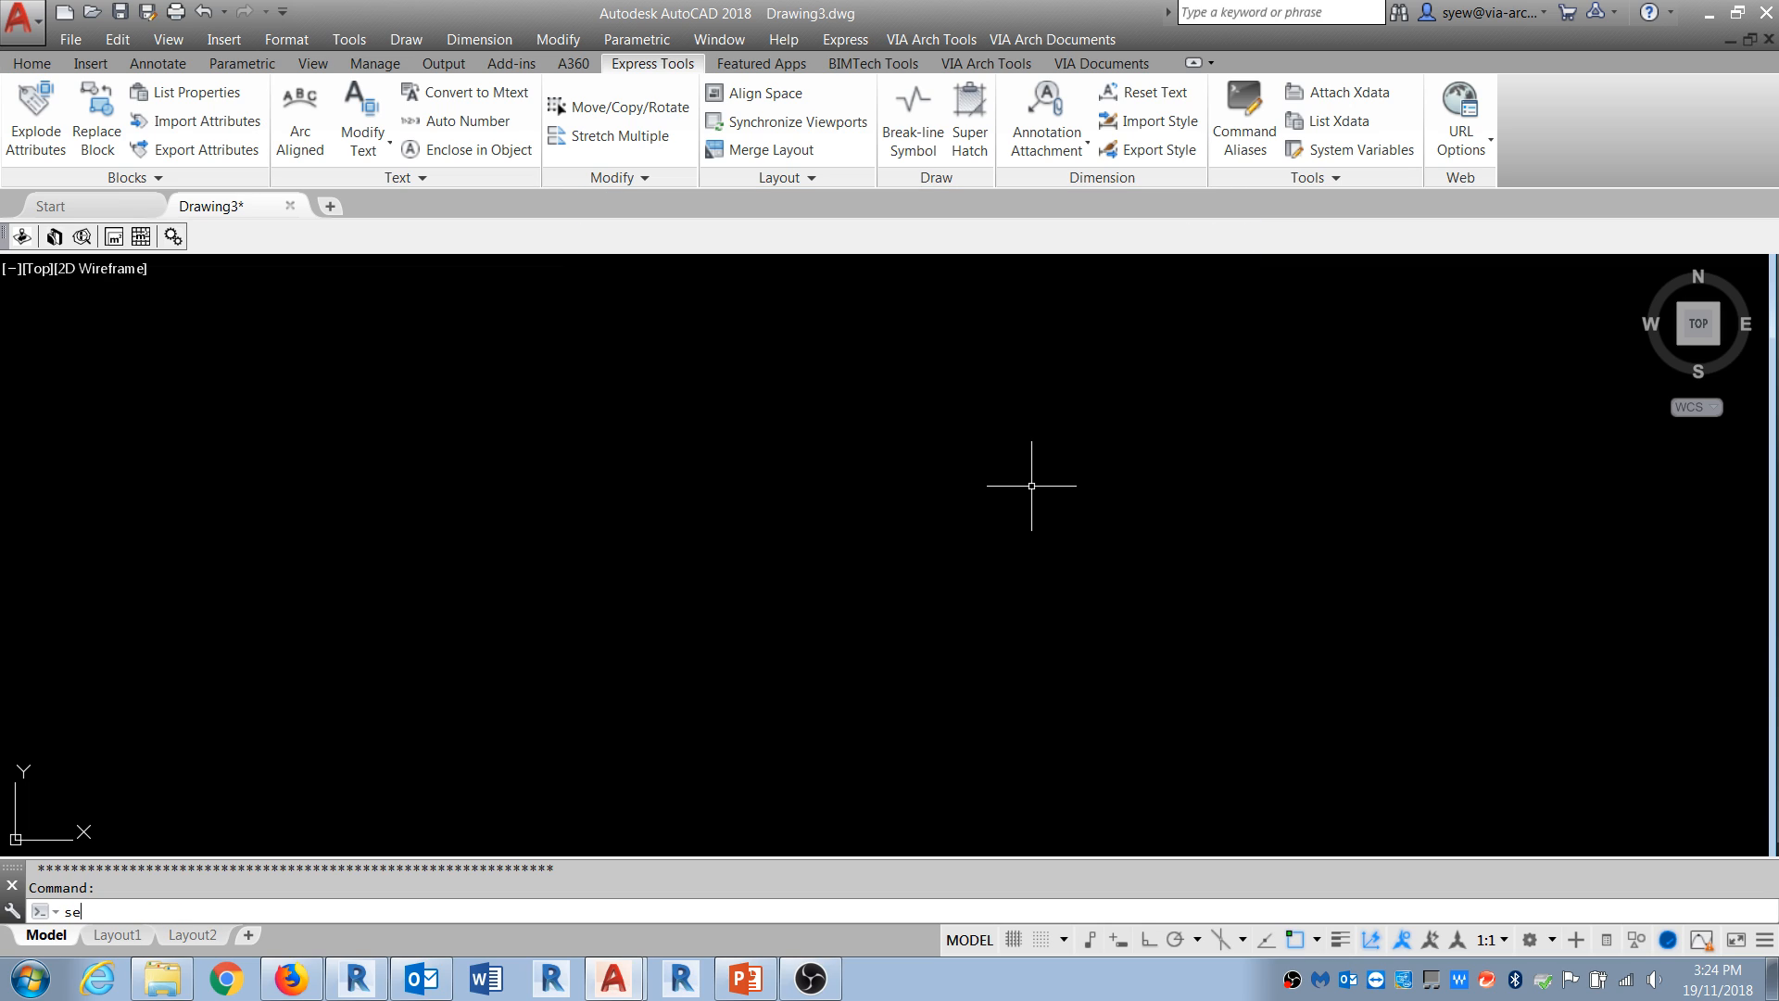
key(BackSpace)
key(BackSpace)
text(Sawhatch)
key(Return)
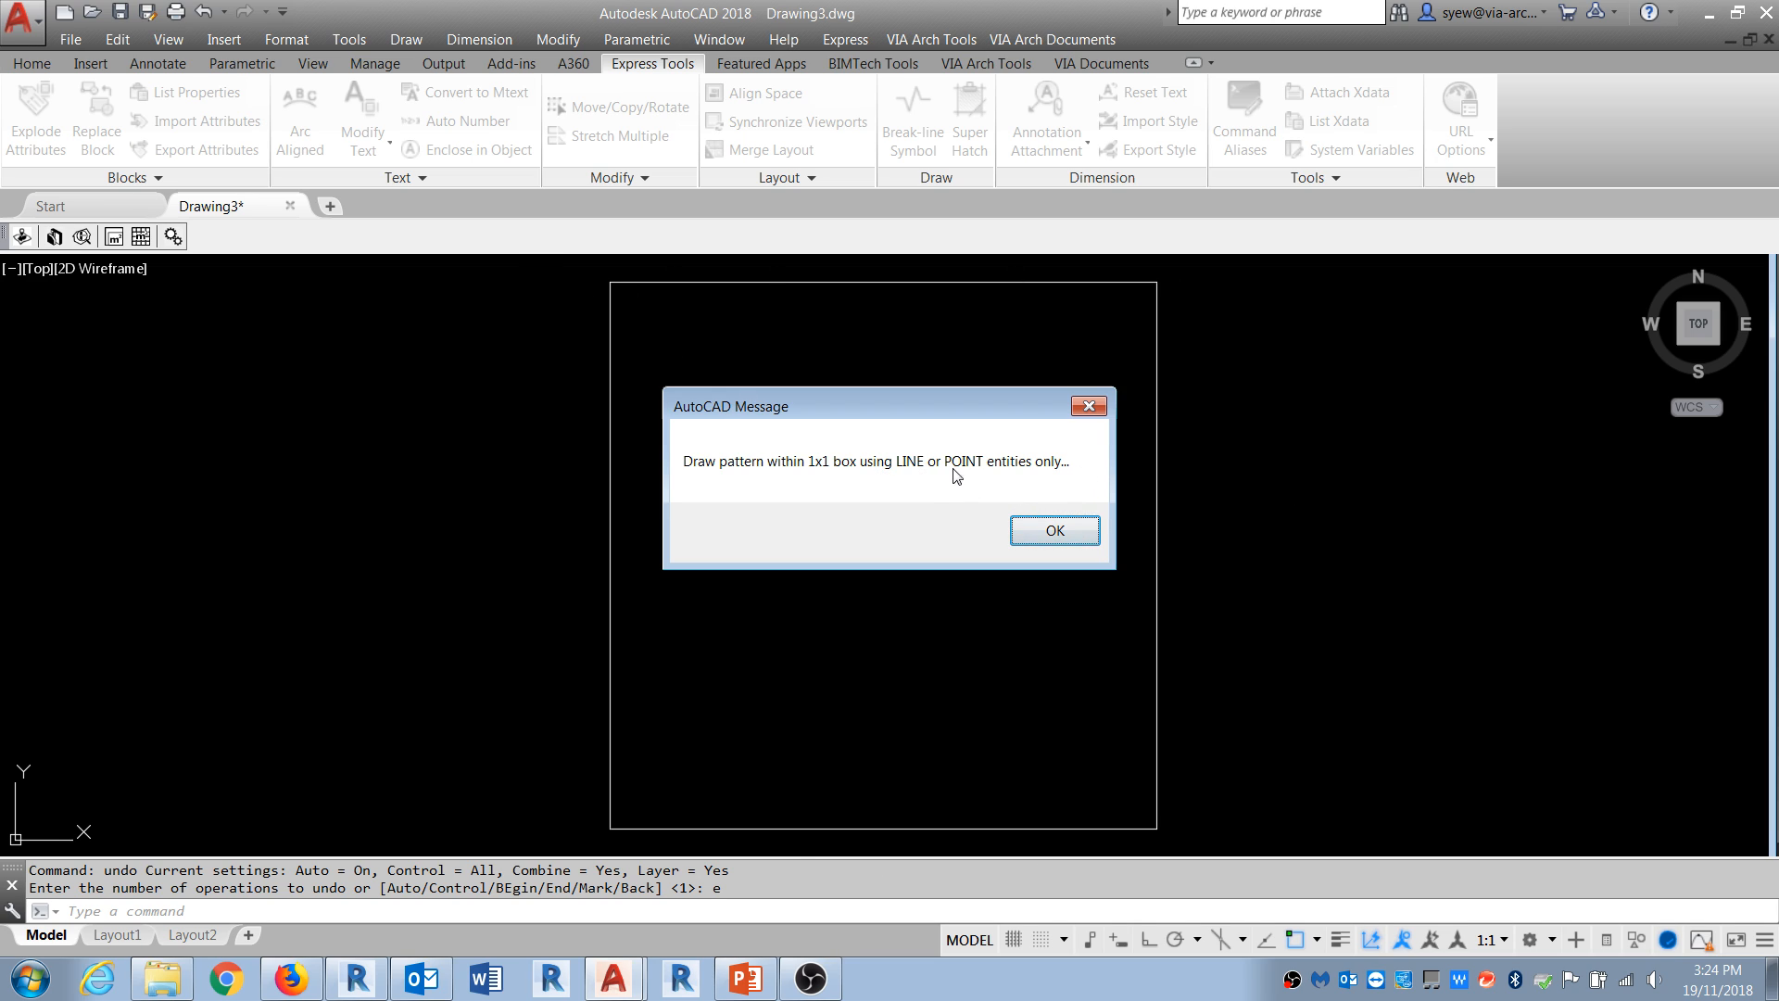
click(1056, 531)
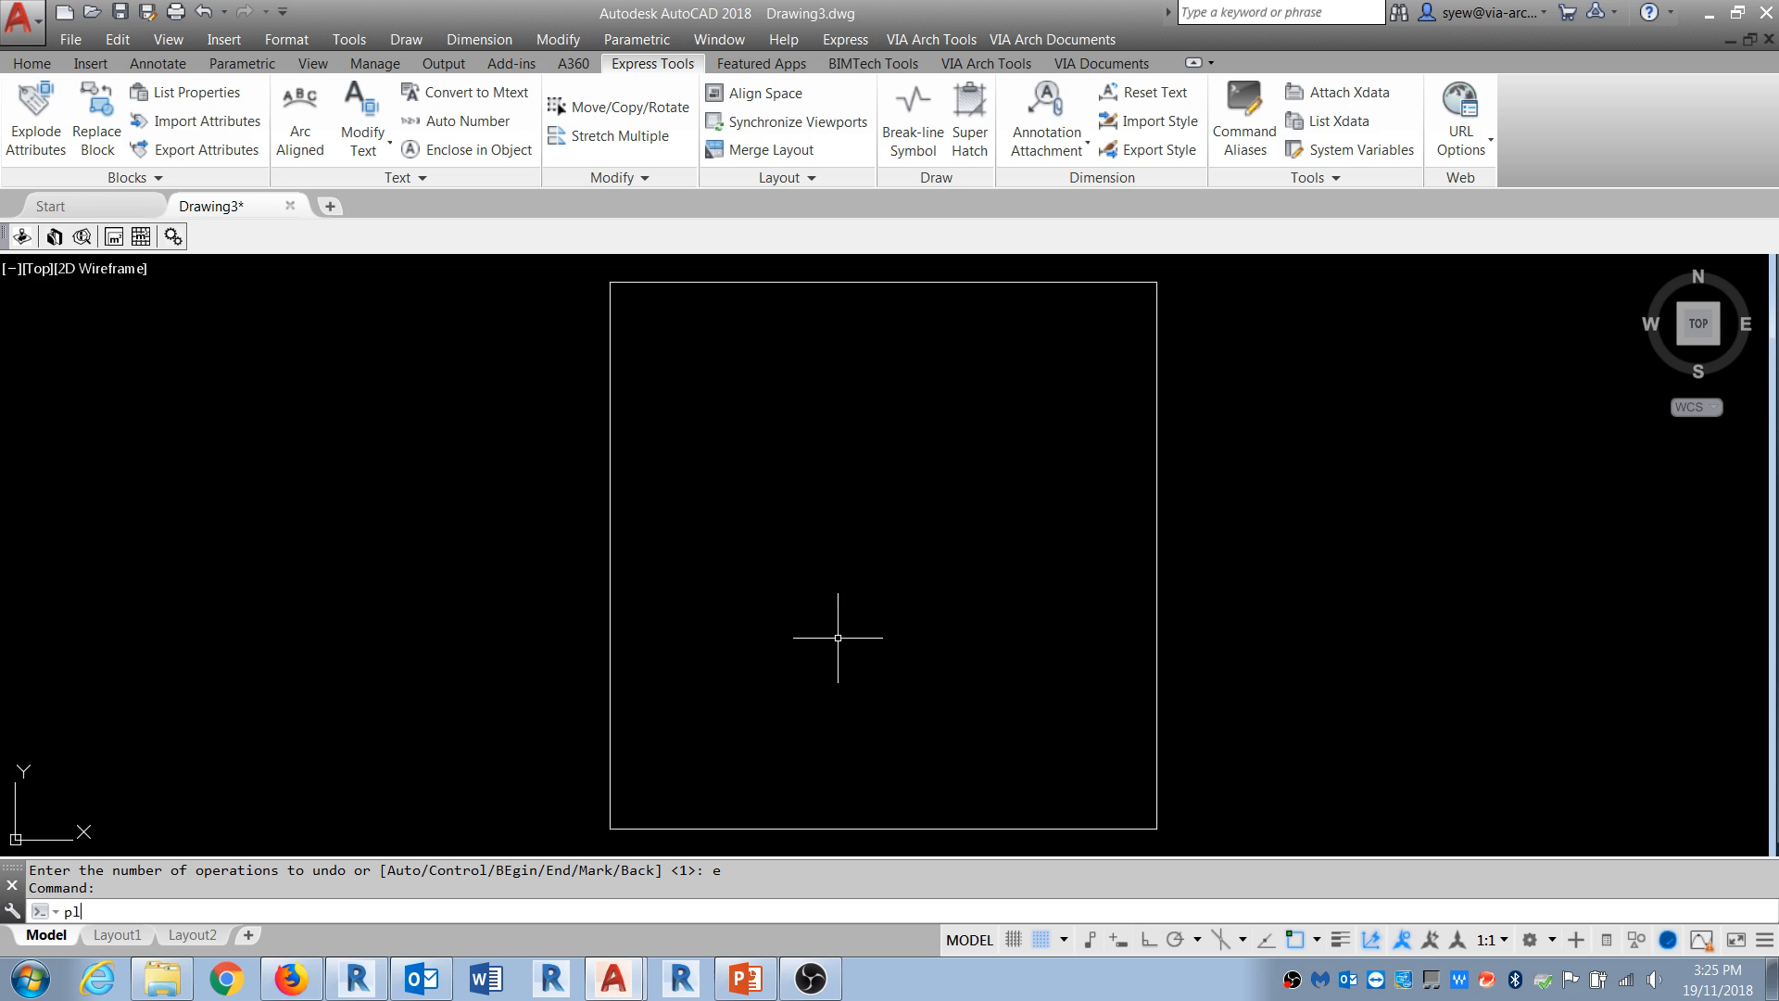
Step: Draw a horizontal line across the 1x1 box between the midpoints of its two vertical sides
key(Escape)
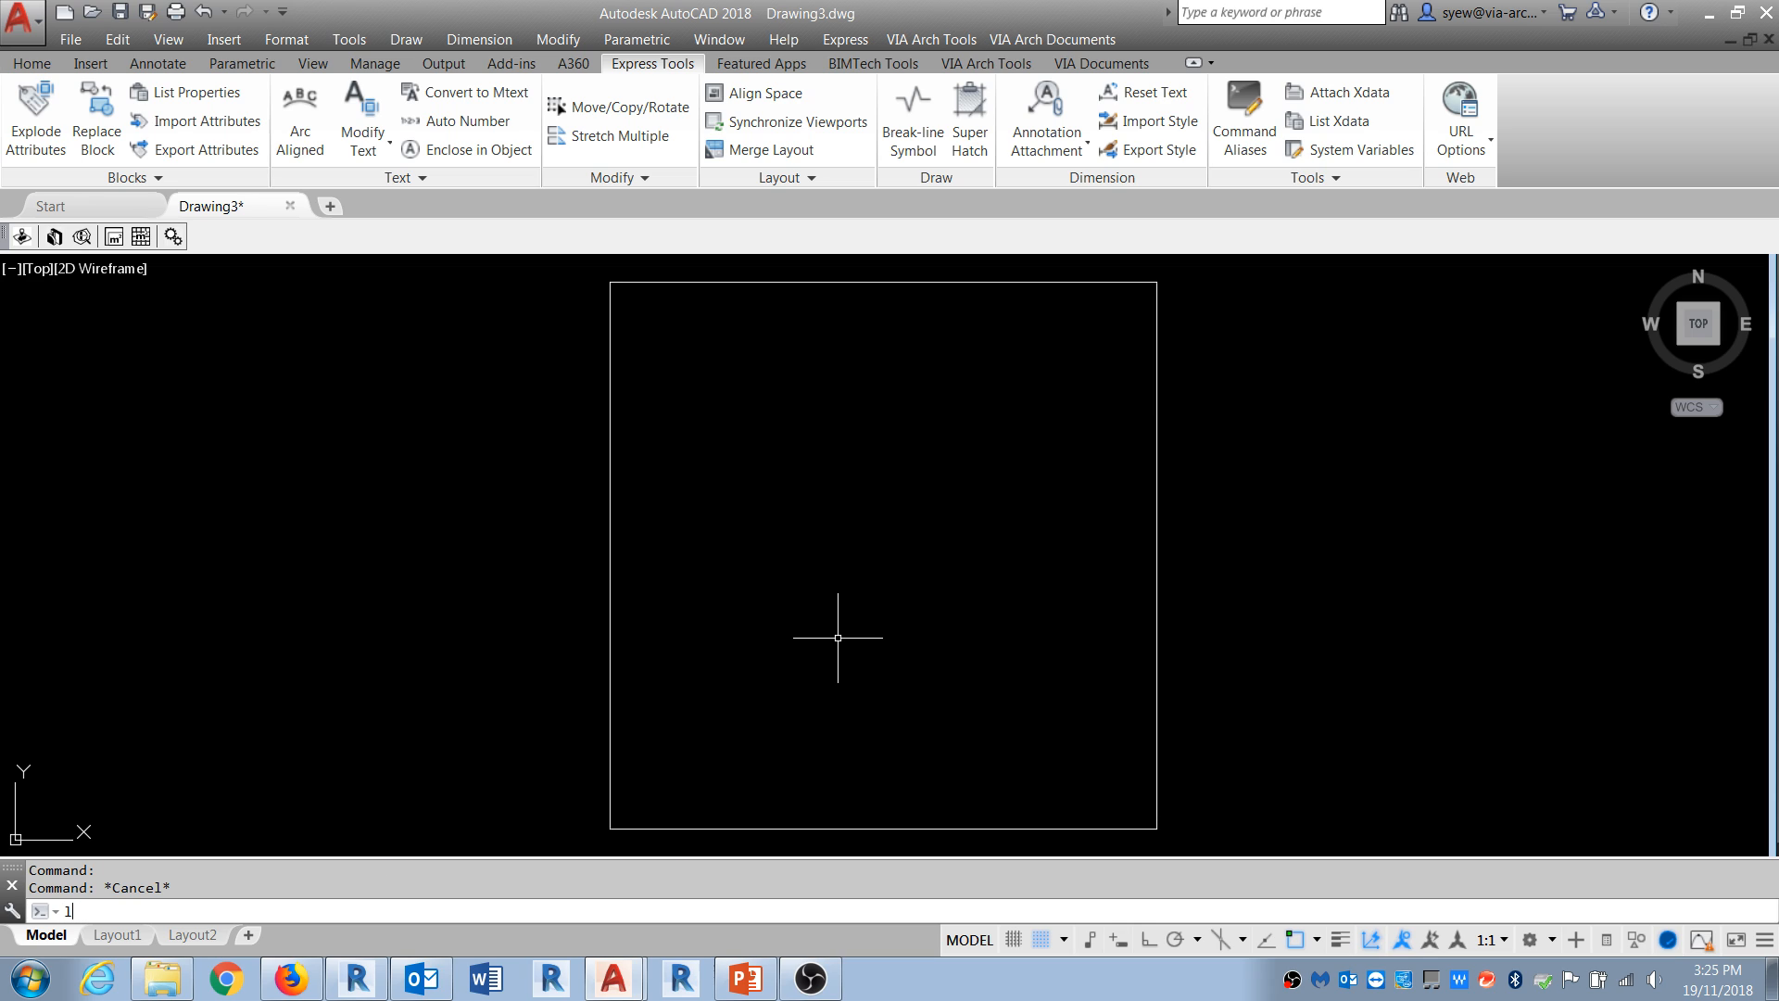
text(l)
key(Return)
shift+right_click(751, 473)
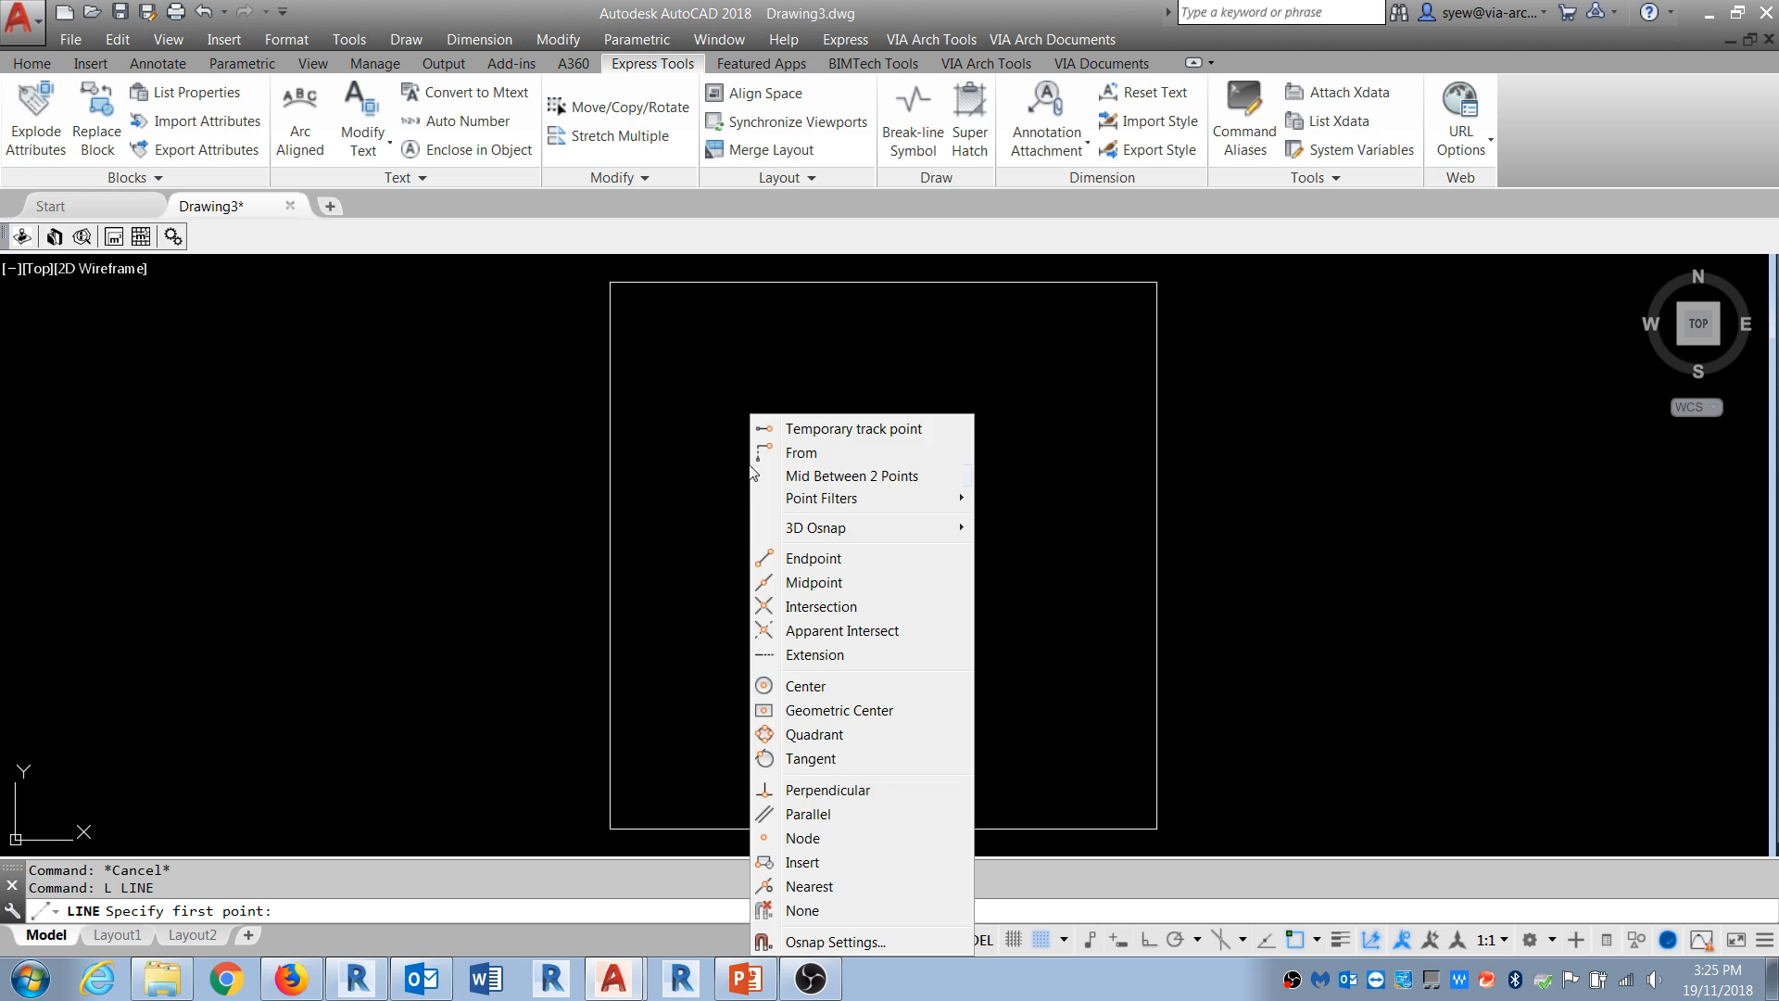
click(770, 581)
click(607, 554)
shift+right_click(1220, 463)
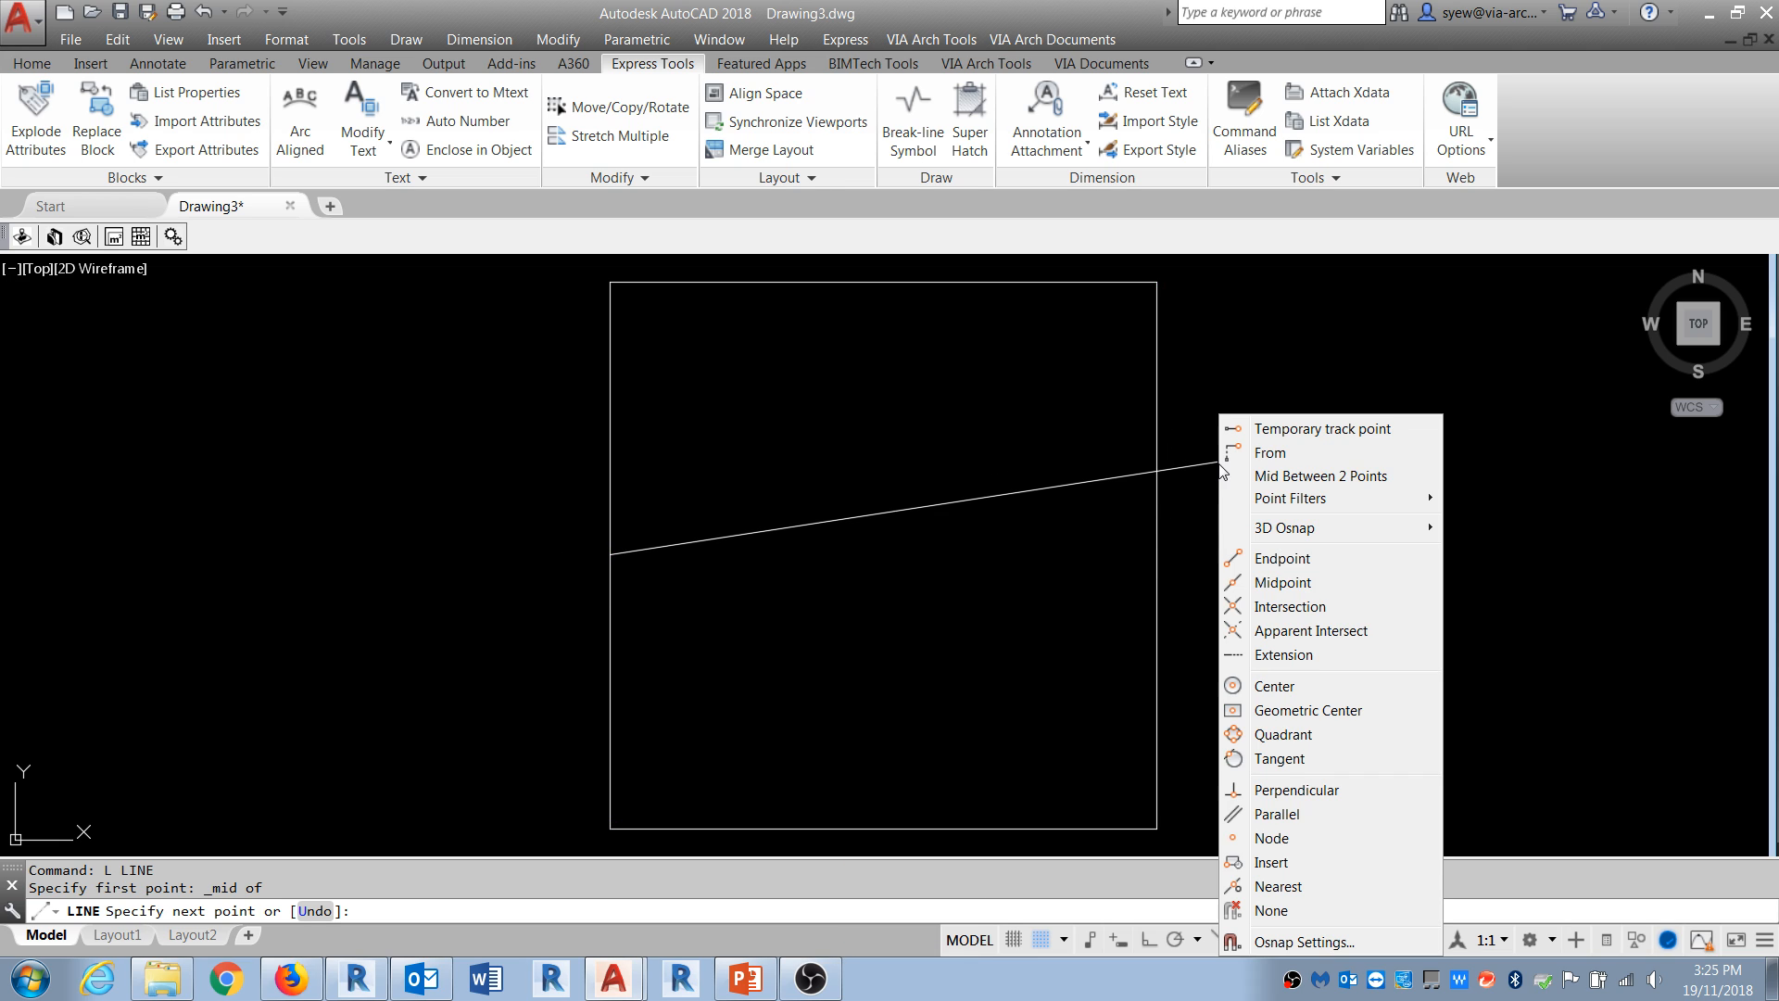
click(1282, 582)
click(1158, 556)
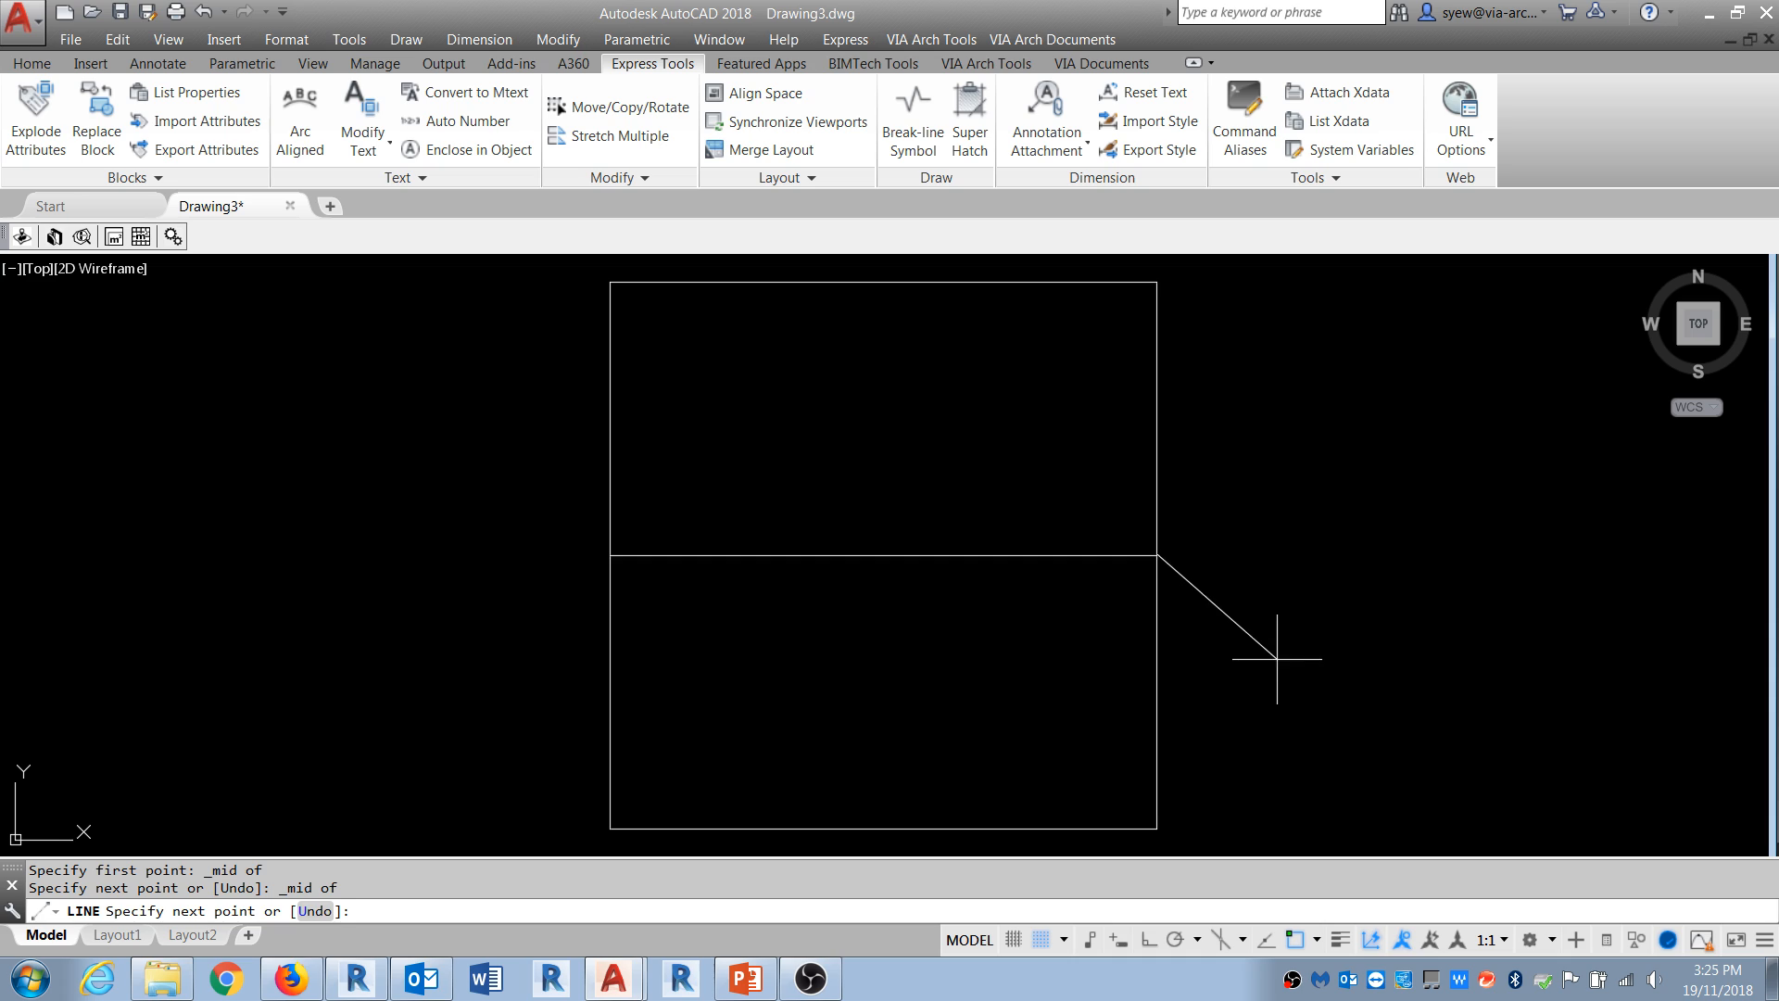
key(Escape)
Step: Draw a vertical line through the box between the midpoints of its upper and lower edges
key(Return)
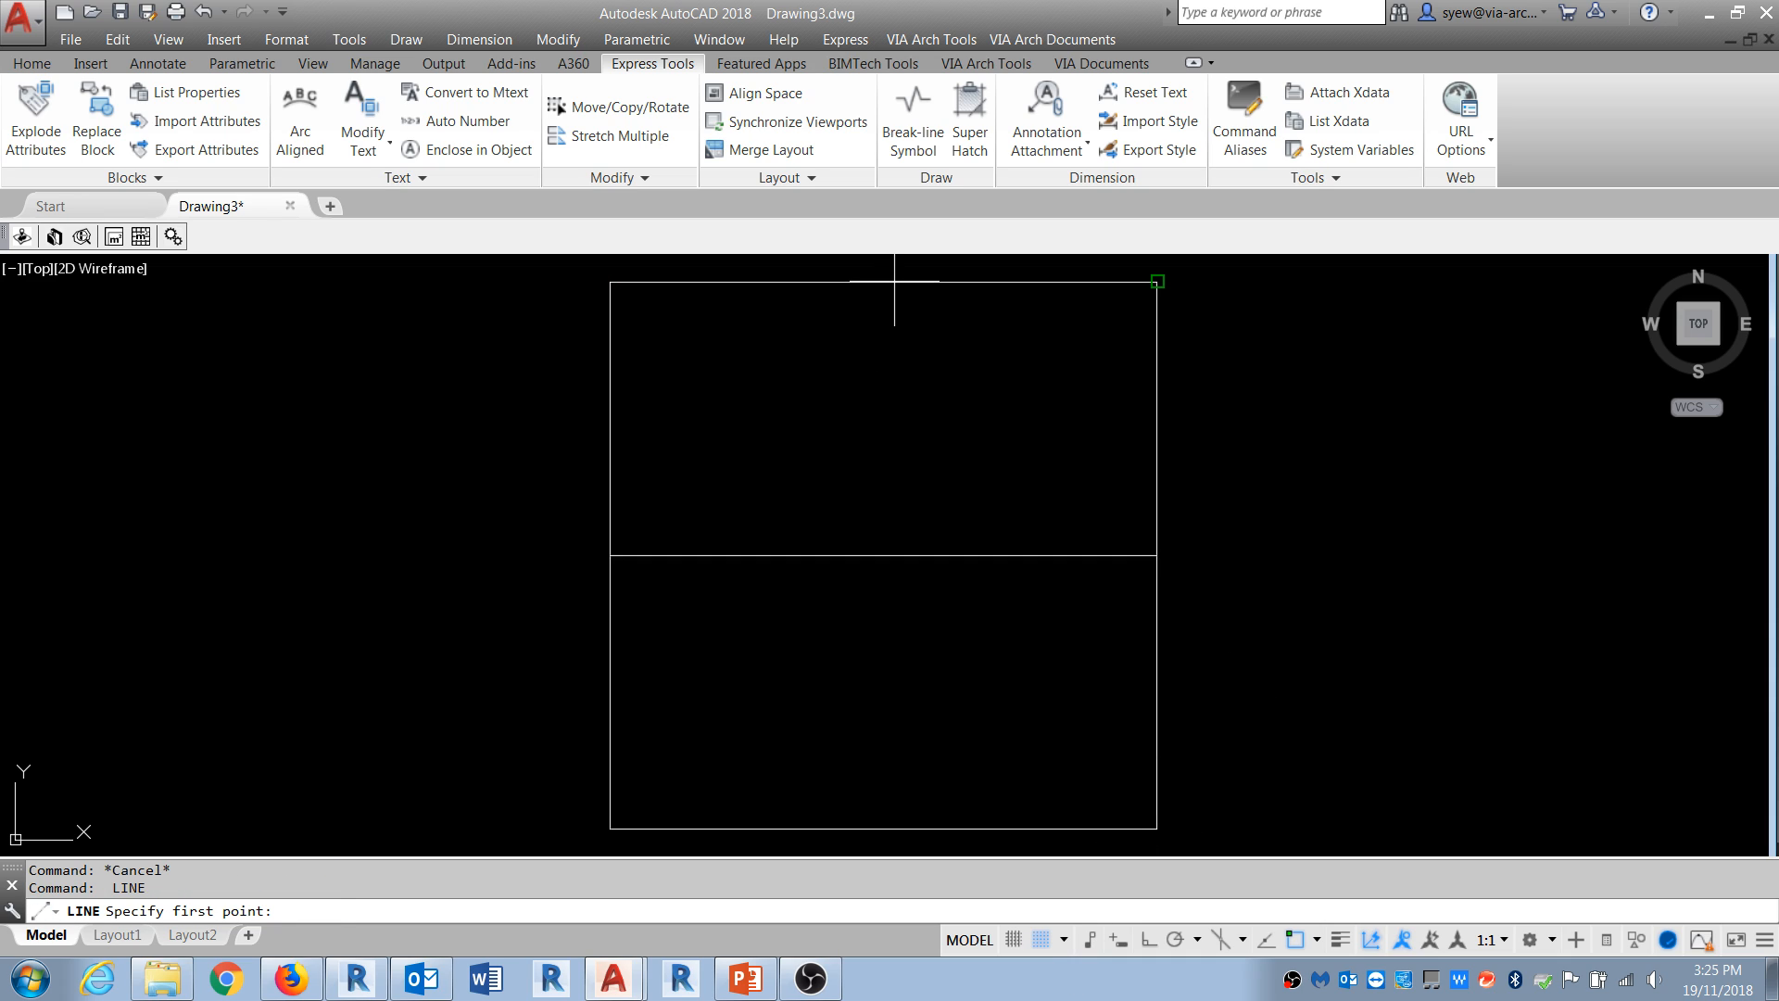
shift+right_click(889, 284)
click(952, 419)
click(889, 286)
shift+right_click(921, 763)
click(963, 397)
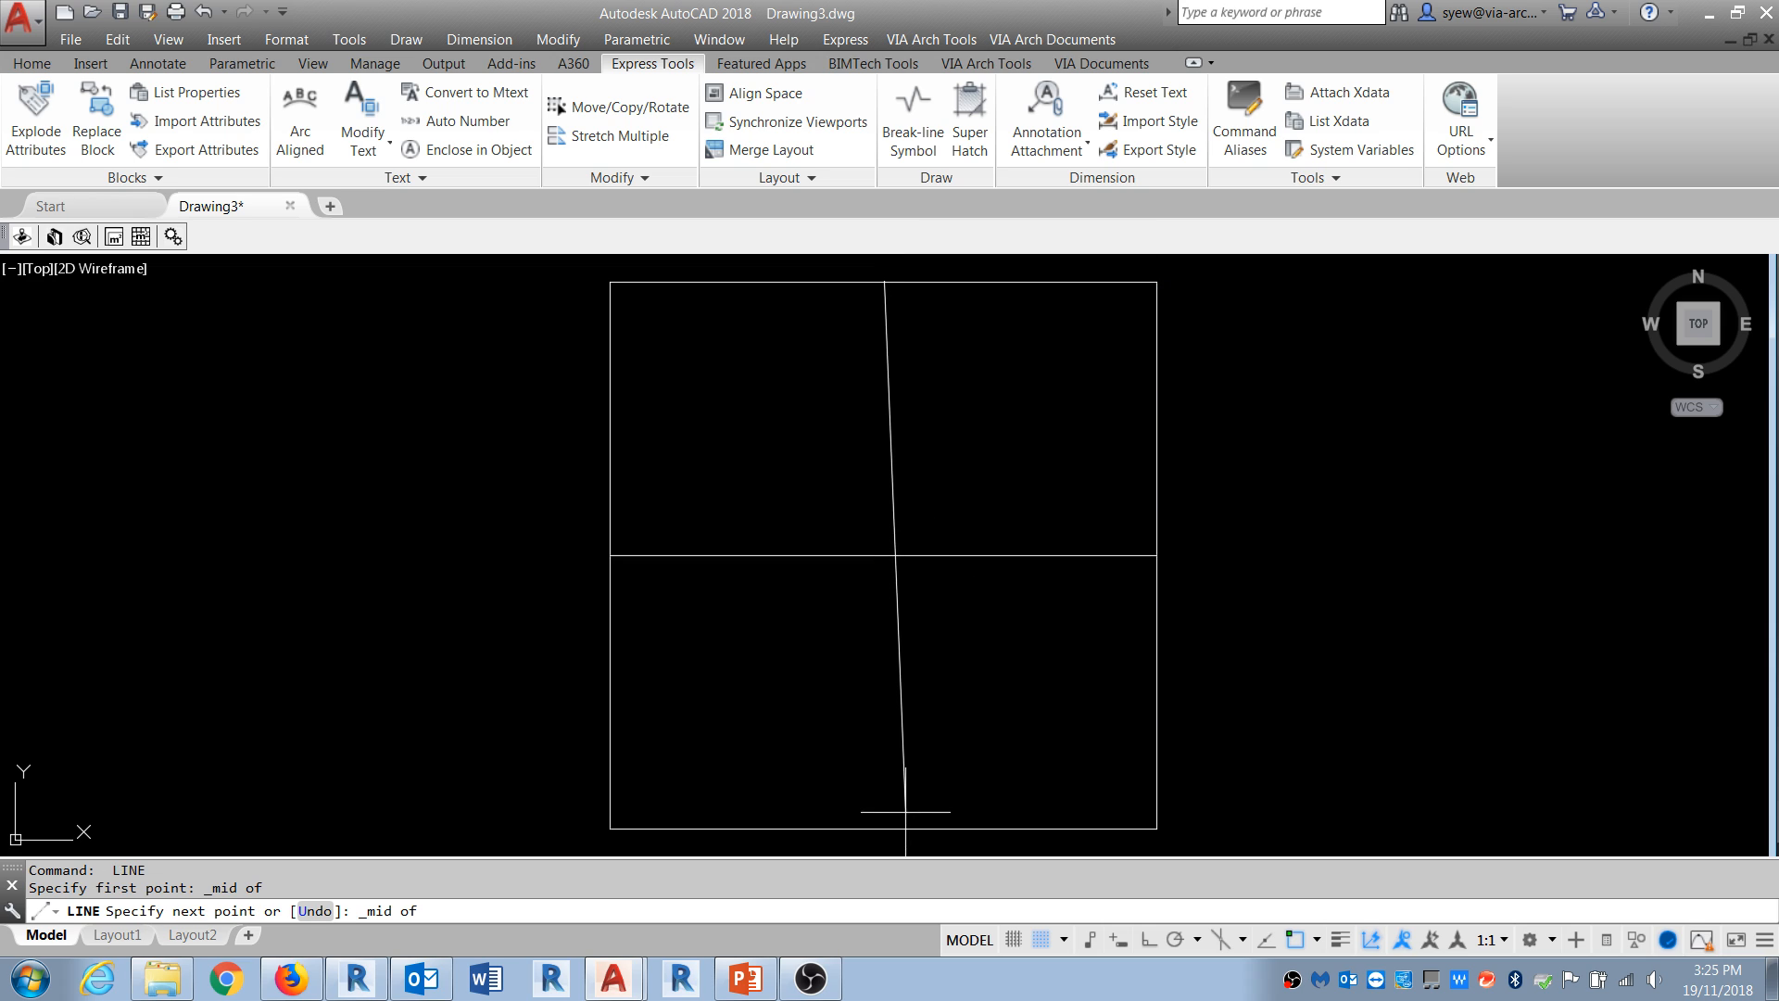
click(906, 814)
key(Escape)
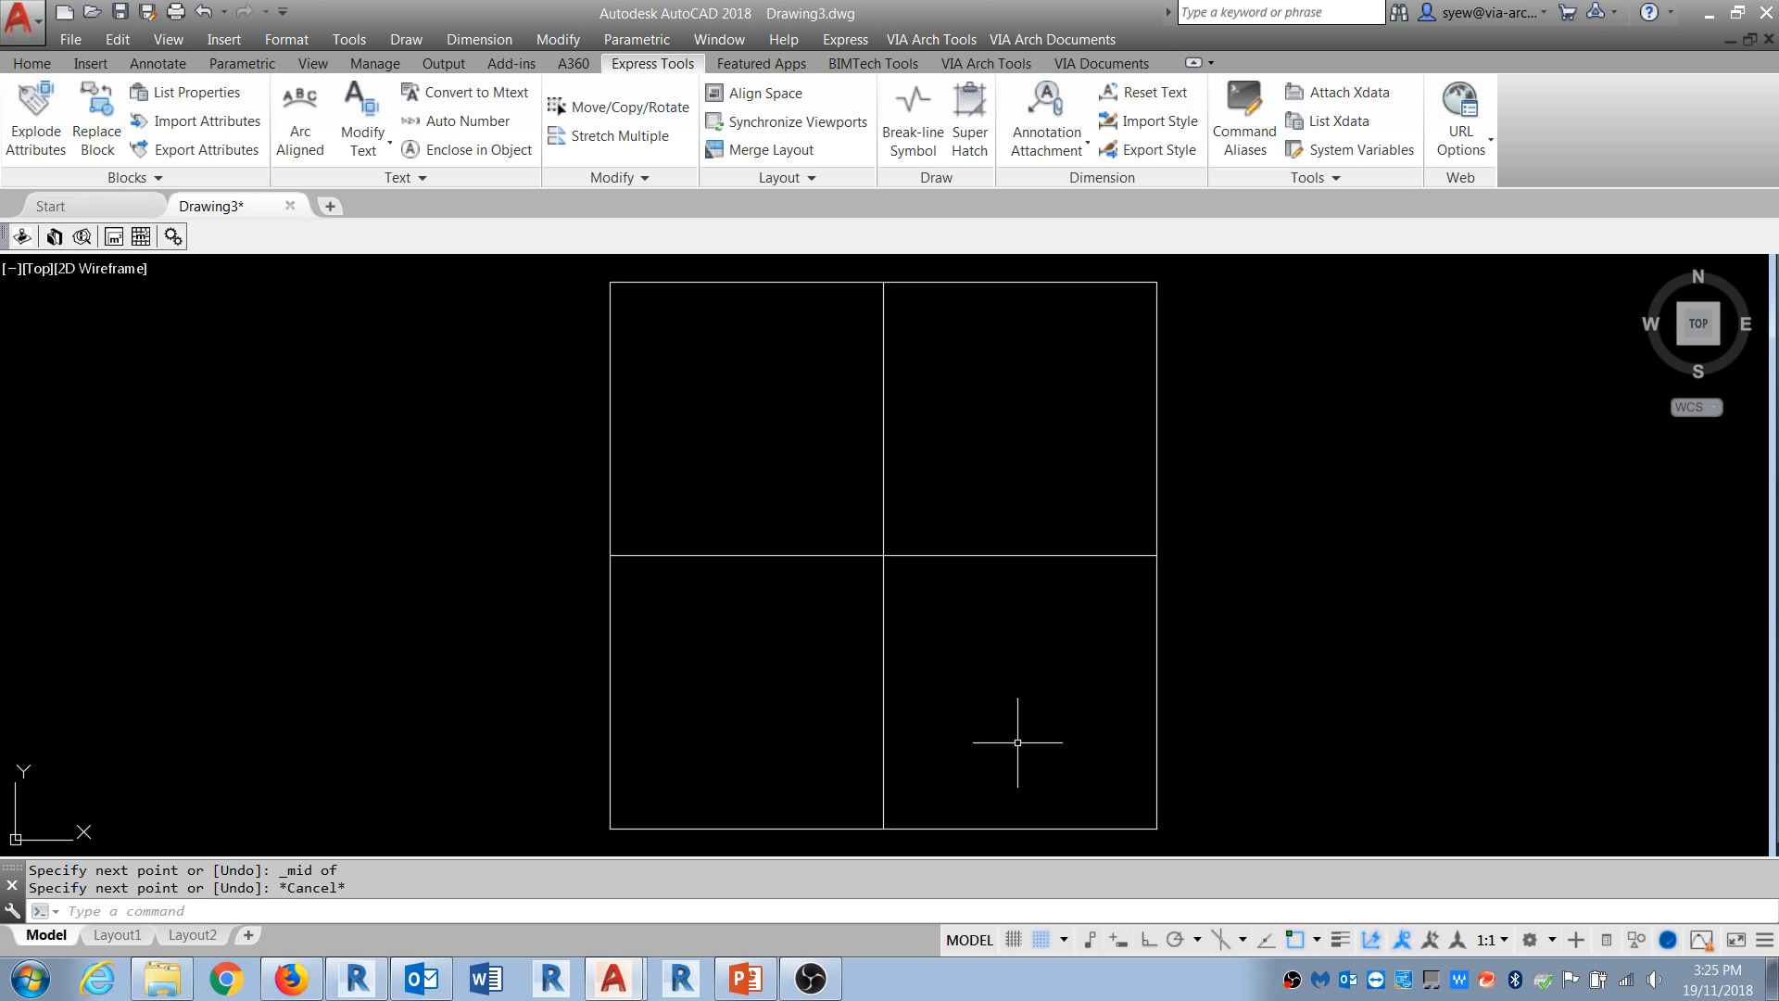
Step: Turn on the grid display and set the grid spacing to 0.1
click(1014, 939)
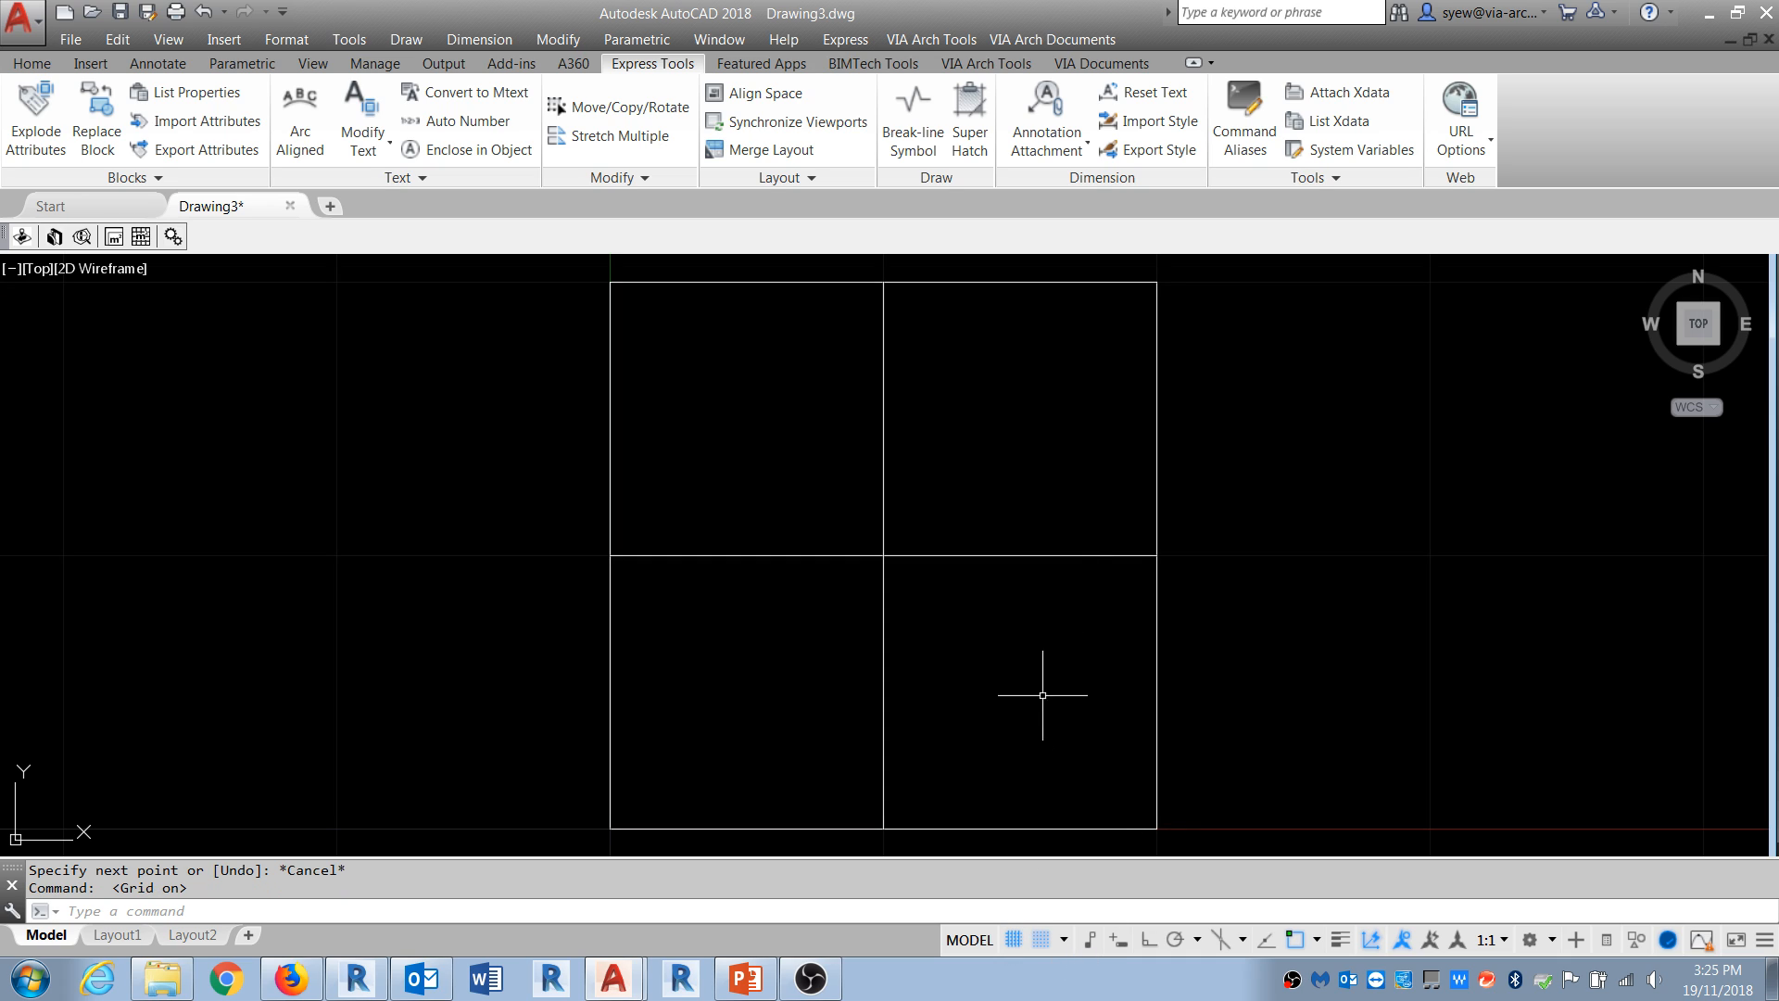
text(grid)
key(Return)
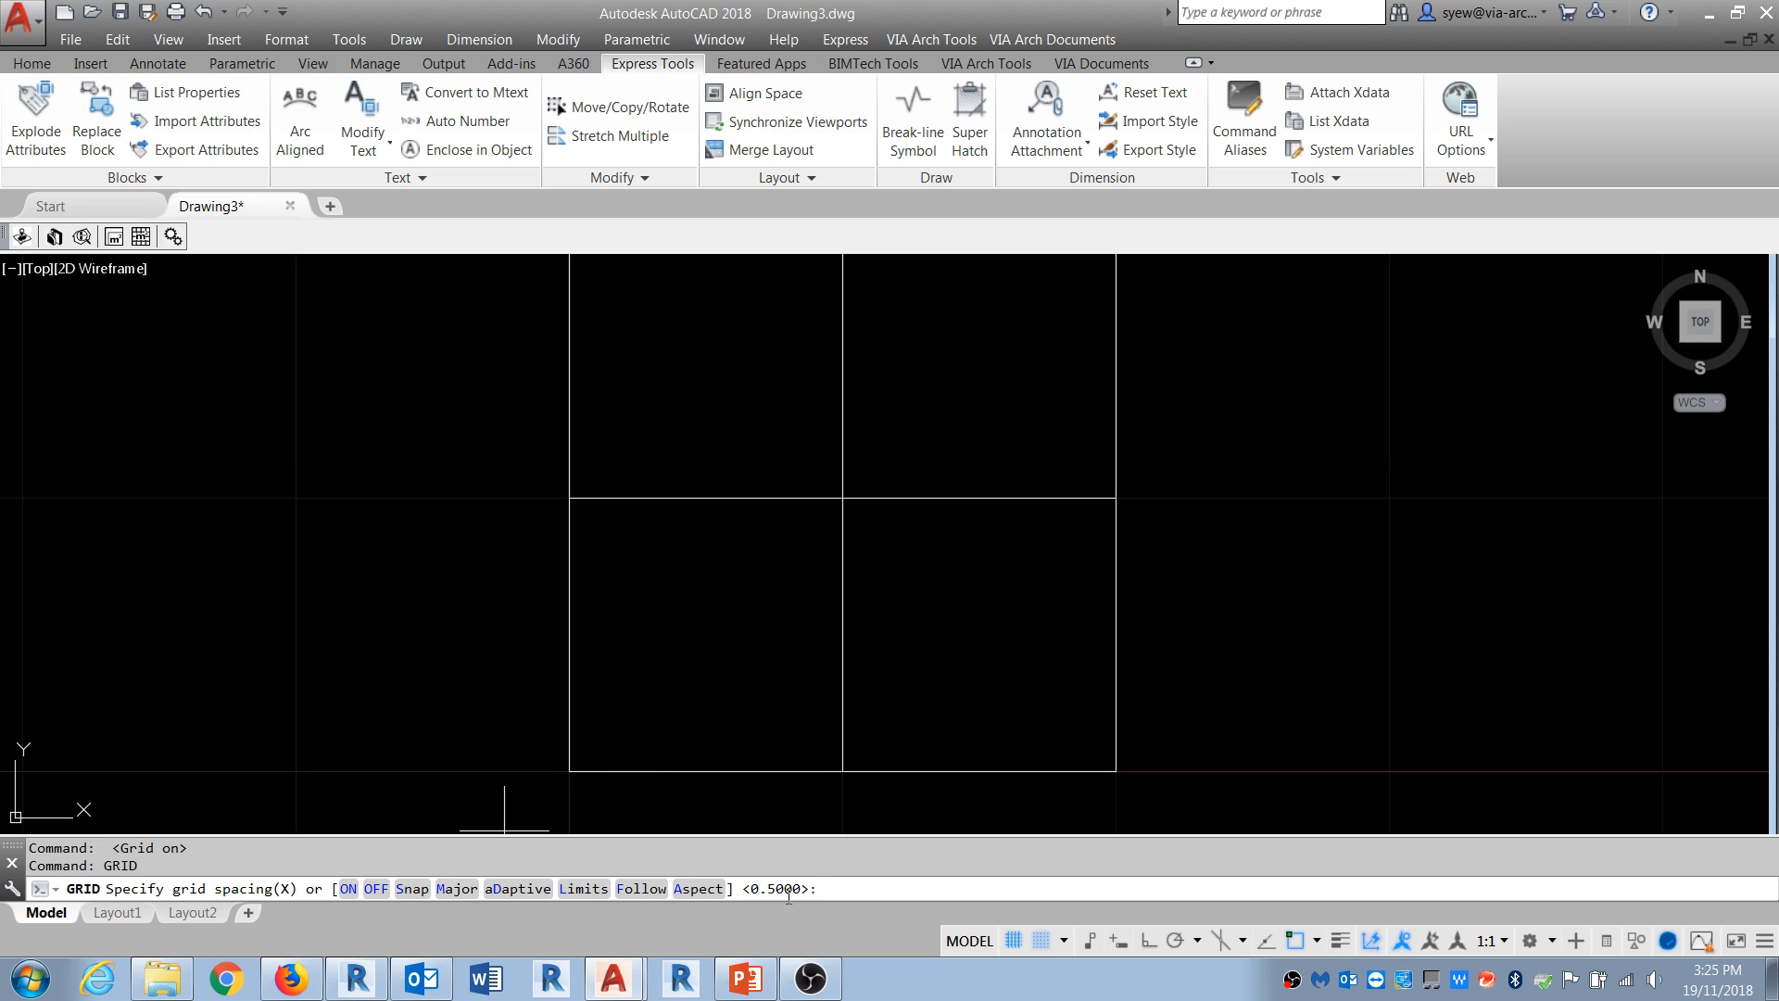
text(.1)
key(Return)
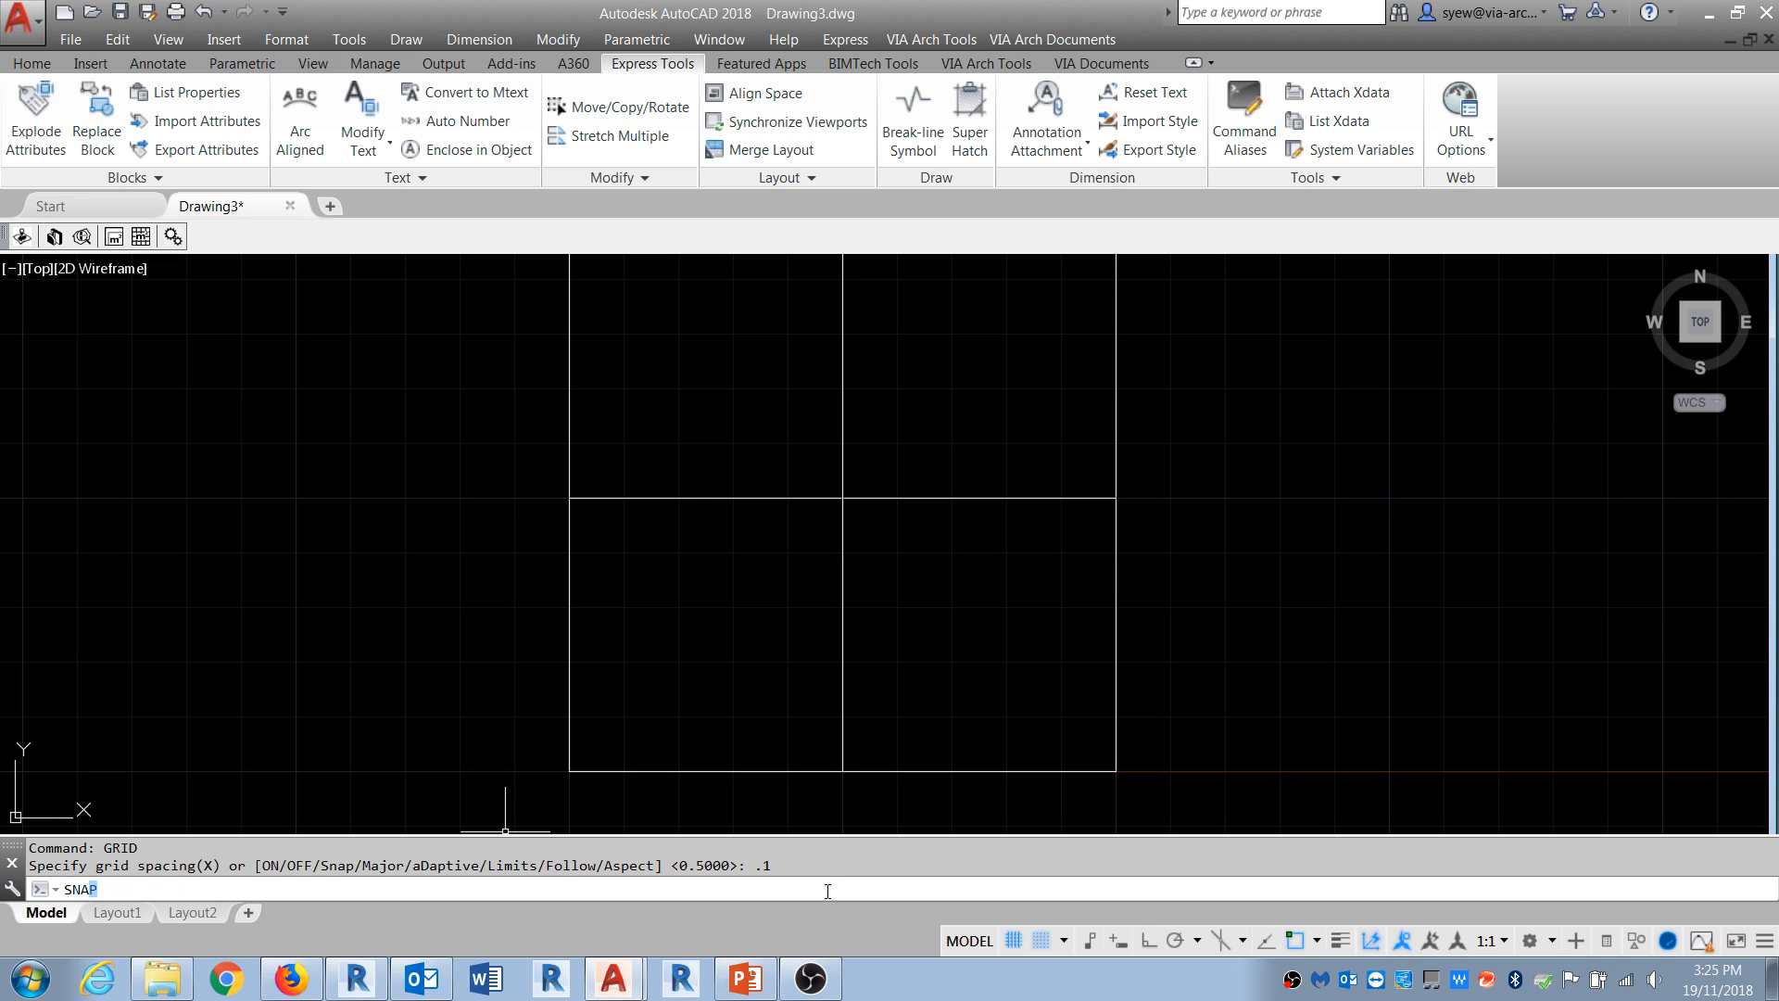
Step: Run SNAP and accept a snap spacing of 0.01
key(Return)
key(Return)
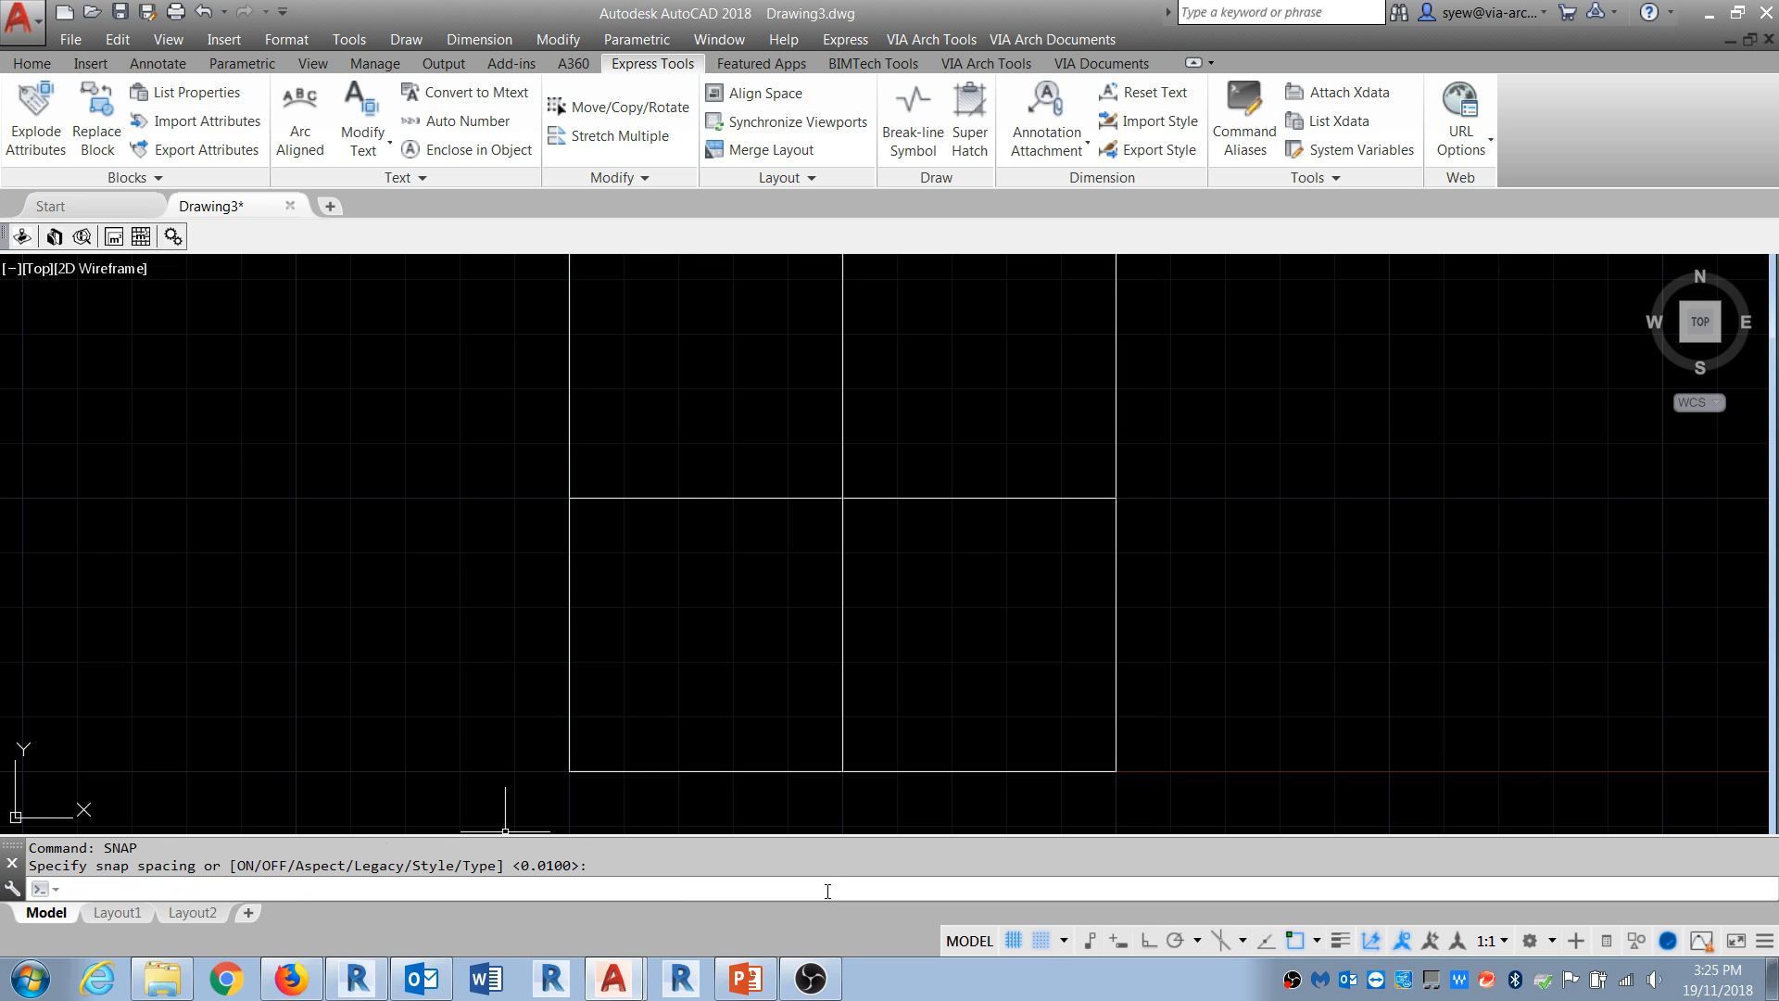
scroll(649, 472, up, 3)
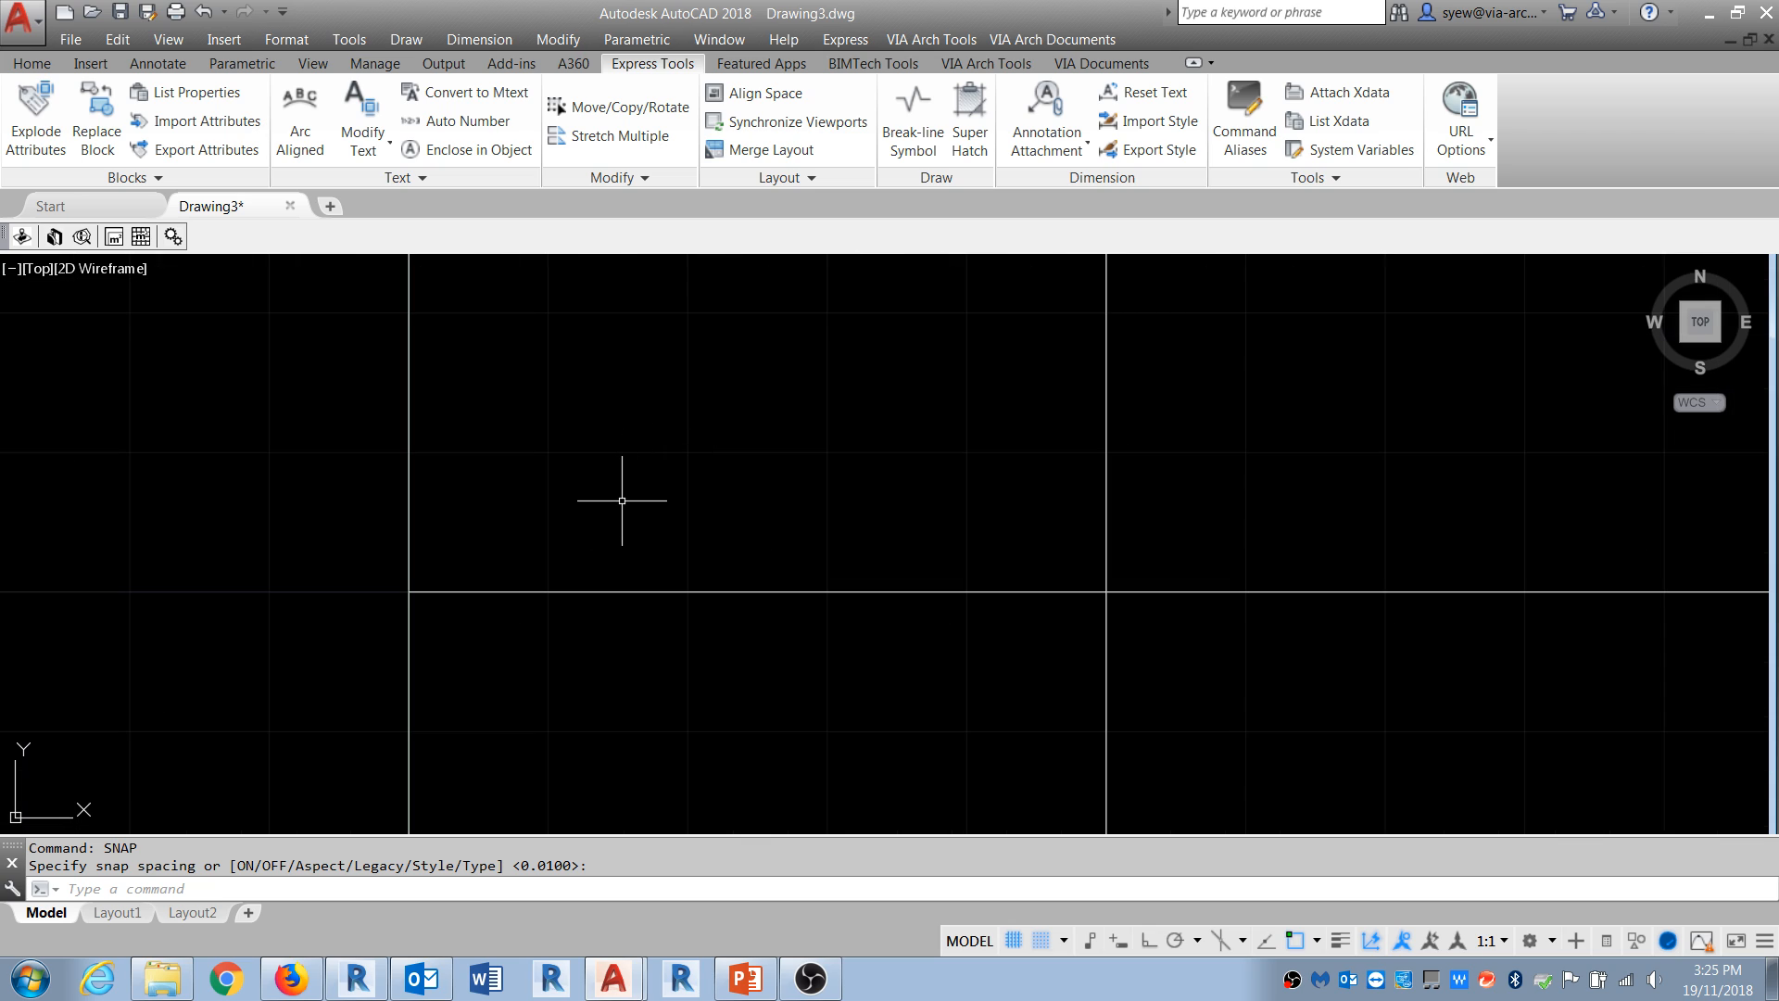
text(l)
key(Return)
click(408, 578)
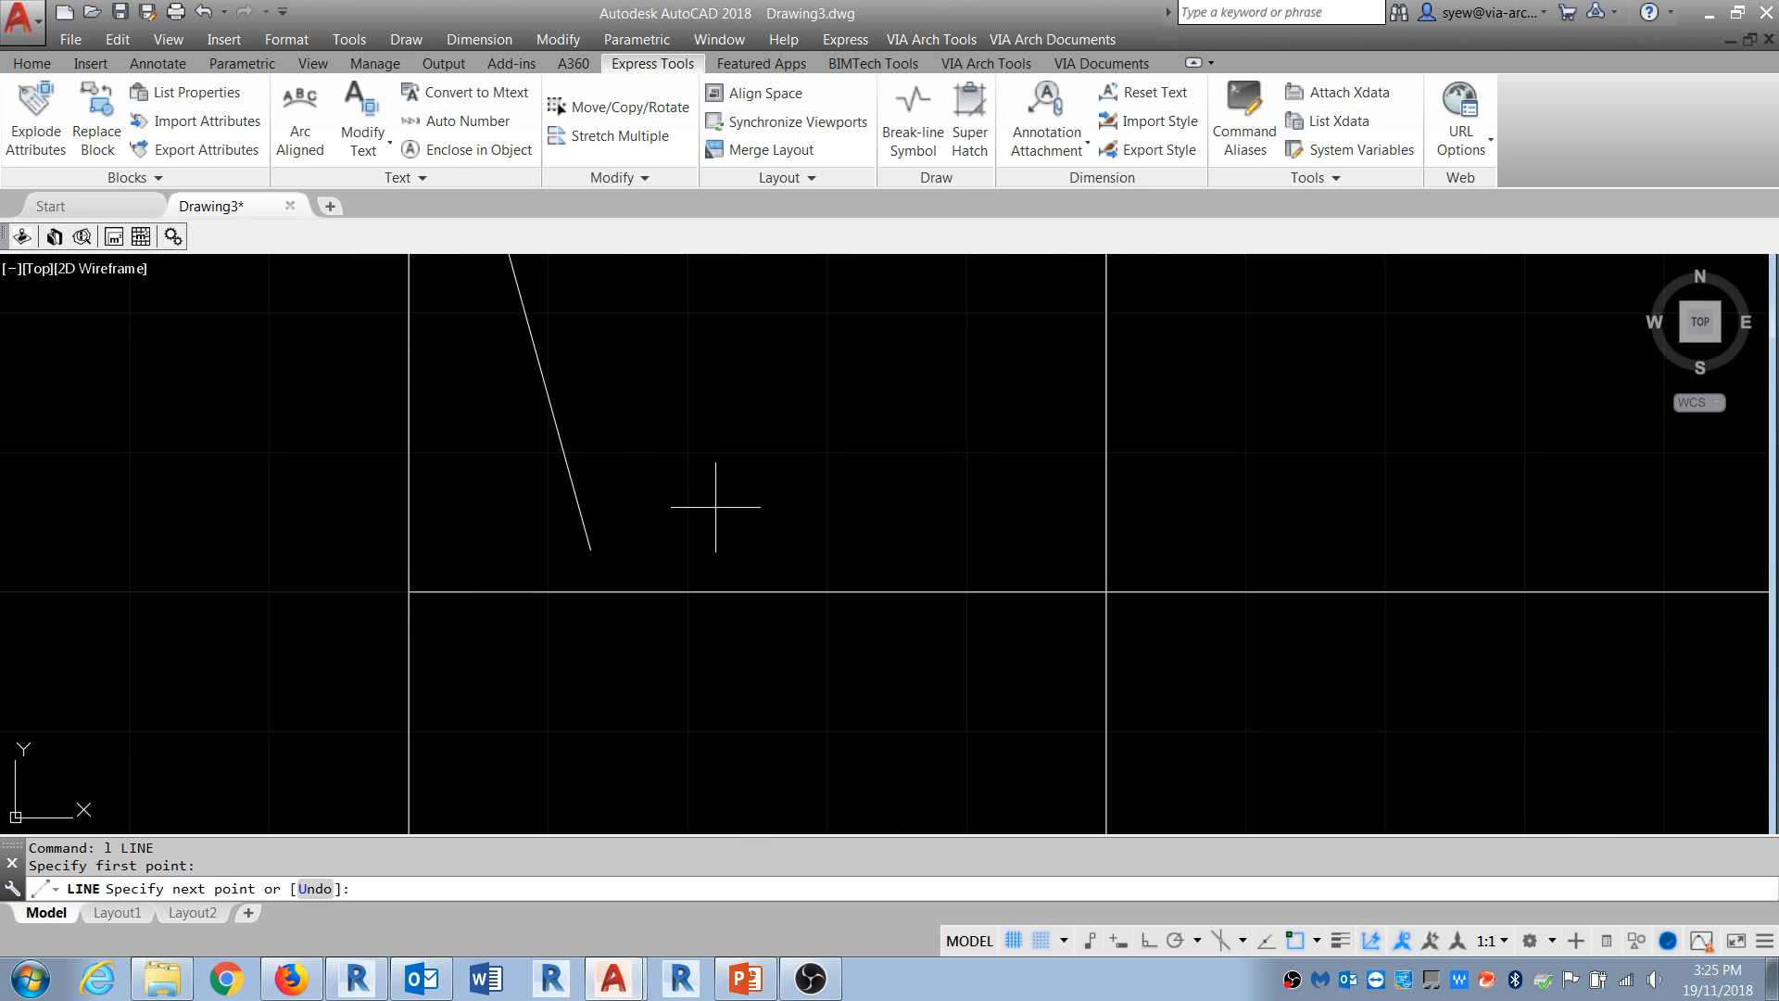
key(Escape)
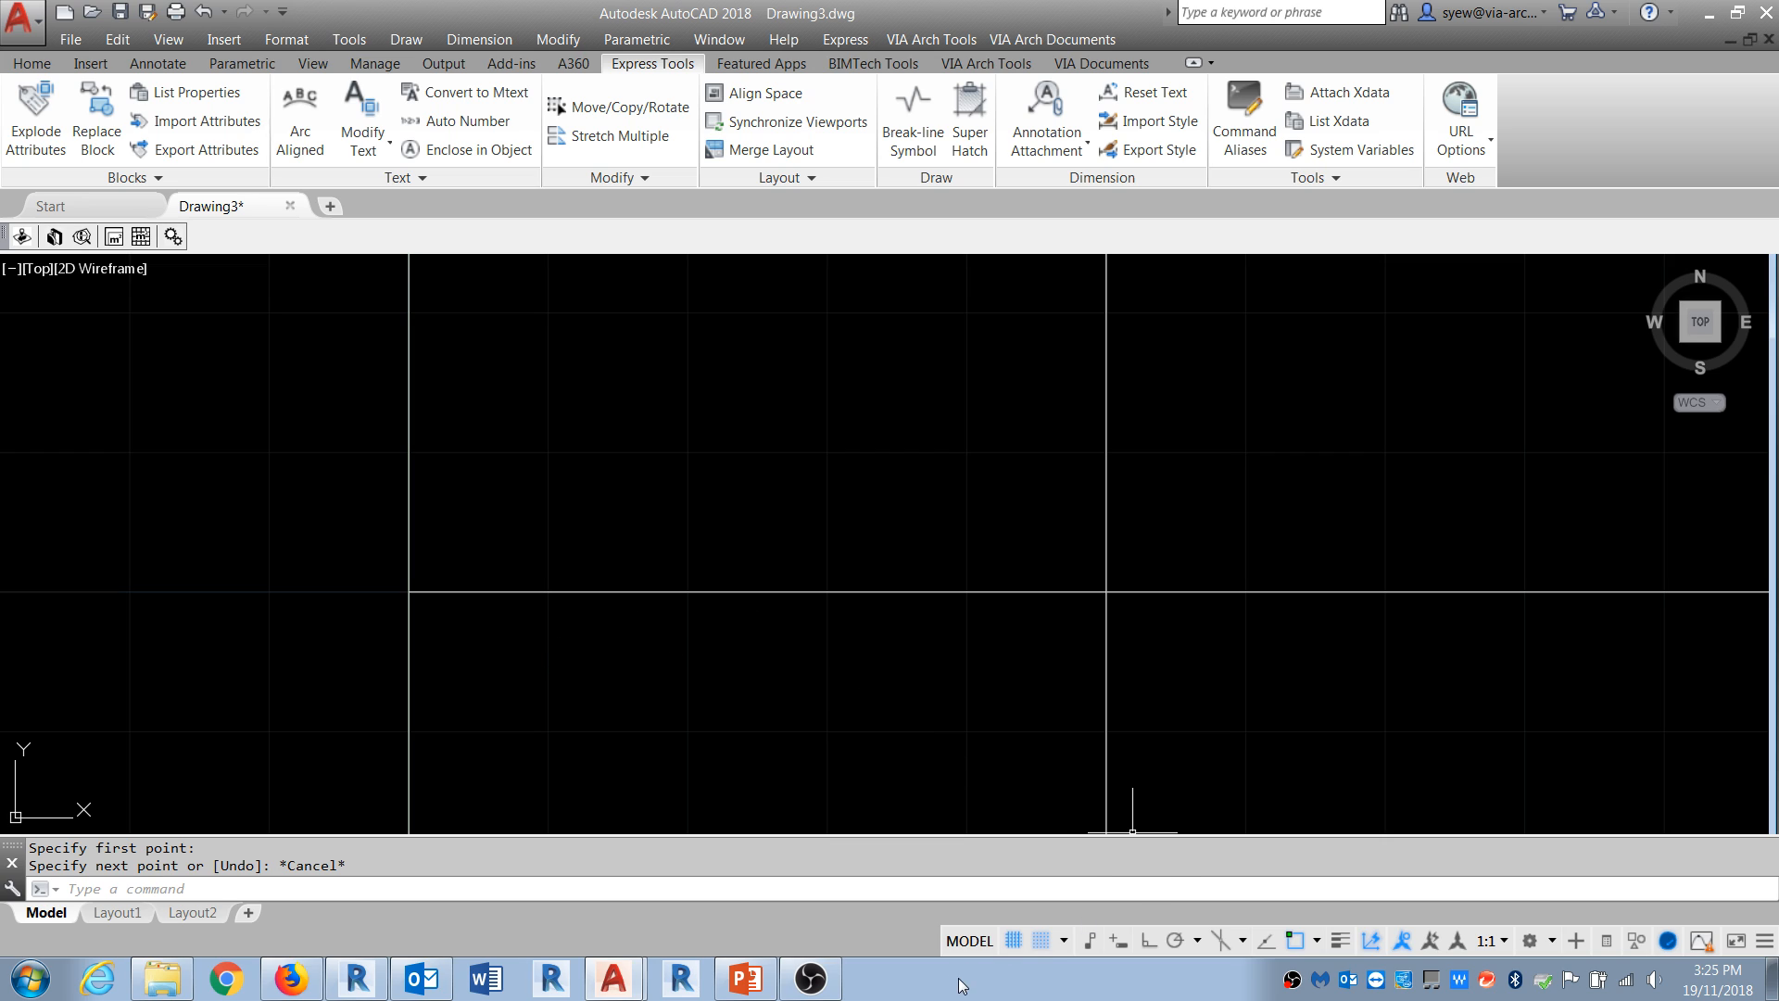
key(Escape)
key(Escape)
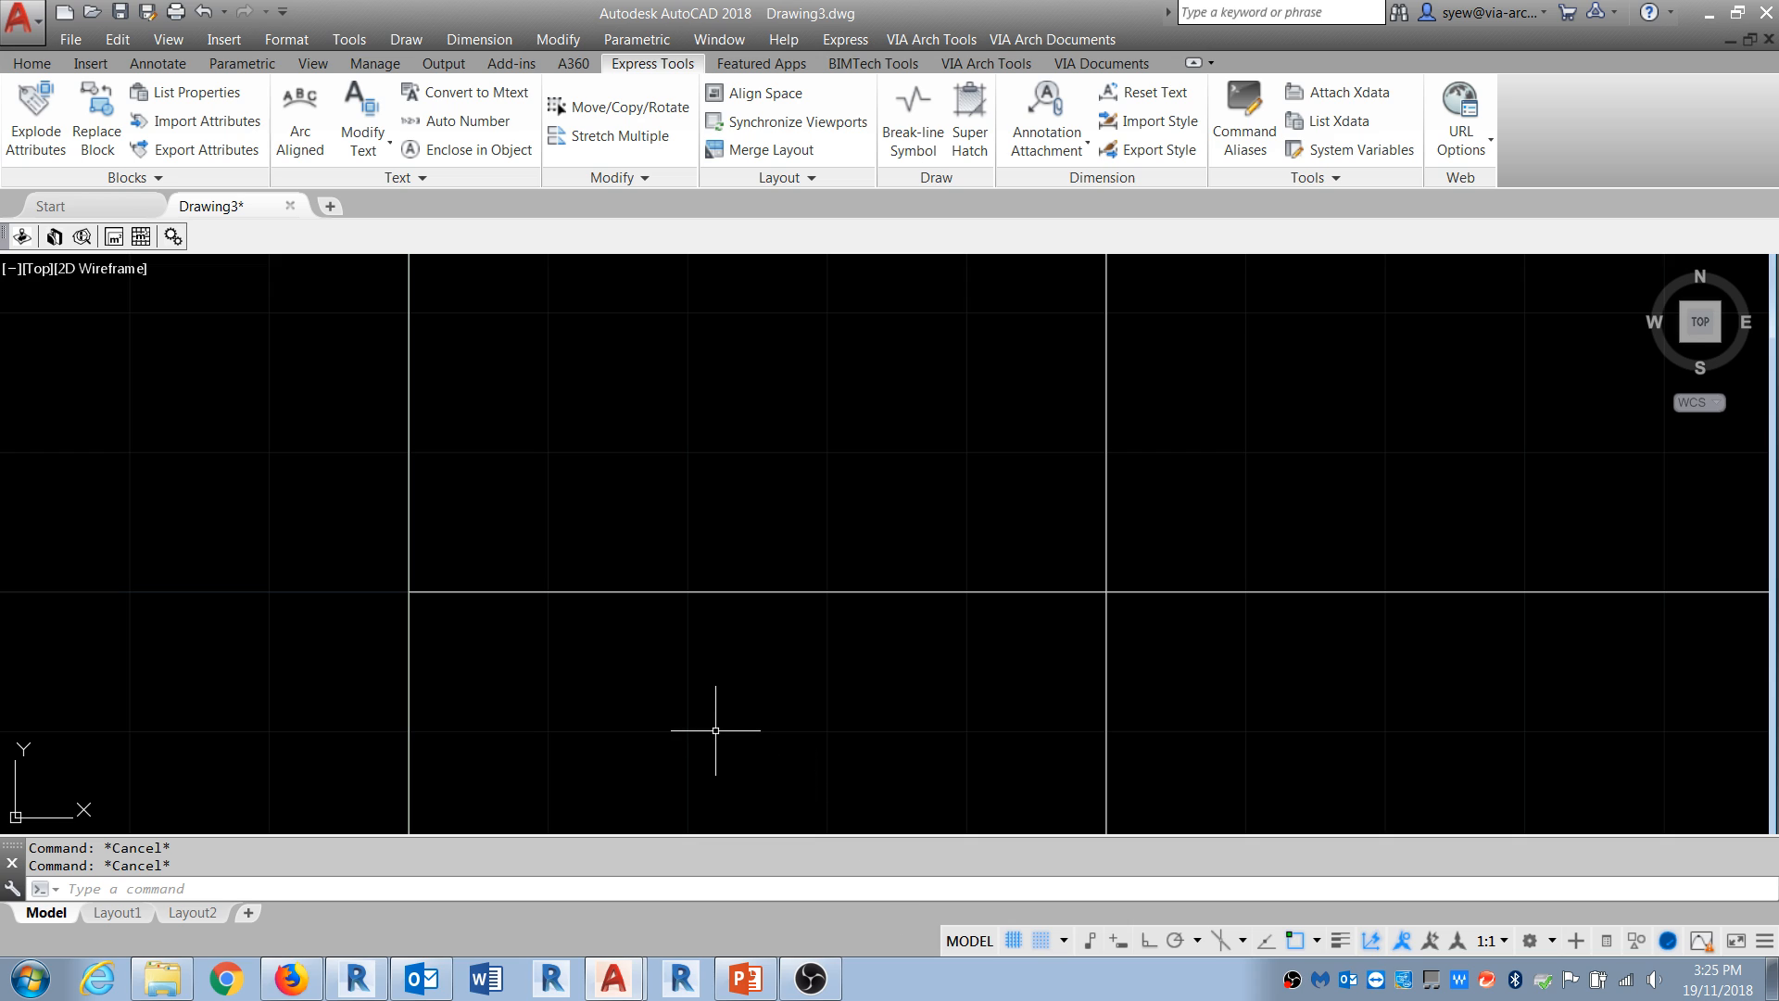
text(l)
key(Return)
click(1107, 576)
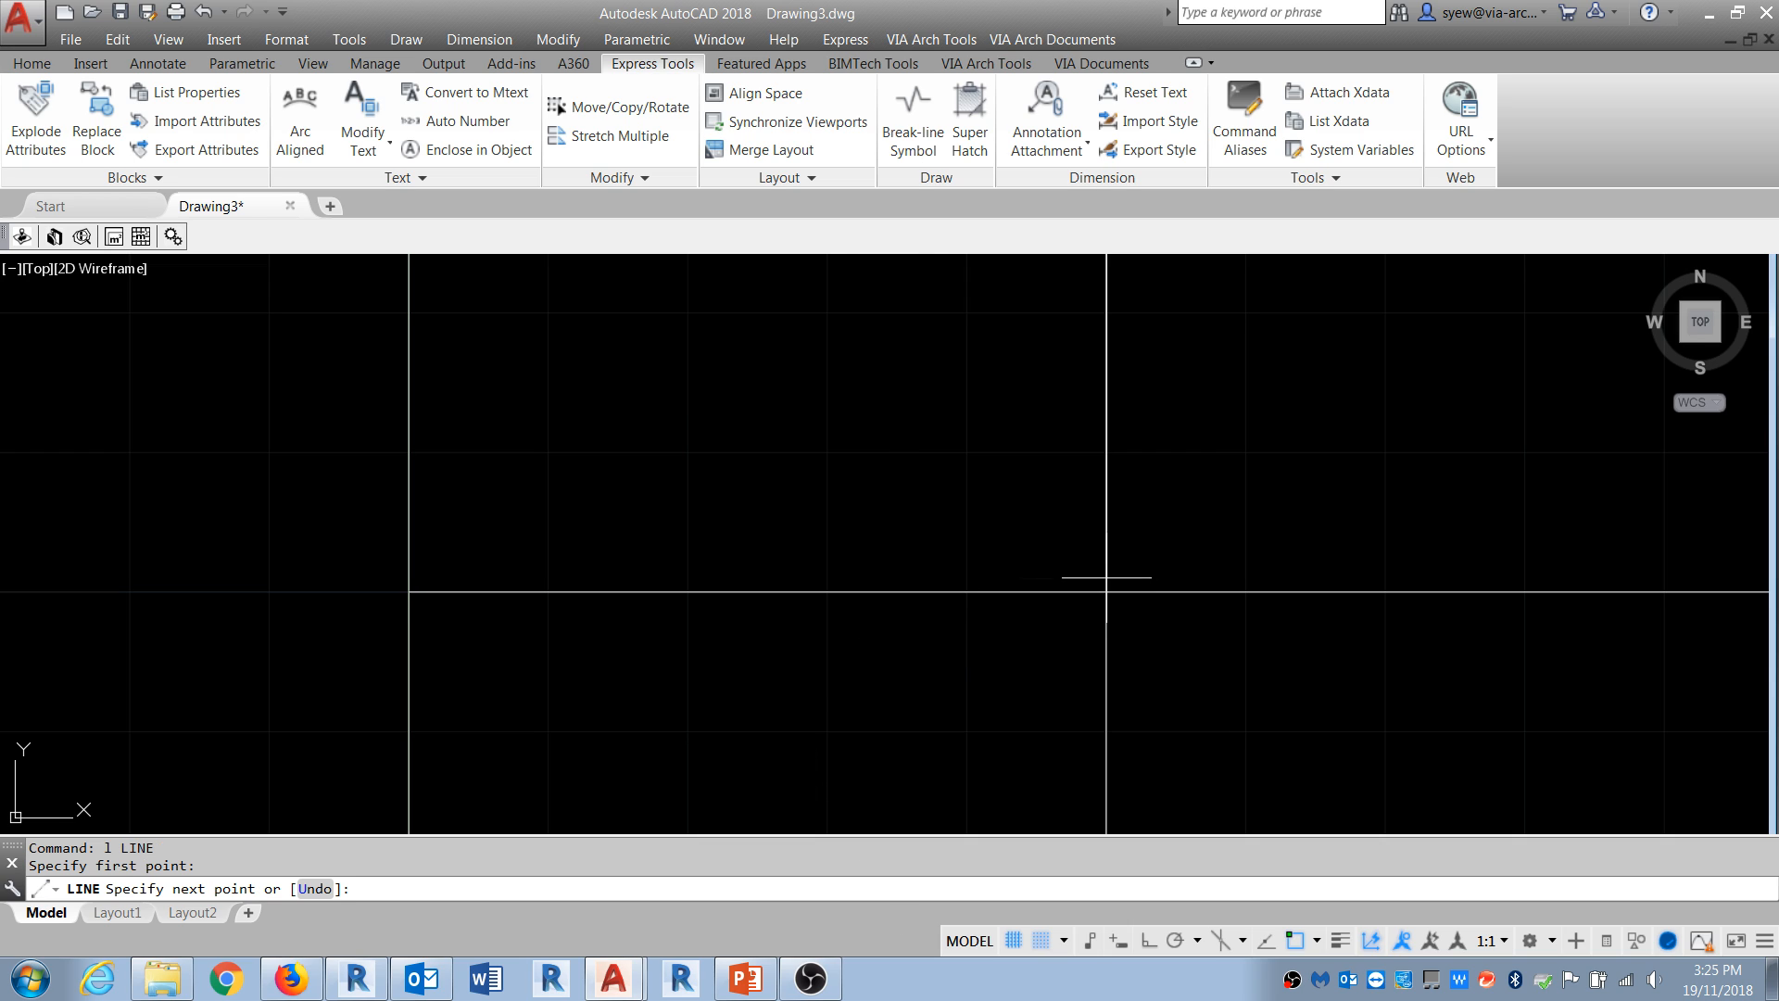
scroll(822, 727, down, 5)
key(Escape)
Step: With object snap off, draw a horizontal line across the box's upper-left quadrant, about 0.01 above the horizontal centre line
key(Return)
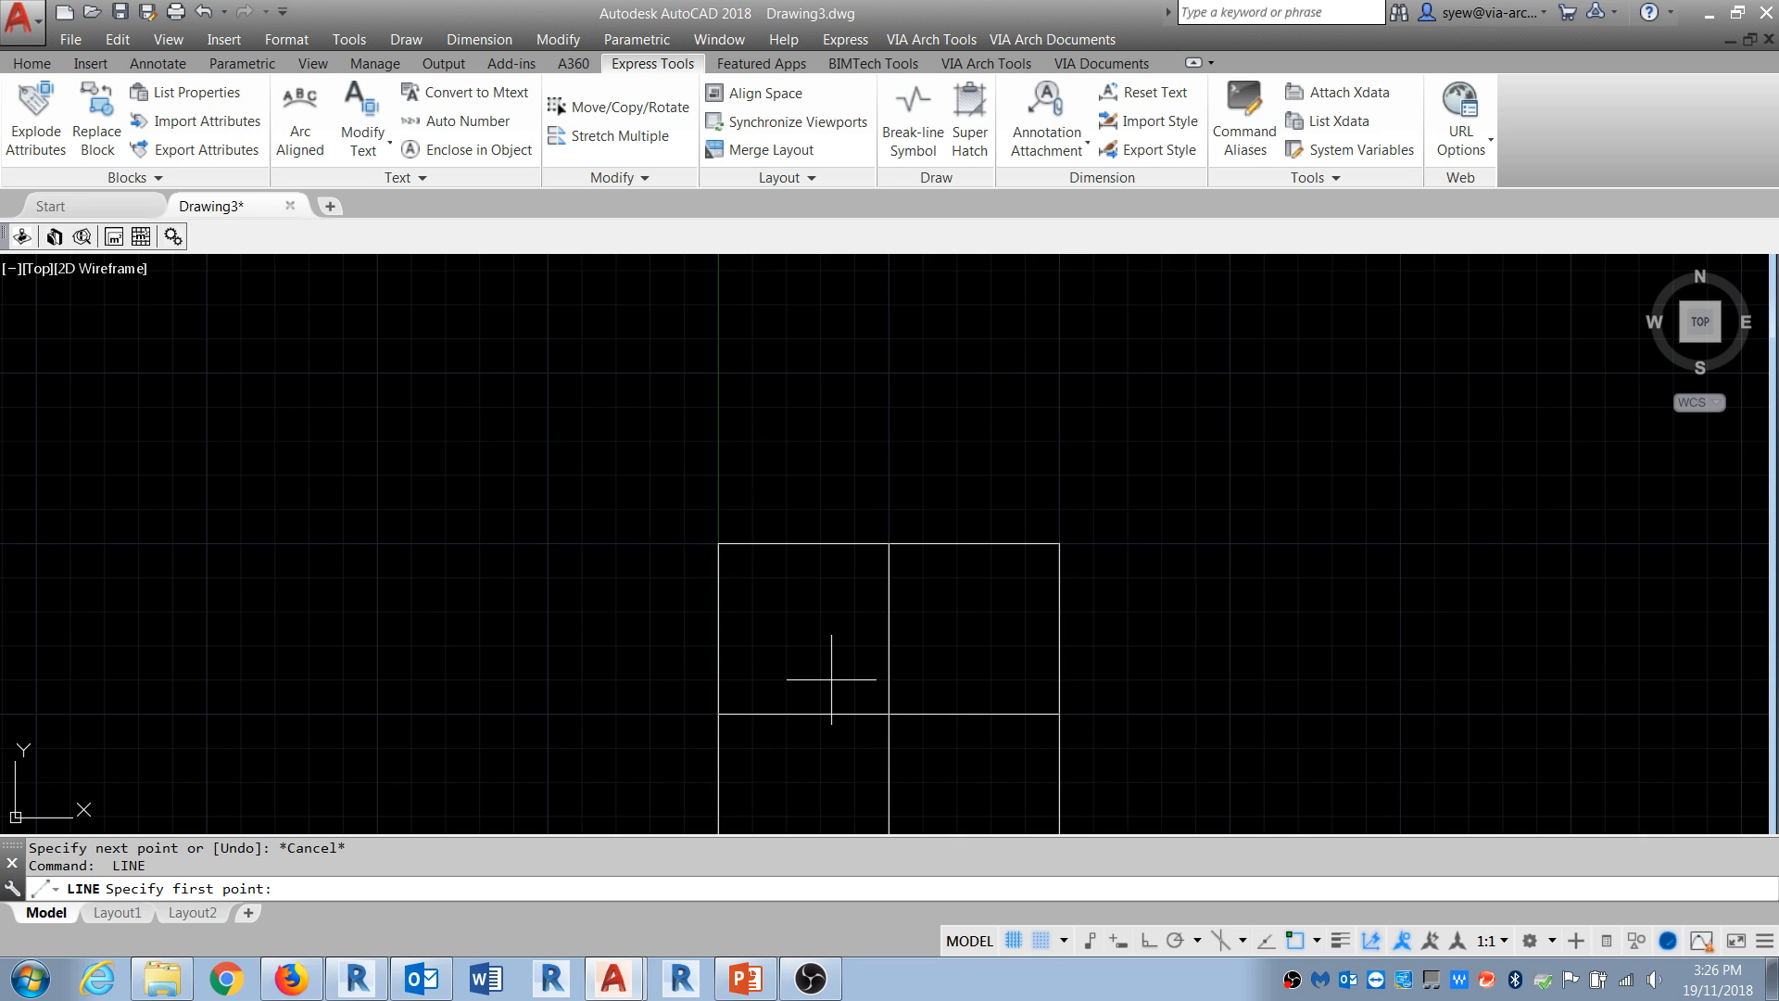
key(F3)
scroll(879, 711, up, 4)
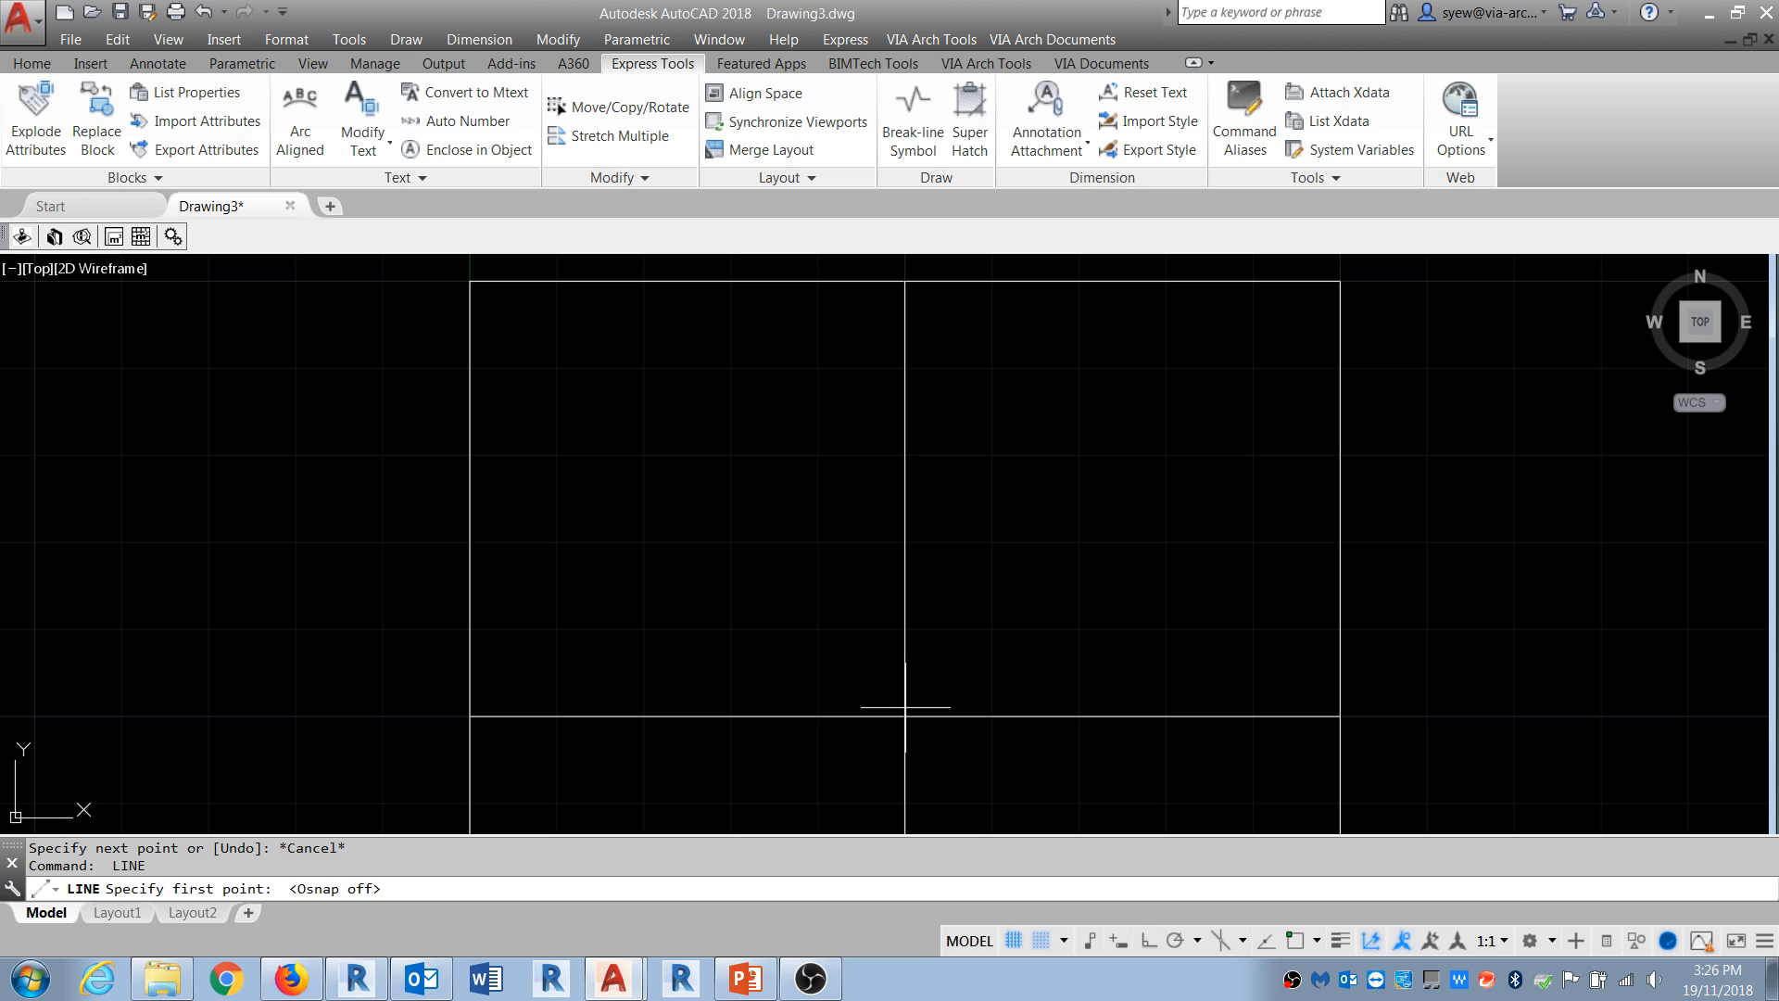
click(904, 707)
click(470, 707)
key(Escape)
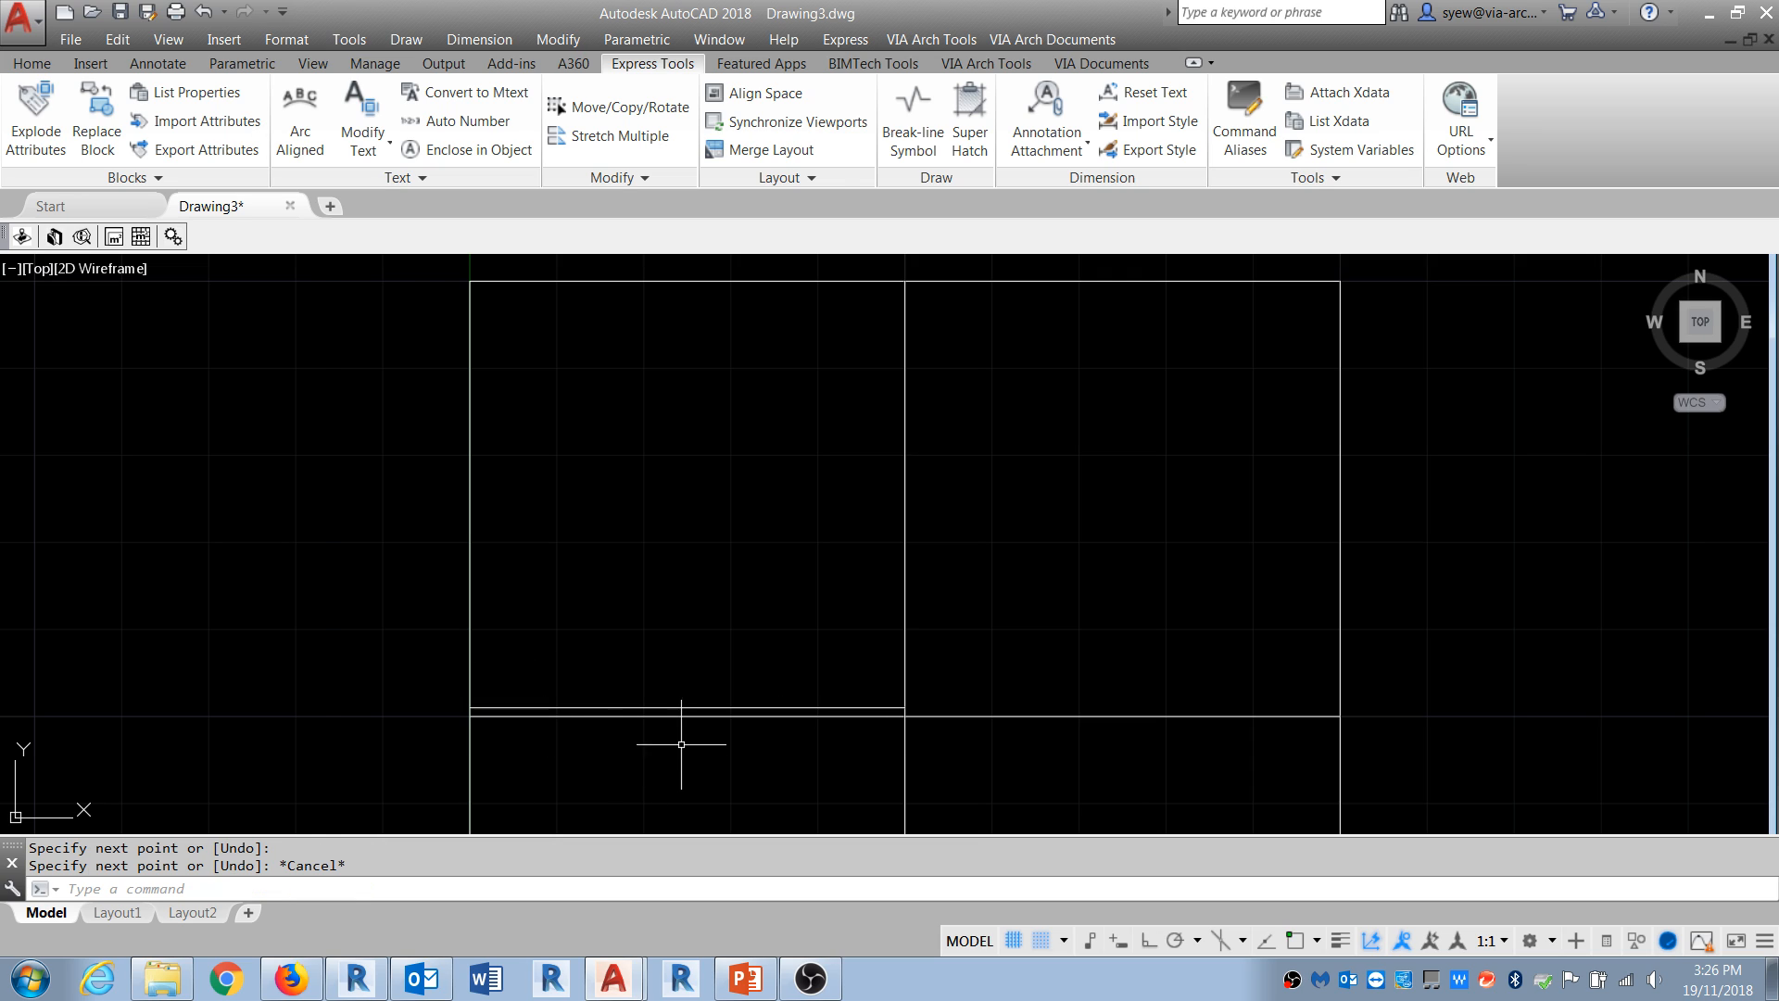
Step: Start a rectangular array of the new short horizontal line with 1 column and a column spacing of 0.1
scroll(594, 714, up, 4)
drag(594, 715, 544, 624)
scroll(600, 666, down, 2)
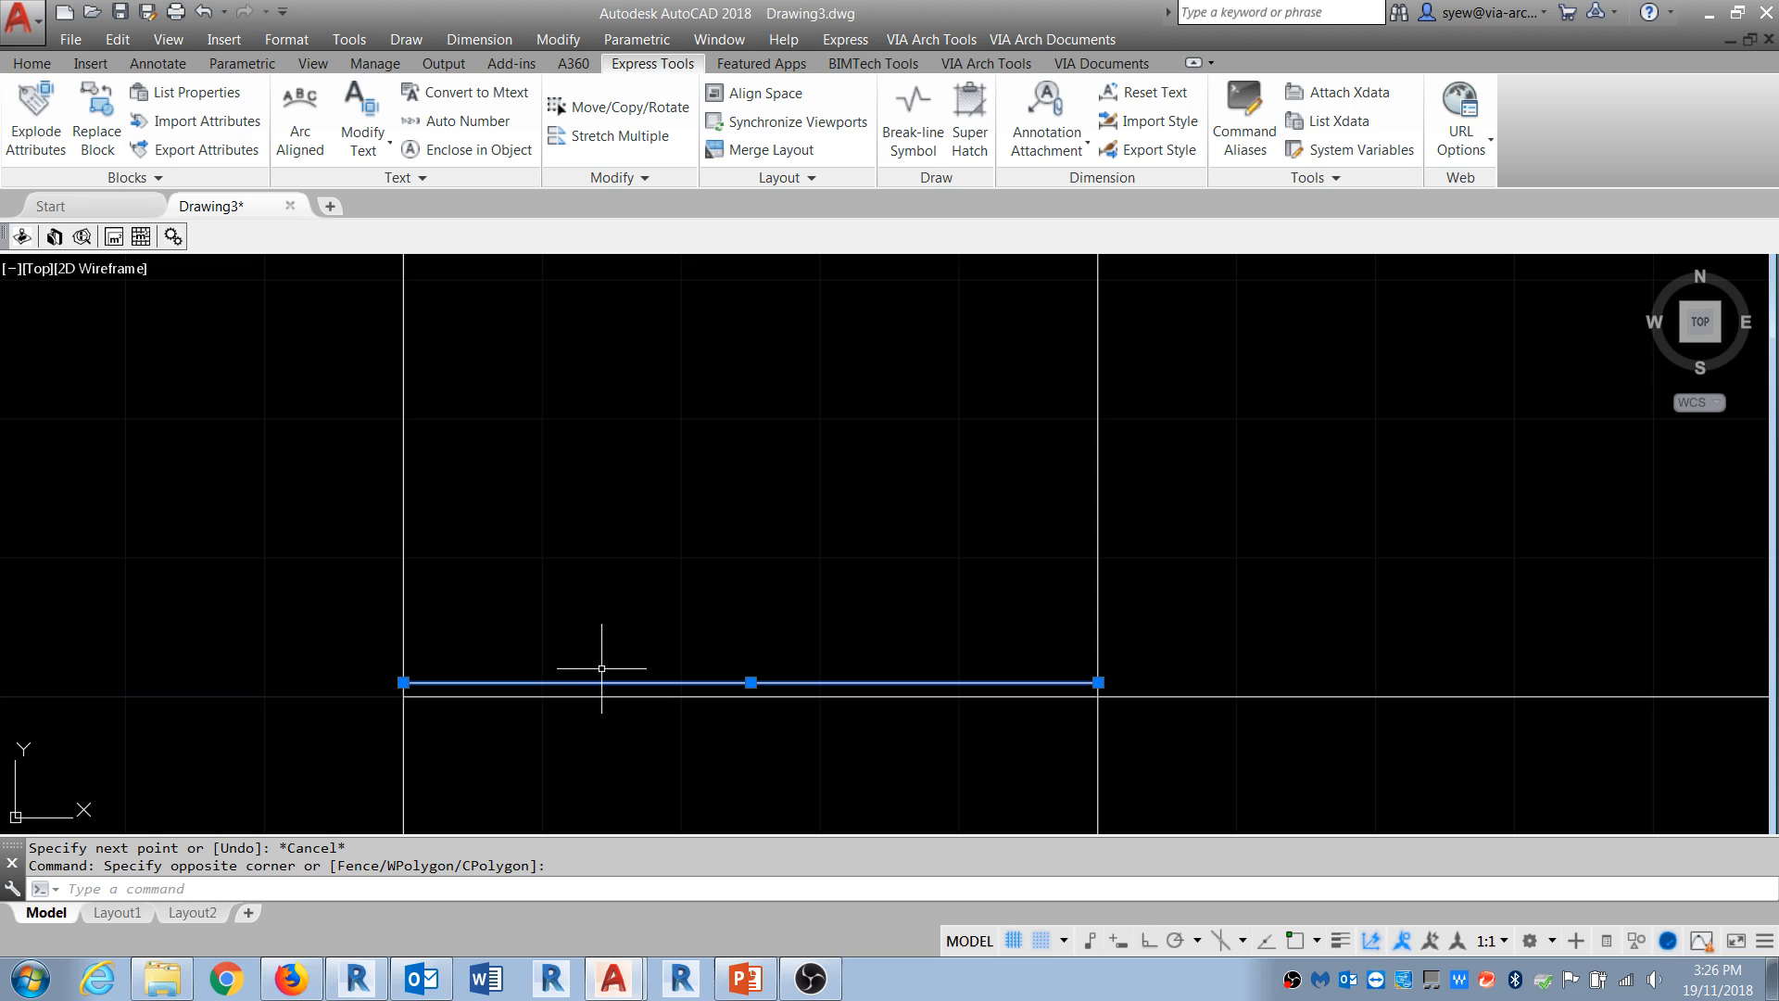
text(ar)
key(Return)
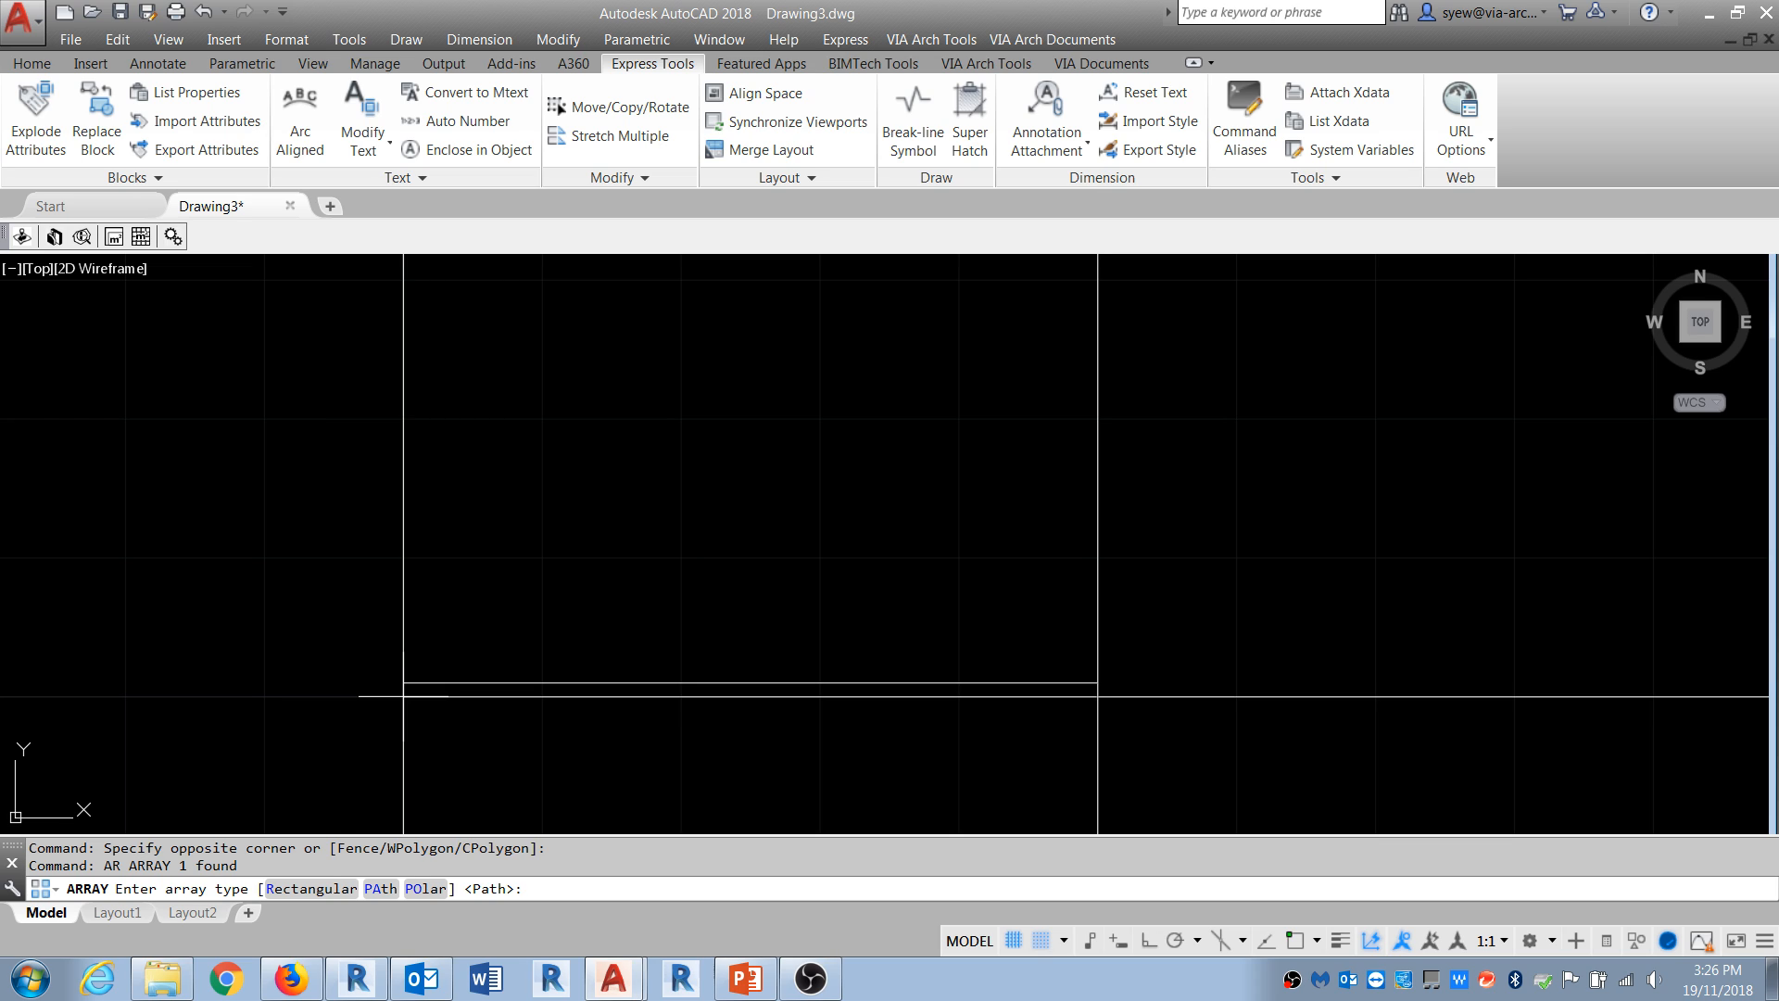
click(315, 889)
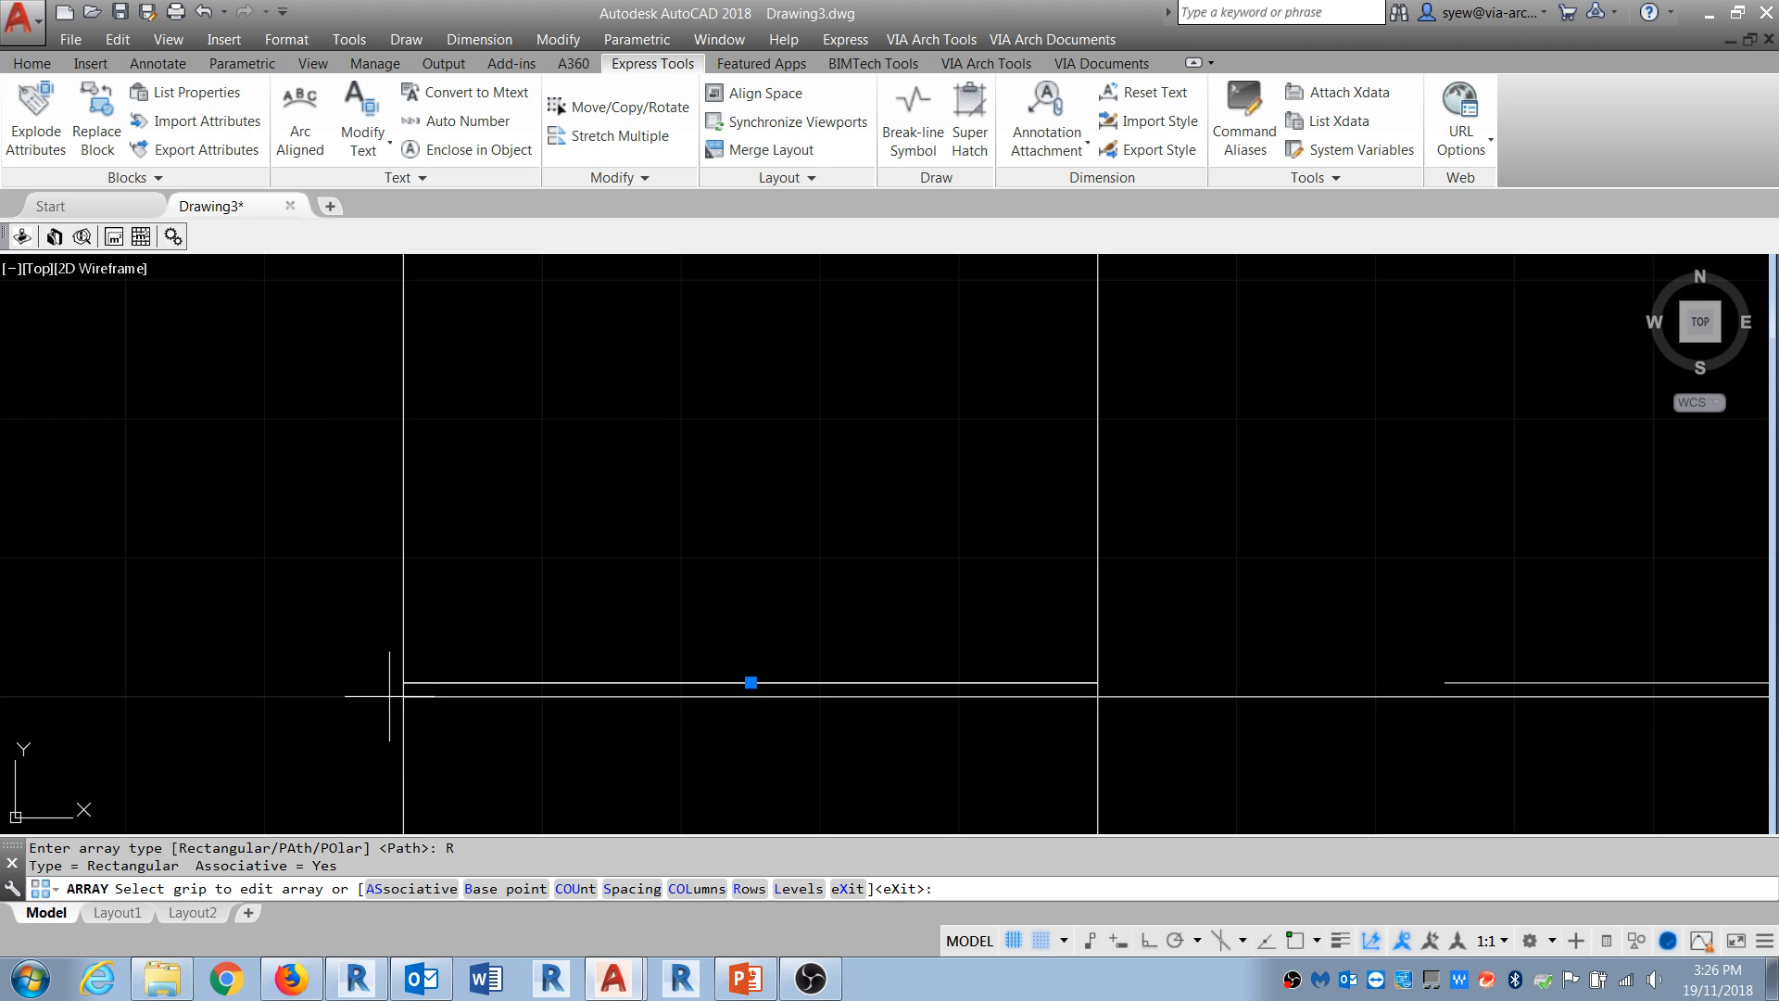
scroll(519, 691, down, 5)
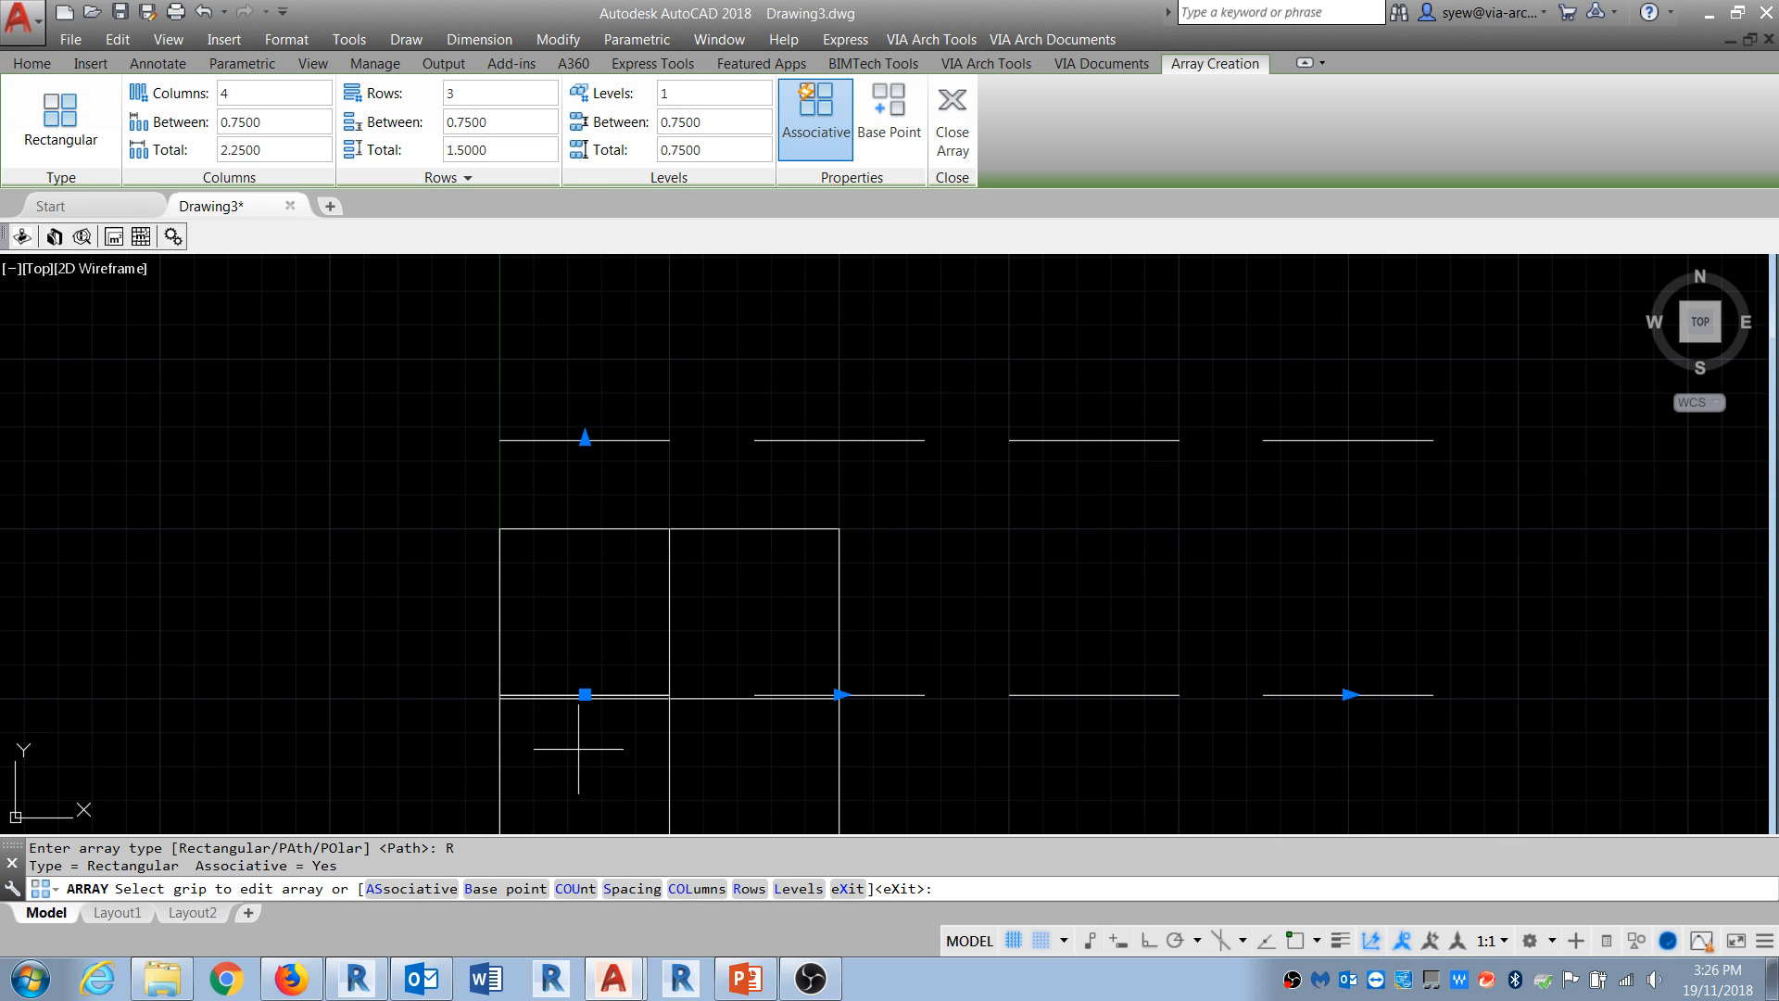
click(698, 890)
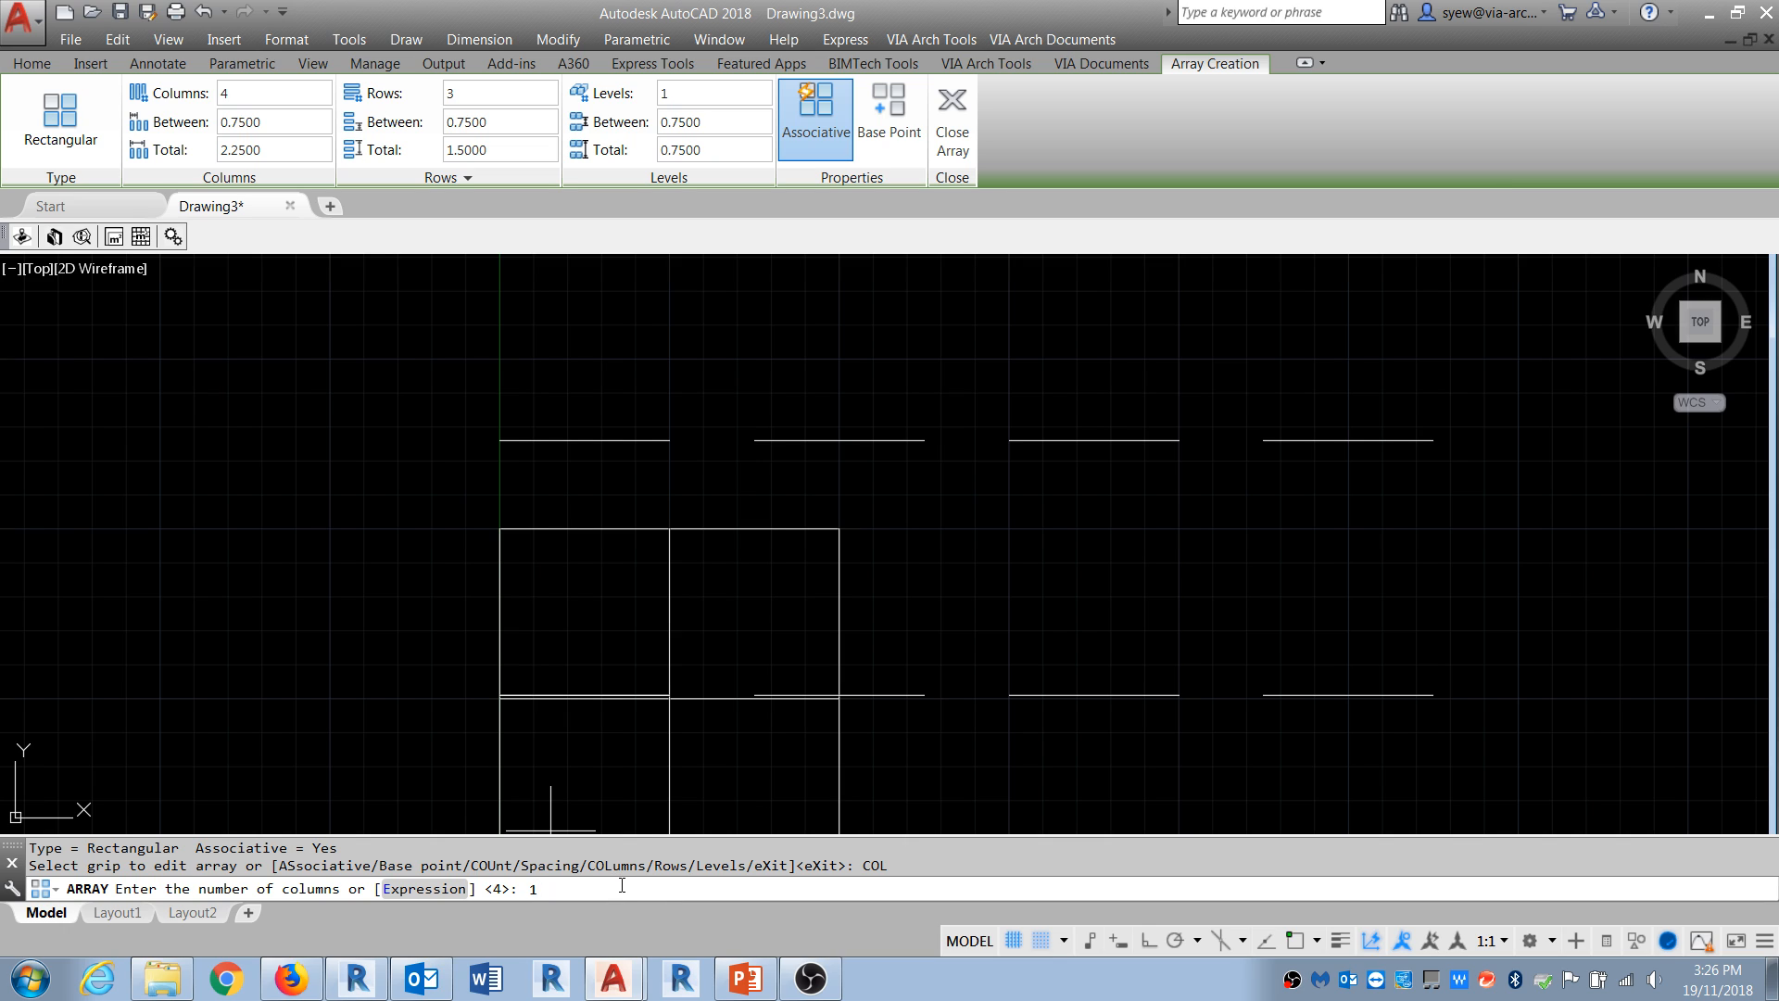
text(1)
key(Return)
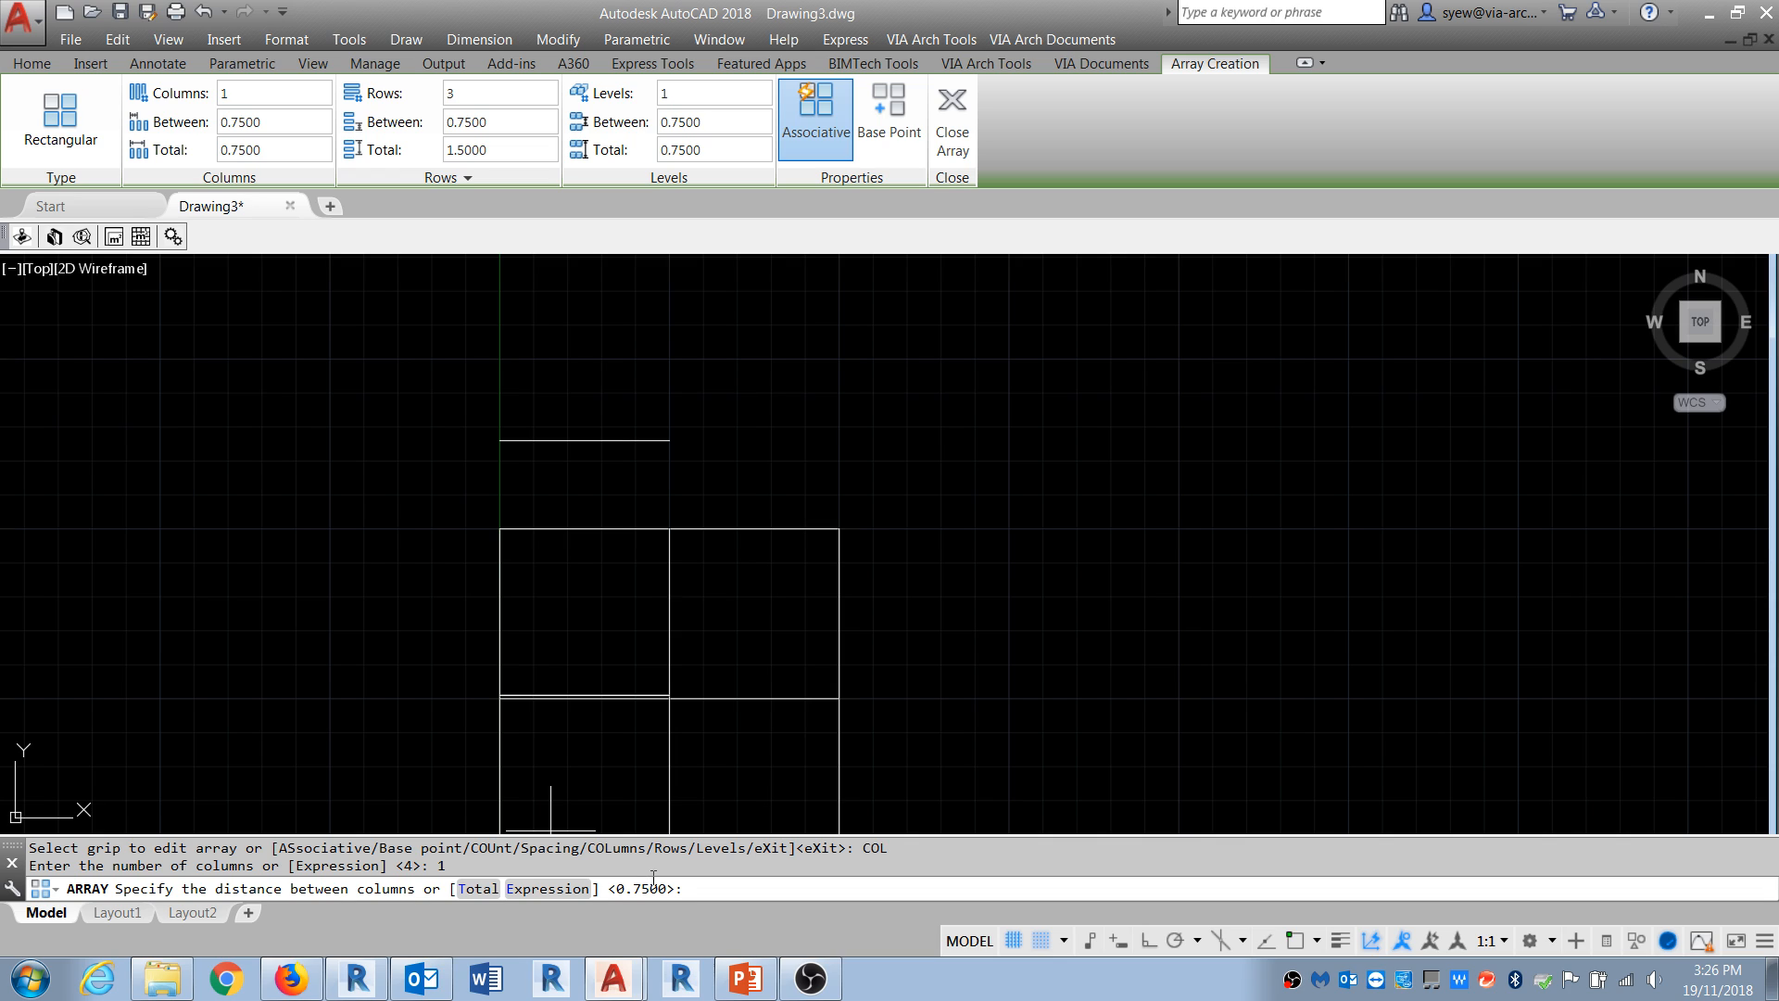
text(.1)
key(Return)
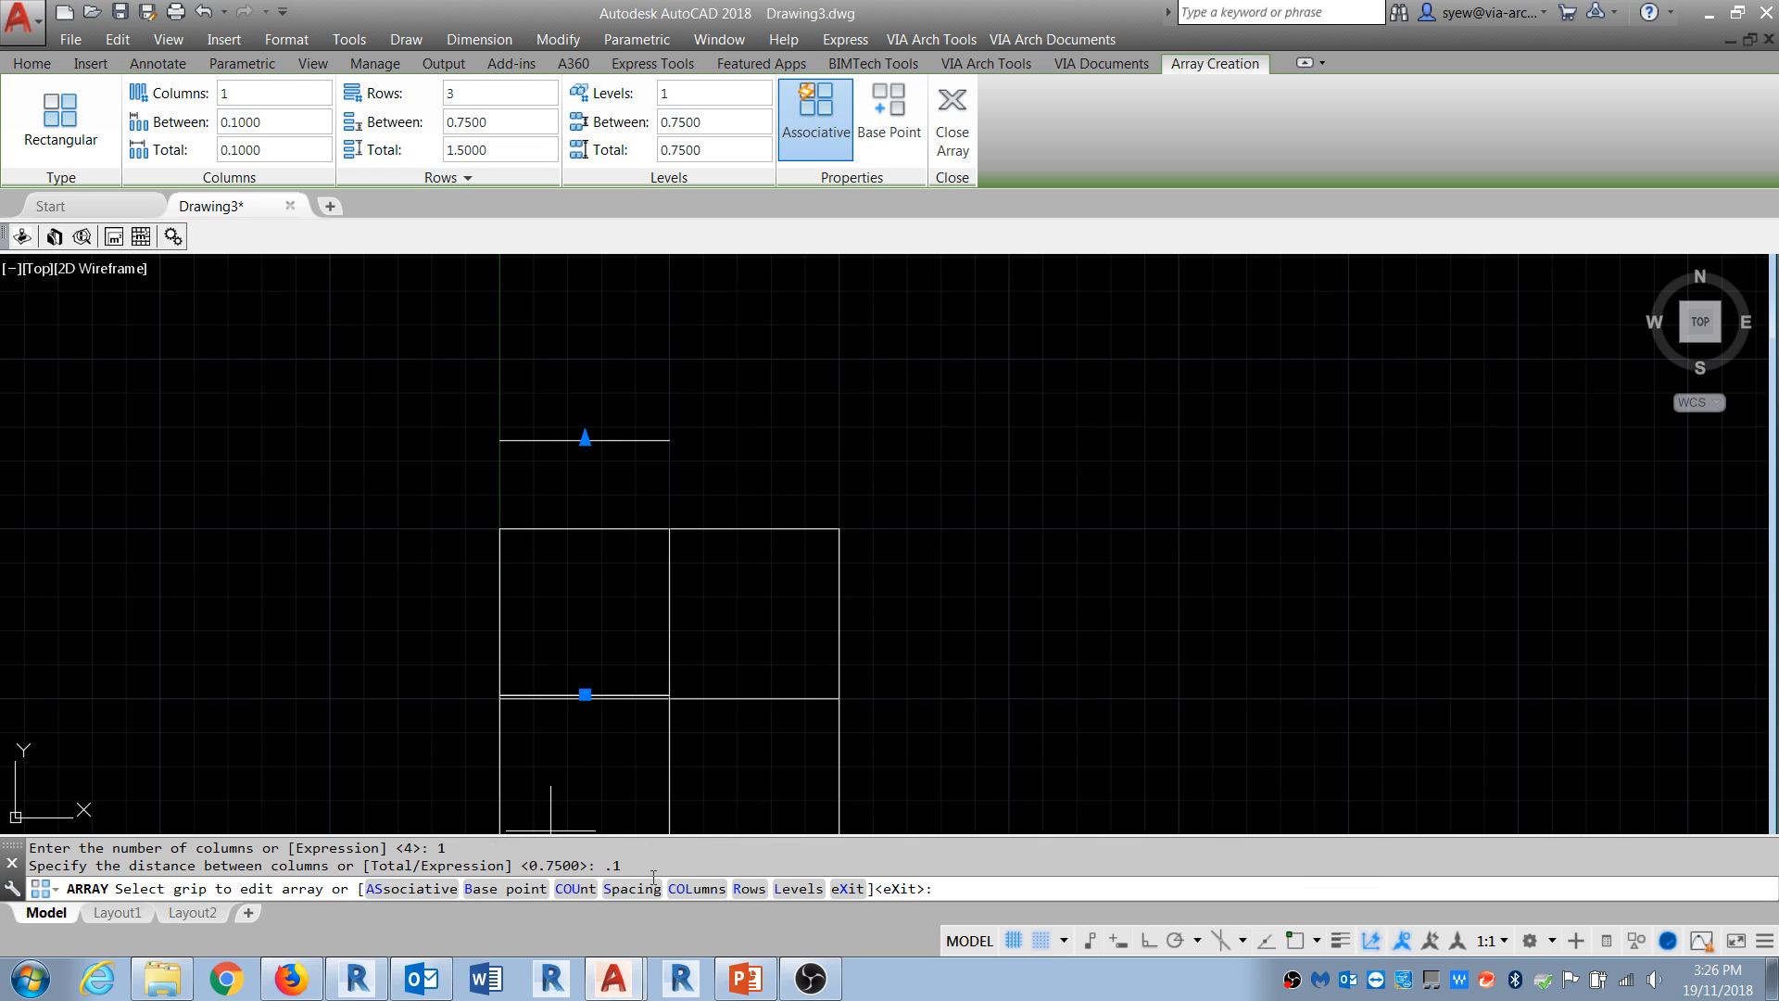
Step: Set the array to 12 rows spaced 0.1 apart with a 0.01 row elevation increment, and finish the command
click(750, 888)
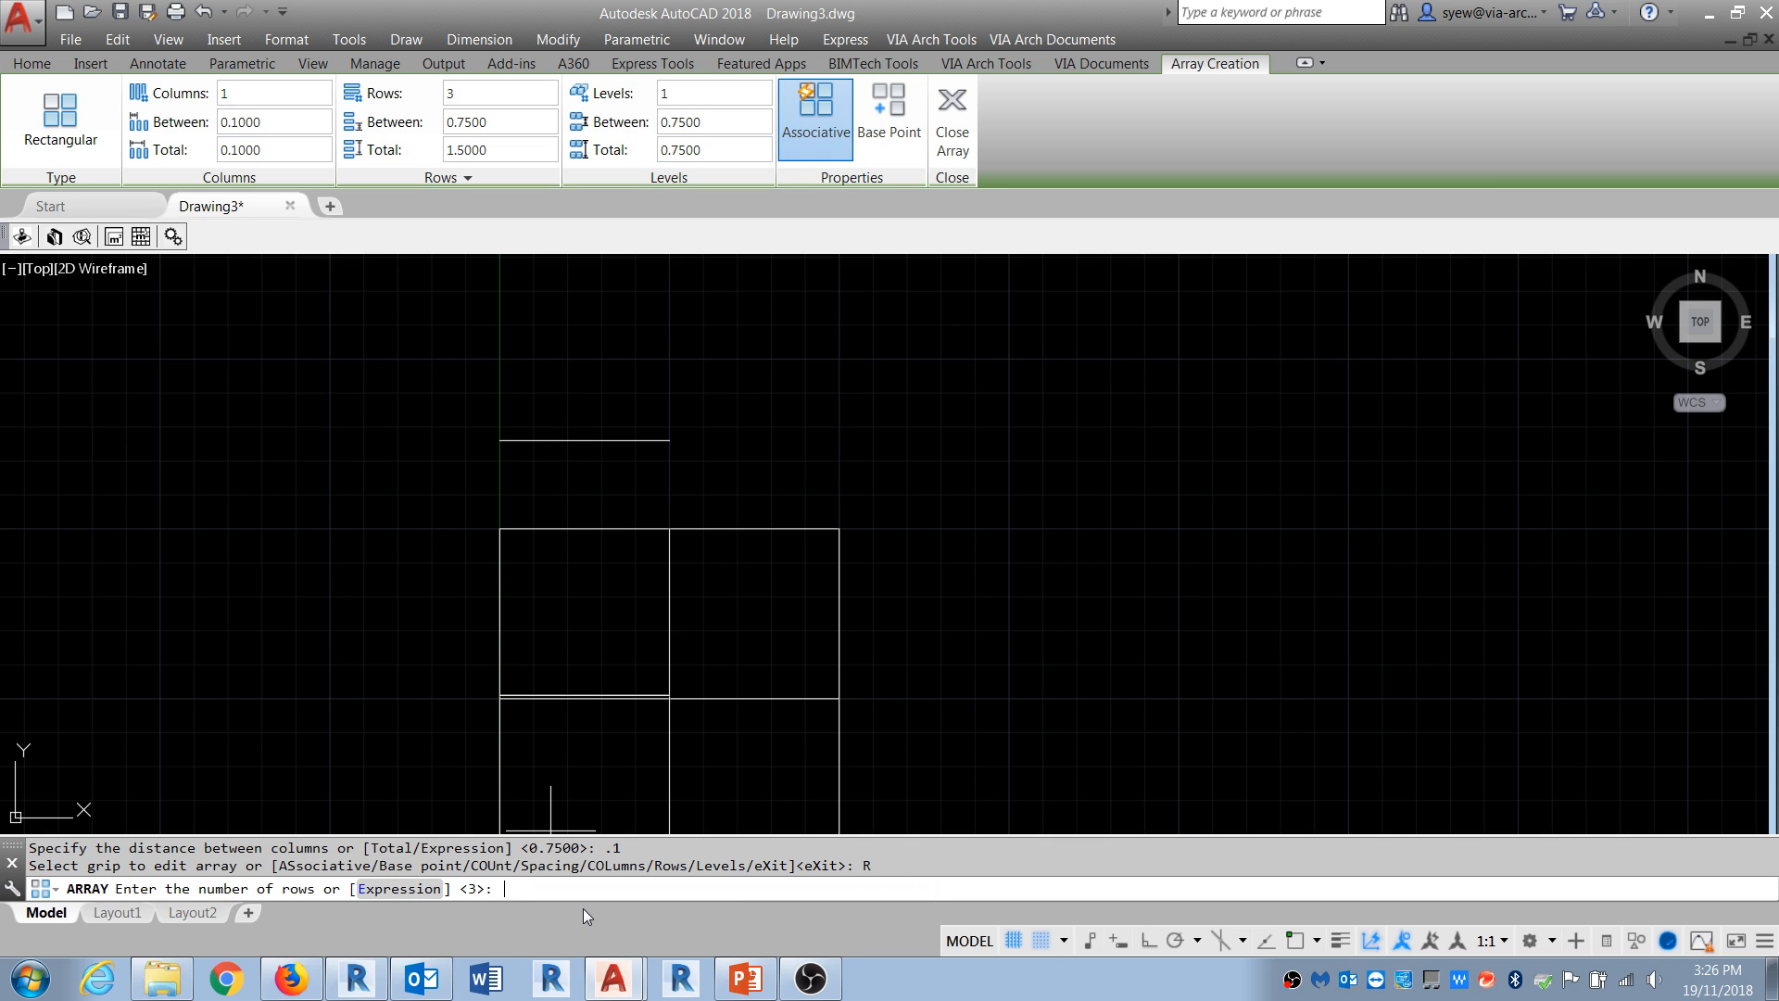
text(12)
key(Return)
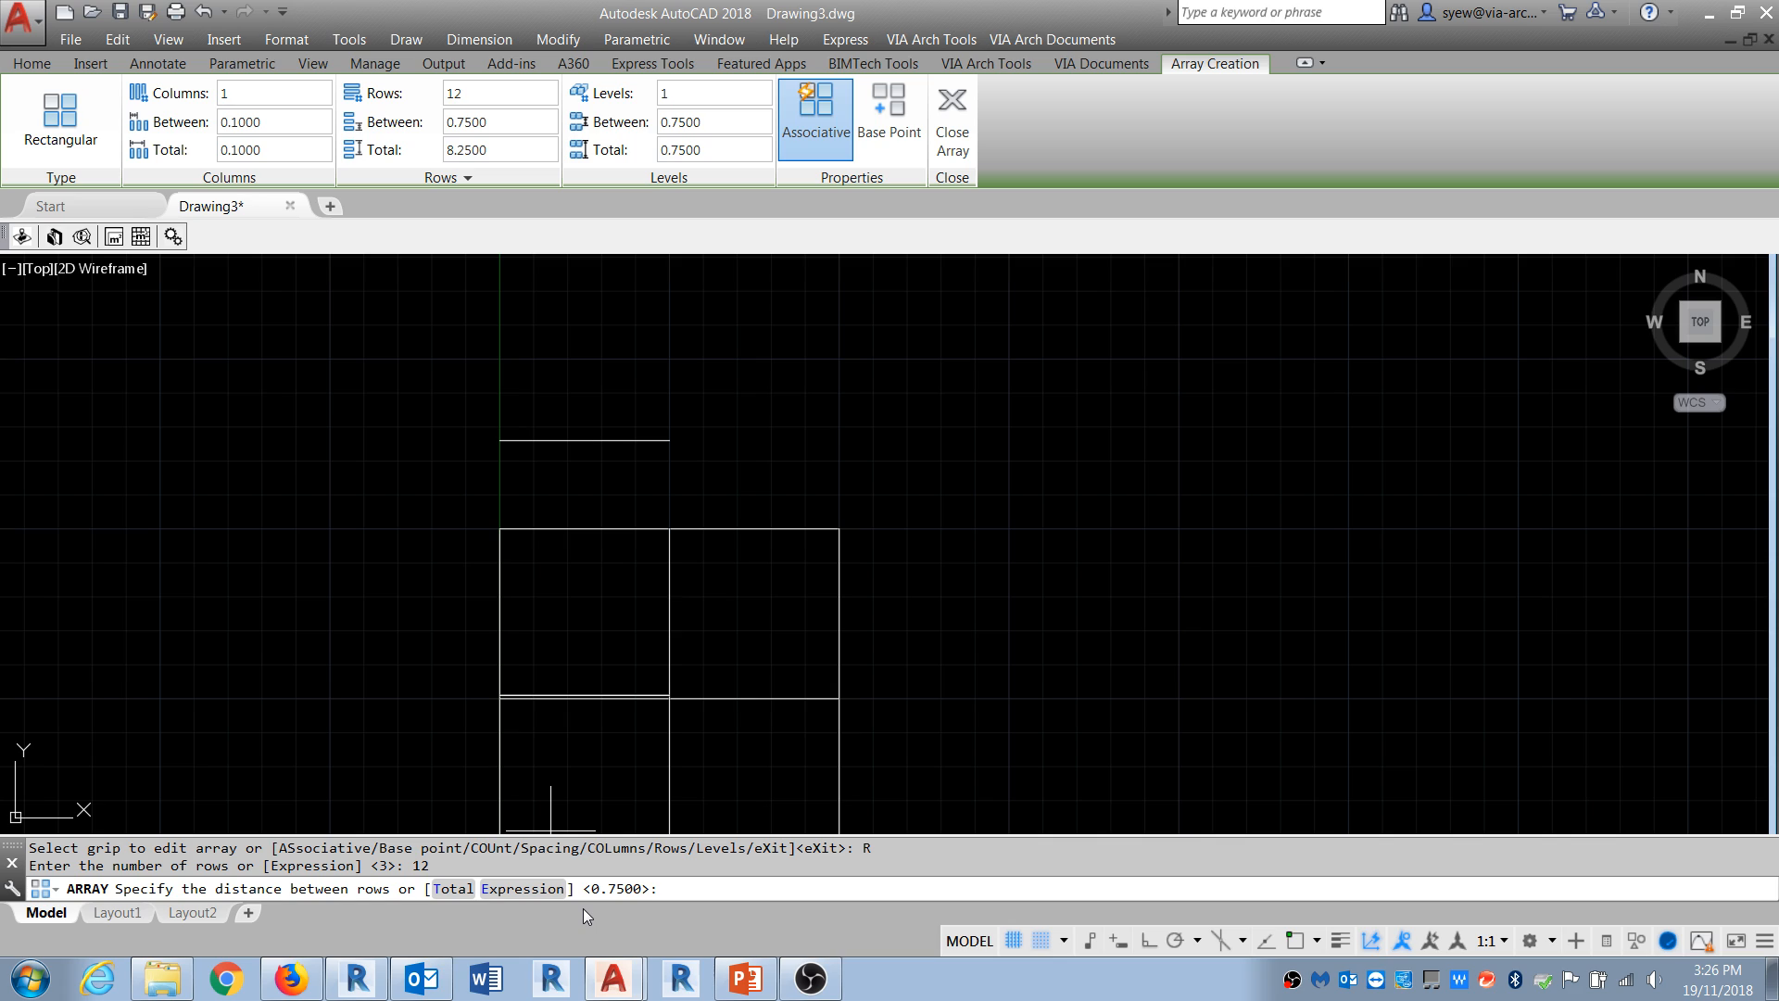
text(.1)
key(Return)
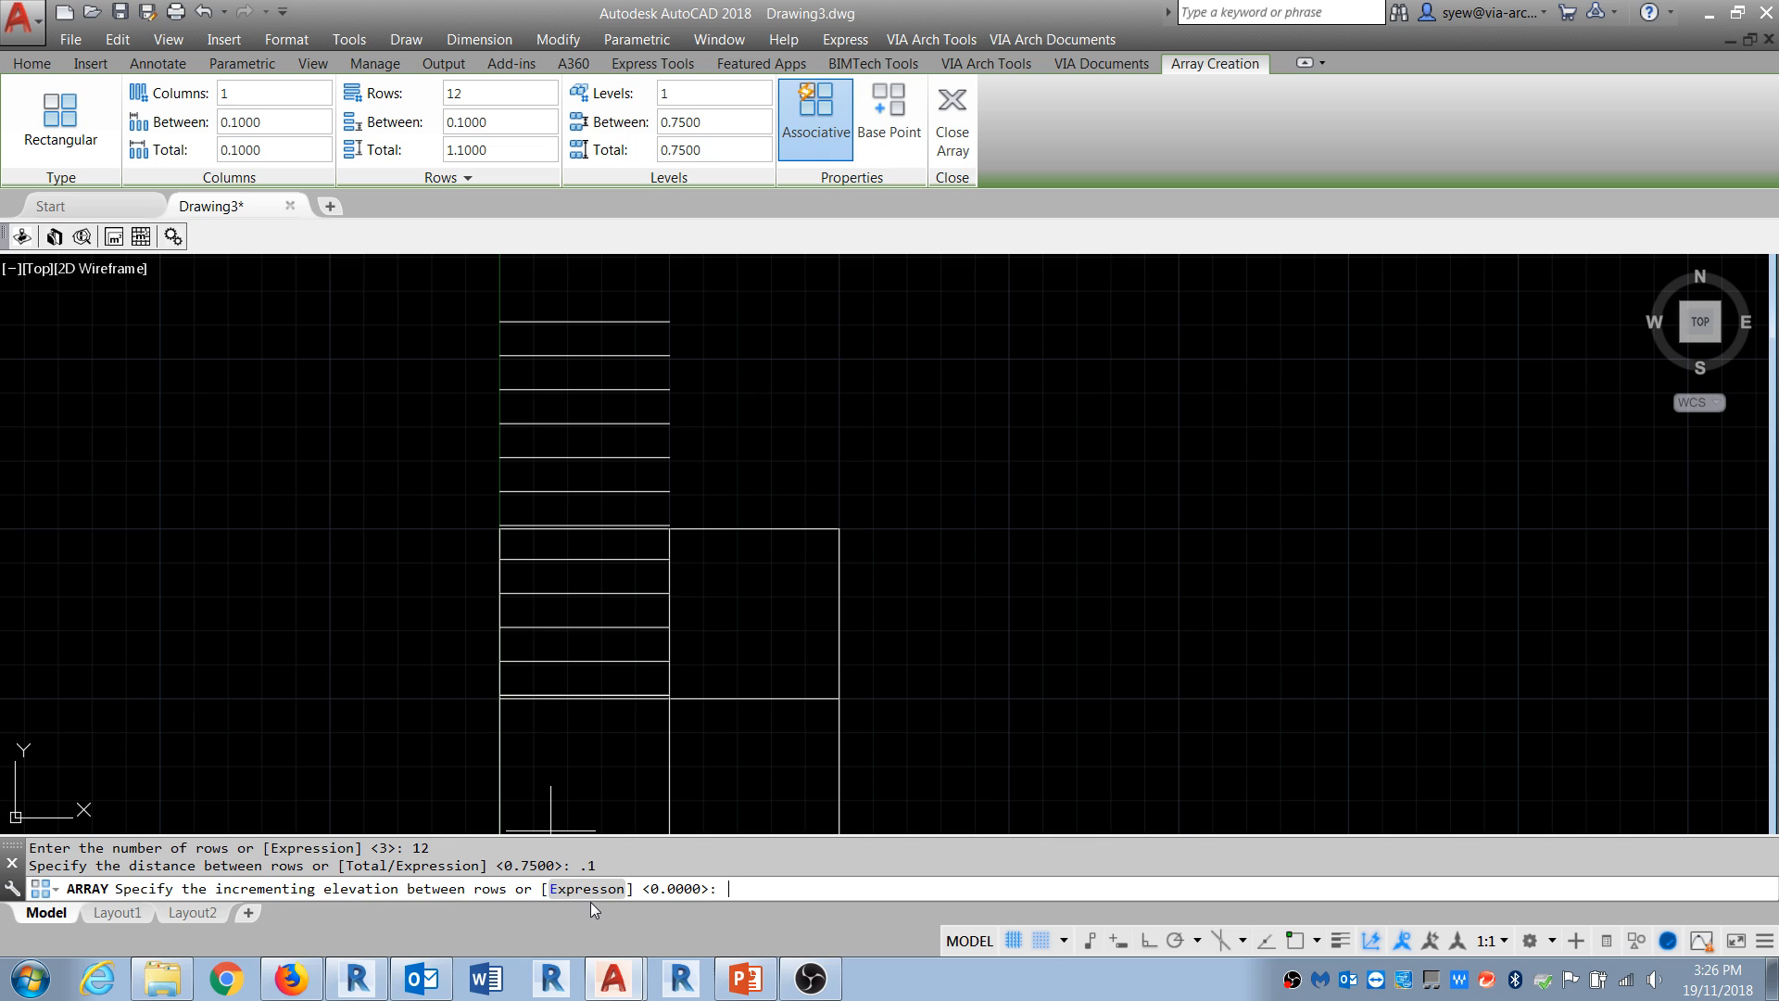
text(.01)
key(Return)
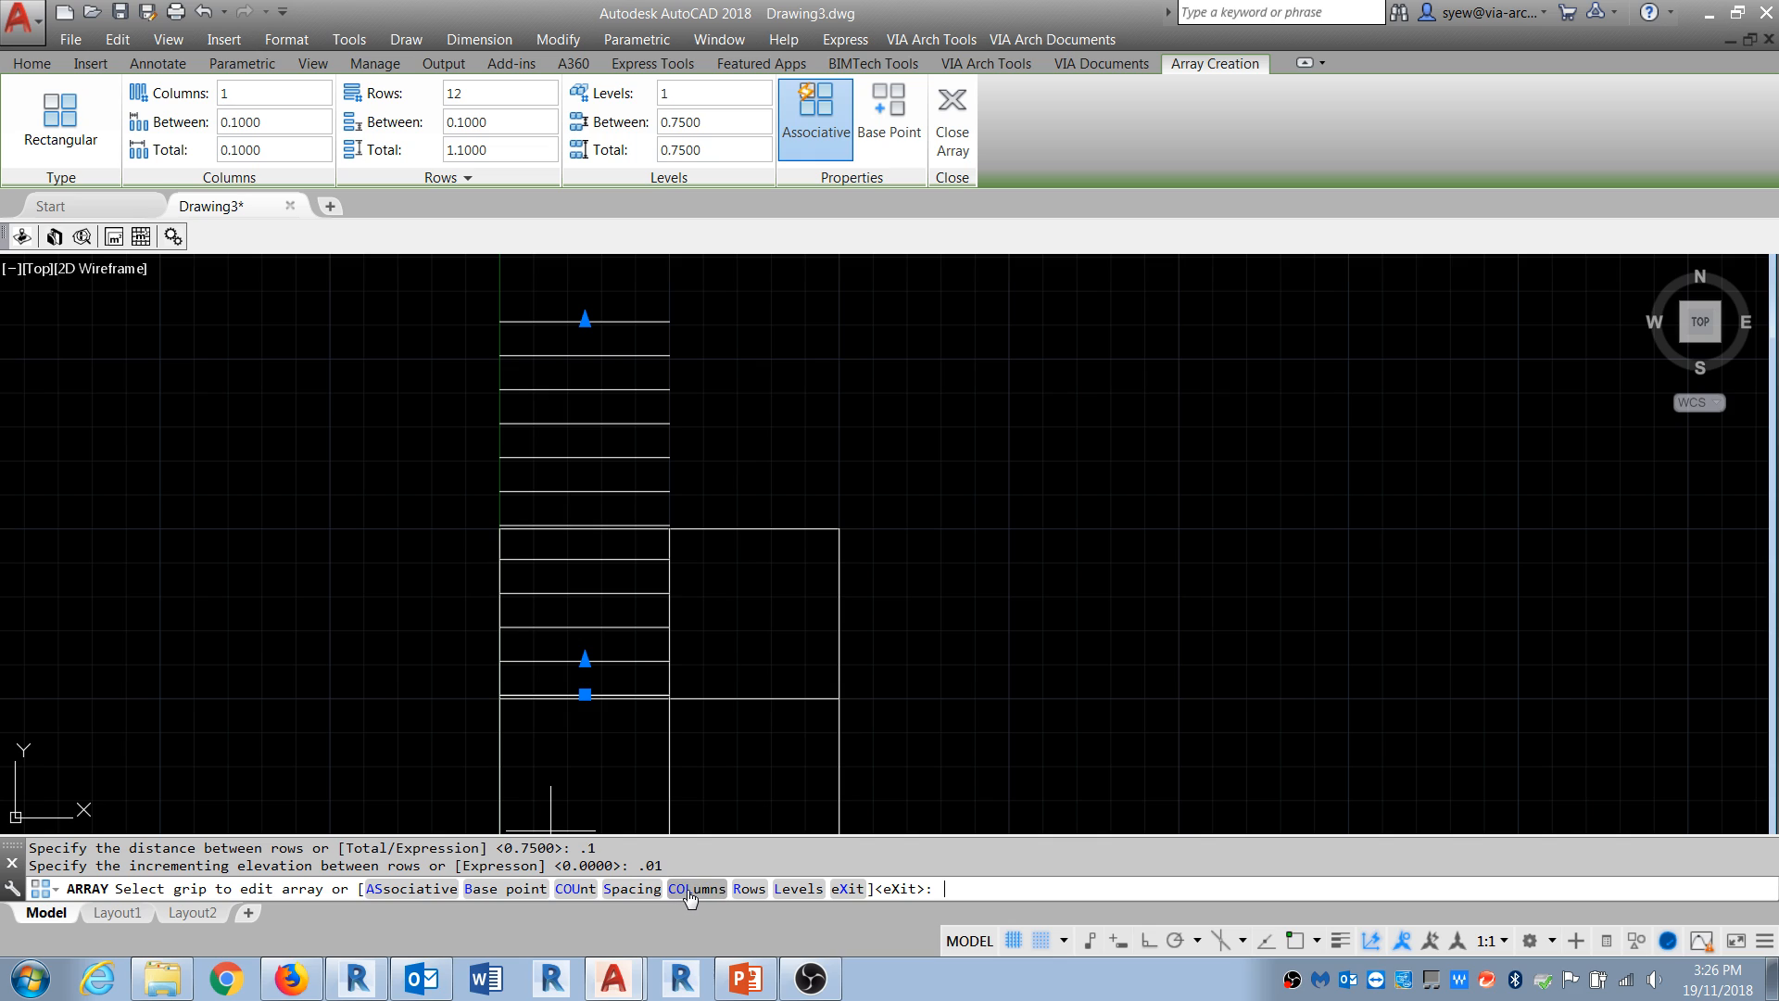
click(647, 890)
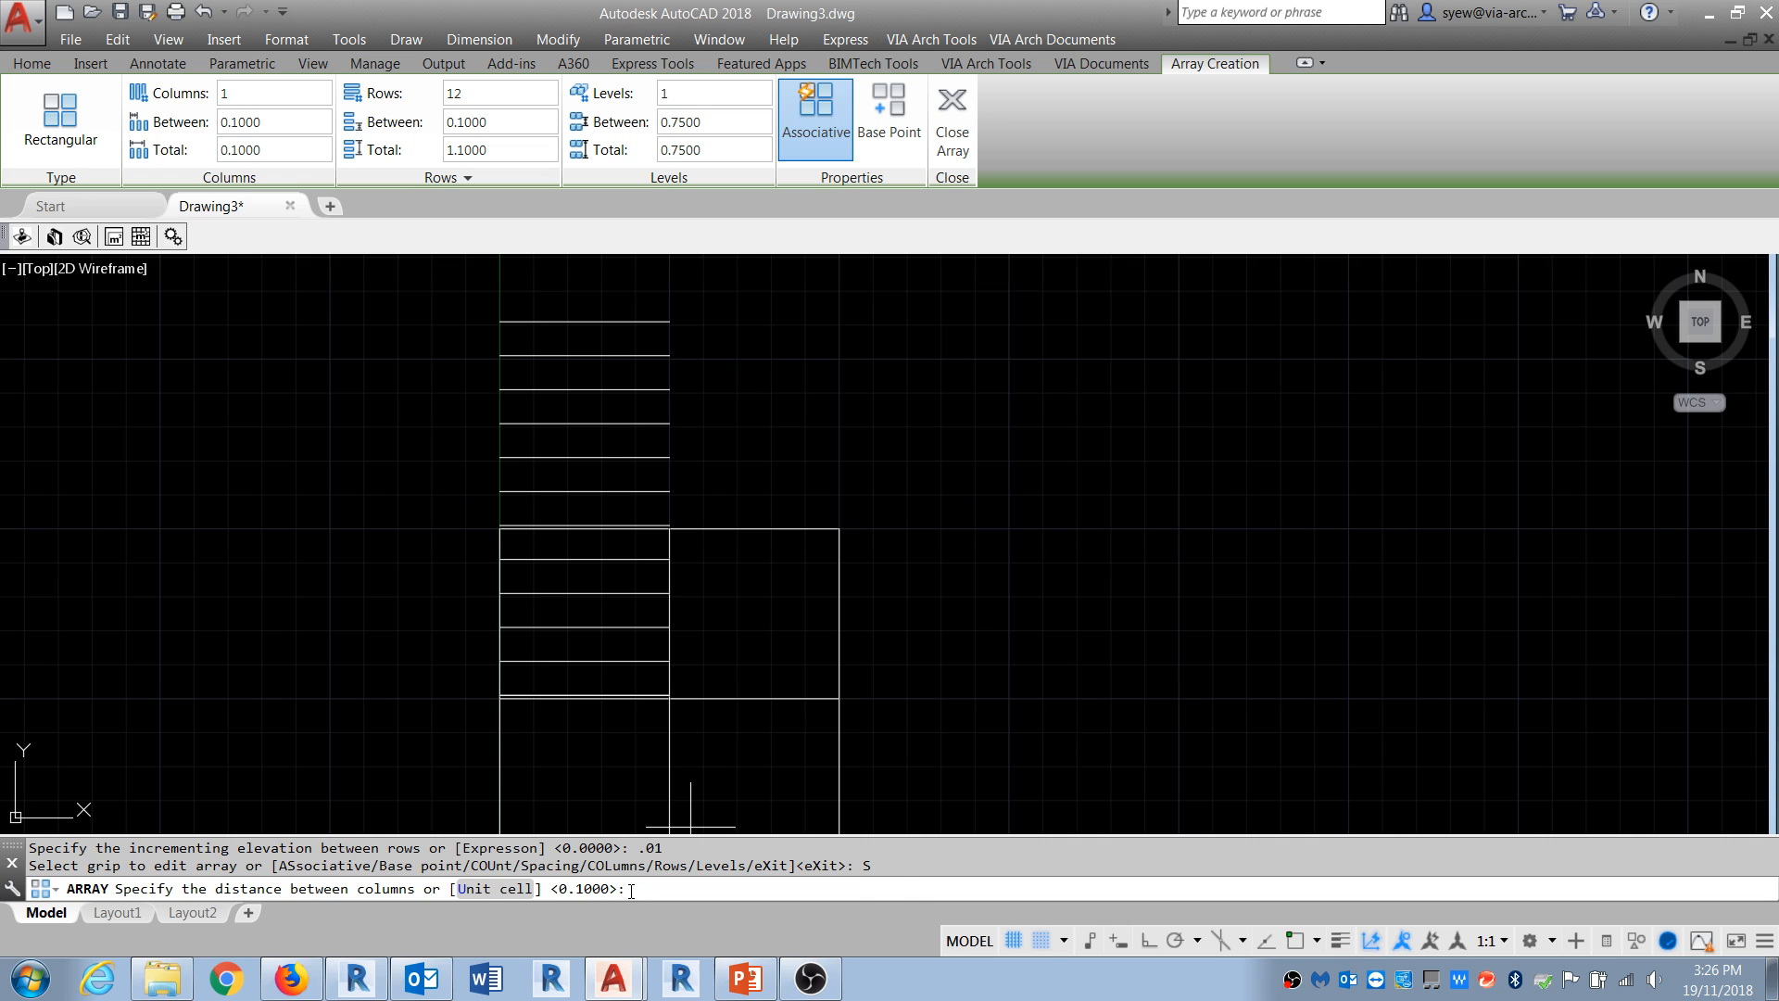
key(Escape)
key(Escape)
Step: Open the line array's properties and set its column spacing to 0.01
click(616, 660)
click(575, 615)
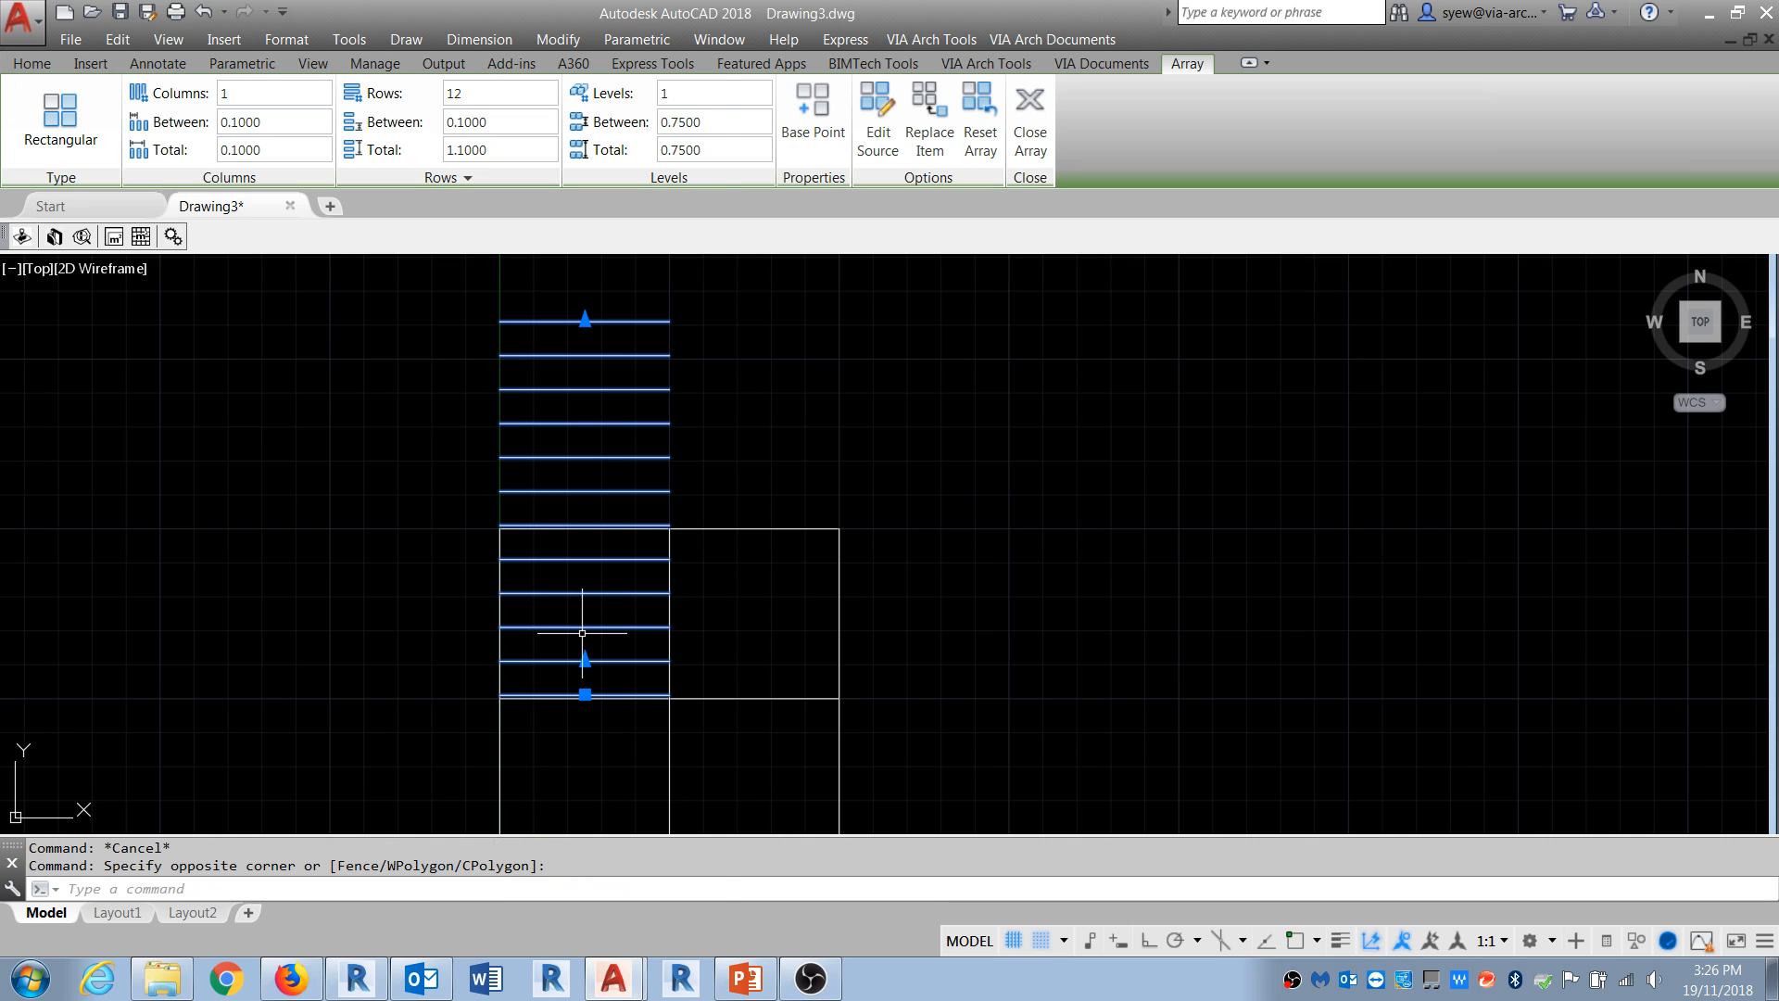
key(ctrl+1)
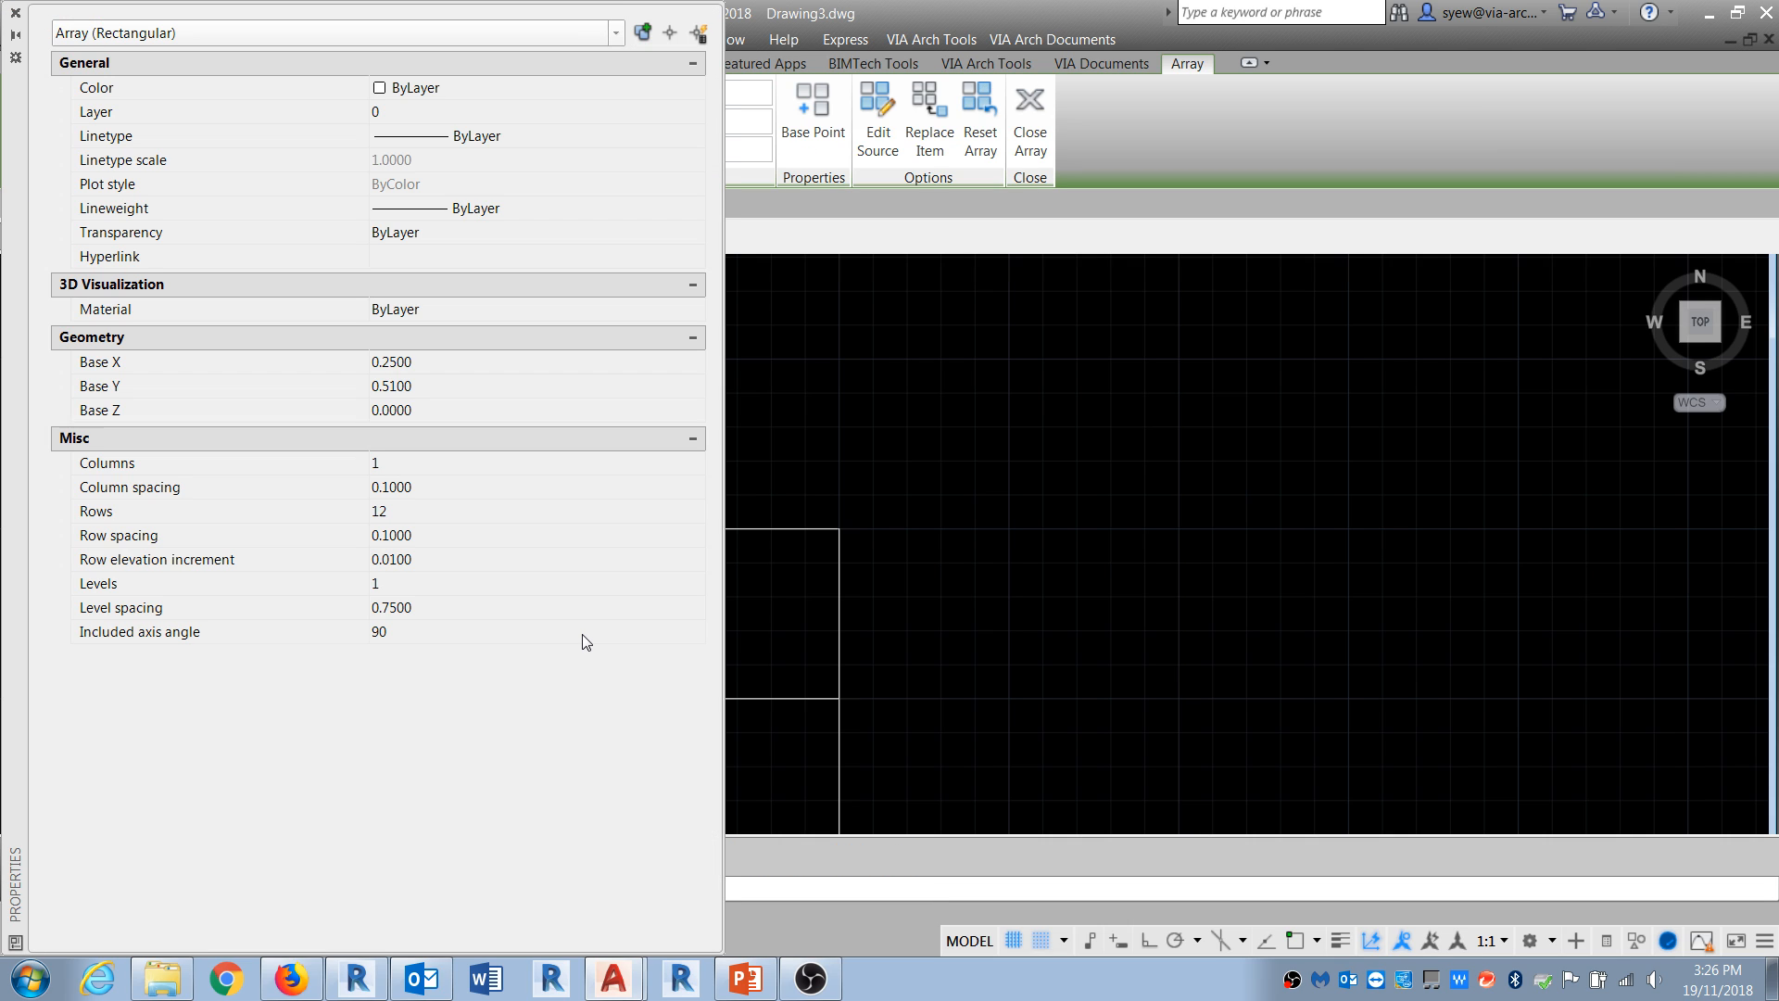
click(434, 608)
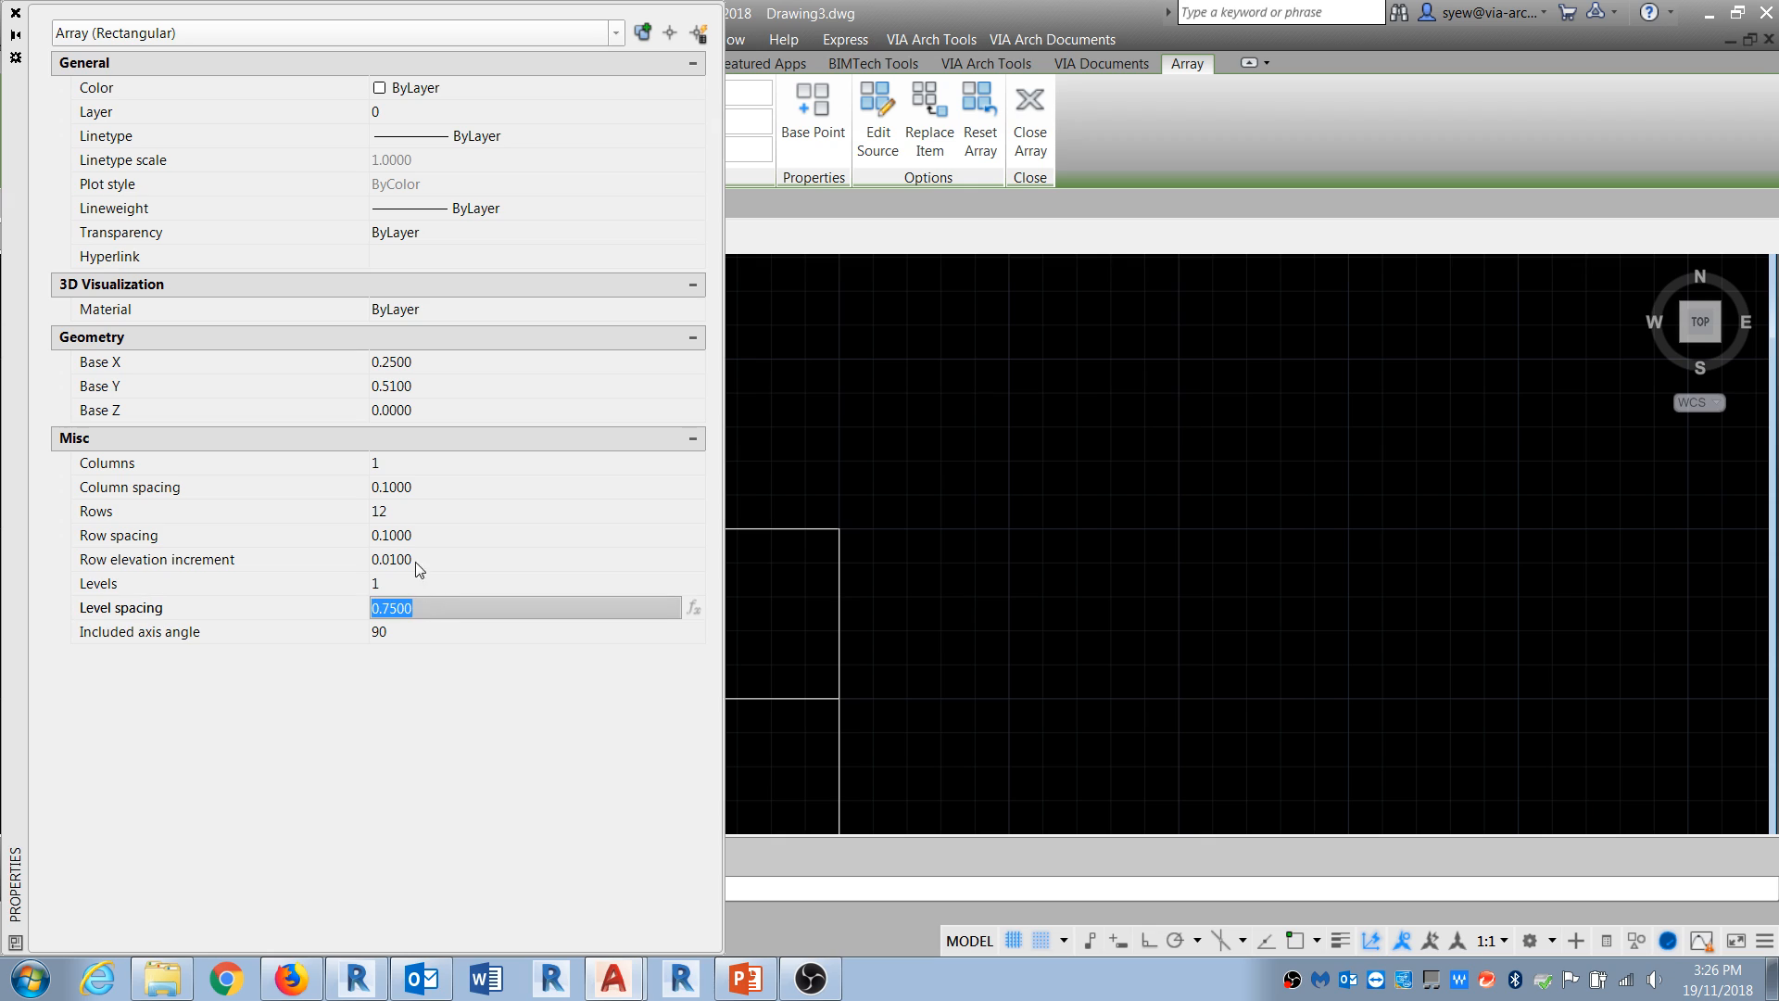
click(421, 492)
drag(421, 492, 379, 487)
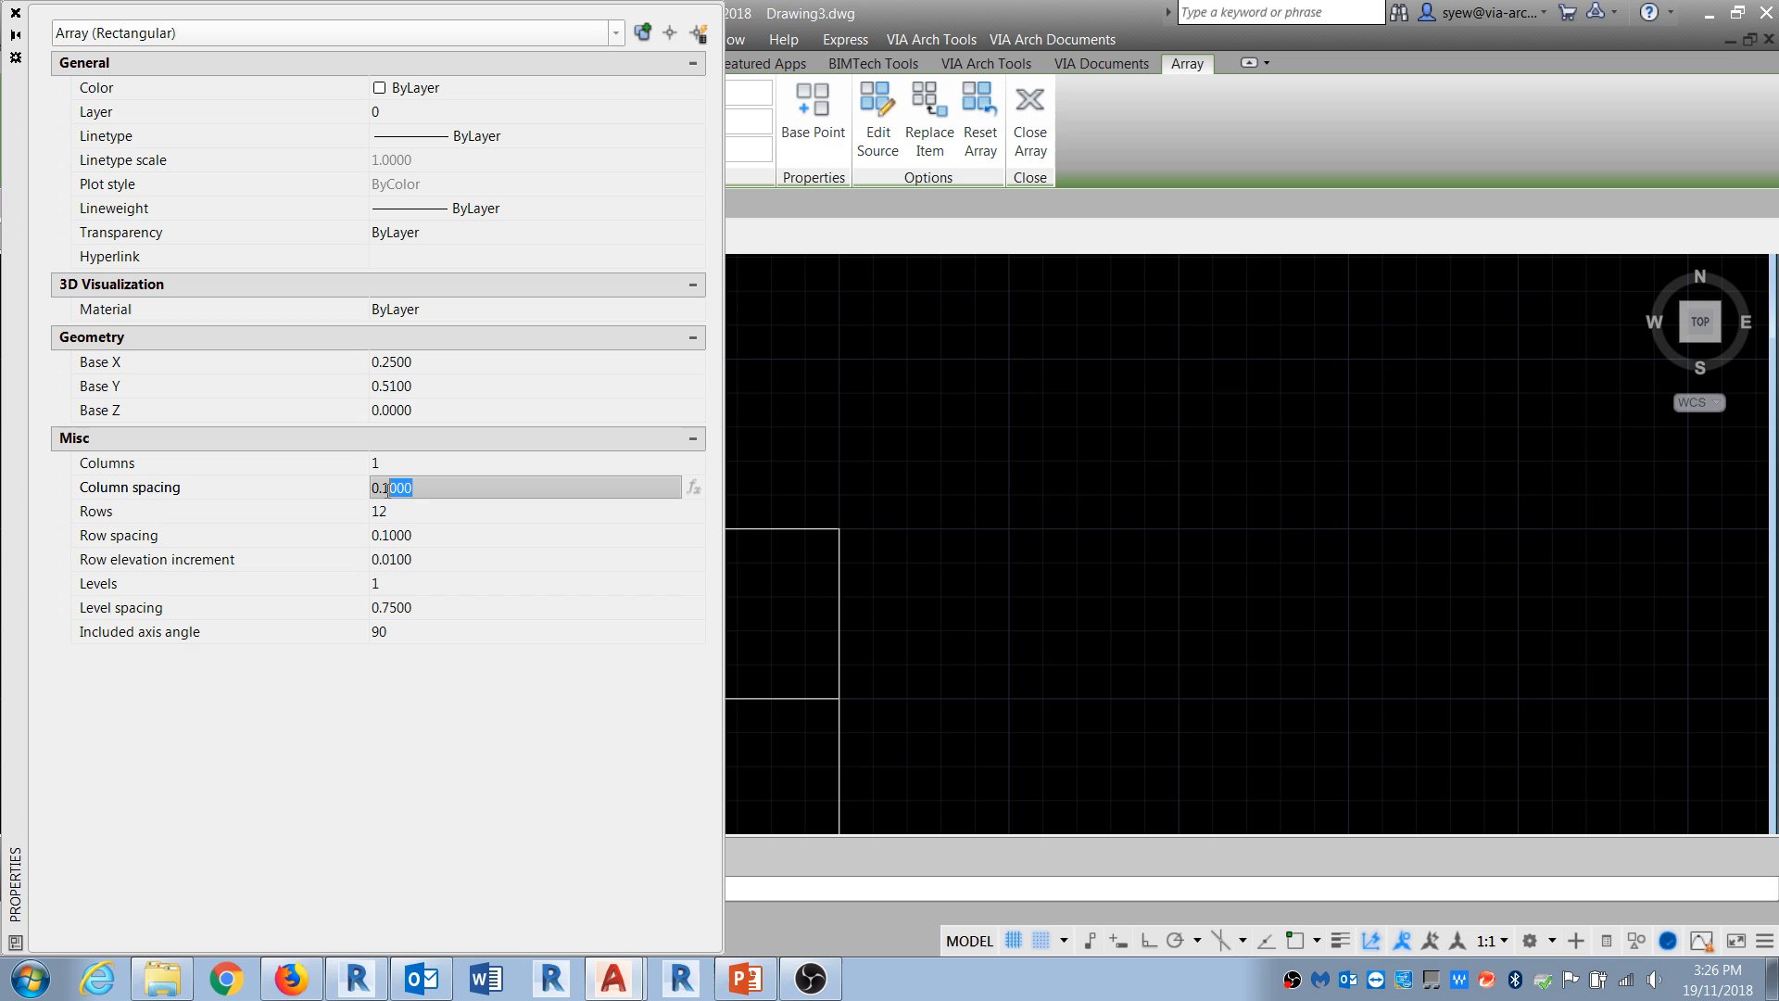
key(BackSpace)
key(BackSpace)
text(0100)
key(Tab)
Step: Move the properties palette clear of the array and set the array's row spacing to 0.01
drag(13, 422, 975, 500)
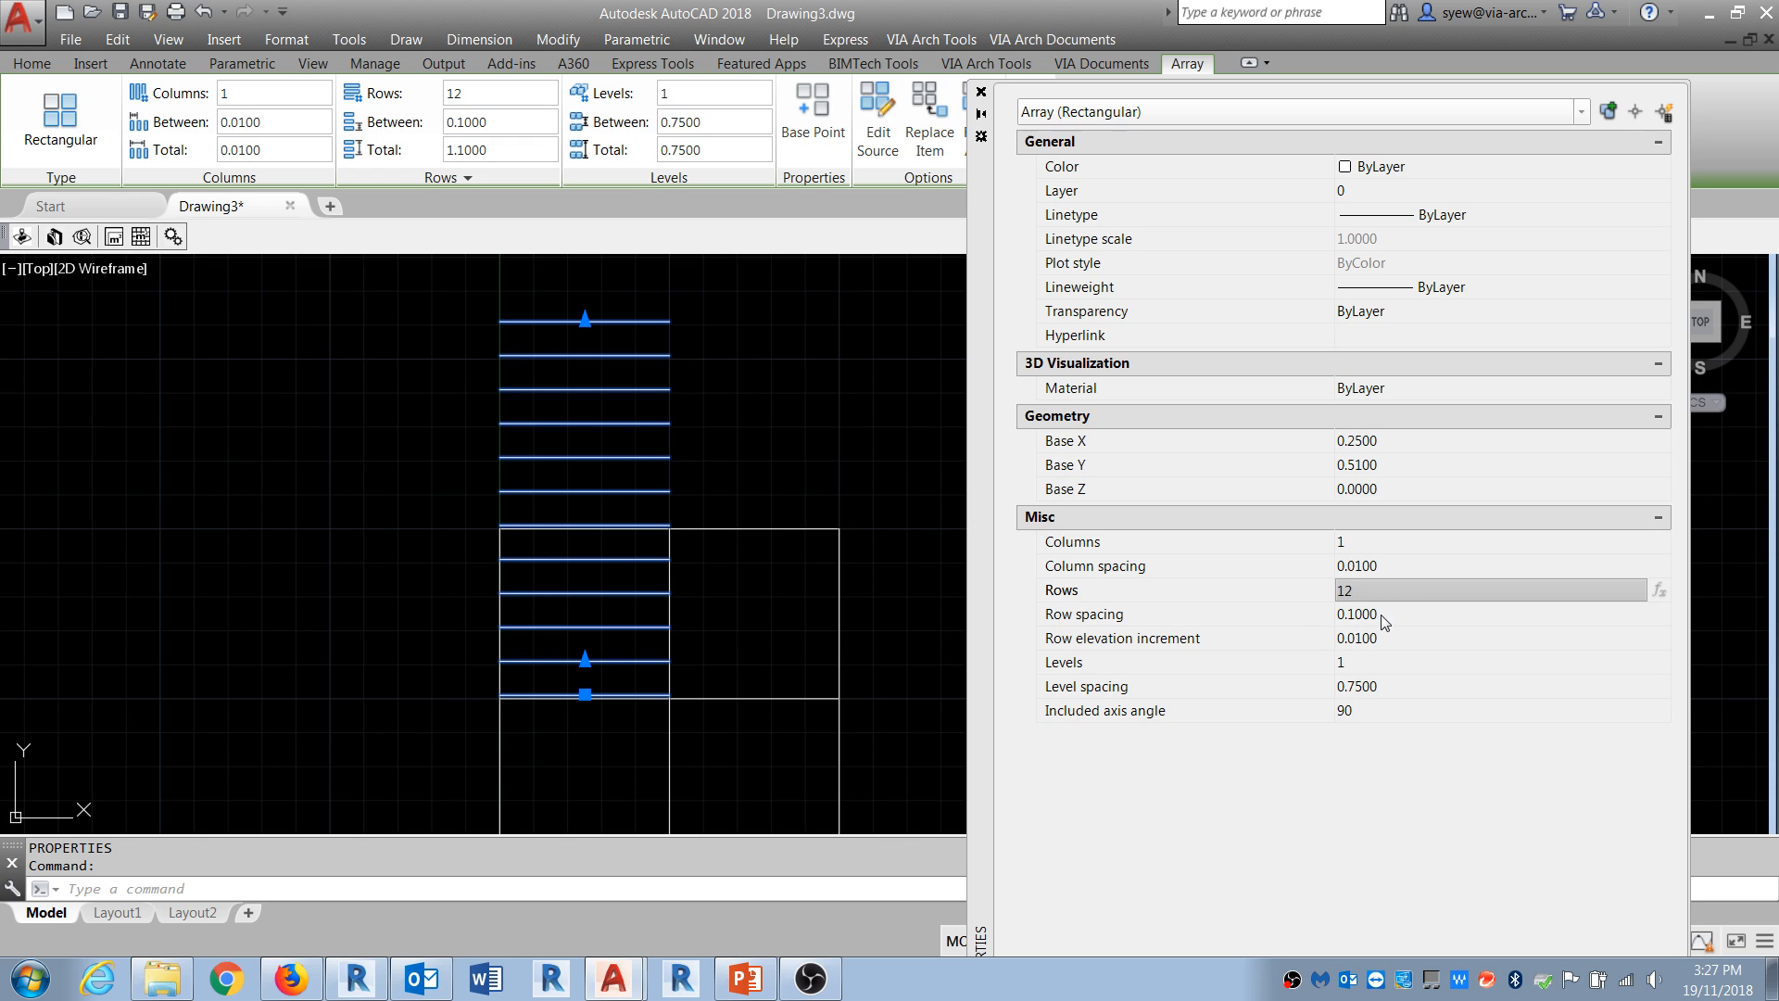
drag(1386, 615, 1348, 615)
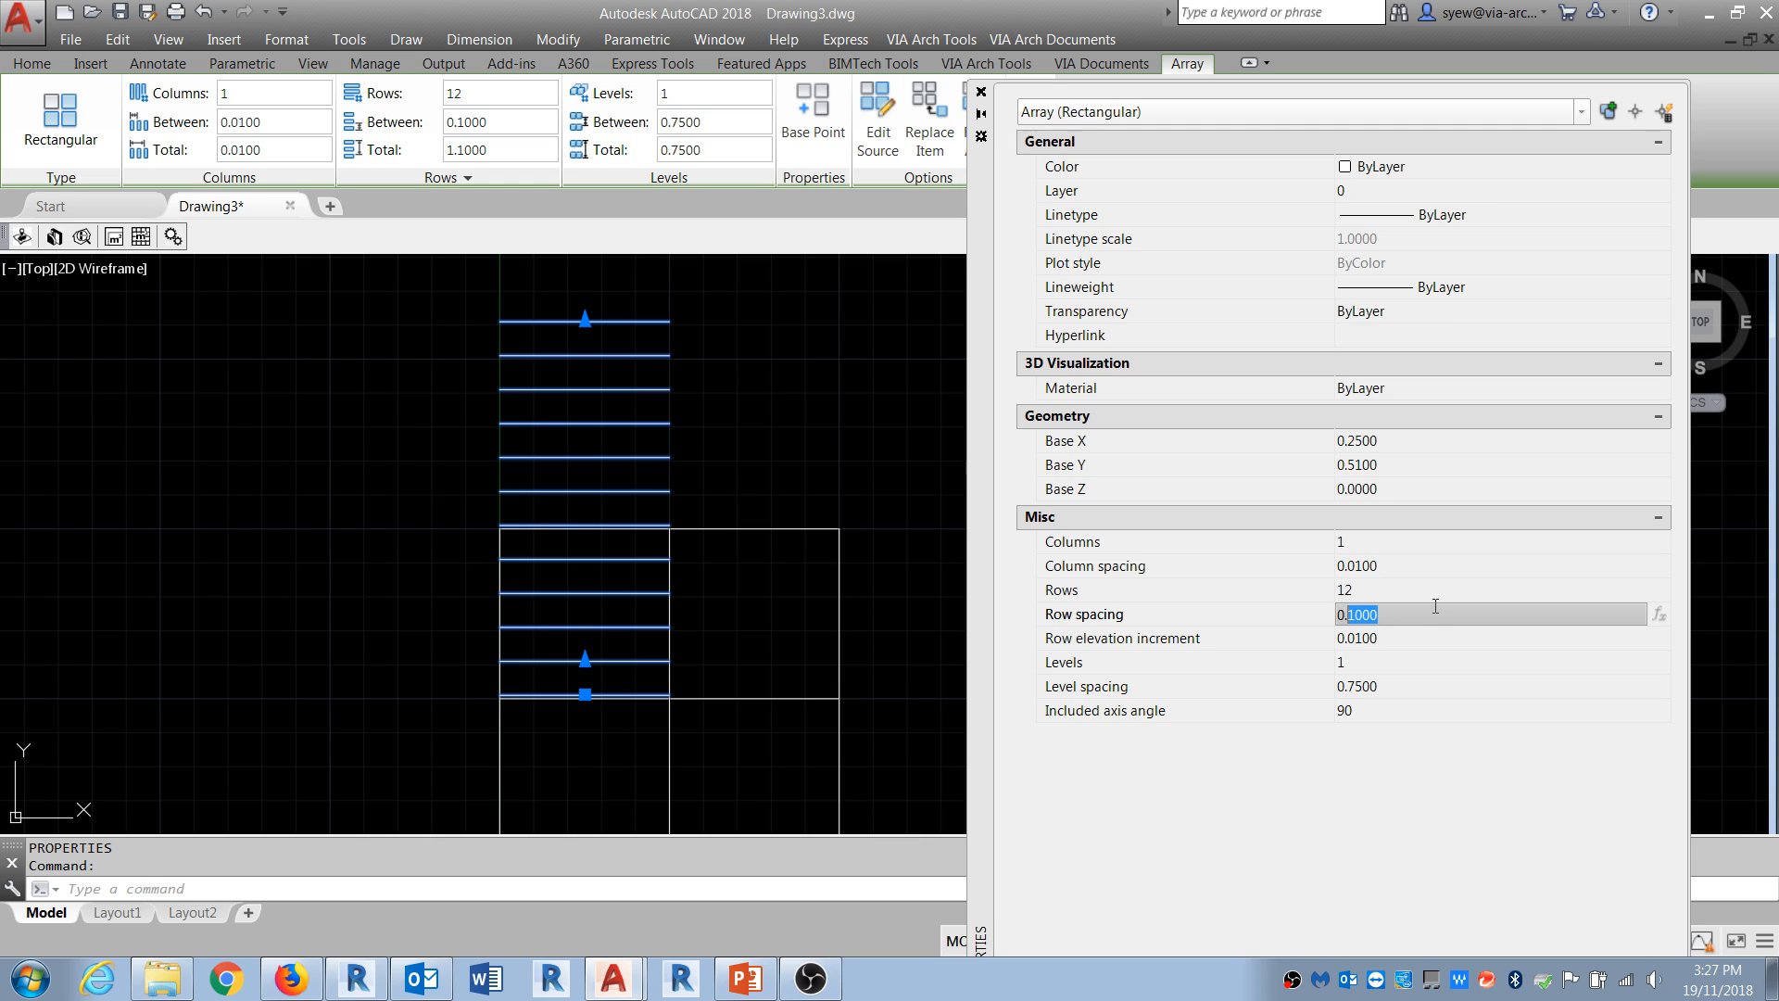
text(0.01)
key(Tab)
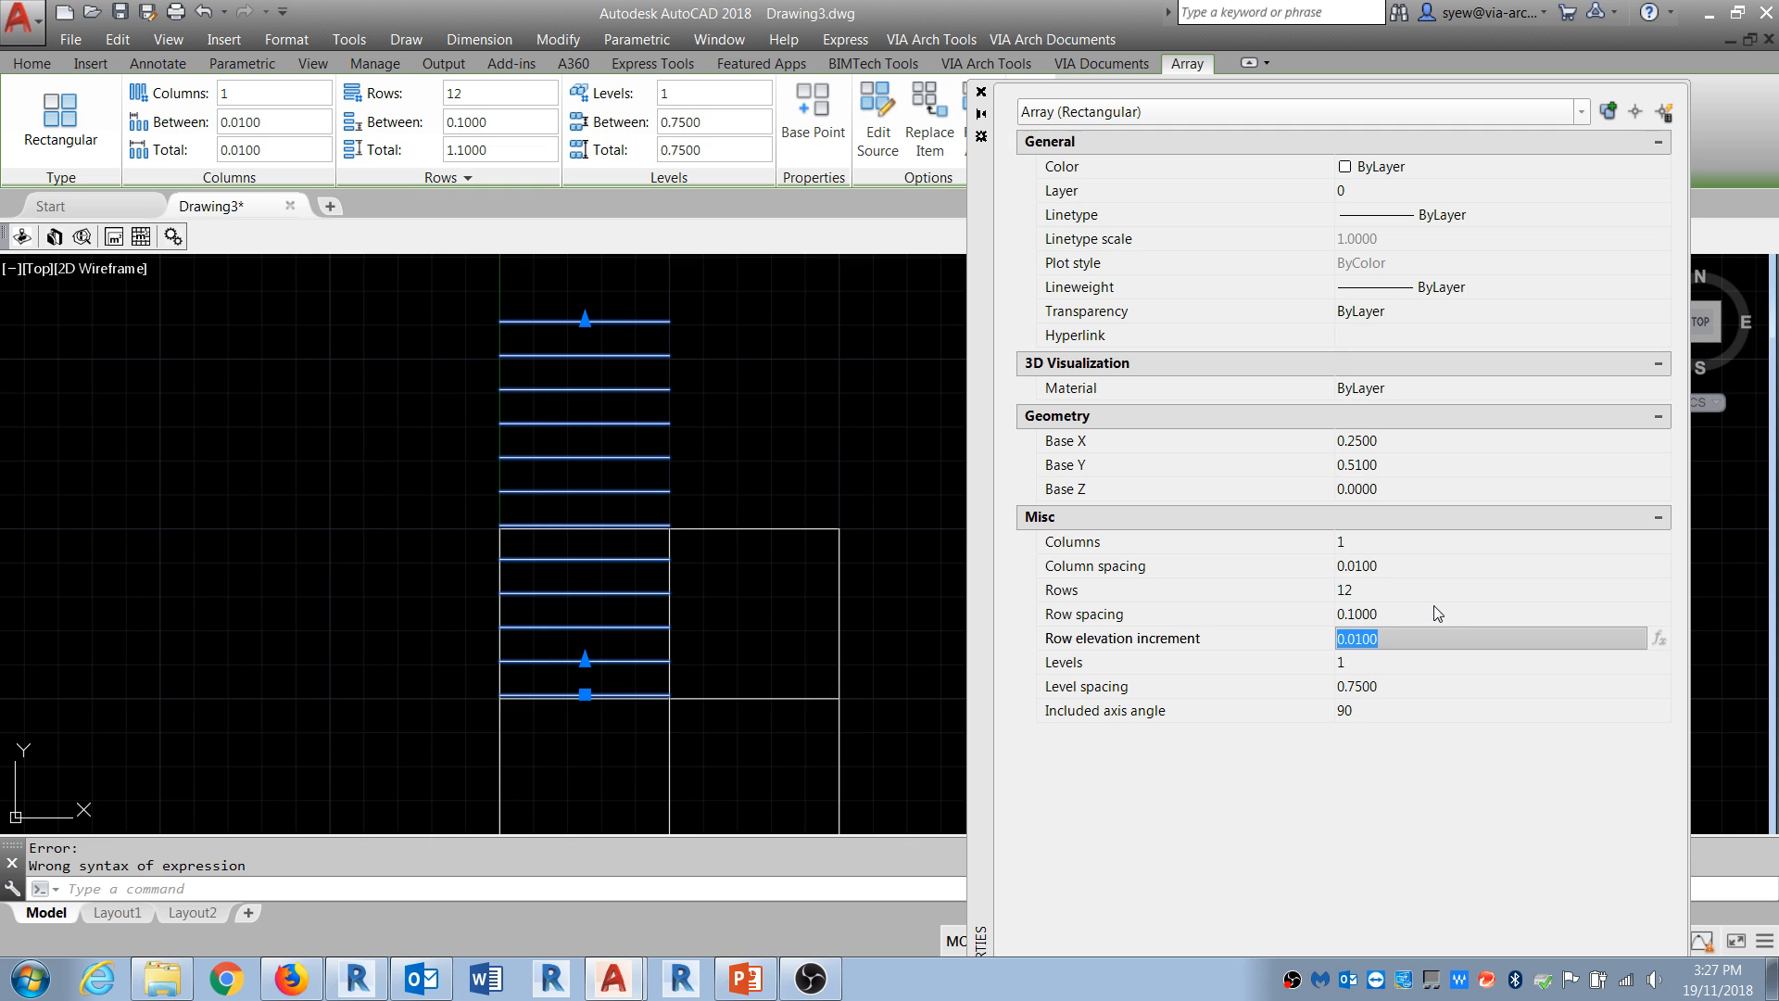
click(1388, 616)
text(0)
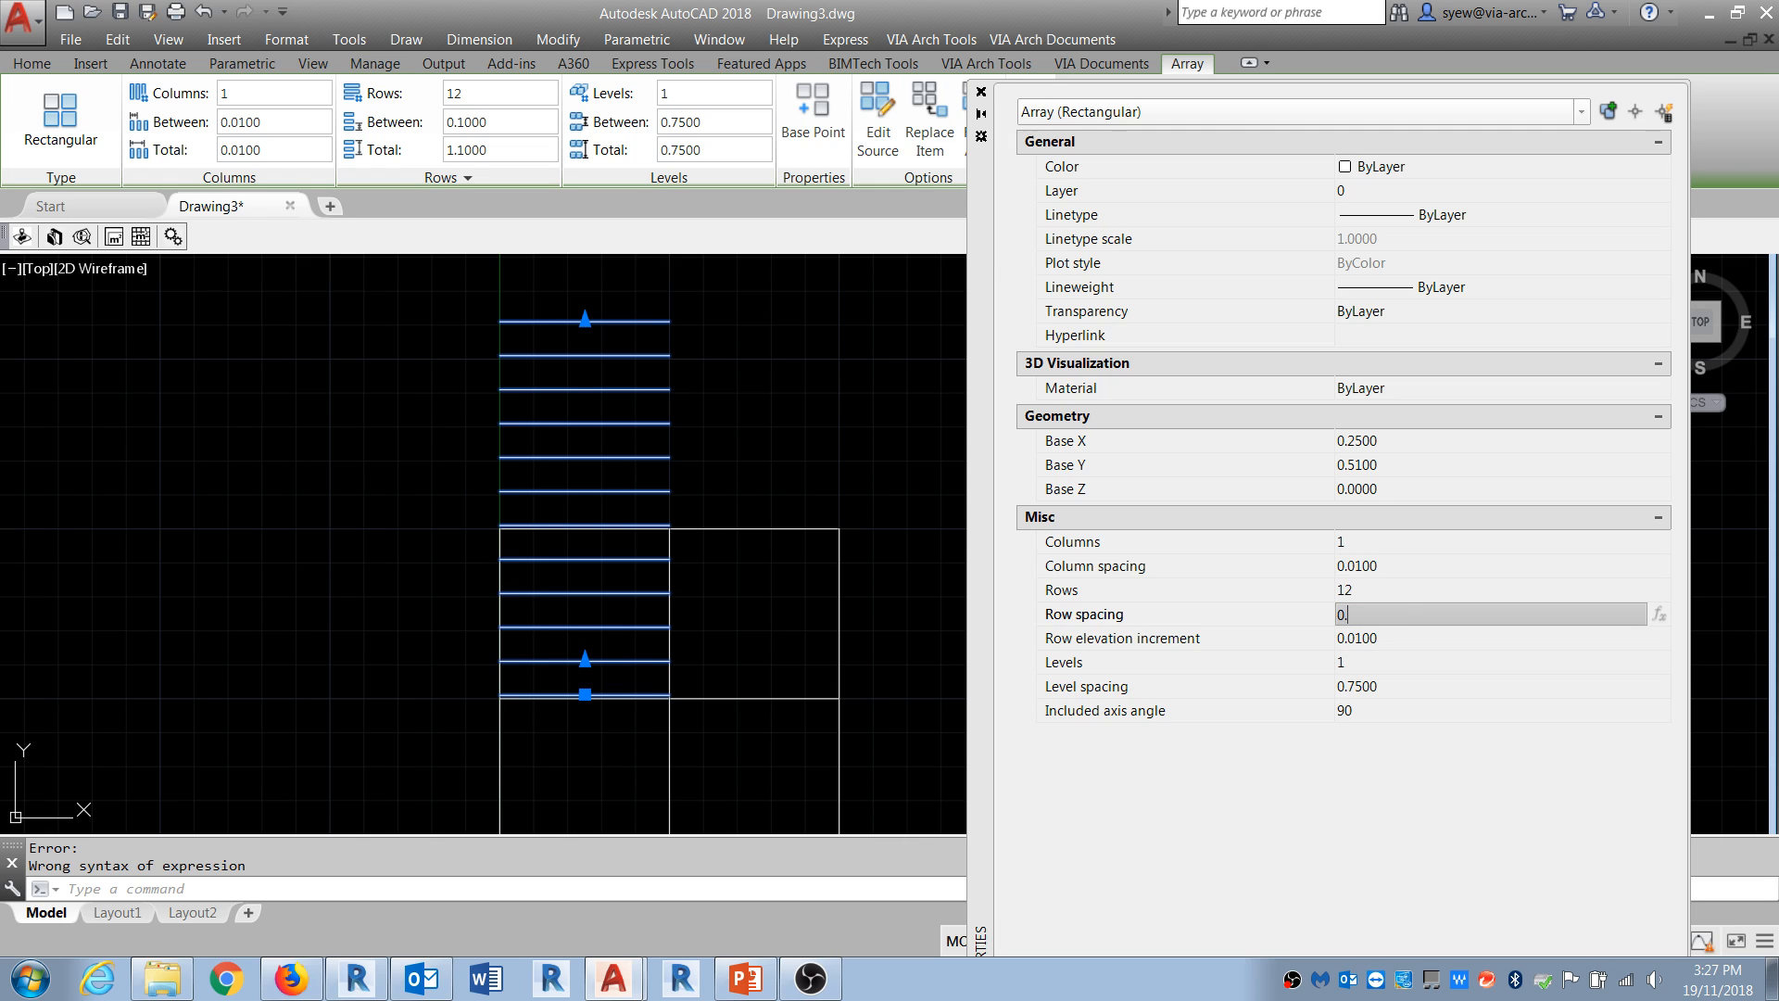
key(Tab)
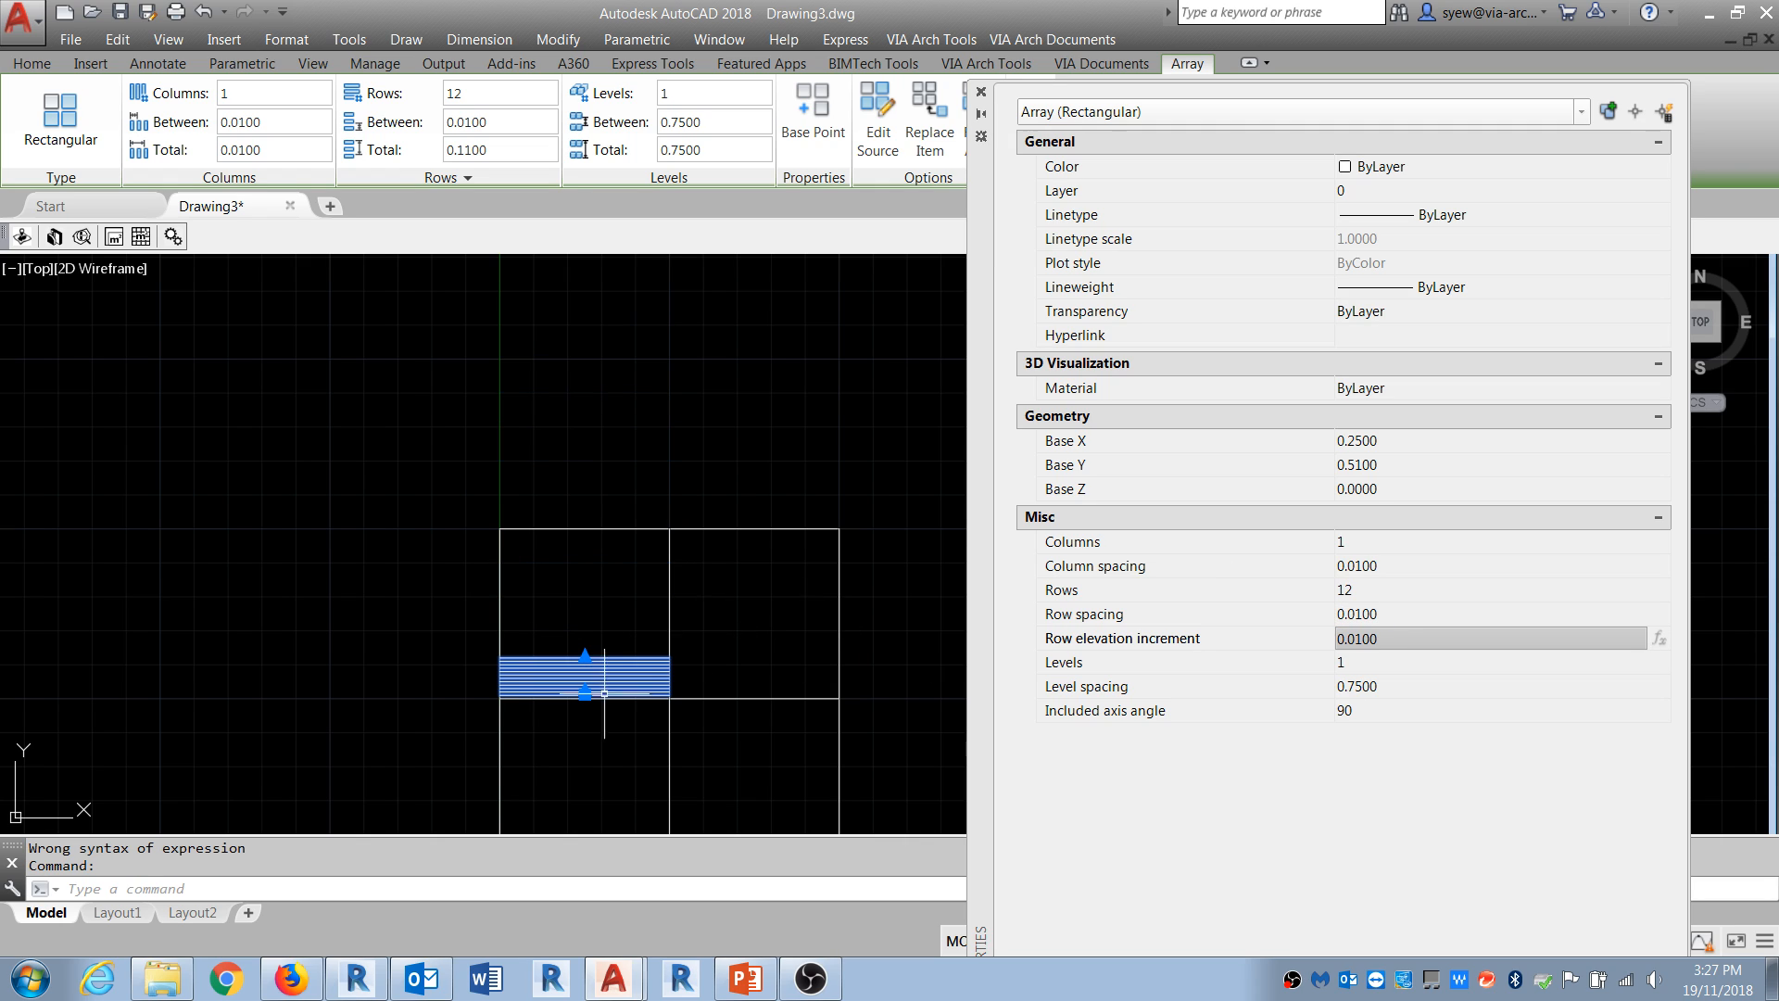
Step: Extend the array's row count to 50 so the lines fill the box's upper-left quadrant up to its upper edge
scroll(519, 631, up, 6)
click(498, 641)
middle_drag(499, 423, 560, 679)
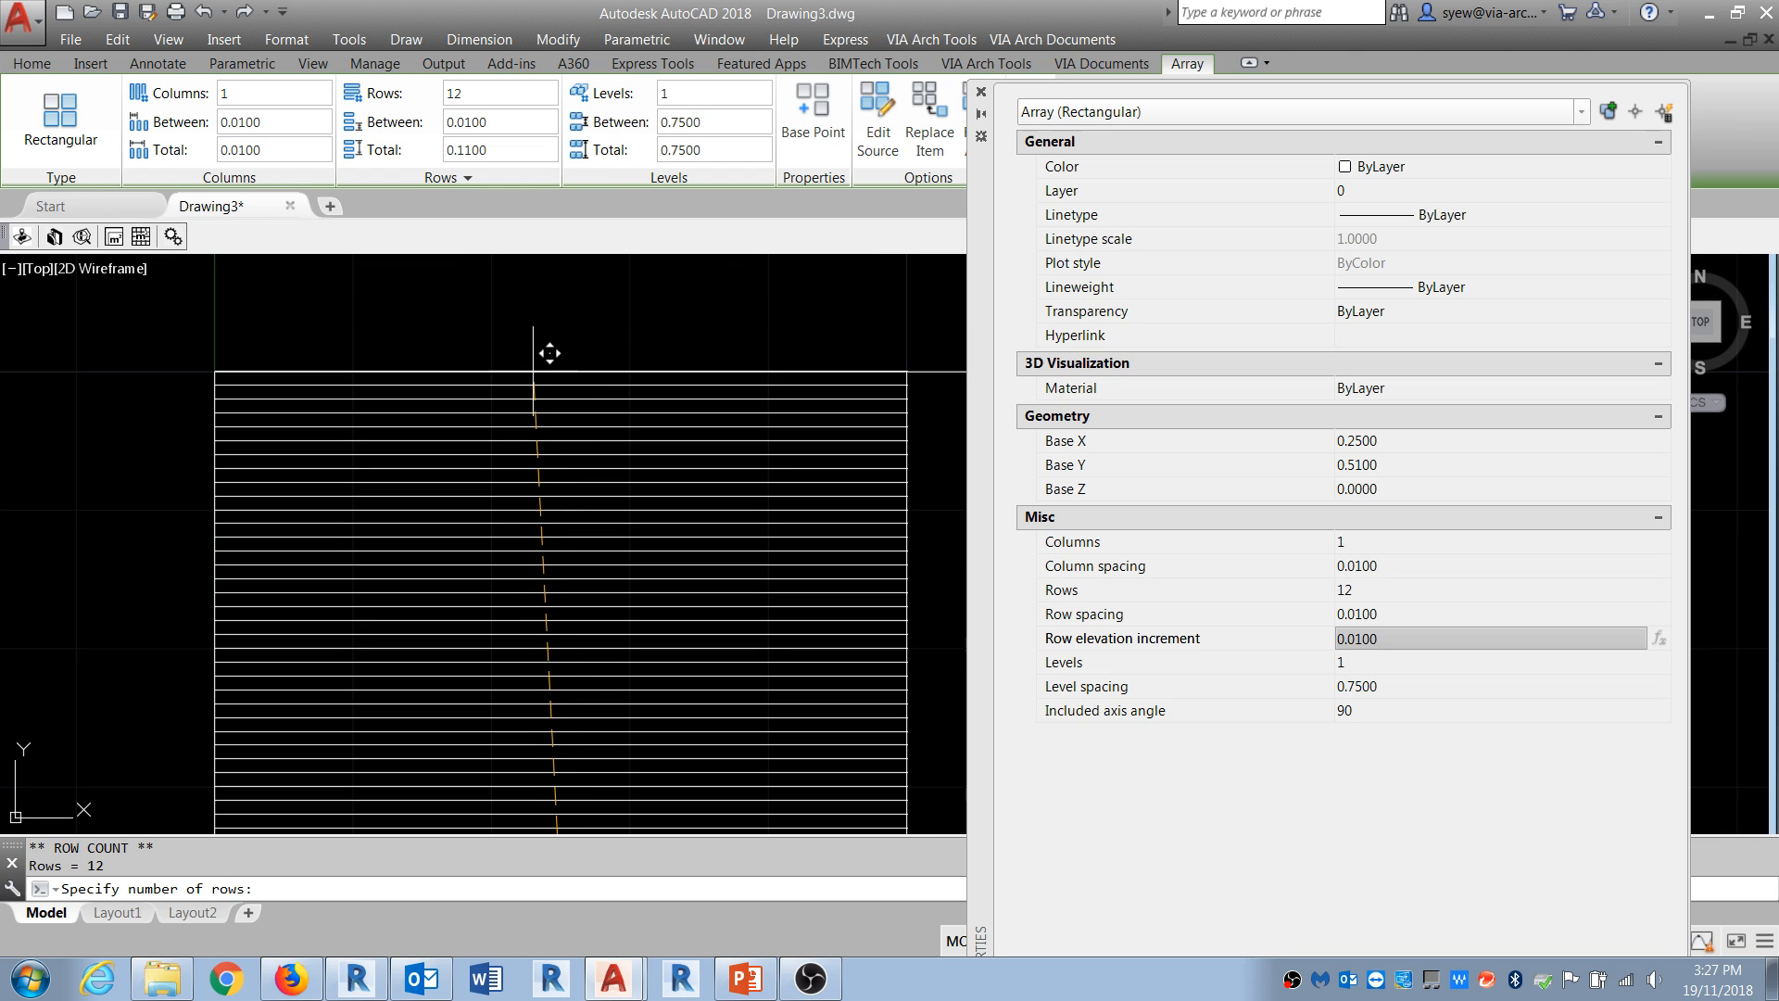
click(588, 287)
key(Escape)
key(Escape)
scroll(432, 409, down, 4)
click(432, 409)
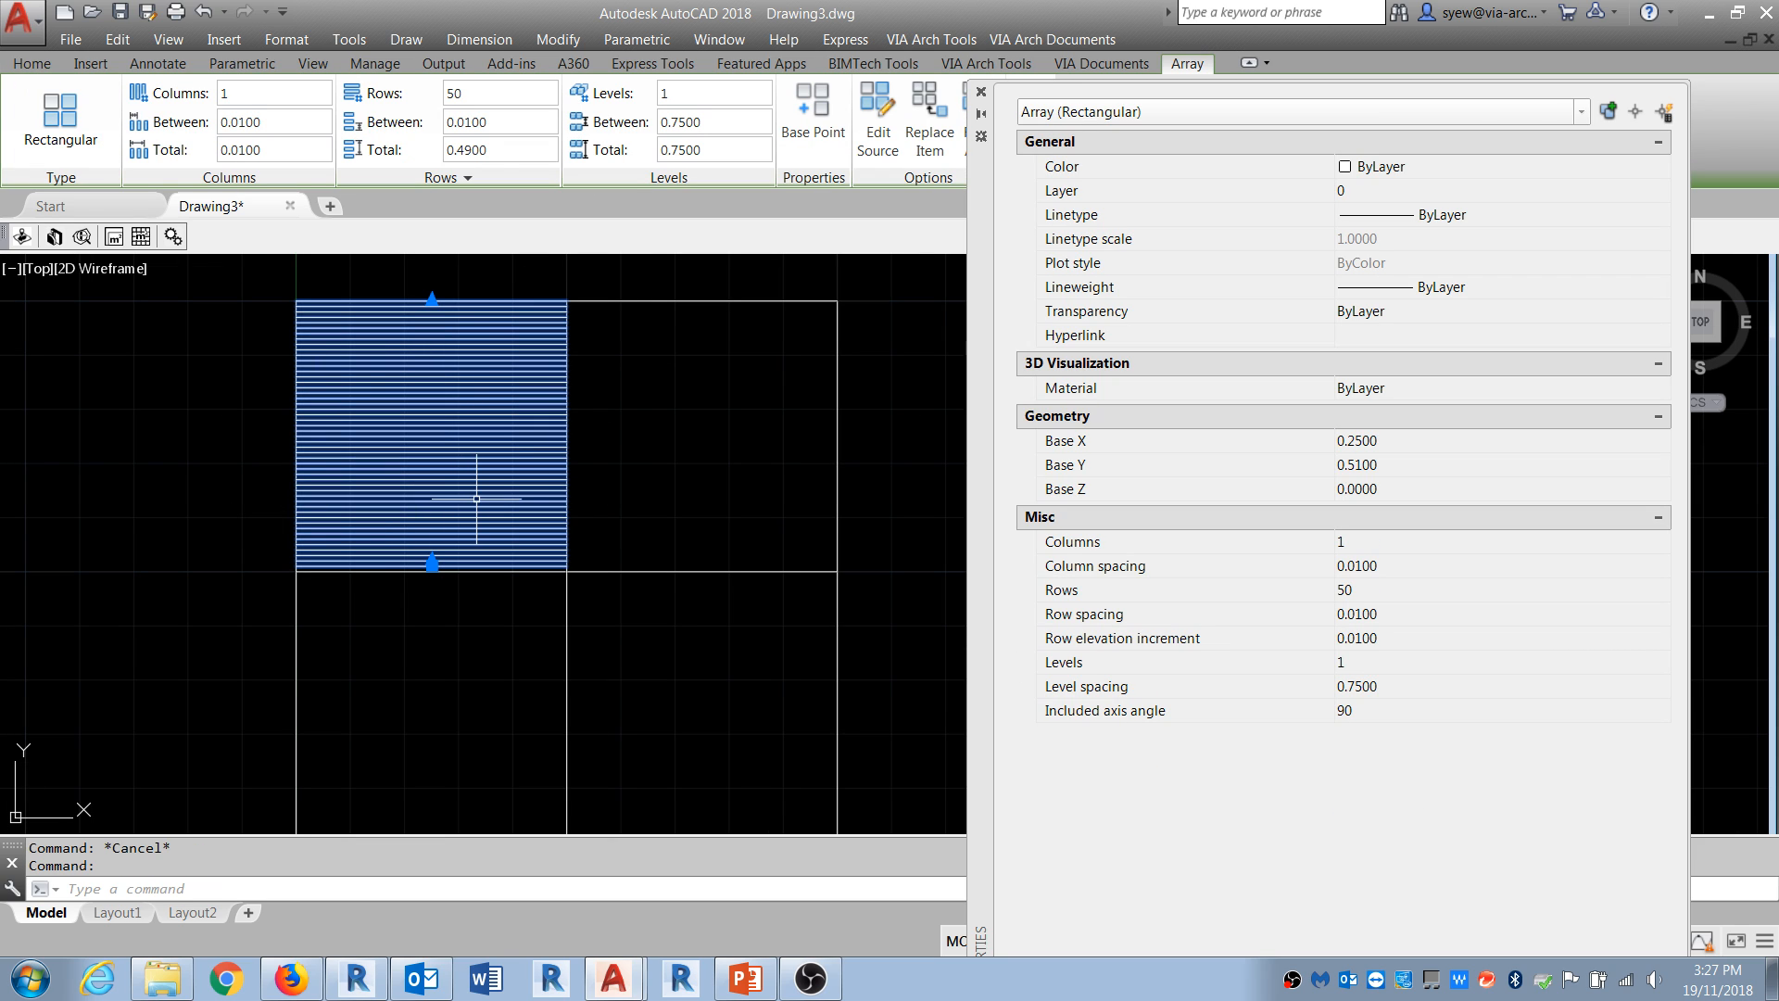
text(c)
key(Return)
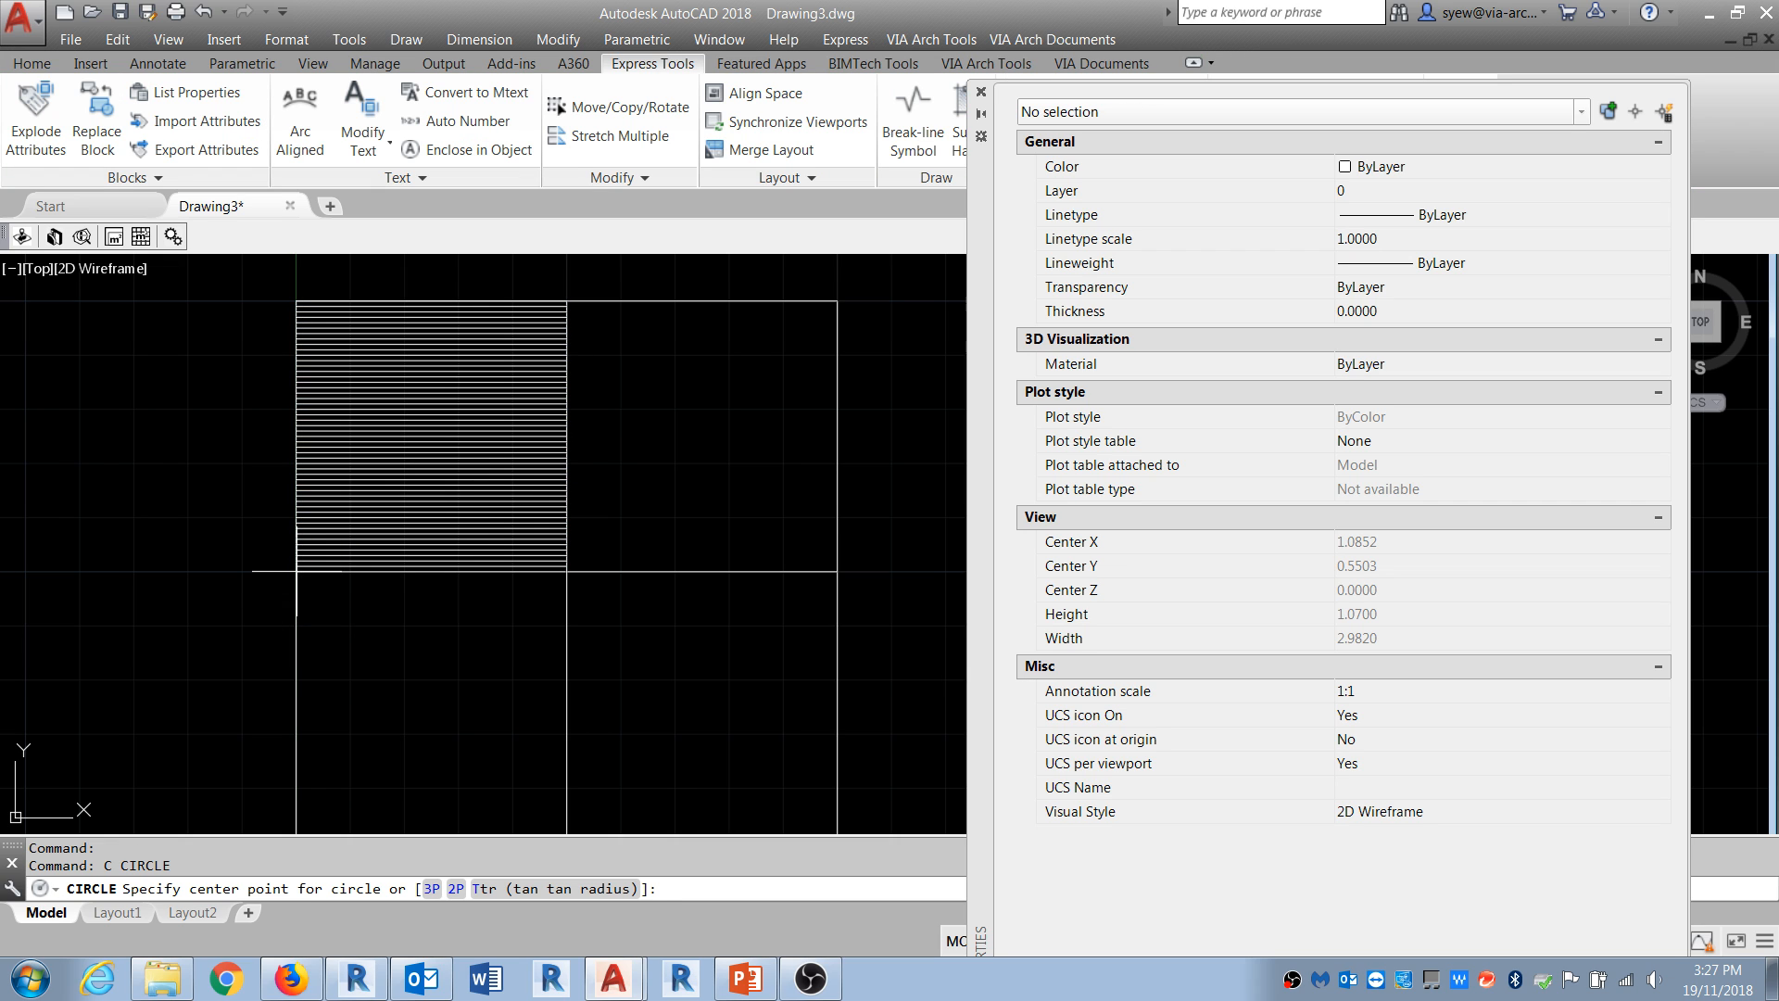
click(297, 572)
middle_drag(586, 665, 537, 501)
key(Escape)
key(Escape)
click(434, 407)
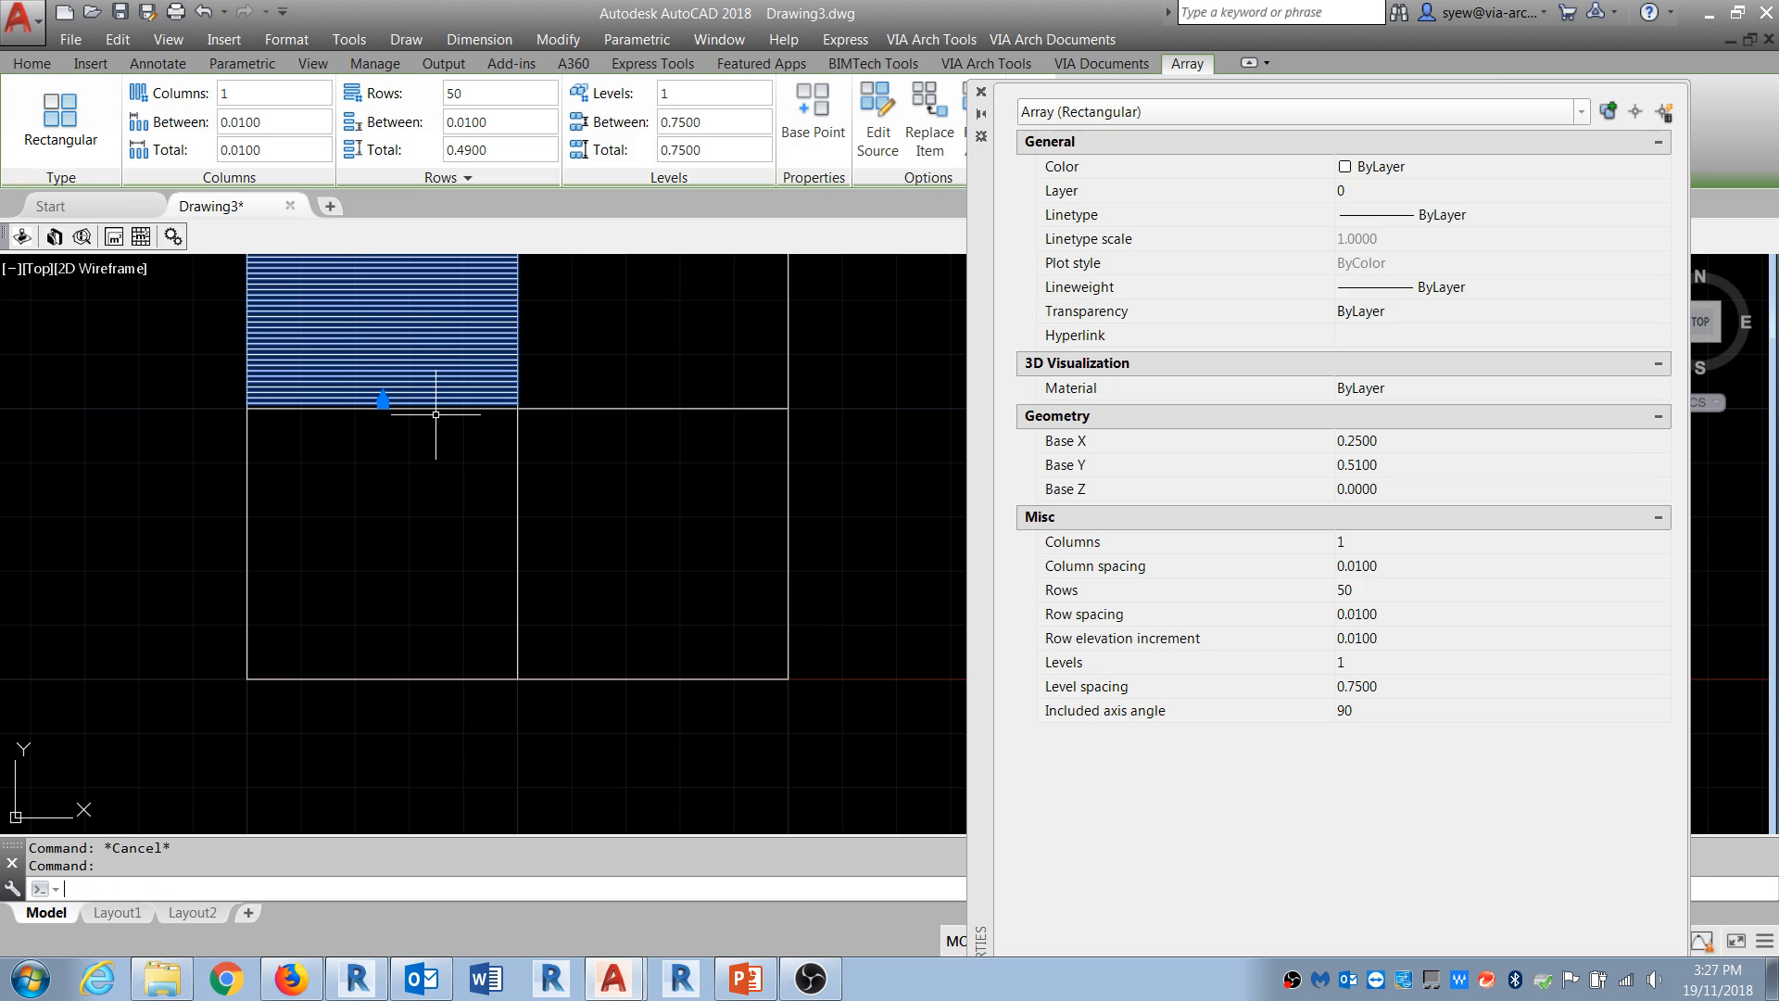
text(co)
key(Return)
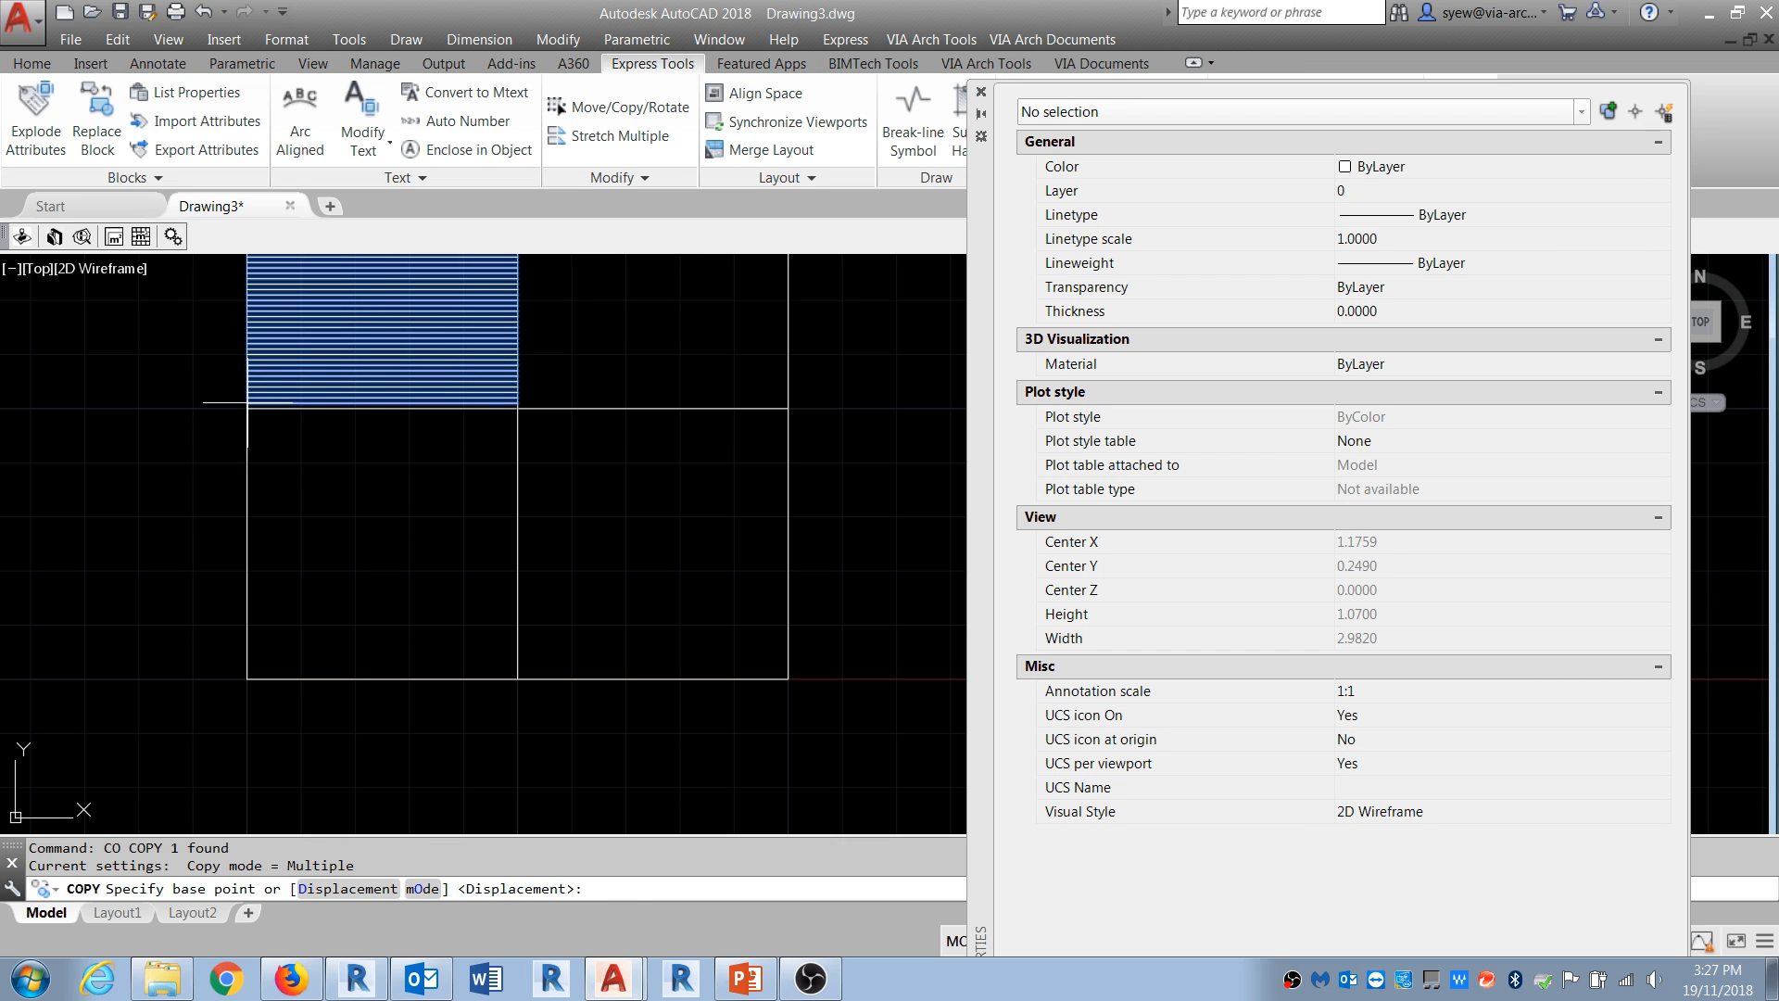
click(248, 408)
key(Escape)
Step: Copy the line array from the upper-left quadrant's lower-left corner to the lower-right quadrant's lower-left corner
key(Return)
click(264, 400)
key(Return)
click(247, 408)
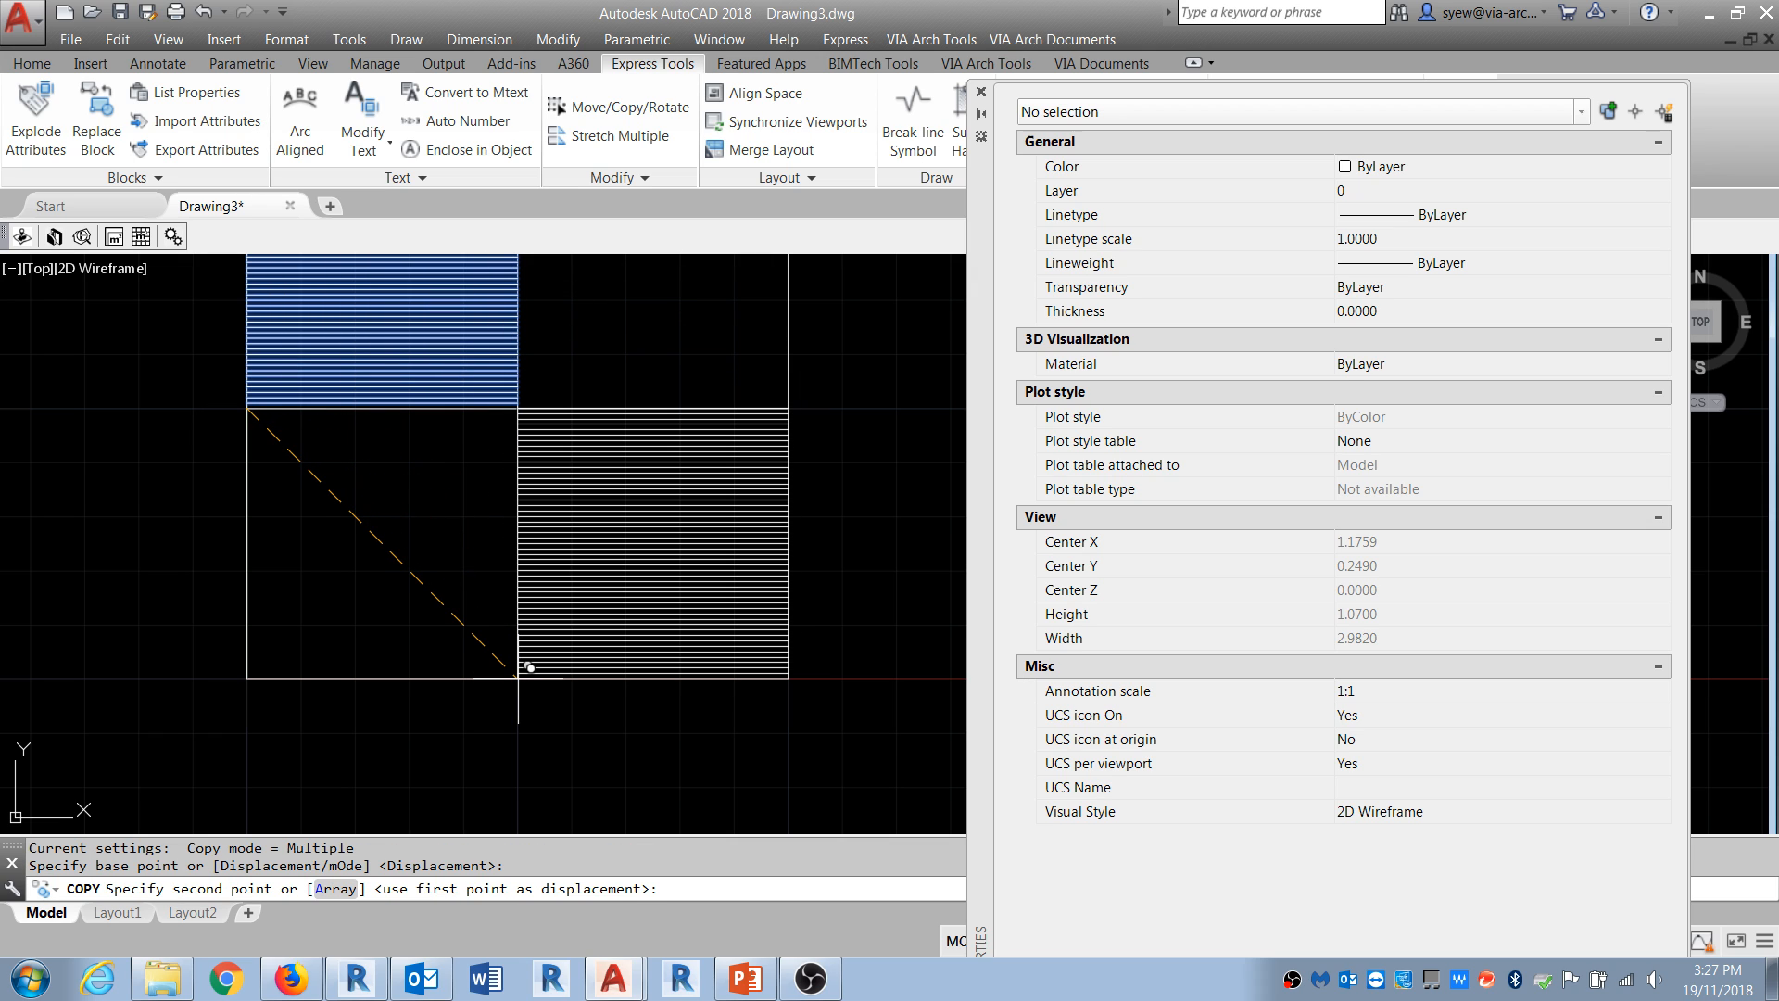
scroll(519, 668, up, 8)
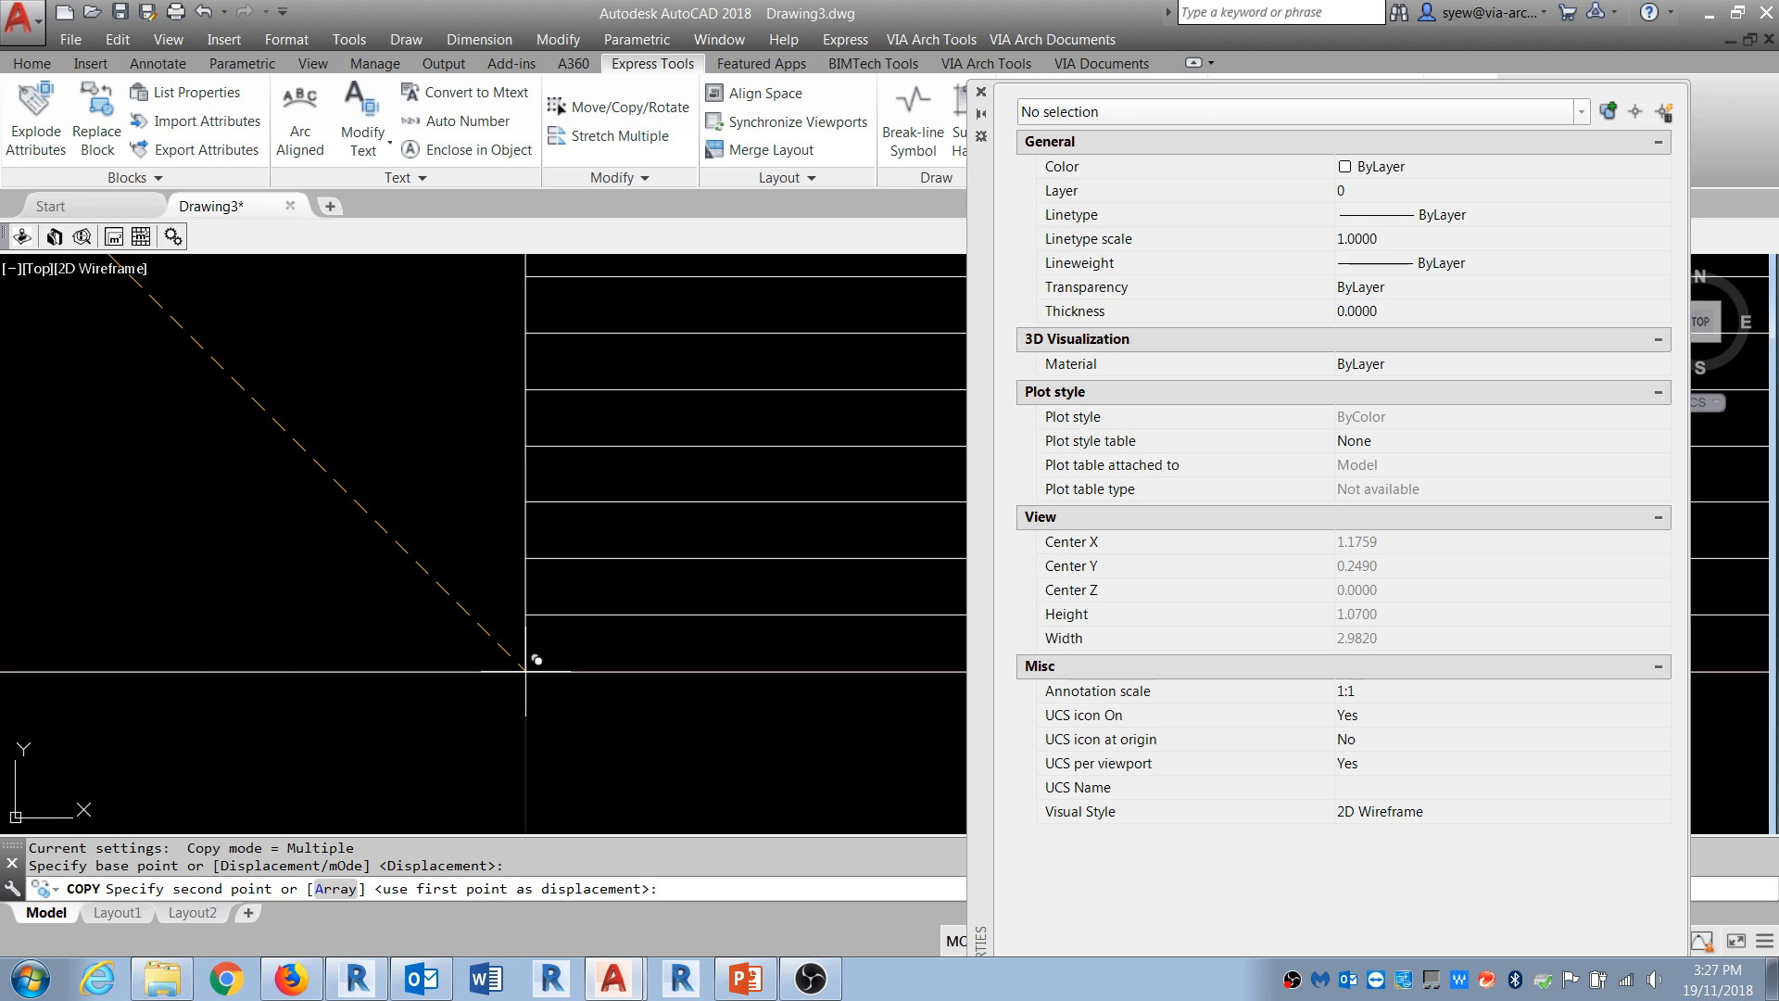
click(525, 671)
key(Escape)
key(Escape)
scroll(519, 677, down, 8)
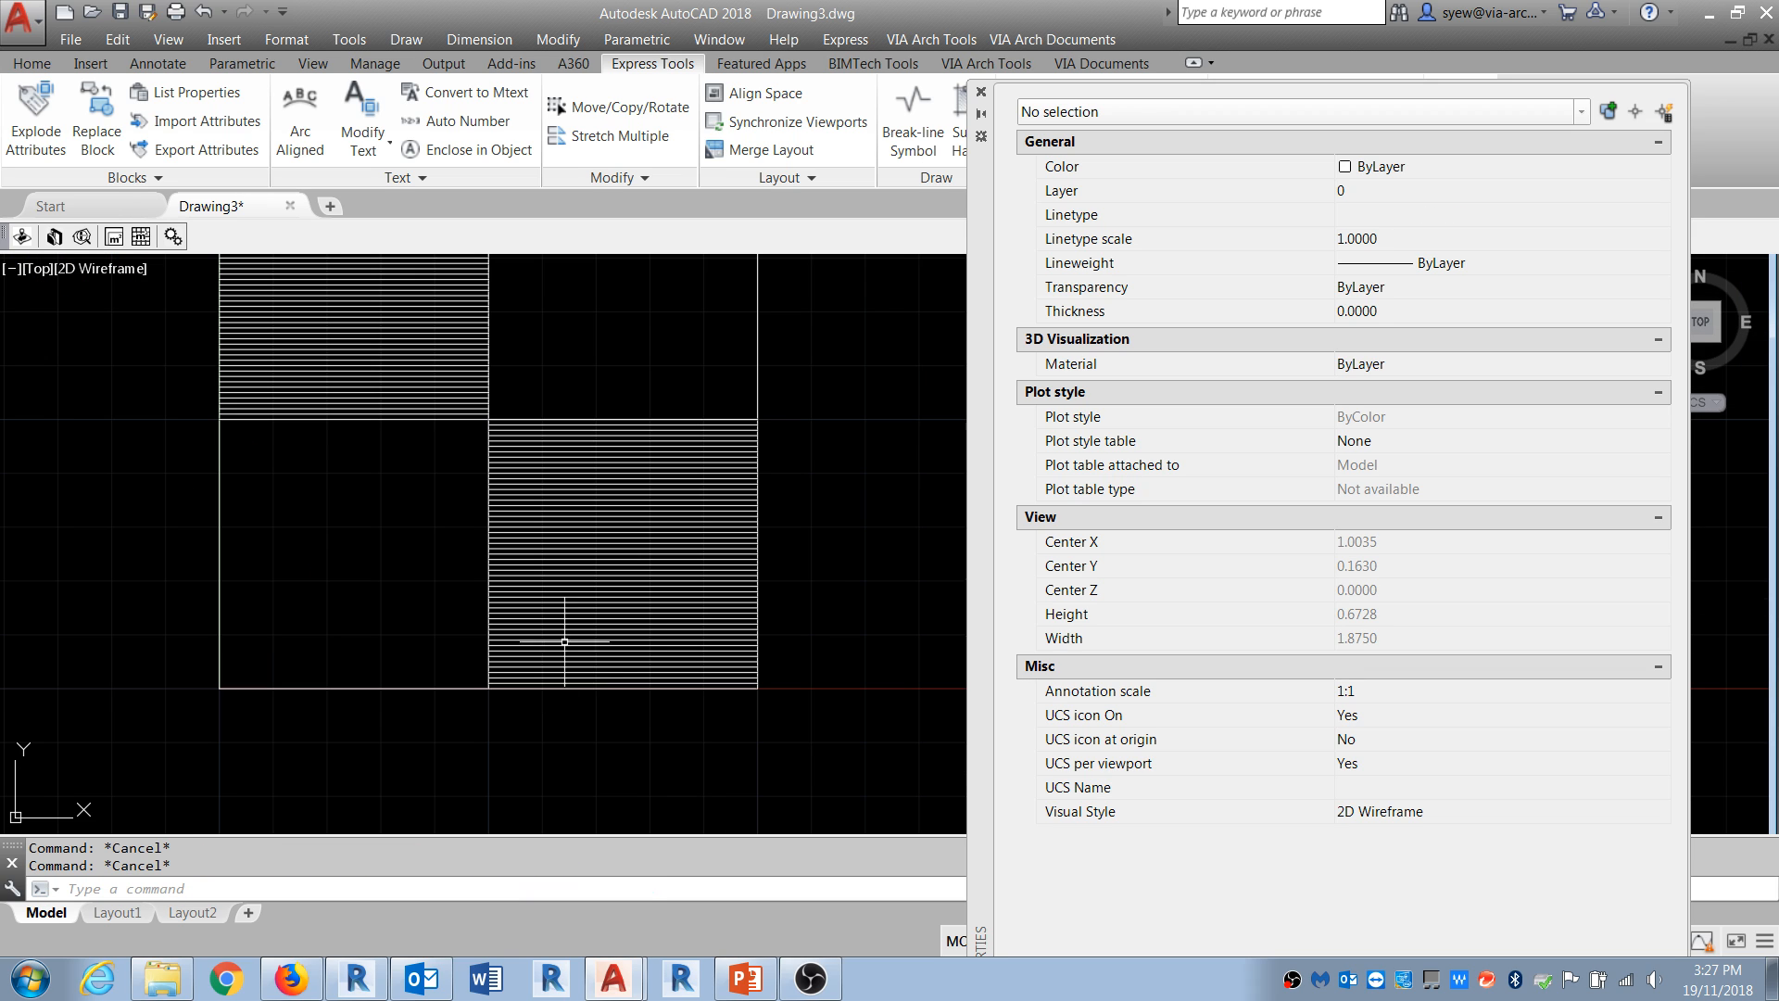
Step: Explode both line arrays into individual lines
click(564, 641)
scroll(565, 630, down, 4)
click(519, 554)
scroll(629, 609, up, 3)
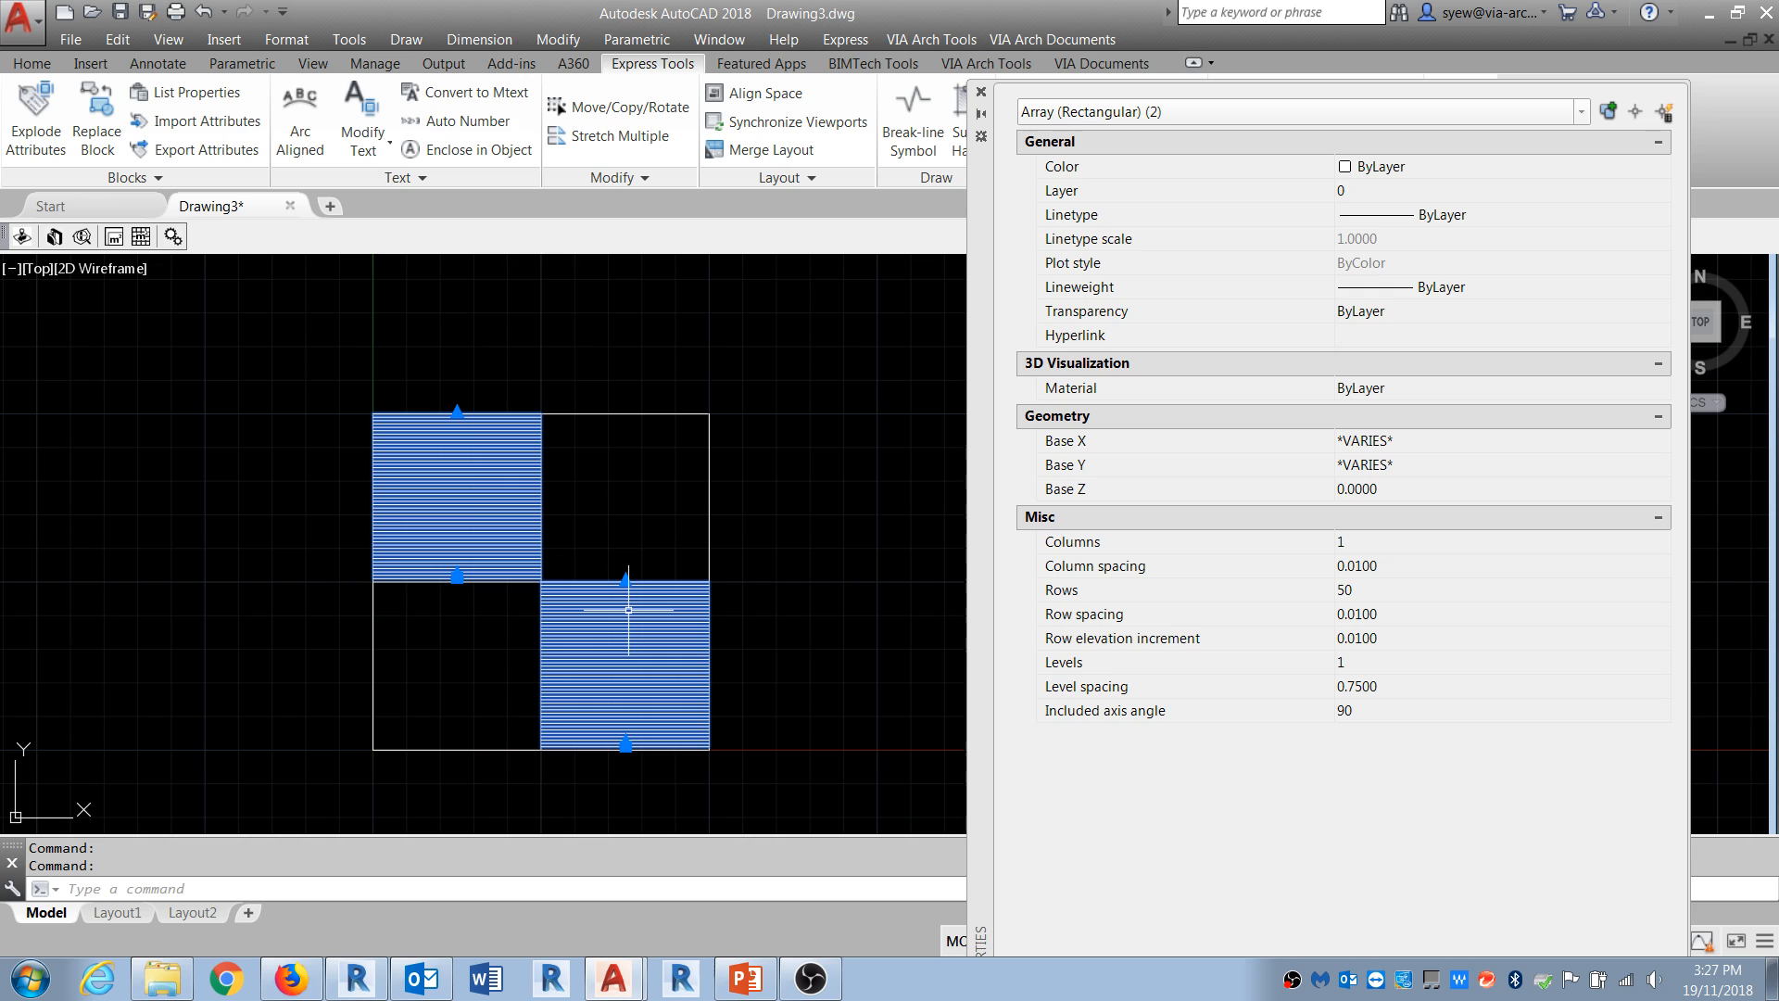
text(x)
key(Return)
Step: Erase the box's vertical centre line and the exploded line along the lower-right quadrant's upper edge
scroll(565, 598, up, 3)
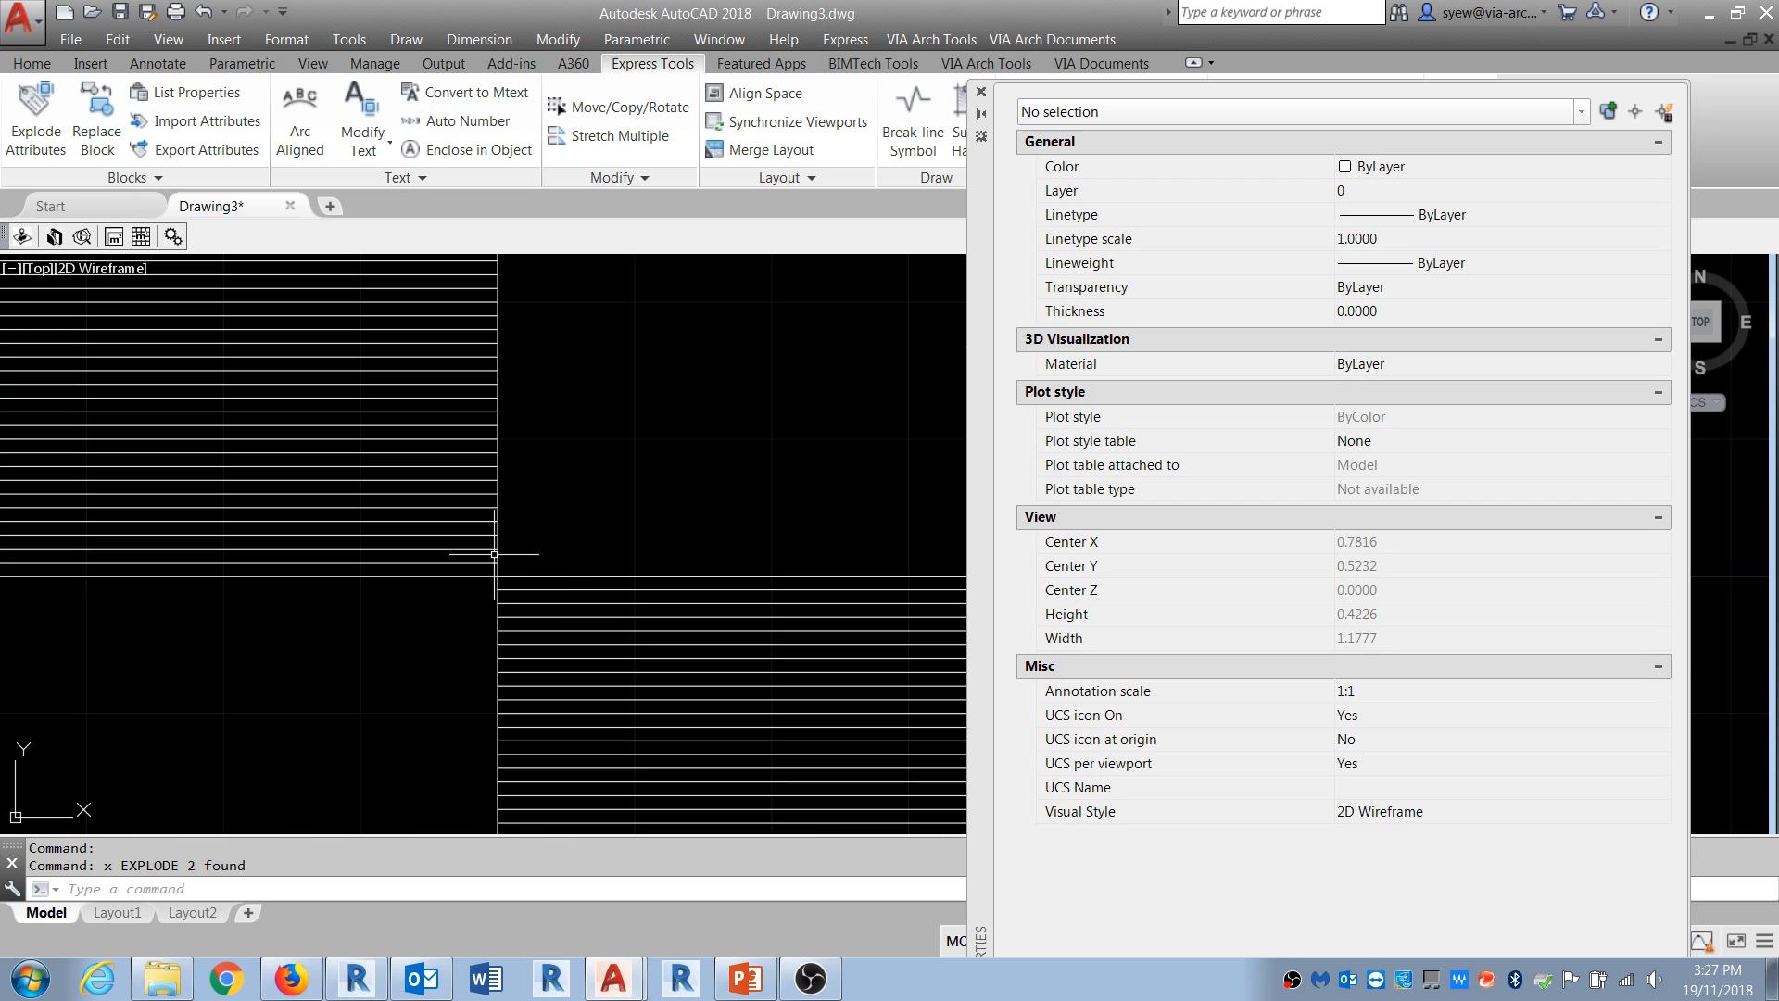
click(498, 572)
text(e)
key(Return)
click(547, 575)
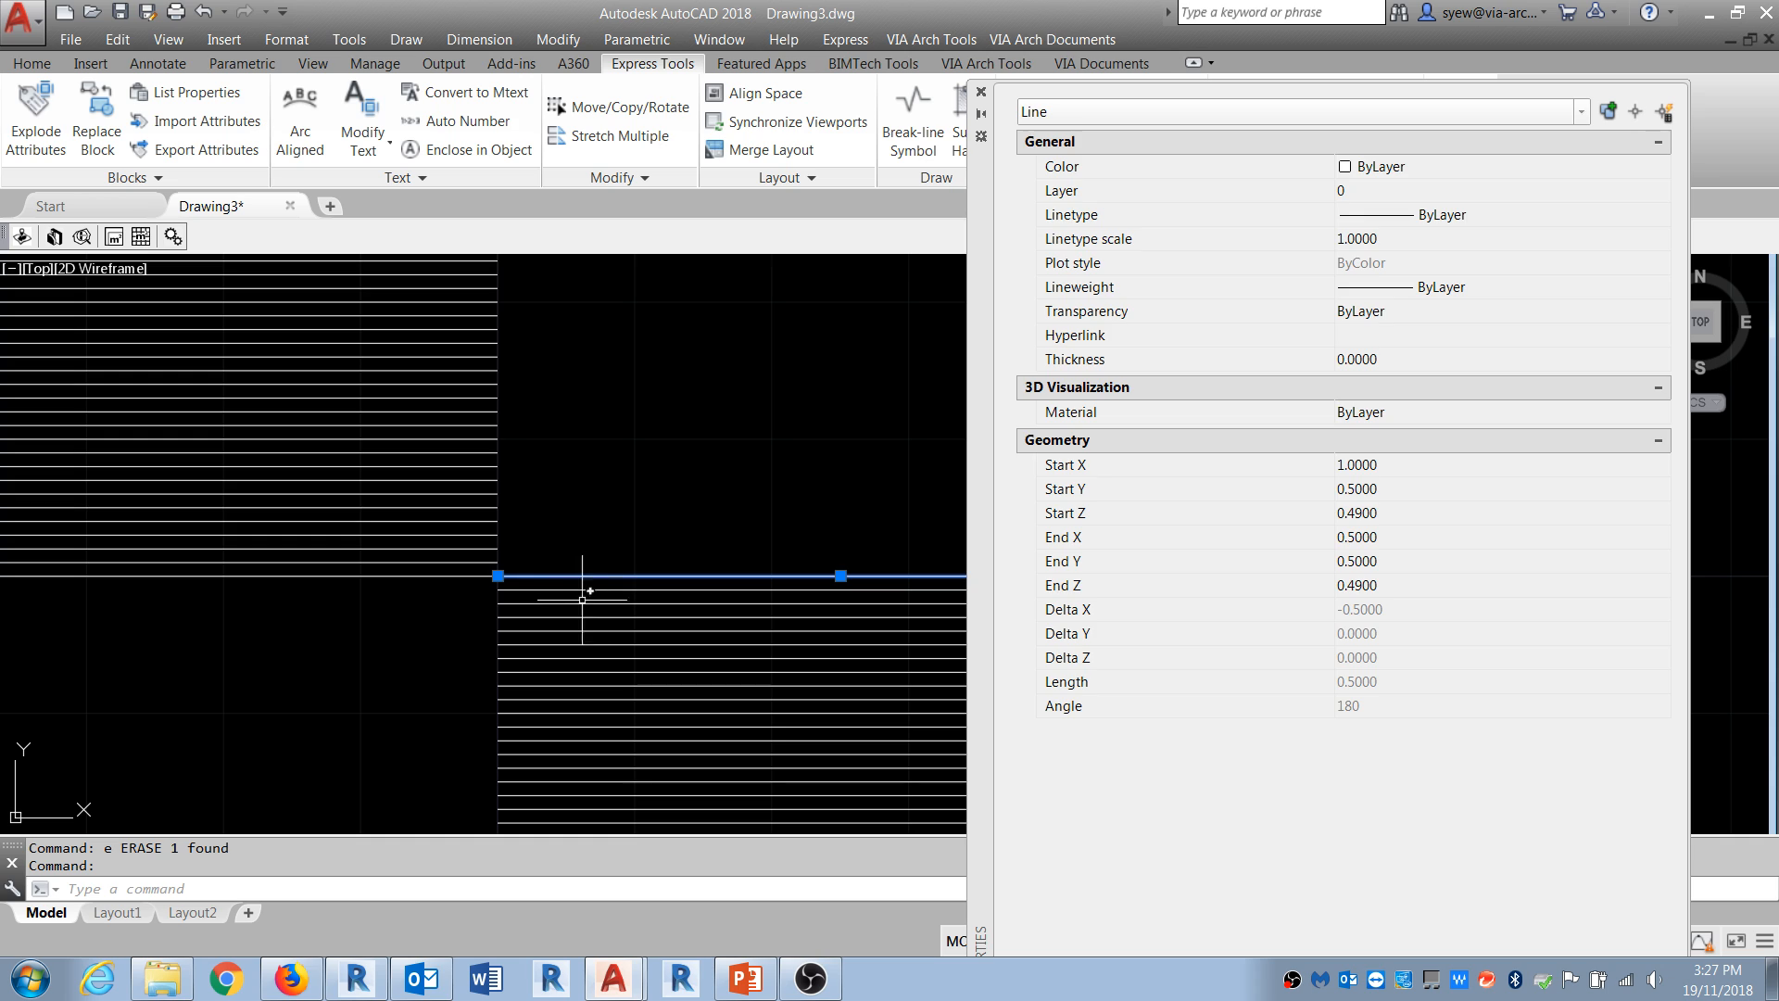
text(e)
key(Return)
Step: Try erasing the box's horizontal centre line and undo that erasure
click(481, 576)
text(e)
key(Return)
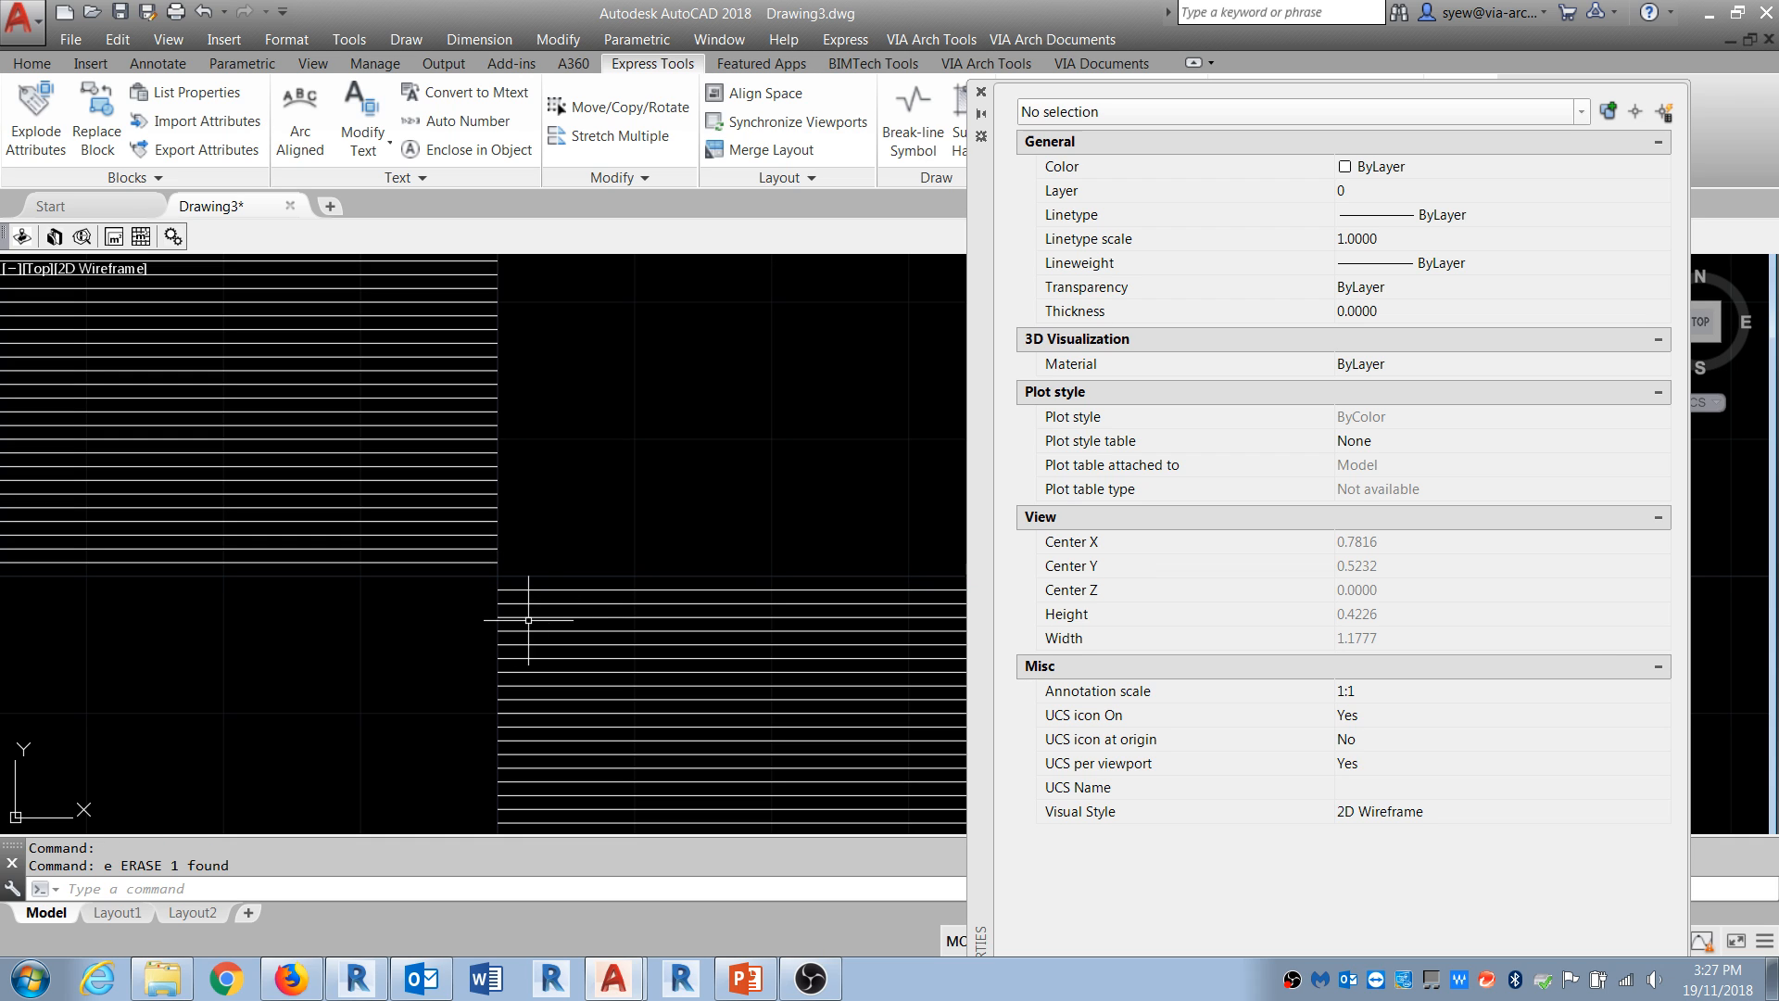
key(ctrl+z)
scroll(469, 596, down, 5)
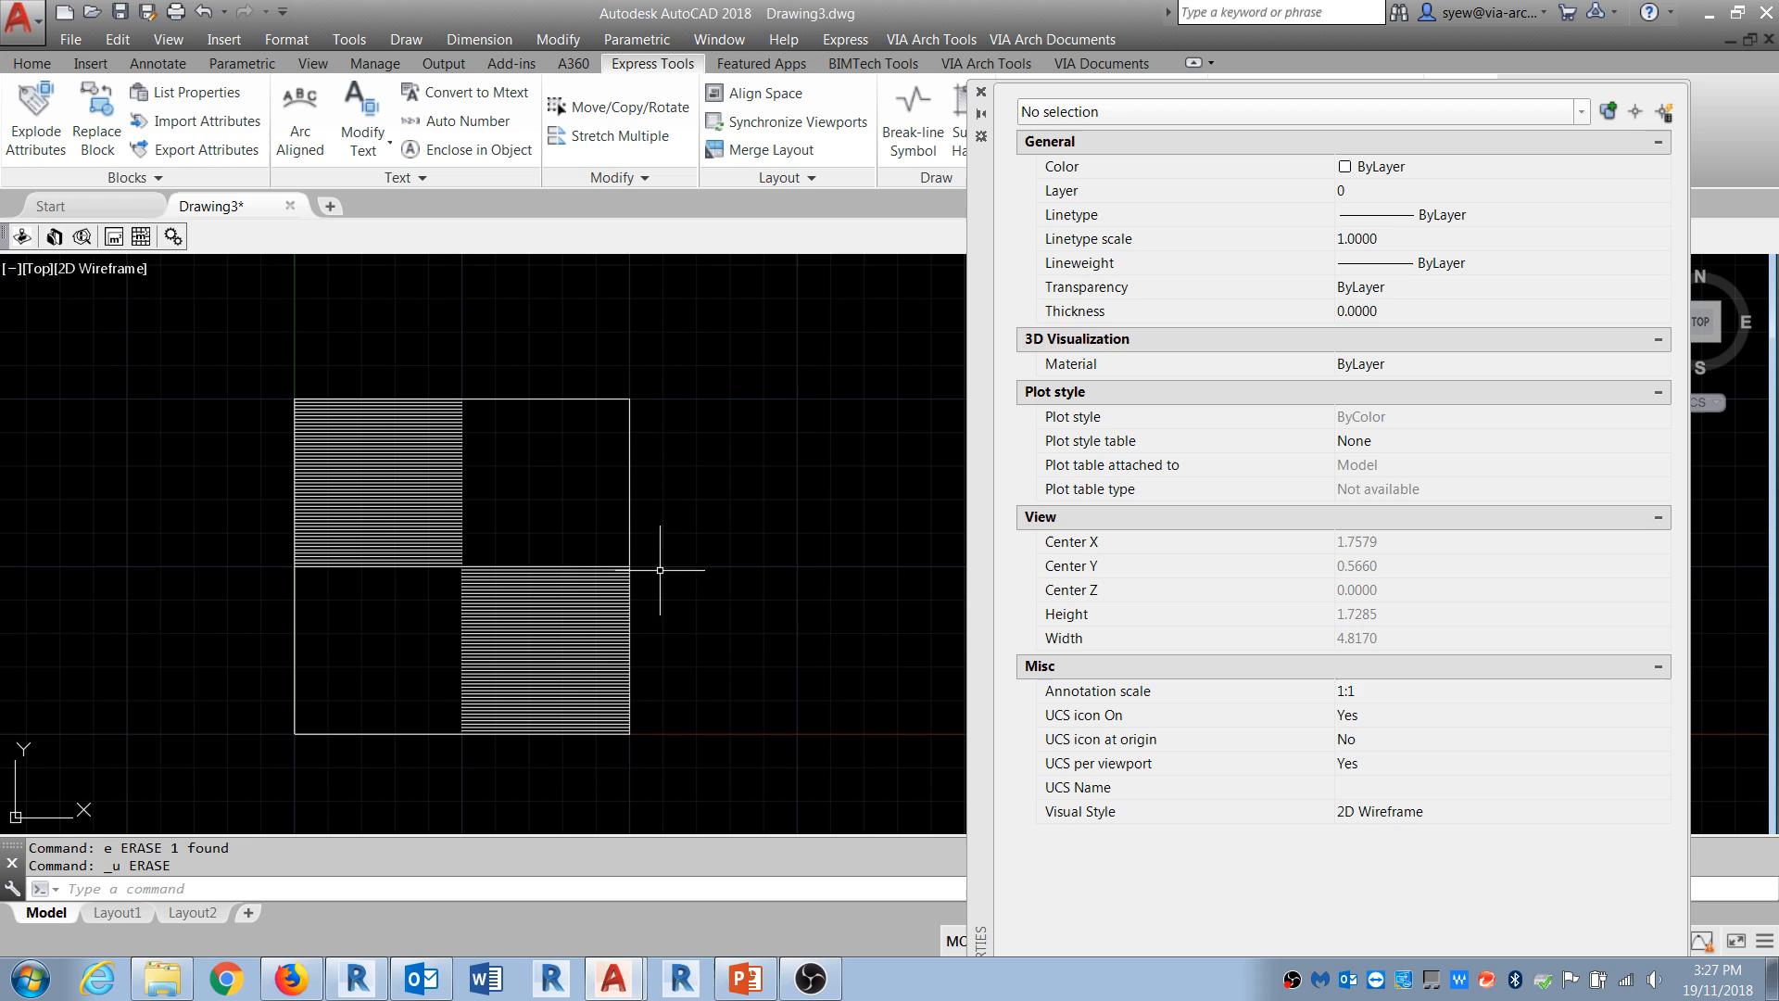
scroll(371, 732, up, 2)
scroll(439, 699, down, 2)
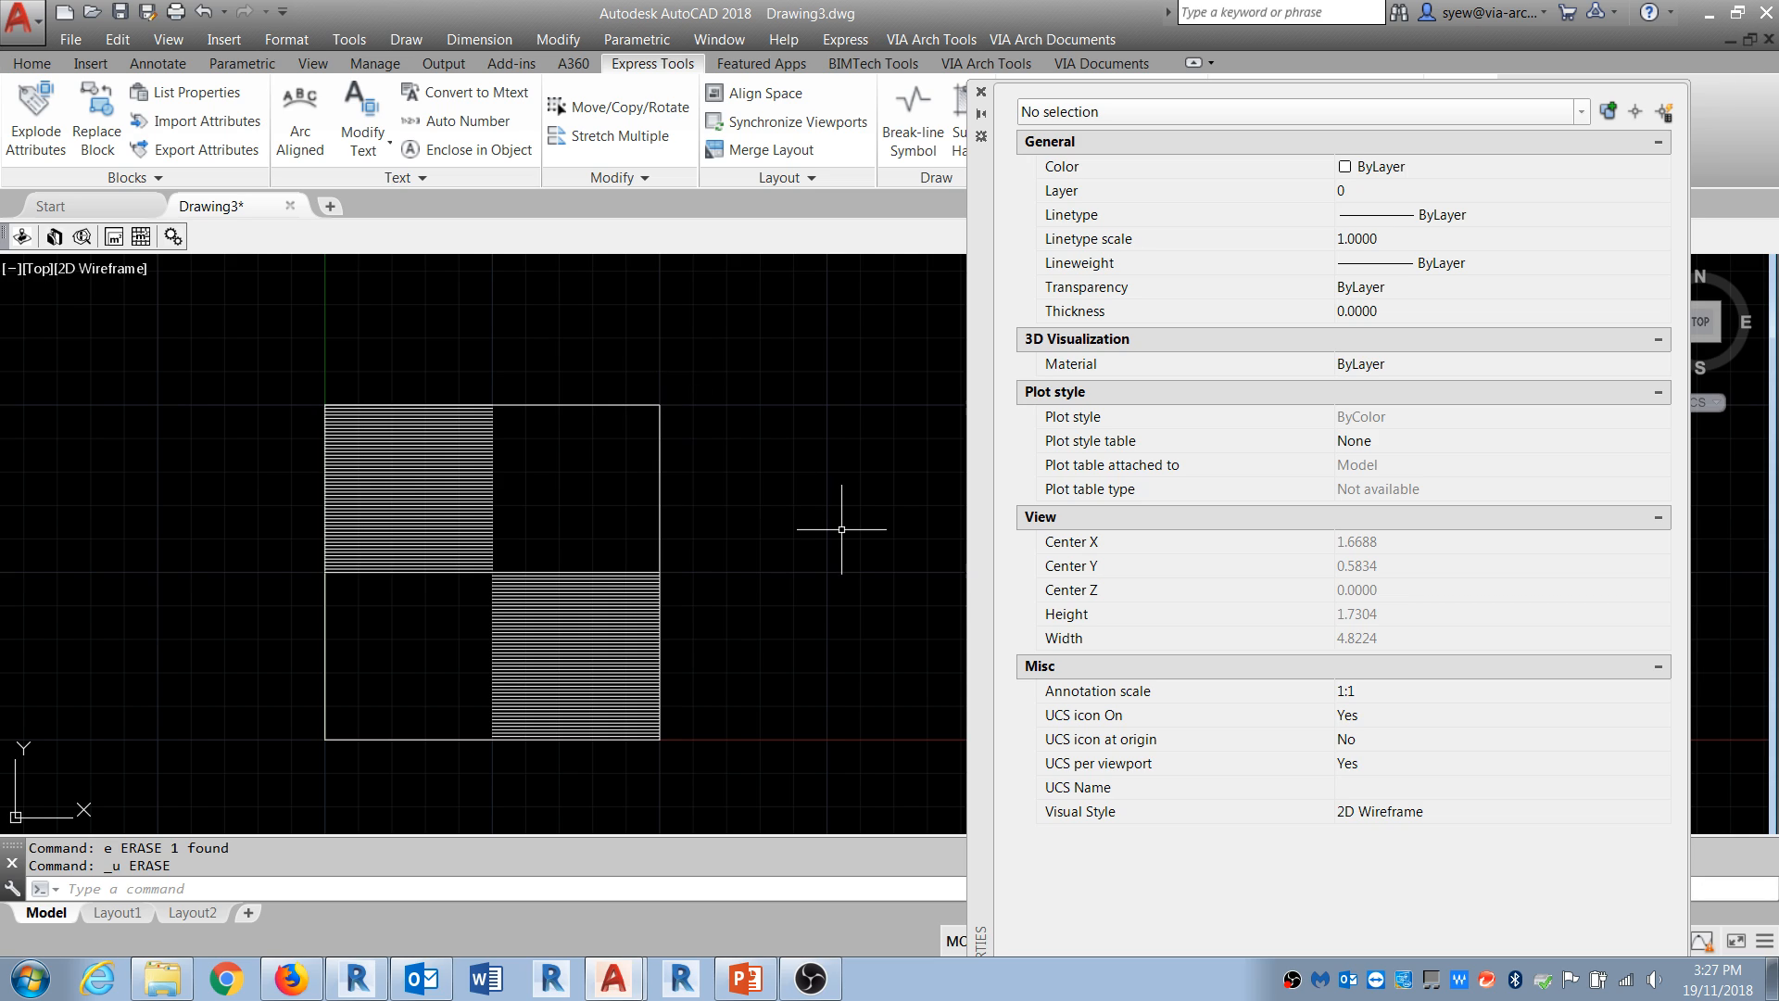
Step: Close the properties palette and run SAVEHATCH on all lines in the 1x1 box, describing the pattern as "checker"
click(982, 94)
text(SAVe)
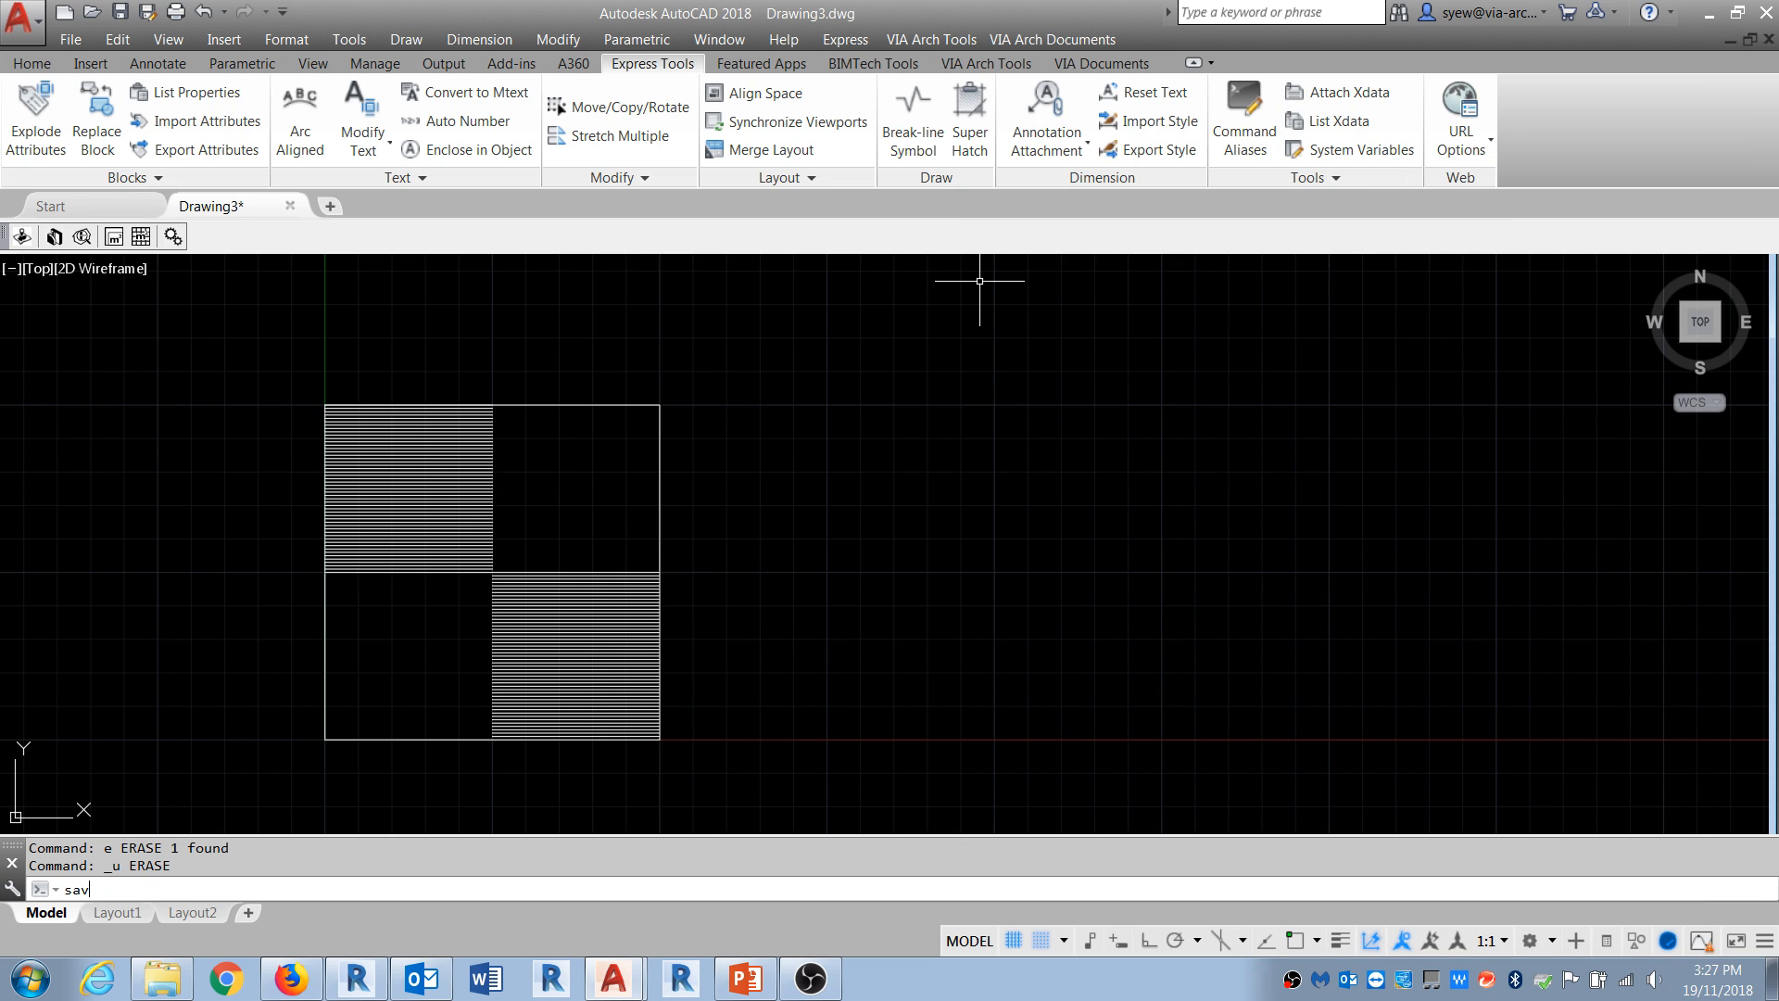
key(Return)
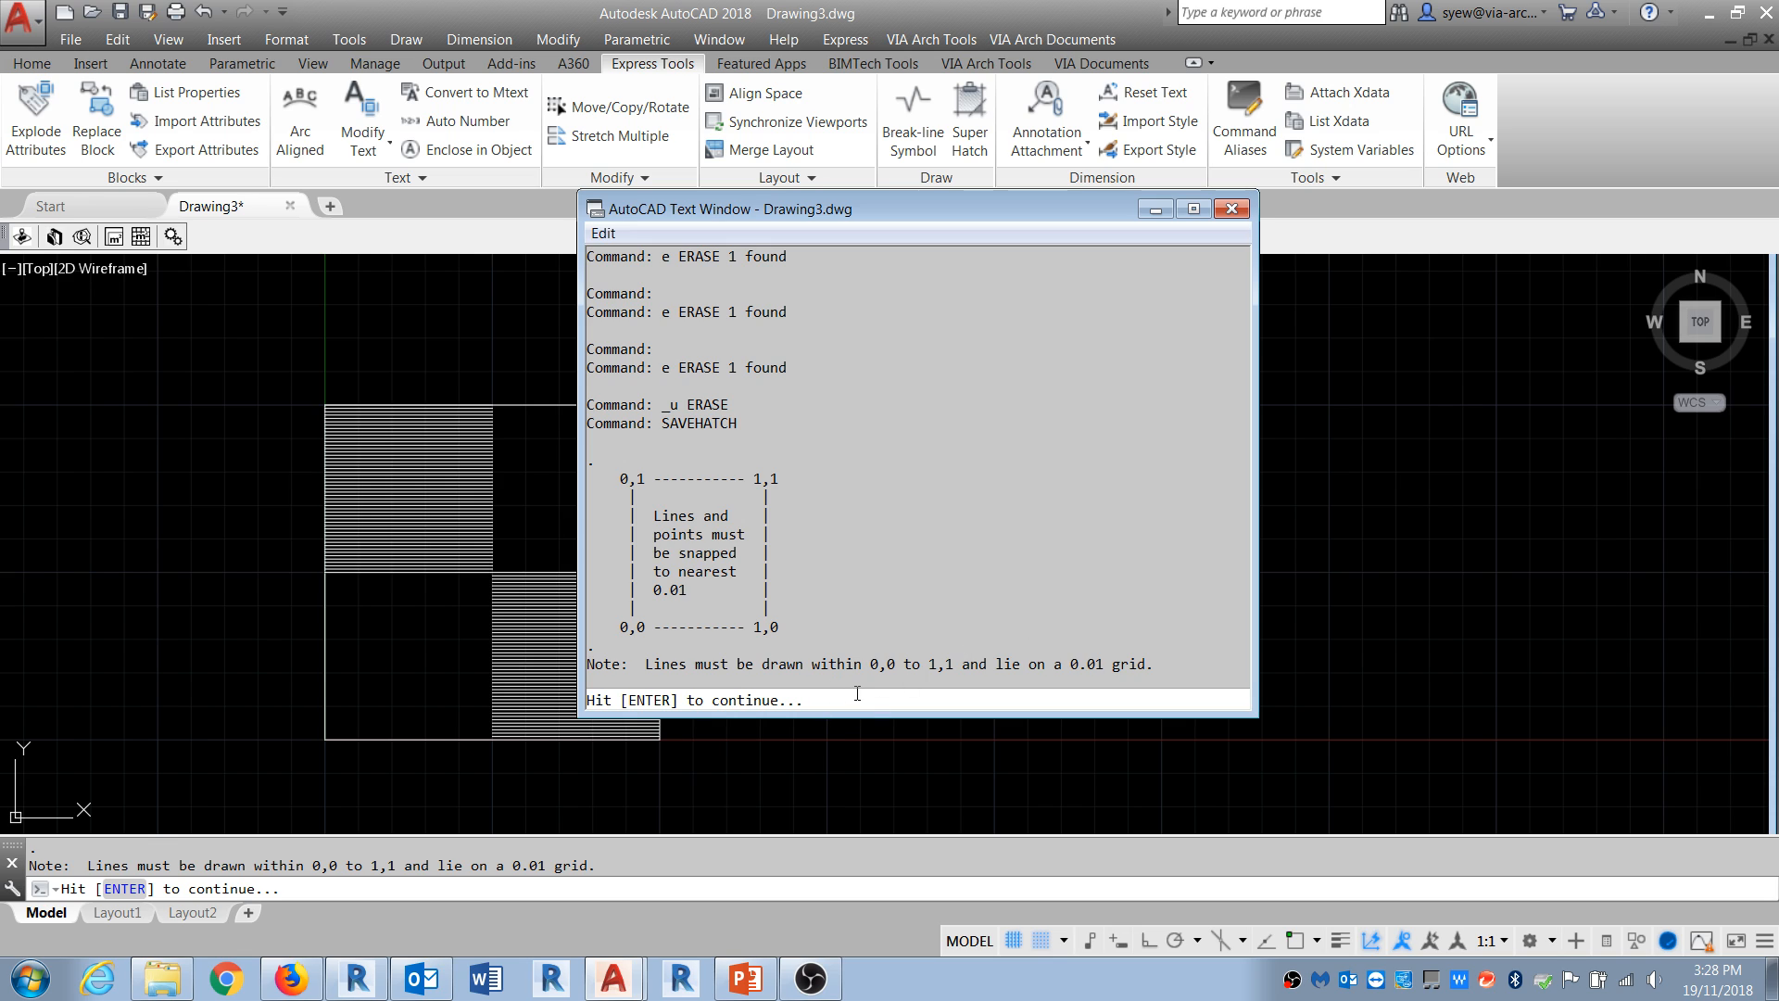
key(Return)
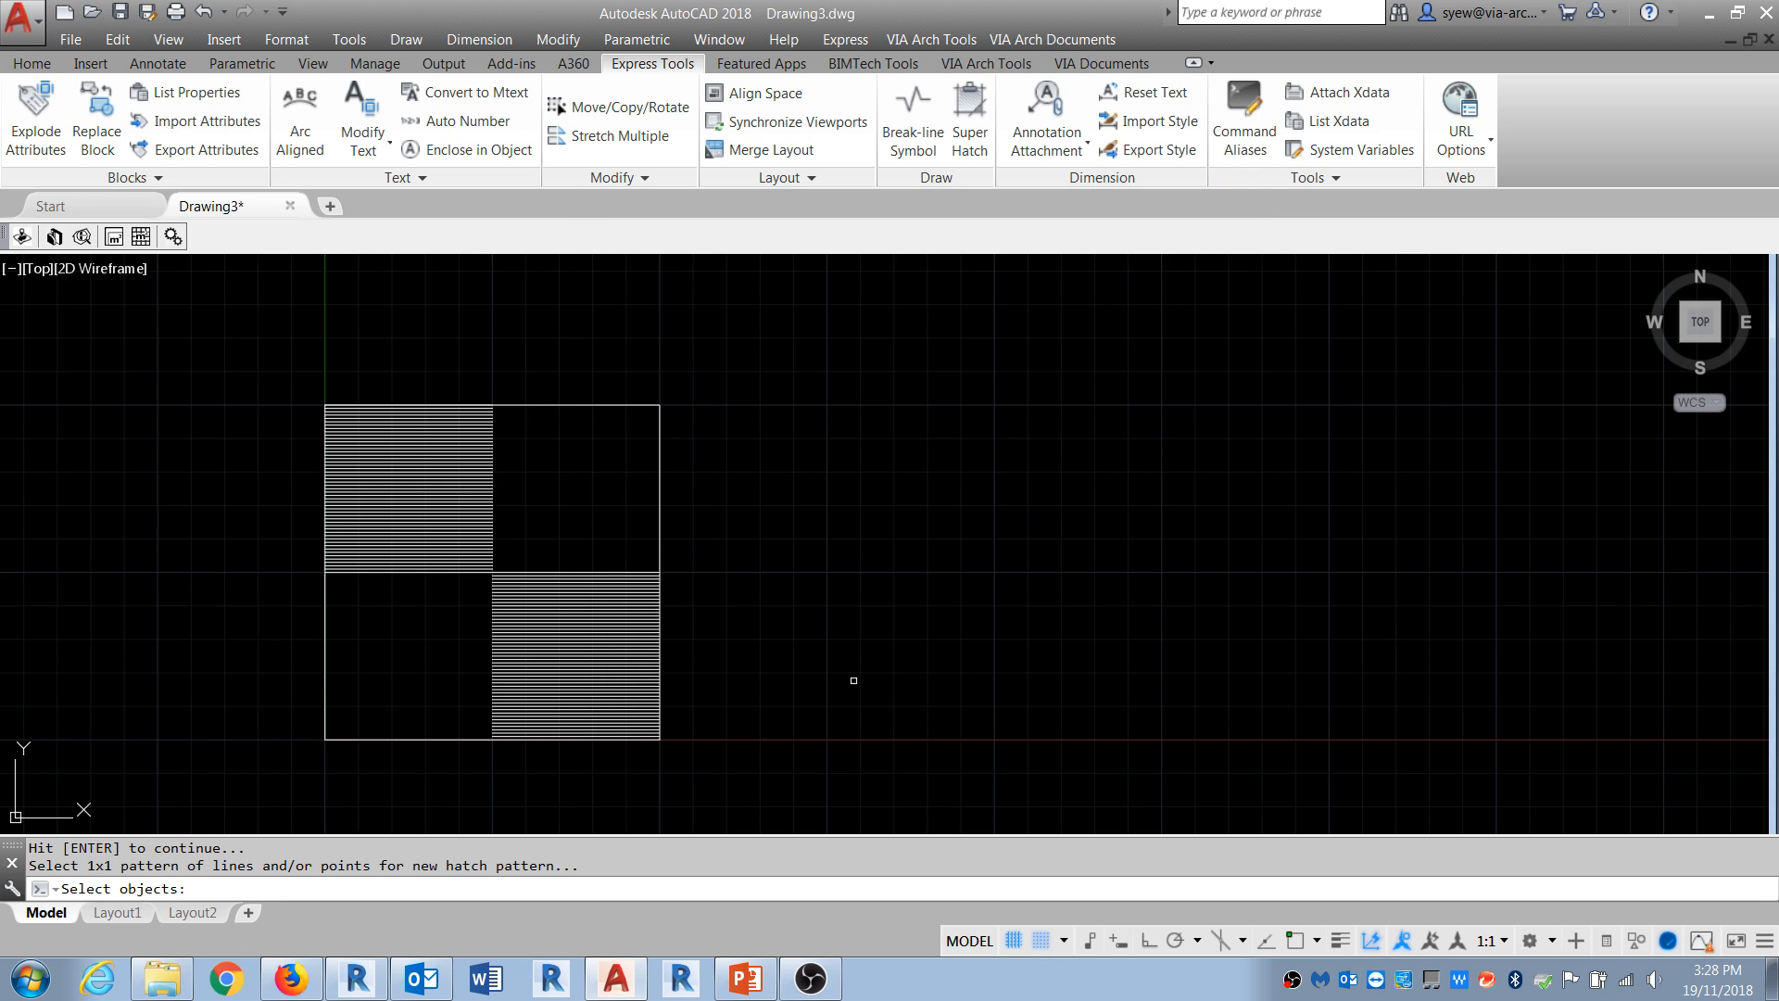
click(200, 359)
click(777, 812)
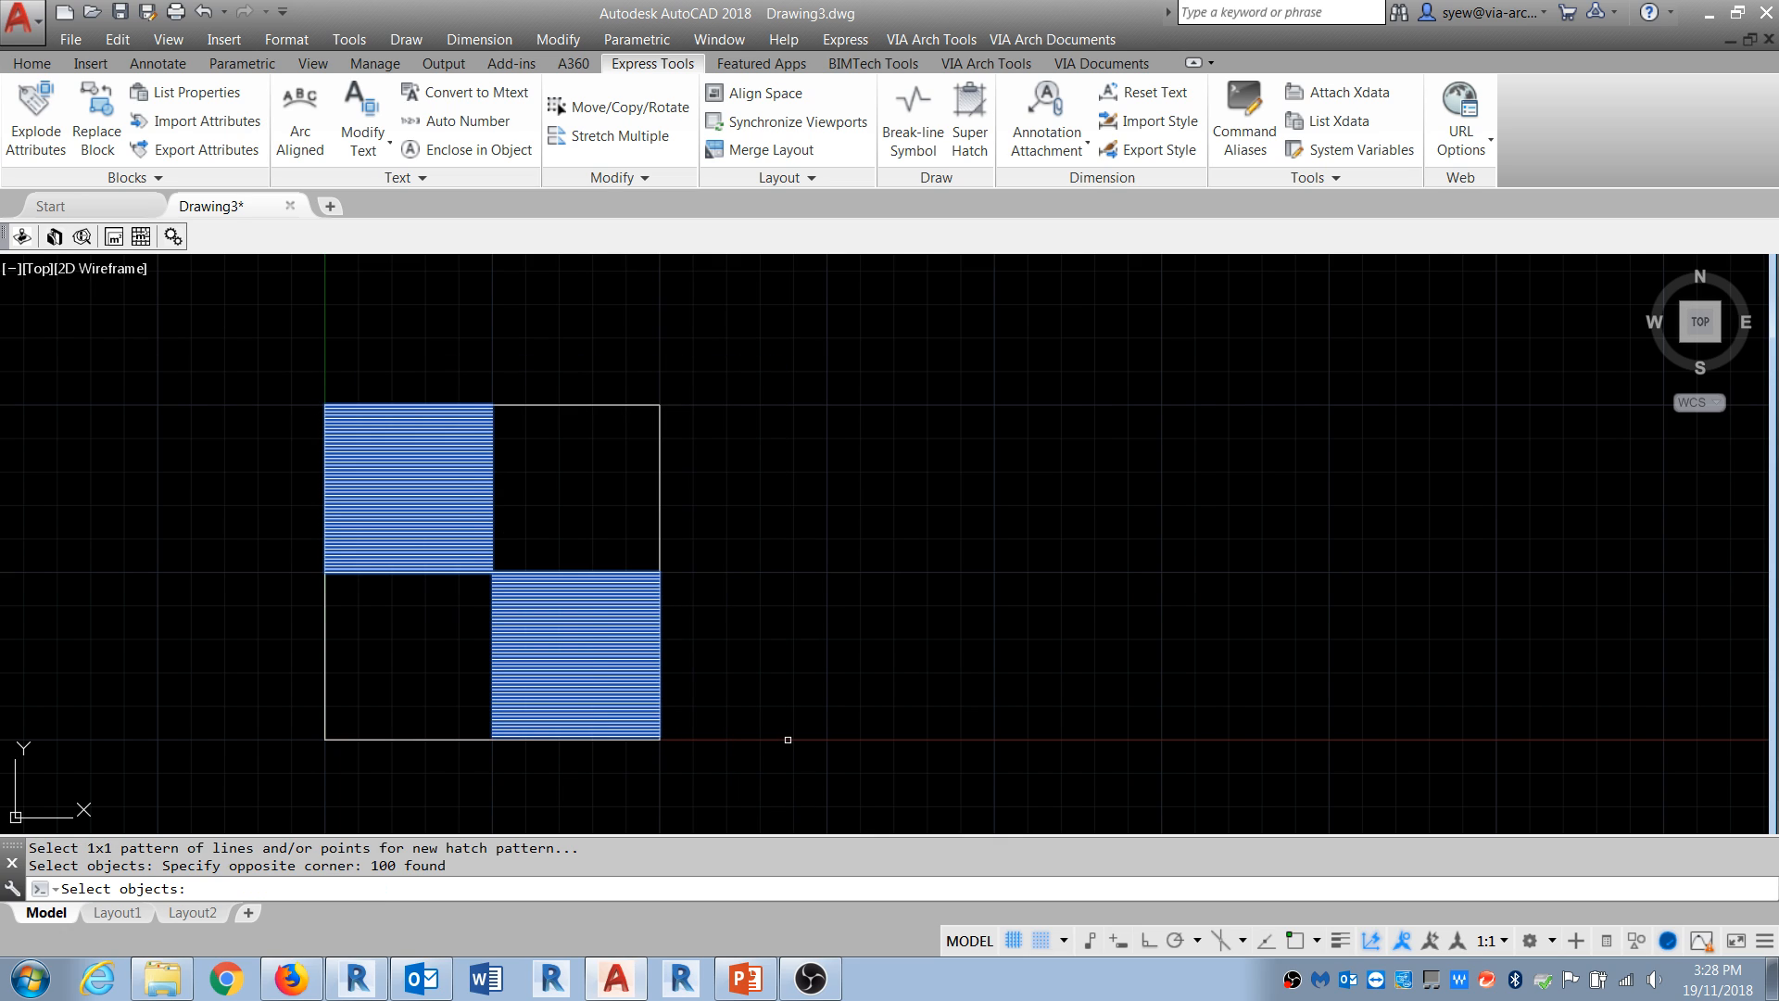
key(Return)
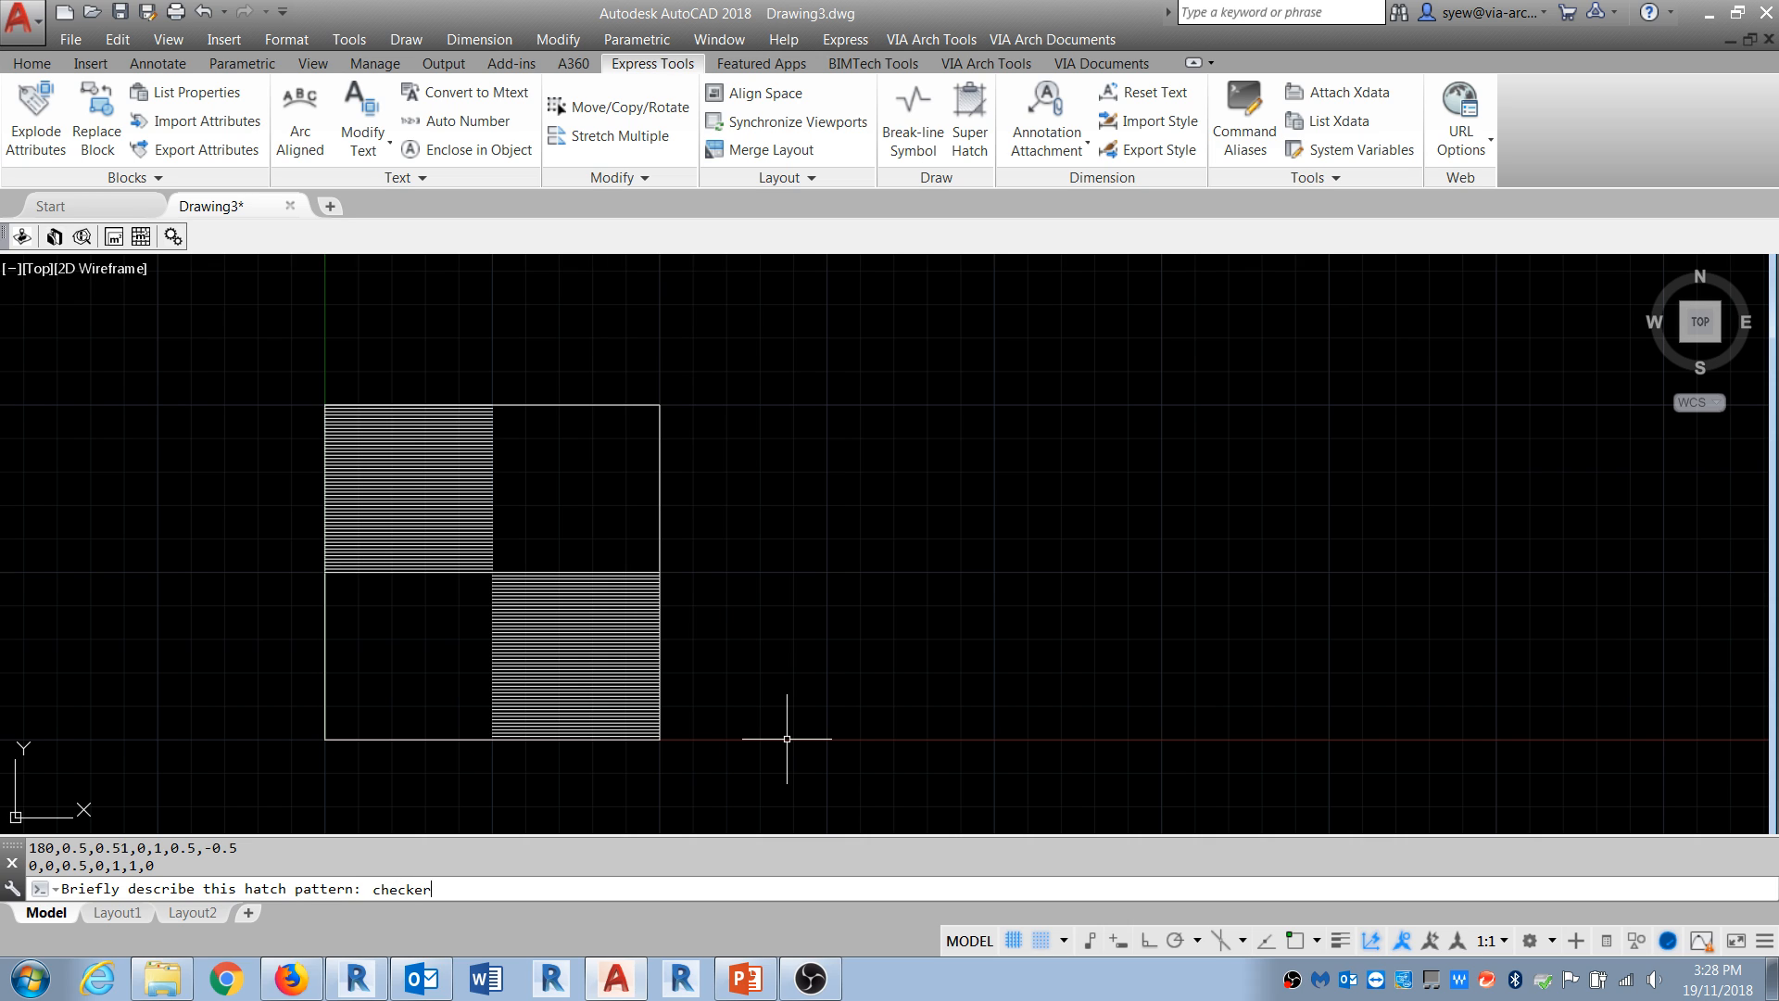
key(Return)
Step: Save the hatch pattern file as checker2 in the lisp folder inside the desktop's content folder
click(1027, 448)
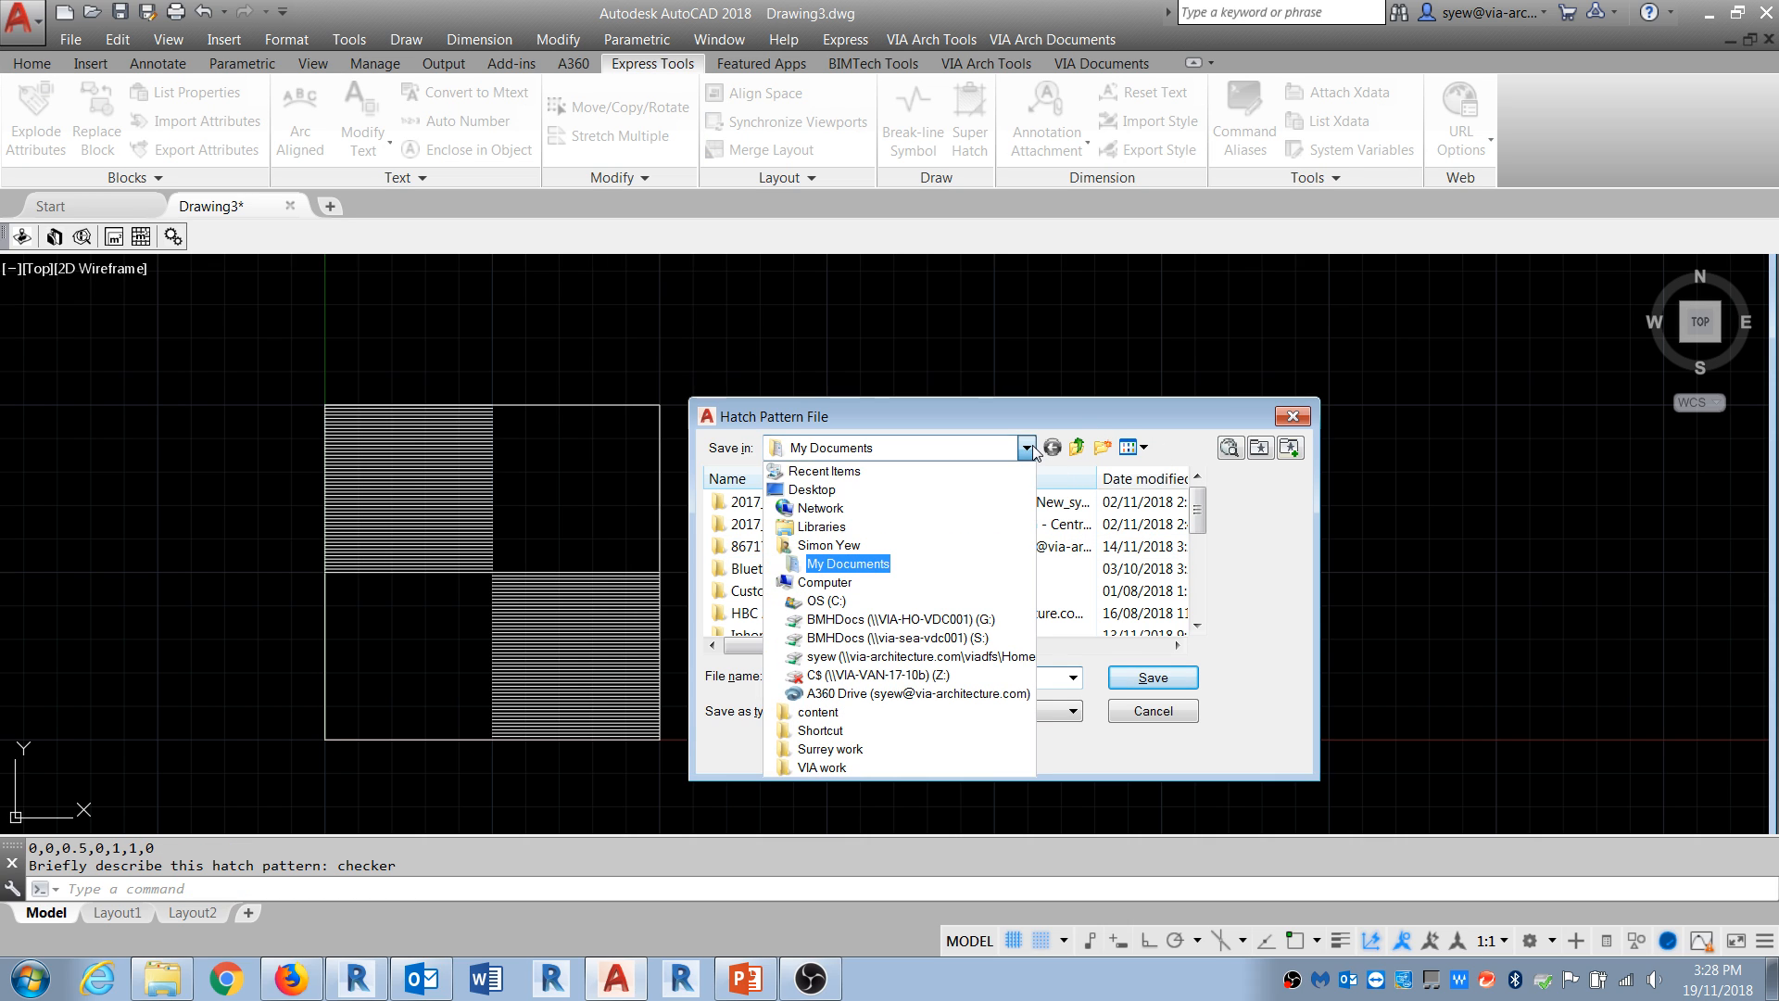
click(827, 494)
drag(1199, 503, 1195, 582)
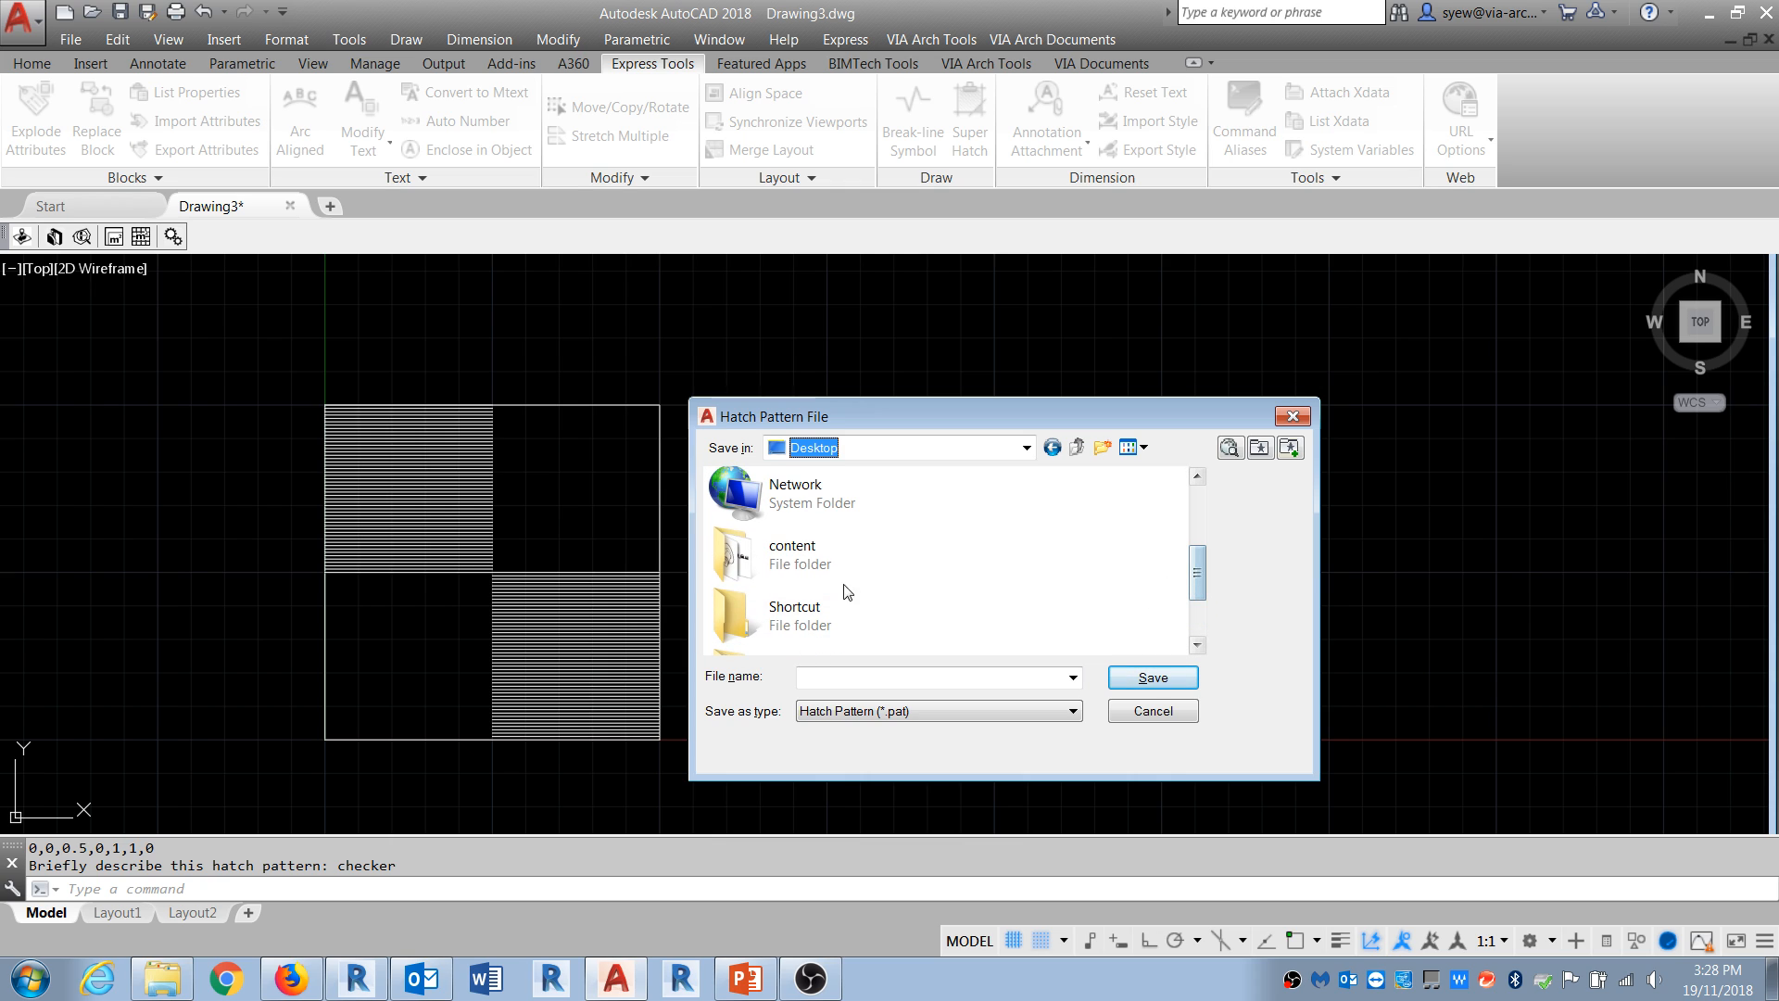
double_click(797, 554)
drag(1205, 509, 1203, 541)
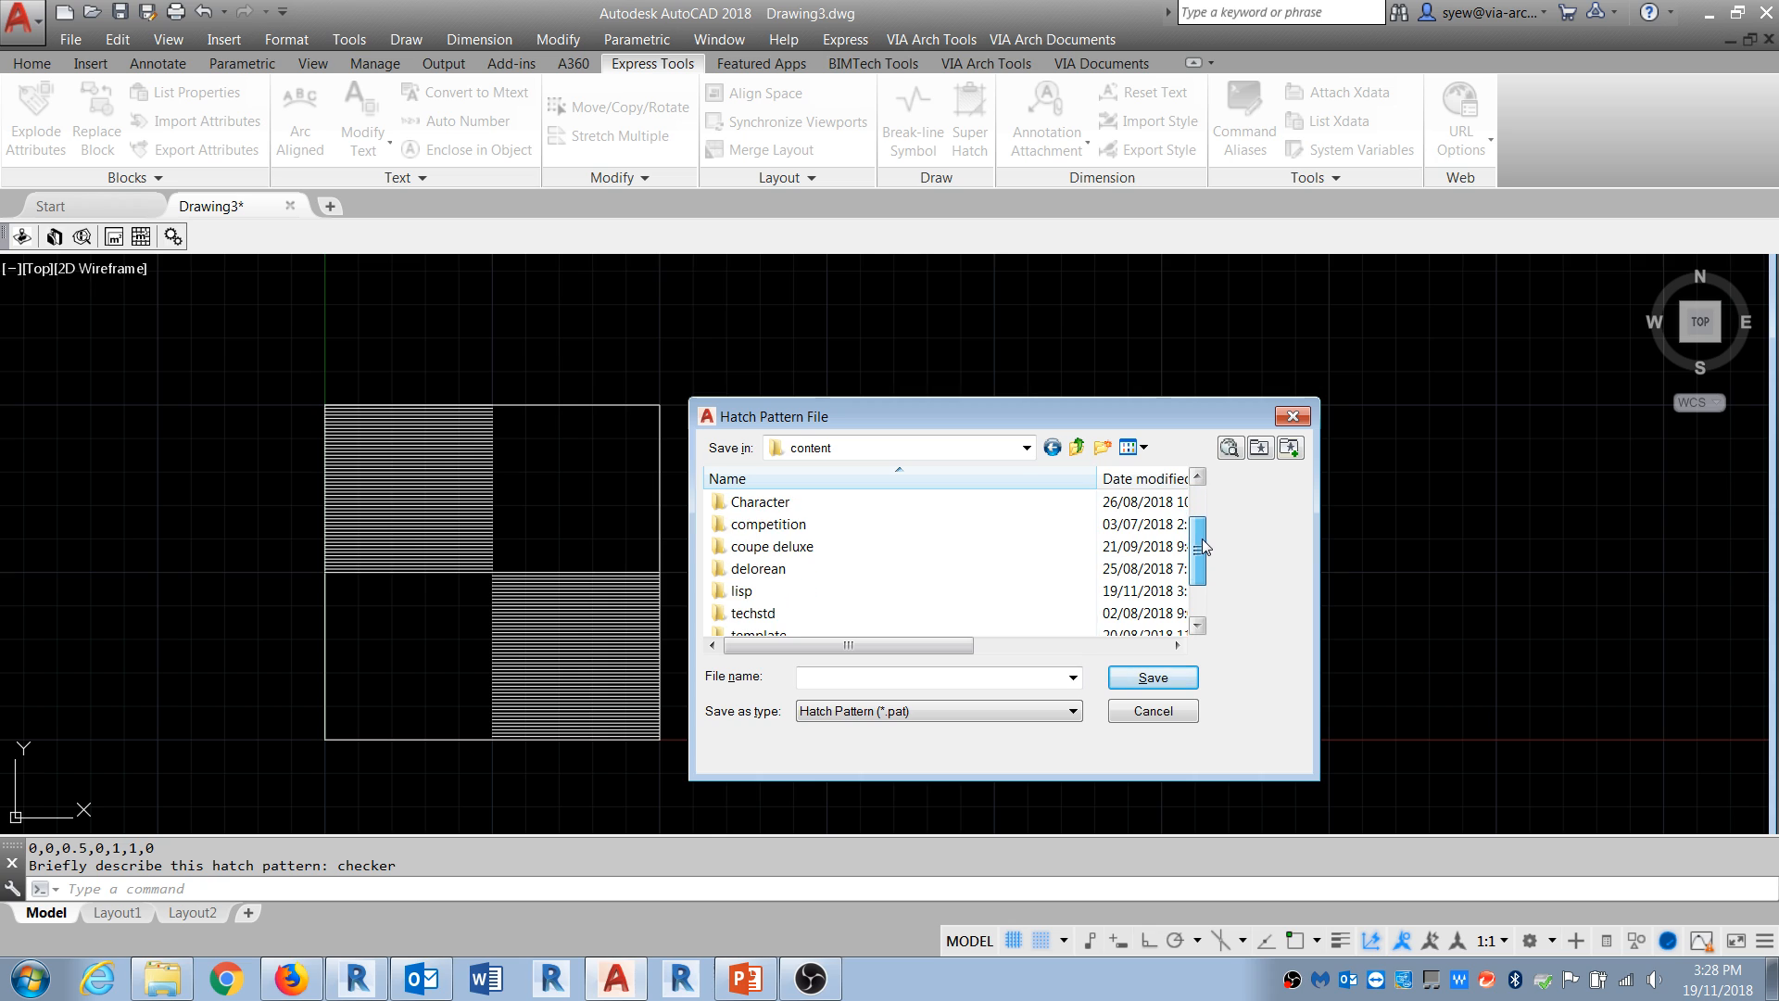
double_click(769, 592)
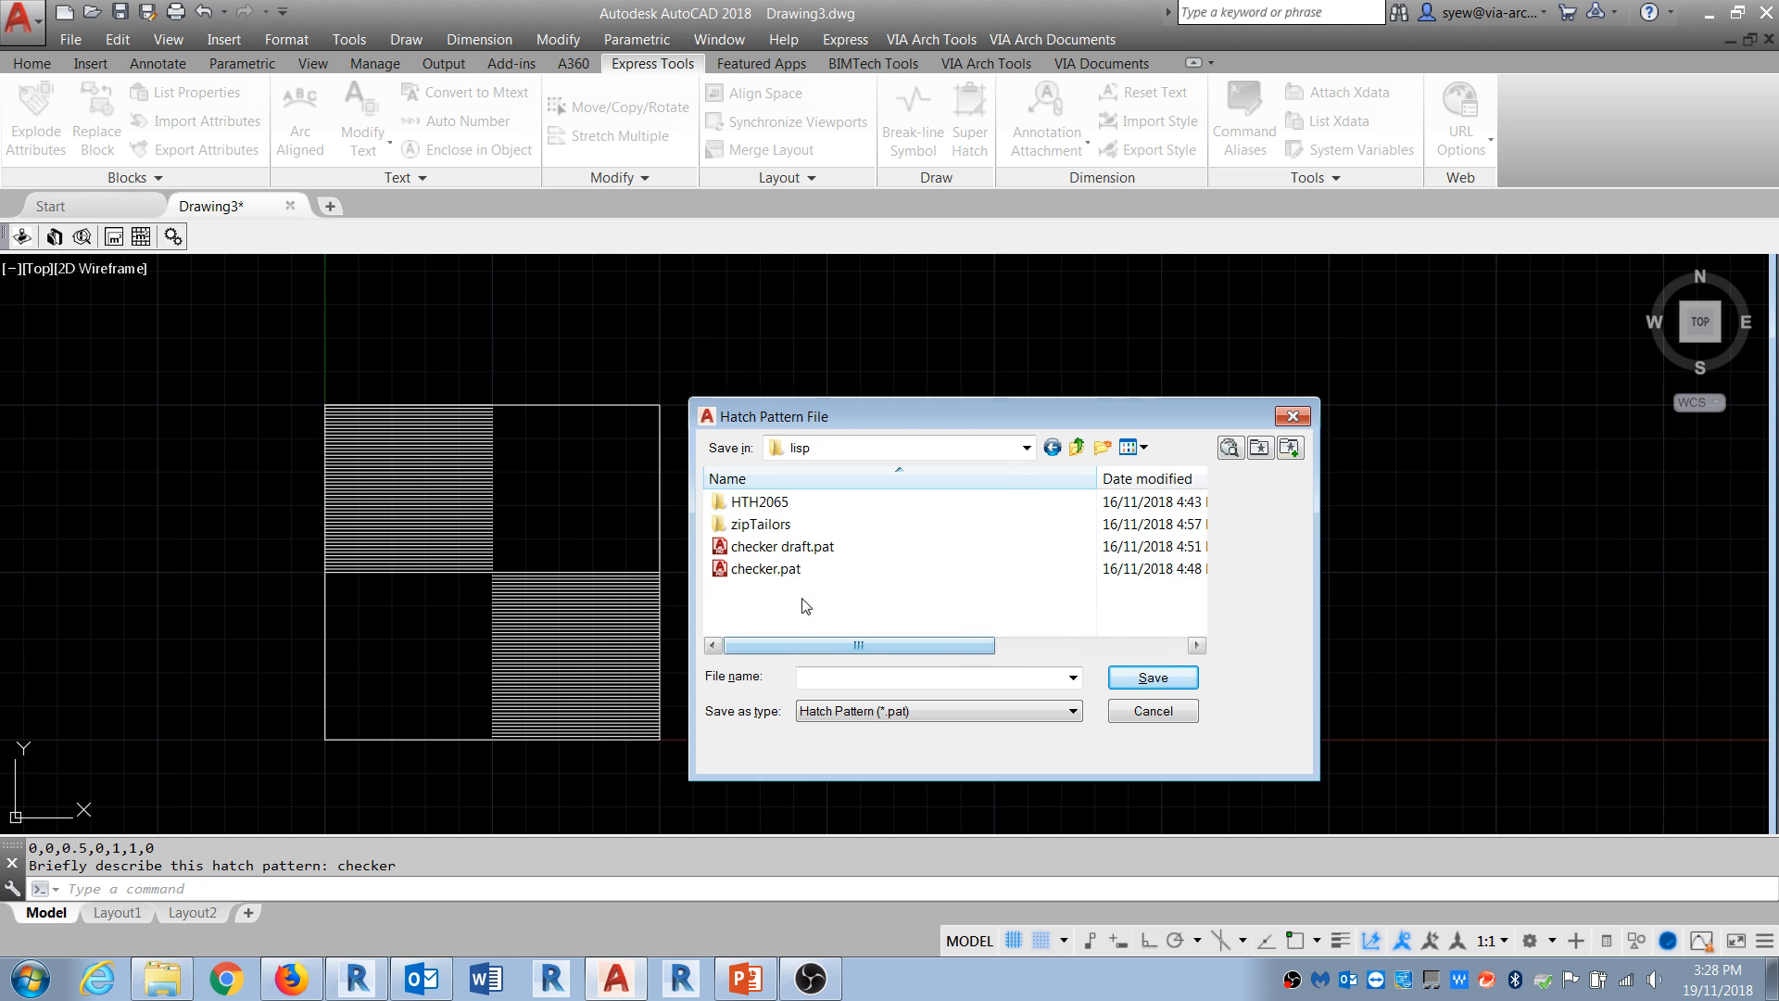
click(768, 569)
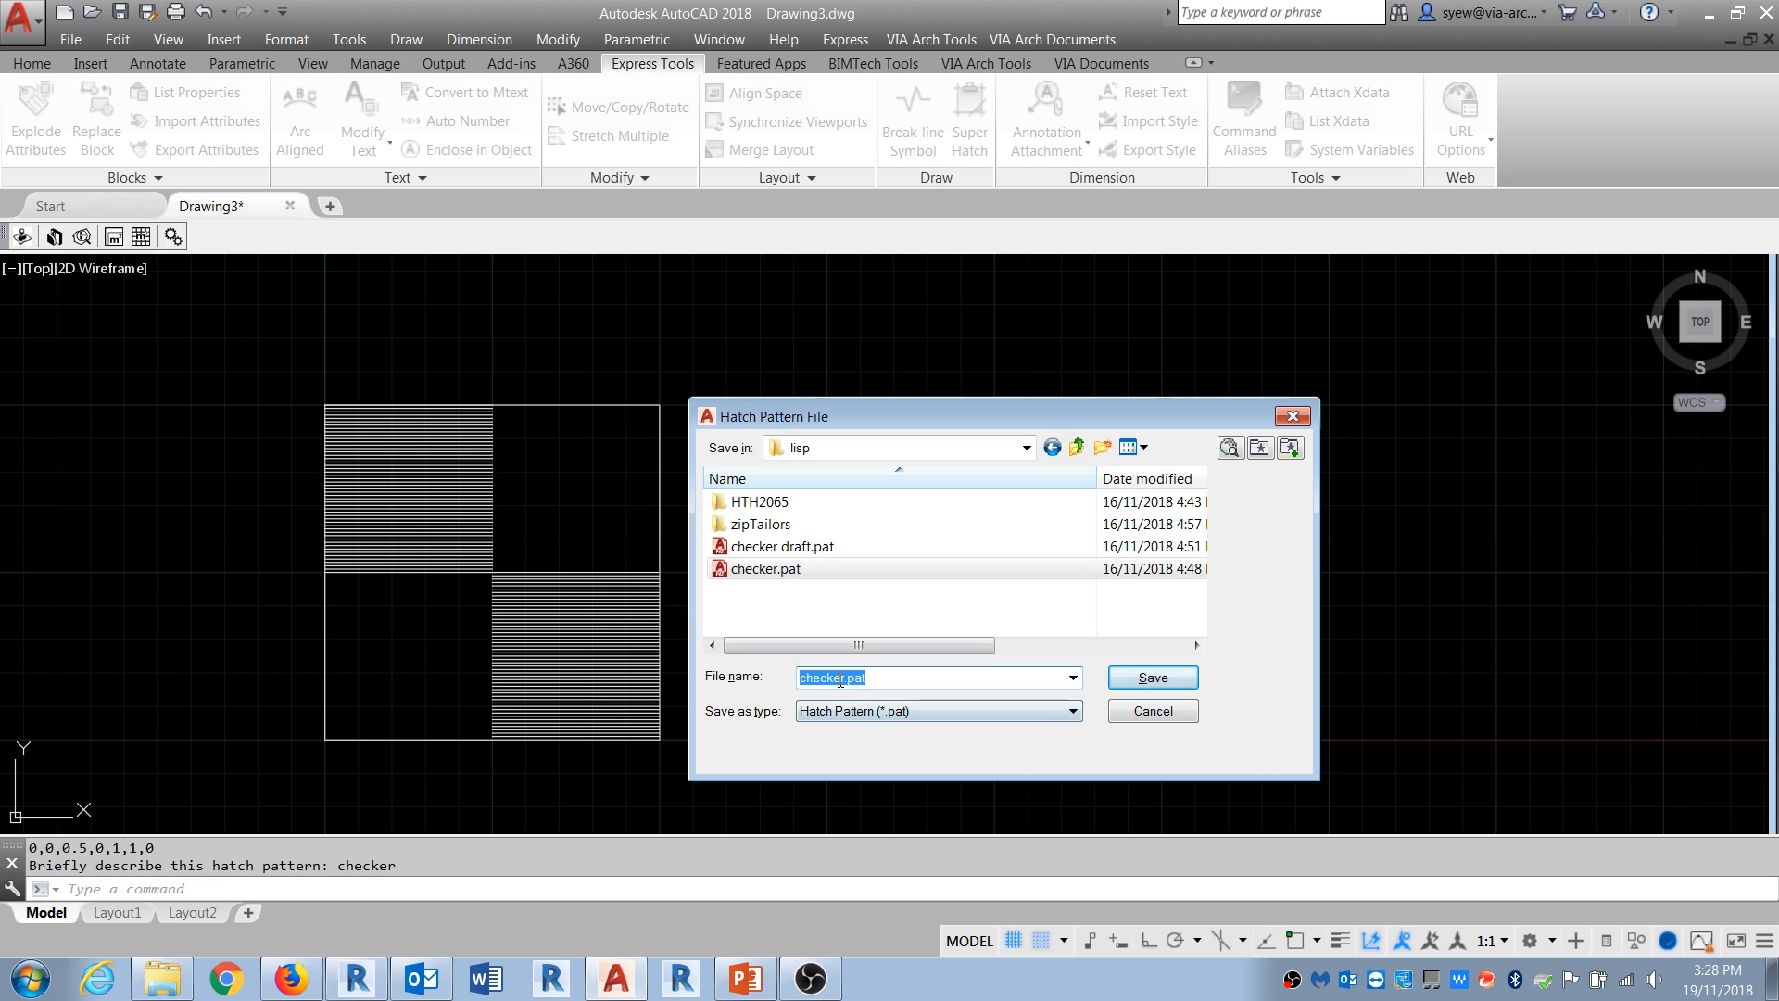
click(841, 678)
text(2)
click(1168, 681)
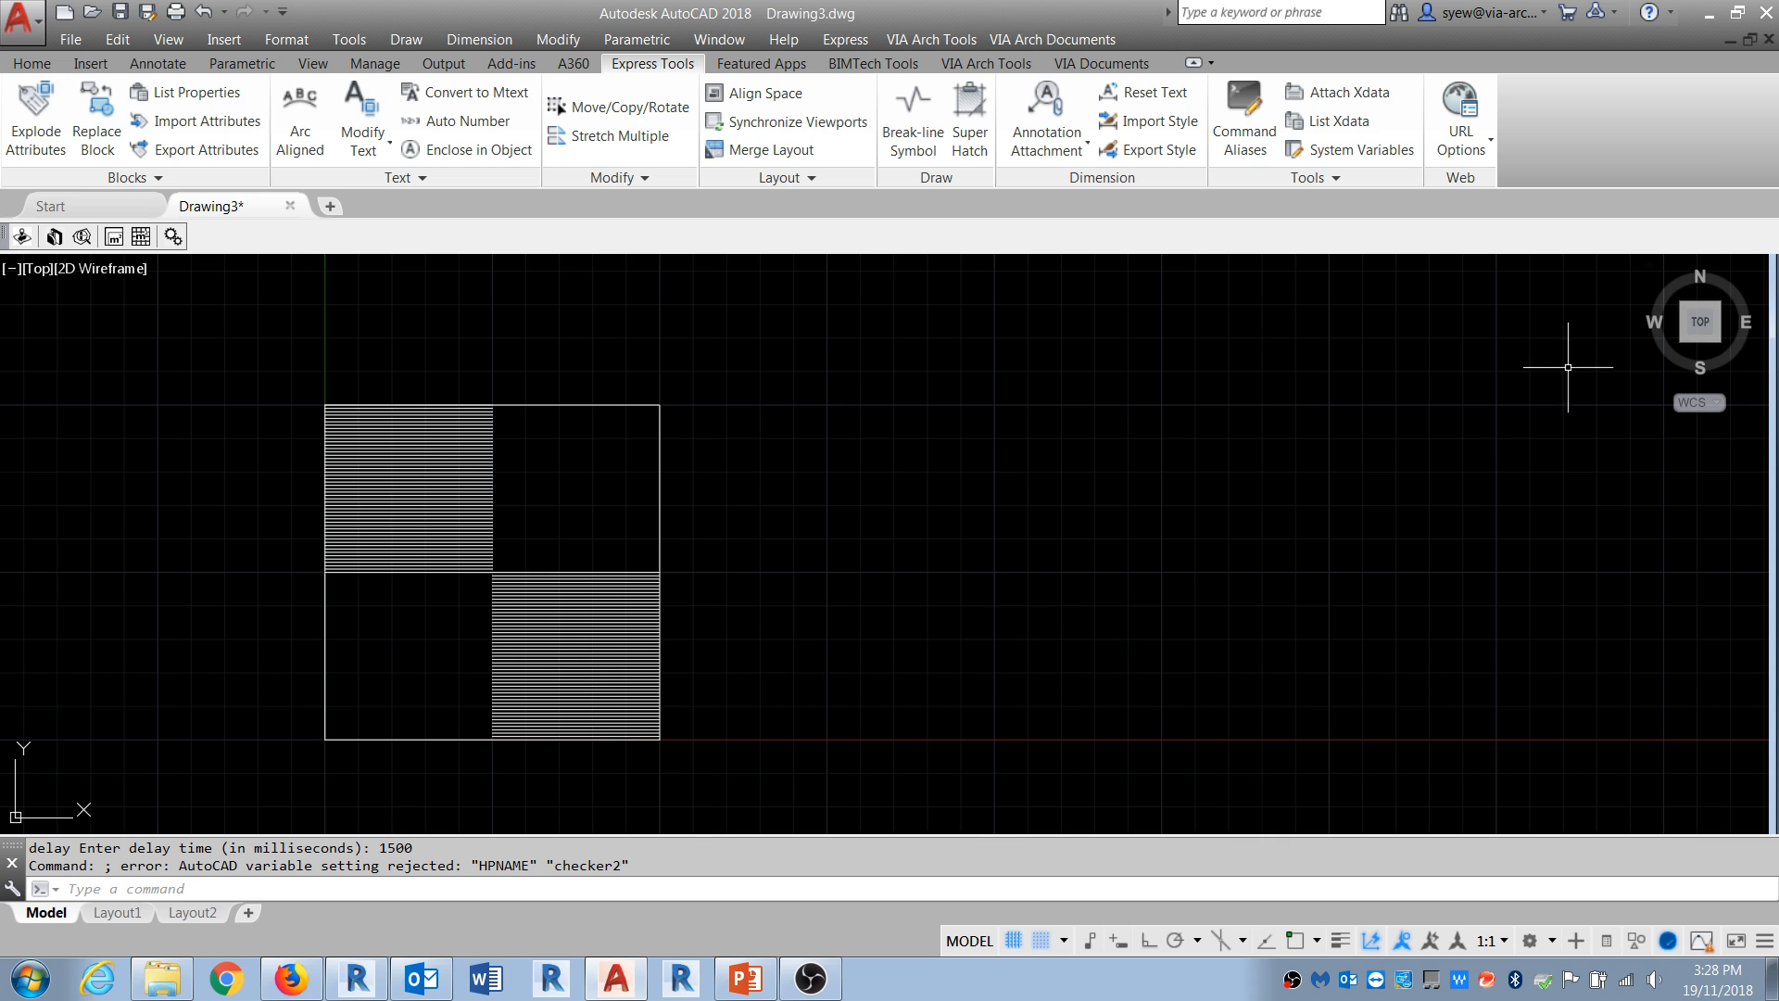
Step: Minimize AutoCAD and Revit, and open the lisp folder inside the desktop's content folder
click(1705, 17)
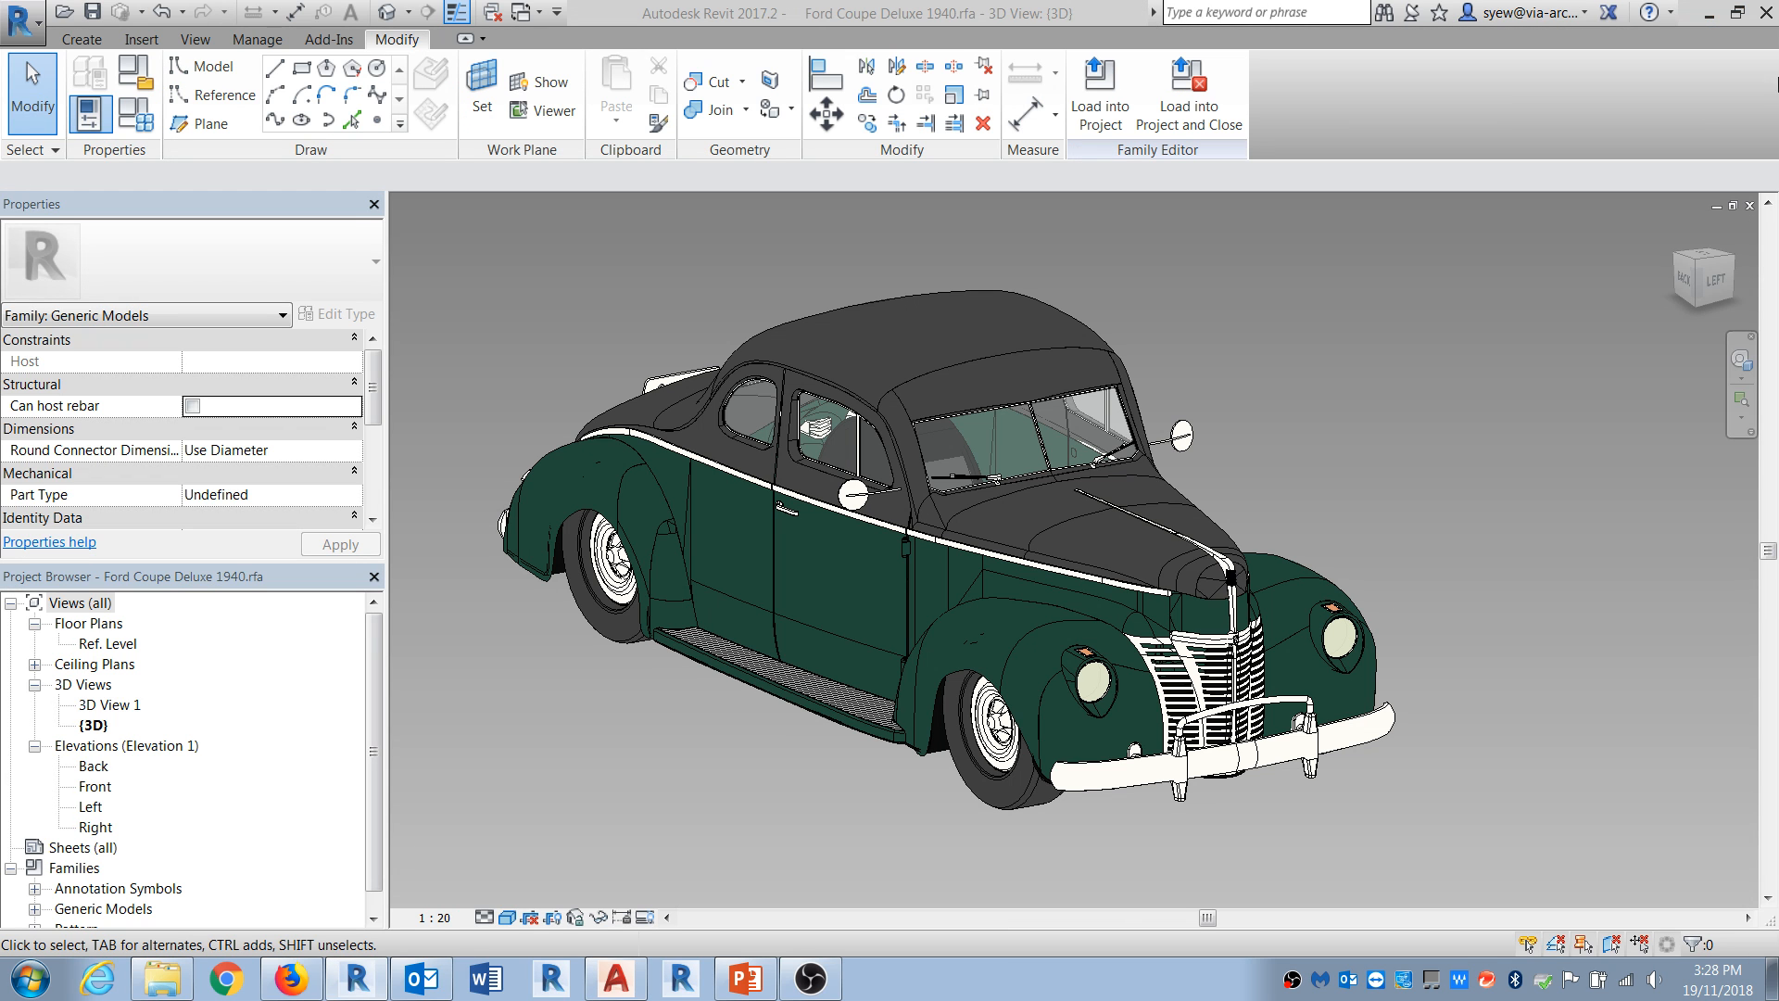
click(1711, 13)
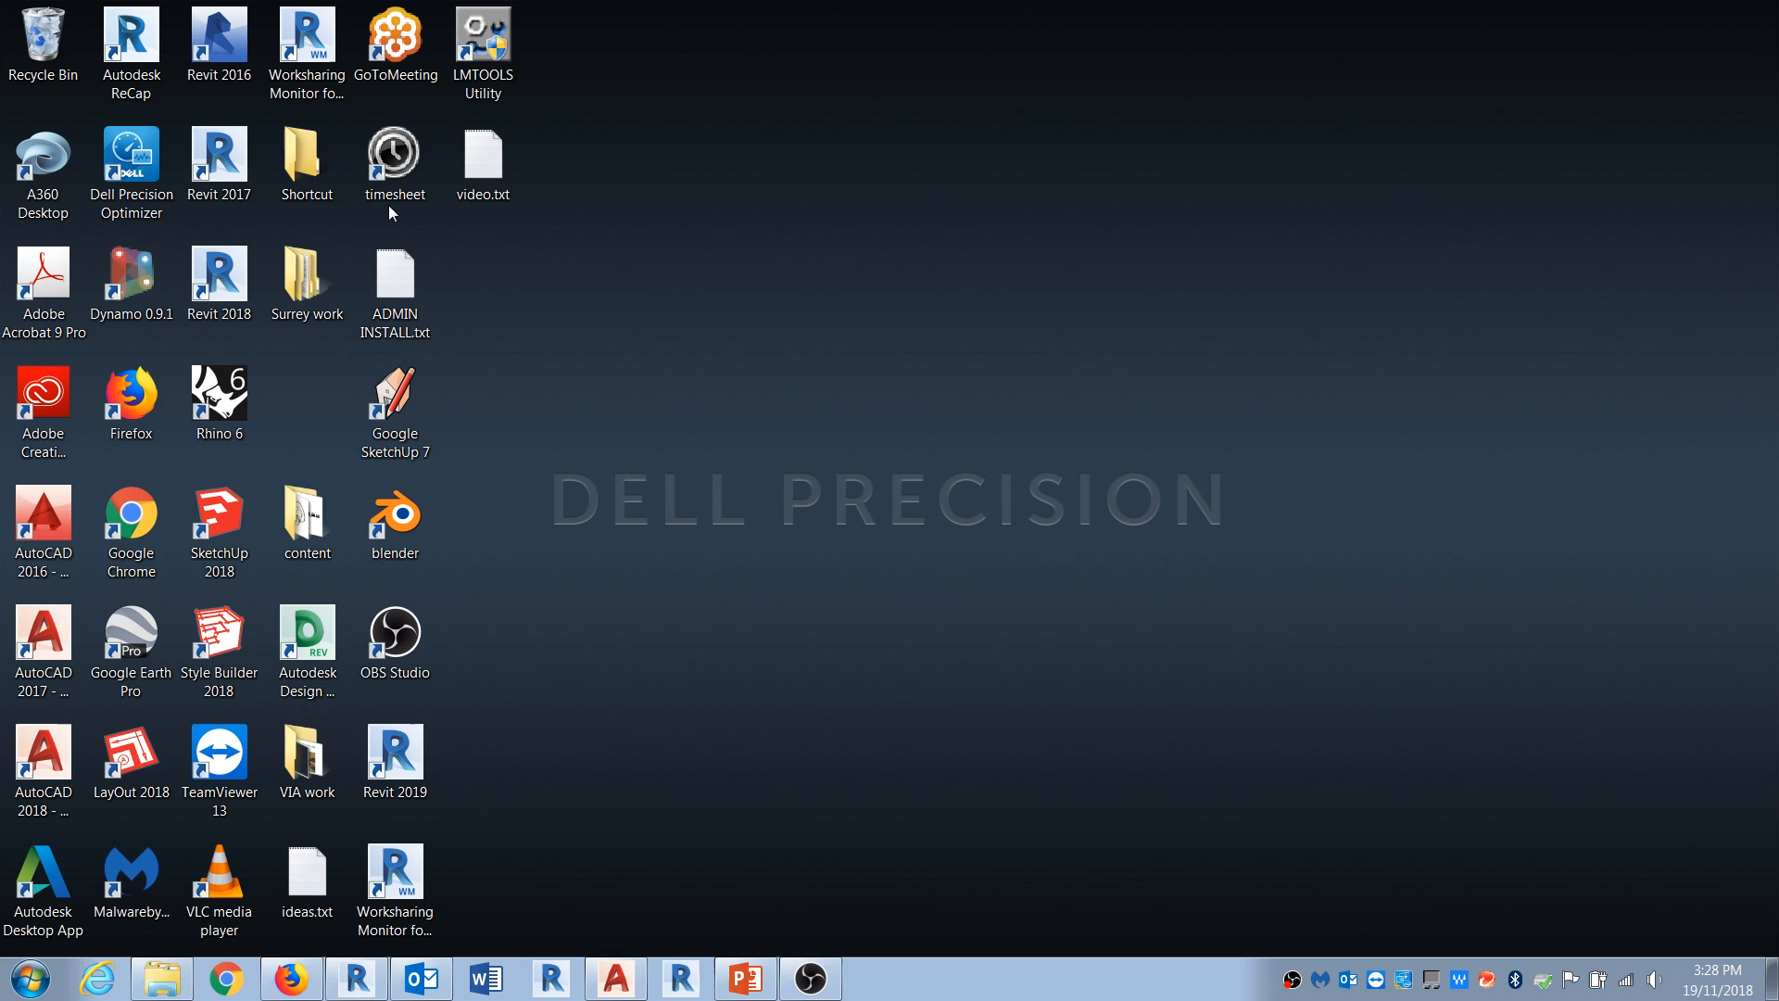
click(308, 529)
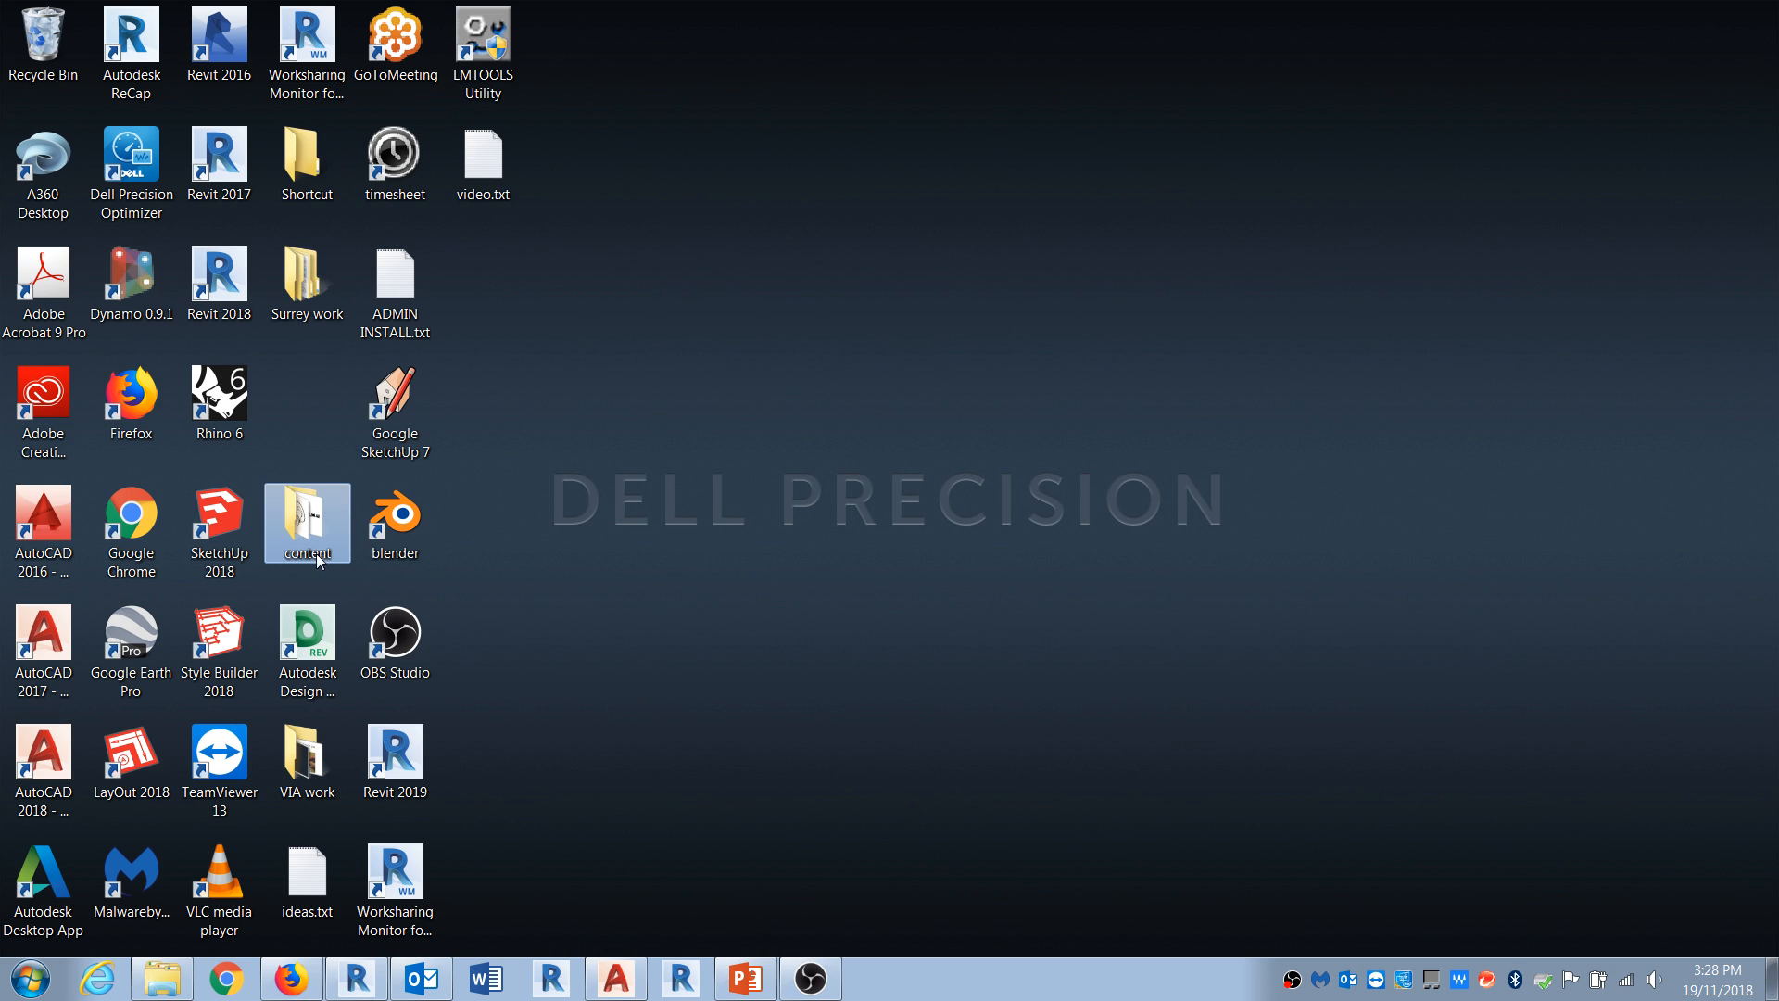
double_click(292, 526)
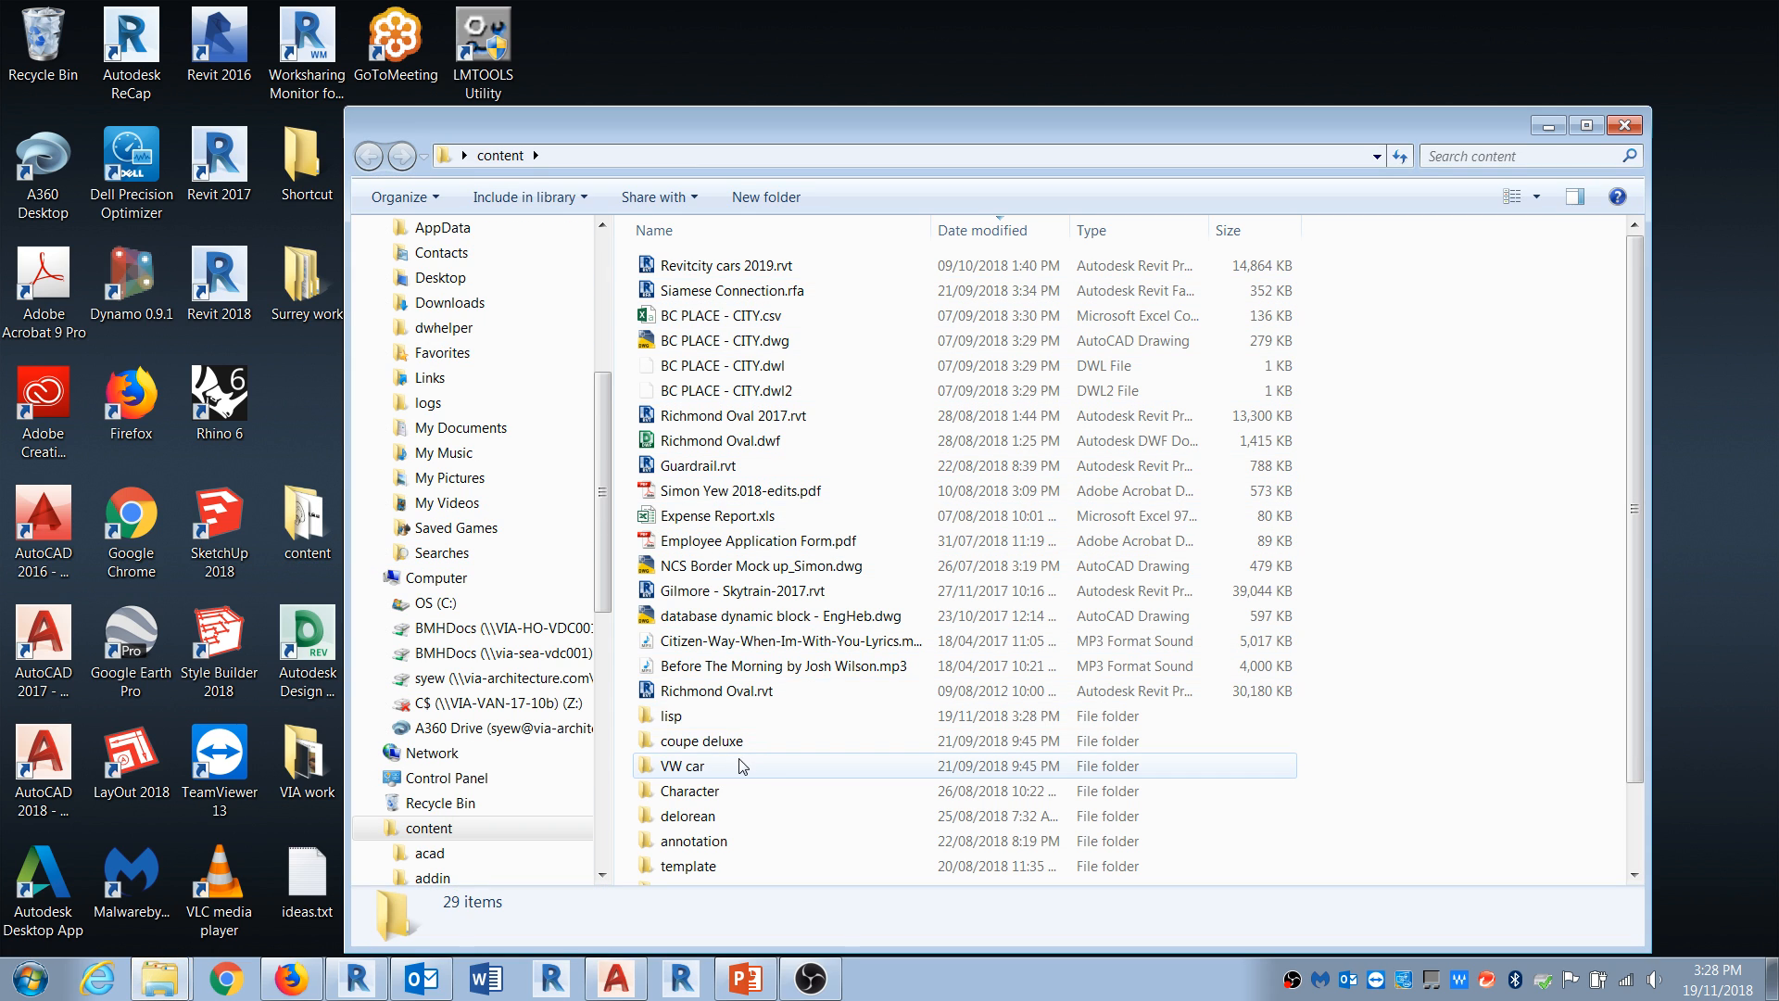
double_click(681, 722)
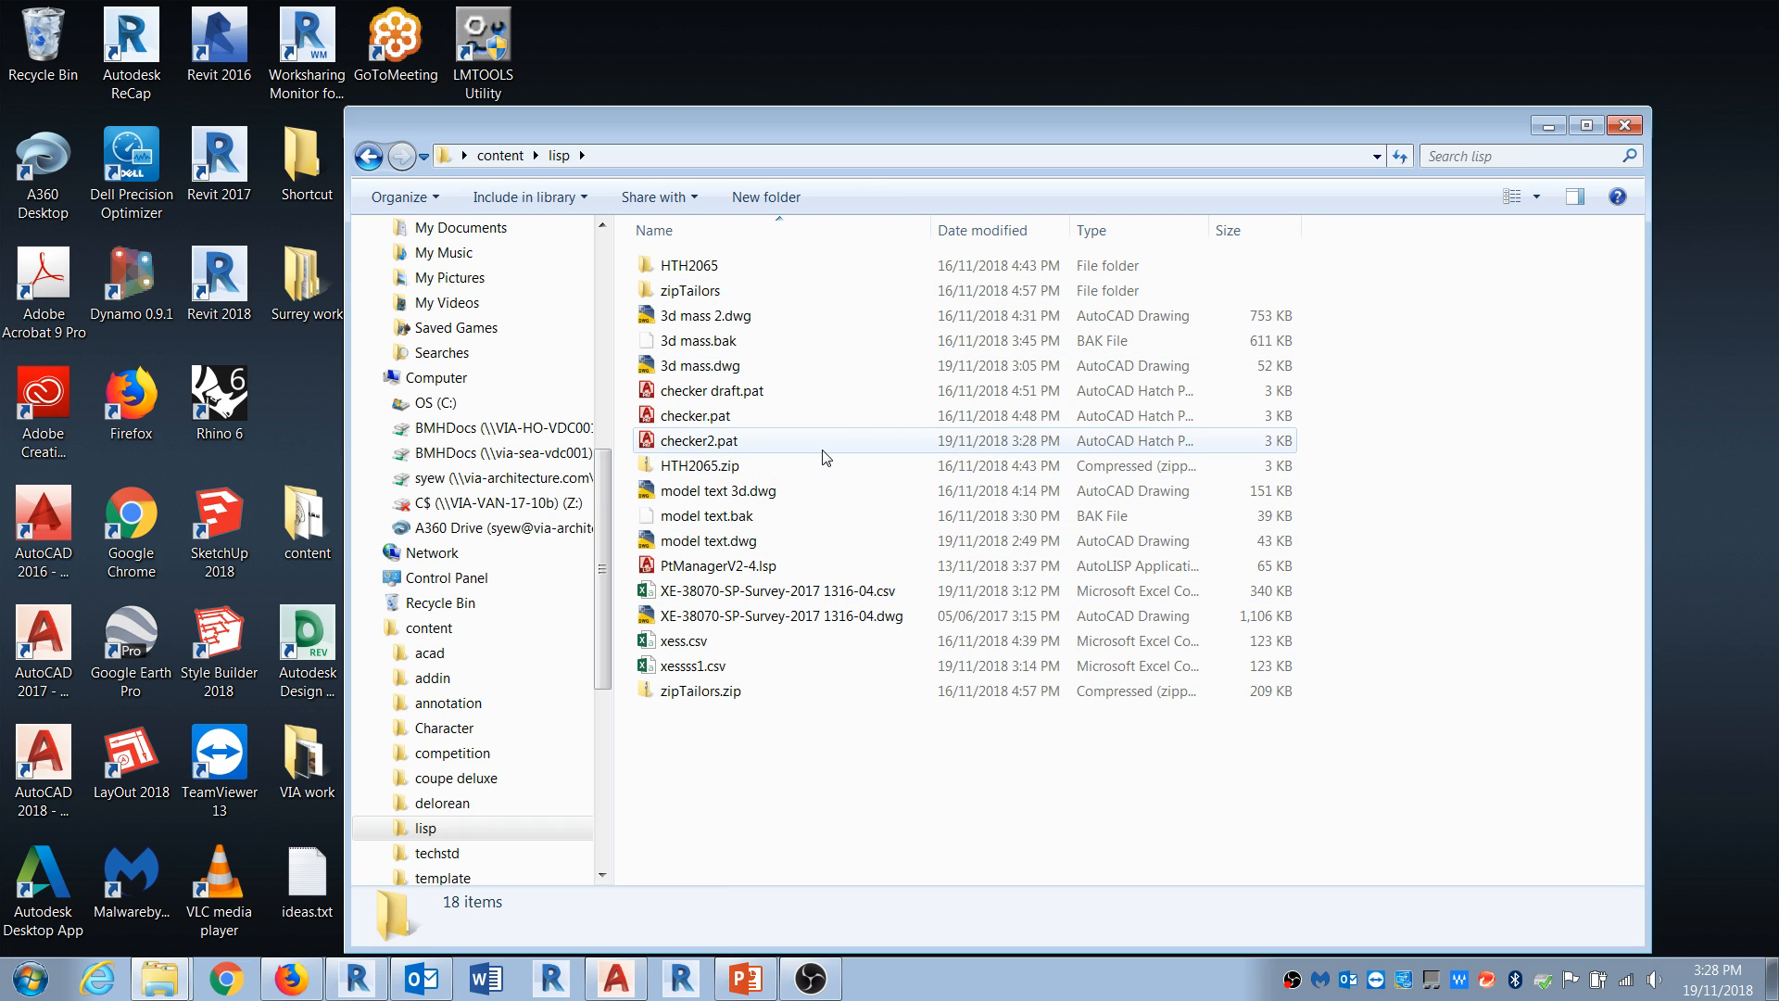
Step: Open checker2.pat in Notepad and insert an empty line below its header line
double_click(697, 441)
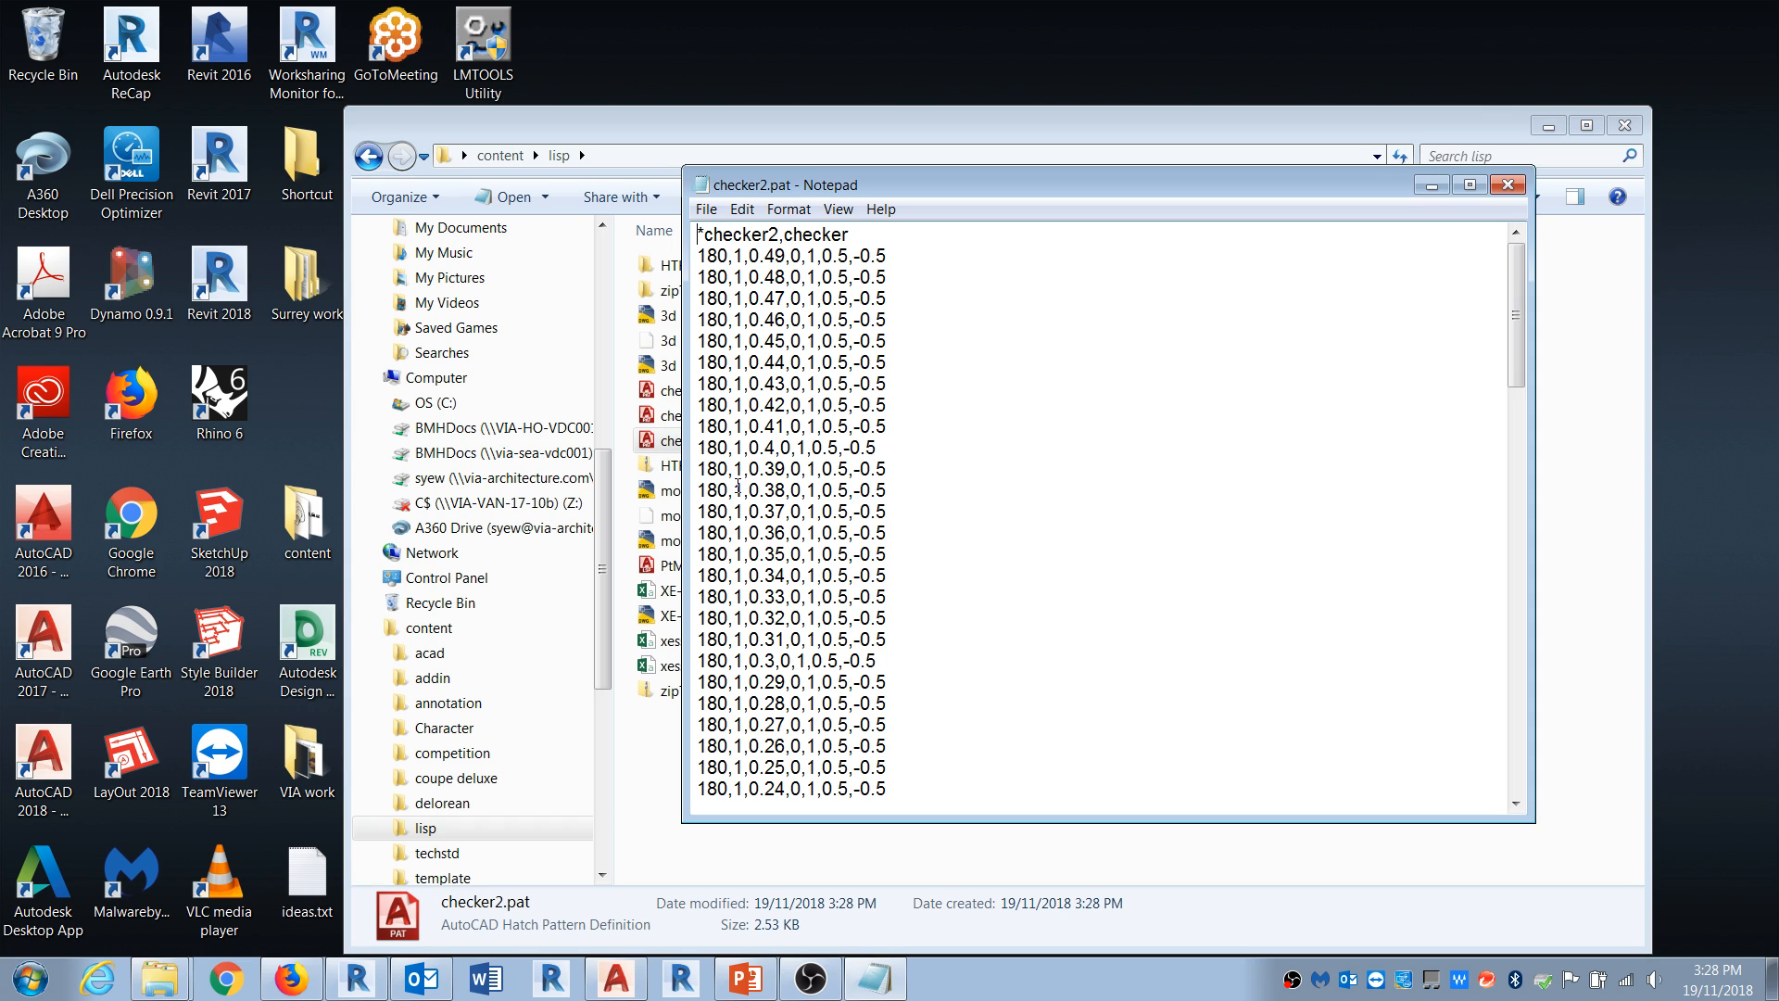
click(911, 227)
key(Return)
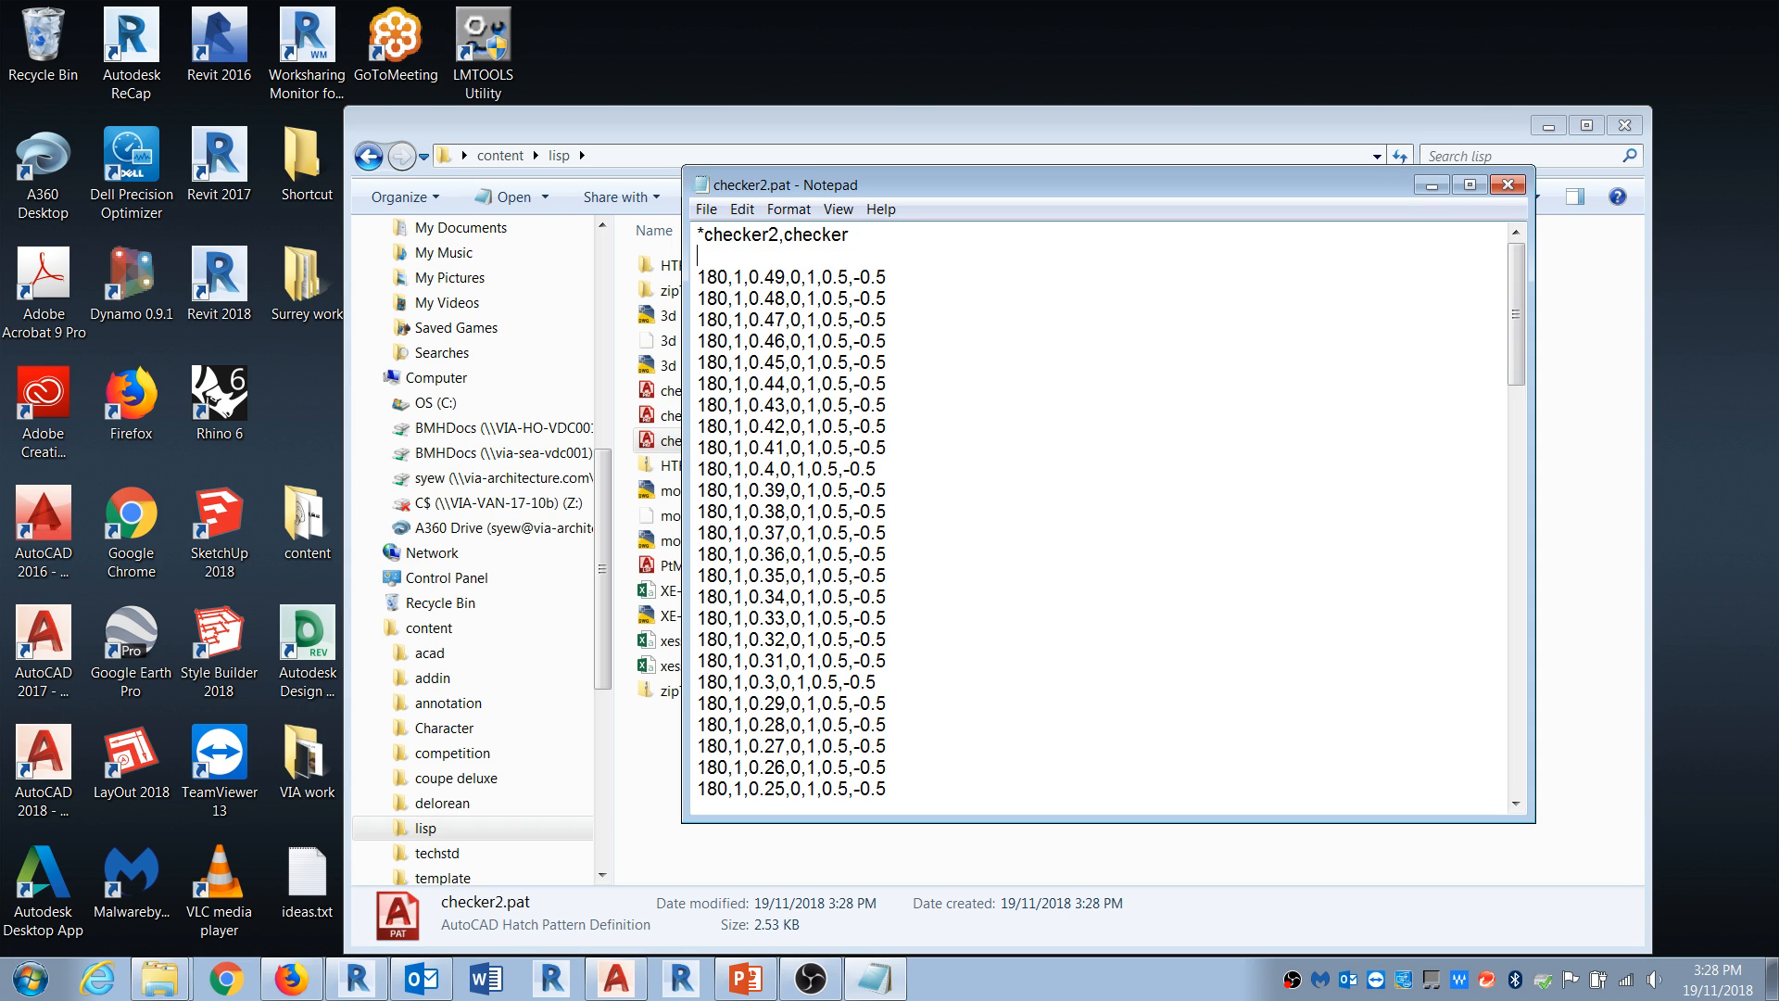
Step: Open checker.pat in Notepad, move its window aside, and change the pattern type line to ;%TYPE=DRAFTING
double_click(669, 415)
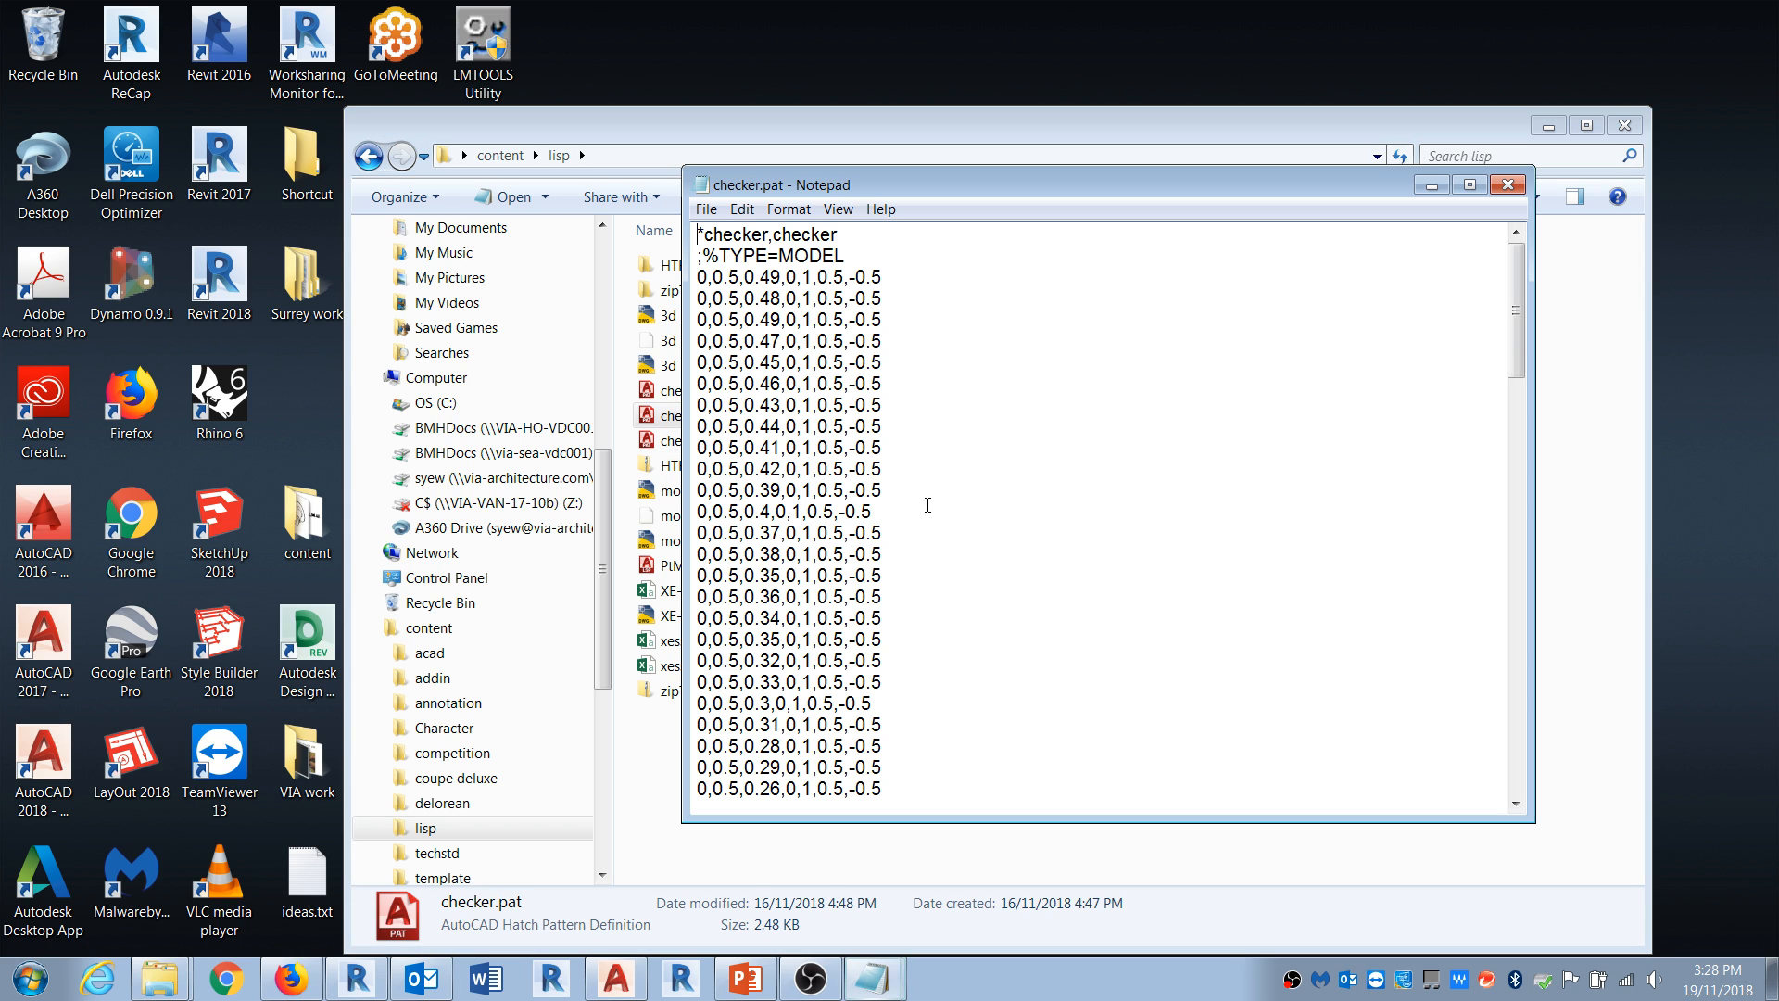
drag(776, 180, 1120, 206)
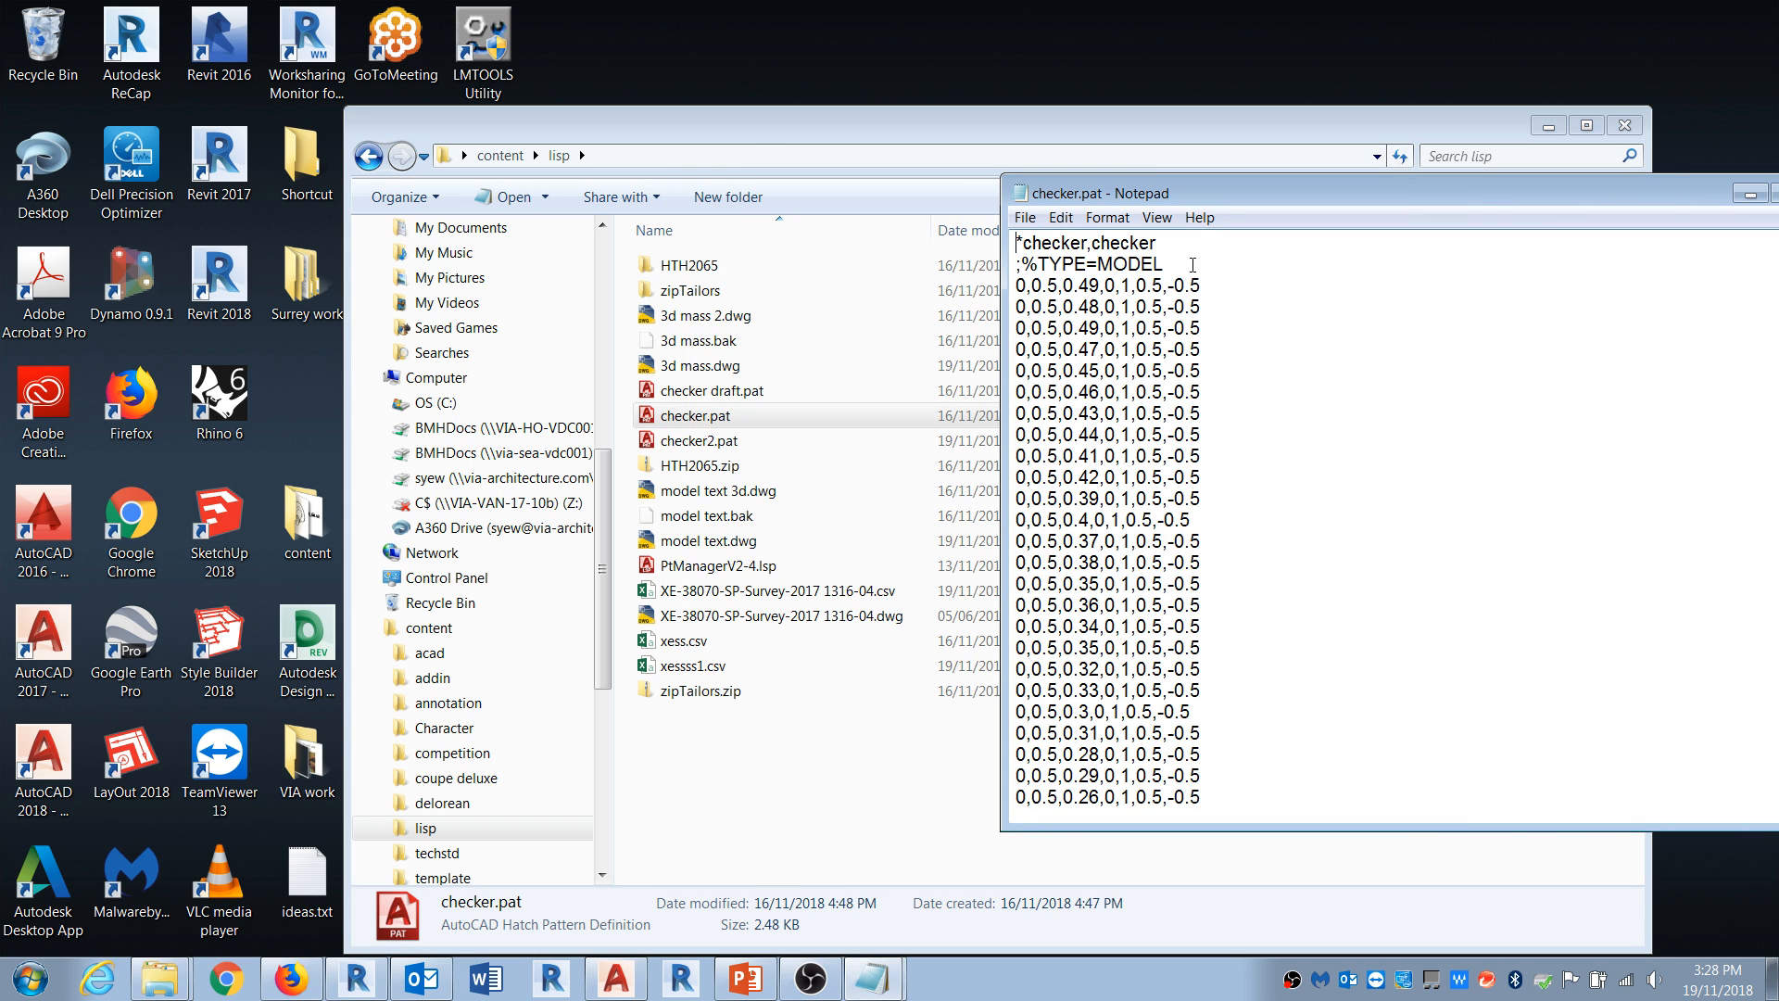
drag(1193, 265, 1006, 265)
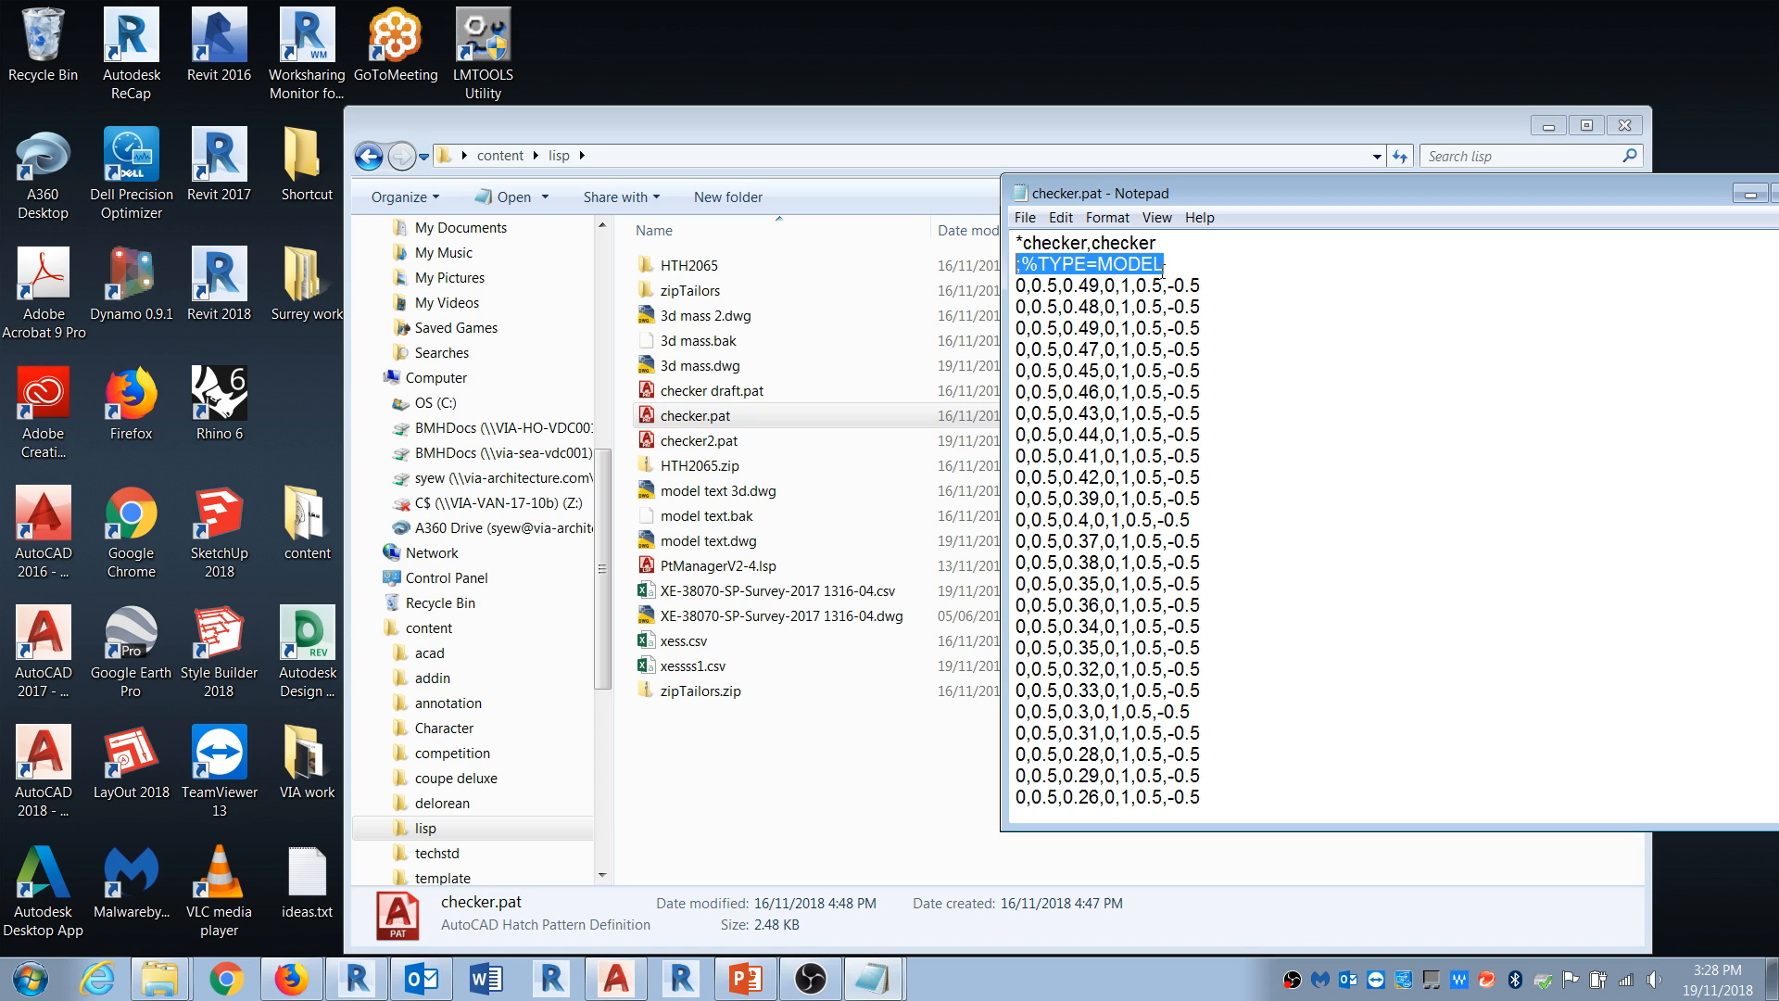
click(1103, 267)
drag(1098, 265, 1168, 262)
text(DRAFTING)
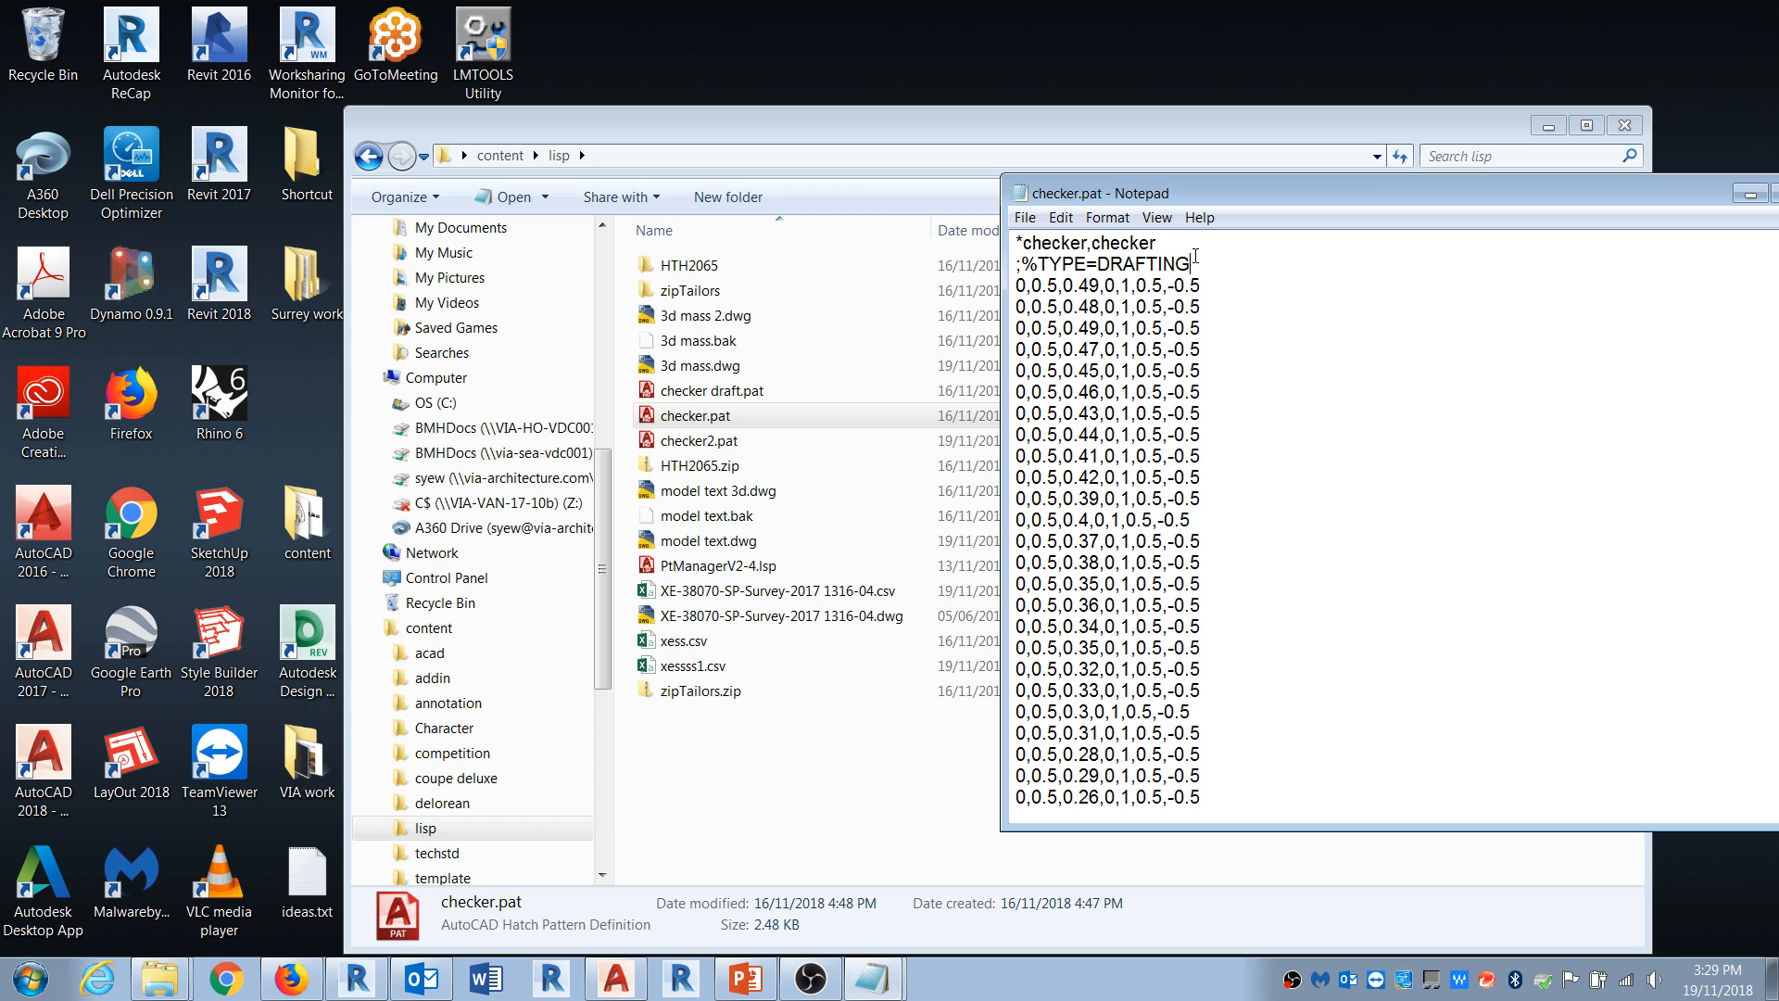
Step: Copy the ;%TYPE=DRAFTING line from checker.pat and move its Notepad window back over the folder window
drag(1196, 262, 989, 277)
key(ctrl+c)
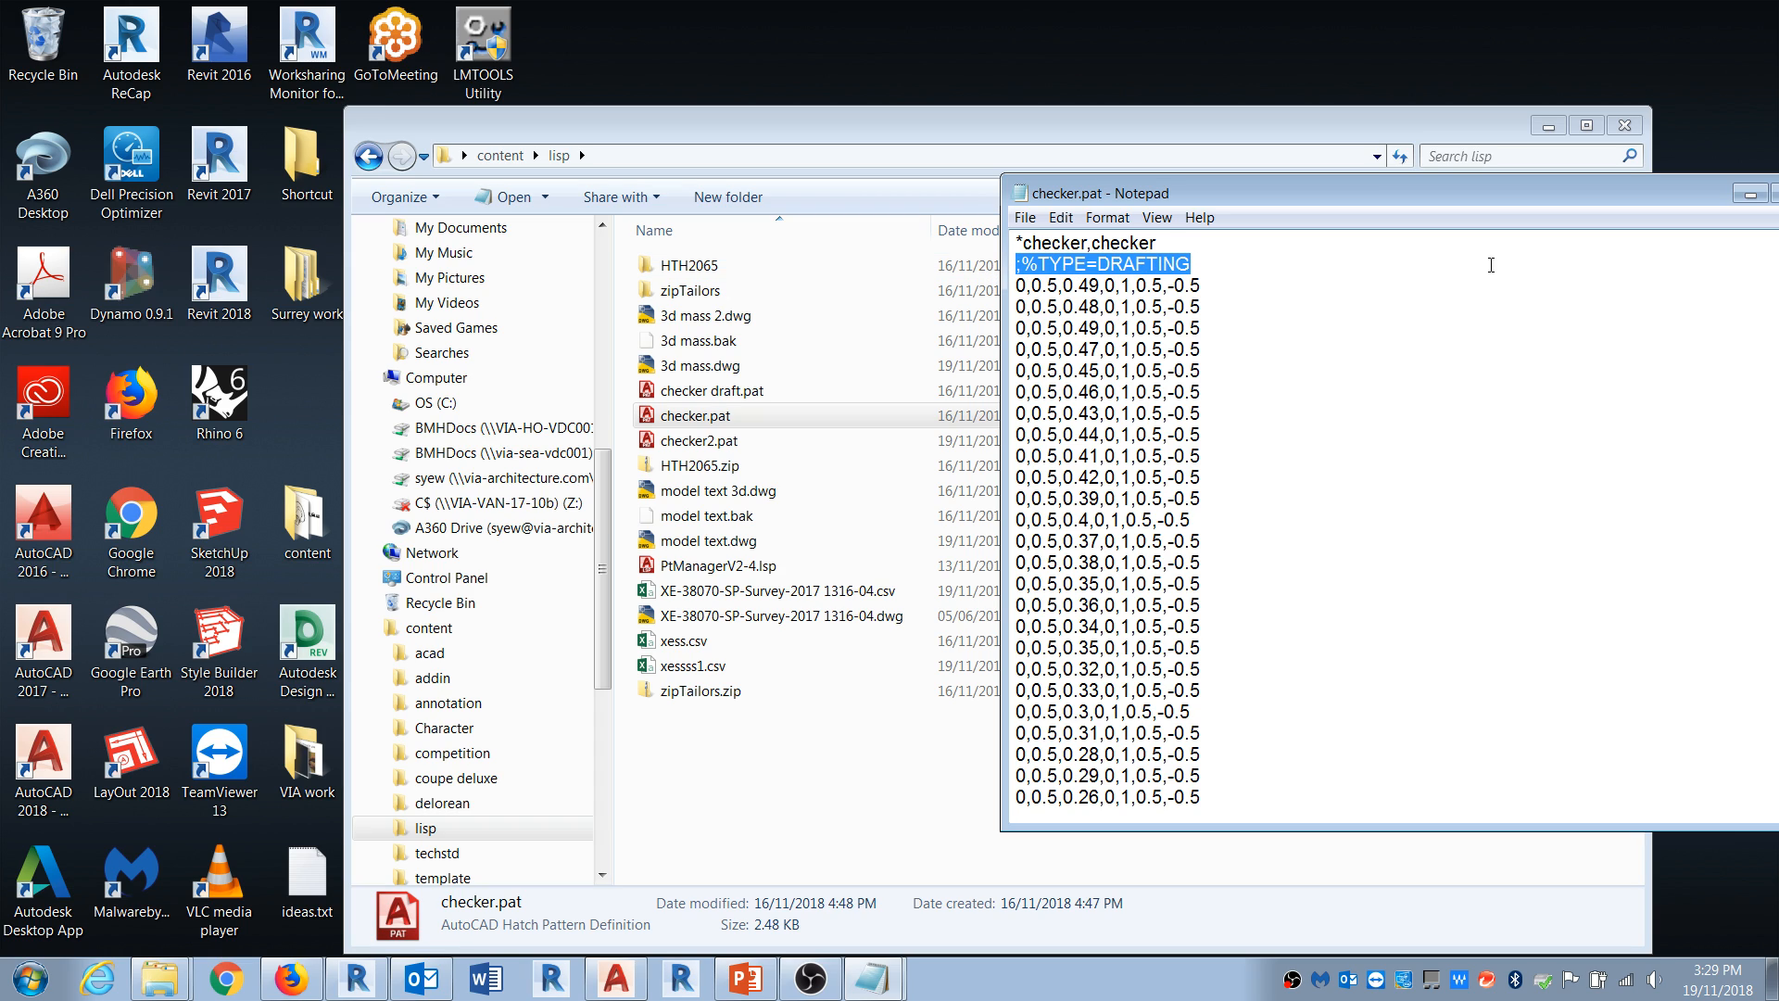
drag(1606, 192, 1331, 192)
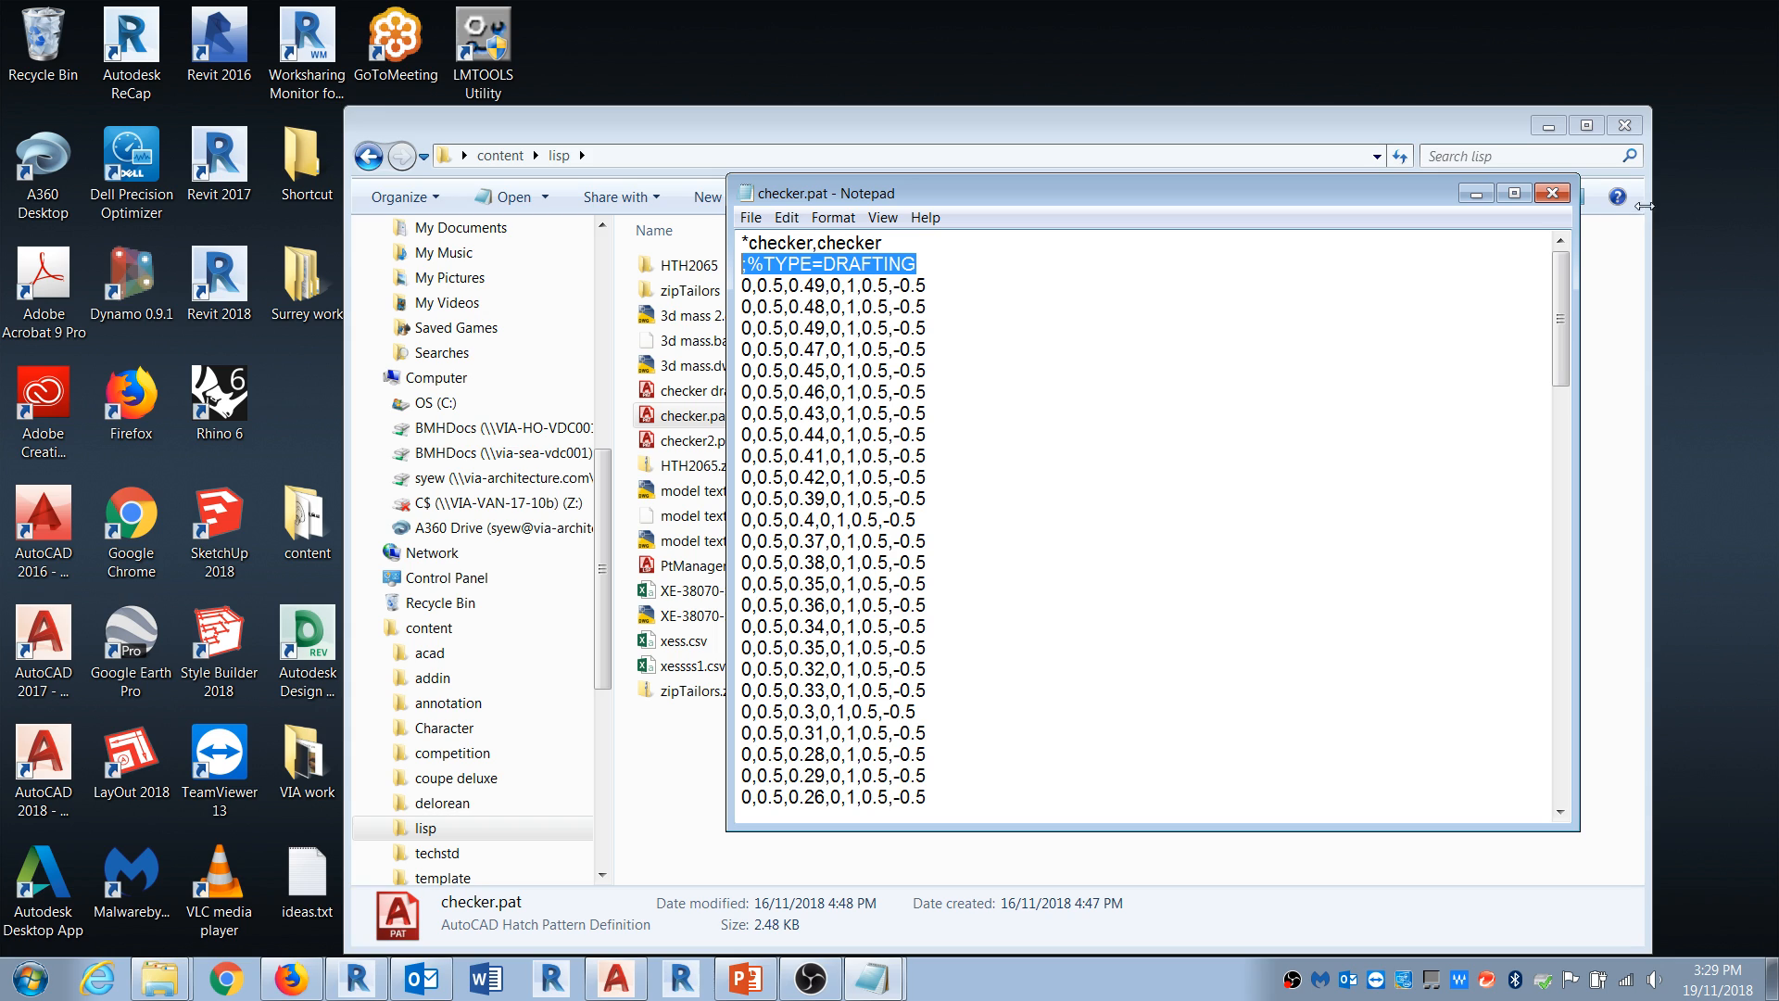
Step: Close checker.pat, insert the copied ;%TYPE=DRAFTING line below the header of checker2.pat, and save and close that file
click(1557, 191)
click(964, 500)
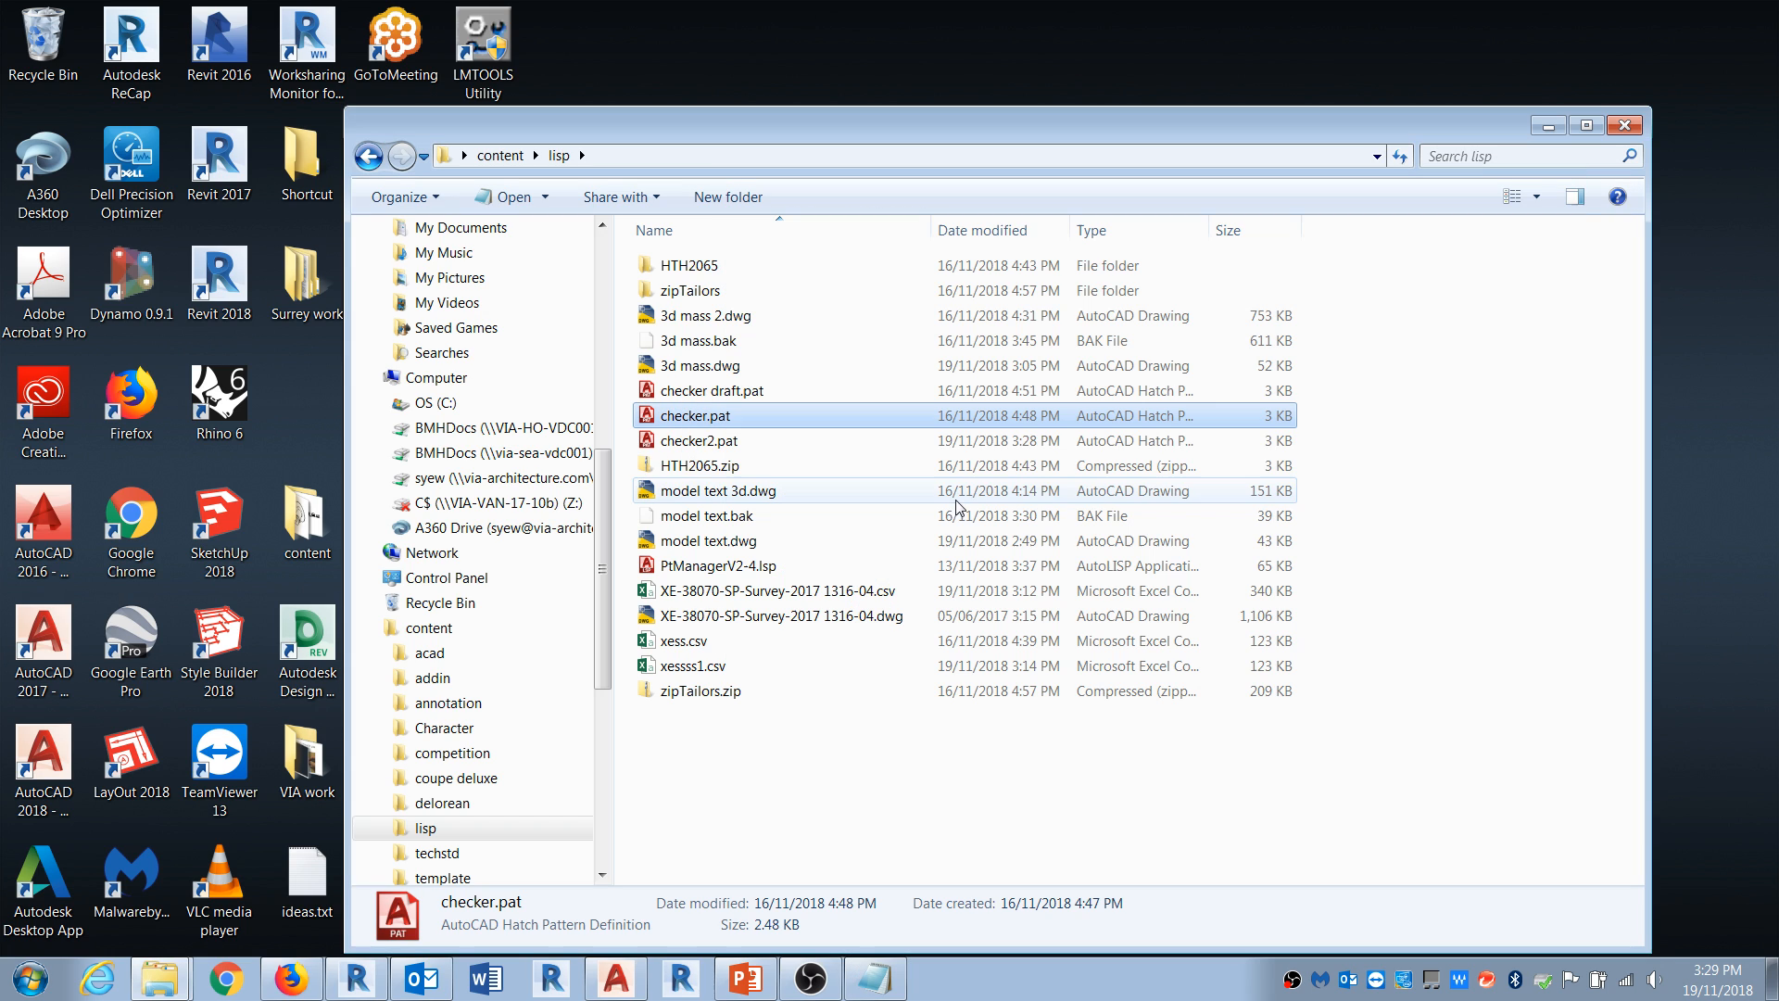
double_click(704, 443)
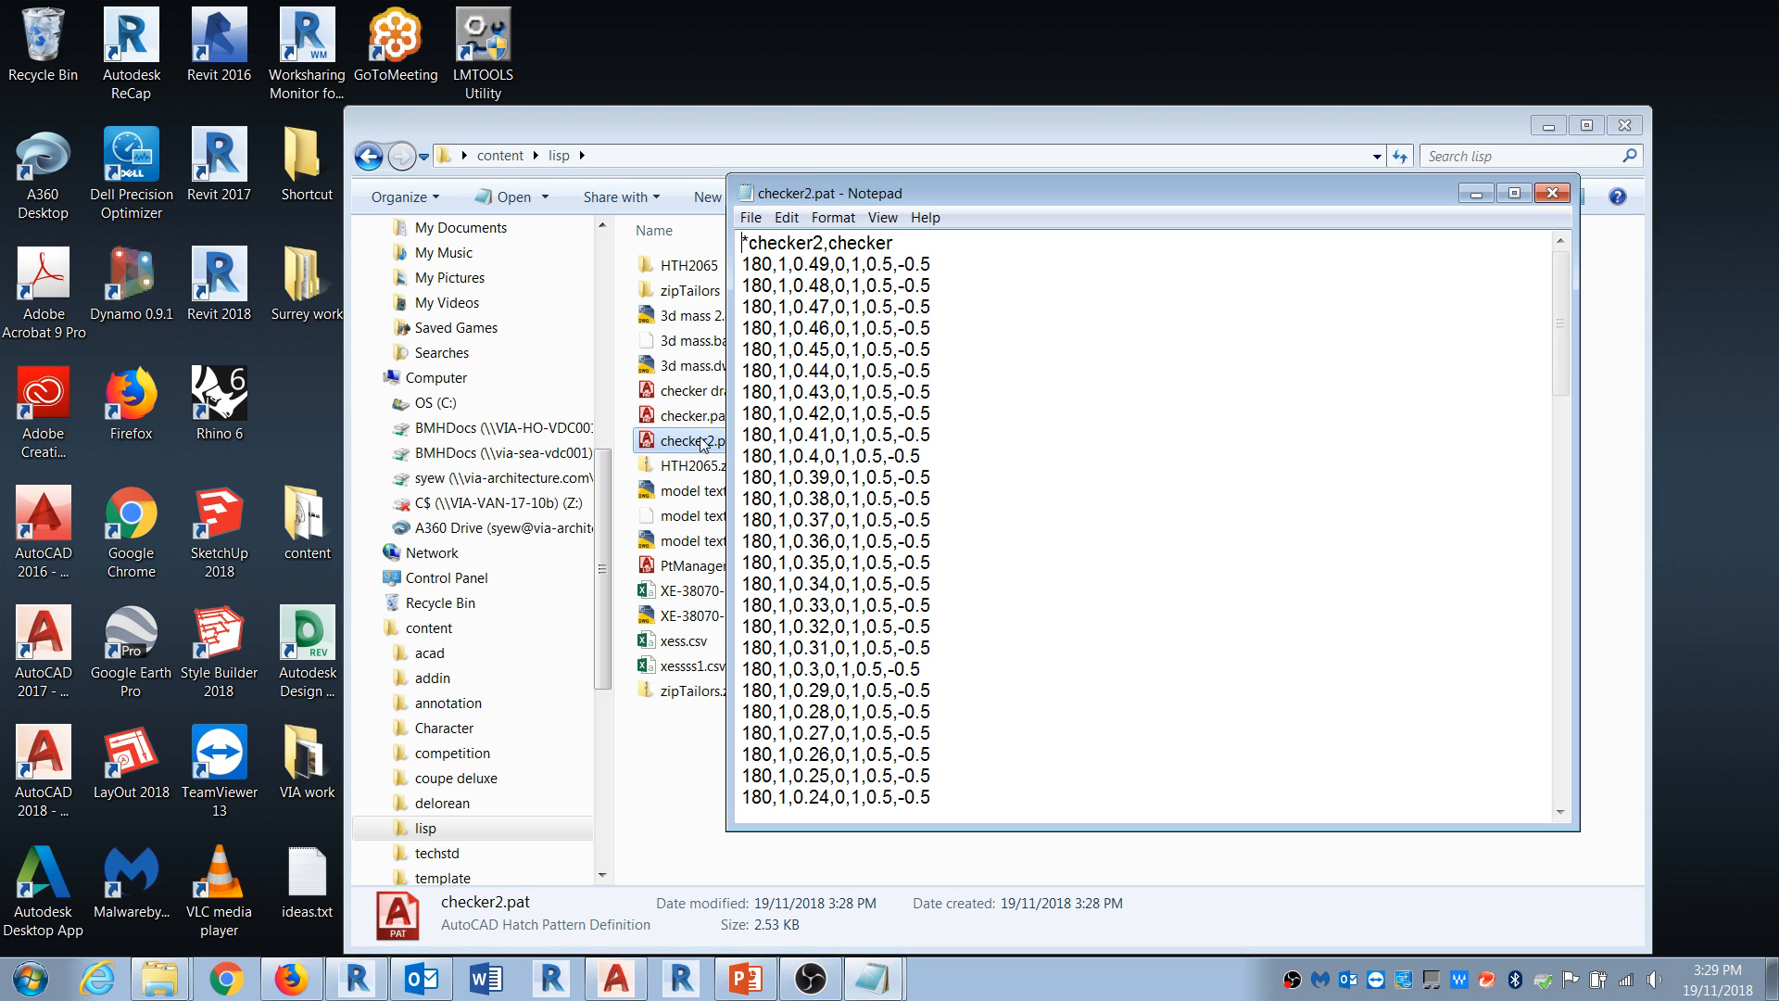
click(941, 253)
key(Return)
key(ctrl+v)
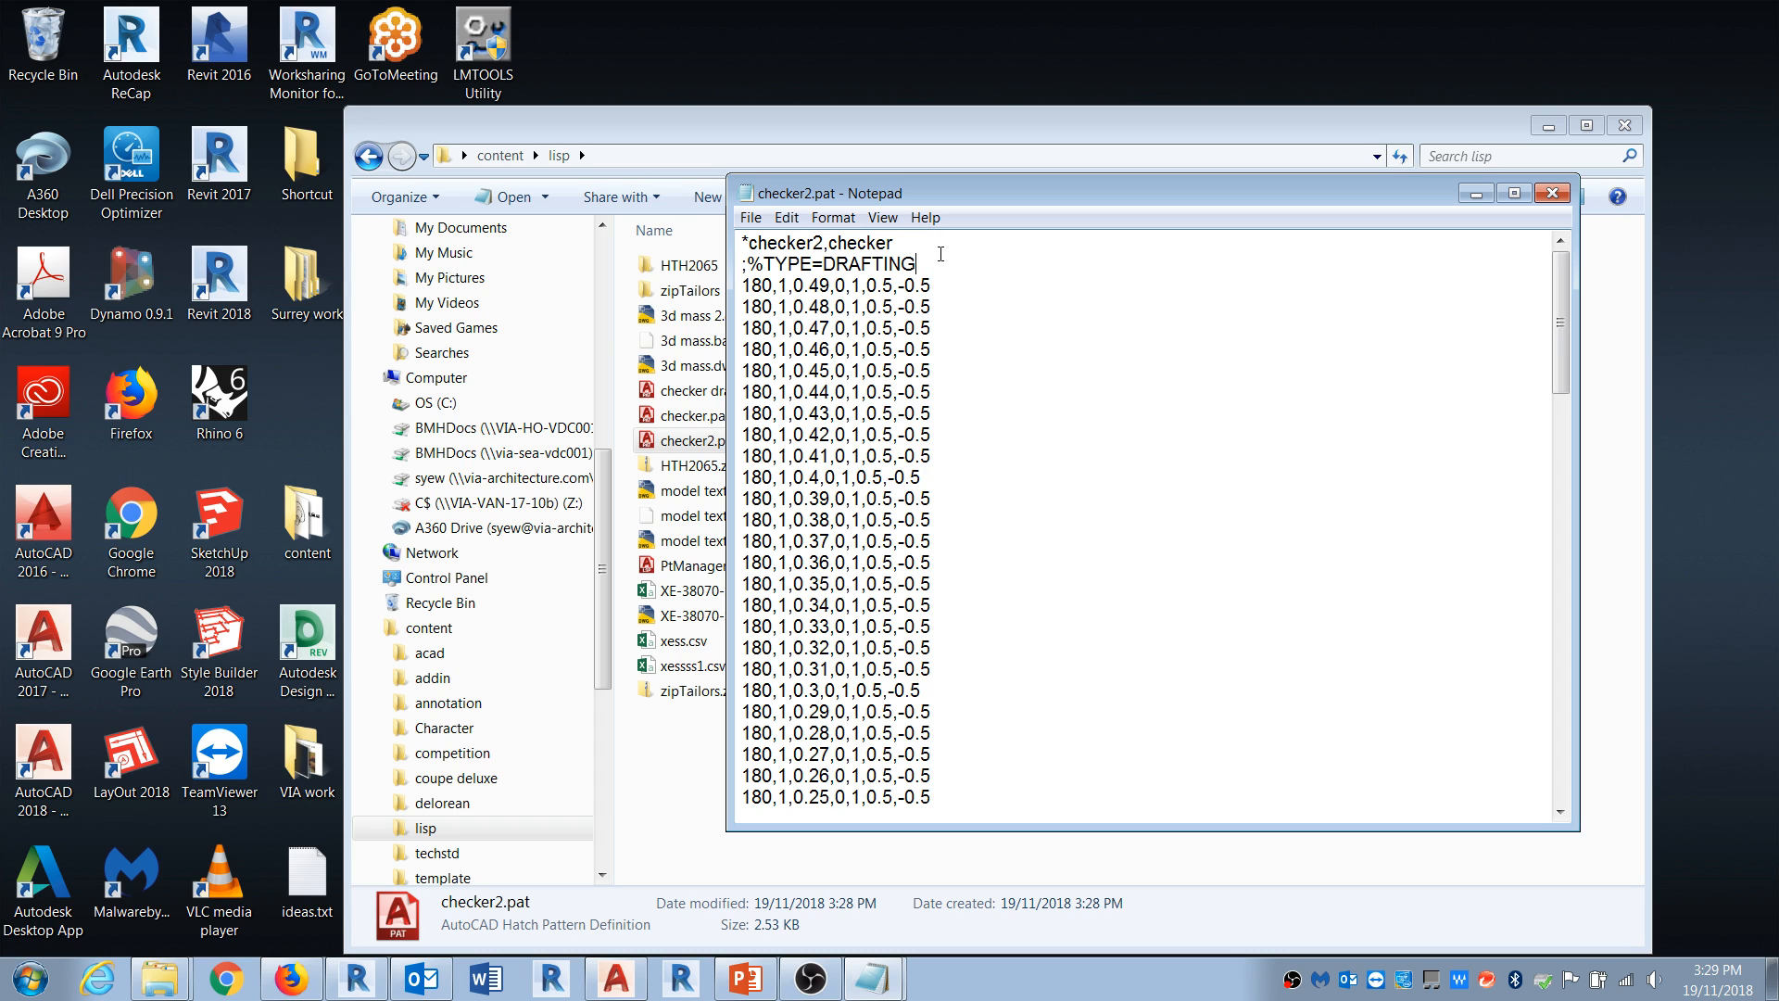
click(1554, 192)
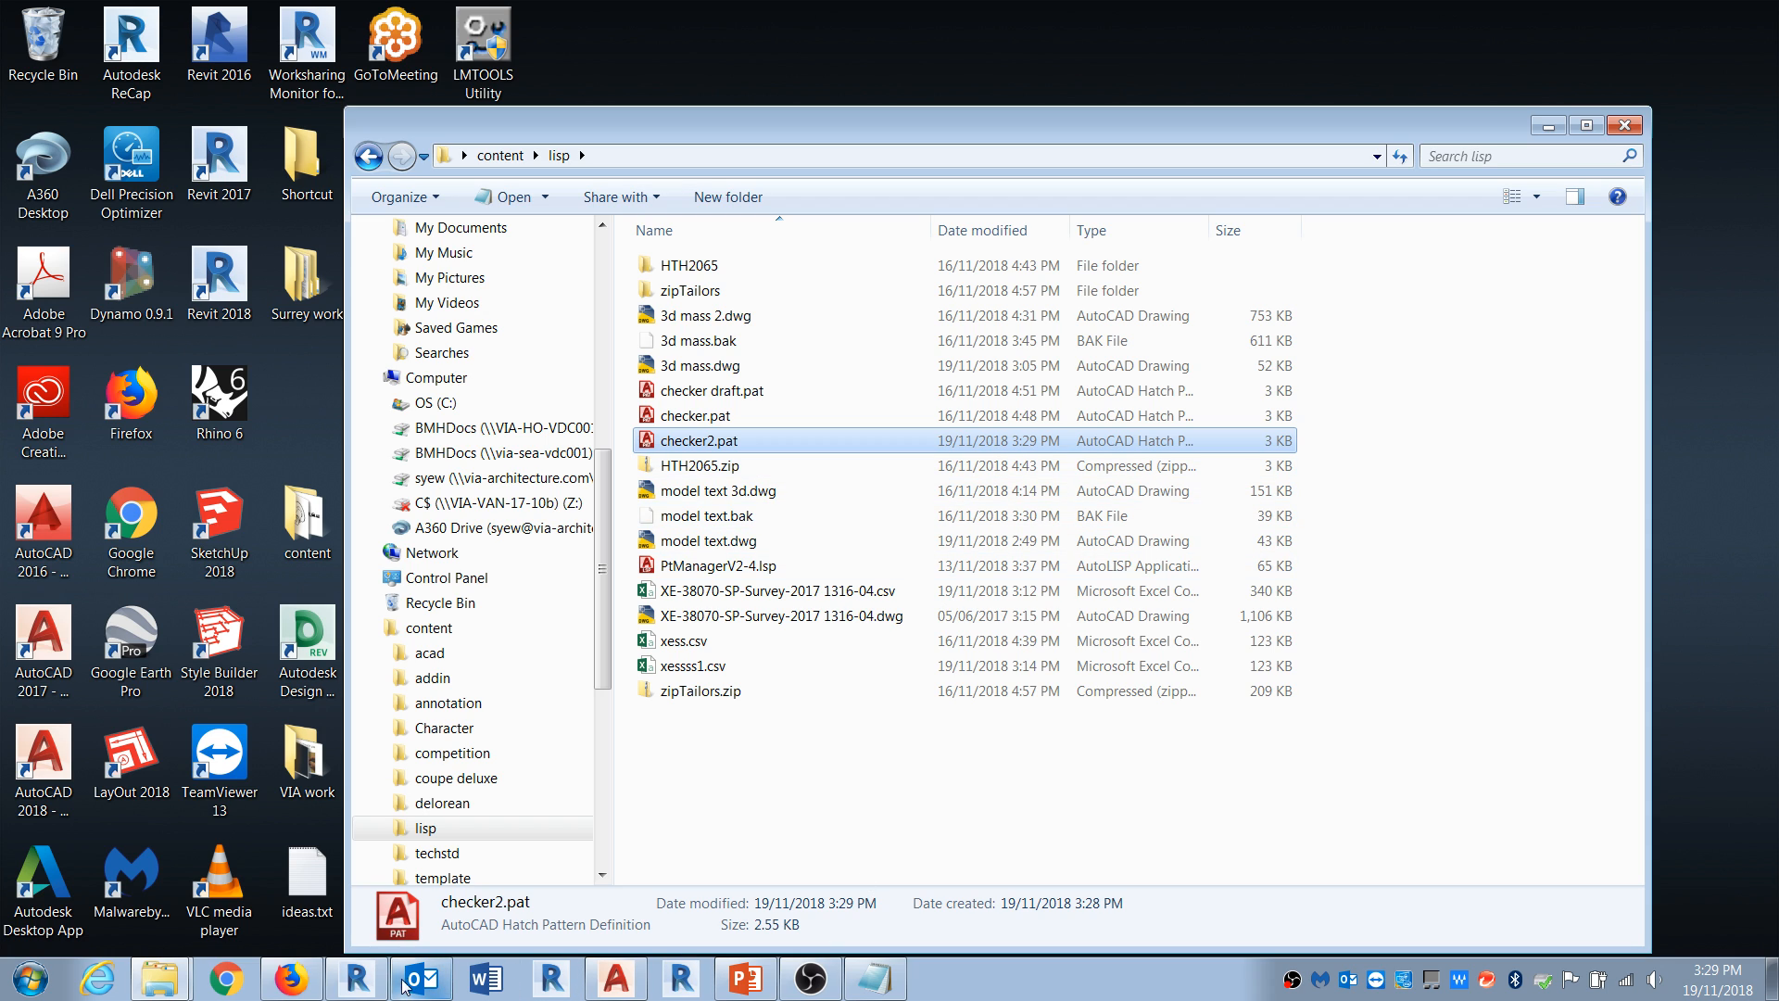
Step: Switch to Project1 in Revit, open the Level 1 floor plan, and cancel the topography surface edit
click(366, 980)
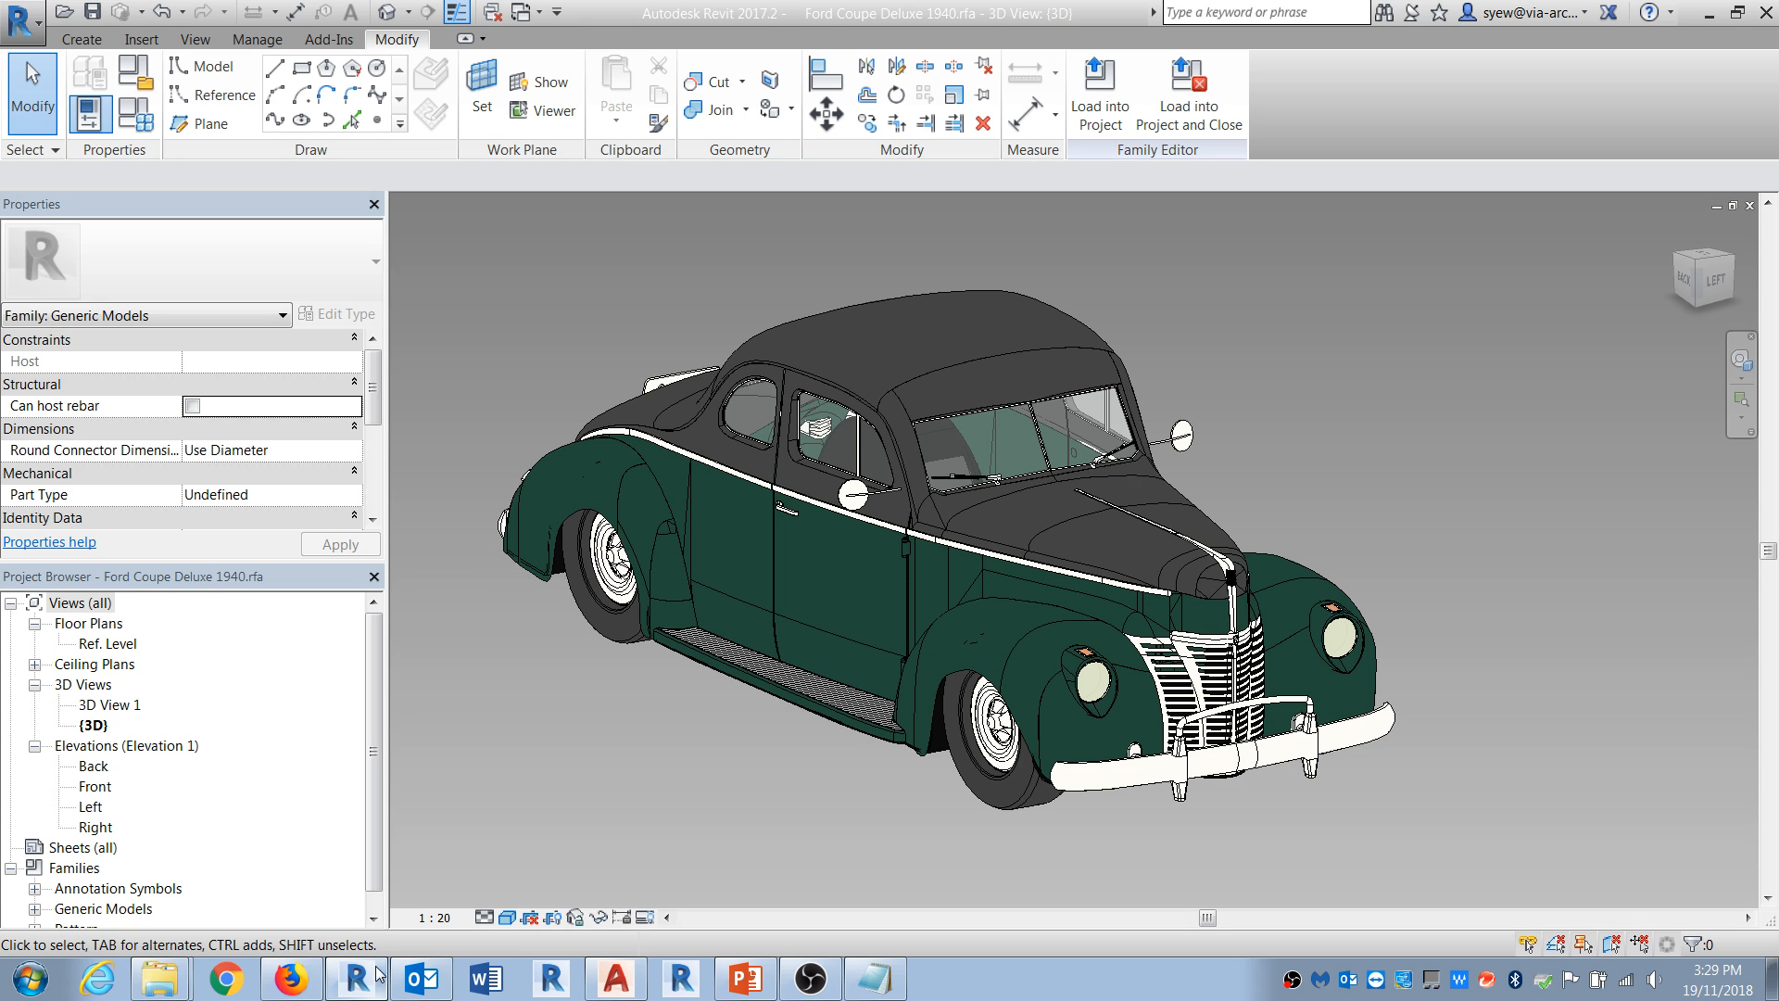
click(20, 20)
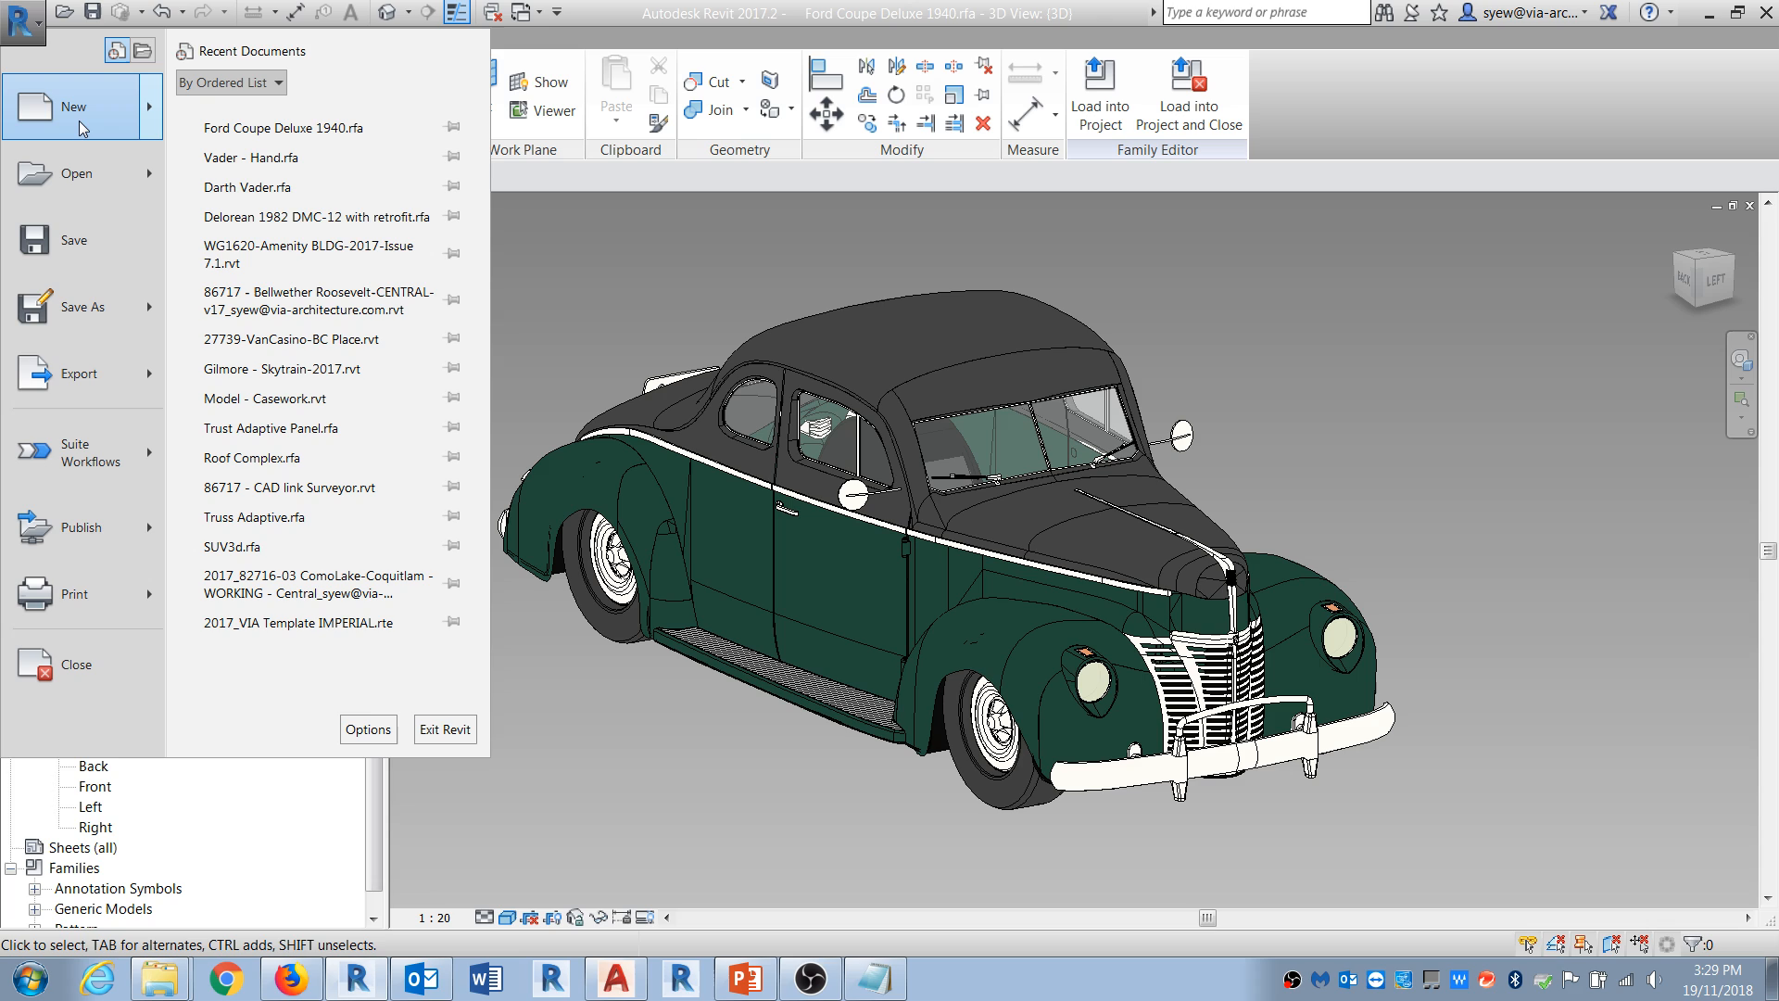
click(839, 7)
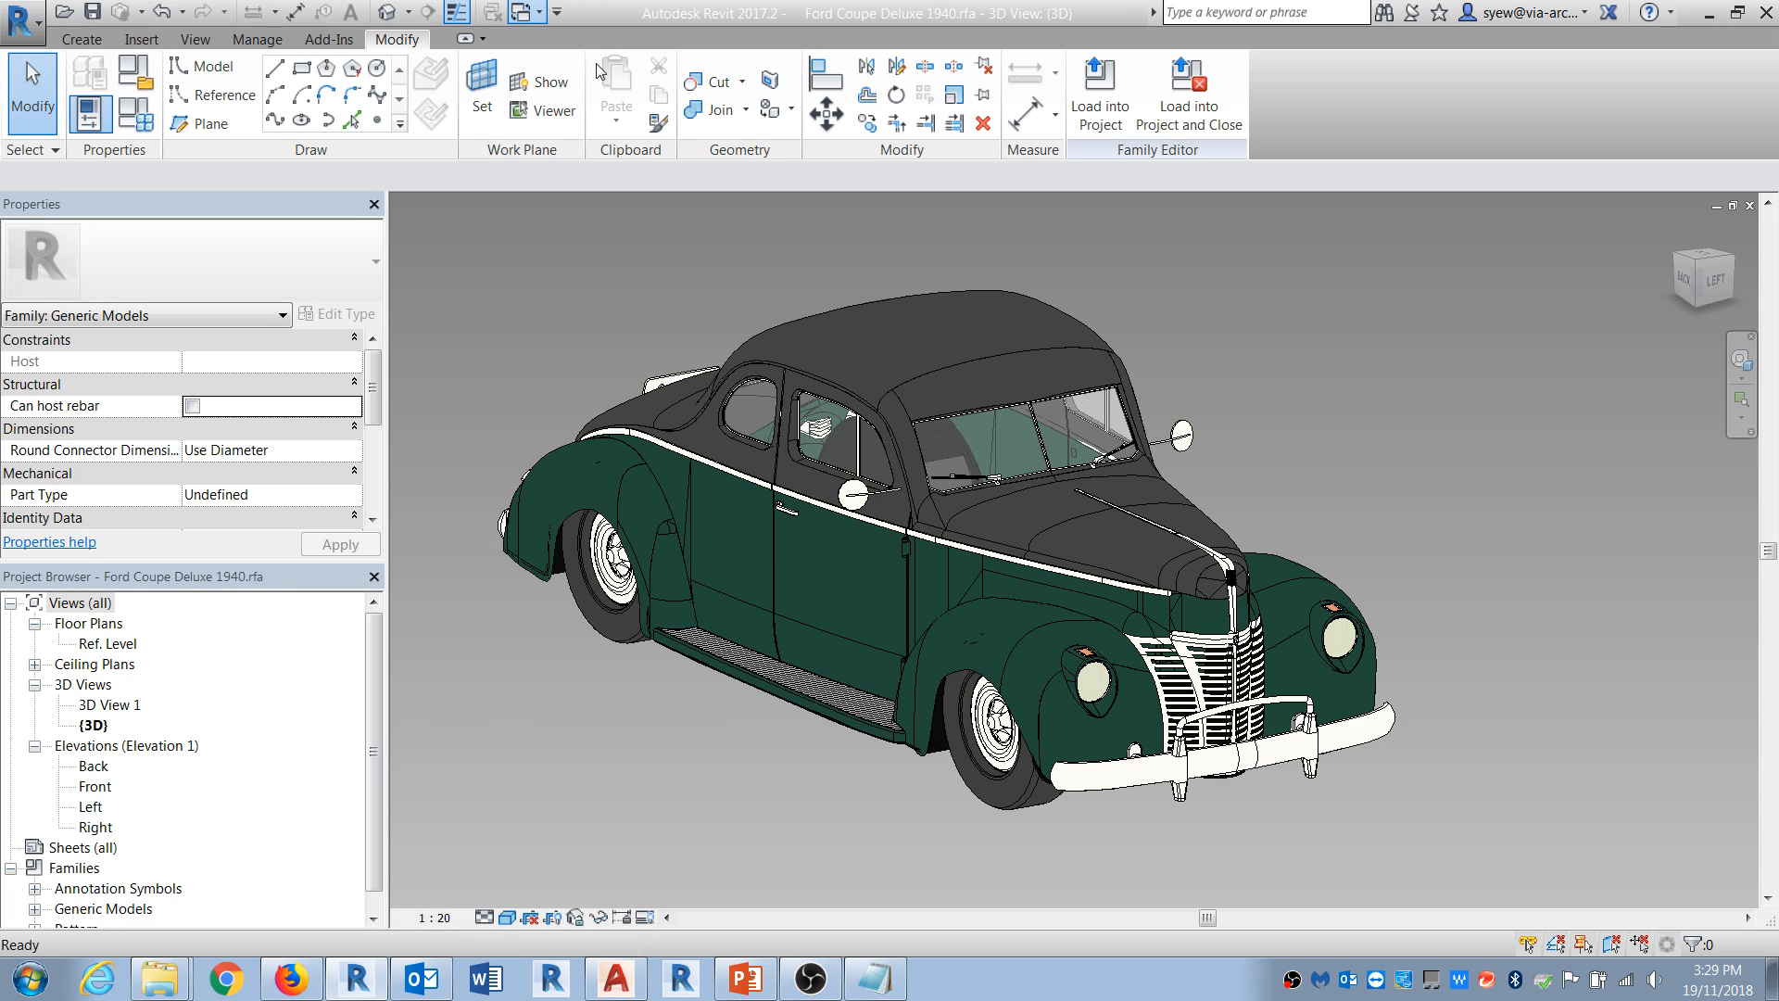
key(ctrl+Tab)
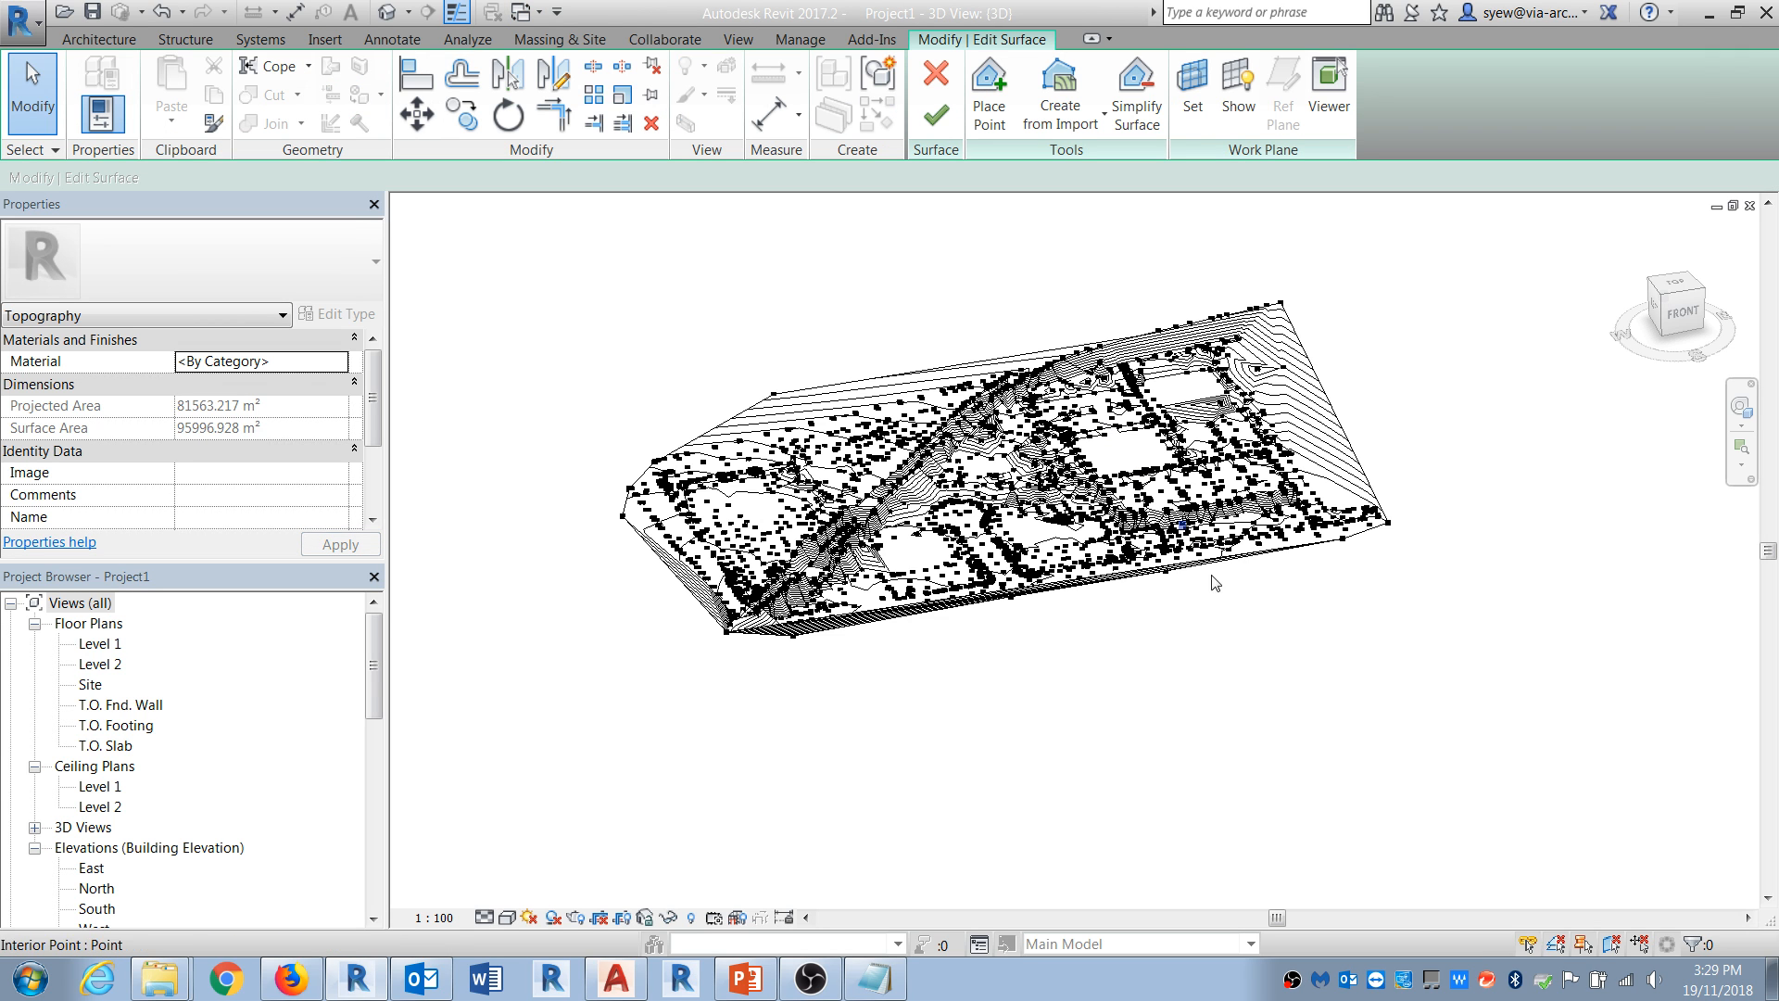
double_click(97, 644)
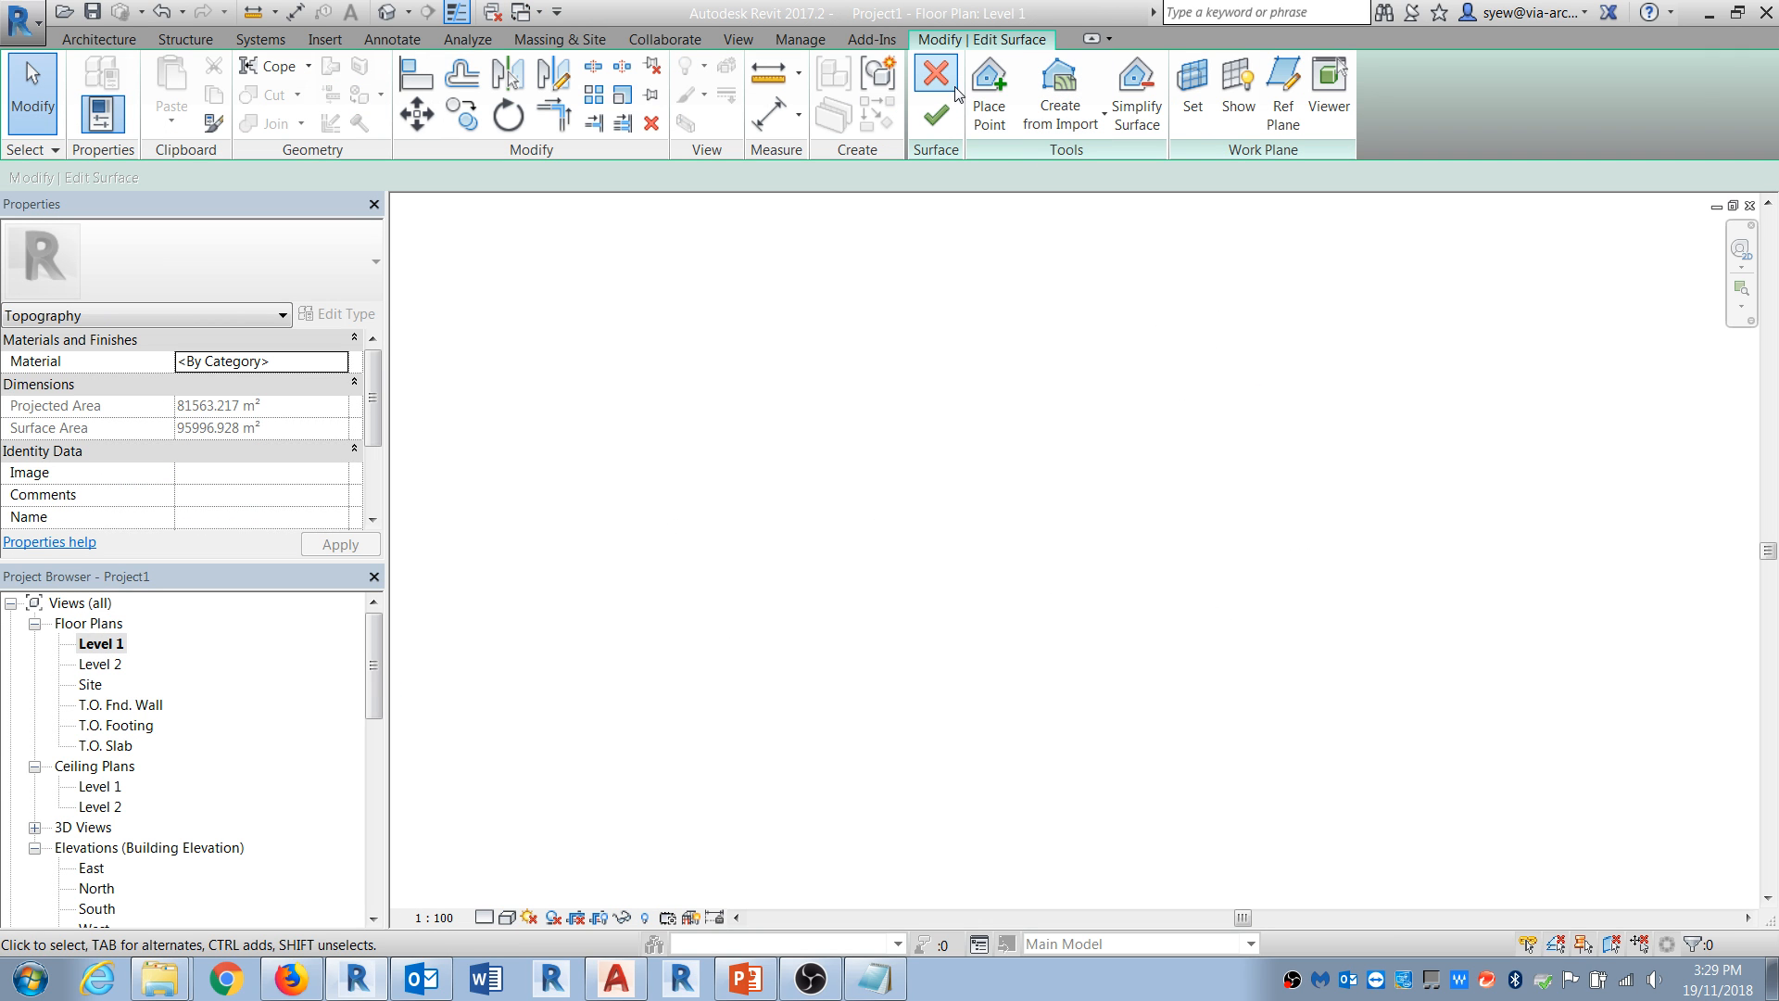
click(946, 84)
click(963, 527)
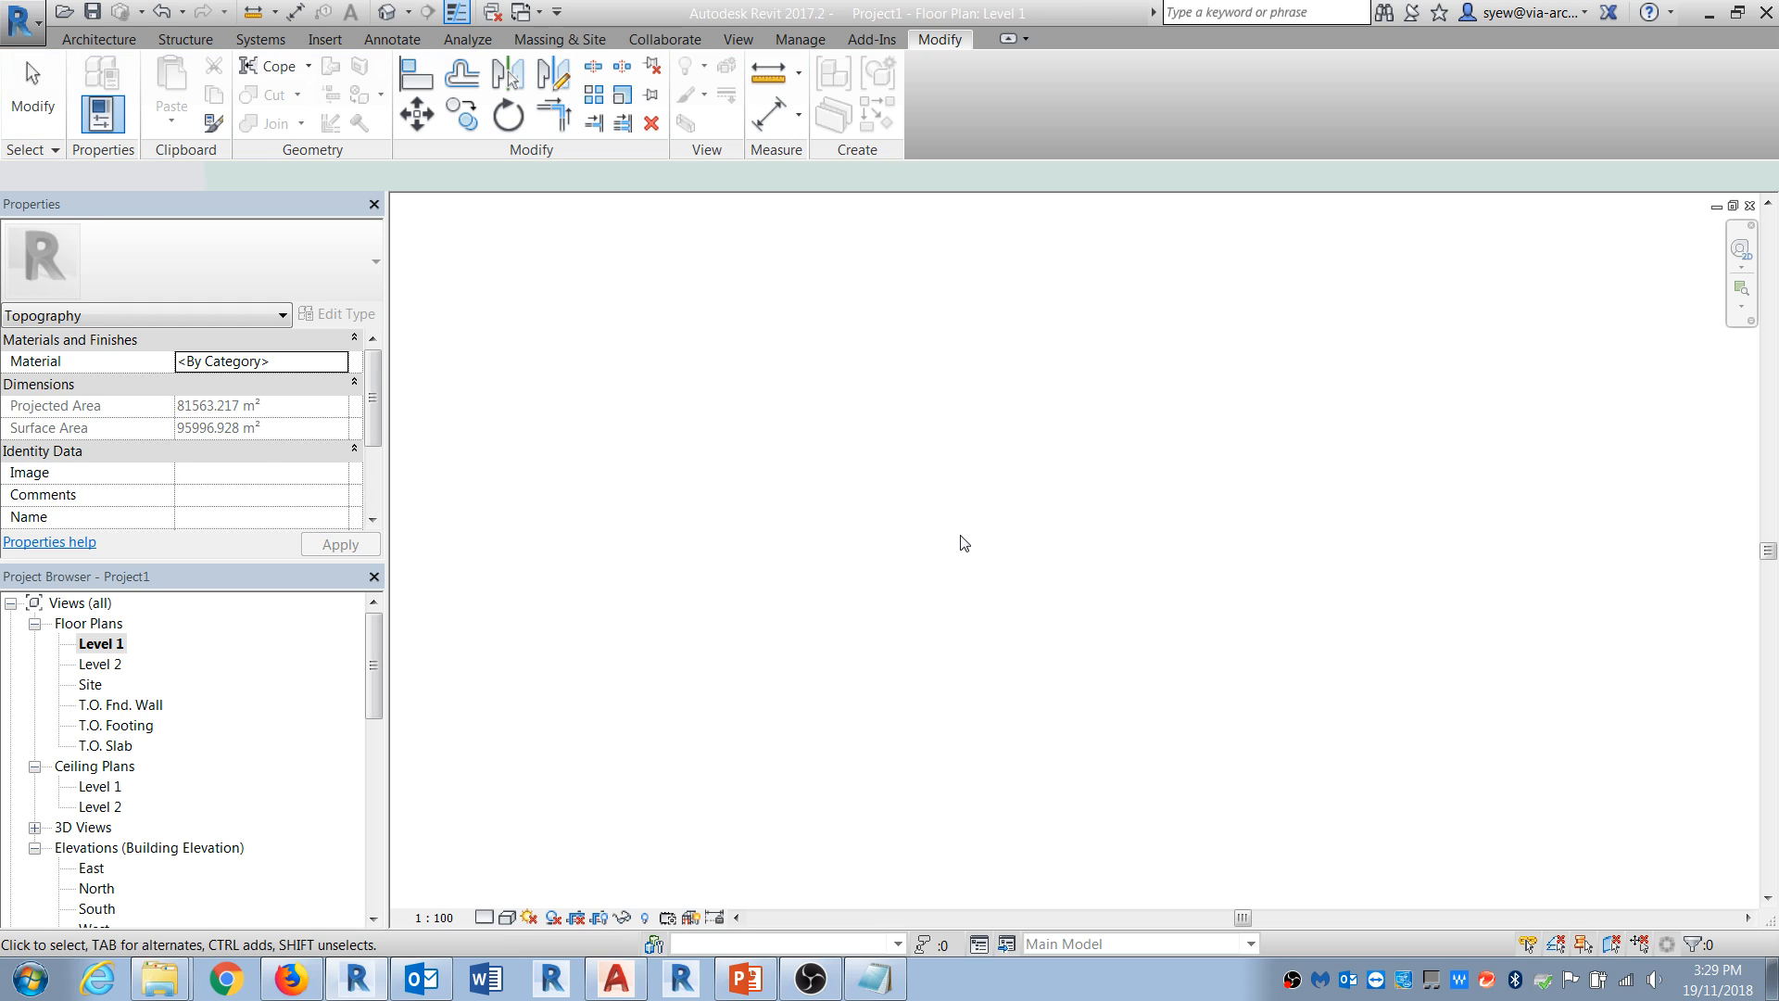
Step: Create a filled region in the Level 1 plan with a rectangular boundary of about 0.128 m²
click(394, 40)
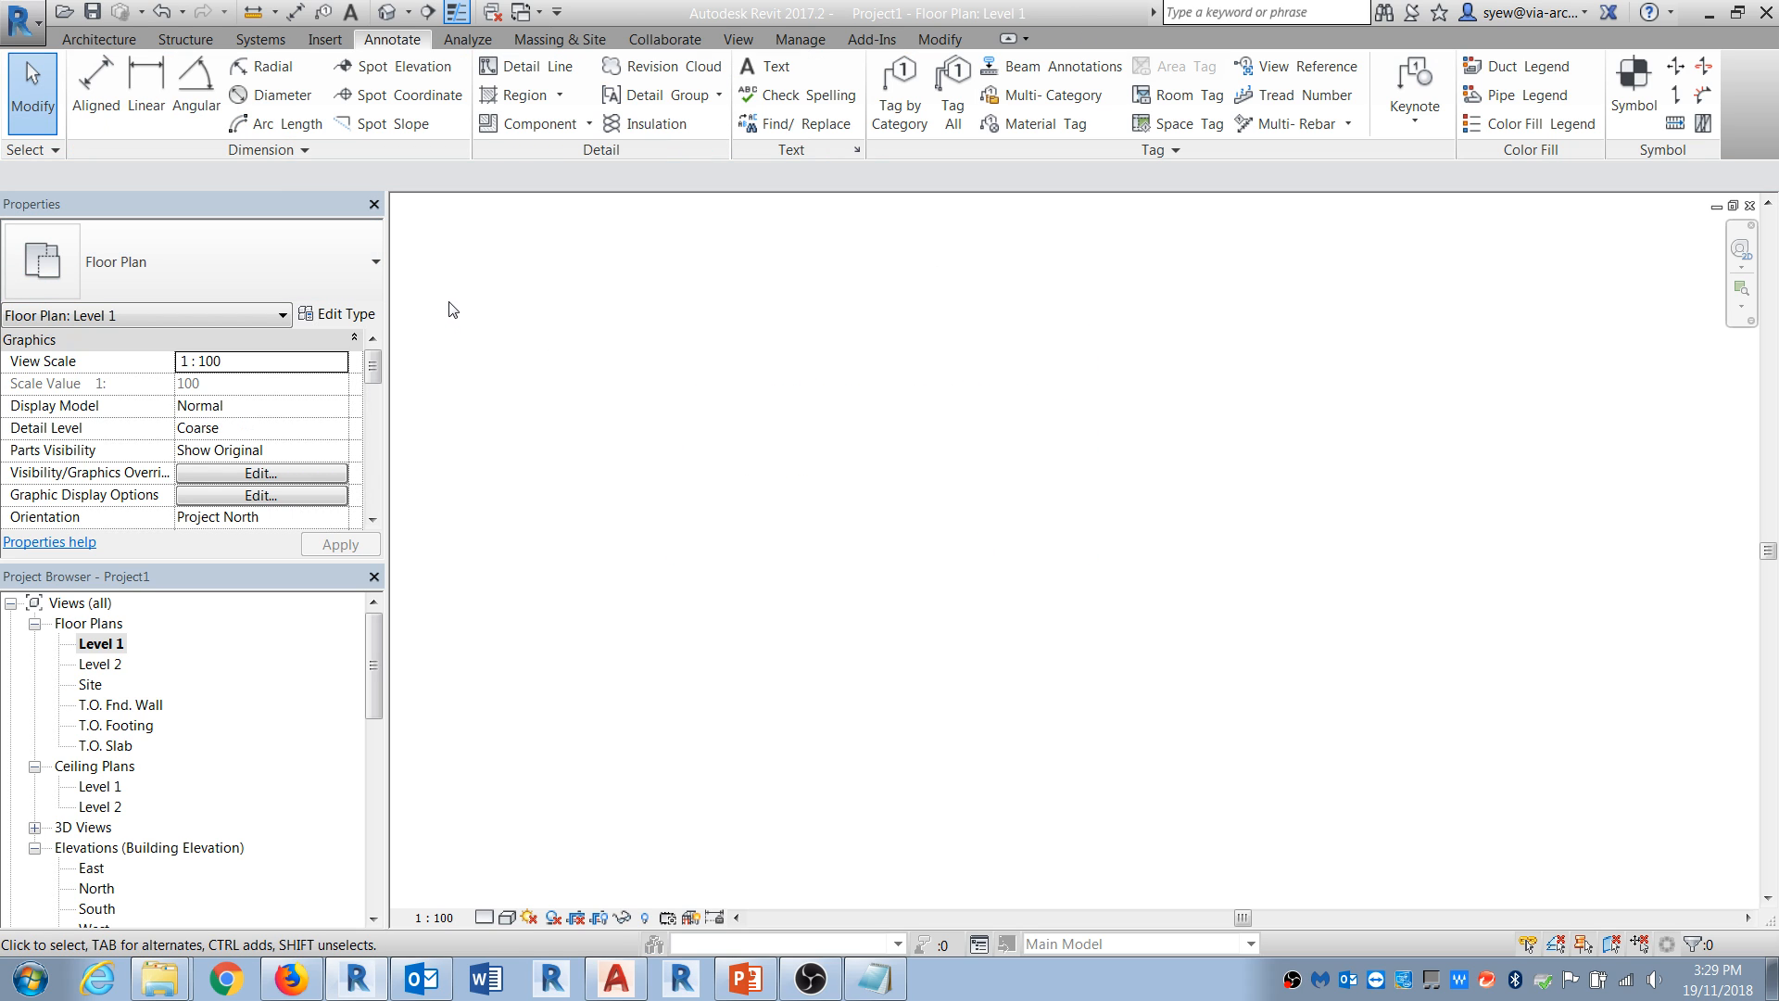
click(519, 105)
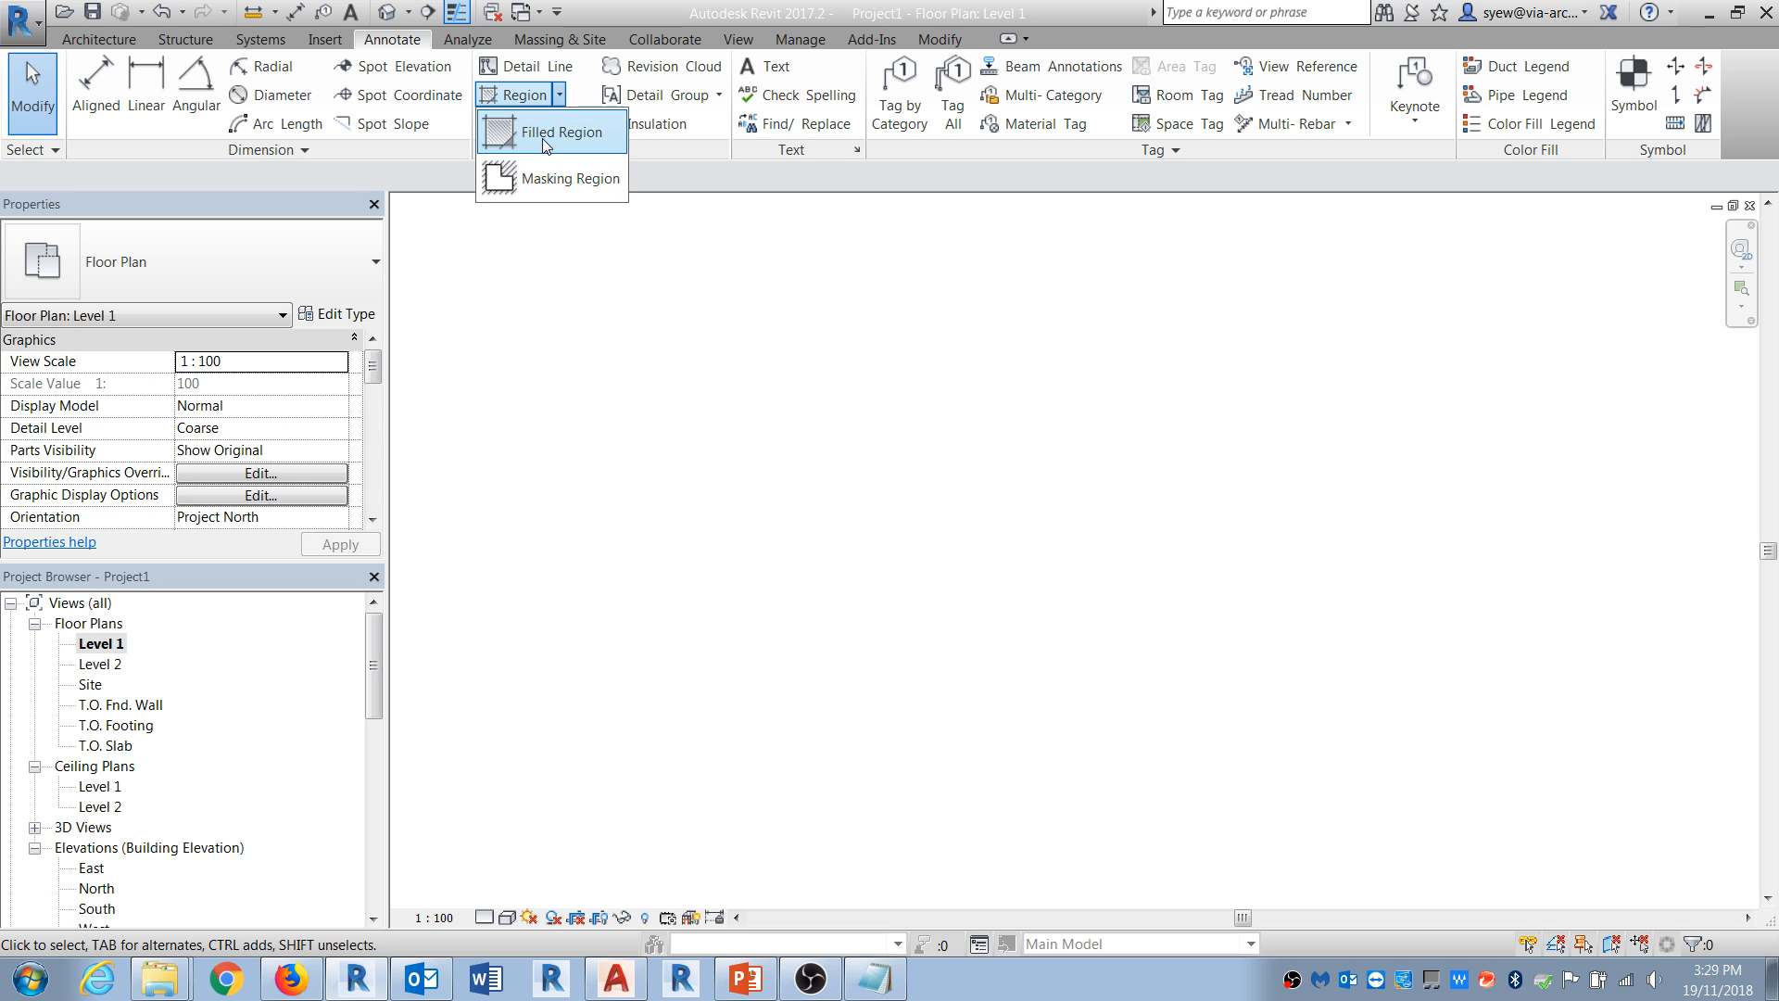
click(537, 135)
click(1039, 574)
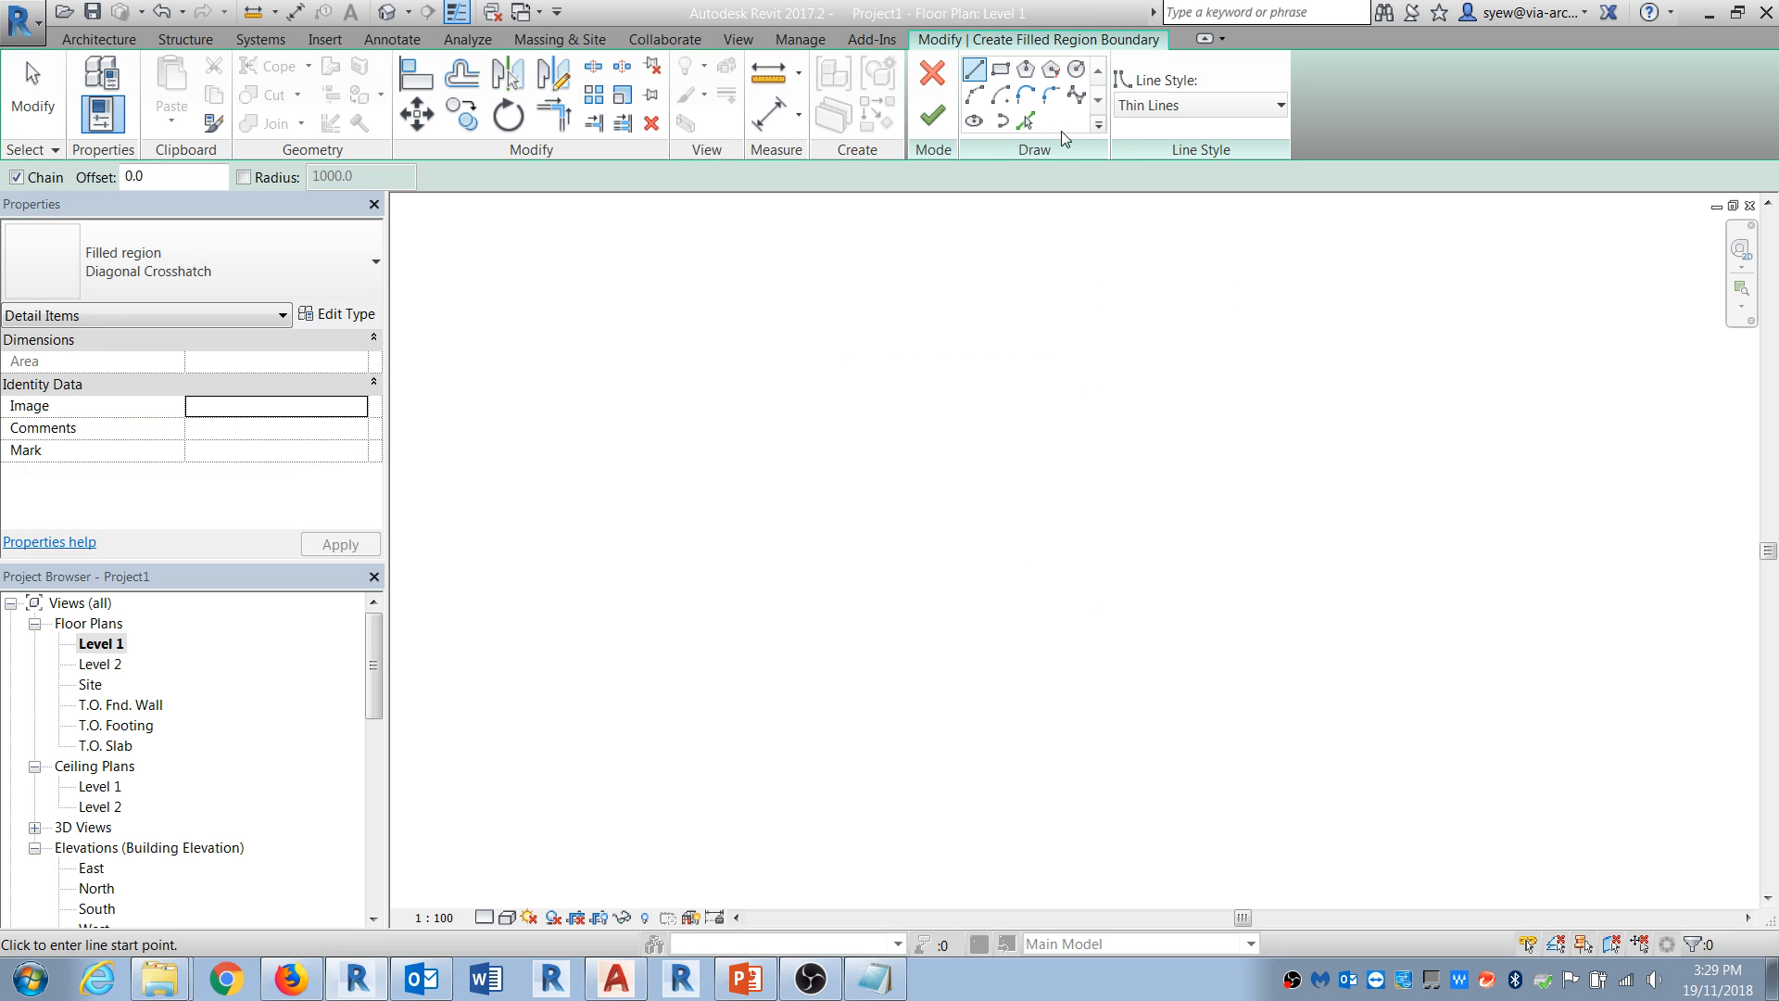
click(1000, 69)
click(744, 420)
click(801, 468)
key(Escape)
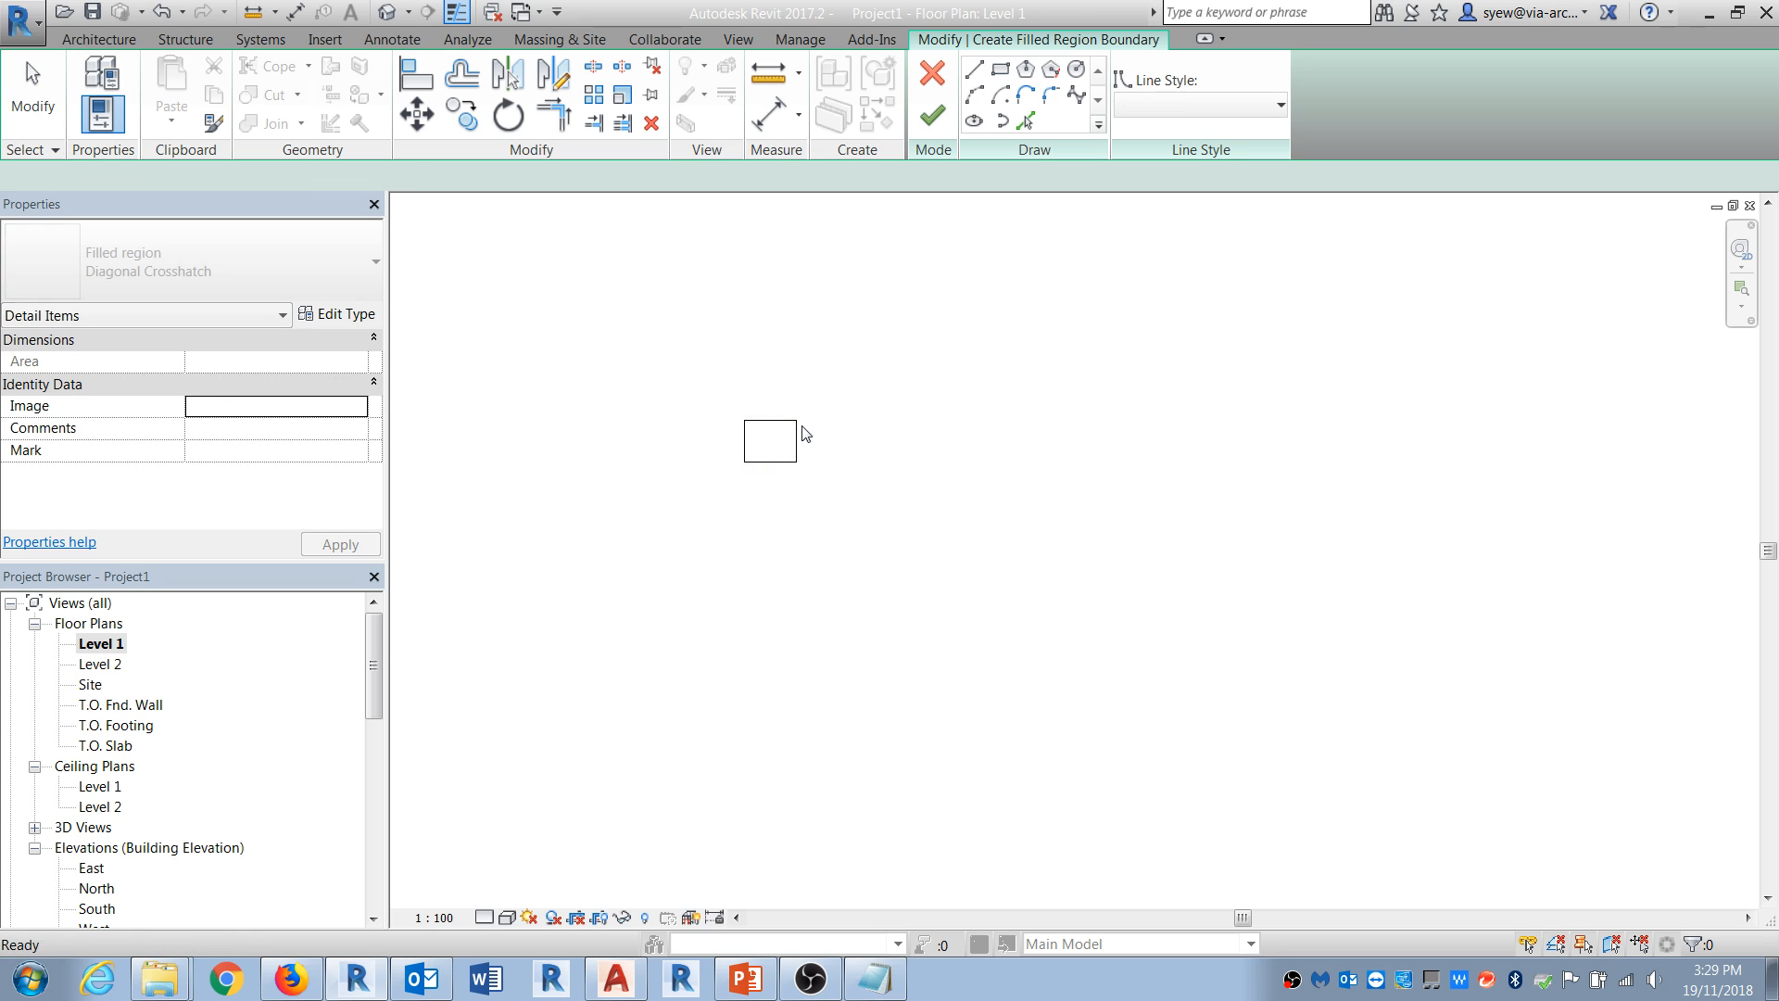
scroll(799, 438, up, 5)
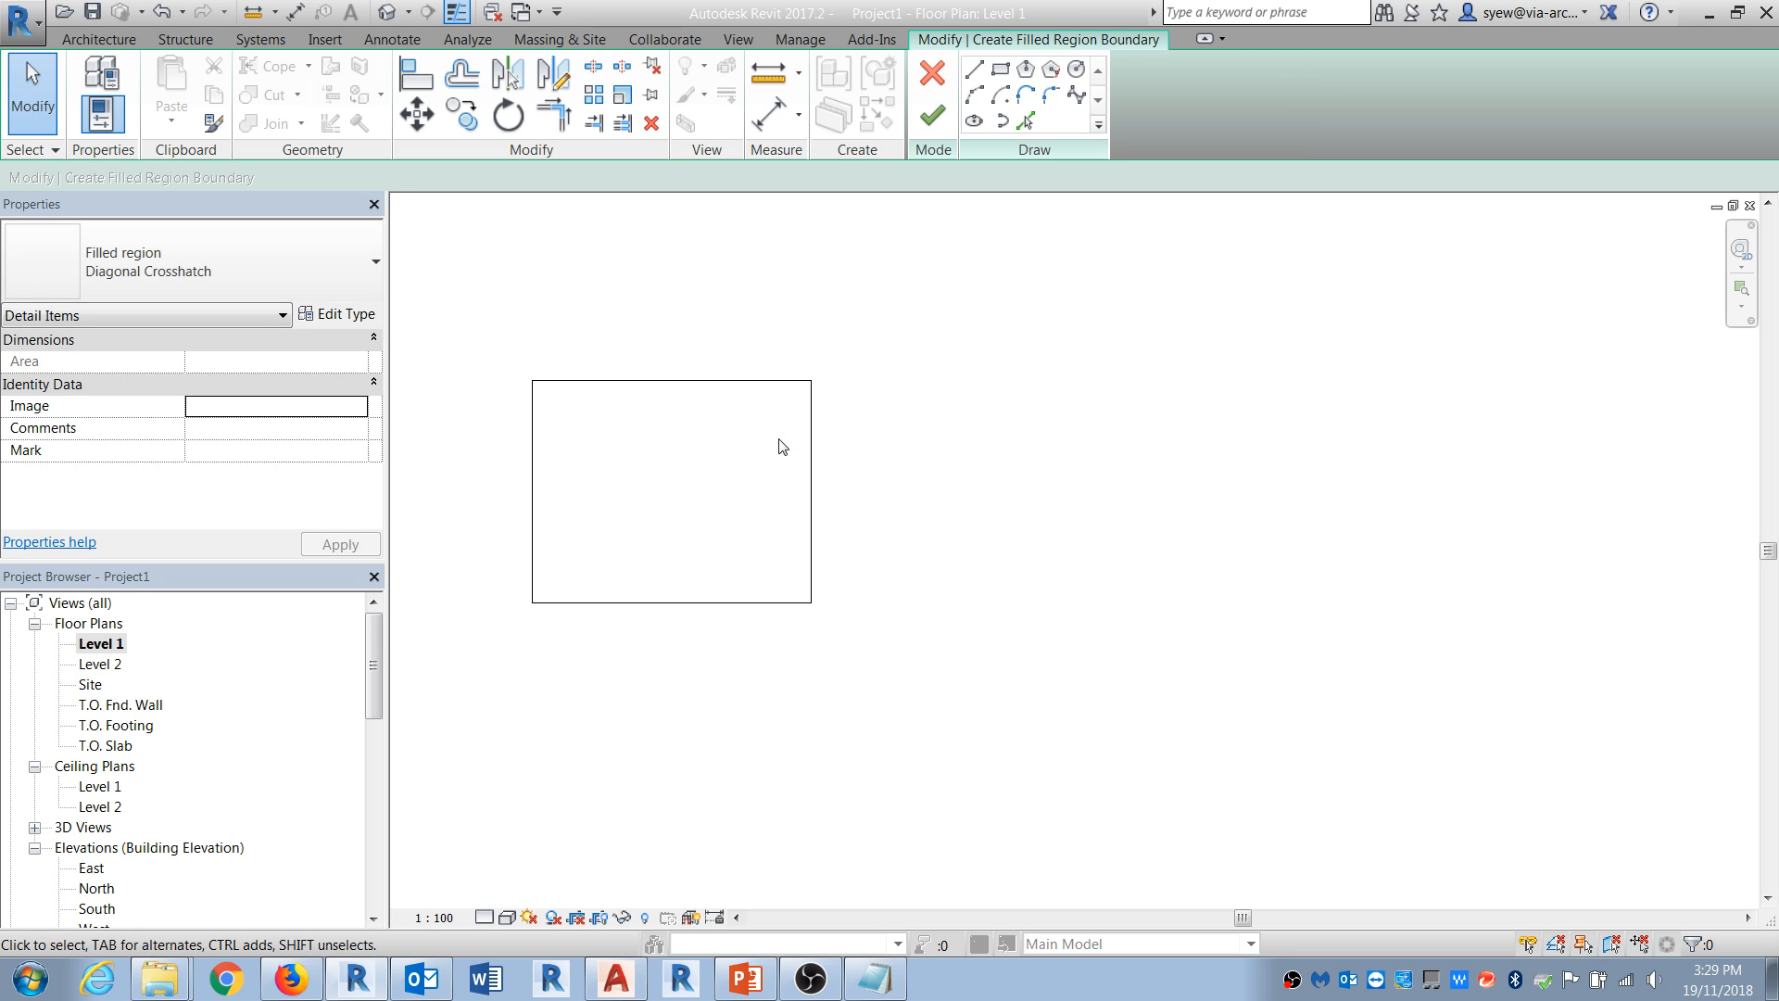
click(932, 115)
middle_drag(954, 528, 1056, 539)
Step: Duplicate the filled region's Diagonal Crosshatch type under the name checker
click(320, 314)
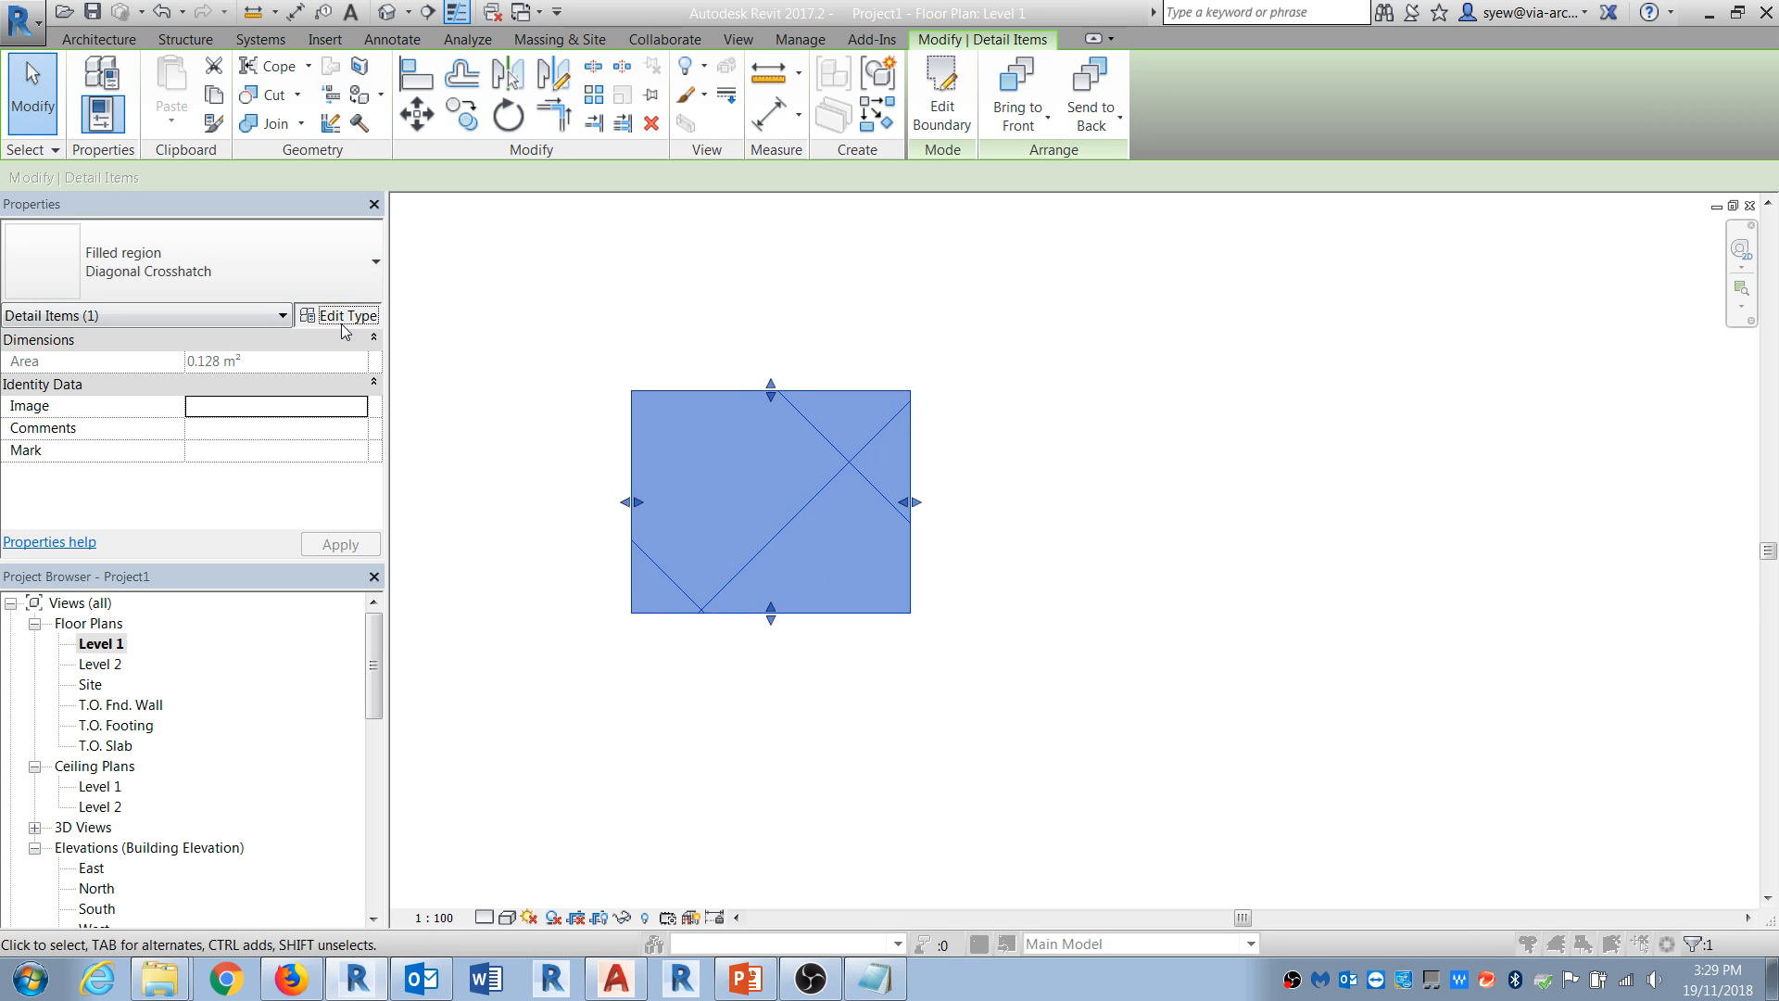
click(1546, 262)
text(cHE)
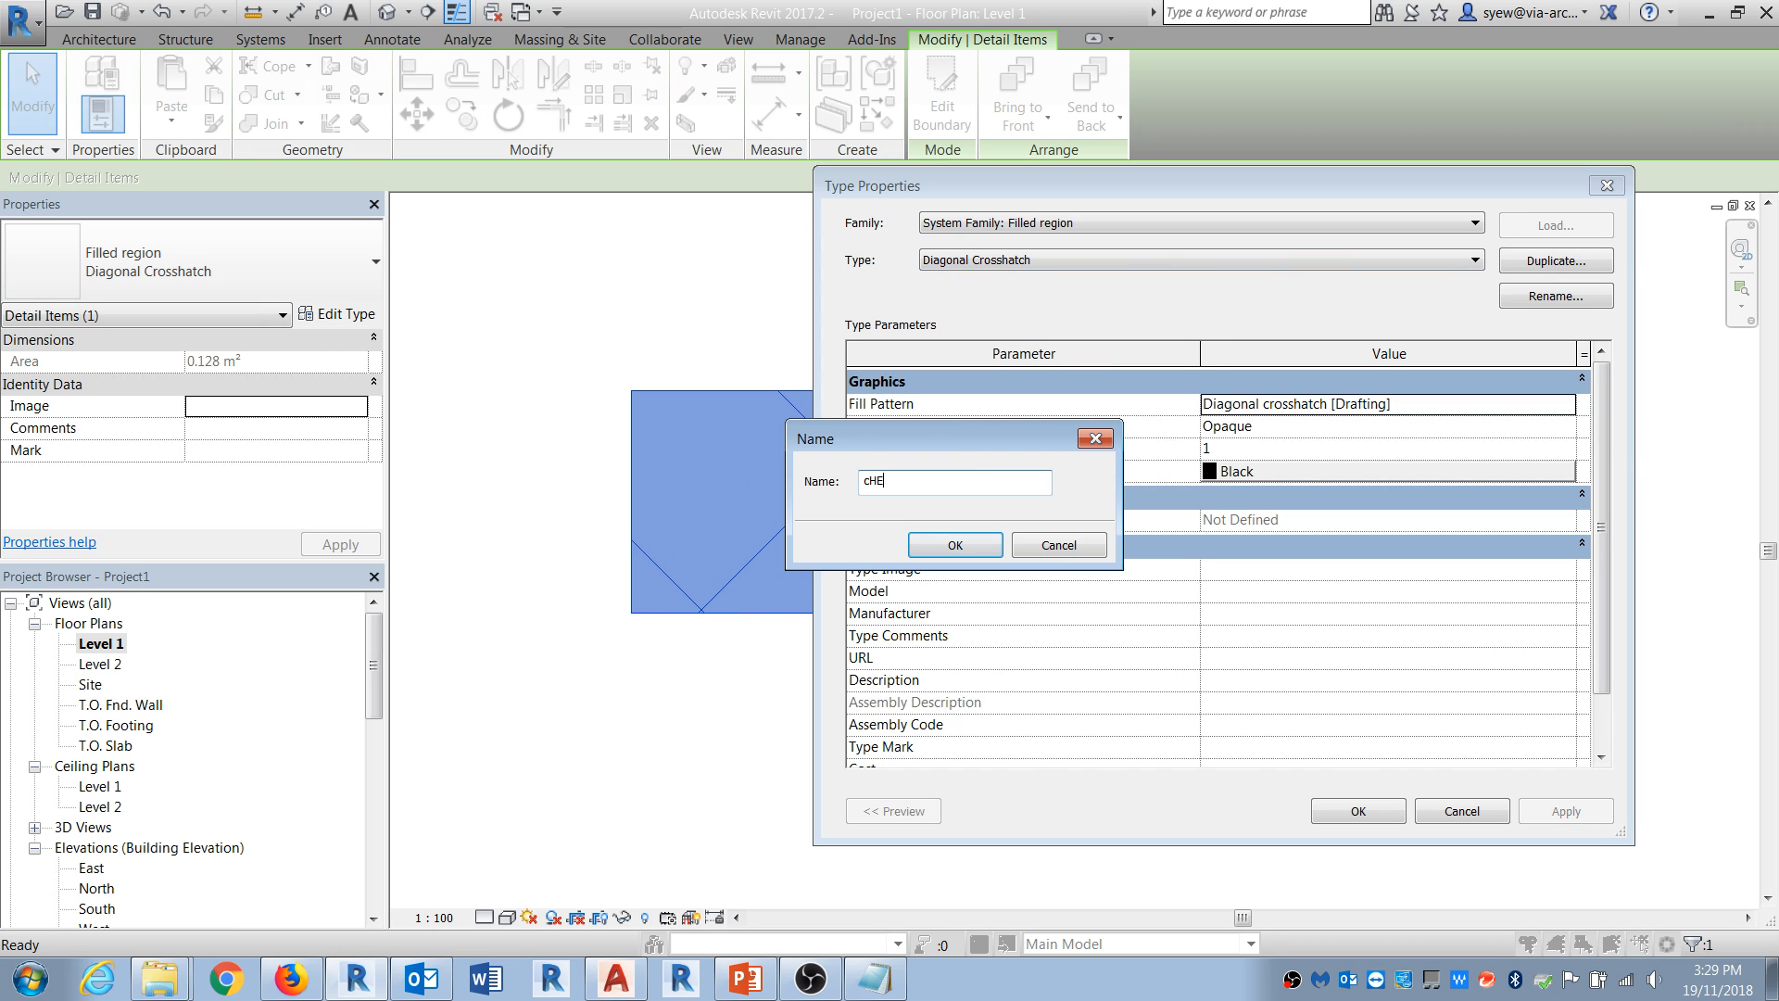
key(BackSpace)
key(BackSpace)
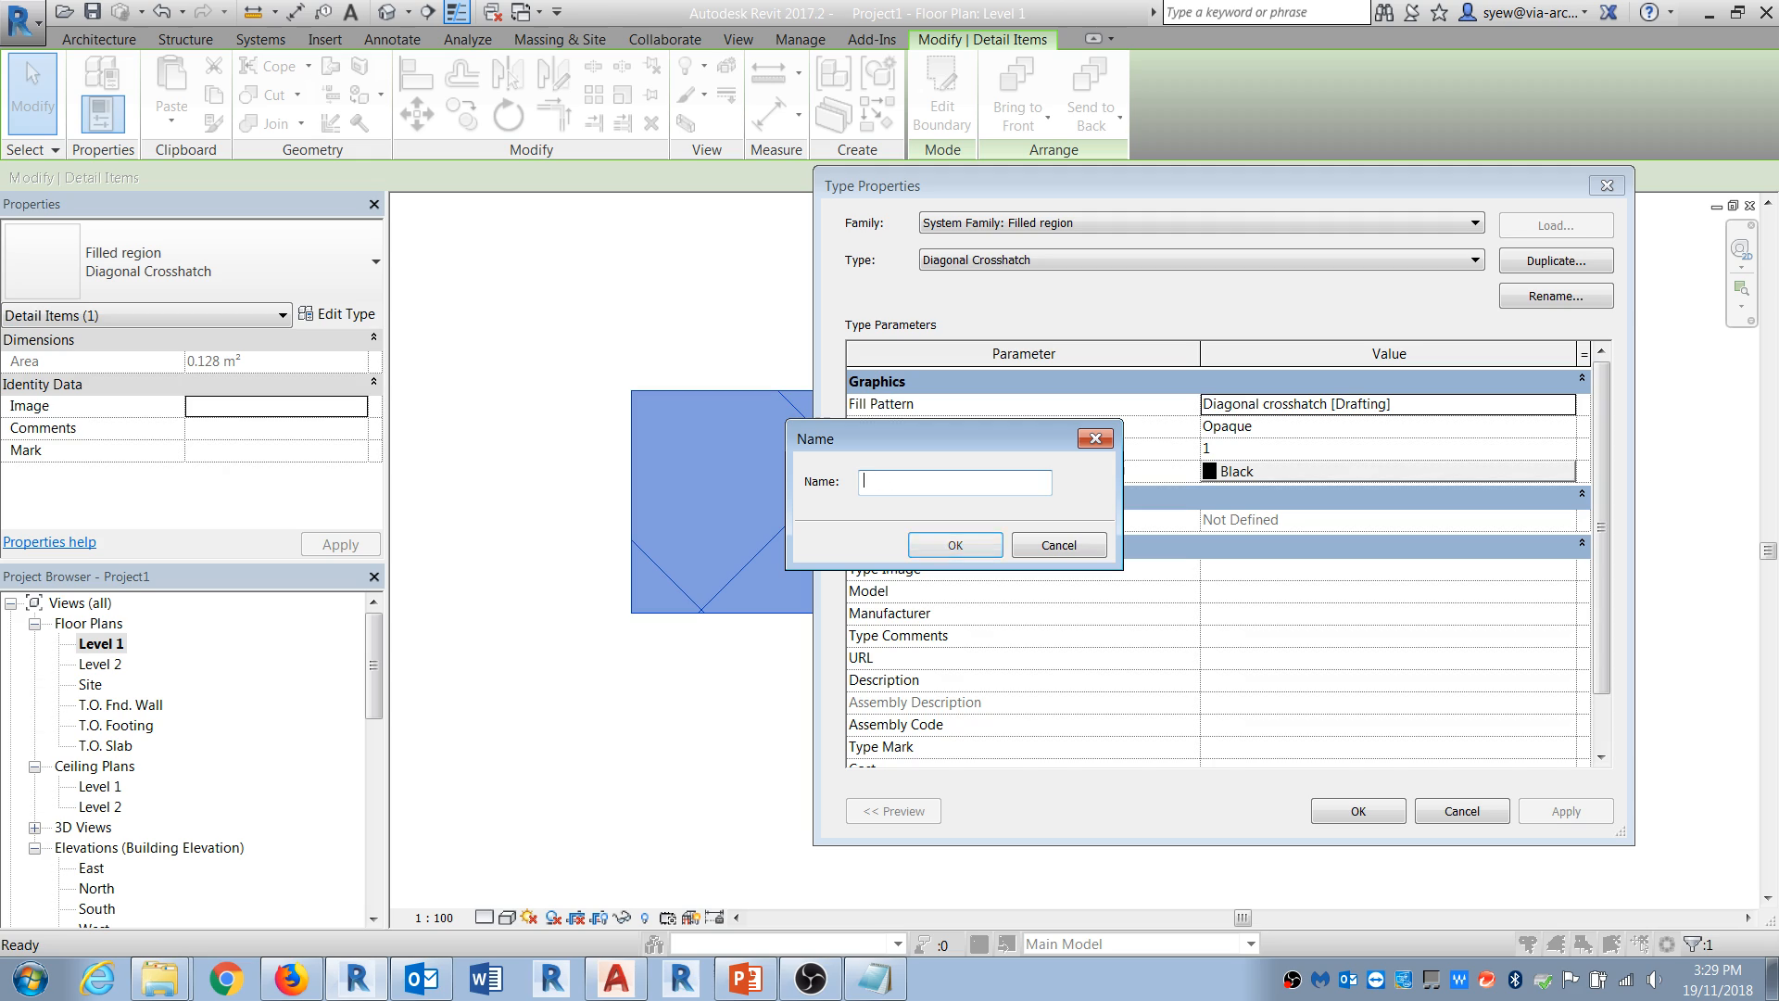
text(ch)
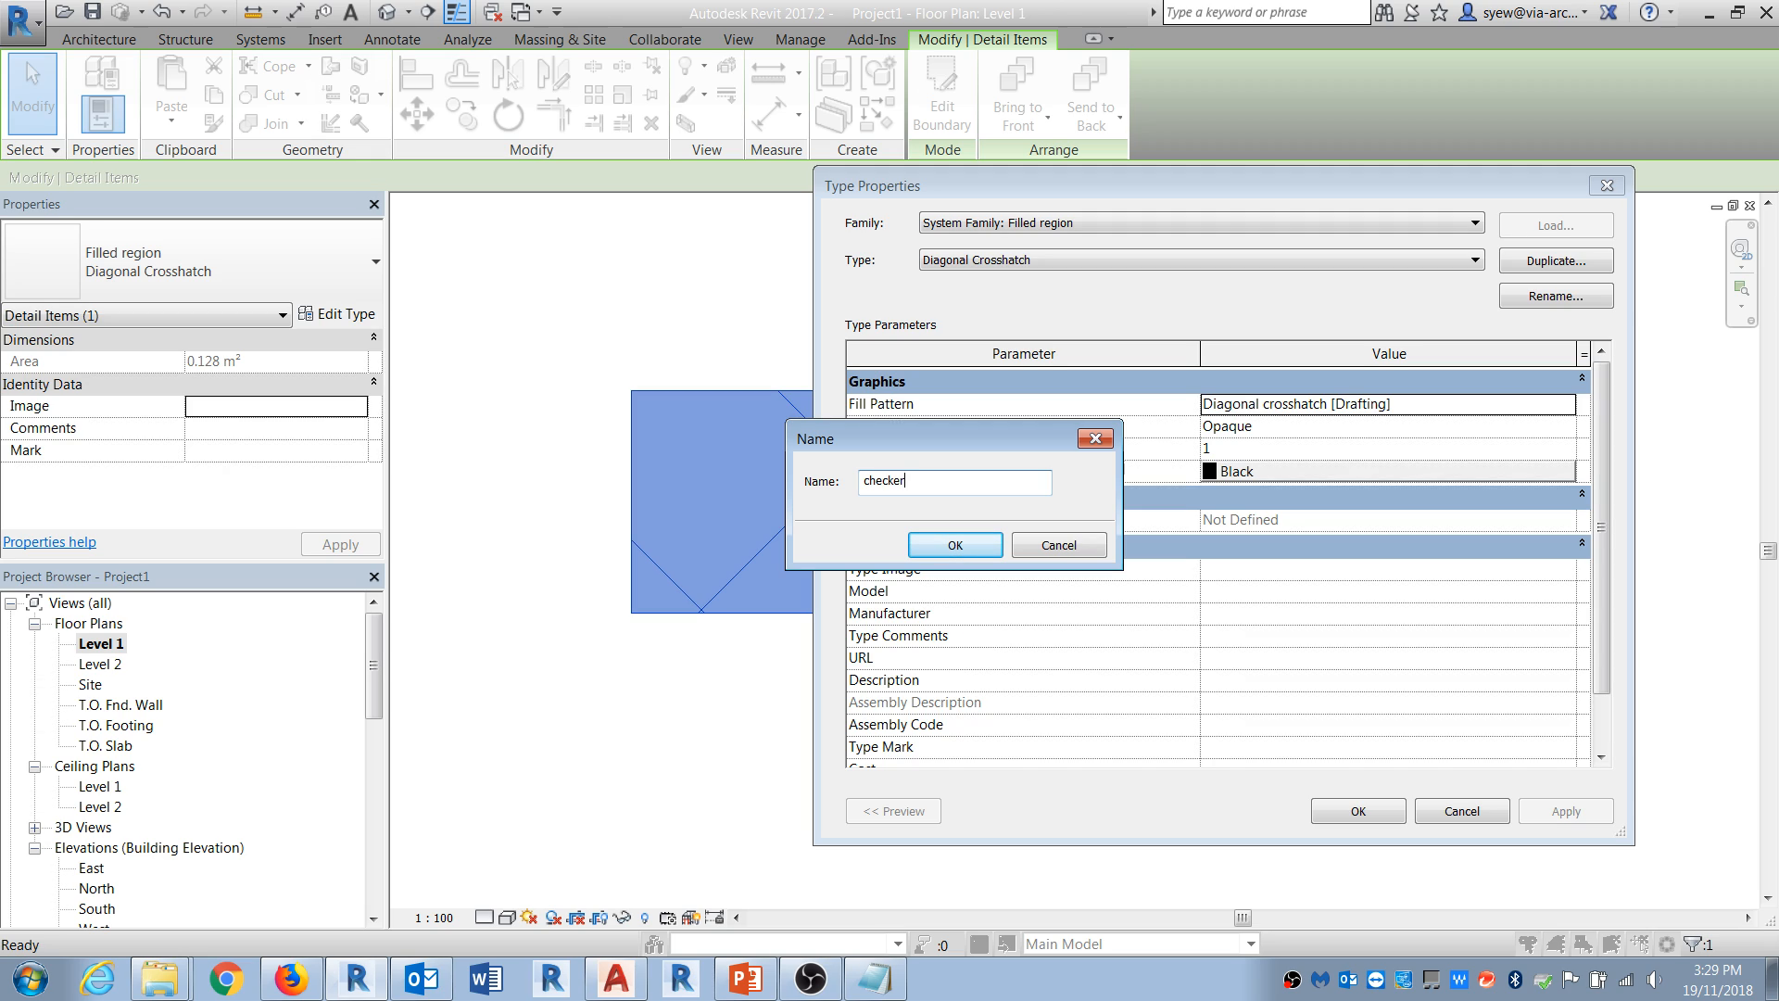
text(ecker)
click(979, 538)
Step: Start a new custom drafting fill pattern for the checker type and import checker2.pat from the desktop's content\lisp folder
click(1571, 409)
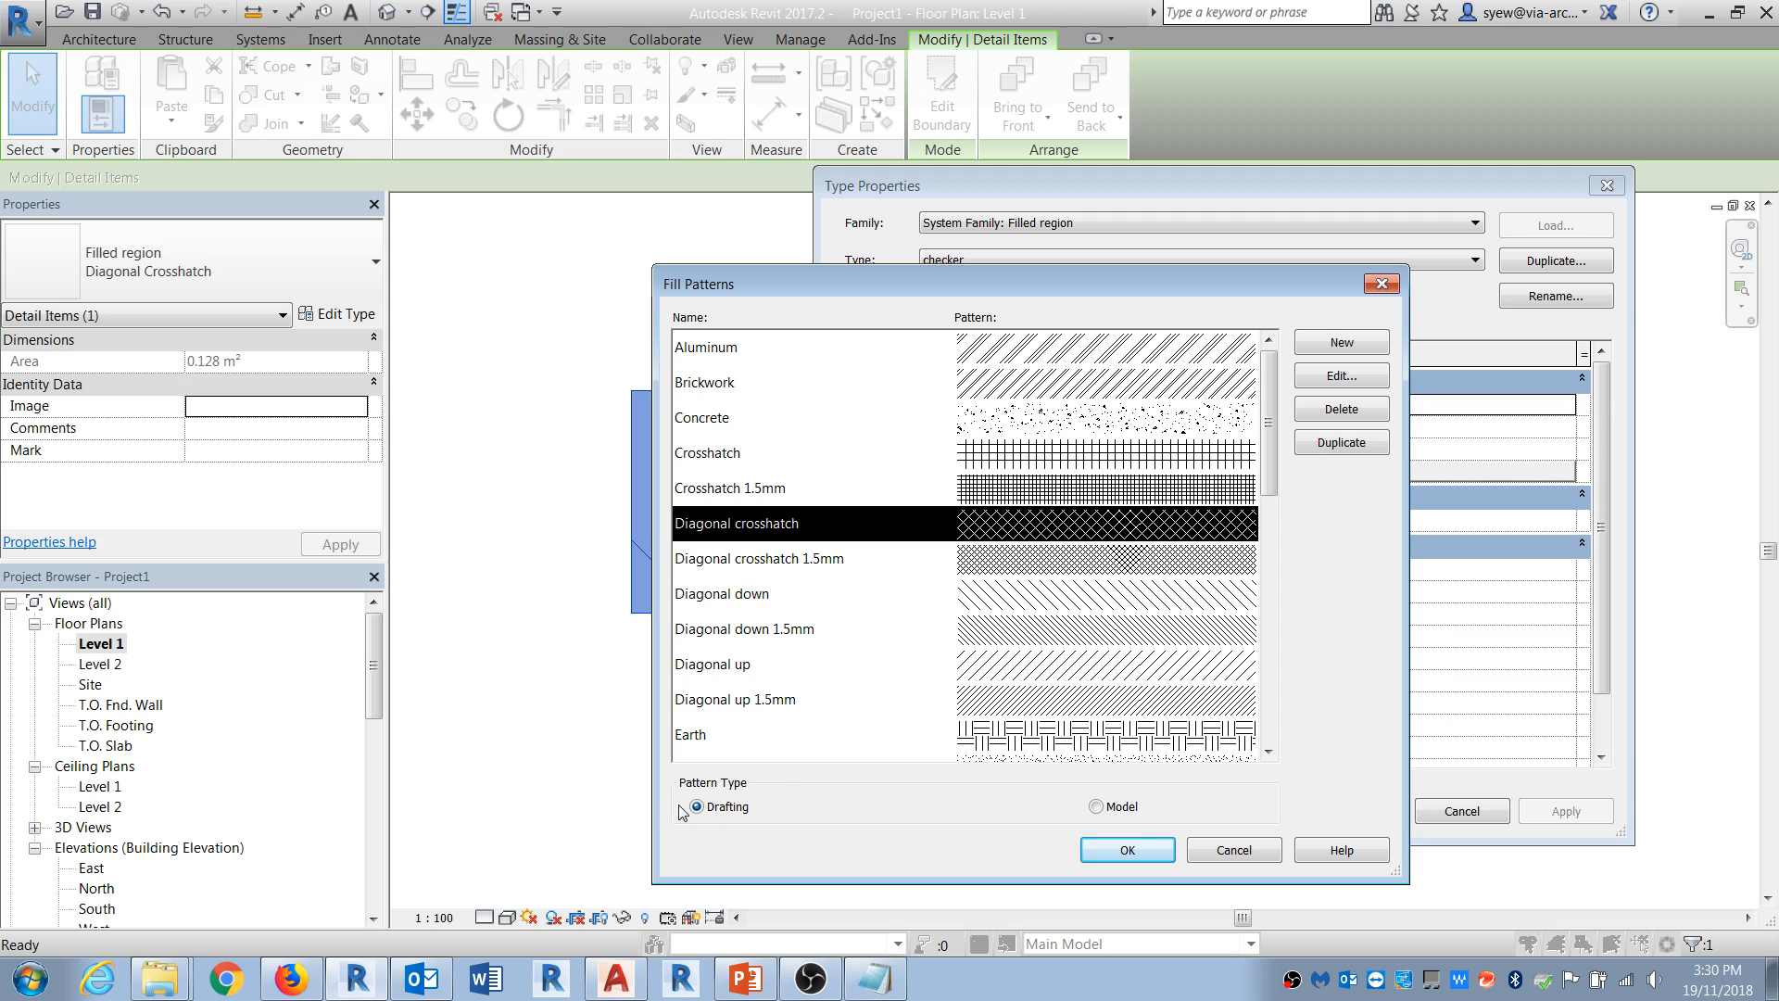
click(1370, 347)
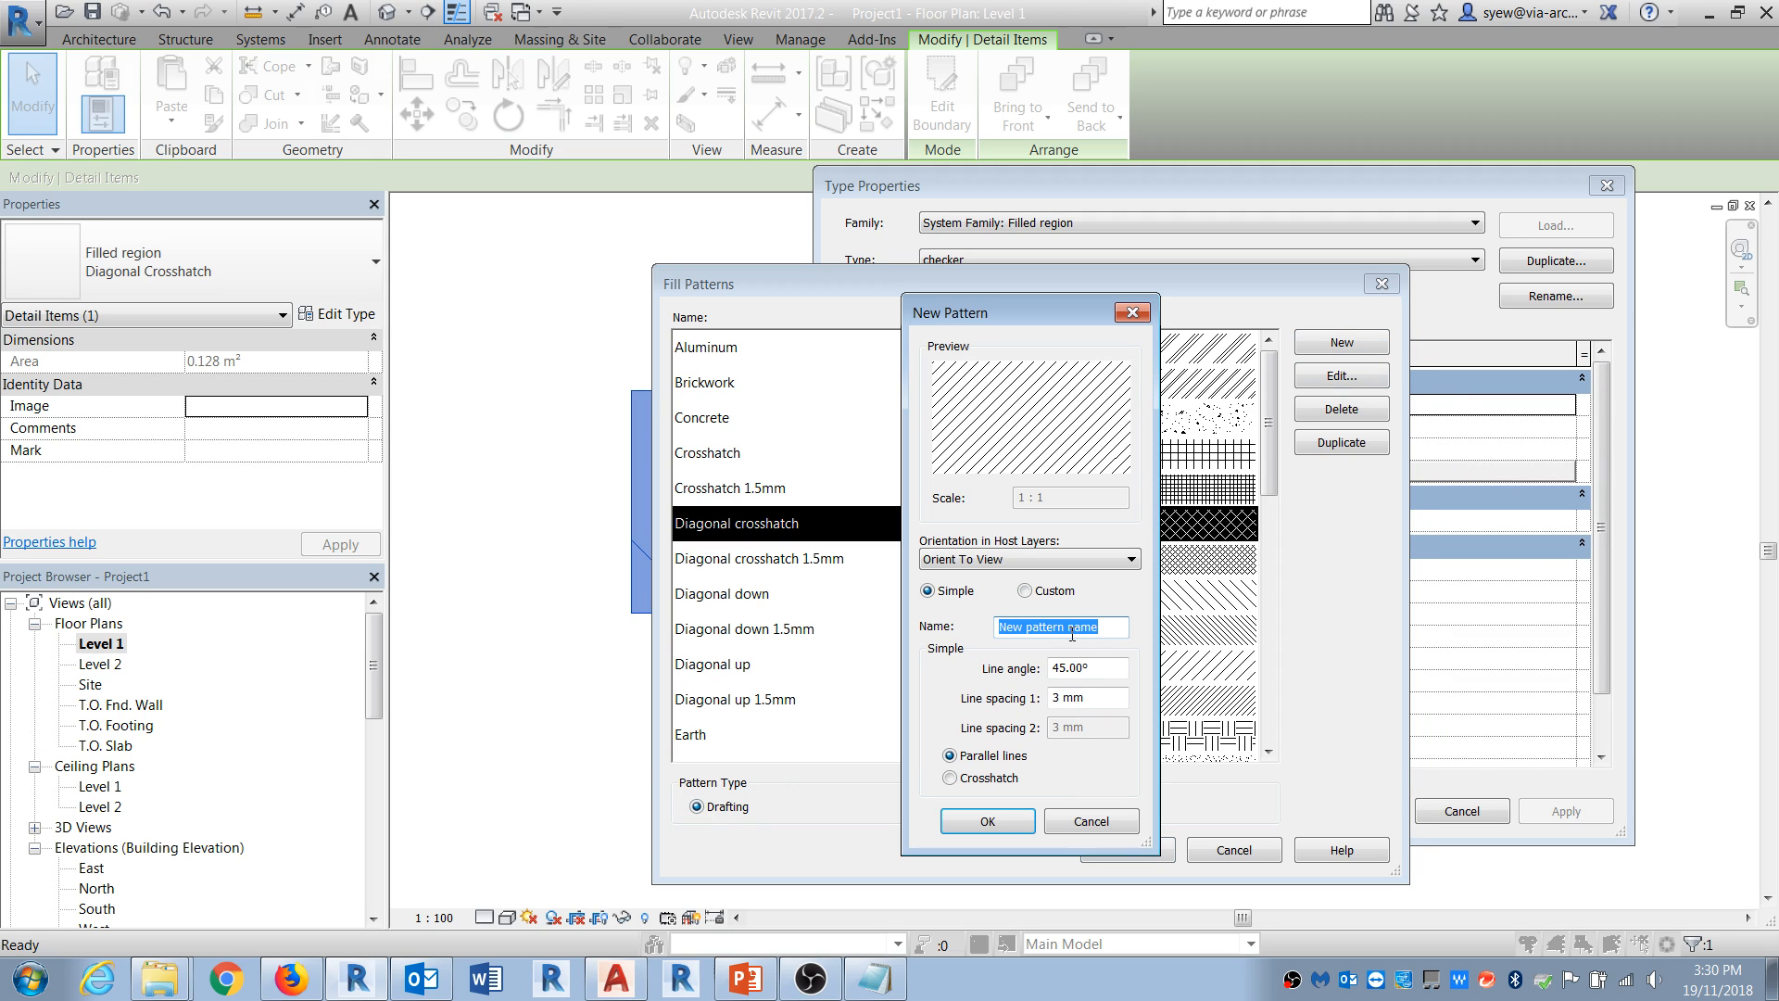
text(checker)
click(1057, 593)
click(999, 673)
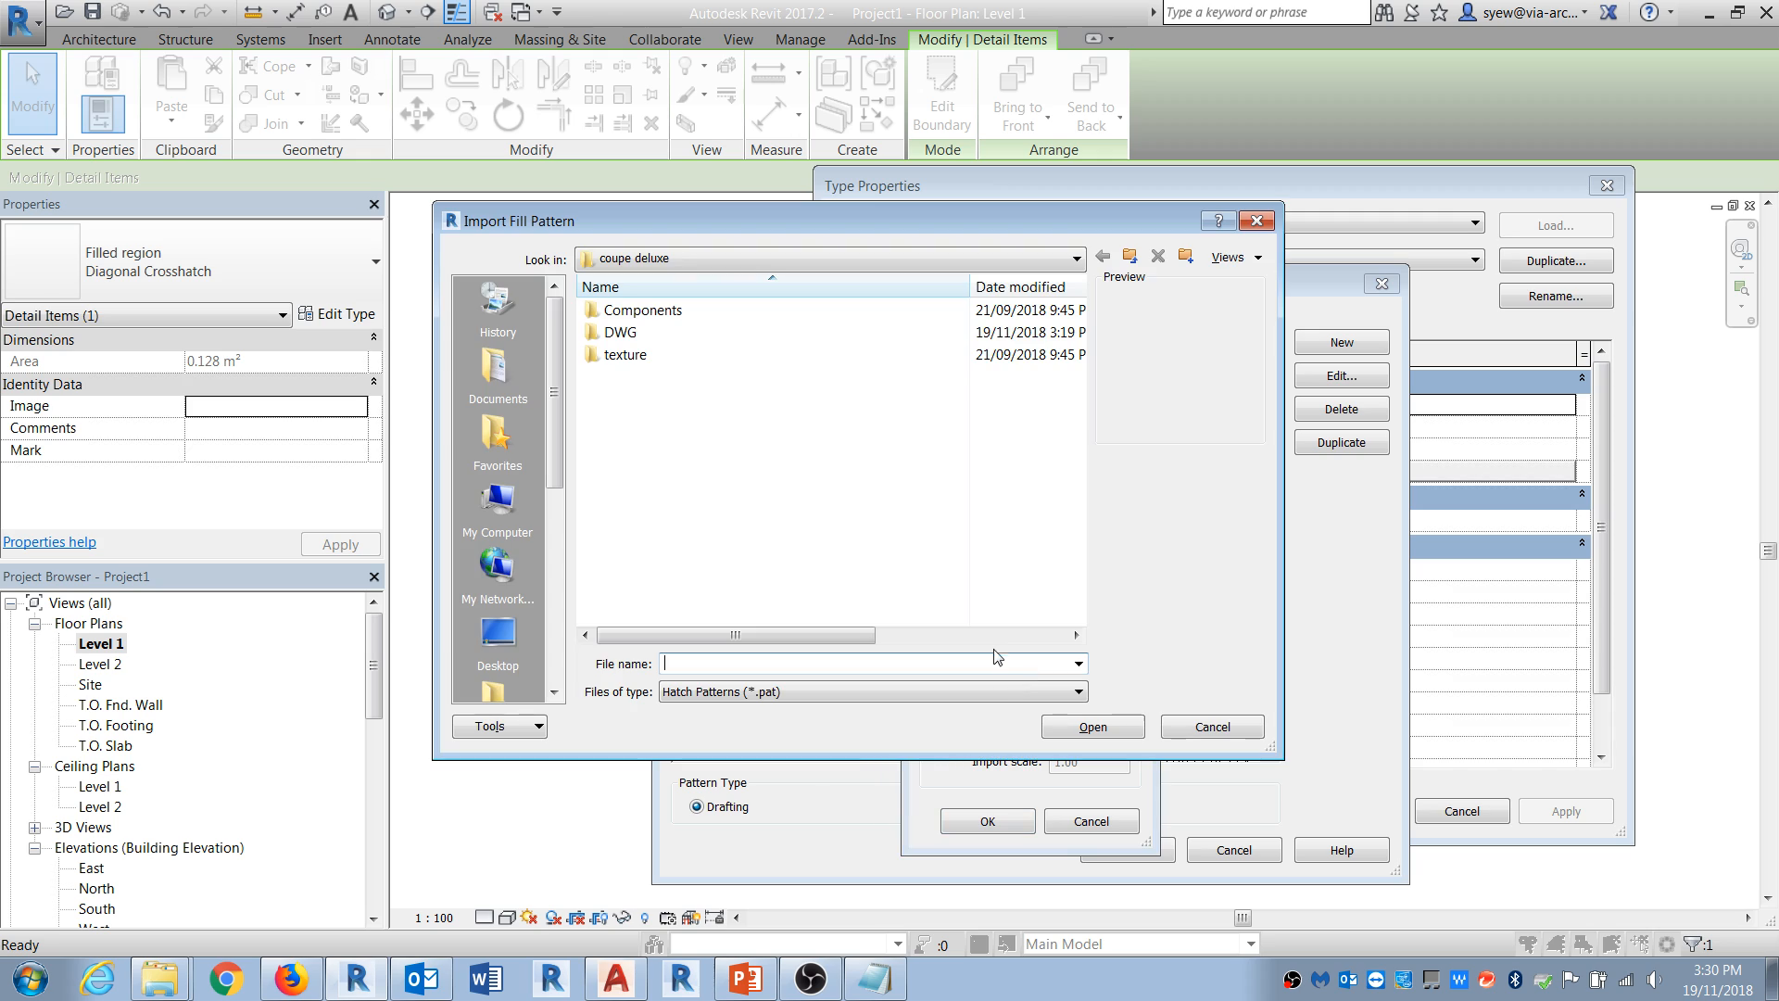
click(492, 637)
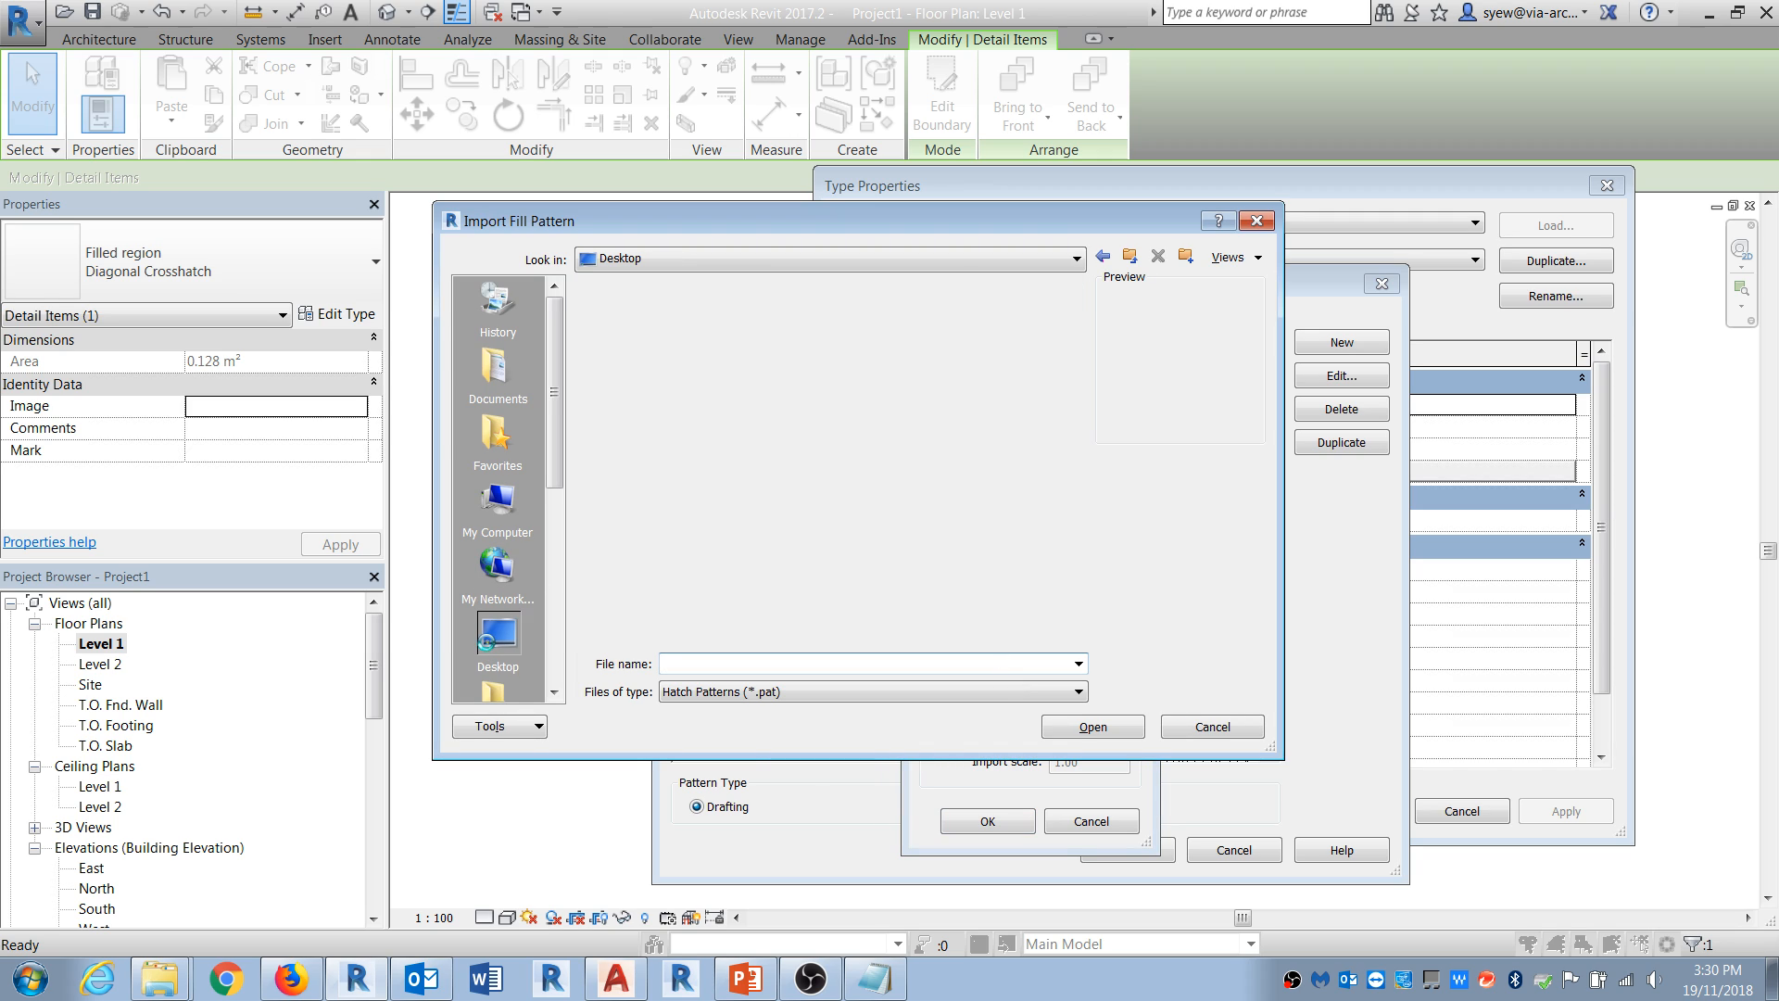
double_click(700, 399)
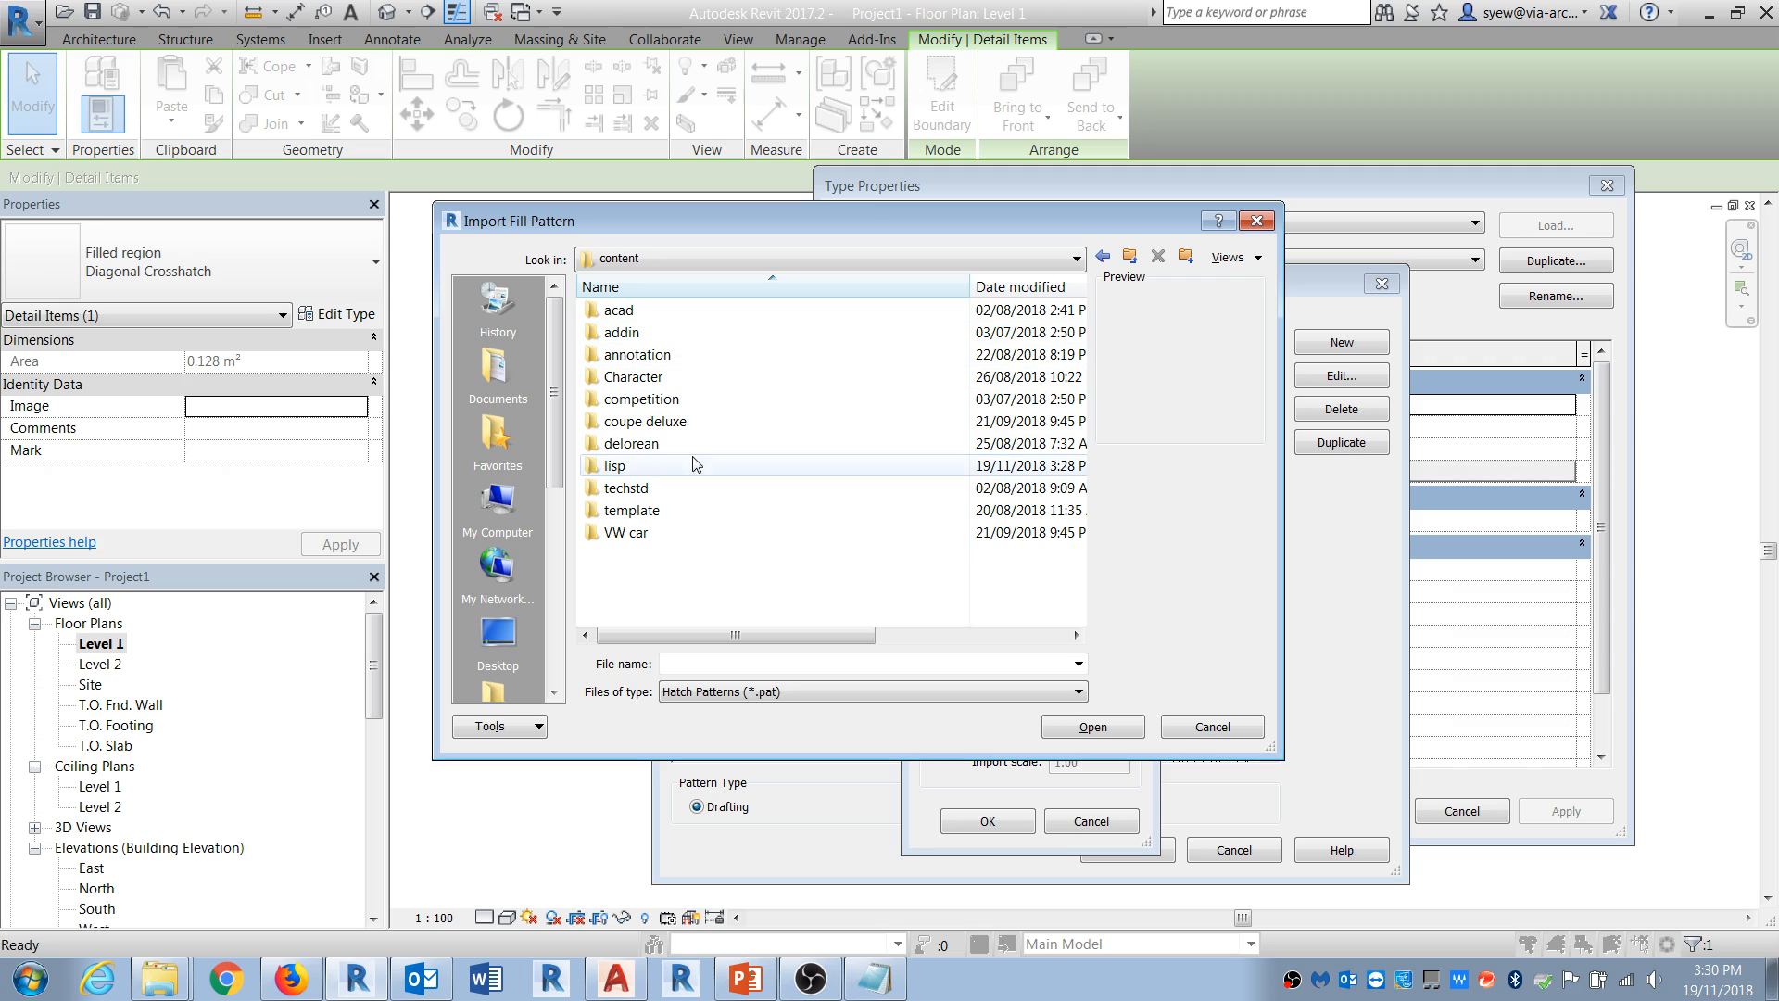
double_click(636, 466)
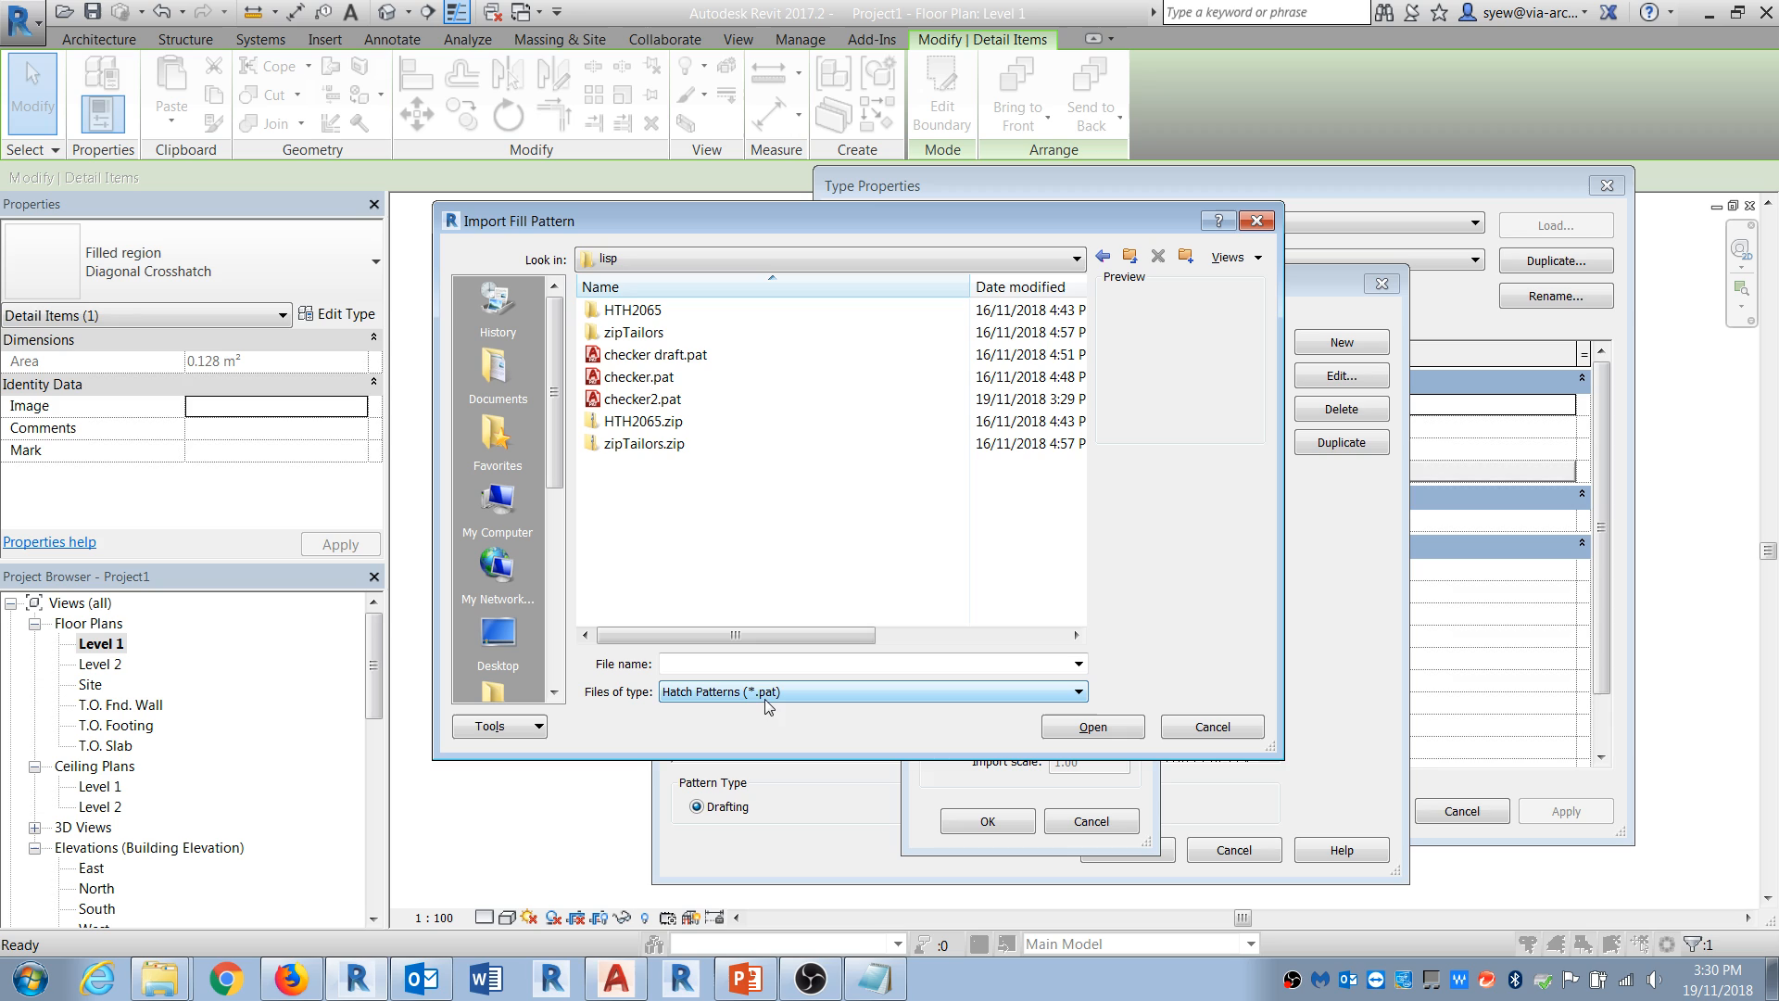
click(667, 398)
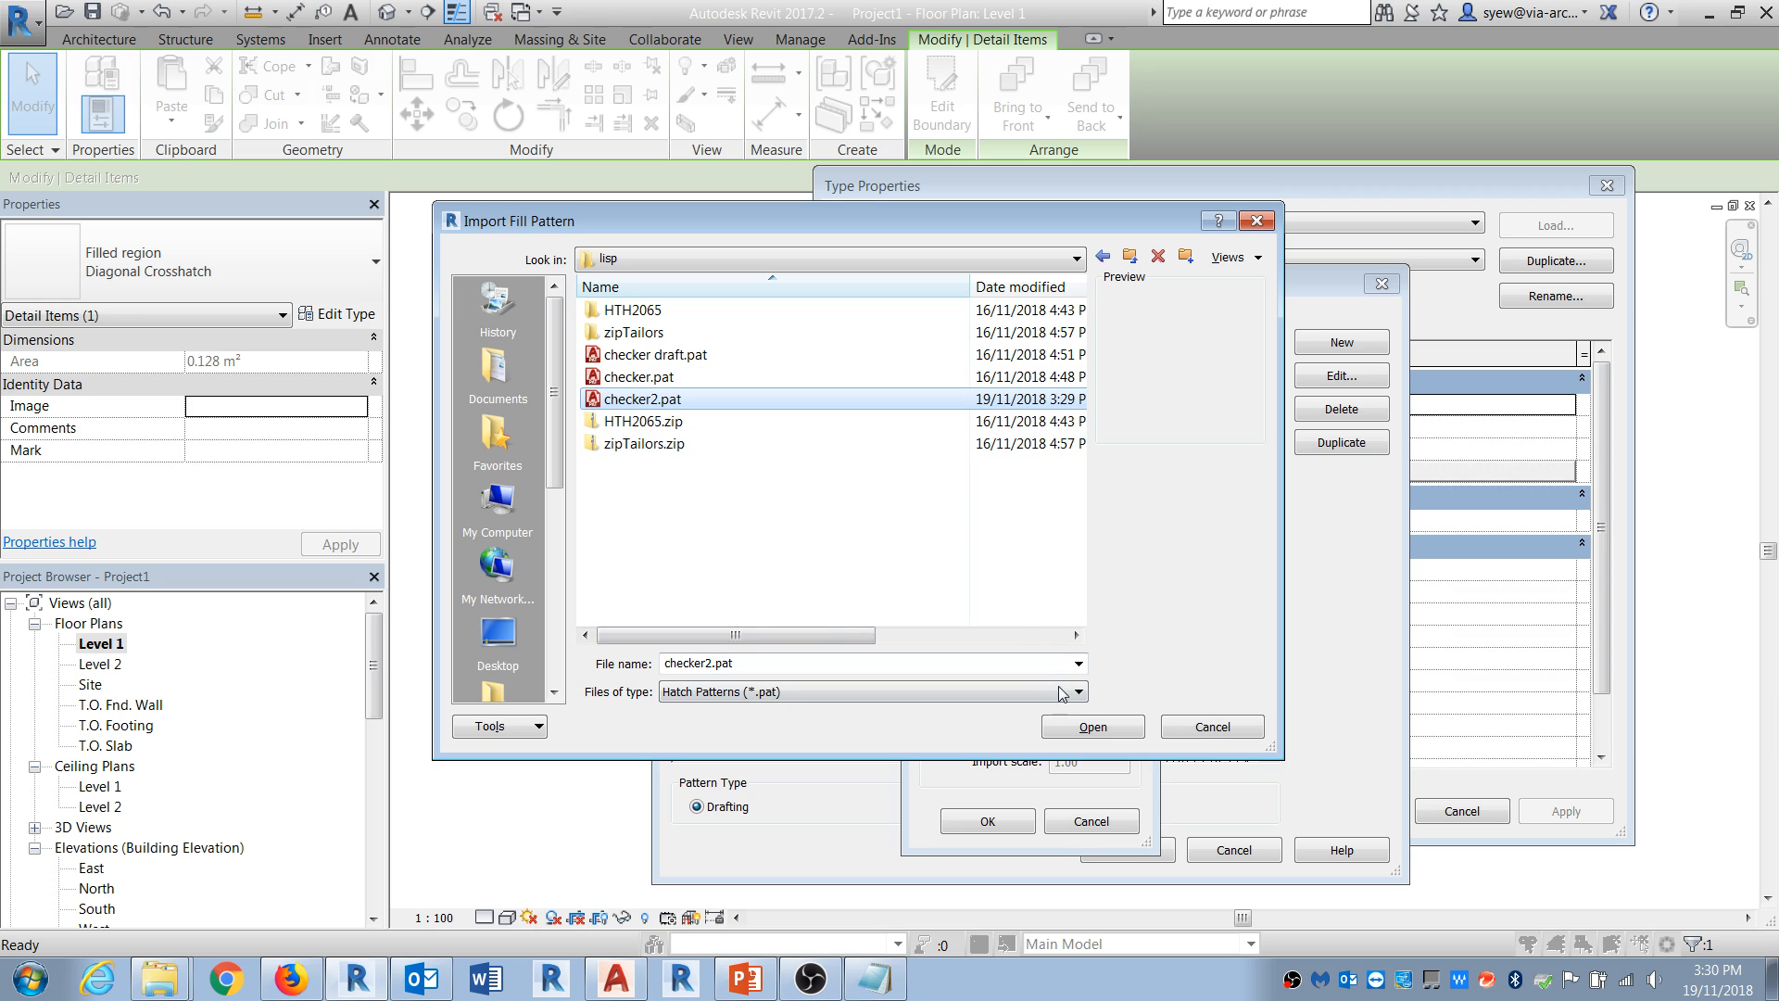
click(1092, 727)
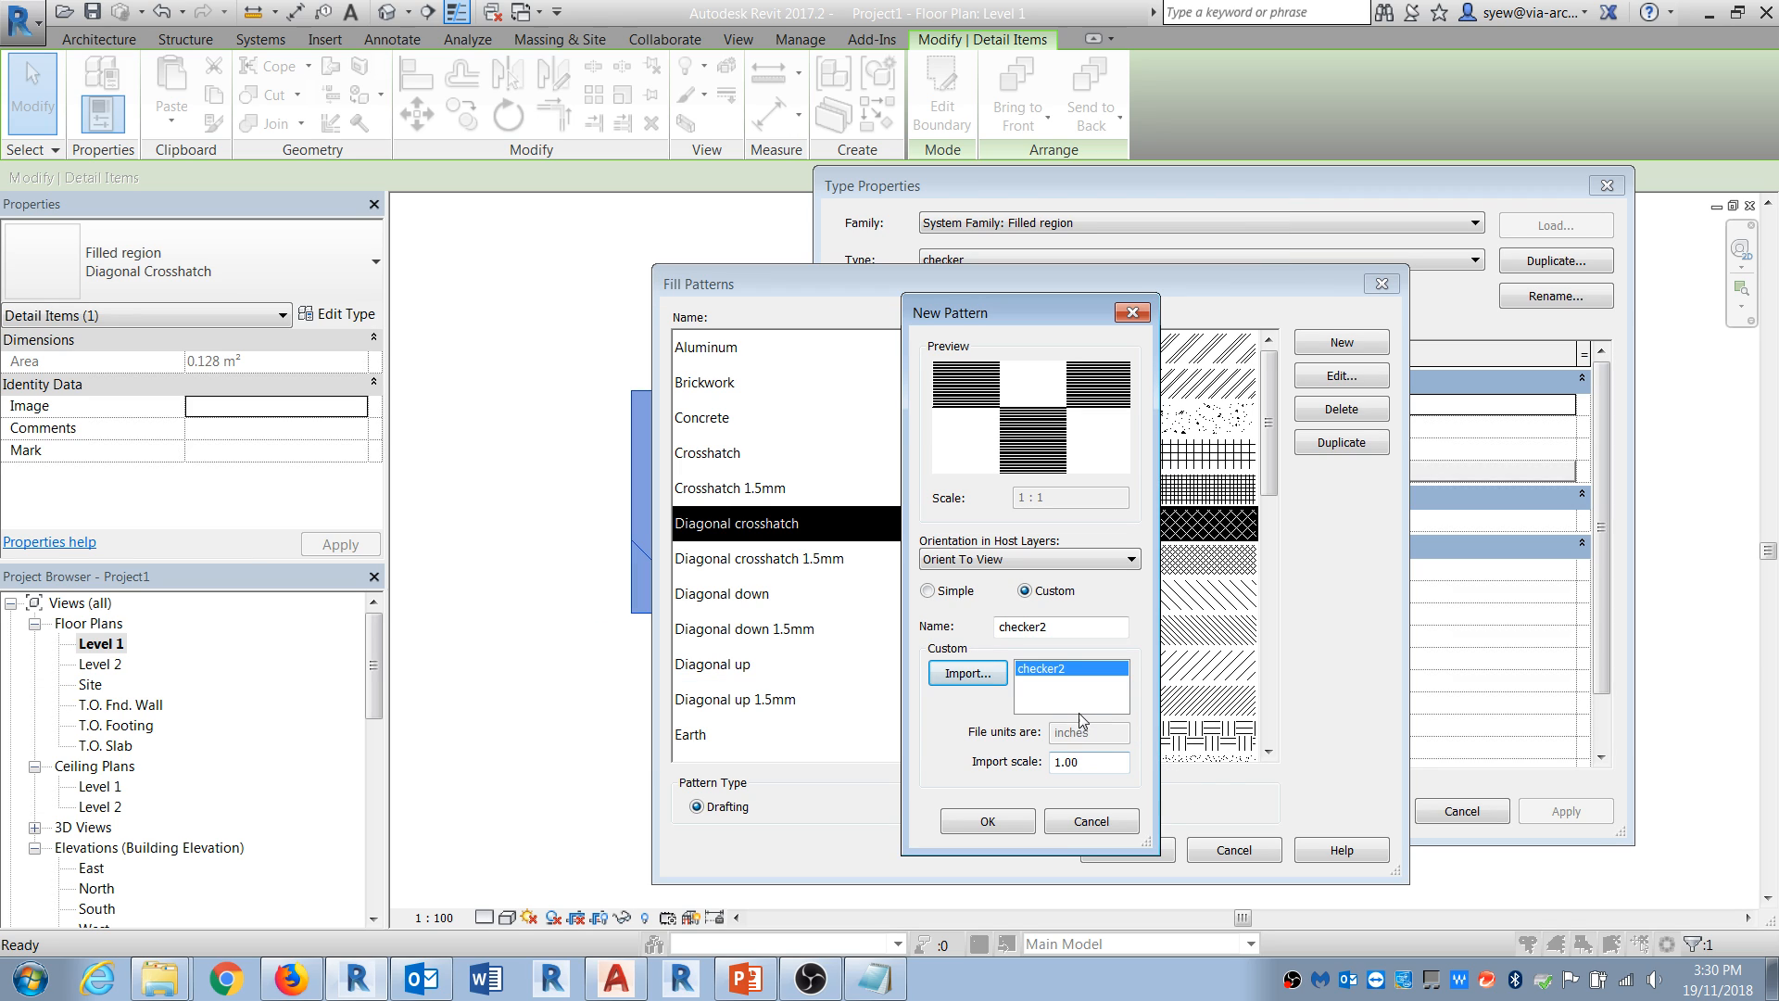
Step: Name the imported pattern checker2 x0.5 with an import scale of 0.5 and assign it to the checker filled region type
click(1126, 630)
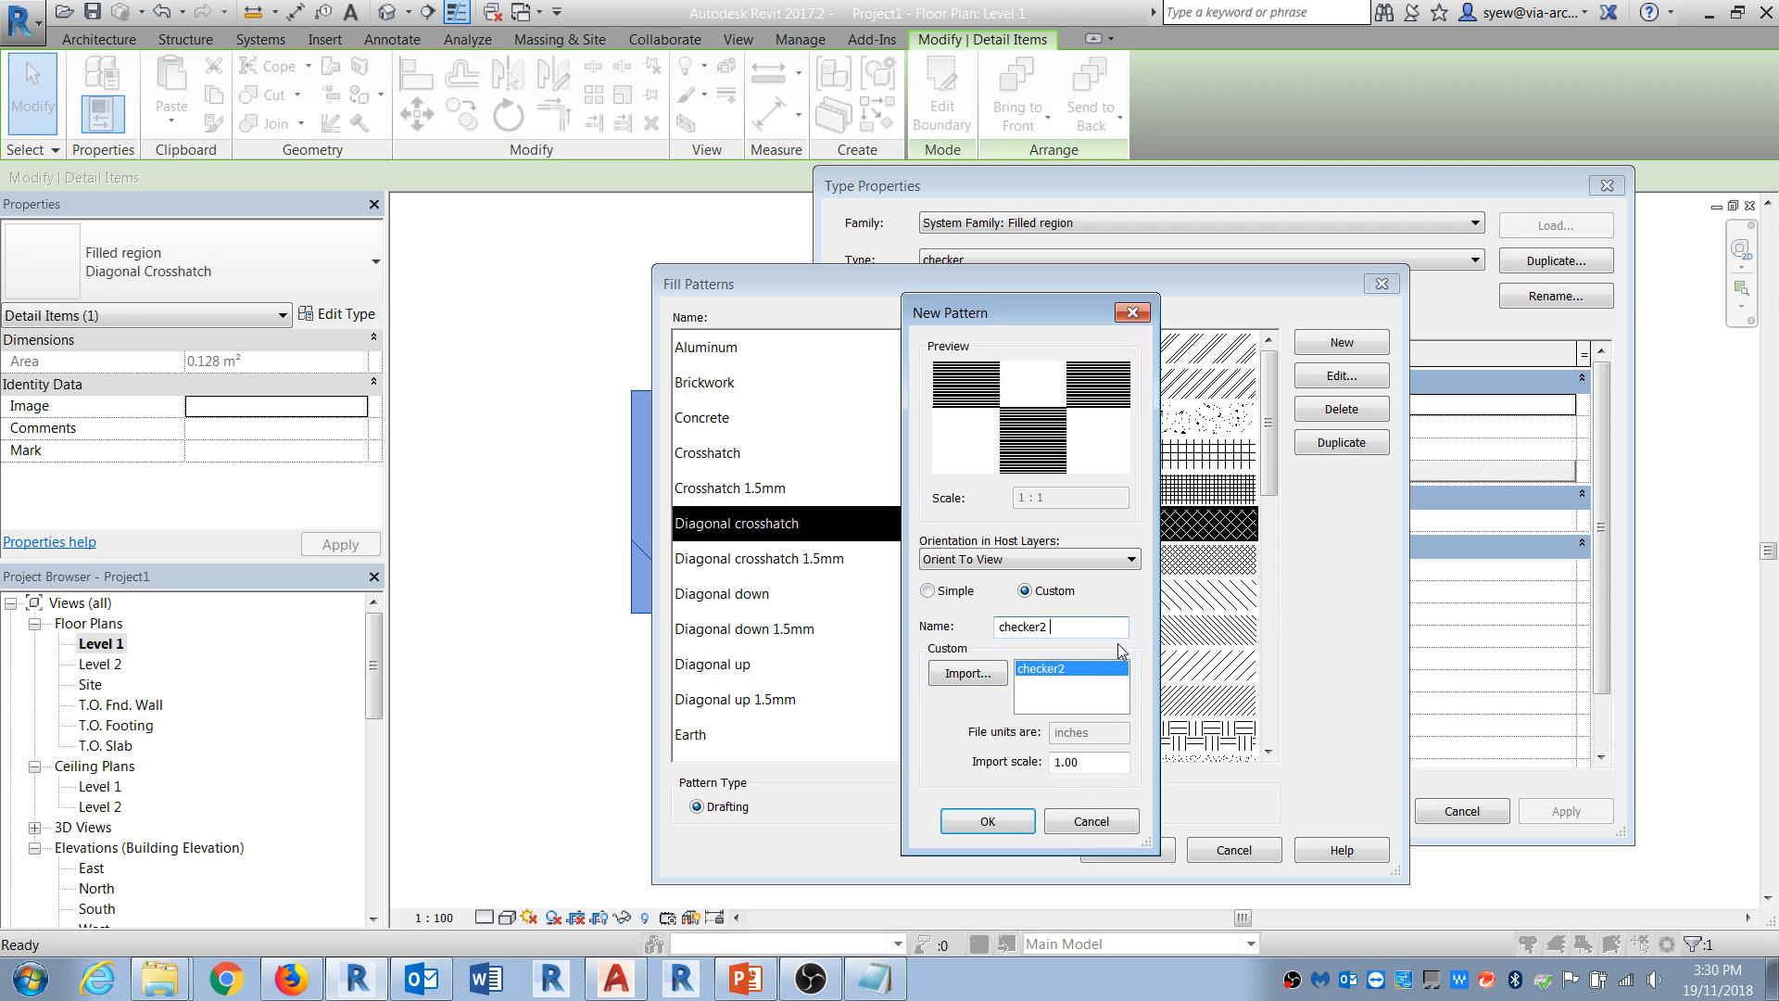
double_click(1075, 761)
text(0.5)
click(1001, 821)
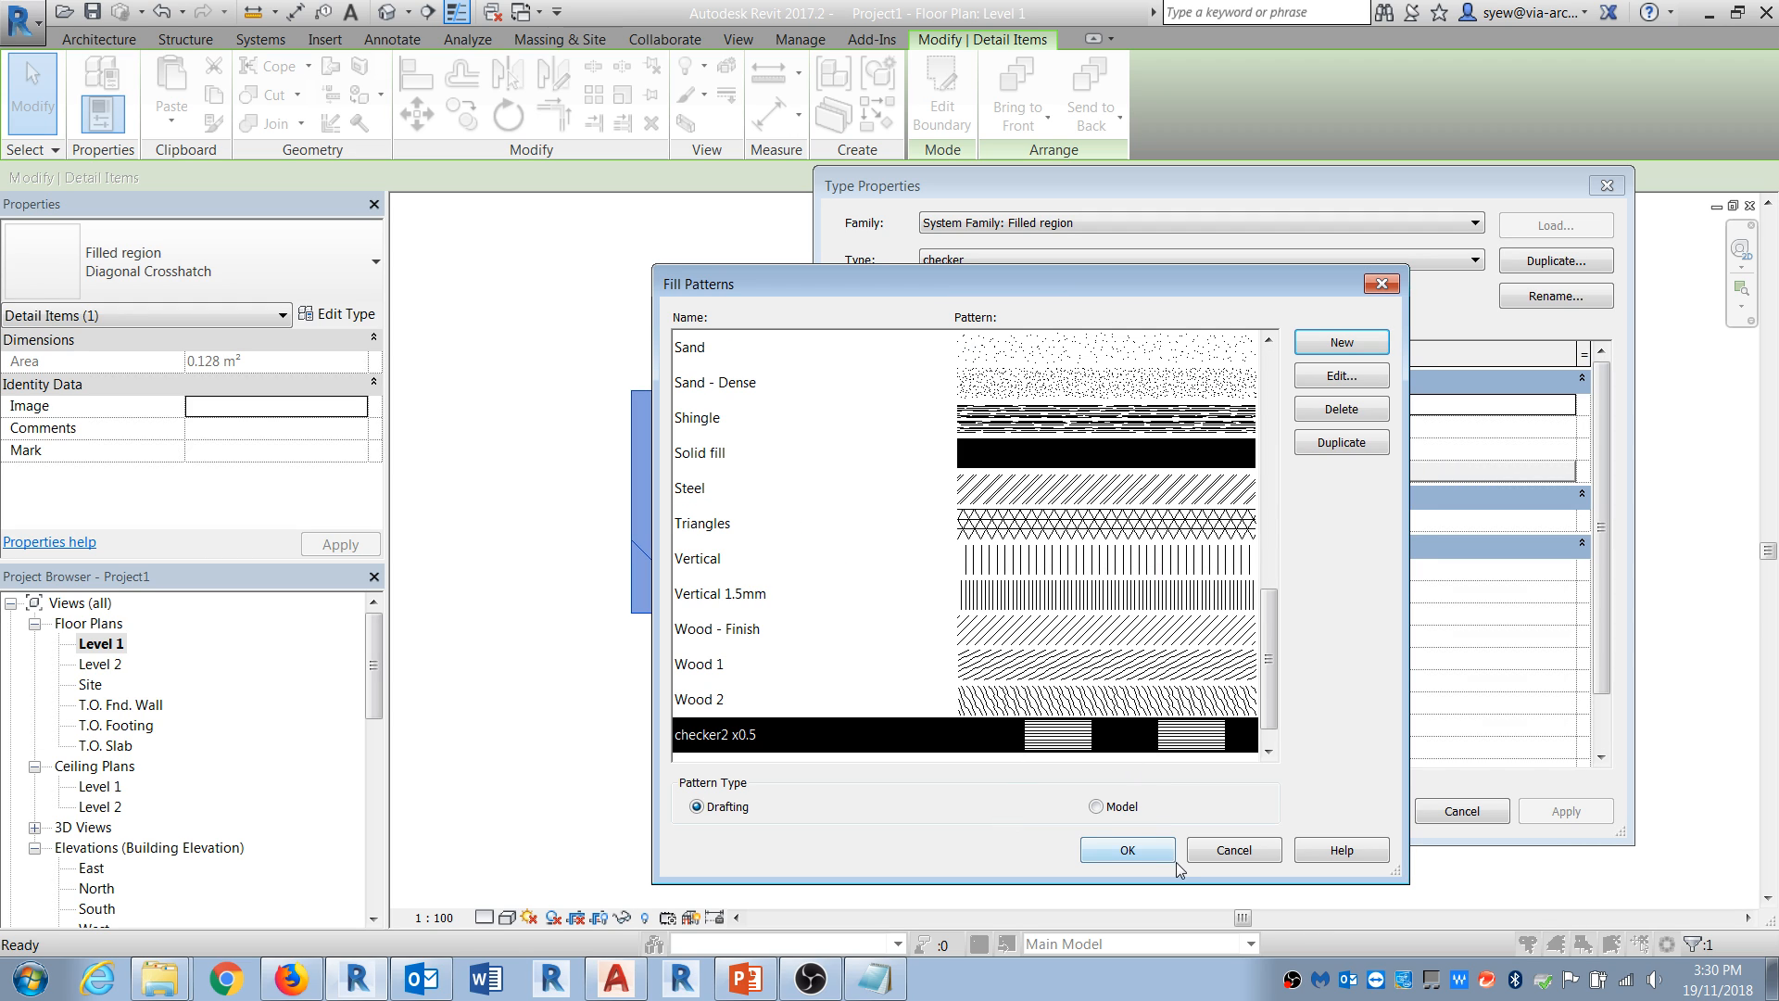
click(1147, 857)
click(1355, 811)
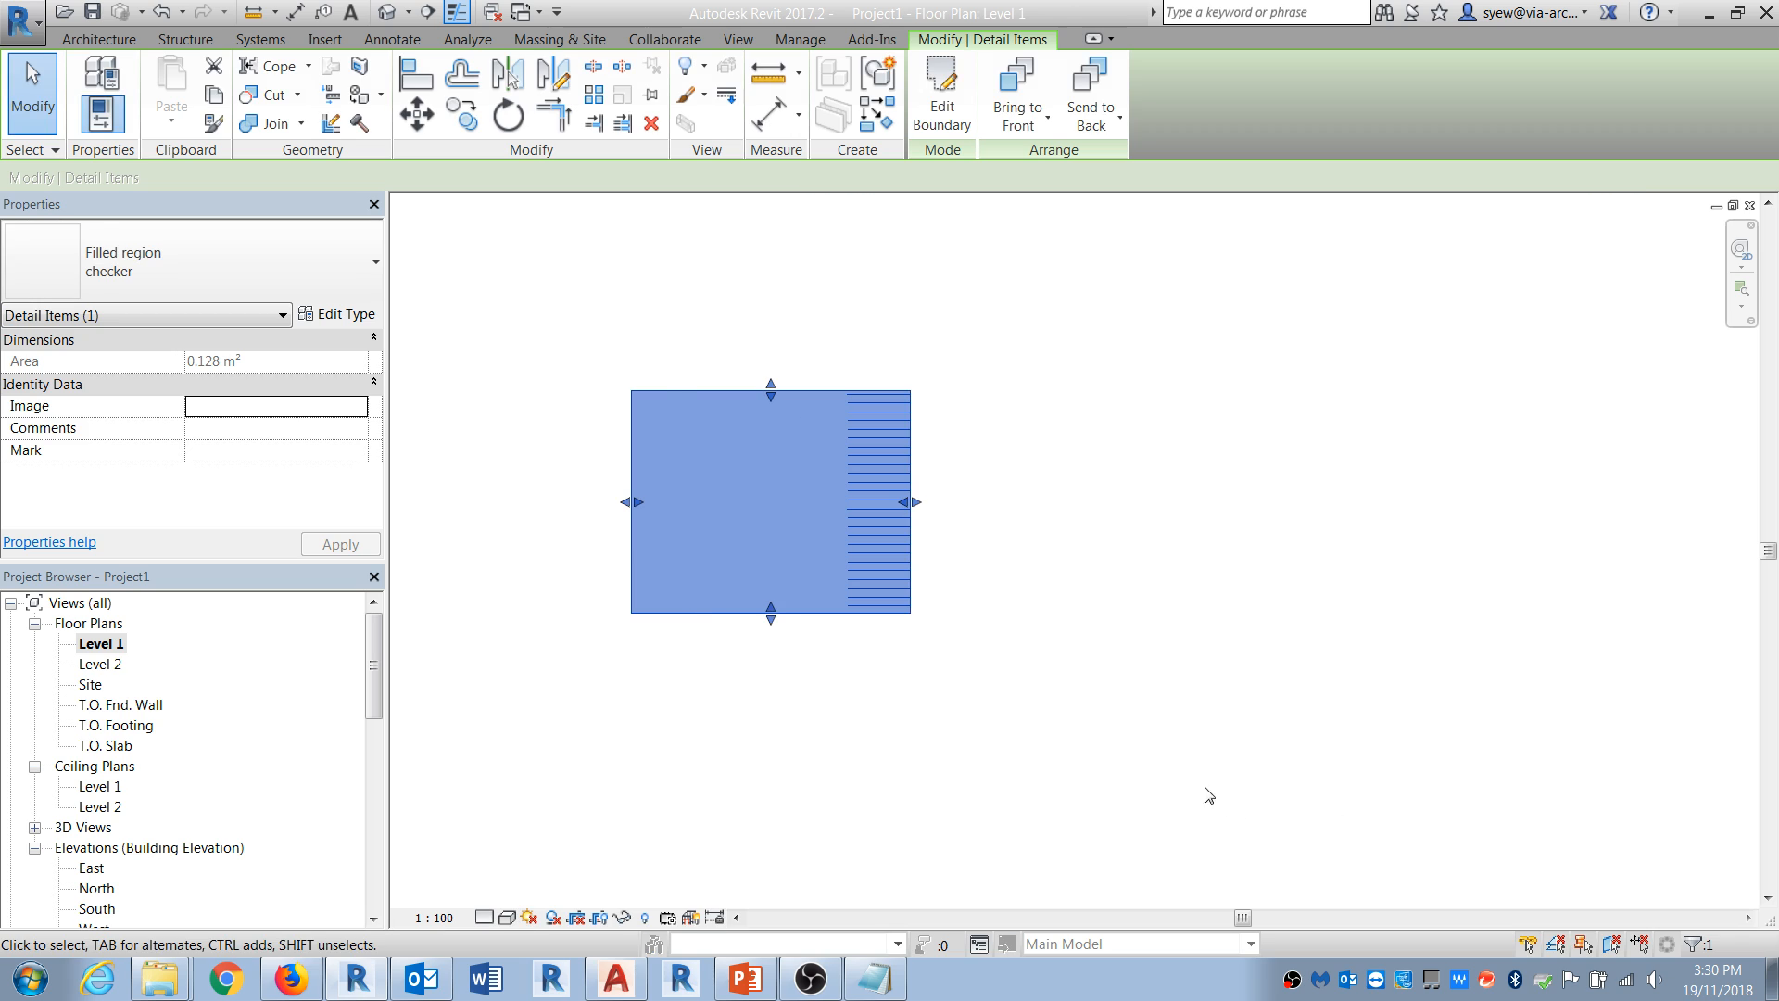
Step: Stretch the filled region's right, upper and left edges outward to enlarge it to about 3.085 m²
click(1037, 744)
click(912, 530)
drag(915, 502, 1442, 503)
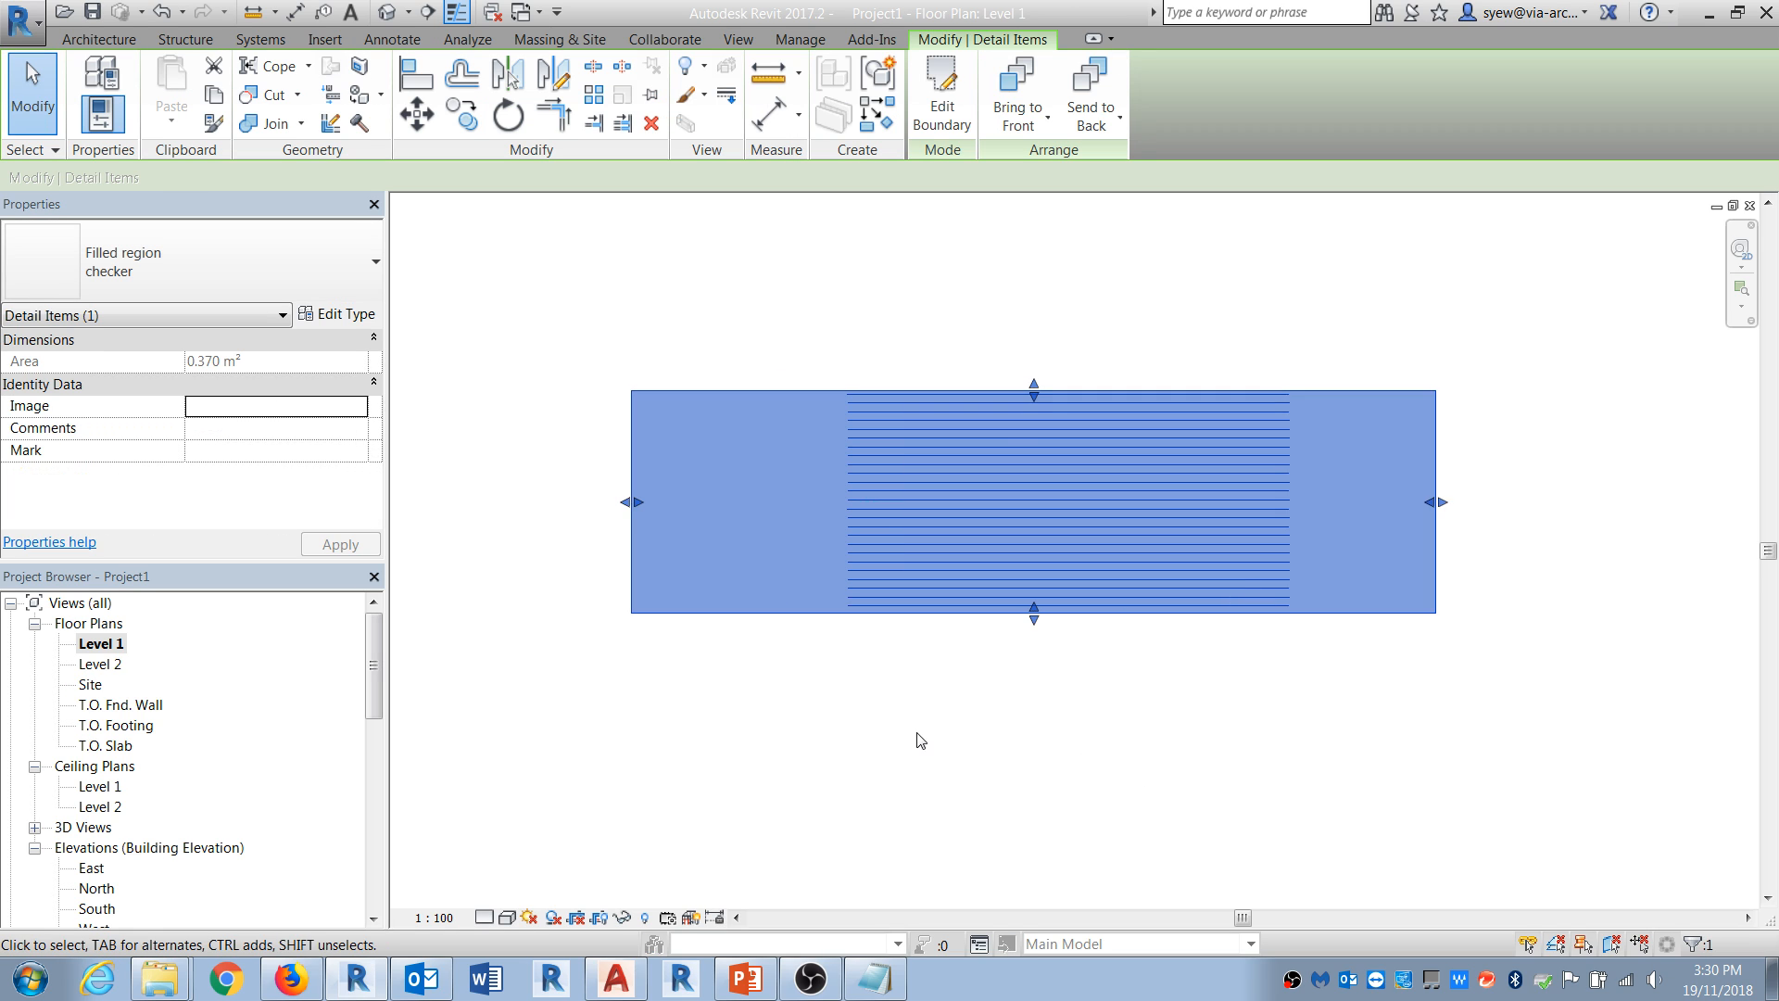
scroll(921, 742, down, 3)
drag(988, 538, 1020, 219)
scroll(1069, 528, down, 3)
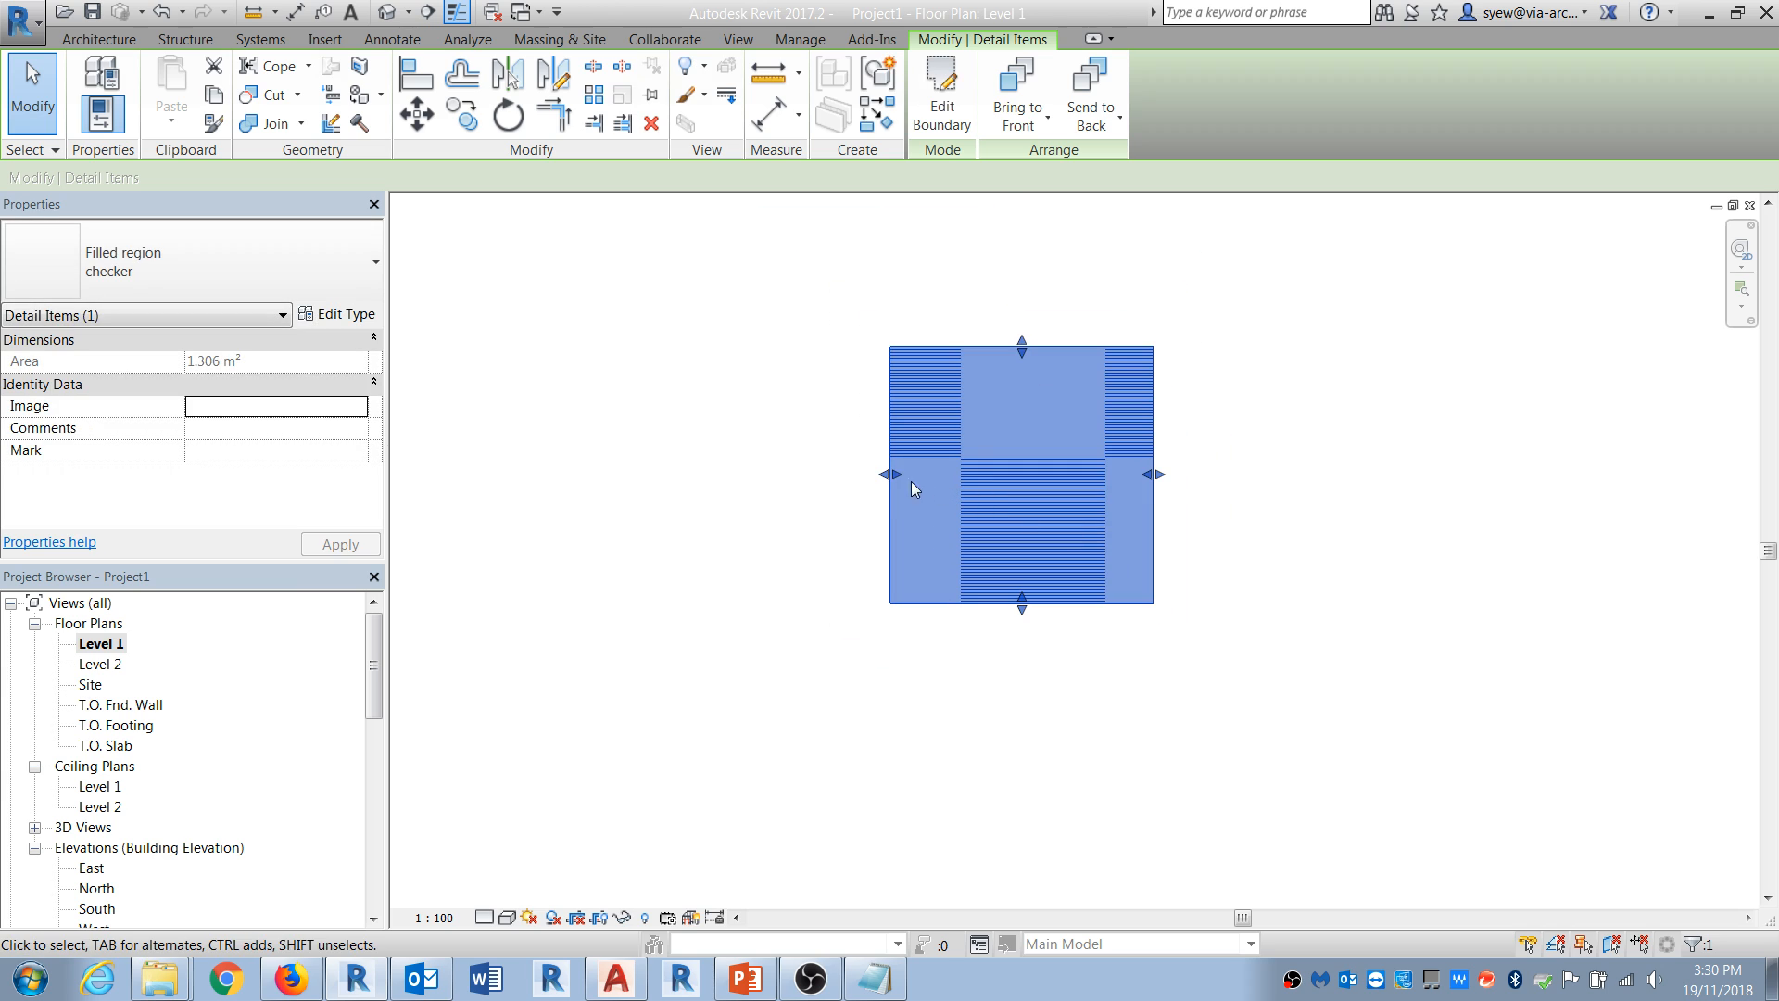
drag(898, 475, 587, 473)
Step: Open the checker type's checker2 x0.5 fill pattern for editing and re-import checker2.pat from the lisp folder
click(339, 315)
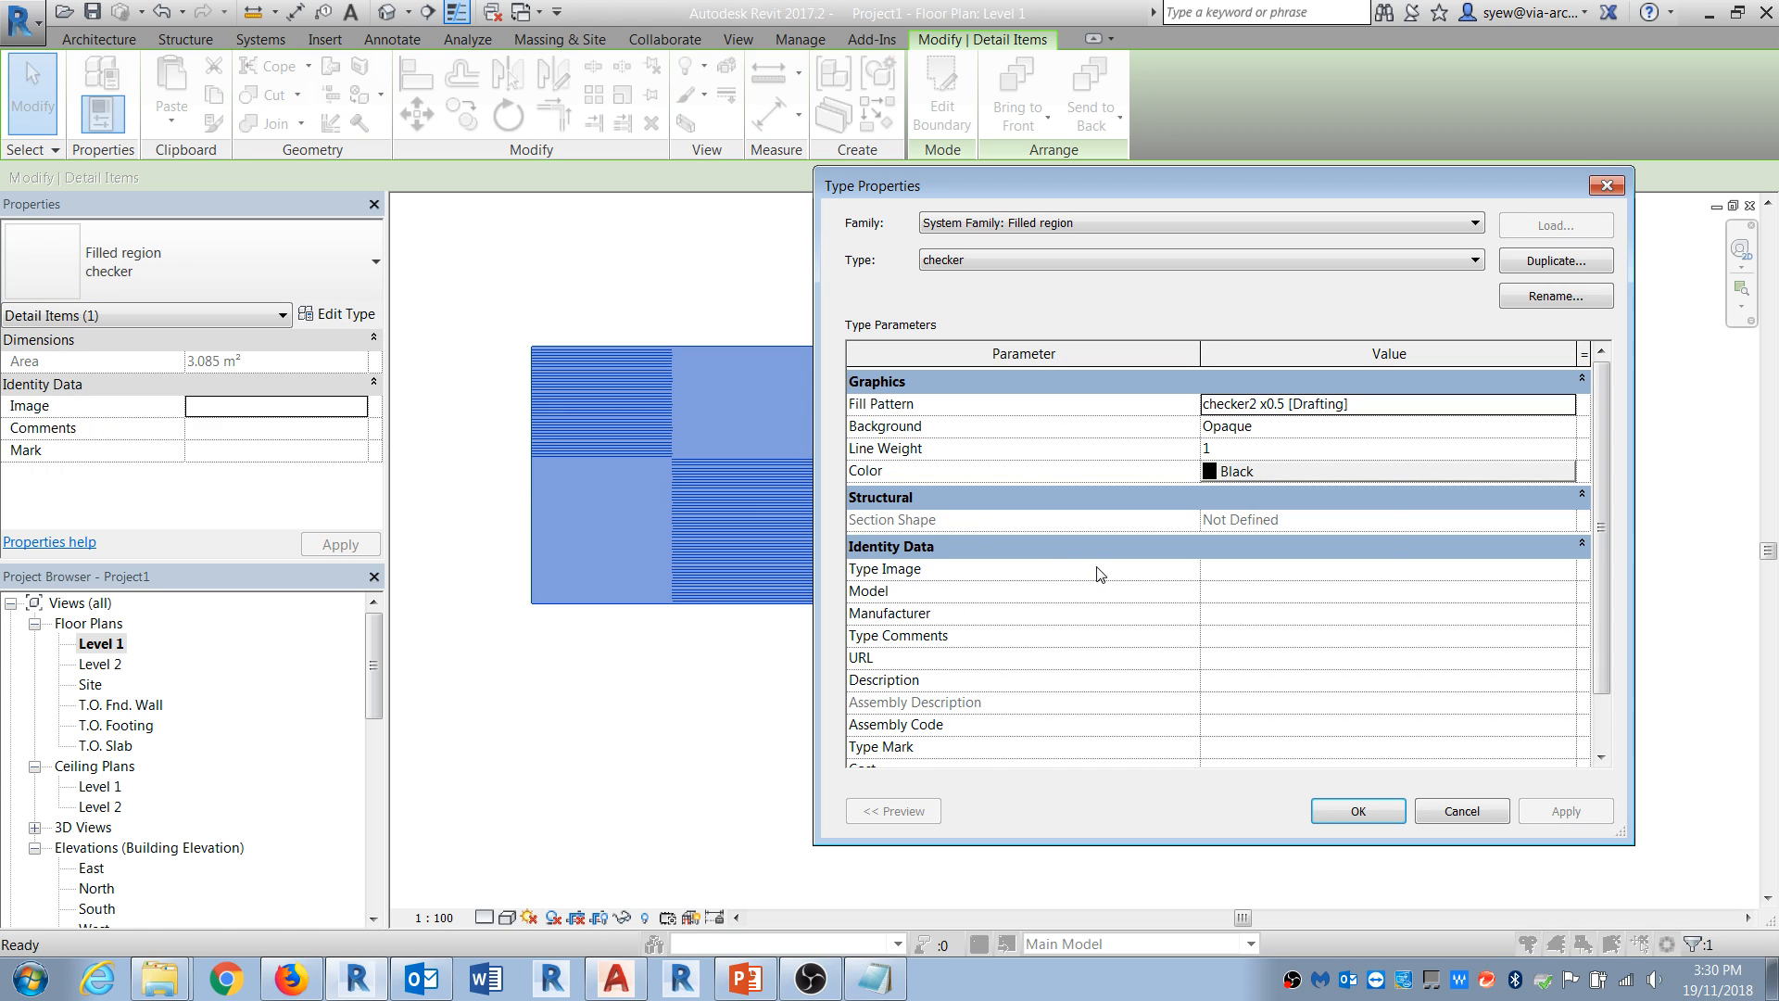
click(1567, 404)
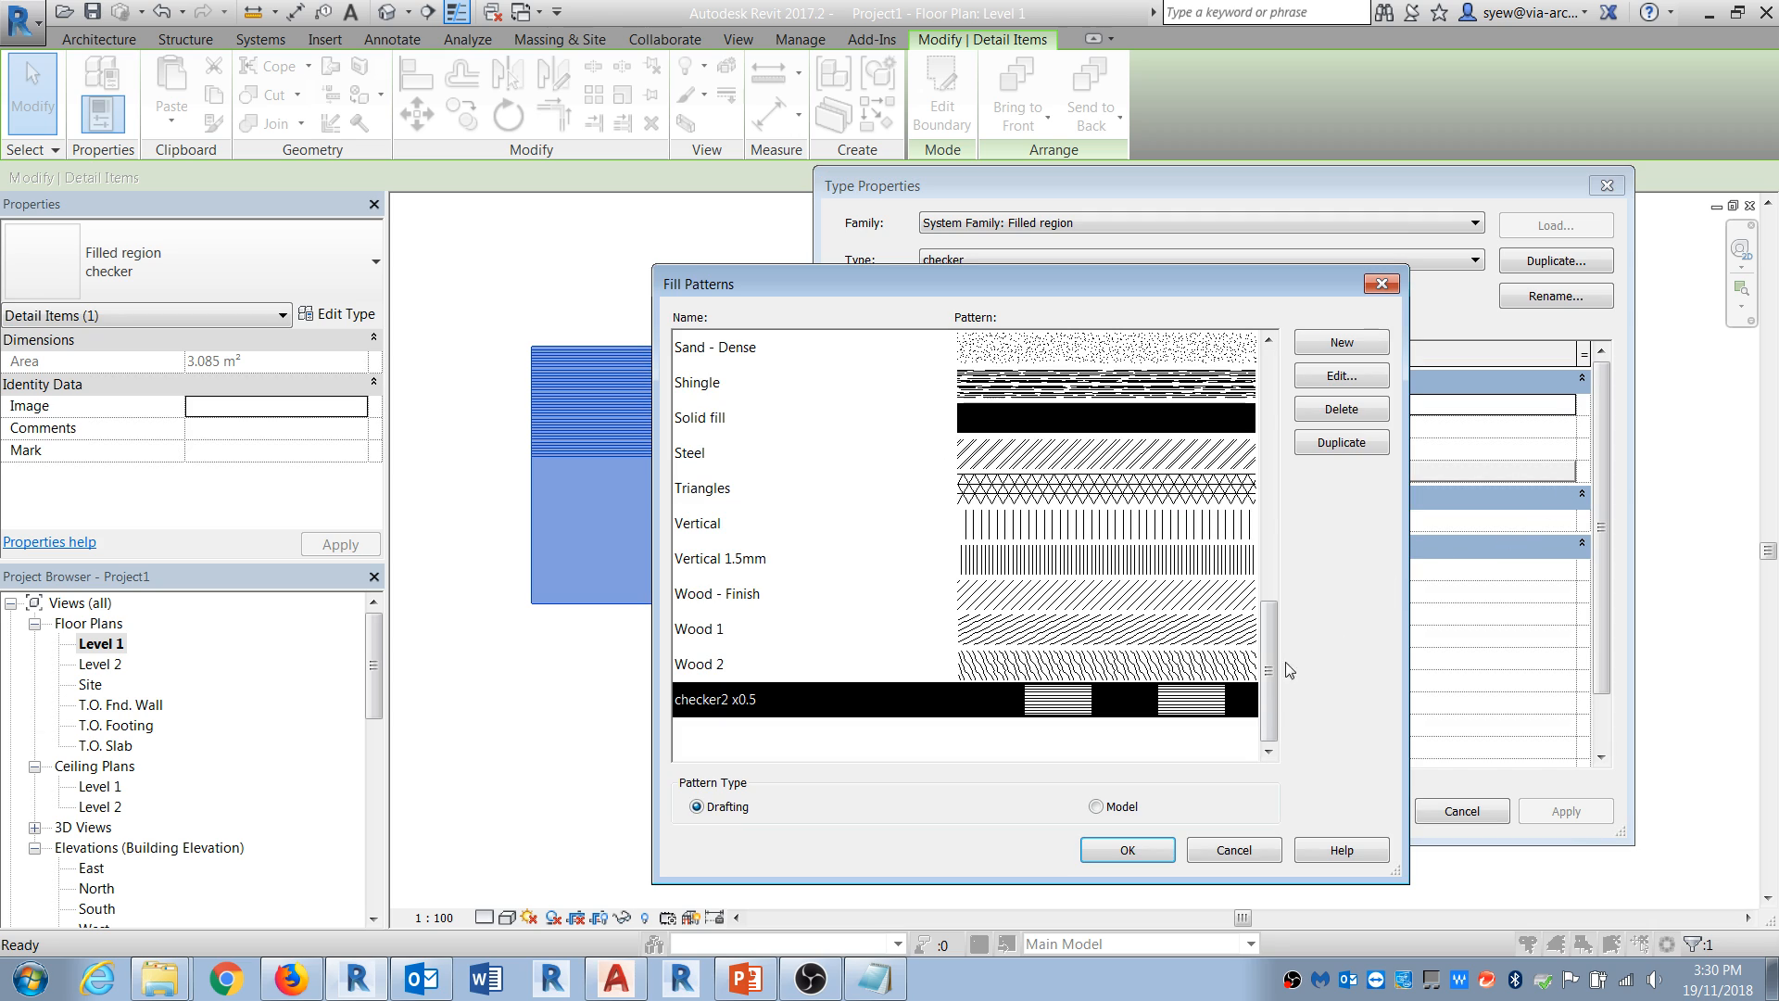
click(1342, 377)
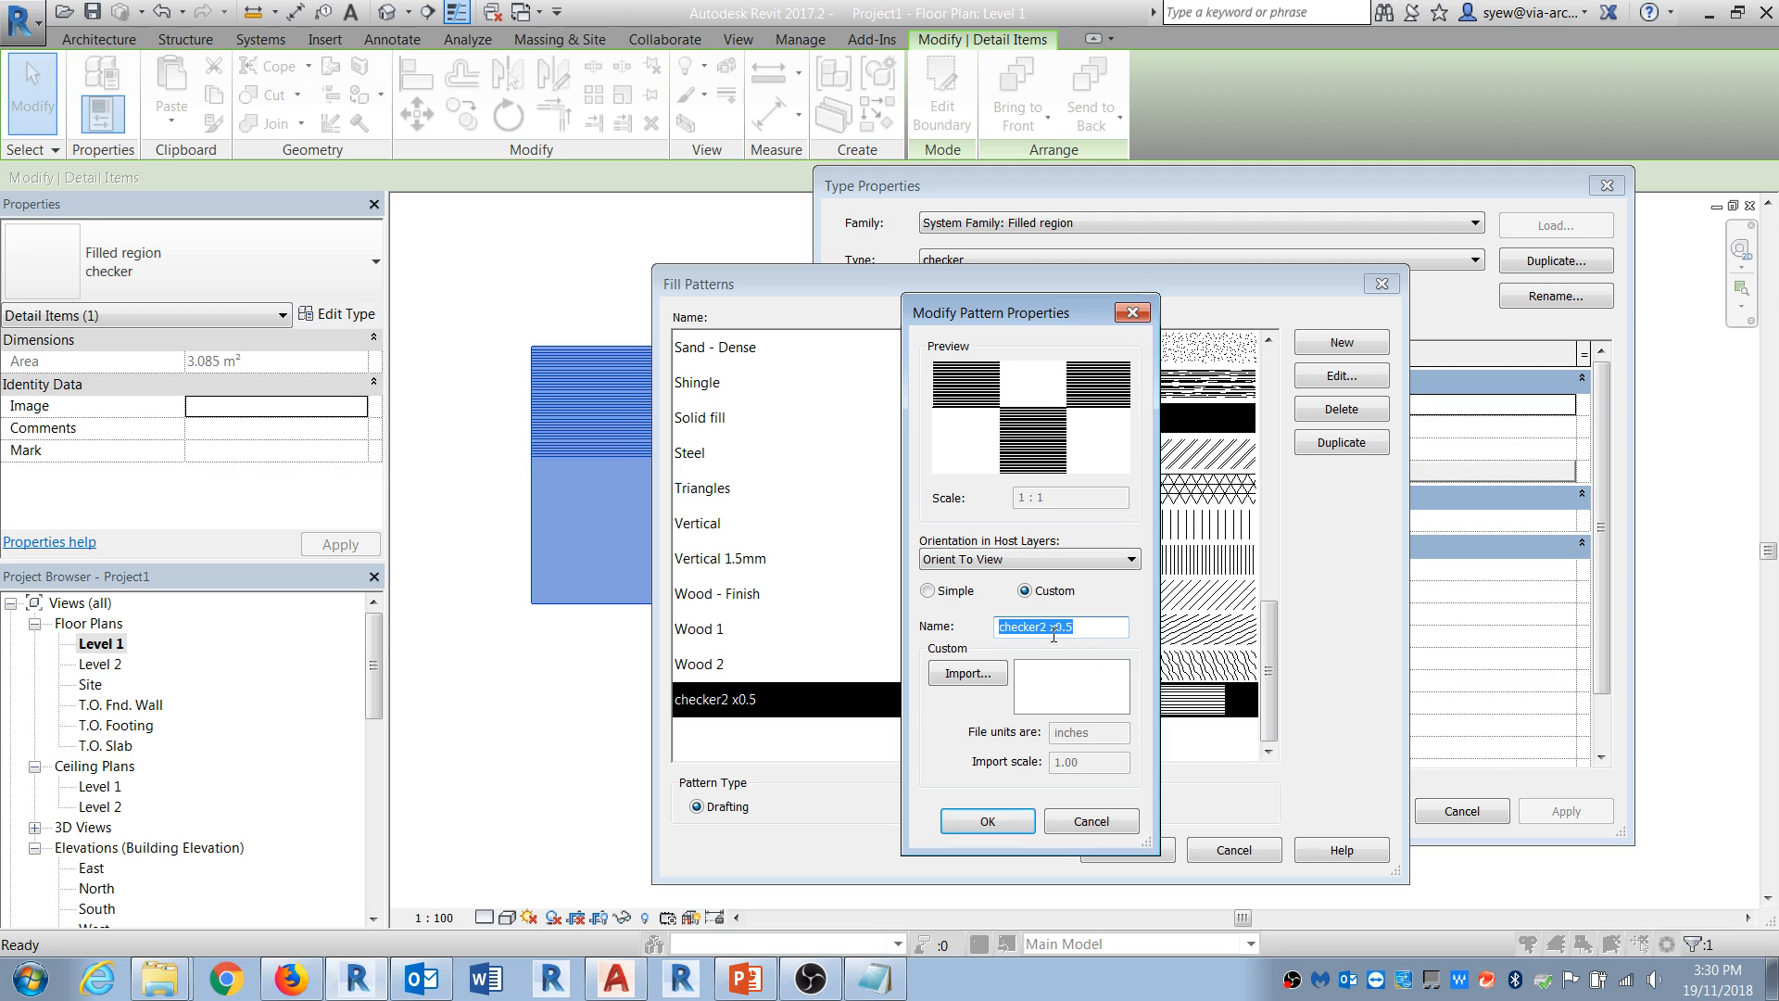
drag(1050, 627, 1103, 622)
click(967, 673)
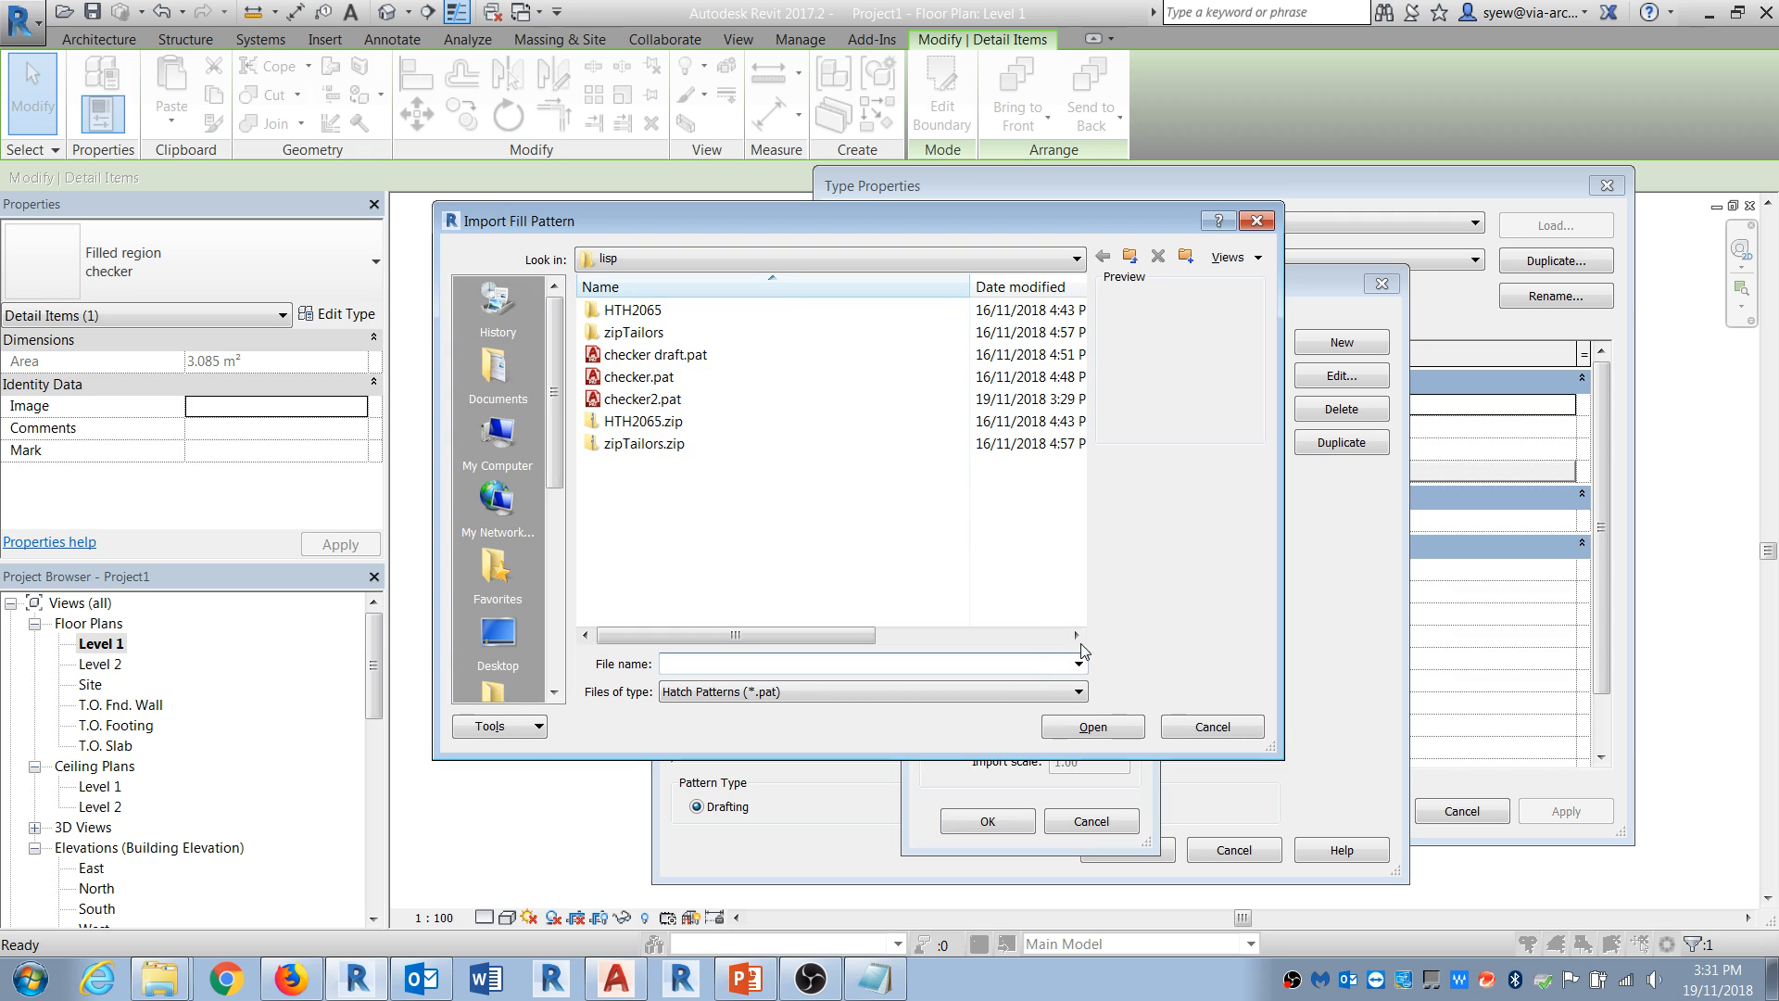
click(648, 400)
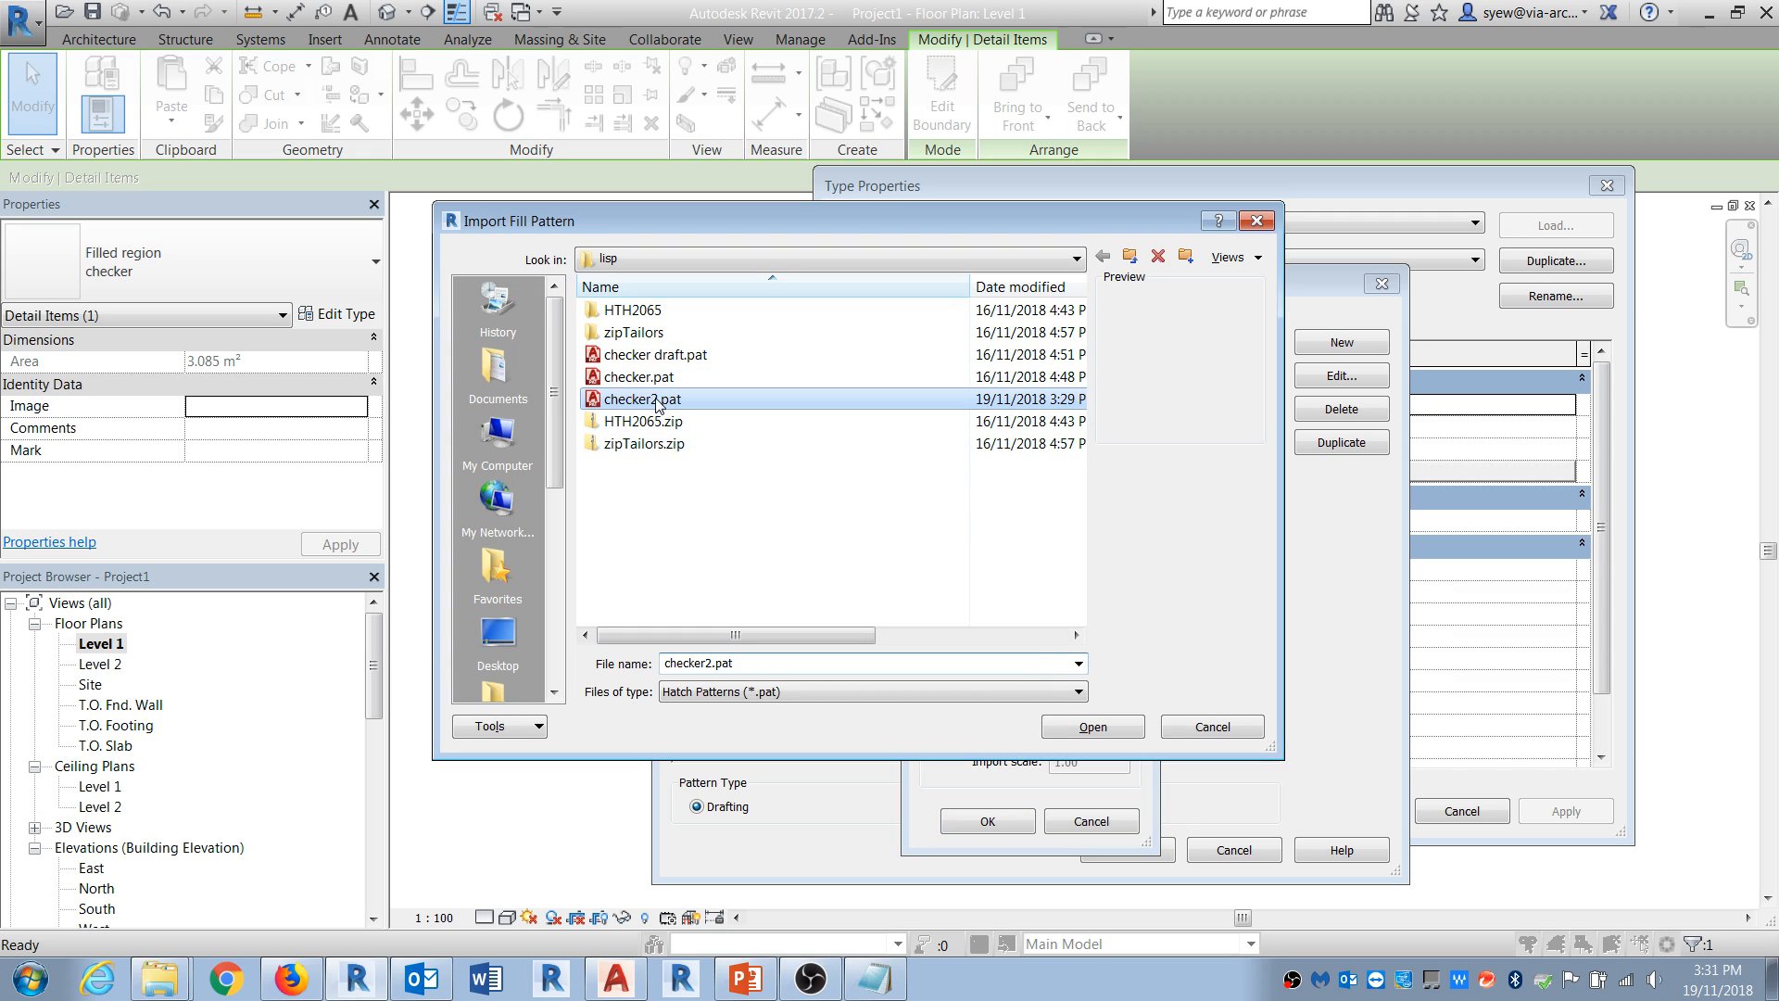
click(1105, 724)
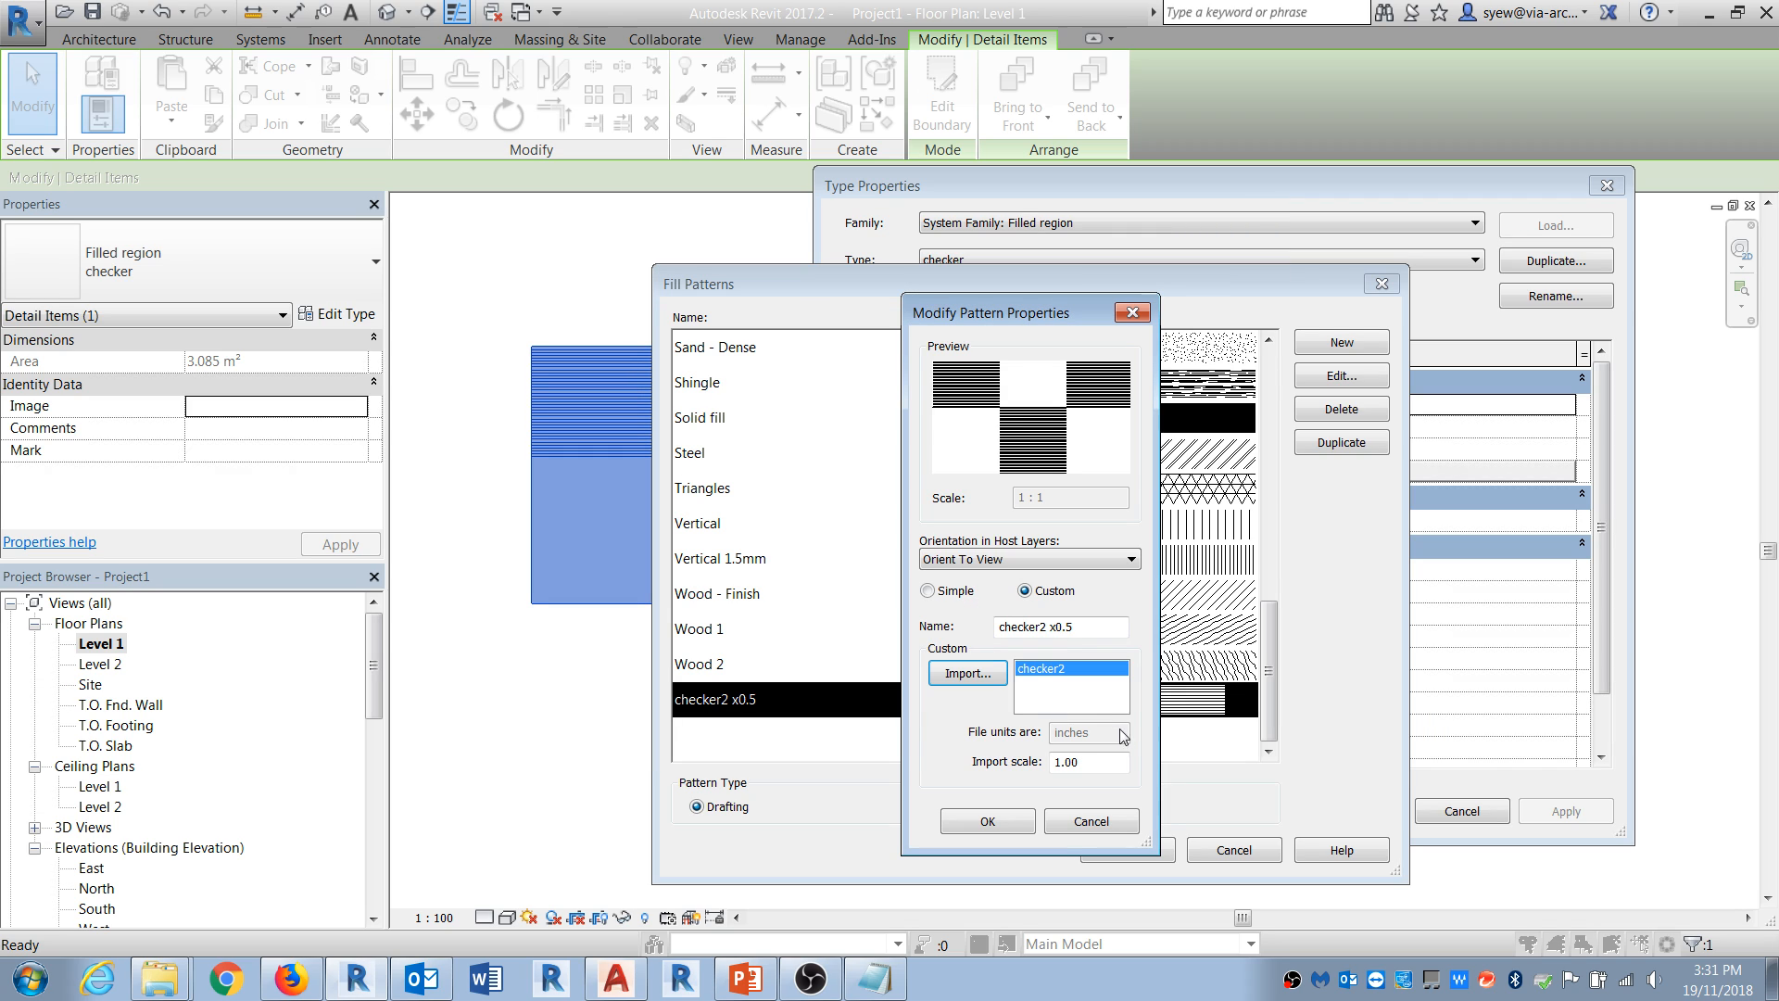
Step: Rename the pattern as checker2 x1 with an import scale of 1.00 and apply it to the checker filled region type
drag(1078, 628, 1056, 627)
text(1)
click(1011, 817)
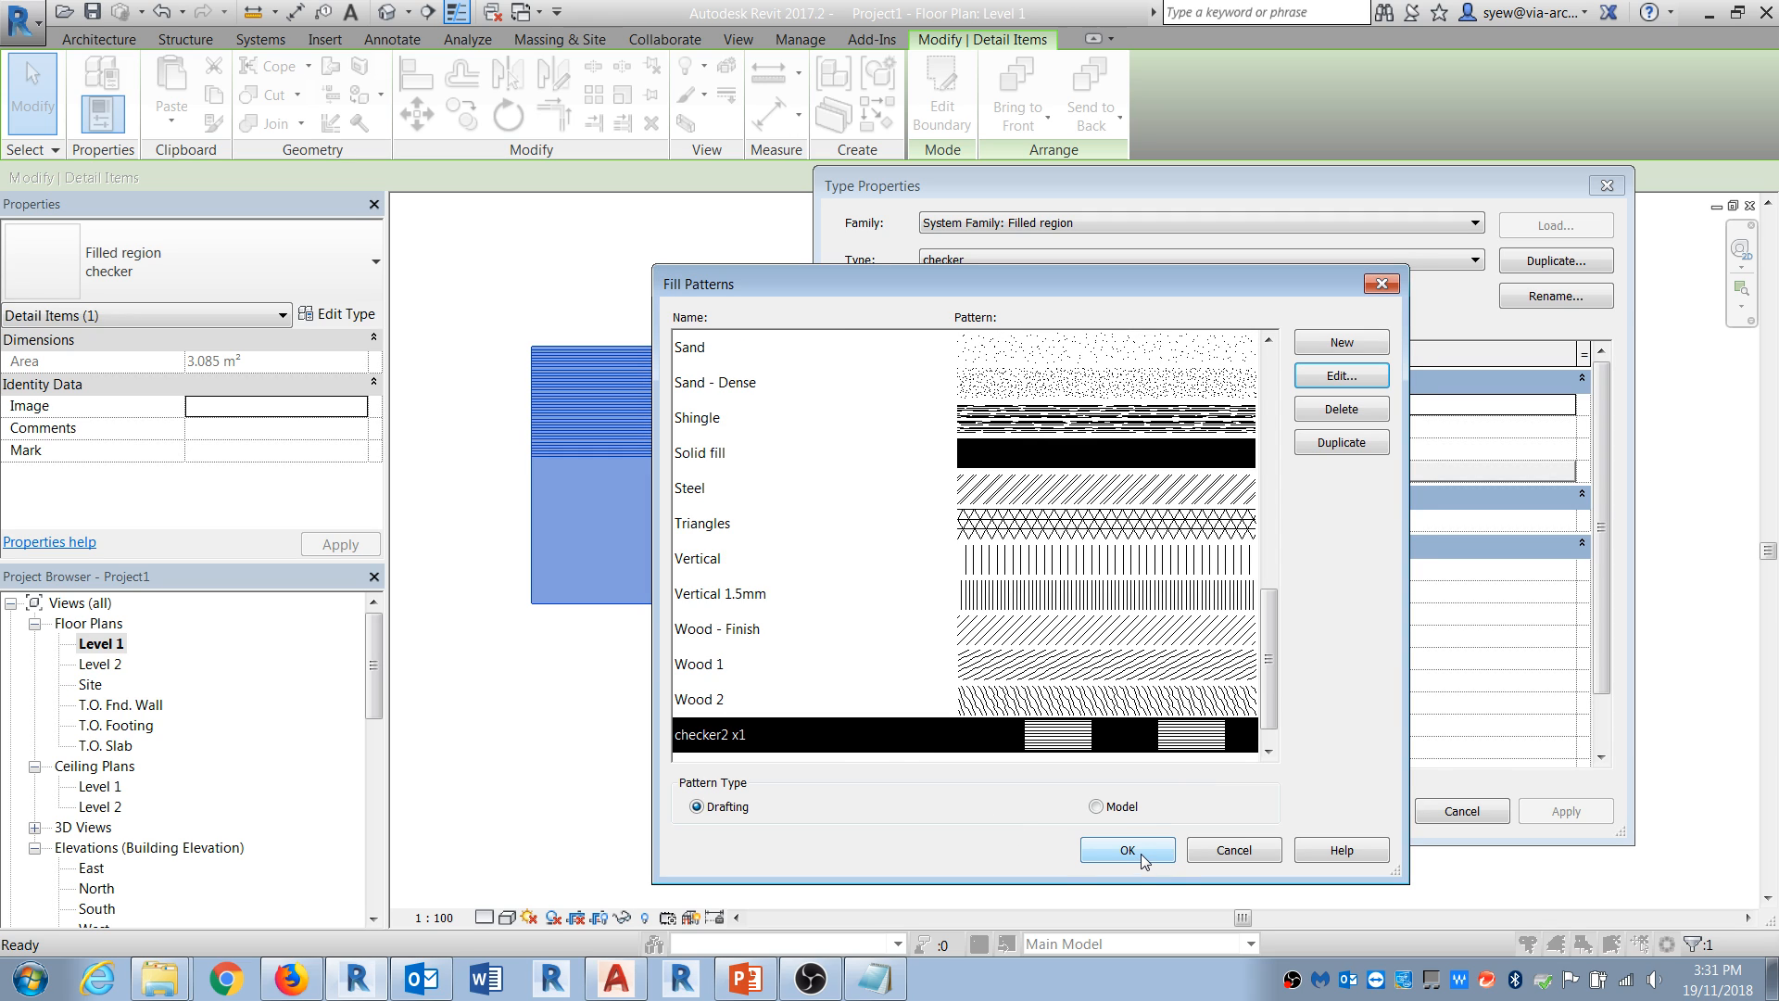
click(1153, 860)
click(1332, 817)
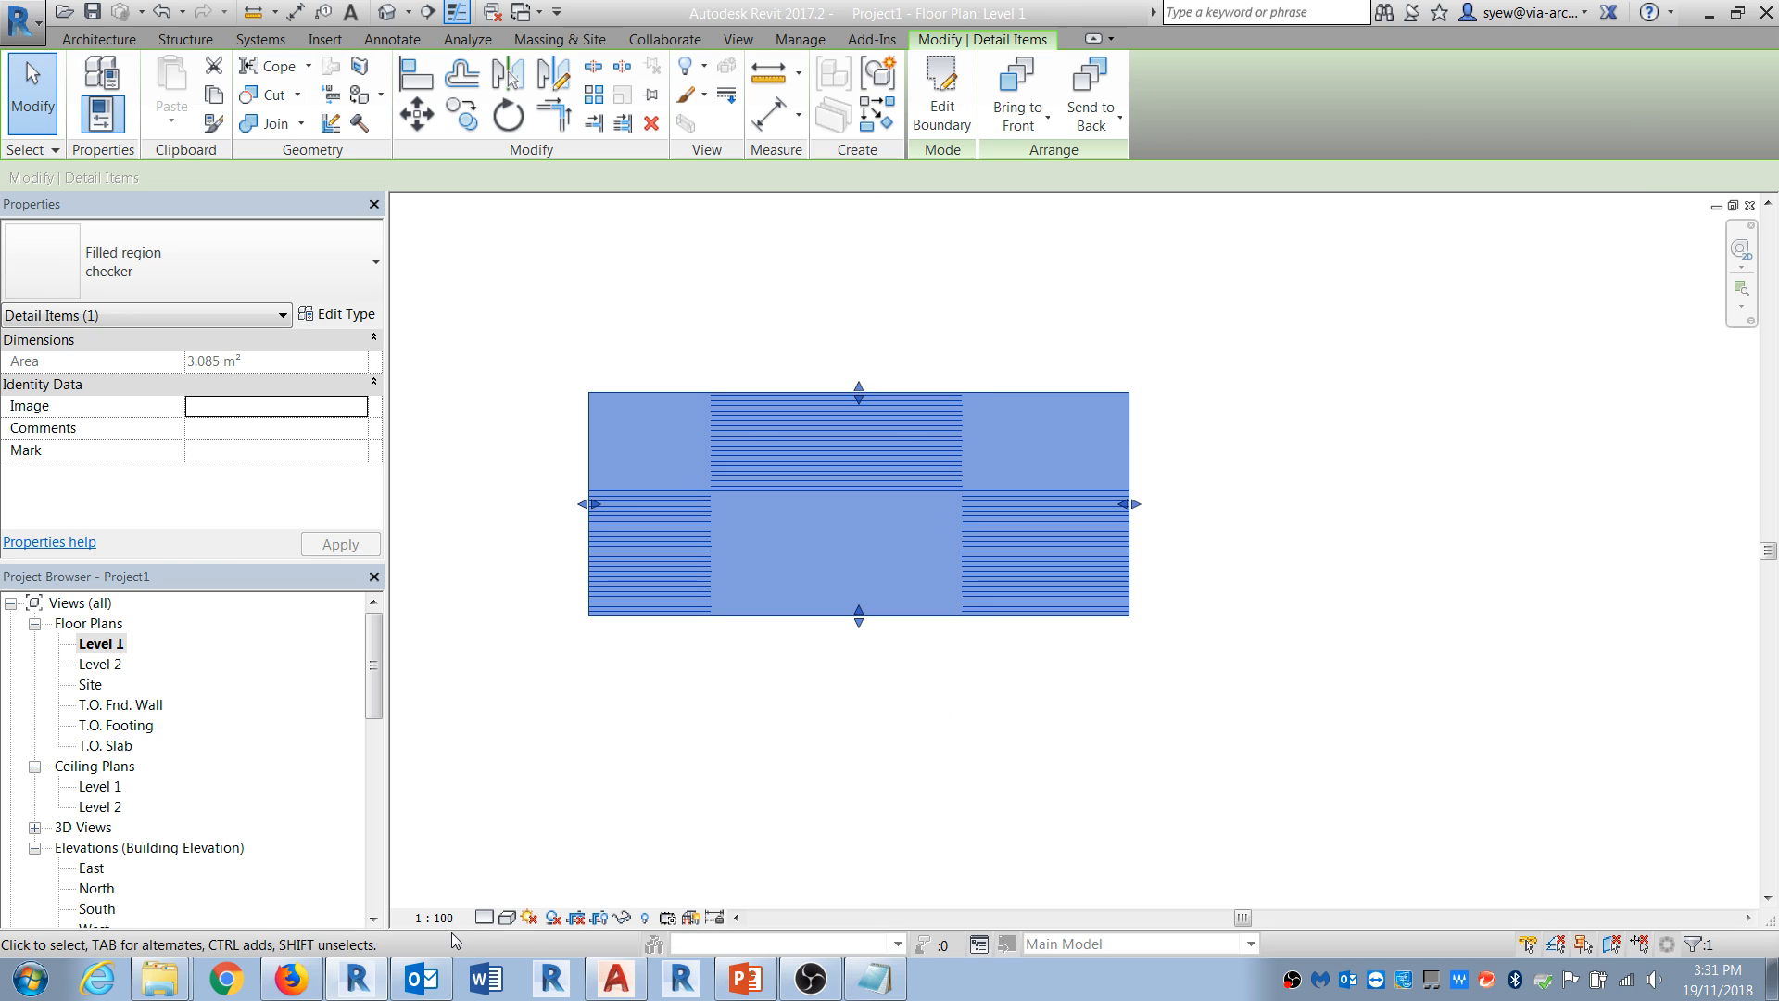
Step: Set the Level 1 floor plan's view scale to 1:25 and inspect the checker fill up close
click(435, 918)
click(445, 739)
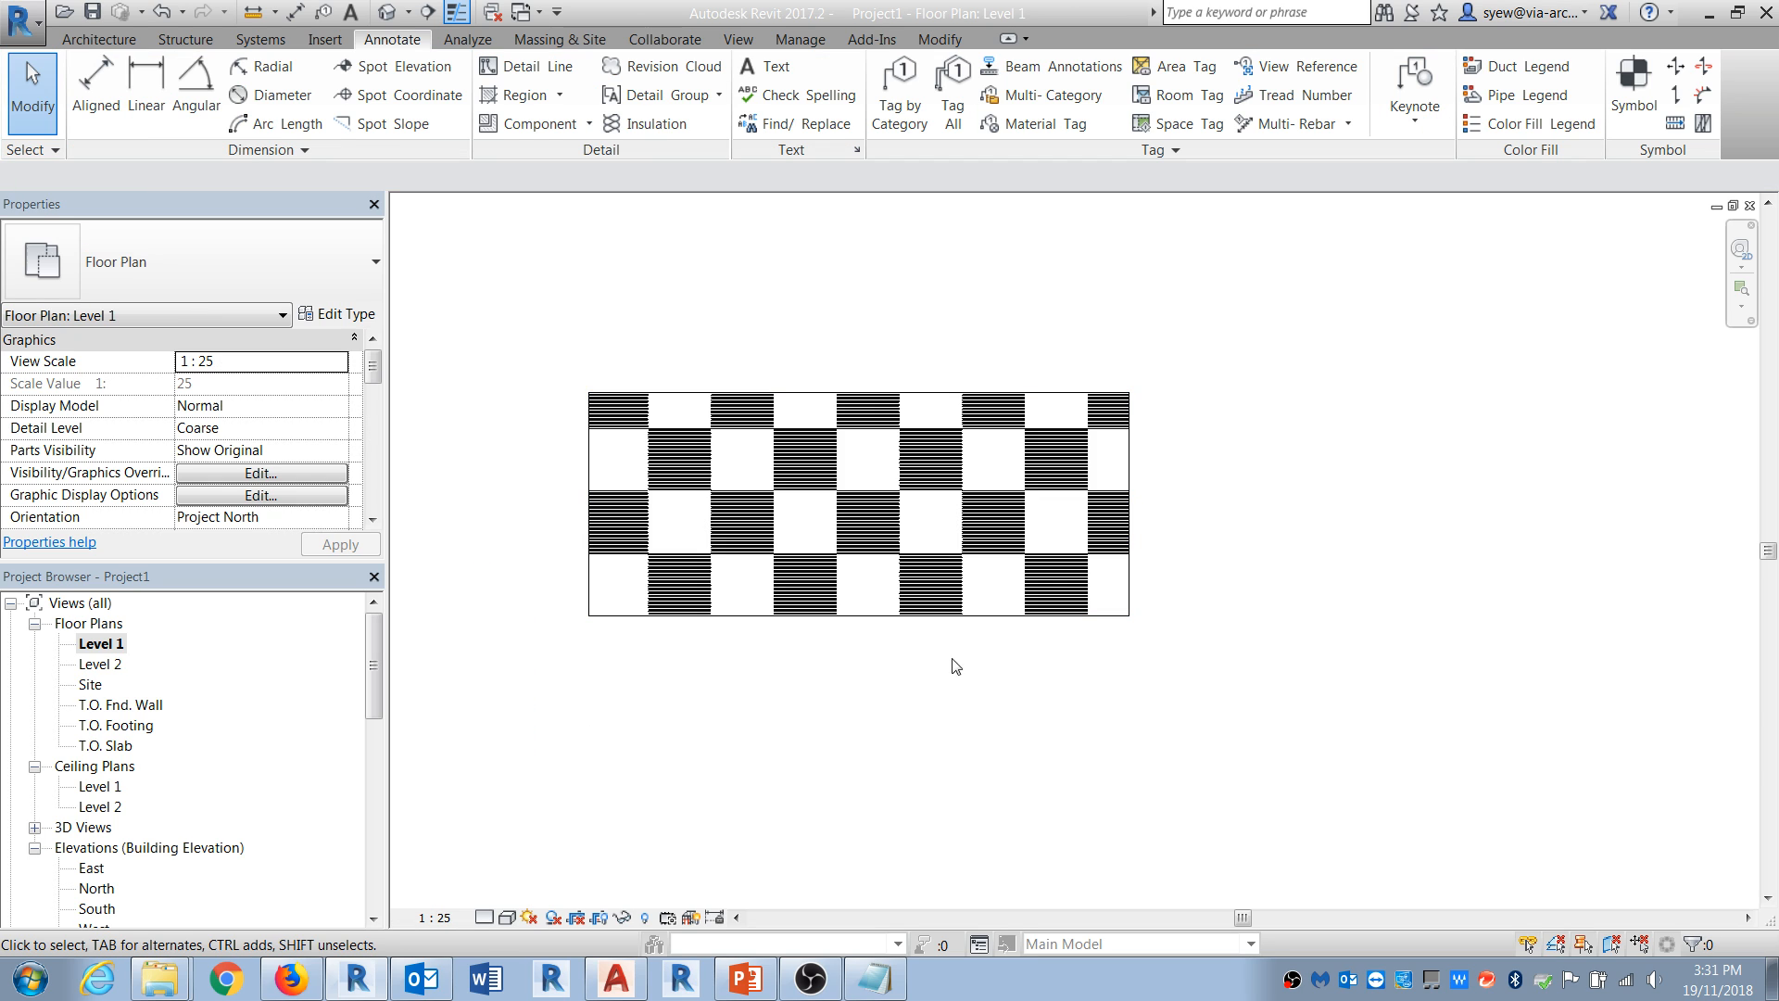
scroll(997, 644, up, 3)
scroll(568, 590, up, 3)
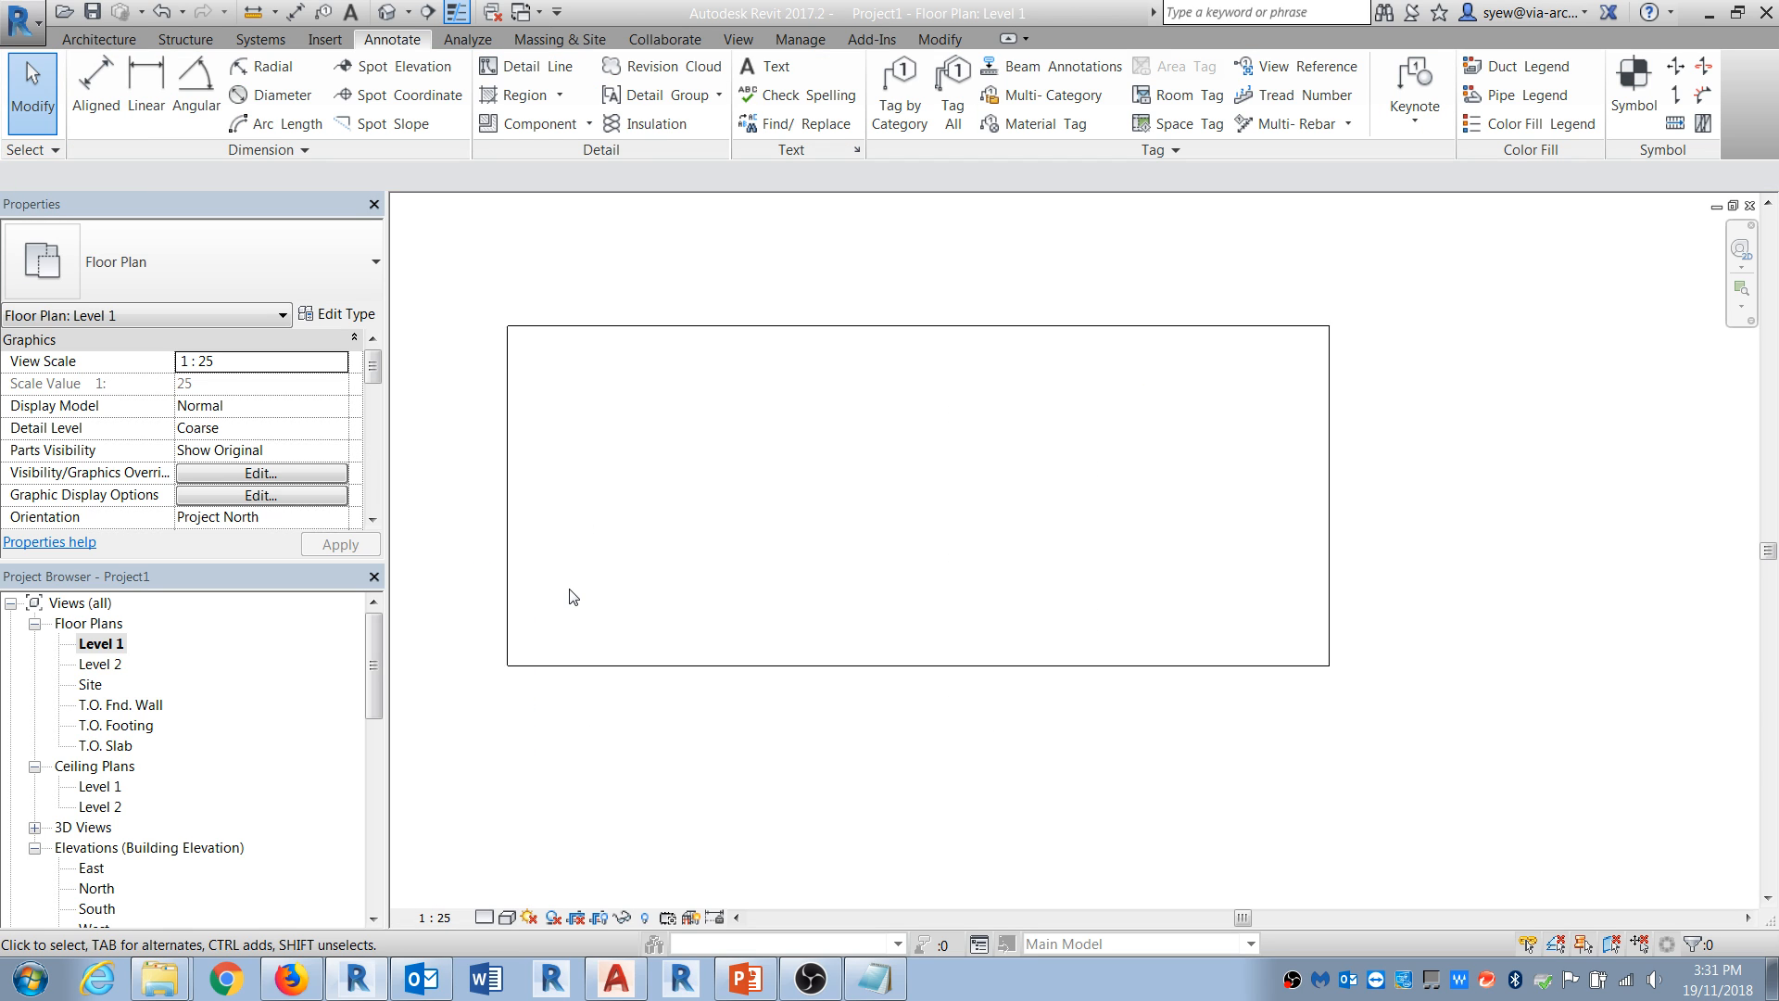
Step: Try the Level 1 view at scales 1:10 and 1:5, returning to 1:10, to compare the checker fill's density
click(440, 918)
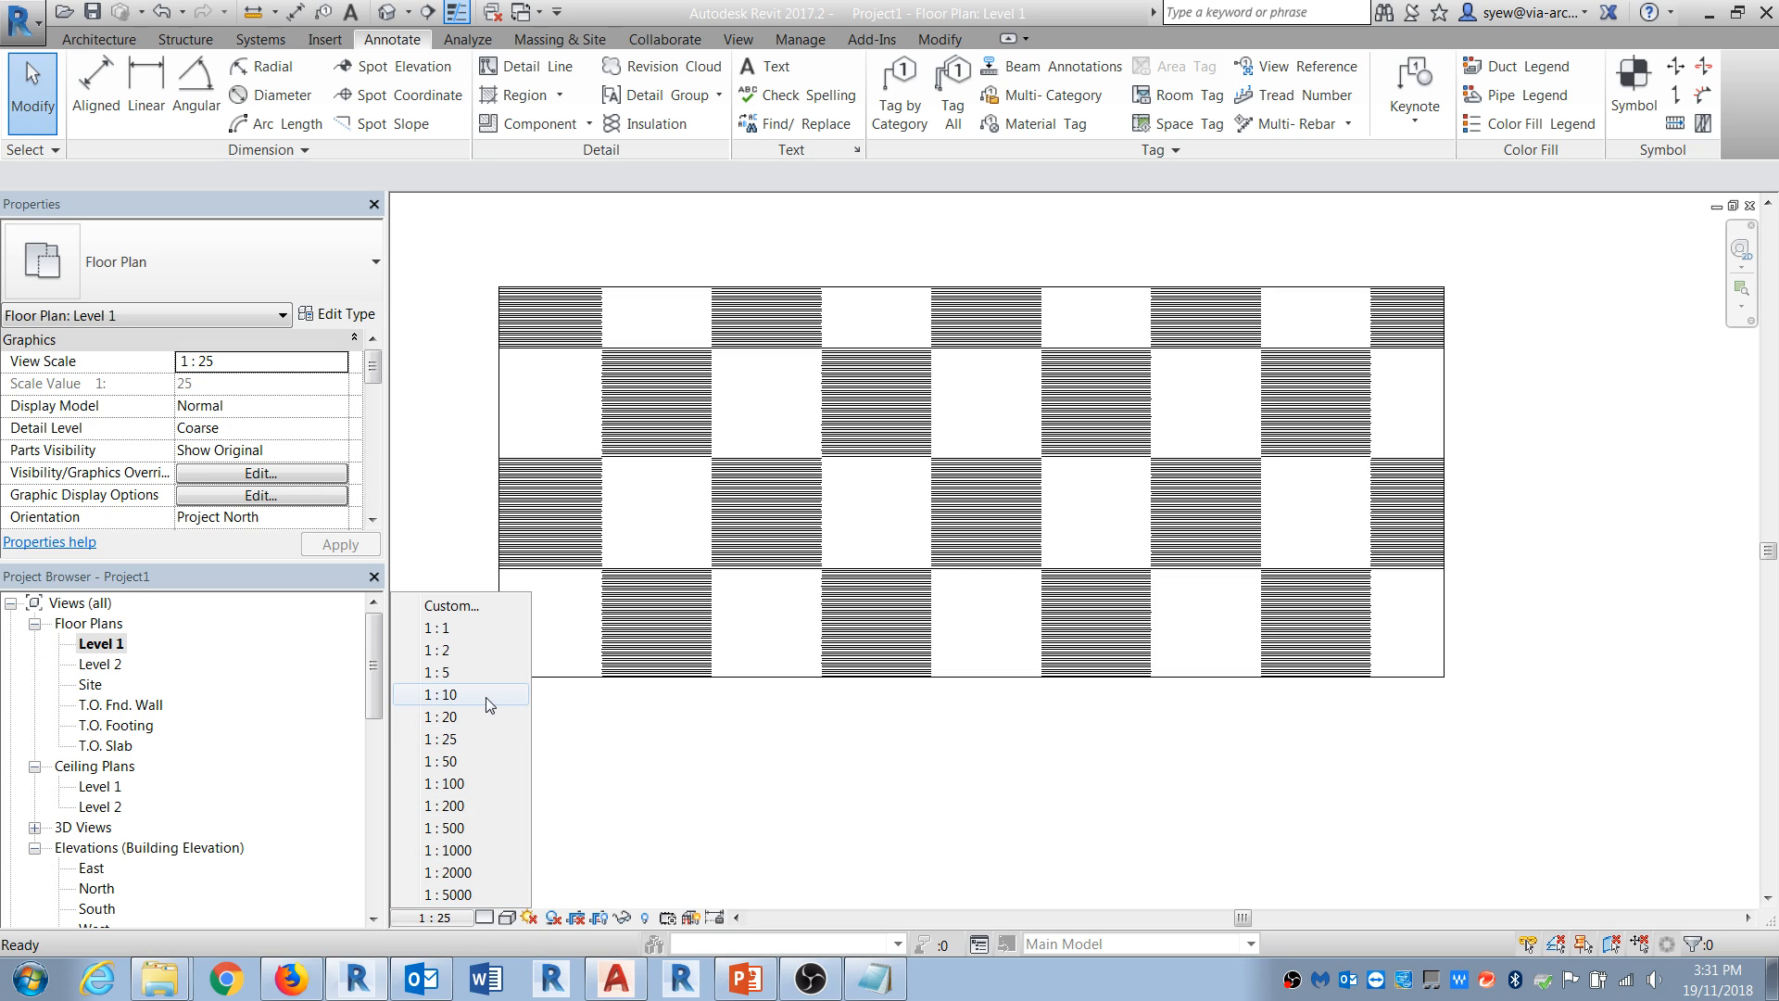
click(468, 695)
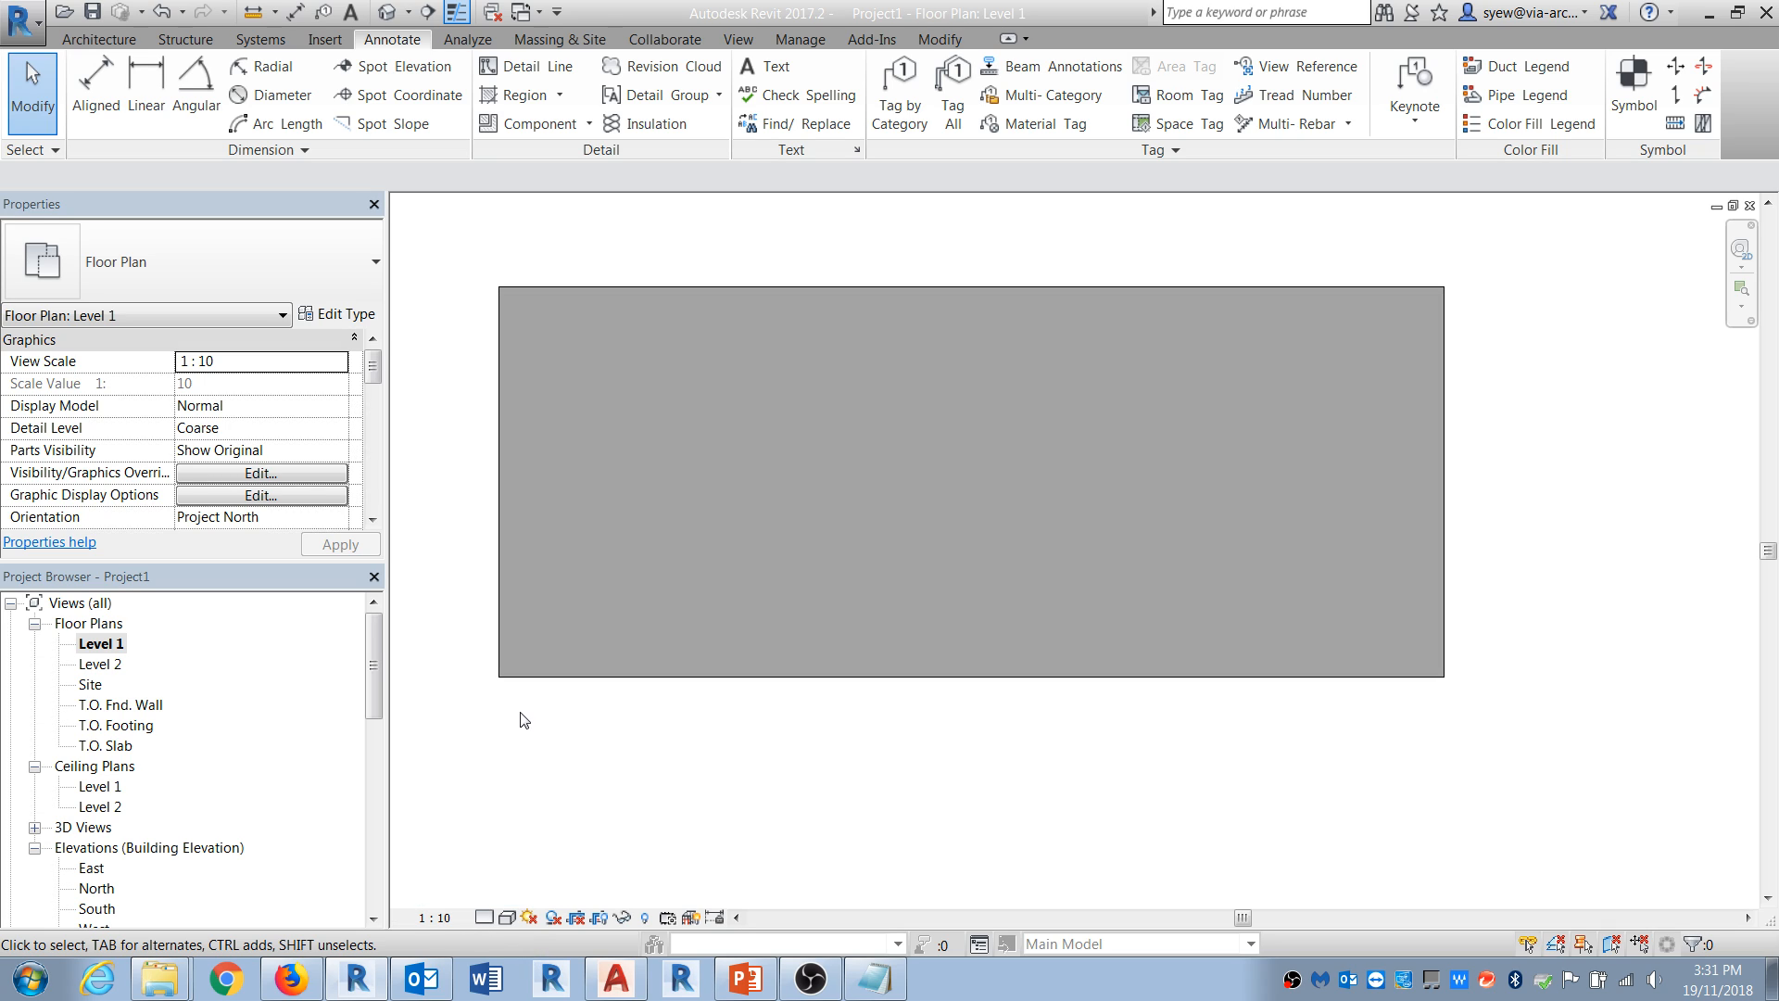
click(443, 918)
click(469, 672)
click(436, 918)
click(441, 694)
Step: Set the Level 1 floor plan's view scale to 1:20 and inspect the filled region's checker pattern
click(436, 917)
click(458, 721)
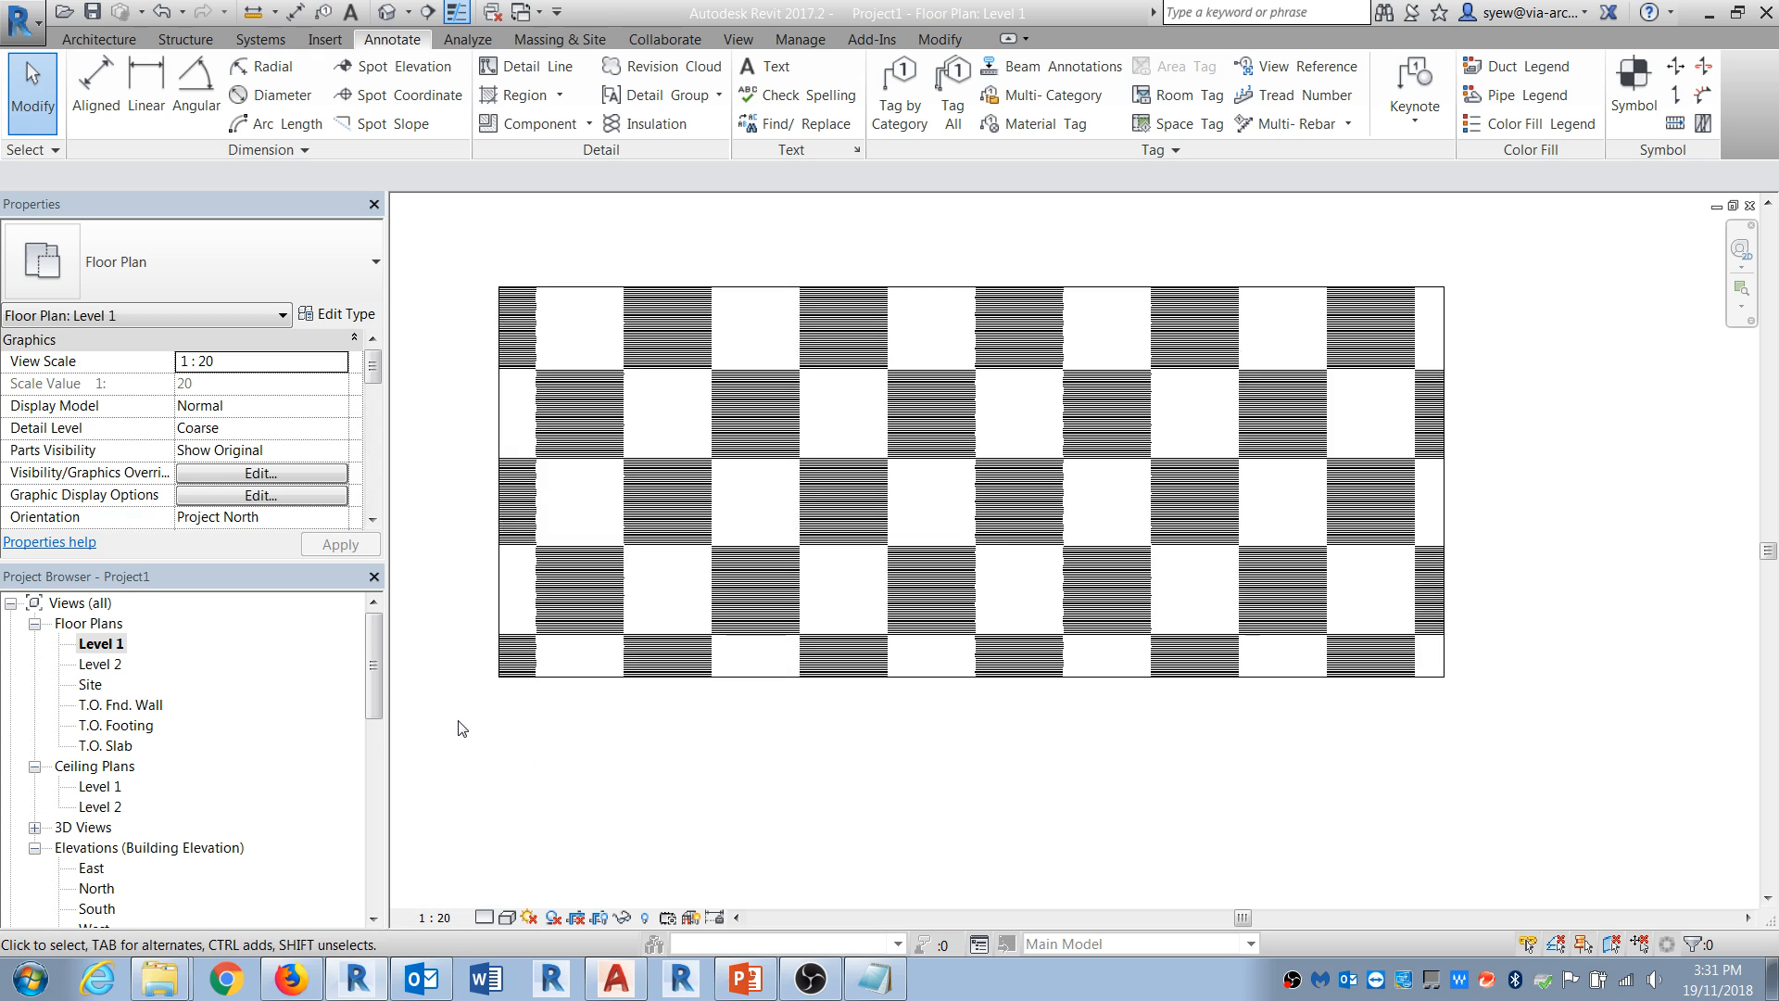
scroll(990, 647, down, 3)
scroll(954, 609, up, 1)
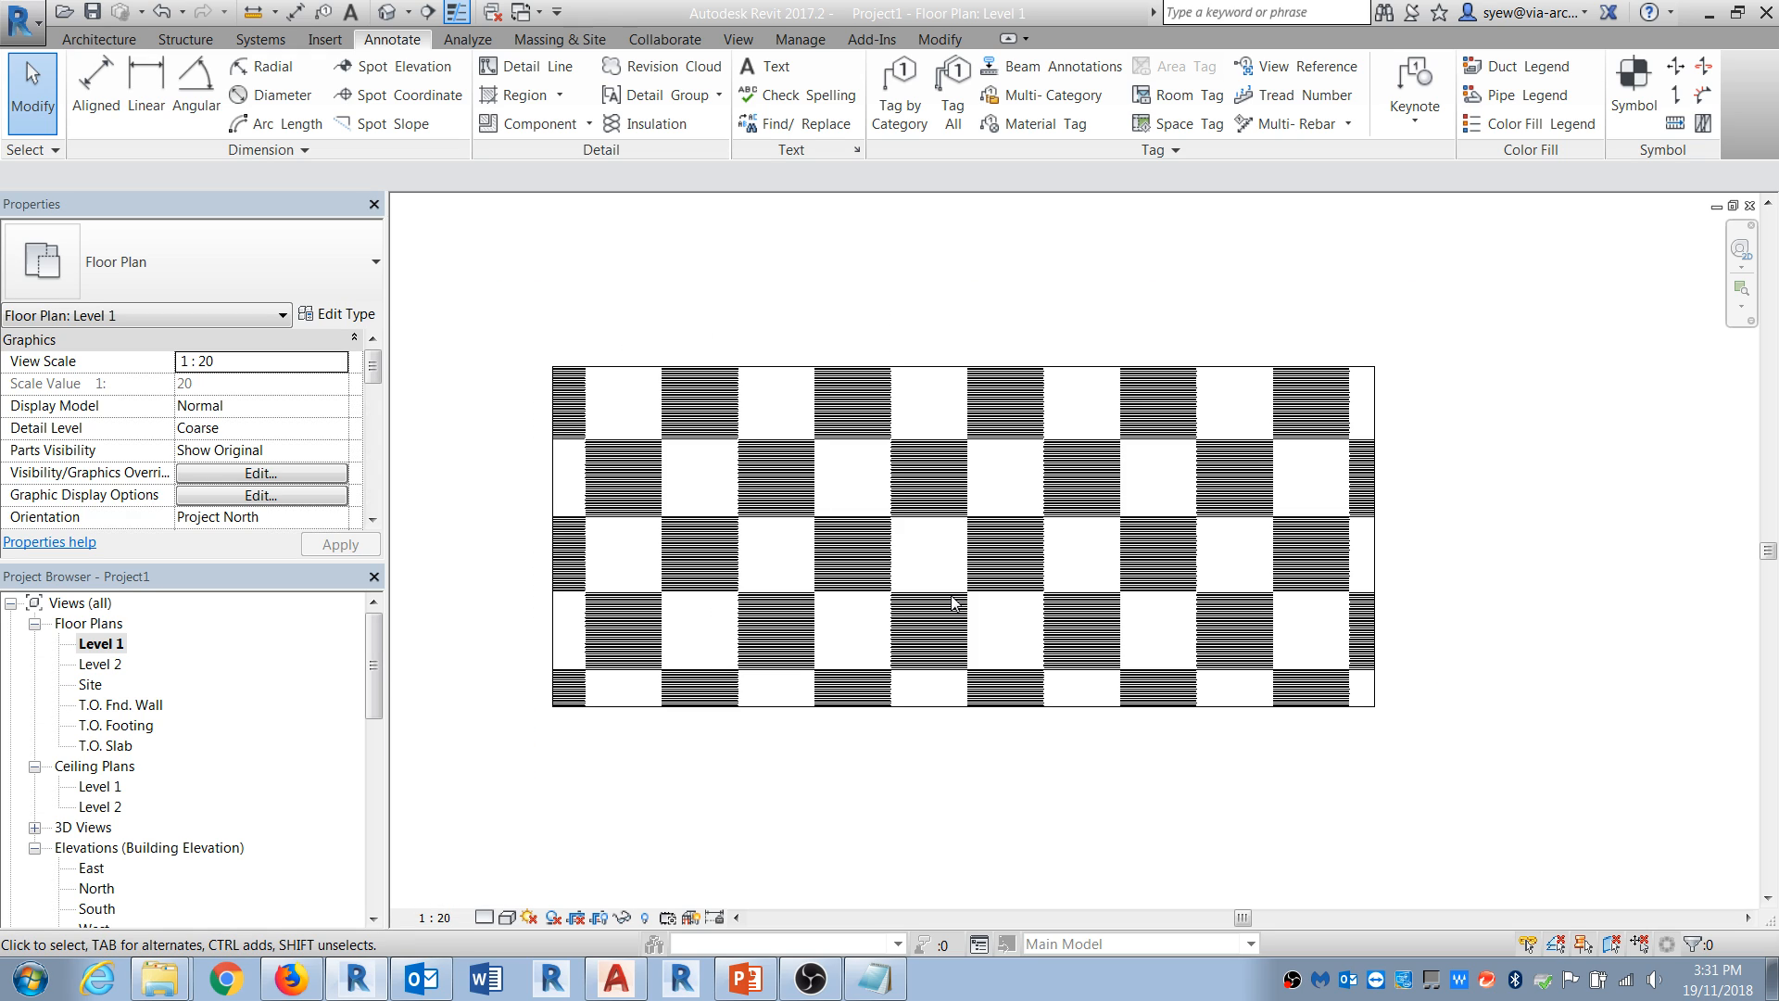
scroll(1118, 538, up, 5)
scroll(1114, 534, down, 2)
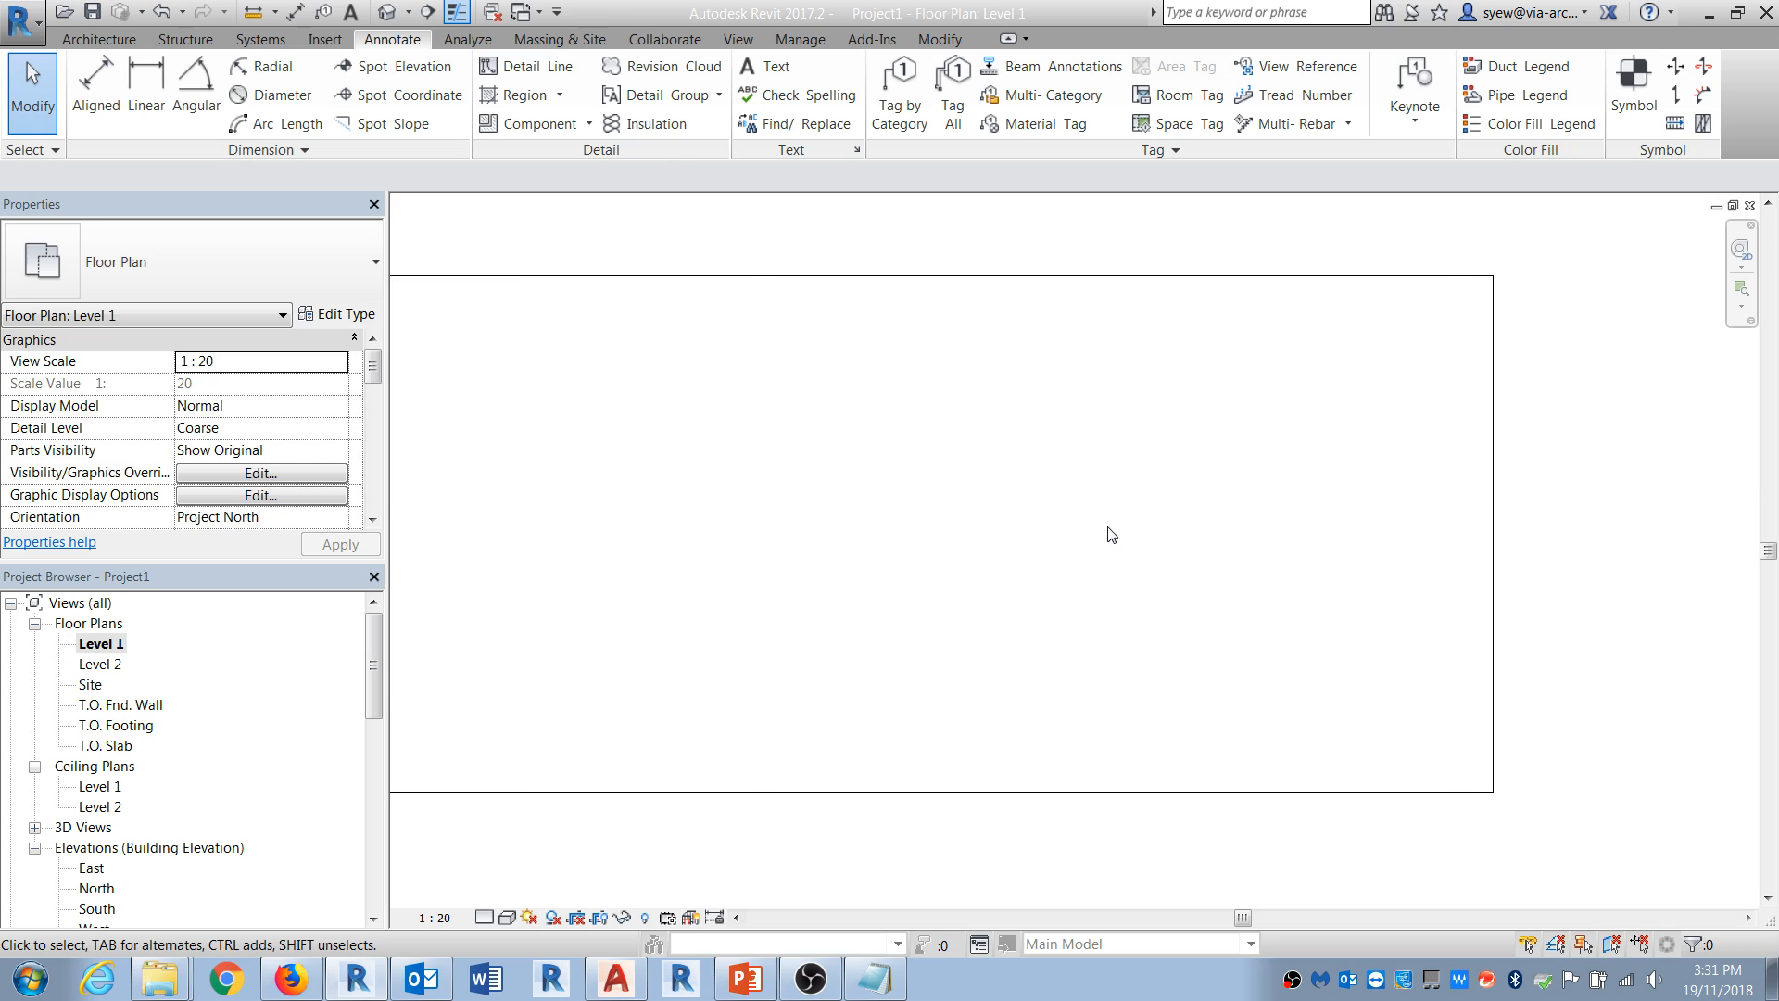